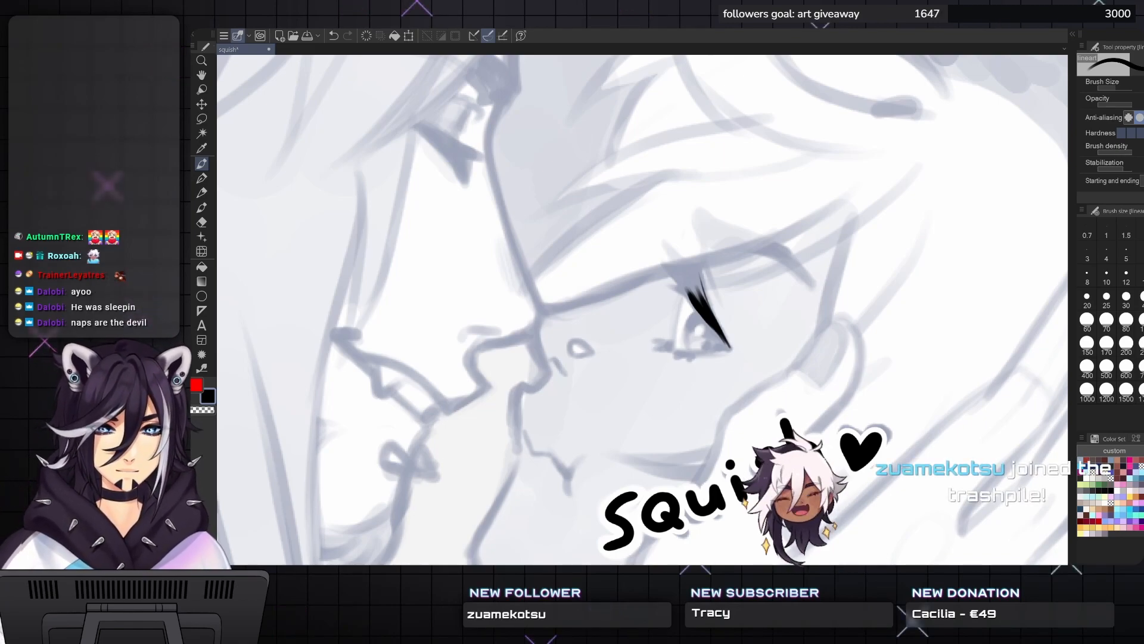
{"action": "left_click_drag", "start_coordinate": [501, 113], "coordinate": [496, 90]}
{"action": "scroll", "coordinate": [656, 308], "scroll_direction": "down", "scroll_amount": 8}
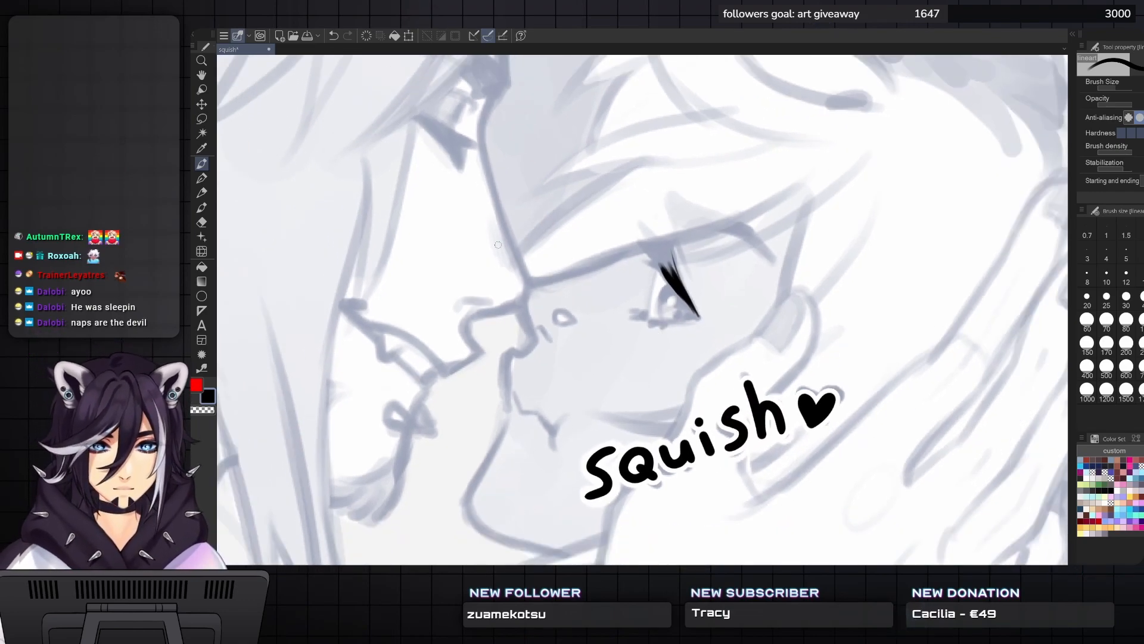
{"action": "scroll", "coordinate": [662, 322], "scroll_direction": "up", "scroll_amount": 1}
{"action": "scroll", "coordinate": [696, 320], "scroll_direction": "up", "scroll_amount": 3}
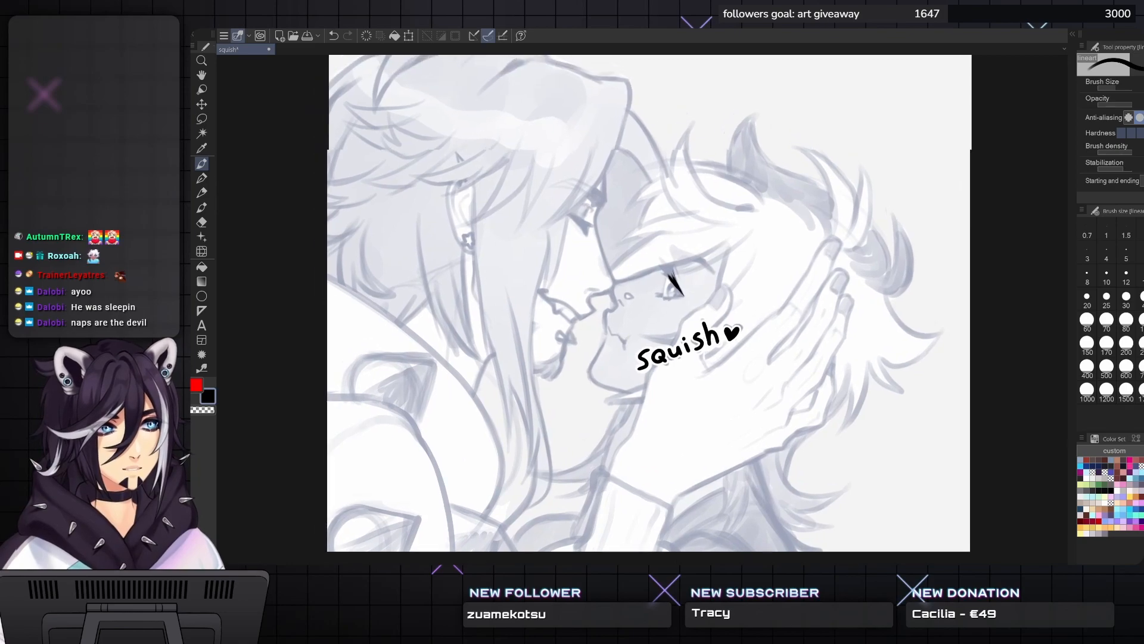
{"action": "left_click_drag", "start_coordinate": [700, 318], "coordinate": [720, 351]}
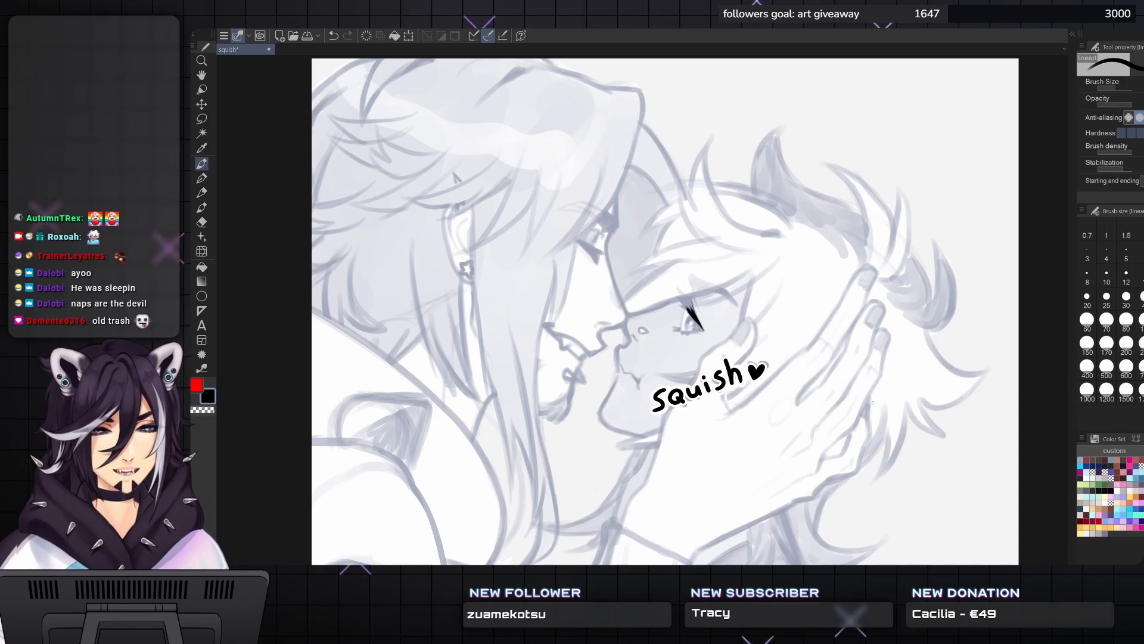
{"action": "mouse_move", "coordinate": [873, 402]}
{"action": "left_mouse_down"}
{"action": "mouse_move", "coordinate": [854, 393]}
{"action": "mouse_move", "coordinate": [867, 403]}
{"action": "left_mouse_up"}
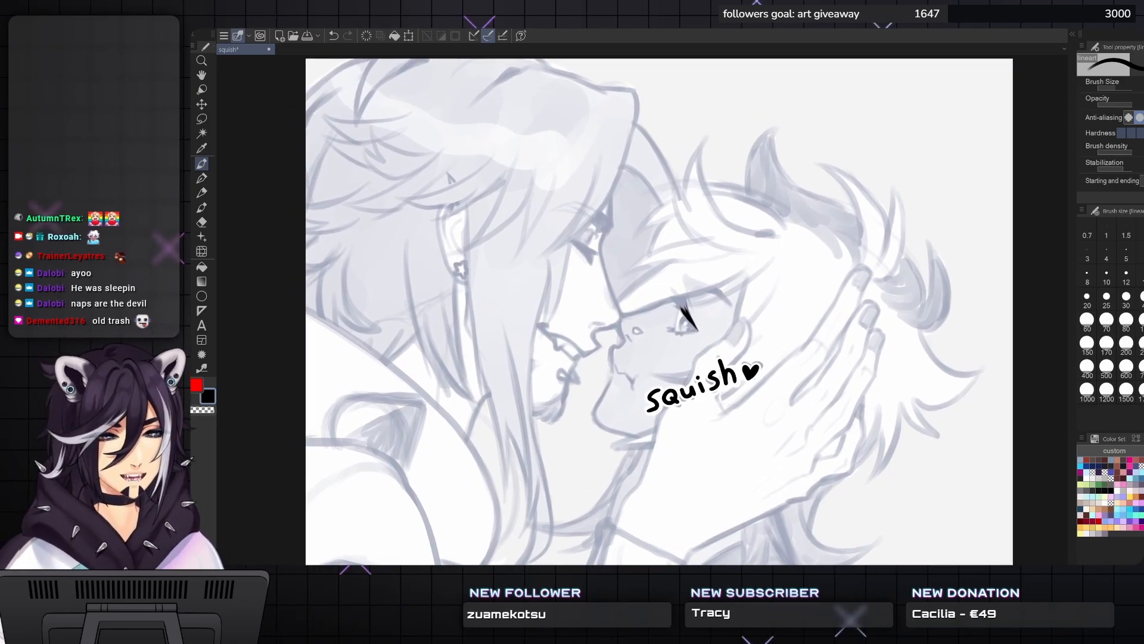
- Extend the upper lash of the right character's eye upward with the brush at size 12, ending in a long thin spike
{"action": "scroll", "coordinate": [637, 323], "scroll_direction": "up", "scroll_amount": 4}
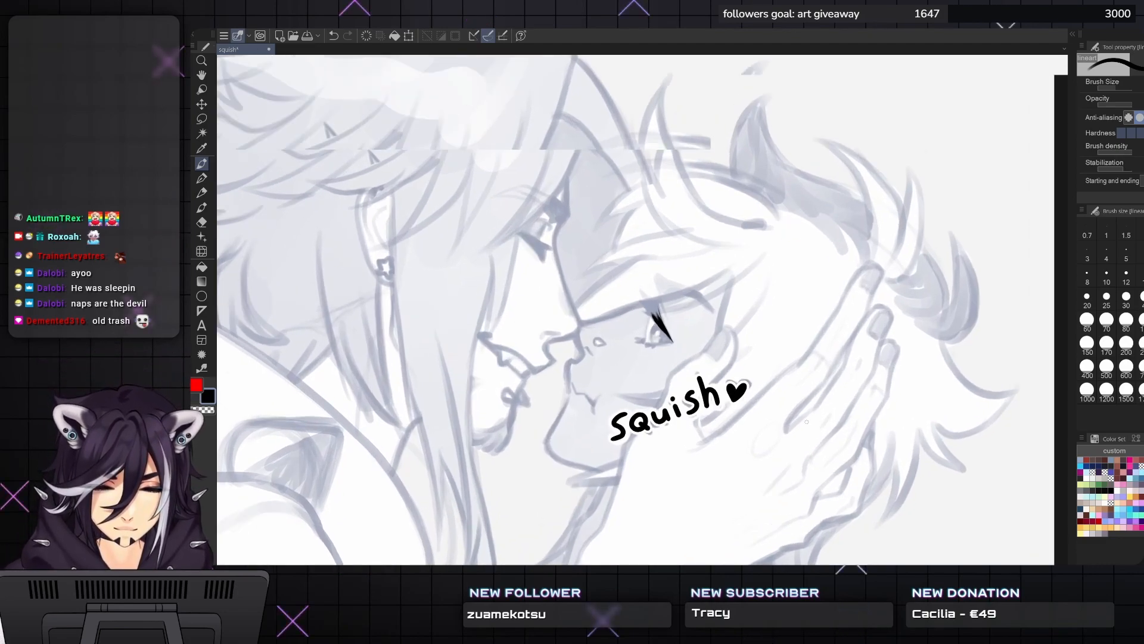
{"action": "scroll", "coordinate": [638, 323], "scroll_direction": "up", "scroll_amount": 5}
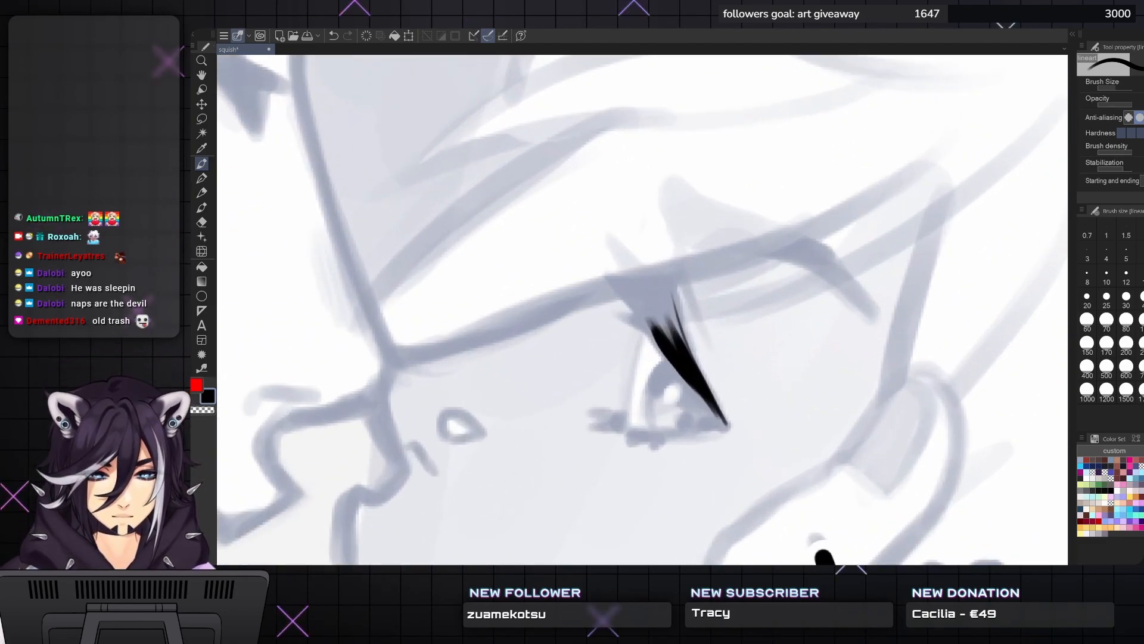
{"action": "mouse_move", "coordinate": [666, 292]}
{"action": "left_mouse_down"}
{"action": "mouse_move", "coordinate": [656, 304]}
{"action": "mouse_move", "coordinate": [646, 292]}
{"action": "left_mouse_up"}
{"action": "key", "text": "bracketleft"}
{"action": "key", "text": "bracketleft"}
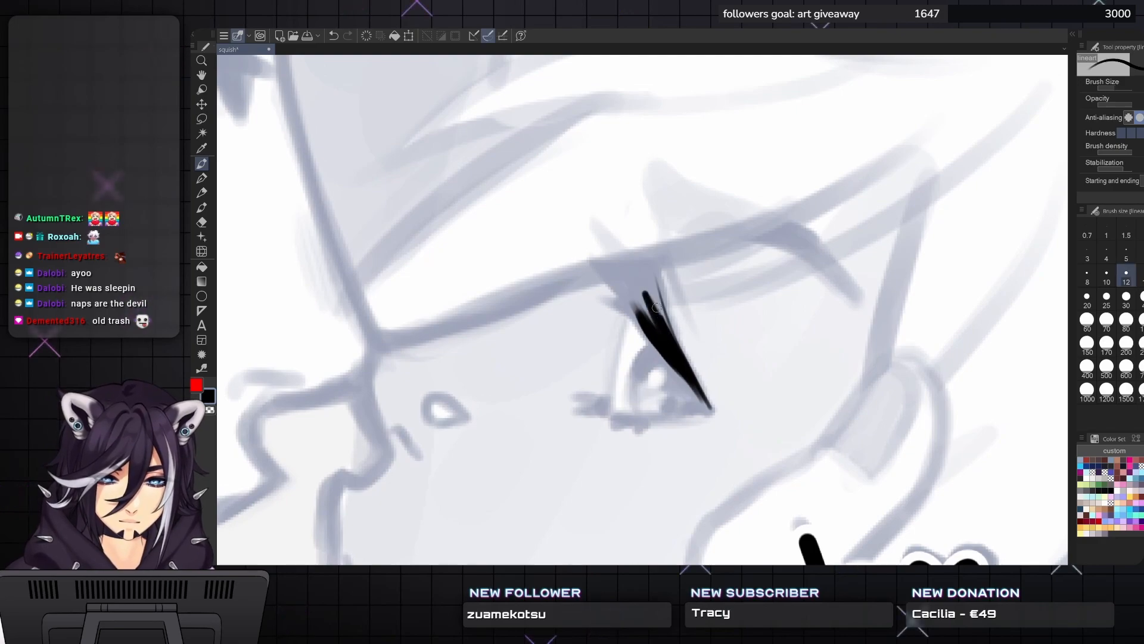
{"action": "left_click_drag", "start_coordinate": [671, 337], "coordinate": [654, 274]}
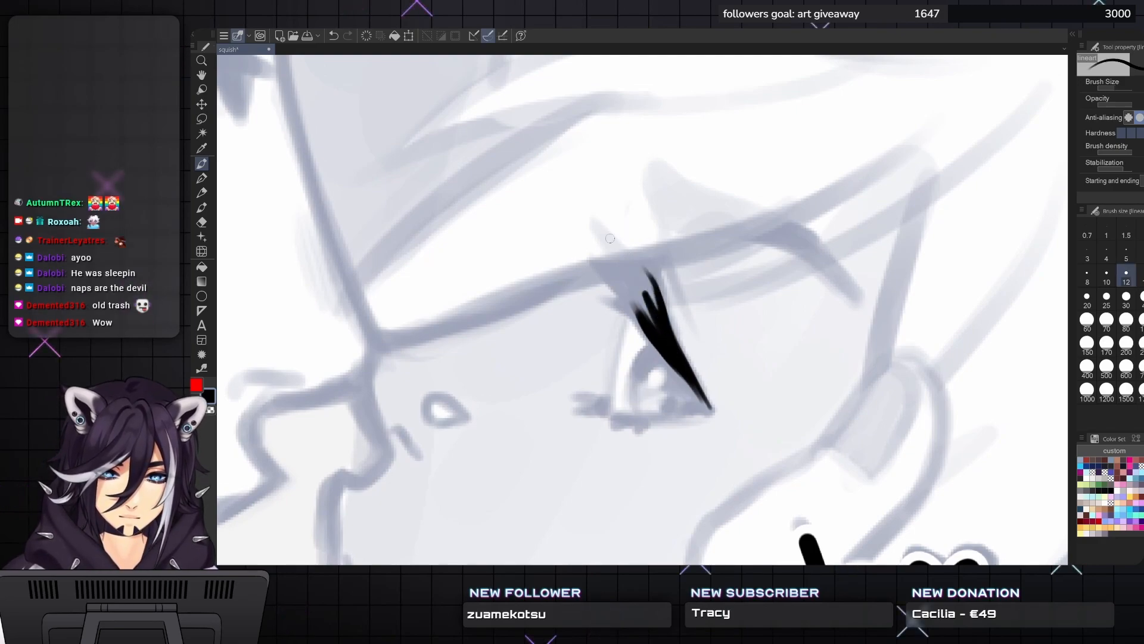
{"action": "left_click_drag", "start_coordinate": [641, 269], "coordinate": [658, 288]}
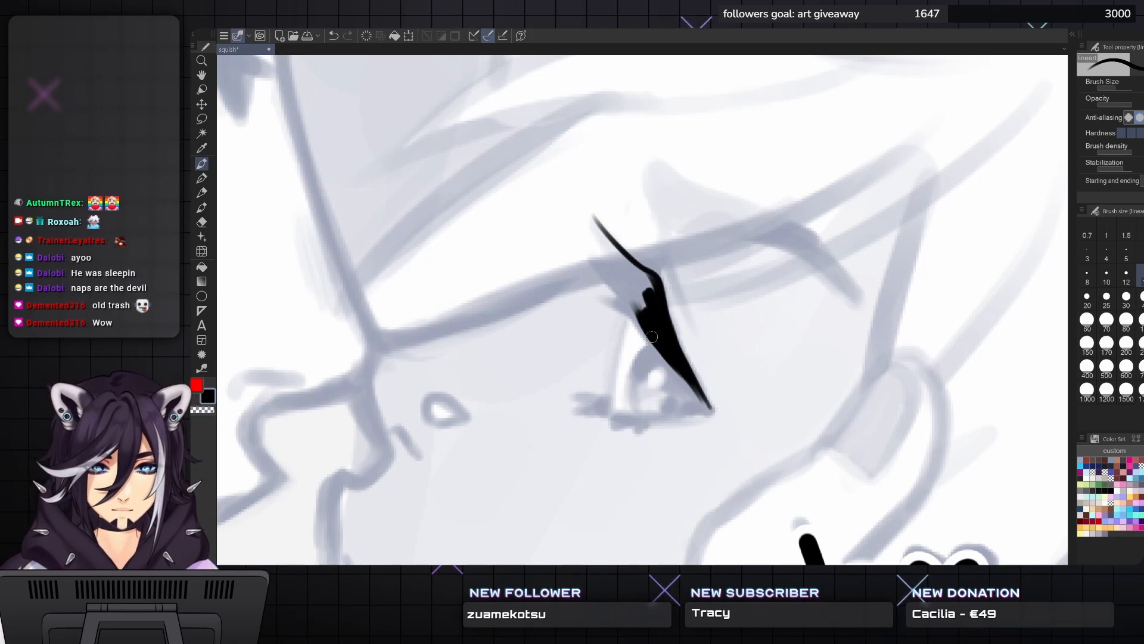
- Draw a short, nose-facing spike below the long one on the upper lash and fill it solid black
{"action": "key", "text": "bracketleft"}
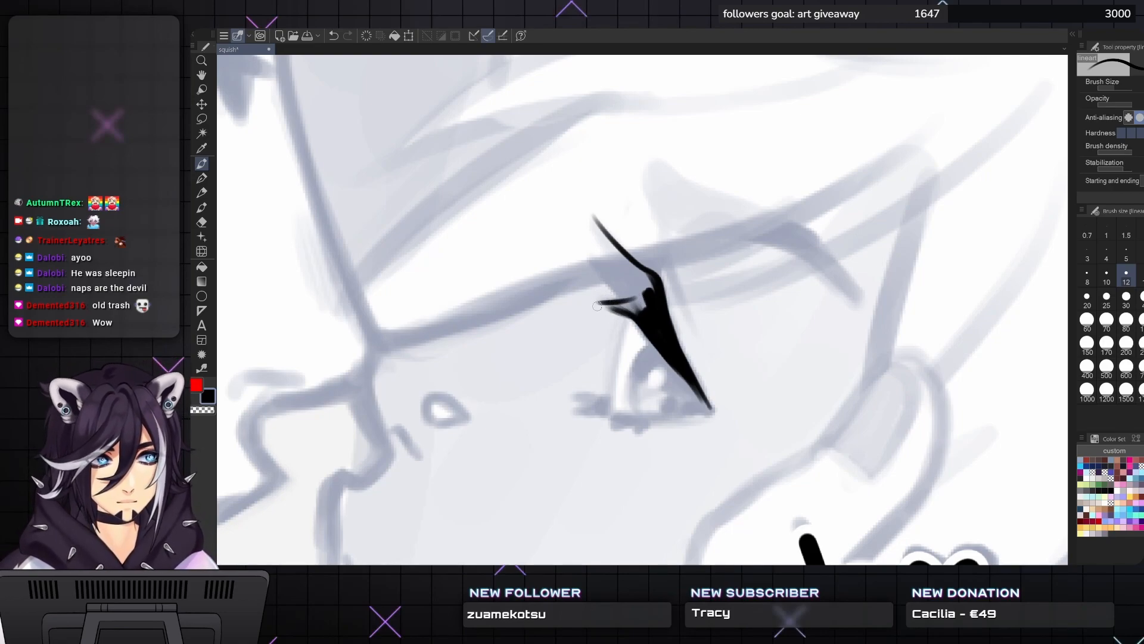
{"action": "left_click_drag", "start_coordinate": [598, 303], "coordinate": [639, 316]}
{"action": "key", "text": "bracketright"}
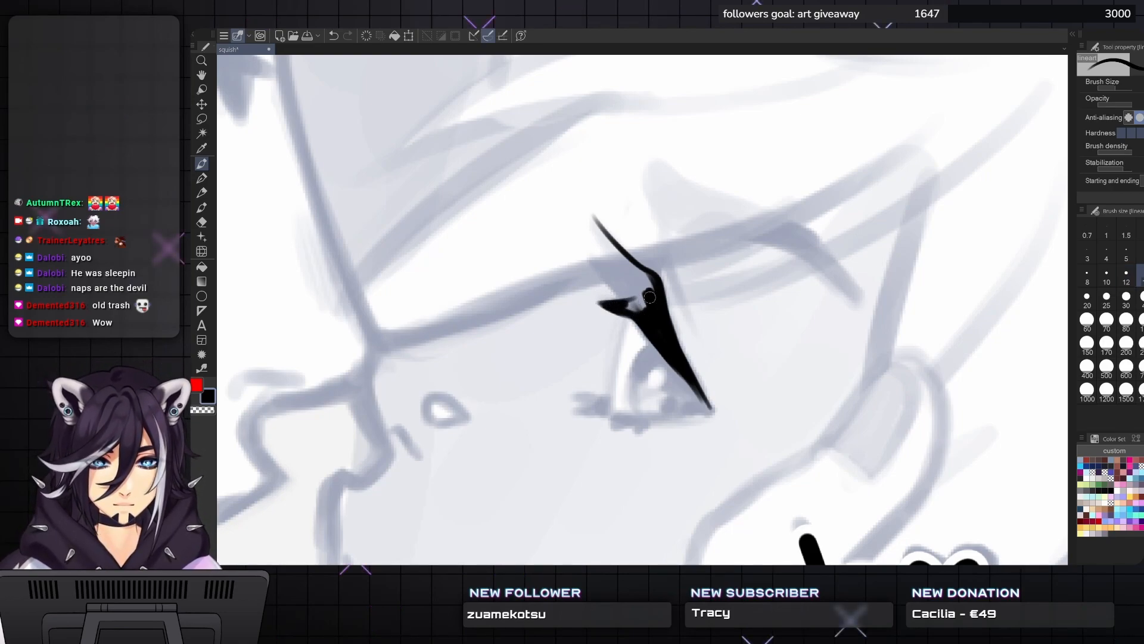
{"action": "key", "text": "bracketleft"}
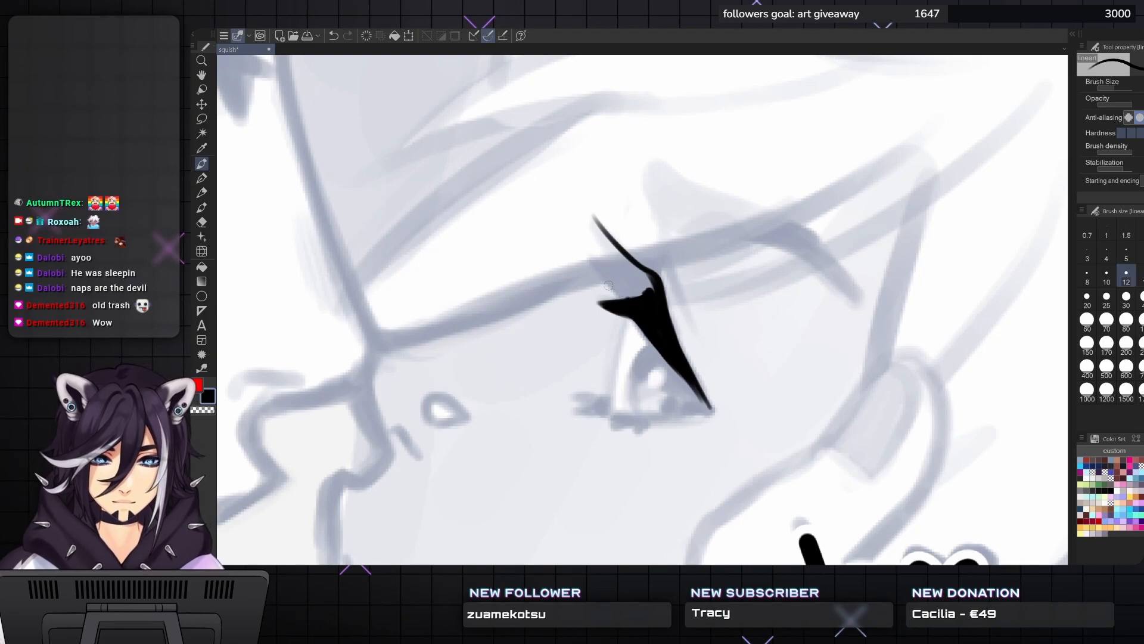
- Add a middle spike to the upper lash, fill the gaps between the spikes black, and reduce the brush size to 8
{"action": "left_click_drag", "start_coordinate": [581, 257], "coordinate": [624, 272]}
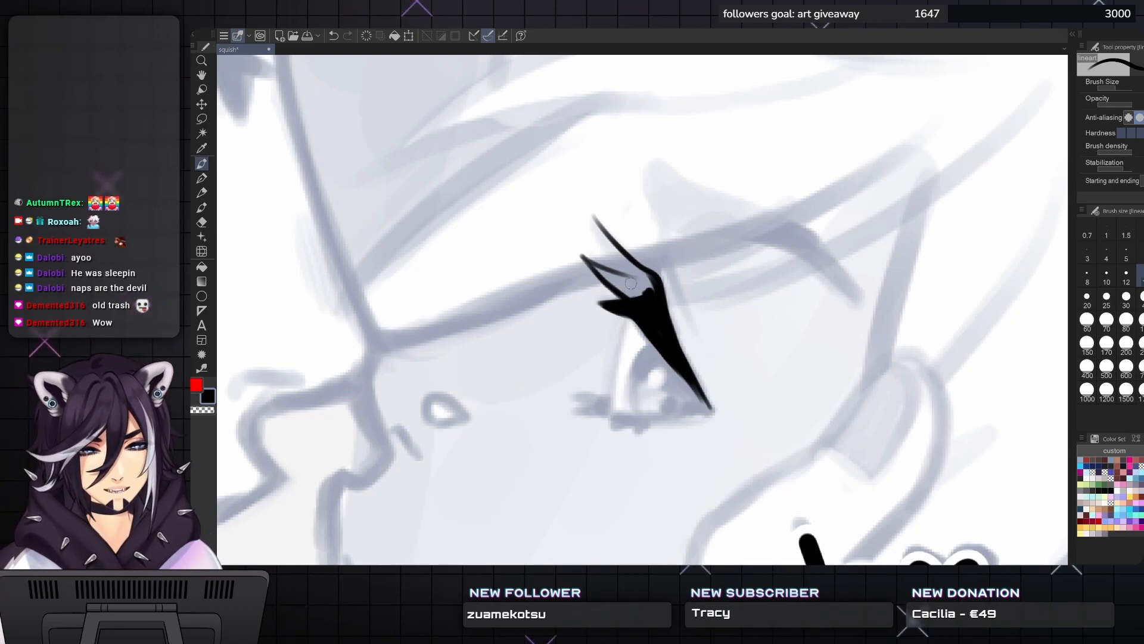
{"action": "left_click_drag", "start_coordinate": [642, 280], "coordinate": [629, 279]}
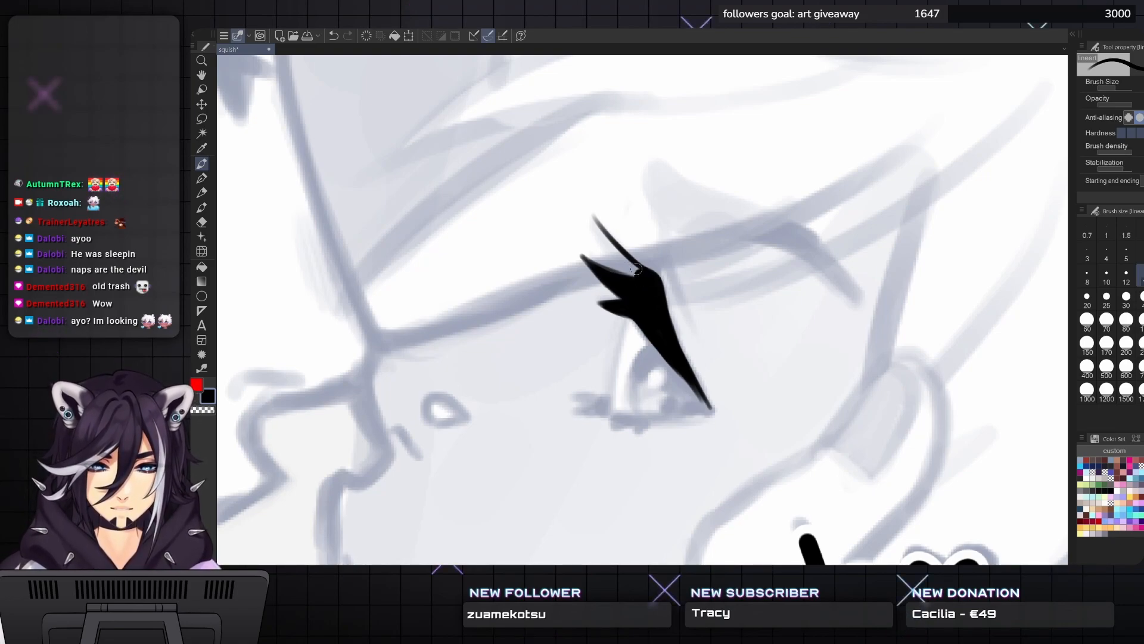
{"action": "key", "text": "bracketleft"}
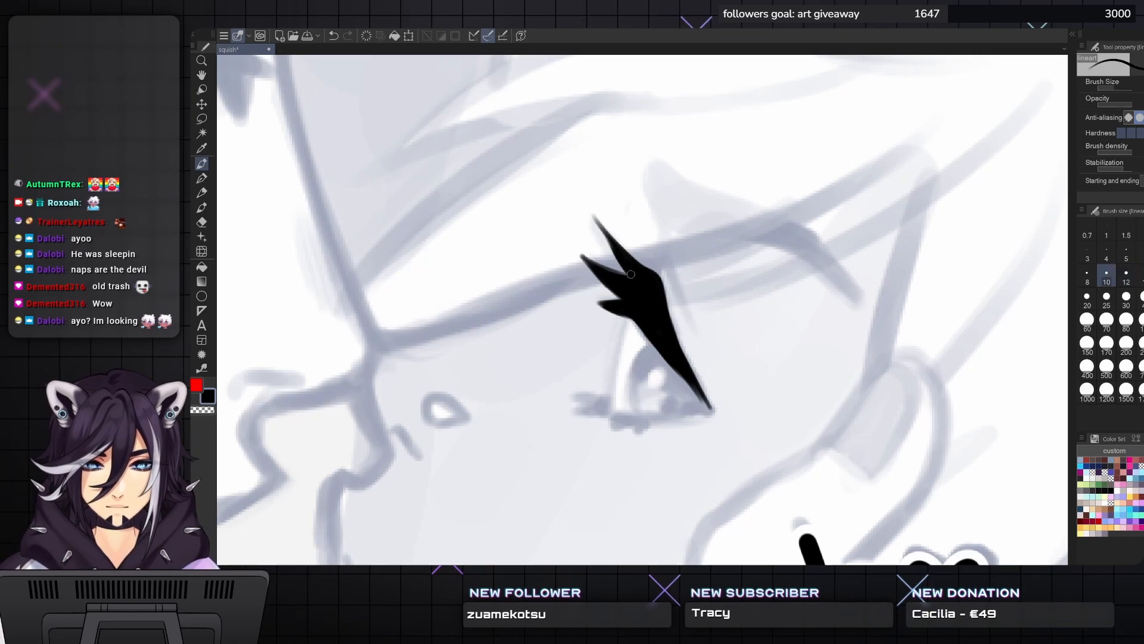
{"action": "key", "text": "bracketleft"}
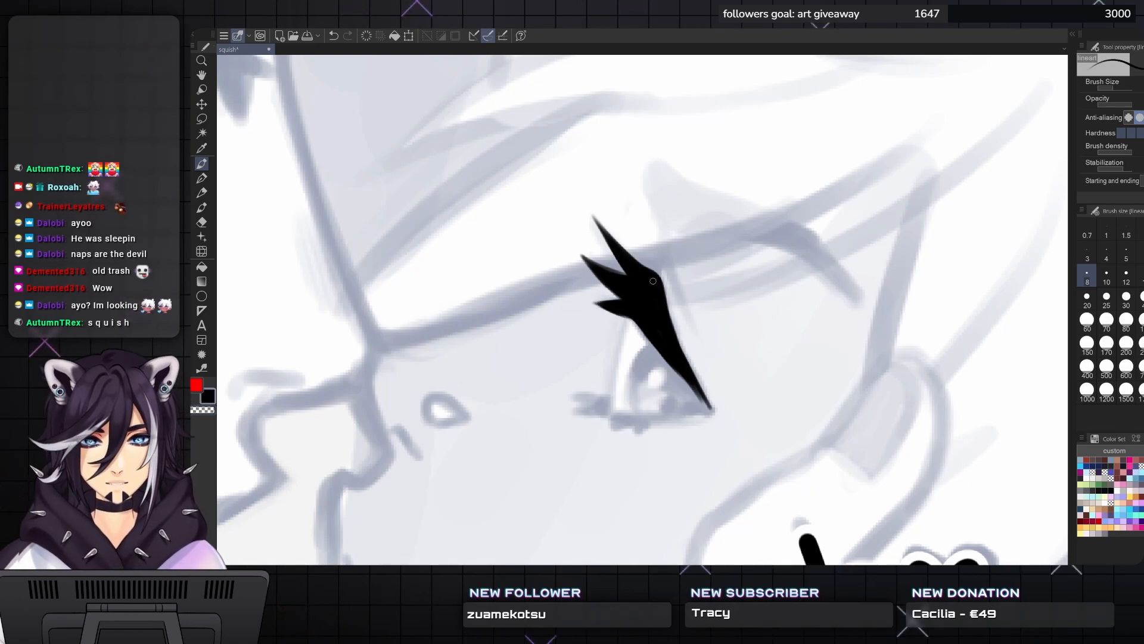
- Ink the lower lash line under the right character's eye, with a small lash cluster at its nose-side end
{"action": "left_click_drag", "start_coordinate": [653, 281], "coordinate": [629, 263]}
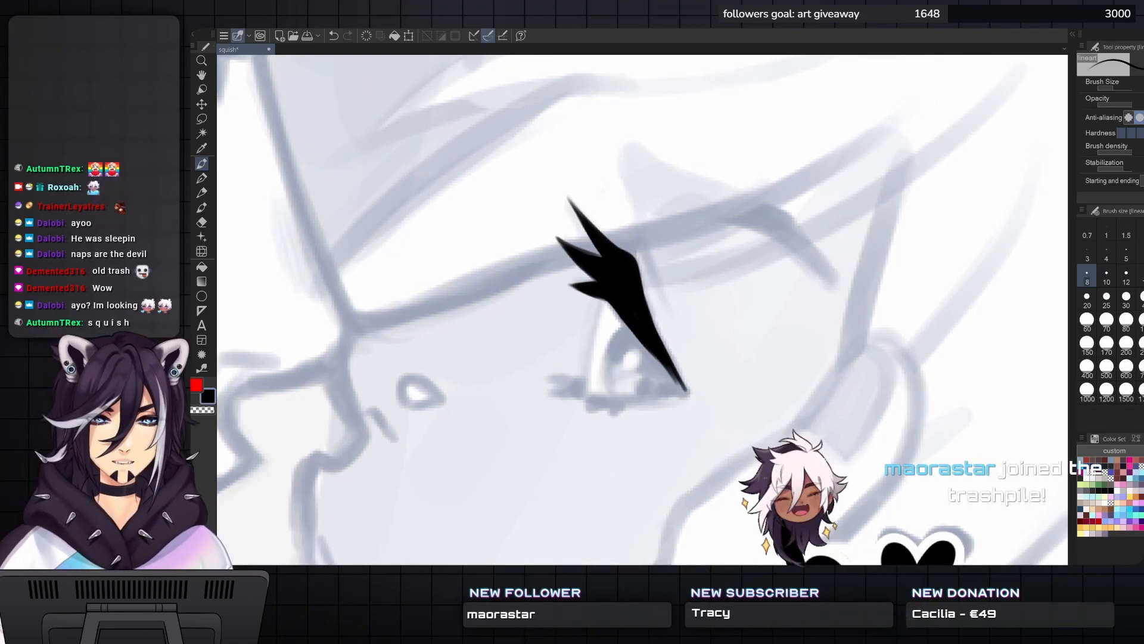
{"action": "left_click_drag", "start_coordinate": [656, 298], "coordinate": [649, 293]}
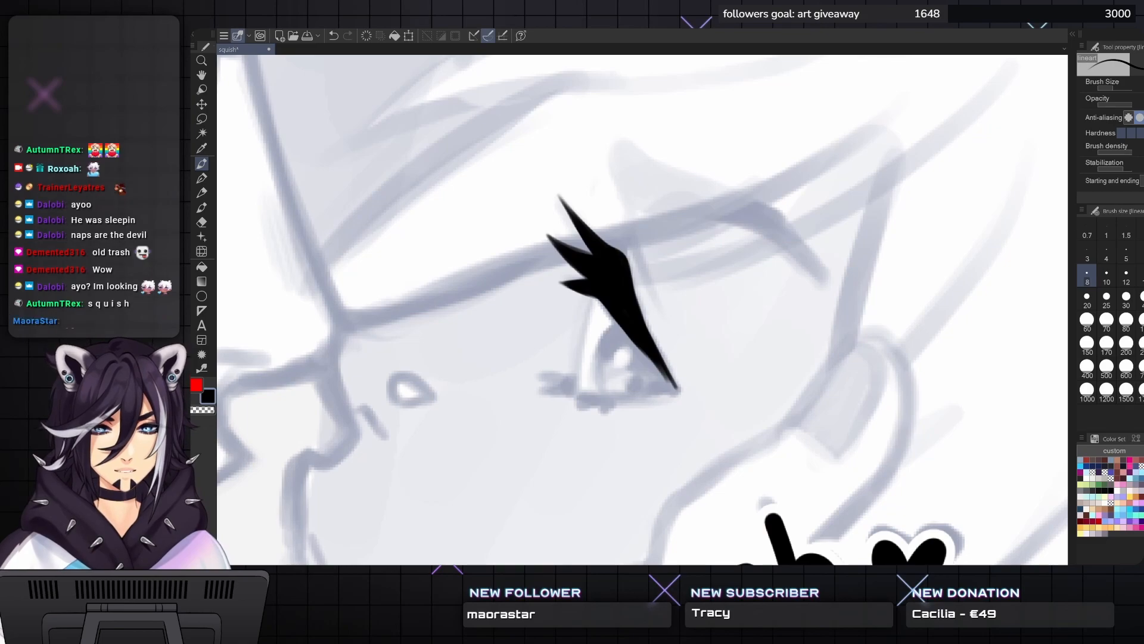
{"action": "mouse_move", "coordinate": [642, 310]}
{"action": "left_mouse_down"}
{"action": "mouse_move", "coordinate": [648, 324]}
{"action": "mouse_move", "coordinate": [639, 320]}
{"action": "left_mouse_up"}
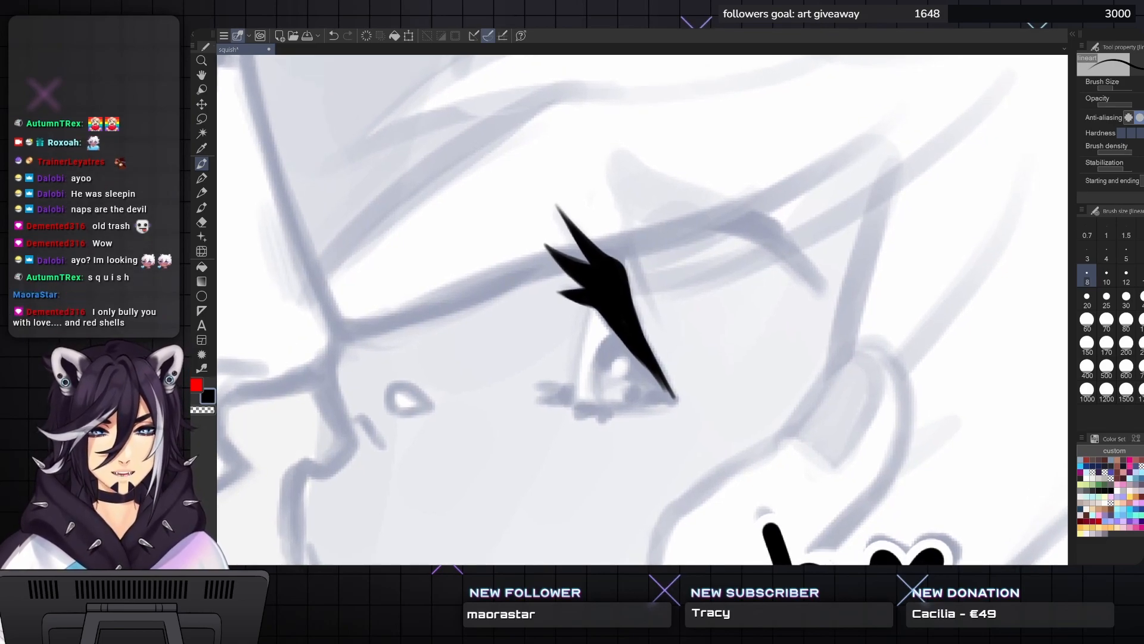
{"action": "mouse_move", "coordinate": [642, 309]}
{"action": "left_mouse_down"}
{"action": "mouse_move", "coordinate": [654, 313]}
{"action": "mouse_move", "coordinate": [684, 275]}
{"action": "mouse_move", "coordinate": [672, 257]}
{"action": "left_mouse_up"}
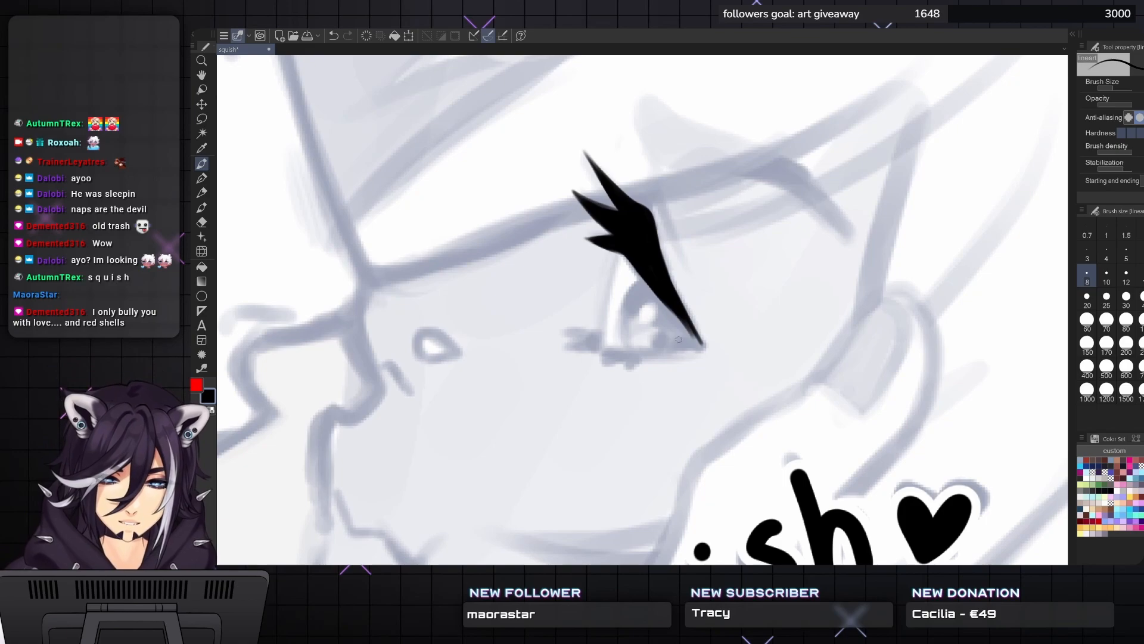
{"action": "left_click_drag", "start_coordinate": [704, 346], "coordinate": [662, 353]}
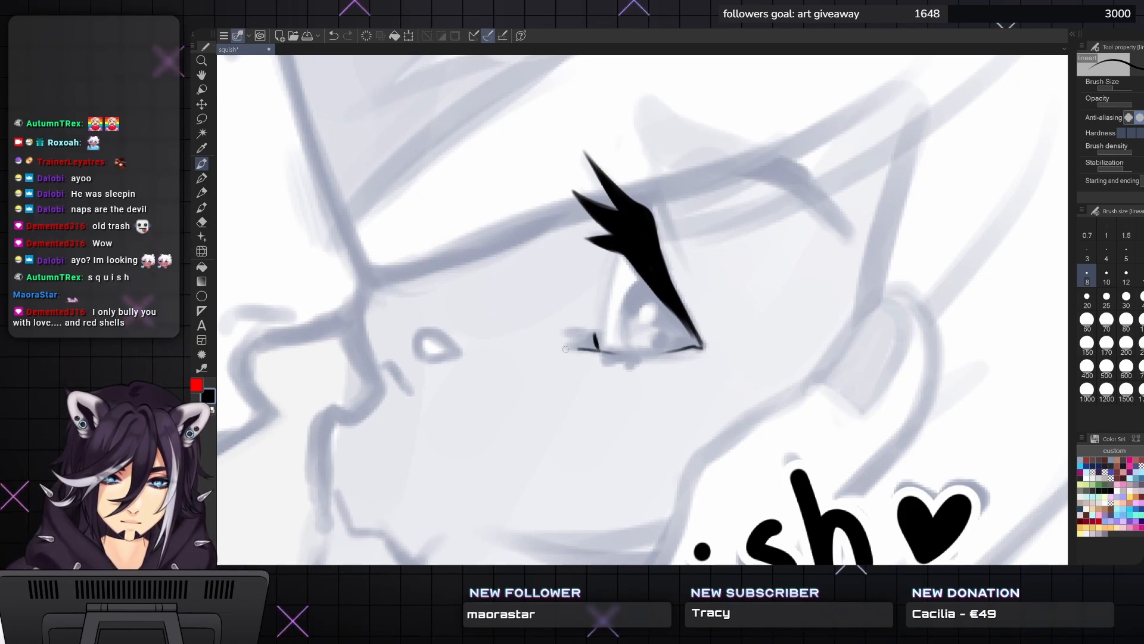
{"action": "mouse_move", "coordinate": [590, 336]}
{"action": "left_mouse_down"}
{"action": "mouse_move", "coordinate": [568, 331]}
{"action": "mouse_move", "coordinate": [591, 337]}
{"action": "left_mouse_up"}
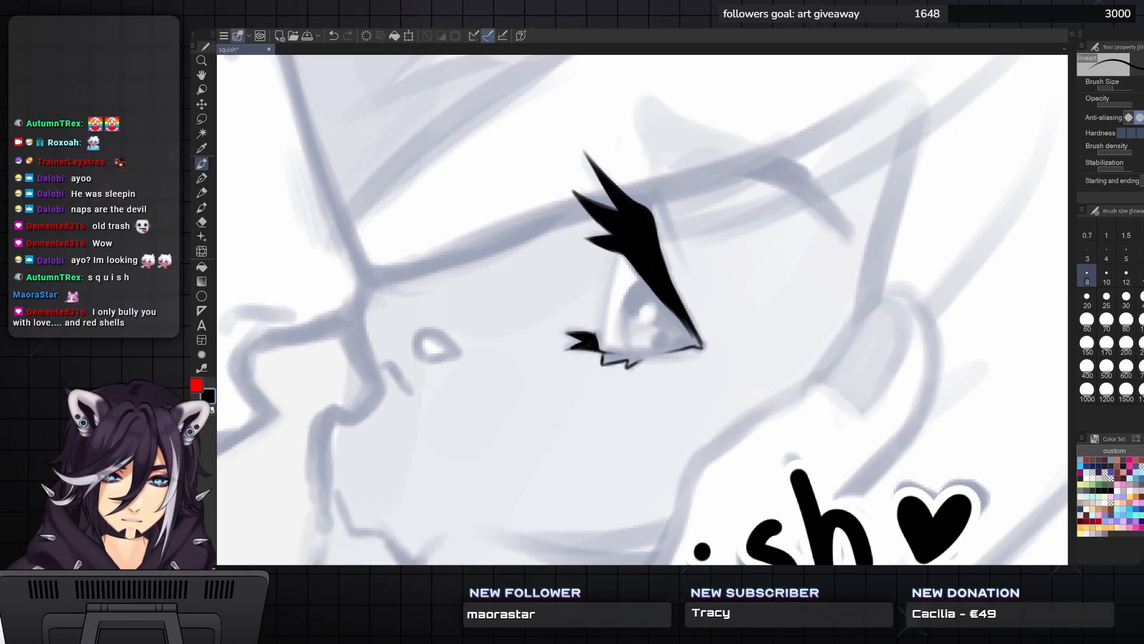
- Thicken the lower lash line and fill the two small lashes beneath it with black
{"action": "mouse_move", "coordinate": [696, 345]}
{"action": "left_mouse_down"}
{"action": "mouse_move", "coordinate": [596, 352]}
{"action": "mouse_move", "coordinate": [635, 356]}
{"action": "left_mouse_up"}
{"action": "key", "text": "bracketright"}
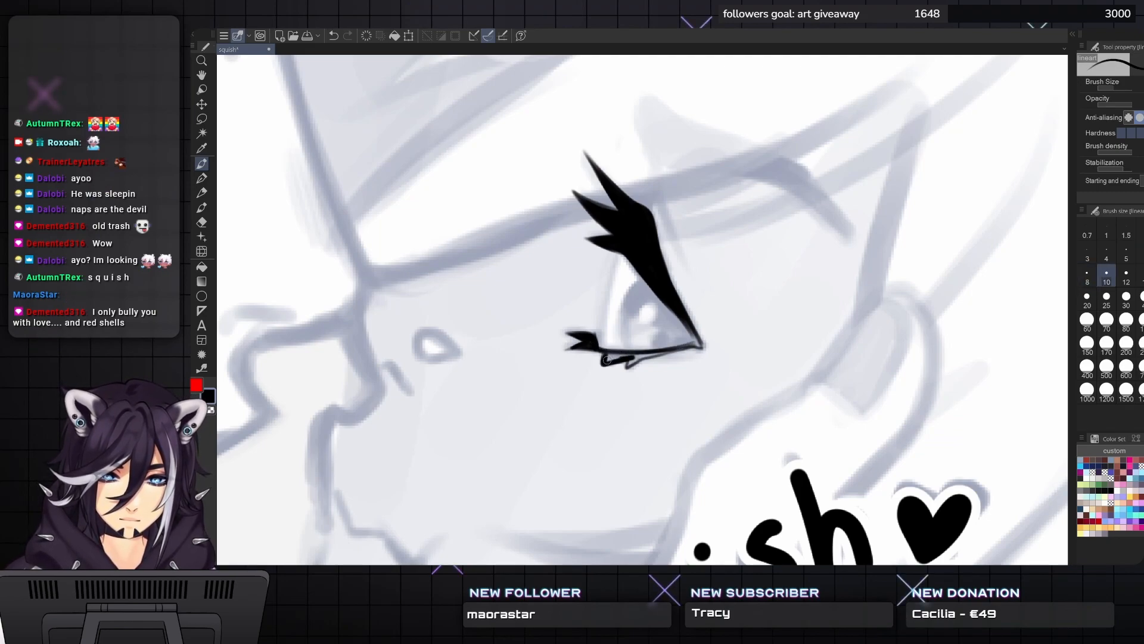
{"action": "key", "text": "bracketleft"}
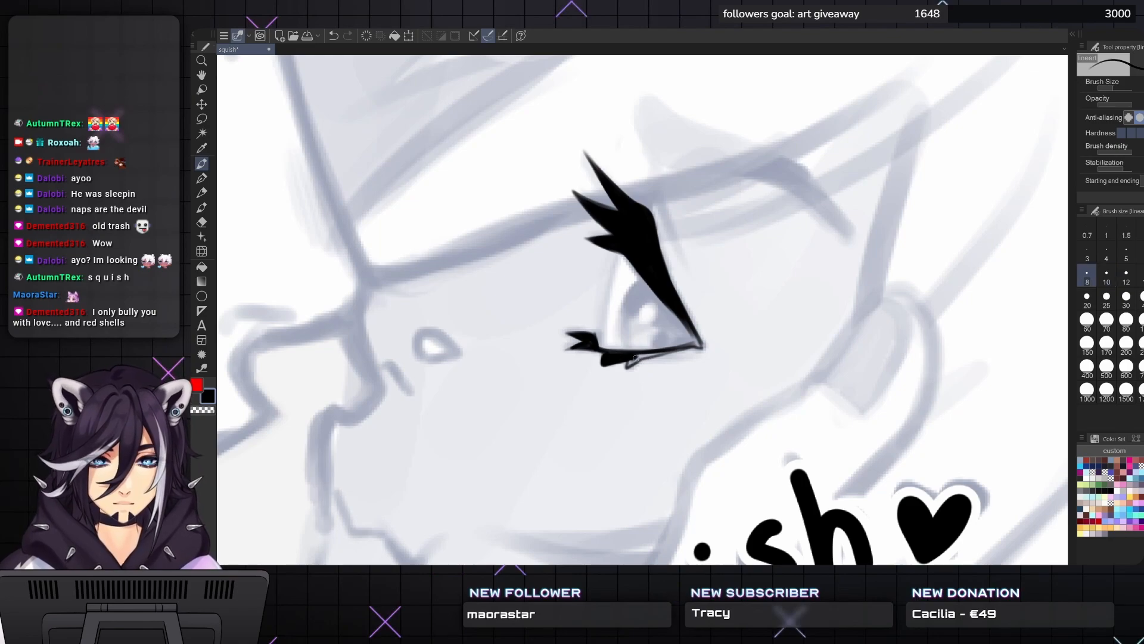
{"action": "left_click_drag", "start_coordinate": [626, 368], "coordinate": [640, 357]}
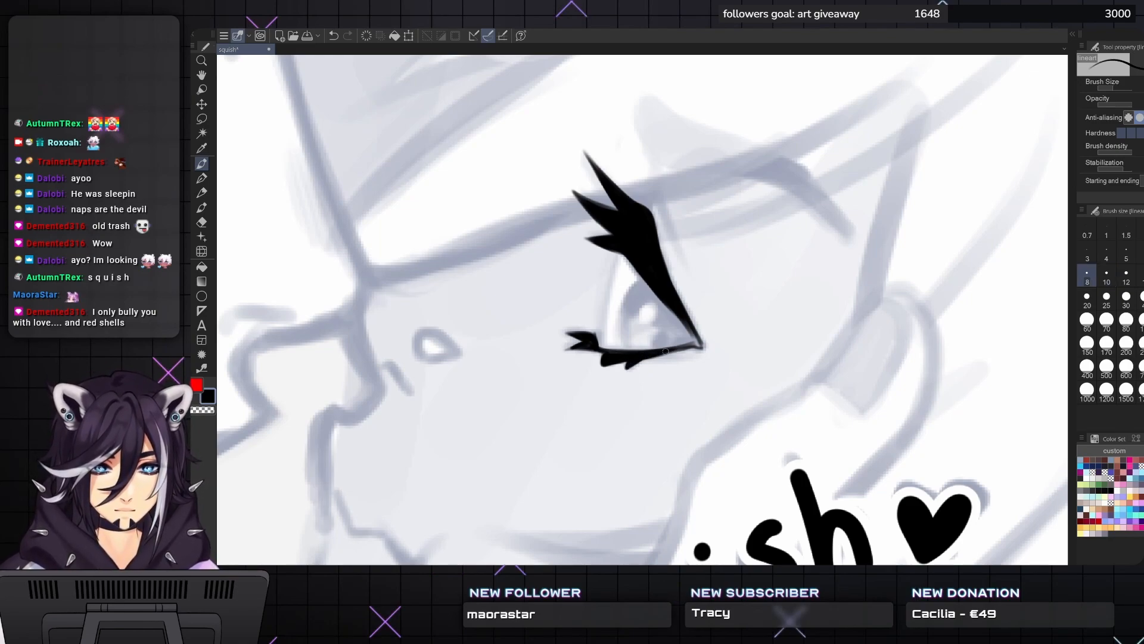
- Reinforce the eye corner where the upper and lower lashes meet with a size 12 brush, and return the brush to size 8
{"action": "key", "text": "bracketright"}
{"action": "key", "text": "bracketright"}
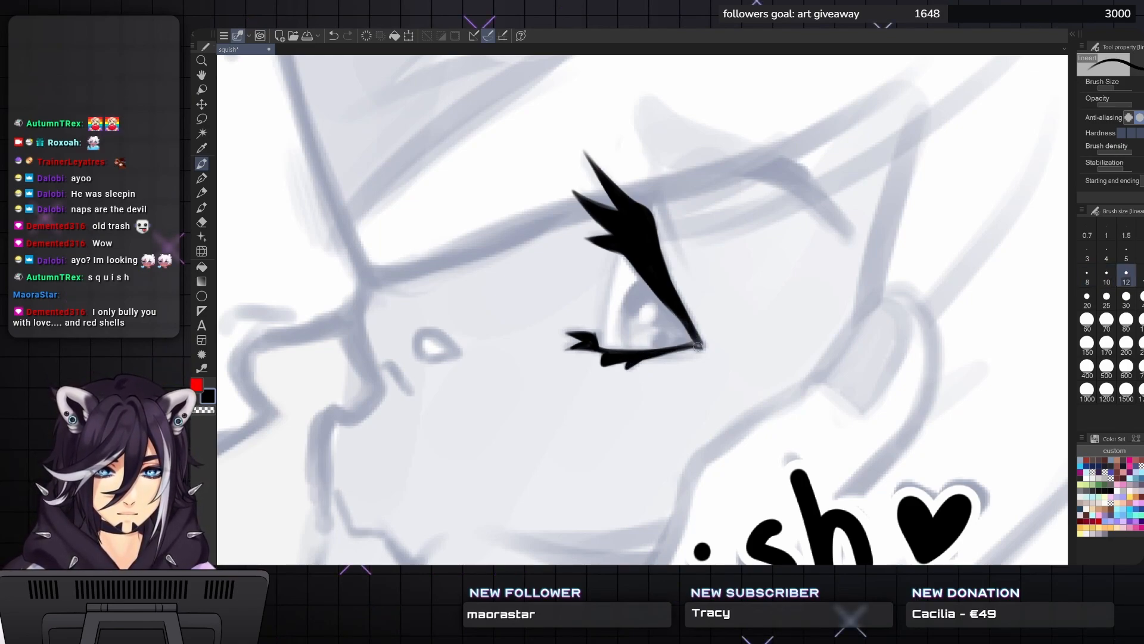
{"action": "key", "text": "bracketleft"}
{"action": "key", "text": "bracketleft"}
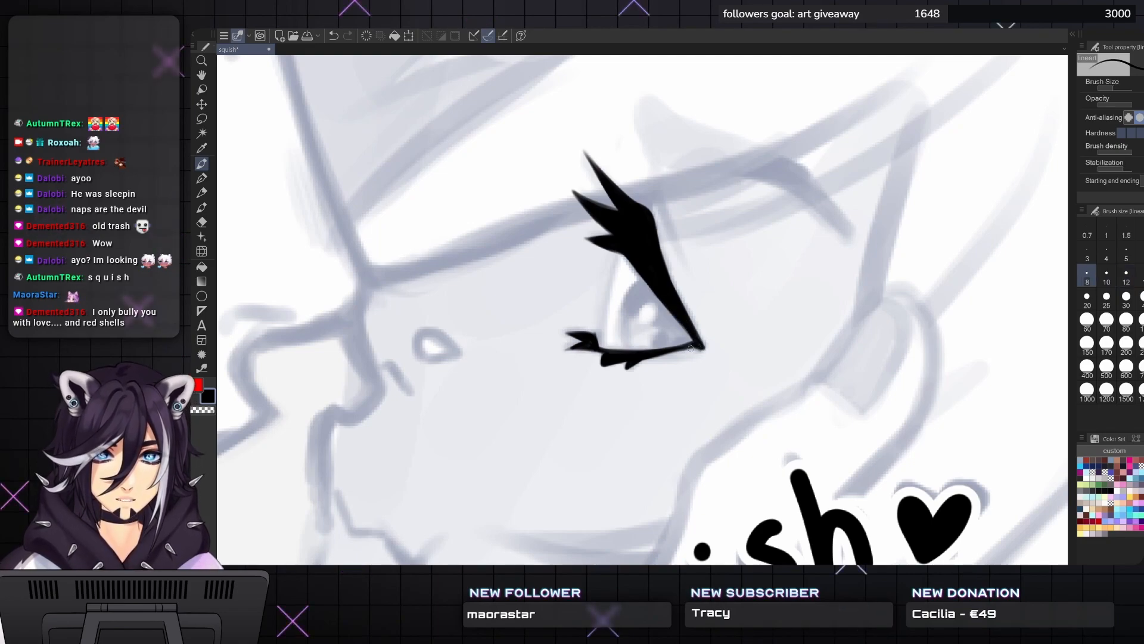
{"action": "key", "text": "bracketleft"}
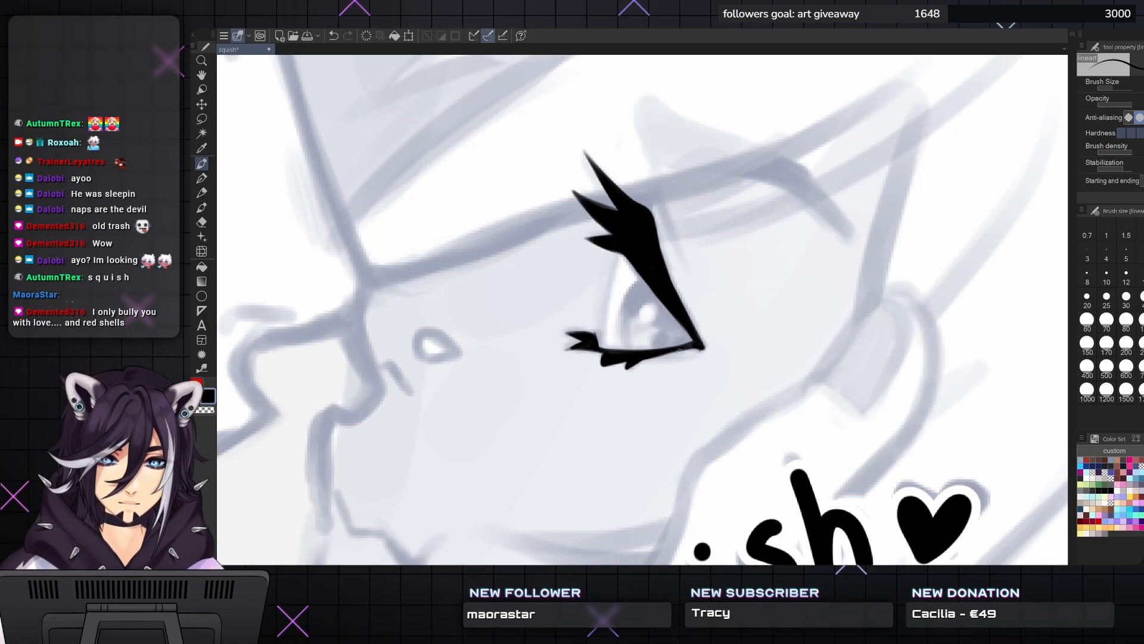
{"action": "key", "text": "bracketright"}
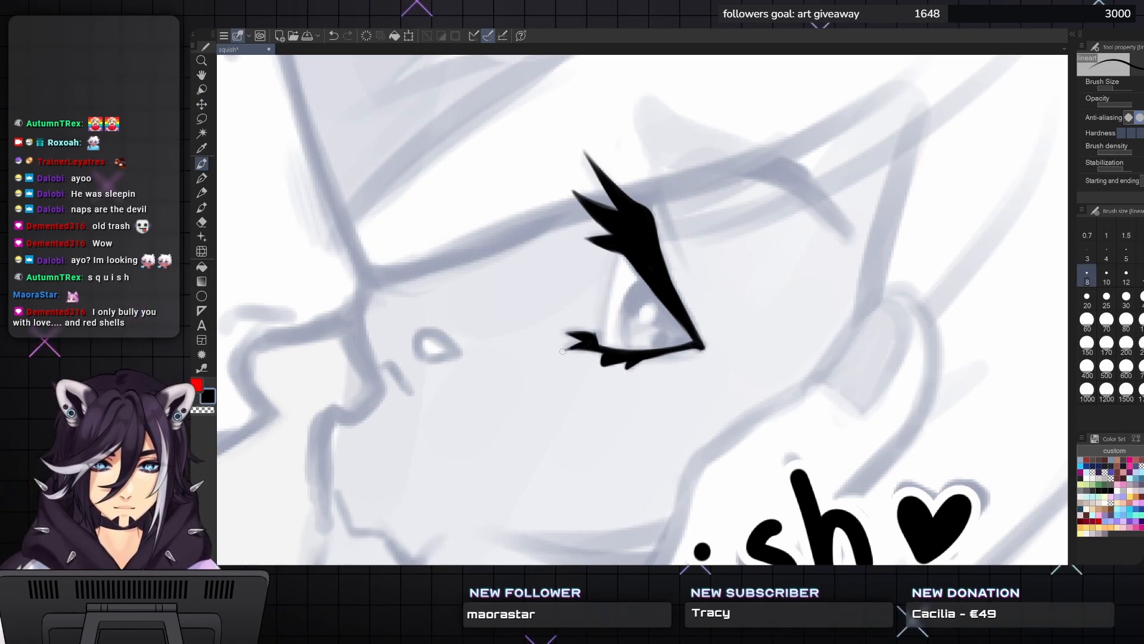
- Trim the lower lashes' edge using the transparent colour, and draw a thin eyelid crease behind the upper lash in black
{"action": "key", "text": "x"}
{"action": "left_click_drag", "start_coordinate": [599, 367], "coordinate": [600, 356]}
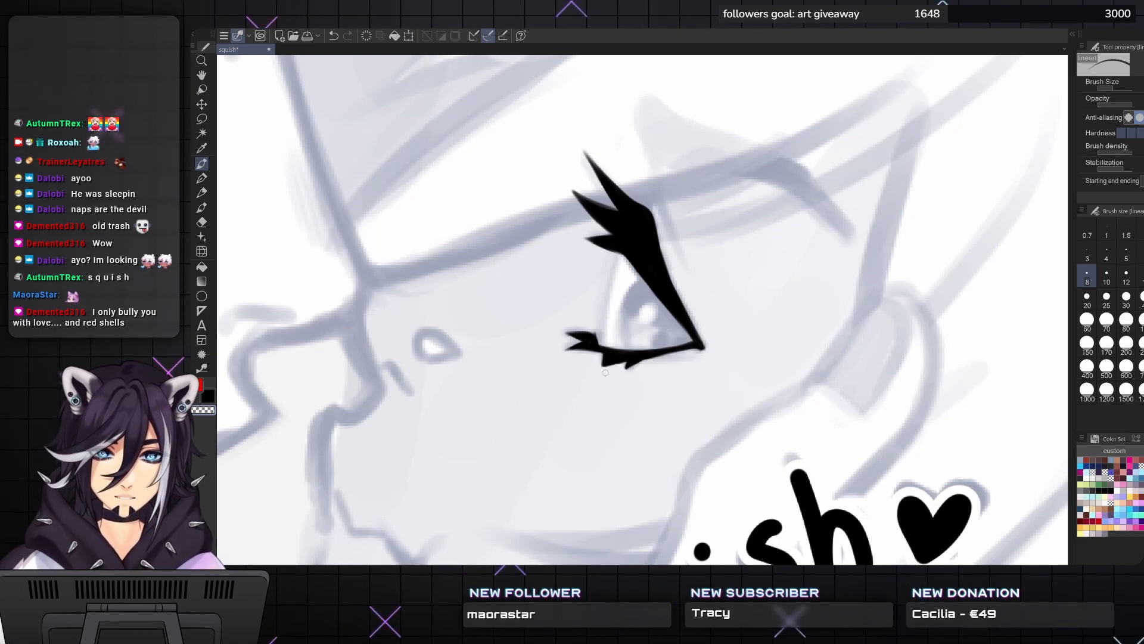
{"action": "left_click_drag", "start_coordinate": [605, 372], "coordinate": [602, 418]}
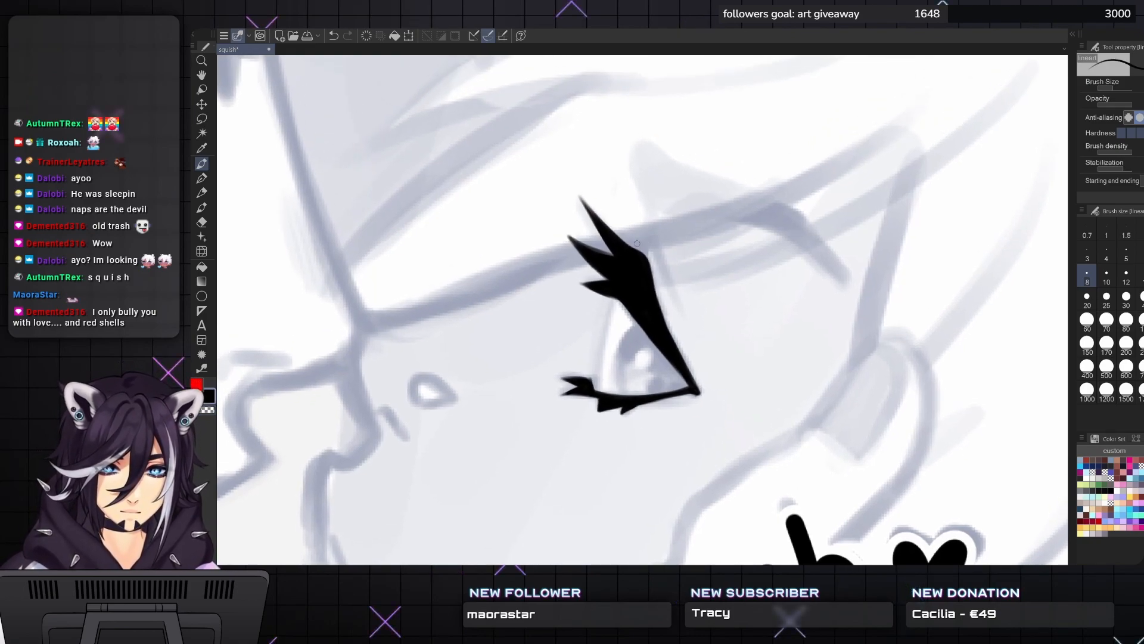
{"action": "mouse_move", "coordinate": [642, 241]}
{"action": "left_mouse_down"}
{"action": "mouse_move", "coordinate": [656, 240]}
{"action": "mouse_move", "coordinate": [684, 316]}
{"action": "left_mouse_up"}
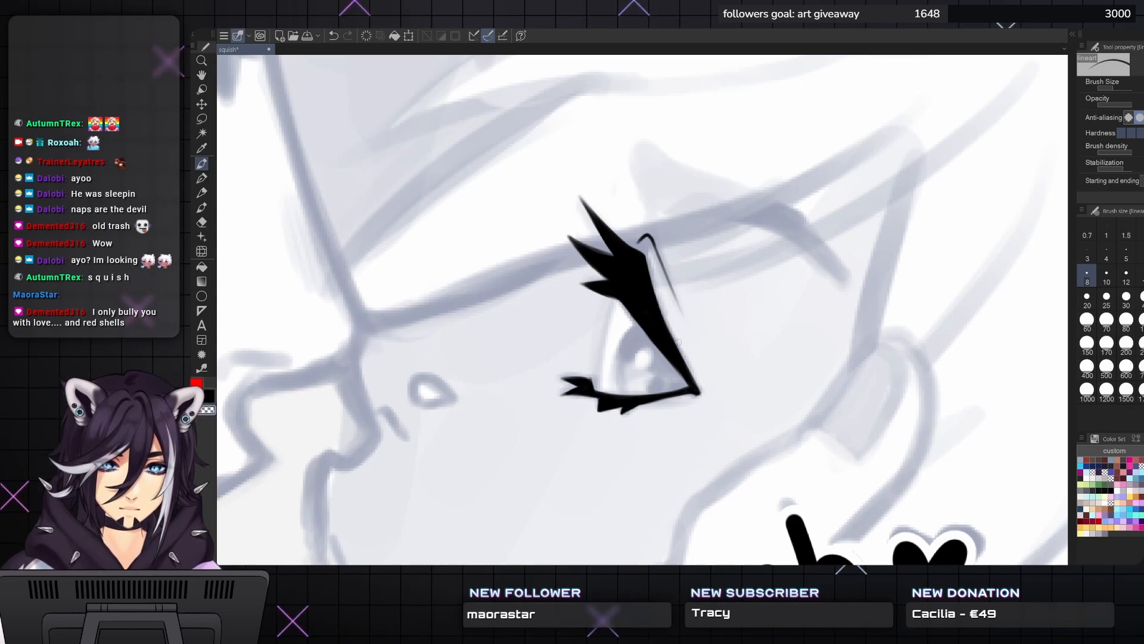
- Ink the thin outer curve of the left character's lash in black and thicken its lower pointed tip with a larger brush
{"action": "mouse_move", "coordinate": [714, 402]}
{"action": "left_mouse_down"}
{"action": "mouse_move", "coordinate": [779, 392]}
{"action": "mouse_move", "coordinate": [822, 360]}
{"action": "mouse_move", "coordinate": [953, 330]}
{"action": "left_mouse_up"}
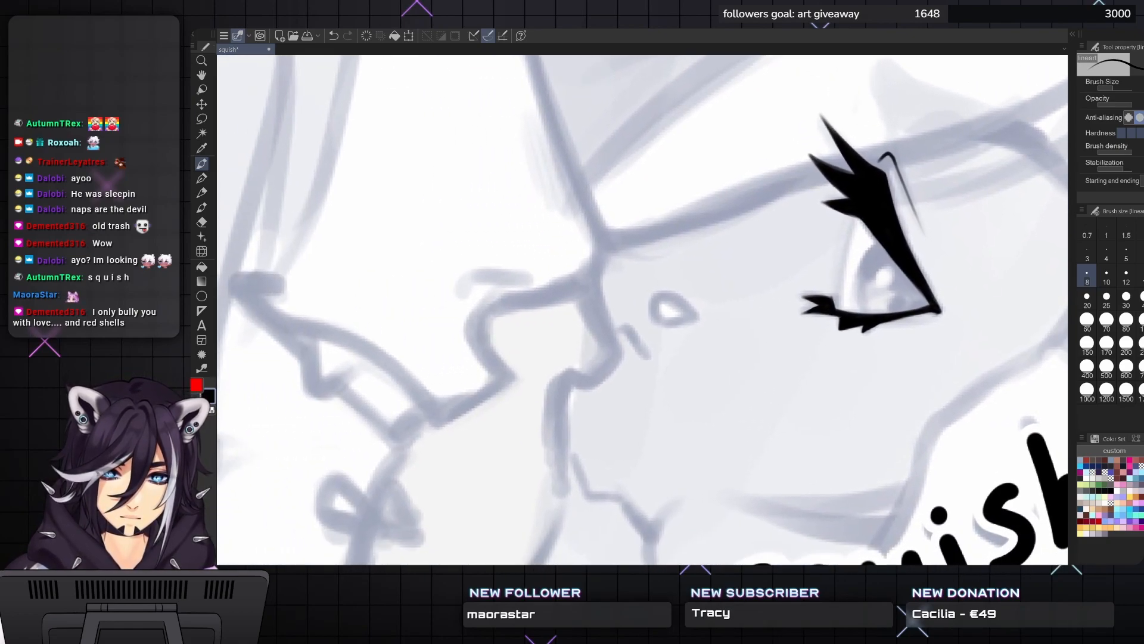
{"action": "mouse_move", "coordinate": [603, 240]}
{"action": "left_mouse_down"}
{"action": "mouse_move", "coordinate": [846, 507]}
{"action": "mouse_move", "coordinate": [819, 530]}
{"action": "left_mouse_up"}
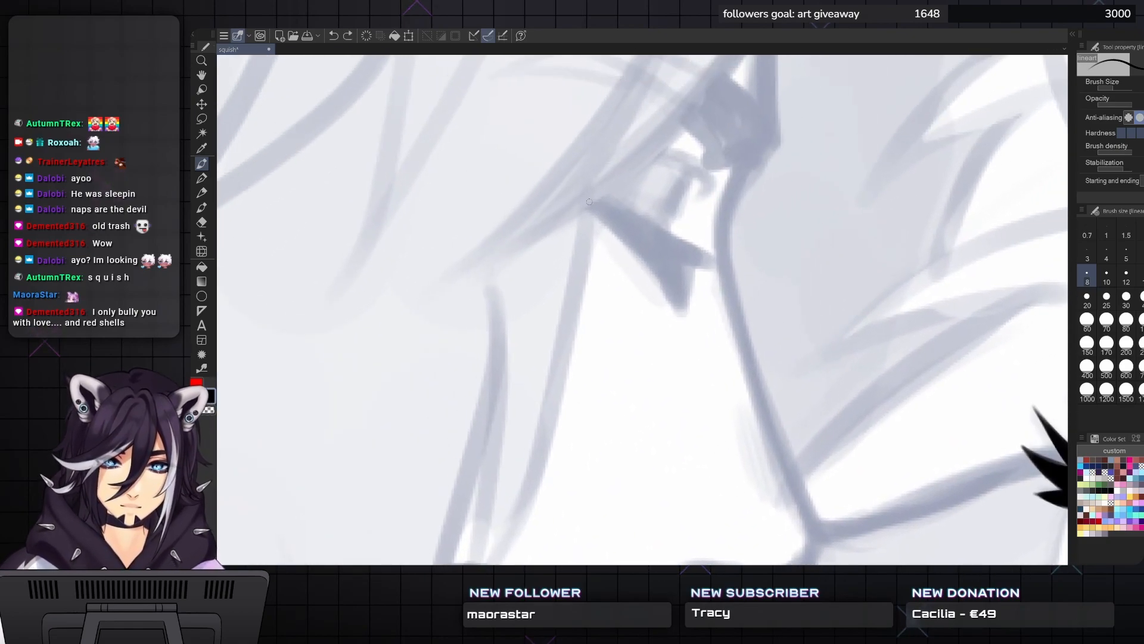
{"action": "mouse_move", "coordinate": [625, 237]}
{"action": "left_mouse_down"}
{"action": "mouse_move", "coordinate": [580, 201]}
{"action": "mouse_move", "coordinate": [674, 300]}
{"action": "mouse_move", "coordinate": [670, 288]}
{"action": "mouse_move", "coordinate": [683, 289]}
{"action": "mouse_move", "coordinate": [684, 316]}
{"action": "left_mouse_up"}
{"action": "left_click_drag", "start_coordinate": [677, 260], "coordinate": [686, 322]}
{"action": "key", "text": "bracketright"}
{"action": "key", "text": "bracketright"}
{"action": "left_click_drag", "start_coordinate": [667, 268], "coordinate": [683, 309]}
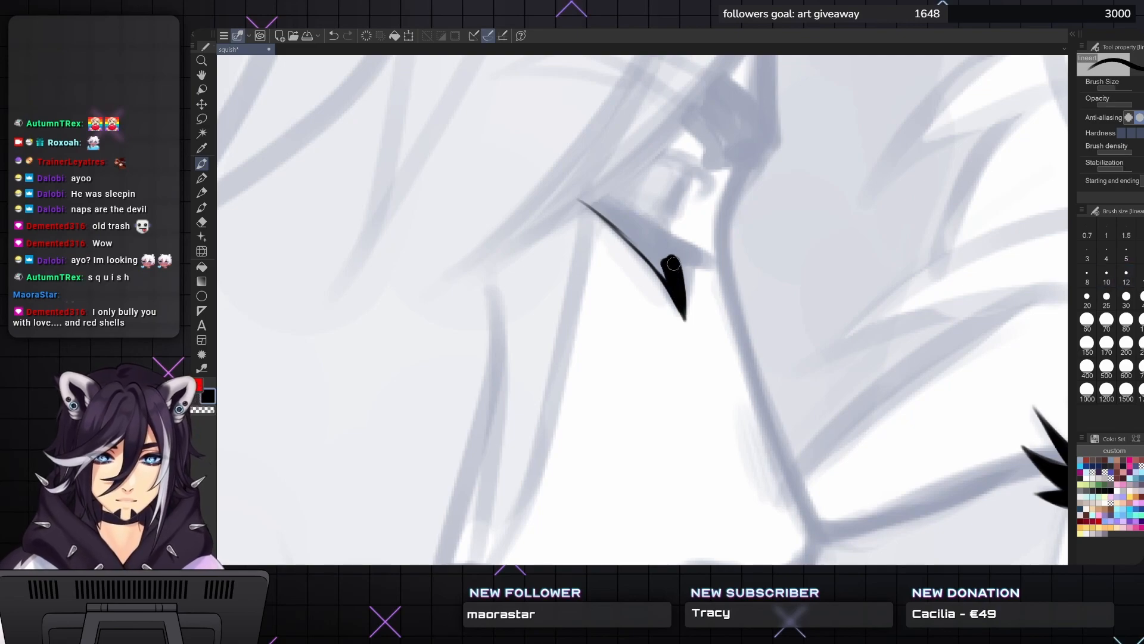
- Ink the opposite edge of the left character's lash, running from its narrow end to a second pointed tip
{"action": "key", "text": "asciicircum"}
{"action": "key", "text": "asciicircum"}
{"action": "key", "text": "asciicircum"}
{"action": "key", "text": "asciicircum"}
{"action": "key", "text": "asciicircum"}
{"action": "key", "text": "asciicircum"}
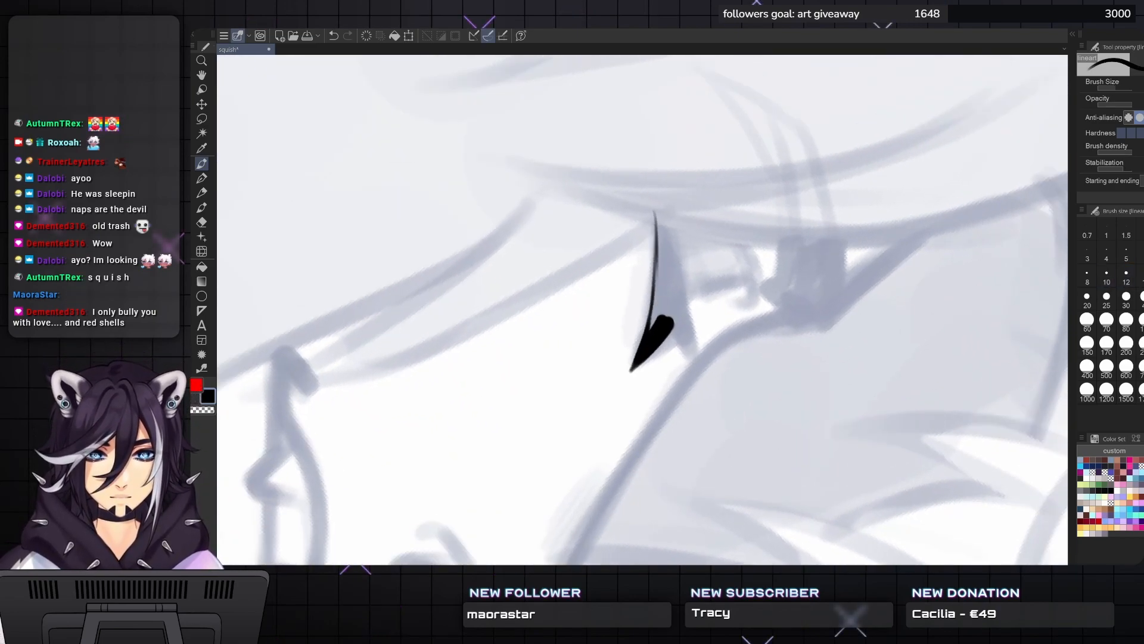
{"action": "mouse_move", "coordinate": [693, 357]}
{"action": "left_mouse_down"}
{"action": "mouse_move", "coordinate": [676, 229]}
{"action": "mouse_move", "coordinate": [689, 329]}
{"action": "left_mouse_up"}
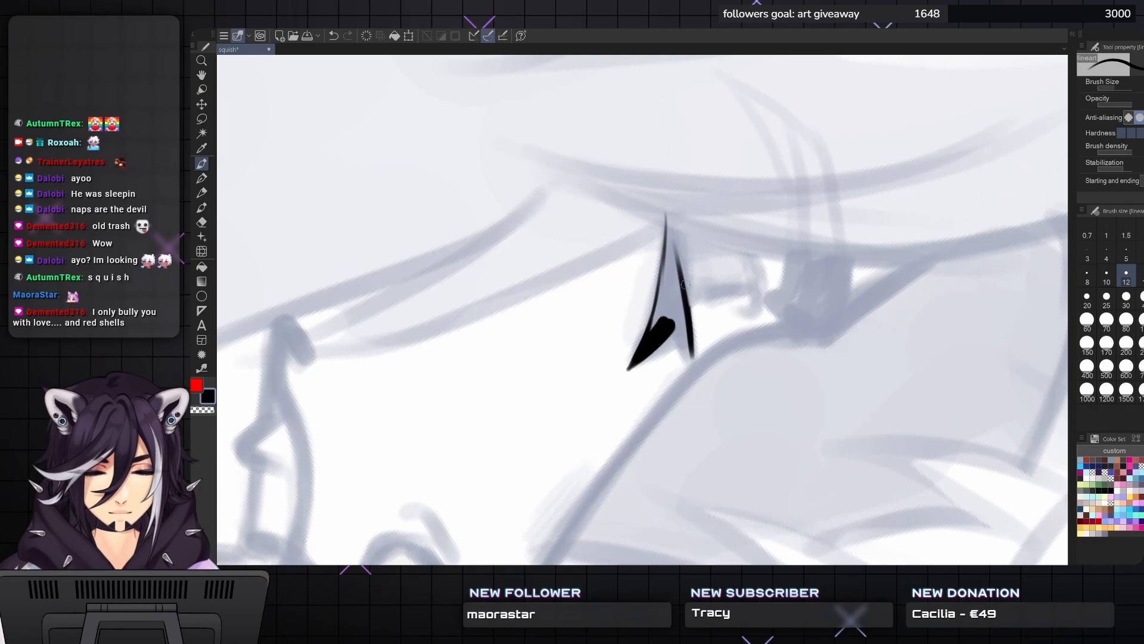
- Extend the lash's narrow end to a fine point and fill the body between both edges with black
{"action": "left_click_drag", "start_coordinate": [675, 230], "coordinate": [691, 314]}
{"action": "key", "text": "bracketleft"}
{"action": "key", "text": "bracketleft"}
{"action": "left_click_drag", "start_coordinate": [665, 191], "coordinate": [680, 255]}
{"action": "key", "text": "bracketright"}
{"action": "left_click_drag", "start_coordinate": [666, 213], "coordinate": [673, 248]}
{"action": "mouse_move", "coordinate": [664, 189]}
{"action": "left_mouse_down"}
{"action": "mouse_move", "coordinate": [656, 311]}
{"action": "mouse_move", "coordinate": [669, 280]}
{"action": "mouse_move", "coordinate": [674, 334]}
{"action": "mouse_move", "coordinate": [679, 280]}
{"action": "left_mouse_up"}
{"action": "key", "text": "bracketright"}
{"action": "key", "text": "bracketright"}
{"action": "key", "text": "bracketleft"}
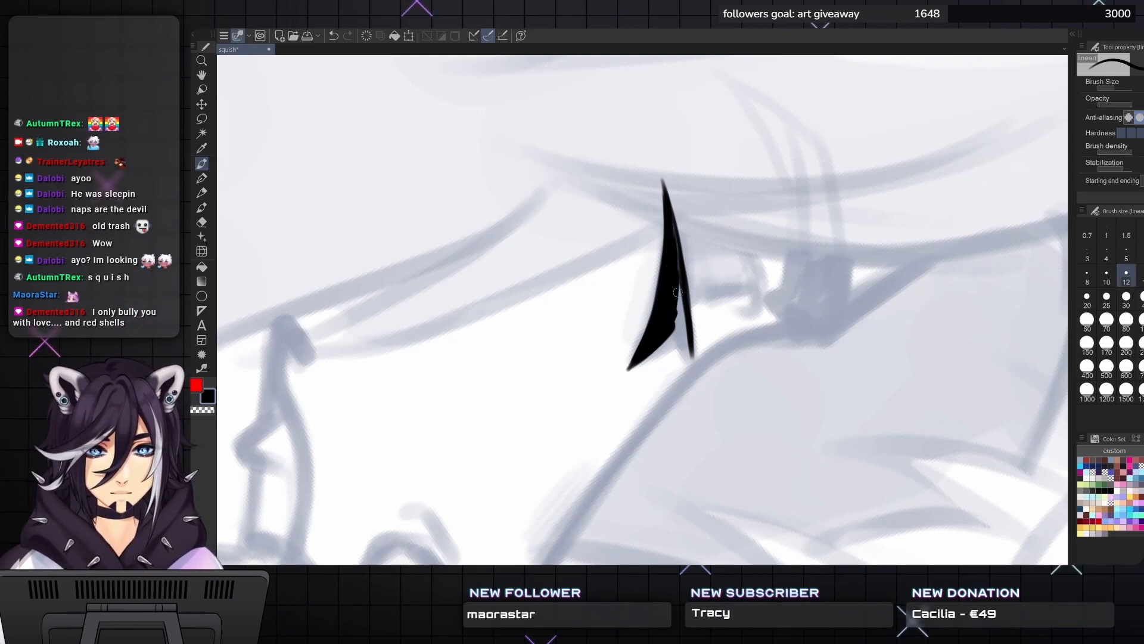
- Shape the second lash tip with a size 8 brush and fill the remaining gap between the tips using a larger brush
{"action": "key", "text": "bracketleft"}
{"action": "key", "text": "bracketleft"}
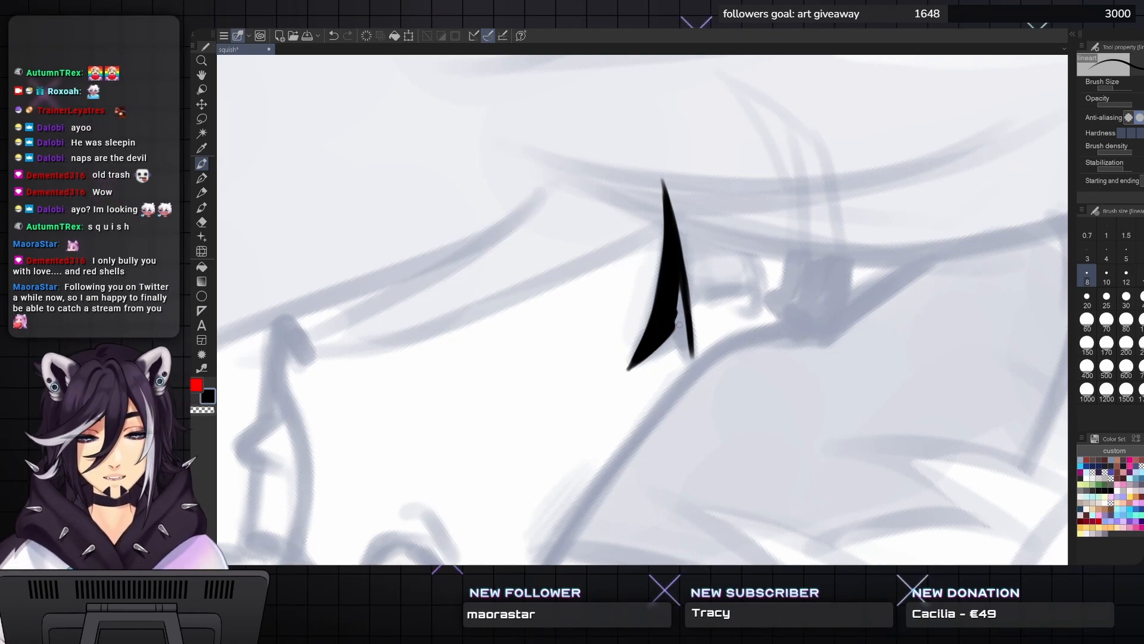
{"action": "left_click_drag", "start_coordinate": [673, 312], "coordinate": [692, 365]}
{"action": "key", "text": "bracketright"}
{"action": "key", "text": "bracketright"}
{"action": "key", "text": "bracketright"}
{"action": "key", "text": "bracketright"}
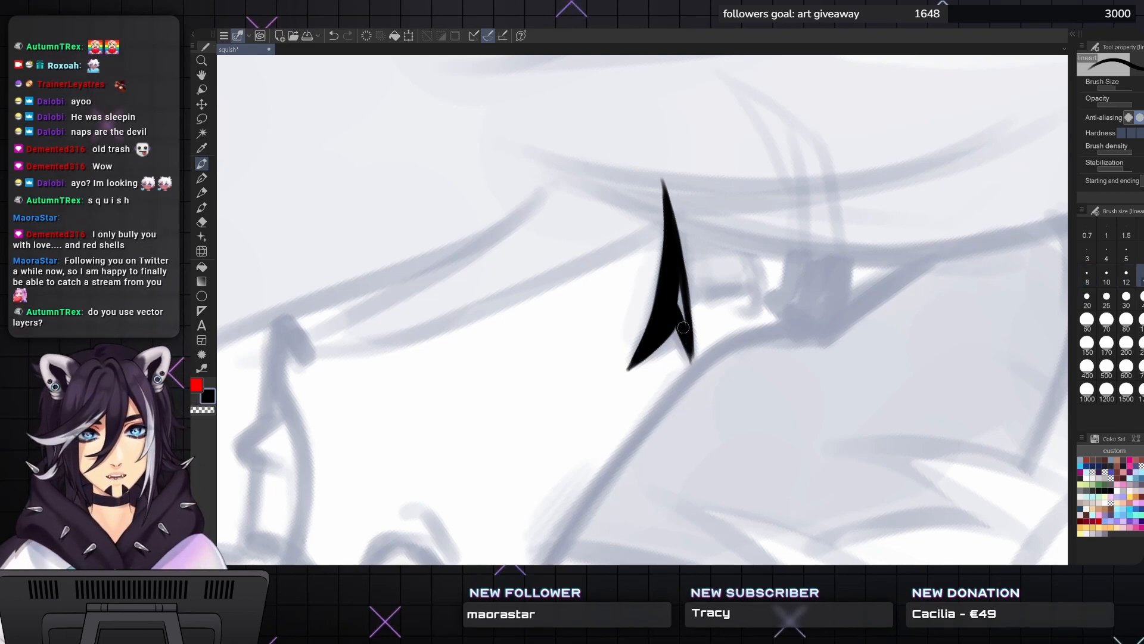
{"action": "left_click_drag", "start_coordinate": [674, 244], "coordinate": [693, 340]}
- Trim the lash's edge near the second tip using the transparent colour, and return to black with a size 12 brush
{"action": "key", "text": "bracketleft"}
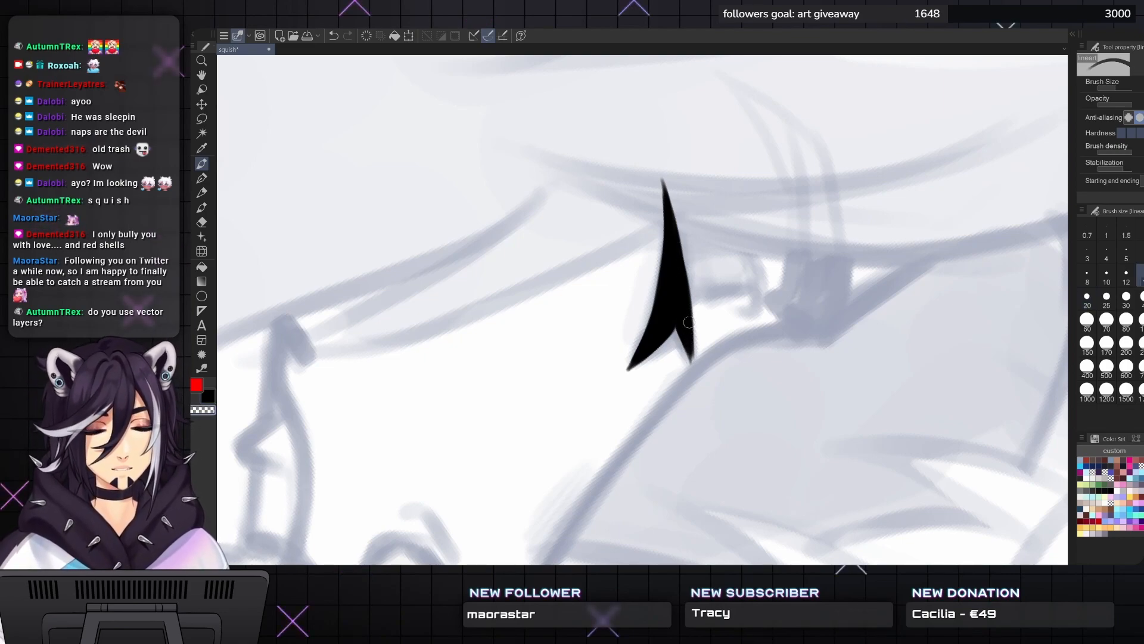
{"action": "key", "text": "bracketleft"}
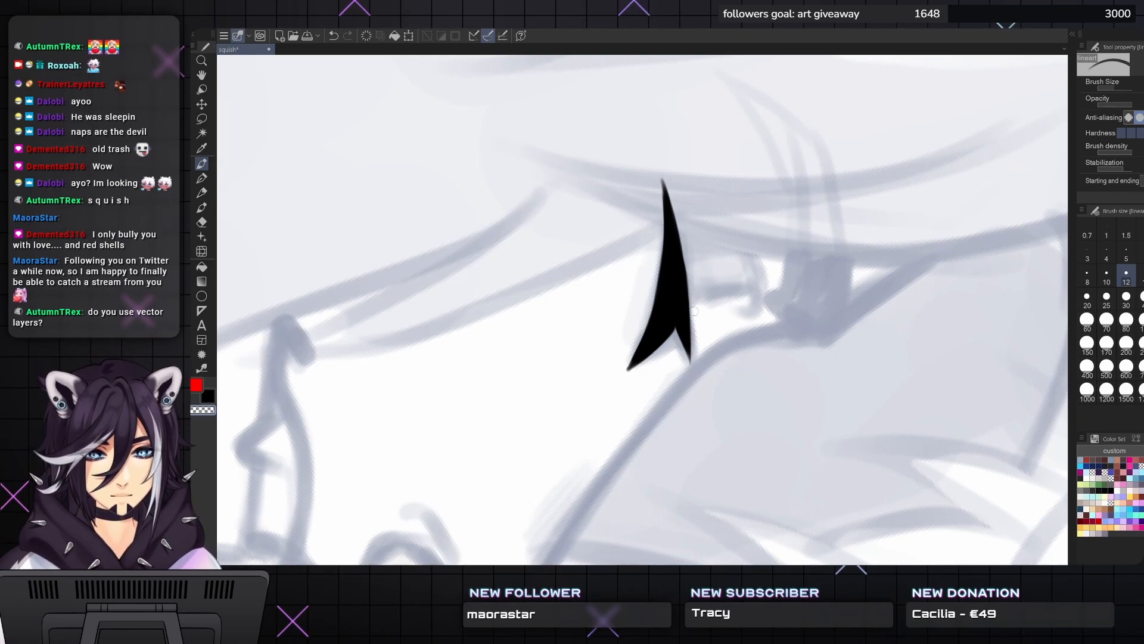
{"action": "key", "text": "bracketleft"}
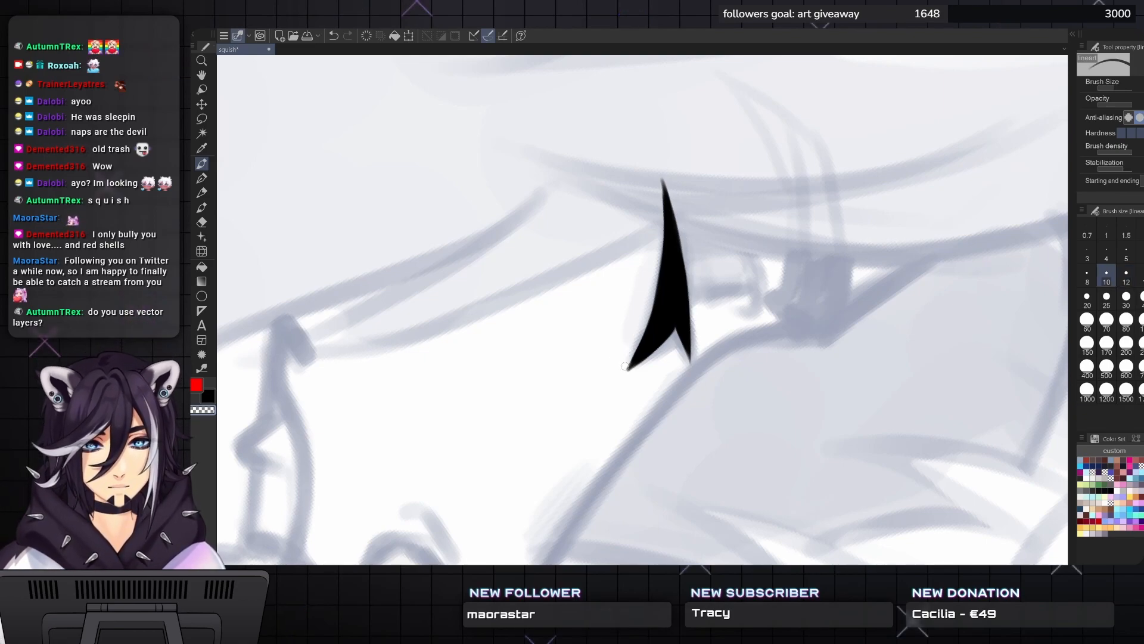
{"action": "key", "text": "bracketright"}
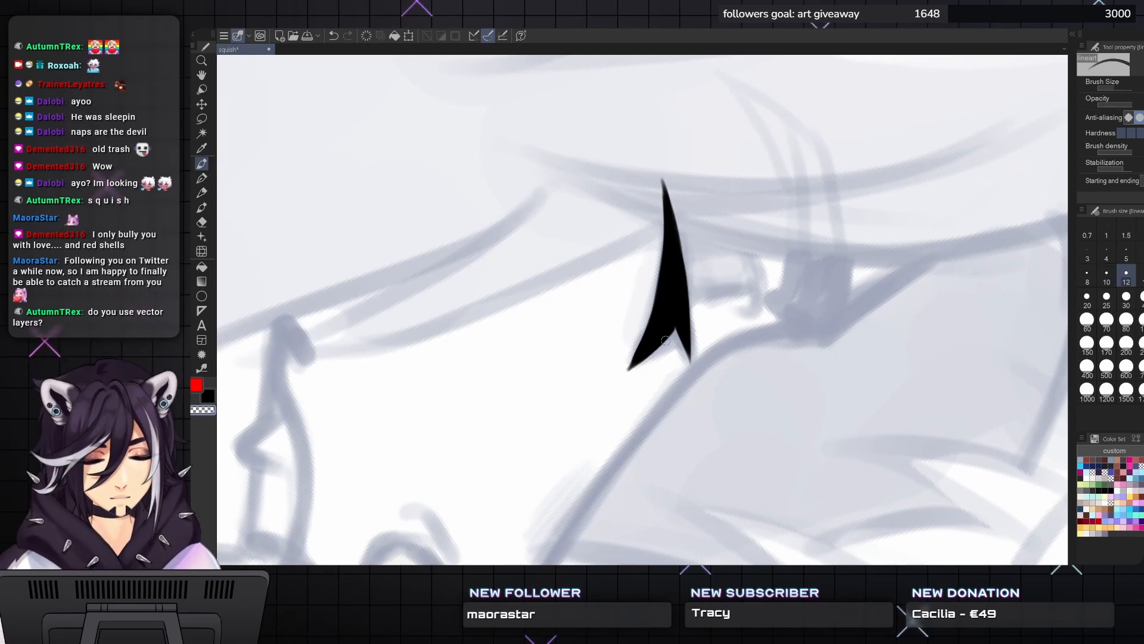
{"action": "key", "text": "minus"}
{"action": "key", "text": "minus"}
{"action": "key", "text": "minus"}
{"action": "key", "text": "minus"}
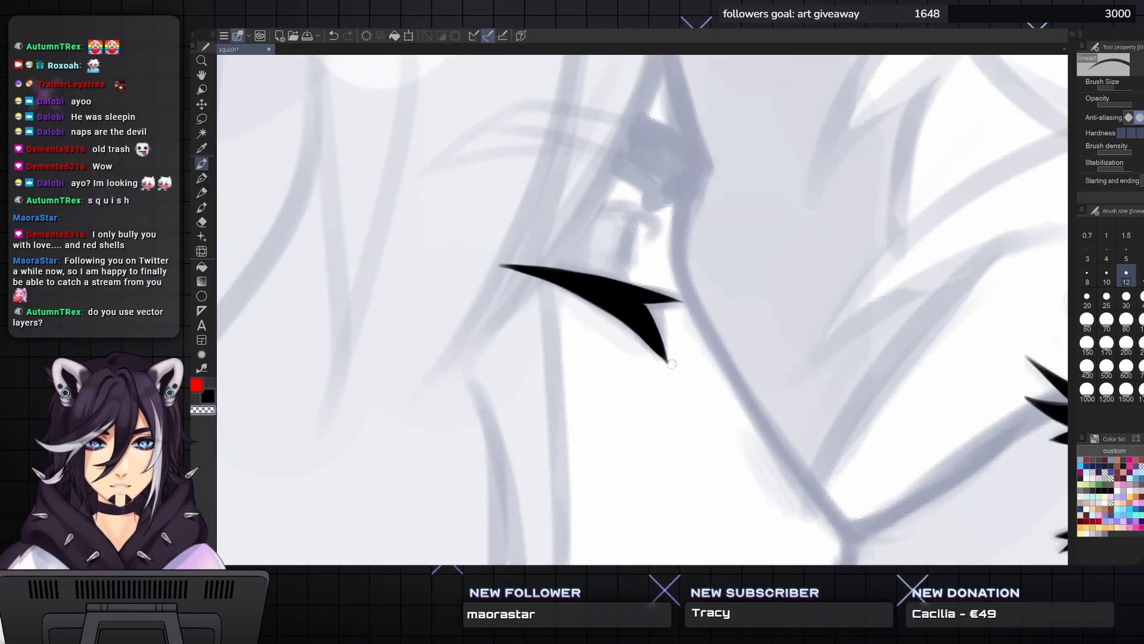
{"action": "key", "text": "x"}
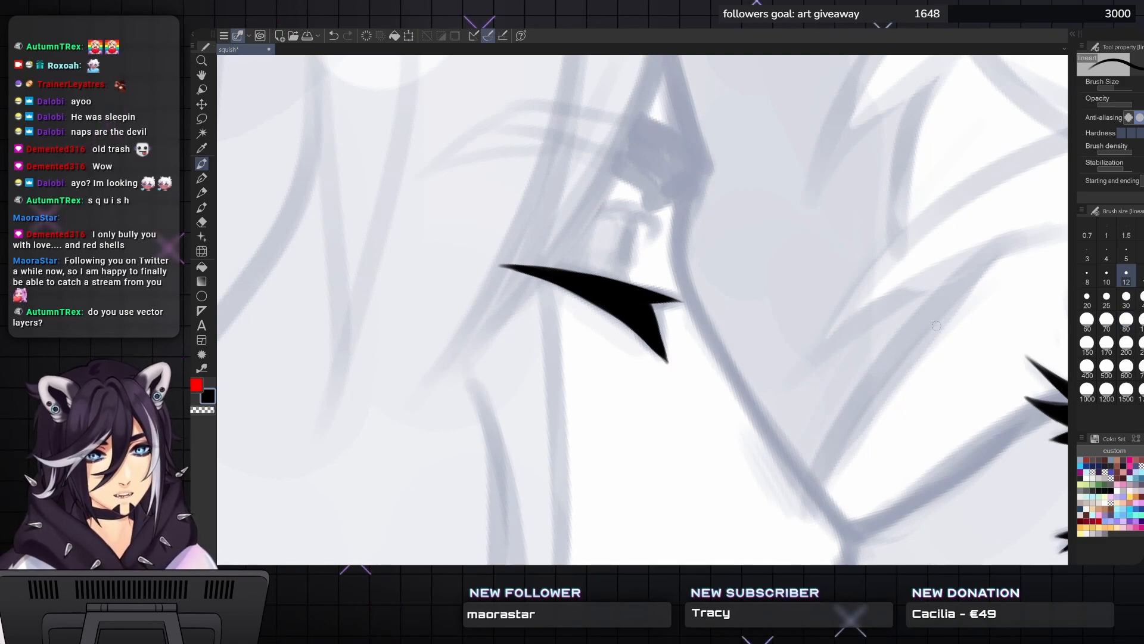
{"action": "mouse_move", "coordinate": [794, 305]}
{"action": "left_mouse_down"}
{"action": "mouse_move", "coordinate": [751, 316]}
{"action": "mouse_move", "coordinate": [691, 425]}
{"action": "mouse_move", "coordinate": [692, 298]}
{"action": "mouse_move", "coordinate": [711, 207]}
{"action": "mouse_move", "coordinate": [634, 230]}
{"action": "mouse_move", "coordinate": [634, 170]}
{"action": "mouse_move", "coordinate": [712, 259]}
{"action": "mouse_move", "coordinate": [789, 120]}
{"action": "left_mouse_up"}
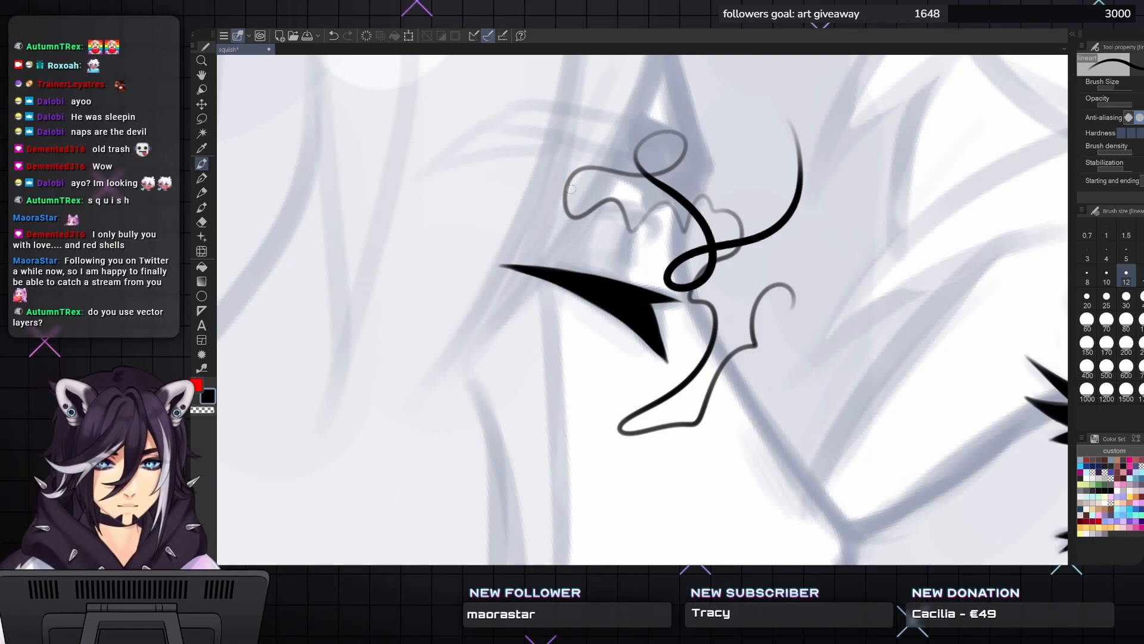
{"action": "mouse_move", "coordinate": [856, 145]}
{"action": "left_mouse_down"}
{"action": "mouse_move", "coordinate": [775, 364]}
{"action": "mouse_move", "coordinate": [811, 221]}
{"action": "mouse_move", "coordinate": [802, 289]}
{"action": "mouse_move", "coordinate": [900, 152]}
{"action": "left_mouse_up"}
{"action": "mouse_move", "coordinate": [894, 191]}
{"action": "left_mouse_down"}
{"action": "mouse_move", "coordinate": [891, 247]}
{"action": "mouse_move", "coordinate": [858, 331]}
{"action": "left_mouse_up"}
{"action": "left_click_drag", "start_coordinate": [867, 286], "coordinate": [766, 328]}
{"action": "left_click_drag", "start_coordinate": [752, 245], "coordinate": [788, 315]}
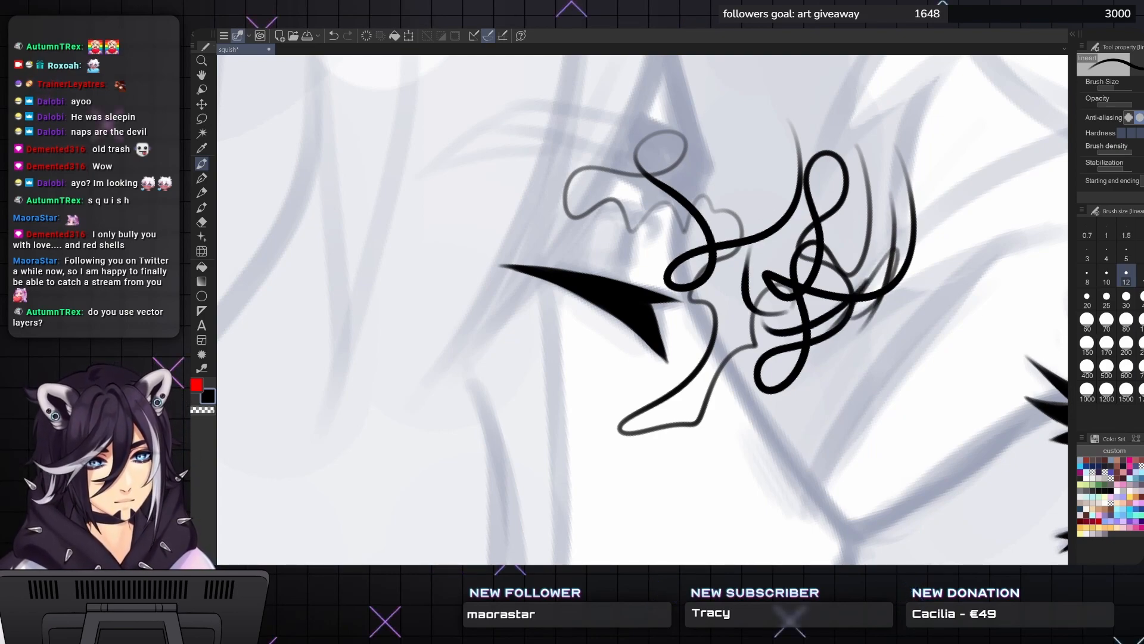
{"action": "key", "text": "ctrl+z"}
{"action": "key", "text": "ctrl+z"}
{"action": "key", "text": "ctrl+z"}
{"action": "key", "text": "ctrl+z"}
{"action": "key", "text": "ctrl+z"}
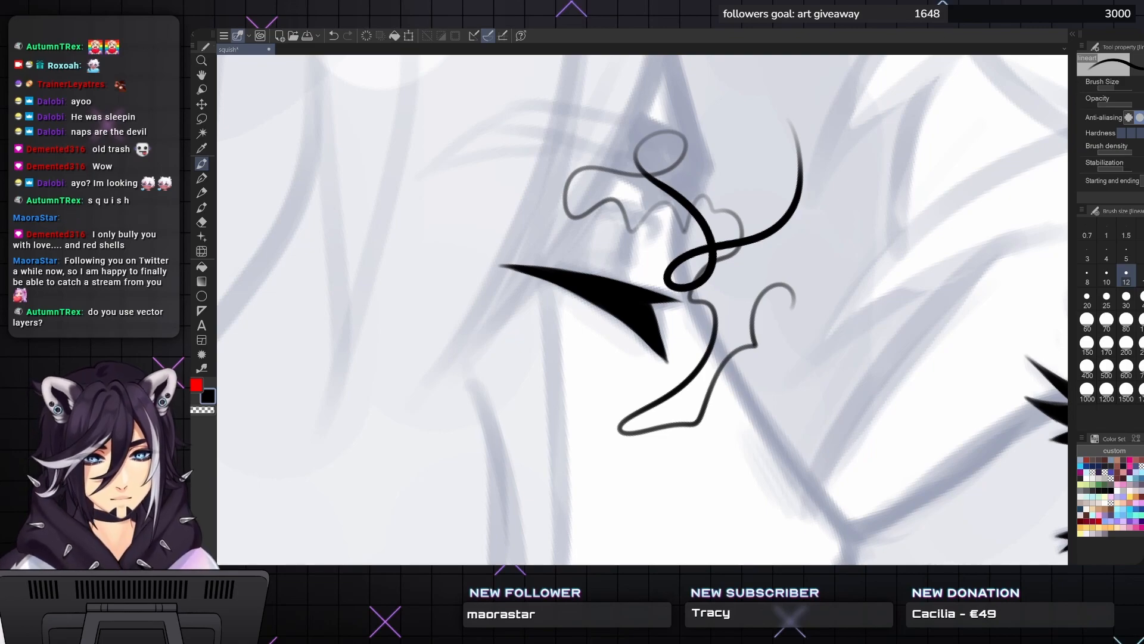
{"action": "key", "text": "ctrl+z"}
{"action": "key", "text": "ctrl+z"}
{"action": "key", "text": "ctrl+z"}
{"action": "key", "text": "ctrl+y"}
{"action": "key", "text": "ctrl+y"}
{"action": "key", "text": "ctrl+y"}
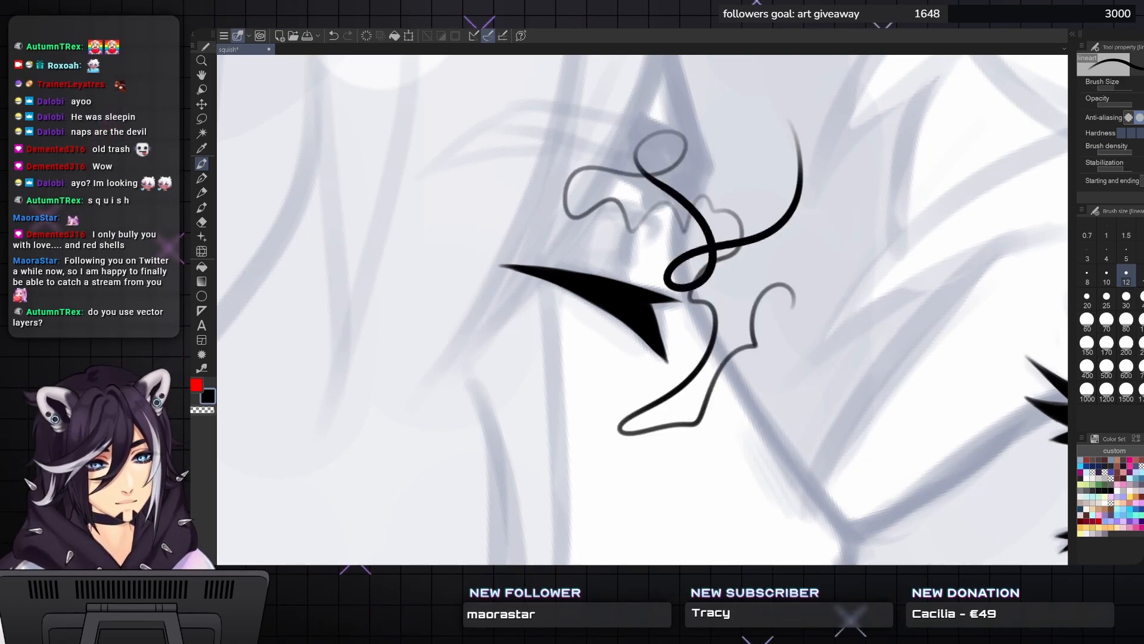
{"action": "key", "text": "ctrl+z"}
{"action": "key", "text": "ctrl+z"}
{"action": "key", "text": "ctrl+z"}
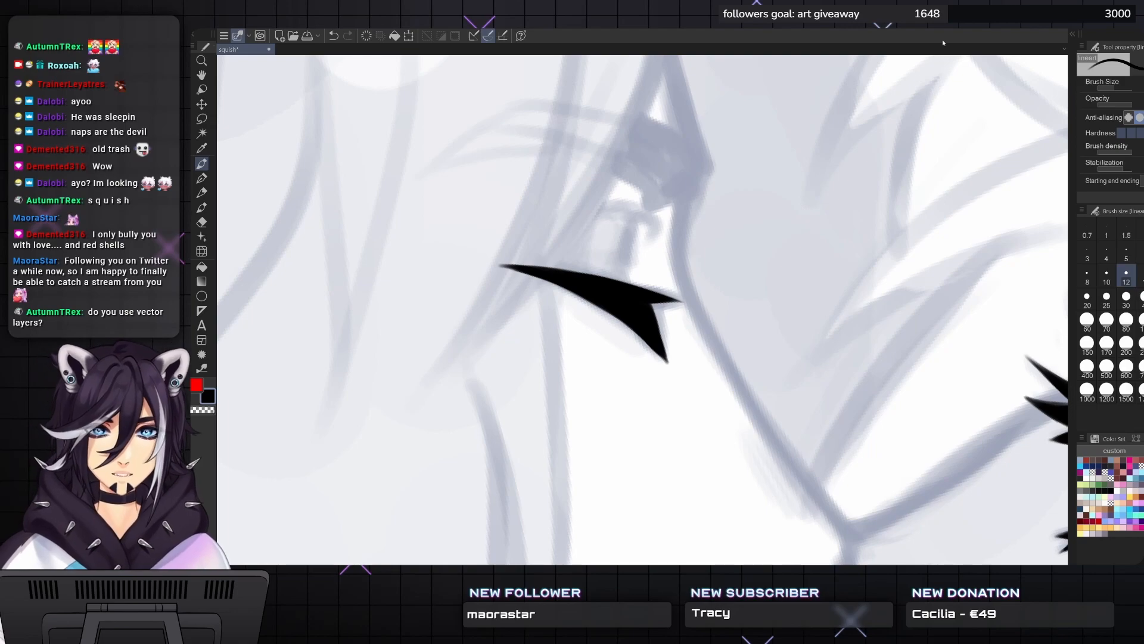
- Draw a thin hooked line above the left character's lash and a short line from it down towards the lash, using brush size 8
{"action": "scroll", "coordinate": [629, 264], "scroll_direction": "down", "scroll_amount": 1}
{"action": "scroll", "coordinate": [629, 264], "scroll_direction": "down", "scroll_amount": 2}
{"action": "scroll", "coordinate": [628, 264], "scroll_direction": "down", "scroll_amount": 1}
{"action": "left_click_drag", "start_coordinate": [633, 251], "coordinate": [650, 287]}
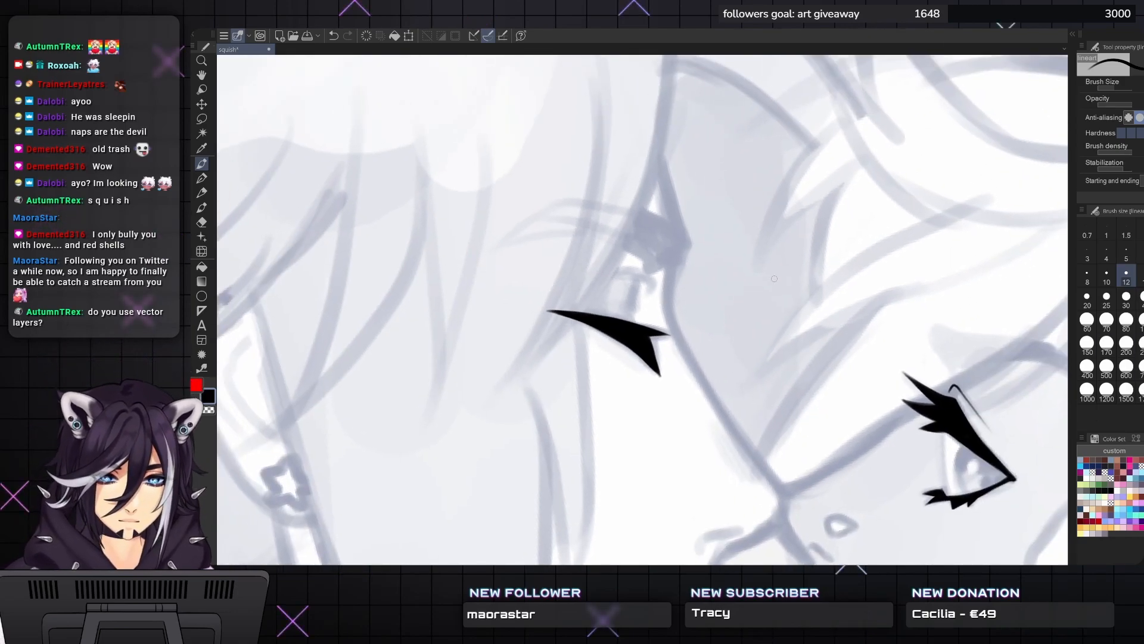
{"action": "scroll", "coordinate": [651, 287], "scroll_direction": "up", "scroll_amount": 1}
{"action": "key", "text": "bracketleft"}
{"action": "key", "text": "bracketleft"}
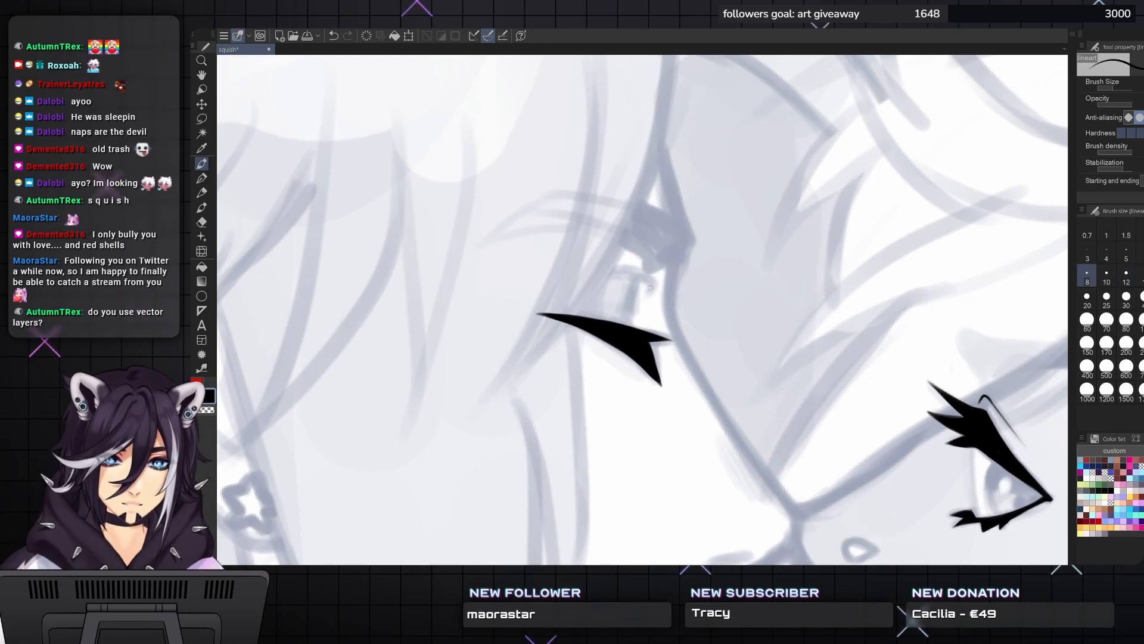
{"action": "left_click_drag", "start_coordinate": [652, 279], "coordinate": [634, 275]}
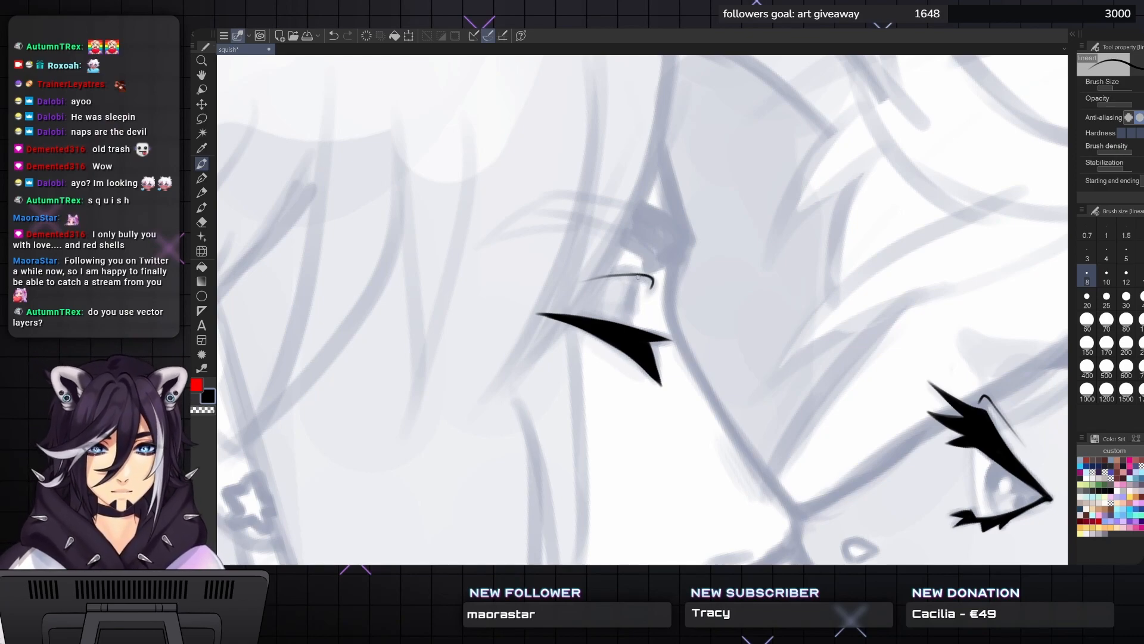
{"action": "left_click_drag", "start_coordinate": [642, 275], "coordinate": [635, 298]}
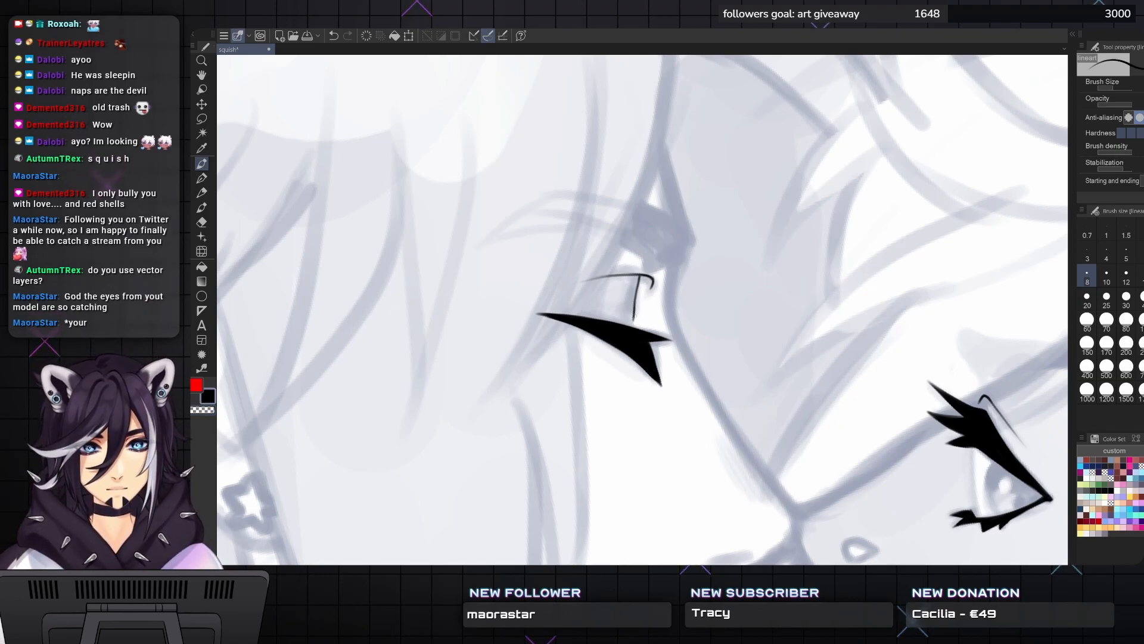
- Open the finished face concept document and examine the character's eyes up close with the glasses hidden
{"action": "mouse_move", "coordinate": [634, 319]}
{"action": "left_mouse_down"}
{"action": "mouse_move", "coordinate": [364, 319]}
{"action": "mouse_move", "coordinate": [275, 255]}
{"action": "mouse_move", "coordinate": [292, 261]}
{"action": "mouse_move", "coordinate": [274, 273]}
{"action": "left_mouse_up"}
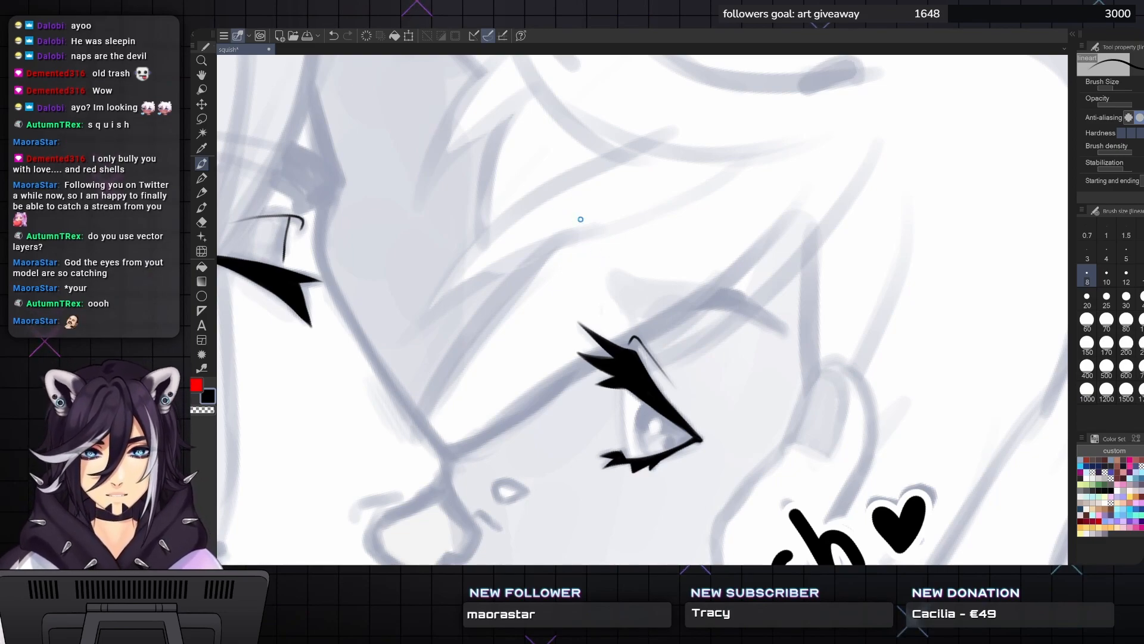
{"action": "scroll", "coordinate": [581, 221], "scroll_direction": "up", "scroll_amount": 1}
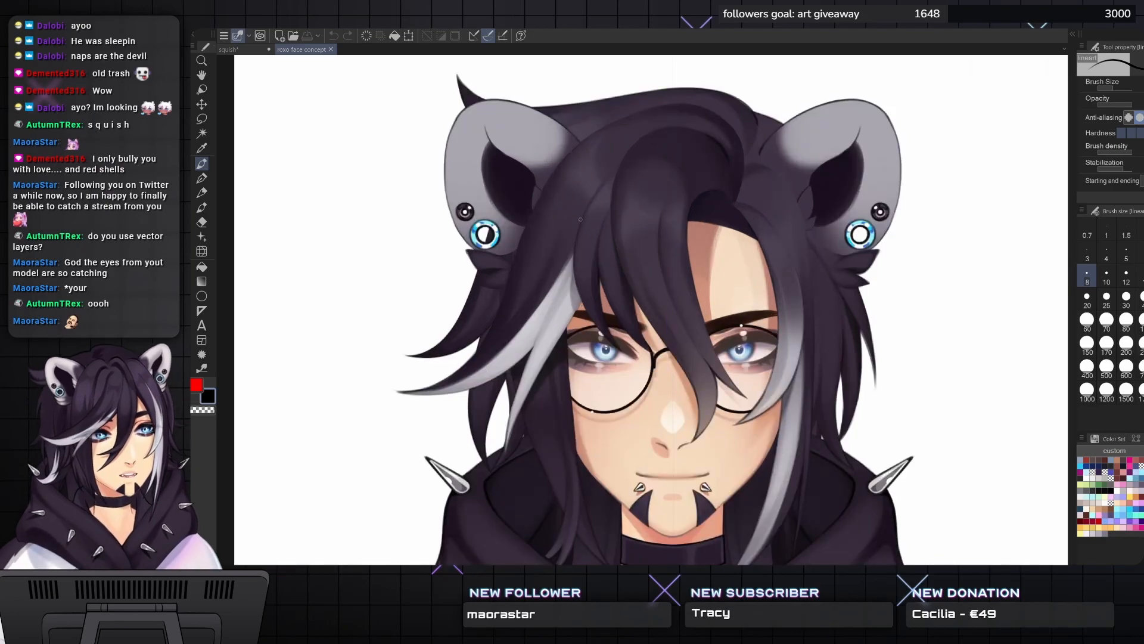
{"action": "left_click_drag", "start_coordinate": [580, 219], "coordinate": [548, 156]}
{"action": "left_click_drag", "start_coordinate": [981, 372], "coordinate": [973, 456]}
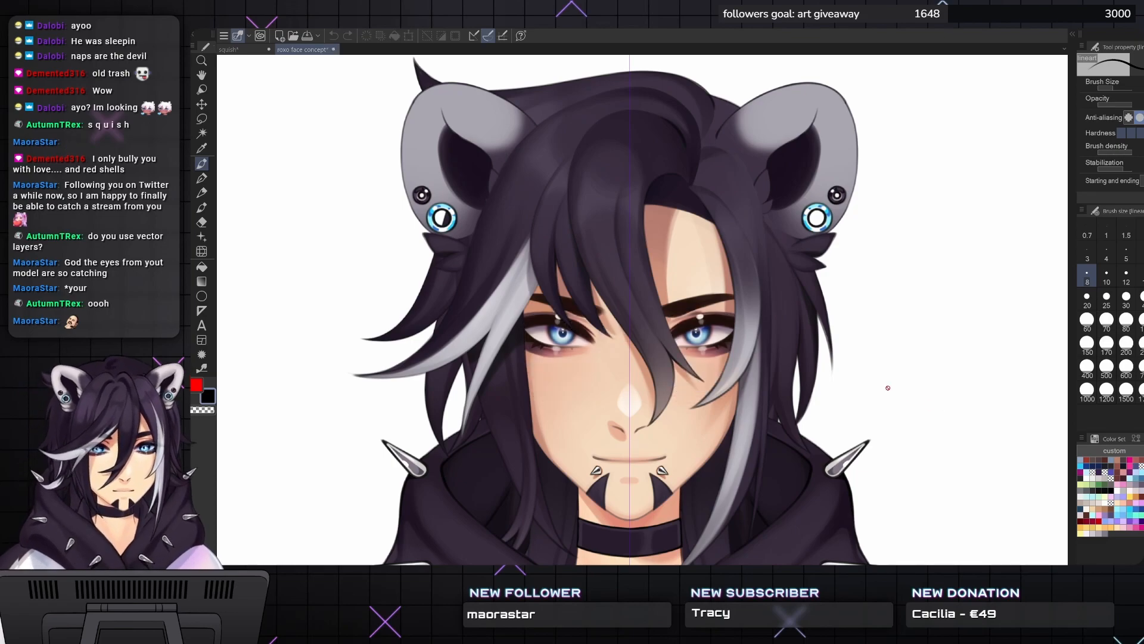
{"action": "scroll", "coordinate": [883, 384], "scroll_direction": "down", "scroll_amount": 1}
{"action": "left_click_drag", "start_coordinate": [904, 419], "coordinate": [882, 390]}
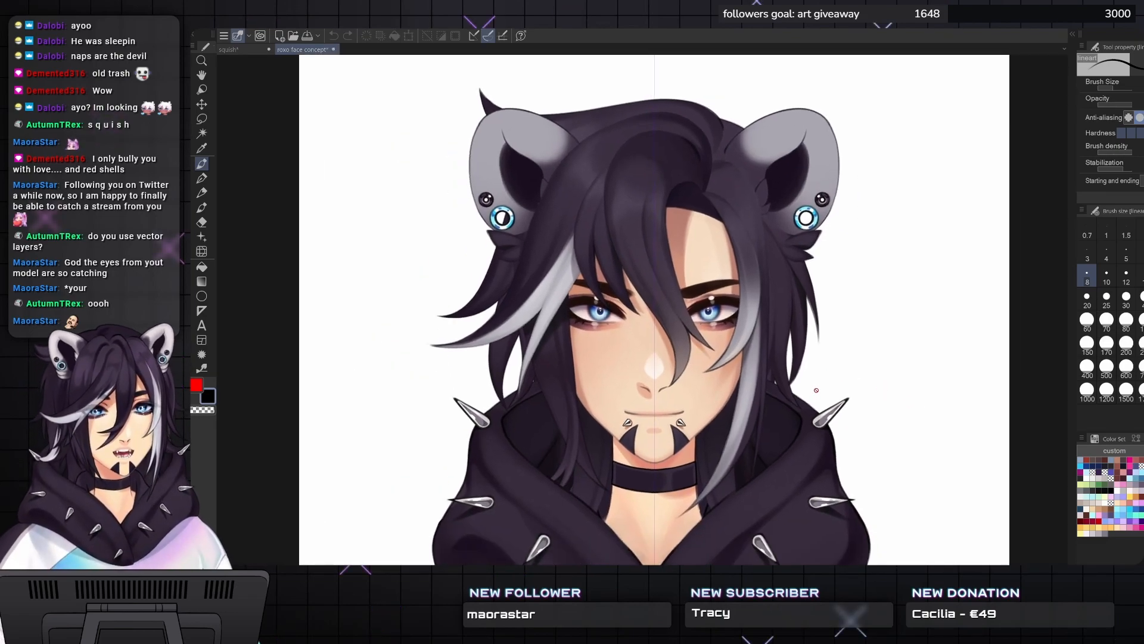
{"action": "scroll", "coordinate": [813, 388], "scroll_direction": "up", "scroll_amount": 1}
{"action": "left_click_drag", "start_coordinate": [812, 389], "coordinate": [840, 402]}
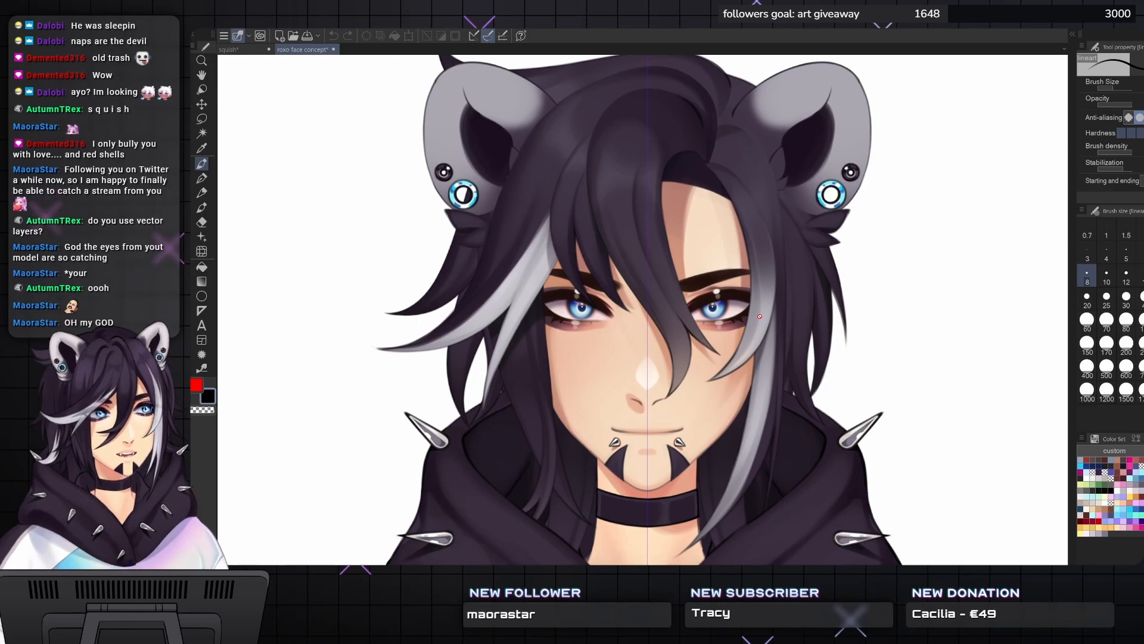
{"action": "scroll", "coordinate": [763, 320], "scroll_direction": "up", "scroll_amount": 5}
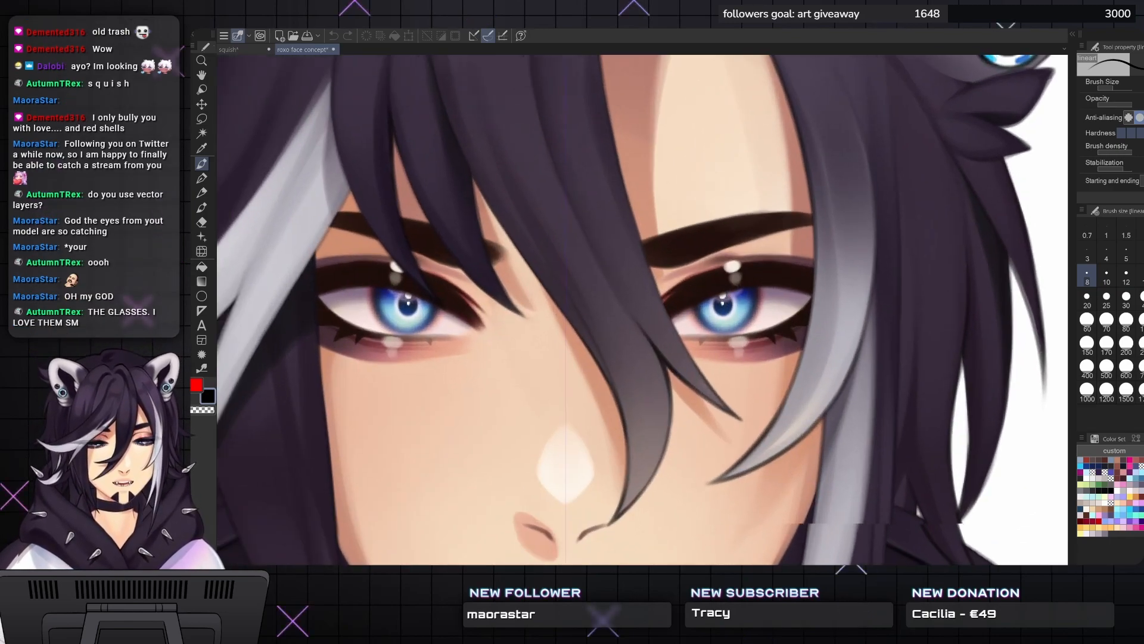
{"action": "scroll", "coordinate": [718, 300], "scroll_direction": "down", "scroll_amount": 2}
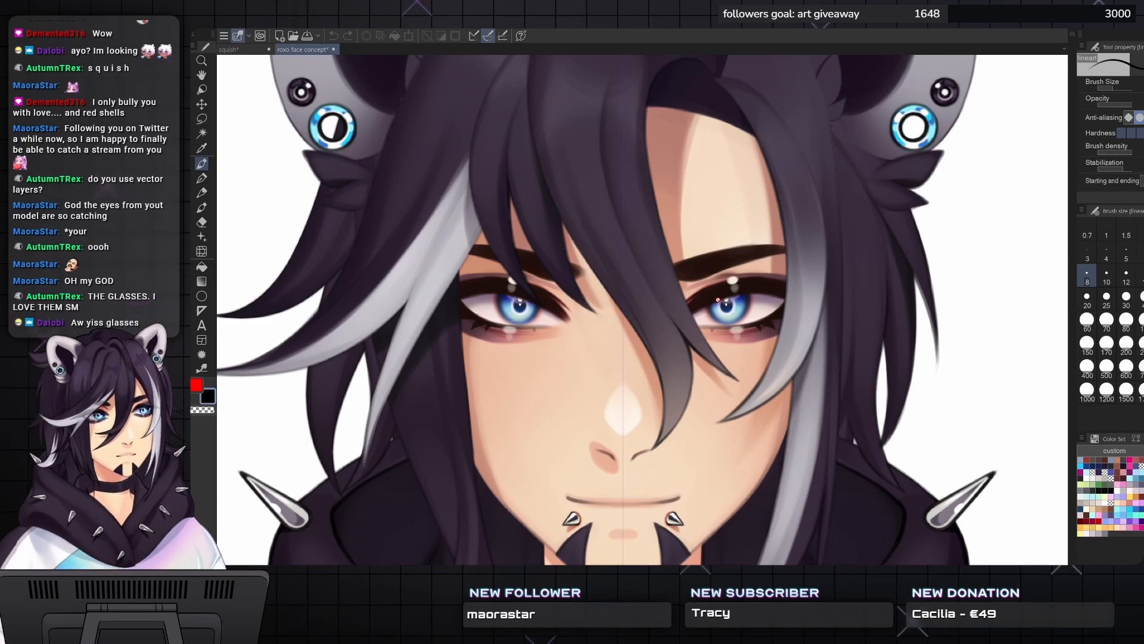
- Show the glasses again, look over the whole portrait, and close the face concept document to return to the sketch
{"action": "scroll", "coordinate": [722, 301], "scroll_direction": "down", "scroll_amount": 2}
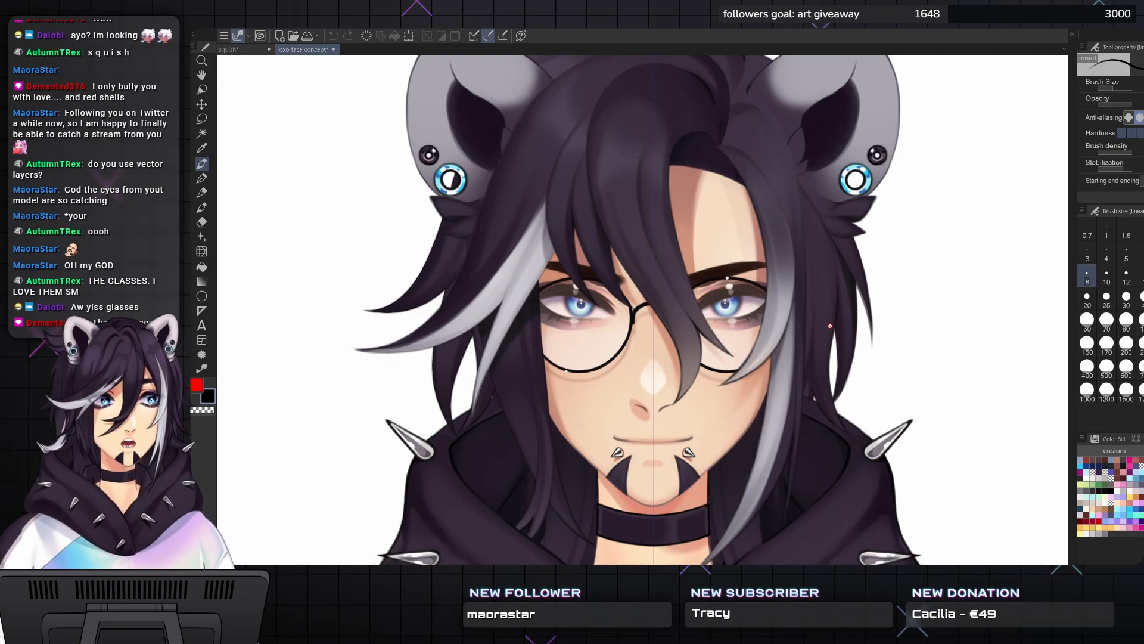
{"action": "scroll", "coordinate": [833, 327], "scroll_direction": "down", "scroll_amount": 1}
{"action": "scroll", "coordinate": [836, 328], "scroll_direction": "down", "scroll_amount": 2}
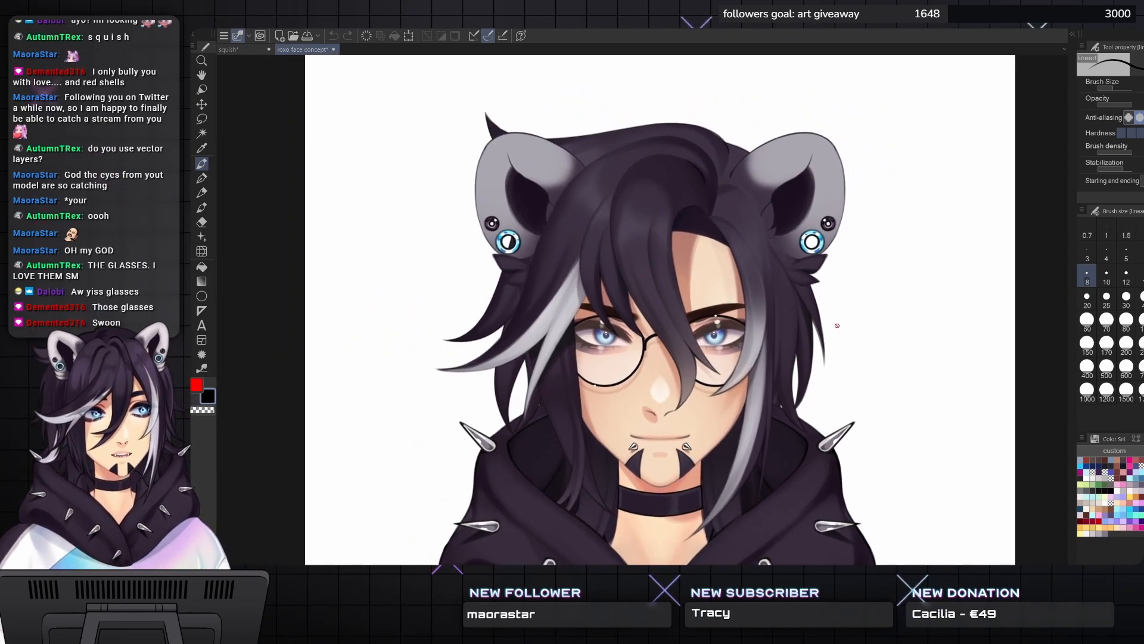
{"action": "scroll", "coordinate": [837, 327], "scroll_direction": "down", "scroll_amount": 2}
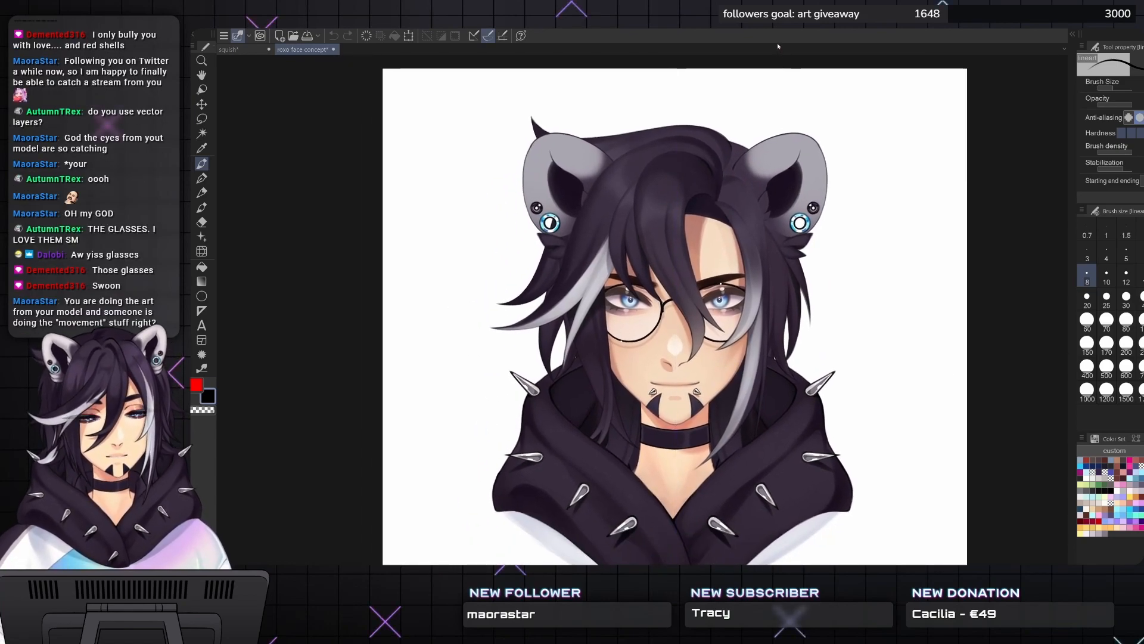
{"action": "scroll", "coordinate": [737, 202], "scroll_direction": "up", "scroll_amount": 2}
{"action": "left_click_drag", "start_coordinate": [756, 361], "coordinate": [729, 292]}
{"action": "scroll", "coordinate": [728, 291], "scroll_direction": "up", "scroll_amount": 1}
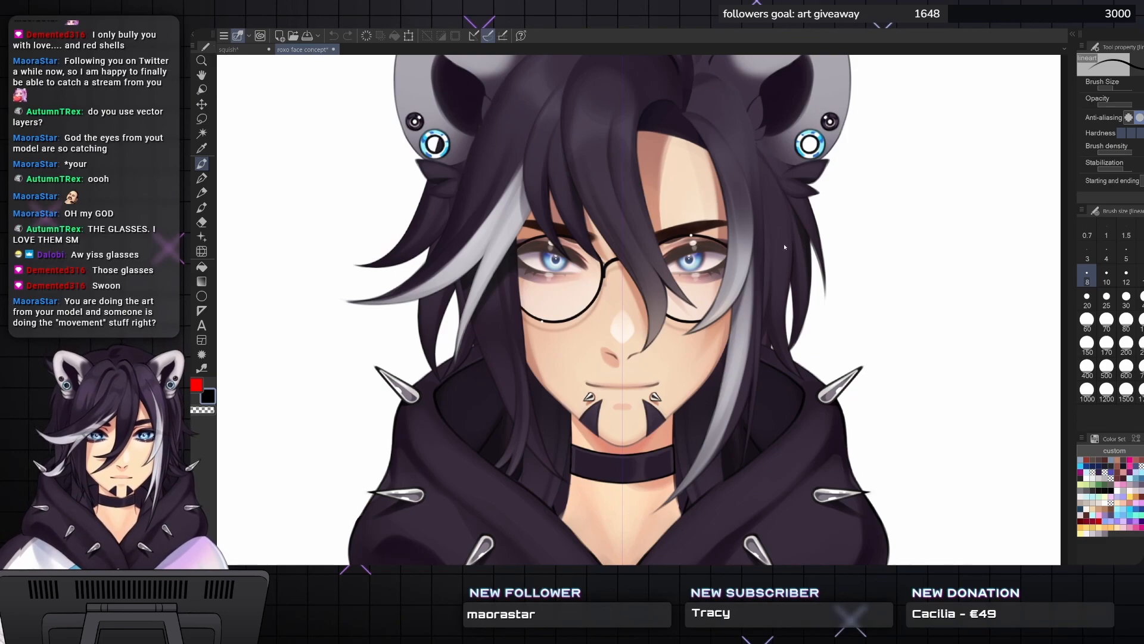
{"action": "key", "text": "ctrl+w"}
{"action": "left_click_drag", "start_coordinate": [750, 234], "coordinate": [763, 217]}
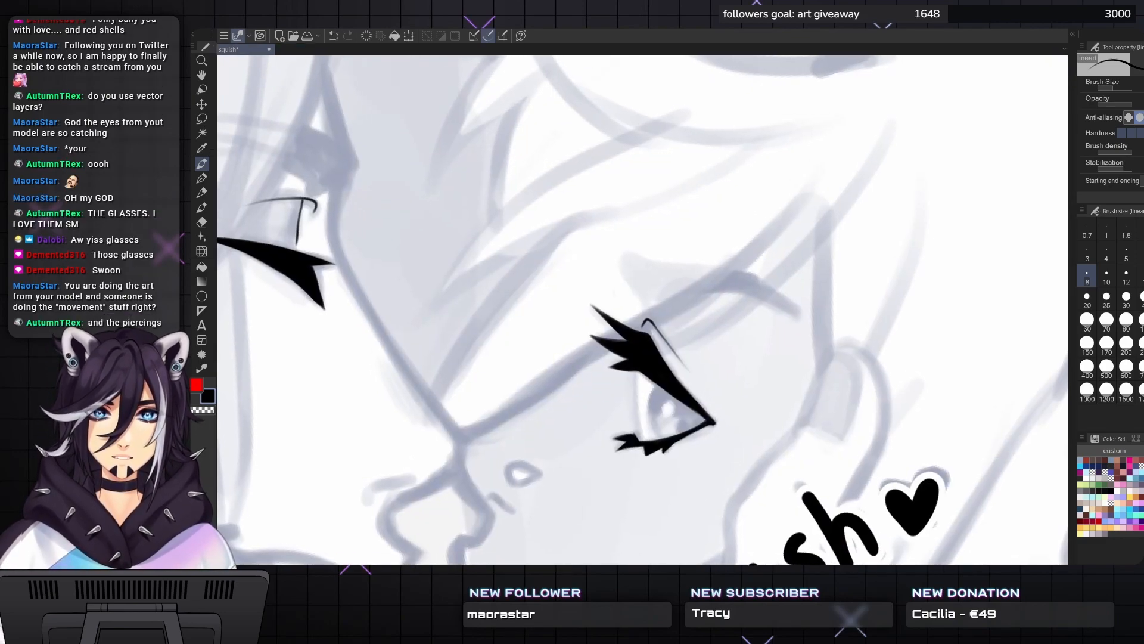
- Ink the left character's forehead line down to the front of the brow, using the size 8 brush
{"action": "left_click_drag", "start_coordinate": [686, 334], "coordinate": [651, 347]}
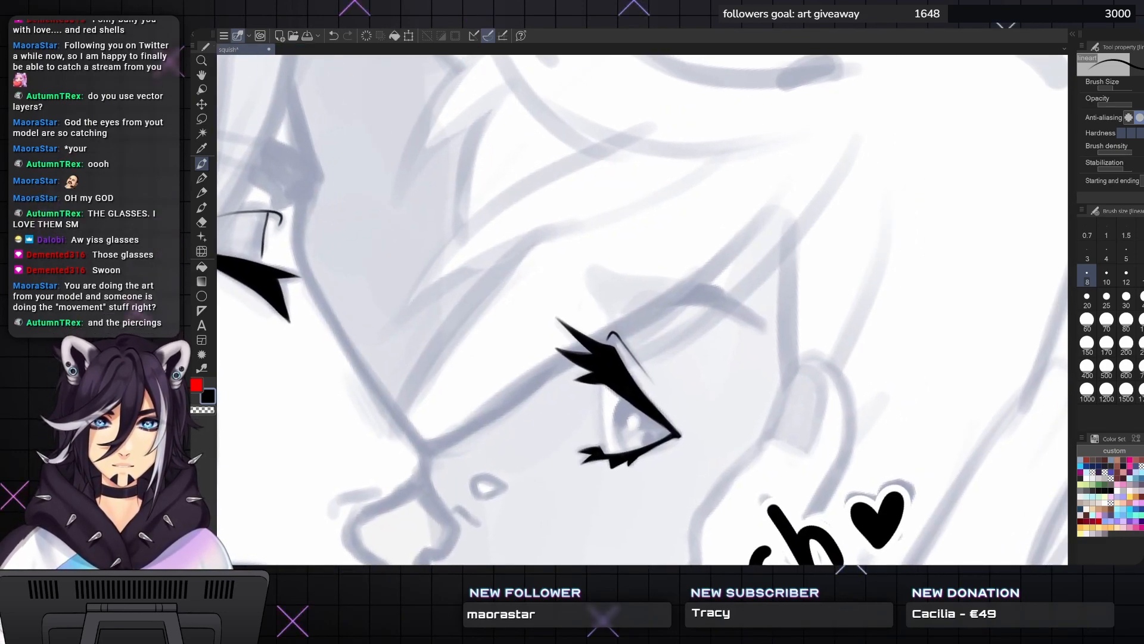
{"action": "left_click_drag", "start_coordinate": [620, 387], "coordinate": [817, 382]}
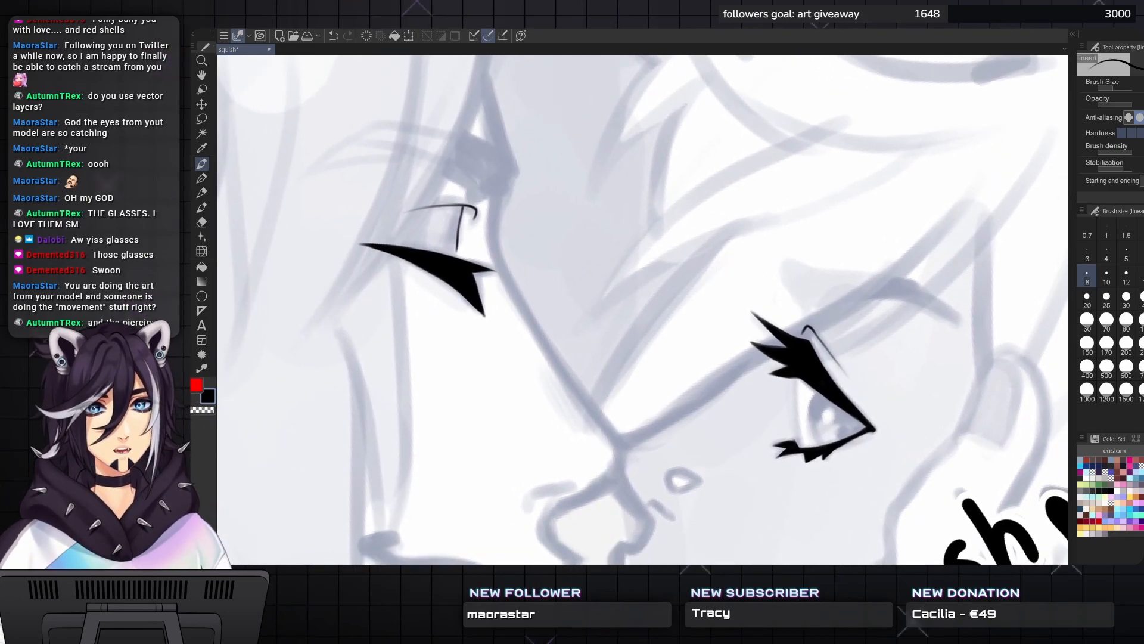
{"action": "left_click_drag", "start_coordinate": [622, 78], "coordinate": [630, 70]}
{"action": "scroll", "coordinate": [745, 208], "scroll_direction": "down", "scroll_amount": 1}
{"action": "left_click_drag", "start_coordinate": [745, 208], "coordinate": [772, 200]}
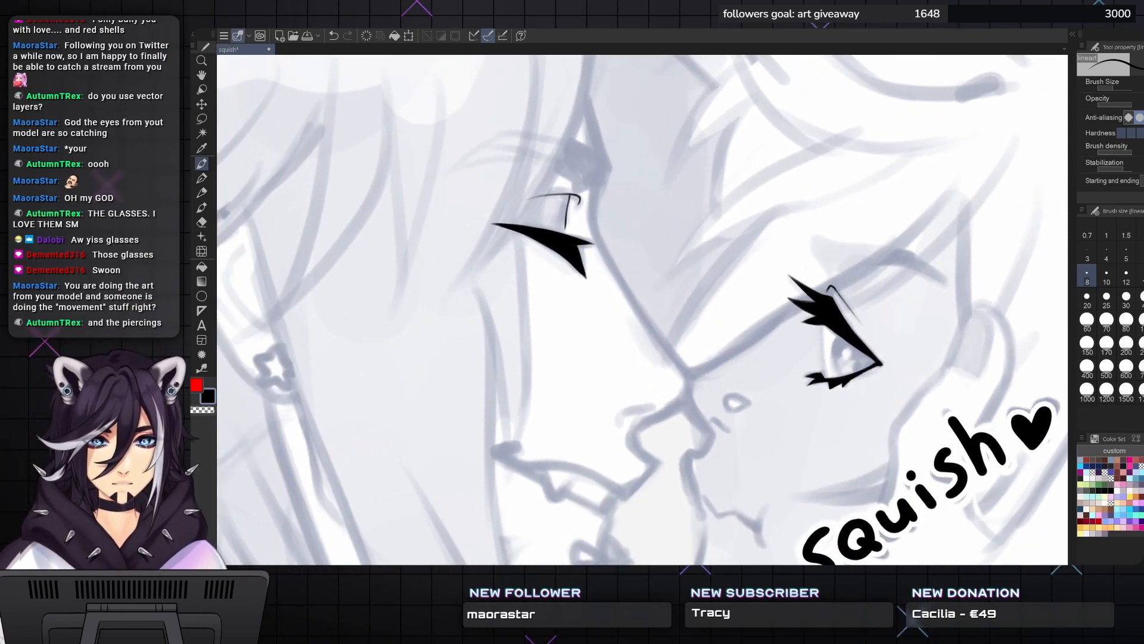
{"action": "scroll", "coordinate": [596, 192], "scroll_direction": "up", "scroll_amount": 1}
{"action": "left_click_drag", "start_coordinate": [588, 90], "coordinate": [606, 147]}
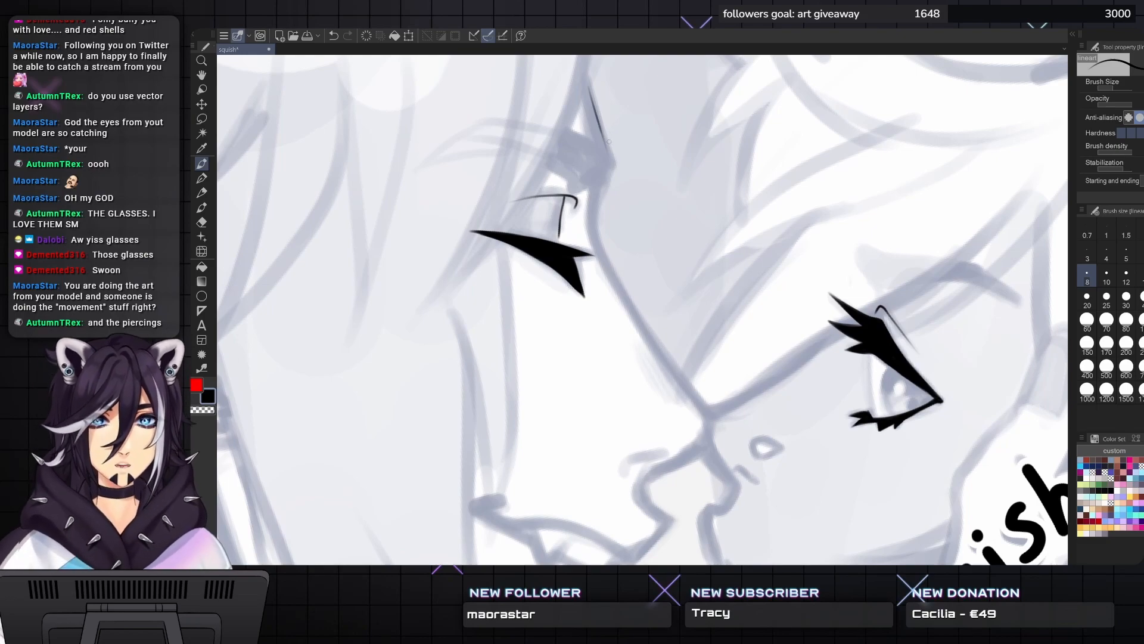
{"action": "left_click_drag", "start_coordinate": [596, 116], "coordinate": [607, 151]}
{"action": "left_click_drag", "start_coordinate": [593, 193], "coordinate": [689, 238]}
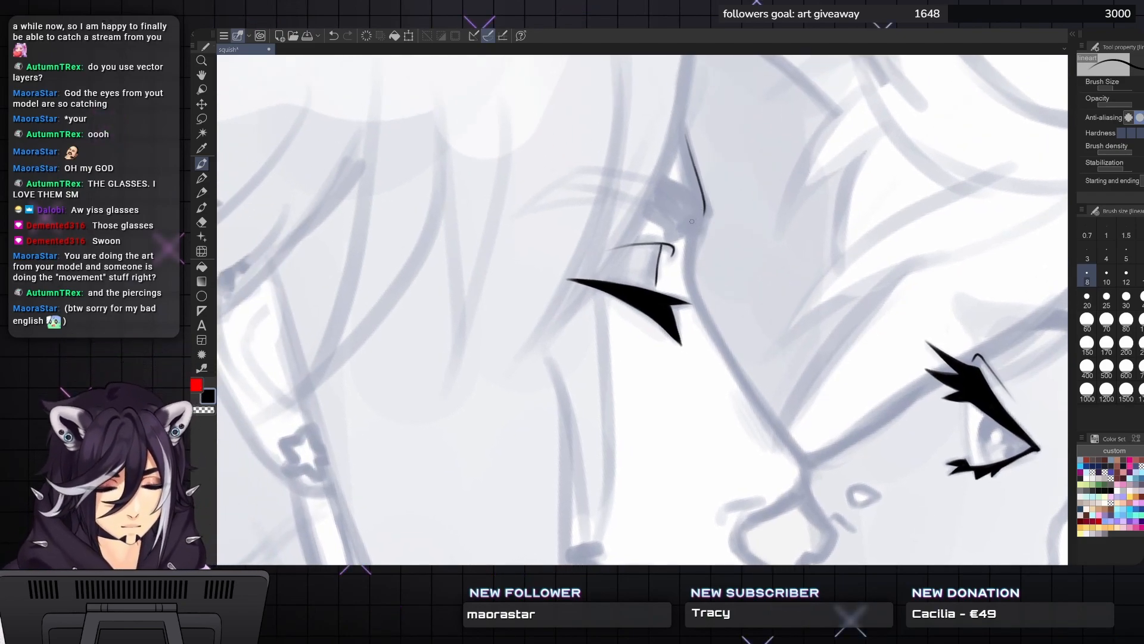
- Outline the left character's eyebrow with a short front edge, an arched upper edge, a tapering tail and a lower edge
{"action": "left_click_drag", "start_coordinate": [704, 211], "coordinate": [695, 224]}
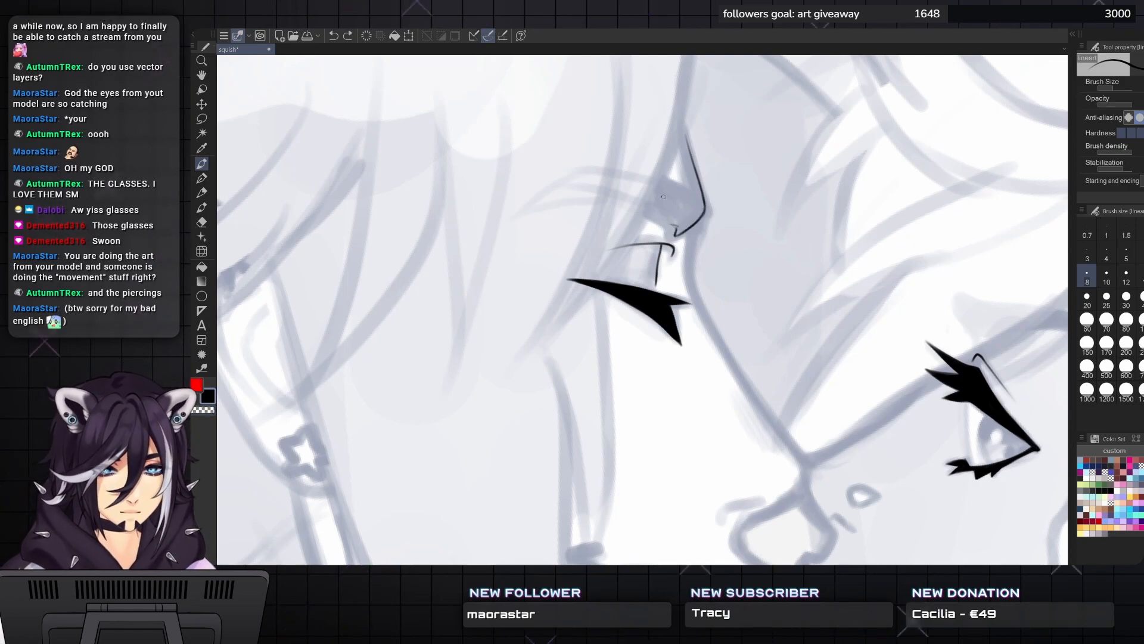
{"action": "mouse_move", "coordinate": [654, 217]}
{"action": "left_mouse_down"}
{"action": "mouse_move", "coordinate": [665, 188]}
{"action": "mouse_move", "coordinate": [778, 230]}
{"action": "mouse_move", "coordinate": [794, 332]}
{"action": "left_mouse_up"}
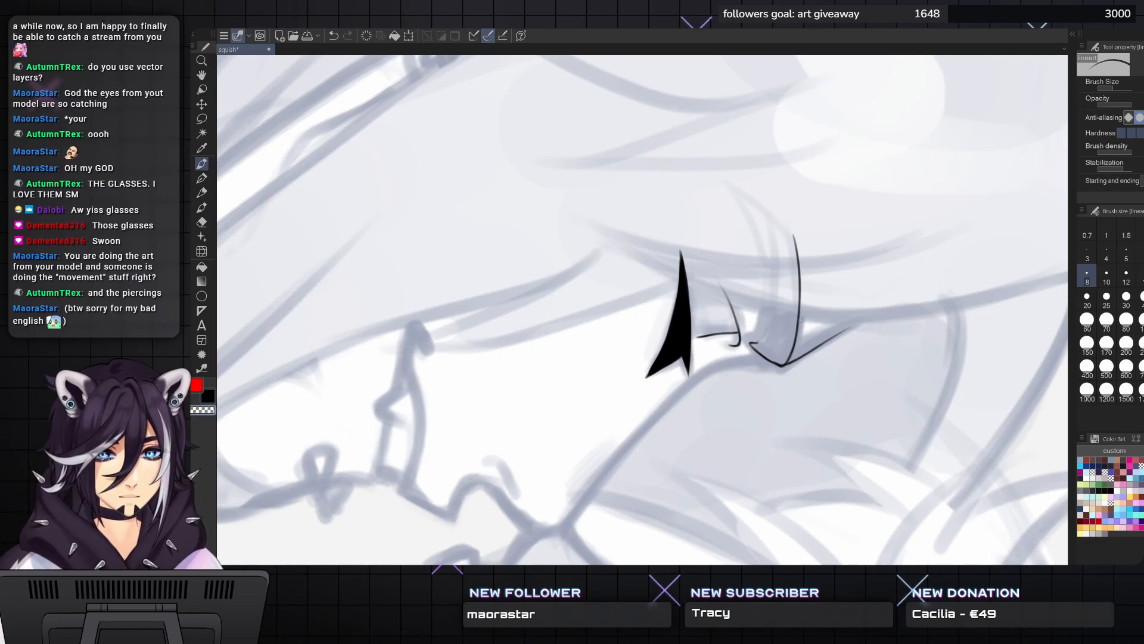
{"action": "left_click_drag", "start_coordinate": [733, 185], "coordinate": [783, 221]}
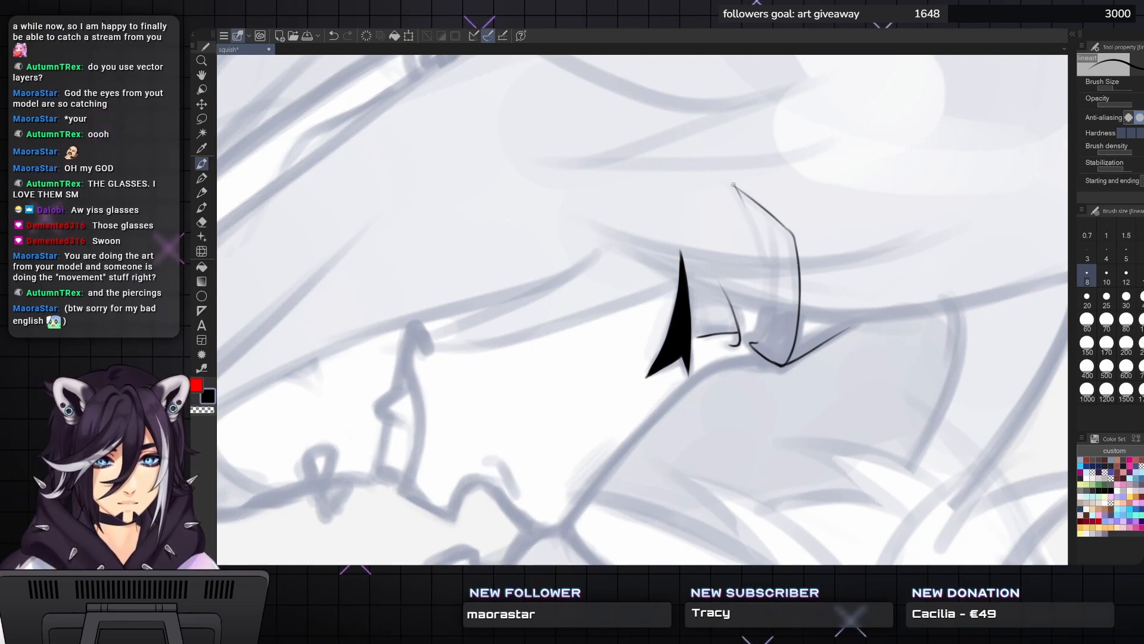
{"action": "mouse_move", "coordinate": [743, 206]}
{"action": "left_mouse_down"}
{"action": "mouse_move", "coordinate": [767, 279]}
{"action": "mouse_move", "coordinate": [769, 341]}
{"action": "left_mouse_up"}
{"action": "mouse_move", "coordinate": [766, 274]}
{"action": "left_mouse_down"}
{"action": "mouse_move", "coordinate": [769, 319]}
{"action": "mouse_move", "coordinate": [770, 300]}
{"action": "left_mouse_up"}
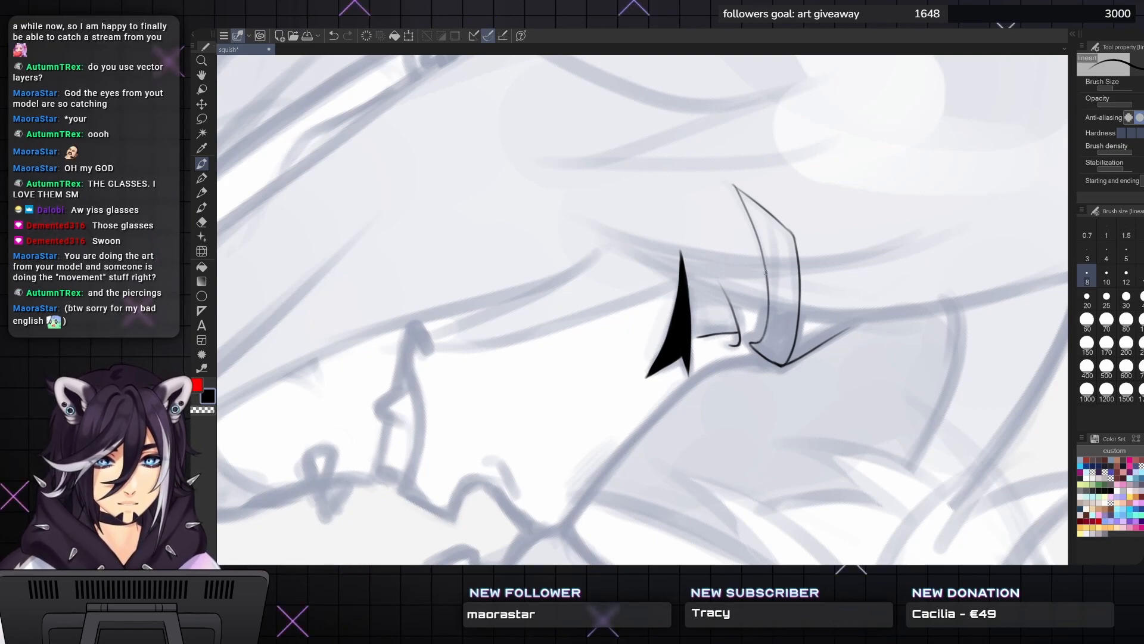
- Outline the right character's eyebrow above the lash with an angled front edge, curved lower and upper edges, and a pointed tail
{"action": "key", "text": "minus"}
{"action": "key", "text": "minus"}
{"action": "key", "text": "minus"}
{"action": "key", "text": "minus"}
{"action": "key", "text": "minus"}
{"action": "key", "text": "minus"}
{"action": "key", "text": "minus"}
{"action": "key", "text": "minus"}
{"action": "key", "text": "minus"}
{"action": "key", "text": "minus"}
{"action": "key", "text": "minus"}
{"action": "key", "text": "minus"}
{"action": "key", "text": "minus"}
{"action": "key", "text": "minus"}
{"action": "key", "text": "minus"}
{"action": "mouse_move", "coordinate": [736, 187]}
{"action": "left_mouse_down"}
{"action": "mouse_move", "coordinate": [711, 207]}
{"action": "mouse_move", "coordinate": [638, 199]}
{"action": "left_mouse_up"}
{"action": "mouse_move", "coordinate": [879, 278]}
{"action": "left_mouse_down"}
{"action": "mouse_move", "coordinate": [734, 256]}
{"action": "mouse_move", "coordinate": [683, 230]}
{"action": "mouse_move", "coordinate": [701, 273]}
{"action": "left_mouse_up"}
{"action": "key", "text": "asciicircum"}
{"action": "key", "text": "asciicircum"}
{"action": "key", "text": "asciicircum"}
{"action": "key", "text": "asciicircum"}
{"action": "key", "text": "asciicircum"}
{"action": "key", "text": "asciicircum"}
{"action": "key", "text": "asciicircum"}
{"action": "key", "text": "asciicircum"}
{"action": "key", "text": "asciicircum"}
{"action": "key", "text": "asciicircum"}
{"action": "key", "text": "asciicircum"}
{"action": "key", "text": "asciicircum"}
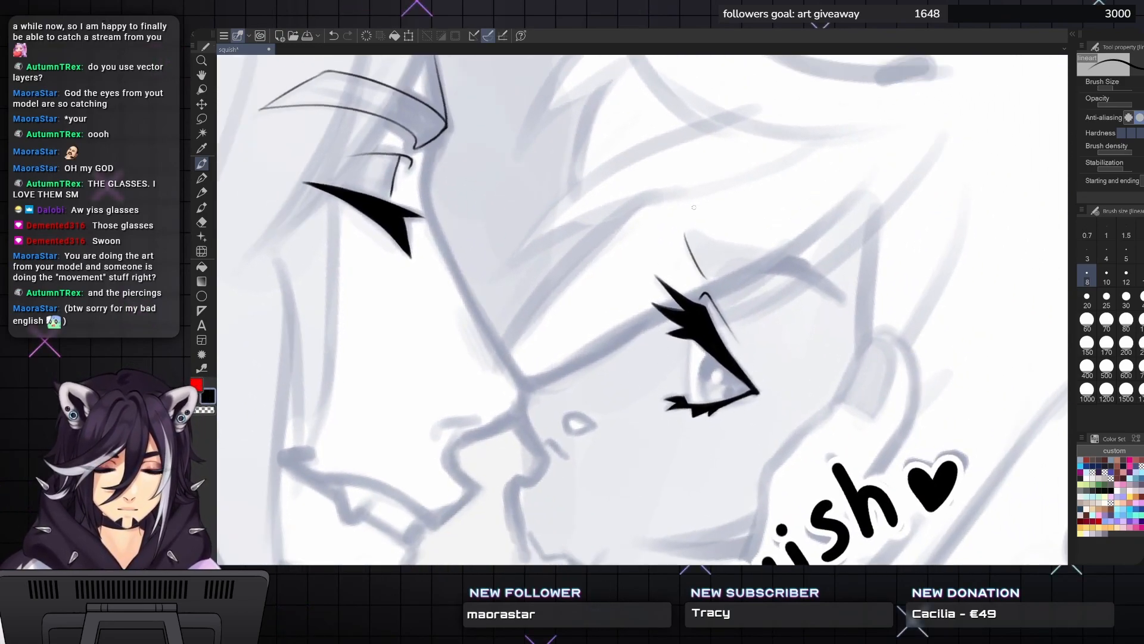
{"action": "left_click_drag", "start_coordinate": [739, 333], "coordinate": [617, 211]}
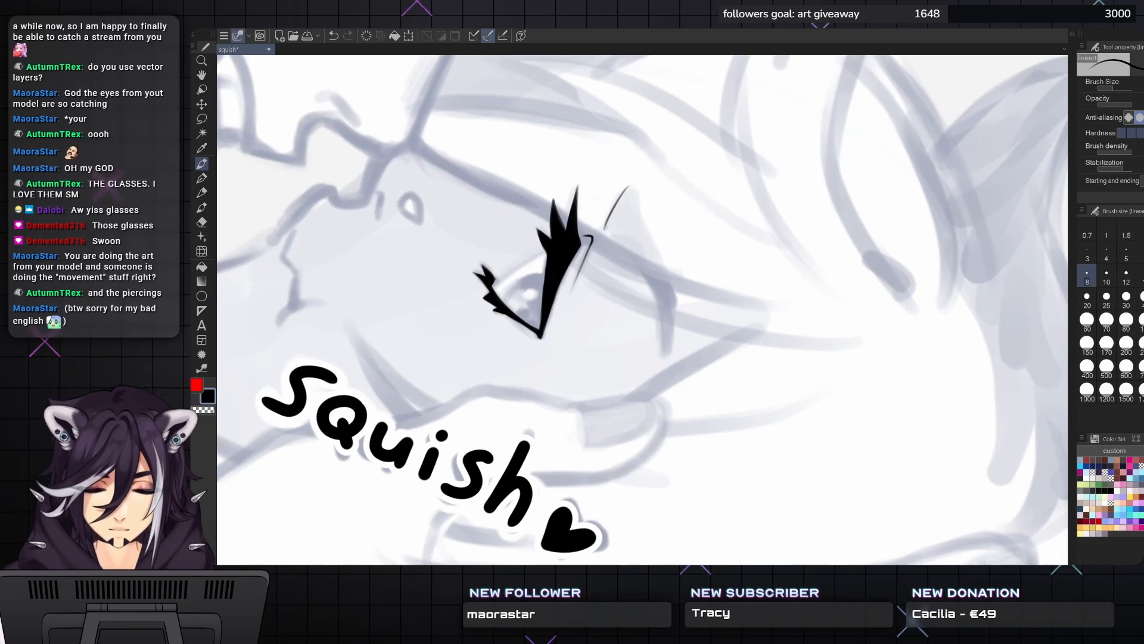
{"action": "mouse_move", "coordinate": [607, 226]}
{"action": "left_mouse_down"}
{"action": "mouse_move", "coordinate": [650, 285]}
{"action": "mouse_move", "coordinate": [639, 264]}
{"action": "mouse_move", "coordinate": [662, 344]}
{"action": "left_mouse_up"}
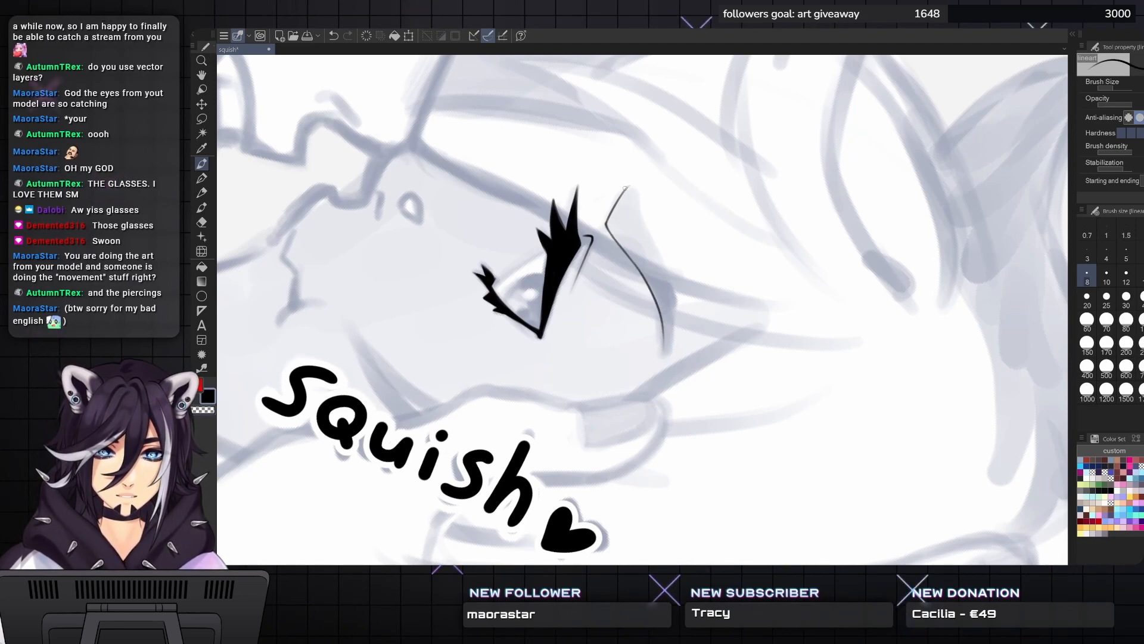
{"action": "mouse_move", "coordinate": [631, 185]}
{"action": "left_mouse_down"}
{"action": "mouse_move", "coordinate": [666, 272]}
{"action": "mouse_move", "coordinate": [671, 305]}
{"action": "left_mouse_up"}
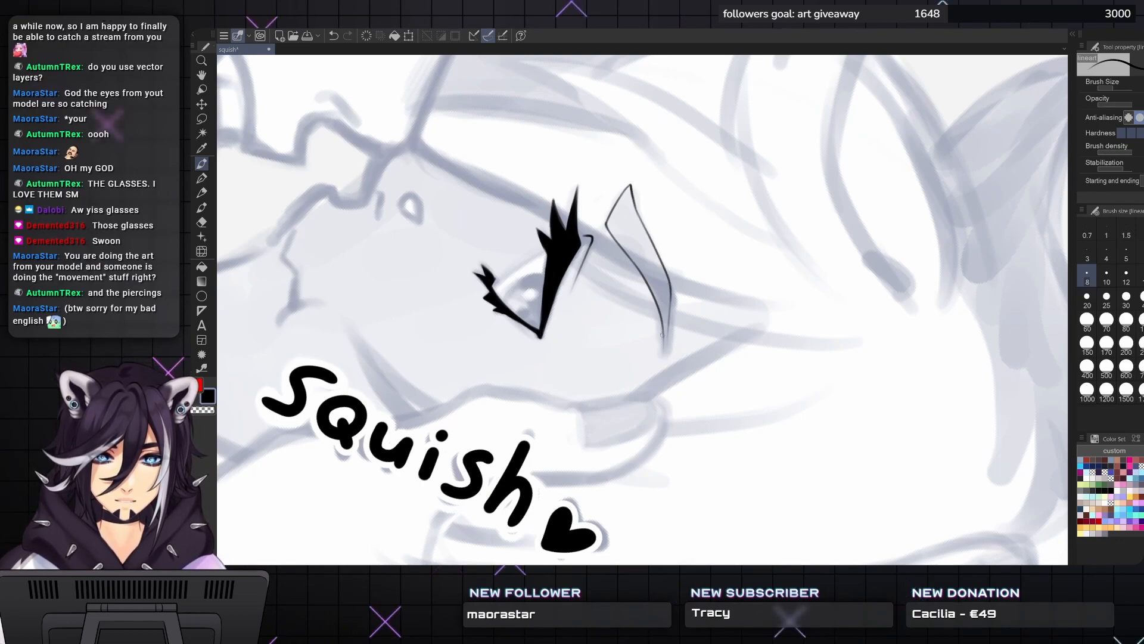
{"action": "left_click_drag", "start_coordinate": [664, 351], "coordinate": [669, 275]}
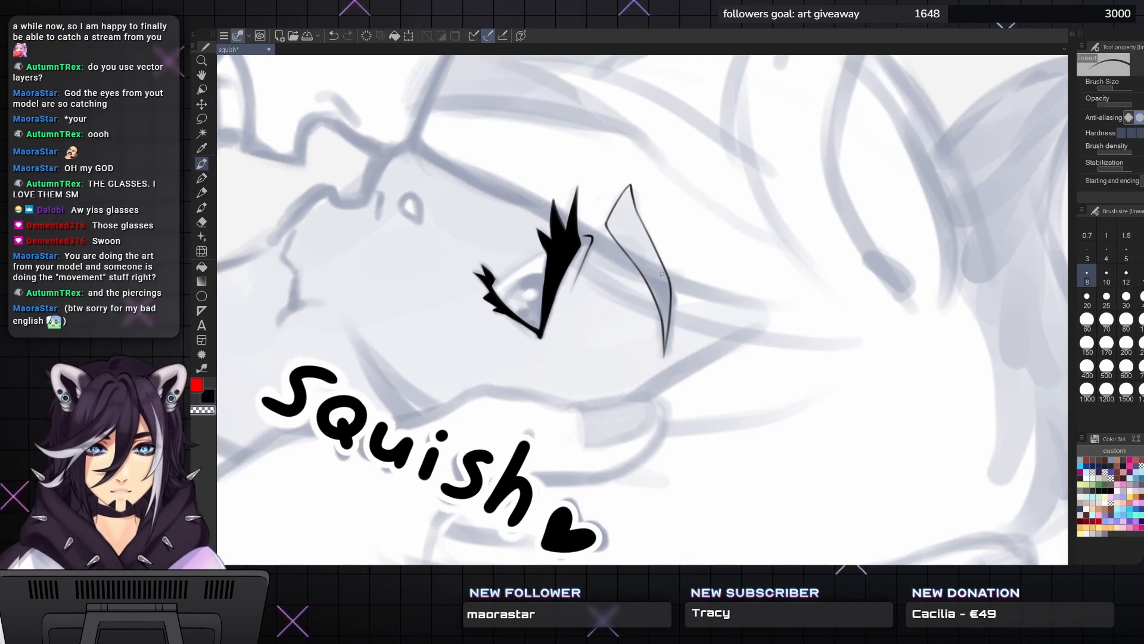
- Paint a thick brown wavy eyebrow stroke as a demonstration above the right character's brow
{"action": "key", "text": "minus"}
{"action": "key", "text": "minus"}
{"action": "key", "text": "minus"}
{"action": "key", "text": "minus"}
{"action": "key", "text": "minus"}
{"action": "key", "text": "minus"}
{"action": "key", "text": "minus"}
{"action": "key", "text": "minus"}
{"action": "key", "text": "minus"}
{"action": "key", "text": "minus"}
{"action": "key", "text": "minus"}
{"action": "key", "text": "minus"}
{"action": "key", "text": "minus"}
{"action": "key", "text": "minus"}
{"action": "key", "text": "minus"}
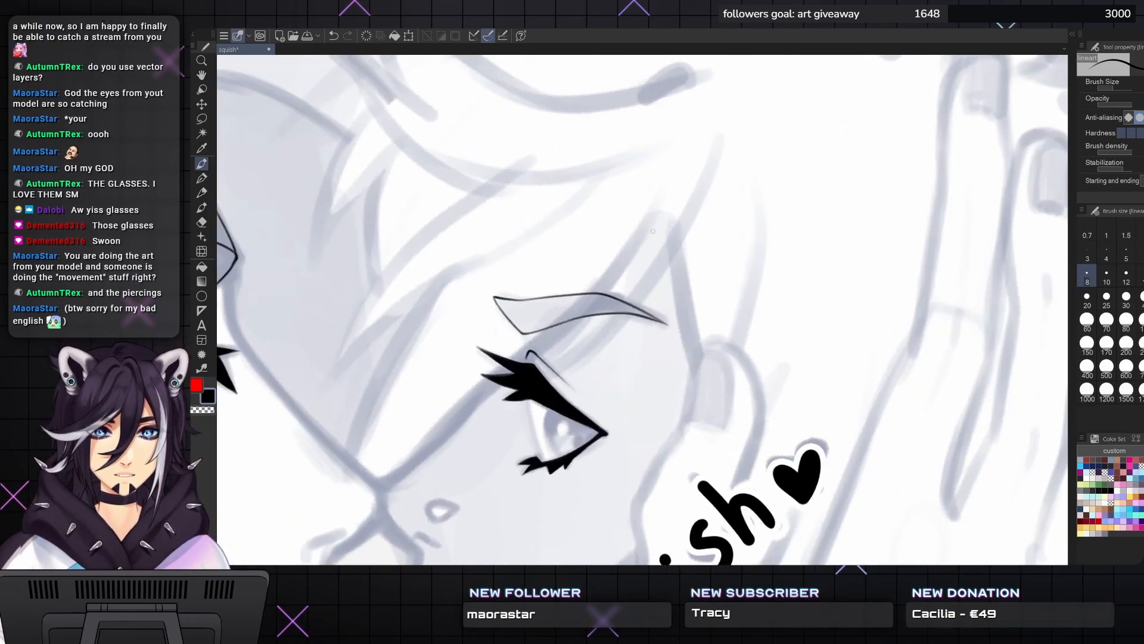
{"action": "left_click_drag", "start_coordinate": [653, 231], "coordinate": [700, 226]}
{"action": "key", "text": "ctrl+minus"}
{"action": "left_click_drag", "start_coordinate": [653, 310], "coordinate": [673, 316]}
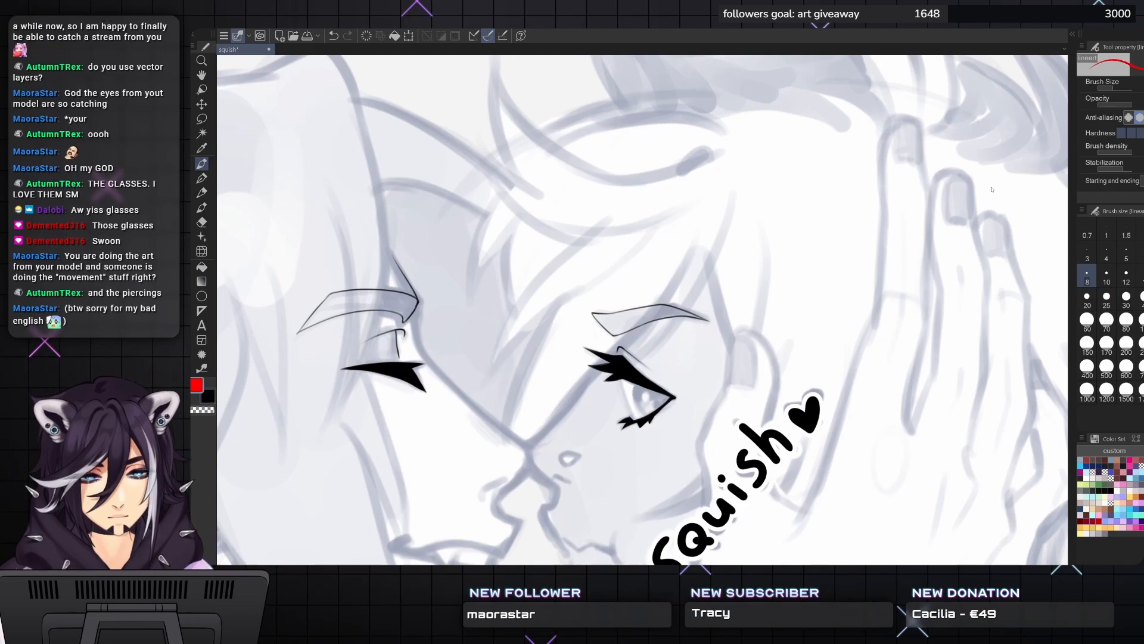
{"action": "key", "text": "bracketright"}
{"action": "key", "text": "bracketright"}
{"action": "key", "text": "bracketright"}
{"action": "key", "text": "bracketright"}
{"action": "key", "text": "bracketright"}
{"action": "key", "text": "bracketright"}
{"action": "key", "text": "bracketright"}
{"action": "key", "text": "bracketright"}
{"action": "left_click_drag", "start_coordinate": [602, 240], "coordinate": [724, 215]}
- Sketch a sharp zigzag and a smooth wavy line in brown above the thick stroke, using brush size 20
{"action": "key", "text": "bracketleft"}
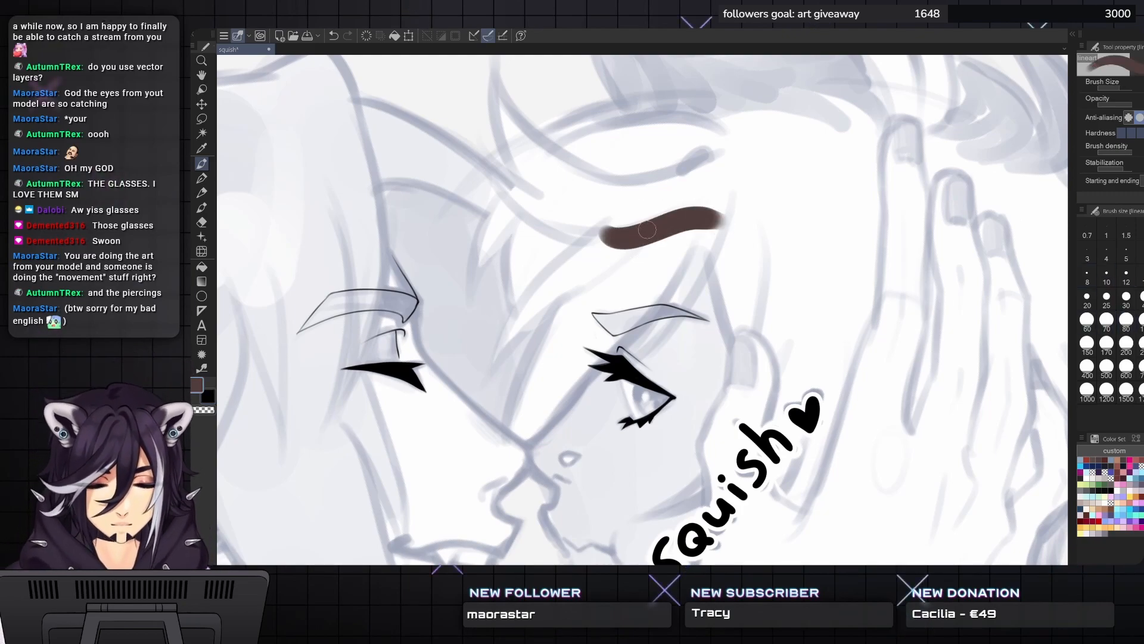
{"action": "key", "text": "bracketleft"}
{"action": "key", "text": "bracketleft"}
{"action": "key", "text": "bracketright"}
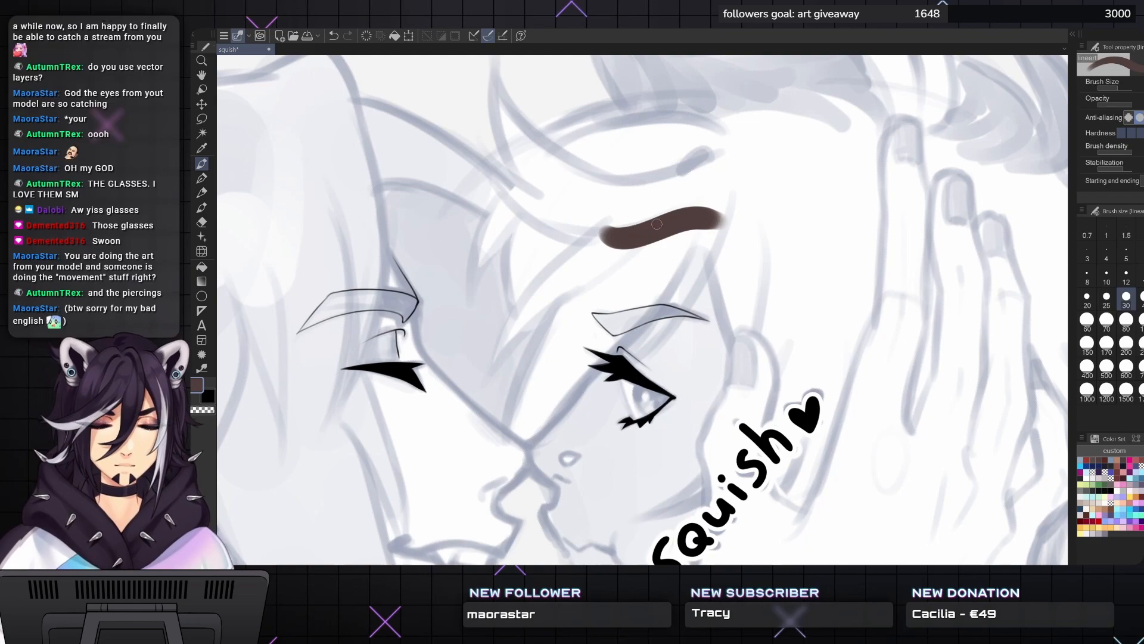
{"action": "key", "text": "bracketleft"}
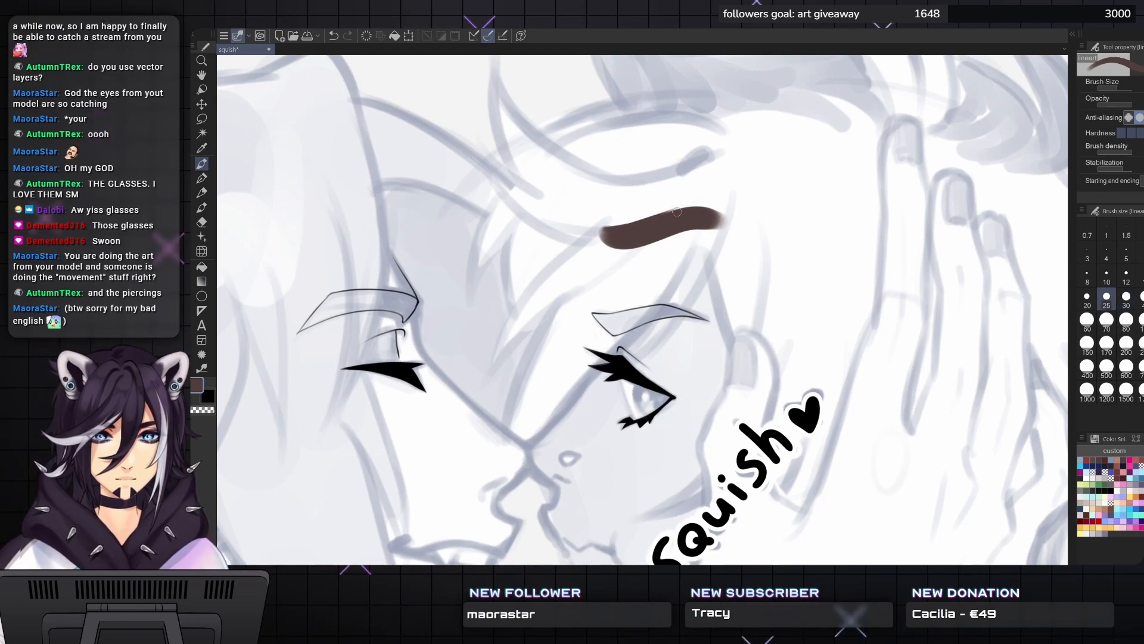
{"action": "key", "text": "bracketleft"}
{"action": "mouse_move", "coordinate": [739, 169]}
{"action": "left_mouse_down"}
{"action": "mouse_move", "coordinate": [701, 146]}
{"action": "mouse_move", "coordinate": [652, 181]}
{"action": "mouse_move", "coordinate": [651, 137]}
{"action": "left_mouse_up"}
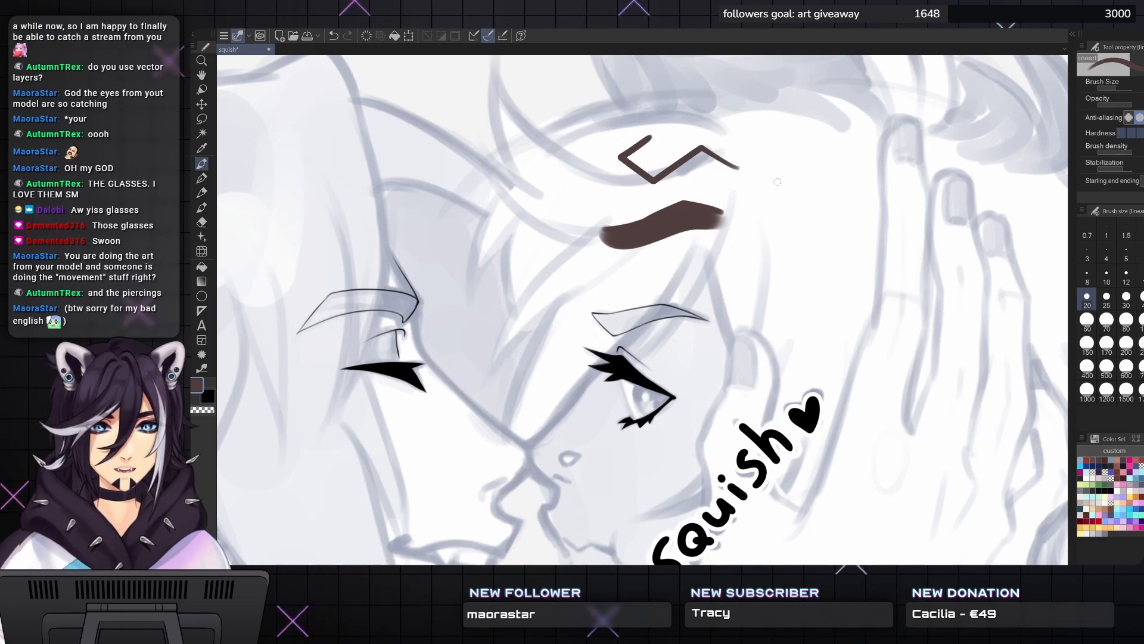
{"action": "mouse_move", "coordinate": [750, 182]}
{"action": "left_mouse_down"}
{"action": "mouse_move", "coordinate": [790, 181]}
{"action": "mouse_move", "coordinate": [835, 152]}
{"action": "mouse_move", "coordinate": [868, 156]}
{"action": "left_mouse_up"}
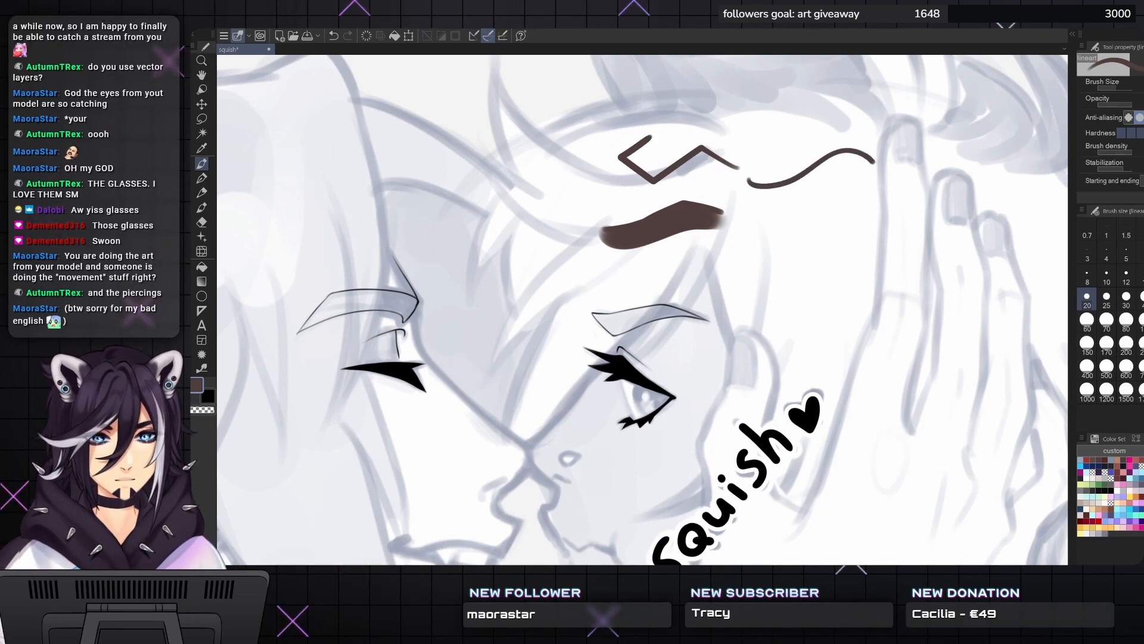
- Shape the thick brown stroke into an angular tapered eyebrow, trimming its edges with the transparent colour at brush size 30
{"action": "key", "text": "bracketright"}
{"action": "key", "text": "bracketright"}
{"action": "key", "text": "bracketright"}
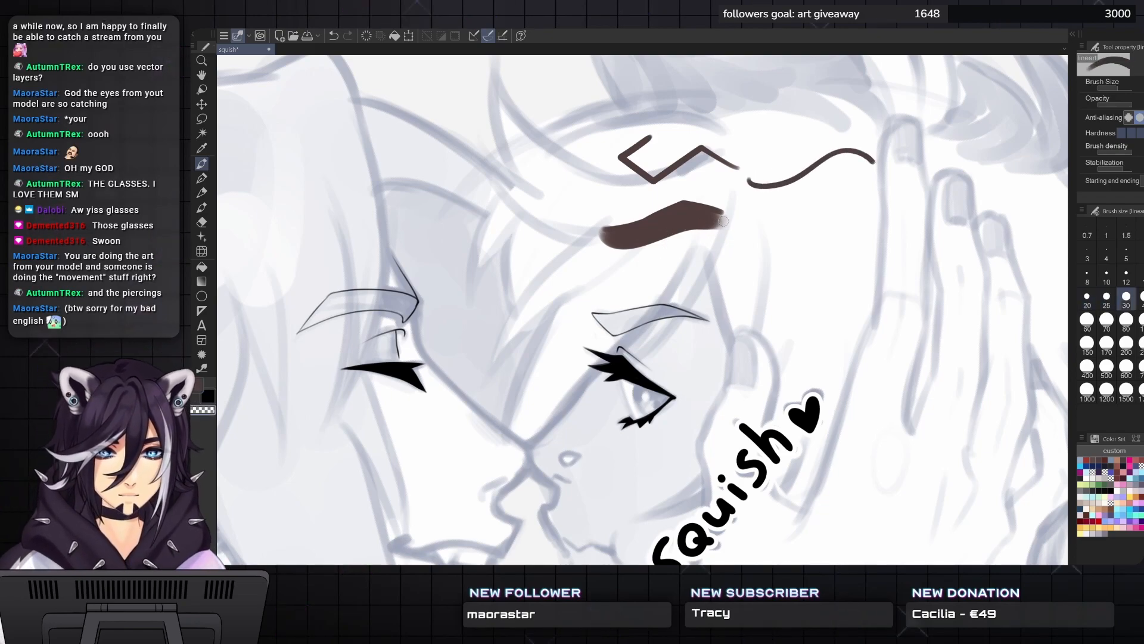
{"action": "mouse_move", "coordinate": [735, 227]}
{"action": "left_mouse_down"}
{"action": "mouse_move", "coordinate": [622, 262]}
{"action": "mouse_move", "coordinate": [663, 242]}
{"action": "mouse_move", "coordinate": [583, 256]}
{"action": "mouse_move", "coordinate": [603, 232]}
{"action": "mouse_move", "coordinate": [639, 222]}
{"action": "mouse_move", "coordinate": [605, 231]}
{"action": "mouse_move", "coordinate": [688, 203]}
{"action": "mouse_move", "coordinate": [605, 229]}
{"action": "mouse_move", "coordinate": [682, 204]}
{"action": "left_mouse_up"}
{"action": "key", "text": "bracketleft"}
{"action": "key", "text": "bracketleft"}
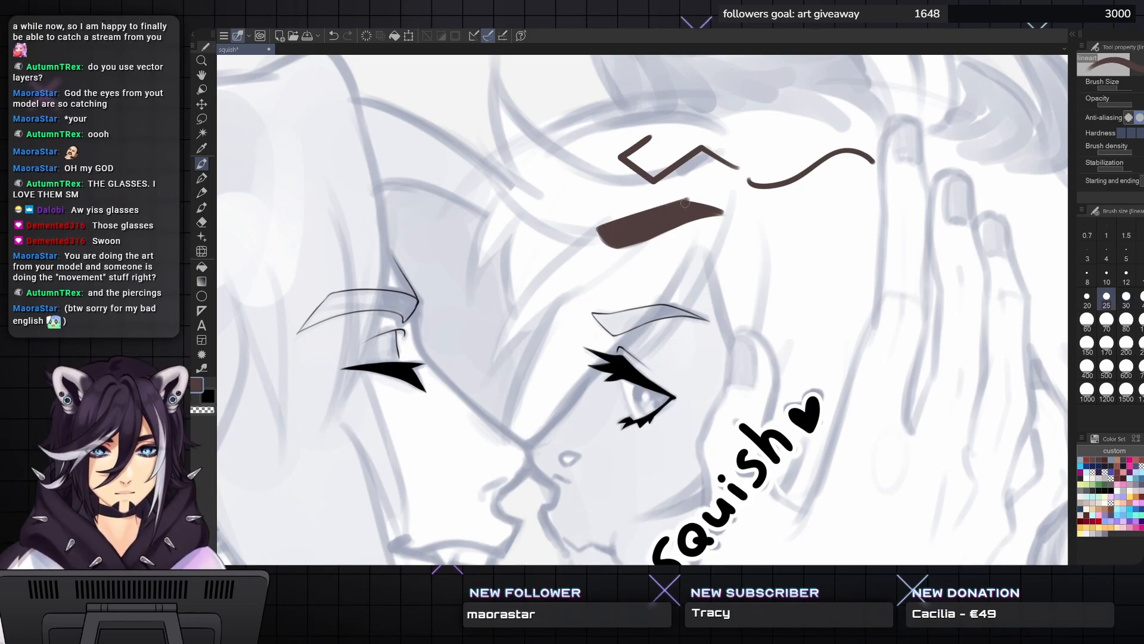
{"action": "key", "text": "bracketleft"}
{"action": "key", "text": "bracketright"}
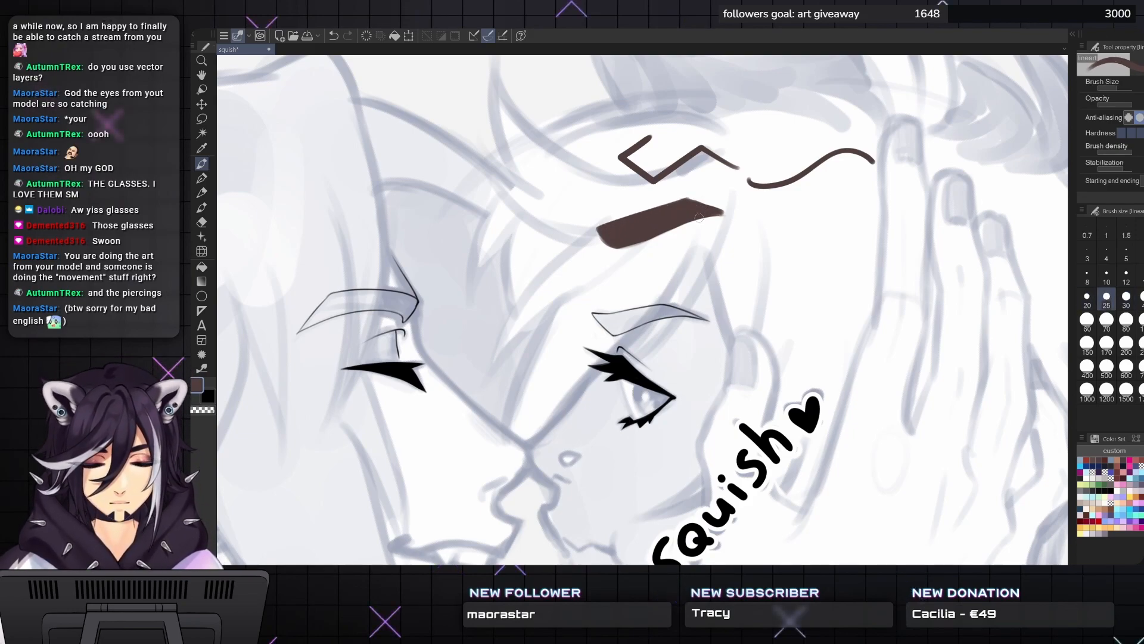
- Paint a second brown demonstration eyebrow above the right character's brow tail and trim its edges with the transparent colour
{"action": "key", "text": "bracketright"}
{"action": "key", "text": "bracketright"}
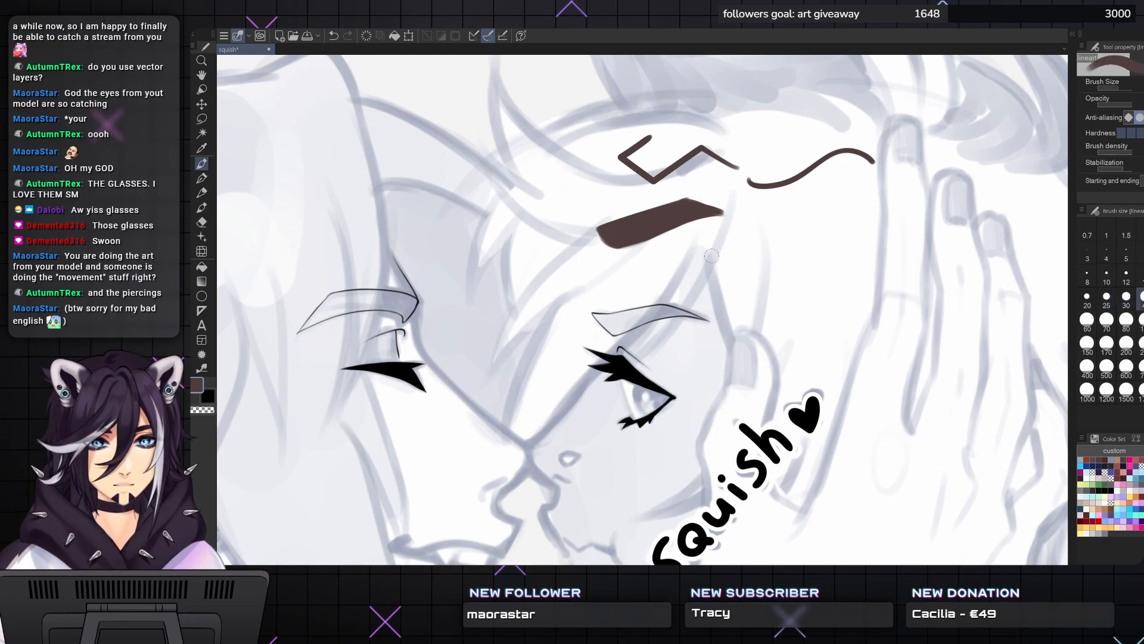
{"action": "mouse_move", "coordinate": [702, 271]}
{"action": "left_mouse_down"}
{"action": "mouse_move", "coordinate": [799, 241]}
{"action": "mouse_move", "coordinate": [724, 268]}
{"action": "mouse_move", "coordinate": [793, 262]}
{"action": "mouse_move", "coordinate": [728, 274]}
{"action": "left_mouse_up"}
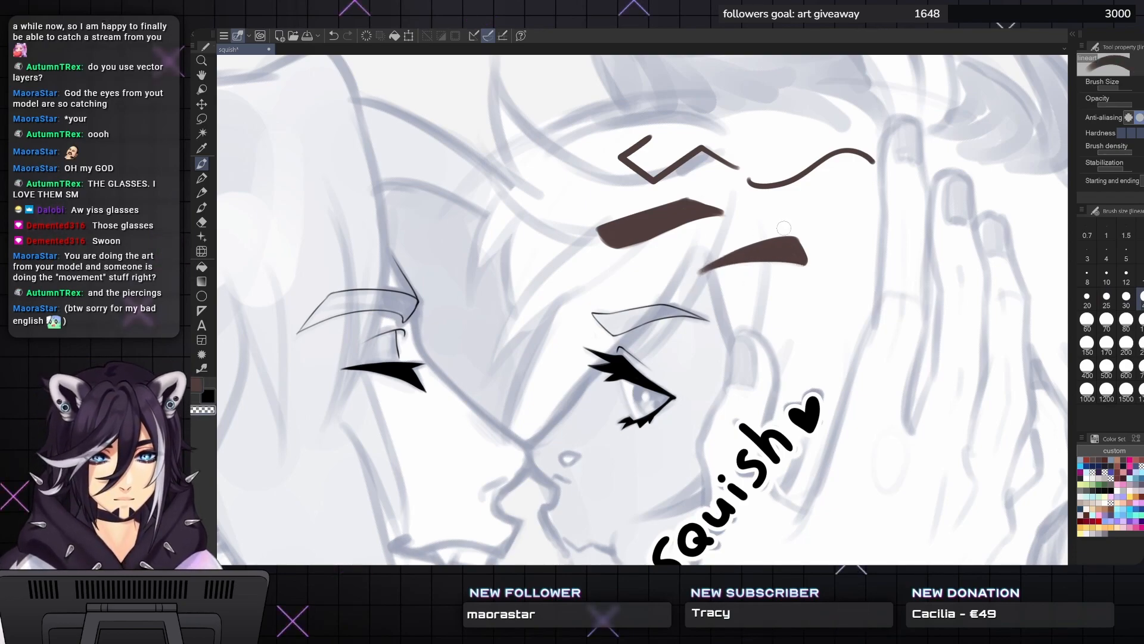
{"action": "mouse_move", "coordinate": [802, 232]}
{"action": "left_mouse_down"}
{"action": "mouse_move", "coordinate": [700, 258]}
{"action": "mouse_move", "coordinate": [773, 245]}
{"action": "mouse_move", "coordinate": [694, 276]}
{"action": "left_mouse_up"}
- Clear all the brown demonstration strokes from the canvas
{"action": "key", "text": "c"}
{"action": "key", "text": "Delete"}
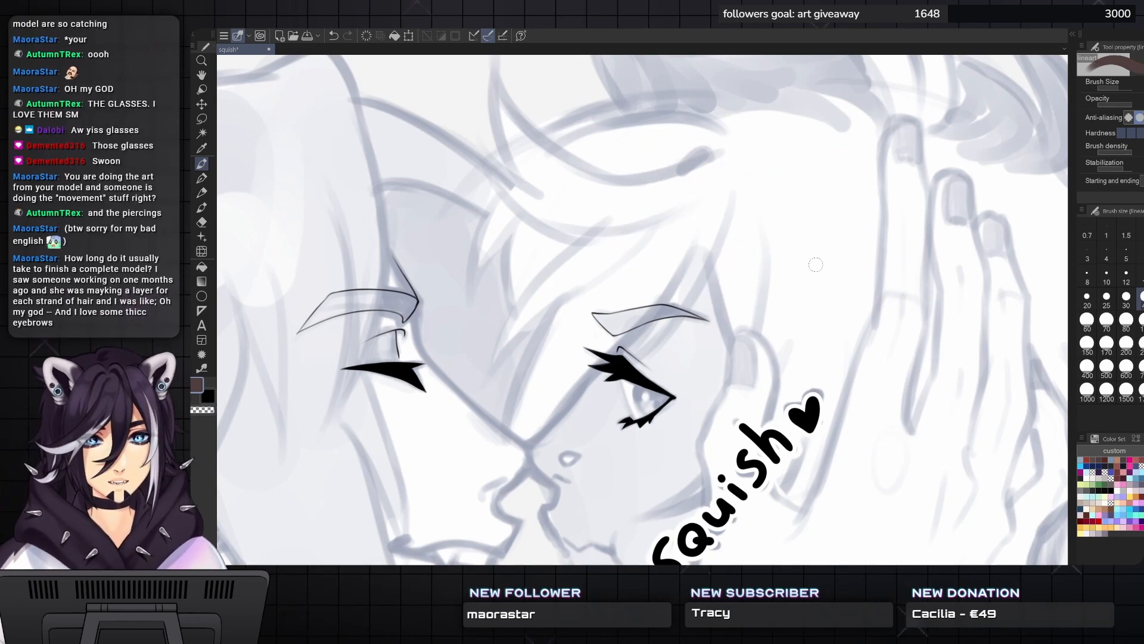
{"action": "scroll", "coordinate": [621, 335], "scroll_direction": "up", "scroll_amount": 2}
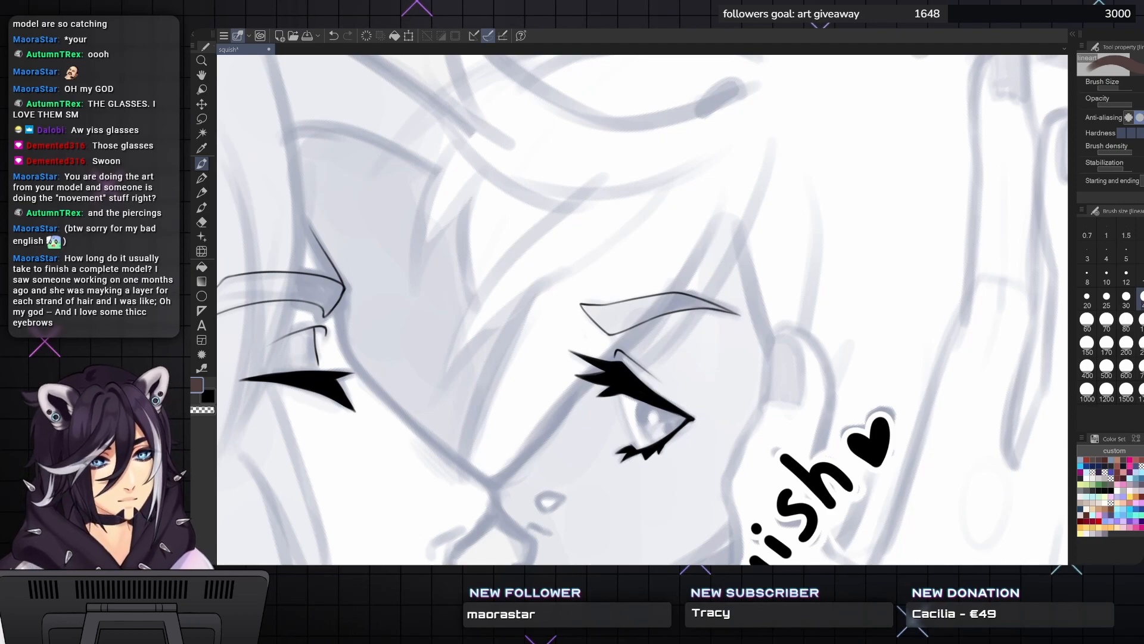
{"action": "key", "text": "ctrl+d"}
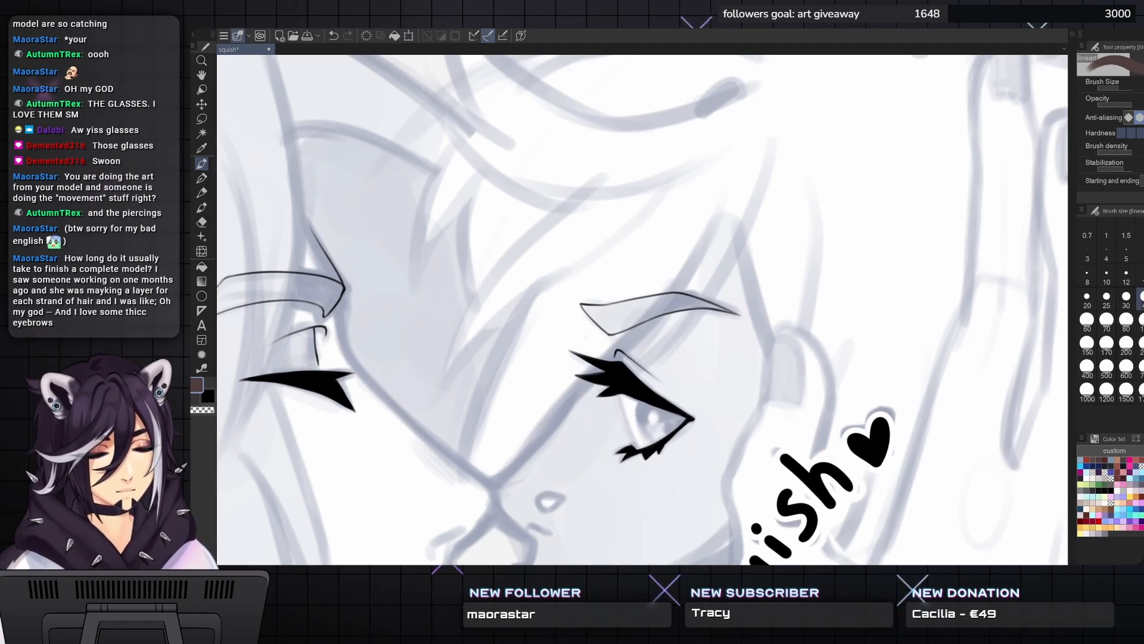
- Return to black line art with a size 8 brush, close up on both characters' faces
{"action": "left_click_drag", "start_coordinate": [606, 259], "coordinate": [654, 212]}
{"action": "key", "text": "x"}
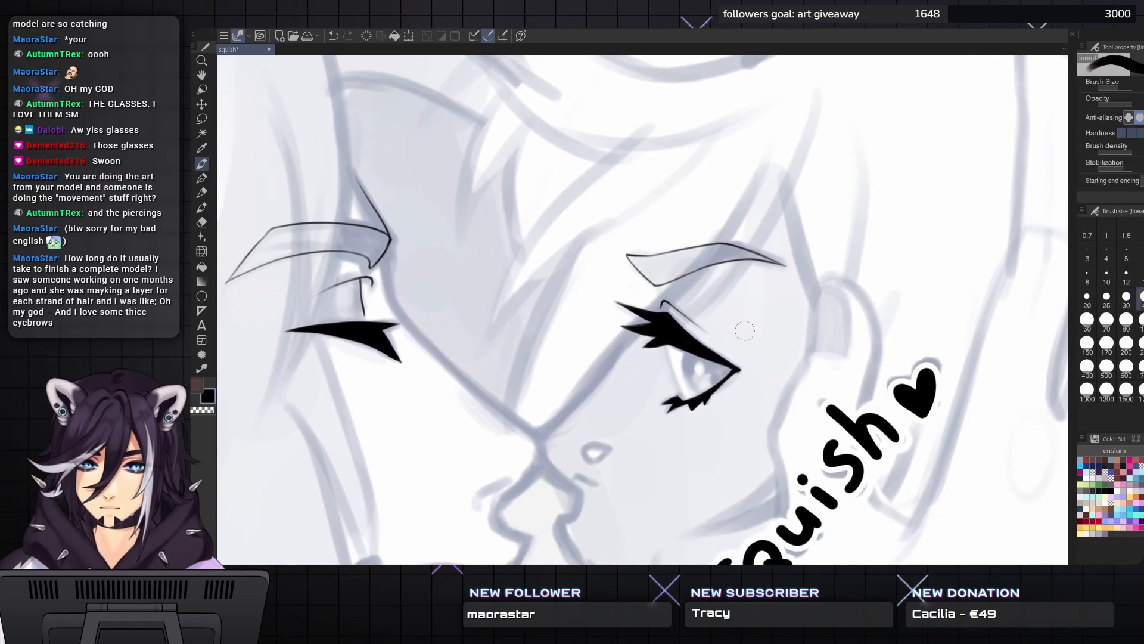
{"action": "left_click", "coordinate": [1093, 277]}
{"action": "scroll", "coordinate": [642, 338], "scroll_direction": "up", "scroll_amount": 2}
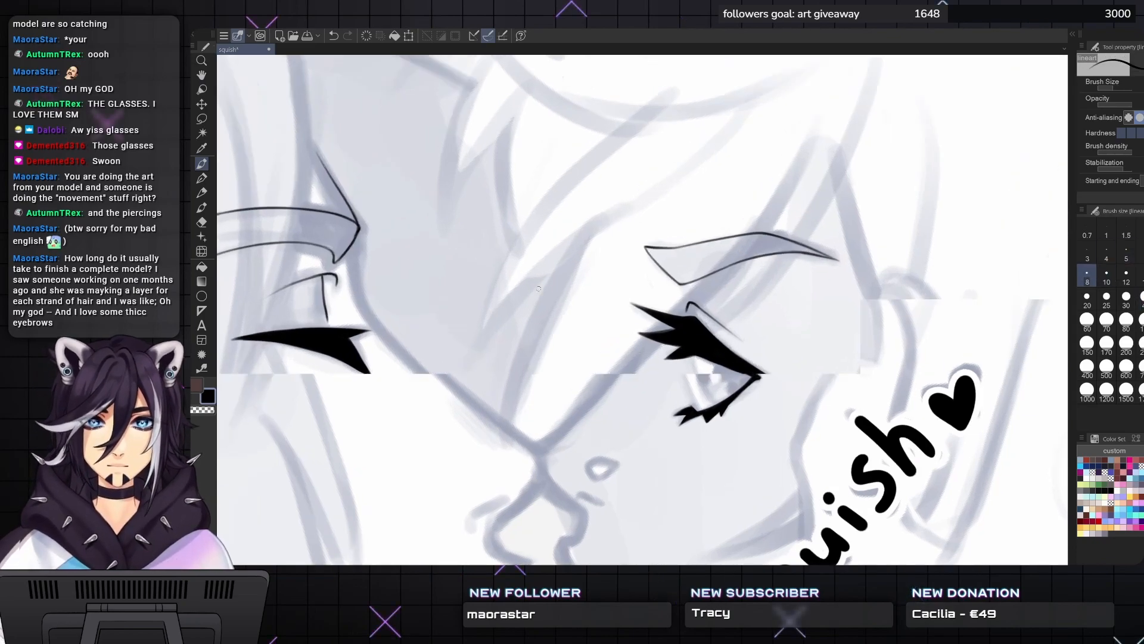
{"action": "left_click_drag", "start_coordinate": [642, 338], "coordinate": [642, 325]}
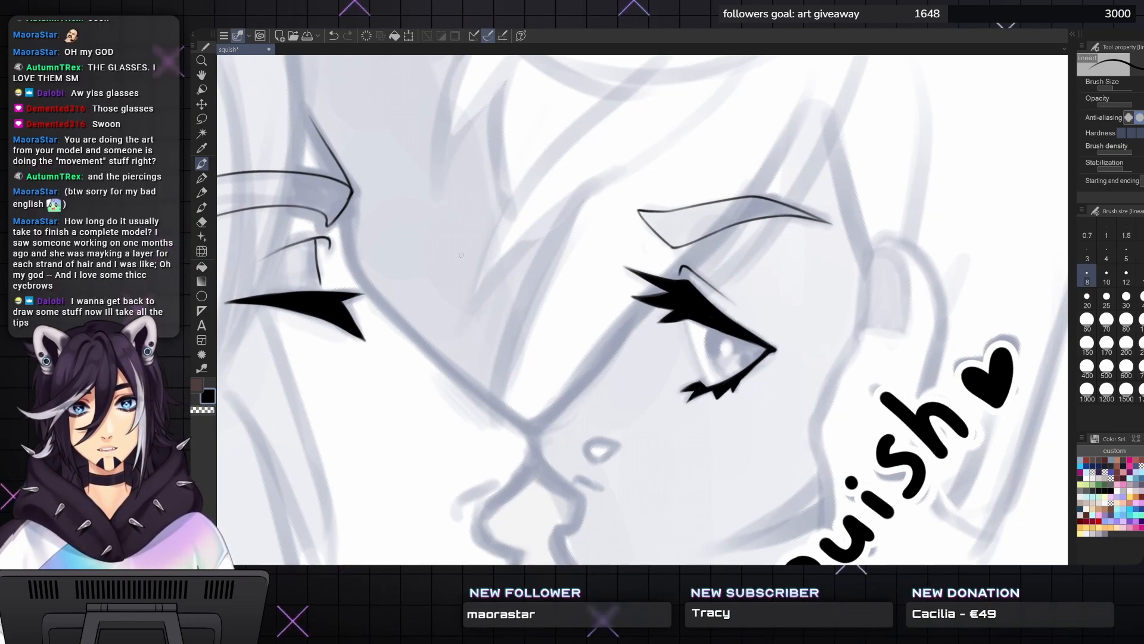
- Open the face concept document again and look over the portrait with glasses, close up and as a whole
{"action": "scroll", "coordinate": [517, 364], "scroll_direction": "down", "scroll_amount": 3}
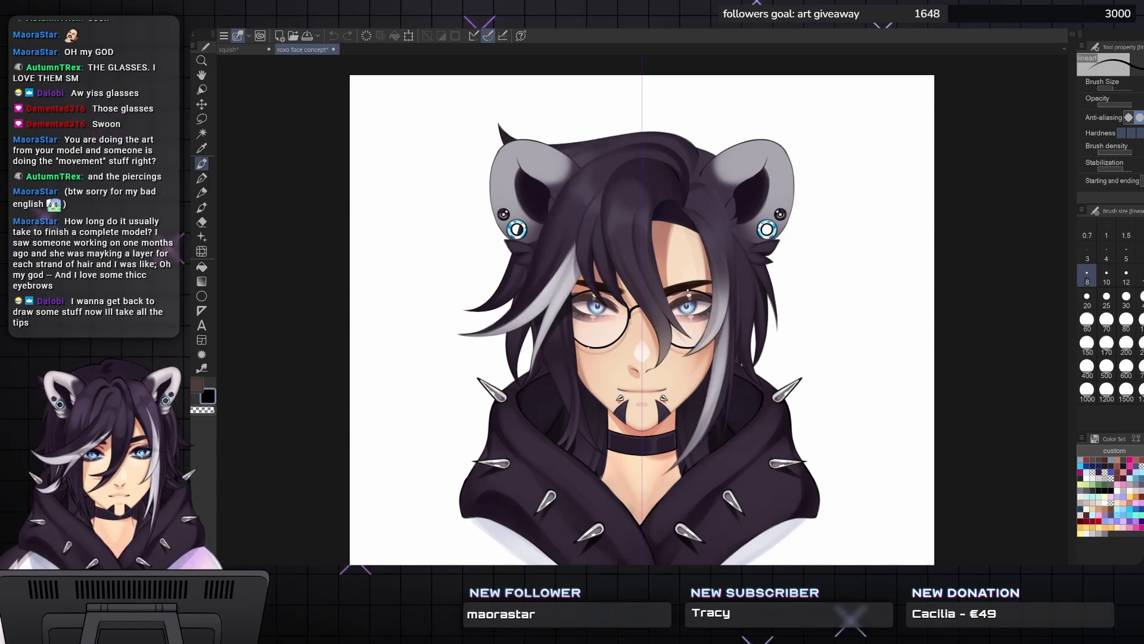
{"action": "scroll", "coordinate": [898, 316], "scroll_direction": "up", "scroll_amount": 2}
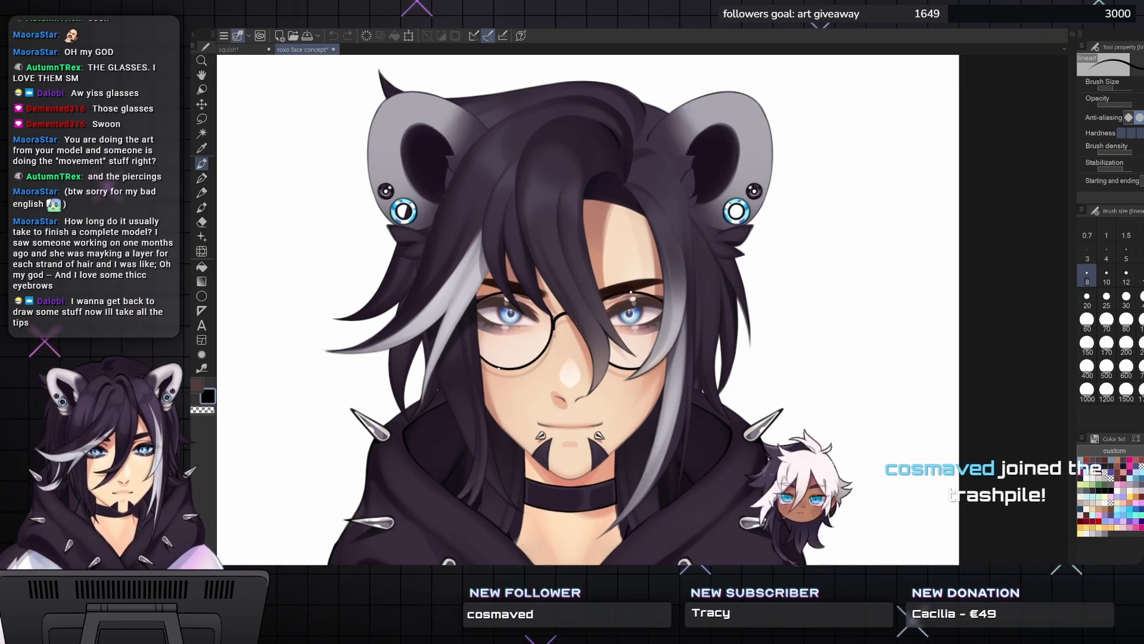
{"action": "key", "text": "ctrl+0"}
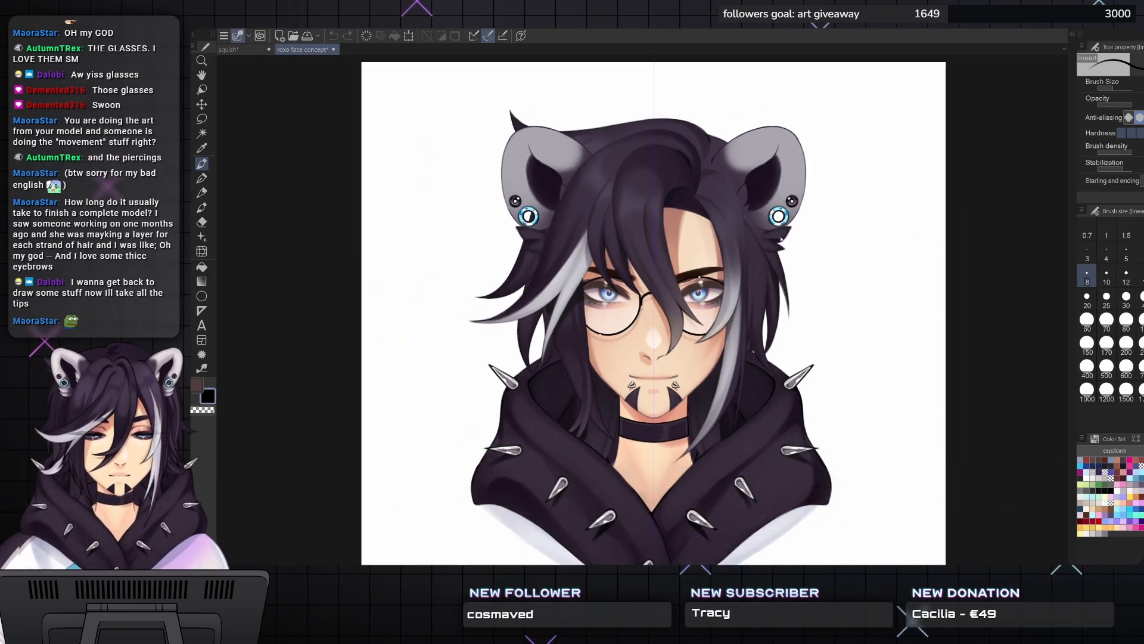
- Close the face concept document and clear the black "Squish" lettering and heart from the drawing beside the right character's face
{"action": "key", "text": "ctrl+w"}
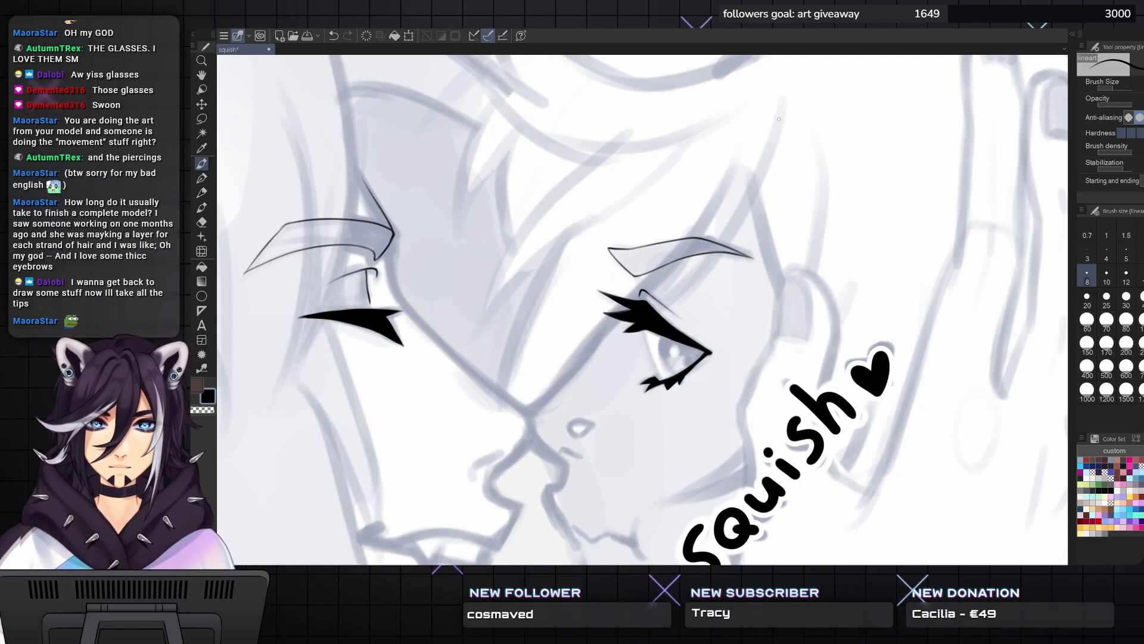
{"action": "left_click_drag", "start_coordinate": [819, 172], "coordinate": [781, 180]}
{"action": "left_click_drag", "start_coordinate": [506, 357], "coordinate": [511, 359]}
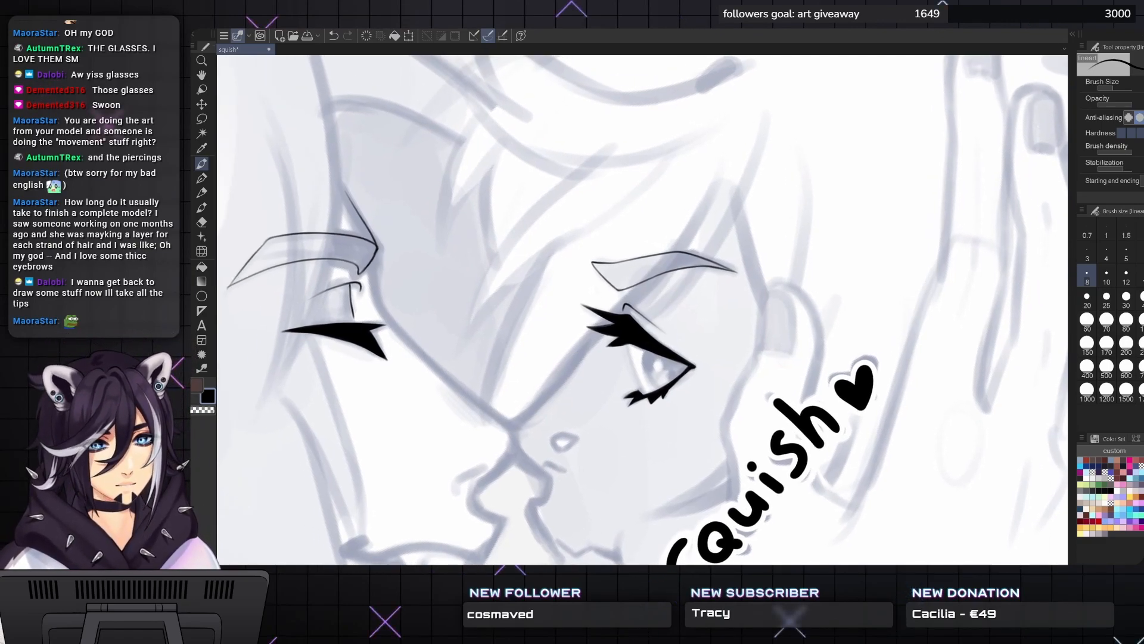
{"action": "left_click_drag", "start_coordinate": [692, 326], "coordinate": [712, 280]}
{"action": "left_click_drag", "start_coordinate": [1004, 427], "coordinate": [841, 316]}
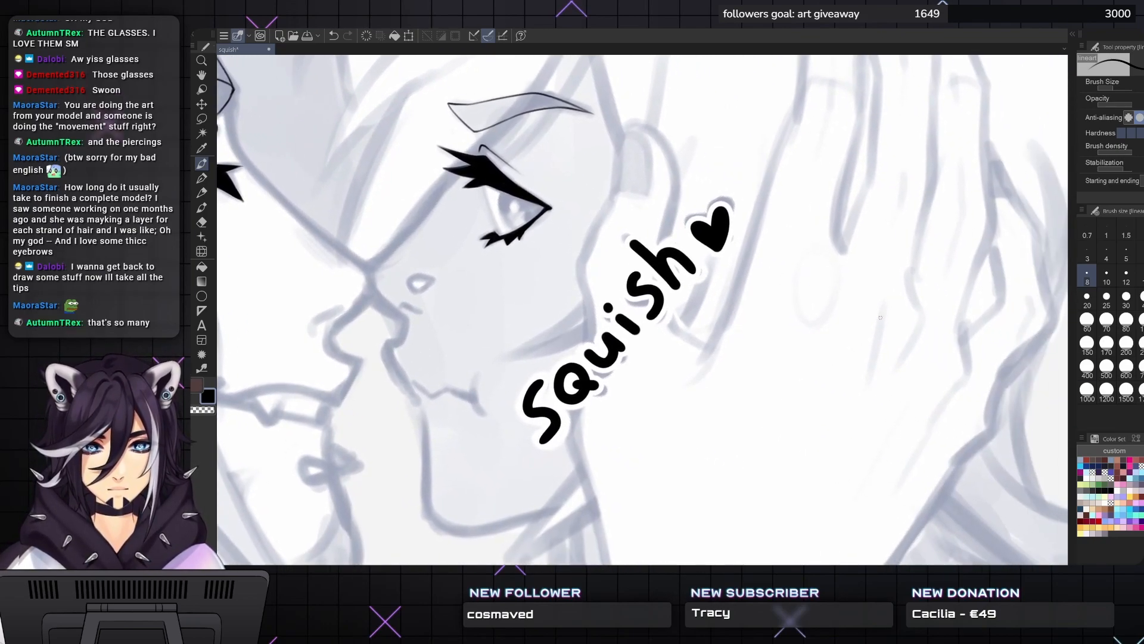
{"action": "key", "text": "Delete"}
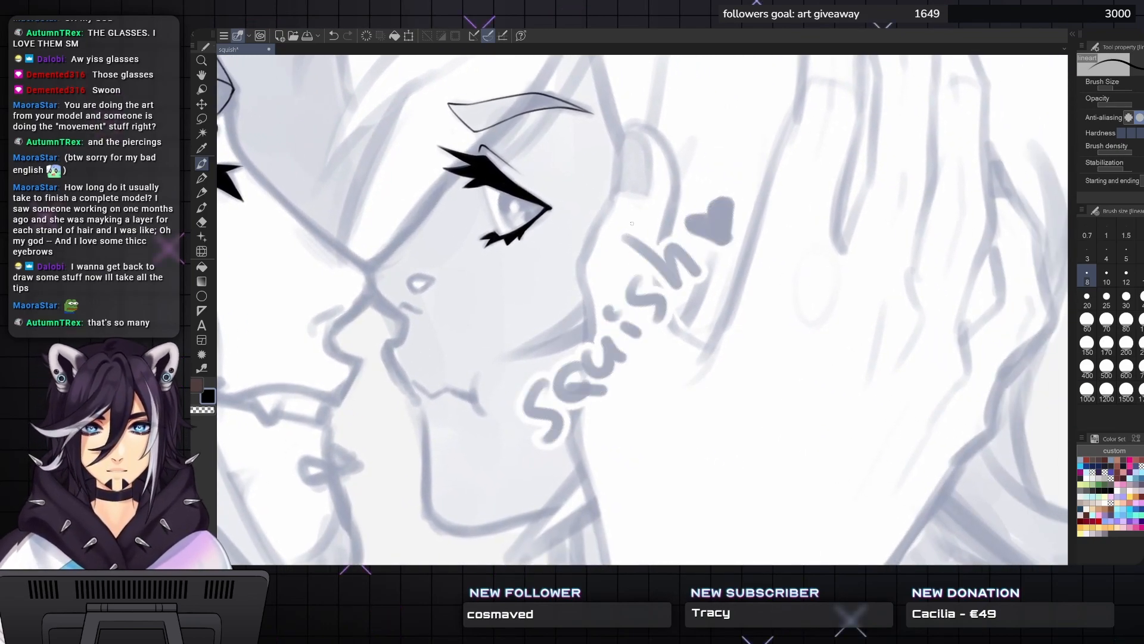
- Ink the edge of the thumb resting on the right character's cheek, up along the nail, with a size 10 brush
{"action": "left_click_drag", "start_coordinate": [587, 271], "coordinate": [599, 305]}
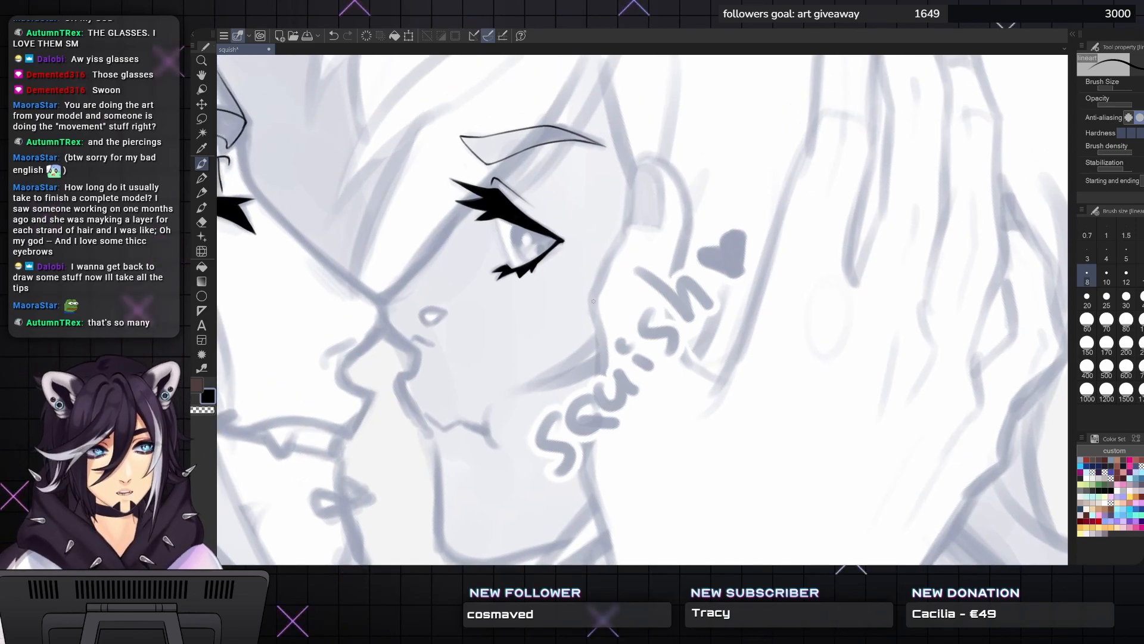
{"action": "key", "text": "]"}
{"action": "left_click_drag", "start_coordinate": [593, 301], "coordinate": [624, 227]}
{"action": "key", "text": "ctrl+z"}
{"action": "key", "text": "ctrl+z"}
{"action": "key", "text": "^"}
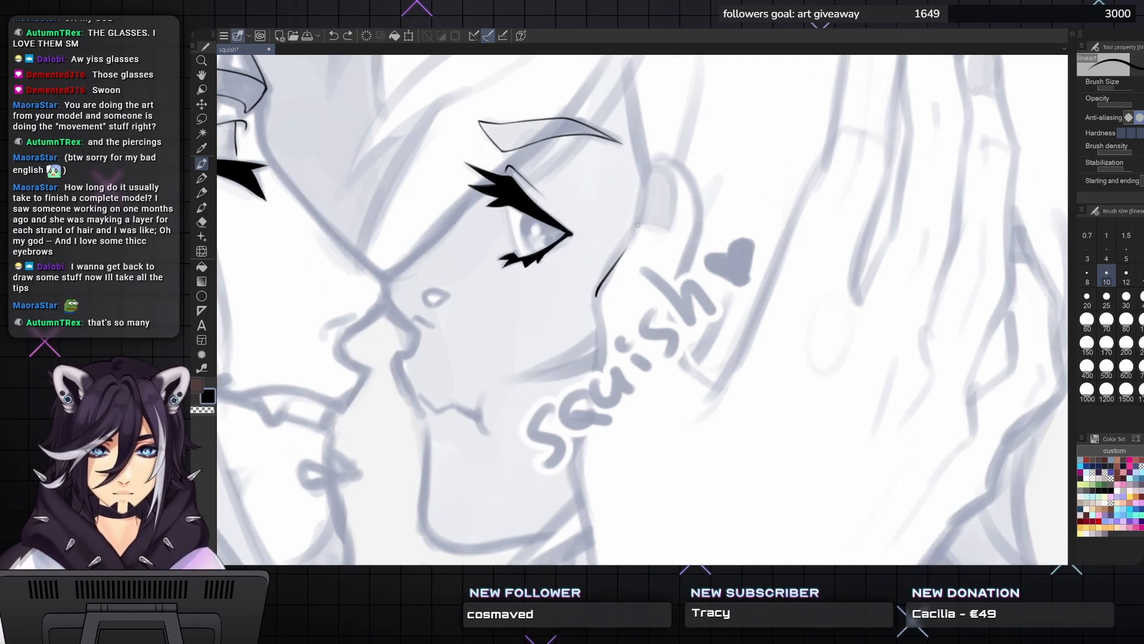
{"action": "left_click_drag", "start_coordinate": [636, 226], "coordinate": [600, 284]}
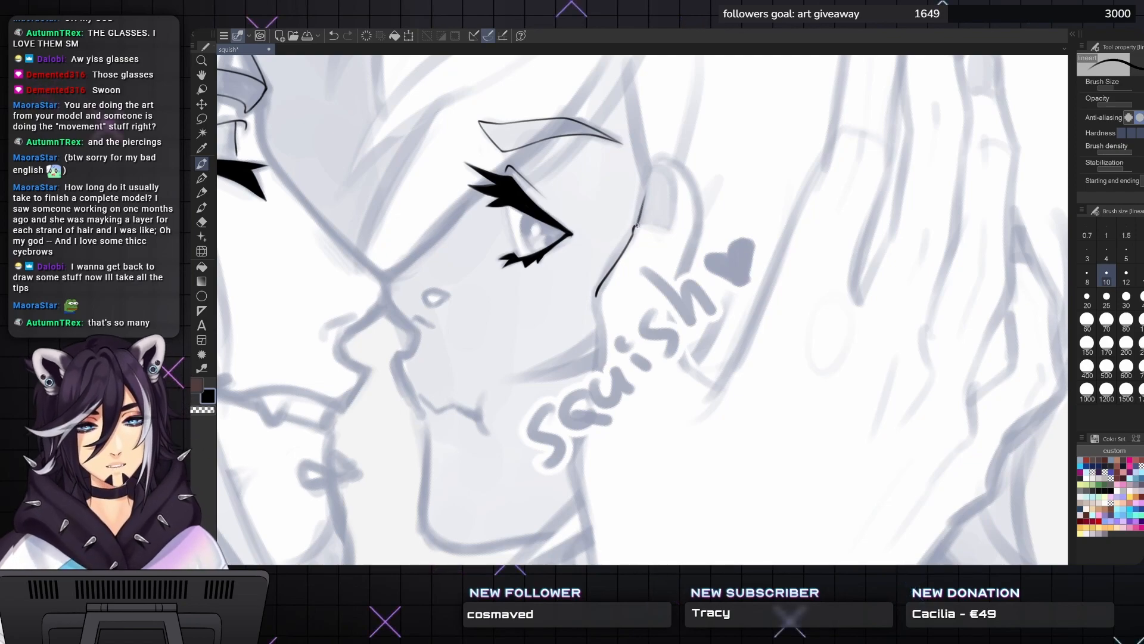
{"action": "mouse_move", "coordinate": [646, 229]}
{"action": "left_mouse_down"}
{"action": "mouse_move", "coordinate": [616, 261]}
{"action": "mouse_move", "coordinate": [630, 208]}
{"action": "mouse_move", "coordinate": [615, 261]}
{"action": "left_mouse_up"}
{"action": "key", "text": "ctrl+z"}
{"action": "key", "text": "c"}
{"action": "key", "text": "c"}
{"action": "key", "text": "c"}
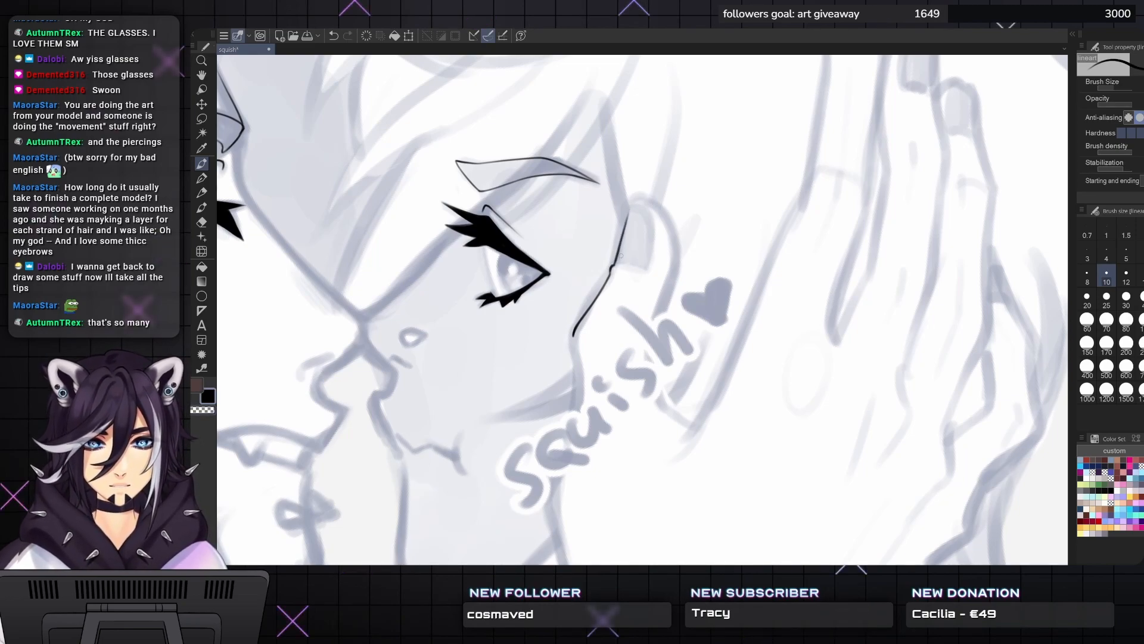
- Ink the rounded outline of the thumbnail and close its base
{"action": "mouse_move", "coordinate": [629, 210]}
{"action": "left_mouse_down"}
{"action": "mouse_move", "coordinate": [657, 224]}
{"action": "mouse_move", "coordinate": [641, 204]}
{"action": "mouse_move", "coordinate": [654, 232]}
{"action": "mouse_move", "coordinate": [643, 210]}
{"action": "mouse_move", "coordinate": [651, 257]}
{"action": "mouse_move", "coordinate": [653, 221]}
{"action": "mouse_move", "coordinate": [650, 264]}
{"action": "left_mouse_up"}
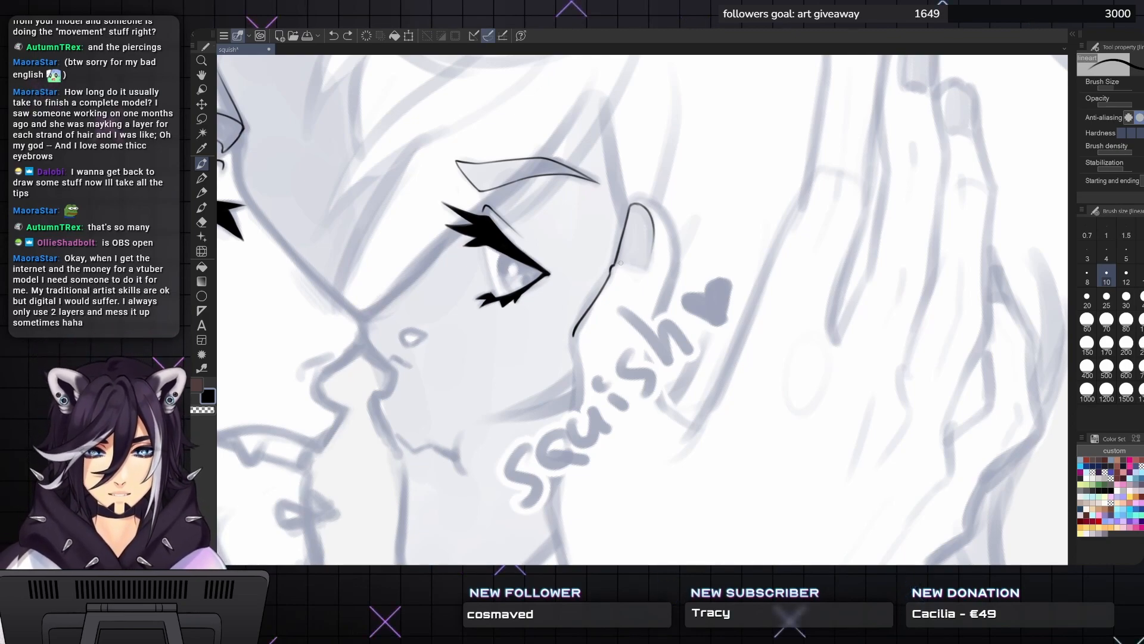
{"action": "left_click_drag", "start_coordinate": [653, 240], "coordinate": [648, 262]}
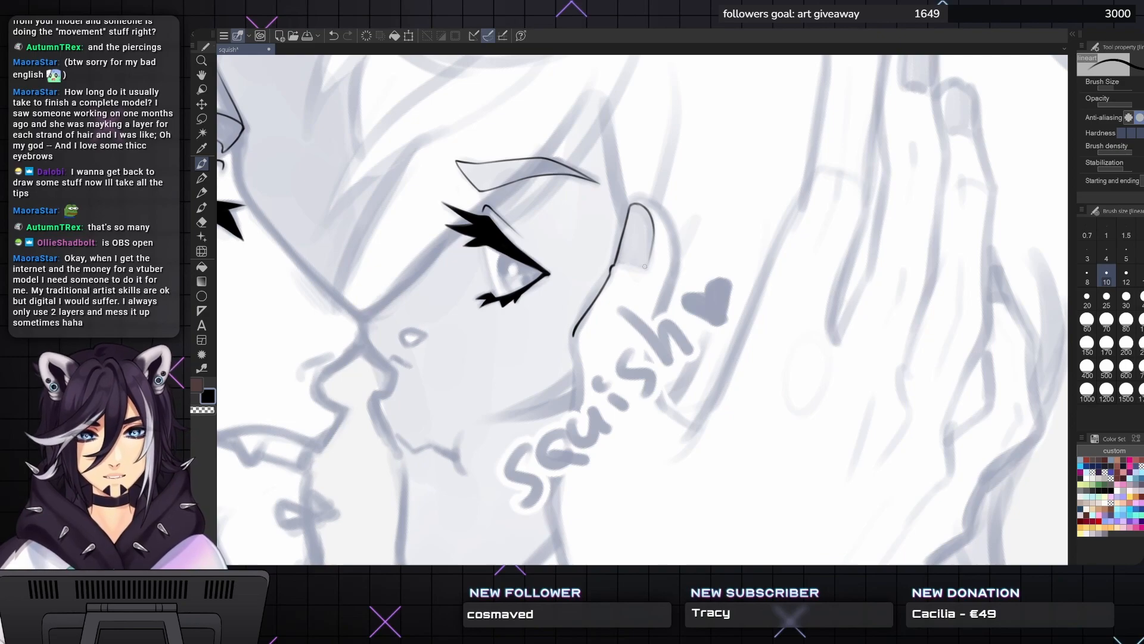
{"action": "left_click_drag", "start_coordinate": [647, 266], "coordinate": [632, 267]}
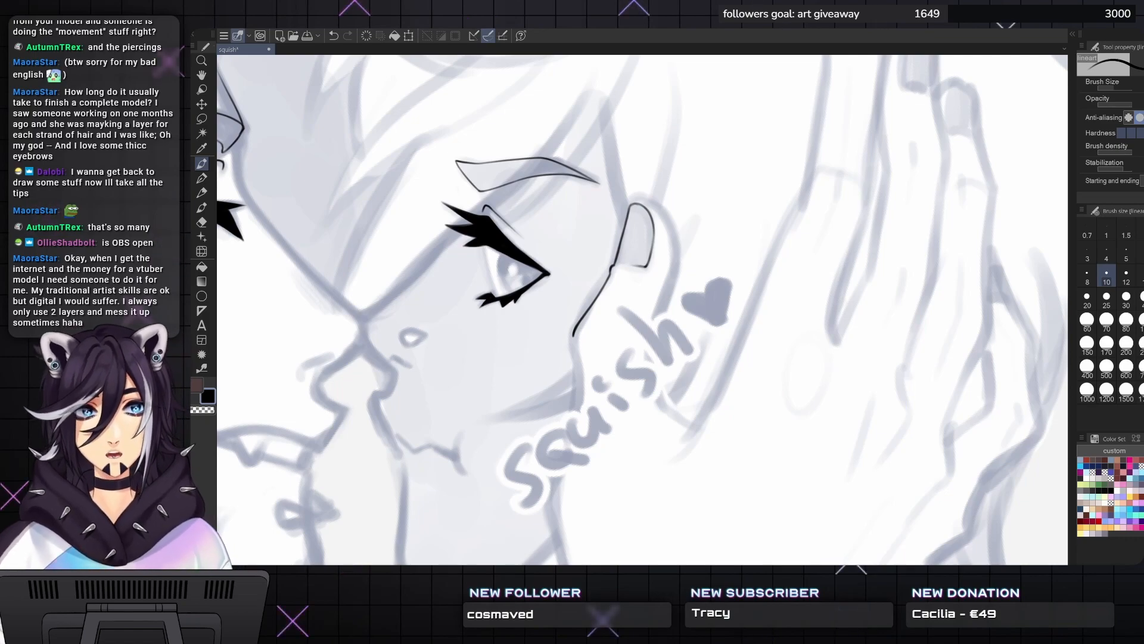
- Ink the rounded thumb tip and the thumb's outer edge down to the web, then up along the neighbouring side of the hand
{"action": "left_click_drag", "start_coordinate": [643, 213], "coordinate": [652, 184]}
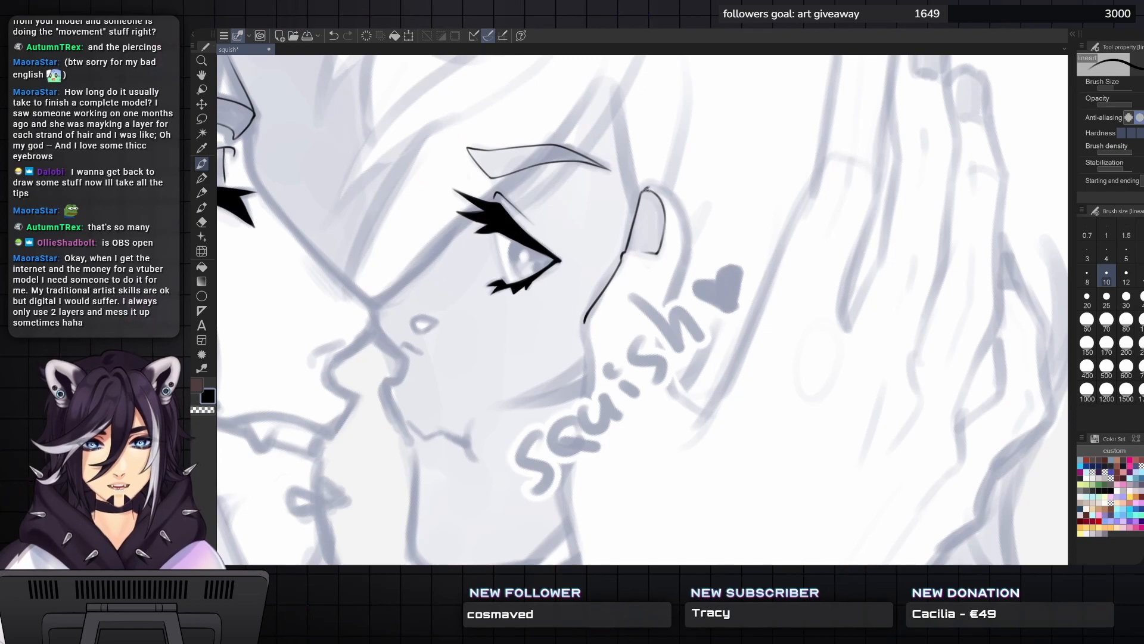
{"action": "key", "text": "ctrl+z"}
{"action": "left_click_drag", "start_coordinate": [643, 191], "coordinate": [653, 185]}
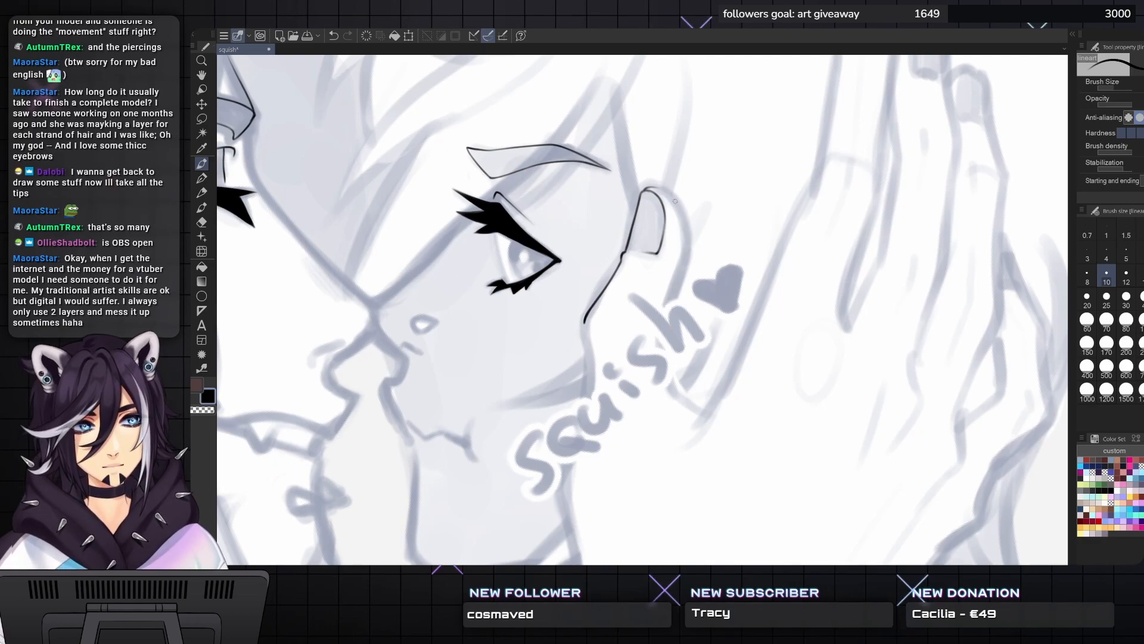
{"action": "key", "text": "ctrl+z"}
{"action": "left_click_drag", "start_coordinate": [642, 192], "coordinate": [655, 185]}
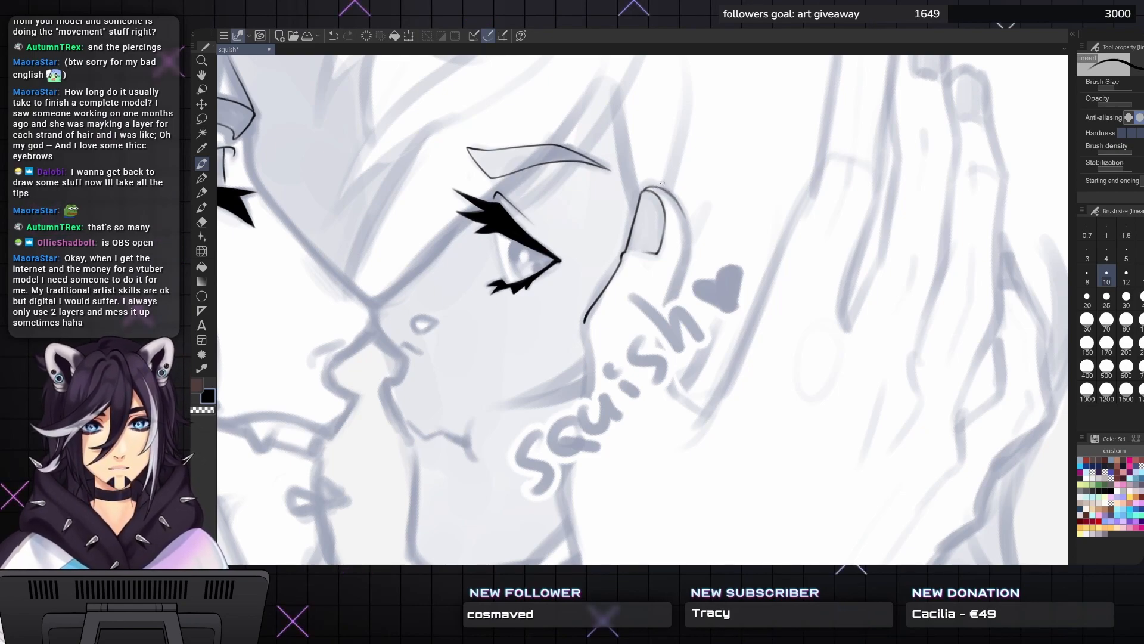
{"action": "mouse_move", "coordinate": [656, 188]}
{"action": "left_mouse_down"}
{"action": "mouse_move", "coordinate": [681, 209]}
{"action": "mouse_move", "coordinate": [689, 237]}
{"action": "mouse_move", "coordinate": [710, 213]}
{"action": "mouse_move", "coordinate": [711, 229]}
{"action": "left_mouse_up"}
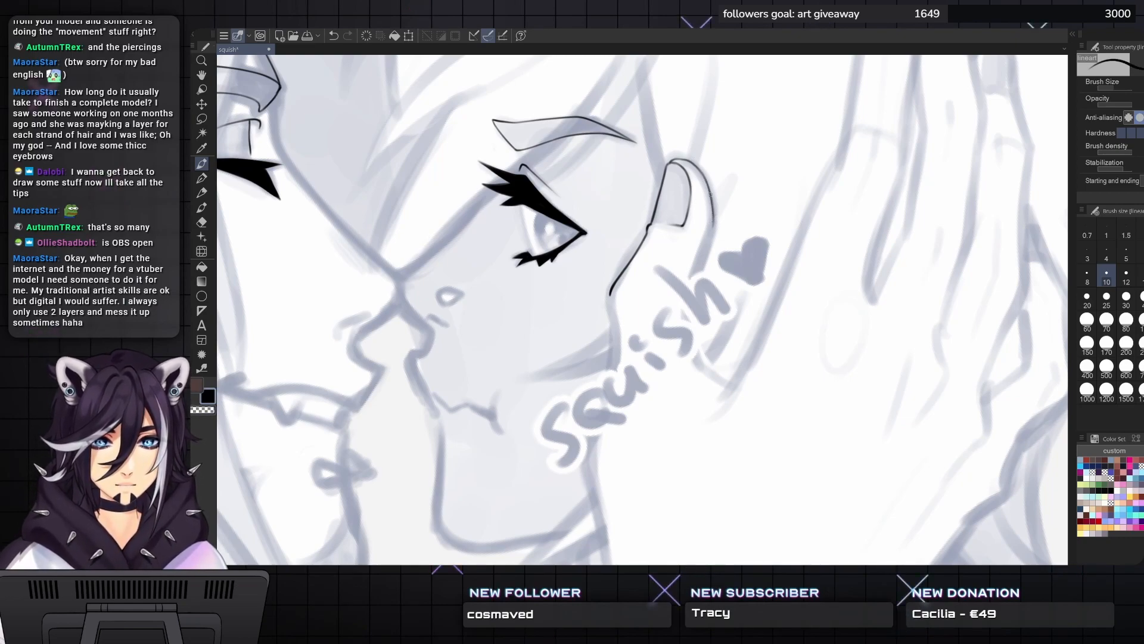
{"action": "mouse_move", "coordinate": [712, 211]}
{"action": "left_mouse_down"}
{"action": "mouse_move", "coordinate": [728, 183]}
{"action": "mouse_move", "coordinate": [705, 300]}
{"action": "mouse_move", "coordinate": [741, 358]}
{"action": "mouse_move", "coordinate": [693, 372]}
{"action": "left_mouse_up"}
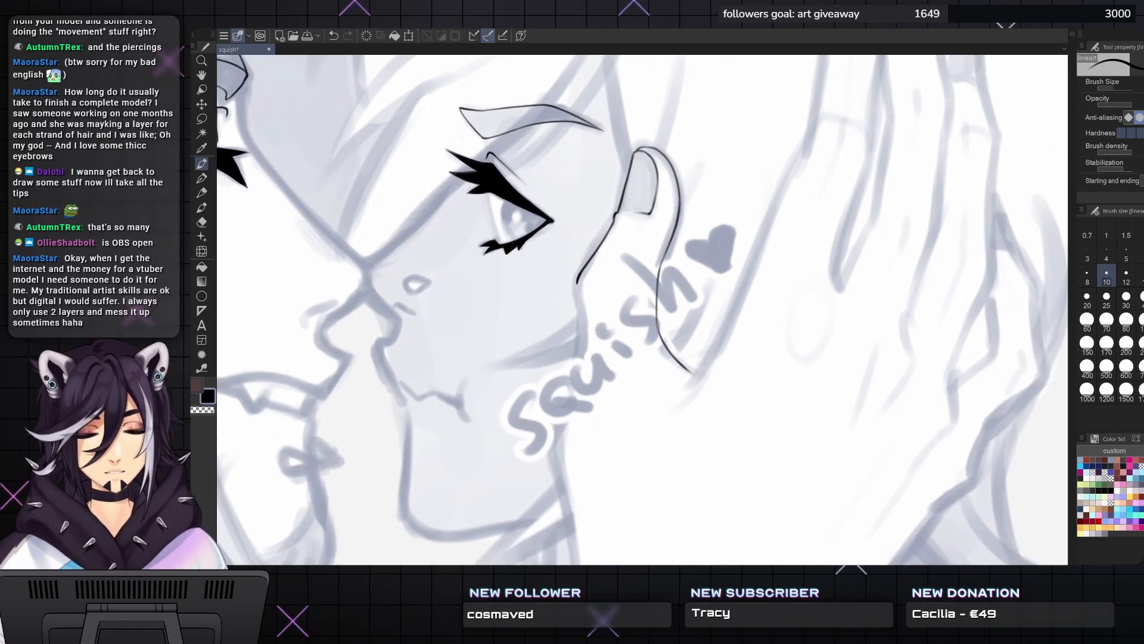
{"action": "mouse_move", "coordinate": [805, 146]}
{"action": "left_mouse_down"}
{"action": "mouse_move", "coordinate": [748, 279]}
{"action": "mouse_move", "coordinate": [685, 377]}
{"action": "mouse_move", "coordinate": [672, 359]}
{"action": "mouse_move", "coordinate": [679, 304]}
{"action": "mouse_move", "coordinate": [748, 266]}
{"action": "mouse_move", "coordinate": [737, 208]}
{"action": "left_mouse_up"}
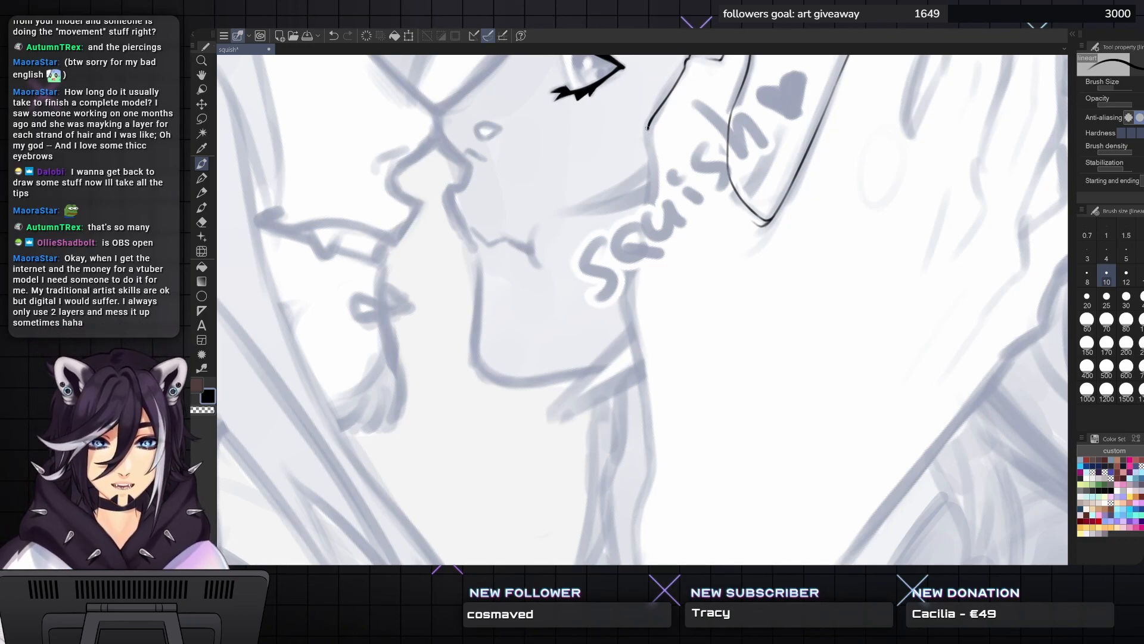
- Ink the hand's edge from the thumb over the right character's jaw and along the wrist to the sleeve cuff
{"action": "left_click_drag", "start_coordinate": [648, 127], "coordinate": [651, 237]}
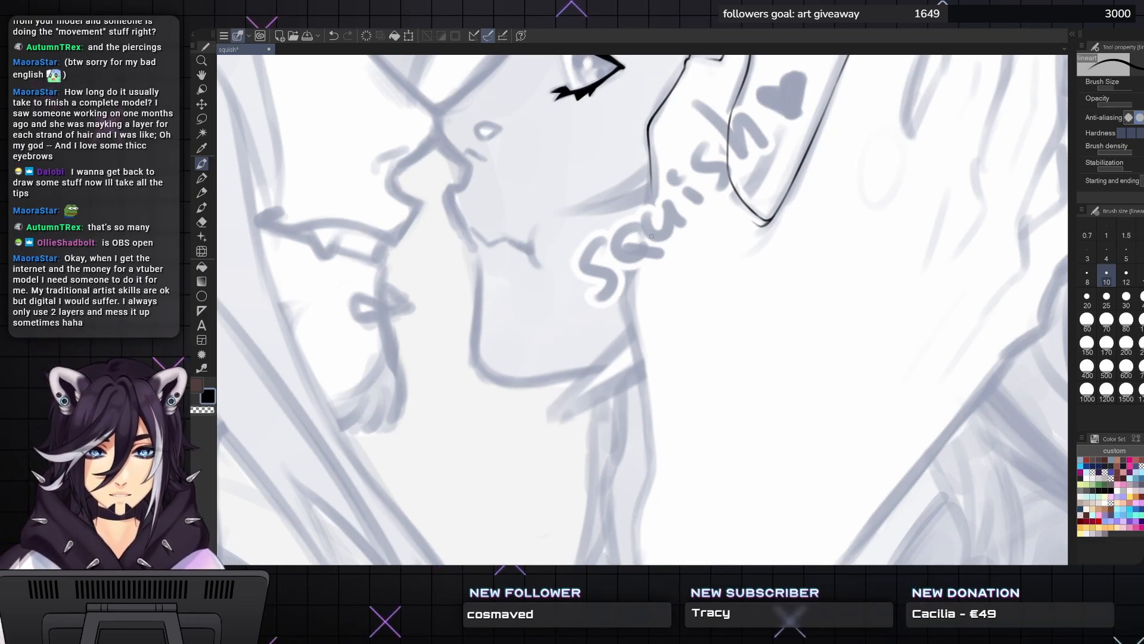
{"action": "left_click_drag", "start_coordinate": [651, 187], "coordinate": [623, 313]}
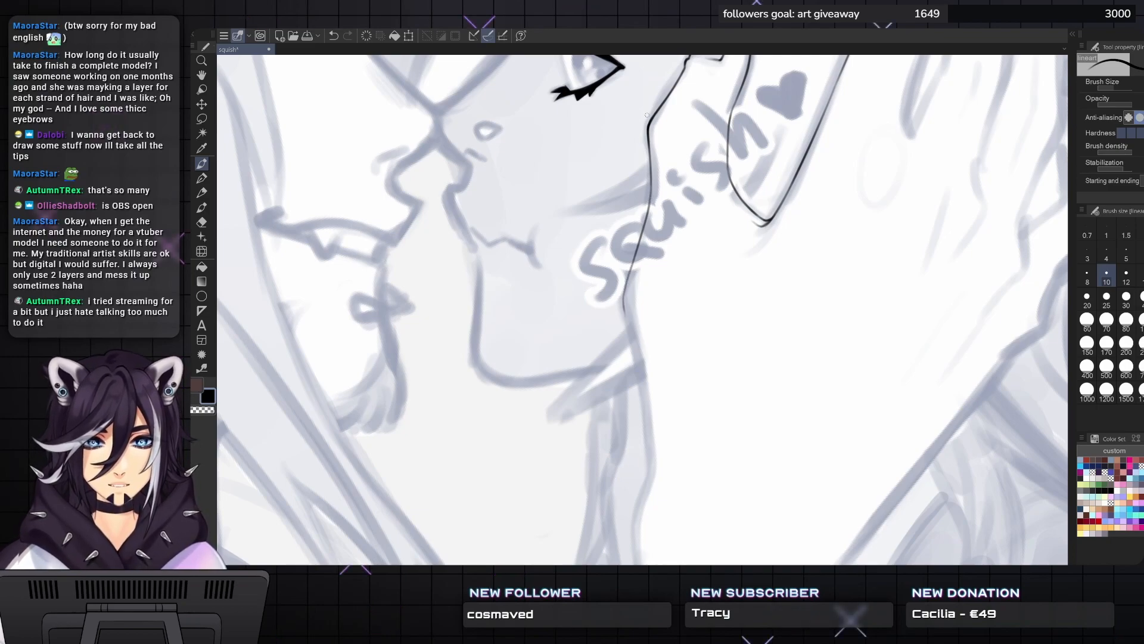
{"action": "left_click_drag", "start_coordinate": [646, 114], "coordinate": [617, 1]}
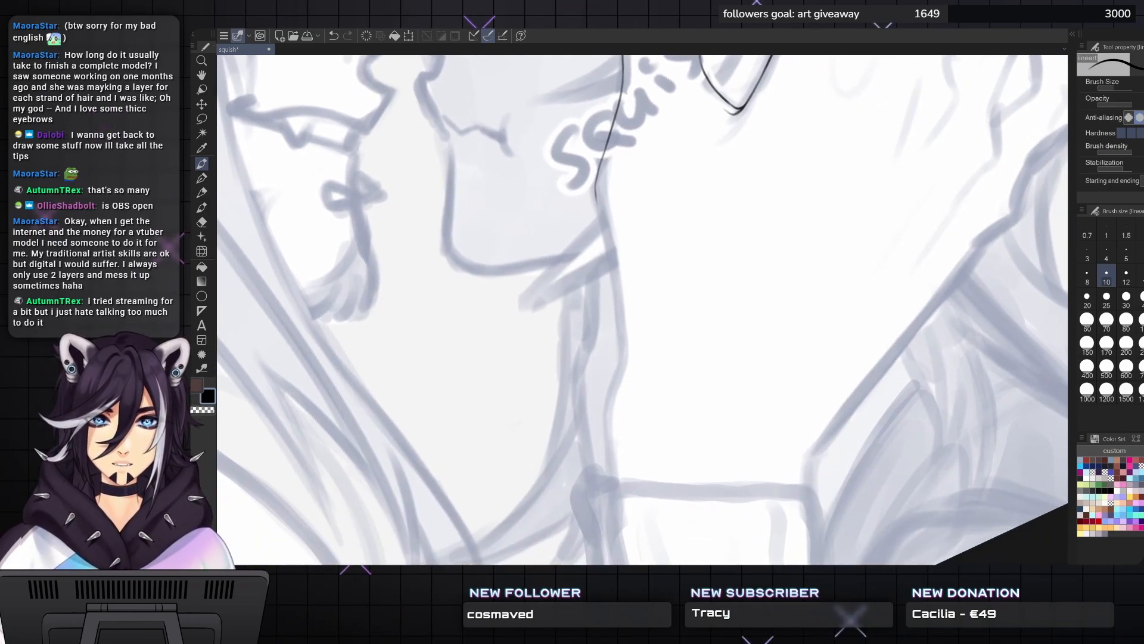
{"action": "scroll", "coordinate": [642, 310], "scroll_direction": "down", "scroll_amount": 3}
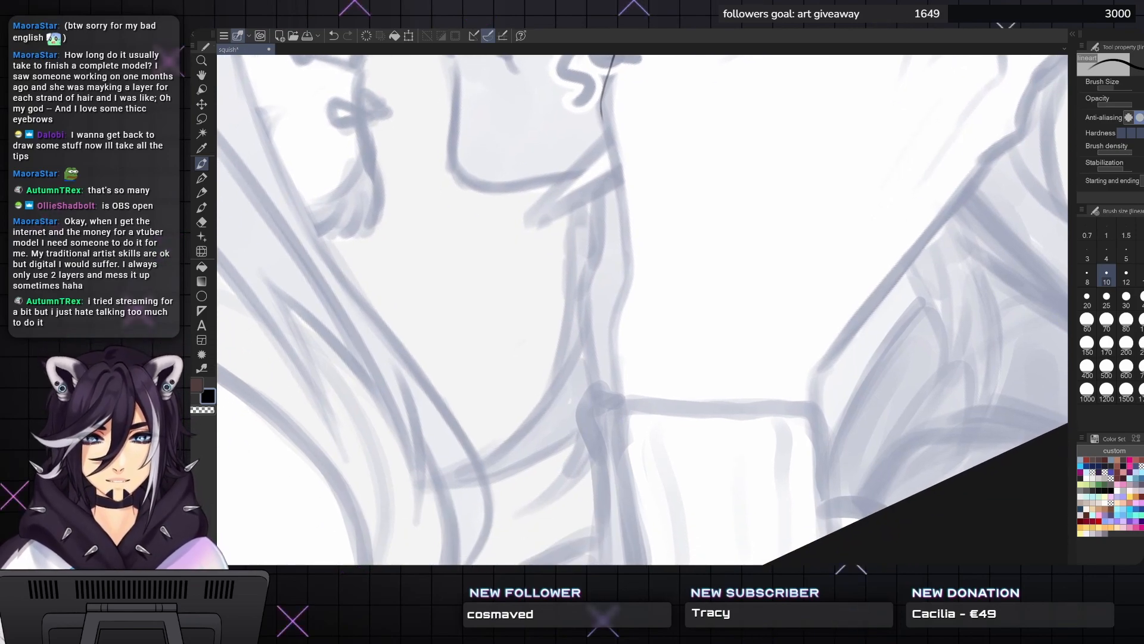
{"action": "left_click_drag", "start_coordinate": [601, 111], "coordinate": [608, 132]}
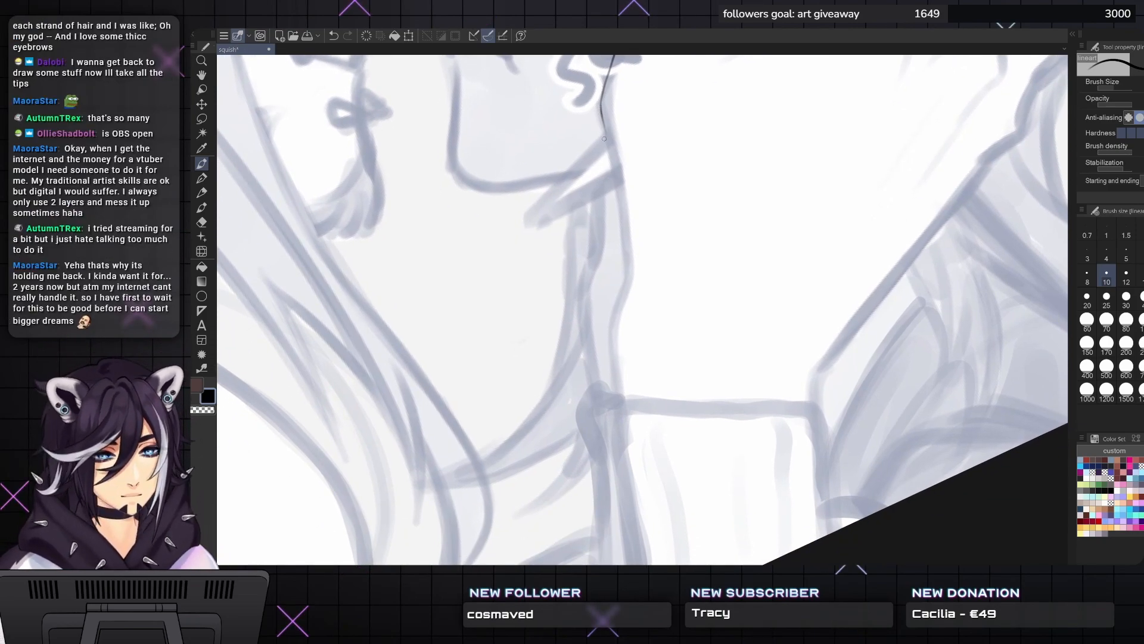
{"action": "left_click_drag", "start_coordinate": [600, 110], "coordinate": [610, 160]}
{"action": "key", "text": "ctrl+z"}
{"action": "mouse_move", "coordinate": [601, 111]}
{"action": "left_mouse_down"}
{"action": "mouse_move", "coordinate": [629, 286]}
{"action": "mouse_move", "coordinate": [611, 314]}
{"action": "mouse_move", "coordinate": [616, 398]}
{"action": "left_mouse_up"}
{"action": "left_click_drag", "start_coordinate": [614, 359], "coordinate": [615, 385]}
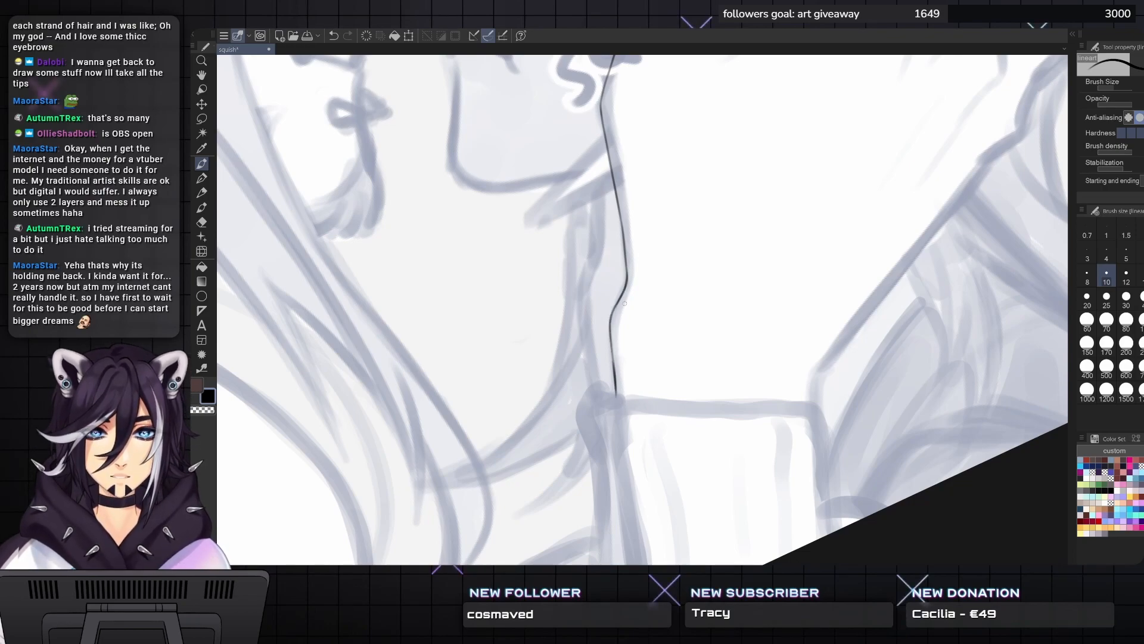
- Ink the small corner where the wrist meets the sleeve cuff and the cuff's side edge down near the canvas border
{"action": "left_click_drag", "start_coordinate": [624, 304], "coordinate": [615, 232]}
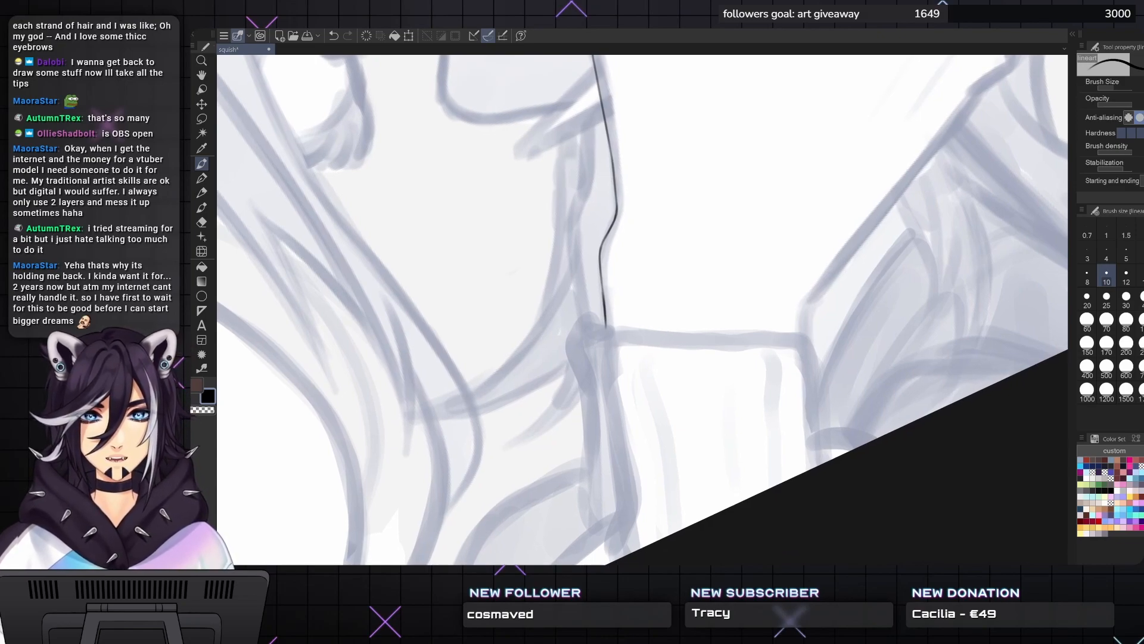
{"action": "mouse_move", "coordinate": [620, 298]}
{"action": "left_mouse_down"}
{"action": "mouse_move", "coordinate": [606, 198]}
{"action": "mouse_move", "coordinate": [585, 232]}
{"action": "left_mouse_up"}
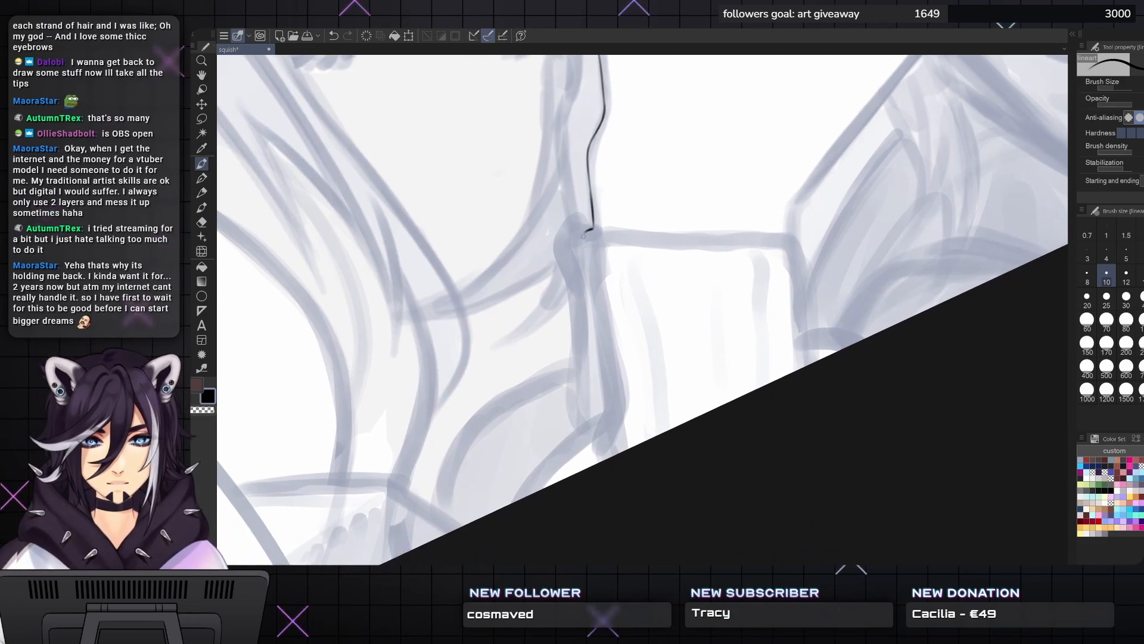
{"action": "key", "text": "asciicircum"}
{"action": "key", "text": "asciicircum"}
{"action": "key", "text": "asciicircum"}
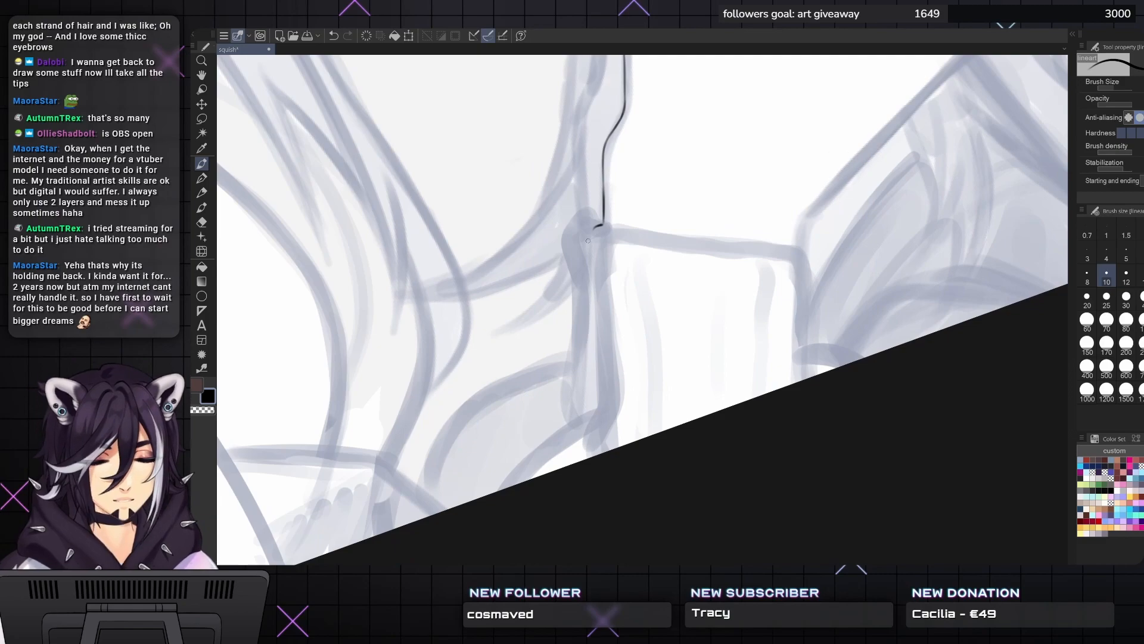
{"action": "left_click_drag", "start_coordinate": [622, 218], "coordinate": [608, 233]}
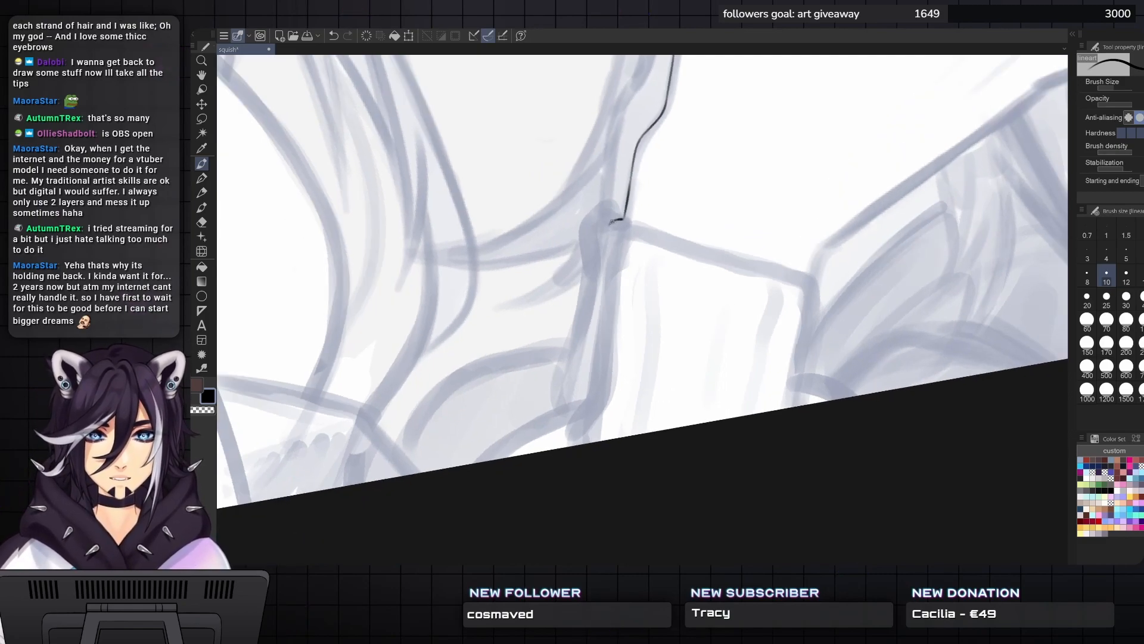
{"action": "scroll", "coordinate": [612, 222], "scroll_direction": "down", "scroll_amount": 2}
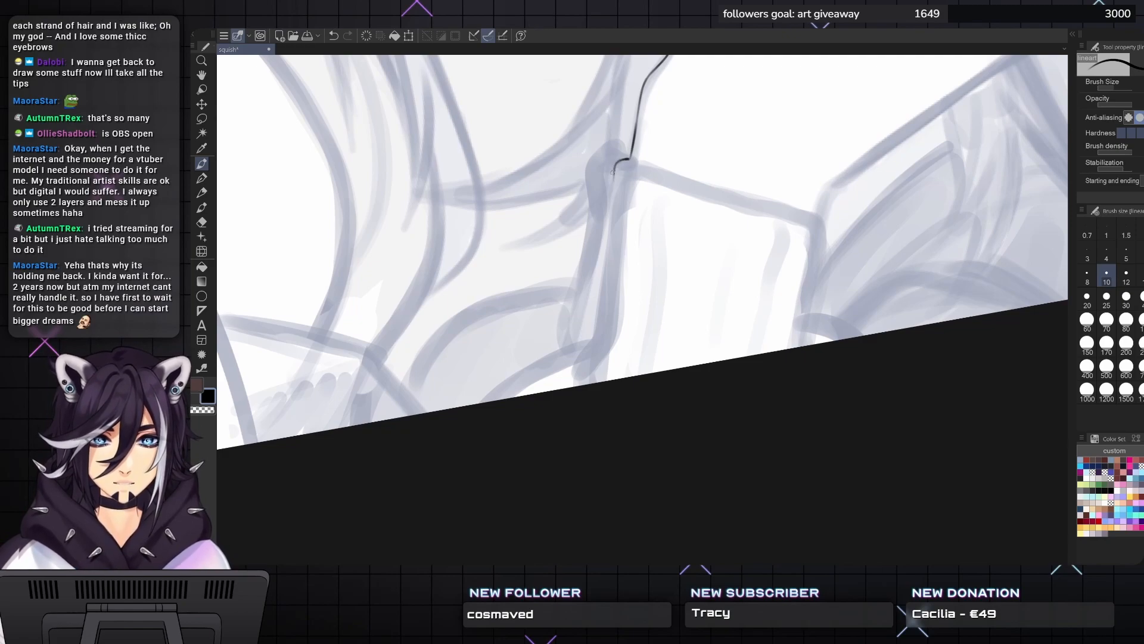
{"action": "key", "text": "ctrl+z"}
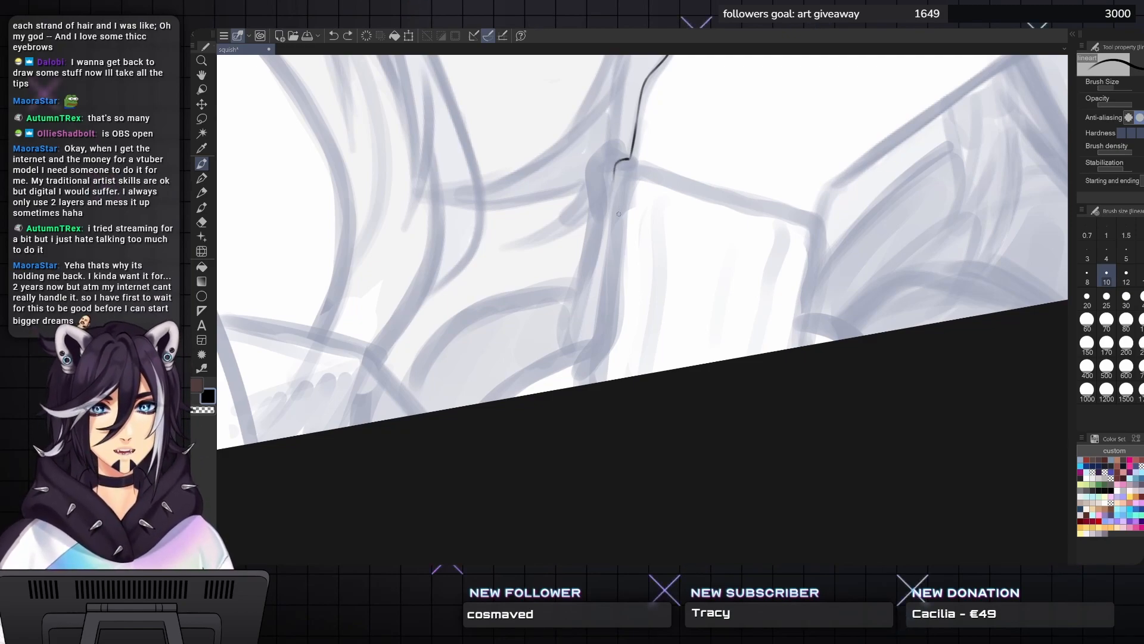
{"action": "mouse_move", "coordinate": [613, 170]}
{"action": "left_mouse_down"}
{"action": "mouse_move", "coordinate": [613, 345]}
{"action": "mouse_move", "coordinate": [612, 260]}
{"action": "mouse_move", "coordinate": [602, 358]}
{"action": "mouse_move", "coordinate": [604, 333]}
{"action": "mouse_move", "coordinate": [581, 382]}
{"action": "left_mouse_up"}
{"action": "left_click_drag", "start_coordinate": [609, 310], "coordinate": [604, 344]}
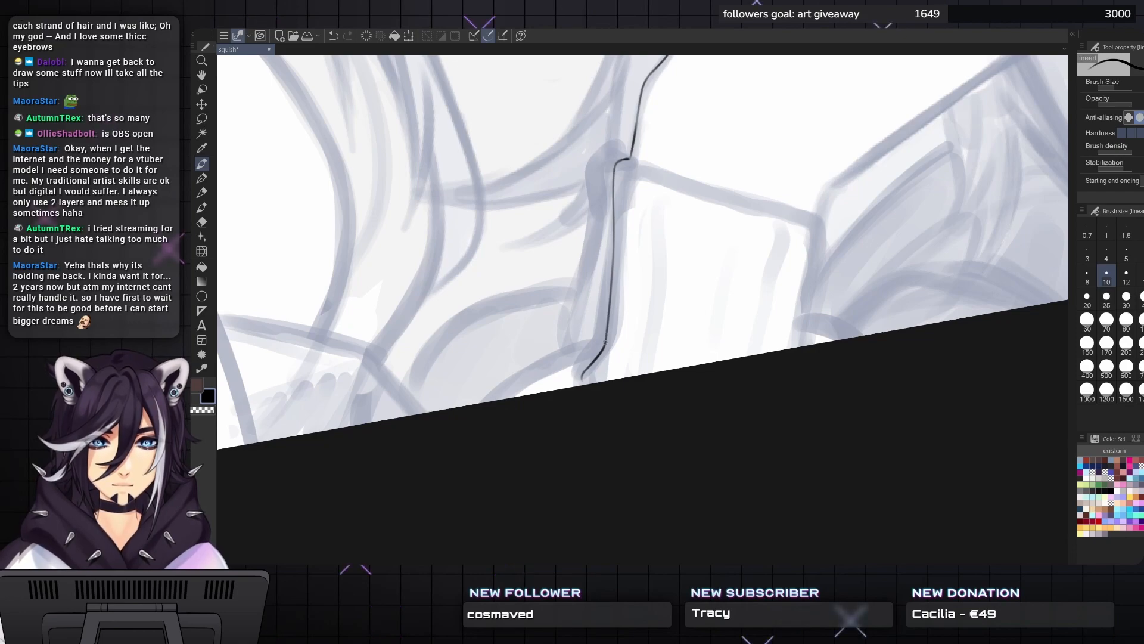
- Ink the curved sleeve line from the lower corner of the cuff out to the canvas border
{"action": "mouse_move", "coordinate": [630, 155]}
{"action": "left_mouse_down"}
{"action": "mouse_move", "coordinate": [612, 173]}
{"action": "mouse_move", "coordinate": [684, 129]}
{"action": "left_mouse_up"}
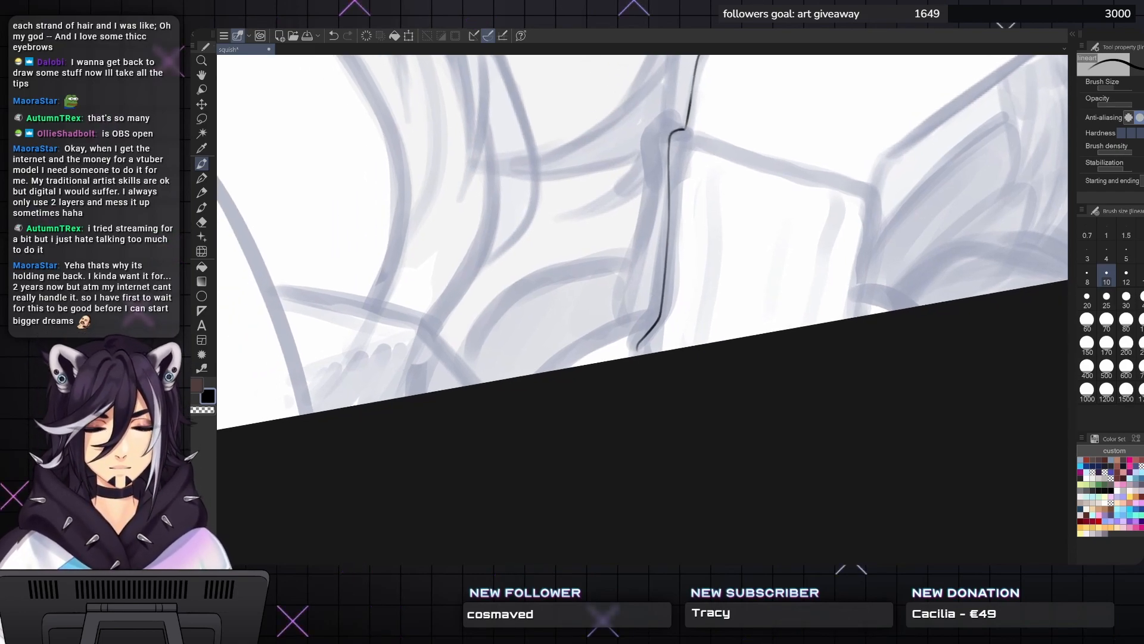
{"action": "left_click_drag", "start_coordinate": [654, 307], "coordinate": [697, 293]}
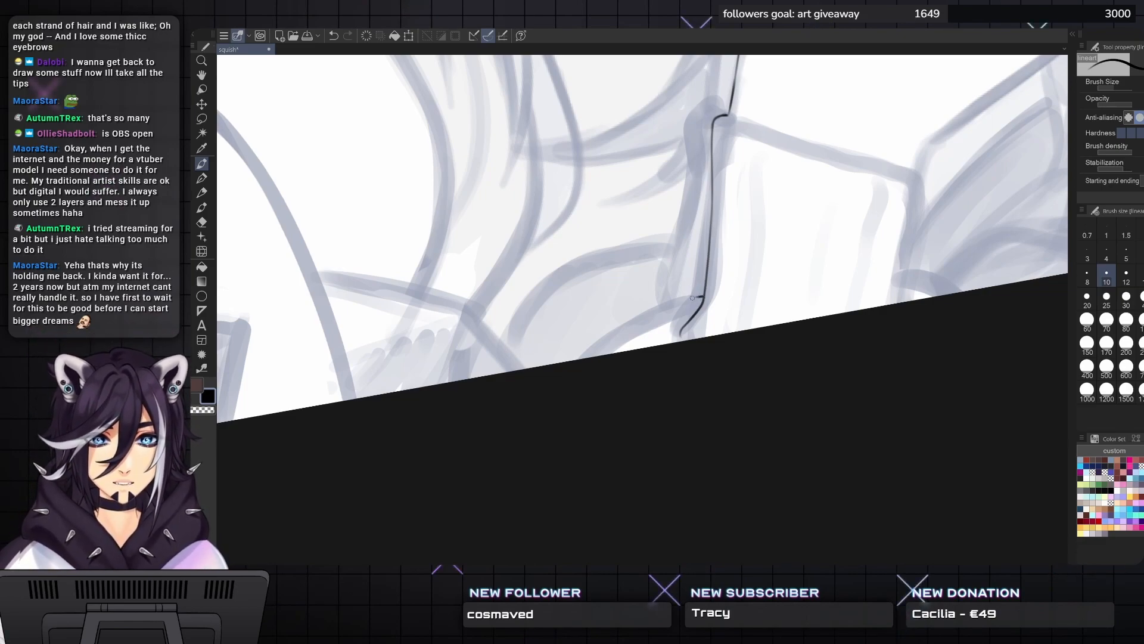
{"action": "left_click_drag", "start_coordinate": [703, 296], "coordinate": [679, 303]}
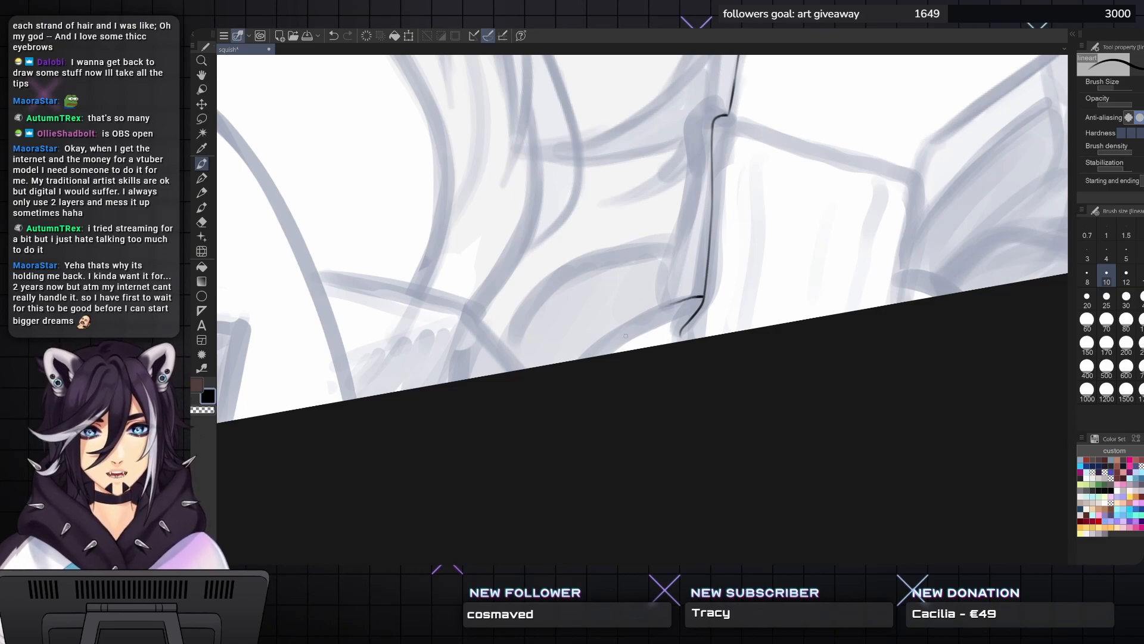
{"action": "key", "text": "ctrl+z"}
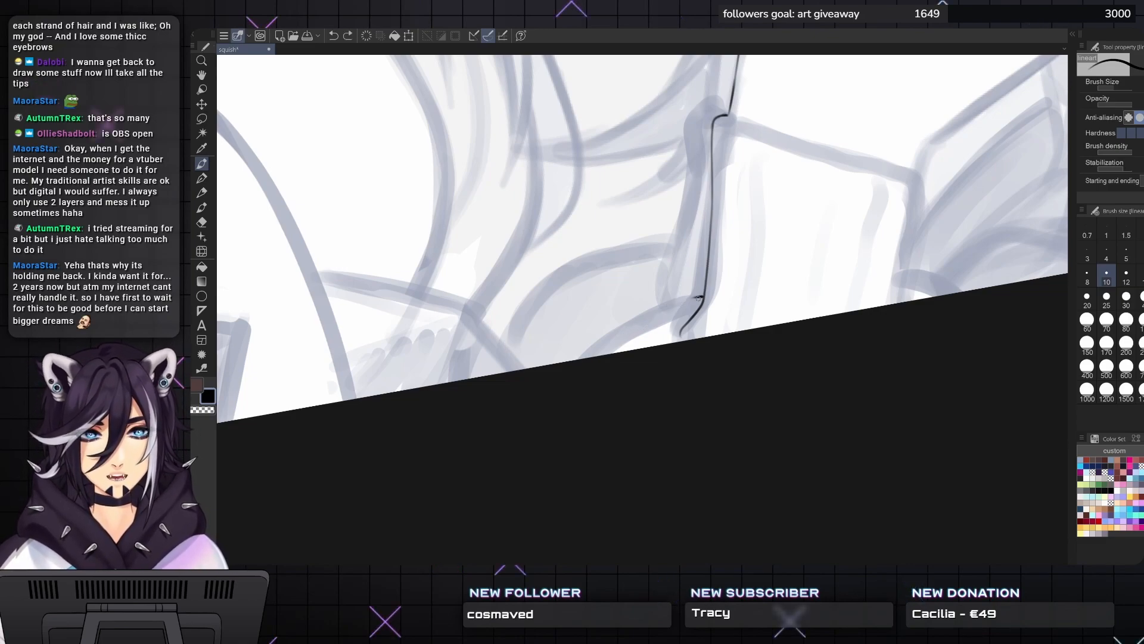
{"action": "left_click", "coordinate": [698, 298]}
{"action": "mouse_move", "coordinate": [698, 297]}
{"action": "left_mouse_down"}
{"action": "mouse_move", "coordinate": [632, 320]}
{"action": "mouse_move", "coordinate": [583, 360]}
{"action": "left_mouse_up"}
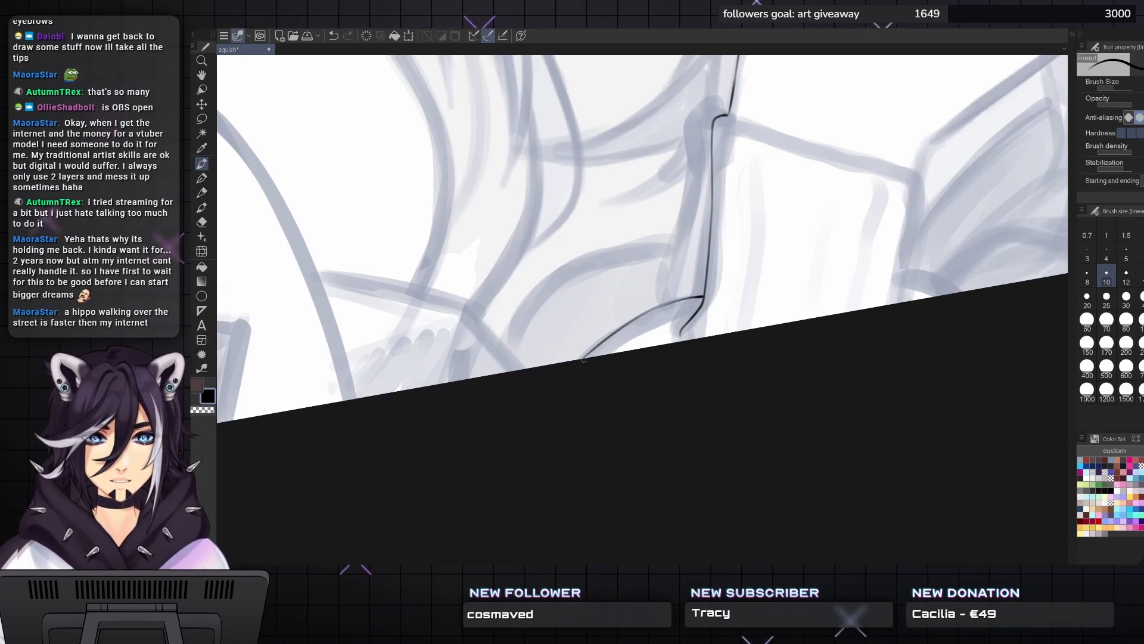
- Ink the upper edge of the sleeve cuff from the wrist corner across toward its opposite corner
{"action": "key", "text": "ctrl+z"}
{"action": "key", "text": "ctrl+z"}
{"action": "mouse_move", "coordinate": [701, 296]}
{"action": "left_mouse_down"}
{"action": "mouse_move", "coordinate": [571, 361]}
{"action": "mouse_move", "coordinate": [421, 368]}
{"action": "mouse_move", "coordinate": [407, 391]}
{"action": "left_mouse_up"}
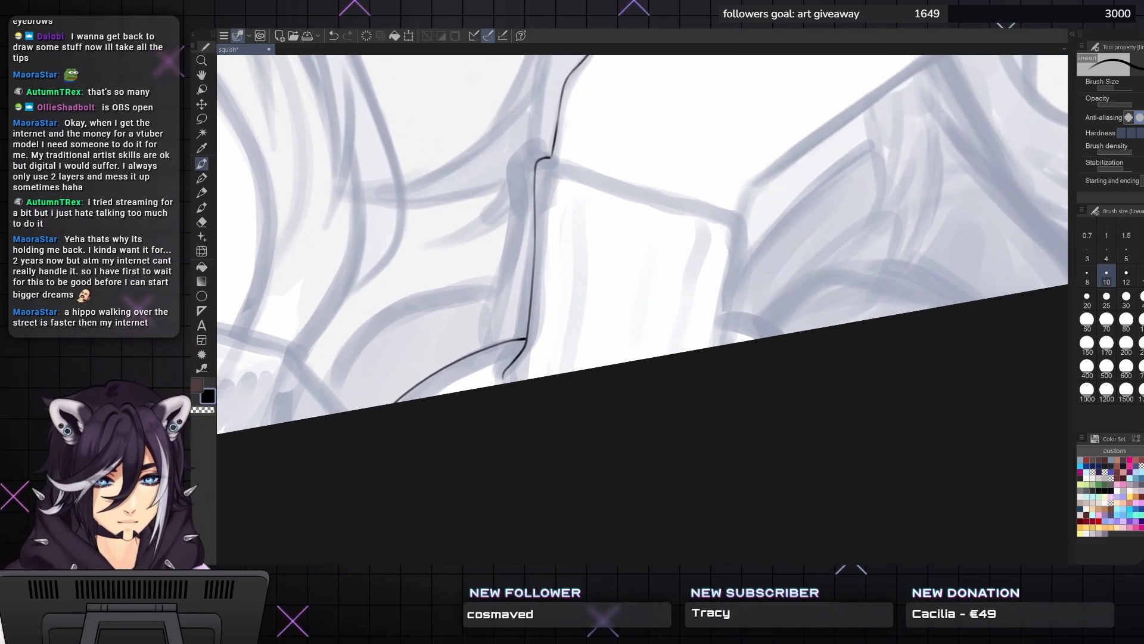
{"action": "key", "text": "asciicircum"}
{"action": "left_click_drag", "start_coordinate": [564, 250], "coordinate": [503, 271]}
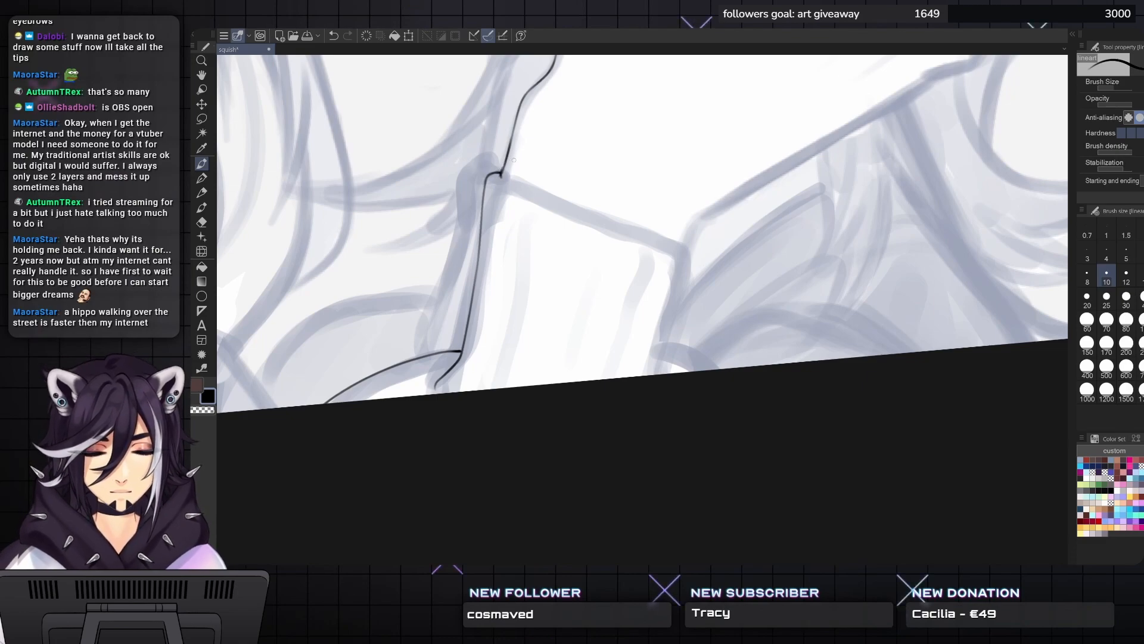
{"action": "key", "text": "ctrl+z"}
{"action": "key", "text": "ctrl+y"}
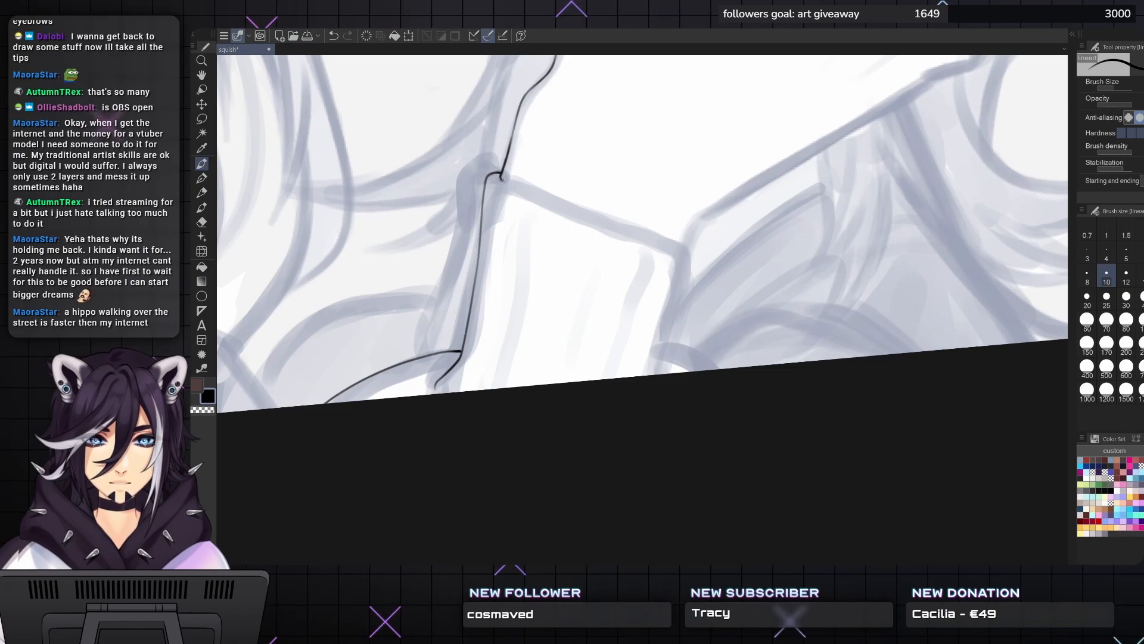
{"action": "left_click_drag", "start_coordinate": [502, 178], "coordinate": [547, 203]}
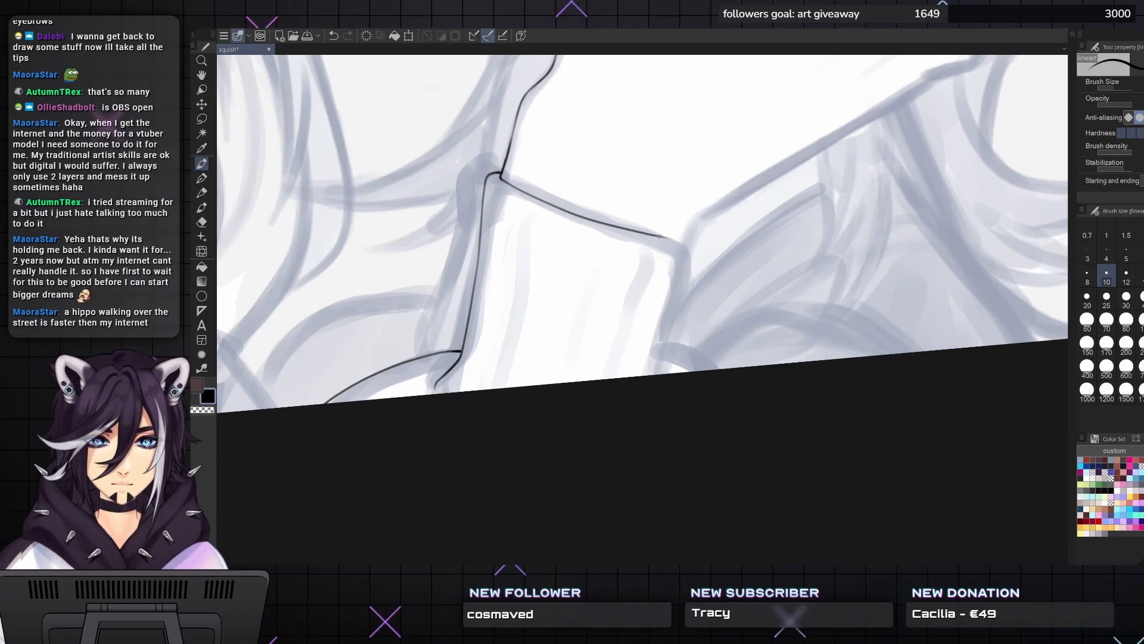
- Ink the cuff's far corner and side edge down to the canvas border, plus the short sleeve curve beside it and the wrist's start above
{"action": "mouse_move", "coordinate": [667, 238]}
{"action": "left_mouse_down"}
{"action": "mouse_move", "coordinate": [688, 251]}
{"action": "mouse_move", "coordinate": [655, 377]}
{"action": "mouse_move", "coordinate": [708, 369]}
{"action": "mouse_move", "coordinate": [737, 389]}
{"action": "mouse_move", "coordinate": [740, 375]}
{"action": "left_mouse_up"}
{"action": "key", "text": "ctrl+z"}
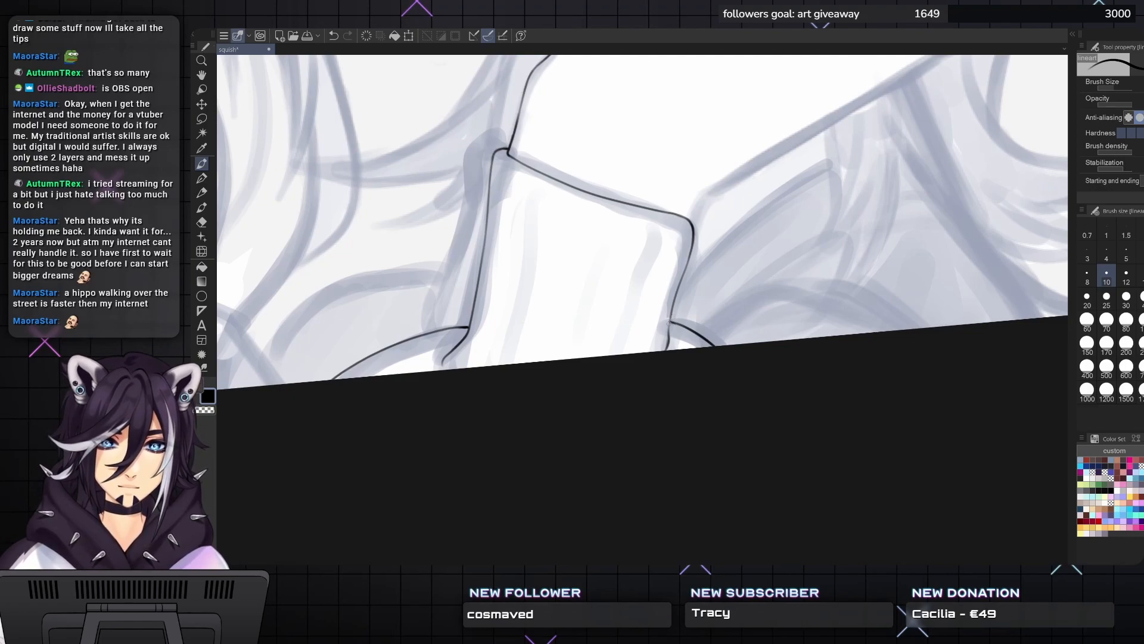
{"action": "mouse_move", "coordinate": [670, 321]}
{"action": "left_mouse_down"}
{"action": "mouse_move", "coordinate": [651, 426]}
{"action": "mouse_move", "coordinate": [663, 432]}
{"action": "left_mouse_up"}
{"action": "mouse_move", "coordinate": [687, 334]}
{"action": "left_mouse_down"}
{"action": "mouse_move", "coordinate": [699, 307]}
{"action": "mouse_move", "coordinate": [664, 308]}
{"action": "mouse_move", "coordinate": [632, 337]}
{"action": "left_mouse_up"}
{"action": "scroll", "coordinate": [725, 277], "scroll_direction": "down", "scroll_amount": 2}
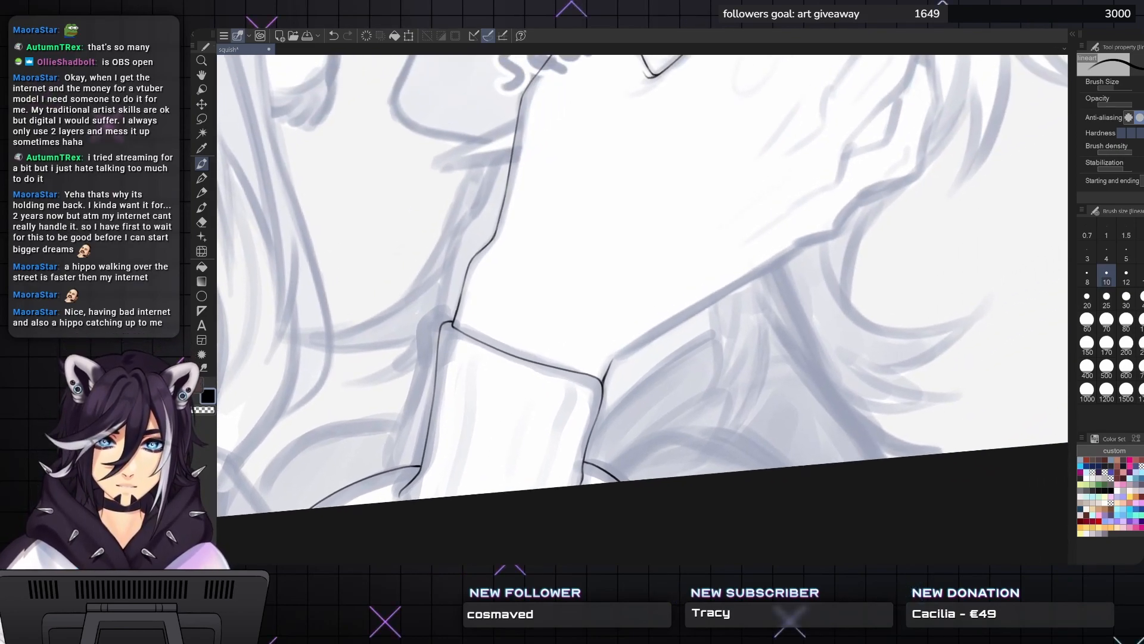
- Ink the hand's outer edge from the cuff corner along the heel of the palm toward the little finger's base
{"action": "left_click_drag", "start_coordinate": [801, 246], "coordinate": [612, 360]}
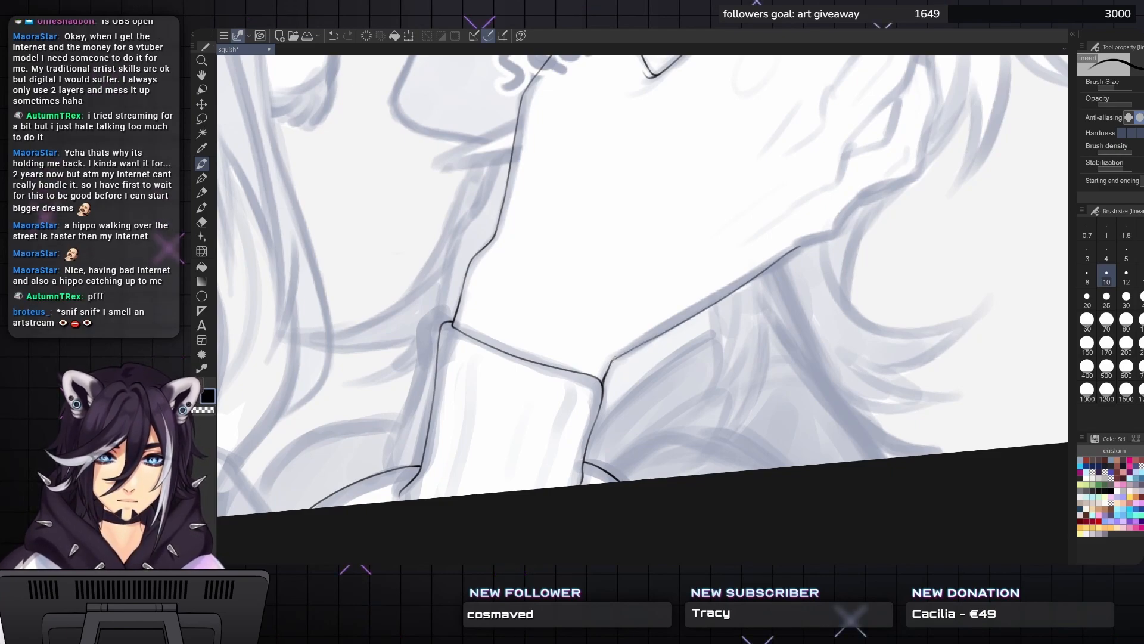
{"action": "left_click_drag", "start_coordinate": [673, 322], "coordinate": [633, 361]}
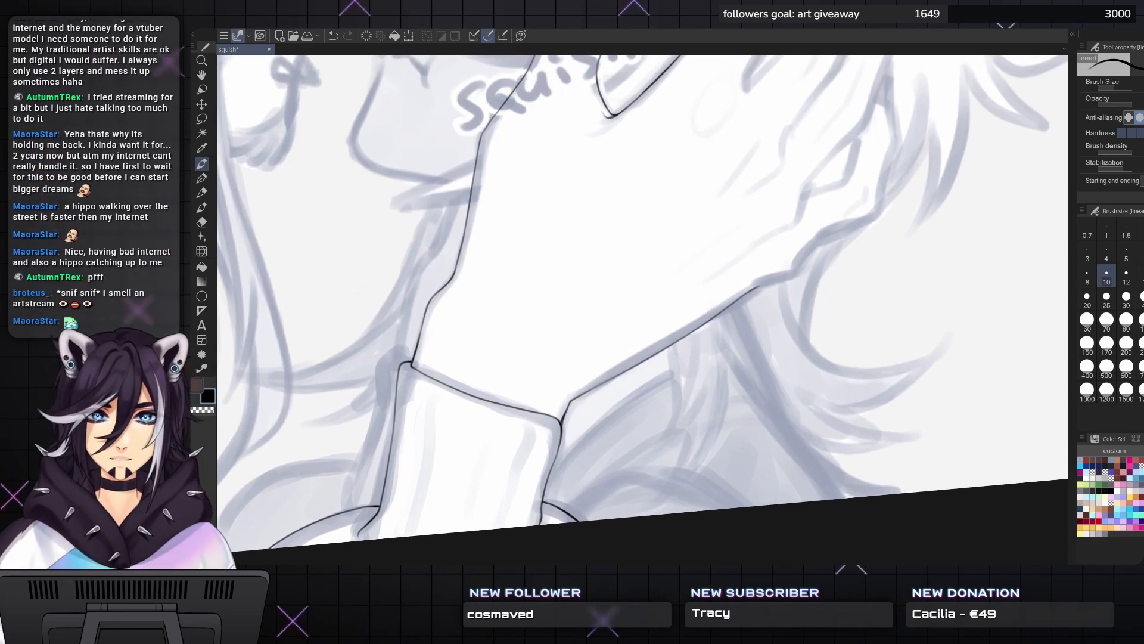
{"action": "left_click_drag", "start_coordinate": [416, 361], "coordinate": [401, 396]}
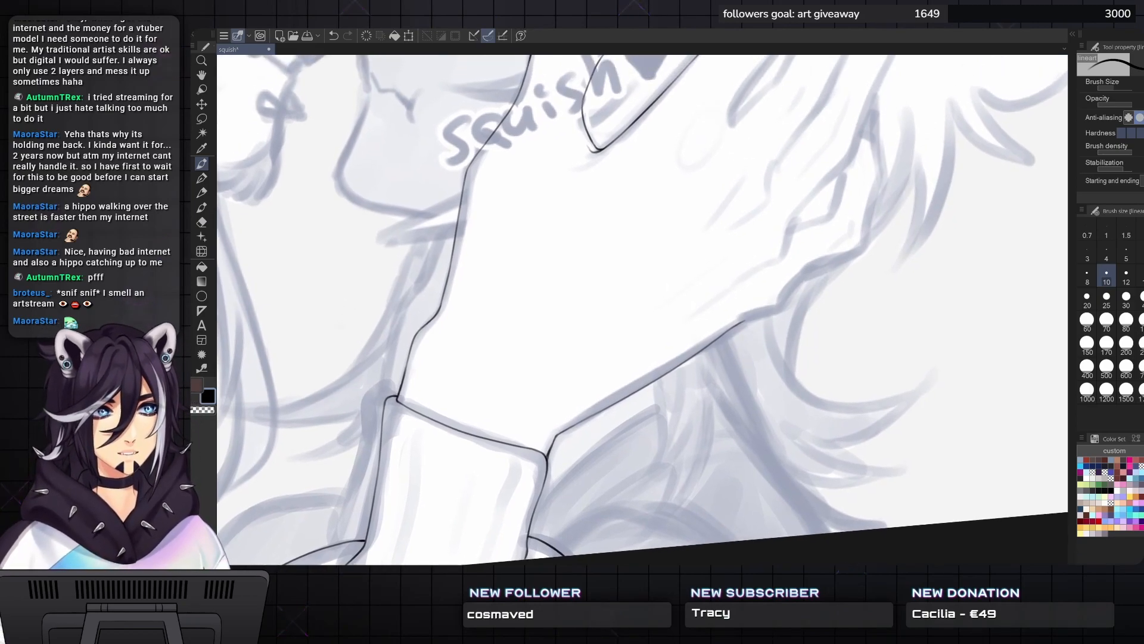
{"action": "left_click_drag", "start_coordinate": [644, 322], "coordinate": [604, 356]}
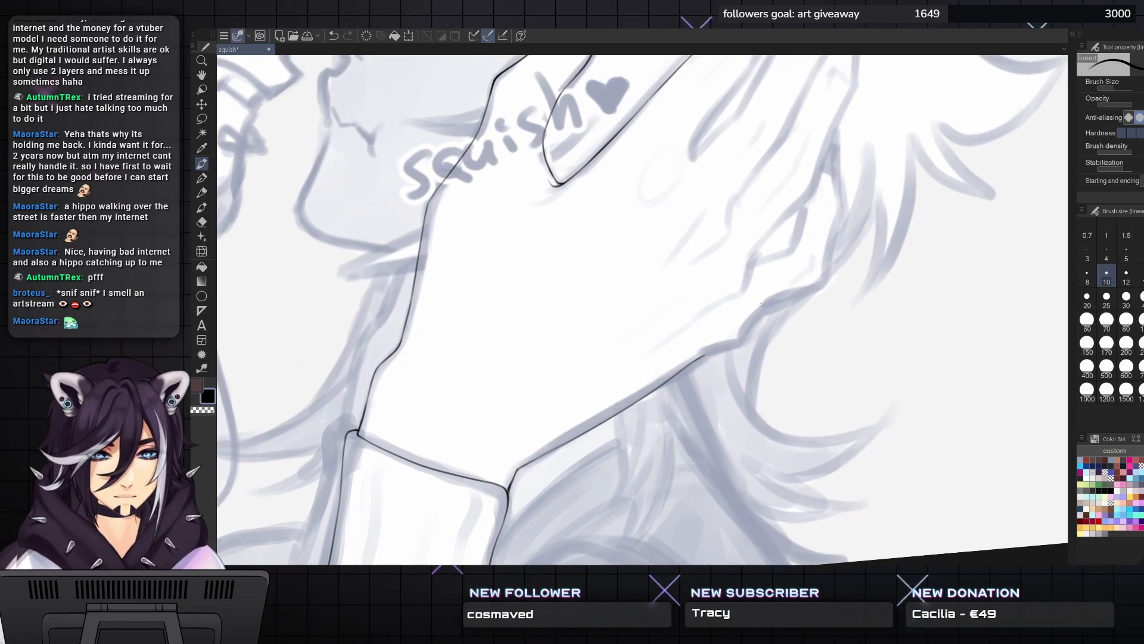
{"action": "left_click_drag", "start_coordinate": [761, 304], "coordinate": [757, 328]}
- Ink the lines separating the little, ring and middle fingers down to the knuckles, with small crease marks on the middle finger
{"action": "left_click_drag", "start_coordinate": [790, 228], "coordinate": [746, 276]}
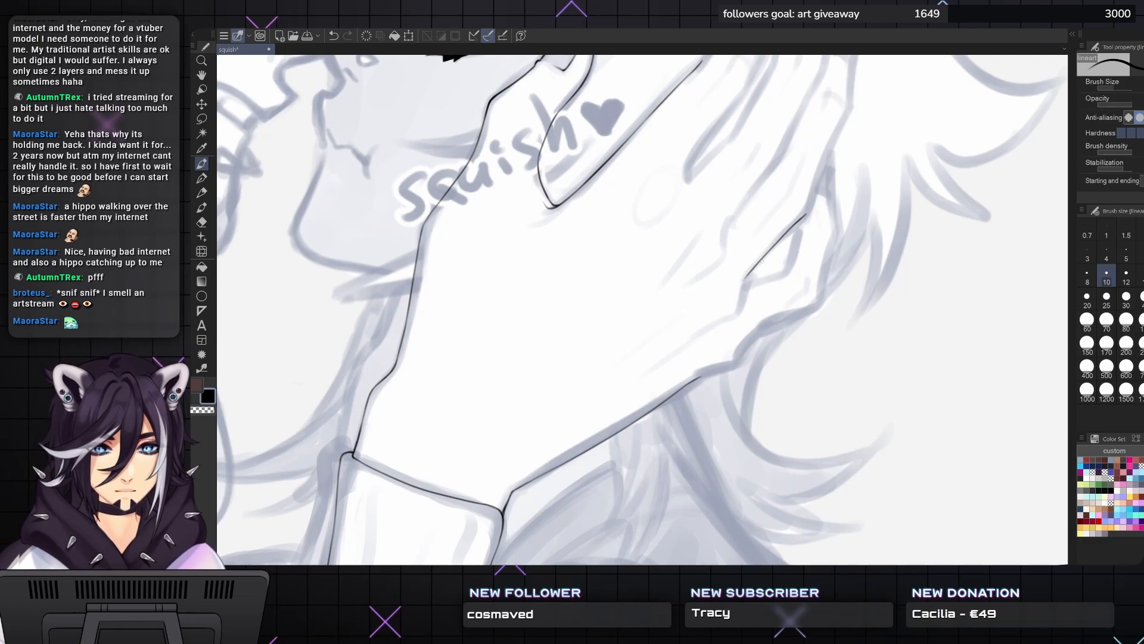
{"action": "left_click_drag", "start_coordinate": [767, 250], "coordinate": [726, 351]}
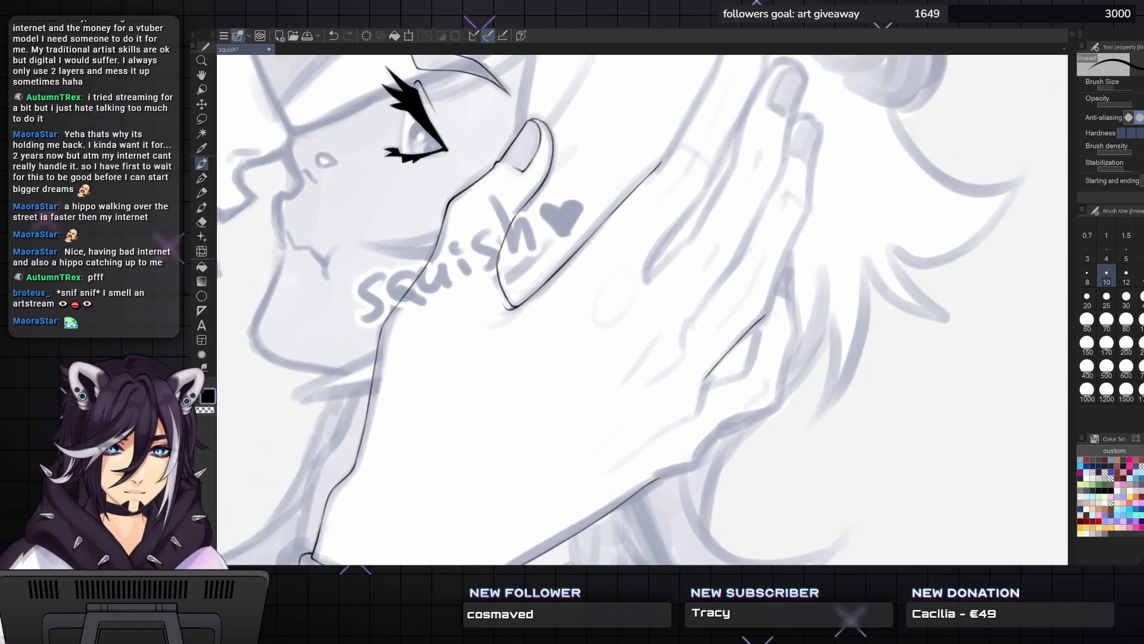
{"action": "left_click_drag", "start_coordinate": [783, 172], "coordinate": [728, 272]}
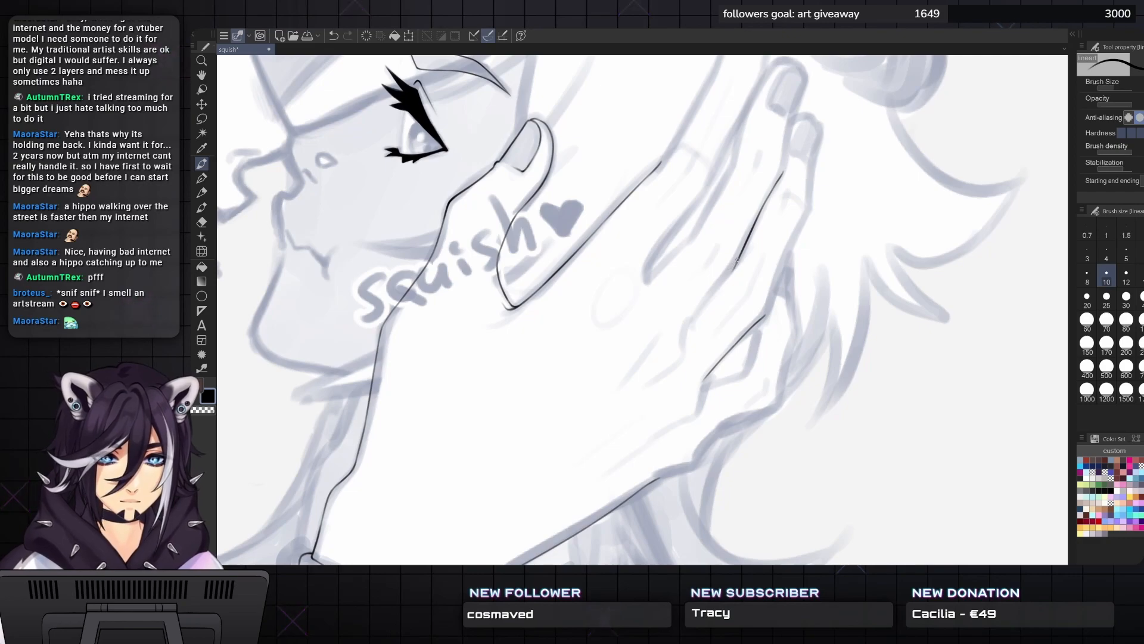
{"action": "mouse_move", "coordinate": [732, 272]}
{"action": "left_mouse_down"}
{"action": "mouse_move", "coordinate": [679, 335]}
{"action": "mouse_move", "coordinate": [684, 327]}
{"action": "mouse_move", "coordinate": [653, 380]}
{"action": "left_mouse_up"}
{"action": "left_click_drag", "start_coordinate": [706, 266], "coordinate": [716, 255]}
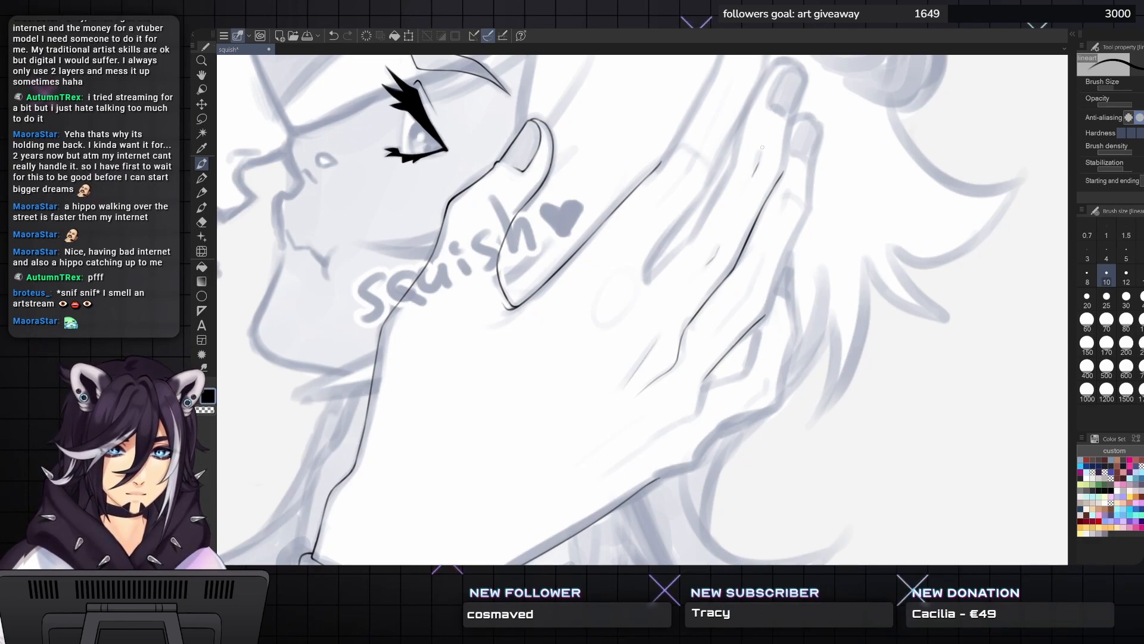
- Ink both long sides of the index finger, carrying the inner side down to the gap beside the middle finger
{"action": "scroll", "coordinate": [755, 172], "scroll_direction": "up", "scroll_amount": 5}
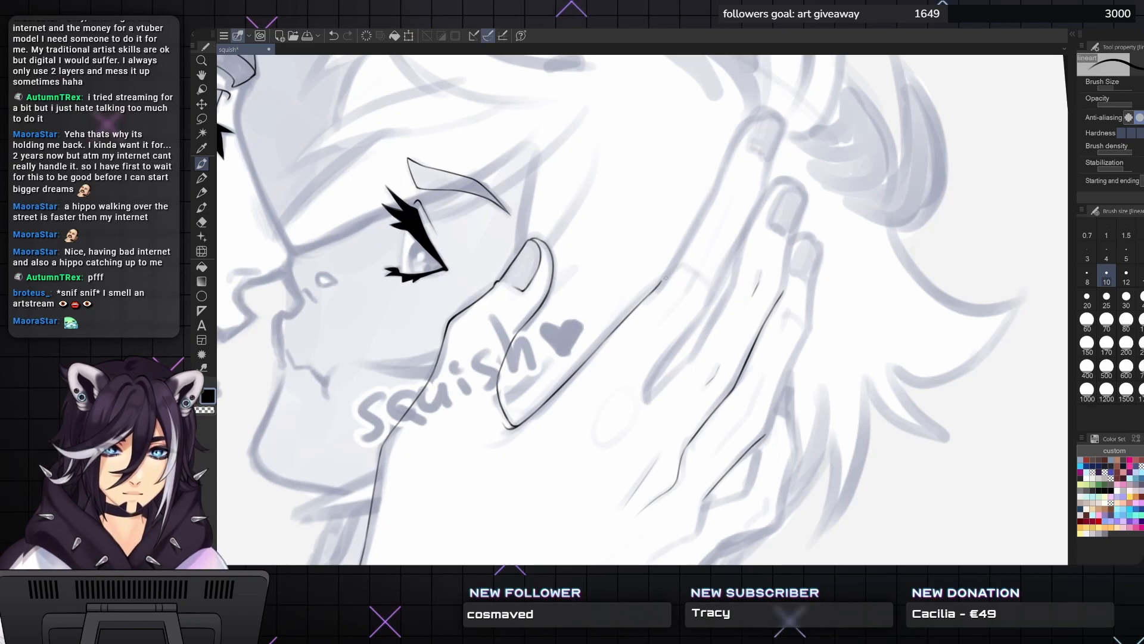
{"action": "left_click_drag", "start_coordinate": [658, 284], "coordinate": [693, 224]}
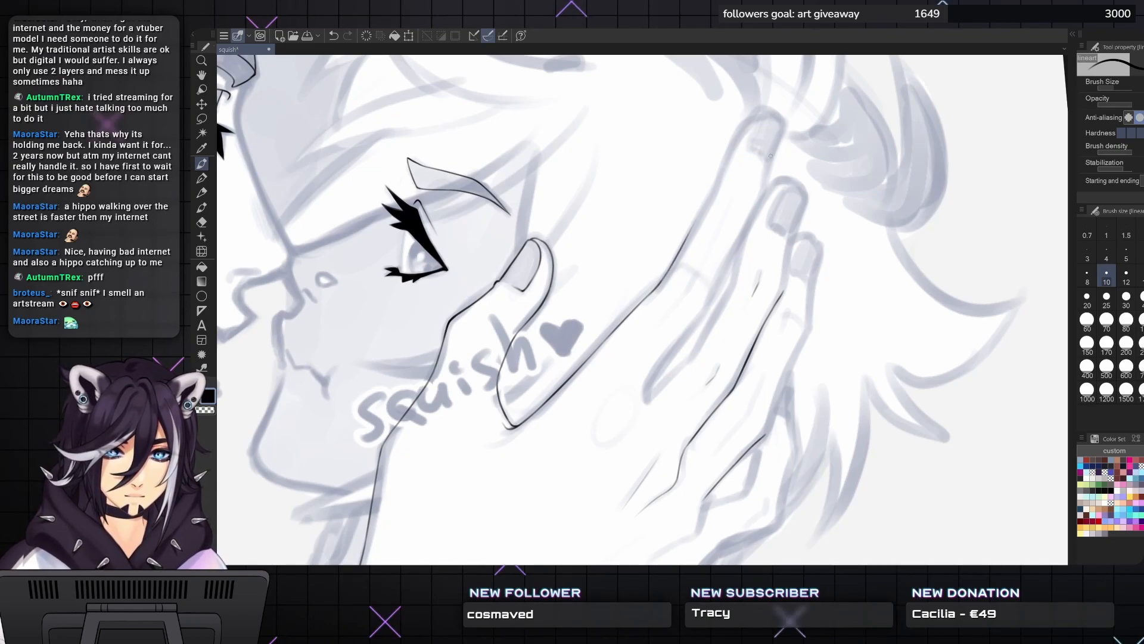
{"action": "left_click_drag", "start_coordinate": [767, 168], "coordinate": [717, 275]}
{"action": "key", "text": "ctrl+z"}
{"action": "mouse_move", "coordinate": [748, 224]}
{"action": "left_mouse_down"}
{"action": "mouse_move", "coordinate": [703, 311]}
{"action": "mouse_move", "coordinate": [709, 304]}
{"action": "mouse_move", "coordinate": [648, 381]}
{"action": "mouse_move", "coordinate": [644, 405]}
{"action": "left_mouse_up"}
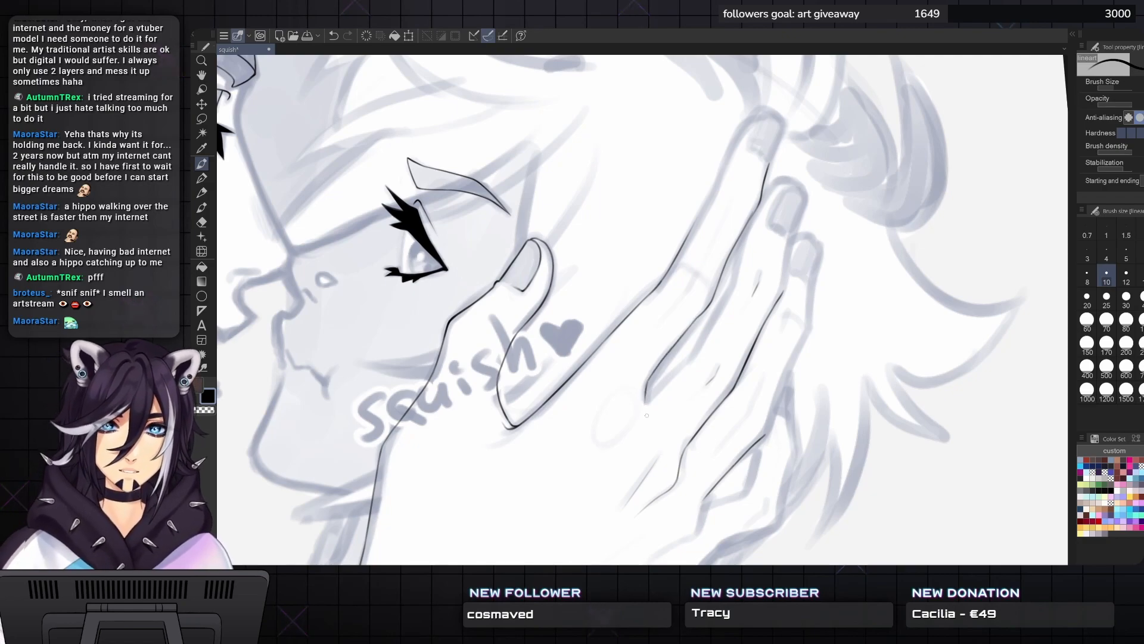
- Ink the middle finger's rounded tip and its side facing the index finger down to the base of the gap
{"action": "scroll", "coordinate": [647, 415], "scroll_direction": "down", "scroll_amount": 2}
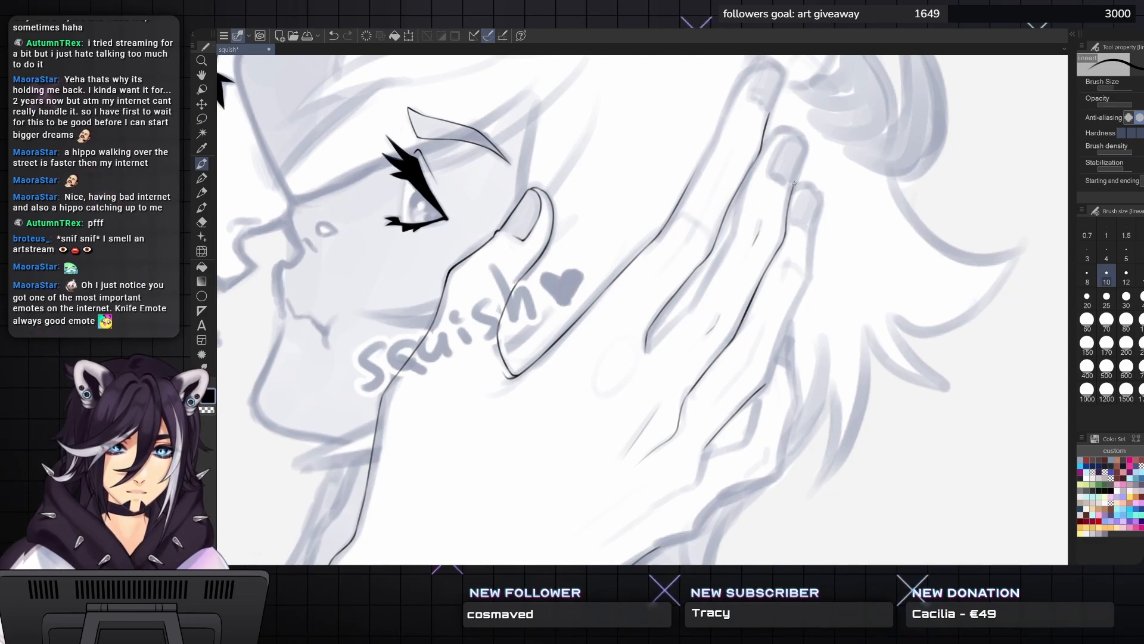
{"action": "mouse_move", "coordinate": [804, 149]}
{"action": "left_mouse_down"}
{"action": "mouse_move", "coordinate": [778, 128]}
{"action": "mouse_move", "coordinate": [793, 129]}
{"action": "mouse_move", "coordinate": [762, 148]}
{"action": "mouse_move", "coordinate": [769, 137]}
{"action": "mouse_move", "coordinate": [740, 233]}
{"action": "left_mouse_up"}
{"action": "key", "text": "ctrl+z"}
{"action": "left_click_drag", "start_coordinate": [753, 174], "coordinate": [737, 231]}
{"action": "key", "text": "ctrl+z"}
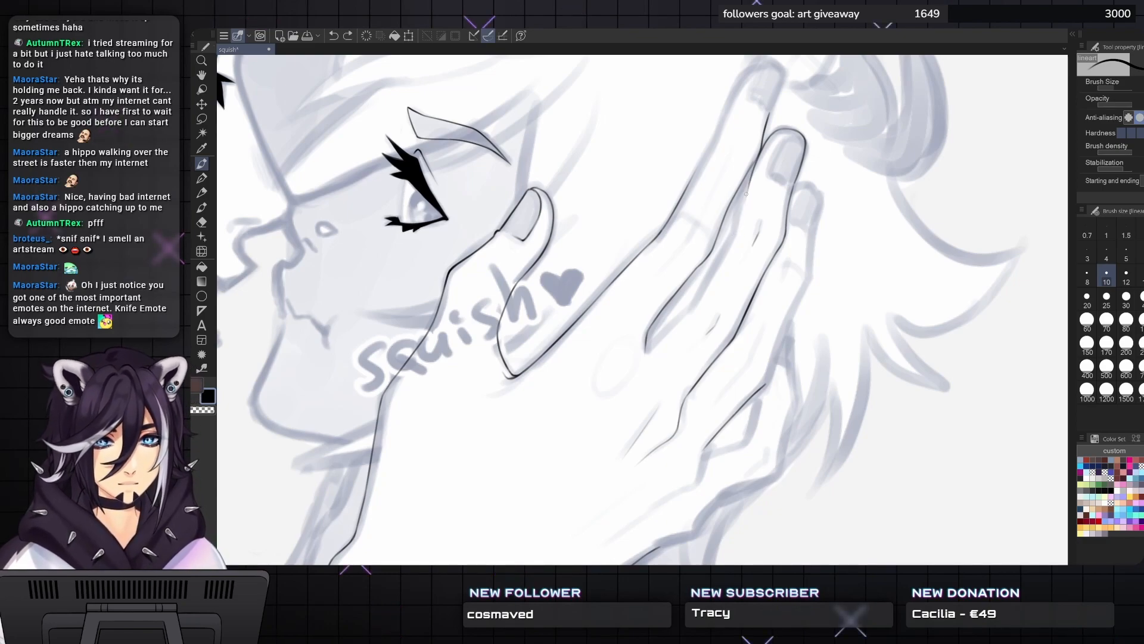
{"action": "mouse_move", "coordinate": [752, 175]}
{"action": "left_mouse_down"}
{"action": "mouse_move", "coordinate": [702, 289]}
{"action": "mouse_move", "coordinate": [710, 269]}
{"action": "mouse_move", "coordinate": [684, 314]}
{"action": "mouse_move", "coordinate": [691, 304]}
{"action": "mouse_move", "coordinate": [645, 346]}
{"action": "left_mouse_up"}
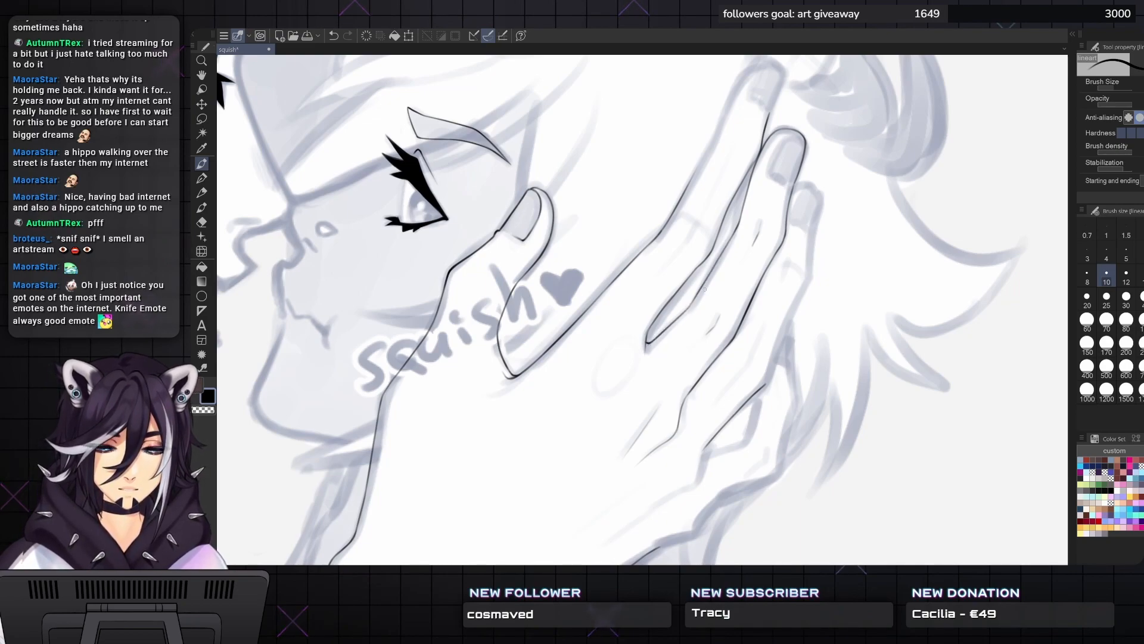
{"action": "mouse_move", "coordinate": [648, 343]}
{"action": "left_mouse_down"}
{"action": "mouse_move", "coordinate": [611, 384]}
{"action": "mouse_move", "coordinate": [587, 387]}
{"action": "left_mouse_up"}
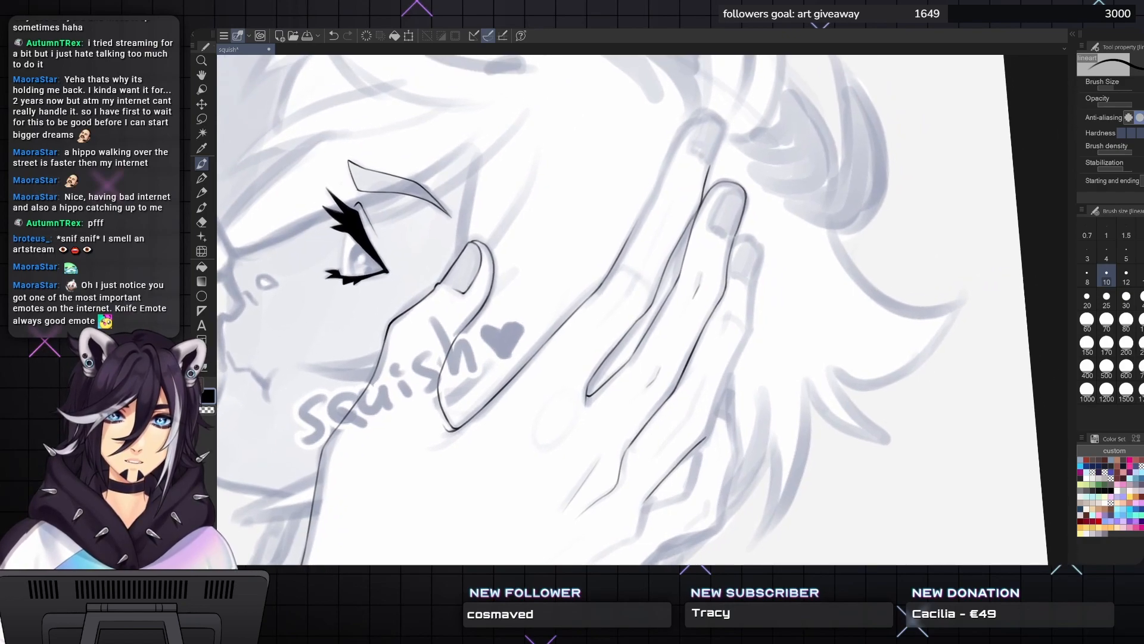
- Ink the ring finger's rounded tip and its outer side down toward the little finger
{"action": "left_click_drag", "start_coordinate": [446, 295], "coordinate": [457, 298]}
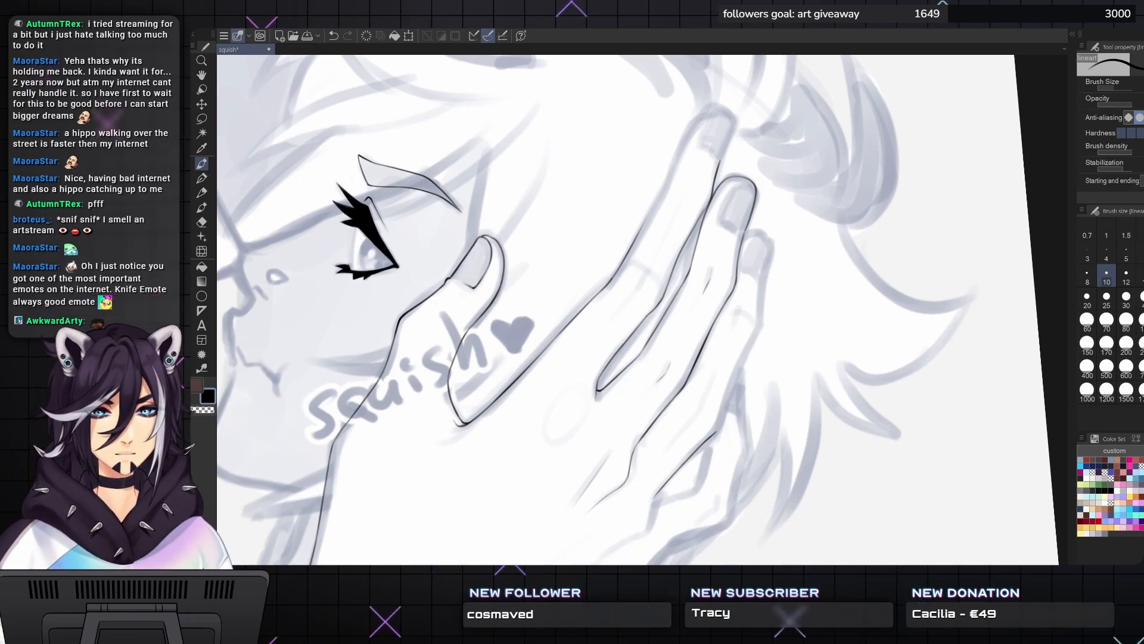
{"action": "left_click_drag", "start_coordinate": [766, 243], "coordinate": [763, 238]}
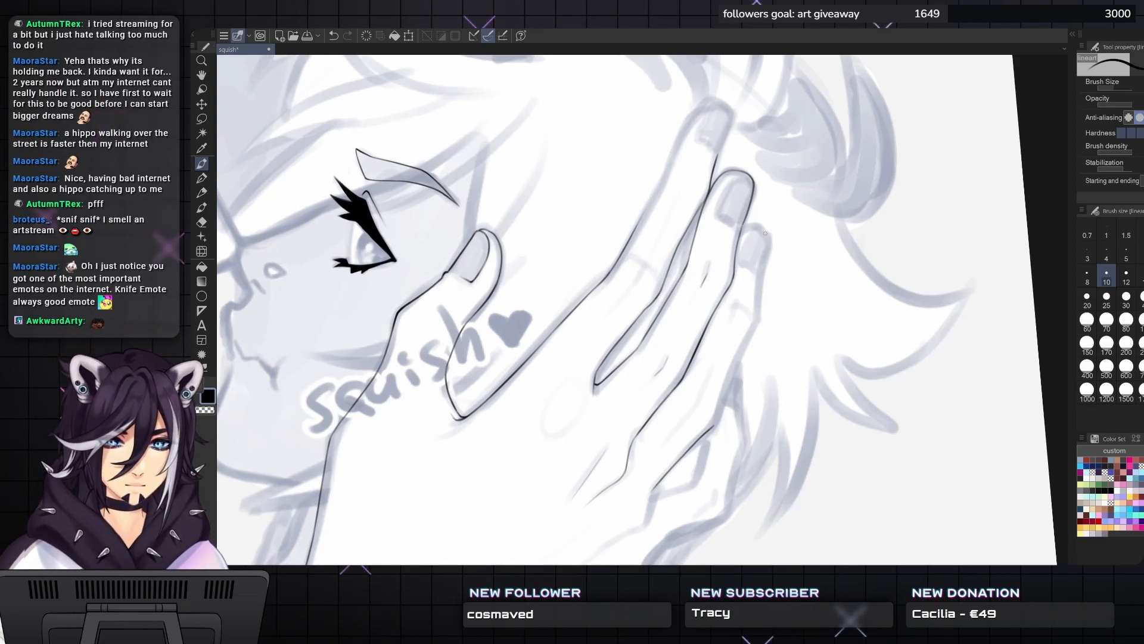
{"action": "left_click_drag", "start_coordinate": [768, 241], "coordinate": [757, 311]}
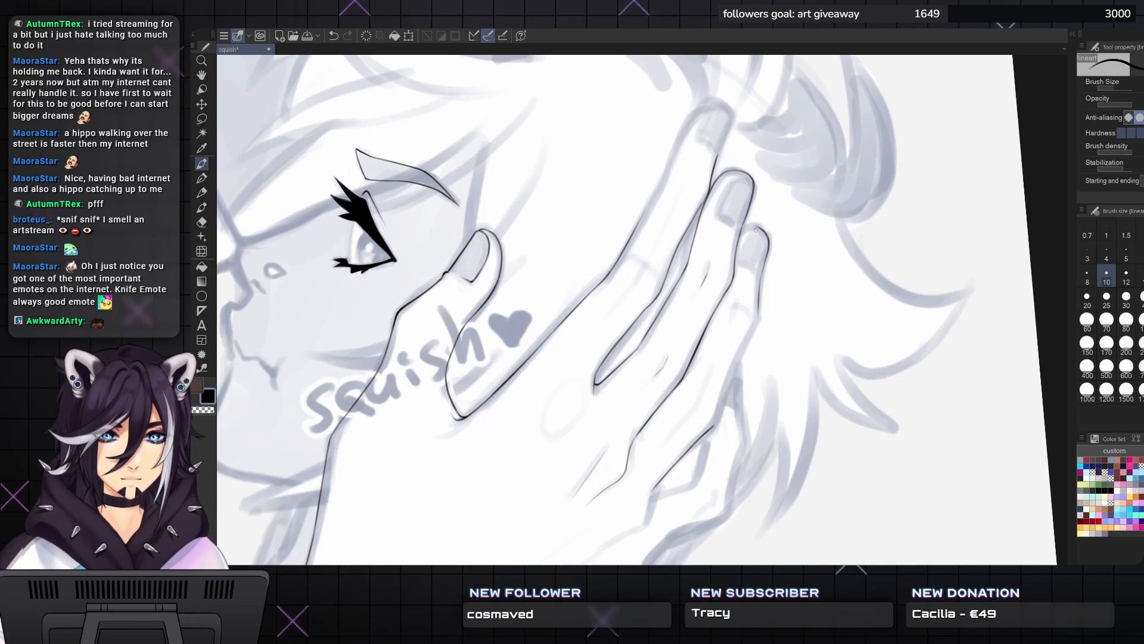
{"action": "mouse_move", "coordinate": [761, 229]}
{"action": "left_mouse_down"}
{"action": "mouse_move", "coordinate": [742, 232]}
{"action": "mouse_move", "coordinate": [784, 206]}
{"action": "mouse_move", "coordinate": [784, 157]}
{"action": "left_mouse_up"}
{"action": "mouse_move", "coordinate": [775, 216]}
{"action": "left_mouse_down"}
{"action": "mouse_move", "coordinate": [778, 191]}
{"action": "mouse_move", "coordinate": [732, 296]}
{"action": "left_mouse_up"}
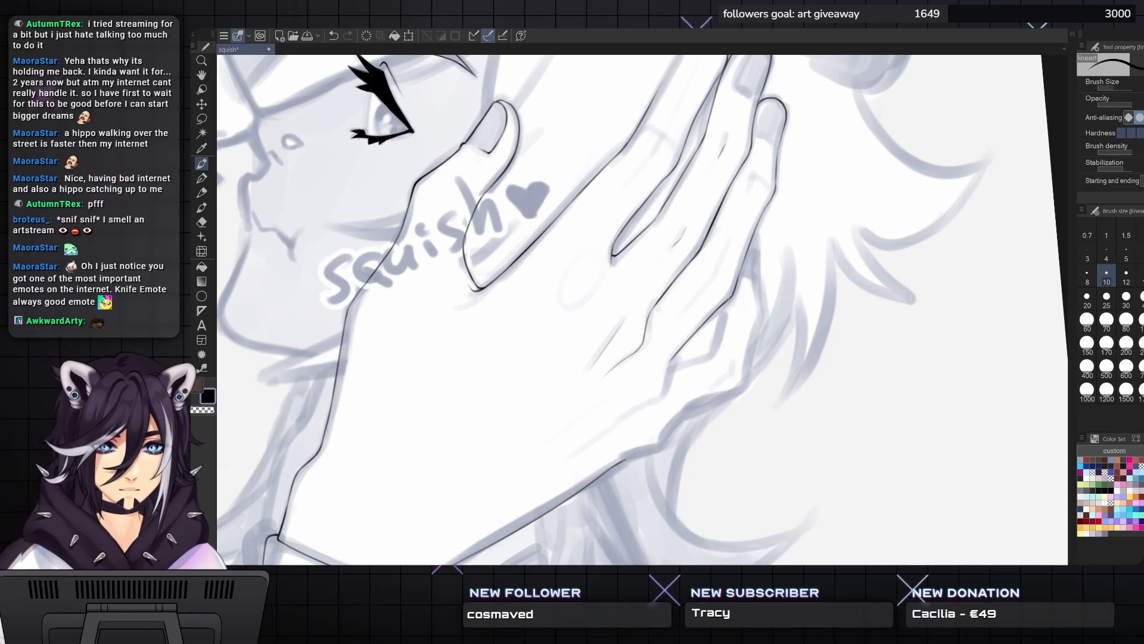
- Ink the little finger's outer edge down past the knuckle to join the hand's edge, and start closing the gap's lower end
{"action": "left_click_drag", "start_coordinate": [696, 332], "coordinate": [766, 226]}
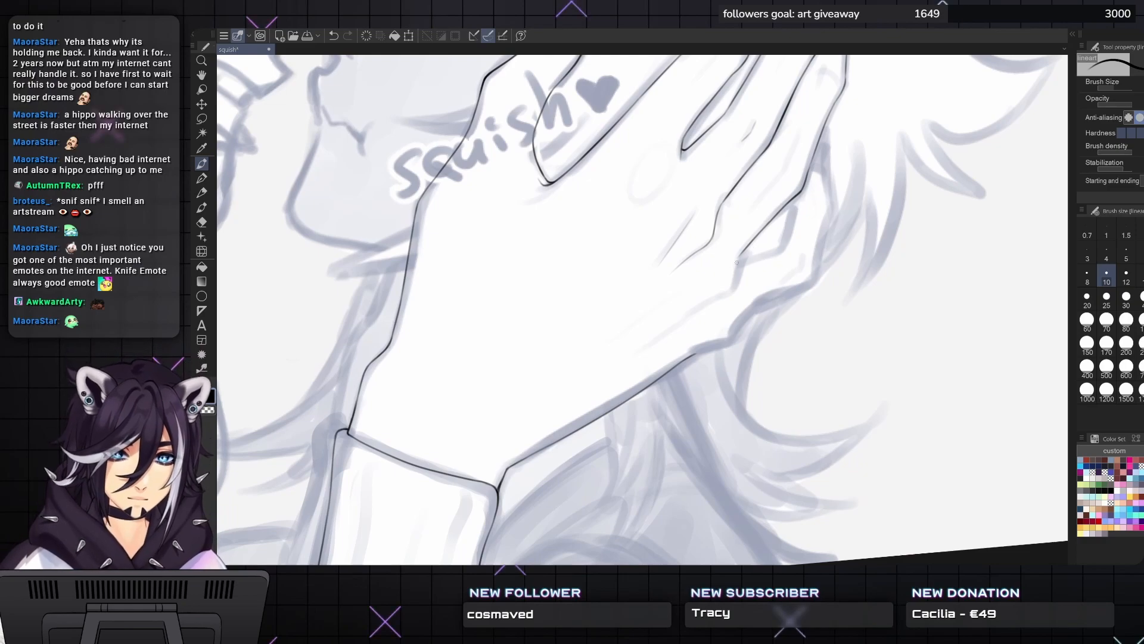
{"action": "left_click_drag", "start_coordinate": [743, 249], "coordinate": [747, 259]}
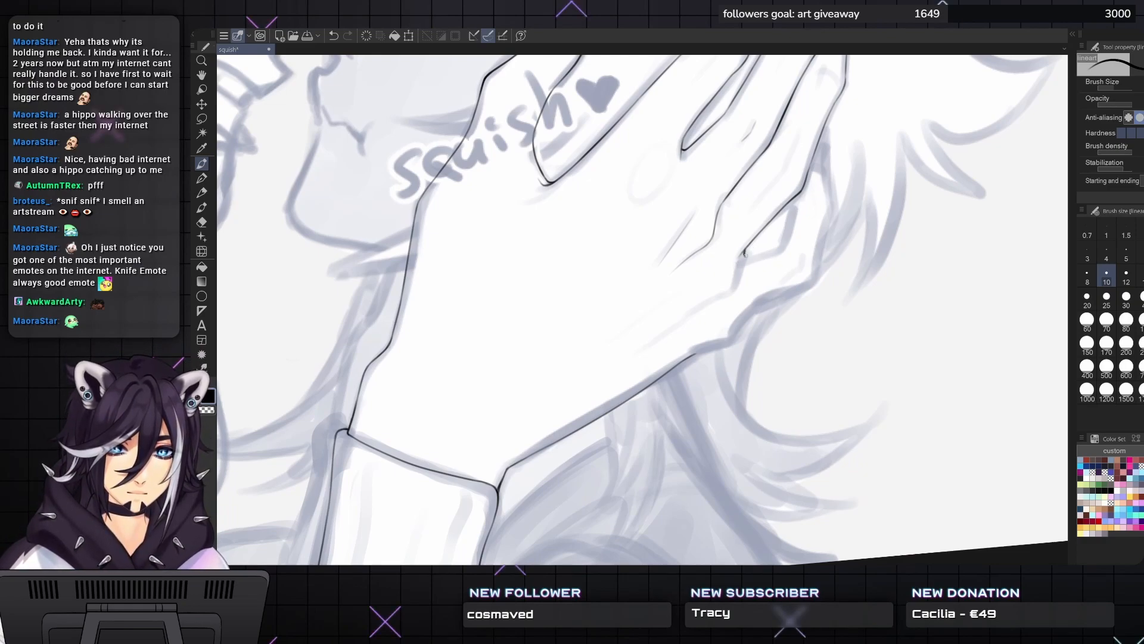
{"action": "mouse_move", "coordinate": [826, 167]}
{"action": "left_mouse_down"}
{"action": "mouse_move", "coordinate": [834, 207]}
{"action": "mouse_move", "coordinate": [831, 193]}
{"action": "mouse_move", "coordinate": [811, 282]}
{"action": "mouse_move", "coordinate": [819, 253]}
{"action": "mouse_move", "coordinate": [807, 284]}
{"action": "mouse_move", "coordinate": [814, 273]}
{"action": "mouse_move", "coordinate": [674, 373]}
{"action": "left_mouse_up"}
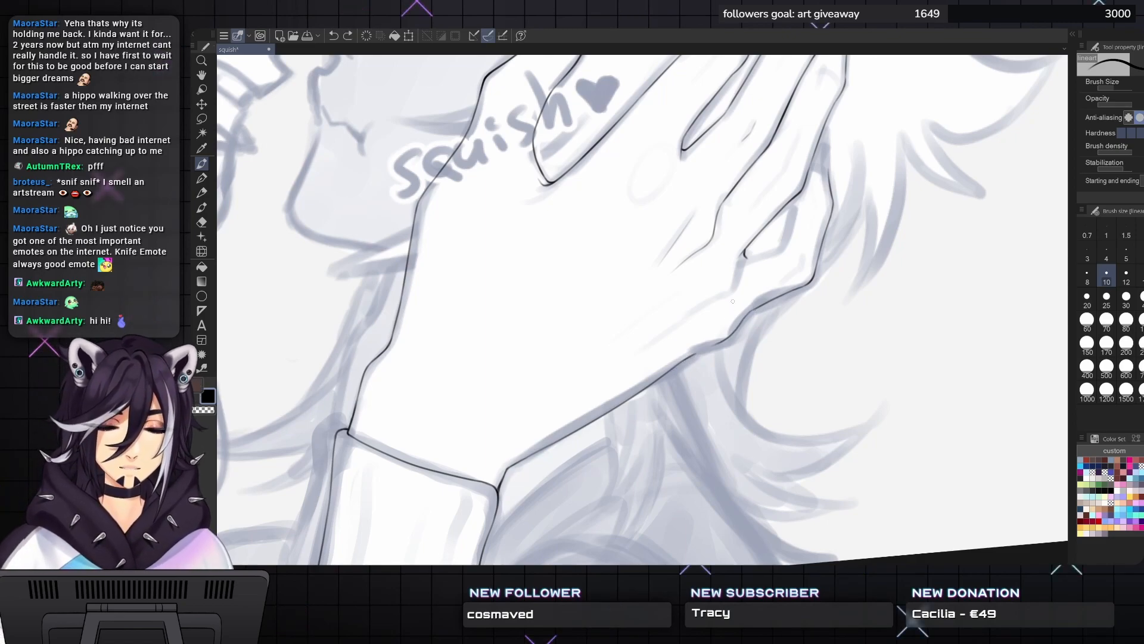
{"action": "left_click_drag", "start_coordinate": [746, 314], "coordinate": [677, 368]}
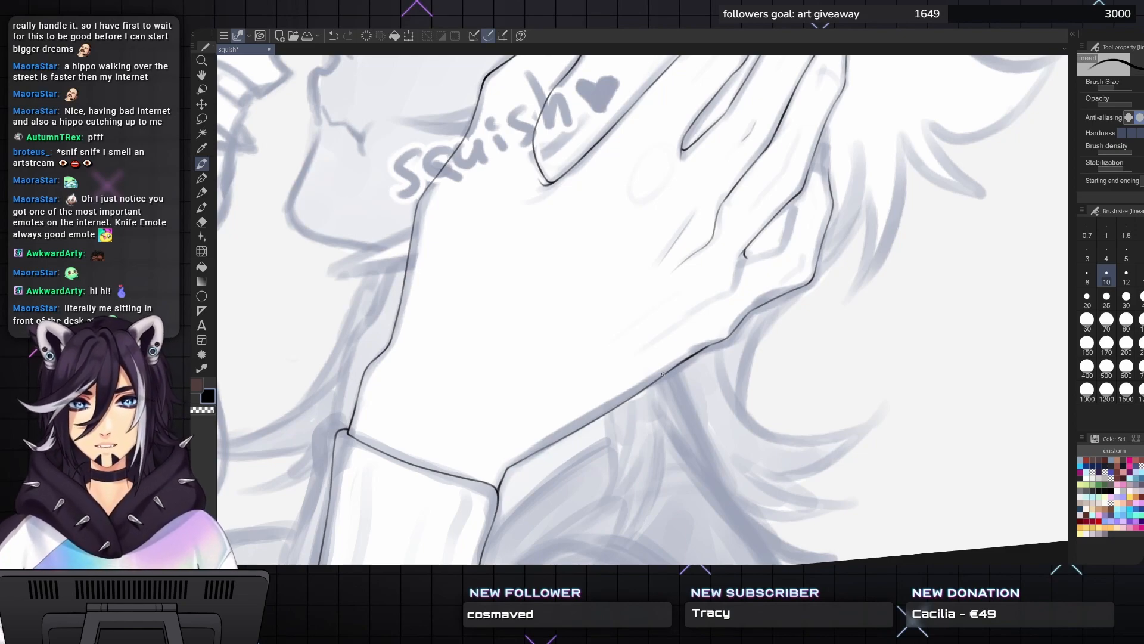
- Ink the little finger's inner side to close the gap beside the ring finger, and add the knuckle line across the back of the hand
{"action": "left_click_drag", "start_coordinate": [663, 374], "coordinate": [760, 241]}
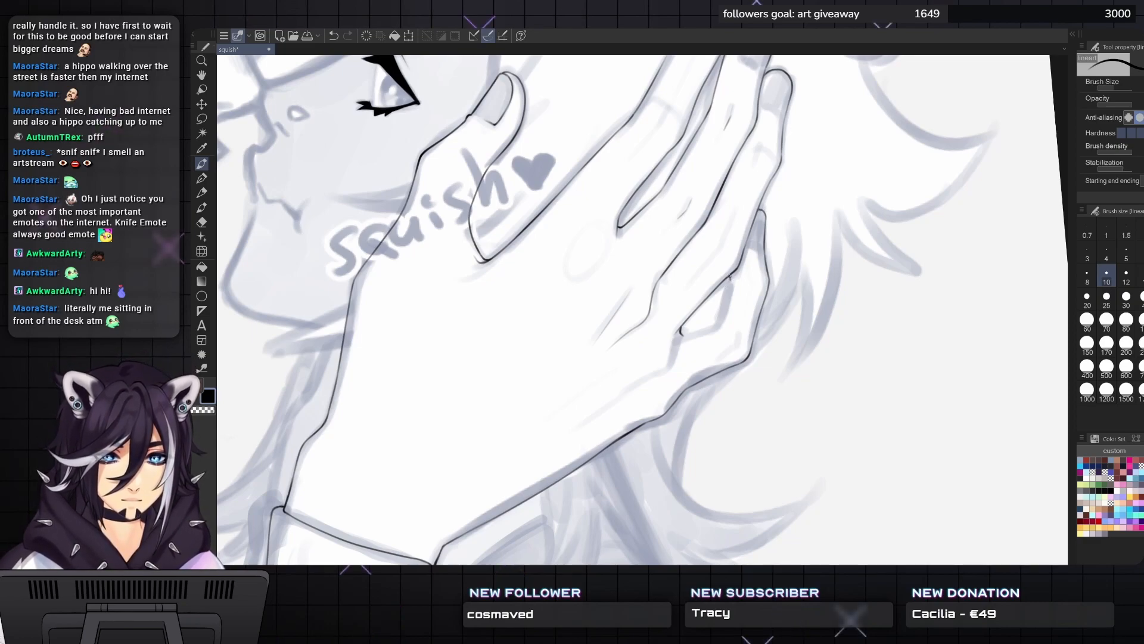
{"action": "mouse_move", "coordinate": [730, 278]}
{"action": "left_mouse_down"}
{"action": "mouse_move", "coordinate": [720, 323]}
{"action": "mouse_move", "coordinate": [683, 334]}
{"action": "mouse_move", "coordinate": [722, 348]}
{"action": "mouse_move", "coordinate": [739, 335]}
{"action": "mouse_move", "coordinate": [726, 357]}
{"action": "left_mouse_up"}
{"action": "left_click_drag", "start_coordinate": [753, 282], "coordinate": [754, 267]}
{"action": "mouse_move", "coordinate": [662, 350]}
{"action": "left_mouse_down"}
{"action": "mouse_move", "coordinate": [744, 282]}
{"action": "mouse_move", "coordinate": [738, 306]}
{"action": "mouse_move", "coordinate": [666, 357]}
{"action": "left_mouse_up"}
{"action": "left_click_drag", "start_coordinate": [690, 271], "coordinate": [650, 404]}
{"action": "left_click_drag", "start_coordinate": [774, 299], "coordinate": [758, 333]}
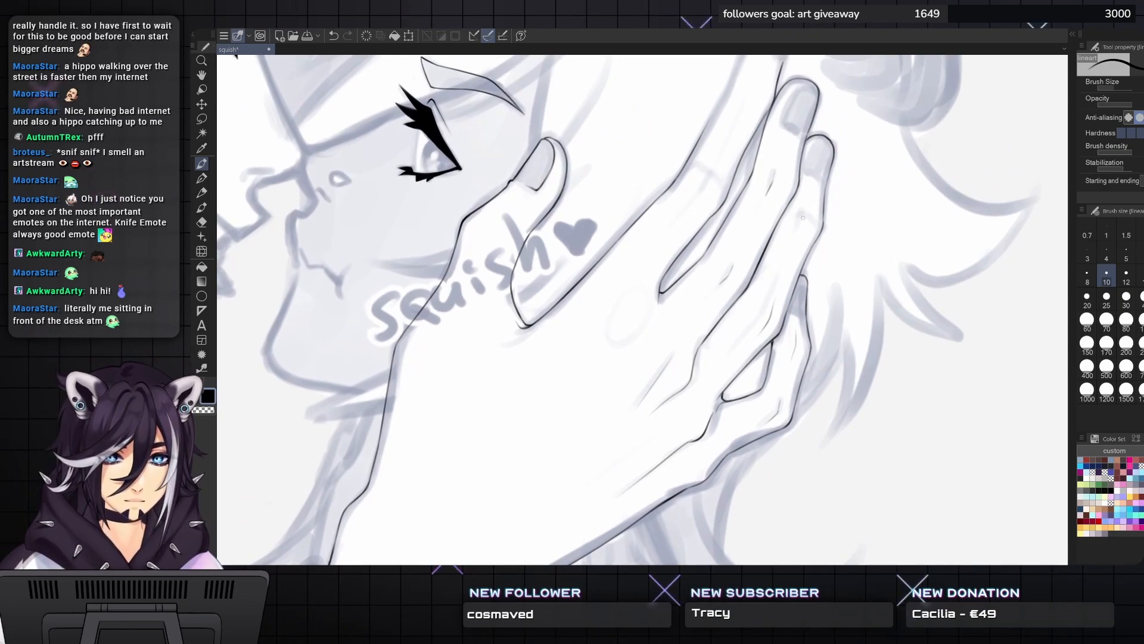
- Ink the index finger's rounded tip and its outer side down toward the knuckle
{"action": "left_click_drag", "start_coordinate": [818, 174], "coordinate": [819, 257]}
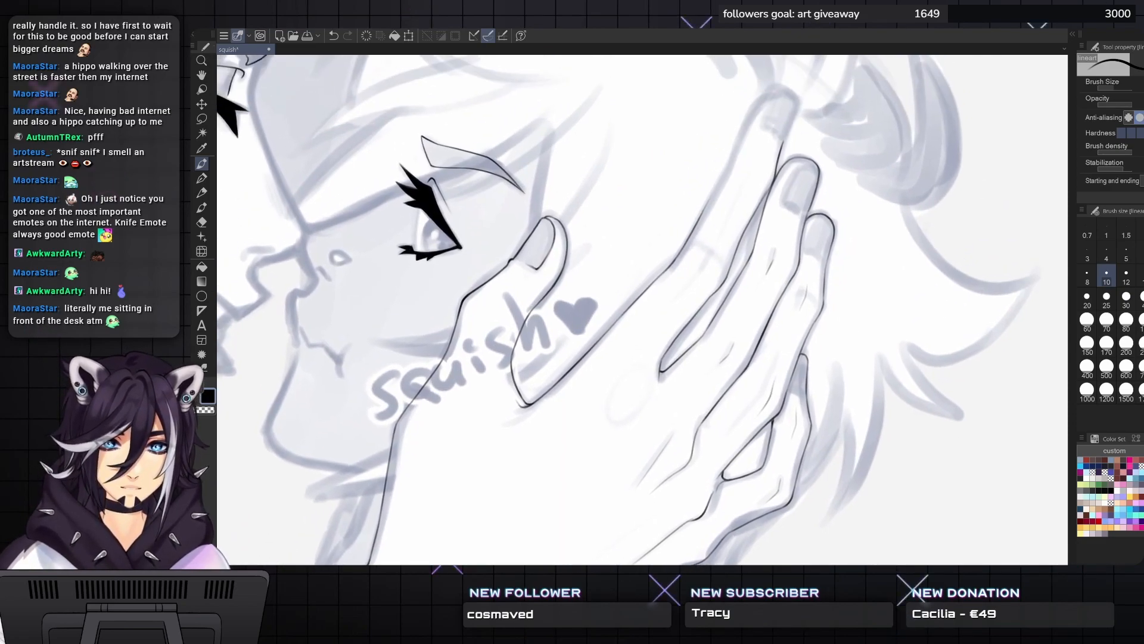
{"action": "left_click_drag", "start_coordinate": [720, 286], "coordinate": [733, 247]}
{"action": "left_click_drag", "start_coordinate": [756, 187], "coordinate": [741, 289]}
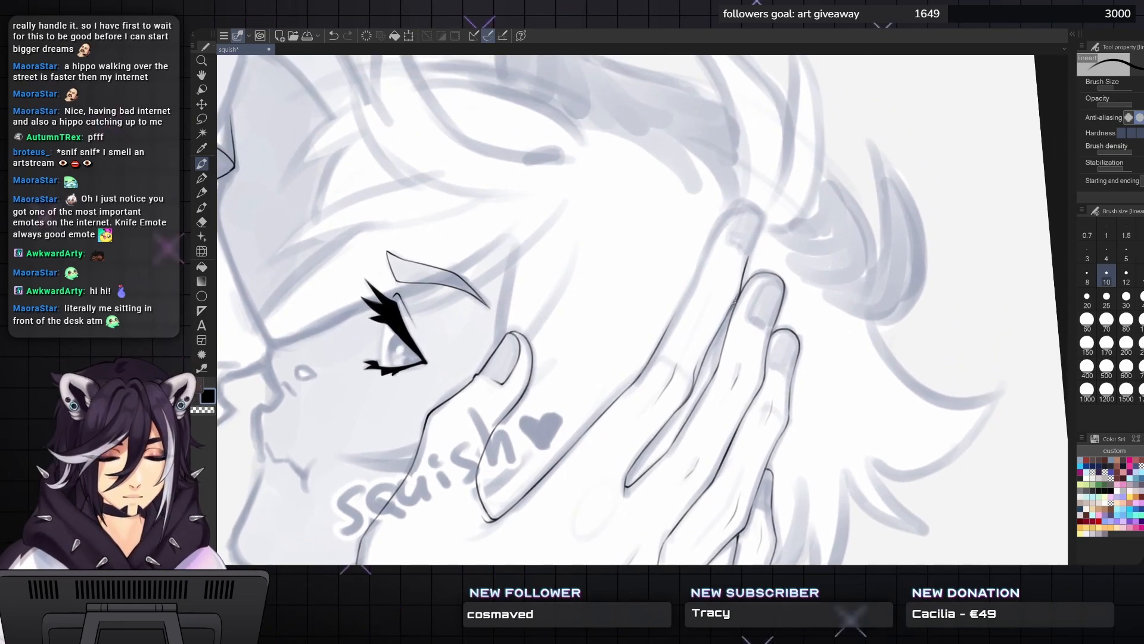
{"action": "key", "text": "ctrl+z"}
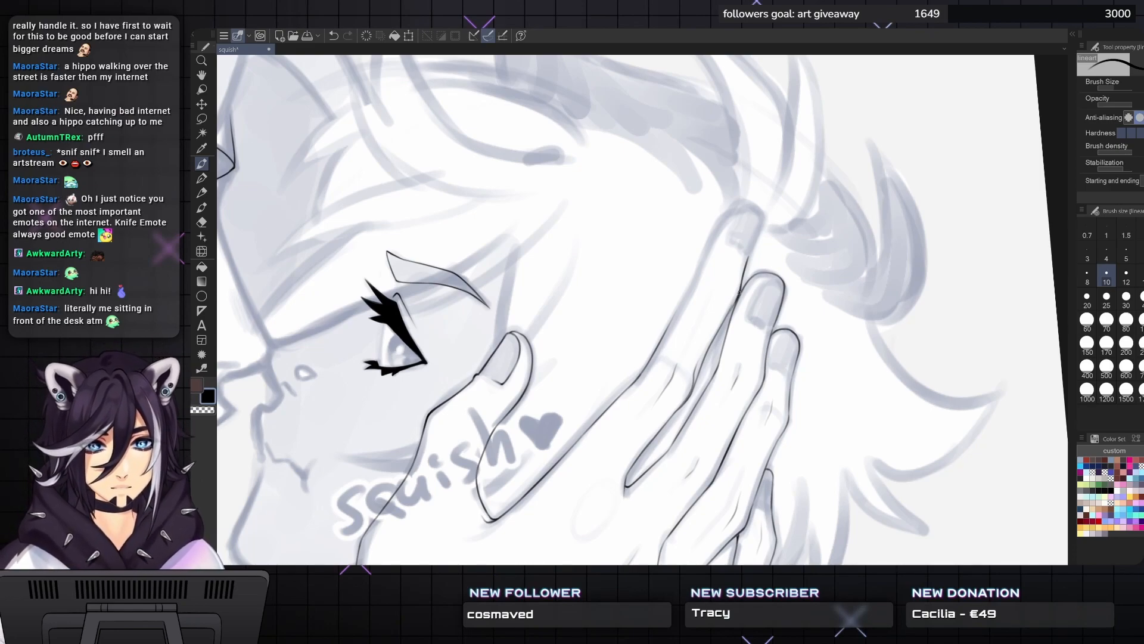
{"action": "left_click_drag", "start_coordinate": [749, 257], "coordinate": [761, 228]}
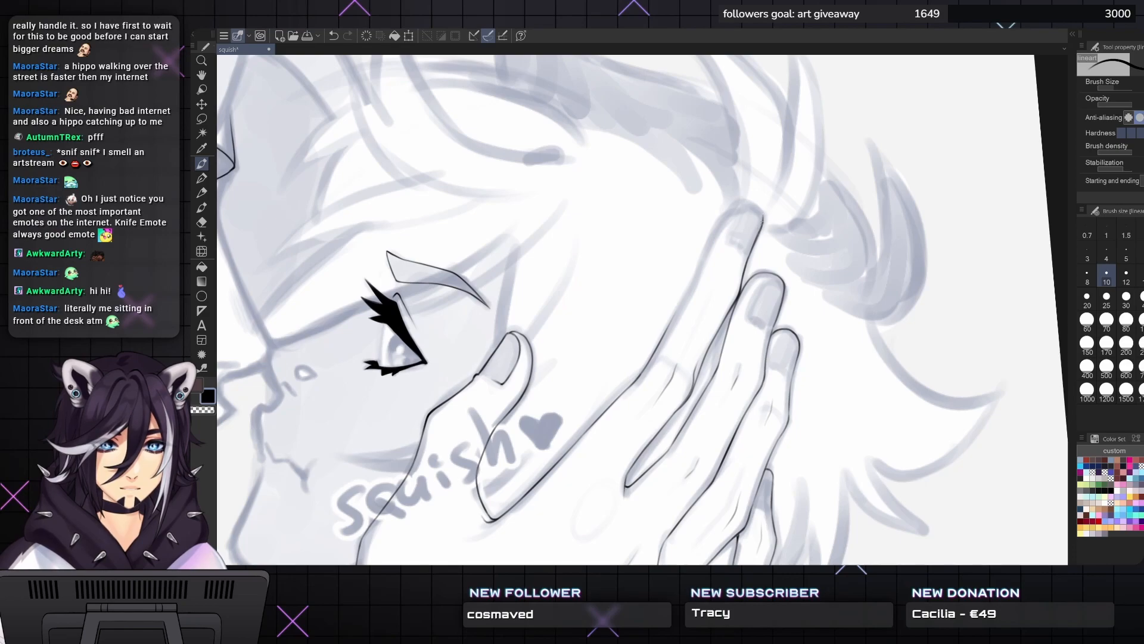
{"action": "mouse_move", "coordinate": [742, 207]}
{"action": "left_mouse_down"}
{"action": "mouse_move", "coordinate": [710, 244]}
{"action": "mouse_move", "coordinate": [716, 225]}
{"action": "mouse_move", "coordinate": [658, 349]}
{"action": "left_mouse_up"}
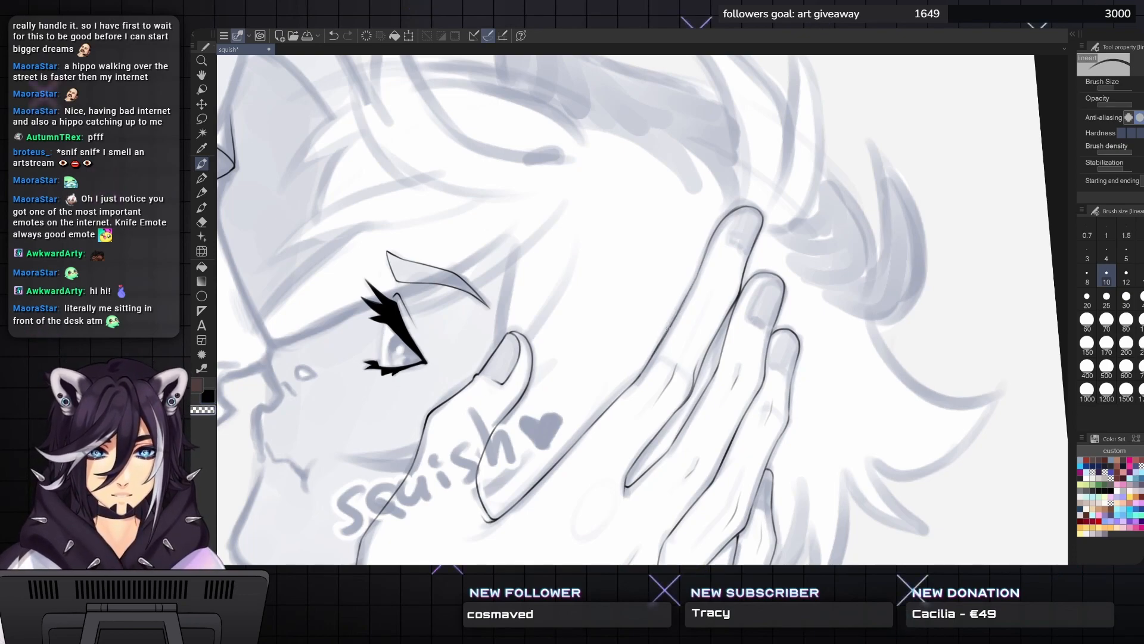
{"action": "mouse_move", "coordinate": [709, 308]}
{"action": "left_mouse_down"}
{"action": "mouse_move", "coordinate": [761, 231]}
{"action": "mouse_move", "coordinate": [776, 155]}
{"action": "left_mouse_up"}
{"action": "mouse_move", "coordinate": [644, 370]}
{"action": "left_mouse_down"}
{"action": "mouse_move", "coordinate": [677, 238]}
{"action": "mouse_move", "coordinate": [733, 170]}
{"action": "mouse_move", "coordinate": [712, 256]}
{"action": "left_mouse_up"}
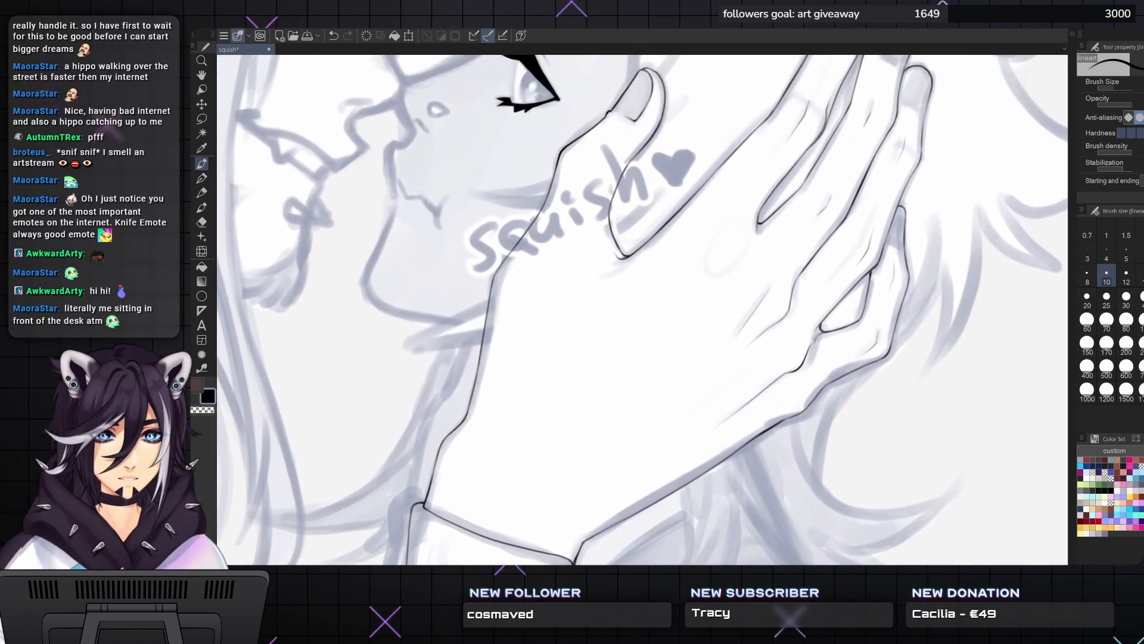
- Try a short line on the back of the hand below the index finger, undo it and redraw it
{"action": "left_click_drag", "start_coordinate": [575, 446], "coordinate": [583, 422]}
{"action": "mouse_move", "coordinate": [750, 208]}
{"action": "left_mouse_down"}
{"action": "mouse_move", "coordinate": [726, 249]}
{"action": "mouse_move", "coordinate": [690, 277]}
{"action": "left_mouse_up"}
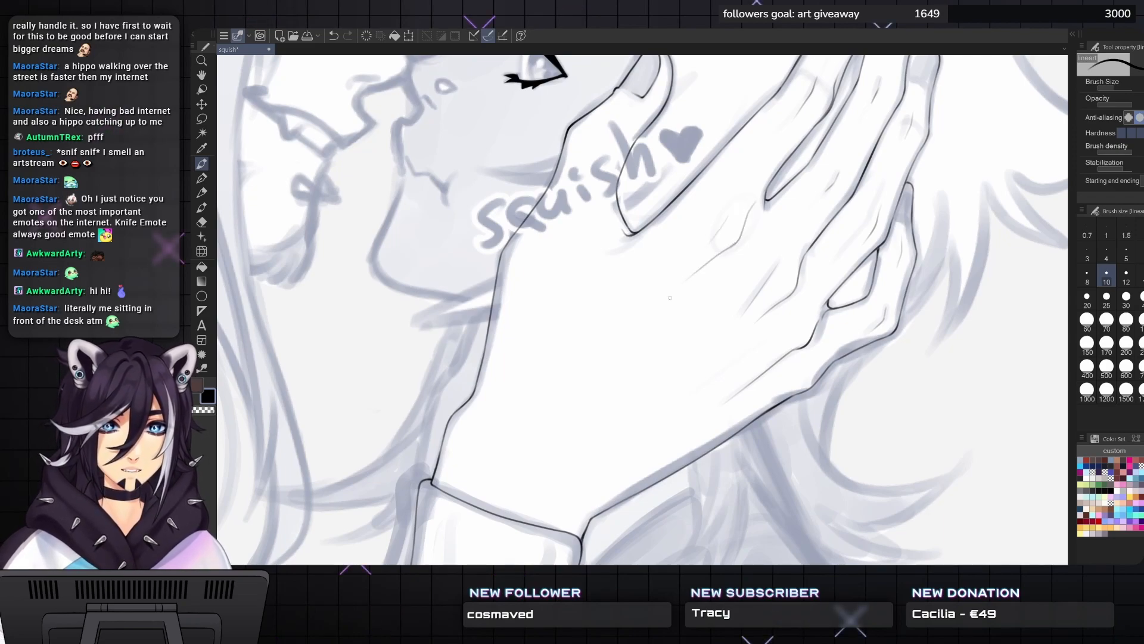
{"action": "key", "text": "ctrl+z"}
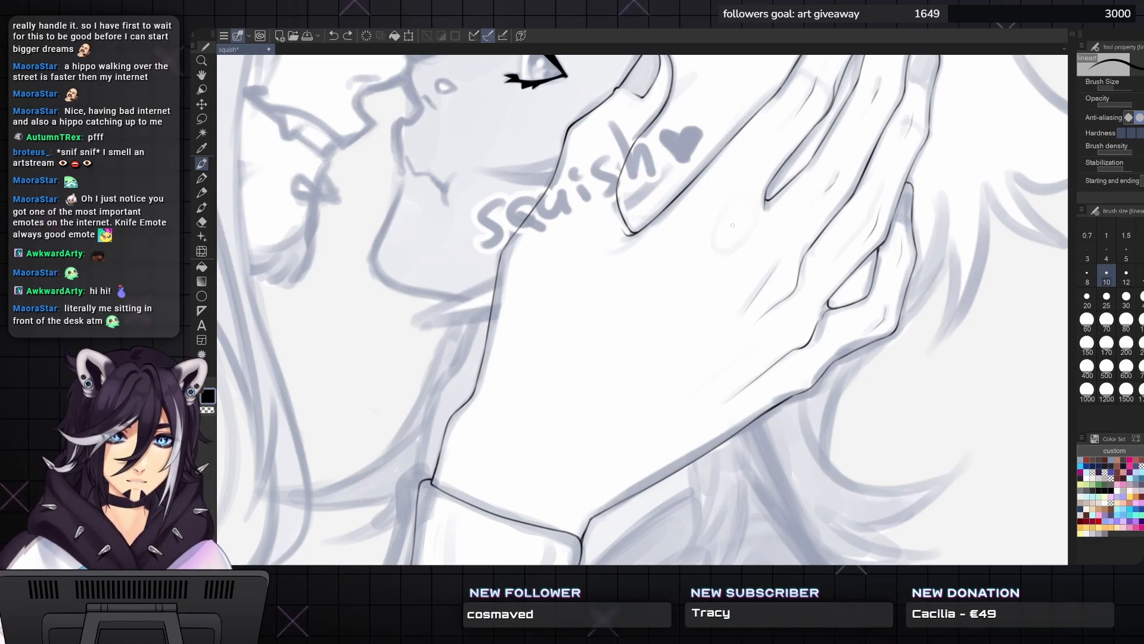
{"action": "left_click_drag", "start_coordinate": [745, 238], "coordinate": [680, 306]}
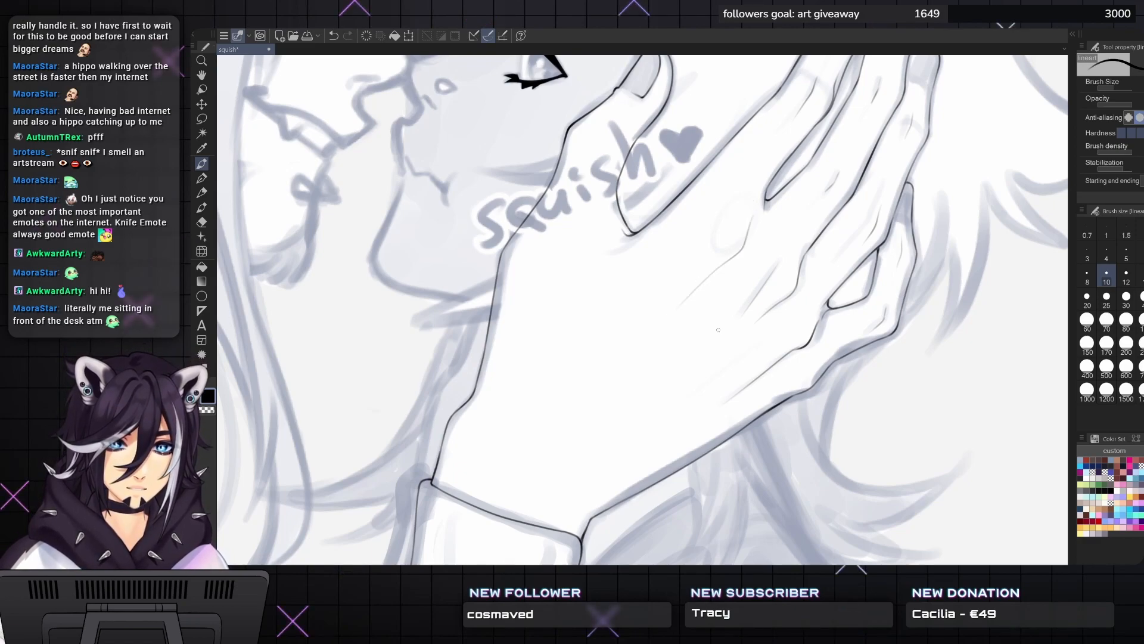
- Ink the left character's forehead line down to the eyebrow and thicken the corner where they meet
{"action": "mouse_move", "coordinate": [739, 341]}
{"action": "left_mouse_down"}
{"action": "mouse_move", "coordinate": [894, 188]}
{"action": "mouse_move", "coordinate": [923, 247]}
{"action": "mouse_move", "coordinate": [945, 453]}
{"action": "mouse_move", "coordinate": [902, 590]}
{"action": "left_mouse_up"}
{"action": "mouse_move", "coordinate": [697, 292]}
{"action": "left_mouse_down"}
{"action": "mouse_move", "coordinate": [702, 307]}
{"action": "mouse_move", "coordinate": [766, 302]}
{"action": "mouse_move", "coordinate": [871, 233]}
{"action": "left_mouse_up"}
{"action": "scroll", "coordinate": [642, 309], "scroll_direction": "up", "scroll_amount": 5}
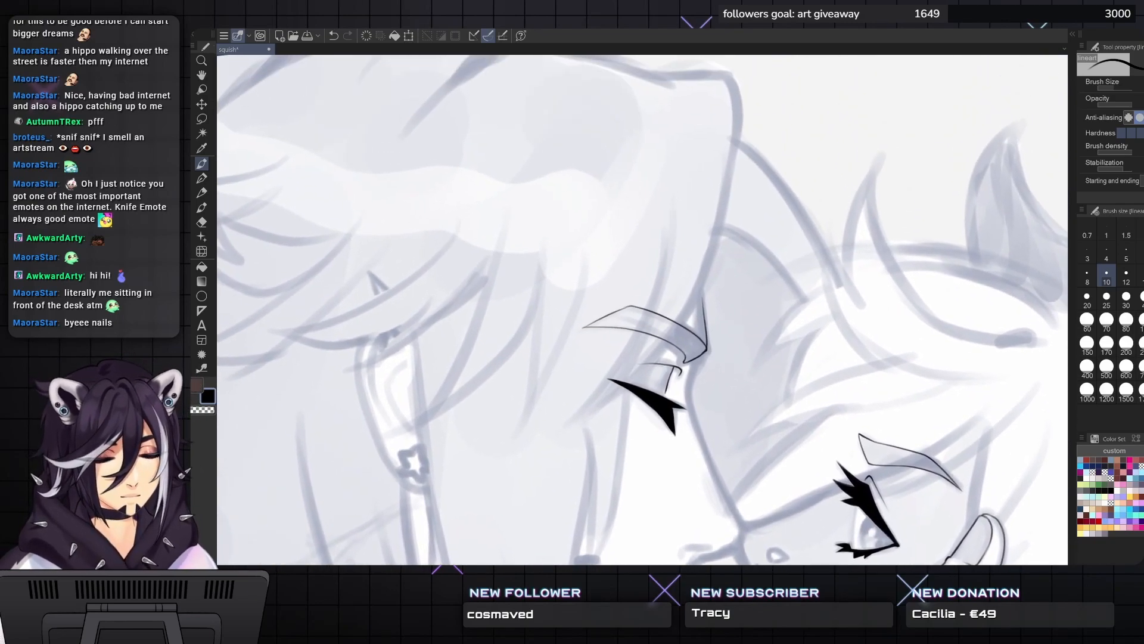
{"action": "scroll", "coordinate": [643, 310], "scroll_direction": "down", "scroll_amount": 2}
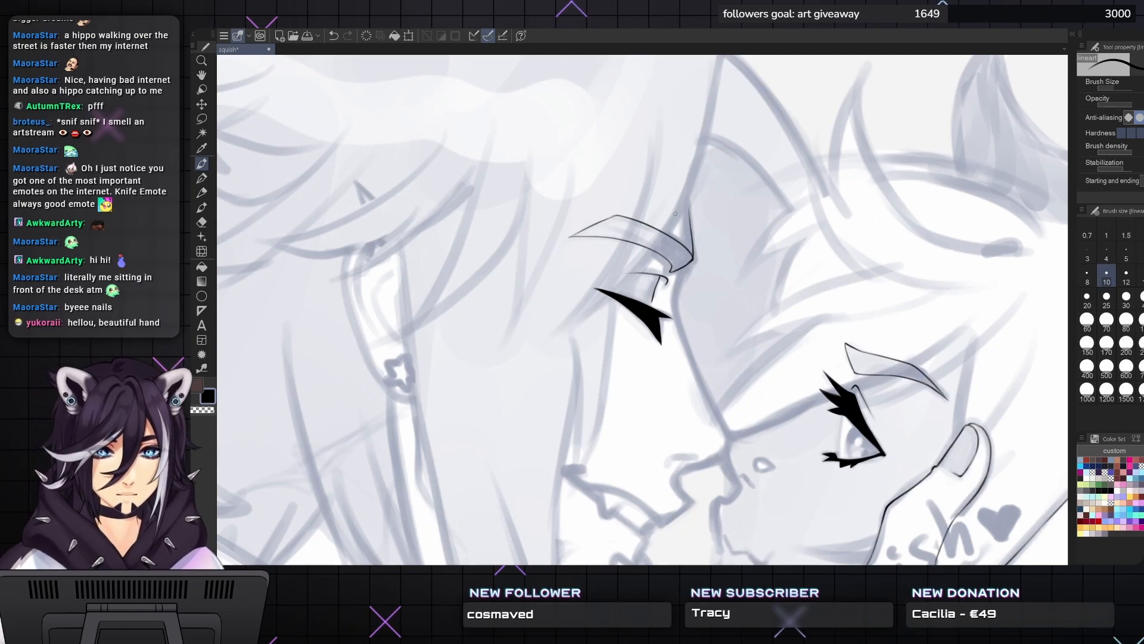
{"action": "scroll", "coordinate": [691, 227], "scroll_direction": "up", "scroll_amount": 1}
{"action": "left_click_drag", "start_coordinate": [689, 221], "coordinate": [687, 156]}
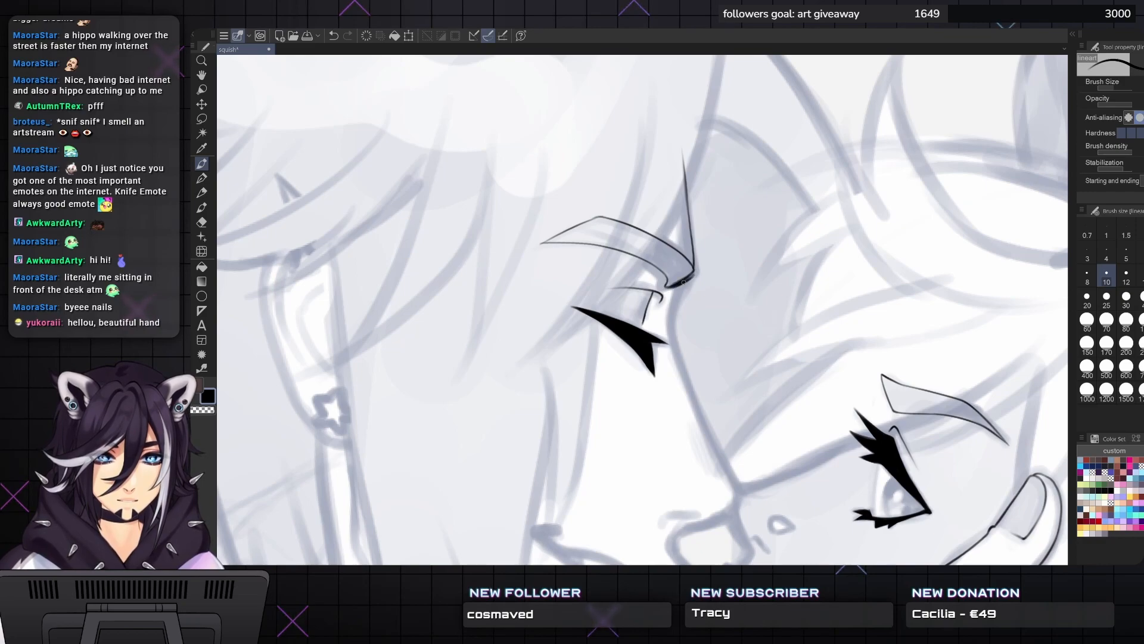
{"action": "left_click_drag", "start_coordinate": [684, 281], "coordinate": [687, 260]}
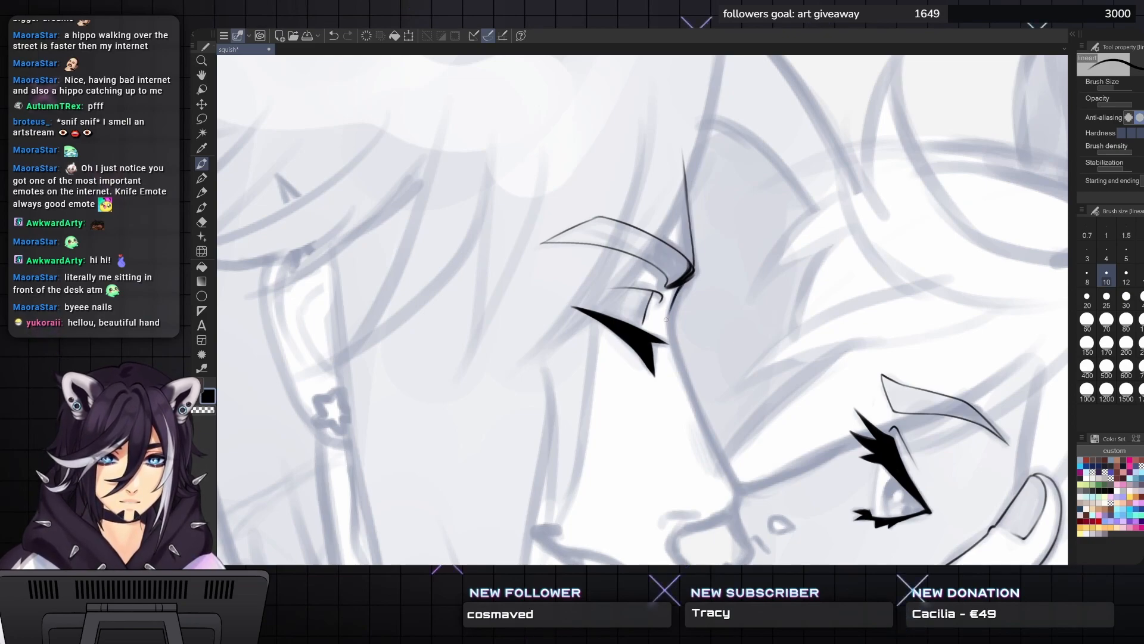
- Ink the left character's nose from bridge to tip, the nostril, and the profile down over the upper lip
{"action": "mouse_move", "coordinate": [672, 304]}
{"action": "left_mouse_down"}
{"action": "mouse_move", "coordinate": [671, 326]}
{"action": "mouse_move", "coordinate": [645, 156]}
{"action": "mouse_move", "coordinate": [718, 346]}
{"action": "mouse_move", "coordinate": [711, 354]}
{"action": "left_mouse_up"}
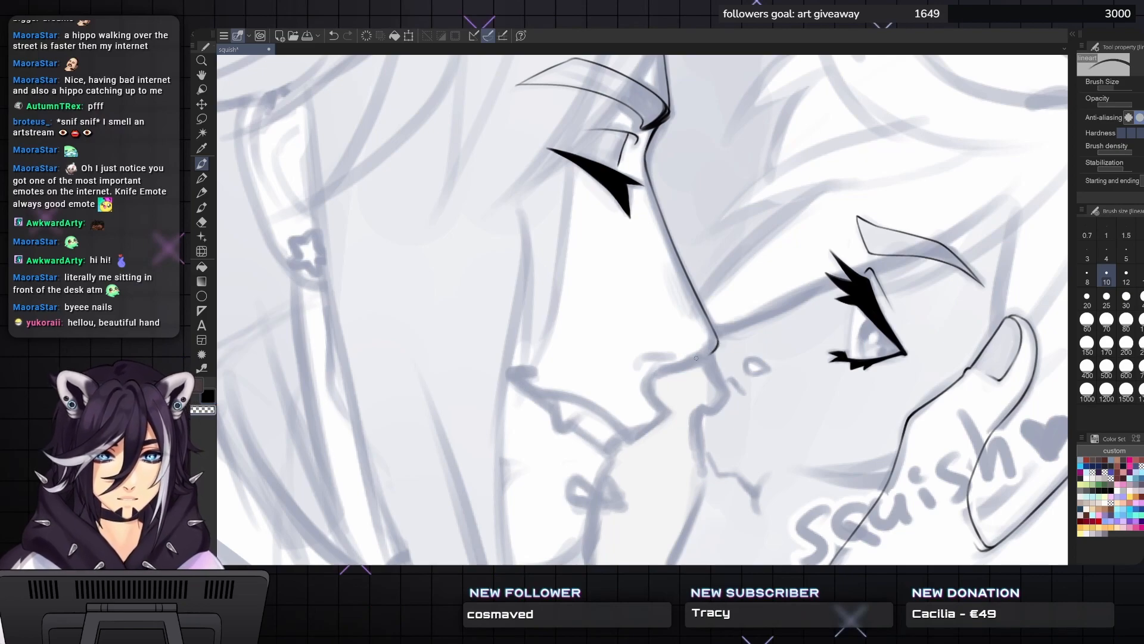
{"action": "mouse_move", "coordinate": [689, 361]}
{"action": "left_mouse_down"}
{"action": "mouse_move", "coordinate": [653, 376]}
{"action": "mouse_move", "coordinate": [636, 361]}
{"action": "mouse_move", "coordinate": [667, 346]}
{"action": "mouse_move", "coordinate": [660, 315]}
{"action": "left_mouse_up"}
{"action": "scroll", "coordinate": [642, 309], "scroll_direction": "down", "scroll_amount": 2}
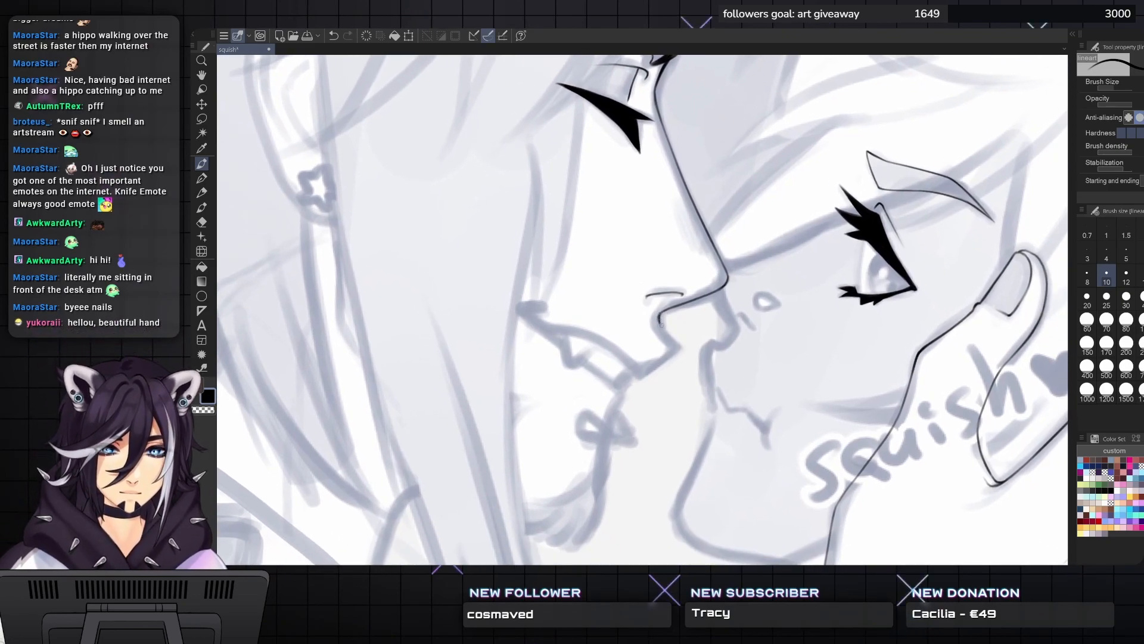
{"action": "mouse_move", "coordinate": [659, 323]}
{"action": "left_mouse_down"}
{"action": "mouse_move", "coordinate": [676, 344]}
{"action": "mouse_move", "coordinate": [637, 373]}
{"action": "left_mouse_up"}
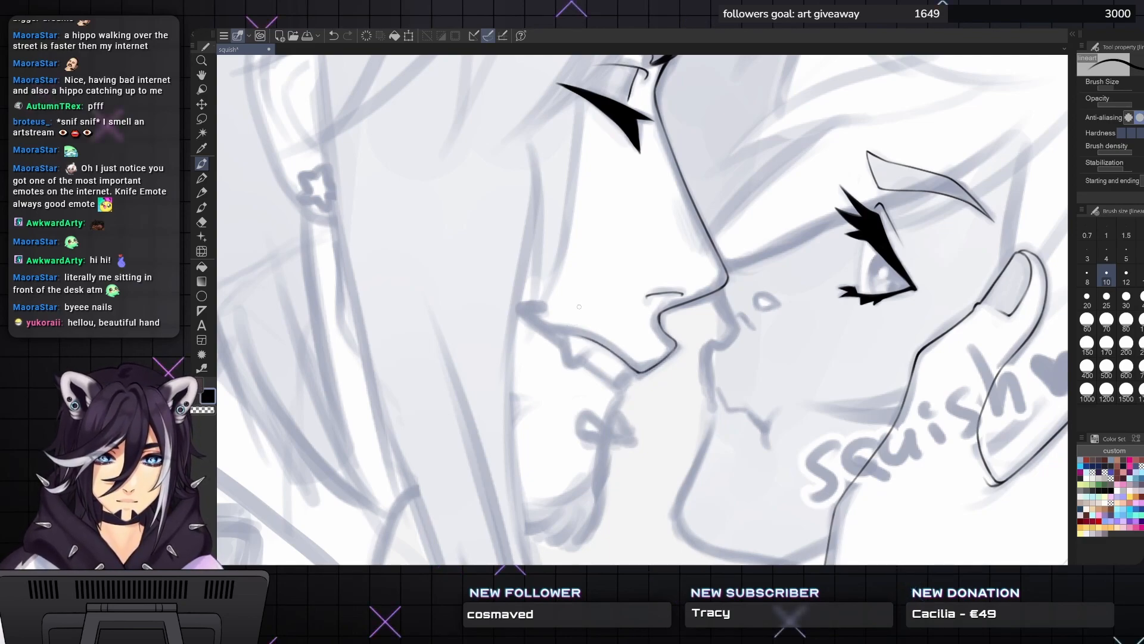
- Undo the last mouth line and redraw the upper lip's lower edge from the mouth corner to the lip's front
{"action": "key", "text": "ctrl+z"}
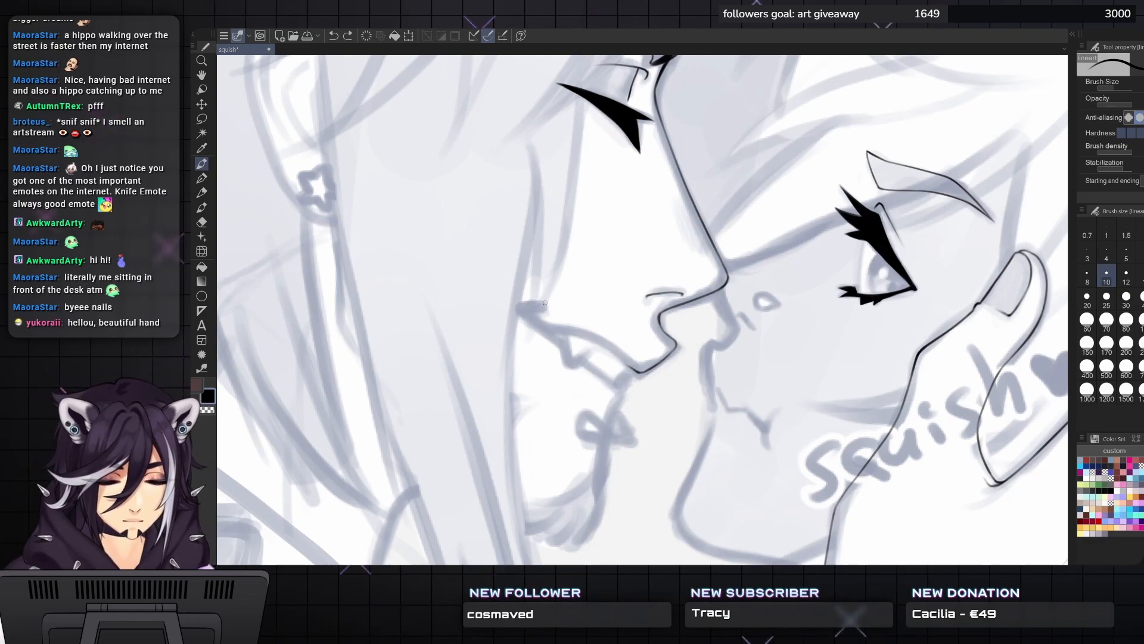
{"action": "key", "text": "^"}
{"action": "key", "text": "^"}
{"action": "key", "text": "^"}
{"action": "key", "text": "^"}
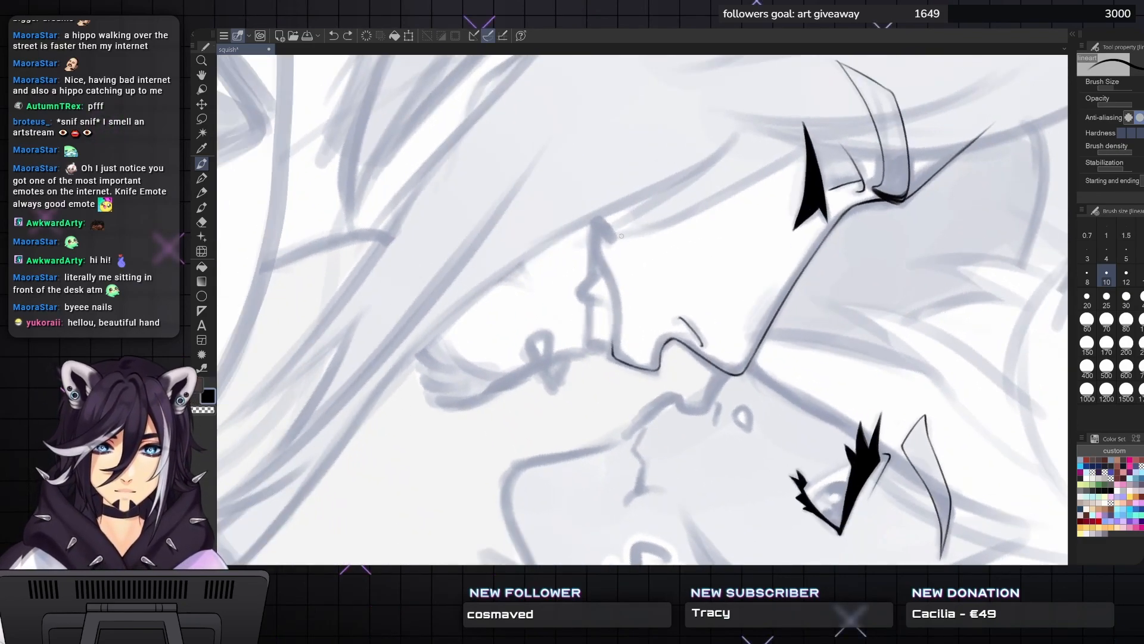
{"action": "left_click_drag", "start_coordinate": [594, 224], "coordinate": [613, 351]}
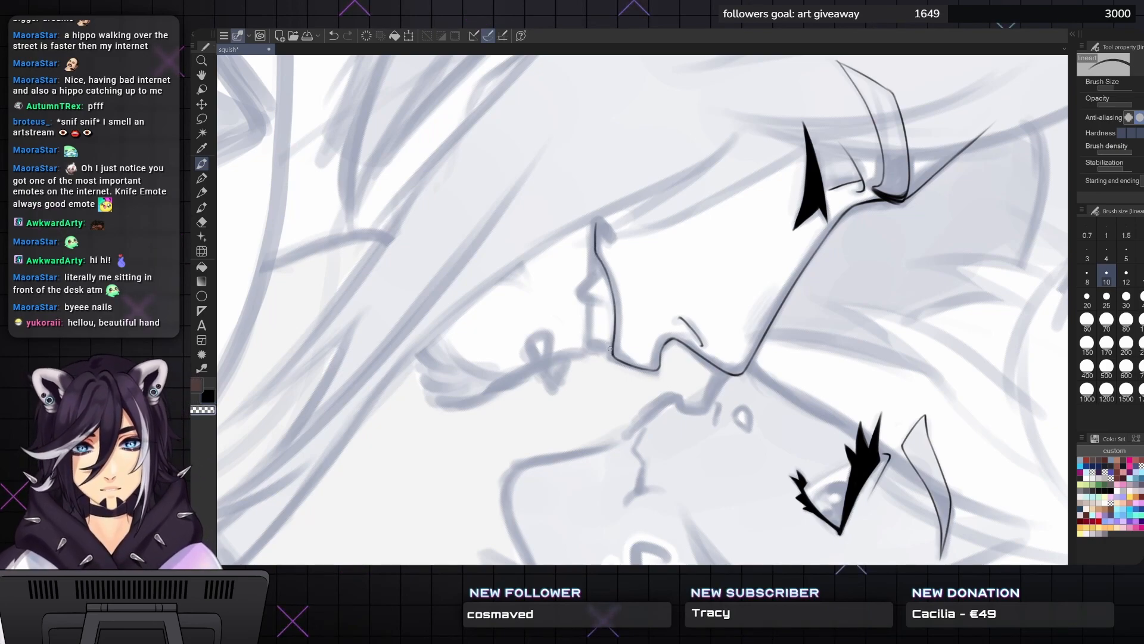
{"action": "mouse_move", "coordinate": [610, 348]}
{"action": "left_mouse_down"}
{"action": "mouse_move", "coordinate": [629, 398]}
{"action": "mouse_move", "coordinate": [684, 391]}
{"action": "mouse_move", "coordinate": [707, 363]}
{"action": "left_mouse_up"}
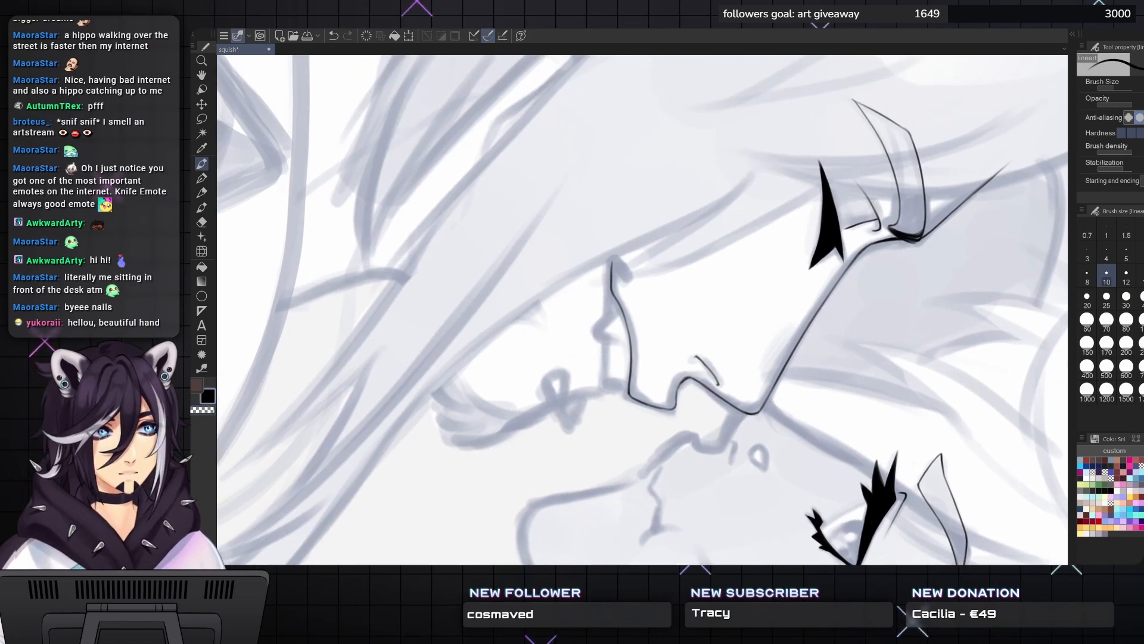
{"action": "key", "text": "minus"}
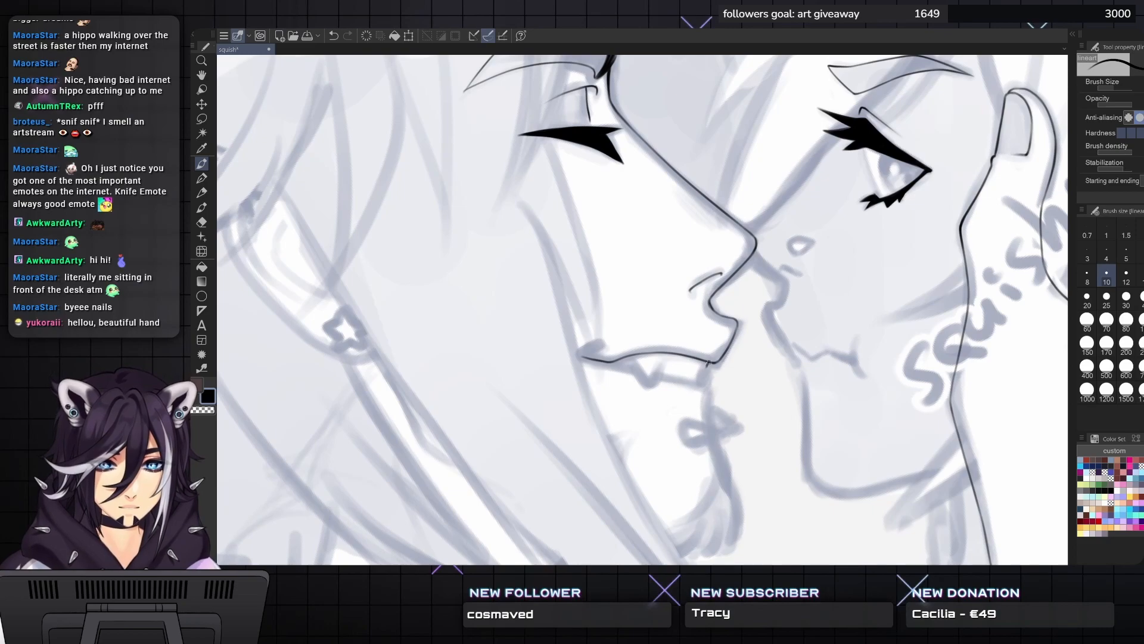
- Ink the left character's lower lip and chin profile down to the beard tuft, and accent the mouth corner
{"action": "mouse_move", "coordinate": [704, 369]}
{"action": "left_mouse_down"}
{"action": "mouse_move", "coordinate": [711, 406]}
{"action": "mouse_move", "coordinate": [690, 315]}
{"action": "left_mouse_up"}
{"action": "mouse_move", "coordinate": [690, 273]}
{"action": "left_mouse_down"}
{"action": "mouse_move", "coordinate": [701, 372]}
{"action": "mouse_move", "coordinate": [665, 430]}
{"action": "mouse_move", "coordinate": [641, 432]}
{"action": "left_mouse_up"}
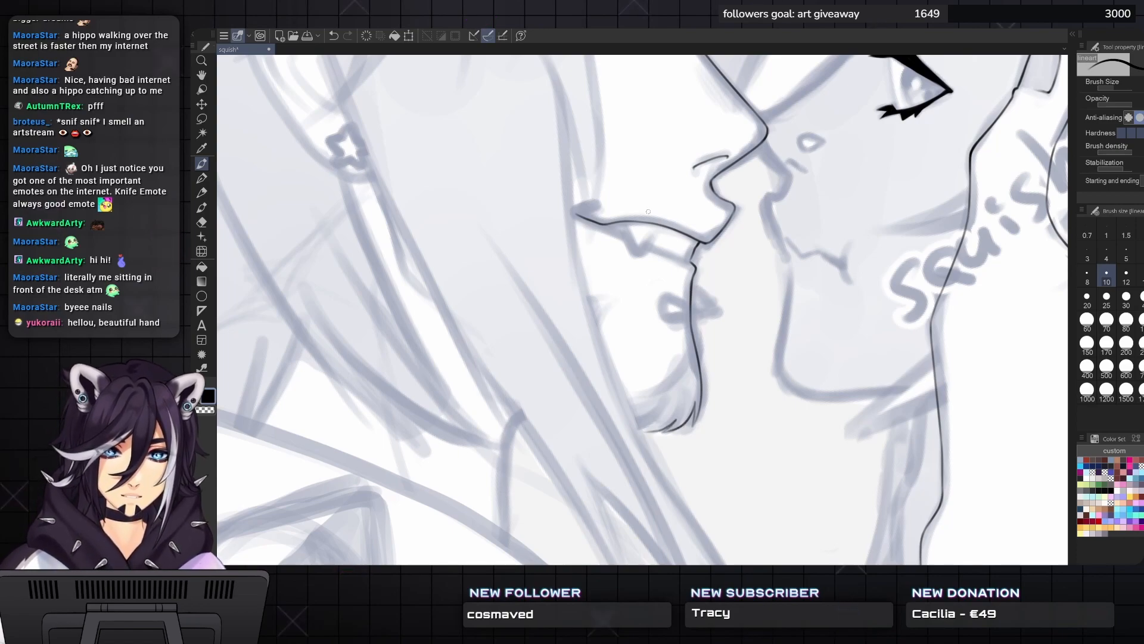
{"action": "left_click_drag", "start_coordinate": [649, 212], "coordinate": [668, 322]}
{"action": "left_click_drag", "start_coordinate": [596, 320], "coordinate": [627, 334]}
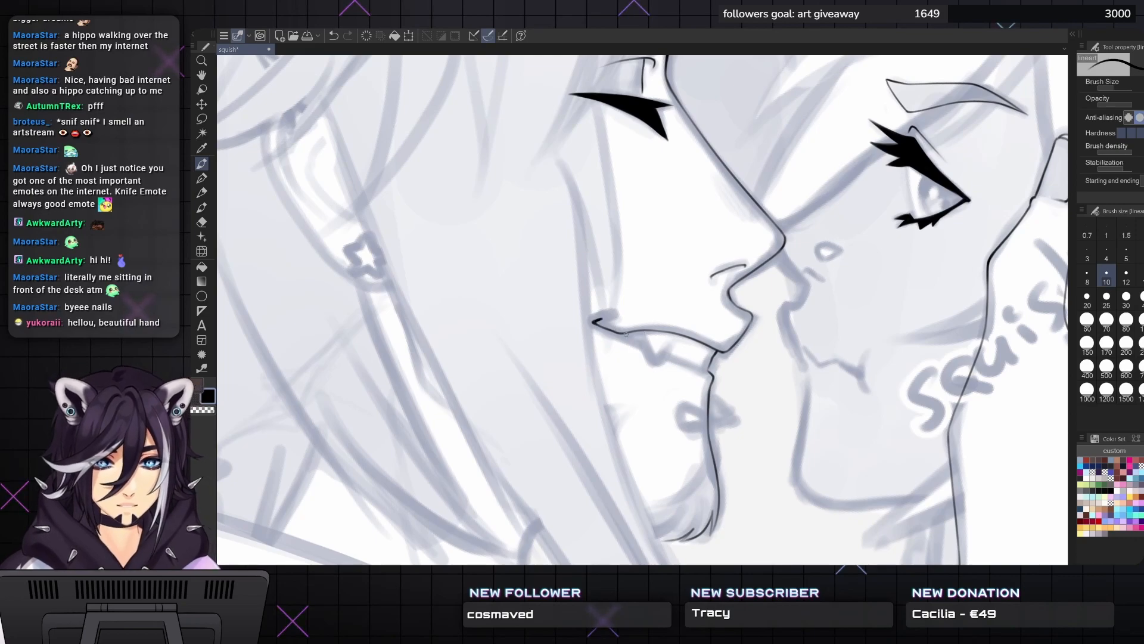
- Ink the lower edge of the left character's open mouth from near the corner to the lower lip
{"action": "key", "text": "asciicircum"}
{"action": "key", "text": "asciicircum"}
{"action": "key", "text": "asciicircum"}
{"action": "key", "text": "asciicircum"}
{"action": "key", "text": "asciicircum"}
{"action": "key", "text": "asciicircum"}
{"action": "key", "text": "asciicircum"}
{"action": "key", "text": "asciicircum"}
{"action": "key", "text": "asciicircum"}
{"action": "key", "text": "asciicircum"}
{"action": "key", "text": "asciicircum"}
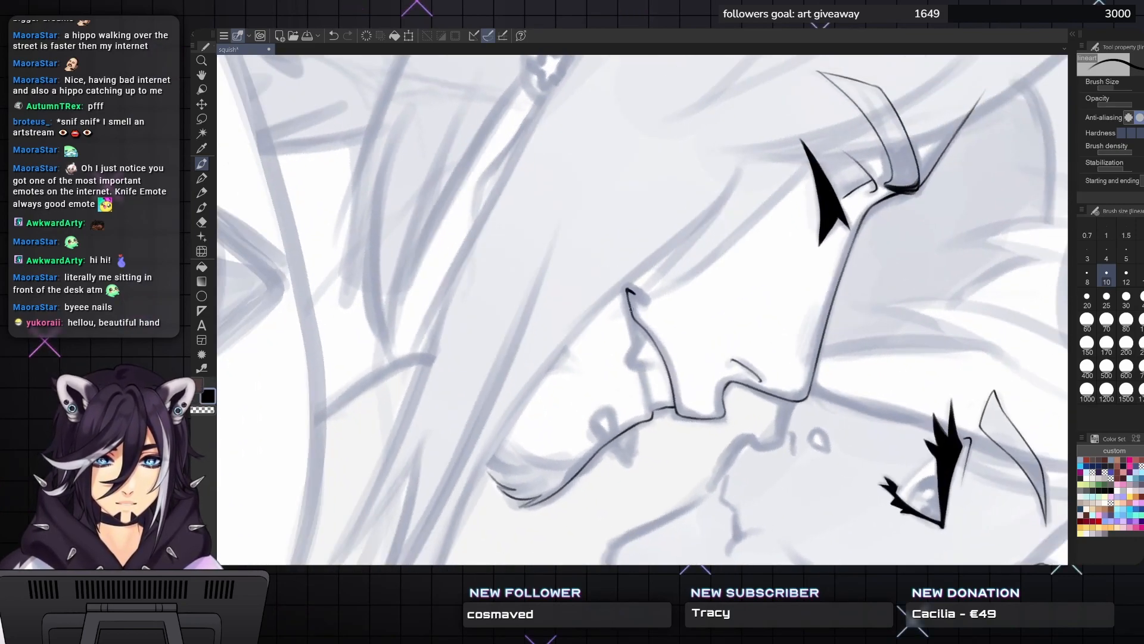
{"action": "left_click_drag", "start_coordinate": [632, 312], "coordinate": [648, 407]}
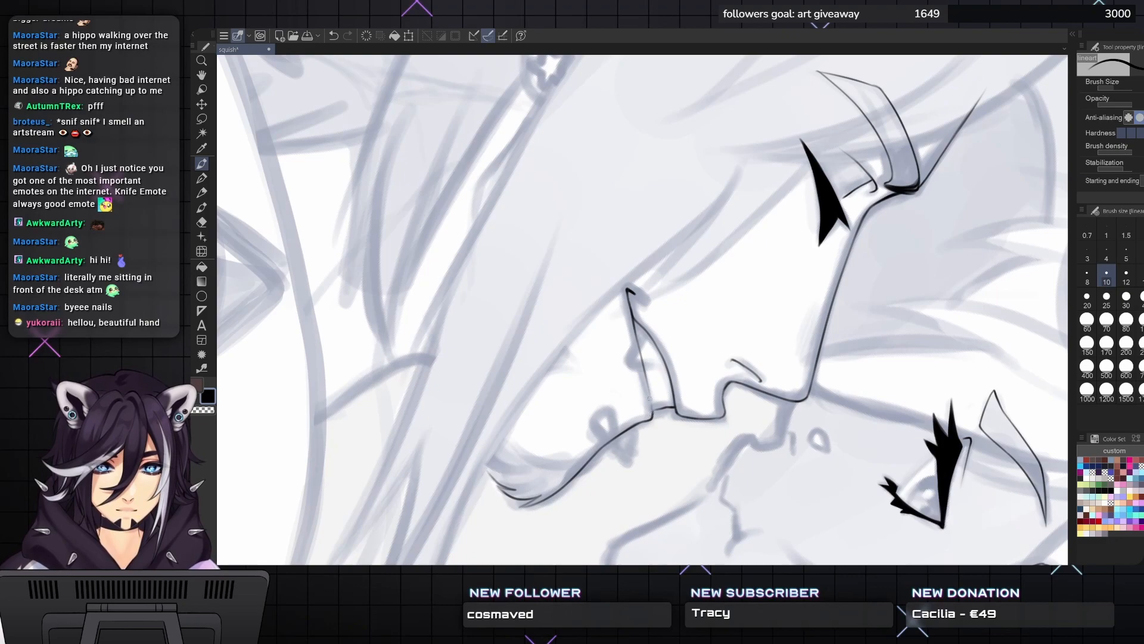
- Ink the pointed fang inside the left character's open mouth
{"action": "key", "text": "minus"}
{"action": "key", "text": "minus"}
{"action": "key", "text": "minus"}
{"action": "key", "text": "minus"}
{"action": "key", "text": "minus"}
{"action": "key", "text": "minus"}
{"action": "key", "text": "minus"}
{"action": "key", "text": "minus"}
{"action": "key", "text": "minus"}
{"action": "key", "text": "minus"}
{"action": "key", "text": "minus"}
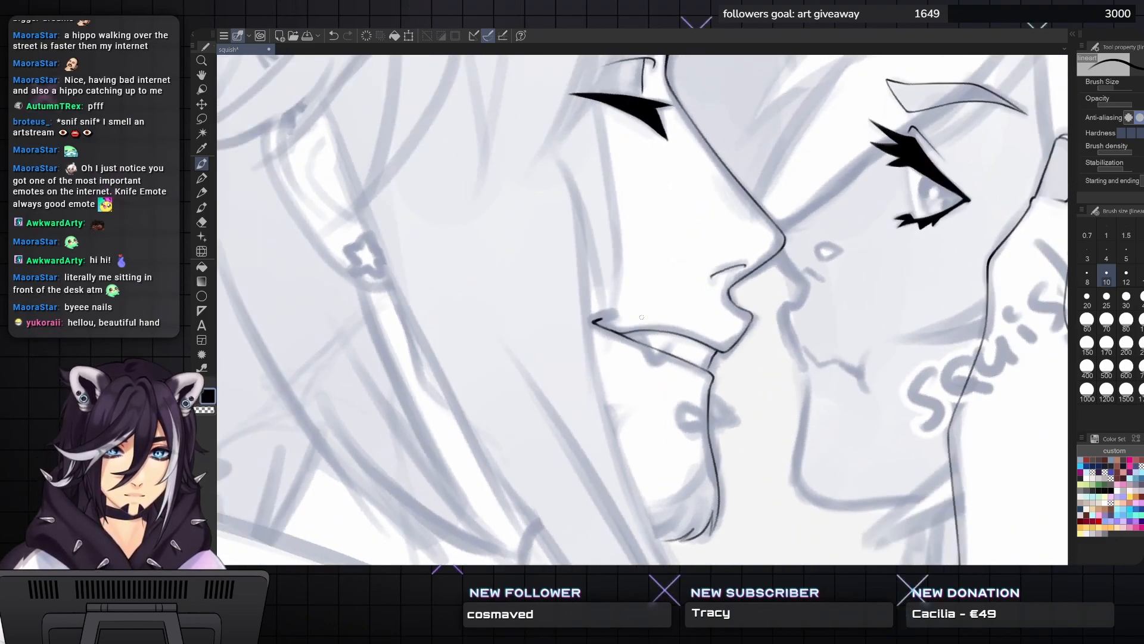
{"action": "key", "text": "minus"}
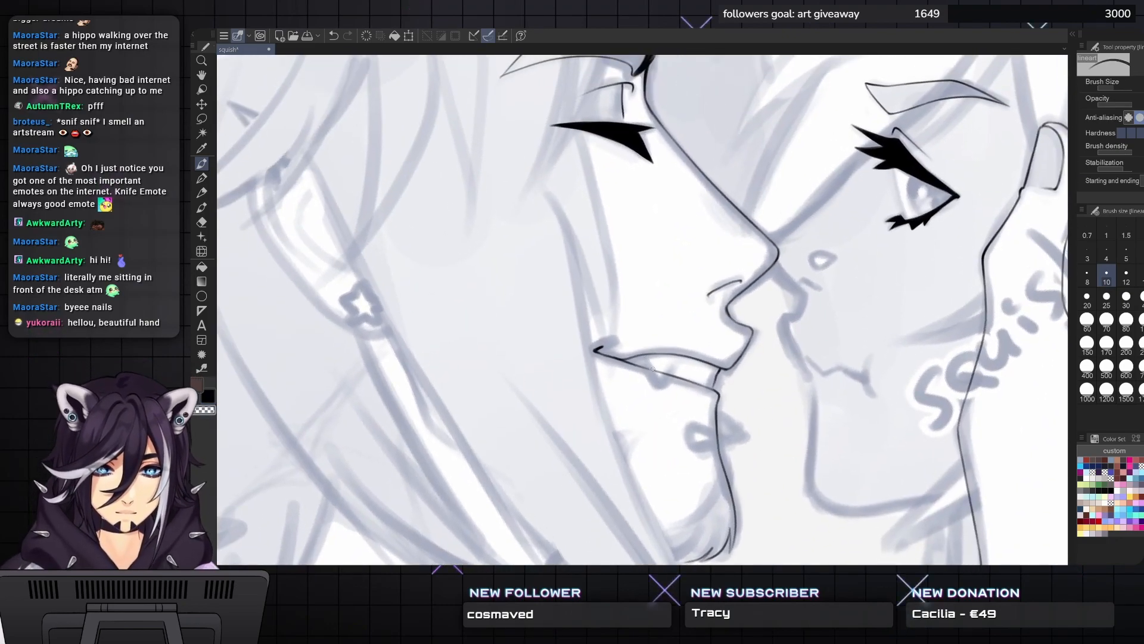
{"action": "mouse_move", "coordinate": [646, 358]}
{"action": "left_mouse_down"}
{"action": "mouse_move", "coordinate": [655, 375]}
{"action": "mouse_move", "coordinate": [674, 360]}
{"action": "left_mouse_up"}
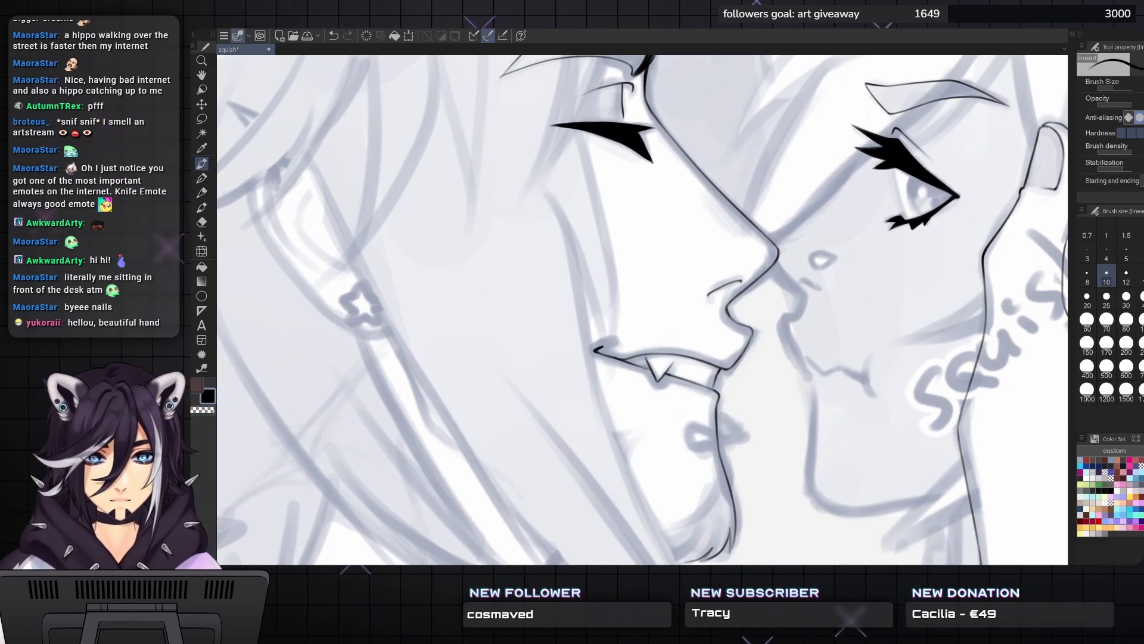
{"action": "key", "text": "x"}
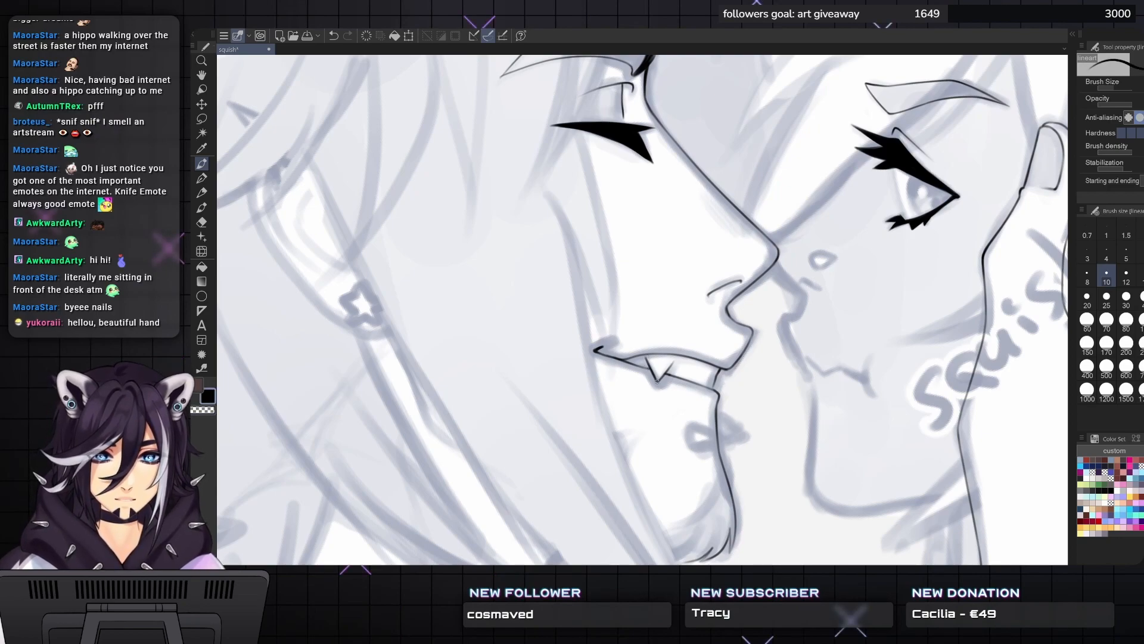
- Ink the piercing below the left character's lower lip as a spike outside the profile and a rounded teardrop inside it
{"action": "mouse_move", "coordinate": [693, 332]}
{"action": "left_mouse_down"}
{"action": "mouse_move", "coordinate": [674, 330]}
{"action": "mouse_move", "coordinate": [646, 229]}
{"action": "left_mouse_up"}
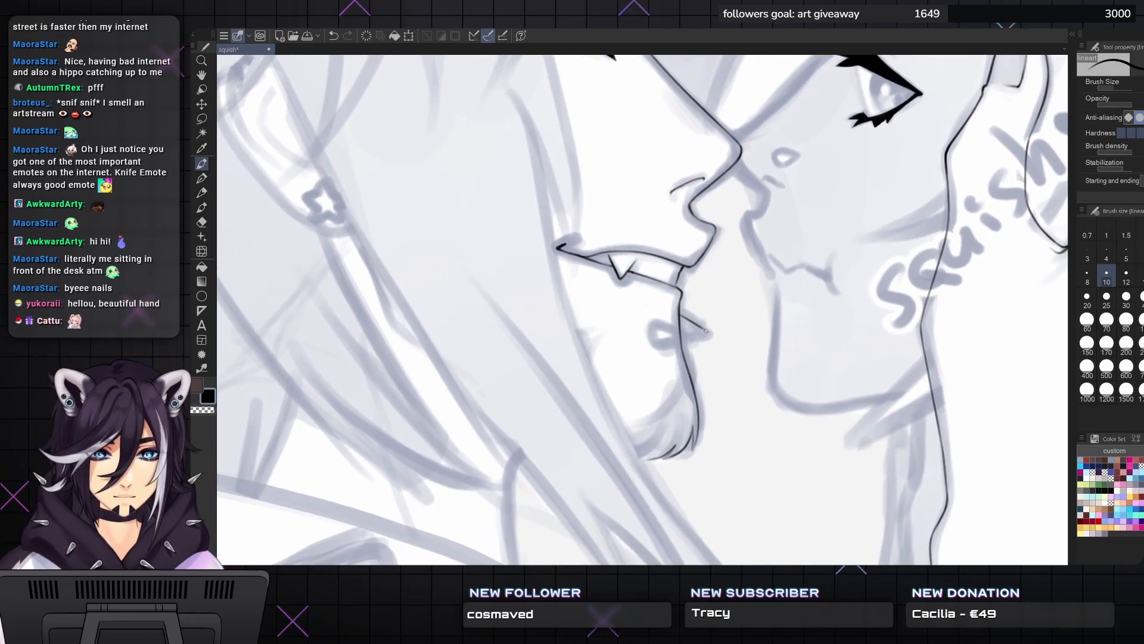
{"action": "left_click_drag", "start_coordinate": [682, 317], "coordinate": [704, 328]}
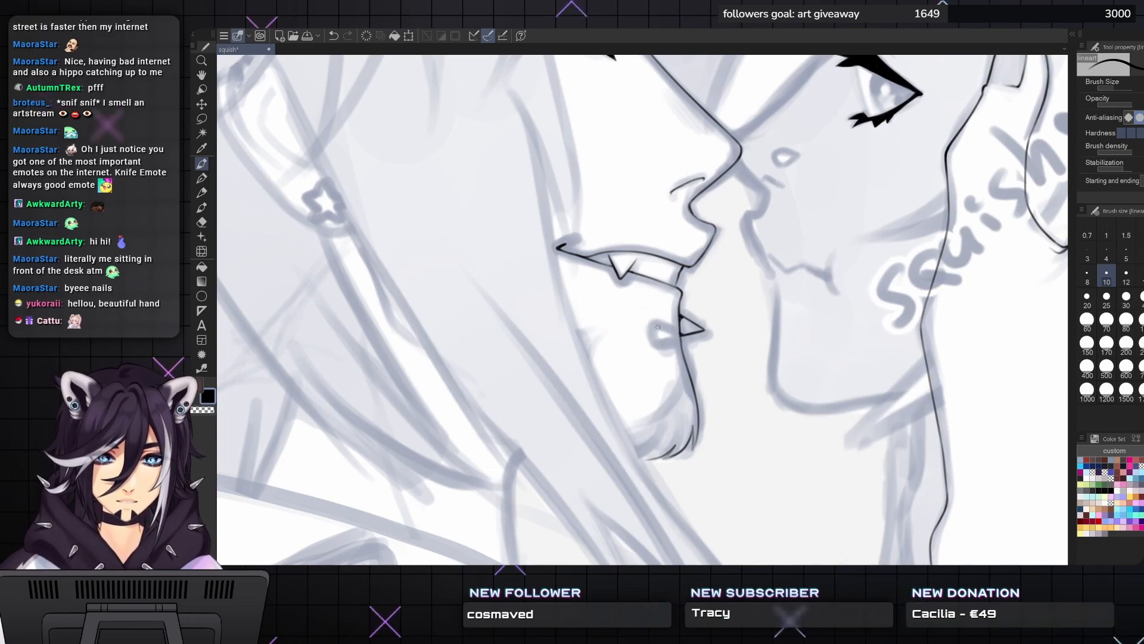
{"action": "mouse_move", "coordinate": [663, 332]}
{"action": "left_mouse_down"}
{"action": "mouse_move", "coordinate": [639, 314]}
{"action": "mouse_move", "coordinate": [666, 334]}
{"action": "mouse_move", "coordinate": [650, 336]}
{"action": "mouse_move", "coordinate": [667, 333]}
{"action": "mouse_move", "coordinate": [636, 338]}
{"action": "left_mouse_up"}
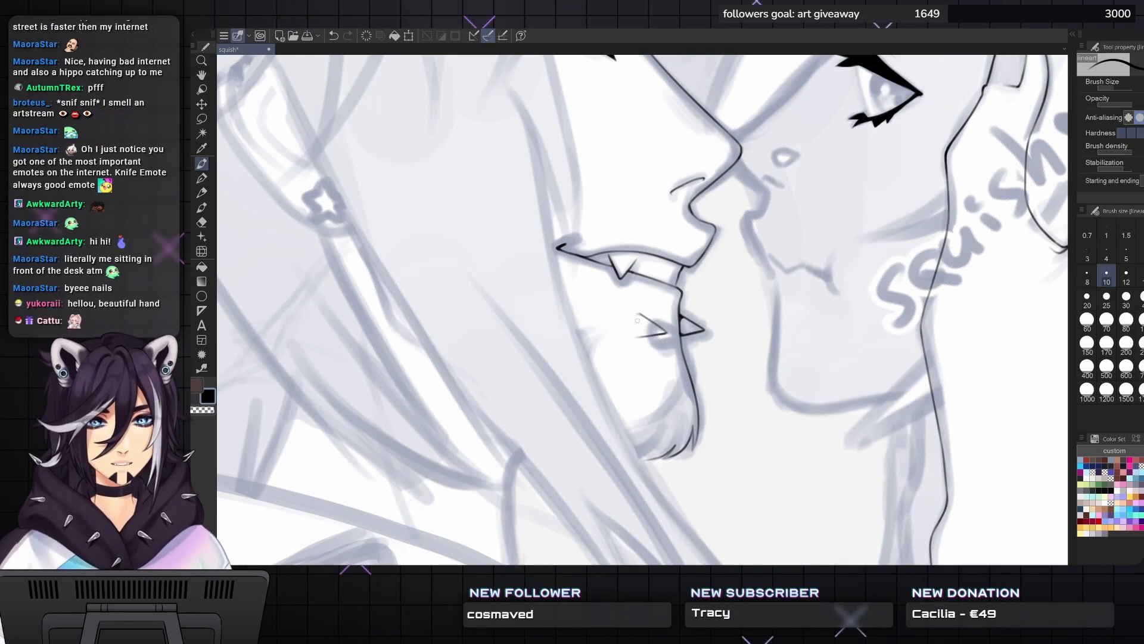
{"action": "left_click_drag", "start_coordinate": [638, 313], "coordinate": [631, 318]}
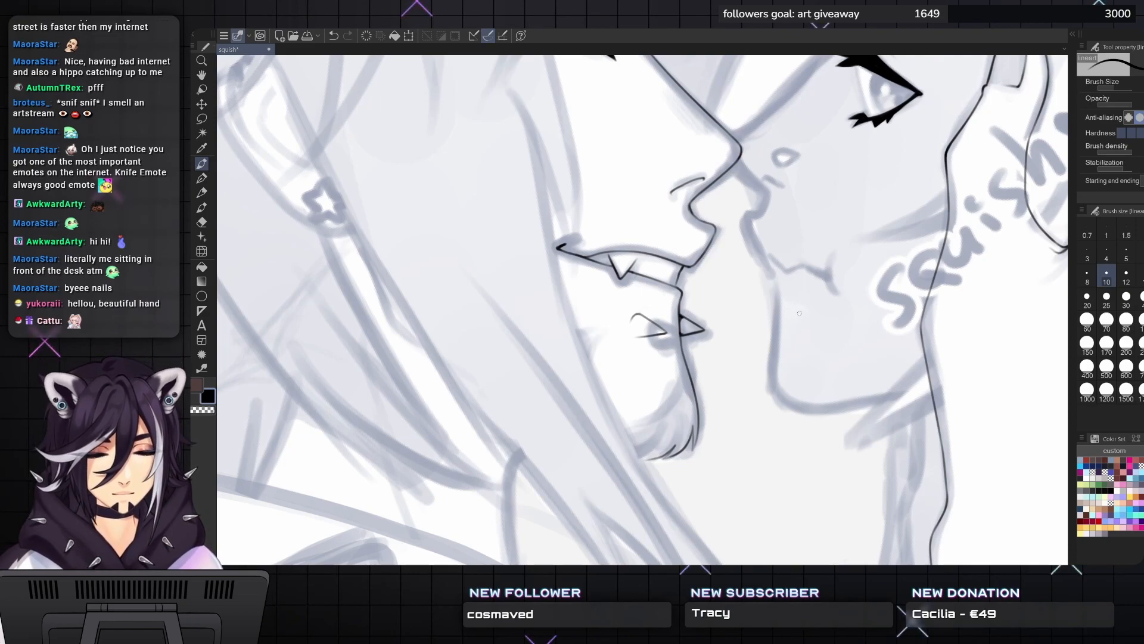
{"action": "key", "text": "ctrl+z"}
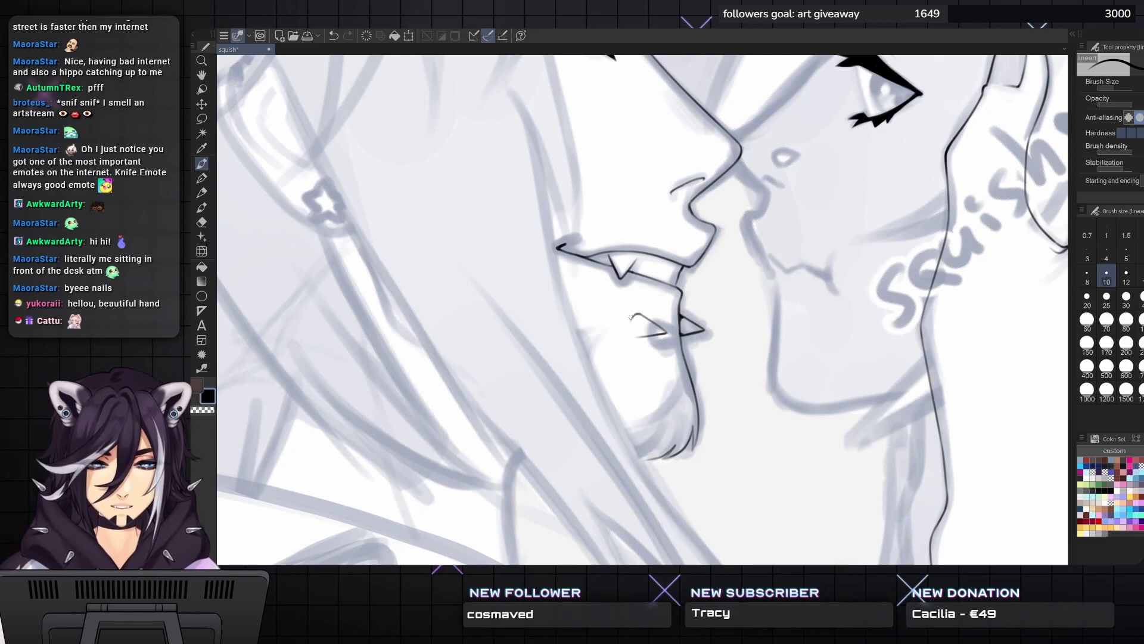
{"action": "mouse_move", "coordinate": [633, 315]}
{"action": "left_mouse_down"}
{"action": "mouse_move", "coordinate": [631, 334]}
{"action": "mouse_move", "coordinate": [660, 333]}
{"action": "left_mouse_up"}
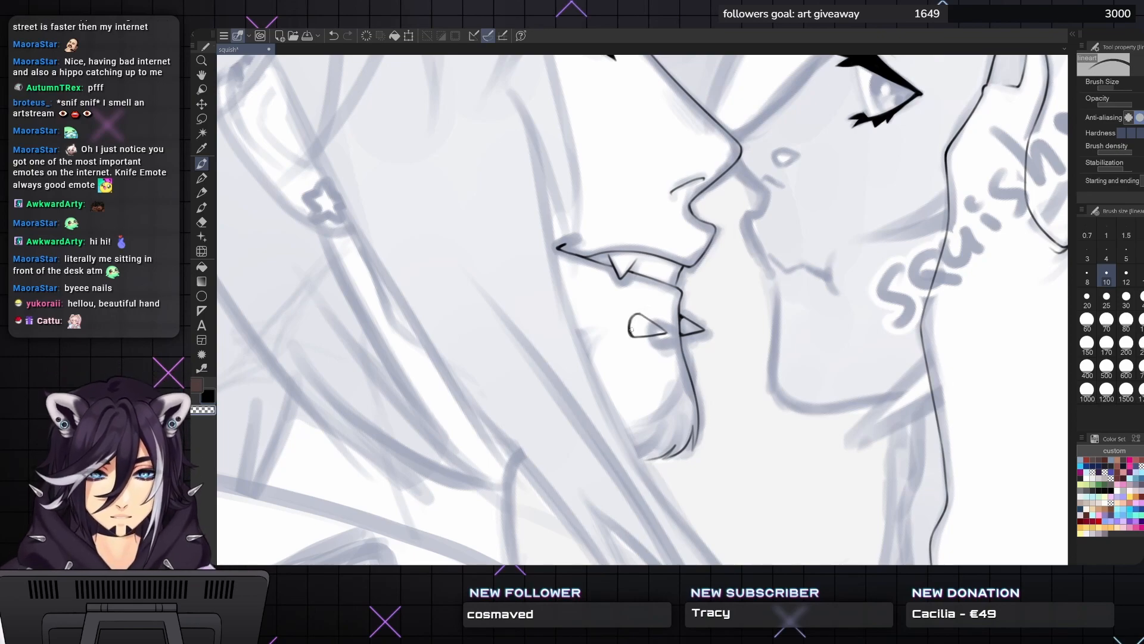
- Ink the teardrop-shaped piercing on the right character's nose and the short nostril line beneath it
{"action": "left_click_drag", "start_coordinate": [636, 335], "coordinate": [567, 496]}
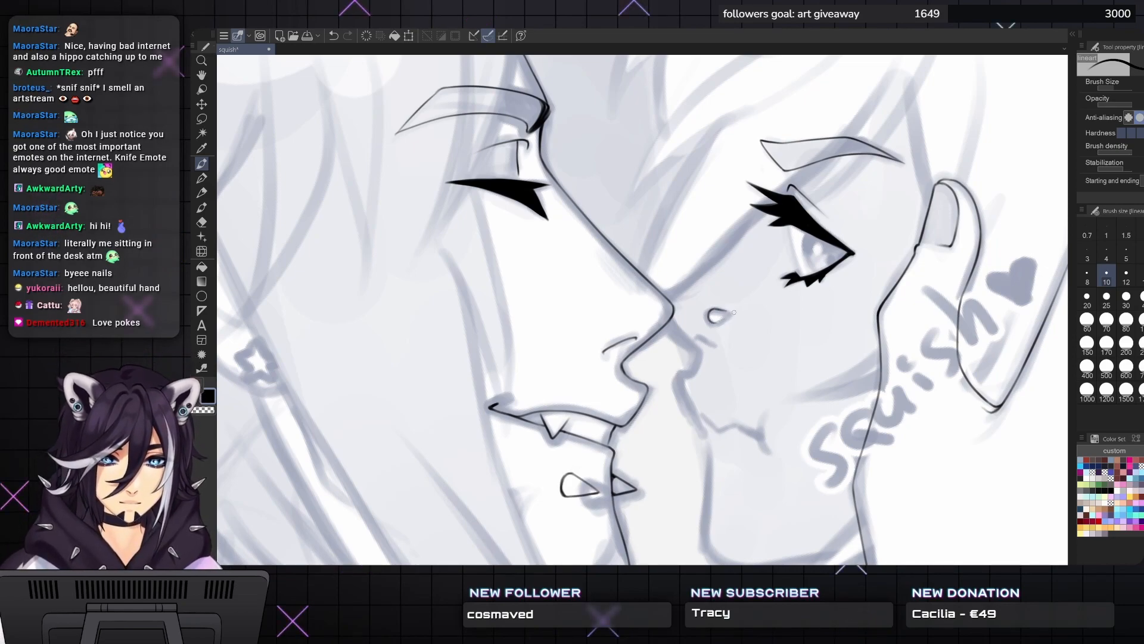
{"action": "left_click_drag", "start_coordinate": [712, 322], "coordinate": [724, 318]}
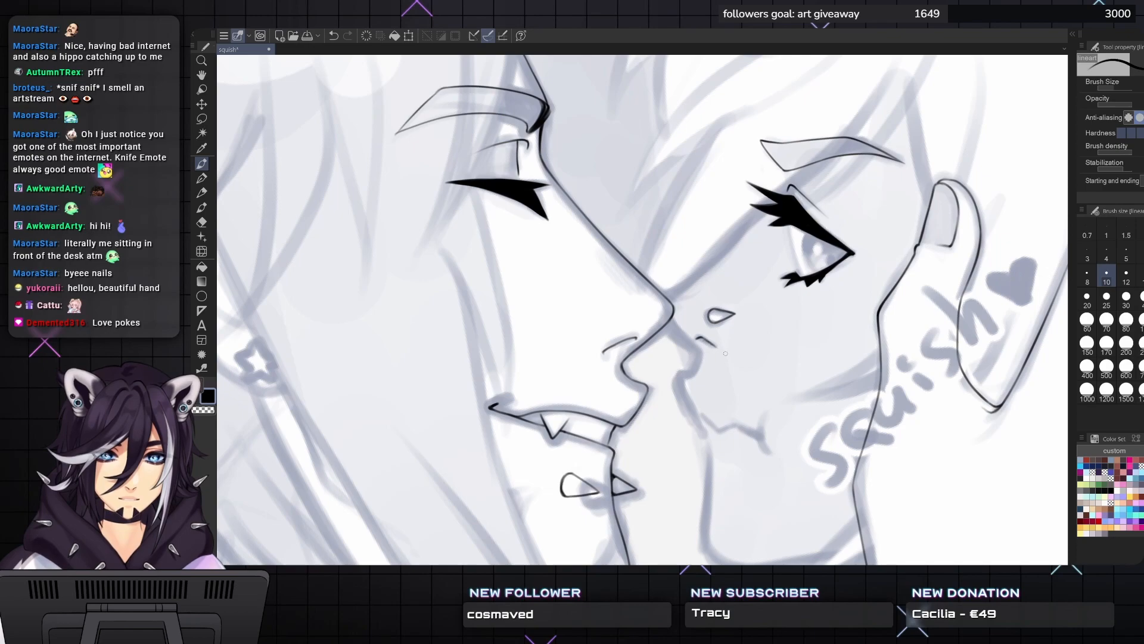
{"action": "left_click_drag", "start_coordinate": [725, 354], "coordinate": [658, 402]}
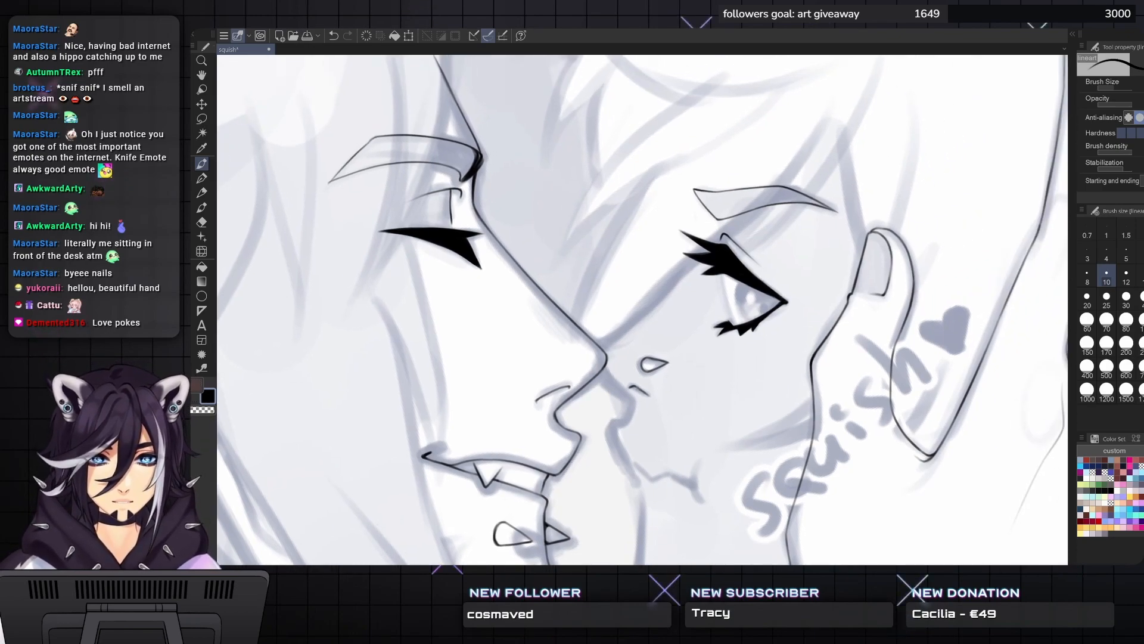
- Ink the right character's closed mouth line and accent its corner with a small pointed crease
{"action": "scroll", "coordinate": [726, 354], "scroll_direction": "down", "scroll_amount": 3}
{"action": "left_click_drag", "start_coordinate": [726, 355], "coordinate": [711, 269]}
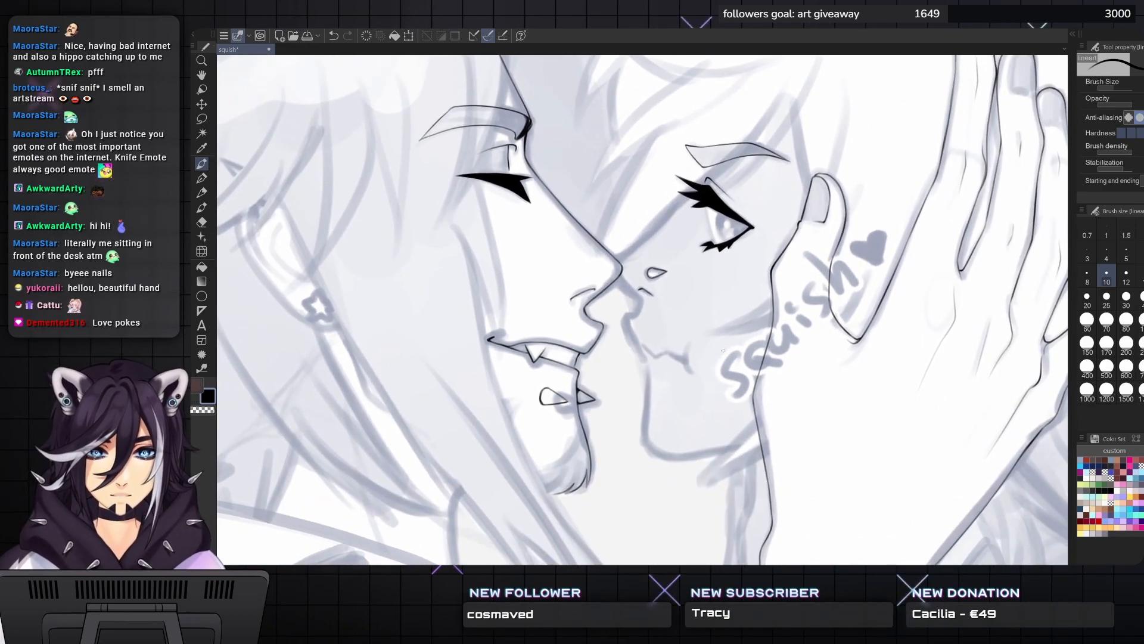
{"action": "scroll", "coordinate": [652, 342], "scroll_direction": "up", "scroll_amount": 3}
{"action": "mouse_move", "coordinate": [632, 344]}
{"action": "left_mouse_down"}
{"action": "mouse_move", "coordinate": [658, 357]}
{"action": "mouse_move", "coordinate": [702, 329]}
{"action": "mouse_move", "coordinate": [693, 331]}
{"action": "left_mouse_up"}
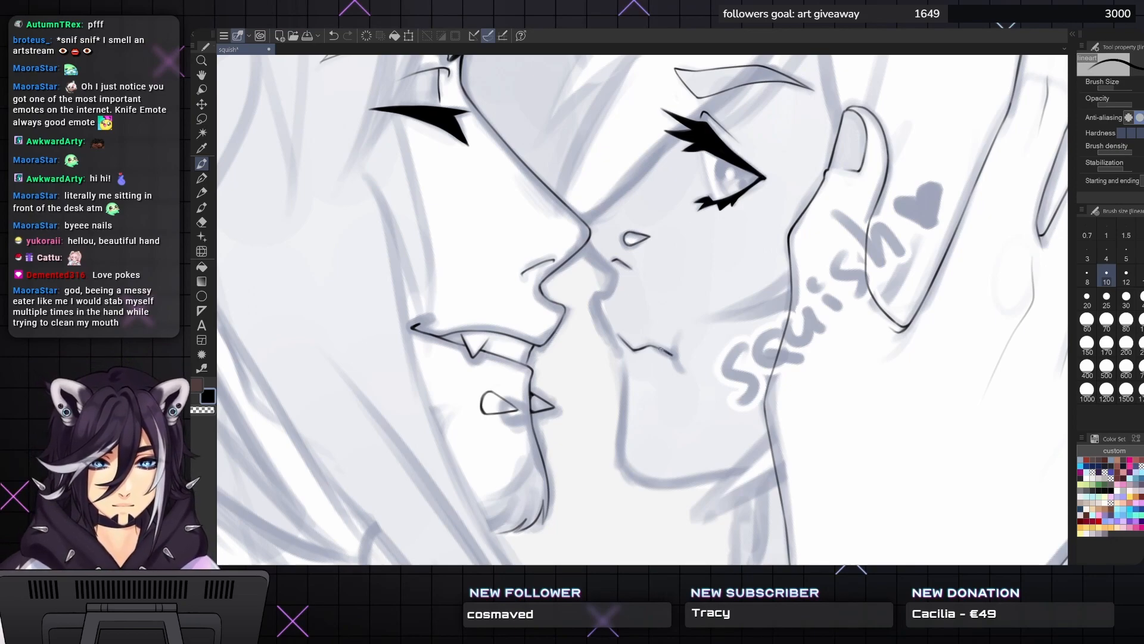
{"action": "left_click_drag", "start_coordinate": [672, 354], "coordinate": [678, 365]}
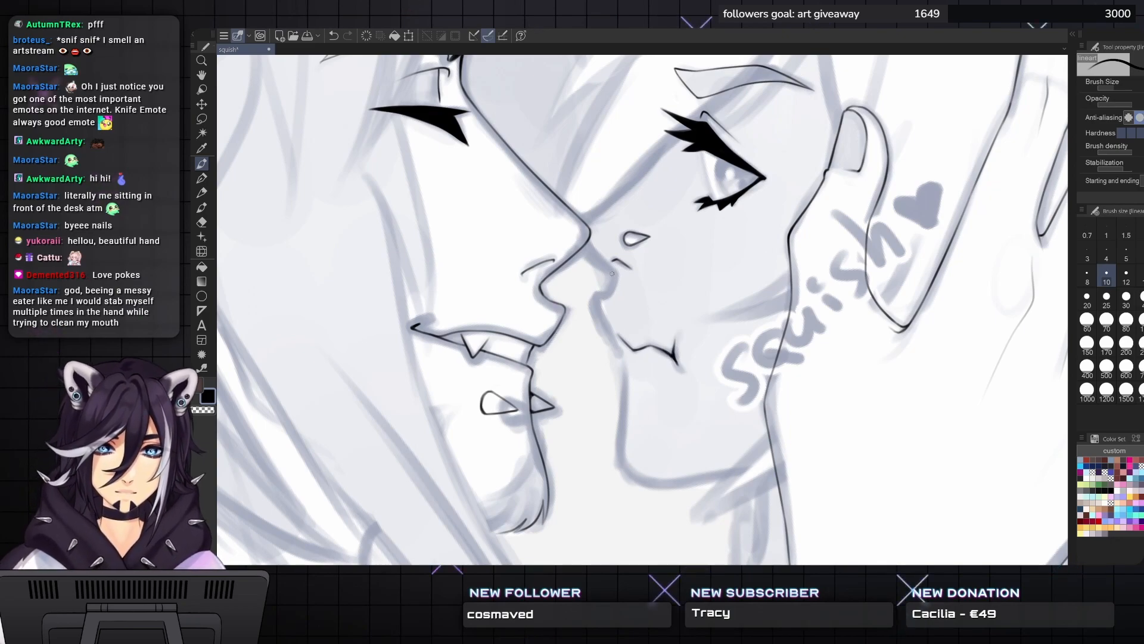
- Ink the right character's profile from below the nose over the lips and chin, and along the jaw to the hand
{"action": "mouse_move", "coordinate": [616, 276]}
{"action": "left_mouse_down"}
{"action": "mouse_move", "coordinate": [606, 322]}
{"action": "mouse_move", "coordinate": [597, 298]}
{"action": "mouse_move", "coordinate": [600, 312]}
{"action": "mouse_move", "coordinate": [608, 277]}
{"action": "mouse_move", "coordinate": [618, 361]}
{"action": "mouse_move", "coordinate": [620, 313]}
{"action": "mouse_move", "coordinate": [614, 405]}
{"action": "mouse_move", "coordinate": [618, 372]}
{"action": "mouse_move", "coordinate": [629, 408]}
{"action": "mouse_move", "coordinate": [617, 405]}
{"action": "mouse_move", "coordinate": [638, 418]}
{"action": "left_mouse_up"}
{"action": "key", "text": "ctrl+z"}
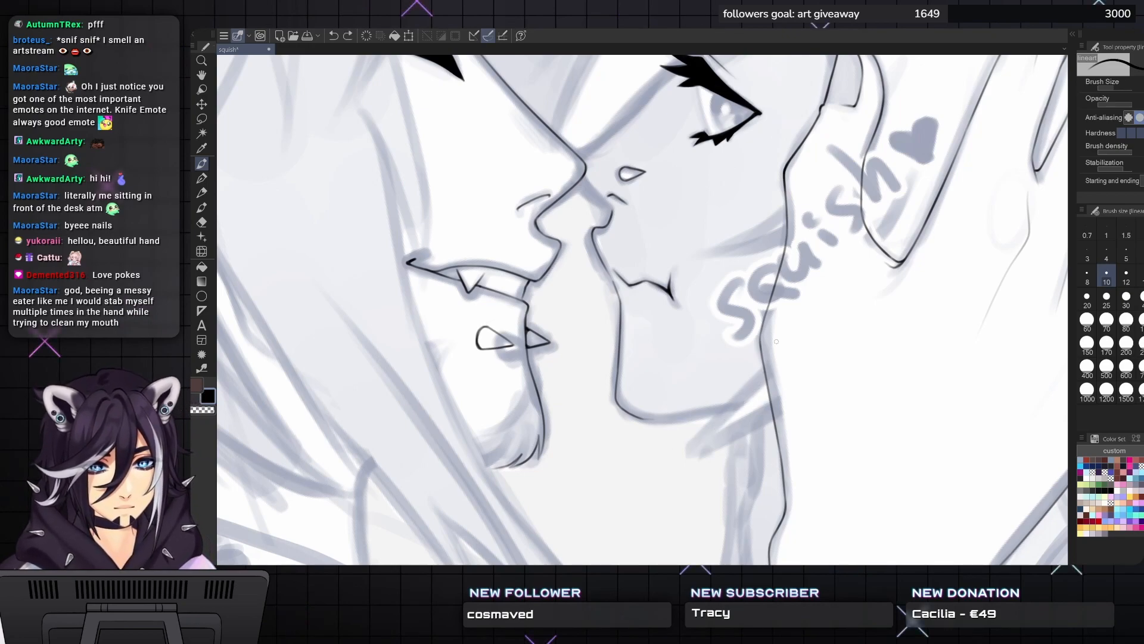
{"action": "mouse_move", "coordinate": [764, 370]}
{"action": "left_mouse_down"}
{"action": "mouse_move", "coordinate": [703, 432]}
{"action": "mouse_move", "coordinate": [749, 390]}
{"action": "mouse_move", "coordinate": [735, 410]}
{"action": "mouse_move", "coordinate": [681, 443]}
{"action": "left_mouse_up"}
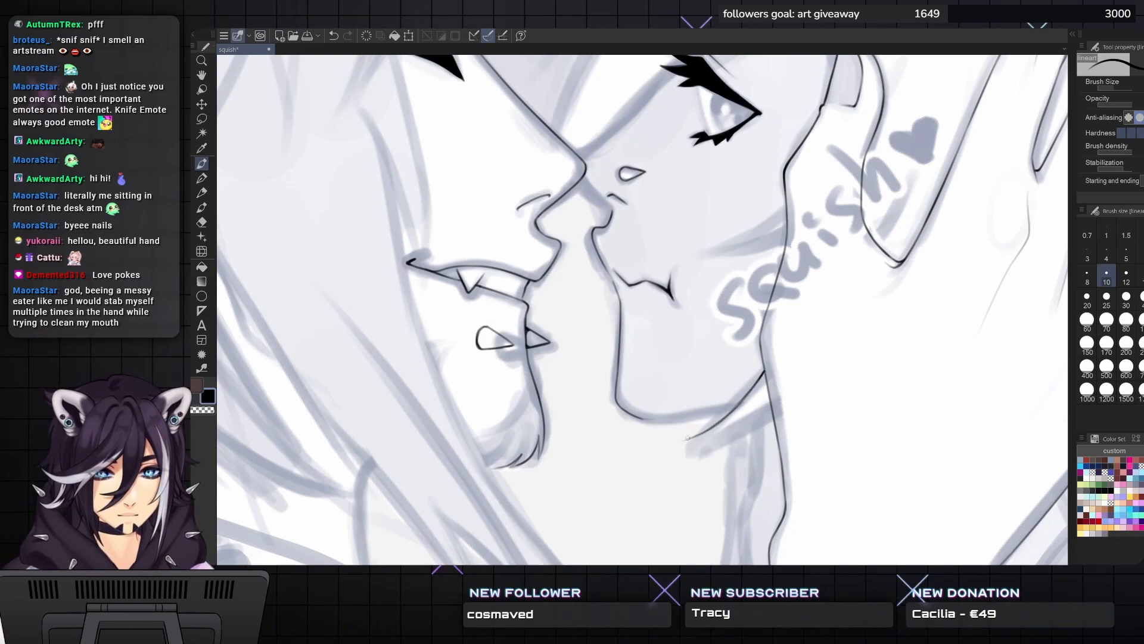
- Redraw the pointed tuft beneath the right character's jaw with two tapered lines meeting at a tip
{"action": "key", "text": "ctrl+z"}
{"action": "left_click_drag", "start_coordinate": [734, 409], "coordinate": [677, 442]}
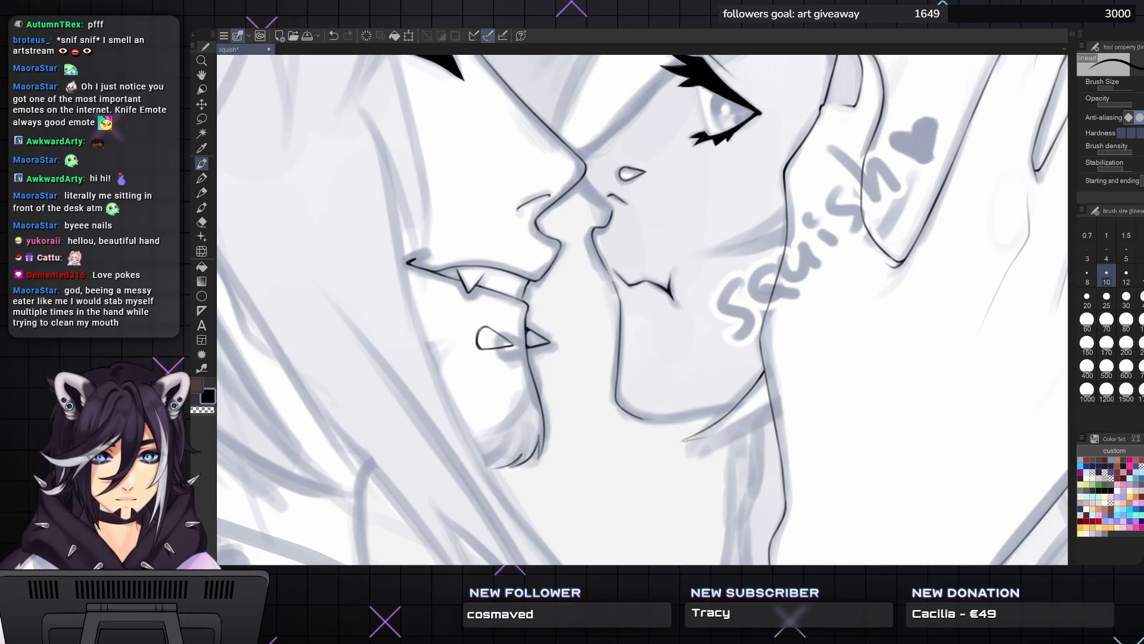
{"action": "key", "text": "ctrl+z"}
{"action": "left_click_drag", "start_coordinate": [684, 441], "coordinate": [727, 430]}
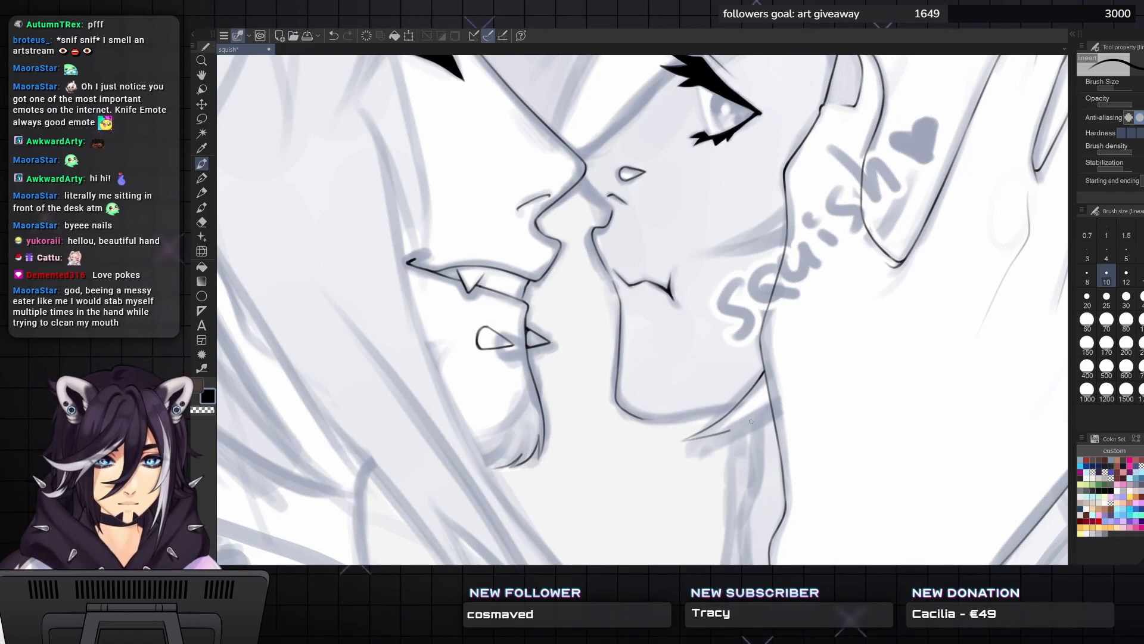
{"action": "key", "text": "ctrl+z"}
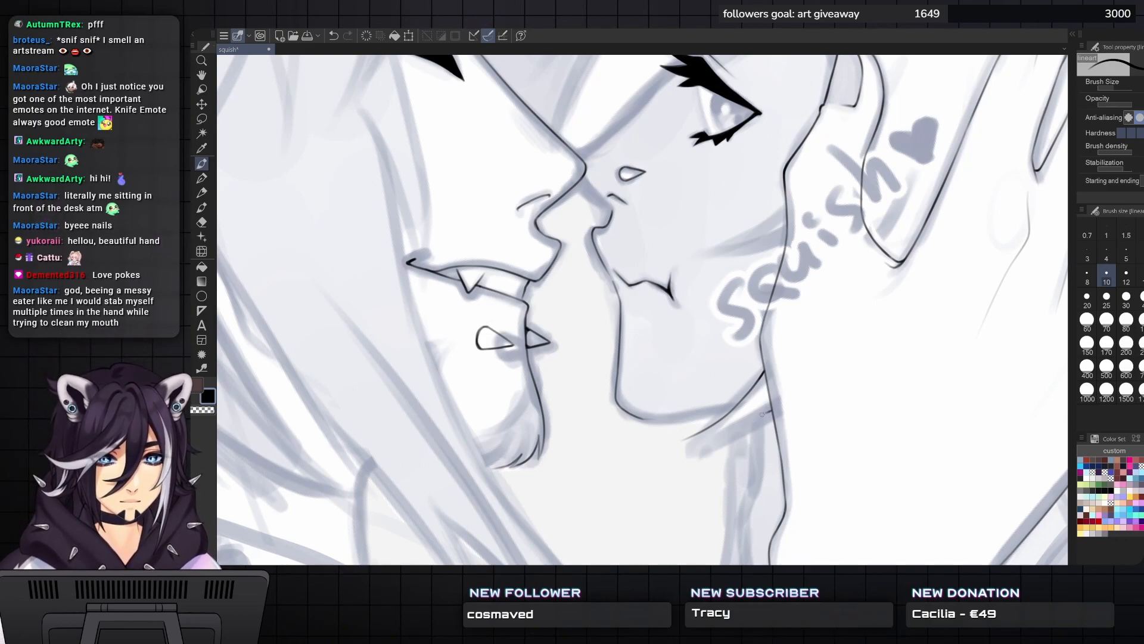
{"action": "left_click_drag", "start_coordinate": [769, 410], "coordinate": [677, 441]}
{"action": "left_click_drag", "start_coordinate": [679, 441], "coordinate": [738, 425]}
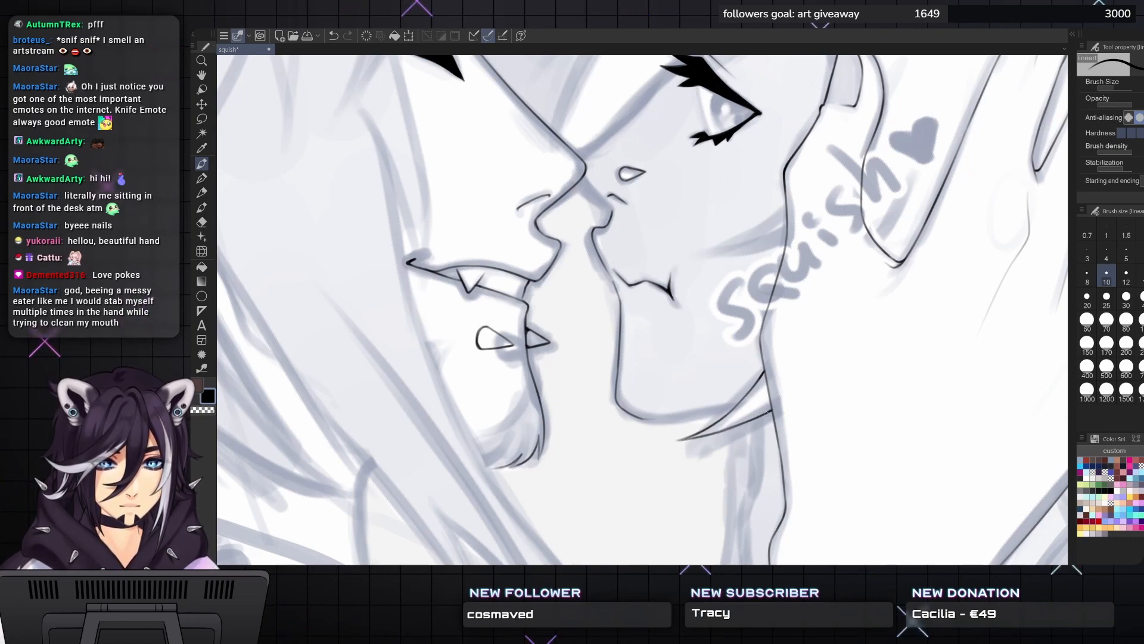
- Examine the inked faces and hand in a view of the whole illustration
{"action": "mouse_move", "coordinate": [642, 420]}
{"action": "left_mouse_down"}
{"action": "mouse_move", "coordinate": [734, 405]}
{"action": "mouse_move", "coordinate": [632, 429]}
{"action": "mouse_move", "coordinate": [649, 350]}
{"action": "mouse_move", "coordinate": [671, 346]}
{"action": "left_mouse_up"}
{"action": "key", "text": "ctrl+z"}
{"action": "key", "text": "ctrl+z"}
{"action": "key", "text": "ctrl+z"}
{"action": "key", "text": "ctrl+z"}
{"action": "key", "text": "ctrl+z"}
{"action": "scroll", "coordinate": [621, 416], "scroll_direction": "down", "scroll_amount": 3}
{"action": "key", "text": "^"}
{"action": "key", "text": "^"}
{"action": "key", "text": "^"}
{"action": "key", "text": "^"}
{"action": "key", "text": "^"}
{"action": "left_click_drag", "start_coordinate": [685, 286], "coordinate": [695, 334]}
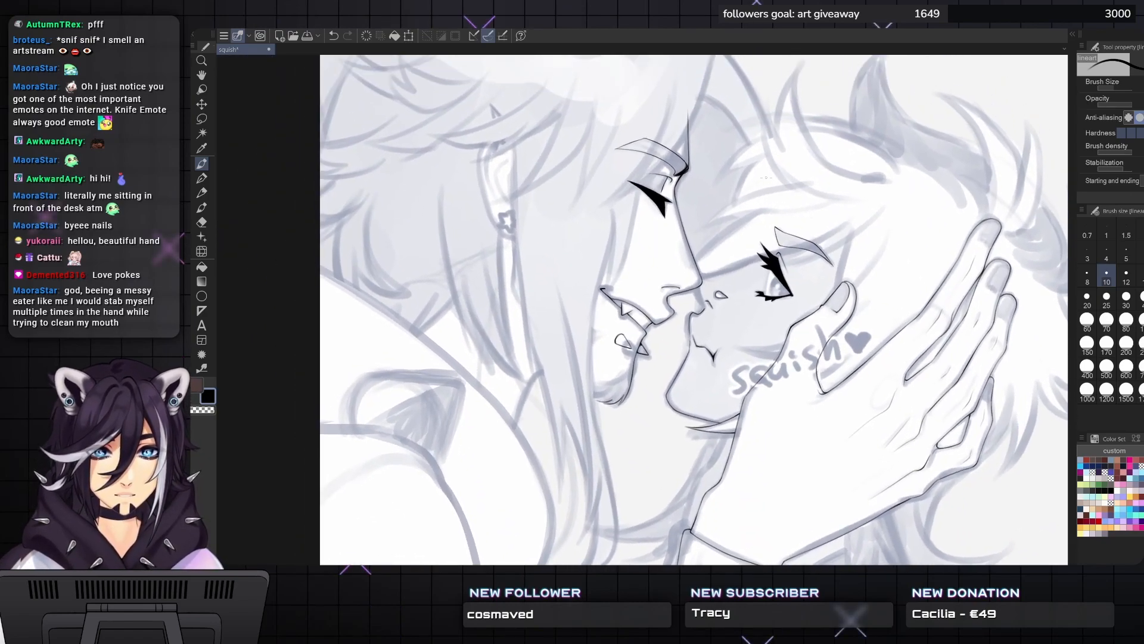
{"action": "scroll", "coordinate": [690, 309], "scroll_direction": "down", "scroll_amount": 2}
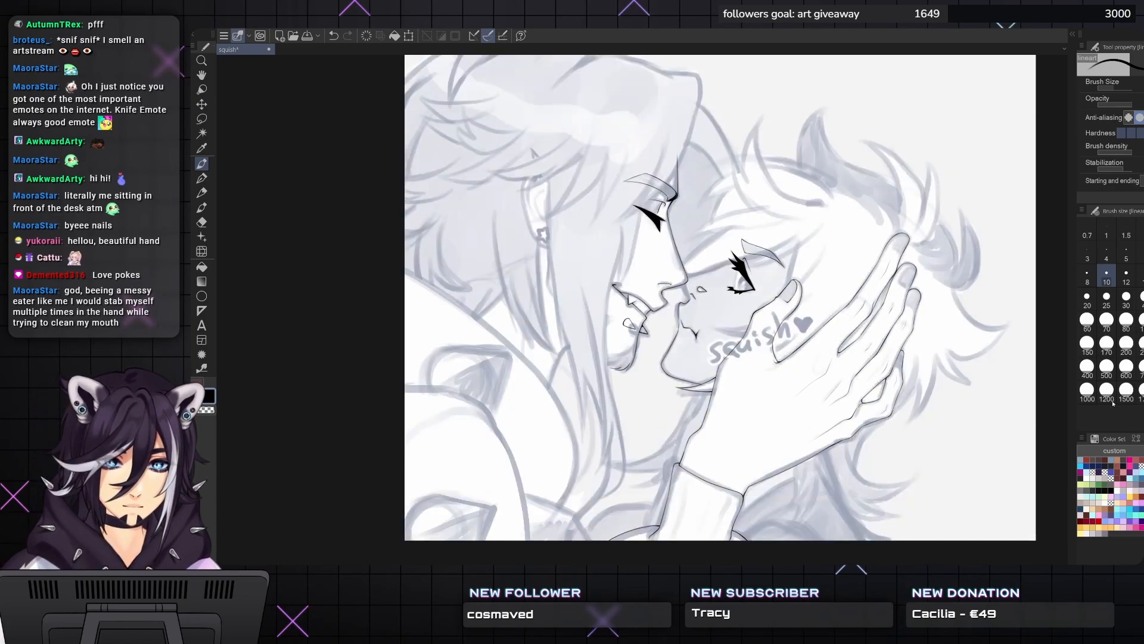
{"action": "left_click_drag", "start_coordinate": [703, 298], "coordinate": [689, 308]}
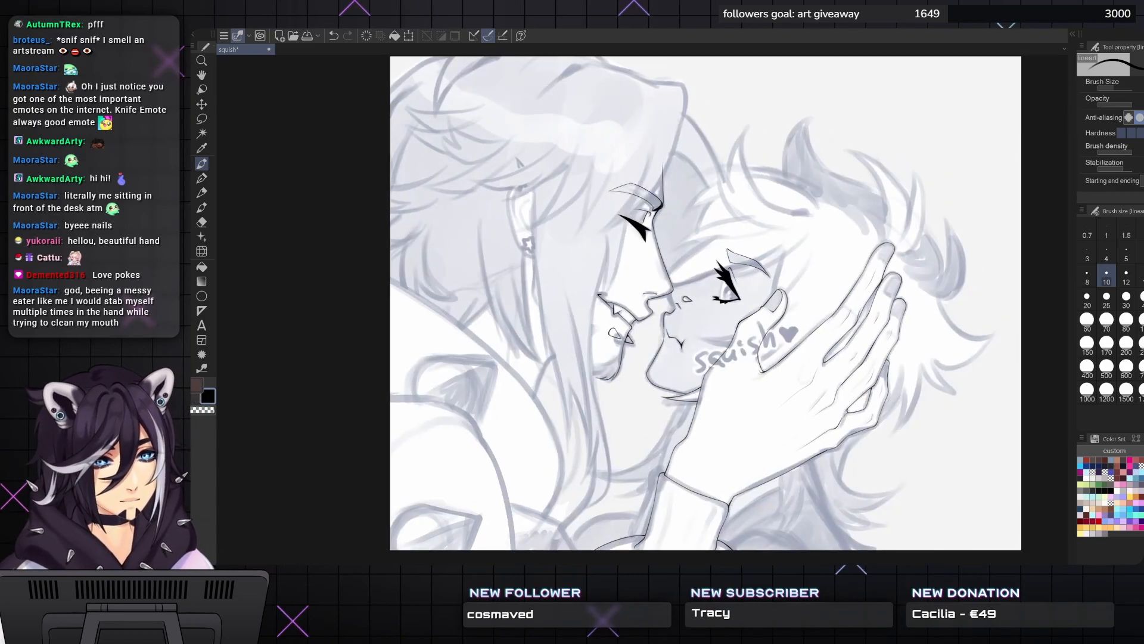
{"action": "key", "text": "ctrl+a"}
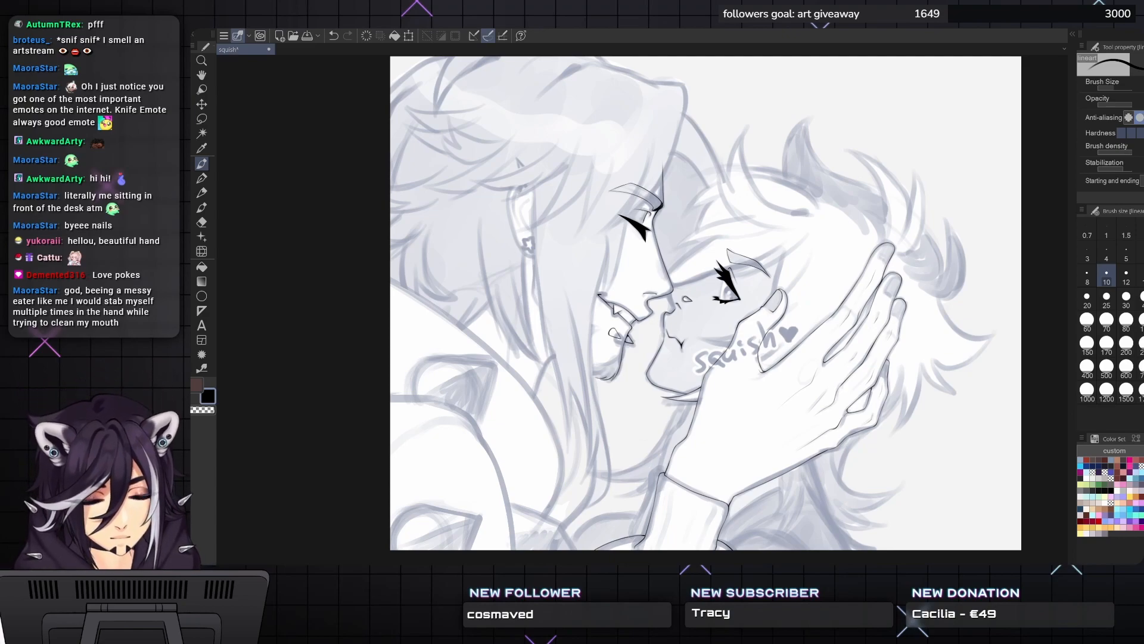
- Paint the right character's pupil and dark iris shading in black with the soft brush at sizes 10 and 12
{"action": "key", "text": "b"}
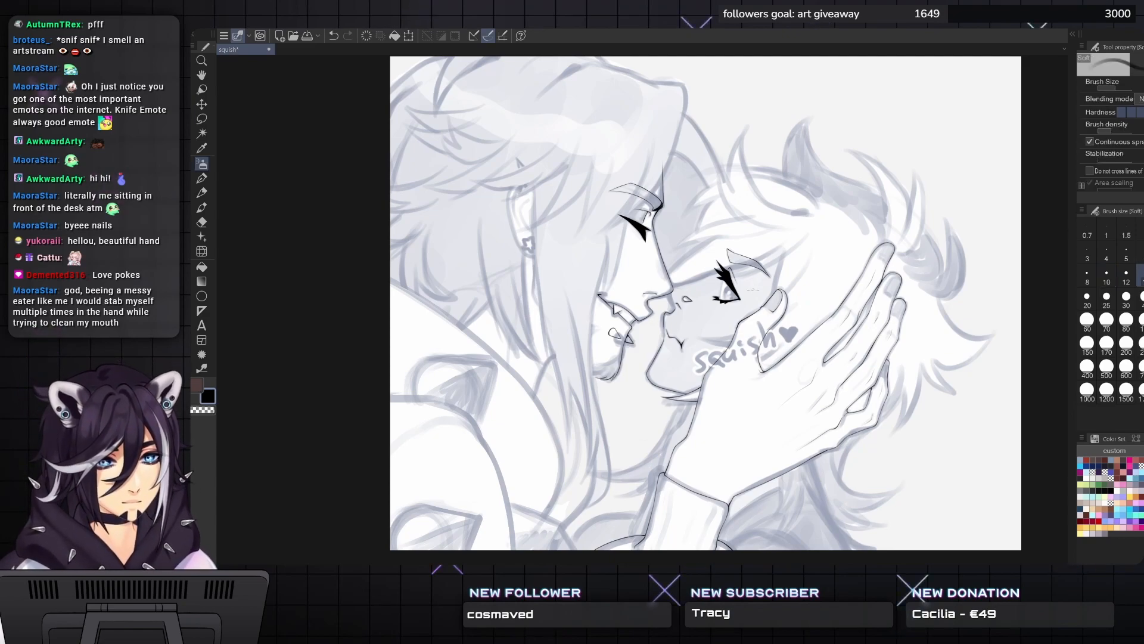
{"action": "key", "text": "ctrl+plus"}
{"action": "key", "text": "ctrl+plus"}
{"action": "key", "text": "ctrl+plus"}
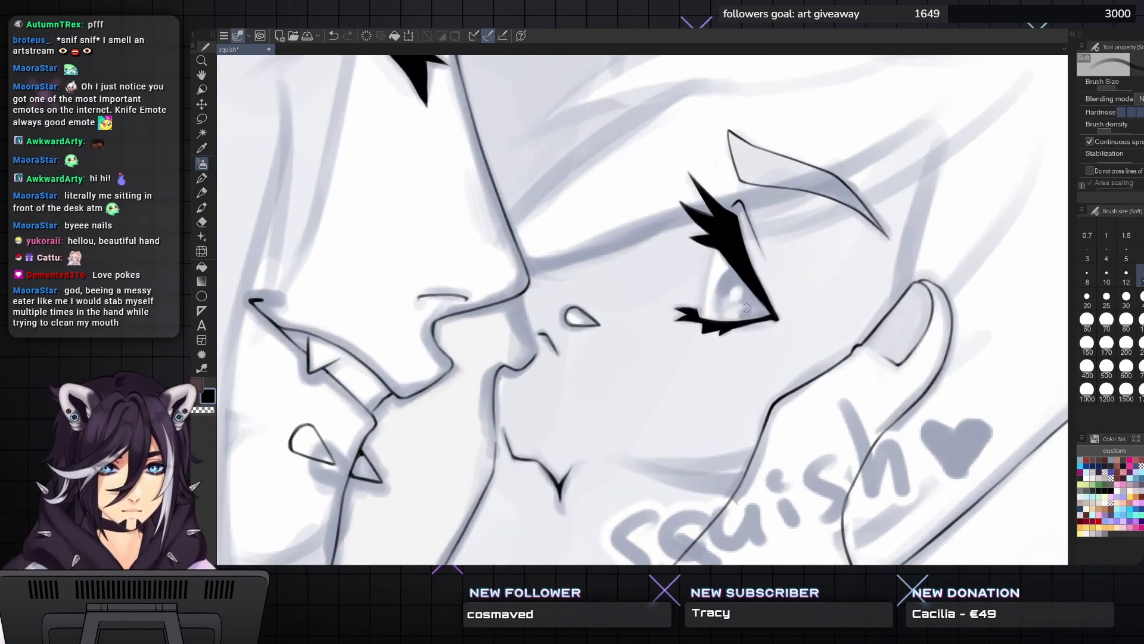
{"action": "left_click", "coordinate": [746, 311]}
{"action": "mouse_move", "coordinate": [728, 280]}
{"action": "left_mouse_down"}
{"action": "mouse_move", "coordinate": [739, 269]}
{"action": "mouse_move", "coordinate": [724, 280]}
{"action": "mouse_move", "coordinate": [722, 322]}
{"action": "left_mouse_up"}
{"action": "key", "text": "["}
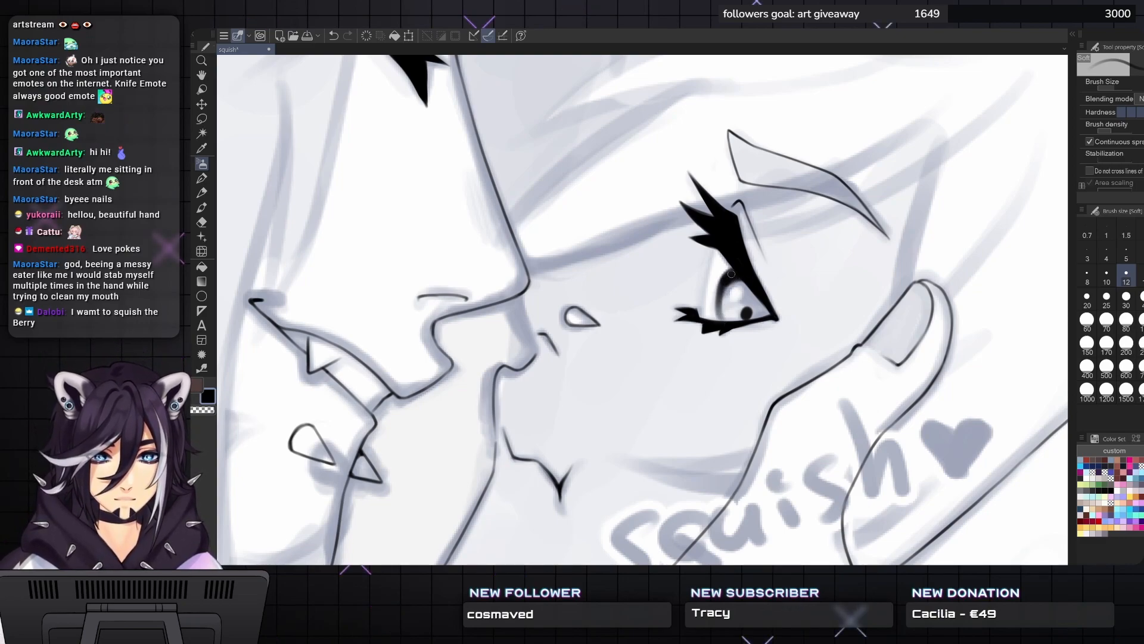
{"action": "key", "text": "["}
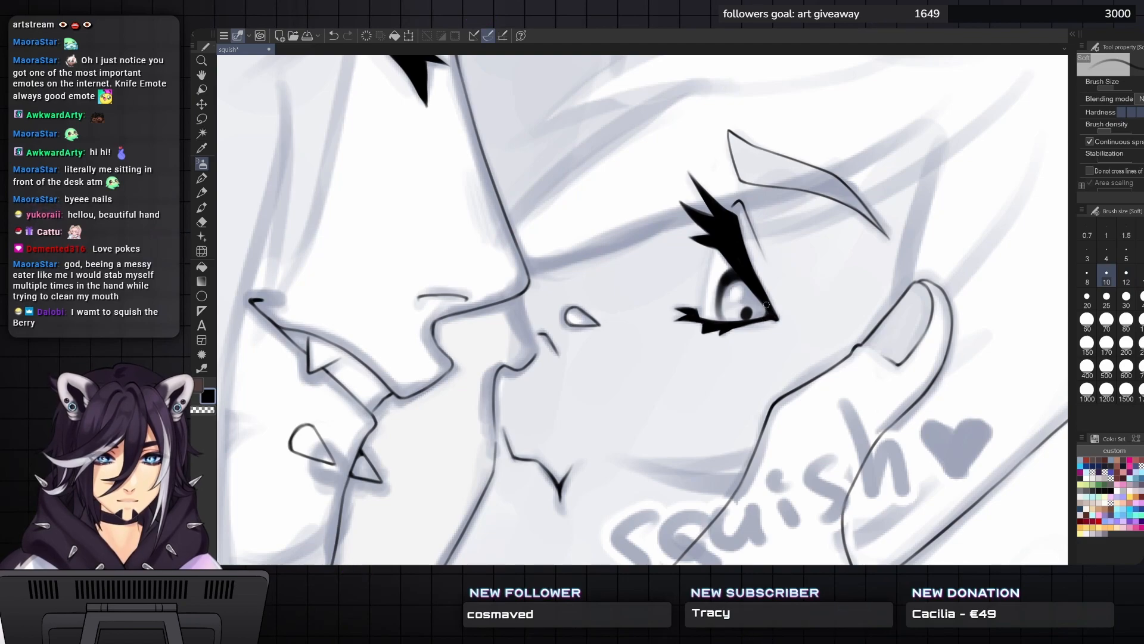
{"action": "key", "text": "]"}
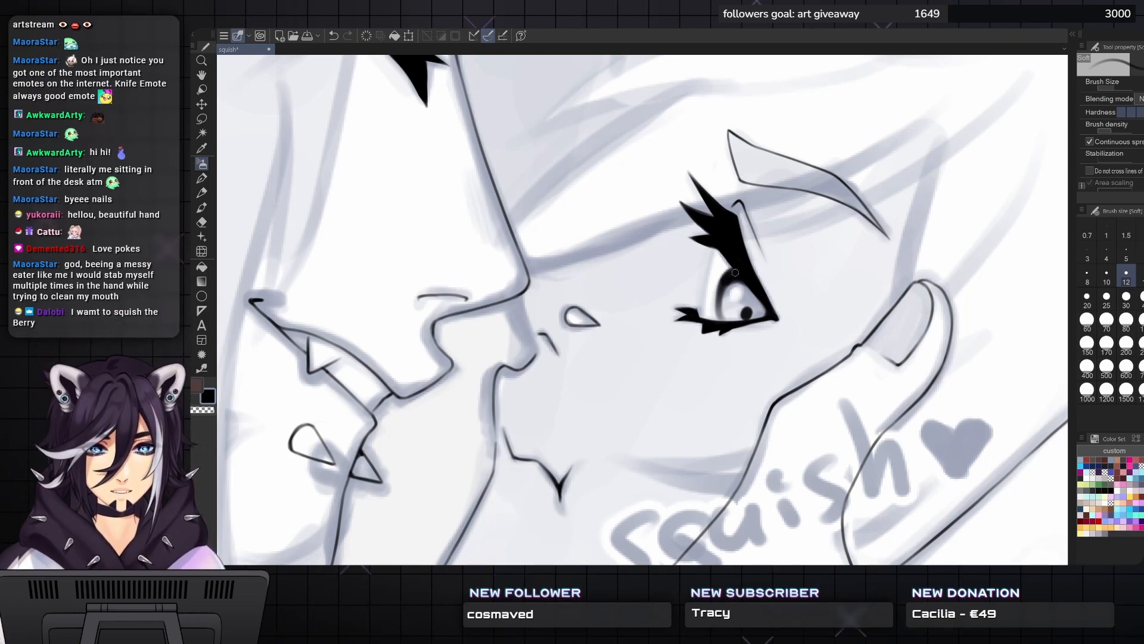
- Ink a long curved hair strand over the right character's forehead and eyebrow with the size 10 line art pen
{"action": "scroll", "coordinate": [781, 250], "scroll_direction": "down", "scroll_amount": 3}
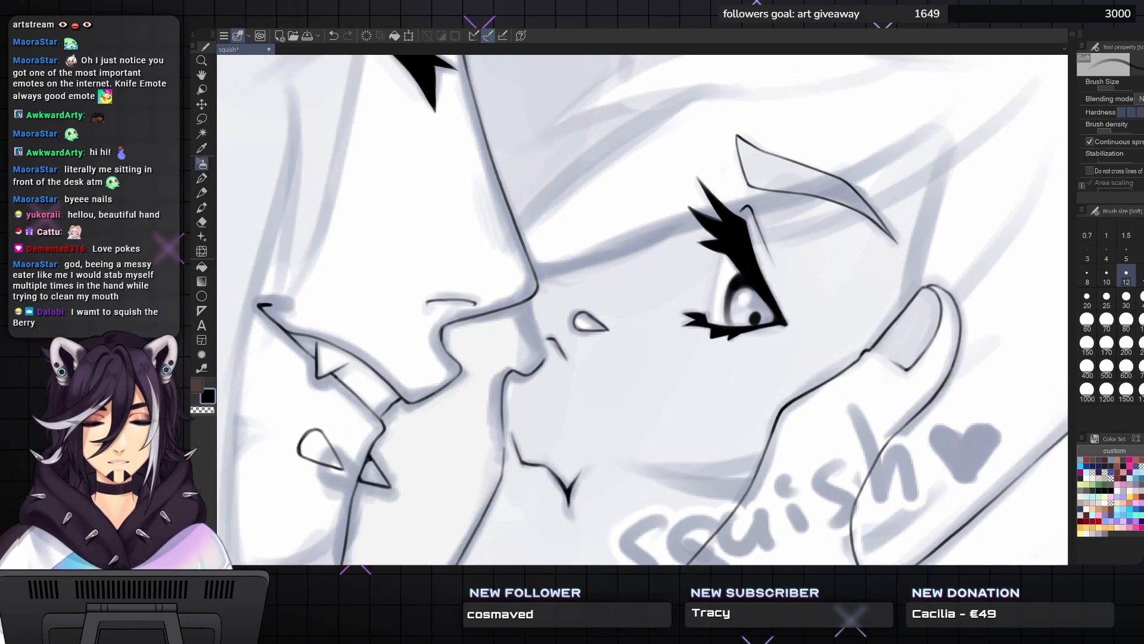
{"action": "scroll", "coordinate": [783, 270], "scroll_direction": "down", "scroll_amount": 3}
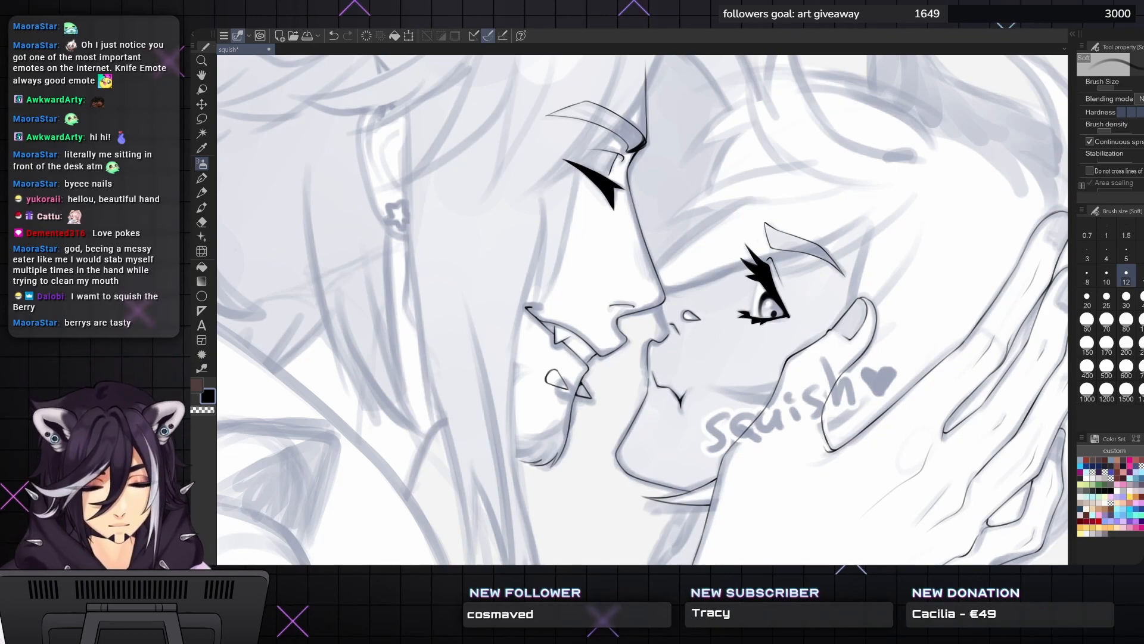
{"action": "key", "text": "p"}
{"action": "left_click_drag", "start_coordinate": [541, 227], "coordinate": [493, 219]}
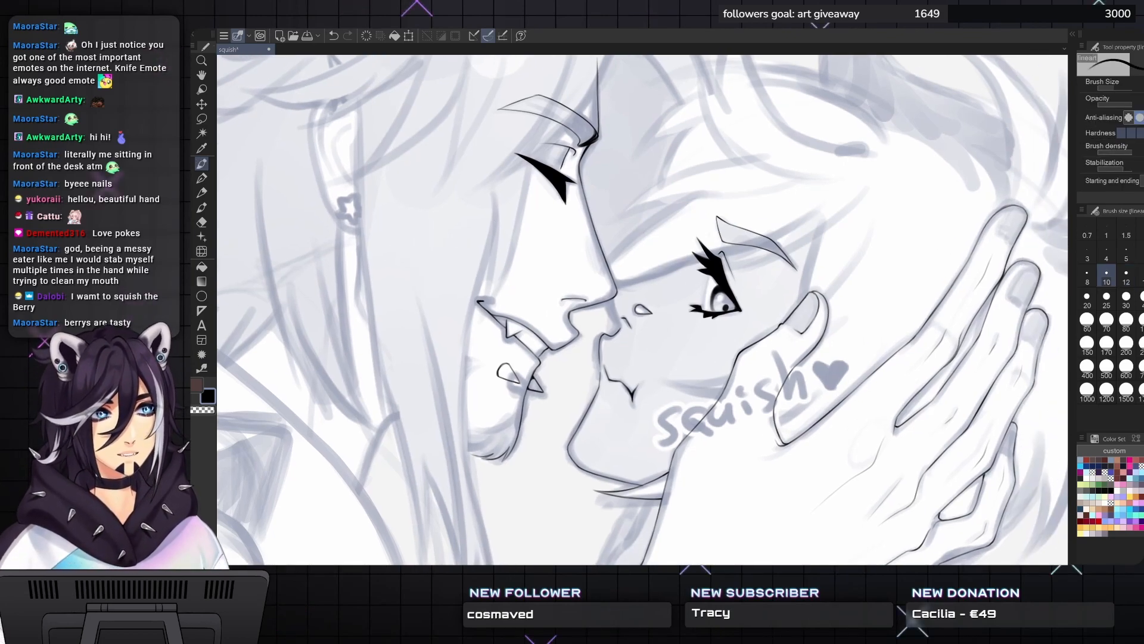
{"action": "left_click_drag", "start_coordinate": [524, 274], "coordinate": [456, 292]}
{"action": "left_click_drag", "start_coordinate": [787, 390], "coordinate": [775, 236]}
{"action": "mouse_move", "coordinate": [595, 126]}
{"action": "left_mouse_down"}
{"action": "mouse_move", "coordinate": [617, 164]}
{"action": "mouse_move", "coordinate": [634, 307]}
{"action": "left_mouse_up"}
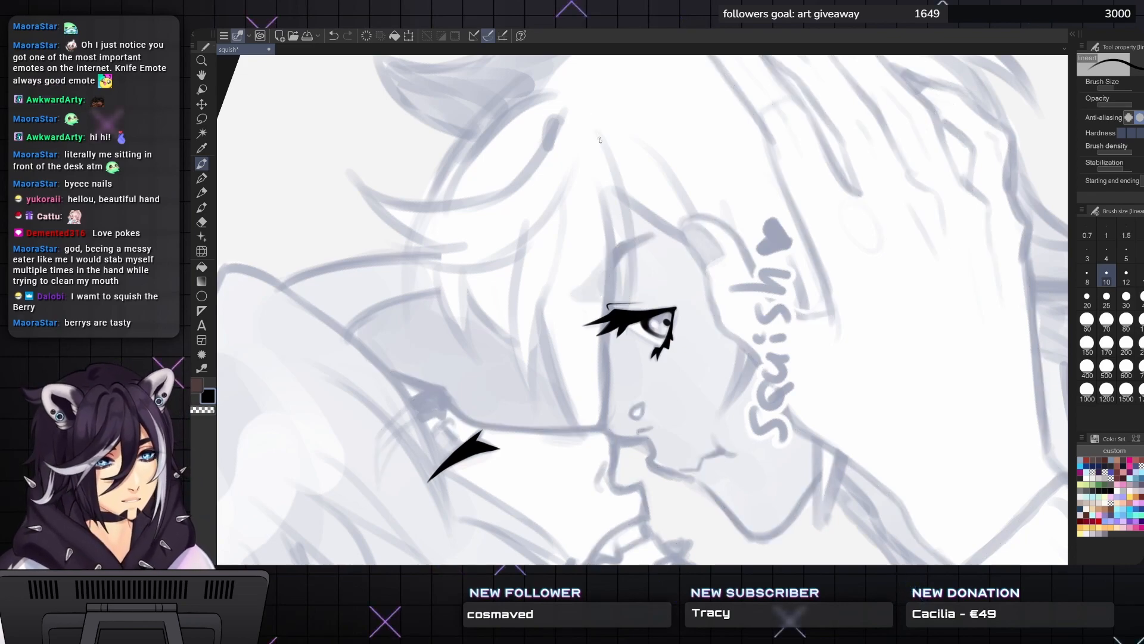
{"action": "key", "text": "ctrl+z"}
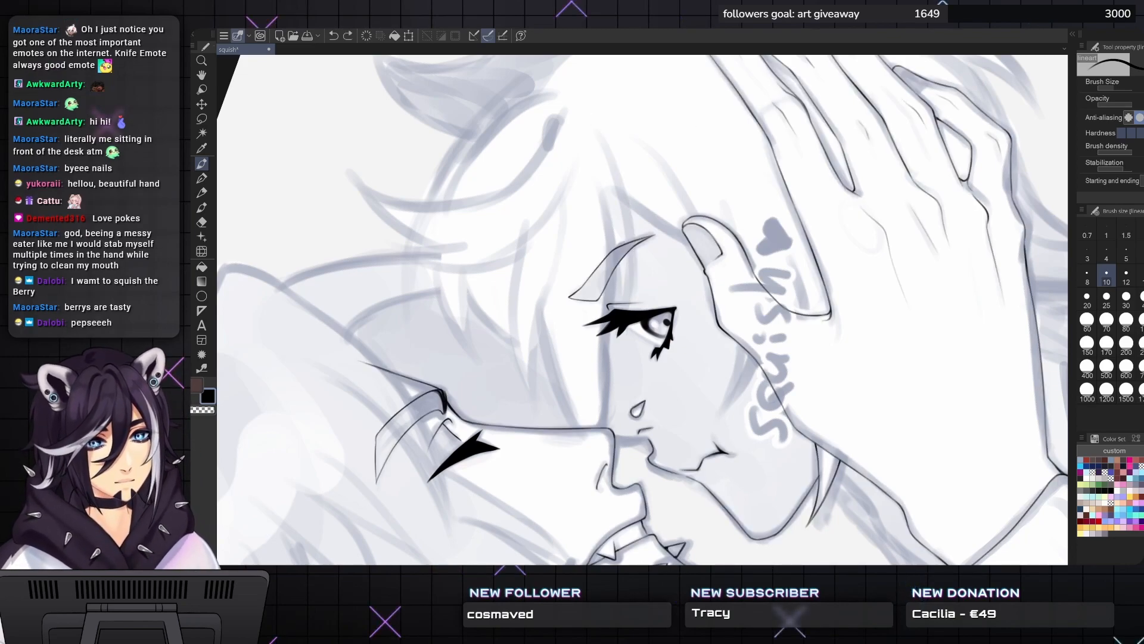
{"action": "mouse_move", "coordinate": [597, 135]}
{"action": "left_mouse_down"}
{"action": "mouse_move", "coordinate": [608, 136]}
{"action": "mouse_move", "coordinate": [633, 310]}
{"action": "left_mouse_up"}
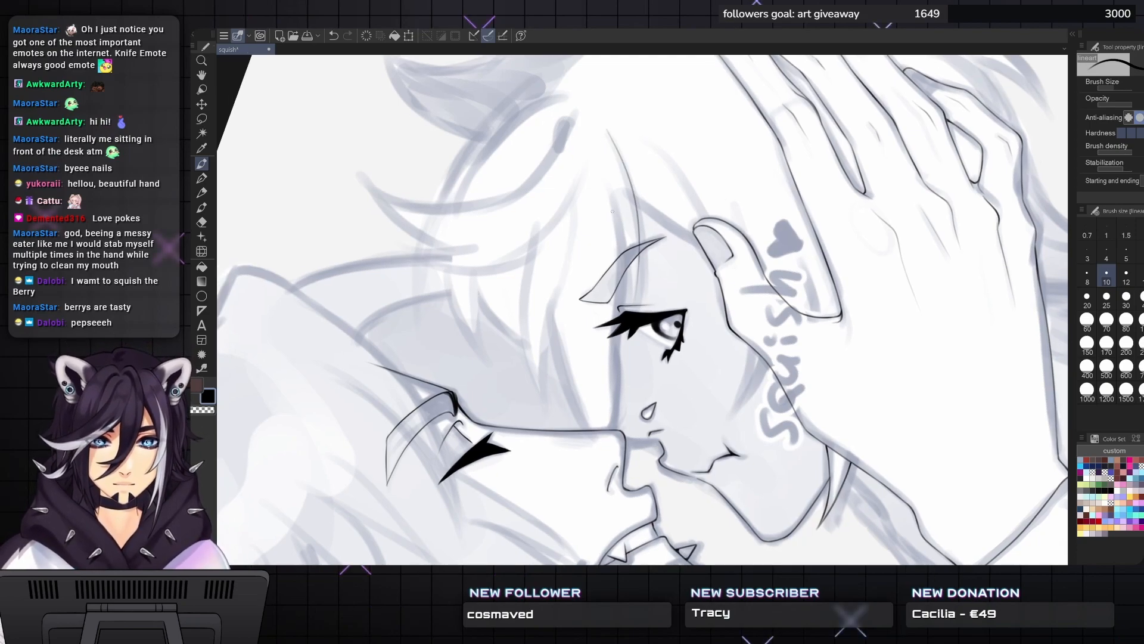
- Ink the second edge of the right character's forehead hair strand, running down past the eyebrow toward the upper lashes
{"action": "mouse_move", "coordinate": [606, 179]}
{"action": "left_mouse_down"}
{"action": "mouse_move", "coordinate": [625, 279]}
{"action": "mouse_move", "coordinate": [618, 377]}
{"action": "left_mouse_up"}
{"action": "scroll", "coordinate": [616, 316], "scroll_direction": "up", "scroll_amount": 1}
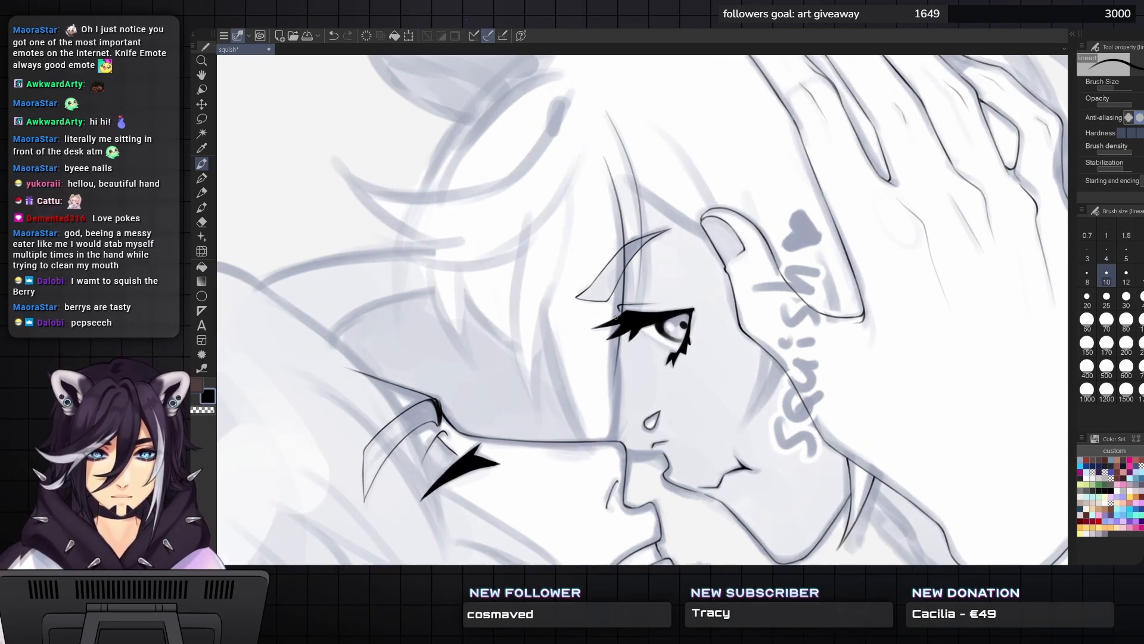
{"action": "left_click_drag", "start_coordinate": [616, 316], "coordinate": [620, 297]}
{"action": "key", "text": "ctrl+z"}
{"action": "mouse_move", "coordinate": [606, 133]}
{"action": "left_mouse_down"}
{"action": "mouse_move", "coordinate": [627, 209]}
{"action": "mouse_move", "coordinate": [621, 383]}
{"action": "left_mouse_up"}
{"action": "key", "text": "ctrl+z"}
{"action": "mouse_move", "coordinate": [610, 141]}
{"action": "left_mouse_down"}
{"action": "mouse_move", "coordinate": [626, 229]}
{"action": "mouse_move", "coordinate": [622, 381]}
{"action": "left_mouse_up"}
{"action": "left_click_drag", "start_coordinate": [615, 336], "coordinate": [646, 277]}
- Ink the right character's nose bridge from beneath the upper lashes down to where the two noses meet
{"action": "scroll", "coordinate": [552, 474], "scroll_direction": "up", "scroll_amount": 2}
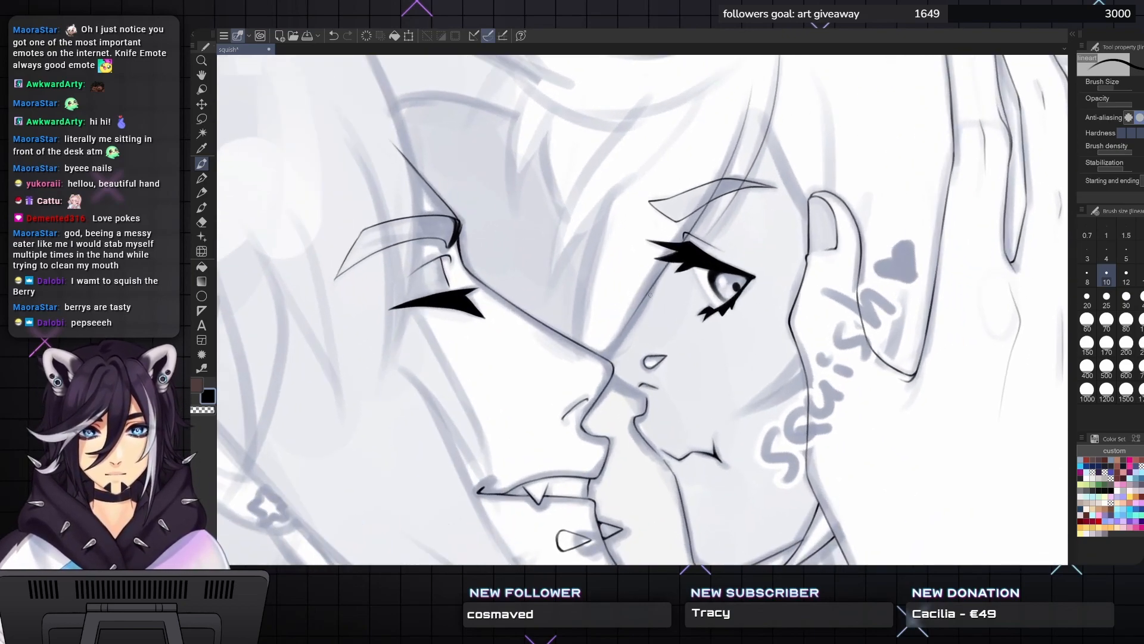
{"action": "scroll", "coordinate": [551, 474], "scroll_direction": "up", "scroll_amount": 1}
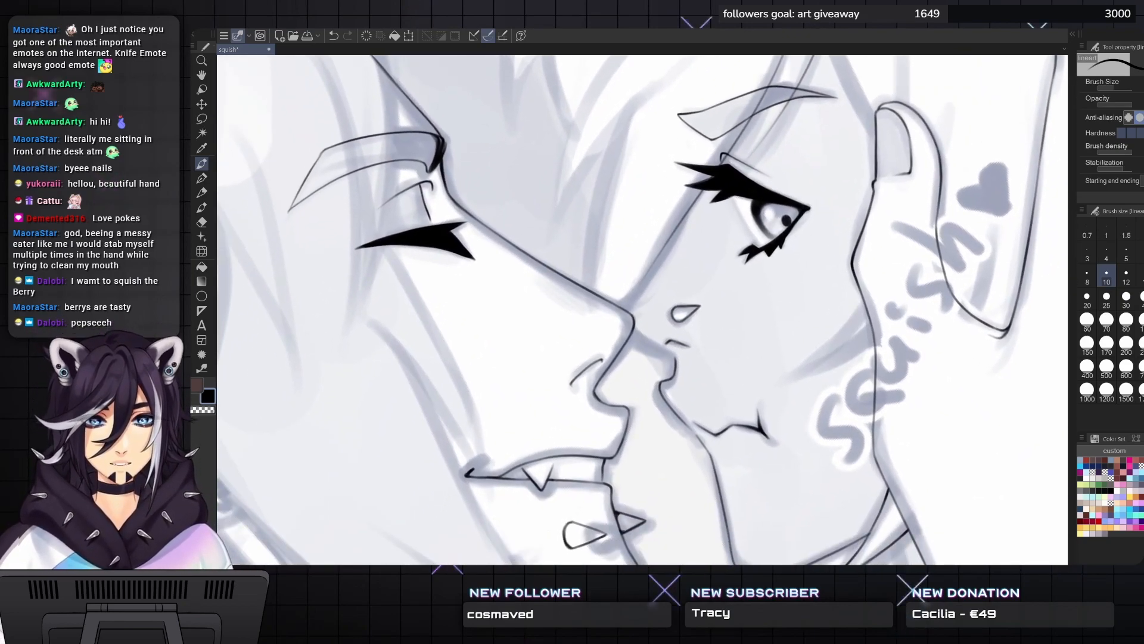
{"action": "left_click_drag", "start_coordinate": [689, 211], "coordinate": [626, 310]}
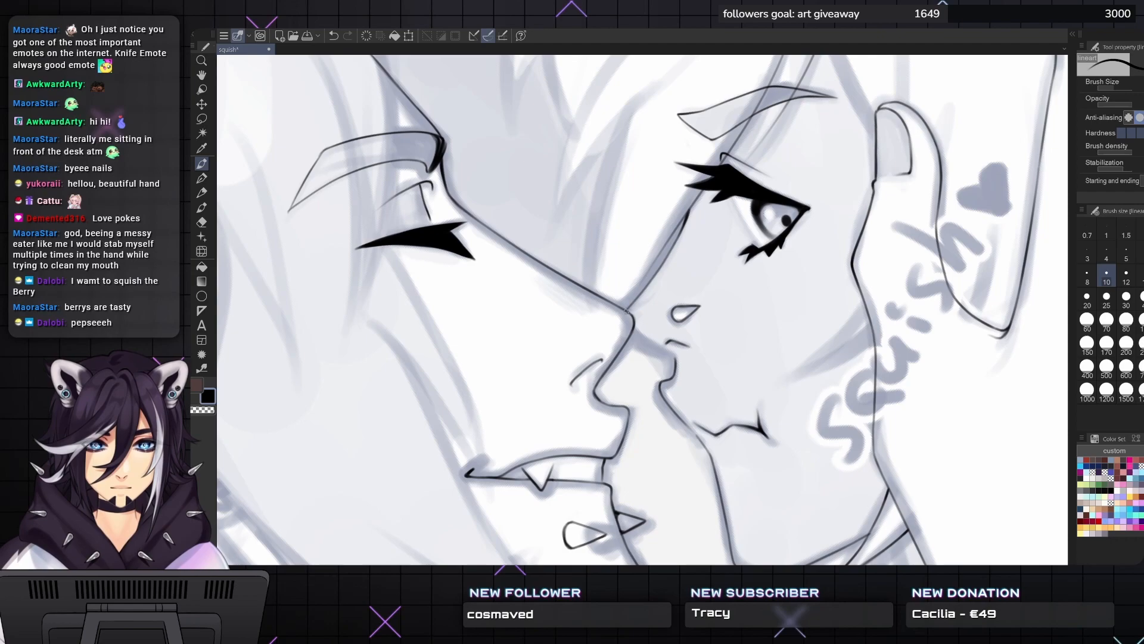
{"action": "mouse_move", "coordinate": [676, 244]}
{"action": "left_mouse_down"}
{"action": "mouse_move", "coordinate": [655, 276]}
{"action": "mouse_move", "coordinate": [667, 260]}
{"action": "left_mouse_up"}
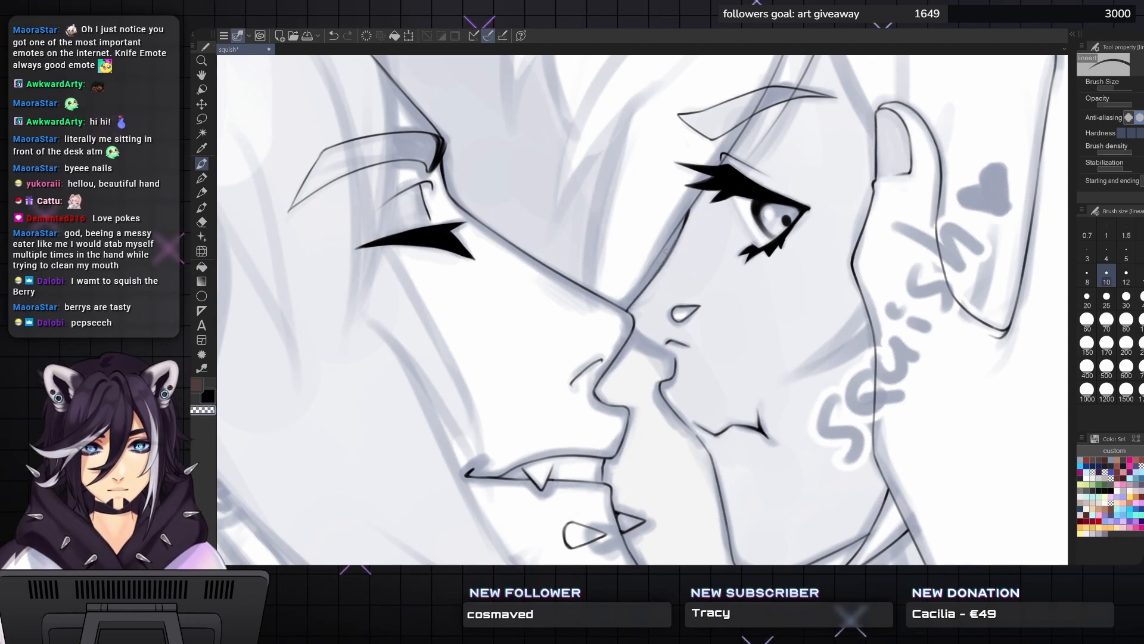
{"action": "scroll", "coordinate": [644, 288], "scroll_direction": "up", "scroll_amount": 3}
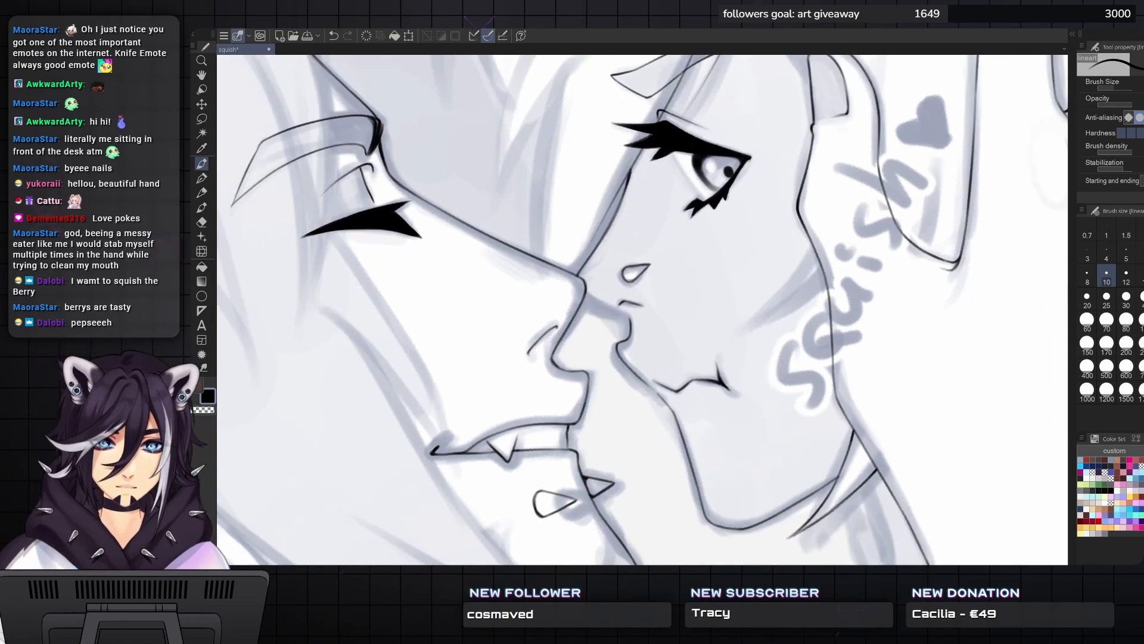
{"action": "key", "text": "^"}
{"action": "key", "text": "^"}
{"action": "key", "text": "^"}
{"action": "key", "text": "^"}
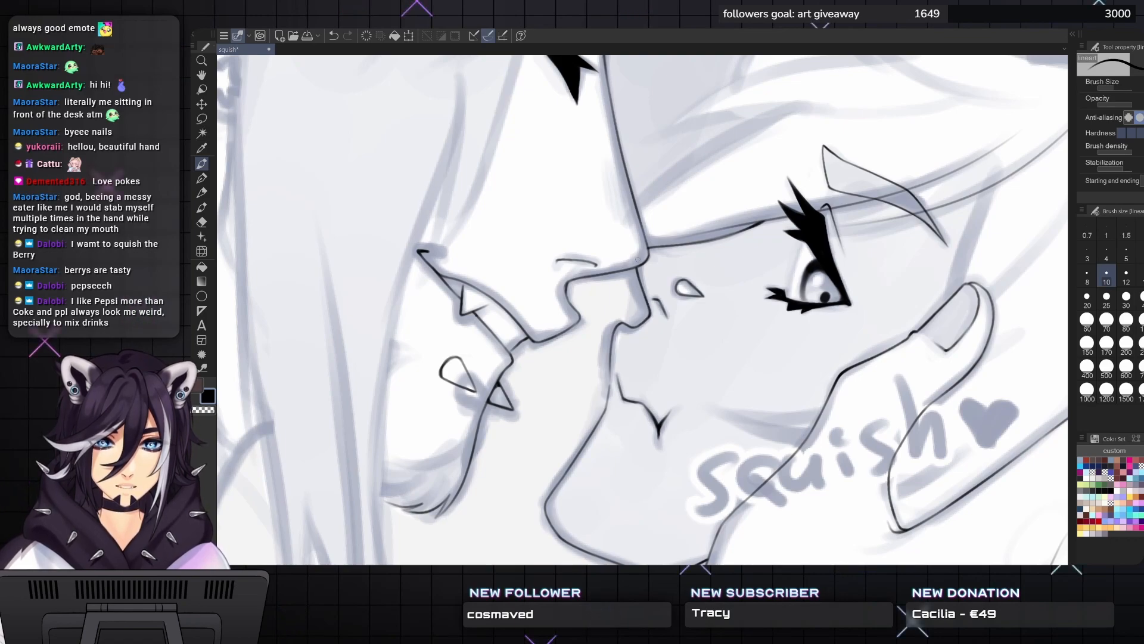
{"action": "mouse_move", "coordinate": [638, 259]}
{"action": "left_mouse_down"}
{"action": "mouse_move", "coordinate": [646, 270]}
{"action": "mouse_move", "coordinate": [626, 271]}
{"action": "mouse_move", "coordinate": [635, 317]}
{"action": "mouse_move", "coordinate": [556, 469]}
{"action": "left_mouse_up"}
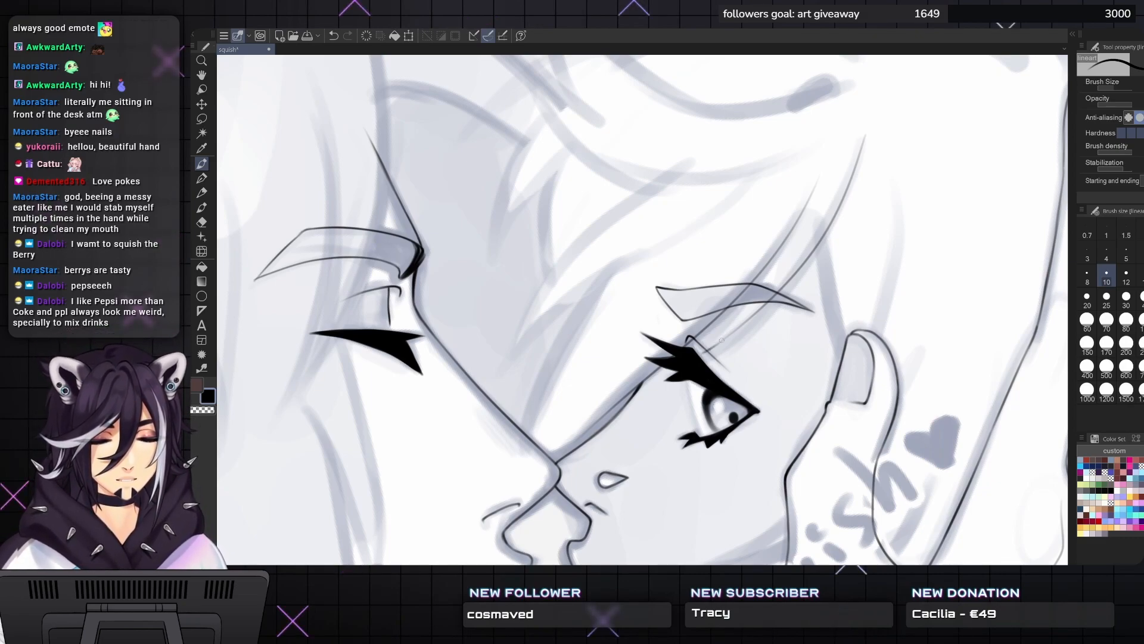
- Try to ink a short hair strand tip above the right character's upper lashes with the pen at size 8
{"action": "key", "text": "ctrl+z"}
{"action": "key", "text": "ctrl+z"}
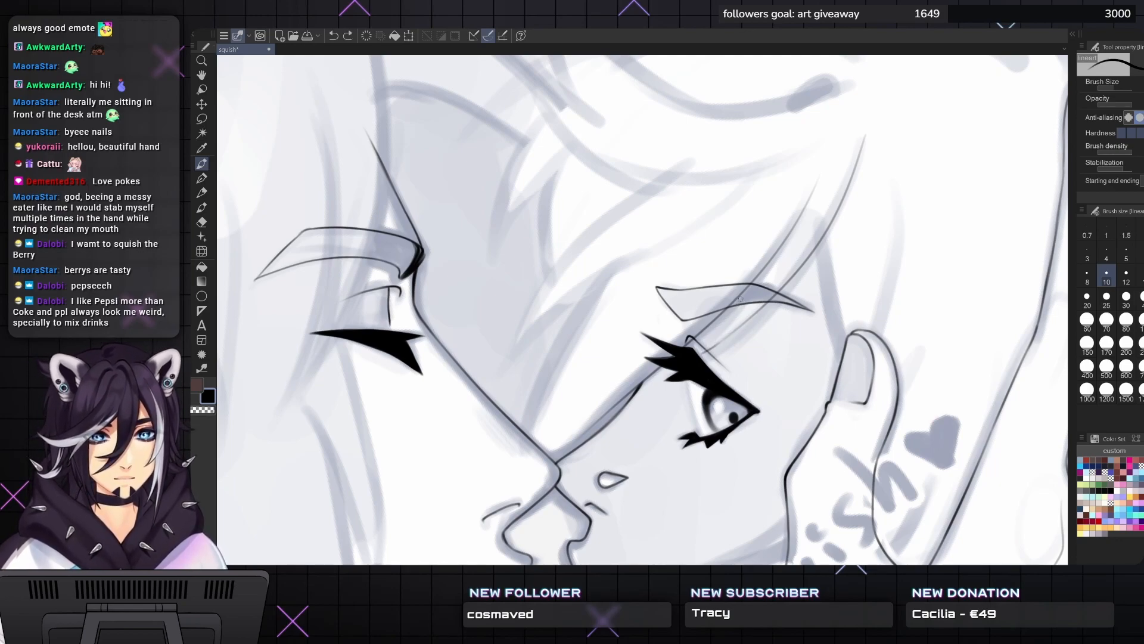
{"action": "key", "text": "bracketleft"}
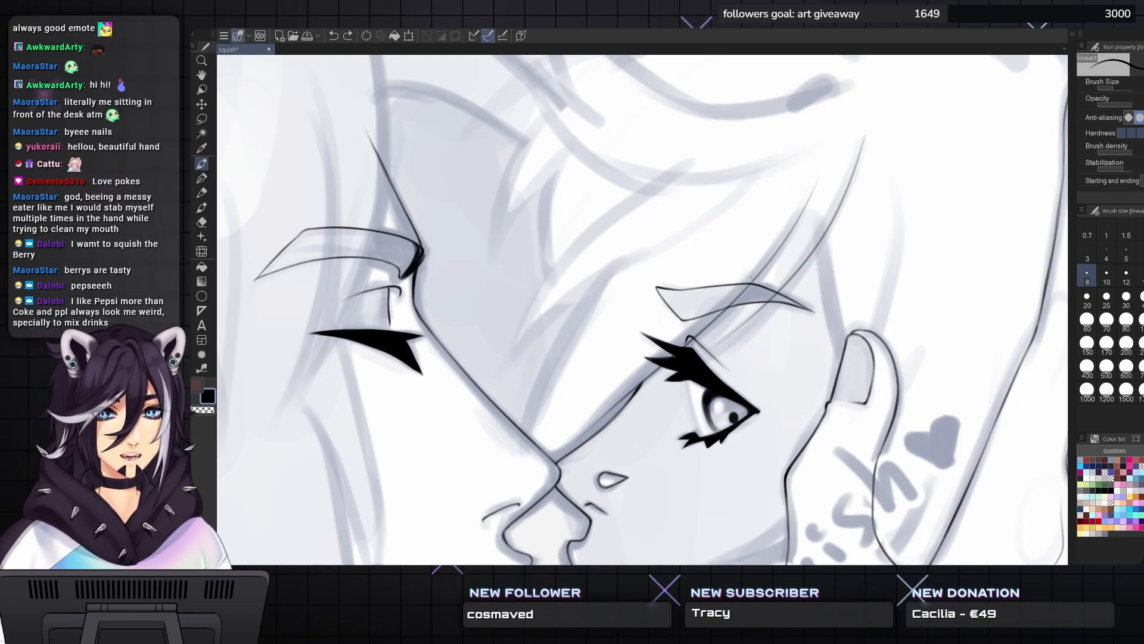
{"action": "mouse_move", "coordinate": [730, 337]}
{"action": "left_mouse_down"}
{"action": "mouse_move", "coordinate": [703, 350]}
{"action": "mouse_move", "coordinate": [729, 316]}
{"action": "left_mouse_up"}
{"action": "key", "text": "ctrl+z"}
{"action": "key", "text": "ctrl+z"}
{"action": "left_click", "coordinate": [734, 327]}
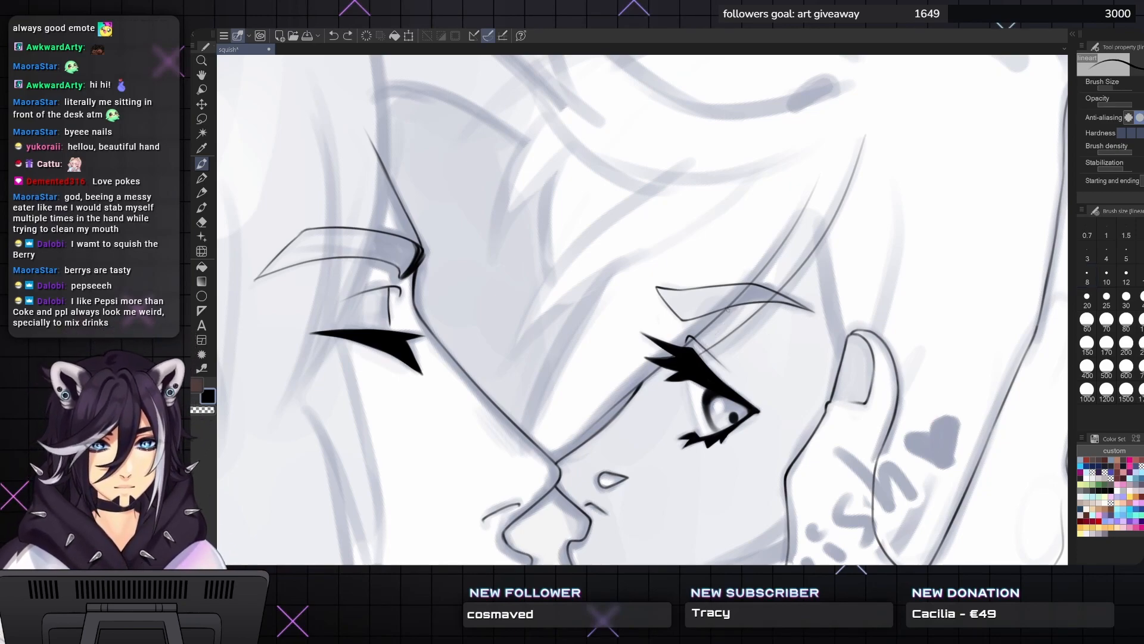
{"action": "key", "text": "ctrl+z"}
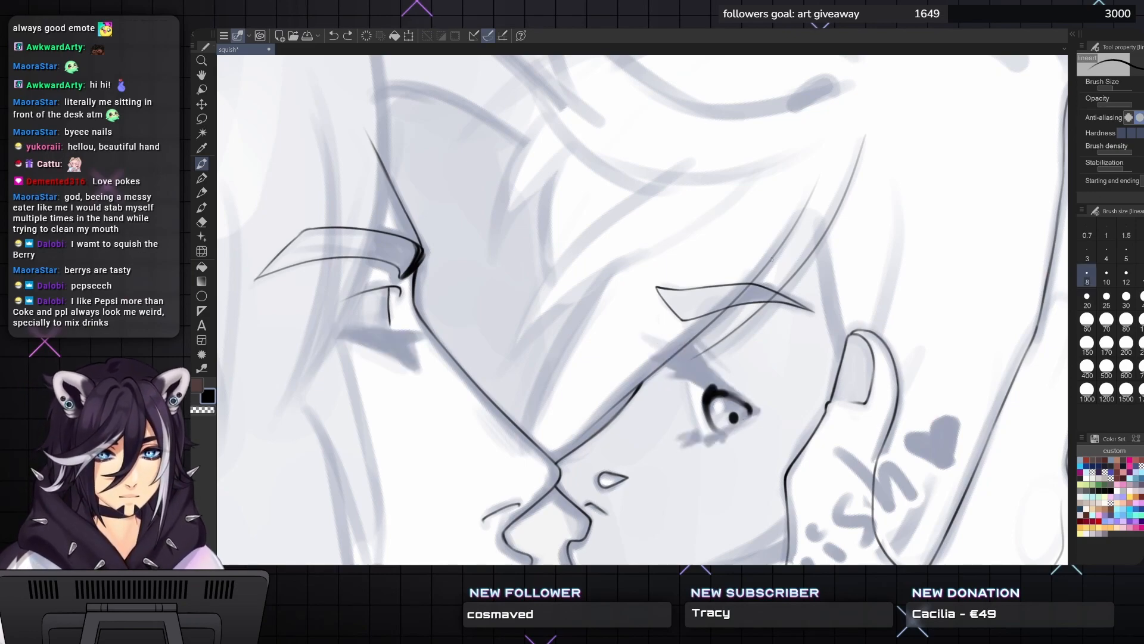
- Ink the inner edge of the right character's forehead strand across the eyebrow, tapering above the eye, with the pen at size 10
{"action": "key", "text": "bracketright"}
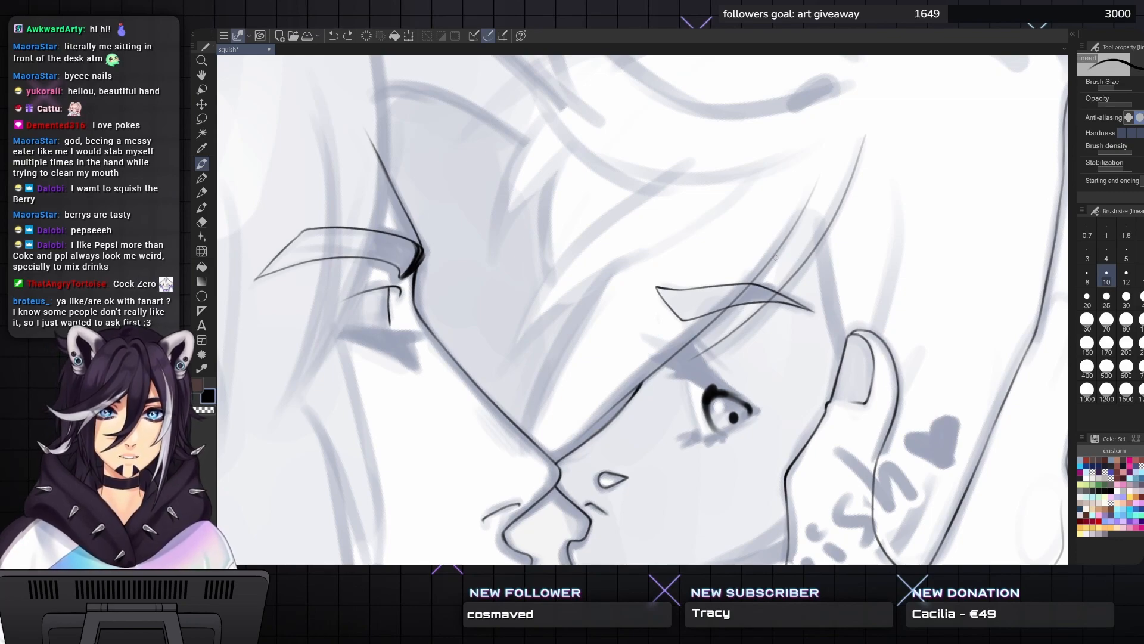
{"action": "left_click_drag", "start_coordinate": [789, 235], "coordinate": [744, 304]}
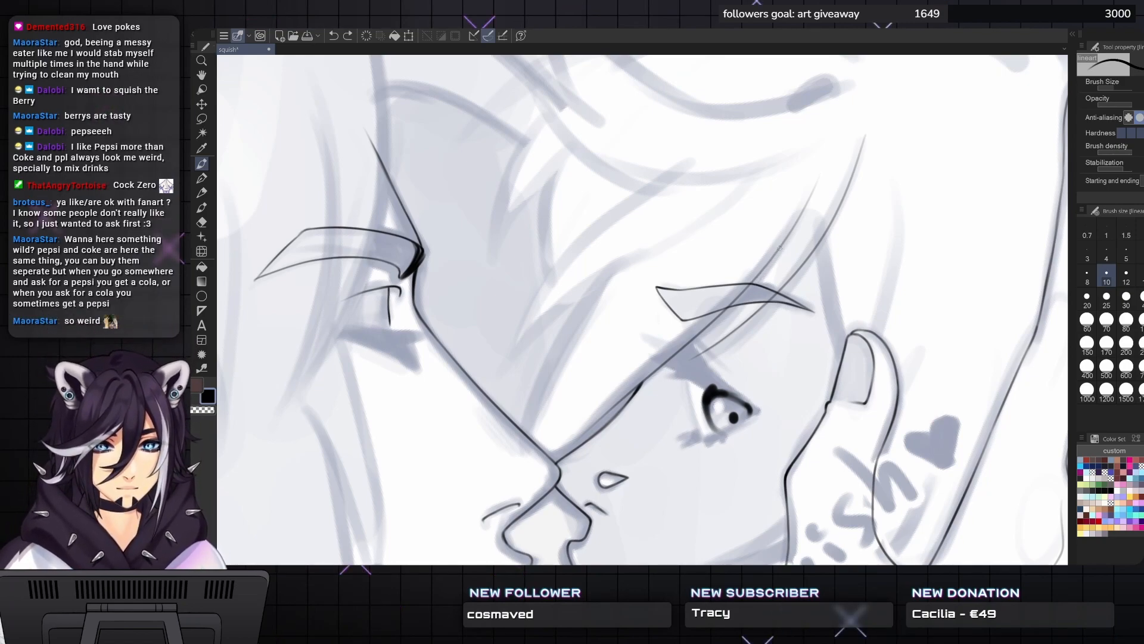
{"action": "left_click_drag", "start_coordinate": [776, 256], "coordinate": [688, 361]}
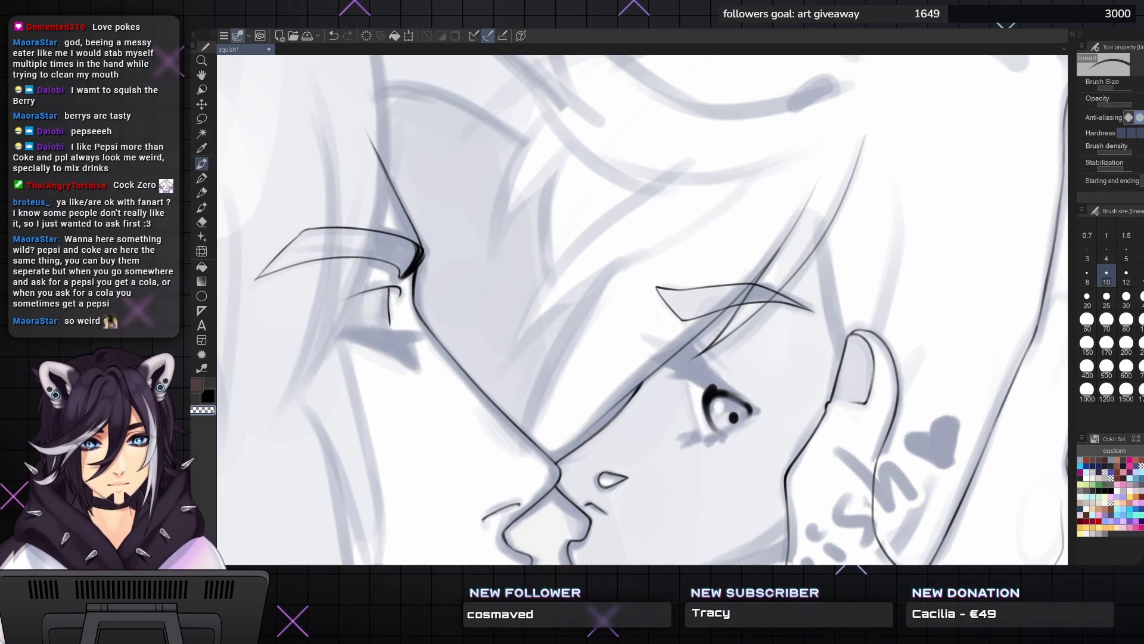
{"action": "left_click_drag", "start_coordinate": [720, 274], "coordinate": [697, 324]}
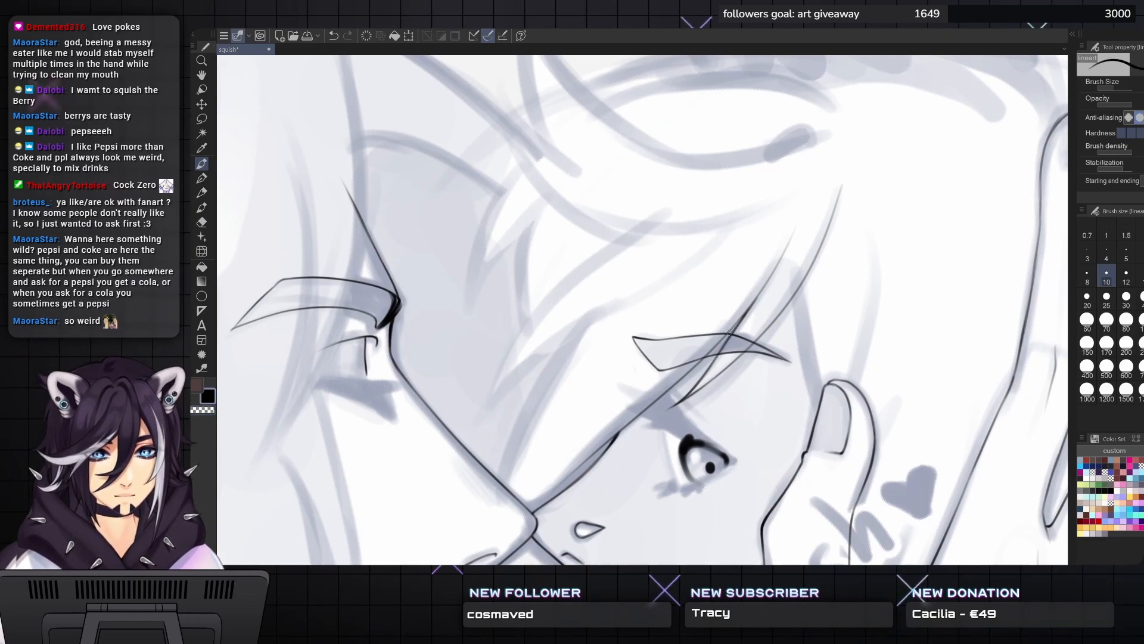
- Ink the hair lines framing the right side of the face, running from the forehead strand down behind the raised finger
{"action": "mouse_move", "coordinate": [735, 326]}
{"action": "left_mouse_down"}
{"action": "mouse_move", "coordinate": [642, 415]}
{"action": "mouse_move", "coordinate": [526, 382]}
{"action": "mouse_move", "coordinate": [556, 385]}
{"action": "left_mouse_up"}
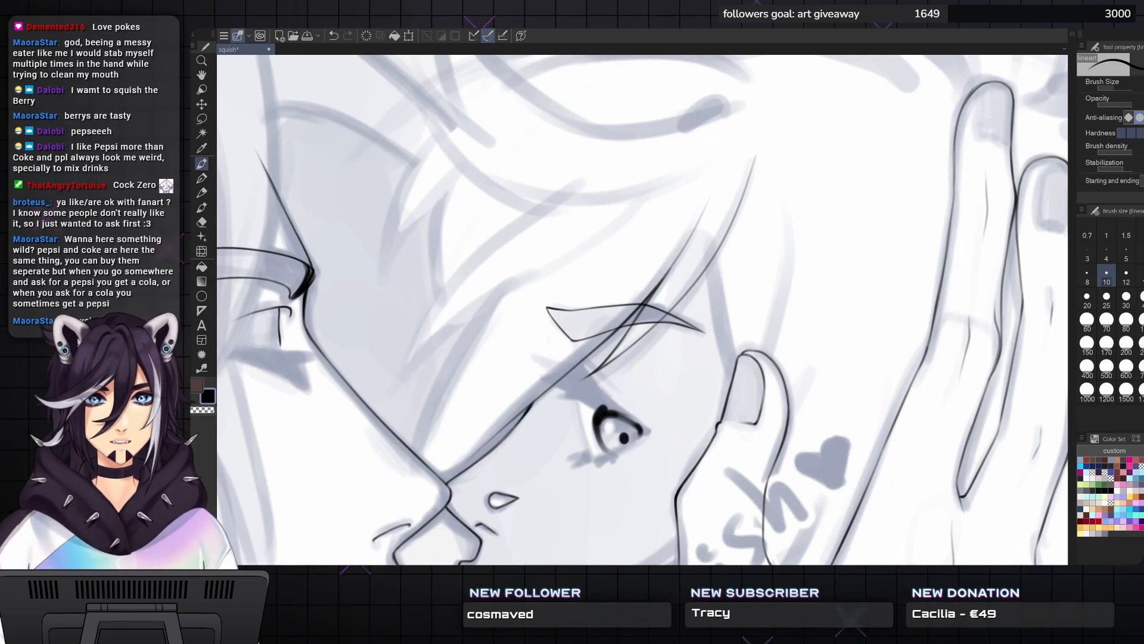
{"action": "left_click_drag", "start_coordinate": [642, 310], "coordinate": [617, 270]}
{"action": "key", "text": "ctrl+z"}
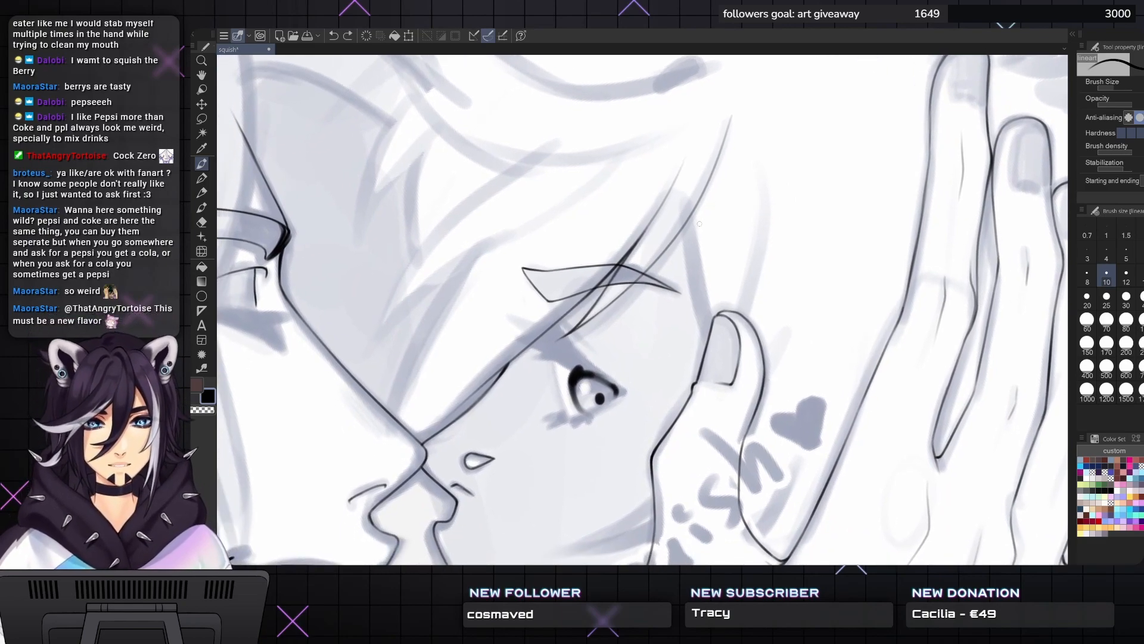
{"action": "left_click_drag", "start_coordinate": [689, 214], "coordinate": [691, 229]}
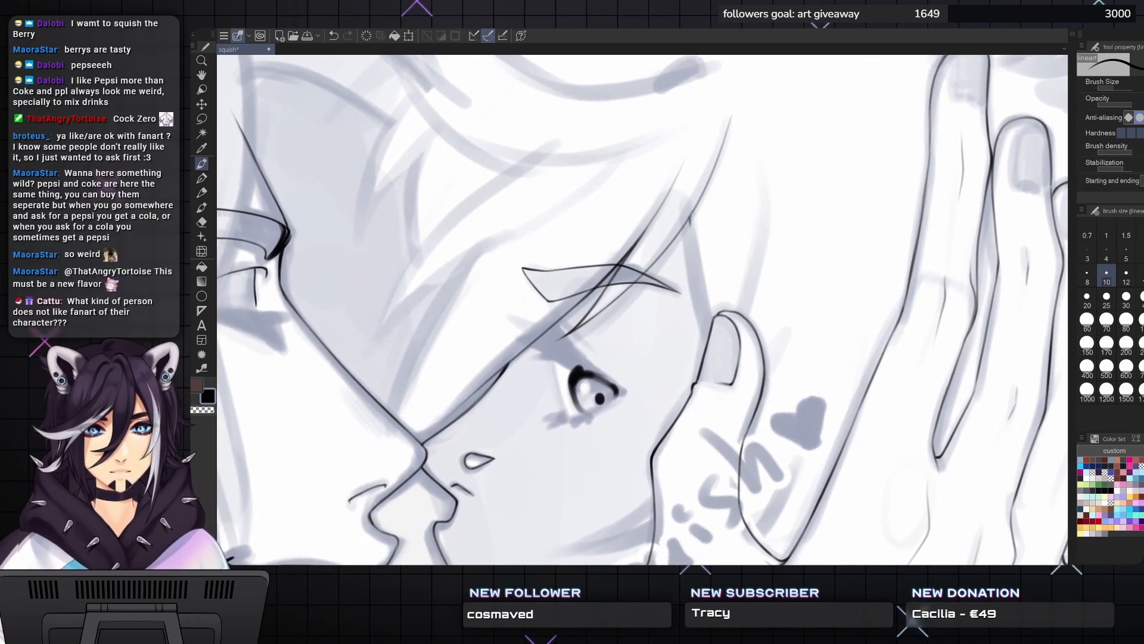
{"action": "left_click_drag", "start_coordinate": [690, 230], "coordinate": [710, 329]}
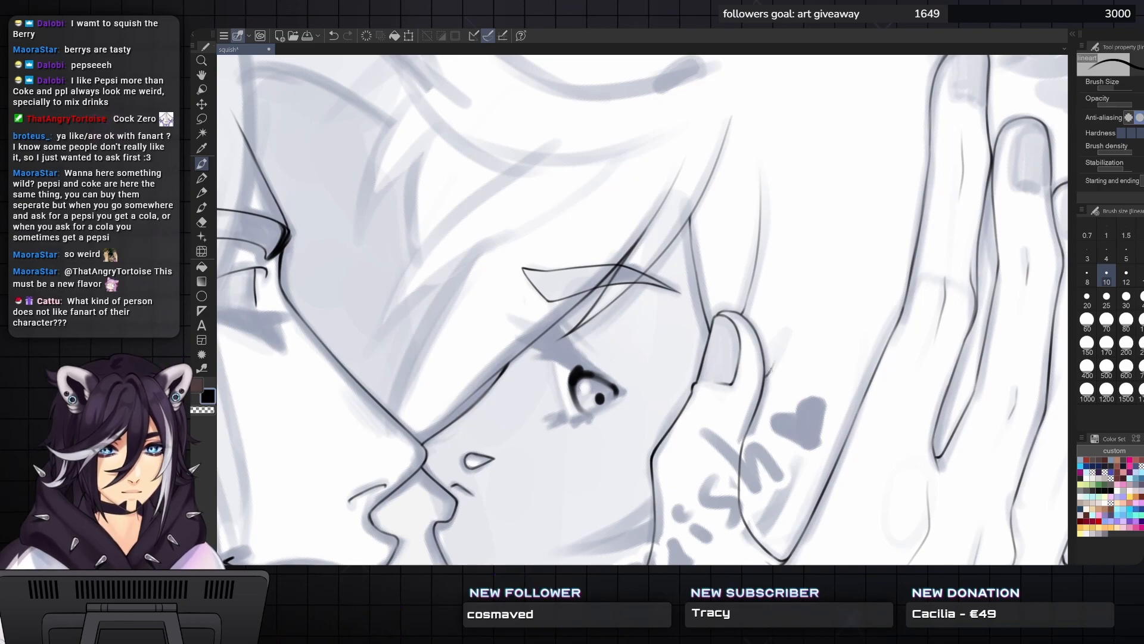
{"action": "left_click_drag", "start_coordinate": [776, 210], "coordinate": [757, 78]}
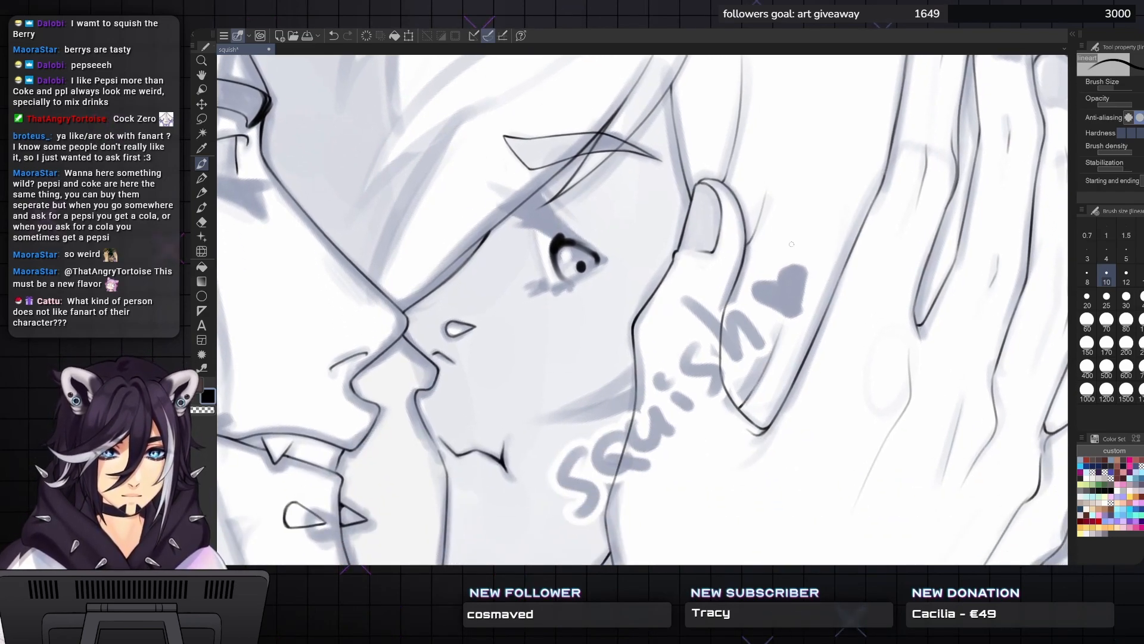
- Ink the pointed hair tuft over the right character's cheek, beside the hand with the "squish" lettering
{"action": "left_click_drag", "start_coordinate": [768, 334], "coordinate": [837, 289]}
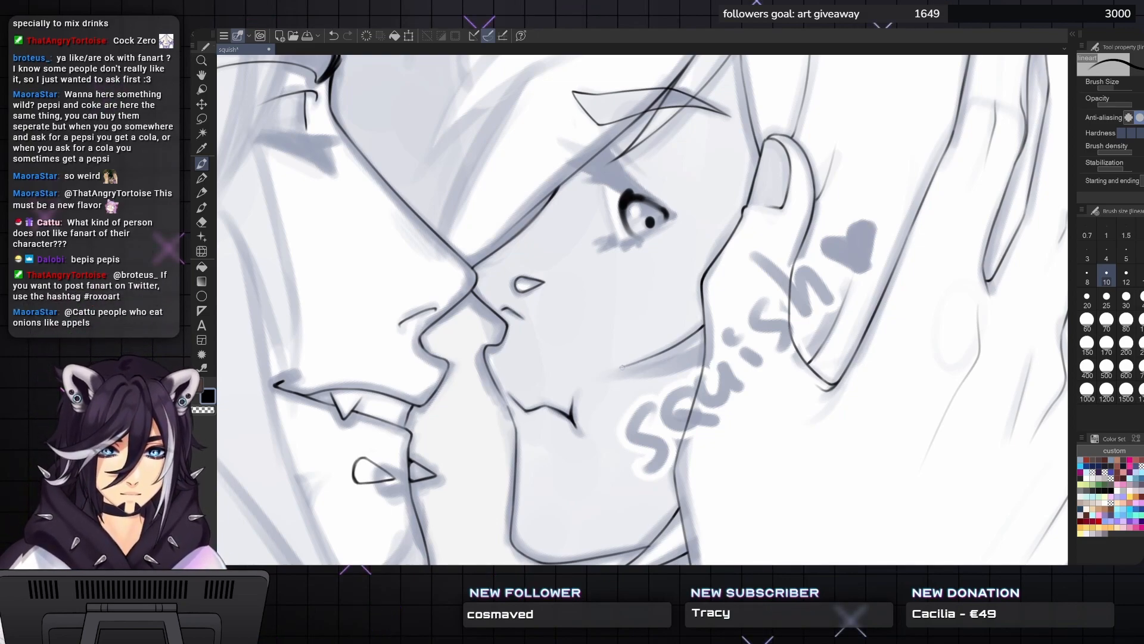
{"action": "left_click_drag", "start_coordinate": [649, 361], "coordinate": [679, 363]}
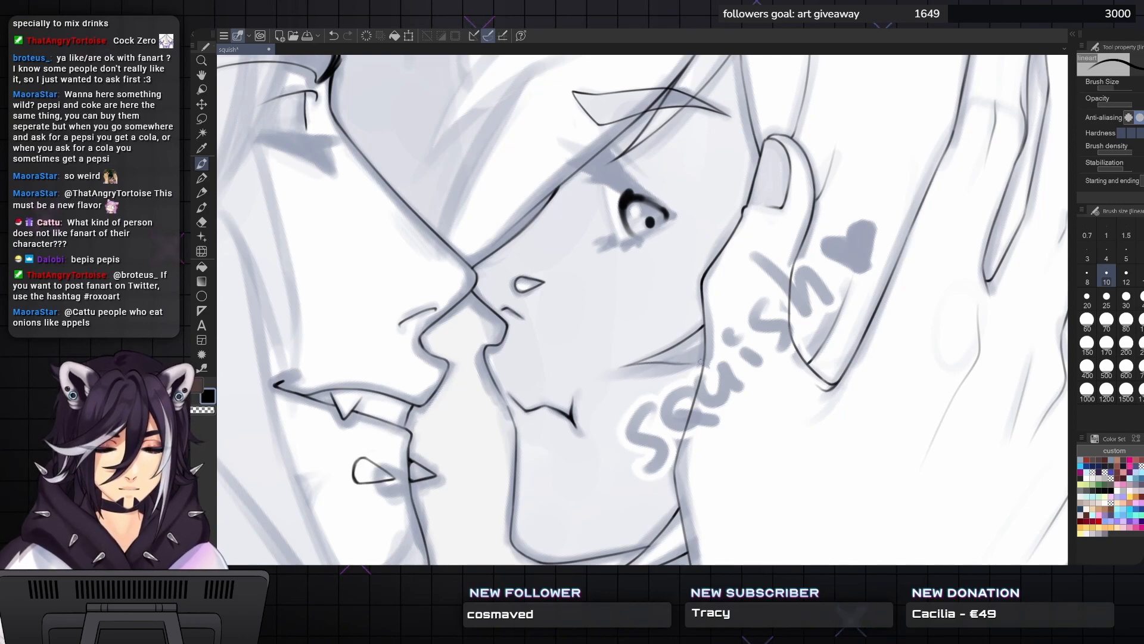
{"action": "key", "text": "ctrl+z"}
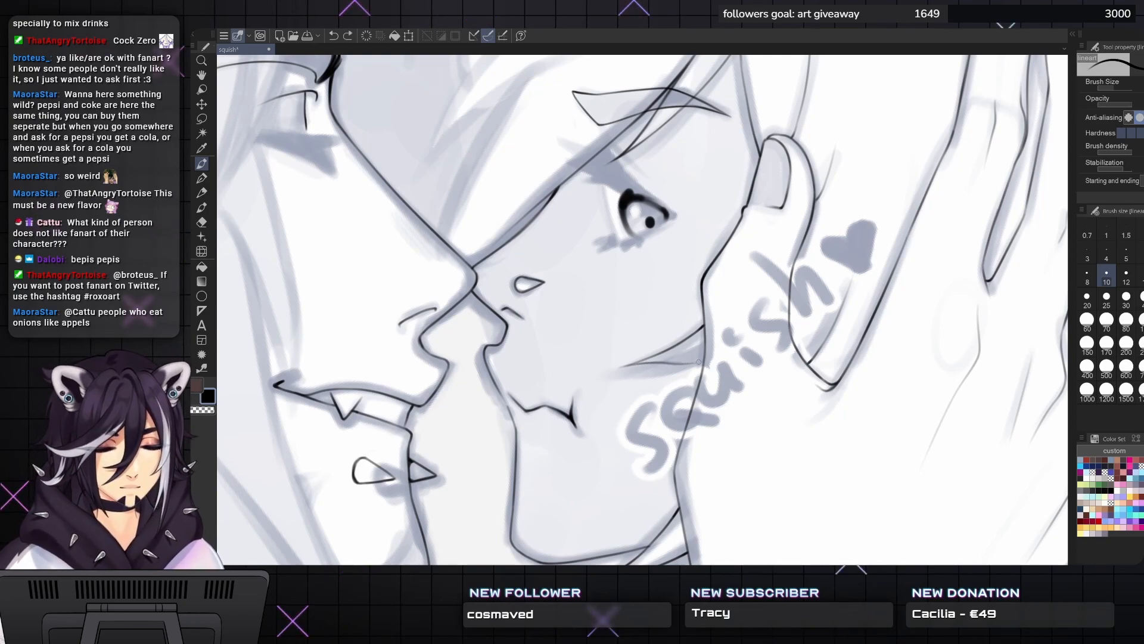
{"action": "left_click_drag", "start_coordinate": [703, 362], "coordinate": [677, 363]}
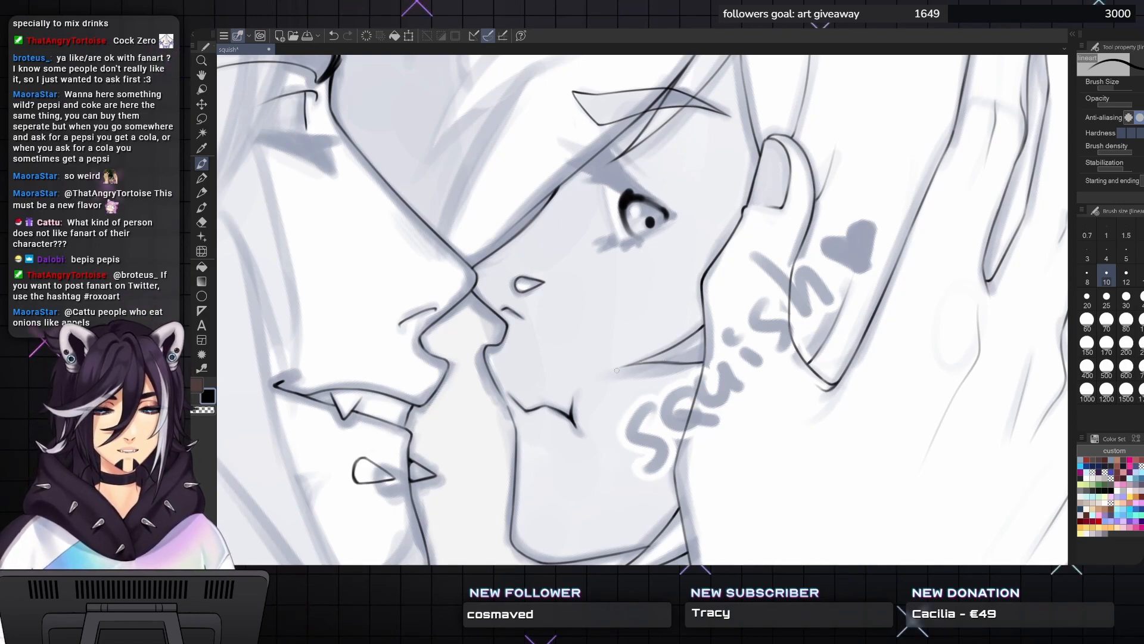
{"action": "left_click_drag", "start_coordinate": [617, 370], "coordinate": [578, 386]}
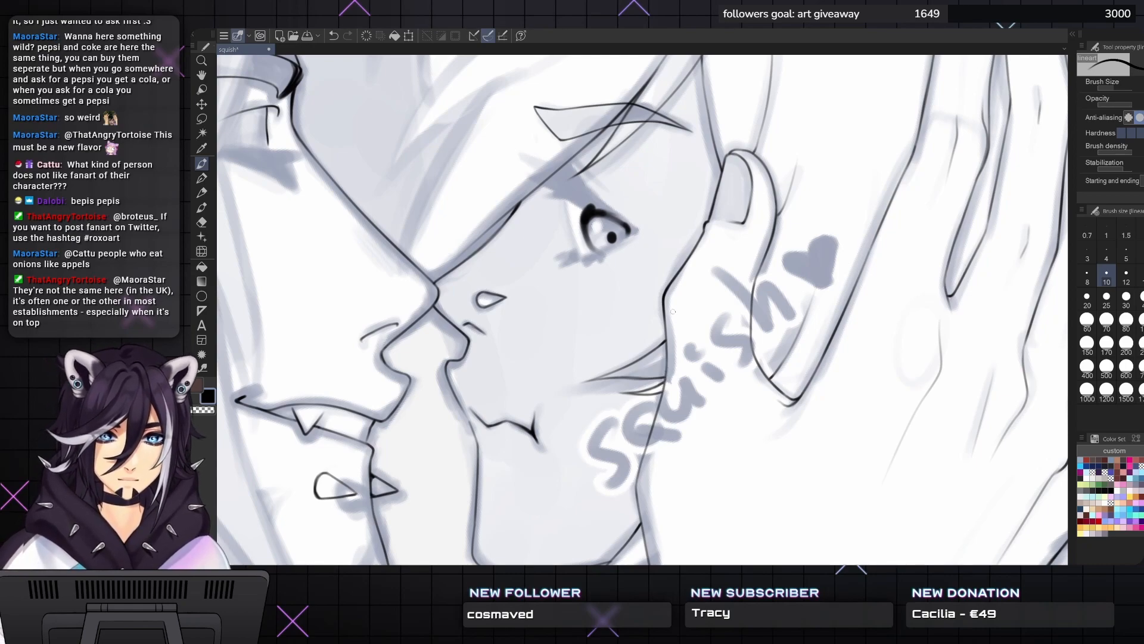
{"action": "left_click_drag", "start_coordinate": [673, 312], "coordinate": [682, 349]}
- Ink the long curved hair lock sweeping over the top of the right character's head, with the small fold at its inner end
{"action": "mouse_move", "coordinate": [220, 229]}
{"action": "left_mouse_down"}
{"action": "mouse_move", "coordinate": [225, 265]}
{"action": "mouse_move", "coordinate": [342, 371]}
{"action": "mouse_move", "coordinate": [319, 507]}
{"action": "left_mouse_up"}
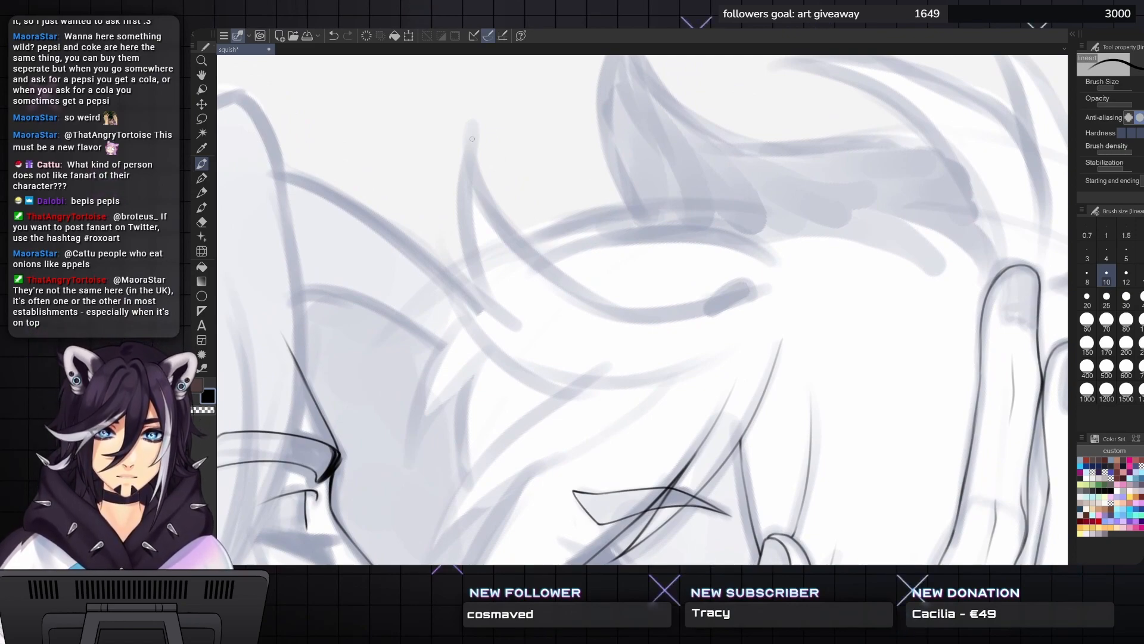
{"action": "mouse_move", "coordinate": [471, 134]}
{"action": "left_mouse_down"}
{"action": "mouse_move", "coordinate": [505, 225]}
{"action": "mouse_move", "coordinate": [633, 321]}
{"action": "mouse_move", "coordinate": [779, 279]}
{"action": "mouse_move", "coordinate": [770, 274]}
{"action": "mouse_move", "coordinate": [754, 292]}
{"action": "mouse_move", "coordinate": [772, 289]}
{"action": "mouse_move", "coordinate": [745, 294]}
{"action": "left_mouse_up"}
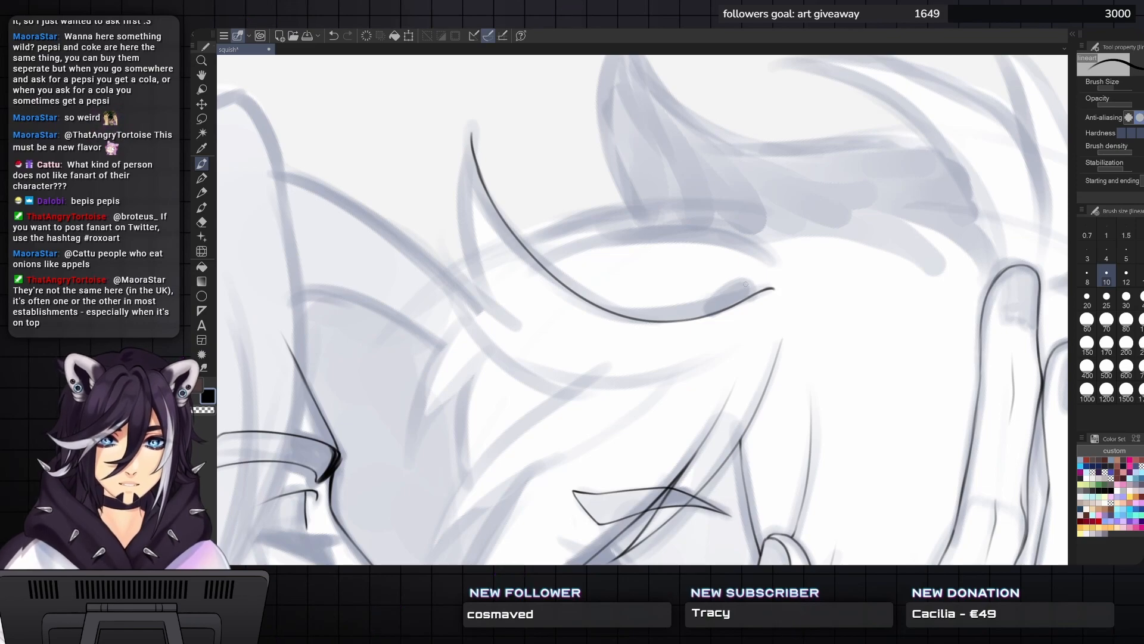
{"action": "left_click_drag", "start_coordinate": [745, 281], "coordinate": [702, 311]}
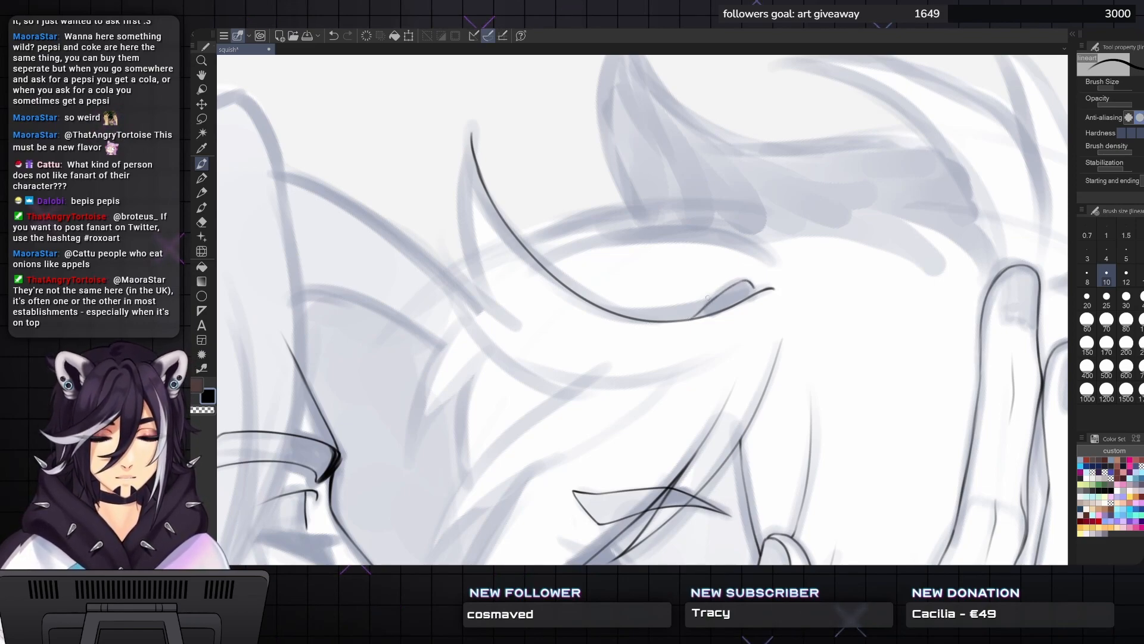
{"action": "key", "text": "ctrl+z"}
{"action": "mouse_move", "coordinate": [750, 281]}
{"action": "left_mouse_down"}
{"action": "mouse_move", "coordinate": [680, 319]}
{"action": "mouse_move", "coordinate": [746, 241]}
{"action": "left_mouse_up"}
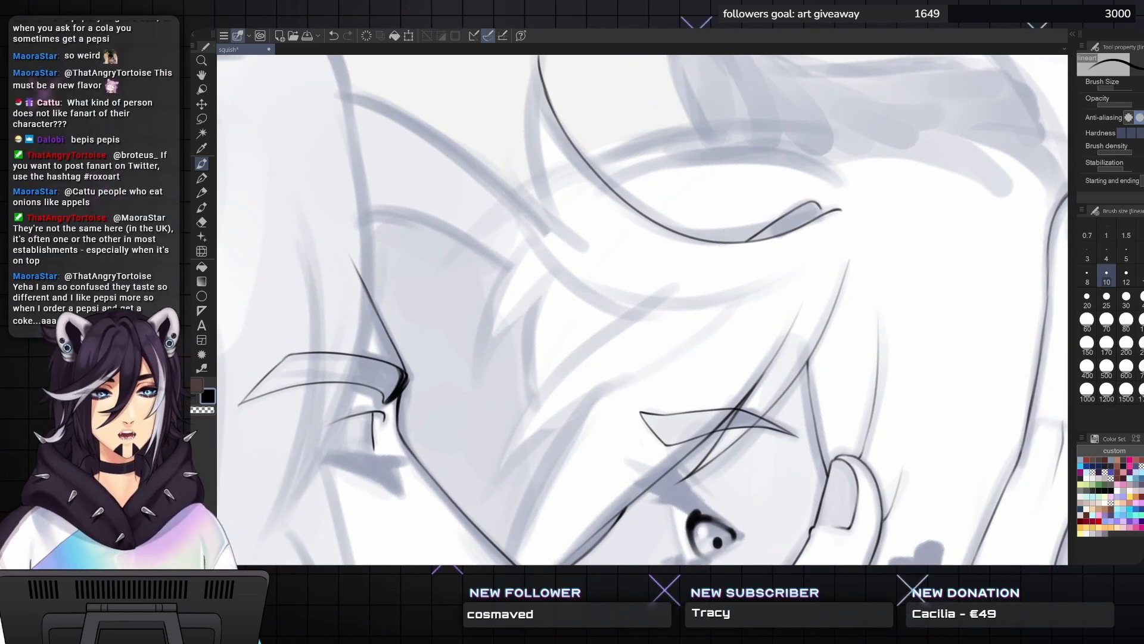
- Ink a short curved hair stroke just outside the pointed tip of the top lock
{"action": "left_click_drag", "start_coordinate": [746, 242], "coordinate": [744, 279]}
{"action": "key", "text": "asciicircum"}
{"action": "key", "text": "asciicircum"}
{"action": "key", "text": "asciicircum"}
{"action": "key", "text": "asciicircum"}
{"action": "key", "text": "asciicircum"}
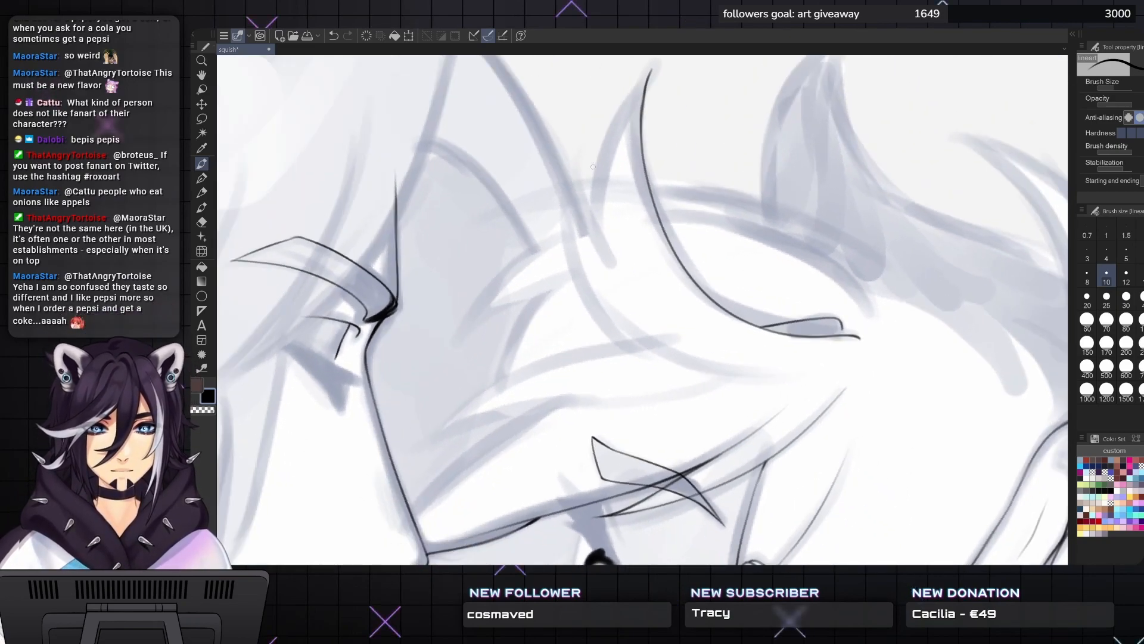
{"action": "left_click_drag", "start_coordinate": [574, 156], "coordinate": [598, 228]}
{"action": "left_click_drag", "start_coordinate": [577, 182], "coordinate": [620, 274]}
{"action": "left_click_drag", "start_coordinate": [640, 111], "coordinate": [647, 195]}
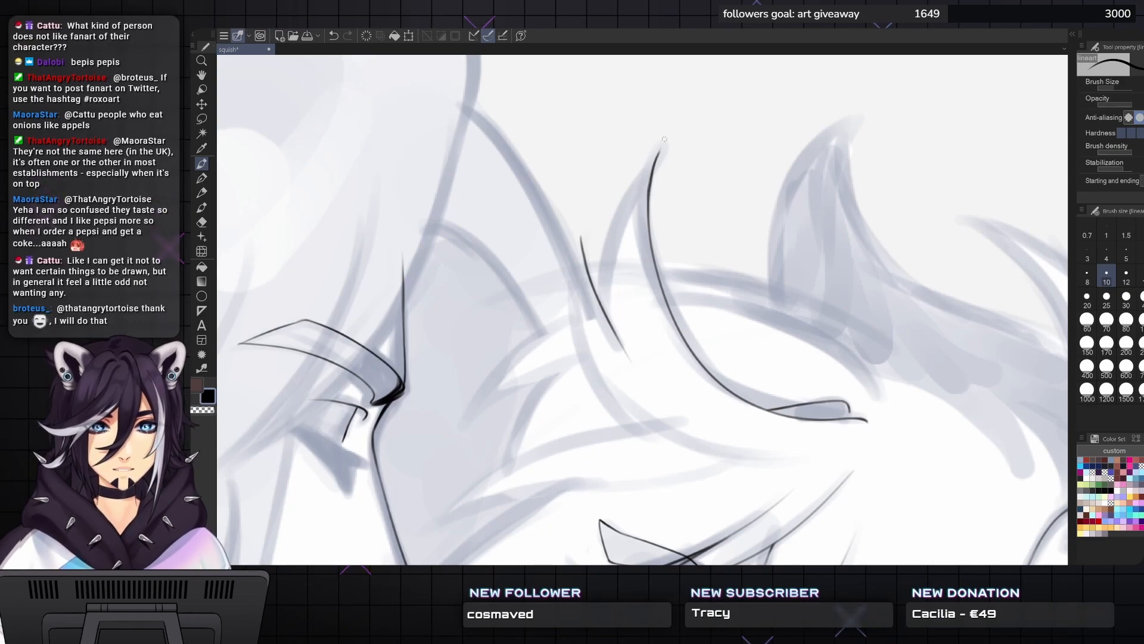
- Ink the outer edge of the pointed top lock, curving from its tip down to the short neighbouring stroke
{"action": "mouse_move", "coordinate": [658, 154]}
{"action": "left_mouse_down"}
{"action": "mouse_move", "coordinate": [613, 236]}
{"action": "mouse_move", "coordinate": [603, 288]}
{"action": "left_mouse_up"}
{"action": "left_click_drag", "start_coordinate": [610, 242], "coordinate": [600, 305]}
{"action": "key", "text": "ctrl+z"}
{"action": "key", "text": "ctrl+z"}
{"action": "mouse_move", "coordinate": [607, 260]}
{"action": "left_mouse_down"}
{"action": "mouse_move", "coordinate": [601, 307]}
{"action": "mouse_move", "coordinate": [608, 255]}
{"action": "left_mouse_up"}
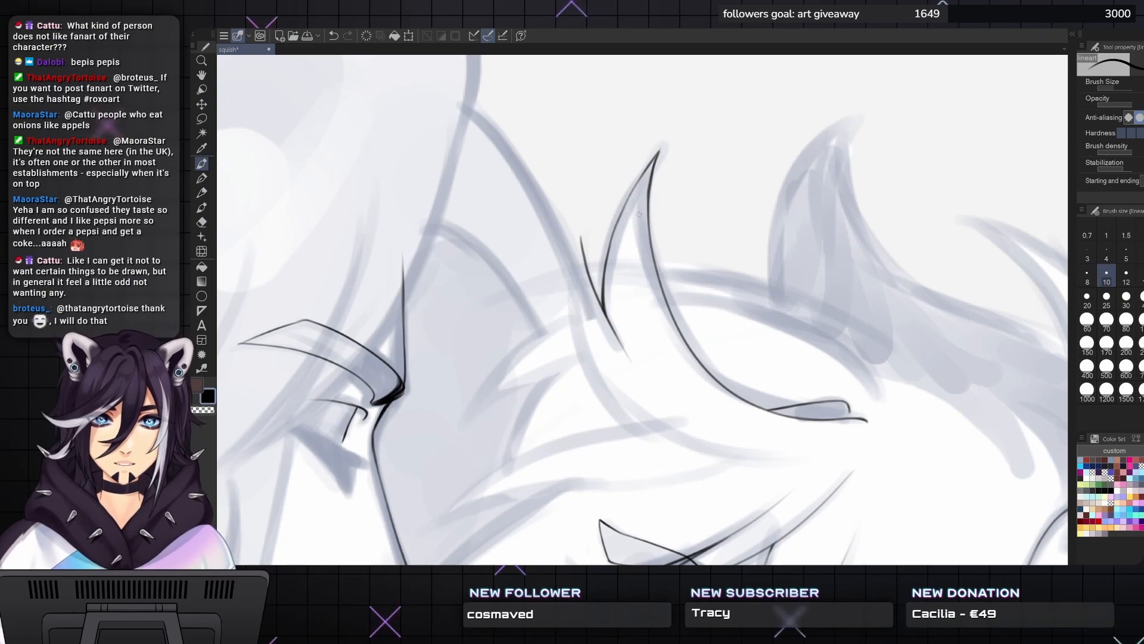
{"action": "left_click_drag", "start_coordinate": [652, 160], "coordinate": [617, 225]}
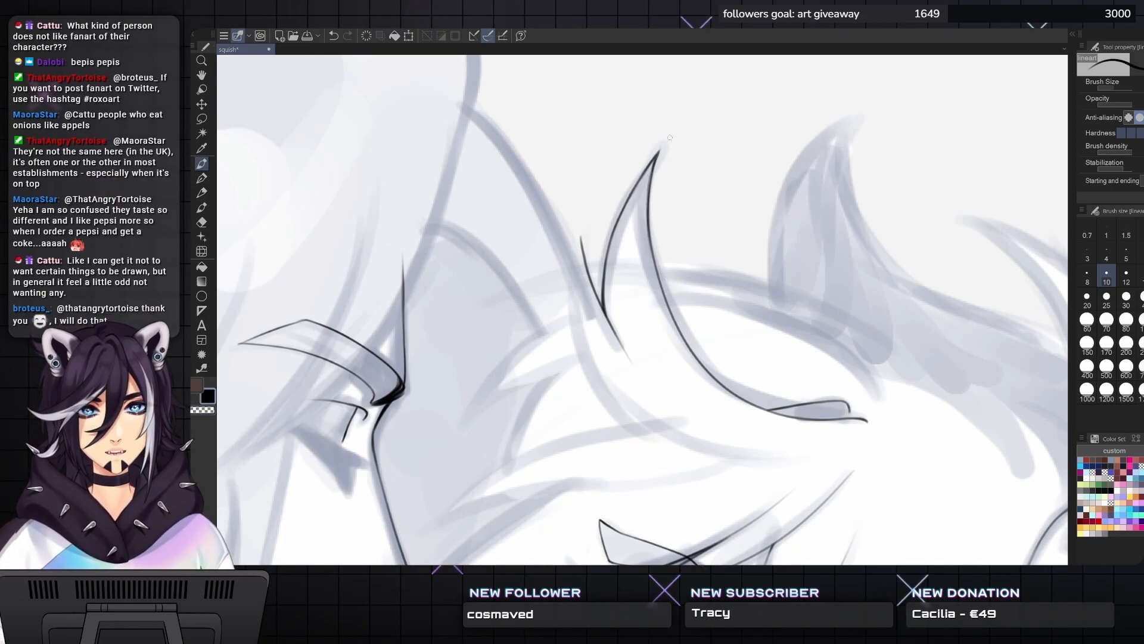
- Ink the outer edge of the small hair tuft beside the top lock, starting from its pointed tip
{"action": "left_click_drag", "start_coordinate": [670, 138], "coordinate": [643, 109]}
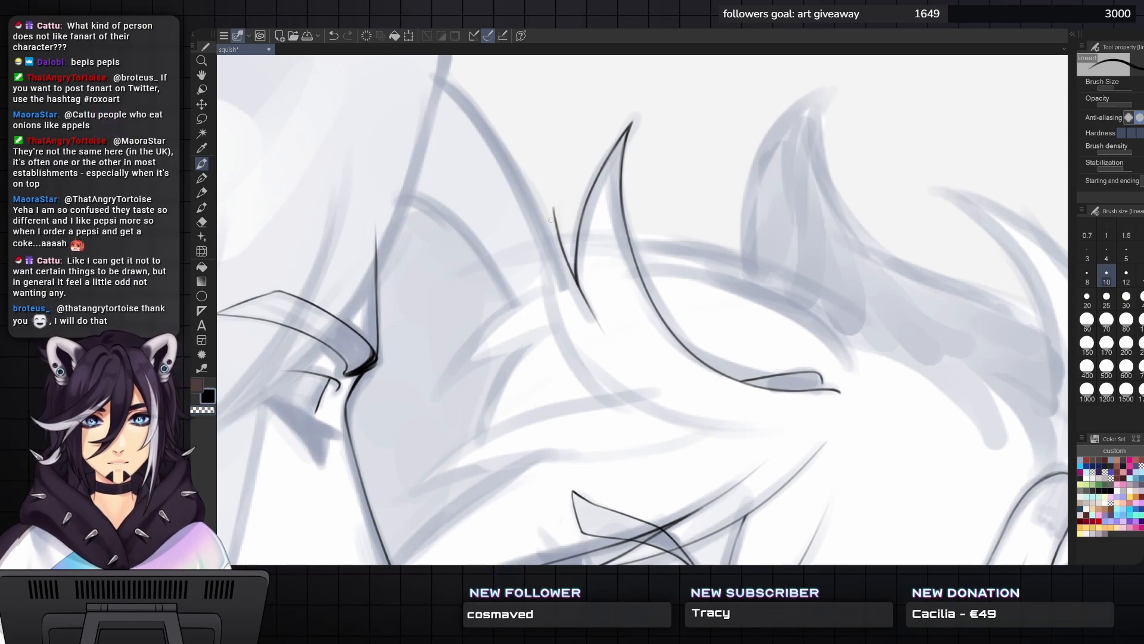
{"action": "left_click_drag", "start_coordinate": [561, 190], "coordinate": [558, 152]}
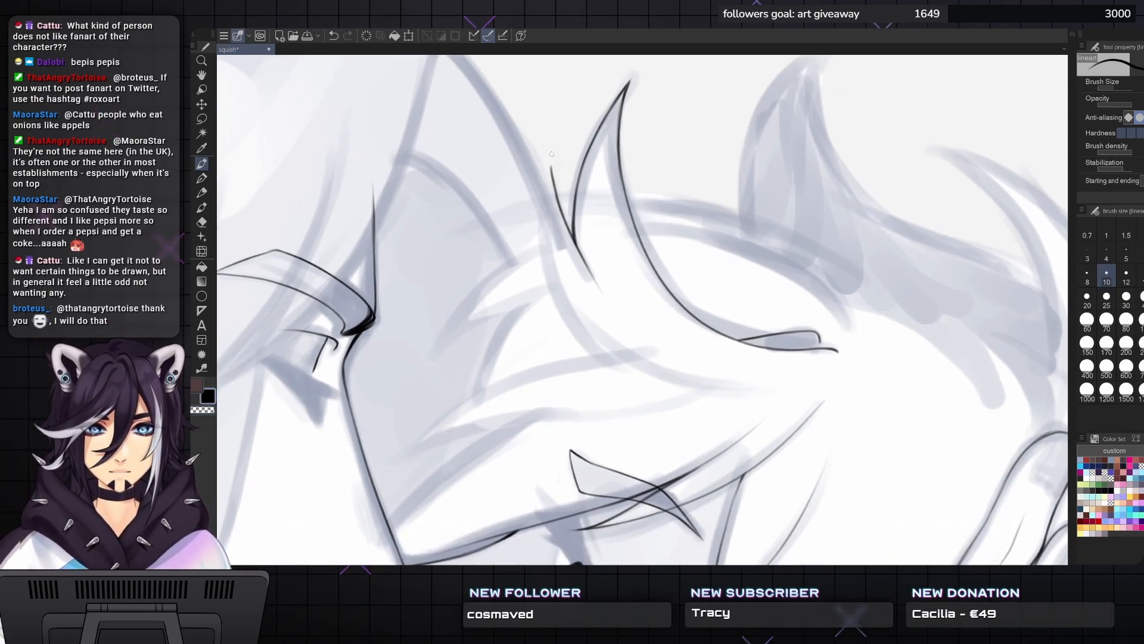
{"action": "left_click_drag", "start_coordinate": [551, 156], "coordinate": [549, 232]}
{"action": "key", "text": "c"}
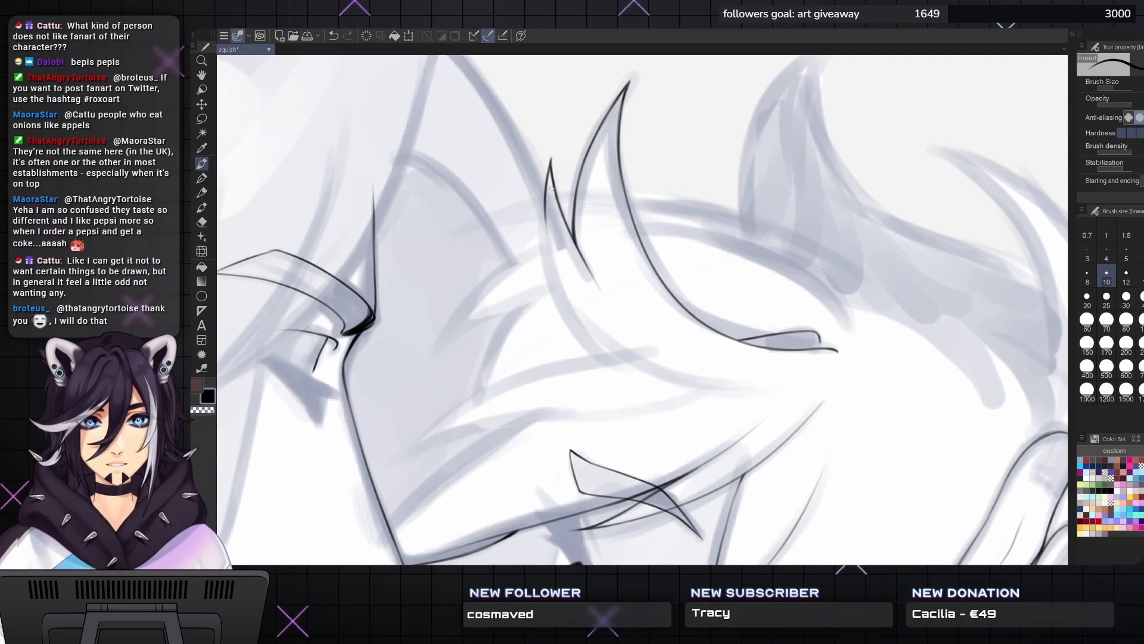
- Ink the long curved underside of the top hair lock, sweeping from the front hair to the small tuft's tip
{"action": "key", "text": "minus"}
{"action": "key", "text": "minus"}
{"action": "key", "text": "minus"}
{"action": "key", "text": "minus"}
{"action": "key", "text": "minus"}
{"action": "key", "text": "minus"}
{"action": "key", "text": "minus"}
{"action": "key", "text": "minus"}
{"action": "key", "text": "minus"}
{"action": "key", "text": "minus"}
{"action": "key", "text": "minus"}
{"action": "key", "text": "minus"}
{"action": "key", "text": "minus"}
{"action": "key", "text": "minus"}
{"action": "key", "text": "minus"}
{"action": "key", "text": "minus"}
{"action": "key", "text": "minus"}
{"action": "key", "text": "minus"}
{"action": "key", "text": "minus"}
{"action": "key", "text": "minus"}
{"action": "key", "text": "minus"}
{"action": "key", "text": "minus"}
{"action": "key", "text": "minus"}
{"action": "key", "text": "minus"}
{"action": "key", "text": "minus"}
{"action": "key", "text": "minus"}
{"action": "key", "text": "minus"}
{"action": "key", "text": "minus"}
{"action": "key", "text": "minus"}
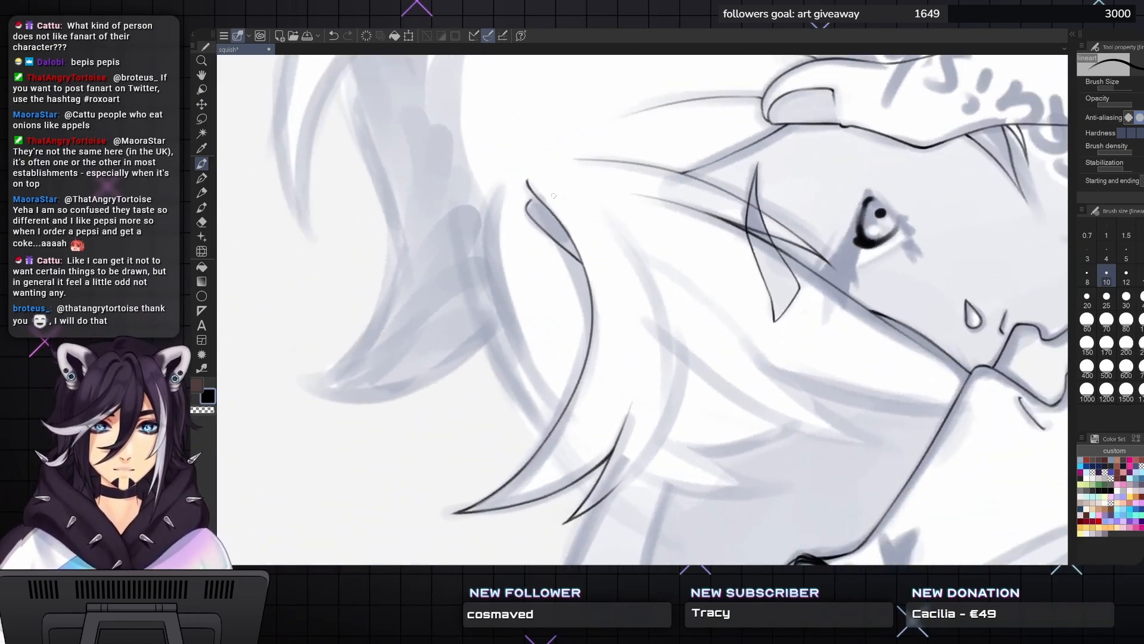
{"action": "left_click_drag", "start_coordinate": [642, 322], "coordinate": [662, 299]}
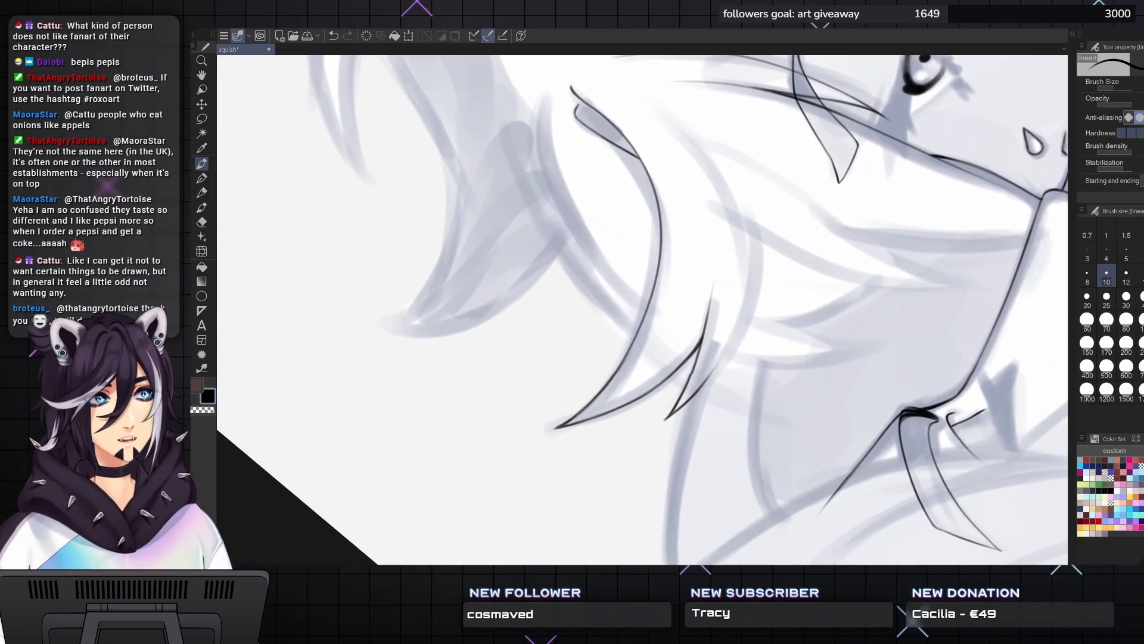
{"action": "key", "text": "ctrl+z"}
{"action": "mouse_move", "coordinate": [652, 100]}
{"action": "left_mouse_down"}
{"action": "mouse_move", "coordinate": [753, 261]}
{"action": "mouse_move", "coordinate": [727, 327]}
{"action": "left_mouse_up"}
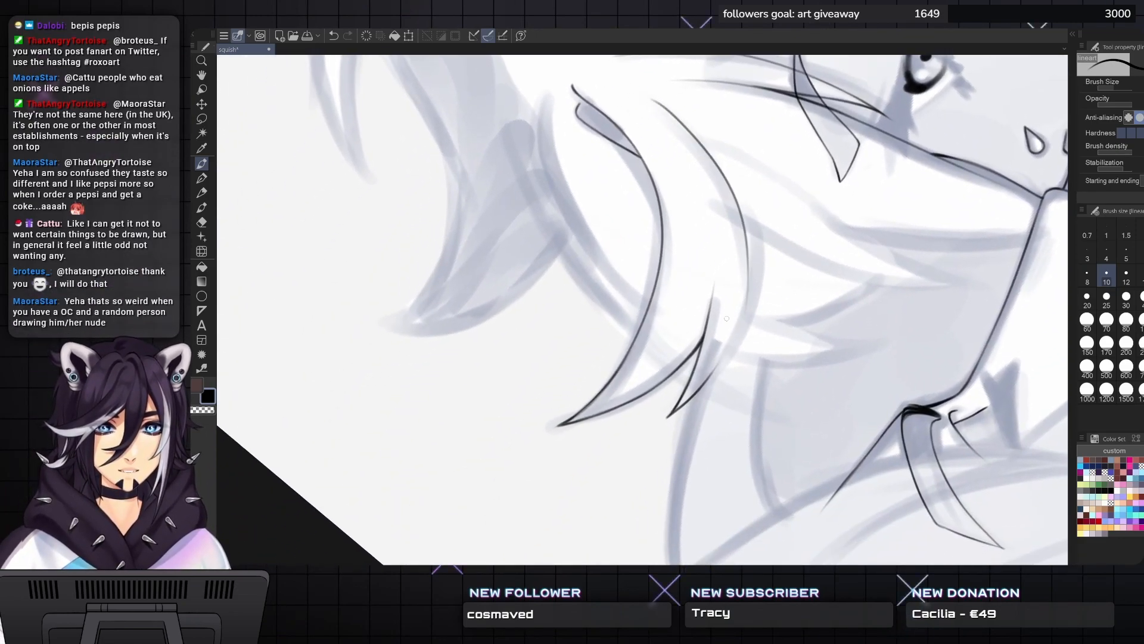
{"action": "key", "text": "ctrl+z"}
{"action": "mouse_move", "coordinate": [650, 95]}
{"action": "left_mouse_down"}
{"action": "mouse_move", "coordinate": [722, 171]}
{"action": "mouse_move", "coordinate": [748, 295]}
{"action": "left_mouse_up"}
{"action": "key", "text": "ctrl+z"}
{"action": "mouse_move", "coordinate": [649, 94]}
{"action": "left_mouse_down"}
{"action": "mouse_move", "coordinate": [714, 159]}
{"action": "mouse_move", "coordinate": [725, 350]}
{"action": "mouse_move", "coordinate": [745, 277]}
{"action": "mouse_move", "coordinate": [715, 368]}
{"action": "mouse_move", "coordinate": [738, 323]}
{"action": "mouse_move", "coordinate": [700, 389]}
{"action": "left_mouse_up"}
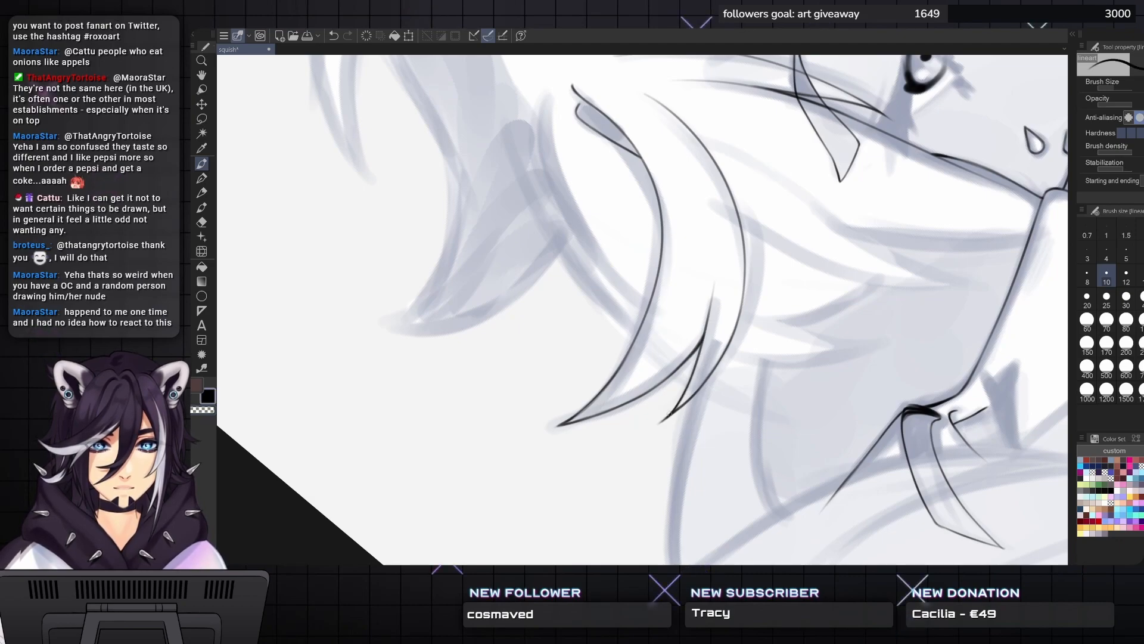
{"action": "left_click_drag", "start_coordinate": [675, 405], "coordinate": [656, 425]}
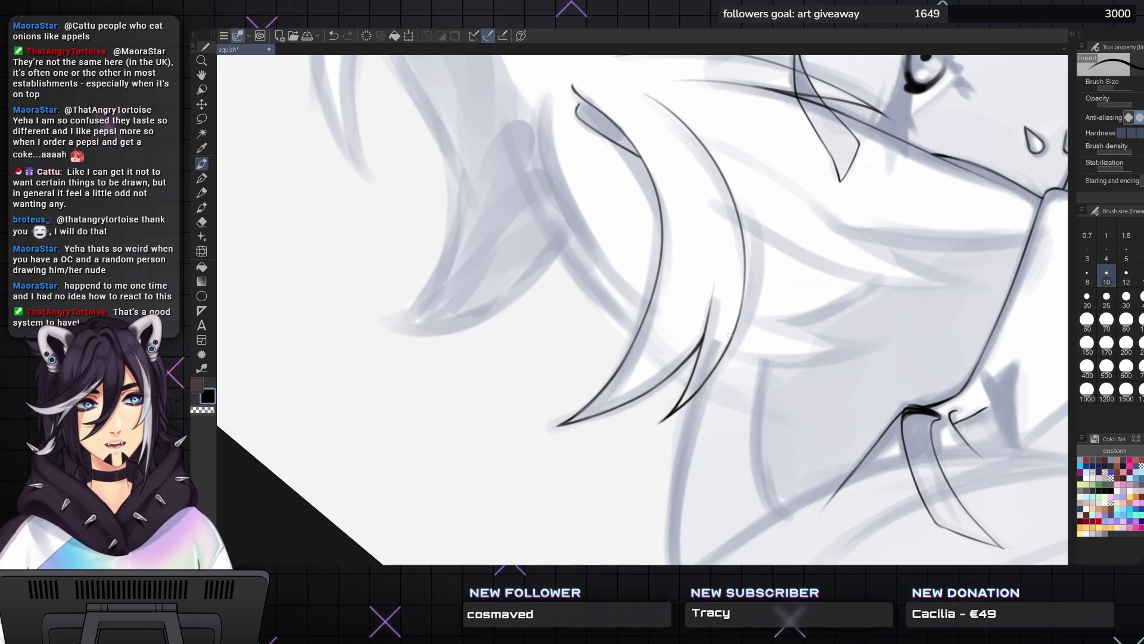
{"action": "key", "text": "asciicircum"}
{"action": "key", "text": "asciicircum"}
{"action": "key", "text": "asciicircum"}
{"action": "key", "text": "asciicircum"}
{"action": "key", "text": "asciicircum"}
{"action": "key", "text": "asciicircum"}
{"action": "key", "text": "asciicircum"}
{"action": "key", "text": "asciicircum"}
{"action": "key", "text": "asciicircum"}
{"action": "key", "text": "asciicircum"}
{"action": "key", "text": "asciicircum"}
{"action": "key", "text": "asciicircum"}
{"action": "key", "text": "asciicircum"}
{"action": "key", "text": "asciicircum"}
{"action": "key", "text": "asciicircum"}
{"action": "key", "text": "asciicircum"}
{"action": "key", "text": "asciicircum"}
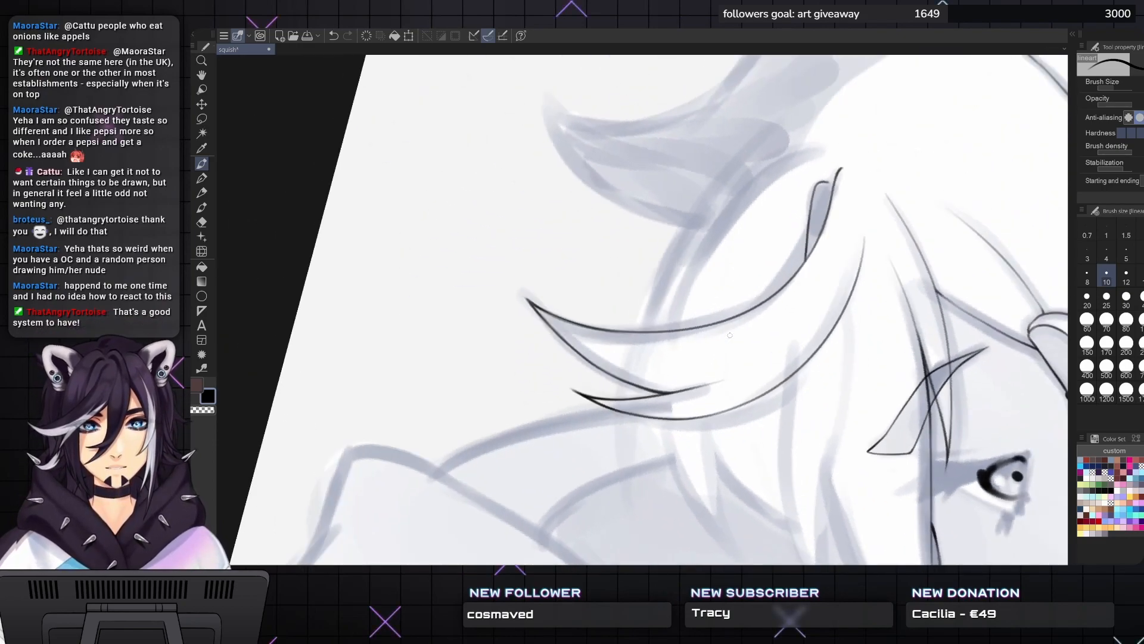
- Ink the start of the curved head outline, beginning at the long top lock's lower edge
{"action": "left_click_drag", "start_coordinate": [730, 335], "coordinate": [707, 321]}
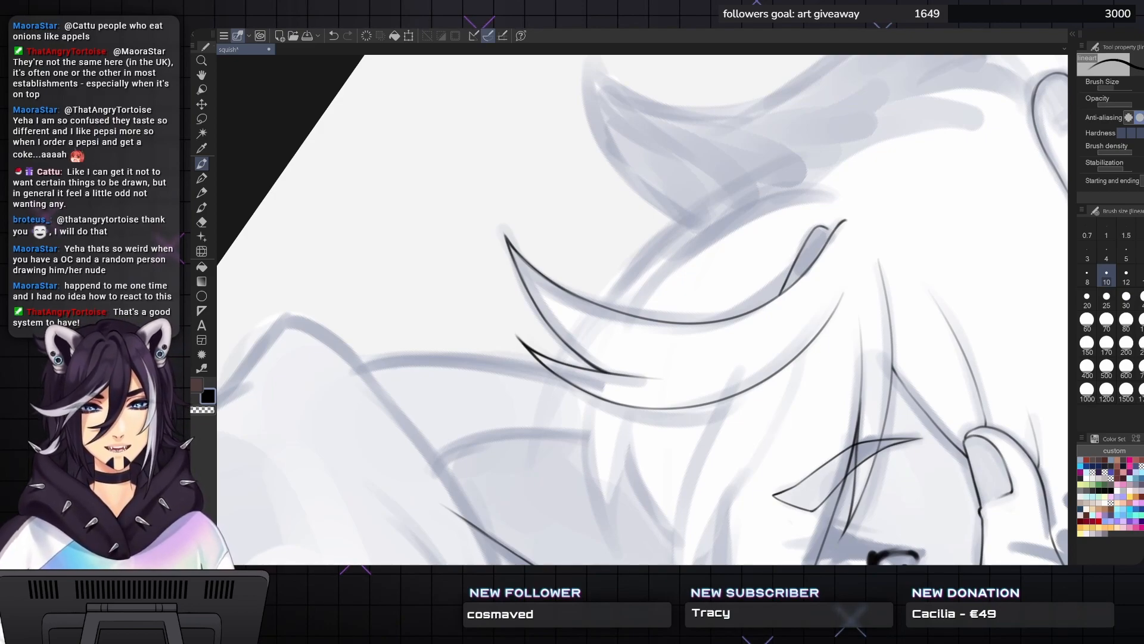
{"action": "mouse_move", "coordinate": [655, 334]}
{"action": "left_mouse_down"}
{"action": "mouse_move", "coordinate": [636, 368]}
{"action": "mouse_move", "coordinate": [615, 346]}
{"action": "mouse_move", "coordinate": [601, 269]}
{"action": "mouse_move", "coordinate": [611, 197]}
{"action": "mouse_move", "coordinate": [636, 194]}
{"action": "left_mouse_up"}
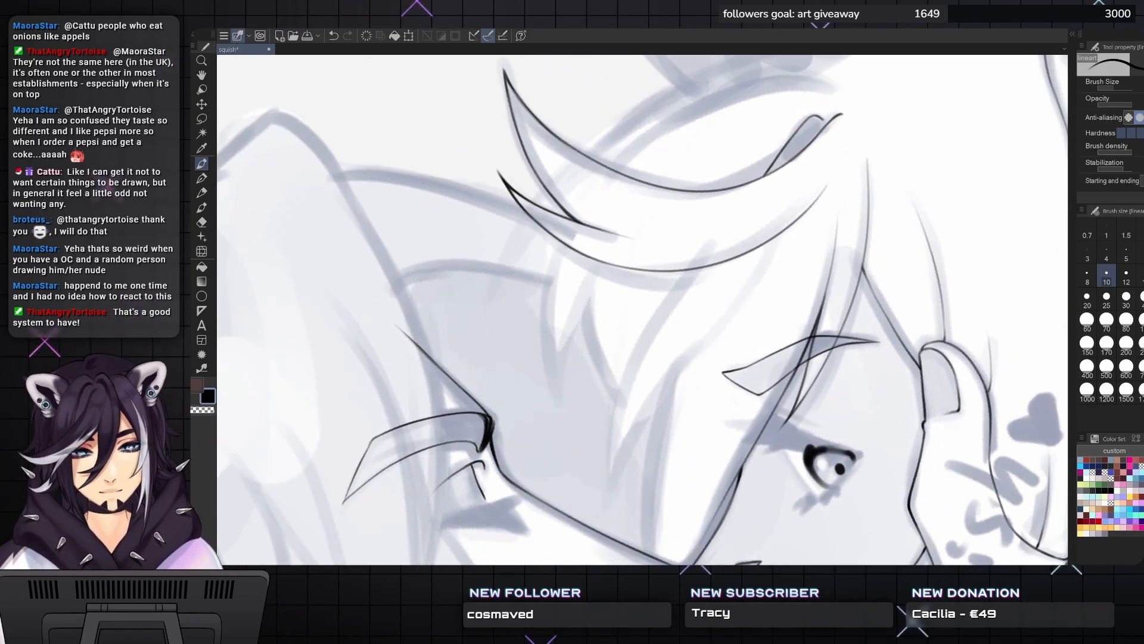
{"action": "left_click_drag", "start_coordinate": [655, 239], "coordinate": [596, 328]}
{"action": "mouse_move", "coordinate": [536, 179]}
{"action": "left_mouse_down"}
{"action": "mouse_move", "coordinate": [571, 157]}
{"action": "mouse_move", "coordinate": [762, 190]}
{"action": "mouse_move", "coordinate": [806, 269]}
{"action": "left_mouse_up"}
{"action": "left_click_drag", "start_coordinate": [733, 262], "coordinate": [721, 203]}
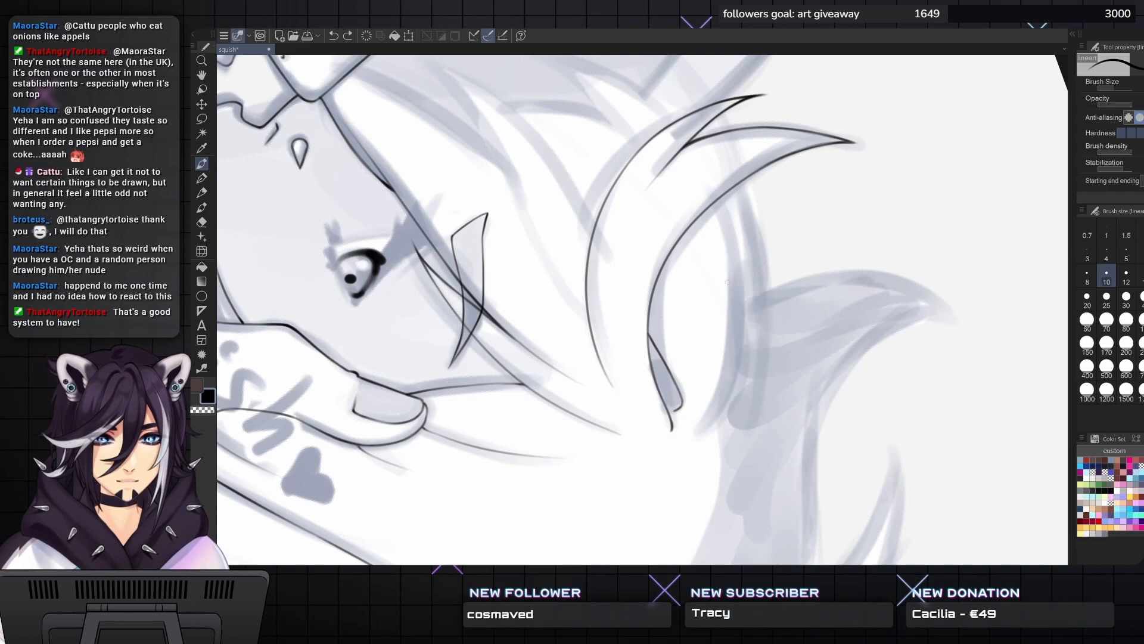
{"action": "left_click_drag", "start_coordinate": [724, 256], "coordinate": [563, 277]}
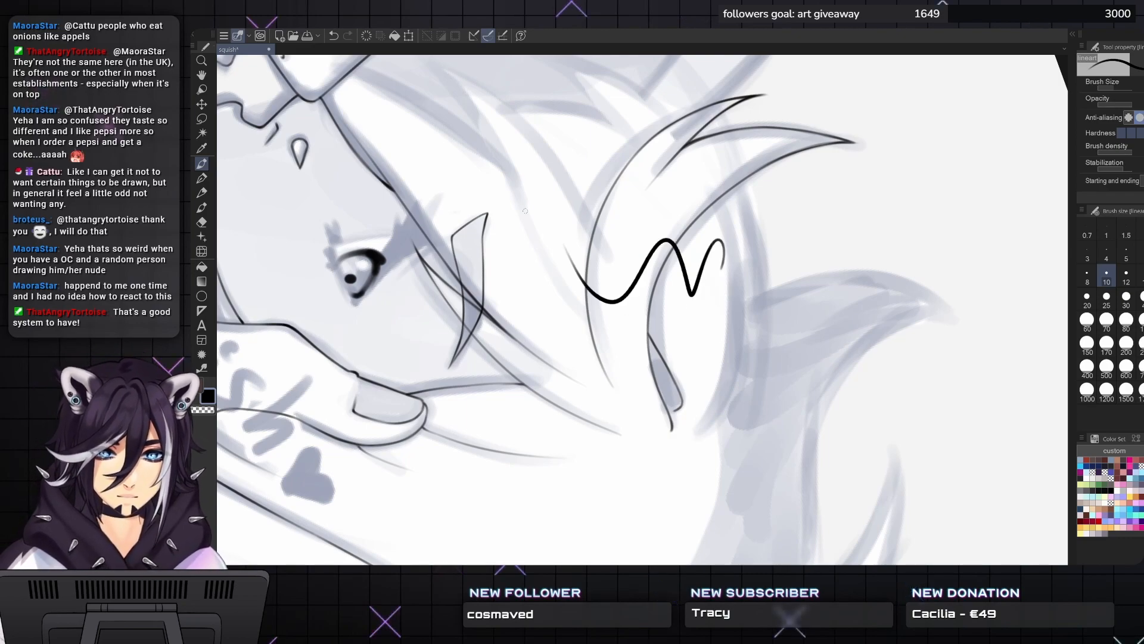
{"action": "key", "text": "ctrl+z"}
{"action": "left_click", "coordinate": [718, 201]}
{"action": "left_click_drag", "start_coordinate": [718, 200], "coordinate": [739, 274]}
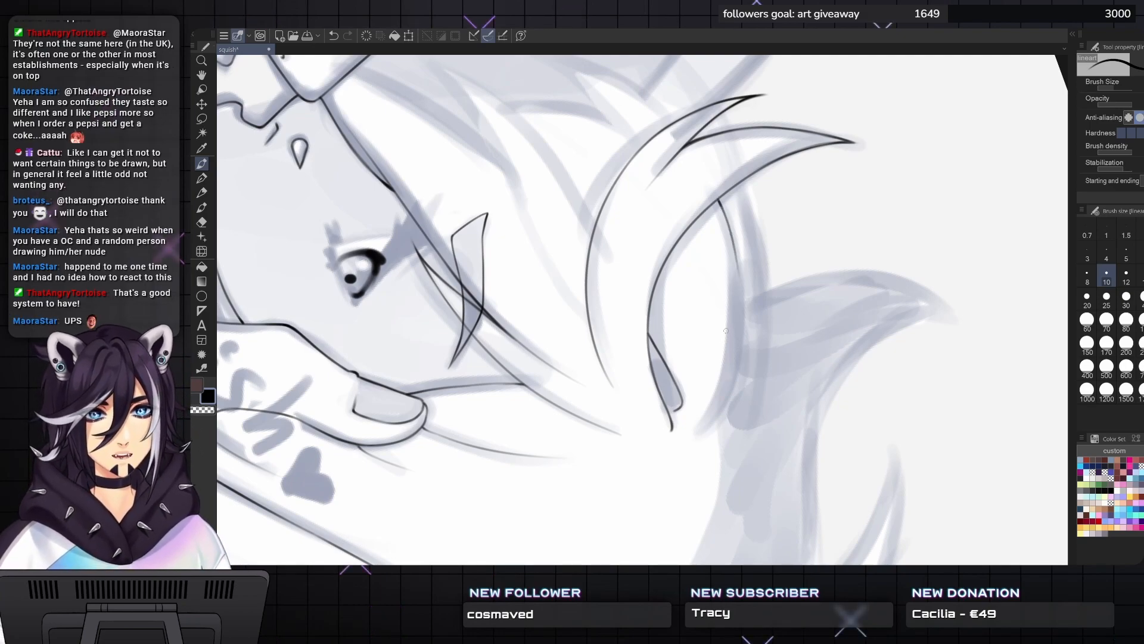
- Extend the curved head outline around to the small fold at the top lock's root, closing off the oval gap
{"action": "left_click_drag", "start_coordinate": [697, 430], "coordinate": [738, 356]}
{"action": "key", "text": "ctrl+z"}
{"action": "left_click_drag", "start_coordinate": [724, 401], "coordinate": [736, 367]}
{"action": "left_click_drag", "start_coordinate": [733, 368], "coordinate": [740, 276]}
{"action": "left_click_drag", "start_coordinate": [743, 338], "coordinate": [740, 271]}
{"action": "left_click_drag", "start_coordinate": [743, 317], "coordinate": [727, 216]}
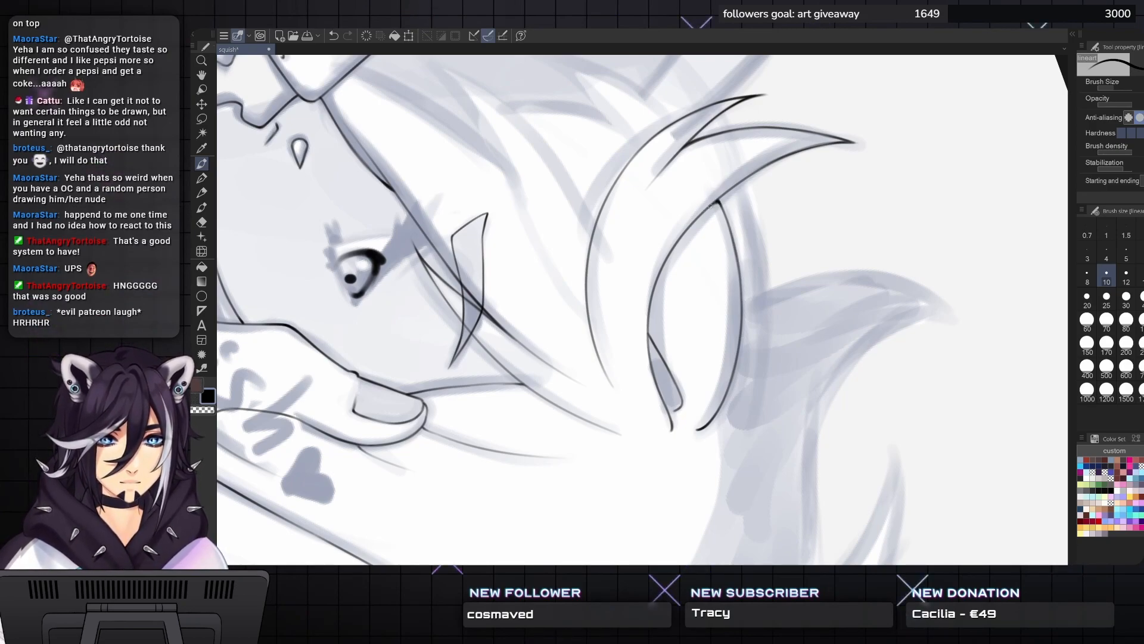
- Ink the outer edge of a small pointed hair tuft growing out beside the long top lock, on the face side
{"action": "left_click_drag", "start_coordinate": [675, 251], "coordinate": [679, 365]}
{"action": "key", "text": "asciicircum"}
{"action": "key", "text": "asciicircum"}
{"action": "key", "text": "asciicircum"}
{"action": "key", "text": "asciicircum"}
{"action": "key", "text": "asciicircum"}
{"action": "key", "text": "asciicircum"}
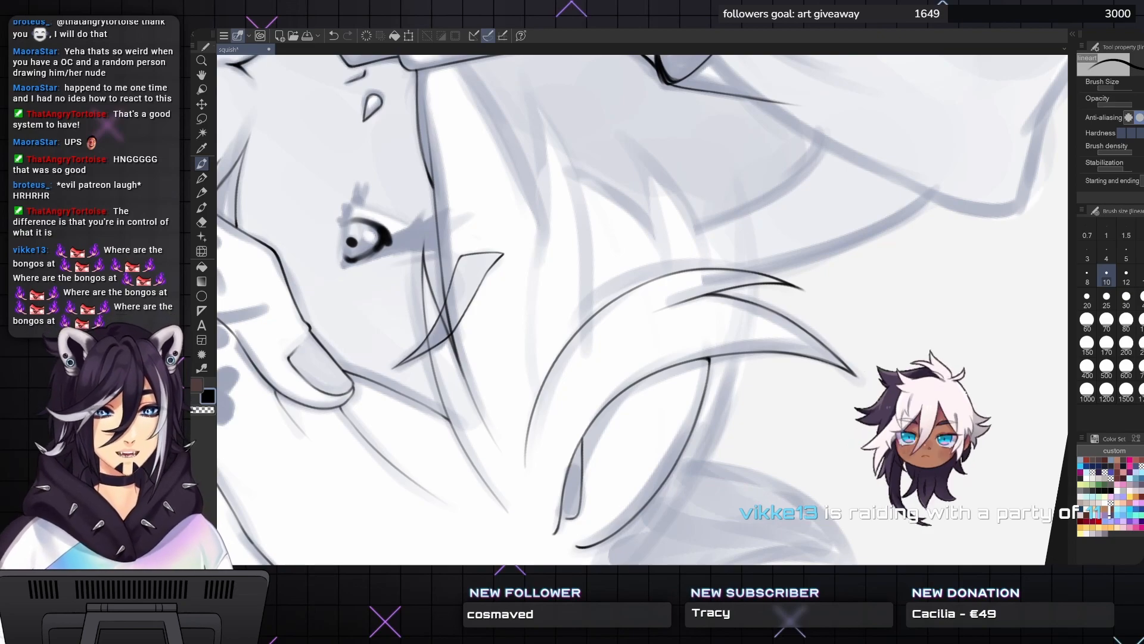
{"action": "scroll", "coordinate": [643, 309], "scroll_direction": "up", "scroll_amount": 1}
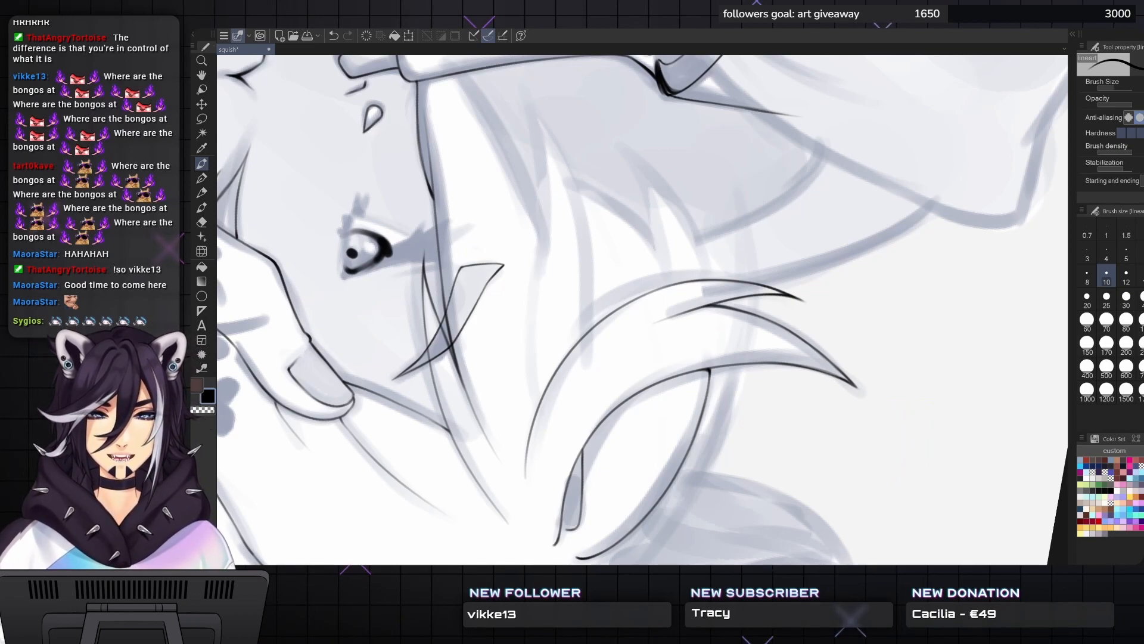
{"action": "left_click_drag", "start_coordinate": [643, 298], "coordinate": [640, 321]}
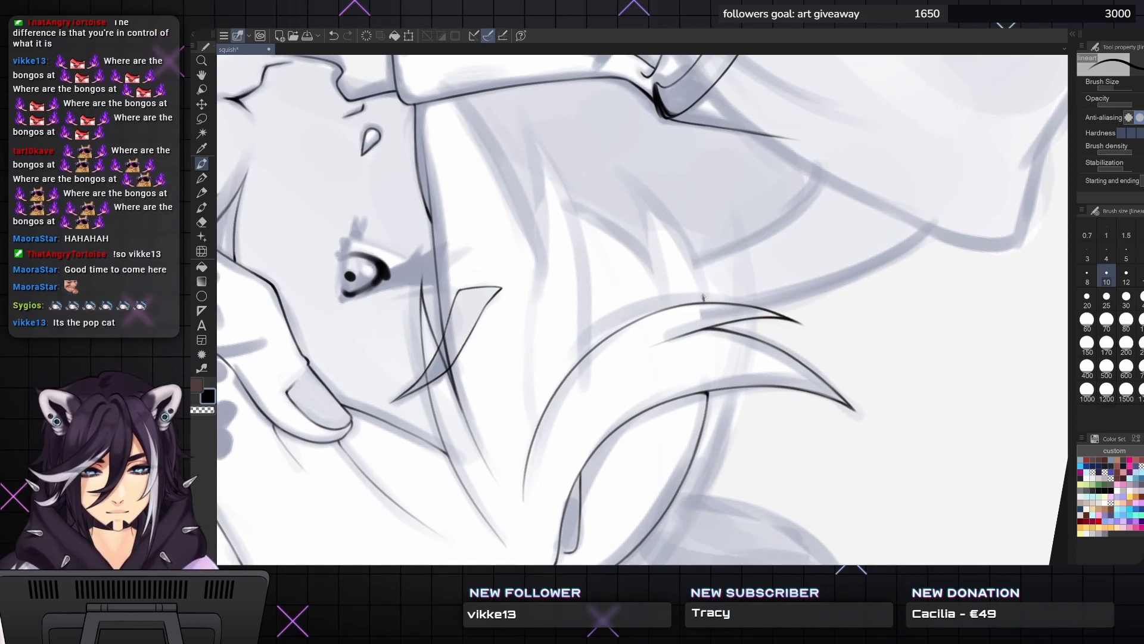
{"action": "mouse_move", "coordinate": [703, 300]}
{"action": "left_mouse_down"}
{"action": "mouse_move", "coordinate": [678, 232]}
{"action": "mouse_move", "coordinate": [643, 191]}
{"action": "left_mouse_up"}
- Ink the small tuft's inner edge from its tip to the notch, along with the upper edge of the neighbouring second tuft
{"action": "mouse_move", "coordinate": [605, 158]}
{"action": "left_mouse_down"}
{"action": "mouse_move", "coordinate": [647, 153]}
{"action": "mouse_move", "coordinate": [616, 156]}
{"action": "left_mouse_up"}
{"action": "mouse_move", "coordinate": [573, 199]}
{"action": "left_mouse_down"}
{"action": "mouse_move", "coordinate": [591, 158]}
{"action": "mouse_move", "coordinate": [692, 265]}
{"action": "mouse_move", "coordinate": [706, 304]}
{"action": "left_mouse_up"}
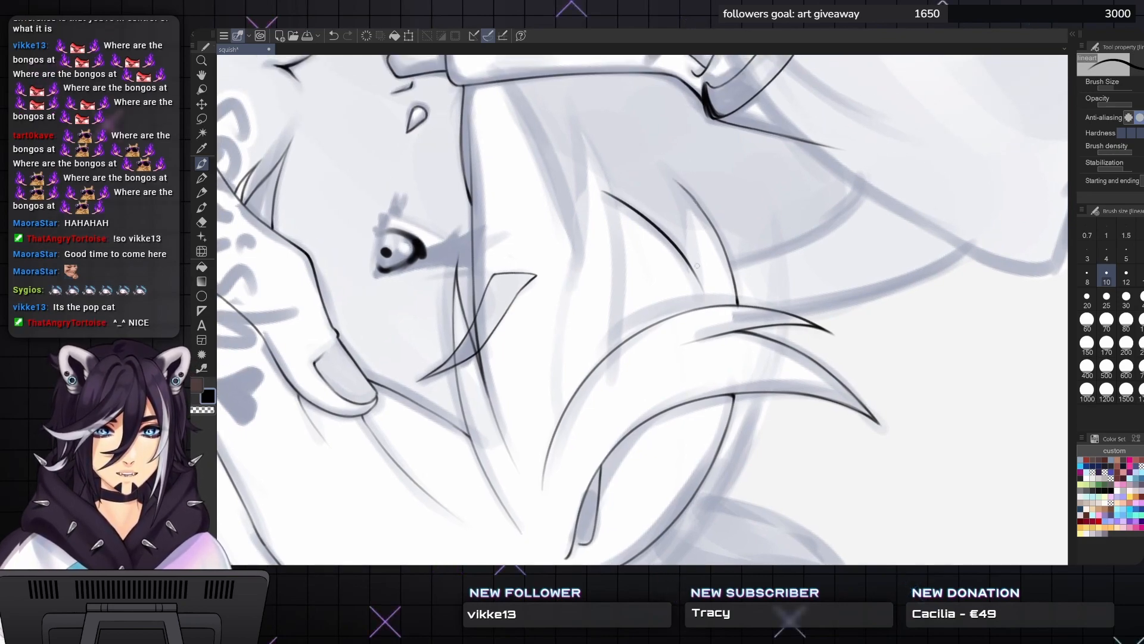
{"action": "mouse_move", "coordinate": [701, 286]}
{"action": "left_mouse_down"}
{"action": "mouse_move", "coordinate": [685, 195]}
{"action": "mouse_move", "coordinate": [694, 248]}
{"action": "mouse_move", "coordinate": [663, 165]}
{"action": "mouse_move", "coordinate": [716, 232]}
{"action": "left_mouse_up"}
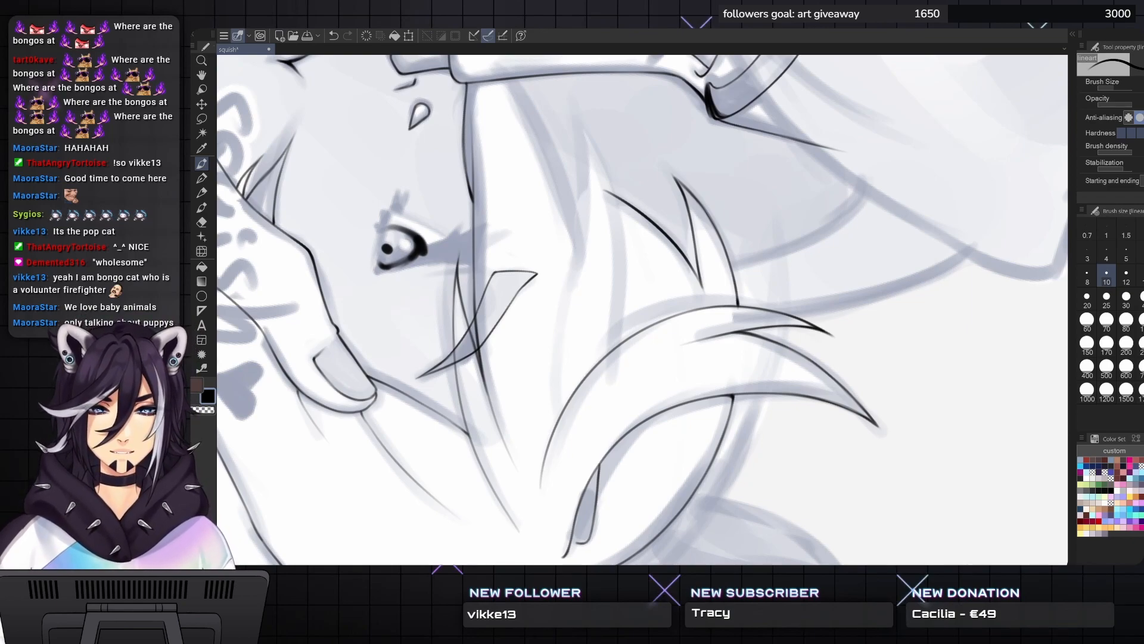
- Ink the second tuft's lower edge, curving from its pointed tip to the underside of the long top lock
{"action": "mouse_move", "coordinate": [879, 426]}
{"action": "left_mouse_down"}
{"action": "mouse_move", "coordinate": [894, 389]}
{"action": "mouse_move", "coordinate": [673, 84]}
{"action": "left_mouse_up"}
{"action": "left_click_drag", "start_coordinate": [685, 322], "coordinate": [794, 307]}
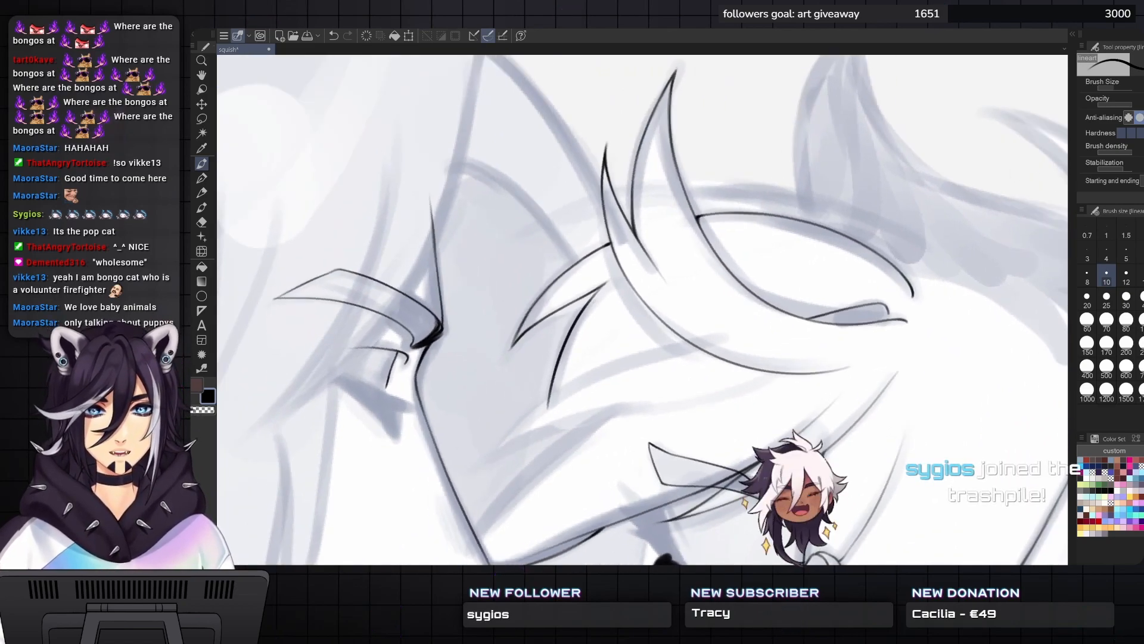
{"action": "left_click_drag", "start_coordinate": [685, 322], "coordinate": [678, 326]}
{"action": "left_click_drag", "start_coordinate": [793, 334], "coordinate": [794, 321]}
{"action": "left_click_drag", "start_coordinate": [686, 322], "coordinate": [742, 242]}
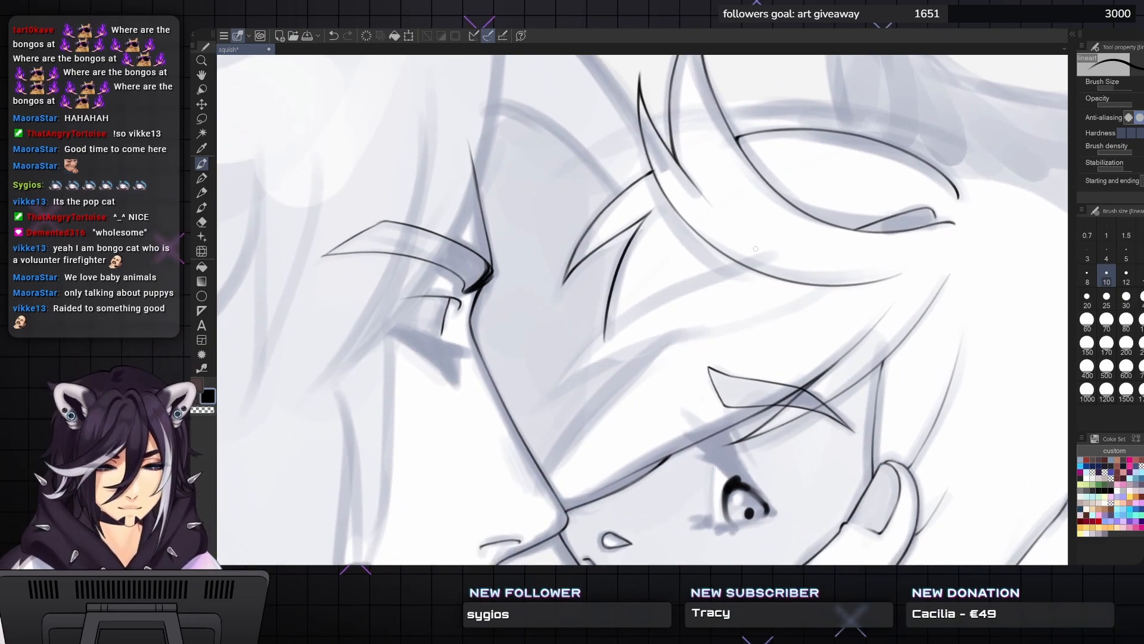
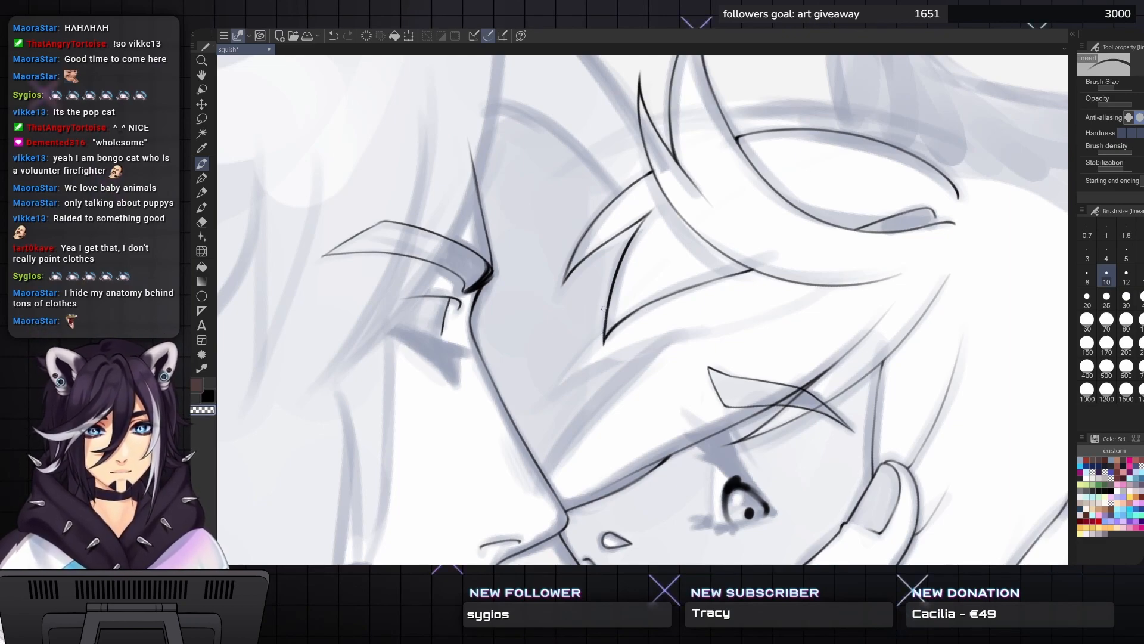
{"action": "mouse_move", "coordinate": [630, 259]}
{"action": "left_mouse_down"}
{"action": "mouse_move", "coordinate": [633, 225]}
{"action": "mouse_move", "coordinate": [627, 232]}
{"action": "left_mouse_up"}
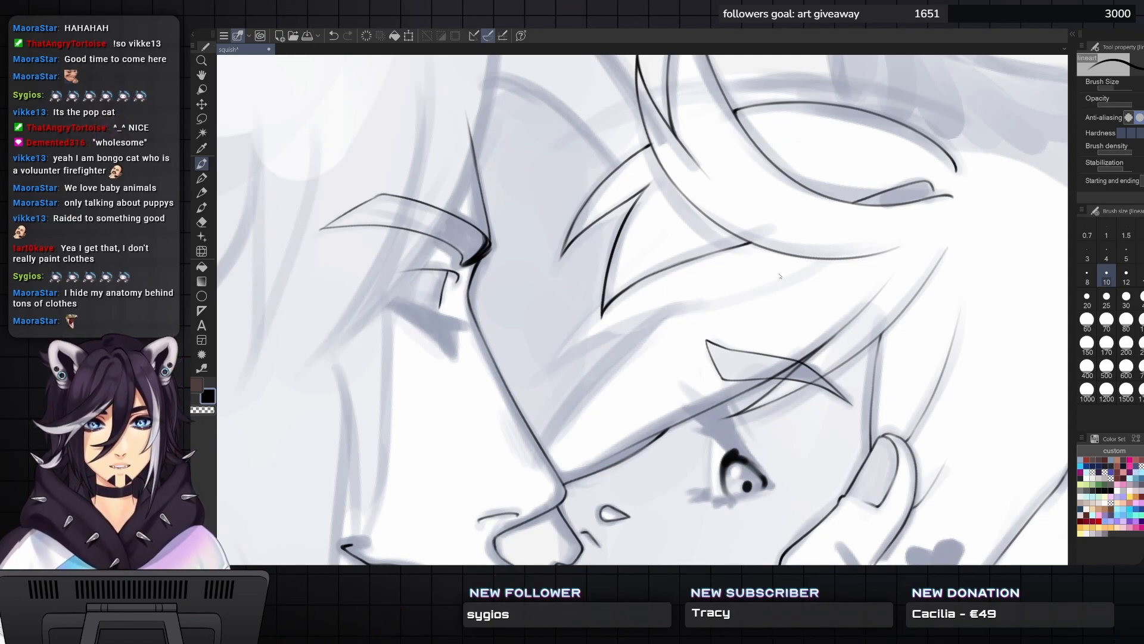
- Switch to the other open drawing and examine the seated horned figure with and without its rough sketch shading
{"action": "double_click", "coordinate": [726, 168]}
{"action": "scroll", "coordinate": [726, 168], "scroll_direction": "up", "scroll_amount": 3}
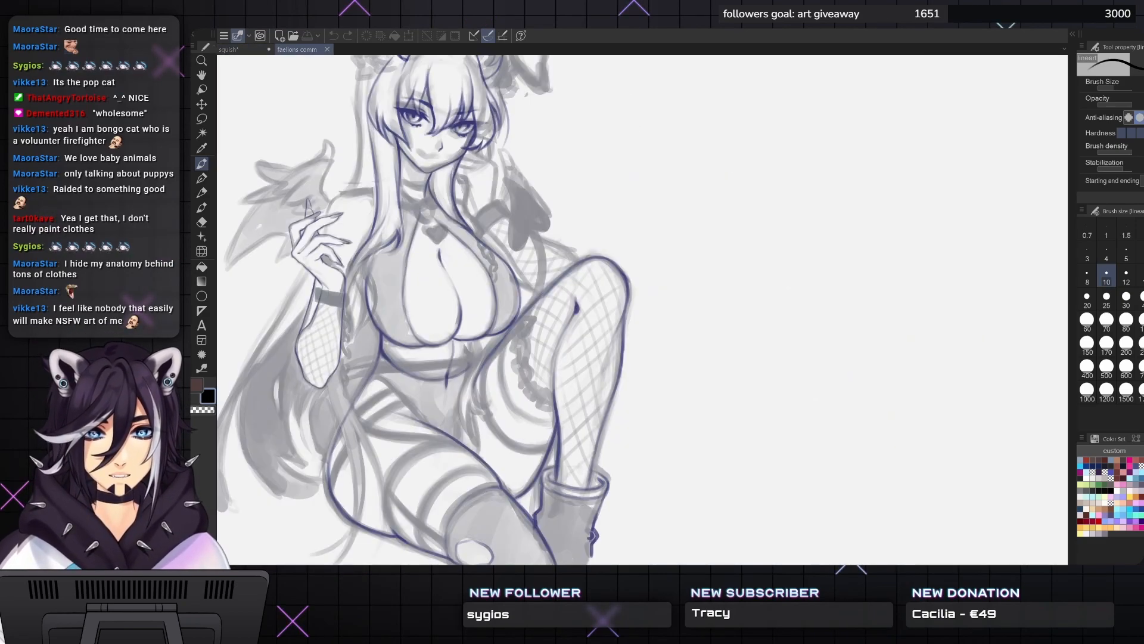
{"action": "left_click_drag", "start_coordinate": [725, 168], "coordinate": [797, 186]}
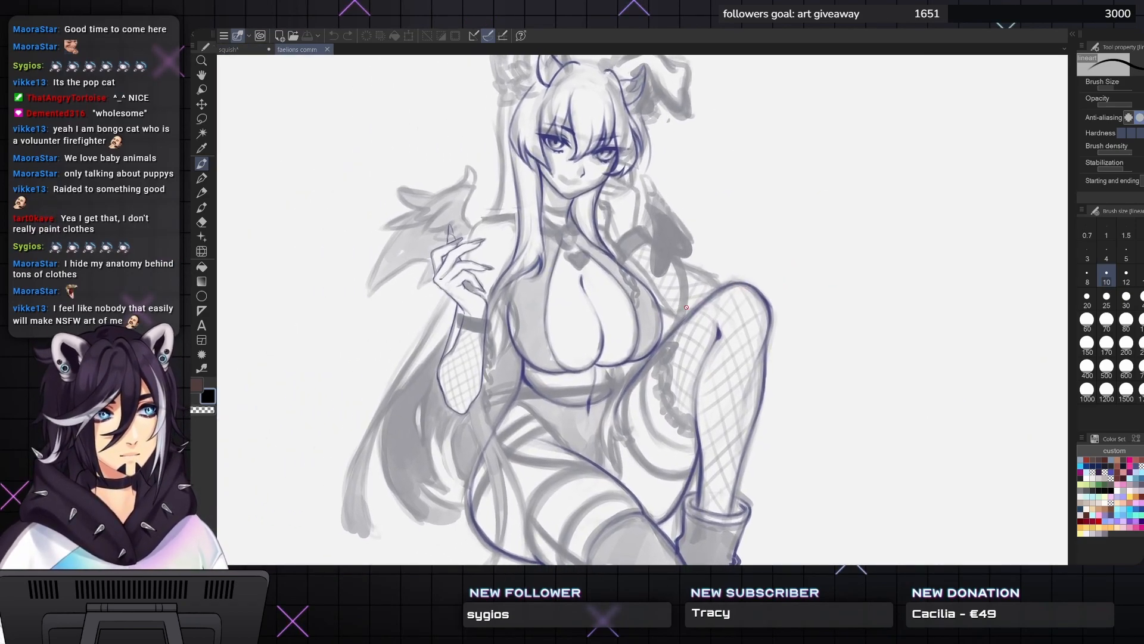
{"action": "scroll", "coordinate": [737, 292], "scroll_direction": "down", "scroll_amount": 1}
{"action": "mouse_move", "coordinate": [709, 418]}
{"action": "left_mouse_down"}
{"action": "mouse_move", "coordinate": [724, 404]}
{"action": "mouse_move", "coordinate": [704, 397]}
{"action": "left_mouse_up"}
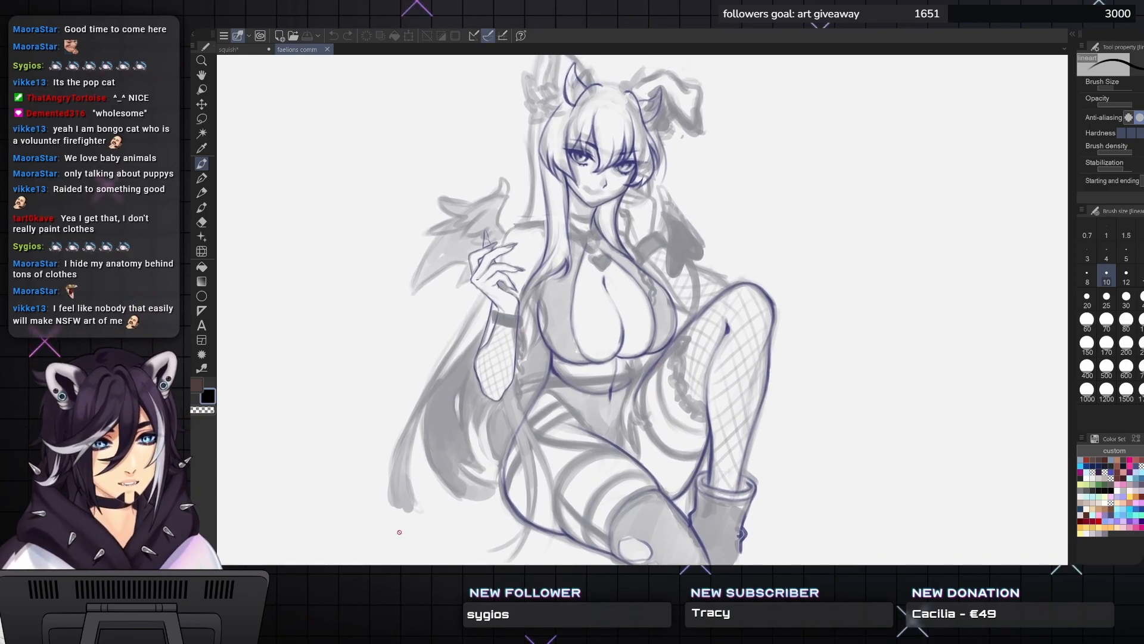
{"action": "left_click_drag", "start_coordinate": [505, 450], "coordinate": [511, 478]}
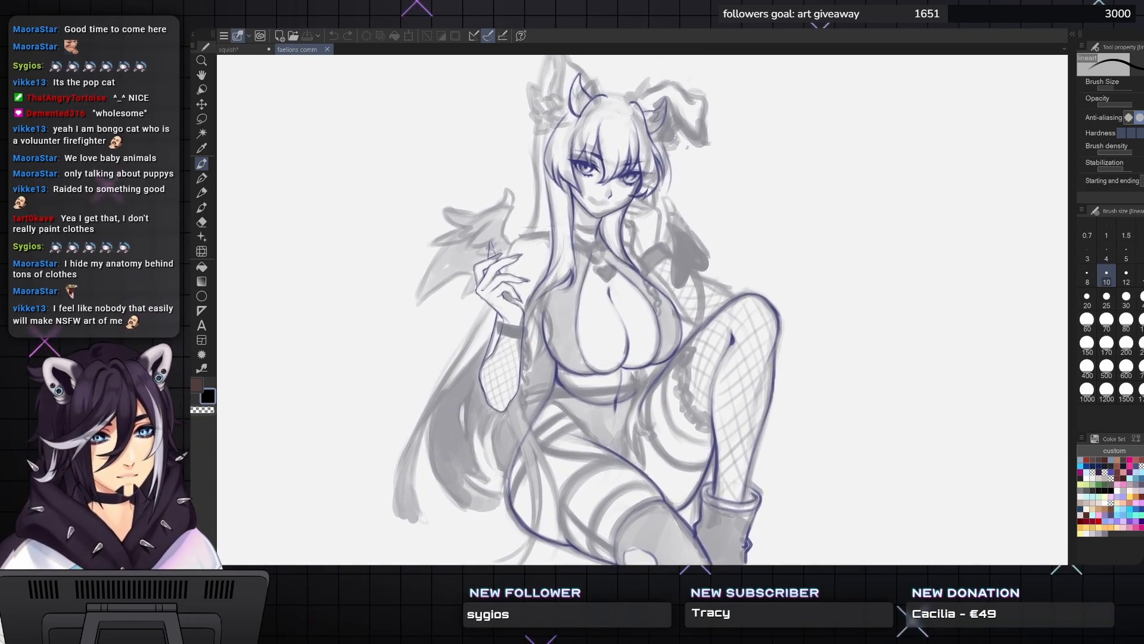
{"action": "key", "text": "Delete"}
{"action": "key", "text": "ctrl+z"}
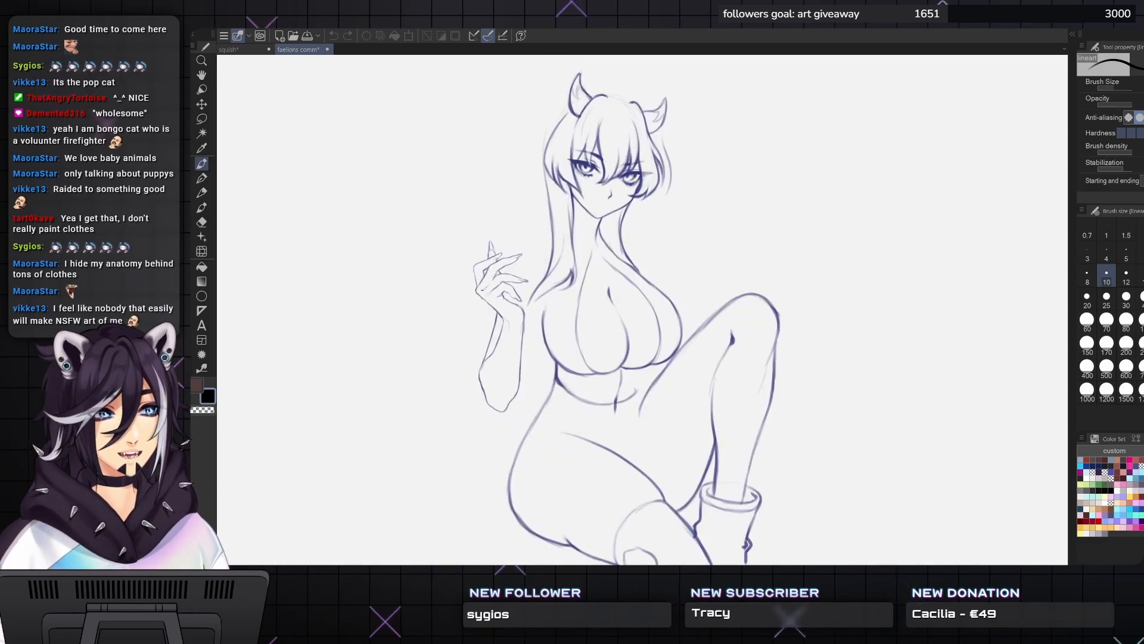
{"action": "mouse_move", "coordinate": [635, 313]}
{"action": "left_mouse_down"}
{"action": "mouse_move", "coordinate": [638, 293]}
{"action": "mouse_move", "coordinate": [658, 324]}
{"action": "left_mouse_up"}
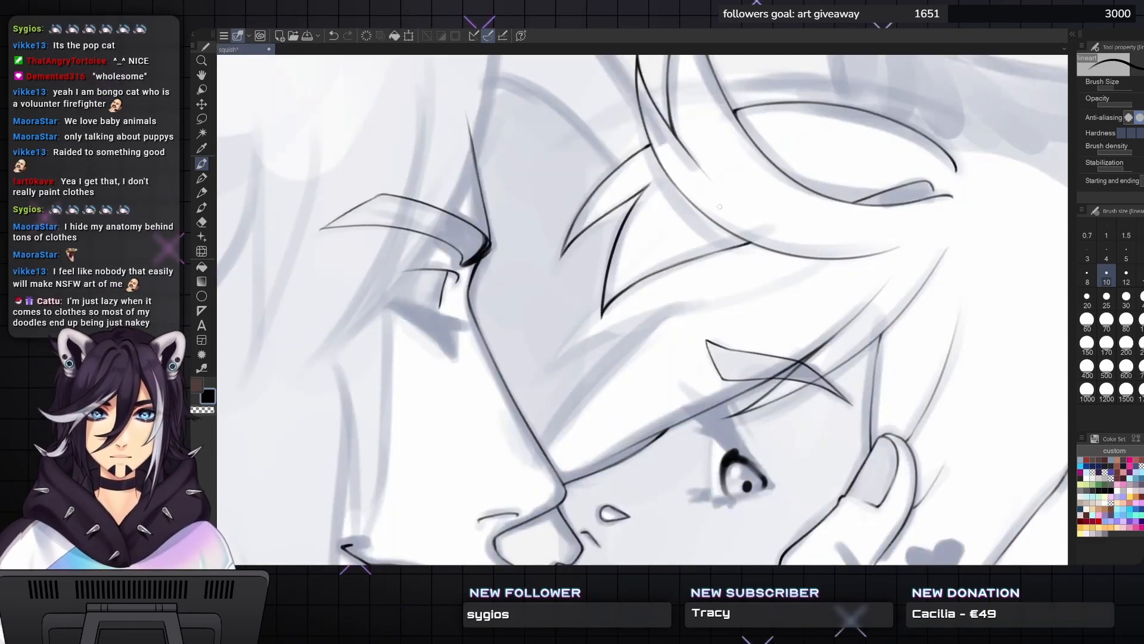
- Ink the long lower edge of a third fringe tuft, sweeping from its pointed tip back into the front hair
{"action": "mouse_move", "coordinate": [719, 207]}
{"action": "left_mouse_down"}
{"action": "mouse_move", "coordinate": [695, 222]}
{"action": "mouse_move", "coordinate": [709, 215]}
{"action": "left_mouse_up"}
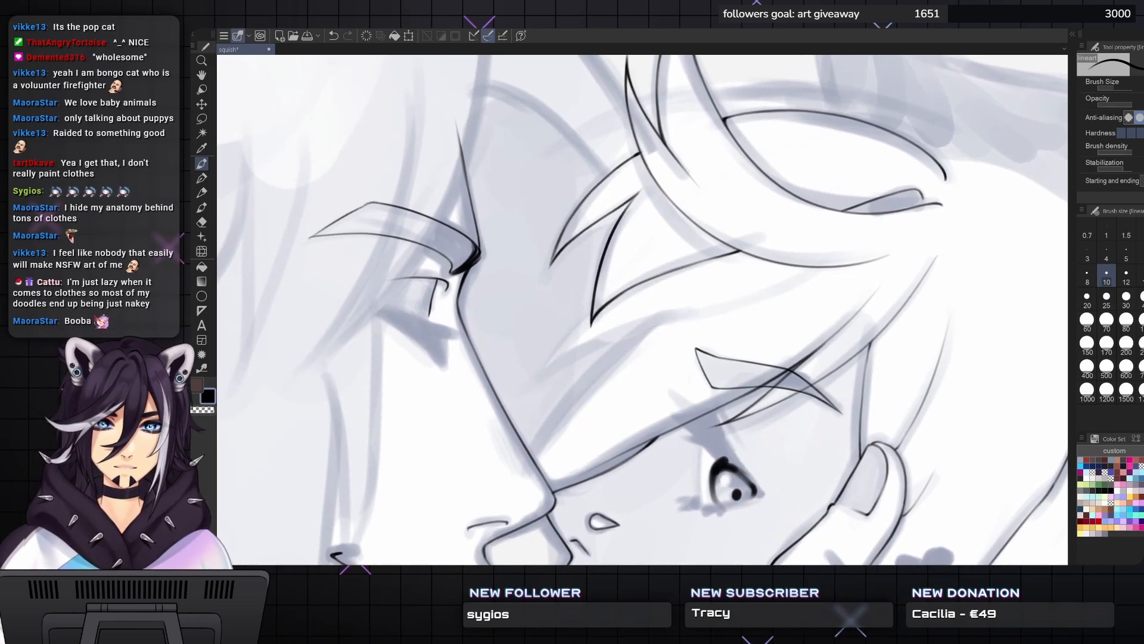
{"action": "scroll", "coordinate": [643, 309], "scroll_direction": "down", "scroll_amount": 1}
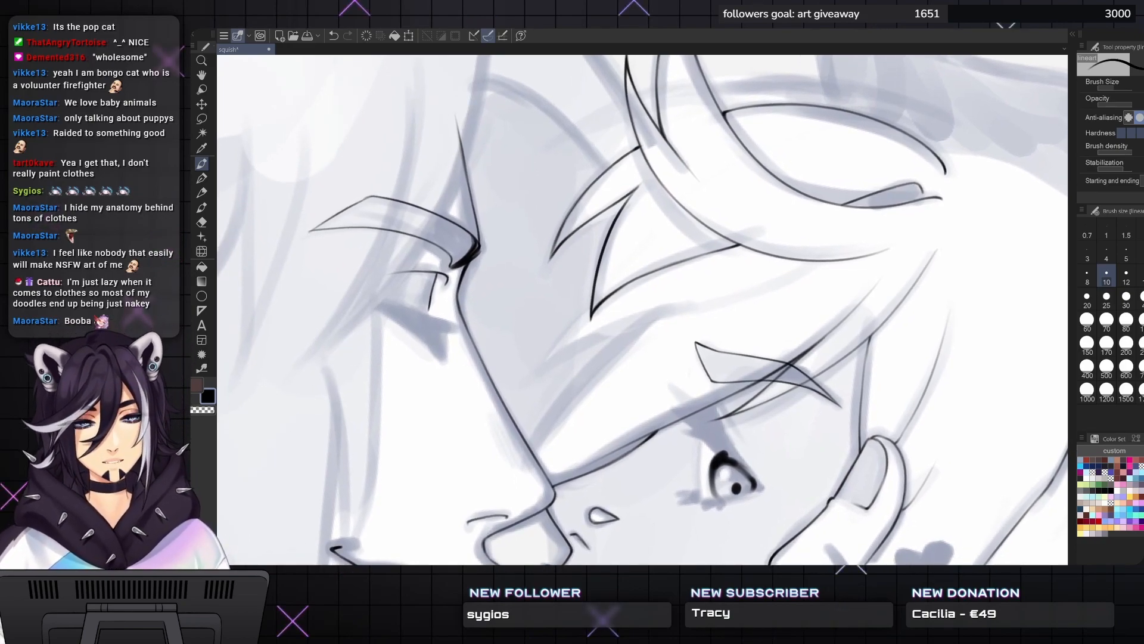
{"action": "scroll", "coordinate": [642, 310], "scroll_direction": "up", "scroll_amount": 3}
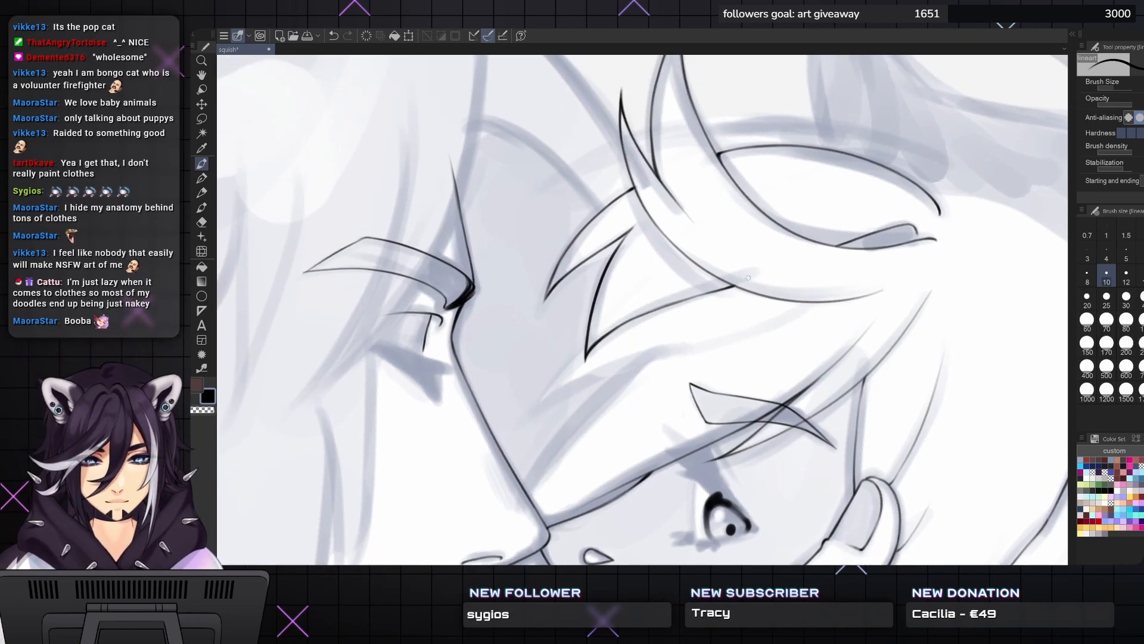
{"action": "left_click_drag", "start_coordinate": [916, 233], "coordinate": [885, 251]}
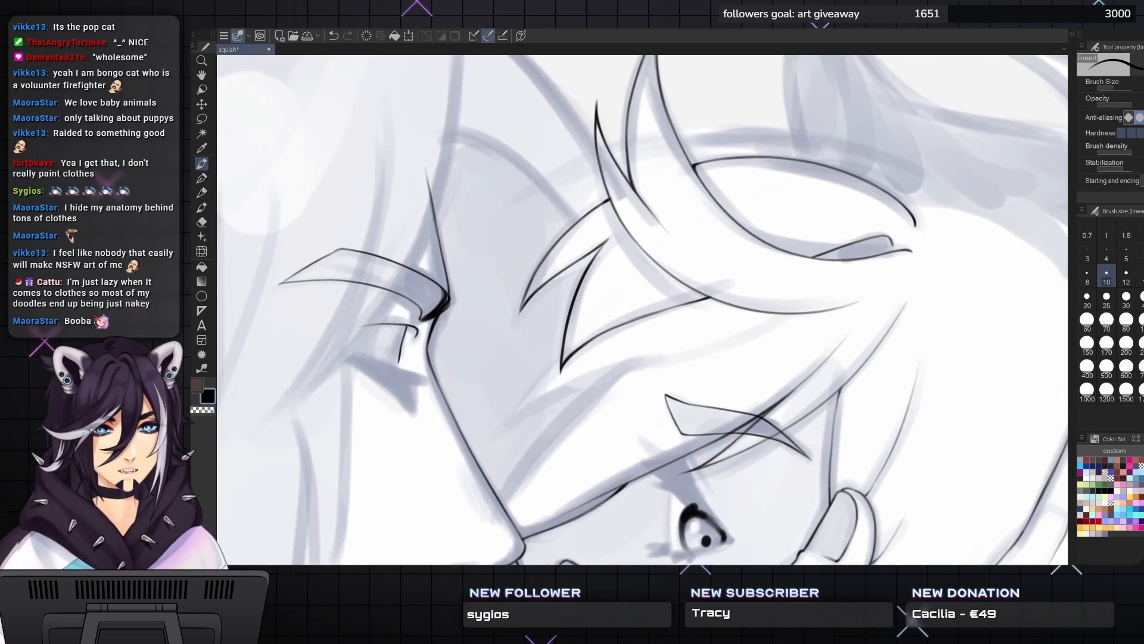
{"action": "key", "text": "asciicircum"}
{"action": "key", "text": "asciicircum"}
{"action": "key", "text": "asciicircum"}
{"action": "key", "text": "asciicircum"}
{"action": "key", "text": "asciicircum"}
{"action": "key", "text": "asciicircum"}
{"action": "key", "text": "asciicircum"}
{"action": "key", "text": "asciicircum"}
{"action": "key", "text": "asciicircum"}
{"action": "key", "text": "asciicircum"}
{"action": "key", "text": "asciicircum"}
{"action": "key", "text": "asciicircum"}
{"action": "key", "text": "asciicircum"}
{"action": "key", "text": "asciicircum"}
{"action": "key", "text": "asciicircum"}
{"action": "key", "text": "asciicircum"}
{"action": "key", "text": "asciicircum"}
{"action": "key", "text": "asciicircum"}
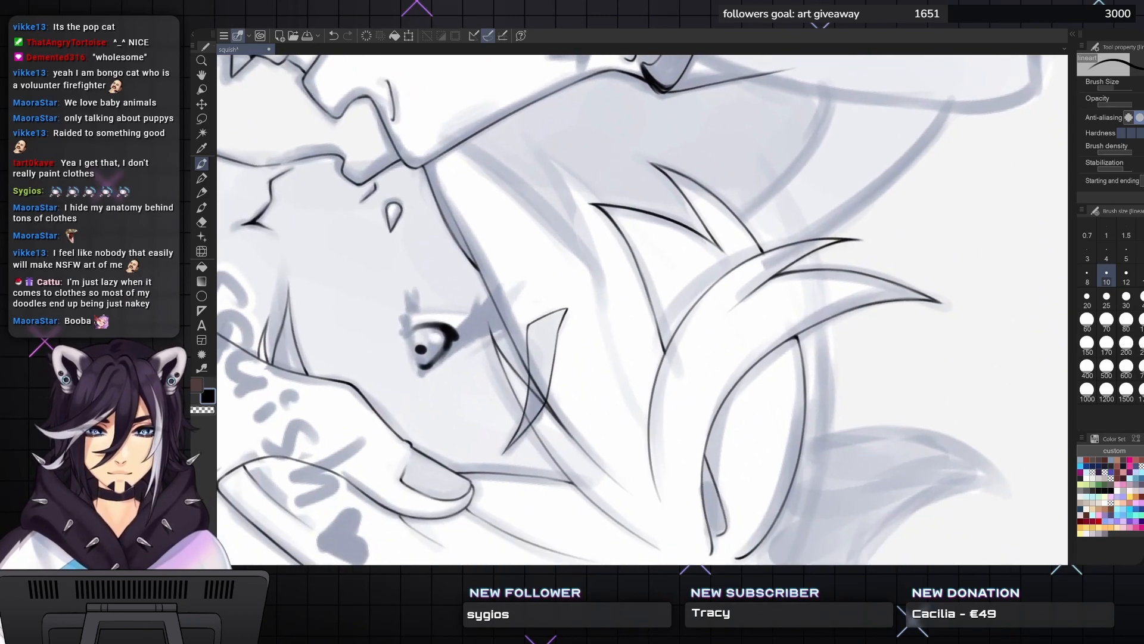
{"action": "left_click_drag", "start_coordinate": [530, 142], "coordinate": [599, 278]}
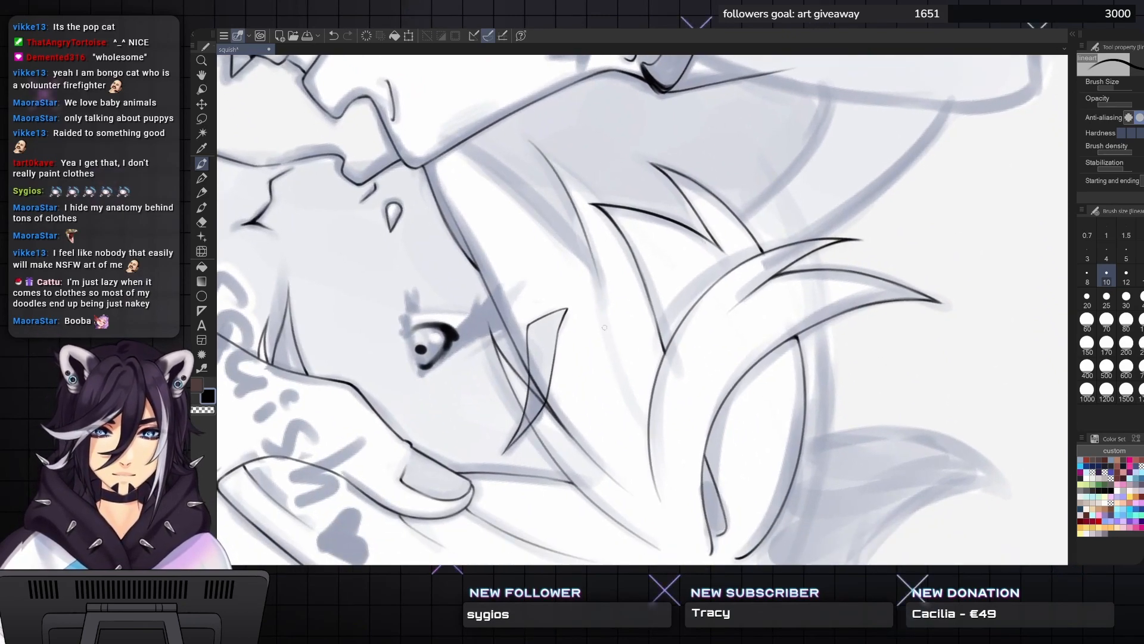
{"action": "key", "text": "ctrl+z"}
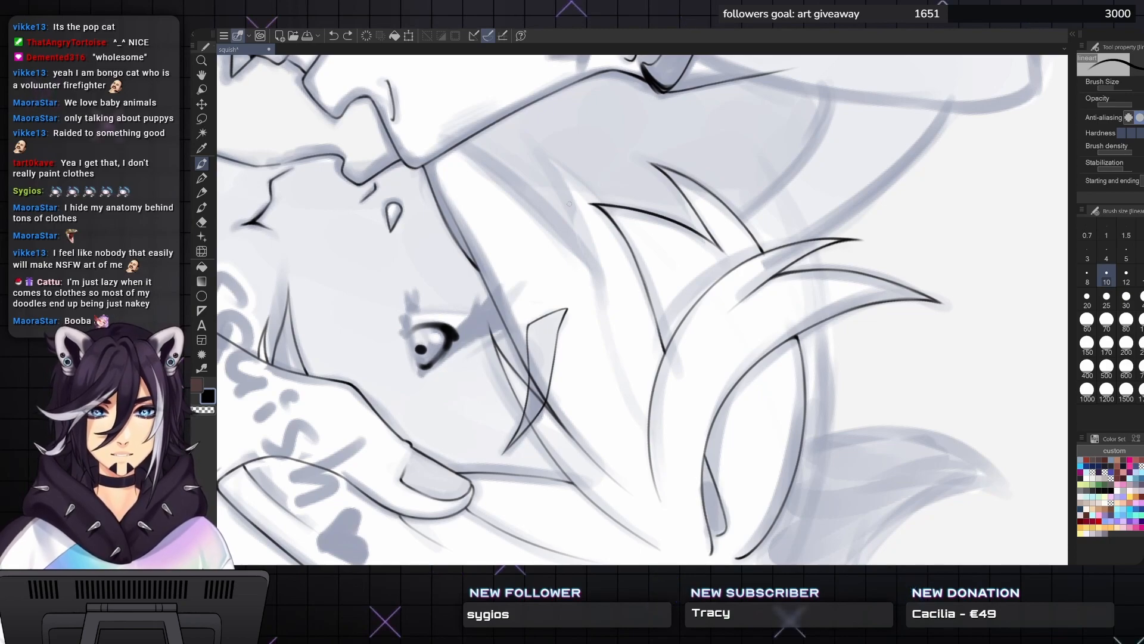
{"action": "key", "text": "ctrl+y"}
{"action": "key", "text": "ctrl+z"}
{"action": "left_click_drag", "start_coordinate": [551, 168], "coordinate": [631, 398]}
{"action": "left_click_drag", "start_coordinate": [655, 437], "coordinate": [705, 482]}
- Ink the third tuft's upper edge, joining its pointed tip to the second tuft
{"action": "key", "text": "asciicircum"}
{"action": "key", "text": "asciicircum"}
{"action": "key", "text": "asciicircum"}
{"action": "key", "text": "asciicircum"}
{"action": "key", "text": "asciicircum"}
{"action": "key", "text": "asciicircum"}
{"action": "key", "text": "asciicircum"}
{"action": "key", "text": "asciicircum"}
{"action": "key", "text": "asciicircum"}
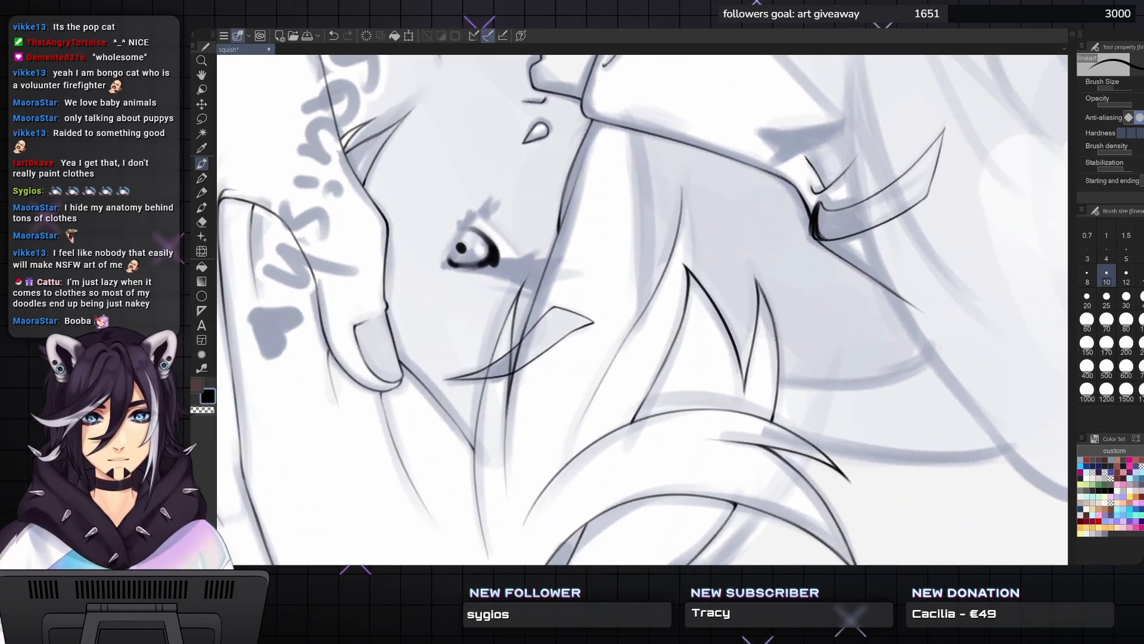
{"action": "left_click_drag", "start_coordinate": [643, 309], "coordinate": [649, 343]}
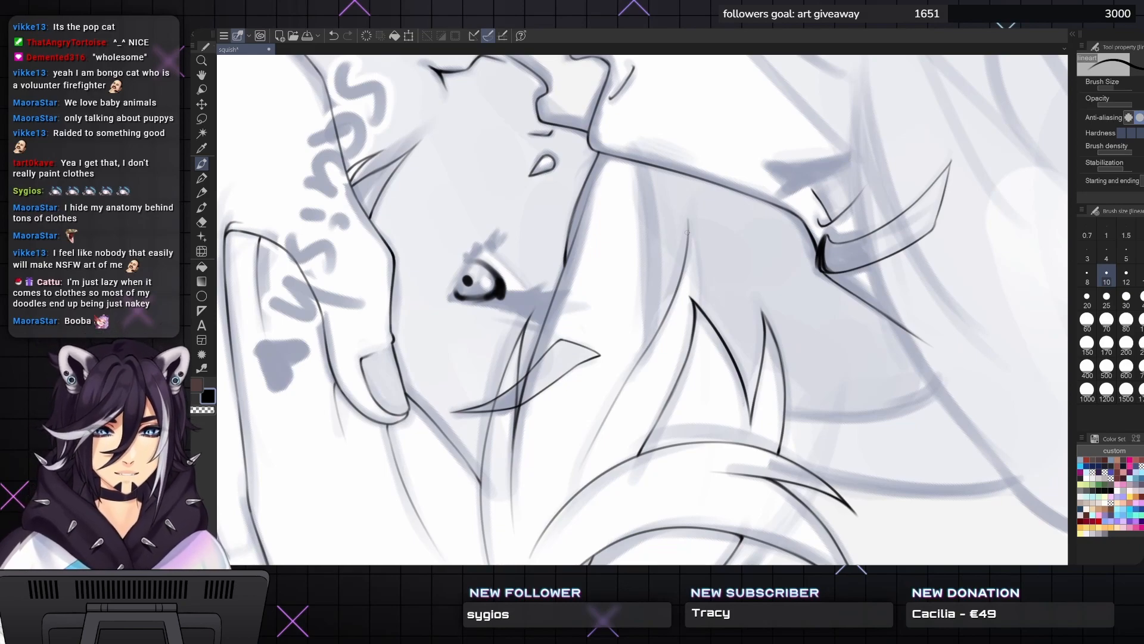
{"action": "left_click_drag", "start_coordinate": [700, 307], "coordinate": [685, 203]}
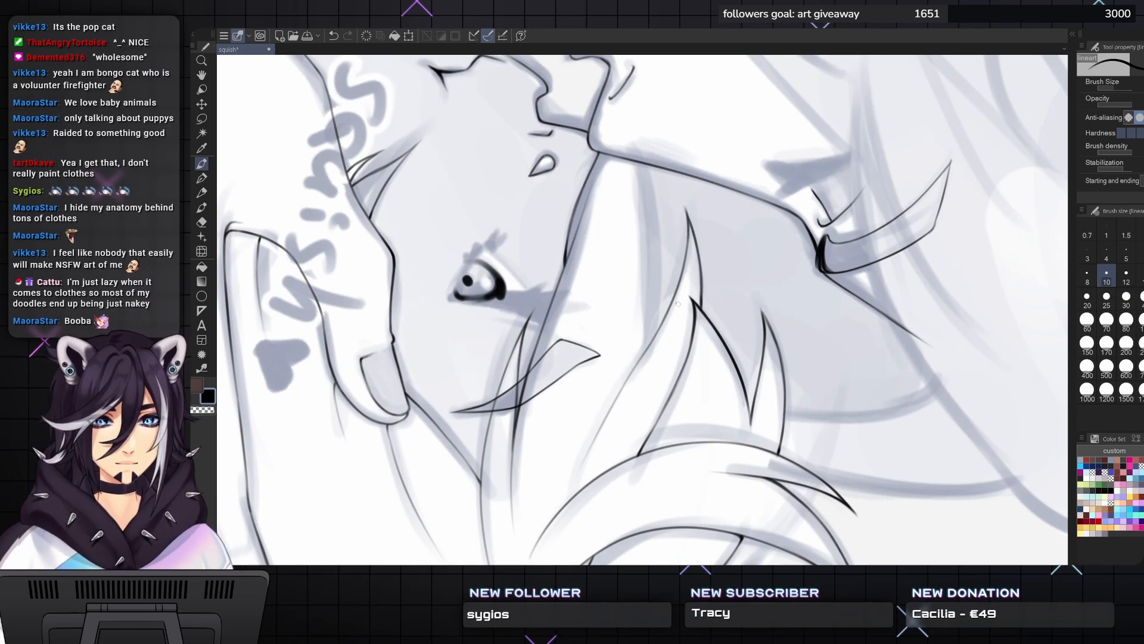
- Ink the front fringe edge from the other character's nose bridge up to the third tuft's lower edge
{"action": "key", "text": "minus"}
{"action": "key", "text": "minus"}
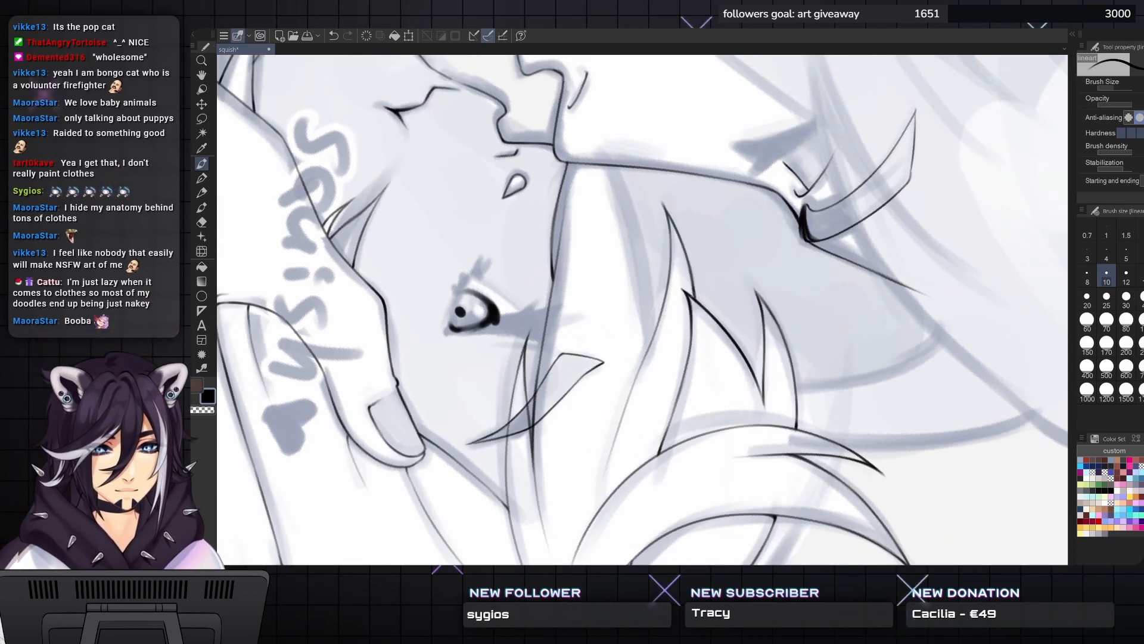
{"action": "key", "text": "minus"}
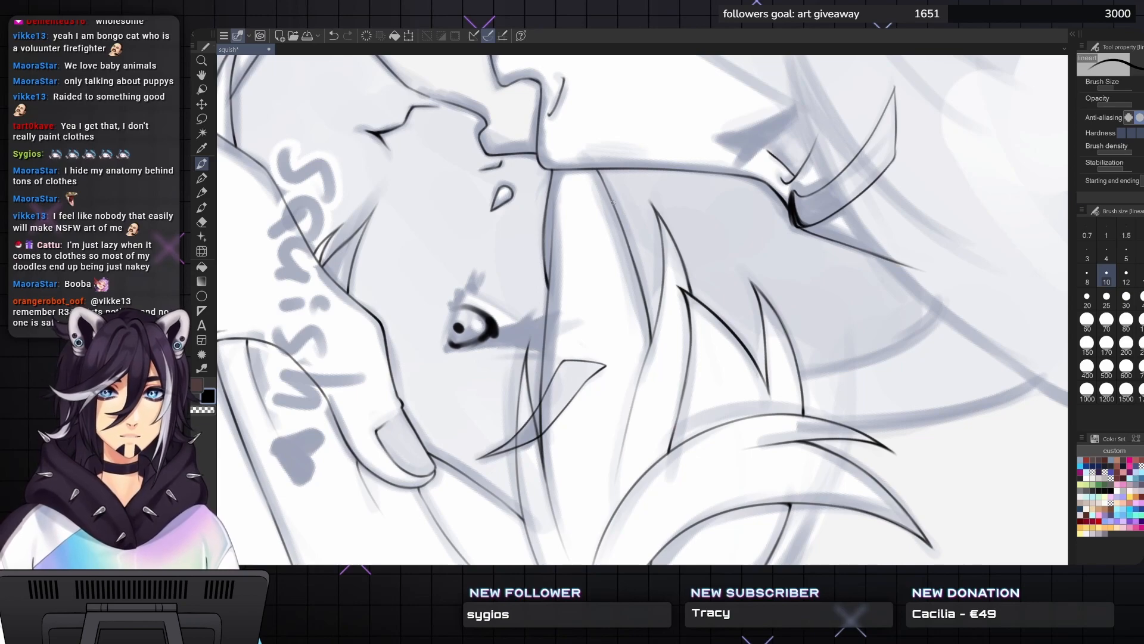
{"action": "mouse_move", "coordinate": [613, 203]}
{"action": "left_mouse_down"}
{"action": "mouse_move", "coordinate": [627, 170]}
{"action": "mouse_move", "coordinate": [622, 183]}
{"action": "left_mouse_up"}
{"action": "left_click_drag", "start_coordinate": [683, 77], "coordinate": [684, 69]}
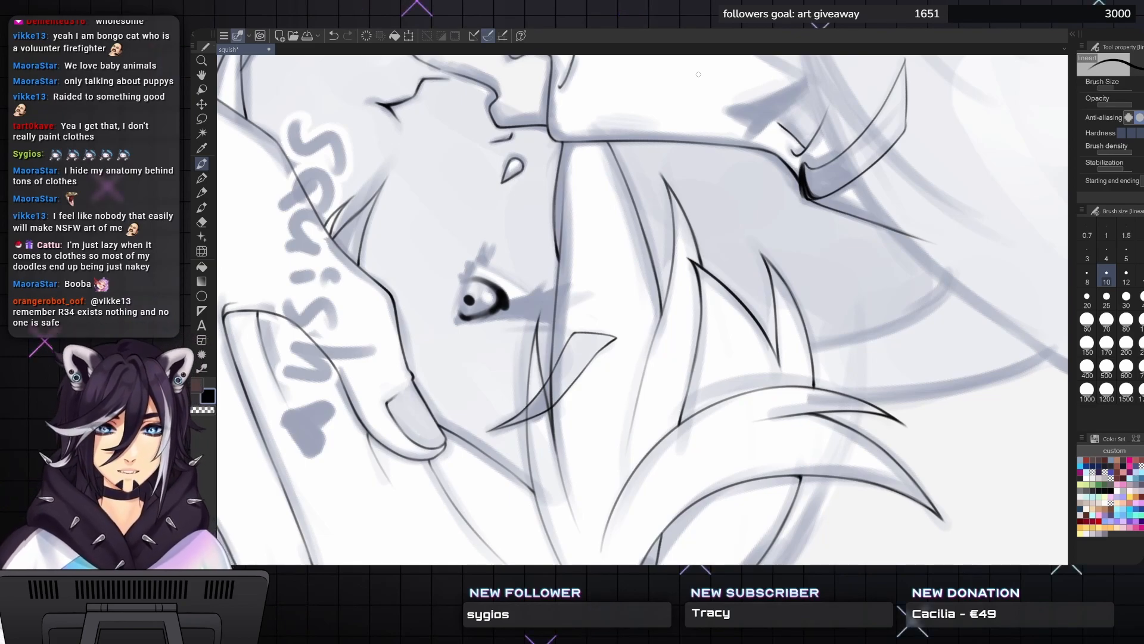
{"action": "key", "text": "minus"}
{"action": "key", "text": "minus"}
{"action": "key", "text": "minus"}
{"action": "key", "text": "minus"}
{"action": "key", "text": "minus"}
{"action": "key", "text": "minus"}
{"action": "key", "text": "minus"}
{"action": "key", "text": "minus"}
{"action": "key", "text": "minus"}
{"action": "key", "text": "minus"}
{"action": "key", "text": "minus"}
{"action": "key", "text": "minus"}
{"action": "key", "text": "minus"}
{"action": "key", "text": "minus"}
{"action": "key", "text": "minus"}
{"action": "key", "text": "minus"}
{"action": "key", "text": "minus"}
{"action": "key", "text": "minus"}
{"action": "key", "text": "minus"}
{"action": "key", "text": "minus"}
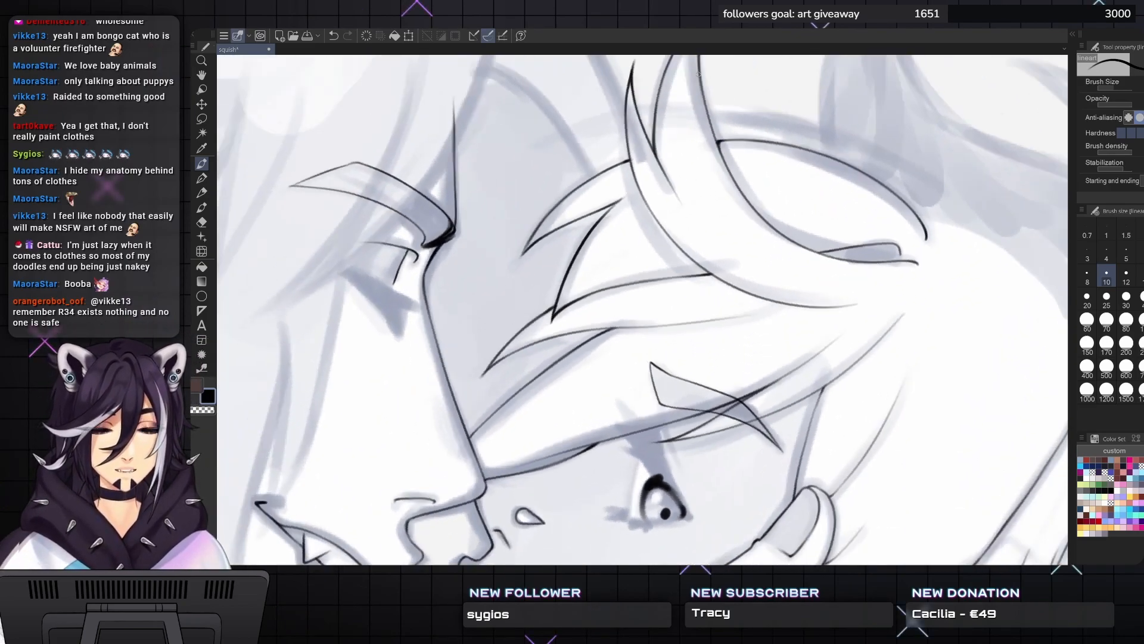
- Ink the outer edge of the pointed tuft standing above the longest fingertip, curving from its tip down to the finger
{"action": "key", "text": "minus"}
{"action": "key", "text": "minus"}
{"action": "key", "text": "minus"}
{"action": "key", "text": "minus"}
{"action": "key", "text": "minus"}
{"action": "key", "text": "minus"}
{"action": "key", "text": "minus"}
{"action": "key", "text": "minus"}
{"action": "key", "text": "minus"}
{"action": "key", "text": "minus"}
{"action": "key", "text": "minus"}
{"action": "key", "text": "minus"}
{"action": "key", "text": "minus"}
{"action": "key", "text": "minus"}
{"action": "key", "text": "minus"}
{"action": "key", "text": "minus"}
{"action": "key", "text": "minus"}
{"action": "key", "text": "minus"}
{"action": "key", "text": "minus"}
{"action": "key", "text": "minus"}
{"action": "key", "text": "minus"}
{"action": "key", "text": "minus"}
{"action": "key", "text": "minus"}
{"action": "key", "text": "minus"}
{"action": "key", "text": "minus"}
{"action": "key", "text": "minus"}
{"action": "key", "text": "minus"}
{"action": "key", "text": "minus"}
{"action": "key", "text": "minus"}
{"action": "key", "text": "minus"}
{"action": "key", "text": "minus"}
{"action": "key", "text": "minus"}
{"action": "key", "text": "minus"}
{"action": "key", "text": "minus"}
{"action": "key", "text": "minus"}
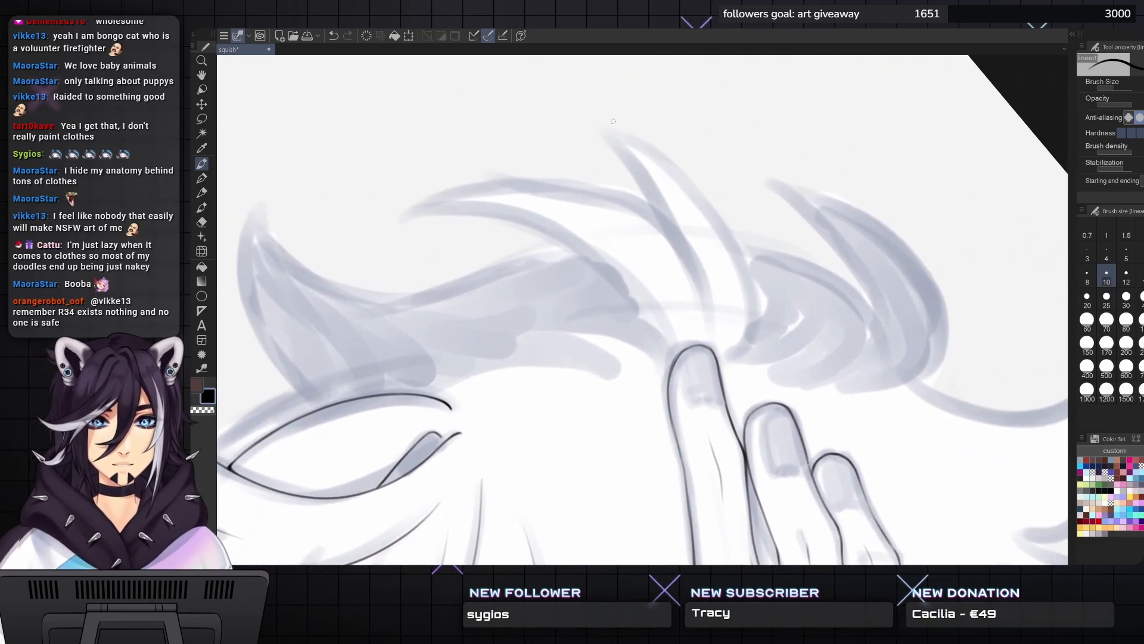
{"action": "mouse_move", "coordinate": [601, 130]}
{"action": "left_mouse_down"}
{"action": "mouse_move", "coordinate": [725, 213]}
{"action": "mouse_move", "coordinate": [763, 346]}
{"action": "left_mouse_up"}
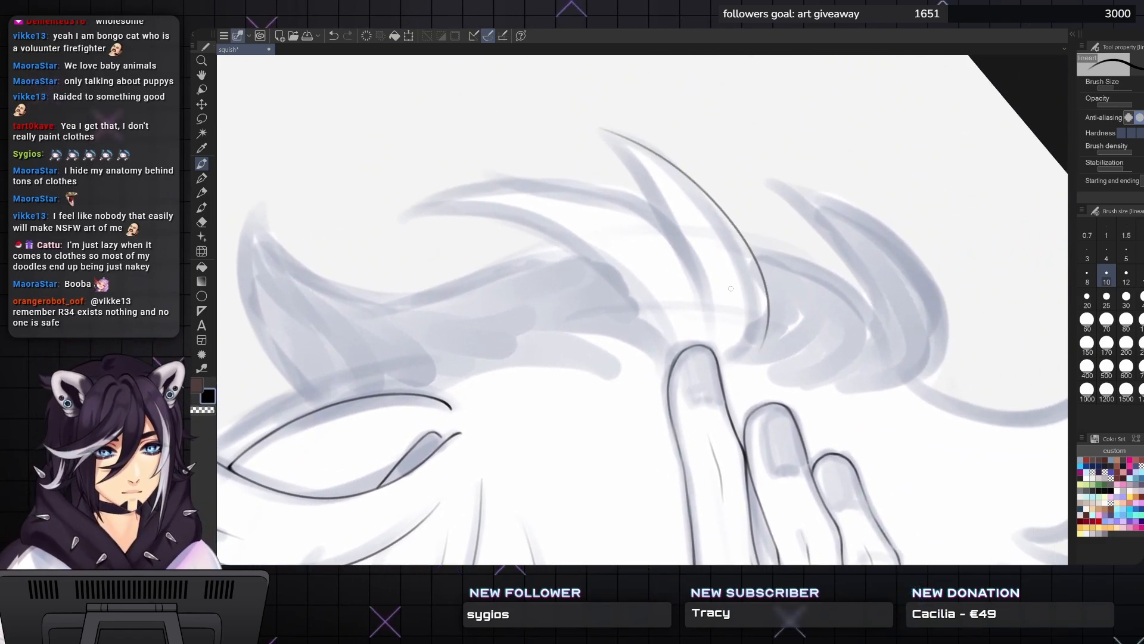
{"action": "key", "text": "ctrl+z"}
{"action": "mouse_move", "coordinate": [603, 130]}
{"action": "left_mouse_down"}
{"action": "mouse_move", "coordinate": [635, 149]}
{"action": "mouse_move", "coordinate": [758, 339]}
{"action": "mouse_move", "coordinate": [745, 352]}
{"action": "mouse_move", "coordinate": [758, 305]}
{"action": "mouse_move", "coordinate": [755, 345]}
{"action": "left_mouse_up"}
{"action": "mouse_move", "coordinate": [761, 302]}
{"action": "left_mouse_down"}
{"action": "mouse_move", "coordinate": [760, 325]}
{"action": "mouse_move", "coordinate": [761, 305]}
{"action": "left_mouse_up"}
{"action": "key", "text": "ctrl+z"}
{"action": "key", "text": "ctrl+z"}
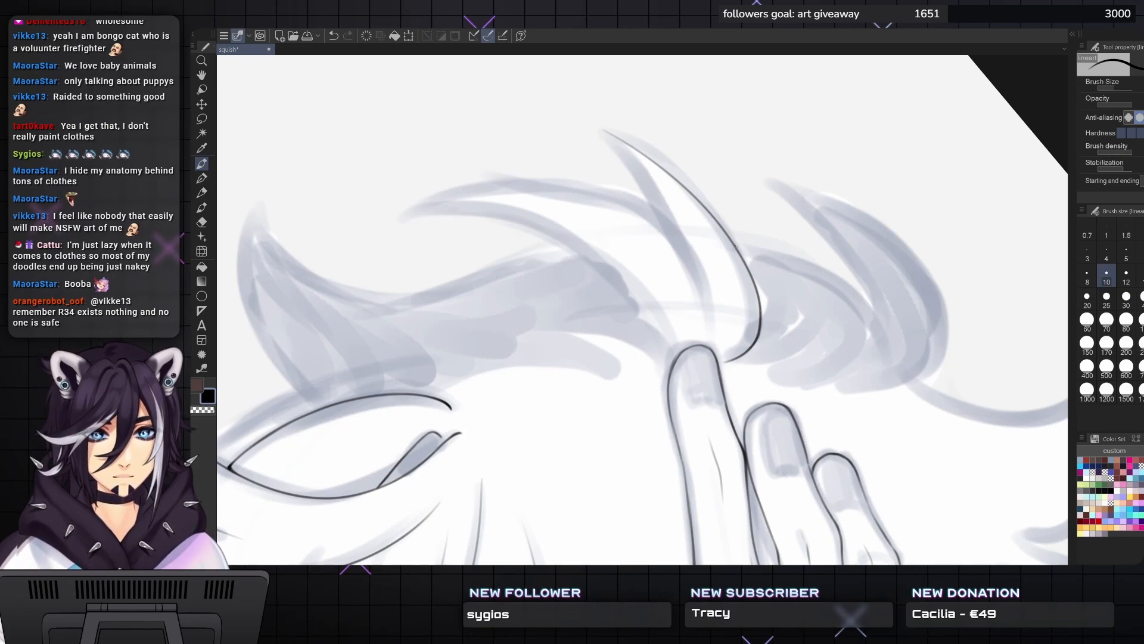
- Ink the upper edge of the long curved tuft in front of it, from its pointed tip towards the fingertip
{"action": "mouse_move", "coordinate": [632, 238]}
{"action": "left_mouse_down"}
{"action": "mouse_move", "coordinate": [484, 120]}
{"action": "mouse_move", "coordinate": [676, 206]}
{"action": "mouse_move", "coordinate": [705, 280]}
{"action": "left_mouse_up"}
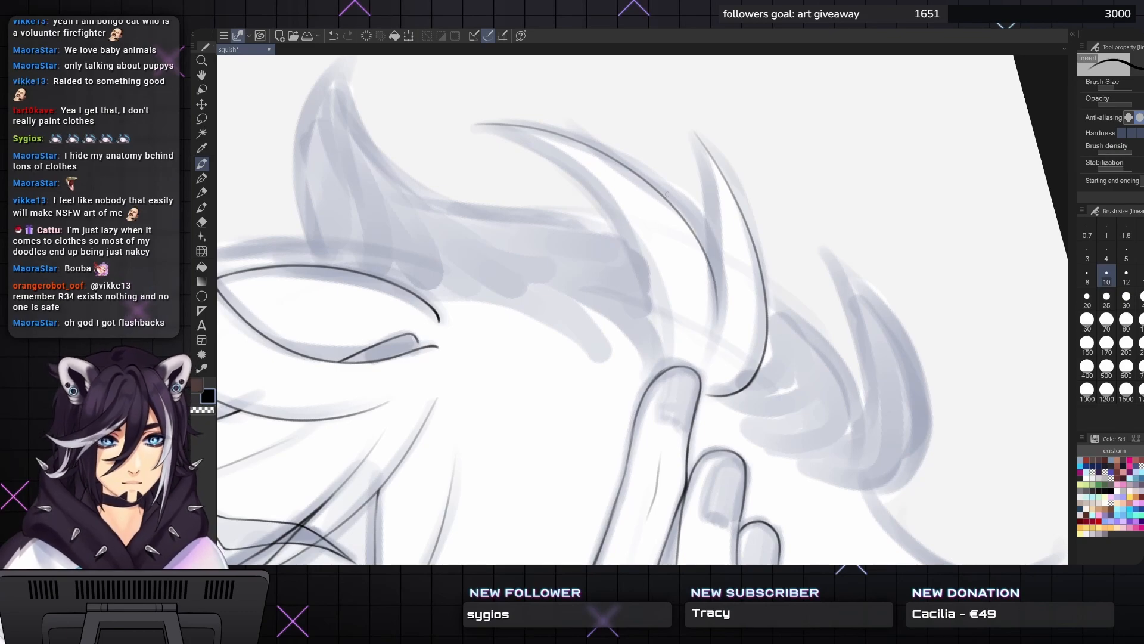
{"action": "key", "text": "ctrl+z"}
{"action": "mouse_move", "coordinate": [477, 124]}
{"action": "left_mouse_down"}
{"action": "mouse_move", "coordinate": [587, 139]}
{"action": "mouse_move", "coordinate": [706, 227]}
{"action": "mouse_move", "coordinate": [707, 386]}
{"action": "left_mouse_up"}
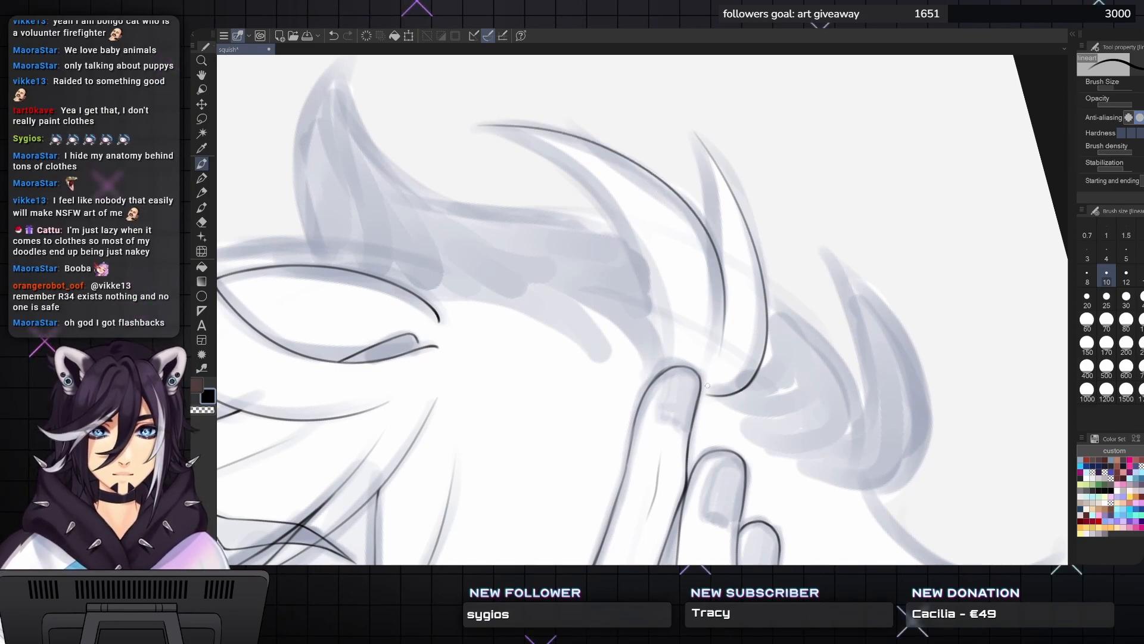
- Ink the inner edge of the standing tuft, running from the long front tuft up into a sharp, darkened point
{"action": "left_click_drag", "start_coordinate": [690, 164], "coordinate": [676, 226]}
{"action": "mouse_move", "coordinate": [704, 308]}
{"action": "left_mouse_down"}
{"action": "mouse_move", "coordinate": [708, 333]}
{"action": "mouse_move", "coordinate": [687, 203]}
{"action": "left_mouse_up"}
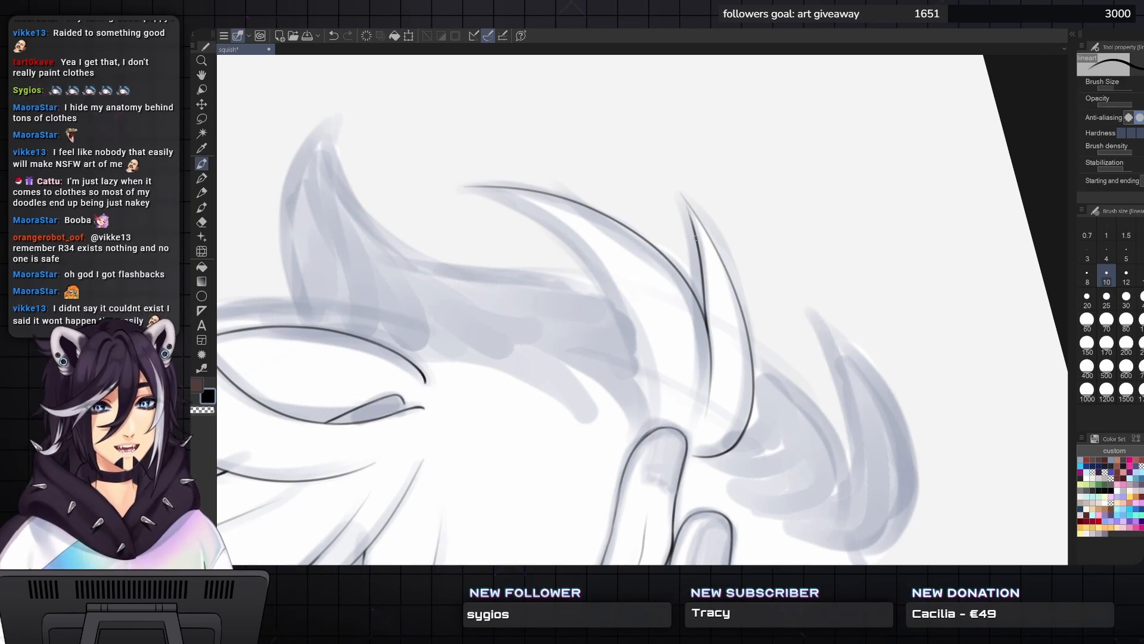
{"action": "left_click_drag", "start_coordinate": [696, 240], "coordinate": [682, 197]}
{"action": "key", "text": "ctrl+z"}
{"action": "key", "text": "ctrl+z"}
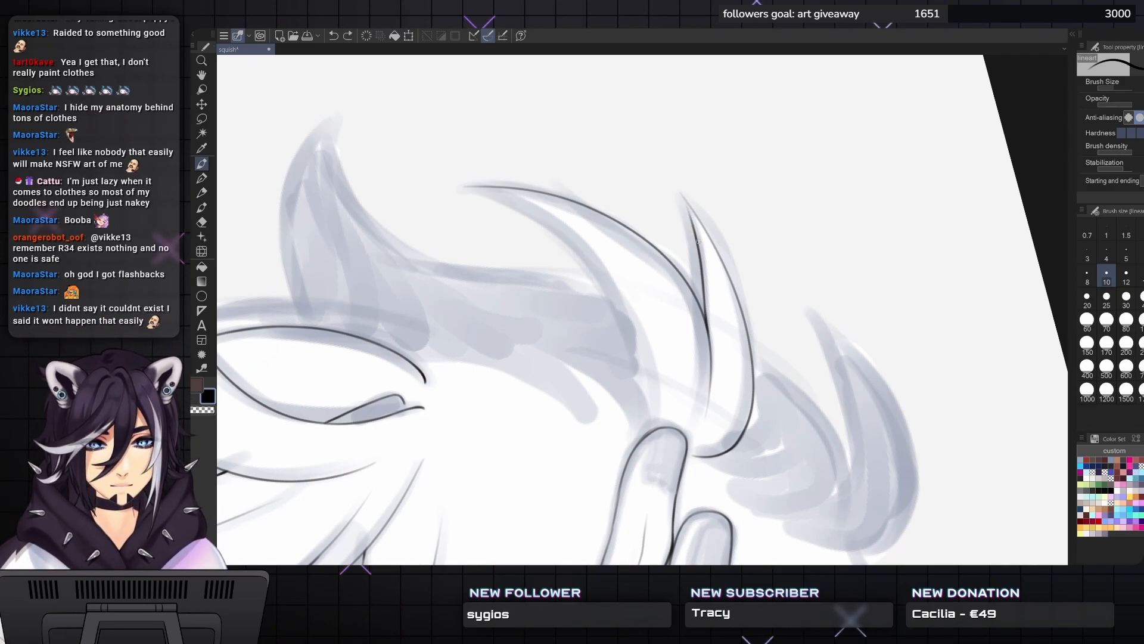
{"action": "left_click_drag", "start_coordinate": [698, 241], "coordinate": [677, 190]}
{"action": "left_click_drag", "start_coordinate": [689, 216], "coordinate": [674, 182]}
{"action": "left_click_drag", "start_coordinate": [705, 231], "coordinate": [679, 189]}
{"action": "left_click_drag", "start_coordinate": [717, 257], "coordinate": [688, 201]}
- Ink the long curved tuft's lower edge from its tip down to the longest fingertip and reinforce its upper contour
{"action": "mouse_move", "coordinate": [686, 251]}
{"action": "left_mouse_down"}
{"action": "mouse_move", "coordinate": [737, 235]}
{"action": "mouse_move", "coordinate": [767, 272]}
{"action": "left_mouse_up"}
{"action": "left_click_drag", "start_coordinate": [579, 135], "coordinate": [680, 280]}
{"action": "key", "text": "ctrl+z"}
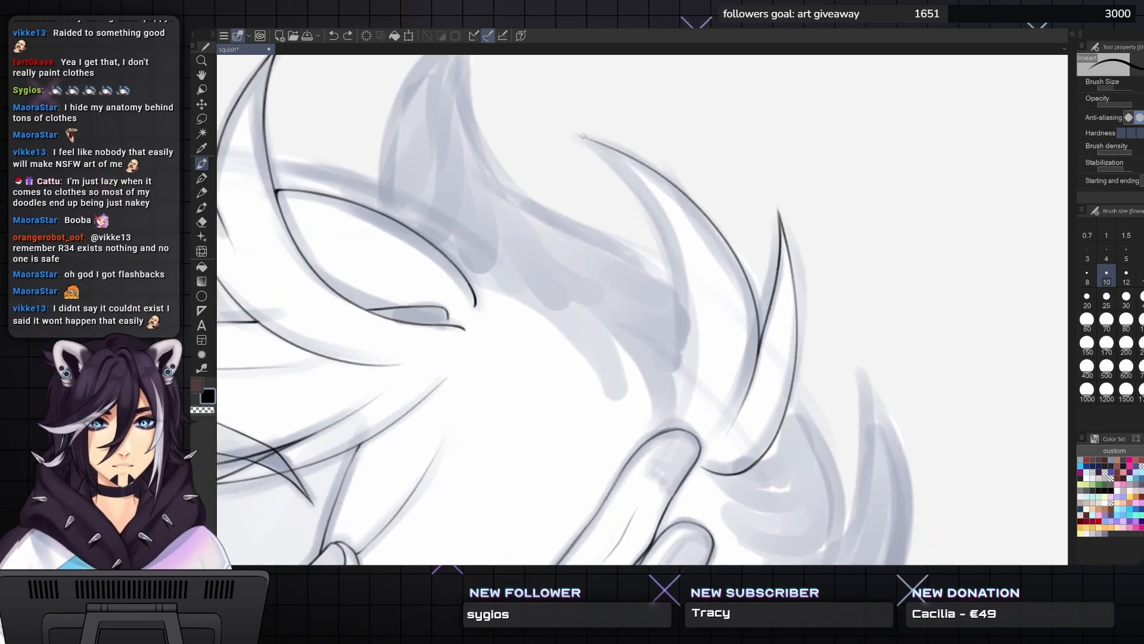
{"action": "mouse_move", "coordinate": [582, 135]}
{"action": "left_mouse_down"}
{"action": "mouse_move", "coordinate": [672, 238]}
{"action": "mouse_move", "coordinate": [679, 349]}
{"action": "left_mouse_up"}
{"action": "left_click_drag", "start_coordinate": [679, 417], "coordinate": [678, 281]}
{"action": "left_click_drag", "start_coordinate": [680, 325], "coordinate": [677, 253]}
{"action": "left_click_drag", "start_coordinate": [640, 175], "coordinate": [663, 176]}
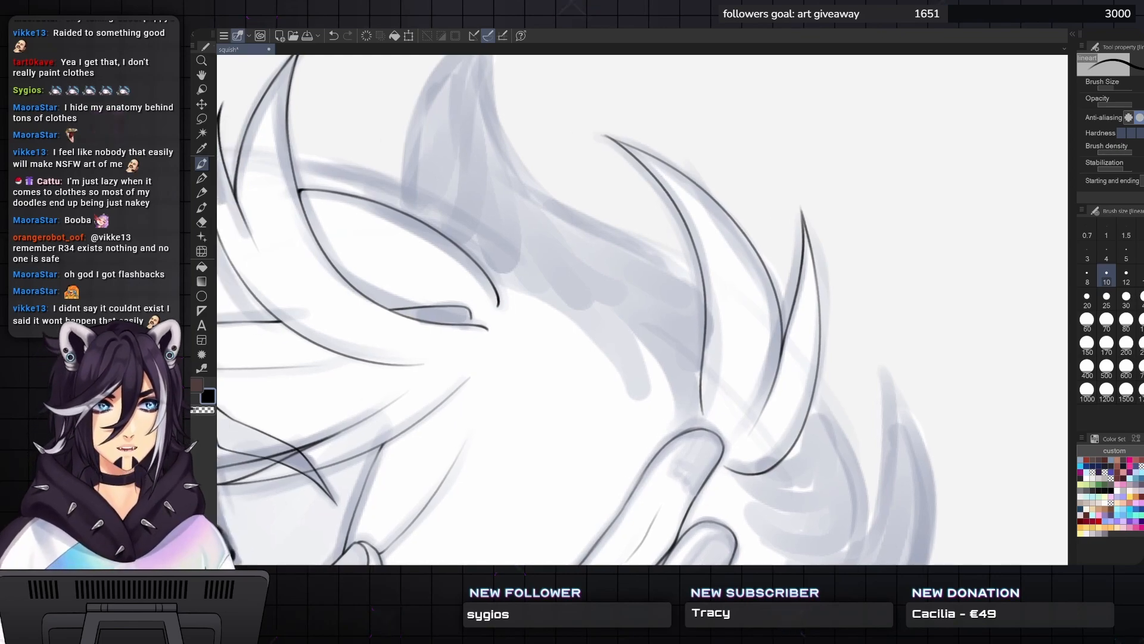
{"action": "left_click_drag", "start_coordinate": [780, 370], "coordinate": [765, 224]}
- Ink the outer edge of the shaded tuft behind the fingers, sweeping from its pointed tip around its rounded base
{"action": "left_click_drag", "start_coordinate": [656, 310], "coordinate": [674, 265]}
{"action": "left_click_drag", "start_coordinate": [655, 310], "coordinate": [357, 367]}
{"action": "mouse_move", "coordinate": [559, 150]}
{"action": "left_mouse_down"}
{"action": "mouse_move", "coordinate": [620, 131]}
{"action": "mouse_move", "coordinate": [678, 185]}
{"action": "mouse_move", "coordinate": [742, 315]}
{"action": "left_mouse_up"}
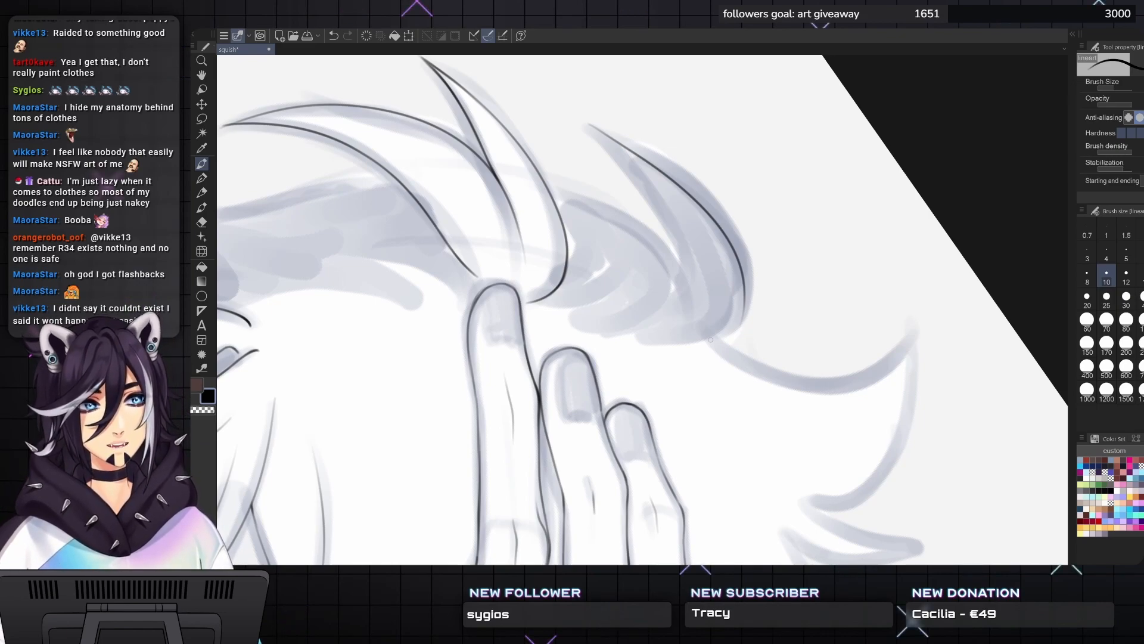
{"action": "left_click_drag", "start_coordinate": [710, 340], "coordinate": [691, 359]}
{"action": "key", "text": "ctrl+z"}
{"action": "mouse_move", "coordinate": [571, 145]}
{"action": "left_mouse_down"}
{"action": "mouse_move", "coordinate": [672, 205]}
{"action": "mouse_move", "coordinate": [732, 319]}
{"action": "mouse_move", "coordinate": [714, 348]}
{"action": "mouse_move", "coordinate": [684, 356]}
{"action": "left_mouse_up"}
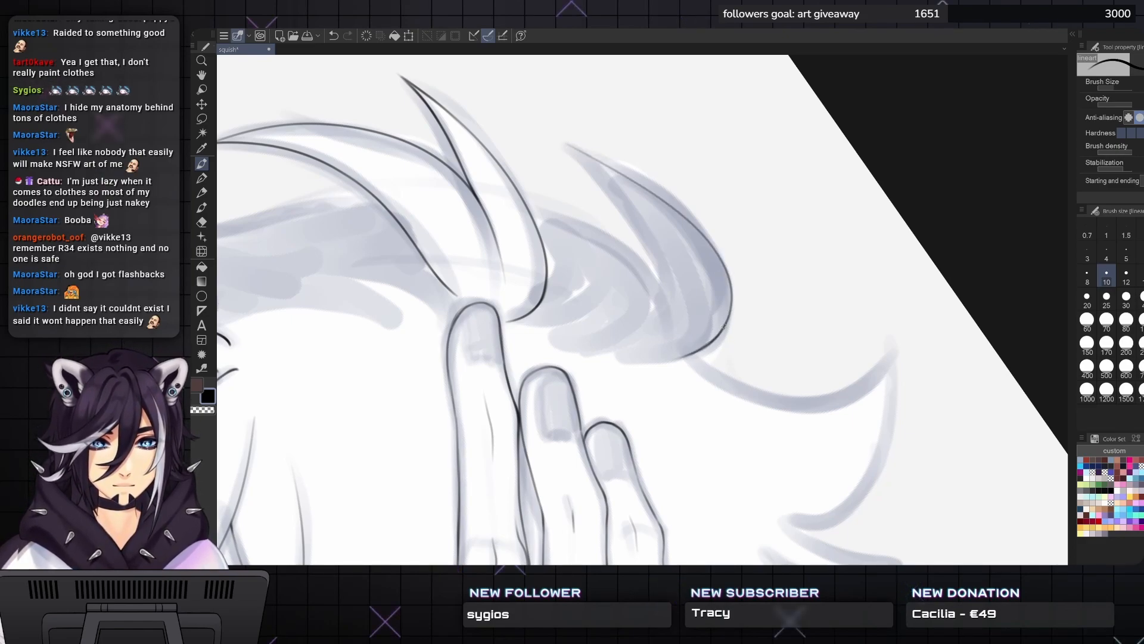
- Ink the inner edge of the shaded rear tuft from its base crease up to the pointed tip, strengthening the tip
{"action": "key", "text": "asciicircum"}
{"action": "key", "text": "asciicircum"}
{"action": "key", "text": "asciicircum"}
{"action": "key", "text": "asciicircum"}
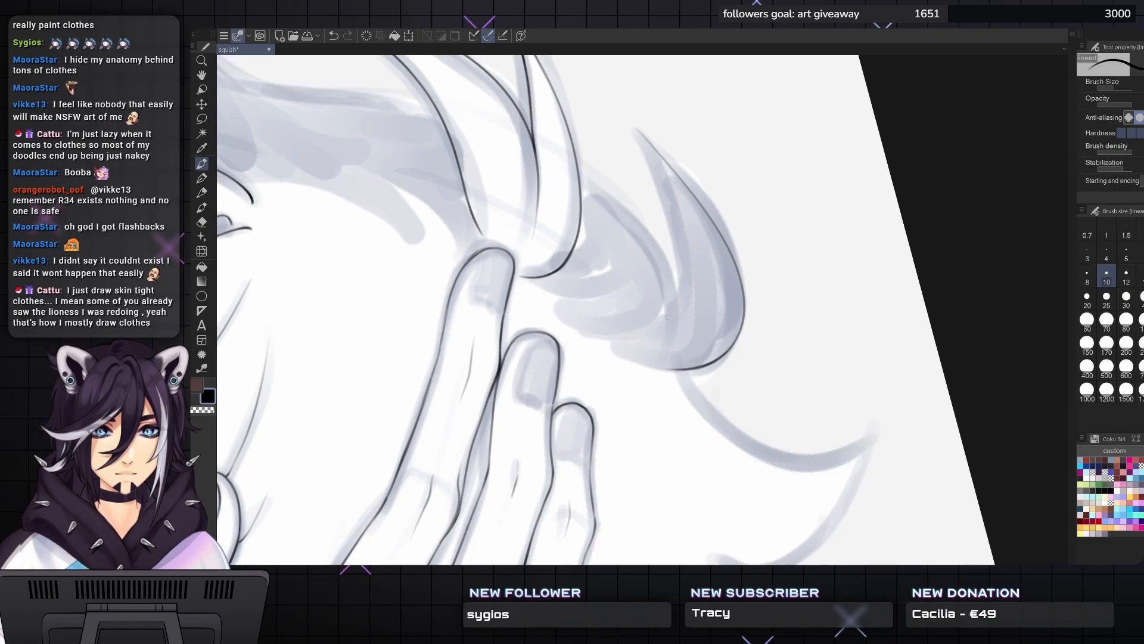
{"action": "mouse_move", "coordinate": [665, 315]}
{"action": "left_mouse_down"}
{"action": "mouse_move", "coordinate": [682, 271]}
{"action": "mouse_move", "coordinate": [663, 173]}
{"action": "left_mouse_up"}
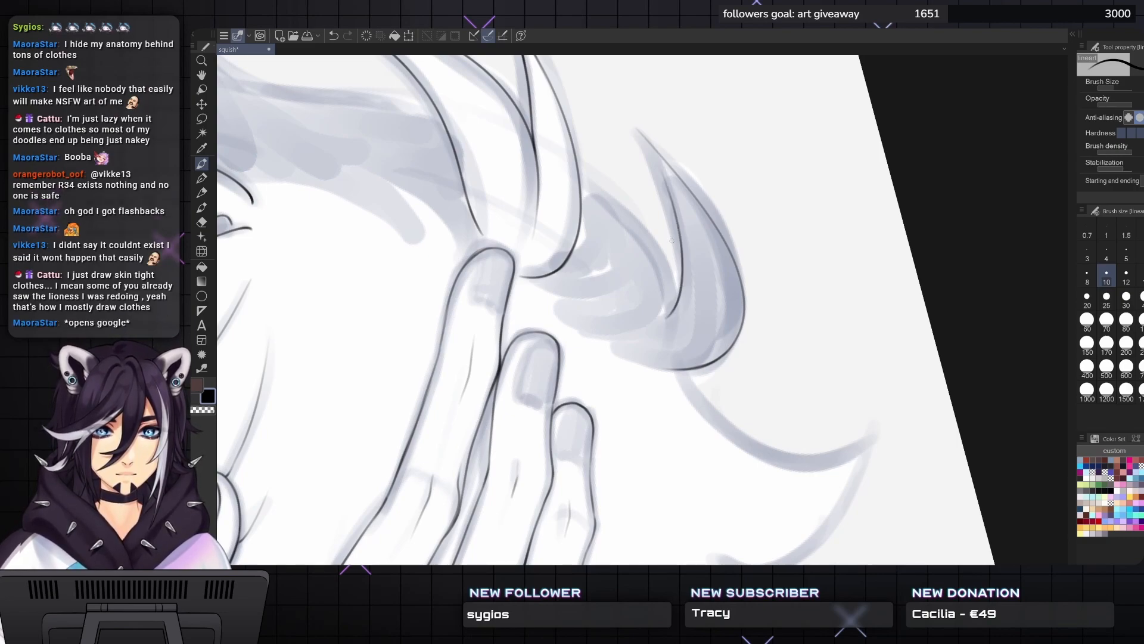
{"action": "key", "text": "ctrl+z"}
{"action": "mouse_move", "coordinate": [682, 272]}
{"action": "left_mouse_down"}
{"action": "mouse_move", "coordinate": [678, 203]}
{"action": "mouse_move", "coordinate": [641, 133]}
{"action": "left_mouse_up"}
{"action": "left_click_drag", "start_coordinate": [664, 180], "coordinate": [635, 127]}
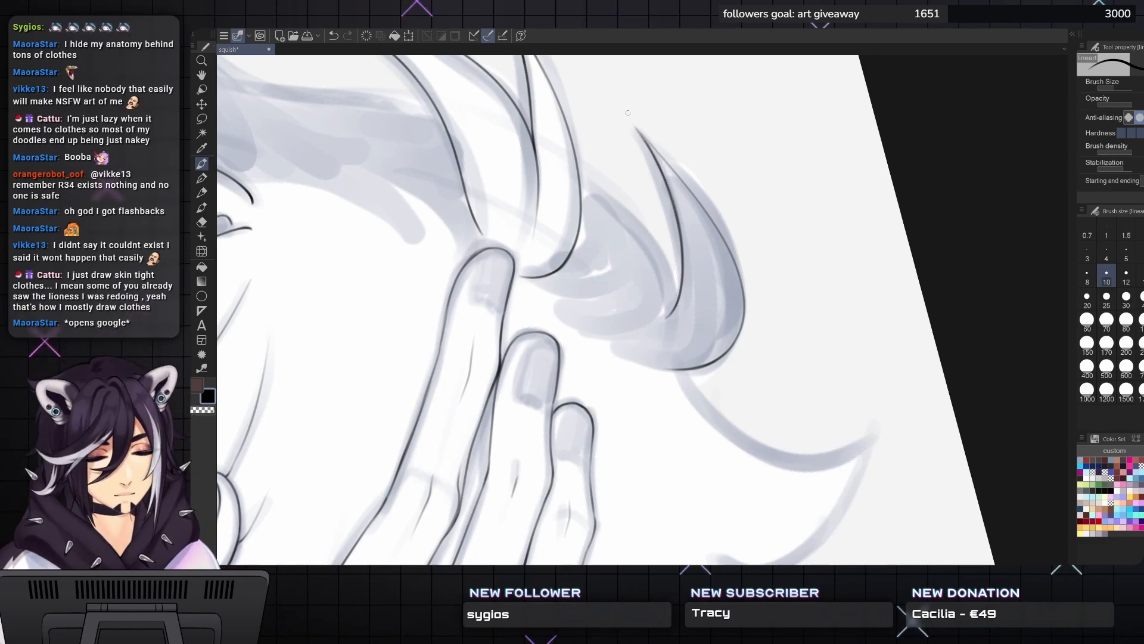
- Ink the curved hair contour linking the standing tuft to the rear tuft's inner crease, and round off their junction
{"action": "key", "text": "asciicircum"}
{"action": "key", "text": "asciicircum"}
{"action": "key", "text": "asciicircum"}
{"action": "key", "text": "asciicircum"}
{"action": "left_click_drag", "start_coordinate": [708, 137], "coordinate": [737, 217]}
{"action": "key", "text": "ctrl+z"}
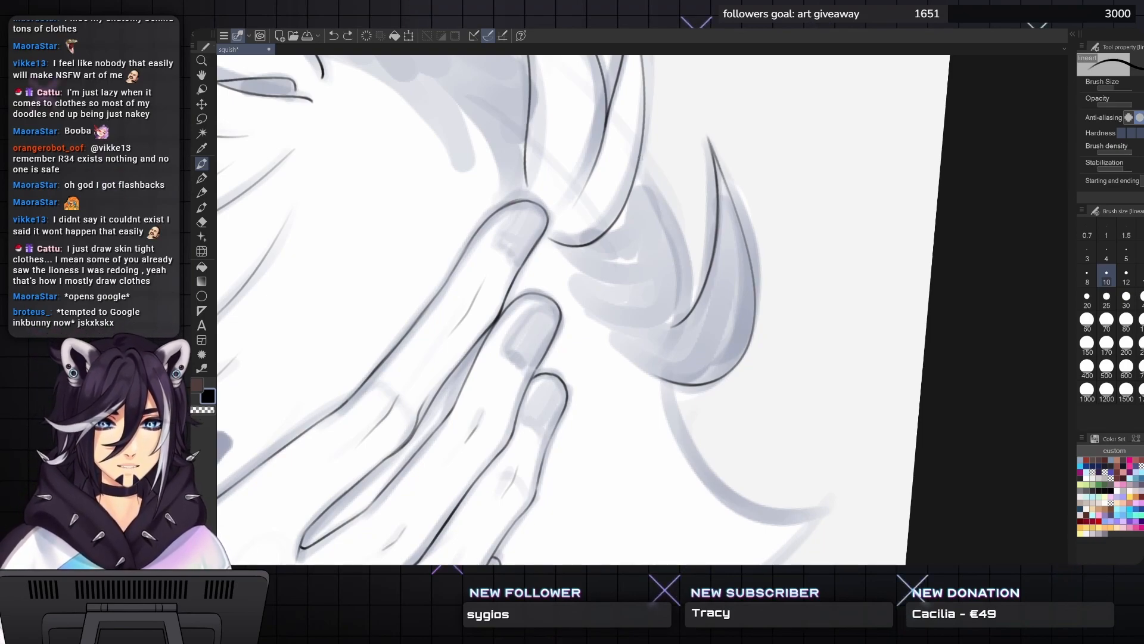
{"action": "left_click_drag", "start_coordinate": [640, 161], "coordinate": [673, 325]}
{"action": "key", "text": "ctrl+z"}
{"action": "mouse_move", "coordinate": [640, 159]}
{"action": "left_mouse_down"}
{"action": "mouse_move", "coordinate": [687, 315]}
{"action": "mouse_move", "coordinate": [692, 272]}
{"action": "left_mouse_up"}
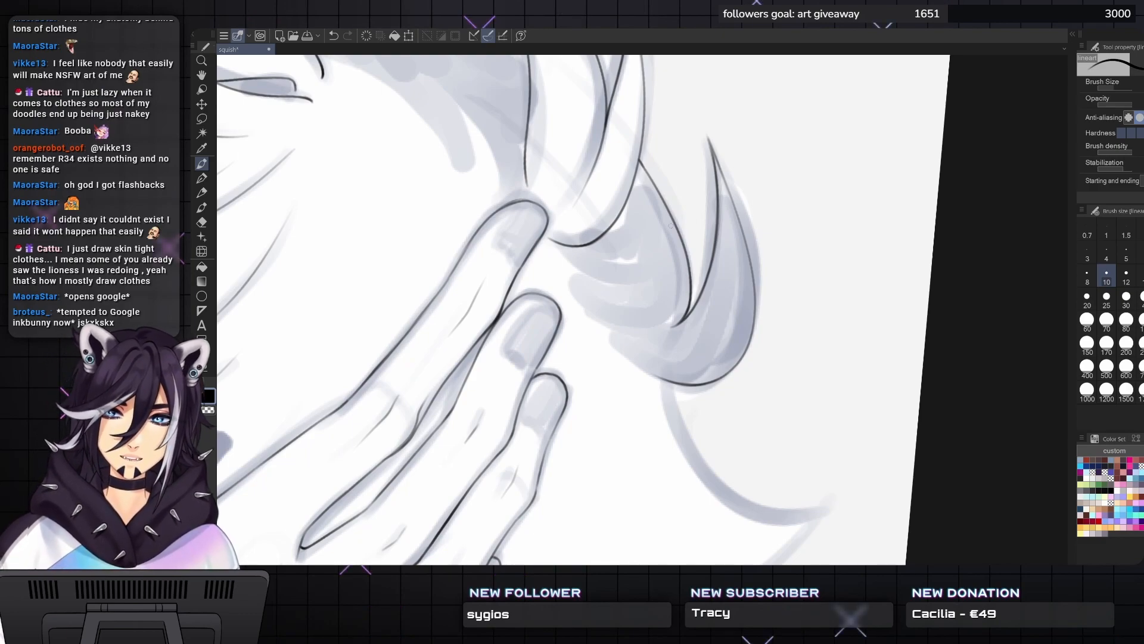
{"action": "left_click_drag", "start_coordinate": [684, 319], "coordinate": [660, 329]}
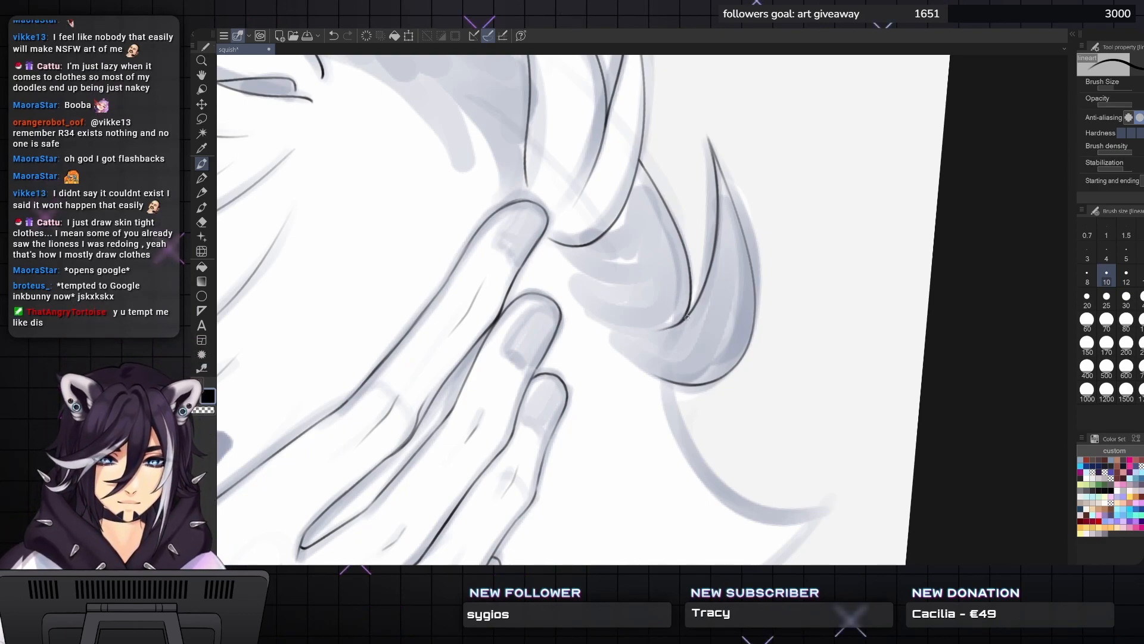
- Ink the concave edge of the large shaded tuft at the top front of the hair, starting from its tip
{"action": "left_click_drag", "start_coordinate": [719, 217], "coordinate": [738, 236]}
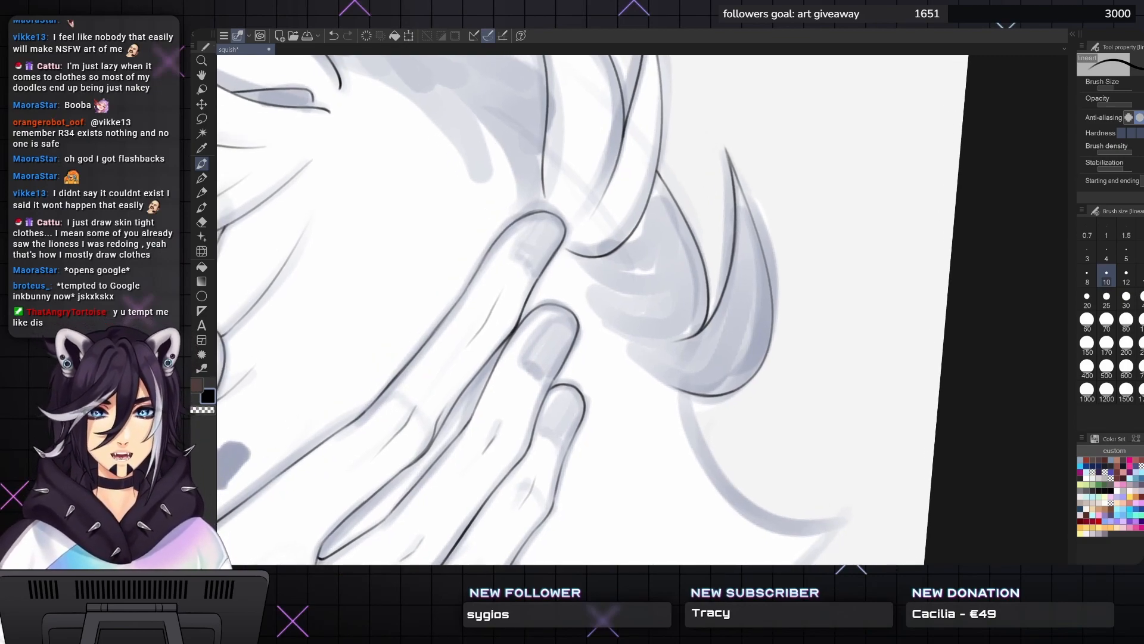
{"action": "key", "text": "minus"}
{"action": "key", "text": "minus"}
{"action": "key", "text": "minus"}
{"action": "key", "text": "minus"}
{"action": "key", "text": "minus"}
{"action": "key", "text": "minus"}
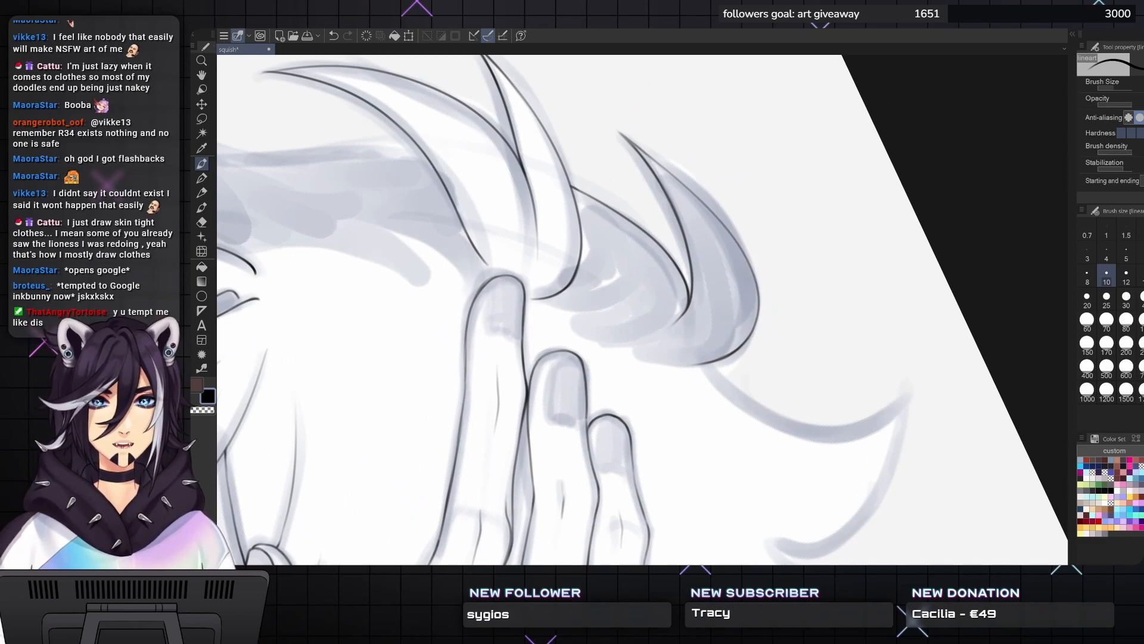
{"action": "key", "text": "minus"}
{"action": "key", "text": "minus"}
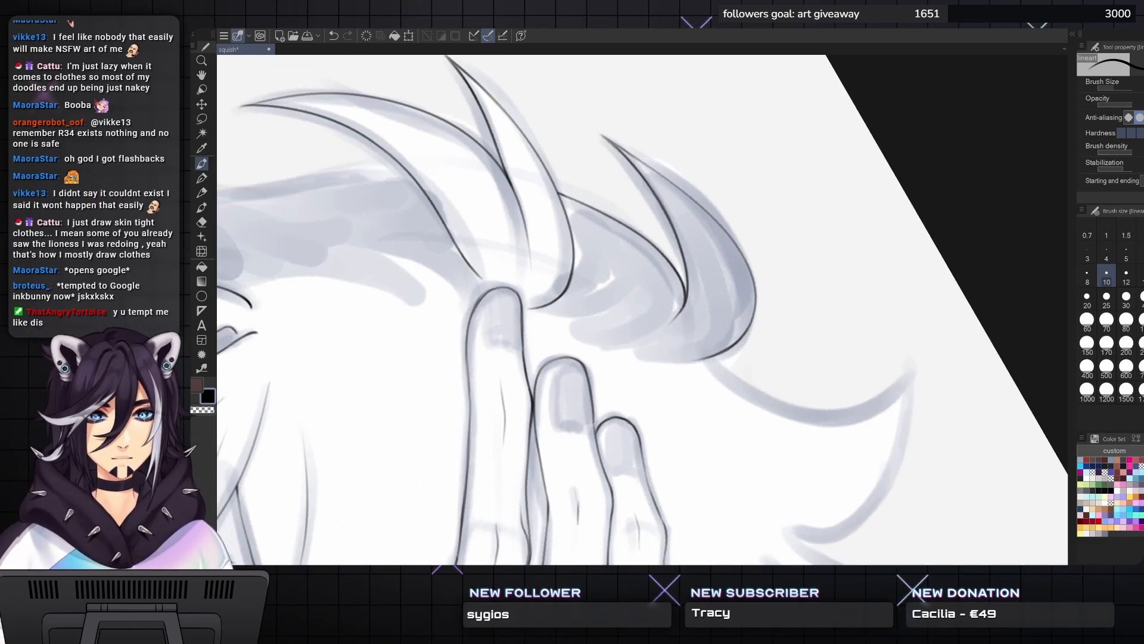
{"action": "left_click_drag", "start_coordinate": [596, 310], "coordinate": [658, 327]}
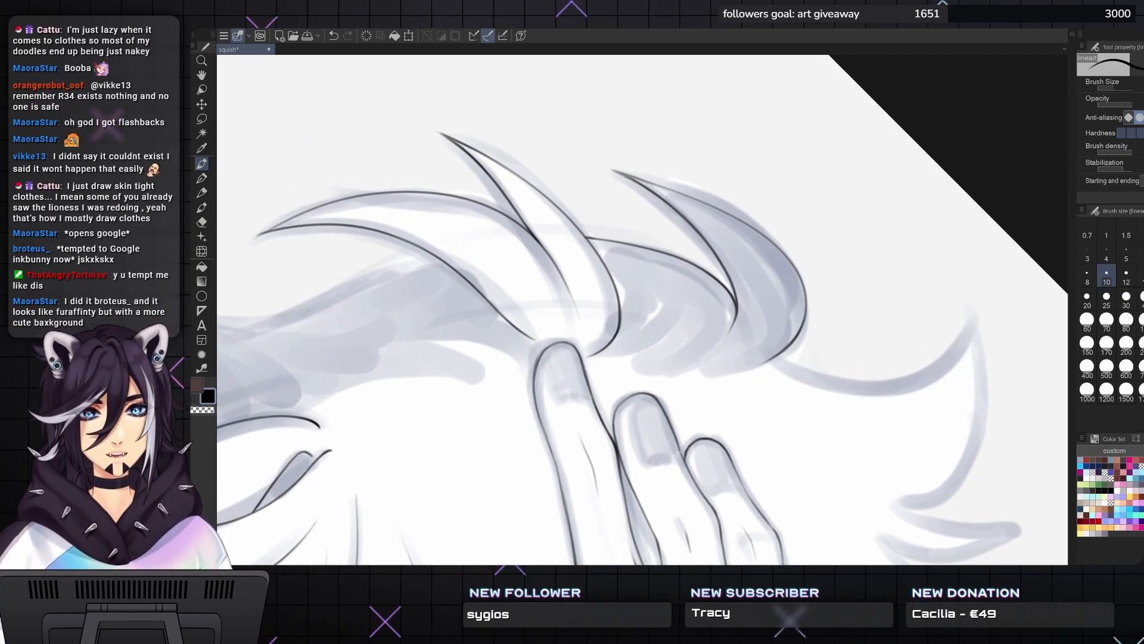
{"action": "left_click_drag", "start_coordinate": [596, 310], "coordinate": [653, 334]}
{"action": "key", "text": "asciicircum"}
{"action": "key", "text": "asciicircum"}
{"action": "key", "text": "asciicircum"}
{"action": "key", "text": "asciicircum"}
{"action": "key", "text": "asciicircum"}
{"action": "key", "text": "asciicircum"}
{"action": "key", "text": "asciicircum"}
{"action": "key", "text": "asciicircum"}
{"action": "key", "text": "asciicircum"}
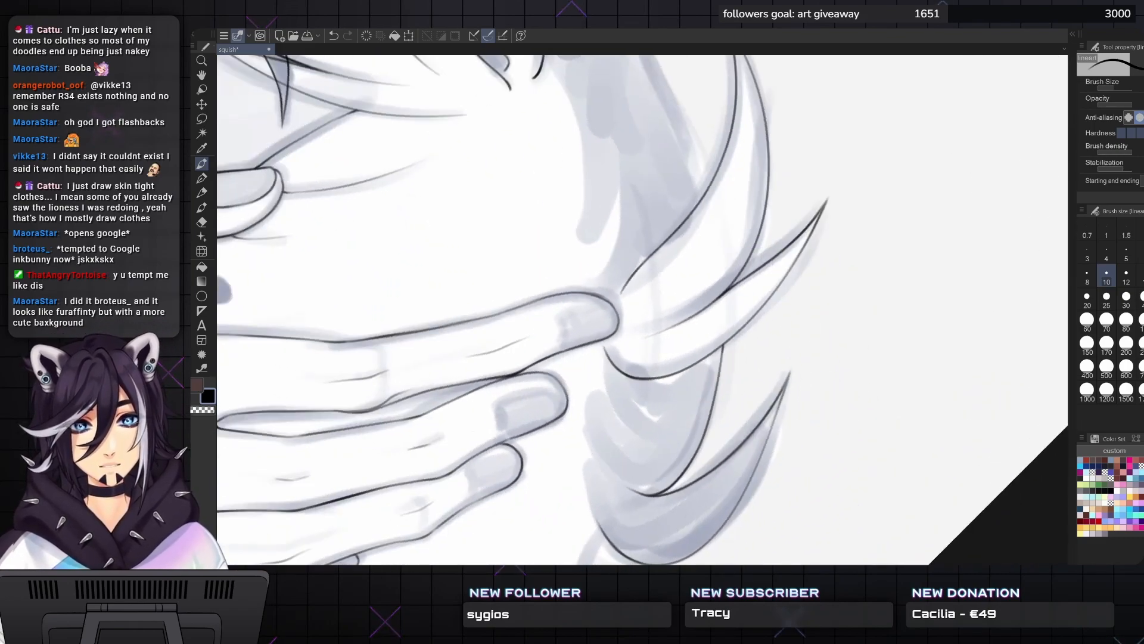
{"action": "left_click_drag", "start_coordinate": [596, 269], "coordinate": [602, 360]}
{"action": "left_click_drag", "start_coordinate": [596, 268], "coordinate": [592, 358]}
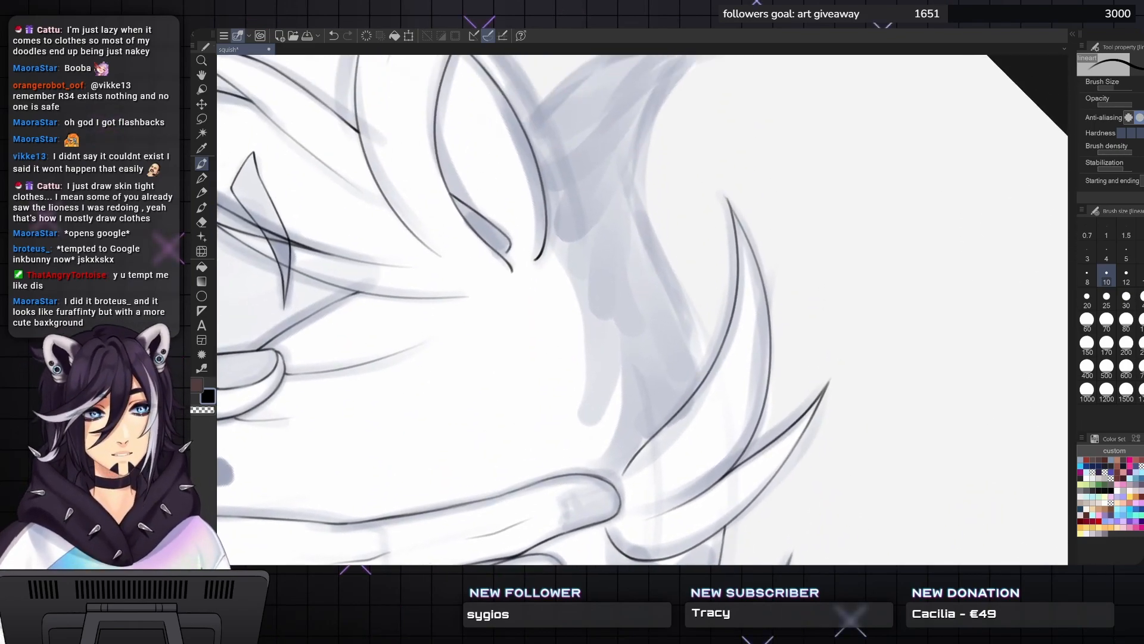
{"action": "left_click_drag", "start_coordinate": [596, 268], "coordinate": [574, 310]}
{"action": "left_click_drag", "start_coordinate": [596, 268], "coordinate": [586, 310]}
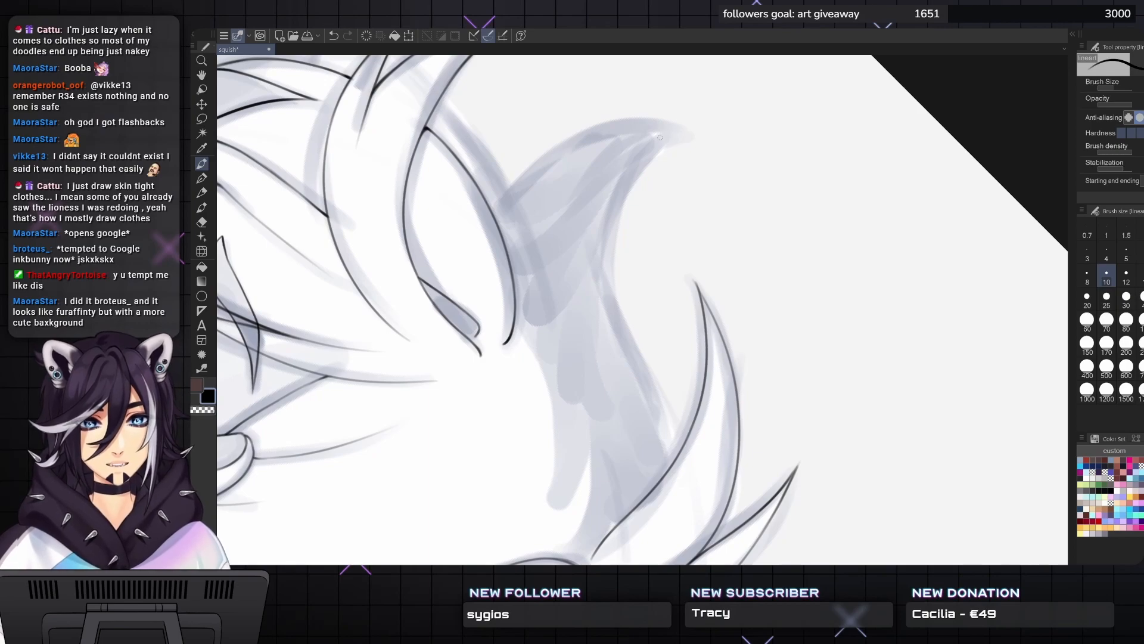
{"action": "mouse_move", "coordinate": [670, 126]}
{"action": "left_mouse_down"}
{"action": "mouse_move", "coordinate": [626, 347]}
{"action": "mouse_move", "coordinate": [614, 311]}
{"action": "left_mouse_up"}
{"action": "key", "text": "ctrl+z"}
{"action": "left_click_drag", "start_coordinate": [658, 90], "coordinate": [601, 243]}
{"action": "key", "text": "ctrl+z"}
{"action": "left_click_drag", "start_coordinate": [658, 89], "coordinate": [599, 286]}
{"action": "key", "text": "ctrl+z"}
{"action": "mouse_move", "coordinate": [677, 79]}
{"action": "left_mouse_down"}
{"action": "mouse_move", "coordinate": [600, 197]}
{"action": "mouse_move", "coordinate": [647, 337]}
{"action": "mouse_move", "coordinate": [614, 229]}
{"action": "left_mouse_up"}
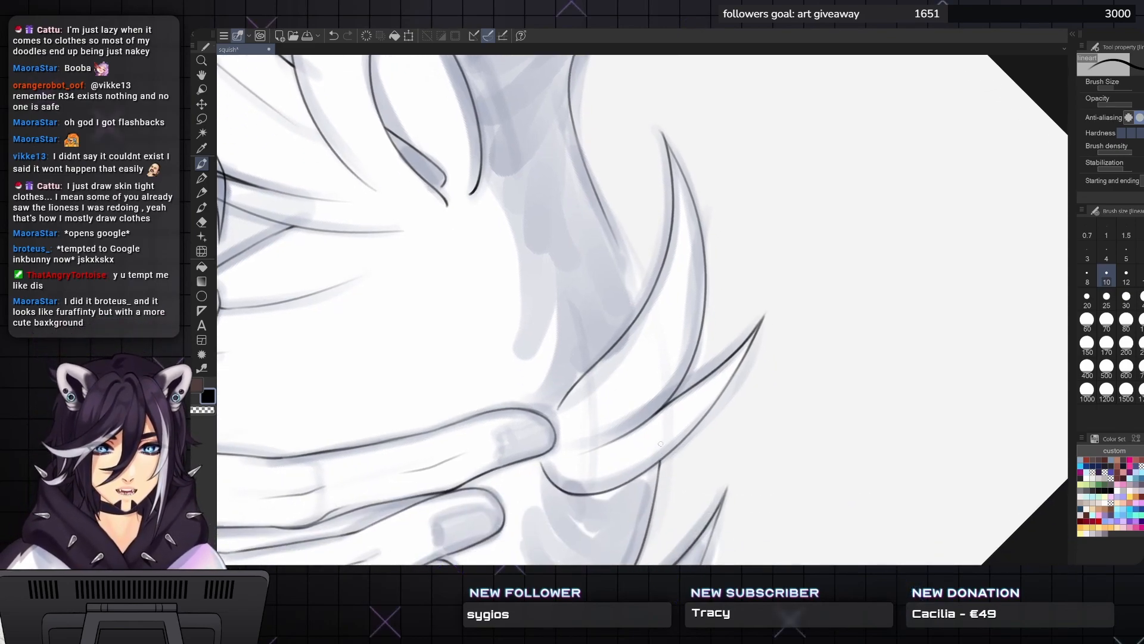
- Extend the large shaded tuft's contour until it meets the long curved tuft, and blend the joined line
{"action": "left_click_drag", "start_coordinate": [639, 309], "coordinate": [609, 215]}
{"action": "key", "text": "ctrl+z"}
{"action": "left_click_drag", "start_coordinate": [636, 291], "coordinate": [601, 200]}
{"action": "left_click_drag", "start_coordinate": [623, 245], "coordinate": [593, 186]}
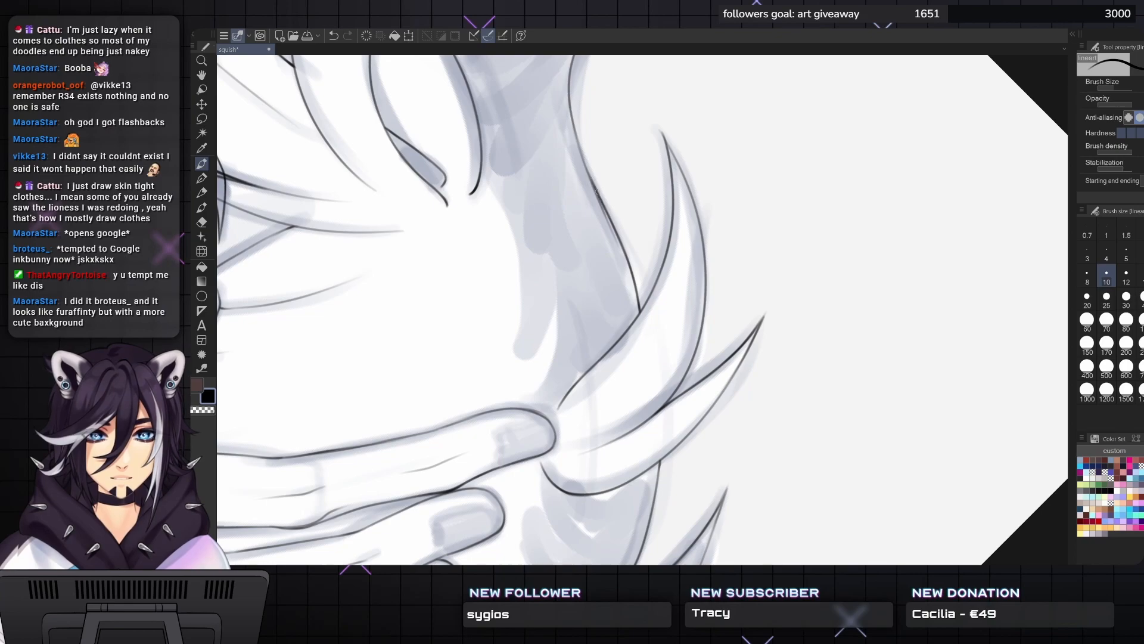
- Ink the large shaded tuft's other edge down to its tip, with a thin split strand branching off the side
{"action": "scroll", "coordinate": [574, 109], "scroll_direction": "up", "scroll_amount": 2}
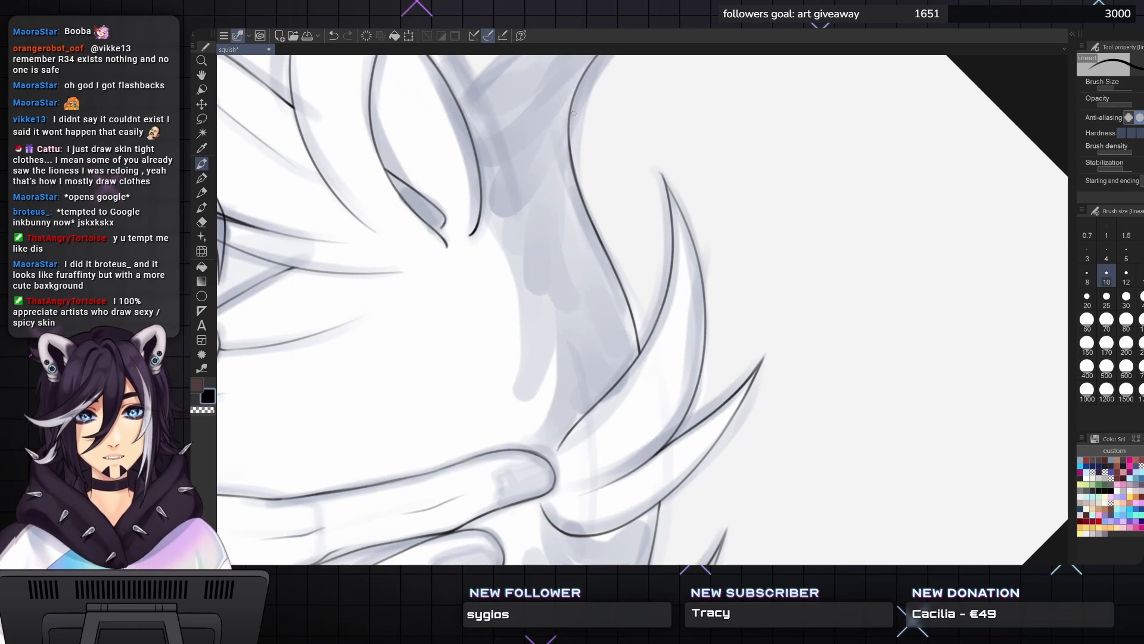
{"action": "left_click_drag", "start_coordinate": [574, 113], "coordinate": [602, 281]}
{"action": "key", "text": "^"}
{"action": "mouse_move", "coordinate": [688, 194]}
{"action": "left_mouse_down"}
{"action": "mouse_move", "coordinate": [781, 276]}
{"action": "mouse_move", "coordinate": [758, 440]}
{"action": "mouse_move", "coordinate": [640, 391]}
{"action": "left_mouse_up"}
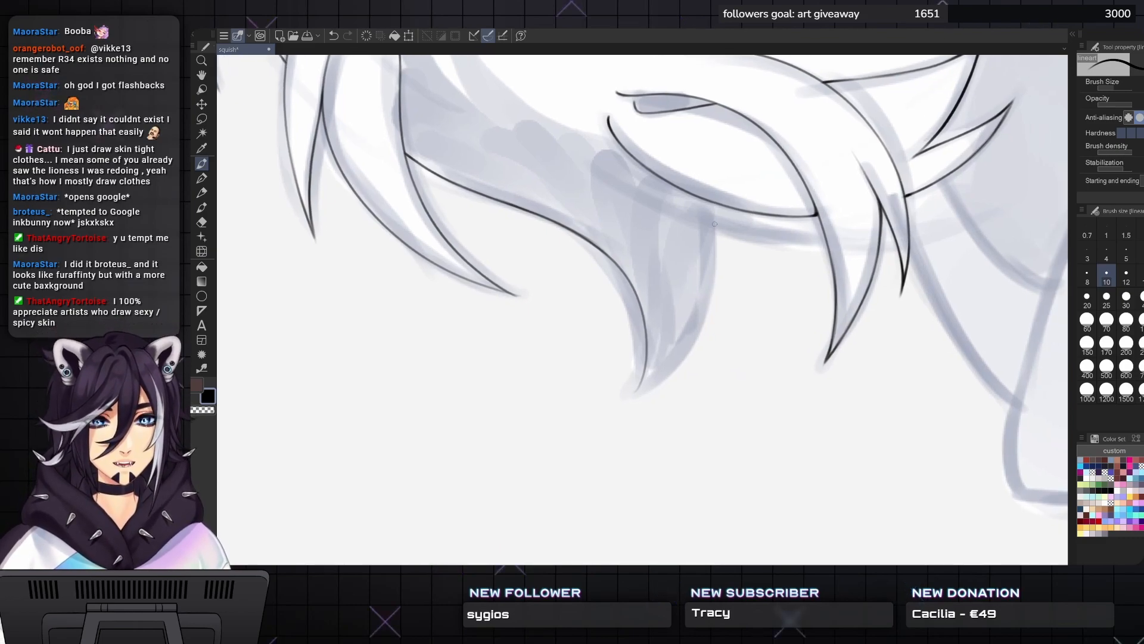
{"action": "left_click_drag", "start_coordinate": [707, 220], "coordinate": [718, 323]}
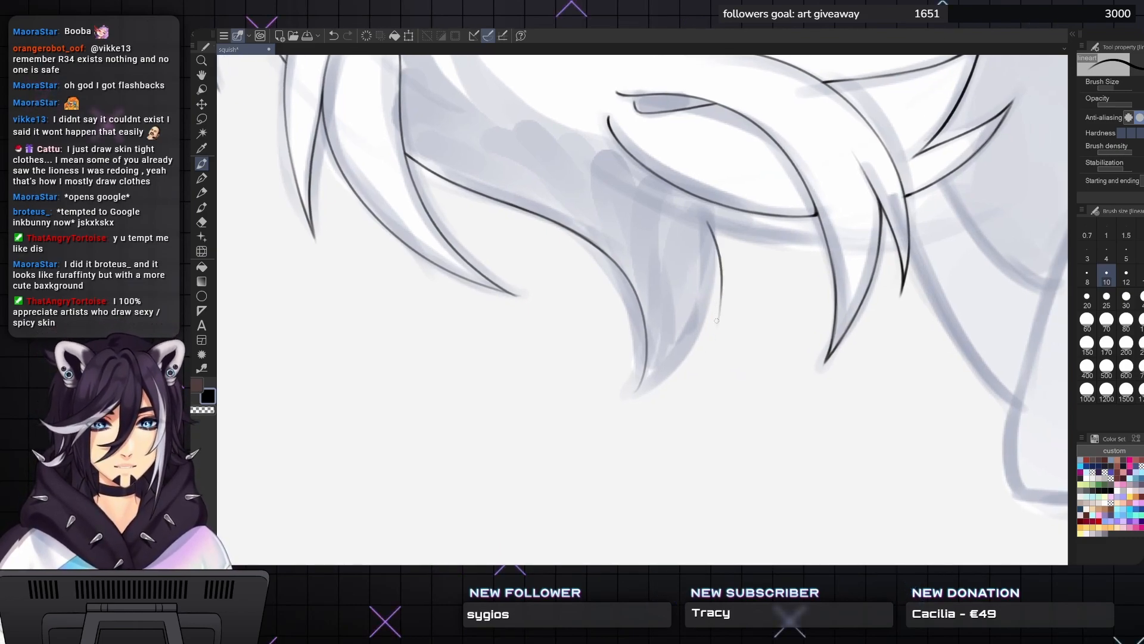
{"action": "left_click_drag", "start_coordinate": [707, 252], "coordinate": [718, 311]}
{"action": "left_click_drag", "start_coordinate": [715, 250], "coordinate": [718, 306]}
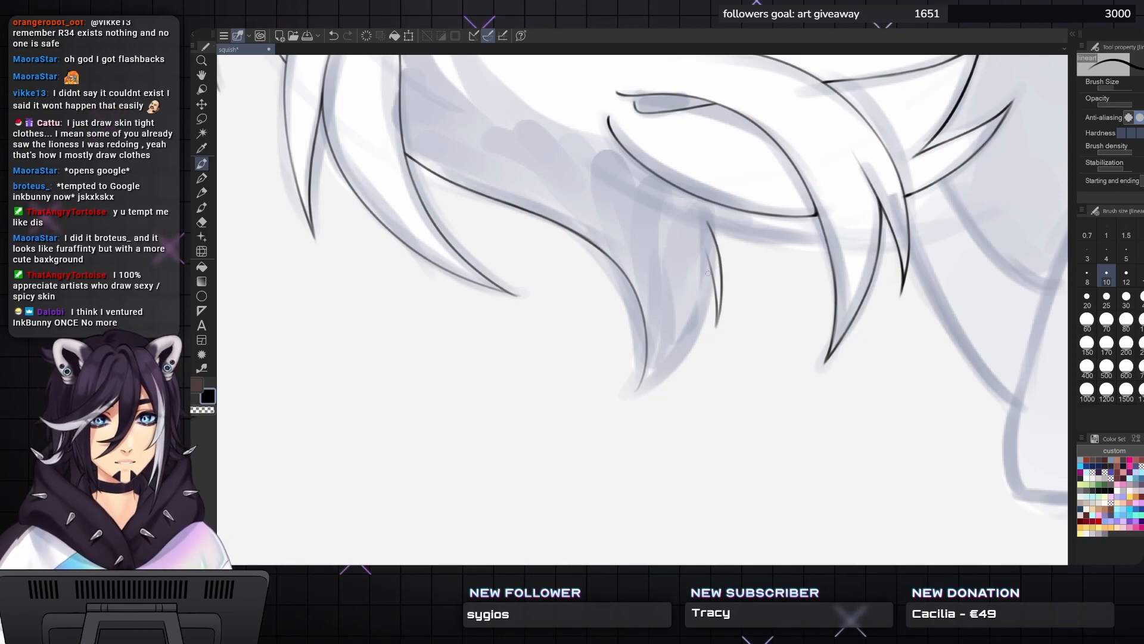
{"action": "left_click_drag", "start_coordinate": [708, 259], "coordinate": [699, 326]}
{"action": "key", "text": "ctrl+z"}
{"action": "key", "text": "ctrl+z"}
{"action": "left_click_drag", "start_coordinate": [713, 265], "coordinate": [694, 335]}
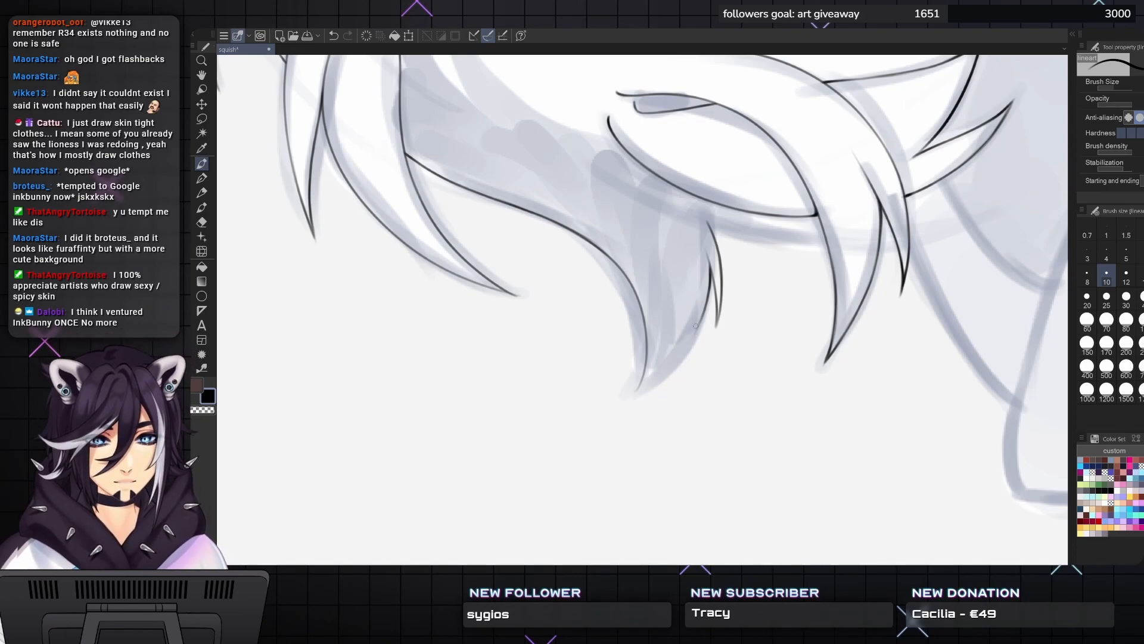
{"action": "left_click_drag", "start_coordinate": [669, 365], "coordinate": [638, 389]}
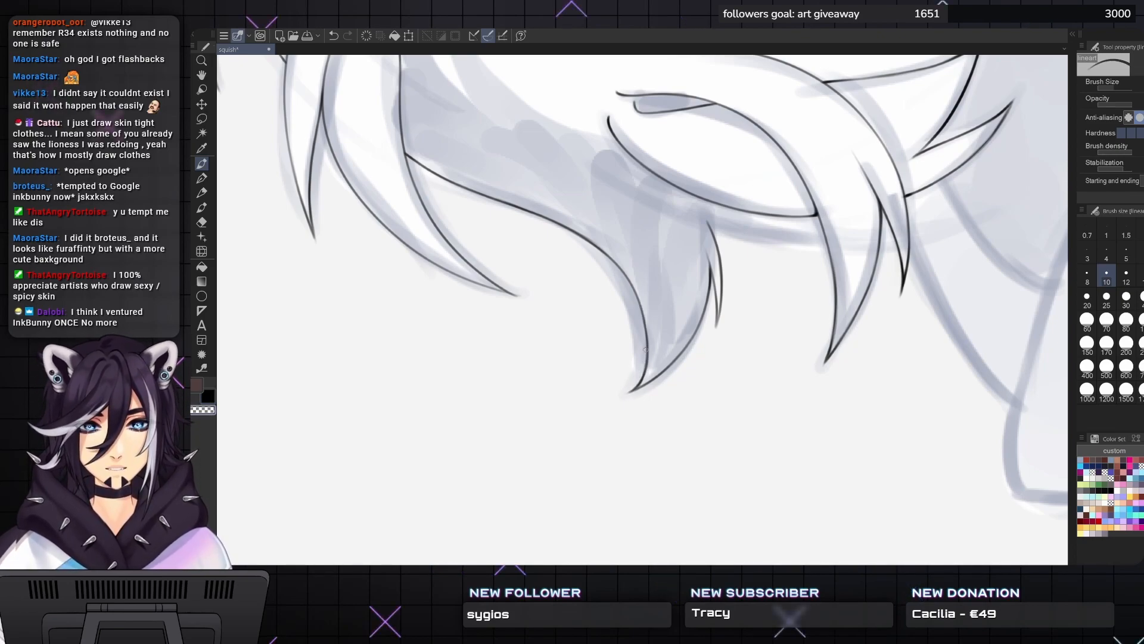
- Ink a thin inner strand line inside the large shaded tuft, branching off its concave edge
{"action": "key", "text": "asciicircum"}
{"action": "left_click_drag", "start_coordinate": [647, 320], "coordinate": [649, 338]}
{"action": "key", "text": "asciicircum"}
{"action": "key", "text": "asciicircum"}
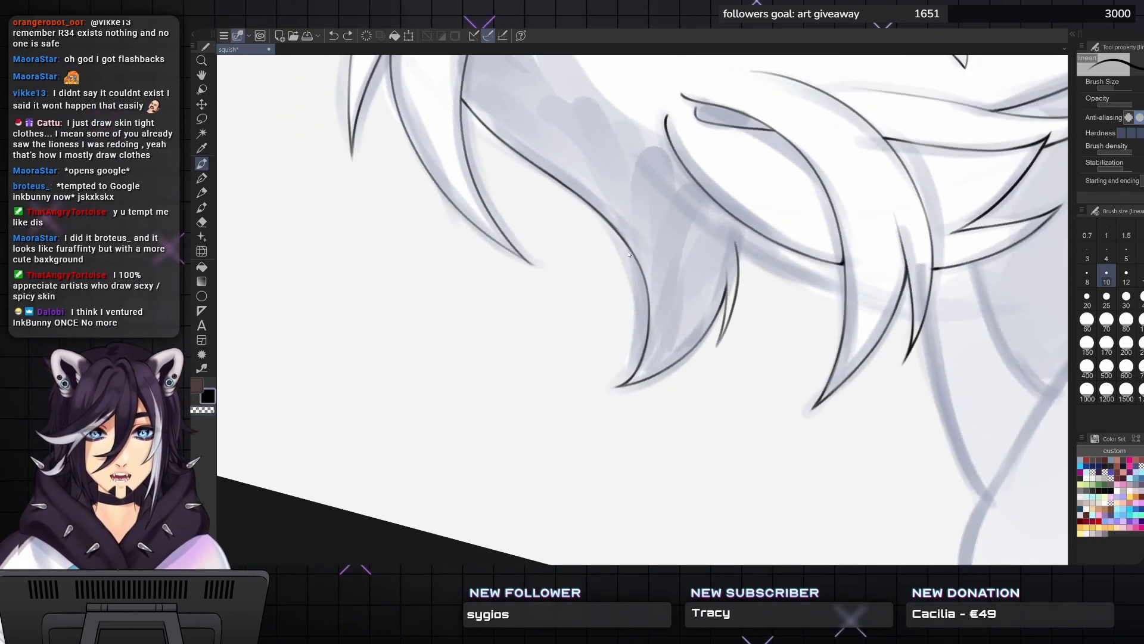
{"action": "key", "text": "asciicircum"}
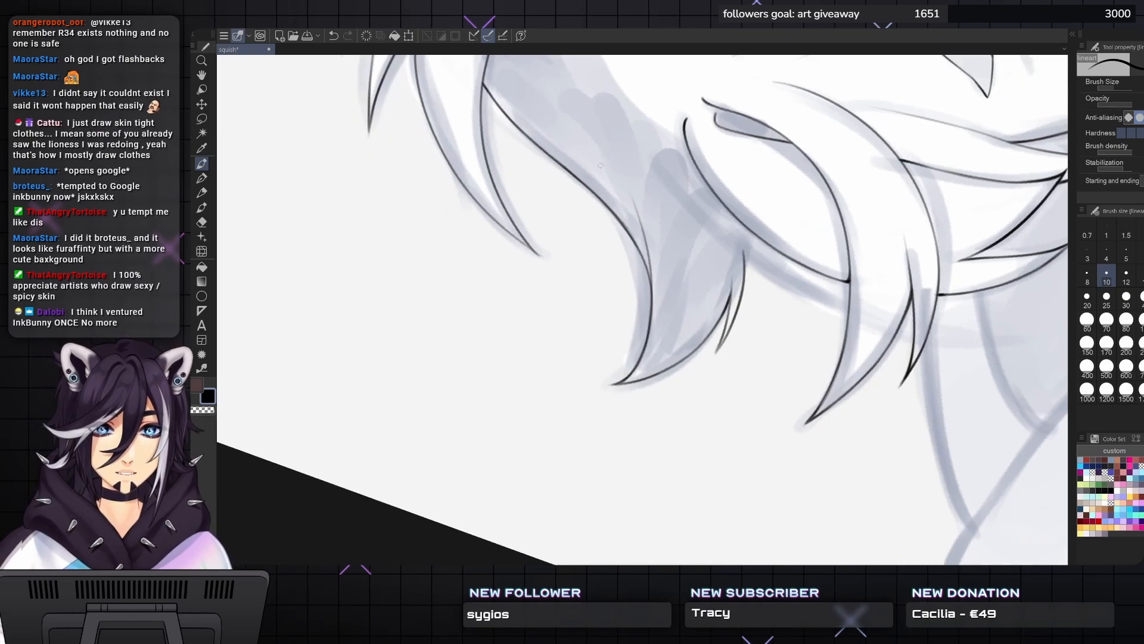
{"action": "key", "text": "asciicircum"}
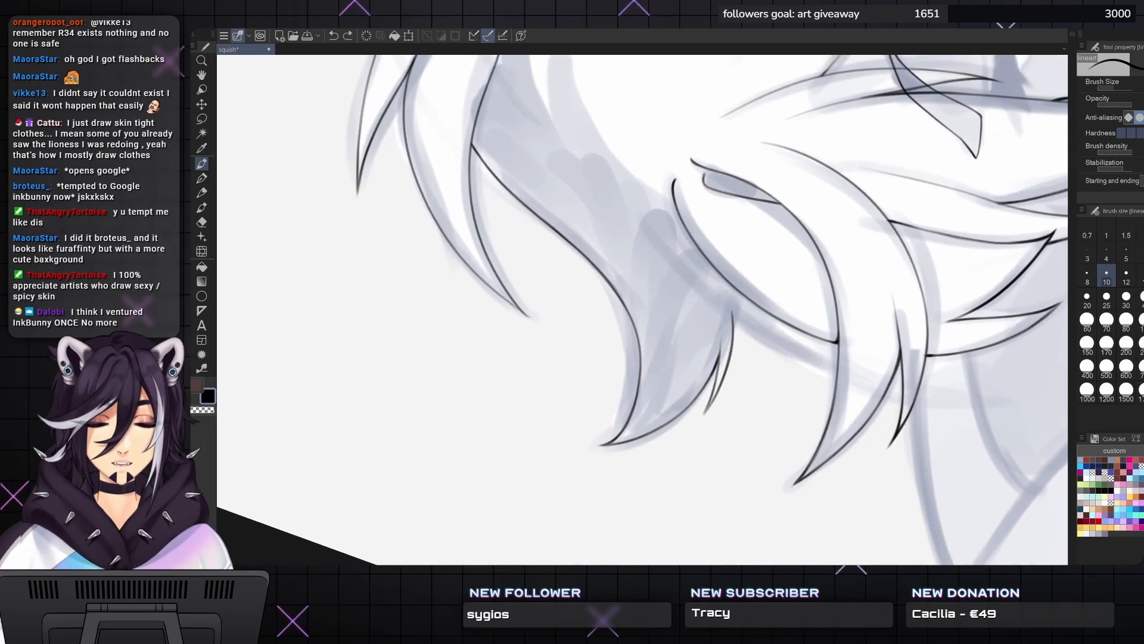
{"action": "mouse_move", "coordinate": [639, 386]}
{"action": "left_mouse_down"}
{"action": "mouse_move", "coordinate": [635, 302]}
{"action": "mouse_move", "coordinate": [614, 236]}
{"action": "left_mouse_up"}
{"action": "key", "text": "asciicircum"}
{"action": "key", "text": "asciicircum"}
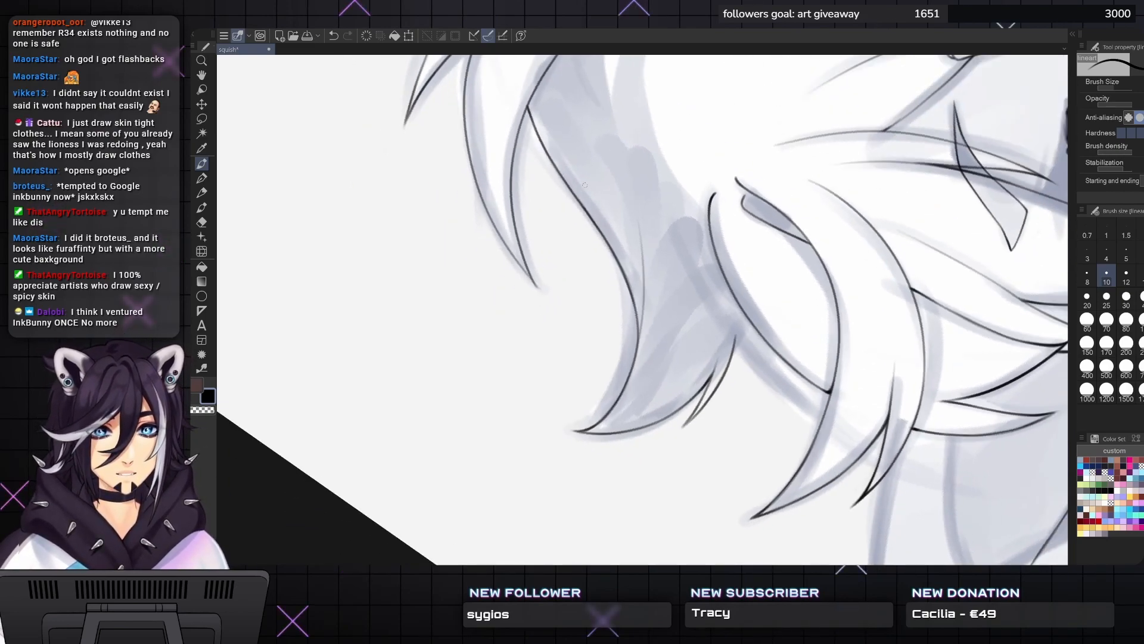
{"action": "key", "text": "asciicircum"}
{"action": "key", "text": "asciicircum"}
{"action": "key", "text": "asciicircum"}
{"action": "key", "text": "asciicircum"}
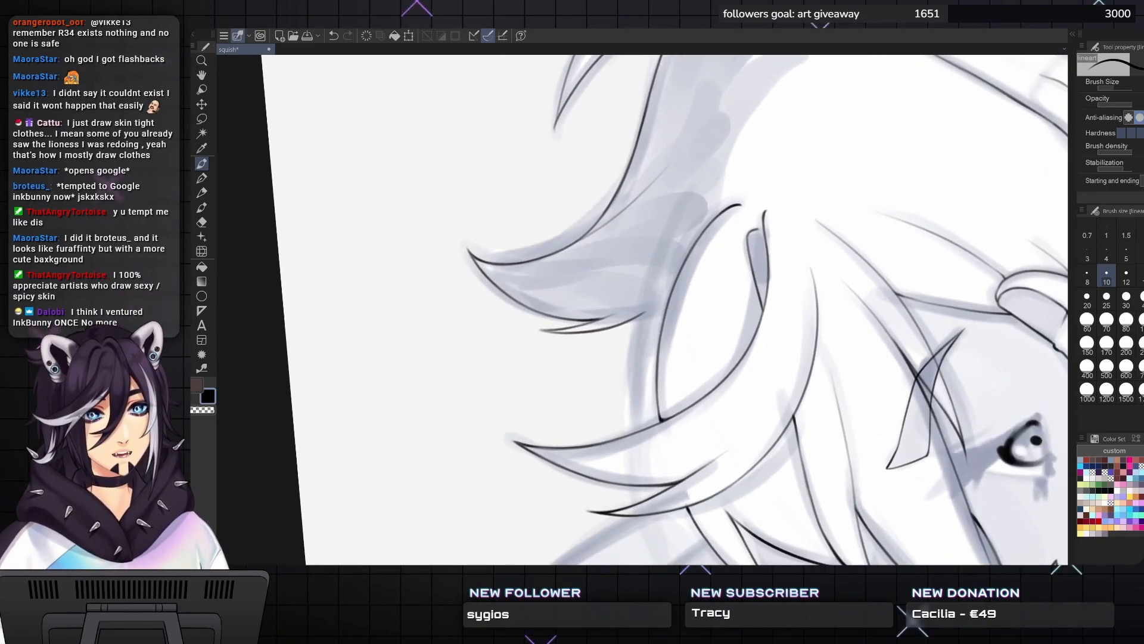
{"action": "key", "text": "asciicircum"}
{"action": "left_click_drag", "start_coordinate": [647, 299], "coordinate": [632, 264]}
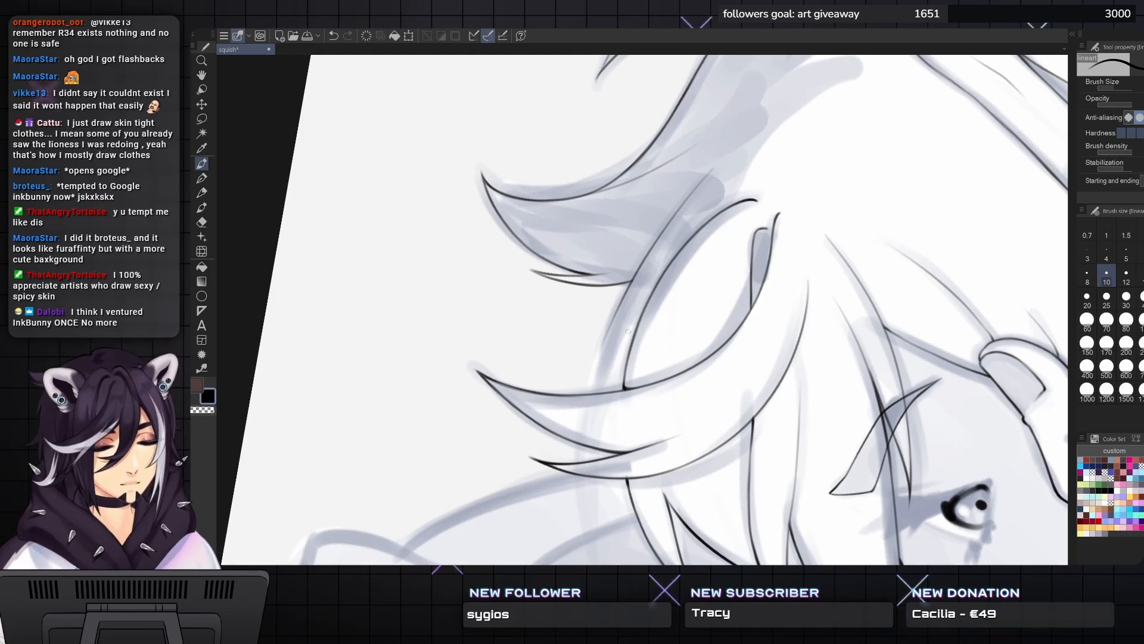
{"action": "key", "text": "minus"}
{"action": "key", "text": "minus"}
{"action": "key", "text": "minus"}
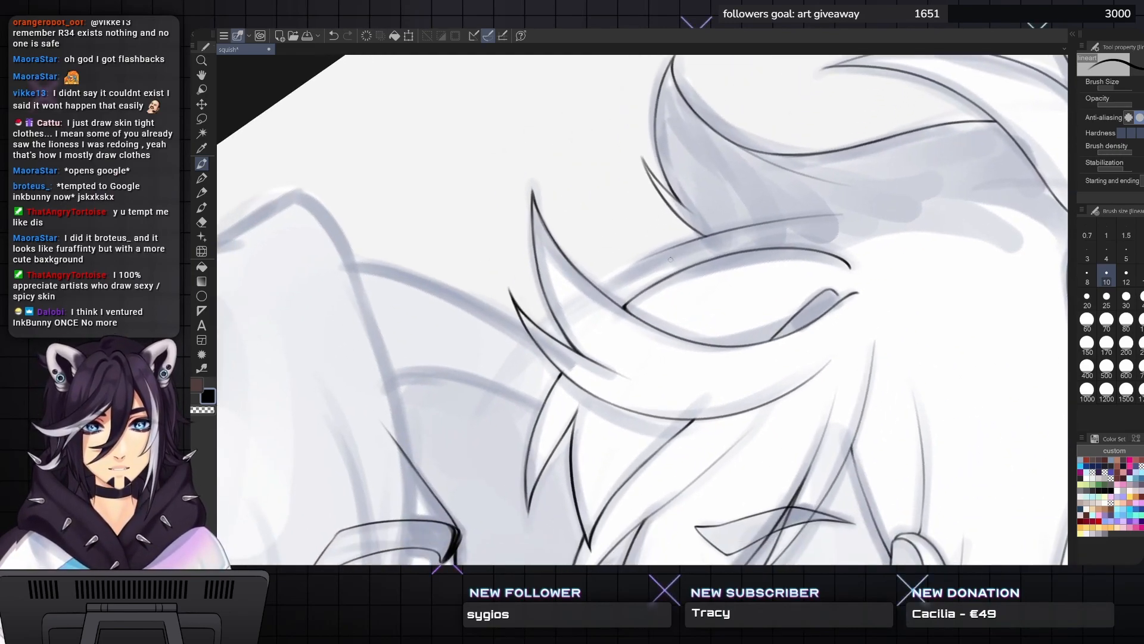
{"action": "key", "text": "asciicircum"}
{"action": "key", "text": "asciicircum"}
{"action": "key", "text": "asciicircum"}
{"action": "key", "text": "asciicircum"}
{"action": "key", "text": "asciicircum"}
{"action": "key", "text": "asciicircum"}
{"action": "key", "text": "asciicircum"}
{"action": "key", "text": "asciicircum"}
{"action": "key", "text": "asciicircum"}
{"action": "key", "text": "asciicircum"}
{"action": "key", "text": "asciicircum"}
{"action": "key", "text": "asciicircum"}
{"action": "key", "text": "asciicircum"}
{"action": "key", "text": "asciicircum"}
{"action": "key", "text": "asciicircum"}
{"action": "key", "text": "asciicircum"}
{"action": "key", "text": "asciicircum"}
{"action": "key", "text": "asciicircum"}
{"action": "key", "text": "asciicircum"}
{"action": "key", "text": "asciicircum"}
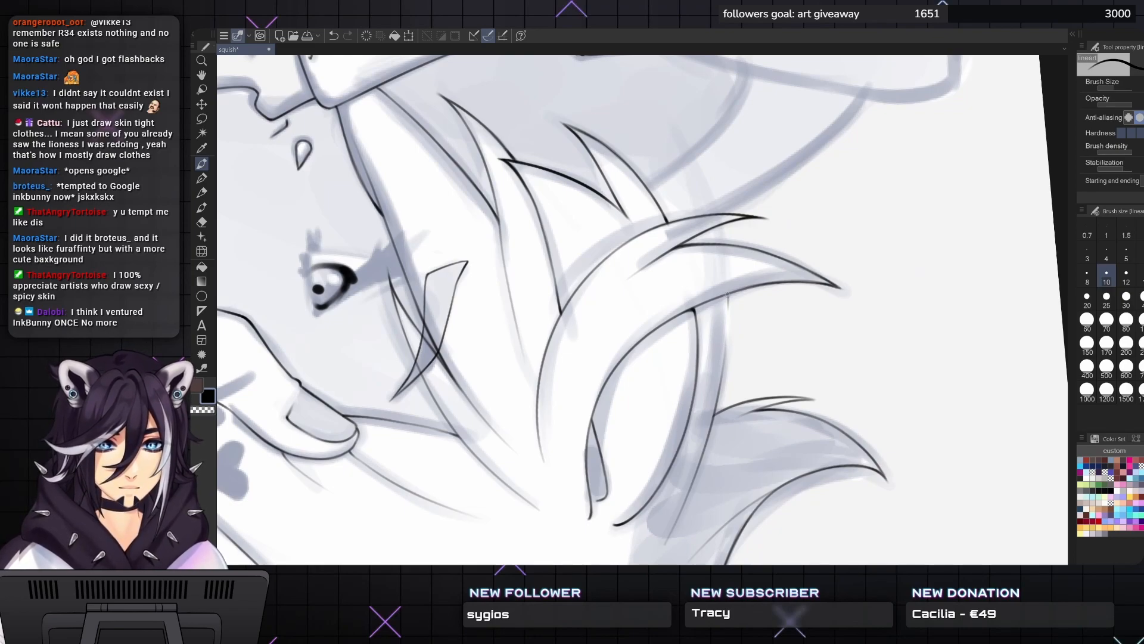
{"action": "left_click_drag", "start_coordinate": [727, 298], "coordinate": [726, 367]}
{"action": "left_click_drag", "start_coordinate": [727, 318], "coordinate": [725, 377]}
{"action": "key", "text": "ctrl+z"}
{"action": "key", "text": "ctrl+z"}
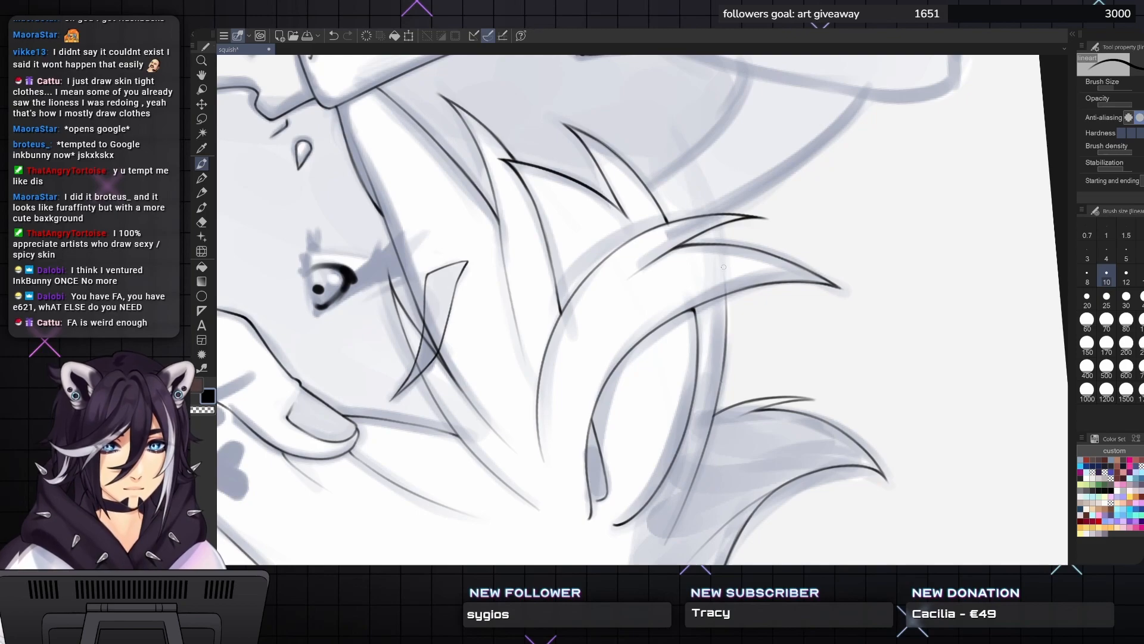
- Ink a long arched strand running across the front tufts and behind the long curved one, both edges tapering to a point beyond them
{"action": "left_click_drag", "start_coordinate": [727, 319], "coordinate": [694, 169]}
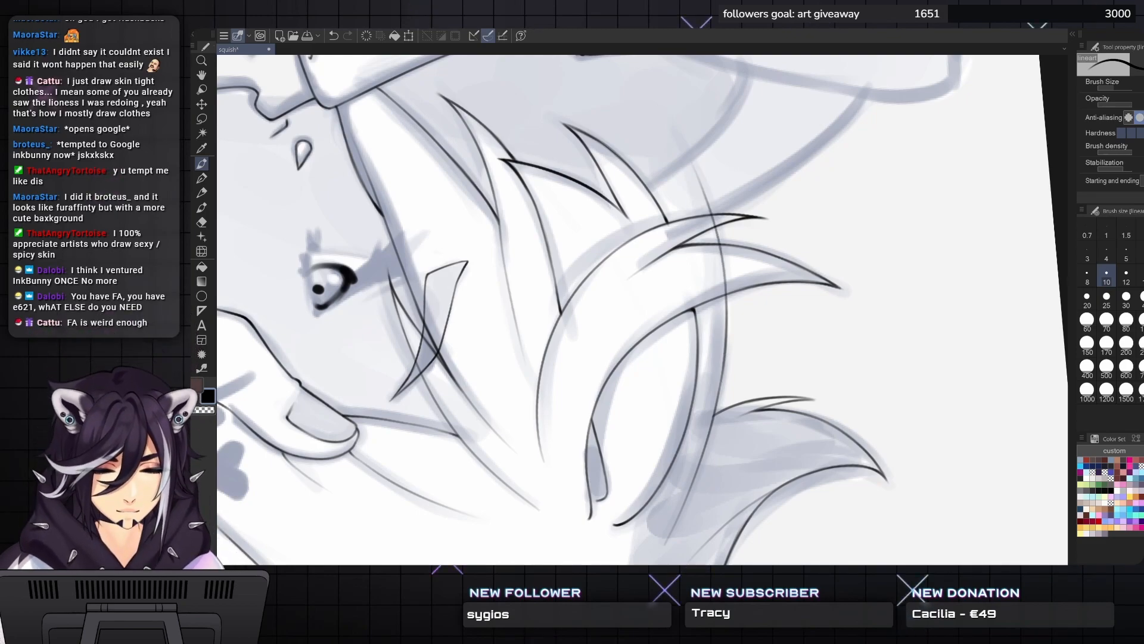
{"action": "left_click_drag", "start_coordinate": [695, 163], "coordinate": [708, 307]}
{"action": "left_click_drag", "start_coordinate": [698, 371], "coordinate": [709, 284]}
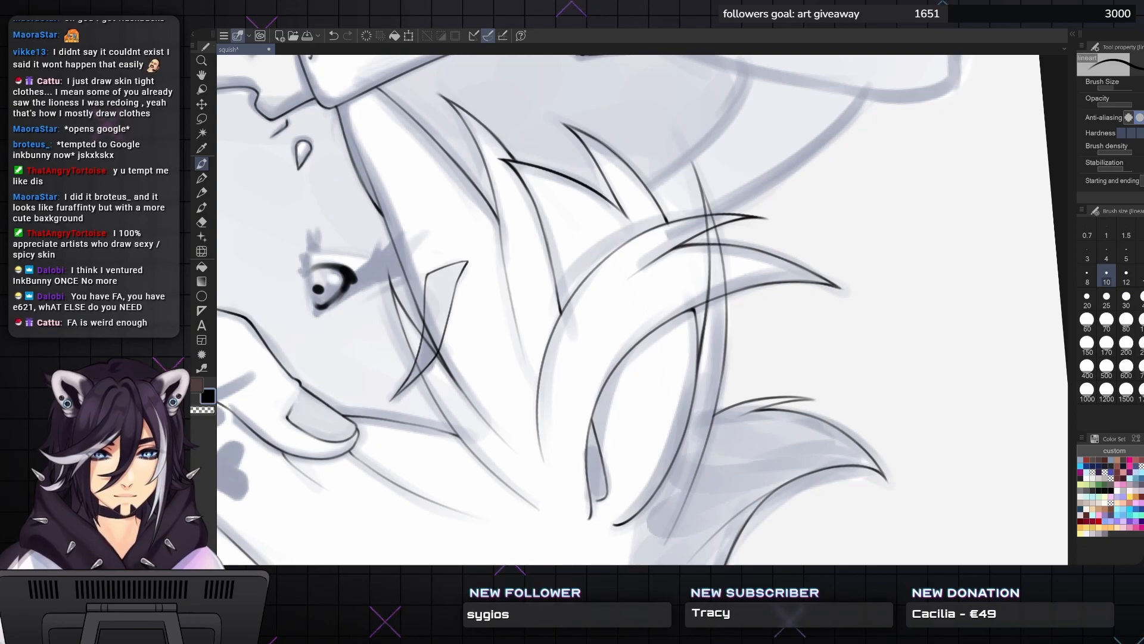
{"action": "left_click_drag", "start_coordinate": [702, 191], "coordinate": [672, 132]}
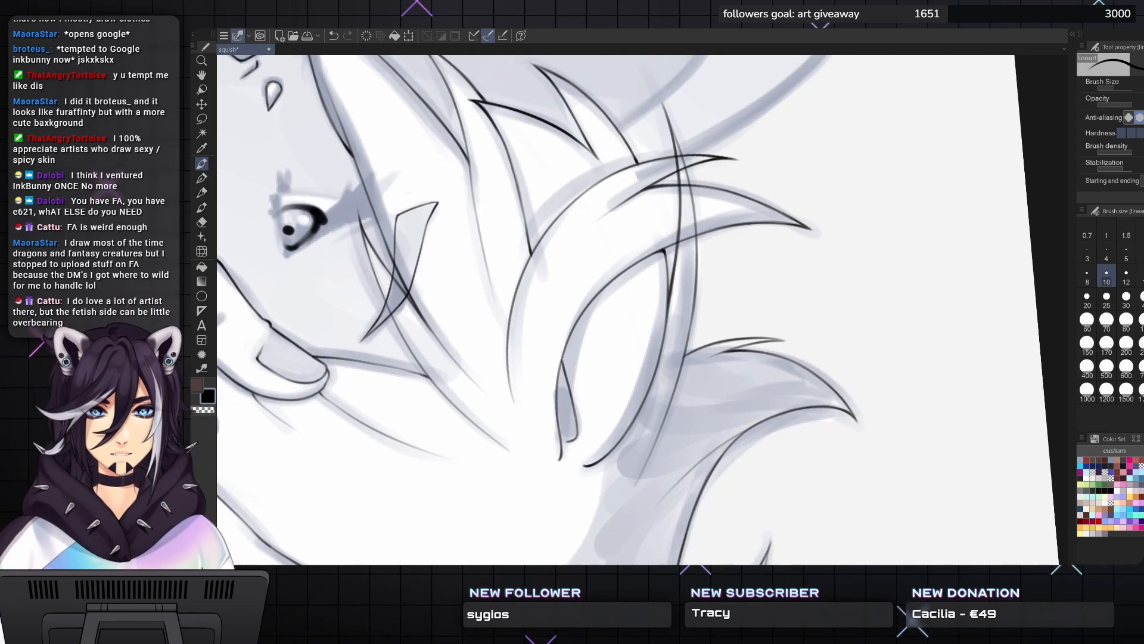
- Erase the arched strand's lines where they cross the front tufts, and redraw the strand's short inner edge beside the long curved tuft
{"action": "key", "text": "e"}
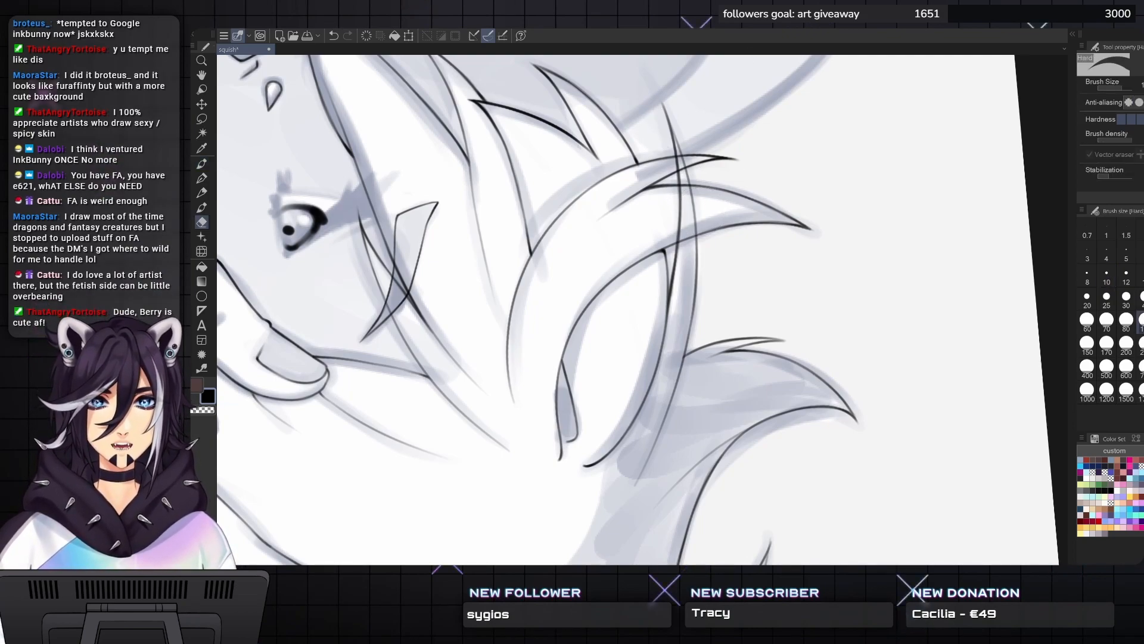
{"action": "left_click_drag", "start_coordinate": [638, 309], "coordinate": [623, 300]}
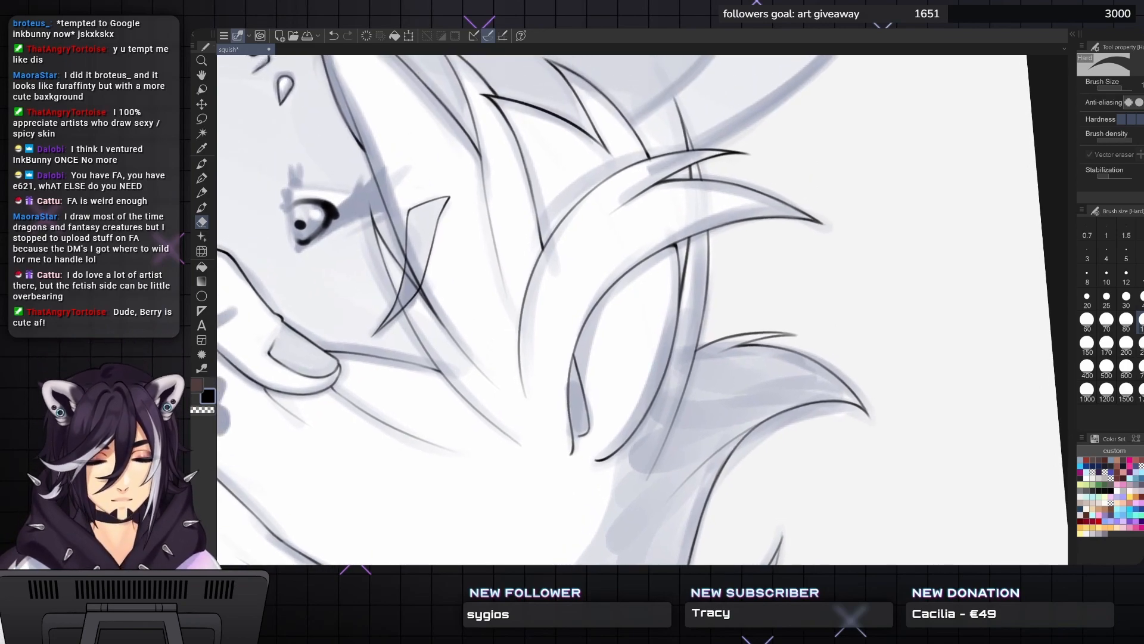
{"action": "key", "text": "p"}
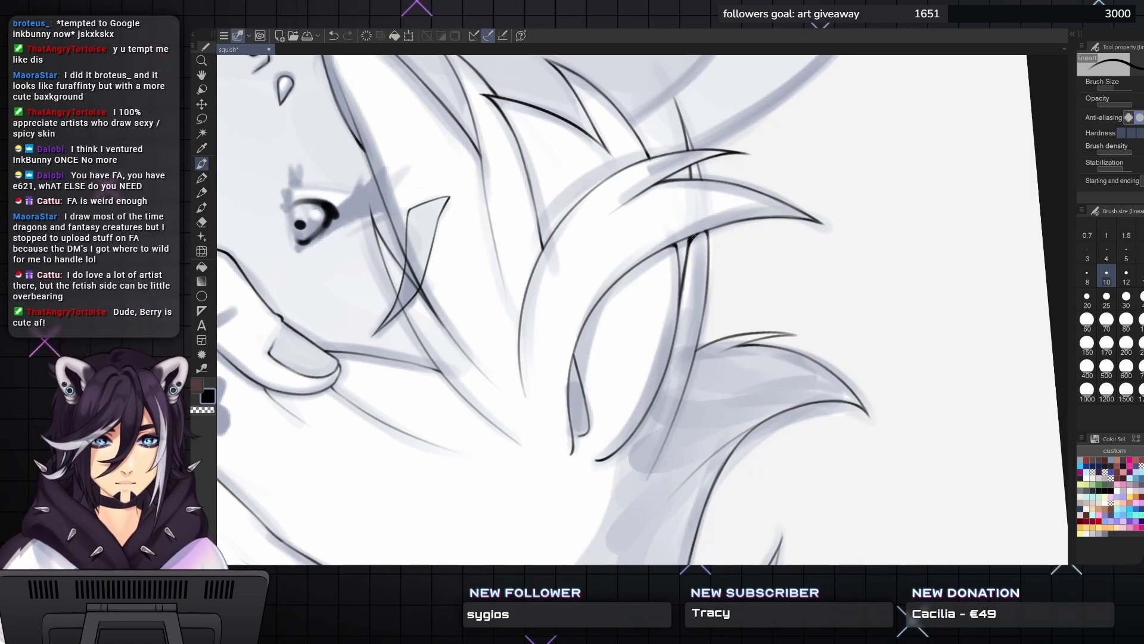
- Examine the whole drawing upright, comparing the bare line art and inked eyelashes with the sketch underneath
{"action": "scroll", "coordinate": [694, 238], "scroll_direction": "down", "scroll_amount": 2}
{"action": "scroll", "coordinate": [694, 238], "scroll_direction": "down", "scroll_amount": 4}
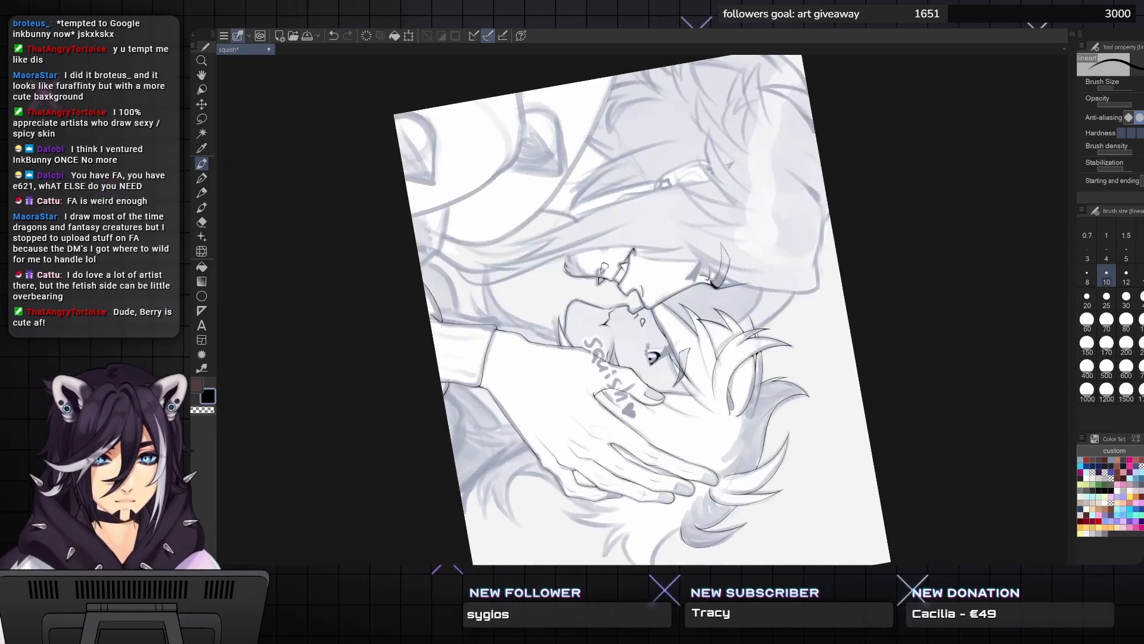
{"action": "key", "text": "minus"}
{"action": "key", "text": "minus"}
{"action": "key", "text": "minus"}
{"action": "key", "text": "minus"}
{"action": "key", "text": "minus"}
{"action": "key", "text": "minus"}
{"action": "key", "text": "minus"}
{"action": "key", "text": "minus"}
{"action": "key", "text": "minus"}
{"action": "key", "text": "minus"}
{"action": "key", "text": "minus"}
{"action": "key", "text": "minus"}
{"action": "key", "text": "minus"}
{"action": "key", "text": "minus"}
{"action": "key", "text": "minus"}
{"action": "key", "text": "minus"}
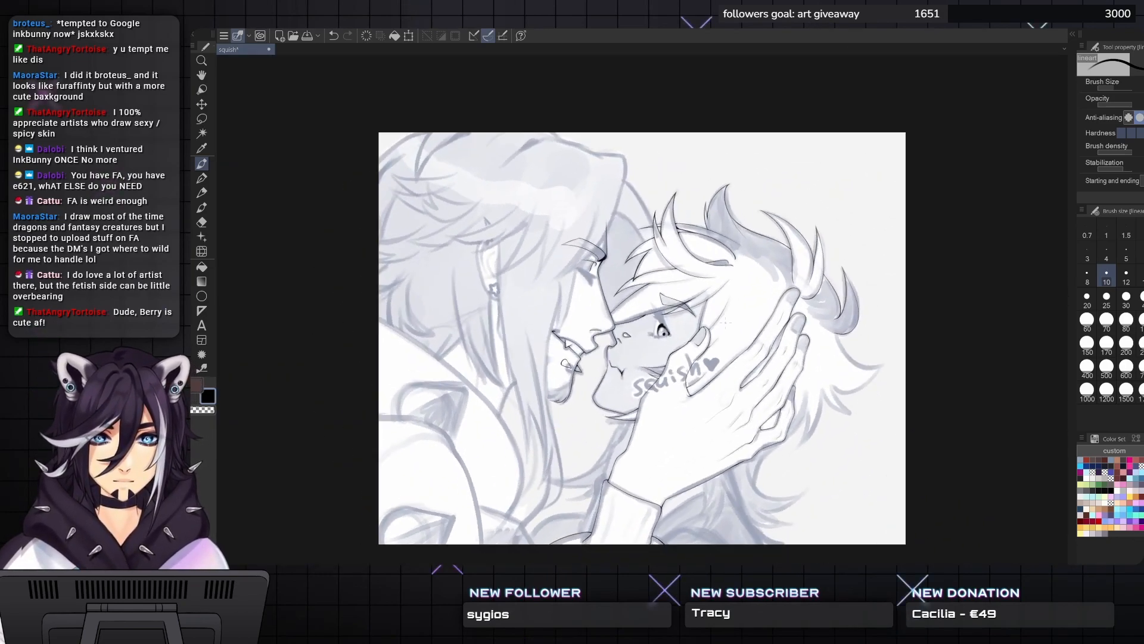
{"action": "scroll", "coordinate": [725, 322], "scroll_direction": "up", "scroll_amount": 3}
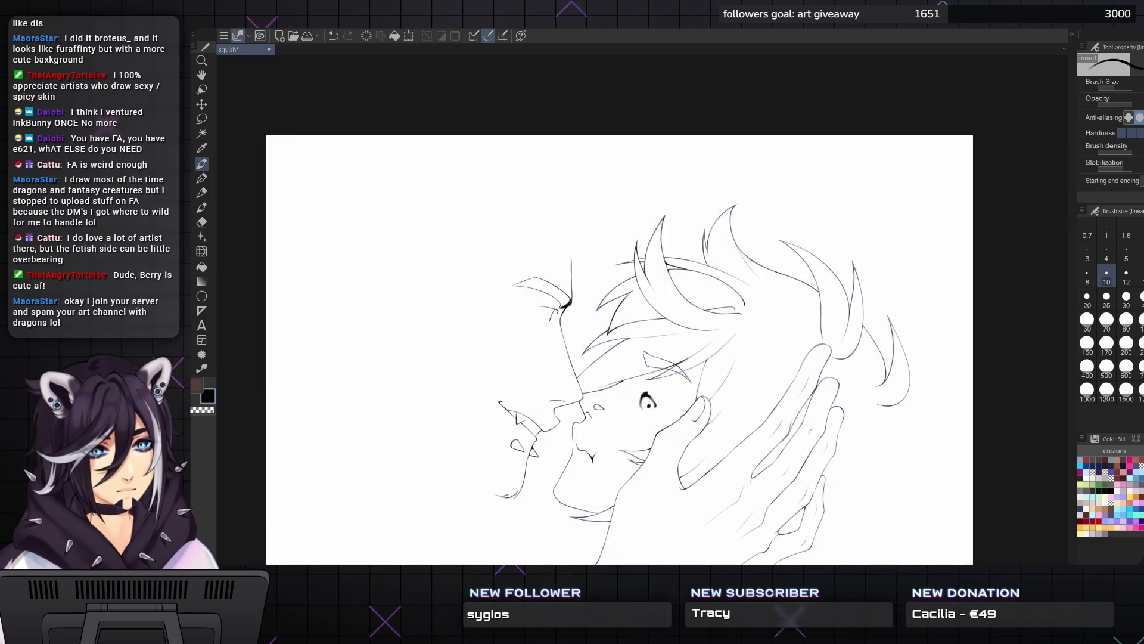
{"action": "left_click_drag", "start_coordinate": [991, 443], "coordinate": [987, 350]}
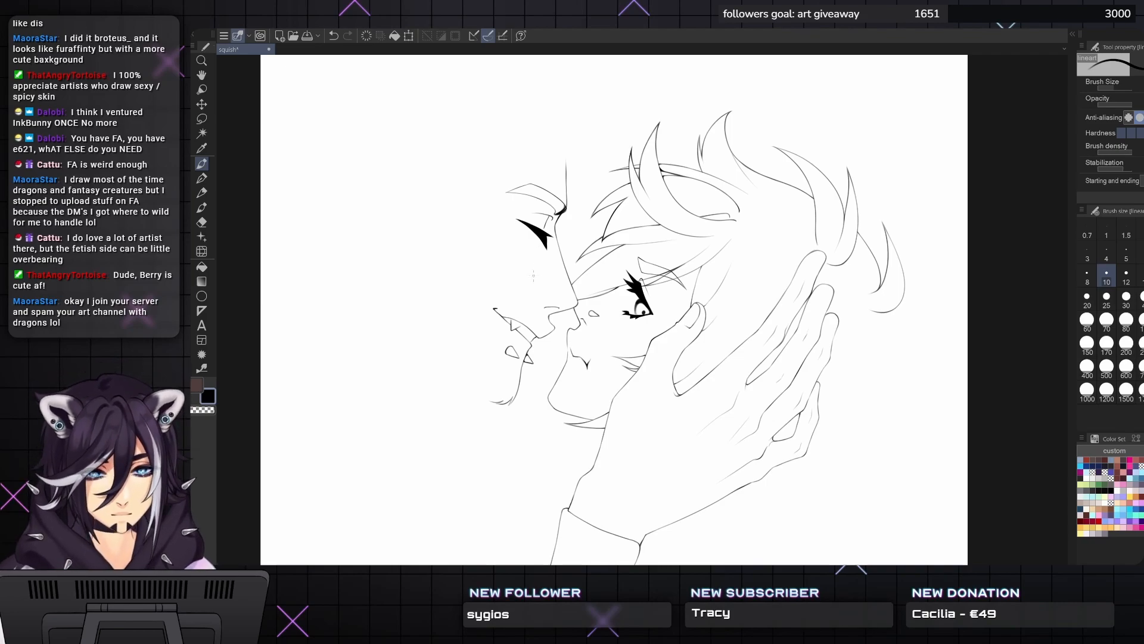
{"action": "left_click_drag", "start_coordinate": [838, 311], "coordinate": [822, 259]}
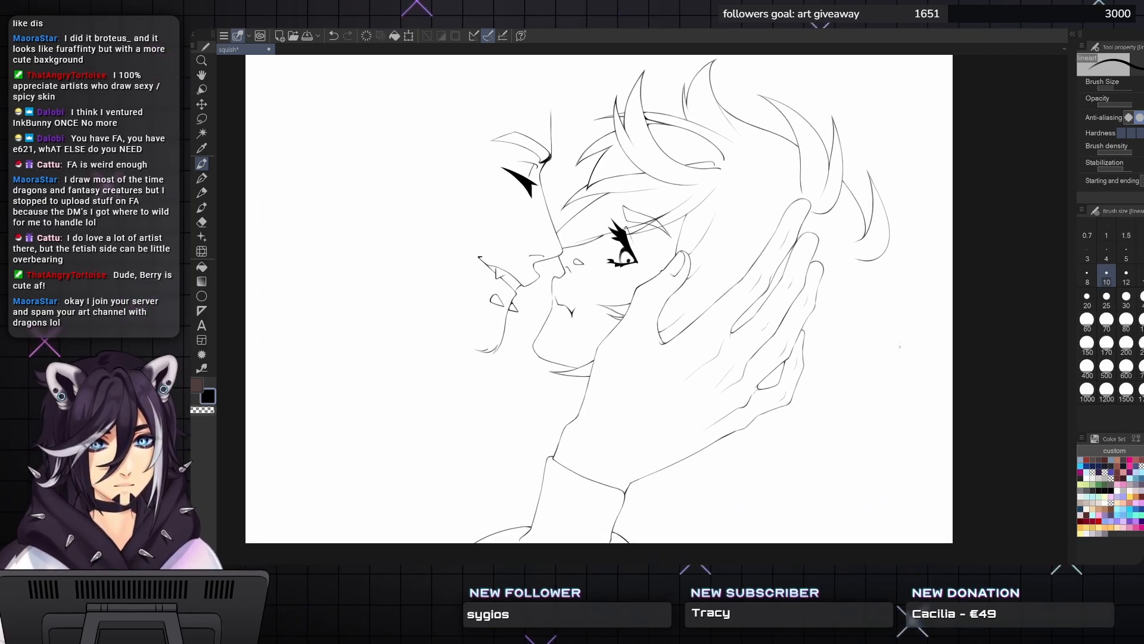
{"action": "left_click_drag", "start_coordinate": [656, 303], "coordinate": [627, 251]}
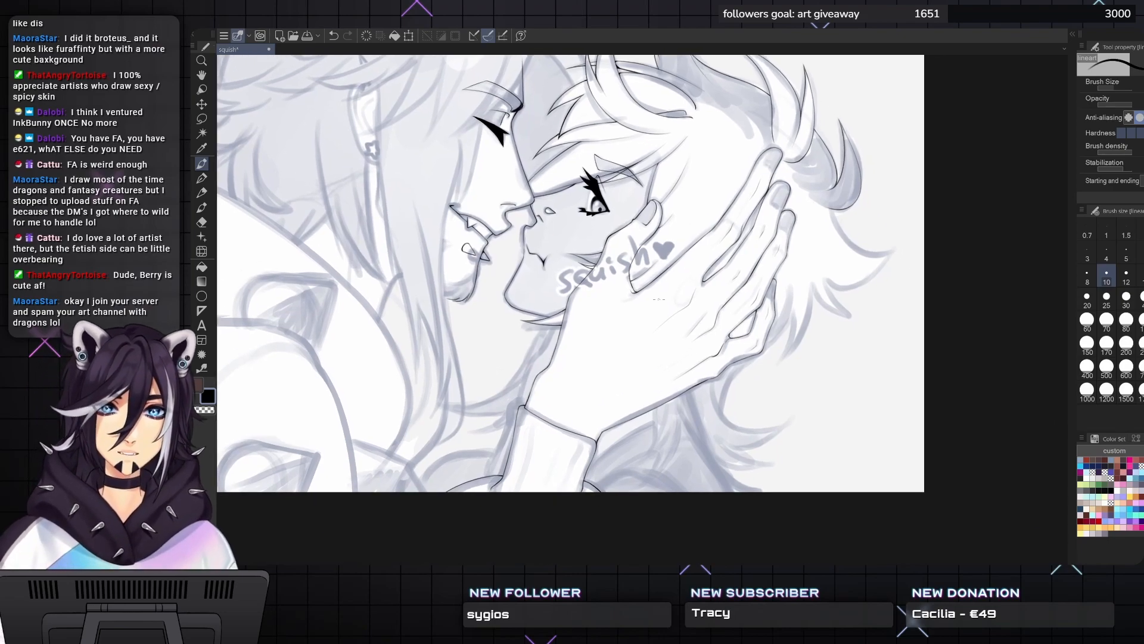
{"action": "scroll", "coordinate": [590, 257], "scroll_direction": "up", "scroll_amount": 2}
{"action": "mouse_move", "coordinate": [656, 304]}
{"action": "left_mouse_down"}
{"action": "mouse_move", "coordinate": [630, 301]}
{"action": "mouse_move", "coordinate": [644, 314]}
{"action": "left_mouse_up"}
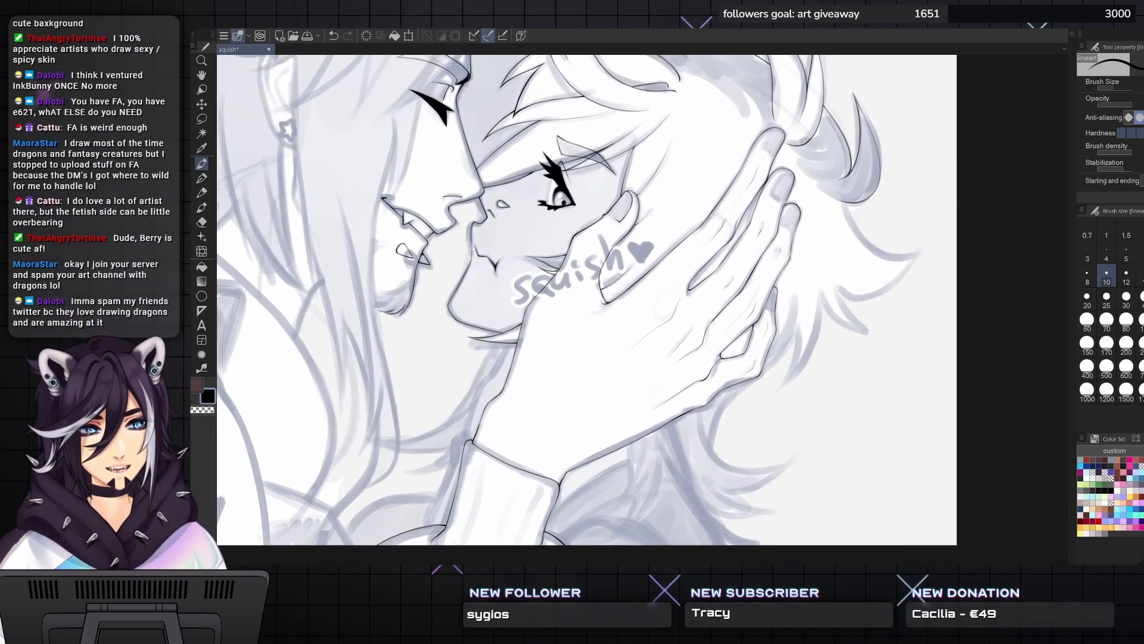
{"action": "left_click_drag", "start_coordinate": [656, 304], "coordinate": [644, 287]}
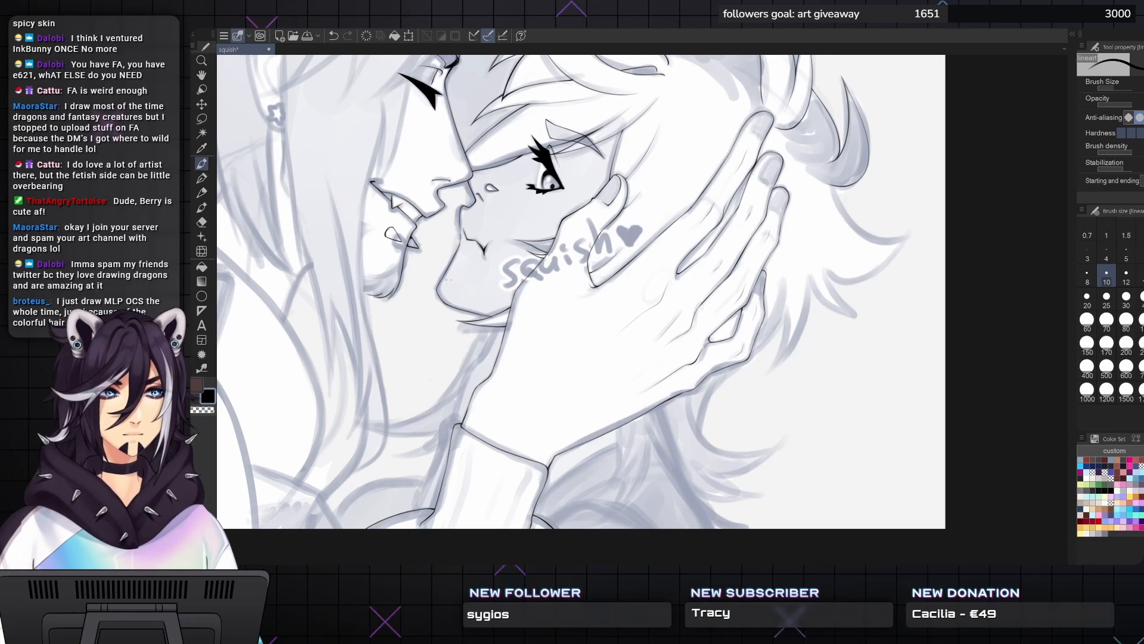
- Ink the outer edge of the pointed white tuft at the back of the head, with a thin split strand branching off its side
{"action": "left_click_drag", "start_coordinate": [493, 306], "coordinate": [425, 353]}
{"action": "left_click_drag", "start_coordinate": [757, 212], "coordinate": [789, 209]}
{"action": "left_click_drag", "start_coordinate": [725, 178], "coordinate": [923, 65]}
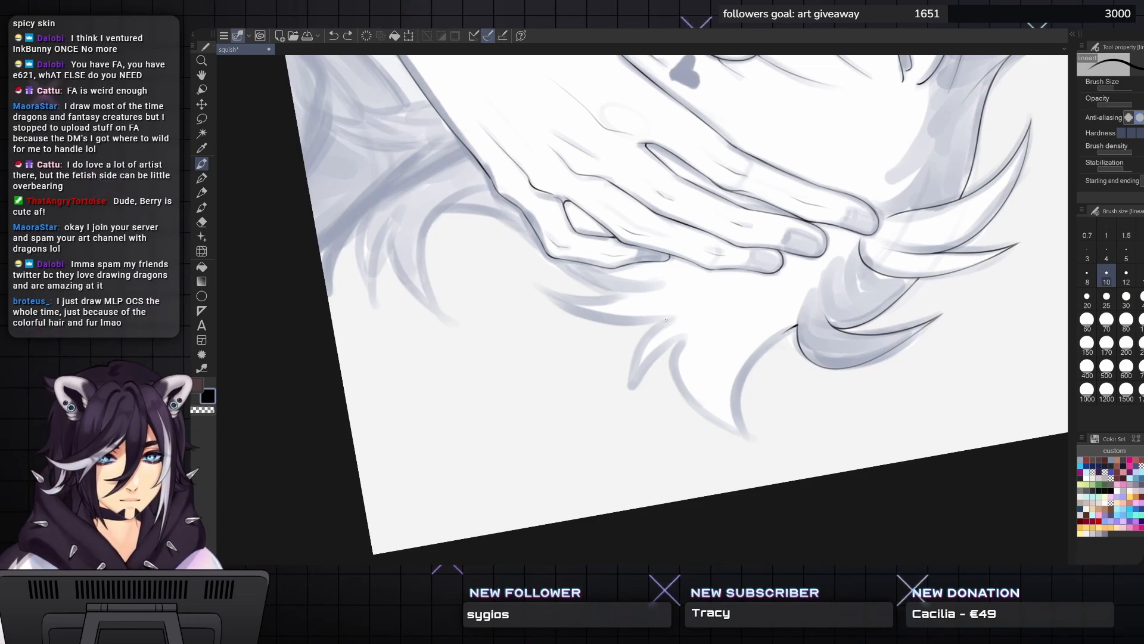
{"action": "mouse_move", "coordinate": [668, 319]}
{"action": "left_mouse_down"}
{"action": "mouse_move", "coordinate": [633, 388]}
{"action": "mouse_move", "coordinate": [730, 295]}
{"action": "mouse_move", "coordinate": [725, 272]}
{"action": "left_mouse_up"}
{"action": "key", "text": "ctrl+z"}
{"action": "key", "text": "minus"}
{"action": "key", "text": "minus"}
{"action": "key", "text": "minus"}
{"action": "key", "text": "minus"}
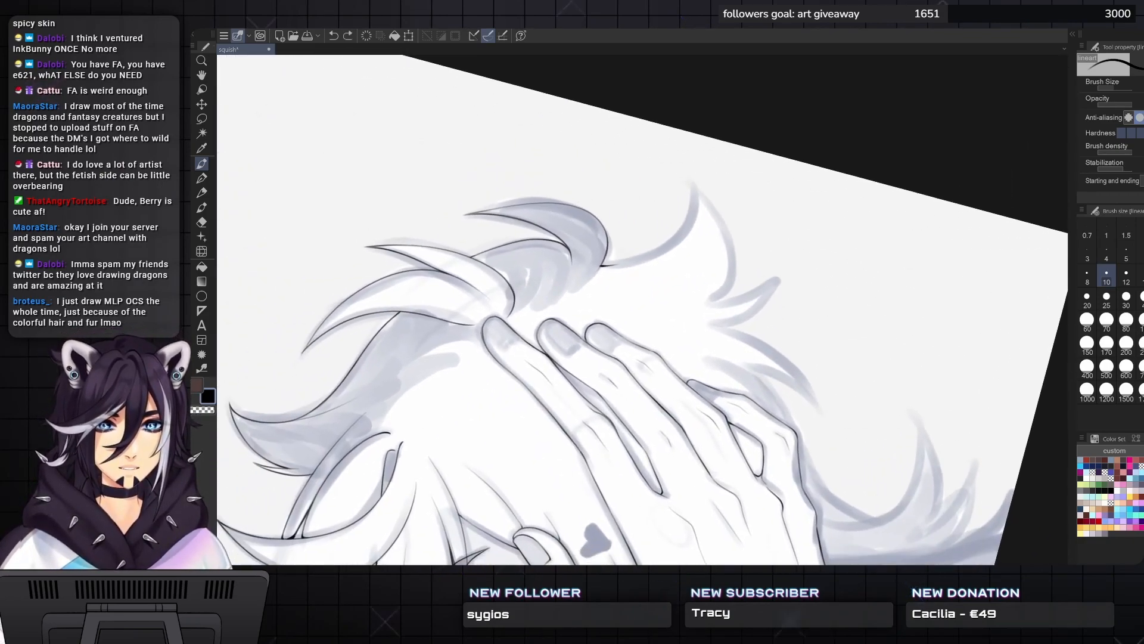
{"action": "scroll", "coordinate": [708, 219], "scroll_direction": "up", "scroll_amount": 2}
{"action": "left_click_drag", "start_coordinate": [723, 221], "coordinate": [739, 285]}
{"action": "mouse_move", "coordinate": [755, 243]}
{"action": "left_mouse_down"}
{"action": "mouse_move", "coordinate": [745, 301]}
{"action": "mouse_move", "coordinate": [712, 331]}
{"action": "left_mouse_up"}
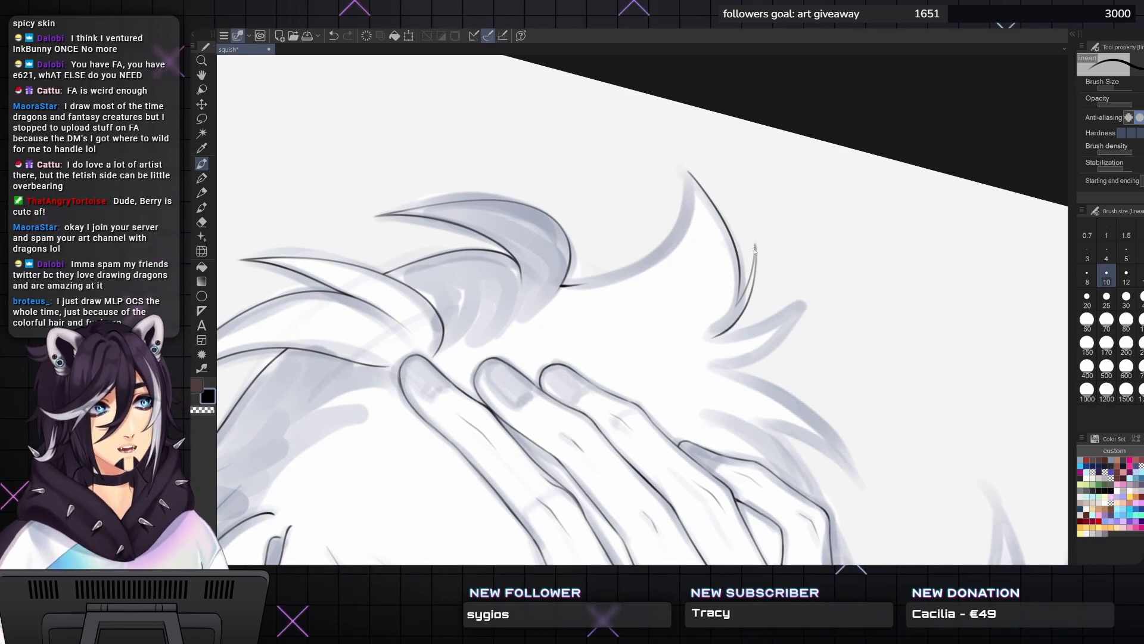
{"action": "left_click_drag", "start_coordinate": [755, 248], "coordinate": [756, 239]}
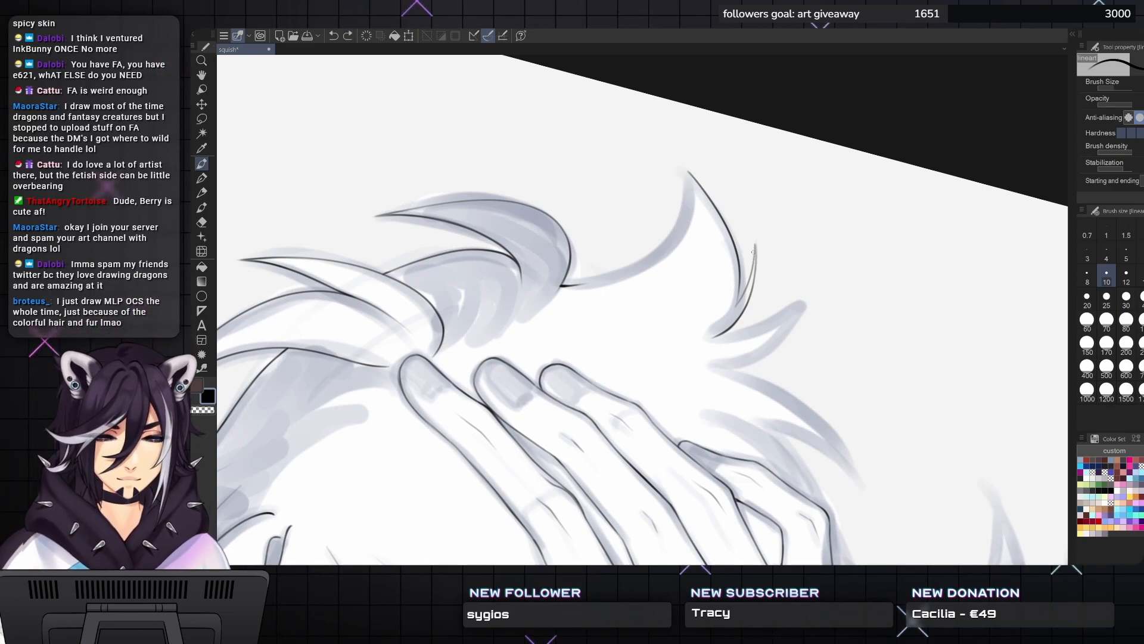
{"action": "left_click_drag", "start_coordinate": [756, 239], "coordinate": [753, 265]}
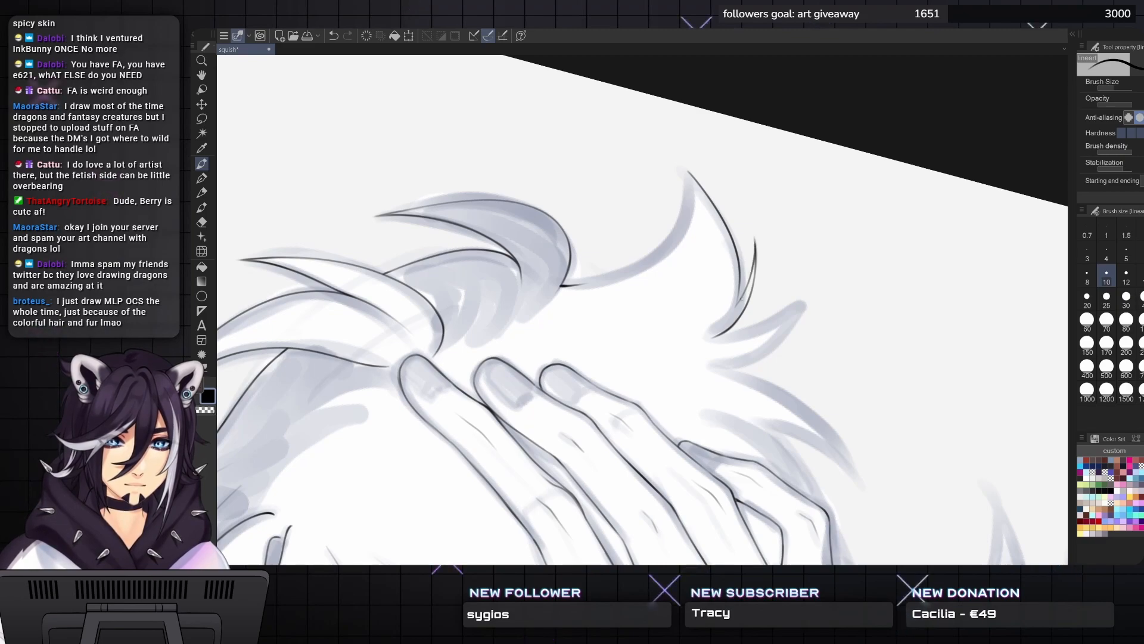
- Ink the concave edge of the pointed white tuft from its tip toward the shaded rear tuft
{"action": "left_click_drag", "start_coordinate": [670, 162], "coordinate": [707, 189]}
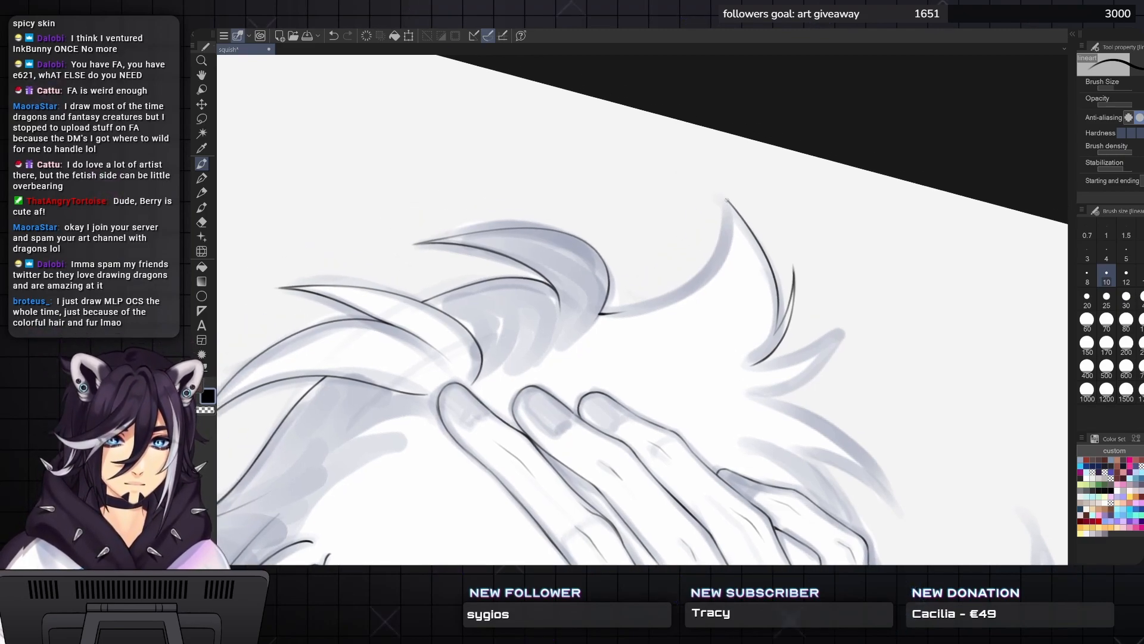
{"action": "left_click_drag", "start_coordinate": [728, 209], "coordinate": [719, 263]}
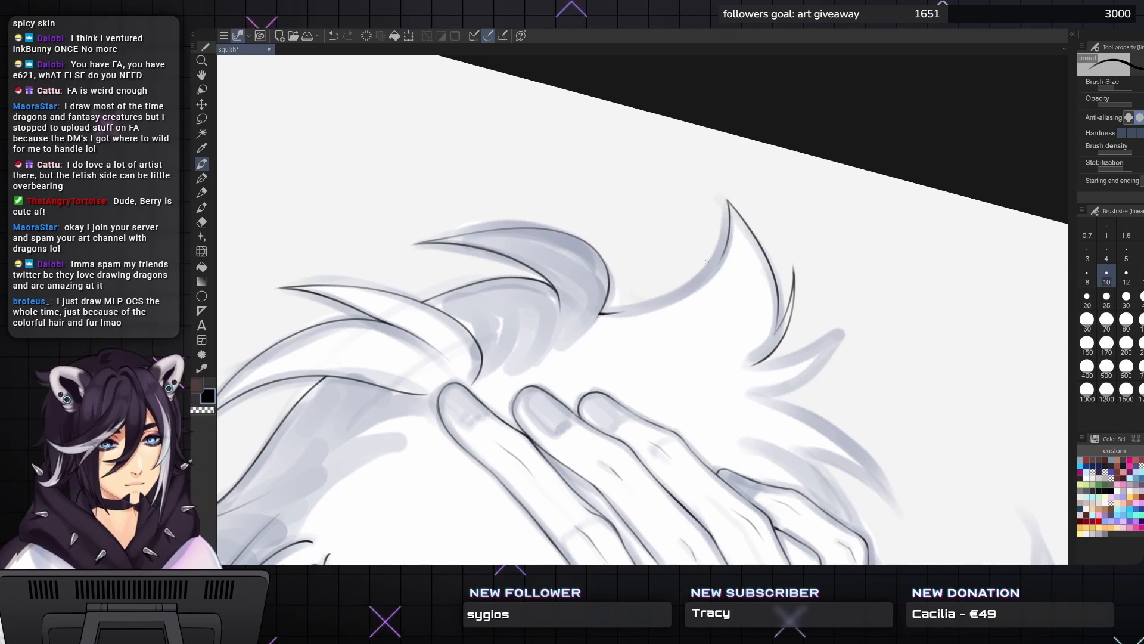
{"action": "key", "text": "ctrl+z"}
{"action": "key", "text": "minus"}
{"action": "key", "text": "minus"}
{"action": "key", "text": "minus"}
{"action": "key", "text": "minus"}
{"action": "key", "text": "minus"}
{"action": "key", "text": "minus"}
{"action": "key", "text": "minus"}
{"action": "key", "text": "minus"}
{"action": "key", "text": "minus"}
{"action": "key", "text": "minus"}
{"action": "key", "text": "minus"}
{"action": "key", "text": "minus"}
{"action": "key", "text": "minus"}
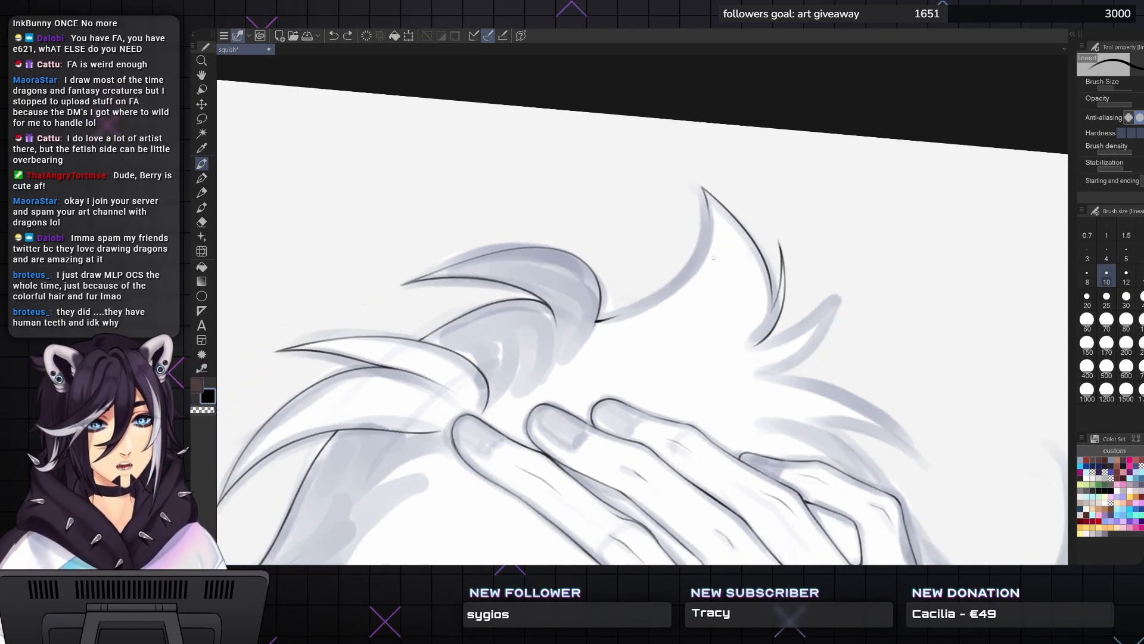
{"action": "left_click_drag", "start_coordinate": [713, 258], "coordinate": [766, 283]}
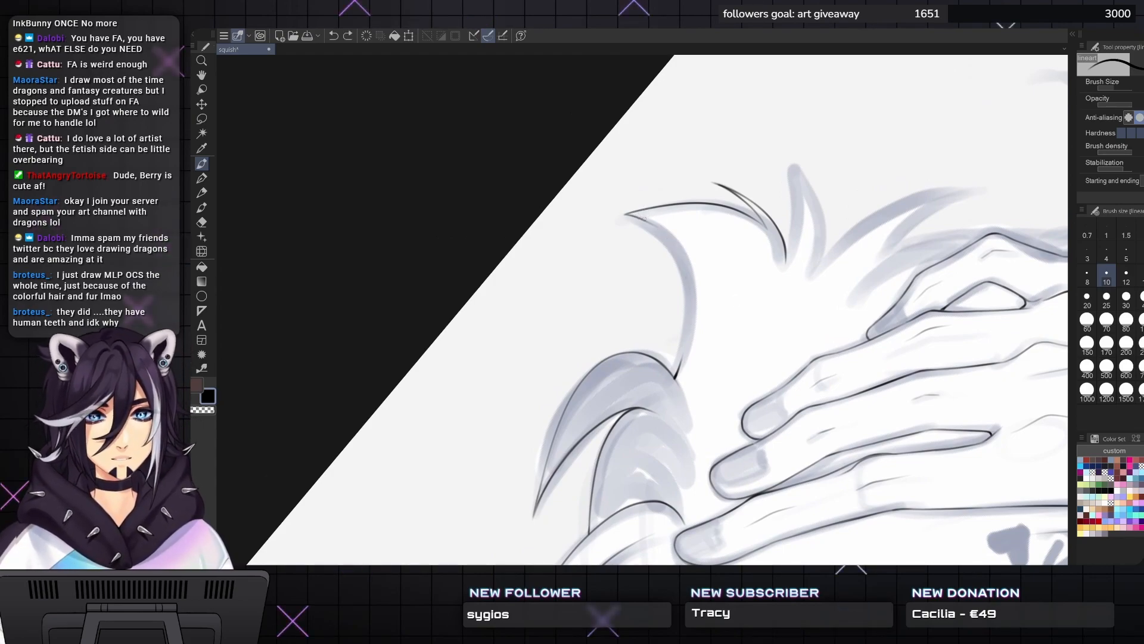
{"action": "mouse_move", "coordinate": [640, 218]}
{"action": "left_mouse_down"}
{"action": "mouse_move", "coordinate": [659, 230]}
{"action": "mouse_move", "coordinate": [690, 305]}
{"action": "left_mouse_up"}
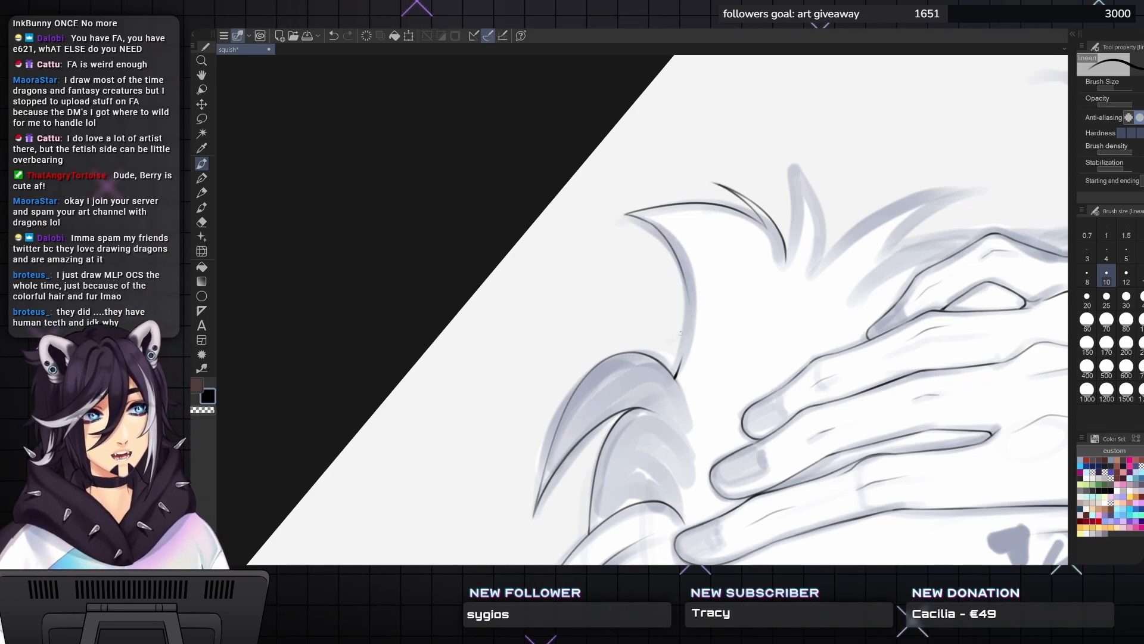
- Undo and redraw the curved inner edge of the large hair spike at the back of the head, following the sketch
{"action": "key", "text": "ctrl+z"}
{"action": "left_click_drag", "start_coordinate": [645, 220], "coordinate": [682, 278]}
{"action": "key", "text": "ctrl+z"}
{"action": "mouse_move", "coordinate": [641, 219]}
{"action": "left_mouse_down"}
{"action": "mouse_move", "coordinate": [680, 371]}
{"action": "mouse_move", "coordinate": [689, 284]}
{"action": "left_mouse_up"}
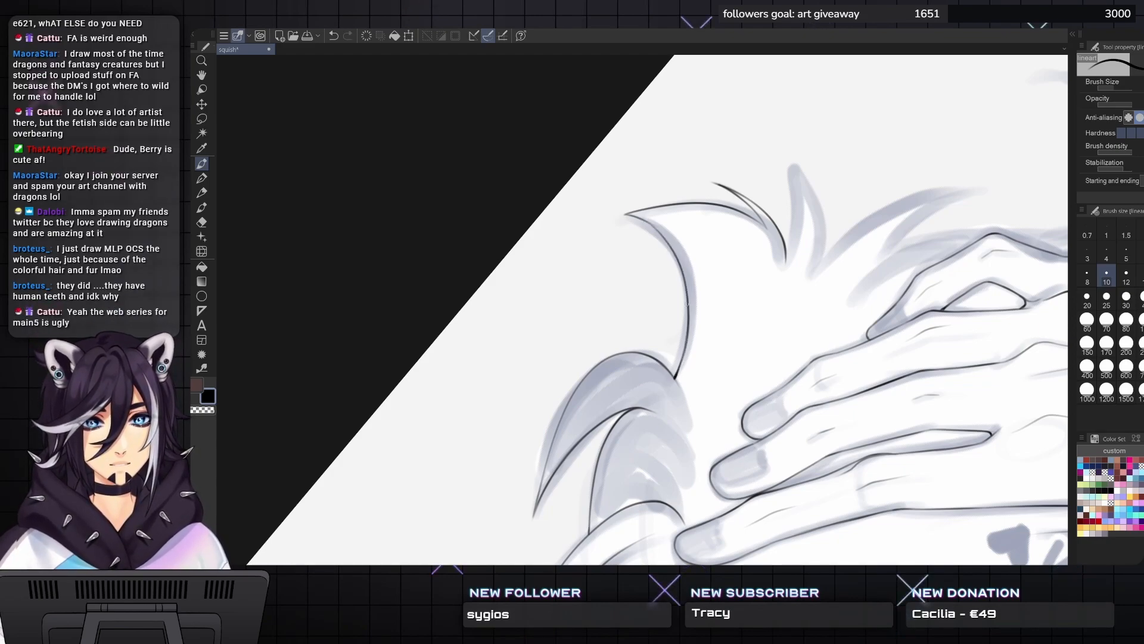
{"action": "mouse_move", "coordinate": [687, 340]}
{"action": "left_mouse_down"}
{"action": "mouse_move", "coordinate": [680, 363]}
{"action": "mouse_move", "coordinate": [667, 333]}
{"action": "left_mouse_up"}
- Ink both edges of the pointed hair strand just behind the fingers and sharpen its tip
{"action": "mouse_move", "coordinate": [773, 232]}
{"action": "left_mouse_down"}
{"action": "mouse_move", "coordinate": [788, 265]}
{"action": "mouse_move", "coordinate": [709, 447]}
{"action": "mouse_move", "coordinate": [725, 351]}
{"action": "mouse_move", "coordinate": [575, 178]}
{"action": "mouse_move", "coordinate": [596, 221]}
{"action": "left_mouse_up"}
{"action": "left_click_drag", "start_coordinate": [634, 433], "coordinate": [646, 401]}
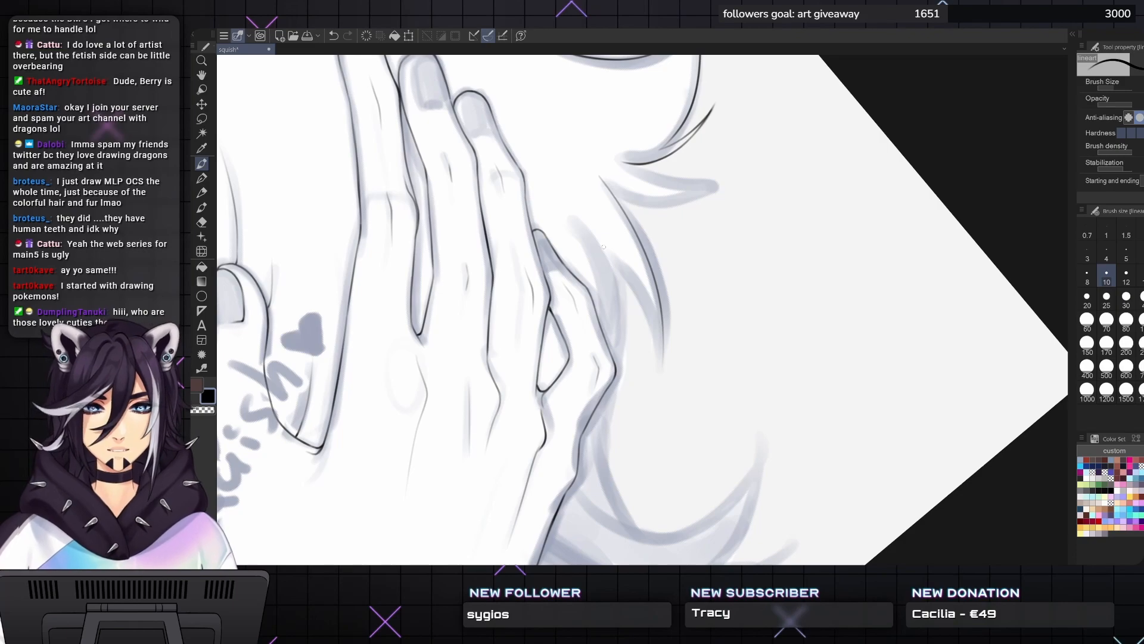
{"action": "left_click_drag", "start_coordinate": [603, 246], "coordinate": [581, 226]}
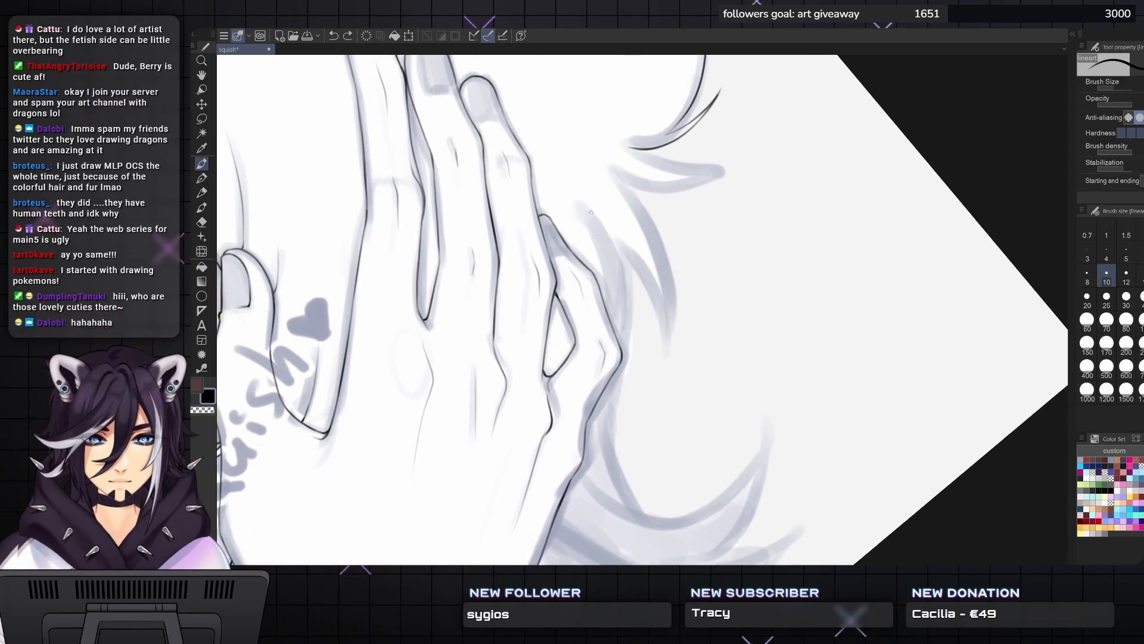
{"action": "mouse_move", "coordinate": [585, 202]}
{"action": "left_mouse_down"}
{"action": "mouse_move", "coordinate": [669, 334]}
{"action": "mouse_move", "coordinate": [666, 357]}
{"action": "left_mouse_up"}
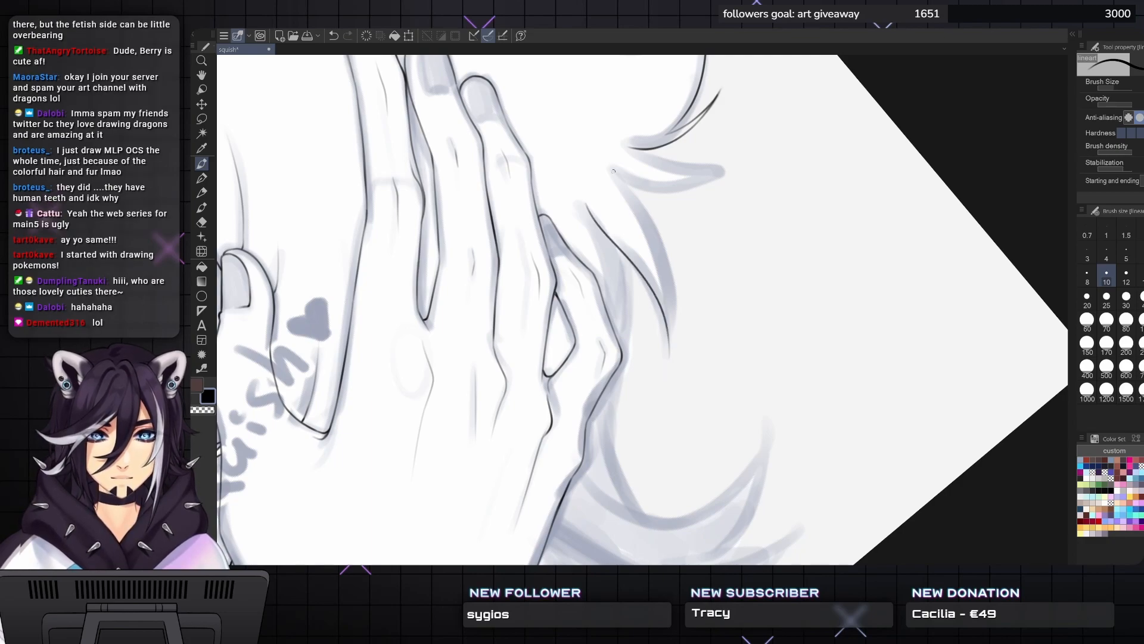
{"action": "mouse_move", "coordinate": [619, 172]}
{"action": "left_mouse_down"}
{"action": "mouse_move", "coordinate": [666, 269]}
{"action": "mouse_move", "coordinate": [667, 354]}
{"action": "left_mouse_up"}
{"action": "left_click_drag", "start_coordinate": [673, 300], "coordinate": [669, 349]}
{"action": "scroll", "coordinate": [642, 309], "scroll_direction": "up", "scroll_amount": 5}
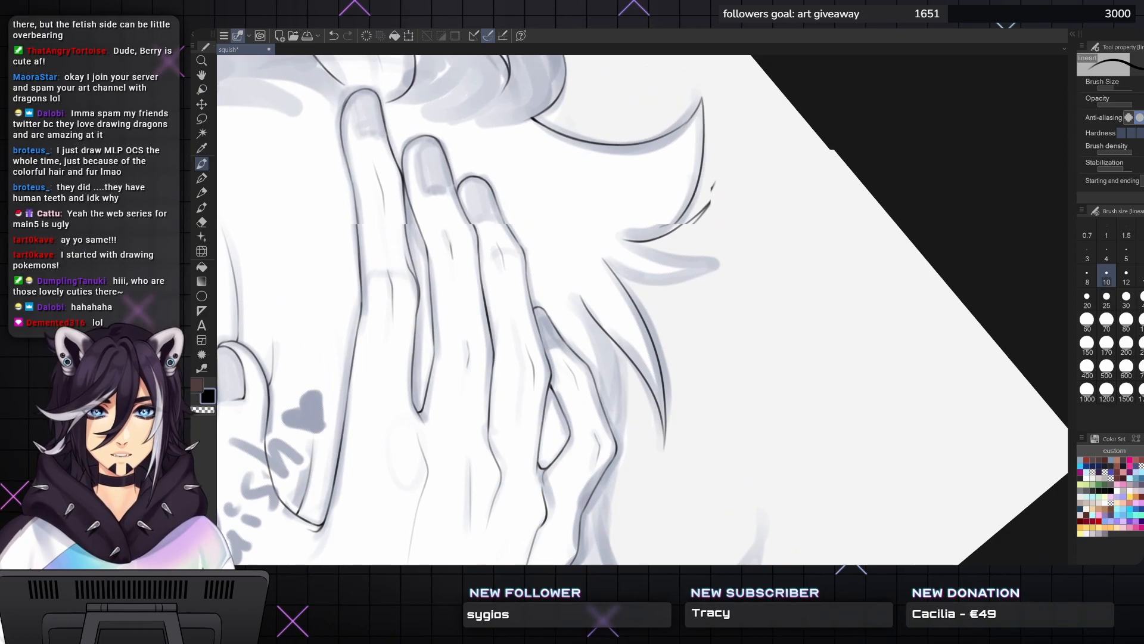
- Ink the outline of the small hair spike between the large spike and the pointed strand behind the fingers
{"action": "key", "text": "minus"}
{"action": "key", "text": "minus"}
{"action": "key", "text": "minus"}
{"action": "key", "text": "minus"}
{"action": "key", "text": "minus"}
{"action": "key", "text": "minus"}
{"action": "key", "text": "minus"}
{"action": "key", "text": "minus"}
{"action": "key", "text": "minus"}
{"action": "key", "text": "minus"}
{"action": "key", "text": "minus"}
{"action": "key", "text": "minus"}
{"action": "key", "text": "minus"}
{"action": "key", "text": "minus"}
{"action": "key", "text": "minus"}
{"action": "key", "text": "minus"}
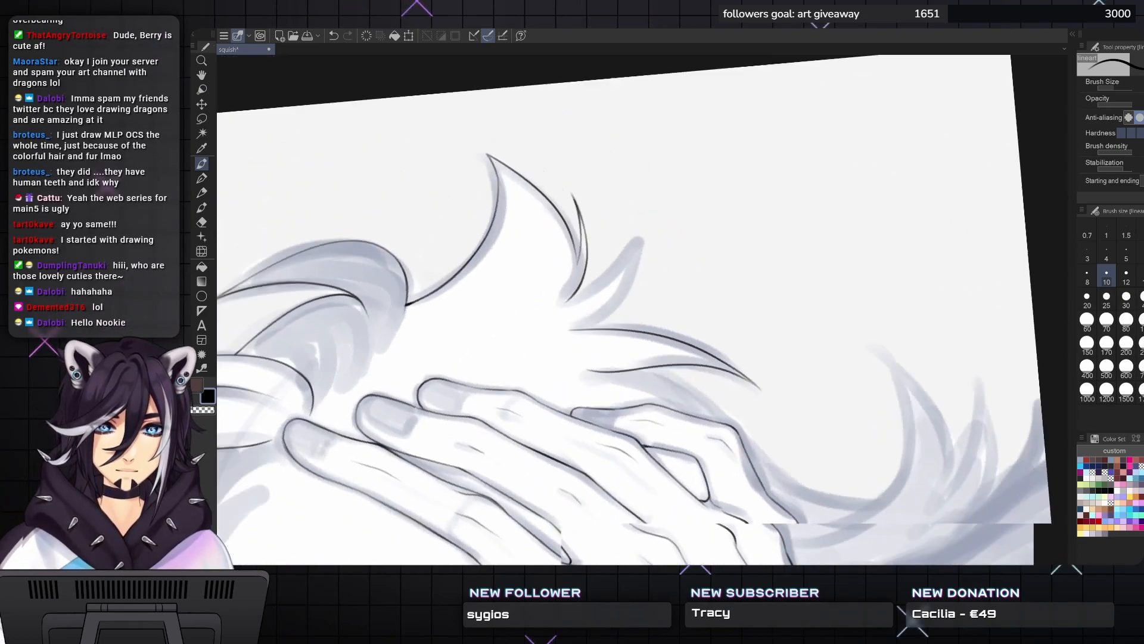
{"action": "key", "text": "minus"}
{"action": "key", "text": "minus"}
{"action": "key", "text": "minus"}
{"action": "key", "text": "minus"}
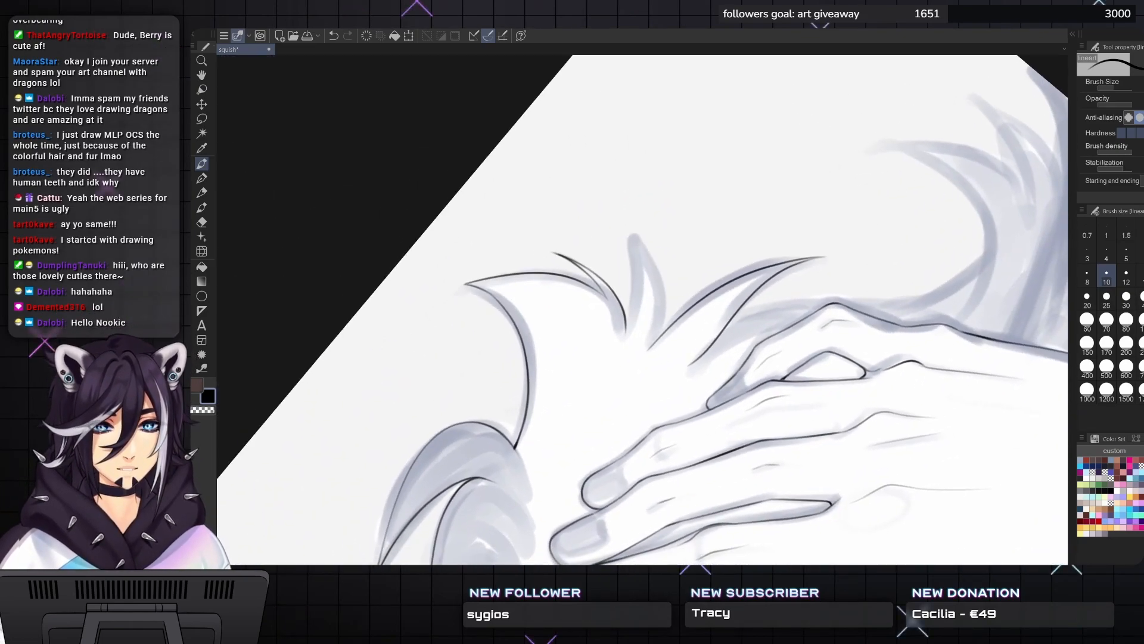
{"action": "mouse_move", "coordinate": [649, 346]}
{"action": "left_mouse_down"}
{"action": "mouse_move", "coordinate": [660, 309]}
{"action": "mouse_move", "coordinate": [649, 249]}
{"action": "left_mouse_up"}
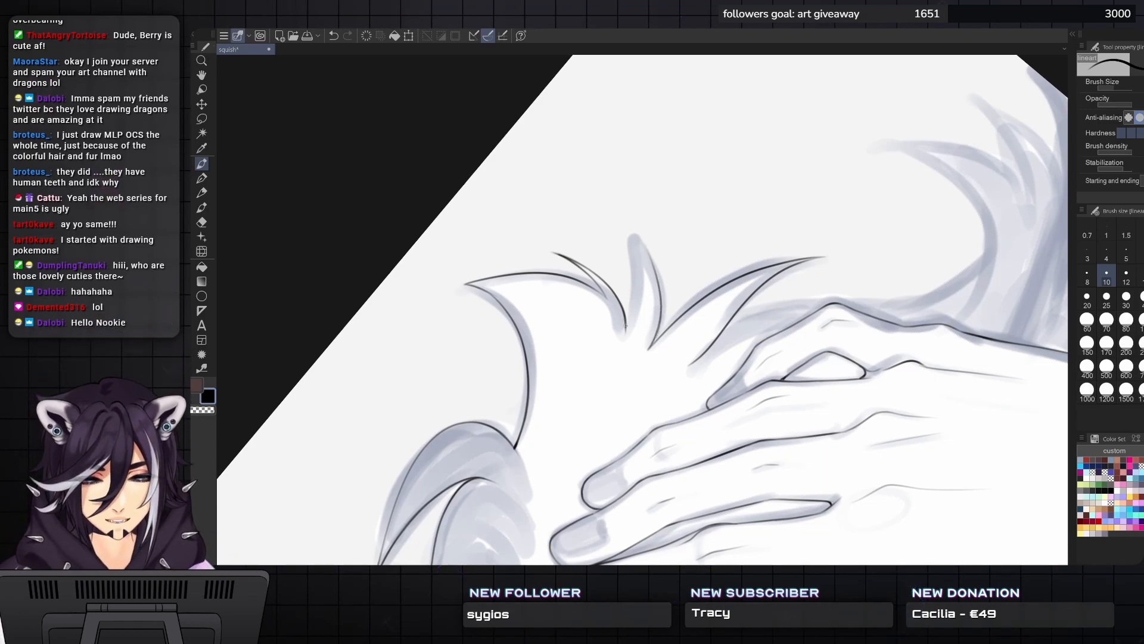
{"action": "mouse_move", "coordinate": [625, 331]}
{"action": "left_mouse_down"}
{"action": "mouse_move", "coordinate": [639, 277]}
{"action": "mouse_move", "coordinate": [629, 318]}
{"action": "mouse_move", "coordinate": [637, 234]}
{"action": "left_mouse_up"}
{"action": "left_click_drag", "start_coordinate": [643, 276], "coordinate": [635, 228]}
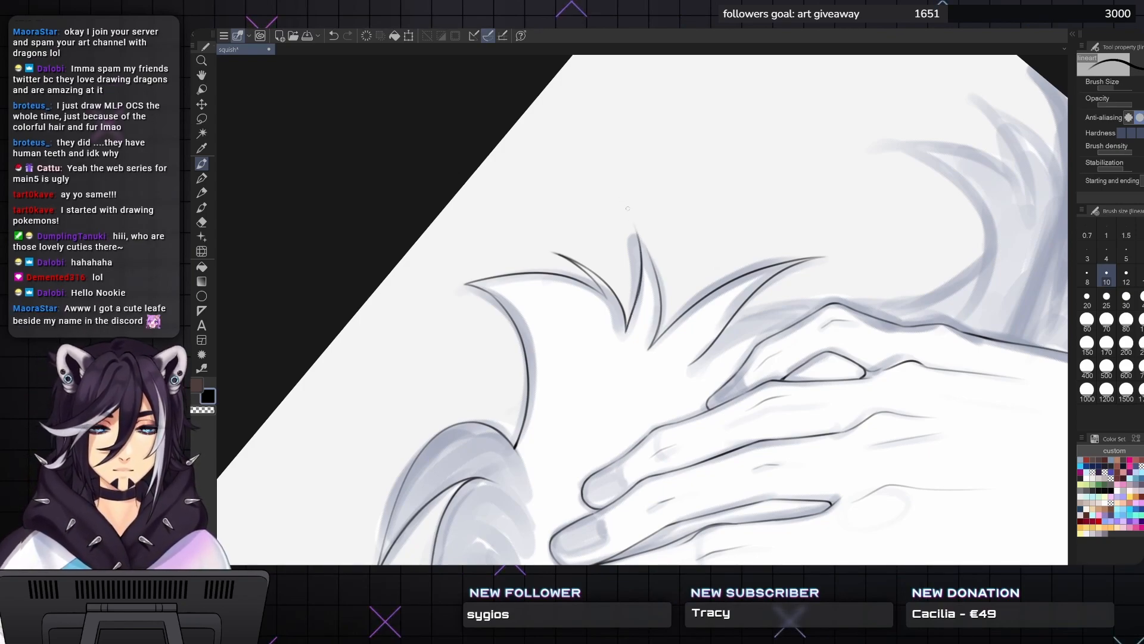
- Refine the small spike's edge nearest the pointed strand and bring it to a clean tip
{"action": "key", "text": "asciicircum"}
{"action": "key", "text": "asciicircum"}
{"action": "key", "text": "asciicircum"}
{"action": "key", "text": "asciicircum"}
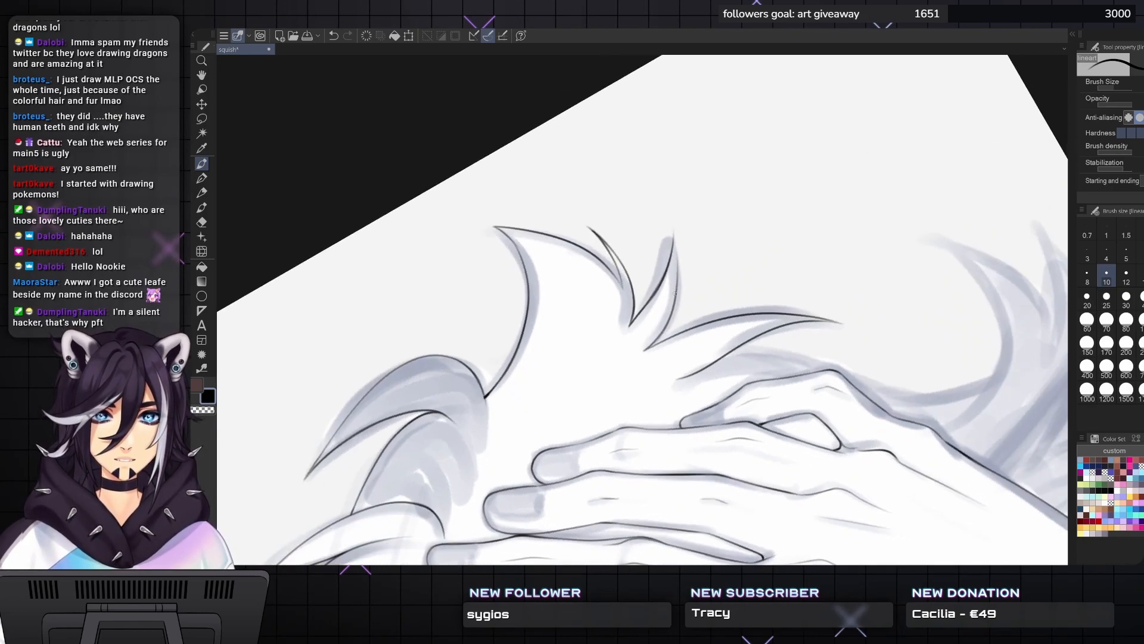
{"action": "left_click_drag", "start_coordinate": [678, 291], "coordinate": [673, 232]}
{"action": "left_click_drag", "start_coordinate": [679, 272], "coordinate": [671, 226]}
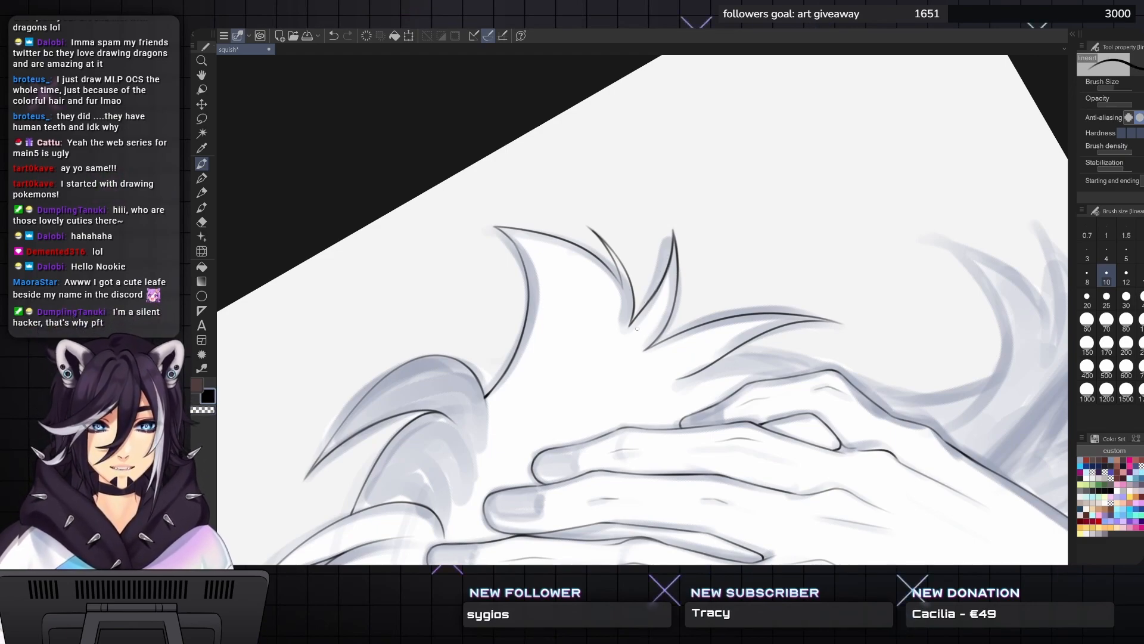
- Ink the long curved hairline running from behind the fingers down toward the curled lock at the nape
{"action": "left_click_drag", "start_coordinate": [637, 328], "coordinate": [652, 273]}
{"action": "key", "text": "asciicircum"}
{"action": "key", "text": "asciicircum"}
{"action": "key", "text": "asciicircum"}
{"action": "key", "text": "asciicircum"}
{"action": "key", "text": "asciicircum"}
{"action": "key", "text": "asciicircum"}
{"action": "key", "text": "asciicircum"}
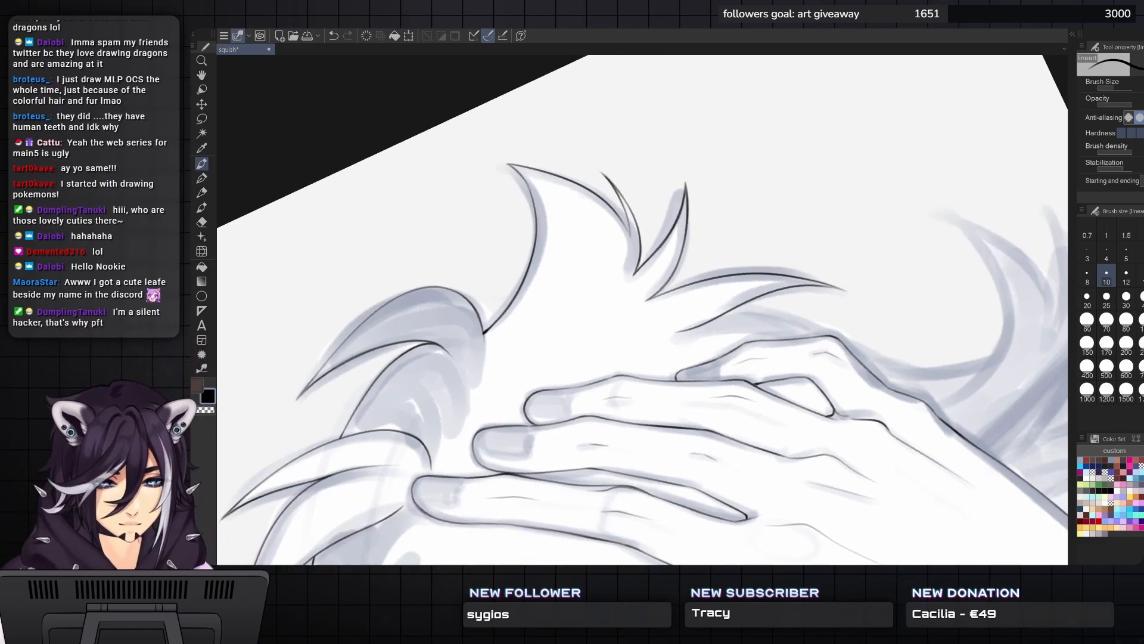
{"action": "key", "text": "asciicircum"}
{"action": "key", "text": "asciicircum"}
{"action": "key", "text": "asciicircum"}
{"action": "key", "text": "asciicircum"}
{"action": "key", "text": "asciicircum"}
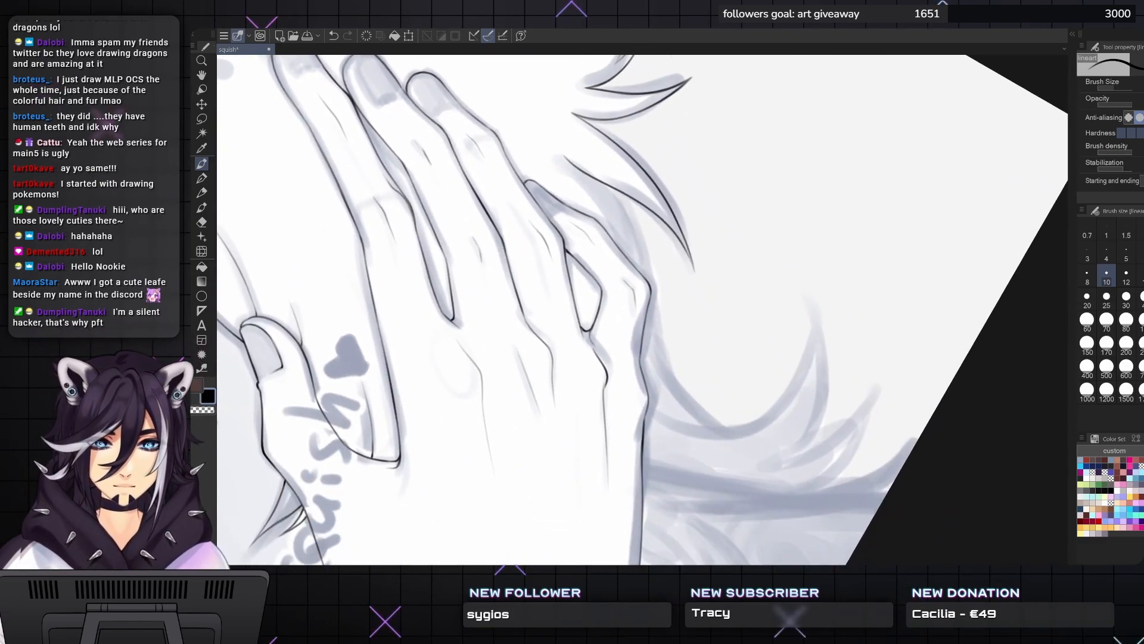
{"action": "left_click_drag", "start_coordinate": [525, 110], "coordinate": [550, 213]}
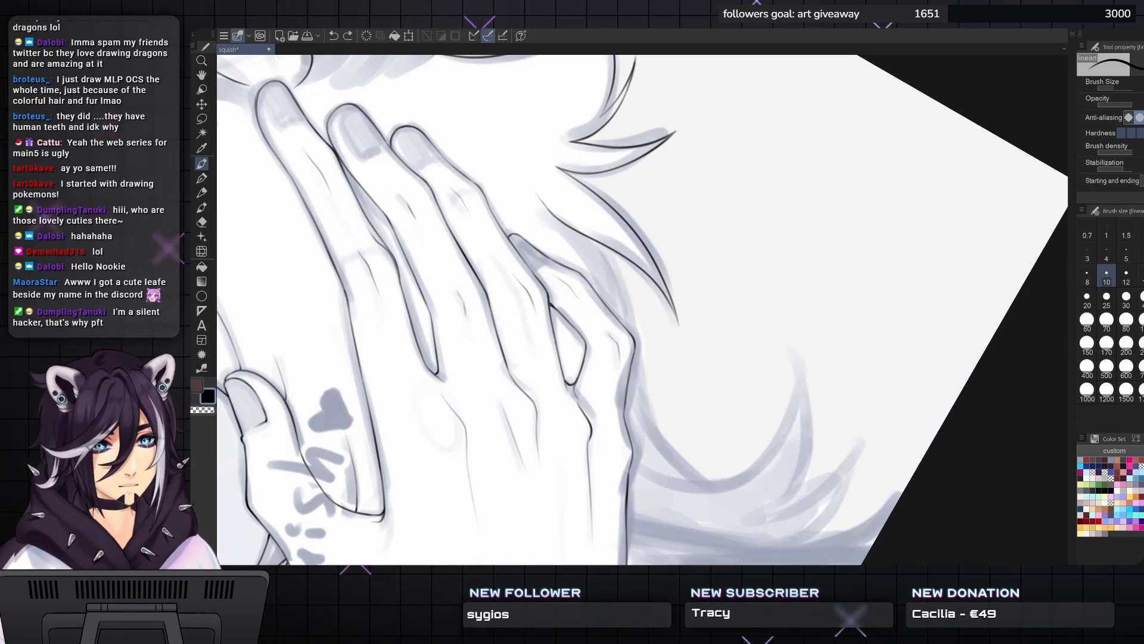
{"action": "left_click_drag", "start_coordinate": [1008, 356], "coordinate": [976, 270]}
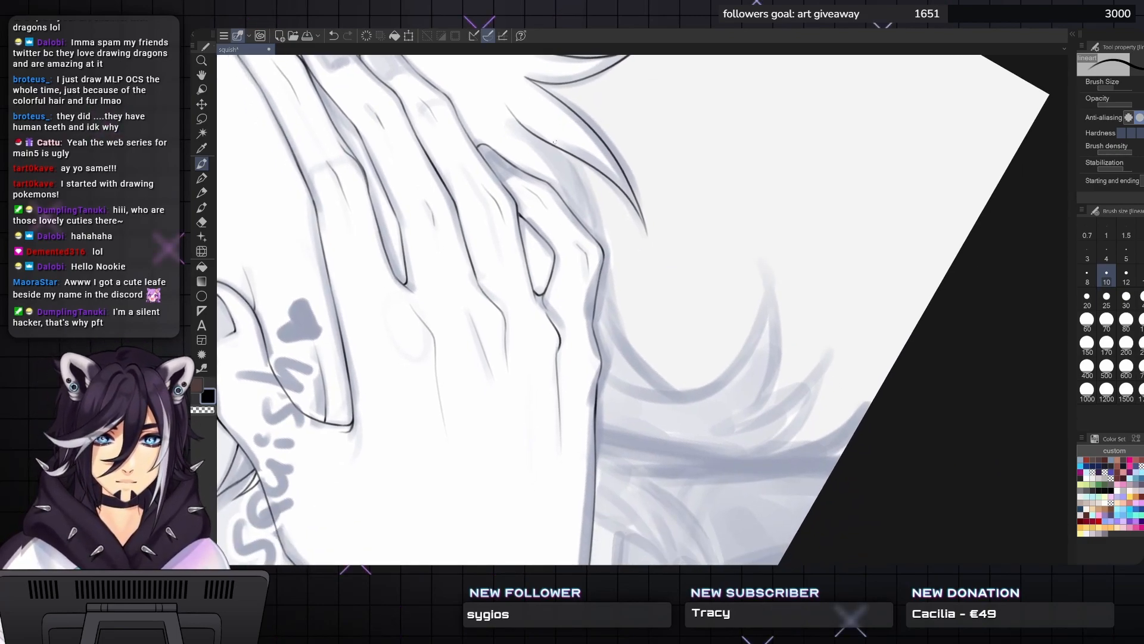
{"action": "mouse_move", "coordinate": [532, 124]}
{"action": "left_mouse_down"}
{"action": "mouse_move", "coordinate": [596, 233]}
{"action": "mouse_move", "coordinate": [596, 305]}
{"action": "mouse_move", "coordinate": [695, 397]}
{"action": "mouse_move", "coordinate": [700, 360]}
{"action": "left_mouse_up"}
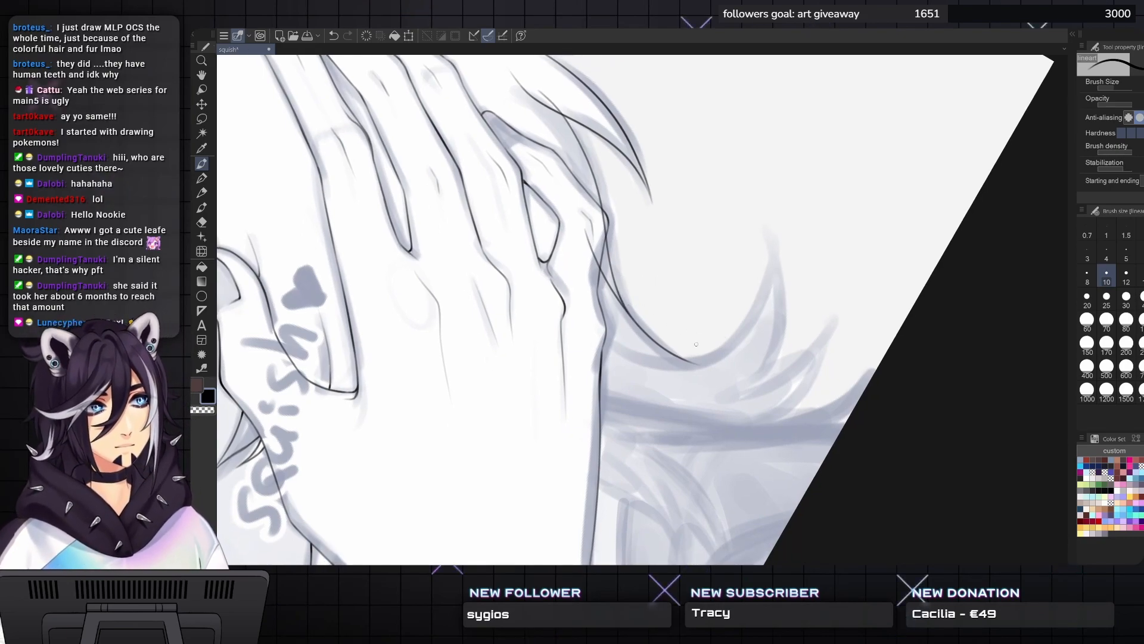
- Continue the nape hairline around the curled lock's inner edge to its tip and blend the strokes where they join
{"action": "key", "text": "e"}
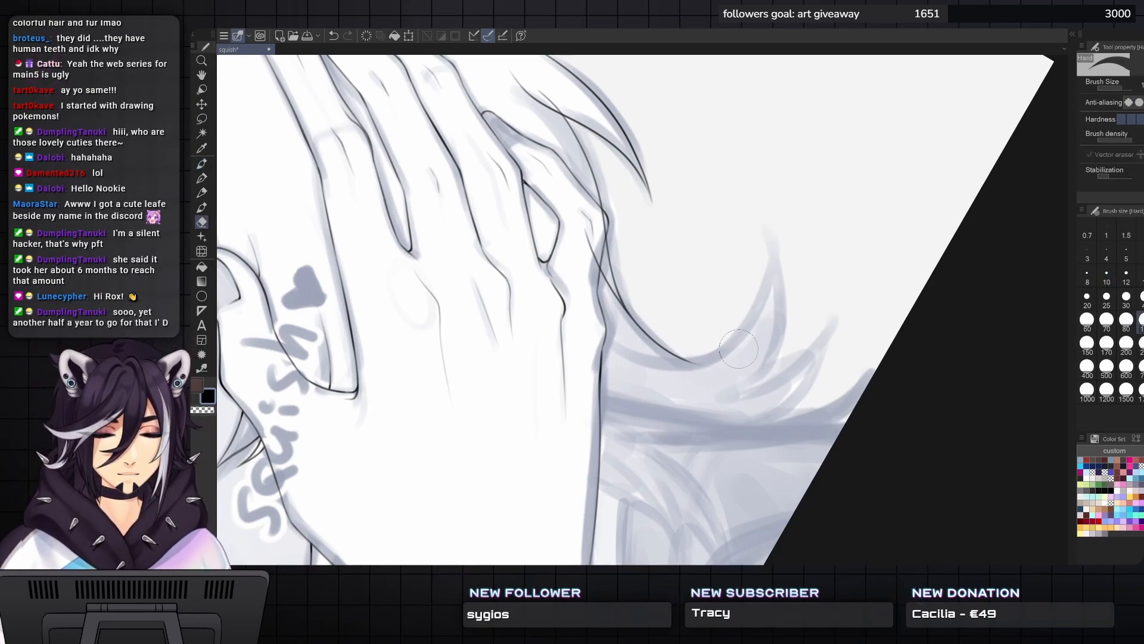
{"action": "key", "text": "p"}
{"action": "left_click_drag", "start_coordinate": [679, 360], "coordinate": [702, 292]}
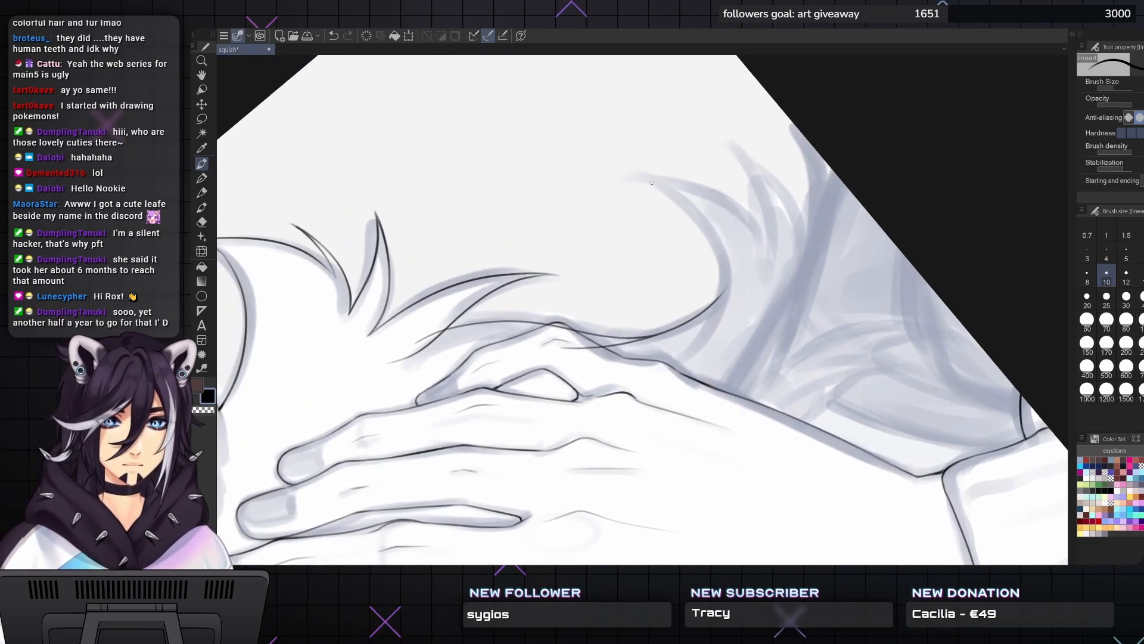
{"action": "mouse_move", "coordinate": [633, 176]}
{"action": "left_mouse_down"}
{"action": "mouse_move", "coordinate": [679, 188]}
{"action": "mouse_move", "coordinate": [717, 306]}
{"action": "mouse_move", "coordinate": [706, 338]}
{"action": "mouse_move", "coordinate": [644, 374]}
{"action": "mouse_move", "coordinate": [725, 292]}
{"action": "mouse_move", "coordinate": [731, 259]}
{"action": "left_mouse_up"}
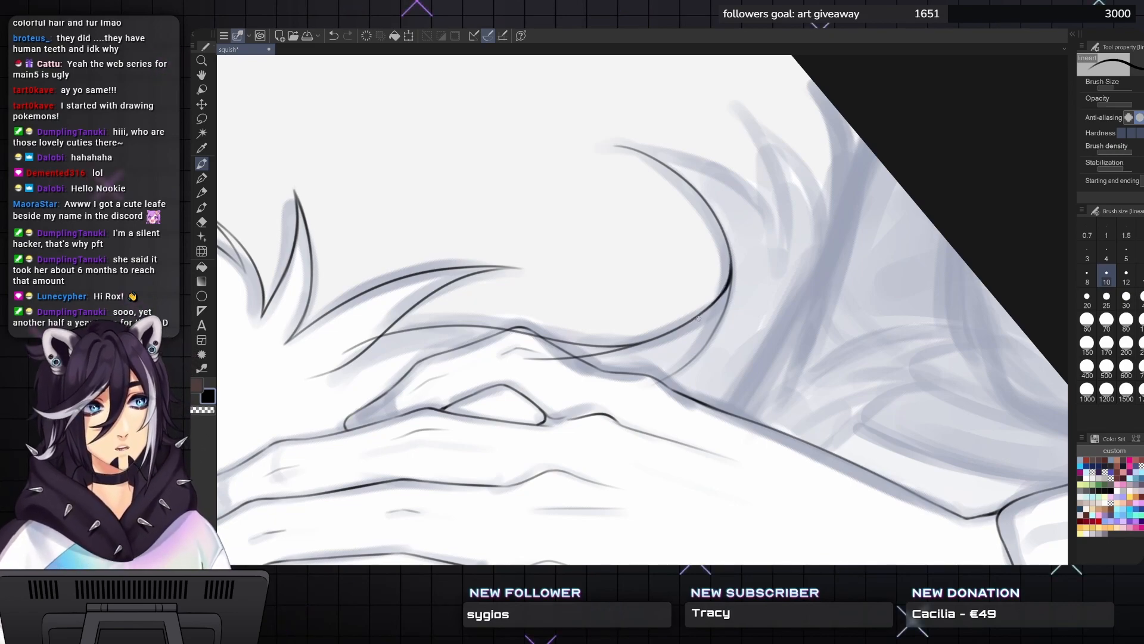
{"action": "left_click_drag", "start_coordinate": [727, 276], "coordinate": [719, 296]}
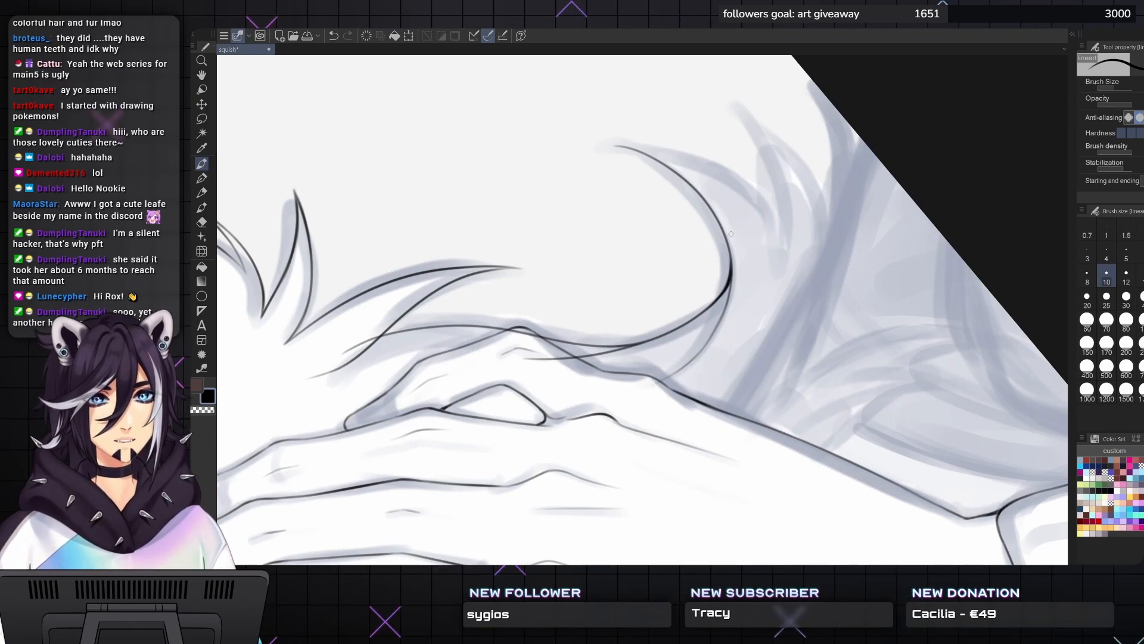
{"action": "mouse_move", "coordinate": [731, 233]}
{"action": "left_mouse_down"}
{"action": "mouse_move", "coordinate": [759, 309]}
{"action": "mouse_move", "coordinate": [712, 349]}
{"action": "left_mouse_up"}
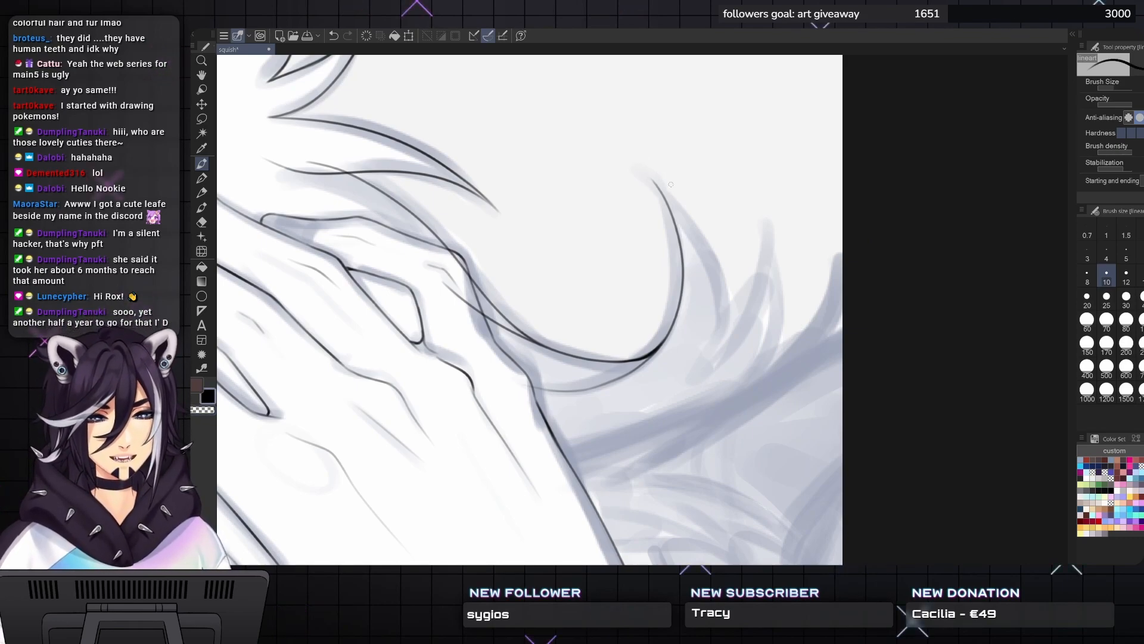
- Ink the curled lock's outer edge from its tip and both edges of the smaller pointed lock beside it
{"action": "left_click_drag", "start_coordinate": [654, 182], "coordinate": [667, 199]}
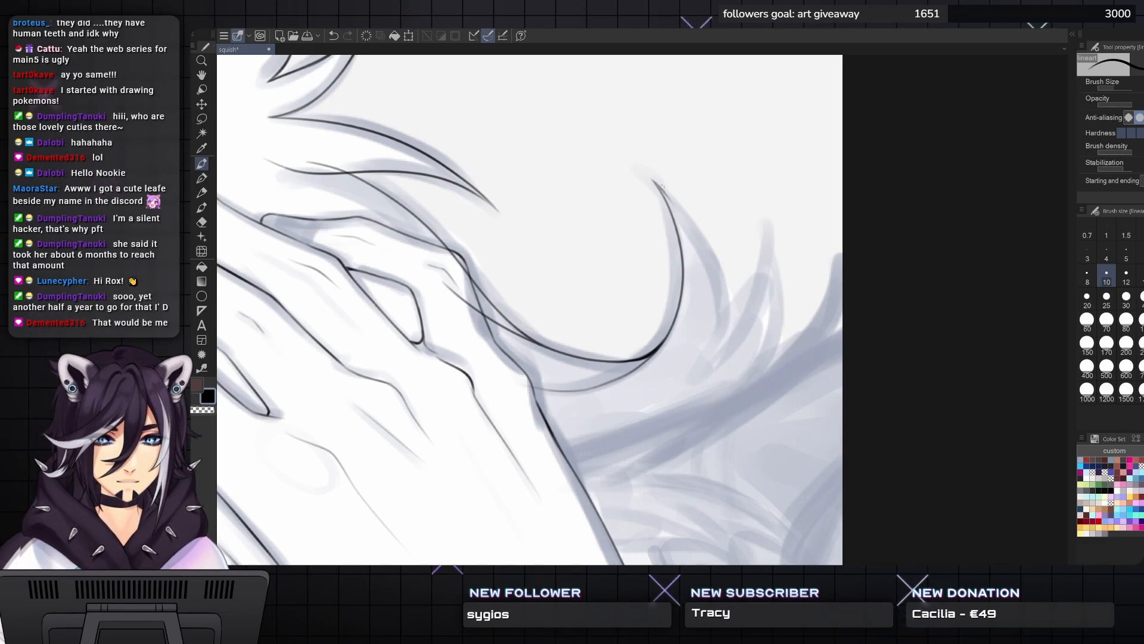
{"action": "left_click_drag", "start_coordinate": [655, 183], "coordinate": [724, 322]}
{"action": "key", "text": "ctrl+z"}
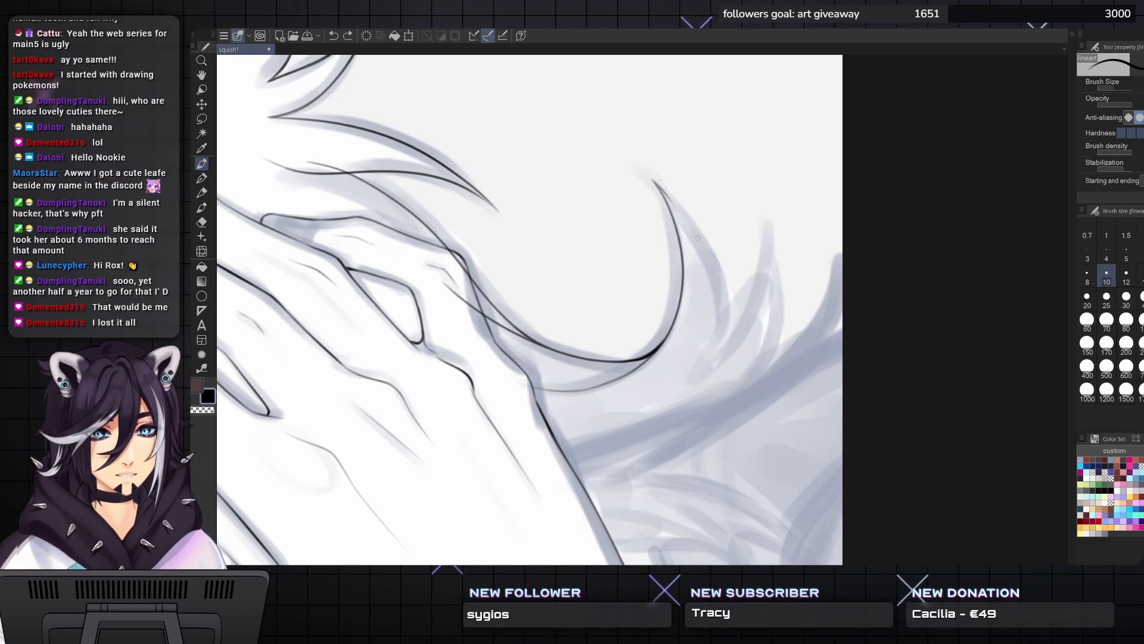
{"action": "mouse_move", "coordinate": [656, 181]}
{"action": "left_mouse_down"}
{"action": "mouse_move", "coordinate": [721, 277]}
{"action": "mouse_move", "coordinate": [713, 362]}
{"action": "mouse_move", "coordinate": [726, 285]}
{"action": "left_mouse_up"}
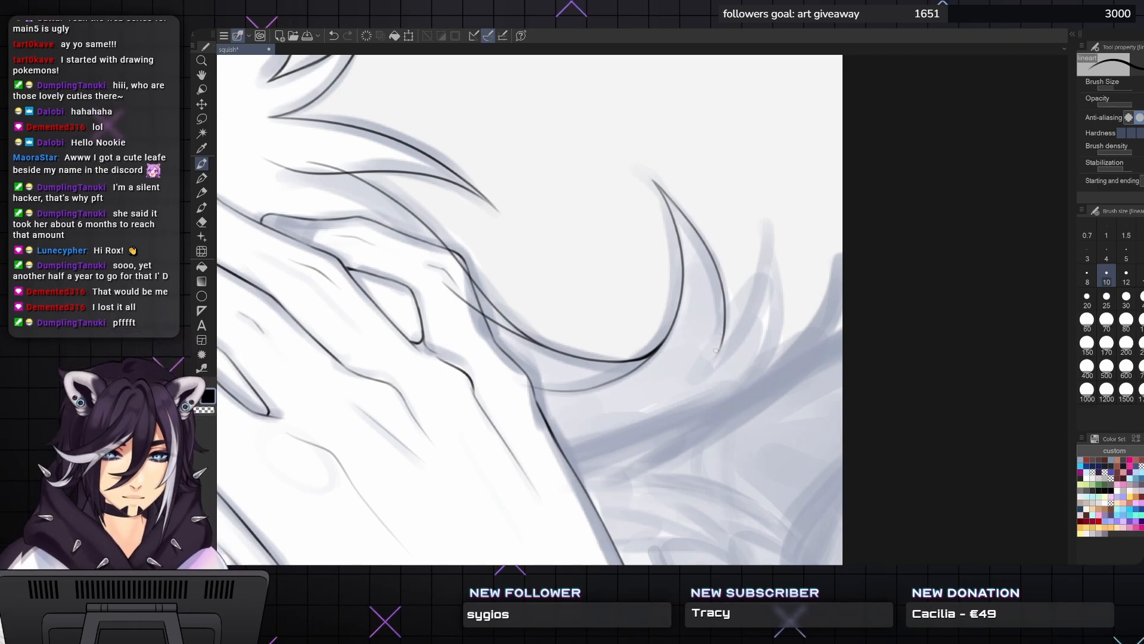
{"action": "mouse_move", "coordinate": [718, 352]}
{"action": "left_mouse_down"}
{"action": "mouse_move", "coordinate": [745, 322]}
{"action": "mouse_move", "coordinate": [764, 247]}
{"action": "mouse_move", "coordinate": [761, 218]}
{"action": "mouse_move", "coordinate": [728, 176]}
{"action": "left_mouse_up"}
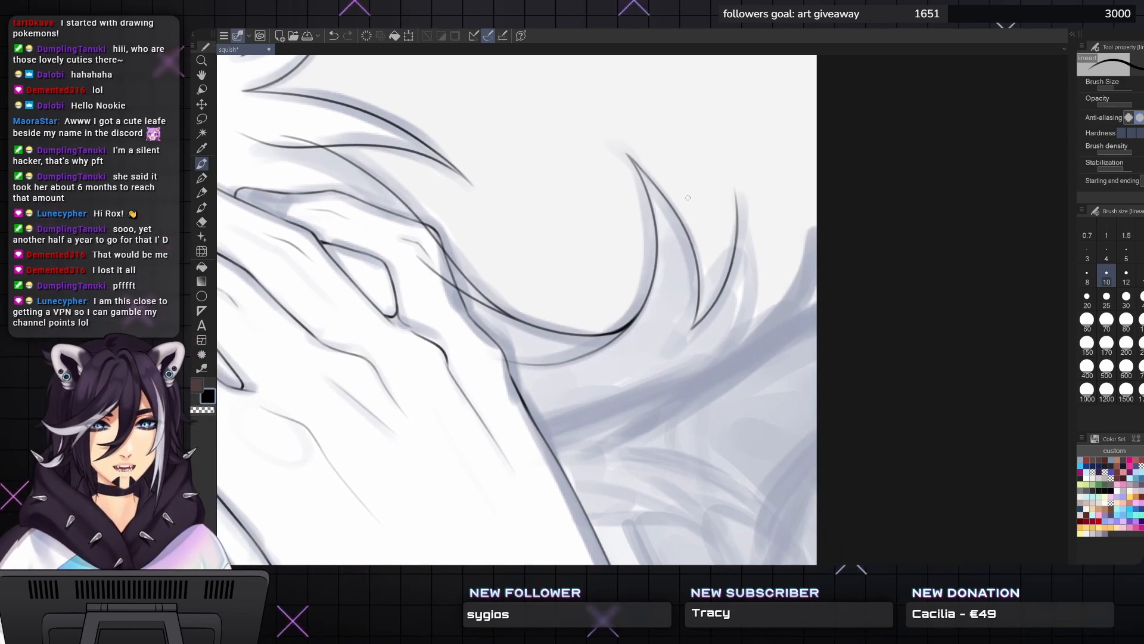
{"action": "mouse_move", "coordinate": [736, 191]}
{"action": "left_mouse_down"}
{"action": "mouse_move", "coordinate": [753, 279]}
{"action": "mouse_move", "coordinate": [732, 352]}
{"action": "left_mouse_up"}
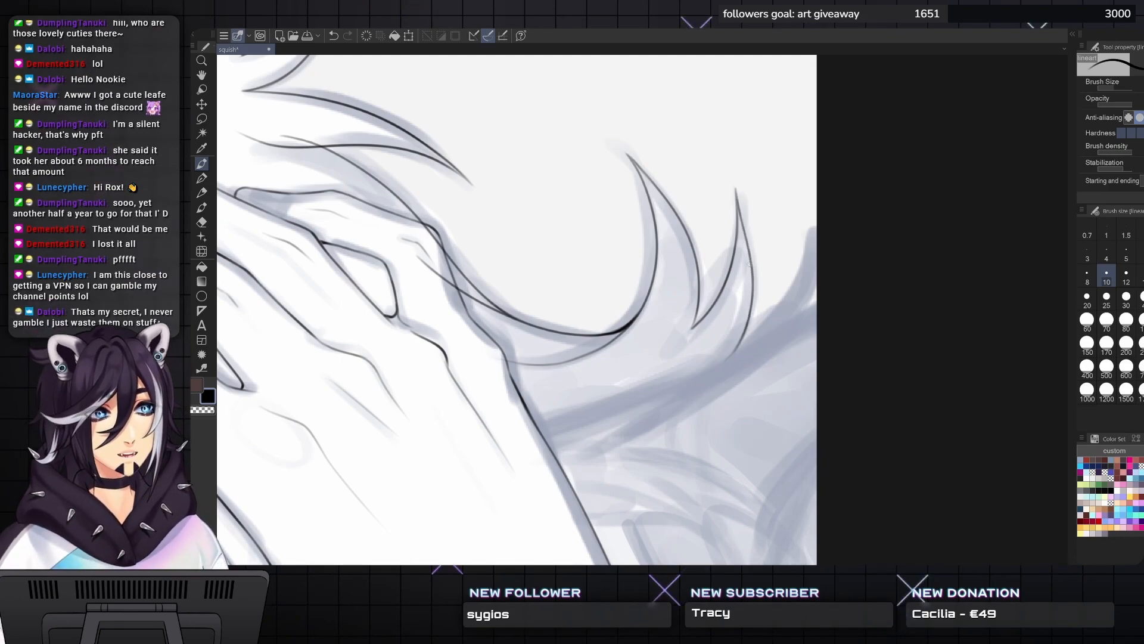
- Erase the nape hairline ends that overlap the hand beside the curled lock
{"action": "mouse_move", "coordinate": [708, 313]}
{"action": "left_mouse_down"}
{"action": "mouse_move", "coordinate": [681, 335]}
{"action": "mouse_move", "coordinate": [788, 331]}
{"action": "left_mouse_up"}
{"action": "key", "text": "e"}
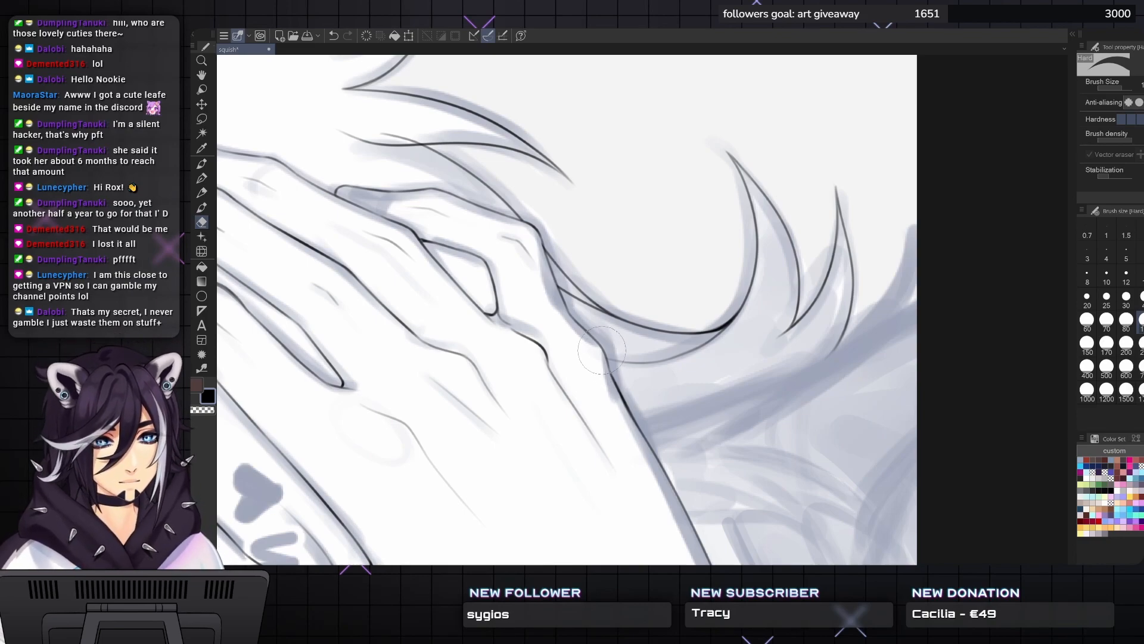
{"action": "key", "text": "asciicircum"}
{"action": "key", "text": "asciicircum"}
{"action": "key", "text": "asciicircum"}
{"action": "key", "text": "asciicircum"}
{"action": "key", "text": "asciicircum"}
{"action": "key", "text": "asciicircum"}
{"action": "key", "text": "asciicircum"}
{"action": "key", "text": "asciicircum"}
{"action": "key", "text": "asciicircum"}
{"action": "key", "text": "asciicircum"}
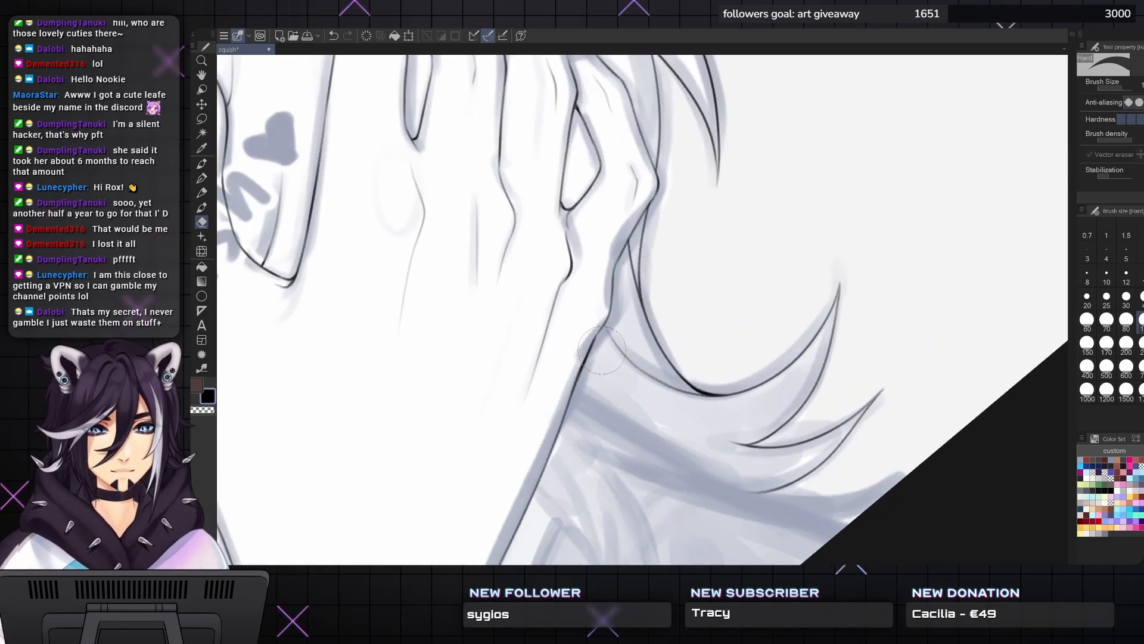
{"action": "scroll", "coordinate": [602, 351], "scroll_direction": "down", "scroll_amount": 10}
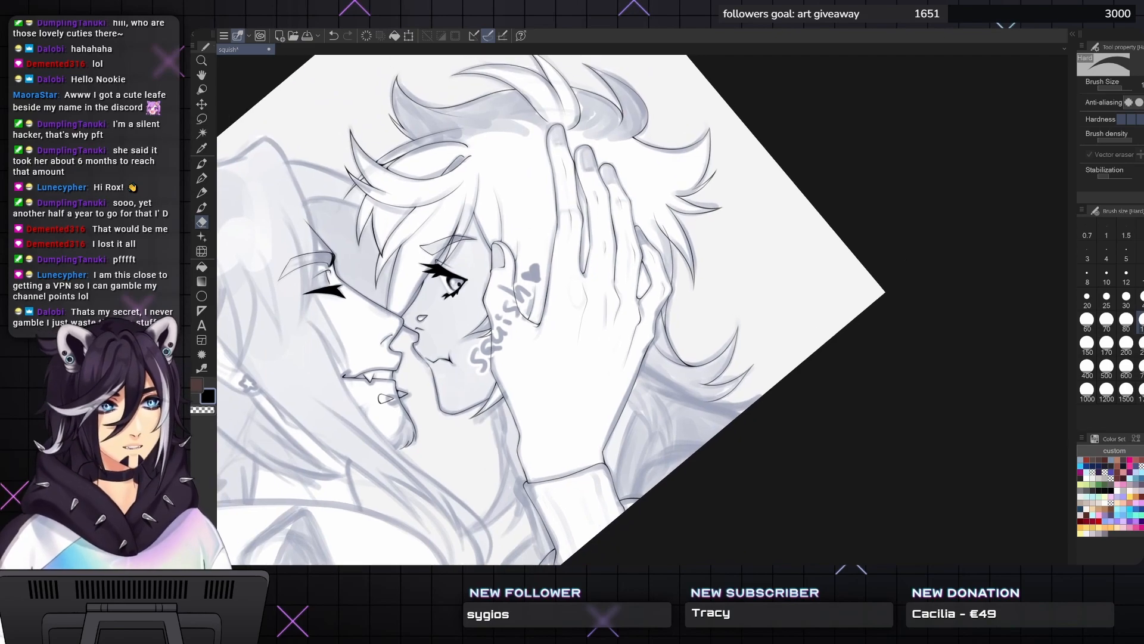
- Ink a curved hair strand line below the hand, between the sleeve cuff and the curled nape locks
{"action": "key", "text": "asciicircum"}
{"action": "key", "text": "asciicircum"}
{"action": "key", "text": "asciicircum"}
{"action": "key", "text": "asciicircum"}
{"action": "key", "text": "asciicircum"}
{"action": "key", "text": "asciicircum"}
{"action": "key", "text": "asciicircum"}
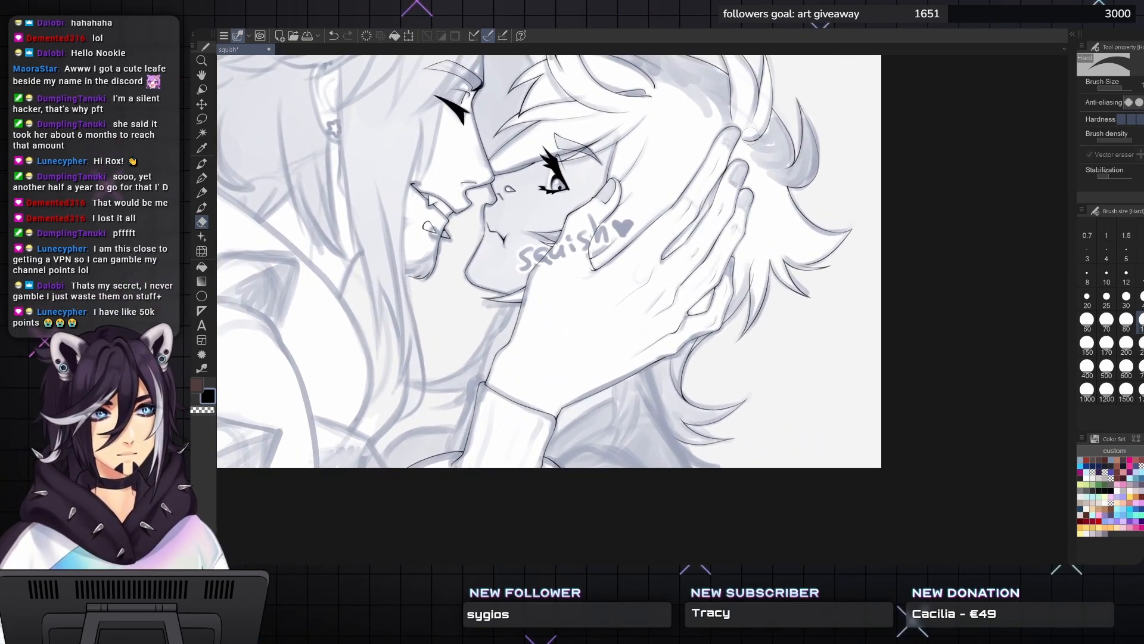
{"action": "key", "text": "p"}
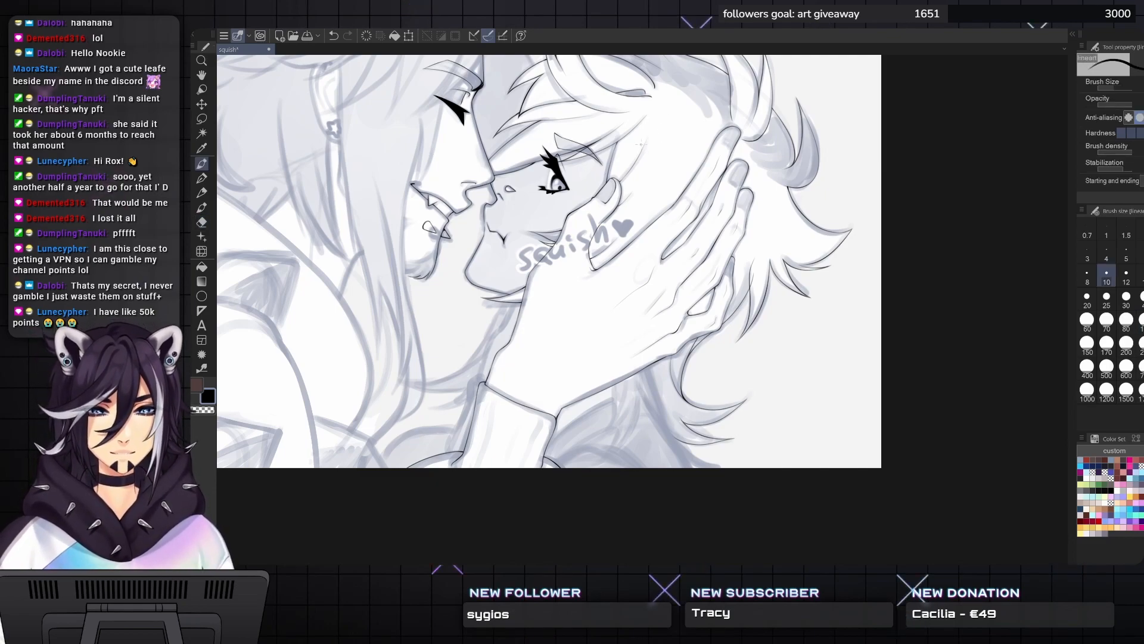
{"action": "left_click_drag", "start_coordinate": [641, 144], "coordinate": [663, 147]}
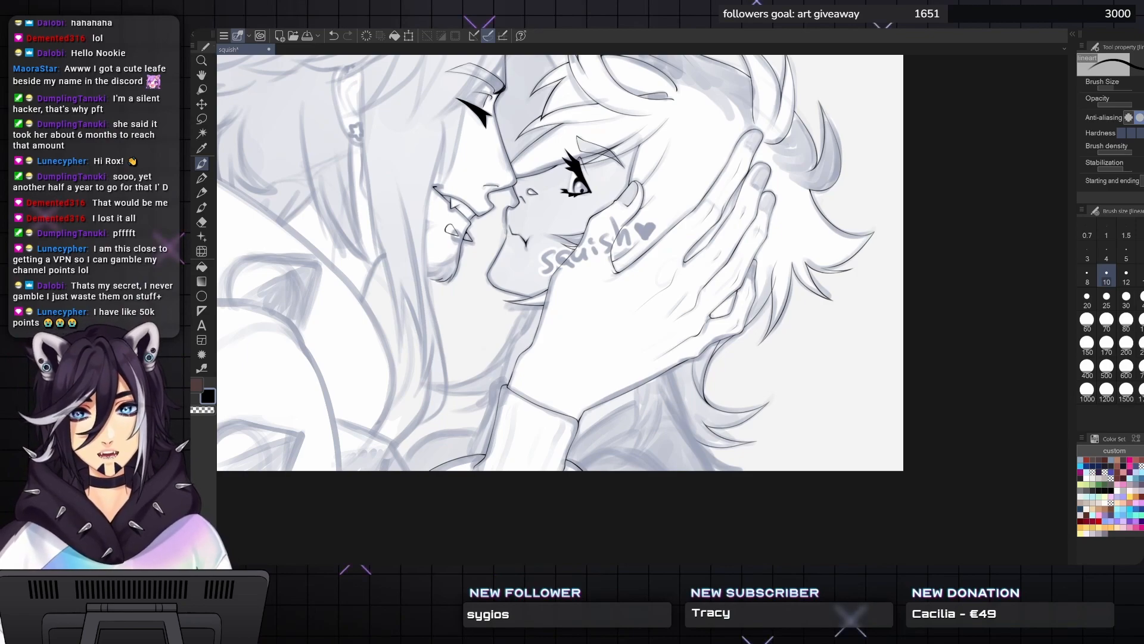
{"action": "left_click_drag", "start_coordinate": [646, 420], "coordinate": [674, 350]}
{"action": "scroll", "coordinate": [674, 352], "scroll_direction": "up", "scroll_amount": 3}
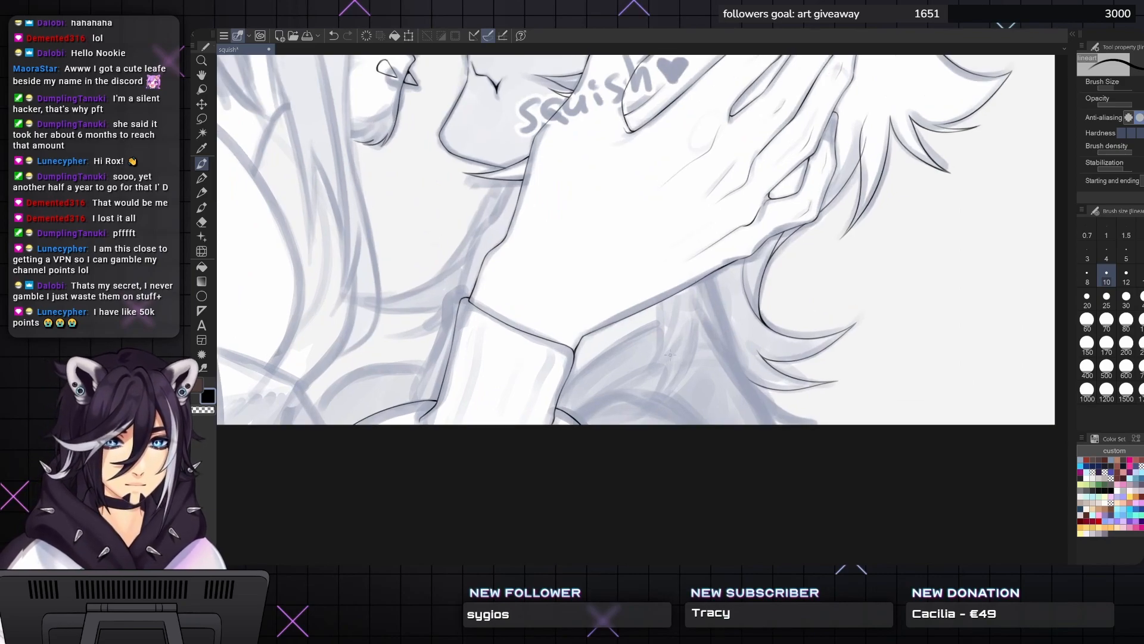
{"action": "left_click_drag", "start_coordinate": [670, 354], "coordinate": [703, 331]}
{"action": "scroll", "coordinate": [721, 309], "scroll_direction": "up", "scroll_amount": 1}
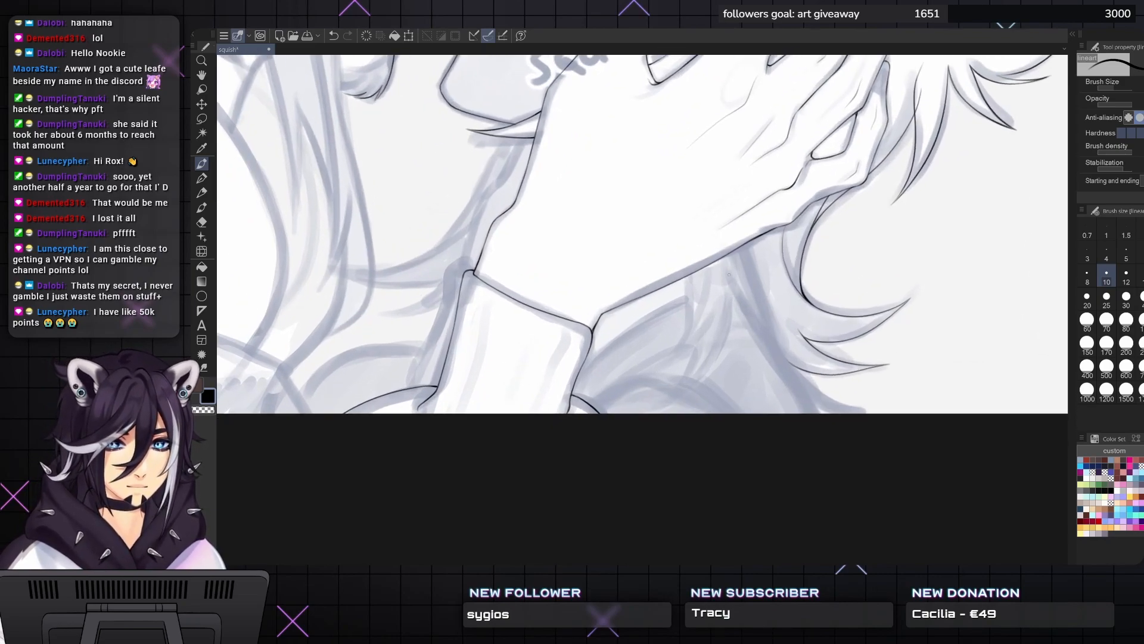
{"action": "scroll", "coordinate": [703, 380], "scroll_direction": "up", "scroll_amount": 1}
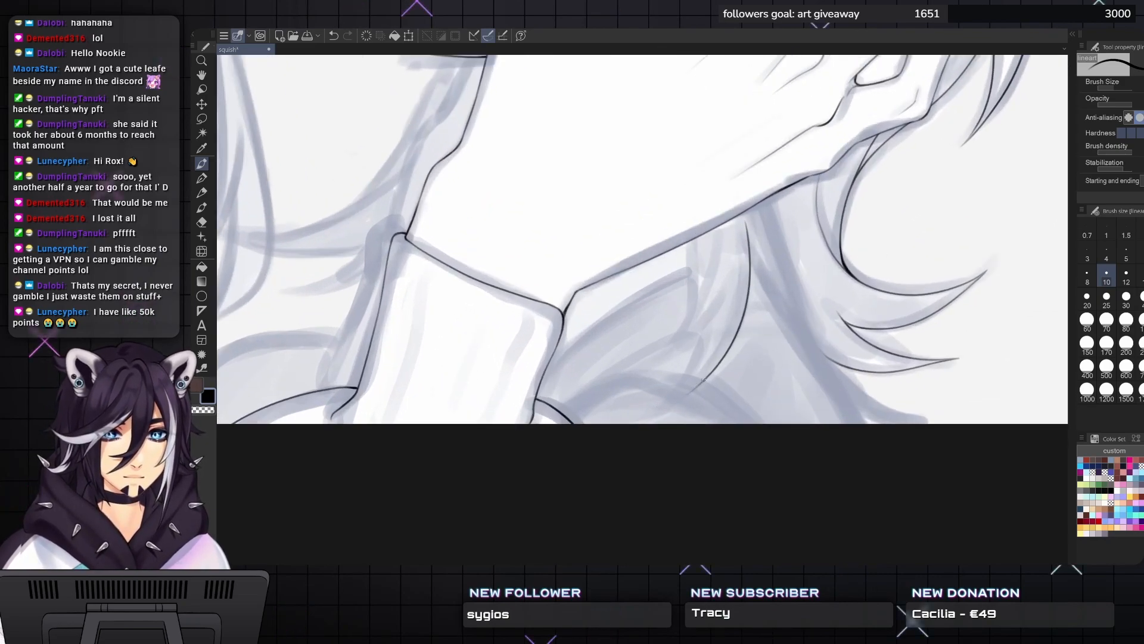
- Ink the second edge of the pointed lock below the hand, refine its outer edge, and start the short strand beside it
{"action": "mouse_move", "coordinate": [669, 404]}
{"action": "left_mouse_down"}
{"action": "mouse_move", "coordinate": [697, 387]}
{"action": "mouse_move", "coordinate": [683, 388]}
{"action": "mouse_move", "coordinate": [705, 341]}
{"action": "mouse_move", "coordinate": [709, 254]}
{"action": "mouse_move", "coordinate": [745, 311]}
{"action": "left_mouse_up"}
{"action": "key", "text": "c"}
{"action": "left_click_drag", "start_coordinate": [752, 269], "coordinate": [745, 313]}
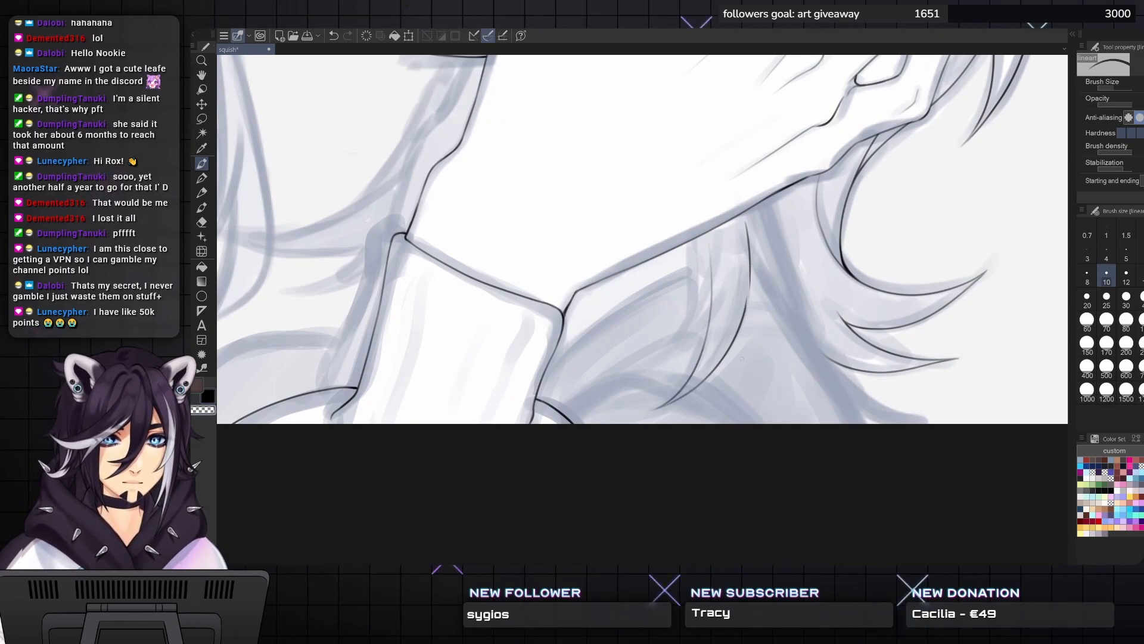
{"action": "key", "text": "c"}
{"action": "mouse_move", "coordinate": [734, 371]}
{"action": "left_mouse_down"}
{"action": "mouse_move", "coordinate": [751, 282]}
{"action": "mouse_move", "coordinate": [740, 353]}
{"action": "mouse_move", "coordinate": [751, 257]}
{"action": "mouse_move", "coordinate": [746, 331]}
{"action": "mouse_move", "coordinate": [751, 257]}
{"action": "left_mouse_up"}
{"action": "left_click_drag", "start_coordinate": [750, 297], "coordinate": [746, 223]}
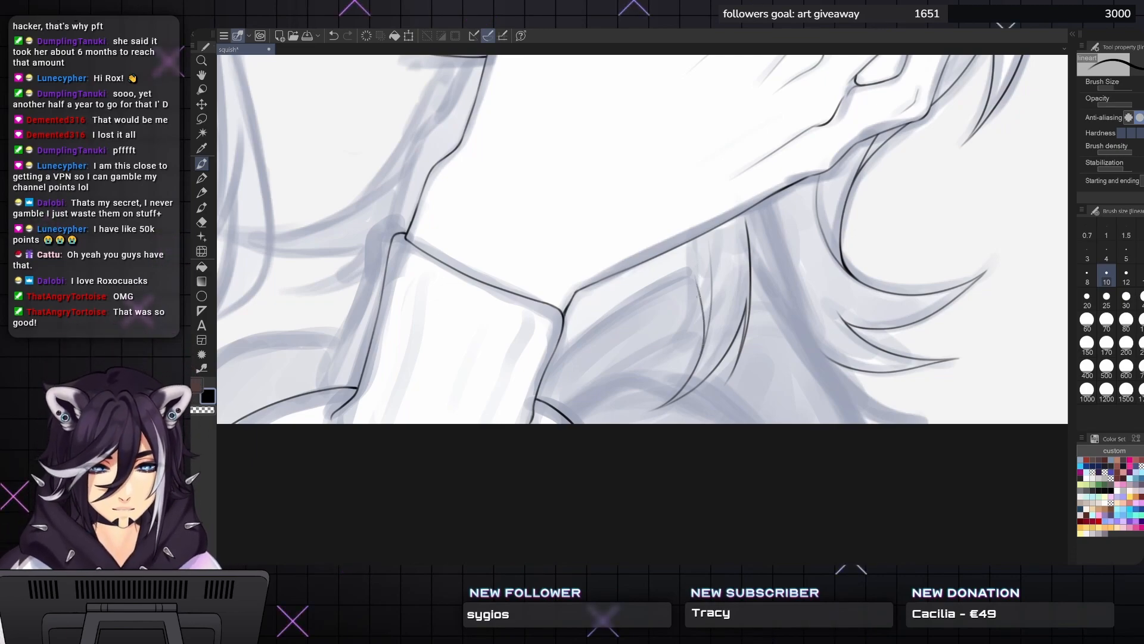
{"action": "left_click_drag", "start_coordinate": [686, 241], "coordinate": [696, 284]}
- Ink two hair strand lines running down from the hand, between the pointed lock and the curled nape locks
{"action": "left_click_drag", "start_coordinate": [708, 328], "coordinate": [496, 341]}
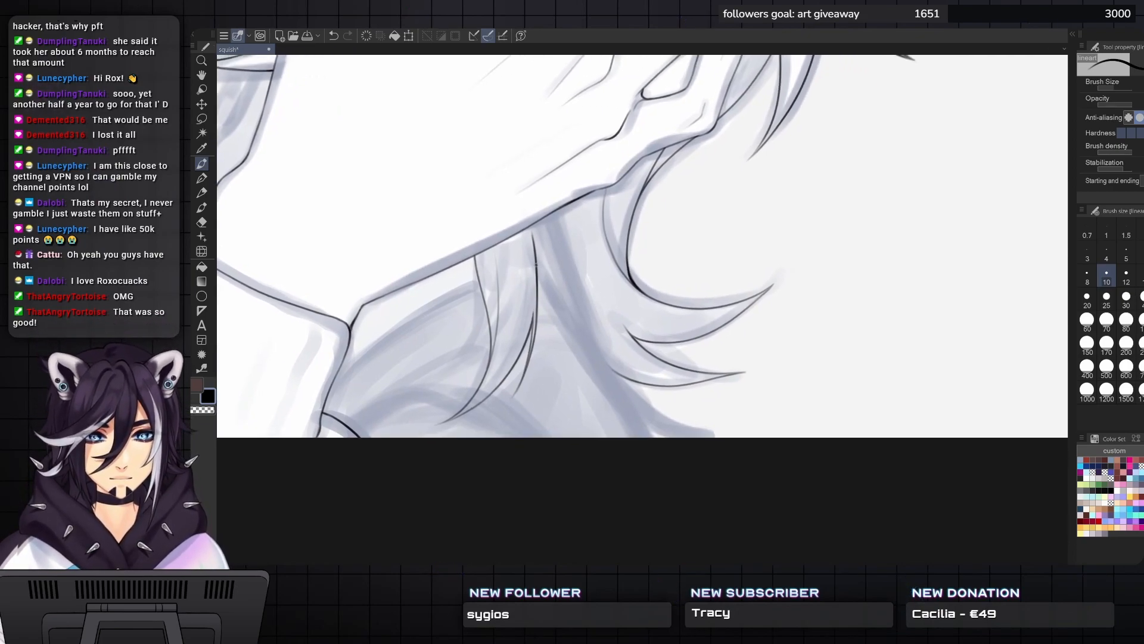
{"action": "mouse_move", "coordinate": [538, 271]}
{"action": "left_mouse_down"}
{"action": "mouse_move", "coordinate": [584, 349]}
{"action": "mouse_move", "coordinate": [621, 372]}
{"action": "left_mouse_up"}
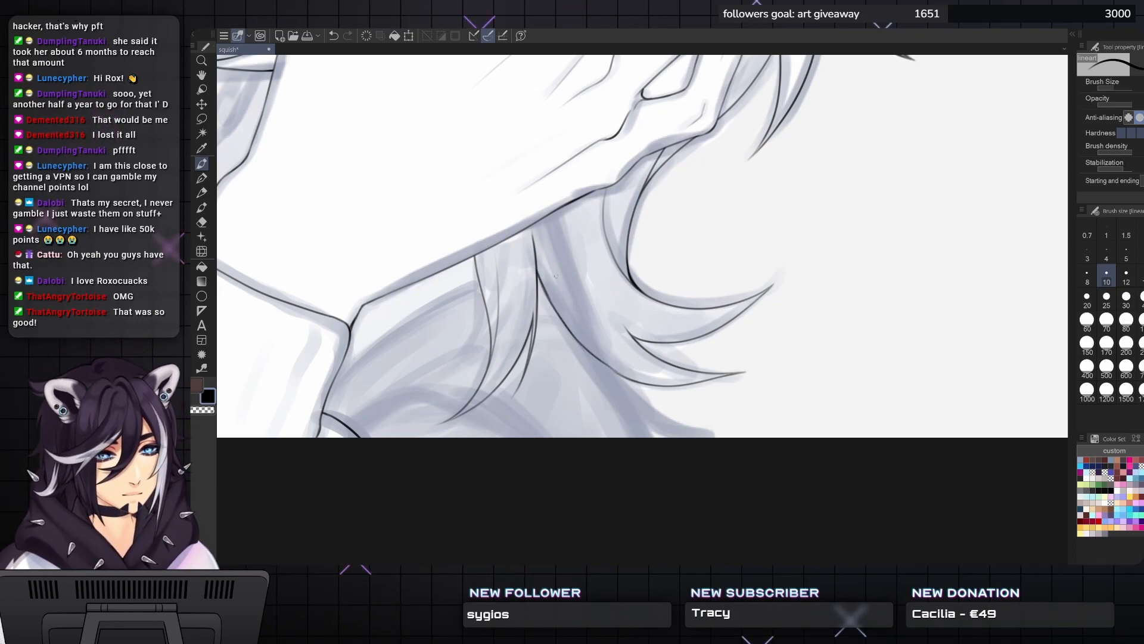
{"action": "key", "text": "ctrl+z"}
{"action": "key", "text": "ctrl+z"}
{"action": "mouse_move", "coordinate": [576, 212]}
{"action": "left_mouse_down"}
{"action": "mouse_move", "coordinate": [571, 271]}
{"action": "mouse_move", "coordinate": [586, 321]}
{"action": "left_mouse_up"}
{"action": "left_click_drag", "start_coordinate": [584, 322], "coordinate": [628, 398]}
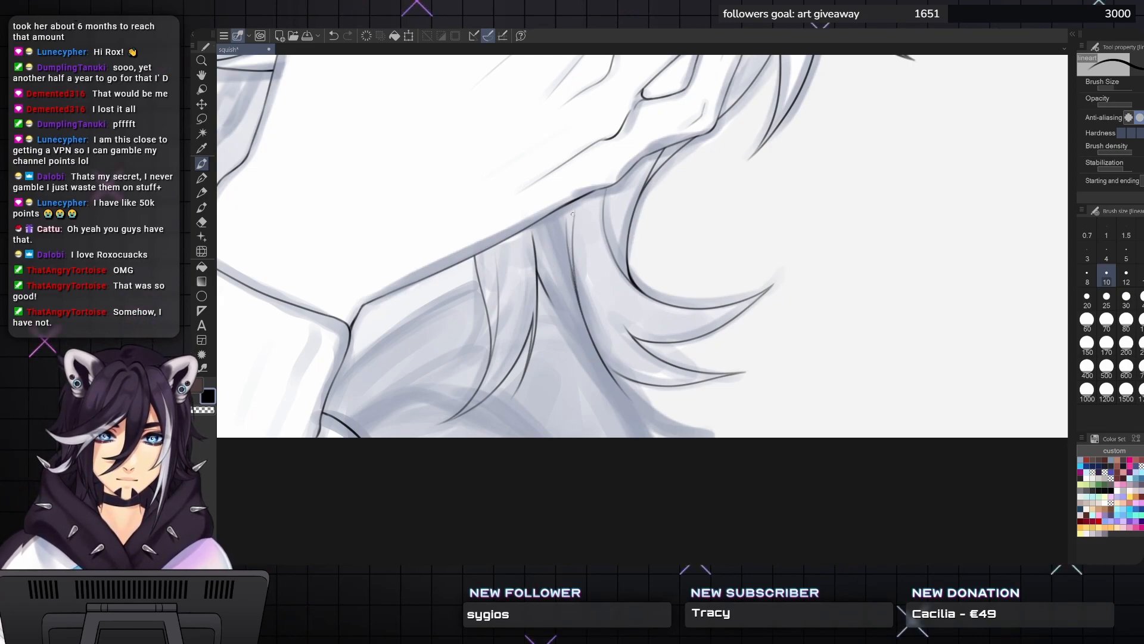
{"action": "mouse_move", "coordinate": [566, 227]}
{"action": "left_mouse_down"}
{"action": "mouse_move", "coordinate": [577, 297]}
{"action": "mouse_move", "coordinate": [600, 236]}
{"action": "mouse_move", "coordinate": [601, 257]}
{"action": "left_mouse_up"}
- Ink the long strand line joining the pointed lock to the curled locks' base, thickening the lines where they meet
{"action": "key", "text": "asciicircum"}
{"action": "key", "text": "asciicircum"}
{"action": "key", "text": "asciicircum"}
{"action": "key", "text": "asciicircum"}
{"action": "key", "text": "asciicircum"}
{"action": "key", "text": "asciicircum"}
{"action": "key", "text": "asciicircum"}
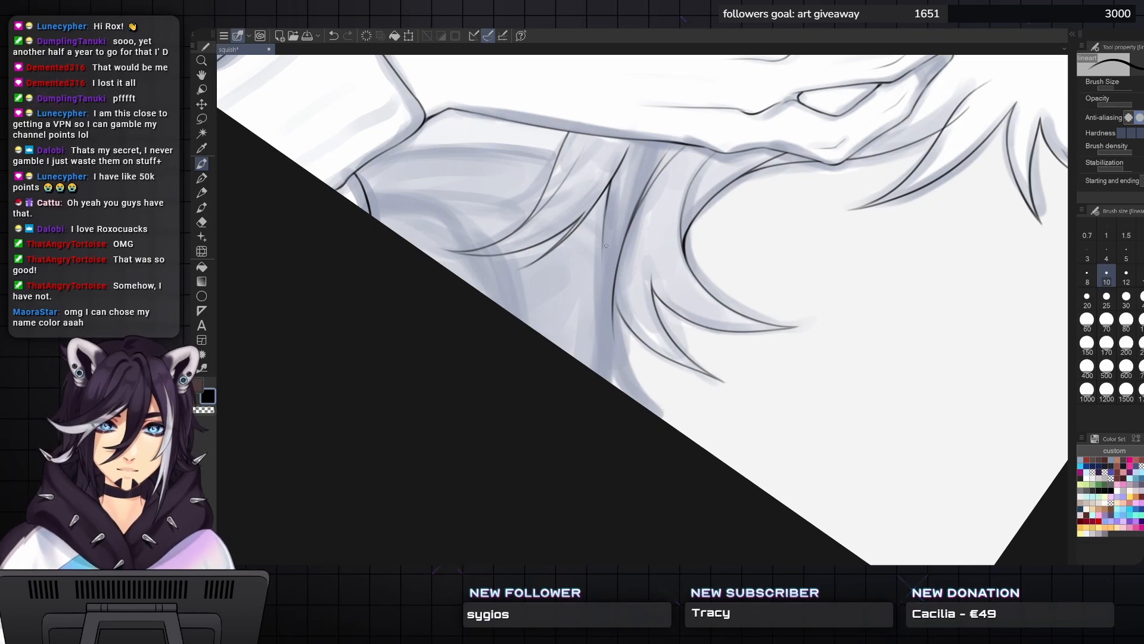
{"action": "left_click_drag", "start_coordinate": [602, 230], "coordinate": [620, 364]}
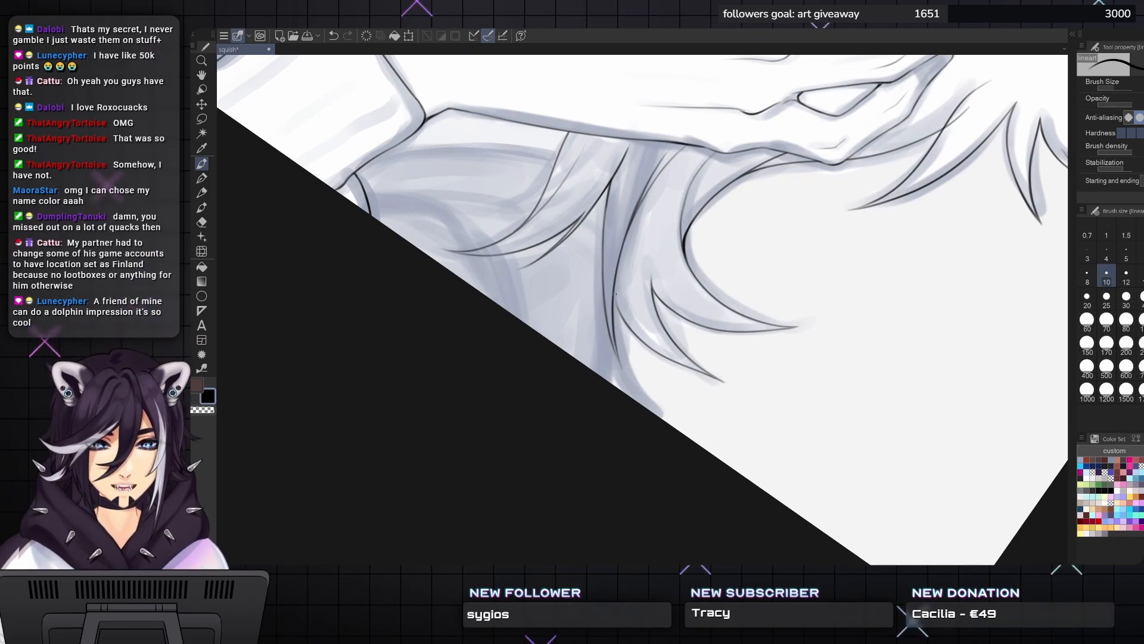
{"action": "left_click_drag", "start_coordinate": [614, 292], "coordinate": [618, 316]}
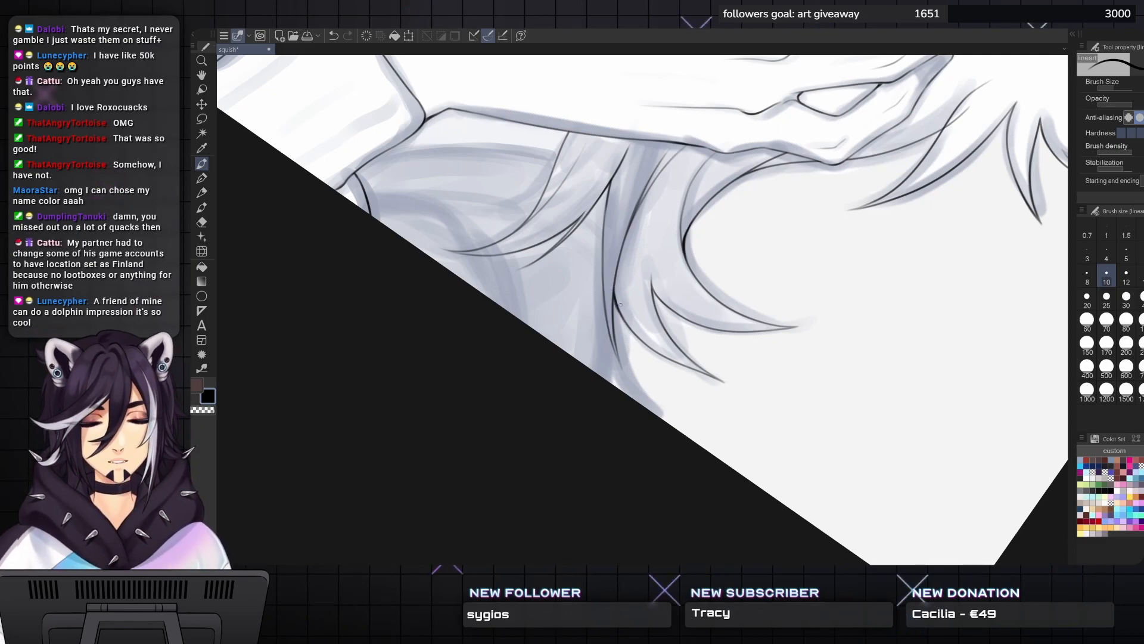
{"action": "left_click_drag", "start_coordinate": [619, 256], "coordinate": [626, 308]}
{"action": "key", "text": "ctrl+z"}
{"action": "key", "text": "ctrl+y"}
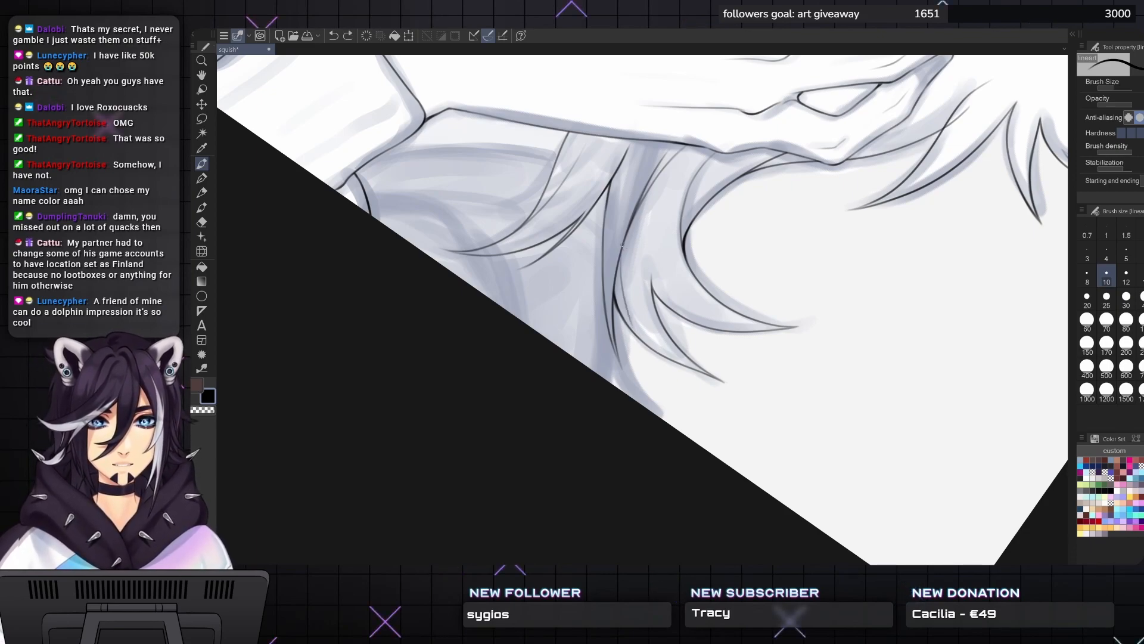
- Try to ink a short extra strand along the pointed lock's inner edge, just below the hand
{"action": "key", "text": "minus"}
{"action": "key", "text": "minus"}
{"action": "key", "text": "minus"}
{"action": "key", "text": "minus"}
{"action": "key", "text": "minus"}
{"action": "key", "text": "minus"}
{"action": "key", "text": "minus"}
{"action": "key", "text": "minus"}
{"action": "left_click_drag", "start_coordinate": [621, 272], "coordinate": [686, 299]}
{"action": "key", "text": "ctrl+plus"}
{"action": "key", "text": "ctrl+plus"}
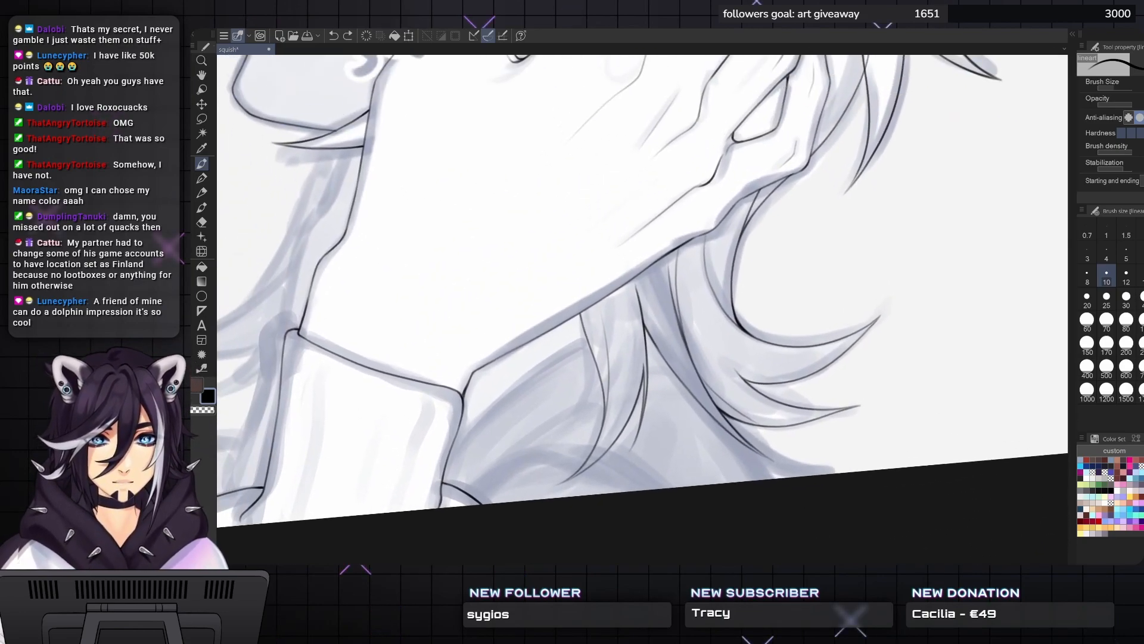
{"action": "left_click_drag", "start_coordinate": [581, 316], "coordinate": [575, 373]}
{"action": "key", "text": "c"}
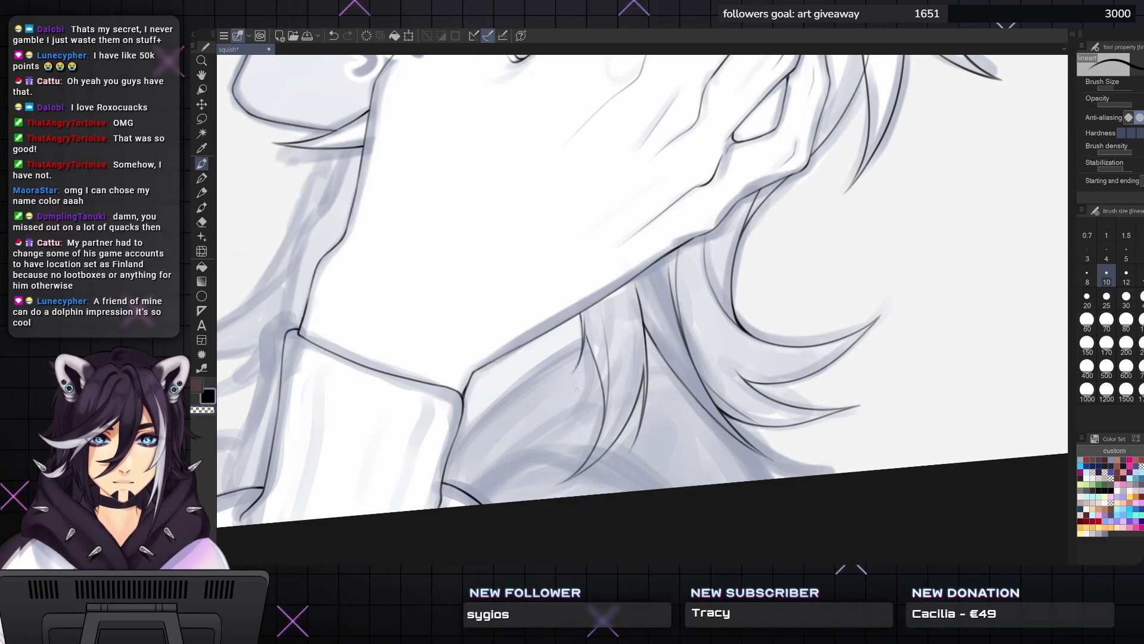
{"action": "key", "text": "ctrl+z"}
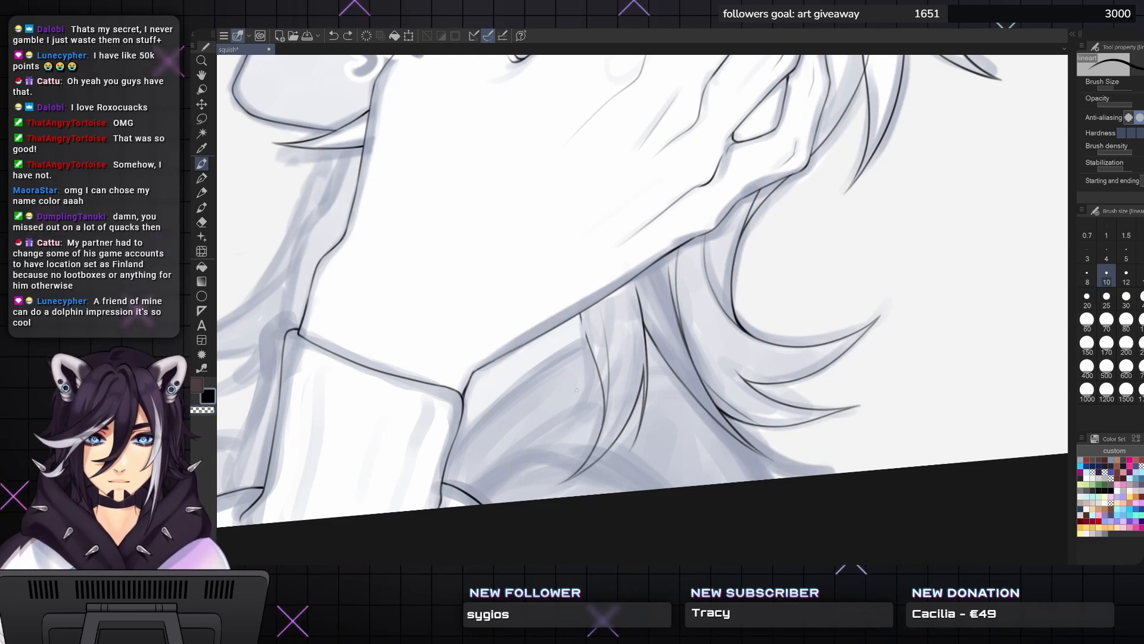
- Inspect the inked hand, nape hair and face at a wider view, comparing the latest changes with the earlier state
{"action": "scroll", "coordinate": [741, 319], "scroll_direction": "down", "scroll_amount": 2}
{"action": "scroll", "coordinate": [742, 319], "scroll_direction": "down", "scroll_amount": 3}
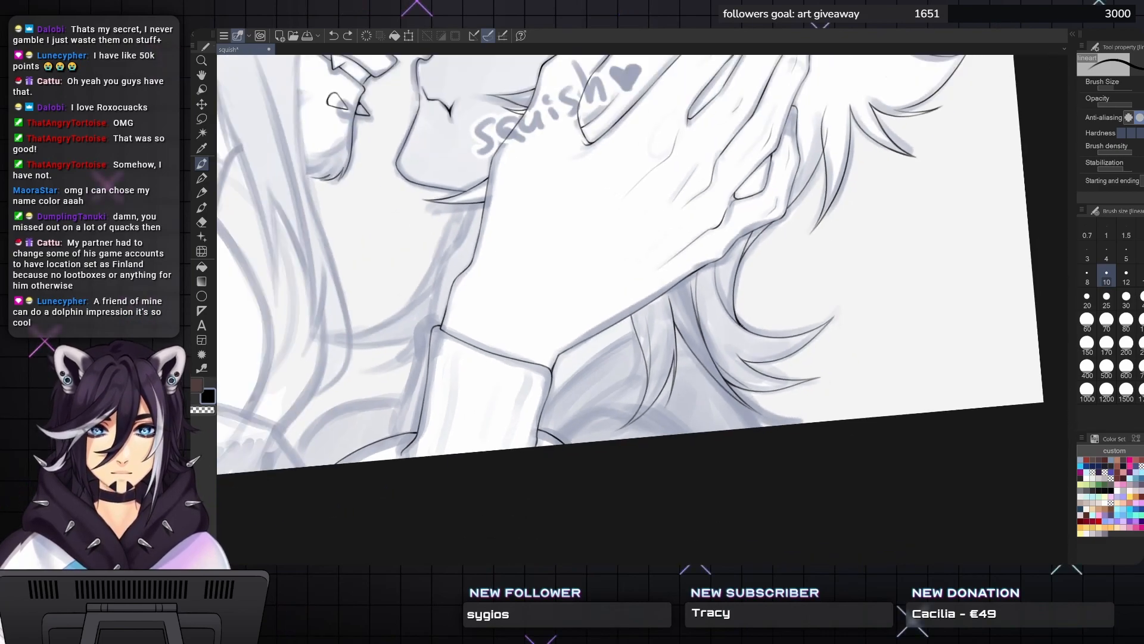
{"action": "key", "text": "e"}
{"action": "scroll", "coordinate": [771, 324], "scroll_direction": "up", "scroll_amount": 5}
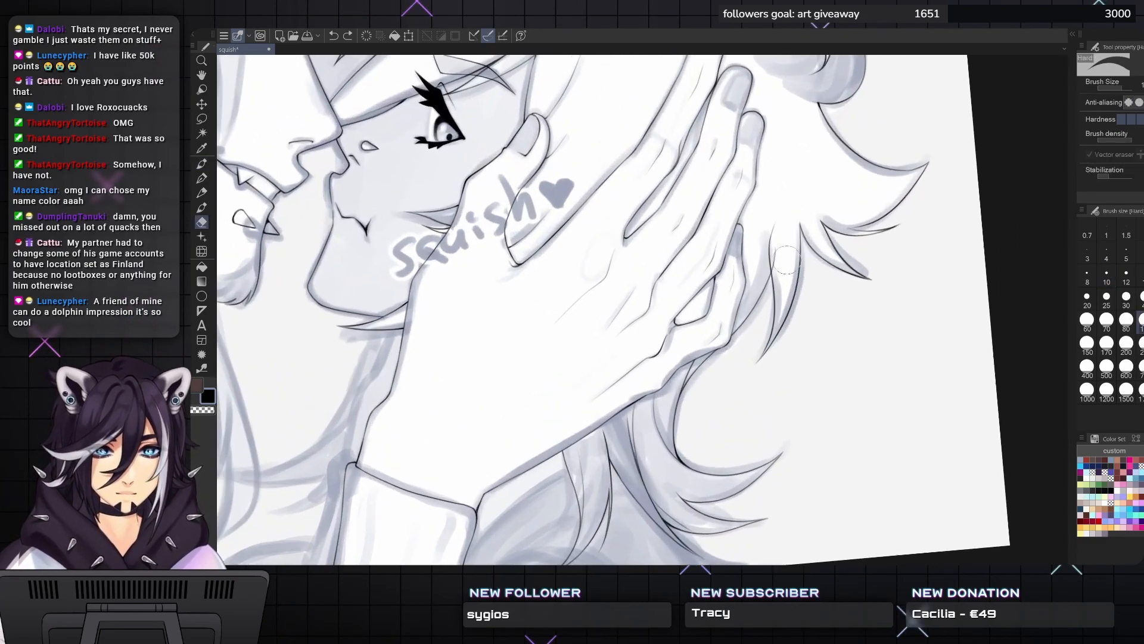
{"action": "left_click_drag", "start_coordinate": [763, 257], "coordinate": [772, 194]}
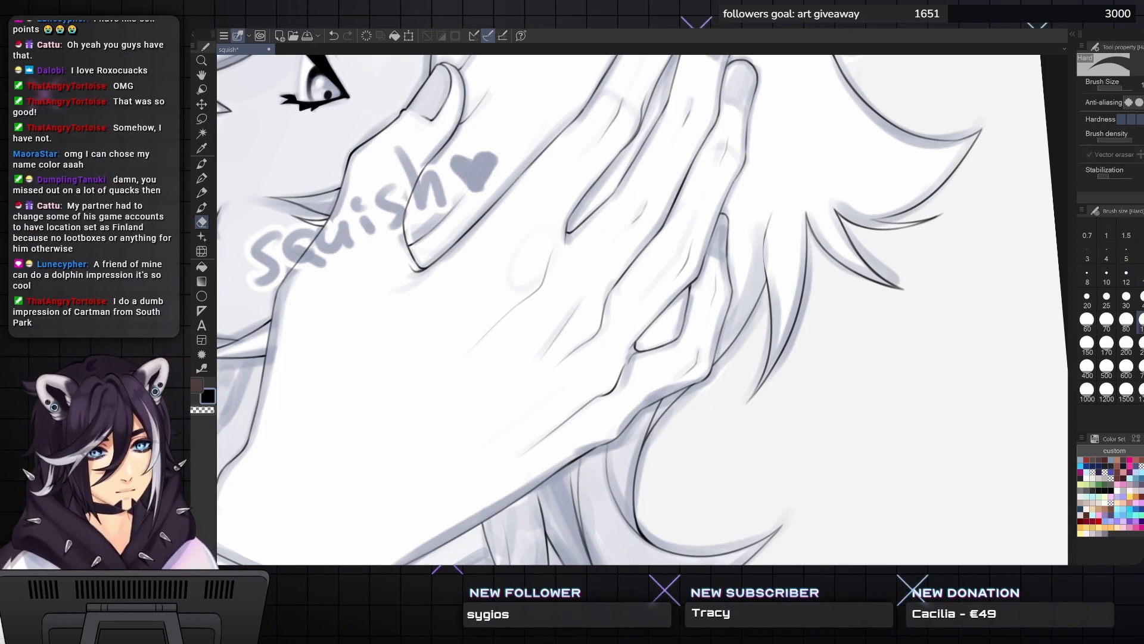
{"action": "key", "text": "p"}
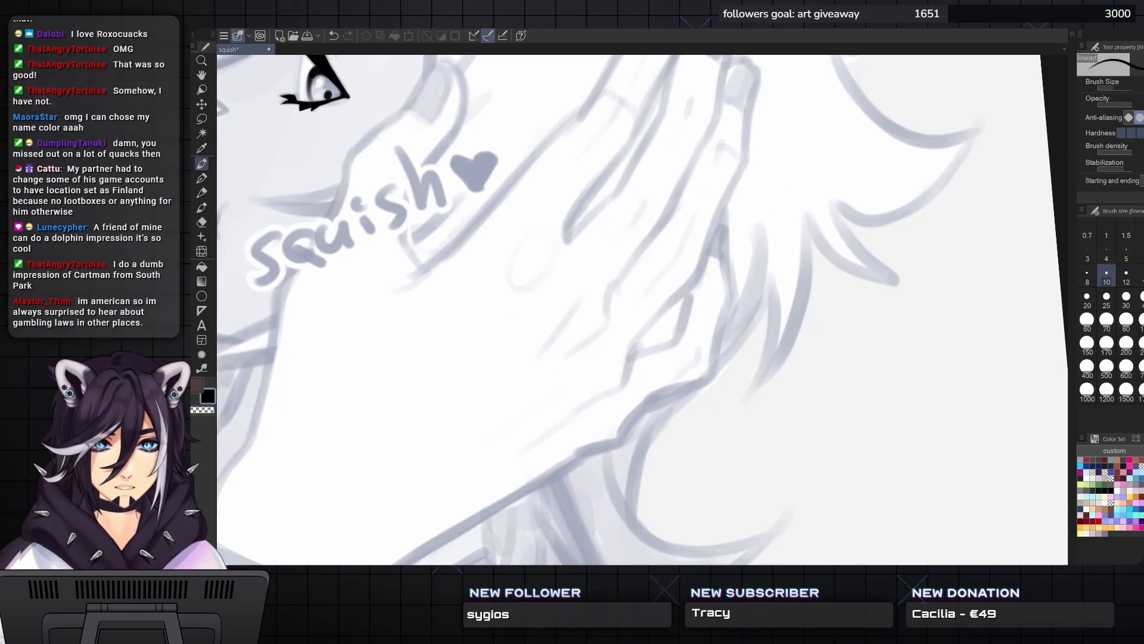
{"action": "left_click_drag", "start_coordinate": [480, 62], "coordinate": [588, 289]}
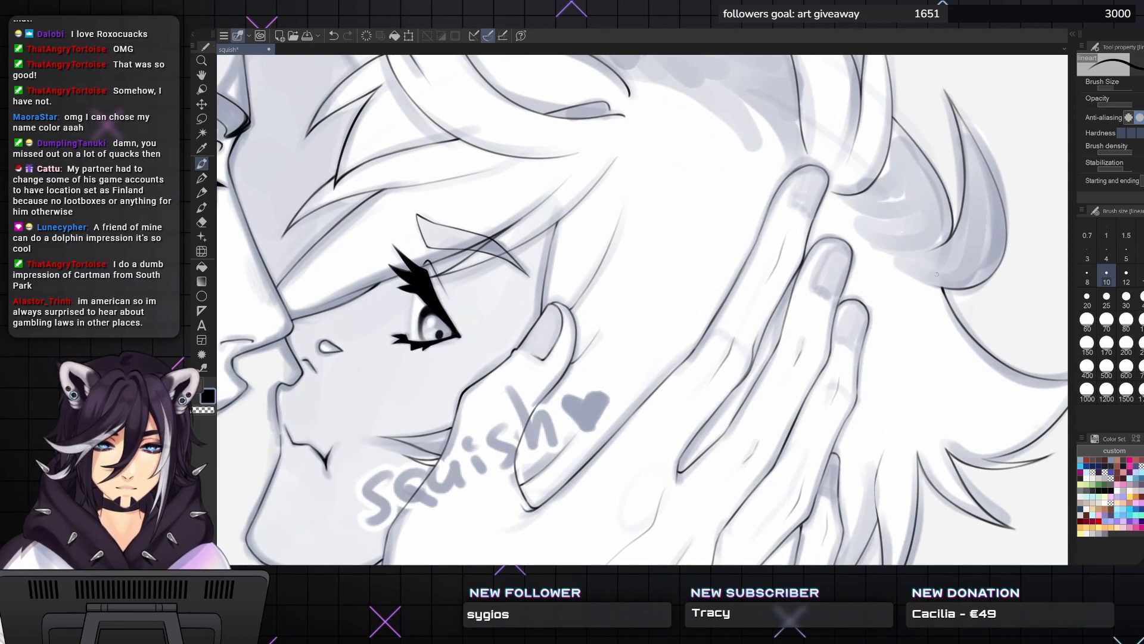
{"action": "key", "text": "ctrl+z"}
{"action": "key", "text": "ctrl+z"}
{"action": "key", "text": "ctrl+y"}
{"action": "key", "text": "ctrl+y"}
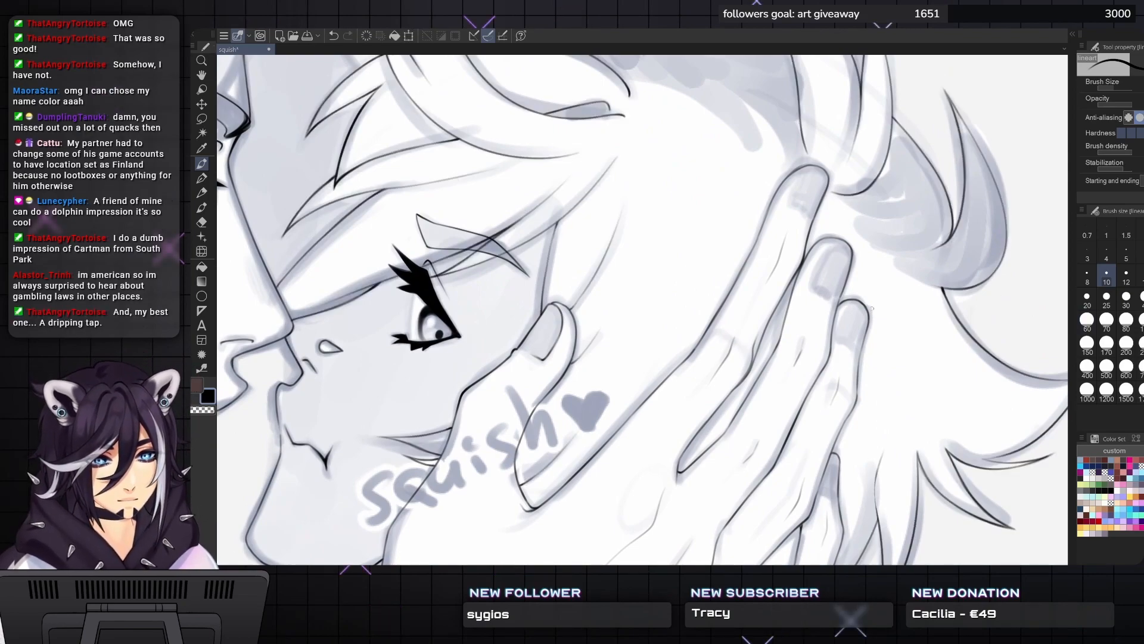
- Try to erase the smaller character's eyebrow outline where it overlaps the bangs
{"action": "key", "text": "e"}
{"action": "mouse_move", "coordinate": [513, 208]}
{"action": "left_mouse_down"}
{"action": "mouse_move", "coordinate": [584, 229]}
{"action": "mouse_move", "coordinate": [596, 254]}
{"action": "left_mouse_up"}
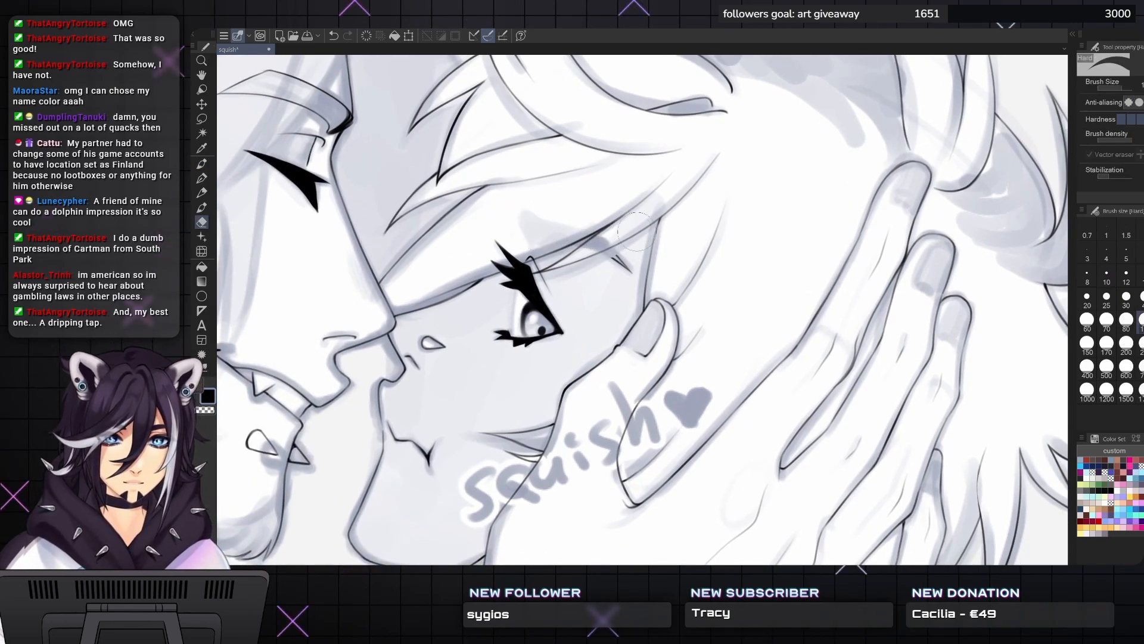
{"action": "left_click_drag", "start_coordinate": [915, 262], "coordinate": [1016, 298]}
- Fade the smaller character's eyebrow lines where they lie beneath the bangs, using an enlarged soft brush
{"action": "key", "text": "b"}
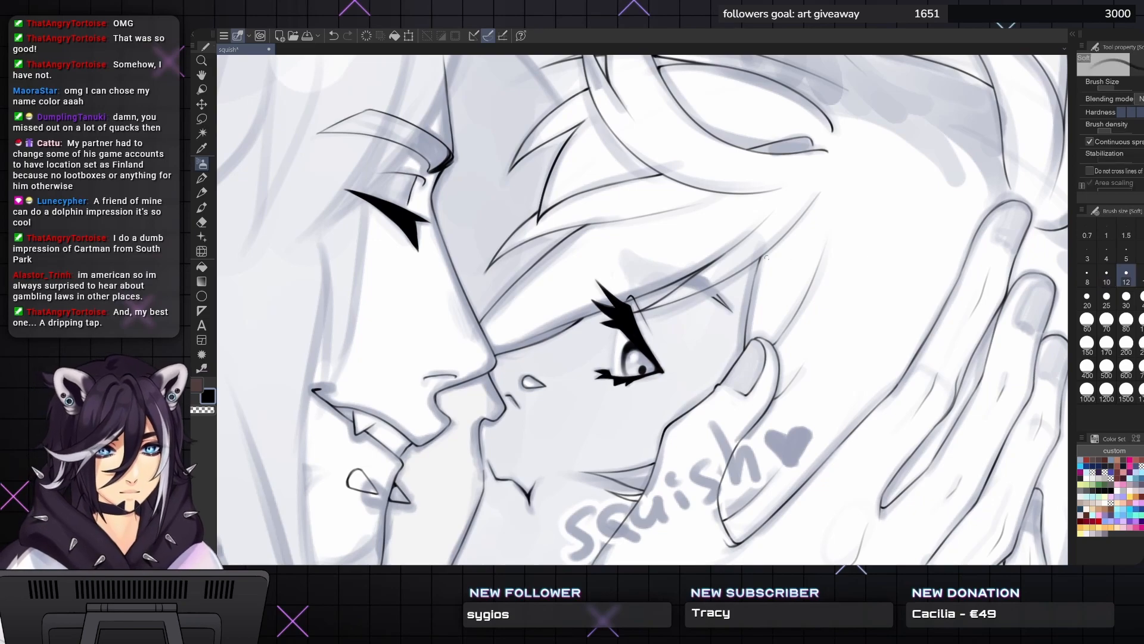
{"action": "key", "text": "bracketright"}
{"action": "key", "text": "bracketright"}
{"action": "key", "text": "bracketright"}
{"action": "key", "text": "bracketright"}
{"action": "key", "text": "bracketright"}
{"action": "key", "text": "bracketright"}
{"action": "key", "text": "bracketright"}
{"action": "key", "text": "bracketright"}
{"action": "key", "text": "bracketright"}
{"action": "key", "text": "bracketright"}
{"action": "key", "text": "bracketright"}
{"action": "key", "text": "bracketright"}
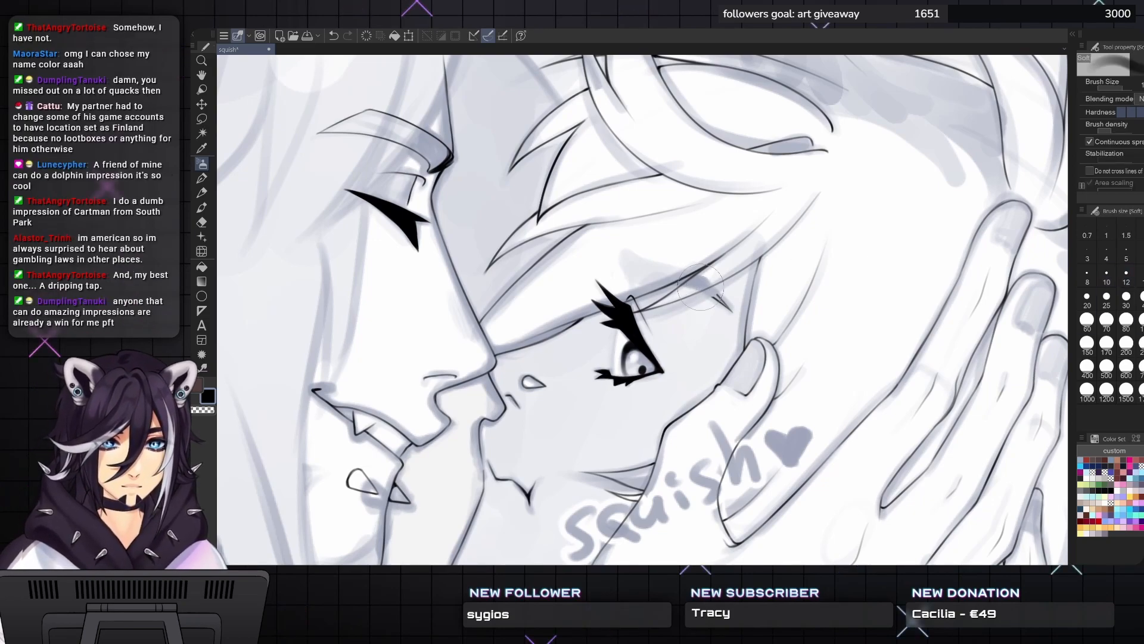
{"action": "mouse_move", "coordinate": [703, 283]}
{"action": "left_mouse_down"}
{"action": "mouse_move", "coordinate": [614, 251]}
{"action": "mouse_move", "coordinate": [684, 268]}
{"action": "mouse_move", "coordinate": [729, 250]}
{"action": "left_mouse_up"}
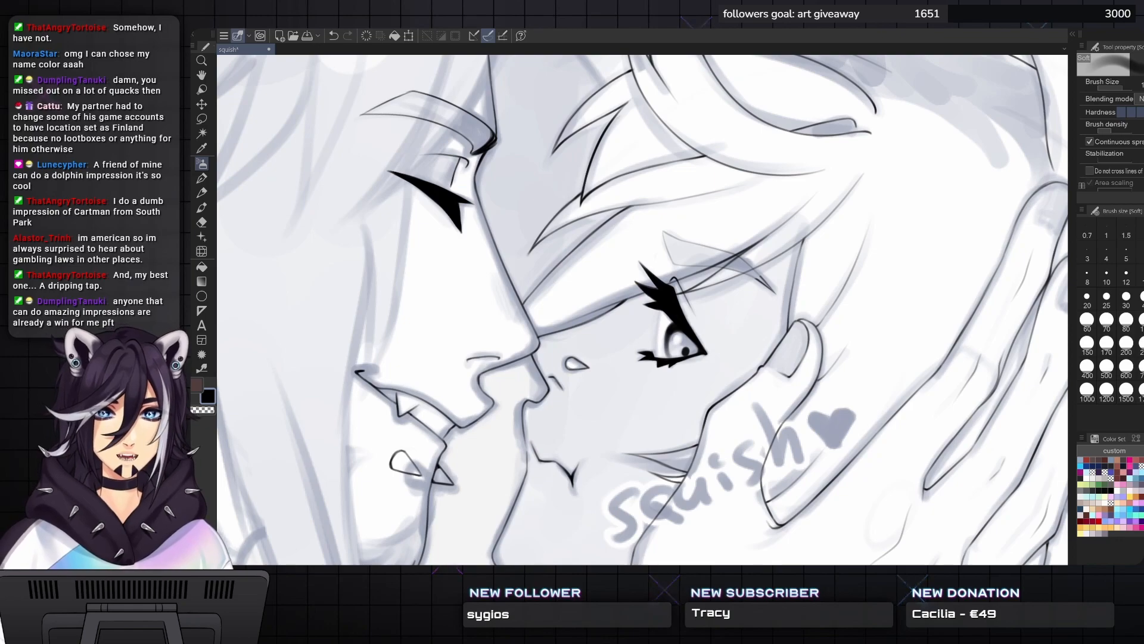
- Examine the eyebrow under the bangs up close, and check the line art of both faces and the hand as a whole
{"action": "mouse_move", "coordinate": [814, 294]}
{"action": "left_mouse_down"}
{"action": "mouse_move", "coordinate": [901, 405]}
{"action": "mouse_move", "coordinate": [807, 338]}
{"action": "left_mouse_up"}
{"action": "scroll", "coordinate": [704, 310], "scroll_direction": "up", "scroll_amount": 4}
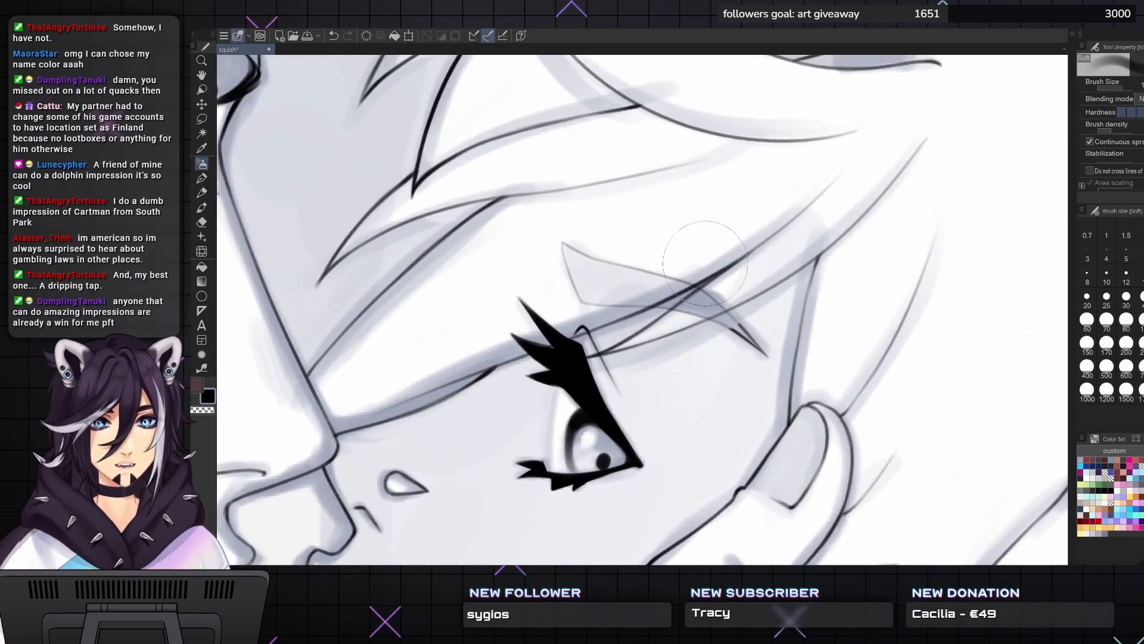
{"action": "key", "text": "p"}
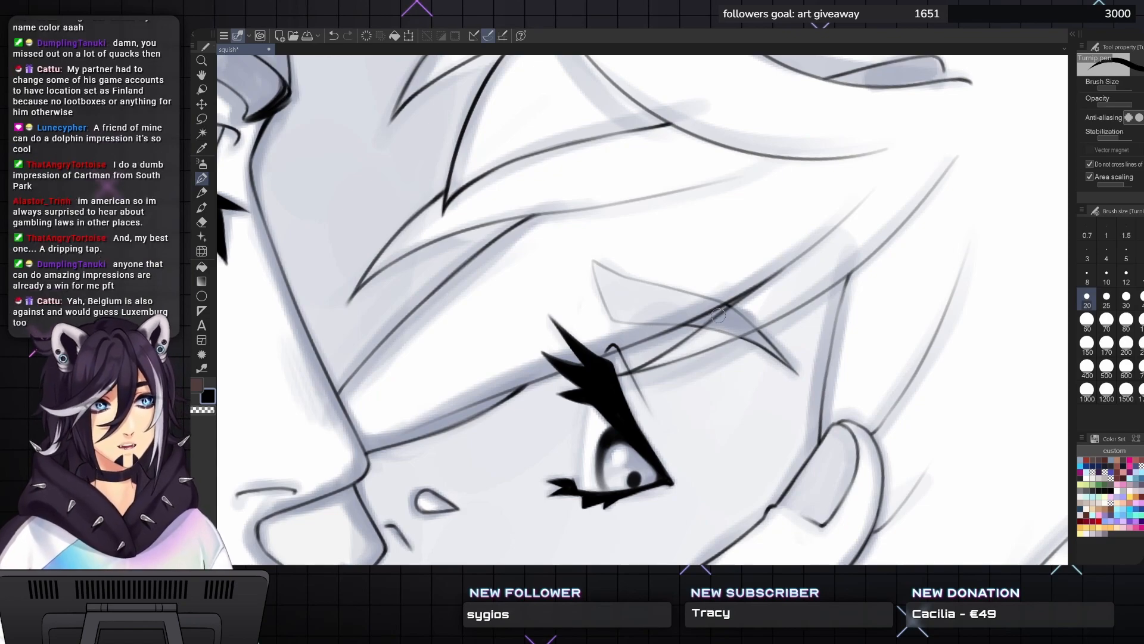
{"action": "scroll", "coordinate": [718, 316], "scroll_direction": "down", "scroll_amount": 5}
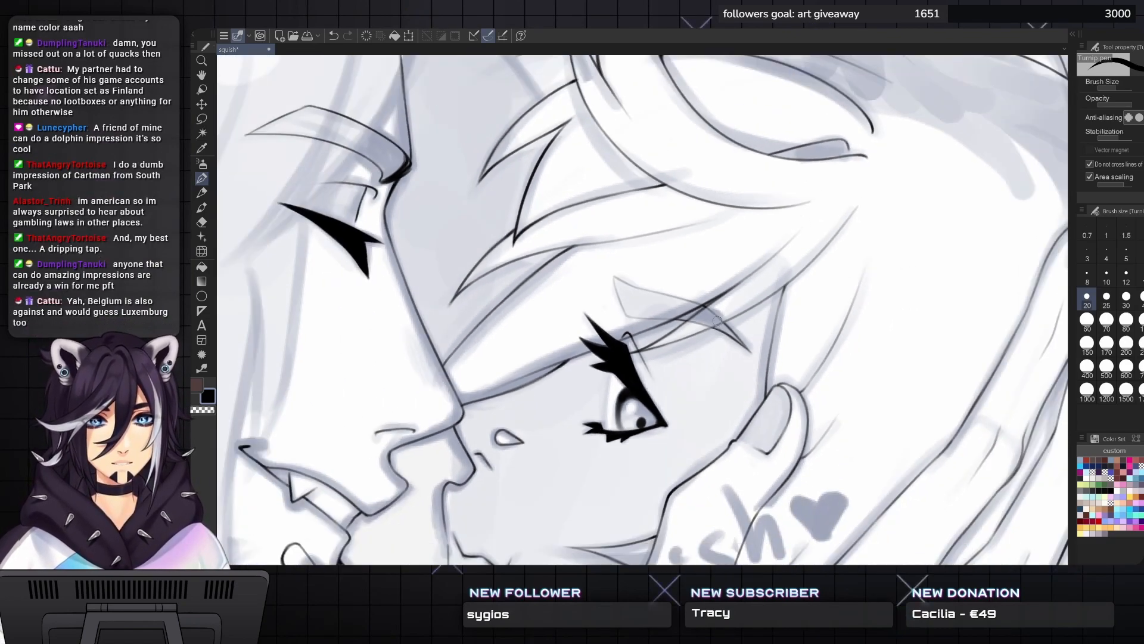
{"action": "scroll", "coordinate": [643, 310], "scroll_direction": "down", "scroll_amount": 5}
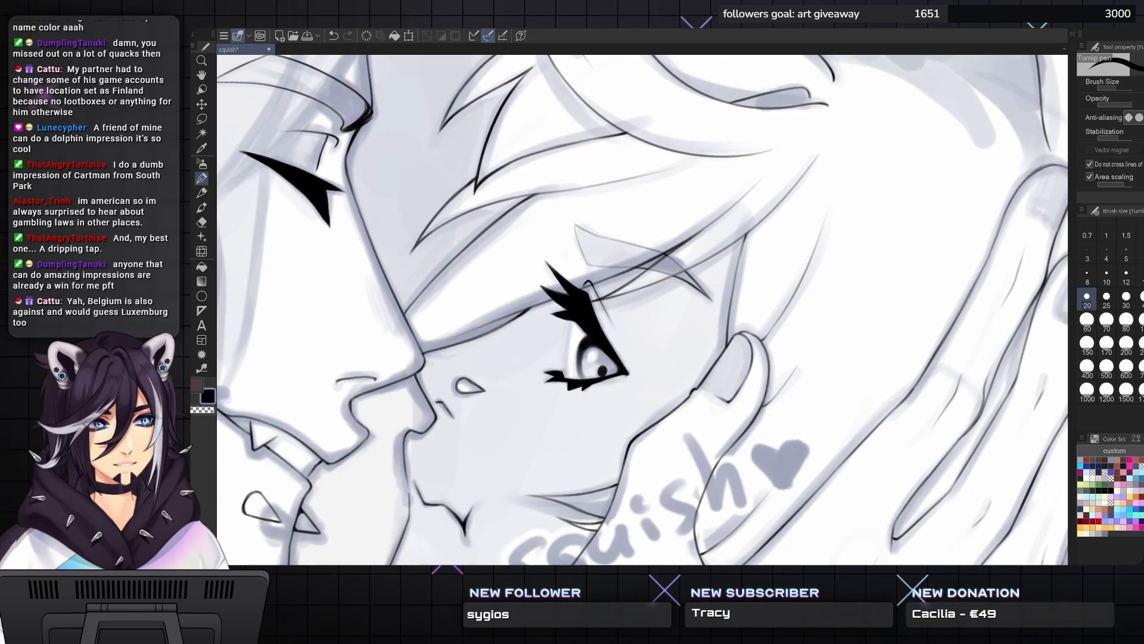
{"action": "scroll", "coordinate": [642, 309], "scroll_direction": "down", "scroll_amount": 3}
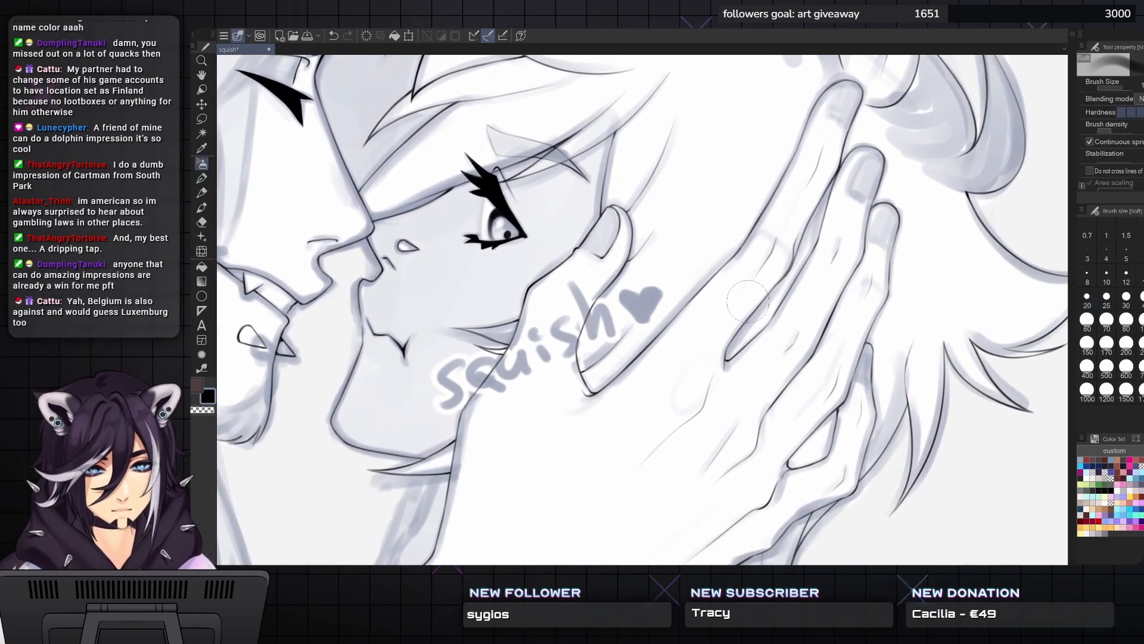
{"action": "key", "text": "b"}
{"action": "scroll", "coordinate": [642, 309], "scroll_direction": "down", "scroll_amount": 3}
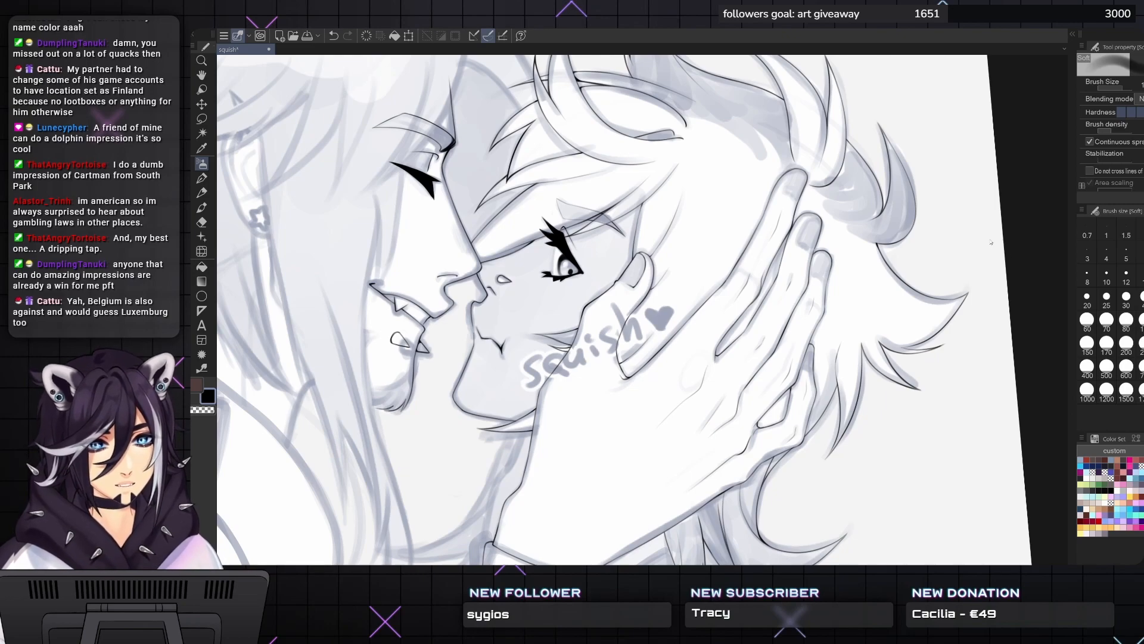
{"action": "key", "text": "p"}
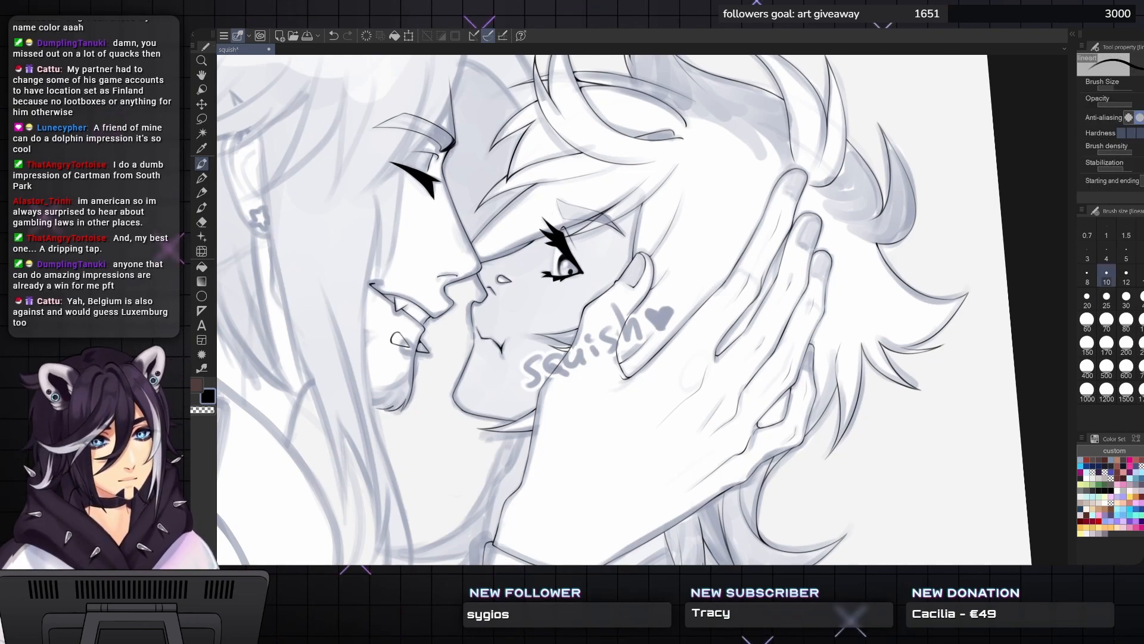
{"action": "scroll", "coordinate": [770, 298], "scroll_direction": "up", "scroll_amount": 3}
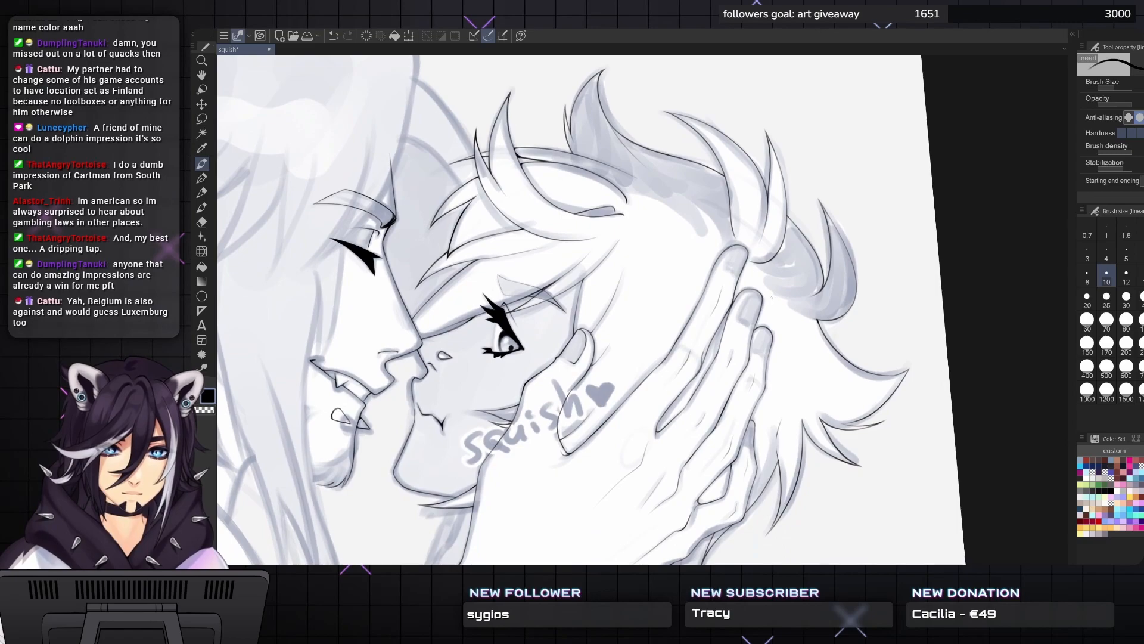
{"action": "scroll", "coordinate": [772, 292], "scroll_direction": "up", "scroll_amount": 3}
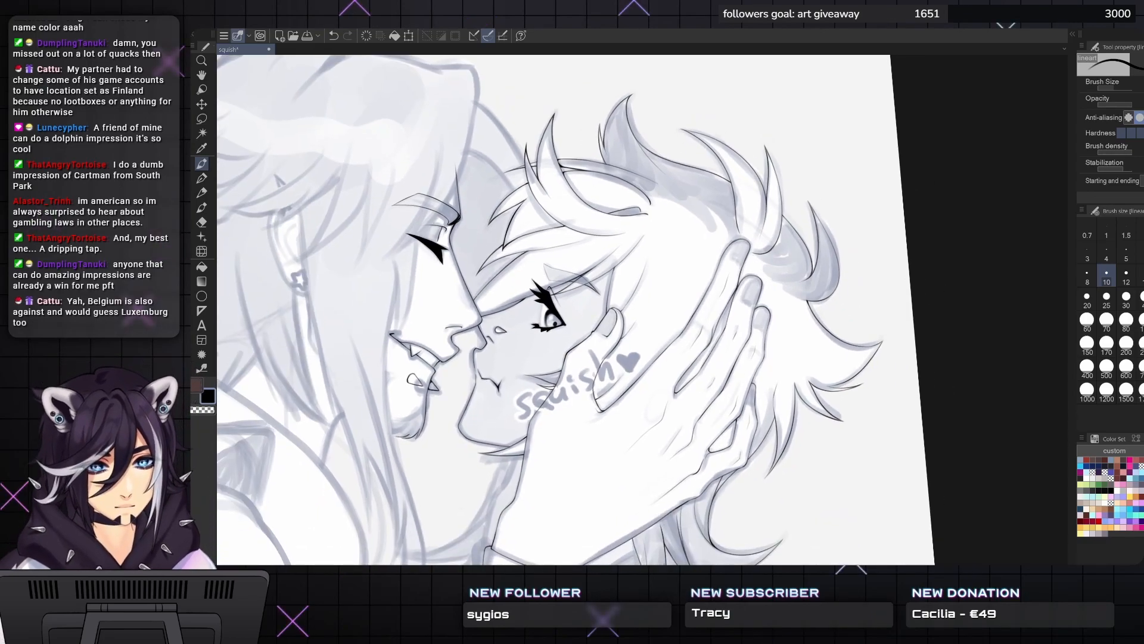
{"action": "scroll", "coordinate": [572, 310], "scroll_direction": "up", "scroll_amount": 2}
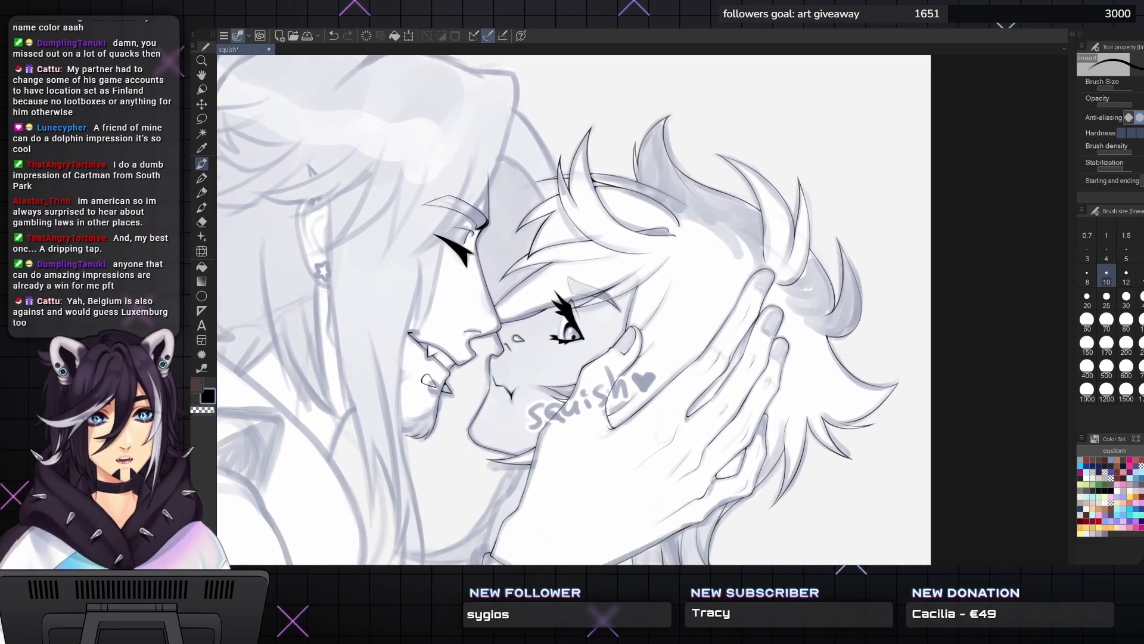
- Place the berry-3dnotext 3D character model from the material library onto the canvas
{"action": "left_click", "coordinate": [1073, 31]}
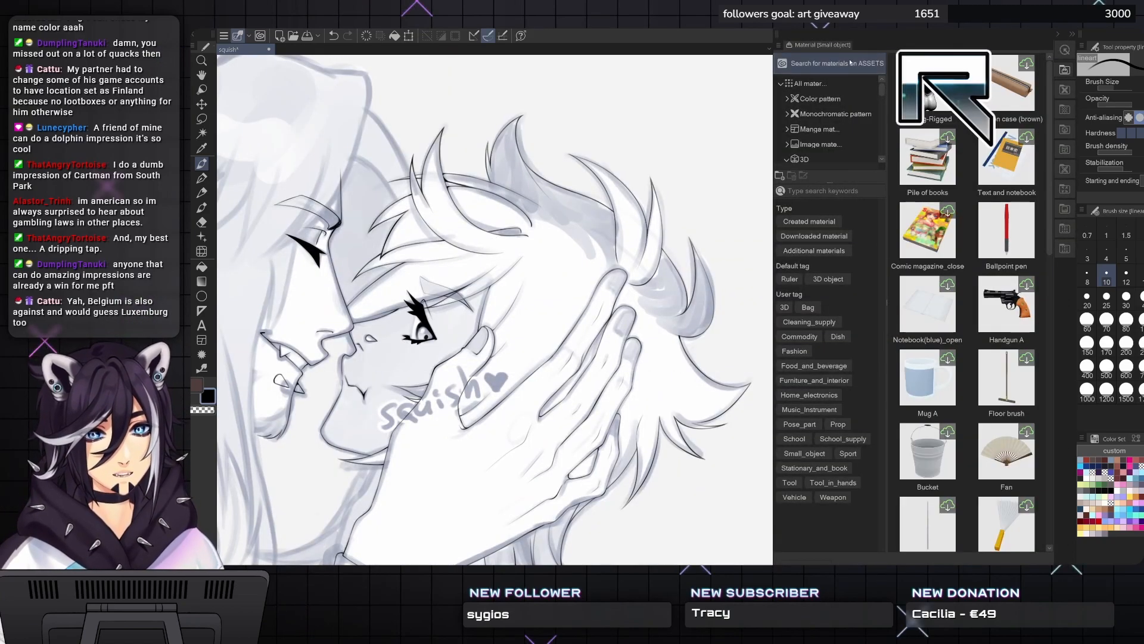
{"action": "left_click", "coordinate": [1064, 71]}
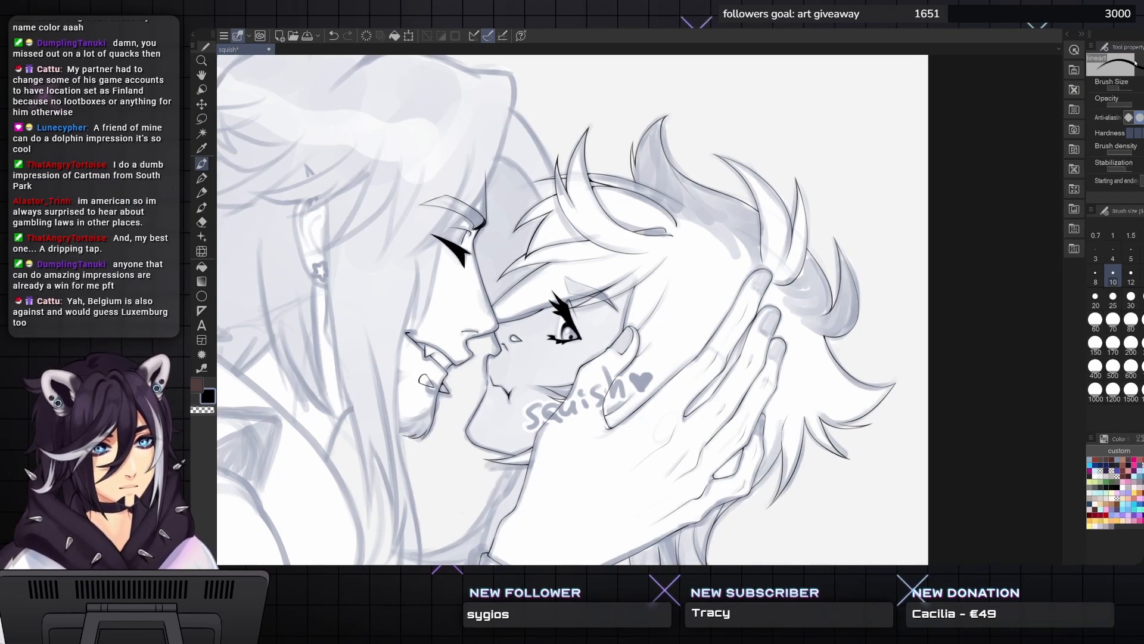
{"action": "left_click", "coordinate": [1074, 51]}
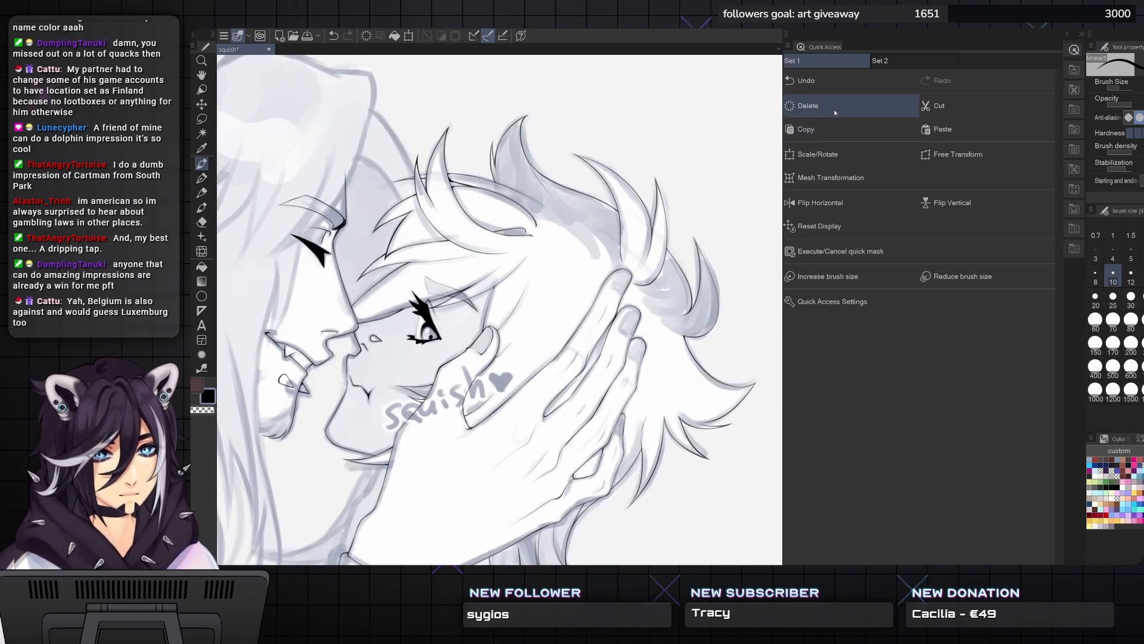
{"action": "left_click", "coordinate": [1074, 50]}
{"action": "left_click", "coordinate": [1075, 51]}
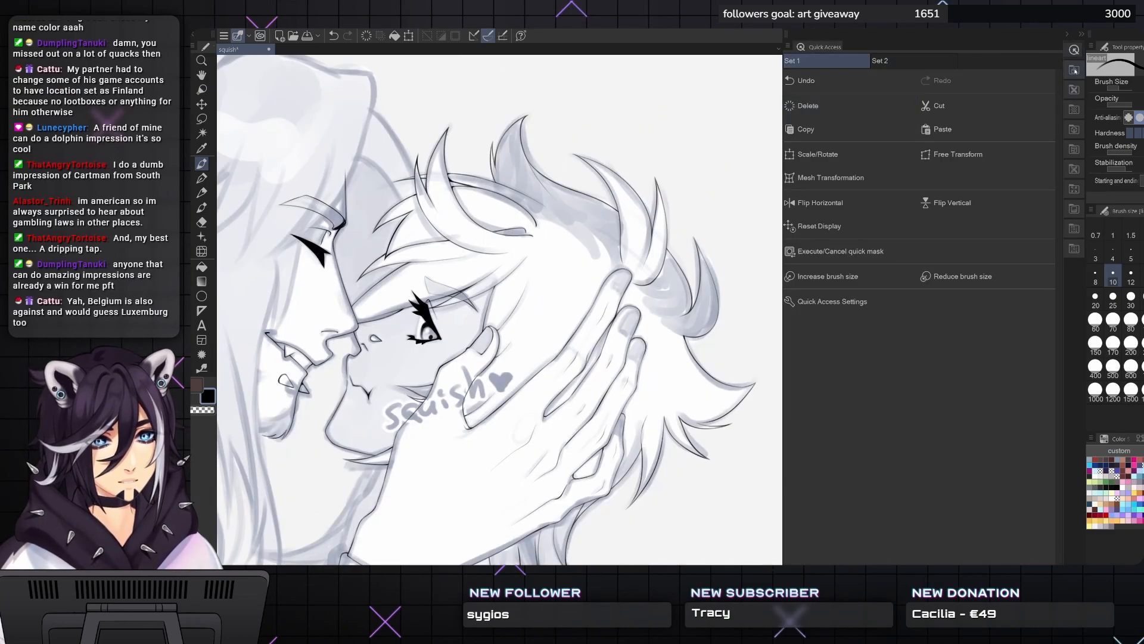
{"action": "left_click", "coordinate": [1075, 70]}
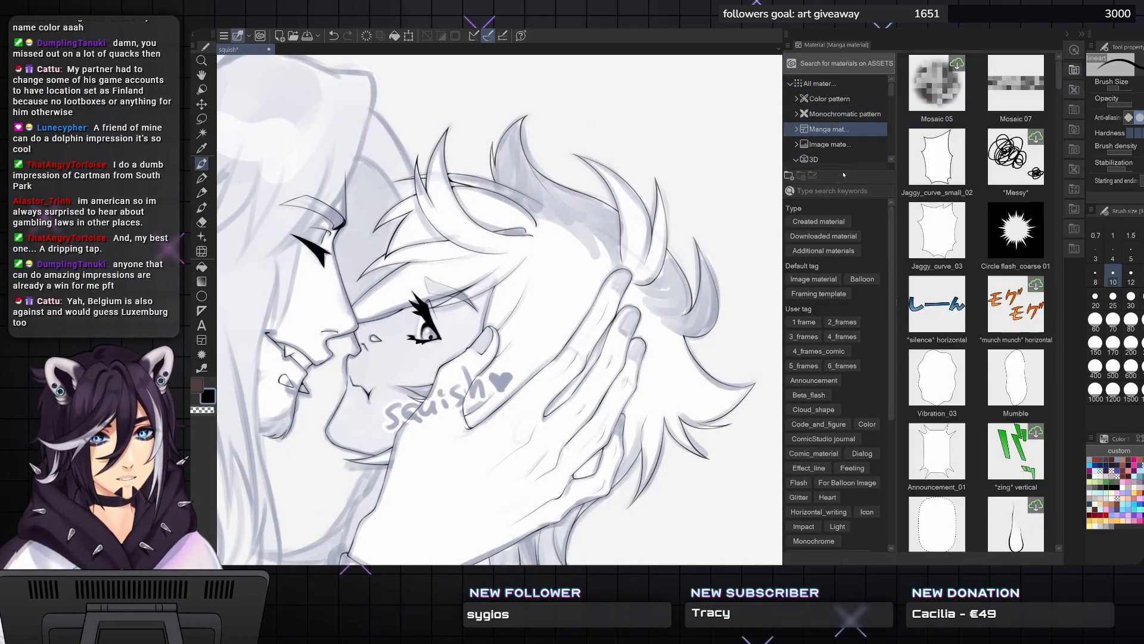
{"action": "left_click", "coordinate": [837, 87]}
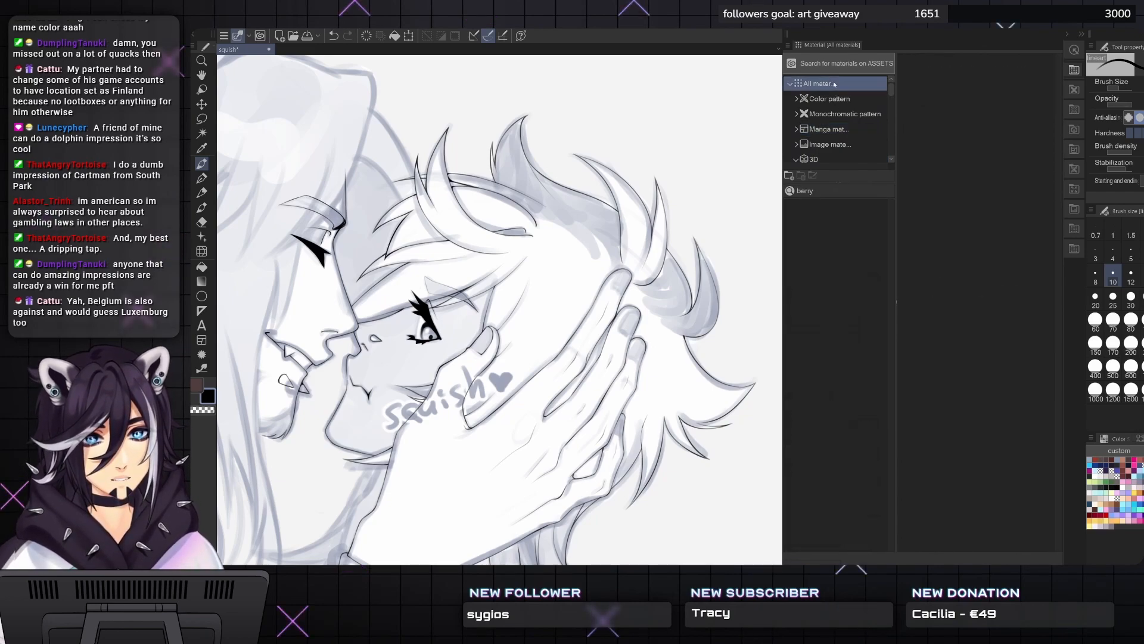
{"action": "left_click", "coordinate": [934, 111]}
{"action": "left_click_drag", "start_coordinate": [608, 200], "coordinate": [608, 200]}
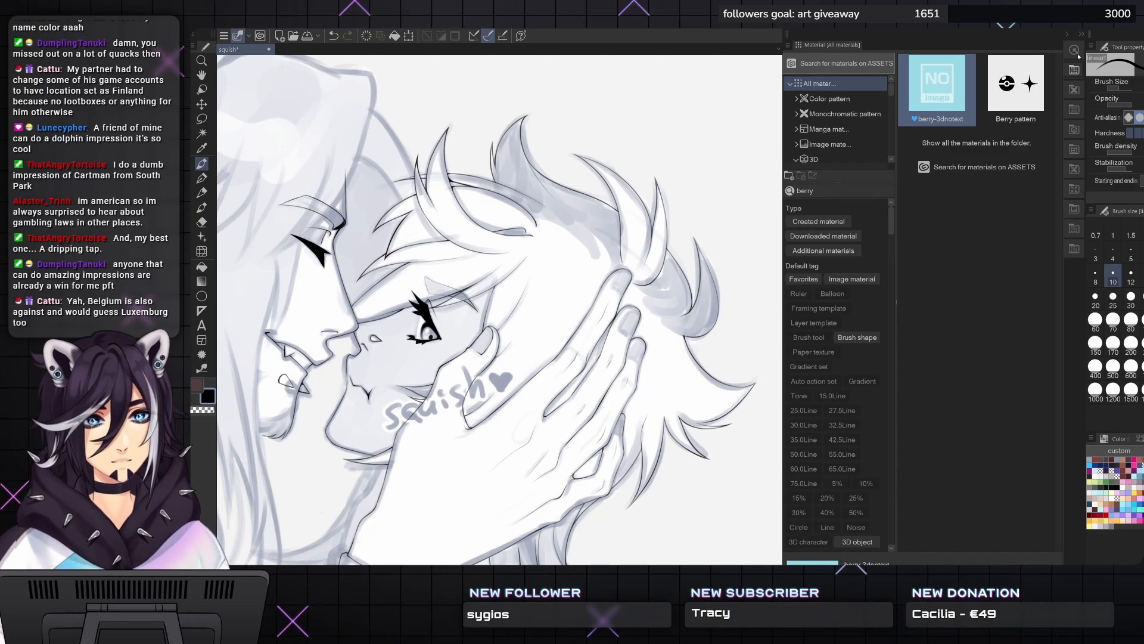
{"action": "left_click", "coordinate": [1075, 50]}
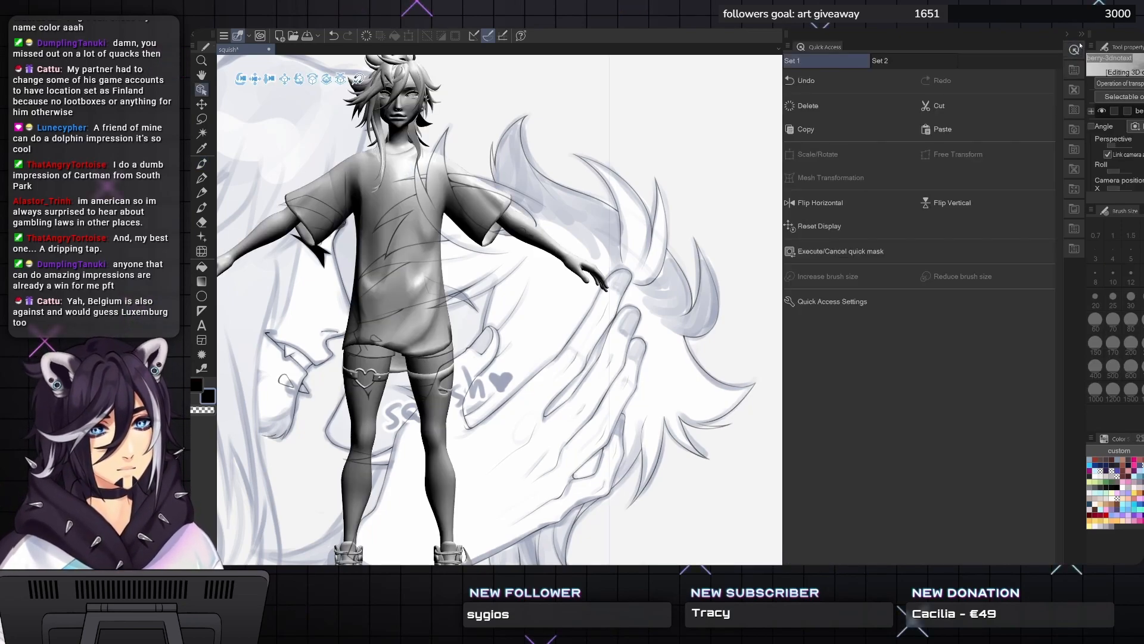
{"action": "left_click", "coordinate": [1075, 50]}
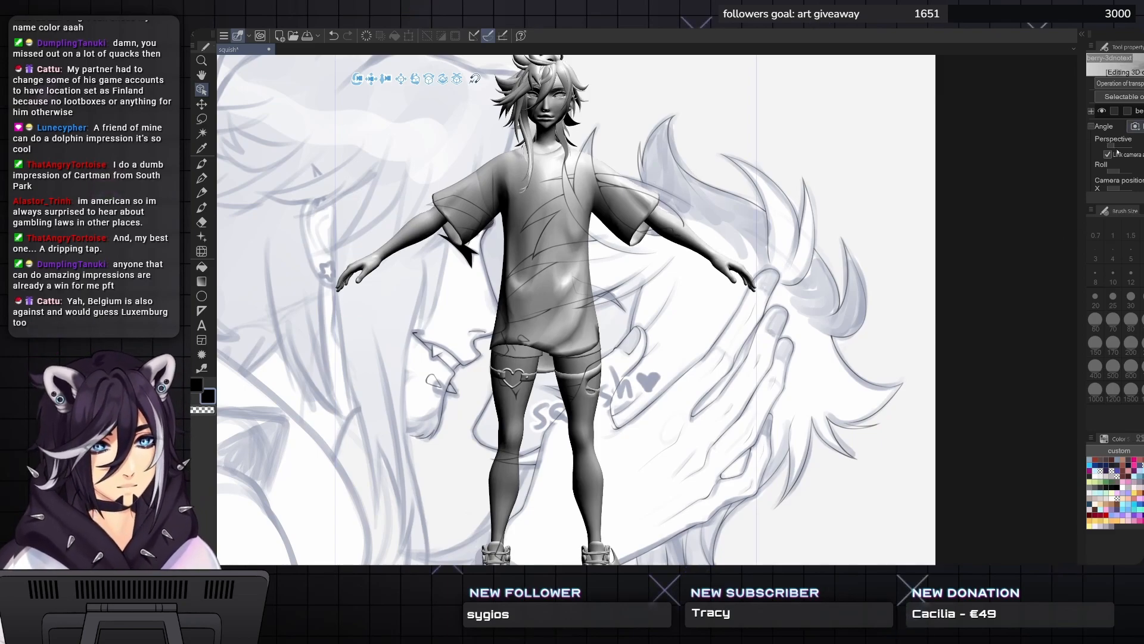
- Turn the 3D character to a side profile and move it beside the smaller character's hair as a reference
{"action": "scroll", "coordinate": [651, 184], "scroll_direction": "down", "scroll_amount": 5}
{"action": "scroll", "coordinate": [650, 184], "scroll_direction": "up", "scroll_amount": 3}
{"action": "left_click_drag", "start_coordinate": [650, 184], "coordinate": [916, 260]}
{"action": "left_click_drag", "start_coordinate": [889, 301], "coordinate": [777, 256]}
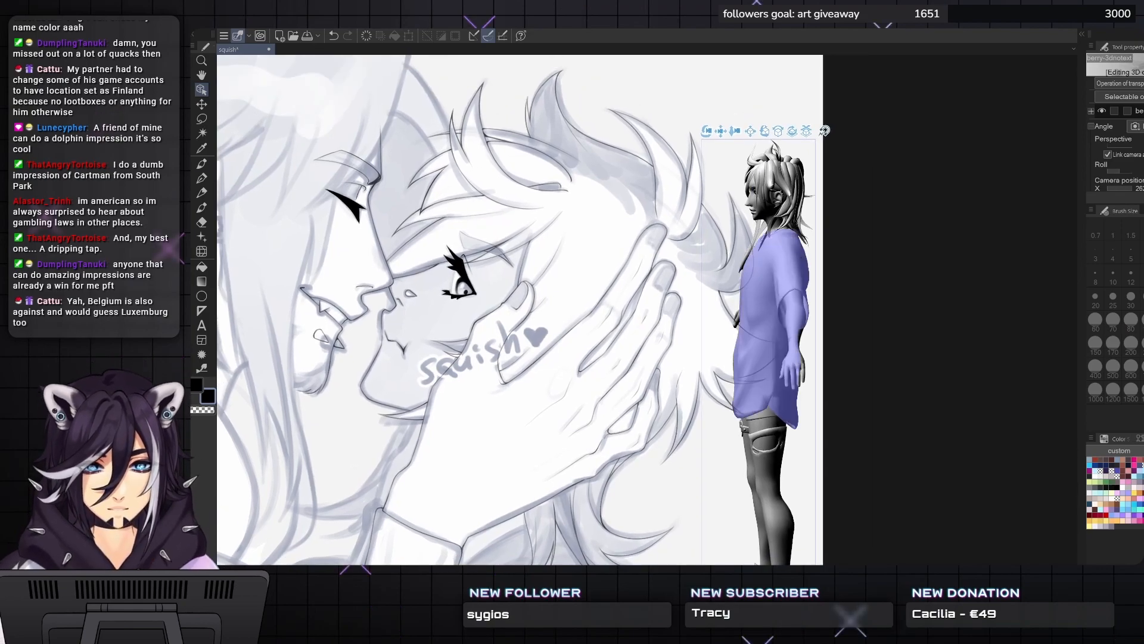
- Hide the sketch and ink the curved hairline arching above the fingertips on the smaller character's head, redoing the stroke until it flows
{"action": "key", "text": "p"}
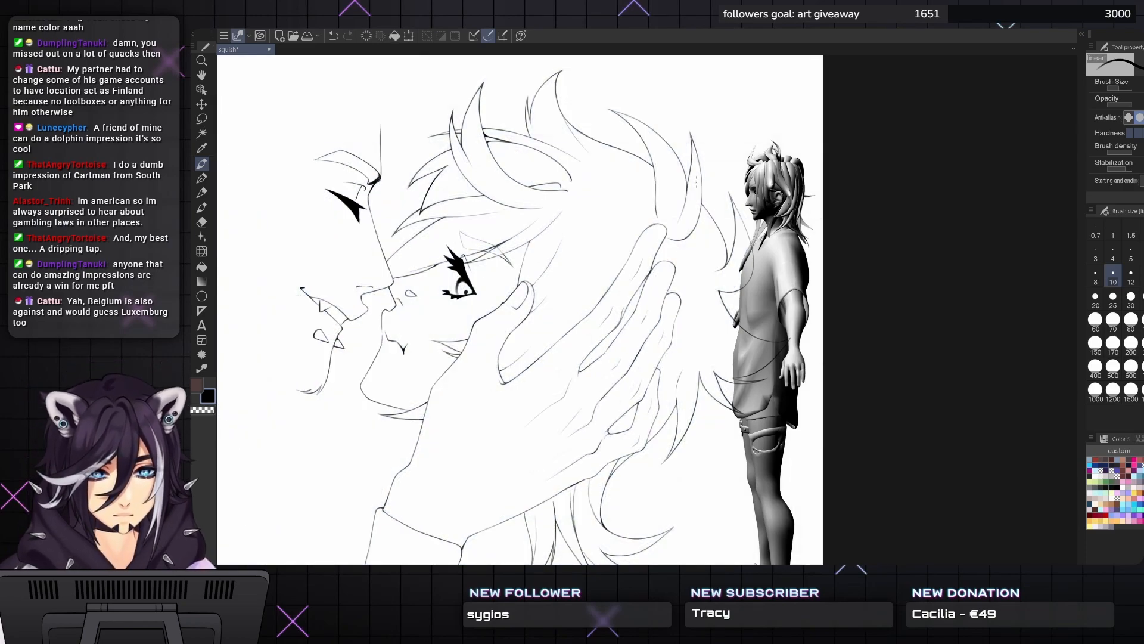
{"action": "left_click_drag", "start_coordinate": [616, 158], "coordinate": [635, 154]}
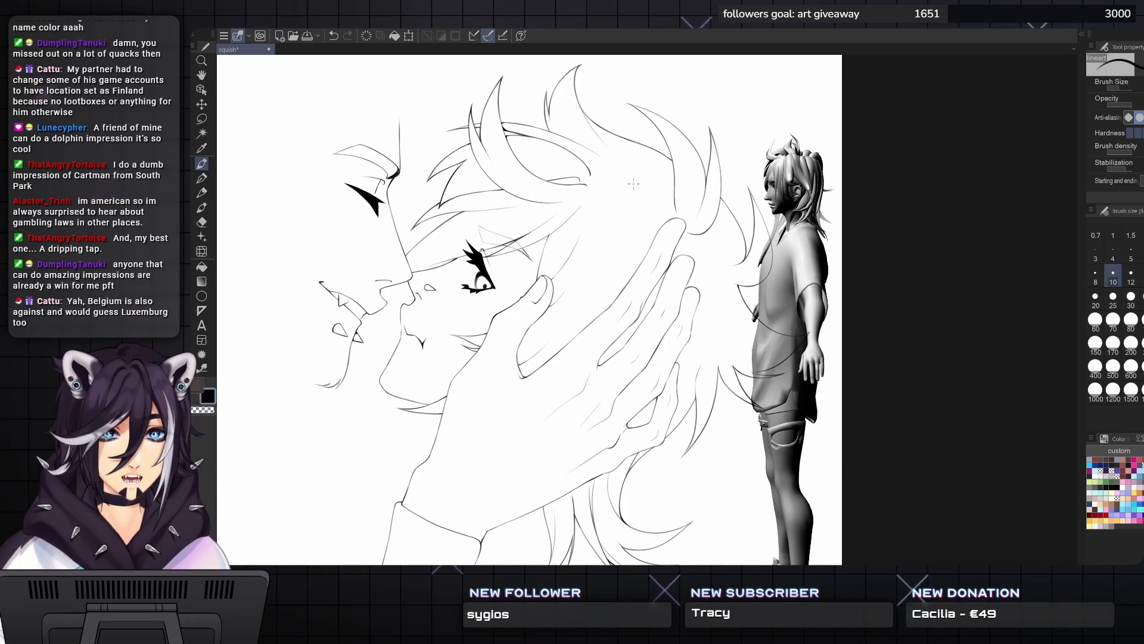
{"action": "scroll", "coordinate": [633, 181], "scroll_direction": "up", "scroll_amount": 2}
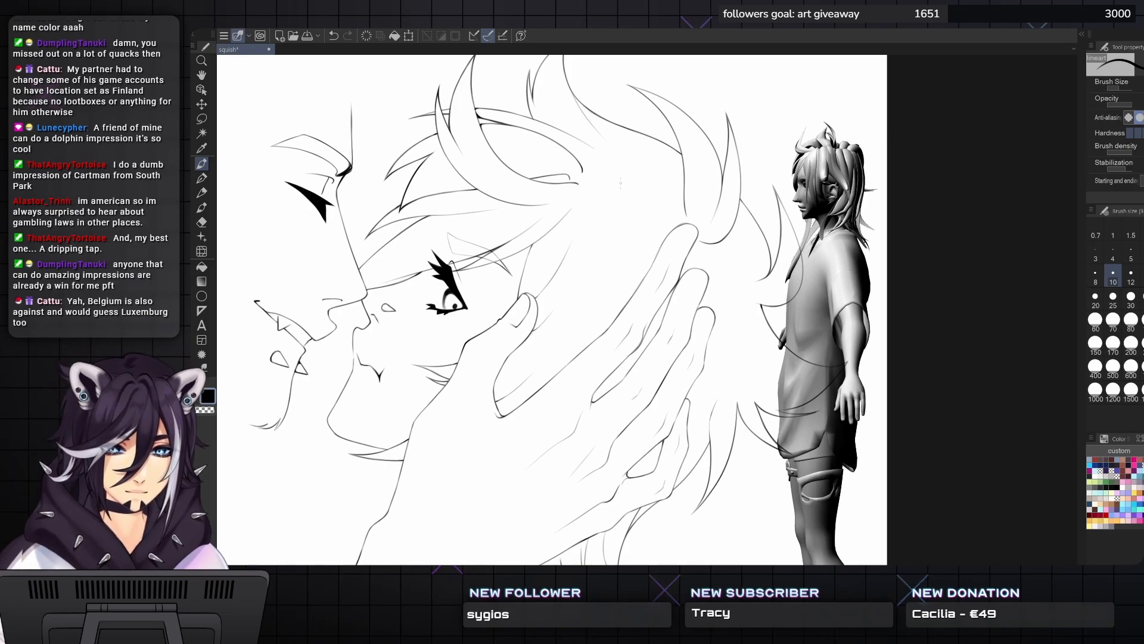
{"action": "scroll", "coordinate": [656, 183], "scroll_direction": "up", "scroll_amount": 1}
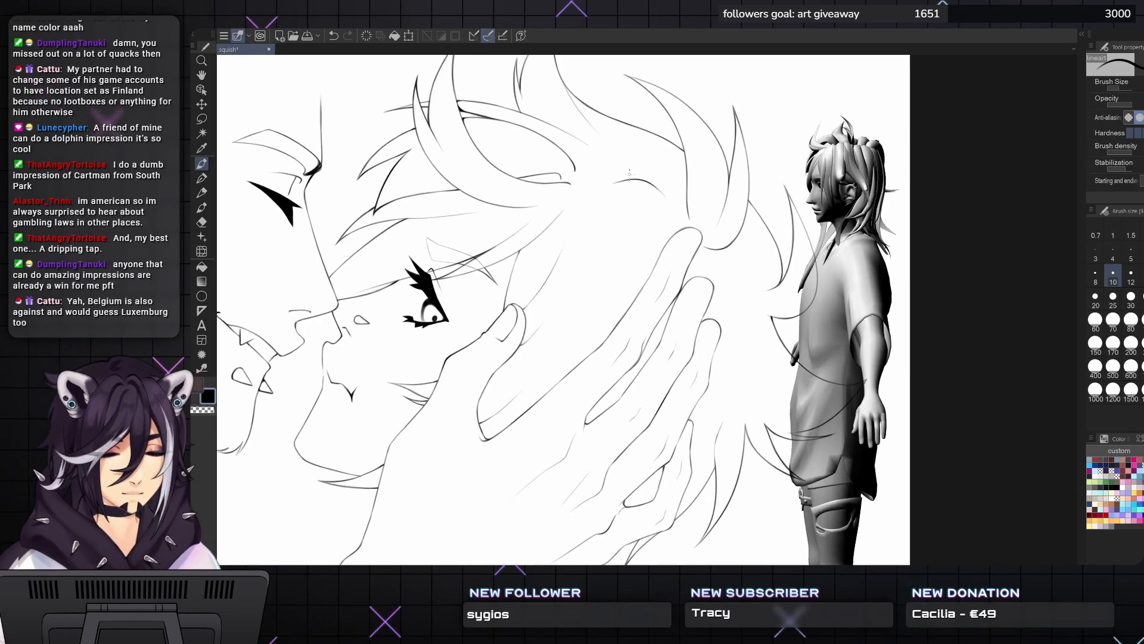
{"action": "key", "text": "ctrl+z"}
{"action": "left_click_drag", "start_coordinate": [619, 179], "coordinate": [665, 222]}
{"action": "key", "text": "ctrl+z"}
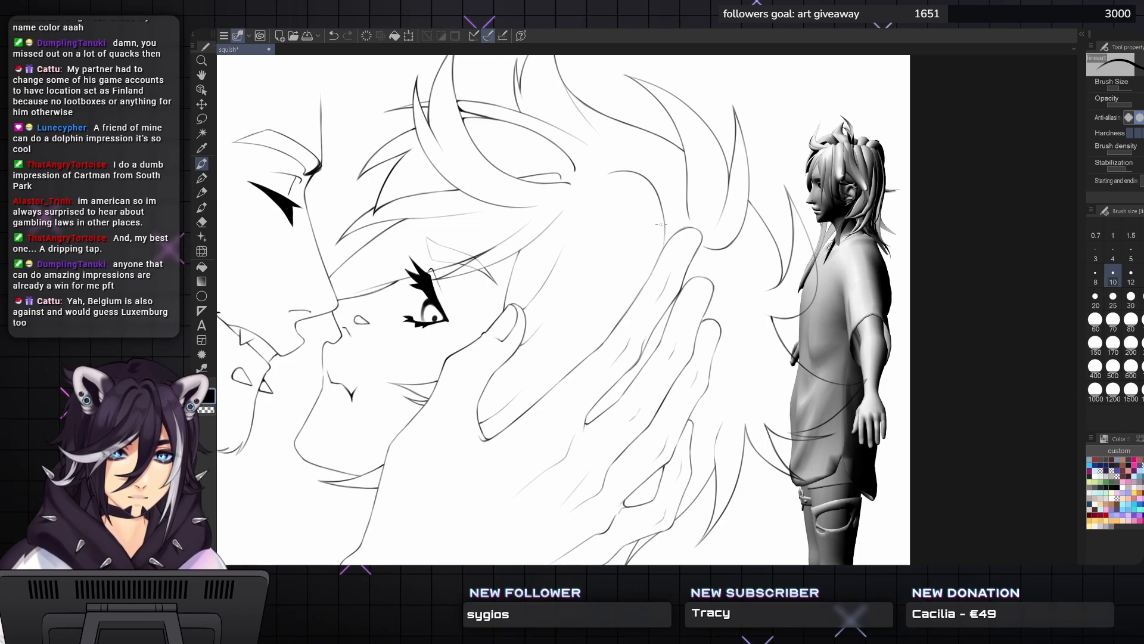
{"action": "scroll", "coordinate": [660, 238], "scroll_direction": "up", "scroll_amount": 1}
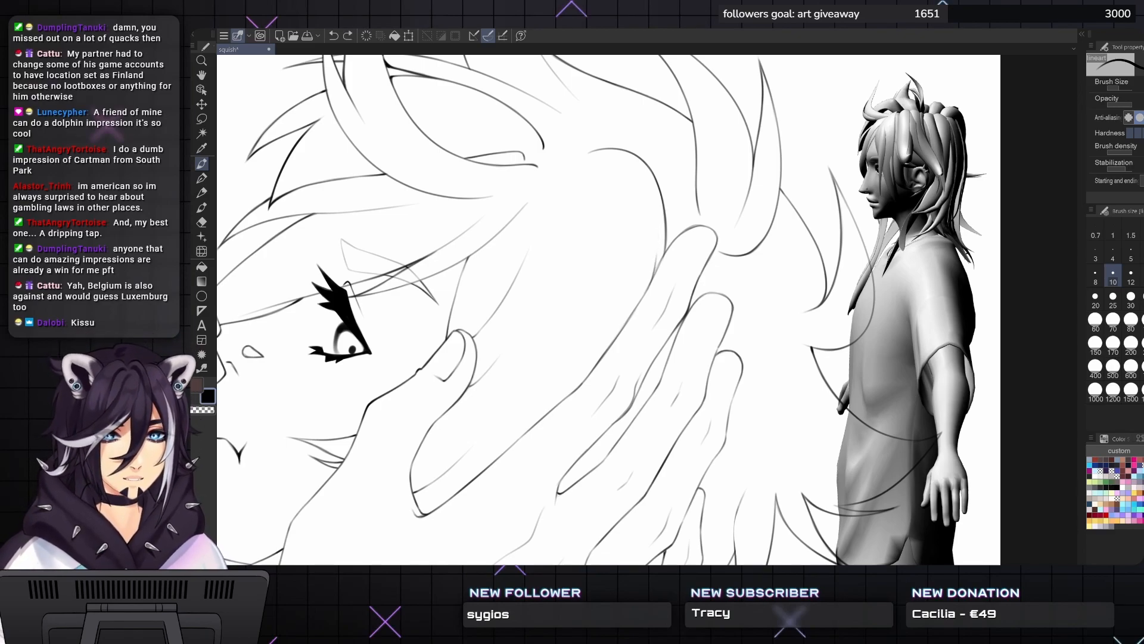
{"action": "left_click_drag", "start_coordinate": [651, 179], "coordinate": [590, 196]}
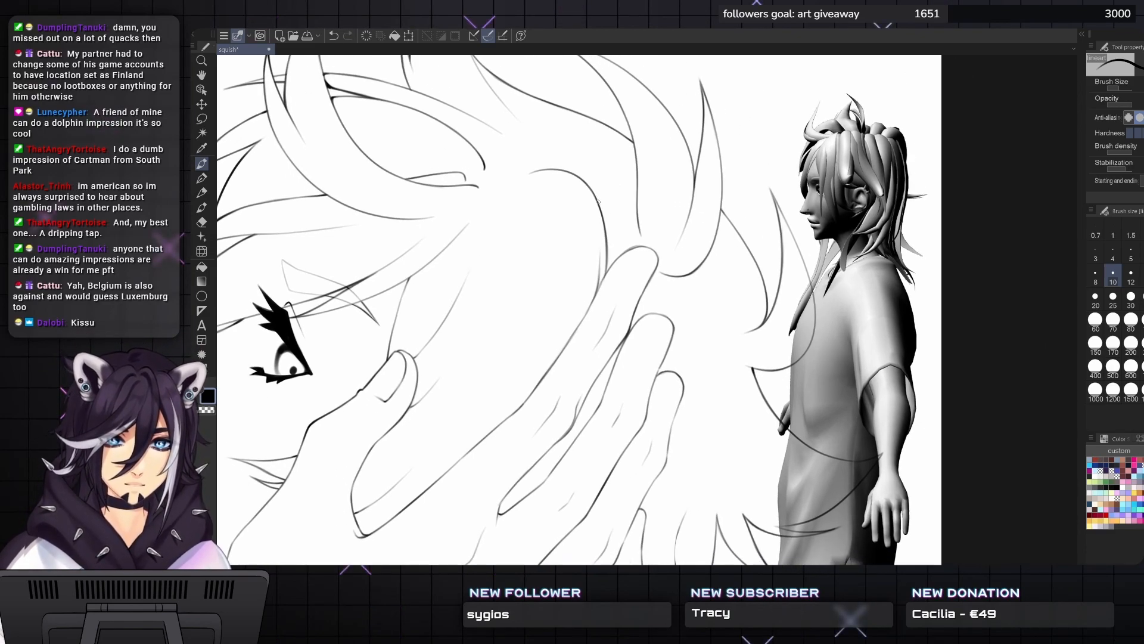
- Trim the hair lock ends near the fingertips and ink the hair contour curving down behind the fingers
{"action": "key", "text": "e"}
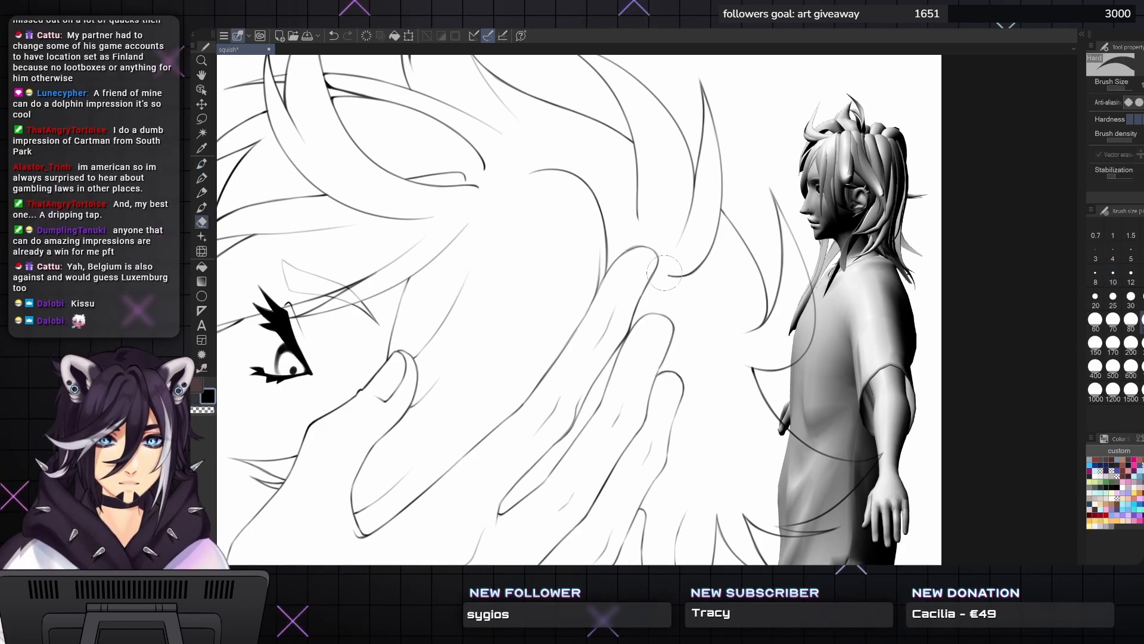
{"action": "left_click_drag", "start_coordinate": [664, 253], "coordinate": [670, 208]}
{"action": "key", "text": "p"}
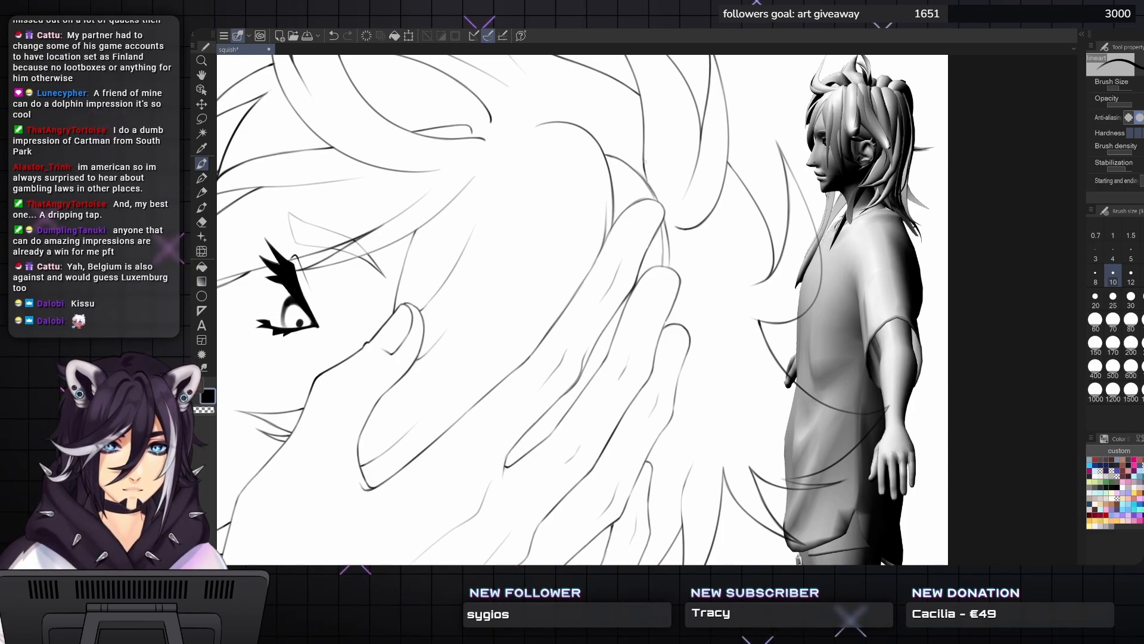
{"action": "mouse_move", "coordinate": [683, 234]}
{"action": "left_mouse_down"}
{"action": "mouse_move", "coordinate": [730, 285]}
{"action": "mouse_move", "coordinate": [743, 392]}
{"action": "left_mouse_up"}
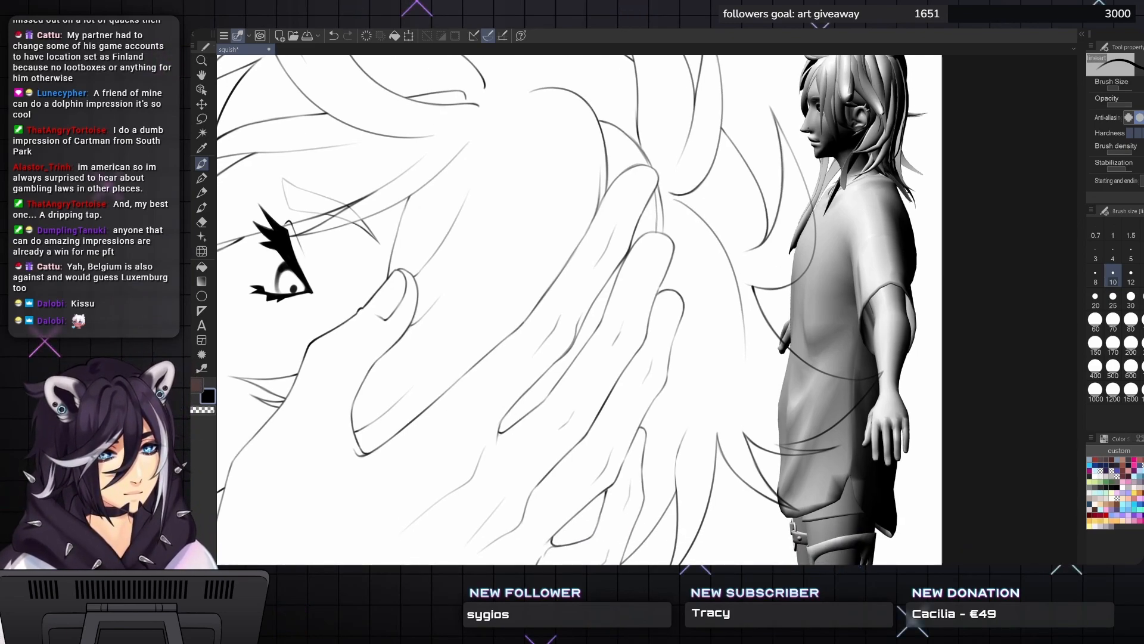
- Take the 3D reference model off the canvas and ink a second line alongside the contour behind the fingers
{"action": "key", "text": "ctrl+z"}
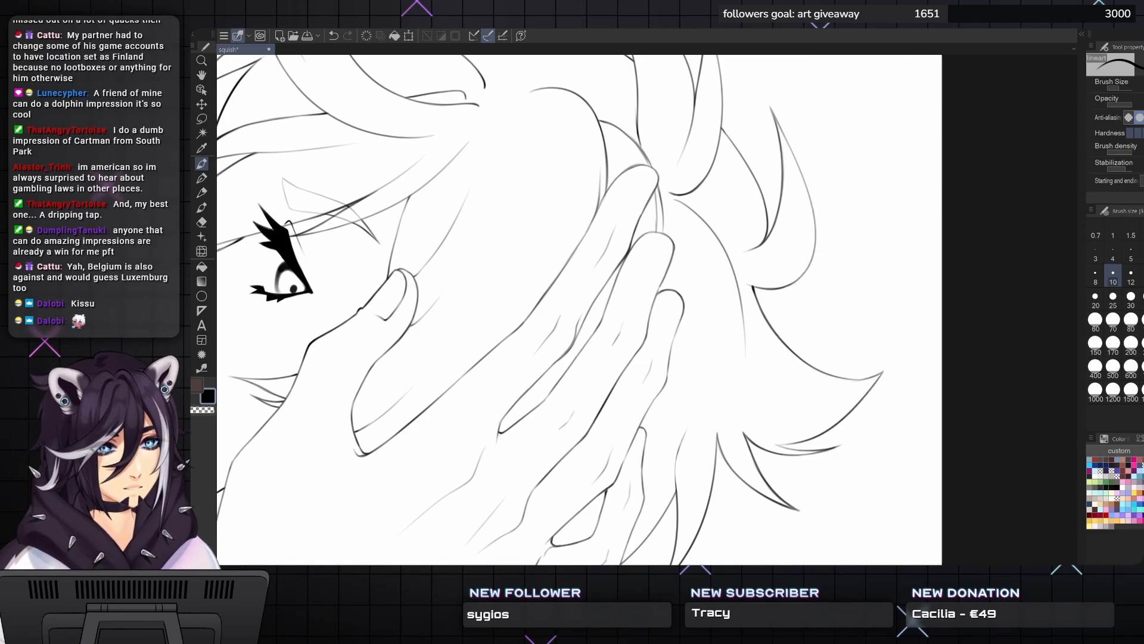
{"action": "scroll", "coordinate": [768, 403], "scroll_direction": "down", "scroll_amount": 2}
{"action": "left_click_drag", "start_coordinate": [767, 403], "coordinate": [748, 297]}
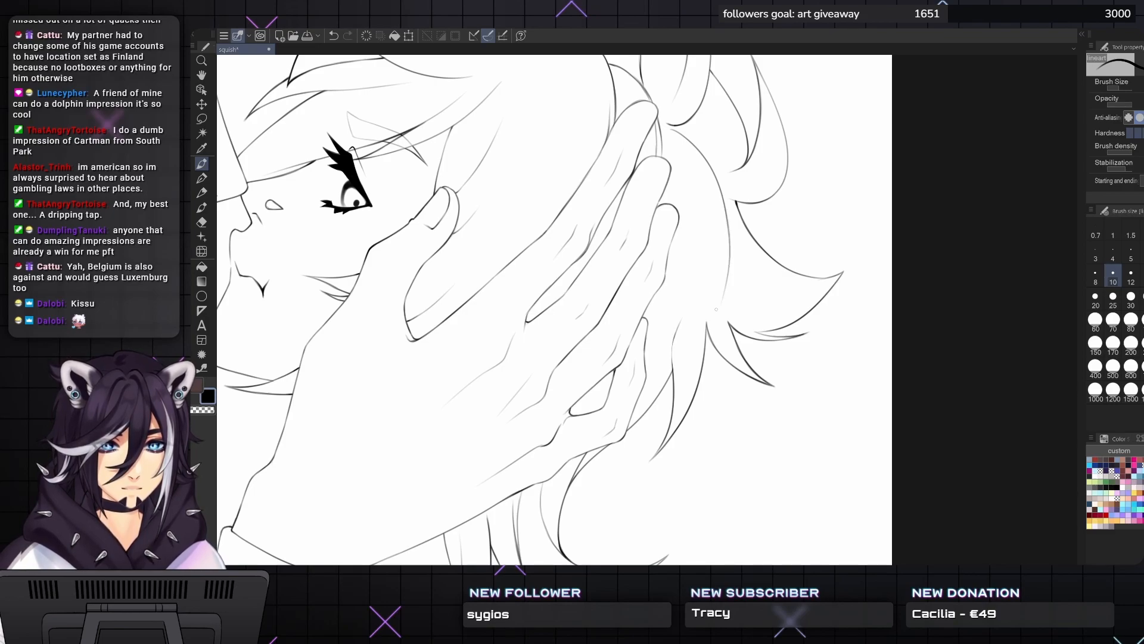
{"action": "left_click_drag", "start_coordinate": [720, 190], "coordinate": [705, 302]}
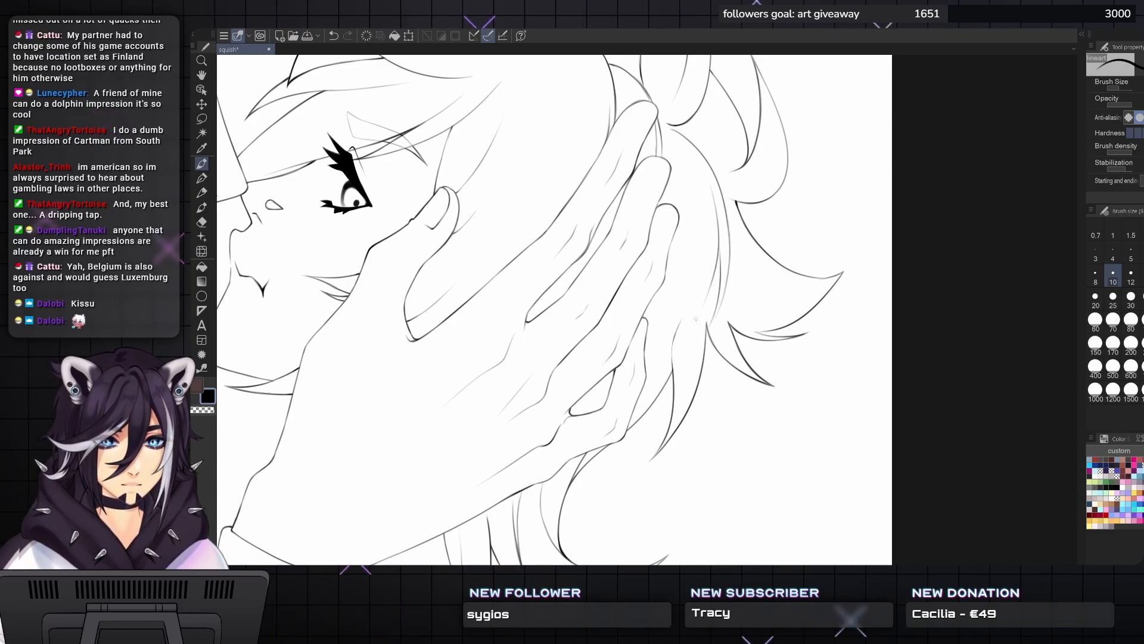
{"action": "key", "text": "ctrl+z"}
{"action": "left_click_drag", "start_coordinate": [709, 182], "coordinate": [687, 322]}
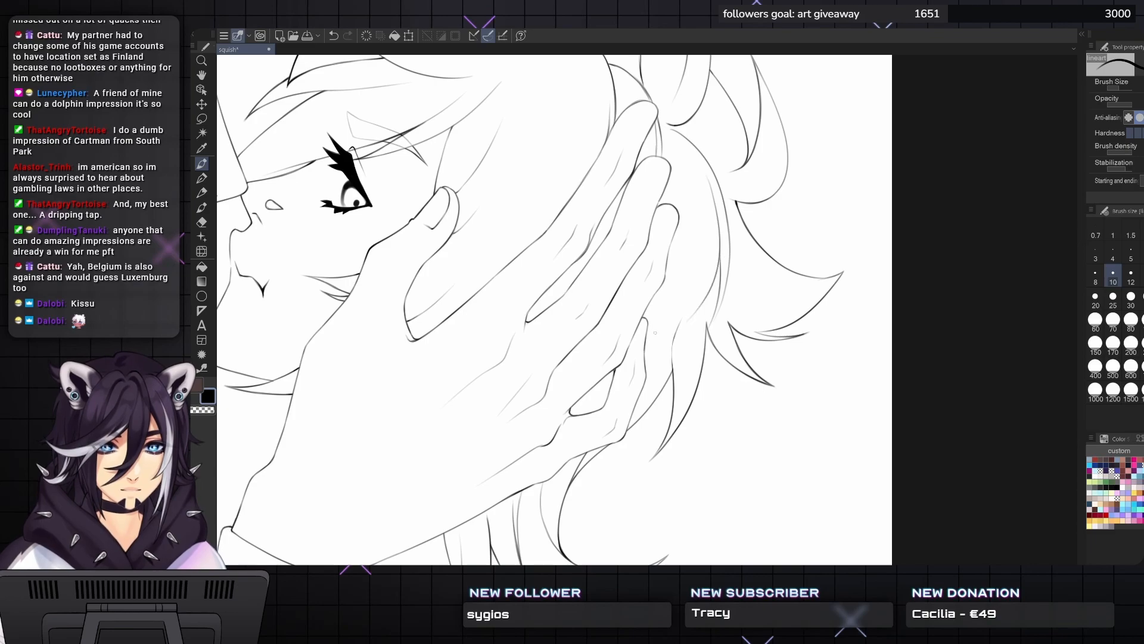
- Extend the contour behind the hand in a curve toward the little fingertip and erase the lines that overlap there
{"action": "key", "text": "e"}
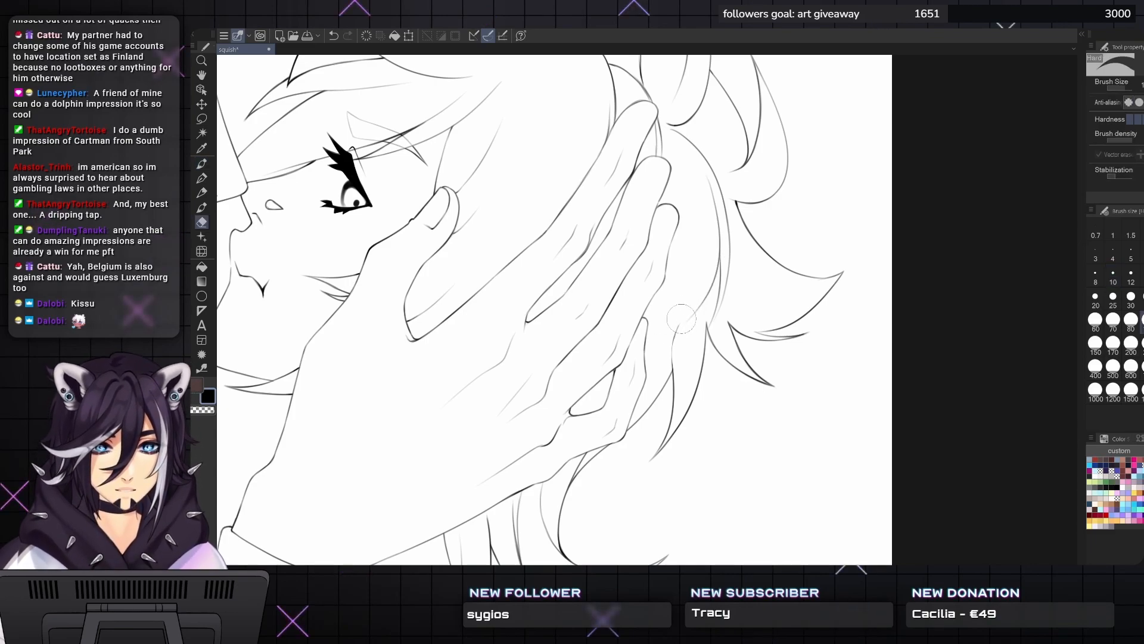
{"action": "key", "text": "p"}
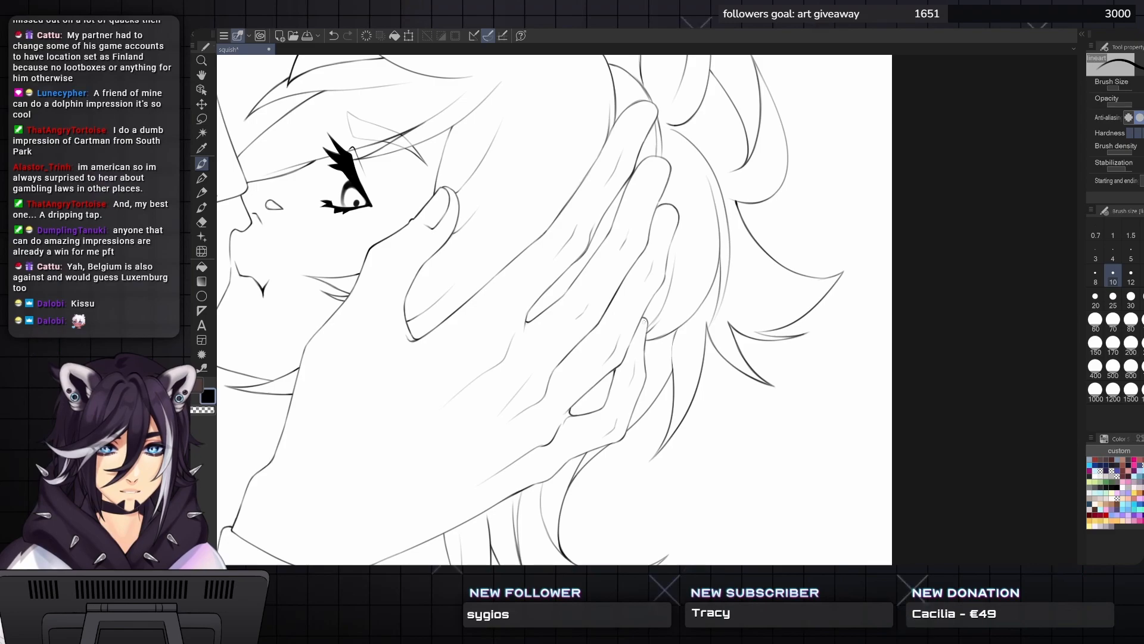
{"action": "scroll", "coordinate": [658, 332], "scroll_direction": "up", "scroll_amount": 1}
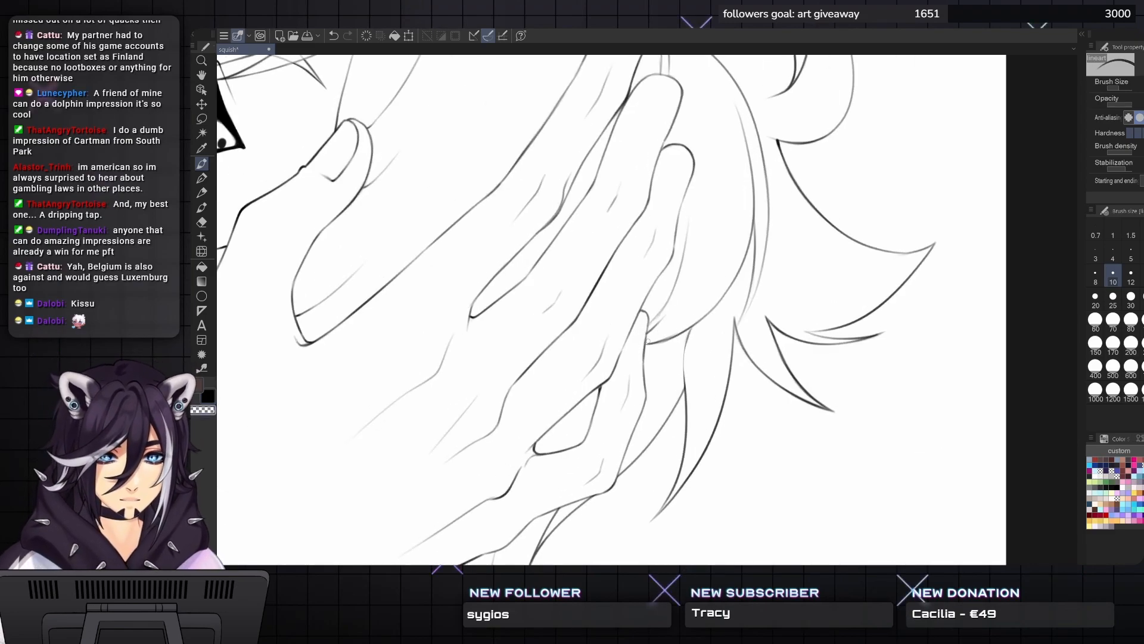
{"action": "key", "text": "ctrl+z"}
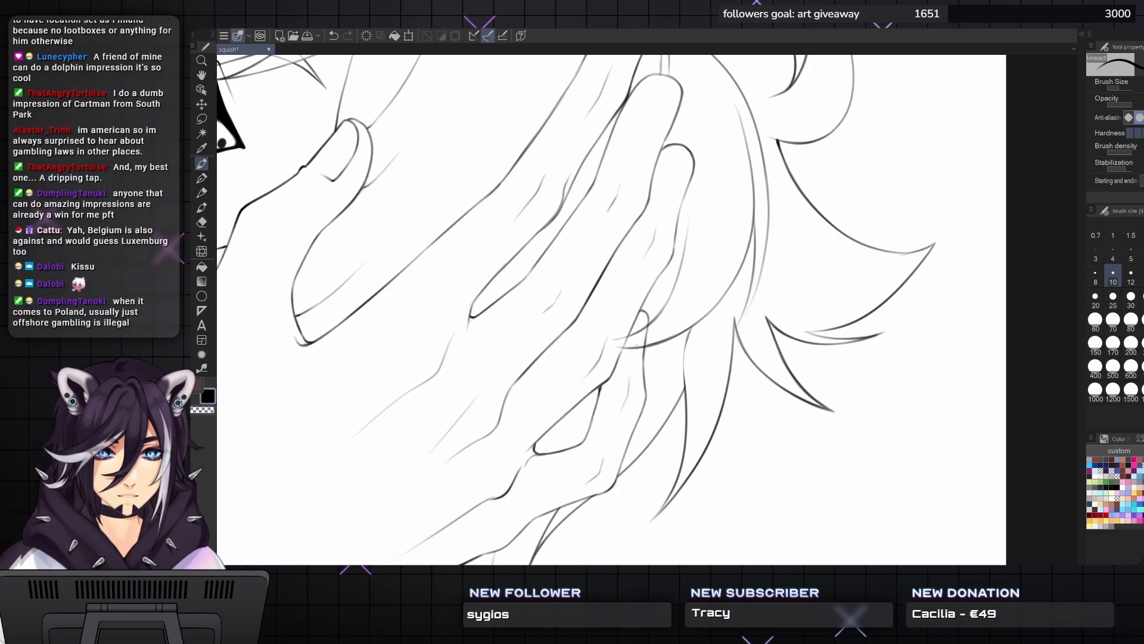
{"action": "key", "text": "e"}
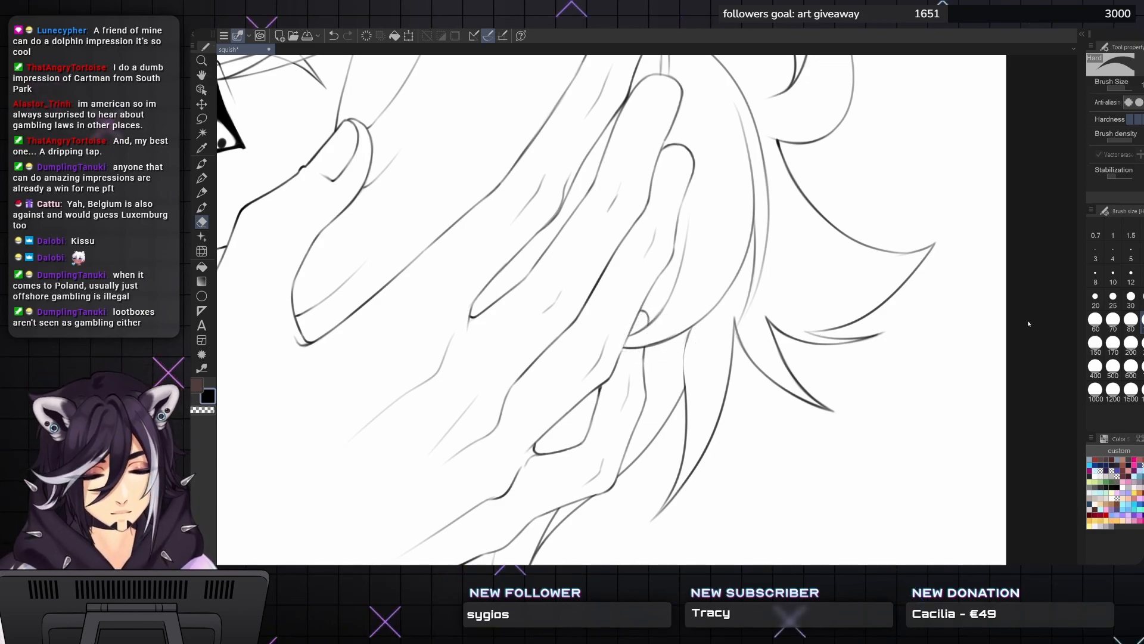
{"action": "key", "text": "p"}
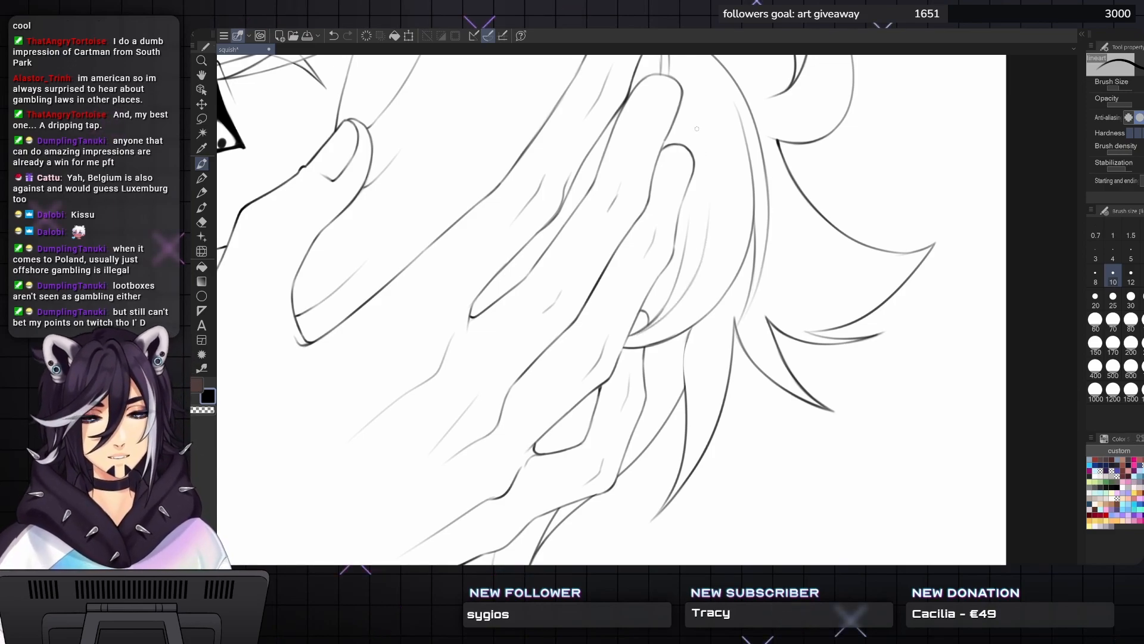
- Add fine hair strands inside the curved contour beside the fingers and check the line art of both heads as a whole
{"action": "left_click_drag", "start_coordinate": [697, 129], "coordinate": [692, 148]}
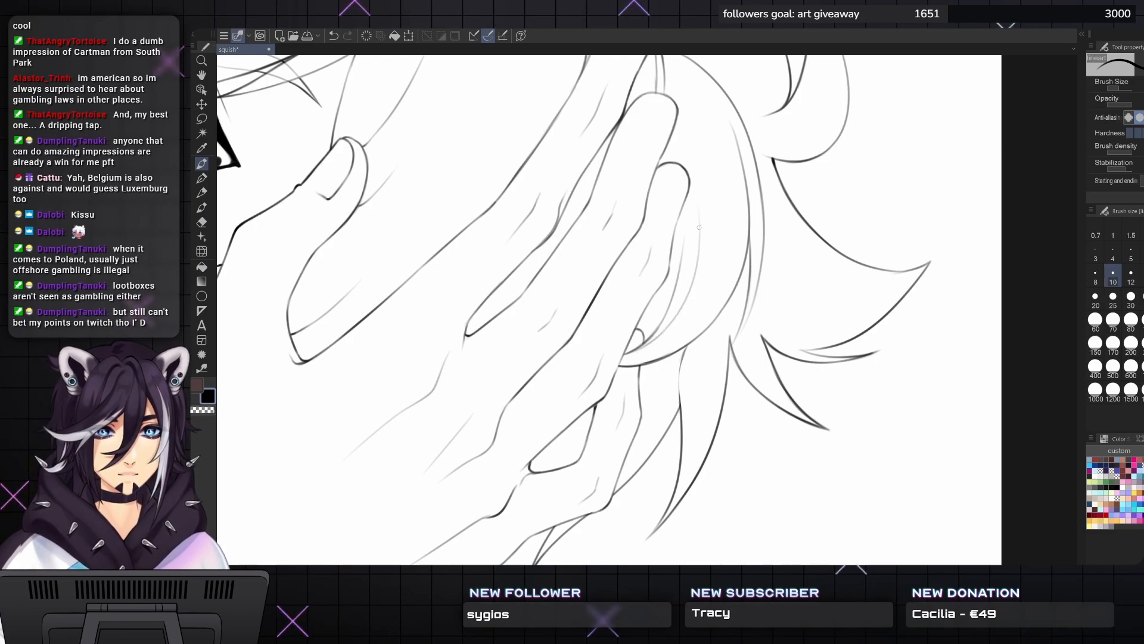
{"action": "mouse_move", "coordinate": [704, 233]}
{"action": "left_mouse_down"}
{"action": "mouse_move", "coordinate": [745, 286]}
{"action": "mouse_move", "coordinate": [755, 278]}
{"action": "left_mouse_up"}
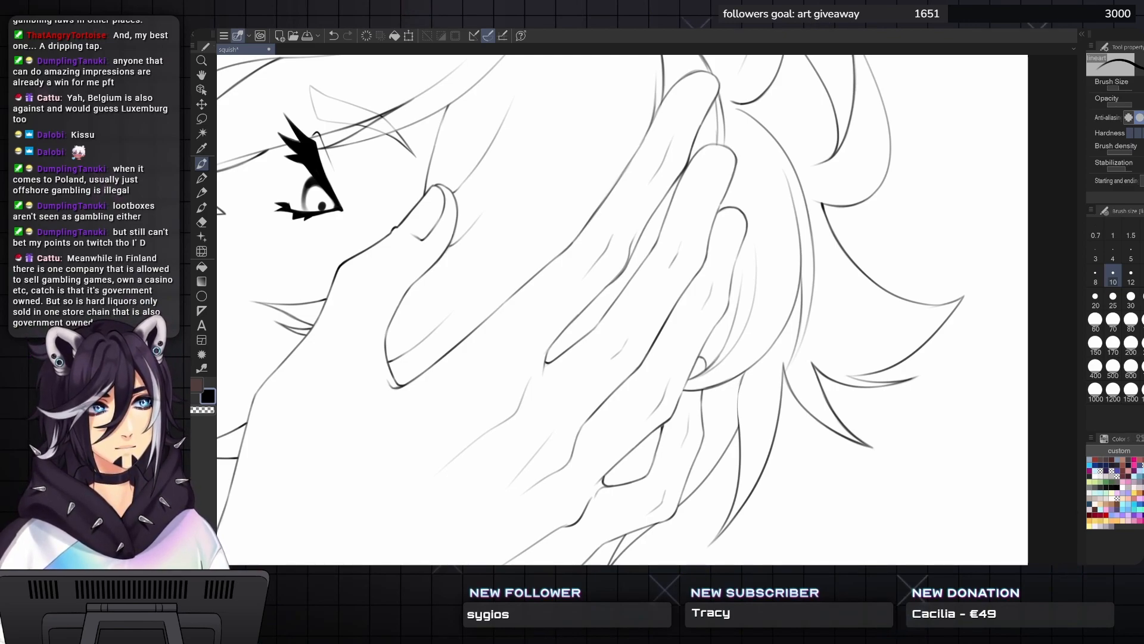
{"action": "mouse_move", "coordinate": [656, 262]}
{"action": "left_mouse_down"}
{"action": "mouse_move", "coordinate": [650, 274]}
{"action": "mouse_move", "coordinate": [655, 260]}
{"action": "left_mouse_up"}
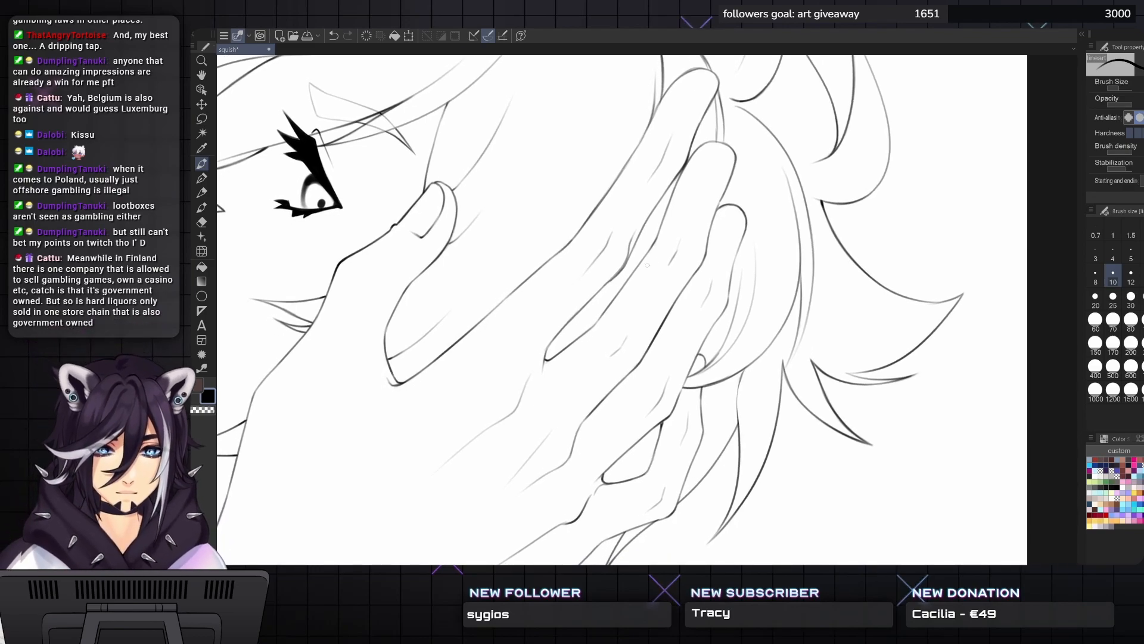
{"action": "scroll", "coordinate": [655, 259], "scroll_direction": "down", "scroll_amount": 5}
{"action": "left_click_drag", "start_coordinate": [655, 260], "coordinate": [706, 272]}
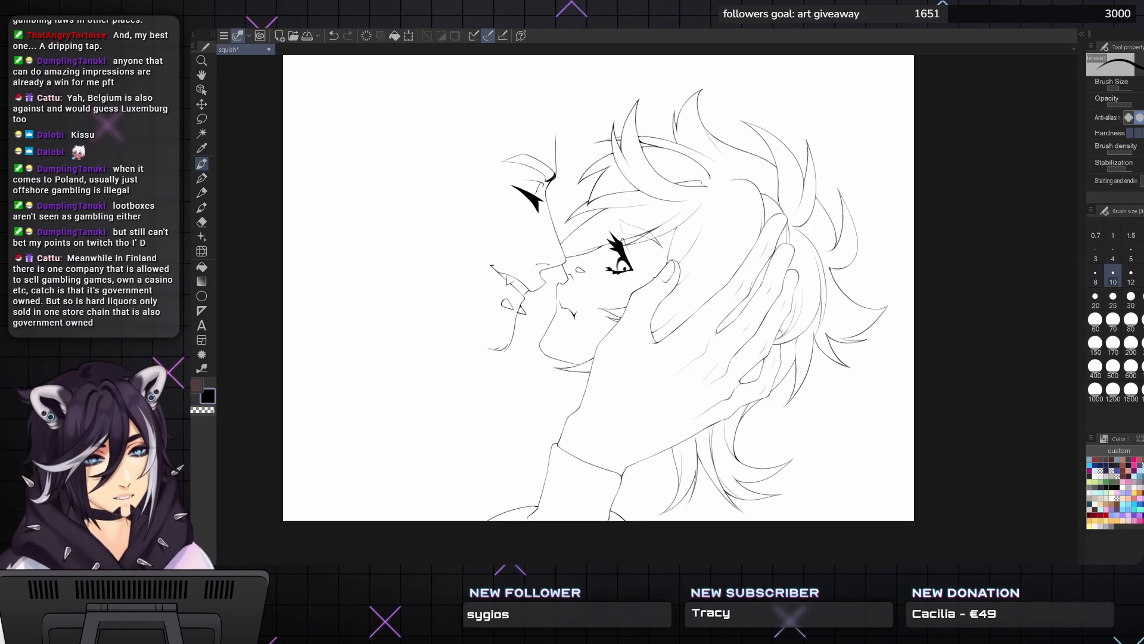
{"action": "scroll", "coordinate": [663, 185], "scroll_direction": "up", "scroll_amount": 3}
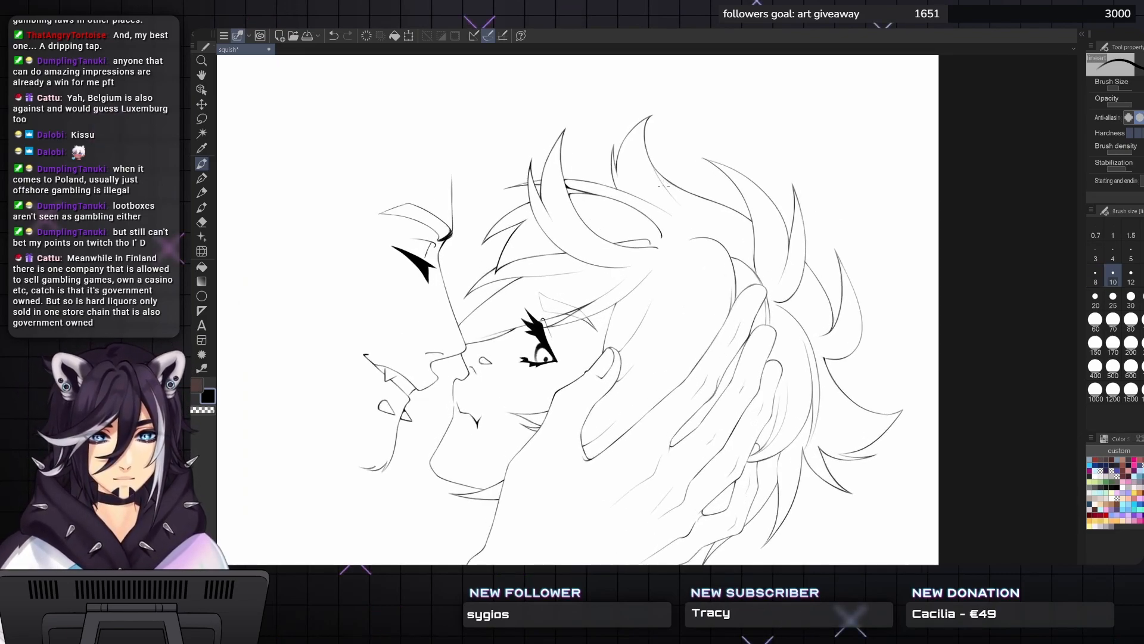
- Extend the hairline strands at the crown of the smaller character's head and ink a short strand starting at the hair parting
{"action": "scroll", "coordinate": [663, 185], "scroll_direction": "up", "scroll_amount": 2}
{"action": "scroll", "coordinate": [730, 281], "scroll_direction": "up", "scroll_amount": 2}
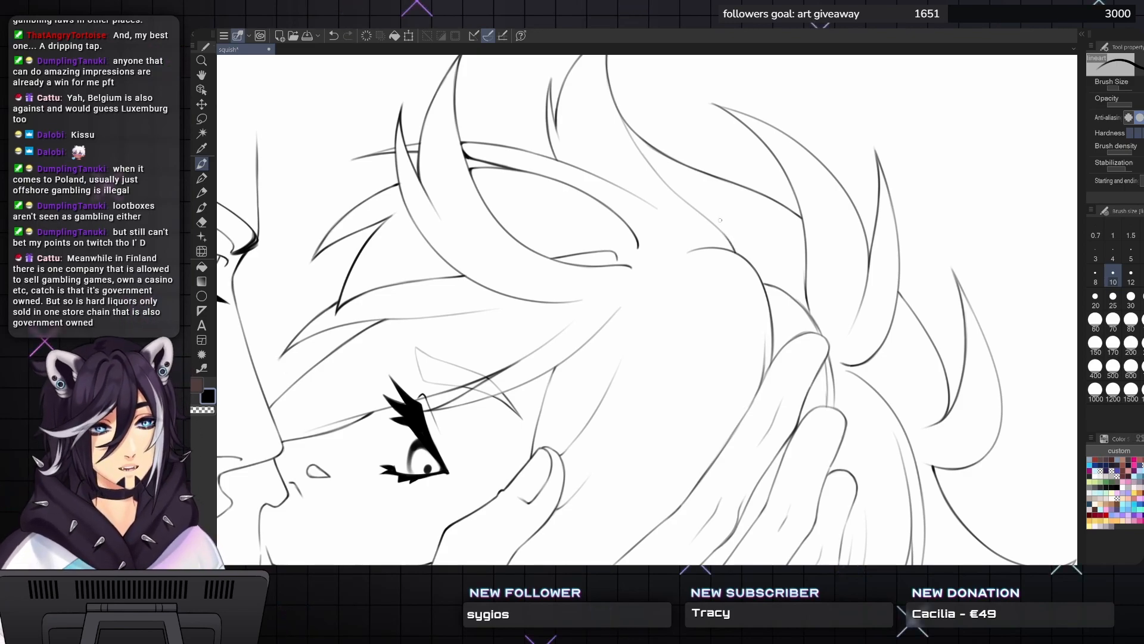
{"action": "left_click_drag", "start_coordinate": [737, 252], "coordinate": [705, 263]}
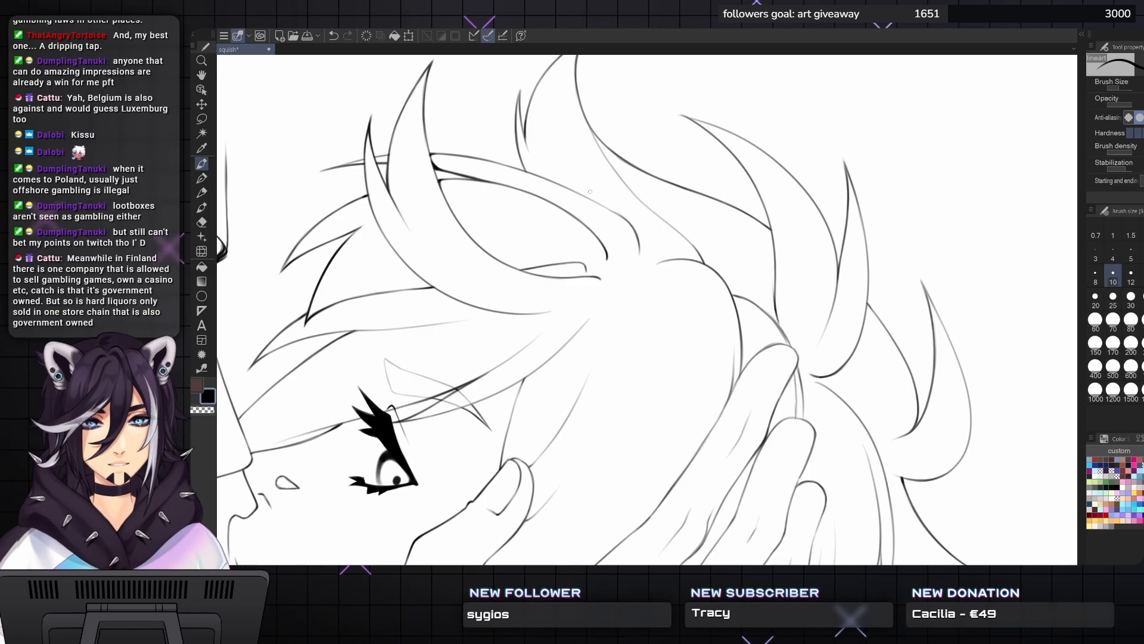
{"action": "scroll", "coordinate": [590, 191], "scroll_direction": "down", "scroll_amount": 5}
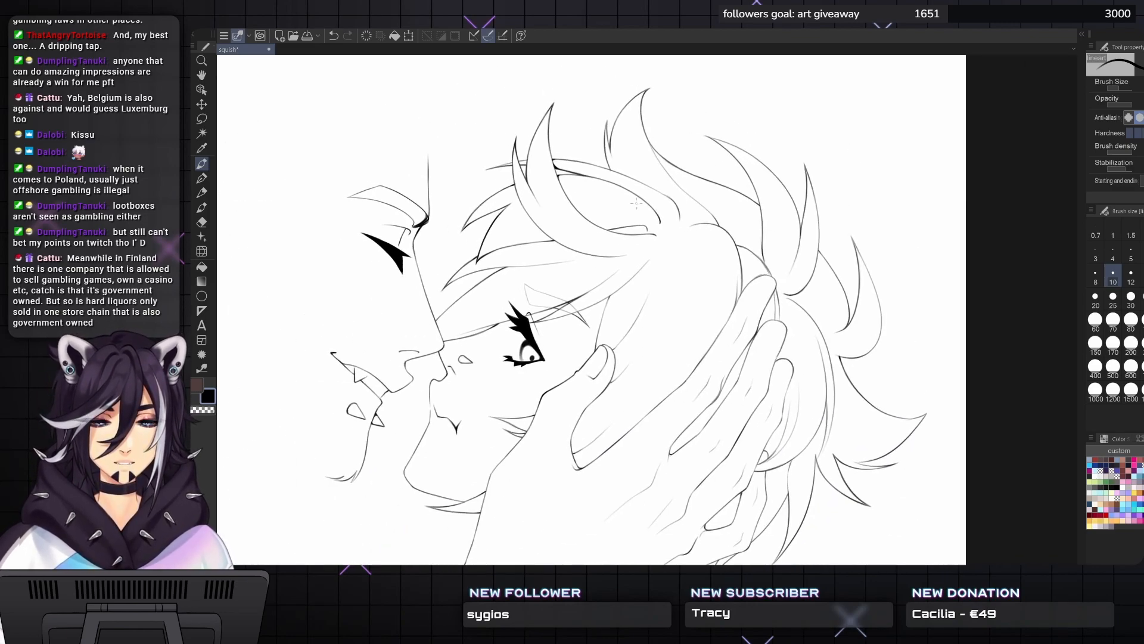
{"action": "left_click_drag", "start_coordinate": [660, 227], "coordinate": [679, 193]}
{"action": "mouse_move", "coordinate": [748, 340]}
{"action": "left_mouse_down"}
{"action": "mouse_move", "coordinate": [752, 280]}
{"action": "mouse_move", "coordinate": [819, 285]}
{"action": "mouse_move", "coordinate": [828, 299]}
{"action": "mouse_move", "coordinate": [786, 312]}
{"action": "left_mouse_up"}
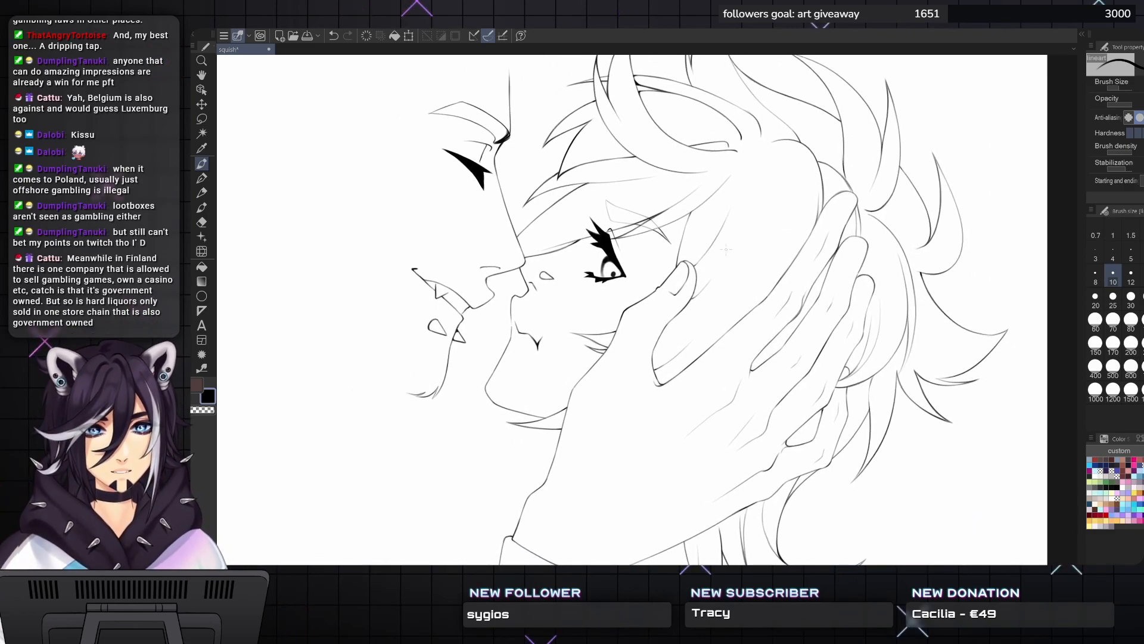
{"action": "scroll", "coordinate": [762, 141], "scroll_direction": "up", "scroll_amount": 3}
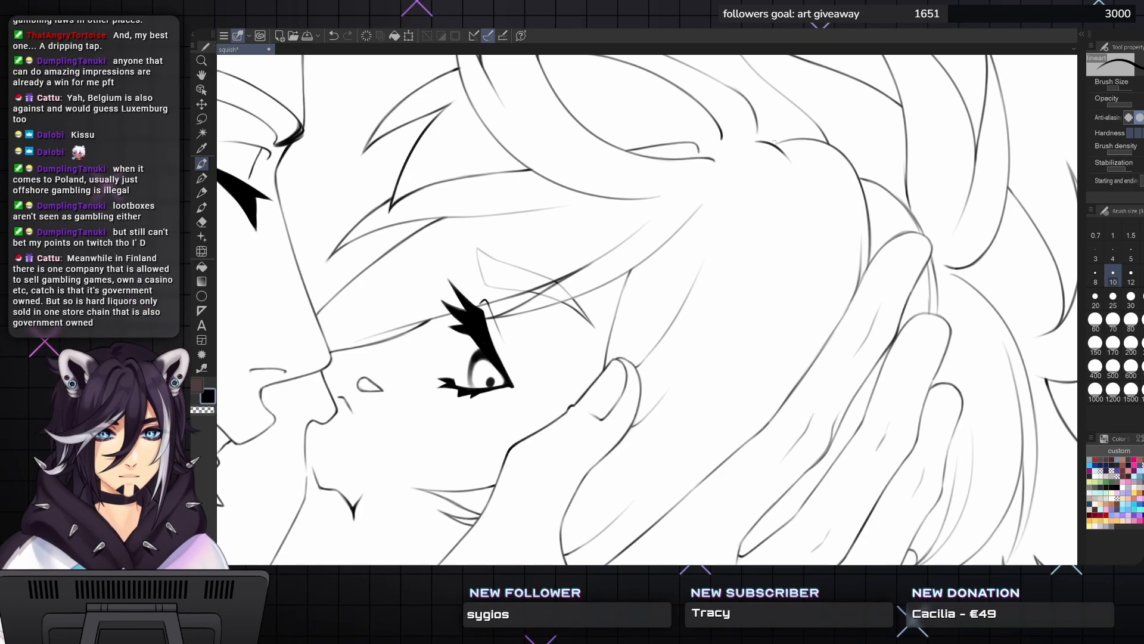
{"action": "scroll", "coordinate": [778, 144], "scroll_direction": "up", "scroll_amount": 2}
{"action": "left_click_drag", "start_coordinate": [804, 192], "coordinate": [752, 141]}
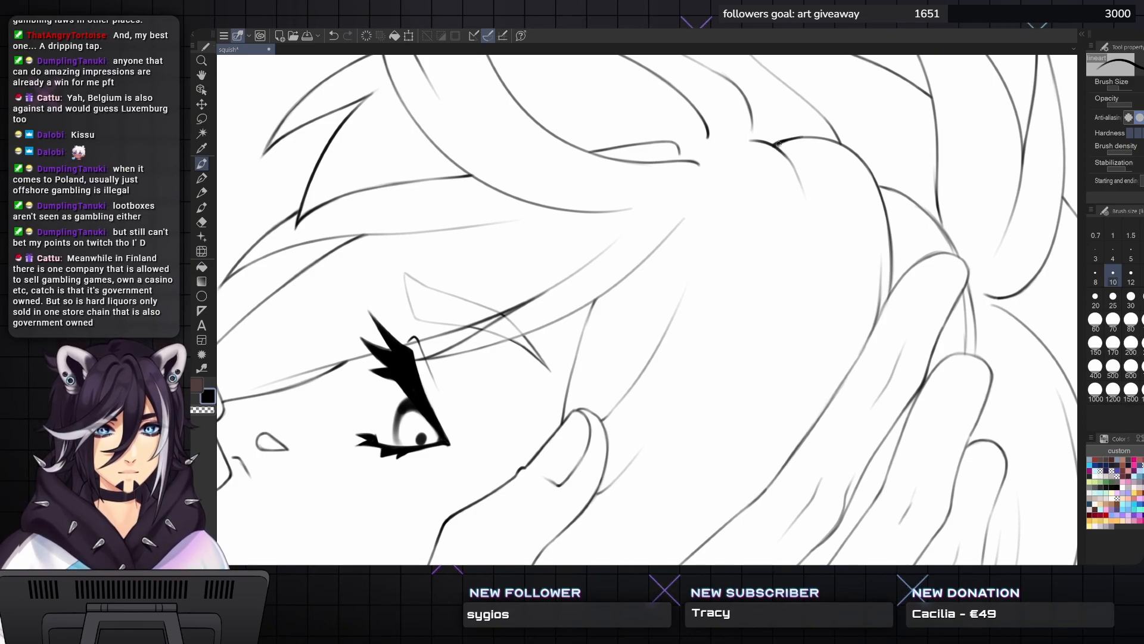
- Check the line art of both heads as a whole and show the sketch beneath it again
{"action": "scroll", "coordinate": [814, 255], "scroll_direction": "down", "scroll_amount": 2}
{"action": "scroll", "coordinate": [795, 189], "scroll_direction": "up", "scroll_amount": 1}
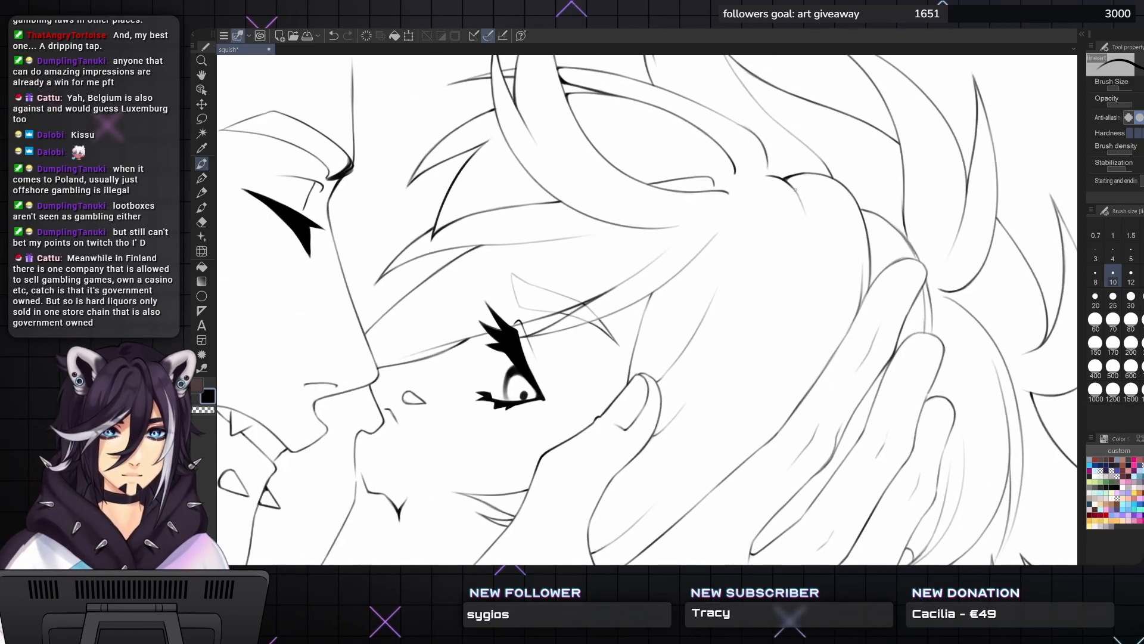
{"action": "scroll", "coordinate": [796, 190], "scroll_direction": "down", "scroll_amount": 5}
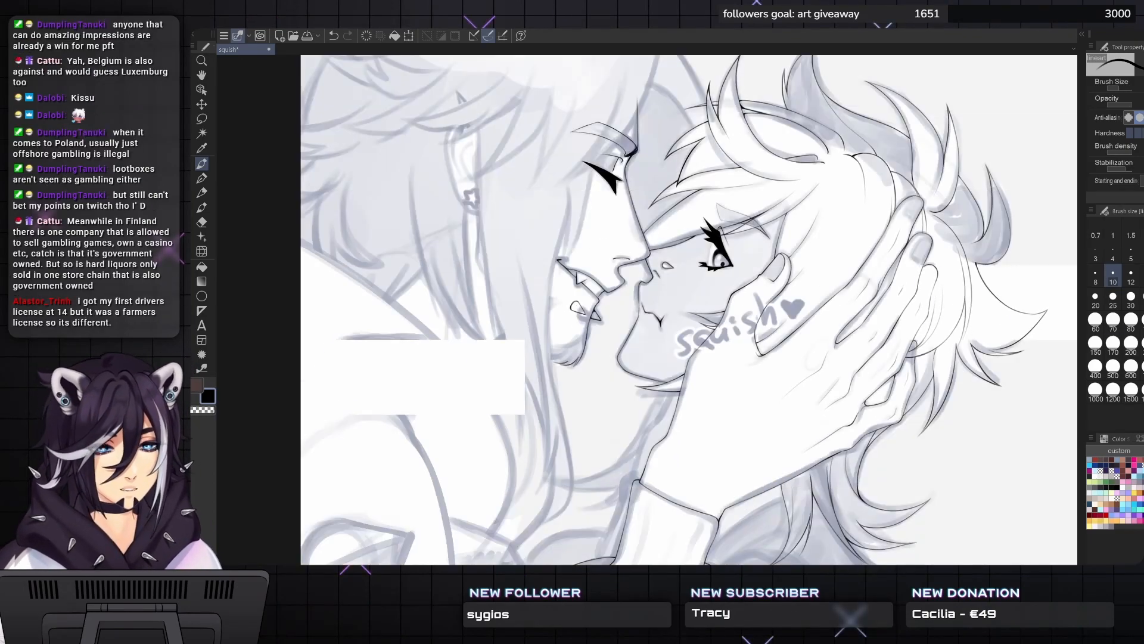
{"action": "left_click_drag", "start_coordinate": [715, 333], "coordinate": [675, 290]}
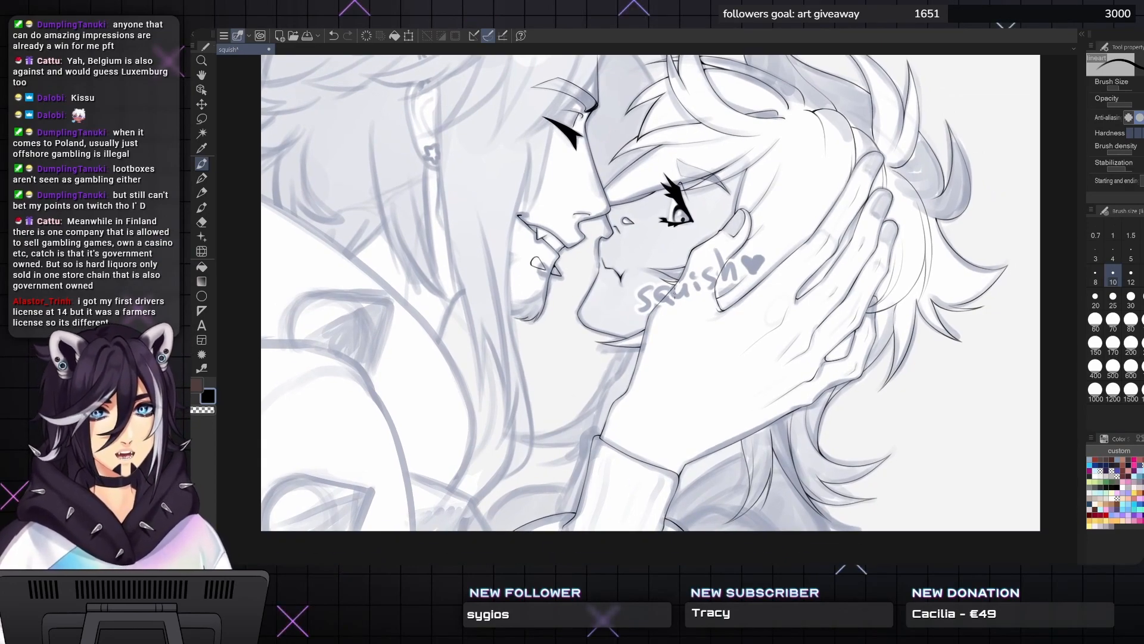
{"action": "left_click_drag", "start_coordinate": [498, 107], "coordinate": [482, 100]}
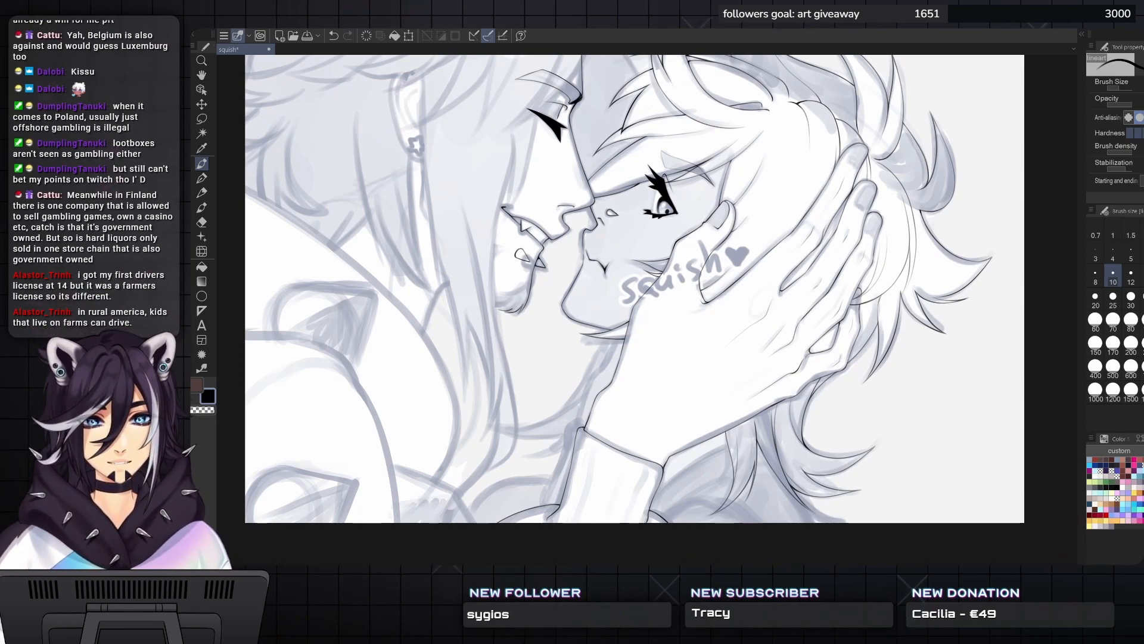
- Ink the garment edge between the wrist and the lower hair locks, plus a fine fold line below it
{"action": "left_click_drag", "start_coordinate": [634, 298], "coordinate": [624, 272]}
{"action": "left_click_drag", "start_coordinate": [716, 408], "coordinate": [712, 328]}
{"action": "scroll", "coordinate": [712, 328], "scroll_direction": "up", "scroll_amount": 2}
{"action": "left_click_drag", "start_coordinate": [663, 413], "coordinate": [713, 354]}
{"action": "scroll", "coordinate": [713, 353], "scroll_direction": "up", "scroll_amount": 2}
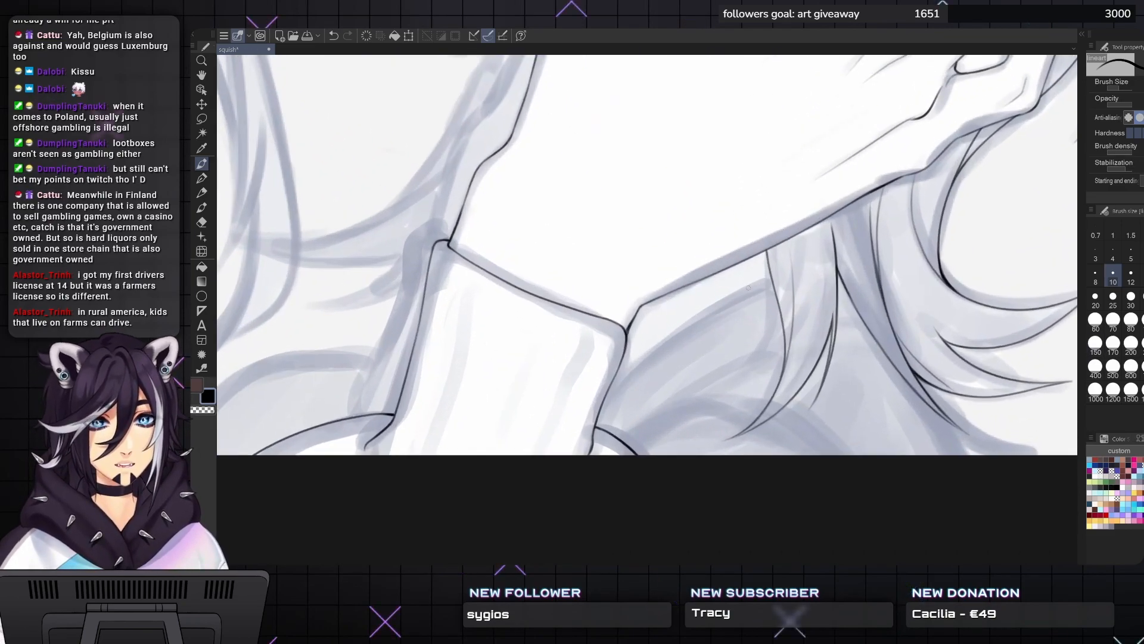
{"action": "left_click_drag", "start_coordinate": [748, 287], "coordinate": [789, 254]}
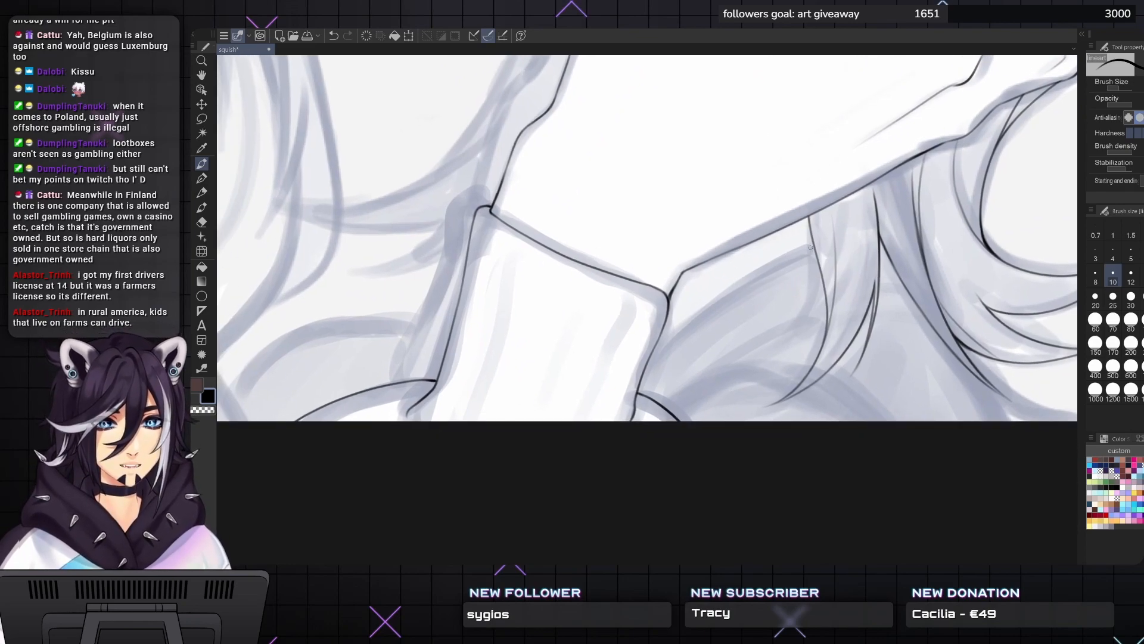
{"action": "left_click_drag", "start_coordinate": [815, 245], "coordinate": [799, 251]}
{"action": "key", "text": "ctrl+z"}
{"action": "key", "text": "ctrl+z"}
{"action": "left_click_drag", "start_coordinate": [815, 242], "coordinate": [798, 249]}
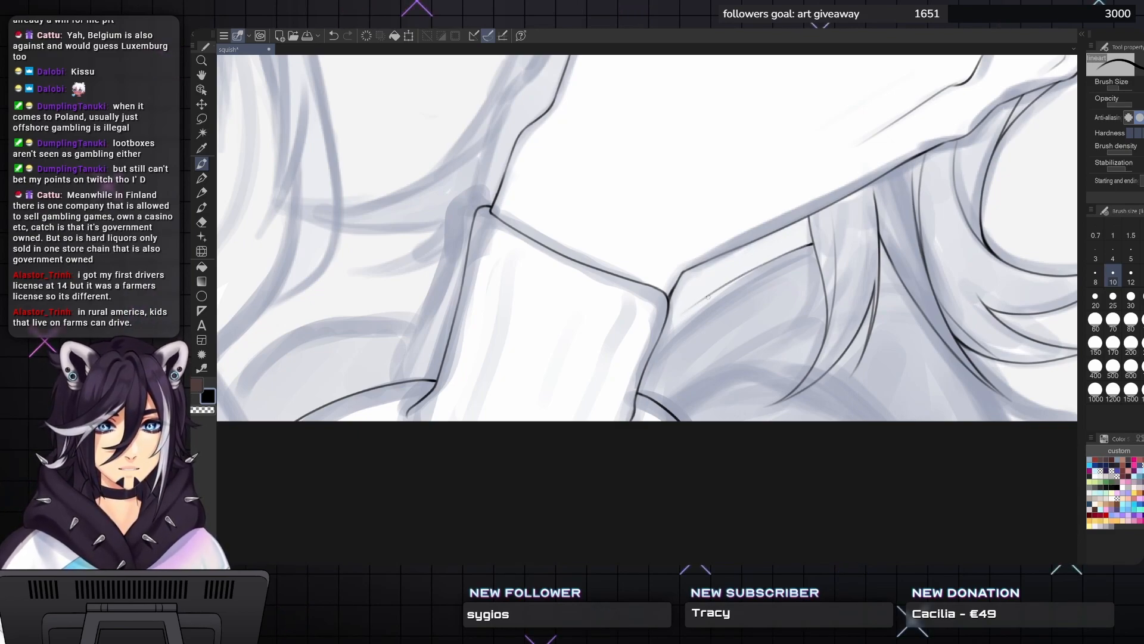
{"action": "left_click_drag", "start_coordinate": [665, 325], "coordinate": [676, 318]}
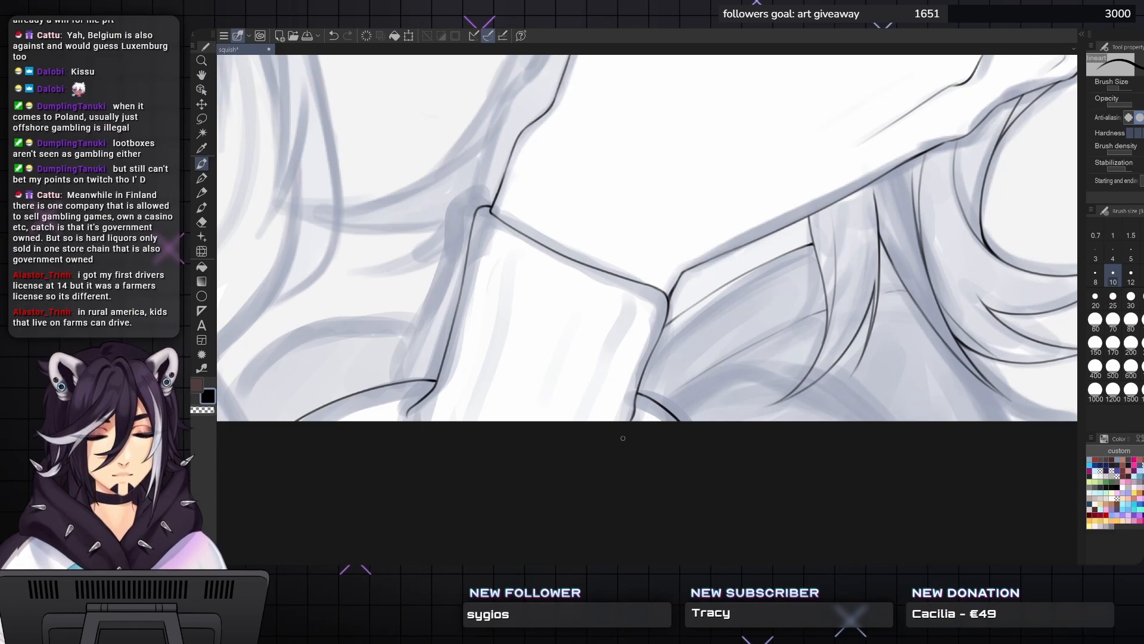
{"action": "left_click_drag", "start_coordinate": [622, 438], "coordinate": [551, 401]}
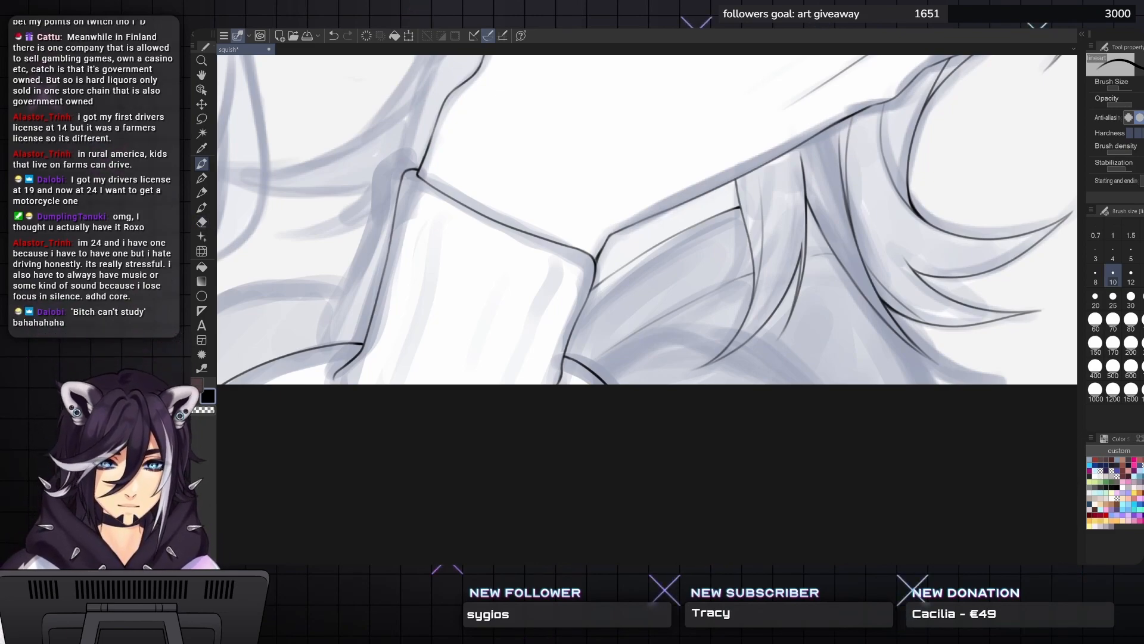
{"action": "left_click_drag", "start_coordinate": [647, 220], "coordinate": [620, 220]}
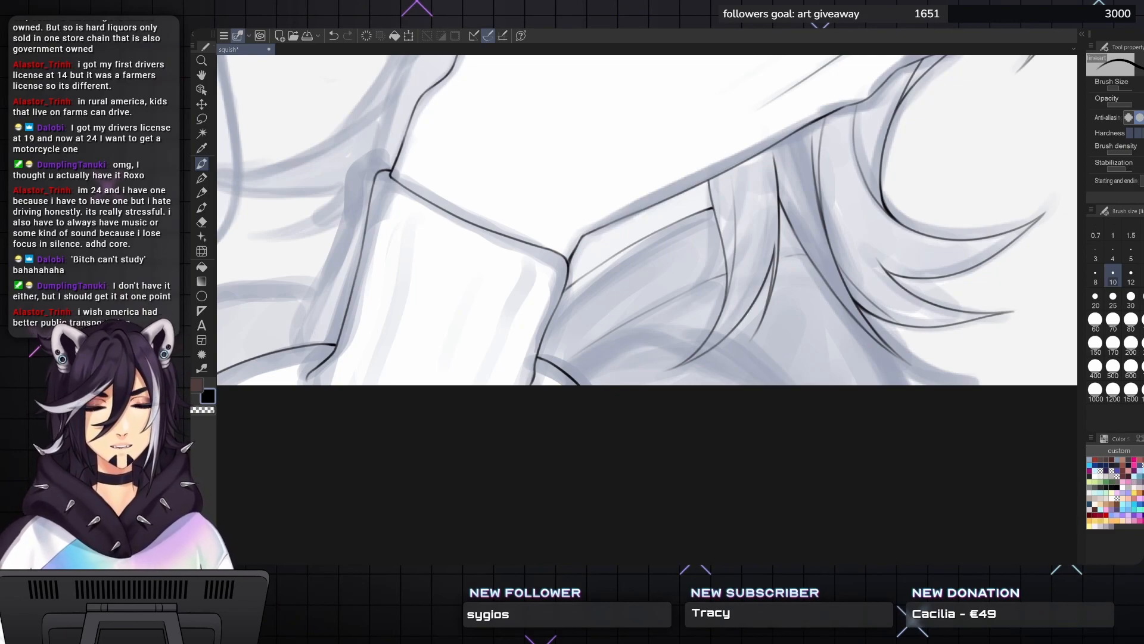
{"action": "left_click_drag", "start_coordinate": [632, 196], "coordinate": [660, 280]}
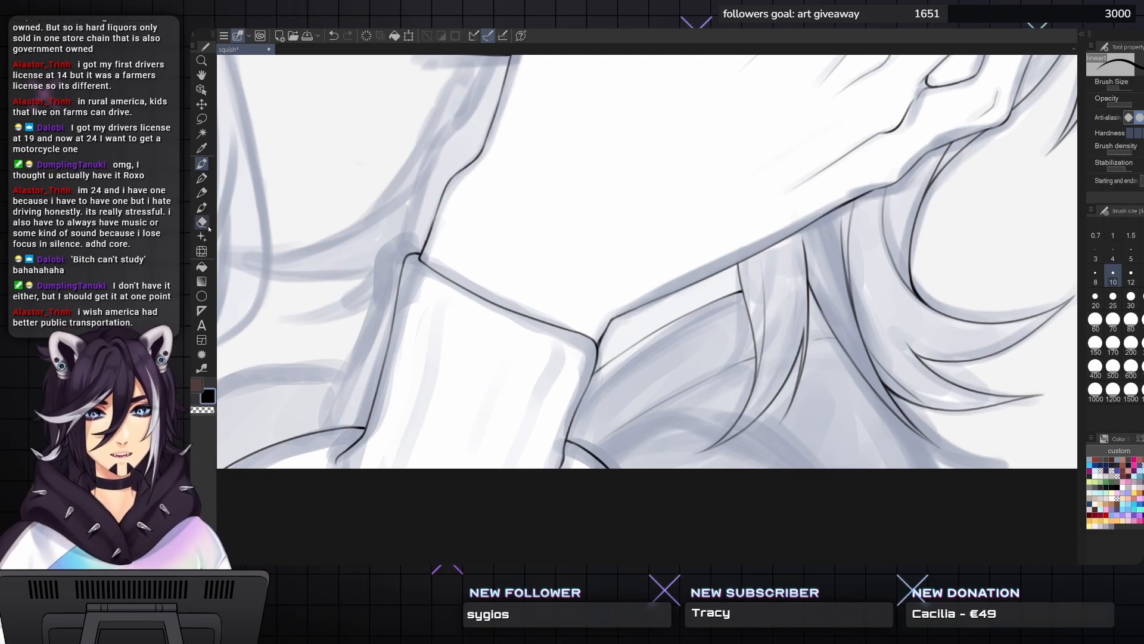
{"action": "left_click_drag", "start_coordinate": [355, 226], "coordinate": [334, 215]}
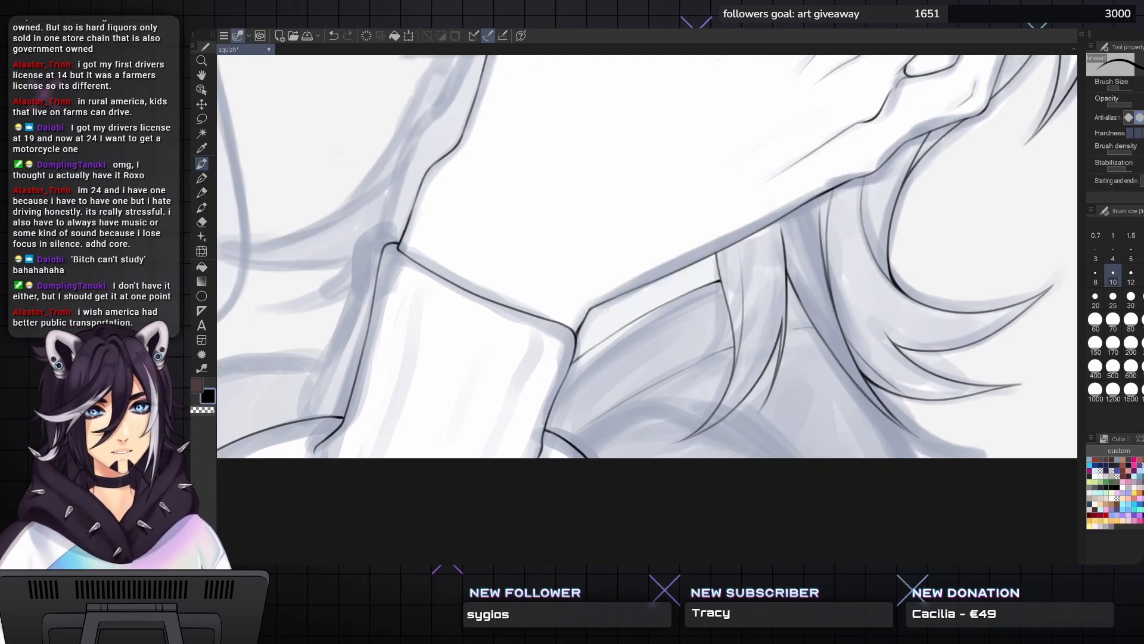
{"action": "left_click_drag", "start_coordinate": [648, 257], "coordinate": [674, 259]}
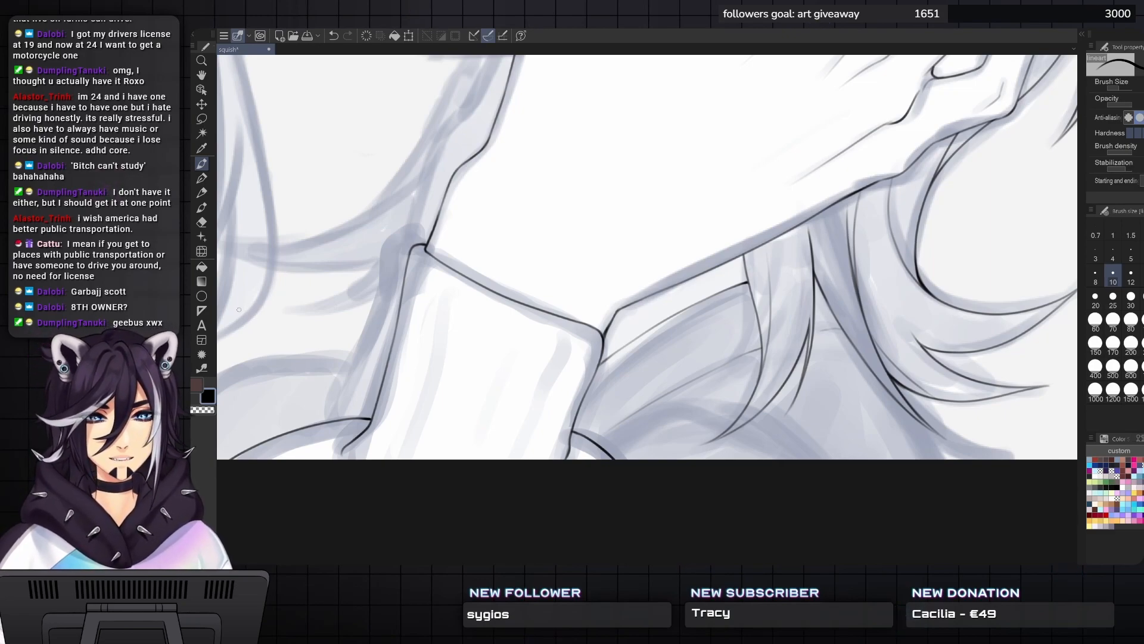
{"action": "scroll", "coordinate": [239, 309], "scroll_direction": "up", "scroll_amount": 1}
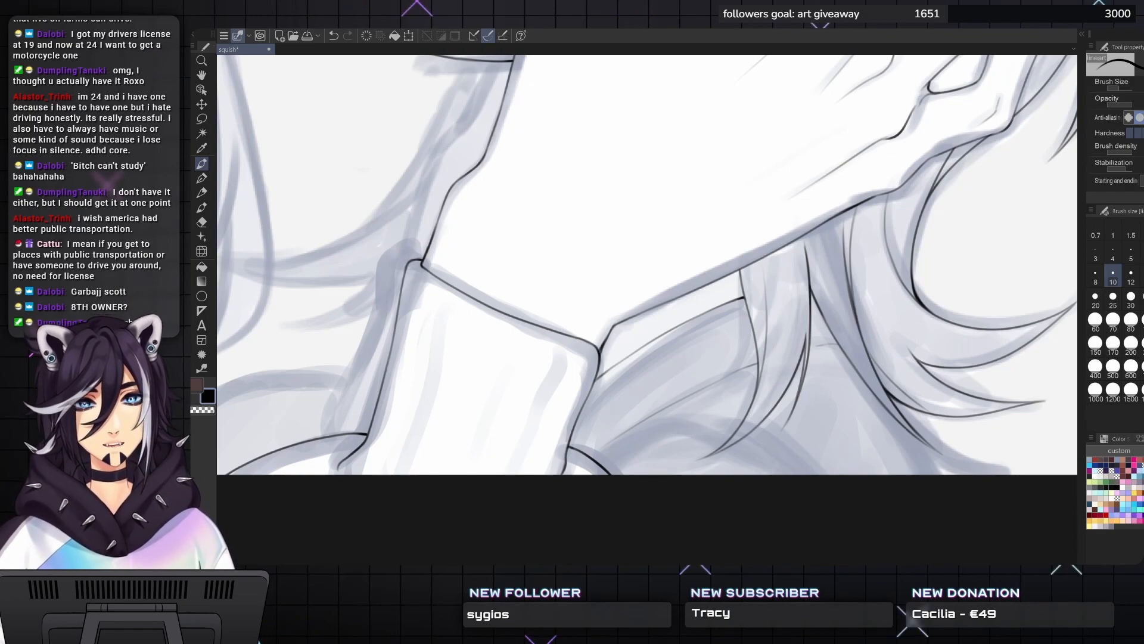
{"action": "left_click_drag", "start_coordinate": [647, 268], "coordinate": [656, 247]}
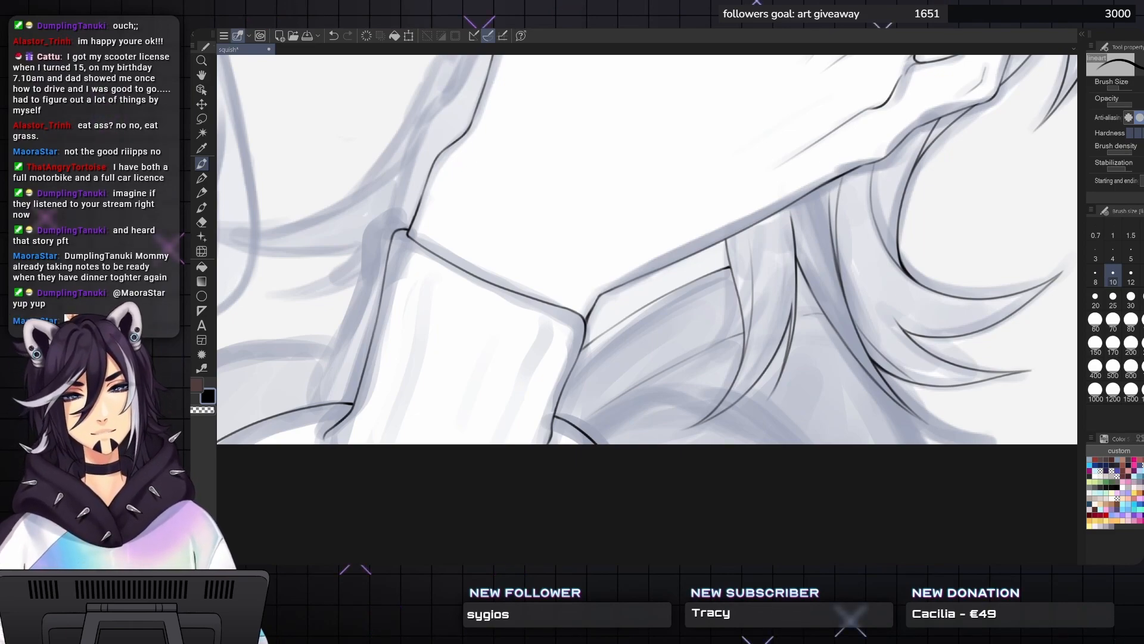
- Ink the contour running alongside the wrist from under the smaller character's chin down to the sleeve cuff and close its lower corner
{"action": "mouse_move", "coordinate": [596, 268]}
{"action": "left_mouse_down"}
{"action": "mouse_move", "coordinate": [593, 310]}
{"action": "mouse_move", "coordinate": [661, 367]}
{"action": "mouse_move", "coordinate": [739, 354]}
{"action": "mouse_move", "coordinate": [815, 404]}
{"action": "mouse_move", "coordinate": [807, 422]}
{"action": "left_mouse_up"}
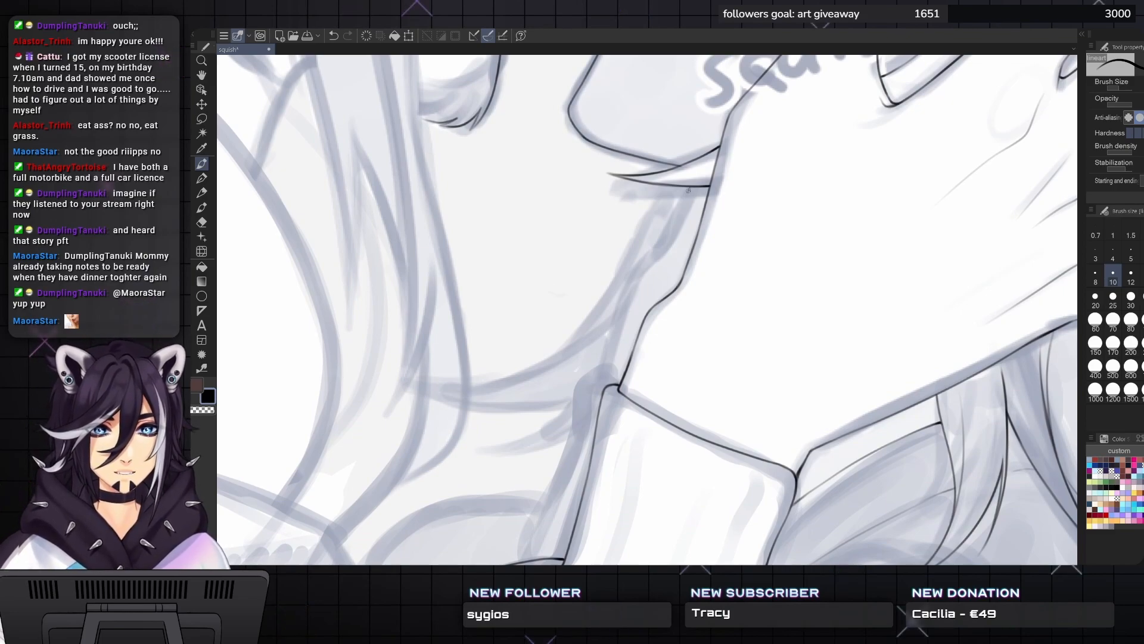
{"action": "left_click_drag", "start_coordinate": [689, 187], "coordinate": [659, 254]}
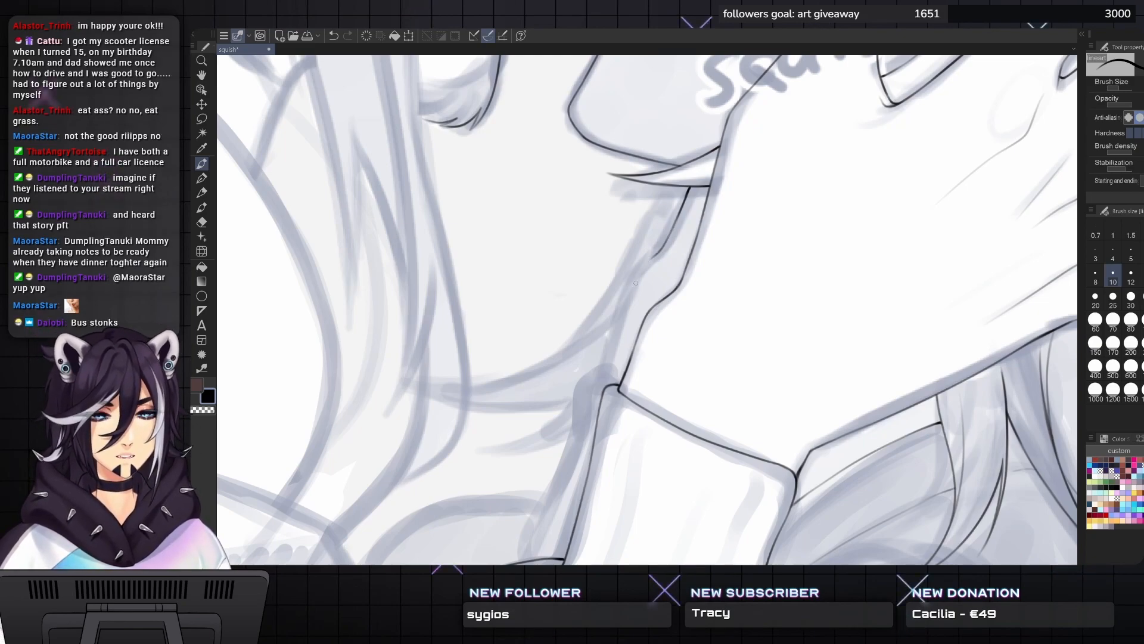
{"action": "left_click_drag", "start_coordinate": [658, 254], "coordinate": [646, 261]}
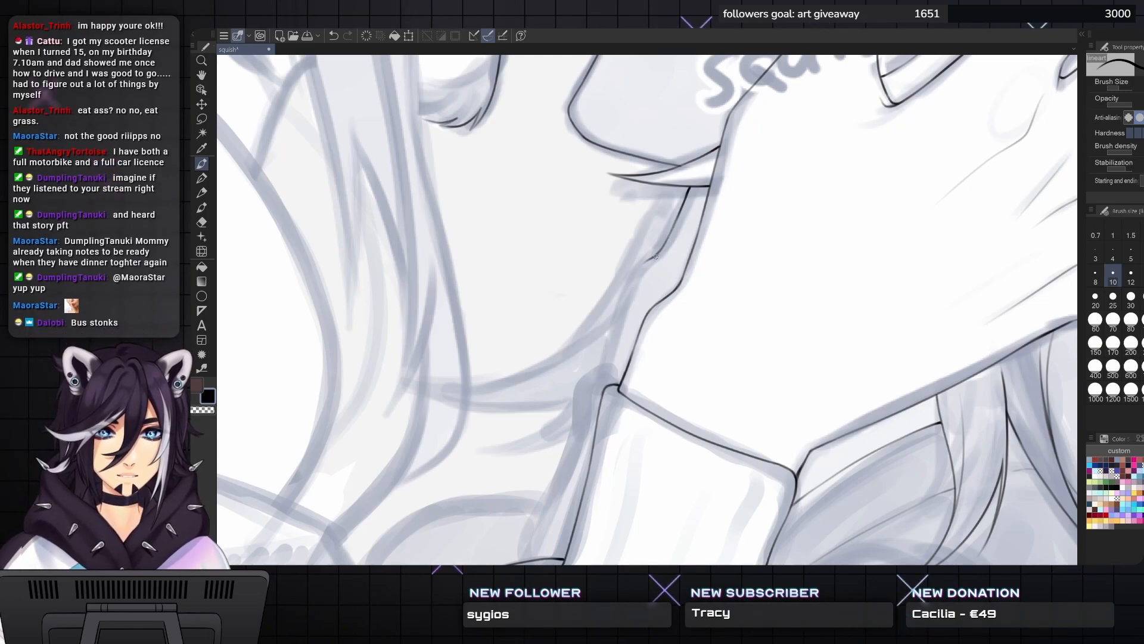
{"action": "key", "text": "ctrl+z"}
{"action": "mouse_move", "coordinate": [656, 255]}
{"action": "left_mouse_down"}
{"action": "mouse_move", "coordinate": [633, 276]}
{"action": "mouse_move", "coordinate": [604, 373]}
{"action": "left_mouse_up"}
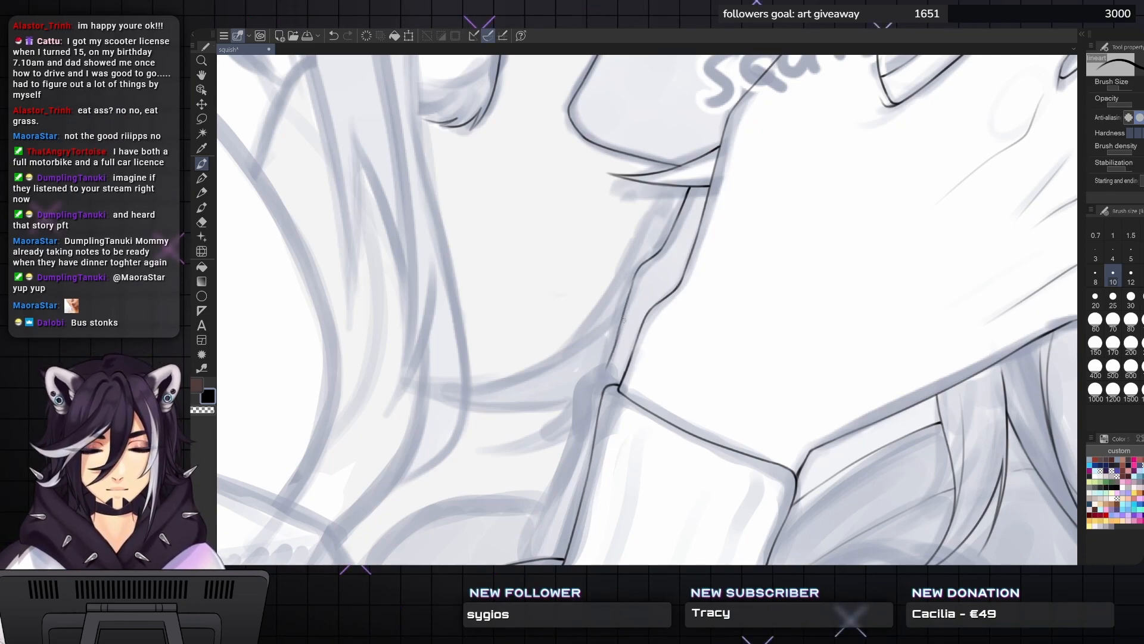
{"action": "mouse_move", "coordinate": [619, 325]}
{"action": "left_mouse_down"}
{"action": "mouse_move", "coordinate": [607, 375]}
{"action": "mouse_move", "coordinate": [634, 327]}
{"action": "left_mouse_up"}
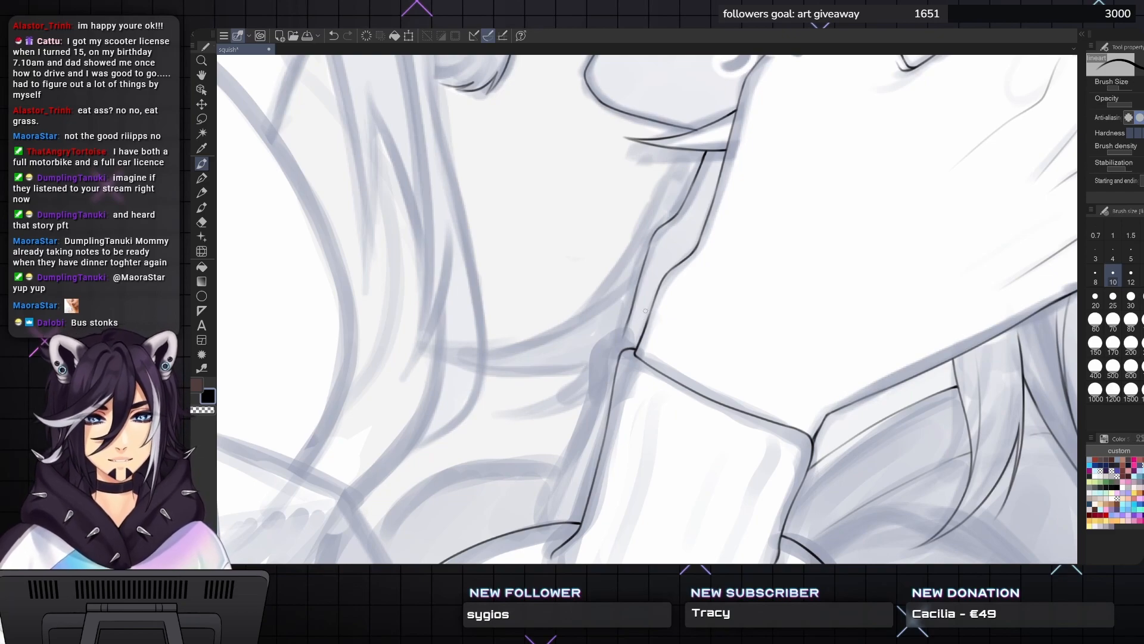
{"action": "mouse_move", "coordinate": [625, 326]}
{"action": "left_mouse_down"}
{"action": "mouse_move", "coordinate": [632, 342]}
{"action": "mouse_move", "coordinate": [624, 332]}
{"action": "left_mouse_up"}
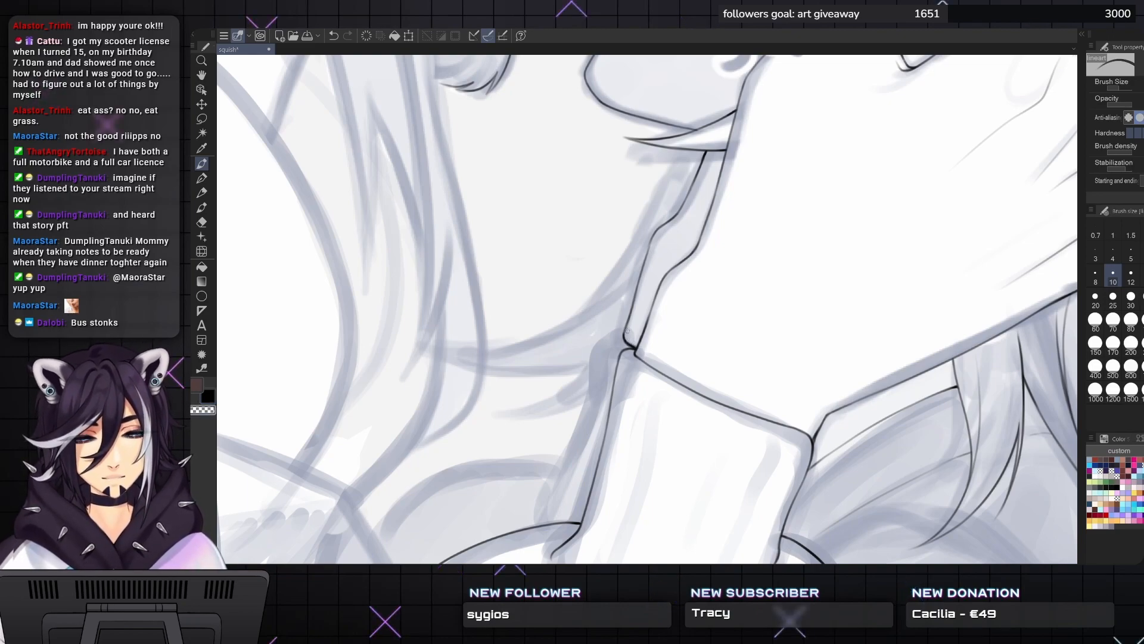
{"action": "key", "text": "x"}
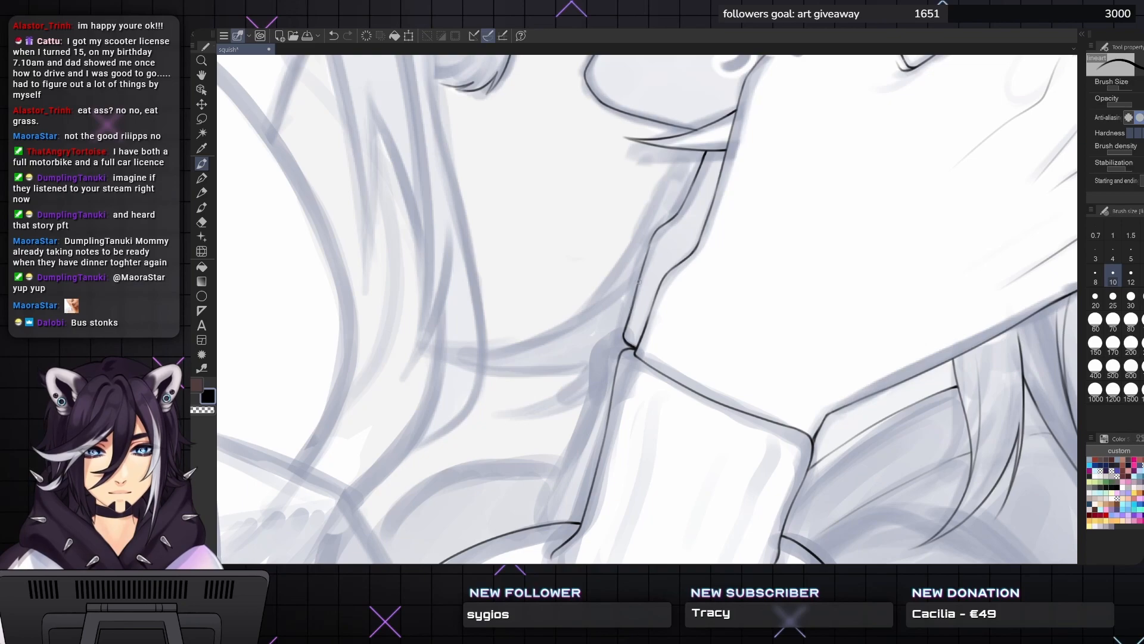
- Ink the outer edge of the sleeve behind the cuff, redrawing it from the wrist down to the forearm line
{"action": "mouse_move", "coordinate": [647, 308]}
{"action": "left_mouse_down"}
{"action": "mouse_move", "coordinate": [692, 248]}
{"action": "mouse_move", "coordinate": [650, 283]}
{"action": "mouse_move", "coordinate": [644, 308]}
{"action": "mouse_move", "coordinate": [652, 314]}
{"action": "mouse_move", "coordinate": [665, 287]}
{"action": "mouse_move", "coordinate": [671, 306]}
{"action": "left_mouse_up"}
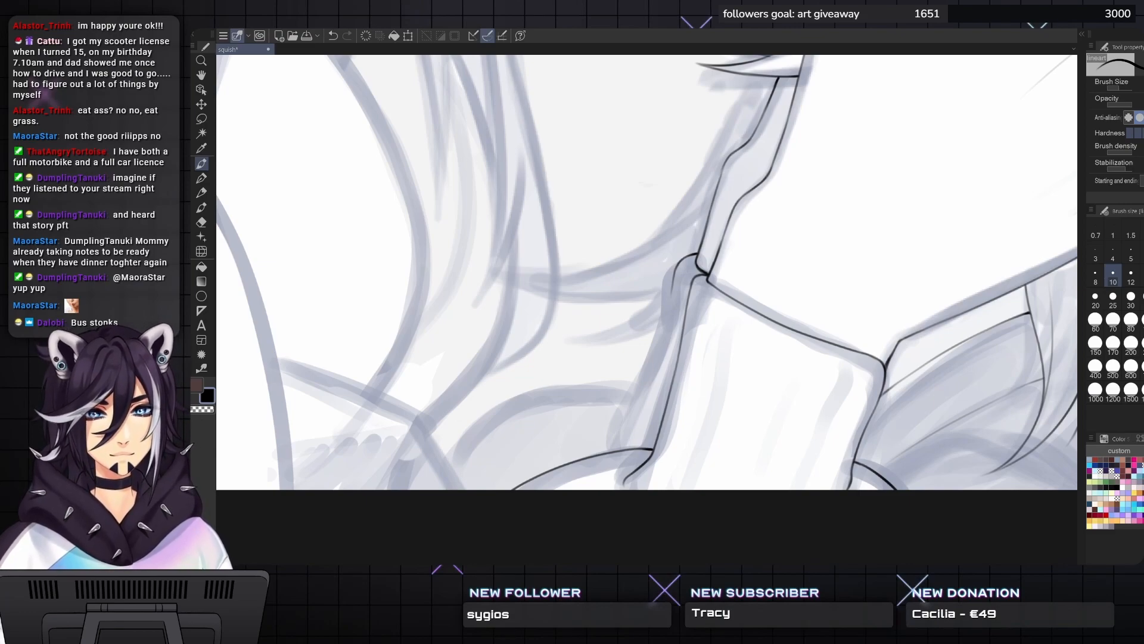
{"action": "left_click_drag", "start_coordinate": [674, 275], "coordinate": [664, 316]}
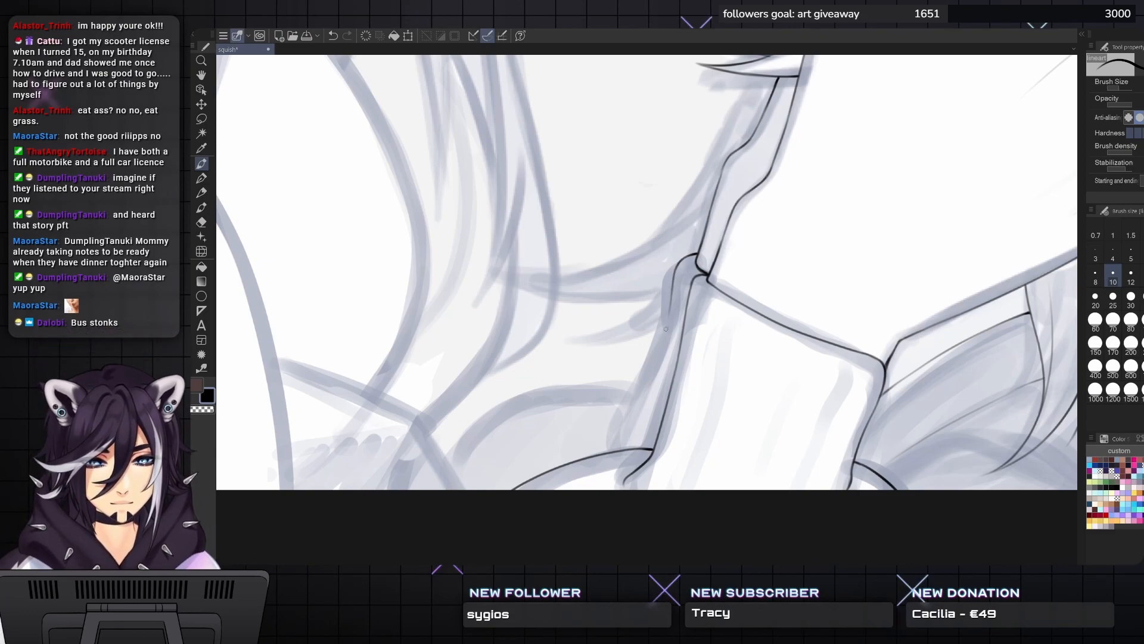
{"action": "key", "text": "ctrl+z"}
{"action": "key", "text": "ctrl+z"}
{"action": "key", "text": "ctrl+z"}
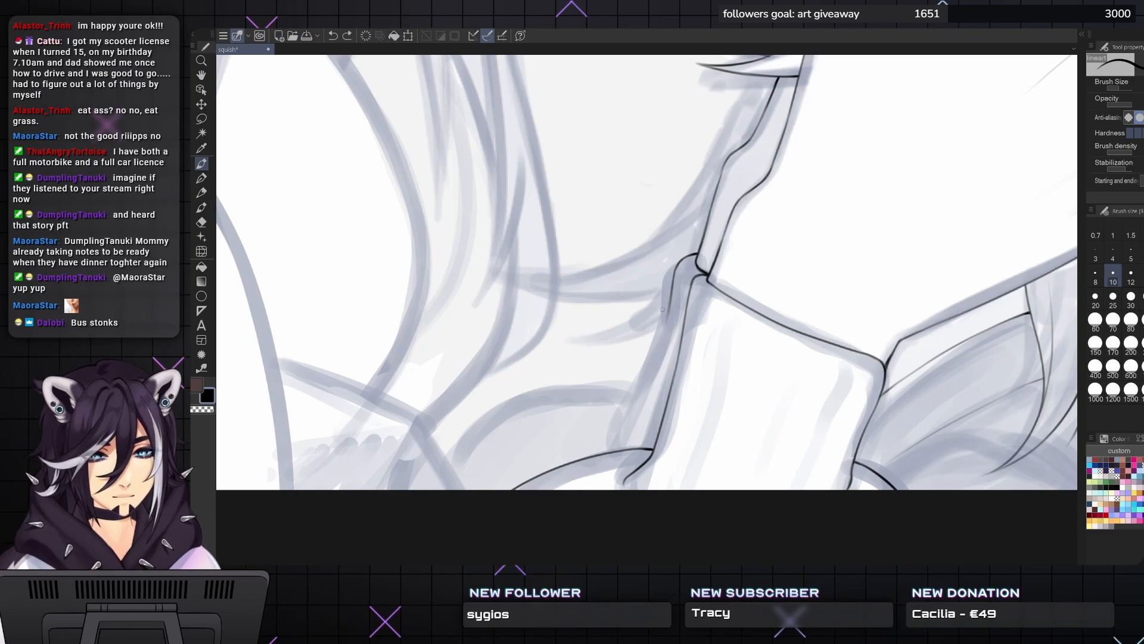
{"action": "left_click_drag", "start_coordinate": [674, 276], "coordinate": [652, 371]}
{"action": "key", "text": "ctrl+z"}
{"action": "mouse_move", "coordinate": [672, 308]}
{"action": "left_mouse_down"}
{"action": "mouse_move", "coordinate": [616, 447]}
{"action": "mouse_move", "coordinate": [696, 386]}
{"action": "left_mouse_up"}
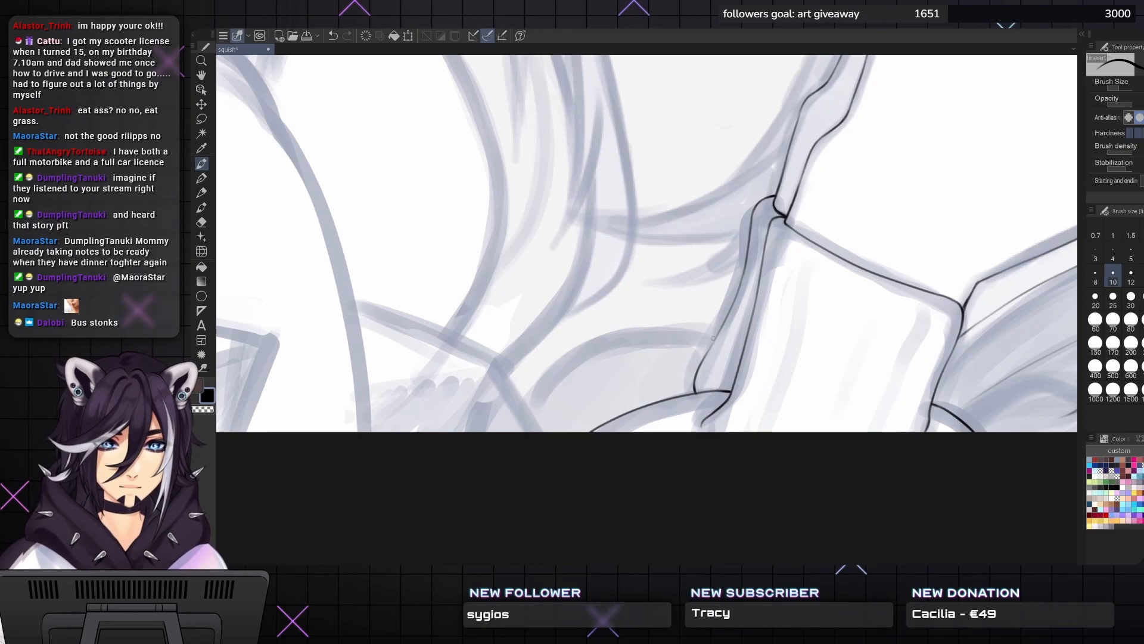
- Ink the rounded curve leading from the sleeve behind the cuff toward the larger character's shoulder at the canvas edge
{"action": "mouse_move", "coordinate": [712, 336]}
{"action": "left_mouse_down"}
{"action": "mouse_move", "coordinate": [606, 342]}
{"action": "mouse_move", "coordinate": [537, 394]}
{"action": "mouse_move", "coordinate": [541, 374]}
{"action": "mouse_move", "coordinate": [555, 365]}
{"action": "mouse_move", "coordinate": [525, 407]}
{"action": "left_mouse_up"}
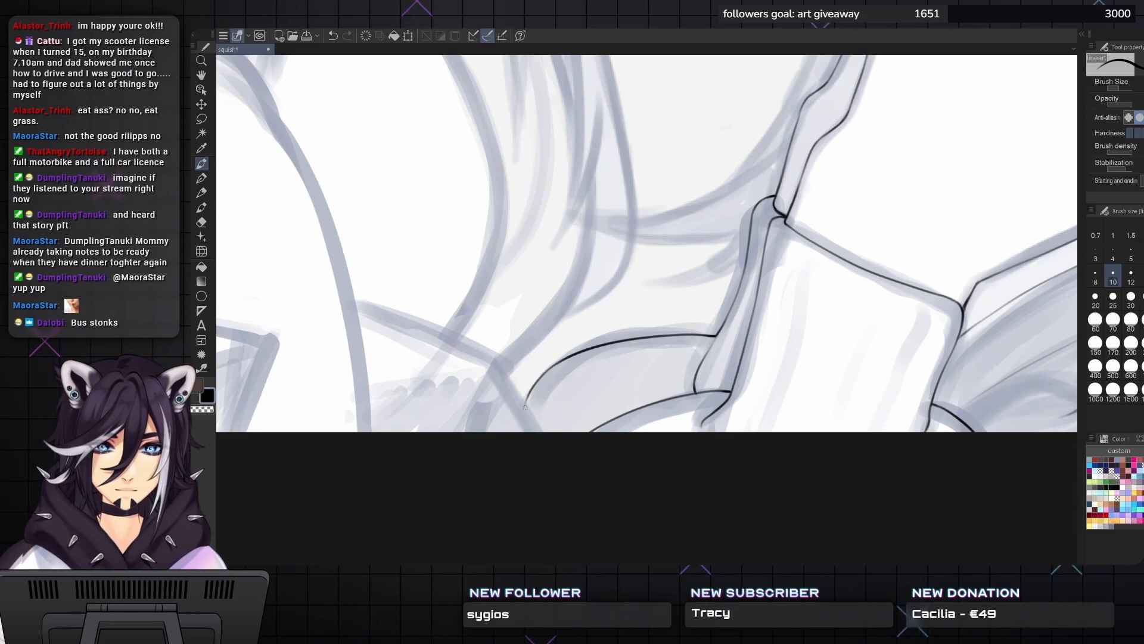
{"action": "mouse_move", "coordinate": [573, 322]}
{"action": "left_mouse_down"}
{"action": "mouse_move", "coordinate": [678, 353]}
{"action": "mouse_move", "coordinate": [605, 299]}
{"action": "left_mouse_up"}
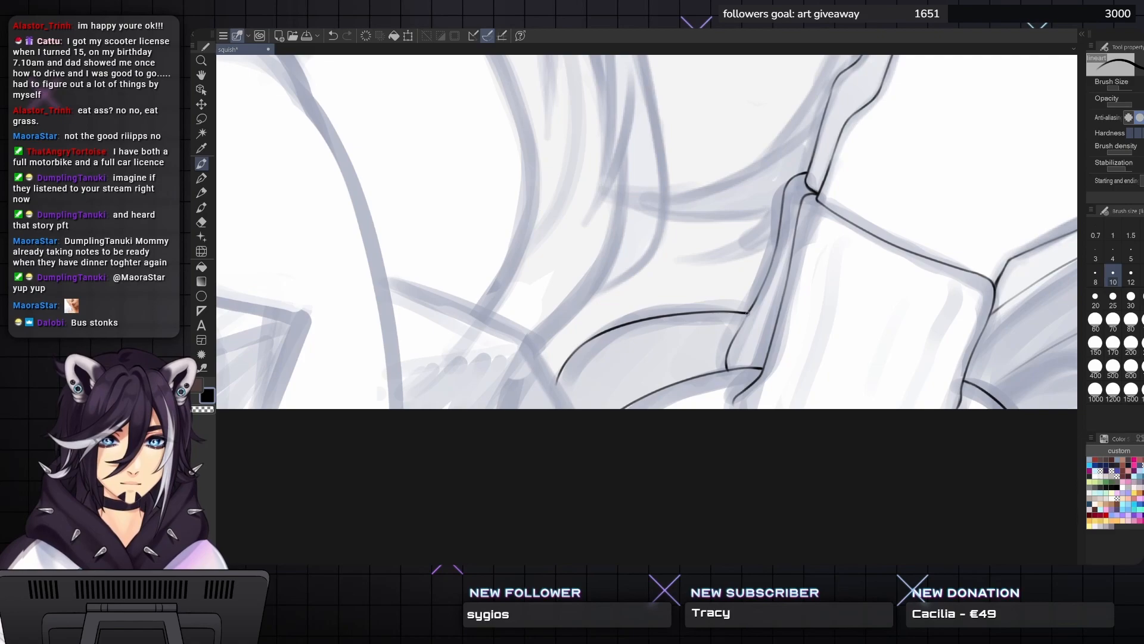
{"action": "scroll", "coordinate": [788, 212], "scroll_direction": "up", "scroll_amount": 4}
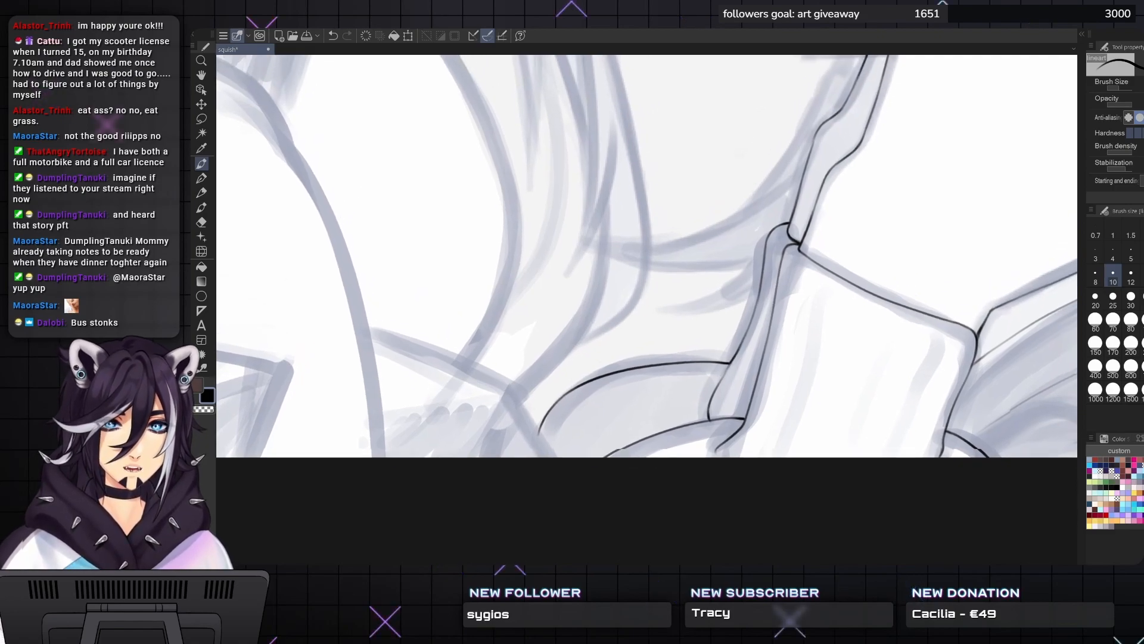
{"action": "scroll", "coordinate": [779, 123], "scroll_direction": "down", "scroll_amount": 3}
{"action": "left_click_drag", "start_coordinate": [778, 122], "coordinate": [721, 226]}
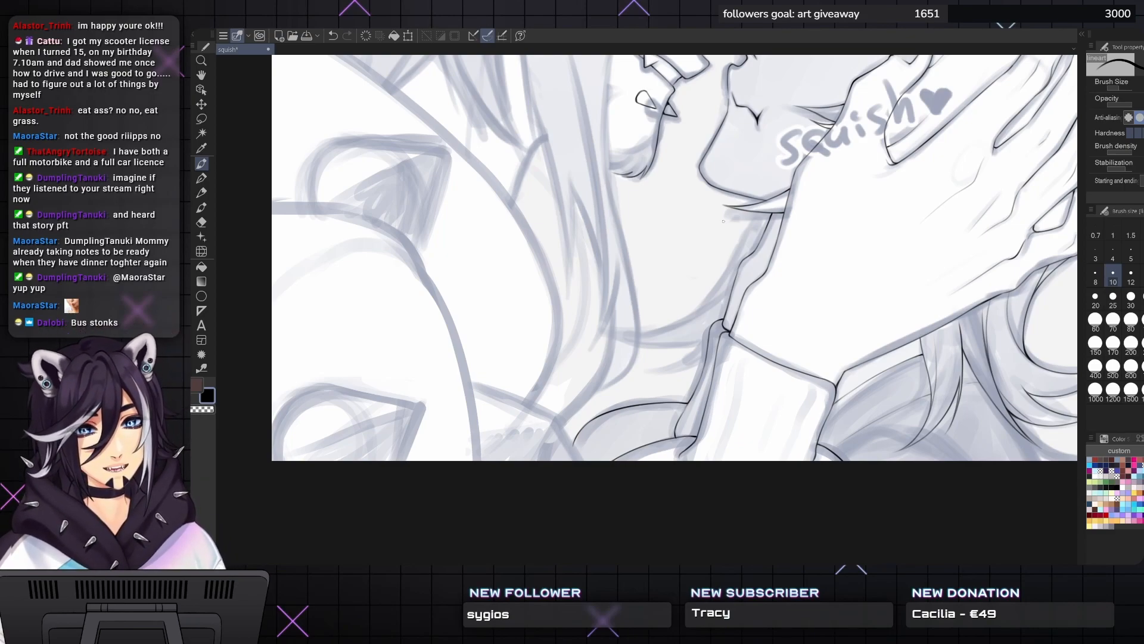
{"action": "left_click_drag", "start_coordinate": [724, 221], "coordinate": [681, 246]}
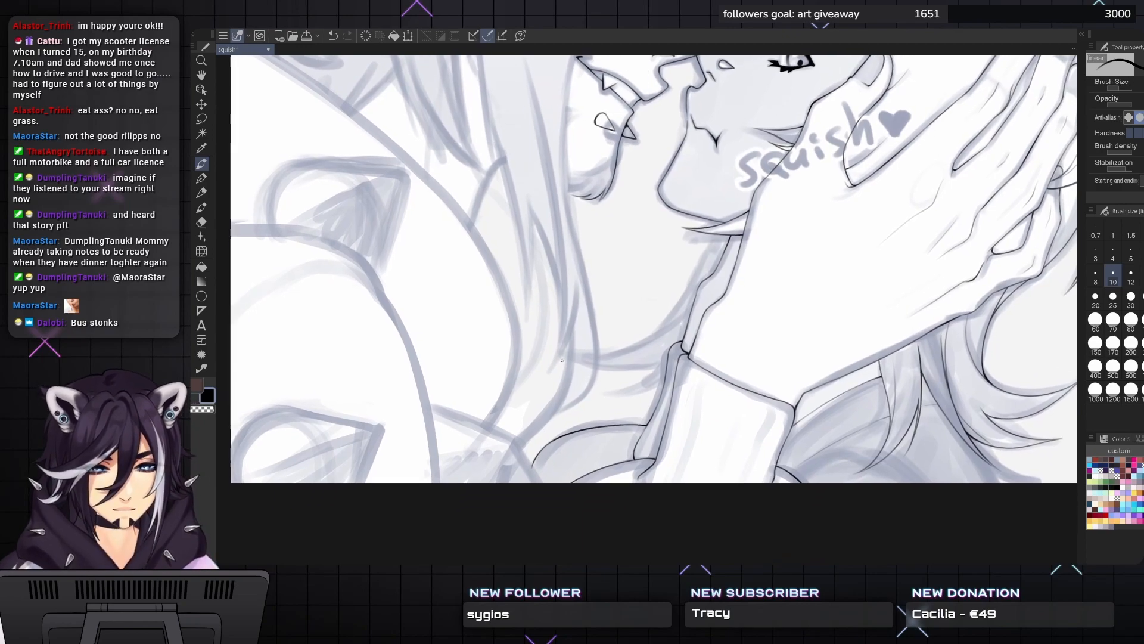
{"action": "left_click_drag", "start_coordinate": [632, 349], "coordinate": [747, 353]}
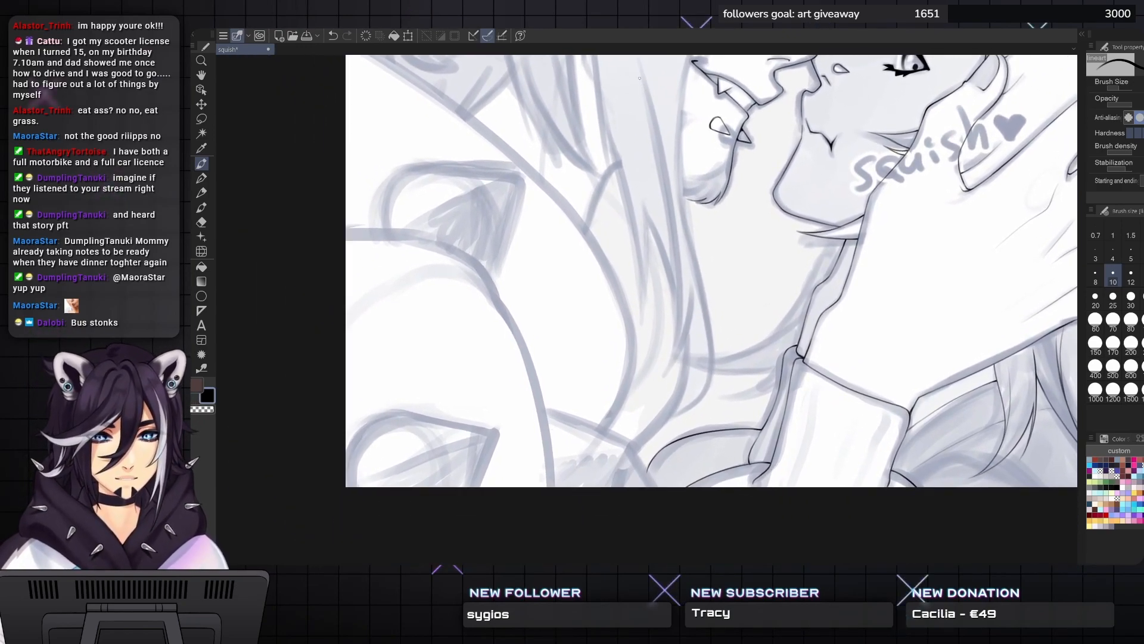
{"action": "left_click_drag", "start_coordinate": [642, 94], "coordinate": [678, 371]}
{"action": "scroll", "coordinate": [657, 374], "scroll_direction": "up", "scroll_amount": 1}
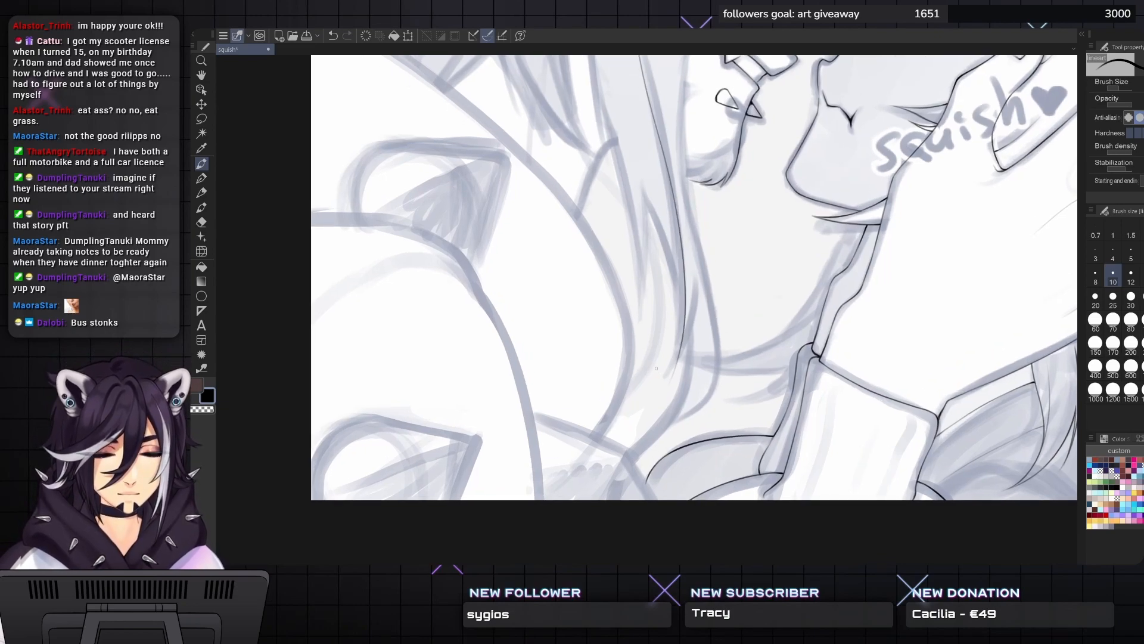
{"action": "key", "text": "ctrl+z"}
{"action": "scroll", "coordinate": [657, 375], "scroll_direction": "up", "scroll_amount": 1}
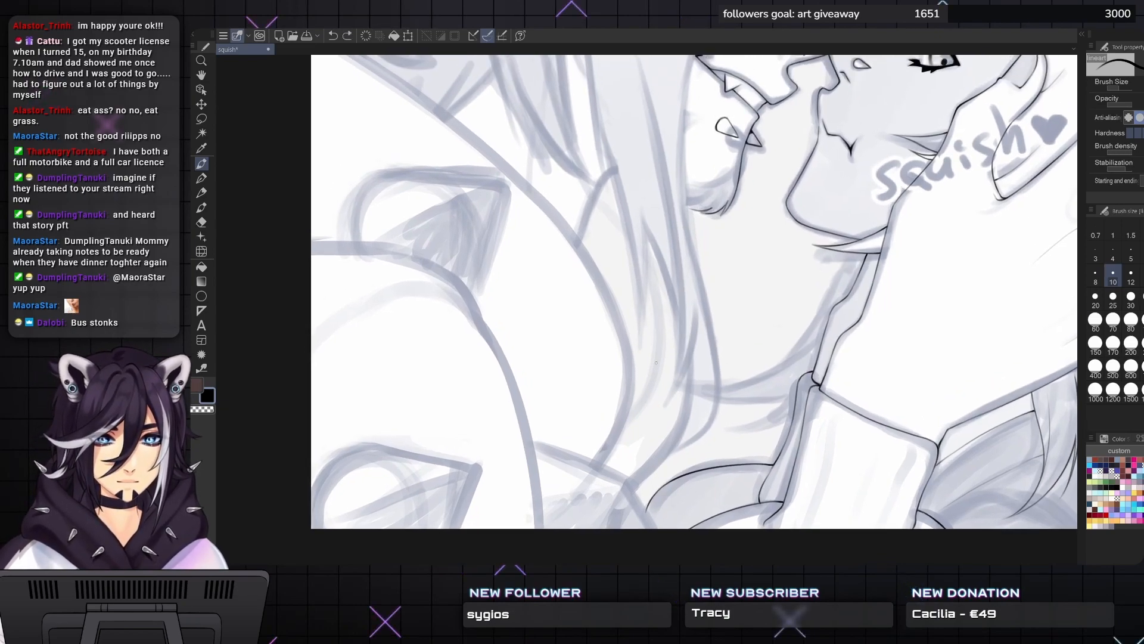
{"action": "scroll", "coordinate": [647, 113], "scroll_direction": "down", "scroll_amount": 1}
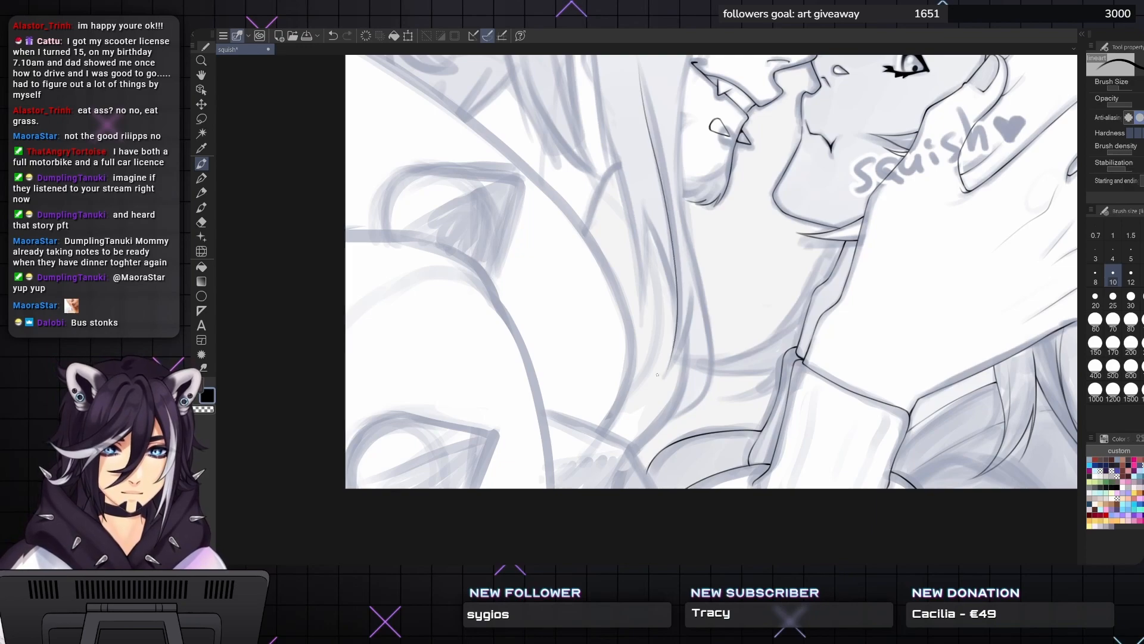
{"action": "scroll", "coordinate": [665, 347], "scroll_direction": "up", "scroll_amount": 2}
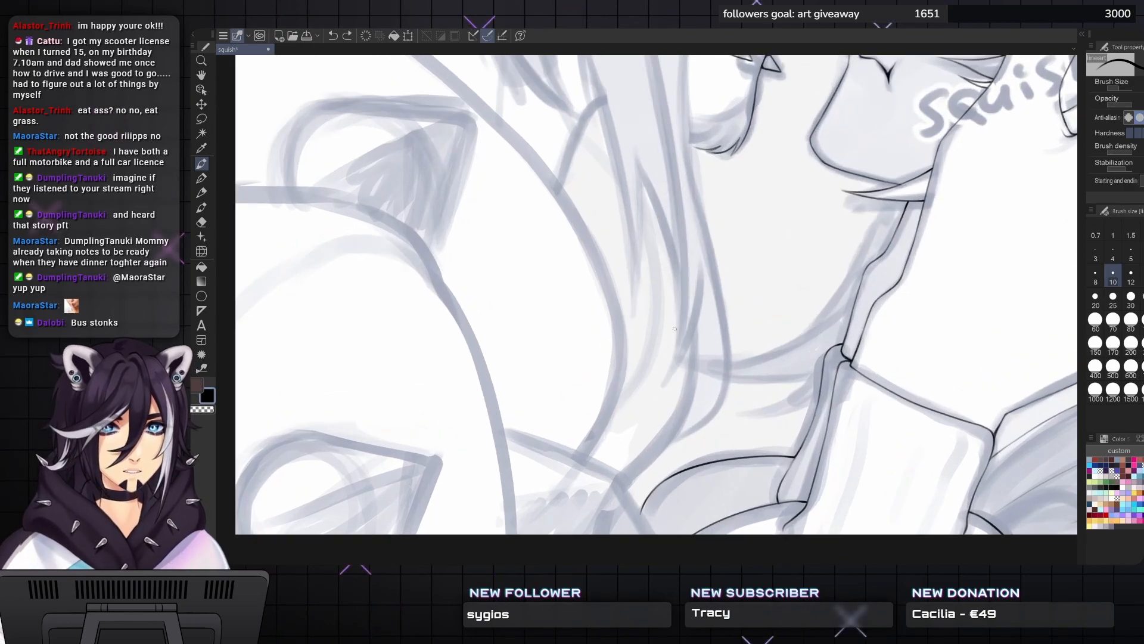
{"action": "scroll", "coordinate": [665, 347], "scroll_direction": "down", "scroll_amount": 1}
- Ink the long edge of the larger character's front hair strand down beside the neck and thicken its tapered tip
{"action": "mouse_move", "coordinate": [631, 69]}
{"action": "left_mouse_down"}
{"action": "mouse_move", "coordinate": [652, 174]}
{"action": "mouse_move", "coordinate": [662, 399]}
{"action": "mouse_move", "coordinate": [682, 367]}
{"action": "left_mouse_up"}
{"action": "scroll", "coordinate": [647, 427], "scroll_direction": "up", "scroll_amount": 1}
{"action": "mouse_move", "coordinate": [660, 407]}
{"action": "left_mouse_down"}
{"action": "mouse_move", "coordinate": [690, 342]}
{"action": "mouse_move", "coordinate": [693, 275]}
{"action": "left_mouse_up"}
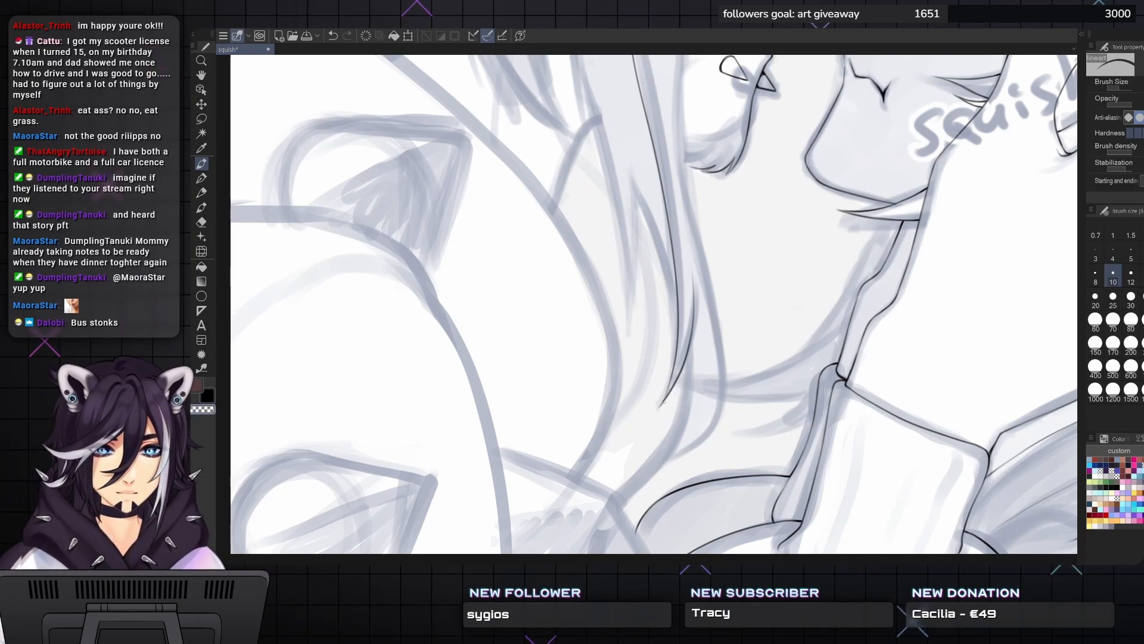
{"action": "mouse_move", "coordinate": [662, 403]}
{"action": "left_mouse_down"}
{"action": "mouse_move", "coordinate": [674, 368]}
{"action": "mouse_move", "coordinate": [670, 385]}
{"action": "left_mouse_up"}
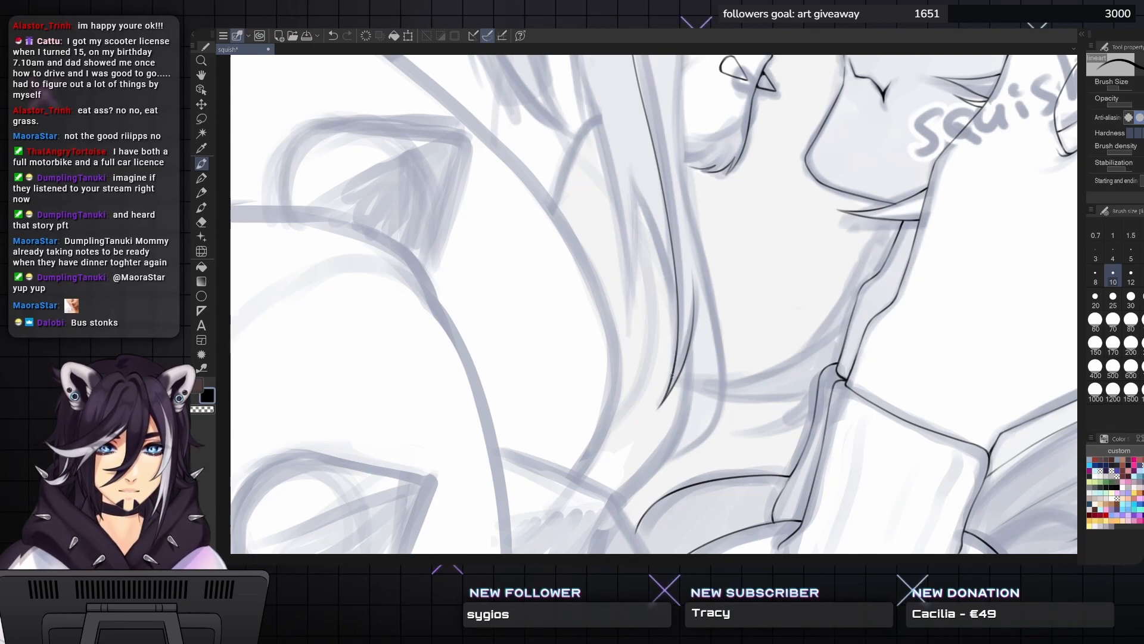
{"action": "scroll", "coordinate": [670, 245], "scroll_direction": "up", "scroll_amount": 3}
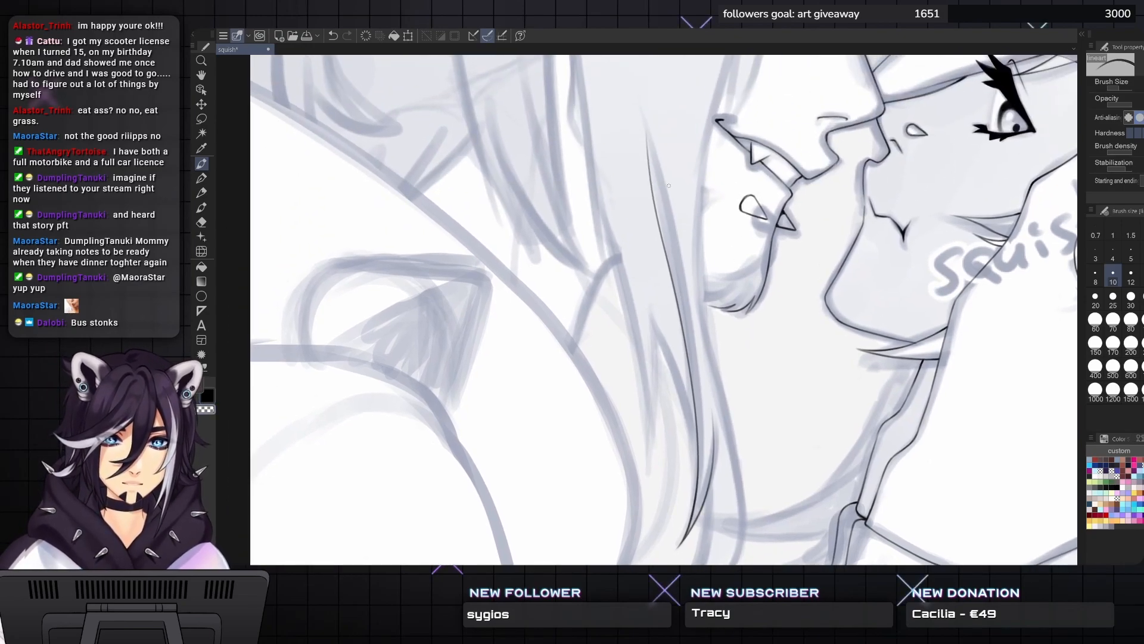
{"action": "left_click_drag", "start_coordinate": [646, 134], "coordinate": [649, 159]}
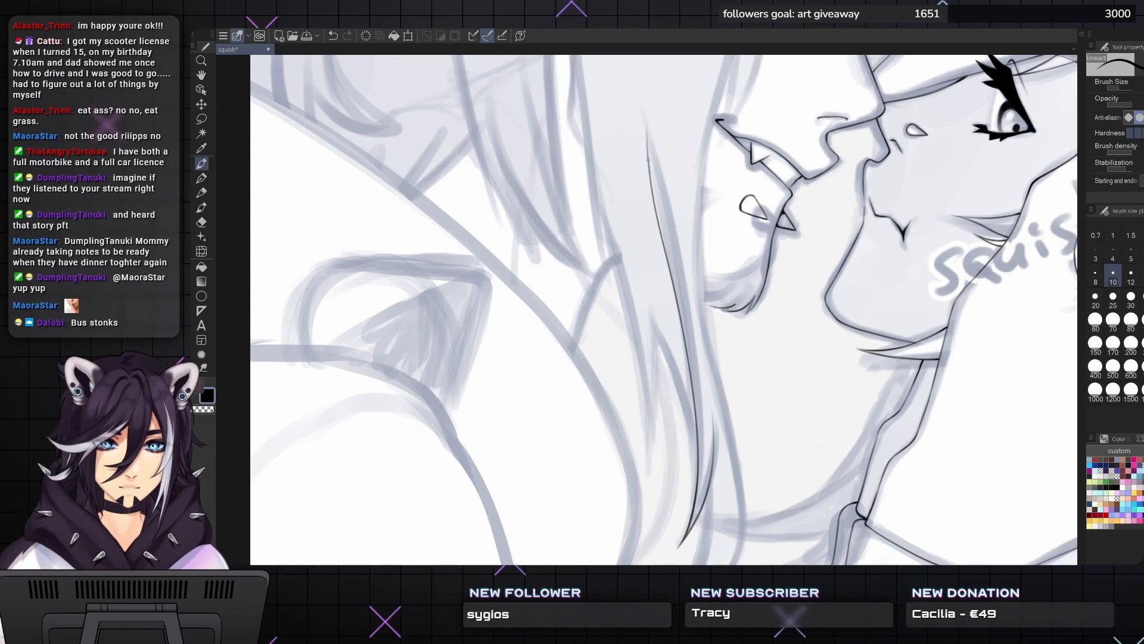
{"action": "key", "text": "ctrl+z"}
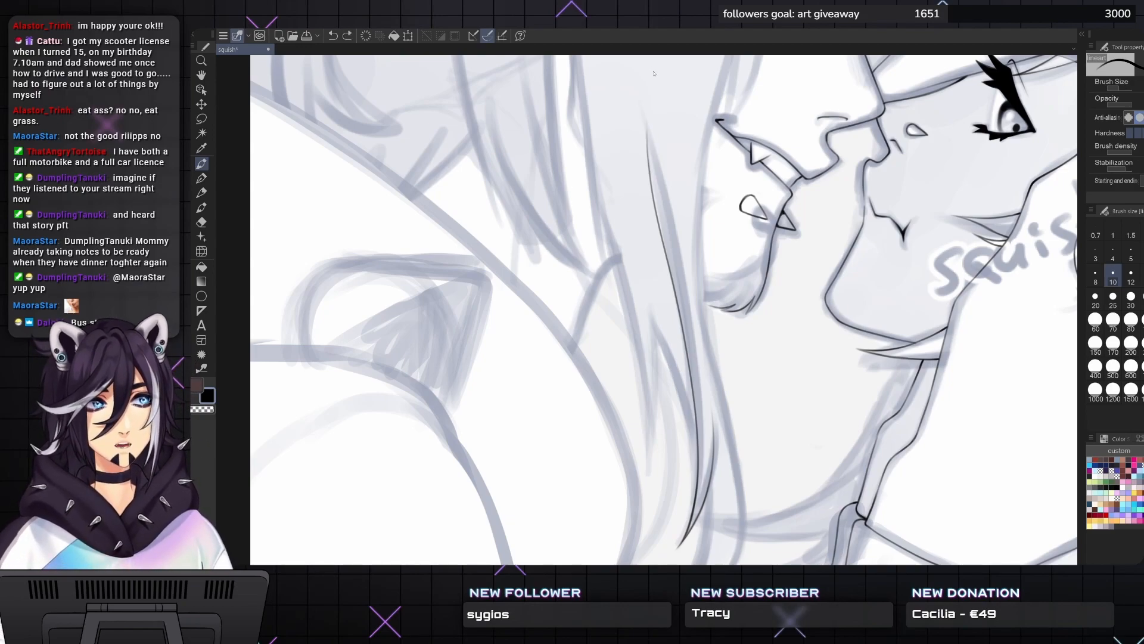
{"action": "mouse_move", "coordinate": [653, 71]}
{"action": "left_mouse_down"}
{"action": "mouse_move", "coordinate": [613, 124]}
{"action": "mouse_move", "coordinate": [590, 183]}
{"action": "mouse_move", "coordinate": [596, 252]}
{"action": "mouse_move", "coordinate": [571, 295]}
{"action": "left_mouse_up"}
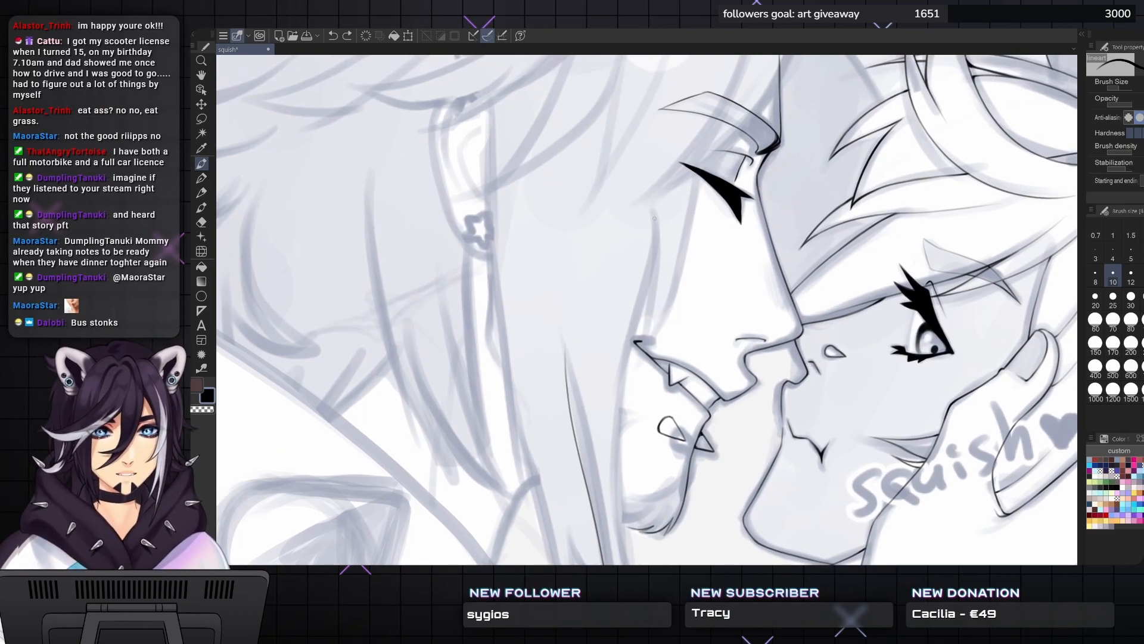
{"action": "left_click_drag", "start_coordinate": [655, 210], "coordinate": [630, 337]}
{"action": "key", "text": "ctrl+z"}
{"action": "key", "text": "ctrl+z"}
{"action": "key", "text": "ctrl+z"}
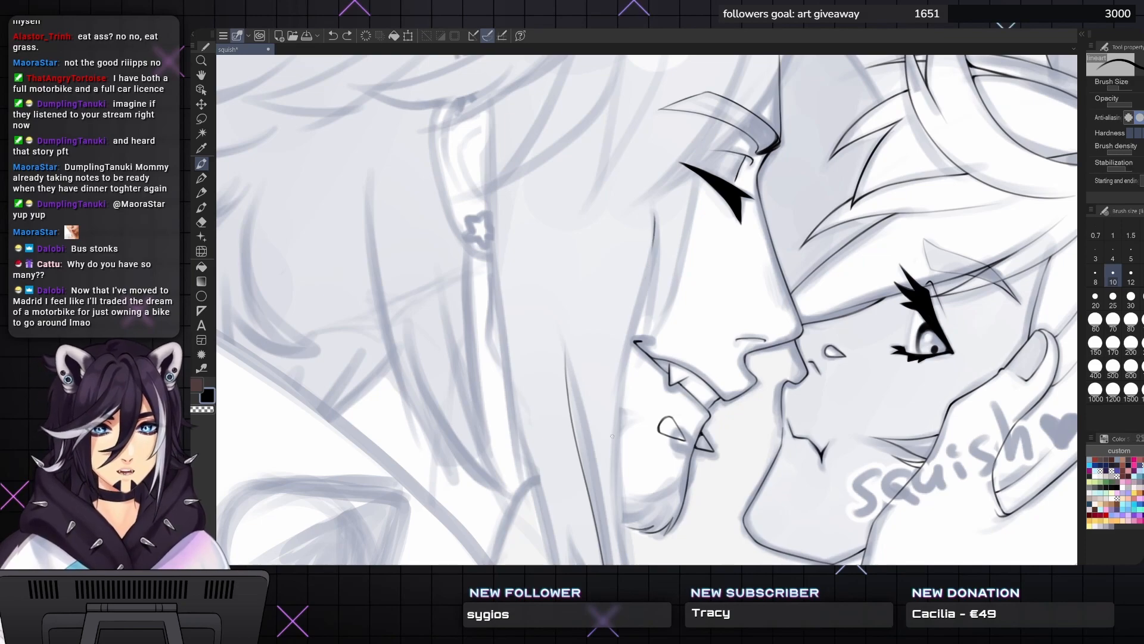
{"action": "left_click_drag", "start_coordinate": [612, 437], "coordinate": [601, 412]}
{"action": "left_click_drag", "start_coordinate": [649, 185], "coordinate": [642, 225]}
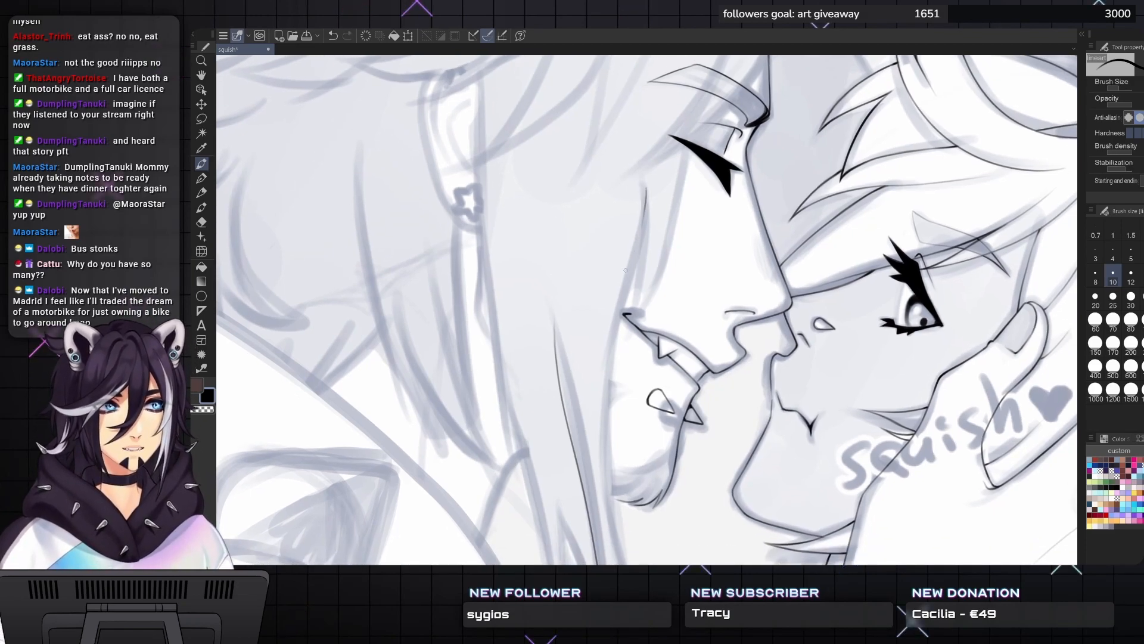
{"action": "key", "text": "ctrl+z"}
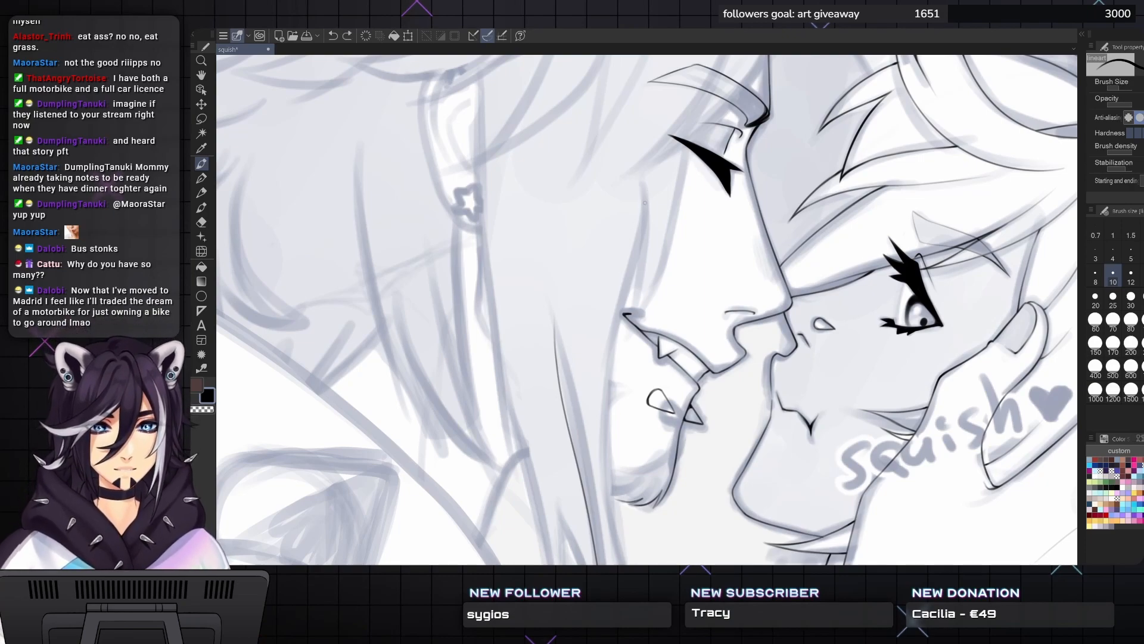
{"action": "left_click_drag", "start_coordinate": [645, 202], "coordinate": [609, 335]}
{"action": "key", "text": "ctrl+z"}
- Ink the face-side edge of the larger character's front hair strand from the cheek down past the mouth and chin
{"action": "left_click_drag", "start_coordinate": [609, 376], "coordinate": [607, 274]}
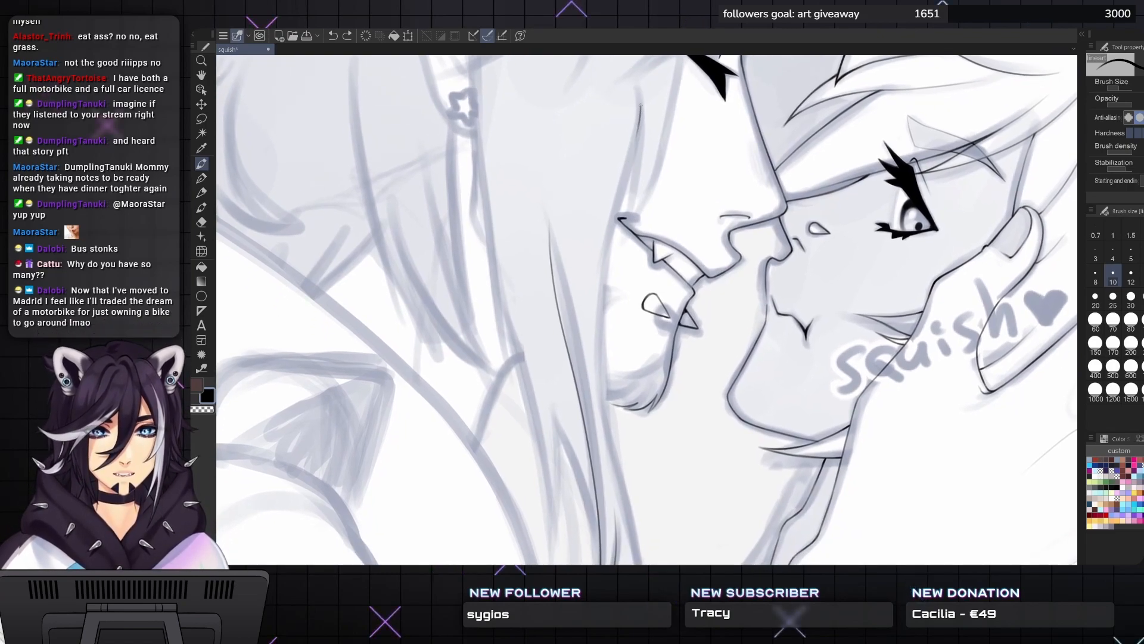
{"action": "left_click_drag", "start_coordinate": [644, 103], "coordinate": [614, 217]}
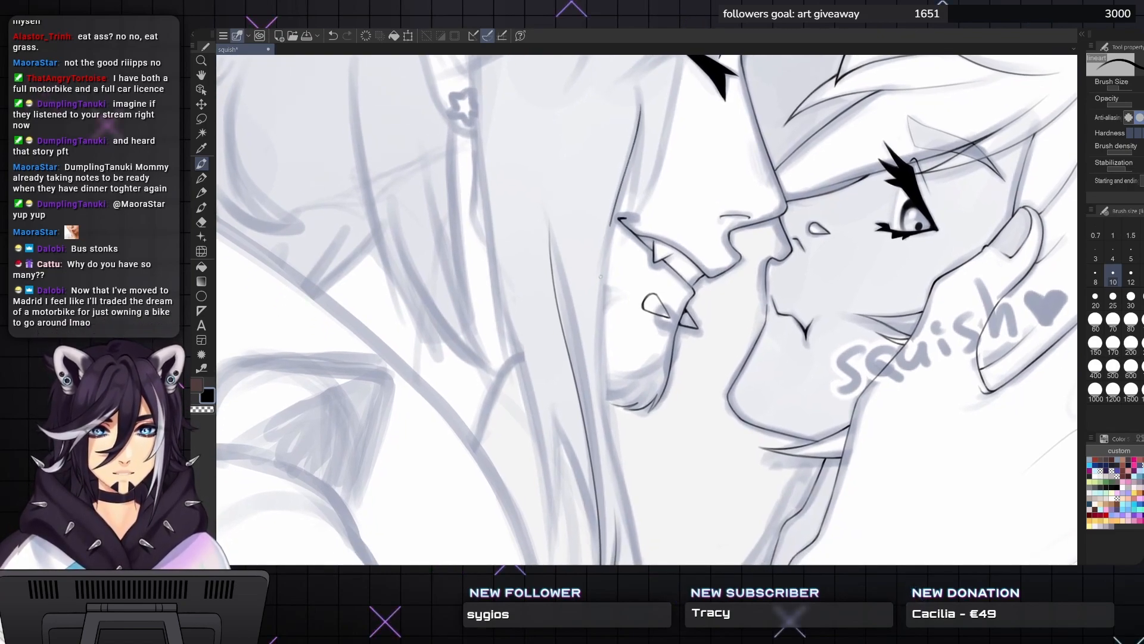
{"action": "mouse_move", "coordinate": [601, 266]}
{"action": "left_mouse_down"}
{"action": "mouse_move", "coordinate": [625, 118]}
{"action": "mouse_move", "coordinate": [614, 287]}
{"action": "left_mouse_up"}
{"action": "key", "text": "ctrl+z"}
{"action": "left_click_drag", "start_coordinate": [625, 109], "coordinate": [624, 298]}
{"action": "left_click_drag", "start_coordinate": [656, 380], "coordinate": [643, 234]}
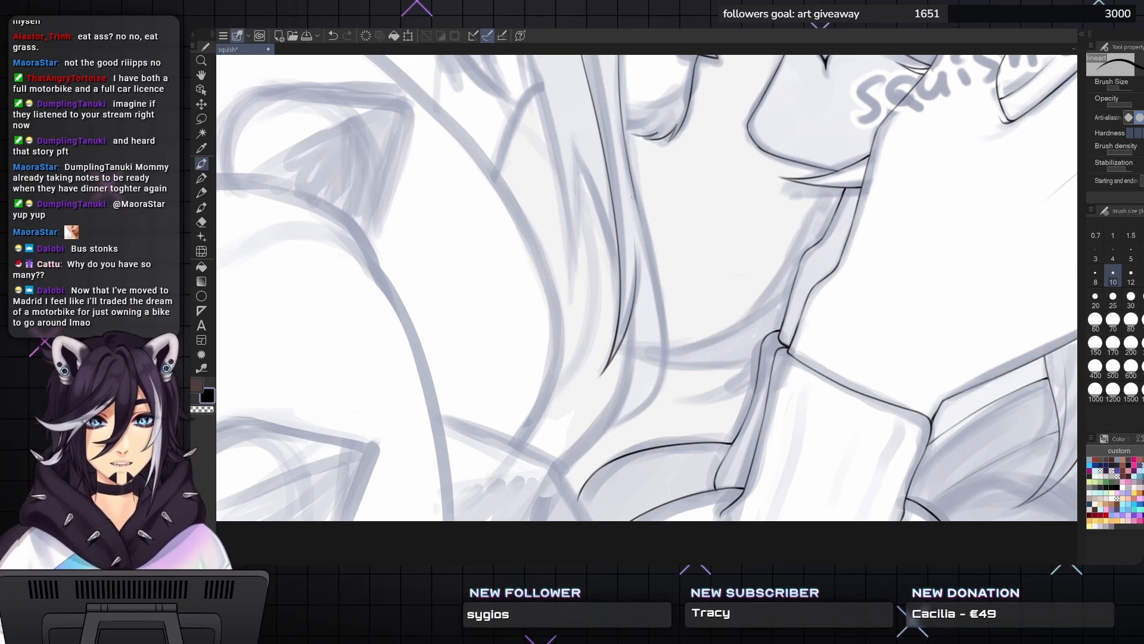
- Ink the curved lower part of the front hair strand over the neck, drawing both edges down to pointed ends
{"action": "left_click_drag", "start_coordinate": [636, 200], "coordinate": [649, 251]}
{"action": "scroll", "coordinate": [649, 270], "scroll_direction": "up", "scroll_amount": 1}
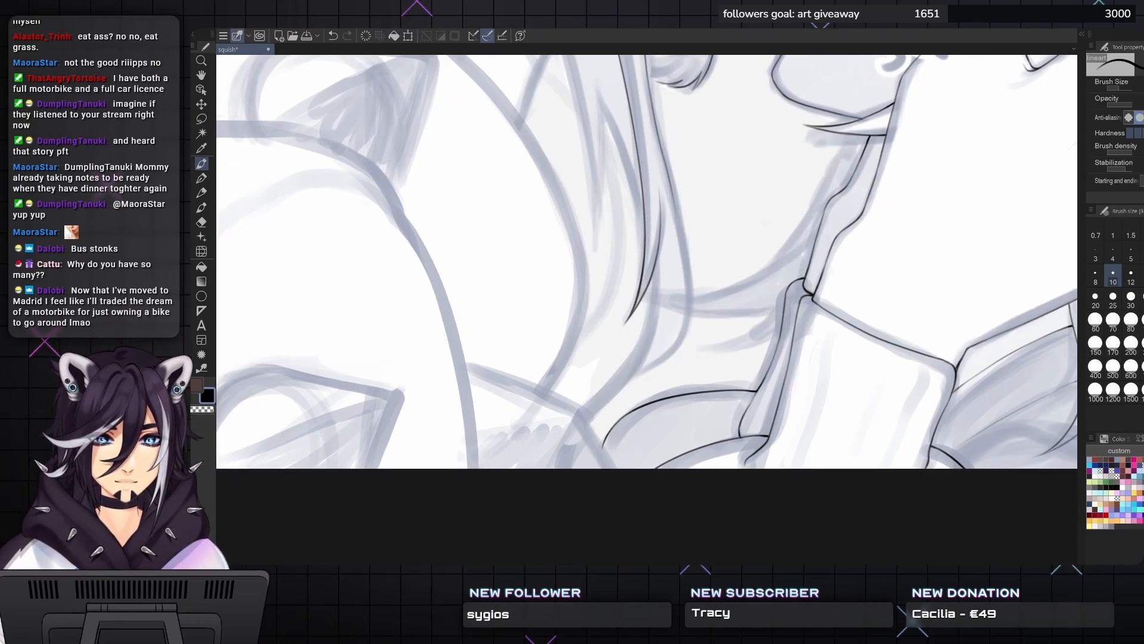
{"action": "mouse_move", "coordinate": [654, 272]}
{"action": "left_mouse_down"}
{"action": "mouse_move", "coordinate": [645, 365]}
{"action": "mouse_move", "coordinate": [618, 400]}
{"action": "left_mouse_up"}
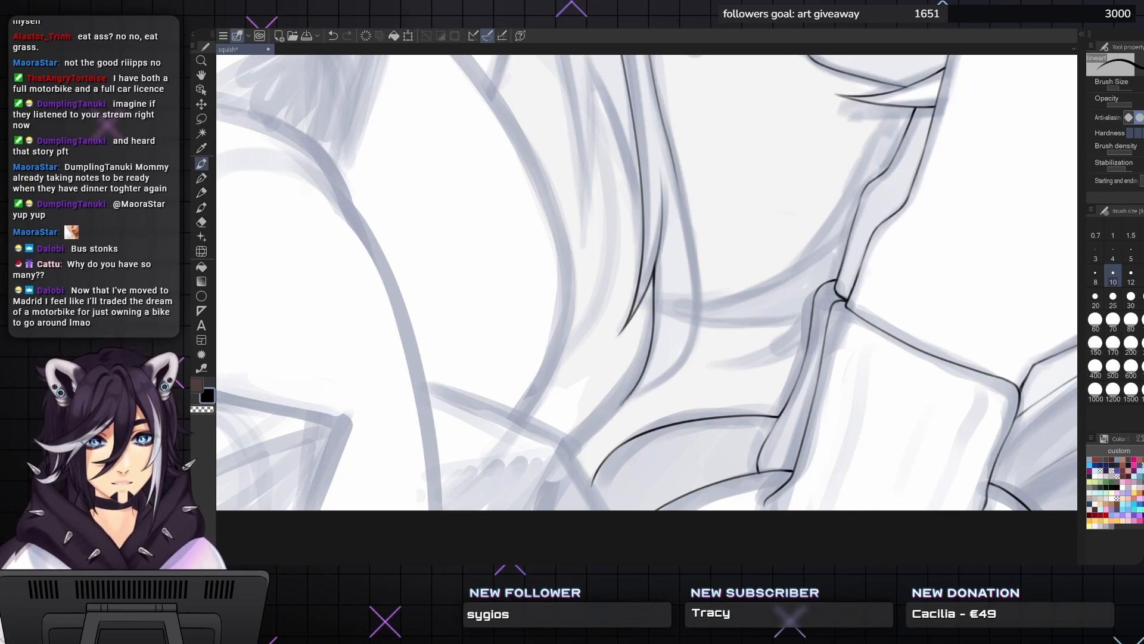
{"action": "key", "text": "ctrl+z"}
{"action": "mouse_move", "coordinate": [623, 400]}
{"action": "left_mouse_down"}
{"action": "mouse_move", "coordinate": [667, 375]}
{"action": "mouse_move", "coordinate": [646, 388]}
{"action": "mouse_move", "coordinate": [691, 336]}
{"action": "mouse_move", "coordinate": [677, 364]}
{"action": "mouse_move", "coordinate": [692, 329]}
{"action": "mouse_move", "coordinate": [688, 361]}
{"action": "mouse_move", "coordinate": [699, 293]}
{"action": "mouse_move", "coordinate": [662, 105]}
{"action": "left_mouse_up"}
{"action": "scroll", "coordinate": [662, 94], "scroll_direction": "up", "scroll_amount": 3}
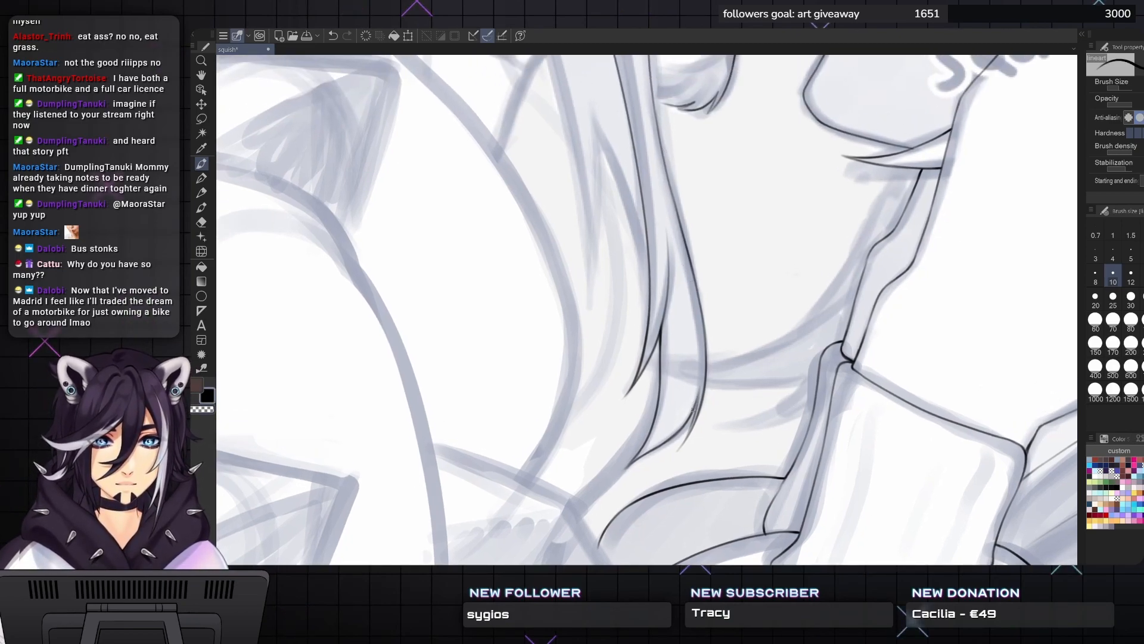
- Thicken the curved outer tip of the hair strand over the neck and extend its inner line upward
{"action": "left_click_drag", "start_coordinate": [695, 416], "coordinate": [702, 362]}
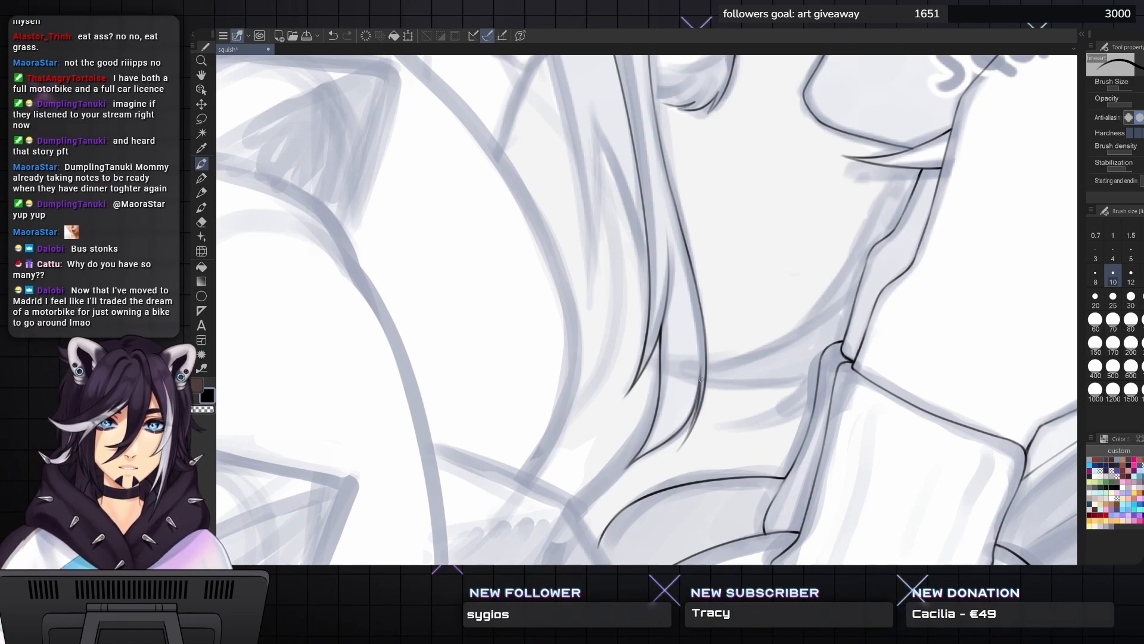
{"action": "scroll", "coordinate": [701, 379], "scroll_direction": "down", "scroll_amount": 1}
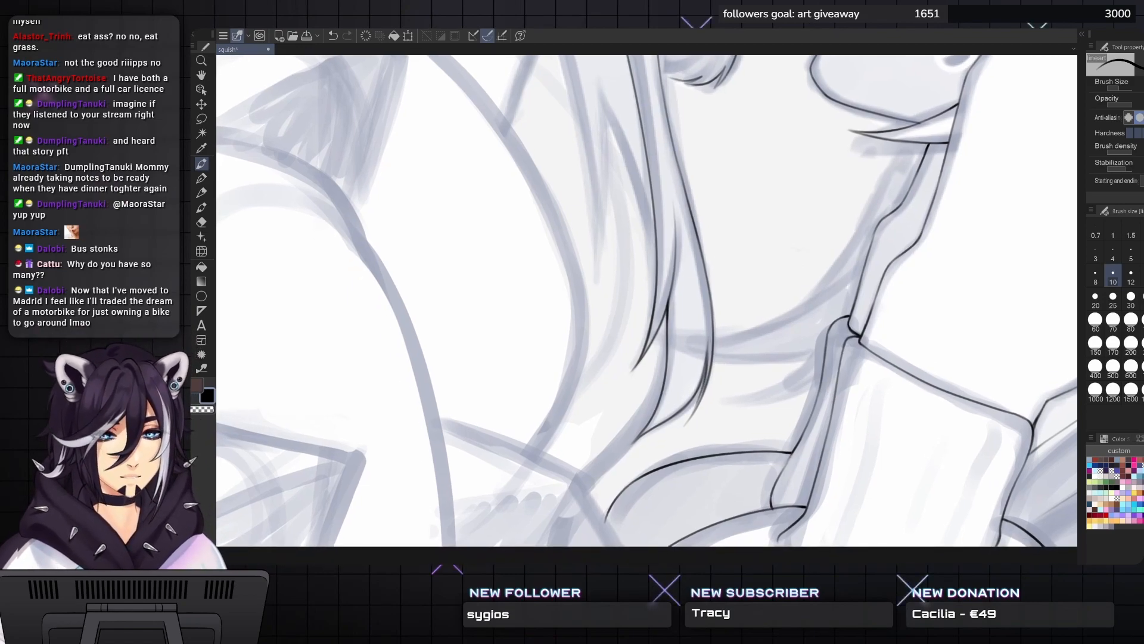
{"action": "mouse_move", "coordinate": [698, 398]}
{"action": "left_mouse_down"}
{"action": "mouse_move", "coordinate": [707, 359]}
{"action": "mouse_move", "coordinate": [692, 398]}
{"action": "left_mouse_up"}
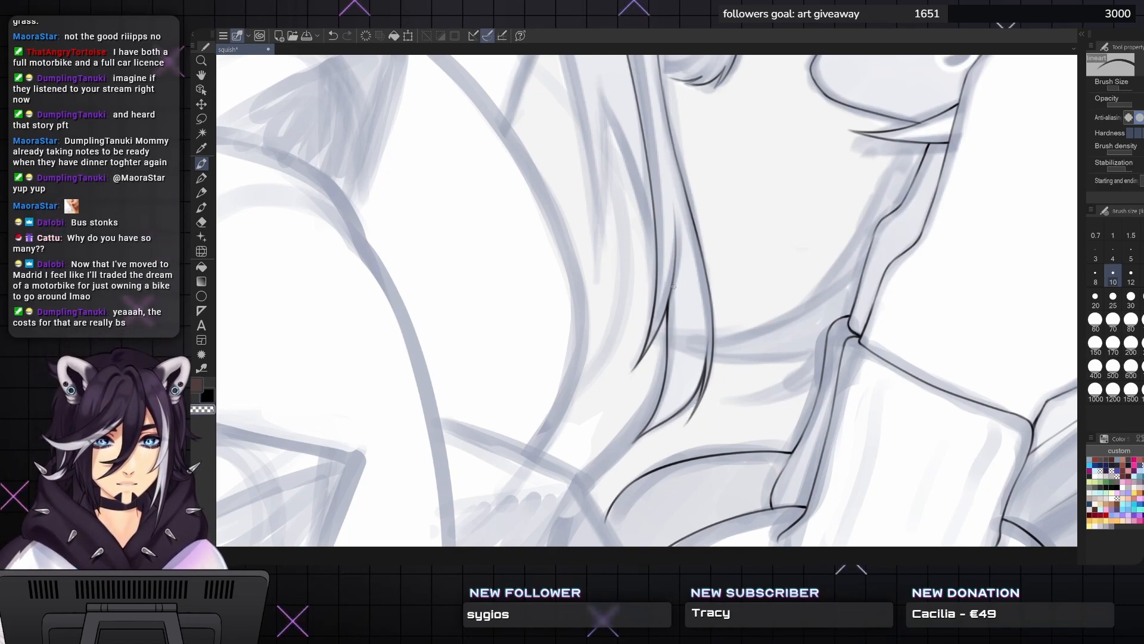
{"action": "key", "text": "c"}
{"action": "left_click_drag", "start_coordinate": [671, 284], "coordinate": [673, 210]}
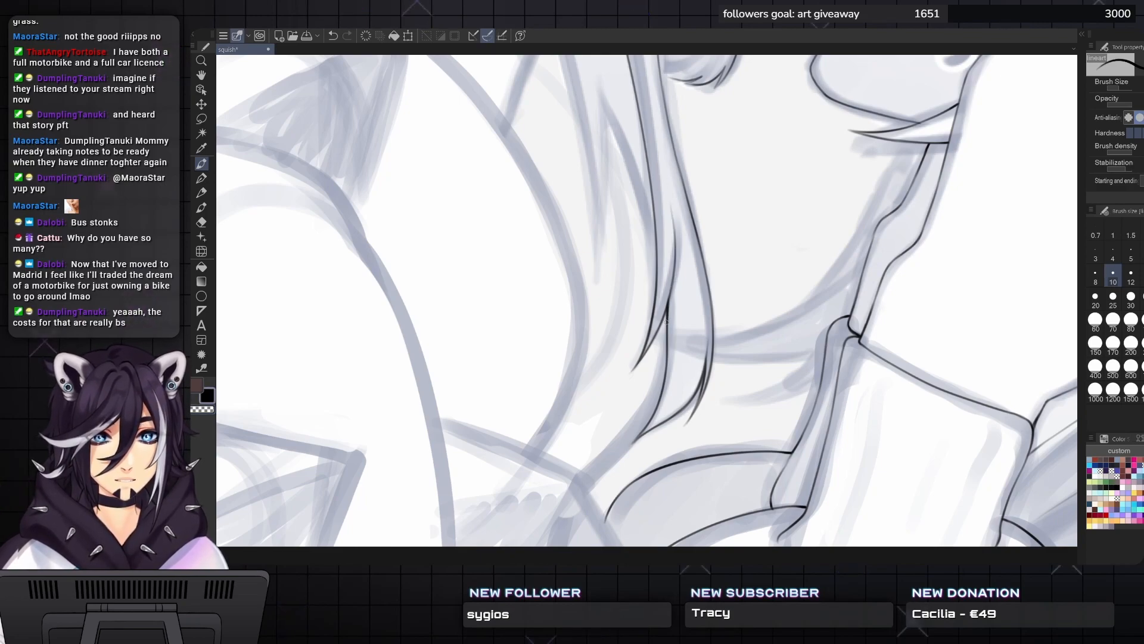
{"action": "left_click_drag", "start_coordinate": [647, 425], "coordinate": [678, 299]}
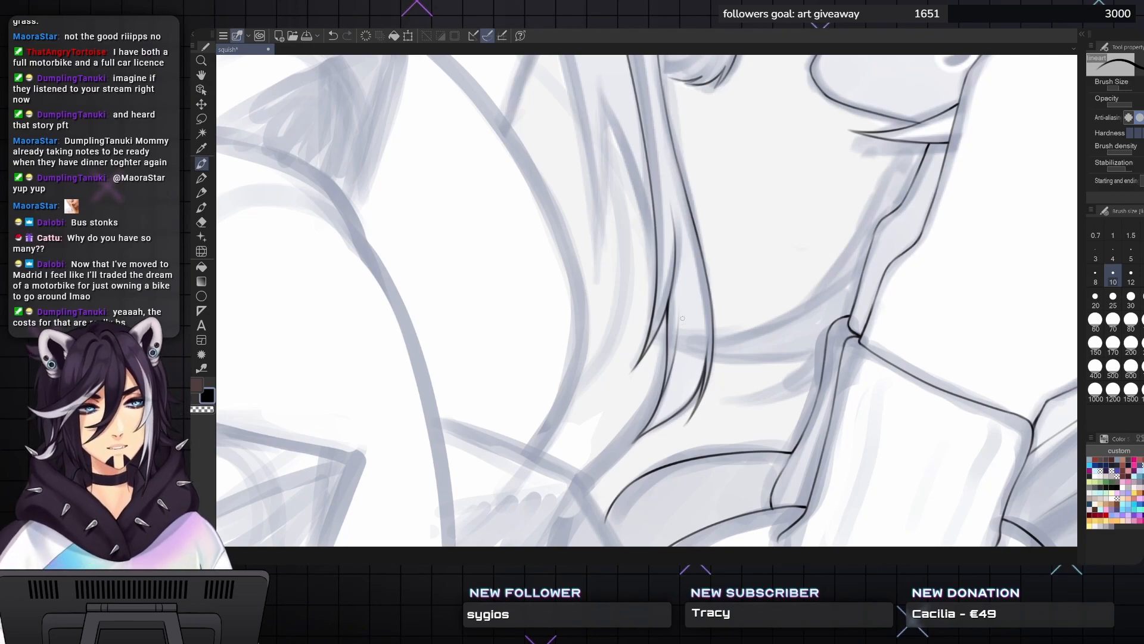
{"action": "key", "text": "ctrl+z"}
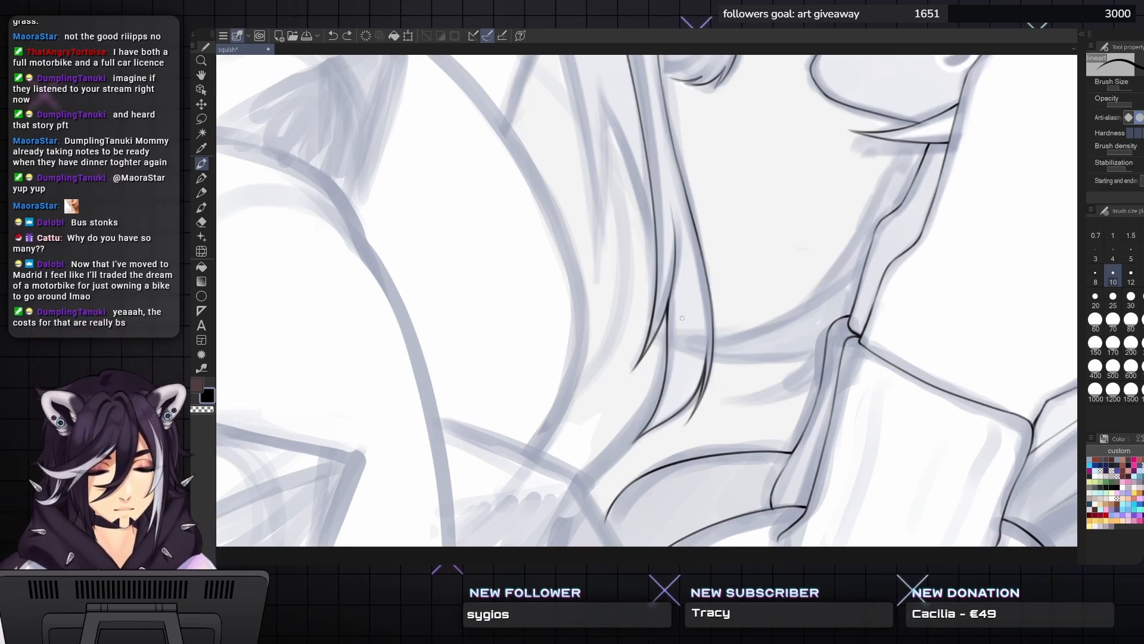
{"action": "key", "text": "j"}
{"action": "left_click_drag", "start_coordinate": [728, 287], "coordinate": [730, 280]}
{"action": "key", "text": "bracketleft"}
{"action": "key", "text": "bracketleft"}
{"action": "key", "text": "ctrl+z"}
{"action": "key", "text": "bracketleft"}
{"action": "left_click_drag", "start_coordinate": [721, 263], "coordinate": [723, 248]}
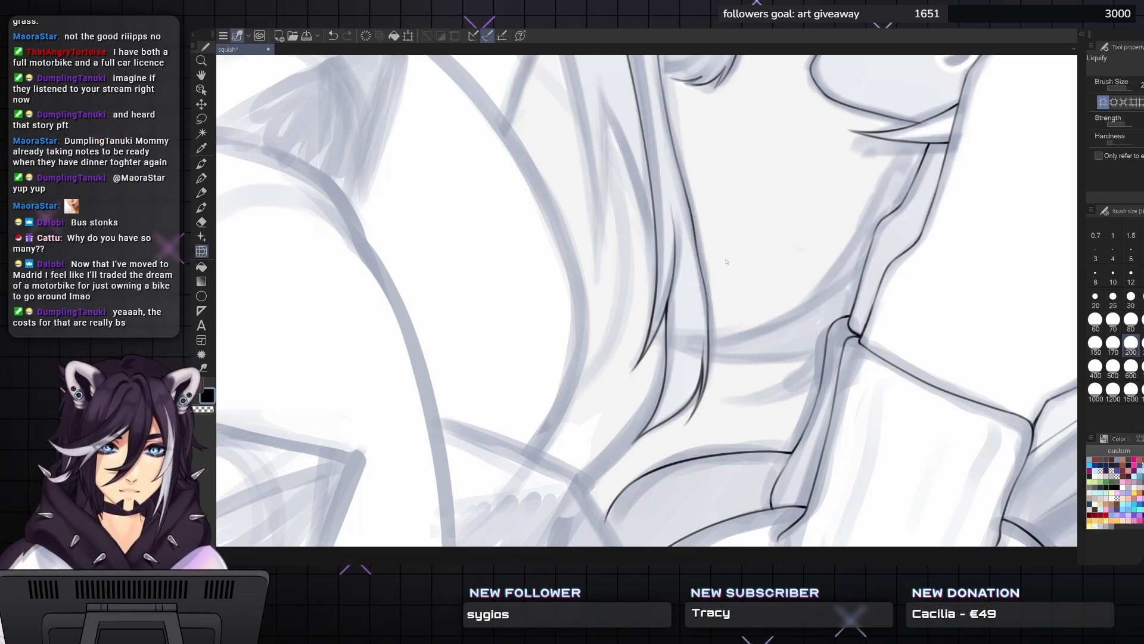
{"action": "key", "text": "ctrl+z"}
{"action": "key", "text": "p"}
- Ink two tapered lines behind the front hair strand, one joining its edge and one forming the next lock
{"action": "left_click_drag", "start_coordinate": [656, 239], "coordinate": [657, 285]}
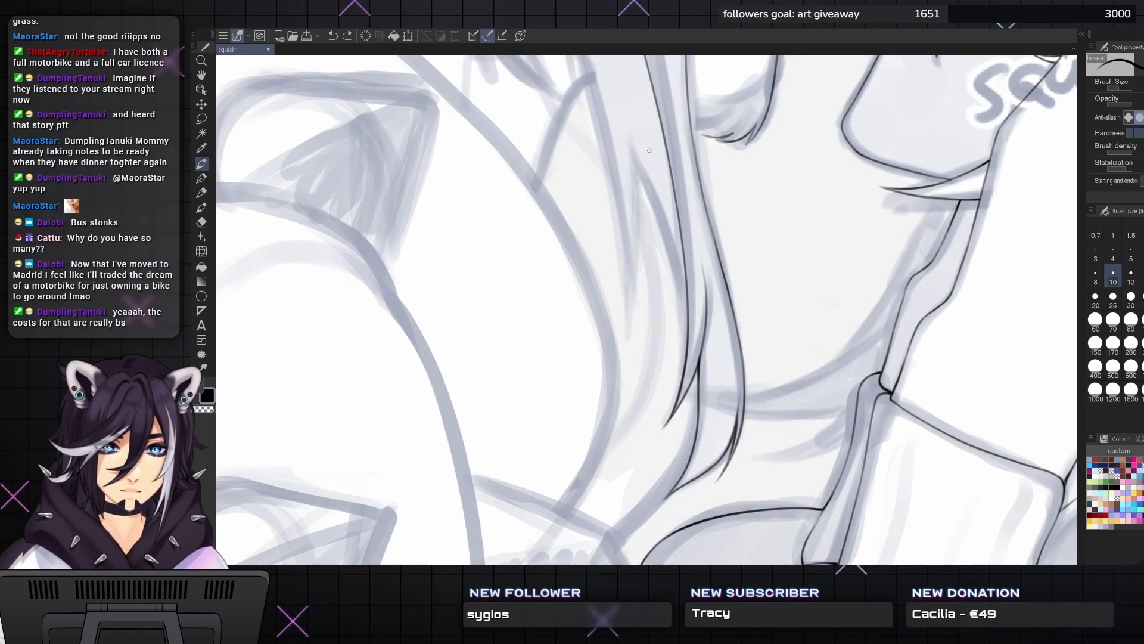
{"action": "left_click_drag", "start_coordinate": [626, 125], "coordinate": [684, 287]}
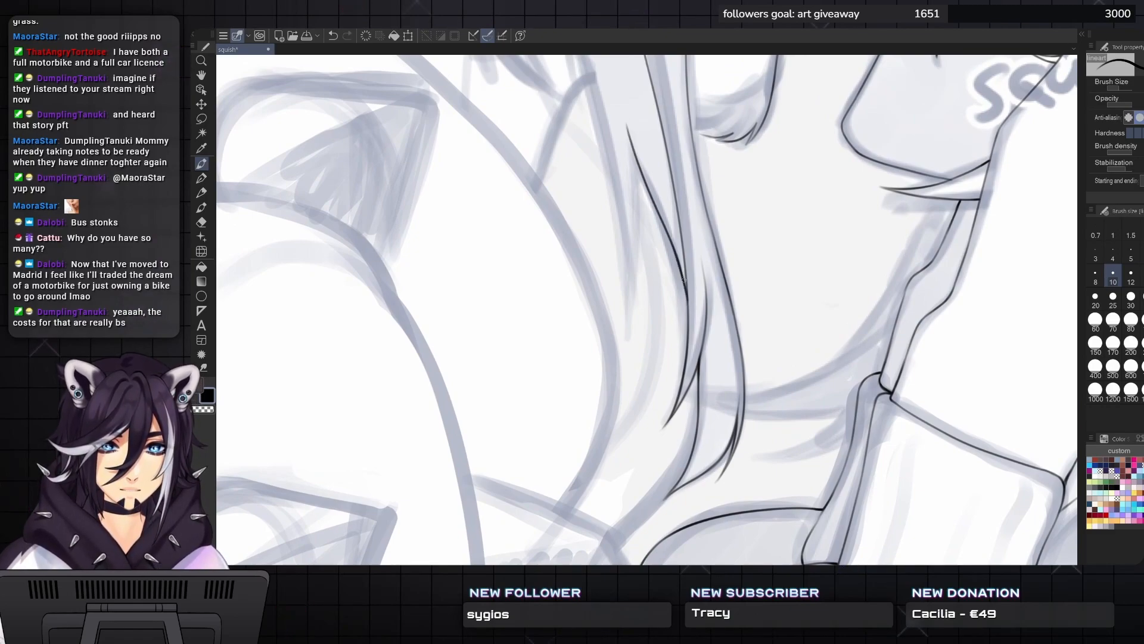
{"action": "scroll", "coordinate": [684, 280], "scroll_direction": "down", "scroll_amount": 5}
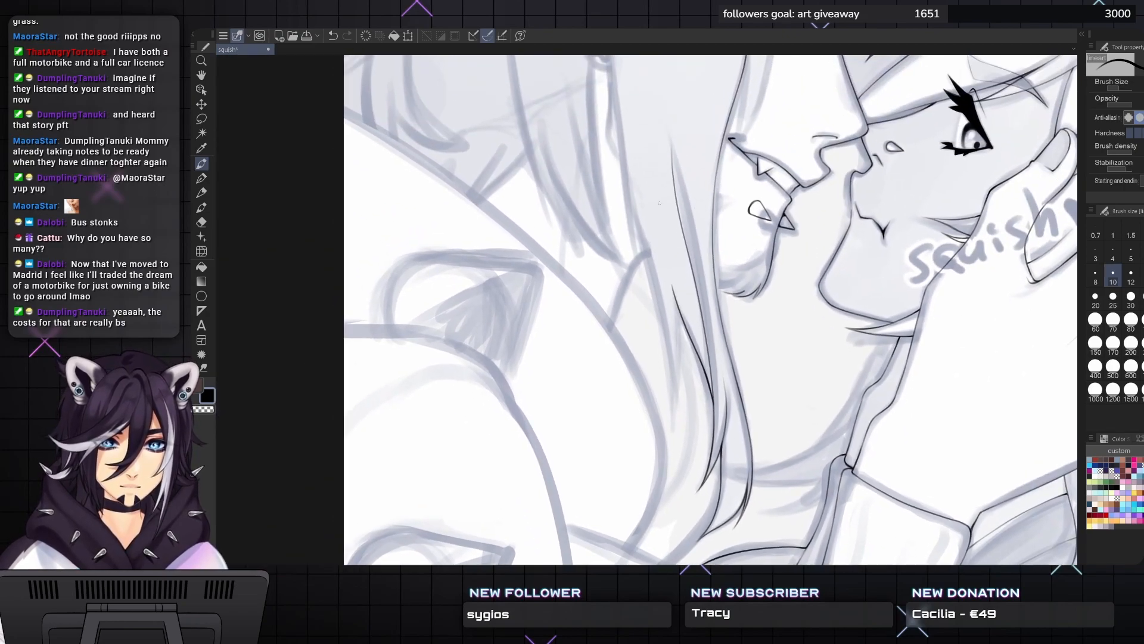
{"action": "left_click_drag", "start_coordinate": [615, 79], "coordinate": [676, 434]}
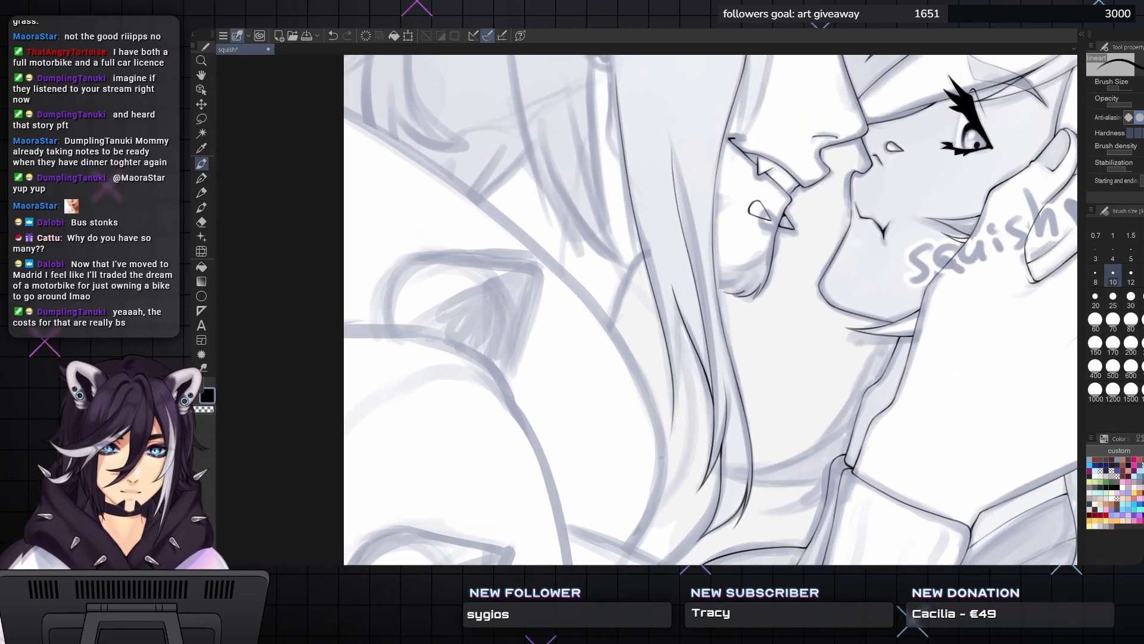
{"action": "scroll", "coordinate": [676, 435], "scroll_direction": "up", "scroll_amount": 3}
{"action": "scroll", "coordinate": [675, 429], "scroll_direction": "up", "scroll_amount": 2}
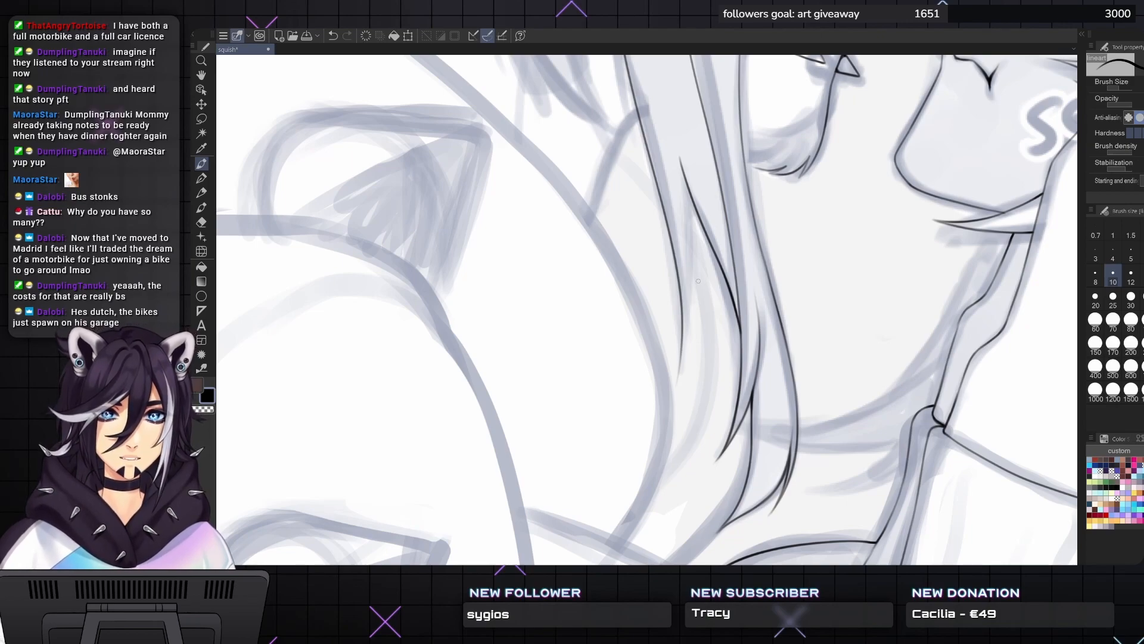
{"action": "left_click_drag", "start_coordinate": [699, 284], "coordinate": [684, 261]}
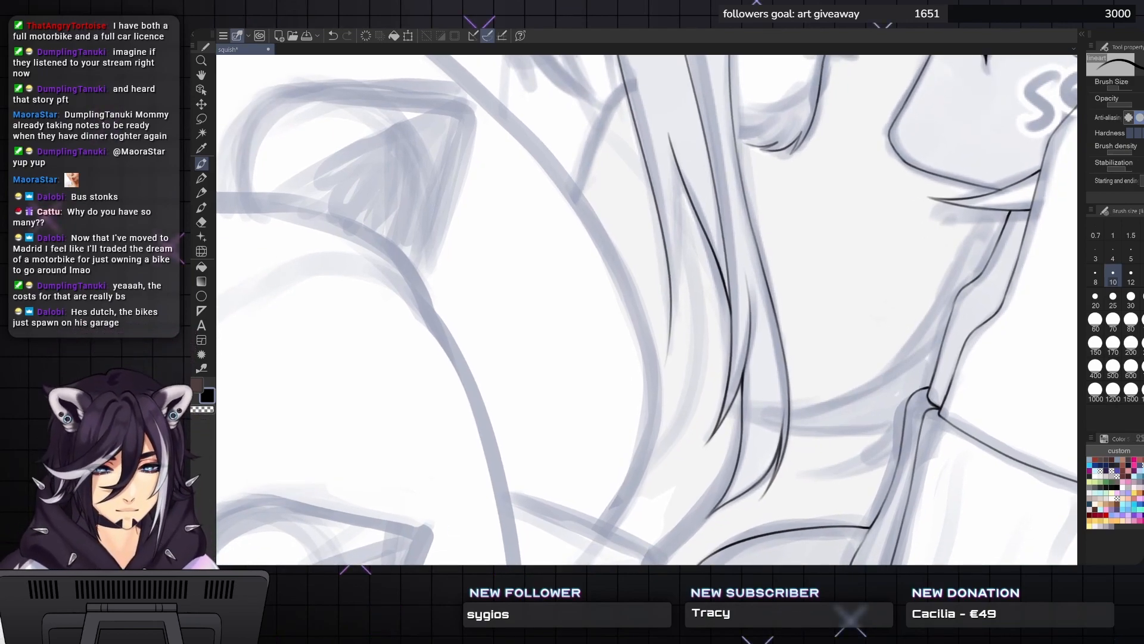
{"action": "mouse_move", "coordinate": [679, 179]}
{"action": "left_mouse_down"}
{"action": "mouse_move", "coordinate": [761, 194]}
{"action": "mouse_move", "coordinate": [753, 158]}
{"action": "left_mouse_up"}
{"action": "key", "text": "ctrl+z"}
{"action": "mouse_move", "coordinate": [764, 208]}
{"action": "left_mouse_down"}
{"action": "mouse_move", "coordinate": [757, 175]}
{"action": "mouse_move", "coordinate": [763, 341]}
{"action": "mouse_move", "coordinate": [763, 233]}
{"action": "mouse_move", "coordinate": [750, 375]}
{"action": "left_mouse_up"}
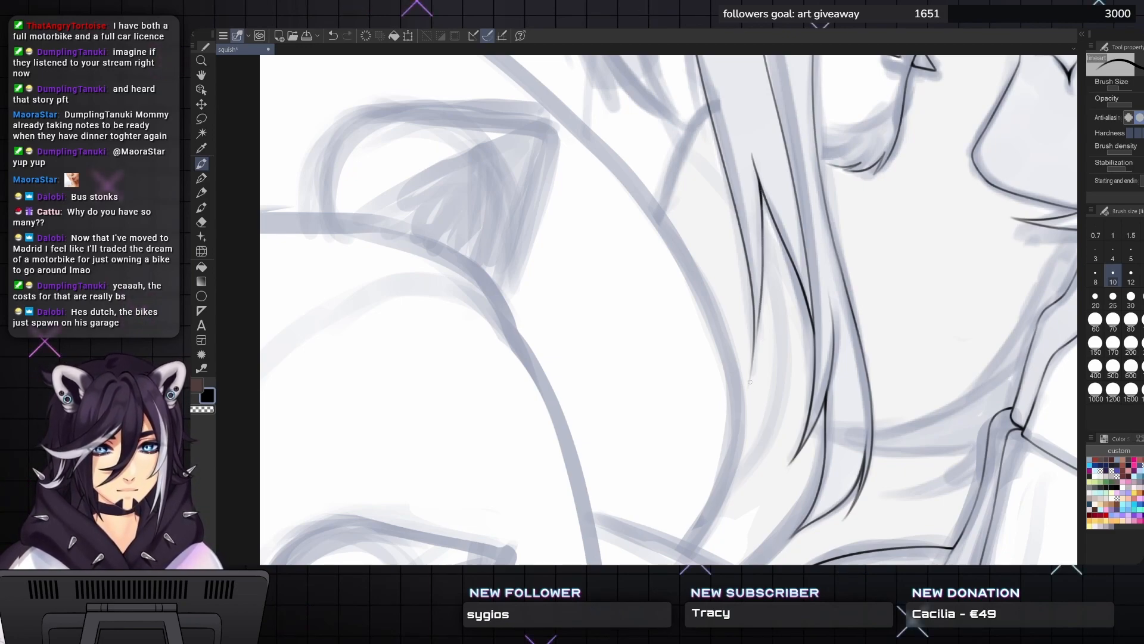
{"action": "left_click_drag", "start_coordinate": [757, 322], "coordinate": [752, 371]}
{"action": "key", "text": "ctrl+z"}
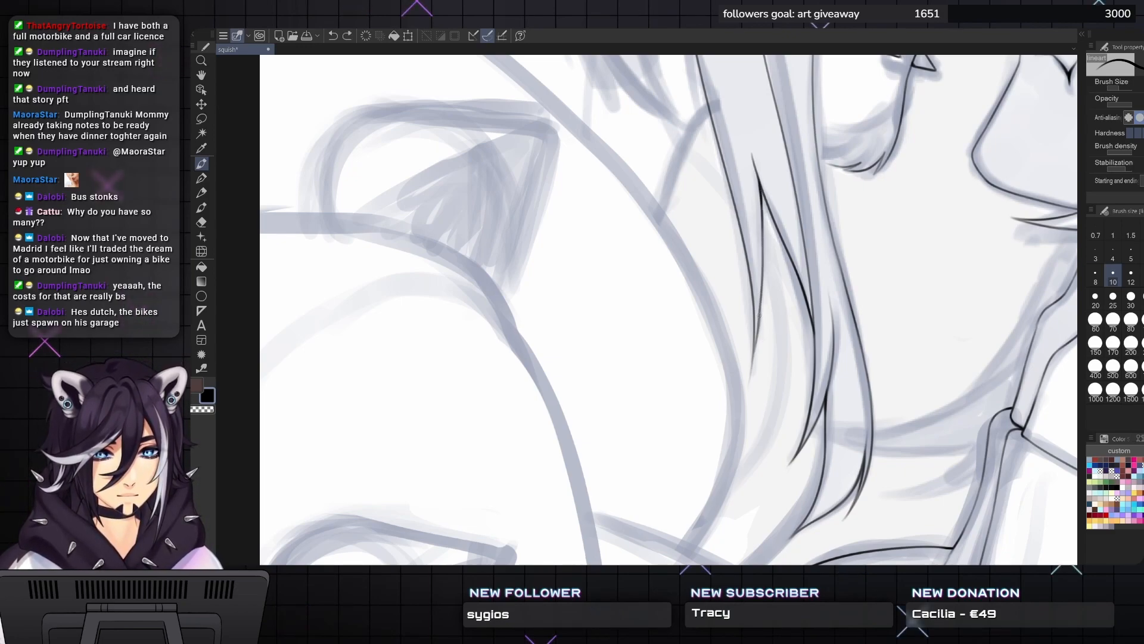
{"action": "left_click_drag", "start_coordinate": [765, 285], "coordinate": [752, 361]}
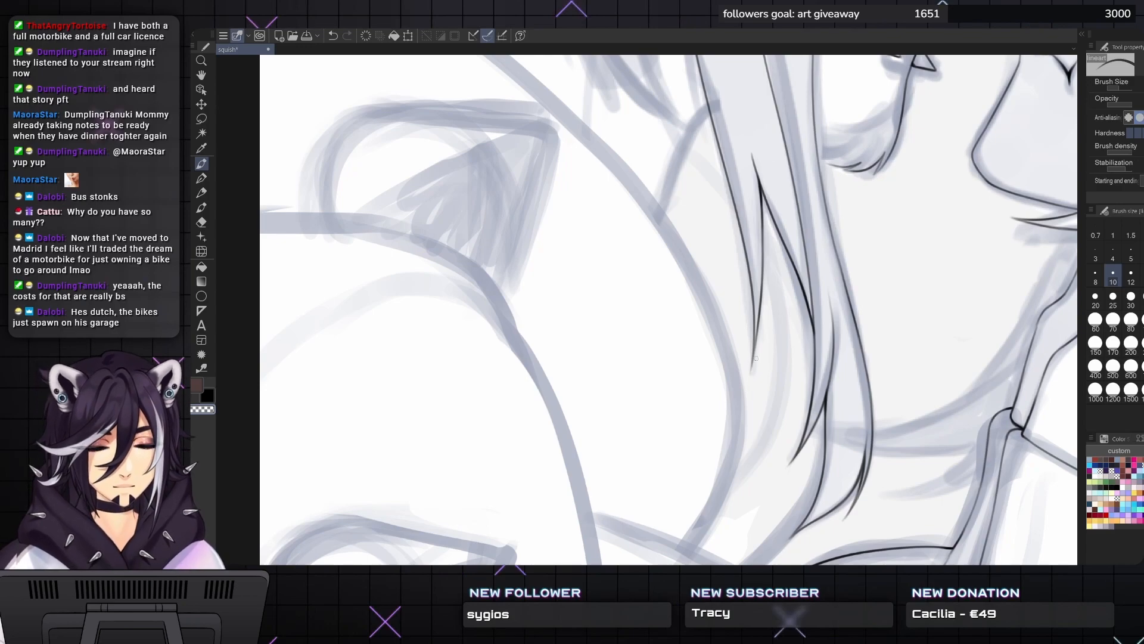
{"action": "key", "text": "ctrl+z"}
{"action": "key", "text": "ctrl+z"}
{"action": "left_click_drag", "start_coordinate": [760, 323], "coordinate": [752, 355]}
{"action": "key", "text": "ctrl+z"}
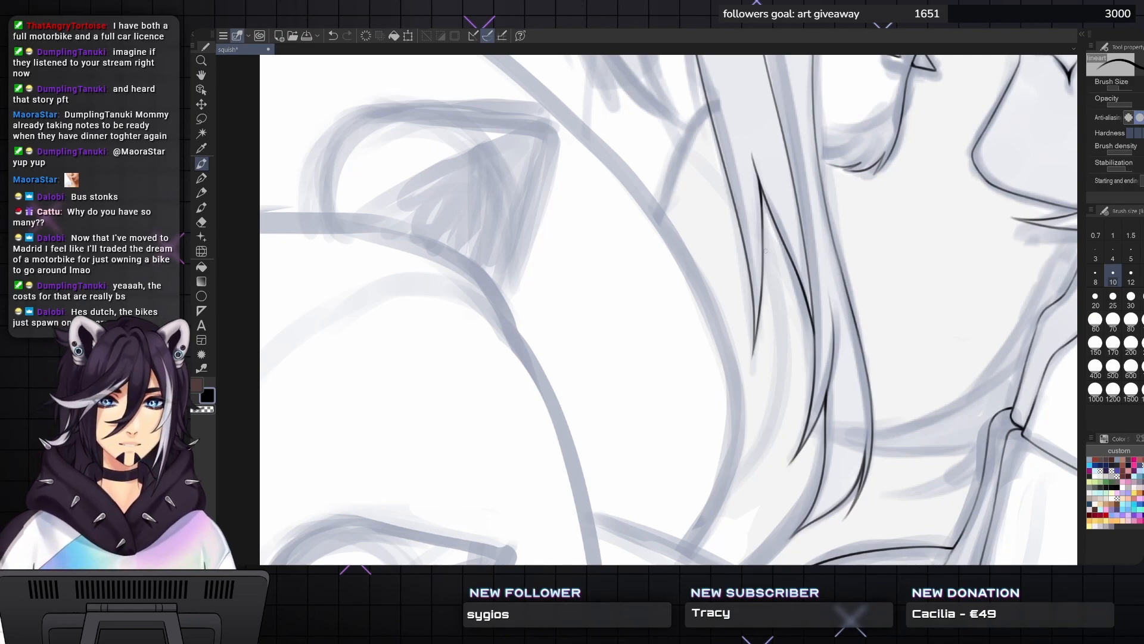
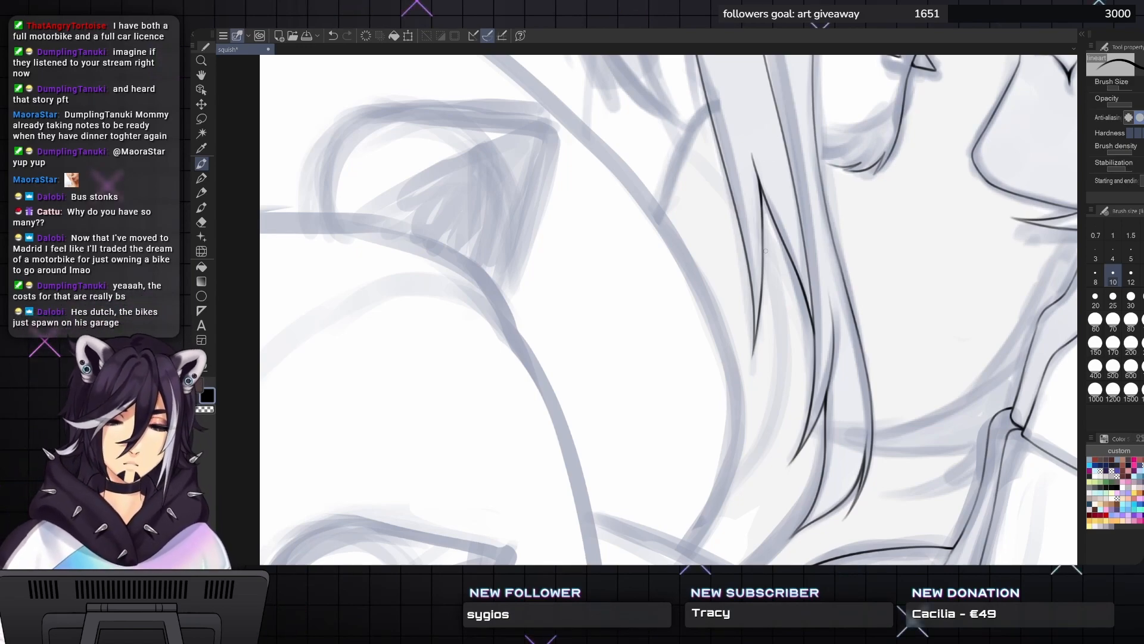
- Reinforce the inner edge and pointed tip of the hair lock behind the larger character's front strand
{"action": "left_click_drag", "start_coordinate": [766, 251], "coordinate": [757, 344]}
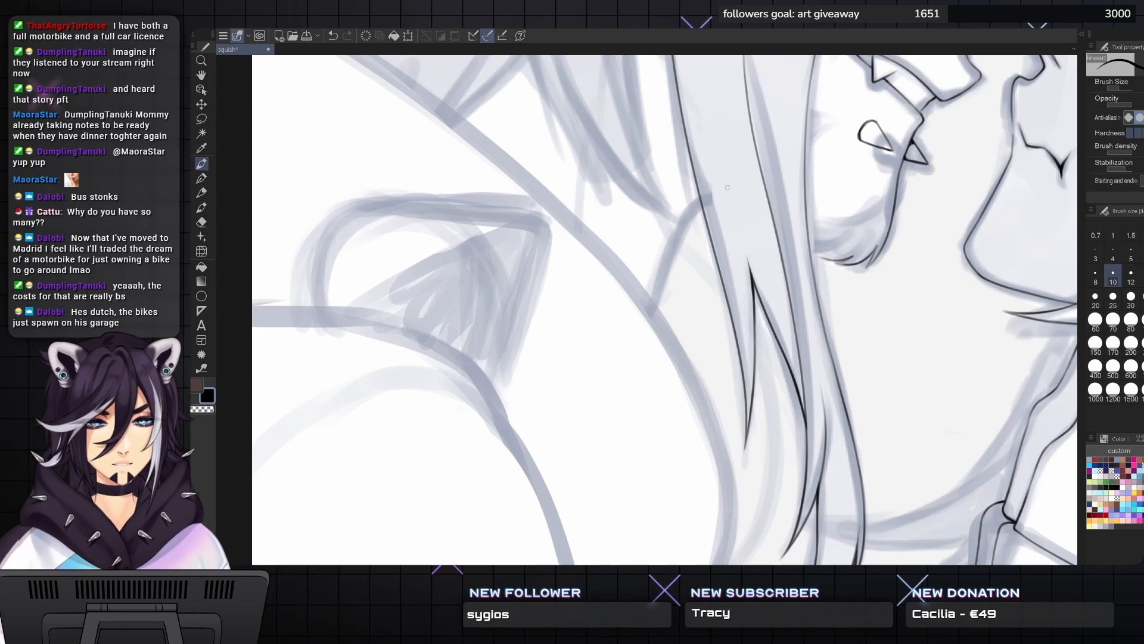
{"action": "mouse_move", "coordinate": [755, 285]}
{"action": "left_mouse_down"}
{"action": "mouse_move", "coordinate": [742, 235]}
{"action": "mouse_move", "coordinate": [751, 178]}
{"action": "left_mouse_up"}
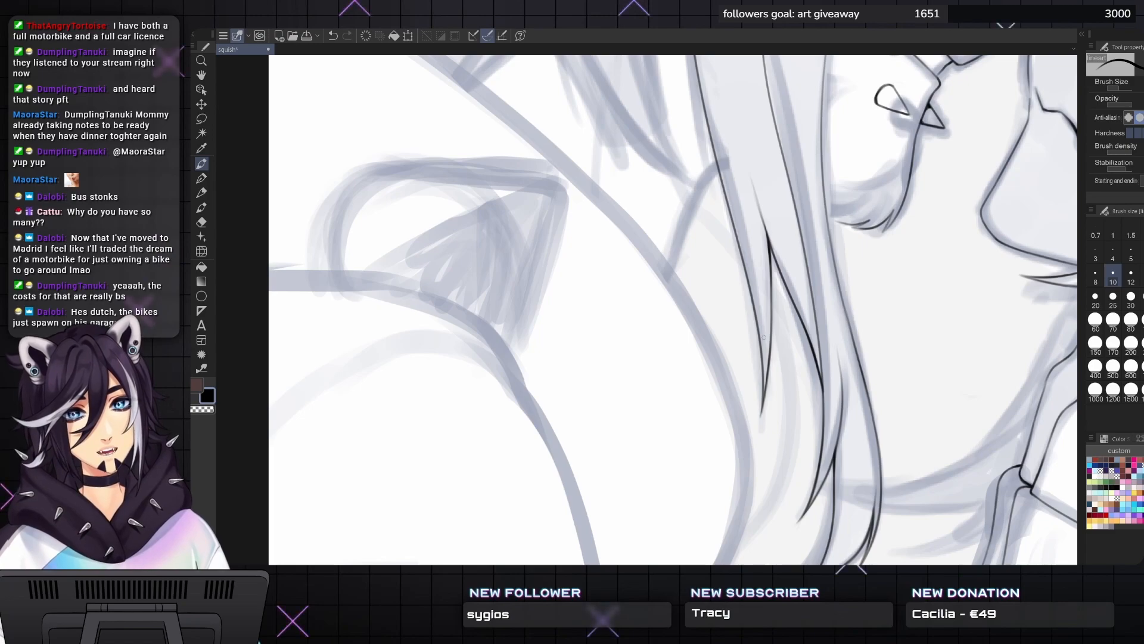
{"action": "left_click_drag", "start_coordinate": [763, 337], "coordinate": [772, 386]}
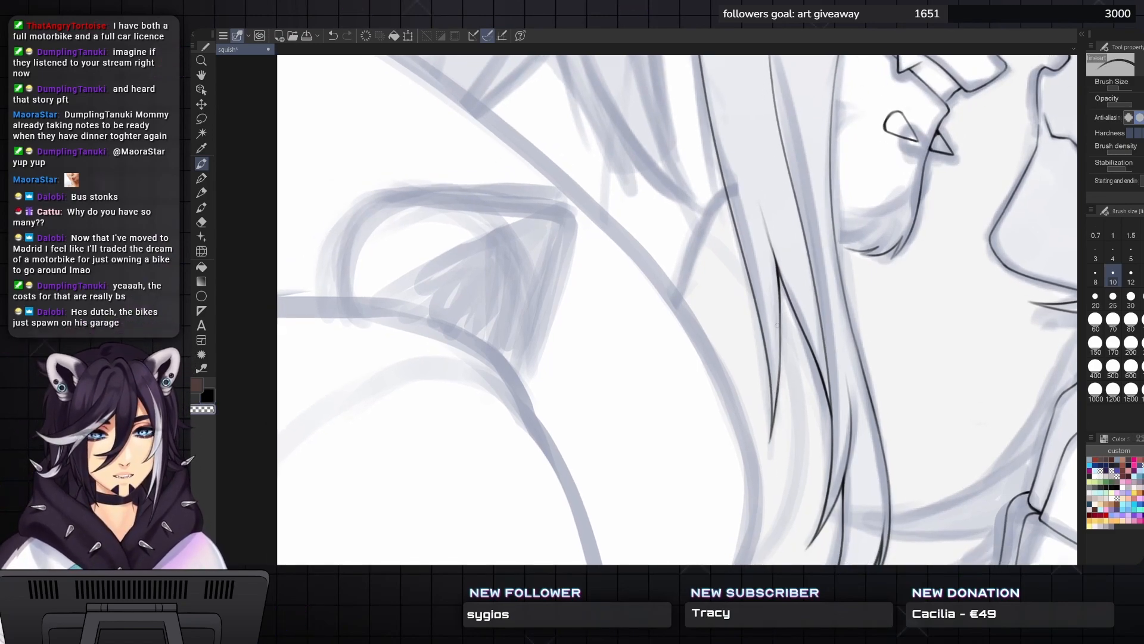
{"action": "left_click_drag", "start_coordinate": [781, 301], "coordinate": [770, 435]}
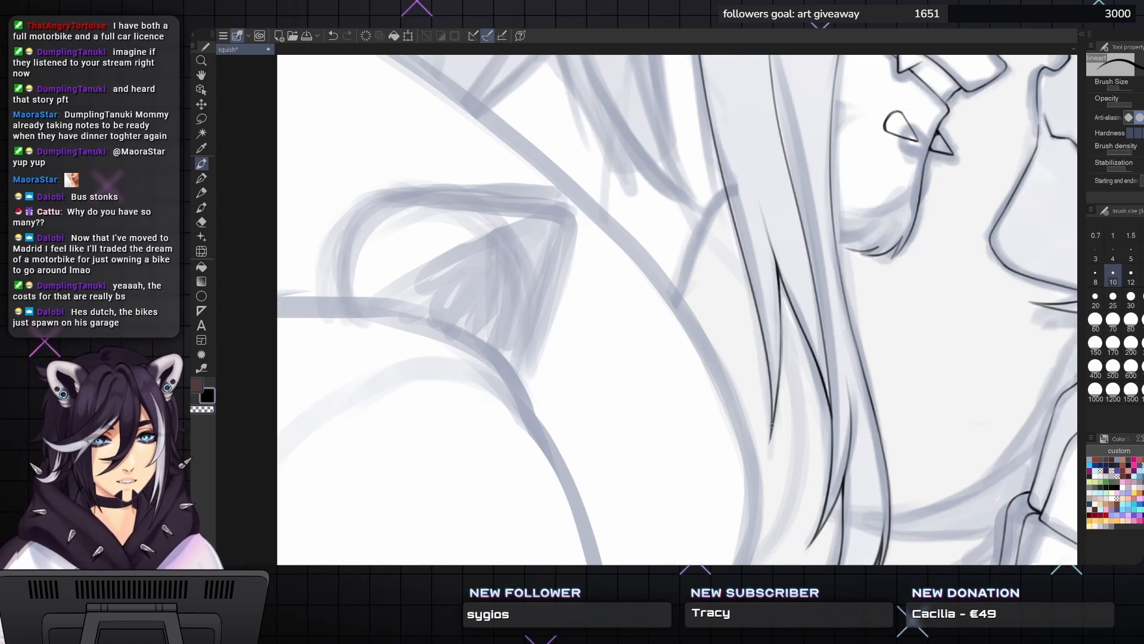
- Extend the front hair strand's edge beside the larger character's cheek upward to a tapered end
{"action": "scroll", "coordinate": [771, 425], "scroll_direction": "down", "scroll_amount": 3}
{"action": "mouse_move", "coordinate": [818, 124]}
{"action": "left_mouse_down"}
{"action": "mouse_move", "coordinate": [752, 340]}
{"action": "mouse_move", "coordinate": [692, 265]}
{"action": "left_mouse_up"}
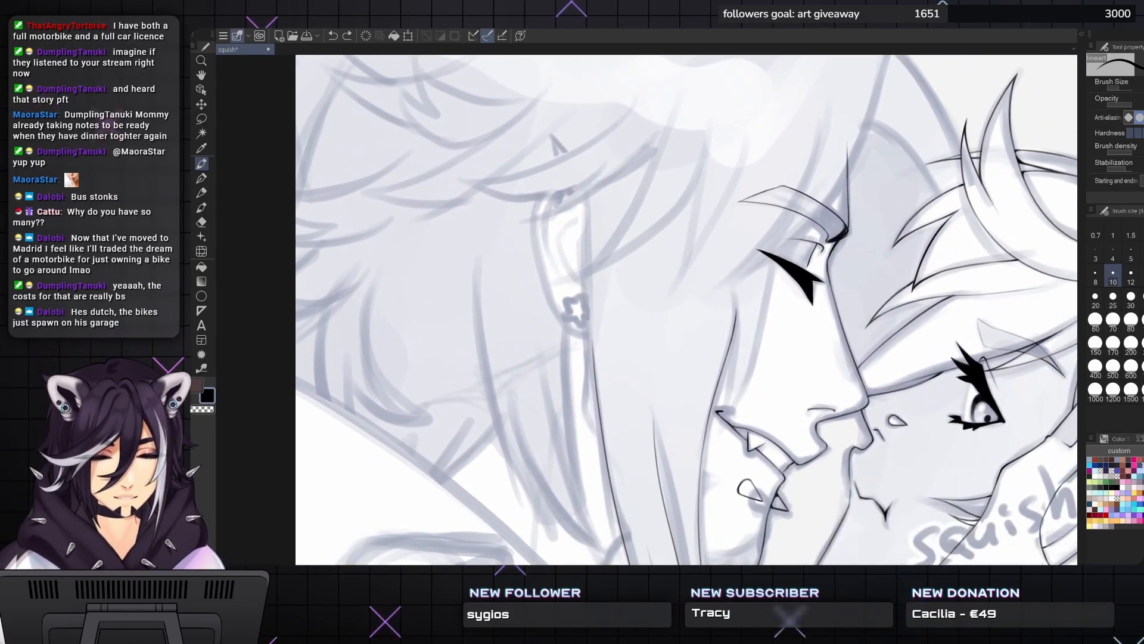
{"action": "scroll", "coordinate": [749, 446], "scroll_direction": "up", "scroll_amount": 3}
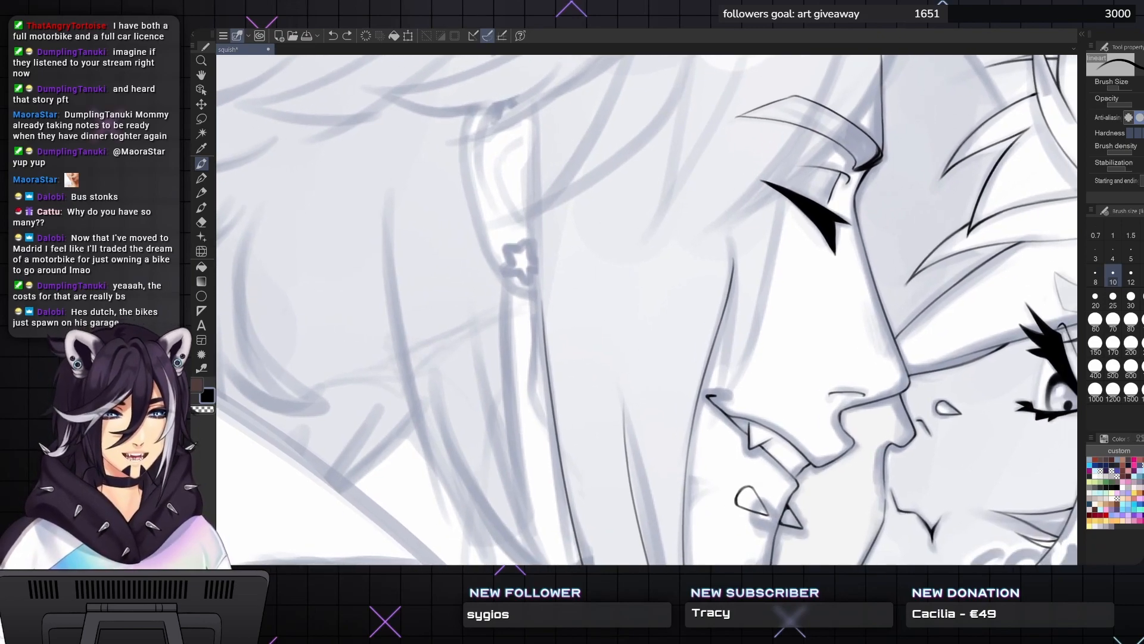
{"action": "mouse_move", "coordinate": [733, 244]}
{"action": "left_mouse_down"}
{"action": "mouse_move", "coordinate": [734, 298]}
{"action": "mouse_move", "coordinate": [728, 232]}
{"action": "mouse_move", "coordinate": [734, 342]}
{"action": "left_mouse_up"}
{"action": "key", "text": "ctrl+z"}
{"action": "key", "text": "ctrl+z"}
{"action": "mouse_move", "coordinate": [734, 268]}
{"action": "left_mouse_down"}
{"action": "mouse_move", "coordinate": [726, 363]}
{"action": "mouse_move", "coordinate": [733, 274]}
{"action": "mouse_move", "coordinate": [720, 392]}
{"action": "mouse_move", "coordinate": [733, 317]}
{"action": "mouse_move", "coordinate": [718, 390]}
{"action": "left_mouse_up"}
{"action": "left_click_drag", "start_coordinate": [786, 149], "coordinate": [743, 363]}
{"action": "key", "text": "ctrl+z"}
{"action": "left_click_drag", "start_coordinate": [785, 143], "coordinate": [736, 381]}
{"action": "key", "text": "ctrl+z"}
{"action": "key", "text": "ctrl+z"}
{"action": "key", "text": "ctrl+z"}
{"action": "key", "text": "ctrl+z"}
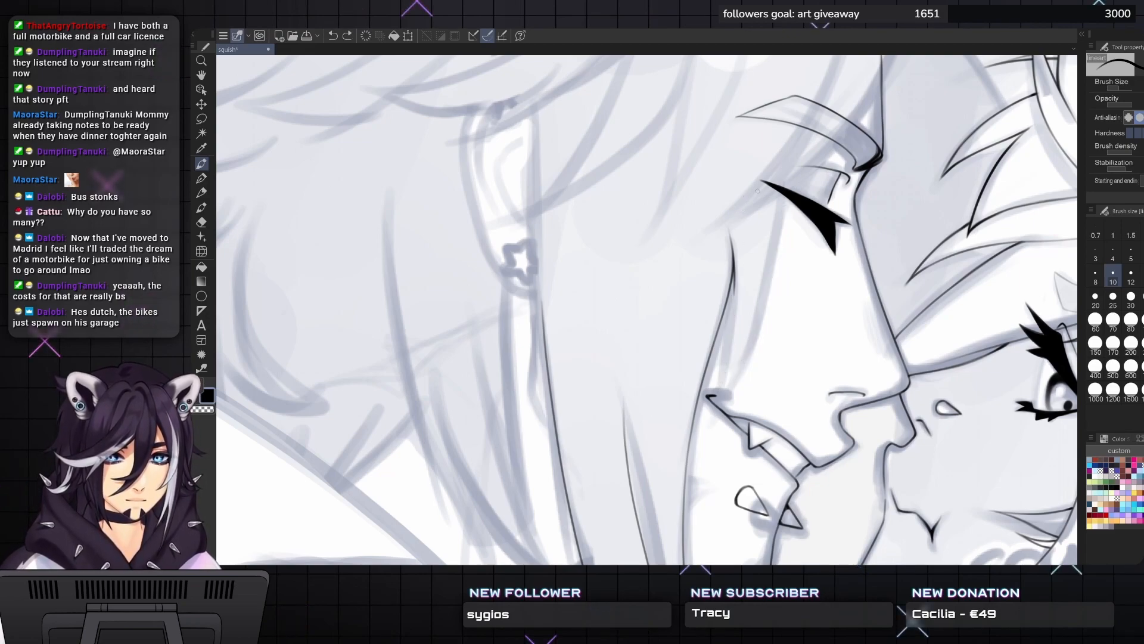
- Ink a curved strand edge from the outer eyelash down to the mouth corner and thicken the adjoining strand line beside the cheek
{"action": "mouse_move", "coordinate": [780, 166]}
{"action": "left_mouse_down"}
{"action": "mouse_move", "coordinate": [755, 337]}
{"action": "mouse_move", "coordinate": [728, 389]}
{"action": "left_mouse_up"}
{"action": "left_click_drag", "start_coordinate": [735, 294], "coordinate": [705, 411]}
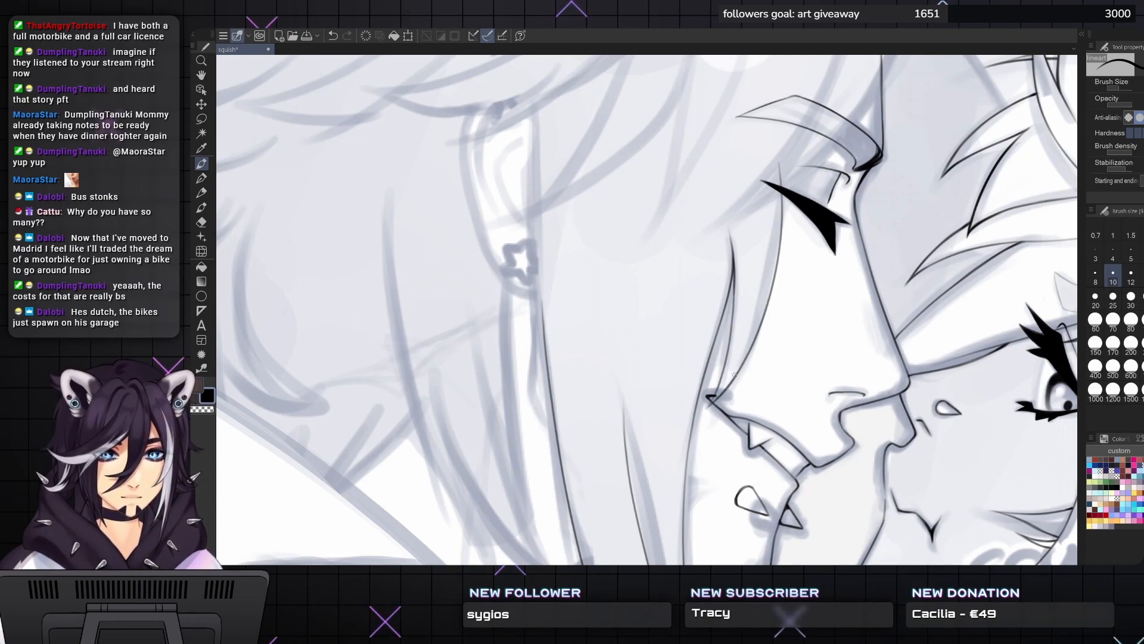
{"action": "left_click_drag", "start_coordinate": [727, 389], "coordinate": [708, 405]}
{"action": "left_click_drag", "start_coordinate": [731, 345], "coordinate": [718, 393]}
{"action": "mouse_move", "coordinate": [733, 324]}
{"action": "left_mouse_down"}
{"action": "mouse_move", "coordinate": [724, 377]}
{"action": "mouse_move", "coordinate": [728, 363]}
{"action": "left_mouse_up"}
{"action": "left_click_drag", "start_coordinate": [734, 288], "coordinate": [733, 333]}
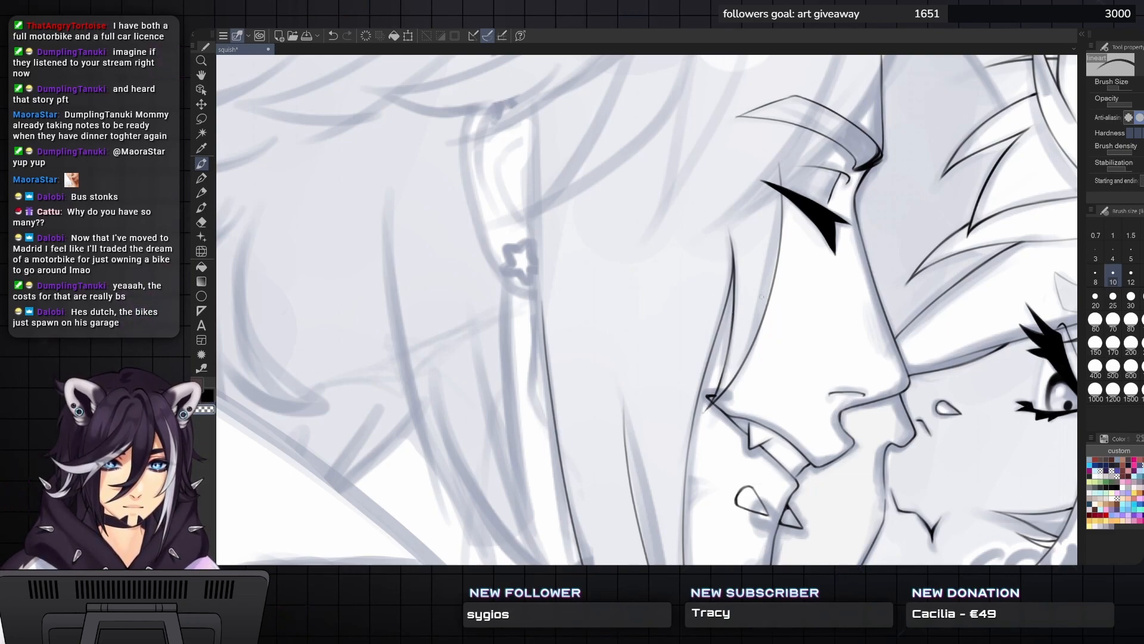
- Ink a small pointed lock branching from the strand edge just below the larger character's outer eyelash
{"action": "mouse_move", "coordinate": [781, 218]}
{"action": "left_mouse_down"}
{"action": "mouse_move", "coordinate": [789, 319]}
{"action": "mouse_move", "coordinate": [781, 216]}
{"action": "mouse_move", "coordinate": [733, 203]}
{"action": "mouse_move", "coordinate": [686, 286]}
{"action": "mouse_move", "coordinate": [695, 352]}
{"action": "mouse_move", "coordinate": [683, 371]}
{"action": "mouse_move", "coordinate": [690, 350]}
{"action": "left_mouse_up"}
{"action": "key", "text": "ctrl+z"}
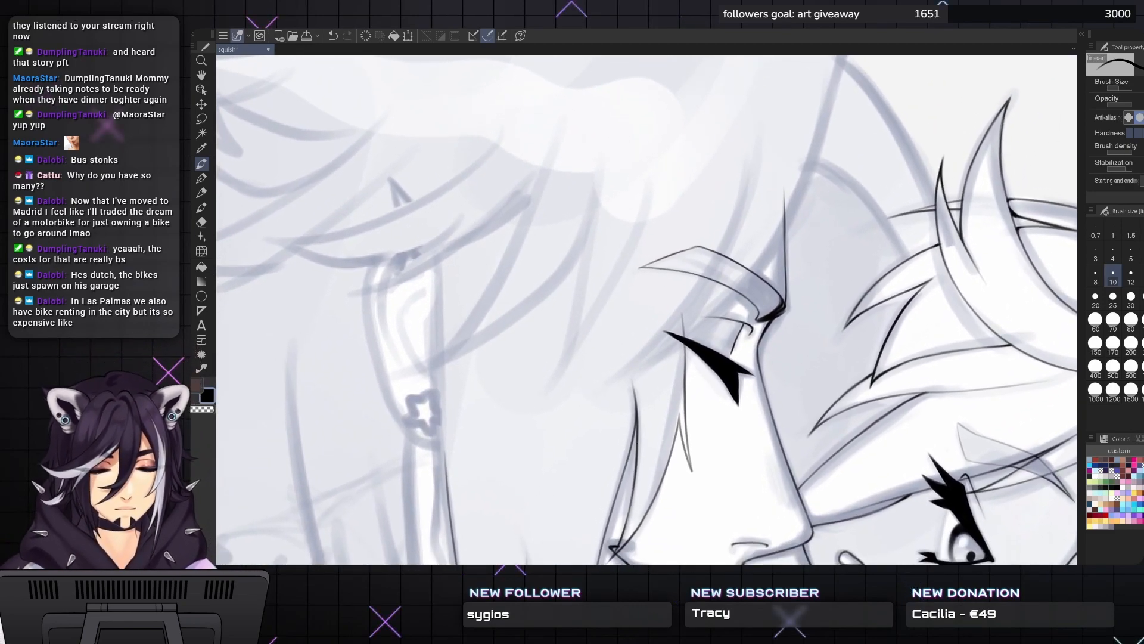
{"action": "key", "text": "e"}
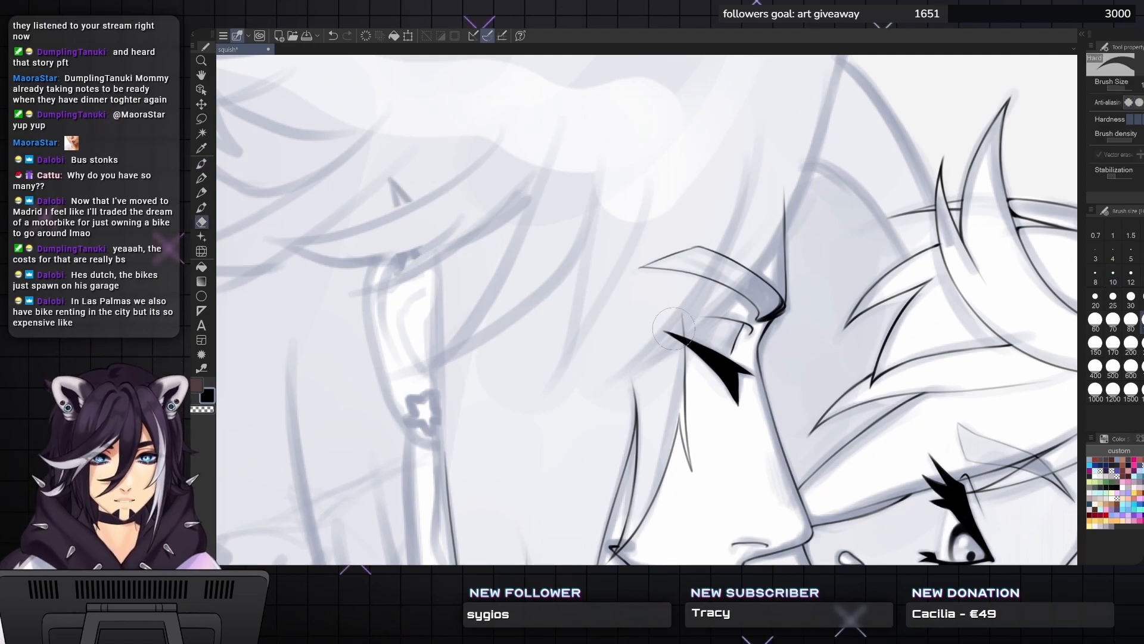
{"action": "key", "text": "p"}
- Ink the long outer edge of the bangs from the top of the head across the eyebrow to the outer eyelash, joining the strand below
{"action": "mouse_move", "coordinate": [705, 314]}
{"action": "left_mouse_down"}
{"action": "mouse_move", "coordinate": [685, 265]}
{"action": "mouse_move", "coordinate": [682, 285]}
{"action": "left_mouse_up"}
{"action": "scroll", "coordinate": [700, 400], "scroll_direction": "down", "scroll_amount": 3}
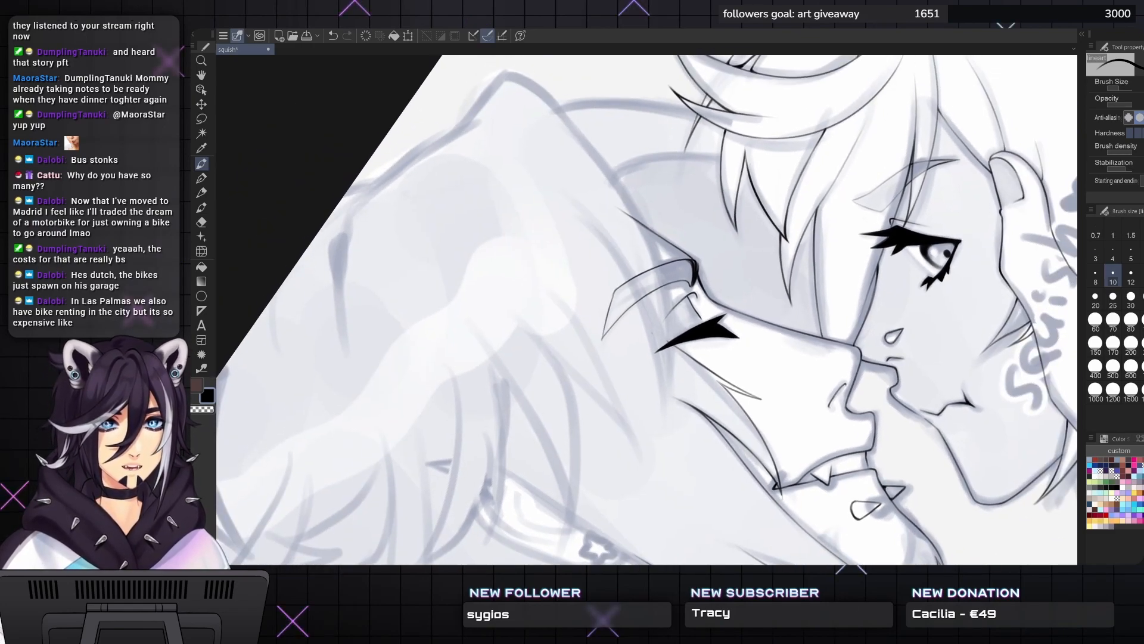
{"action": "left_click_drag", "start_coordinate": [653, 333], "coordinate": [647, 351]}
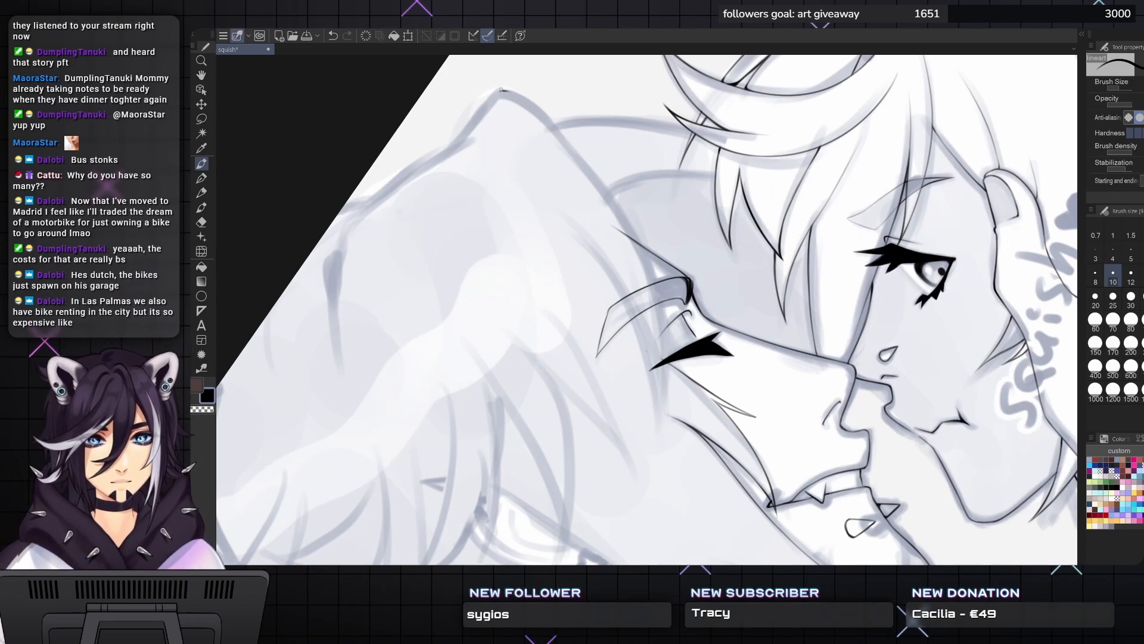
{"action": "left_click_drag", "start_coordinate": [501, 89], "coordinate": [659, 412]}
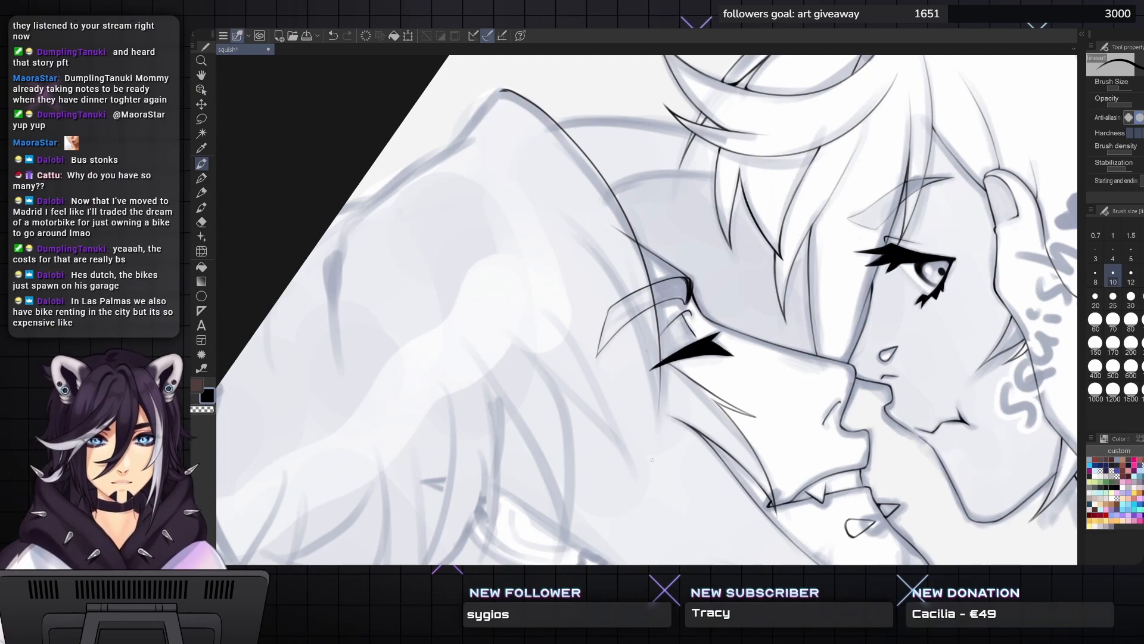
{"action": "scroll", "coordinate": [649, 358], "scroll_direction": "up", "scroll_amount": 6}
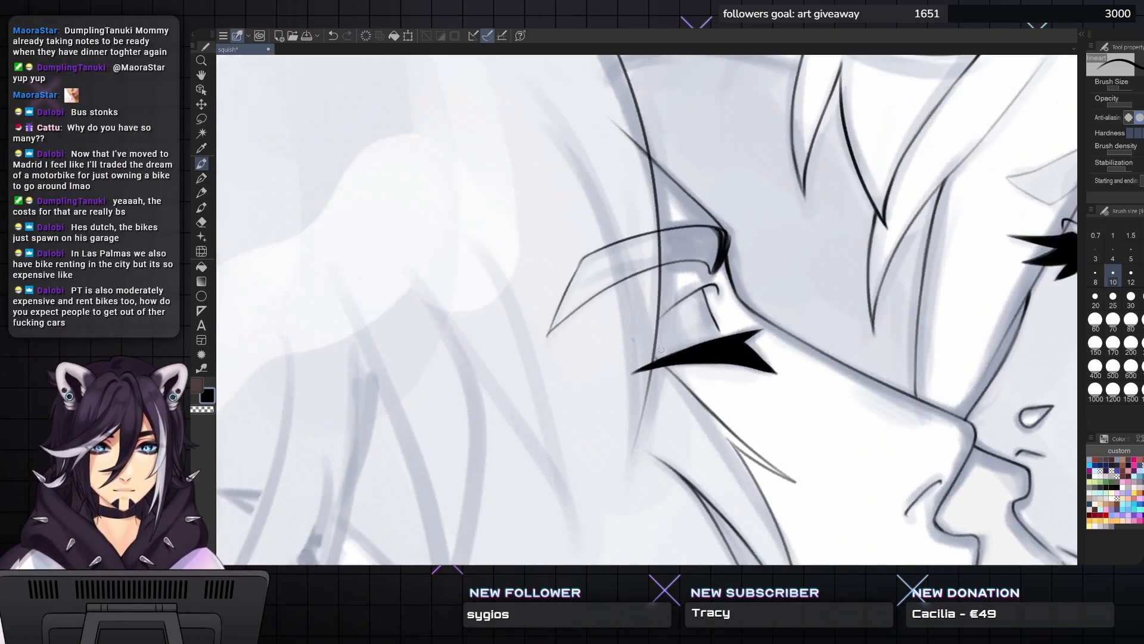
{"action": "key", "text": "asciicircum"}
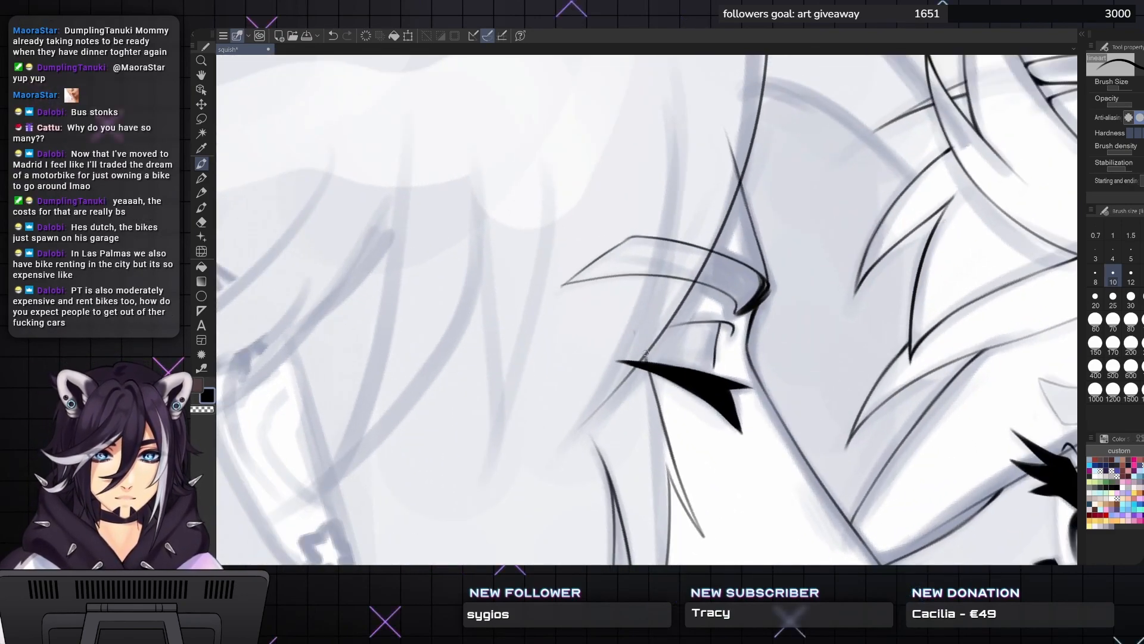
{"action": "left_click_drag", "start_coordinate": [649, 369], "coordinate": [673, 452]}
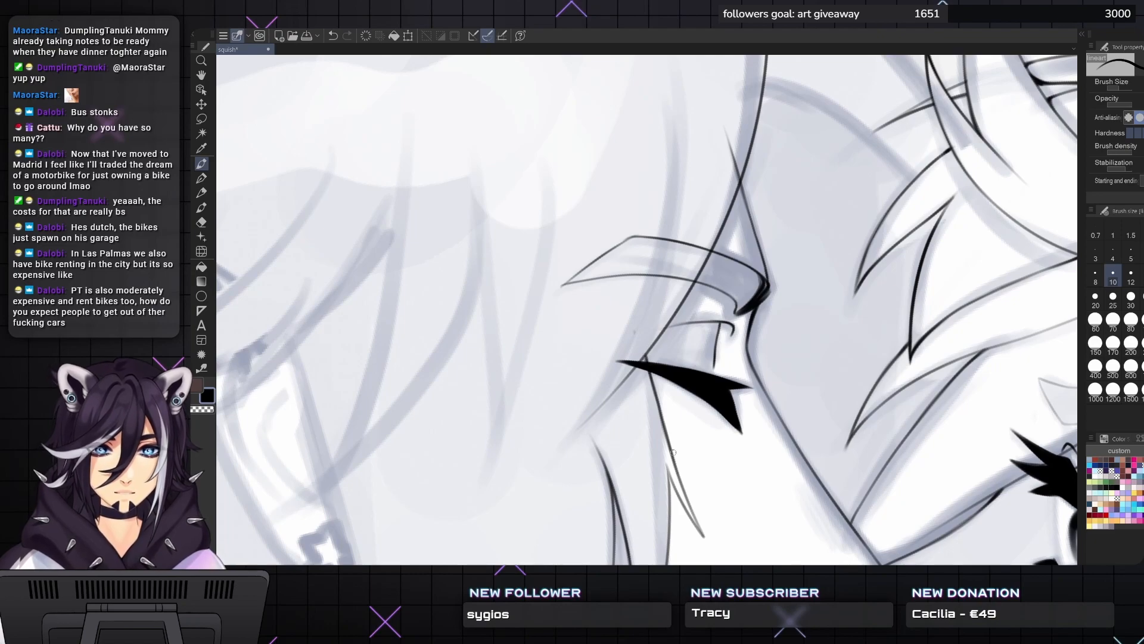
{"action": "scroll", "coordinate": [673, 453], "scroll_direction": "down", "scroll_amount": 4}
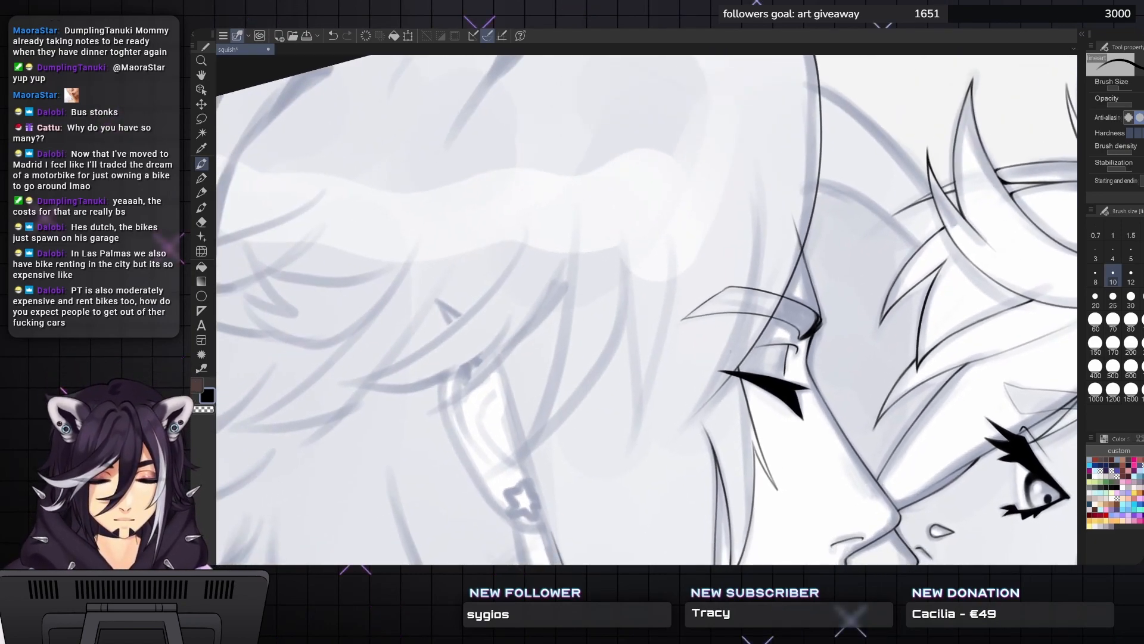
- Fade the part of the larger character's eyebrow lying beneath the bangs with a soft transparent brush
{"action": "key", "text": "e"}
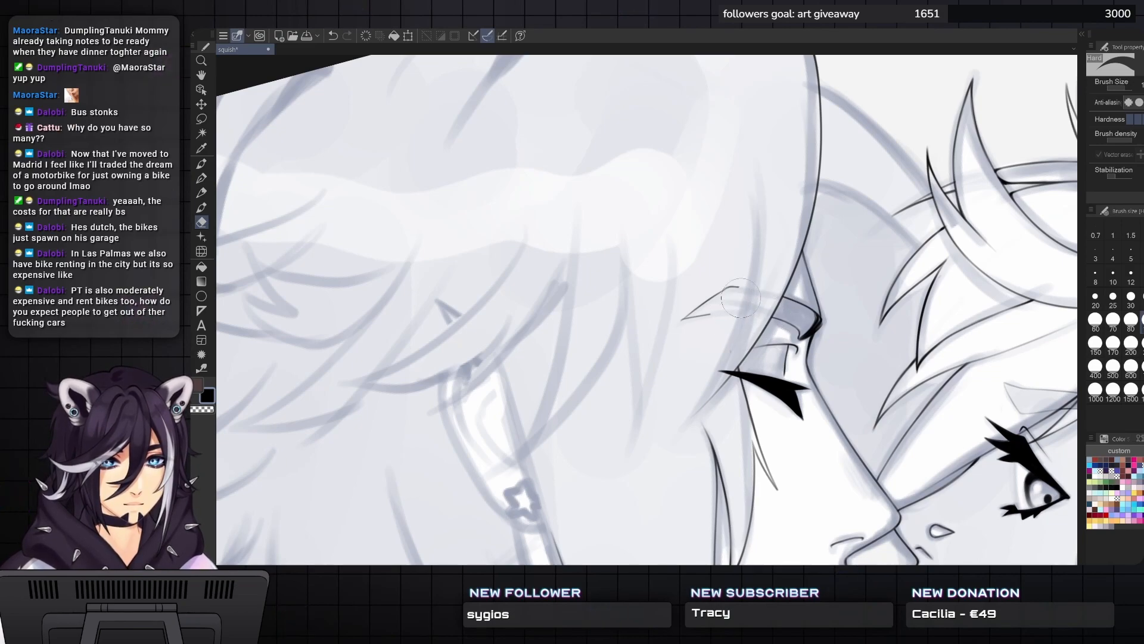
{"action": "left_click_drag", "start_coordinate": [732, 310], "coordinate": [695, 322]}
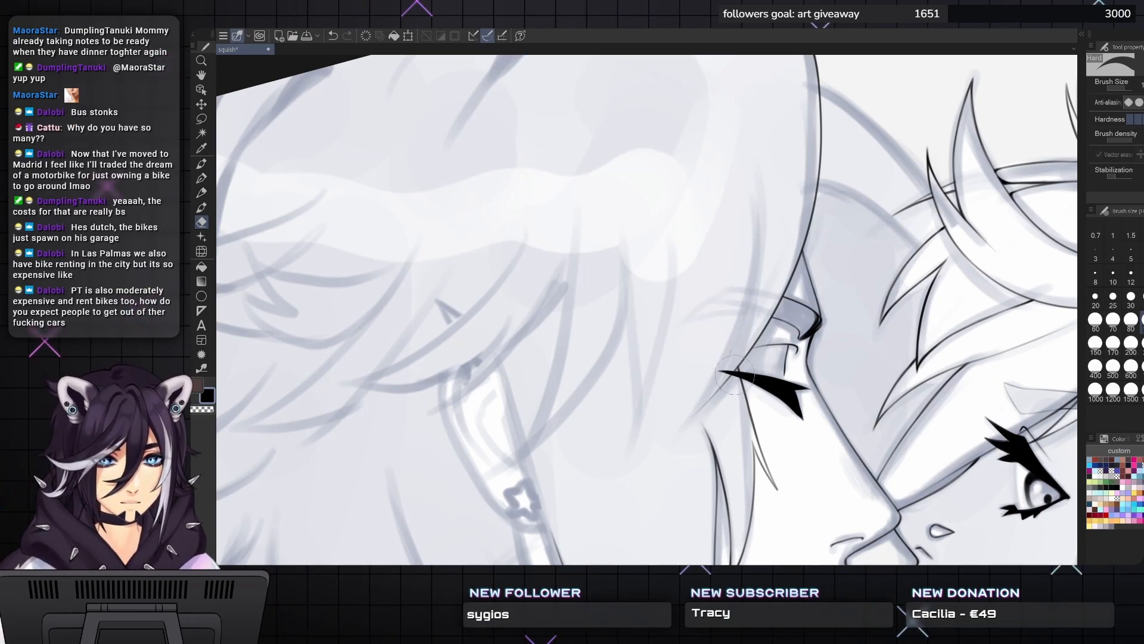
{"action": "key", "text": "b"}
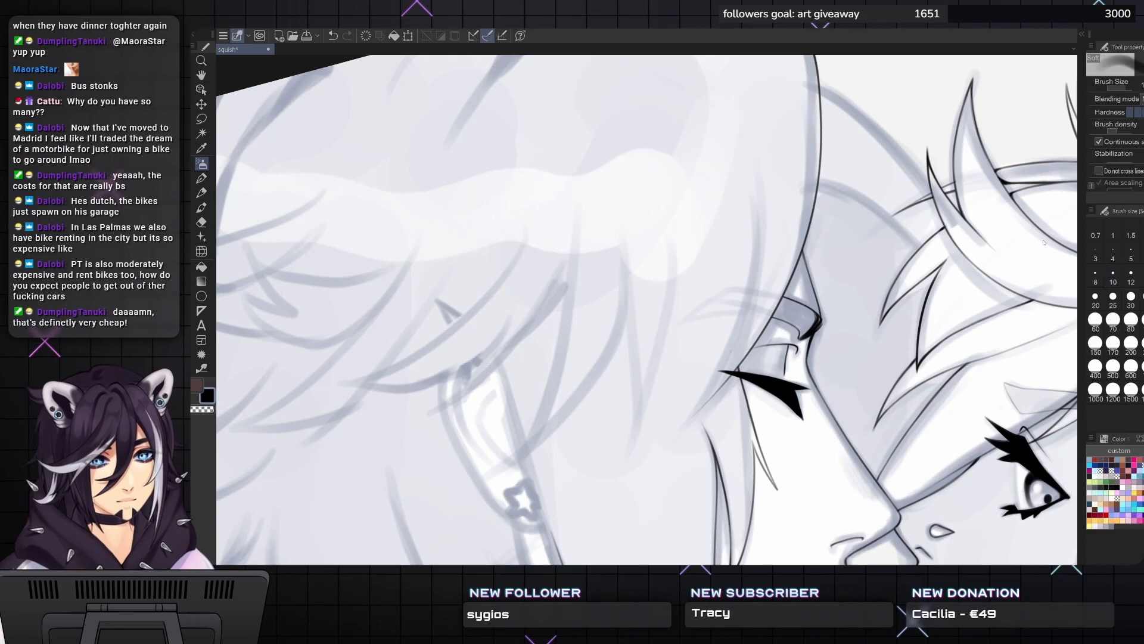
{"action": "key", "text": "ctrl+z"}
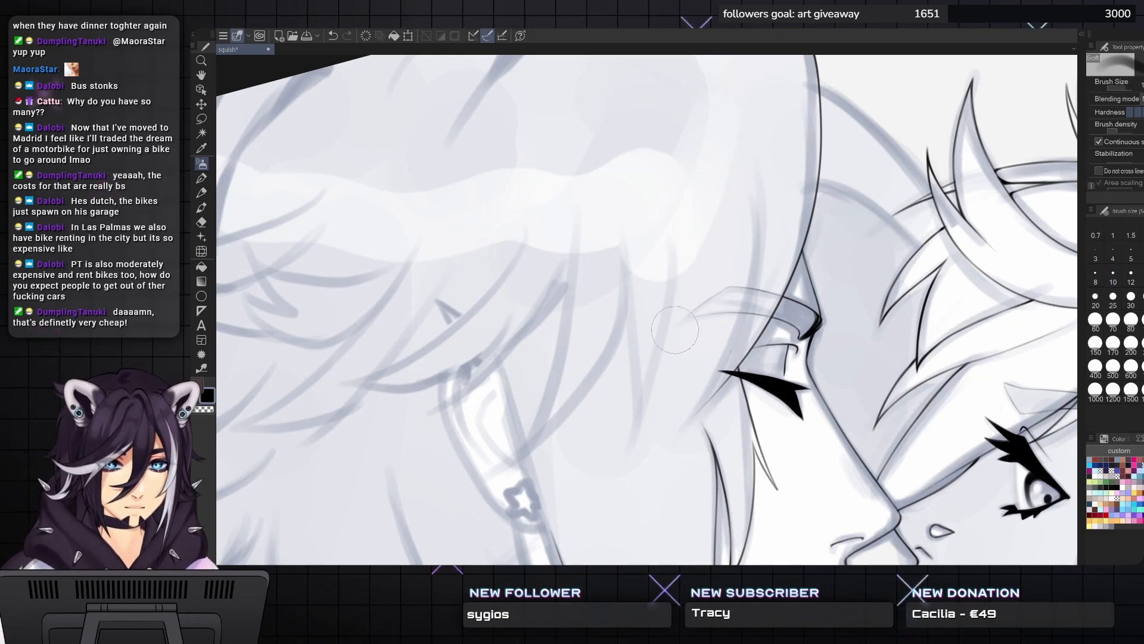
{"action": "left_click_drag", "start_coordinate": [760, 274], "coordinate": [731, 280]}
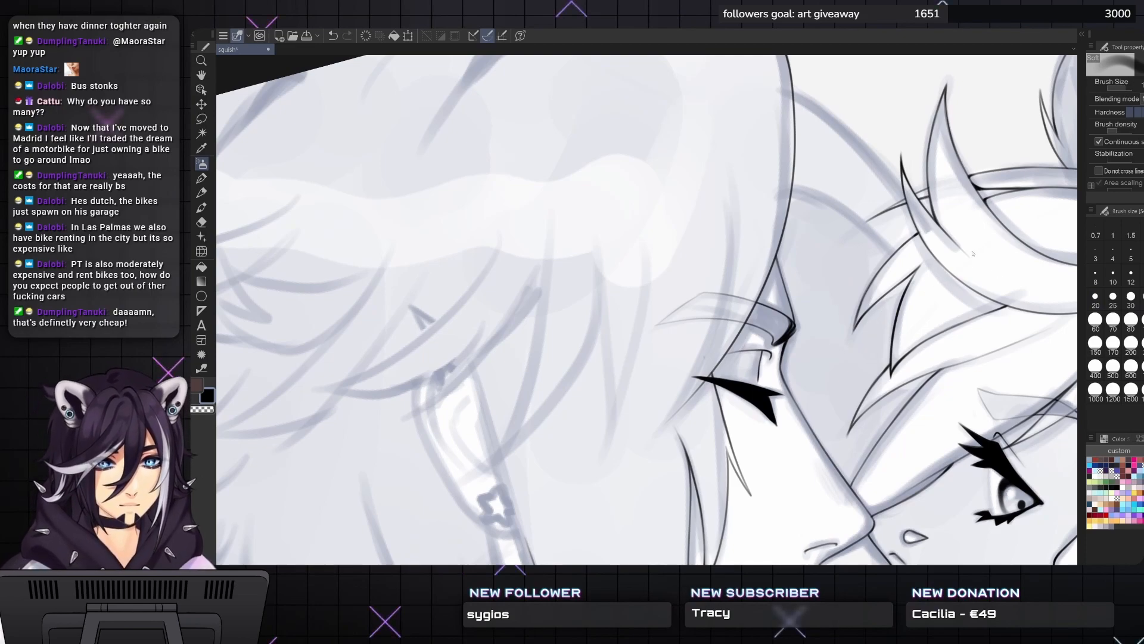
{"action": "key", "text": "p"}
{"action": "left_click_drag", "start_coordinate": [713, 355], "coordinate": [729, 308]}
{"action": "left_click_drag", "start_coordinate": [751, 172], "coordinate": [707, 341]}
{"action": "key", "text": "ctrl+z"}
{"action": "left_click_drag", "start_coordinate": [750, 170], "coordinate": [720, 328]}
{"action": "key", "text": "ctrl+z"}
{"action": "mouse_move", "coordinate": [750, 168]}
{"action": "left_mouse_down"}
{"action": "mouse_move", "coordinate": [731, 293]}
{"action": "mouse_move", "coordinate": [708, 342]}
{"action": "left_mouse_up"}
{"action": "key", "text": "ctrl+z"}
{"action": "left_click_drag", "start_coordinate": [751, 180], "coordinate": [701, 356]}
{"action": "key", "text": "ctrl+z"}
{"action": "left_click_drag", "start_coordinate": [748, 244], "coordinate": [694, 370]}
{"action": "key", "text": "ctrl+z"}
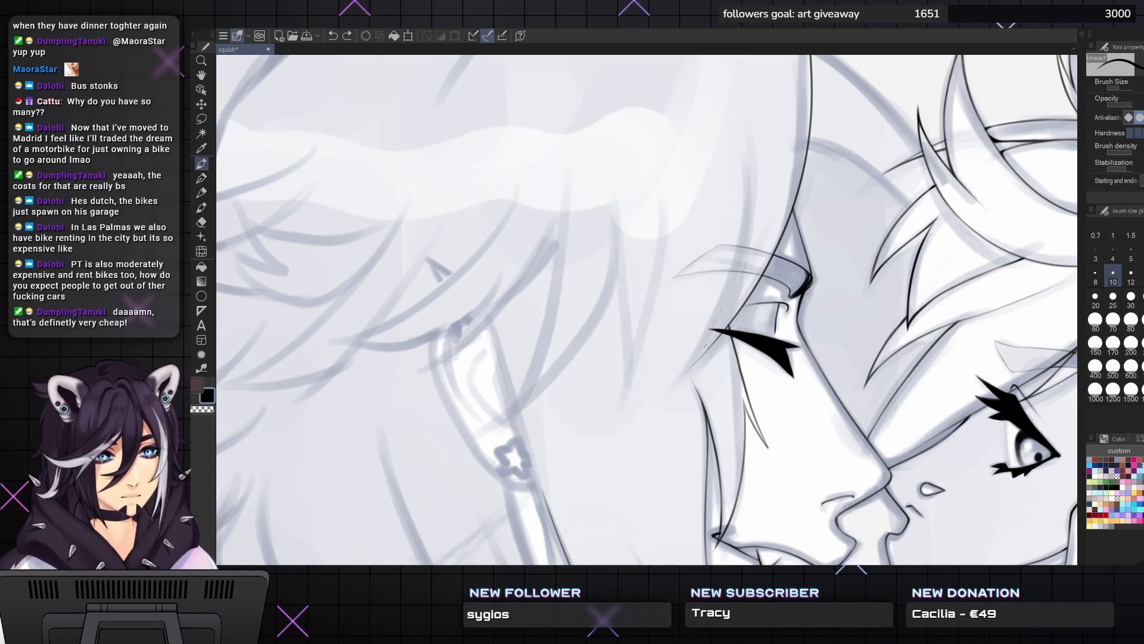
- With the canvas mirrored, ink the bang's second edge from the forehead over the eyebrow, ending in a sharp thickened tip beside the outer eyelash
{"action": "key", "text": "h"}
{"action": "left_click_drag", "start_coordinate": [591, 374], "coordinate": [560, 377]}
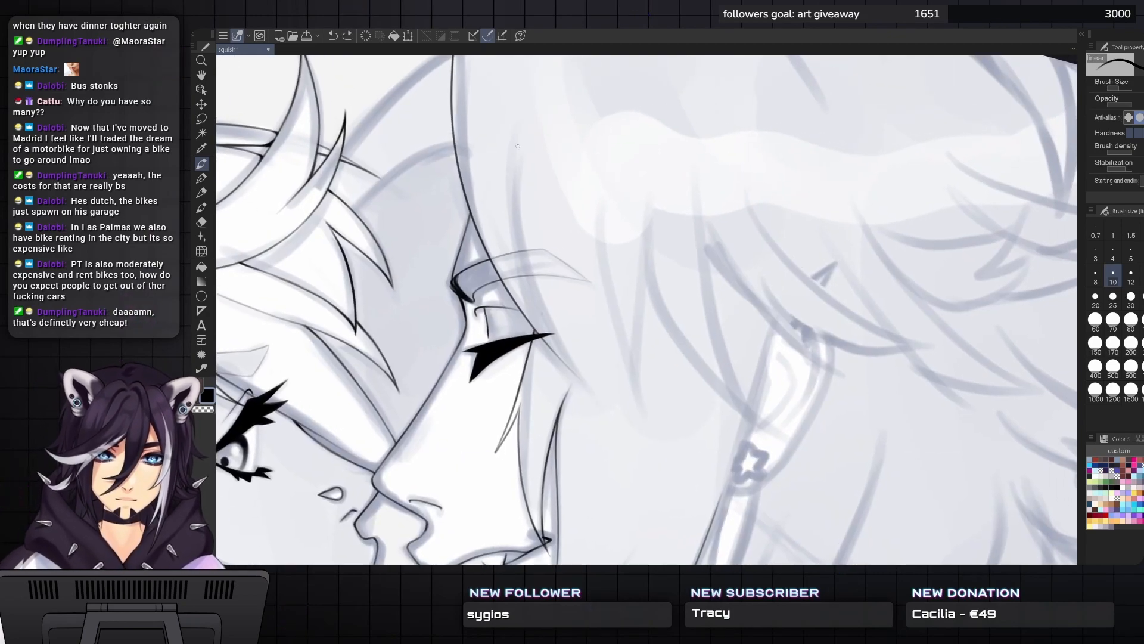
{"action": "key", "text": "ctrl+z"}
{"action": "mouse_move", "coordinate": [514, 144]}
{"action": "left_mouse_down"}
{"action": "mouse_move", "coordinate": [535, 295]}
{"action": "mouse_move", "coordinate": [572, 374]}
{"action": "left_mouse_up"}
{"action": "scroll", "coordinate": [560, 346], "scroll_direction": "up", "scroll_amount": 2}
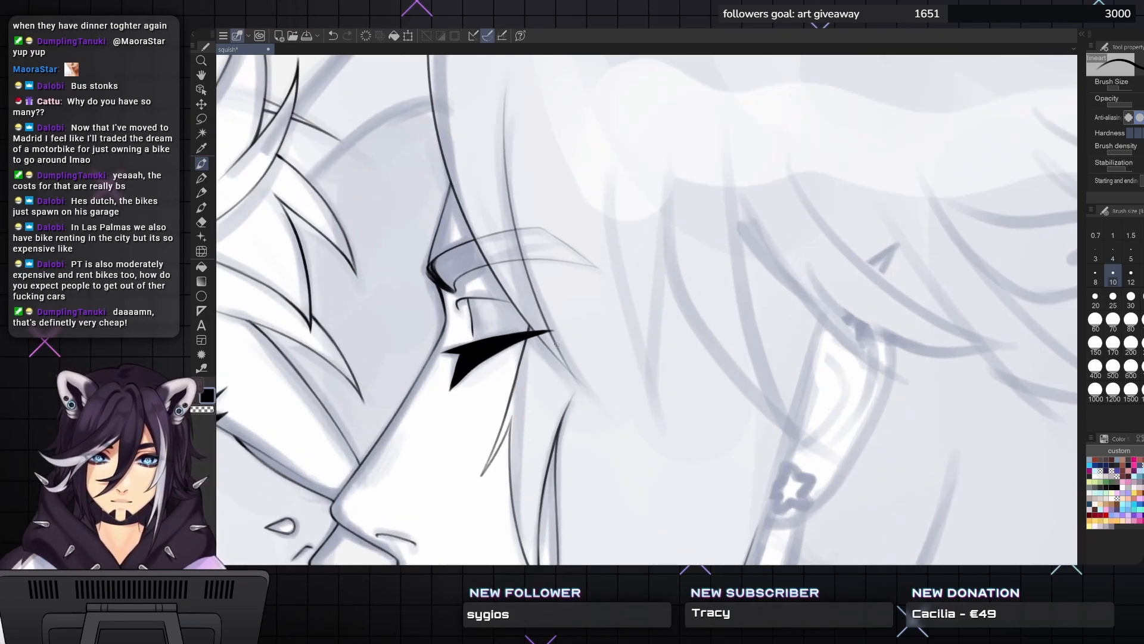
{"action": "left_click_drag", "start_coordinate": [544, 343], "coordinate": [572, 374]}
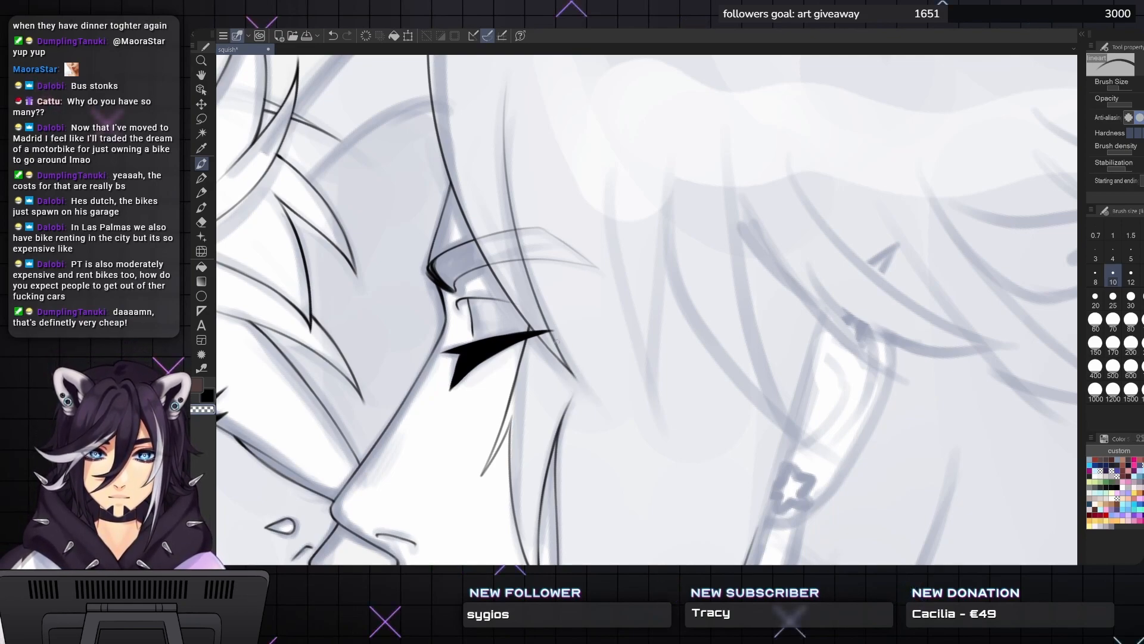
{"action": "left_click_drag", "start_coordinate": [560, 351], "coordinate": [575, 377]}
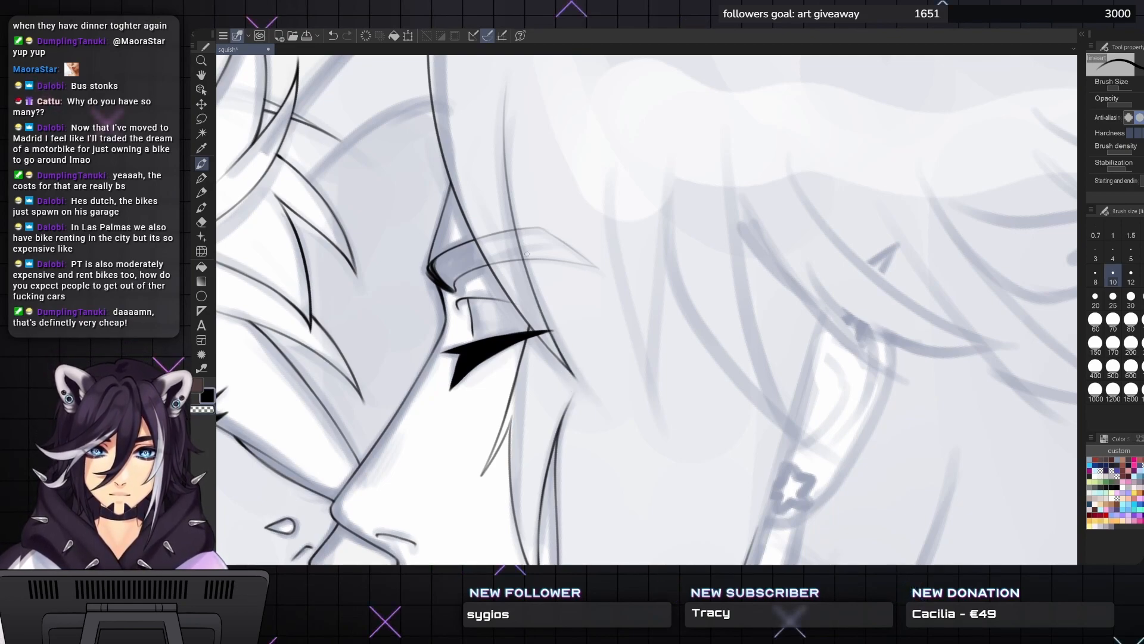
{"action": "scroll", "coordinate": [527, 254], "scroll_direction": "down", "scroll_amount": 3}
{"action": "left_click_drag", "start_coordinate": [527, 253], "coordinate": [394, 253]}
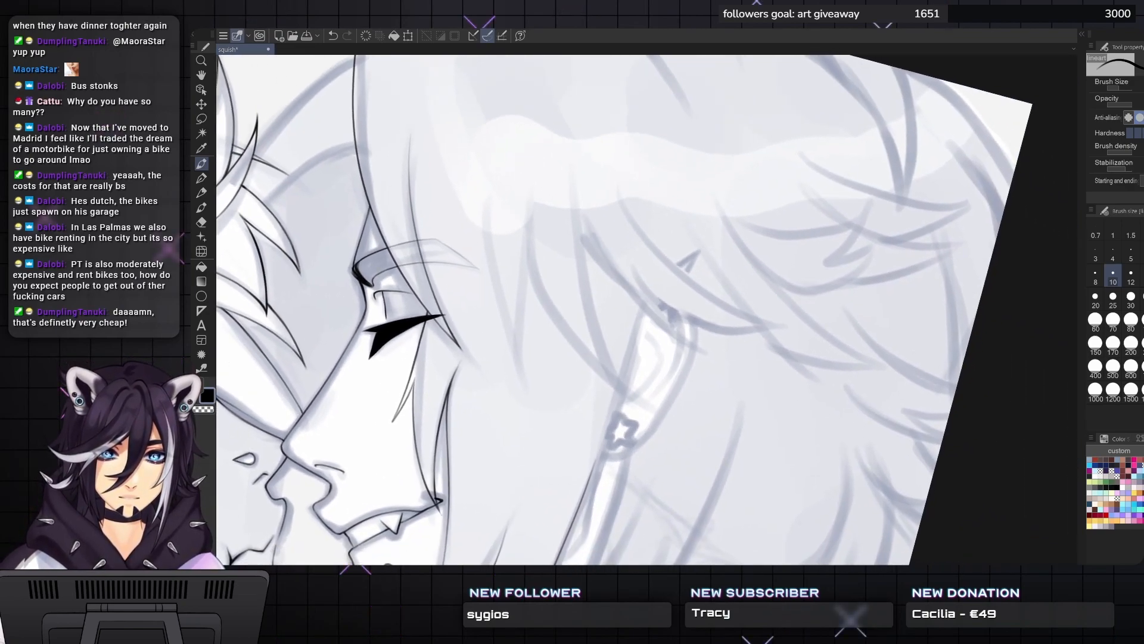
{"action": "key", "text": "h"}
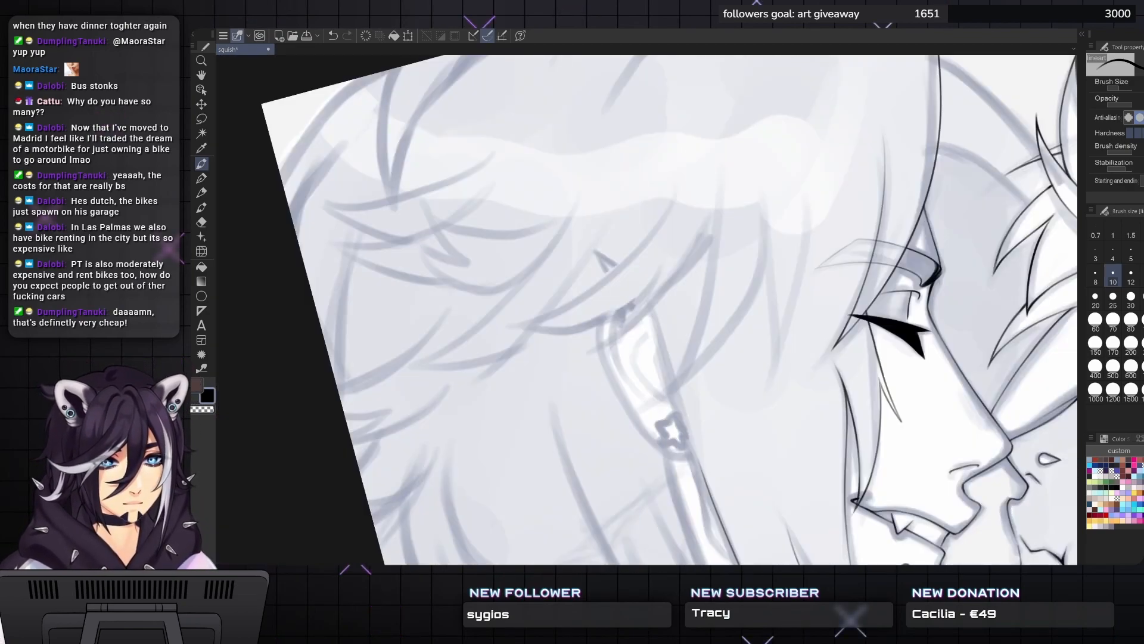
- Ink tapered edges for the larger character's side locks falling from the bangs between the ear and the eye
{"action": "left_click_drag", "start_coordinate": [828, 224], "coordinate": [896, 208]}
{"action": "mouse_move", "coordinate": [792, 133]}
{"action": "left_mouse_down"}
{"action": "mouse_move", "coordinate": [754, 348]}
{"action": "mouse_move", "coordinate": [720, 386]}
{"action": "left_mouse_up"}
{"action": "left_click_drag", "start_coordinate": [834, 180], "coordinate": [841, 362]}
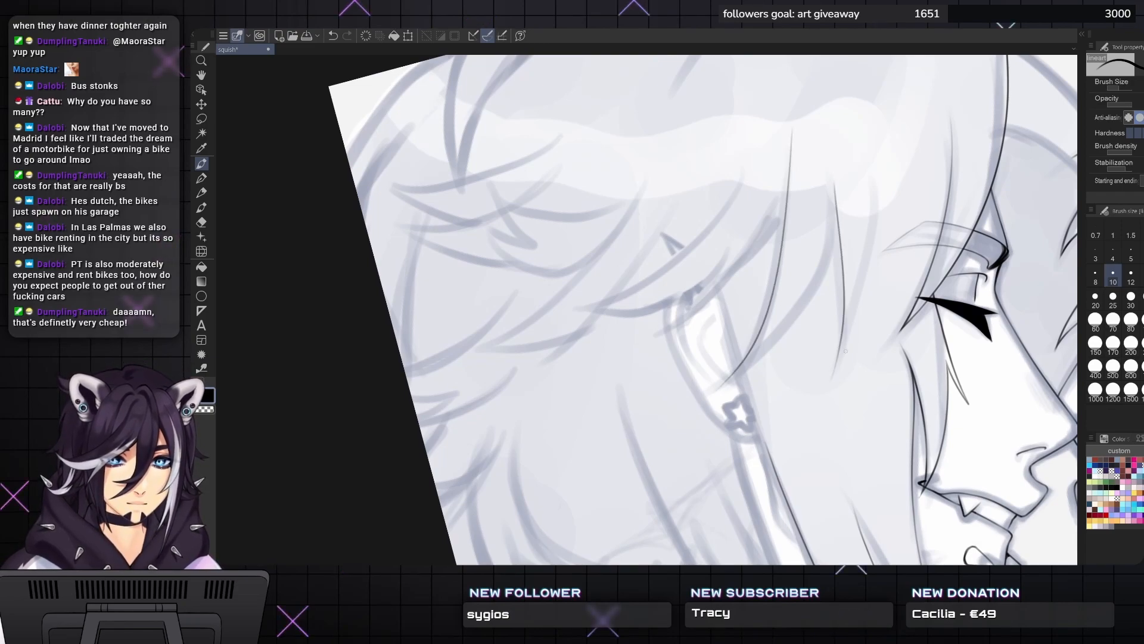
{"action": "left_click_drag", "start_coordinate": [875, 174], "coordinate": [839, 358]}
{"action": "scroll", "coordinate": [835, 360], "scroll_direction": "up", "scroll_amount": 2}
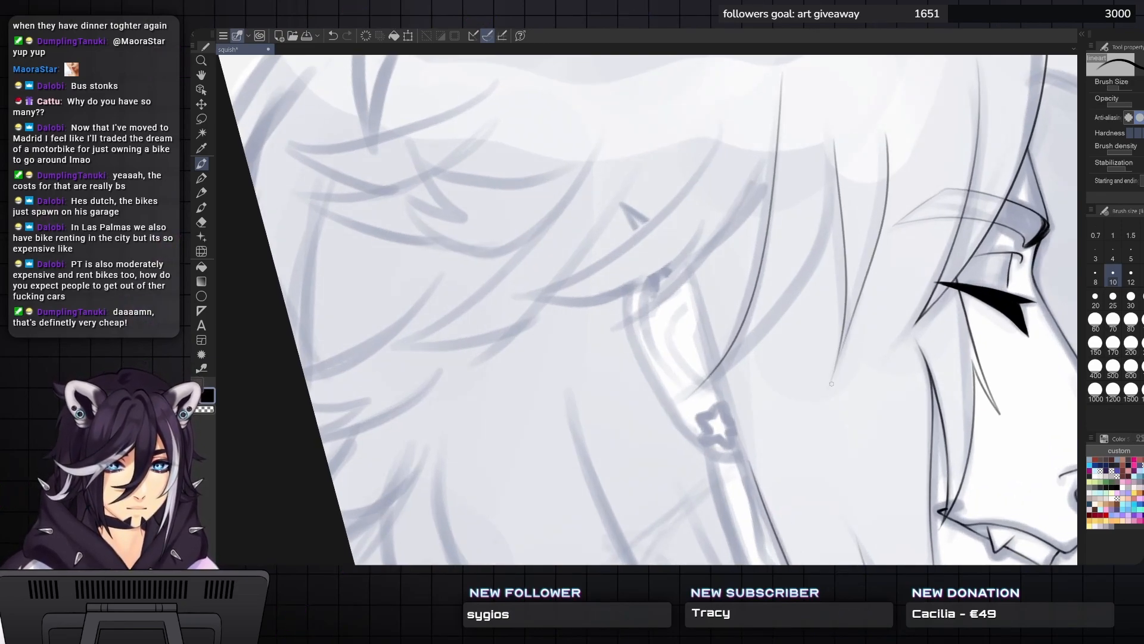
- Thicken the upper root of the middle side lock and trim its edges with transparent strokes
{"action": "left_click_drag", "start_coordinate": [880, 155], "coordinate": [853, 208]}
{"action": "key", "text": "c"}
{"action": "mouse_move", "coordinate": [856, 169]}
{"action": "left_mouse_down"}
{"action": "mouse_move", "coordinate": [913, 112]}
{"action": "mouse_move", "coordinate": [867, 189]}
{"action": "left_mouse_up"}
{"action": "left_click_drag", "start_coordinate": [869, 138], "coordinate": [860, 213]}
{"action": "left_click_drag", "start_coordinate": [870, 160], "coordinate": [857, 234]}
{"action": "left_click_drag", "start_coordinate": [866, 192], "coordinate": [846, 262]}
{"action": "mouse_move", "coordinate": [870, 163]}
{"action": "left_mouse_down"}
{"action": "mouse_move", "coordinate": [875, 214]}
{"action": "mouse_move", "coordinate": [871, 166]}
{"action": "mouse_move", "coordinate": [873, 189]}
{"action": "left_mouse_up"}
- Ink the second edge of the lock crossing the ear and refine the middle lock's pointed tip
{"action": "mouse_move", "coordinate": [858, 228]}
{"action": "left_mouse_down"}
{"action": "mouse_move", "coordinate": [775, 355]}
{"action": "mouse_move", "coordinate": [711, 395]}
{"action": "mouse_move", "coordinate": [724, 389]}
{"action": "left_mouse_up"}
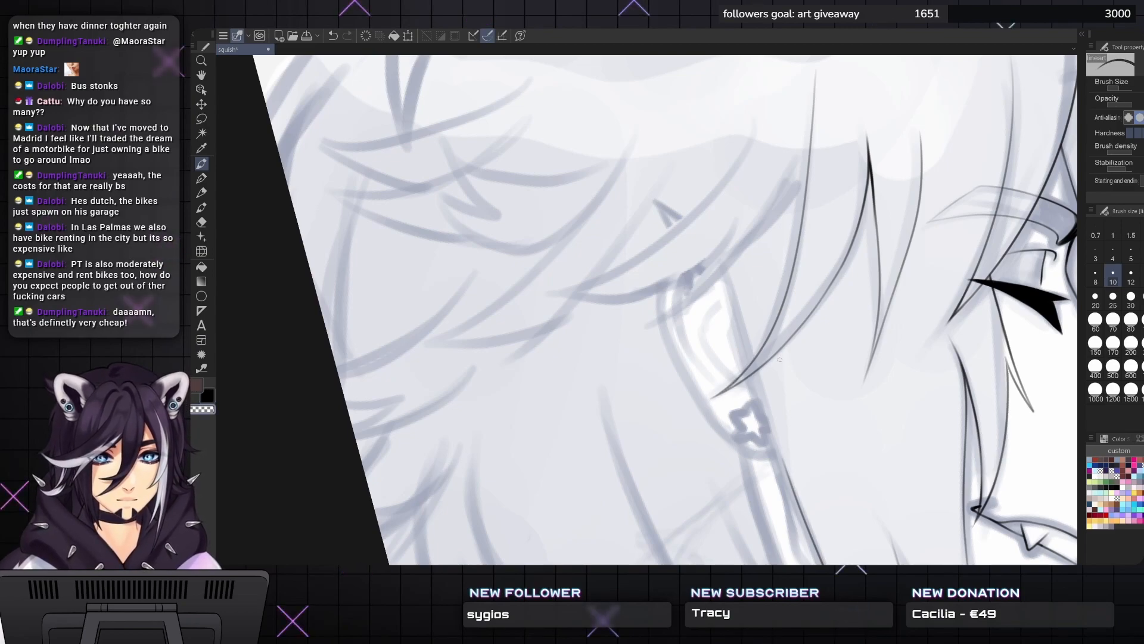
{"action": "mouse_move", "coordinate": [873, 343]}
{"action": "left_mouse_down"}
{"action": "mouse_move", "coordinate": [861, 383]}
{"action": "mouse_move", "coordinate": [868, 364]}
{"action": "left_mouse_up"}
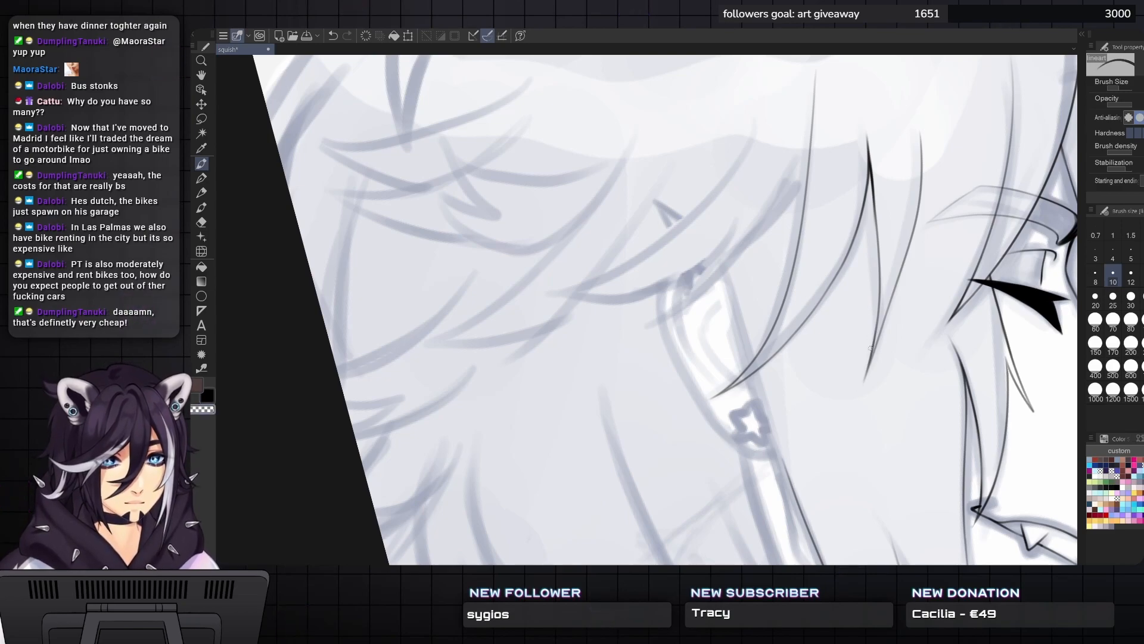
{"action": "left_click_drag", "start_coordinate": [878, 311], "coordinate": [870, 362]}
{"action": "left_click_drag", "start_coordinate": [881, 287], "coordinate": [875, 337]}
- With the canvas rotated, ink the curved lock sweeping back above the ear, closing its two edges in a sharp thickened tip
{"action": "mouse_move", "coordinate": [878, 233]}
{"action": "left_mouse_down"}
{"action": "mouse_move", "coordinate": [899, 271]}
{"action": "mouse_move", "coordinate": [897, 308]}
{"action": "mouse_move", "coordinate": [895, 280]}
{"action": "mouse_move", "coordinate": [797, 110]}
{"action": "left_mouse_up"}
{"action": "mouse_move", "coordinate": [603, 127]}
{"action": "left_mouse_down"}
{"action": "mouse_move", "coordinate": [624, 160]}
{"action": "mouse_move", "coordinate": [623, 396]}
{"action": "left_mouse_up"}
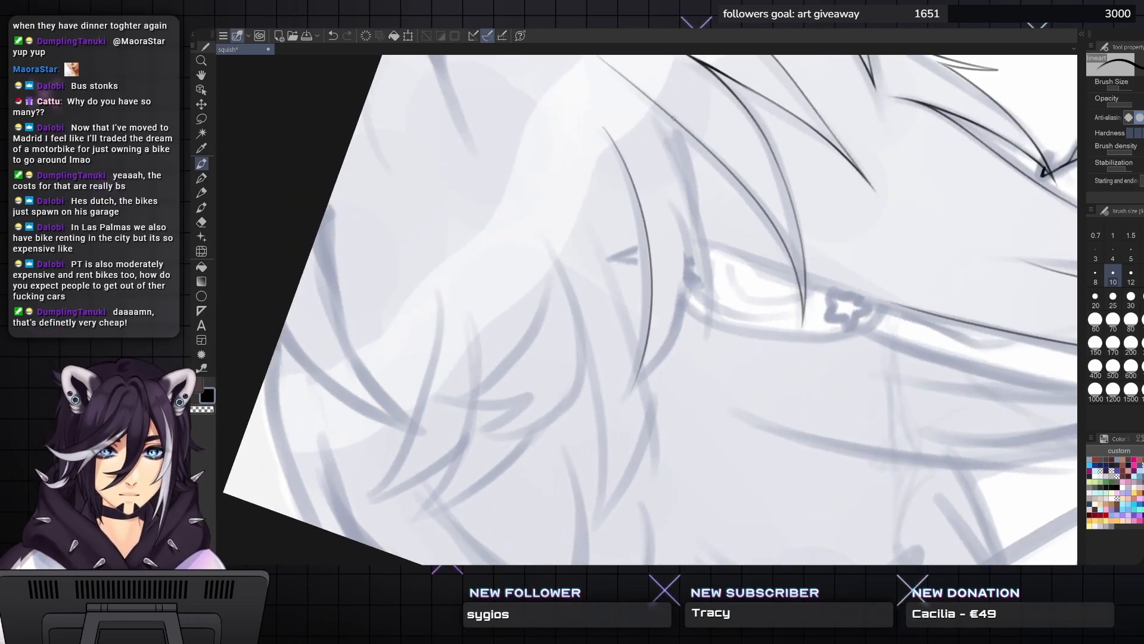
{"action": "mouse_move", "coordinate": [673, 117]}
{"action": "left_mouse_down"}
{"action": "mouse_move", "coordinate": [699, 218]}
{"action": "mouse_move", "coordinate": [707, 343]}
{"action": "left_mouse_up"}
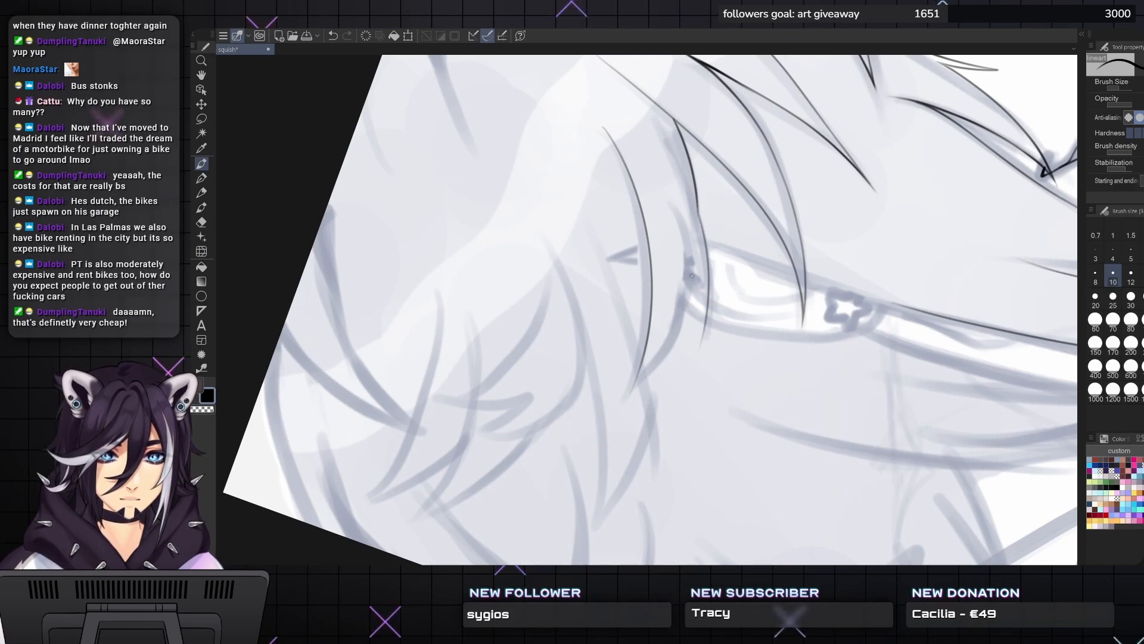
{"action": "mouse_move", "coordinate": [693, 245]}
{"action": "left_mouse_down"}
{"action": "mouse_move", "coordinate": [689, 292]}
{"action": "mouse_move", "coordinate": [650, 377]}
{"action": "mouse_move", "coordinate": [627, 392]}
{"action": "left_mouse_up"}
{"action": "key", "text": "ctrl+z"}
{"action": "left_click_drag", "start_coordinate": [672, 342], "coordinate": [618, 406]}
{"action": "left_click_drag", "start_coordinate": [642, 367], "coordinate": [630, 393]}
{"action": "left_click_drag", "start_coordinate": [647, 343], "coordinate": [637, 378]}
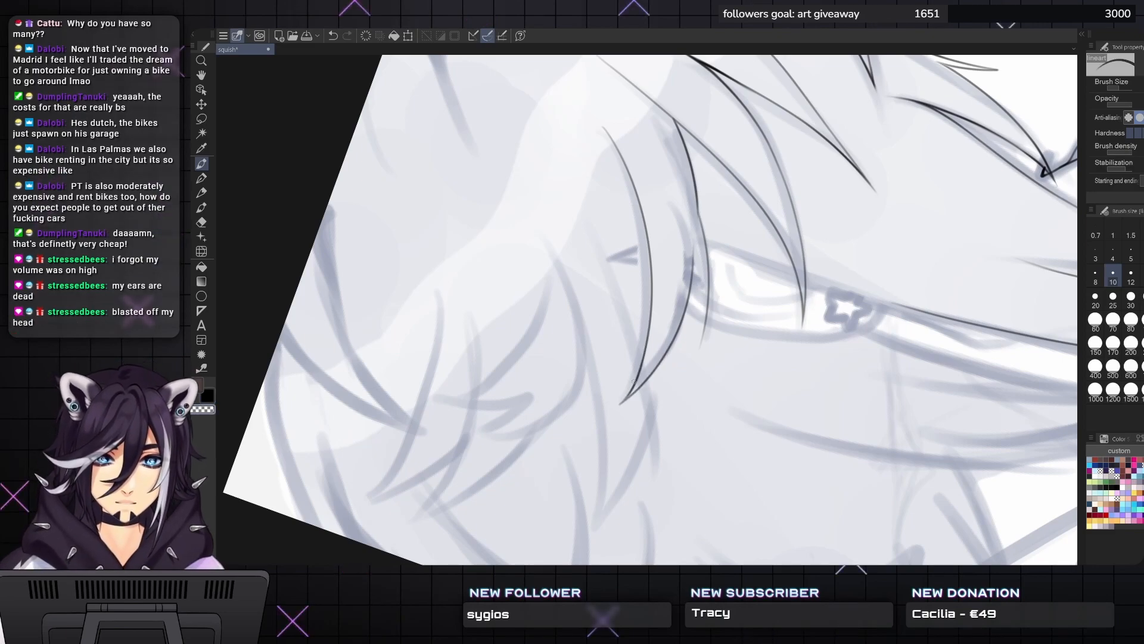
- Ink a small pointed lock over the top of the ear, branching from the swept-back lock
{"action": "left_click_drag", "start_coordinate": [695, 236], "coordinate": [702, 340]}
{"action": "left_click_drag", "start_coordinate": [705, 292], "coordinate": [700, 353]}
{"action": "mouse_move", "coordinate": [695, 239]}
{"action": "left_mouse_down"}
{"action": "mouse_move", "coordinate": [692, 295]}
{"action": "mouse_move", "coordinate": [637, 358]}
{"action": "left_mouse_up"}
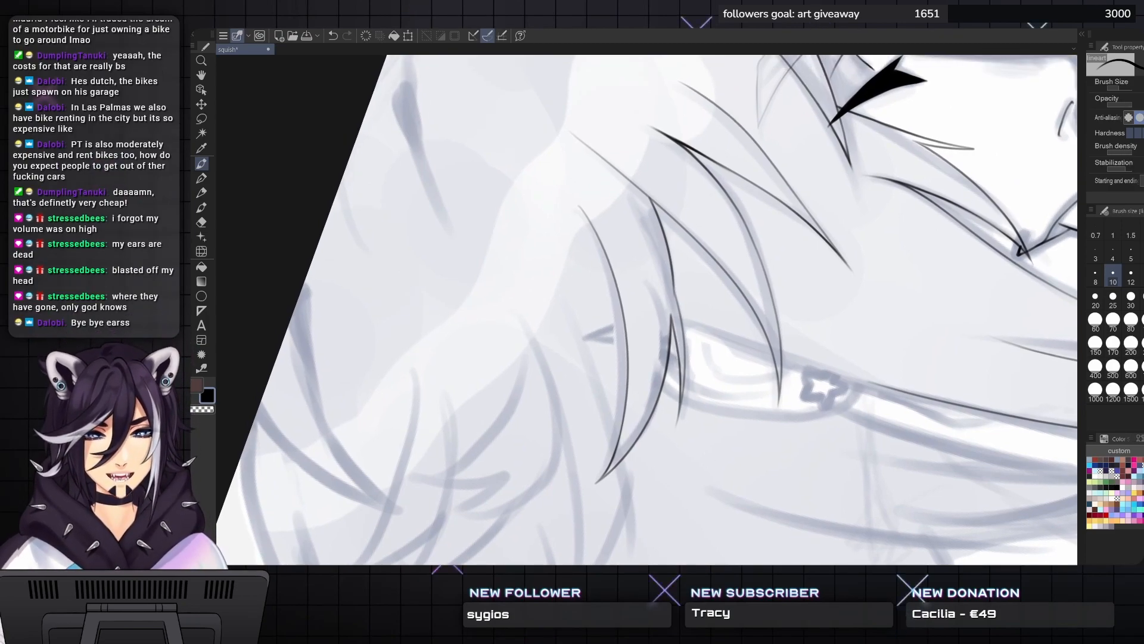
{"action": "left_click_drag", "start_coordinate": [637, 358], "coordinate": [632, 388]}
{"action": "left_click_drag", "start_coordinate": [681, 299], "coordinate": [692, 344]}
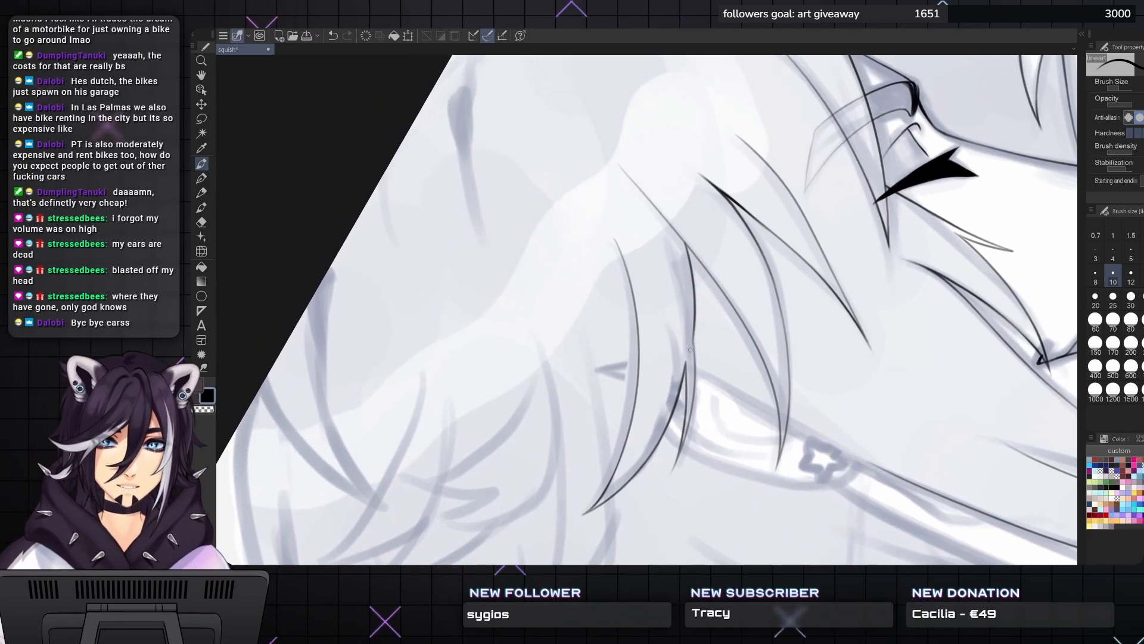
- Thicken the line where the locks meet above the ear and clean its edge with transparent strokes
{"action": "left_click_drag", "start_coordinate": [694, 371], "coordinate": [684, 287]}
{"action": "left_click_drag", "start_coordinate": [693, 340], "coordinate": [692, 281]}
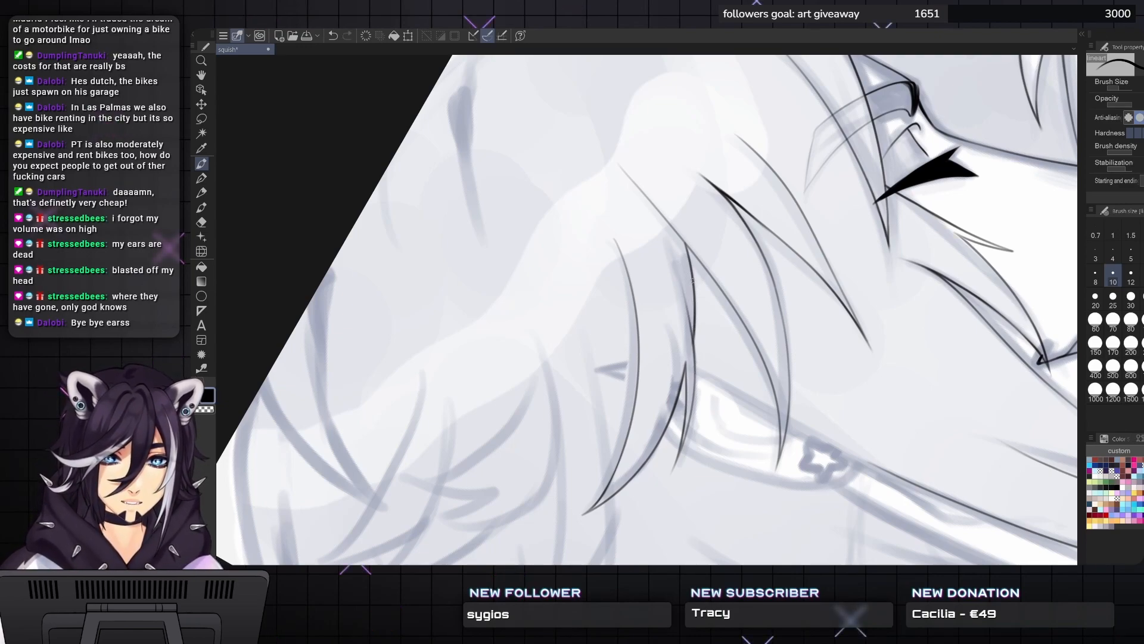
{"action": "left_click_drag", "start_coordinate": [680, 397], "coordinate": [686, 369]}
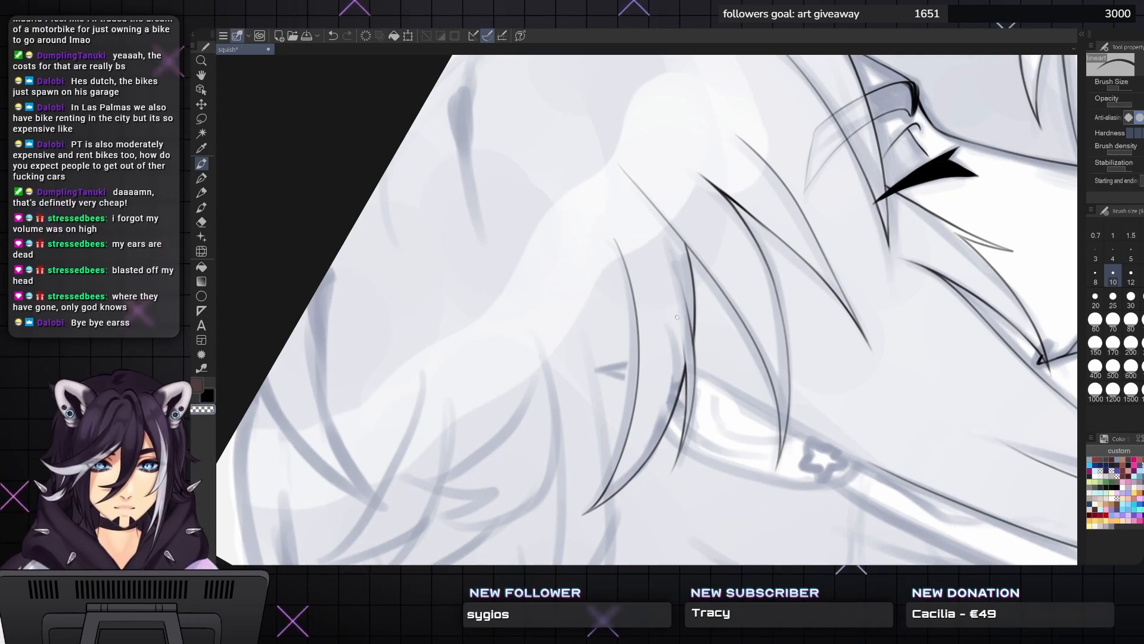
{"action": "key", "text": "c"}
{"action": "mouse_move", "coordinate": [689, 382]}
{"action": "left_mouse_down"}
{"action": "mouse_move", "coordinate": [612, 175]}
{"action": "mouse_move", "coordinate": [689, 178]}
{"action": "mouse_move", "coordinate": [737, 205]}
{"action": "mouse_move", "coordinate": [736, 194]}
{"action": "mouse_move", "coordinate": [685, 271]}
{"action": "mouse_move", "coordinate": [701, 451]}
{"action": "mouse_move", "coordinate": [694, 407]}
{"action": "left_mouse_up"}
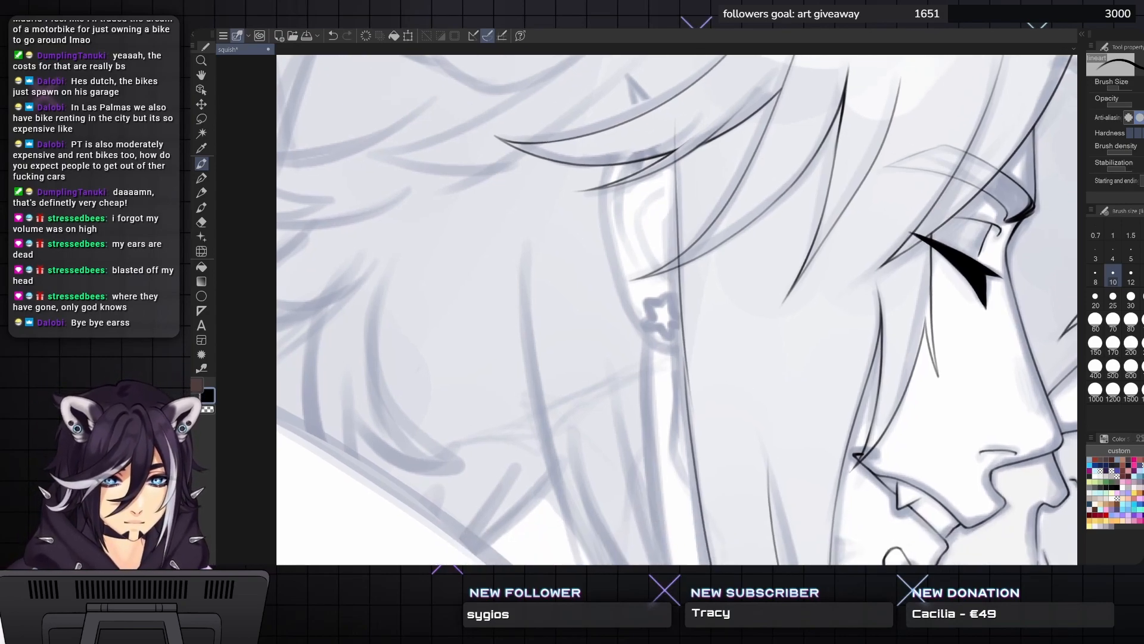
- Redraw the long hair strand line beside the ear, erase its overlap, and join it to the bangs with a thickened corner
{"action": "key", "text": "ctrl+z"}
{"action": "left_click_drag", "start_coordinate": [676, 119], "coordinate": [697, 438]}
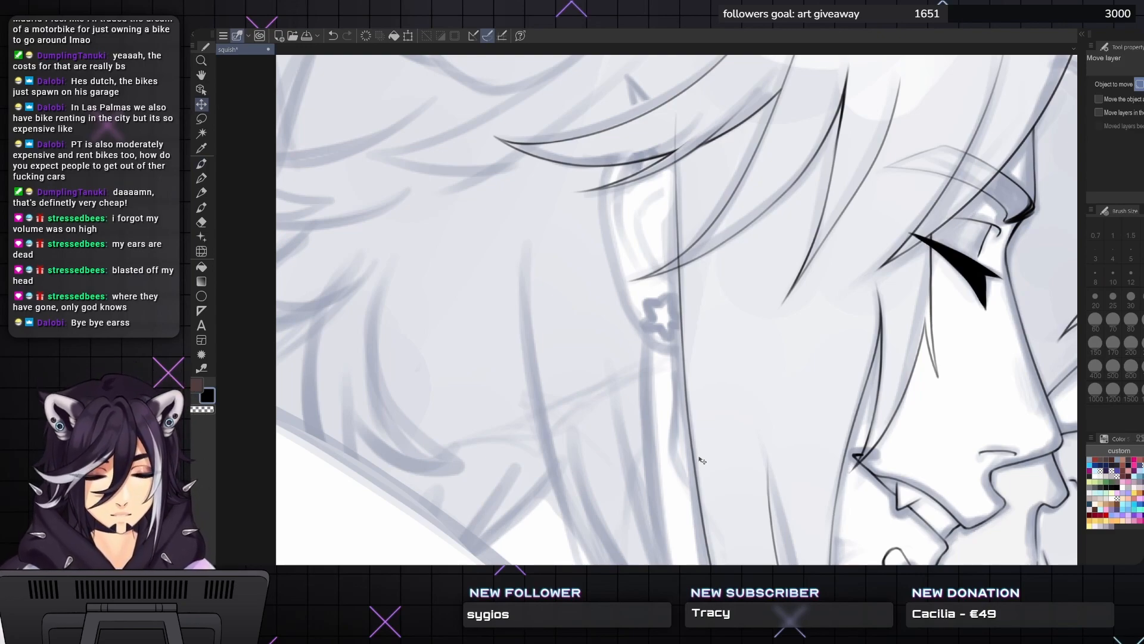
{"action": "key", "text": "e"}
{"action": "left_click_drag", "start_coordinate": [676, 122], "coordinate": [674, 155]}
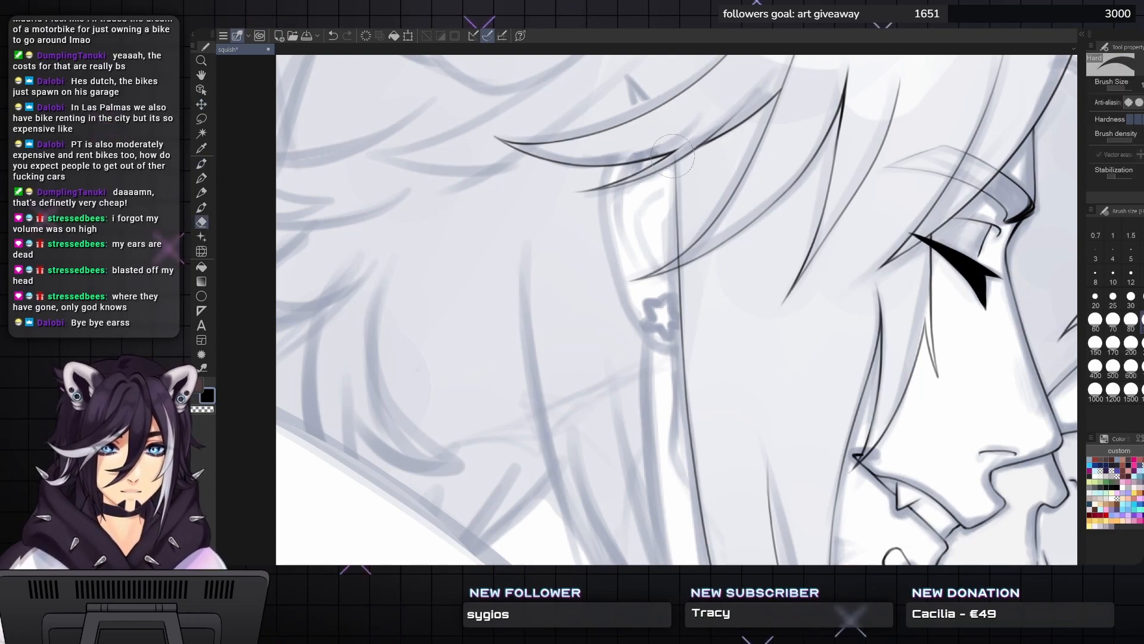
{"action": "scroll", "coordinate": [682, 263], "scroll_direction": "up", "scroll_amount": 1}
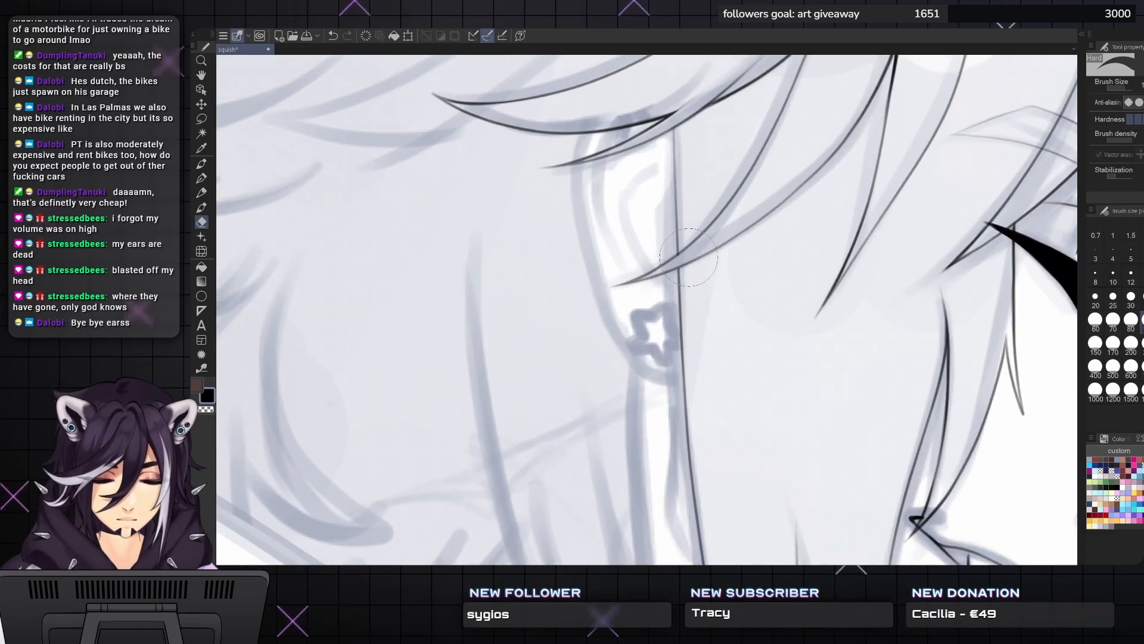
{"action": "key", "text": "p"}
{"action": "scroll", "coordinate": [688, 256], "scroll_direction": "up", "scroll_amount": 3}
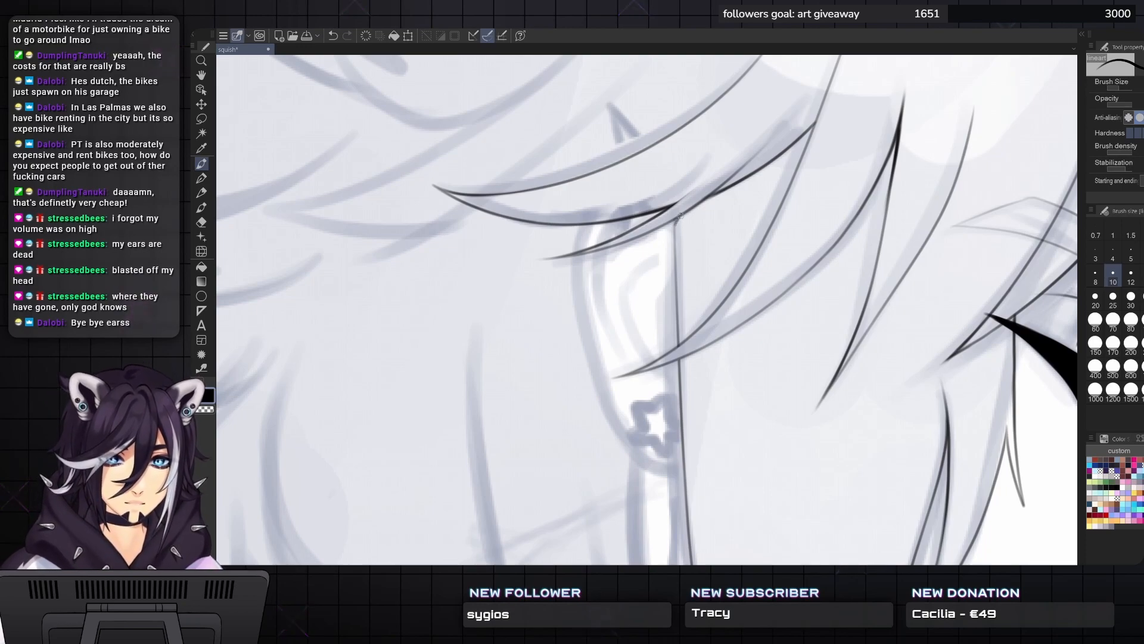
{"action": "left_click_drag", "start_coordinate": [674, 229], "coordinate": [687, 209]}
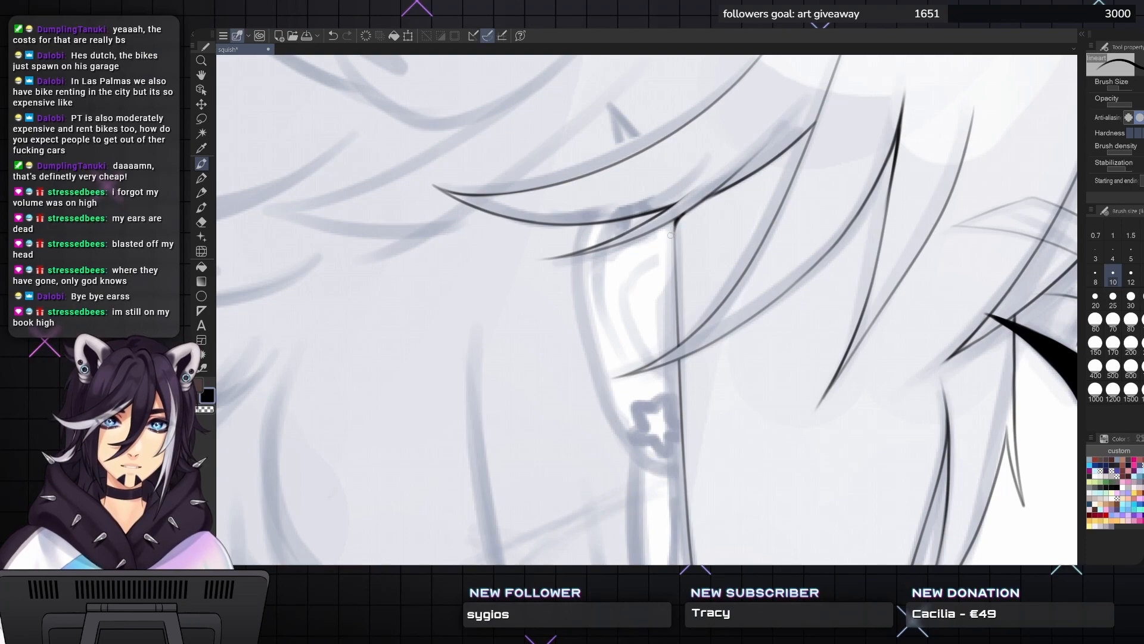
{"action": "mouse_move", "coordinate": [680, 216]}
{"action": "left_mouse_down"}
{"action": "mouse_move", "coordinate": [676, 250]}
{"action": "mouse_move", "coordinate": [690, 270]}
{"action": "mouse_move", "coordinate": [688, 259]}
{"action": "left_mouse_up"}
- Ink the outer curve behind the larger character's bangs down to the smaller character's hair, erasing the overlap at the bangs
{"action": "scroll", "coordinate": [690, 270], "scroll_direction": "down", "scroll_amount": 5}
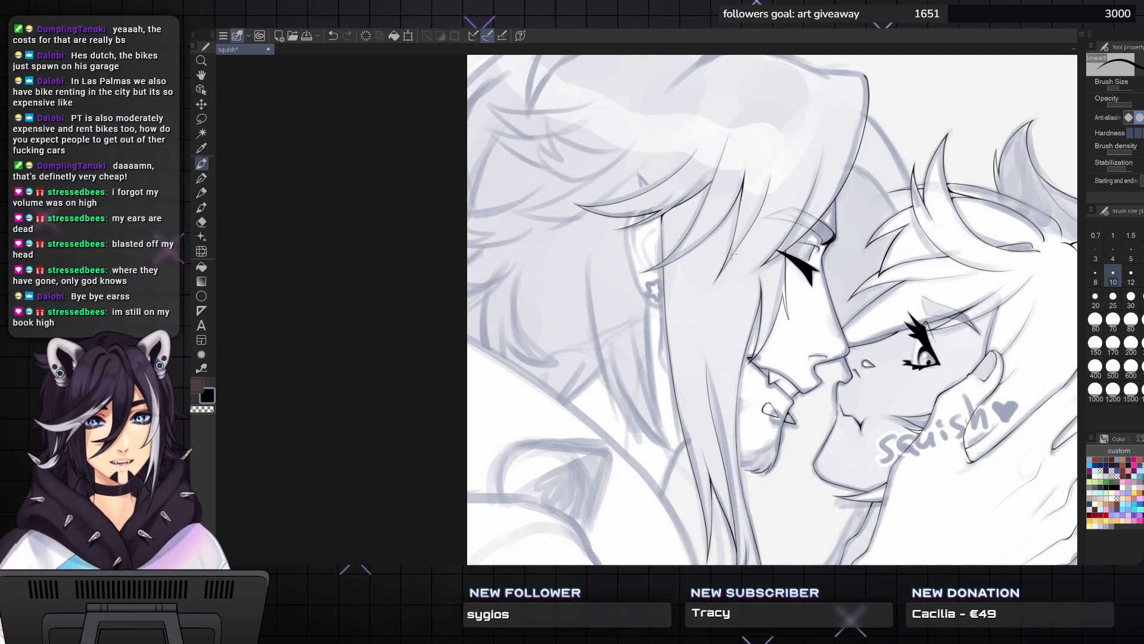
{"action": "mouse_move", "coordinate": [732, 255]}
{"action": "left_mouse_down"}
{"action": "mouse_move", "coordinate": [642, 275]}
{"action": "mouse_move", "coordinate": [597, 315]}
{"action": "left_mouse_up"}
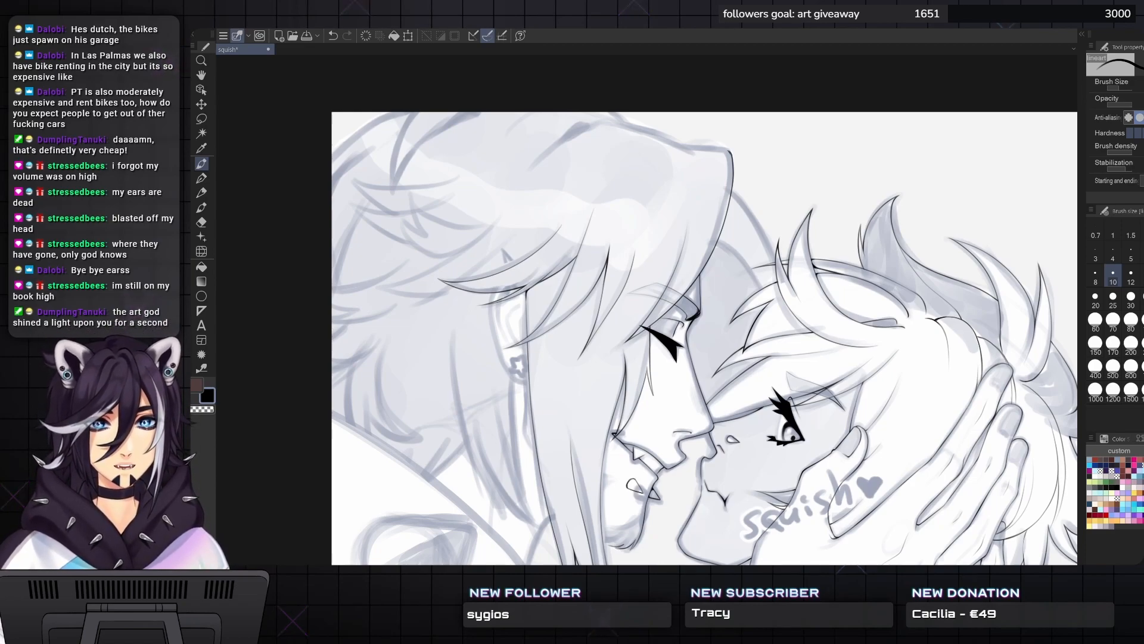
{"action": "left_click_drag", "start_coordinate": [680, 246], "coordinate": [609, 239]}
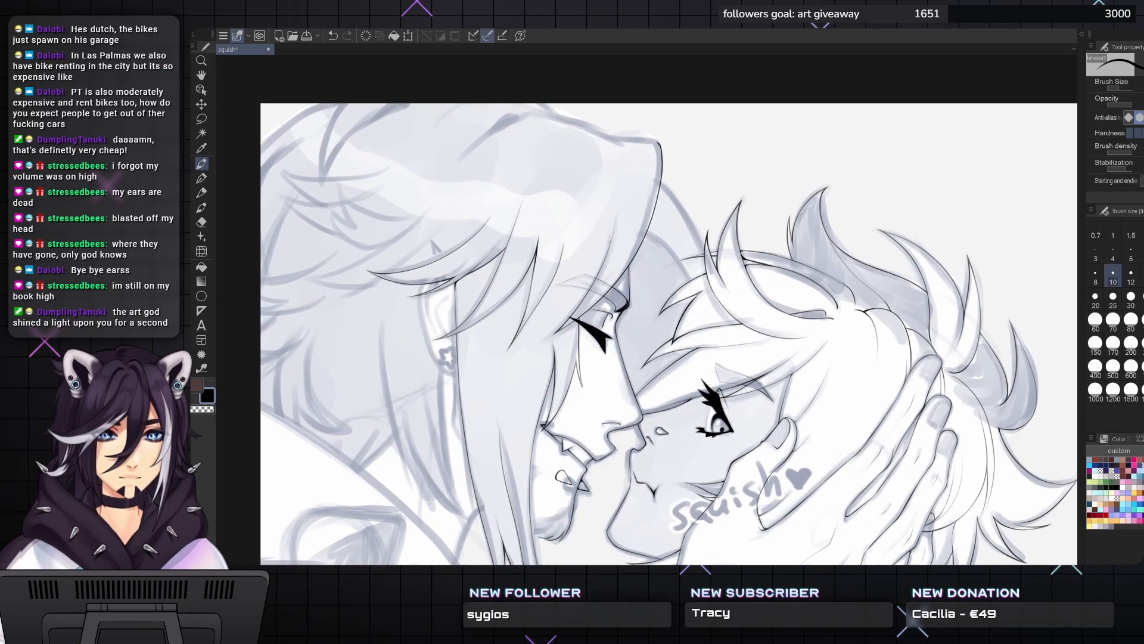
{"action": "scroll", "coordinate": [663, 177], "scroll_direction": "up", "scroll_amount": 2}
{"action": "mouse_move", "coordinate": [644, 170]}
{"action": "left_mouse_down"}
{"action": "mouse_move", "coordinate": [720, 265]}
{"action": "mouse_move", "coordinate": [745, 351]}
{"action": "left_mouse_up"}
{"action": "key", "text": "e"}
{"action": "mouse_move", "coordinate": [633, 160]}
{"action": "left_mouse_down"}
{"action": "mouse_move", "coordinate": [661, 173]}
{"action": "mouse_move", "coordinate": [657, 183]}
{"action": "left_mouse_up"}
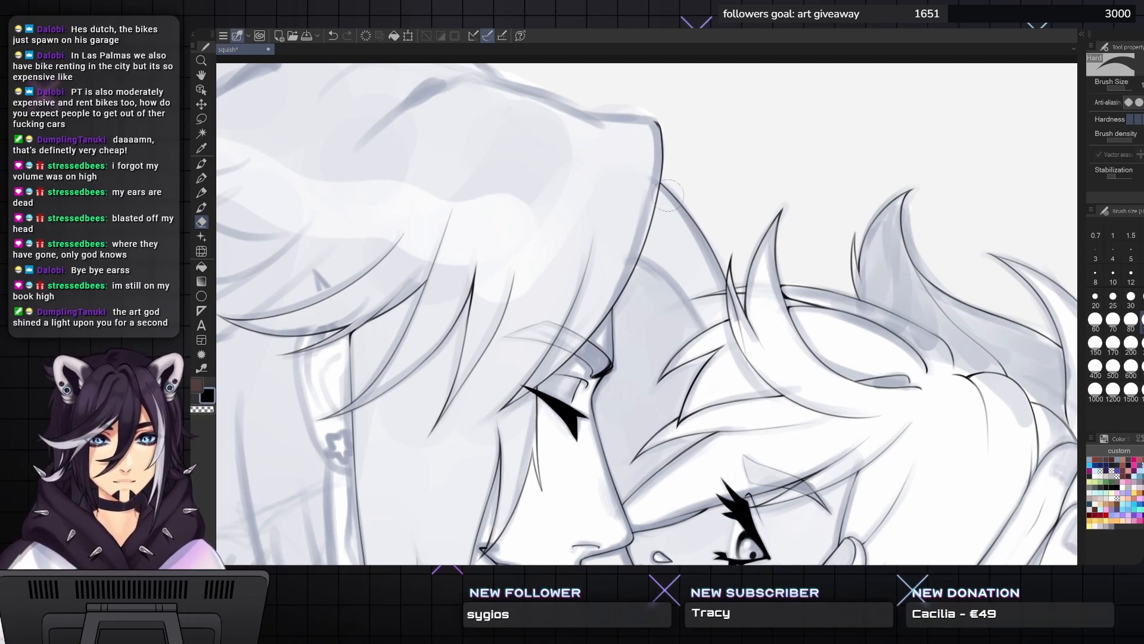
{"action": "scroll", "coordinate": [710, 284], "scroll_direction": "up", "scroll_amount": 1}
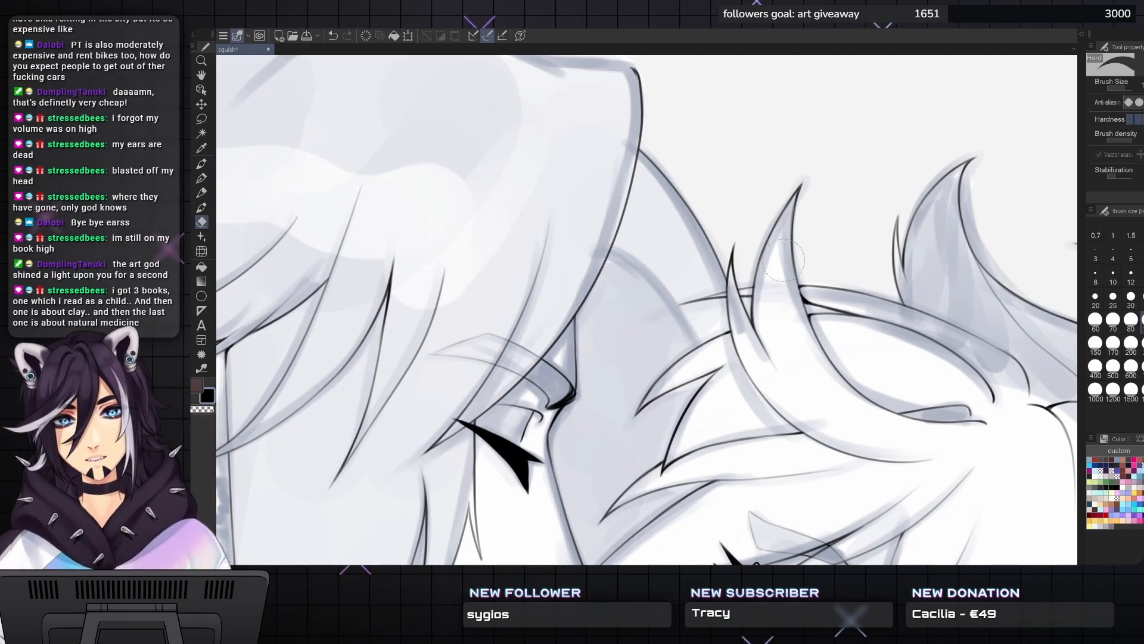
{"action": "scroll", "coordinate": [783, 243], "scroll_direction": "down", "scroll_amount": 1}
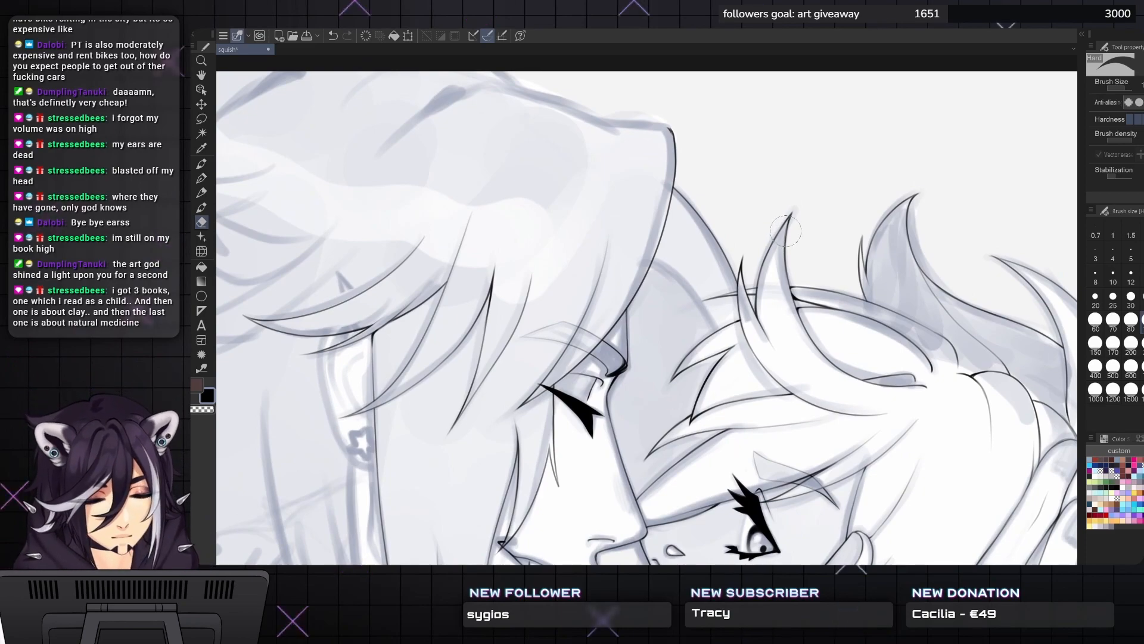
- Ink the inner curve behind the larger character's bangs down to the smaller character's hair and erase the overlapping start
{"action": "key", "text": "p"}
{"action": "mouse_move", "coordinate": [715, 357]}
{"action": "left_mouse_down"}
{"action": "mouse_move", "coordinate": [754, 243]}
{"action": "mouse_move", "coordinate": [737, 241]}
{"action": "mouse_move", "coordinate": [685, 279]}
{"action": "mouse_move", "coordinate": [682, 319]}
{"action": "left_mouse_up"}
{"action": "left_click_drag", "start_coordinate": [607, 228], "coordinate": [697, 329]}
{"action": "key", "text": "e"}
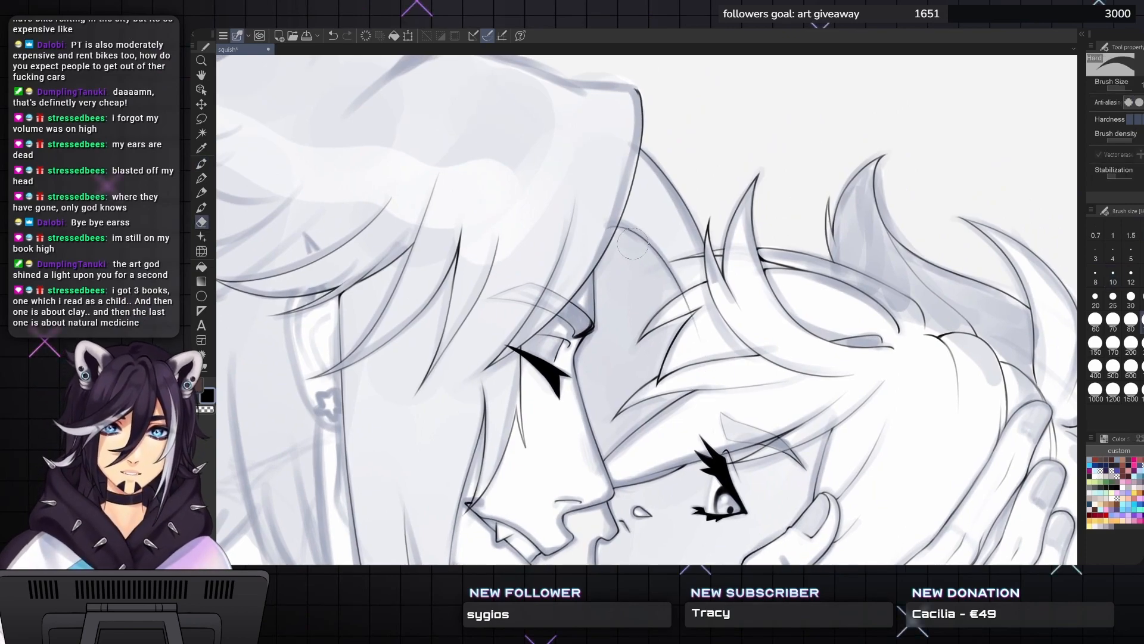
{"action": "scroll", "coordinate": [614, 238], "scroll_direction": "up", "scroll_amount": 1}
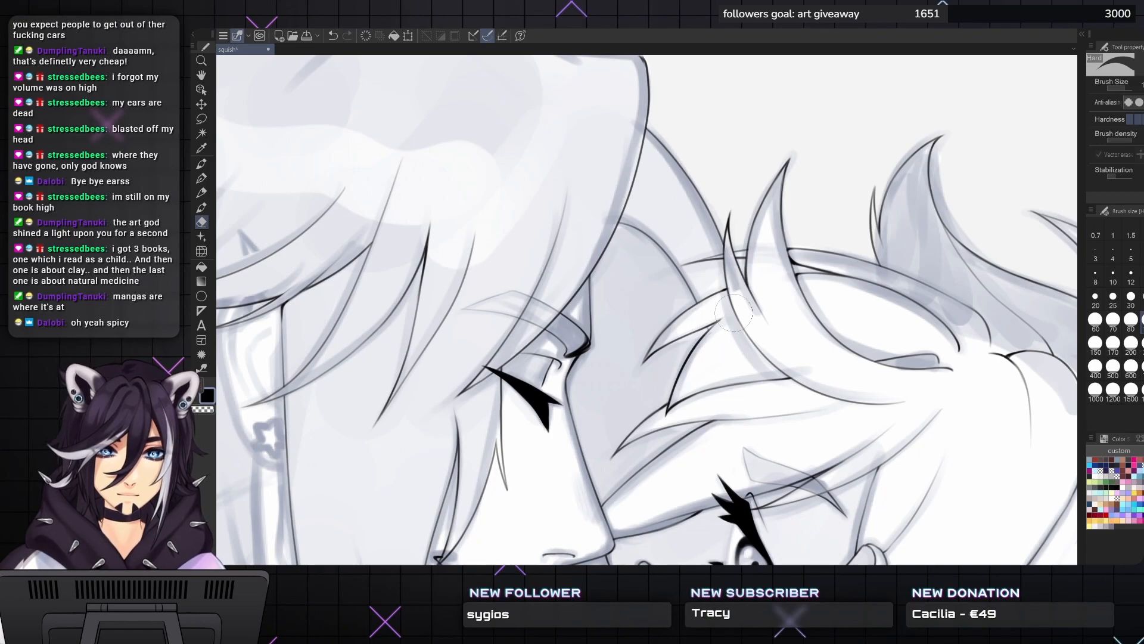
{"action": "scroll", "coordinate": [630, 245], "scroll_direction": "down", "scroll_amount": 5}
{"action": "key", "text": "p"}
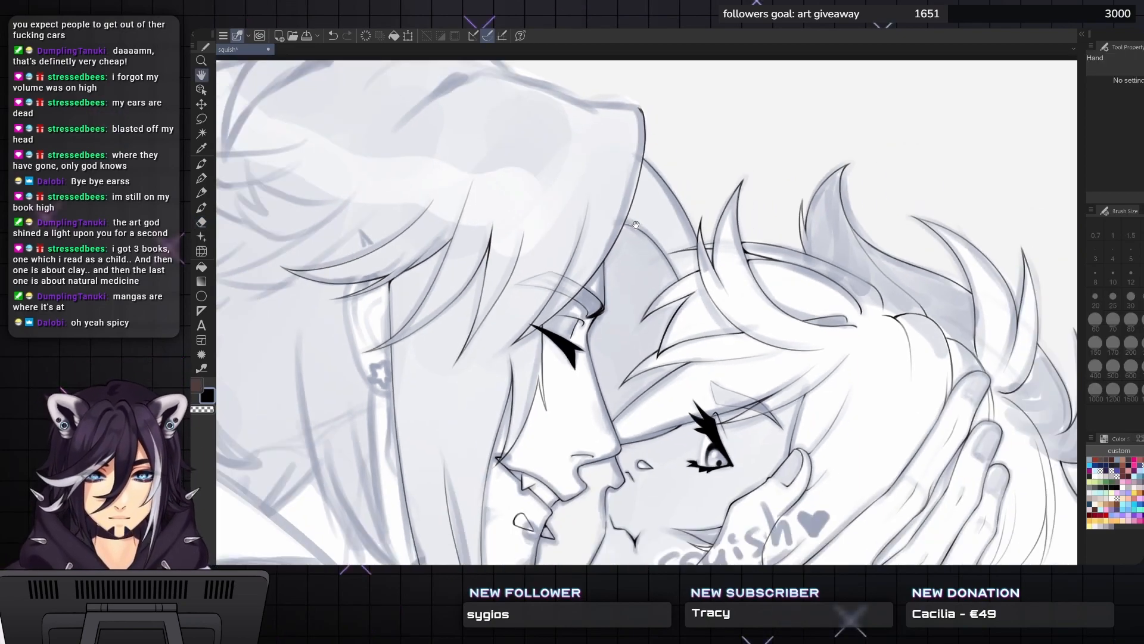
{"action": "left_click_drag", "start_coordinate": [602, 241], "coordinate": [715, 315]}
{"action": "key", "text": "ctrl+z"}
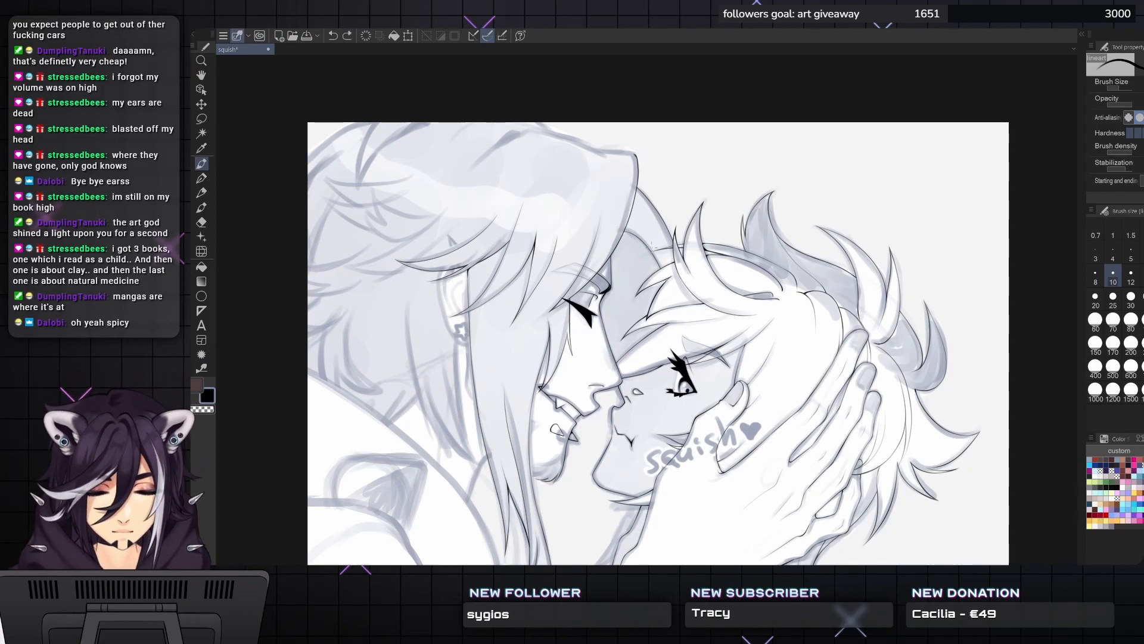
- Paint a tapered black accent in the hair crease on top of the larger character's head with the shade brush
{"action": "scroll", "coordinate": [679, 272], "scroll_direction": "up", "scroll_amount": 5}
{"action": "left_click_drag", "start_coordinate": [814, 302], "coordinate": [891, 295]}
{"action": "key", "text": "period"}
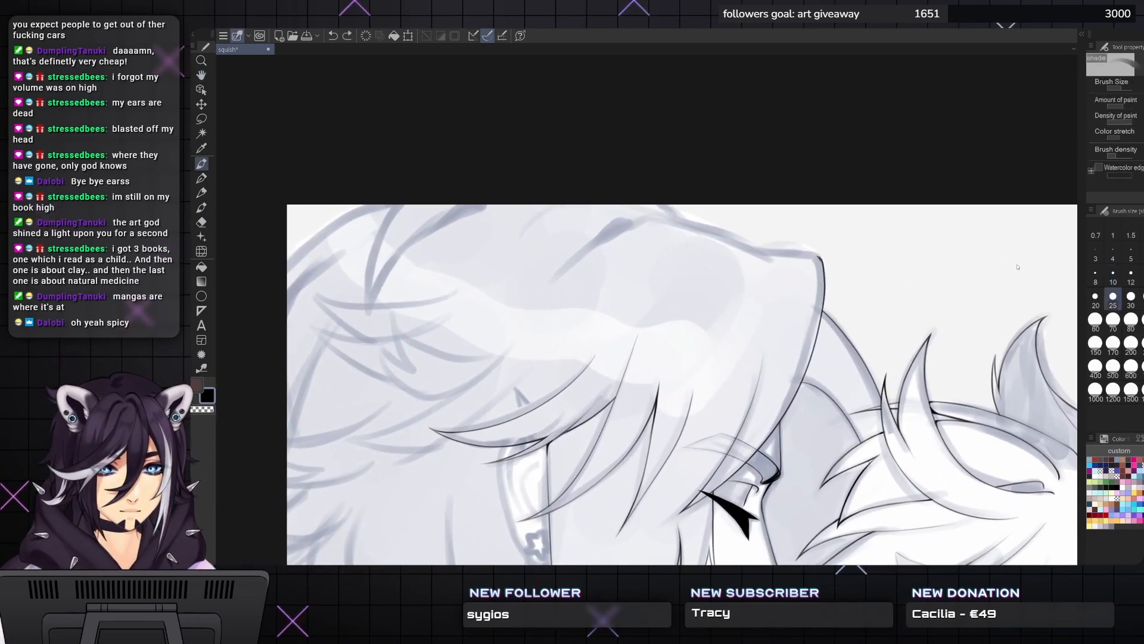
{"action": "key", "text": "bracketright"}
{"action": "mouse_move", "coordinate": [605, 232]}
{"action": "left_mouse_down"}
{"action": "mouse_move", "coordinate": [623, 223]}
{"action": "mouse_move", "coordinate": [596, 243]}
{"action": "mouse_move", "coordinate": [633, 224]}
{"action": "left_mouse_up"}
{"action": "key", "text": "bracketleft"}
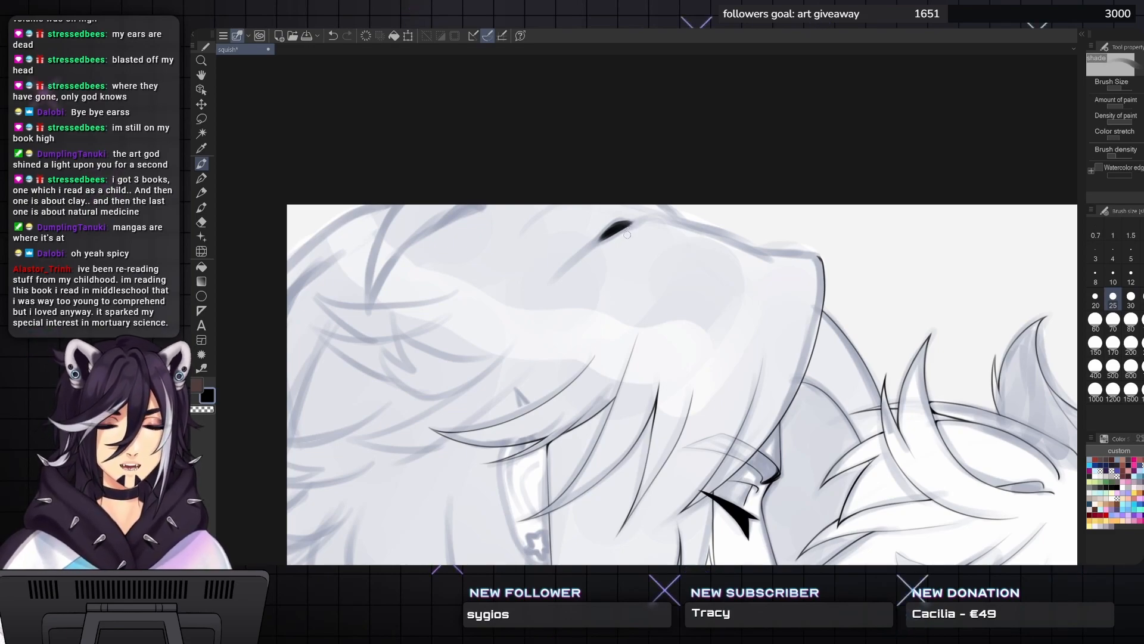
{"action": "key", "text": "bracketright"}
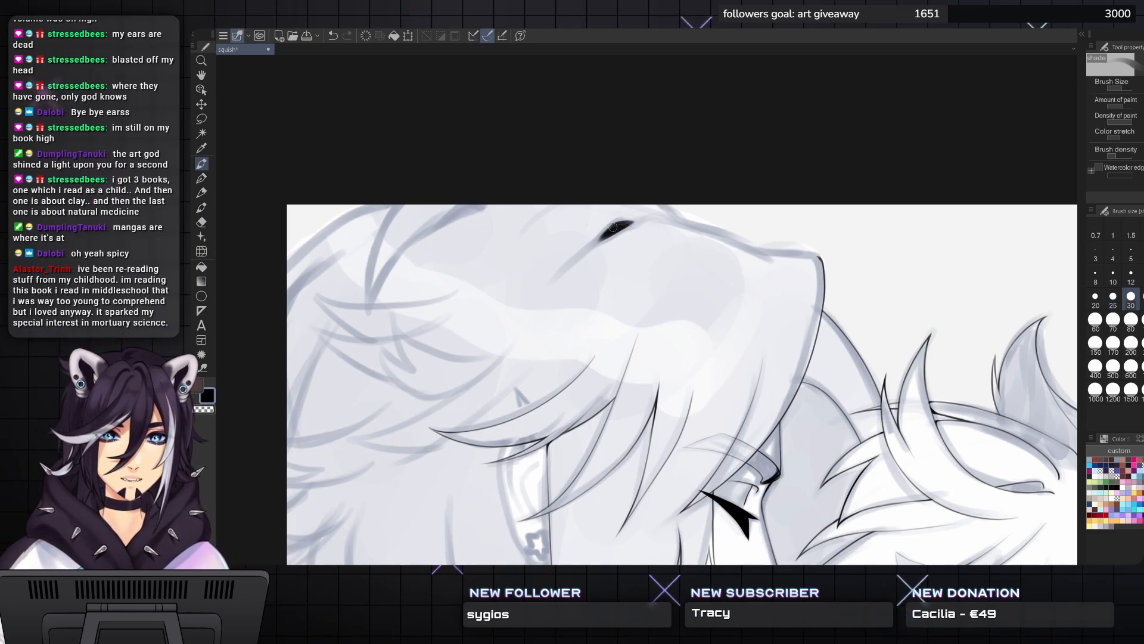
{"action": "left_click_drag", "start_coordinate": [608, 232], "coordinate": [582, 260]}
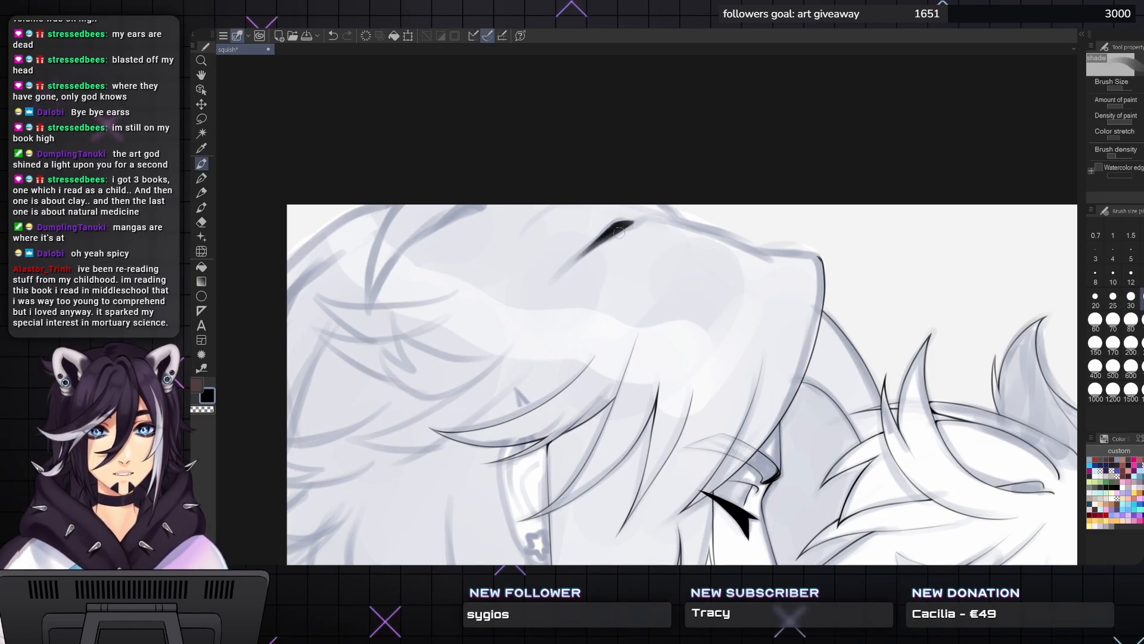
{"action": "mouse_move", "coordinate": [581, 258]}
{"action": "left_mouse_down"}
{"action": "mouse_move", "coordinate": [611, 231]}
{"action": "mouse_move", "coordinate": [616, 241]}
{"action": "left_mouse_up"}
- Ink a short outline stroke at the canvas edge just in front of the black crease accent with the line-art pen
{"action": "key", "text": "p"}
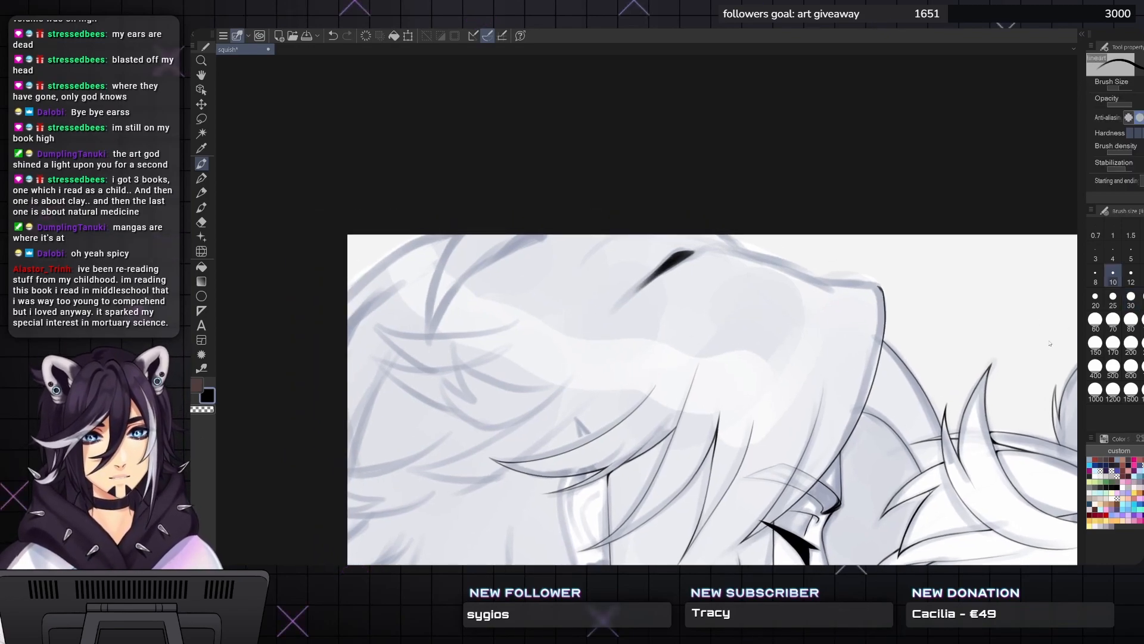
{"action": "left_click_drag", "start_coordinate": [1050, 343], "coordinate": [1056, 363]}
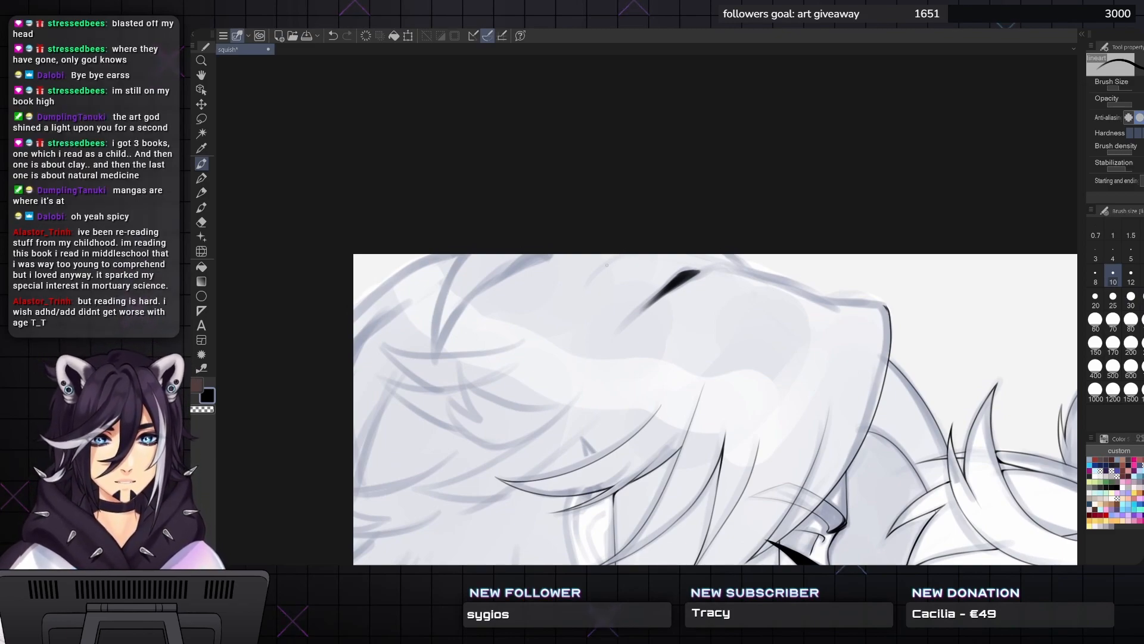
{"action": "left_click_drag", "start_coordinate": [661, 411], "coordinate": [474, 331]}
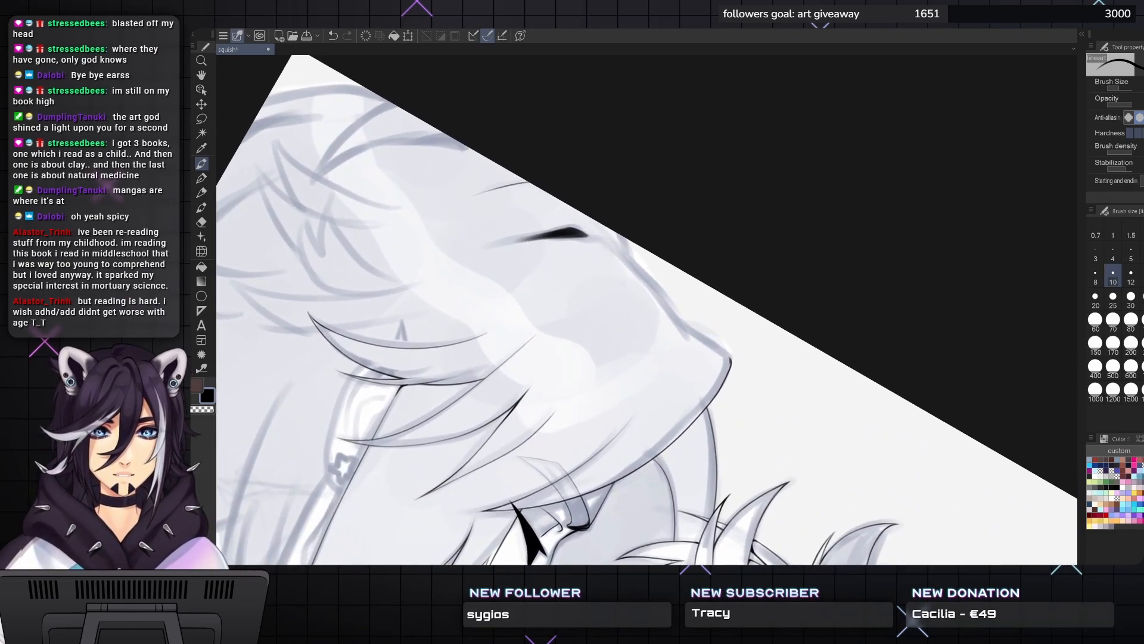
{"action": "scroll", "coordinate": [631, 256], "scroll_direction": "up", "scroll_amount": 1}
{"action": "left_click_drag", "start_coordinate": [620, 234], "coordinate": [630, 262]}
{"action": "scroll", "coordinate": [631, 261], "scroll_direction": "up", "scroll_amount": 1}
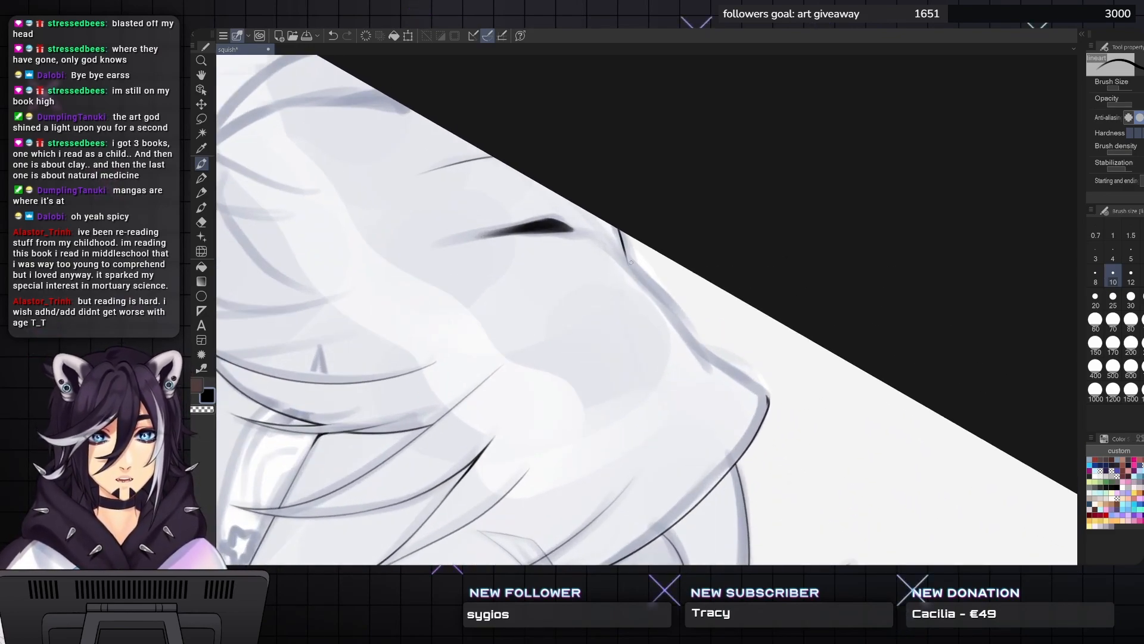
- Continue the outline from the canvas edge along the front of the larger character's bangs, undoing and redrawing unsatisfactory strokes
{"action": "key", "text": "asciicircum"}
{"action": "key", "text": "asciicircum"}
{"action": "key", "text": "asciicircum"}
{"action": "key", "text": "asciicircum"}
{"action": "key", "text": "asciicircum"}
{"action": "key", "text": "asciicircum"}
{"action": "key", "text": "asciicircum"}
{"action": "key", "text": "asciicircum"}
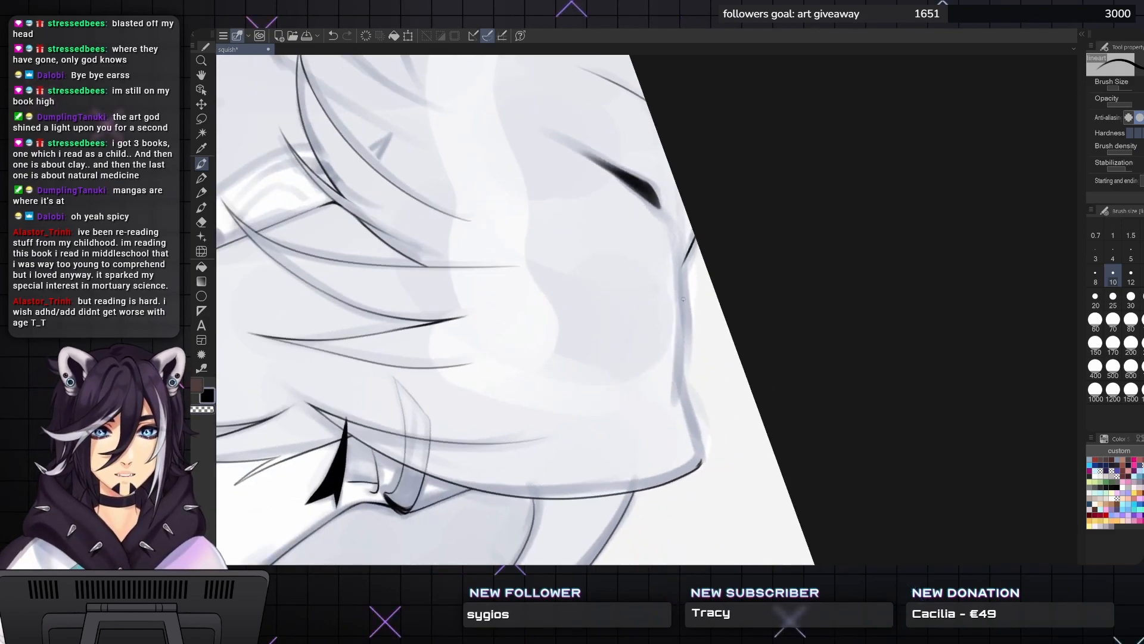
{"action": "left_click_drag", "start_coordinate": [687, 255], "coordinate": [683, 286]}
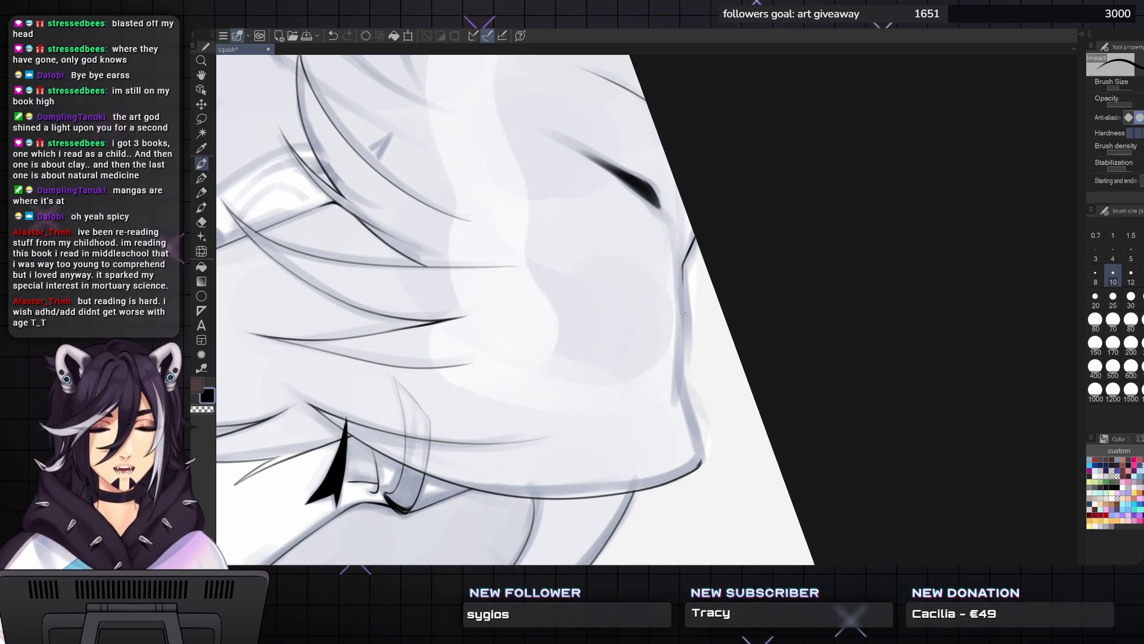
{"action": "left_click_drag", "start_coordinate": [685, 314], "coordinate": [680, 295]}
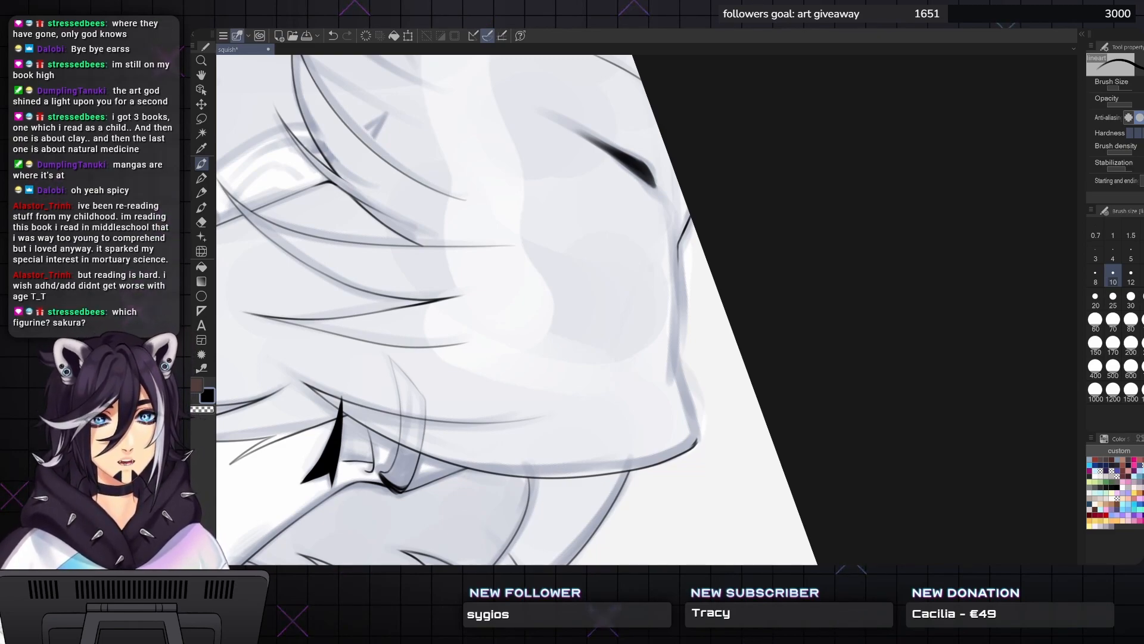
{"action": "left_click_drag", "start_coordinate": [525, 320], "coordinate": [508, 301]}
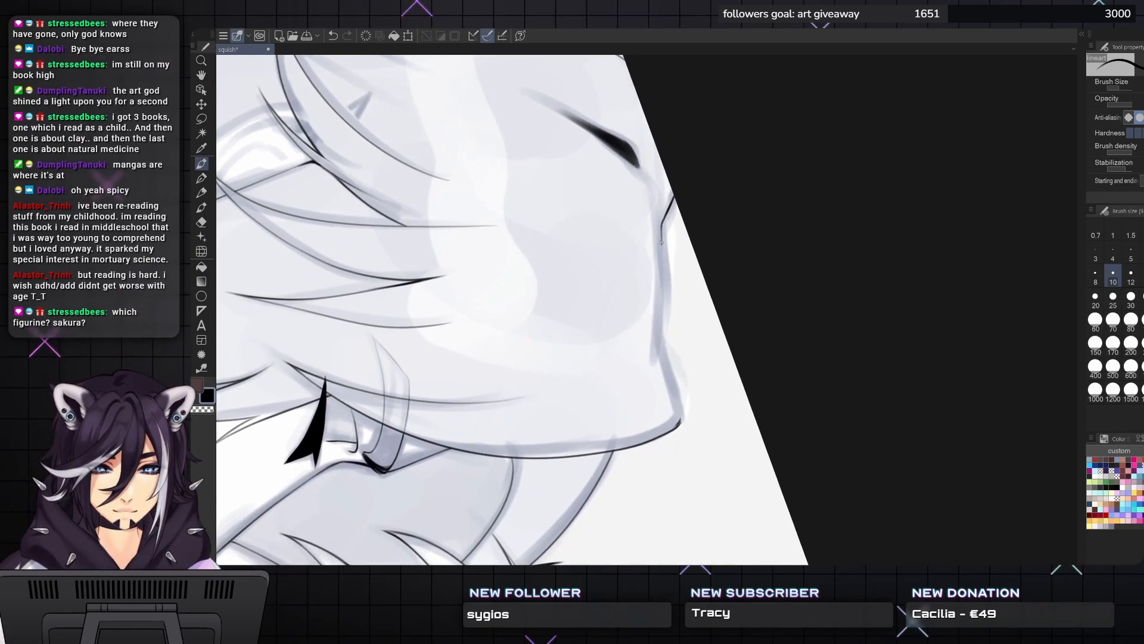
{"action": "left_click_drag", "start_coordinate": [661, 243], "coordinate": [661, 294]}
{"action": "key", "text": "ctrl+z"}
{"action": "mouse_move", "coordinate": [661, 228]}
{"action": "left_mouse_down"}
{"action": "mouse_move", "coordinate": [676, 422]}
{"action": "mouse_move", "coordinate": [687, 391]}
{"action": "mouse_move", "coordinate": [739, 382]}
{"action": "left_mouse_up"}
{"action": "key", "text": "ctrl+z"}
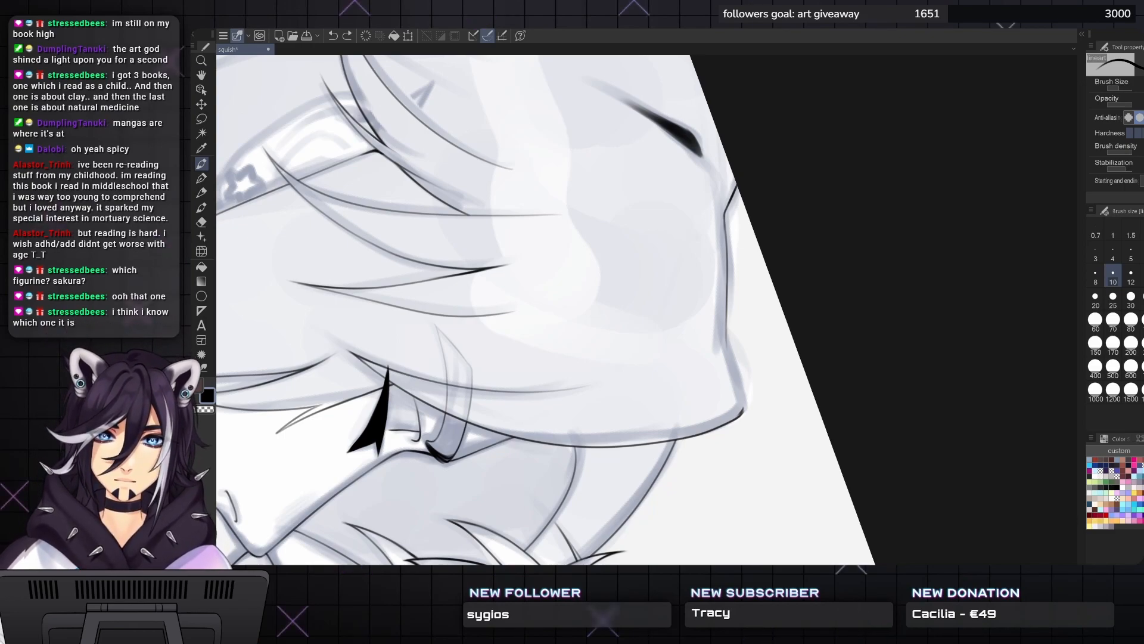
- View the bunny figurine picture in a separate illustration canvas, paste a second figurine picture over it, and close that canvas
{"action": "left_click", "coordinate": [232, 50]}
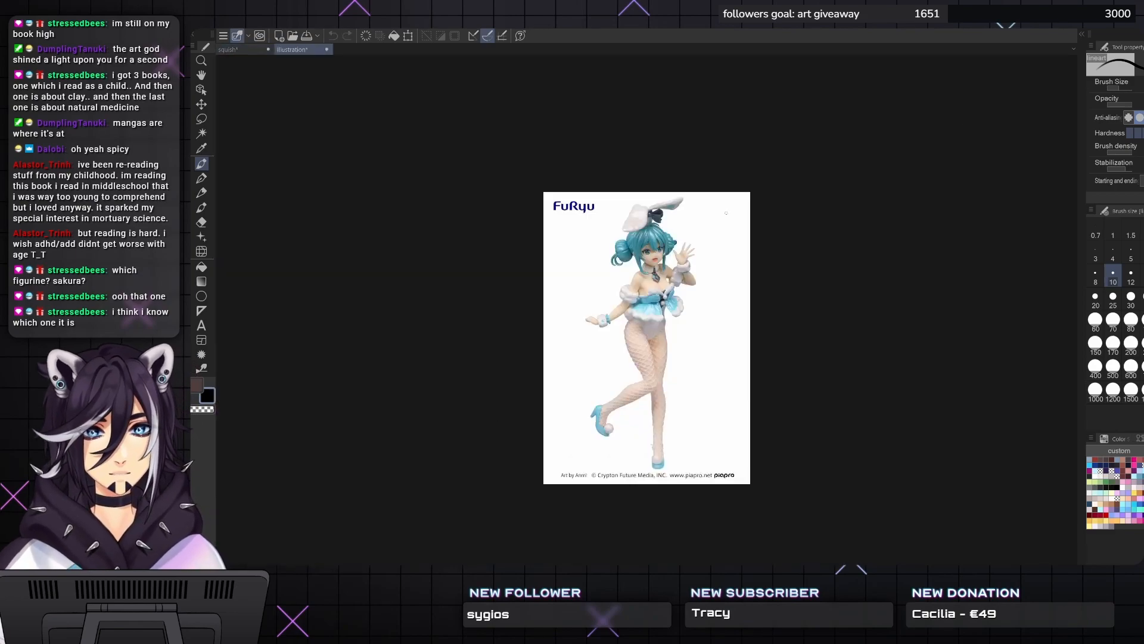
{"action": "scroll", "coordinate": [756, 195], "scroll_direction": "up", "scroll_amount": 4}
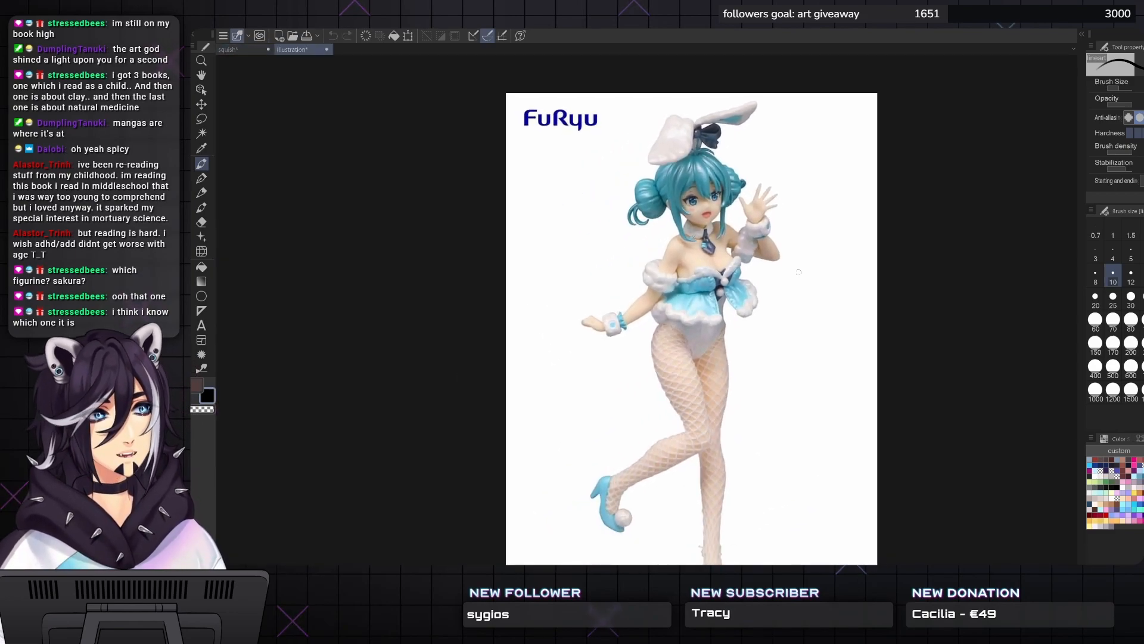
{"action": "left_click_drag", "start_coordinate": [799, 272], "coordinate": [810, 252]}
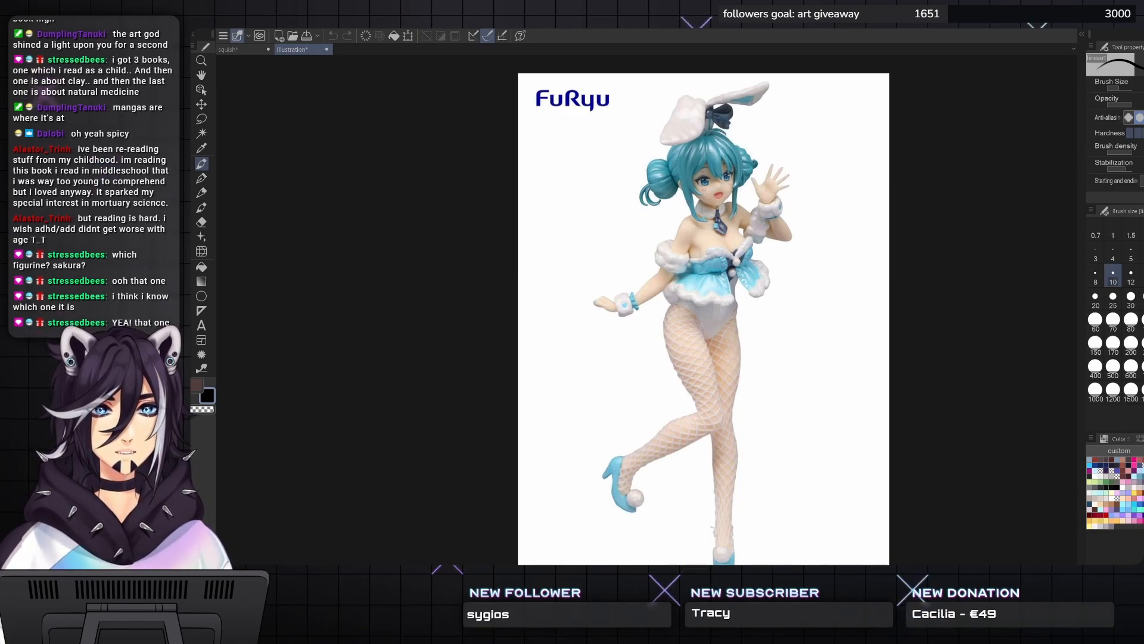
{"action": "key", "text": "ctrl+v"}
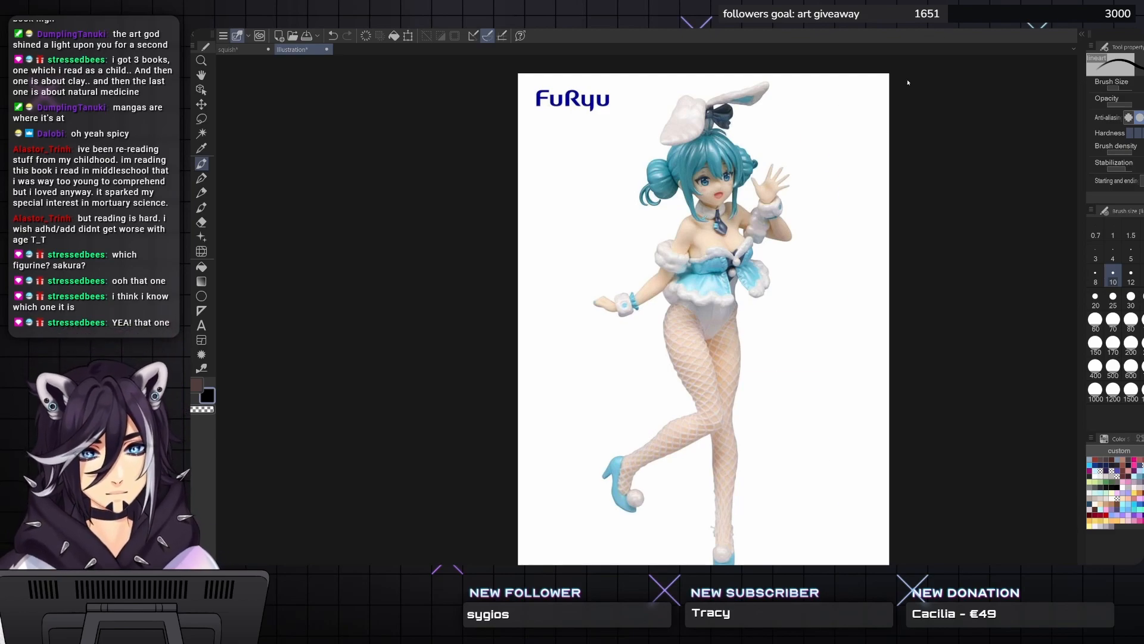
{"action": "key", "text": "k"}
{"action": "left_click_drag", "start_coordinate": [843, 357], "coordinate": [794, 355]}
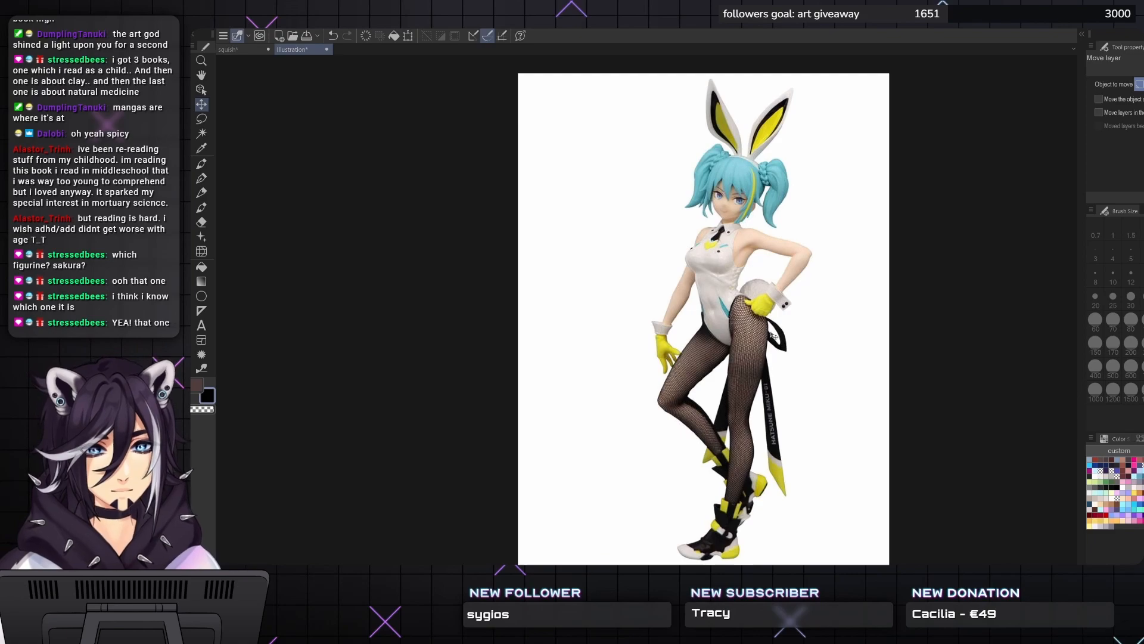
{"action": "key", "text": "ctrl+w"}
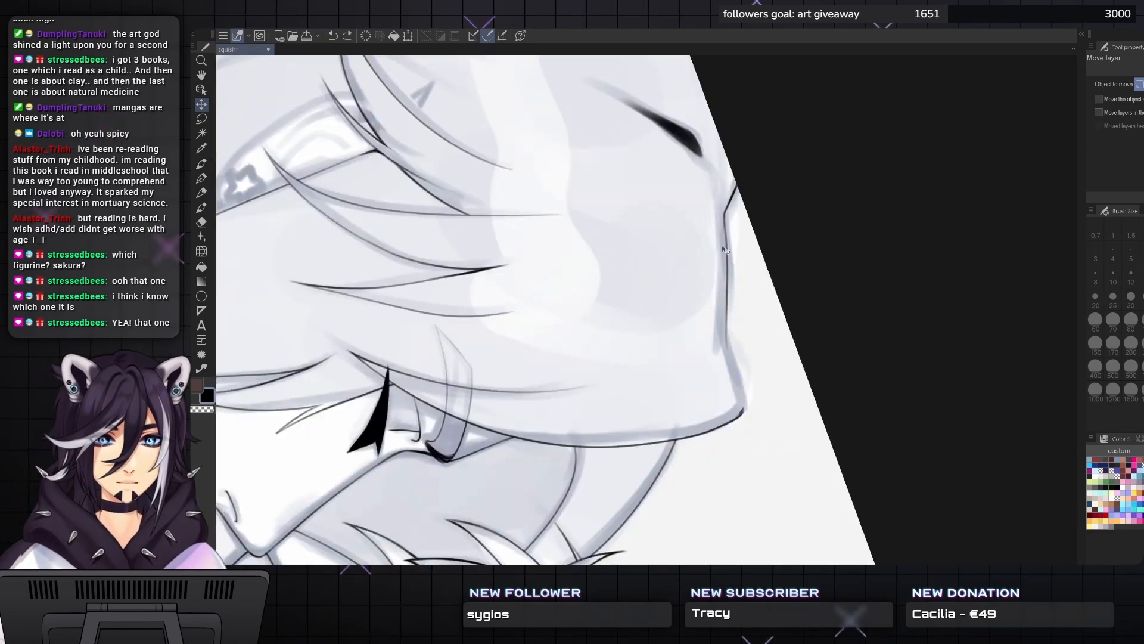
- Finish the front outline of the larger character's bangs down to the corner and thicken the line there
{"action": "key", "text": "p"}
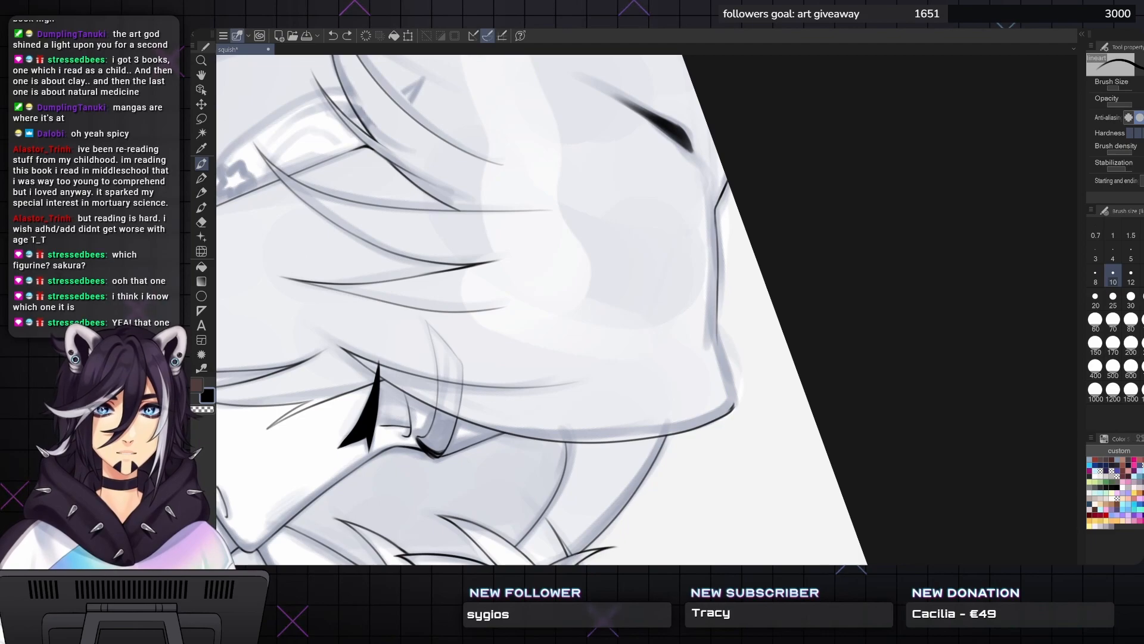
{"action": "mouse_move", "coordinate": [537, 310]}
{"action": "left_mouse_down"}
{"action": "mouse_move", "coordinate": [549, 291]}
{"action": "mouse_move", "coordinate": [531, 301]}
{"action": "left_mouse_up"}
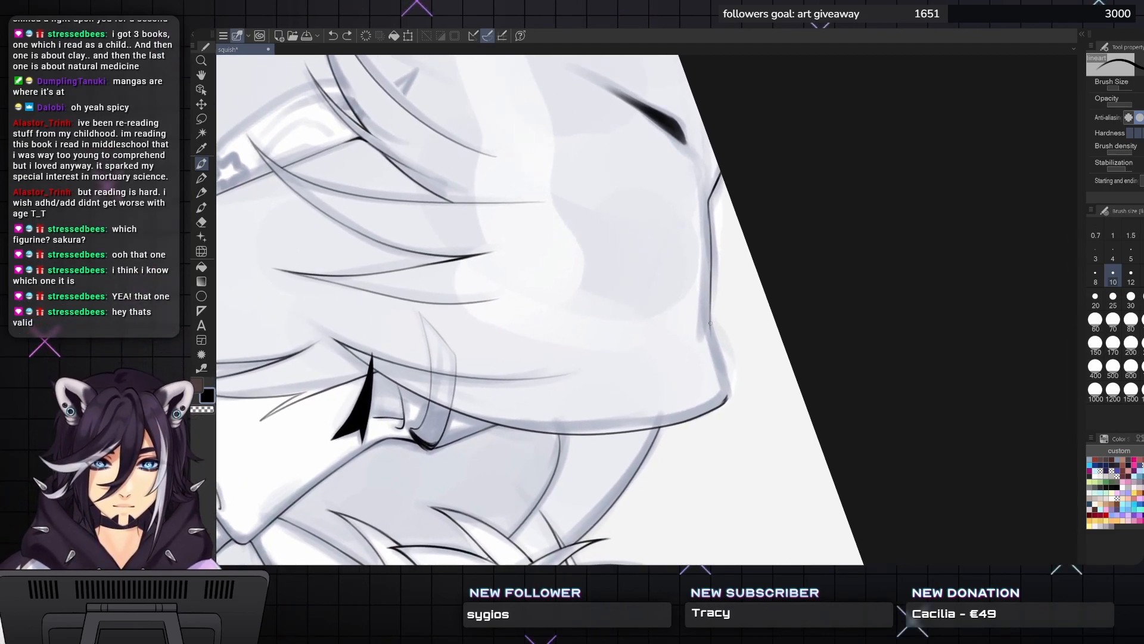
{"action": "mouse_move", "coordinate": [712, 335]}
{"action": "left_mouse_down"}
{"action": "mouse_move", "coordinate": [726, 398]}
{"action": "mouse_move", "coordinate": [725, 376]}
{"action": "left_mouse_up"}
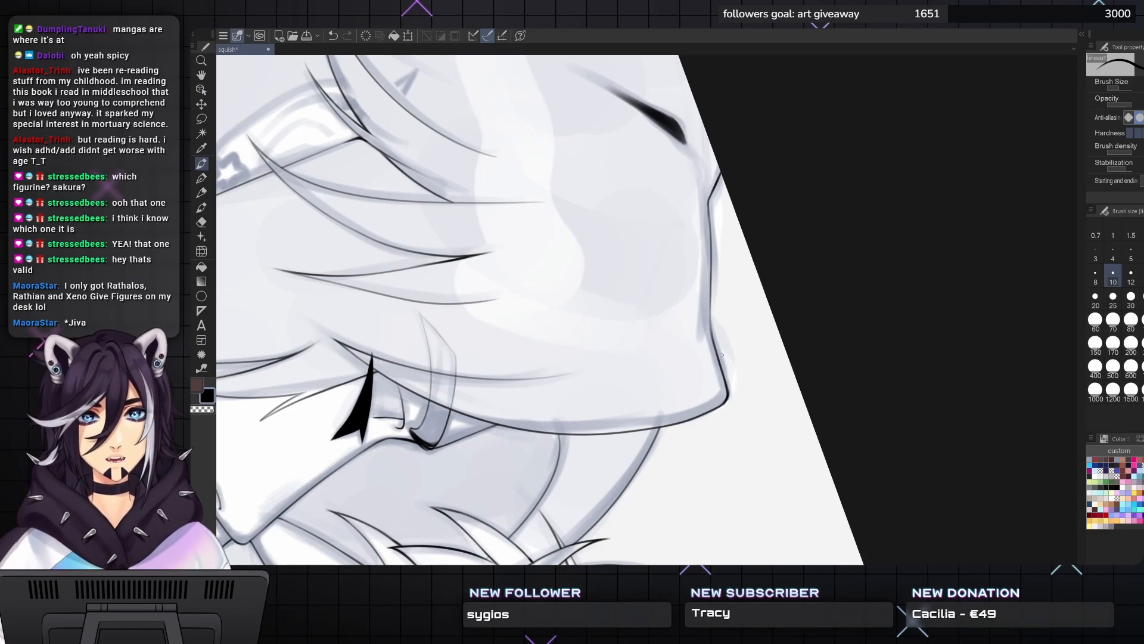
{"action": "left_click_drag", "start_coordinate": [722, 354], "coordinate": [744, 438]}
- Ink the long curved edge of the hair tuft on the larger character's upper head and reinforce its upper part
{"action": "left_click_drag", "start_coordinate": [626, 197], "coordinate": [669, 465]}
{"action": "mouse_move", "coordinate": [509, 120]}
{"action": "left_mouse_down"}
{"action": "mouse_move", "coordinate": [513, 173]}
{"action": "mouse_move", "coordinate": [576, 313]}
{"action": "left_mouse_up"}
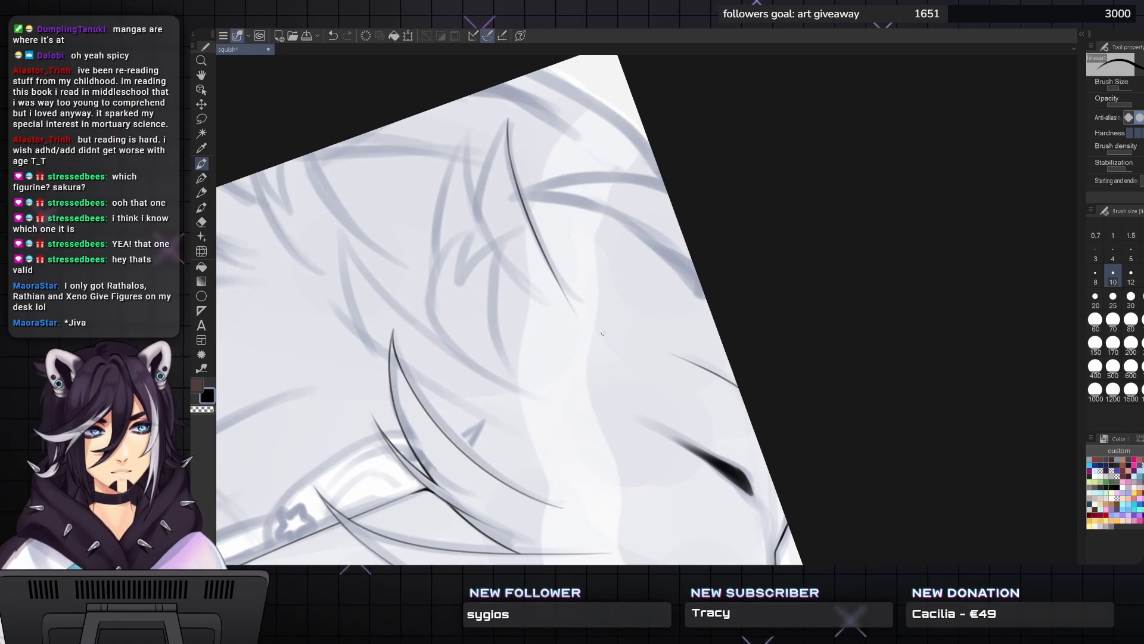
{"action": "key", "text": "ctrl+z"}
{"action": "key", "text": "ctrl+z"}
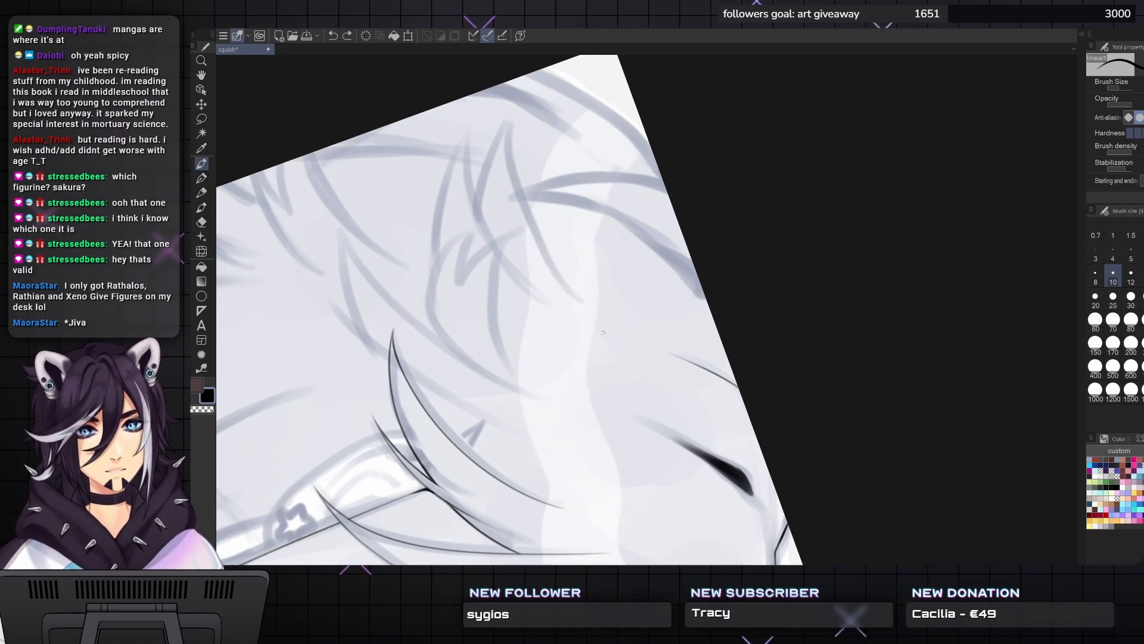
{"action": "key", "text": "ctrl+y"}
{"action": "key", "text": "ctrl+z"}
{"action": "key", "text": "ctrl+y"}
{"action": "left_click_drag", "start_coordinate": [509, 136], "coordinate": [527, 203]}
{"action": "key", "text": "ctrl+z"}
{"action": "left_click_drag", "start_coordinate": [513, 158], "coordinate": [524, 202]}
- Ink two curved strand lines from the tuft's edge toward the canvas border, redrawing the inner one and joining them at a point
{"action": "mouse_move", "coordinate": [540, 244]}
{"action": "left_mouse_down"}
{"action": "mouse_move", "coordinate": [586, 313]}
{"action": "mouse_move", "coordinate": [620, 334]}
{"action": "mouse_move", "coordinate": [468, 247]}
{"action": "left_mouse_up"}
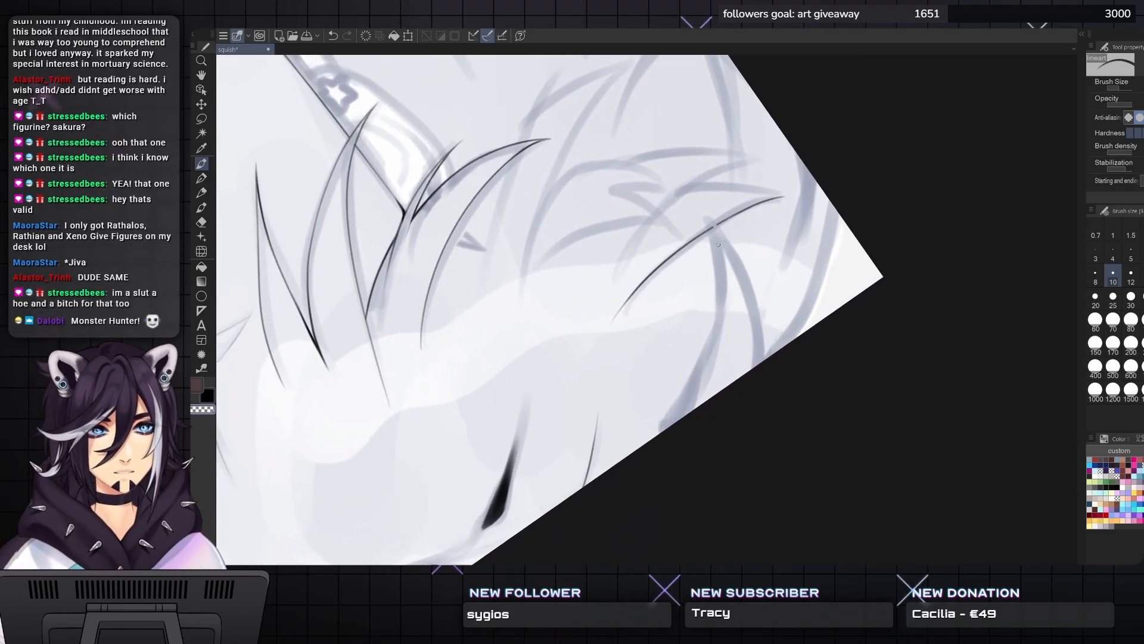
{"action": "mouse_move", "coordinate": [715, 223]}
{"action": "left_mouse_down"}
{"action": "mouse_move", "coordinate": [758, 331]}
{"action": "mouse_move", "coordinate": [755, 364]}
{"action": "left_mouse_up"}
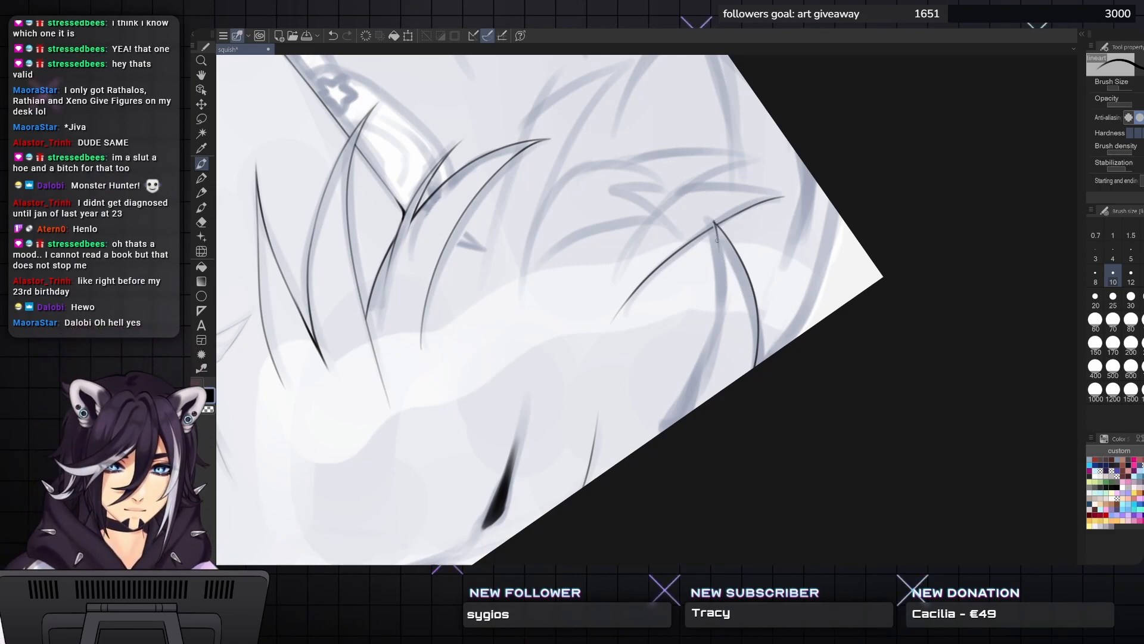
{"action": "left_click_drag", "start_coordinate": [714, 221], "coordinate": [723, 280]}
{"action": "key", "text": "ctrl+z"}
{"action": "key", "text": "ctrl+z"}
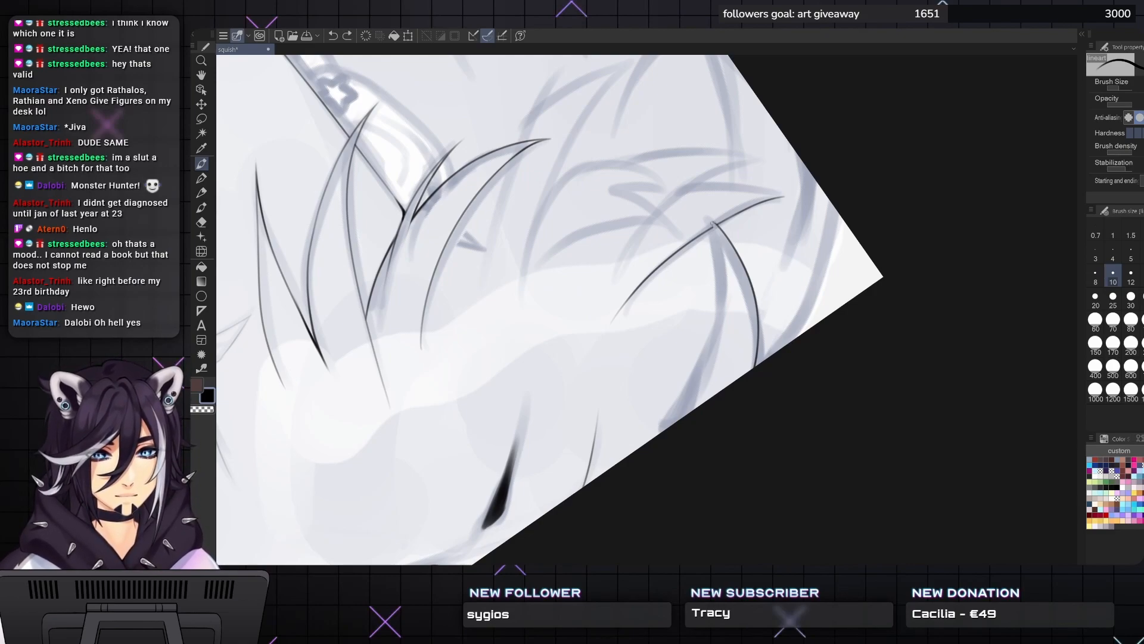
{"action": "left_click_drag", "start_coordinate": [717, 232], "coordinate": [723, 333]}
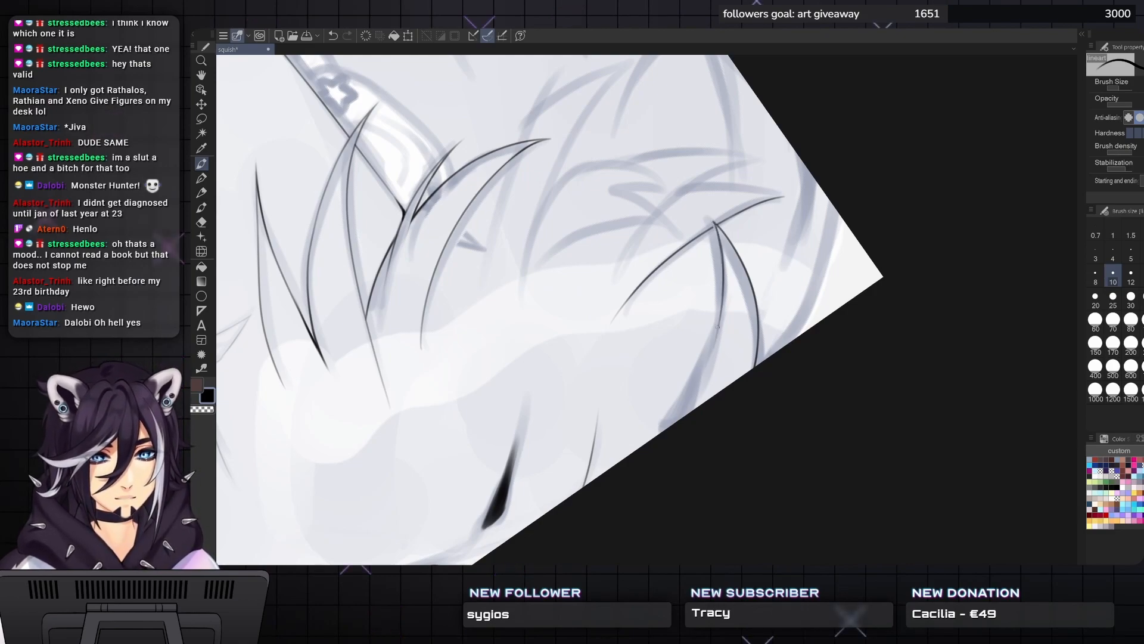
{"action": "key", "text": "ctrl+z"}
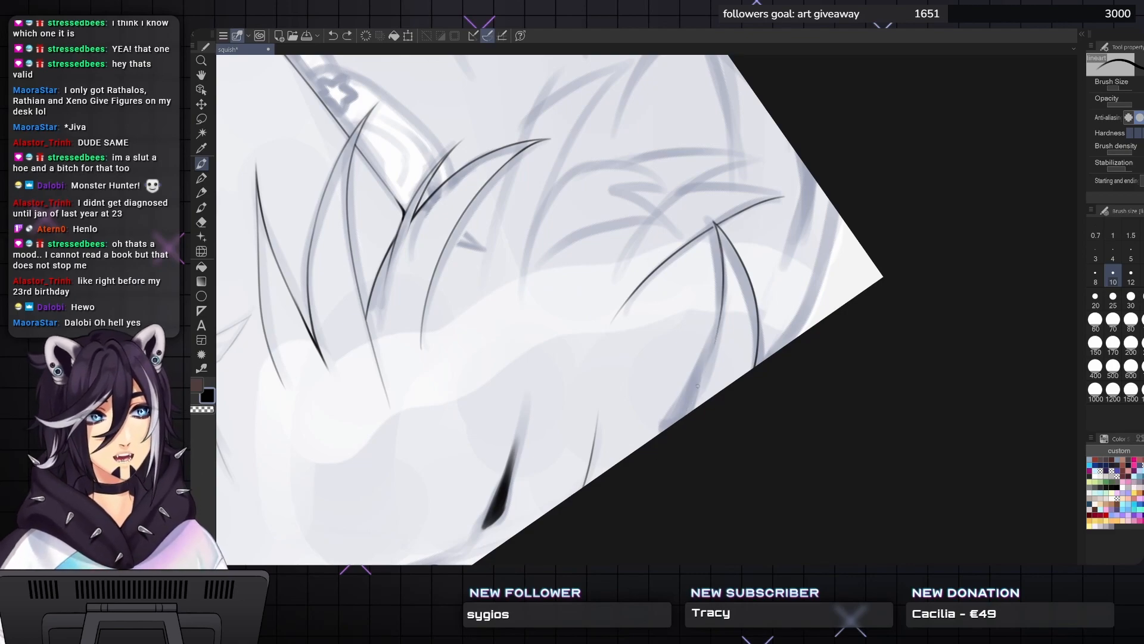
{"action": "left_click_drag", "start_coordinate": [720, 320], "coordinate": [710, 361]}
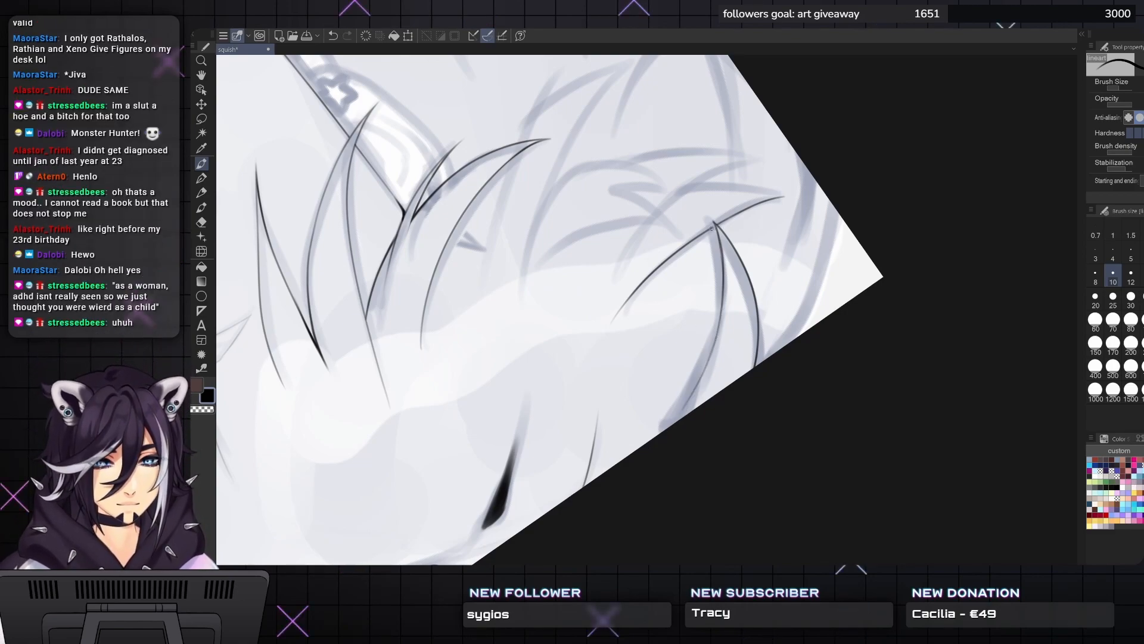
{"action": "scroll", "coordinate": [721, 227], "scroll_direction": "up", "scroll_amount": 2}
{"action": "left_click_drag", "start_coordinate": [717, 225], "coordinate": [705, 232]}
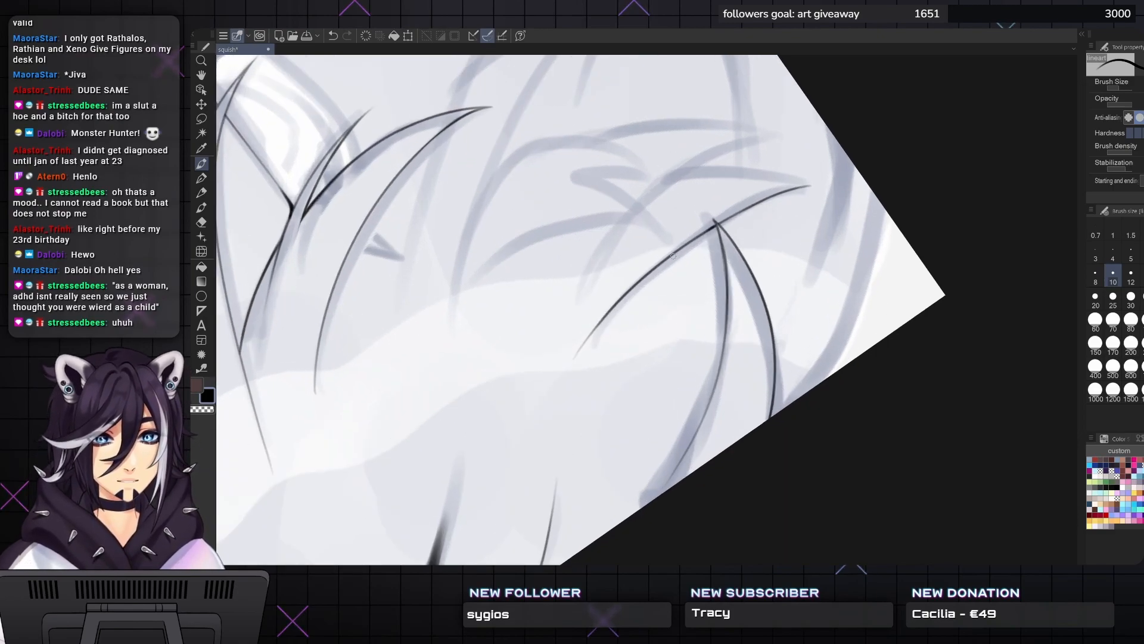
- Ink the near edge of the next hair tuft down to its pointed tip, undoing the first attempt
{"action": "key", "text": "asciicircum"}
{"action": "key", "text": "asciicircum"}
{"action": "key", "text": "asciicircum"}
{"action": "key", "text": "asciicircum"}
{"action": "key", "text": "asciicircum"}
{"action": "key", "text": "asciicircum"}
{"action": "key", "text": "asciicircum"}
{"action": "key", "text": "asciicircum"}
{"action": "key", "text": "asciicircum"}
{"action": "key", "text": "asciicircum"}
{"action": "key", "text": "asciicircum"}
{"action": "key", "text": "asciicircum"}
{"action": "key", "text": "asciicircum"}
{"action": "key", "text": "asciicircum"}
{"action": "key", "text": "asciicircum"}
{"action": "key", "text": "asciicircum"}
{"action": "key", "text": "asciicircum"}
{"action": "key", "text": "asciicircum"}
{"action": "key", "text": "asciicircum"}
{"action": "key", "text": "asciicircum"}
{"action": "key", "text": "asciicircum"}
{"action": "key", "text": "asciicircum"}
{"action": "key", "text": "asciicircum"}
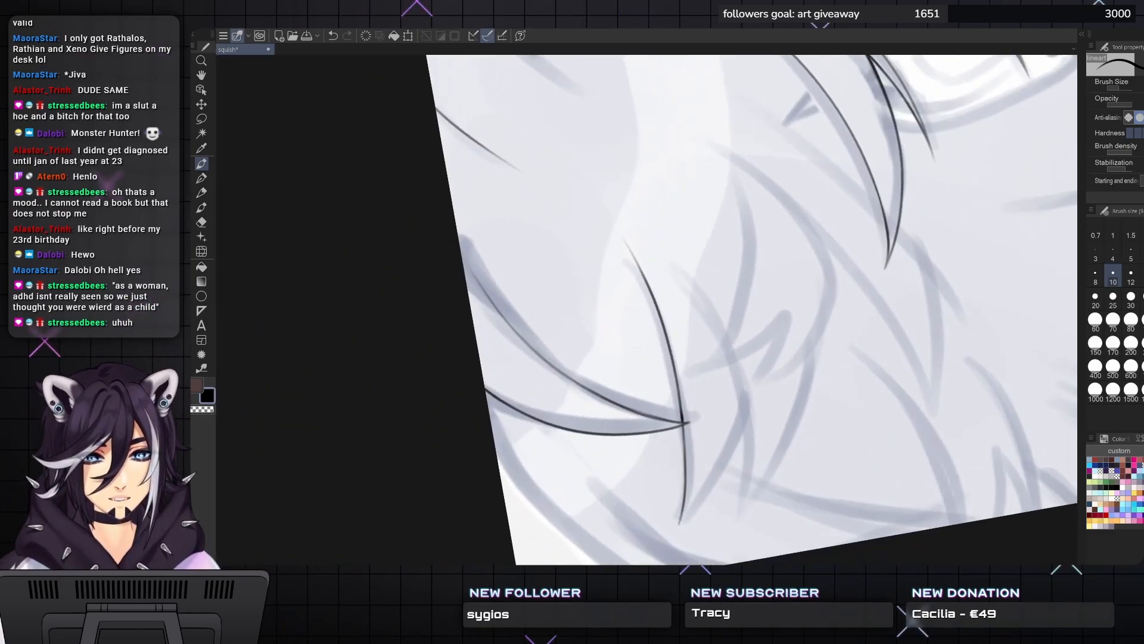
{"action": "left_click_drag", "start_coordinate": [706, 275], "coordinate": [658, 314]}
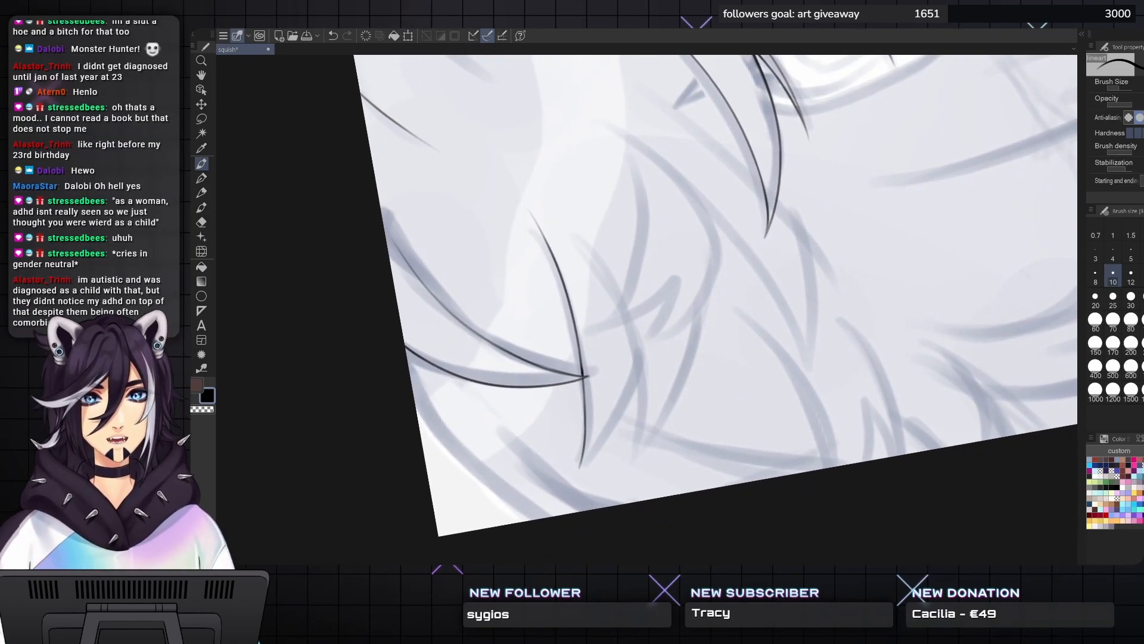
{"action": "left_click_drag", "start_coordinate": [596, 248], "coordinate": [615, 215]}
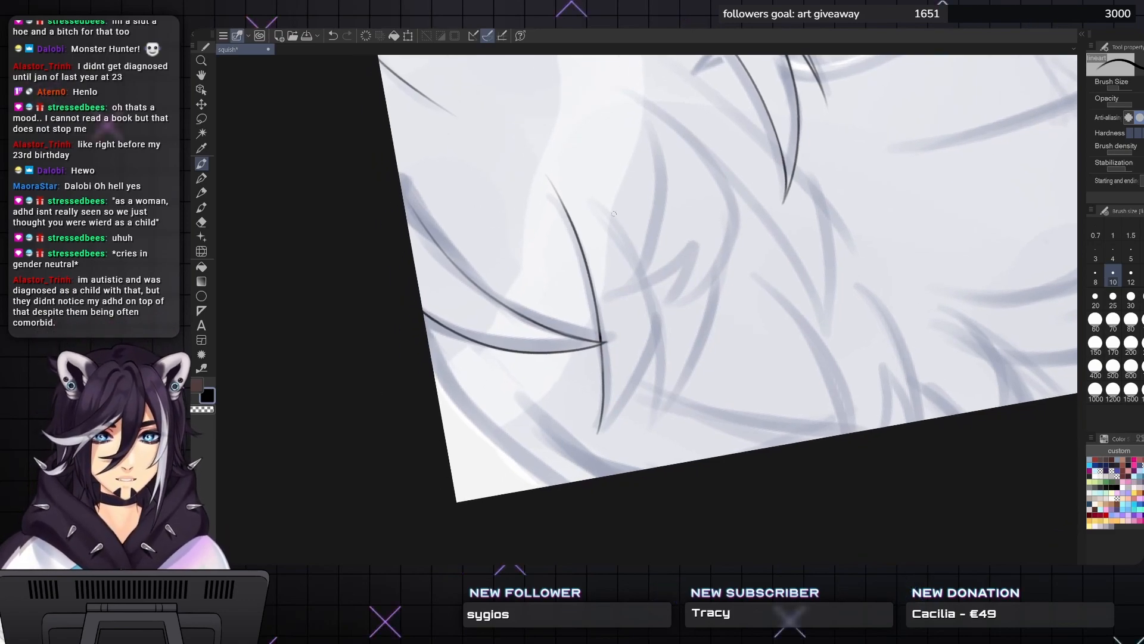
{"action": "left_click_drag", "start_coordinate": [636, 253], "coordinate": [651, 391]}
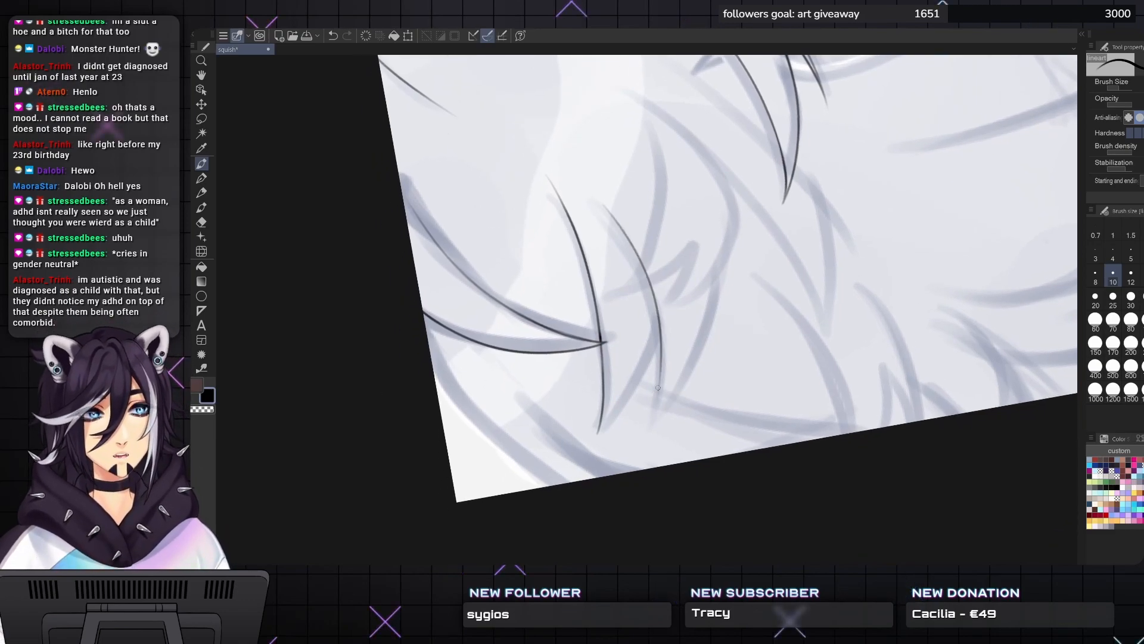
{"action": "key", "text": "ctrl+z"}
{"action": "mouse_move", "coordinate": [611, 216]}
{"action": "left_mouse_down"}
{"action": "mouse_move", "coordinate": [664, 323]}
{"action": "mouse_move", "coordinate": [643, 446]}
{"action": "mouse_move", "coordinate": [698, 353]}
{"action": "left_mouse_up"}
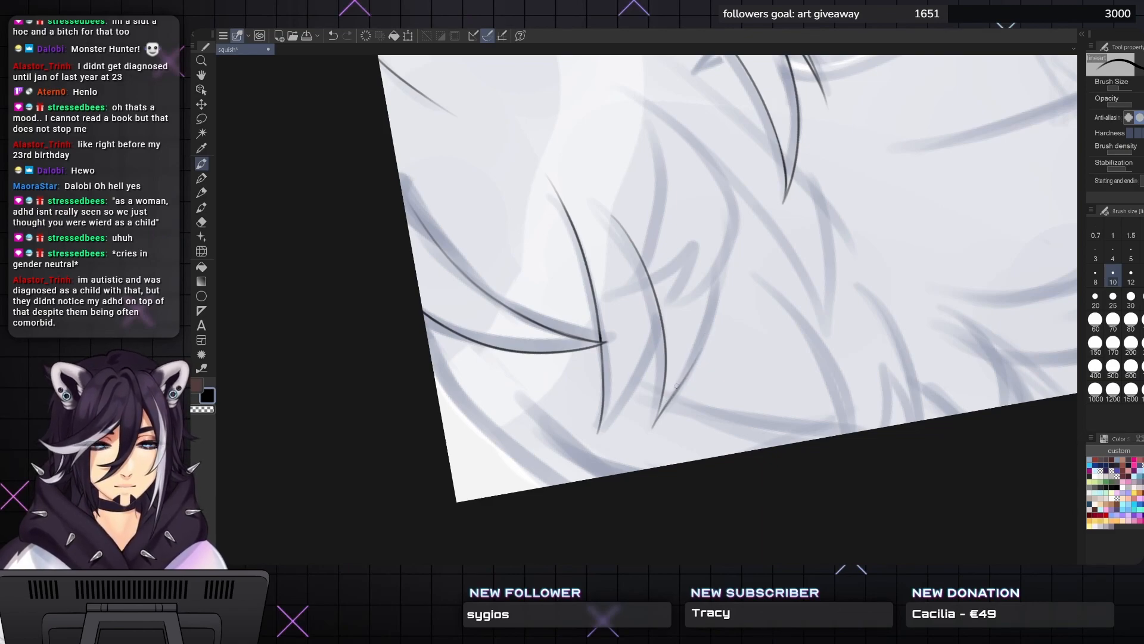
- Ink the far edge of the second tuft and close the first tuft's tip with a curve from the second tuft
{"action": "mouse_move", "coordinate": [692, 364]}
{"action": "left_mouse_down"}
{"action": "mouse_move", "coordinate": [719, 283]}
{"action": "mouse_move", "coordinate": [710, 194]}
{"action": "left_mouse_up"}
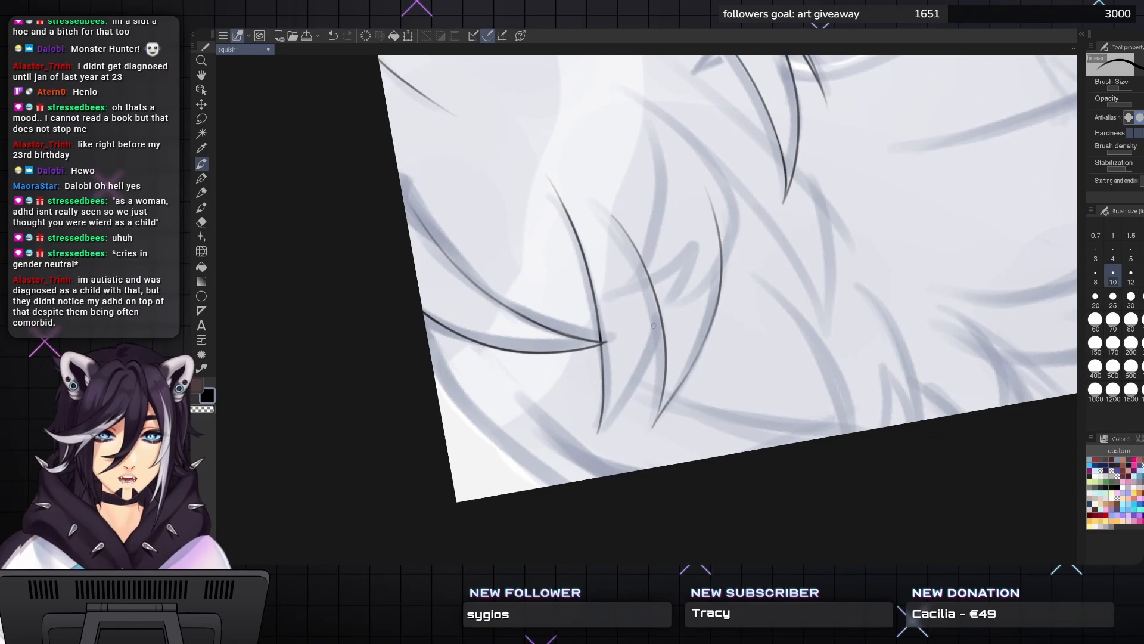
{"action": "left_click_drag", "start_coordinate": [654, 325], "coordinate": [714, 301]}
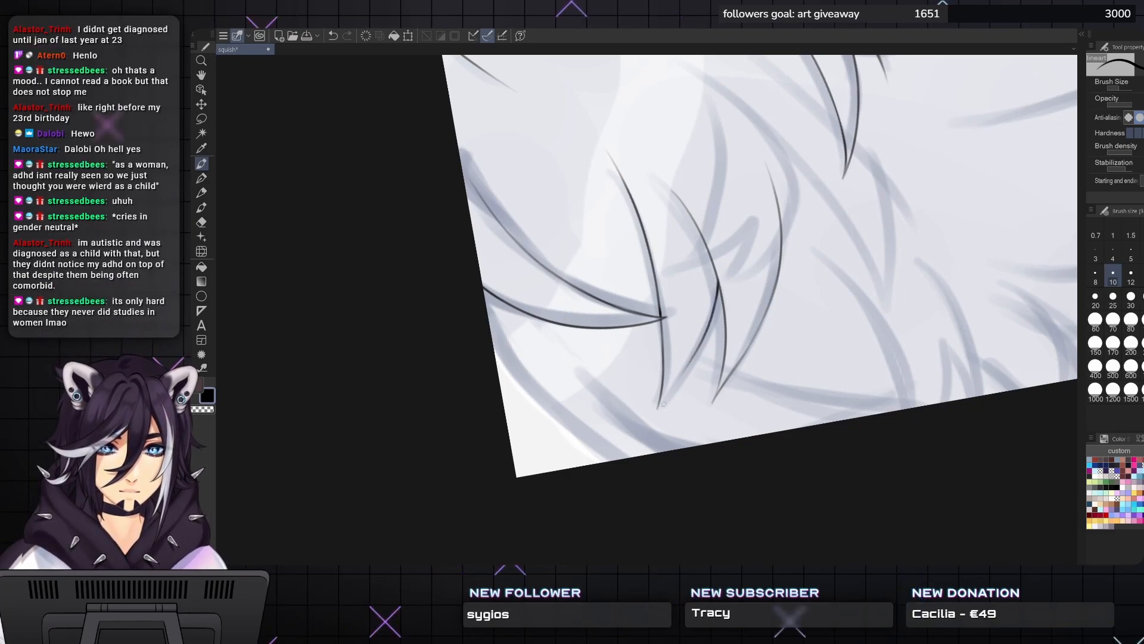
{"action": "left_click_drag", "start_coordinate": [696, 349], "coordinate": [656, 411]}
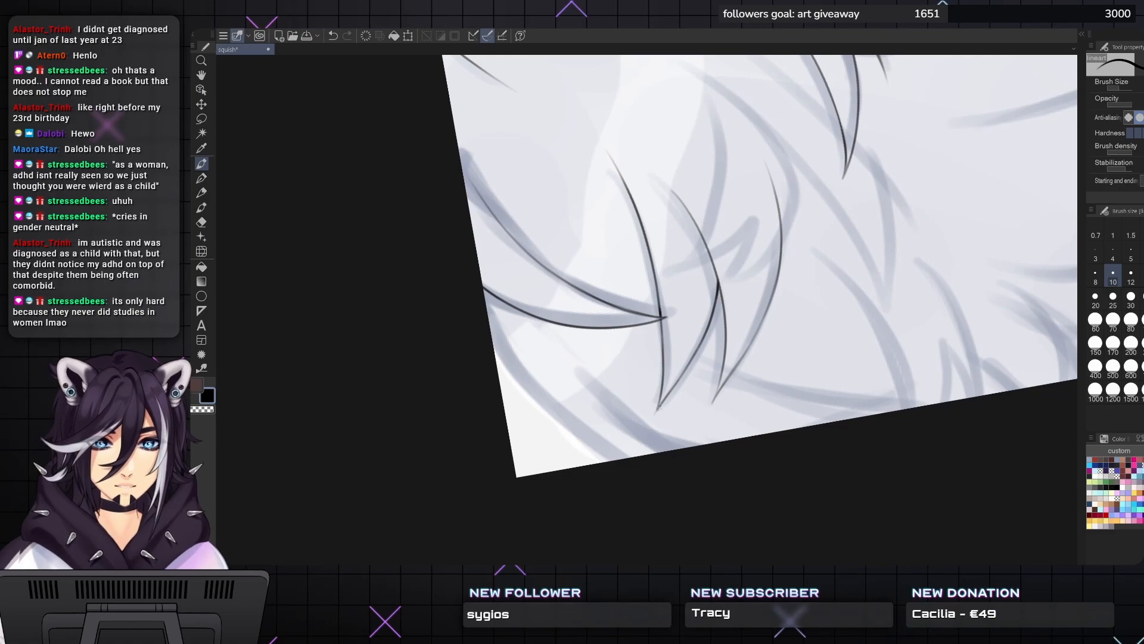
- Ink the two long curved edges of the third hair tuft, beside the two finished tufts
{"action": "key", "text": "asciicircum"}
{"action": "key", "text": "asciicircum"}
{"action": "key", "text": "asciicircum"}
{"action": "key", "text": "asciicircum"}
{"action": "key", "text": "asciicircum"}
{"action": "key", "text": "asciicircum"}
{"action": "key", "text": "asciicircum"}
{"action": "key", "text": "asciicircum"}
{"action": "key", "text": "asciicircum"}
{"action": "key", "text": "asciicircum"}
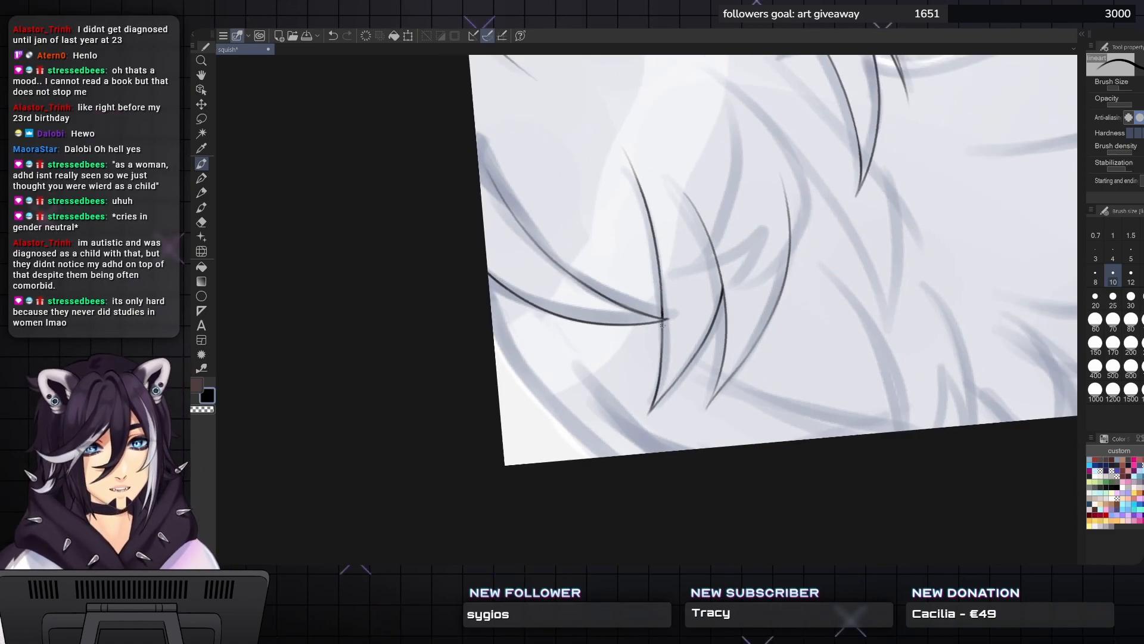
{"action": "mouse_move", "coordinate": [697, 322]}
{"action": "left_mouse_down"}
{"action": "mouse_move", "coordinate": [642, 336]}
{"action": "mouse_move", "coordinate": [596, 328]}
{"action": "left_mouse_up"}
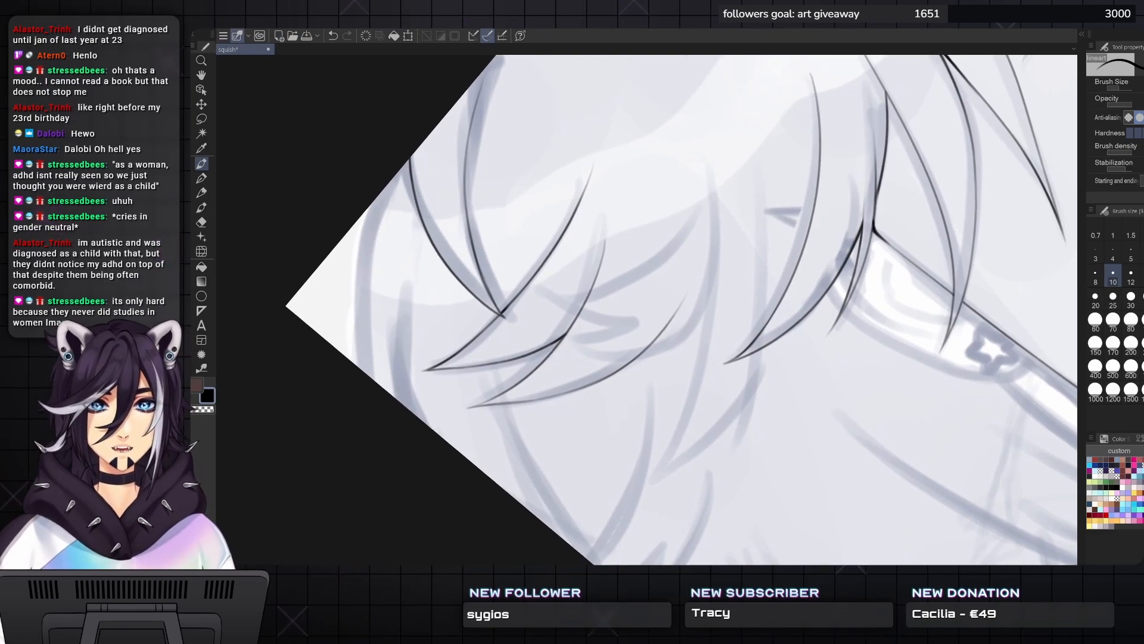
{"action": "left_click_drag", "start_coordinate": [596, 327], "coordinate": [541, 290]}
{"action": "left_click_drag", "start_coordinate": [711, 340], "coordinate": [759, 359]}
{"action": "key", "text": "e"}
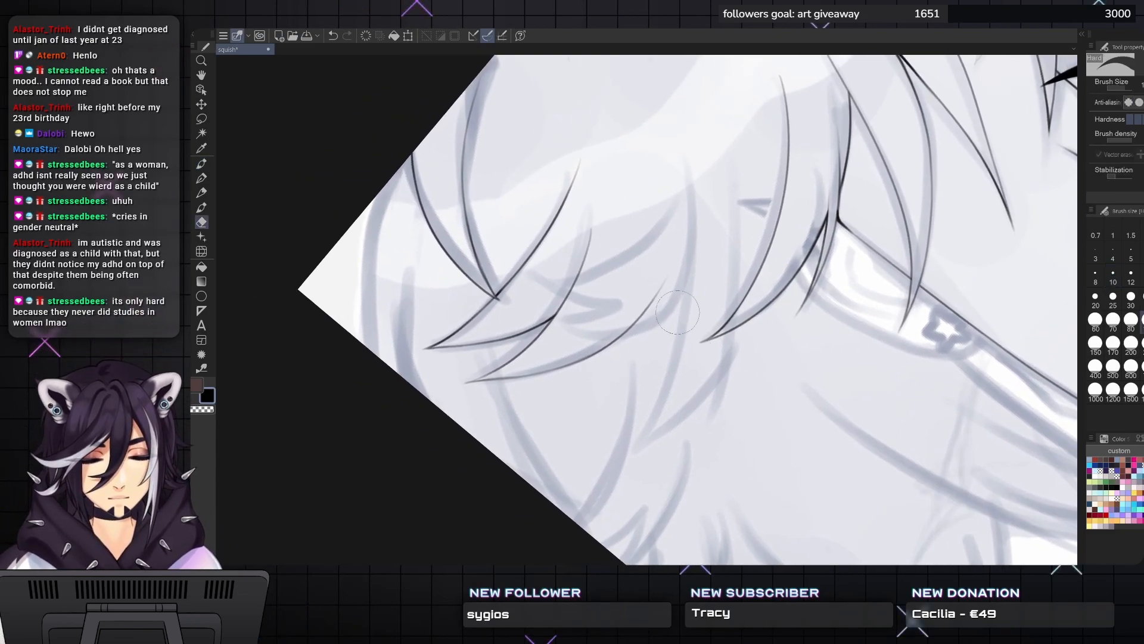
{"action": "left_click_drag", "start_coordinate": [610, 308], "coordinate": [646, 323]}
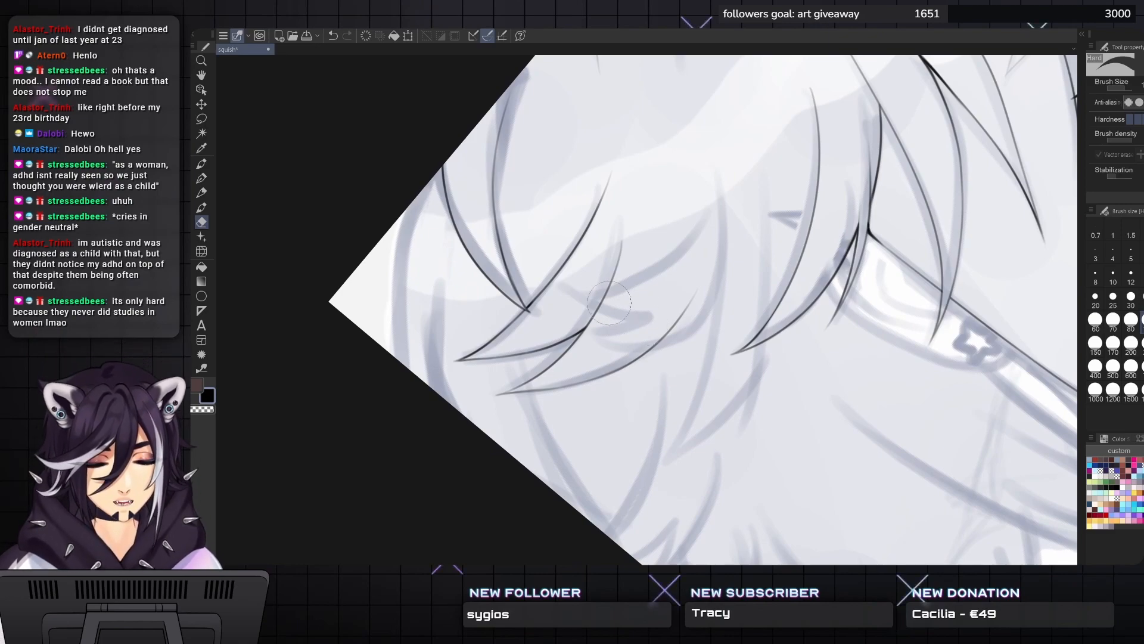
{"action": "key", "text": "p"}
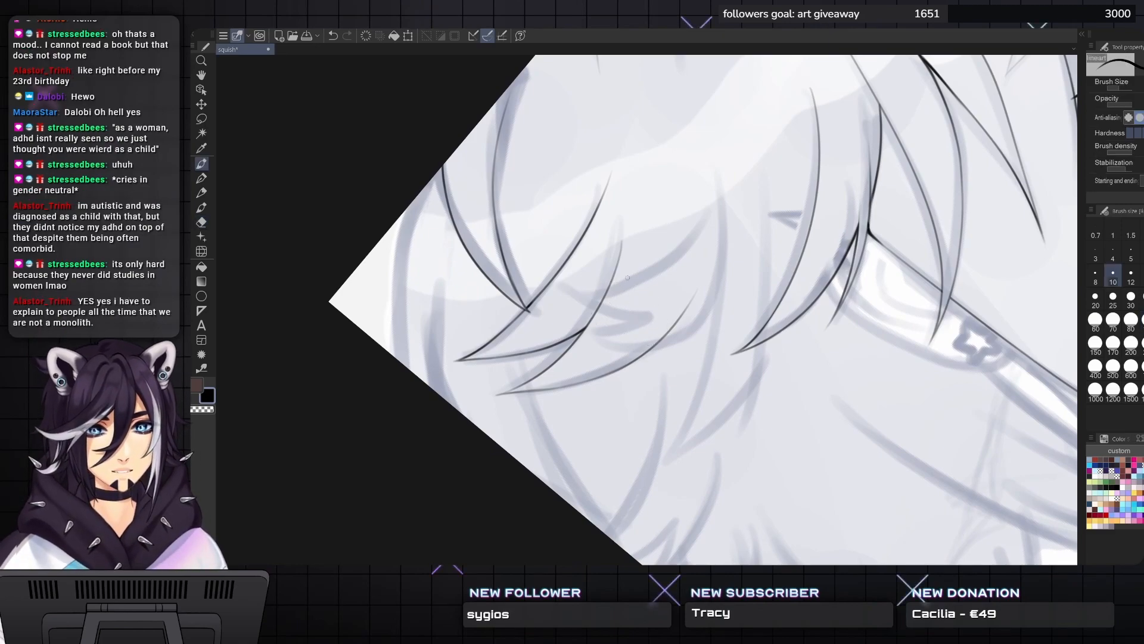
{"action": "left_click_drag", "start_coordinate": [628, 278], "coordinate": [622, 218]}
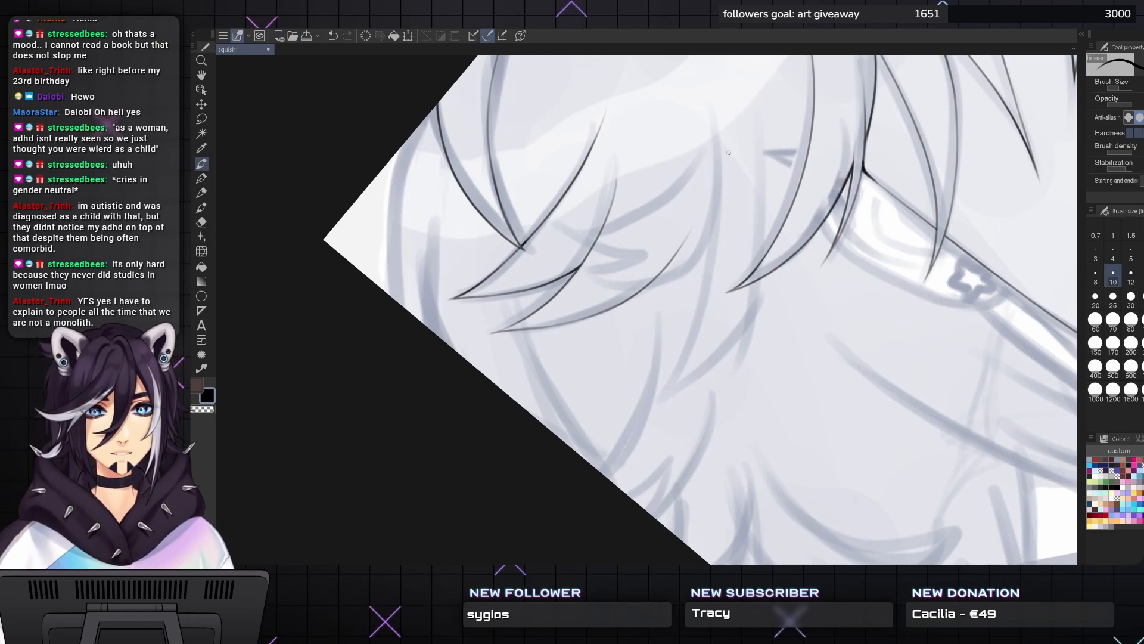
{"action": "left_click_drag", "start_coordinate": [761, 108], "coordinate": [731, 396]}
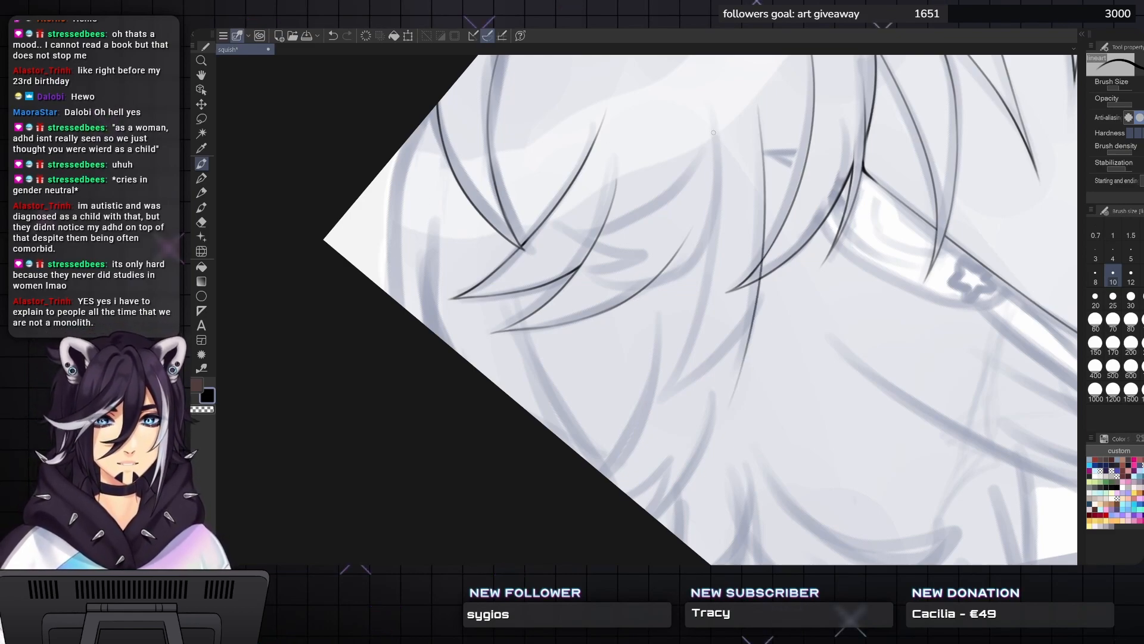
{"action": "mouse_move", "coordinate": [719, 116]}
{"action": "left_mouse_down"}
{"action": "mouse_move", "coordinate": [719, 202]}
{"action": "mouse_move", "coordinate": [678, 385]}
{"action": "left_mouse_up"}
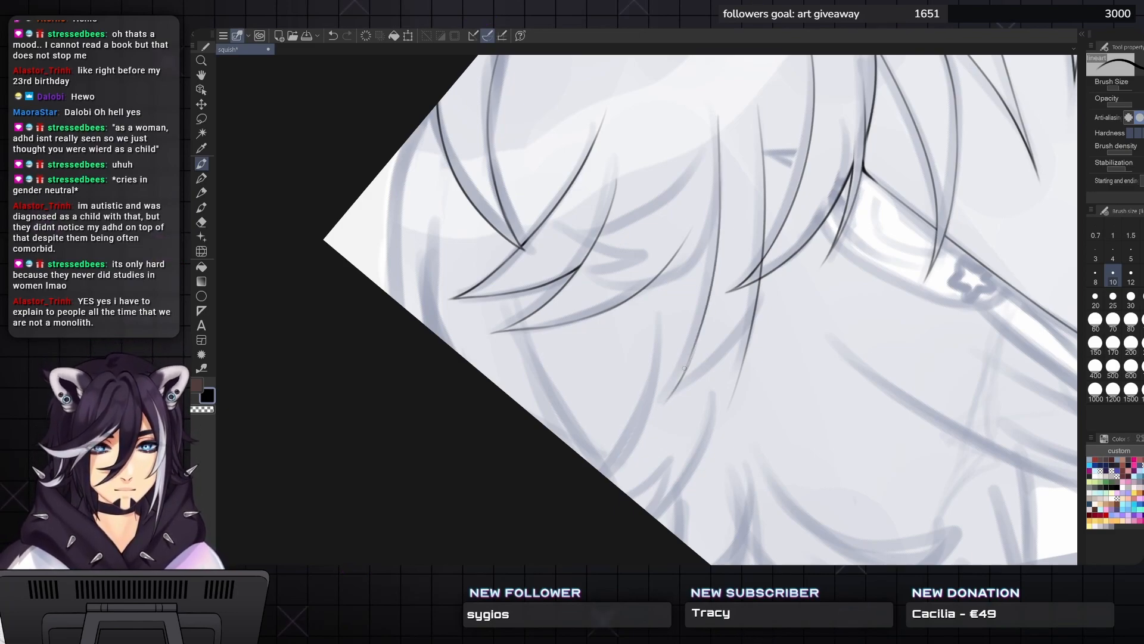
- Sharpen the third tuft's pointed tip and close it with a curve running to the neighbouring long strand, undoing rough attempts
{"action": "left_click_drag", "start_coordinate": [692, 356], "coordinate": [664, 403]}
{"action": "key", "text": "ctrl+z"}
{"action": "key", "text": "ctrl+z"}
{"action": "mouse_move", "coordinate": [693, 353]}
{"action": "left_mouse_down"}
{"action": "mouse_move", "coordinate": [666, 405]}
{"action": "mouse_move", "coordinate": [710, 372]}
{"action": "left_mouse_up"}
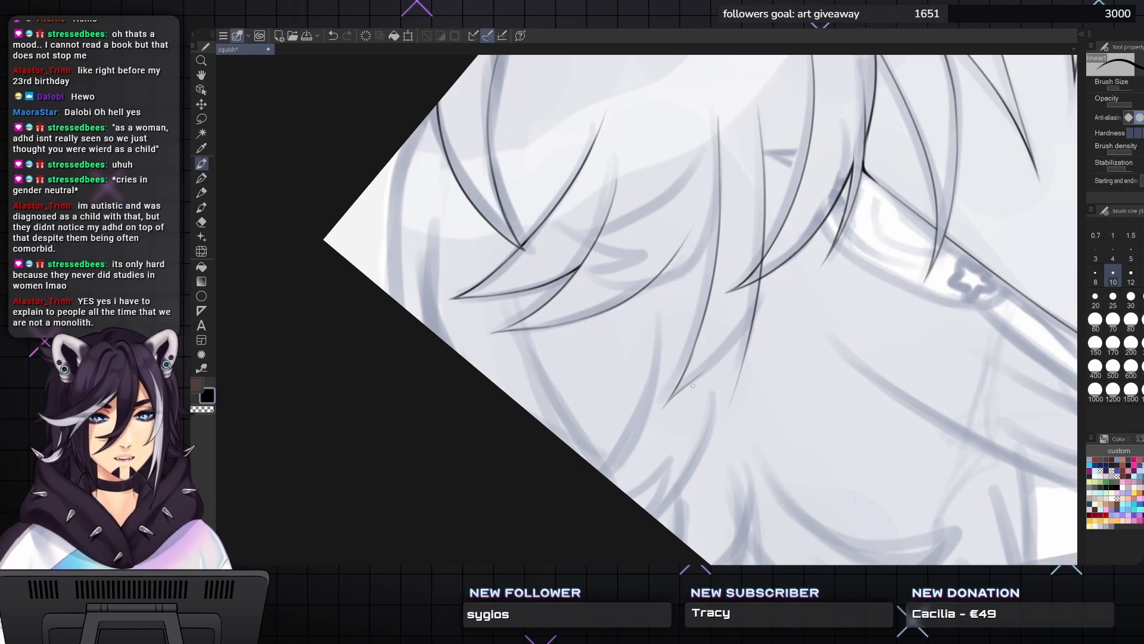
{"action": "left_click_drag", "start_coordinate": [684, 388], "coordinate": [752, 314]}
{"action": "key", "text": "ctrl+z"}
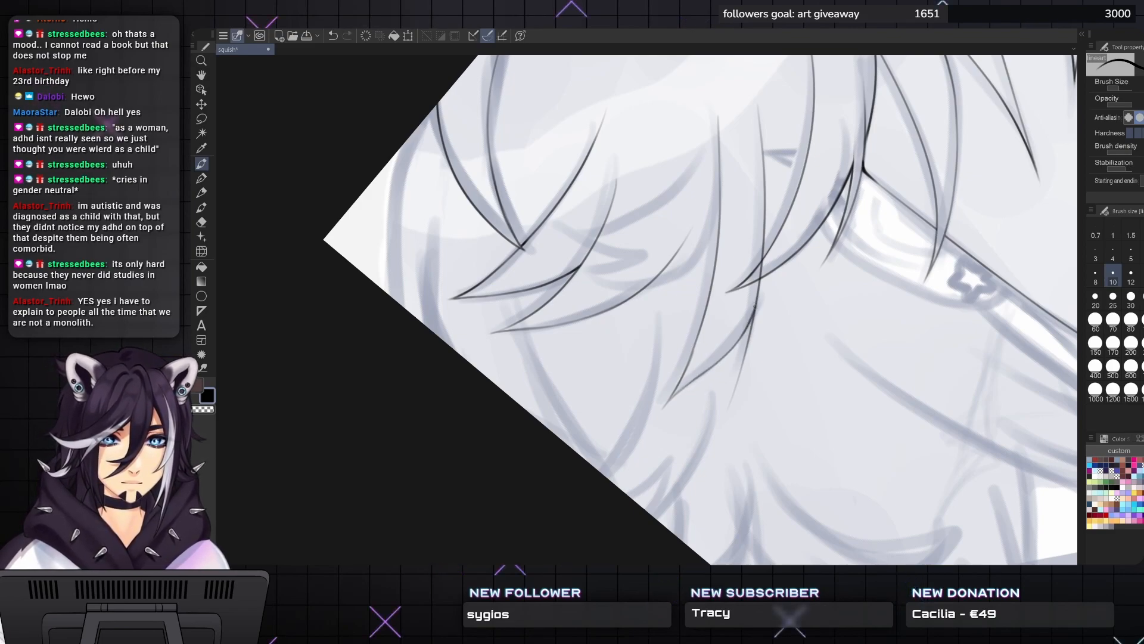
{"action": "mouse_move", "coordinate": [705, 380]}
{"action": "left_mouse_down"}
{"action": "mouse_move", "coordinate": [677, 424]}
{"action": "mouse_move", "coordinate": [690, 403]}
{"action": "left_mouse_up"}
- Erase the overshooting inner end of the second tuft's far edge
{"action": "key", "text": "e"}
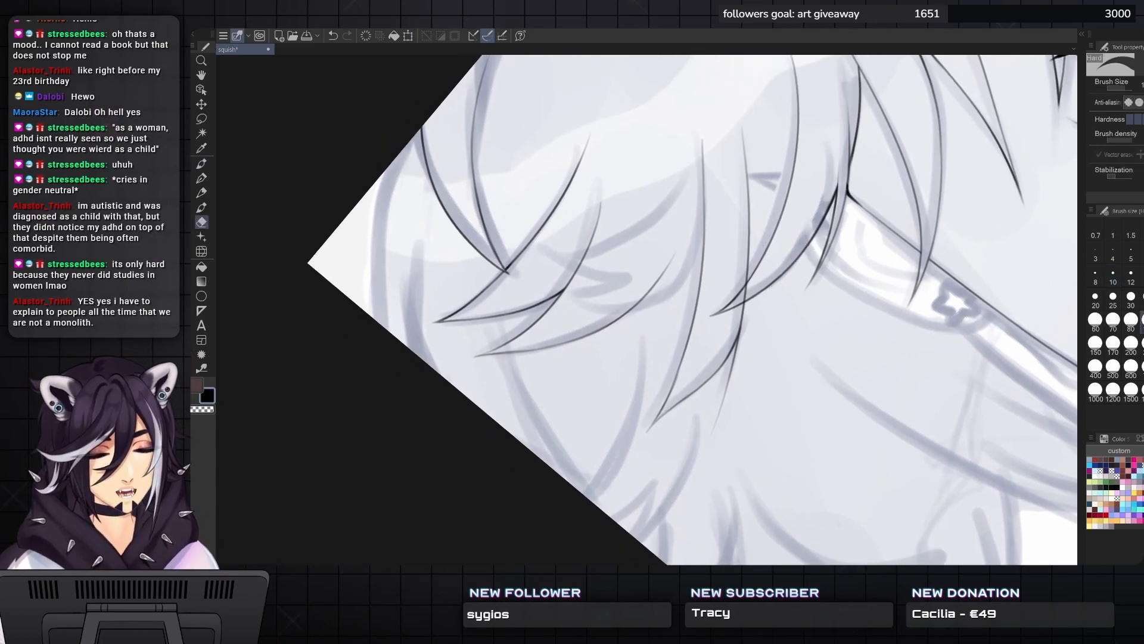
{"action": "left_click_drag", "start_coordinate": [725, 205], "coordinate": [762, 252]}
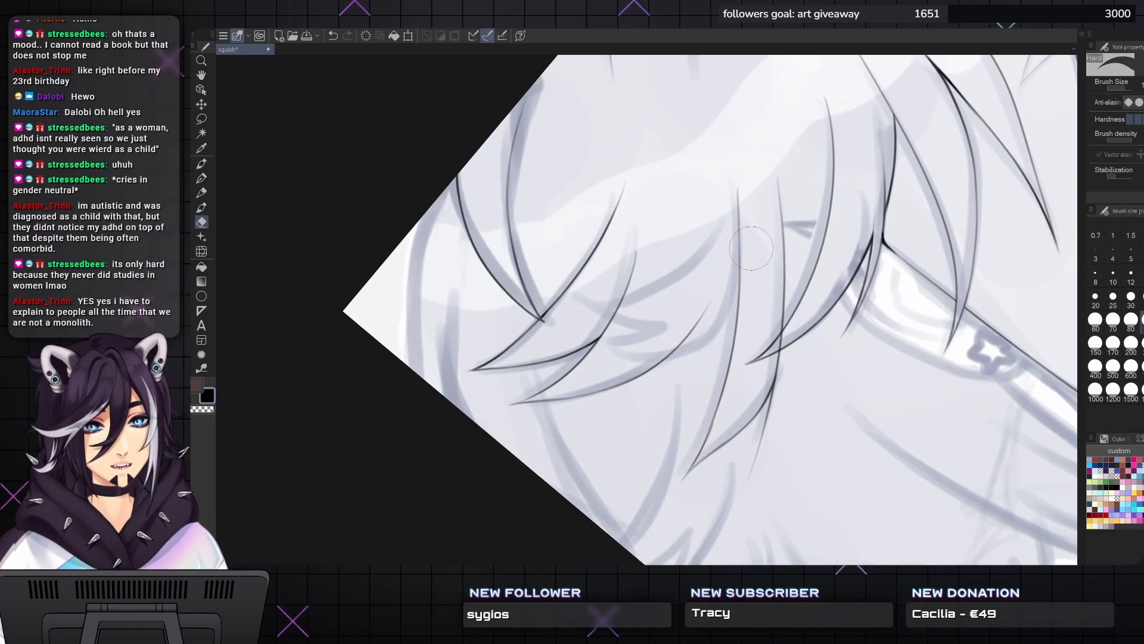
{"action": "left_click_drag", "start_coordinate": [751, 248], "coordinate": [744, 272]}
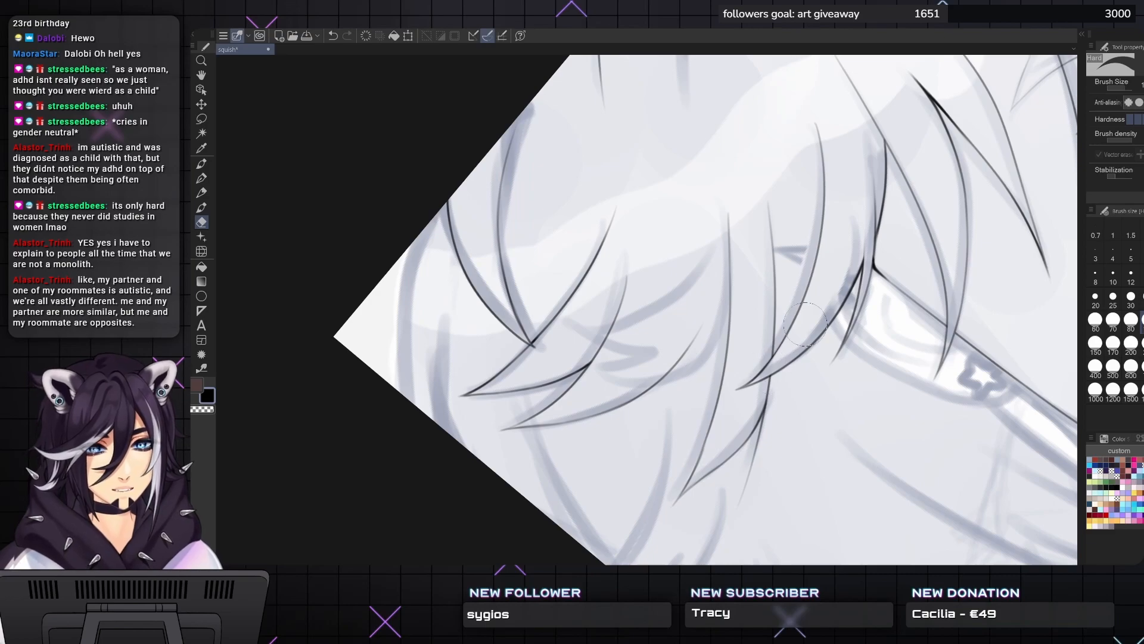
{"action": "key", "text": "p"}
{"action": "key", "text": "e"}
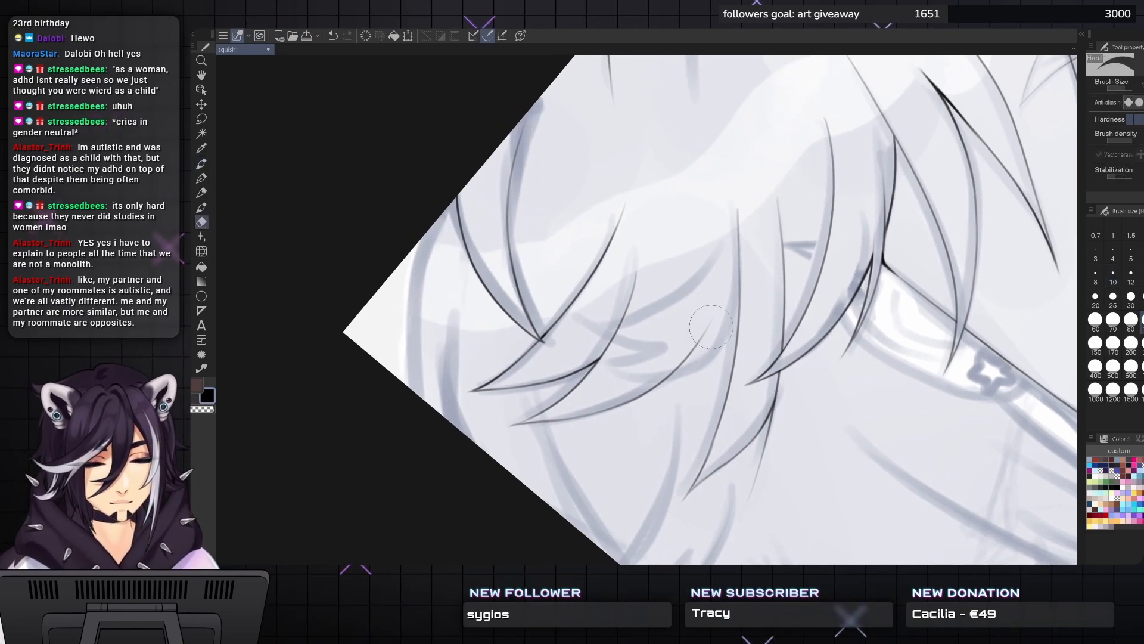
{"action": "key", "text": "p"}
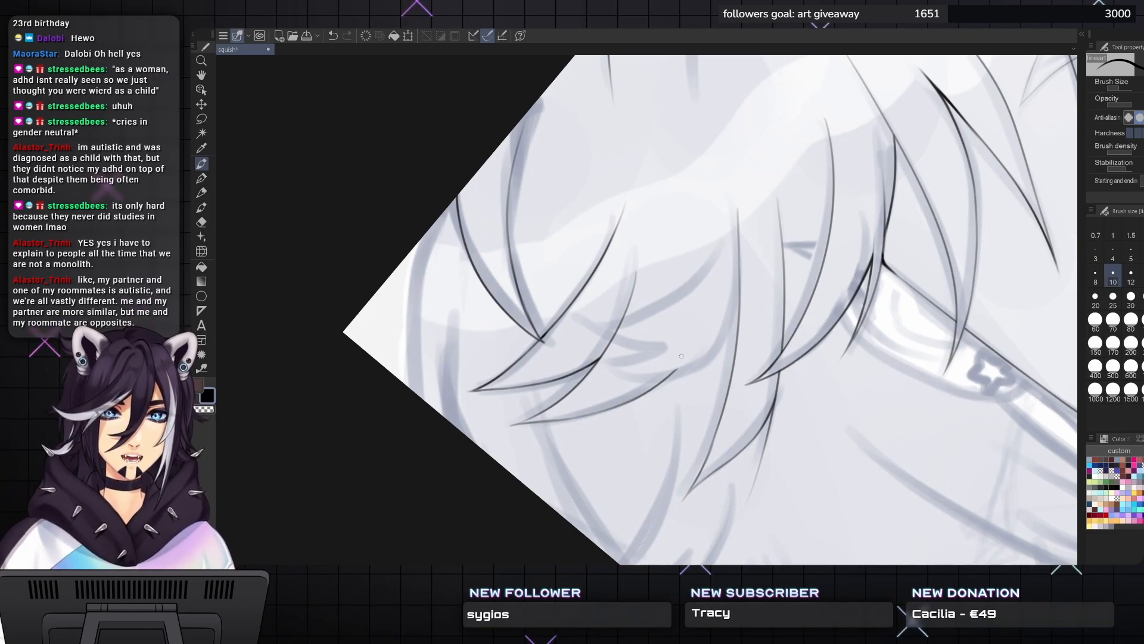
- Ink a curve from the second tuft's near edge past its far edge to the third tuft, undoing the first attempts
{"action": "key", "text": "asciicircum"}
{"action": "key", "text": "asciicircum"}
{"action": "key", "text": "asciicircum"}
{"action": "key", "text": "asciicircum"}
{"action": "key", "text": "asciicircum"}
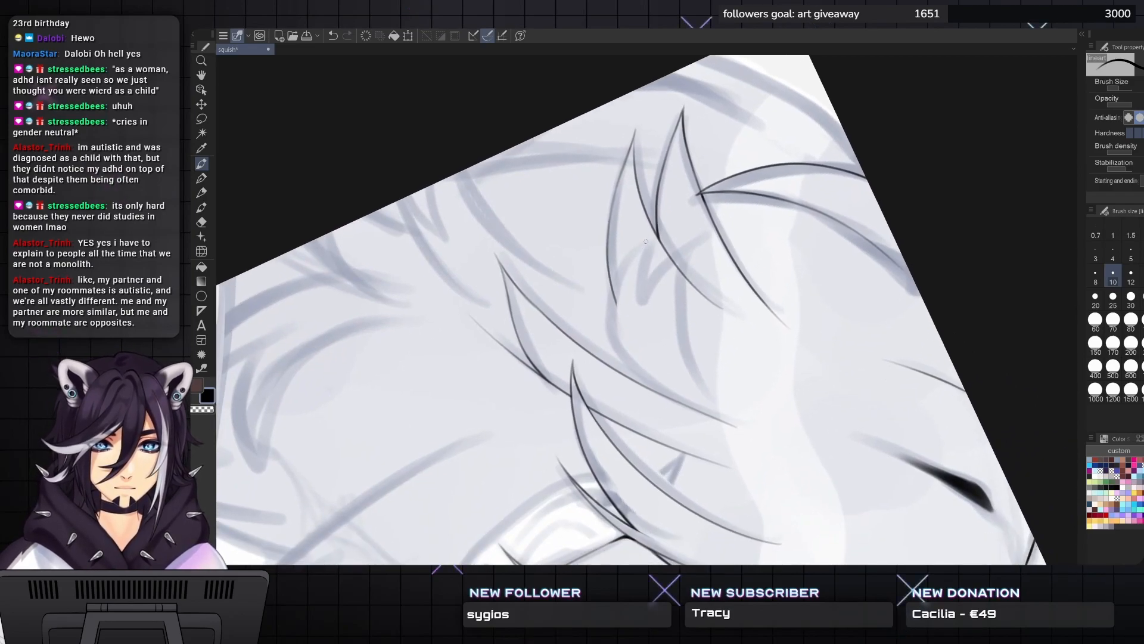
{"action": "left_click_drag", "start_coordinate": [650, 241], "coordinate": [615, 305]}
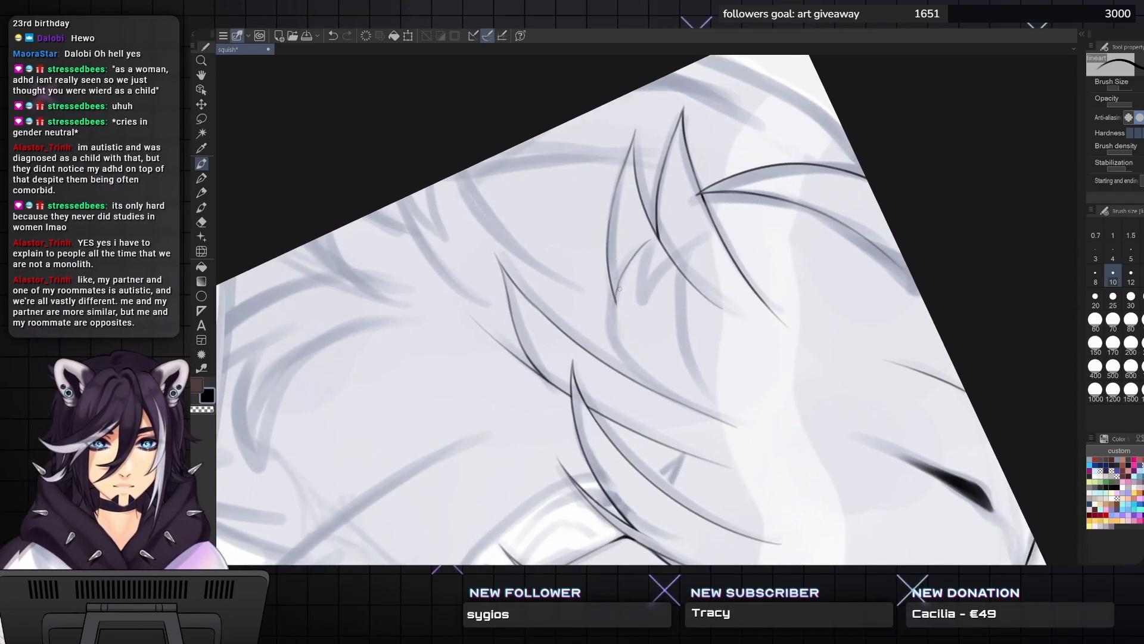
{"action": "key", "text": "ctrl+z"}
{"action": "mouse_move", "coordinate": [654, 238]}
{"action": "left_mouse_down"}
{"action": "mouse_move", "coordinate": [625, 302]}
{"action": "mouse_move", "coordinate": [630, 262]}
{"action": "mouse_move", "coordinate": [615, 330]}
{"action": "left_mouse_up"}
{"action": "key", "text": "ctrl+z"}
{"action": "key", "text": "ctrl+z"}
{"action": "left_click_drag", "start_coordinate": [637, 255], "coordinate": [616, 324]}
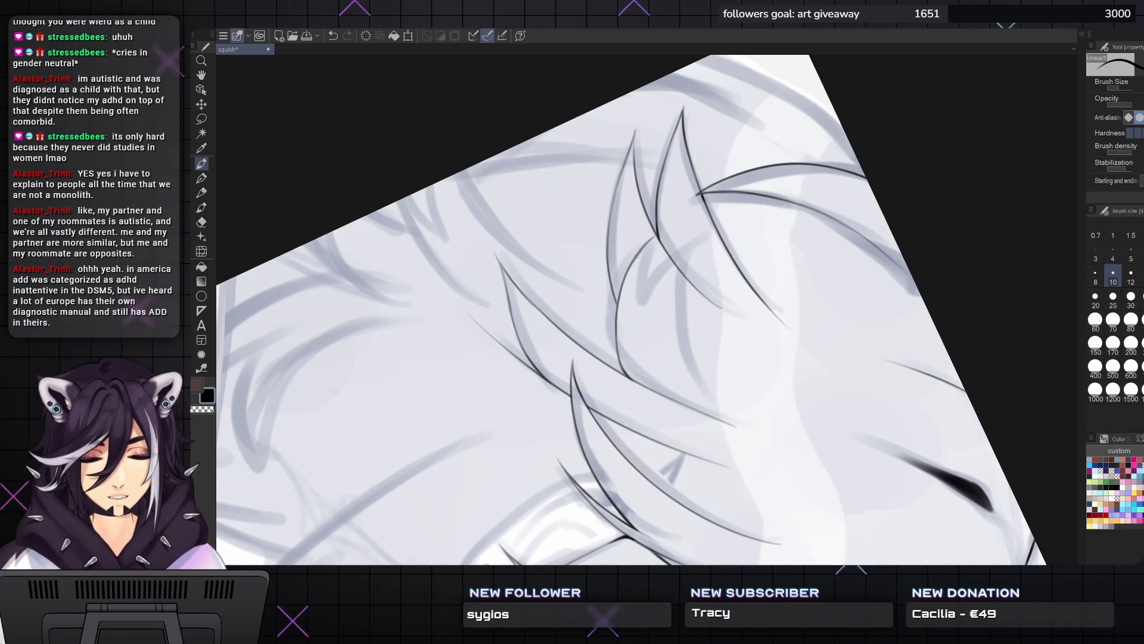
- Thicken and clean up the start of the connecting curve where it meets the second tuft's near edge
{"action": "left_click_drag", "start_coordinate": [651, 238], "coordinate": [626, 283]}
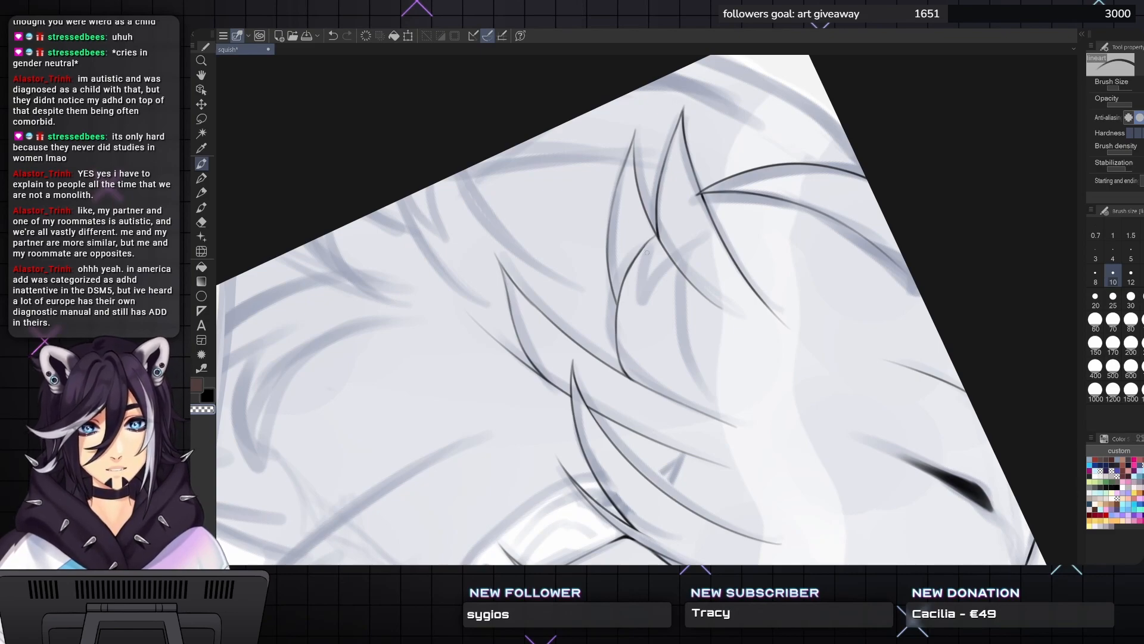
{"action": "left_click_drag", "start_coordinate": [649, 241], "coordinate": [627, 280]}
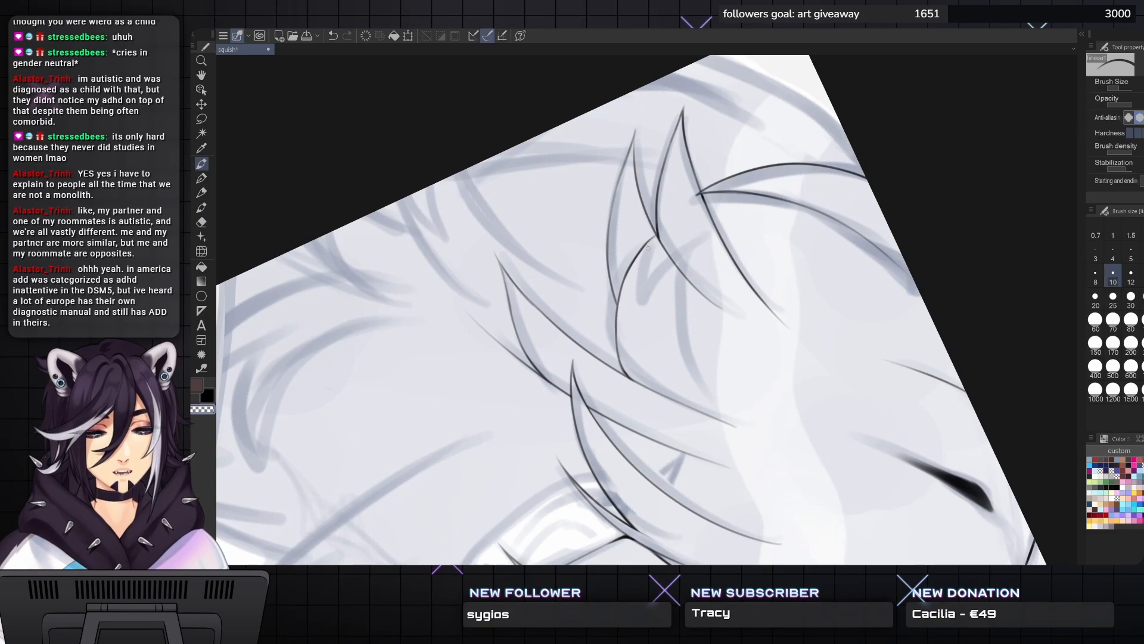
{"action": "left_click_drag", "start_coordinate": [654, 238], "coordinate": [621, 298]}
- Ink a small pointed tuft inside the connecting curve, redrawing its longer edge several times
{"action": "left_click_drag", "start_coordinate": [652, 238], "coordinate": [640, 295]}
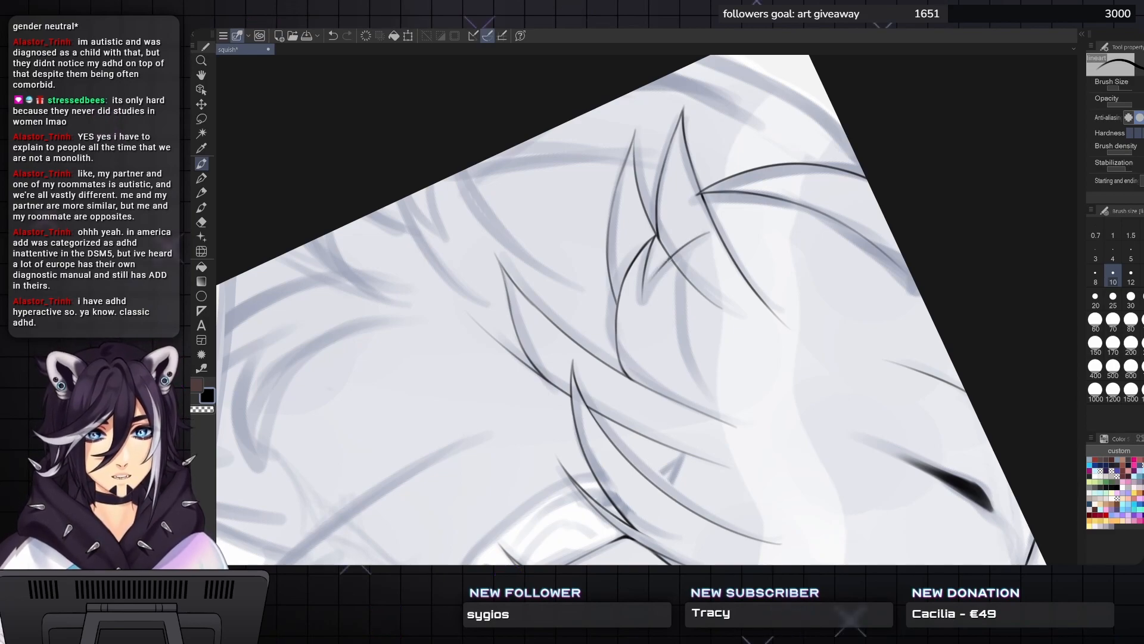
{"action": "left_click_drag", "start_coordinate": [704, 233], "coordinate": [650, 283]}
{"action": "key", "text": "ctrl+z"}
{"action": "left_click_drag", "start_coordinate": [702, 233], "coordinate": [644, 298]}
{"action": "key", "text": "ctrl+z"}
{"action": "left_click_drag", "start_coordinate": [704, 232], "coordinate": [643, 298]}
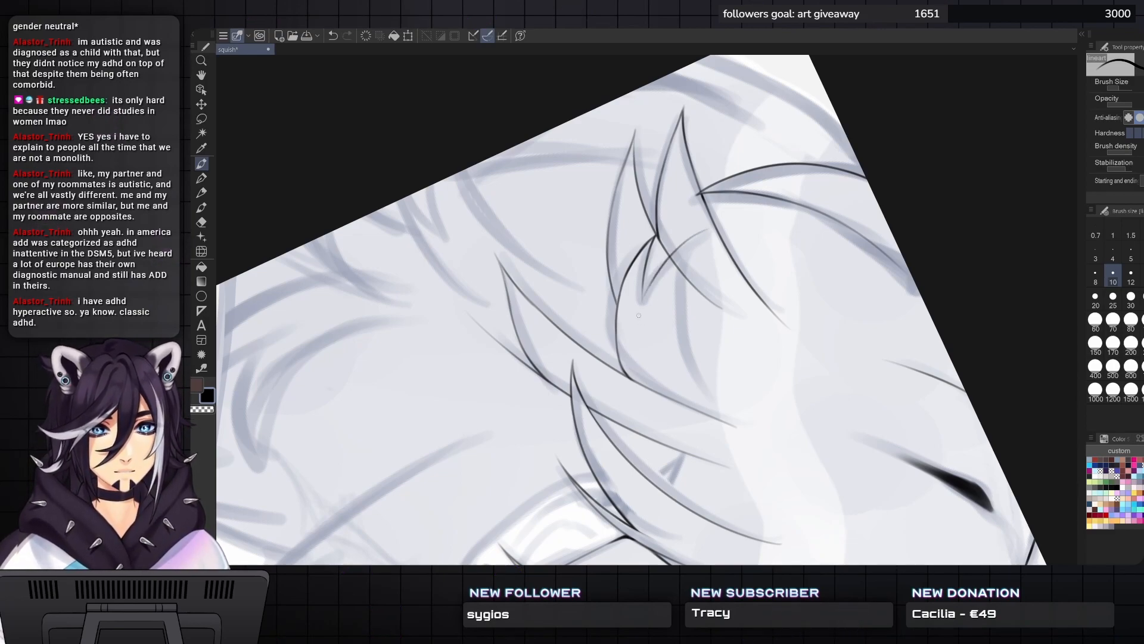
{"action": "key", "text": "ctrl+z"}
{"action": "mouse_move", "coordinate": [705, 231]}
{"action": "left_mouse_down"}
{"action": "mouse_move", "coordinate": [671, 251]}
{"action": "mouse_move", "coordinate": [644, 308]}
{"action": "left_mouse_up"}
{"action": "key", "text": "ctrl+z"}
{"action": "left_click_drag", "start_coordinate": [707, 231], "coordinate": [643, 308]}
{"action": "key", "text": "ctrl+z"}
{"action": "key", "text": "ctrl+z"}
- Erase the part of the second tuft's near edge that crosses the small tuft, using the transparent colour
{"action": "left_click_drag", "start_coordinate": [663, 245], "coordinate": [616, 239]}
{"action": "key", "text": "c"}
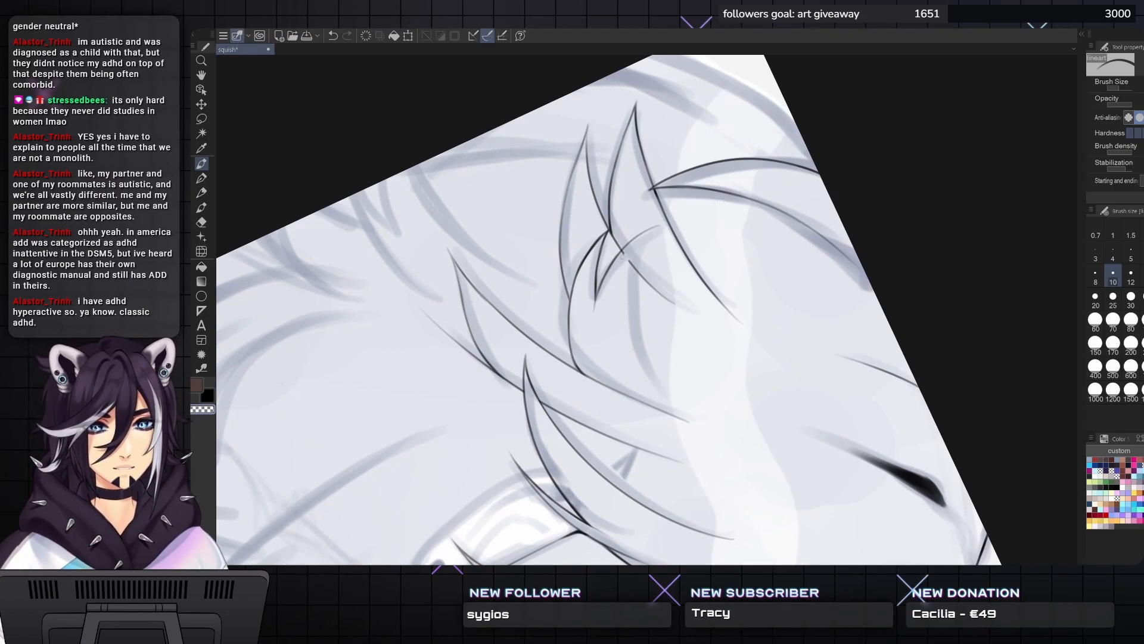
{"action": "key", "text": "c"}
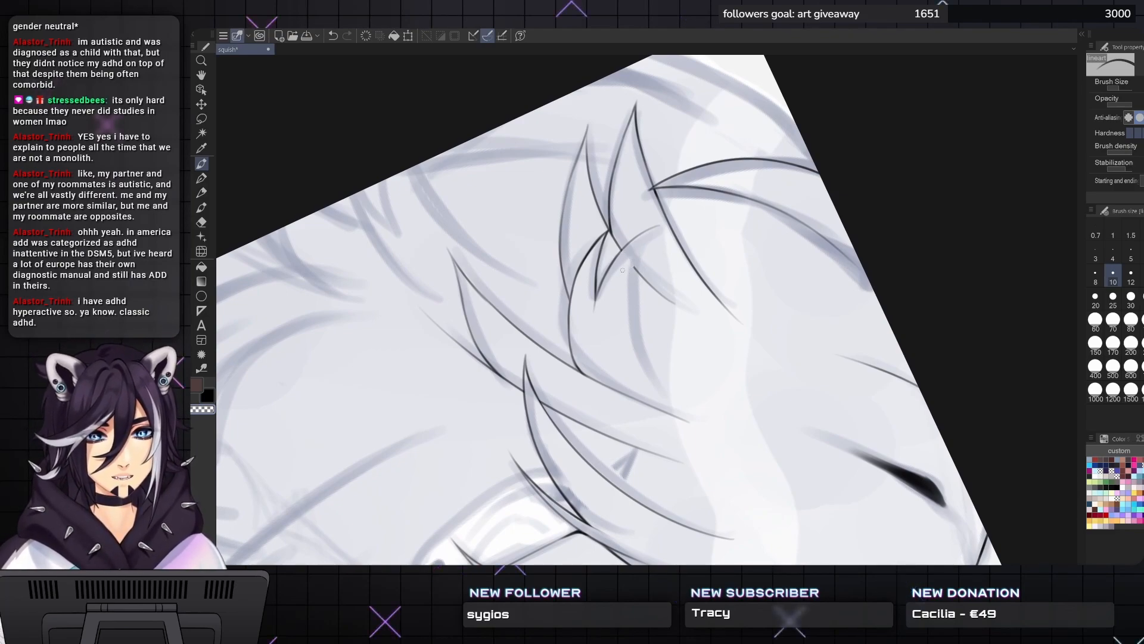
{"action": "left_click_drag", "start_coordinate": [638, 237], "coordinate": [632, 215]}
{"action": "key", "text": "c"}
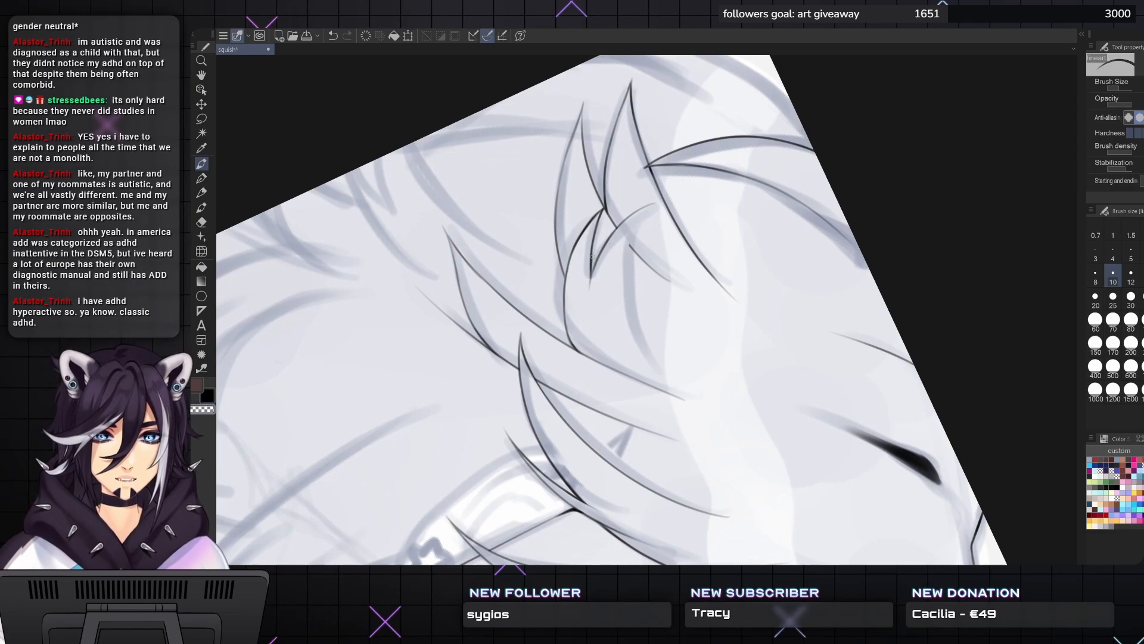
{"action": "key", "text": "c"}
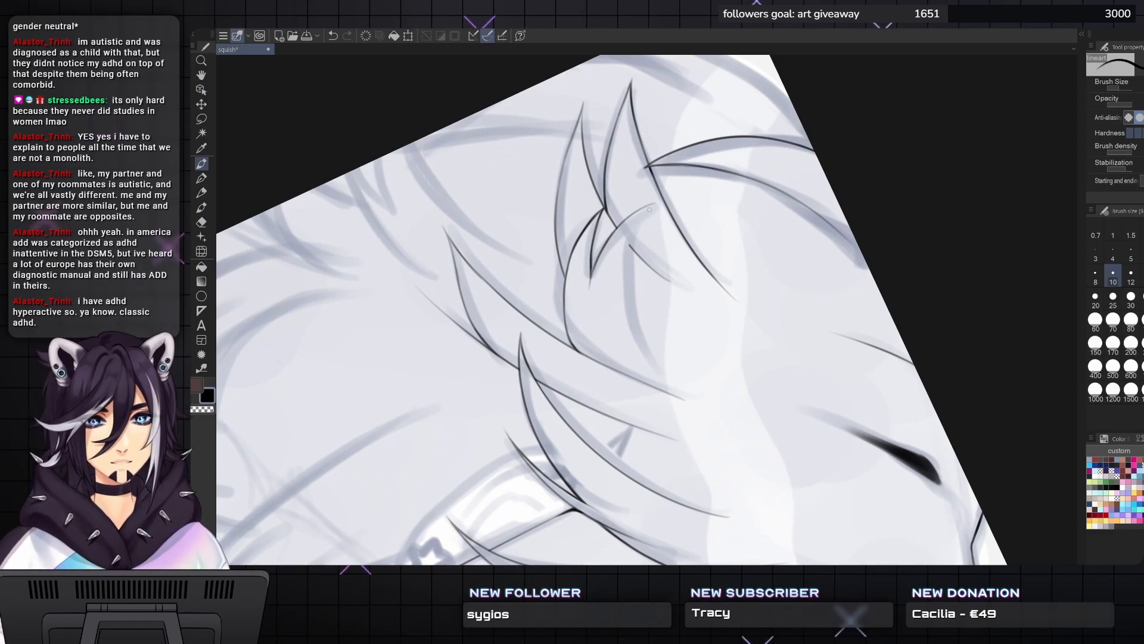
- Ink the spike beside the small tuft, with its long edge curving back toward the third tuft
{"action": "left_click_drag", "start_coordinate": [653, 204], "coordinate": [627, 254]}
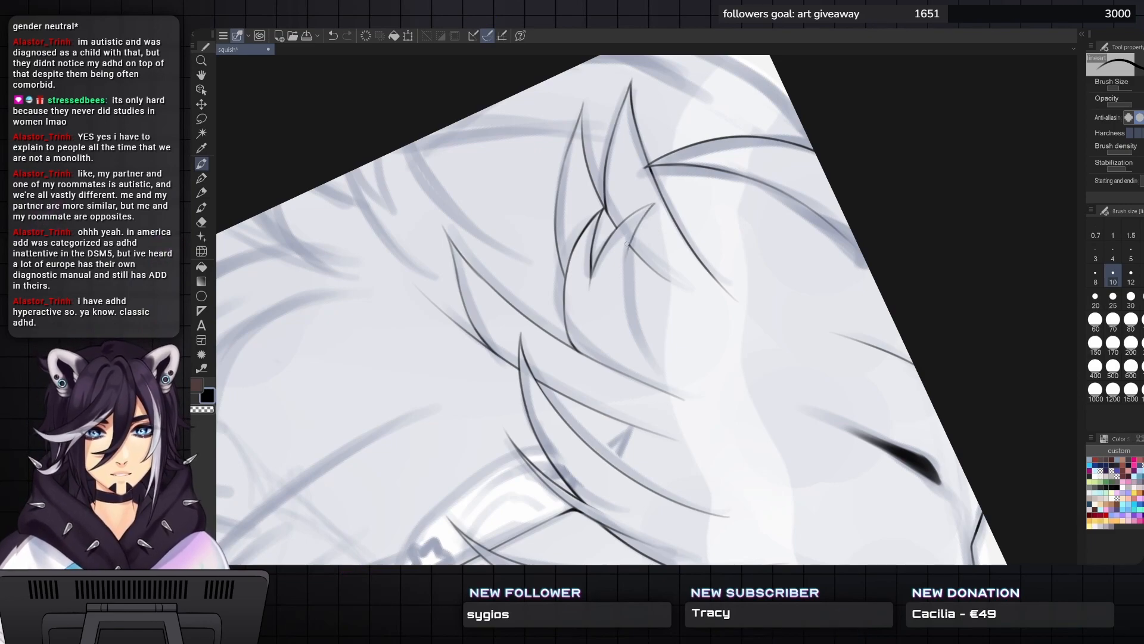
{"action": "mouse_move", "coordinate": [628, 255]}
{"action": "left_mouse_down"}
{"action": "mouse_move", "coordinate": [630, 313]}
{"action": "mouse_move", "coordinate": [668, 386]}
{"action": "mouse_move", "coordinate": [723, 364]}
{"action": "mouse_move", "coordinate": [700, 239]}
{"action": "mouse_move", "coordinate": [736, 377]}
{"action": "mouse_move", "coordinate": [744, 359]}
{"action": "left_mouse_up"}
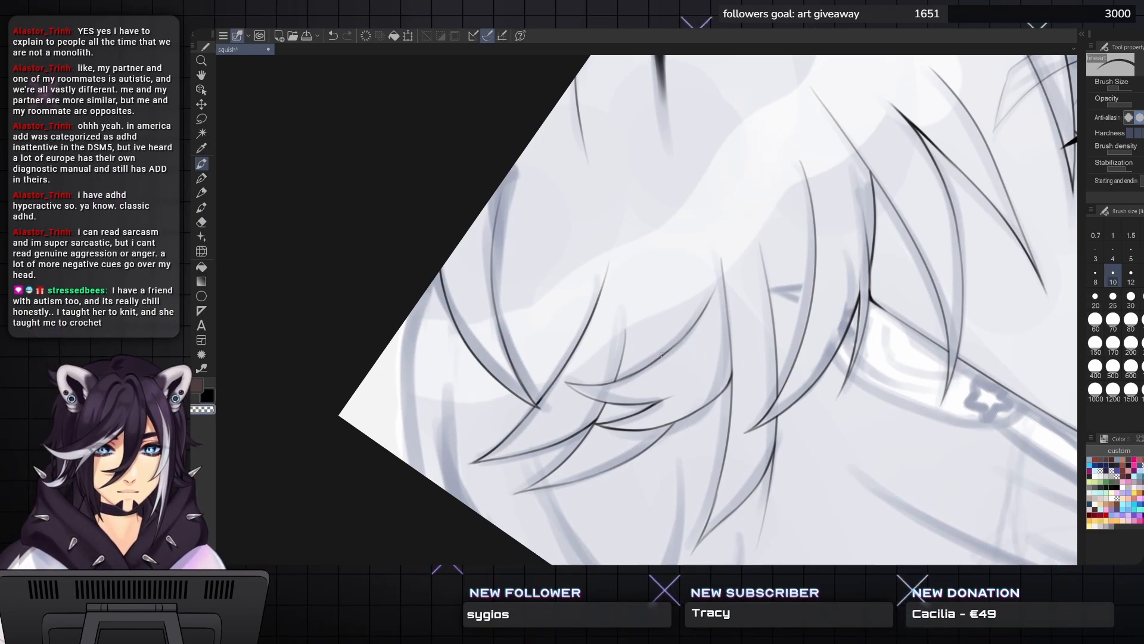
{"action": "mouse_move", "coordinate": [640, 372]}
{"action": "left_mouse_down"}
{"action": "mouse_move", "coordinate": [651, 370]}
{"action": "mouse_move", "coordinate": [638, 374]}
{"action": "left_mouse_up"}
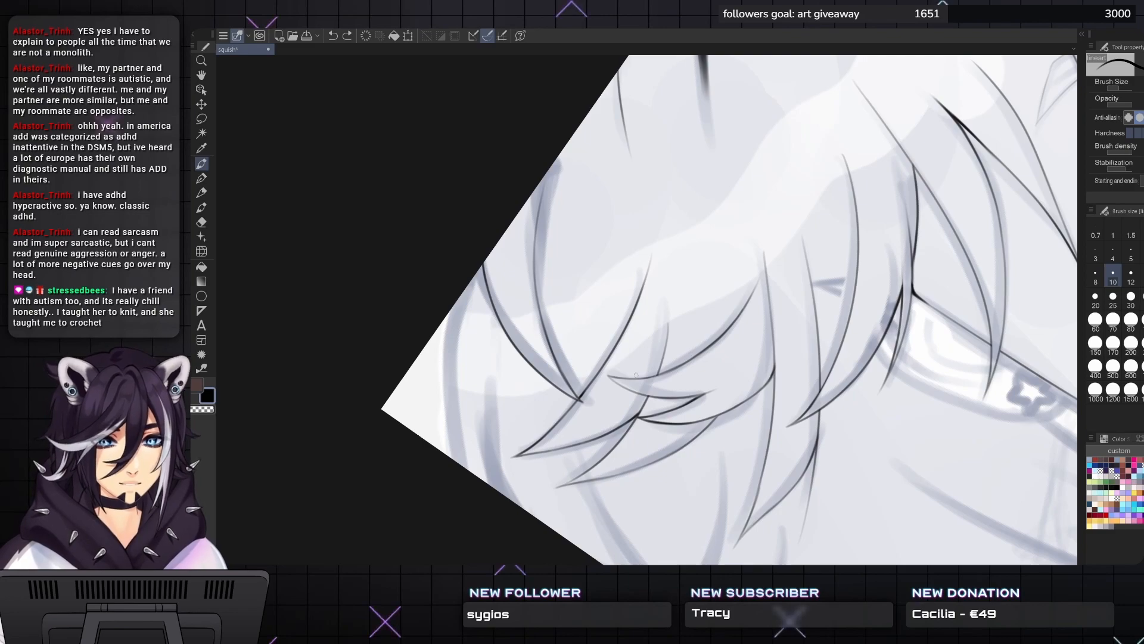
{"action": "scroll", "coordinate": [608, 377], "scroll_direction": "up", "scroll_amount": 1}
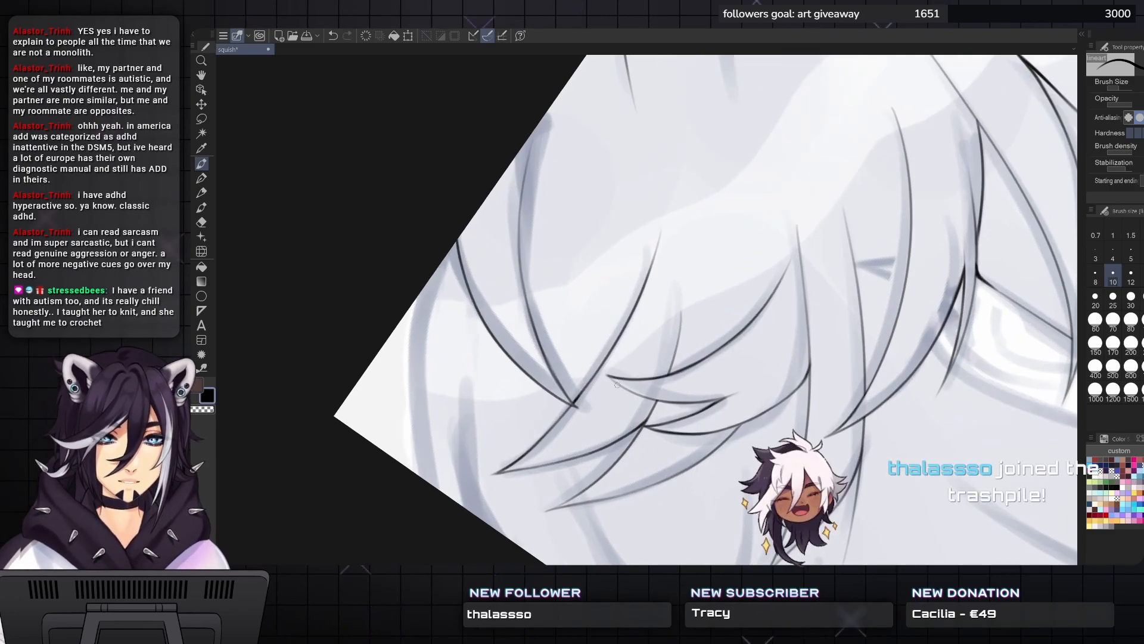
- Reinforce the line joint where the second tuft's far edge meets the connecting curve
{"action": "left_click_drag", "start_coordinate": [626, 382], "coordinate": [592, 314]}
{"action": "key", "text": "asciicircum"}
{"action": "key", "text": "asciicircum"}
{"action": "key", "text": "asciicircum"}
{"action": "key", "text": "asciicircum"}
{"action": "key", "text": "asciicircum"}
{"action": "key", "text": "asciicircum"}
{"action": "key", "text": "asciicircum"}
{"action": "key", "text": "asciicircum"}
{"action": "key", "text": "asciicircum"}
{"action": "key", "text": "asciicircum"}
{"action": "key", "text": "asciicircum"}
{"action": "key", "text": "asciicircum"}
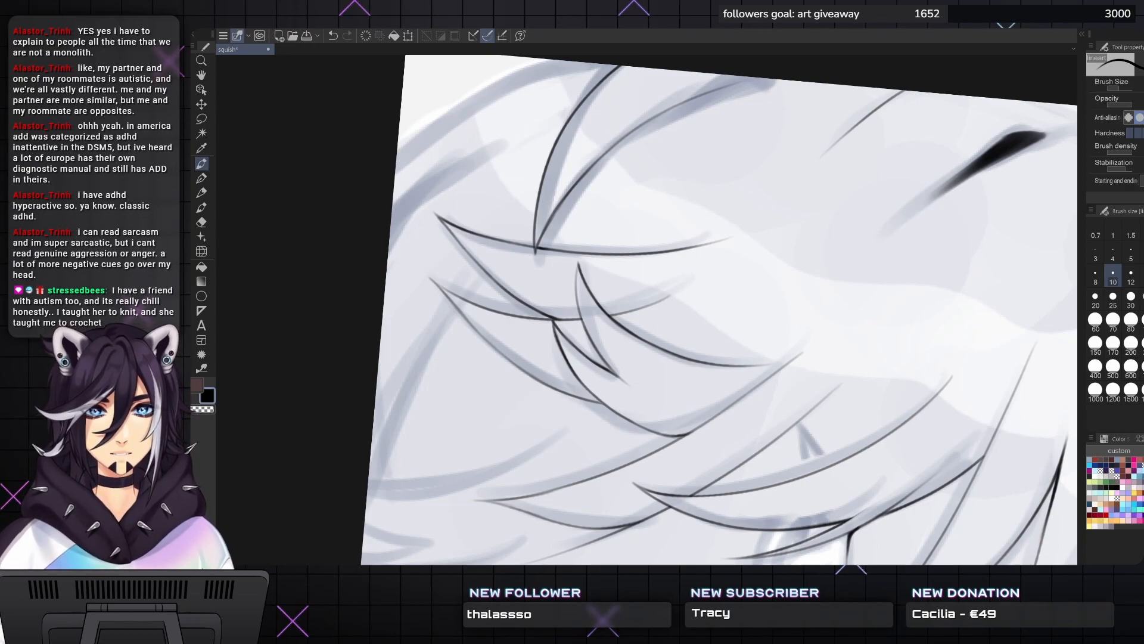
{"action": "key", "text": "asciicircum"}
{"action": "left_click_drag", "start_coordinate": [592, 314], "coordinate": [546, 283]}
{"action": "key", "text": "asciicircum"}
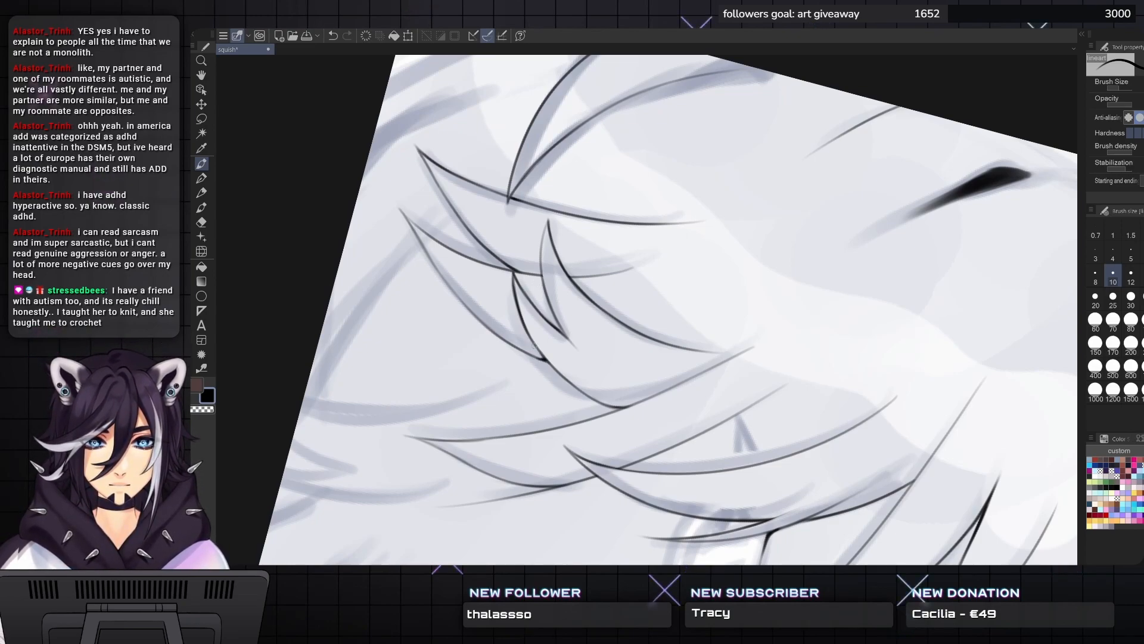
{"action": "mouse_move", "coordinate": [540, 357]}
{"action": "left_mouse_down"}
{"action": "mouse_move", "coordinate": [503, 256]}
{"action": "mouse_move", "coordinate": [481, 284]}
{"action": "left_mouse_up"}
- Review the inked hair tufts up close and against the larger character's whole head
{"action": "key", "text": "minus"}
{"action": "key", "text": "minus"}
{"action": "key", "text": "minus"}
{"action": "key", "text": "minus"}
{"action": "key", "text": "minus"}
{"action": "key", "text": "minus"}
{"action": "key", "text": "minus"}
{"action": "key", "text": "minus"}
{"action": "key", "text": "minus"}
{"action": "key", "text": "minus"}
{"action": "left_click_drag", "start_coordinate": [701, 230], "coordinate": [659, 319]}
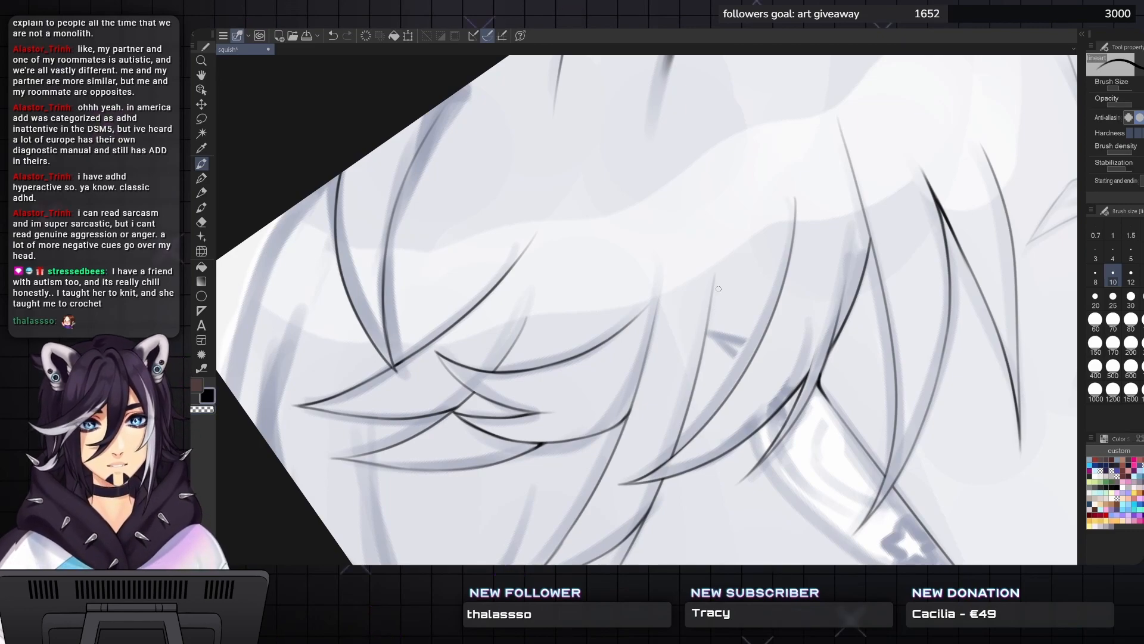
{"action": "scroll", "coordinate": [715, 298], "scroll_direction": "down", "scroll_amount": 1}
{"action": "scroll", "coordinate": [720, 289], "scroll_direction": "down", "scroll_amount": 3}
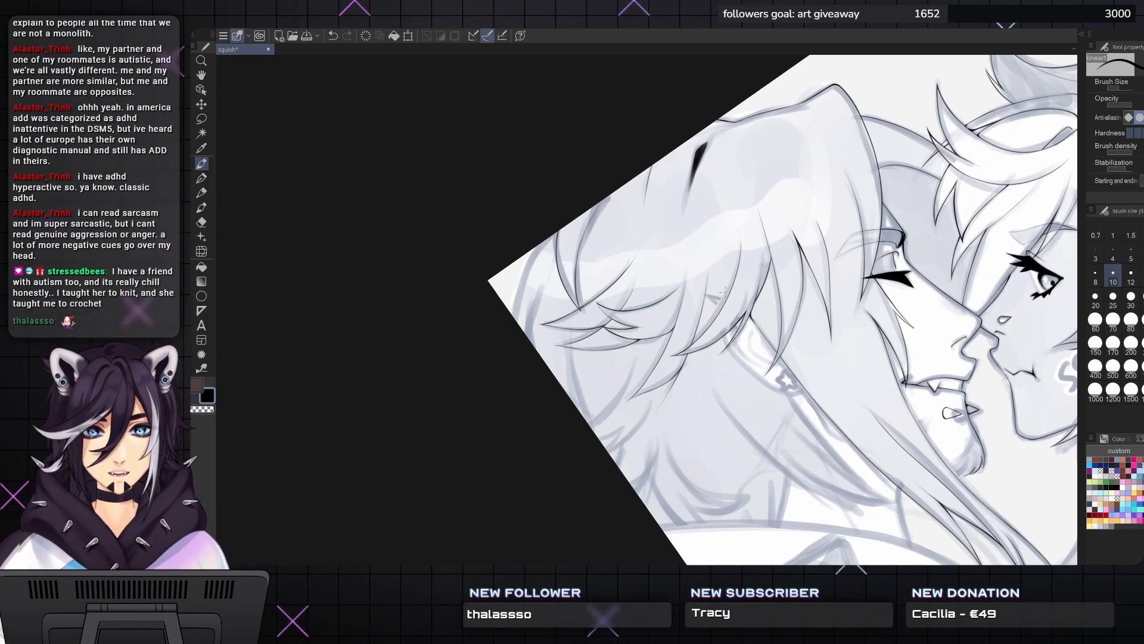
{"action": "scroll", "coordinate": [536, 248], "scroll_direction": "up", "scroll_amount": 3}
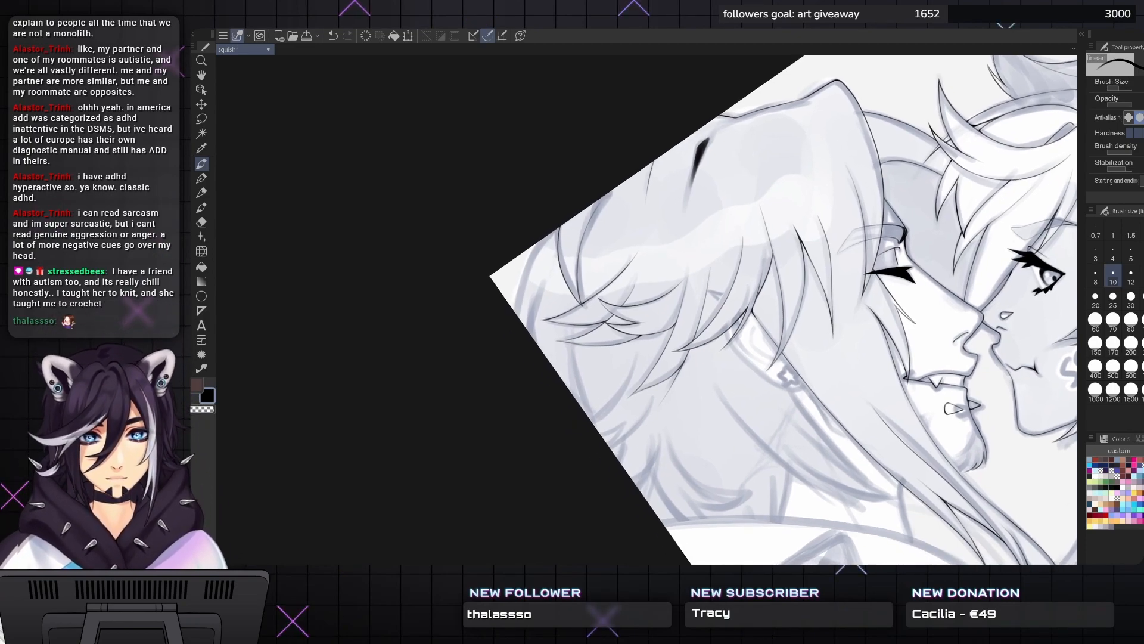
- Ink the outer hair strands at the back of the larger character's head, running to the canvas edge
{"action": "scroll", "coordinate": [536, 247], "scroll_direction": "up", "scroll_amount": 2}
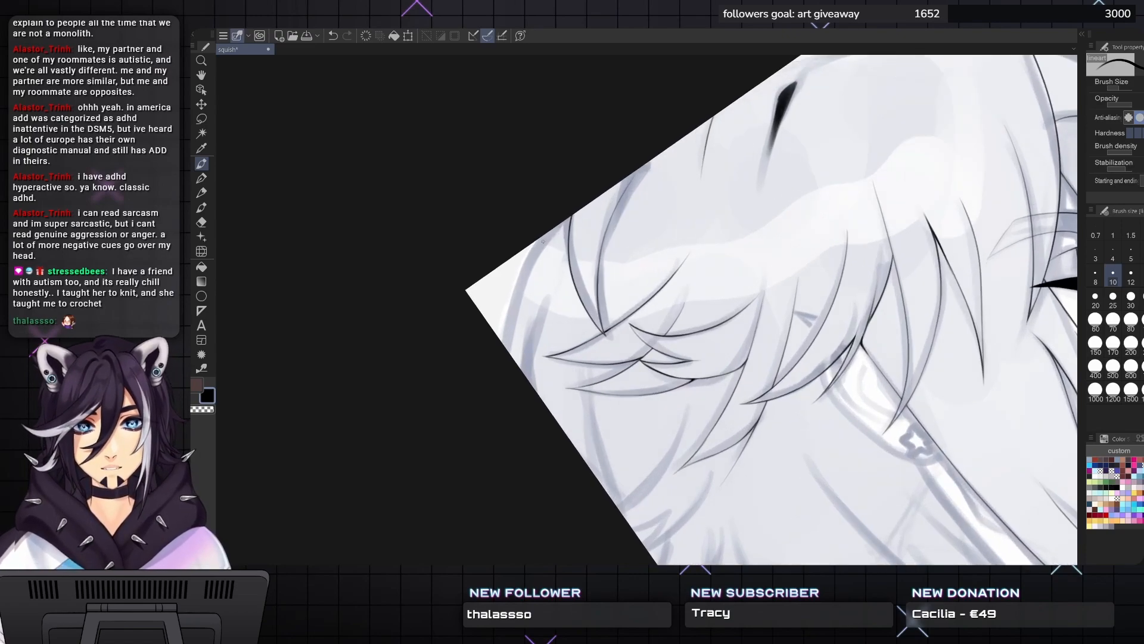
{"action": "scroll", "coordinate": [542, 241], "scroll_direction": "up", "scroll_amount": 2}
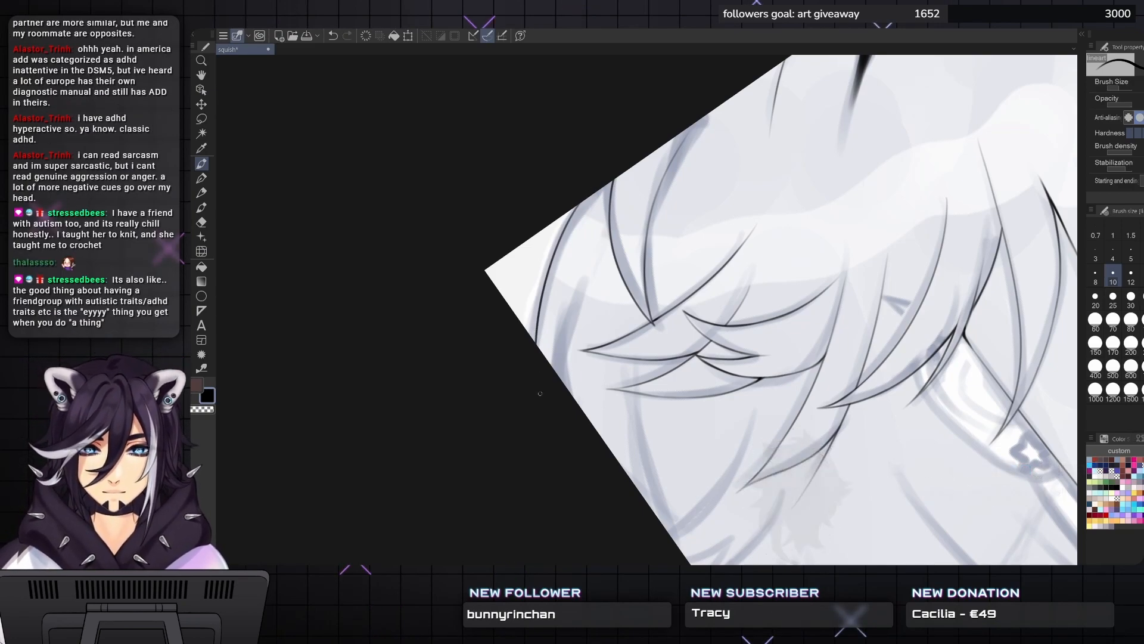
{"action": "left_click_drag", "start_coordinate": [540, 393], "coordinate": [527, 336]}
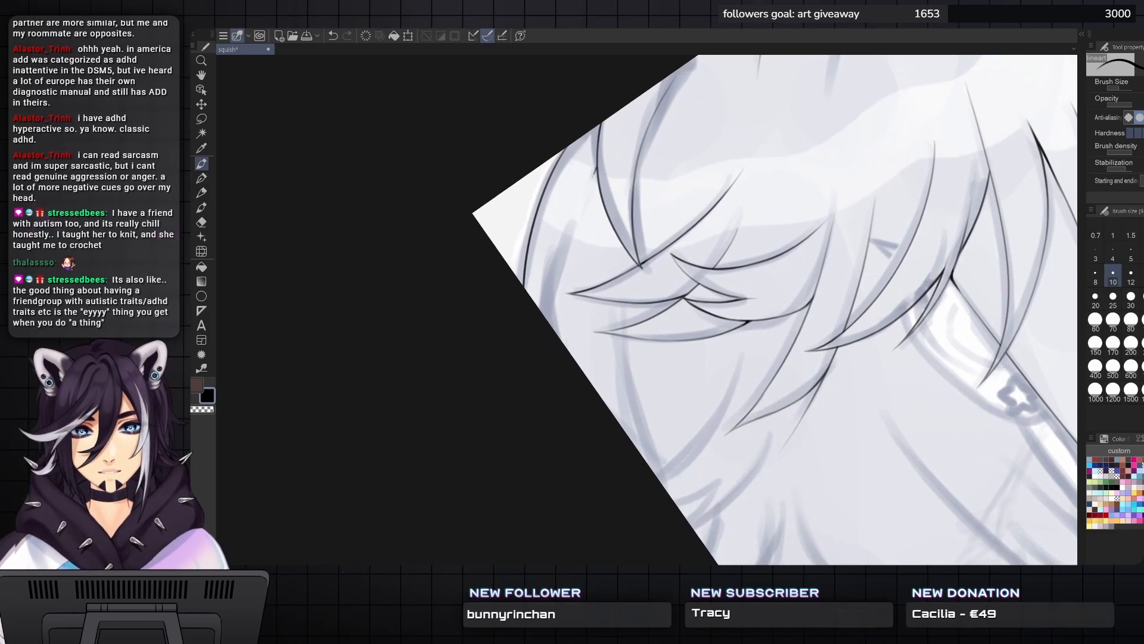
{"action": "left_click_drag", "start_coordinate": [597, 169], "coordinate": [575, 206]}
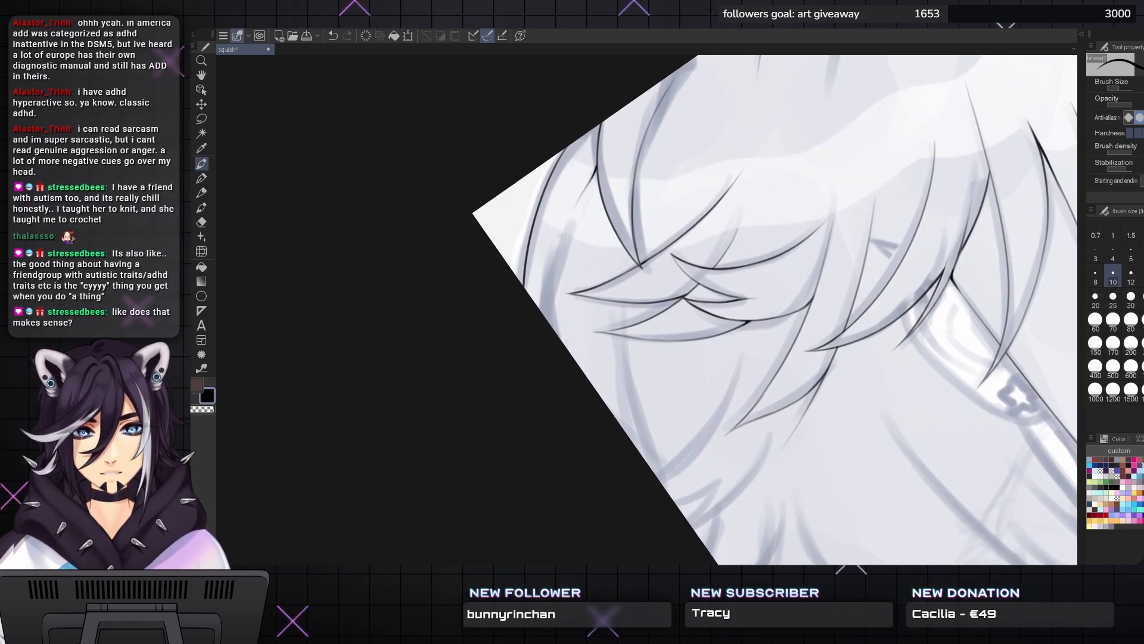
{"action": "mouse_move", "coordinate": [557, 251]}
{"action": "left_mouse_down"}
{"action": "mouse_move", "coordinate": [542, 316]}
{"action": "mouse_move", "coordinate": [556, 333]}
{"action": "left_mouse_up"}
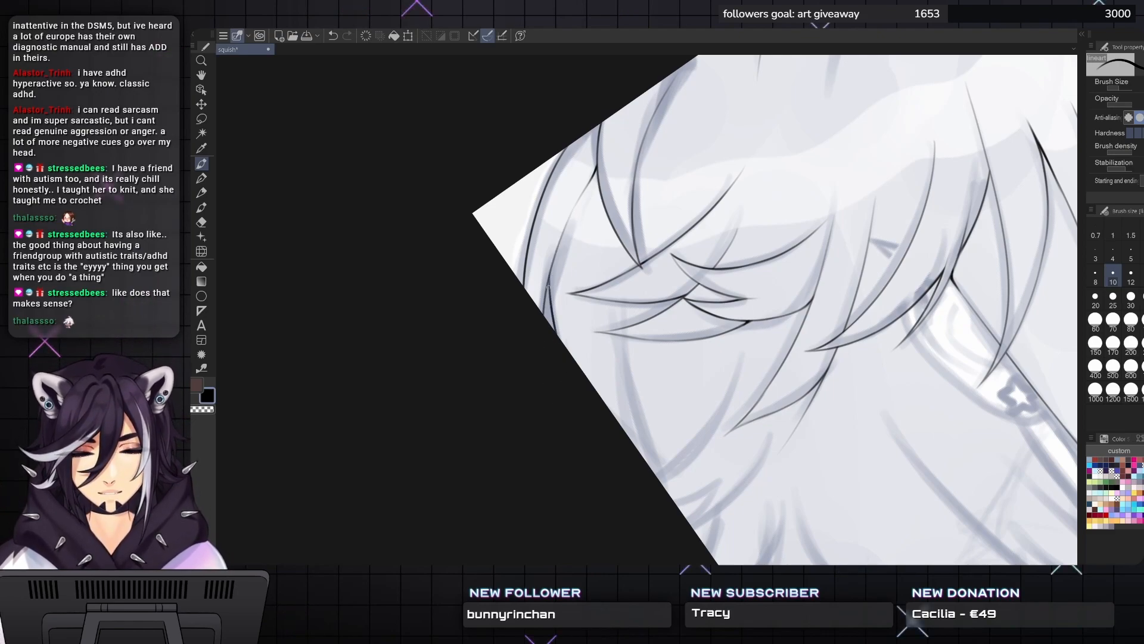
- Ink the long curved strand below the hair tufts, sweeping down to the canvas edge
{"action": "mouse_move", "coordinate": [775, 298]}
{"action": "left_mouse_down"}
{"action": "mouse_move", "coordinate": [758, 315]}
{"action": "mouse_move", "coordinate": [750, 305]}
{"action": "left_mouse_up"}
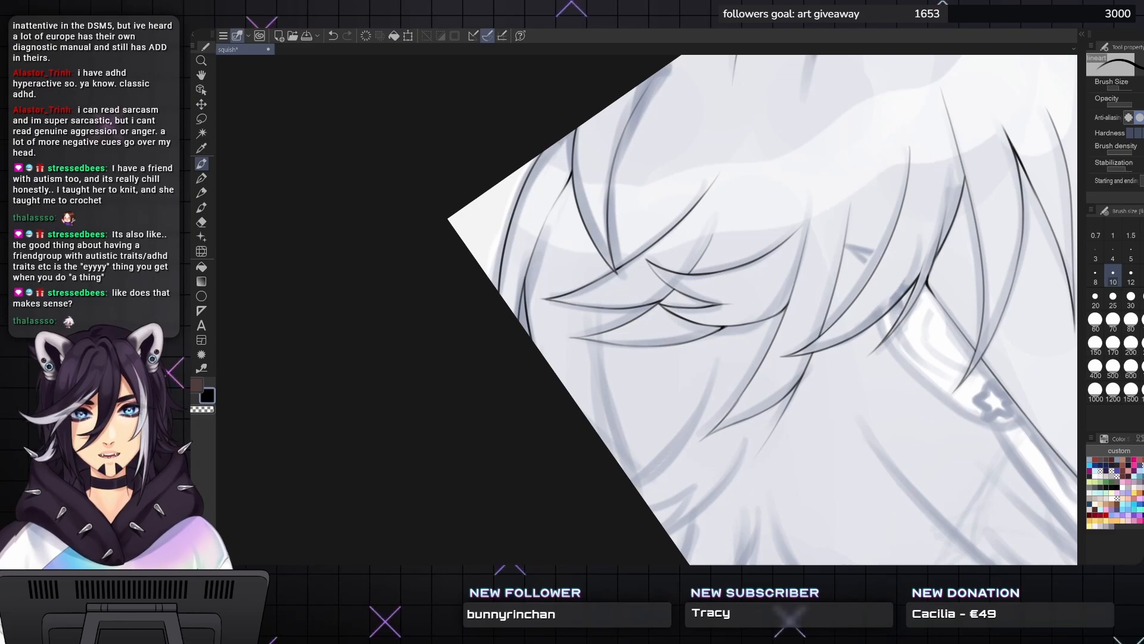
{"action": "left_click_drag", "start_coordinate": [750, 305], "coordinate": [738, 289]}
{"action": "key", "text": "asciicircum"}
{"action": "key", "text": "asciicircum"}
{"action": "key", "text": "asciicircum"}
{"action": "key", "text": "asciicircum"}
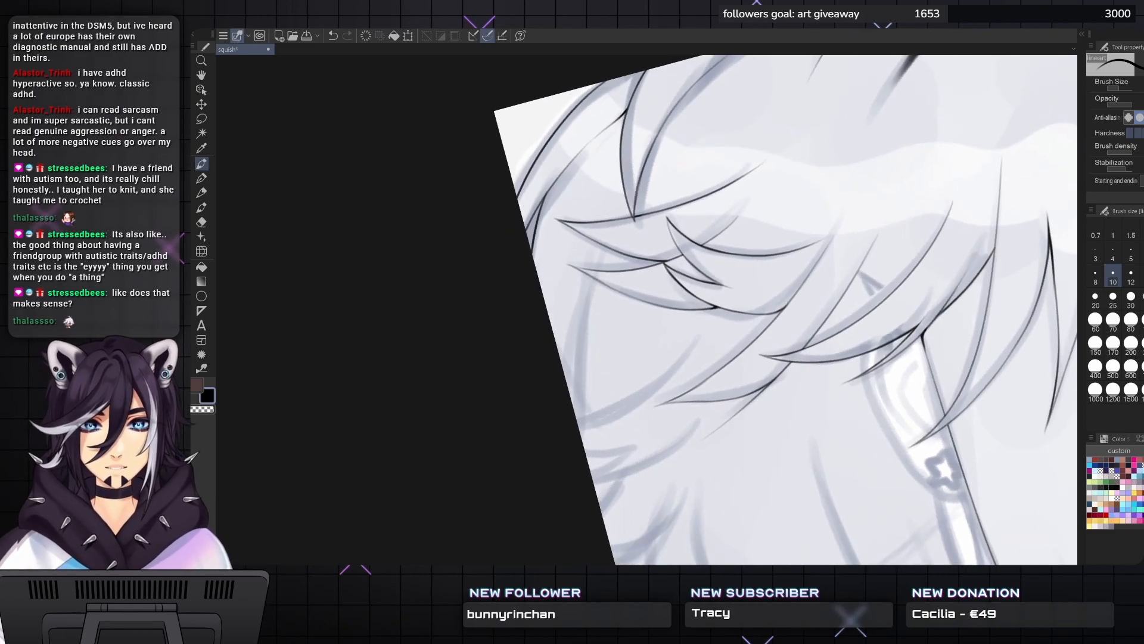
{"action": "left_click_drag", "start_coordinate": [738, 289], "coordinate": [717, 215]}
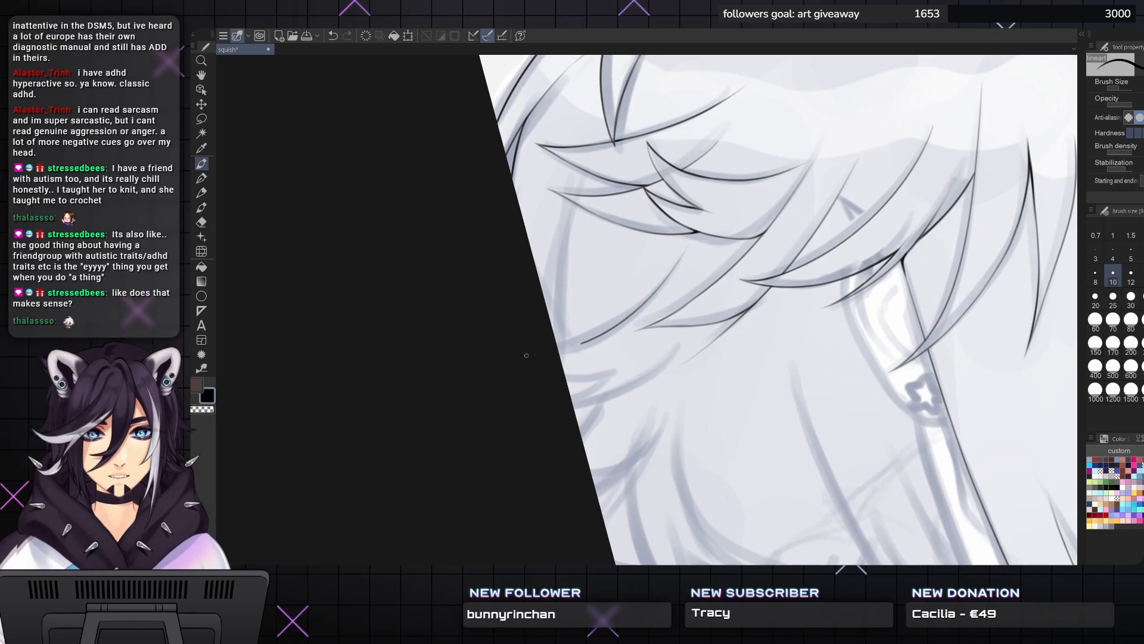
{"action": "left_click_drag", "start_coordinate": [575, 346], "coordinate": [647, 328]}
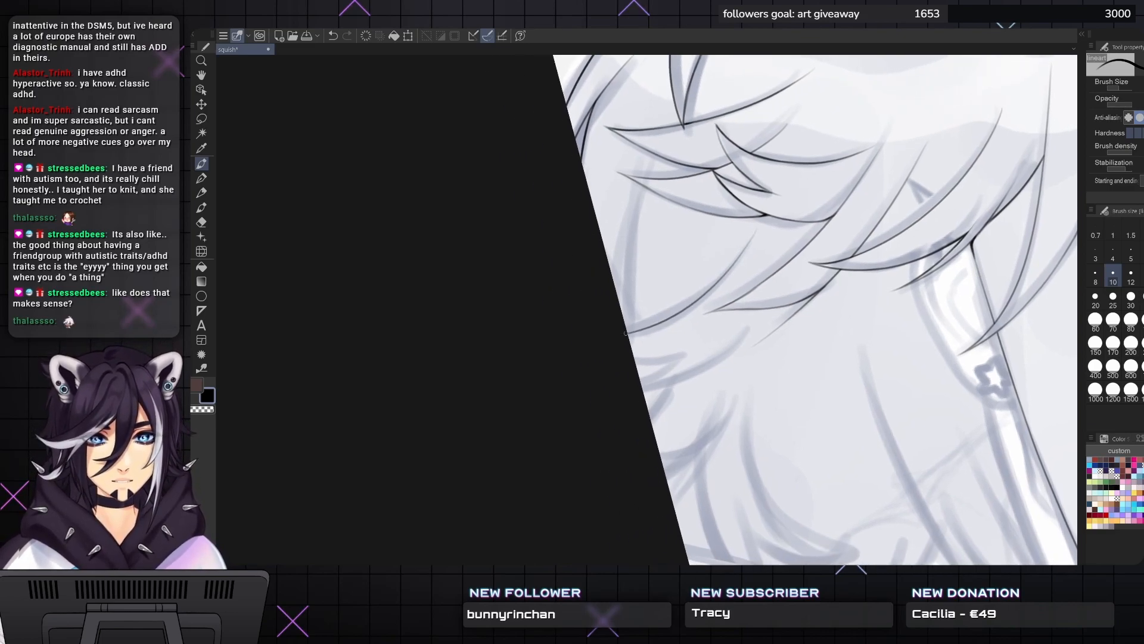
{"action": "key", "text": "ctrl+z"}
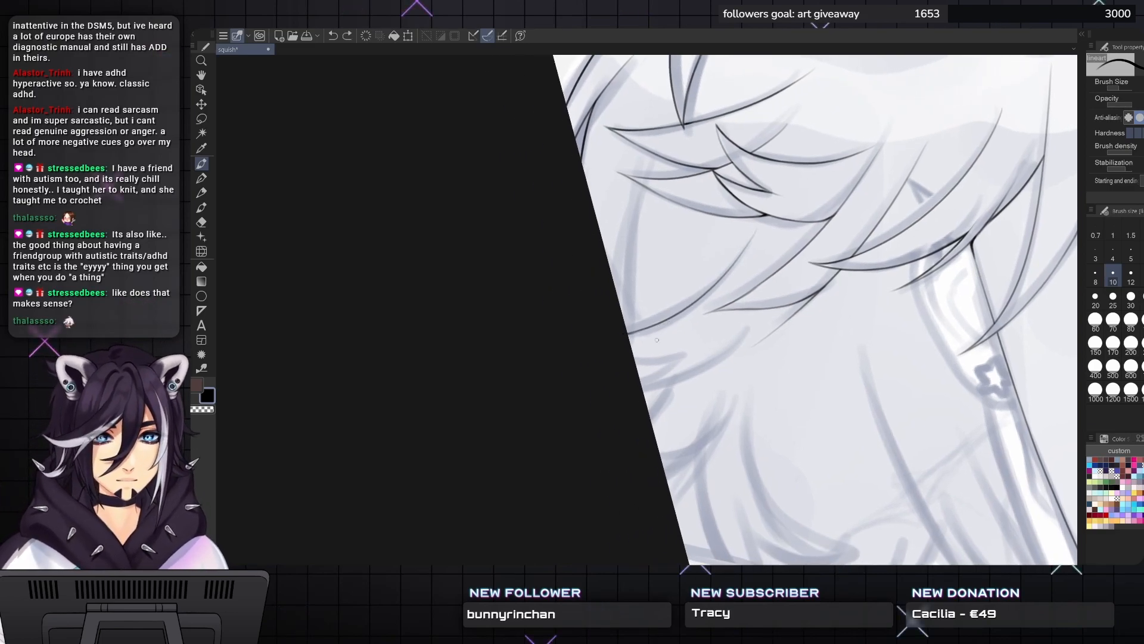
{"action": "left_click_drag", "start_coordinate": [681, 357], "coordinate": [609, 358]}
{"action": "key", "text": "ctrl+z"}
{"action": "left_click_drag", "start_coordinate": [691, 354], "coordinate": [611, 357]}
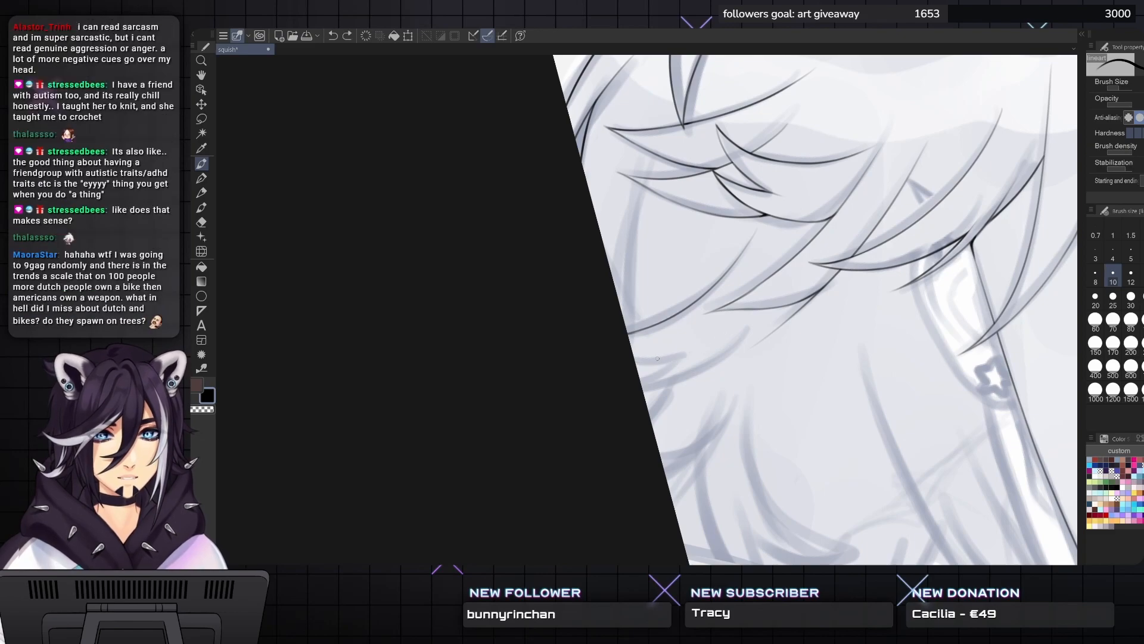
{"action": "left_click_drag", "start_coordinate": [726, 334], "coordinate": [673, 349]}
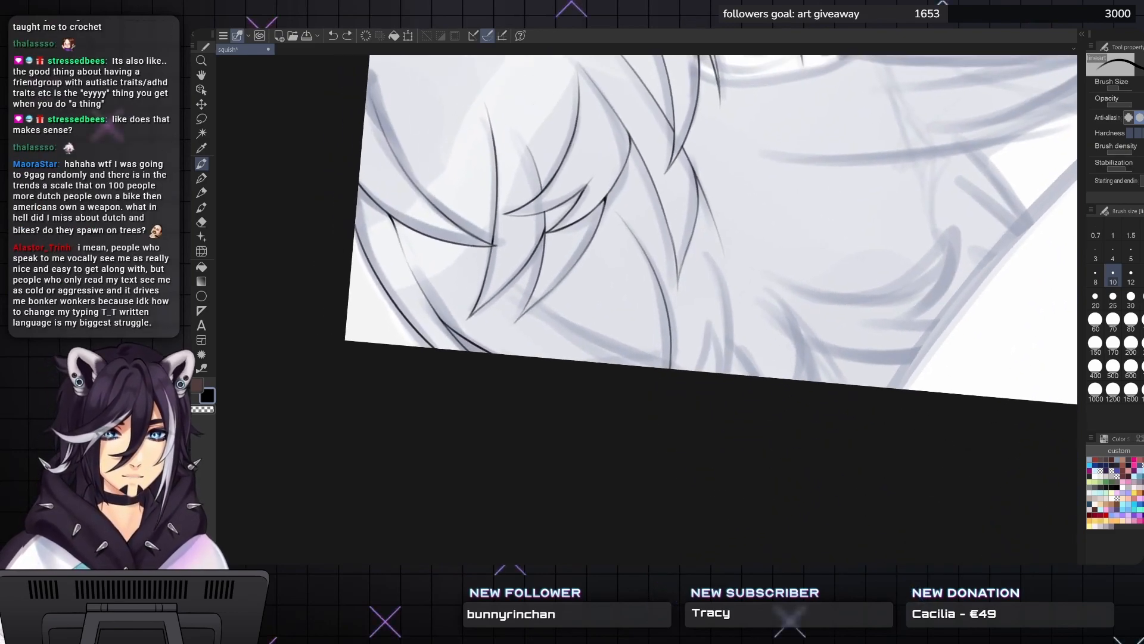
- Ink the small forked tuft below the long curved strand, with its inner lines meeting at the canvas edge
{"action": "mouse_move", "coordinate": [703, 245]}
{"action": "left_mouse_down"}
{"action": "mouse_move", "coordinate": [730, 317]}
{"action": "mouse_move", "coordinate": [732, 373]}
{"action": "left_mouse_up"}
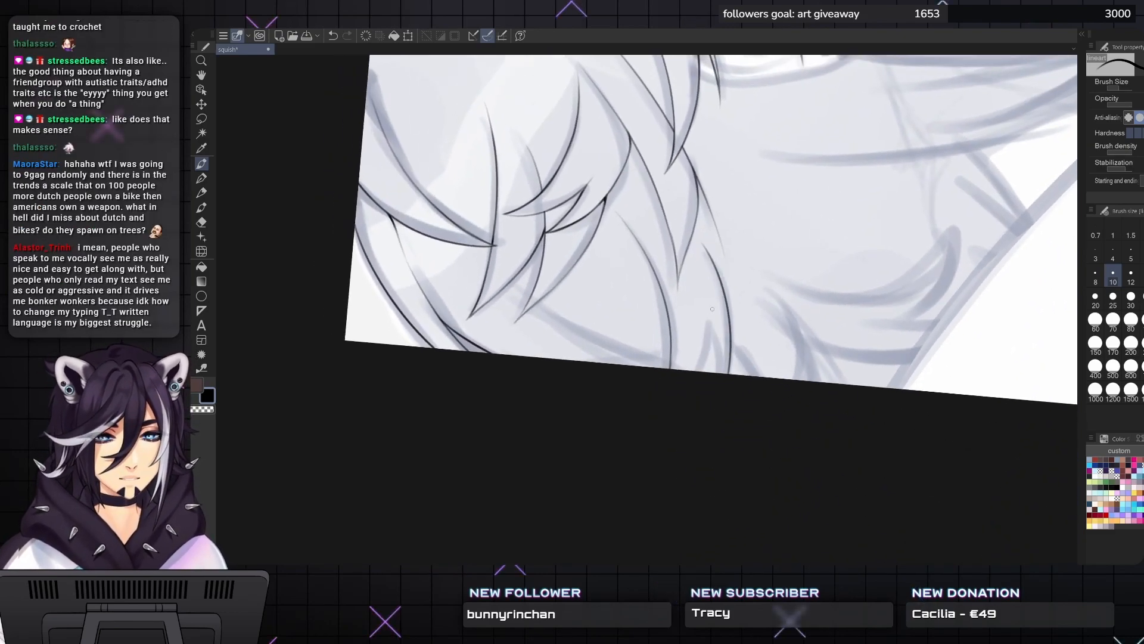
{"action": "left_click_drag", "start_coordinate": [709, 317], "coordinate": [704, 370]}
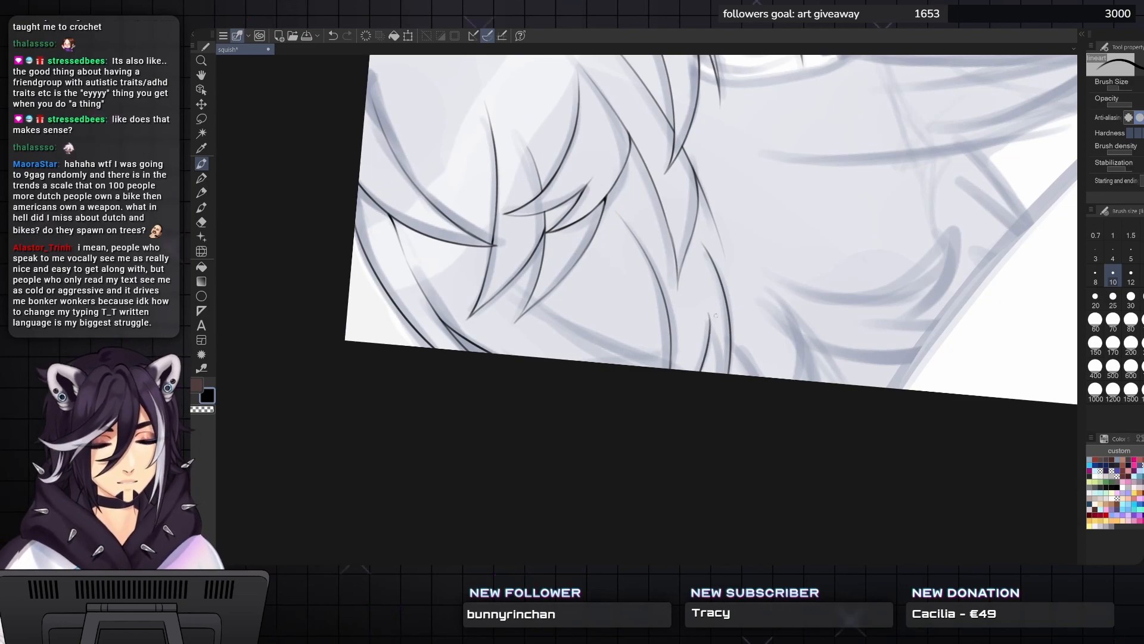
{"action": "key", "text": "ctrl+z"}
{"action": "left_click_drag", "start_coordinate": [709, 315], "coordinate": [703, 371]}
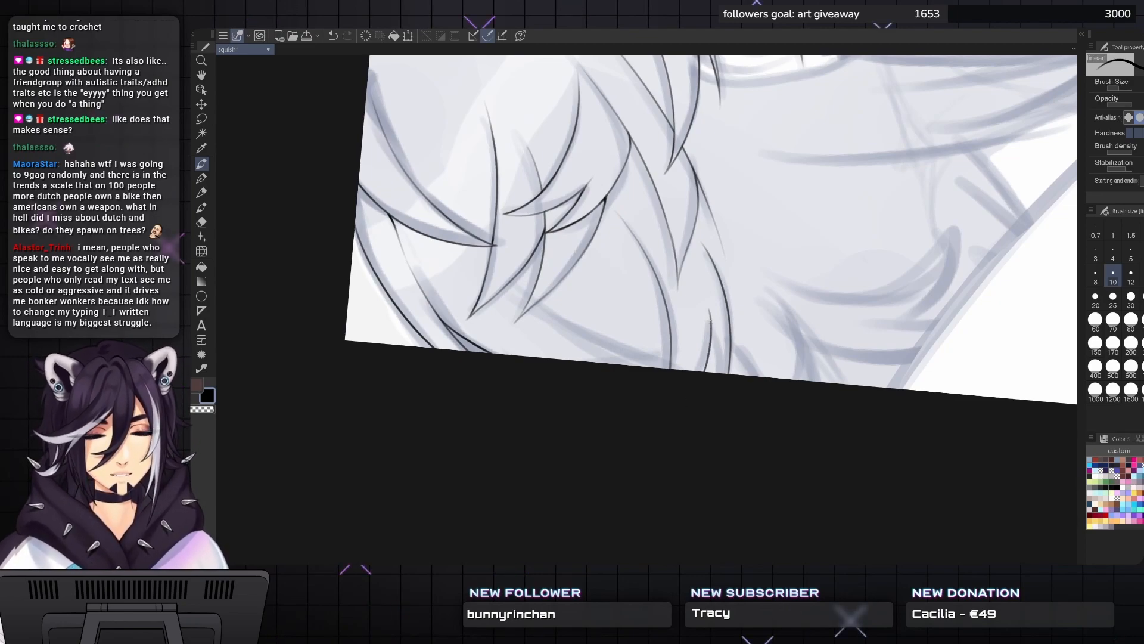
{"action": "scroll", "coordinate": [711, 322], "scroll_direction": "up", "scroll_amount": 2}
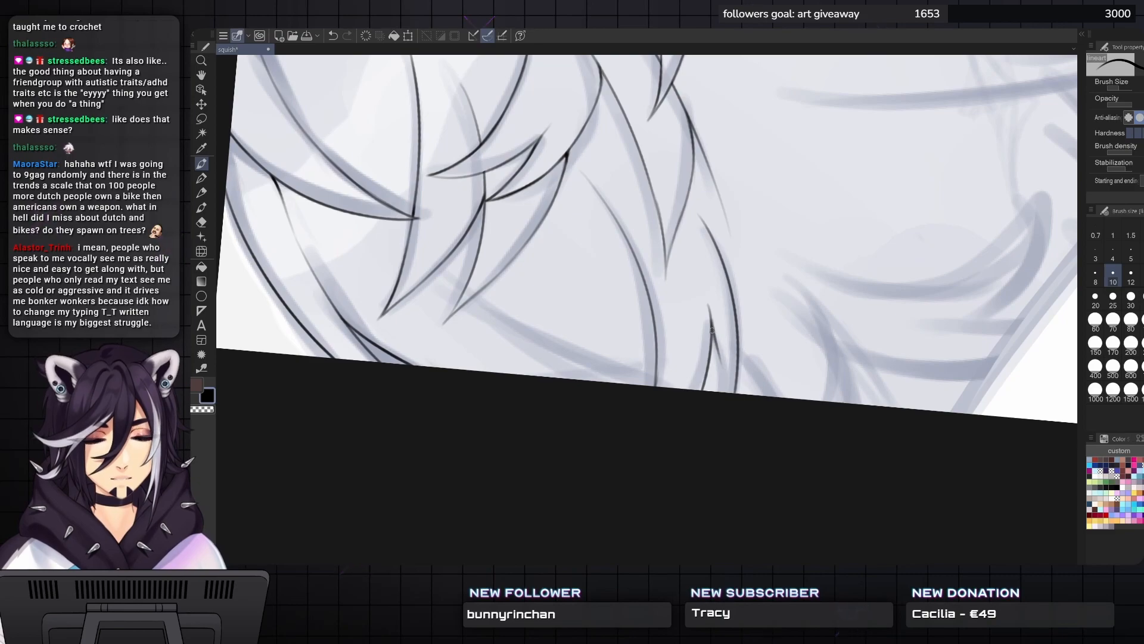
{"action": "left_click_drag", "start_coordinate": [712, 325], "coordinate": [724, 390]}
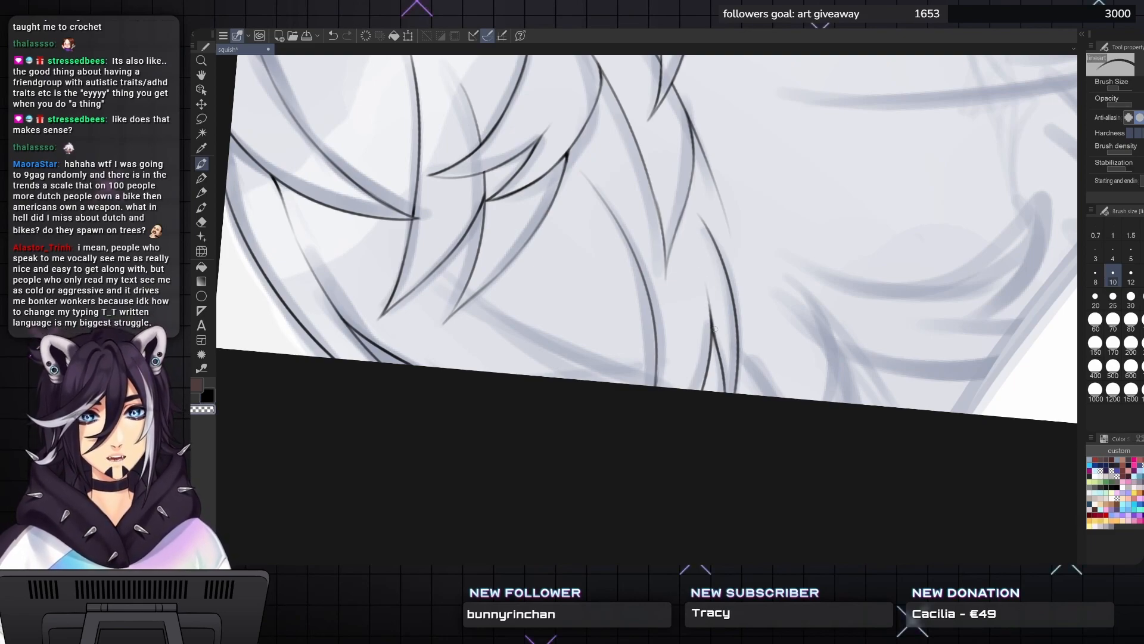
{"action": "mouse_move", "coordinate": [708, 269]}
{"action": "left_mouse_down"}
{"action": "mouse_move", "coordinate": [691, 299]}
{"action": "mouse_move", "coordinate": [657, 304]}
{"action": "mouse_move", "coordinate": [681, 379]}
{"action": "left_mouse_up"}
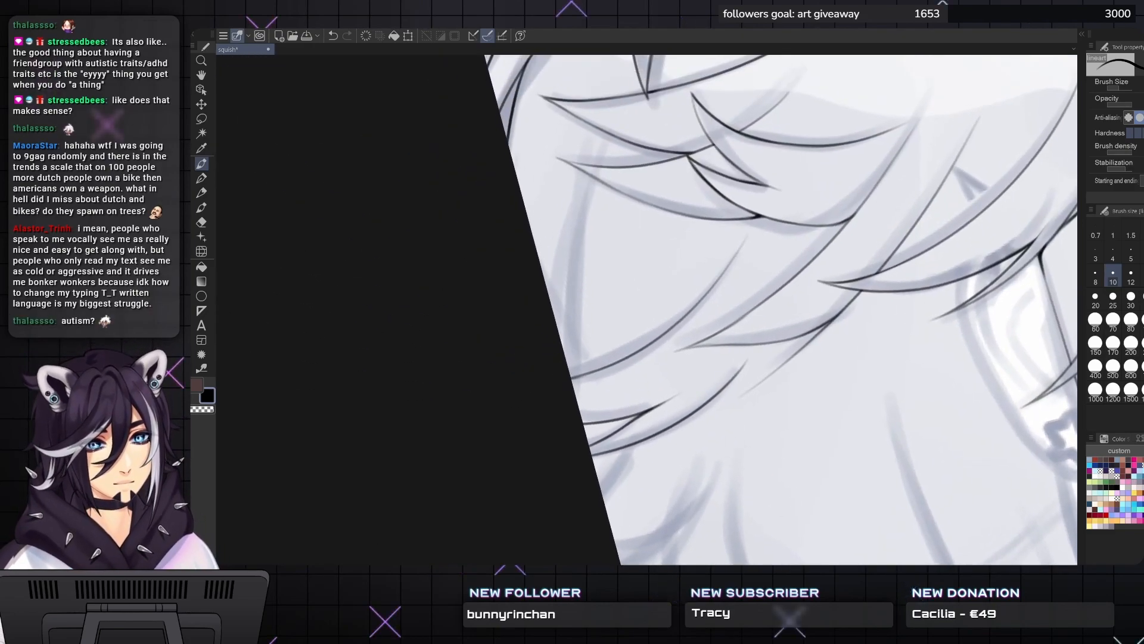
- Ink the near-vertical strand at the back of the head, linking the upper tufts with the forked tuft
{"action": "scroll", "coordinate": [547, 299], "scroll_direction": "down", "scroll_amount": 2}
{"action": "left_click_drag", "start_coordinate": [546, 299], "coordinate": [545, 328]}
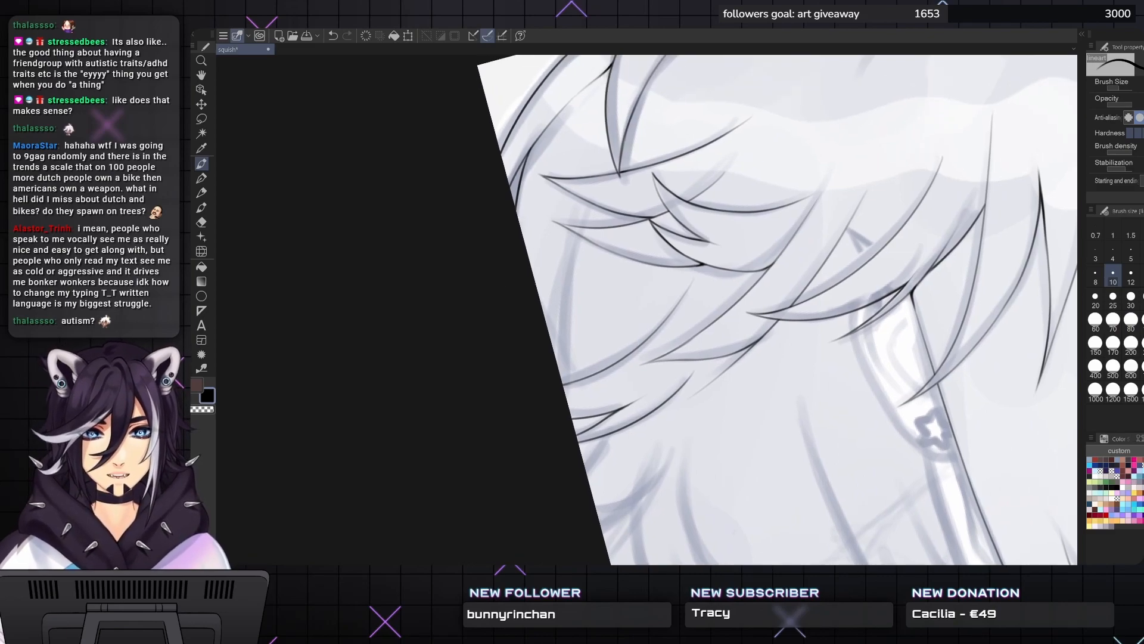
{"action": "left_click_drag", "start_coordinate": [590, 195], "coordinate": [561, 365]}
{"action": "key", "text": "ctrl+z"}
{"action": "mouse_move", "coordinate": [582, 200]}
{"action": "left_mouse_down"}
{"action": "mouse_move", "coordinate": [558, 293]}
{"action": "mouse_move", "coordinate": [560, 363]}
{"action": "left_mouse_up"}
{"action": "key", "text": "ctrl+z"}
{"action": "mouse_move", "coordinate": [590, 190]}
{"action": "left_mouse_down"}
{"action": "mouse_move", "coordinate": [570, 260]}
{"action": "mouse_move", "coordinate": [571, 380]}
{"action": "mouse_move", "coordinate": [569, 346]}
{"action": "mouse_move", "coordinate": [579, 469]}
{"action": "left_mouse_up"}
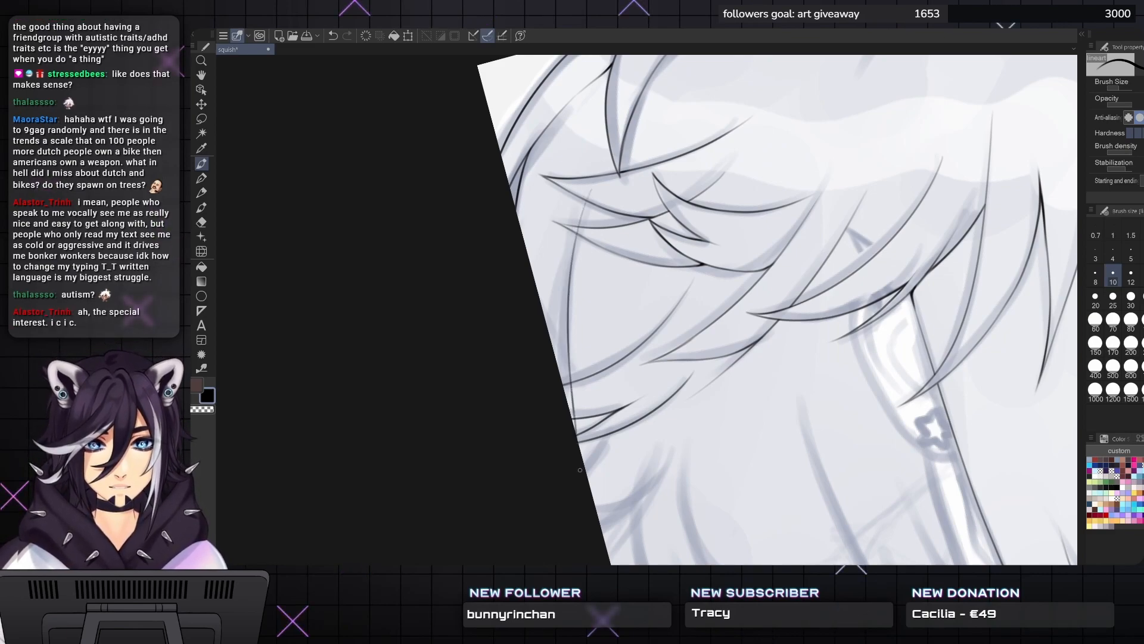
- Ink the long outer edge of the next tuft down, curving from the nape toward the canvas edge
{"action": "scroll", "coordinate": [589, 439], "scroll_direction": "down", "scroll_amount": 3}
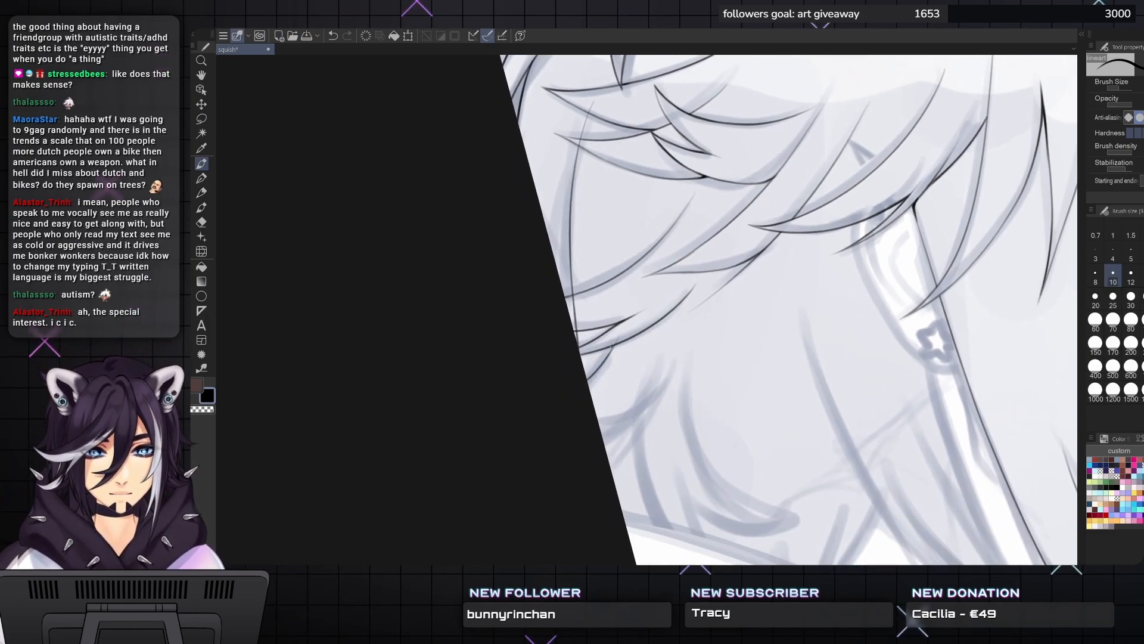
{"action": "scroll", "coordinate": [615, 343], "scroll_direction": "down", "scroll_amount": 2}
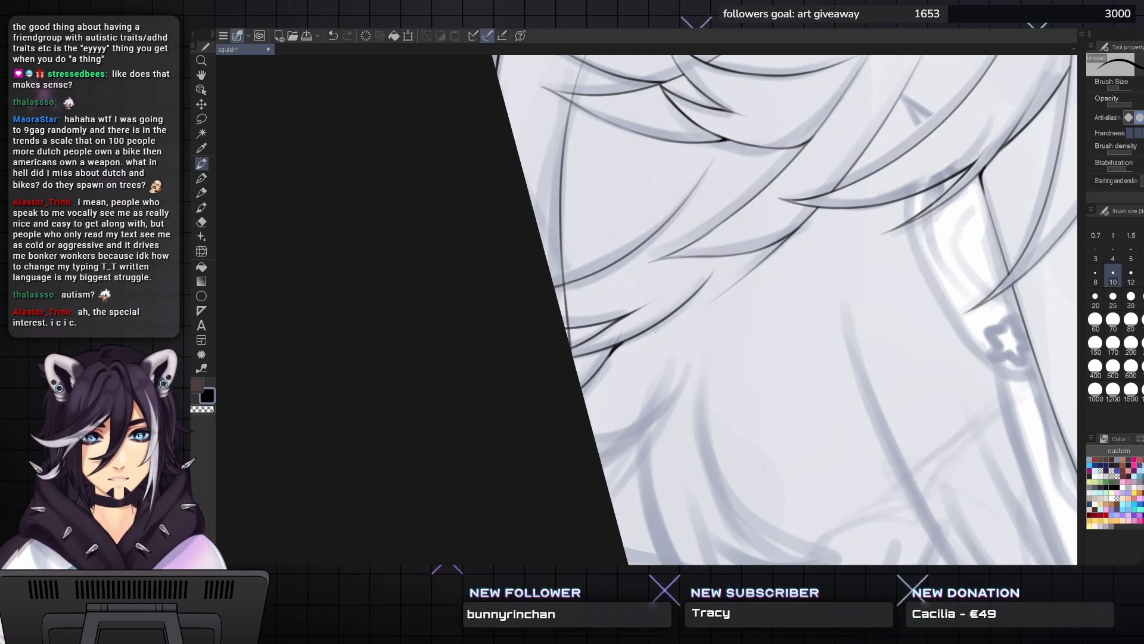
{"action": "scroll", "coordinate": [656, 329], "scroll_direction": "down", "scroll_amount": 3}
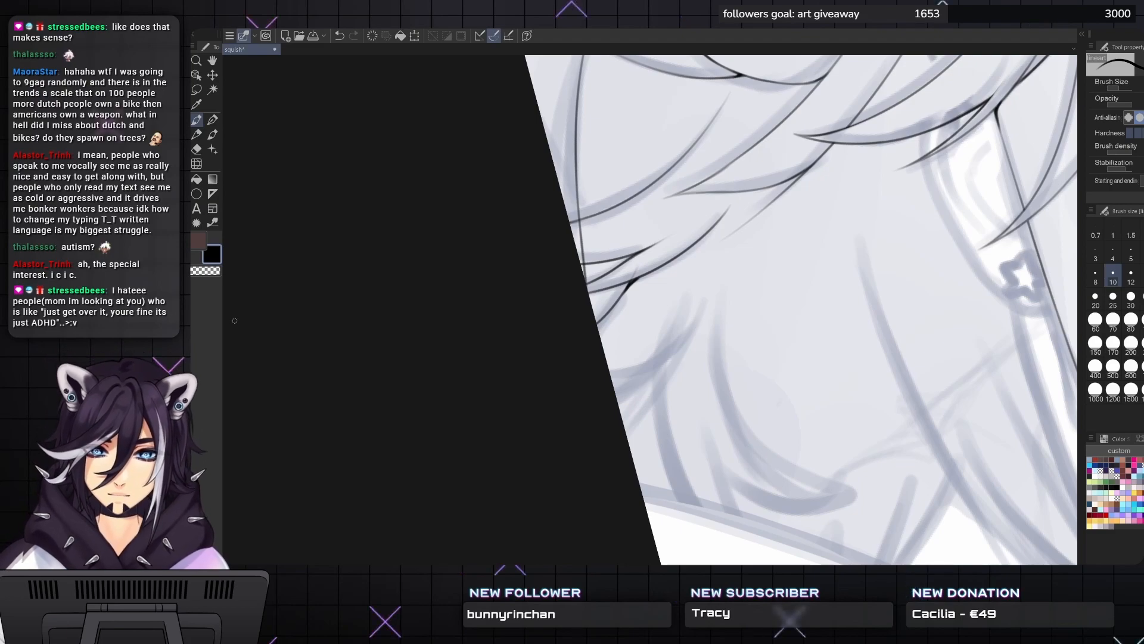
{"action": "left_click_drag", "start_coordinate": [219, 327], "coordinate": [211, 327]}
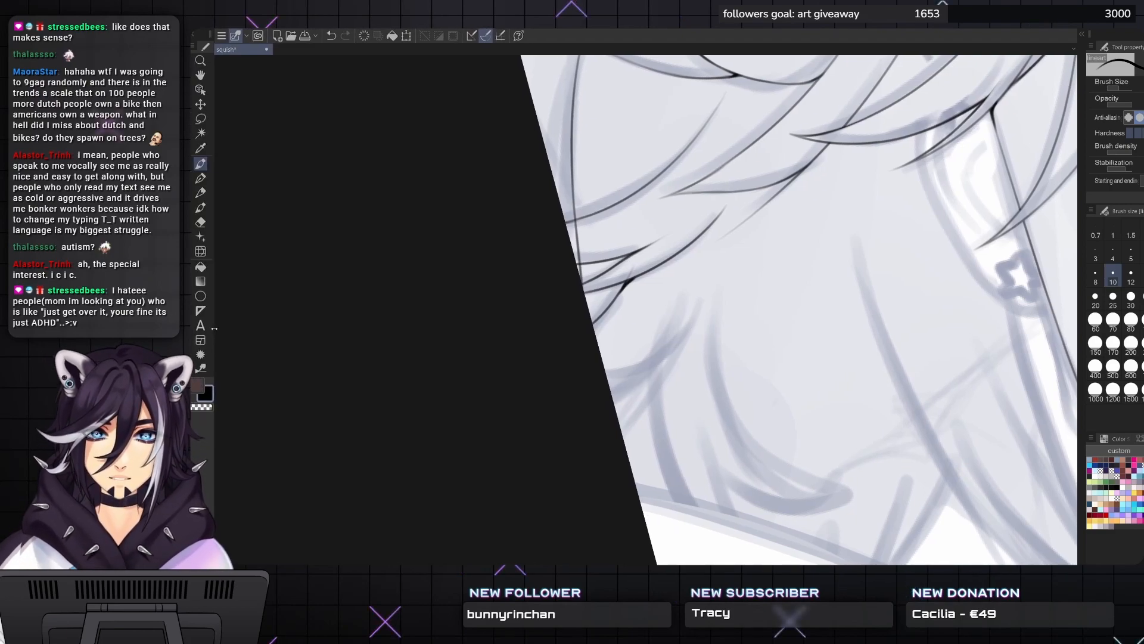
{"action": "left_click_drag", "start_coordinate": [787, 334], "coordinate": [799, 309]}
{"action": "left_click_drag", "start_coordinate": [718, 308], "coordinate": [707, 308]}
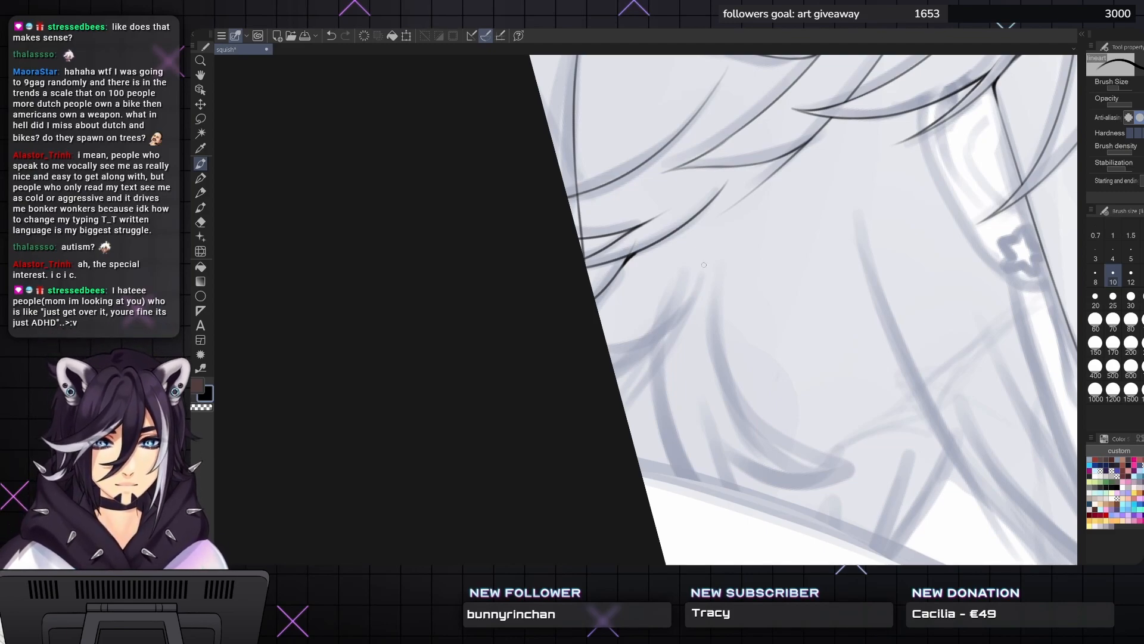
{"action": "key", "text": "ctrl+z"}
{"action": "left_click_drag", "start_coordinate": [706, 256], "coordinate": [626, 398]}
{"action": "key", "text": "ctrl+z"}
{"action": "left_click_drag", "start_coordinate": [707, 250], "coordinate": [633, 391]}
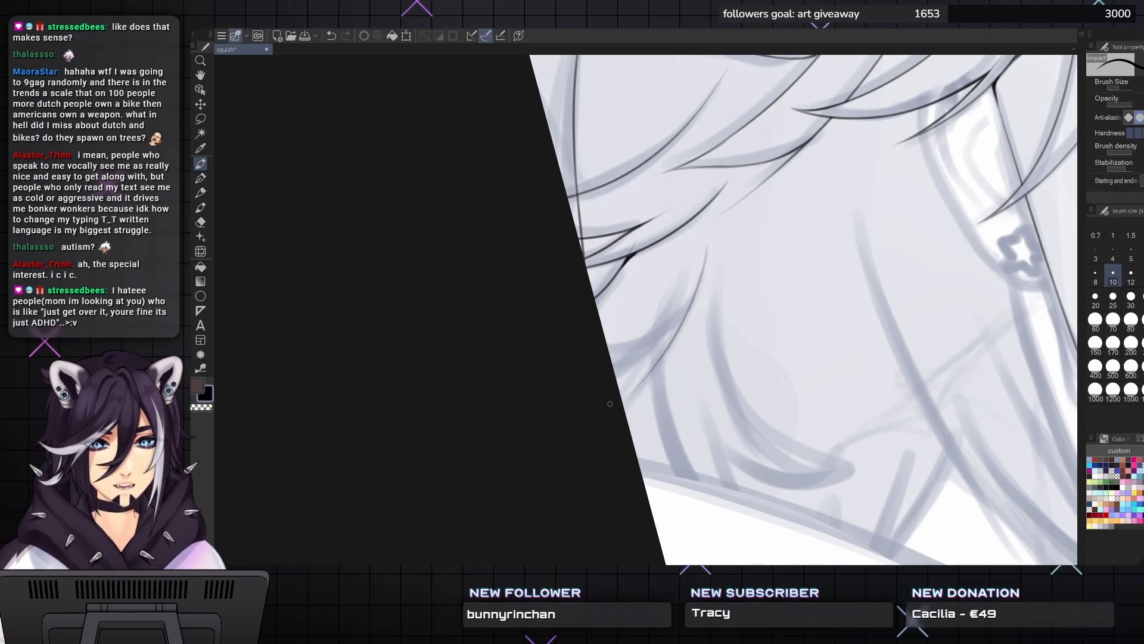
- Ink the nape tuft's short inner edge and refine its joint with the outer edge, using the transparent colour for cleanup
{"action": "mouse_move", "coordinate": [665, 333]}
{"action": "left_mouse_down"}
{"action": "mouse_move", "coordinate": [632, 392]}
{"action": "mouse_move", "coordinate": [686, 317]}
{"action": "left_mouse_up"}
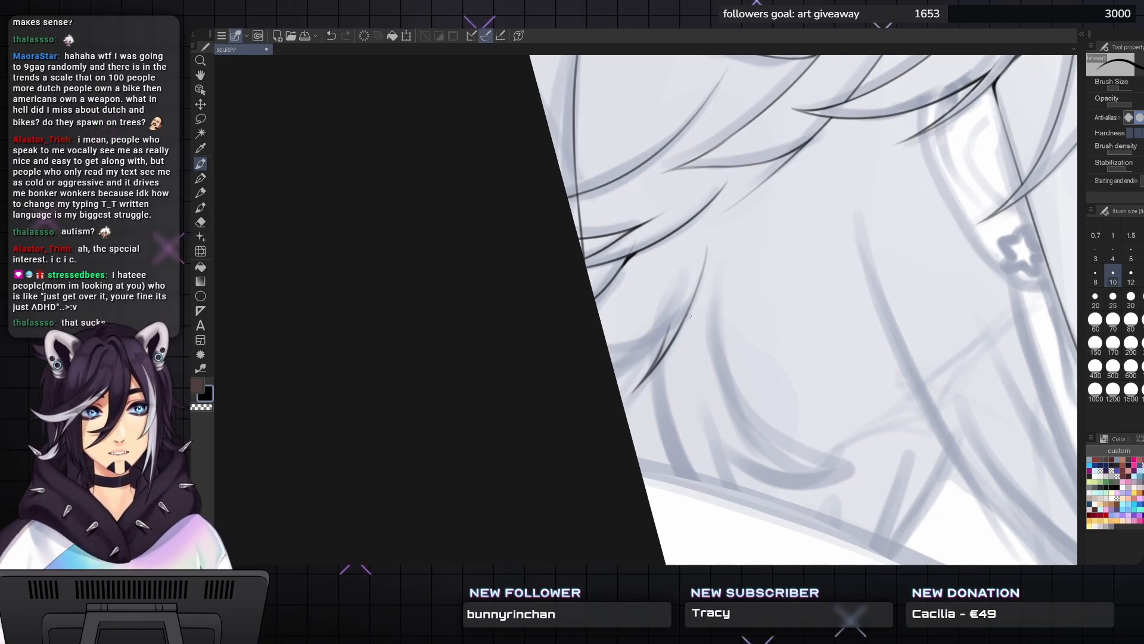
{"action": "mouse_move", "coordinate": [689, 316]}
{"action": "left_mouse_down"}
{"action": "mouse_move", "coordinate": [677, 363]}
{"action": "mouse_move", "coordinate": [691, 353]}
{"action": "mouse_move", "coordinate": [659, 370]}
{"action": "mouse_move", "coordinate": [620, 372]}
{"action": "left_mouse_up"}
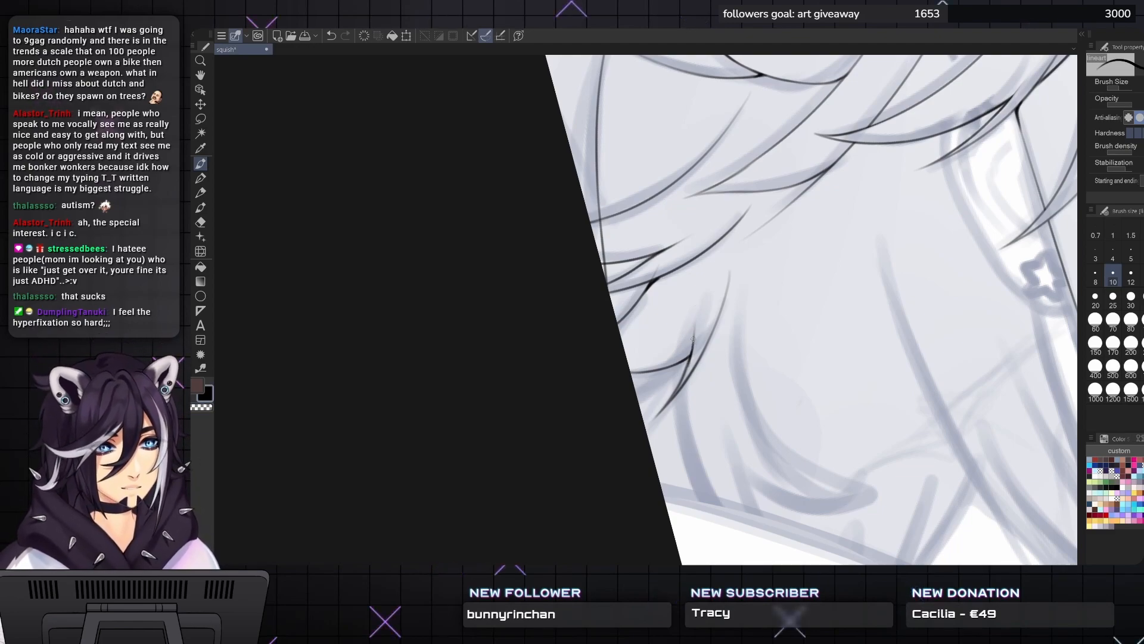
{"action": "left_click_drag", "start_coordinate": [694, 343], "coordinate": [697, 311]}
{"action": "key", "text": "ctrl+z"}
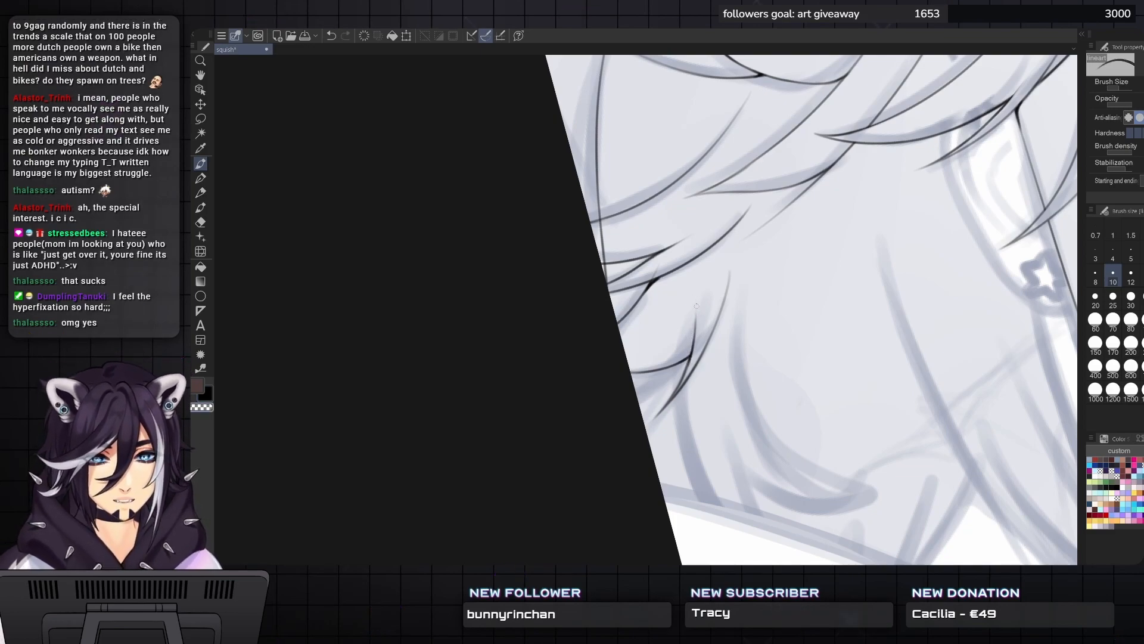
{"action": "key", "text": "x"}
{"action": "mouse_move", "coordinate": [694, 351]}
{"action": "left_mouse_down"}
{"action": "mouse_move", "coordinate": [659, 410]}
{"action": "mouse_move", "coordinate": [659, 453]}
{"action": "left_mouse_up"}
- Review the newly inked back-of-head tufts up close and against both characters' heads
{"action": "key", "text": "e"}
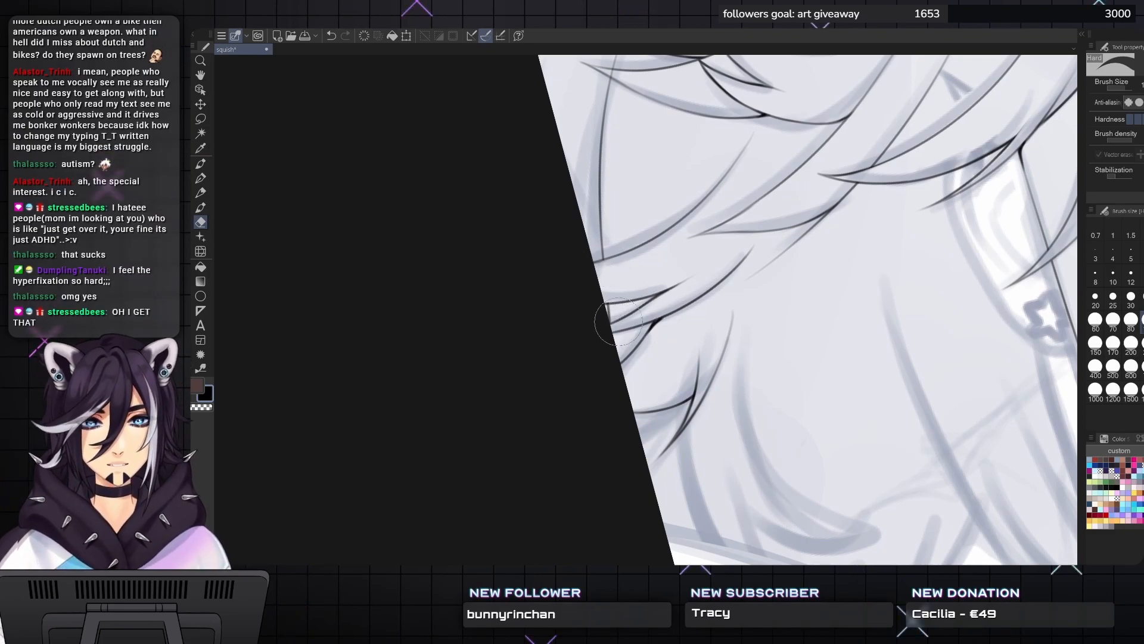
{"action": "scroll", "coordinate": [606, 328], "scroll_direction": "up", "scroll_amount": 3}
{"action": "scroll", "coordinate": [664, 224], "scroll_direction": "up", "scroll_amount": 3}
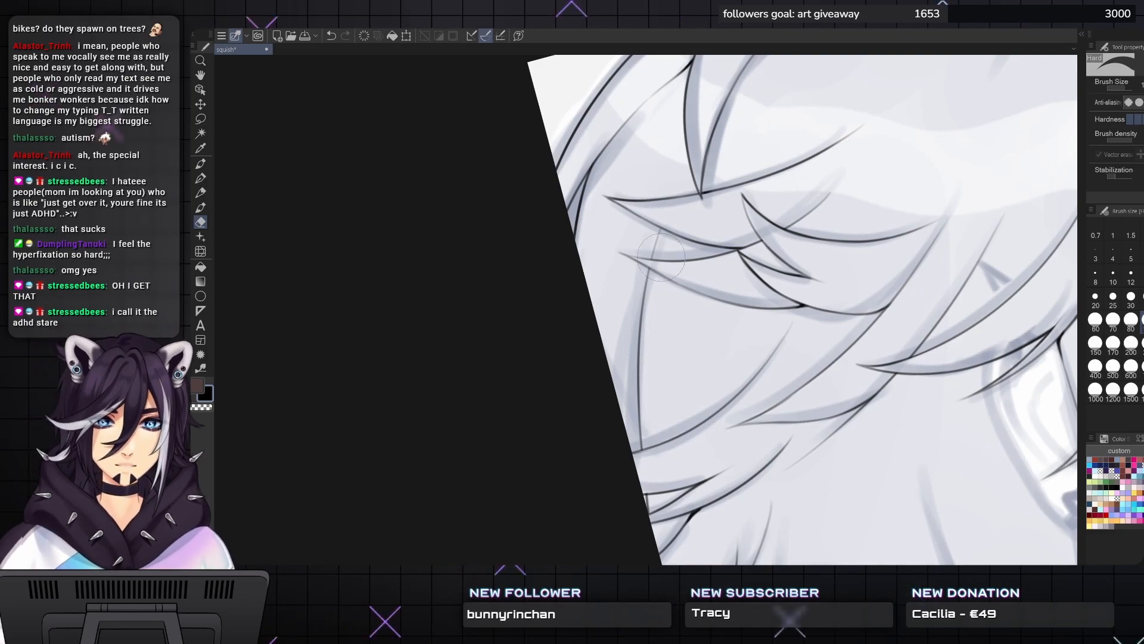
{"action": "key", "text": "p"}
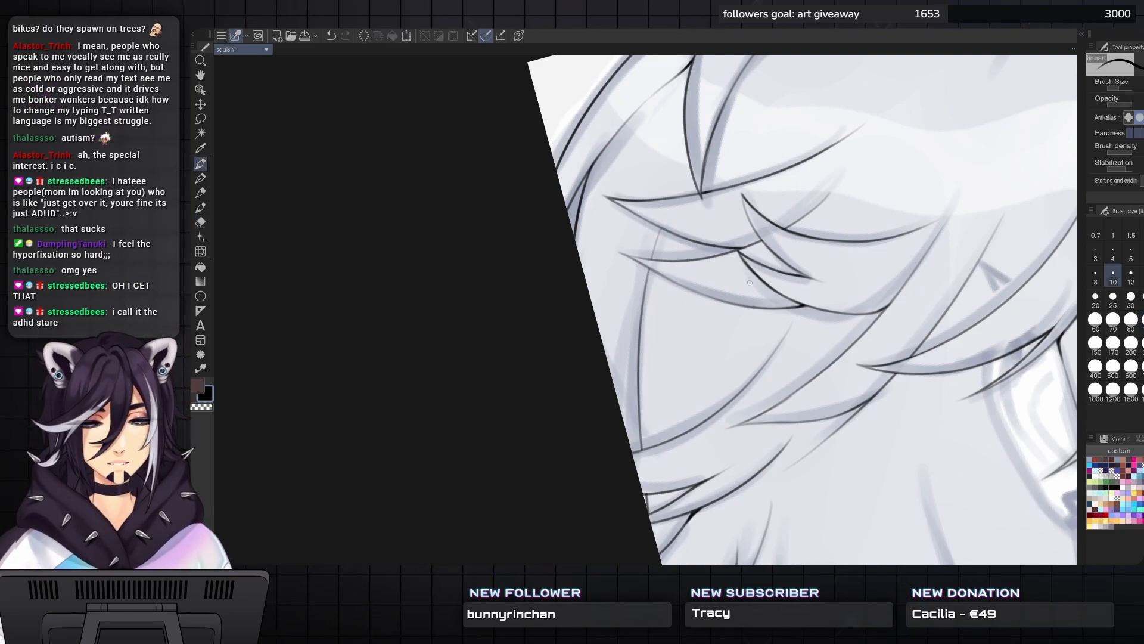
{"action": "scroll", "coordinate": [775, 326], "scroll_direction": "down", "scroll_amount": 3}
{"action": "left_click_drag", "start_coordinate": [739, 293], "coordinate": [720, 287]}
{"action": "key", "text": "asciicircum"}
{"action": "key", "text": "asciicircum"}
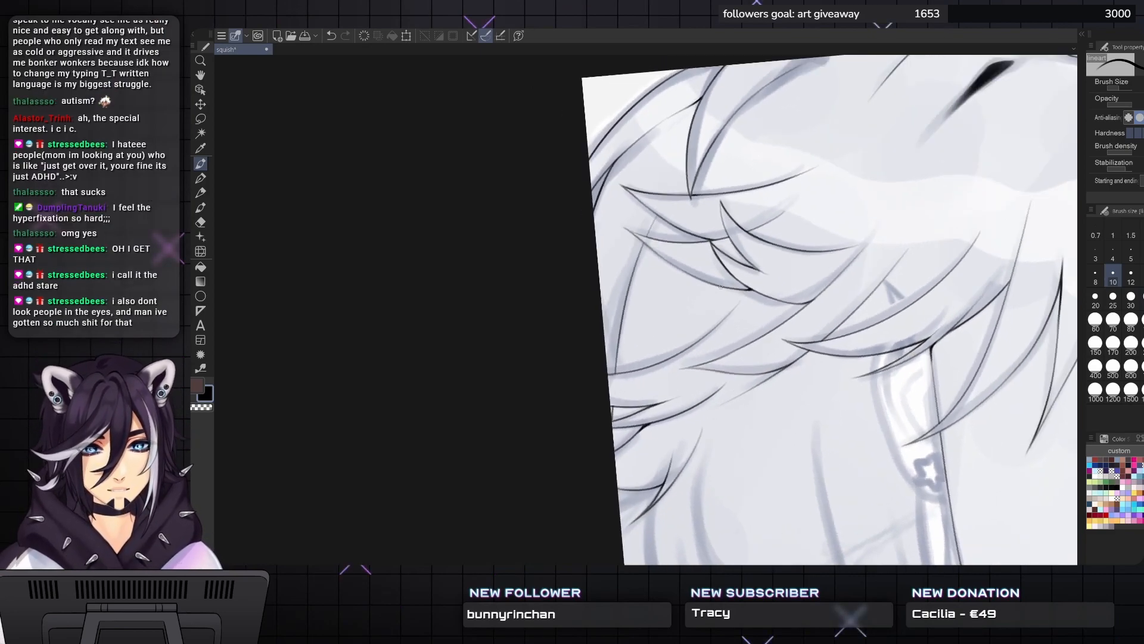
{"action": "scroll", "coordinate": [741, 257], "scroll_direction": "down", "scroll_amount": 6}
{"action": "left_click_drag", "start_coordinate": [876, 301], "coordinate": [782, 261]}
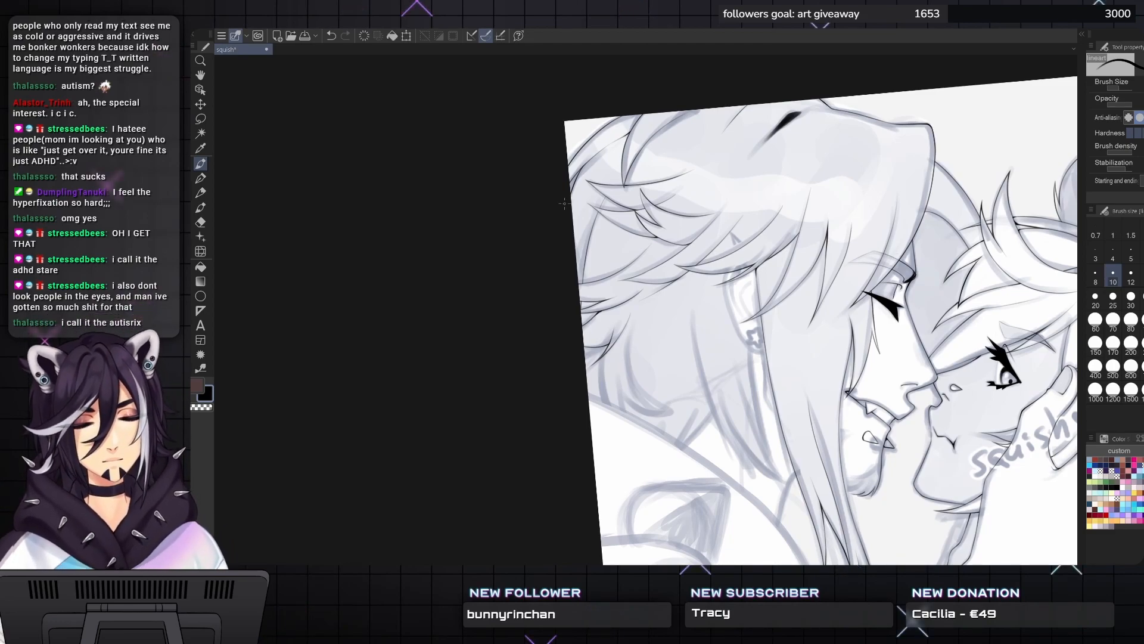
{"action": "left_click_drag", "start_coordinate": [565, 203], "coordinate": [531, 202]}
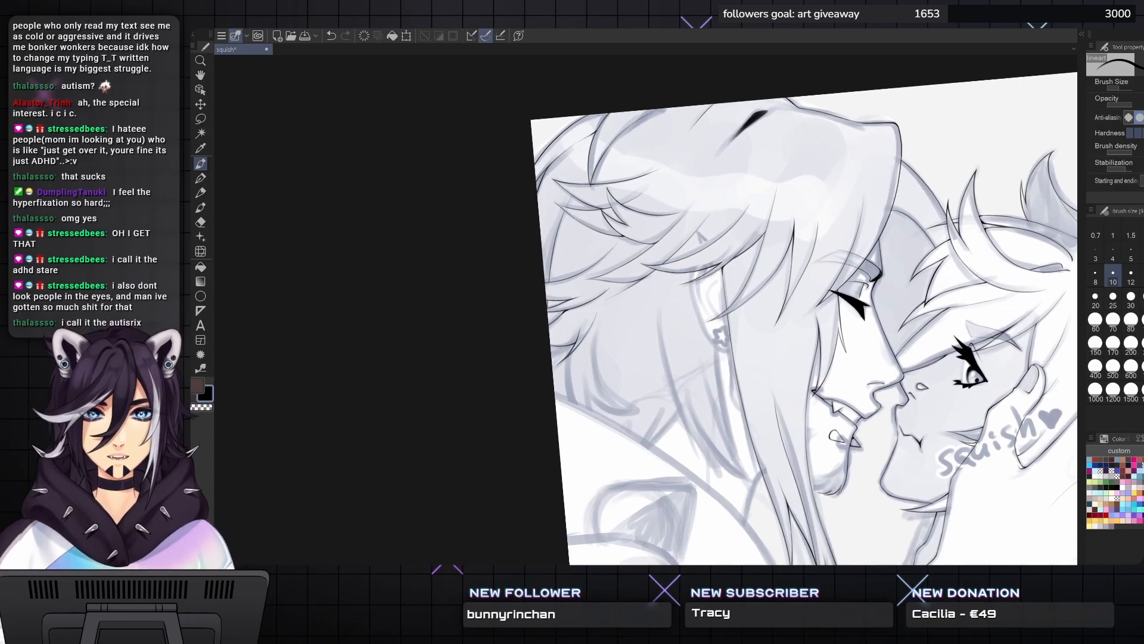
- Ink the top arc of the larger character's ear, starting beside the front hair strand and curving toward the back
{"action": "key", "text": "^"}
{"action": "left_click_drag", "start_coordinate": [646, 323], "coordinate": [646, 310]}
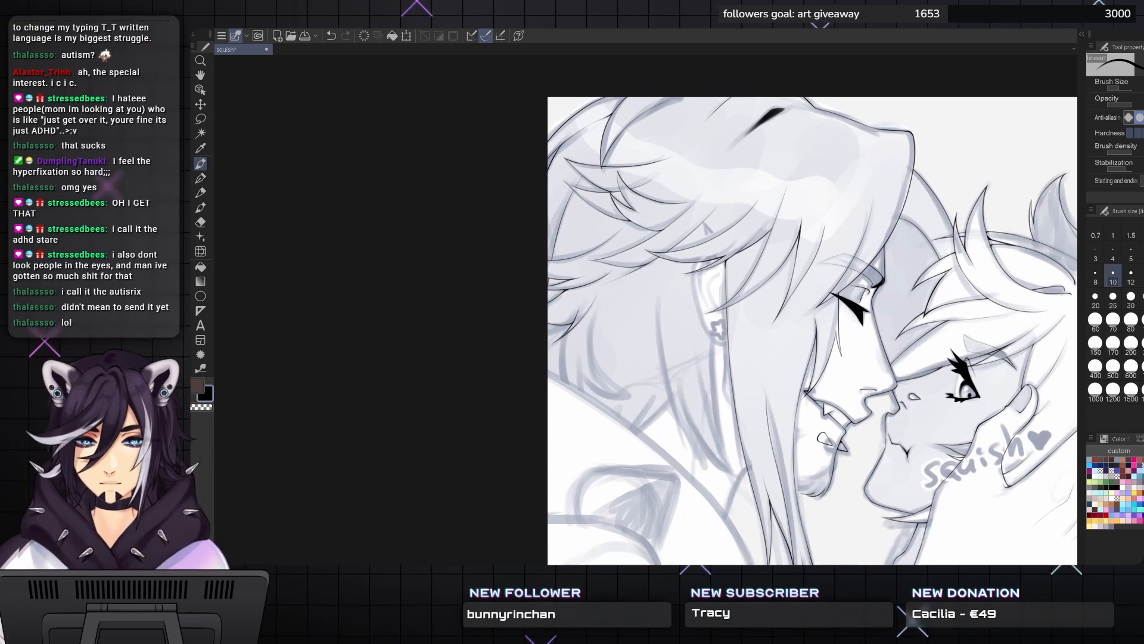
{"action": "left_click_drag", "start_coordinate": [796, 330], "coordinate": [762, 345]}
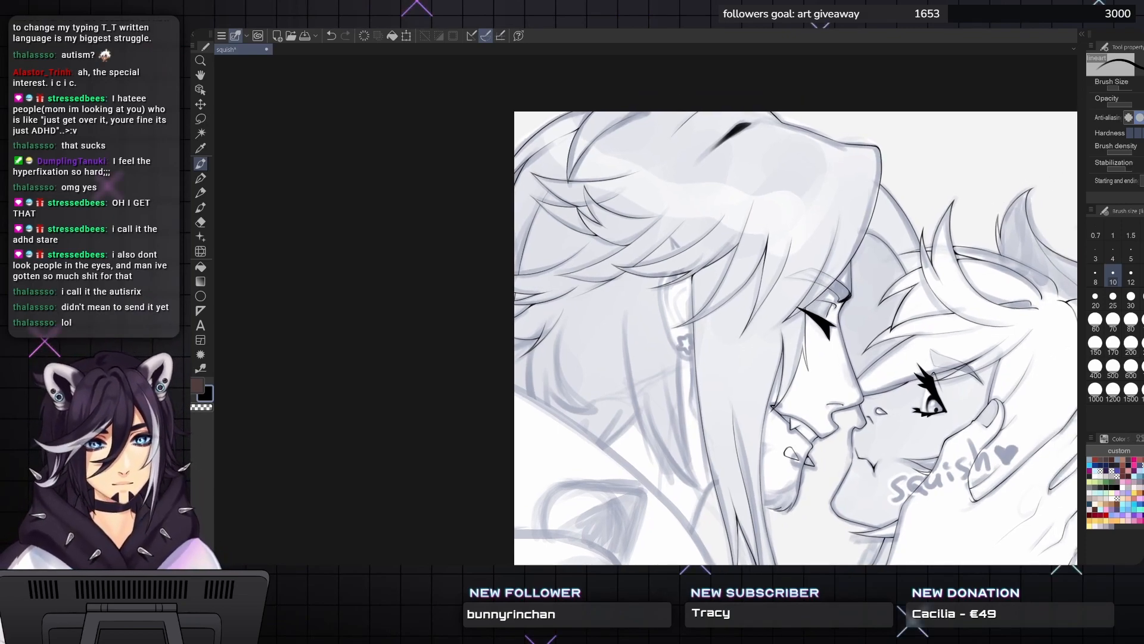
{"action": "scroll", "coordinate": [795, 338], "scroll_direction": "up", "scroll_amount": 2}
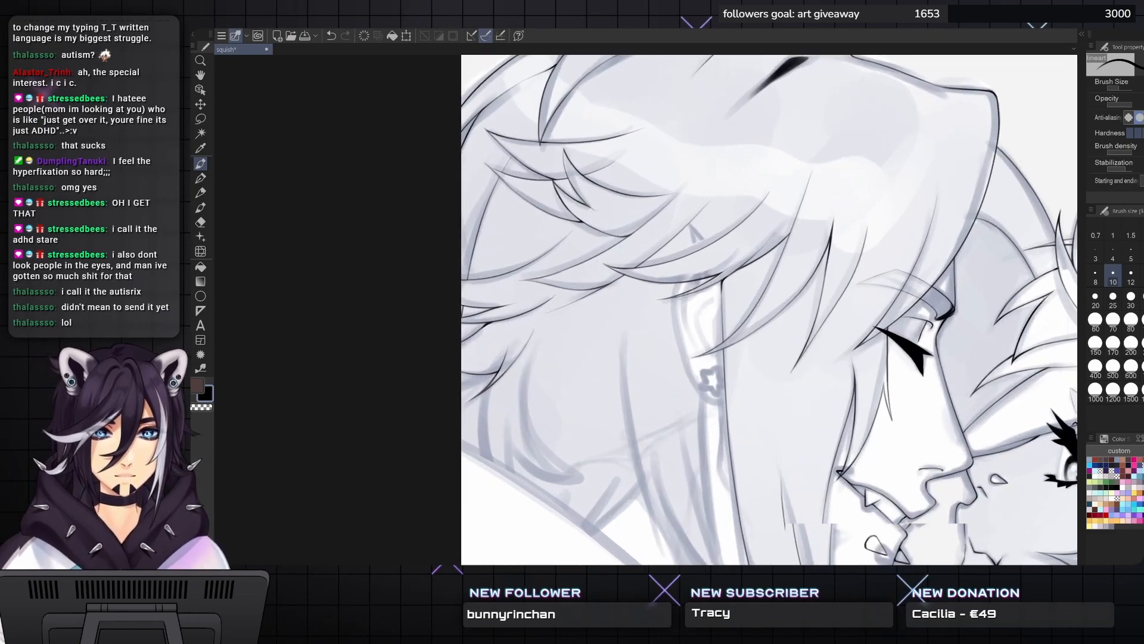
{"action": "scroll", "coordinate": [796, 338], "scroll_direction": "up", "scroll_amount": 1}
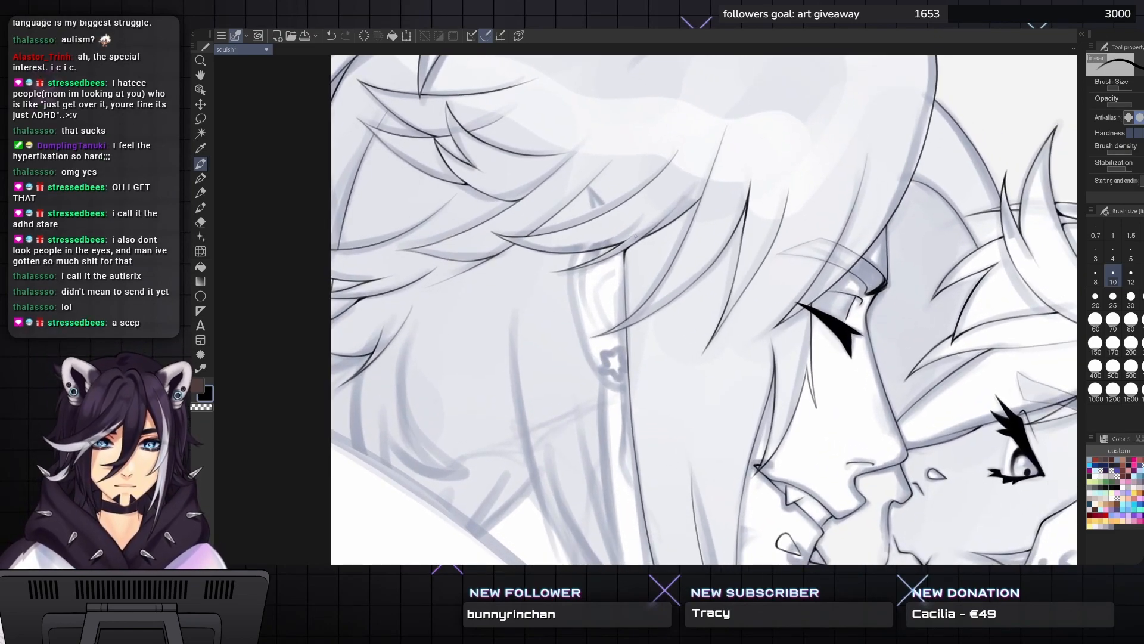
{"action": "scroll", "coordinate": [636, 236], "scroll_direction": "up", "scroll_amount": 1}
{"action": "left_click_drag", "start_coordinate": [593, 233], "coordinate": [642, 238]}
{"action": "key", "text": "ctrl+z"}
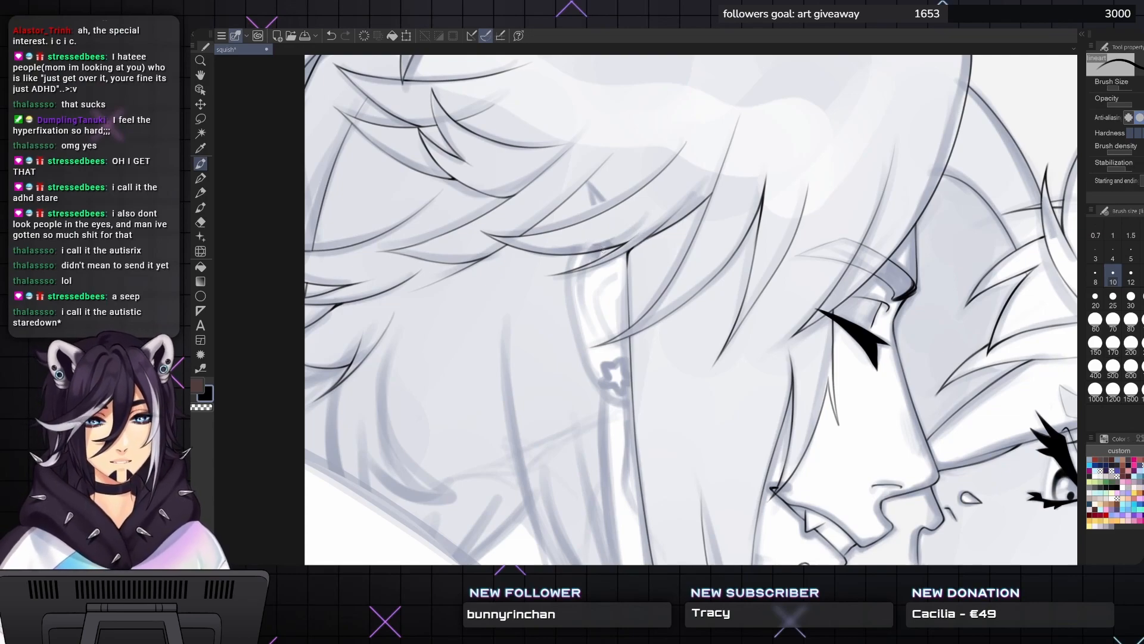
{"action": "scroll", "coordinate": [644, 215], "scroll_direction": "down", "scroll_amount": 1}
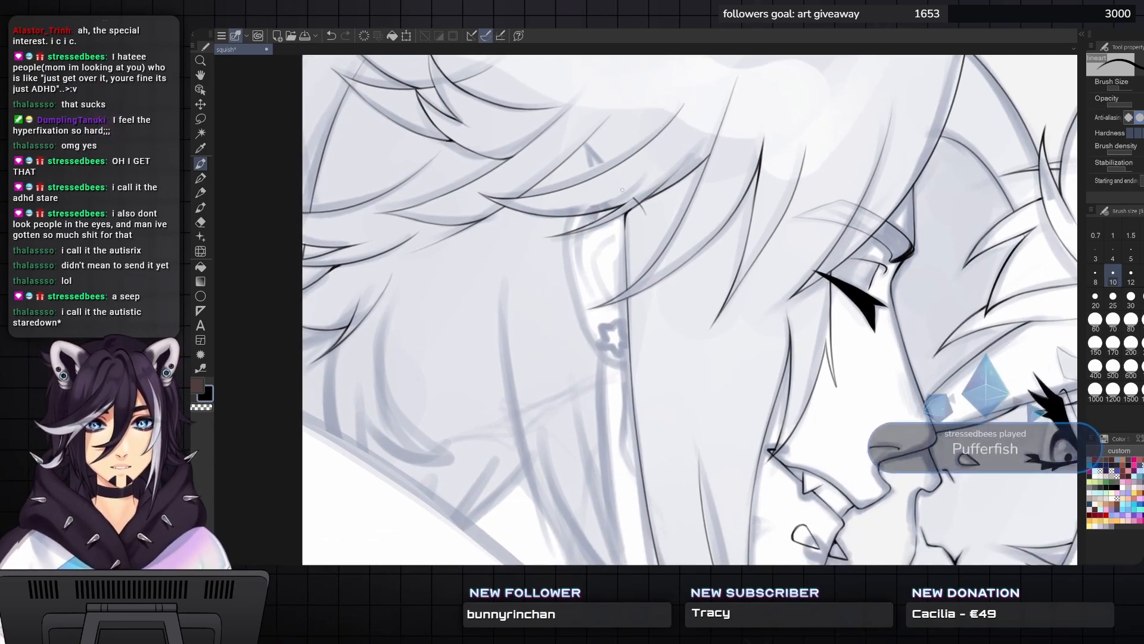
{"action": "left_click_drag", "start_coordinate": [644, 212], "coordinate": [596, 190]}
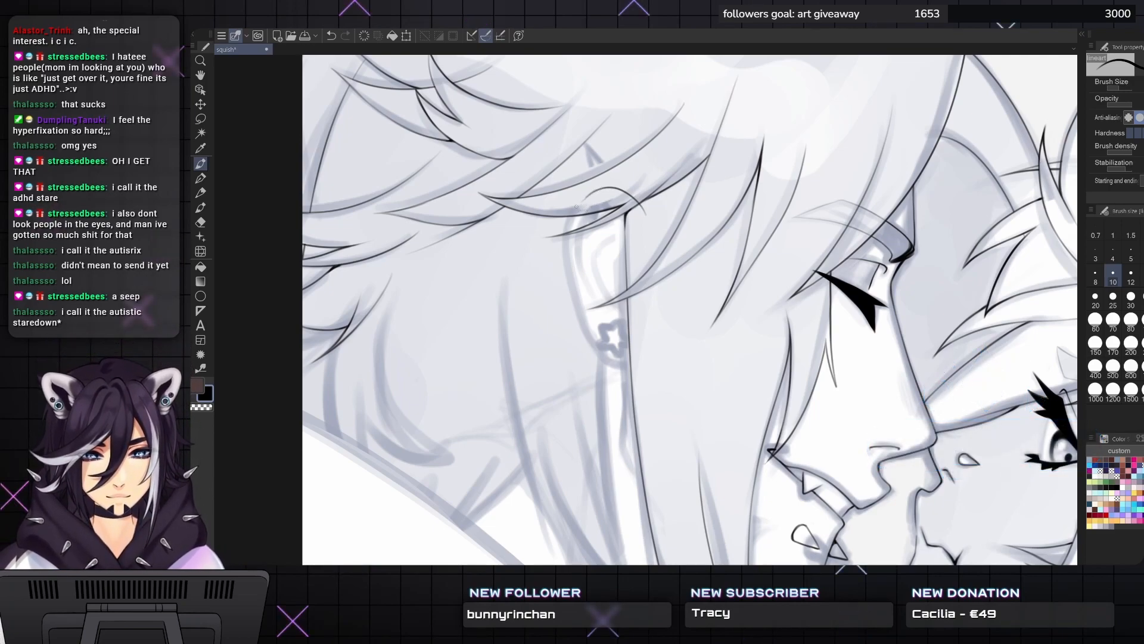
{"action": "key", "text": "ctrl+z"}
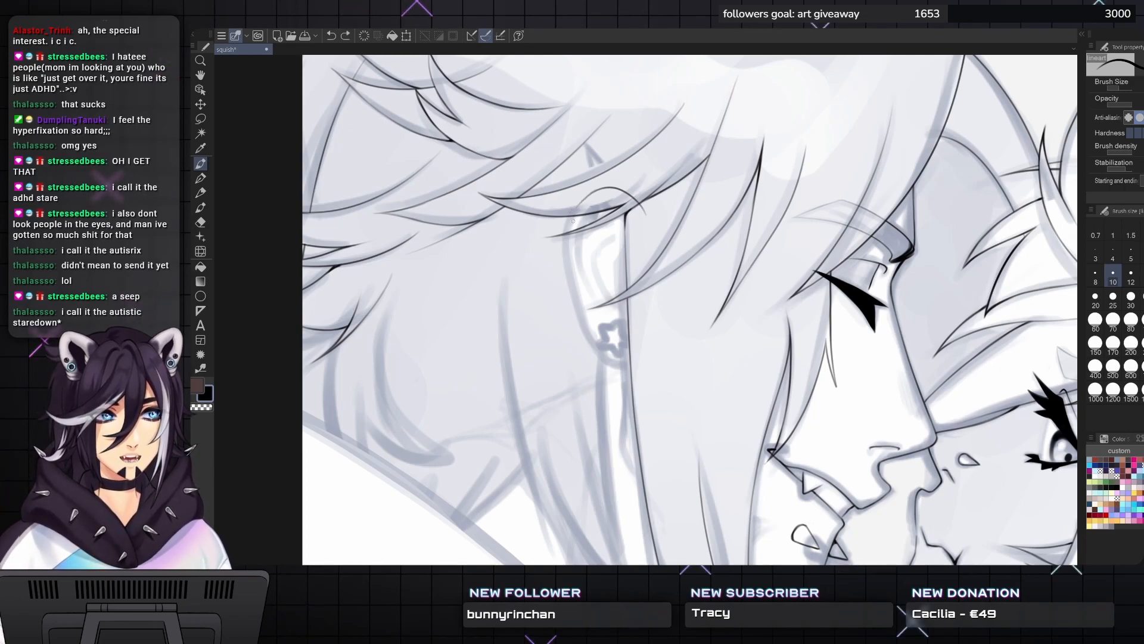
- Ink the ear's back edge down from the top arc and round off the lobe beneath the star earring
{"action": "left_click_drag", "start_coordinate": [586, 197], "coordinate": [577, 208]}
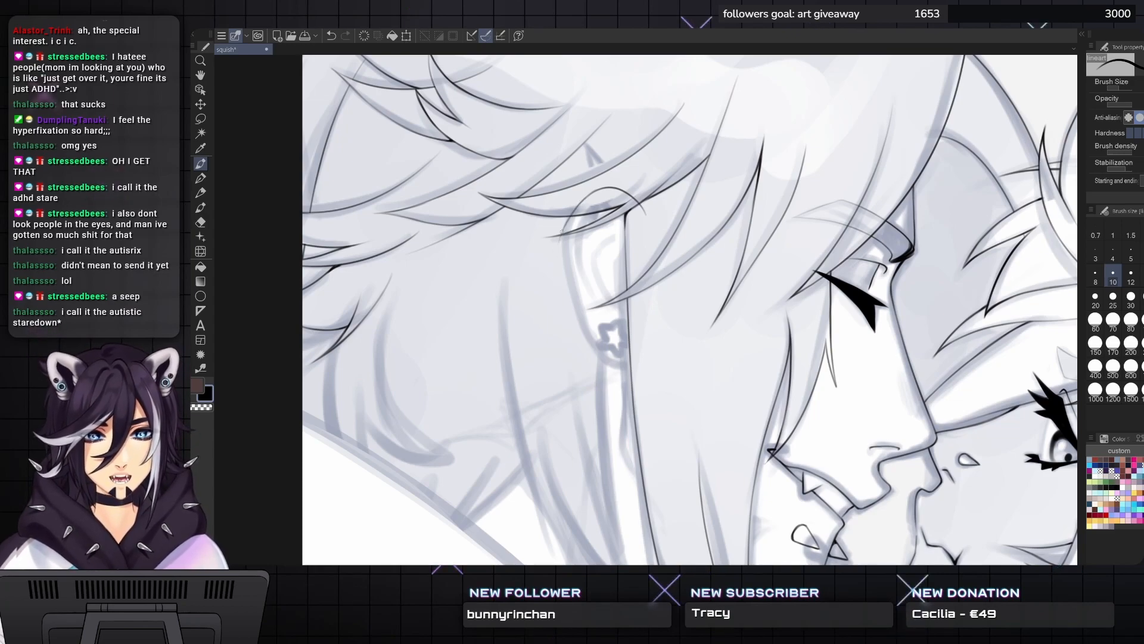
{"action": "key", "text": "ctrl+z"}
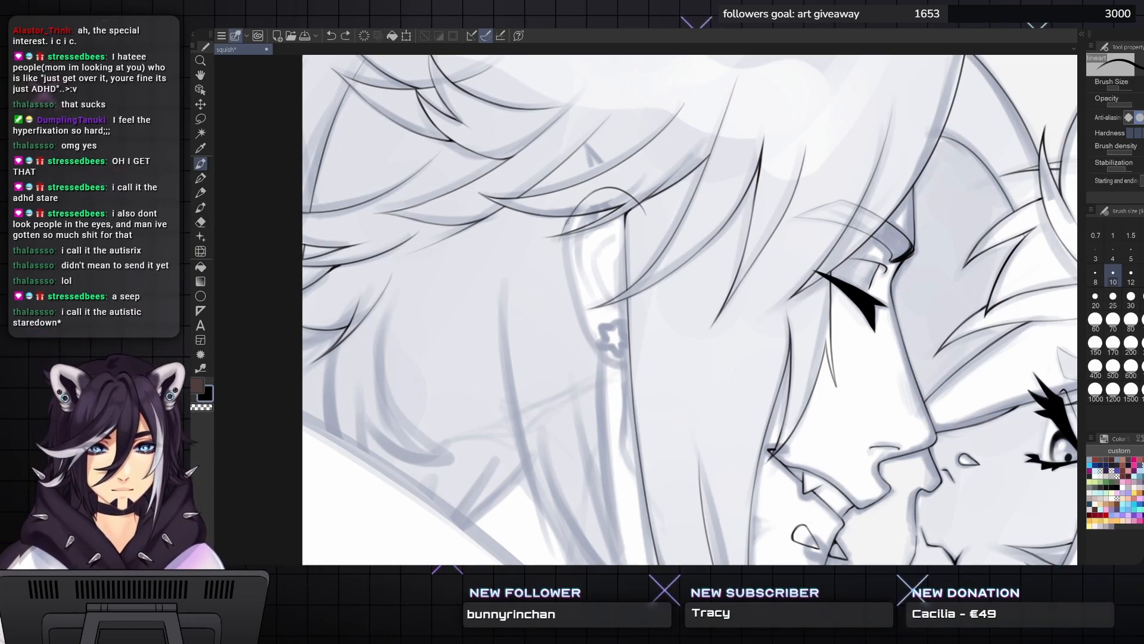
{"action": "left_click_drag", "start_coordinate": [571, 212], "coordinate": [562, 247]}
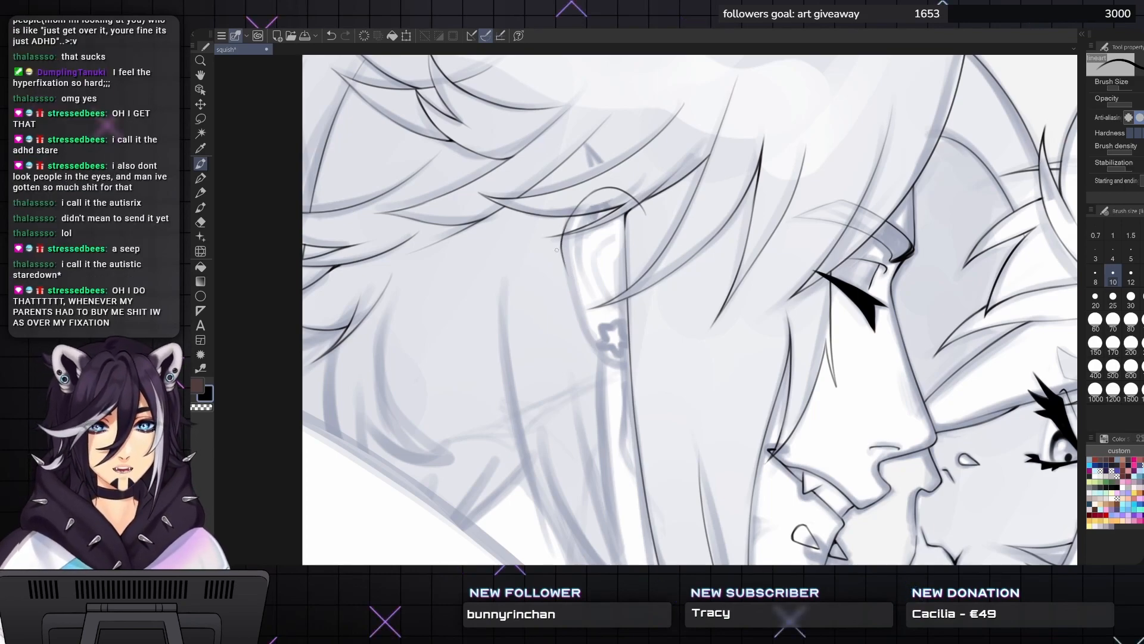
{"action": "left_click_drag", "start_coordinate": [564, 254], "coordinate": [571, 281]}
{"action": "key", "text": "ctrl+z"}
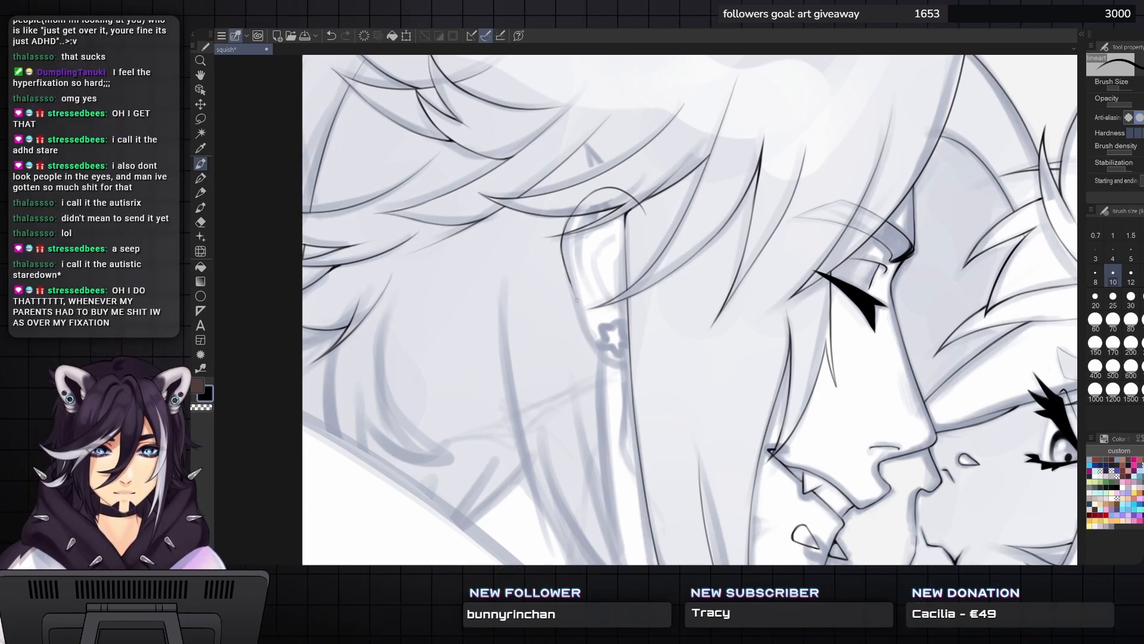
{"action": "left_click_drag", "start_coordinate": [602, 358], "coordinate": [620, 367]}
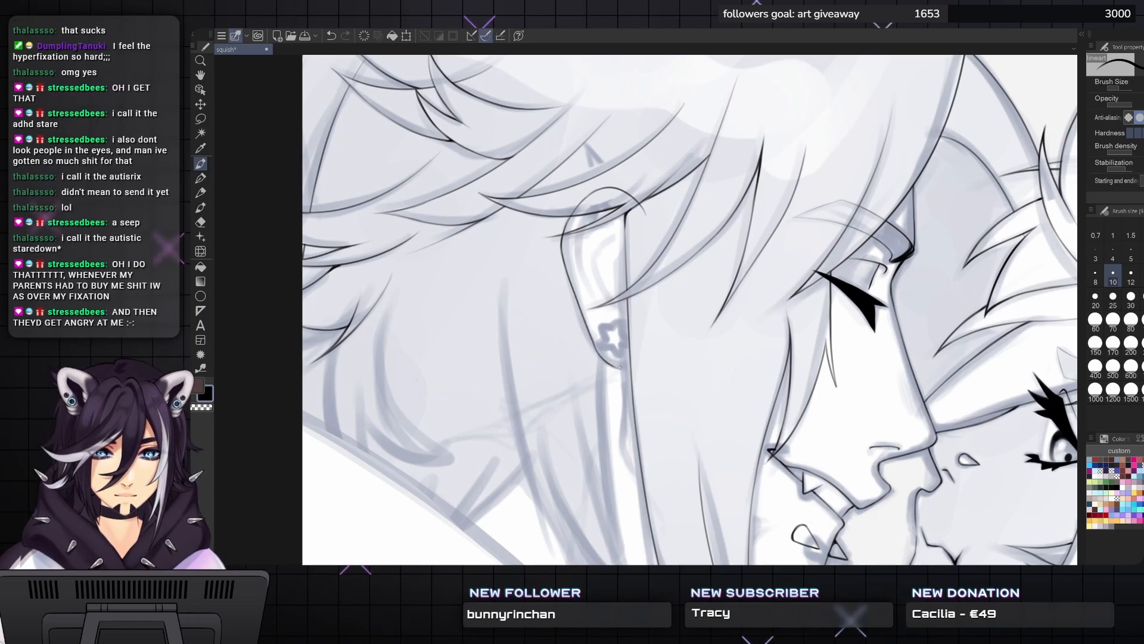
- Erase the part of the ear's top arc that overlaps the hair tufts above it
{"action": "scroll", "coordinate": [614, 369], "scroll_direction": "up", "scroll_amount": 2}
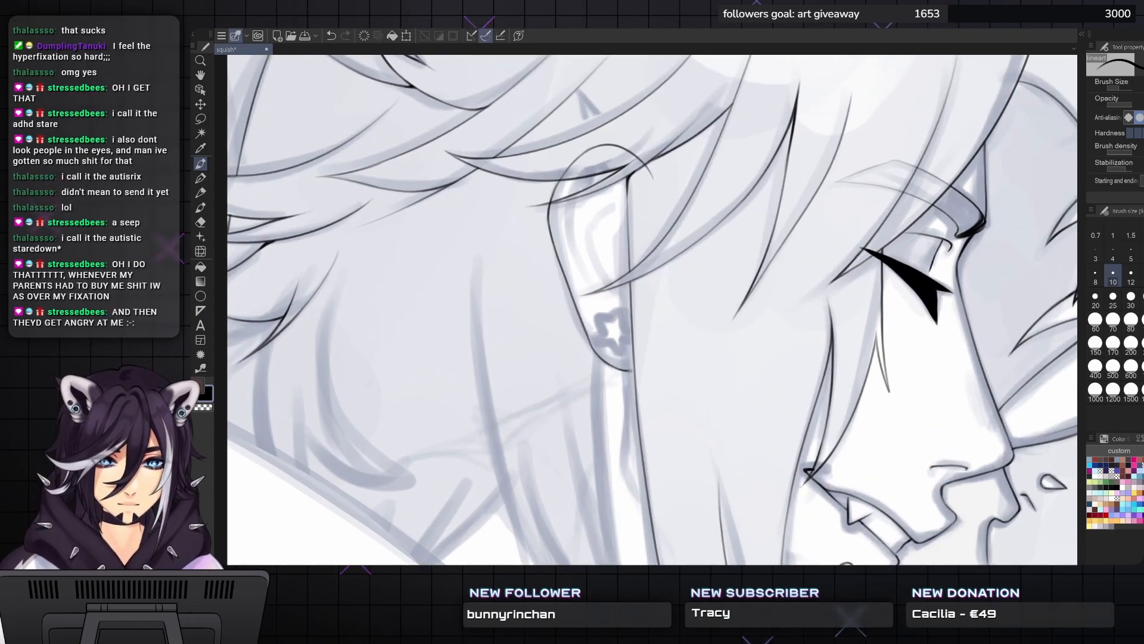
{"action": "scroll", "coordinate": [630, 371], "scroll_direction": "up", "scroll_amount": 4}
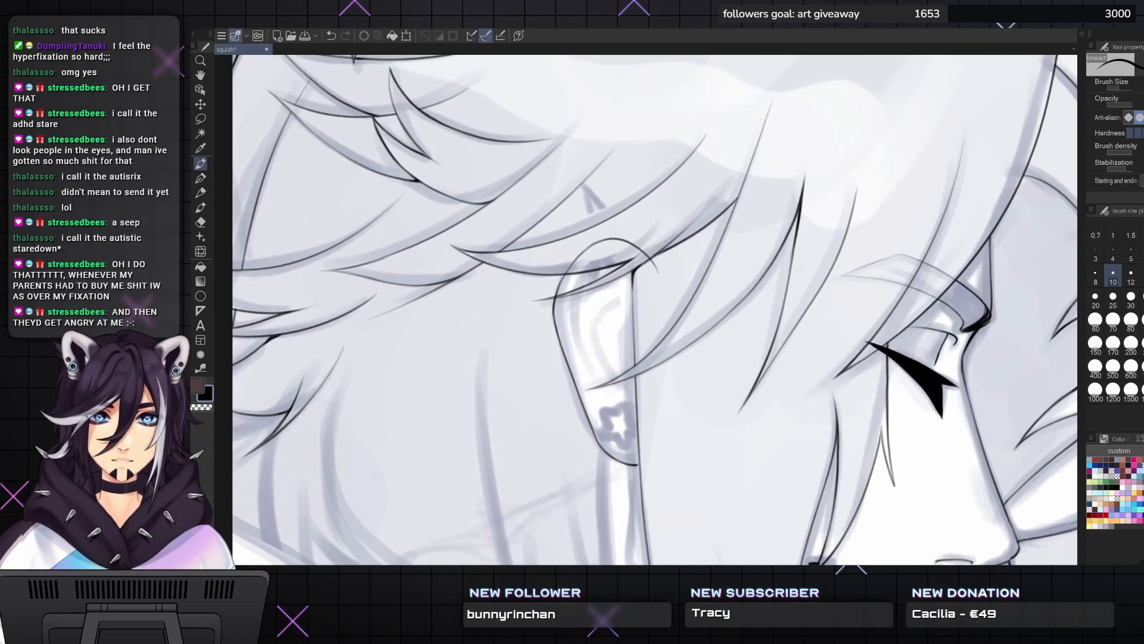
{"action": "key", "text": "e"}
{"action": "scroll", "coordinate": [646, 310], "scroll_direction": "right", "scroll_amount": 2}
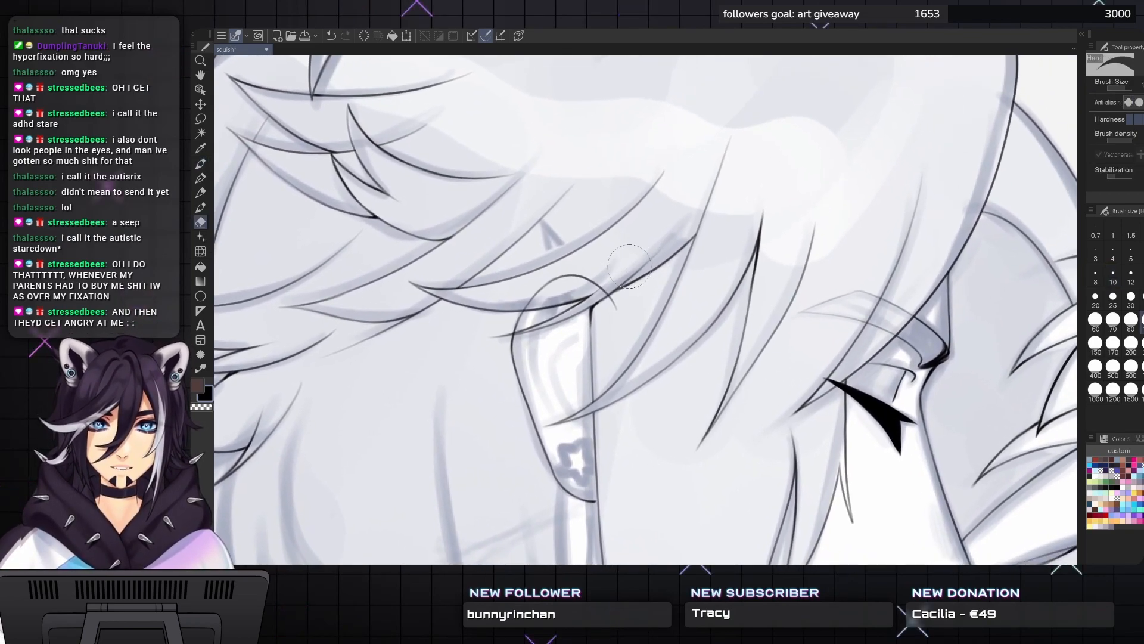
{"action": "mouse_move", "coordinate": [617, 313]}
{"action": "left_mouse_down"}
{"action": "mouse_move", "coordinate": [596, 279]}
{"action": "mouse_move", "coordinate": [528, 289]}
{"action": "mouse_move", "coordinate": [519, 307]}
{"action": "mouse_move", "coordinate": [633, 297]}
{"action": "left_mouse_up"}
{"action": "key", "text": "p"}
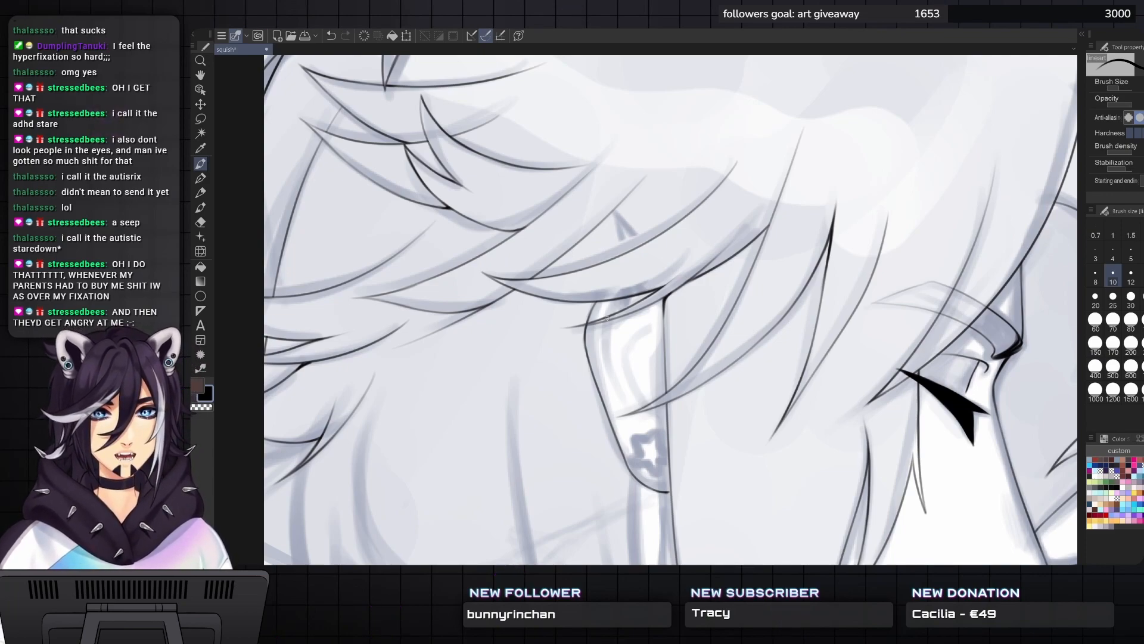
- Ink the inner folds of the ear and erase the ends that cross the overlapping hair strands
{"action": "left_click_drag", "start_coordinate": [607, 317], "coordinate": [600, 323]}
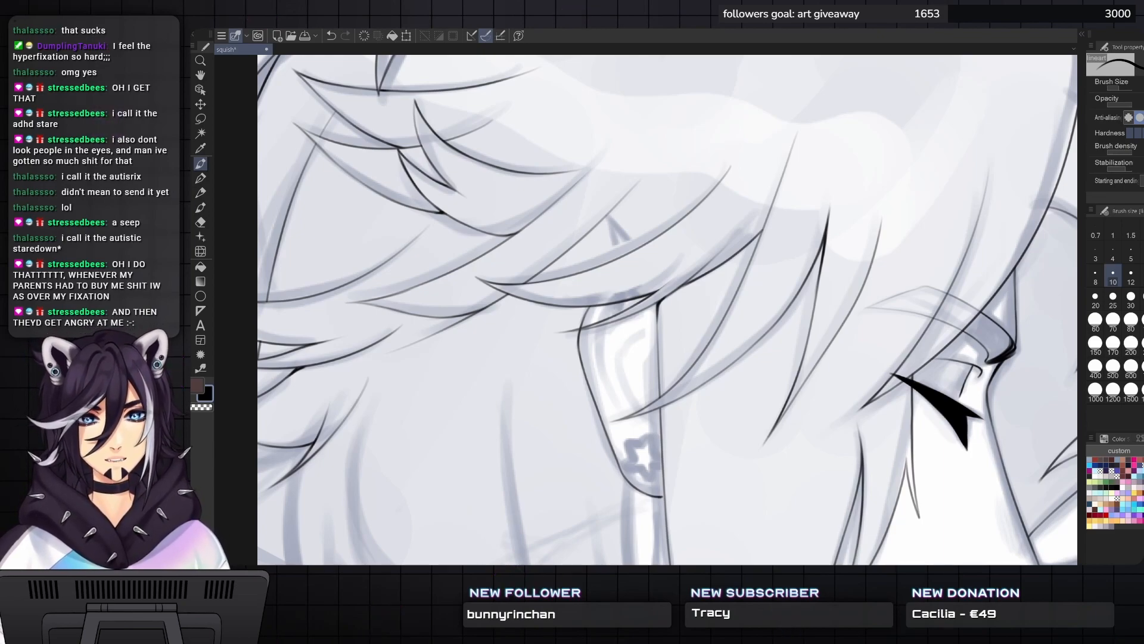
{"action": "left_click_drag", "start_coordinate": [667, 334], "coordinate": [623, 276]}
{"action": "left_click_drag", "start_coordinate": [569, 244], "coordinate": [574, 229]}
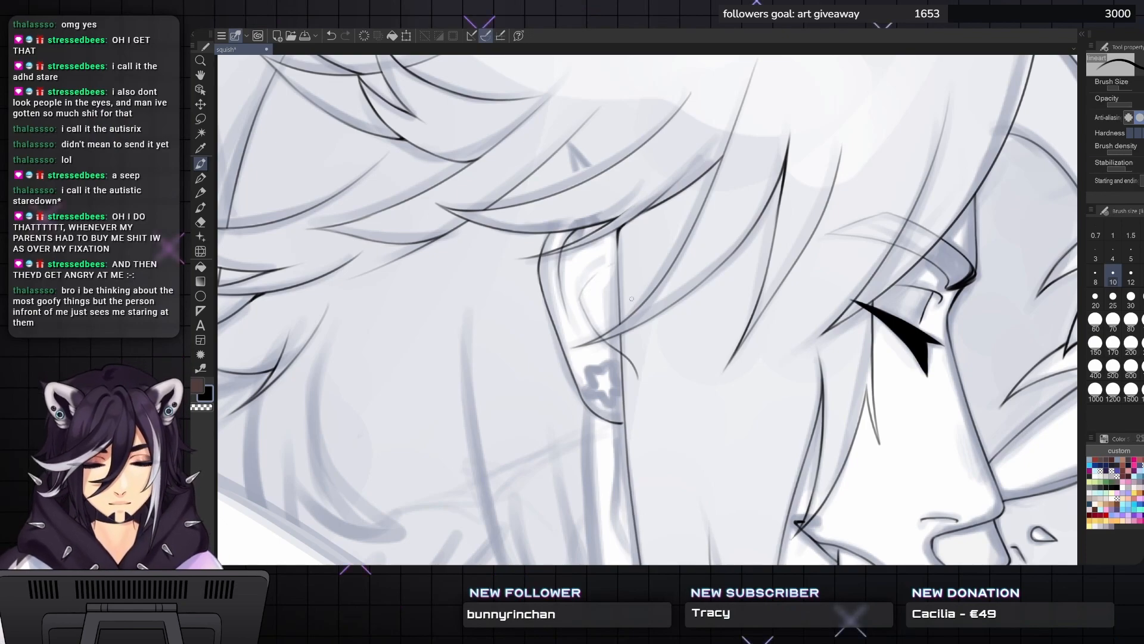
{"action": "key", "text": "e"}
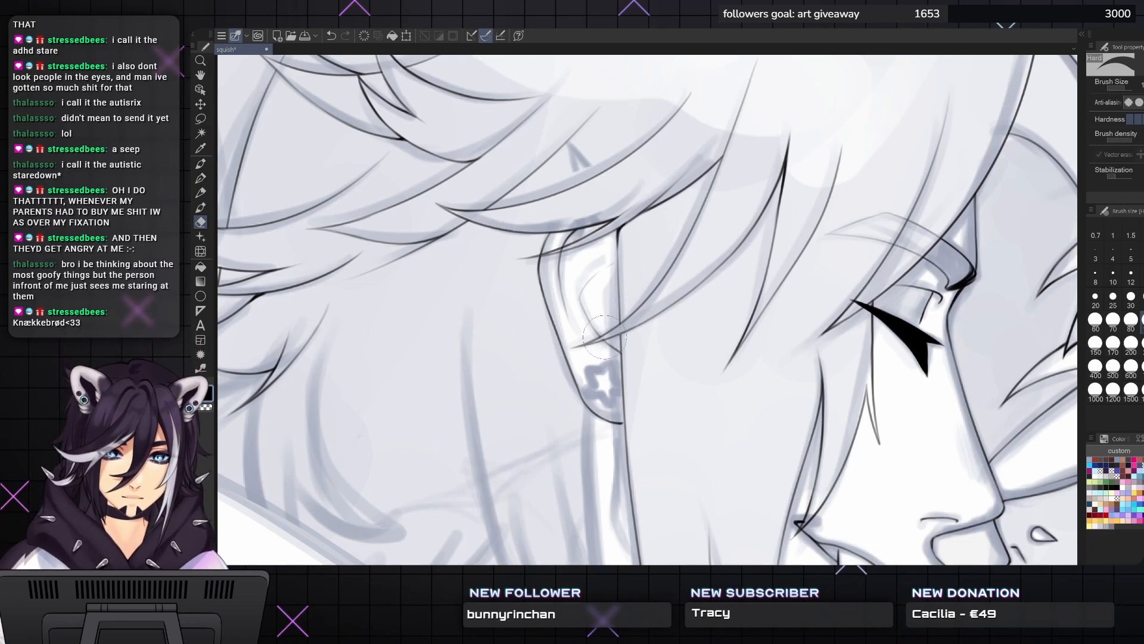
{"action": "mouse_move", "coordinate": [636, 321]}
{"action": "left_mouse_down"}
{"action": "mouse_move", "coordinate": [640, 348]}
{"action": "mouse_move", "coordinate": [639, 318]}
{"action": "left_mouse_up"}
- Ink the line running down from the earlobe along the back of the long front hair strand
{"action": "mouse_move", "coordinate": [674, 224]}
{"action": "left_mouse_down"}
{"action": "mouse_move", "coordinate": [690, 309]}
{"action": "mouse_move", "coordinate": [700, 274]}
{"action": "mouse_move", "coordinate": [649, 56]}
{"action": "left_mouse_up"}
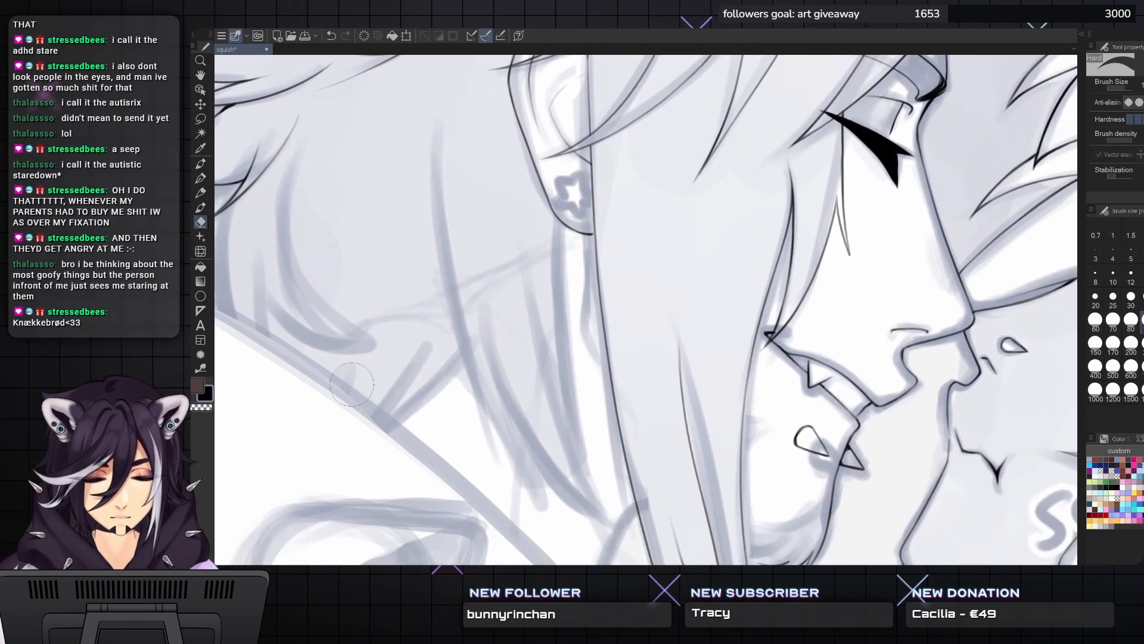
{"action": "key", "text": "p"}
{"action": "left_click_drag", "start_coordinate": [656, 357], "coordinate": [655, 286]}
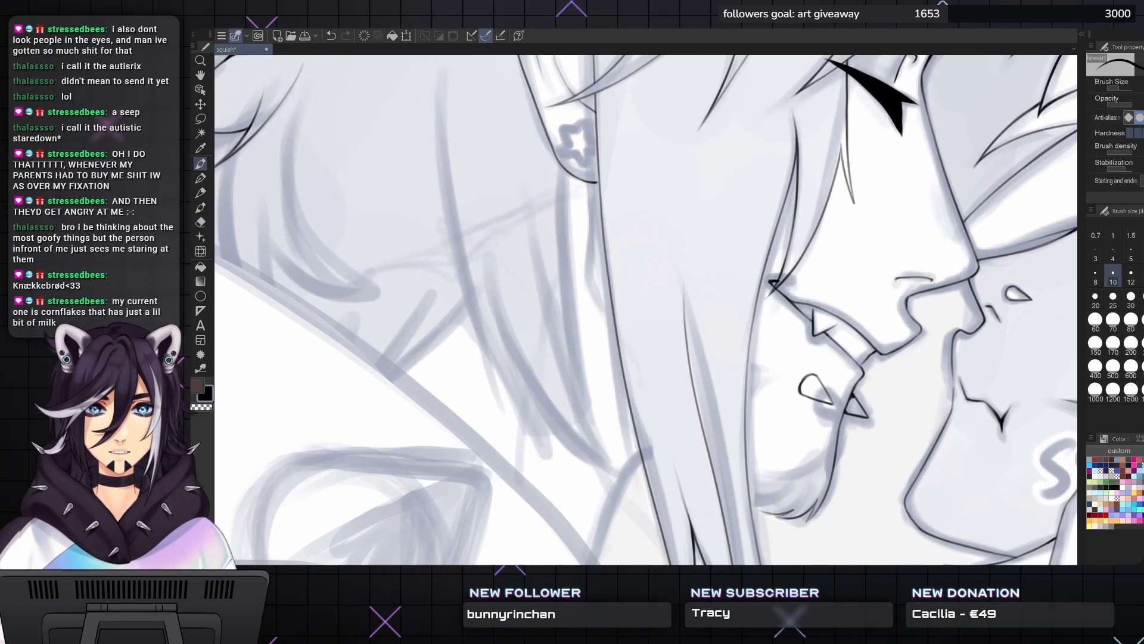
{"action": "left_click_drag", "start_coordinate": [646, 310], "coordinate": [642, 294]}
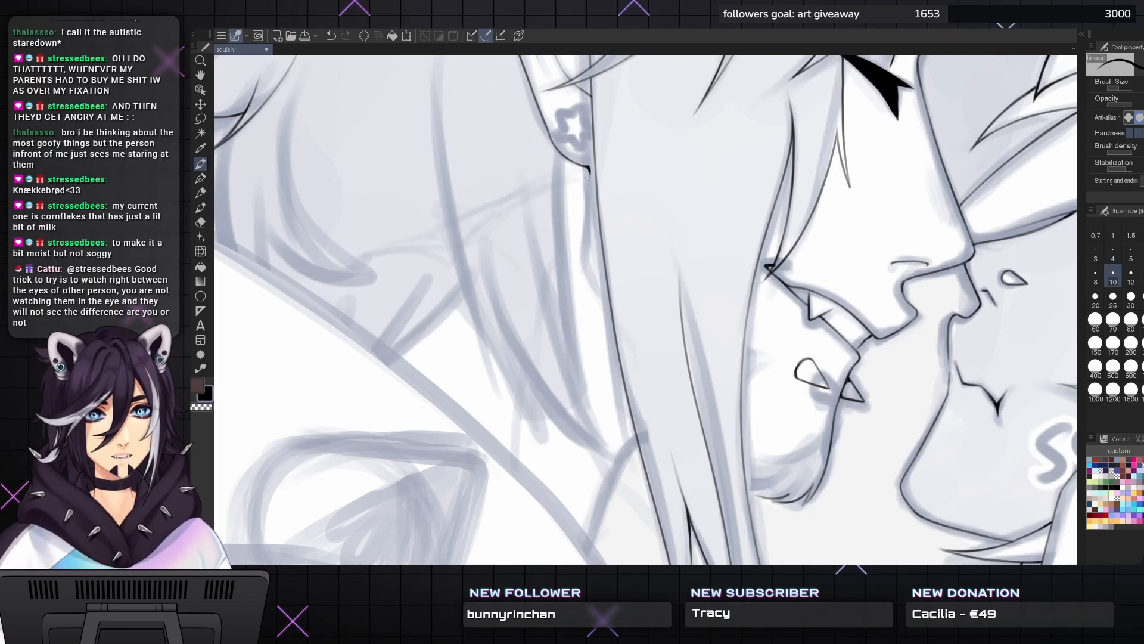
{"action": "left_click_drag", "start_coordinate": [588, 178], "coordinate": [588, 249]}
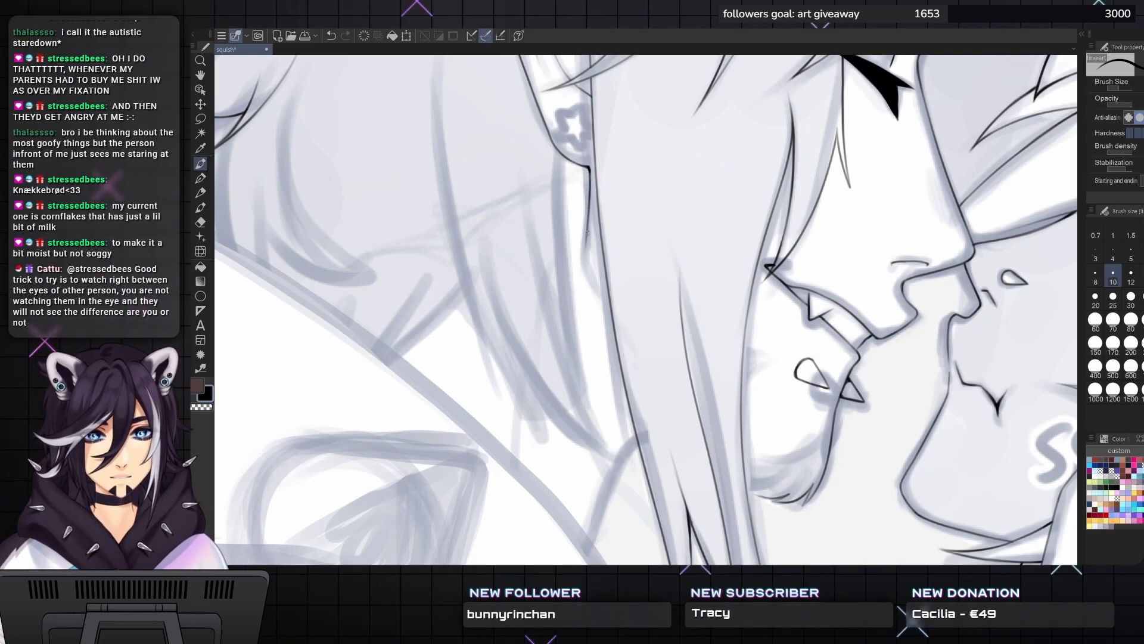
{"action": "key", "text": "ctrl+z"}
{"action": "key", "text": "ctrl+y"}
{"action": "key", "text": "ctrl+z"}
{"action": "mouse_move", "coordinate": [587, 218]}
{"action": "left_mouse_down"}
{"action": "mouse_move", "coordinate": [584, 258]}
{"action": "mouse_move", "coordinate": [608, 253]}
{"action": "mouse_move", "coordinate": [624, 327]}
{"action": "mouse_move", "coordinate": [606, 301]}
{"action": "left_mouse_up"}
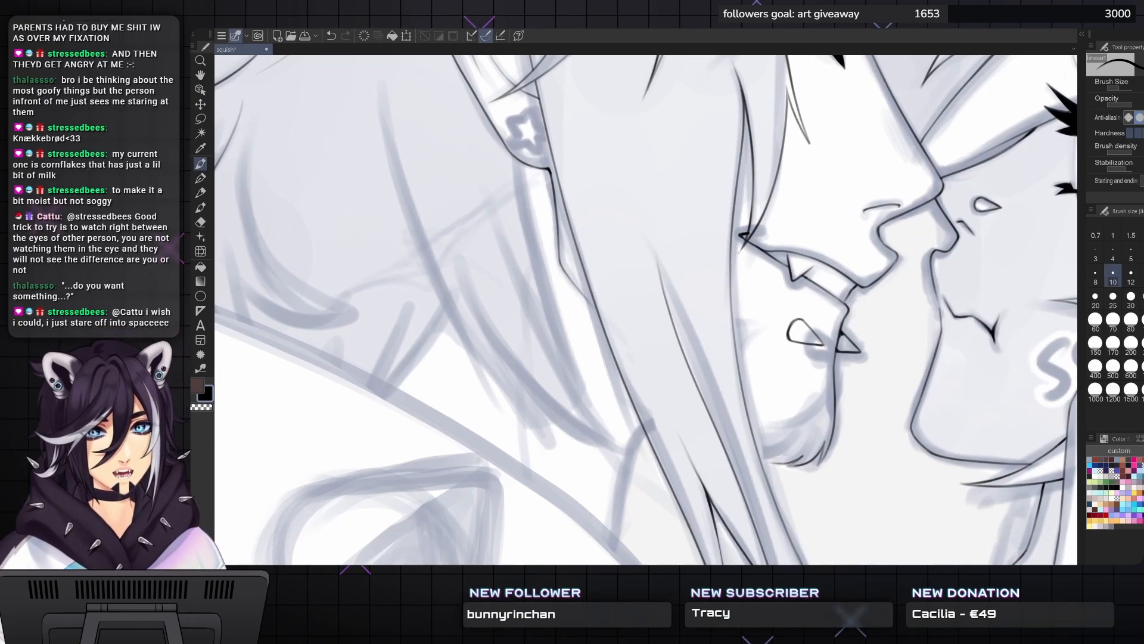
- Ink the long outer shoulder curve of the larger character, from the canvas edge down past the hair tips
{"action": "scroll", "coordinate": [685, 358], "scroll_direction": "down", "scroll_amount": 2}
{"action": "left_click_drag", "start_coordinate": [683, 355], "coordinate": [617, 109]}
{"action": "scroll", "coordinate": [617, 310], "scroll_direction": "down", "scroll_amount": 1}
{"action": "left_click_drag", "start_coordinate": [646, 310], "coordinate": [681, 295]}
{"action": "key", "text": "^"}
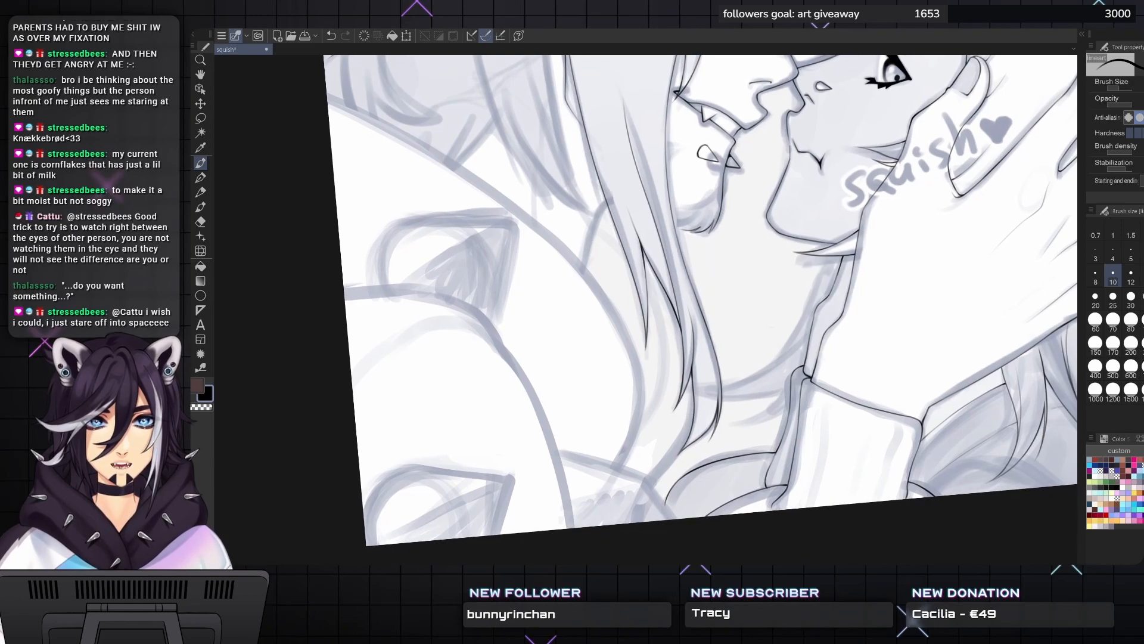
{"action": "left_click_drag", "start_coordinate": [325, 92], "coordinate": [577, 262]}
{"action": "mouse_move", "coordinate": [607, 297]}
{"action": "left_mouse_down"}
{"action": "mouse_move", "coordinate": [641, 440]}
{"action": "mouse_move", "coordinate": [686, 308]}
{"action": "left_mouse_up"}
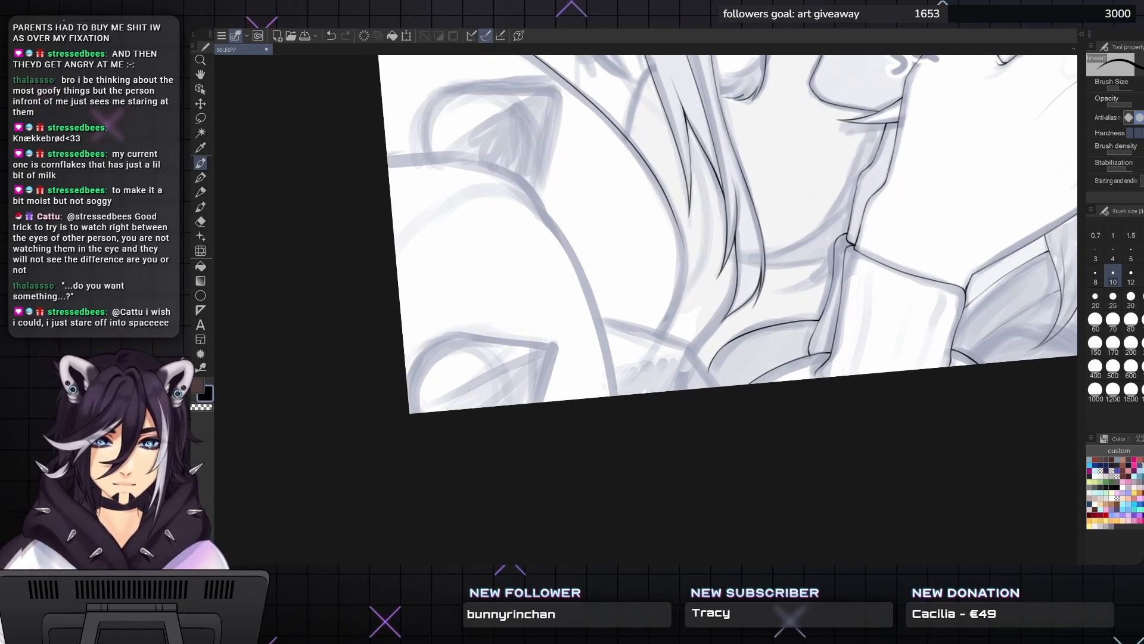
- Ink the short bend of the arm's outline below the upper shoulder spike and try continuing it to the canvas edge
{"action": "scroll", "coordinate": [529, 178], "scroll_direction": "up", "scroll_amount": 1}
{"action": "left_click_drag", "start_coordinate": [519, 175], "coordinate": [553, 232]}
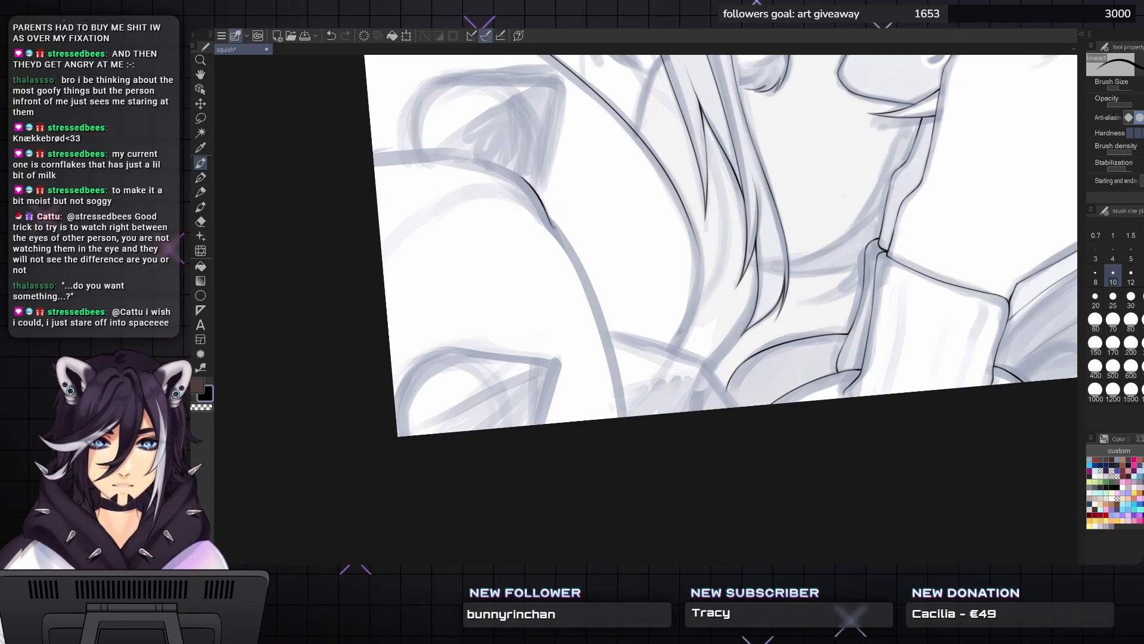
{"action": "left_click_drag", "start_coordinate": [553, 227], "coordinate": [626, 416]}
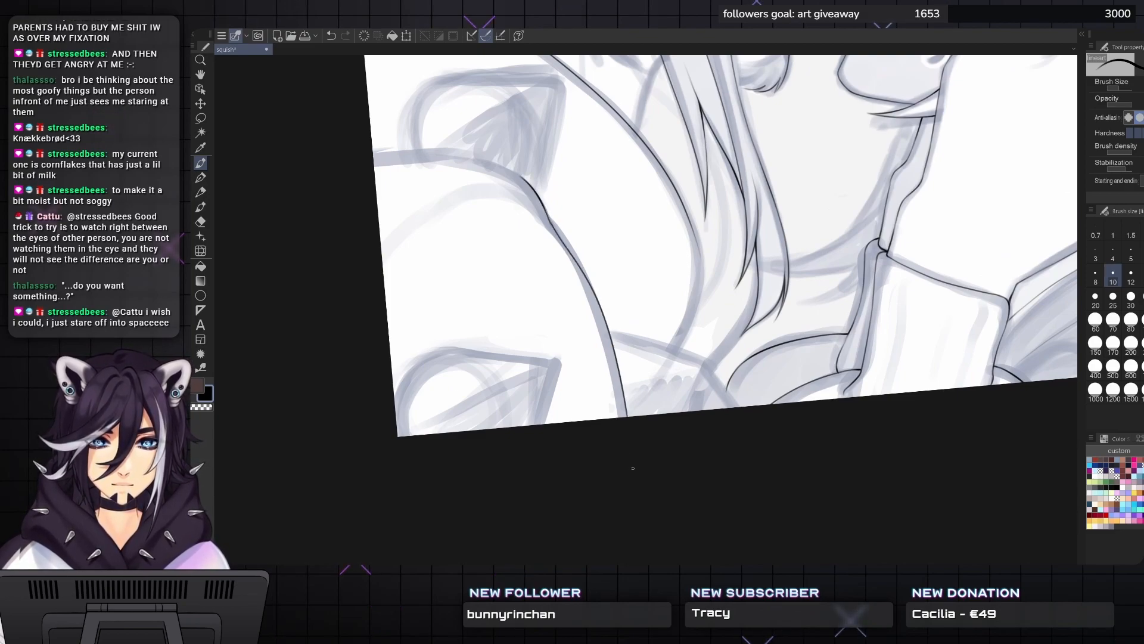
{"action": "key", "text": "ctrl+z"}
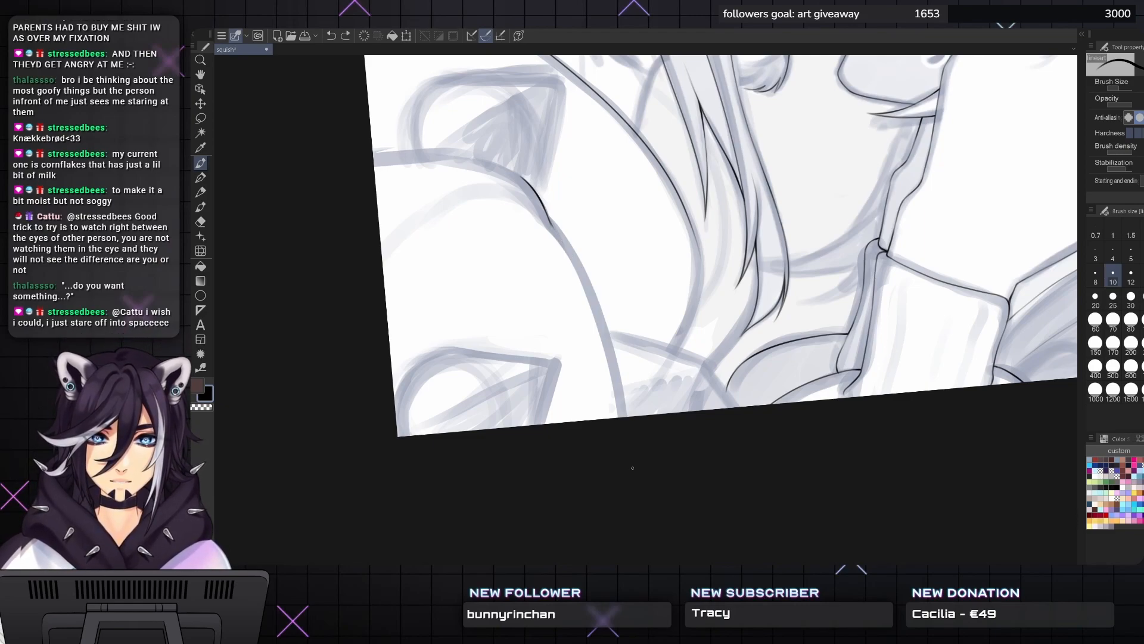
- Ink the outer contour of the large rounded shape at the artwork's lower left down to the canvas edge
{"action": "left_click_drag", "start_coordinate": [554, 227], "coordinate": [590, 292]}
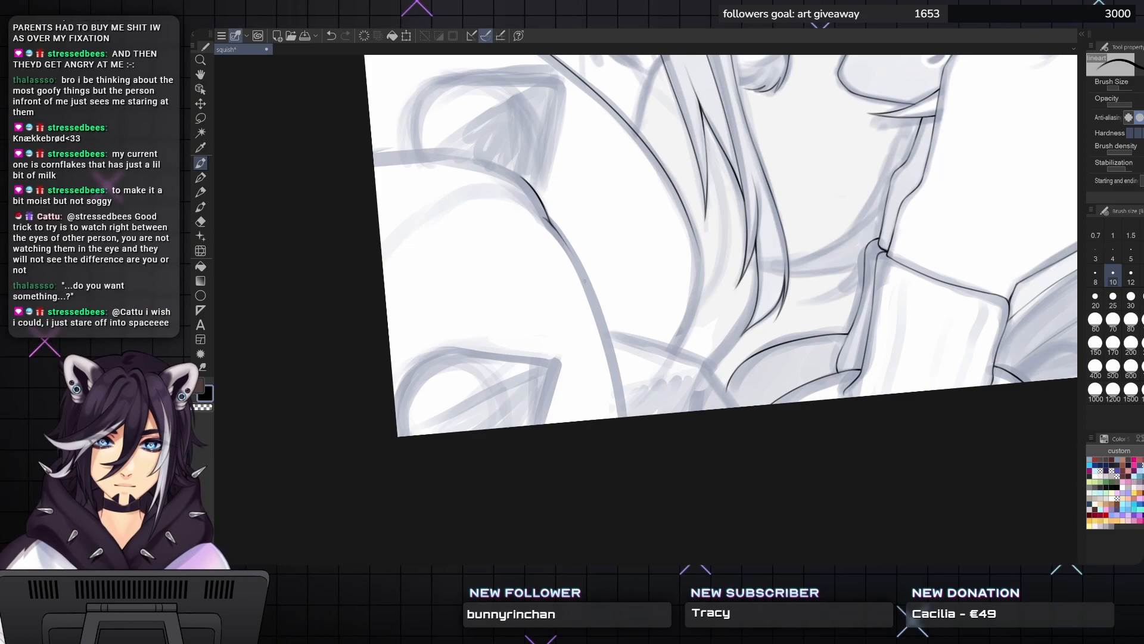
{"action": "mouse_move", "coordinate": [558, 231]}
{"action": "left_mouse_down"}
{"action": "mouse_move", "coordinate": [640, 482]}
{"action": "mouse_move", "coordinate": [720, 539]}
{"action": "left_mouse_up"}
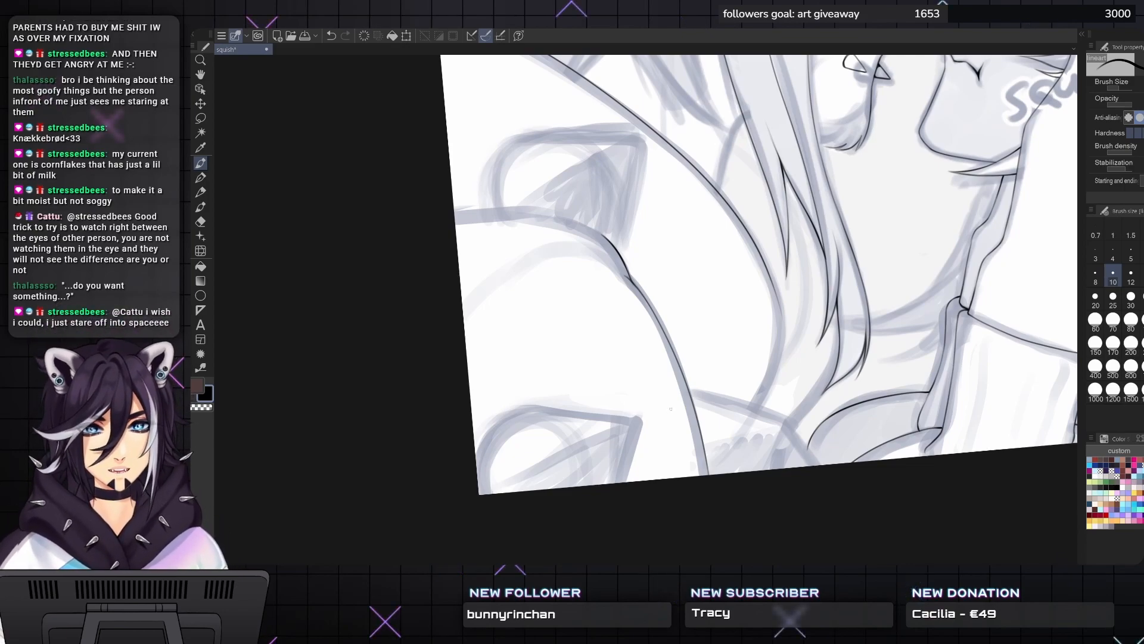
- Start inking the inner fold line where it branches off the rounded shape's outer contour, undoing the last stroke
{"action": "key", "text": "asciicircum"}
{"action": "key", "text": "asciicircum"}
{"action": "key", "text": "asciicircum"}
{"action": "key", "text": "asciicircum"}
{"action": "key", "text": "asciicircum"}
{"action": "key", "text": "asciicircum"}
{"action": "key", "text": "asciicircum"}
{"action": "key", "text": "asciicircum"}
{"action": "key", "text": "asciicircum"}
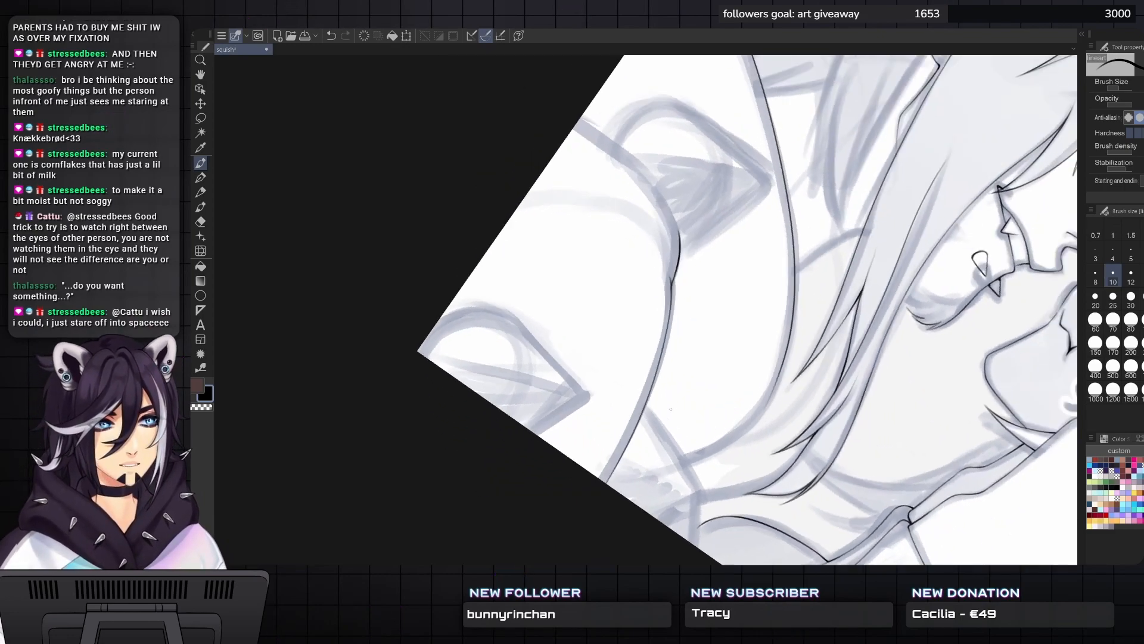
{"action": "key", "text": "minus"}
{"action": "key", "text": "minus"}
{"action": "key", "text": "minus"}
{"action": "key", "text": "minus"}
{"action": "key", "text": "minus"}
{"action": "key", "text": "minus"}
{"action": "key", "text": "minus"}
{"action": "key", "text": "minus"}
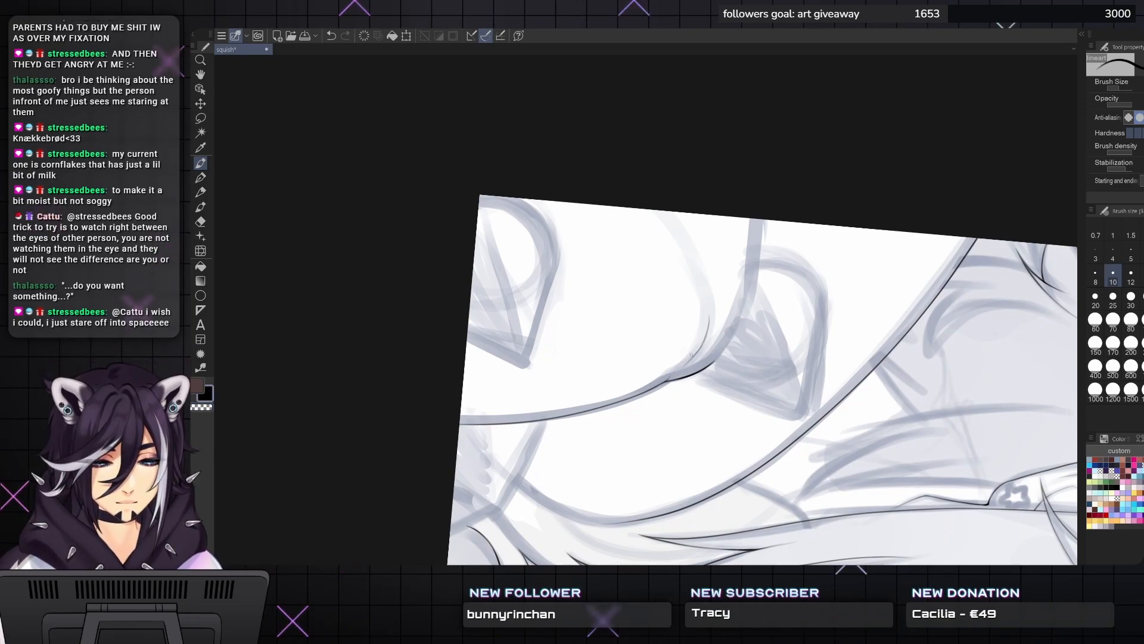
{"action": "scroll", "coordinate": [692, 354], "scroll_direction": "up", "scroll_amount": 1}
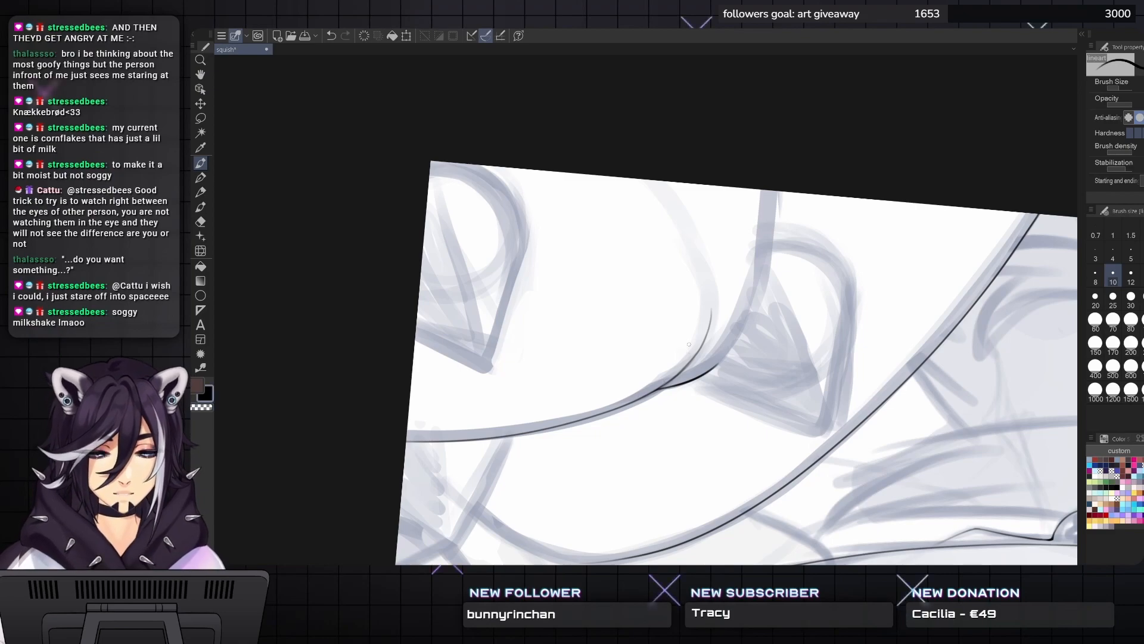
{"action": "key", "text": "asciicircum"}
{"action": "key", "text": "asciicircum"}
{"action": "key", "text": "asciicircum"}
{"action": "key", "text": "asciicircum"}
{"action": "left_click_drag", "start_coordinate": [689, 344], "coordinate": [670, 377]}
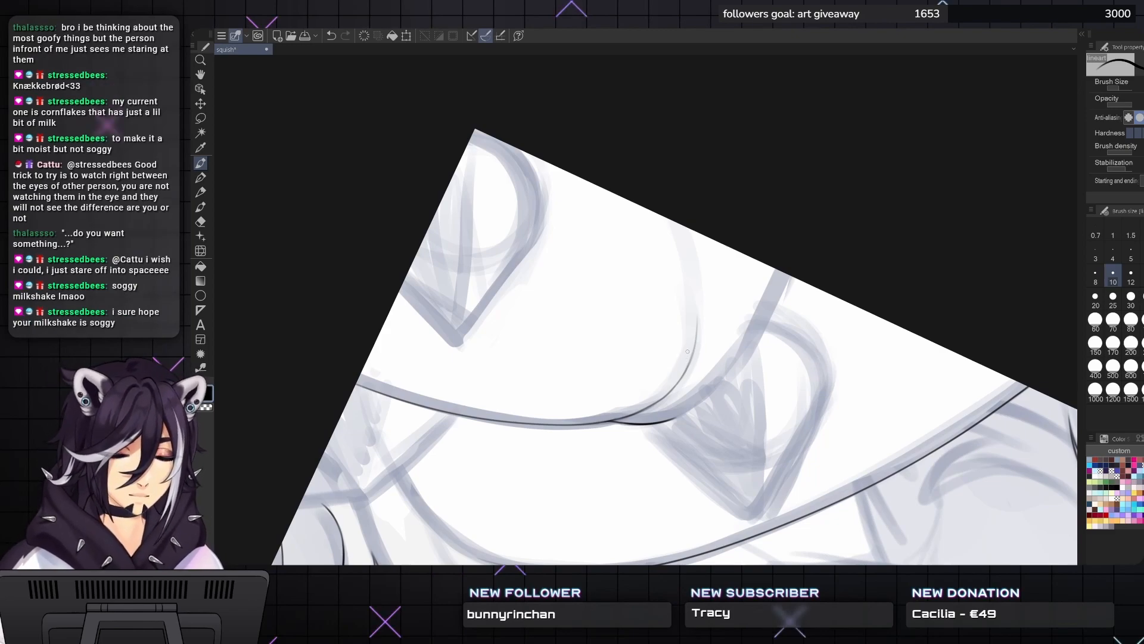
{"action": "key", "text": "ctrl+z"}
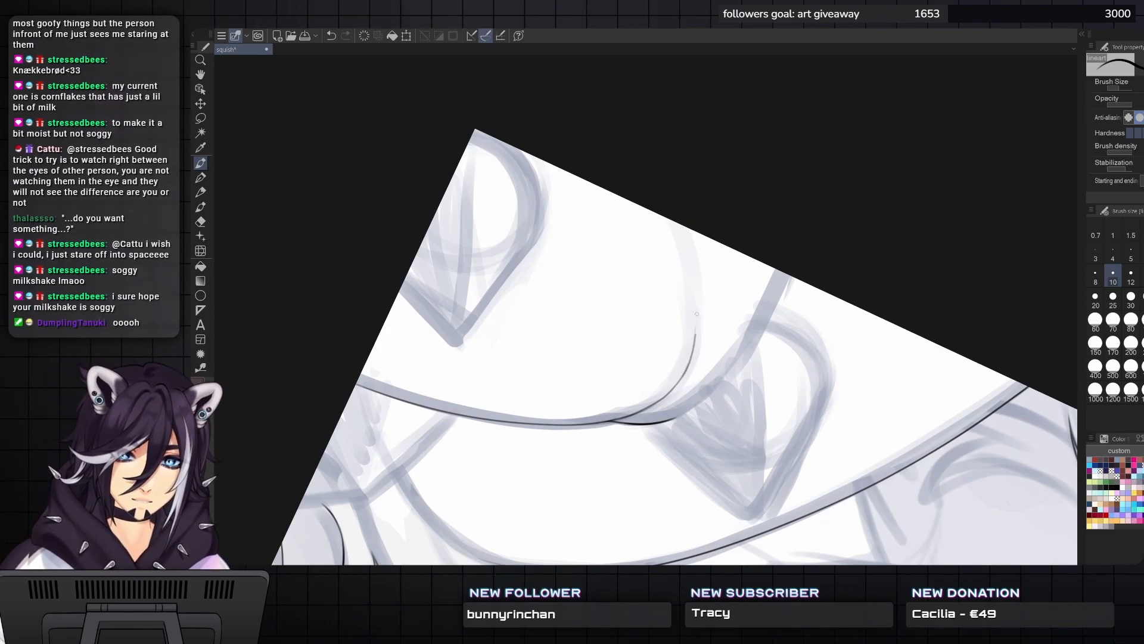
- Extend the inner fold line along the faint sketched curve to the canvas edge
{"action": "left_click_drag", "start_coordinate": [692, 354], "coordinate": [684, 226]}
{"action": "key", "text": "minus"}
{"action": "key", "text": "minus"}
{"action": "key", "text": "minus"}
{"action": "key", "text": "minus"}
{"action": "key", "text": "minus"}
{"action": "key", "text": "minus"}
{"action": "key", "text": "minus"}
{"action": "key", "text": "minus"}
{"action": "key", "text": "minus"}
{"action": "key", "text": "minus"}
{"action": "left_click_drag", "start_coordinate": [712, 321], "coordinate": [697, 352]}
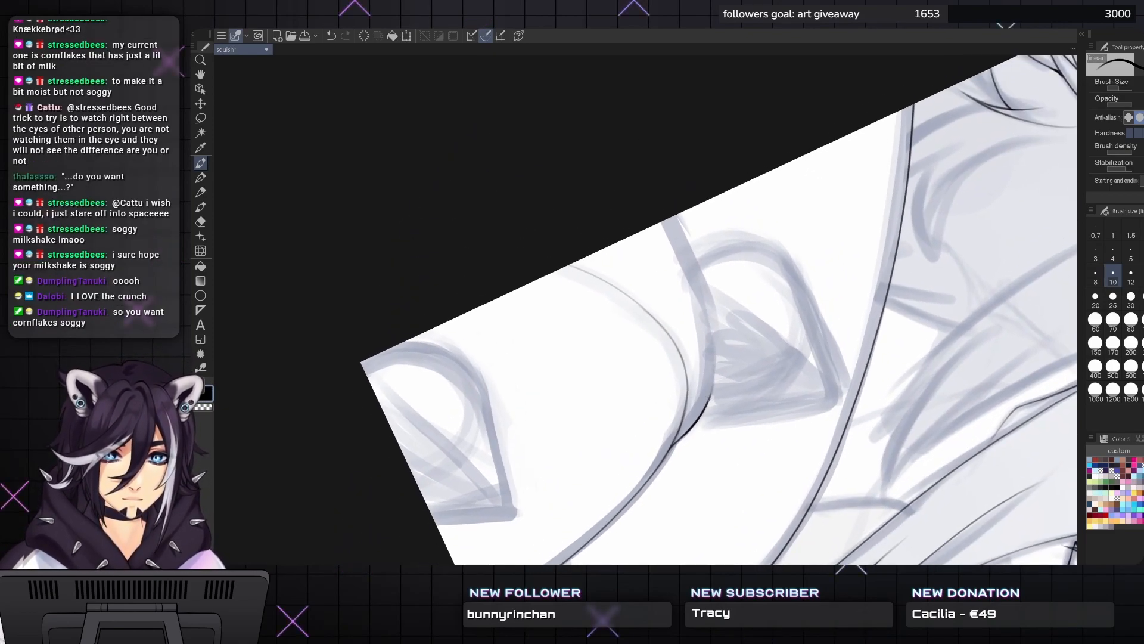
- Ink the rest of the rounded shape's outer contour from the fold junction to the artwork's left edge
{"action": "mouse_move", "coordinate": [714, 395]}
{"action": "left_mouse_down"}
{"action": "mouse_move", "coordinate": [712, 317]}
{"action": "mouse_move", "coordinate": [705, 311]}
{"action": "mouse_move", "coordinate": [716, 347]}
{"action": "mouse_move", "coordinate": [685, 236]}
{"action": "left_mouse_up"}
{"action": "key", "text": "minus"}
{"action": "key", "text": "minus"}
{"action": "key", "text": "minus"}
{"action": "key", "text": "minus"}
{"action": "key", "text": "minus"}
{"action": "key", "text": "minus"}
{"action": "key", "text": "minus"}
{"action": "key", "text": "minus"}
{"action": "key", "text": "minus"}
{"action": "key", "text": "minus"}
{"action": "left_click_drag", "start_coordinate": [703, 411], "coordinate": [585, 222]}
{"action": "key", "text": "minus"}
{"action": "key", "text": "minus"}
{"action": "key", "text": "minus"}
{"action": "key", "text": "minus"}
{"action": "key", "text": "minus"}
{"action": "key", "text": "minus"}
{"action": "key", "text": "minus"}
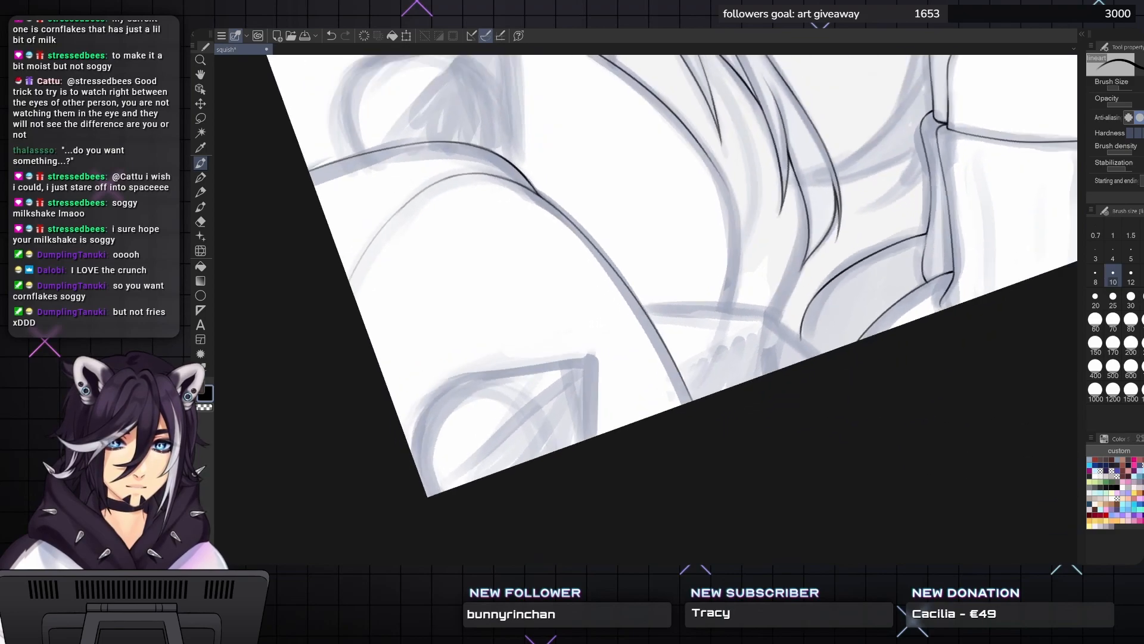
- Continue the large curved contour beside the long hair down to the artwork's bottom edge
{"action": "left_click_drag", "start_coordinate": [687, 150], "coordinate": [714, 268]}
{"action": "left_click_drag", "start_coordinate": [709, 200], "coordinate": [714, 271]}
{"action": "left_click_drag", "start_coordinate": [713, 230], "coordinate": [685, 362]}
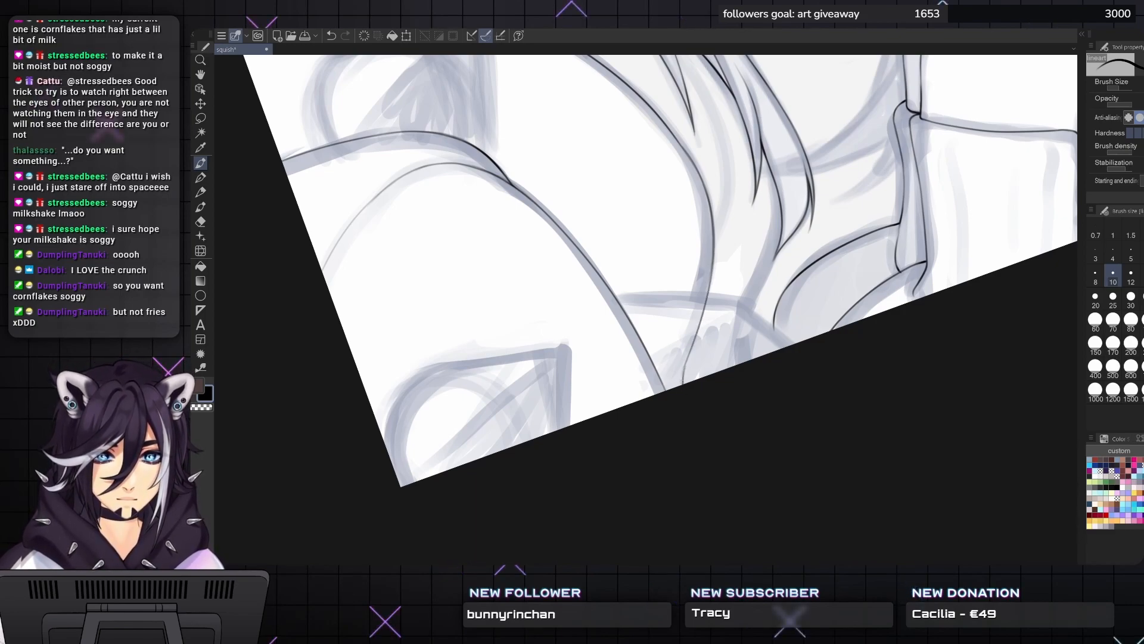
{"action": "key", "text": "ctrl+z"}
{"action": "key", "text": "ctrl+y"}
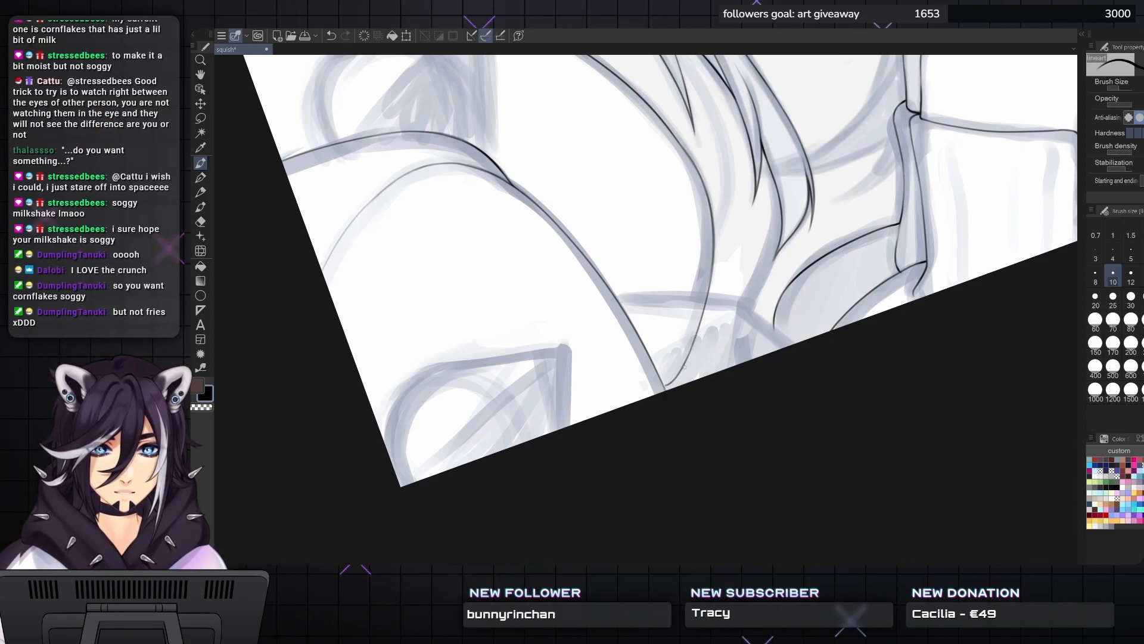
- Ink a short crease from the lower end of the large curved contour down to the artwork's bottom edge
{"action": "key", "text": "asciicircum"}
{"action": "key", "text": "ctrl+minus"}
{"action": "mouse_move", "coordinate": [735, 345]}
{"action": "left_mouse_down"}
{"action": "mouse_move", "coordinate": [731, 391]}
{"action": "mouse_move", "coordinate": [734, 365]}
{"action": "left_mouse_up"}
{"action": "key", "text": "asciicircum"}
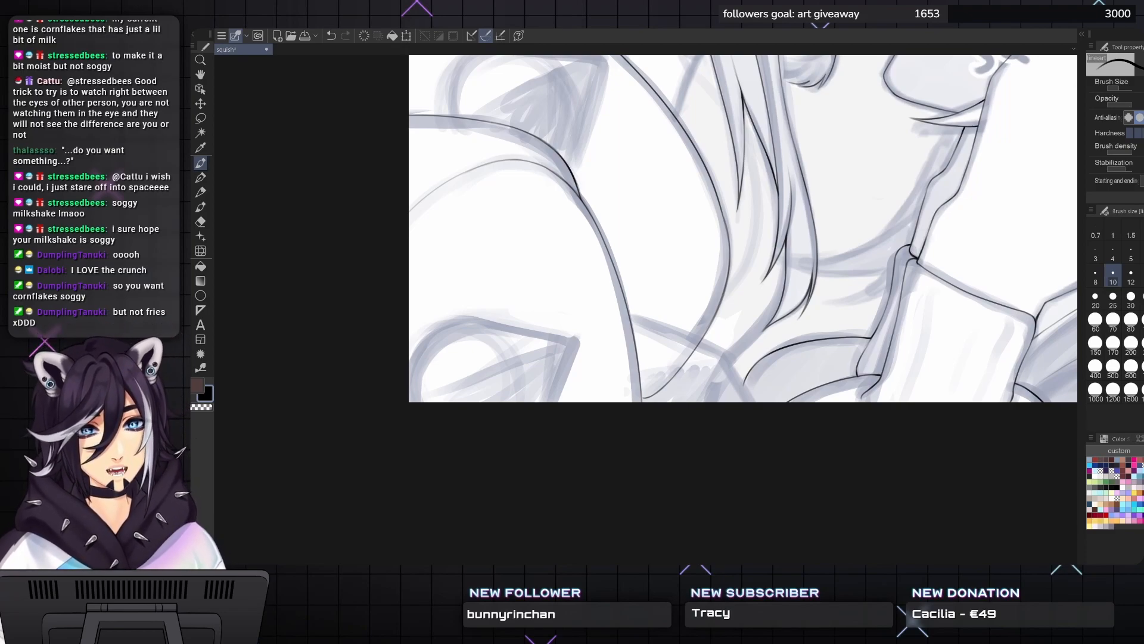
{"action": "left_click_drag", "start_coordinate": [734, 366], "coordinate": [736, 344]}
{"action": "scroll", "coordinate": [679, 362], "scroll_direction": "up", "scroll_amount": 1}
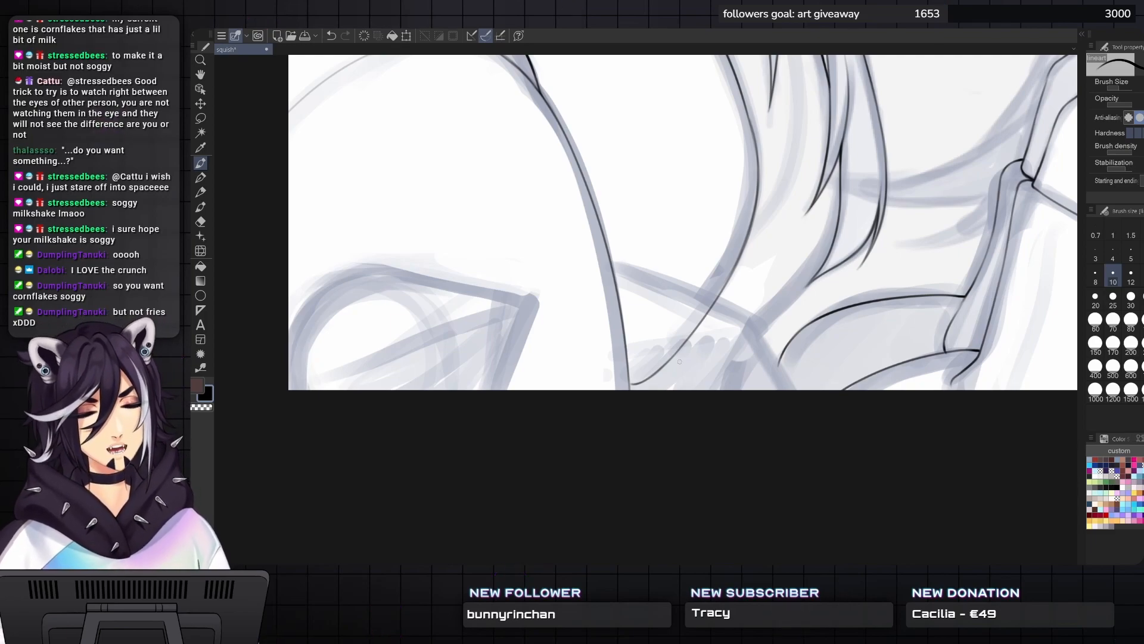
{"action": "left_click_drag", "start_coordinate": [670, 357], "coordinate": [674, 390]}
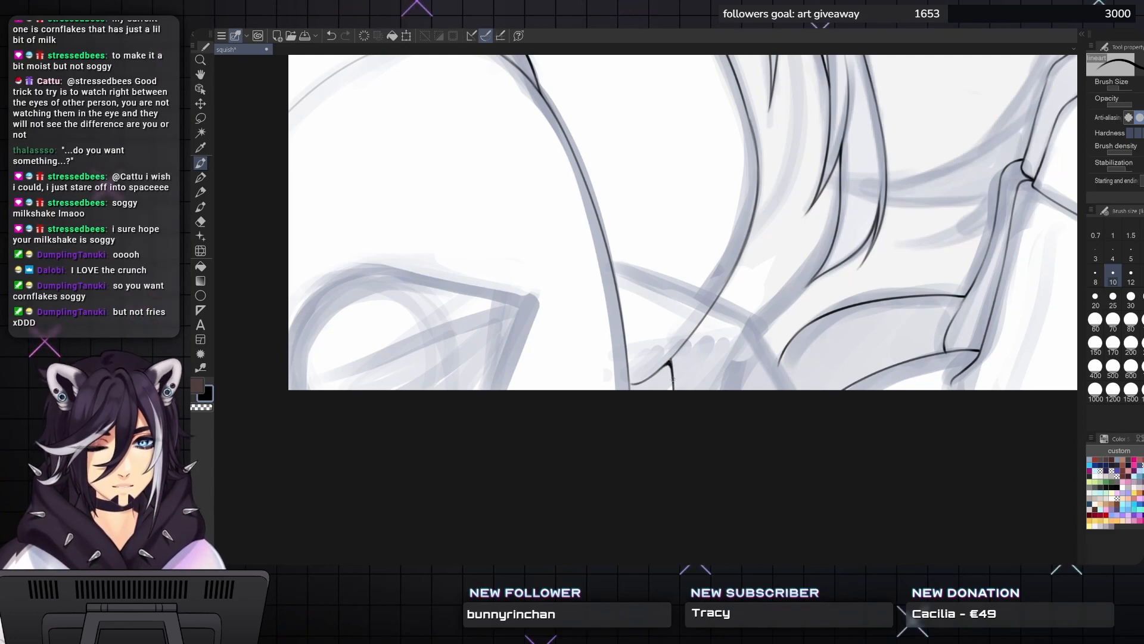
- Ink the thin line running down from the ear beside the long front hair
{"action": "scroll", "coordinate": [699, 415], "scroll_direction": "down", "scroll_amount": 2}
{"action": "left_click_drag", "start_coordinate": [710, 417], "coordinate": [719, 463]}
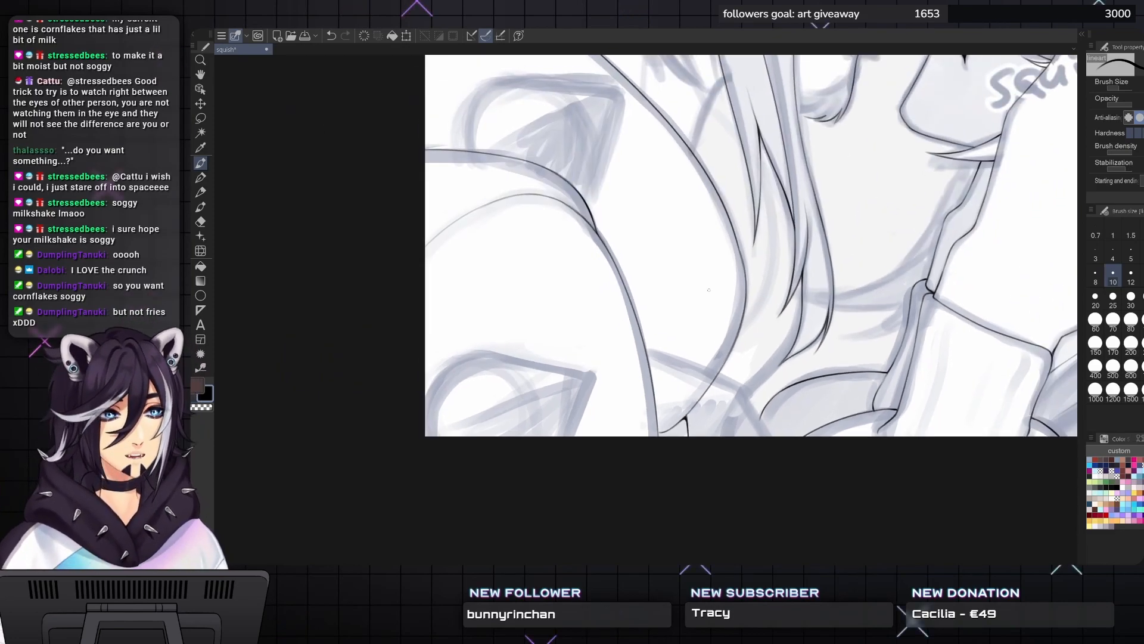
{"action": "scroll", "coordinate": [709, 290], "scroll_direction": "up", "scroll_amount": 3}
{"action": "left_click_drag", "start_coordinate": [709, 298], "coordinate": [724, 346]}
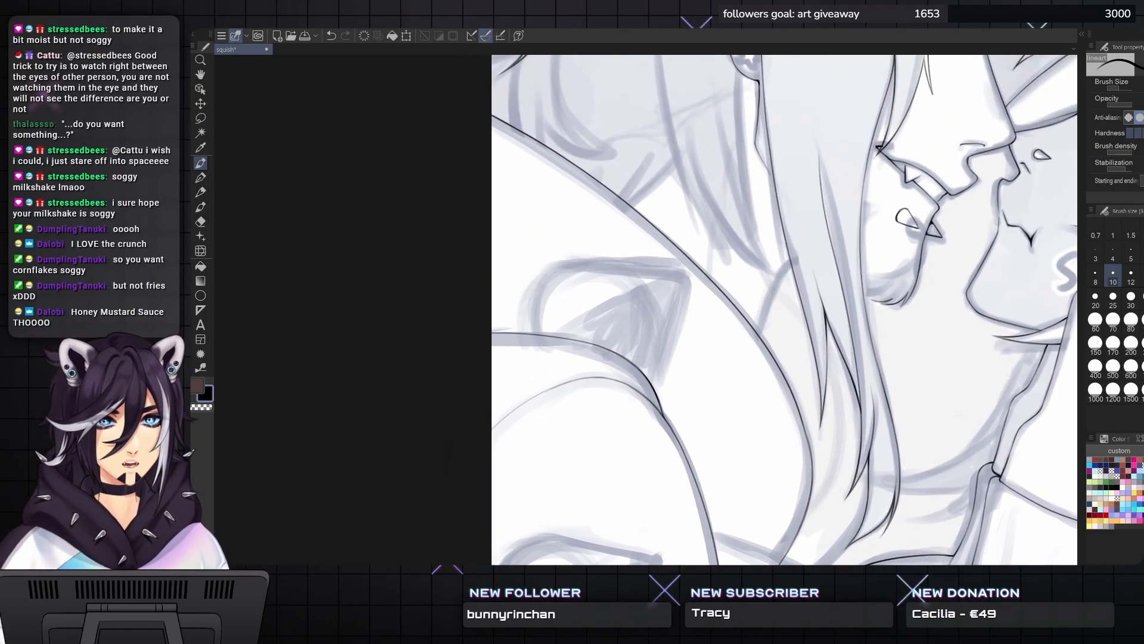
{"action": "left_click_drag", "start_coordinate": [787, 298], "coordinate": [673, 435]}
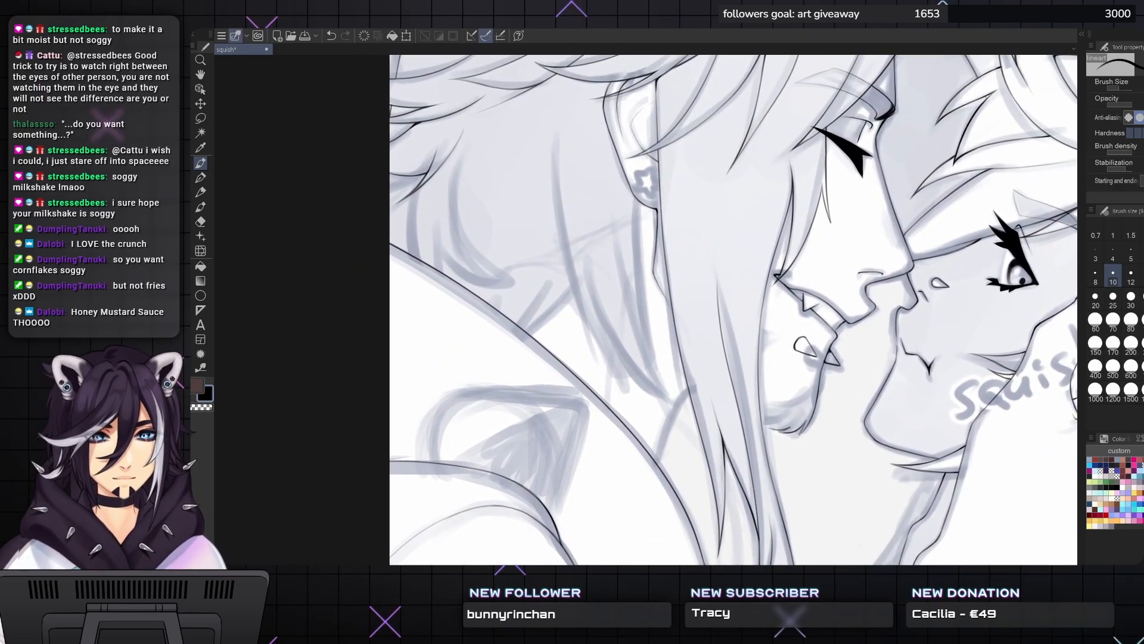
{"action": "scroll", "coordinate": [658, 192], "scroll_direction": "up", "scroll_amount": 3}
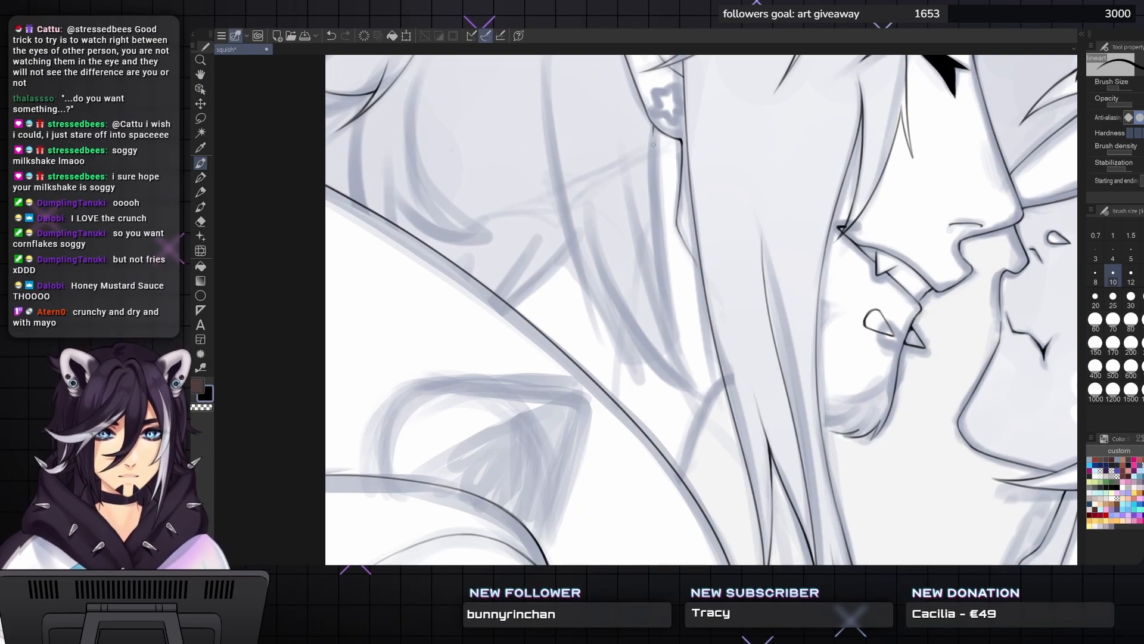
{"action": "left_click_drag", "start_coordinate": [653, 129], "coordinate": [657, 186]}
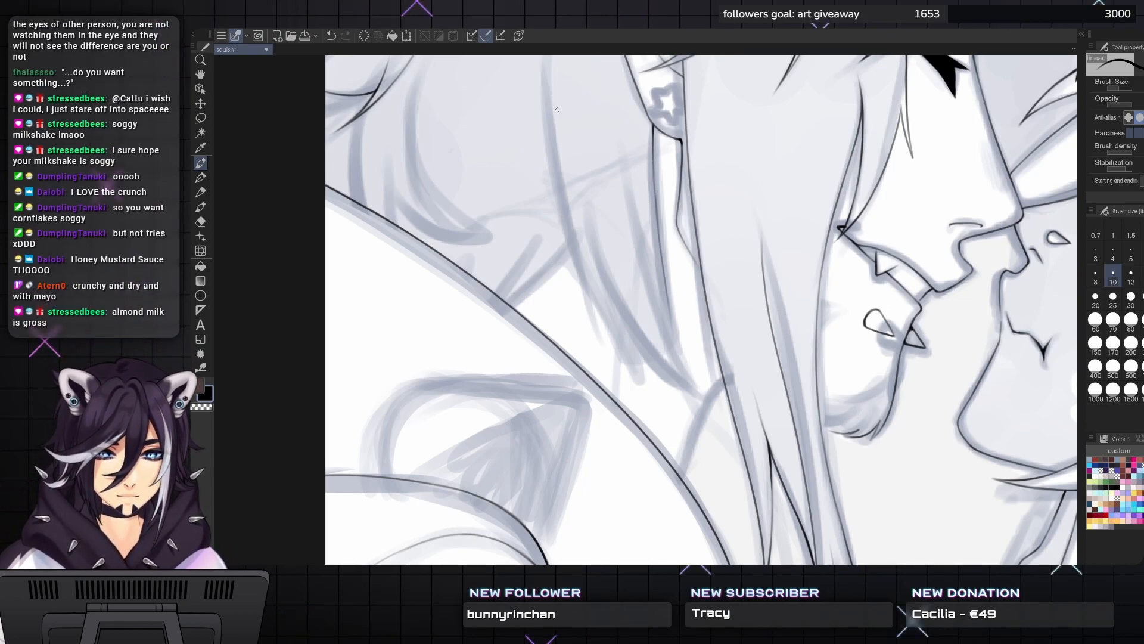
- Ink the long tapering hair strands behind the ear, following the sketch down toward the large curved contour
{"action": "scroll", "coordinate": [556, 109], "scroll_direction": "up", "scroll_amount": 2}
{"action": "left_click_drag", "start_coordinate": [542, 77], "coordinate": [564, 277]}
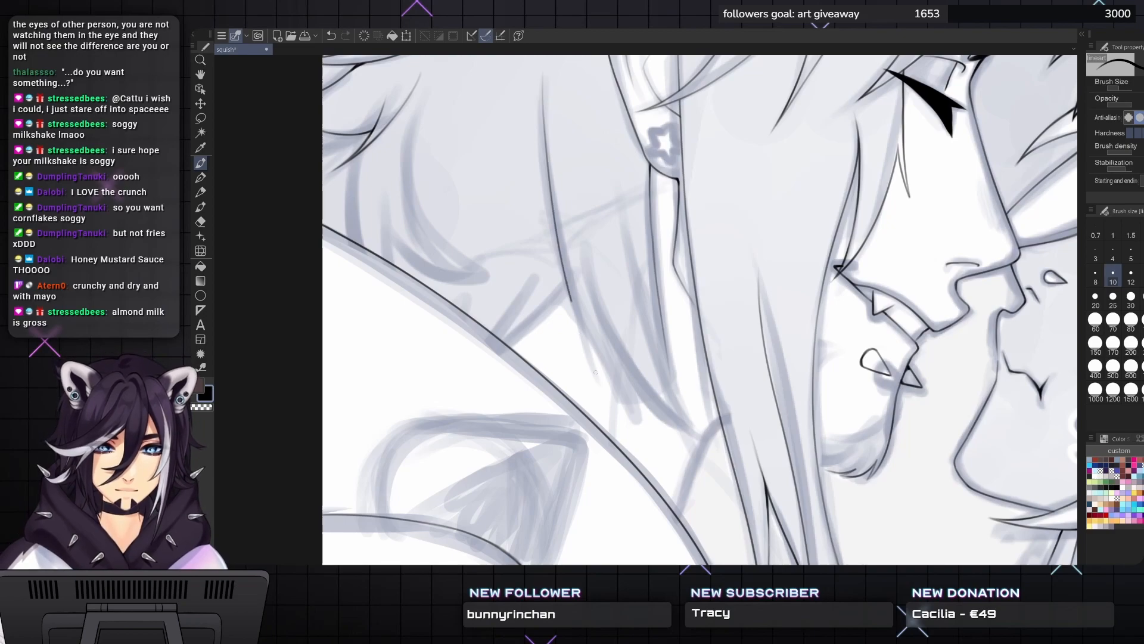
{"action": "left_click_drag", "start_coordinate": [585, 348], "coordinate": [524, 306]}
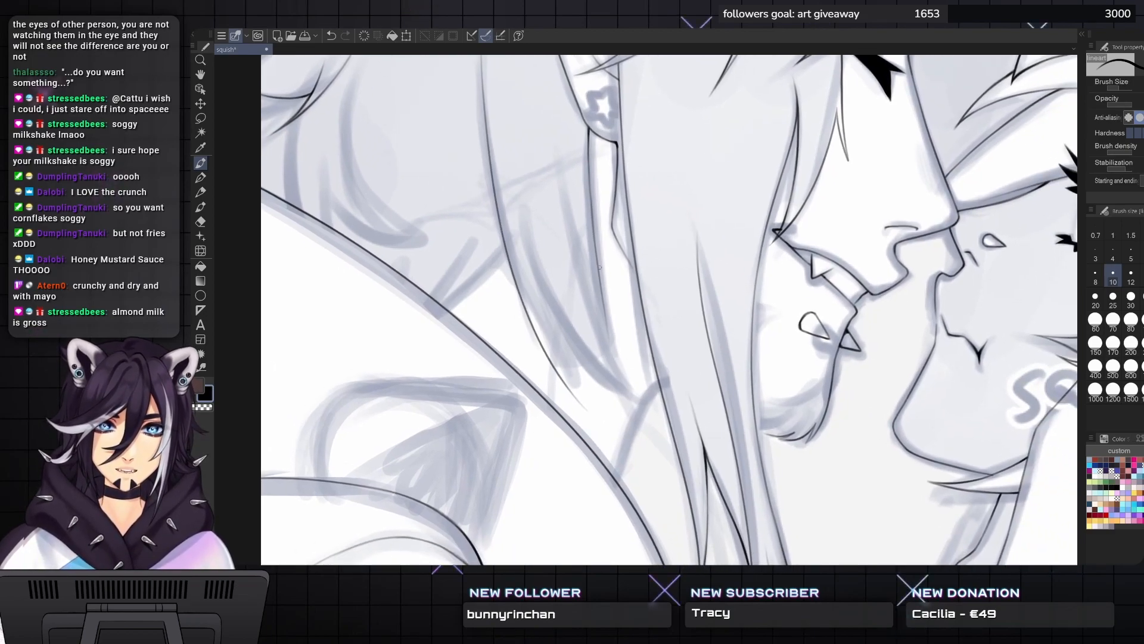
{"action": "mouse_move", "coordinate": [521, 215]}
{"action": "left_mouse_down"}
{"action": "mouse_move", "coordinate": [656, 397]}
{"action": "mouse_move", "coordinate": [587, 301]}
{"action": "mouse_move", "coordinate": [557, 160]}
{"action": "left_mouse_up"}
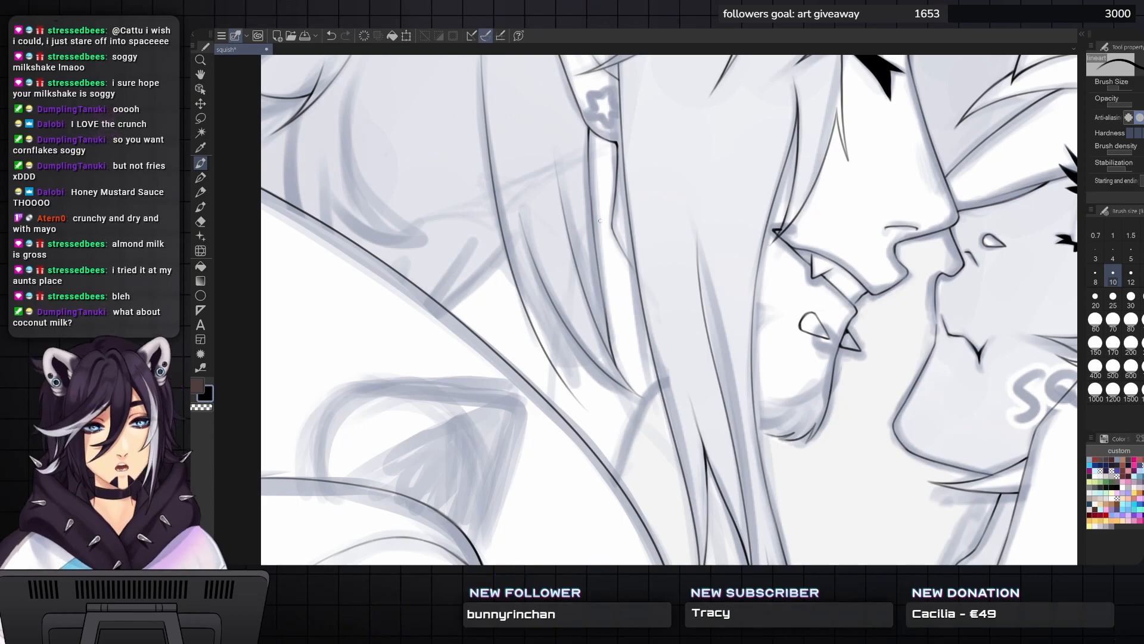
- Thicken the line junction near the pointed tip of the hair behind the ear and erase the excess ink
{"action": "scroll", "coordinate": [599, 221], "scroll_direction": "up", "scroll_amount": 1}
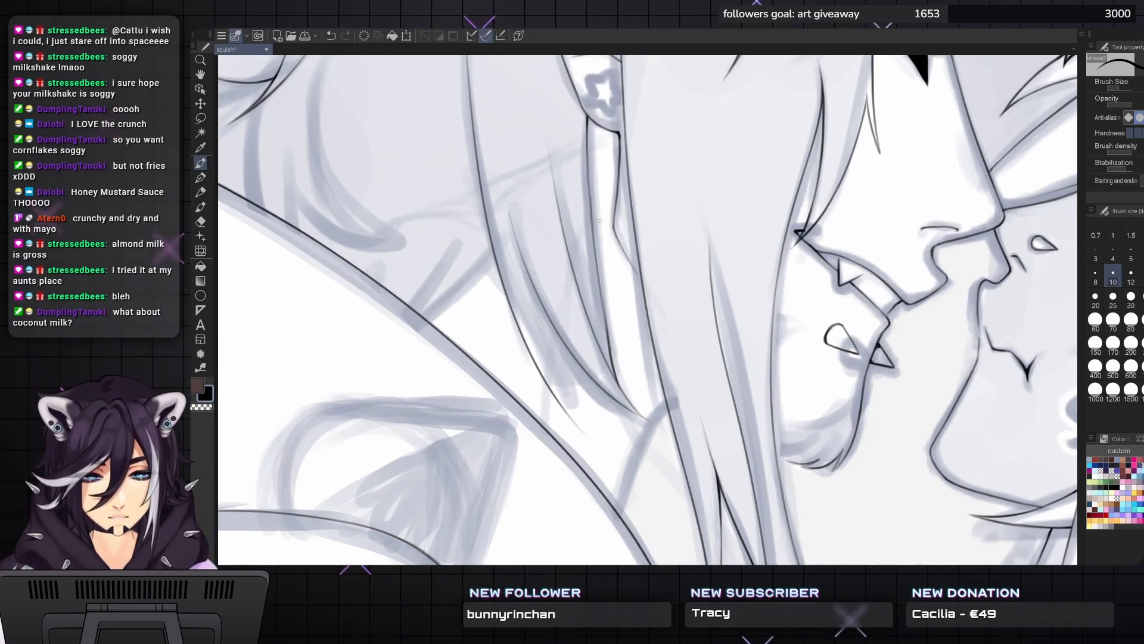
{"action": "key", "text": "c"}
{"action": "key", "text": "asciicircum"}
{"action": "key", "text": "asciicircum"}
{"action": "key", "text": "asciicircum"}
{"action": "key", "text": "asciicircum"}
{"action": "key", "text": "asciicircum"}
{"action": "key", "text": "asciicircum"}
{"action": "key", "text": "asciicircum"}
{"action": "key", "text": "asciicircum"}
{"action": "key", "text": "asciicircum"}
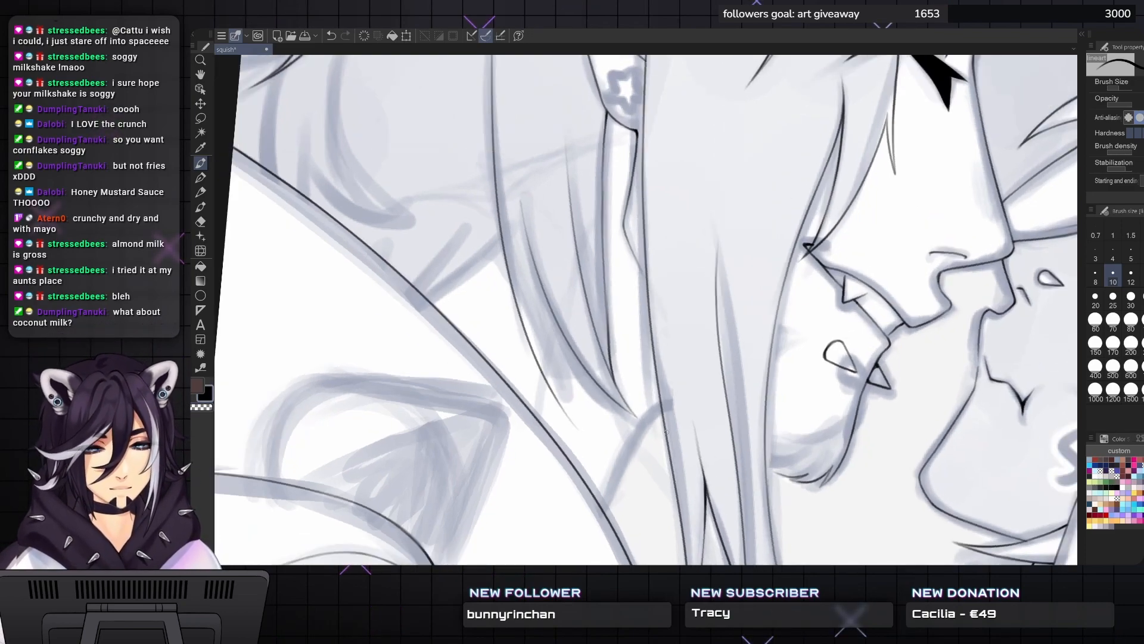
{"action": "scroll", "coordinate": [603, 326], "scroll_direction": "up", "scroll_amount": 1}
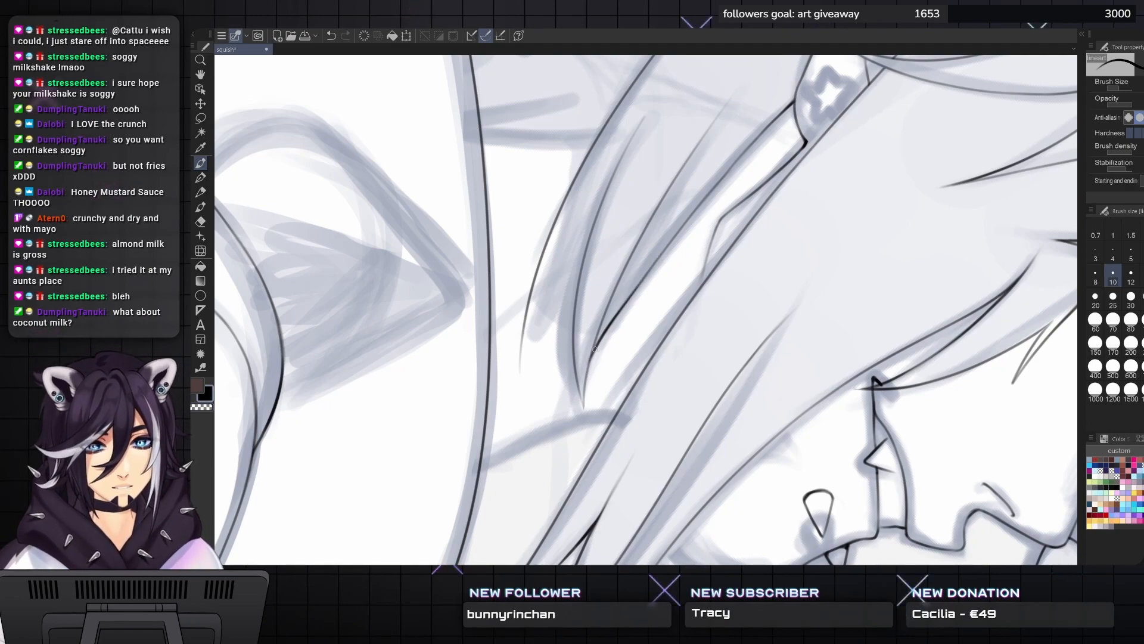
{"action": "left_click_drag", "start_coordinate": [595, 346], "coordinate": [584, 386]}
{"action": "left_click_drag", "start_coordinate": [608, 303], "coordinate": [581, 401]}
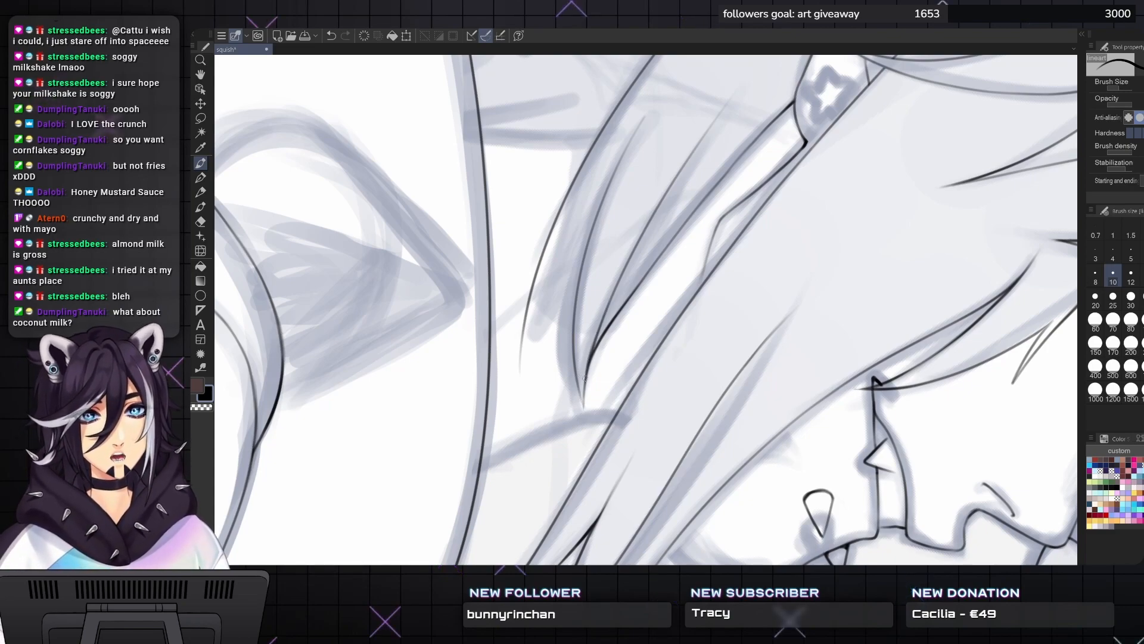
{"action": "mouse_move", "coordinate": [585, 373]}
{"action": "left_mouse_down"}
{"action": "mouse_move", "coordinate": [576, 411]}
{"action": "mouse_move", "coordinate": [573, 341]}
{"action": "left_mouse_up"}
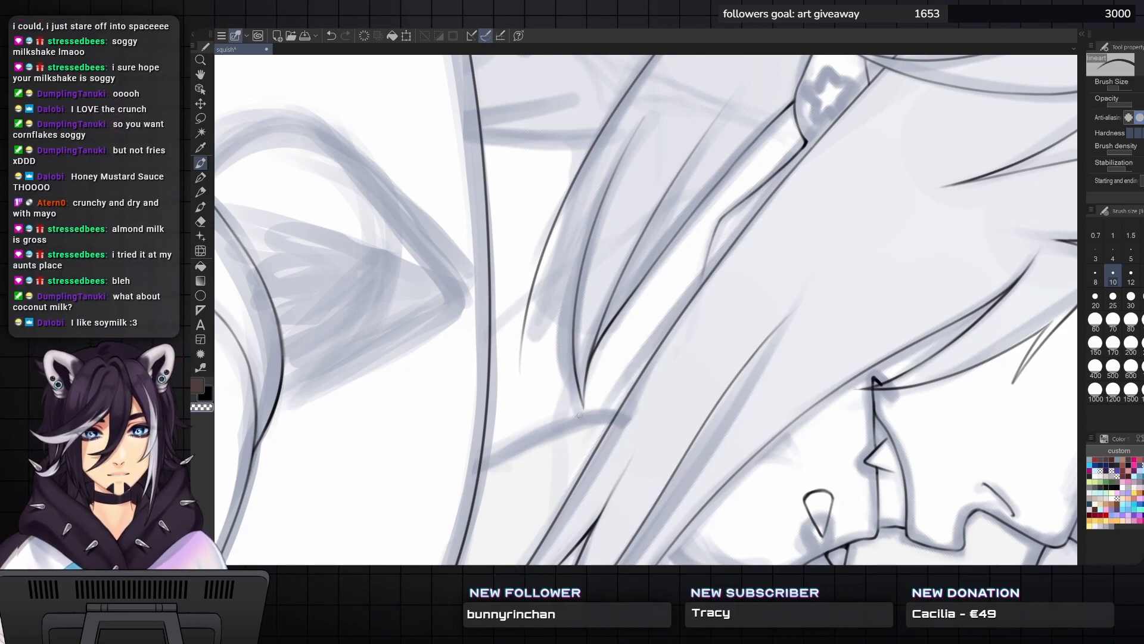
- Darken the fork in the leftmost hair strand behind the ear and ink its inner edge down to a pointed tip
{"action": "mouse_move", "coordinate": [574, 395]}
{"action": "left_mouse_down"}
{"action": "mouse_move", "coordinate": [617, 412]}
{"action": "mouse_move", "coordinate": [669, 405]}
{"action": "left_mouse_up"}
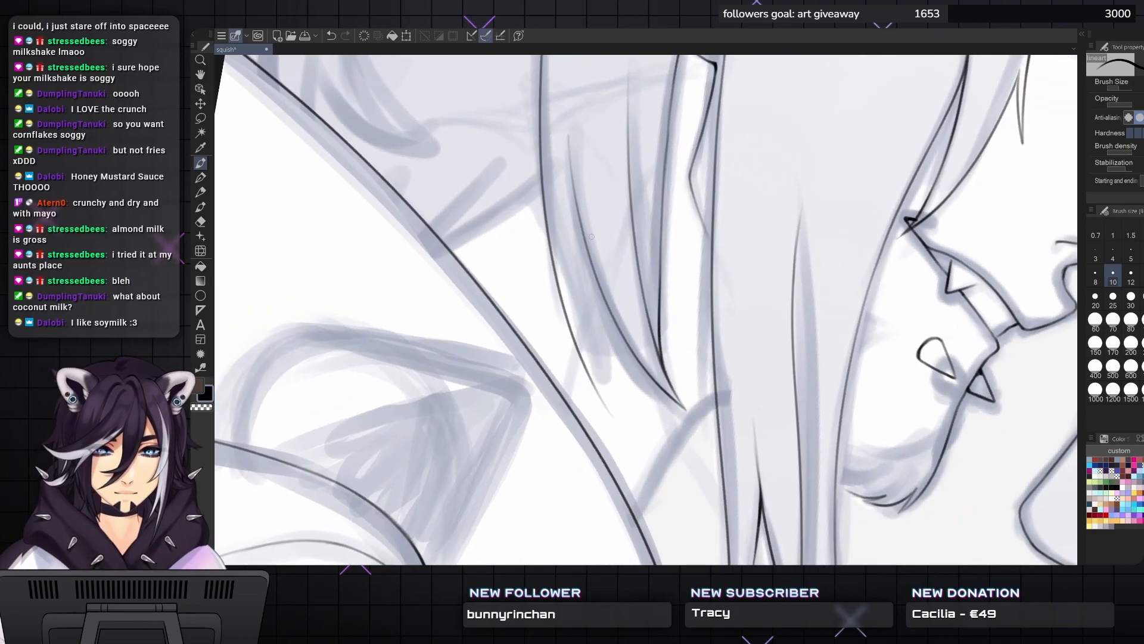
{"action": "left_click_drag", "start_coordinate": [582, 242], "coordinate": [577, 215]}
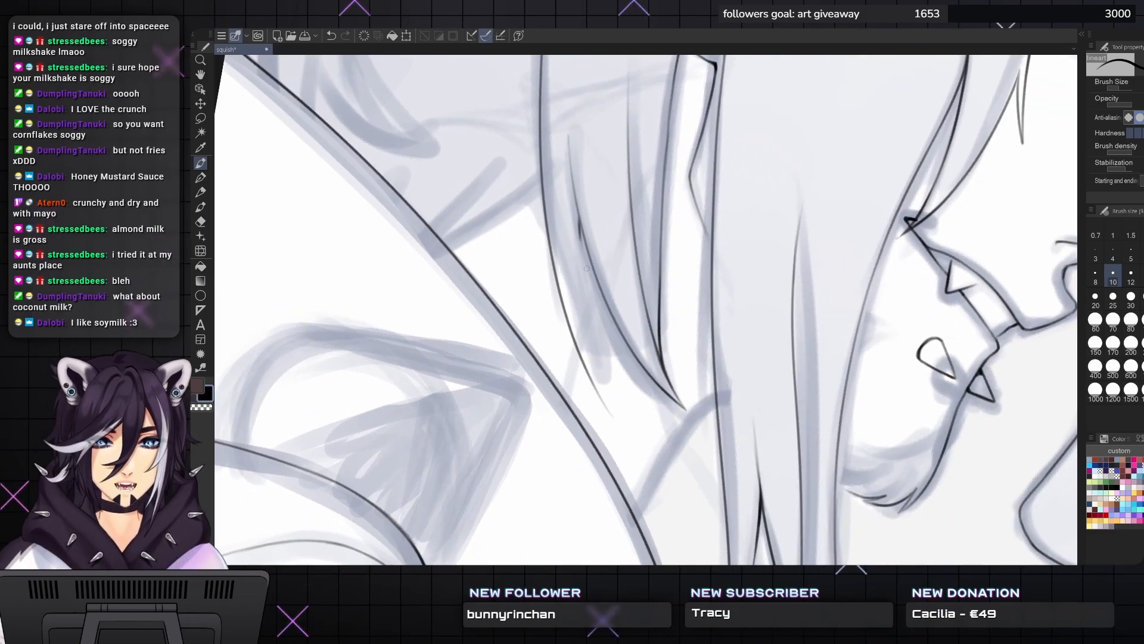
{"action": "left_click_drag", "start_coordinate": [587, 269], "coordinate": [579, 295]}
{"action": "key", "text": "ctrl+z"}
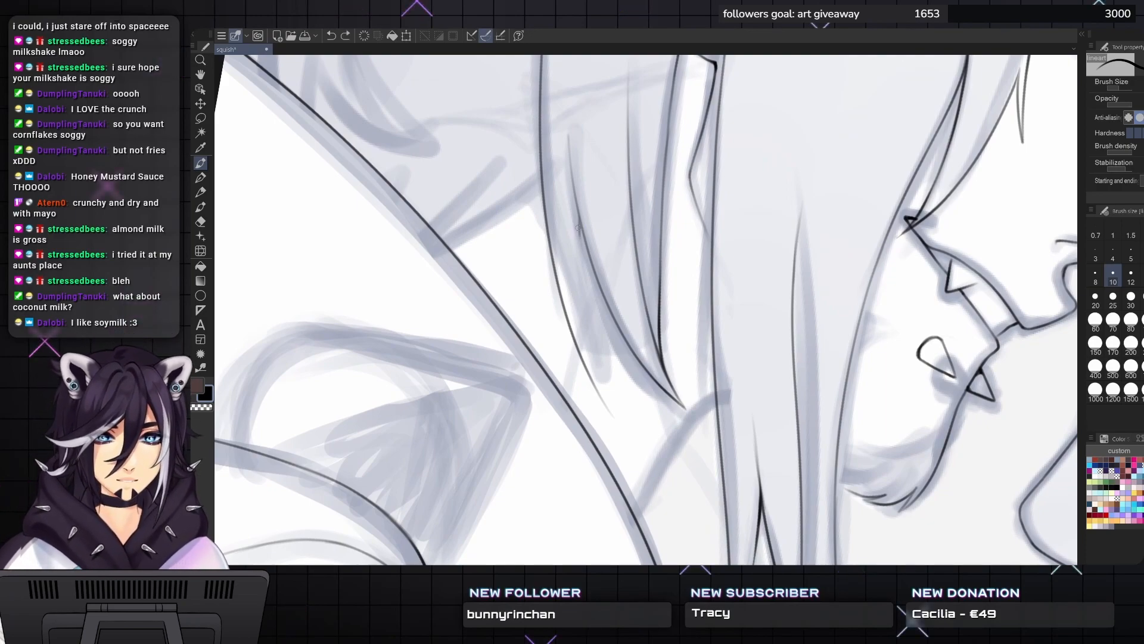
{"action": "left_click_drag", "start_coordinate": [581, 247], "coordinate": [579, 216]}
{"action": "left_click_drag", "start_coordinate": [597, 275], "coordinate": [579, 213]}
{"action": "left_click_drag", "start_coordinate": [591, 327], "coordinate": [582, 263]}
{"action": "left_click_drag", "start_coordinate": [600, 366], "coordinate": [587, 306]}
{"action": "left_click_drag", "start_coordinate": [609, 404], "coordinate": [594, 365]}
{"action": "mouse_move", "coordinate": [621, 426]}
{"action": "left_mouse_down"}
{"action": "mouse_move", "coordinate": [598, 391]}
{"action": "mouse_move", "coordinate": [610, 410]}
{"action": "mouse_move", "coordinate": [601, 369]}
{"action": "mouse_move", "coordinate": [620, 426]}
{"action": "left_mouse_up"}
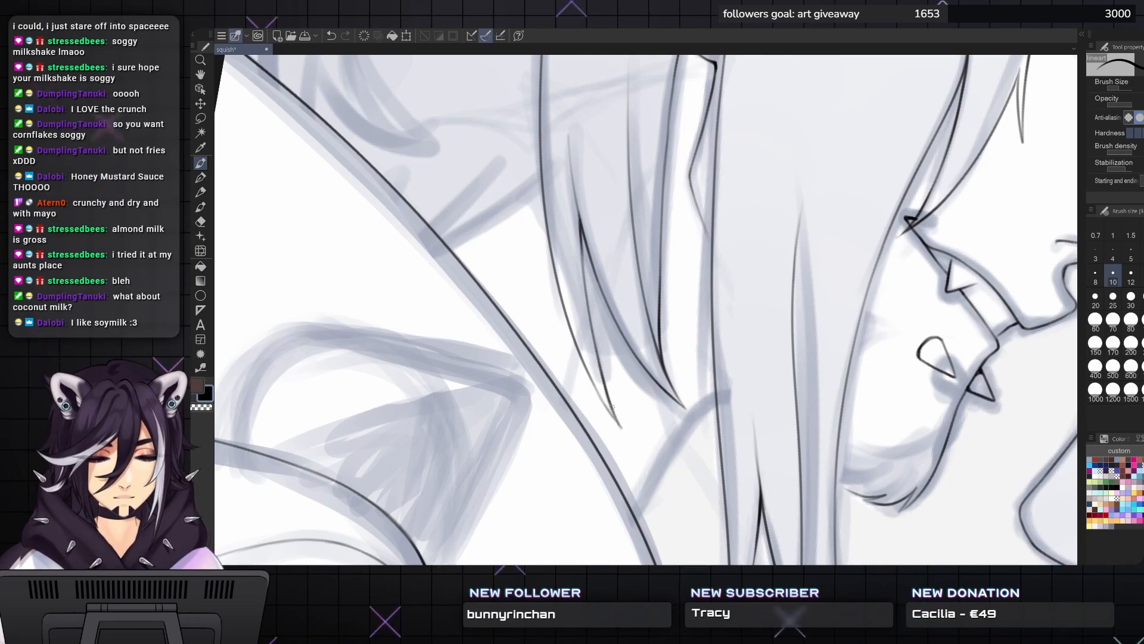
- Undo the last stroke at the leftmost strand's tip and clean up the tip with transparent colour
{"action": "key", "text": "ctrl+z"}
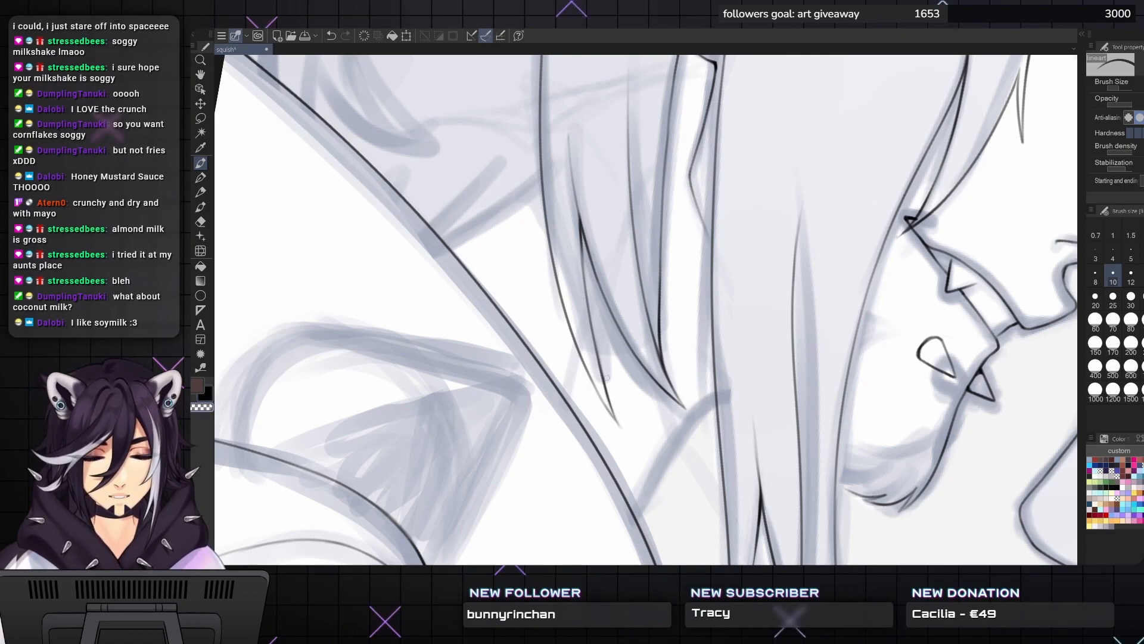
{"action": "key", "text": "c"}
{"action": "left_click_drag", "start_coordinate": [621, 427], "coordinate": [574, 321]}
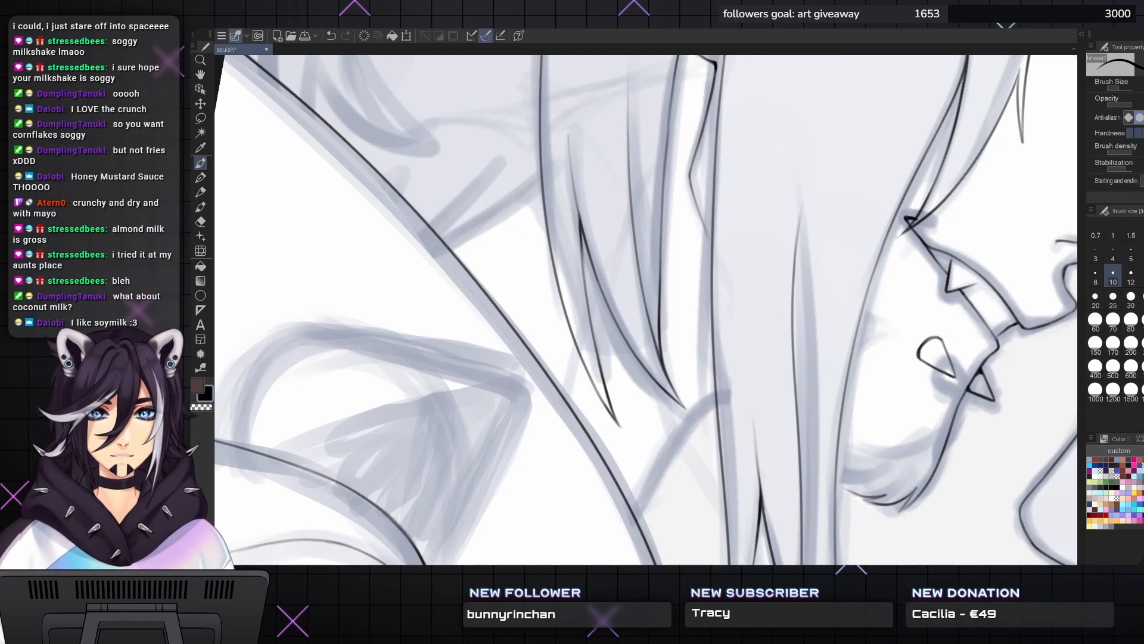
- Ink the hair's lower edge between the large shoulder contour and the strands behind the ear, redrawing the short strand line above it
{"action": "left_click_drag", "start_coordinate": [609, 298], "coordinate": [643, 359]}
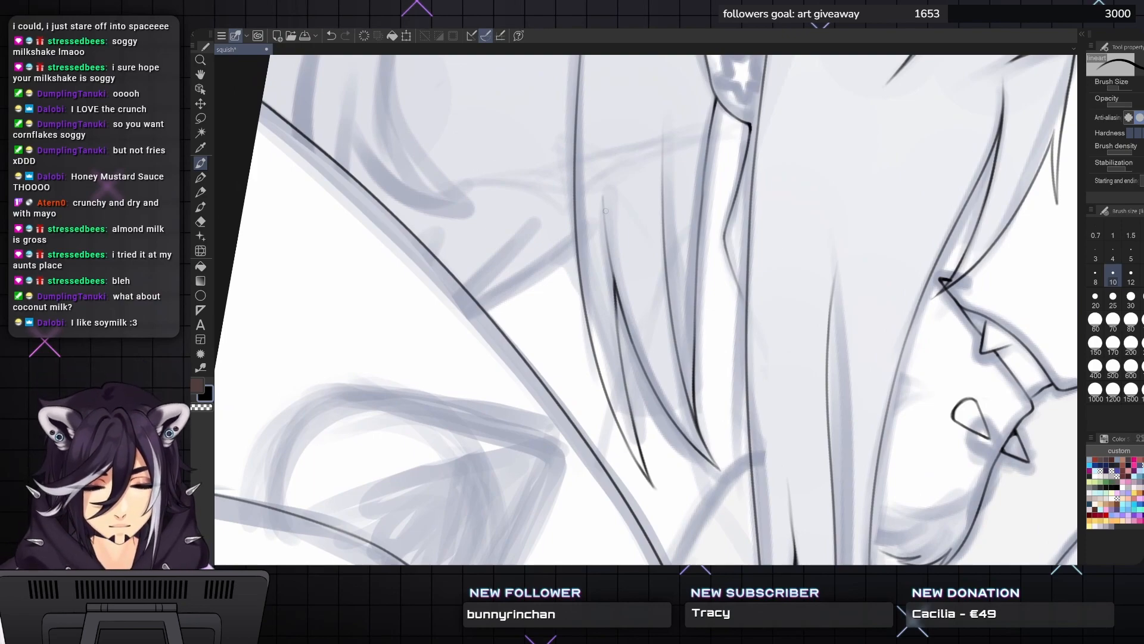
{"action": "left_click_drag", "start_coordinate": [623, 269], "coordinate": [717, 286]}
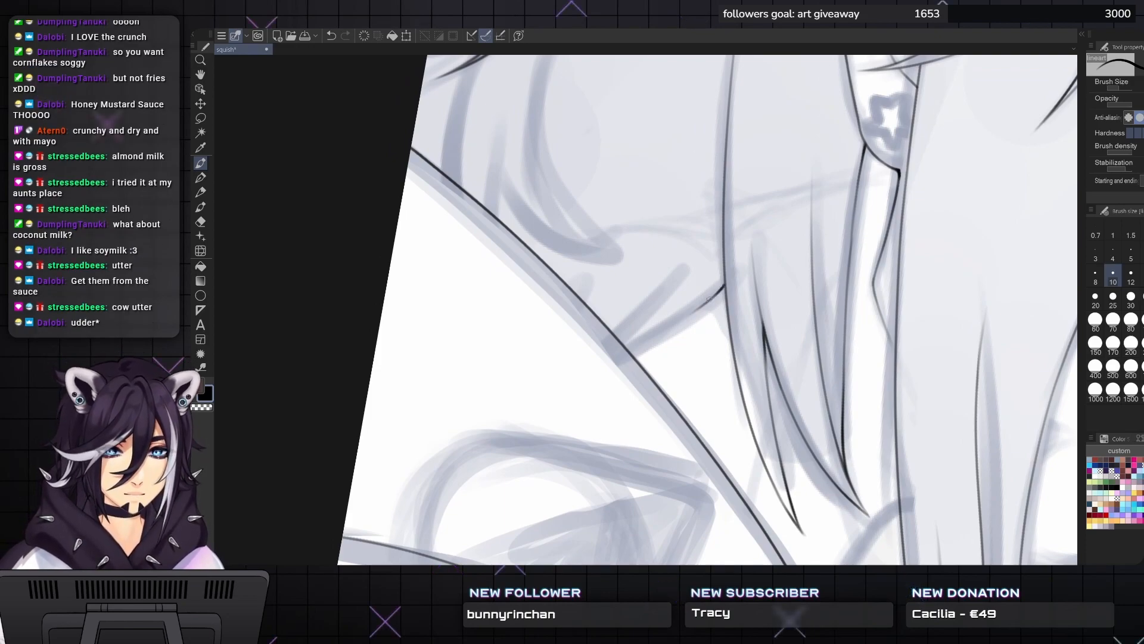
{"action": "mouse_move", "coordinate": [624, 346]}
{"action": "left_mouse_down"}
{"action": "mouse_move", "coordinate": [714, 294]}
{"action": "mouse_move", "coordinate": [748, 321]}
{"action": "left_mouse_up"}
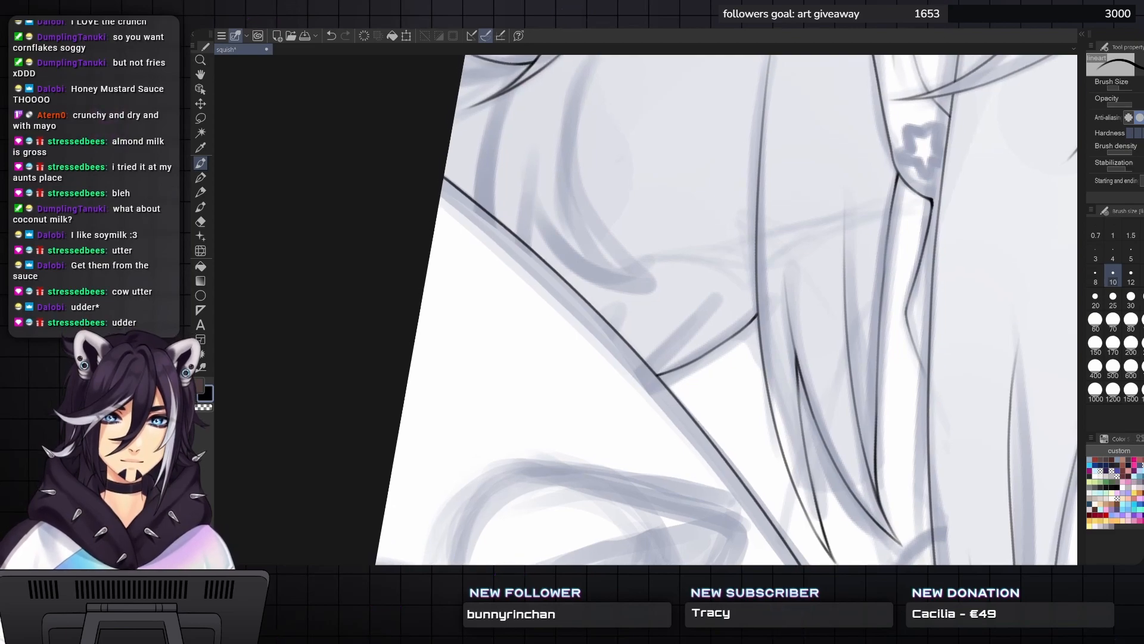
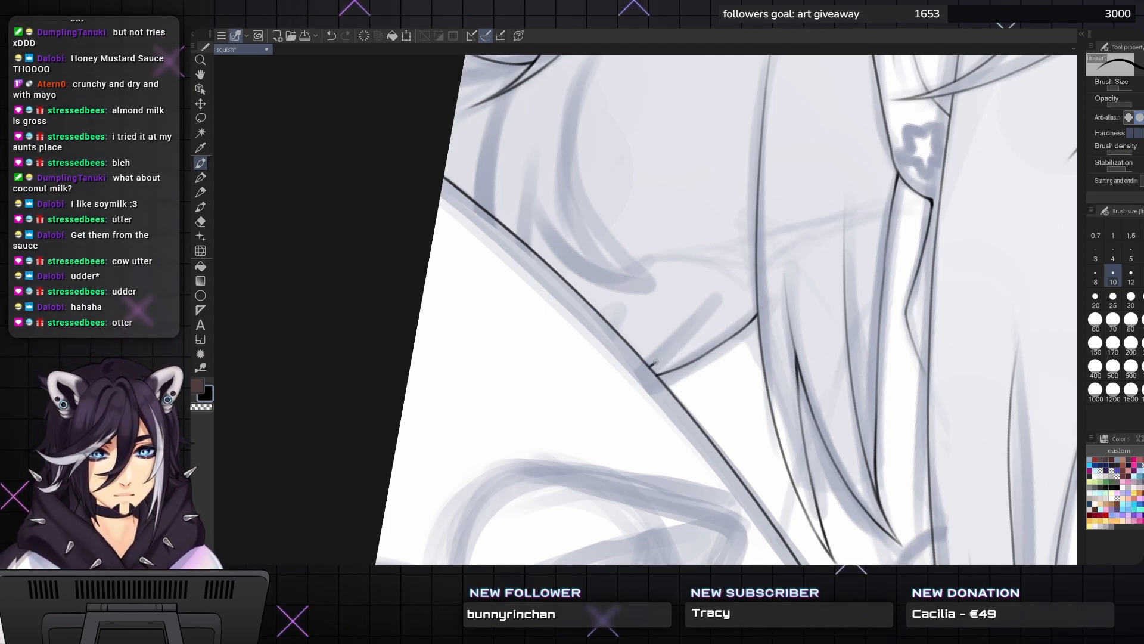
{"action": "left_click_drag", "start_coordinate": [651, 364], "coordinate": [706, 314]}
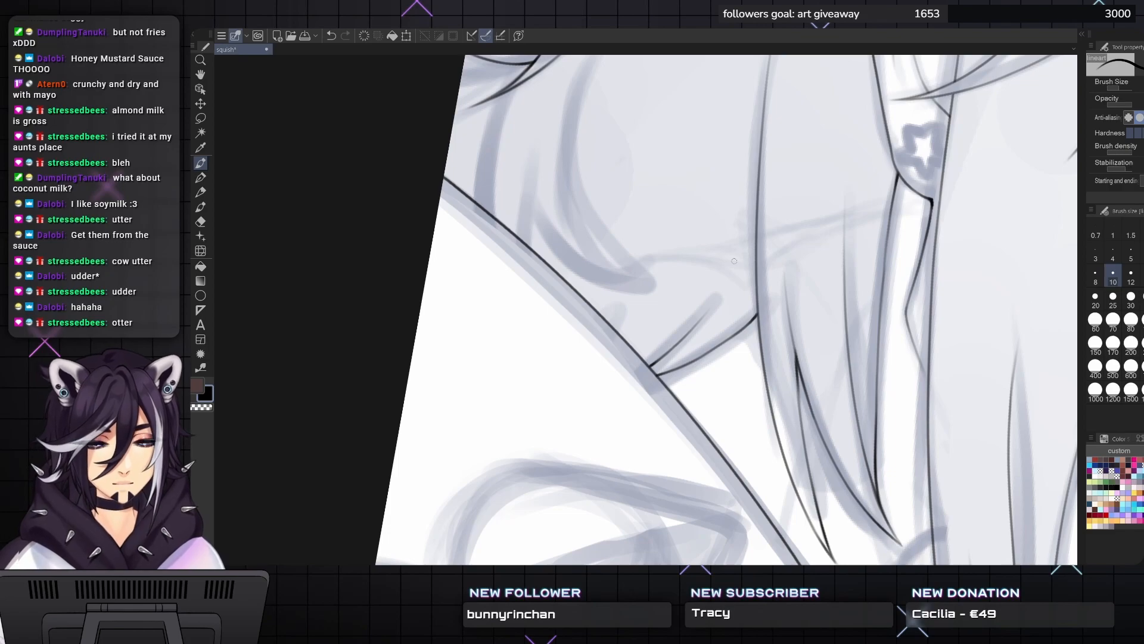
{"action": "key", "text": "ctrl+z"}
{"action": "key", "text": "ctrl+z"}
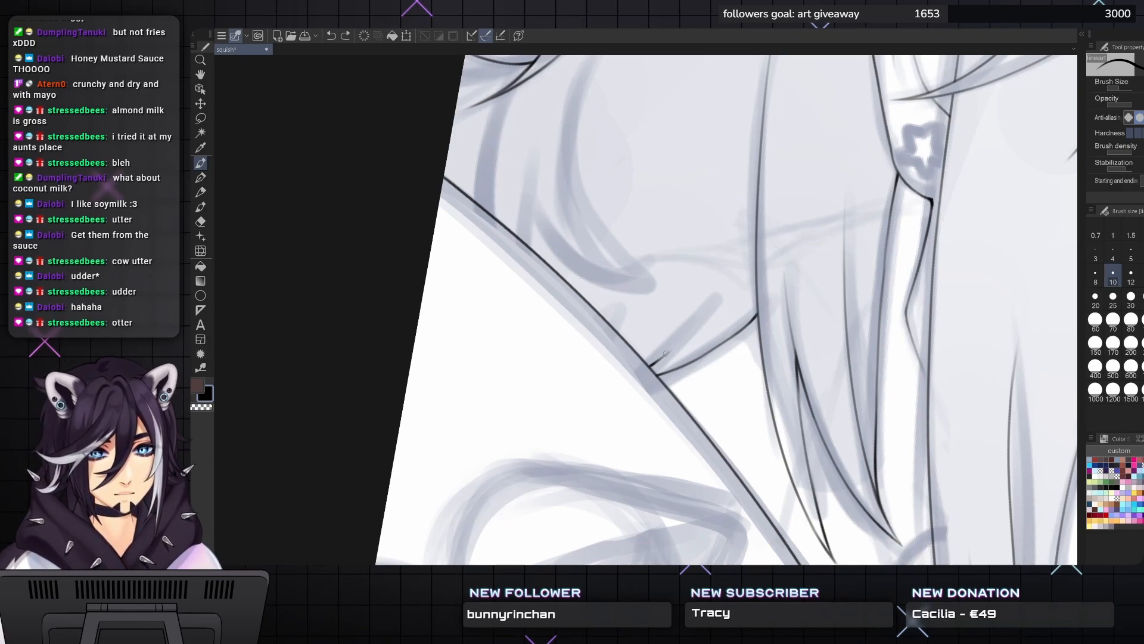
{"action": "mouse_move", "coordinate": [666, 353]}
{"action": "left_mouse_down"}
{"action": "mouse_move", "coordinate": [708, 313]}
{"action": "mouse_move", "coordinate": [726, 411]}
{"action": "left_mouse_up"}
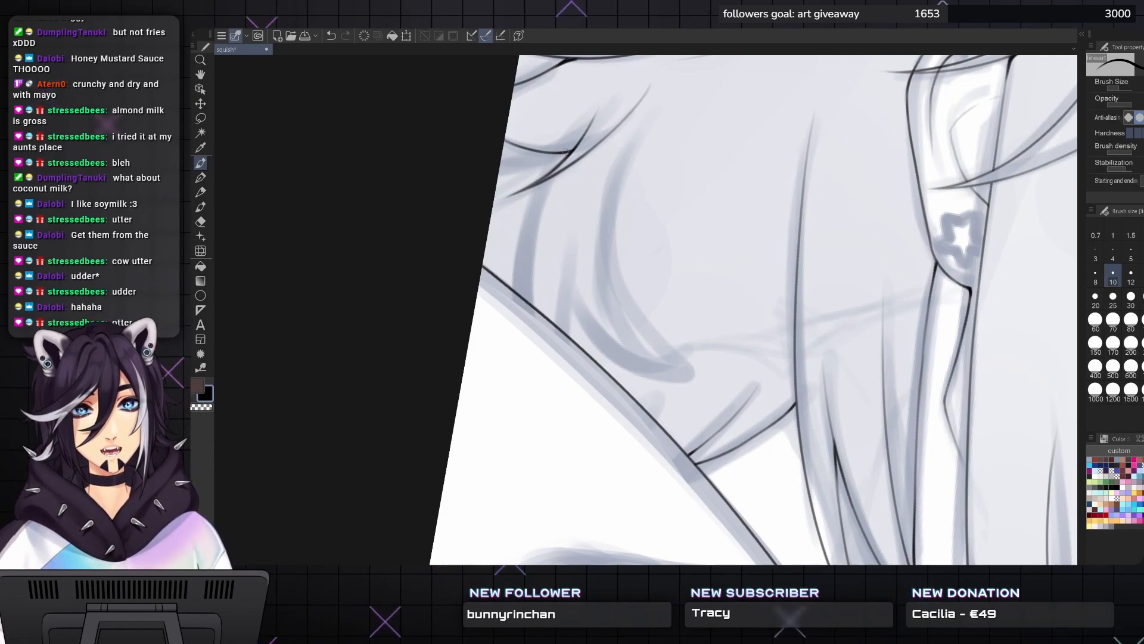
- Ink the curved strands at the back of the neck, including one line meeting the shoulder contour and one long sweeping curve
{"action": "left_click_drag", "start_coordinate": [566, 154], "coordinate": [599, 121]}
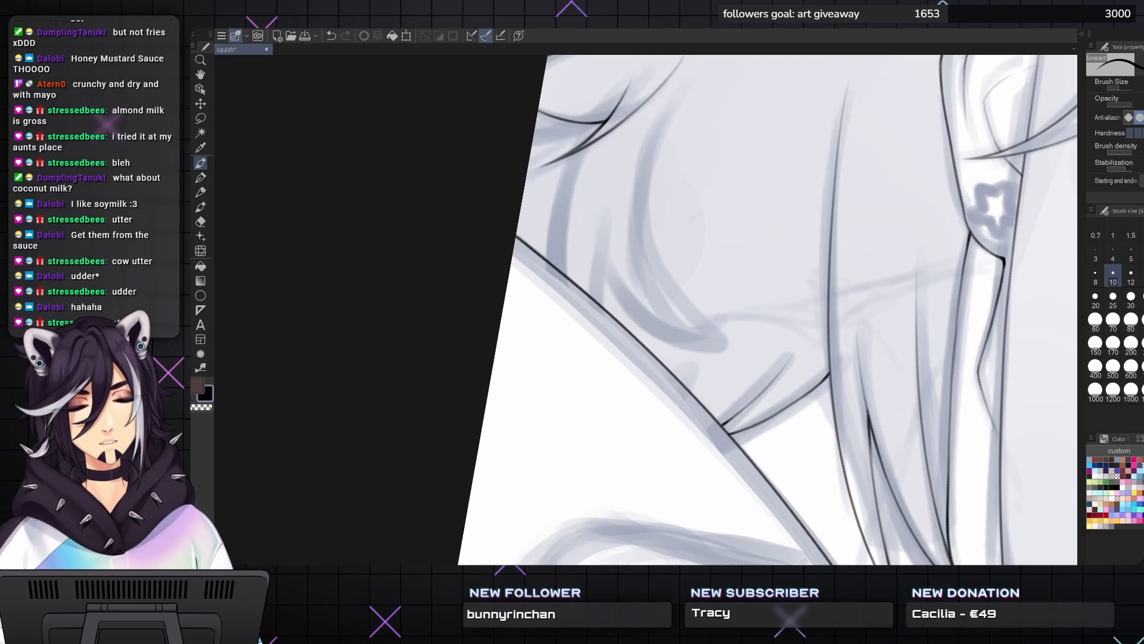
{"action": "left_click_drag", "start_coordinate": [694, 218], "coordinate": [699, 213]}
{"action": "scroll", "coordinate": [592, 127], "scroll_direction": "up", "scroll_amount": 1}
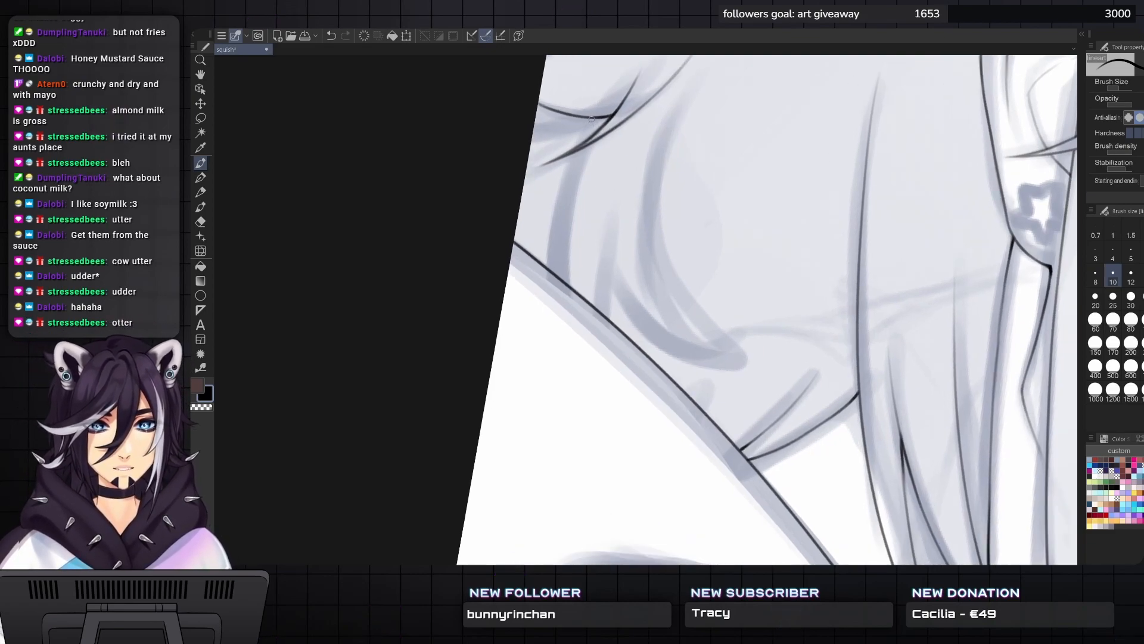
{"action": "mouse_move", "coordinate": [595, 118]}
{"action": "left_mouse_down"}
{"action": "mouse_move", "coordinate": [564, 198]}
{"action": "mouse_move", "coordinate": [559, 276]}
{"action": "left_mouse_up"}
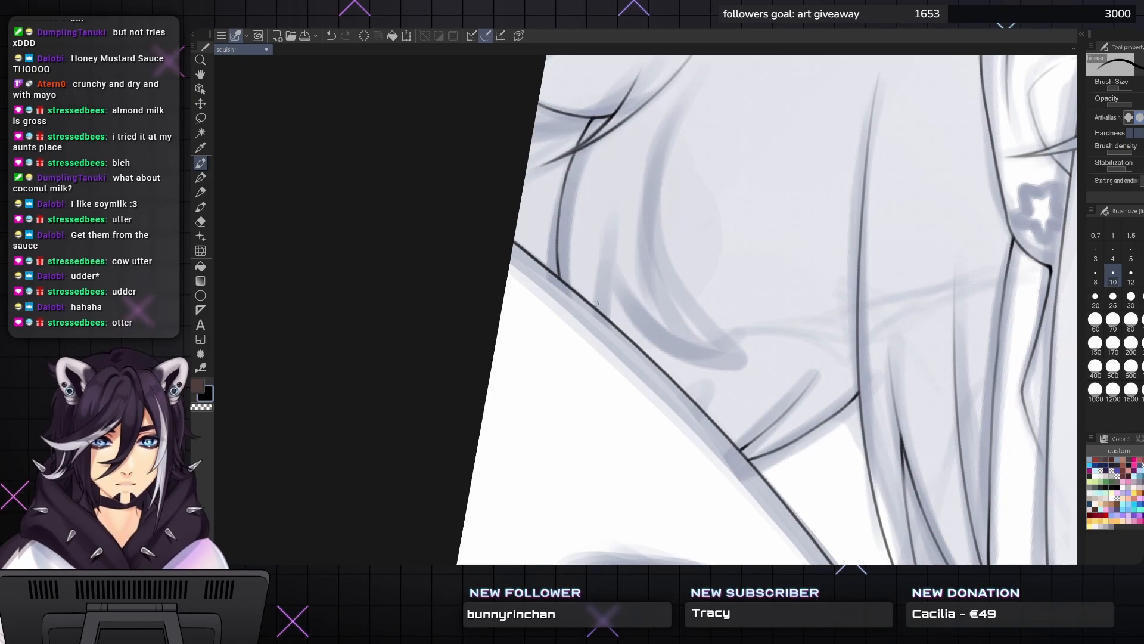
{"action": "left_click_drag", "start_coordinate": [613, 257], "coordinate": [607, 310]}
{"action": "mouse_move", "coordinate": [690, 83]}
{"action": "left_mouse_down"}
{"action": "mouse_move", "coordinate": [662, 145]}
{"action": "mouse_move", "coordinate": [739, 362]}
{"action": "left_mouse_up"}
- Ink the inner edge of the sweeping strand at the nape to a pointed tip and thicken its curve
{"action": "key", "text": "asciicircum"}
{"action": "key", "text": "asciicircum"}
{"action": "key", "text": "asciicircum"}
{"action": "key", "text": "asciicircum"}
{"action": "key", "text": "asciicircum"}
{"action": "key", "text": "asciicircum"}
{"action": "key", "text": "asciicircum"}
{"action": "key", "text": "asciicircum"}
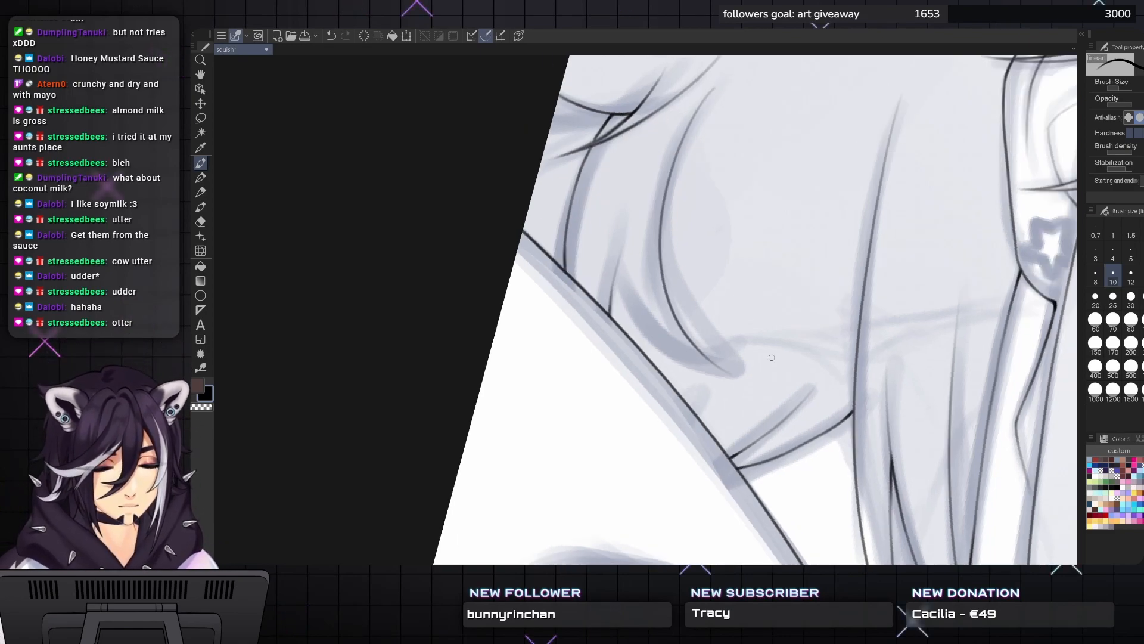
{"action": "key", "text": "c"}
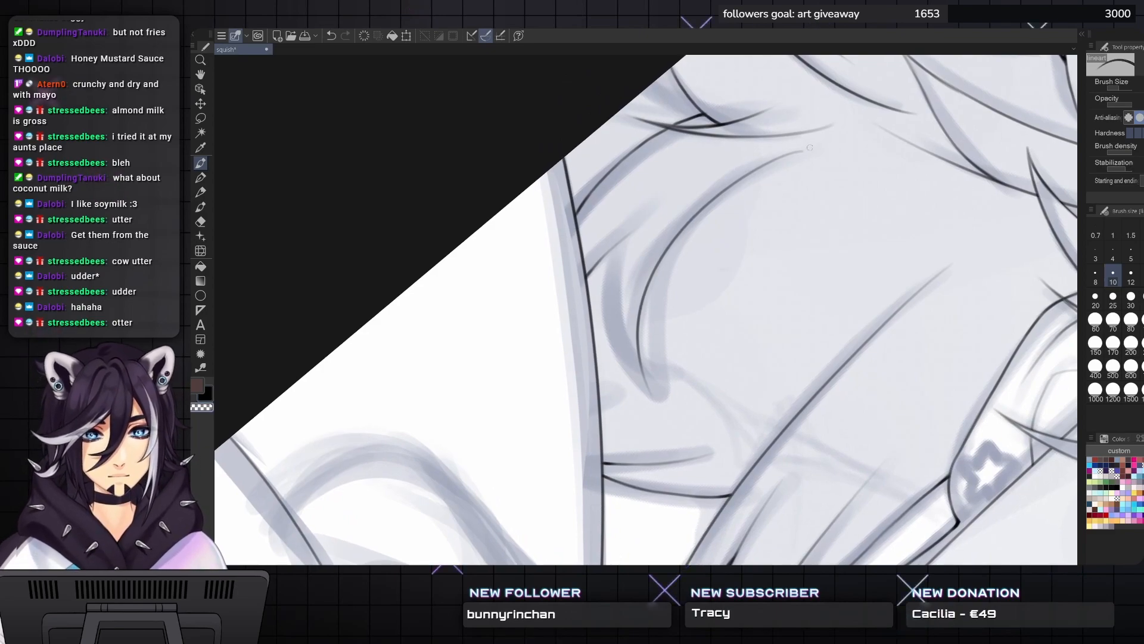
{"action": "key", "text": "c"}
{"action": "mouse_move", "coordinate": [623, 238]}
{"action": "left_mouse_down"}
{"action": "mouse_move", "coordinate": [610, 318]}
{"action": "mouse_move", "coordinate": [608, 300]}
{"action": "mouse_move", "coordinate": [658, 407]}
{"action": "left_mouse_up"}
{"action": "mouse_move", "coordinate": [639, 356]}
{"action": "left_mouse_down"}
{"action": "mouse_move", "coordinate": [633, 320]}
{"action": "mouse_move", "coordinate": [655, 404]}
{"action": "left_mouse_up"}
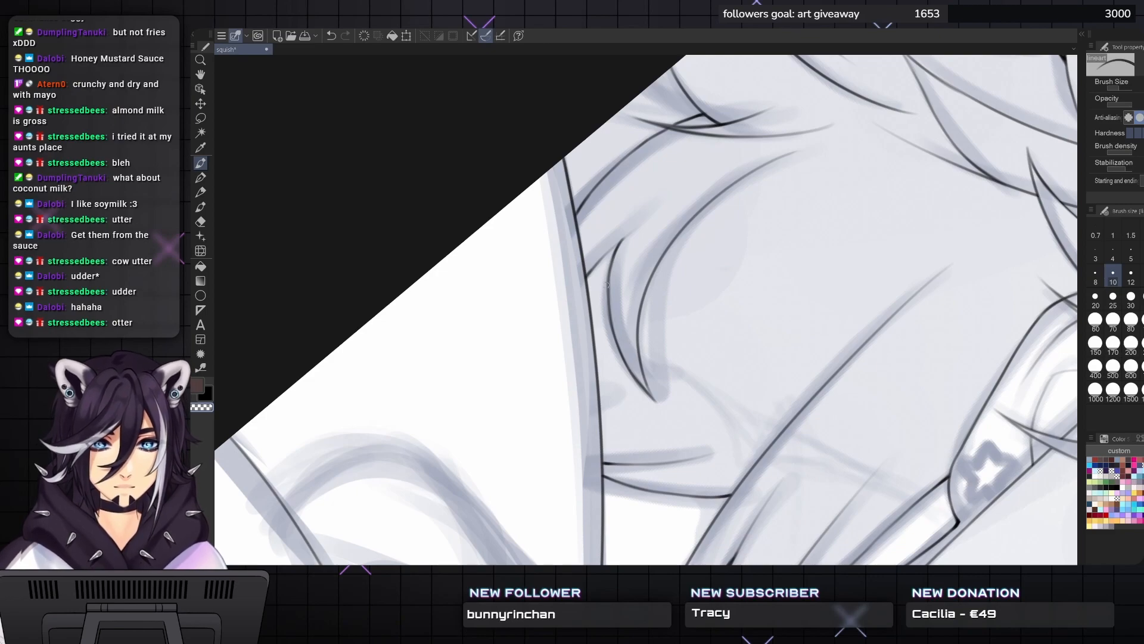
{"action": "left_click_drag", "start_coordinate": [621, 247], "coordinate": [611, 331]}
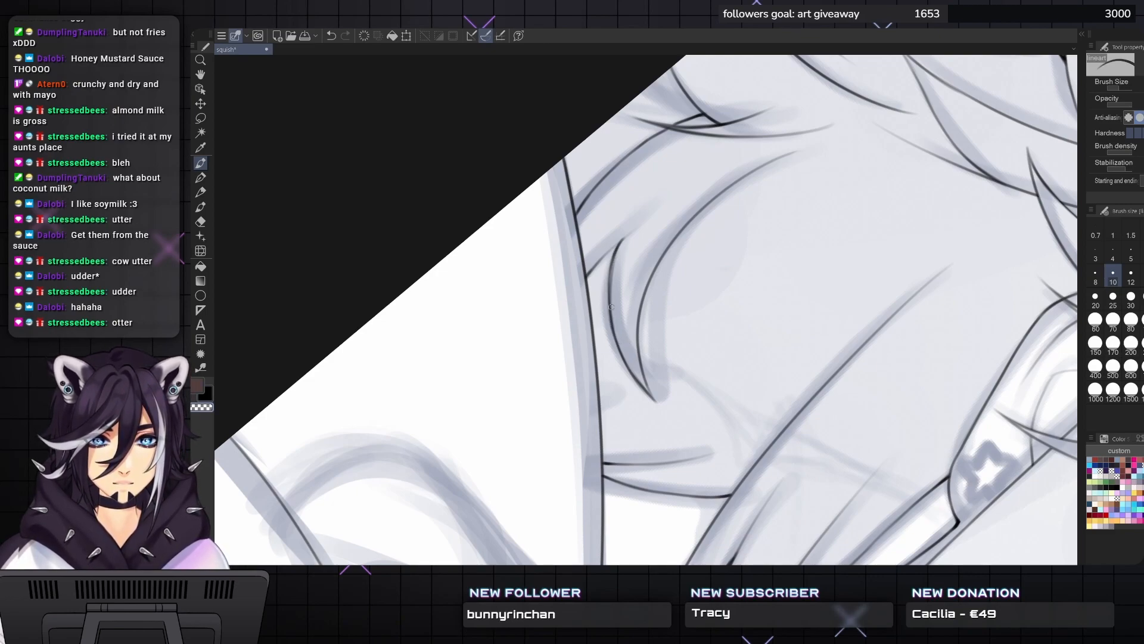
- Ink a thin hair line rising from the shoulder contour past the curved strand's tip, and extend the beard's lower edge to the hair
{"action": "mouse_move", "coordinate": [621, 241]}
{"action": "left_mouse_down"}
{"action": "mouse_move", "coordinate": [571, 319]}
{"action": "mouse_move", "coordinate": [658, 465]}
{"action": "mouse_move", "coordinate": [369, 197]}
{"action": "mouse_move", "coordinate": [413, 106]}
{"action": "left_mouse_up"}
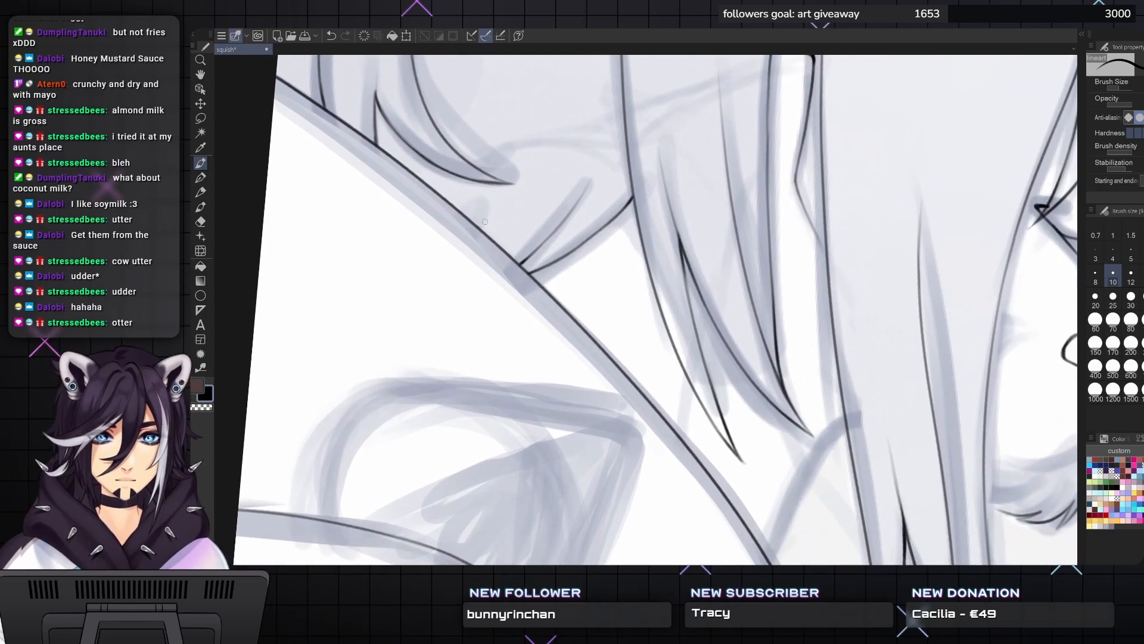
{"action": "left_click_drag", "start_coordinate": [475, 222], "coordinate": [509, 101]}
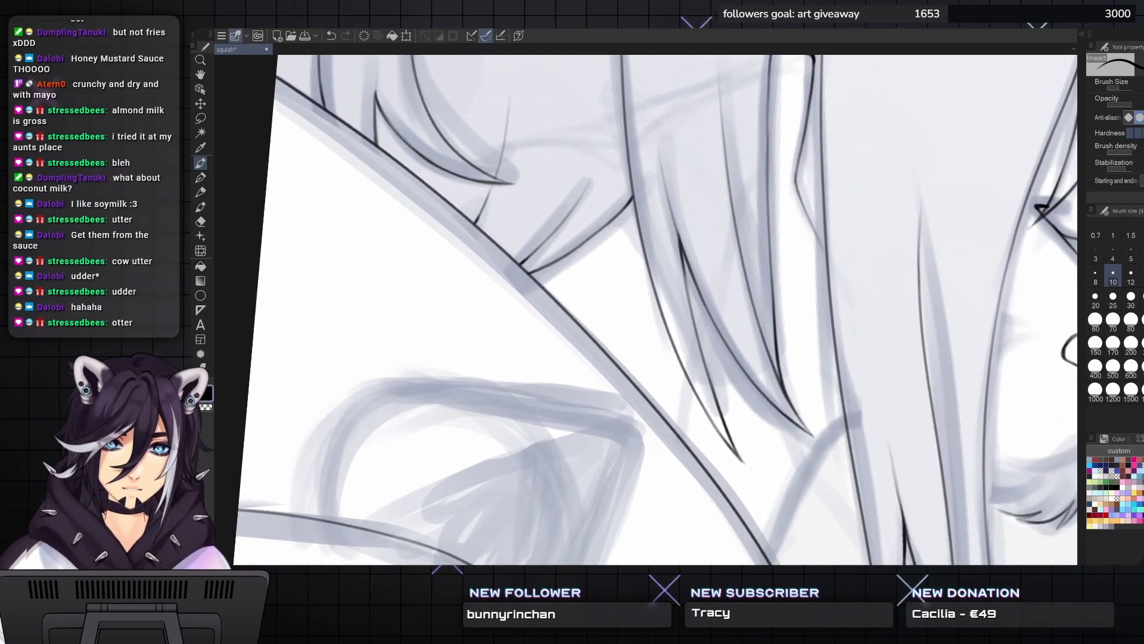
{"action": "scroll", "coordinate": [745, 396], "scroll_direction": "down", "scroll_amount": 4}
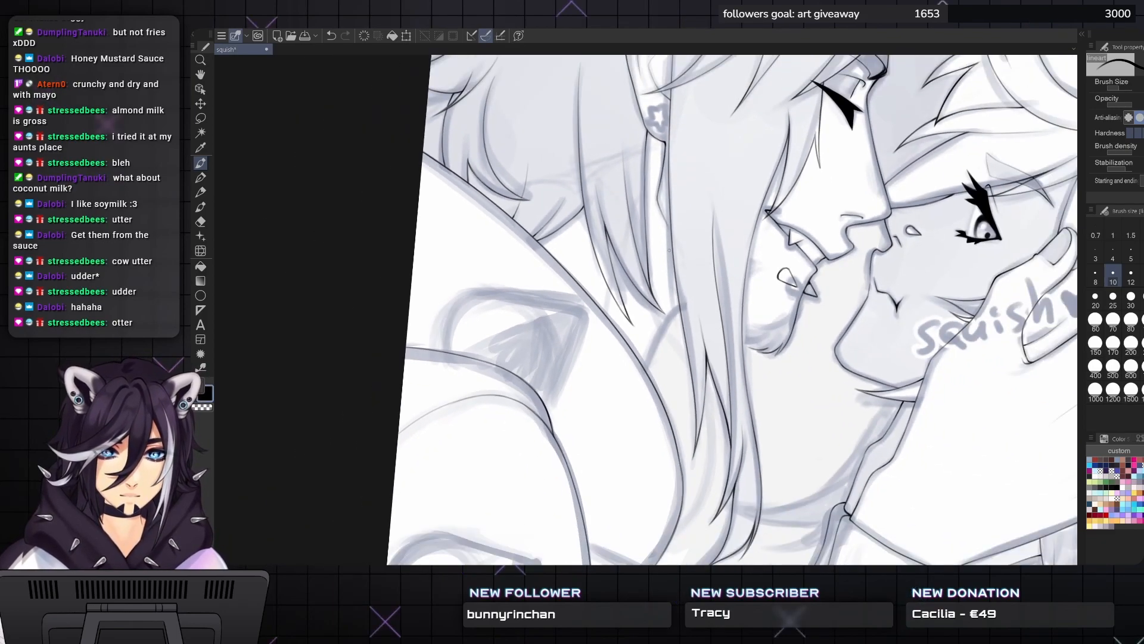
{"action": "scroll", "coordinate": [745, 397], "scroll_direction": "up", "scroll_amount": 4}
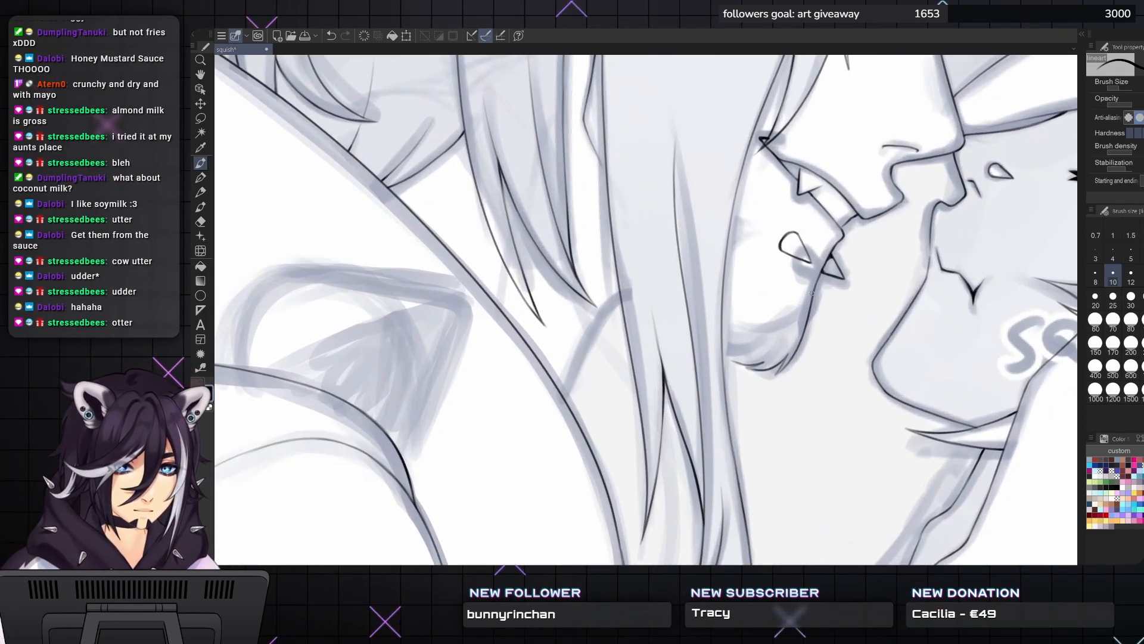
{"action": "scroll", "coordinate": [796, 318], "scroll_direction": "up", "scroll_amount": 3}
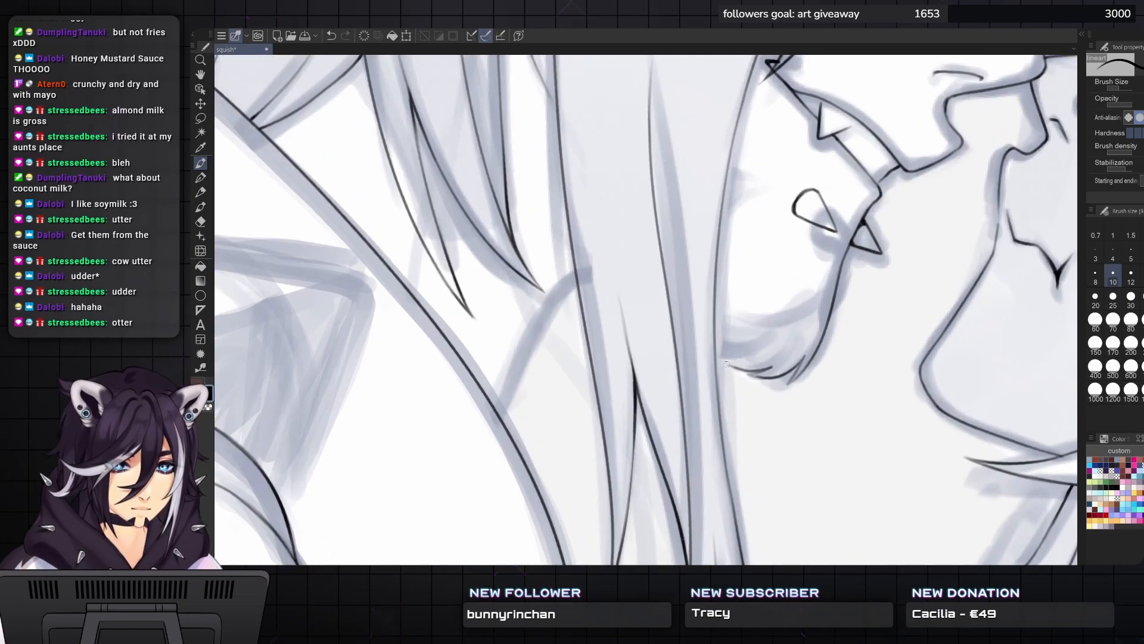
{"action": "left_click_drag", "start_coordinate": [723, 355], "coordinate": [752, 371]}
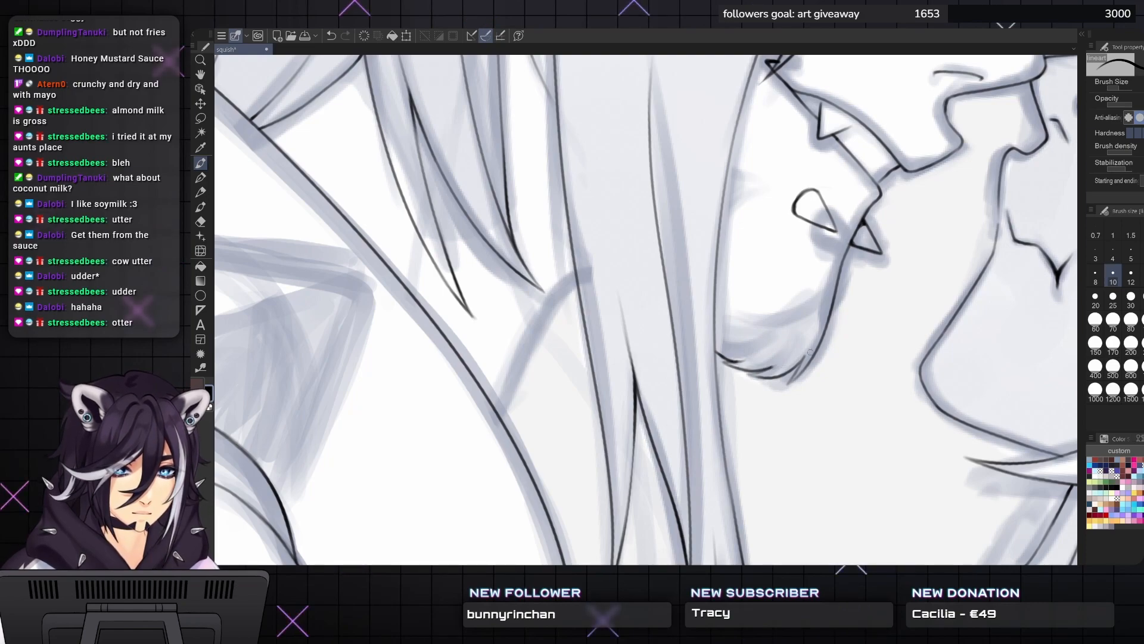
- Ink the slanted neck line between the long front hair strand and the shoulder contour, and reinforce it
{"action": "scroll", "coordinate": [807, 356], "scroll_direction": "down", "scroll_amount": 5}
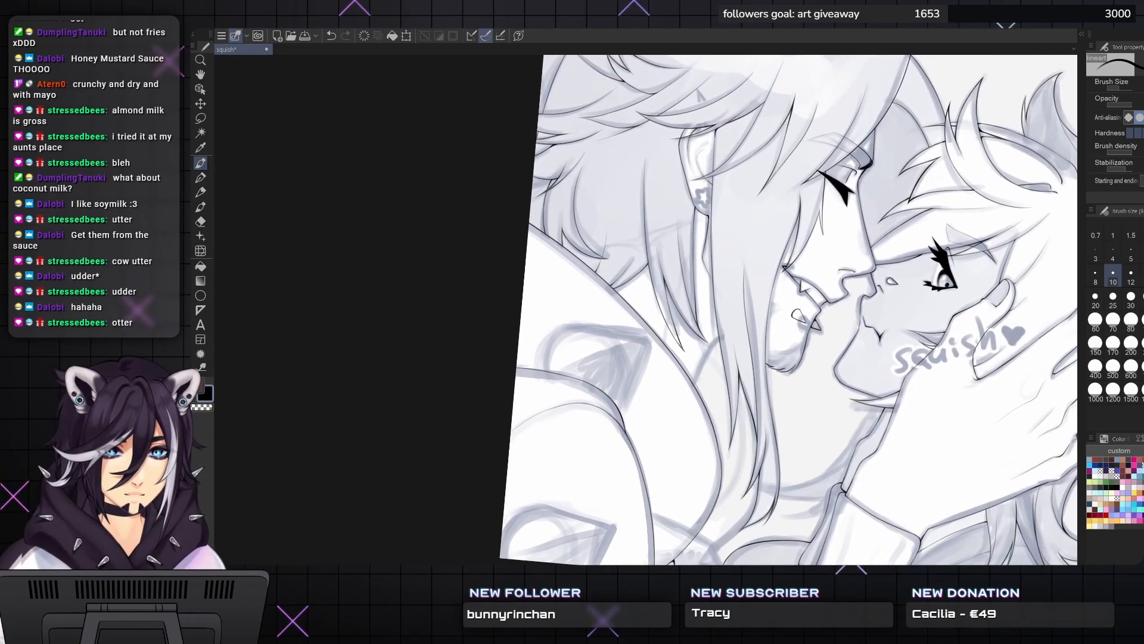
{"action": "scroll", "coordinate": [742, 271], "scroll_direction": "up", "scroll_amount": 5}
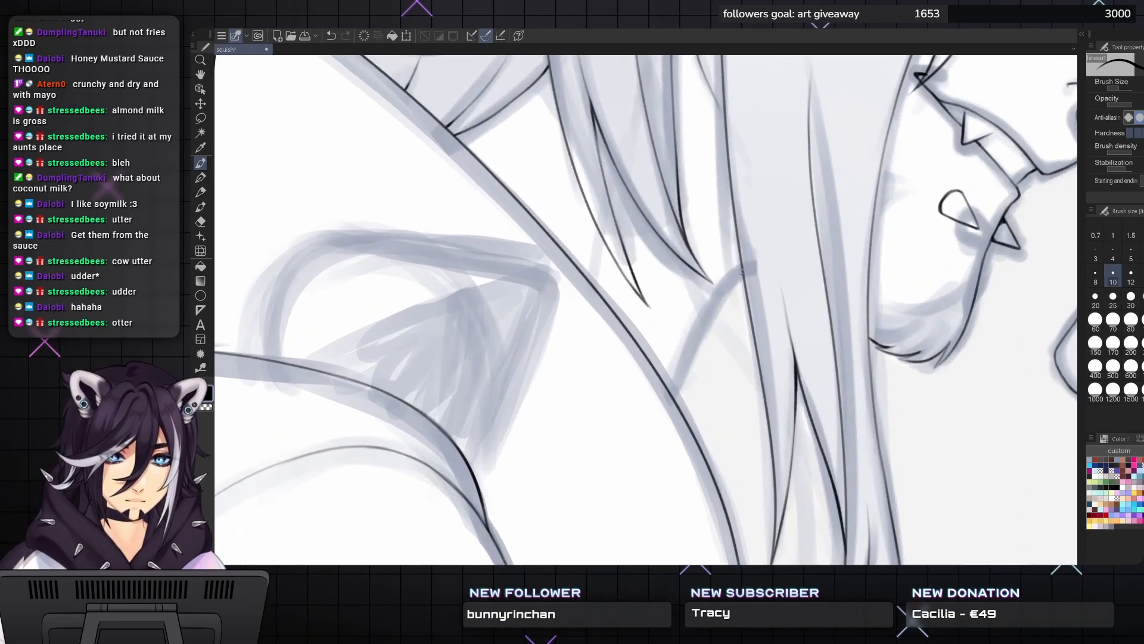
{"action": "mouse_move", "coordinate": [739, 271]}
{"action": "left_mouse_down"}
{"action": "mouse_move", "coordinate": [672, 386]}
{"action": "mouse_move", "coordinate": [703, 313]}
{"action": "mouse_move", "coordinate": [738, 272]}
{"action": "mouse_move", "coordinate": [671, 392]}
{"action": "left_mouse_up"}
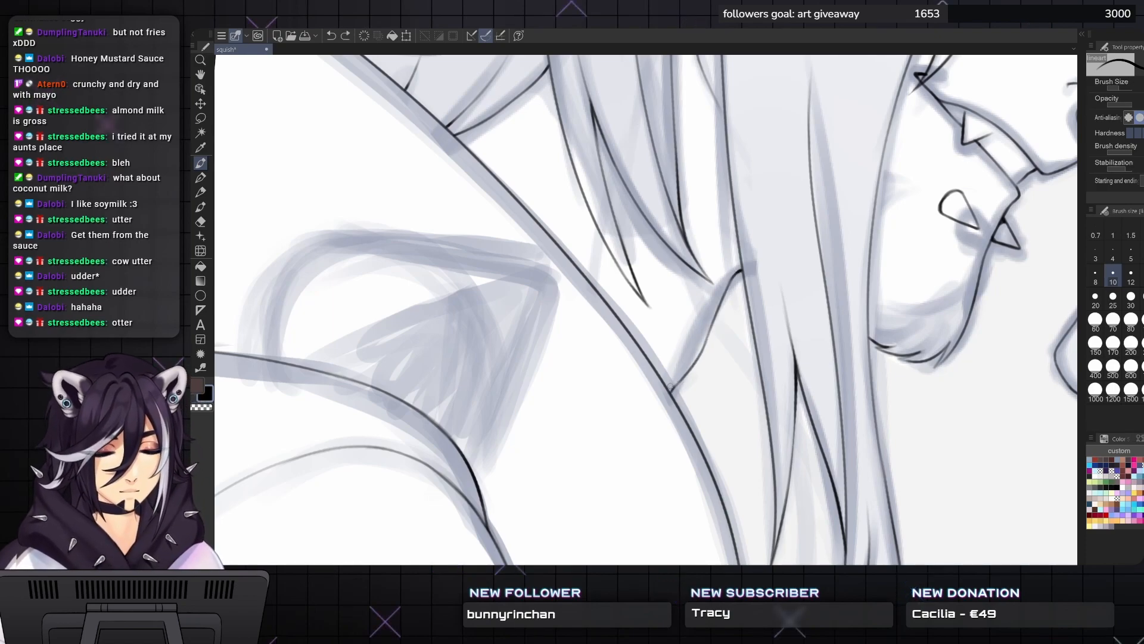
{"action": "left_click_drag", "start_coordinate": [689, 373], "coordinate": [717, 316]}
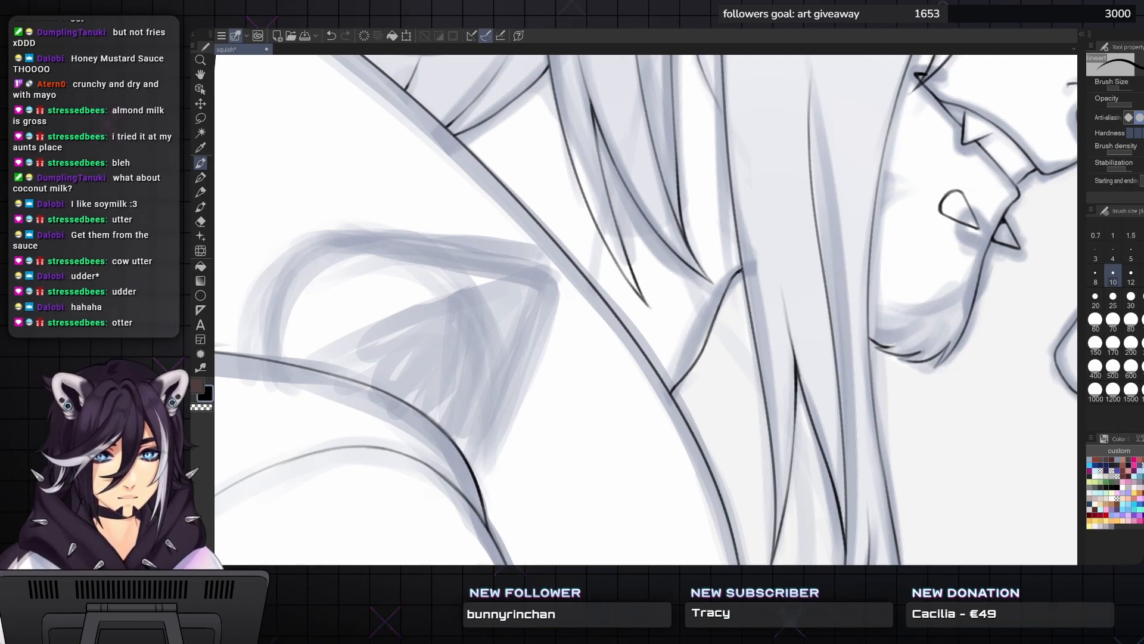
{"action": "left_click_drag", "start_coordinate": [736, 276], "coordinate": [702, 354]}
- Ink a thin vertical line from the hair tips behind the ear down to the shoulder contour and erase its excess
{"action": "scroll", "coordinate": [702, 355], "scroll_direction": "down", "scroll_amount": 5}
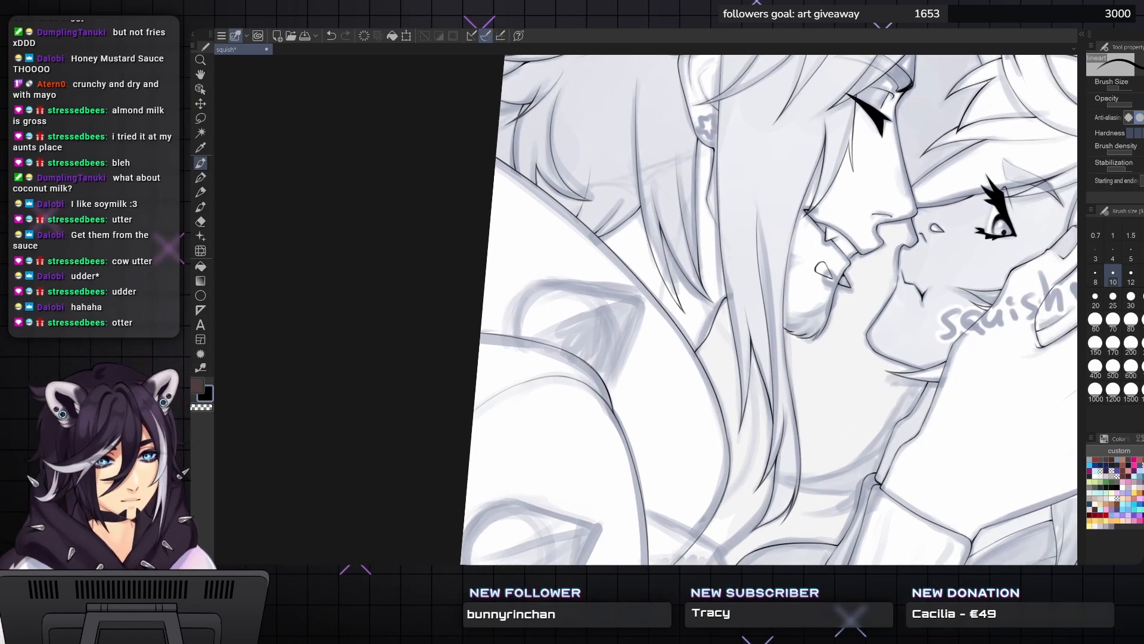
{"action": "left_click_drag", "start_coordinate": [962, 323], "coordinate": [926, 334]}
{"action": "left_click_drag", "start_coordinate": [660, 231], "coordinate": [653, 392]}
{"action": "key", "text": "e"}
{"action": "scroll", "coordinate": [659, 254], "scroll_direction": "up", "scroll_amount": 3}
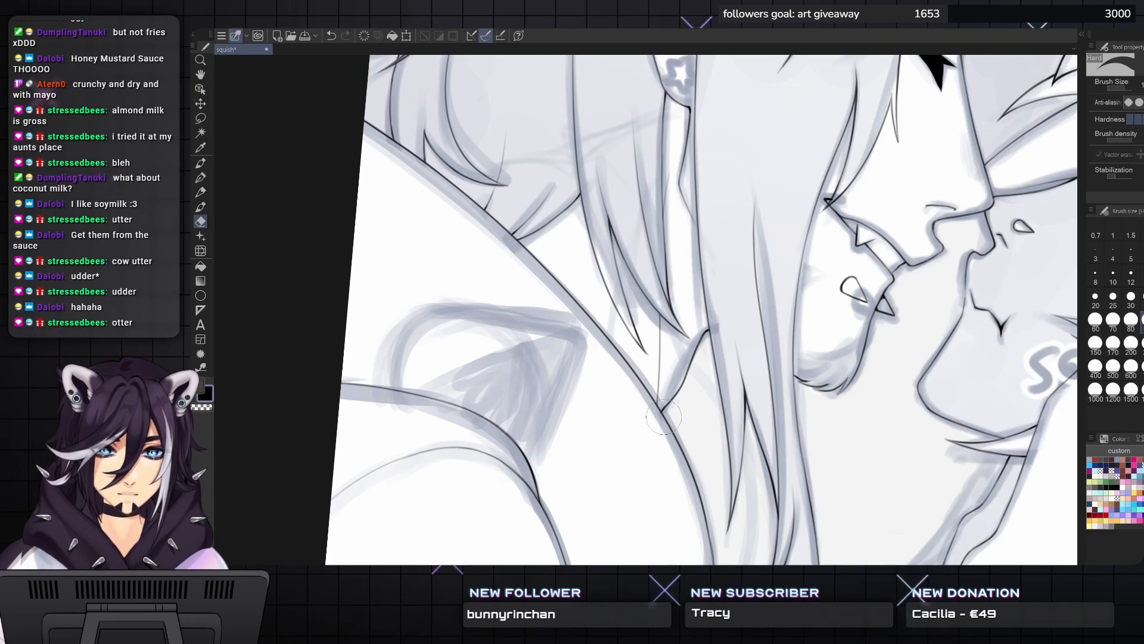
{"action": "left_click_drag", "start_coordinate": [664, 417], "coordinate": [687, 290]}
- Review the whole line art with the sketch temporarily hidden and the canvas rotation reset
{"action": "scroll", "coordinate": [700, 369], "scroll_direction": "down", "scroll_amount": 2}
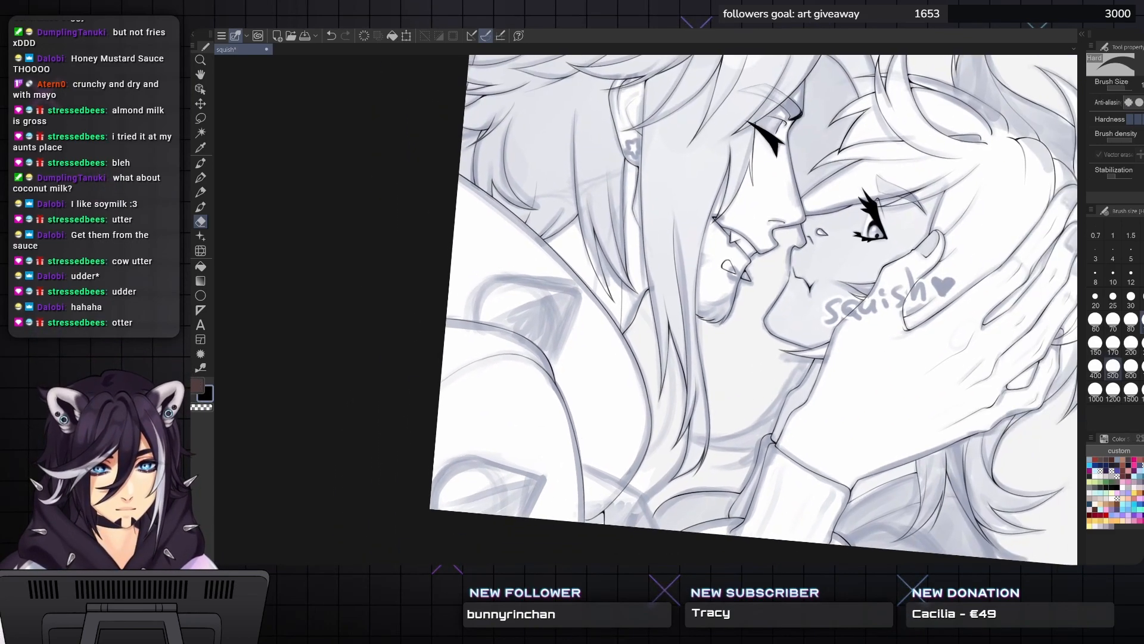
{"action": "left_click_drag", "start_coordinate": [693, 361], "coordinate": [615, 373]}
{"action": "scroll", "coordinate": [620, 371], "scroll_direction": "down", "scroll_amount": 2}
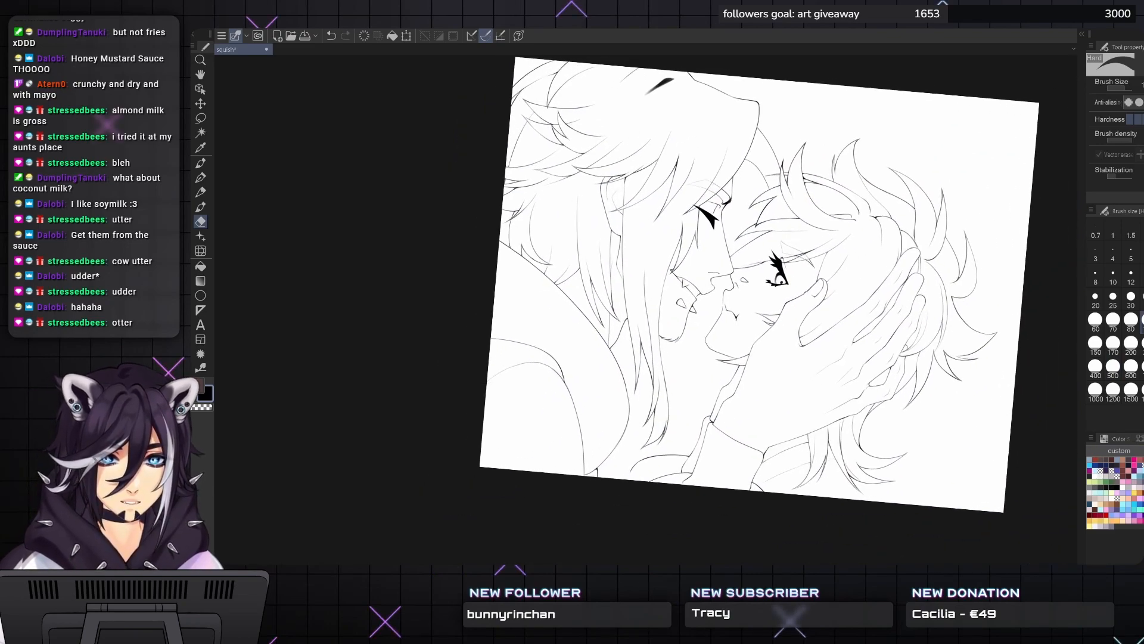
{"action": "key", "text": "ctrl+@"}
{"action": "left_click_drag", "start_coordinate": [876, 328], "coordinate": [850, 329]}
{"action": "scroll", "coordinate": [955, 384], "scroll_direction": "down", "scroll_amount": 1}
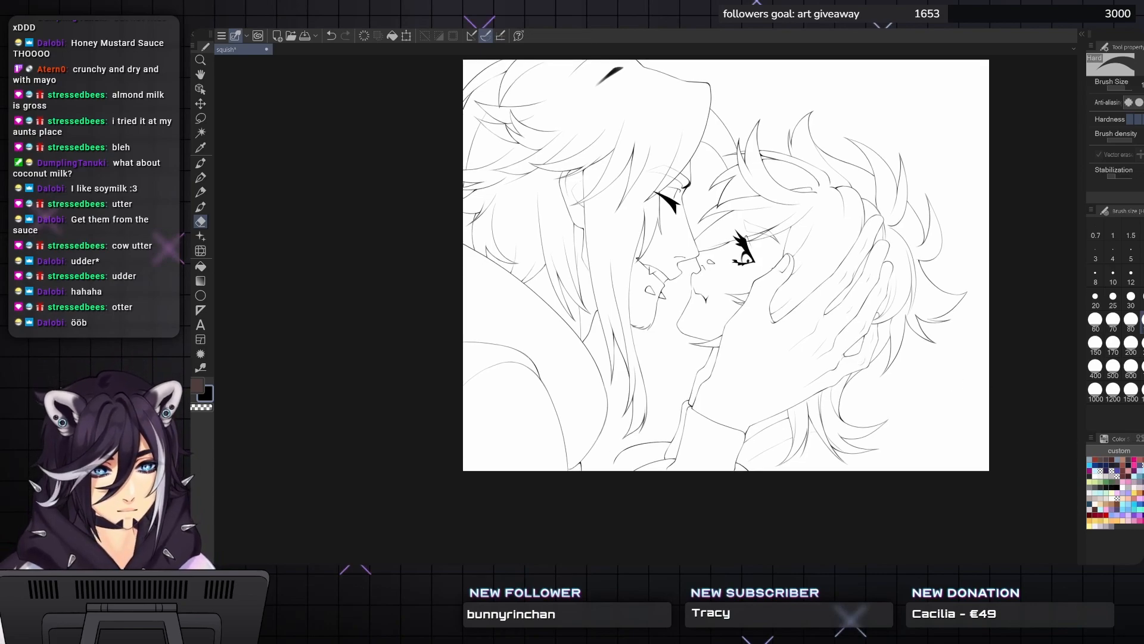
{"action": "left_click_drag", "start_coordinate": [432, 520], "coordinate": [442, 524]}
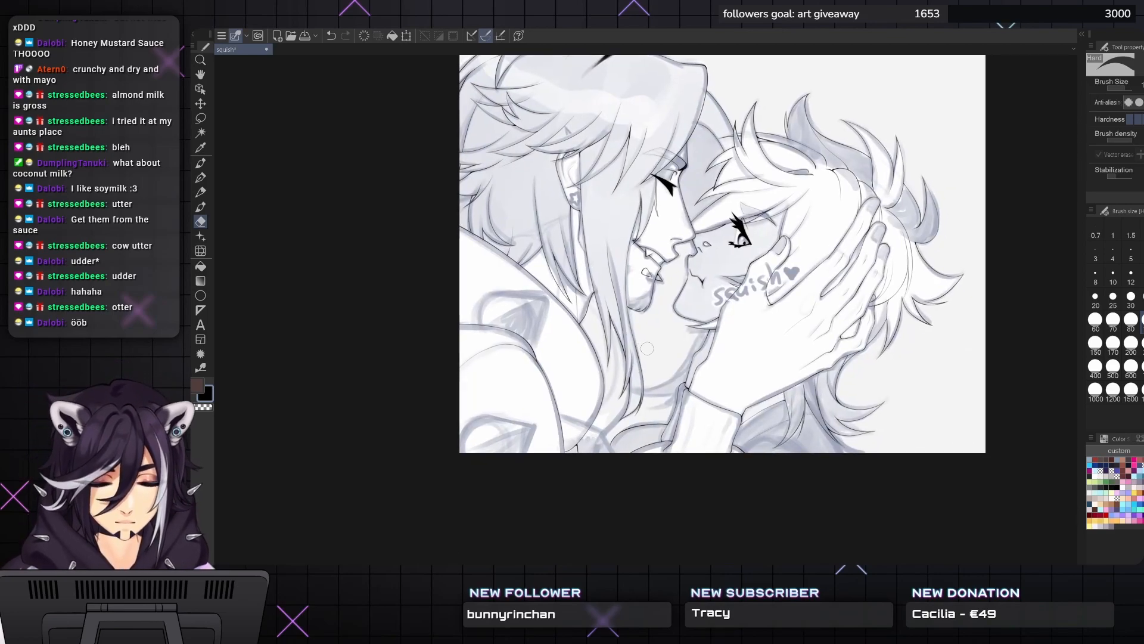
- Ink the curved line across the neck from the long hair strands to the wrist, with short tapering lines beneath it
{"action": "scroll", "coordinate": [626, 435], "scroll_direction": "up", "scroll_amount": 2}
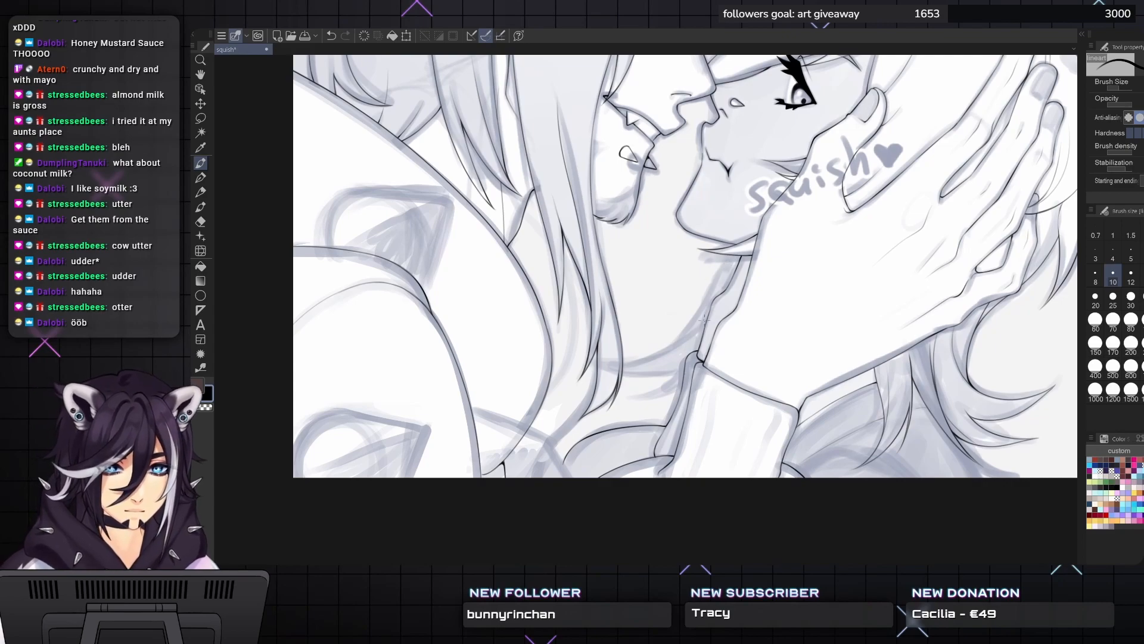
{"action": "scroll", "coordinate": [605, 379], "scroll_direction": "up", "scroll_amount": 1}
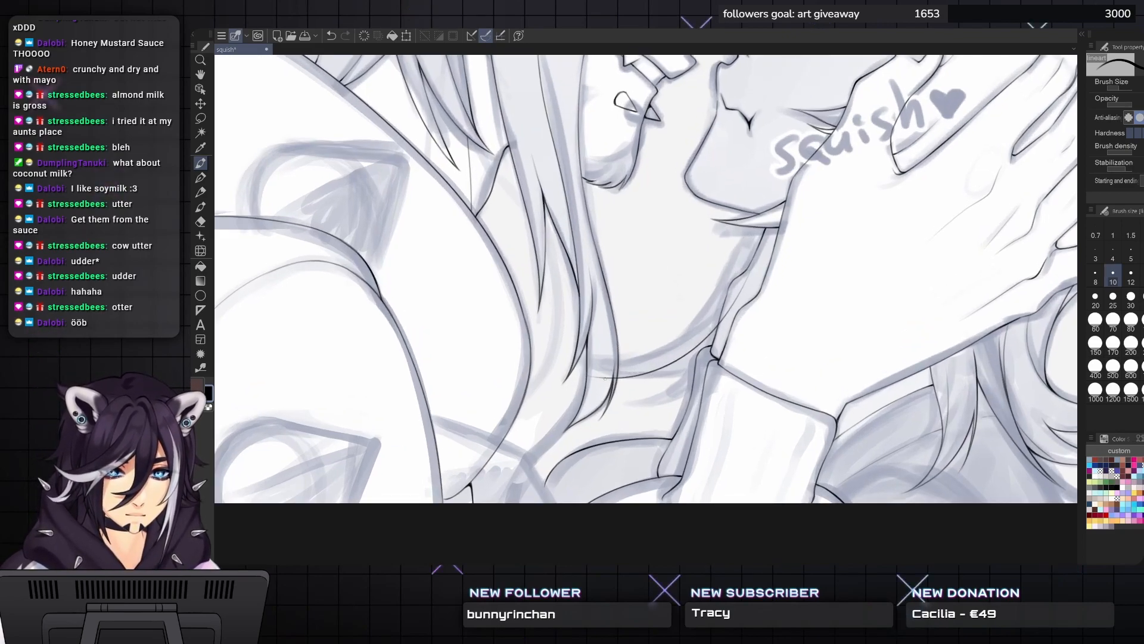
{"action": "mouse_move", "coordinate": [593, 376]}
{"action": "left_mouse_down"}
{"action": "mouse_move", "coordinate": [698, 375]}
{"action": "mouse_move", "coordinate": [722, 347]}
{"action": "mouse_move", "coordinate": [661, 374]}
{"action": "mouse_move", "coordinate": [688, 375]}
{"action": "mouse_move", "coordinate": [633, 406]}
{"action": "mouse_move", "coordinate": [697, 378]}
{"action": "mouse_move", "coordinate": [692, 392]}
{"action": "mouse_move", "coordinate": [685, 376]}
{"action": "mouse_move", "coordinate": [699, 363]}
{"action": "mouse_move", "coordinate": [674, 389]}
{"action": "left_mouse_up"}
{"action": "scroll", "coordinate": [697, 385], "scroll_direction": "up", "scroll_amount": 2}
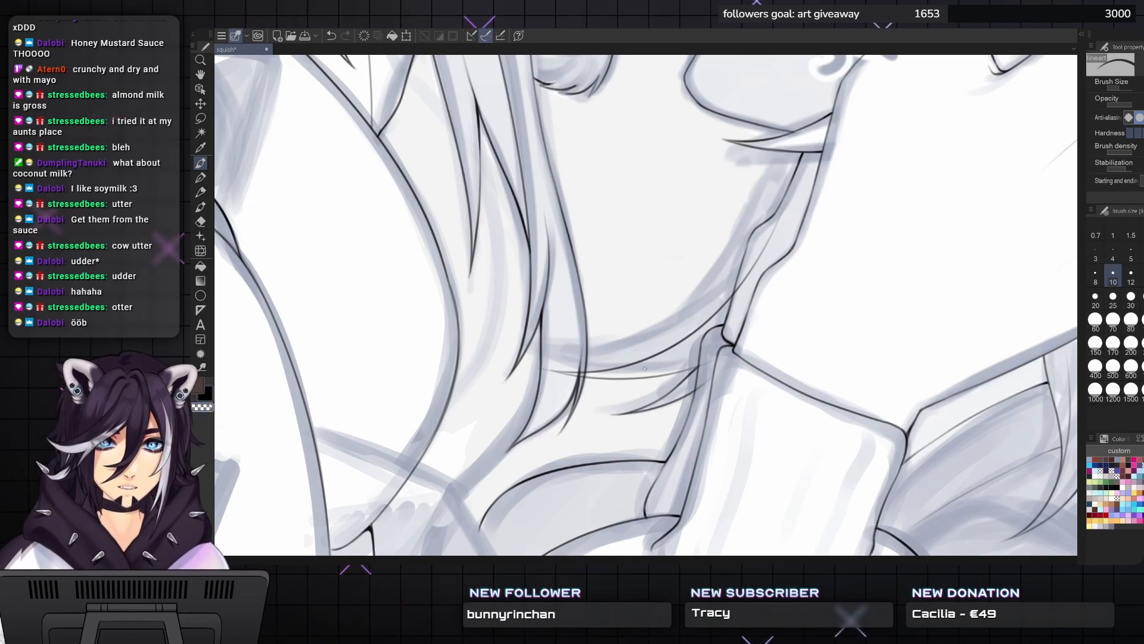
- Ink the neck contour from beside the wrist up to the strand under the chin and clean up its upper end
{"action": "mouse_move", "coordinate": [719, 297]}
{"action": "left_mouse_down"}
{"action": "mouse_move", "coordinate": [719, 325]}
{"action": "mouse_move", "coordinate": [757, 140]}
{"action": "mouse_move", "coordinate": [755, 180]}
{"action": "left_mouse_up"}
{"action": "key", "text": "e"}
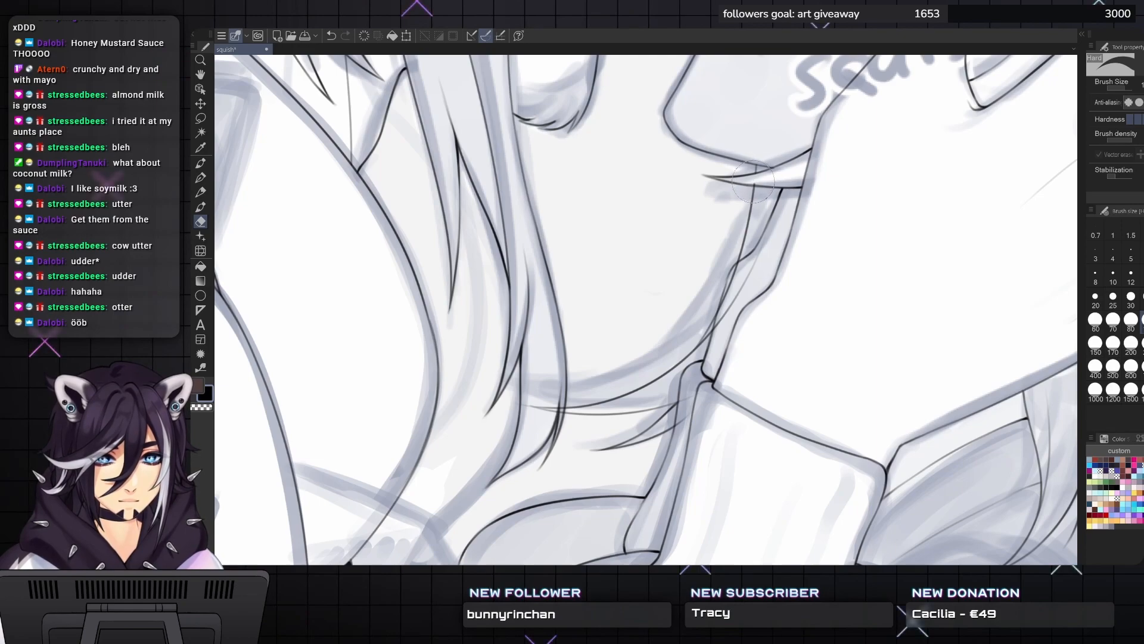
{"action": "scroll", "coordinate": [766, 180], "scroll_direction": "left", "scroll_amount": 3}
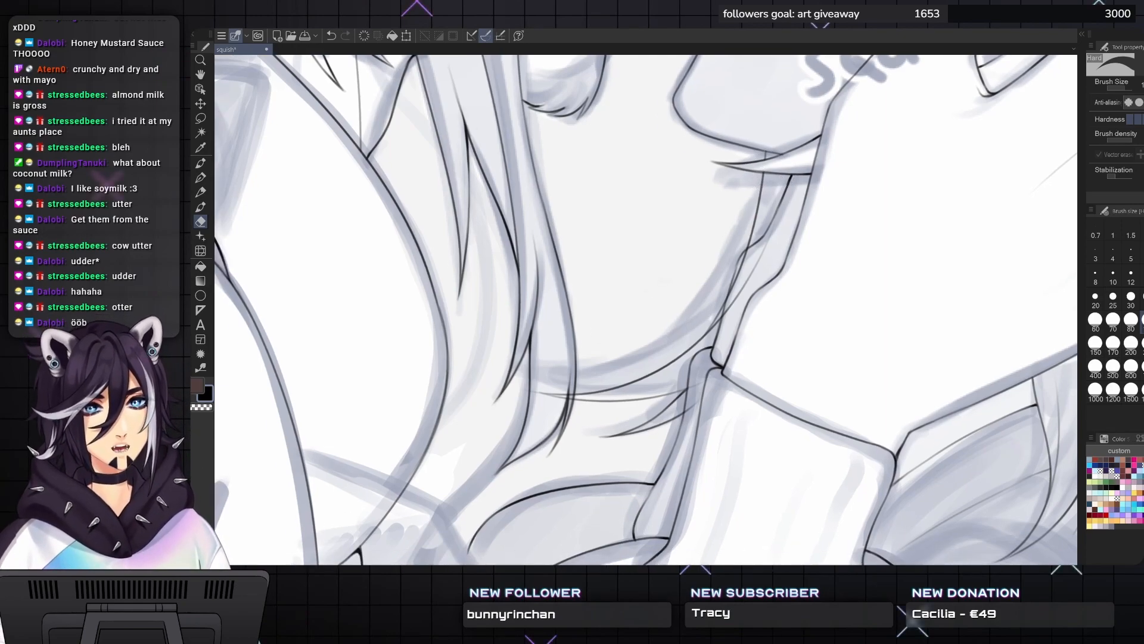
- Erase the stray overlapping ends of the neck contour between the strand under the chin and the wrist
{"action": "left_click_drag", "start_coordinate": [646, 310], "coordinate": [655, 319]}
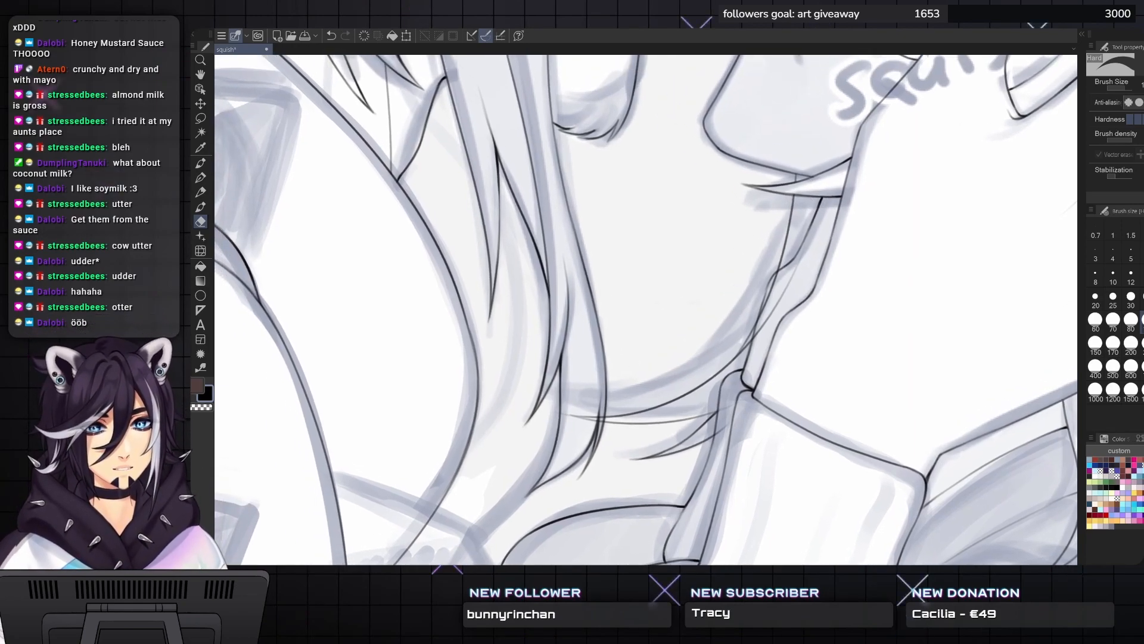
{"action": "mouse_move", "coordinate": [774, 283]}
{"action": "left_mouse_down"}
{"action": "mouse_move", "coordinate": [781, 276]}
{"action": "mouse_move", "coordinate": [764, 317]}
{"action": "mouse_move", "coordinate": [795, 269]}
{"action": "left_mouse_up"}
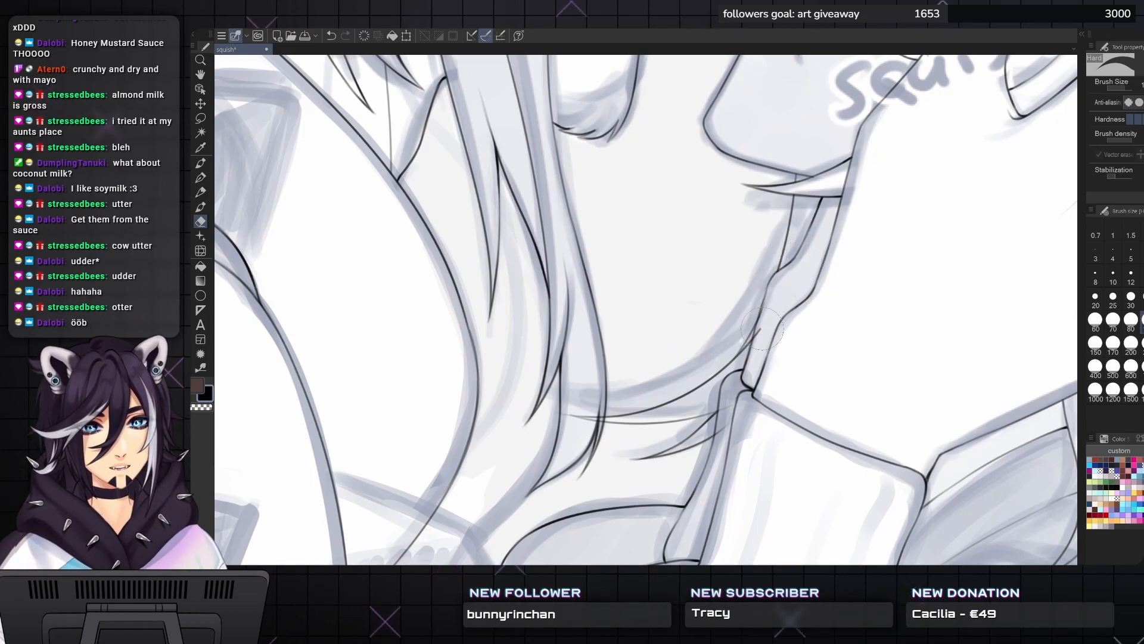
{"action": "left_click_drag", "start_coordinate": [761, 326], "coordinate": [758, 331]}
{"action": "left_click_drag", "start_coordinate": [769, 291], "coordinate": [793, 251]}
{"action": "scroll", "coordinate": [794, 250], "scroll_direction": "down", "scroll_amount": 3}
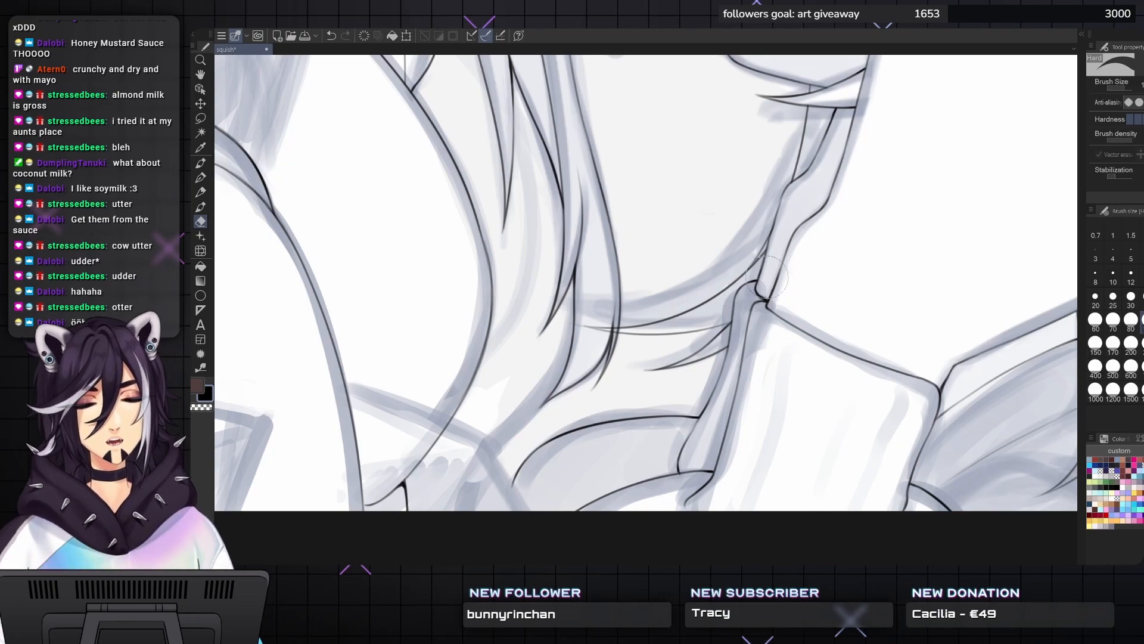
- Erase the end of the curved neck line where it overlaps the long hair strands
{"action": "scroll", "coordinate": [769, 277], "scroll_direction": "up", "scroll_amount": 1}
{"action": "scroll", "coordinate": [769, 277], "scroll_direction": "up", "scroll_amount": 1}
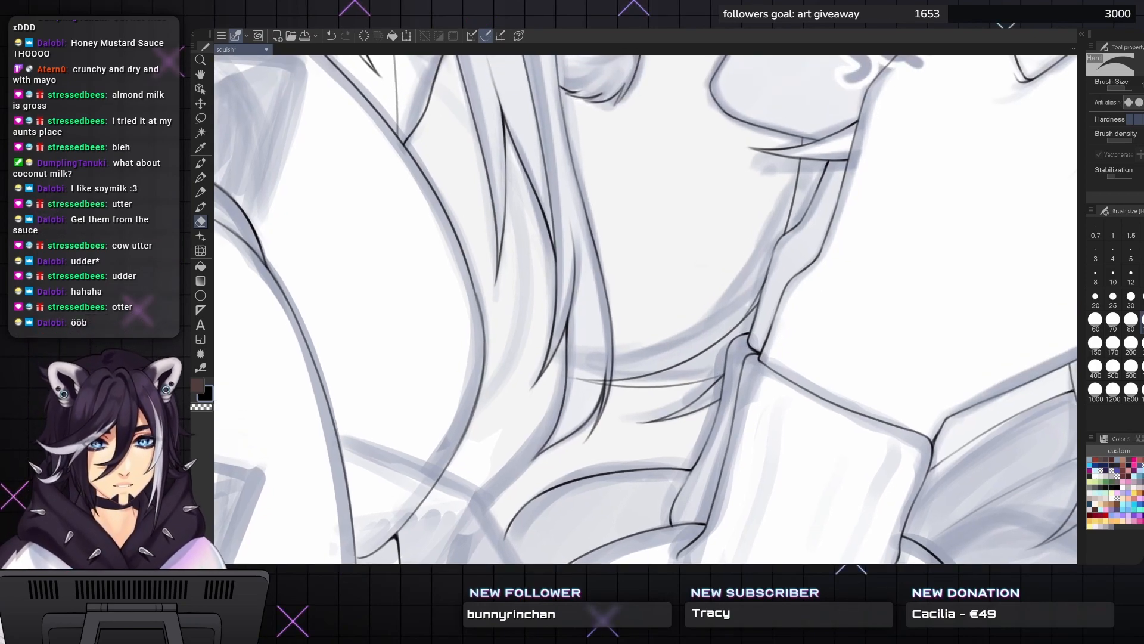
{"action": "left_click_drag", "start_coordinate": [606, 372], "coordinate": [624, 377]}
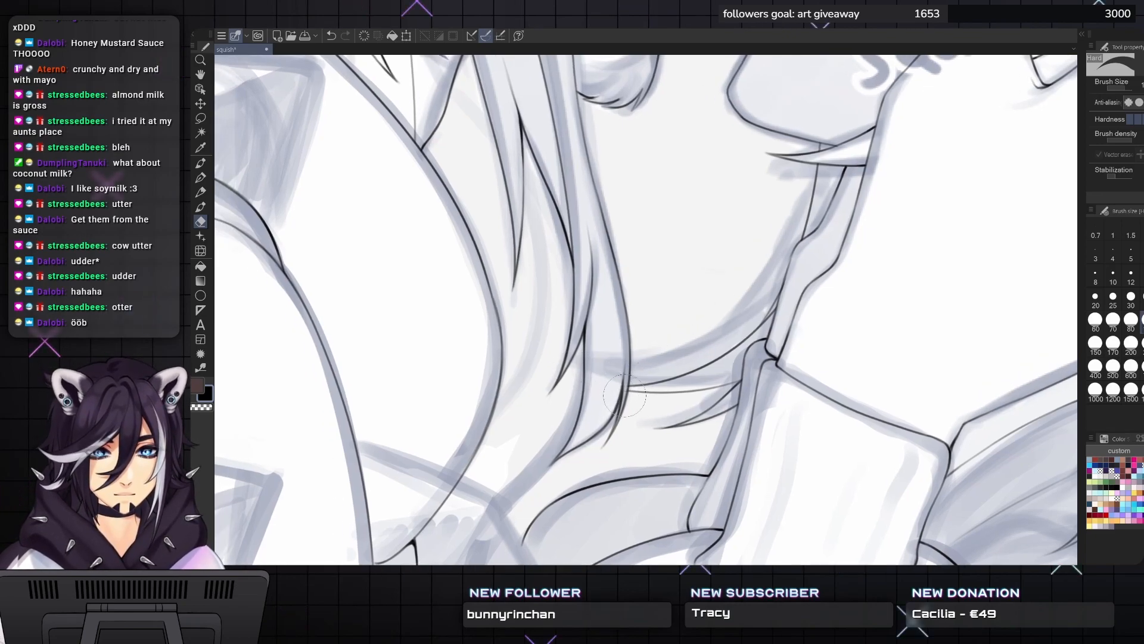
{"action": "scroll", "coordinate": [695, 307], "scroll_direction": "down", "scroll_amount": 2}
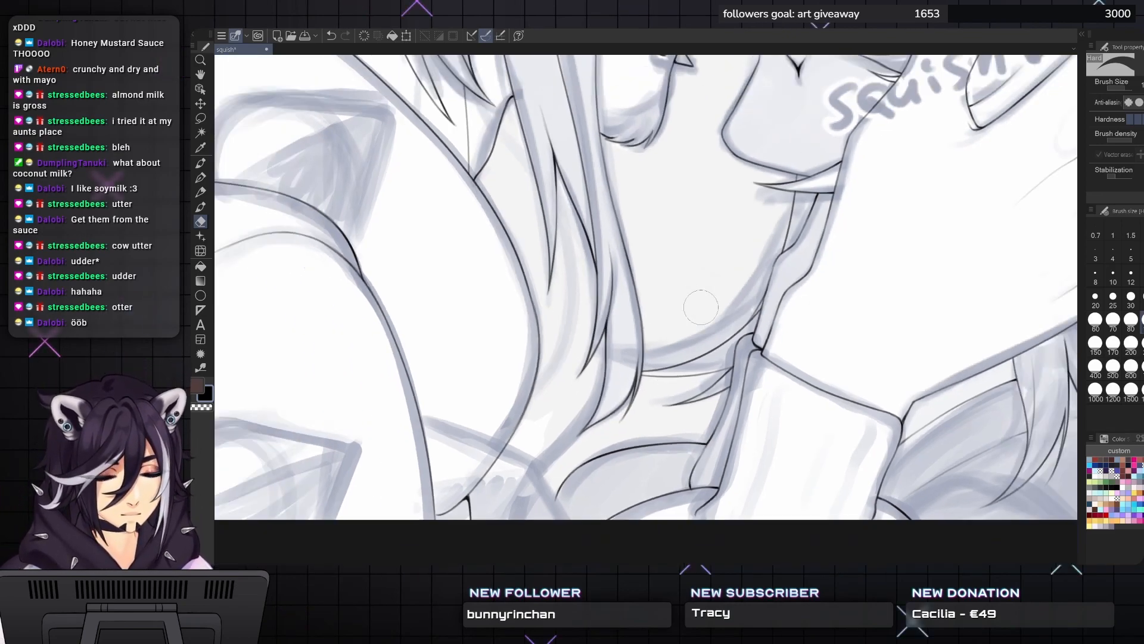
- Examine the shoulder, neck and collar lines against the alternative clothing sketch without spikes
{"action": "mouse_move", "coordinate": [856, 288]}
{"action": "left_mouse_down"}
{"action": "mouse_move", "coordinate": [763, 378]}
{"action": "mouse_move", "coordinate": [716, 312]}
{"action": "mouse_move", "coordinate": [716, 294]}
{"action": "mouse_move", "coordinate": [699, 290]}
{"action": "mouse_move", "coordinate": [554, 444]}
{"action": "left_mouse_up"}
{"action": "scroll", "coordinate": [716, 294], "scroll_direction": "down", "scroll_amount": 1}
{"action": "left_click_drag", "start_coordinate": [662, 301], "coordinate": [847, 400]}
{"action": "mouse_move", "coordinate": [721, 470]}
{"action": "left_mouse_down"}
{"action": "mouse_move", "coordinate": [683, 321]}
{"action": "mouse_move", "coordinate": [654, 309]}
{"action": "mouse_move", "coordinate": [767, 225]}
{"action": "left_mouse_up"}
{"action": "key", "text": "p"}
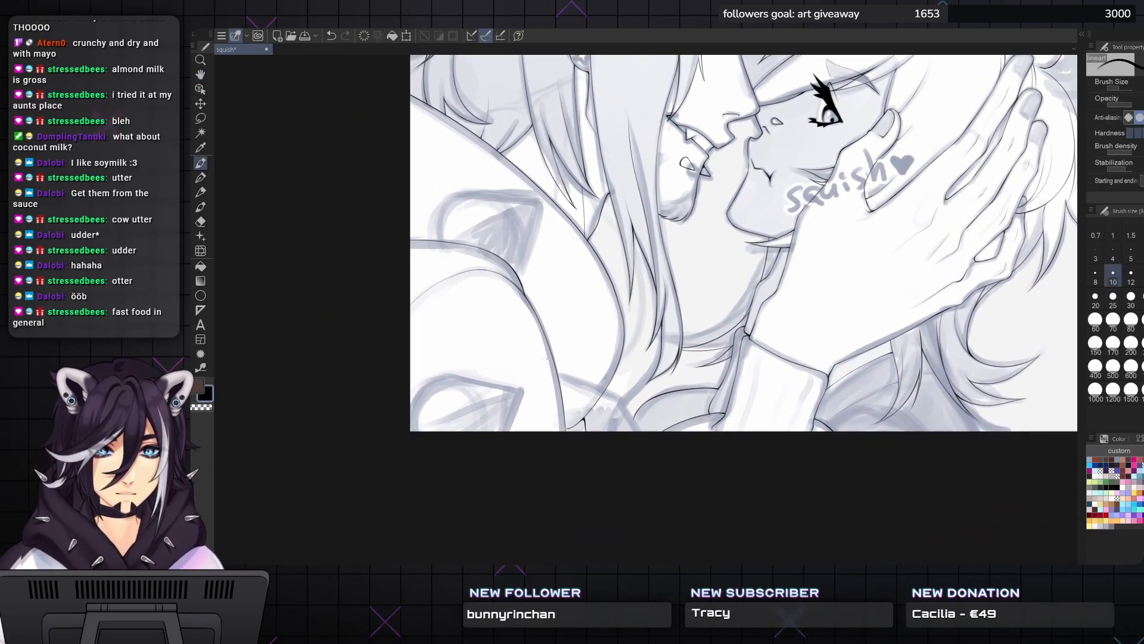
{"action": "left_click_drag", "start_coordinate": [618, 216], "coordinate": [632, 143]}
{"action": "scroll", "coordinate": [632, 143], "scroll_direction": "up", "scroll_amount": 1}
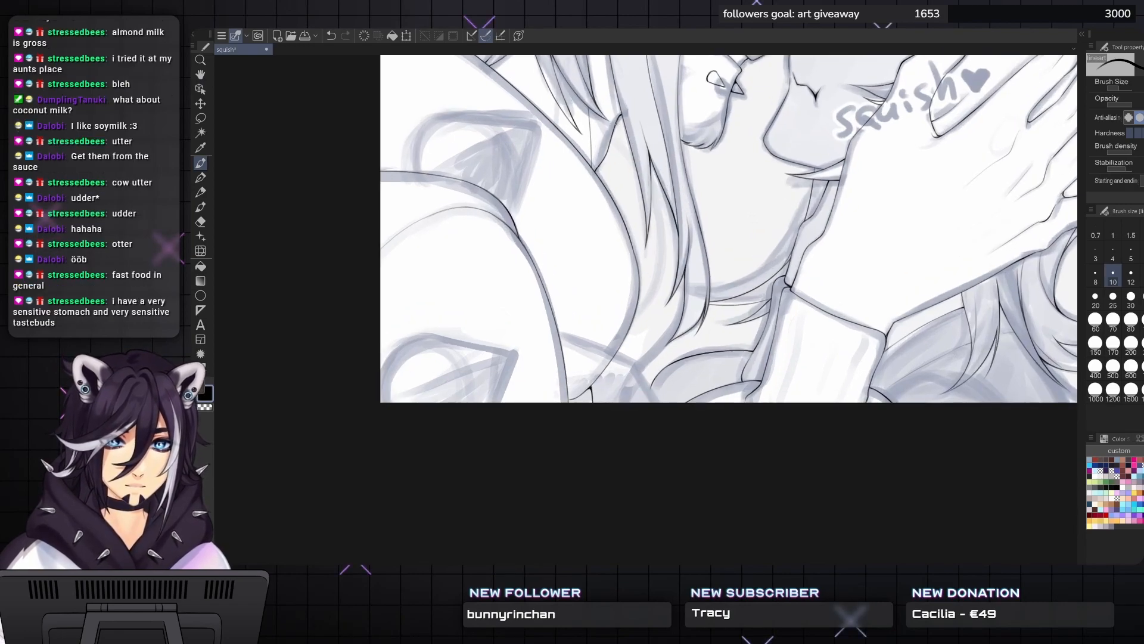
{"action": "mouse_move", "coordinate": [607, 116]}
{"action": "left_mouse_down"}
{"action": "mouse_move", "coordinate": [659, 191]}
{"action": "mouse_move", "coordinate": [665, 346]}
{"action": "mouse_move", "coordinate": [632, 371]}
{"action": "mouse_move", "coordinate": [712, 352]}
{"action": "mouse_move", "coordinate": [713, 363]}
{"action": "mouse_move", "coordinate": [757, 299]}
{"action": "left_mouse_up"}
{"action": "scroll", "coordinate": [756, 299], "scroll_direction": "up", "scroll_amount": 2}
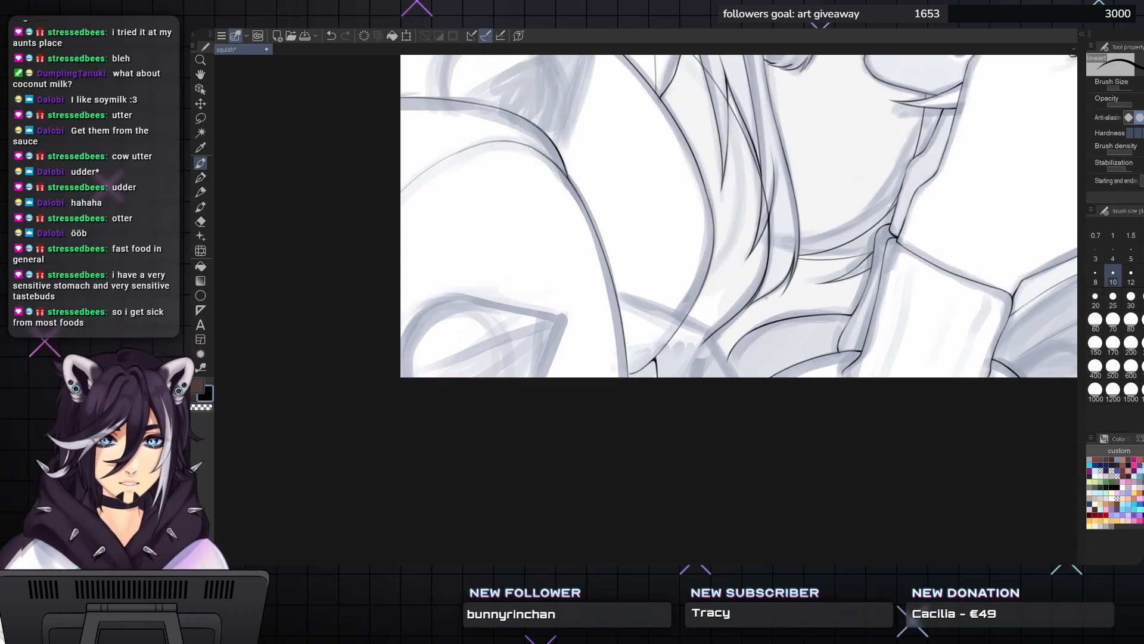
{"action": "scroll", "coordinate": [739, 214], "scroll_direction": "down", "scroll_amount": 2}
{"action": "left_click_drag", "start_coordinate": [757, 238], "coordinate": [766, 298]}
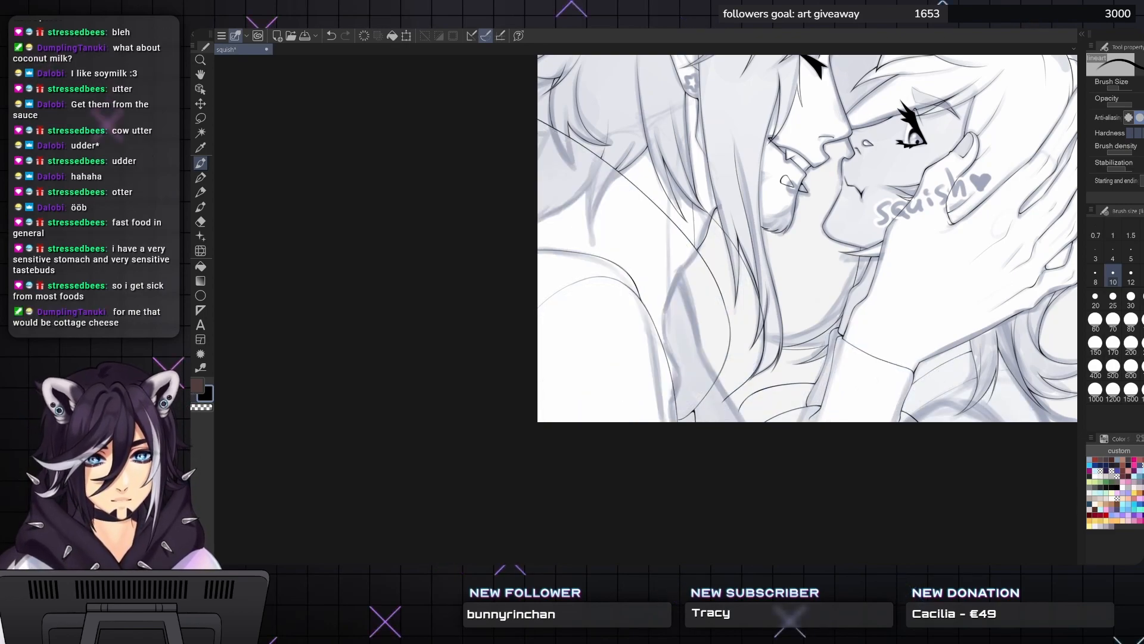
{"action": "scroll", "coordinate": [705, 441], "scroll_direction": "up", "scroll_amount": 5}
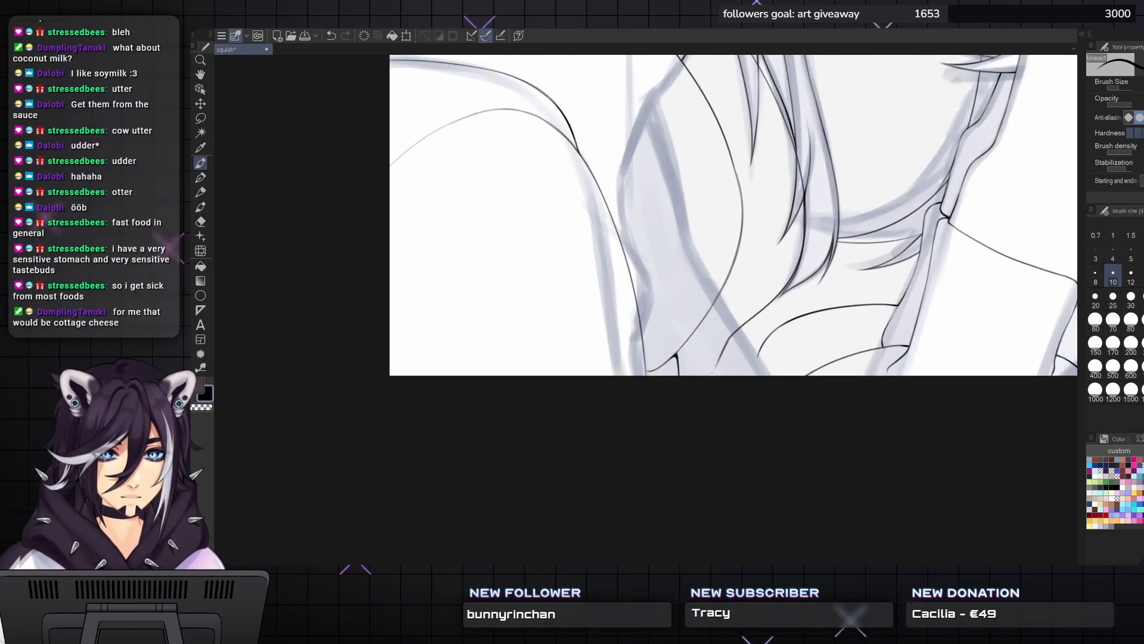
{"action": "scroll", "coordinate": [755, 284], "scroll_direction": "down", "scroll_amount": 5}
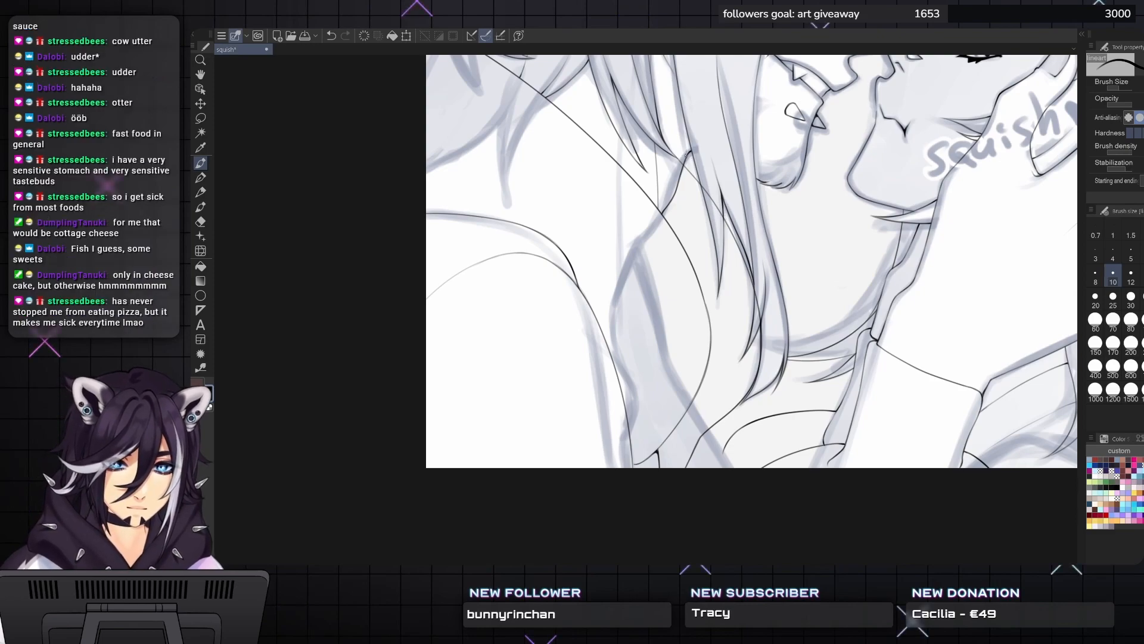
- Ink a thin curved line from behind the long hair toward the neck and erase the parts crossing the strands
{"action": "mouse_move", "coordinate": [742, 402]}
{"action": "left_mouse_down"}
{"action": "mouse_move", "coordinate": [781, 325]}
{"action": "mouse_move", "coordinate": [752, 200]}
{"action": "mouse_move", "coordinate": [663, 98]}
{"action": "left_mouse_up"}
{"action": "key", "text": "e"}
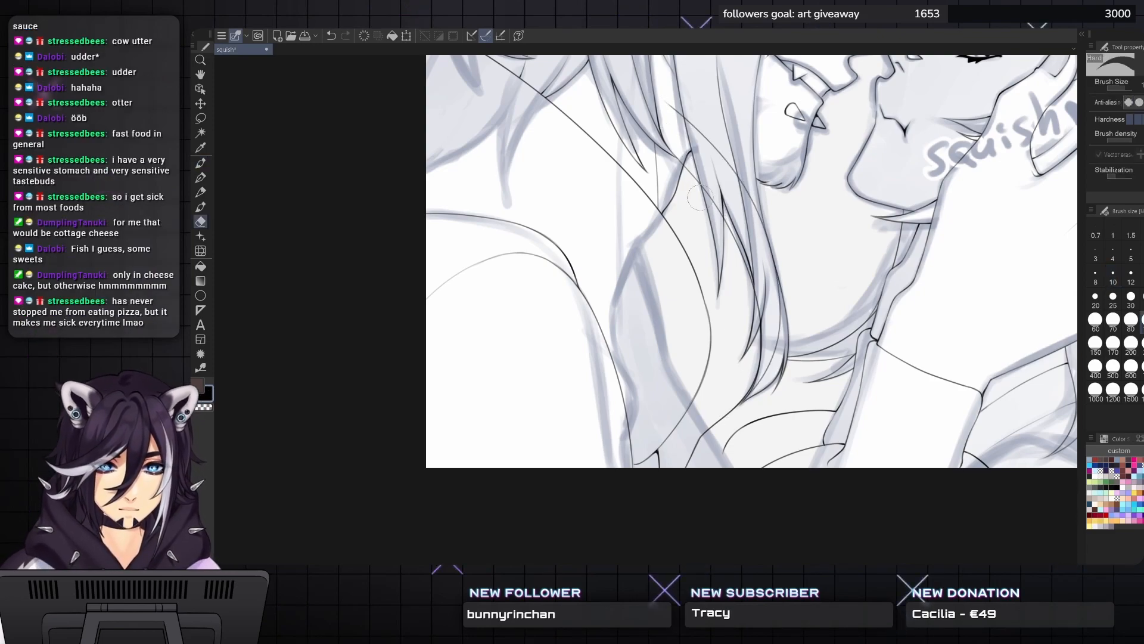
{"action": "key", "text": "ctrl+z"}
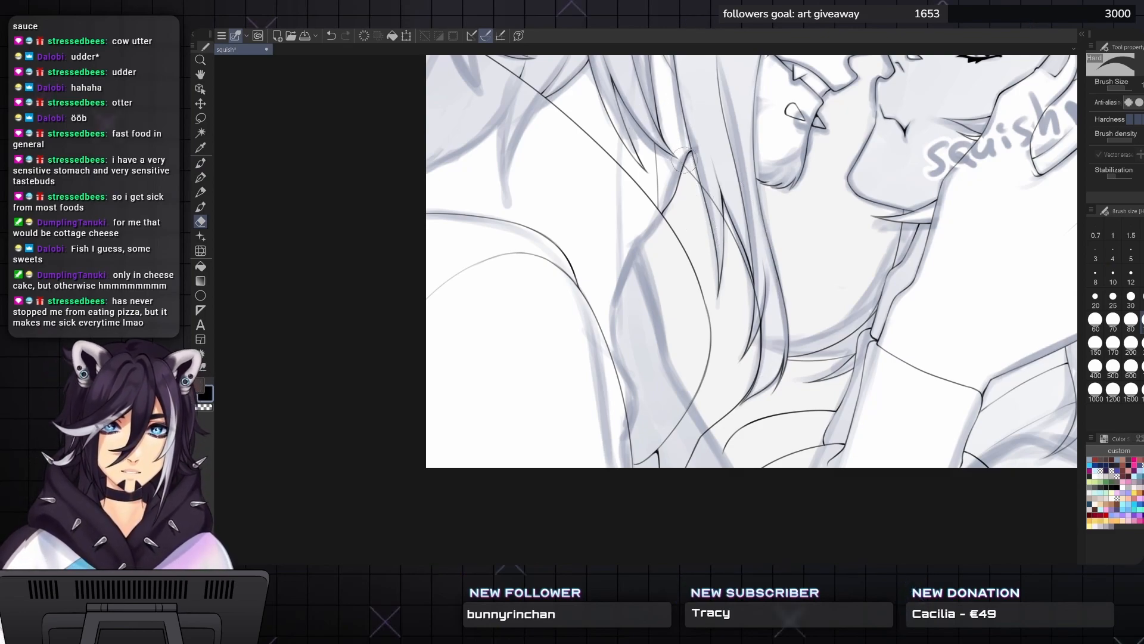
{"action": "scroll", "coordinate": [684, 159], "scroll_direction": "down", "scroll_amount": 2}
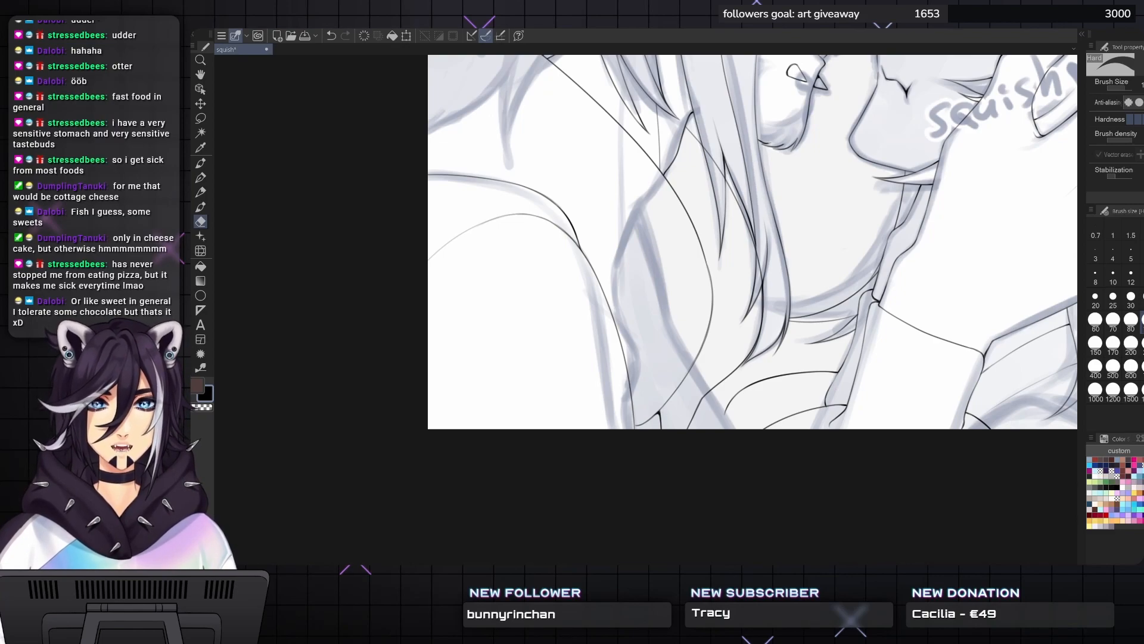
{"action": "scroll", "coordinate": [742, 242], "scroll_direction": "down", "scroll_amount": 1}
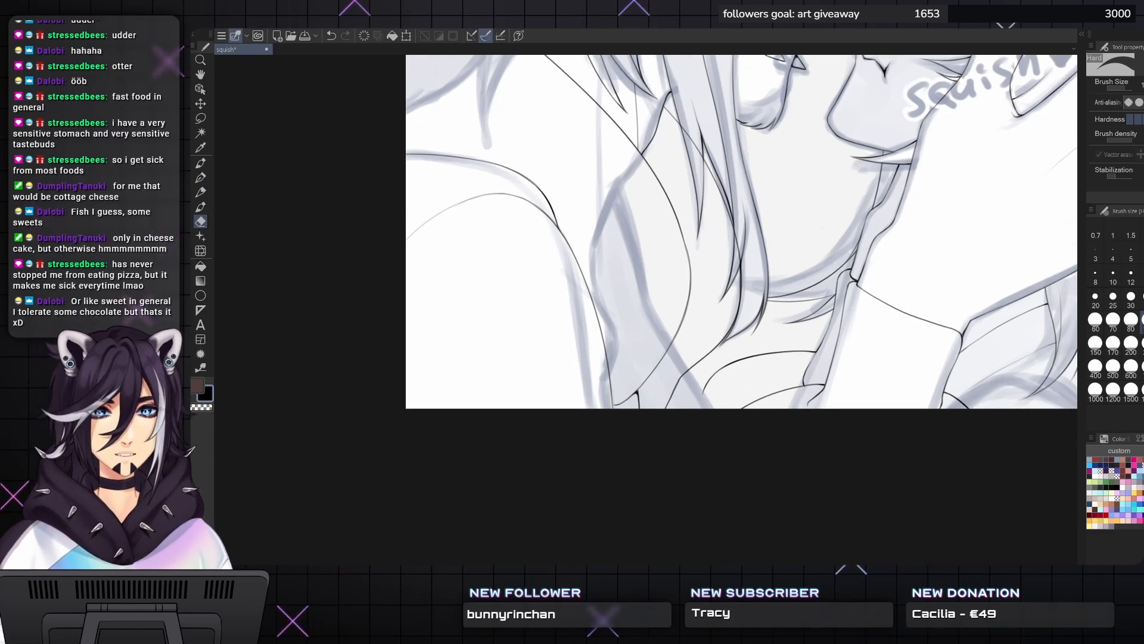
{"action": "scroll", "coordinate": [733, 251], "scroll_direction": "up", "scroll_amount": 2}
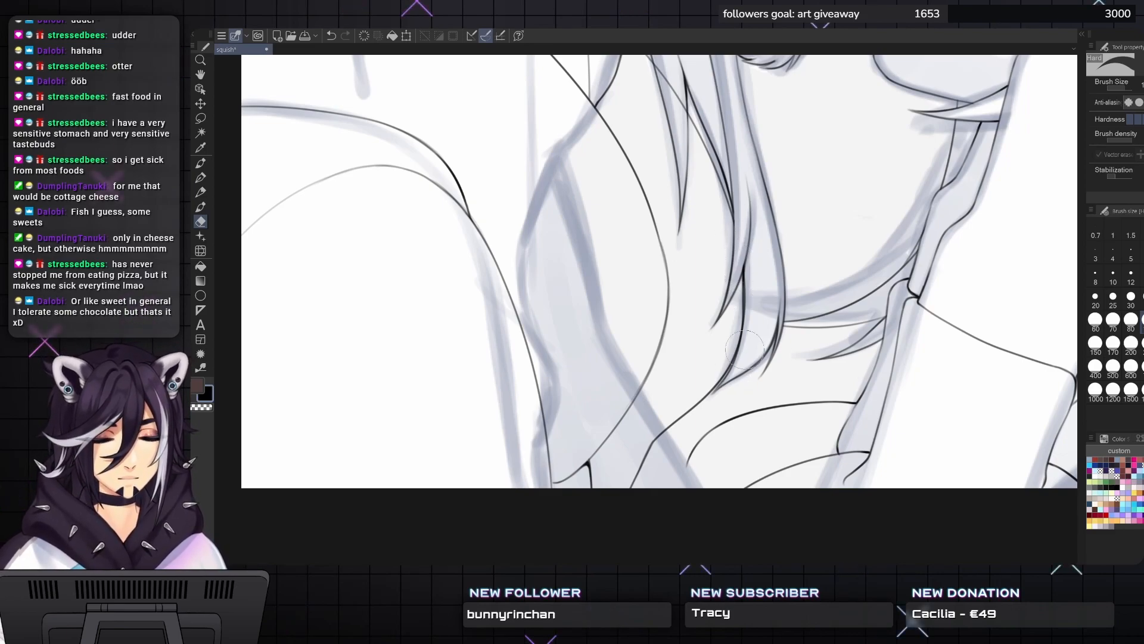
{"action": "scroll", "coordinate": [659, 309], "scroll_direction": "up", "scroll_amount": 5}
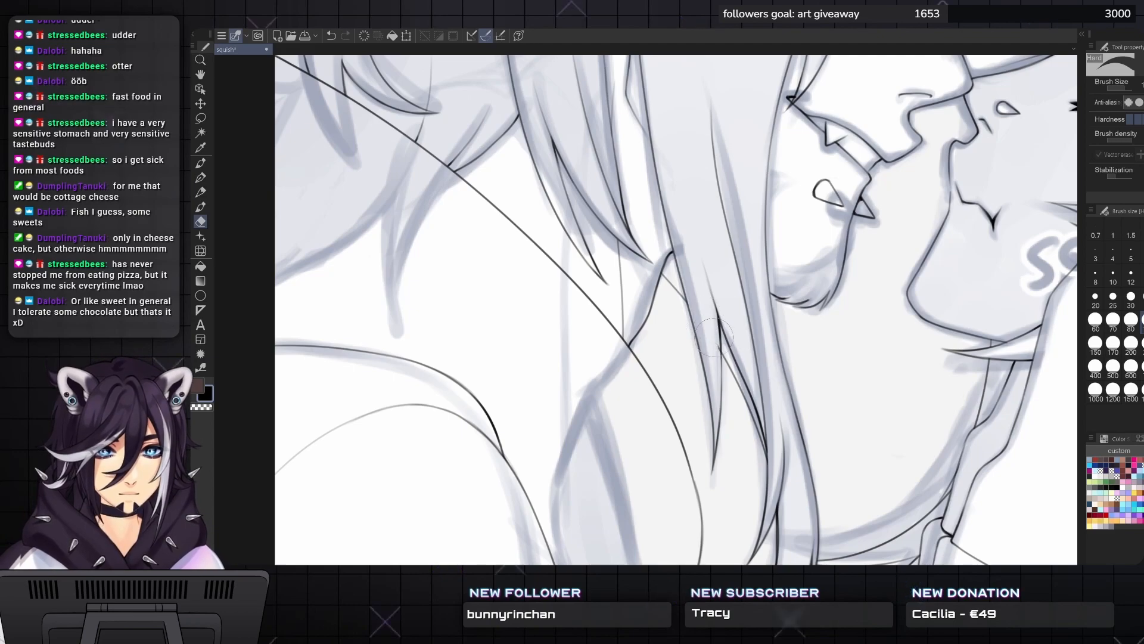
{"action": "scroll", "coordinate": [714, 290], "scroll_direction": "down", "scroll_amount": 2}
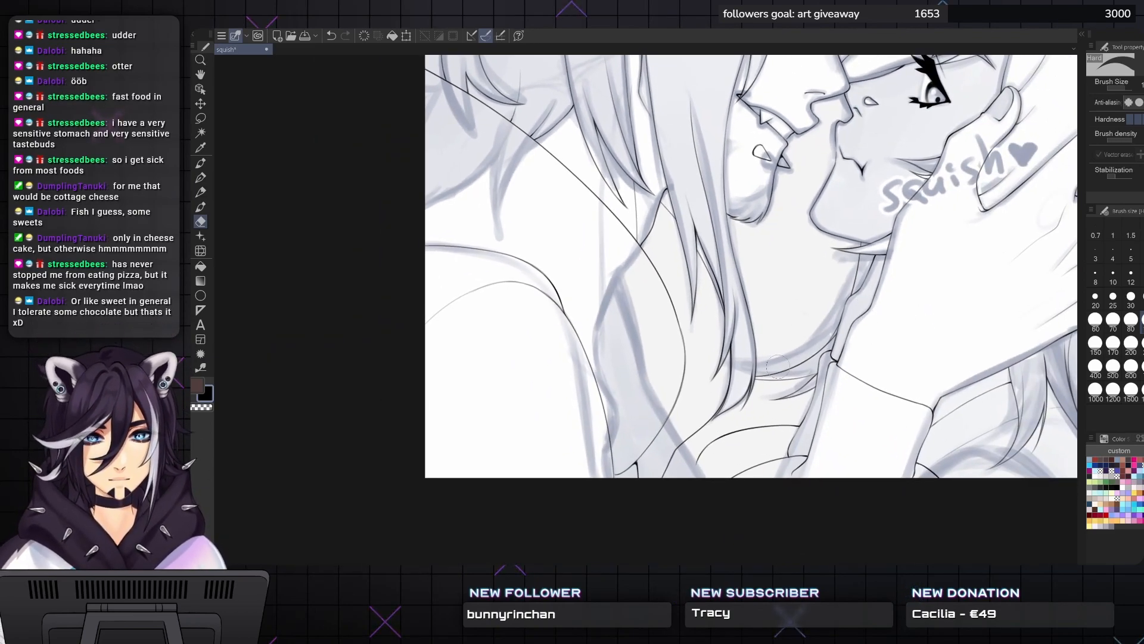
{"action": "scroll", "coordinate": [745, 357], "scroll_direction": "down", "scroll_amount": 3}
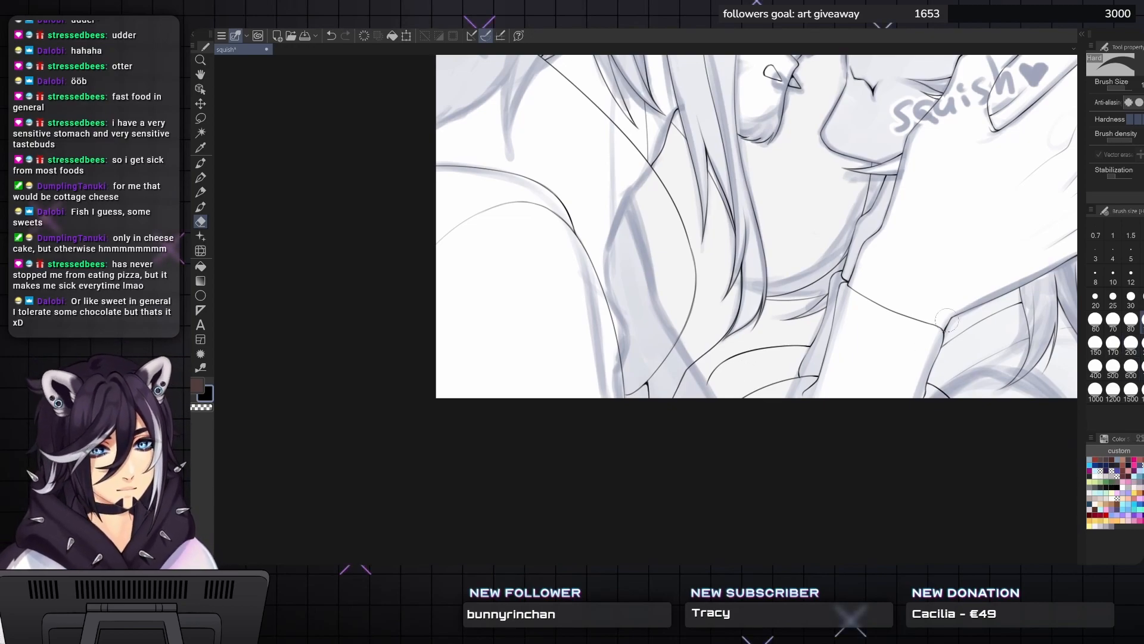
- Review the hair, collar and wrist line art across the canvas, with the spiked shoulder sketch shown again
{"action": "key", "text": "space"}
{"action": "mouse_move", "coordinate": [882, 328]}
{"action": "left_mouse_down"}
{"action": "mouse_move", "coordinate": [780, 360]}
{"action": "mouse_move", "coordinate": [686, 309]}
{"action": "mouse_move", "coordinate": [701, 301]}
{"action": "mouse_move", "coordinate": [698, 310]}
{"action": "left_mouse_up"}
{"action": "scroll", "coordinate": [500, 276], "scroll_direction": "up", "scroll_amount": 2}
{"action": "left_click_drag", "start_coordinate": [453, 303], "coordinate": [636, 286]}
{"action": "scroll", "coordinate": [685, 290], "scroll_direction": "up", "scroll_amount": 2}
{"action": "key", "text": "p"}
{"action": "left_click_drag", "start_coordinate": [721, 288], "coordinate": [695, 296]}
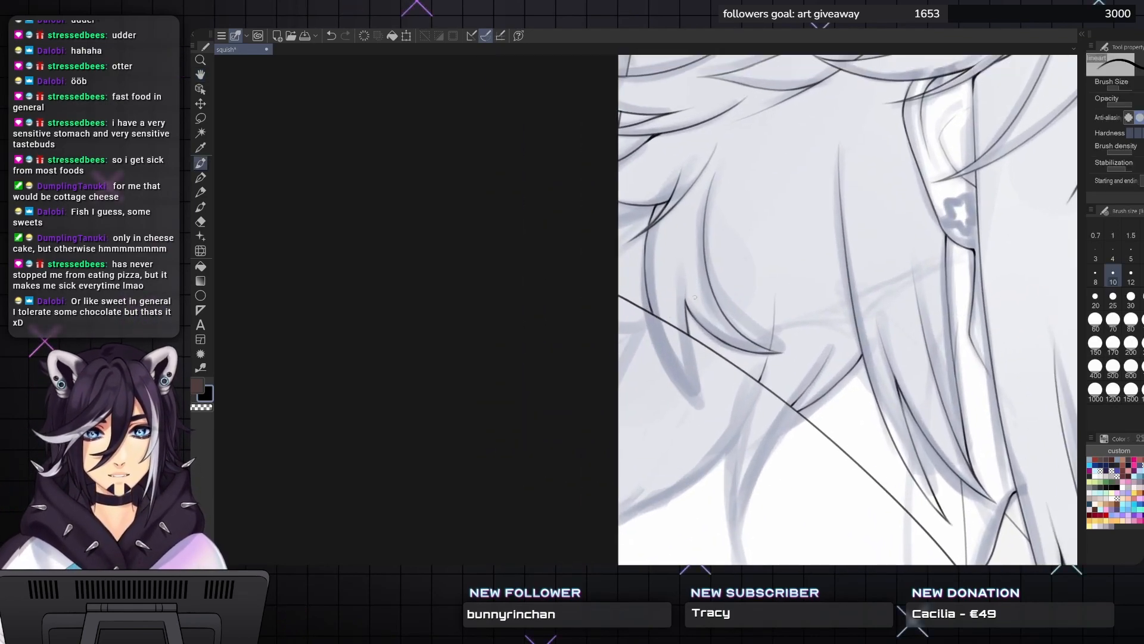
{"action": "scroll", "coordinate": [715, 298], "scroll_direction": "down", "scroll_amount": 5}
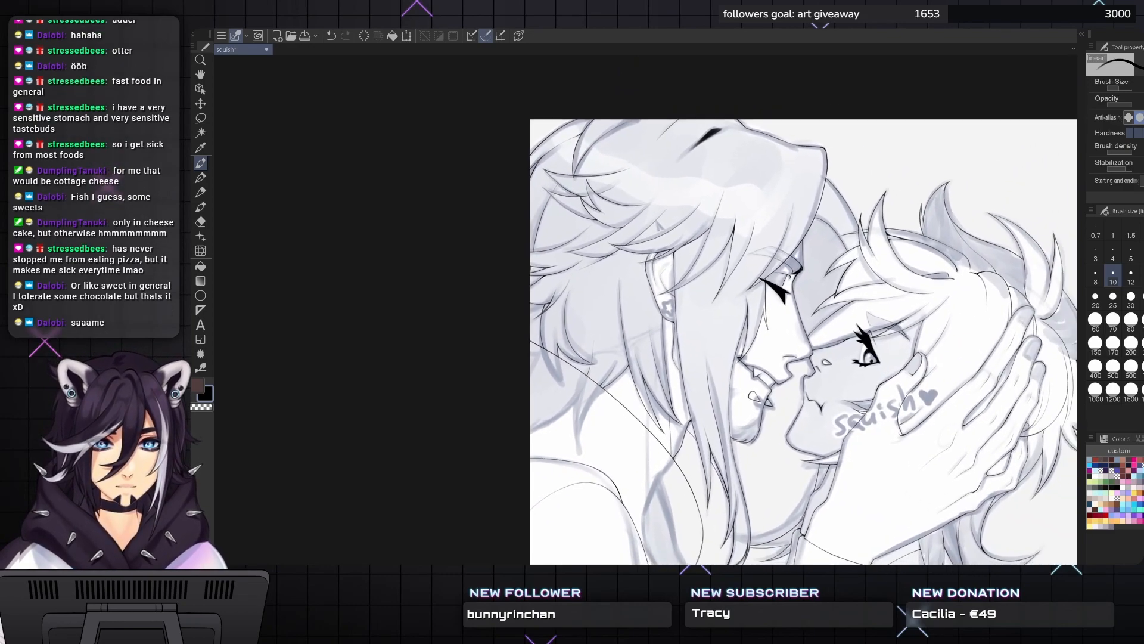
{"action": "left_click_drag", "start_coordinate": [715, 297], "coordinate": [666, 231]}
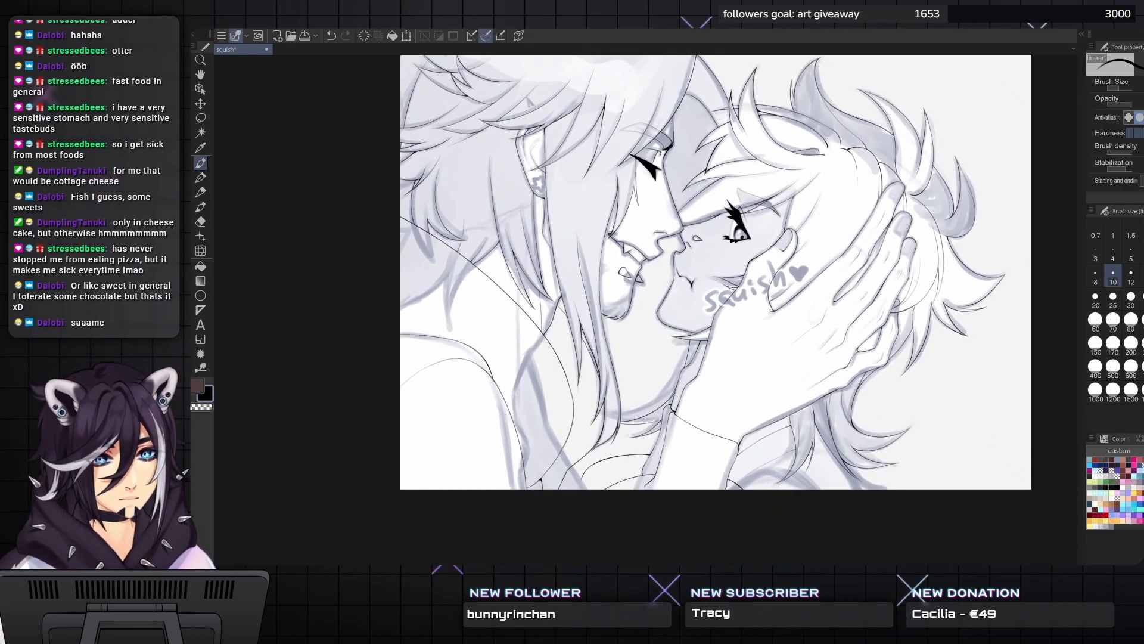
{"action": "left_click_drag", "start_coordinate": [775, 310], "coordinate": [806, 288]}
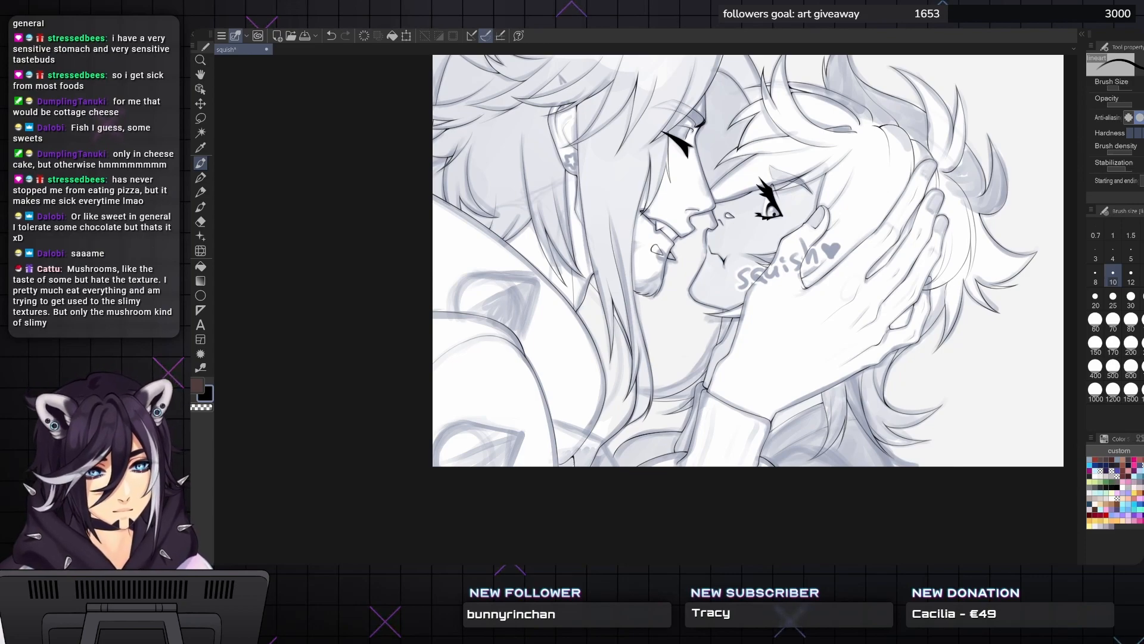
{"action": "left_click_drag", "start_coordinate": [736, 471], "coordinate": [792, 379]}
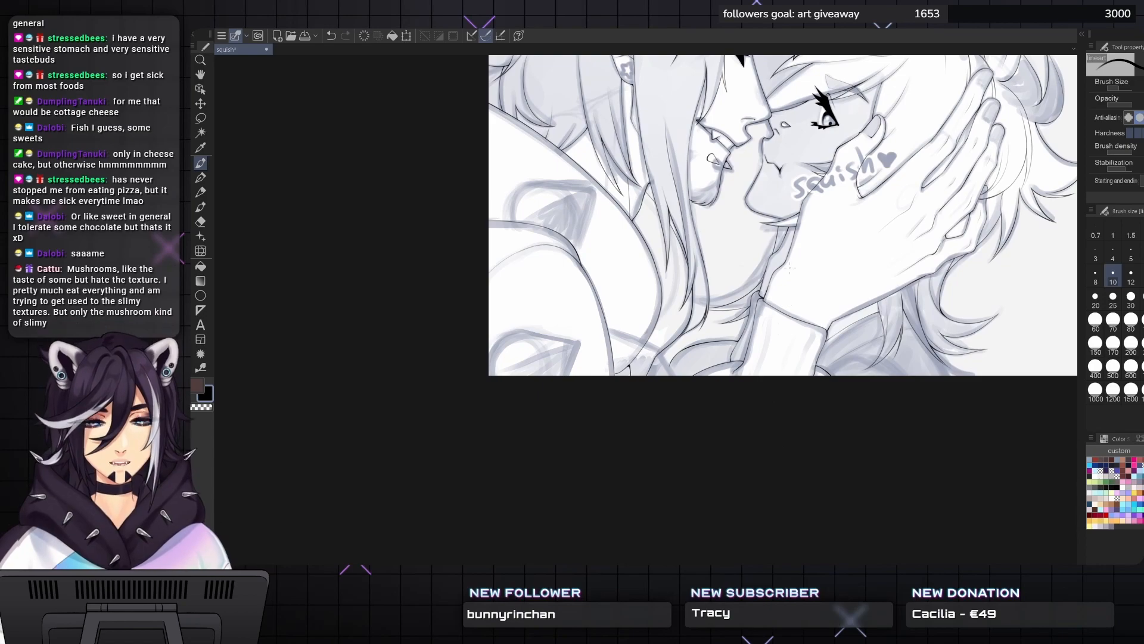
{"action": "key", "text": "ctrl+plus"}
{"action": "key", "text": "ctrl+plus"}
{"action": "key", "text": "ctrl+plus"}
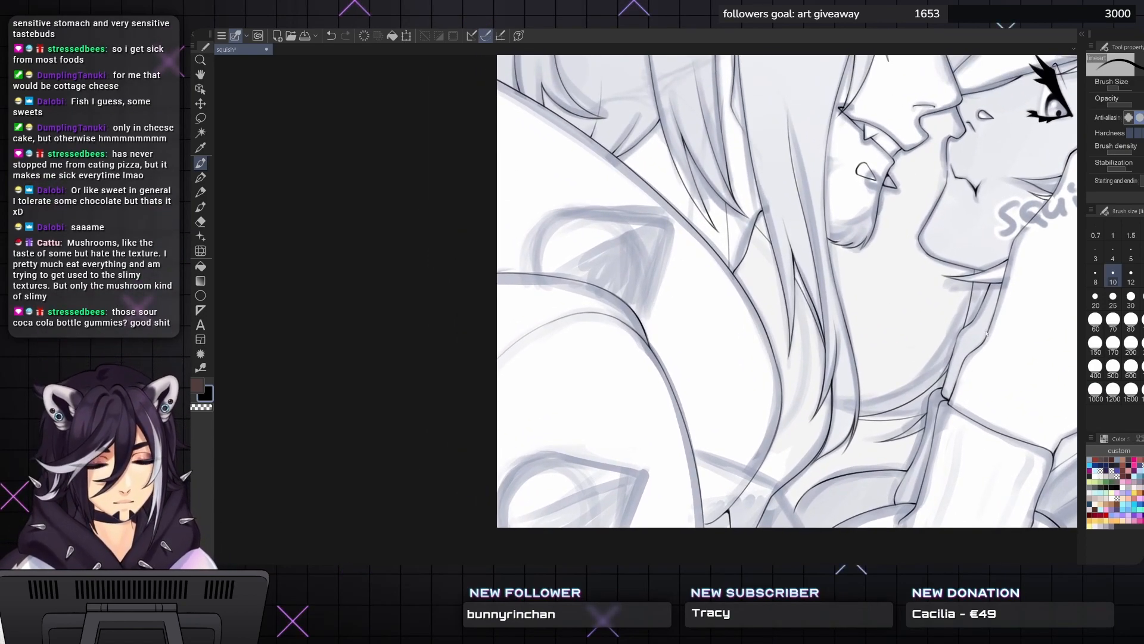
{"action": "key", "text": "u"}
{"action": "key", "text": "u"}
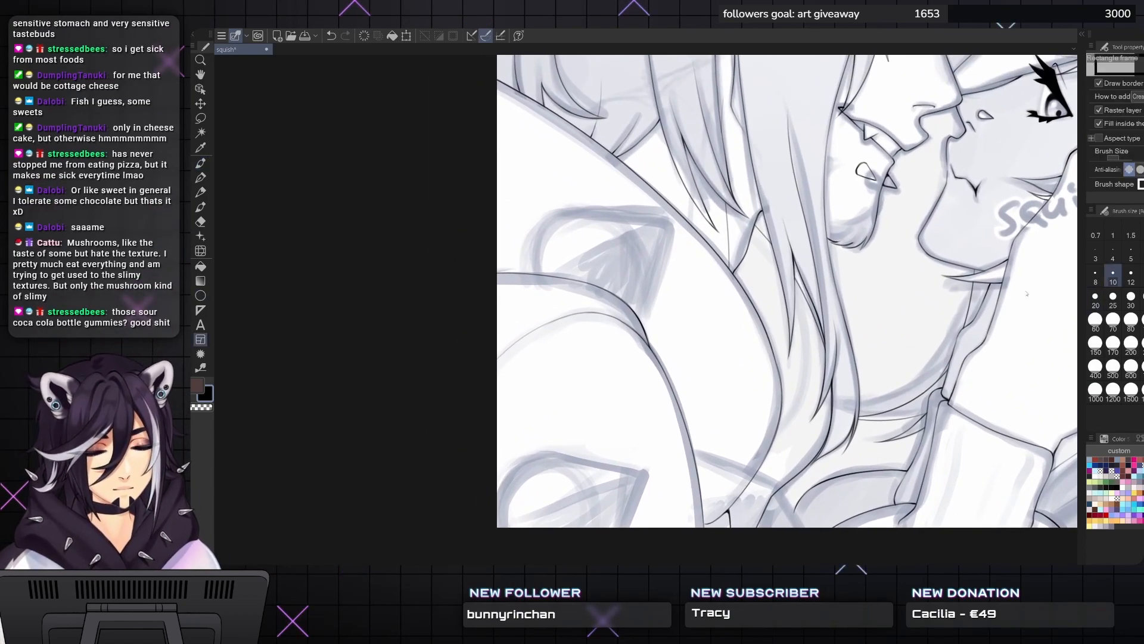
{"action": "key", "text": "u"}
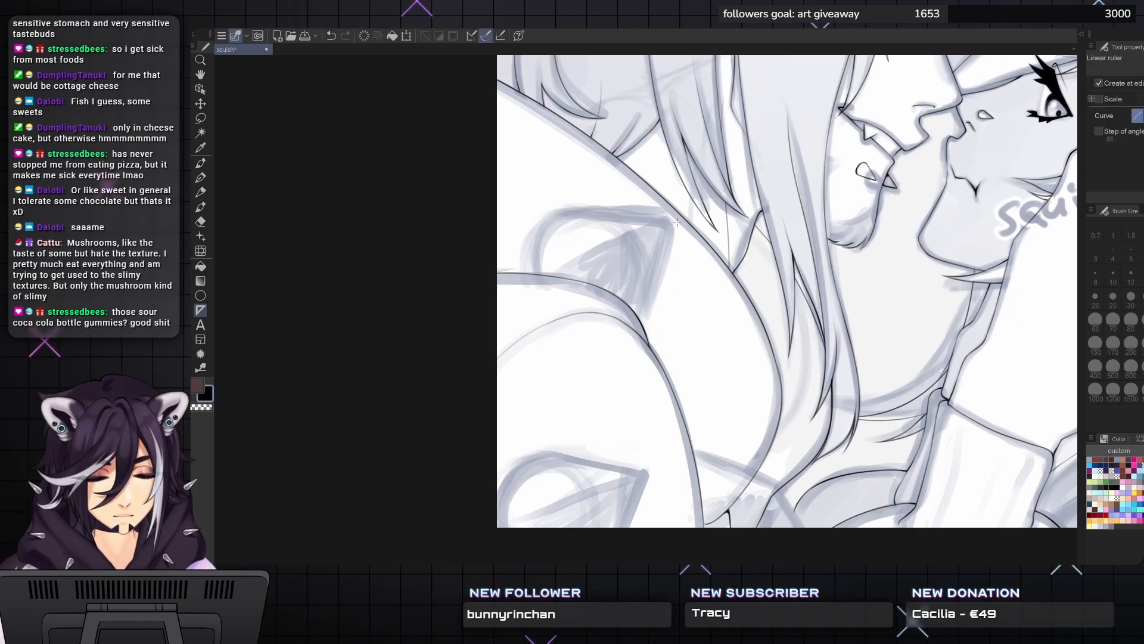
- Ink the straight edge of the upper shoulder spike from its tip down to the sleeve contour
{"action": "key", "text": "p"}
{"action": "key", "text": "ctrl+plus"}
{"action": "key", "text": "ctrl+plus"}
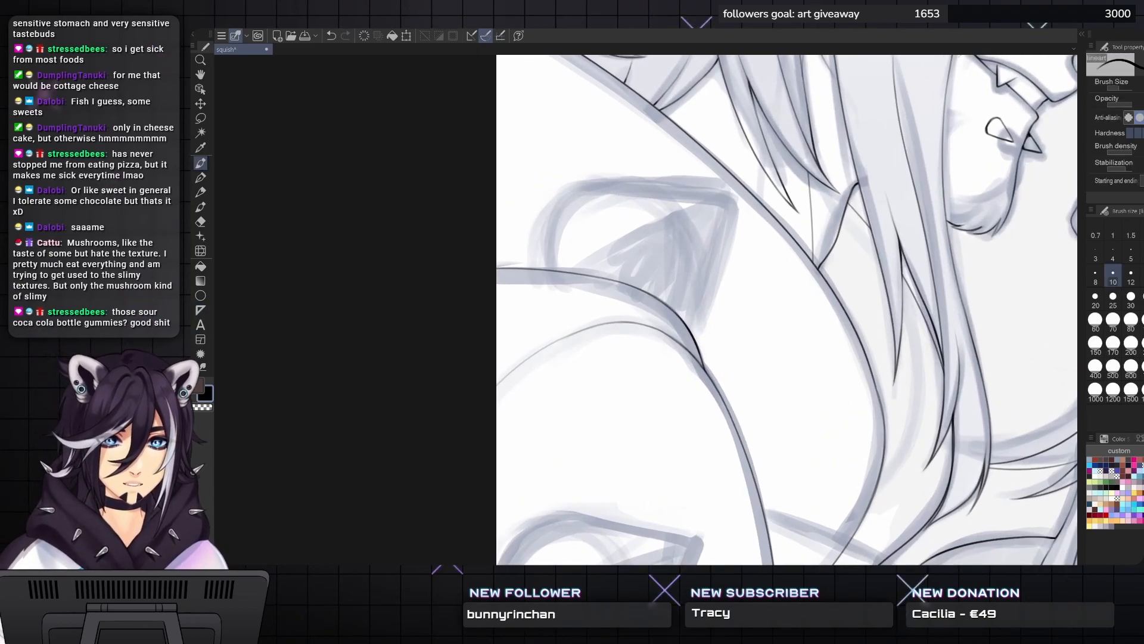
{"action": "mouse_move", "coordinate": [733, 209]}
{"action": "left_mouse_down"}
{"action": "mouse_move", "coordinate": [695, 328]}
{"action": "mouse_move", "coordinate": [704, 322]}
{"action": "left_mouse_up"}
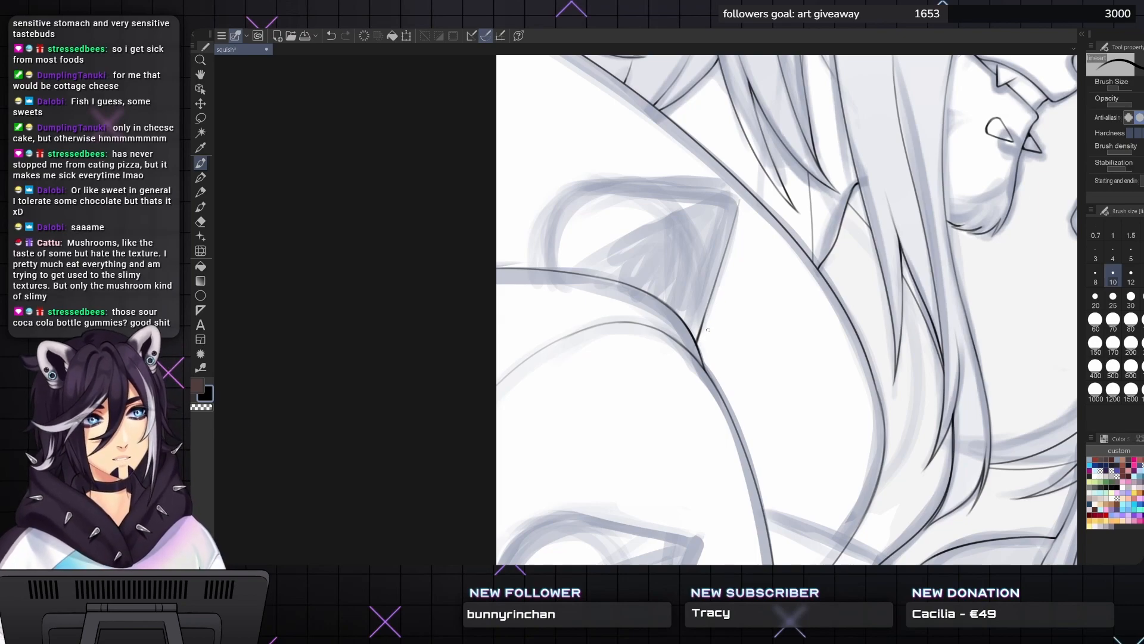
{"action": "key", "text": "e"}
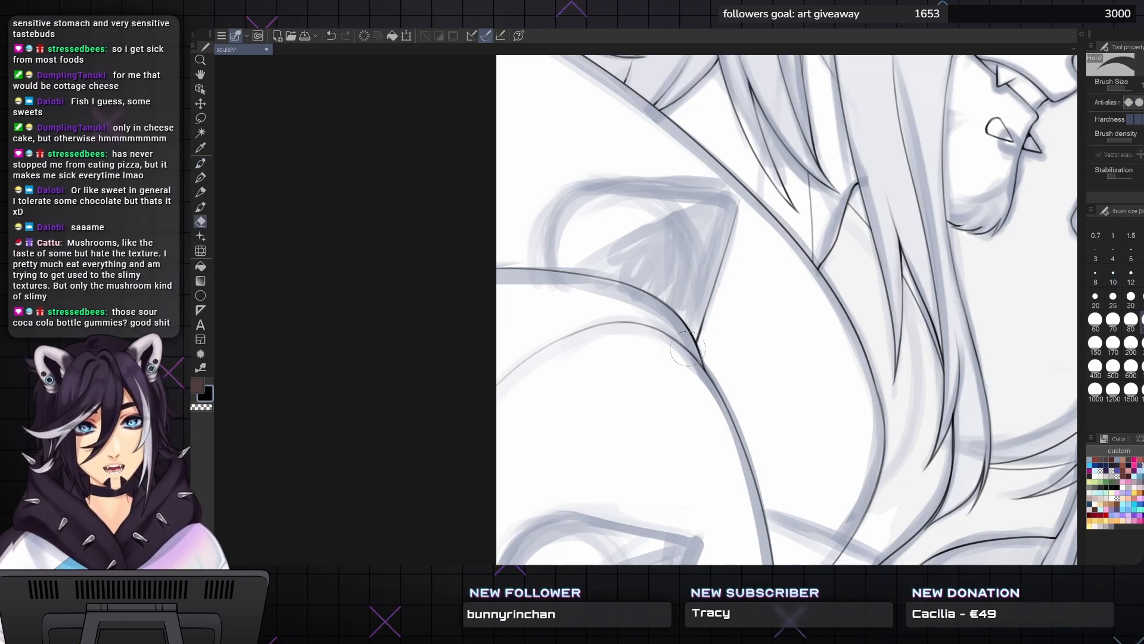
- Ink the long outer edge of the upper shoulder spike from its rounded shoulder toward the tip, redoing strokes that miss the sketch
{"action": "key", "text": "p"}
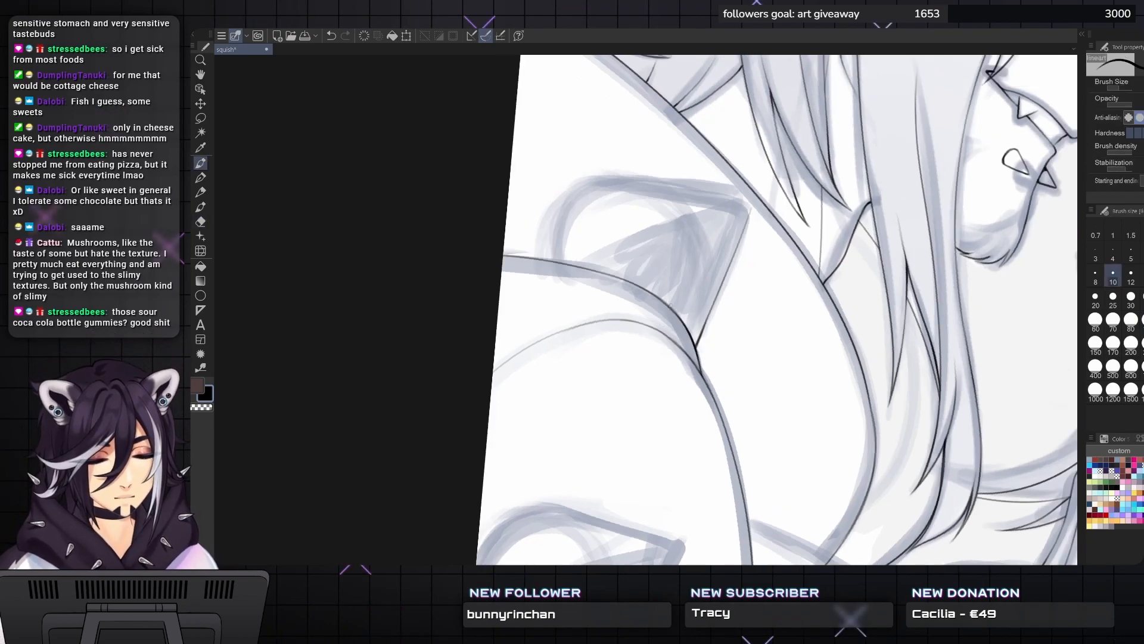
{"action": "key", "text": "asciicircum"}
{"action": "key", "text": "asciicircum"}
{"action": "key", "text": "asciicircum"}
{"action": "key", "text": "asciicircum"}
{"action": "key", "text": "asciicircum"}
{"action": "key", "text": "asciicircum"}
{"action": "key", "text": "asciicircum"}
{"action": "key", "text": "asciicircum"}
{"action": "key", "text": "asciicircum"}
{"action": "key", "text": "asciicircum"}
{"action": "key", "text": "asciicircum"}
{"action": "key", "text": "asciicircum"}
{"action": "key", "text": "asciicircum"}
{"action": "key", "text": "asciicircum"}
{"action": "key", "text": "asciicircum"}
{"action": "key", "text": "asciicircum"}
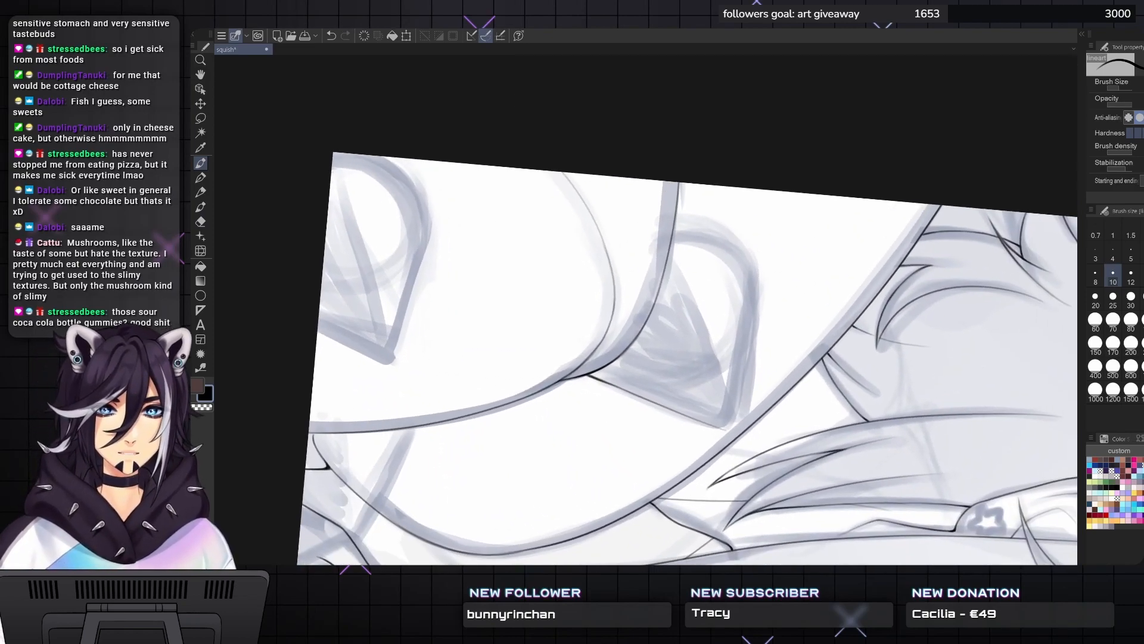
{"action": "key", "text": "asciicircum"}
{"action": "key", "text": "asciicircum"}
{"action": "key", "text": "asciicircum"}
{"action": "key", "text": "minus"}
{"action": "key", "text": "minus"}
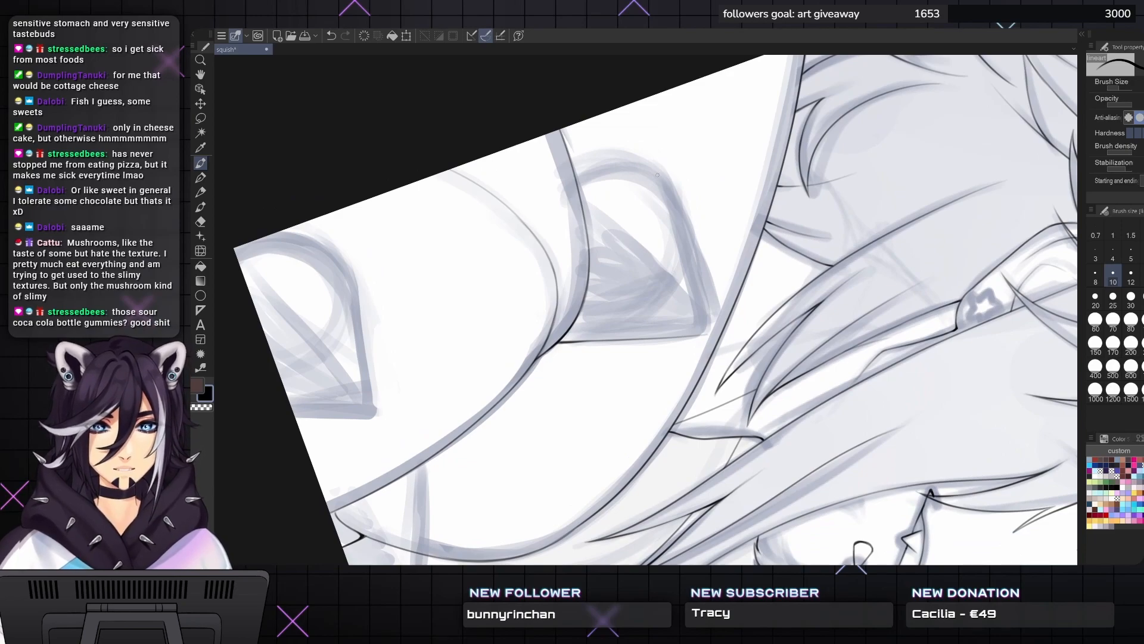
{"action": "key", "text": "ctrl+z"}
{"action": "left_click_drag", "start_coordinate": [672, 192], "coordinate": [685, 229]}
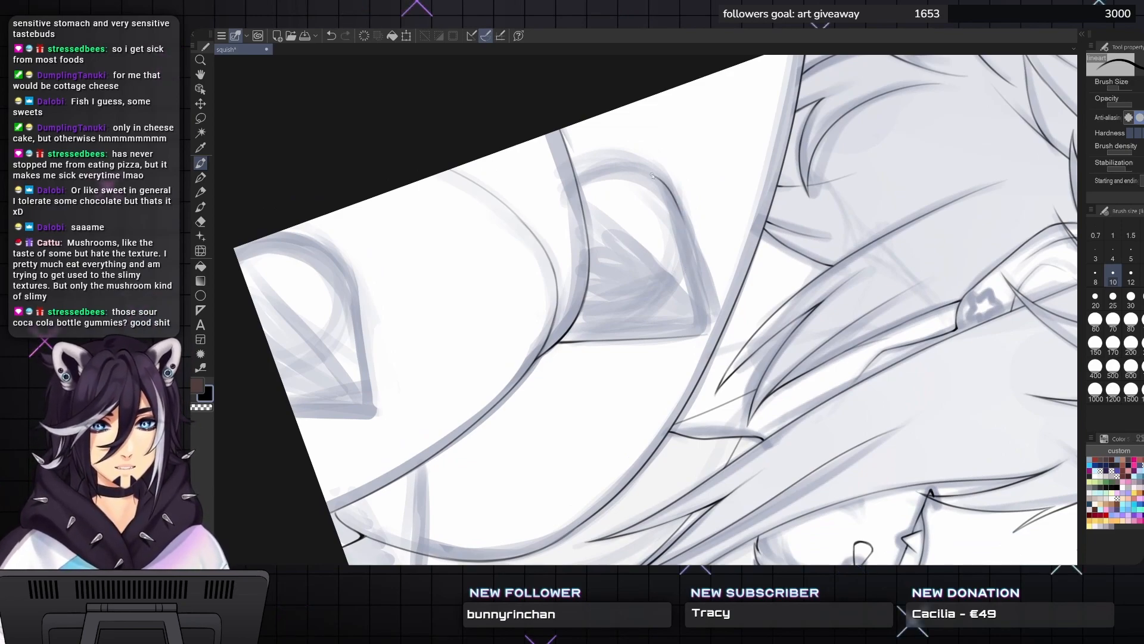
{"action": "key", "text": "ctrl+z"}
{"action": "mouse_move", "coordinate": [653, 173]}
{"action": "left_mouse_down"}
{"action": "mouse_move", "coordinate": [696, 281]}
{"action": "mouse_move", "coordinate": [666, 201]}
{"action": "mouse_move", "coordinate": [694, 265]}
{"action": "mouse_move", "coordinate": [690, 253]}
{"action": "mouse_move", "coordinate": [703, 326]}
{"action": "left_mouse_up"}
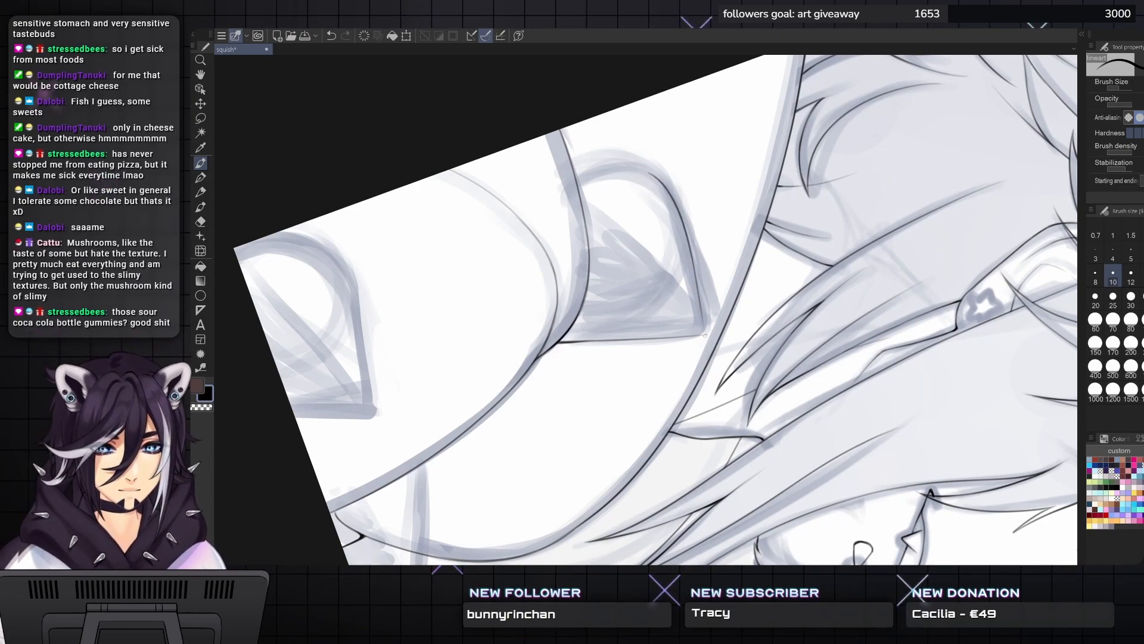
- Extend the upper spike's outer edge down to the tip so it meets the straight edge in a sharp corner
{"action": "scroll", "coordinate": [691, 297], "scroll_direction": "up", "scroll_amount": 2}
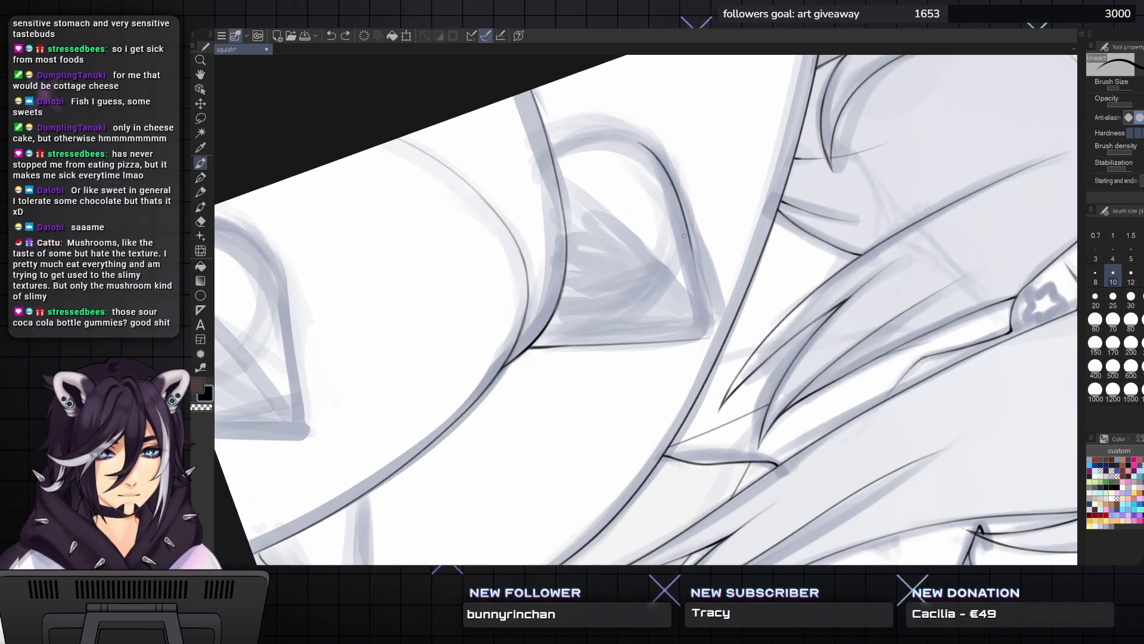
{"action": "left_click_drag", "start_coordinate": [685, 229], "coordinate": [708, 332]}
{"action": "key", "text": "ctrl+z"}
{"action": "left_click_drag", "start_coordinate": [686, 228], "coordinate": [709, 336]}
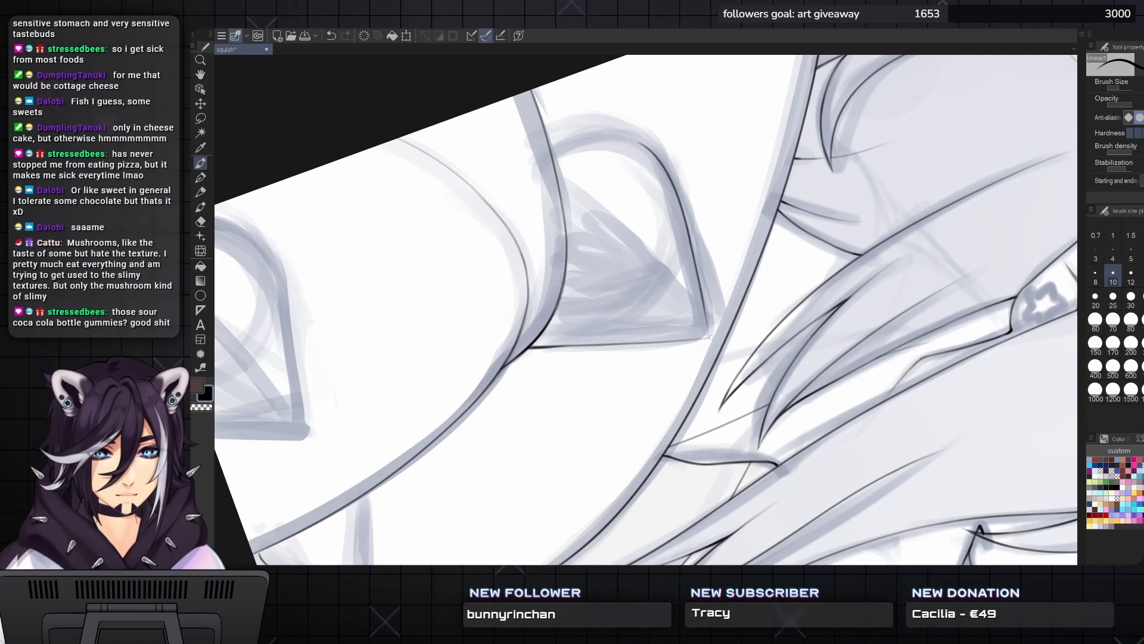
{"action": "key", "text": "ctrl+z"}
{"action": "left_click_drag", "start_coordinate": [690, 244], "coordinate": [703, 324]}
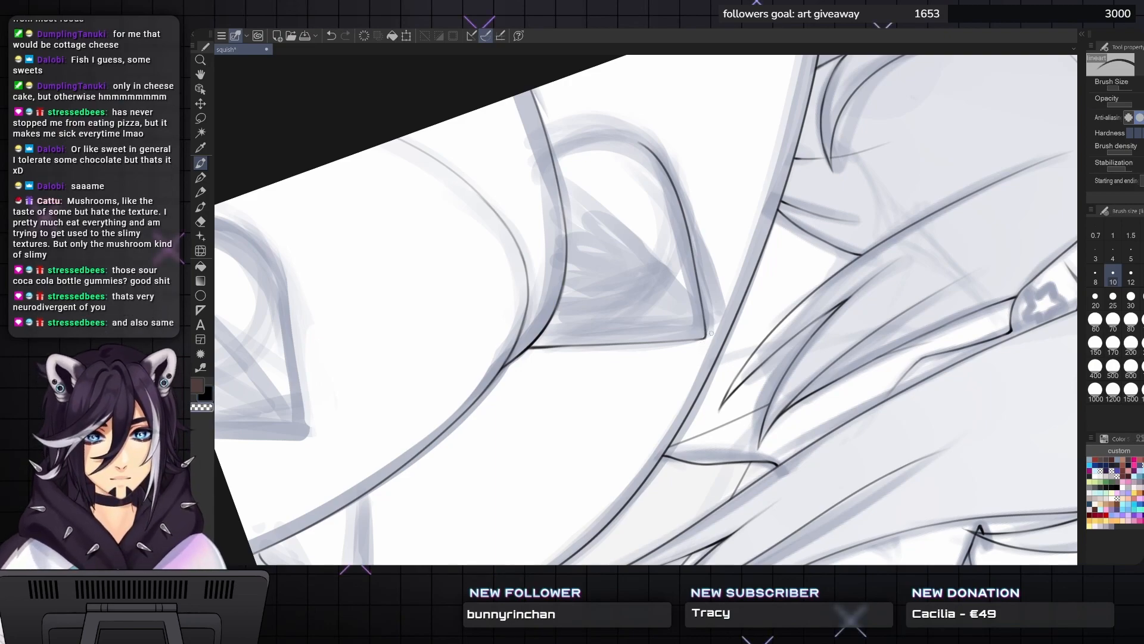
{"action": "key", "text": "c"}
{"action": "left_click_drag", "start_coordinate": [724, 340], "coordinate": [753, 396]}
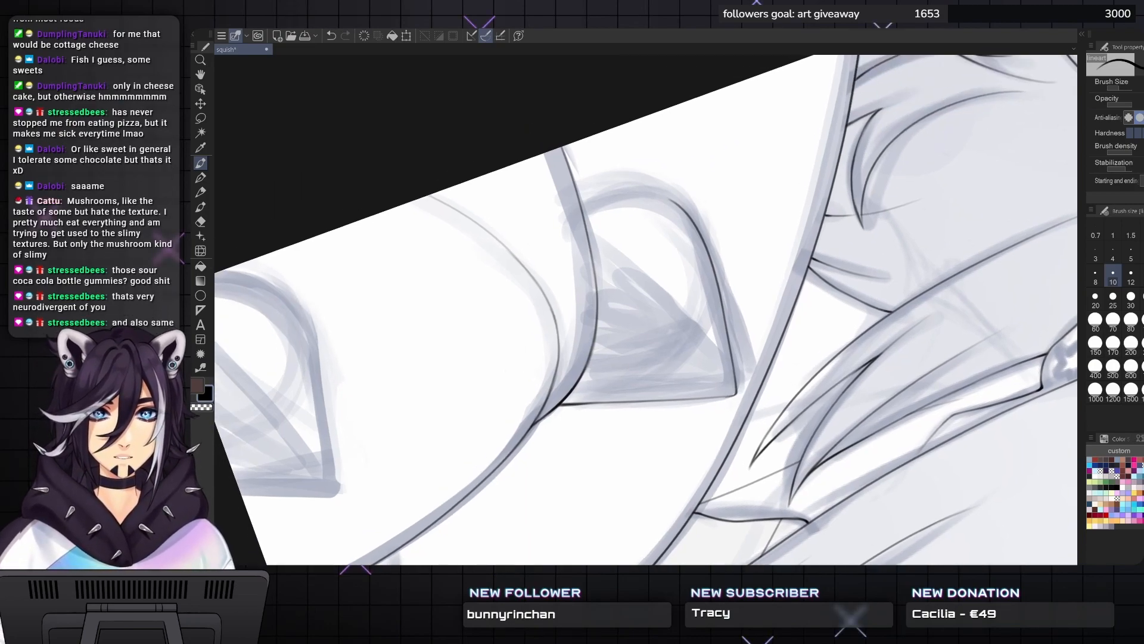
- Ink the rounded back of the upper shoulder spike, curving from the outer edge down to the sleeve contour
{"action": "key", "text": "minus"}
{"action": "key", "text": "minus"}
{"action": "key", "text": "minus"}
{"action": "key", "text": "minus"}
{"action": "key", "text": "minus"}
{"action": "key", "text": "minus"}
{"action": "key", "text": "minus"}
{"action": "key", "text": "minus"}
{"action": "key", "text": "minus"}
{"action": "key", "text": "minus"}
{"action": "key", "text": "minus"}
{"action": "key", "text": "minus"}
{"action": "key", "text": "minus"}
{"action": "key", "text": "minus"}
{"action": "key", "text": "minus"}
{"action": "key", "text": "minus"}
{"action": "key", "text": "minus"}
{"action": "key", "text": "minus"}
{"action": "key", "text": "minus"}
{"action": "key", "text": "minus"}
{"action": "key", "text": "minus"}
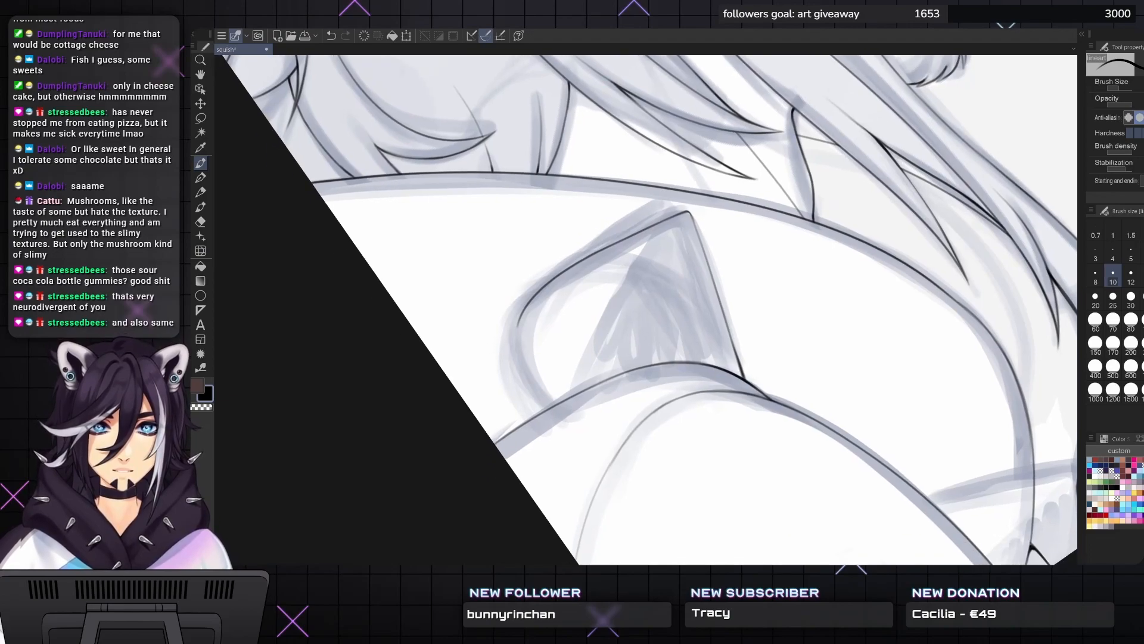
{"action": "left_click_drag", "start_coordinate": [646, 310], "coordinate": [666, 311]}
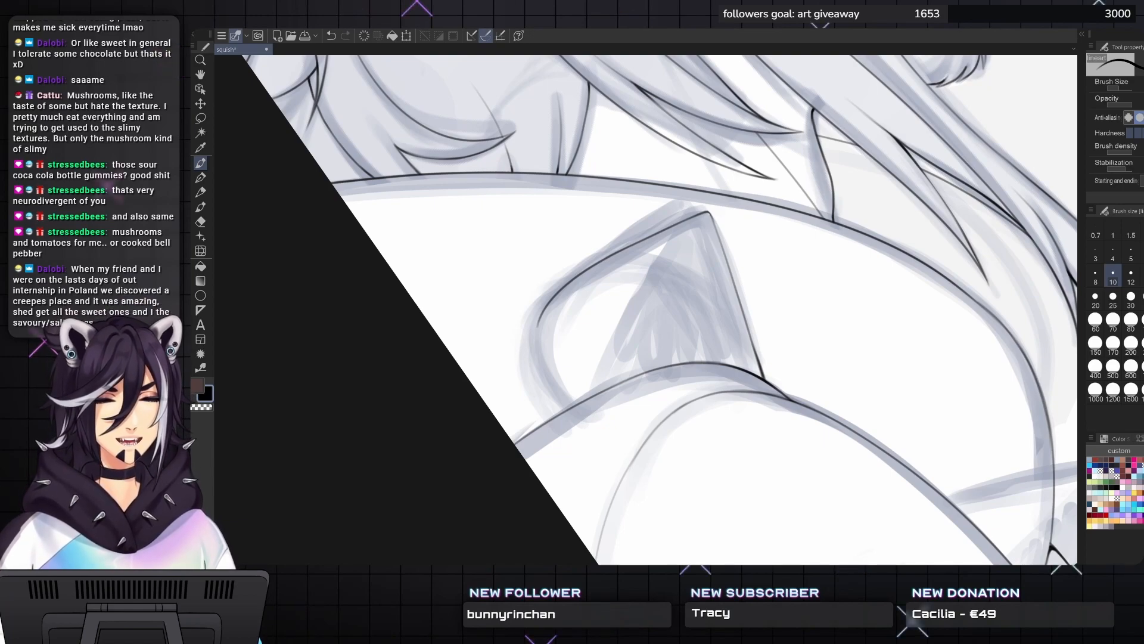
{"action": "mouse_move", "coordinate": [655, 309]}
{"action": "left_mouse_down"}
{"action": "mouse_move", "coordinate": [647, 285]}
{"action": "mouse_move", "coordinate": [642, 302]}
{"action": "mouse_move", "coordinate": [646, 280]}
{"action": "left_mouse_up"}
{"action": "key", "text": "asciicircum"}
{"action": "scroll", "coordinate": [769, 310], "scroll_direction": "down", "scroll_amount": 1}
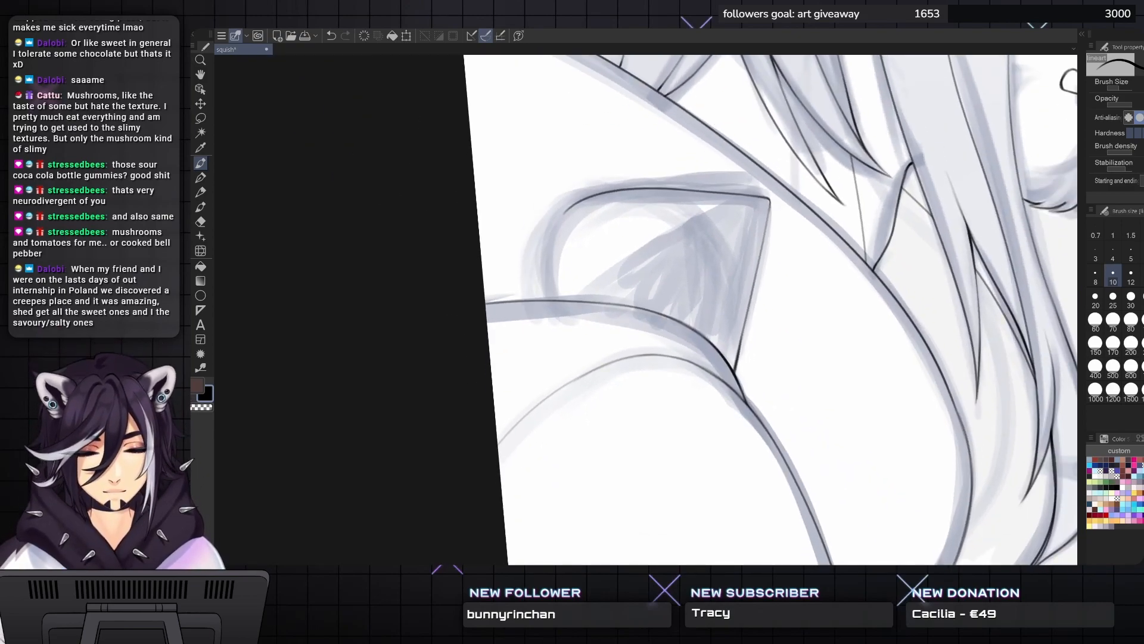
{"action": "scroll", "coordinate": [572, 211], "scroll_direction": "up", "scroll_amount": 1}
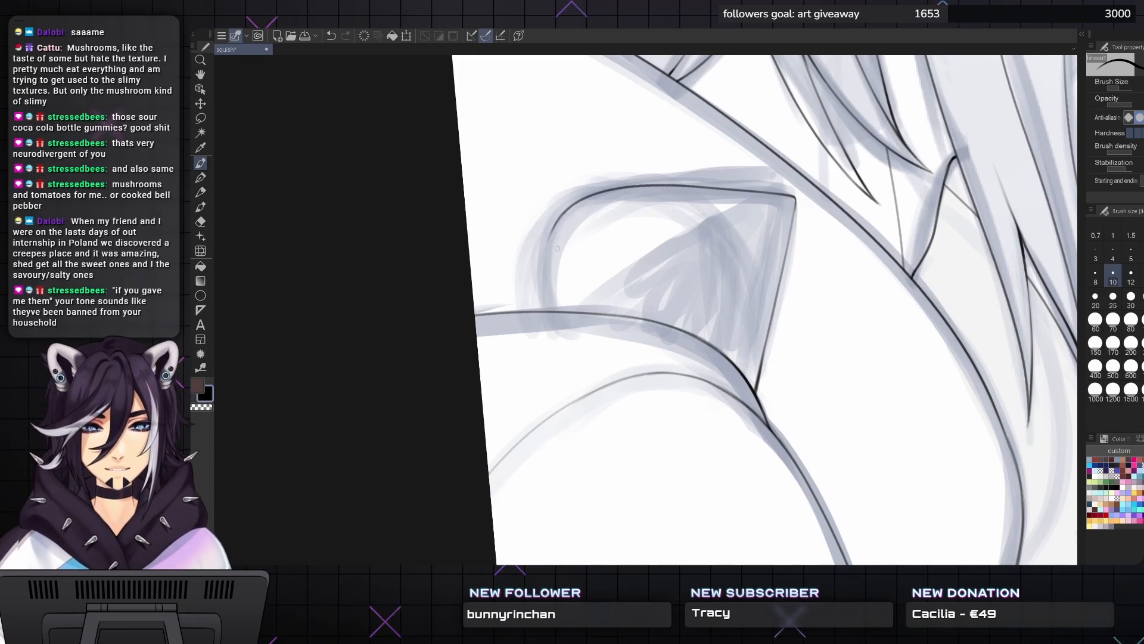
{"action": "scroll", "coordinate": [554, 250], "scroll_direction": "up", "scroll_amount": 1}
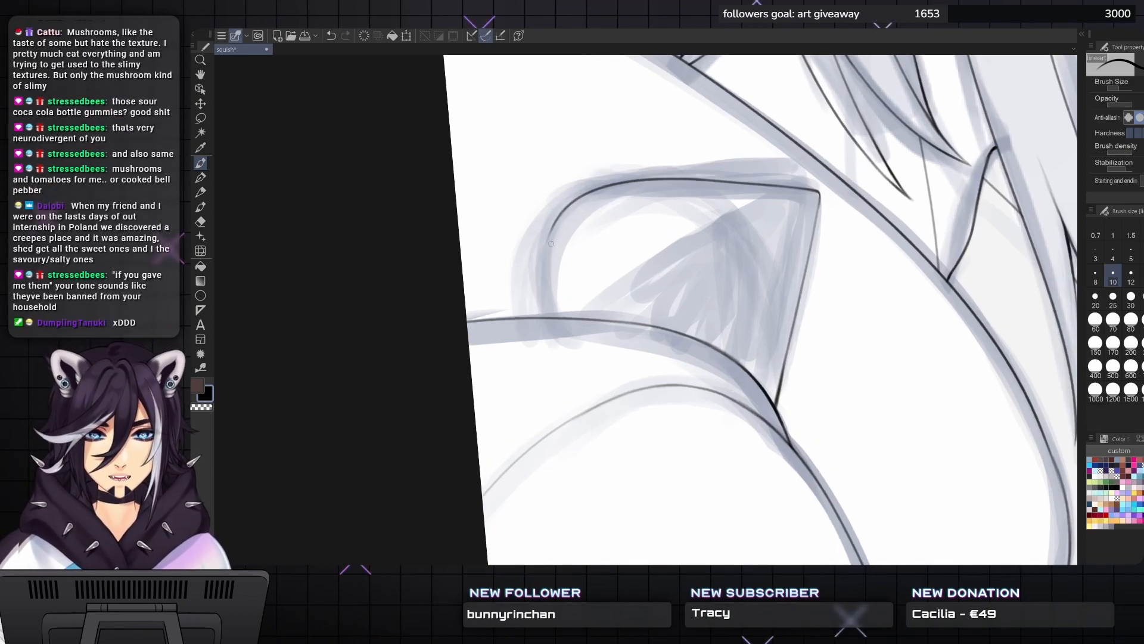
{"action": "left_click_drag", "start_coordinate": [555, 224], "coordinate": [546, 264]}
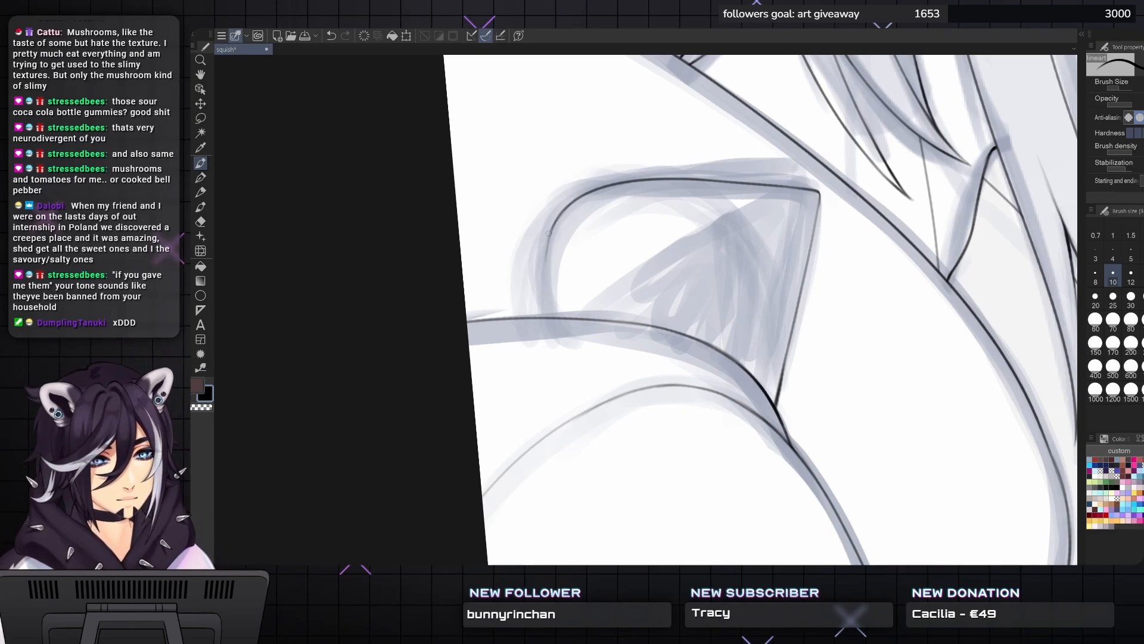
{"action": "left_click_drag", "start_coordinate": [549, 233], "coordinate": [545, 307]}
- Ink the straight edge of the lower shoulder spike from its tip to the canvas edge
{"action": "left_click_drag", "start_coordinate": [561, 259], "coordinate": [449, 46]}
{"action": "left_click_drag", "start_coordinate": [570, 247], "coordinate": [607, 133]}
{"action": "scroll", "coordinate": [558, 215], "scroll_direction": "down", "scroll_amount": 1}
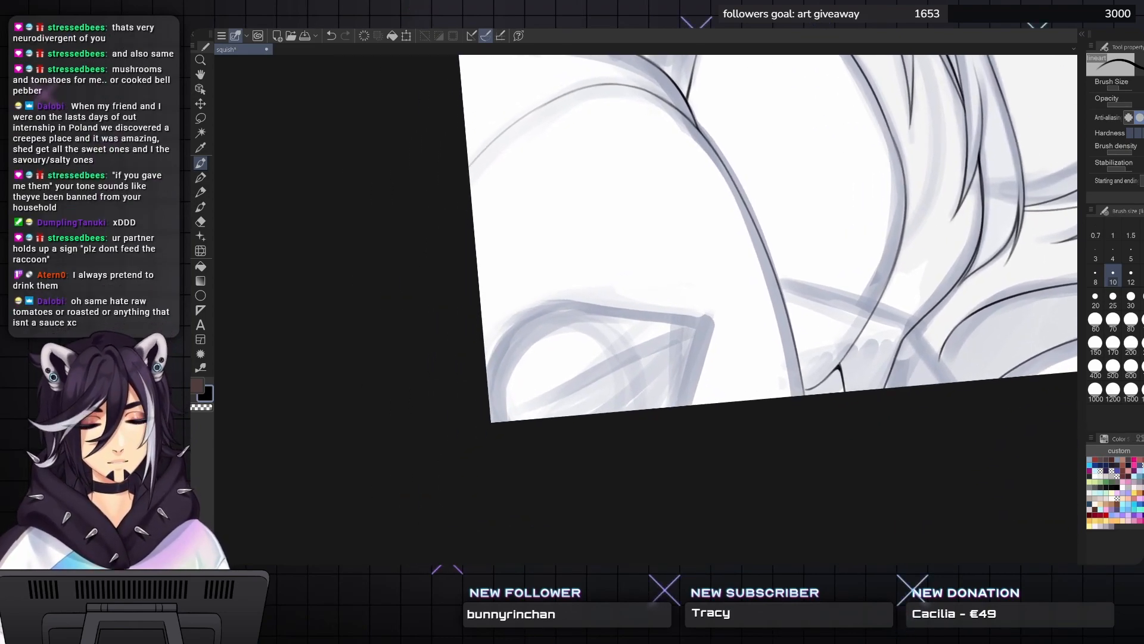
{"action": "scroll", "coordinate": [703, 339], "scroll_direction": "up", "scroll_amount": 1}
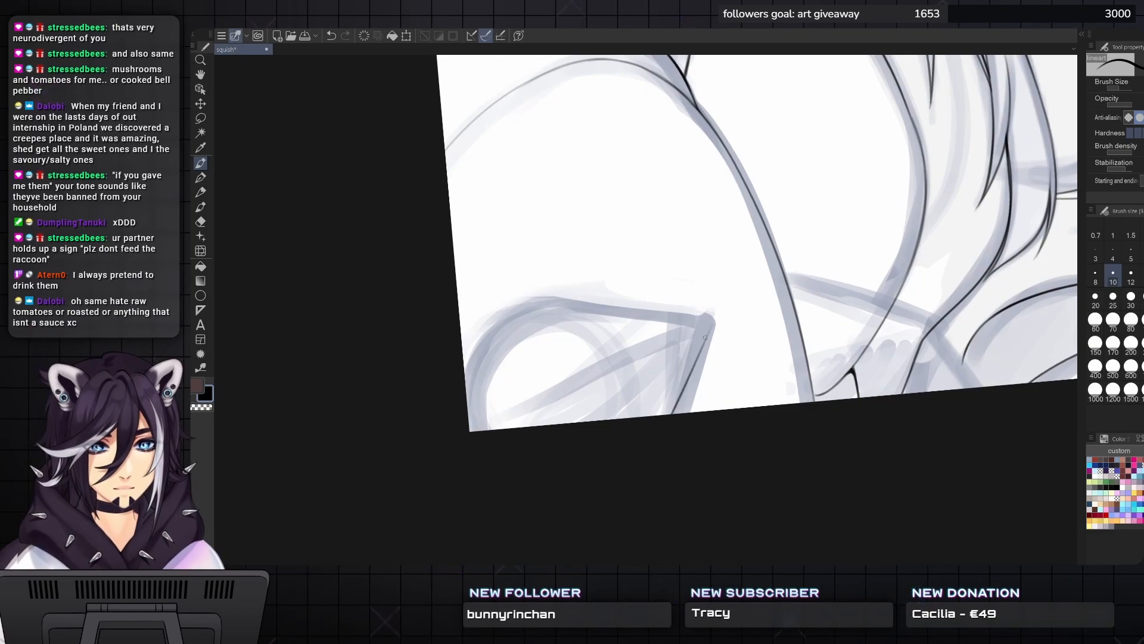
{"action": "left_click_drag", "start_coordinate": [705, 337], "coordinate": [631, 396]}
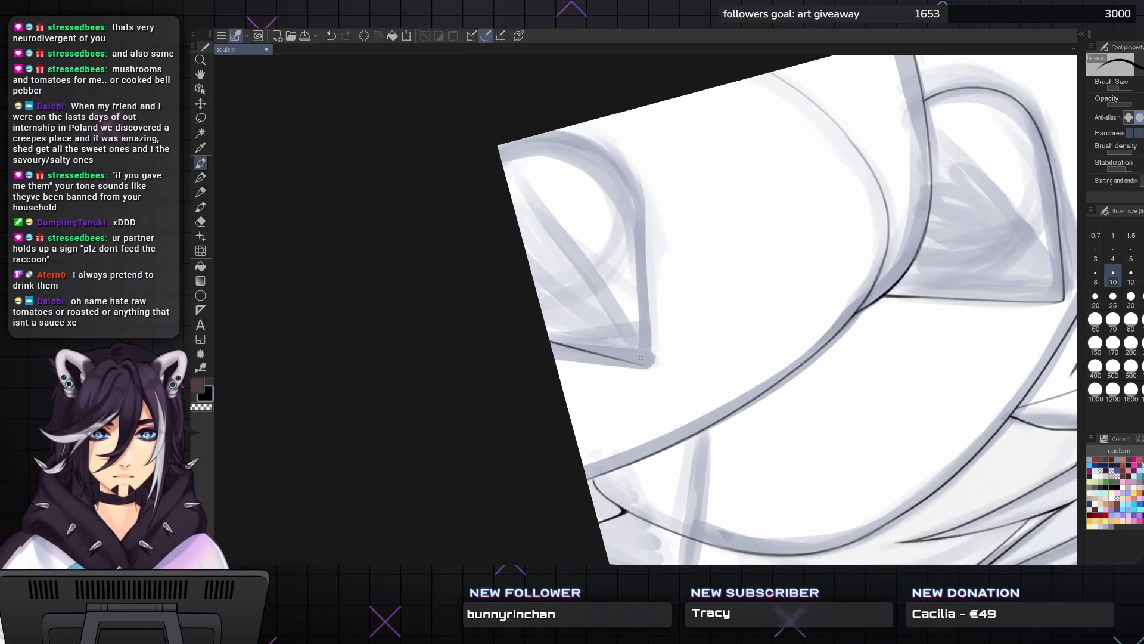
- Ink the long outer edge of the lower shoulder spike and join it to the straight edge in a sharp tip
{"action": "mouse_move", "coordinate": [615, 162]}
{"action": "left_mouse_down"}
{"action": "mouse_move", "coordinate": [635, 200]}
{"action": "mouse_move", "coordinate": [649, 376]}
{"action": "left_mouse_up"}
{"action": "key", "text": "ctrl+z"}
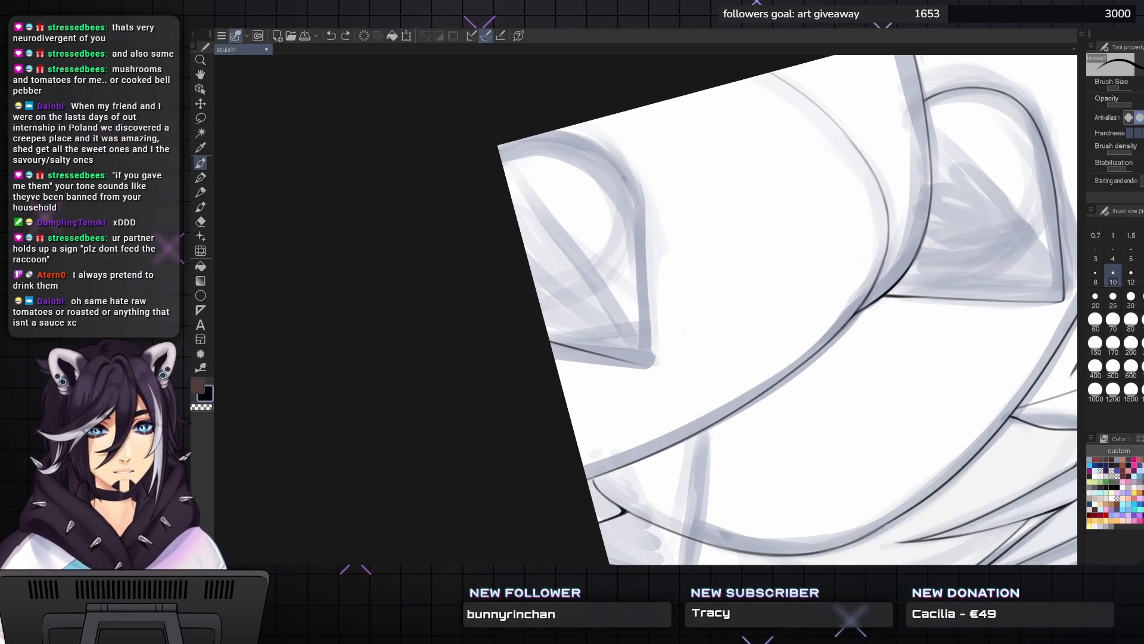
{"action": "left_click_drag", "start_coordinate": [635, 188], "coordinate": [648, 339]}
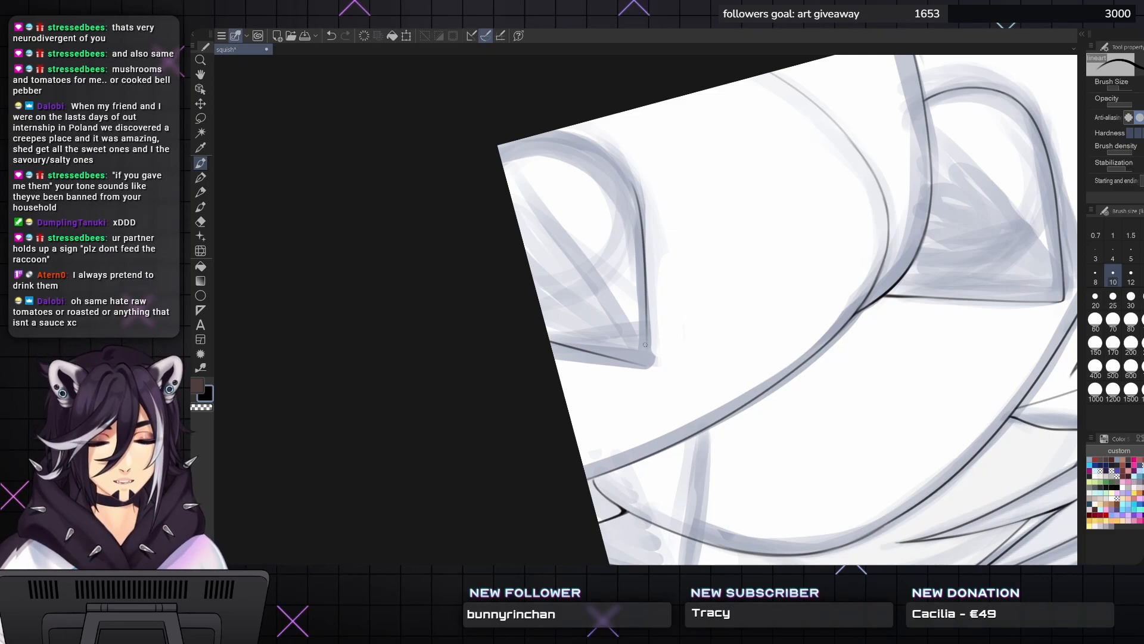
{"action": "scroll", "coordinate": [645, 346], "scroll_direction": "up", "scroll_amount": 2}
{"action": "mouse_move", "coordinate": [645, 354]}
{"action": "left_mouse_down"}
{"action": "mouse_move", "coordinate": [646, 377]}
{"action": "mouse_move", "coordinate": [609, 362]}
{"action": "mouse_move", "coordinate": [643, 373]}
{"action": "left_mouse_up"}
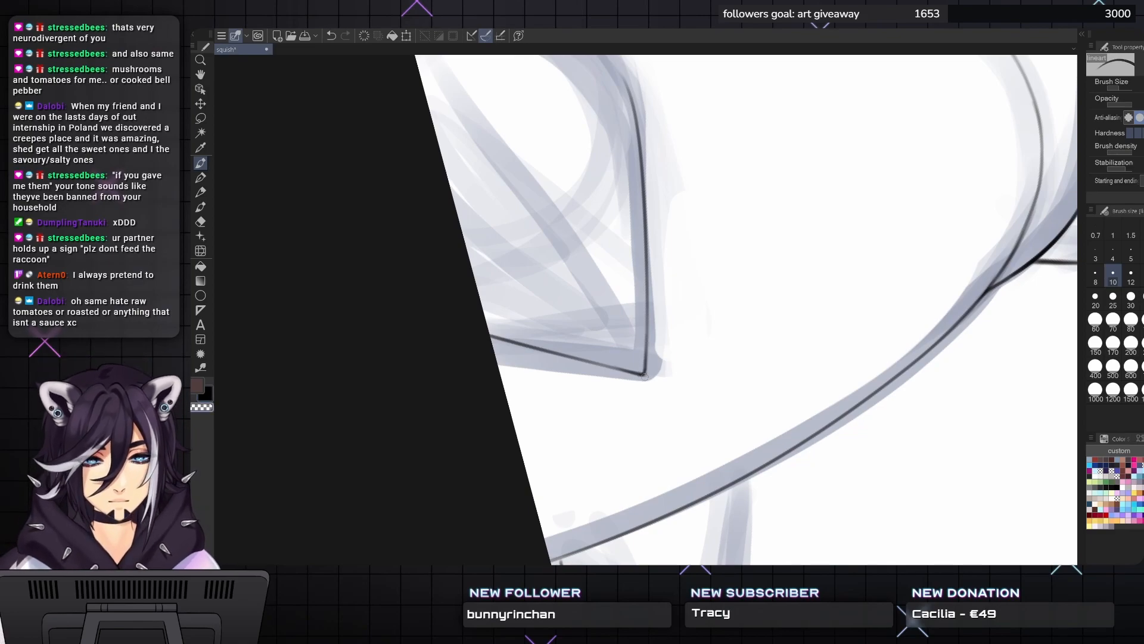
{"action": "left_click_drag", "start_coordinate": [644, 373], "coordinate": [645, 322]}
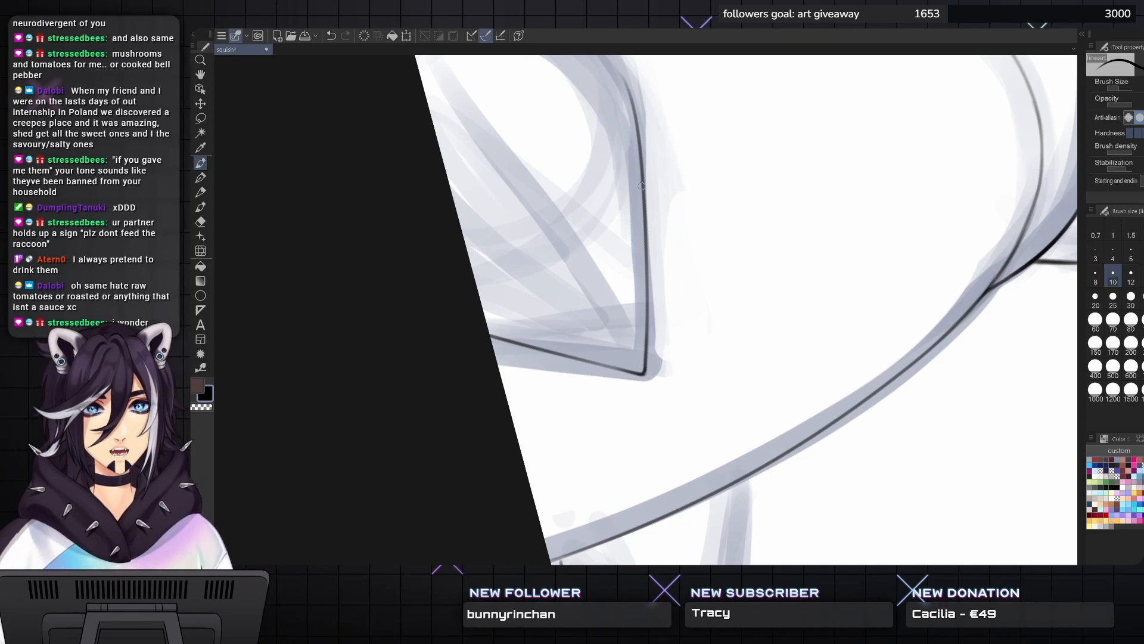
{"action": "mouse_move", "coordinate": [642, 186]}
{"action": "left_mouse_down"}
{"action": "mouse_move", "coordinate": [670, 264]}
{"action": "mouse_move", "coordinate": [654, 322]}
{"action": "left_mouse_up"}
{"action": "scroll", "coordinate": [656, 179], "scroll_direction": "down", "scroll_amount": 3}
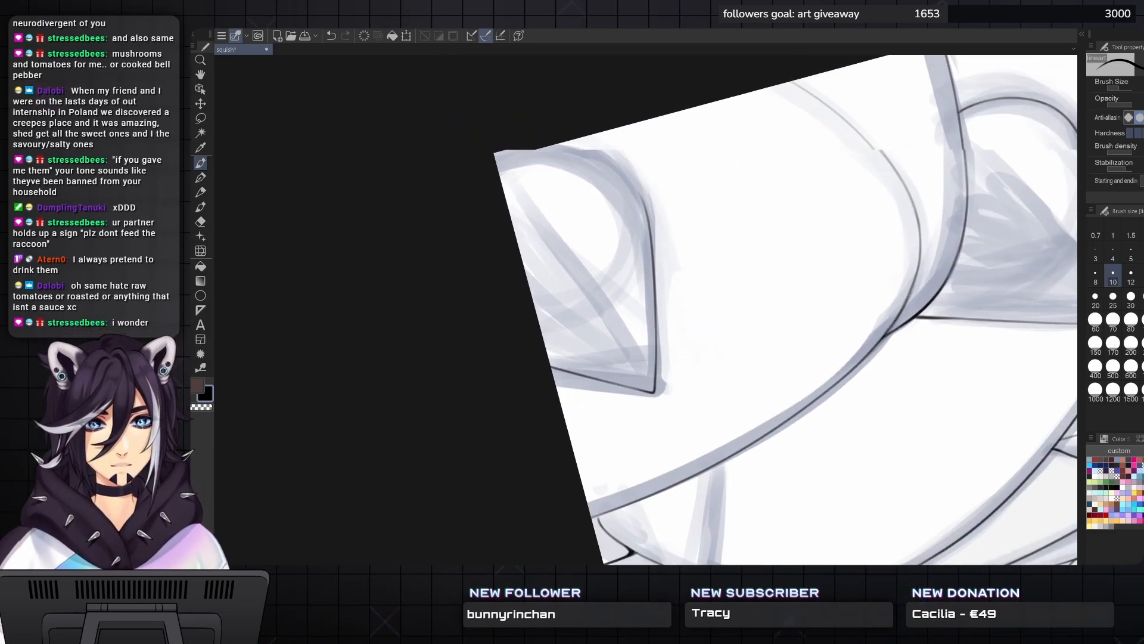
- Ink the bend of the lower spike, continuing its outer edge into the start of the rounded back
{"action": "mouse_move", "coordinate": [655, 227]}
{"action": "left_mouse_down"}
{"action": "mouse_move", "coordinate": [672, 220]}
{"action": "mouse_move", "coordinate": [715, 334]}
{"action": "left_mouse_up"}
{"action": "key", "text": "c"}
{"action": "key", "text": "c"}
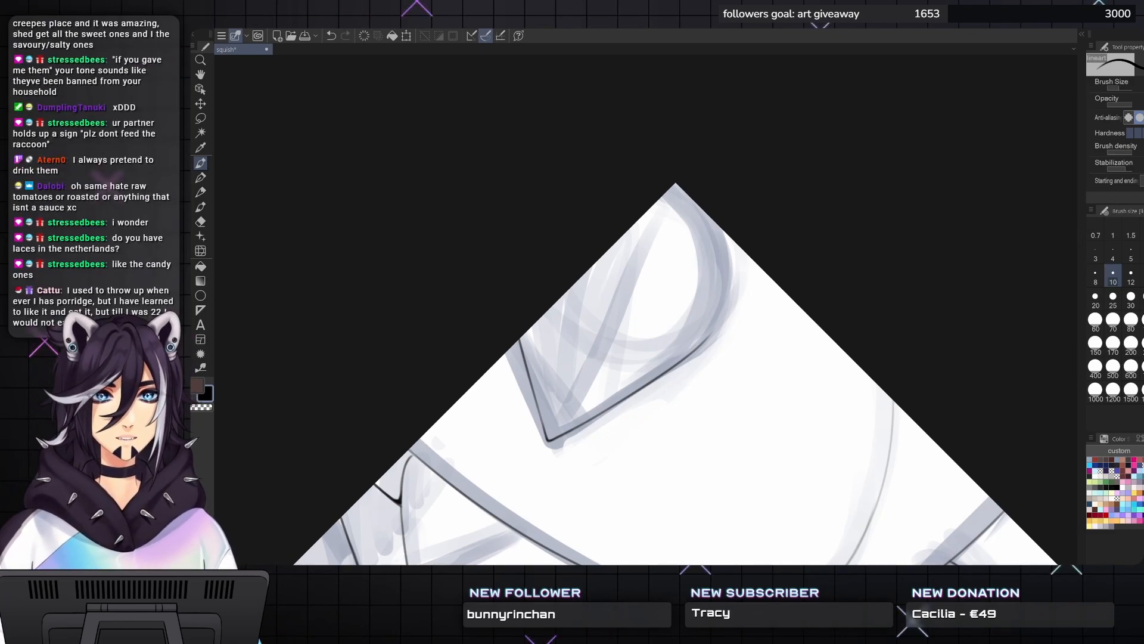
{"action": "scroll", "coordinate": [689, 331], "scroll_direction": "up", "scroll_amount": 3}
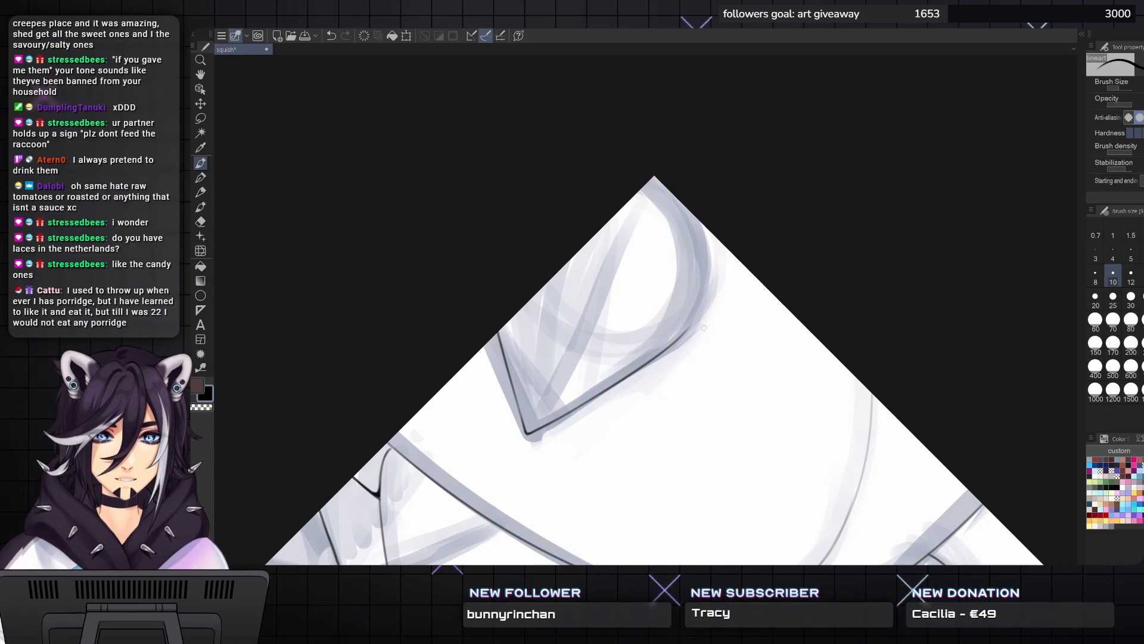
{"action": "left_click_drag", "start_coordinate": [691, 327], "coordinate": [634, 373]}
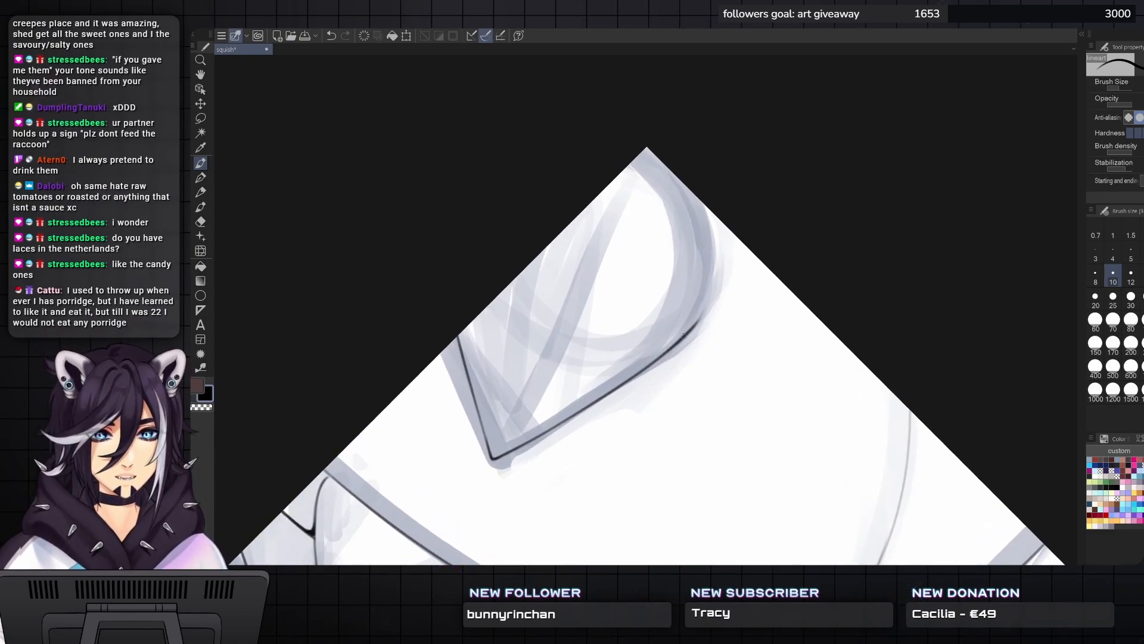
{"action": "mouse_move", "coordinate": [695, 326]}
{"action": "left_mouse_down"}
{"action": "mouse_move", "coordinate": [714, 282]}
{"action": "mouse_move", "coordinate": [704, 315]}
{"action": "mouse_move", "coordinate": [709, 247]}
{"action": "left_mouse_up"}
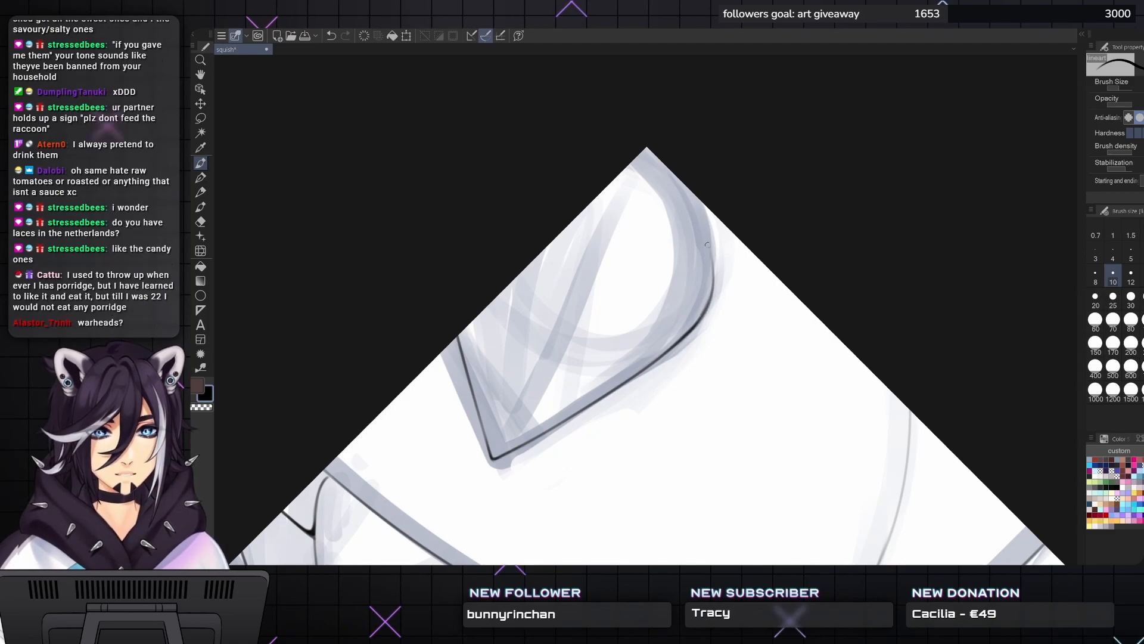
{"action": "scroll", "coordinate": [302, 457], "scroll_direction": "down", "scroll_amount": 1}
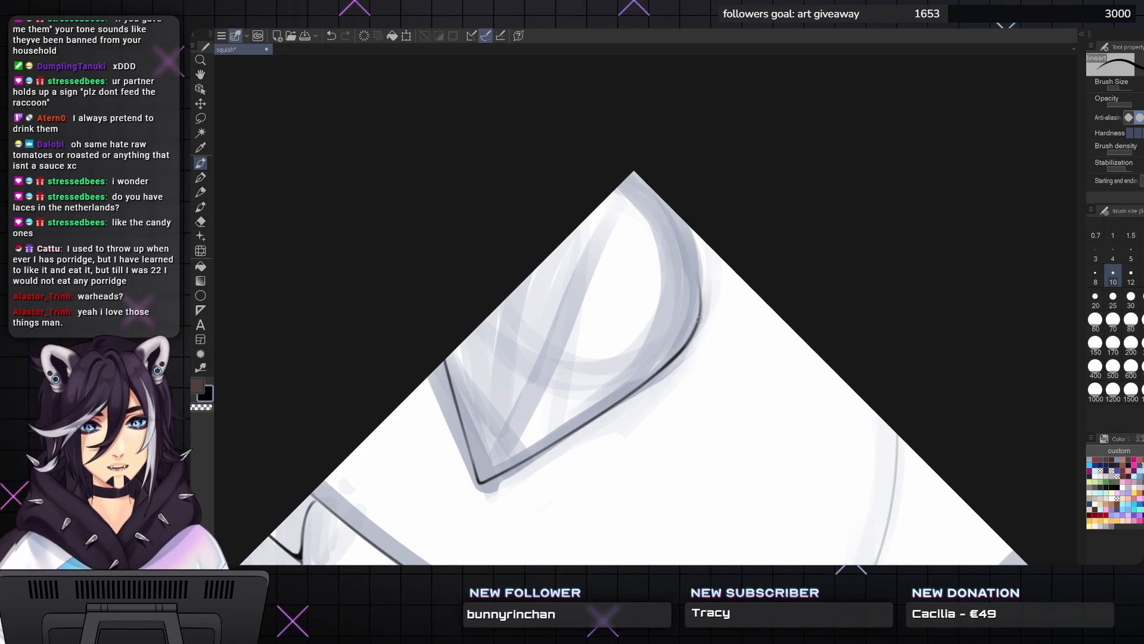
- Ink the remaining curve of the lower spike's rounded back up to the canvas edge, redrawing its last stretch
{"action": "mouse_move", "coordinate": [700, 309]}
{"action": "left_mouse_down"}
{"action": "mouse_move", "coordinate": [690, 246]}
{"action": "mouse_move", "coordinate": [625, 181]}
{"action": "left_mouse_up"}
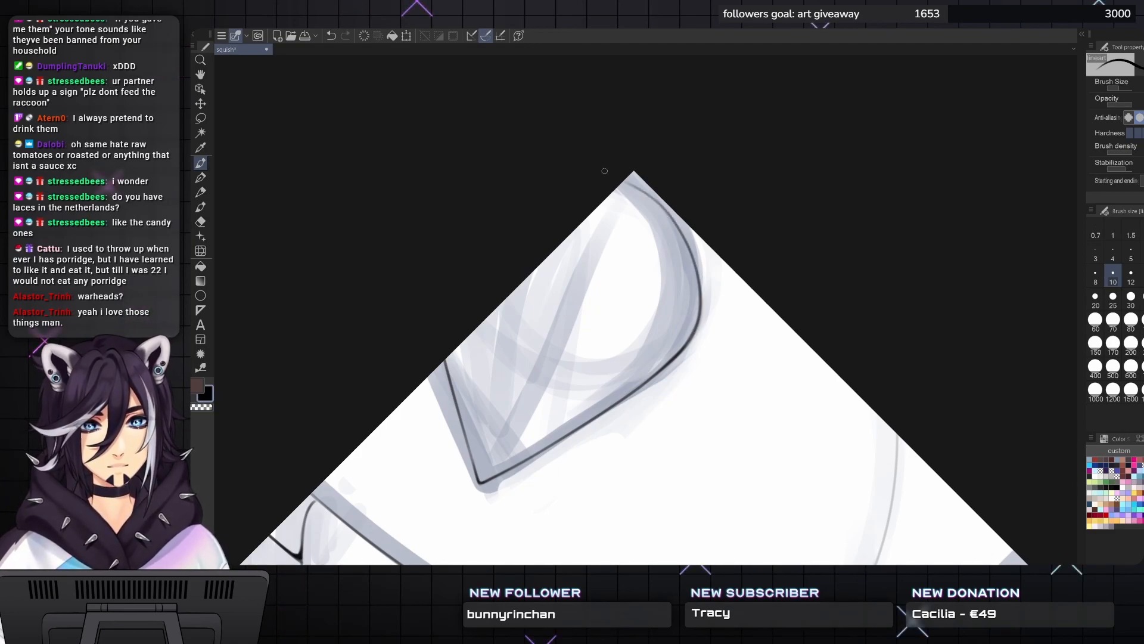
{"action": "key", "text": "asciicircum"}
{"action": "key", "text": "asciicircum"}
{"action": "key", "text": "asciicircum"}
{"action": "key", "text": "asciicircum"}
{"action": "key", "text": "asciicircum"}
{"action": "key", "text": "asciicircum"}
{"action": "key", "text": "asciicircum"}
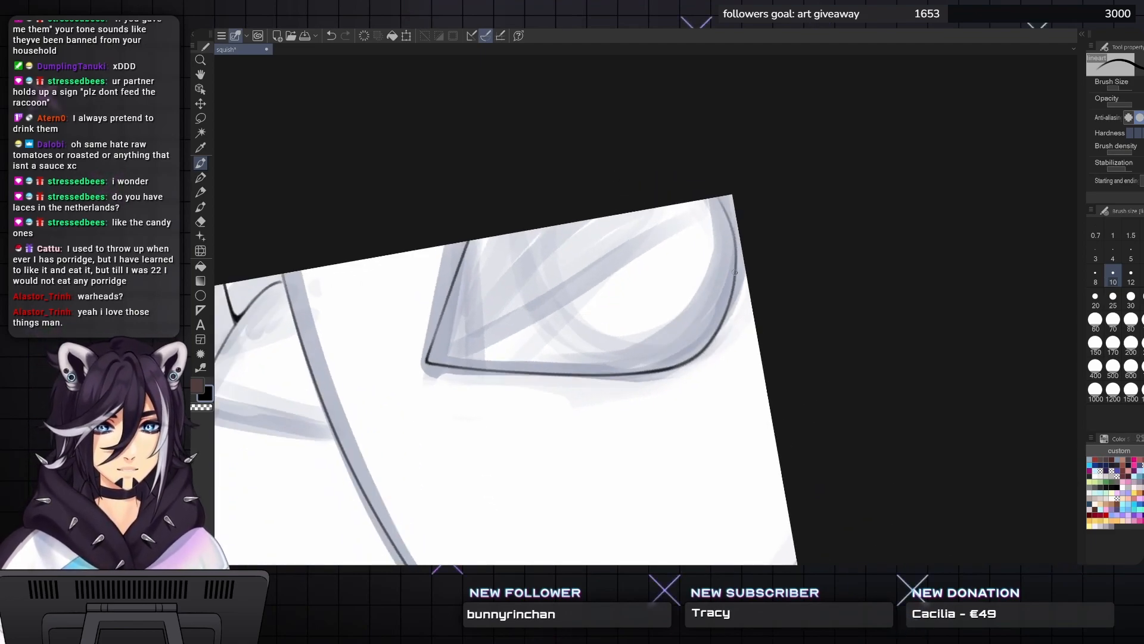
{"action": "key", "text": "ctrl+z"}
{"action": "left_click_drag", "start_coordinate": [737, 279], "coordinate": [736, 211]}
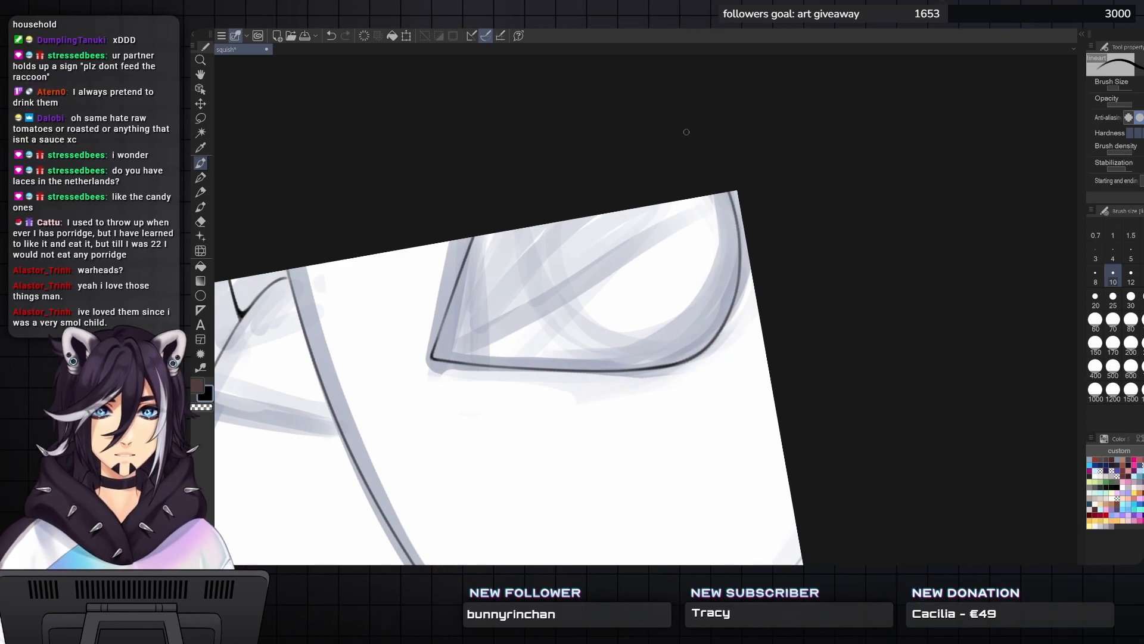
- Review the line art across the whole canvas, checking both shoulder spikes against the sleeve, collar and hair
{"action": "scroll", "coordinate": [686, 132], "scroll_direction": "down", "scroll_amount": 2}
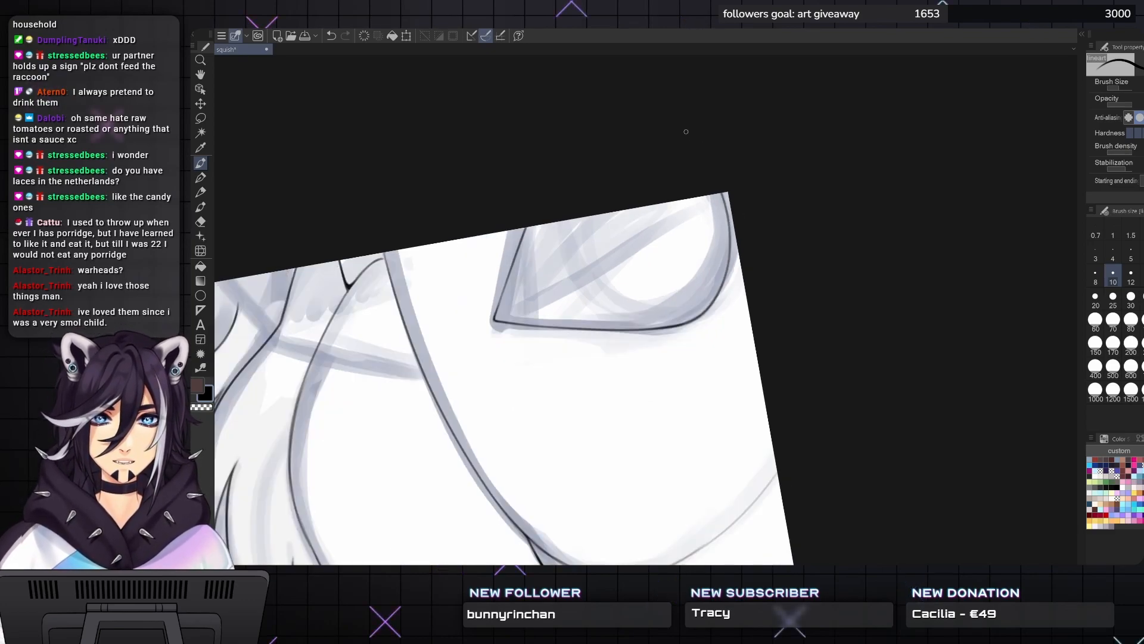
{"action": "key", "text": "ctrl+0"}
{"action": "key", "text": "minus"}
{"action": "key", "text": "minus"}
{"action": "key", "text": "minus"}
{"action": "key", "text": "minus"}
{"action": "key", "text": "minus"}
{"action": "key", "text": "minus"}
{"action": "key", "text": "minus"}
{"action": "key", "text": "minus"}
{"action": "key", "text": "minus"}
{"action": "key", "text": "minus"}
{"action": "key", "text": "minus"}
{"action": "key", "text": "minus"}
{"action": "key", "text": "minus"}
{"action": "key", "text": "minus"}
{"action": "key", "text": "minus"}
{"action": "key", "text": "minus"}
{"action": "key", "text": "minus"}
{"action": "key", "text": "minus"}
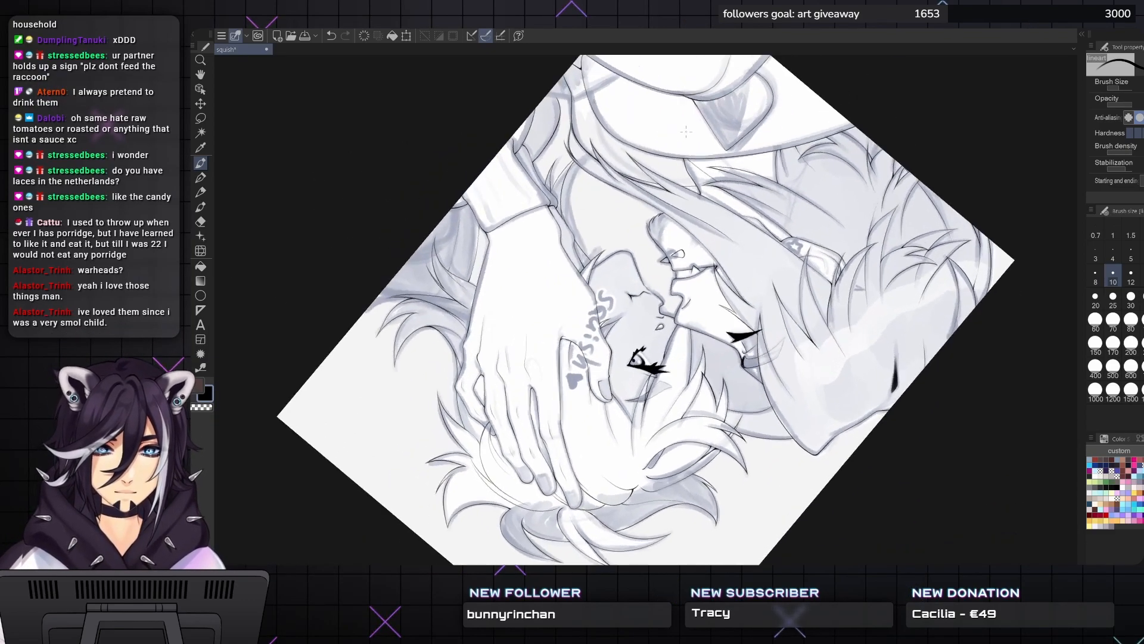
{"action": "key", "text": "minus"}
{"action": "key", "text": "minus"}
{"action": "key", "text": "minus"}
{"action": "key", "text": "minus"}
{"action": "key", "text": "minus"}
{"action": "key", "text": "minus"}
{"action": "key", "text": "minus"}
{"action": "key", "text": "minus"}
{"action": "key", "text": "asciicircum"}
{"action": "key", "text": "asciicircum"}
{"action": "key", "text": "asciicircum"}
{"action": "key", "text": "asciicircum"}
{"action": "key", "text": "asciicircum"}
{"action": "key", "text": "asciicircum"}
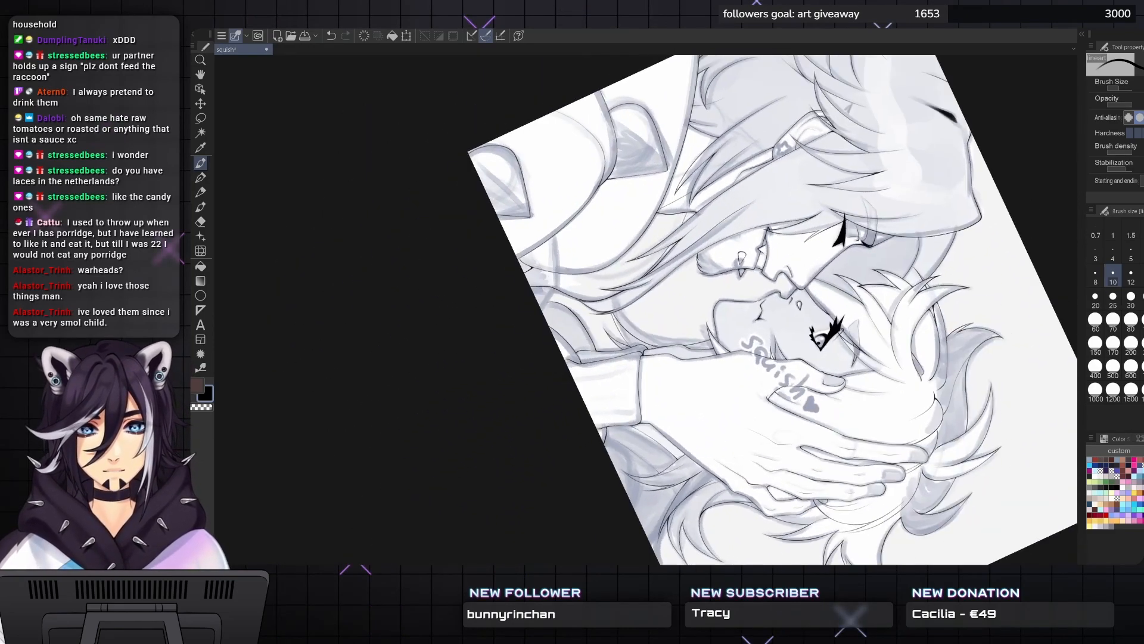
{"action": "scroll", "coordinate": [587, 275], "scroll_direction": "up", "scroll_amount": 5}
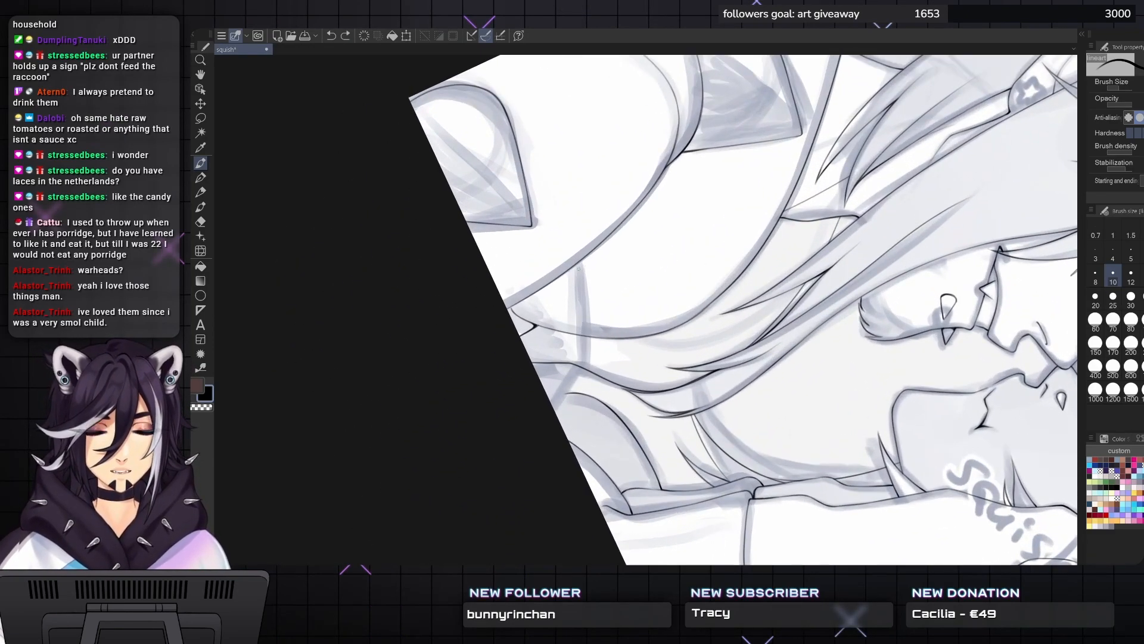
- Ink the spike behind the rounded sleeve, redrawing its long straight edge until clean and returning its short edge from the tip to the canvas edge
{"action": "scroll", "coordinate": [659, 230], "scroll_direction": "up", "scroll_amount": 4}
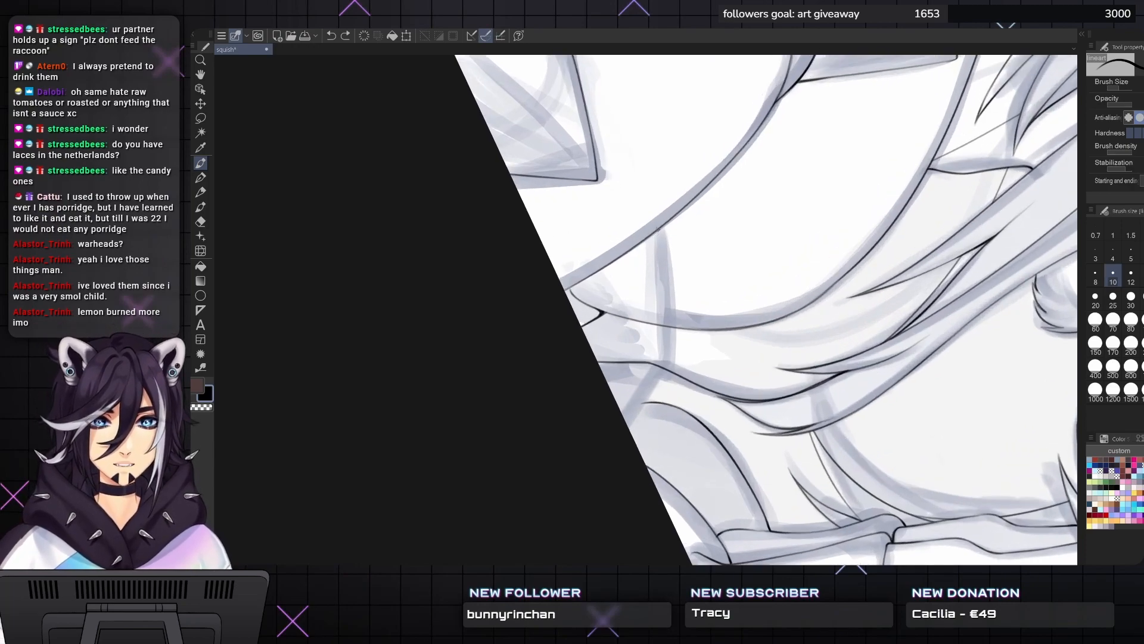
{"action": "left_click_drag", "start_coordinate": [660, 229], "coordinate": [661, 298]}
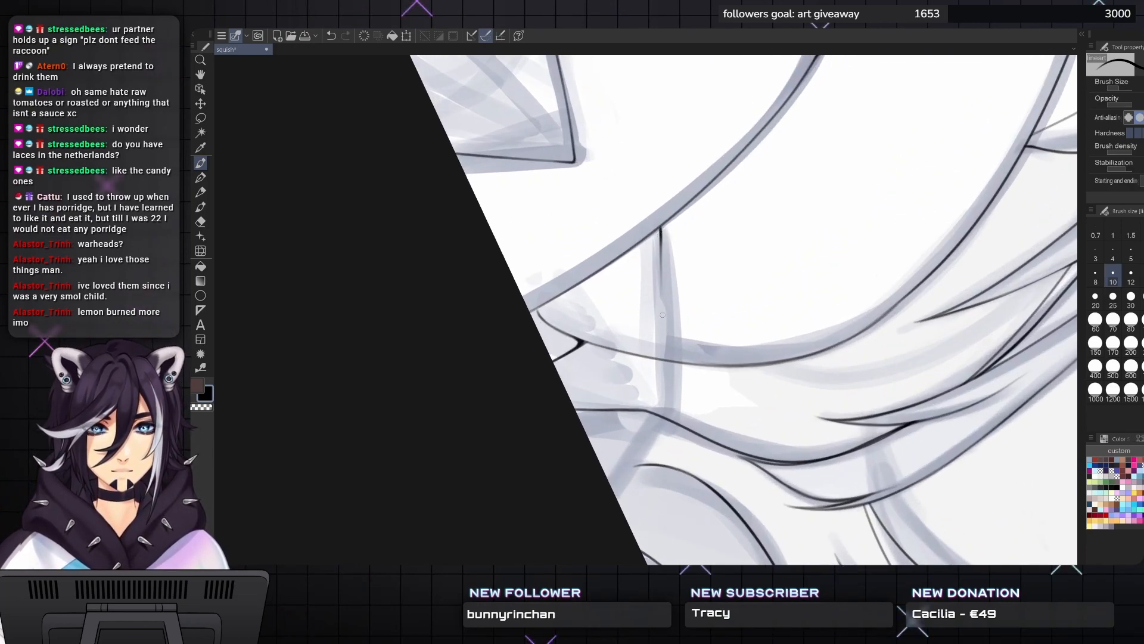
{"action": "key", "text": "ctrl+z"}
{"action": "key", "text": "ctrl+z"}
{"action": "key", "text": "ctrl+z"}
{"action": "key", "text": "ctrl+z"}
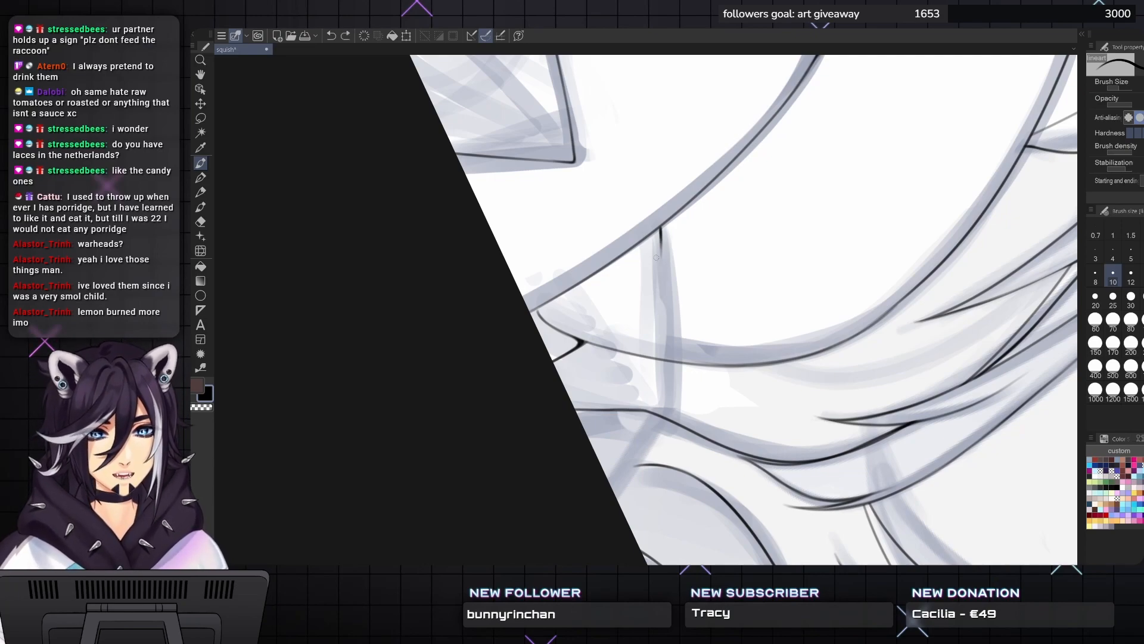
{"action": "left_click_drag", "start_coordinate": [658, 229], "coordinate": [663, 411]}
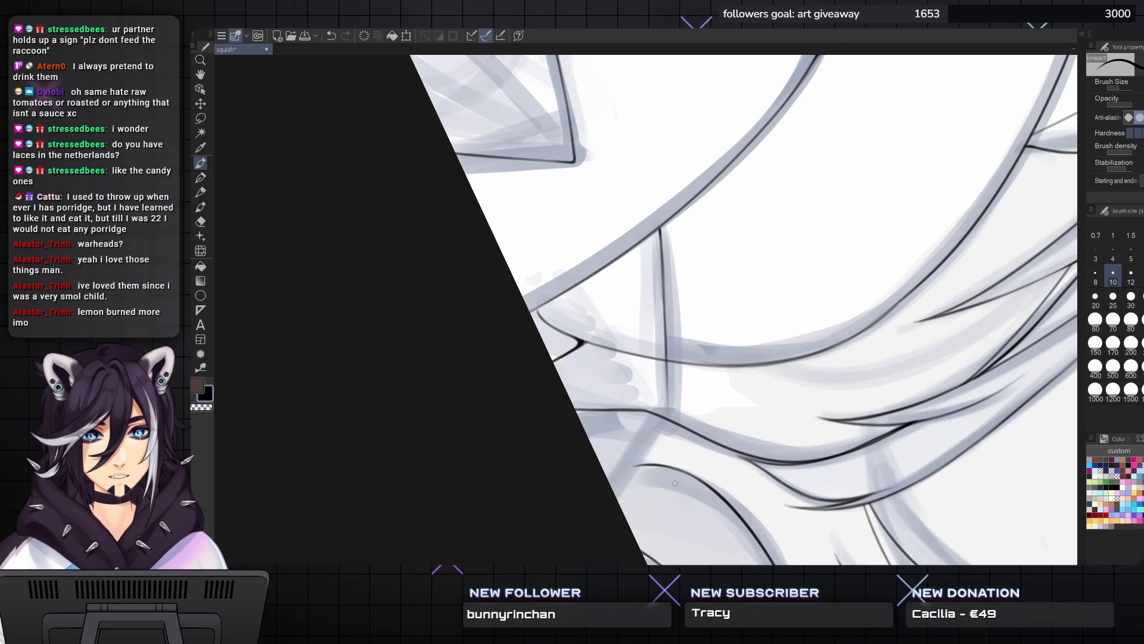
{"action": "key", "text": "ctrl+z"}
{"action": "left_click_drag", "start_coordinate": [661, 263], "coordinate": [674, 420]}
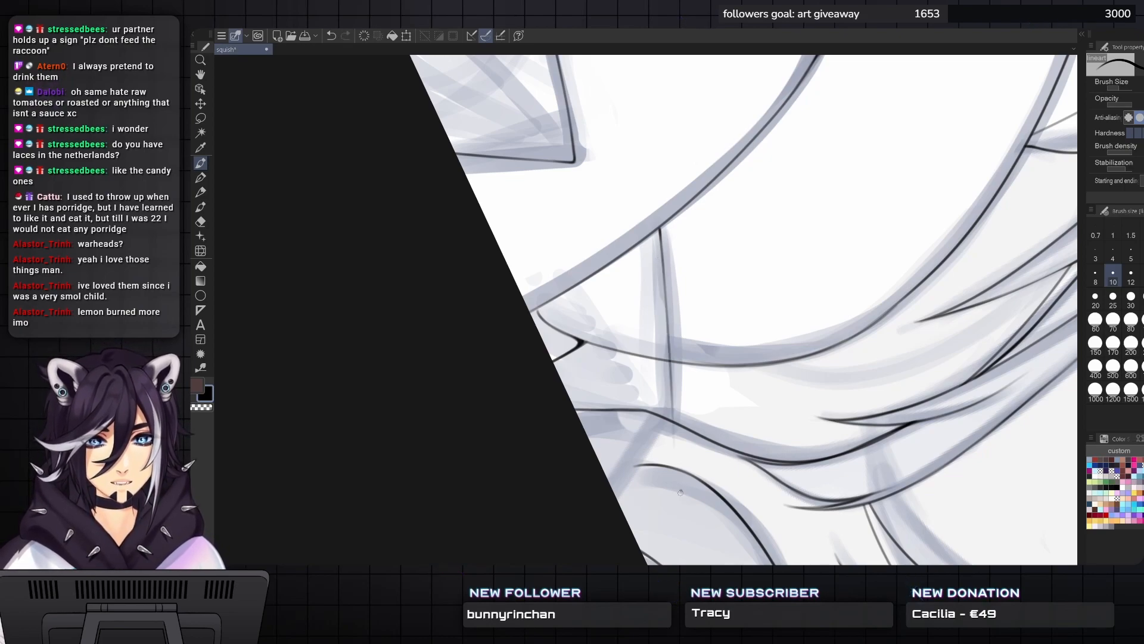
{"action": "mouse_move", "coordinate": [680, 493]}
{"action": "left_mouse_down"}
{"action": "mouse_move", "coordinate": [598, 470]}
{"action": "mouse_move", "coordinate": [663, 391]}
{"action": "left_mouse_up"}
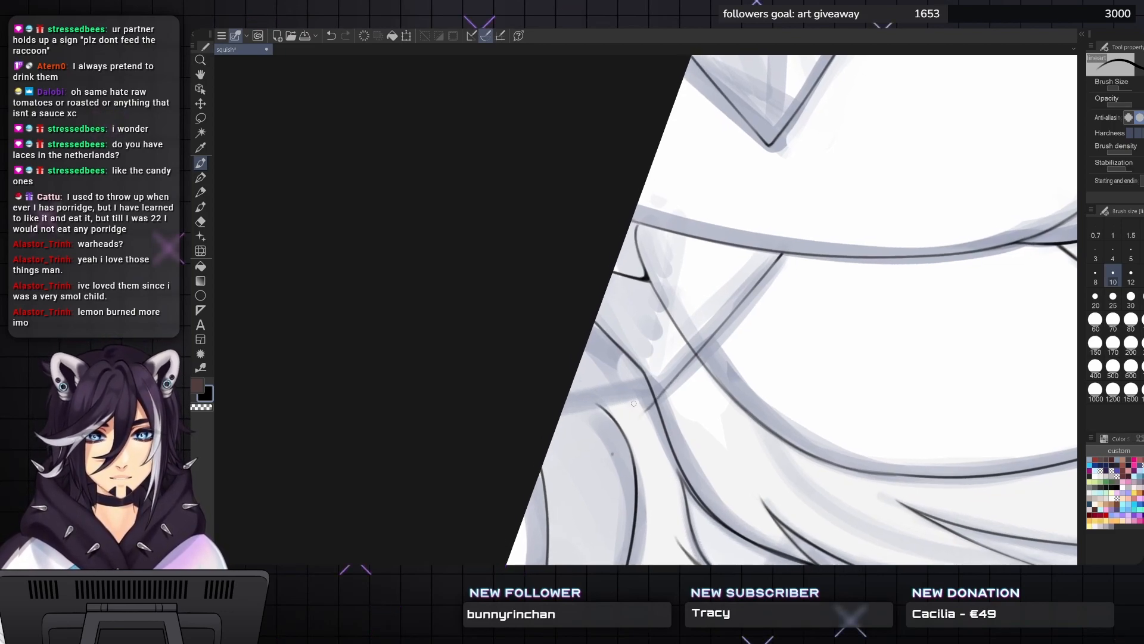
{"action": "left_click_drag", "start_coordinate": [642, 408], "coordinate": [604, 298]}
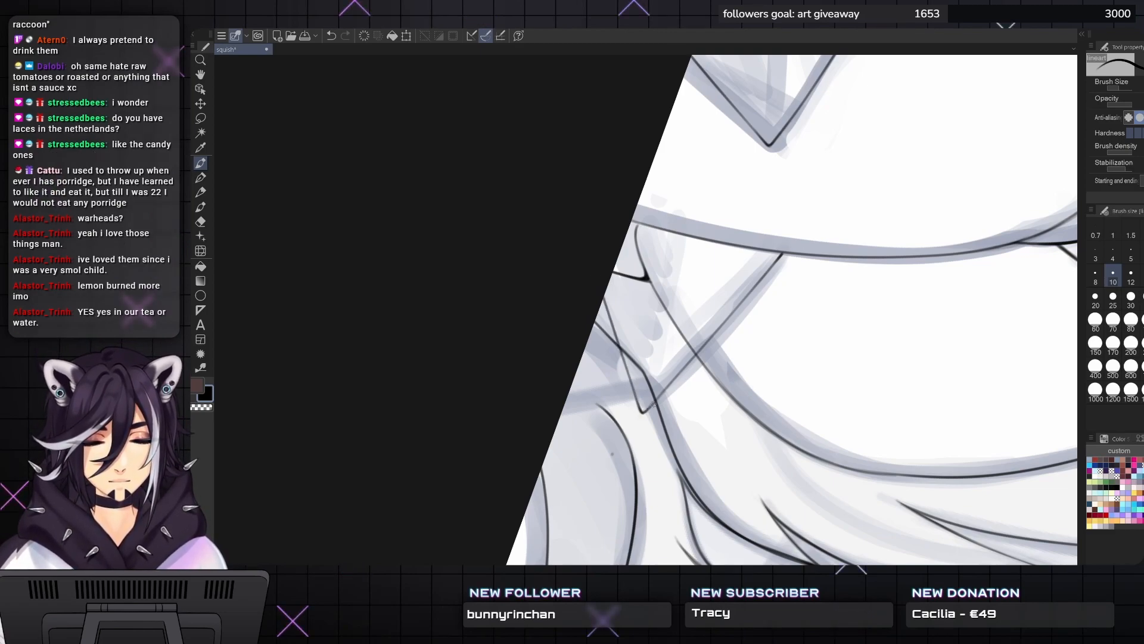
- Erase the collar and hair lines that run through the inside of the spike behind the sleeve
{"action": "key", "text": "minus"}
{"action": "key", "text": "minus"}
{"action": "key", "text": "minus"}
{"action": "key", "text": "minus"}
{"action": "key", "text": "minus"}
{"action": "key", "text": "minus"}
{"action": "key", "text": "minus"}
{"action": "key", "text": "minus"}
{"action": "key", "text": "minus"}
{"action": "key", "text": "minus"}
{"action": "key", "text": "minus"}
{"action": "key", "text": "minus"}
{"action": "key", "text": "minus"}
{"action": "key", "text": "minus"}
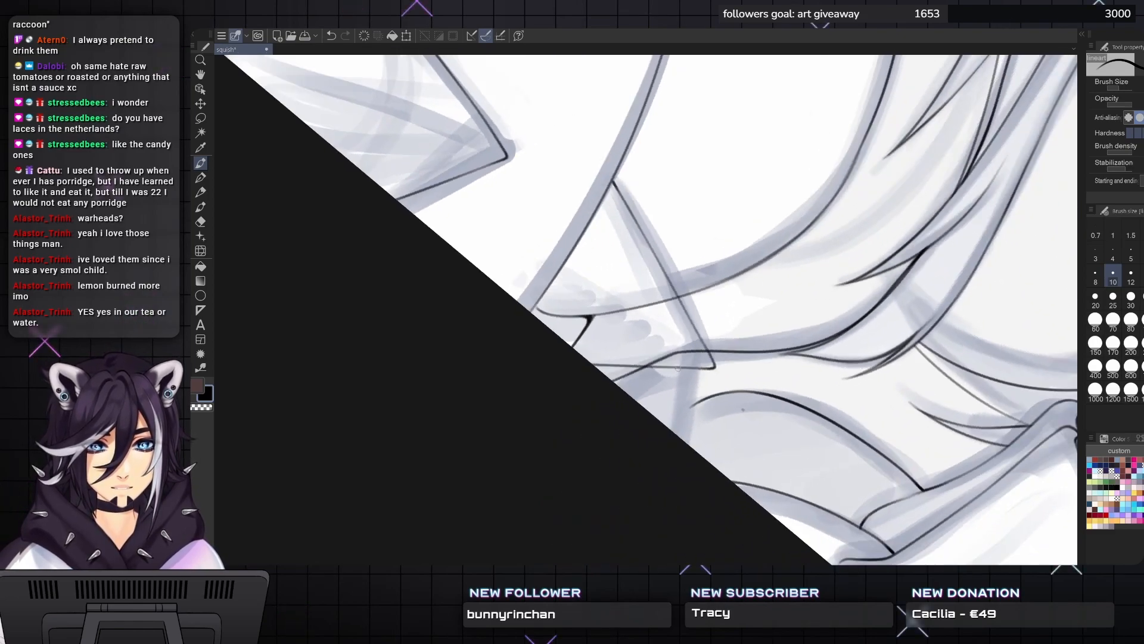
{"action": "key", "text": "minus"}
{"action": "key", "text": "minus"}
{"action": "key", "text": "minus"}
{"action": "key", "text": "minus"}
{"action": "key", "text": "minus"}
{"action": "key", "text": "minus"}
{"action": "key", "text": "minus"}
{"action": "key", "text": "minus"}
{"action": "key", "text": "minus"}
{"action": "key", "text": "minus"}
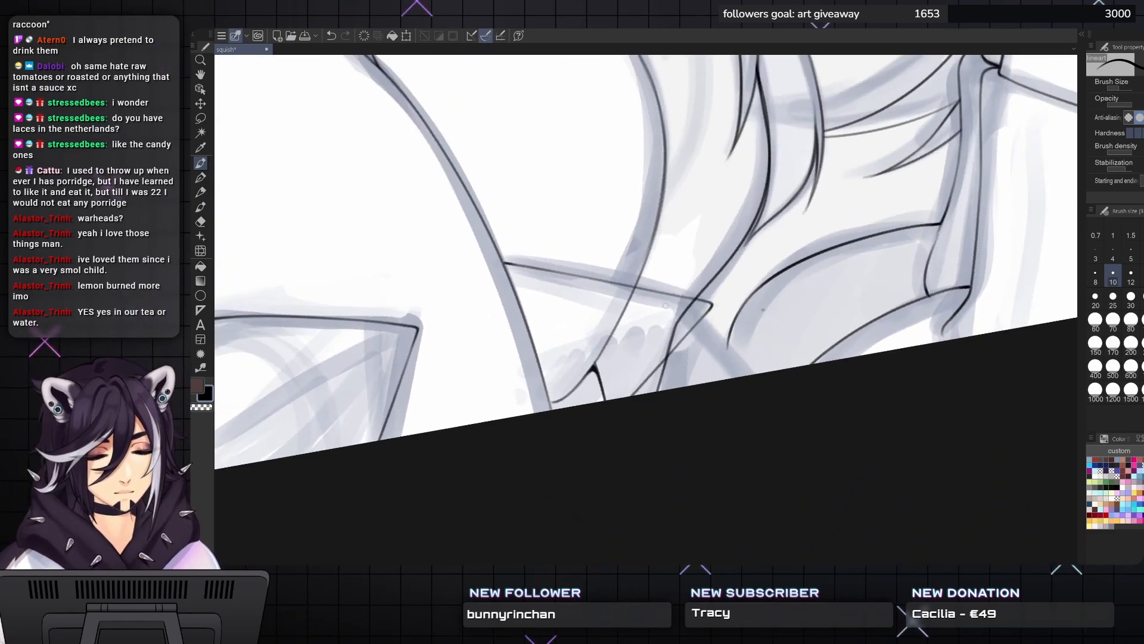
{"action": "key", "text": "minus"}
{"action": "key", "text": "minus"}
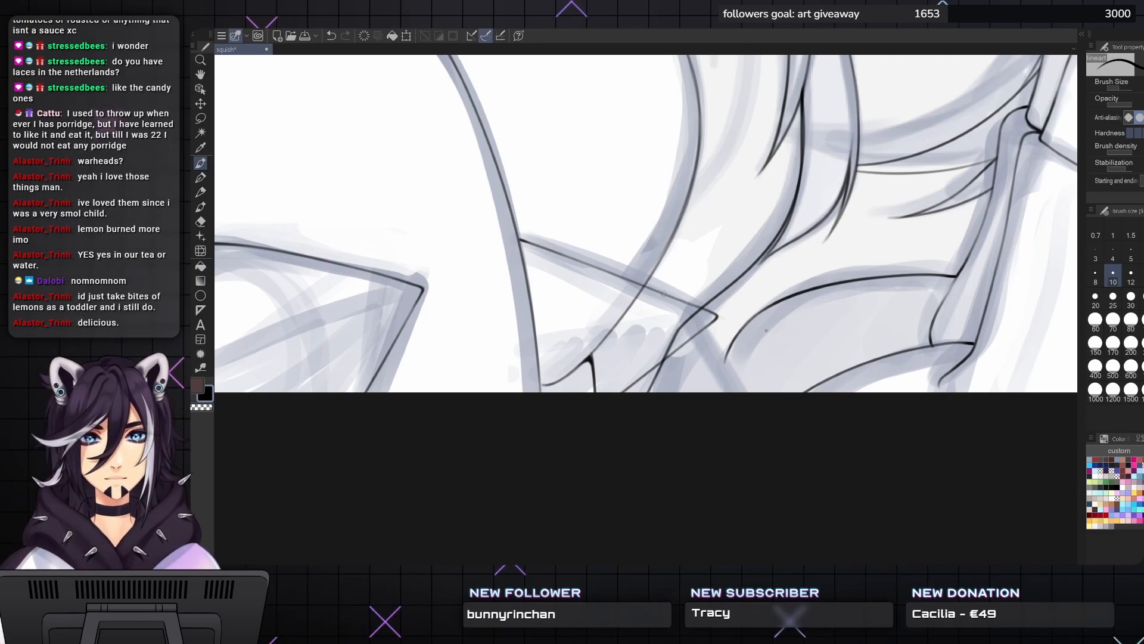
{"action": "mouse_move", "coordinate": [664, 294]}
{"action": "left_mouse_down"}
{"action": "mouse_move", "coordinate": [704, 316]}
{"action": "mouse_move", "coordinate": [667, 280]}
{"action": "mouse_move", "coordinate": [649, 294]}
{"action": "mouse_move", "coordinate": [658, 304]}
{"action": "left_mouse_up"}
{"action": "left_click_drag", "start_coordinate": [591, 315], "coordinate": [593, 322]}
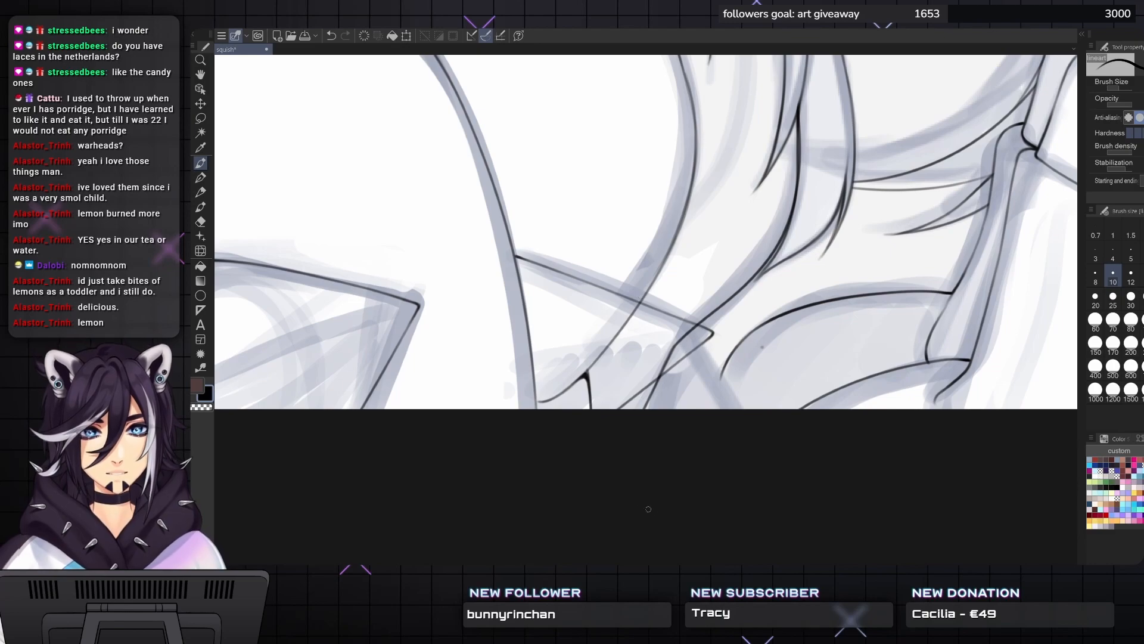
{"action": "left_click_drag", "start_coordinate": [645, 506], "coordinate": [619, 528]}
{"action": "key", "text": "e"}
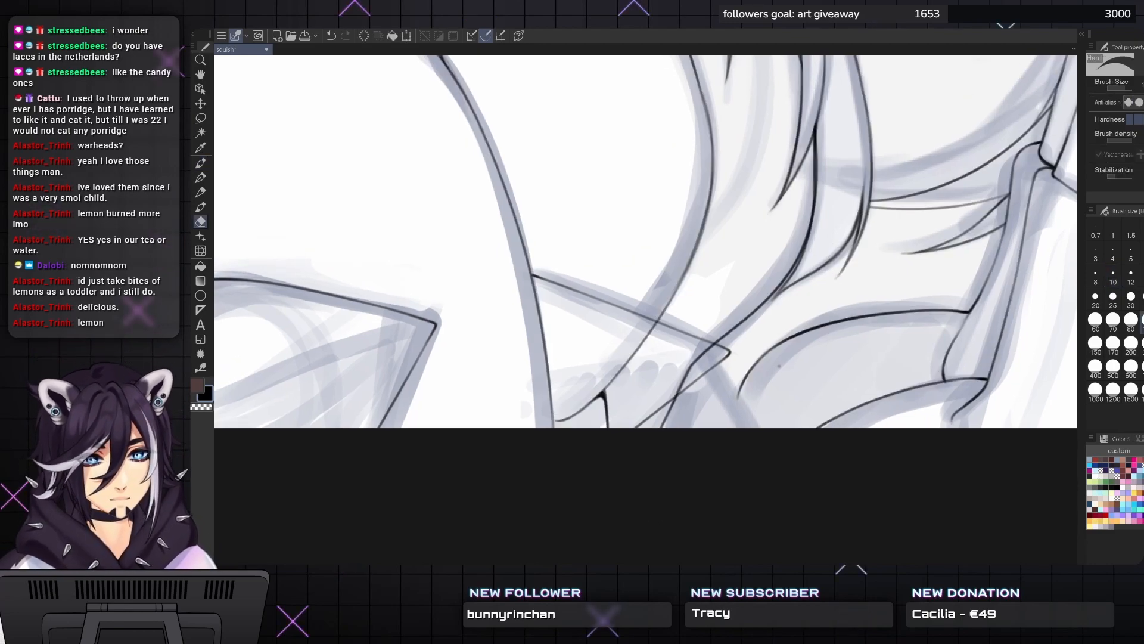
{"action": "mouse_move", "coordinate": [652, 324]}
{"action": "left_mouse_down"}
{"action": "mouse_move", "coordinate": [609, 403]}
{"action": "mouse_move", "coordinate": [572, 414]}
{"action": "left_mouse_up"}
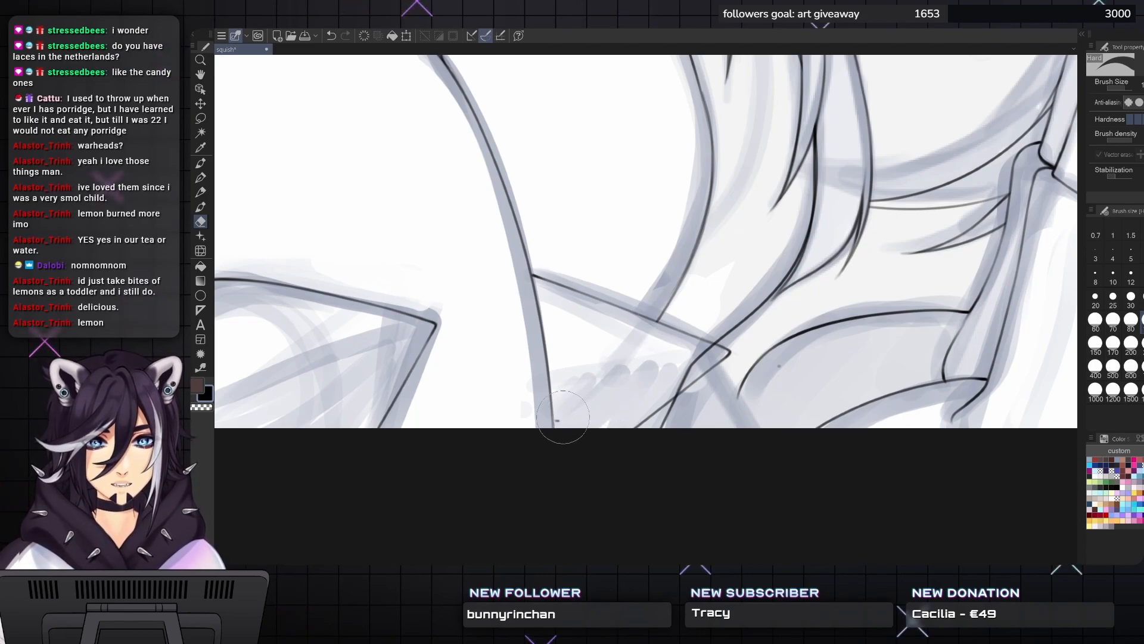
{"action": "mouse_move", "coordinate": [681, 381]}
{"action": "left_mouse_down"}
{"action": "mouse_move", "coordinate": [675, 392]}
{"action": "mouse_move", "coordinate": [702, 352]}
{"action": "mouse_move", "coordinate": [929, 355]}
{"action": "mouse_move", "coordinate": [814, 315]}
{"action": "mouse_move", "coordinate": [810, 337]}
{"action": "left_mouse_up"}
{"action": "scroll", "coordinate": [730, 348], "scroll_direction": "down", "scroll_amount": 1}
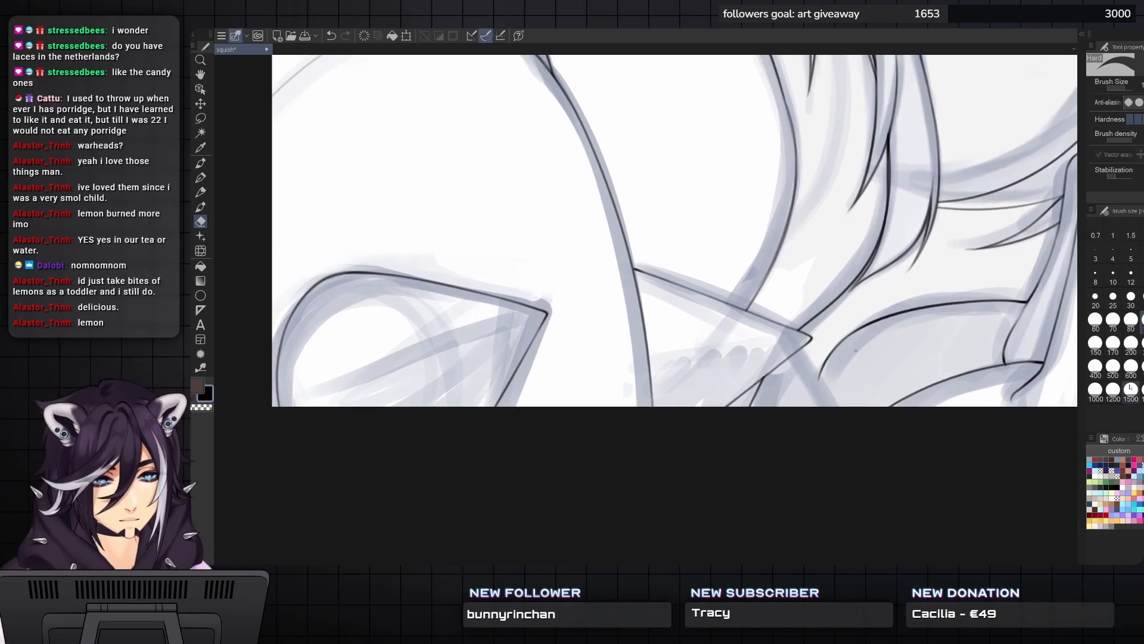
- Ink the short clothing line from just beneath the new spike's tip down to the canvas edge
{"action": "key", "text": "p"}
{"action": "key", "text": "b"}
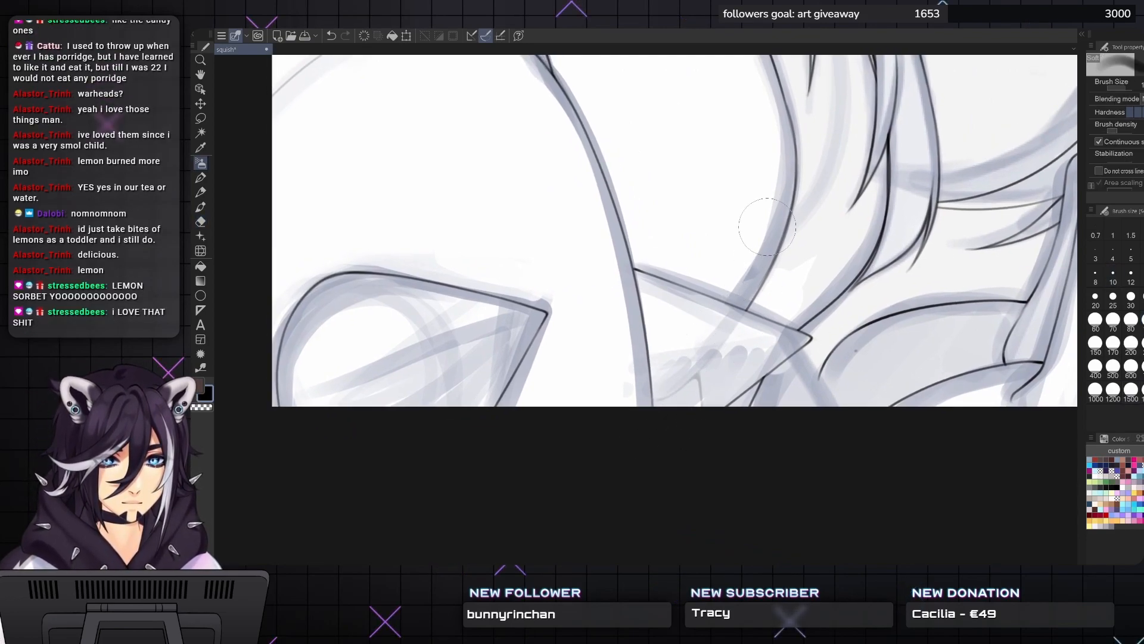
{"action": "left_click_drag", "start_coordinate": [942, 333], "coordinate": [846, 288]}
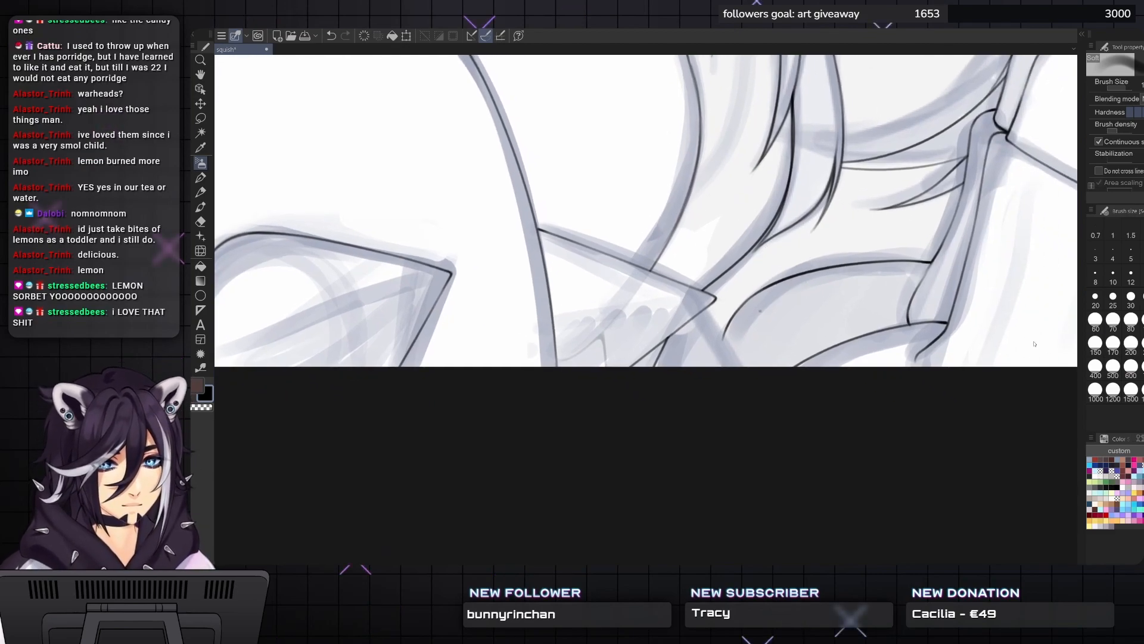
{"action": "mouse_move", "coordinate": [671, 304]}
{"action": "left_mouse_down"}
{"action": "mouse_move", "coordinate": [712, 314]}
{"action": "mouse_move", "coordinate": [718, 352]}
{"action": "left_mouse_up"}
{"action": "scroll", "coordinate": [718, 350], "scroll_direction": "down", "scroll_amount": 2}
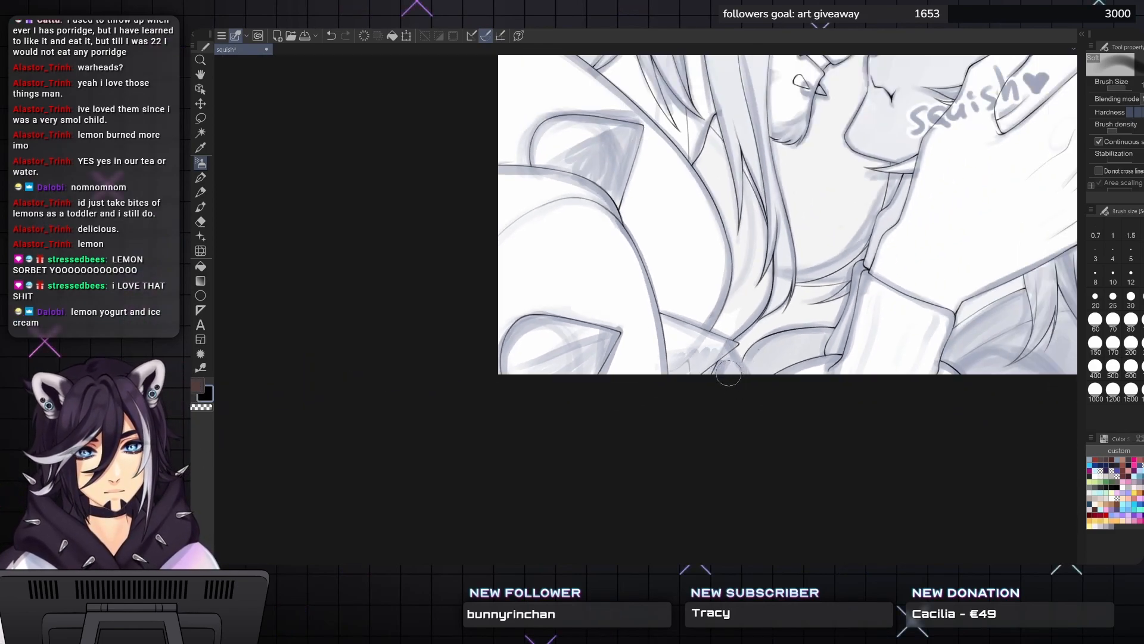
{"action": "scroll", "coordinate": [735, 373], "scroll_direction": "up", "scroll_amount": 1}
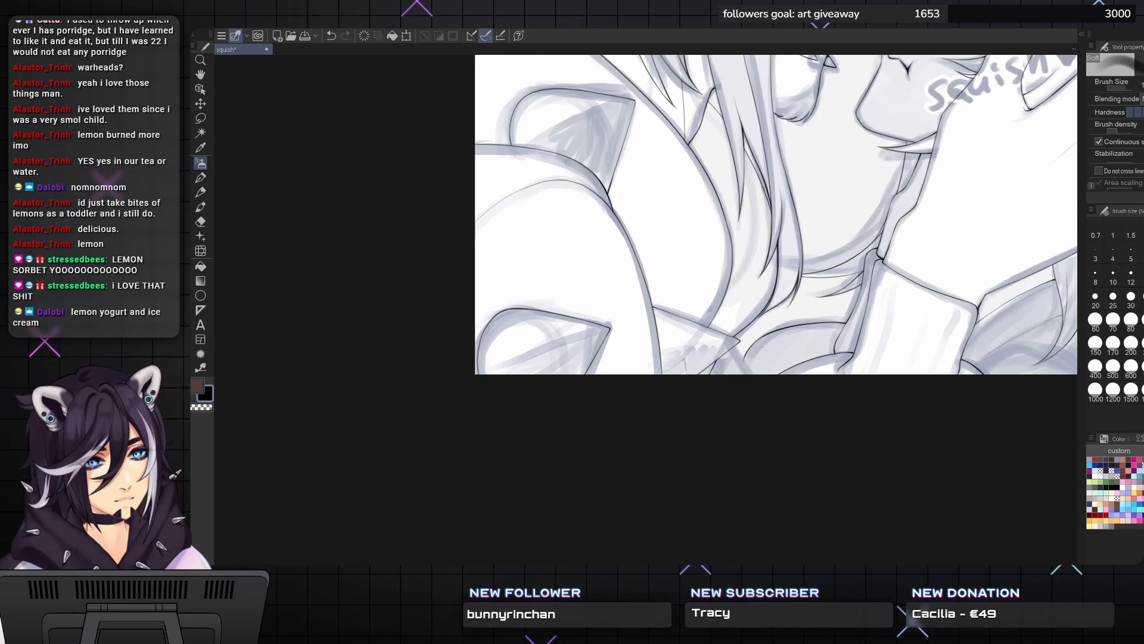
{"action": "left_click_drag", "start_coordinate": [635, 327], "coordinate": [555, 279]}
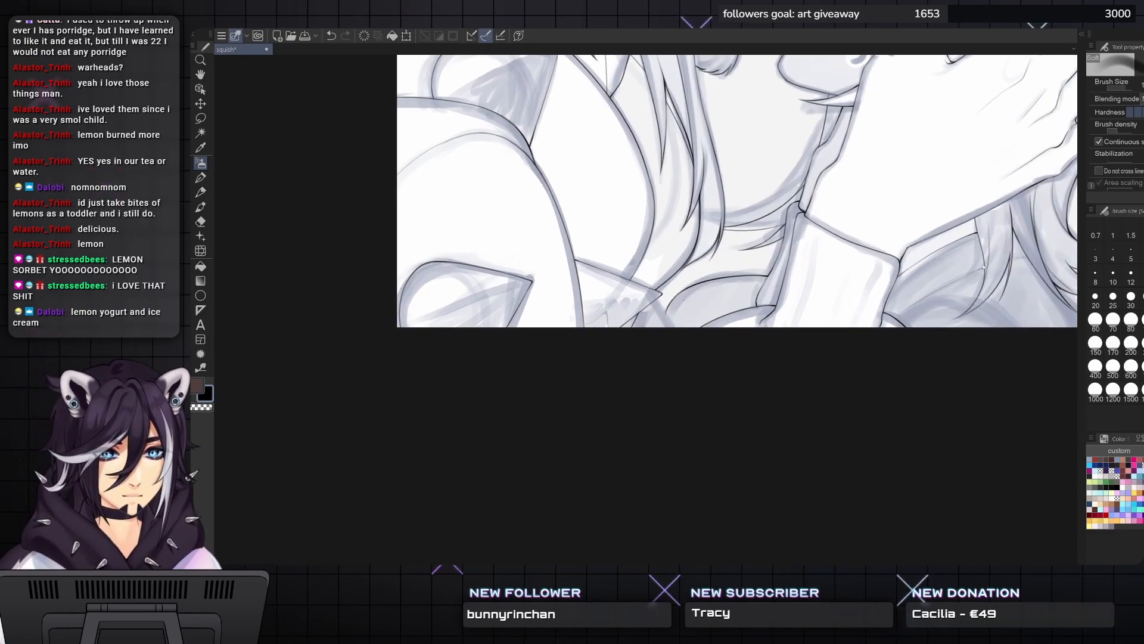
{"action": "key", "text": "p"}
{"action": "scroll", "coordinate": [772, 256], "scroll_direction": "up", "scroll_amount": 4}
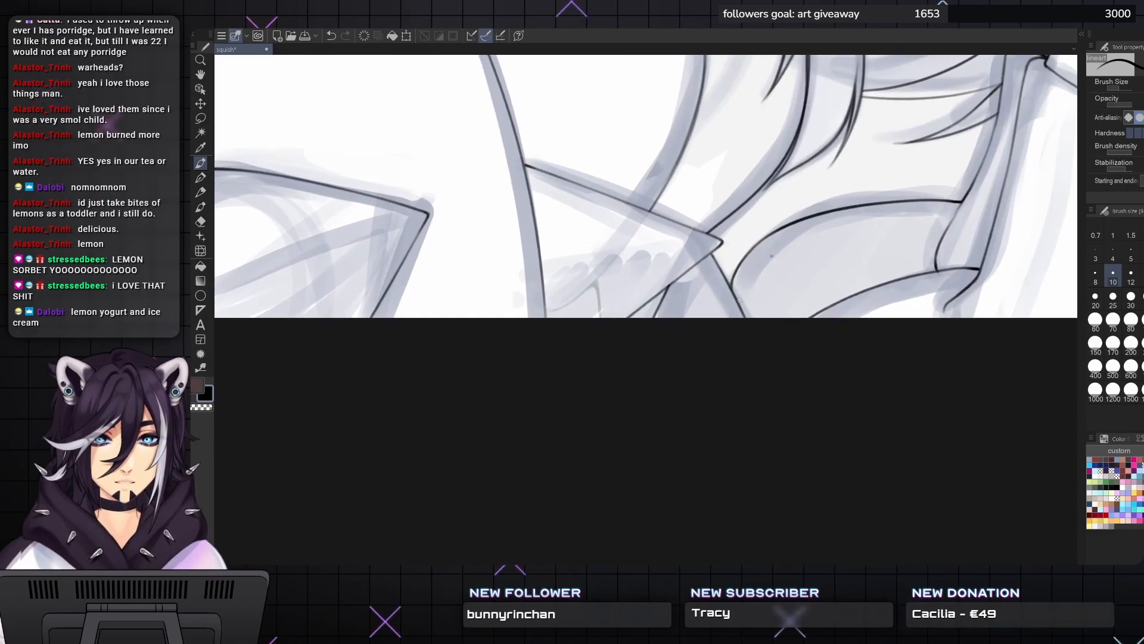
{"action": "scroll", "coordinate": [741, 299], "scroll_direction": "down", "scroll_amount": 2}
{"action": "mouse_move", "coordinate": [740, 300]}
{"action": "left_mouse_down"}
{"action": "mouse_move", "coordinate": [712, 297]}
{"action": "mouse_move", "coordinate": [719, 291]}
{"action": "left_mouse_up"}
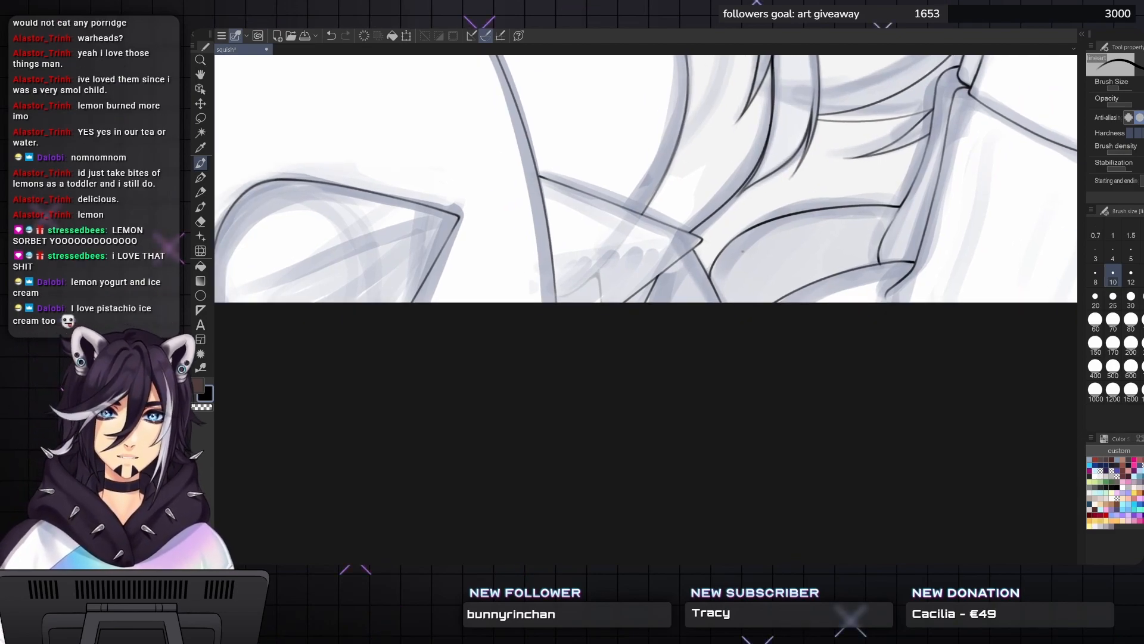
- Ink the short contour running from the lower hair tips behind the hand down to the canvas edge
{"action": "scroll", "coordinate": [646, 179], "scroll_direction": "up", "scroll_amount": 4}
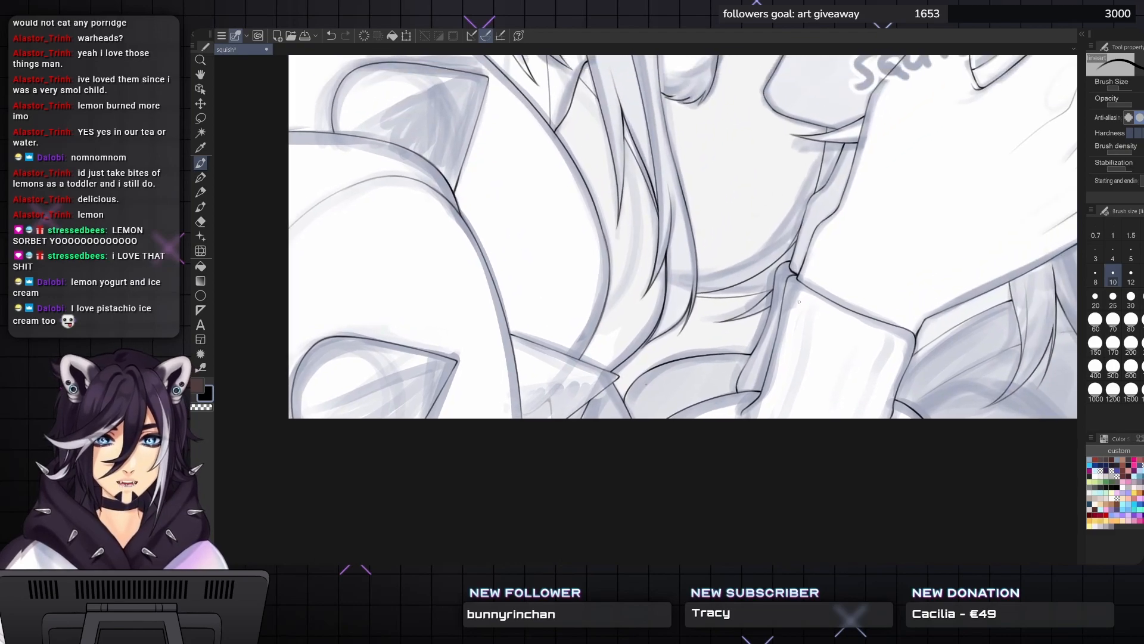
{"action": "scroll", "coordinate": [706, 322], "scroll_direction": "down", "scroll_amount": 3}
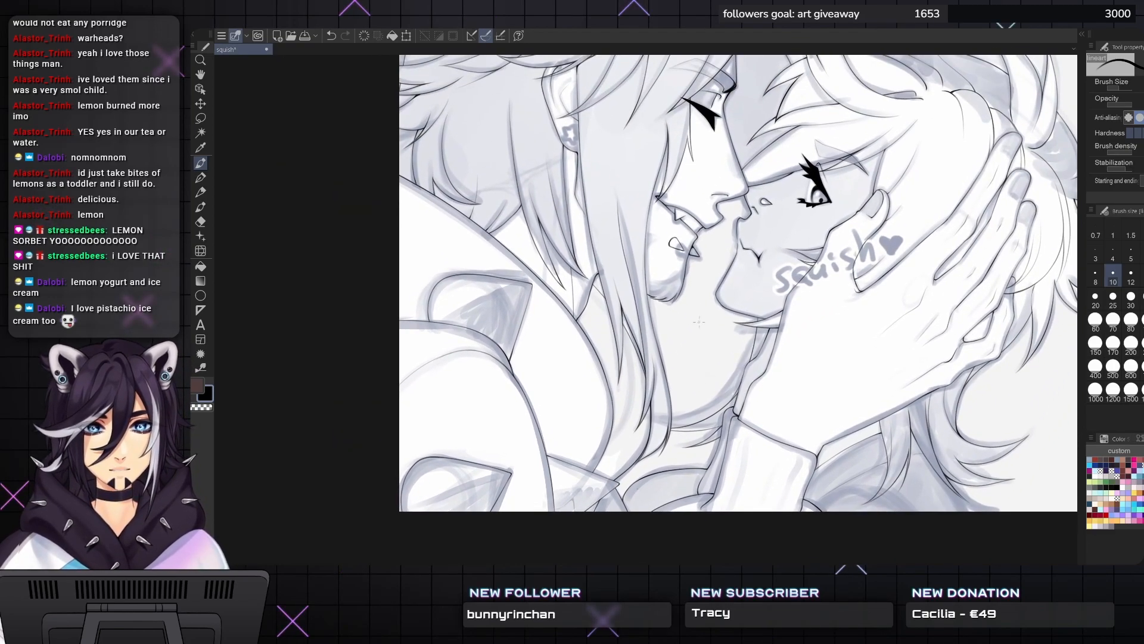
{"action": "scroll", "coordinate": [706, 322], "scroll_direction": "down", "scroll_amount": 2}
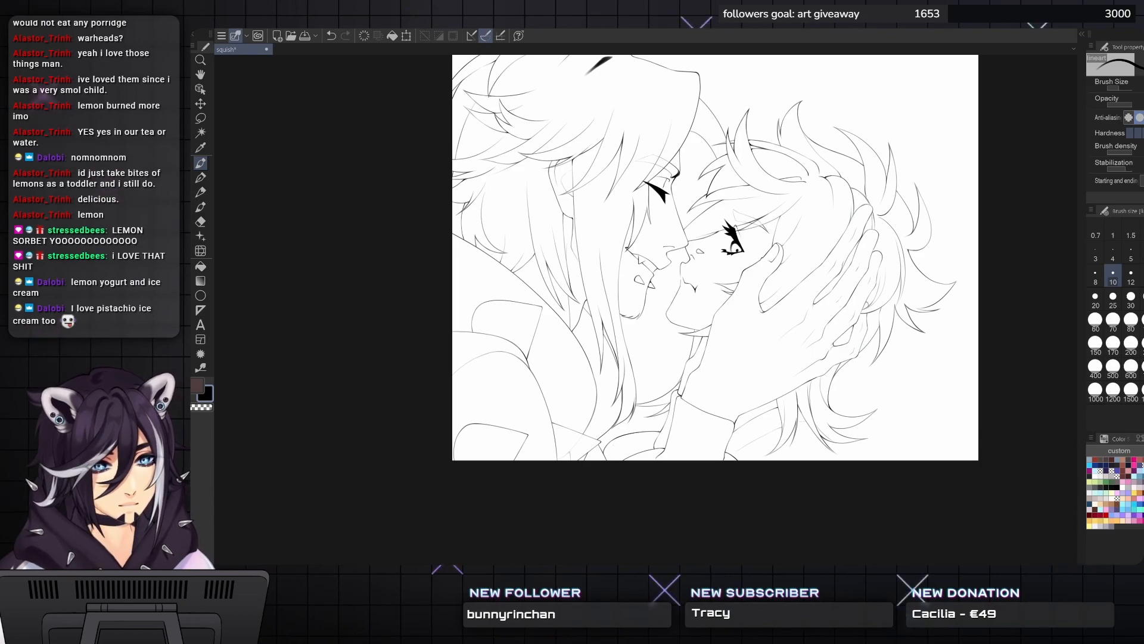
{"action": "scroll", "coordinate": [676, 289], "scroll_direction": "up", "scroll_amount": 5}
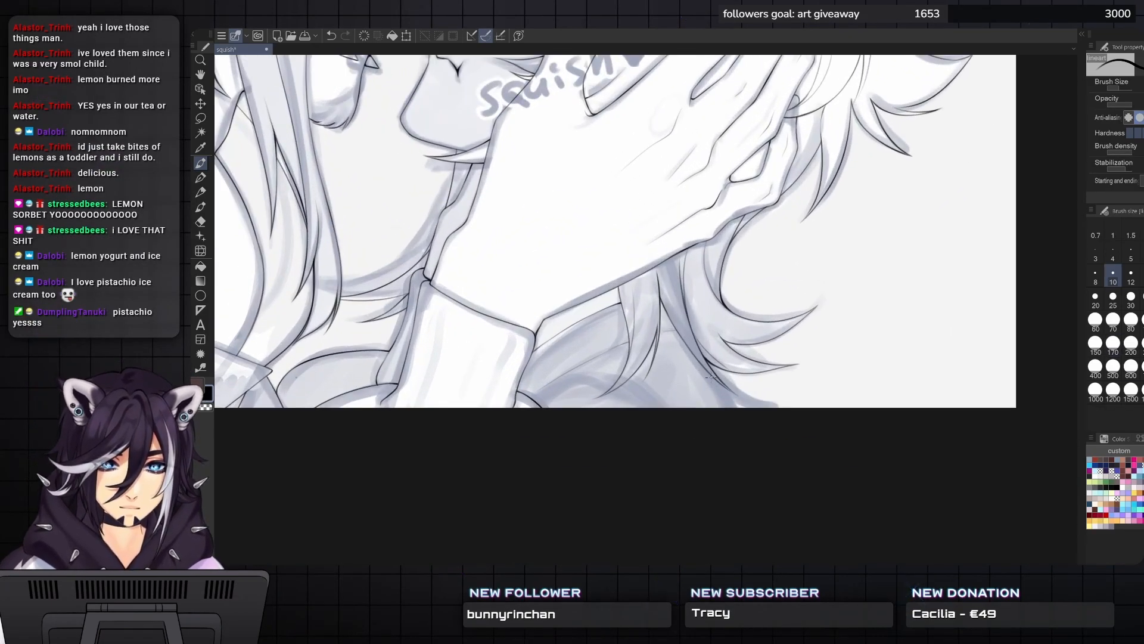
{"action": "scroll", "coordinate": [719, 381], "scroll_direction": "up", "scroll_amount": 2}
{"action": "scroll", "coordinate": [723, 391], "scroll_direction": "up", "scroll_amount": 1}
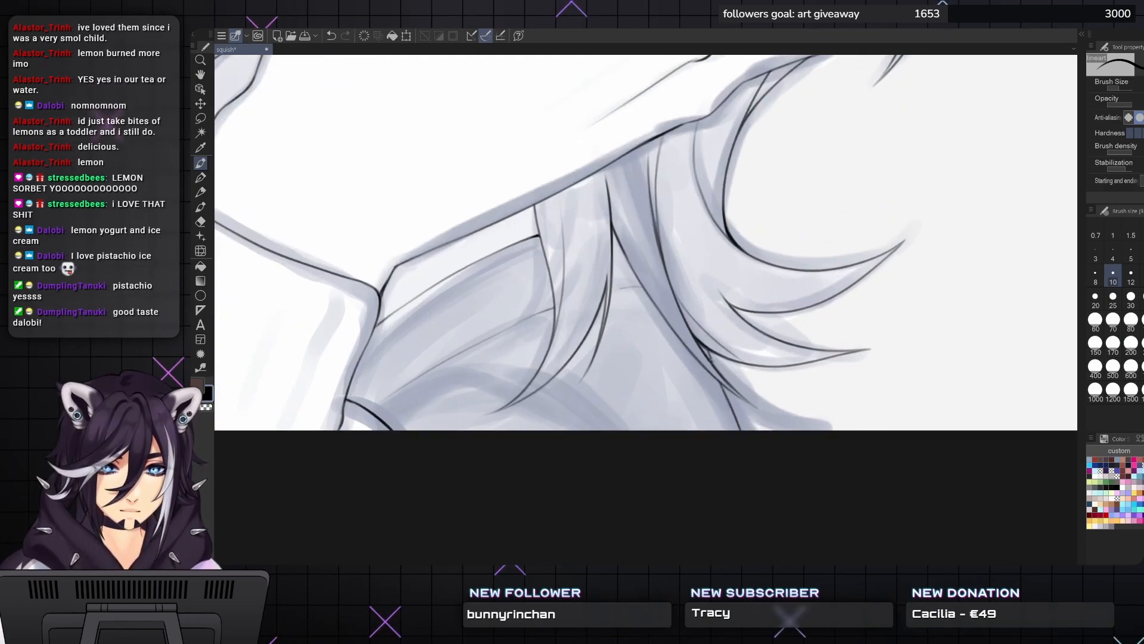
{"action": "left_click_drag", "start_coordinate": [721, 386], "coordinate": [741, 430]}
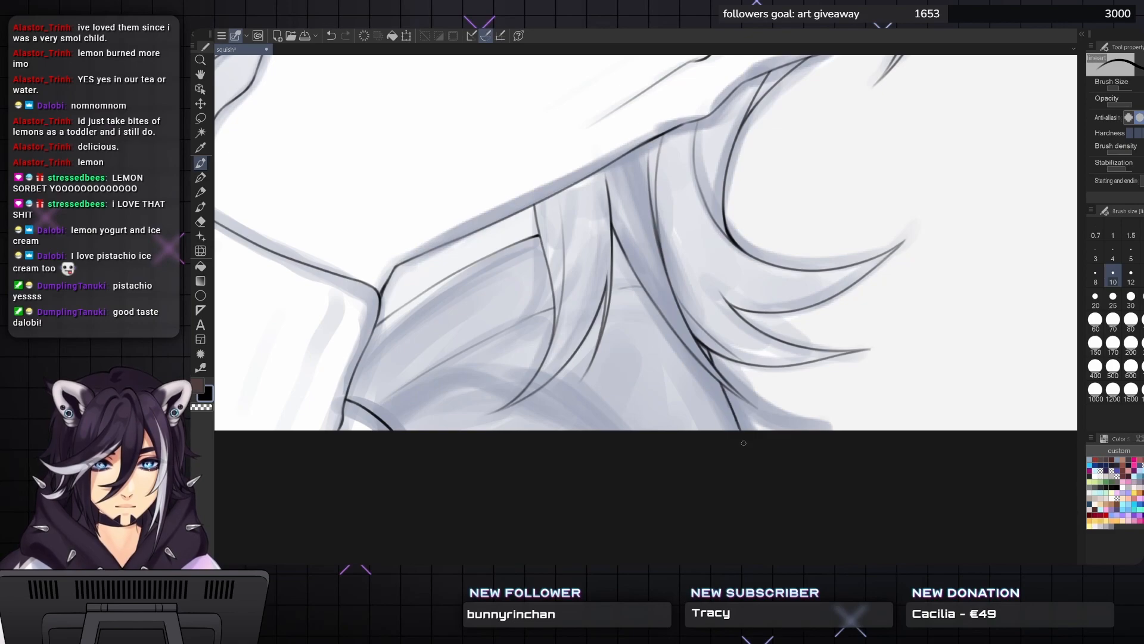
- Ink a long loose hair strand from the long-haired character's forehead down through the gap between the two faces
{"action": "scroll", "coordinate": [740, 326], "scroll_direction": "down", "scroll_amount": 3}
{"action": "scroll", "coordinate": [739, 326], "scroll_direction": "down", "scroll_amount": 2}
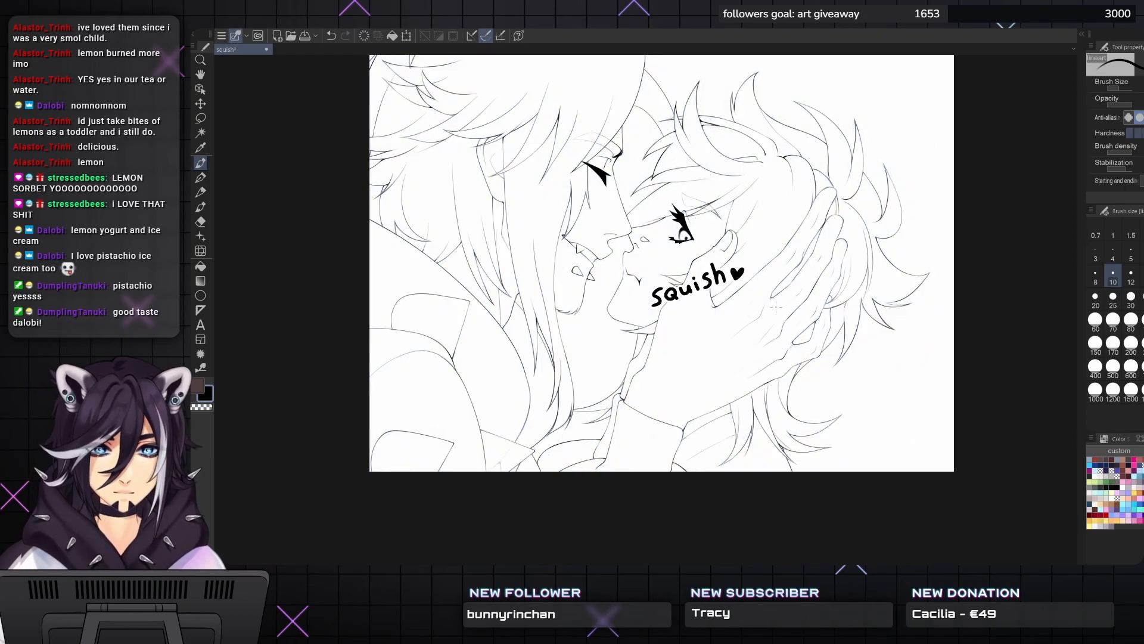
{"action": "mouse_move", "coordinate": [776, 307]}
{"action": "left_mouse_down"}
{"action": "mouse_move", "coordinate": [774, 339]}
{"action": "mouse_move", "coordinate": [787, 350]}
{"action": "mouse_move", "coordinate": [792, 311]}
{"action": "left_mouse_up"}
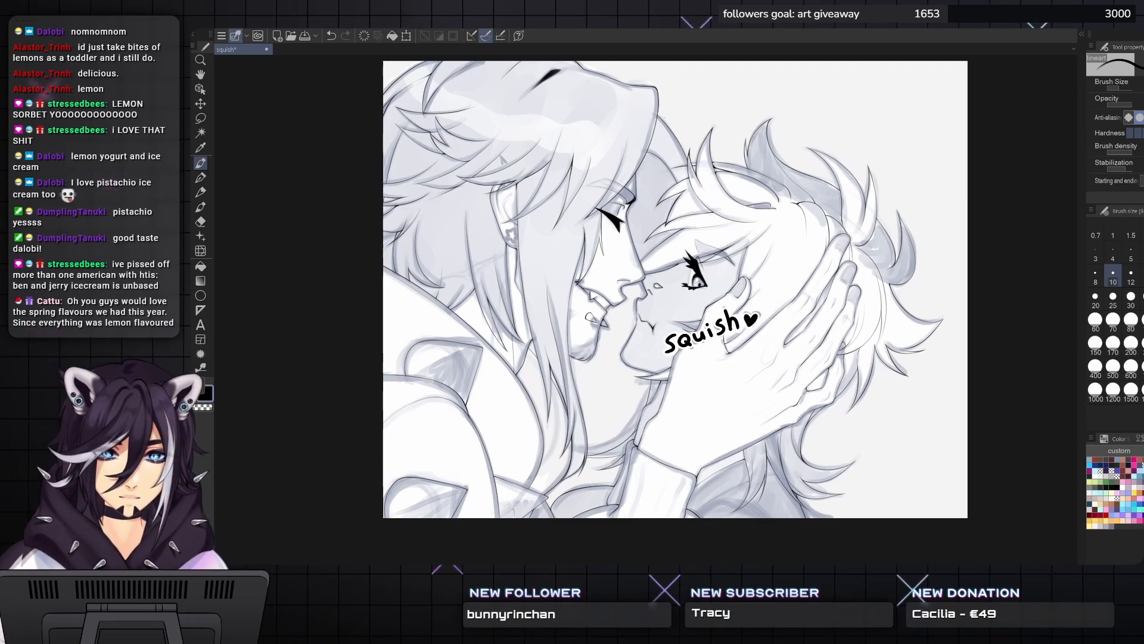
{"action": "mouse_move", "coordinate": [560, 165]}
{"action": "left_mouse_down"}
{"action": "mouse_move", "coordinate": [598, 258]}
{"action": "mouse_move", "coordinate": [607, 390]}
{"action": "left_mouse_up"}
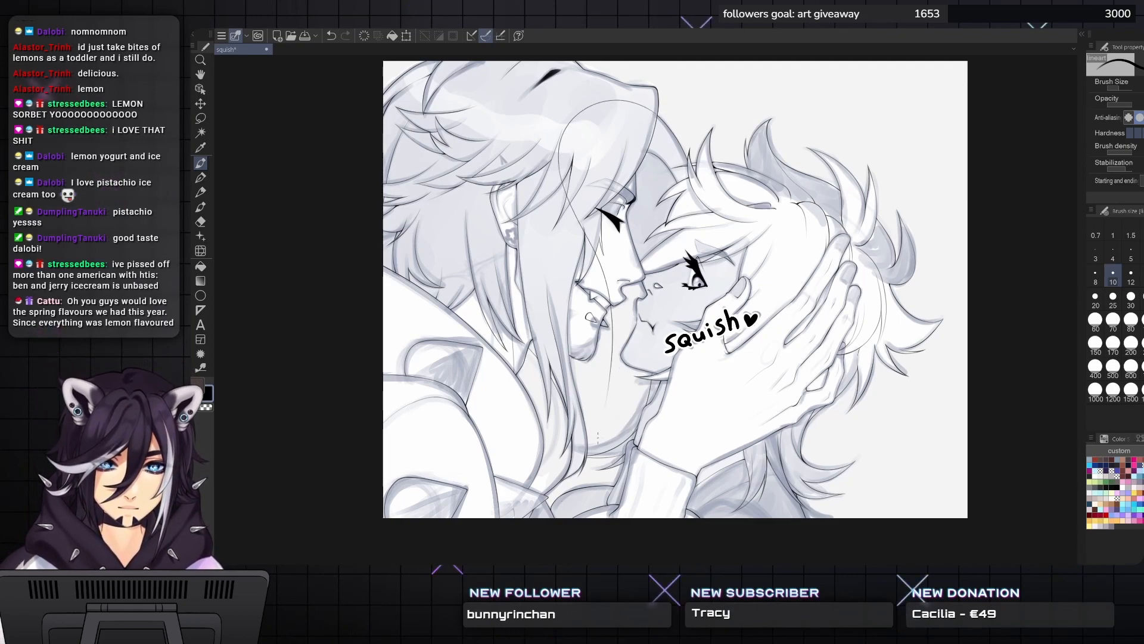
- Darken and thicken the lower curve of the long loose strand where it narrows toward its tip
{"action": "scroll", "coordinate": [603, 396], "scroll_direction": "up", "scroll_amount": 1}
{"action": "scroll", "coordinate": [616, 386], "scroll_direction": "up", "scroll_amount": 1}
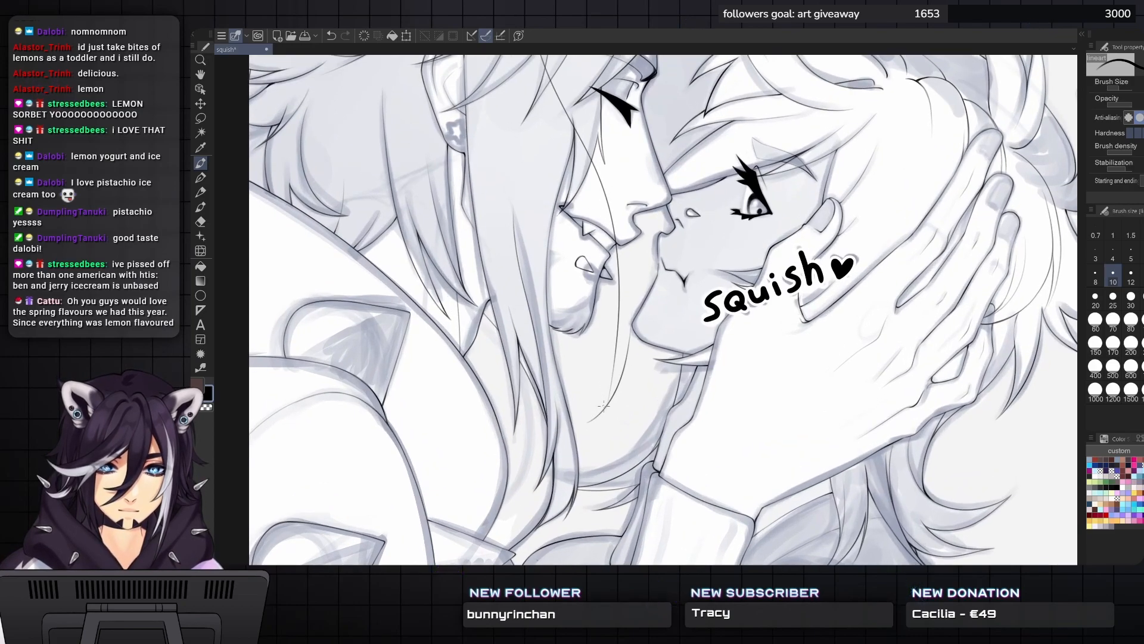
{"action": "scroll", "coordinate": [606, 407], "scroll_direction": "up", "scroll_amount": 1}
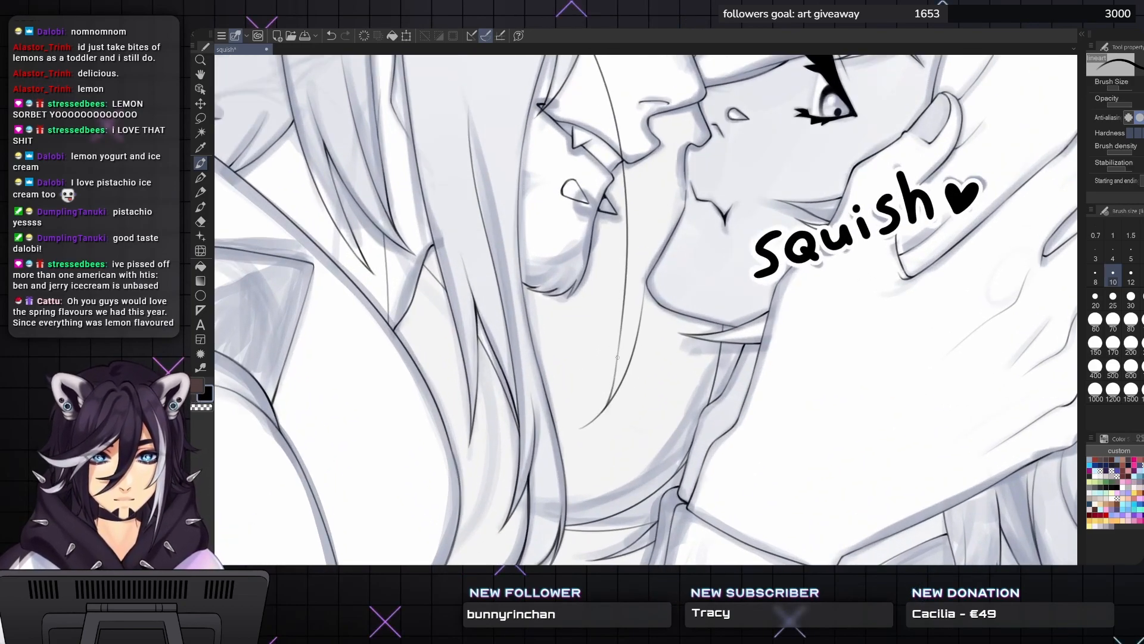
{"action": "left_click_drag", "start_coordinate": [648, 270], "coordinate": [675, 237]}
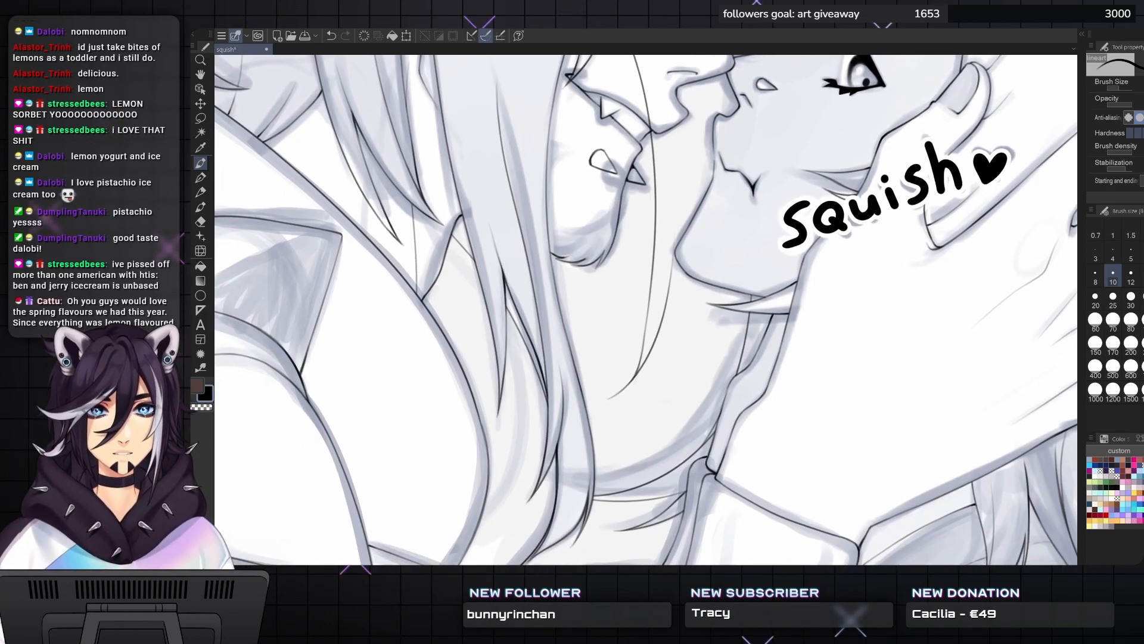
{"action": "left_click_drag", "start_coordinate": [675, 236], "coordinate": [680, 219]}
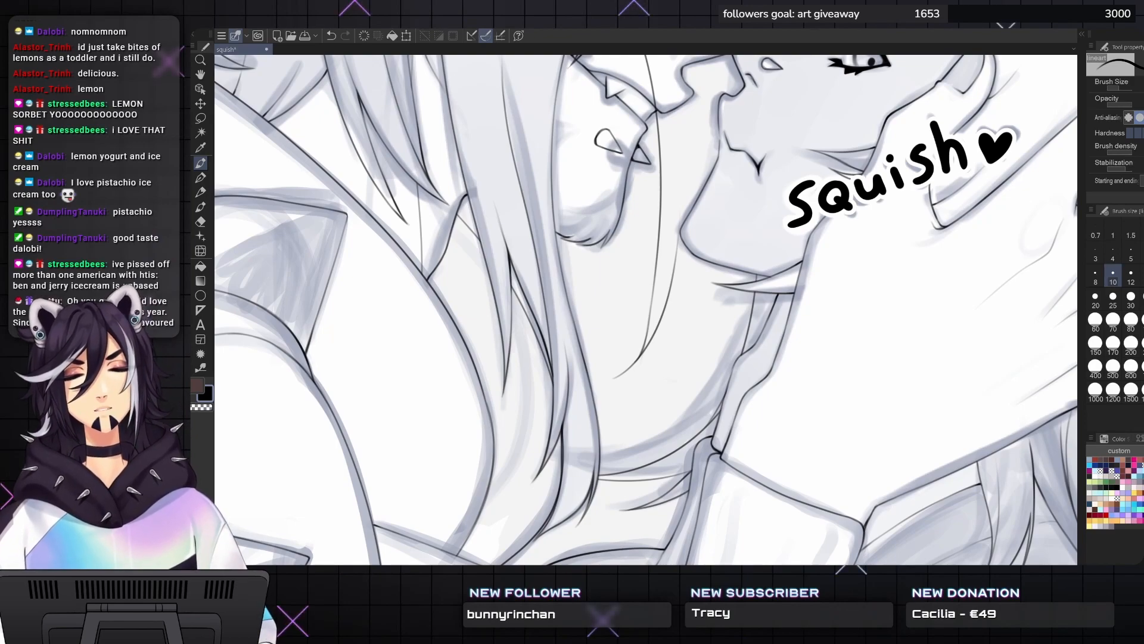
{"action": "left_click_drag", "start_coordinate": [679, 219], "coordinate": [682, 200]}
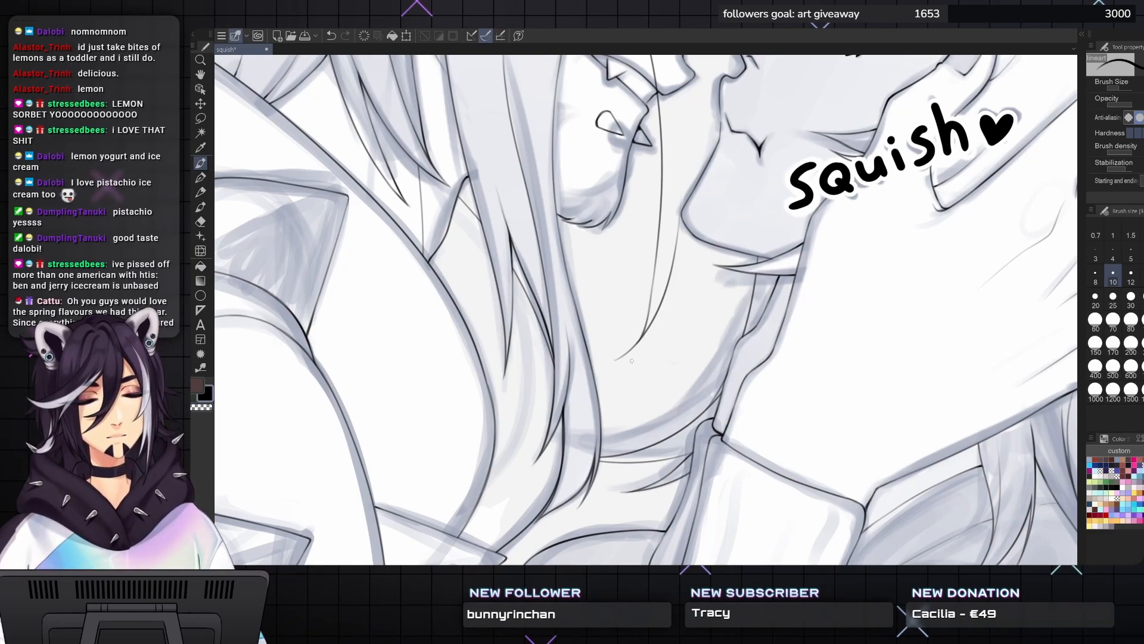
{"action": "left_click_drag", "start_coordinate": [633, 360], "coordinate": [636, 375]}
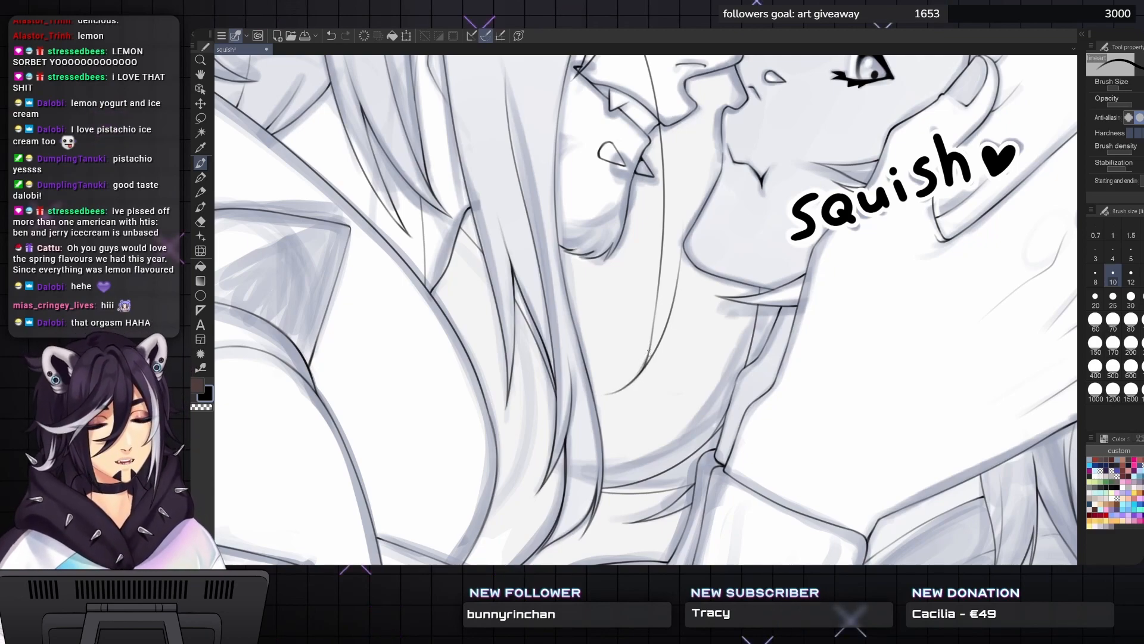
{"action": "key", "text": "ctrl+z"}
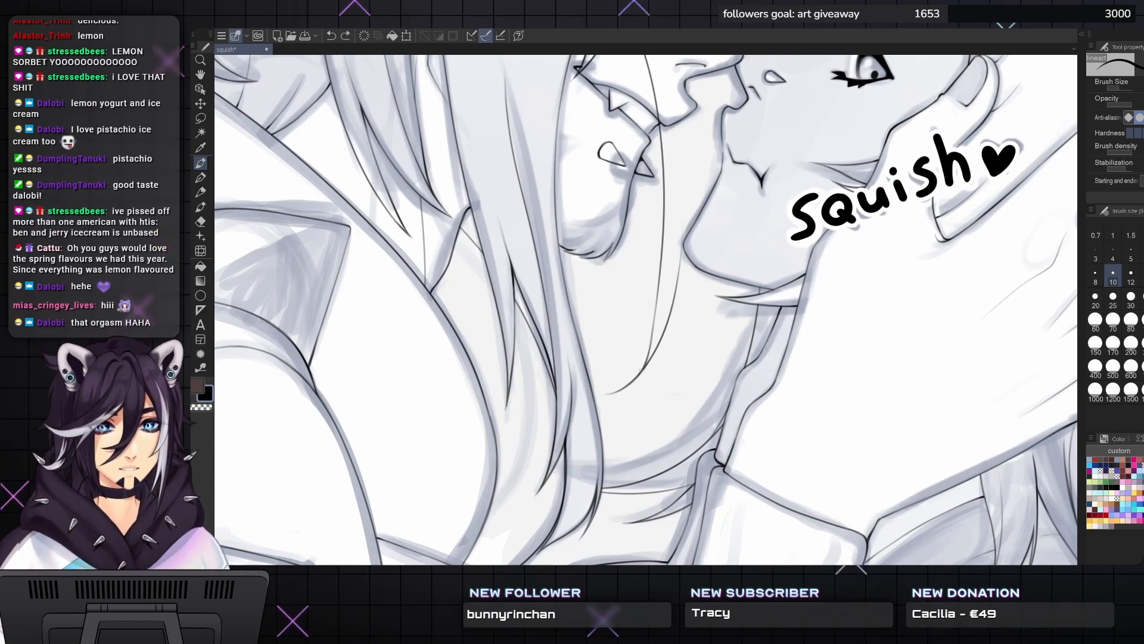
{"action": "left_click_drag", "start_coordinate": [634, 379], "coordinate": [647, 349]}
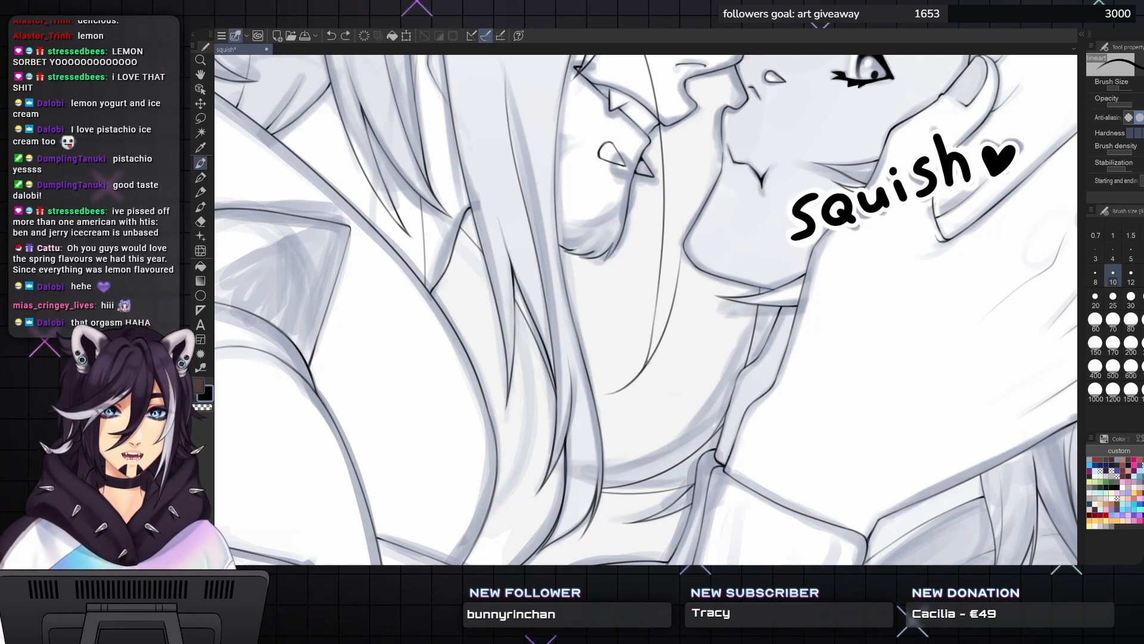
{"action": "left_click_drag", "start_coordinate": [639, 374], "coordinate": [648, 350]}
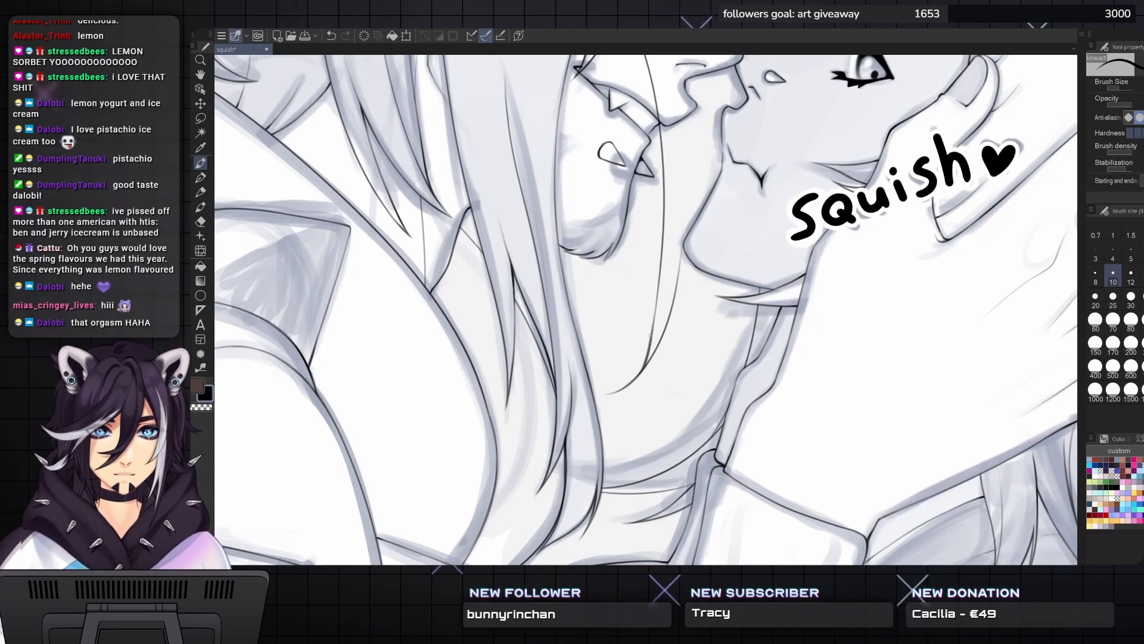
{"action": "left_click_drag", "start_coordinate": [647, 352], "coordinate": [655, 310]}
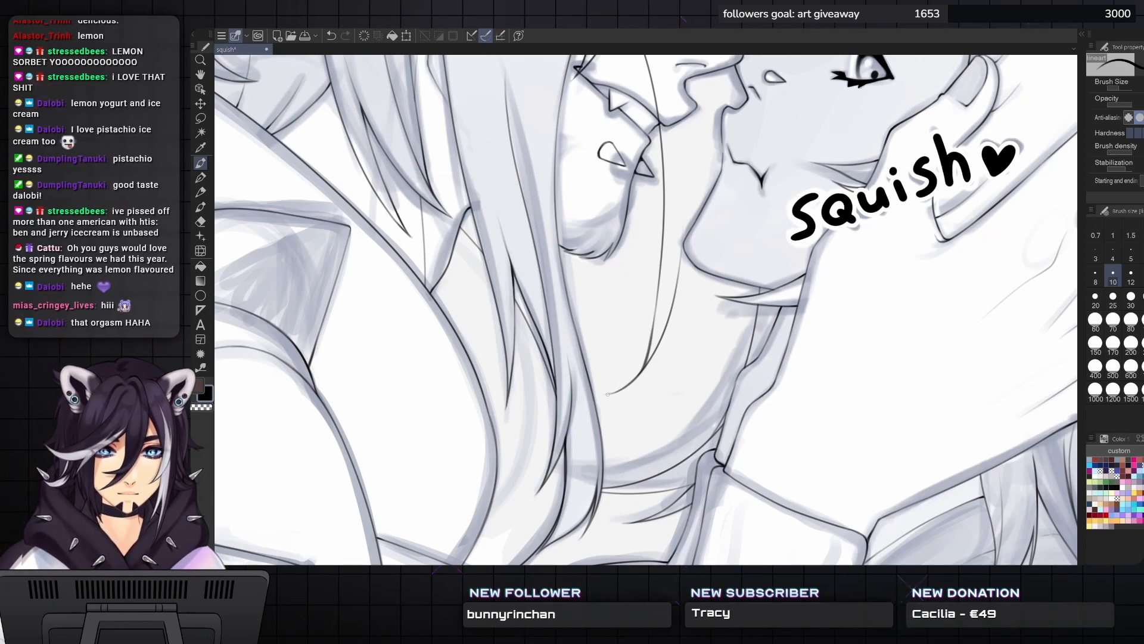
- Ink the strand's forked end with a short sideways curve and a second curve running down and back toward the long hair
{"action": "mouse_move", "coordinate": [613, 397]}
{"action": "left_mouse_down"}
{"action": "mouse_move", "coordinate": [646, 396]}
{"action": "mouse_move", "coordinate": [608, 433]}
{"action": "mouse_move", "coordinate": [679, 393]}
{"action": "left_mouse_up"}
{"action": "key", "text": "ctrl+z"}
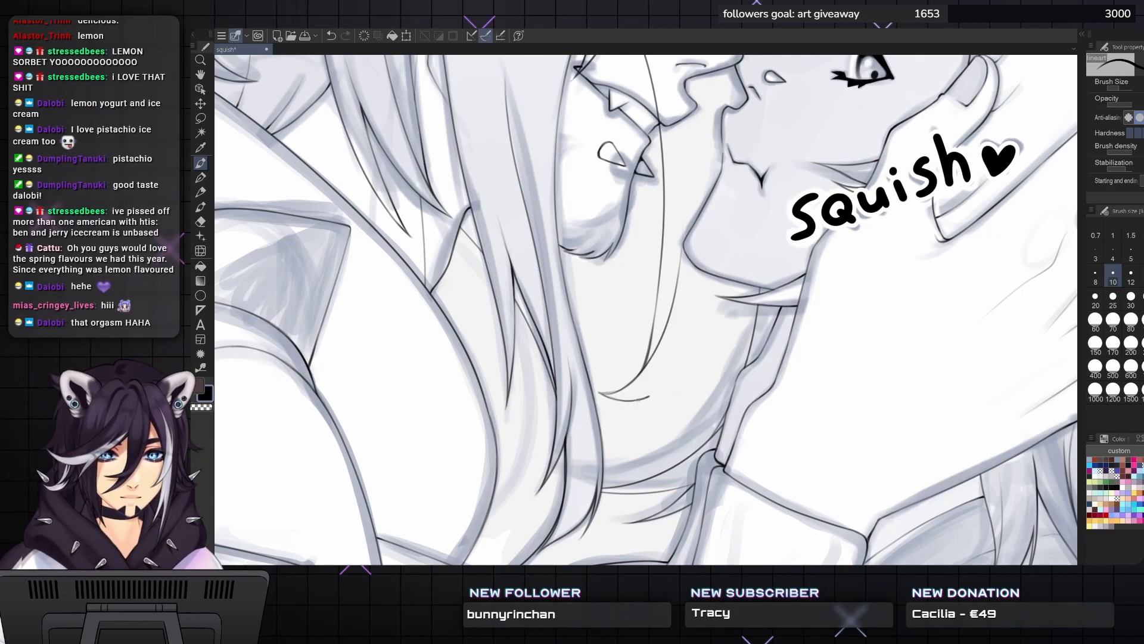
{"action": "left_click_drag", "start_coordinate": [649, 397], "coordinate": [604, 444]}
{"action": "key", "text": "ctrl+z"}
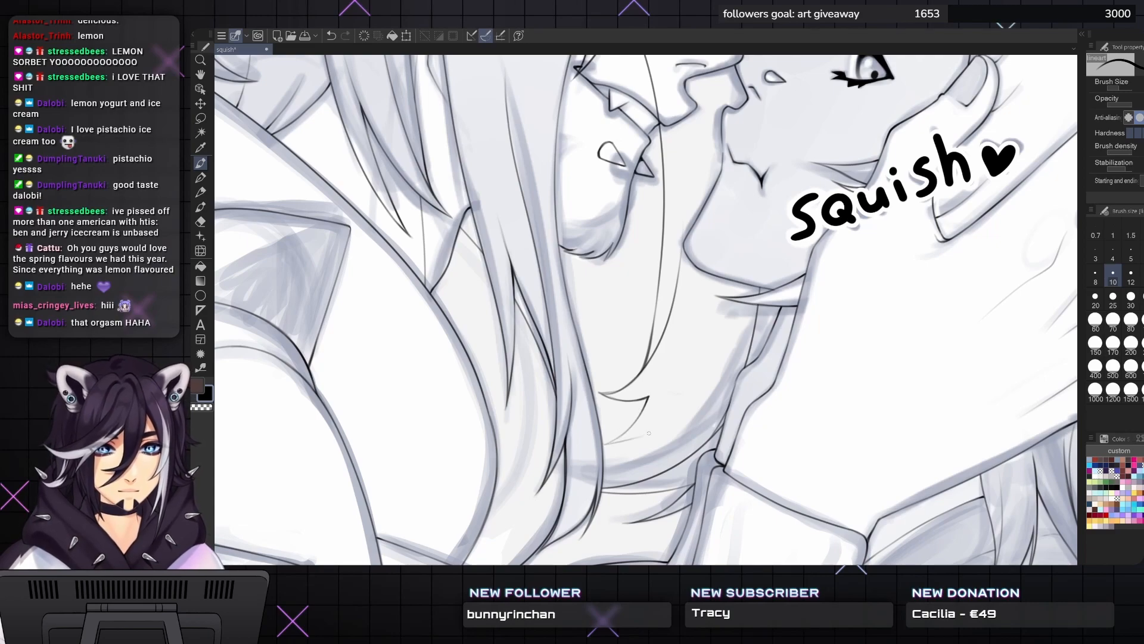
- Ink the strand's long outer curve rising from the lower fork toward the hair beneath the other character's chin
{"action": "left_click_drag", "start_coordinate": [724, 337], "coordinate": [677, 414]}
{"action": "key", "text": "ctrl+z"}
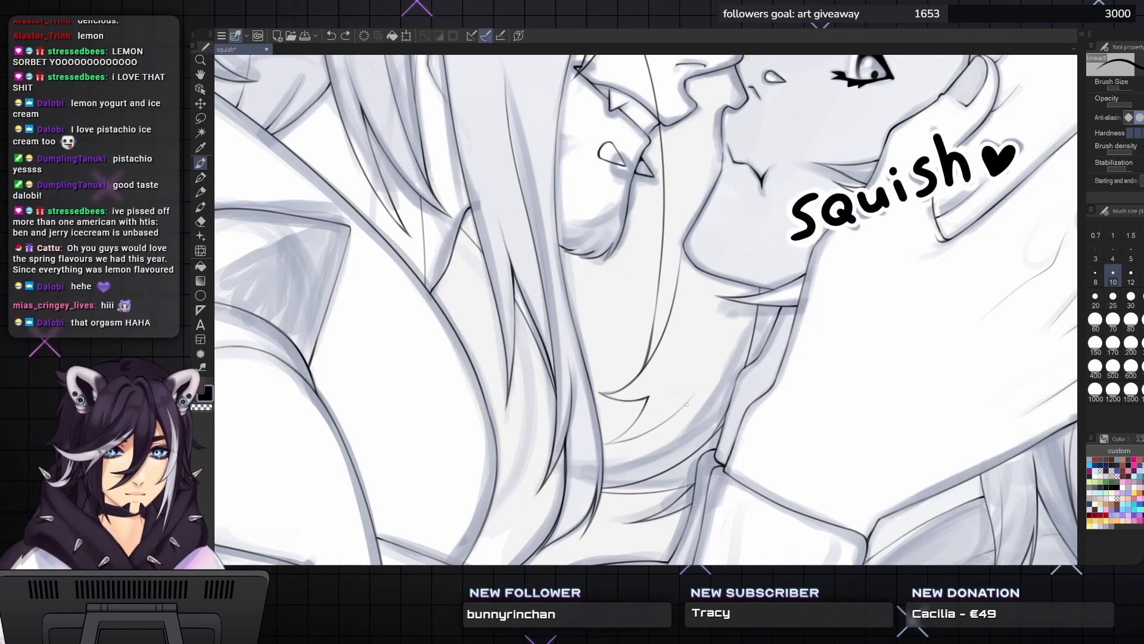
{"action": "key", "text": "ctrl+y"}
- Ink a small pointed tuft beneath the chin at the upper end of the strand's outer curve
{"action": "mouse_move", "coordinate": [712, 370]}
{"action": "left_mouse_down"}
{"action": "mouse_move", "coordinate": [732, 311]}
{"action": "mouse_move", "coordinate": [745, 361]}
{"action": "left_mouse_up"}
{"action": "left_click_drag", "start_coordinate": [742, 271], "coordinate": [742, 327]}
{"action": "key", "text": "ctrl+z"}
{"action": "key", "text": "ctrl+z"}
{"action": "key", "text": "ctrl+y"}
{"action": "key", "text": "ctrl+y"}
{"action": "scroll", "coordinate": [738, 338], "scroll_direction": "up", "scroll_amount": 2}
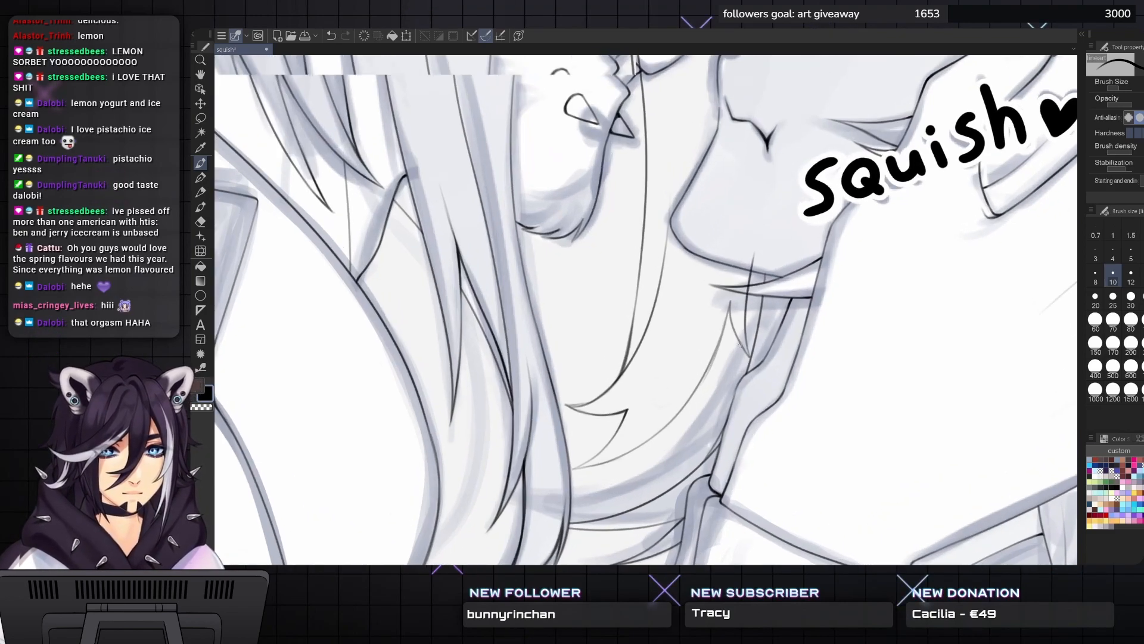
{"action": "left_click_drag", "start_coordinate": [739, 337], "coordinate": [754, 362]}
{"action": "mouse_move", "coordinate": [747, 338]}
{"action": "left_mouse_down"}
{"action": "mouse_move", "coordinate": [756, 365]}
{"action": "mouse_move", "coordinate": [748, 287]}
{"action": "left_mouse_up"}
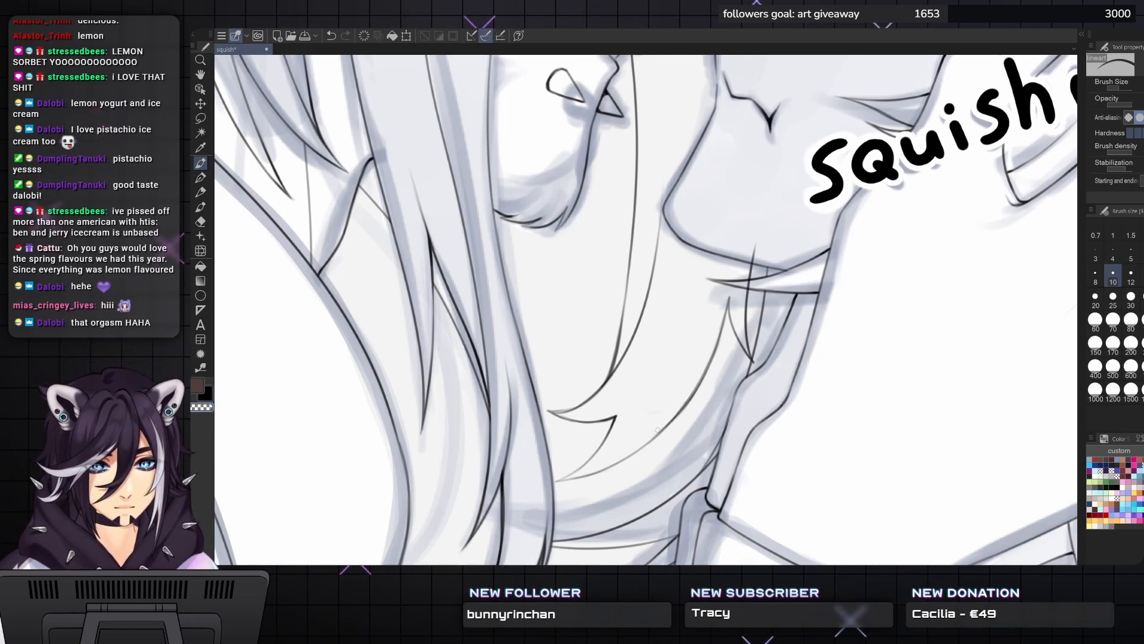
- Extend the fork's middle line outward and redraw the curved tip so it joins the strand's inner edge
{"action": "left_click_drag", "start_coordinate": [625, 396], "coordinate": [611, 418]}
{"action": "key", "text": "ctrl+z"}
{"action": "left_click_drag", "start_coordinate": [647, 384], "coordinate": [624, 410]}
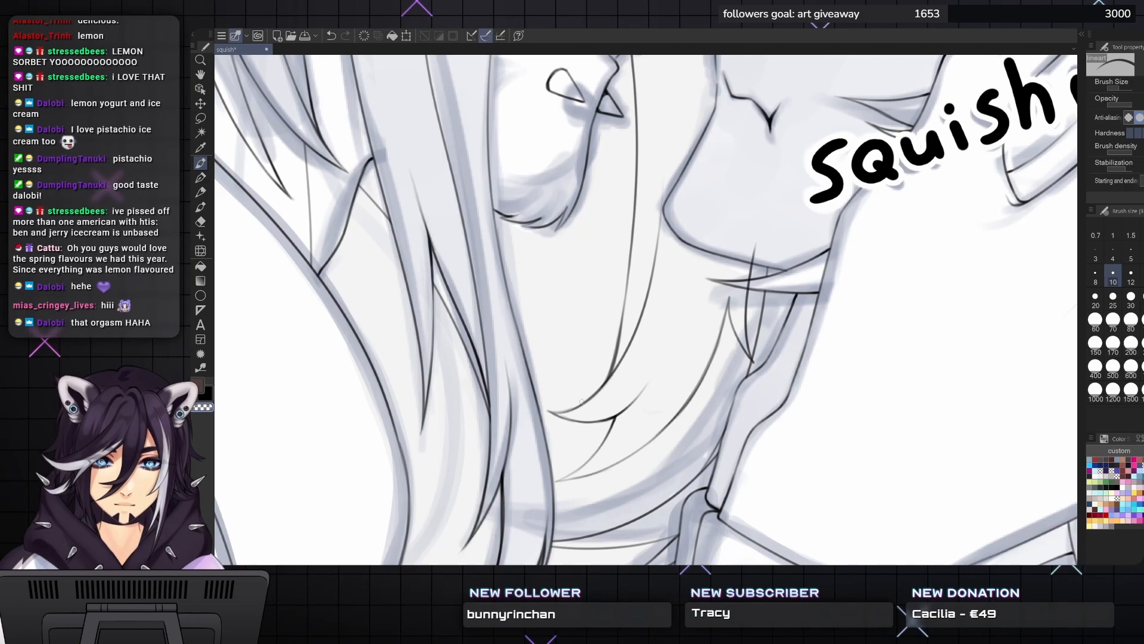
{"action": "mouse_move", "coordinate": [545, 412]}
{"action": "left_mouse_down"}
{"action": "mouse_move", "coordinate": [571, 409]}
{"action": "mouse_move", "coordinate": [603, 380]}
{"action": "left_mouse_up"}
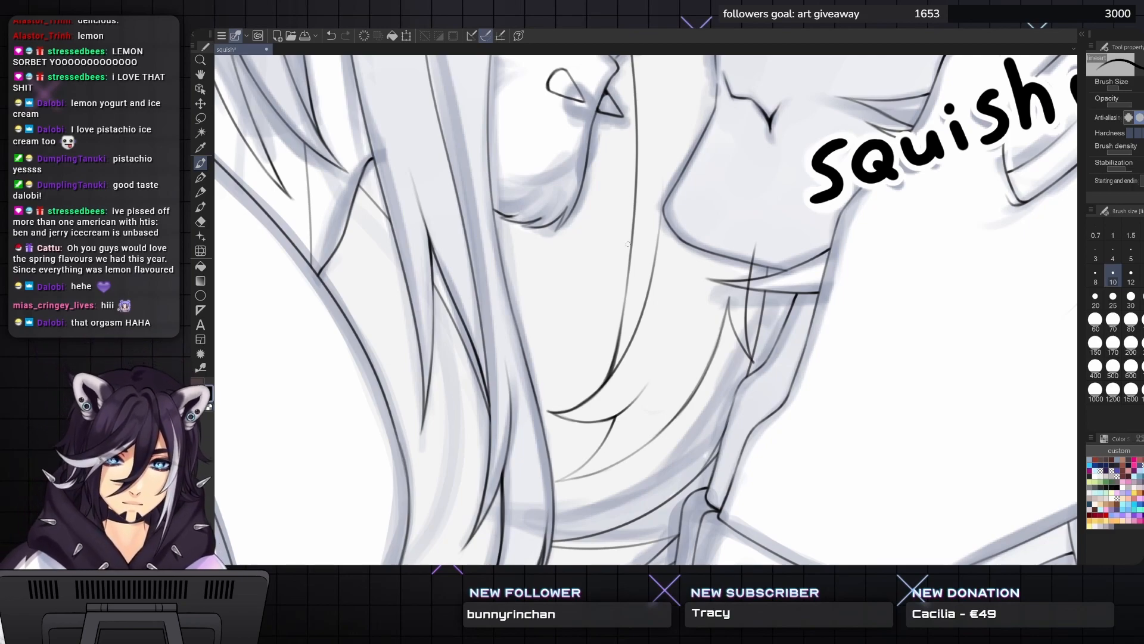
- Extend the strand's outer curve up to the small hair spike beneath the chin and darken the join
{"action": "left_click_drag", "start_coordinate": [628, 245], "coordinate": [612, 296]}
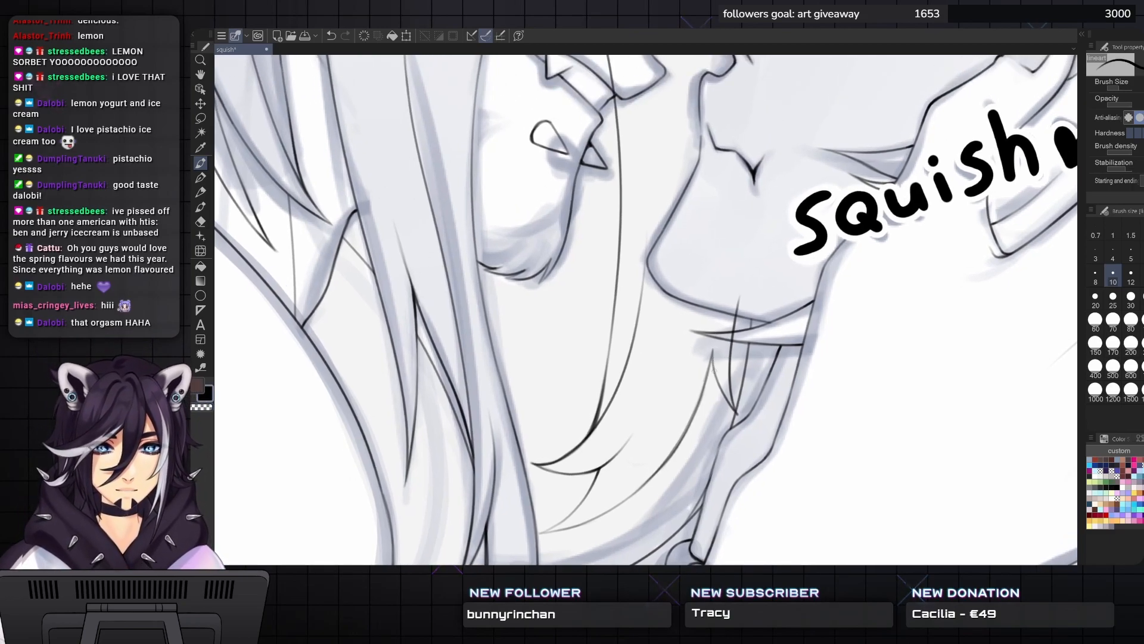
{"action": "mouse_move", "coordinate": [716, 319]}
{"action": "left_mouse_down"}
{"action": "mouse_move", "coordinate": [714, 373]}
{"action": "mouse_move", "coordinate": [713, 360]}
{"action": "left_mouse_up"}
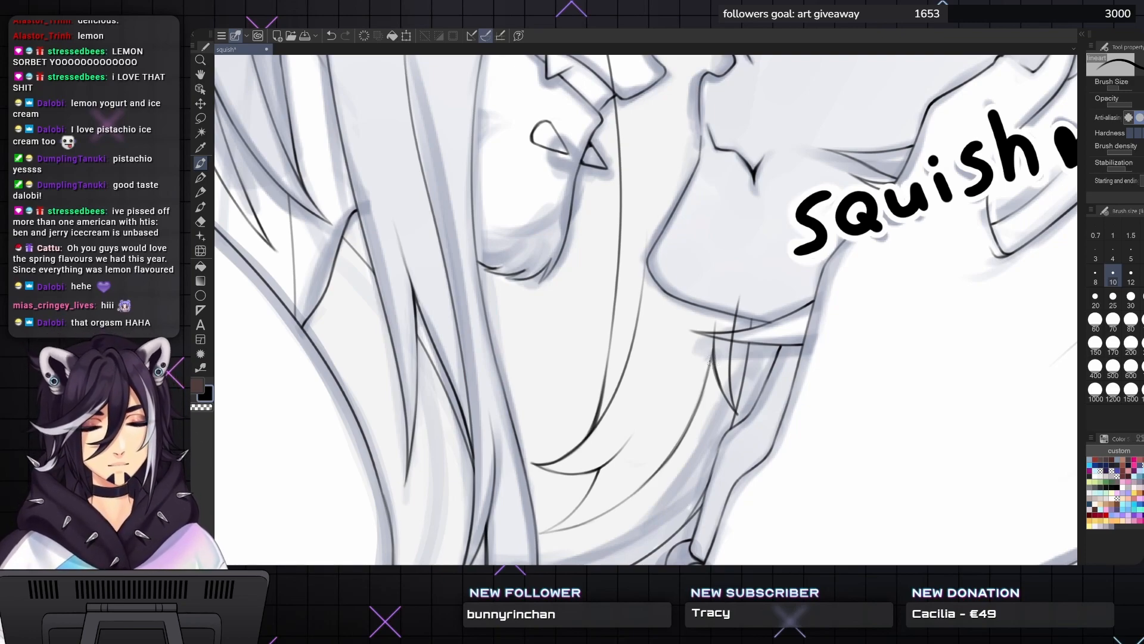
{"action": "mouse_move", "coordinate": [712, 355]}
{"action": "left_mouse_down"}
{"action": "mouse_move", "coordinate": [703, 394]}
{"action": "mouse_move", "coordinate": [714, 341]}
{"action": "left_mouse_up"}
- Erase the tuft line that crosses the chin and the part of the long strand that crosses the nose and mouth
{"action": "key", "text": "c"}
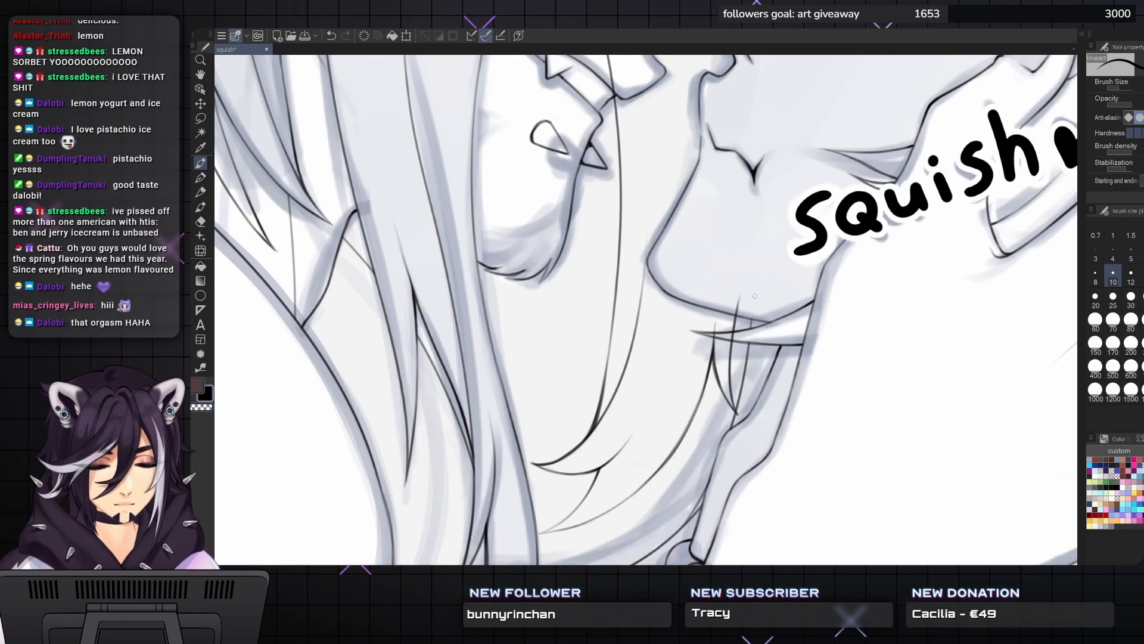
{"action": "key", "text": "e"}
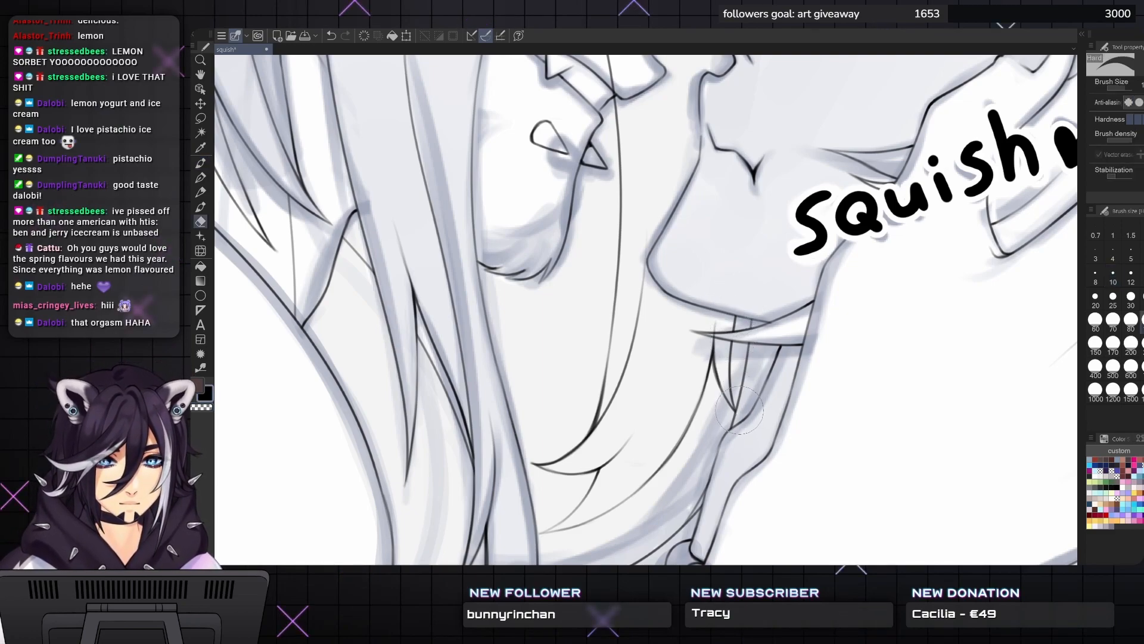
{"action": "scroll", "coordinate": [749, 365], "scroll_direction": "up", "scroll_amount": 6}
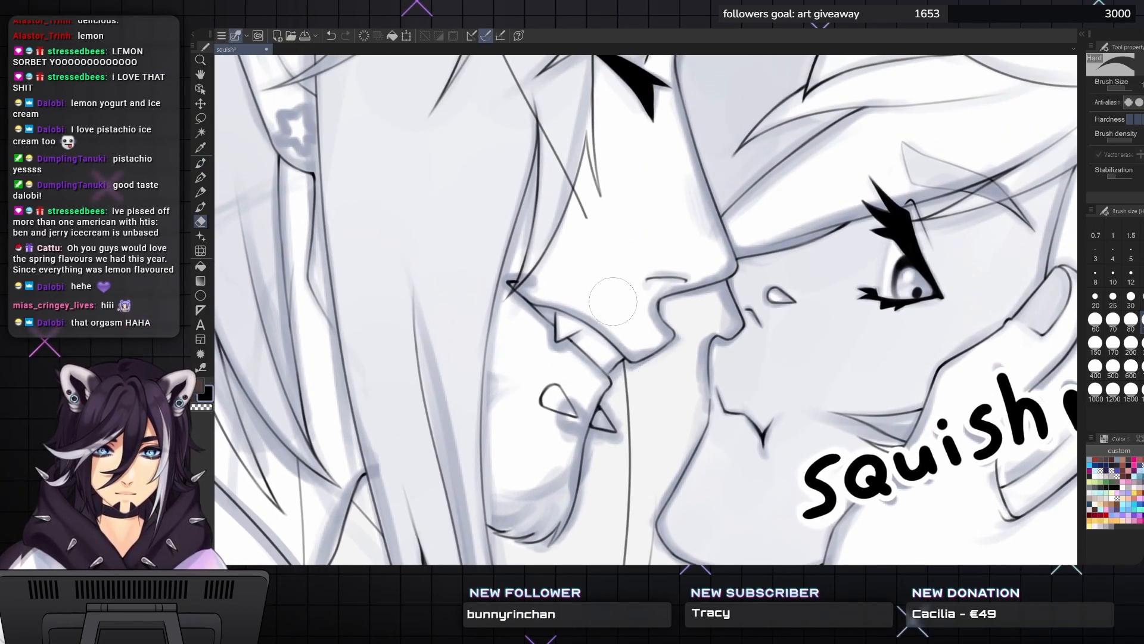
{"action": "scroll", "coordinate": [566, 170], "scroll_direction": "down", "scroll_amount": 1}
{"action": "scroll", "coordinate": [566, 170], "scroll_direction": "down", "scroll_amount": 3}
- Lasso the remaining upper part of the long strand over the forehead and cheek, delete it, and clear the selection
{"action": "key", "text": "m"}
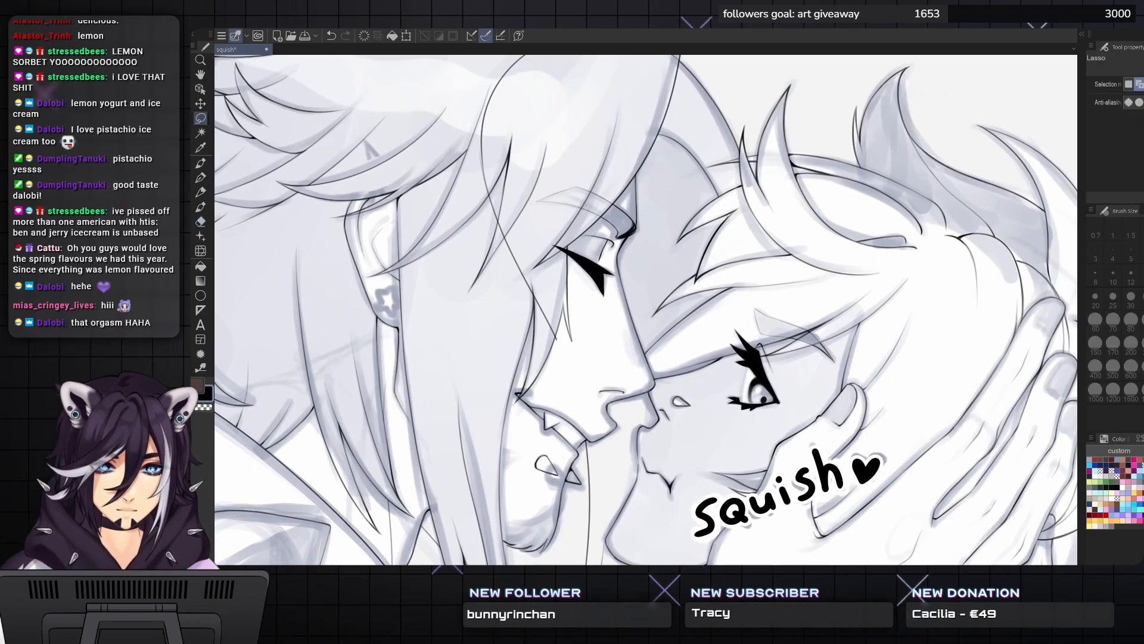
{"action": "scroll", "coordinate": [532, 323], "scroll_direction": "down", "scroll_amount": 2}
{"action": "mouse_move", "coordinate": [527, 339]}
{"action": "left_mouse_down"}
{"action": "mouse_move", "coordinate": [682, 163]}
{"action": "mouse_move", "coordinate": [525, 346]}
{"action": "left_mouse_up"}
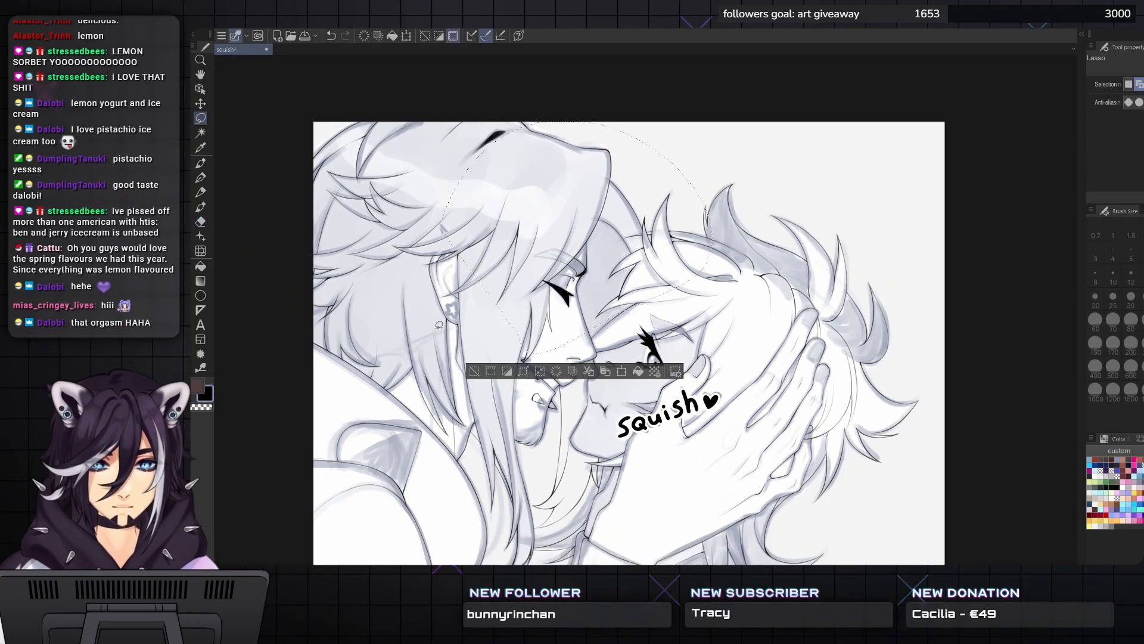
{"action": "key", "text": "ctrl+d"}
{"action": "key", "text": "space"}
{"action": "left_click_drag", "start_coordinate": [568, 305], "coordinate": [642, 163]}
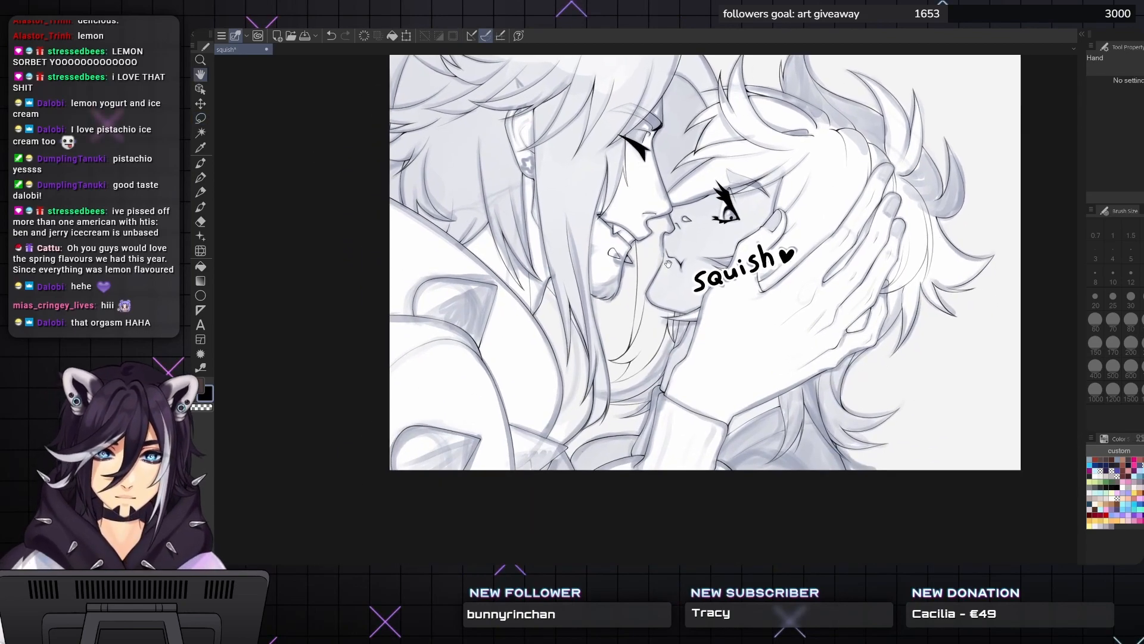
- Hide the rough sketch and check the clean line art as a whole and around the two faces
{"action": "scroll", "coordinate": [667, 265], "scroll_direction": "down", "scroll_amount": 2}
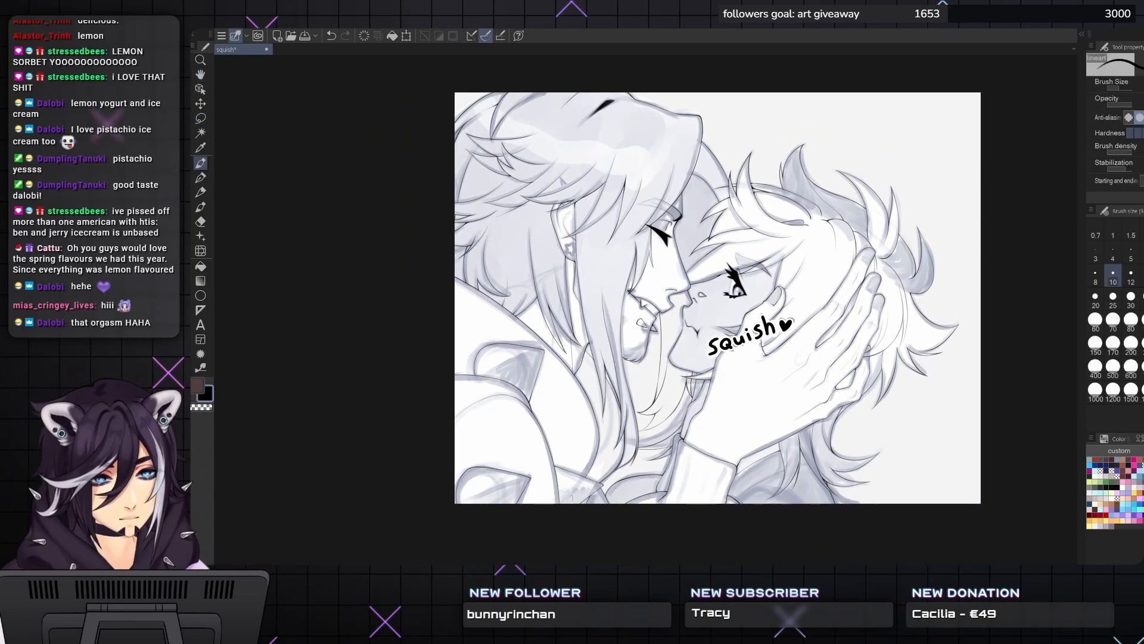
{"action": "scroll", "coordinate": [788, 359], "scroll_direction": "down", "scroll_amount": 1}
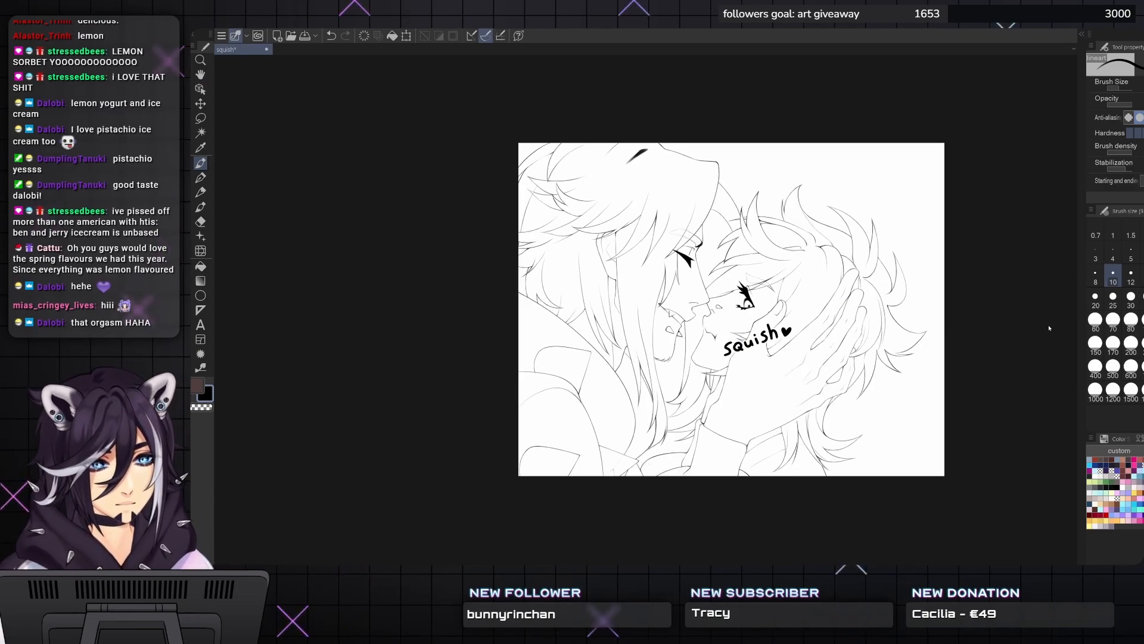
{"action": "scroll", "coordinate": [800, 326], "scroll_direction": "up", "scroll_amount": 1}
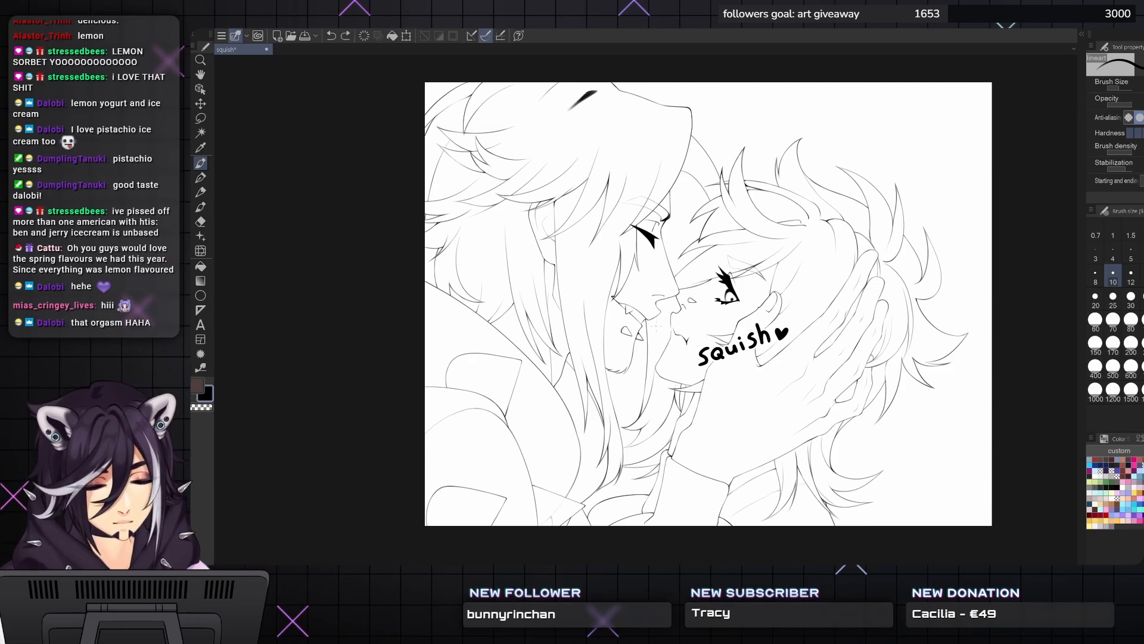
{"action": "key", "text": "j"}
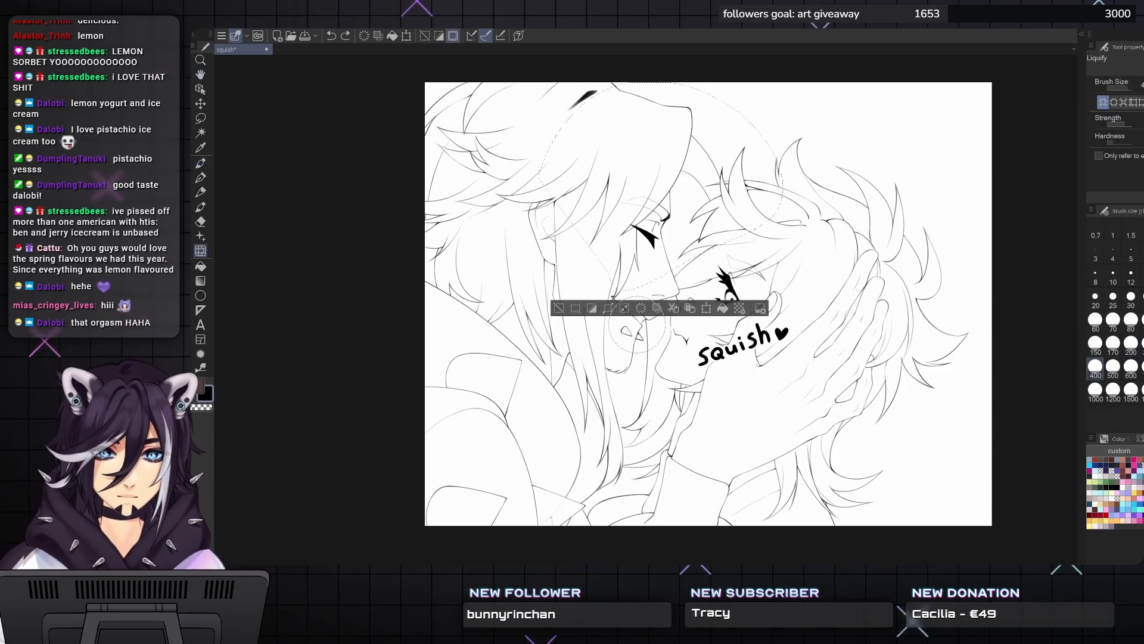
{"action": "key", "text": "ctrl+d"}
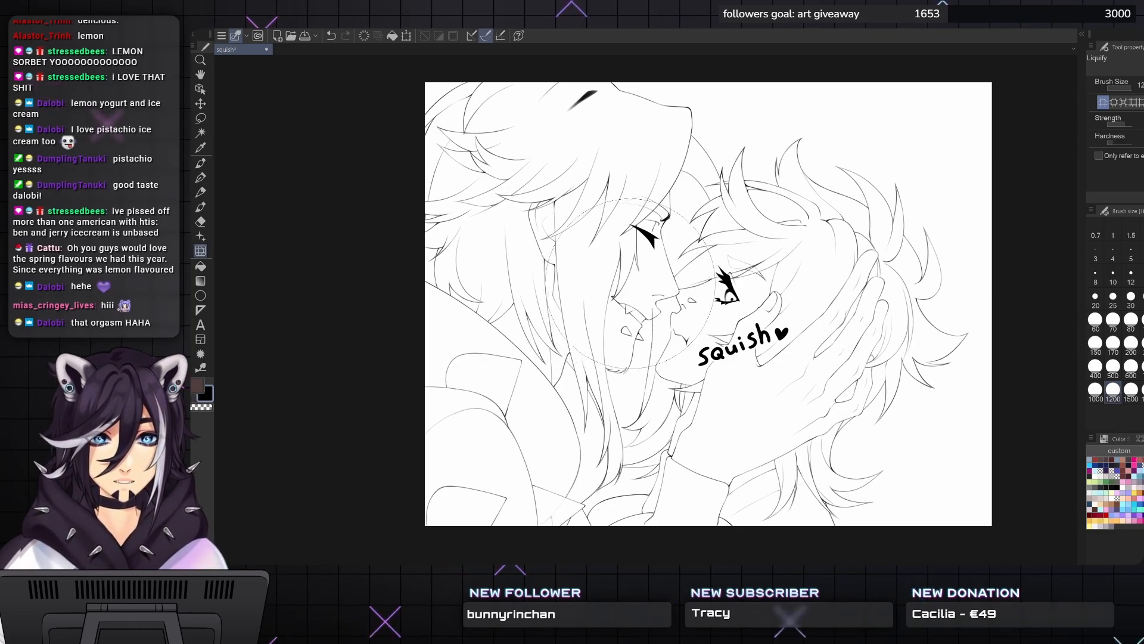
{"action": "key", "text": "e"}
{"action": "scroll", "coordinate": [654, 307], "scroll_direction": "up", "scroll_amount": 1}
{"action": "scroll", "coordinate": [654, 307], "scroll_direction": "up", "scroll_amount": 4}
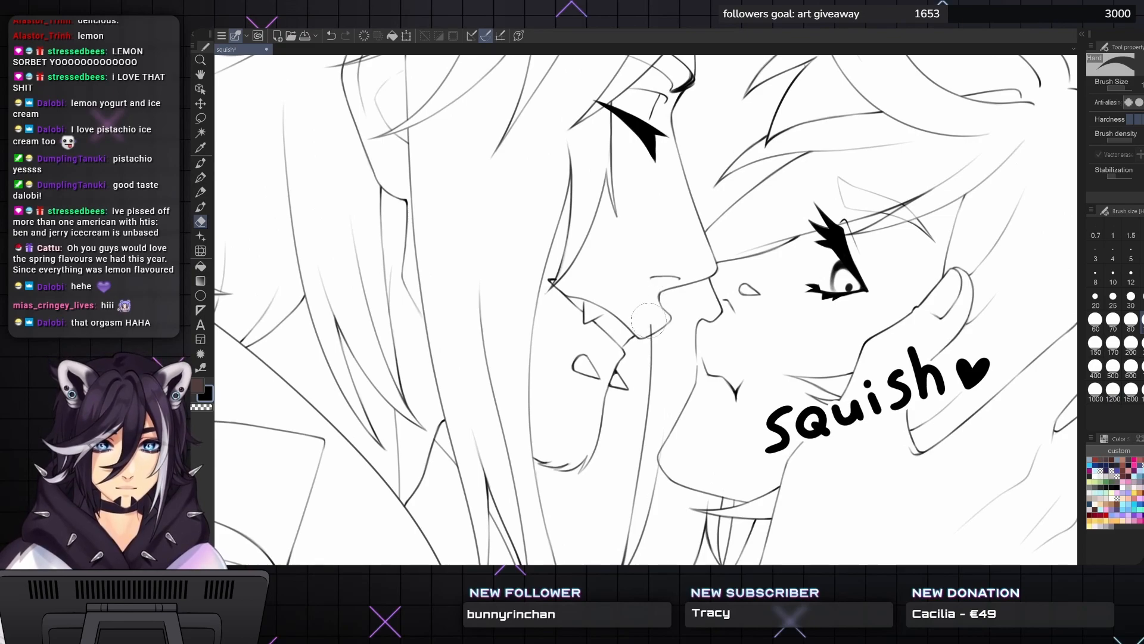
{"action": "scroll", "coordinate": [669, 318], "scroll_direction": "down", "scroll_amount": 8}
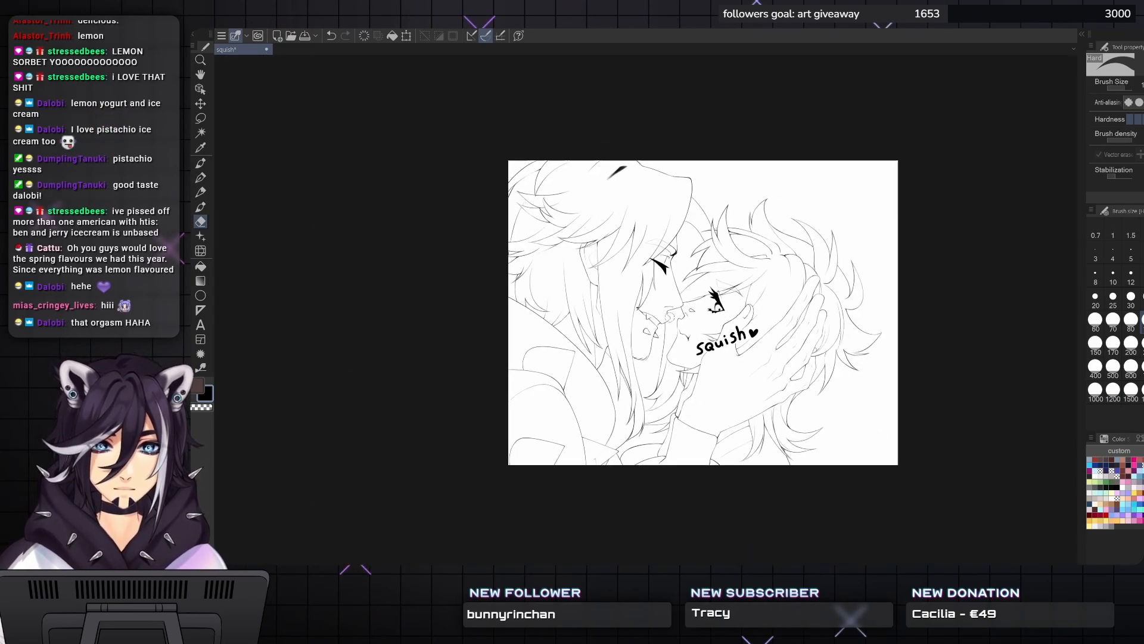
- Fill the whole canvas beneath the line art with flat blue
{"action": "scroll", "coordinate": [628, 288], "scroll_direction": "up", "scroll_amount": 2}
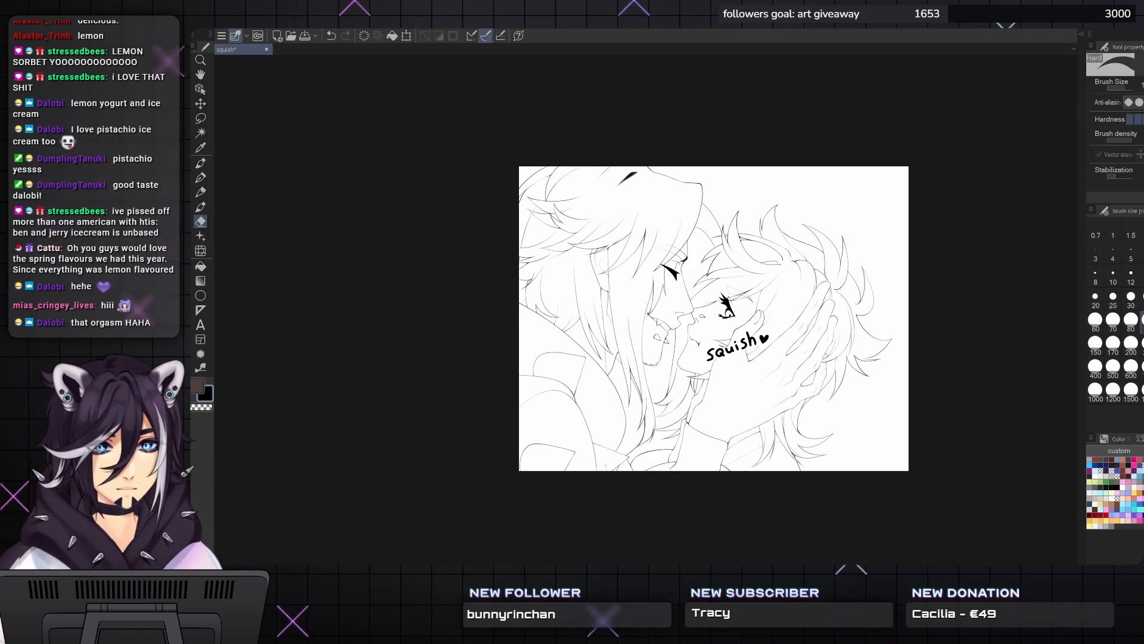
{"action": "key", "text": "ctrl+d"}
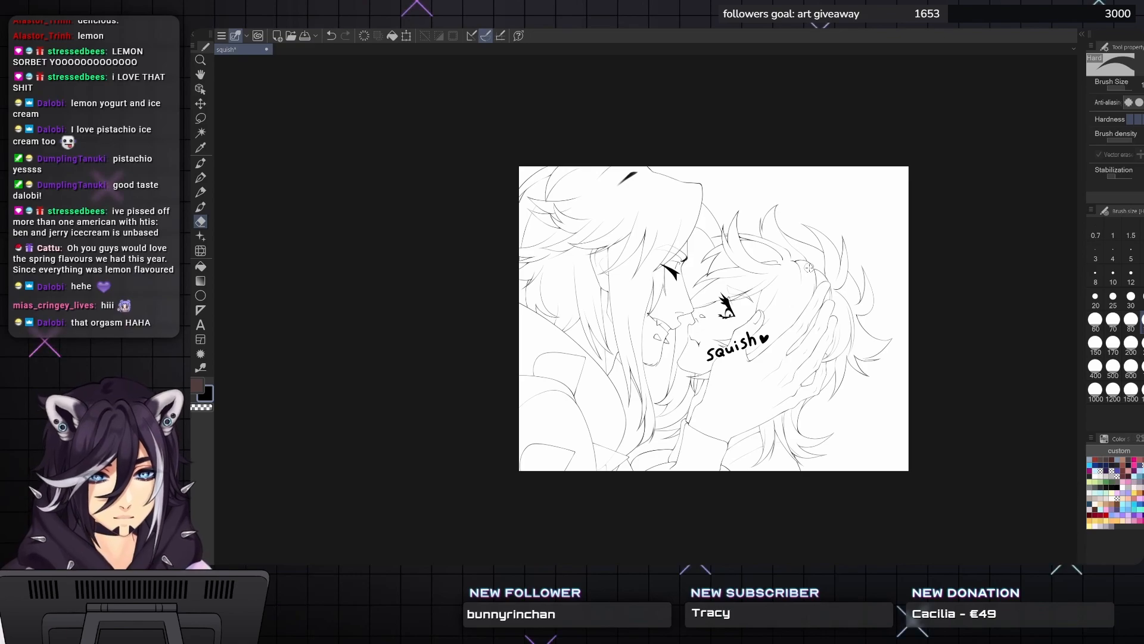
{"action": "key", "text": "ctrl+z"}
{"action": "key", "text": "g"}
{"action": "scroll", "coordinate": [714, 318], "scroll_direction": "down", "scroll_amount": 3}
{"action": "scroll", "coordinate": [714, 318], "scroll_direction": "right", "scroll_amount": 2}
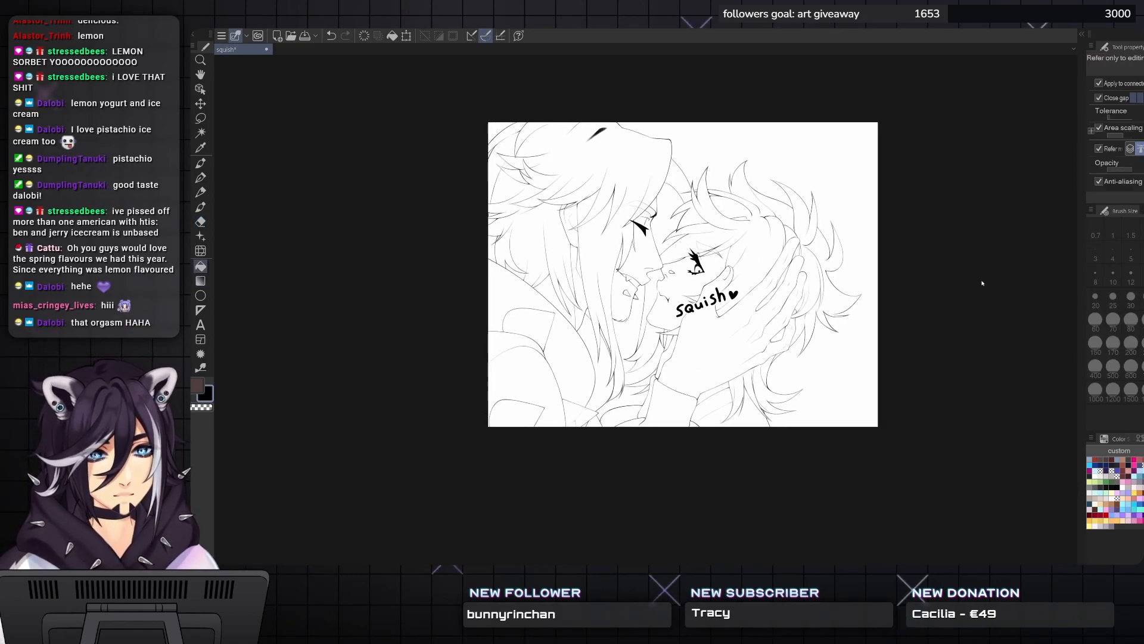
{"action": "left_click", "coordinate": [1005, 152]}
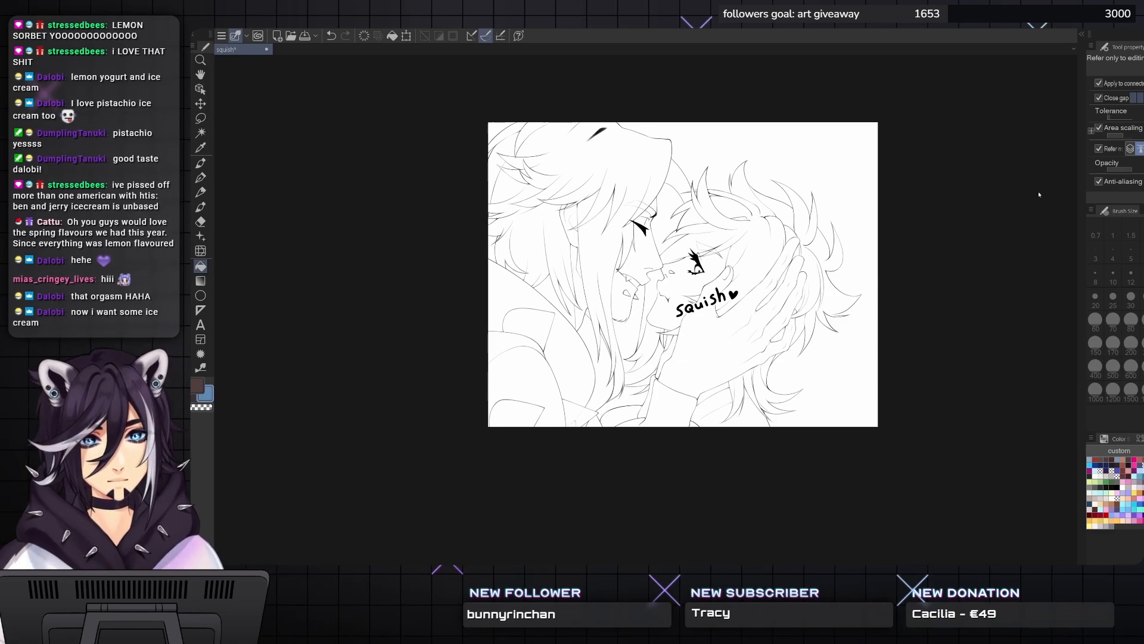
{"action": "key", "text": "alt+BackSpace"}
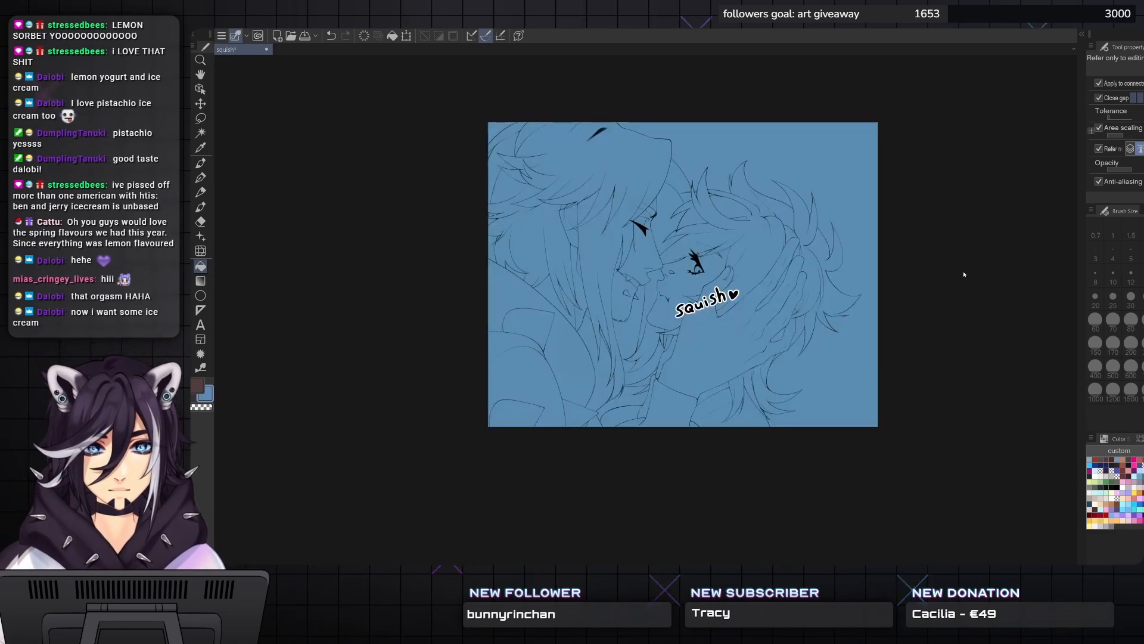
- Erase the blue from the gap between the long hair strands beneath the larger character's open mouth
{"action": "key", "text": "e"}
{"action": "scroll", "coordinate": [630, 307], "scroll_direction": "up", "scroll_amount": 3}
{"action": "scroll", "coordinate": [630, 307], "scroll_direction": "up", "scroll_amount": 4}
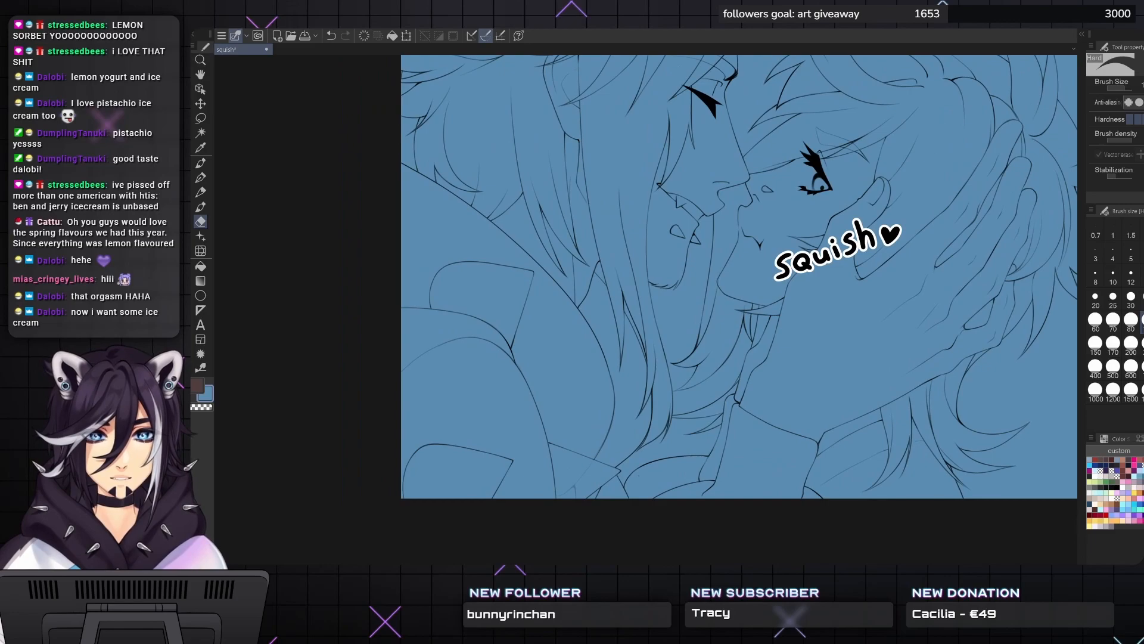
{"action": "scroll", "coordinate": [654, 284], "scroll_direction": "down", "scroll_amount": 3}
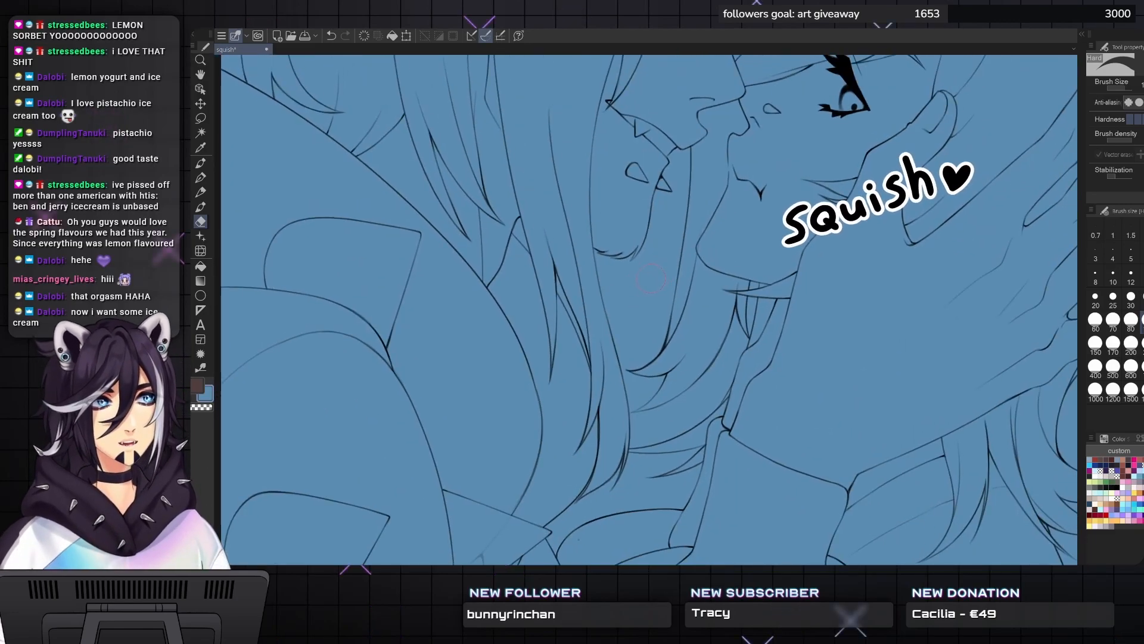
{"action": "mouse_move", "coordinate": [652, 271]}
{"action": "left_mouse_down"}
{"action": "mouse_move", "coordinate": [641, 274]}
{"action": "mouse_move", "coordinate": [635, 316]}
{"action": "mouse_move", "coordinate": [653, 321]}
{"action": "mouse_move", "coordinate": [650, 343]}
{"action": "mouse_move", "coordinate": [621, 381]}
{"action": "left_mouse_up"}
{"action": "scroll", "coordinate": [655, 315], "scroll_direction": "up", "scroll_amount": 1}
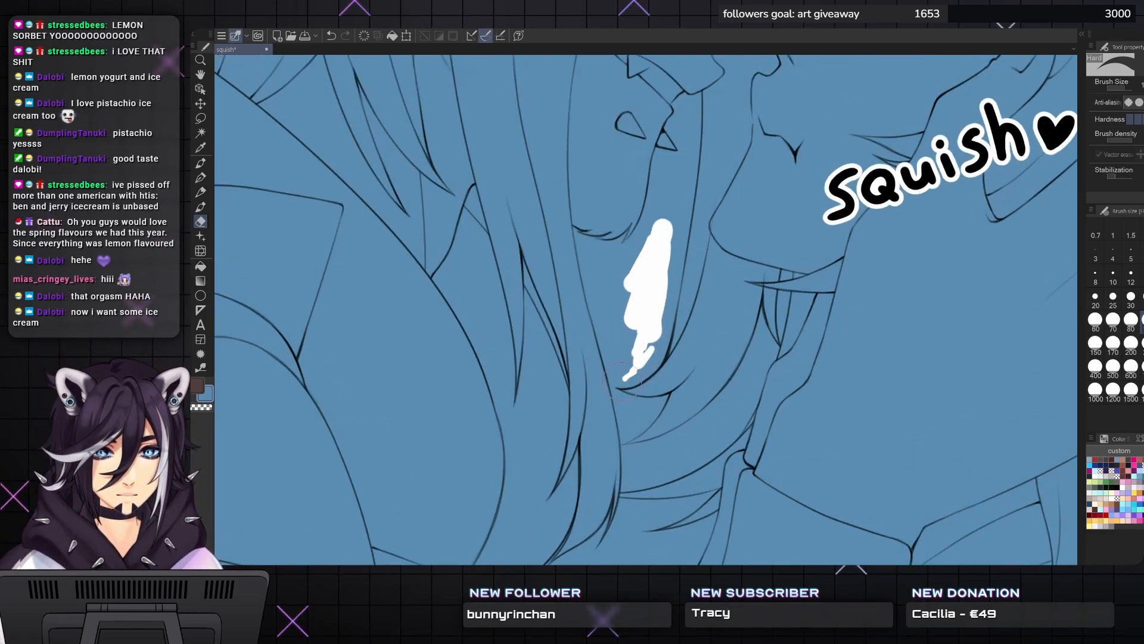
{"action": "scroll", "coordinate": [620, 385], "scroll_direction": "up", "scroll_amount": 1}
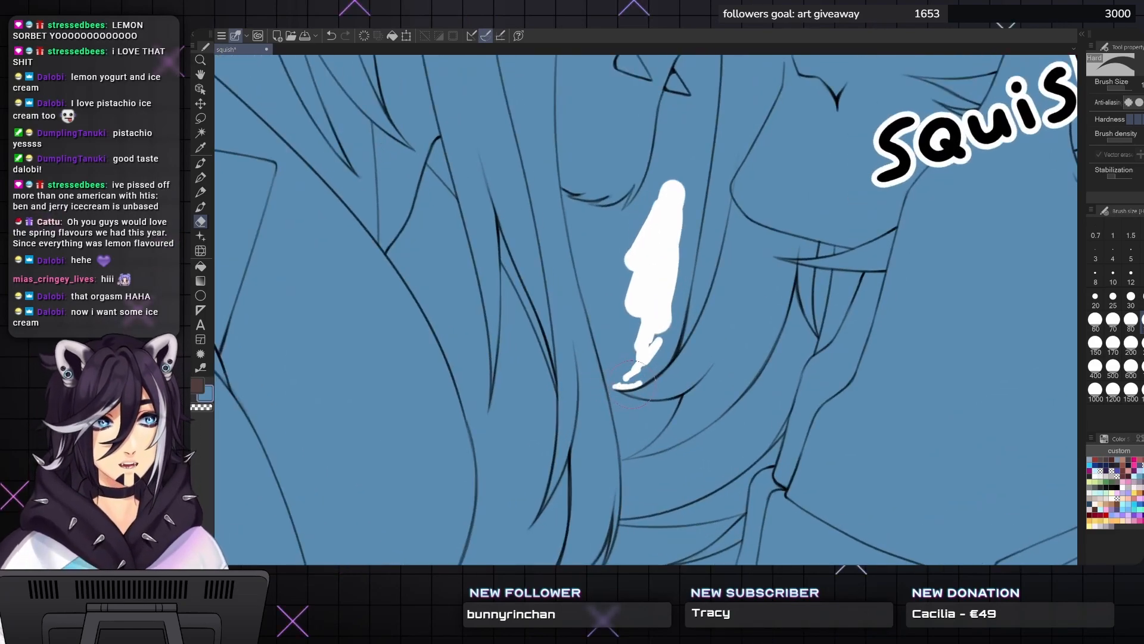
{"action": "left_click_drag", "start_coordinate": [649, 367], "coordinate": [635, 382]}
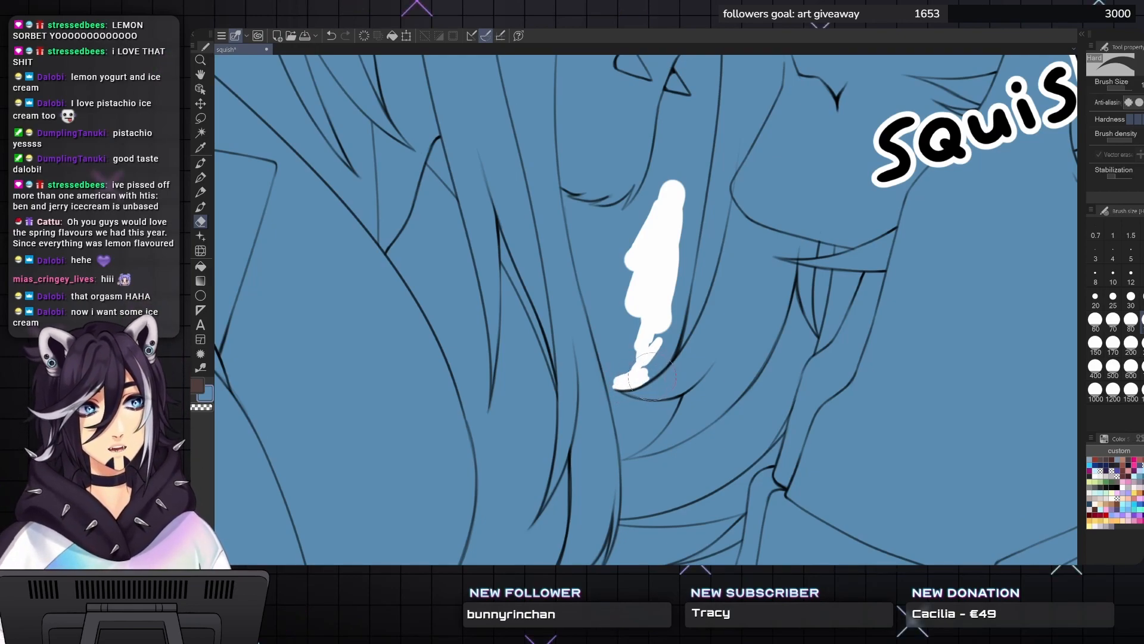
{"action": "mouse_move", "coordinate": [665, 361]}
{"action": "left_mouse_down"}
{"action": "mouse_move", "coordinate": [680, 323]}
{"action": "mouse_move", "coordinate": [667, 345]}
{"action": "mouse_move", "coordinate": [653, 331]}
{"action": "mouse_move", "coordinate": [682, 290]}
{"action": "mouse_move", "coordinate": [701, 289]}
{"action": "mouse_move", "coordinate": [678, 302]}
{"action": "mouse_move", "coordinate": [682, 256]}
{"action": "left_mouse_up"}
{"action": "mouse_move", "coordinate": [692, 184]}
{"action": "left_mouse_down"}
{"action": "mouse_move", "coordinate": [664, 274]}
{"action": "mouse_move", "coordinate": [671, 289]}
{"action": "mouse_move", "coordinate": [663, 271]}
{"action": "mouse_move", "coordinate": [653, 358]}
{"action": "left_mouse_up"}
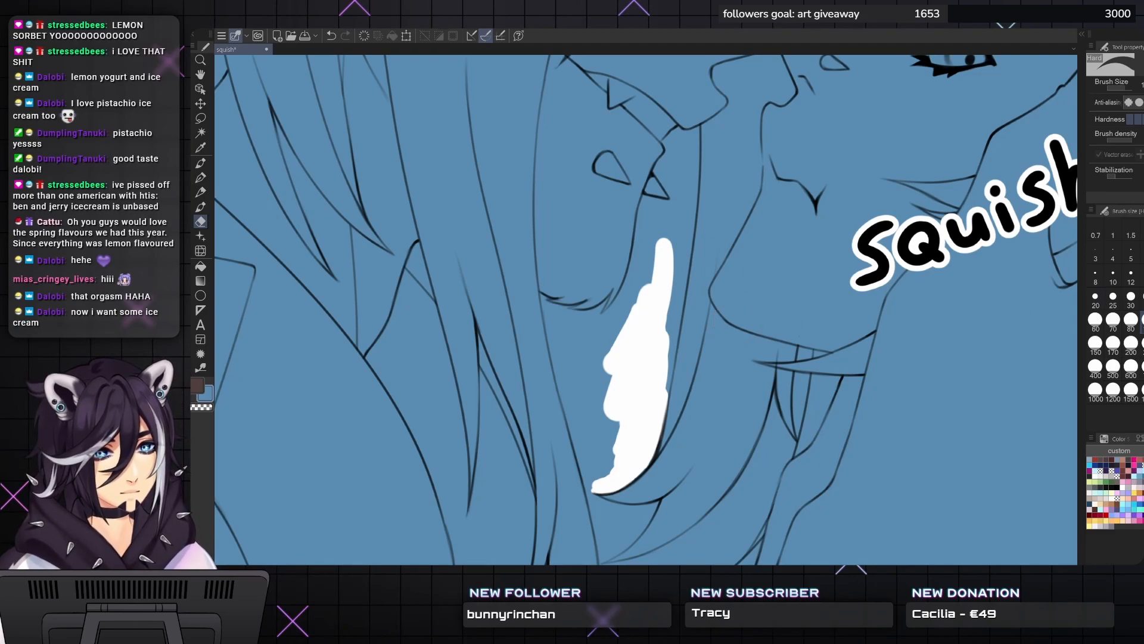
{"action": "mouse_move", "coordinate": [661, 244]}
{"action": "left_mouse_down"}
{"action": "mouse_move", "coordinate": [622, 332]}
{"action": "mouse_move", "coordinate": [598, 354]}
{"action": "left_mouse_up"}
- Lasso the rest of that gap and the background gaps between the strands beneath both chins, delete their blue, and clear the selection
{"action": "key", "text": "m"}
{"action": "scroll", "coordinate": [621, 312], "scroll_direction": "down", "scroll_amount": 3}
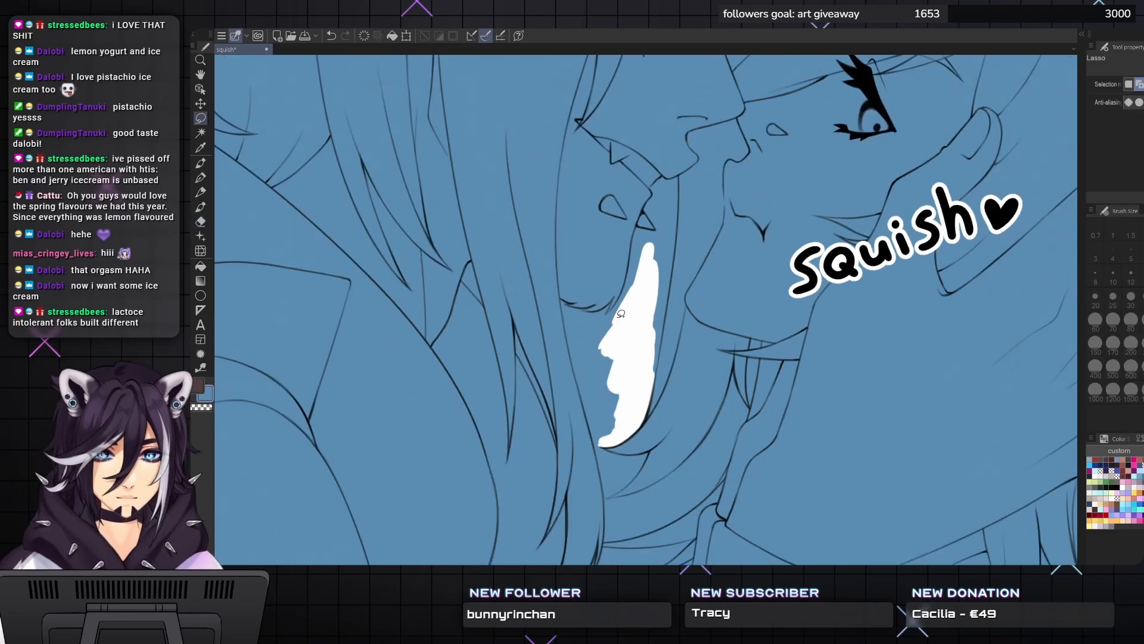
{"action": "mouse_move", "coordinate": [579, 309]}
{"action": "left_mouse_down"}
{"action": "mouse_move", "coordinate": [597, 423]}
{"action": "mouse_move", "coordinate": [624, 412]}
{"action": "left_mouse_up"}
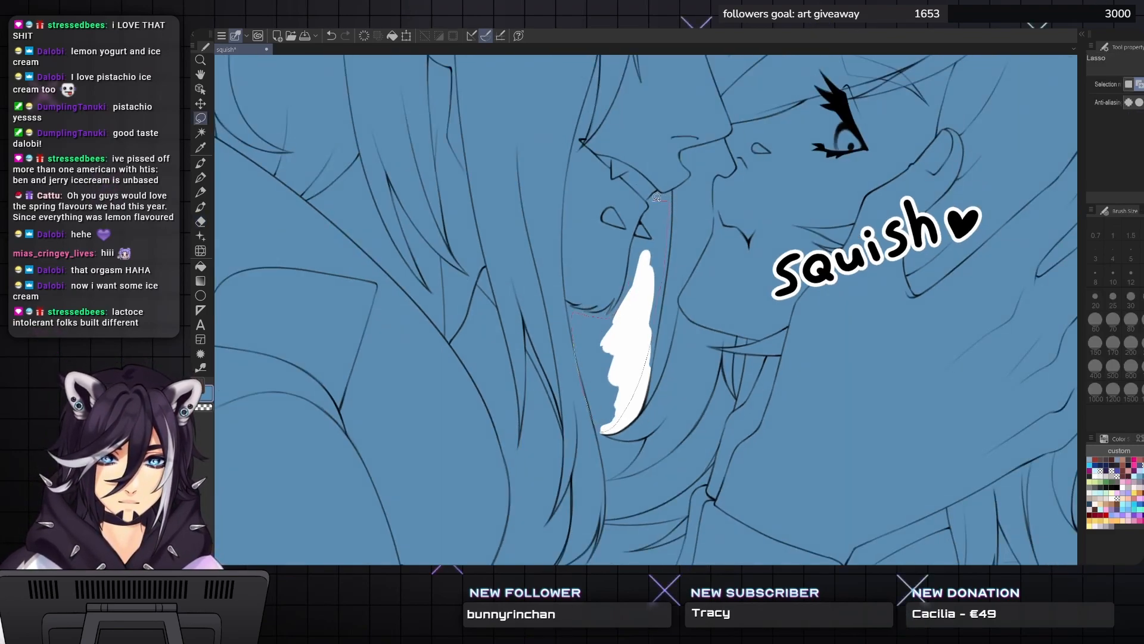
{"action": "left_click_drag", "start_coordinate": [636, 251], "coordinate": [635, 251]}
{"action": "scroll", "coordinate": [635, 238], "scroll_direction": "down", "scroll_amount": 4}
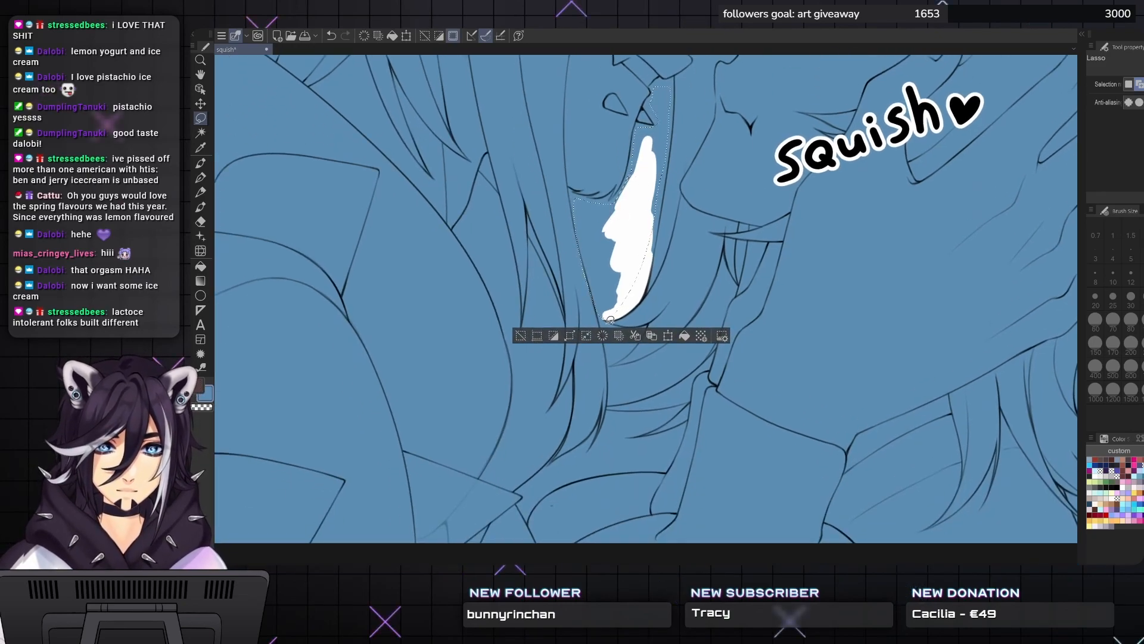
{"action": "mouse_move", "coordinate": [636, 393]}
{"action": "left_mouse_down"}
{"action": "mouse_move", "coordinate": [708, 343]}
{"action": "mouse_move", "coordinate": [742, 267]}
{"action": "mouse_move", "coordinate": [739, 241]}
{"action": "left_mouse_up"}
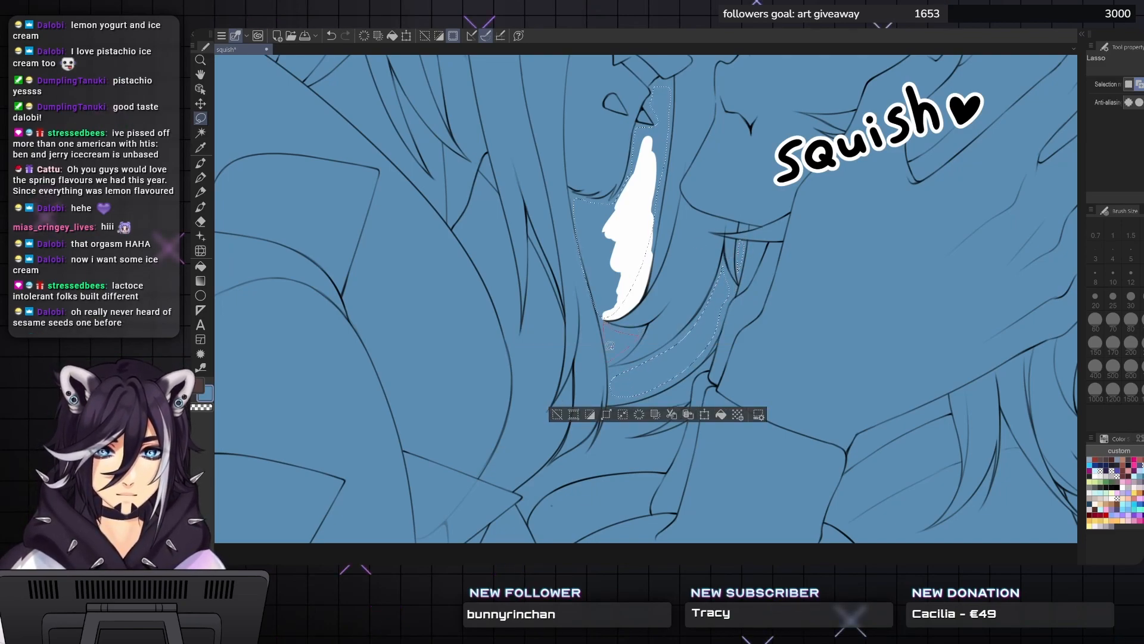
{"action": "left_click_drag", "start_coordinate": [669, 396], "coordinate": [701, 287]}
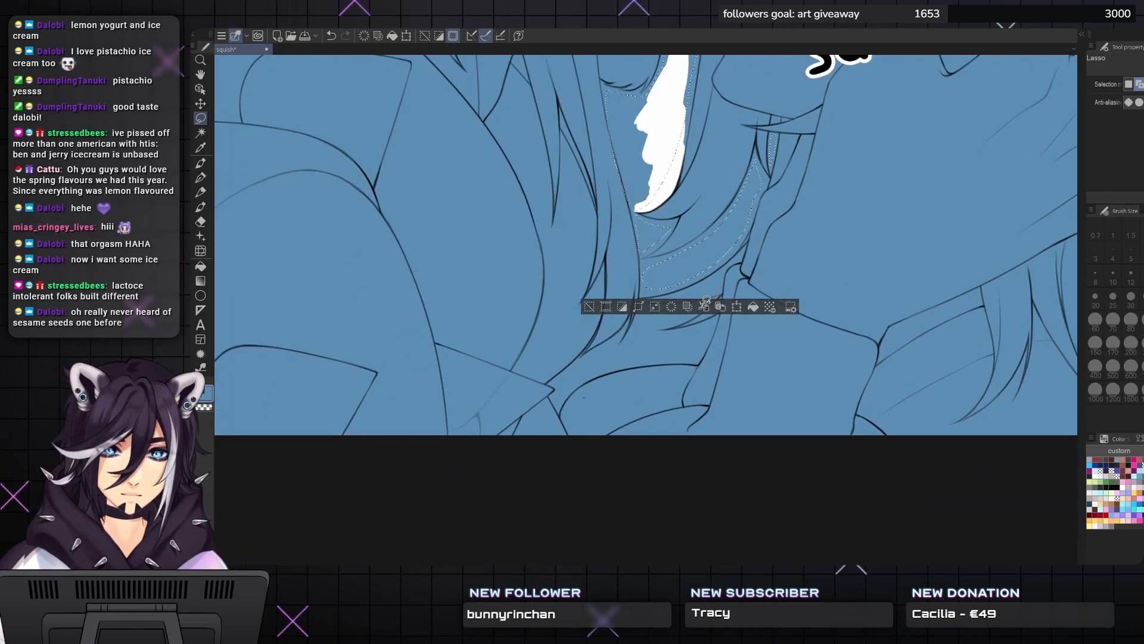
{"action": "left_click_drag", "start_coordinate": [562, 387], "coordinate": [622, 359]}
{"action": "mouse_move", "coordinate": [700, 349]}
{"action": "left_mouse_down"}
{"action": "mouse_move", "coordinate": [704, 326]}
{"action": "mouse_move", "coordinate": [649, 331]}
{"action": "mouse_move", "coordinate": [705, 295]}
{"action": "left_mouse_up"}
{"action": "key", "text": "Delete"}
{"action": "key", "text": "ctrl+d"}
{"action": "left_click_drag", "start_coordinate": [845, 364], "coordinate": [854, 330]}
{"action": "left_click_drag", "start_coordinate": [629, 354], "coordinate": [592, 369]}
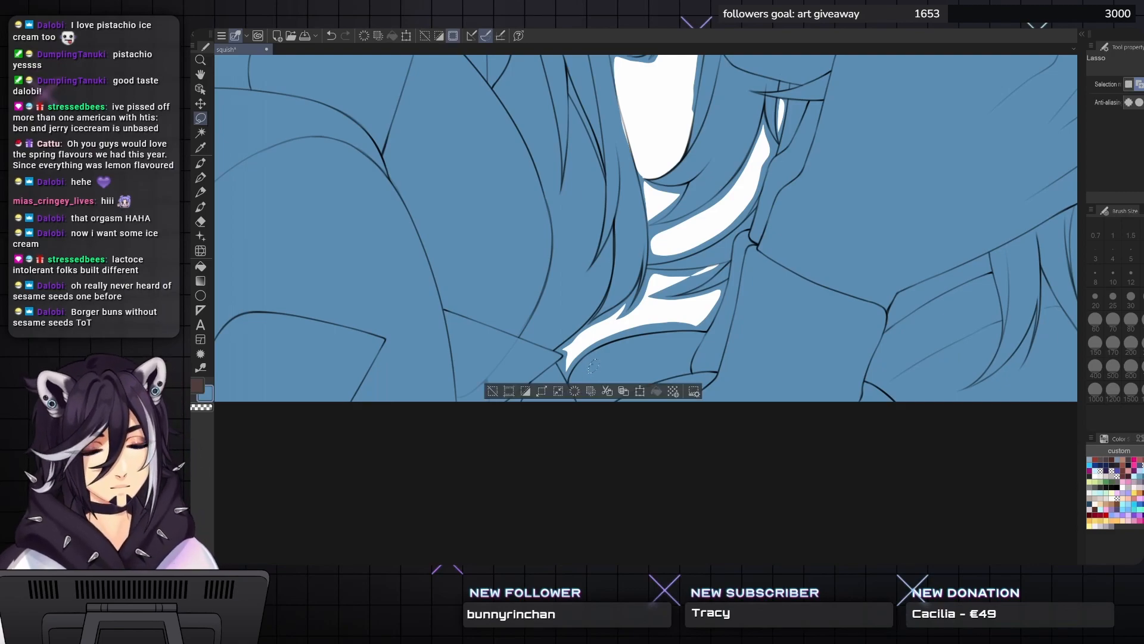
{"action": "key", "text": "ctrl+d"}
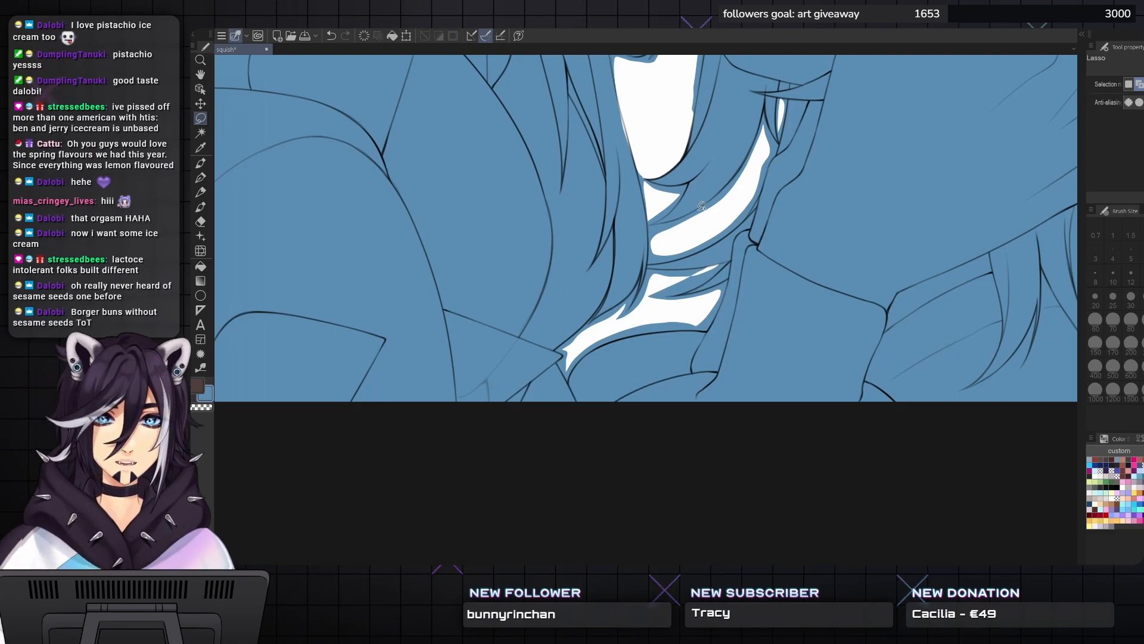
- Lasso the background along the lower back hair of the smaller character, delete its blue fill, and clear the selection
{"action": "left_click_drag", "start_coordinate": [737, 206], "coordinate": [705, 239]}
{"action": "scroll", "coordinate": [696, 174], "scroll_direction": "down", "scroll_amount": 2}
{"action": "mouse_move", "coordinate": [696, 173]}
{"action": "left_mouse_down"}
{"action": "mouse_move", "coordinate": [650, 241]}
{"action": "mouse_move", "coordinate": [382, 199]}
{"action": "mouse_move", "coordinate": [304, 237]}
{"action": "left_mouse_up"}
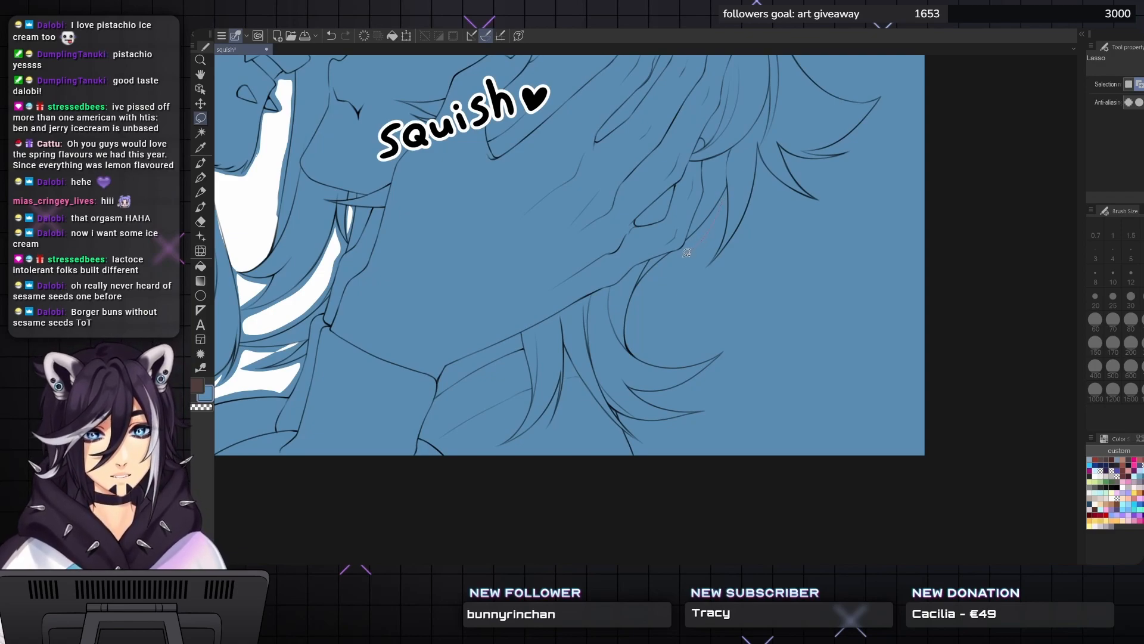
{"action": "mouse_move", "coordinate": [644, 305]}
{"action": "left_mouse_down"}
{"action": "mouse_move", "coordinate": [640, 333]}
{"action": "mouse_move", "coordinate": [673, 351]}
{"action": "mouse_move", "coordinate": [733, 342]}
{"action": "left_mouse_up"}
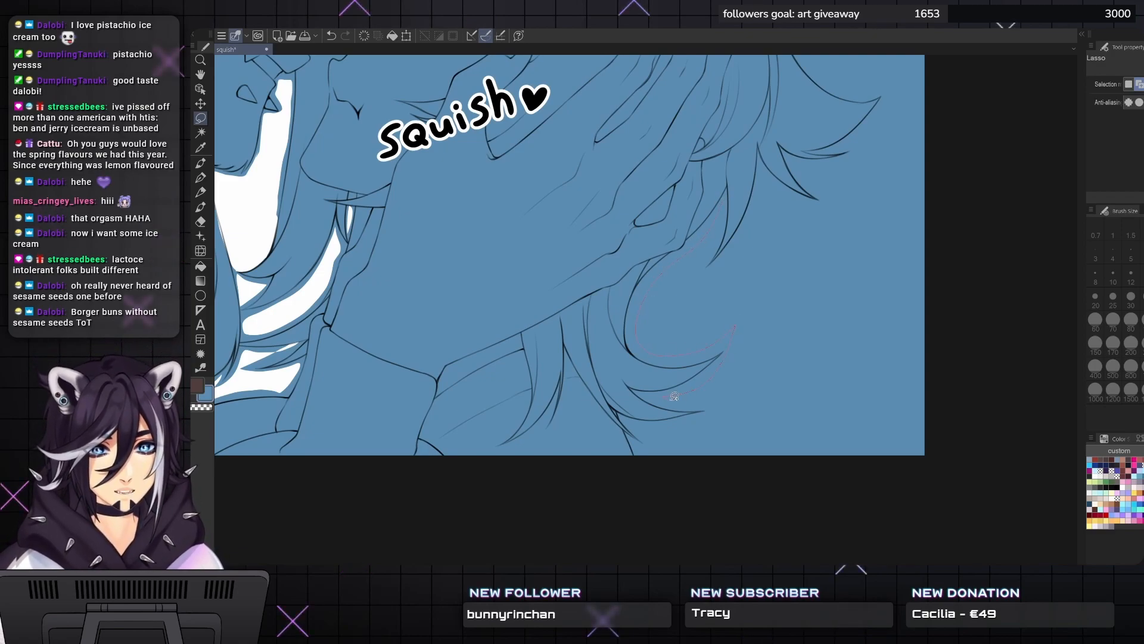
{"action": "mouse_move", "coordinate": [646, 427]}
{"action": "left_mouse_down"}
{"action": "mouse_move", "coordinate": [773, 473]}
{"action": "mouse_move", "coordinate": [917, 472]}
{"action": "mouse_move", "coordinate": [950, 319]}
{"action": "mouse_move", "coordinate": [938, 132]}
{"action": "mouse_move", "coordinate": [919, 85]}
{"action": "mouse_move", "coordinate": [850, 139]}
{"action": "mouse_move", "coordinate": [855, 151]}
{"action": "mouse_move", "coordinate": [806, 160]}
{"action": "left_mouse_up"}
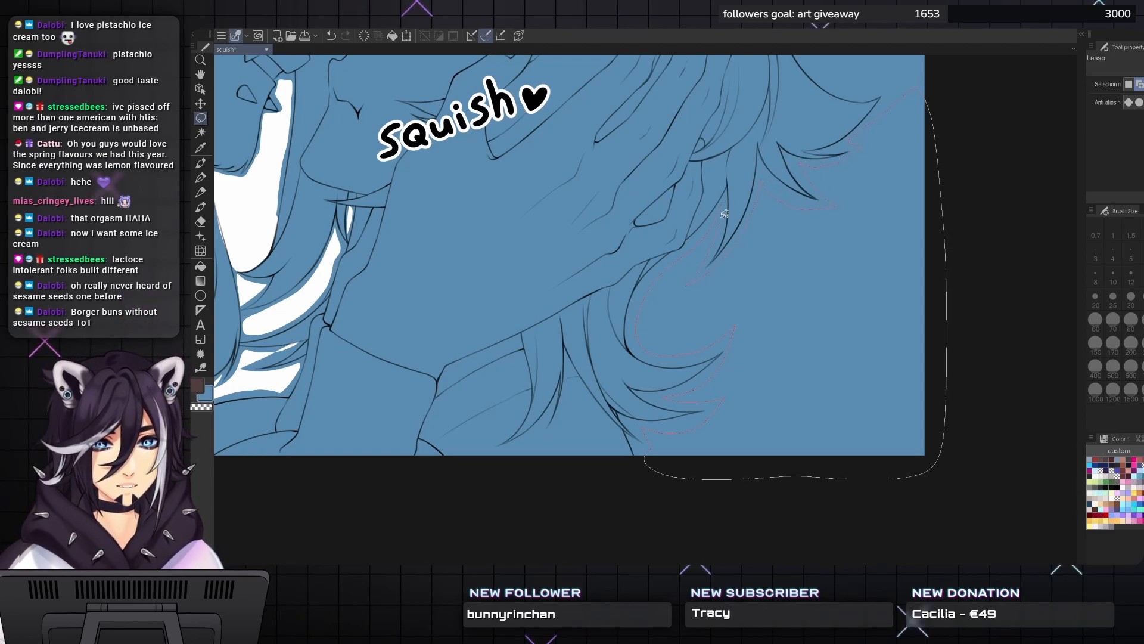
{"action": "left_click_drag", "start_coordinate": [724, 219], "coordinate": [729, 185]}
{"action": "key", "text": "Delete"}
{"action": "key", "text": "ctrl+d"}
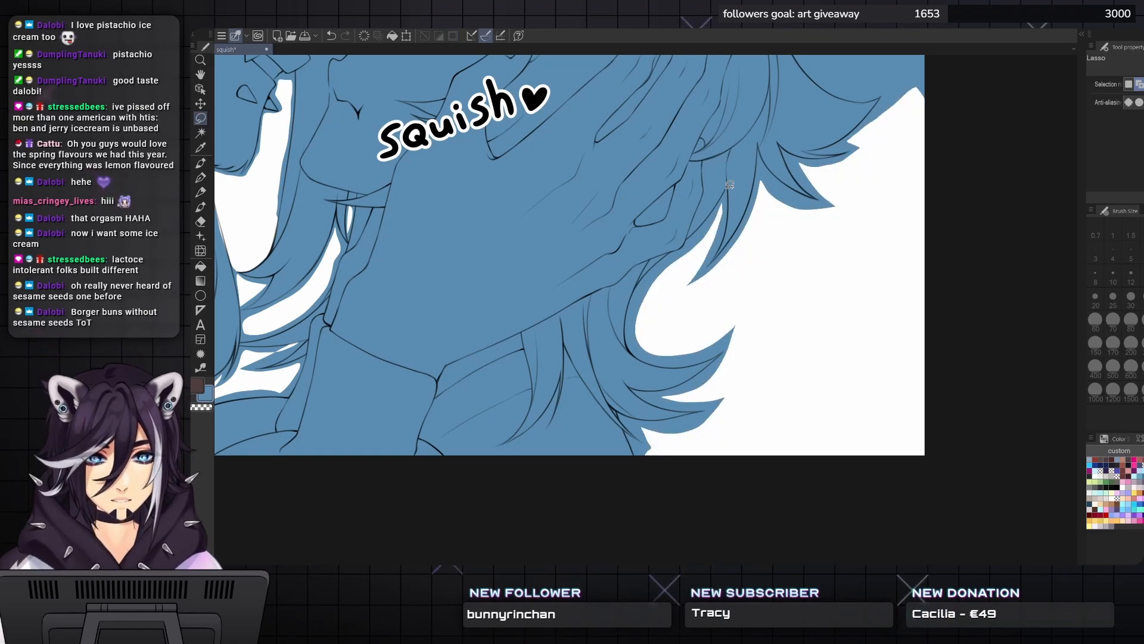
- Lasso the background around the smaller character's upper and rear hair spikes, delete its blue fill, and clear the selection
{"action": "scroll", "coordinate": [741, 229], "scroll_direction": "up", "scroll_amount": 5}
{"action": "scroll", "coordinate": [741, 230], "scroll_direction": "up", "scroll_amount": 2}
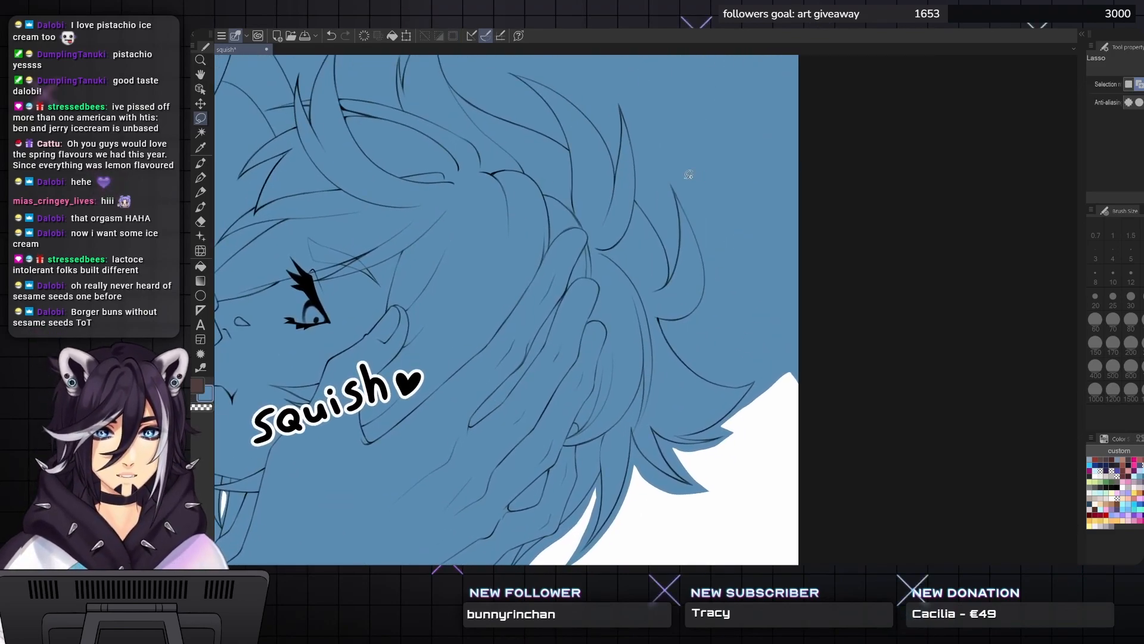
{"action": "left_click_drag", "start_coordinate": [672, 170], "coordinate": [718, 257]}
{"action": "mouse_move", "coordinate": [757, 367]}
{"action": "left_mouse_down"}
{"action": "mouse_move", "coordinate": [851, 307]}
{"action": "mouse_move", "coordinate": [816, 87]}
{"action": "mouse_move", "coordinate": [702, 58]}
{"action": "mouse_move", "coordinate": [634, 107]}
{"action": "left_mouse_up"}
{"action": "left_click_drag", "start_coordinate": [669, 188], "coordinate": [671, 186]}
{"action": "scroll", "coordinate": [664, 173], "scroll_direction": "up", "scroll_amount": 4}
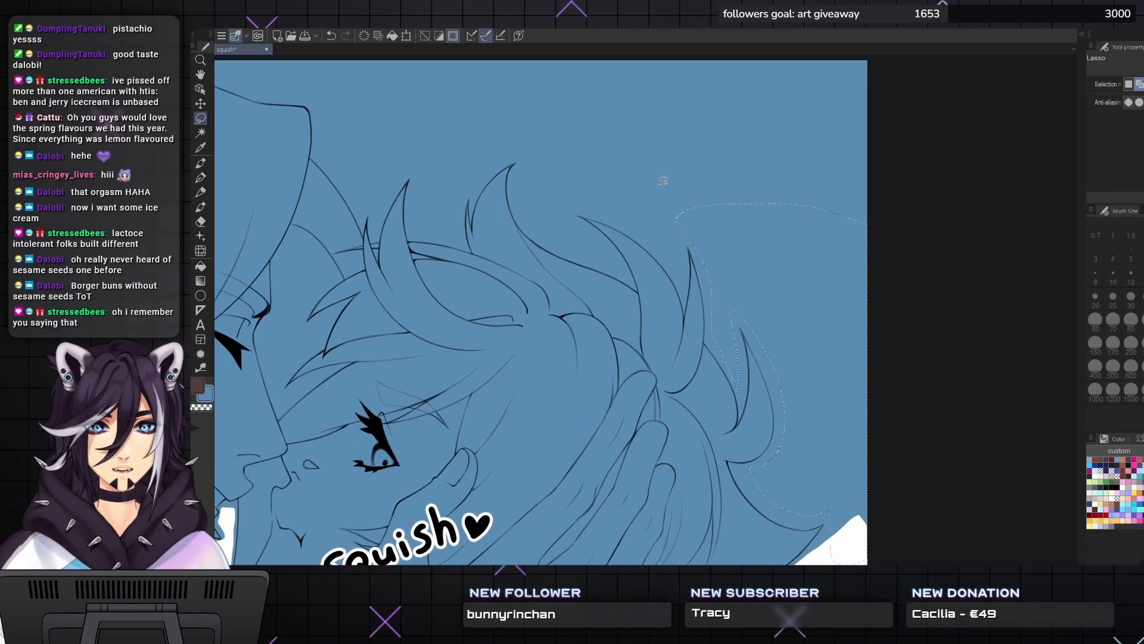
{"action": "mouse_move", "coordinate": [574, 205]}
{"action": "left_mouse_down"}
{"action": "mouse_move", "coordinate": [664, 252]}
{"action": "mouse_move", "coordinate": [689, 285]}
{"action": "mouse_move", "coordinate": [684, 225]}
{"action": "mouse_move", "coordinate": [746, 285]}
{"action": "mouse_move", "coordinate": [906, 267]}
{"action": "mouse_move", "coordinate": [912, 81]}
{"action": "mouse_move", "coordinate": [608, 72]}
{"action": "mouse_move", "coordinate": [462, 140]}
{"action": "mouse_move", "coordinate": [397, 209]}
{"action": "mouse_move", "coordinate": [416, 279]}
{"action": "left_mouse_up"}
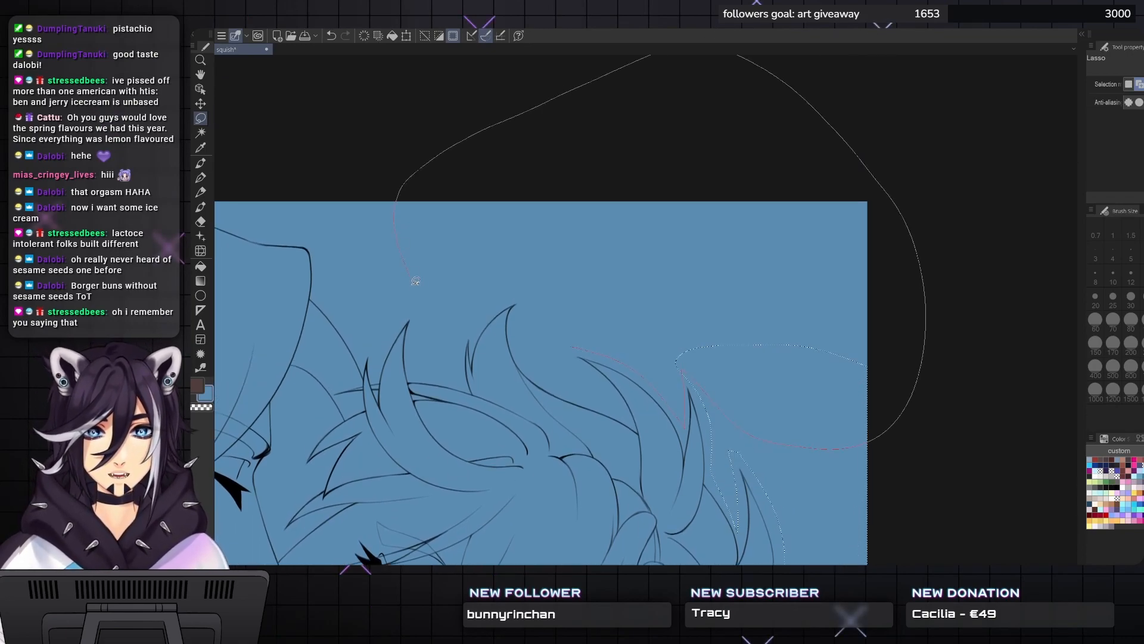
{"action": "mouse_move", "coordinate": [416, 345]}
{"action": "left_mouse_down"}
{"action": "mouse_move", "coordinate": [443, 375]}
{"action": "mouse_move", "coordinate": [463, 378]}
{"action": "mouse_move", "coordinate": [472, 307]}
{"action": "left_mouse_up"}
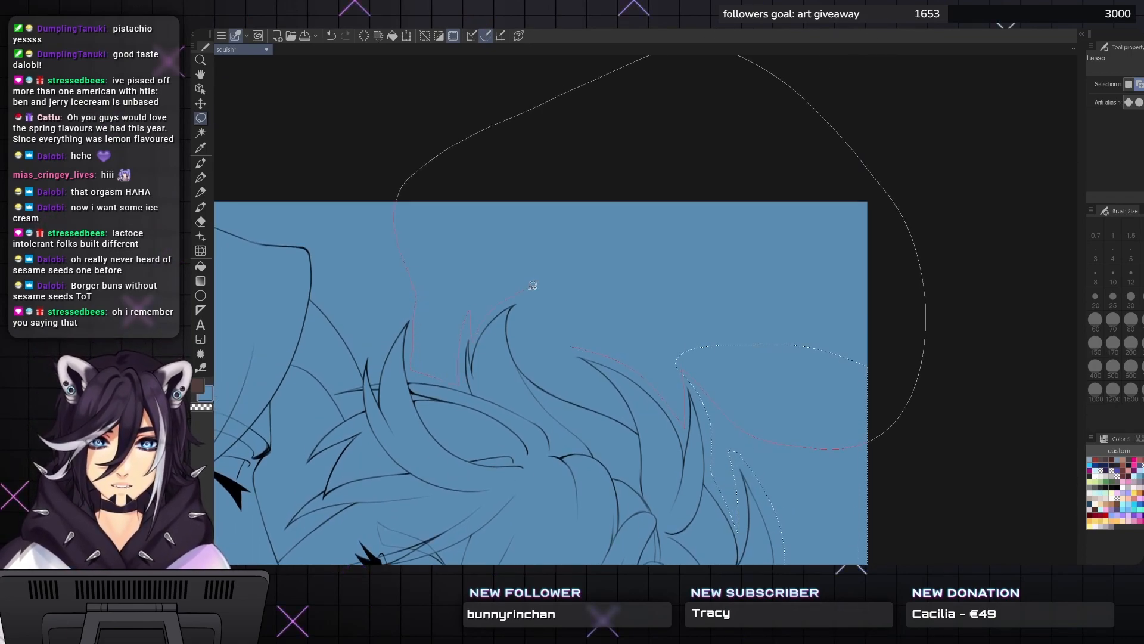
{"action": "mouse_move", "coordinate": [631, 413]}
{"action": "left_mouse_down"}
{"action": "mouse_move", "coordinate": [572, 347]}
{"action": "mouse_move", "coordinate": [698, 250]}
{"action": "mouse_move", "coordinate": [716, 211]}
{"action": "left_mouse_up"}
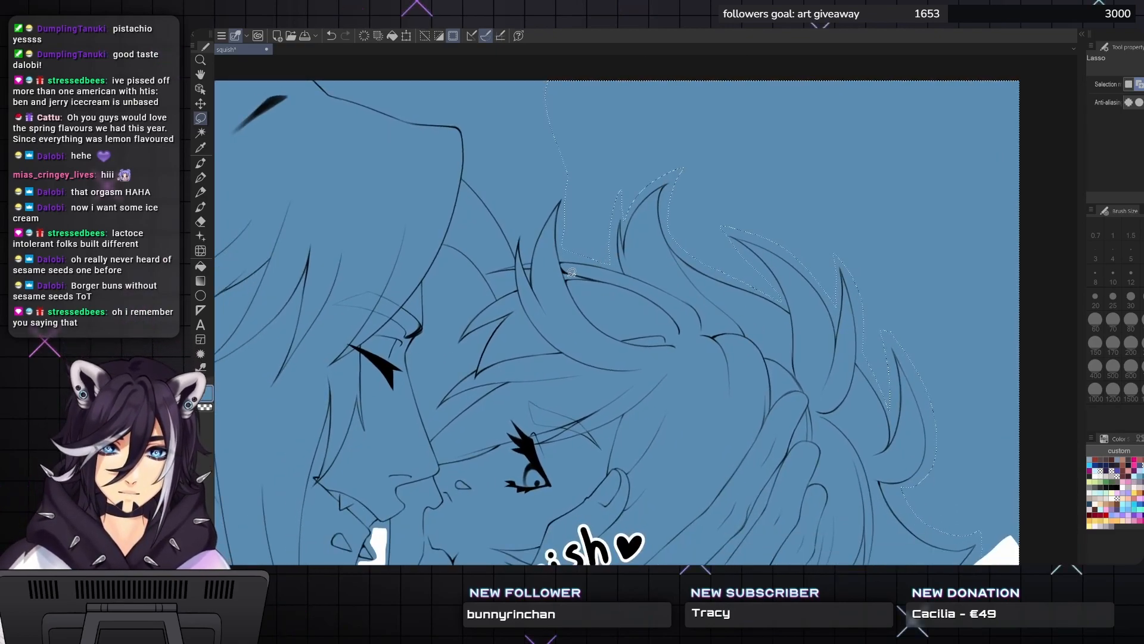
{"action": "scroll", "coordinate": [573, 272], "scroll_direction": "up", "scroll_amount": 3}
{"action": "key", "text": "Delete"}
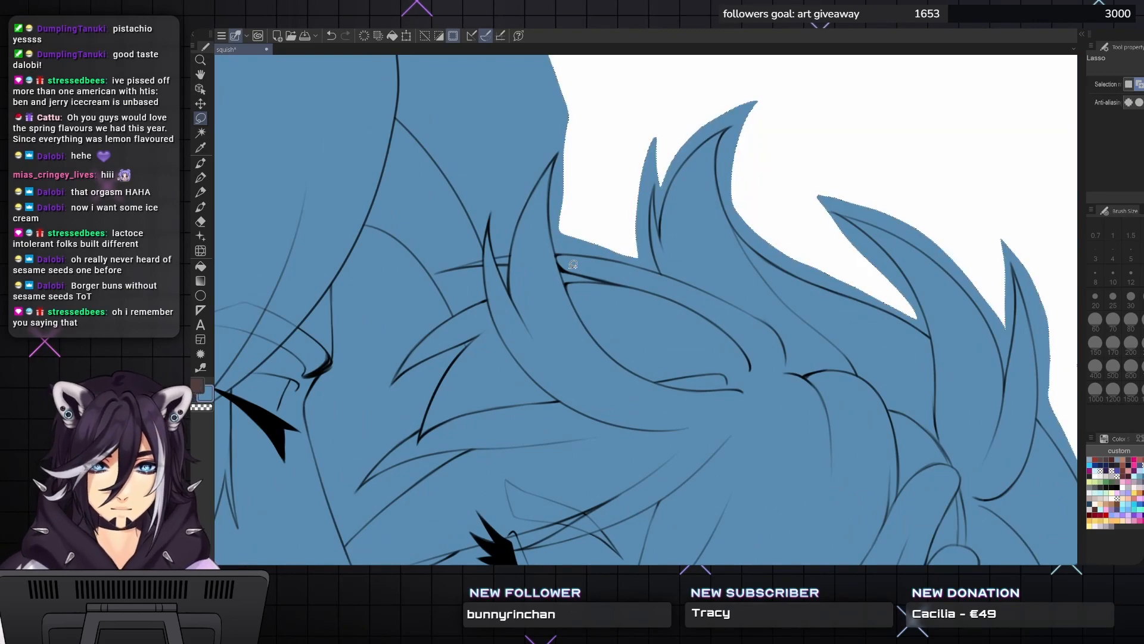
{"action": "key", "text": "ctrl+d"}
- Lasso the remaining background between the two heads above the hair, delete its blue fill, and clear the selection
{"action": "scroll", "coordinate": [573, 264], "scroll_direction": "down", "scroll_amount": 5}
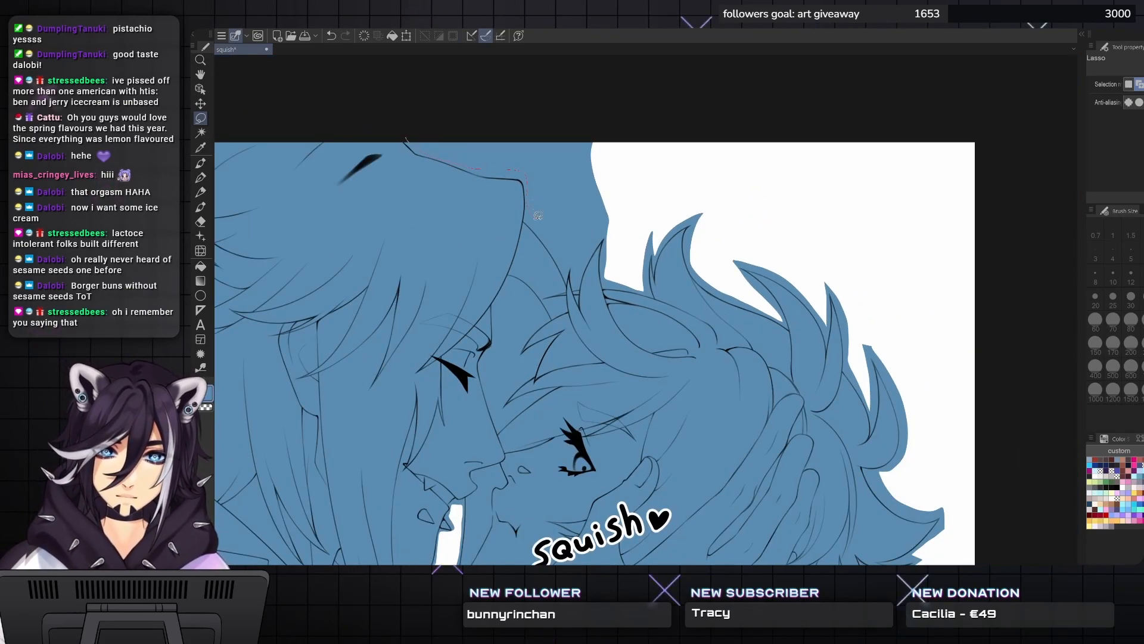
{"action": "left_click_drag", "start_coordinate": [632, 211], "coordinate": [470, 74]}
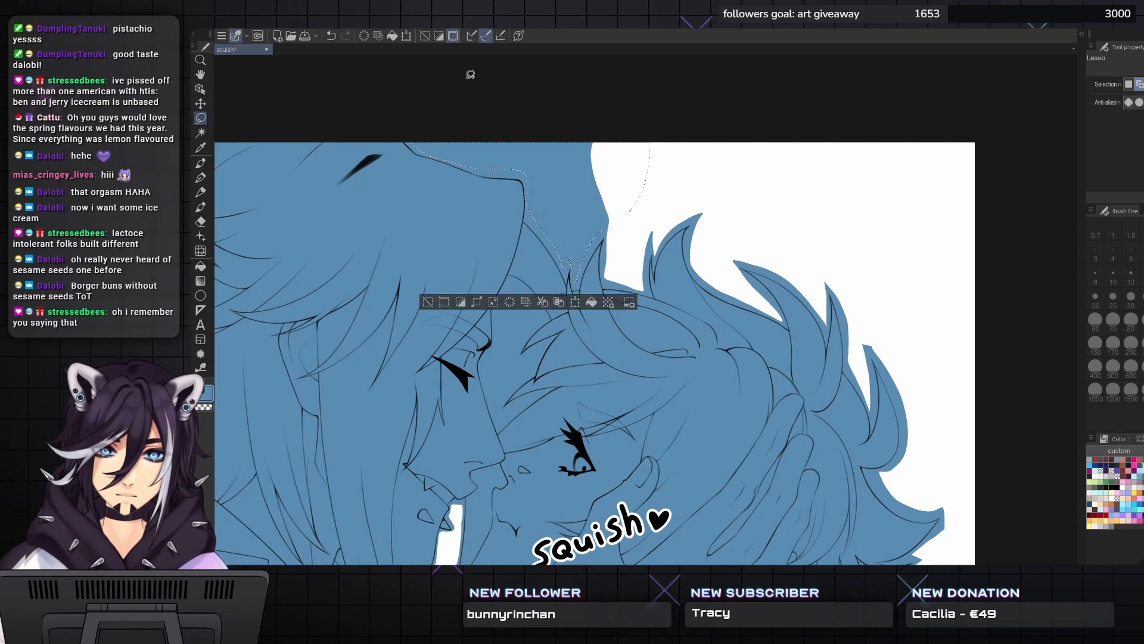
{"action": "key", "text": "Delete"}
{"action": "key", "text": "ctrl+d"}
- Paint with the transparent colour at brush size 10 to clear the blue from the small gaps between the smaller character's top hair spikes
{"action": "key", "text": "p"}
{"action": "scroll", "coordinate": [655, 334], "scroll_direction": "up", "scroll_amount": 5}
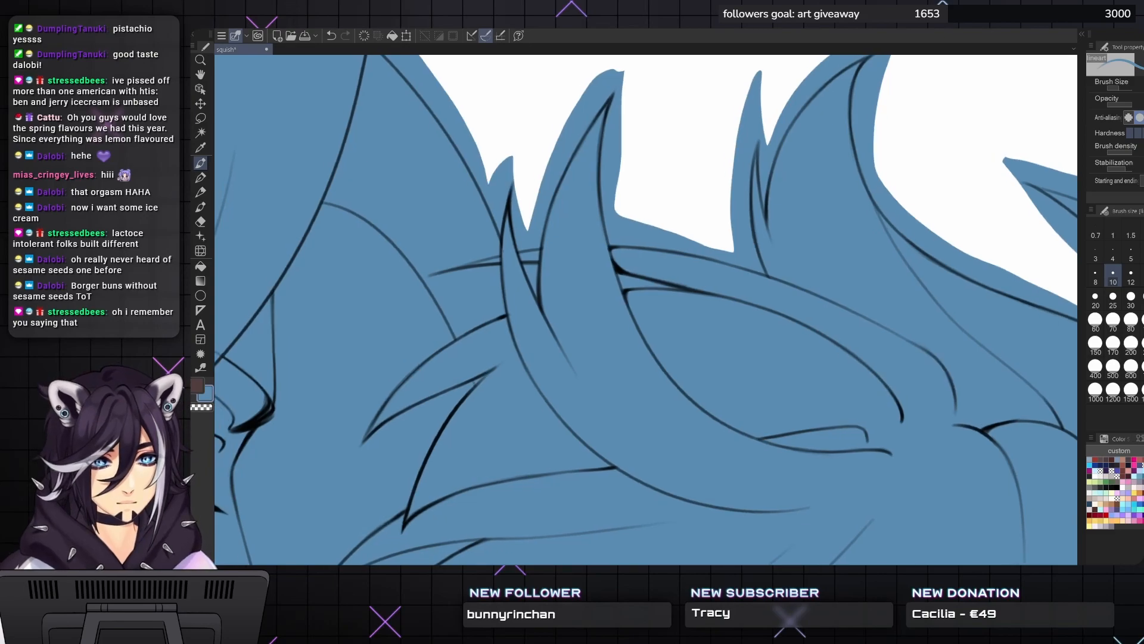
{"action": "key", "text": "c"}
{"action": "key", "text": "bracketright"}
{"action": "key", "text": "bracketright"}
{"action": "left_click_drag", "start_coordinate": [620, 275], "coordinate": [624, 290]}
{"action": "key", "text": "asciicircum"}
{"action": "key", "text": "asciicircum"}
{"action": "key", "text": "asciicircum"}
{"action": "key", "text": "asciicircum"}
{"action": "key", "text": "asciicircum"}
{"action": "key", "text": "asciicircum"}
{"action": "key", "text": "asciicircum"}
{"action": "key", "text": "asciicircum"}
{"action": "key", "text": "asciicircum"}
{"action": "key", "text": "asciicircum"}
{"action": "key", "text": "asciicircum"}
{"action": "key", "text": "asciicircum"}
{"action": "key", "text": "asciicircum"}
{"action": "key", "text": "asciicircum"}
{"action": "key", "text": "asciicircum"}
{"action": "key", "text": "bracketleft"}
{"action": "key", "text": "bracketleft"}
{"action": "left_click_drag", "start_coordinate": [700, 323], "coordinate": [700, 302]}
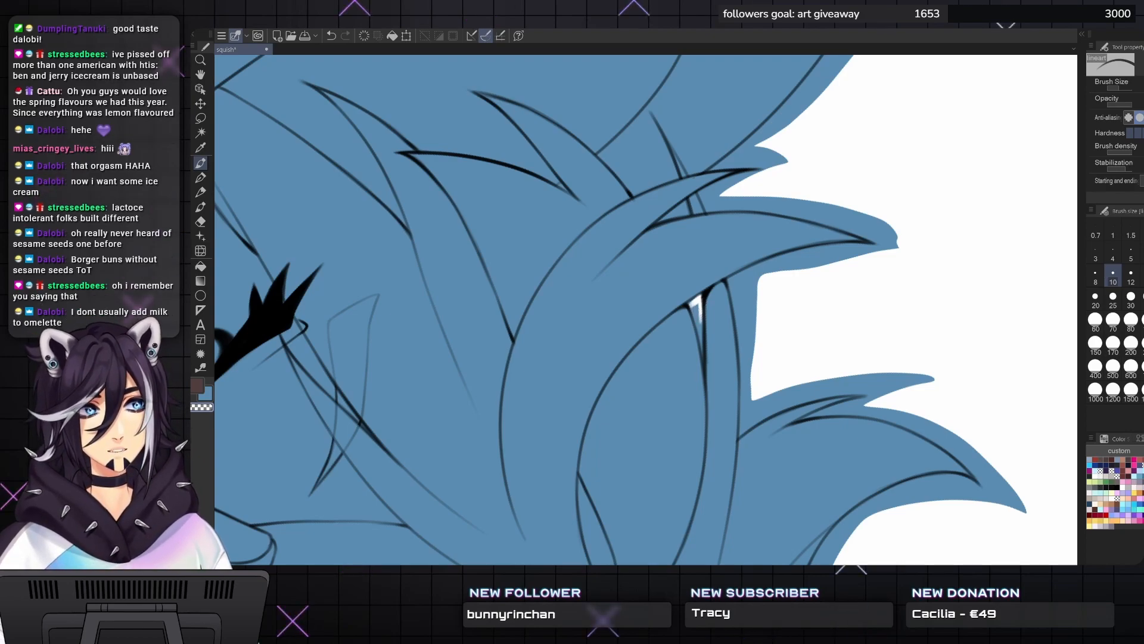
{"action": "key", "text": "bracketright"}
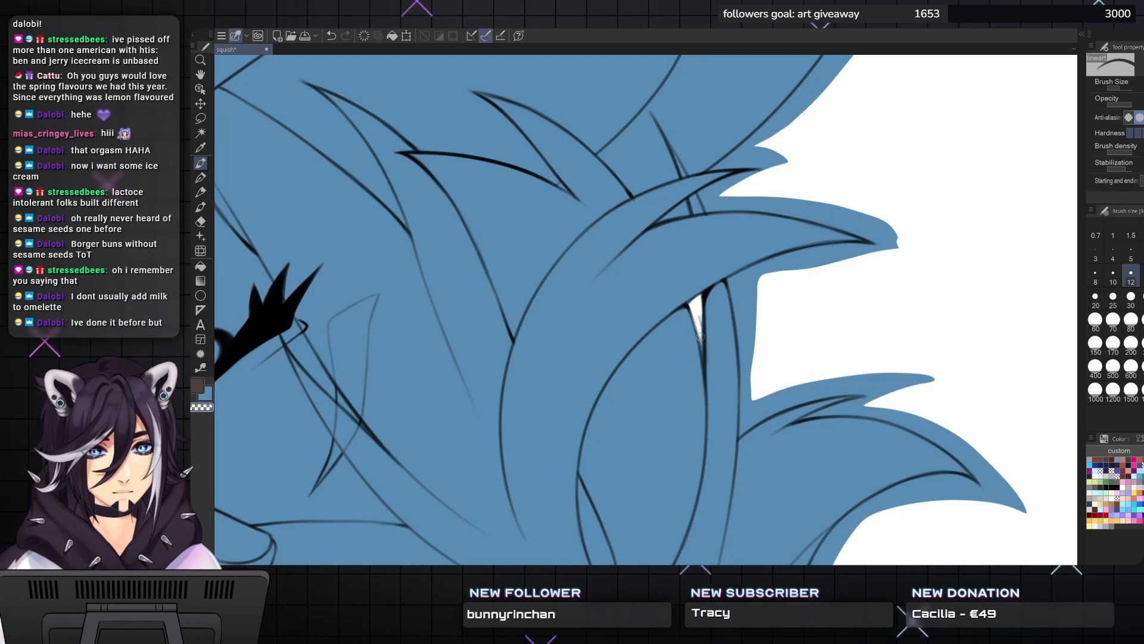
{"action": "key", "text": "bracketleft"}
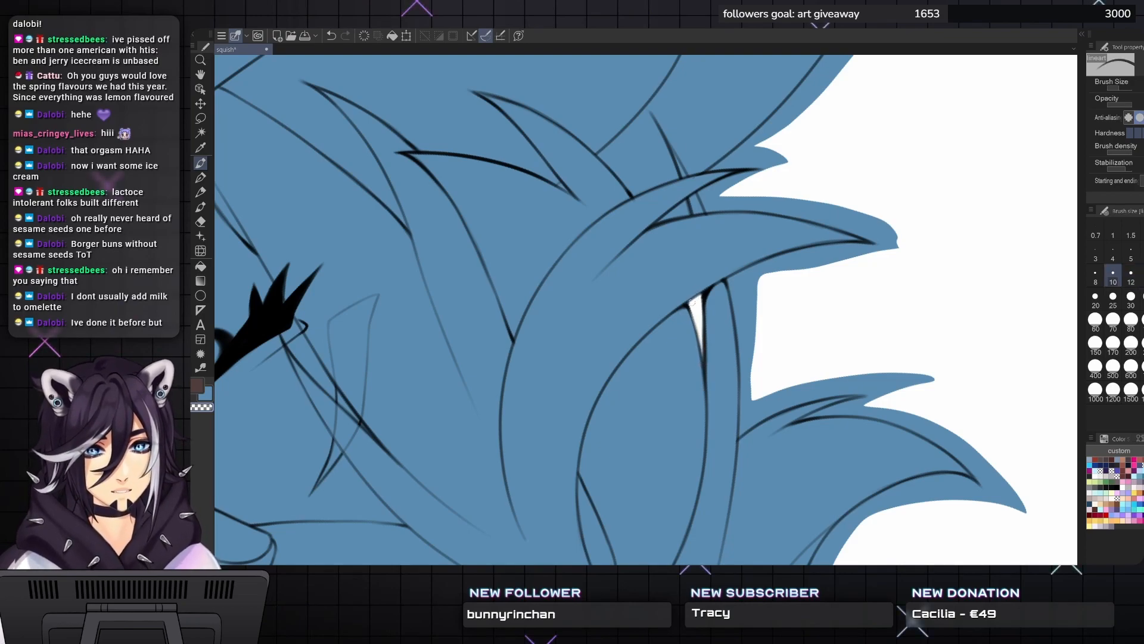
{"action": "left_click_drag", "start_coordinate": [706, 288], "coordinate": [725, 382]}
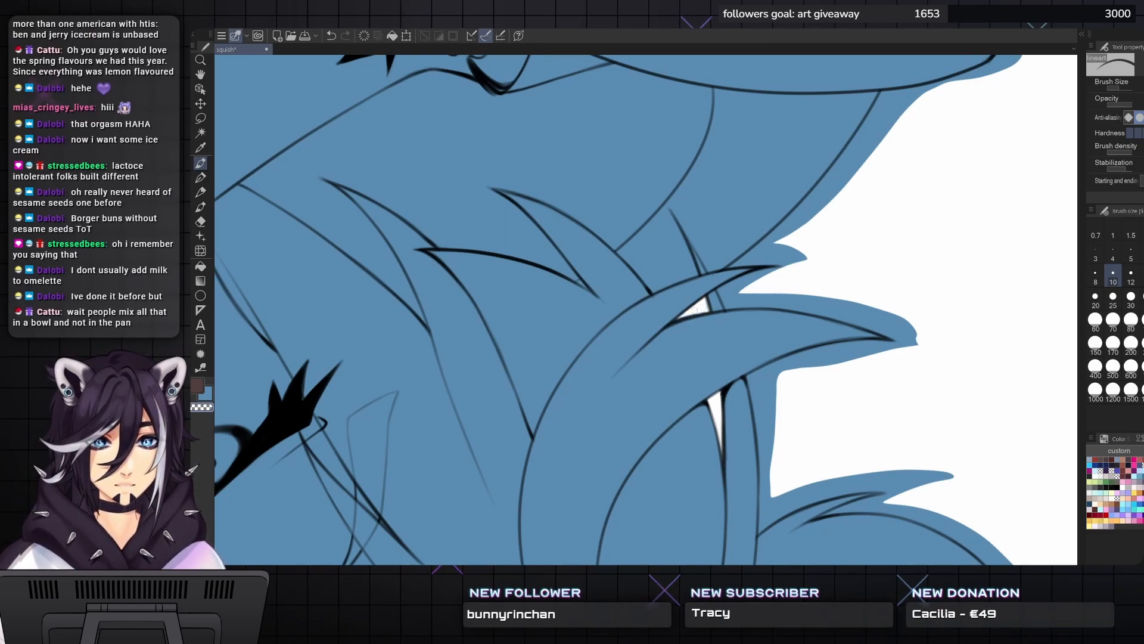
- Paint with the transparent colour at about brush size 12 to clear the blue between the two hair spikes just below the long curved outline
{"action": "mouse_move", "coordinate": [693, 314]}
{"action": "left_mouse_down"}
{"action": "mouse_move", "coordinate": [664, 392]}
{"action": "mouse_move", "coordinate": [616, 394]}
{"action": "left_mouse_up"}
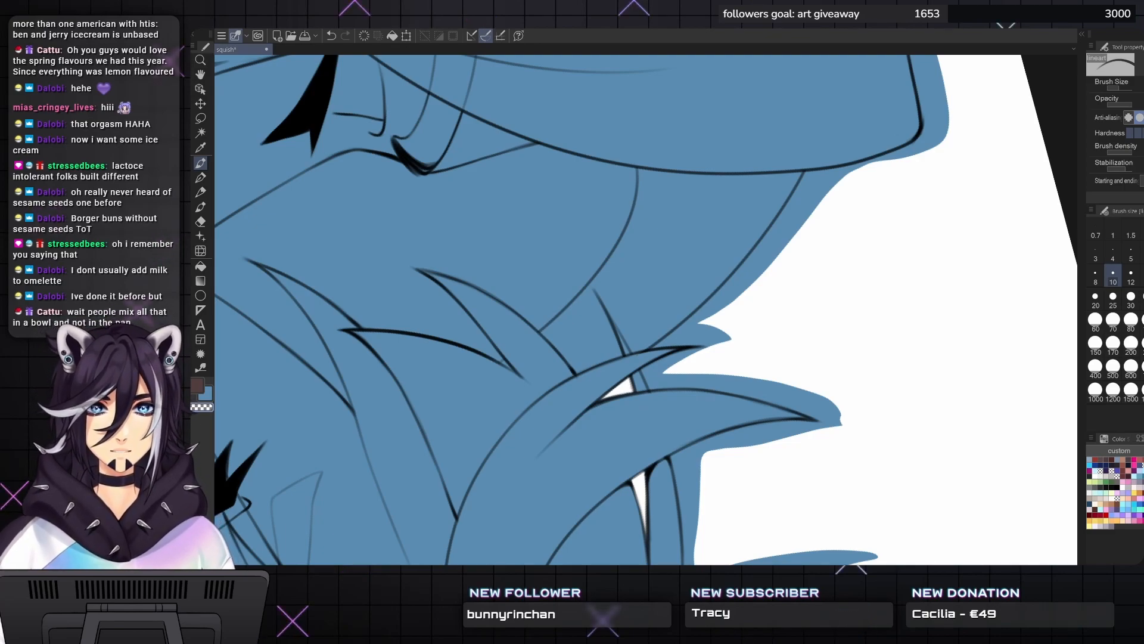
{"action": "mouse_move", "coordinate": [707, 356]}
{"action": "left_mouse_down"}
{"action": "mouse_move", "coordinate": [676, 350]}
{"action": "mouse_move", "coordinate": [706, 359]}
{"action": "mouse_move", "coordinate": [665, 365]}
{"action": "mouse_move", "coordinate": [694, 353]}
{"action": "left_mouse_up"}
{"action": "key", "text": "bracketright"}
{"action": "key", "text": "bracketright"}
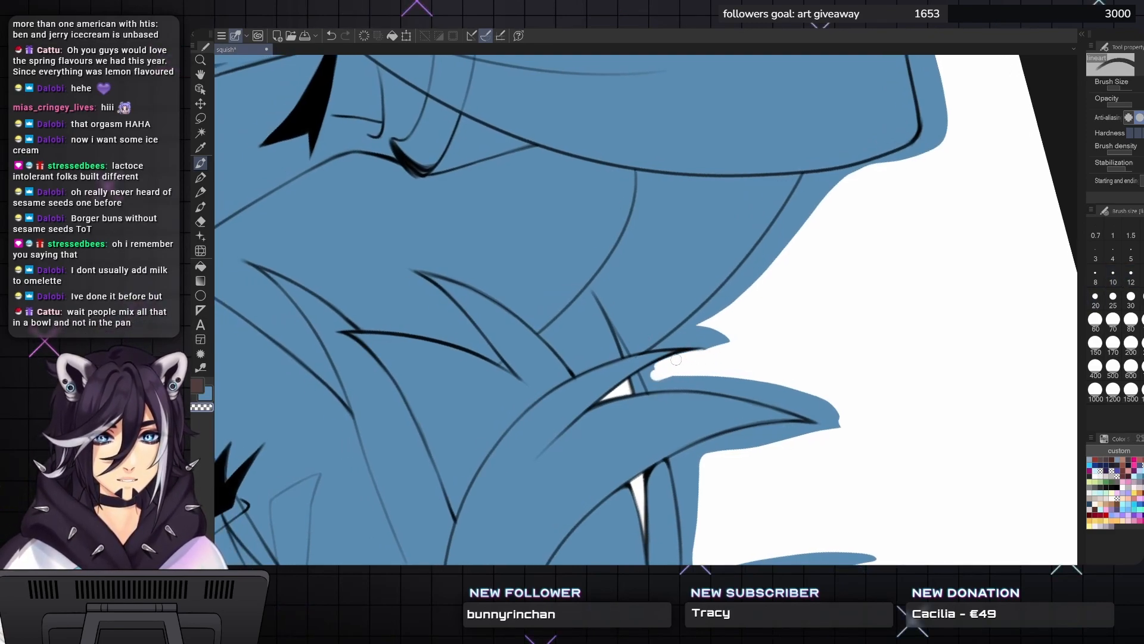
{"action": "key", "text": "bracketleft"}
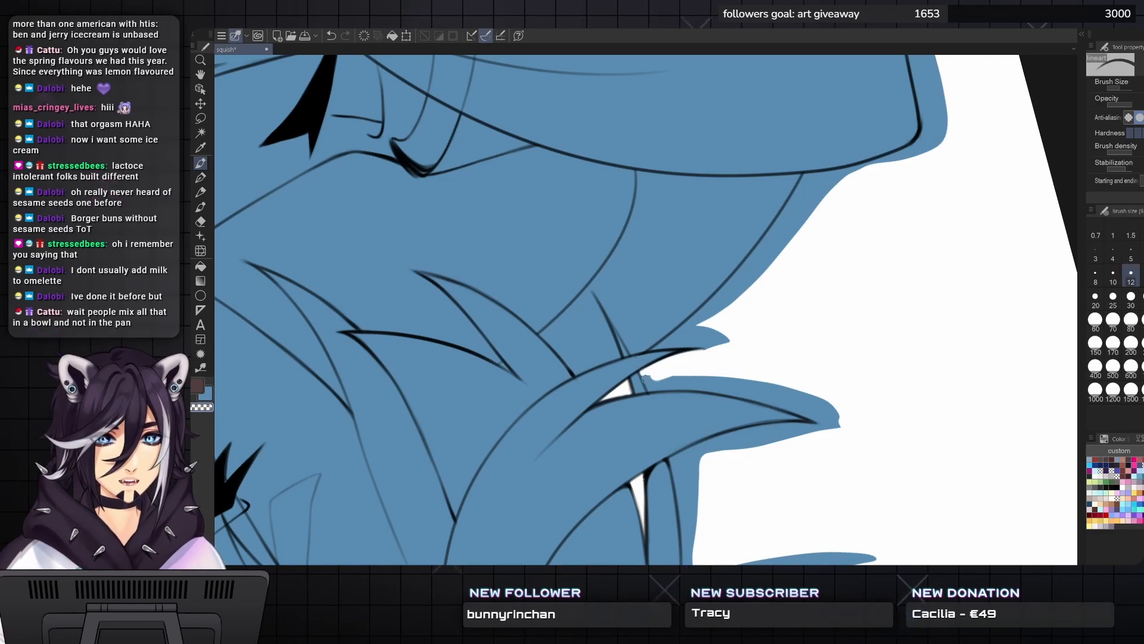
{"action": "key", "text": "bracketright"}
{"action": "left_click_drag", "start_coordinate": [663, 386], "coordinate": [708, 377]}
- Clear the excess blue along the outer edge and tip of the long upper hair spike with the transparent brush at sizes 30 and 25
{"action": "key", "text": "asciicircum"}
{"action": "key", "text": "asciicircum"}
{"action": "key", "text": "asciicircum"}
{"action": "key", "text": "asciicircum"}
{"action": "key", "text": "asciicircum"}
{"action": "key", "text": "asciicircum"}
{"action": "key", "text": "asciicircum"}
{"action": "key", "text": "asciicircum"}
{"action": "key", "text": "asciicircum"}
{"action": "key", "text": "asciicircum"}
{"action": "key", "text": "asciicircum"}
{"action": "key", "text": "asciicircum"}
{"action": "key", "text": "asciicircum"}
{"action": "key", "text": "asciicircum"}
{"action": "key", "text": "asciicircum"}
{"action": "key", "text": "asciicircum"}
{"action": "left_click_drag", "start_coordinate": [557, 485], "coordinate": [646, 337]}
{"action": "key", "text": "bracketright"}
{"action": "key", "text": "bracketright"}
{"action": "key", "text": "bracketright"}
{"action": "mouse_move", "coordinate": [707, 299]}
{"action": "left_mouse_down"}
{"action": "mouse_move", "coordinate": [705, 261]}
{"action": "mouse_move", "coordinate": [701, 316]}
{"action": "mouse_move", "coordinate": [695, 206]}
{"action": "left_mouse_up"}
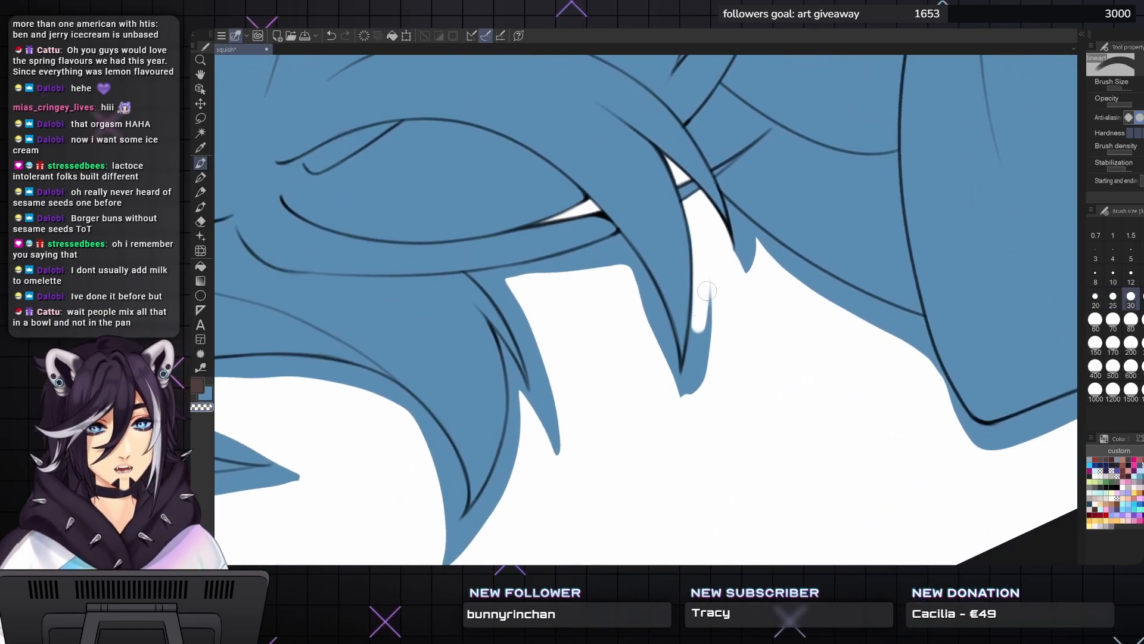
{"action": "mouse_move", "coordinate": [706, 290]}
{"action": "left_mouse_down"}
{"action": "mouse_move", "coordinate": [710, 260]}
{"action": "mouse_move", "coordinate": [691, 392]}
{"action": "mouse_move", "coordinate": [701, 342]}
{"action": "mouse_move", "coordinate": [687, 377]}
{"action": "left_mouse_up"}
{"action": "key", "text": "bracketleft"}
{"action": "left_click_drag", "start_coordinate": [696, 326], "coordinate": [701, 310]}
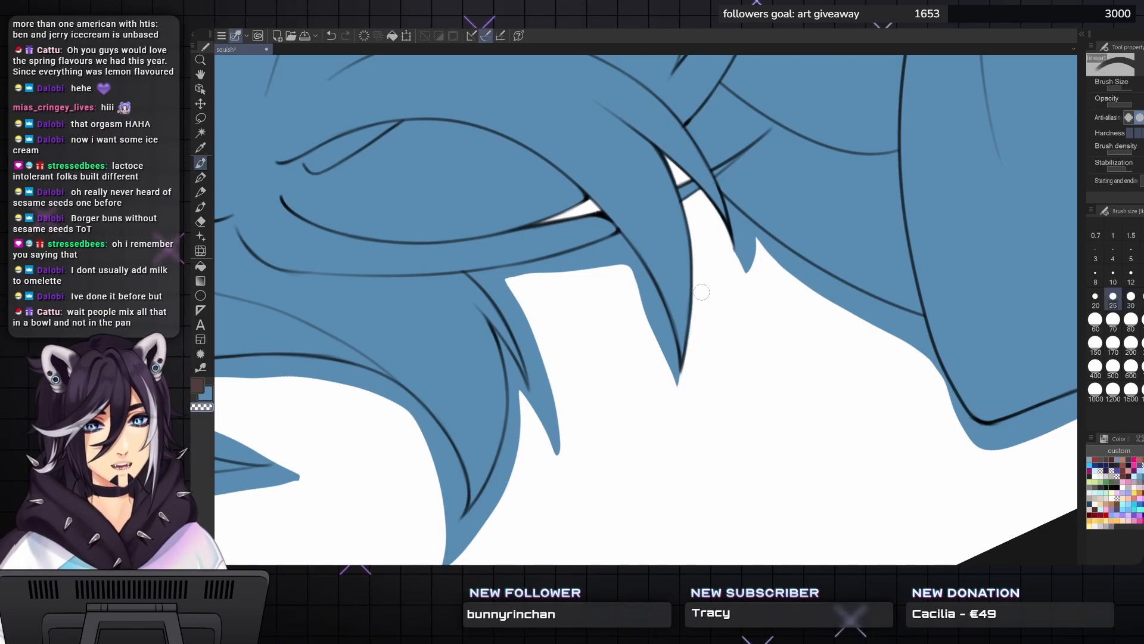
- Trim the blue from the inner edge of the long upper hair spike down to the thin strand beneath it
{"action": "left_click_drag", "start_coordinate": [710, 257], "coordinate": [745, 305], "text": "shift"}
{"action": "key", "text": "bracketleft"}
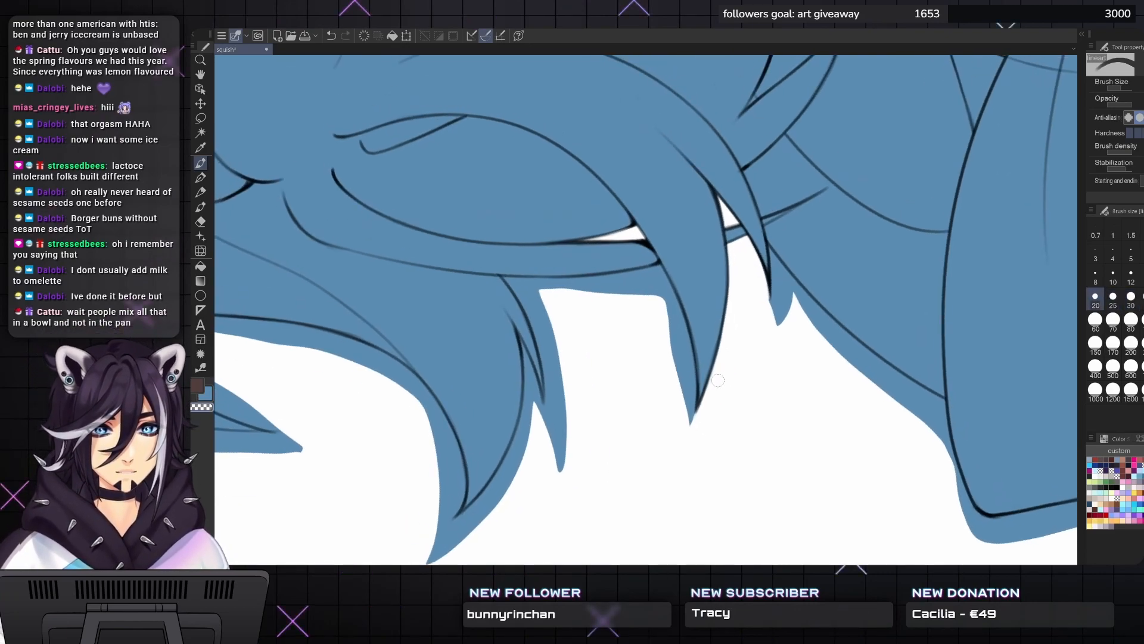
{"action": "key", "text": "bracketright"}
{"action": "key", "text": "bracketright"}
{"action": "mouse_move", "coordinate": [689, 388]}
{"action": "left_mouse_down"}
{"action": "mouse_move", "coordinate": [691, 426]}
{"action": "mouse_move", "coordinate": [716, 385]}
{"action": "mouse_move", "coordinate": [680, 322]}
{"action": "mouse_move", "coordinate": [685, 366]}
{"action": "mouse_move", "coordinate": [661, 266]}
{"action": "left_mouse_up"}
{"action": "key", "text": "bracketleft"}
{"action": "key", "text": "bracketleft"}
{"action": "key", "text": "bracketleft"}
{"action": "mouse_move", "coordinate": [649, 322]}
{"action": "left_mouse_down"}
{"action": "mouse_move", "coordinate": [745, 351]}
{"action": "mouse_move", "coordinate": [744, 293]}
{"action": "mouse_move", "coordinate": [660, 218]}
{"action": "mouse_move", "coordinate": [643, 280]}
{"action": "mouse_move", "coordinate": [654, 352]}
{"action": "mouse_move", "coordinate": [624, 221]}
{"action": "left_mouse_up"}
- Clear the blue outside the thin strand and roughly cut back the excess above the next hair spike's upper edge
{"action": "key", "text": "minus"}
{"action": "key", "text": "bracketright"}
{"action": "key", "text": "bracketright"}
{"action": "key", "text": "bracketright"}
{"action": "key", "text": "bracketleft"}
{"action": "key", "text": "bracketleft"}
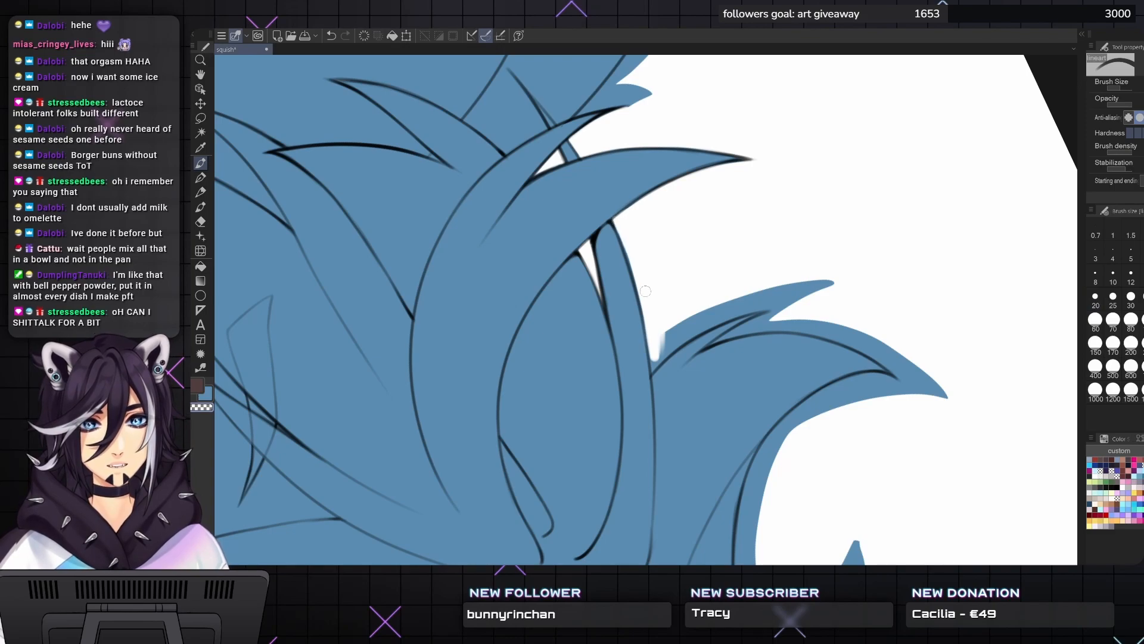
{"action": "key", "text": "bracketleft"}
{"action": "key", "text": "bracketright"}
{"action": "mouse_move", "coordinate": [796, 285]}
{"action": "left_mouse_down"}
{"action": "mouse_move", "coordinate": [685, 316]}
{"action": "mouse_move", "coordinate": [661, 352]}
{"action": "mouse_move", "coordinate": [705, 313]}
{"action": "left_mouse_up"}
- Refine the cut along the next spike's small top tuft and clear the corner at its base with brush sizes 10 and 8
{"action": "key", "text": "bracketleft"}
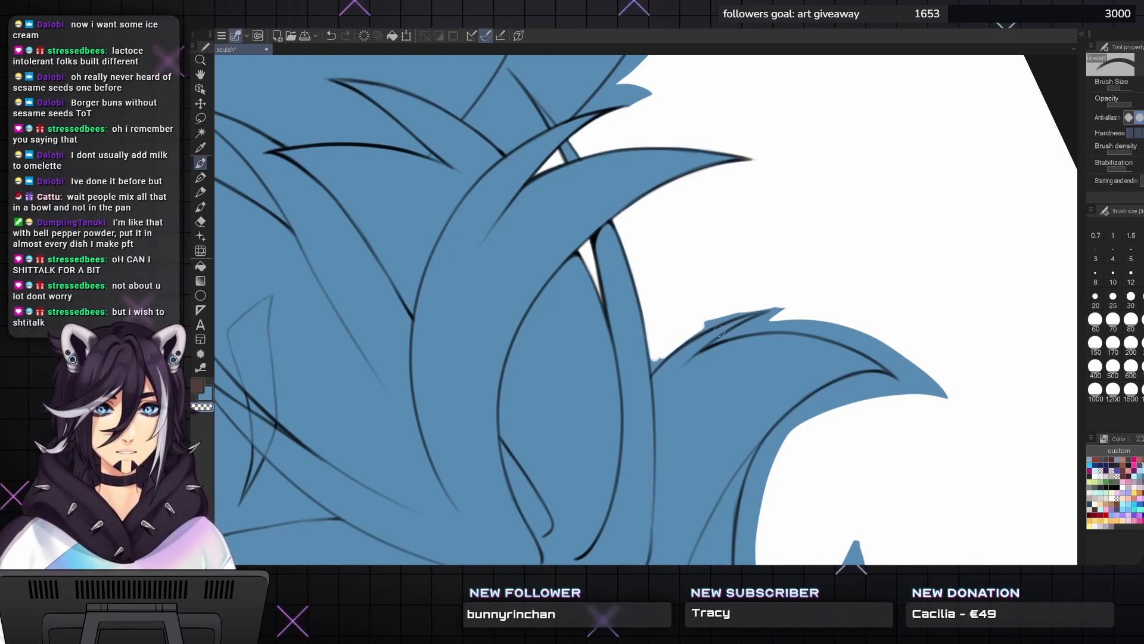
{"action": "key", "text": "bracketleft"}
{"action": "left_click_drag", "start_coordinate": [691, 337], "coordinate": [754, 311]}
{"action": "key", "text": "bracketleft"}
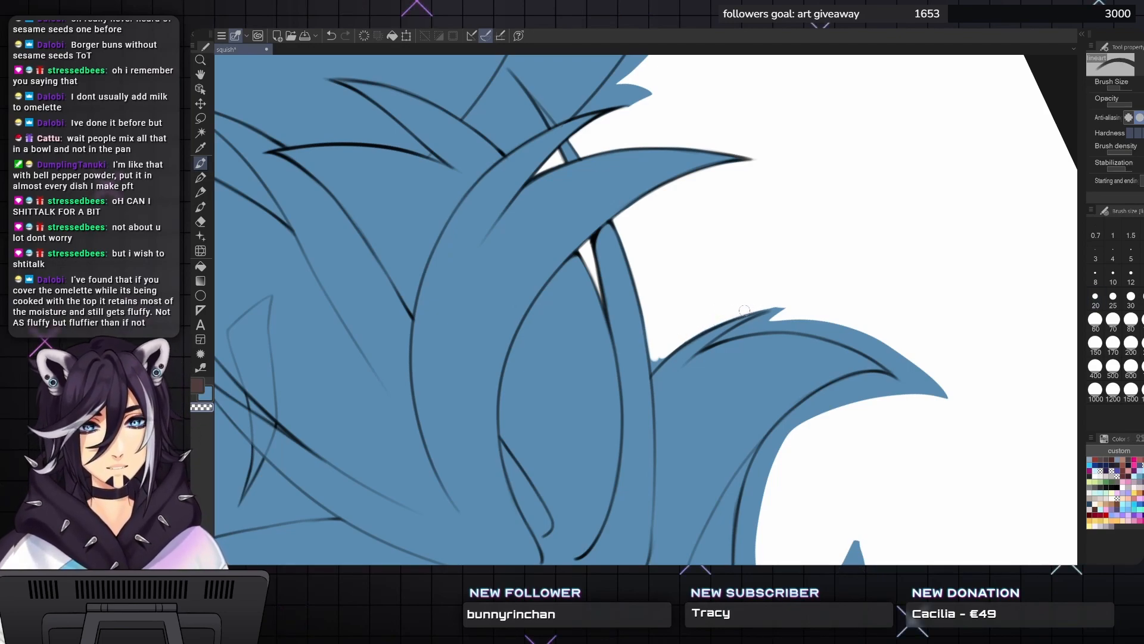
{"action": "key", "text": "bracketleft"}
{"action": "key", "text": "bracketleft"}
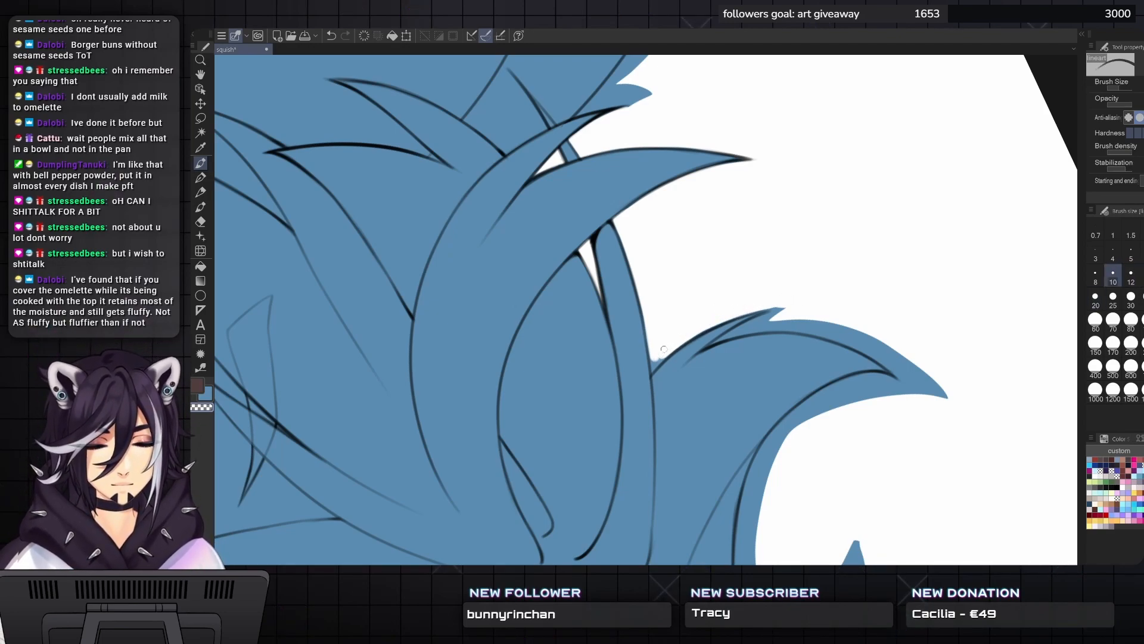
{"action": "key", "text": "bracketleft"}
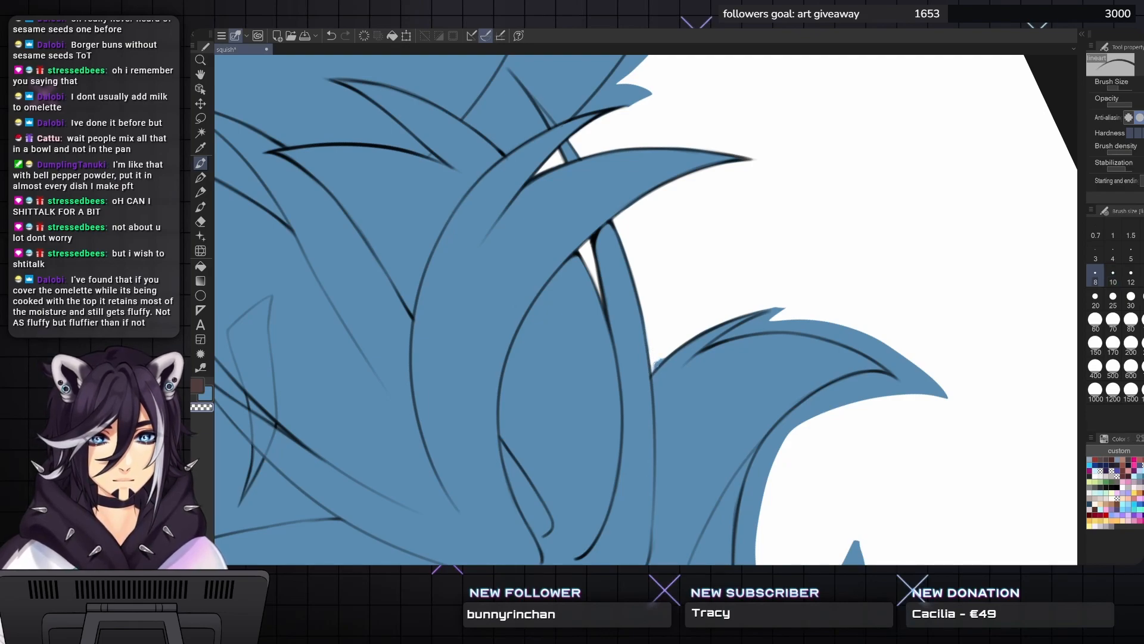
{"action": "key", "text": "bracketright"}
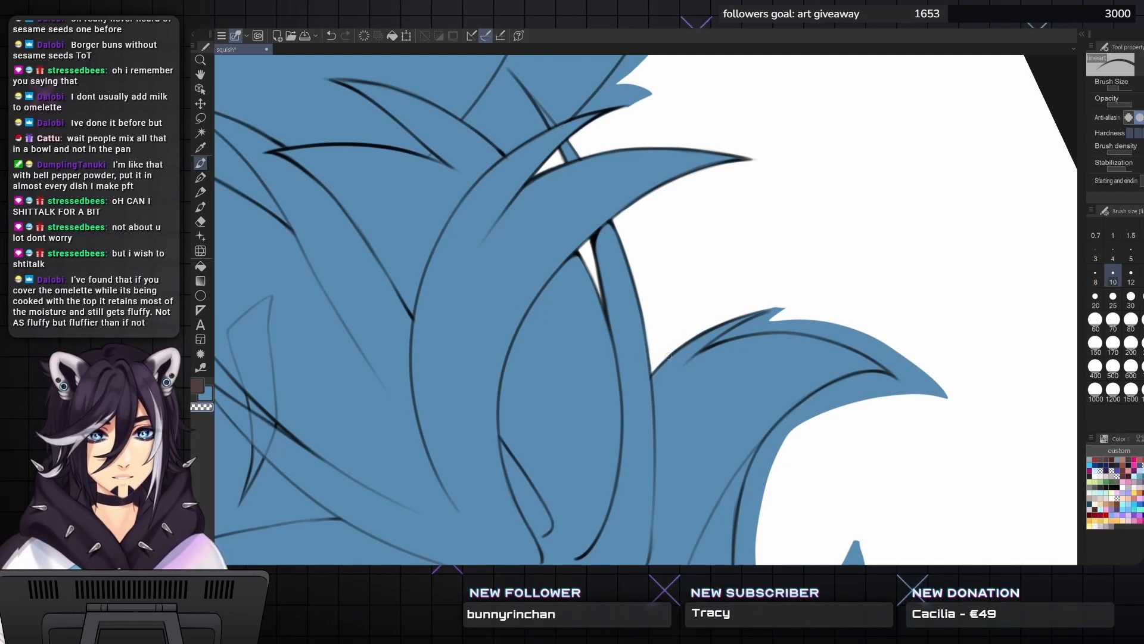
- Clear the blue around the tip of the small tuft and from the notch between it and the large curved spike
{"action": "left_click_drag", "start_coordinate": [732, 301], "coordinate": [637, 291]}
{"action": "mouse_move", "coordinate": [722, 209]}
{"action": "left_mouse_down"}
{"action": "mouse_move", "coordinate": [760, 241]}
{"action": "mouse_move", "coordinate": [778, 408]}
{"action": "mouse_move", "coordinate": [710, 473]}
{"action": "mouse_move", "coordinate": [761, 427]}
{"action": "left_mouse_up"}
{"action": "left_click_drag", "start_coordinate": [706, 336], "coordinate": [720, 278]}
{"action": "key", "text": "bracketleft"}
{"action": "key", "text": "bracketleft"}
{"action": "key", "text": "bracketleft"}
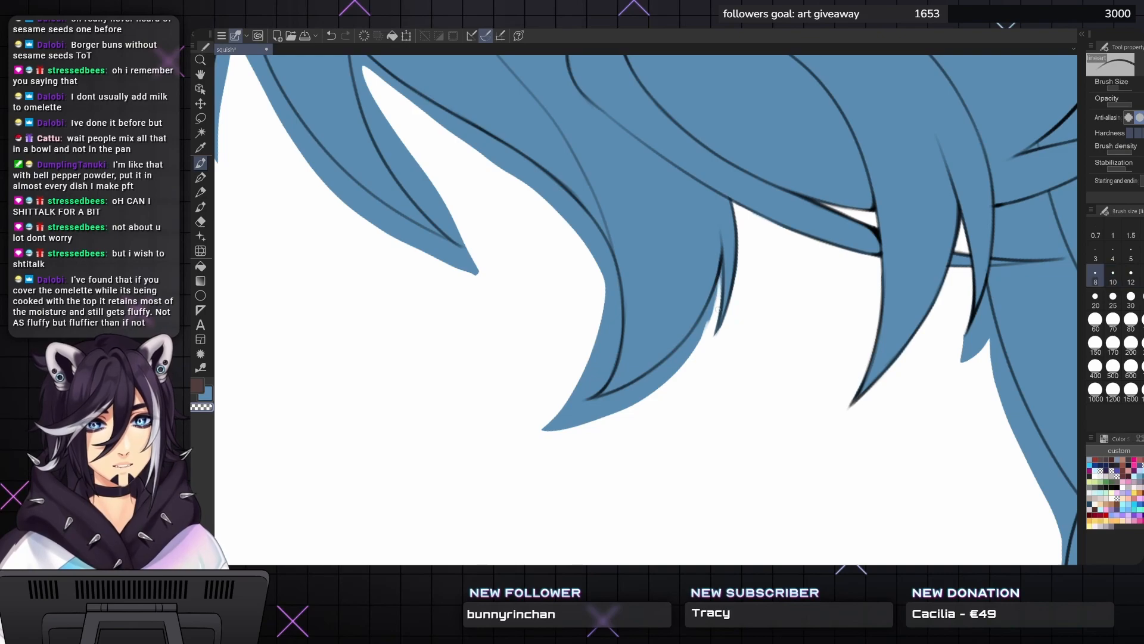
{"action": "key", "text": "bracketright"}
{"action": "key", "text": "bracketright"}
{"action": "left_click_drag", "start_coordinate": [680, 367], "coordinate": [715, 314]}
{"action": "mouse_move", "coordinate": [689, 345]}
{"action": "left_mouse_down"}
{"action": "mouse_move", "coordinate": [705, 322]}
{"action": "mouse_move", "coordinate": [677, 356]}
{"action": "mouse_move", "coordinate": [769, 329]}
{"action": "mouse_move", "coordinate": [711, 378]}
{"action": "left_mouse_up"}
- Enlarge the transparent brush and clear the blue beyond the outer curve and tip of the large curved hair spike
{"action": "key", "text": "bracketright"}
{"action": "key", "text": "bracketright"}
{"action": "key", "text": "bracketright"}
{"action": "mouse_move", "coordinate": [747, 334]}
{"action": "left_mouse_down"}
{"action": "mouse_move", "coordinate": [715, 368]}
{"action": "mouse_move", "coordinate": [616, 410]}
{"action": "mouse_move", "coordinate": [635, 401]}
{"action": "left_mouse_up"}
{"action": "key", "text": "bracketright"}
{"action": "key", "text": "bracketright"}
{"action": "key", "text": "["}
{"action": "mouse_move", "coordinate": [700, 413]}
{"action": "left_mouse_down"}
{"action": "mouse_move", "coordinate": [715, 431]}
{"action": "mouse_move", "coordinate": [731, 387]}
{"action": "mouse_move", "coordinate": [730, 397]}
{"action": "mouse_move", "coordinate": [722, 409]}
{"action": "mouse_move", "coordinate": [736, 329]}
{"action": "mouse_move", "coordinate": [709, 412]}
{"action": "mouse_move", "coordinate": [728, 331]}
{"action": "left_mouse_up"}
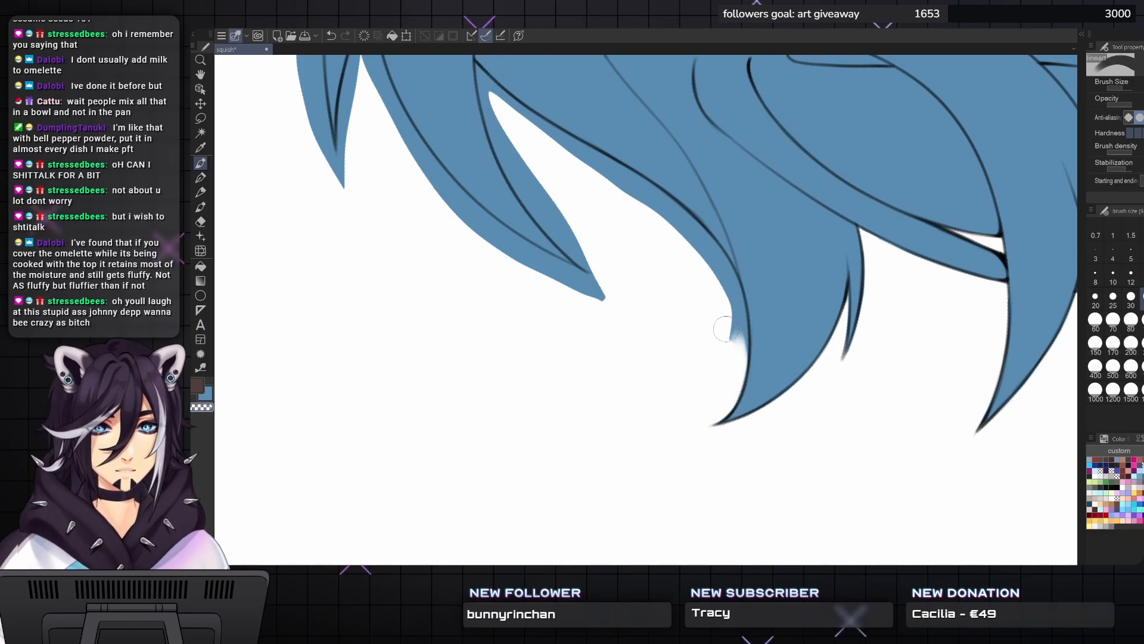
- Clear the blue along the lower part of the large curved spike's inner edge, reducing the brush to size 30
{"action": "key", "text": "^"}
{"action": "key", "text": "^"}
{"action": "key", "text": "^"}
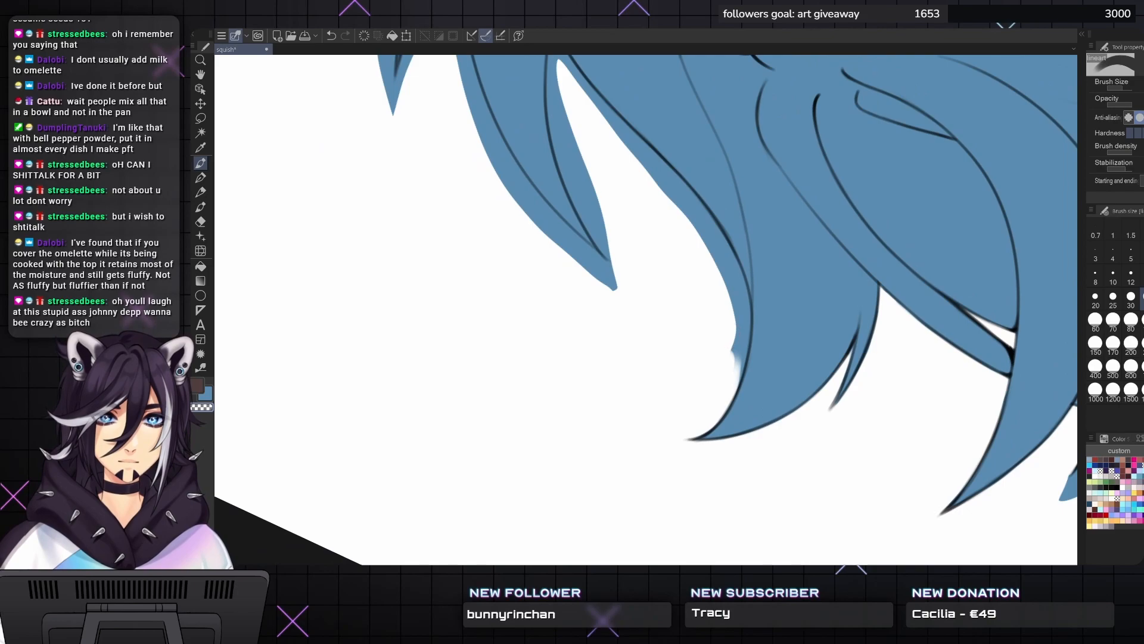
{"action": "mouse_move", "coordinate": [721, 318]}
{"action": "left_mouse_down"}
{"action": "mouse_move", "coordinate": [725, 365]}
{"action": "mouse_move", "coordinate": [735, 319]}
{"action": "mouse_move", "coordinate": [722, 399]}
{"action": "mouse_move", "coordinate": [738, 295]}
{"action": "mouse_move", "coordinate": [742, 312]}
{"action": "mouse_move", "coordinate": [725, 244]}
{"action": "mouse_move", "coordinate": [735, 318]}
{"action": "left_mouse_up"}
{"action": "key", "text": "["}
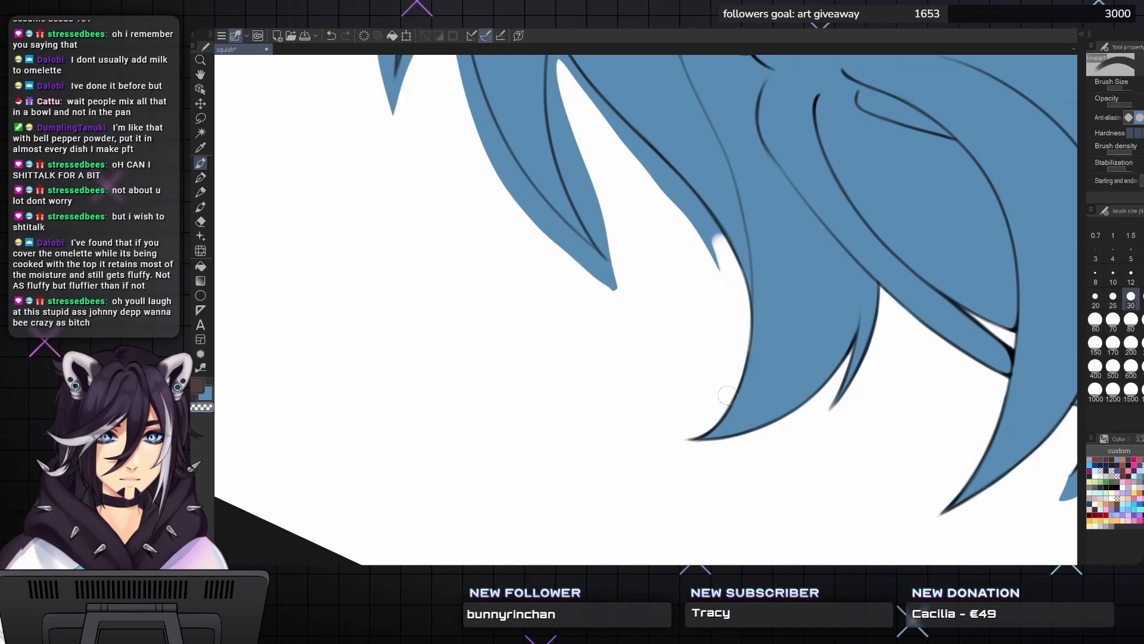
- Continue clearing the blue up the large spike's inner edge towards the next spike, using the transparent brush from size 25
{"action": "key", "text": "^"}
{"action": "key", "text": "^"}
{"action": "key", "text": "^"}
{"action": "key", "text": "^"}
{"action": "key", "text": "^"}
{"action": "key", "text": "^"}
{"action": "key", "text": "^"}
{"action": "key", "text": "^"}
{"action": "key", "text": "^"}
{"action": "left_click_drag", "start_coordinate": [703, 420], "coordinate": [637, 505]}
{"action": "key", "text": "["}
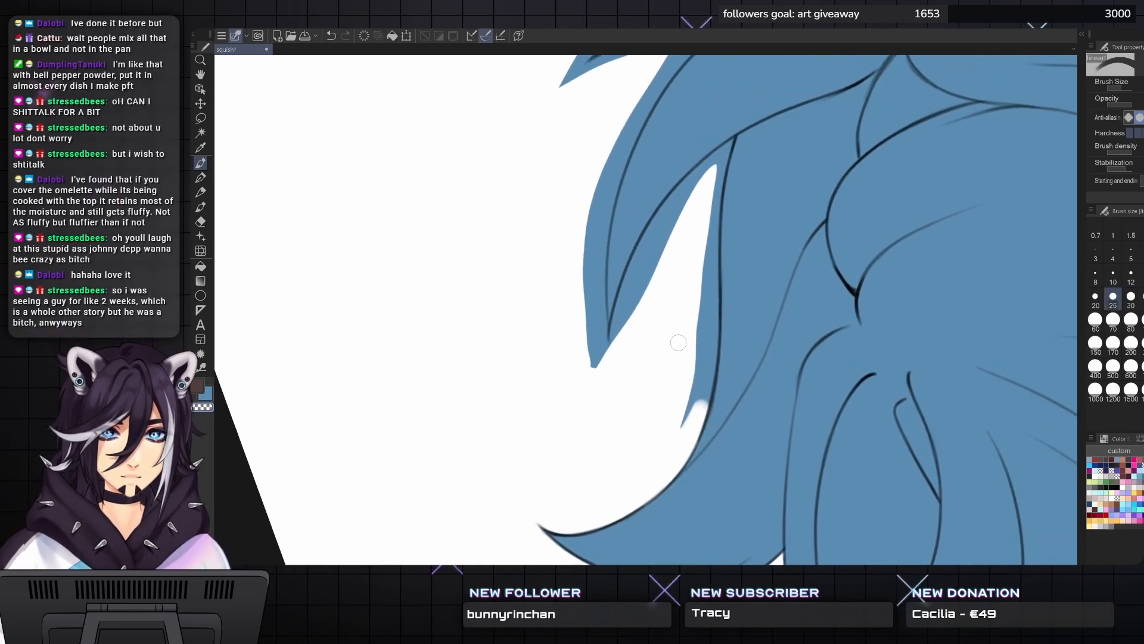
{"action": "mouse_move", "coordinate": [700, 376]}
{"action": "left_mouse_down"}
{"action": "mouse_move", "coordinate": [693, 432]}
{"action": "mouse_move", "coordinate": [703, 414]}
{"action": "left_mouse_up"}
{"action": "left_click_drag", "start_coordinate": [712, 342], "coordinate": [704, 405]}
{"action": "mouse_move", "coordinate": [713, 316]}
{"action": "left_mouse_down"}
{"action": "mouse_move", "coordinate": [694, 406]}
{"action": "mouse_move", "coordinate": [694, 366]}
{"action": "left_mouse_up"}
{"action": "key", "text": "]"}
{"action": "left_click_drag", "start_coordinate": [709, 256], "coordinate": [709, 378]}
{"action": "mouse_move", "coordinate": [712, 286]}
{"action": "left_mouse_down"}
{"action": "mouse_move", "coordinate": [708, 224]}
{"action": "mouse_move", "coordinate": [706, 283]}
{"action": "mouse_move", "coordinate": [665, 382]}
{"action": "left_mouse_up"}
- Clear the blue from the narrow corner where the large spike meets the next one, using brush sizes 20, 12 and 10
{"action": "key", "text": "bracketleft"}
{"action": "key", "text": "bracketleft"}
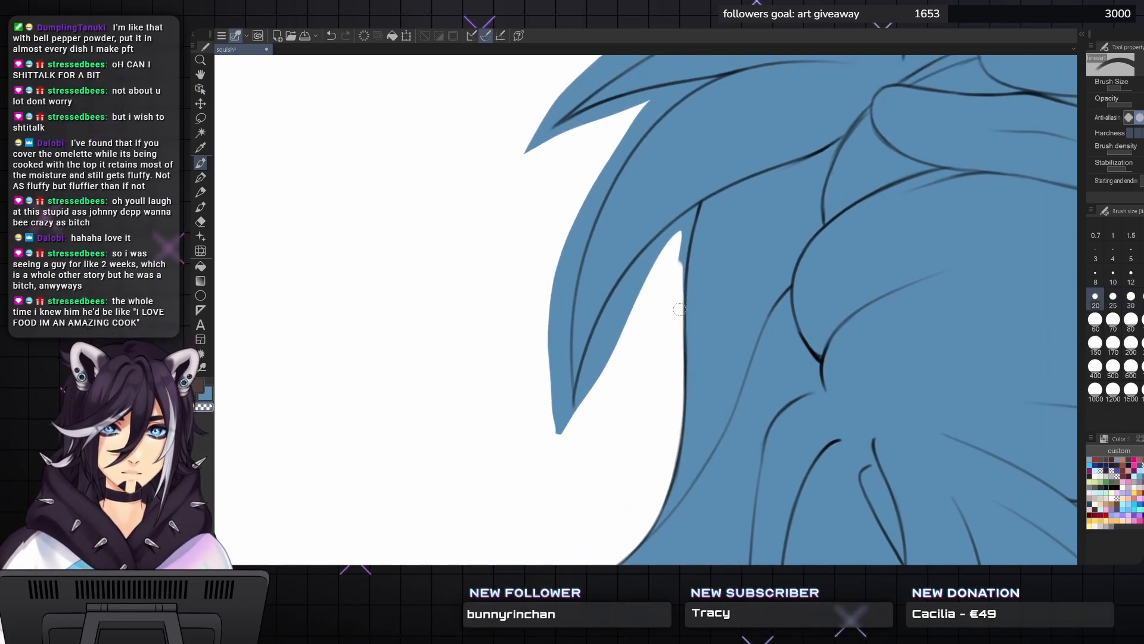
{"action": "left_click_drag", "start_coordinate": [681, 256], "coordinate": [680, 283]}
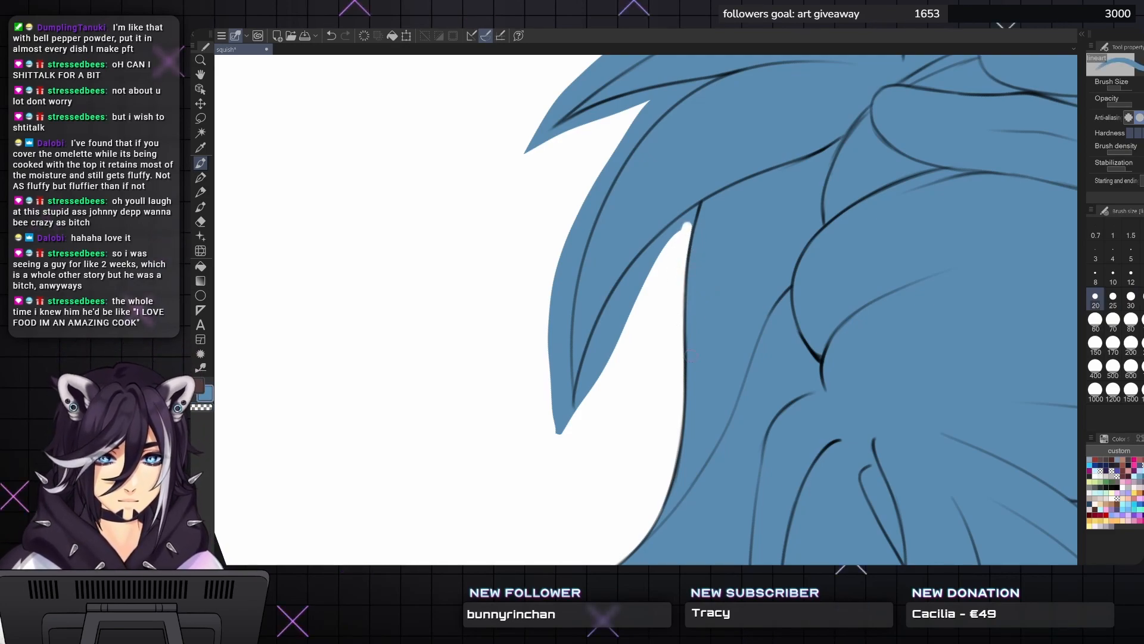
{"action": "key", "text": "bracketleft"}
{"action": "key", "text": "bracketleft"}
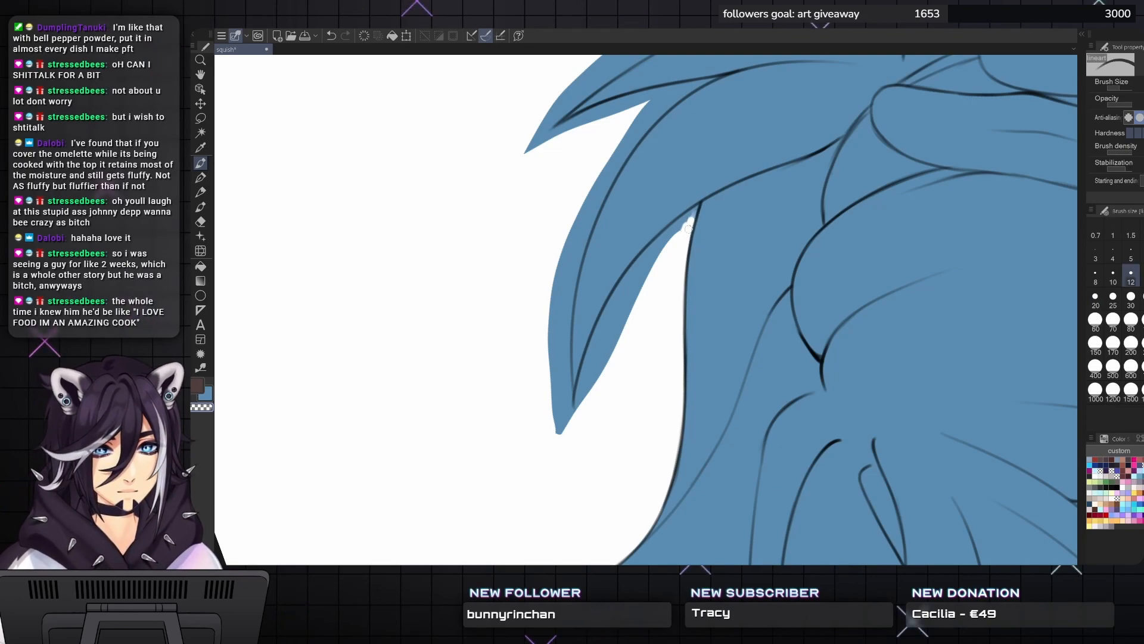
{"action": "key", "text": "bracketleft"}
{"action": "key", "text": "bracketright"}
{"action": "key", "text": "bracketleft"}
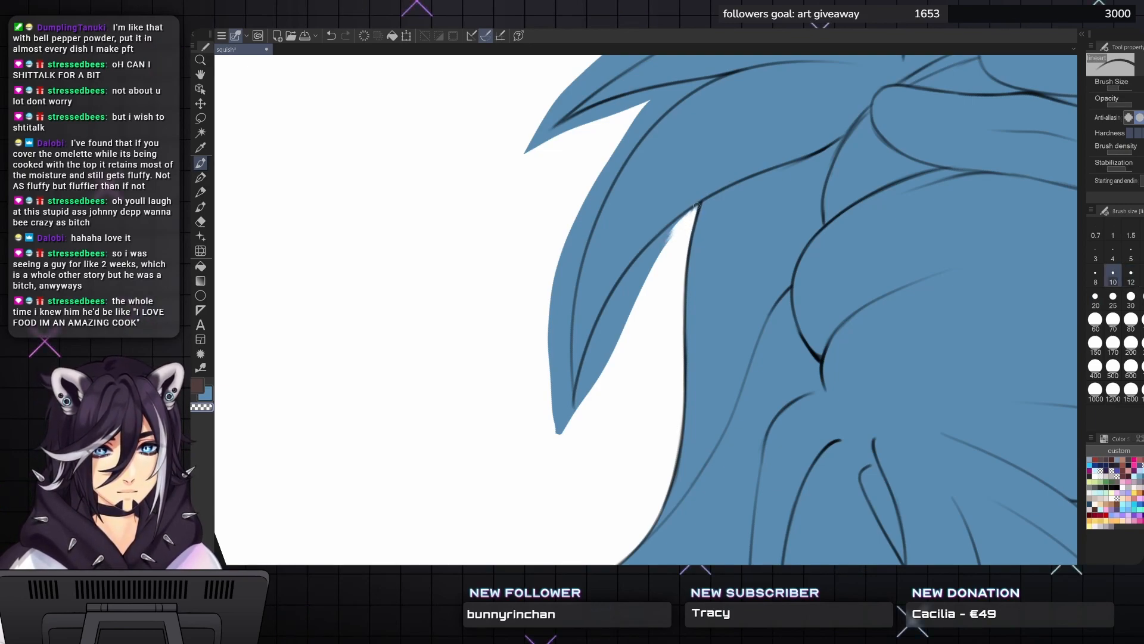
{"action": "key", "text": "bracketright"}
{"action": "mouse_move", "coordinate": [677, 233]}
{"action": "left_mouse_down"}
{"action": "mouse_move", "coordinate": [690, 213]}
{"action": "mouse_move", "coordinate": [653, 242]}
{"action": "mouse_move", "coordinate": [692, 210]}
{"action": "mouse_move", "coordinate": [644, 265]}
{"action": "left_mouse_up"}
- Enlarge the transparent brush and clear the blue along the next curved spike's inner edge from its base towards the tip
{"action": "key", "text": "bracketright"}
{"action": "key", "text": "bracketright"}
{"action": "key", "text": "bracketright"}
{"action": "mouse_move", "coordinate": [677, 227]}
{"action": "left_mouse_down"}
{"action": "mouse_move", "coordinate": [625, 289]}
{"action": "mouse_move", "coordinate": [638, 271]}
{"action": "mouse_move", "coordinate": [611, 324]}
{"action": "left_mouse_up"}
{"action": "key", "text": "bracketright"}
{"action": "mouse_move", "coordinate": [635, 286]}
{"action": "left_mouse_down"}
{"action": "mouse_move", "coordinate": [620, 358]}
{"action": "mouse_move", "coordinate": [625, 346]}
{"action": "mouse_move", "coordinate": [611, 374]}
{"action": "mouse_move", "coordinate": [625, 335]}
{"action": "mouse_move", "coordinate": [595, 387]}
{"action": "mouse_move", "coordinate": [605, 342]}
{"action": "mouse_move", "coordinate": [598, 385]}
{"action": "mouse_move", "coordinate": [621, 334]}
{"action": "mouse_move", "coordinate": [584, 410]}
{"action": "left_mouse_up"}
{"action": "left_click_drag", "start_coordinate": [594, 371], "coordinate": [605, 328]}
{"action": "left_click_drag", "start_coordinate": [632, 288], "coordinate": [605, 335]}
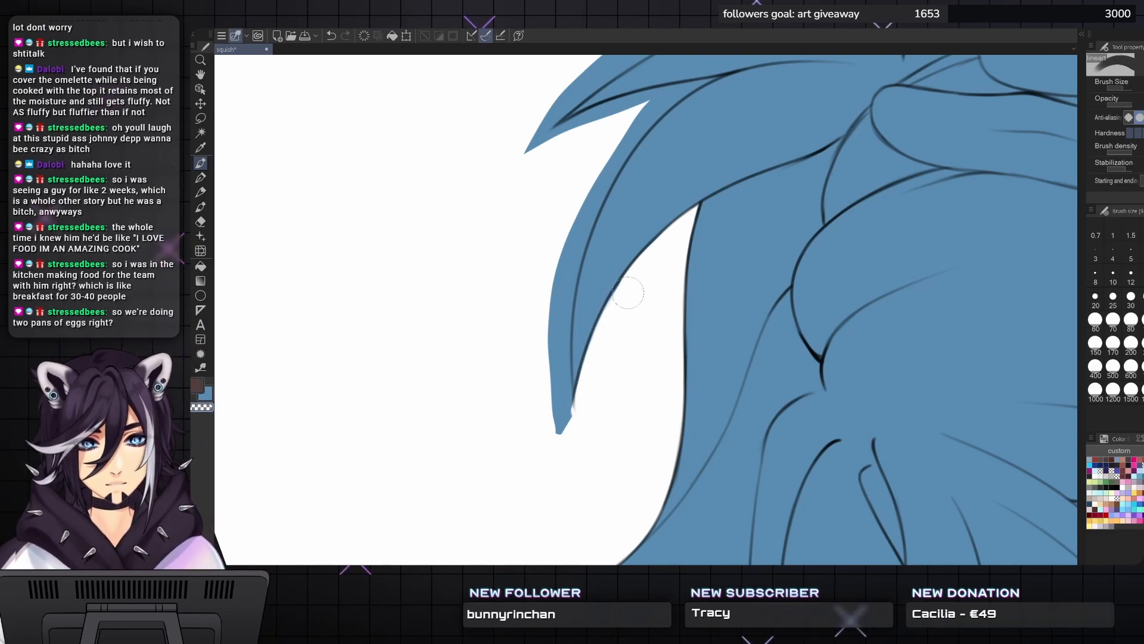
{"action": "key", "text": "bracketleft"}
{"action": "key", "text": "bracketleft"}
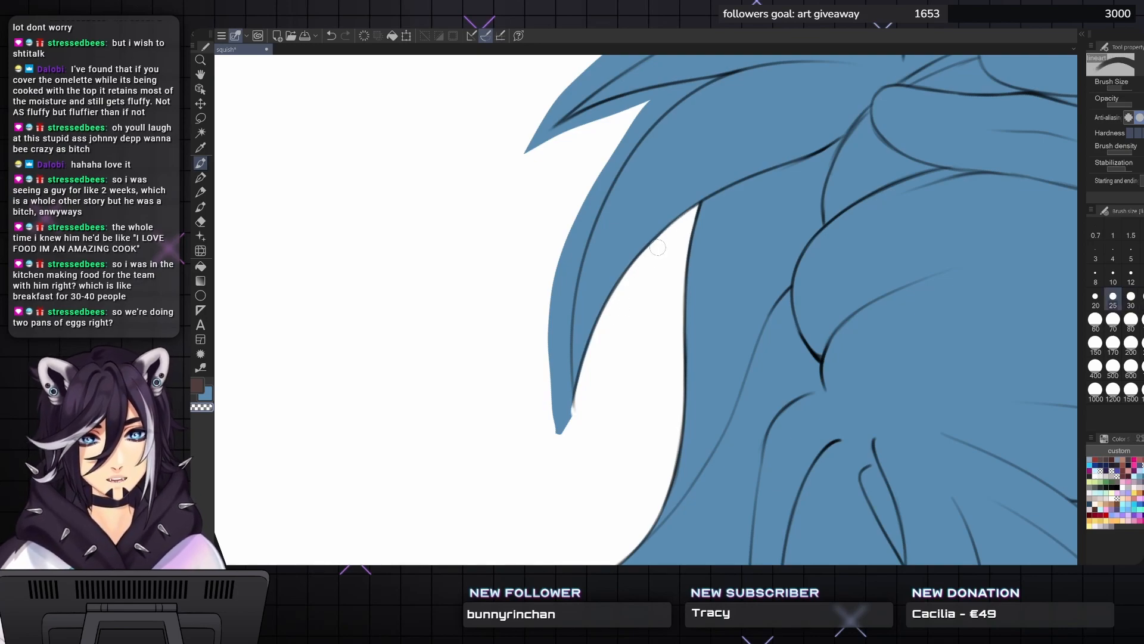
- Trim the blue from the outer edge of the same curved spike with the transparent brush
{"action": "left_click_drag", "start_coordinate": [667, 222], "coordinate": [741, 220]}
{"action": "key", "text": "bracketright"}
{"action": "key", "text": "bracketright"}
{"action": "key", "text": "bracketright"}
{"action": "key", "text": "bracketright"}
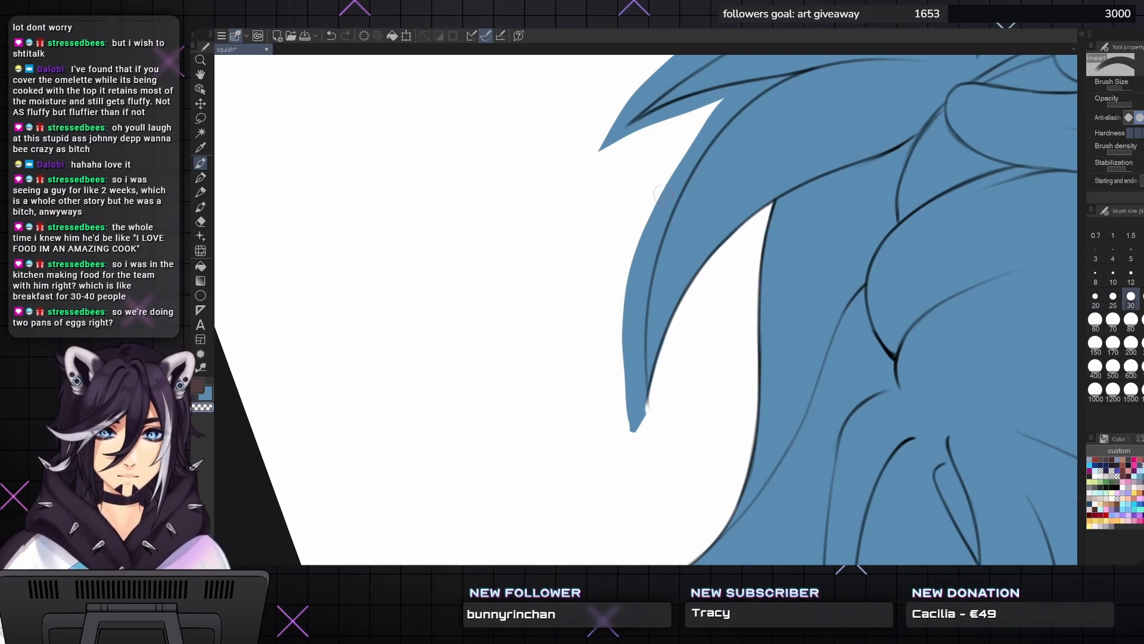
{"action": "mouse_move", "coordinate": [679, 166]}
{"action": "left_mouse_down"}
{"action": "mouse_move", "coordinate": [622, 238]}
{"action": "mouse_move", "coordinate": [635, 426]}
{"action": "mouse_move", "coordinate": [626, 365]}
{"action": "mouse_move", "coordinate": [650, 244]}
{"action": "mouse_move", "coordinate": [640, 259]}
{"action": "mouse_move", "coordinate": [703, 138]}
{"action": "mouse_move", "coordinate": [681, 218]}
{"action": "left_mouse_up"}
{"action": "key", "text": "bracketleft"}
{"action": "mouse_move", "coordinate": [680, 218]}
{"action": "left_mouse_down"}
{"action": "mouse_move", "coordinate": [696, 225]}
{"action": "mouse_move", "coordinate": [744, 319]}
{"action": "mouse_move", "coordinate": [701, 393]}
{"action": "mouse_move", "coordinate": [679, 299]}
{"action": "left_mouse_up"}
{"action": "left_click_drag", "start_coordinate": [695, 362], "coordinate": [684, 317]}
- Clear the blue from the deep notch between the curved spike and the neighbouring pointed spike, reducing the brush from size 25 to 8
{"action": "key", "text": "bracketleft"}
{"action": "key", "text": "bracketleft"}
{"action": "mouse_move", "coordinate": [691, 385]}
{"action": "left_mouse_down"}
{"action": "mouse_move", "coordinate": [692, 403]}
{"action": "mouse_move", "coordinate": [676, 317]}
{"action": "left_mouse_up"}
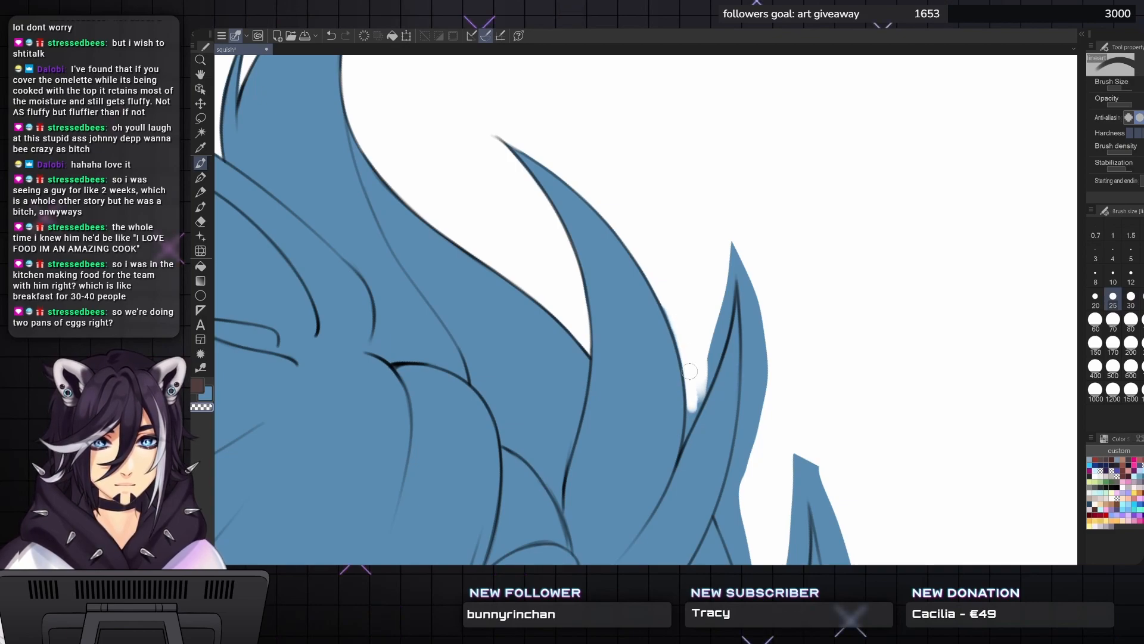
{"action": "left_click_drag", "start_coordinate": [720, 365], "coordinate": [723, 329]}
{"action": "key", "text": "bracketleft"}
{"action": "key", "text": "bracketleft"}
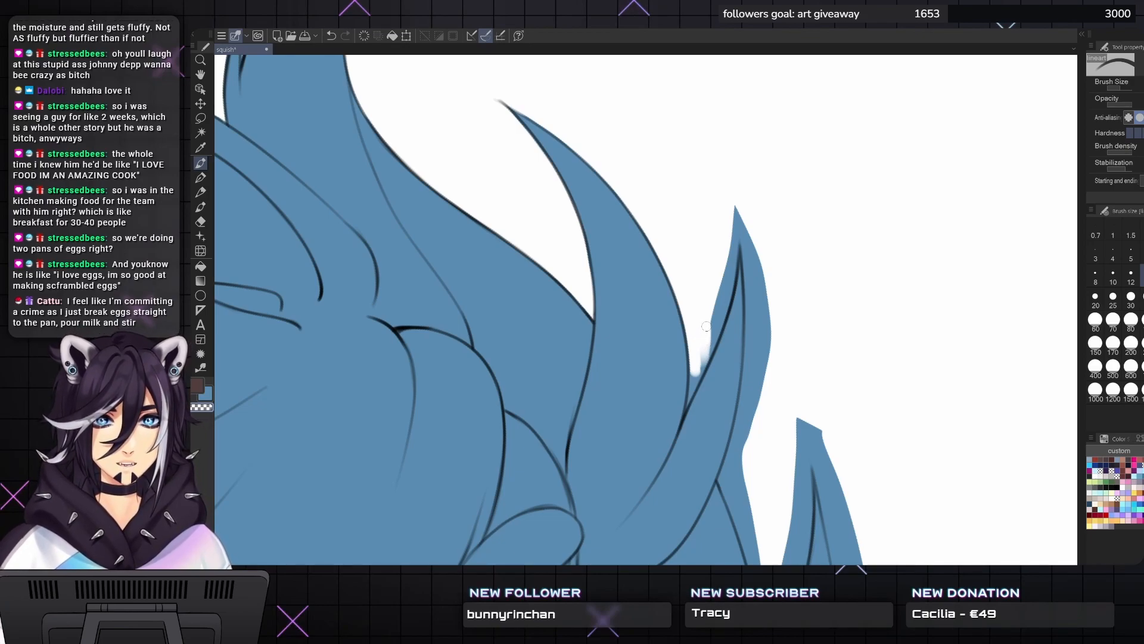
{"action": "left_click_drag", "start_coordinate": [706, 326], "coordinate": [702, 315]}
{"action": "key", "text": "bracketleft"}
{"action": "left_click_drag", "start_coordinate": [692, 374], "coordinate": [693, 391]}
{"action": "key", "text": "bracketleft"}
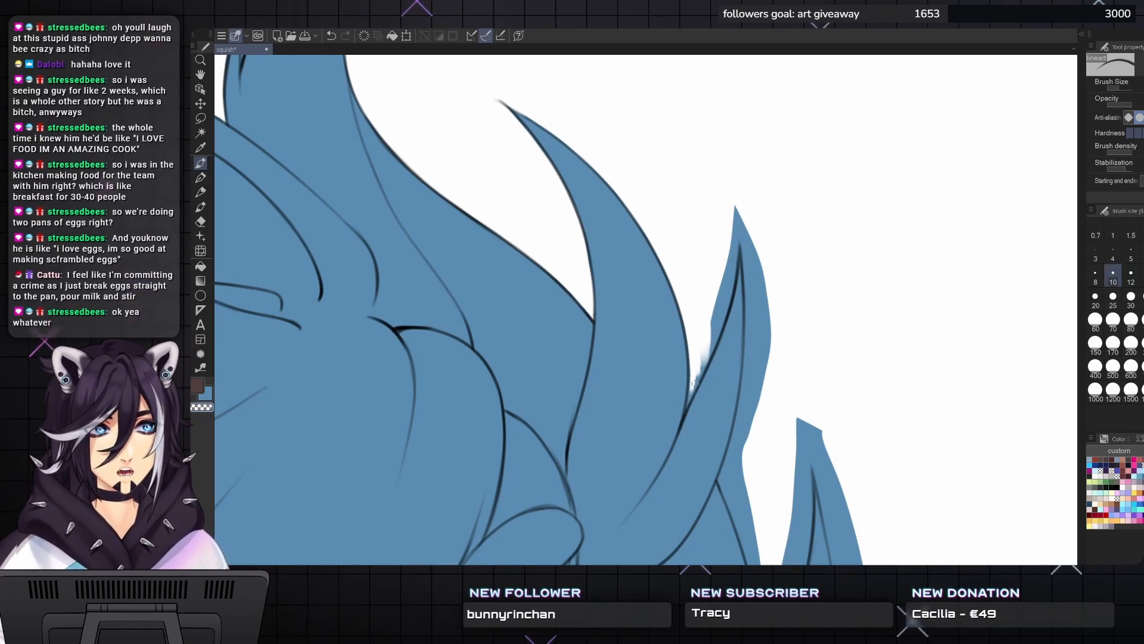
{"action": "key", "text": "bracketleft"}
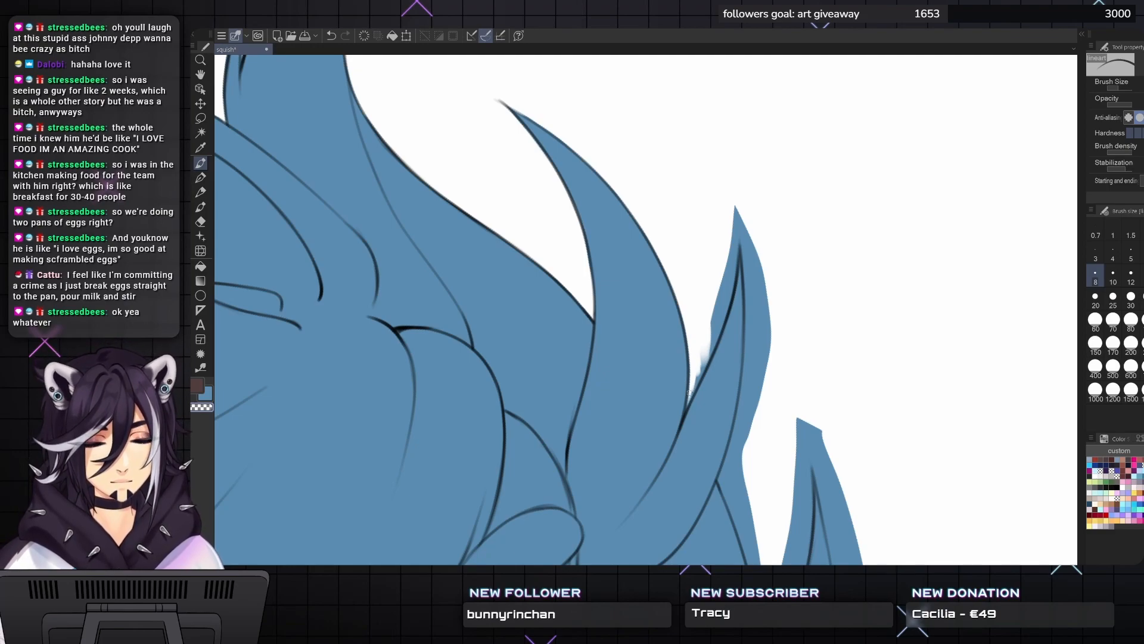
{"action": "key", "text": "bracketright"}
{"action": "key", "text": "bracketright"}
{"action": "left_click_drag", "start_coordinate": [703, 352], "coordinate": [692, 400]}
- Trim the blue off both edges and the tip of the neighbouring pointed spike, enlarging the transparent brush to size 30
{"action": "key", "text": "bracketright"}
{"action": "key", "text": "bracketright"}
{"action": "mouse_move", "coordinate": [710, 338]}
{"action": "left_mouse_down"}
{"action": "mouse_move", "coordinate": [696, 380]}
{"action": "mouse_move", "coordinate": [711, 343]}
{"action": "left_mouse_up"}
{"action": "key", "text": "bracketright"}
{"action": "key", "text": "bracketright"}
{"action": "mouse_move", "coordinate": [723, 271]}
{"action": "left_mouse_down"}
{"action": "mouse_move", "coordinate": [708, 340]}
{"action": "mouse_move", "coordinate": [713, 327]}
{"action": "left_mouse_up"}
{"action": "left_click_drag", "start_coordinate": [731, 276], "coordinate": [739, 213]}
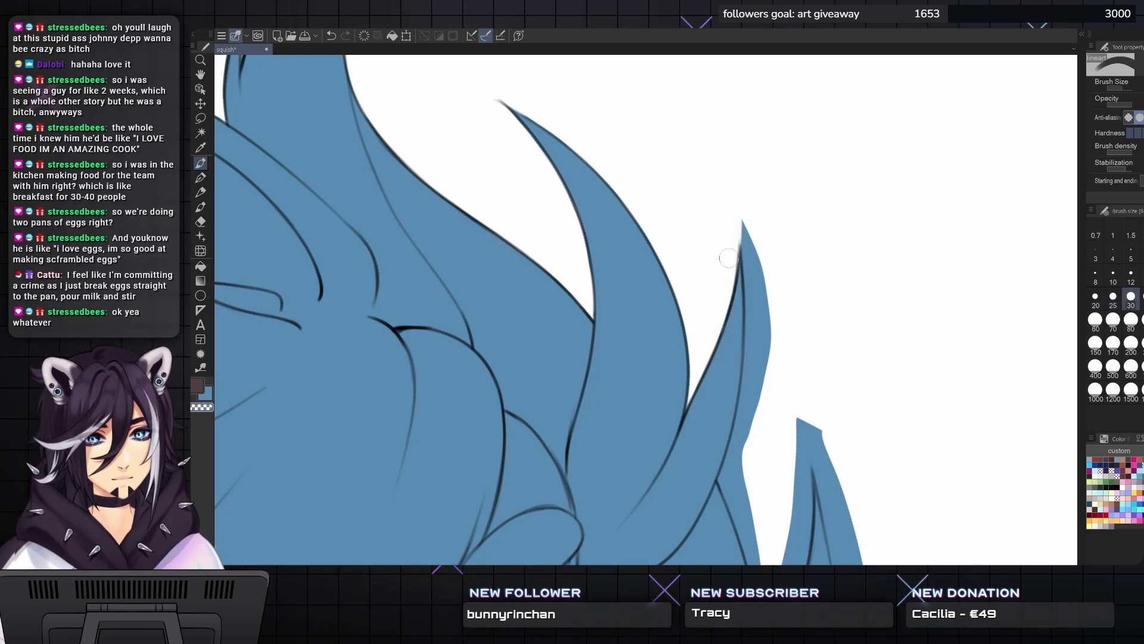
{"action": "mouse_move", "coordinate": [760, 277]}
{"action": "left_mouse_down"}
{"action": "mouse_move", "coordinate": [756, 406]}
{"action": "mouse_move", "coordinate": [742, 205]}
{"action": "mouse_move", "coordinate": [755, 95]}
{"action": "left_mouse_up"}
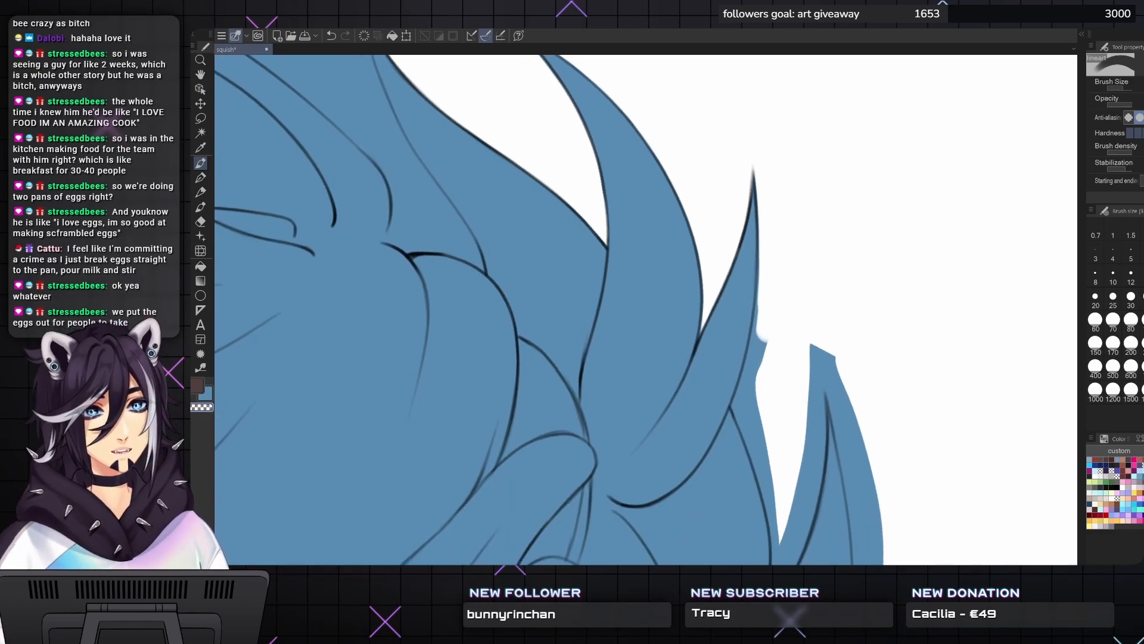
{"action": "mouse_move", "coordinate": [766, 337]}
{"action": "left_mouse_down"}
{"action": "mouse_move", "coordinate": [748, 396]}
{"action": "mouse_move", "coordinate": [749, 383]}
{"action": "left_mouse_up"}
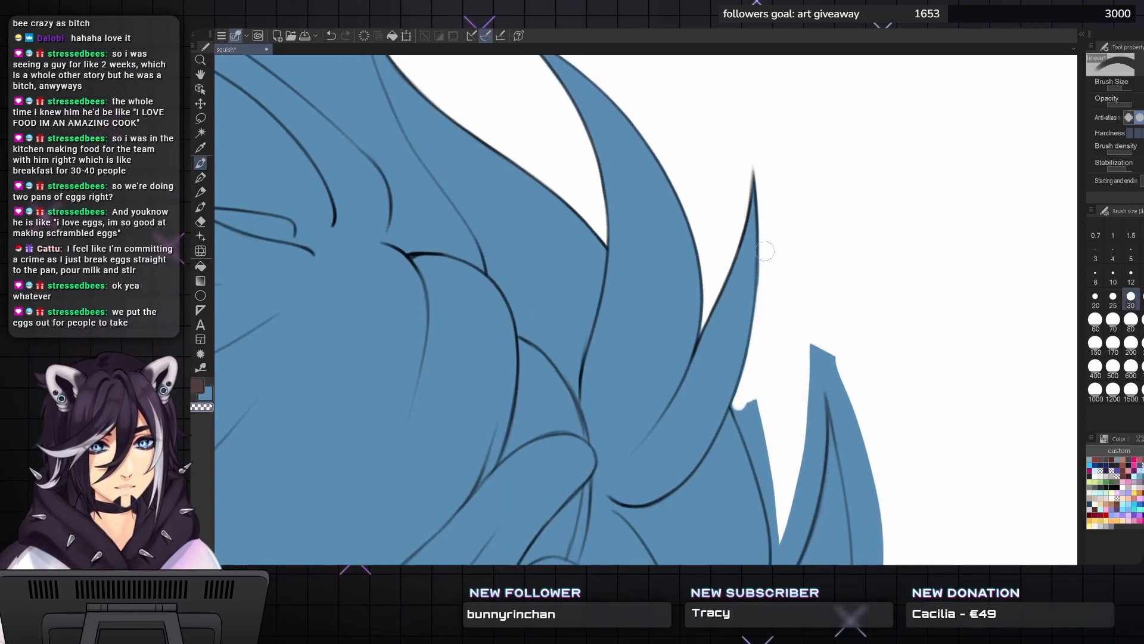
- Trim the blue from the outer edge of the short lock below the pointed spike, using the transparent brush at size 30
{"action": "left_click_drag", "start_coordinate": [771, 192], "coordinate": [715, 104]}
{"action": "key", "text": "asciicircum"}
{"action": "key", "text": "asciicircum"}
{"action": "key", "text": "asciicircum"}
{"action": "mouse_move", "coordinate": [745, 239]}
{"action": "left_mouse_down"}
{"action": "mouse_move", "coordinate": [717, 169]}
{"action": "mouse_move", "coordinate": [739, 137]}
{"action": "left_mouse_up"}
{"action": "key", "text": "bracketleft"}
{"action": "key", "text": "bracketleft"}
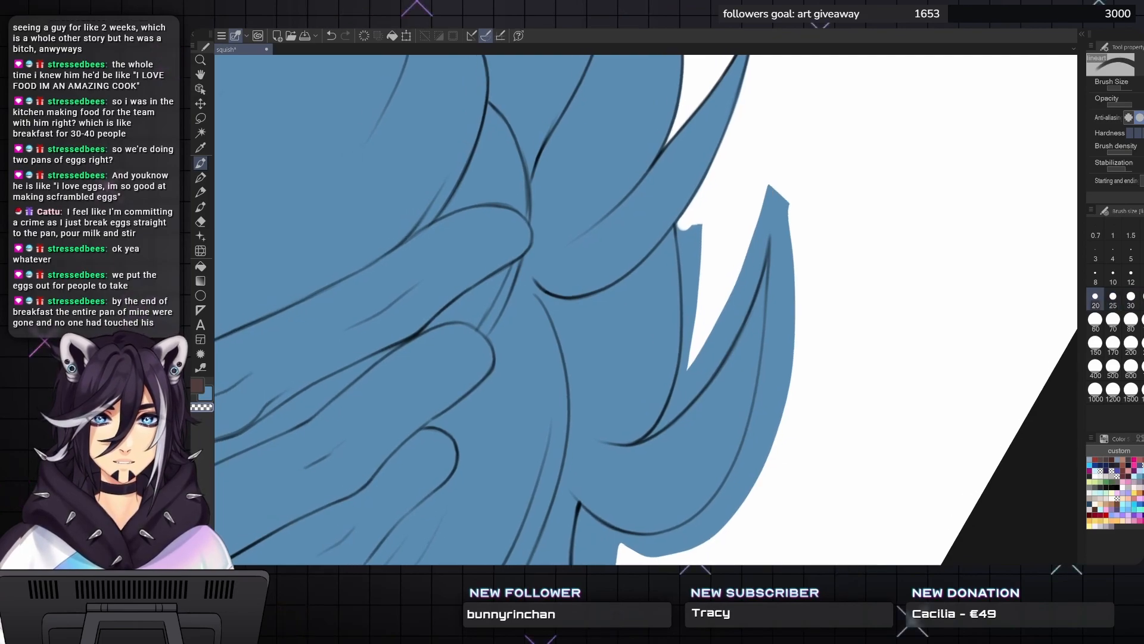
{"action": "key", "text": "bracketright"}
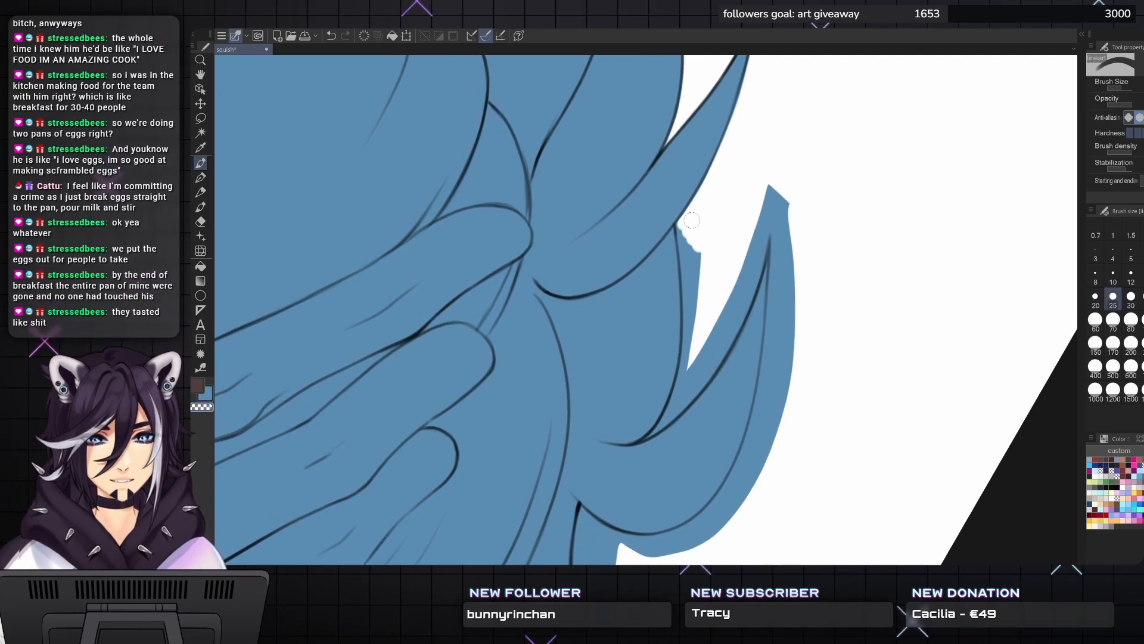
{"action": "key", "text": "bracketright"}
{"action": "mouse_move", "coordinate": [684, 225]}
{"action": "left_mouse_down"}
{"action": "mouse_move", "coordinate": [702, 288]}
{"action": "mouse_move", "coordinate": [700, 314]}
{"action": "left_mouse_up"}
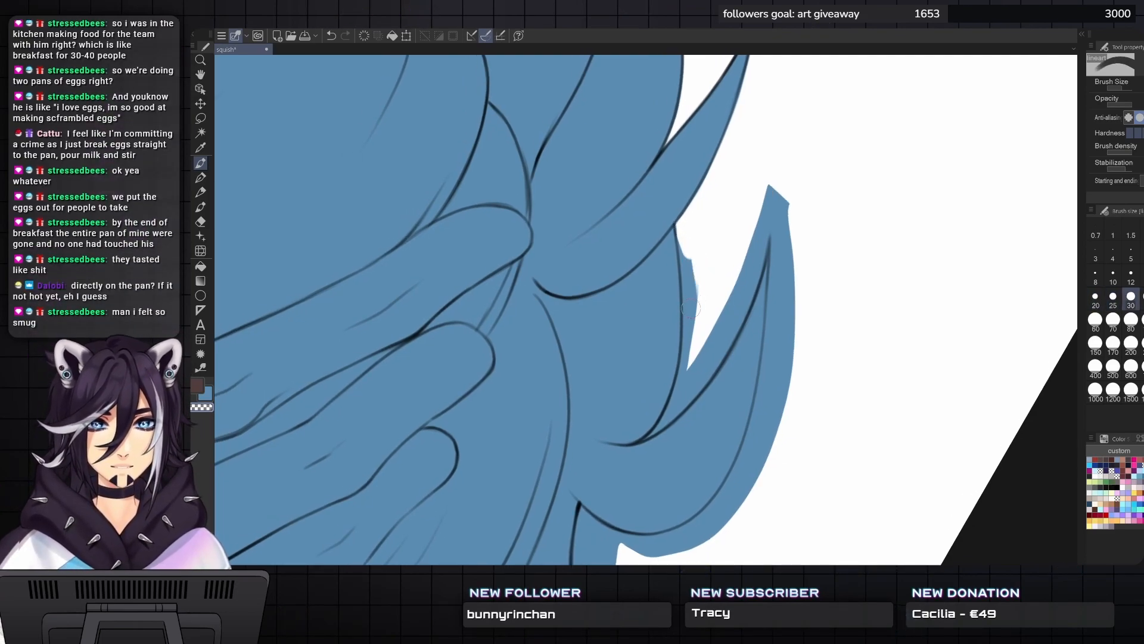
{"action": "key", "text": "bracketright"}
{"action": "key", "text": "bracketleft"}
{"action": "mouse_move", "coordinate": [704, 250]}
{"action": "left_mouse_down"}
{"action": "mouse_move", "coordinate": [688, 354]}
{"action": "mouse_move", "coordinate": [686, 233]}
{"action": "left_mouse_up"}
{"action": "key", "text": "bracketleft"}
{"action": "key", "text": "bracketright"}
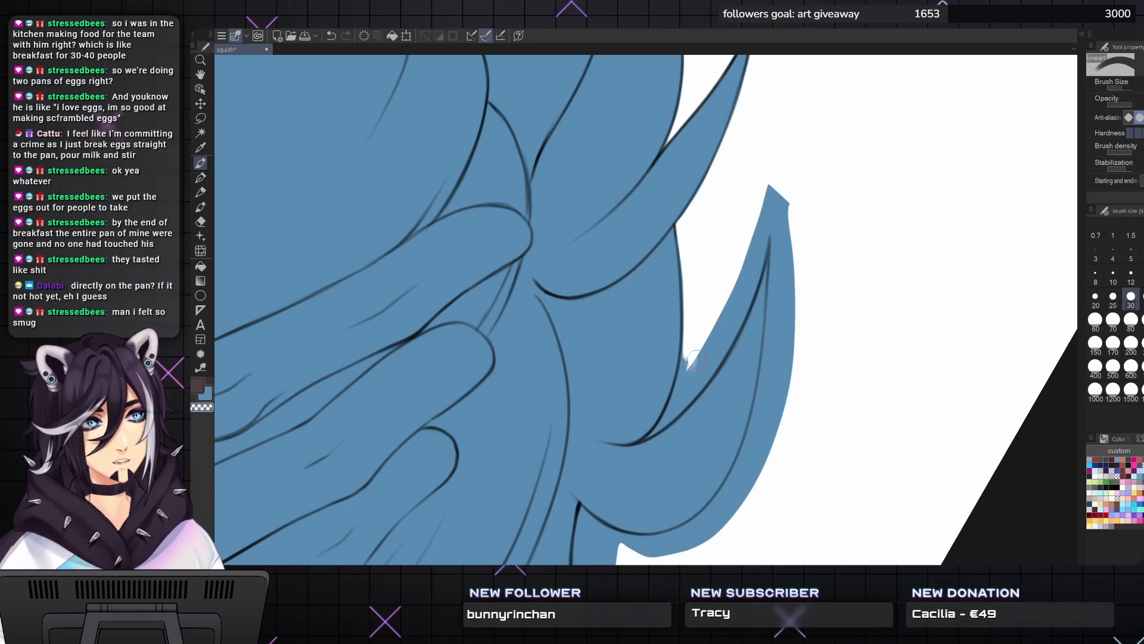
- Clear the blue from the narrow notch between the short lock and the next curved spike with a smaller transparent brush
{"action": "key", "text": "bracketleft"}
{"action": "mouse_move", "coordinate": [706, 335]}
{"action": "left_mouse_down"}
{"action": "mouse_move", "coordinate": [673, 409]}
{"action": "mouse_move", "coordinate": [694, 347]}
{"action": "mouse_move", "coordinate": [694, 364]}
{"action": "left_mouse_up"}
{"action": "key", "text": "bracketright"}
{"action": "key", "text": "bracketleft"}
{"action": "key", "text": "bracketleft"}
{"action": "key", "text": "bracketright"}
{"action": "key", "text": "bracketleft"}
{"action": "key", "text": "bracketleft"}
{"action": "left_click_drag", "start_coordinate": [673, 402], "coordinate": [668, 419]}
- Enlarge the transparent brush and trim the blue from the curved spike's inner edge, tip and upper outer edge
{"action": "key", "text": "bracketright"}
{"action": "key", "text": "bracketright"}
{"action": "key", "text": "bracketright"}
{"action": "mouse_move", "coordinate": [721, 318]}
{"action": "left_mouse_down"}
{"action": "mouse_move", "coordinate": [706, 372]}
{"action": "mouse_move", "coordinate": [733, 316]}
{"action": "mouse_move", "coordinate": [718, 349]}
{"action": "left_mouse_up"}
{"action": "key", "text": "bracketright"}
{"action": "mouse_move", "coordinate": [750, 259]}
{"action": "left_mouse_down"}
{"action": "mouse_move", "coordinate": [729, 330]}
{"action": "mouse_move", "coordinate": [785, 189]}
{"action": "mouse_move", "coordinate": [793, 298]}
{"action": "mouse_move", "coordinate": [782, 262]}
{"action": "mouse_move", "coordinate": [772, 417]}
{"action": "mouse_move", "coordinate": [796, 346]}
{"action": "left_mouse_up"}
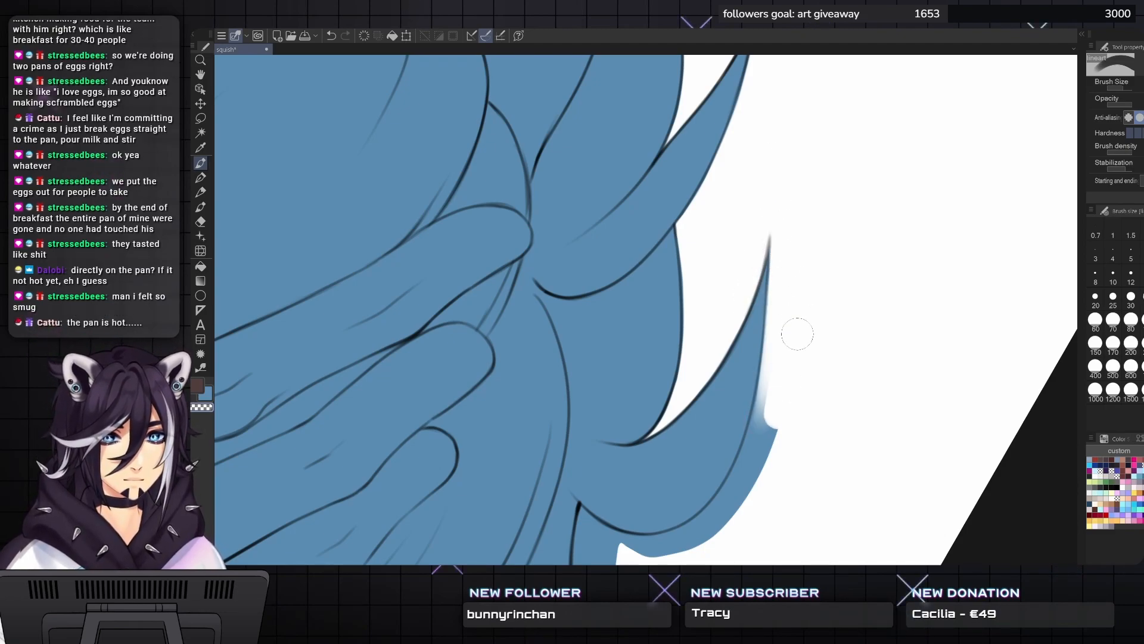
- Trim the blue from the curved spike's lower outer edge and repaint the over-erased stretch up to the line
{"action": "key", "text": "bracketleft"}
{"action": "key", "text": "bracketleft"}
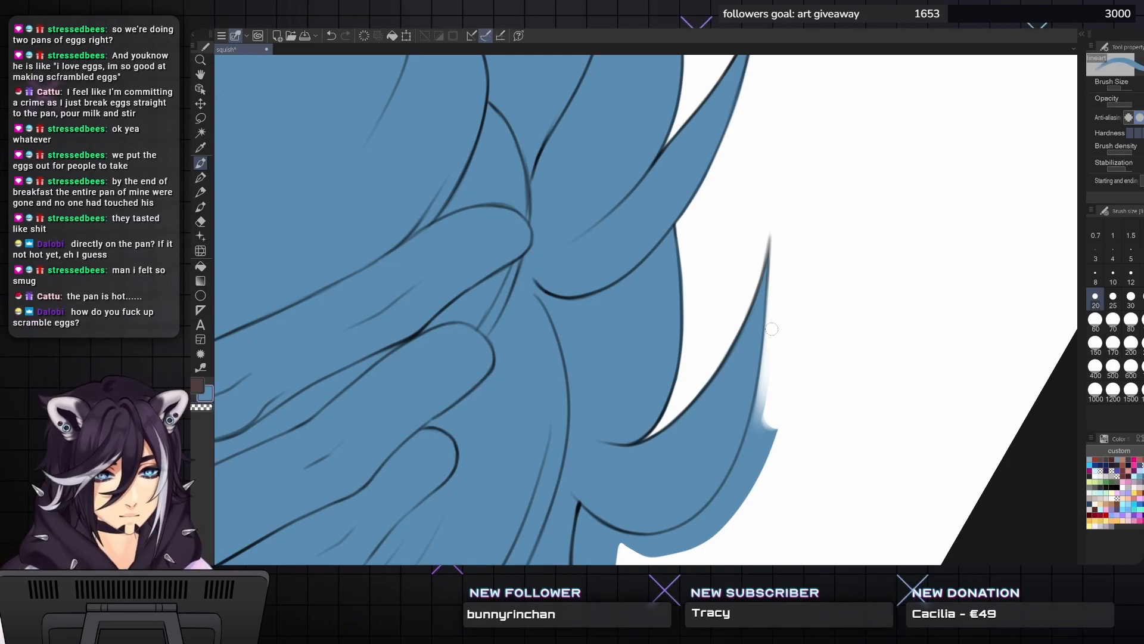
{"action": "key", "text": "bracketleft"}
{"action": "key", "text": "bracketleft"}
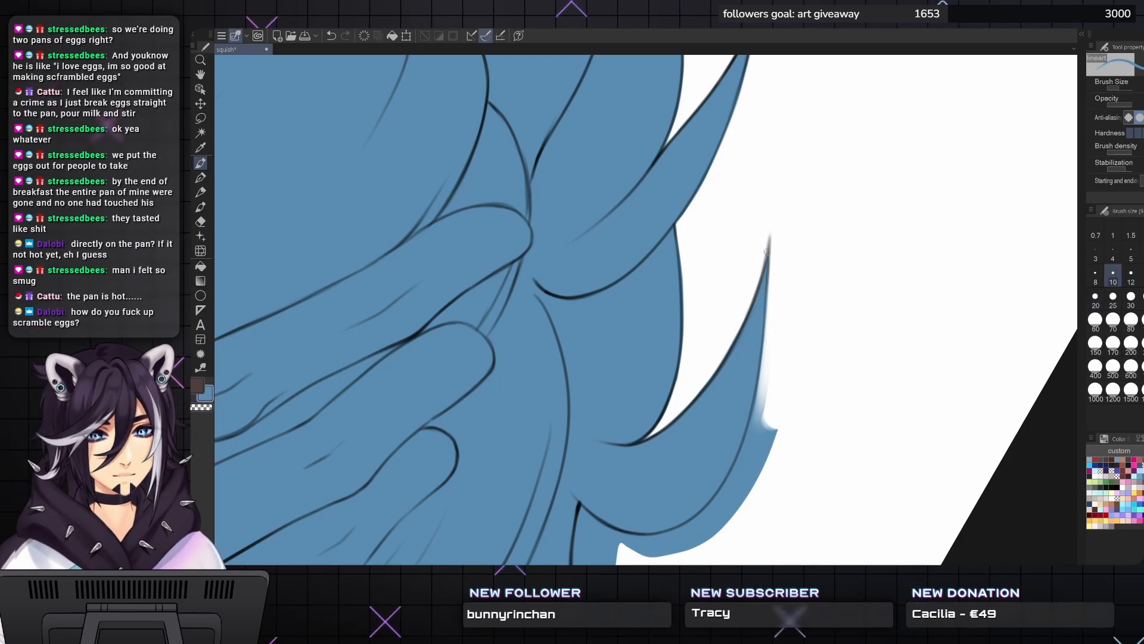
{"action": "left_click_drag", "start_coordinate": [601, 457], "coordinate": [646, 338]}
{"action": "key", "text": "bracketright"}
{"action": "key", "text": "bracketright"}
{"action": "key", "text": "bracketright"}
{"action": "key", "text": "bracketright"}
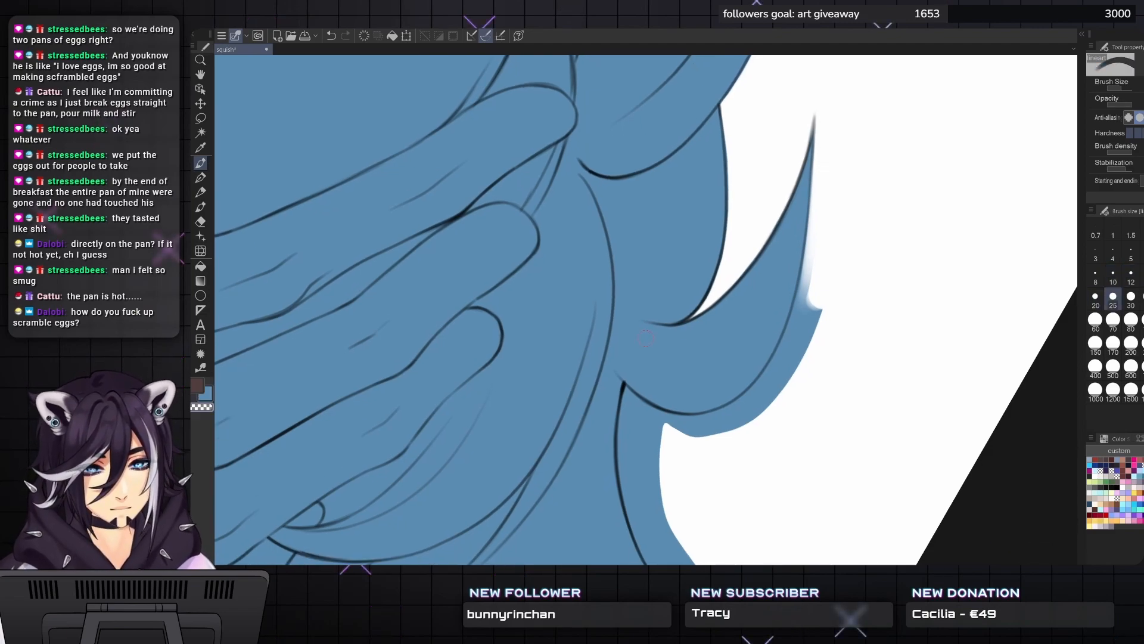
{"action": "key", "text": "bracketright"}
{"action": "mouse_move", "coordinate": [781, 396]}
{"action": "left_mouse_down"}
{"action": "mouse_move", "coordinate": [834, 273]}
{"action": "mouse_move", "coordinate": [789, 370]}
{"action": "mouse_move", "coordinate": [775, 370]}
{"action": "mouse_move", "coordinate": [812, 269]}
{"action": "mouse_move", "coordinate": [798, 322]}
{"action": "mouse_move", "coordinate": [808, 284]}
{"action": "mouse_move", "coordinate": [798, 255]}
{"action": "left_mouse_up"}
{"action": "key", "text": "x"}
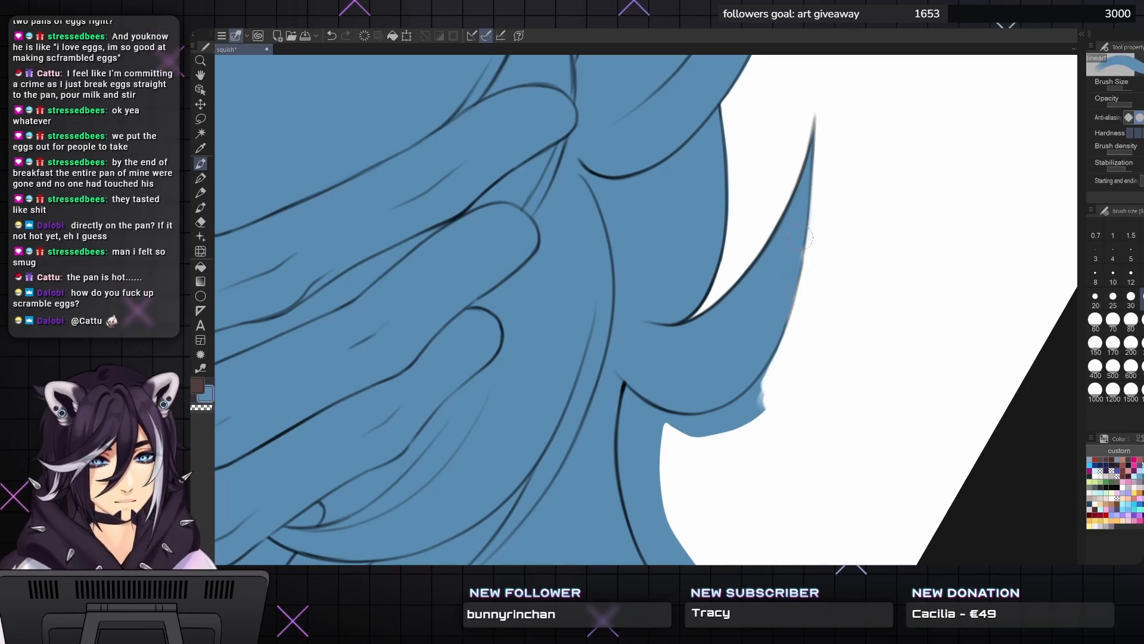
{"action": "mouse_move", "coordinate": [756, 406]}
{"action": "left_mouse_down"}
{"action": "mouse_move", "coordinate": [715, 425]}
{"action": "mouse_move", "coordinate": [762, 394]}
{"action": "left_mouse_up"}
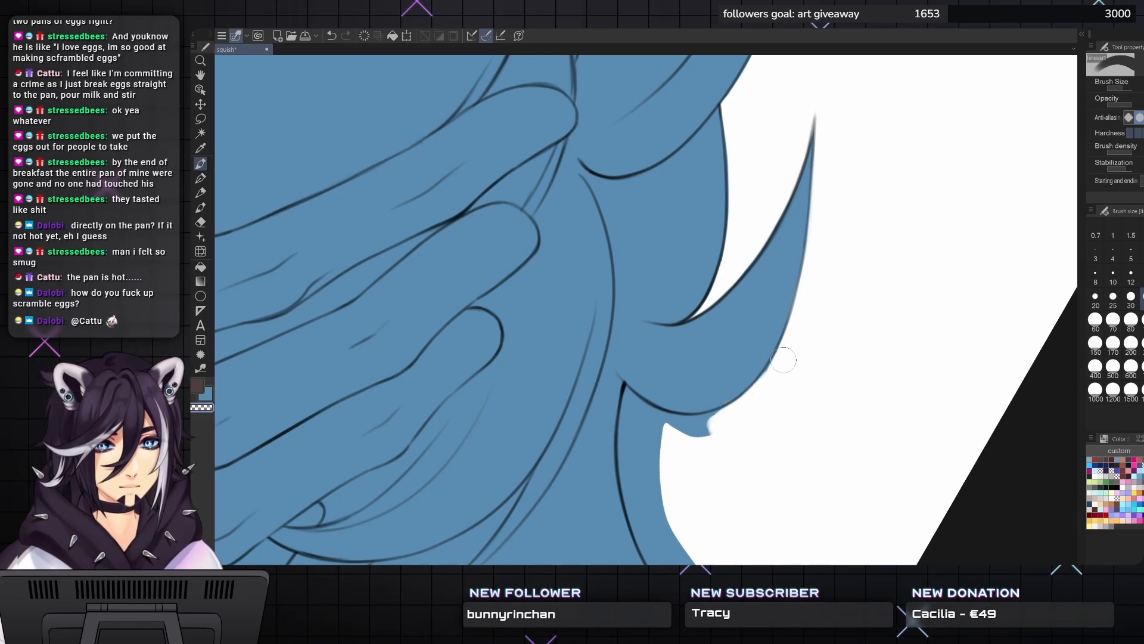
- Trim the blue from the underside of the curved spike towards its base with the transparent brush at size 25
{"action": "mouse_move", "coordinate": [729, 433]}
{"action": "left_mouse_down"}
{"action": "mouse_move", "coordinate": [795, 351]}
{"action": "mouse_move", "coordinate": [734, 339]}
{"action": "left_mouse_up"}
{"action": "key", "text": "bracketleft"}
{"action": "key", "text": "bracketleft"}
{"action": "key", "text": "bracketleft"}
{"action": "key", "text": "bracketleft"}
{"action": "key", "text": "bracketright"}
{"action": "key", "text": "bracketright"}
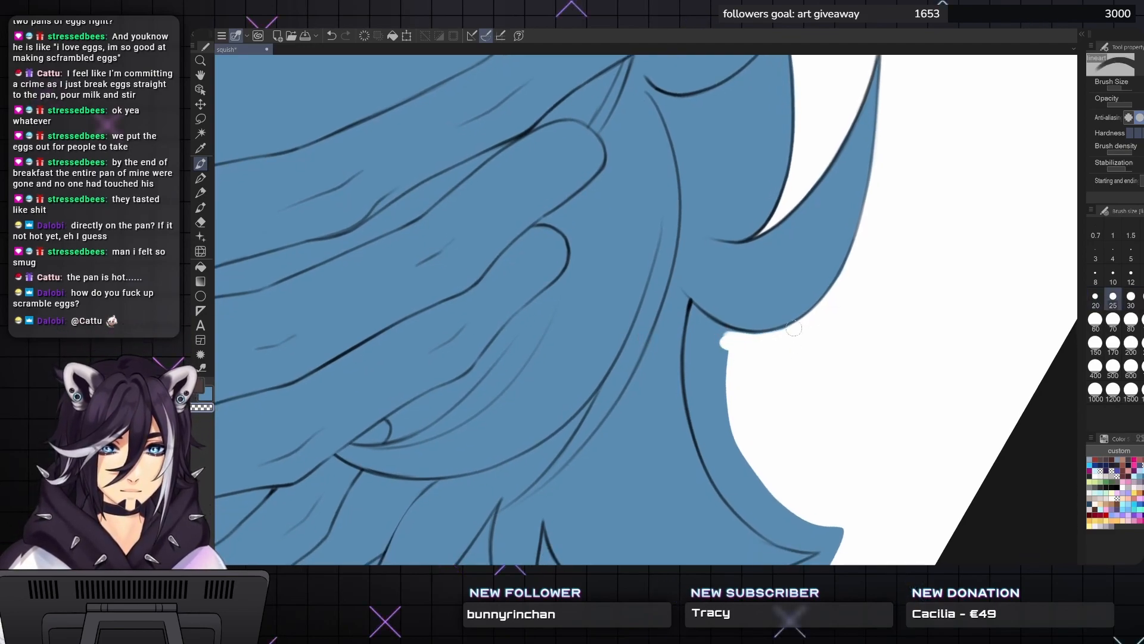
{"action": "mouse_move", "coordinate": [729, 338]}
{"action": "left_mouse_down"}
{"action": "mouse_move", "coordinate": [712, 326]}
{"action": "mouse_move", "coordinate": [714, 341]}
{"action": "mouse_move", "coordinate": [728, 317]}
{"action": "mouse_move", "coordinate": [717, 352]}
{"action": "mouse_move", "coordinate": [735, 322]}
{"action": "mouse_move", "coordinate": [732, 277]}
{"action": "mouse_move", "coordinate": [702, 382]}
{"action": "left_mouse_up"}
- Clear the blue from the notch where the curved spike meets the large lock, reducing the transparent brush for the corner
{"action": "key", "text": "bracketright"}
{"action": "left_click_drag", "start_coordinate": [722, 297], "coordinate": [704, 426]}
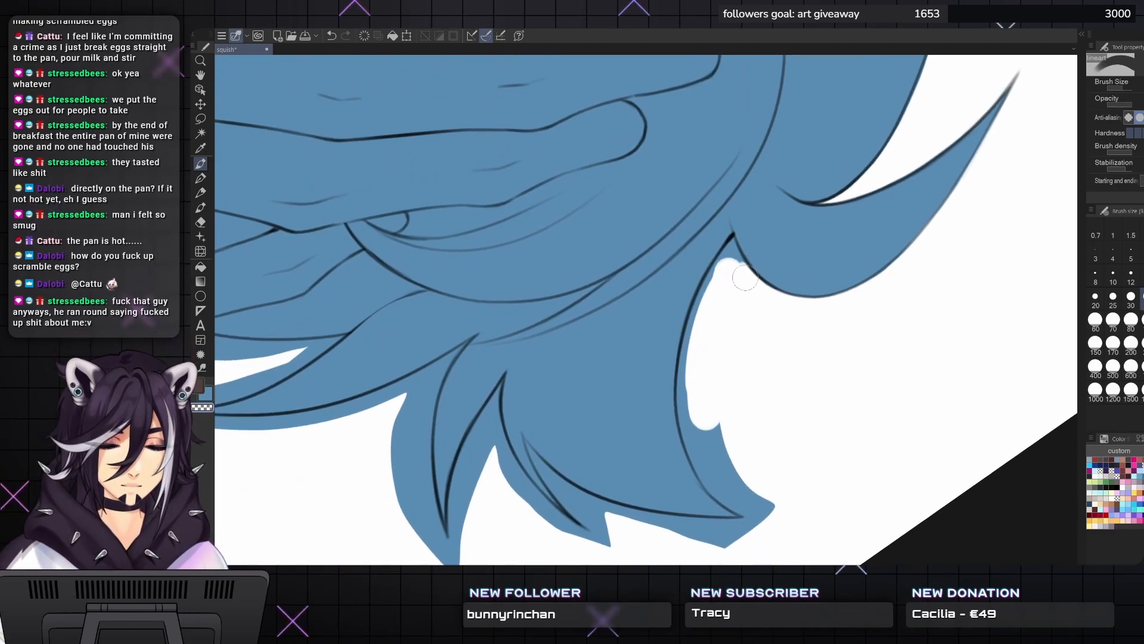
{"action": "key", "text": "bracketleft"}
{"action": "key", "text": "bracketleft"}
{"action": "key", "text": "bracketleft"}
{"action": "key", "text": "bracketleft"}
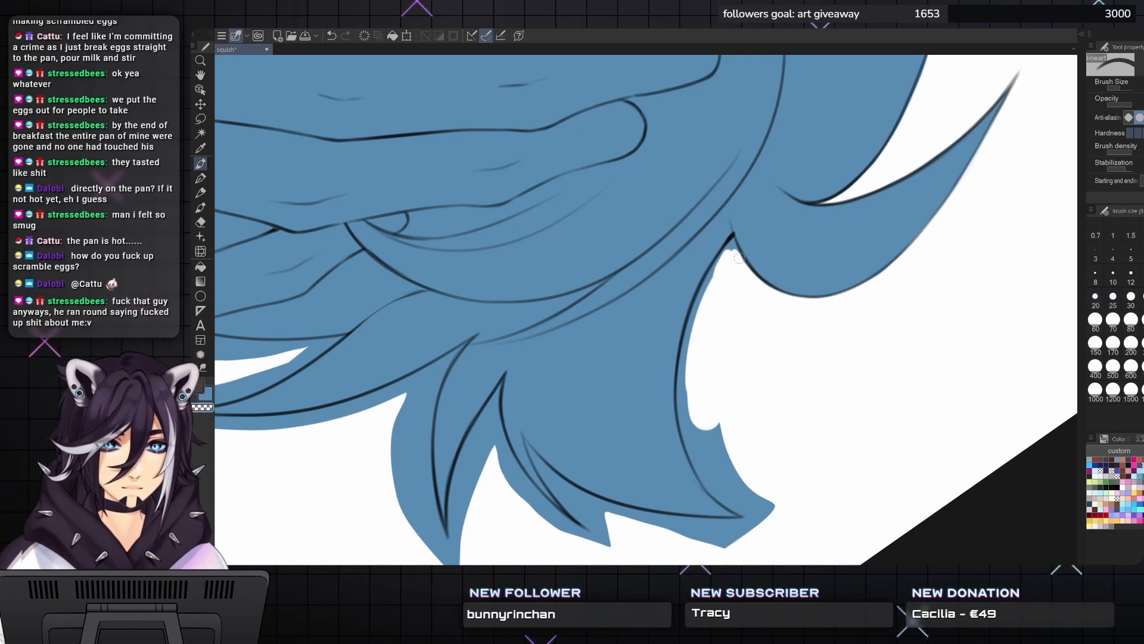
{"action": "mouse_move", "coordinate": [730, 256]}
{"action": "left_mouse_down"}
{"action": "mouse_move", "coordinate": [733, 239]}
{"action": "mouse_move", "coordinate": [698, 322]}
{"action": "left_mouse_up"}
- Trim the blue along the large lock's long concave edge down to its tip with an enlarged transparent brush
{"action": "key", "text": "bracketright"}
{"action": "key", "text": "bracketright"}
{"action": "mouse_move", "coordinate": [709, 273]}
{"action": "left_mouse_down"}
{"action": "mouse_move", "coordinate": [694, 349]}
{"action": "mouse_move", "coordinate": [689, 262]}
{"action": "left_mouse_up"}
{"action": "key", "text": "bracketright"}
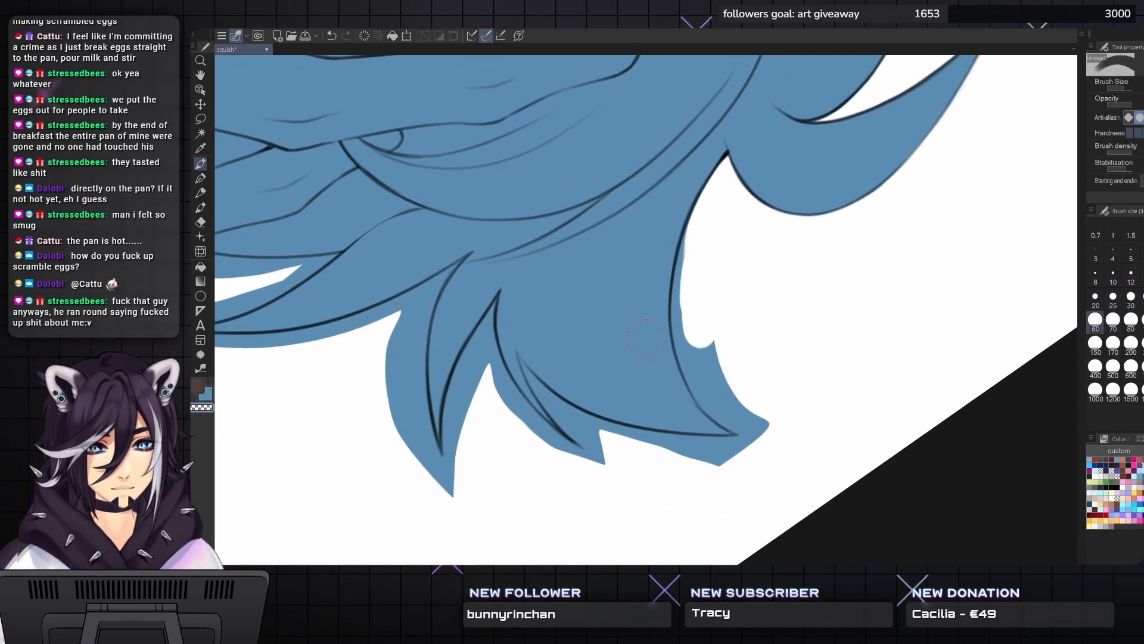
{"action": "mouse_move", "coordinate": [721, 373]}
{"action": "left_mouse_down"}
{"action": "mouse_move", "coordinate": [697, 382]}
{"action": "mouse_move", "coordinate": [689, 328]}
{"action": "mouse_move", "coordinate": [689, 358]}
{"action": "mouse_move", "coordinate": [706, 282]}
{"action": "mouse_move", "coordinate": [685, 336]}
{"action": "mouse_move", "coordinate": [685, 274]}
{"action": "left_mouse_up"}
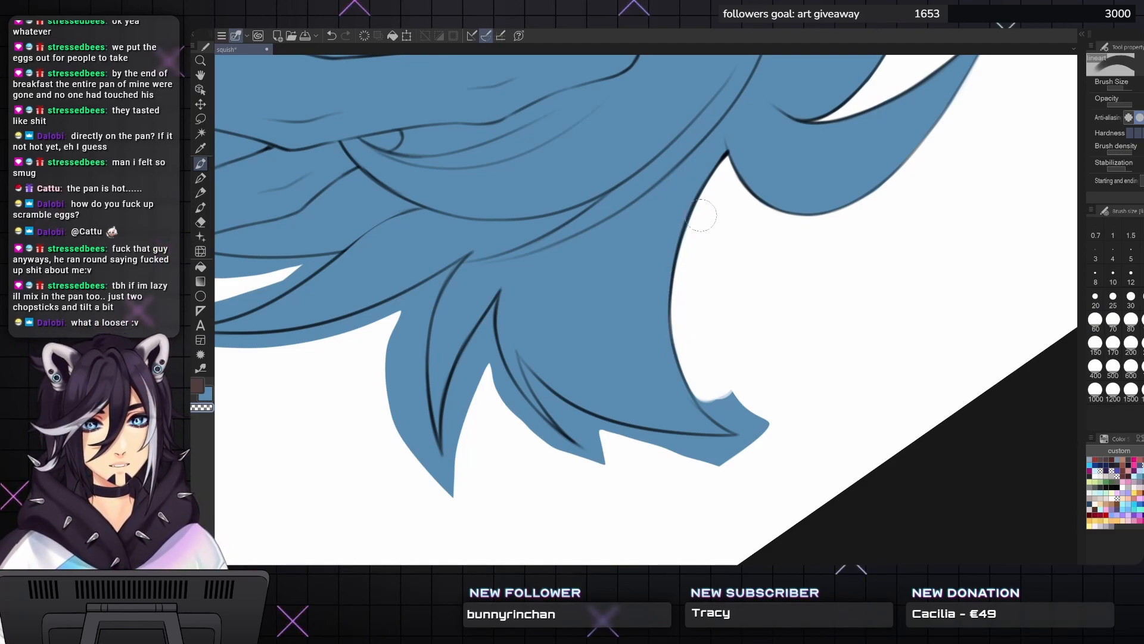
{"action": "scroll", "coordinate": [720, 192], "scroll_direction": "down", "scroll_amount": 2}
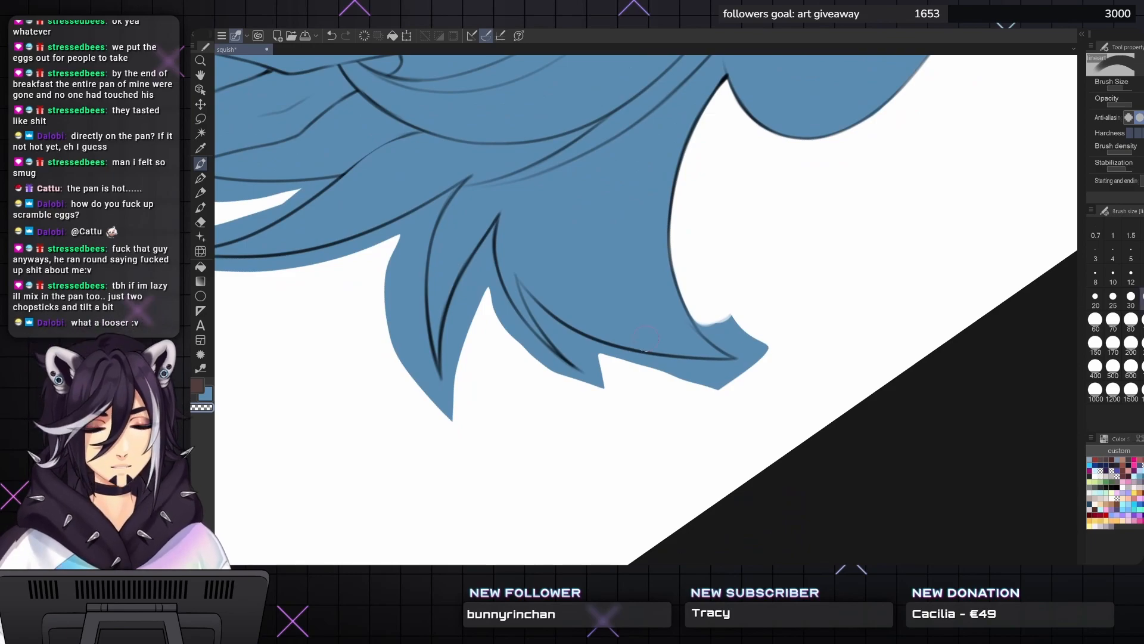
{"action": "mouse_move", "coordinate": [724, 316]}
{"action": "left_mouse_down"}
{"action": "mouse_move", "coordinate": [748, 336]}
{"action": "mouse_move", "coordinate": [733, 349]}
{"action": "mouse_move", "coordinate": [723, 335]}
{"action": "left_mouse_up"}
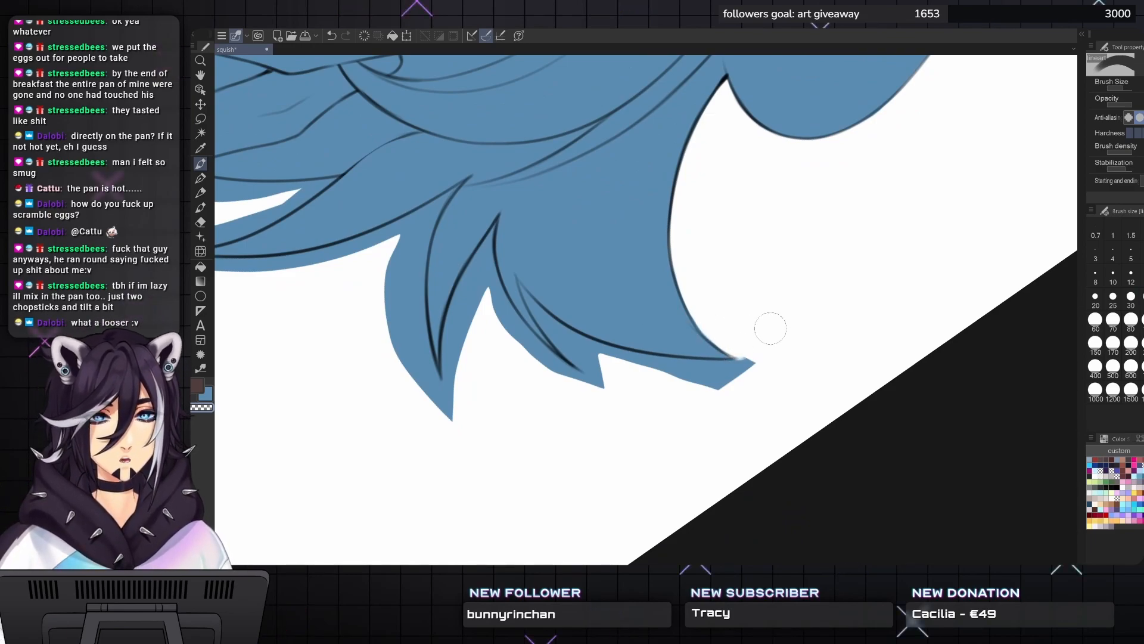
- Rotate the canvas and trim the blue from the large lock's tip and opposite edge, reducing the transparent brush to size 25
{"action": "key", "text": "minus"}
{"action": "key", "text": "minus"}
{"action": "key", "text": "minus"}
{"action": "key", "text": "minus"}
{"action": "key", "text": "minus"}
{"action": "key", "text": "minus"}
{"action": "key", "text": "minus"}
{"action": "key", "text": "minus"}
{"action": "key", "text": "minus"}
{"action": "key", "text": "minus"}
{"action": "key", "text": "minus"}
{"action": "key", "text": "minus"}
{"action": "key", "text": "minus"}
{"action": "key", "text": "minus"}
{"action": "key", "text": "bracketleft"}
{"action": "mouse_move", "coordinate": [715, 307]}
{"action": "left_mouse_down"}
{"action": "mouse_move", "coordinate": [709, 267]}
{"action": "mouse_move", "coordinate": [696, 261]}
{"action": "left_mouse_up"}
{"action": "key", "text": "bracketleft"}
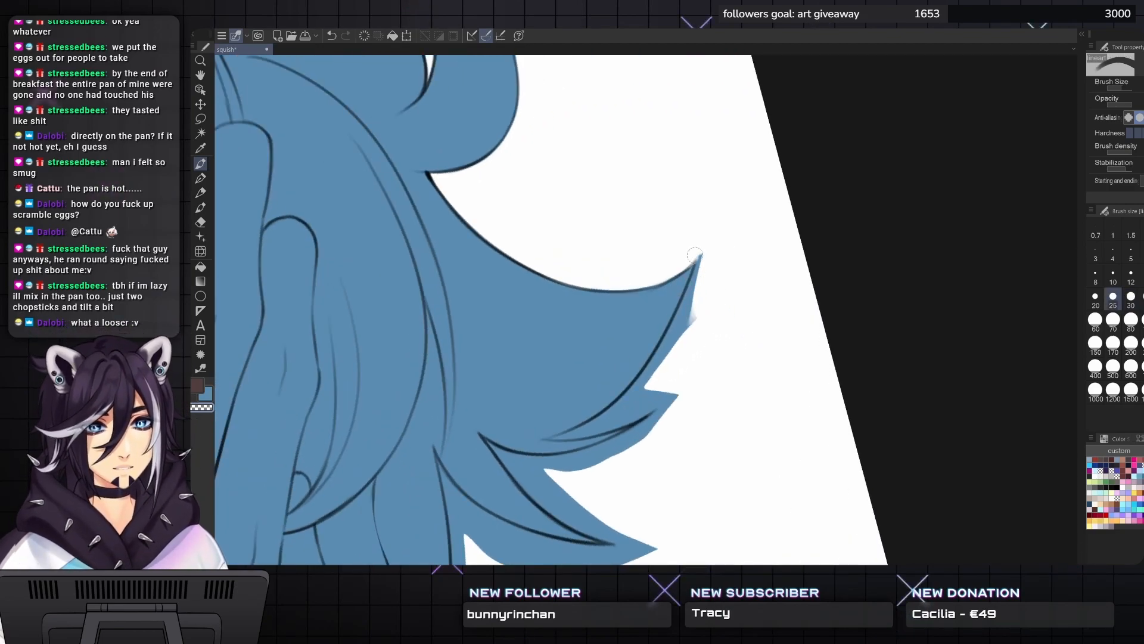
{"action": "left_click_drag", "start_coordinate": [695, 316], "coordinate": [708, 247]}
{"action": "mouse_move", "coordinate": [669, 351]}
{"action": "left_mouse_down"}
{"action": "mouse_move", "coordinate": [701, 245]}
{"action": "mouse_move", "coordinate": [695, 314]}
{"action": "left_mouse_up"}
{"action": "mouse_move", "coordinate": [627, 411]}
{"action": "left_mouse_down"}
{"action": "mouse_move", "coordinate": [727, 356]}
{"action": "mouse_move", "coordinate": [769, 291]}
{"action": "left_mouse_up"}
- Clear the blue from the narrow gap between the large lock and the thin spike, using transparent brush sizes down to 8
{"action": "key", "text": "["}
{"action": "key", "text": "["}
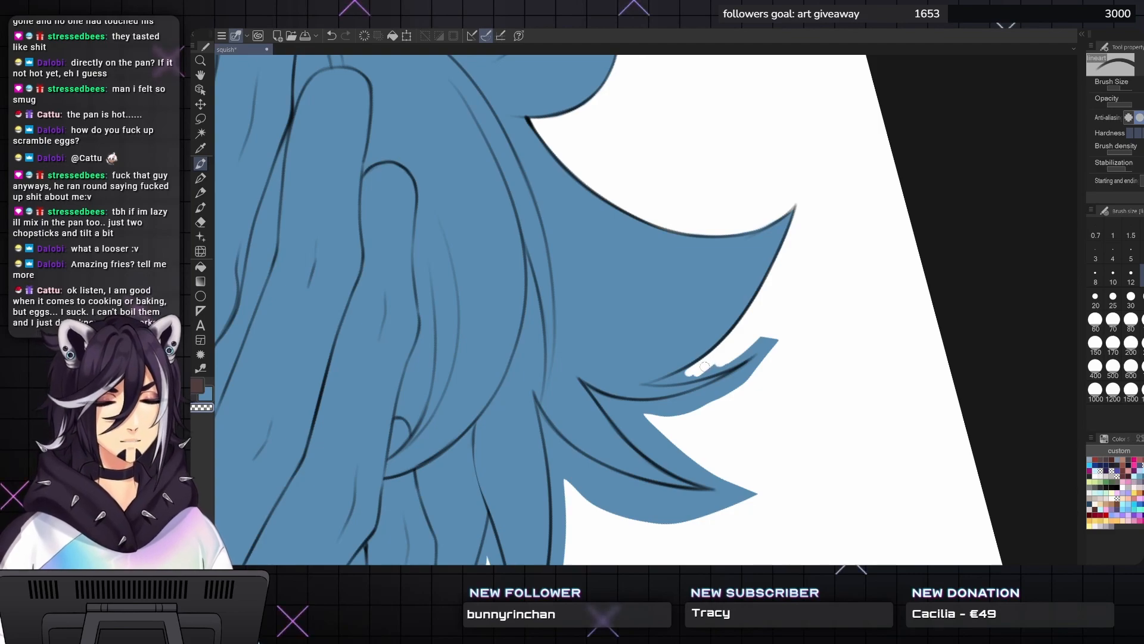
{"action": "key", "text": "bracketleft"}
{"action": "key", "text": "bracketleft"}
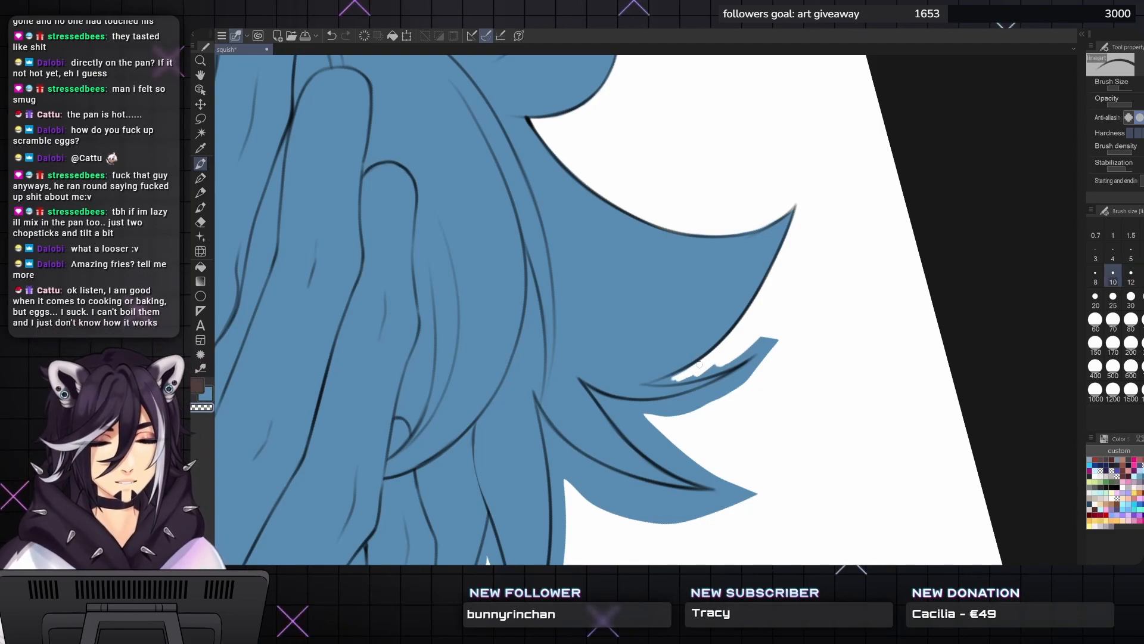
{"action": "key", "text": "bracketleft"}
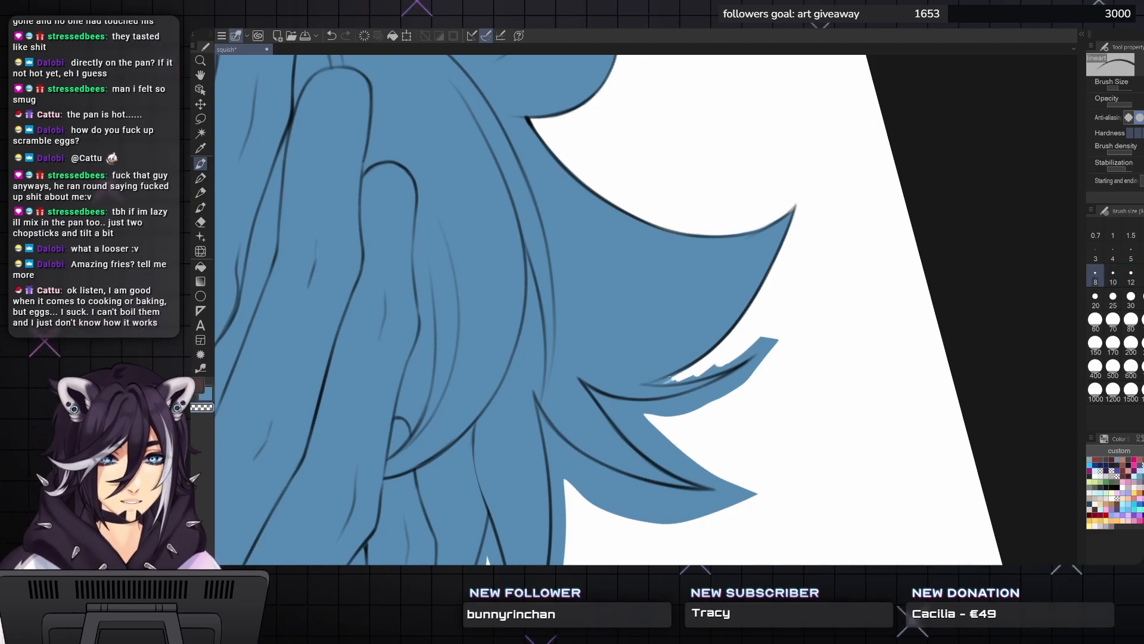
{"action": "key", "text": "bracketright"}
{"action": "key", "text": "bracketright"}
{"action": "key", "text": "bracketright"}
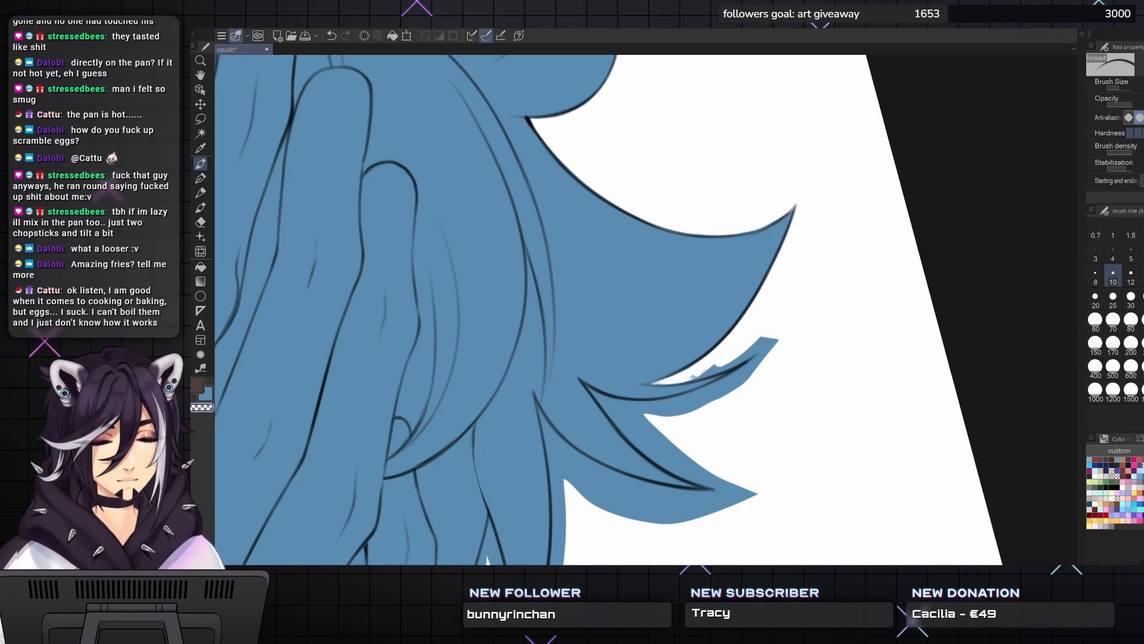
{"action": "left_click_drag", "start_coordinate": [683, 379], "coordinate": [752, 348]}
{"action": "key", "text": "bracketright"}
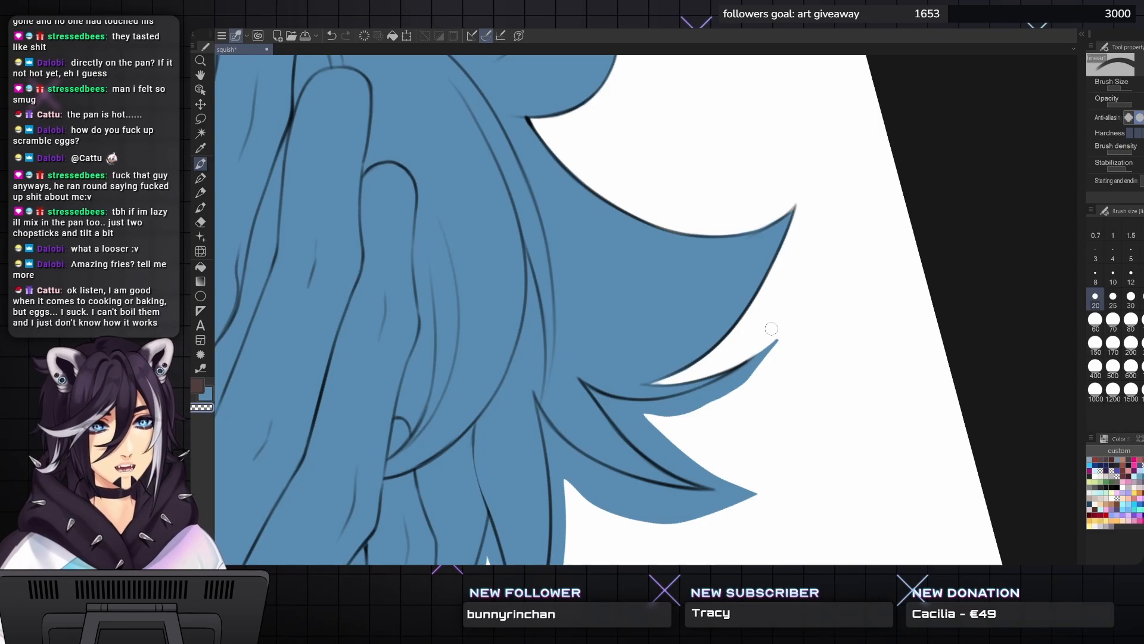
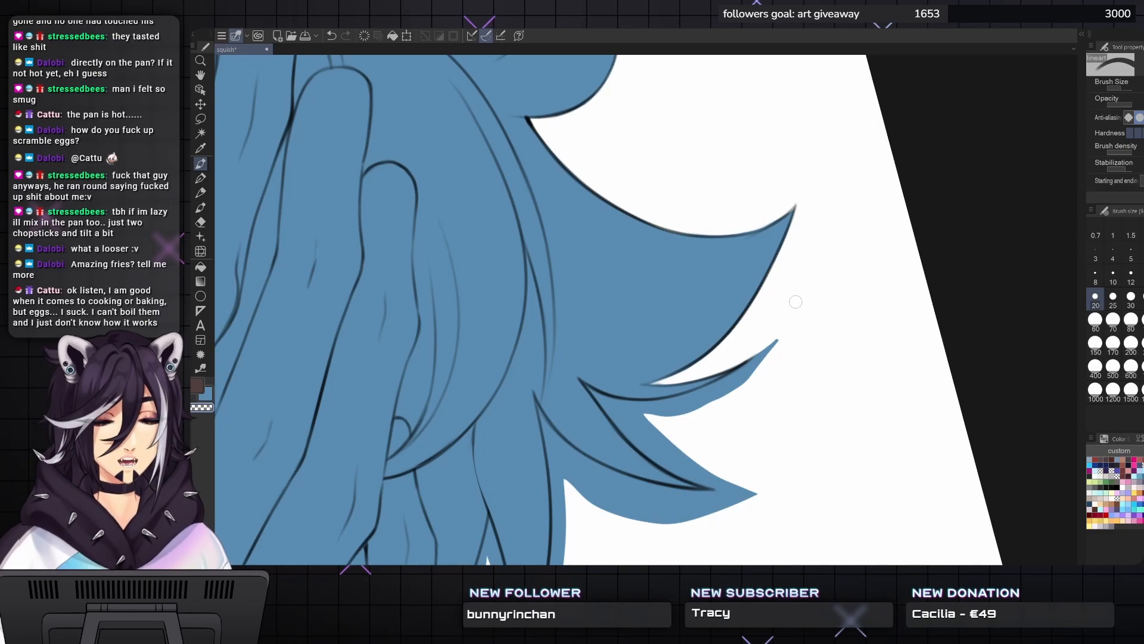
- Trim the blue from the thin spike's tip and outer edge down to its base with the transparent brush
{"action": "left_click_drag", "start_coordinate": [795, 302], "coordinate": [862, 260]}
{"action": "key", "text": "bracketleft"}
{"action": "mouse_move", "coordinate": [814, 337]}
{"action": "left_mouse_down"}
{"action": "mouse_move", "coordinate": [784, 358]}
{"action": "mouse_move", "coordinate": [841, 296]}
{"action": "mouse_move", "coordinate": [779, 348]}
{"action": "left_mouse_up"}
{"action": "key", "text": "bracketright"}
{"action": "key", "text": "bracketright"}
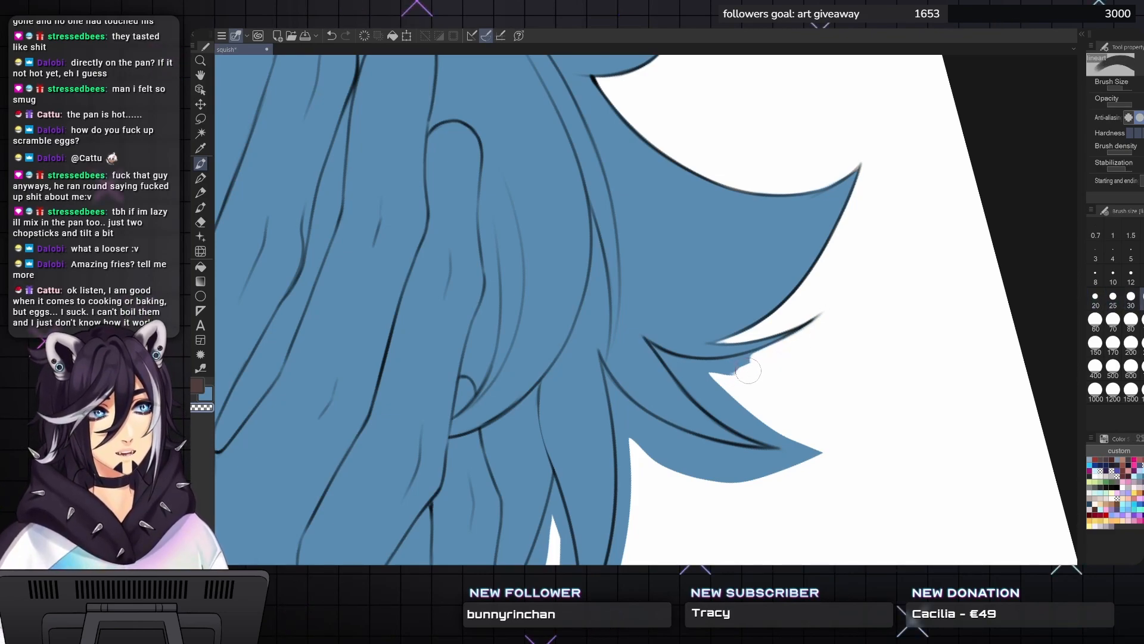
{"action": "mouse_move", "coordinate": [729, 377]}
{"action": "left_mouse_down"}
{"action": "mouse_move", "coordinate": [709, 367]}
{"action": "mouse_move", "coordinate": [748, 360]}
{"action": "mouse_move", "coordinate": [670, 393]}
{"action": "mouse_move", "coordinate": [614, 390]}
{"action": "left_mouse_up"}
- Clear the notch between the thin spike and the neighbouring narrow lock, and trim that lock's inner edge with the transparent brush
{"action": "key", "text": "bracketleft"}
{"action": "key", "text": "bracketleft"}
{"action": "key", "text": "bracketleft"}
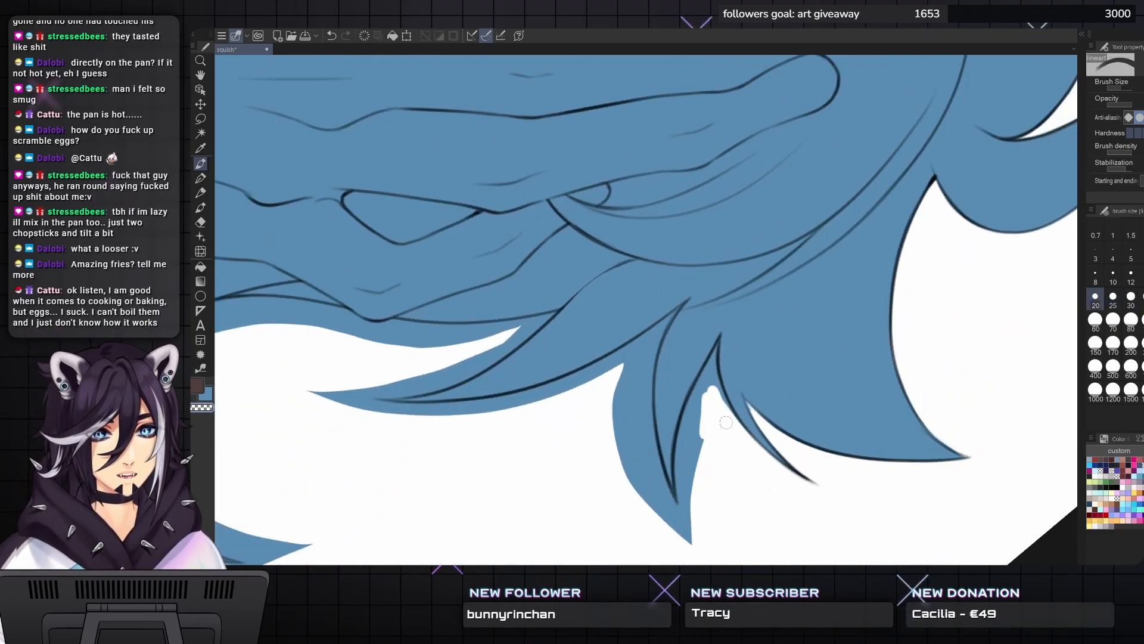
{"action": "key", "text": "bracketleft"}
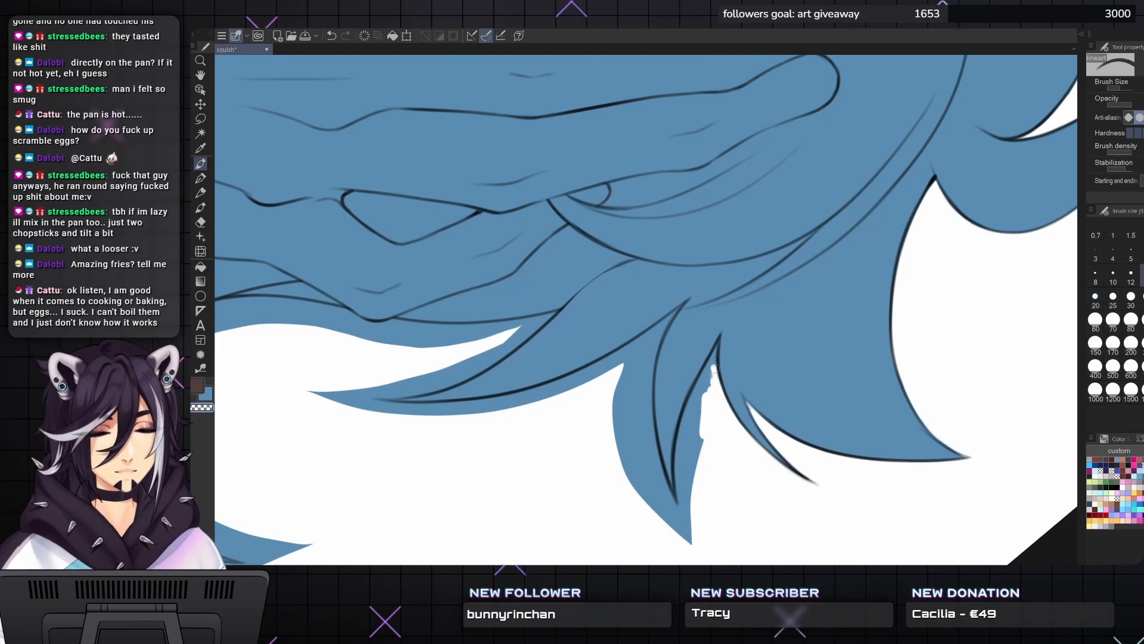
{"action": "left_click_drag", "start_coordinate": [712, 430], "coordinate": [764, 362]}
{"action": "key", "text": "bracketleft"}
{"action": "key", "text": "bracketleft"}
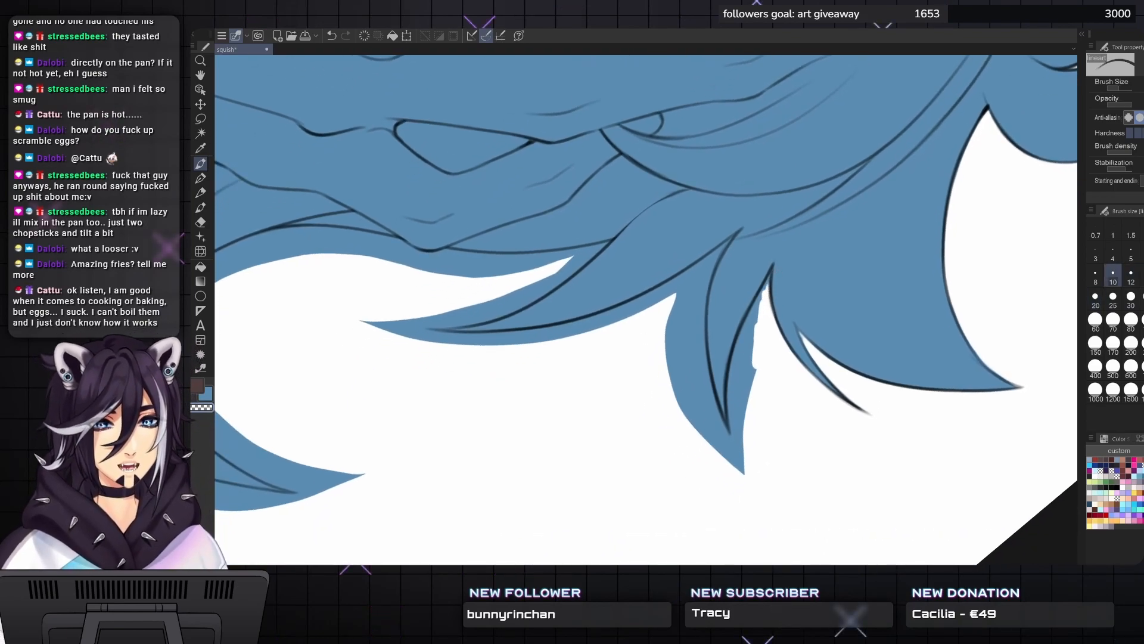
{"action": "key", "text": "bracketleft"}
{"action": "key", "text": "bracketleft"}
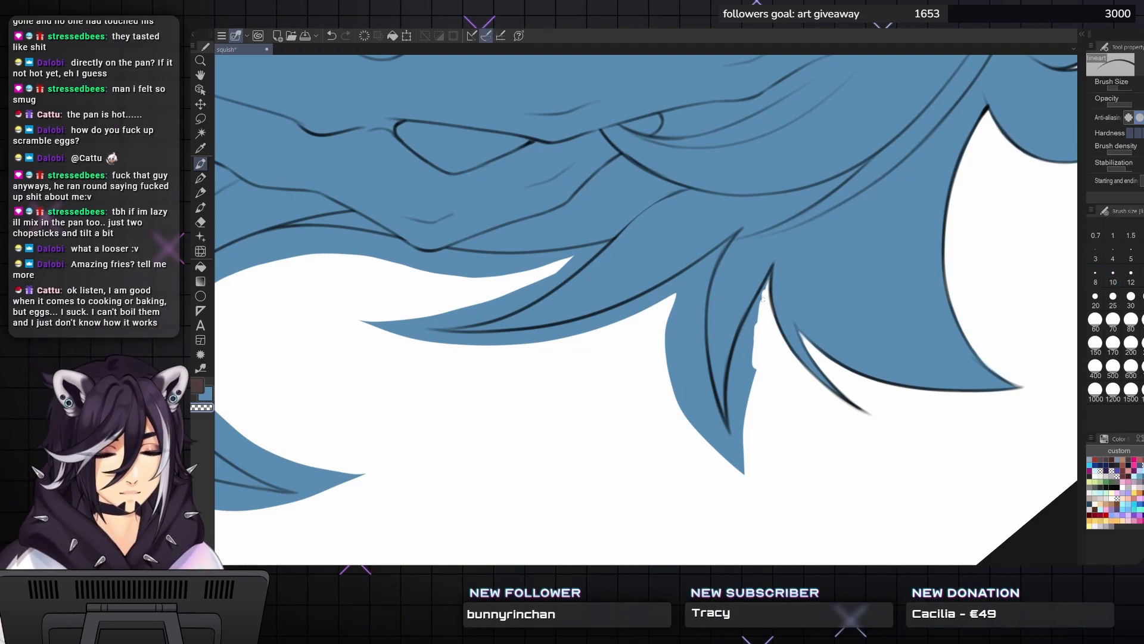
{"action": "key", "text": "bracketright"}
{"action": "key", "text": "bracketright"}
{"action": "mouse_move", "coordinate": [765, 290]}
{"action": "left_mouse_down"}
{"action": "mouse_move", "coordinate": [744, 426]}
{"action": "mouse_move", "coordinate": [734, 383]}
{"action": "mouse_move", "coordinate": [736, 430]}
{"action": "mouse_move", "coordinate": [746, 332]}
{"action": "mouse_move", "coordinate": [732, 394]}
{"action": "mouse_move", "coordinate": [747, 335]}
{"action": "mouse_move", "coordinate": [739, 358]}
{"action": "left_mouse_up"}
{"action": "key", "text": "bracketright"}
{"action": "key", "text": "bracketright"}
{"action": "key", "text": "bracketright"}
{"action": "key", "text": "bracketleft"}
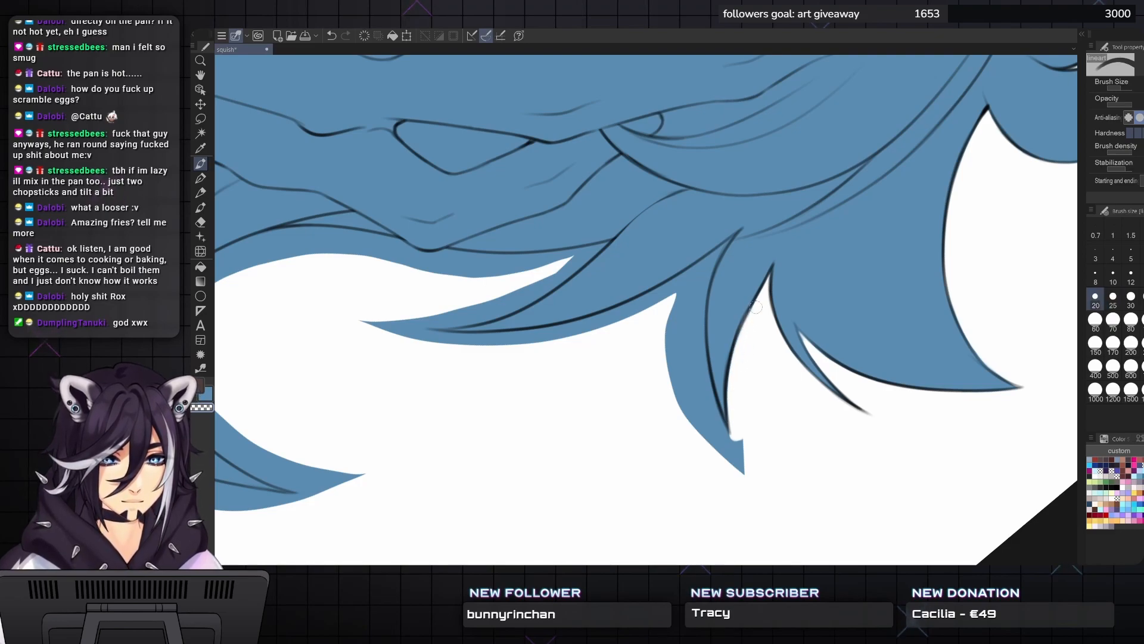
- Trim the blue from the narrow lock's outer edge and tip with the transparent brush enlarged to size 30
{"action": "left_click_drag", "start_coordinate": [775, 277], "coordinate": [768, 231]}
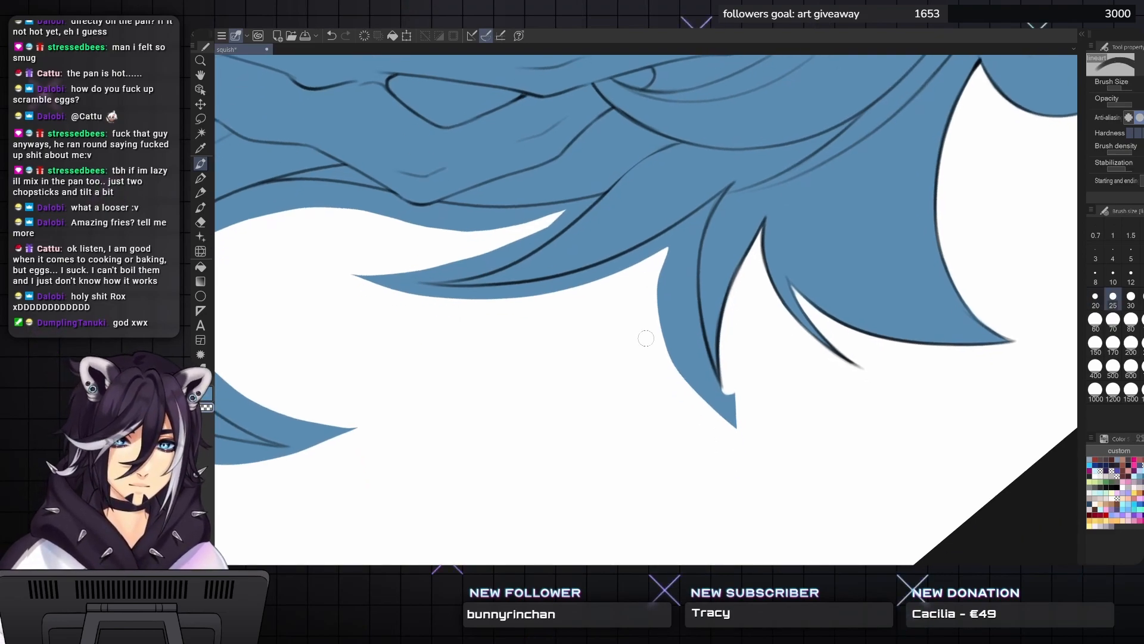
{"action": "key", "text": "bracketright"}
{"action": "mouse_move", "coordinate": [667, 357]}
{"action": "left_mouse_down"}
{"action": "mouse_move", "coordinate": [671, 260]}
{"action": "mouse_move", "coordinate": [710, 396]}
{"action": "mouse_move", "coordinate": [738, 397]}
{"action": "mouse_move", "coordinate": [782, 437]}
{"action": "left_mouse_up"}
{"action": "mouse_move", "coordinate": [691, 313]}
{"action": "left_mouse_down"}
{"action": "mouse_move", "coordinate": [718, 277]}
{"action": "mouse_move", "coordinate": [714, 343]}
{"action": "mouse_move", "coordinate": [729, 265]}
{"action": "left_mouse_up"}
{"action": "left_click_drag", "start_coordinate": [725, 364], "coordinate": [751, 381]}
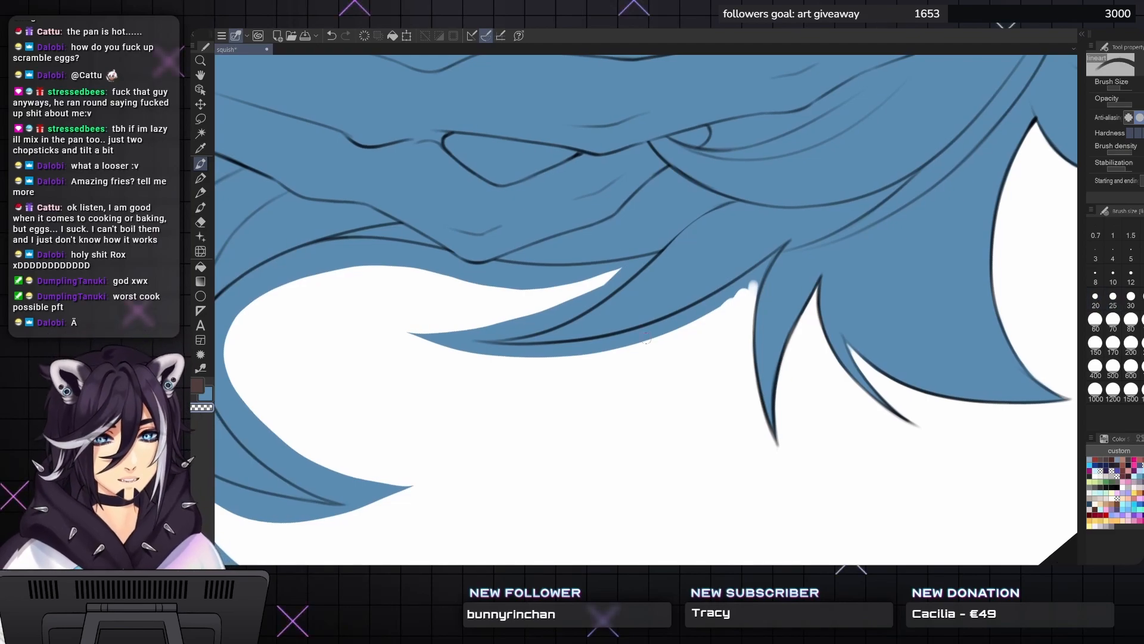
- Trim the blue along the underside of the long sweeping lock with the transparent brush at size 30
{"action": "key", "text": "bracketright"}
{"action": "key", "text": "bracketright"}
{"action": "key", "text": "bracketright"}
{"action": "mouse_move", "coordinate": [717, 312]}
{"action": "left_mouse_down"}
{"action": "mouse_move", "coordinate": [683, 329]}
{"action": "mouse_move", "coordinate": [742, 290]}
{"action": "mouse_move", "coordinate": [680, 335]}
{"action": "left_mouse_up"}
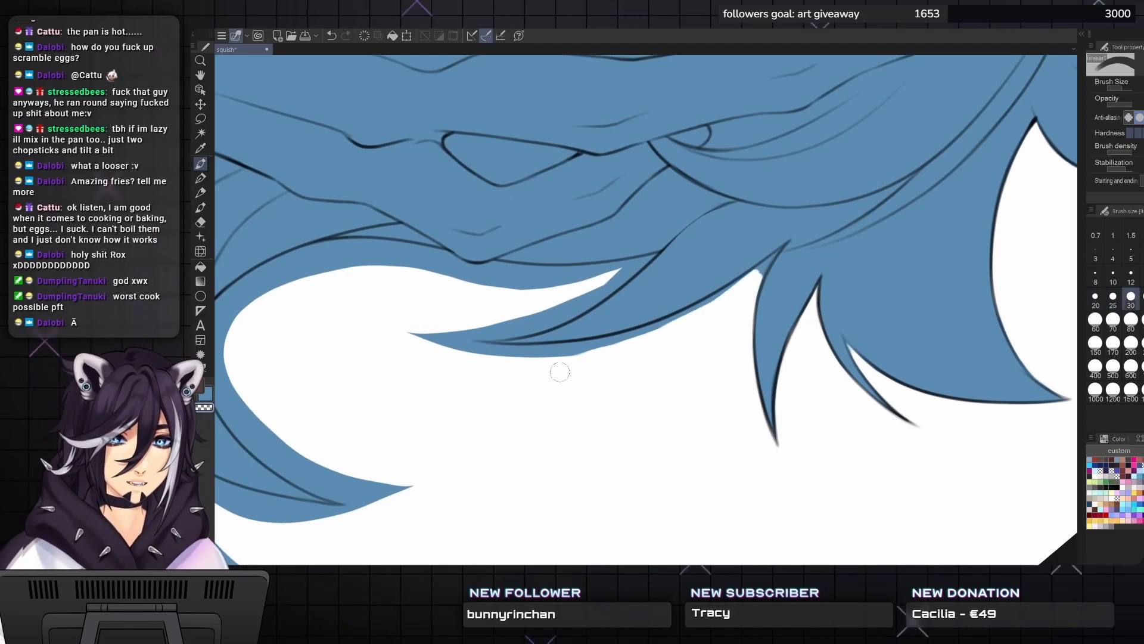
- Clear the remaining blue from the notch between the long sweeping lock and the narrow lock, reducing the transparent brush to size 10
{"action": "left_click_drag", "start_coordinate": [560, 371], "coordinate": [532, 405]}
{"action": "key", "text": "bracketleft"}
{"action": "key", "text": "bracketleft"}
{"action": "key", "text": "bracketleft"}
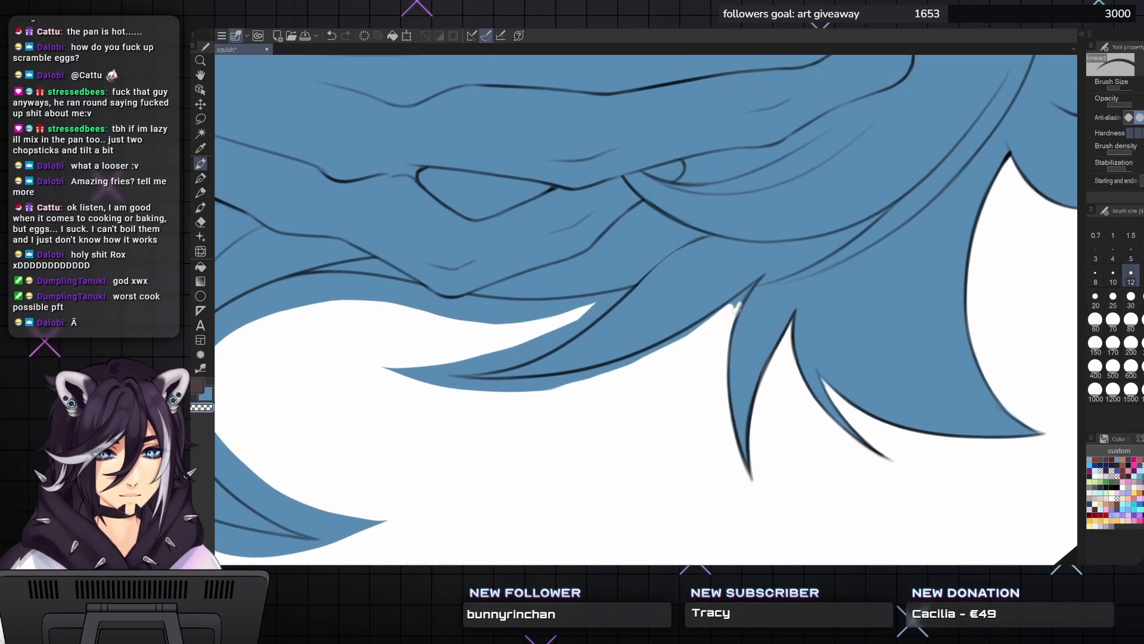
{"action": "key", "text": "bracketleft"}
{"action": "left_click_drag", "start_coordinate": [739, 297], "coordinate": [757, 281]}
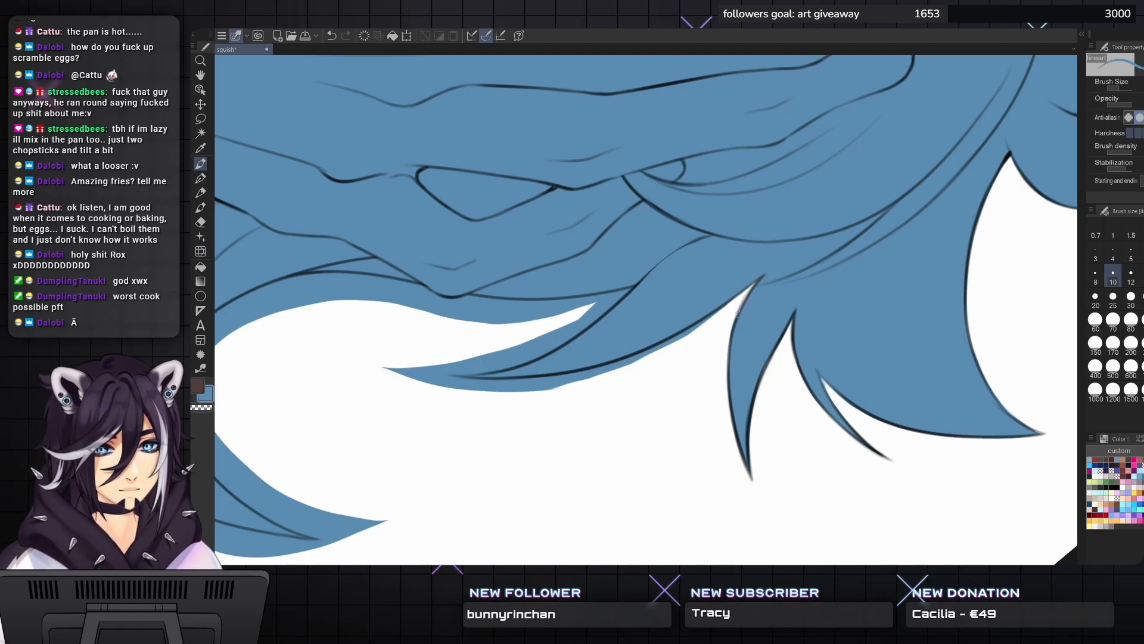
- Trim the blue from the outer edge and tip of the hanging curved lock with the transparent brush, starting at size 25
{"action": "left_click_drag", "start_coordinate": [735, 348], "coordinate": [802, 560]}
{"action": "left_click_drag", "start_coordinate": [677, 392], "coordinate": [646, 338]}
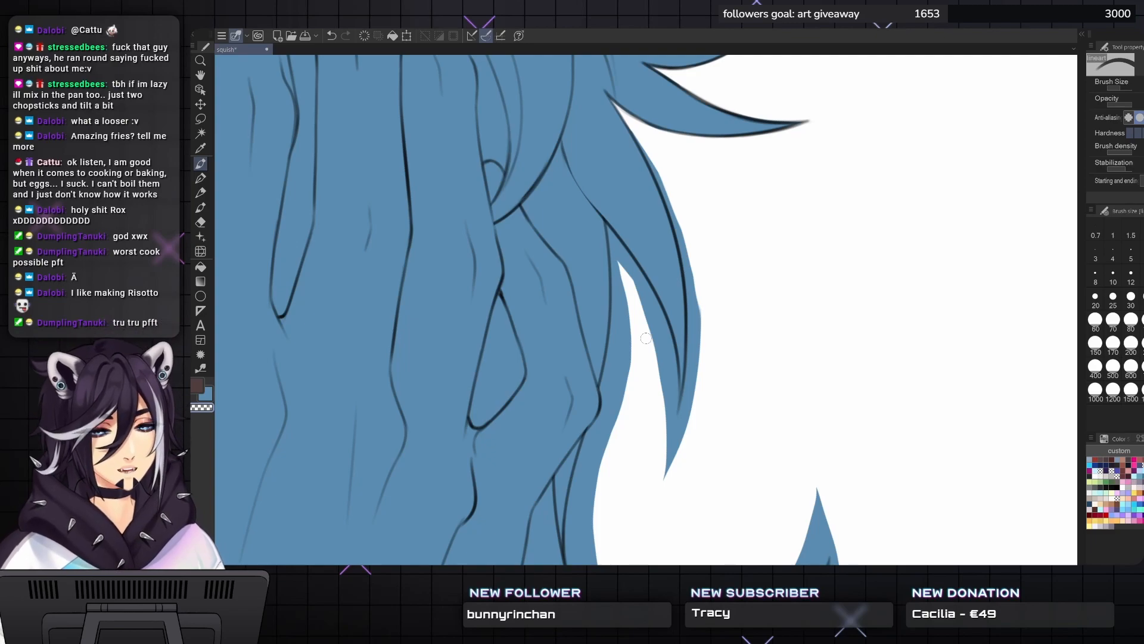
{"action": "left_click", "coordinate": [1112, 297]}
{"action": "mouse_move", "coordinate": [698, 324]}
{"action": "left_mouse_down"}
{"action": "mouse_move", "coordinate": [694, 411]}
{"action": "mouse_move", "coordinate": [662, 479]}
{"action": "left_mouse_up"}
{"action": "key", "text": "bracketright"}
{"action": "mouse_move", "coordinate": [709, 313]}
{"action": "left_mouse_down"}
{"action": "mouse_move", "coordinate": [692, 380]}
{"action": "mouse_move", "coordinate": [690, 263]}
{"action": "mouse_move", "coordinate": [696, 340]}
{"action": "left_mouse_up"}
{"action": "mouse_move", "coordinate": [691, 295]}
{"action": "left_mouse_down"}
{"action": "mouse_move", "coordinate": [687, 234]}
{"action": "mouse_move", "coordinate": [717, 257]}
{"action": "left_mouse_up"}
{"action": "key", "text": "bracketleft"}
{"action": "mouse_move", "coordinate": [712, 307]}
{"action": "left_mouse_down"}
{"action": "mouse_move", "coordinate": [705, 240]}
{"action": "mouse_move", "coordinate": [710, 342]}
{"action": "mouse_move", "coordinate": [702, 248]}
{"action": "left_mouse_up"}
{"action": "left_click_drag", "start_coordinate": [706, 287], "coordinate": [687, 197]}
{"action": "mouse_move", "coordinate": [705, 267]}
{"action": "left_mouse_down"}
{"action": "mouse_move", "coordinate": [675, 161]}
{"action": "mouse_move", "coordinate": [704, 109]}
{"action": "left_mouse_up"}
- Trim the blue from the inner edge of the hanging curved lock with an enlarged transparent brush
{"action": "key", "text": "bracketright"}
{"action": "key", "text": "bracketright"}
{"action": "mouse_move", "coordinate": [712, 409]}
{"action": "left_mouse_down"}
{"action": "mouse_move", "coordinate": [712, 434]}
{"action": "mouse_move", "coordinate": [718, 364]}
{"action": "mouse_move", "coordinate": [722, 409]}
{"action": "mouse_move", "coordinate": [710, 310]}
{"action": "left_mouse_up"}
{"action": "key", "text": "bracketleft"}
{"action": "key", "text": "bracketright"}
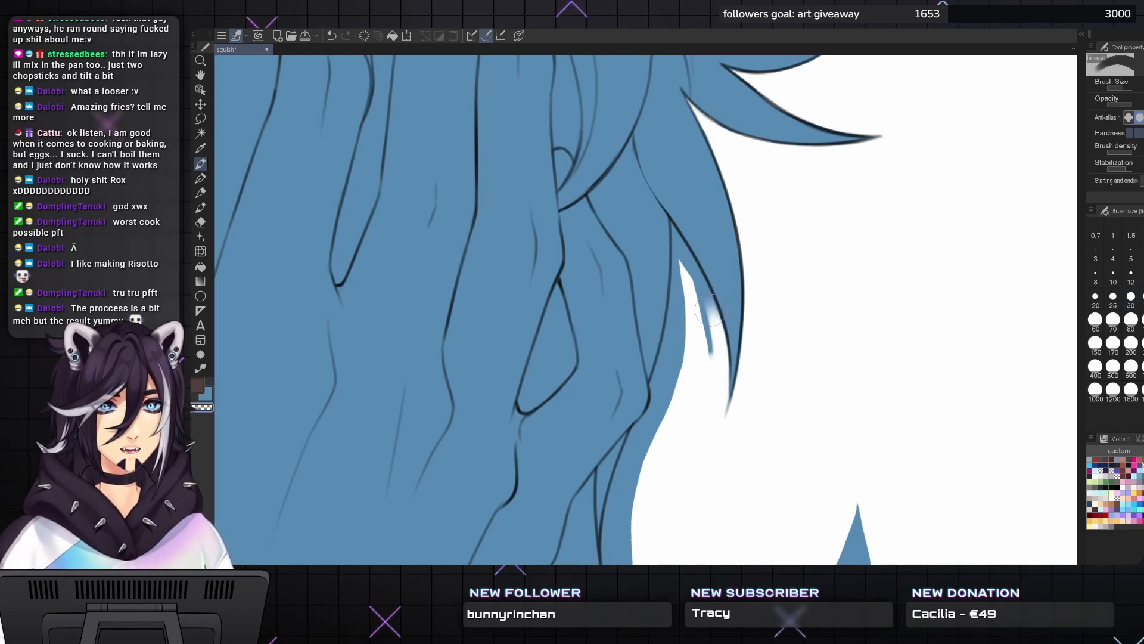
{"action": "mouse_move", "coordinate": [698, 343]}
{"action": "left_mouse_down"}
{"action": "mouse_move", "coordinate": [712, 301]}
{"action": "mouse_move", "coordinate": [689, 277]}
{"action": "mouse_move", "coordinate": [687, 249]}
{"action": "left_mouse_up"}
- Clear the narrow top of the gap behind the hanging lock with the transparent brush reduced to size 10
{"action": "key", "text": "bracketleft"}
{"action": "key", "text": "bracketleft"}
{"action": "key", "text": "bracketleft"}
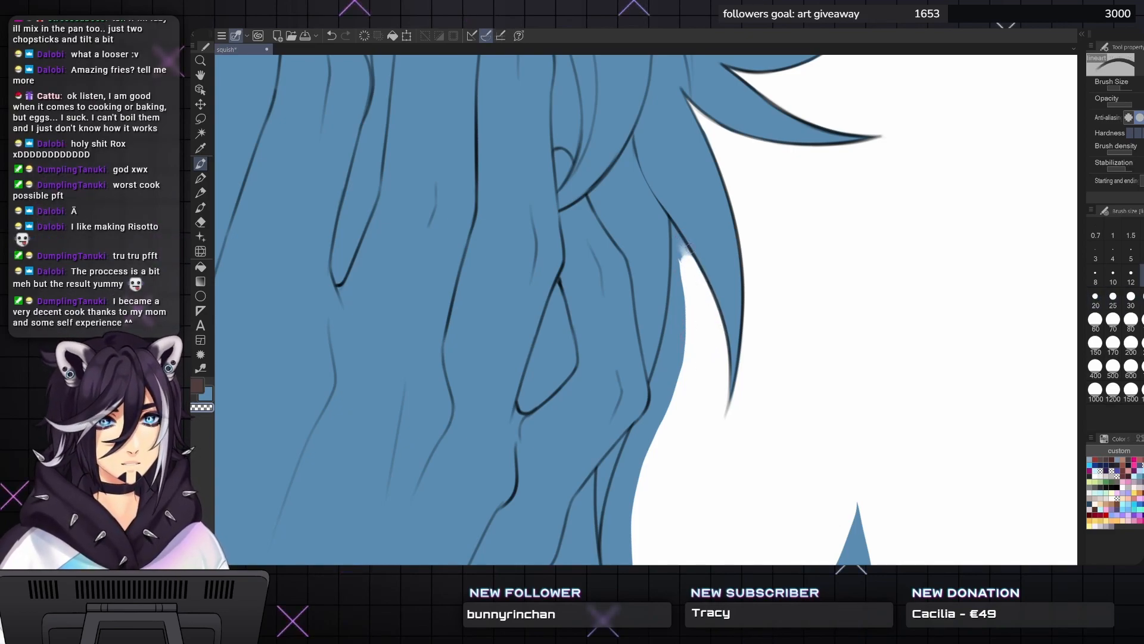
{"action": "key", "text": "bracketleft"}
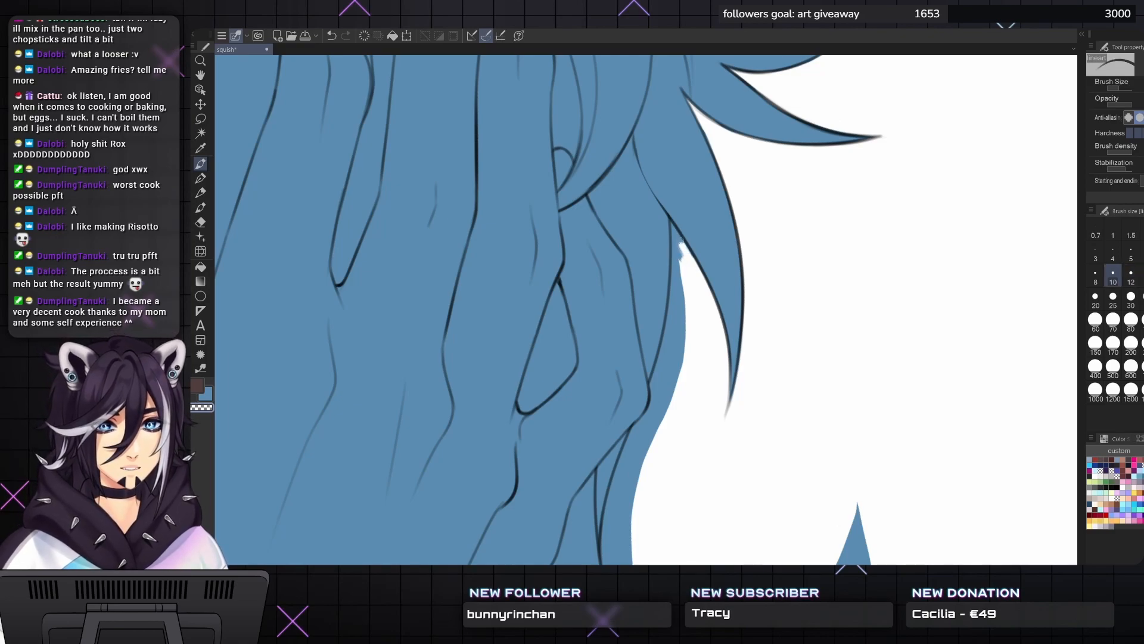
{"action": "mouse_move", "coordinate": [678, 235]}
{"action": "left_mouse_down"}
{"action": "mouse_move", "coordinate": [675, 295]}
{"action": "mouse_move", "coordinate": [675, 268]}
{"action": "left_mouse_up"}
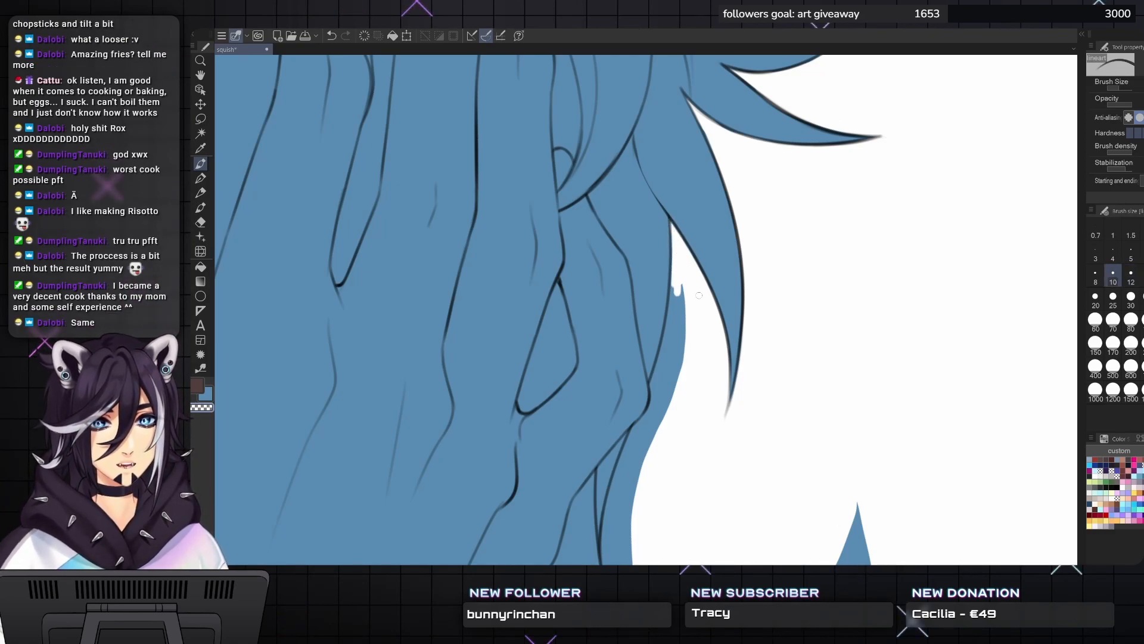
{"action": "left_click_drag", "start_coordinate": [674, 229], "coordinate": [750, 115]}
- Trim the blue along the wavy contour facing the hanging lock with the transparent brush at size 25
{"action": "key", "text": "bracketright"}
{"action": "key", "text": "bracketright"}
{"action": "mouse_move", "coordinate": [754, 182]}
{"action": "left_mouse_down"}
{"action": "mouse_move", "coordinate": [747, 262]}
{"action": "mouse_move", "coordinate": [749, 179]}
{"action": "mouse_move", "coordinate": [750, 192]}
{"action": "left_mouse_up"}
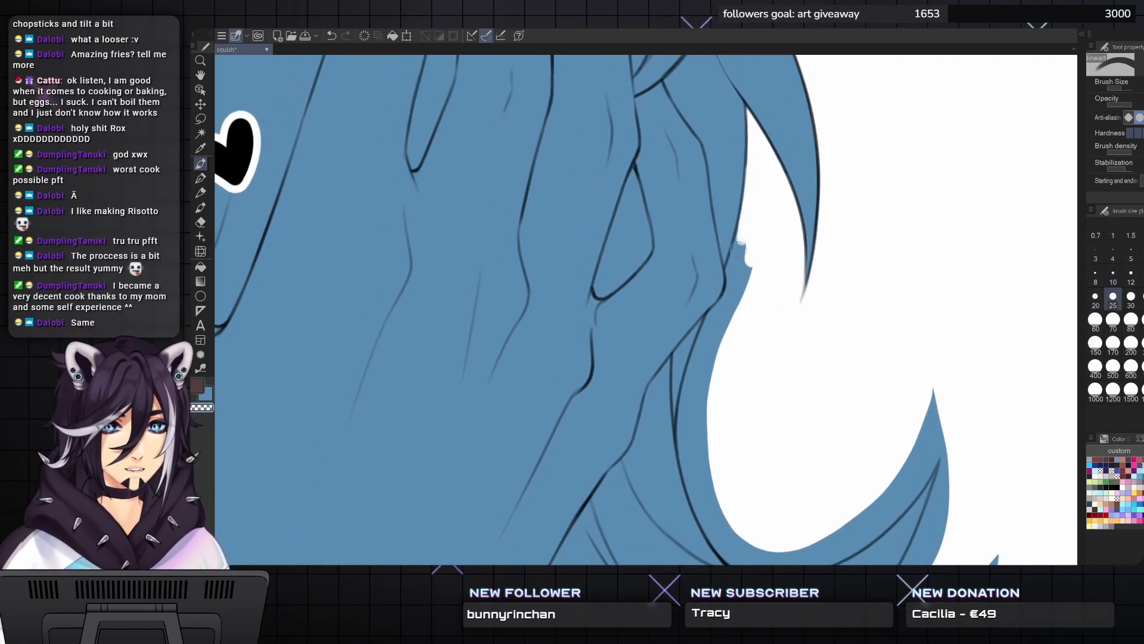
{"action": "left_click_drag", "start_coordinate": [748, 265], "coordinate": [739, 301]}
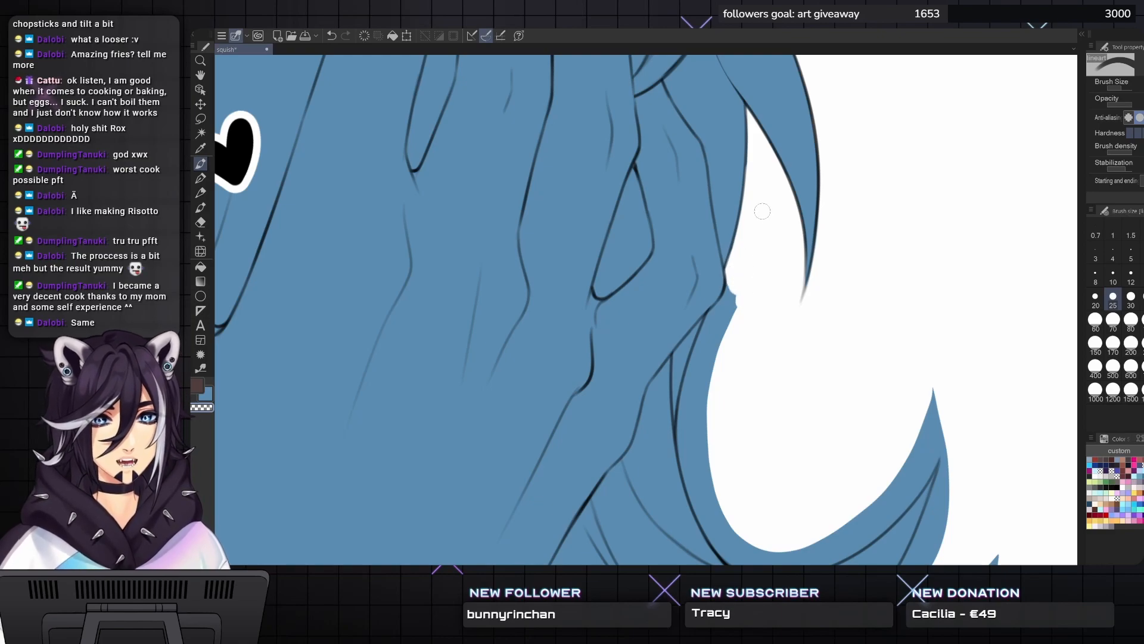
{"action": "left_click_drag", "start_coordinate": [636, 422], "coordinate": [645, 338]}
- Clear the blue outside the bend where the wavy contour meets the upturned lock, using the transparent brush at size 25
{"action": "key", "text": "bracketleft"}
{"action": "key", "text": "bracketright"}
{"action": "key", "text": "bracketright"}
{"action": "mouse_move", "coordinate": [733, 241]}
{"action": "left_mouse_down"}
{"action": "mouse_move", "coordinate": [742, 187]}
{"action": "mouse_move", "coordinate": [721, 232]}
{"action": "left_mouse_up"}
{"action": "key", "text": "bracketleft"}
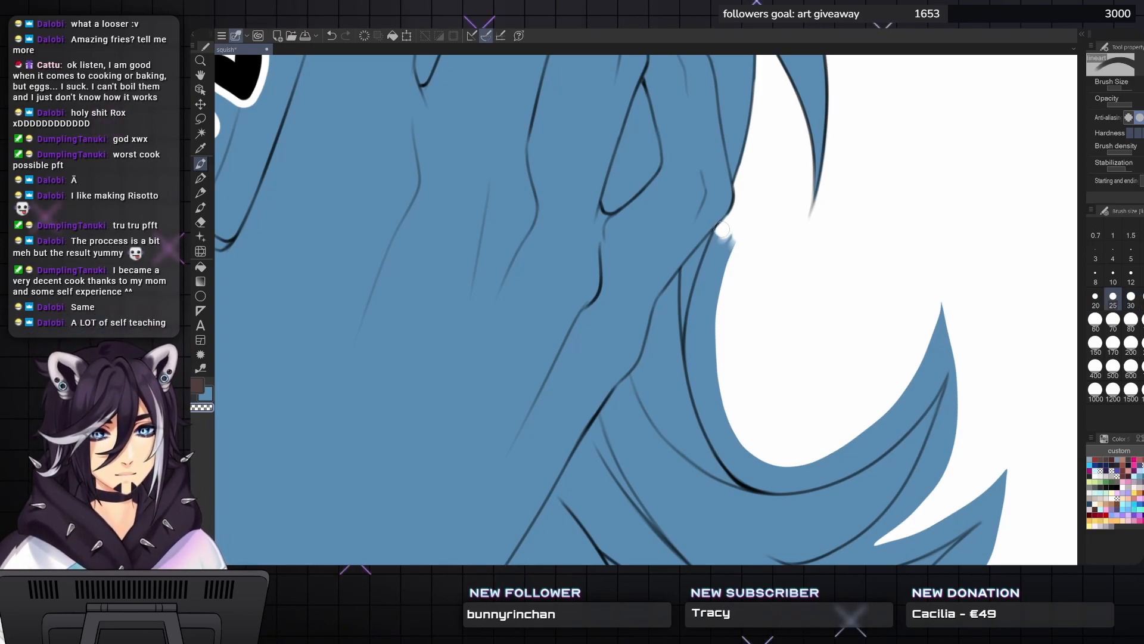
- Trim the blue along the concave inner curve of the upturned lock with the transparent brush enlarged to size 60
{"action": "key", "text": "bracketright"}
{"action": "left_click_drag", "start_coordinate": [690, 419], "coordinate": [647, 340]}
{"action": "key", "text": "bracketright"}
{"action": "mouse_move", "coordinate": [699, 180]}
{"action": "left_mouse_down"}
{"action": "mouse_move", "coordinate": [679, 216]}
{"action": "mouse_move", "coordinate": [682, 157]}
{"action": "mouse_move", "coordinate": [653, 282]}
{"action": "mouse_move", "coordinate": [654, 265]}
{"action": "mouse_move", "coordinate": [668, 313]}
{"action": "mouse_move", "coordinate": [673, 201]}
{"action": "mouse_move", "coordinate": [679, 320]}
{"action": "mouse_move", "coordinate": [656, 277]}
{"action": "mouse_move", "coordinate": [669, 323]}
{"action": "mouse_move", "coordinate": [657, 305]}
{"action": "mouse_move", "coordinate": [685, 377]}
{"action": "mouse_move", "coordinate": [697, 362]}
{"action": "mouse_move", "coordinate": [701, 375]}
{"action": "mouse_move", "coordinate": [647, 332]}
{"action": "mouse_move", "coordinate": [692, 348]}
{"action": "mouse_move", "coordinate": [718, 328]}
{"action": "left_mouse_up"}
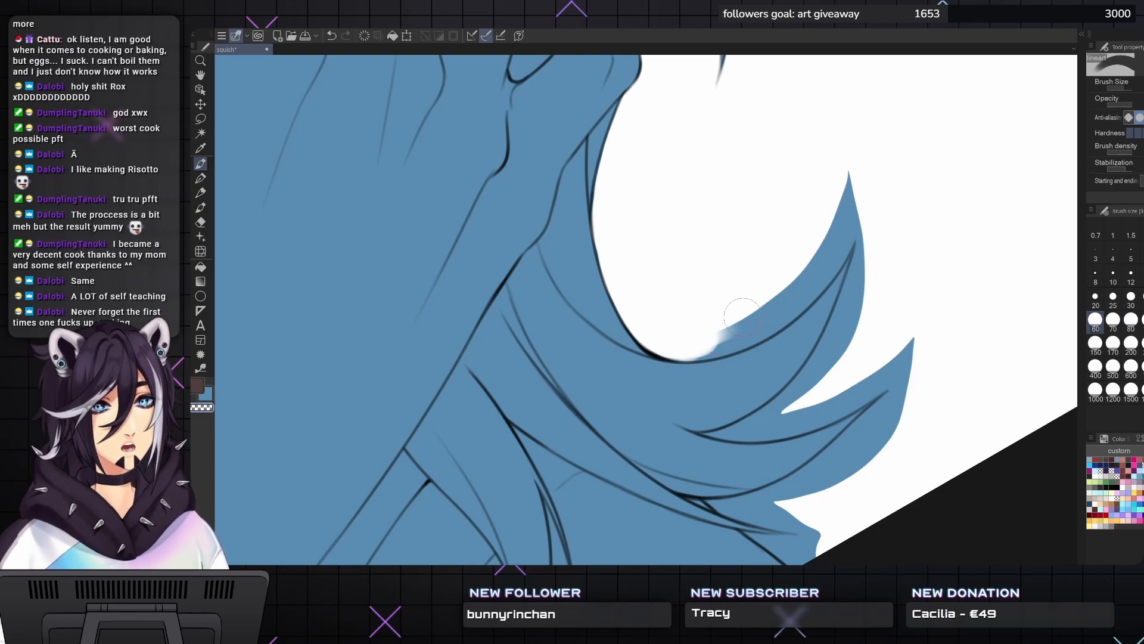
{"action": "mouse_move", "coordinate": [729, 312]}
{"action": "left_mouse_down"}
{"action": "mouse_move", "coordinate": [682, 350]}
{"action": "mouse_move", "coordinate": [765, 322]}
{"action": "mouse_move", "coordinate": [706, 350]}
{"action": "mouse_move", "coordinate": [788, 303]}
{"action": "mouse_move", "coordinate": [788, 314]}
{"action": "mouse_move", "coordinate": [731, 333]}
{"action": "mouse_move", "coordinate": [808, 259]}
{"action": "mouse_move", "coordinate": [788, 308]}
{"action": "mouse_move", "coordinate": [817, 288]}
{"action": "left_mouse_up"}
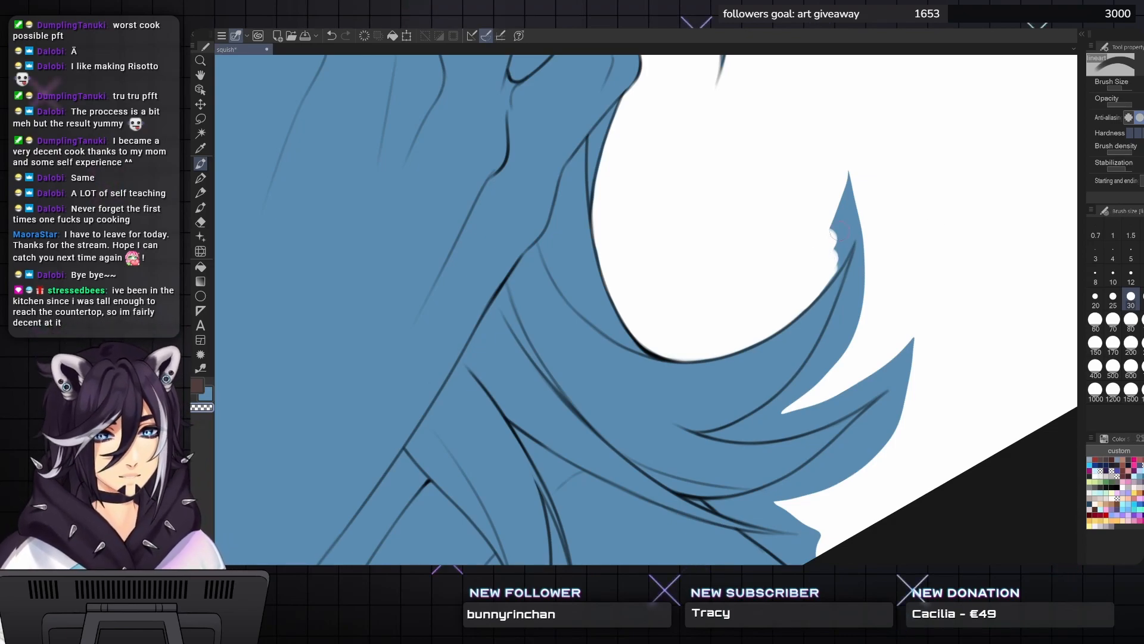
- Clear the blue around the upturned lock's tip and down its outer edge, reducing the transparent brush from size 30 to 20
{"action": "mouse_move", "coordinate": [817, 248]}
{"action": "left_mouse_down"}
{"action": "mouse_move", "coordinate": [851, 178]}
{"action": "mouse_move", "coordinate": [814, 290]}
{"action": "mouse_move", "coordinate": [850, 230]}
{"action": "left_mouse_up"}
{"action": "mouse_move", "coordinate": [845, 326]}
{"action": "left_mouse_down"}
{"action": "mouse_move", "coordinate": [825, 363]}
{"action": "mouse_move", "coordinate": [859, 236]}
{"action": "left_mouse_up"}
{"action": "key", "text": "bracketleft"}
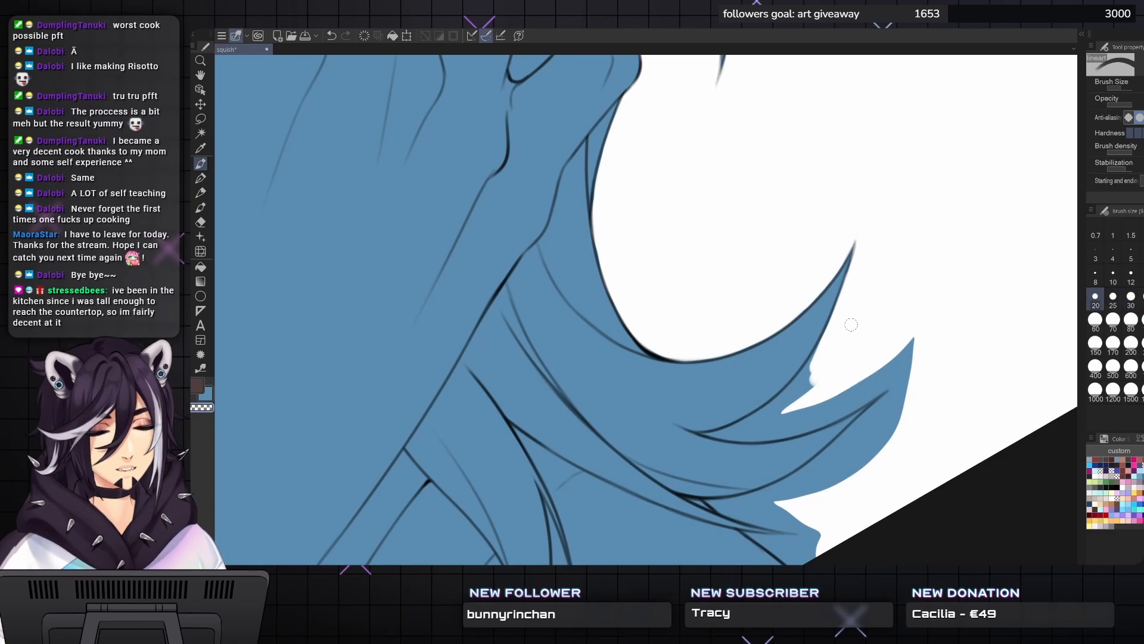
{"action": "key", "text": "bracketleft"}
{"action": "key", "text": "bracketleft"}
{"action": "key", "text": "bracketleft"}
{"action": "key", "text": "bracketleft"}
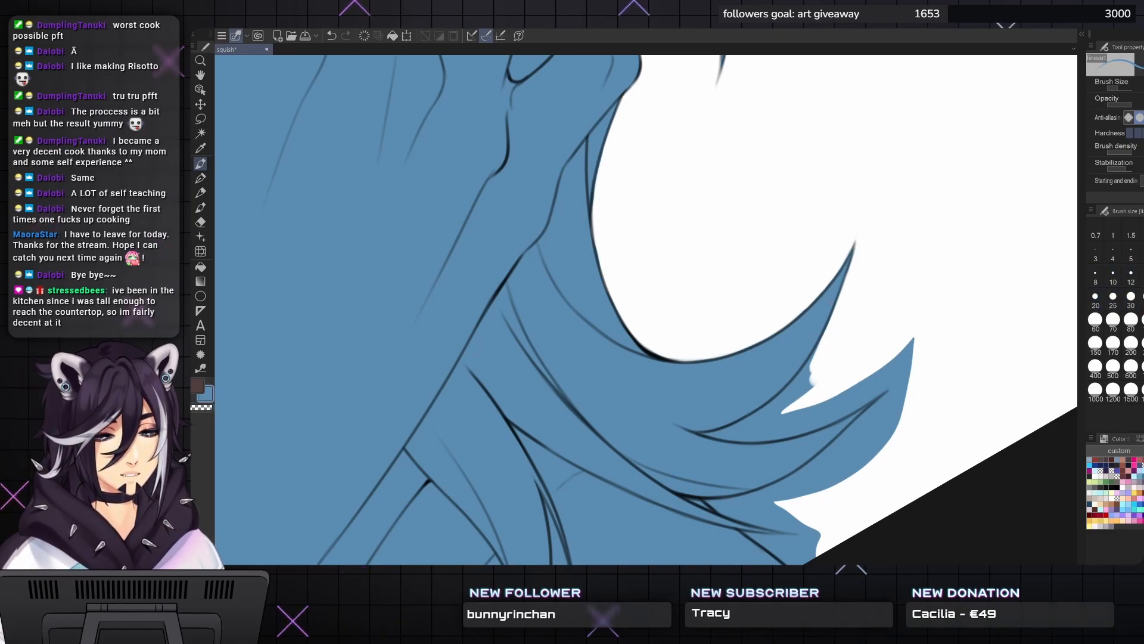
- Cut the blue out of the notch between the upturned lock and the lock below it with the transparent brush
{"action": "key", "text": "bracketright"}
{"action": "key", "text": "bracketright"}
{"action": "key", "text": "bracketright"}
{"action": "left_click_drag", "start_coordinate": [627, 406], "coordinate": [647, 338]}
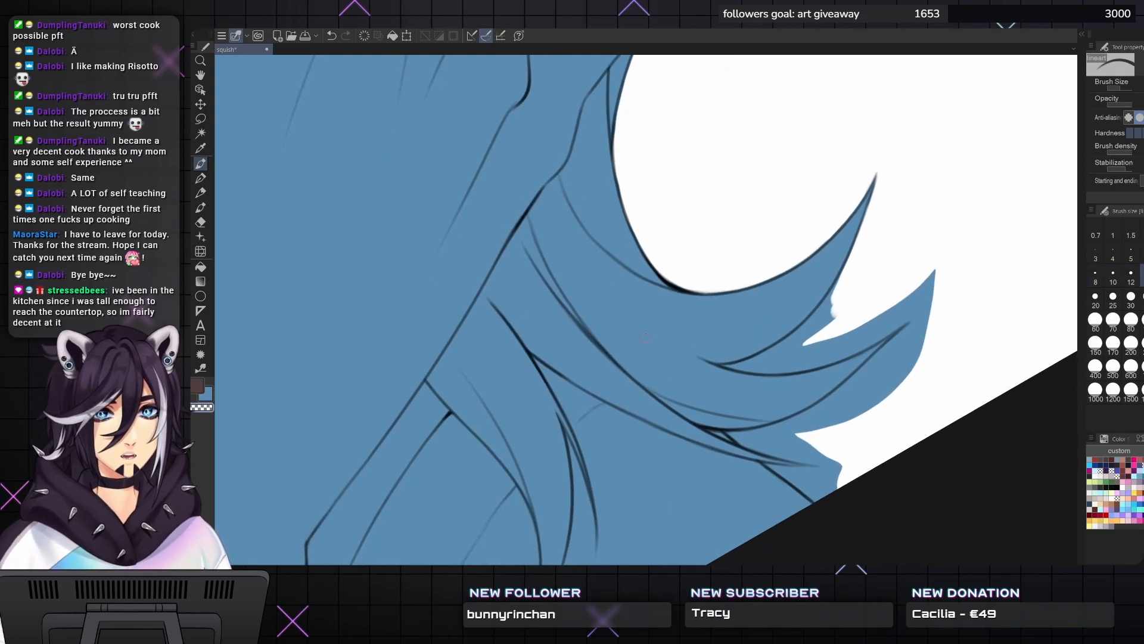
{"action": "key", "text": "bracketright"}
{"action": "key", "text": "bracketright"}
{"action": "key", "text": "bracketright"}
{"action": "mouse_move", "coordinate": [796, 352]}
{"action": "left_mouse_down"}
{"action": "mouse_move", "coordinate": [844, 308]}
{"action": "mouse_move", "coordinate": [774, 368]}
{"action": "left_mouse_up"}
{"action": "key", "text": "bracketleft"}
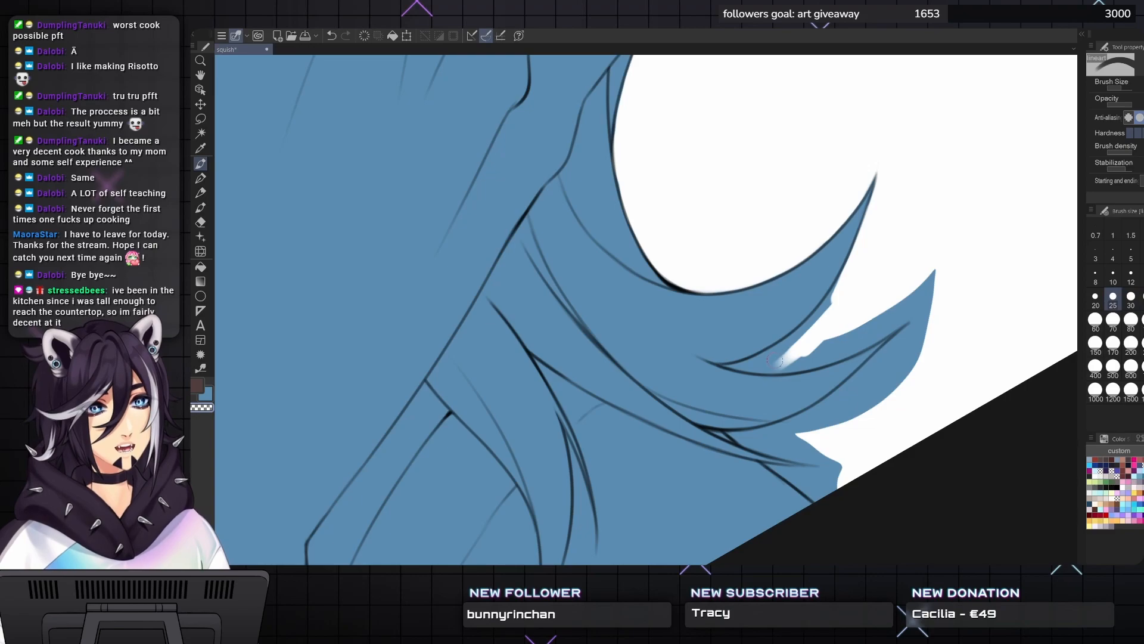
{"action": "key", "text": "bracketleft"}
{"action": "mouse_move", "coordinate": [784, 357]}
{"action": "left_mouse_down"}
{"action": "mouse_move", "coordinate": [762, 363]}
{"action": "mouse_move", "coordinate": [802, 342]}
{"action": "left_mouse_up"}
- Undo the last stroke and clear the notch again out along the lower lock's inner edge with a larger transparent brush
{"action": "key", "text": "bracketright"}
{"action": "key", "text": "bracketright"}
{"action": "key", "text": "ctrl+z"}
{"action": "left_click_drag", "start_coordinate": [802, 345], "coordinate": [859, 328]}
{"action": "key", "text": "bracketleft"}
{"action": "key", "text": "bracketleft"}
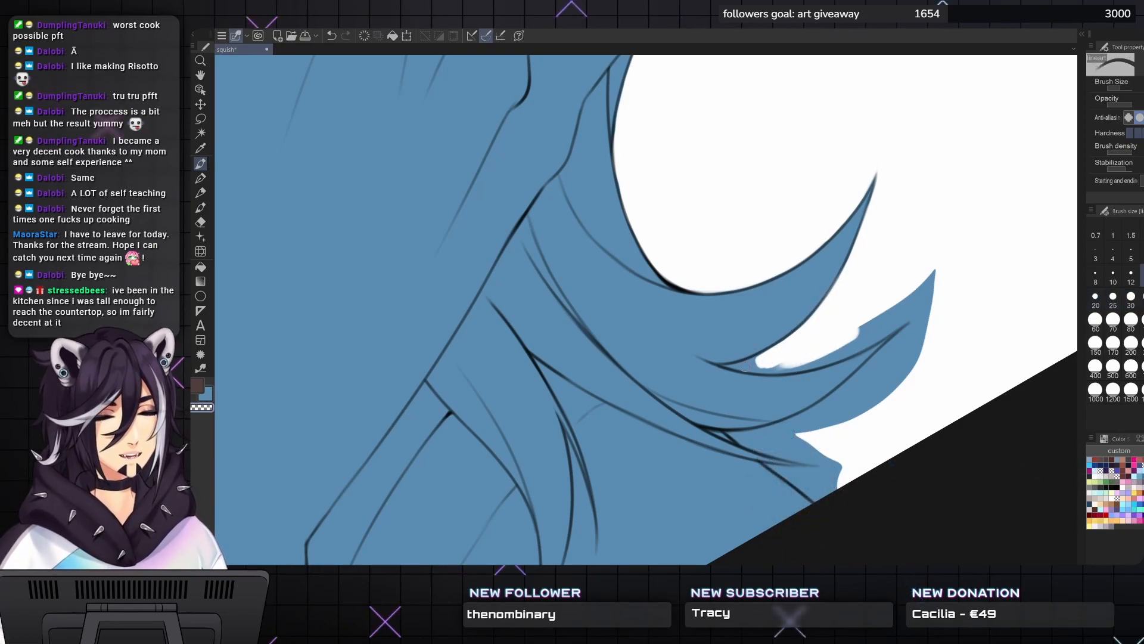
- Clear the remaining blue from the deep end of the notch with a smaller transparent brush
{"action": "key", "text": "bracketleft"}
{"action": "left_click_drag", "start_coordinate": [748, 368], "coordinate": [777, 365]}
{"action": "mouse_move", "coordinate": [741, 366]}
{"action": "left_mouse_down"}
{"action": "mouse_move", "coordinate": [776, 369]}
{"action": "mouse_move", "coordinate": [852, 340]}
{"action": "mouse_move", "coordinate": [754, 345]}
{"action": "left_mouse_up"}
- Trim the blue from the lower lock's inner edge toward its tip, reducing the transparent brush from size 30 to 20
{"action": "key", "text": "]"}
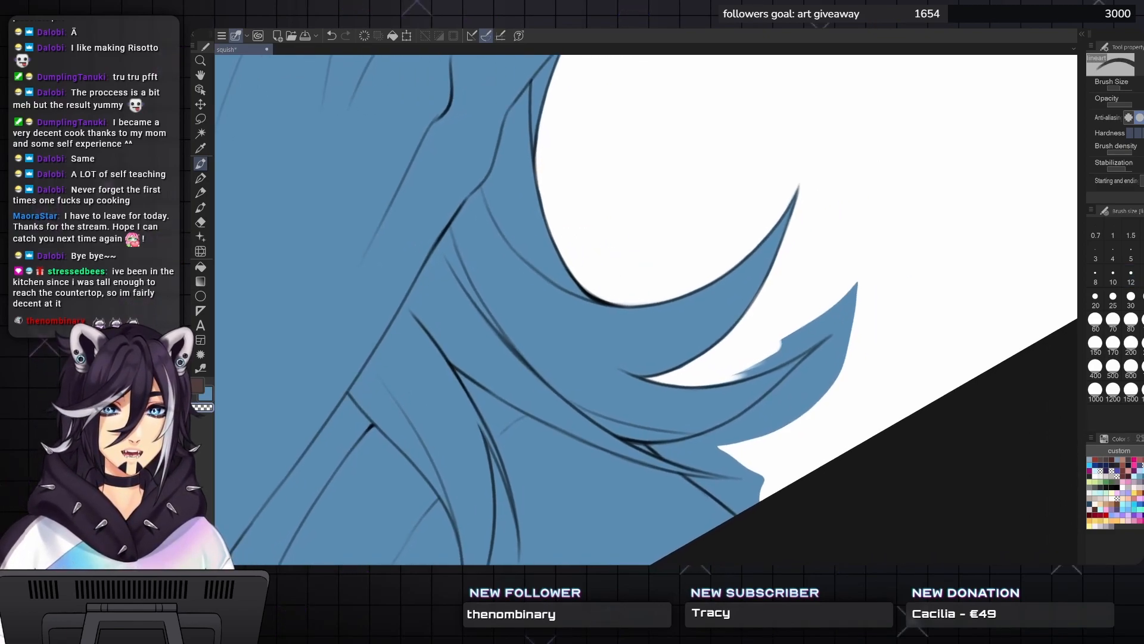
{"action": "key", "text": "]"}
{"action": "key", "text": "]"}
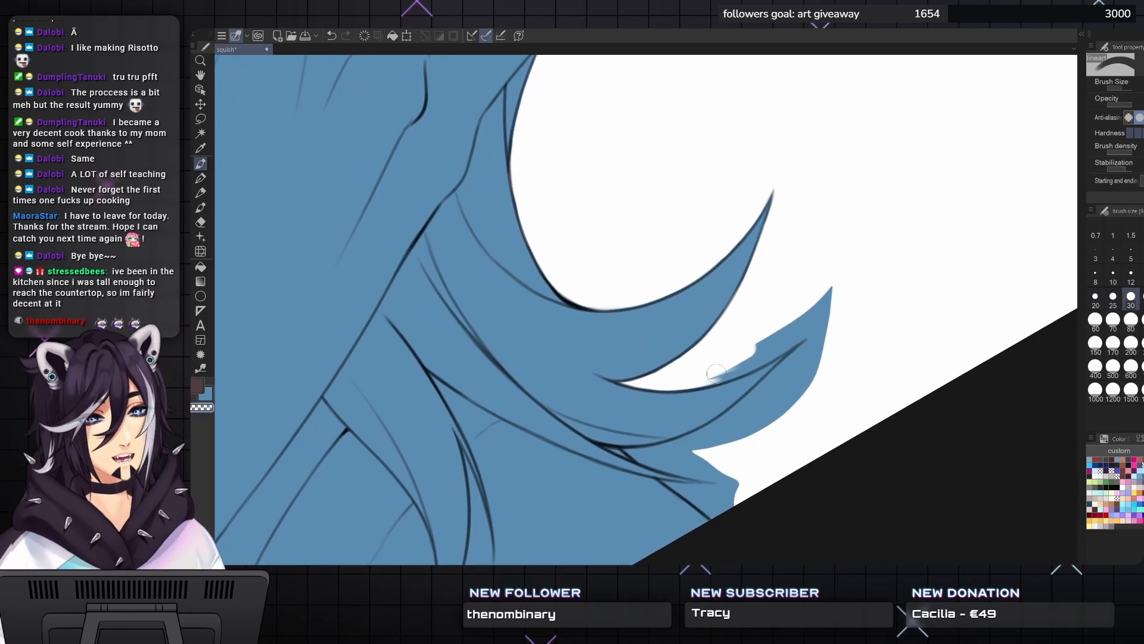
{"action": "key", "text": "]"}
{"action": "mouse_move", "coordinate": [752, 343]}
{"action": "left_mouse_down"}
{"action": "mouse_move", "coordinate": [782, 332]}
{"action": "mouse_move", "coordinate": [747, 357]}
{"action": "left_mouse_up"}
{"action": "key", "text": "bracketleft"}
{"action": "key", "text": "bracketleft"}
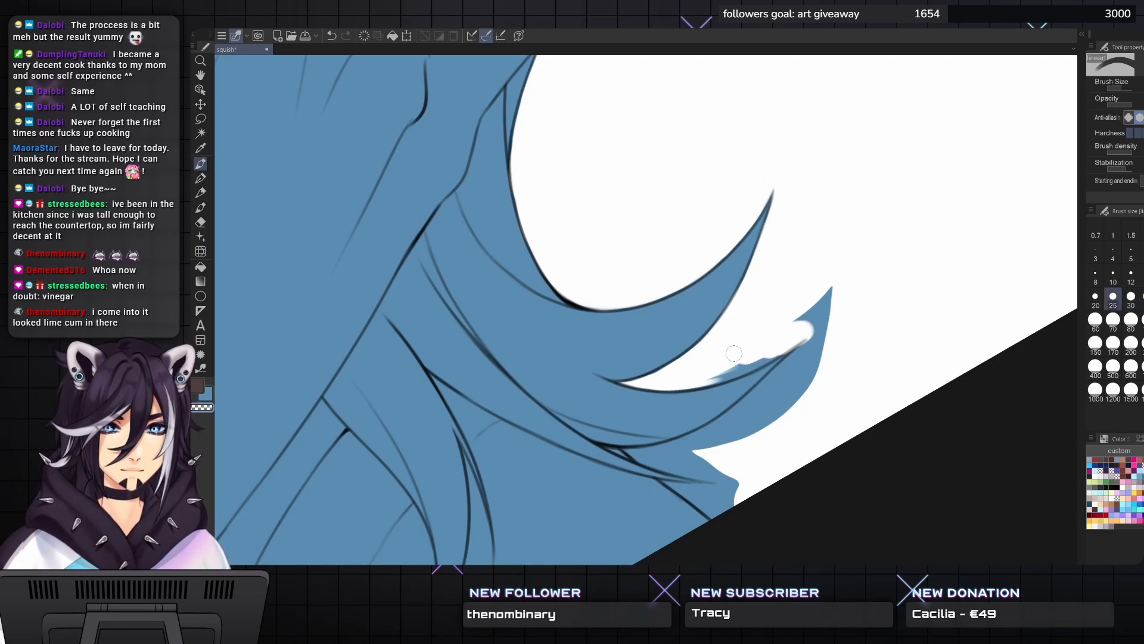
{"action": "key", "text": "bracketleft"}
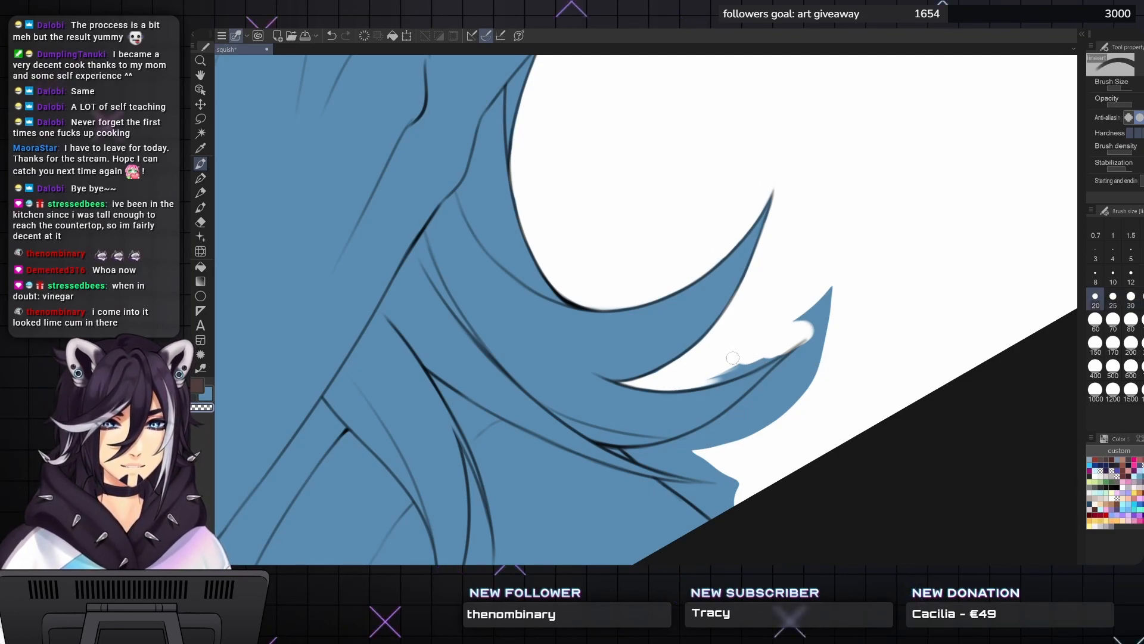
{"action": "left_click_drag", "start_coordinate": [731, 374], "coordinate": [746, 368]}
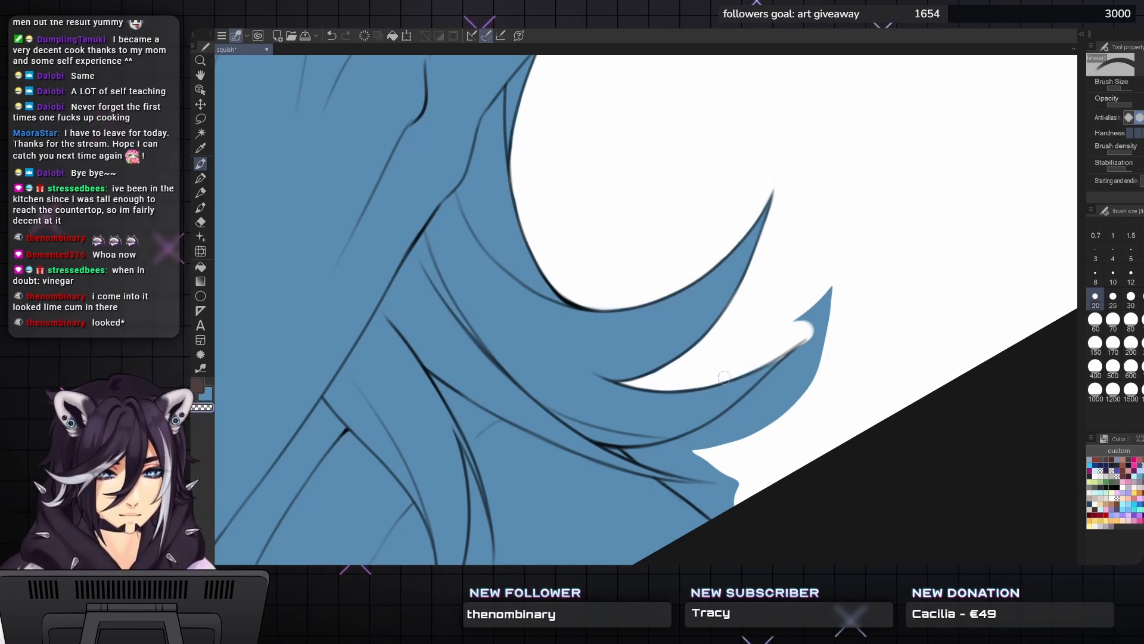
- Touch up the lower lock's inner edge with the blue brush at size 12
{"action": "key", "text": "c"}
{"action": "key", "text": "["}
{"action": "key", "text": "["}
{"action": "key", "text": "["}
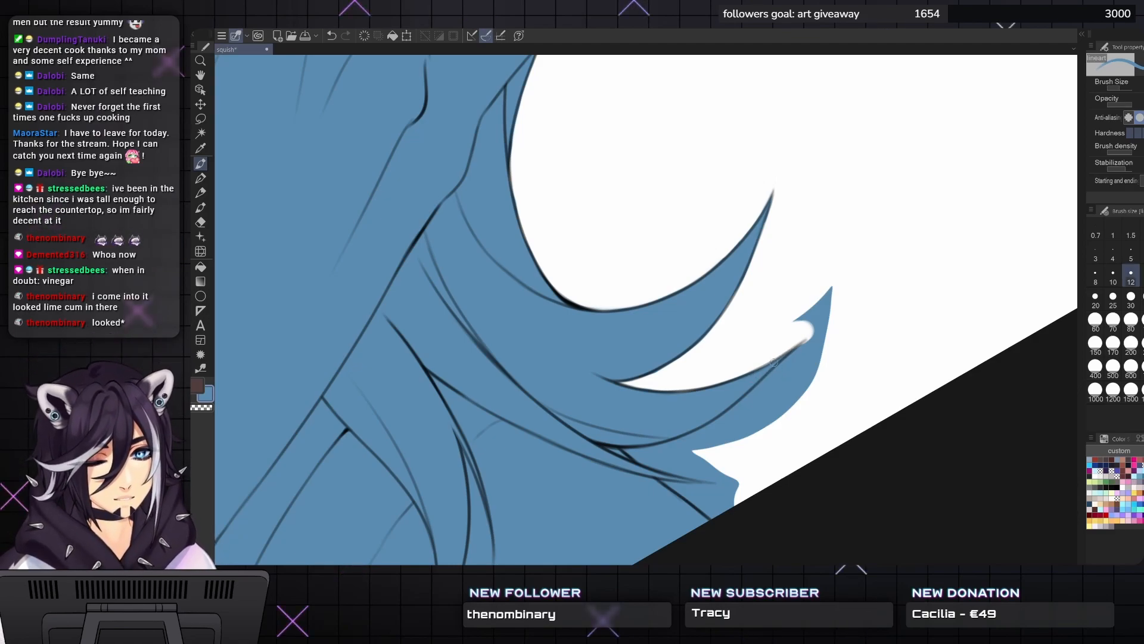
- Trim the blue from the lower lock's tip and outer edge with an enlarged transparent brush
{"action": "key", "text": "bracketright"}
{"action": "key", "text": "bracketright"}
{"action": "key", "text": "bracketright"}
{"action": "mouse_move", "coordinate": [812, 325]}
{"action": "left_mouse_down"}
{"action": "mouse_move", "coordinate": [820, 308]}
{"action": "mouse_move", "coordinate": [810, 373]}
{"action": "mouse_move", "coordinate": [756, 443]}
{"action": "mouse_move", "coordinate": [824, 371]}
{"action": "mouse_move", "coordinate": [831, 339]}
{"action": "mouse_move", "coordinate": [788, 386]}
{"action": "mouse_move", "coordinate": [812, 367]}
{"action": "mouse_move", "coordinate": [766, 377]}
{"action": "mouse_move", "coordinate": [872, 298]}
{"action": "mouse_move", "coordinate": [643, 339]}
{"action": "left_mouse_up"}
{"action": "key", "text": "bracketright"}
{"action": "key", "text": "bracketright"}
{"action": "key", "text": "bracketleft"}
{"action": "key", "text": "bracketleft"}
{"action": "key", "text": "bracketleft"}
{"action": "key", "text": "bracketleft"}
{"action": "key", "text": "bracketleft"}
{"action": "key", "text": "asciicircum"}
{"action": "key", "text": "asciicircum"}
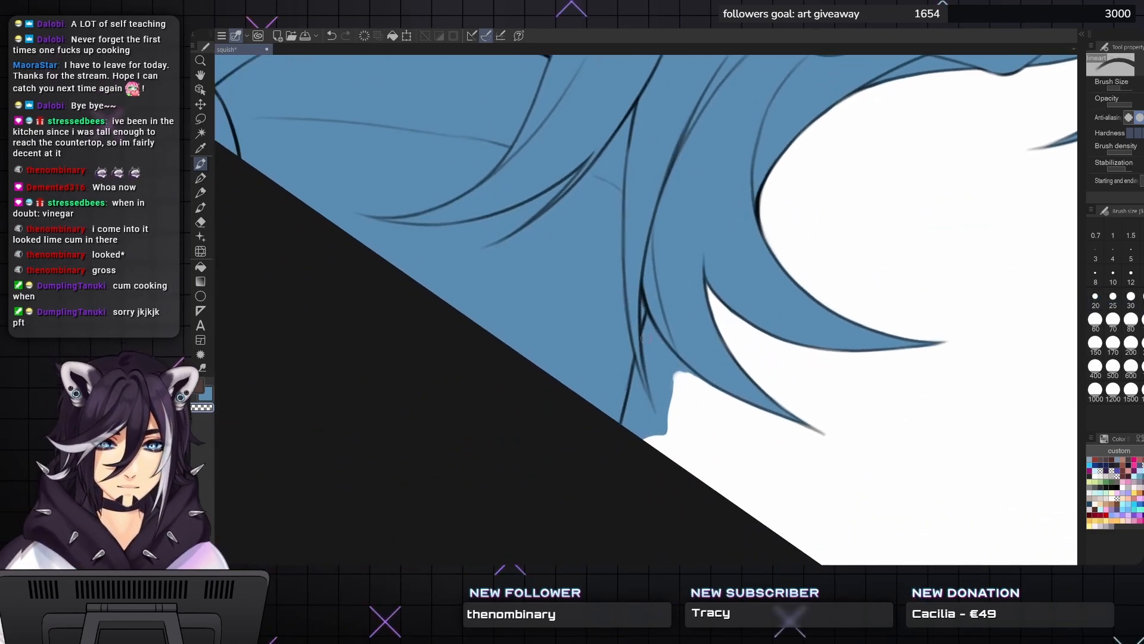
- Clear the blue between the lower lock and the small spike at the canvas edge with the transparent brush at size 20
{"action": "mouse_move", "coordinate": [670, 413]}
{"action": "left_mouse_down"}
{"action": "mouse_move", "coordinate": [662, 366]}
{"action": "mouse_move", "coordinate": [653, 411]}
{"action": "mouse_move", "coordinate": [646, 327]}
{"action": "left_mouse_up"}
{"action": "key", "text": "bracketleft"}
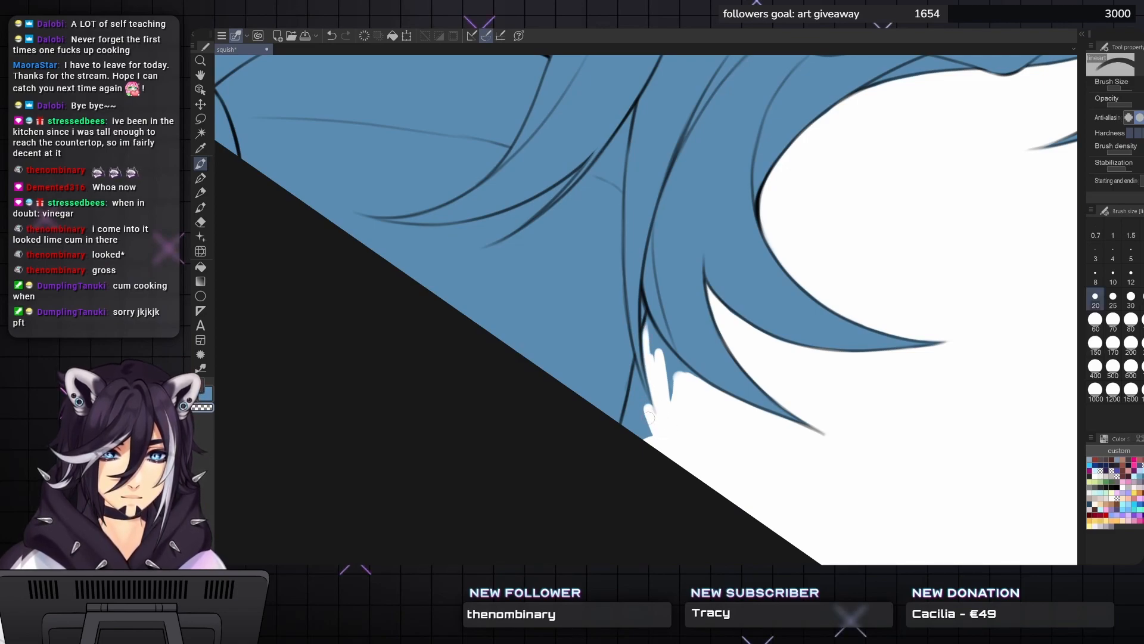
{"action": "left_click_drag", "start_coordinate": [644, 403], "coordinate": [637, 369]}
{"action": "key", "text": "bracketleft"}
{"action": "mouse_move", "coordinate": [629, 429]}
{"action": "left_mouse_down"}
{"action": "mouse_move", "coordinate": [633, 391]}
{"action": "mouse_move", "coordinate": [645, 442]}
{"action": "left_mouse_up"}
{"action": "key", "text": "bracketright"}
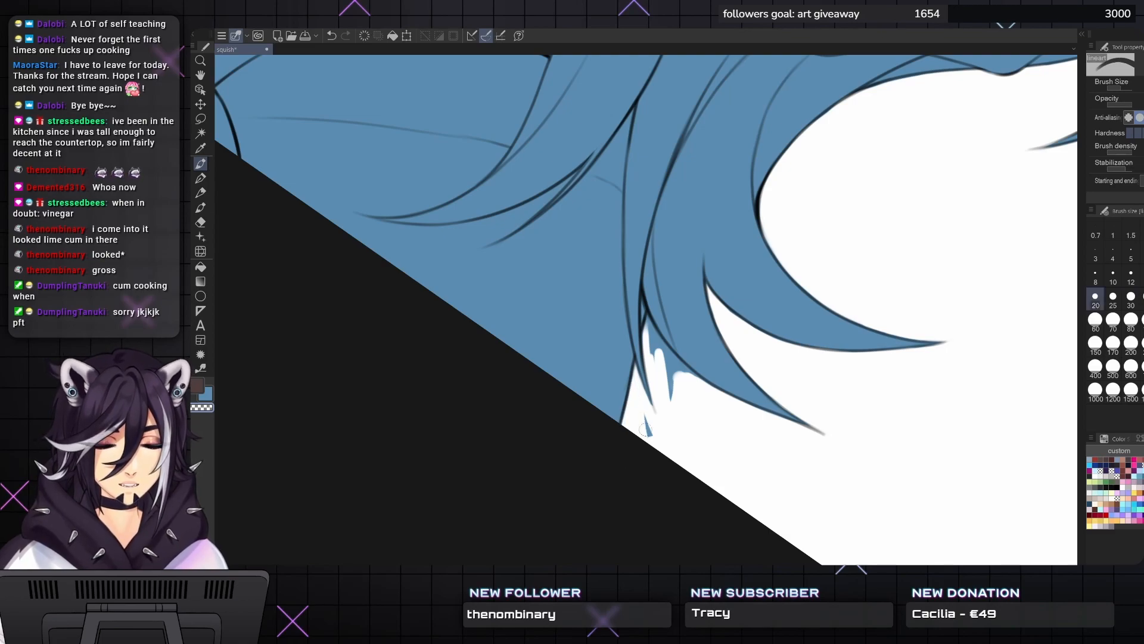
- Remove the leftover blue slivers beside the lower lock's outer edge with the transparent brush
{"action": "key", "text": "asciicircum"}
{"action": "key", "text": "asciicircum"}
{"action": "key", "text": "asciicircum"}
{"action": "key", "text": "asciicircum"}
{"action": "key", "text": "asciicircum"}
{"action": "mouse_move", "coordinate": [646, 401]}
{"action": "left_mouse_down"}
{"action": "mouse_move", "coordinate": [660, 342]}
{"action": "mouse_move", "coordinate": [659, 372]}
{"action": "mouse_move", "coordinate": [654, 360]}
{"action": "mouse_move", "coordinate": [642, 370]}
{"action": "mouse_move", "coordinate": [656, 320]}
{"action": "mouse_move", "coordinate": [662, 355]}
{"action": "left_mouse_up"}
{"action": "key", "text": "bracketleft"}
{"action": "key", "text": "bracketleft"}
- Trim the lower edge of the small pointed lock in the gap between the characters with the transparent brush at size 20
{"action": "key", "text": "minus"}
{"action": "key", "text": "minus"}
{"action": "key", "text": "minus"}
{"action": "key", "text": "minus"}
{"action": "key", "text": "minus"}
{"action": "key", "text": "minus"}
{"action": "key", "text": "minus"}
{"action": "key", "text": "minus"}
{"action": "left_click_drag", "start_coordinate": [646, 298], "coordinate": [980, 553]}
{"action": "left_click_drag", "start_coordinate": [447, 268], "coordinate": [855, 353]}
{"action": "key", "text": "minus"}
{"action": "key", "text": "minus"}
{"action": "key", "text": "minus"}
{"action": "key", "text": "minus"}
{"action": "key", "text": "minus"}
{"action": "key", "text": "minus"}
{"action": "key", "text": "minus"}
{"action": "key", "text": "minus"}
{"action": "key", "text": "minus"}
{"action": "key", "text": "minus"}
{"action": "key", "text": "bracketright"}
{"action": "left_click_drag", "start_coordinate": [667, 287], "coordinate": [646, 294]}
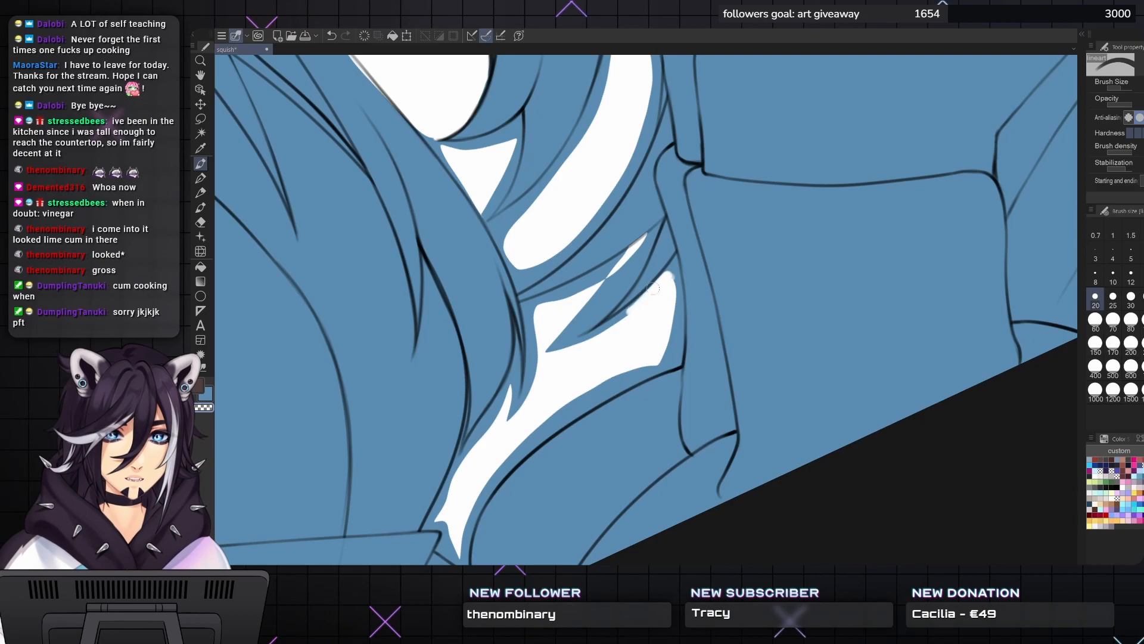
{"action": "left_click_drag", "start_coordinate": [590, 334], "coordinate": [552, 352]}
- Clear the blue along the clothing outlines at the wide end of the gap with the transparent brush enlarged past size 30
{"action": "key", "text": "bracketright"}
{"action": "key", "text": "bracketright"}
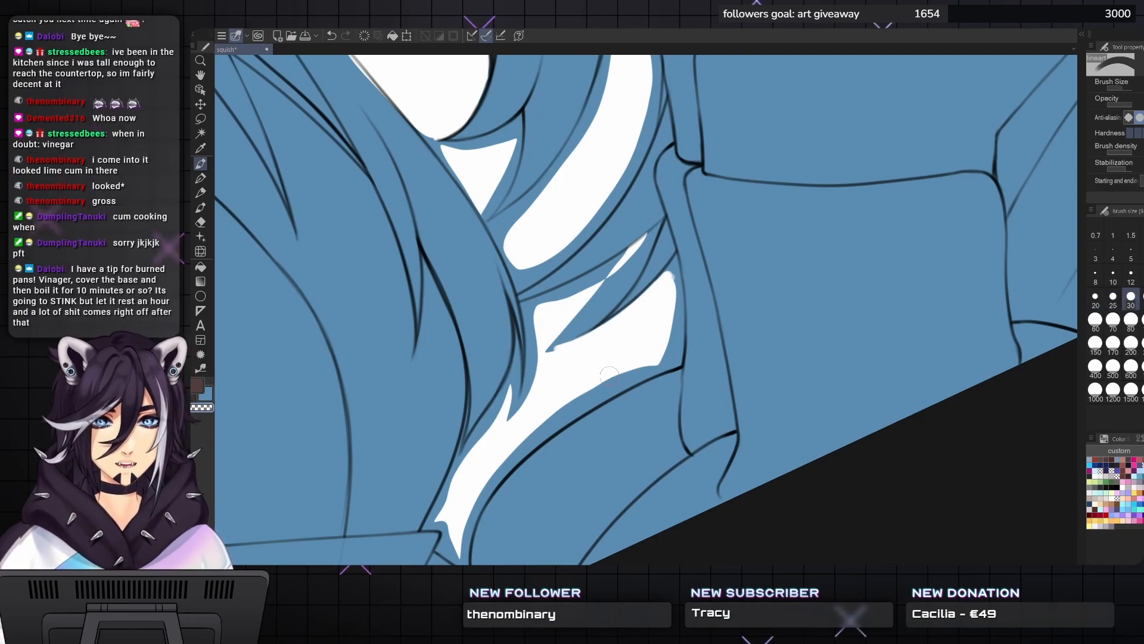
{"action": "key", "text": "bracketright"}
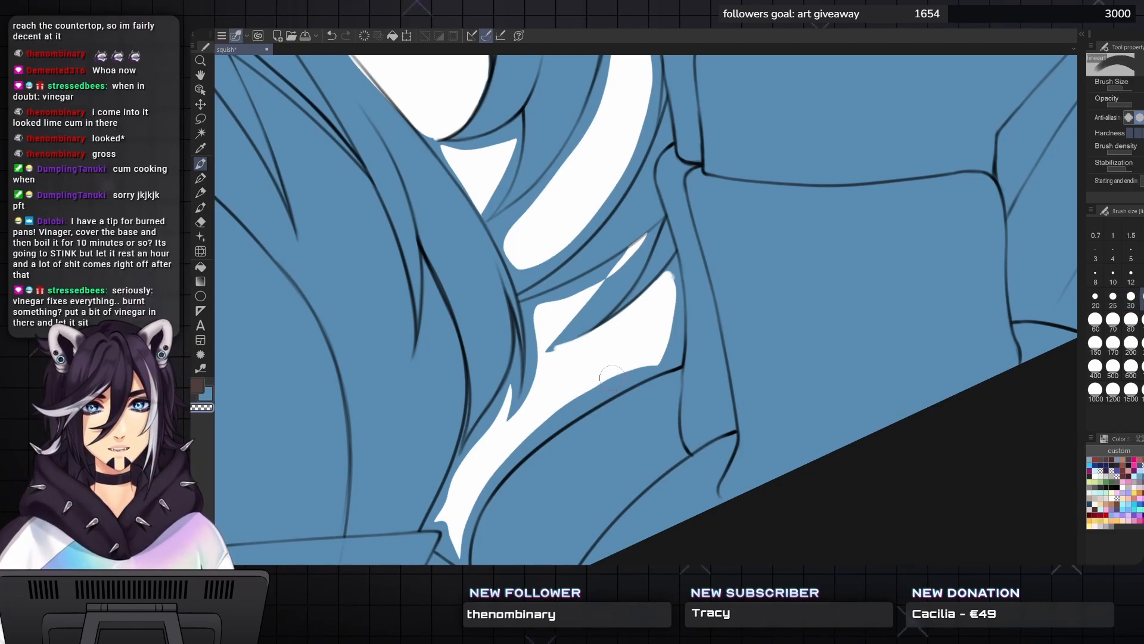
{"action": "mouse_move", "coordinate": [611, 377]}
{"action": "left_mouse_down"}
{"action": "mouse_move", "coordinate": [635, 355]}
{"action": "mouse_move", "coordinate": [617, 372]}
{"action": "mouse_move", "coordinate": [653, 356]}
{"action": "mouse_move", "coordinate": [638, 370]}
{"action": "mouse_move", "coordinate": [675, 362]}
{"action": "mouse_move", "coordinate": [671, 315]}
{"action": "mouse_move", "coordinate": [678, 362]}
{"action": "mouse_move", "coordinate": [678, 273]}
{"action": "mouse_move", "coordinate": [674, 335]}
{"action": "mouse_move", "coordinate": [667, 276]}
{"action": "mouse_move", "coordinate": [655, 284]}
{"action": "mouse_move", "coordinate": [677, 256]}
{"action": "mouse_move", "coordinate": [683, 313]}
{"action": "mouse_move", "coordinate": [674, 263]}
{"action": "left_mouse_up"}
- Trim the blue from the tip and upper edge of the small pointed lock in the gap with the transparent brush
{"action": "key", "text": "bracketleft"}
{"action": "key", "text": "bracketleft"}
{"action": "key", "text": "bracketleft"}
{"action": "key", "text": "bracketleft"}
{"action": "key", "text": "bracketleft"}
{"action": "key", "text": "bracketright"}
{"action": "key", "text": "bracketright"}
{"action": "mouse_move", "coordinate": [565, 337]}
{"action": "left_mouse_down"}
{"action": "mouse_move", "coordinate": [586, 302]}
{"action": "mouse_move", "coordinate": [608, 305]}
{"action": "mouse_move", "coordinate": [640, 260]}
{"action": "mouse_move", "coordinate": [659, 339]}
{"action": "mouse_move", "coordinate": [687, 307]}
{"action": "mouse_move", "coordinate": [660, 357]}
{"action": "left_mouse_up"}
{"action": "key", "text": "bracketright"}
{"action": "key", "text": "bracketright"}
{"action": "key", "text": "bracketleft"}
{"action": "key", "text": "bracketleft"}
{"action": "key", "text": "bracketleft"}
{"action": "key", "text": "bracketleft"}
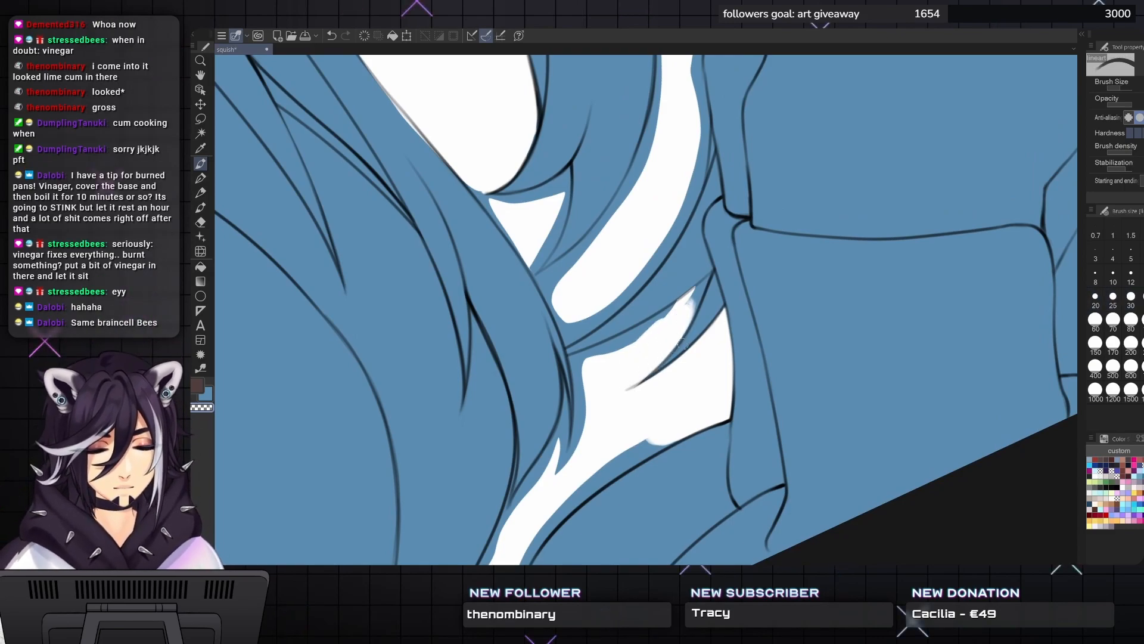
- Clear the narrow corner between the small pointed lock and the strand above it with the transparent brush at sizes 8 and 12
{"action": "key", "text": "bracketleft"}
{"action": "key", "text": "bracketleft"}
{"action": "key", "text": "bracketleft"}
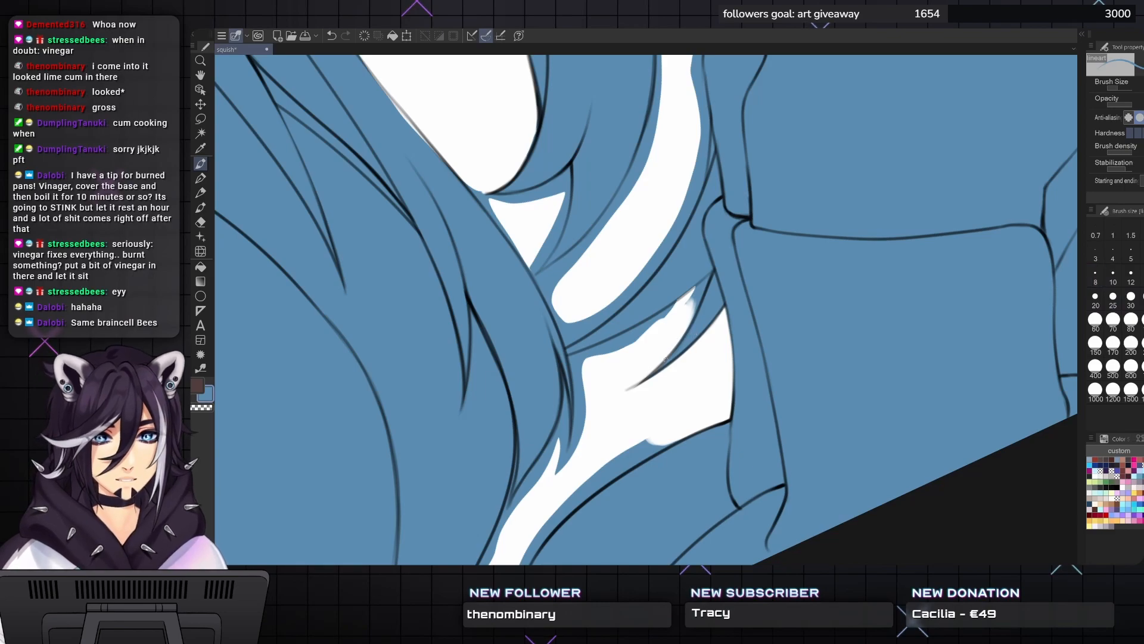
{"action": "key", "text": "bracketright"}
{"action": "key", "text": "bracketright"}
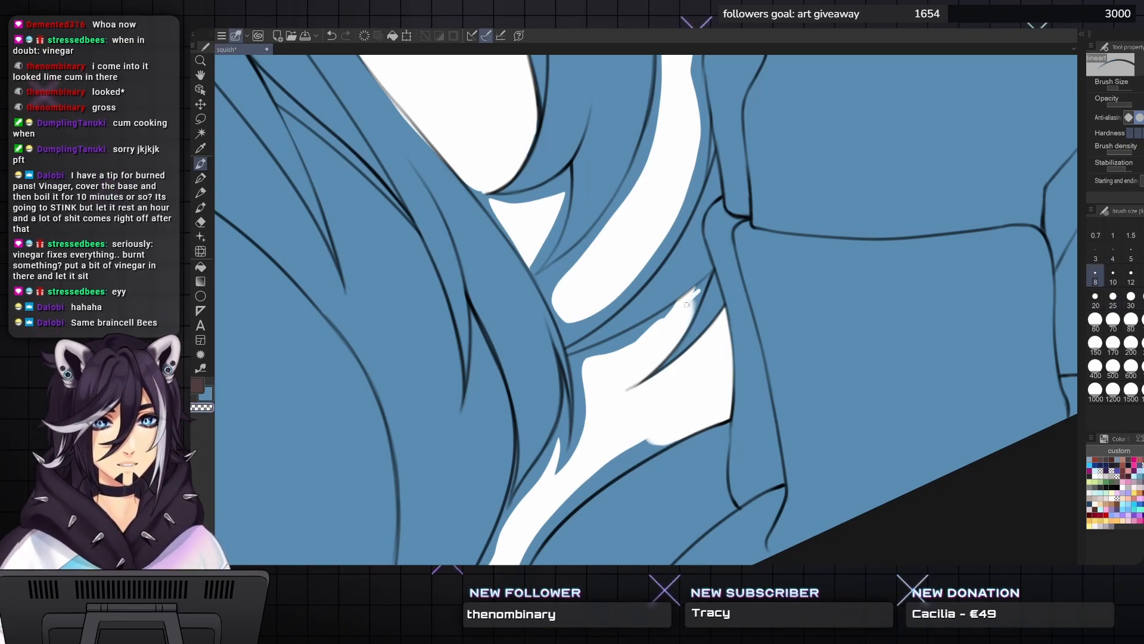
{"action": "key", "text": "bracketright"}
{"action": "key", "text": "bracketright"}
{"action": "key", "text": "bracketleft"}
{"action": "key", "text": "bracketleft"}
{"action": "key", "text": "bracketleft"}
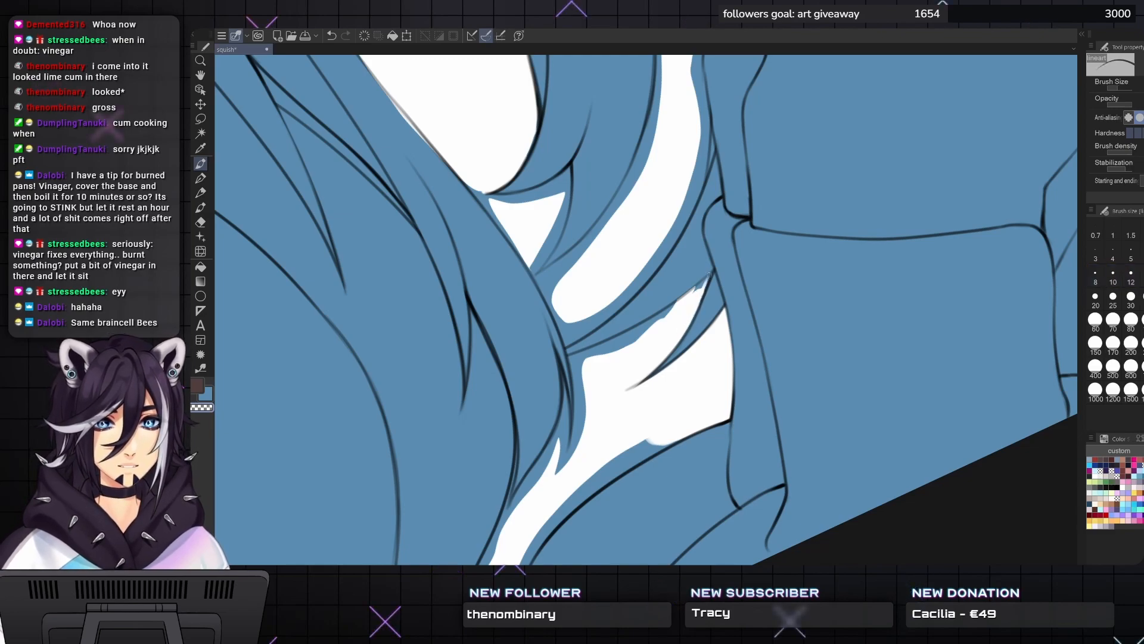
{"action": "key", "text": "bracketright"}
{"action": "key", "text": "bracketright"}
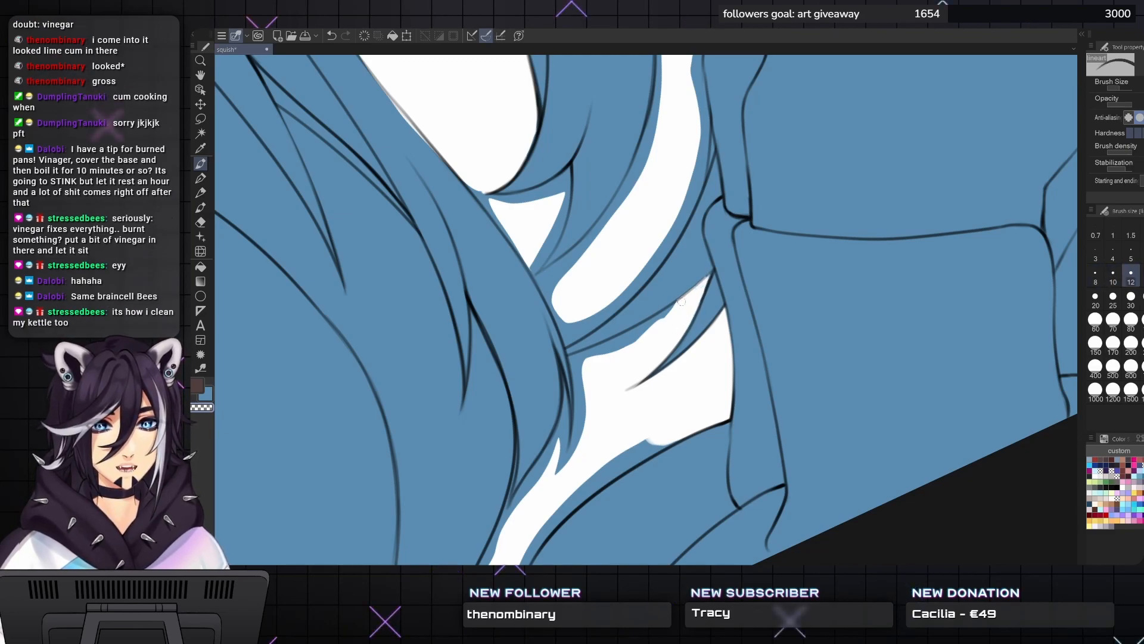
- Clear the blue along the underside of the strand bordering the lower gap, into its inner corner, with the transparent brush at size 30 and smaller
{"action": "key", "text": "bracketright"}
{"action": "left_click_drag", "start_coordinate": [608, 346], "coordinate": [677, 308]}
{"action": "key", "text": "bracketright"}
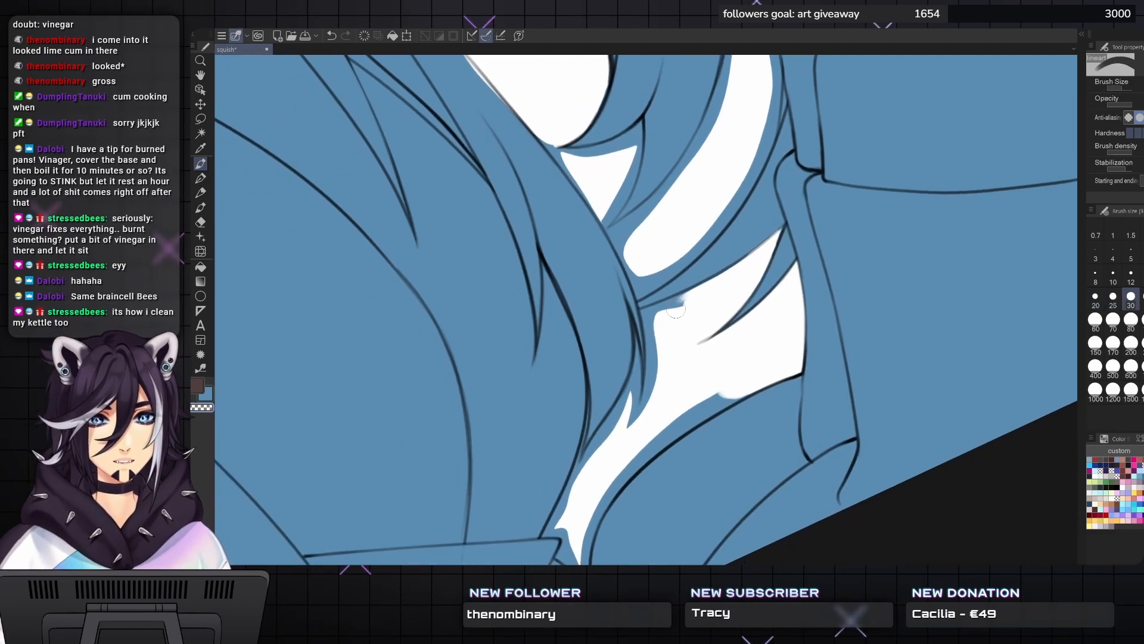
{"action": "key", "text": "bracketleft"}
{"action": "key", "text": "bracketleft"}
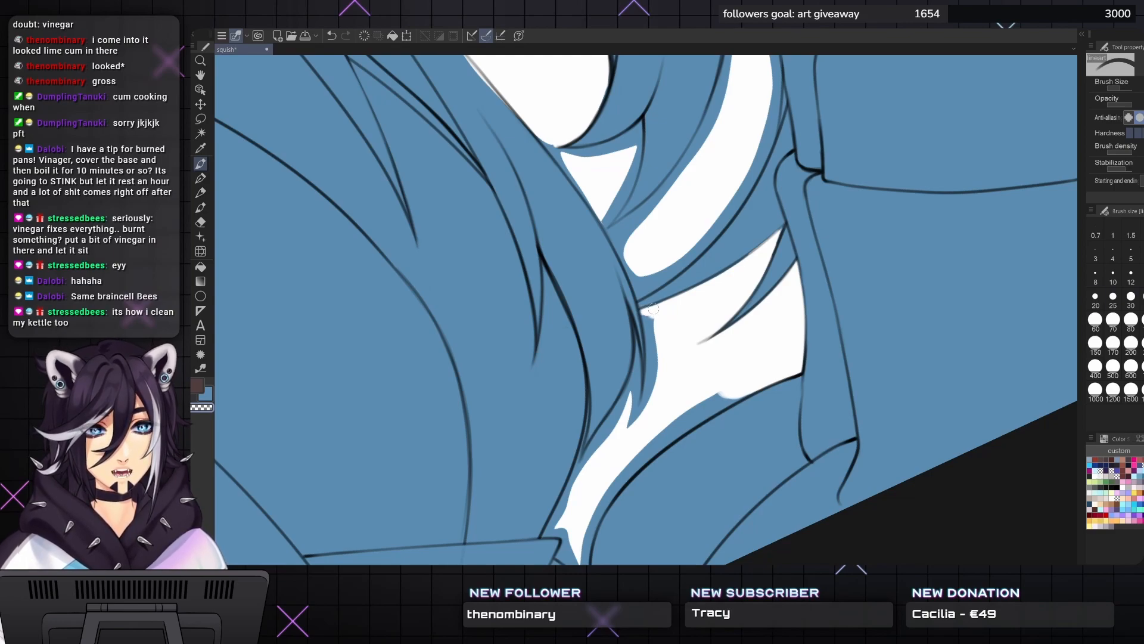
{"action": "mouse_move", "coordinate": [654, 309]}
{"action": "left_mouse_down"}
{"action": "mouse_move", "coordinate": [680, 266]}
{"action": "mouse_move", "coordinate": [684, 282]}
{"action": "mouse_move", "coordinate": [680, 263]}
{"action": "mouse_move", "coordinate": [681, 310]}
{"action": "mouse_move", "coordinate": [671, 251]}
{"action": "mouse_move", "coordinate": [681, 316]}
{"action": "mouse_move", "coordinate": [668, 249]}
{"action": "mouse_move", "coordinate": [671, 347]}
{"action": "mouse_move", "coordinate": [672, 267]}
{"action": "mouse_move", "coordinate": [657, 370]}
{"action": "mouse_move", "coordinate": [679, 306]}
{"action": "mouse_move", "coordinate": [668, 349]}
{"action": "mouse_move", "coordinate": [632, 398]}
{"action": "mouse_move", "coordinate": [655, 360]}
{"action": "left_mouse_up"}
{"action": "key", "text": "bracketright"}
{"action": "key", "text": "bracketleft"}
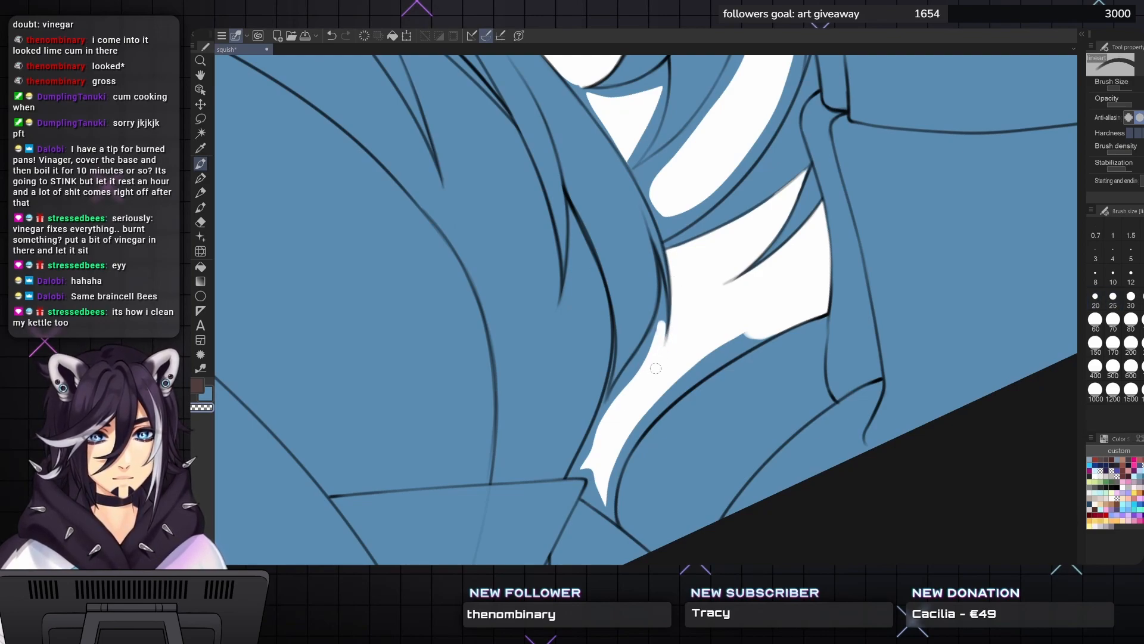
- Trim the blue around the thin pointed hair tip and down the hair edge beside it in the lower gap
{"action": "key", "text": "bracketleft"}
{"action": "mouse_move", "coordinate": [663, 311]}
{"action": "left_mouse_down"}
{"action": "mouse_move", "coordinate": [661, 286]}
{"action": "mouse_move", "coordinate": [665, 308]}
{"action": "left_mouse_up"}
{"action": "key", "text": "bracketleft"}
{"action": "key", "text": "bracketright"}
{"action": "mouse_move", "coordinate": [657, 260]}
{"action": "left_mouse_down"}
{"action": "mouse_move", "coordinate": [661, 298]}
{"action": "mouse_move", "coordinate": [641, 367]}
{"action": "left_mouse_up"}
{"action": "key", "text": "bracketright"}
{"action": "left_click_drag", "start_coordinate": [662, 302], "coordinate": [611, 400]}
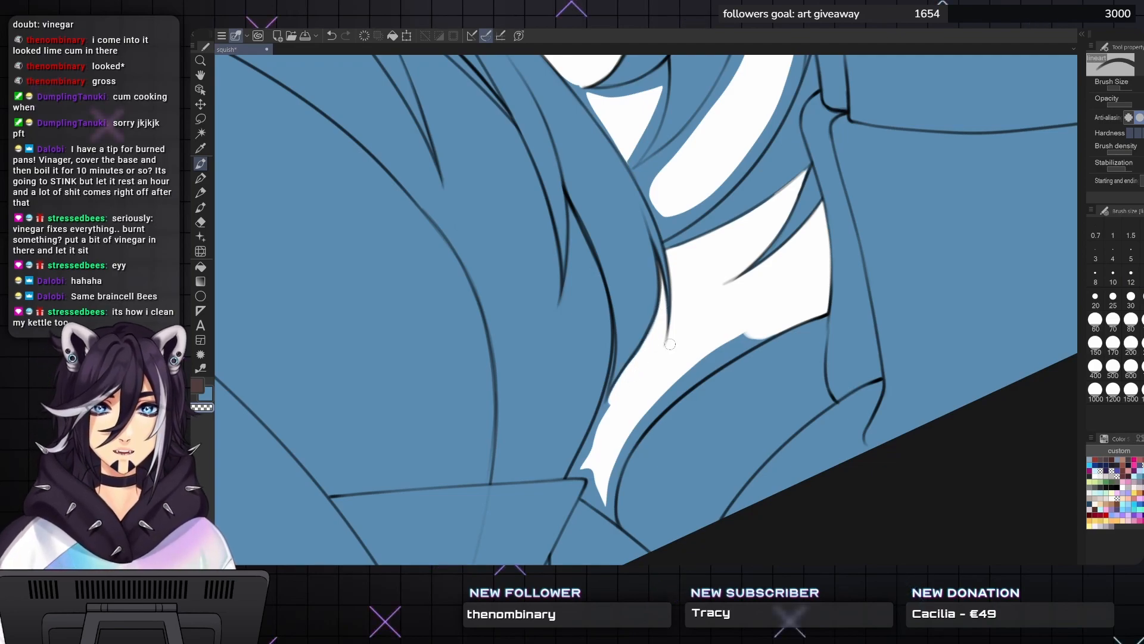
{"action": "left_click_drag", "start_coordinate": [670, 344], "coordinate": [704, 285]}
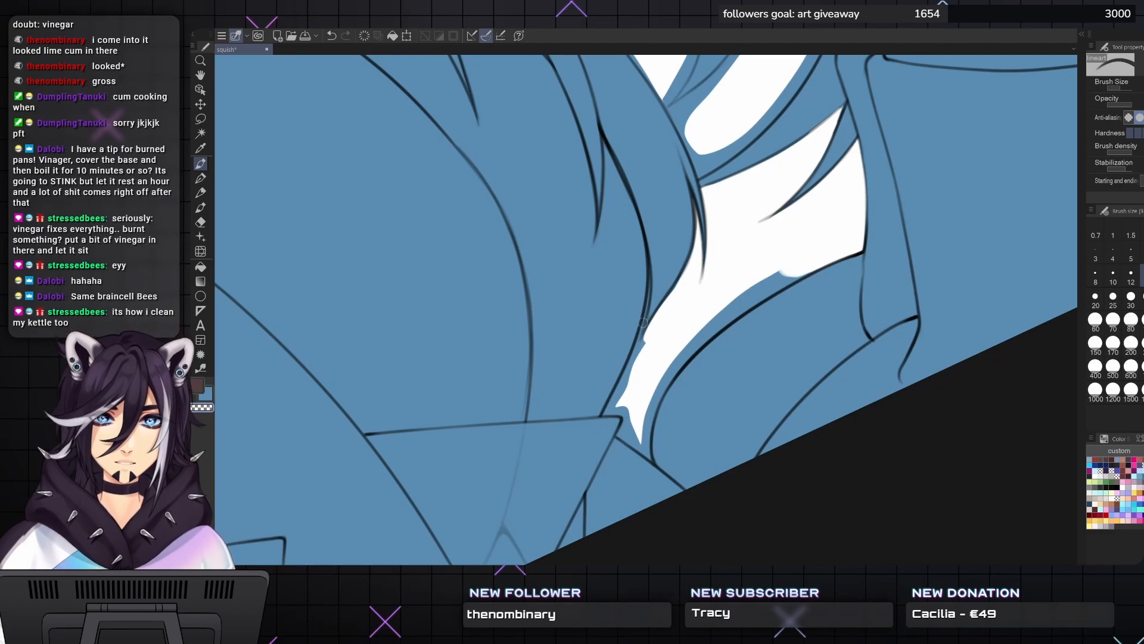
- Refine the hair edge in the narrowing part of the lower gap with the transparent brush at sizes 8 and 10, continuing toward the collar
{"action": "key", "text": "bracketleft"}
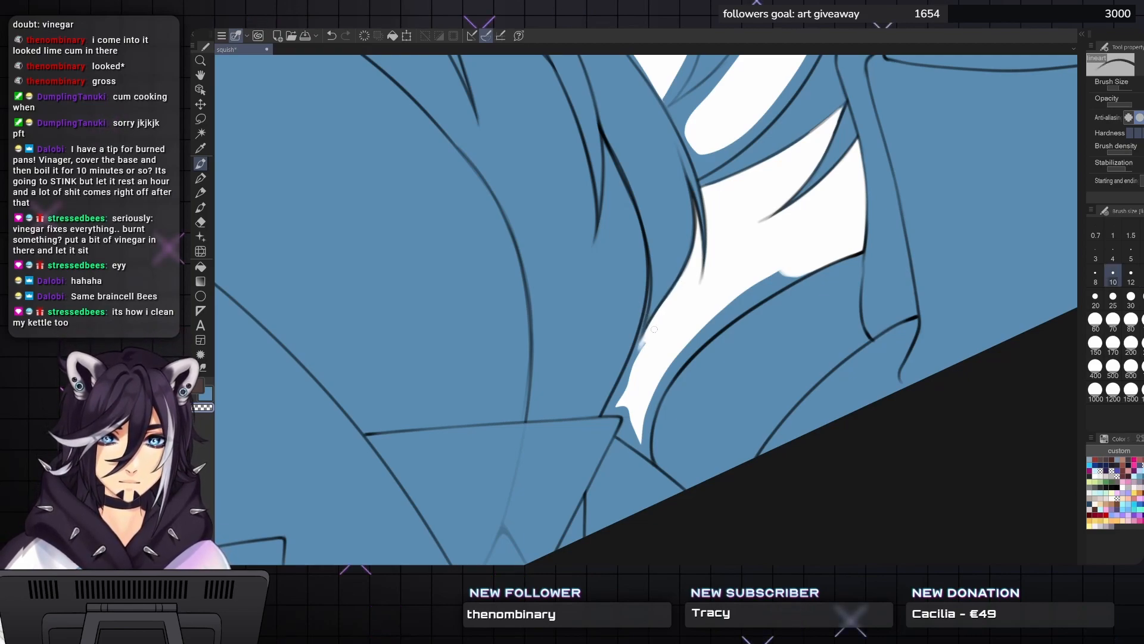
{"action": "key", "text": "bracketleft"}
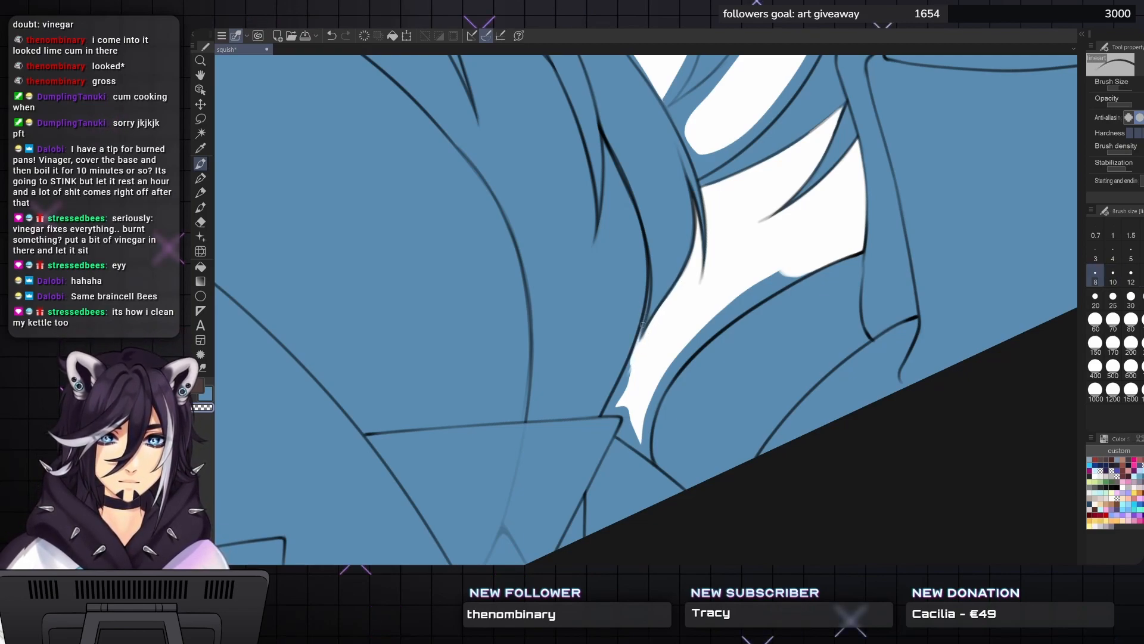
{"action": "key", "text": "bracketright"}
{"action": "key", "text": "bracketright"}
{"action": "left_click_drag", "start_coordinate": [631, 363], "coordinate": [623, 400]}
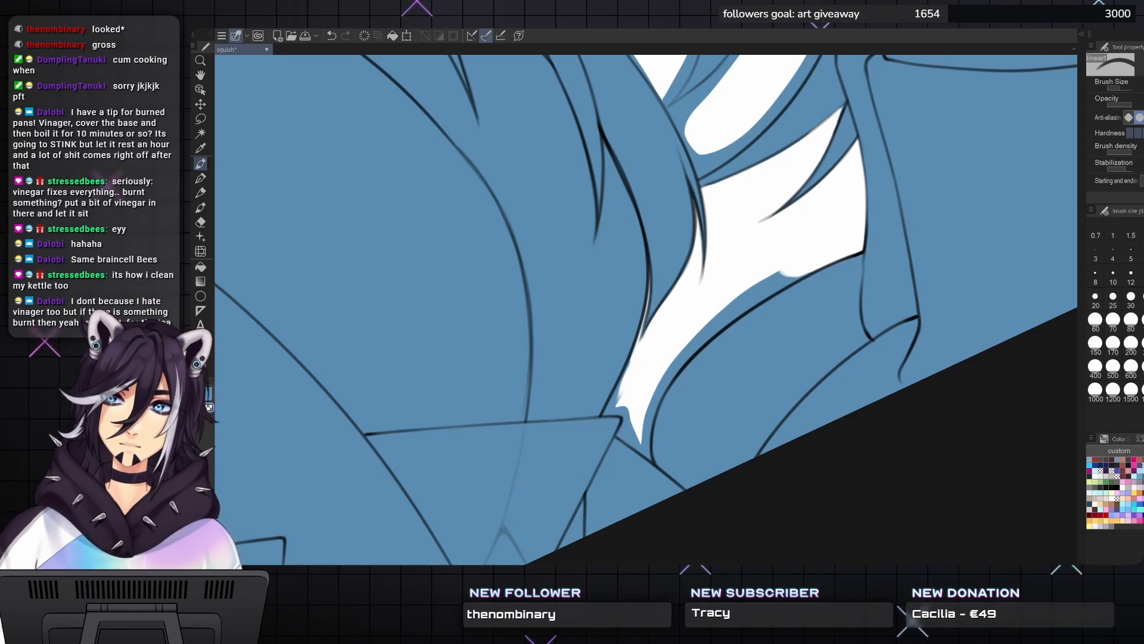
- Clear the remaining blue along the hair outline down to the collar corner with the transparent brush at size 25 and smaller
{"action": "scroll", "coordinate": [646, 310], "scroll_direction": "down", "scroll_amount": 3}
{"action": "key", "text": "bracketright"}
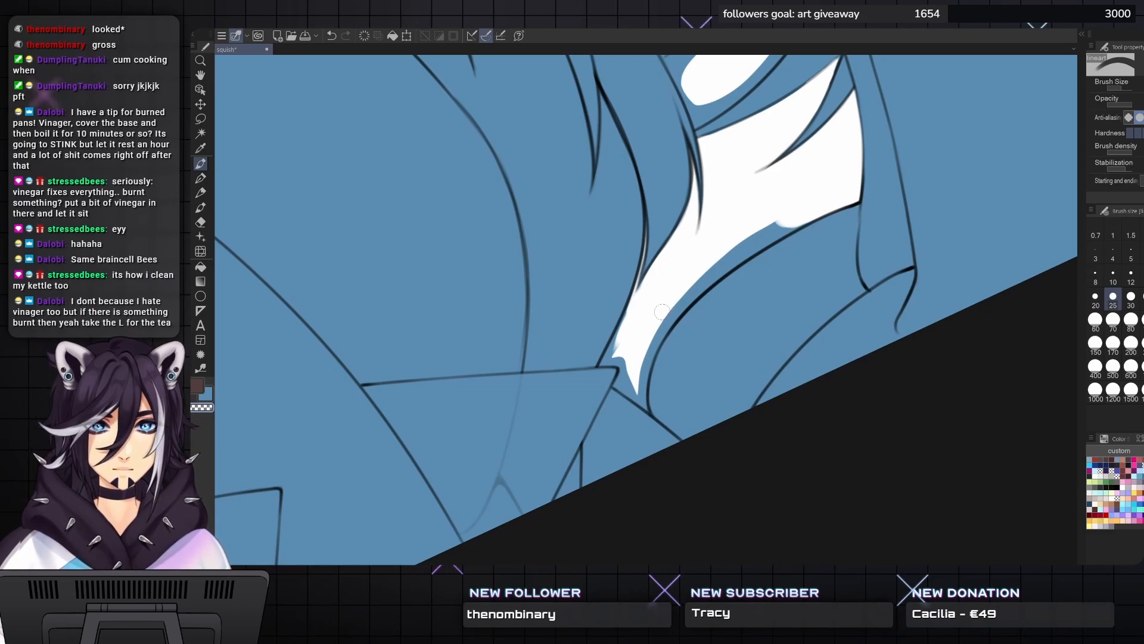
{"action": "key", "text": "bracketleft"}
{"action": "left_click_drag", "start_coordinate": [629, 340], "coordinate": [603, 365]}
{"action": "key", "text": "bracketleft"}
{"action": "key", "text": "bracketleft"}
{"action": "key", "text": "bracketleft"}
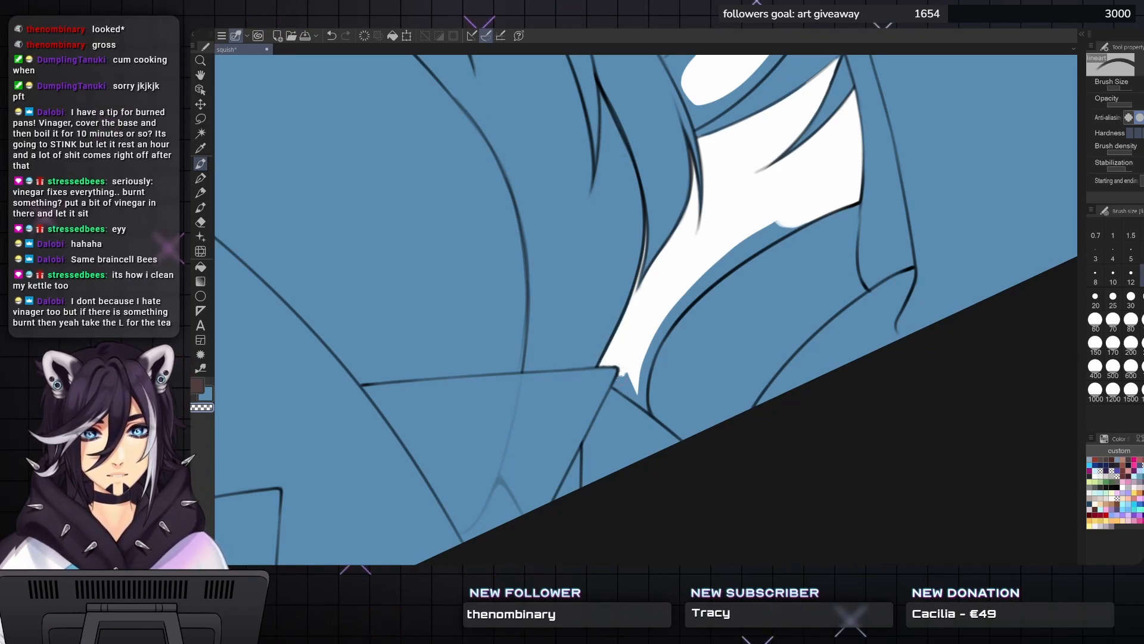
- Trim the pointed end of the lower gap along the collar and the start of the curved clothing outline using brush sizes 12 and 10
{"action": "key", "text": "bracketright"}
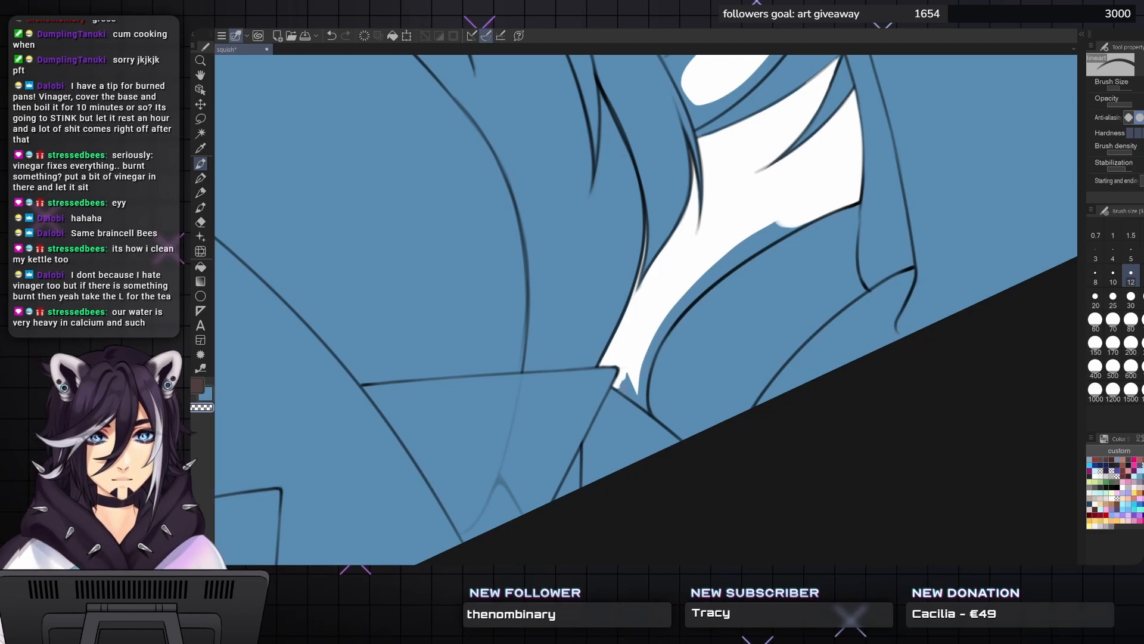
{"action": "key", "text": "bracketleft"}
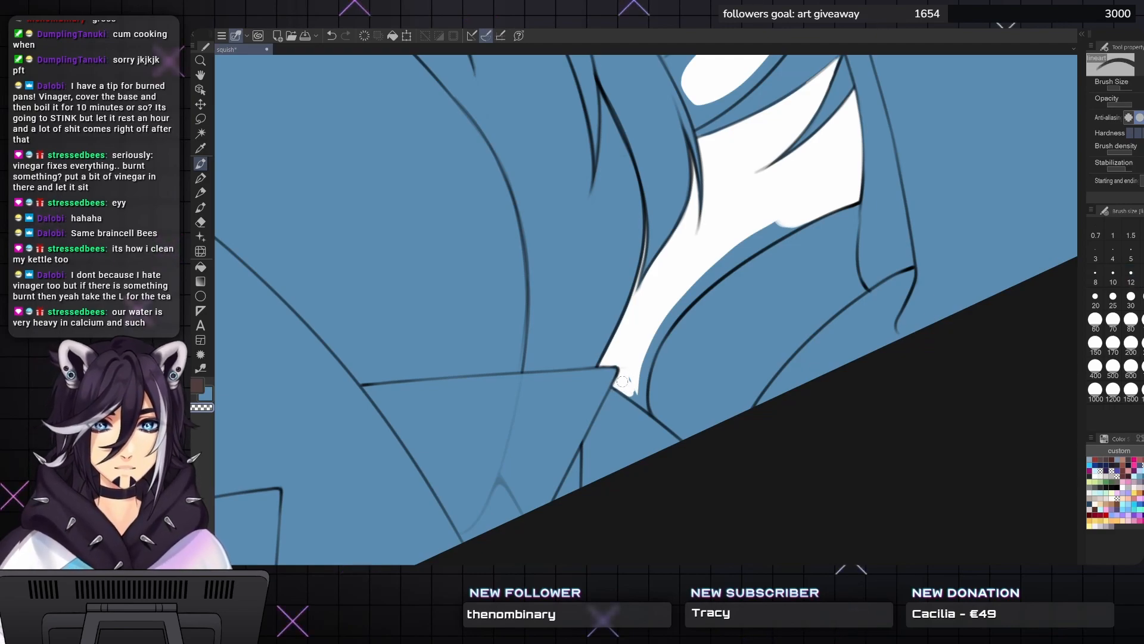
{"action": "key", "text": "bracketright"}
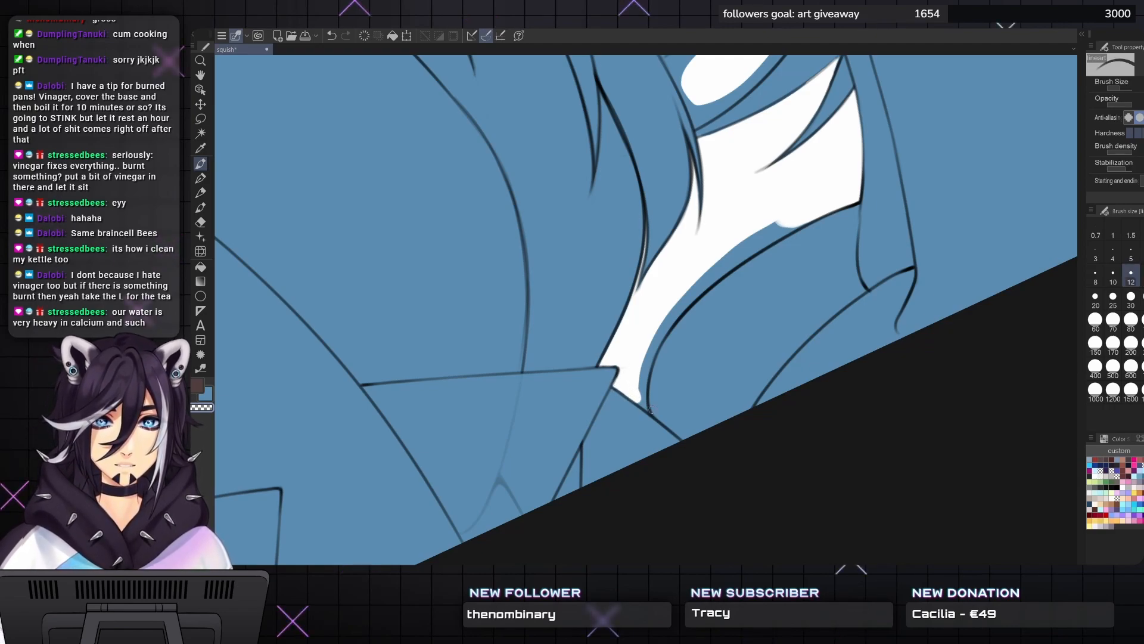
{"action": "key", "text": "bracketleft"}
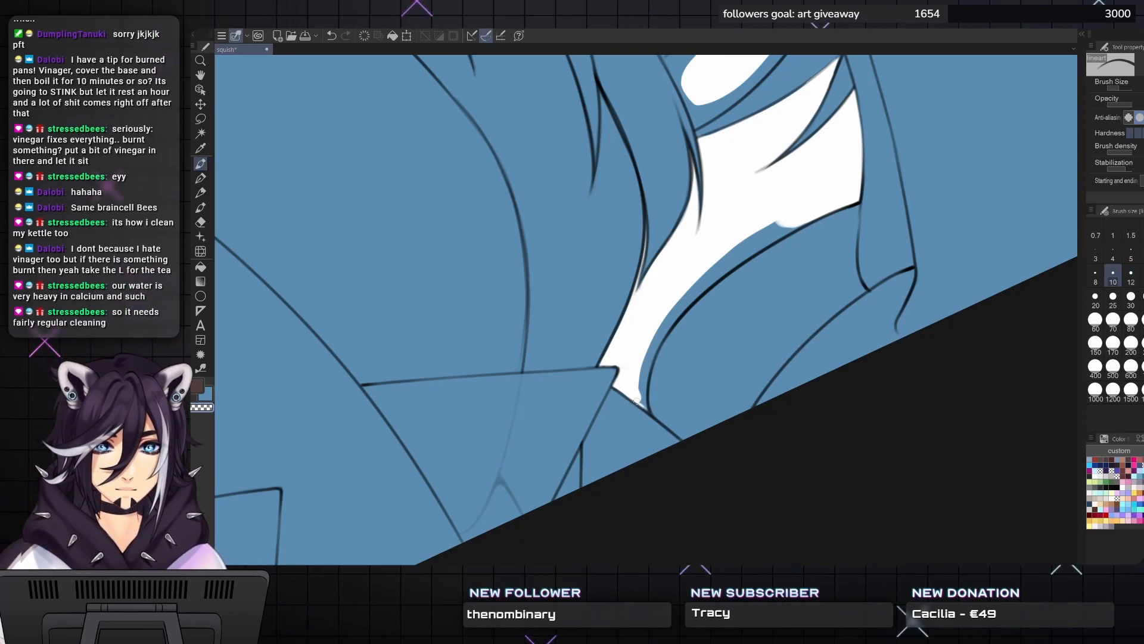
{"action": "key", "text": "bracketleft"}
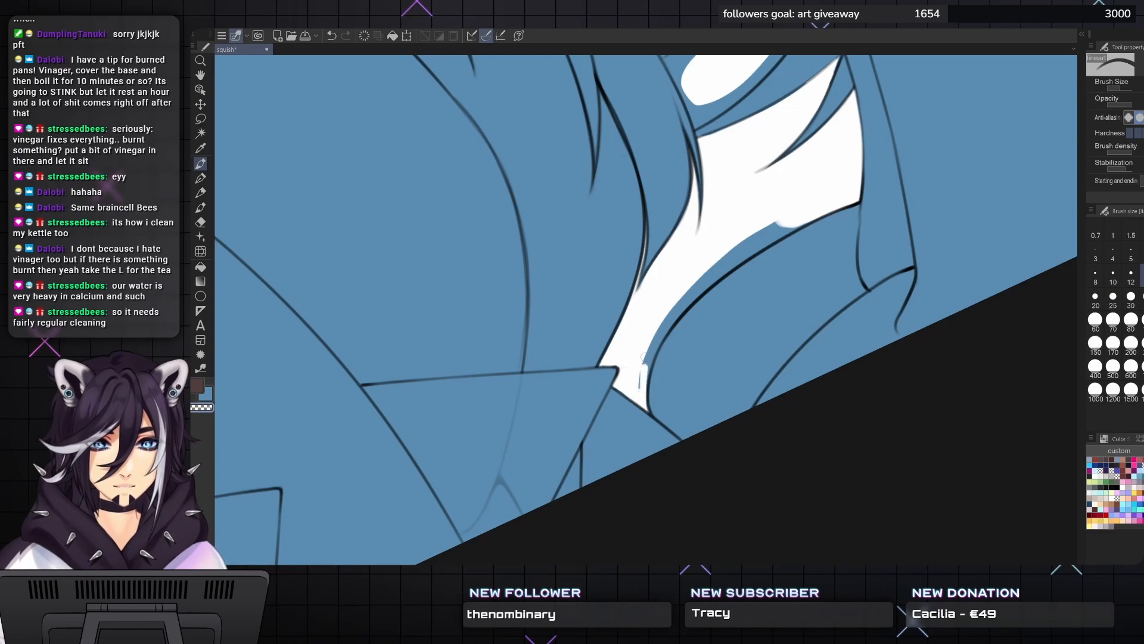
{"action": "left_click_drag", "start_coordinate": [643, 381], "coordinate": [658, 335]}
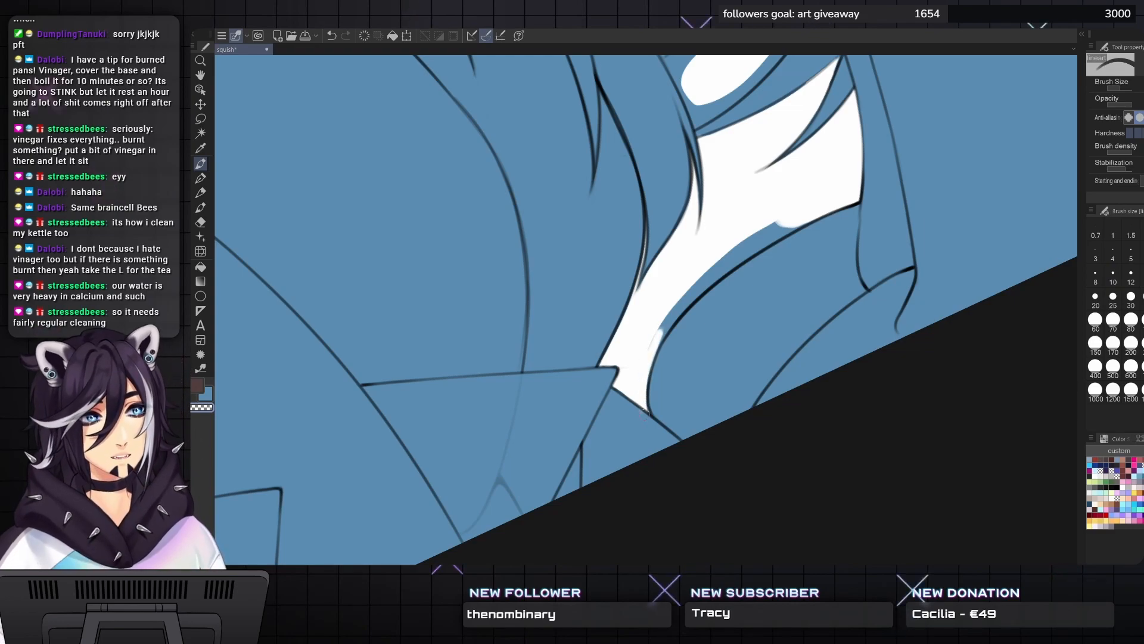
{"action": "left_click_drag", "start_coordinate": [644, 411], "coordinate": [615, 453]}
- Clear the blue along the long curved clothing outline of the lower gap with the transparent brush at size 30
{"action": "key", "text": "bracketright"}
{"action": "key", "text": "bracketright"}
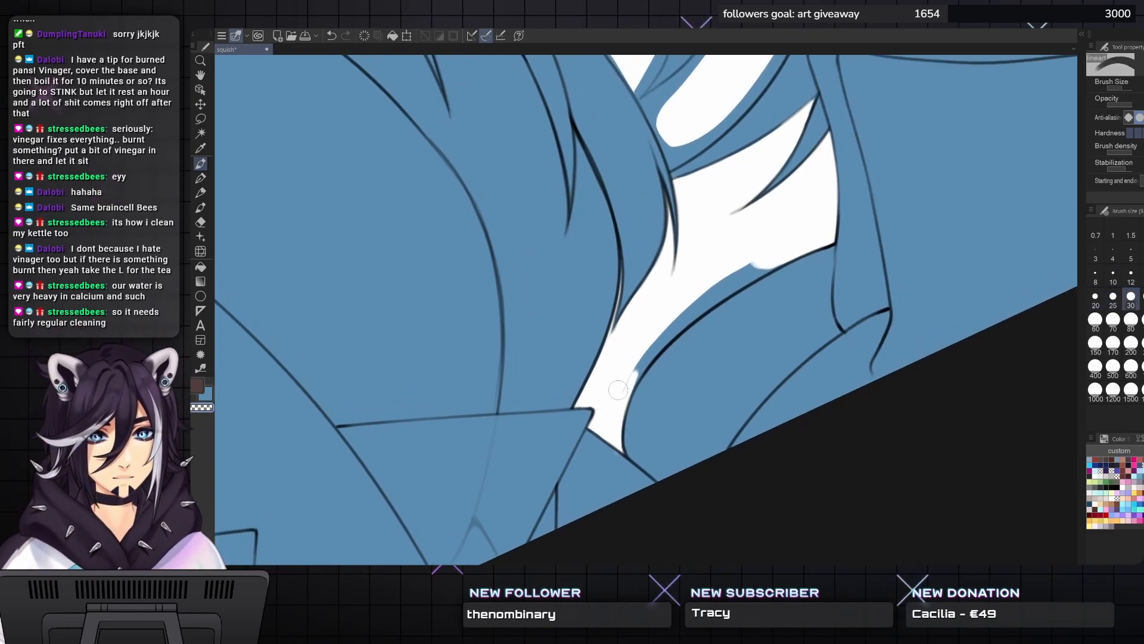
{"action": "mouse_move", "coordinate": [624, 392]}
{"action": "left_mouse_down"}
{"action": "mouse_move", "coordinate": [640, 358]}
{"action": "mouse_move", "coordinate": [755, 258]}
{"action": "mouse_move", "coordinate": [742, 275]}
{"action": "mouse_move", "coordinate": [711, 479]}
{"action": "left_mouse_up"}
{"action": "mouse_move", "coordinate": [752, 259]}
{"action": "left_mouse_down"}
{"action": "mouse_move", "coordinate": [797, 183]}
{"action": "mouse_move", "coordinate": [789, 206]}
{"action": "mouse_move", "coordinate": [798, 158]}
{"action": "left_mouse_up"}
- Trim the lower edge of the elongated upper gap toward its inner corner with the transparent brush at size 25 and smaller
{"action": "key", "text": "bracketleft"}
{"action": "mouse_move", "coordinate": [727, 280]}
{"action": "left_mouse_down"}
{"action": "mouse_move", "coordinate": [701, 321]}
{"action": "mouse_move", "coordinate": [742, 277]}
{"action": "left_mouse_up"}
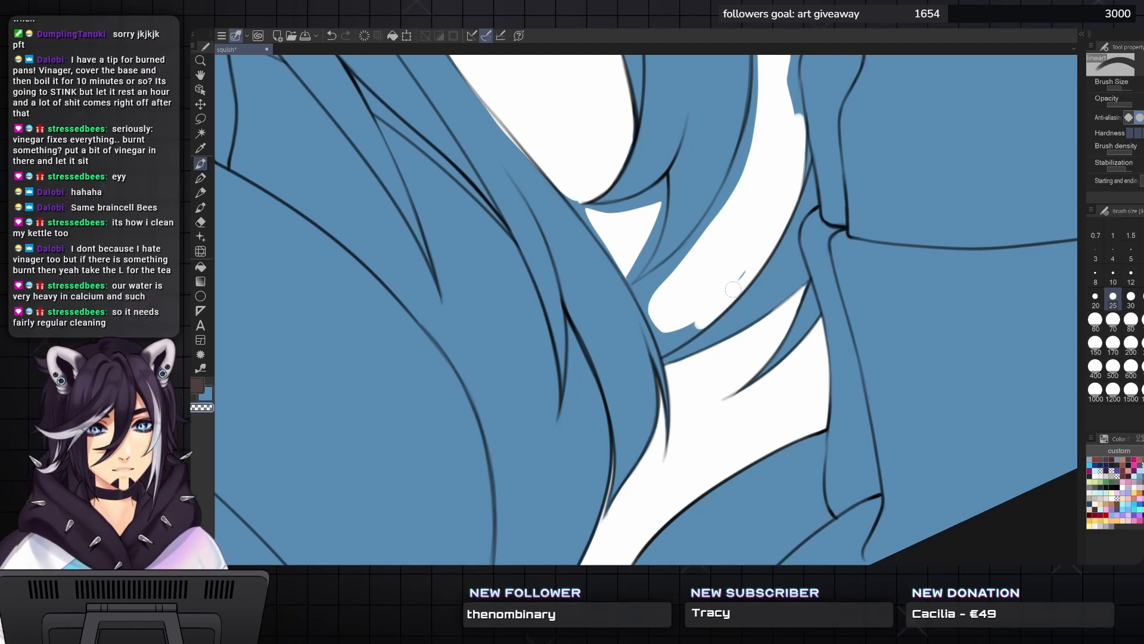
{"action": "key", "text": "x"}
{"action": "key", "text": "x"}
{"action": "key", "text": "bracketleft"}
{"action": "key", "text": "bracketleft"}
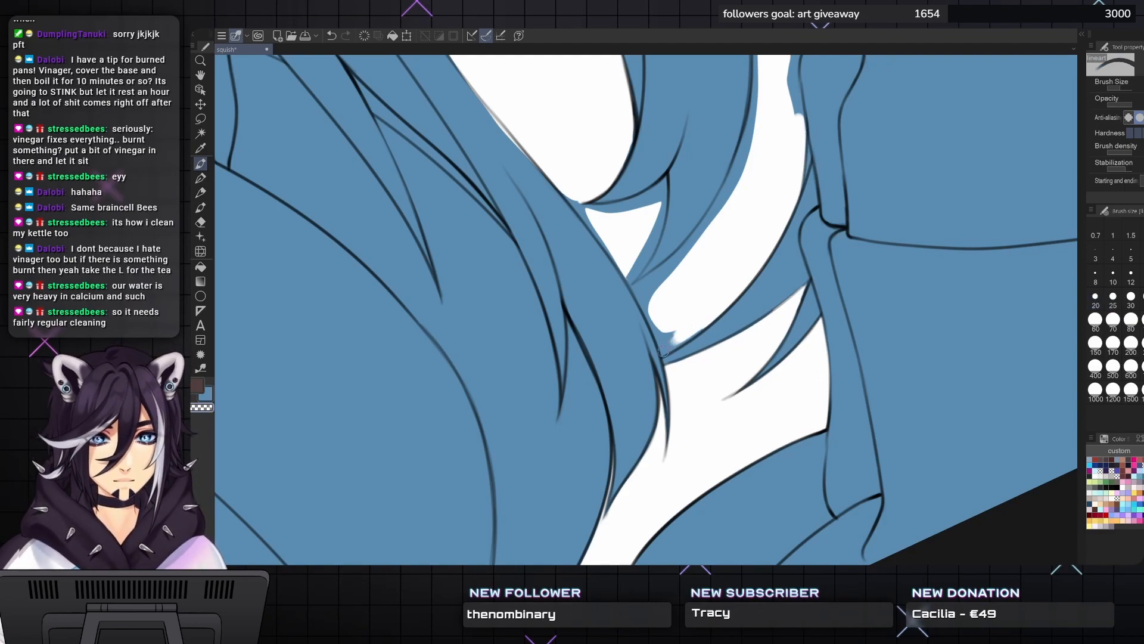
{"action": "left_click_drag", "start_coordinate": [684, 342], "coordinate": [664, 356]}
- Rotate the canvas and clear the blue along the hair outline at the inner end of the upper gap
{"action": "key", "text": "asciicircum"}
{"action": "key", "text": "asciicircum"}
{"action": "key", "text": "asciicircum"}
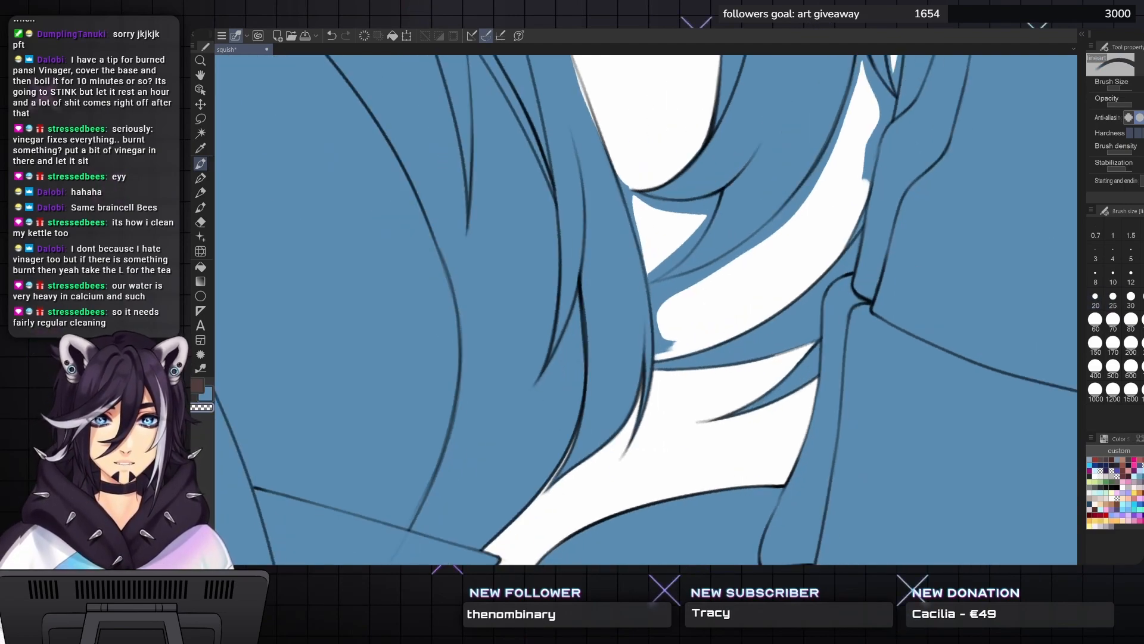
{"action": "left_click_drag", "start_coordinate": [657, 355], "coordinate": [653, 293]}
{"action": "key", "text": "c"}
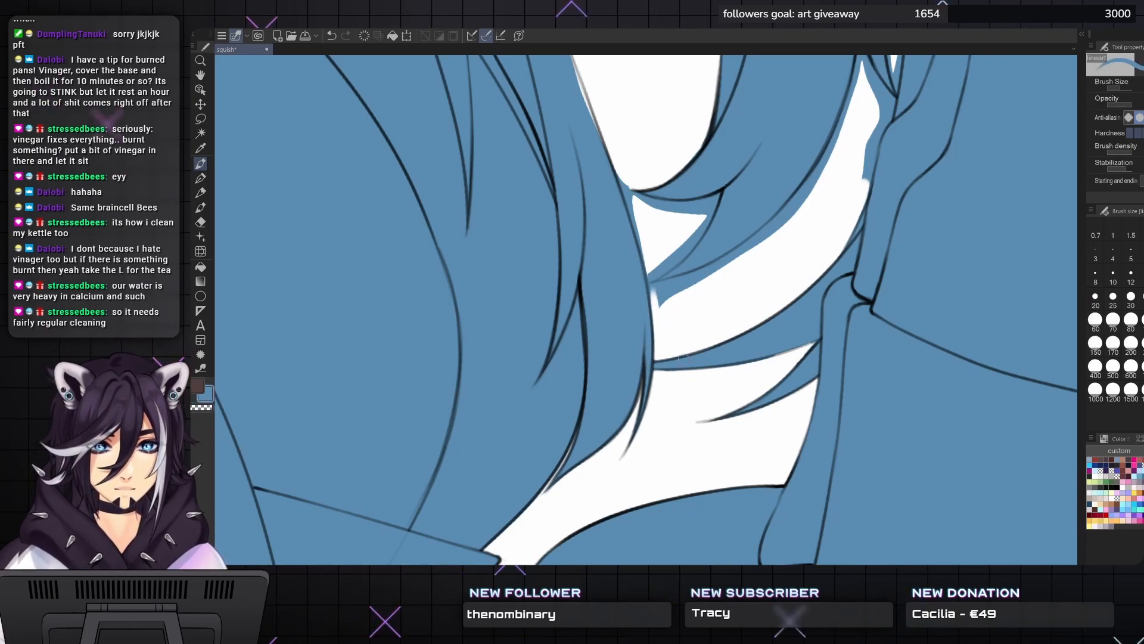
{"action": "key", "text": "asciicircum"}
- Trim the underside and tip of the curved lock at the inner end of the upper gap using brush size 20 and smaller
{"action": "key", "text": "bracketleft"}
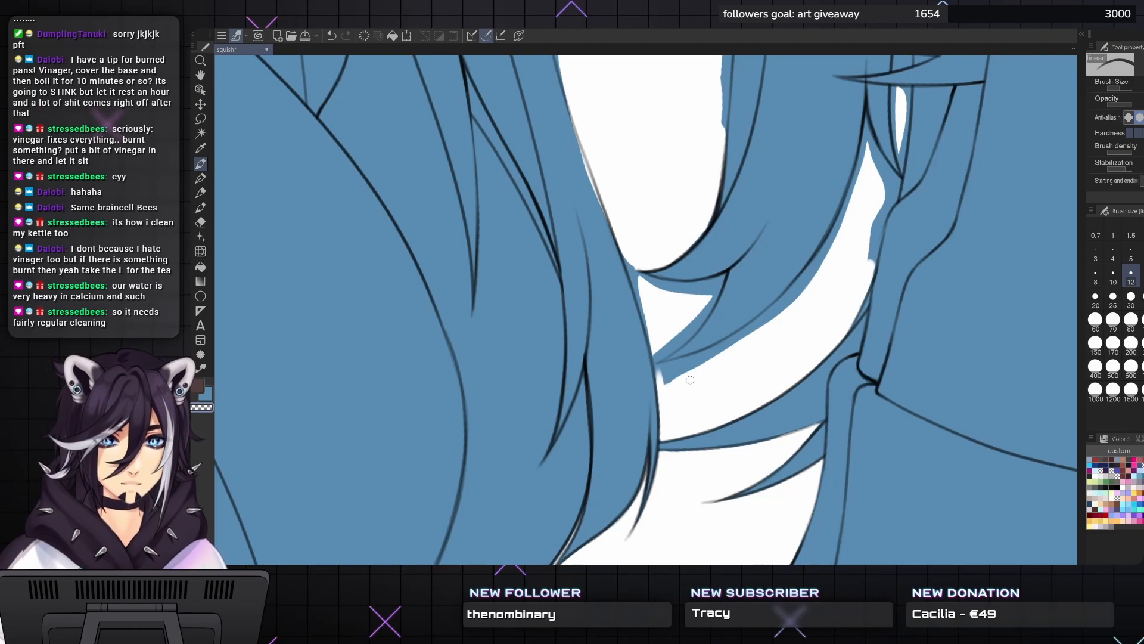
{"action": "key", "text": "bracketright"}
{"action": "left_click_drag", "start_coordinate": [662, 381], "coordinate": [722, 351]}
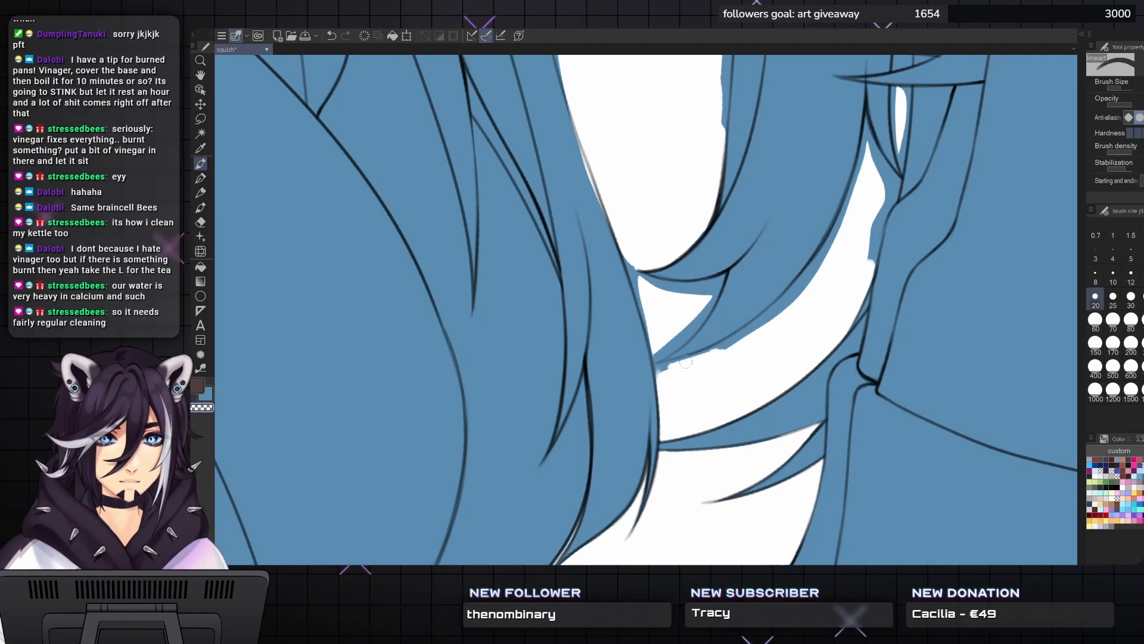
{"action": "key", "text": "bracketleft"}
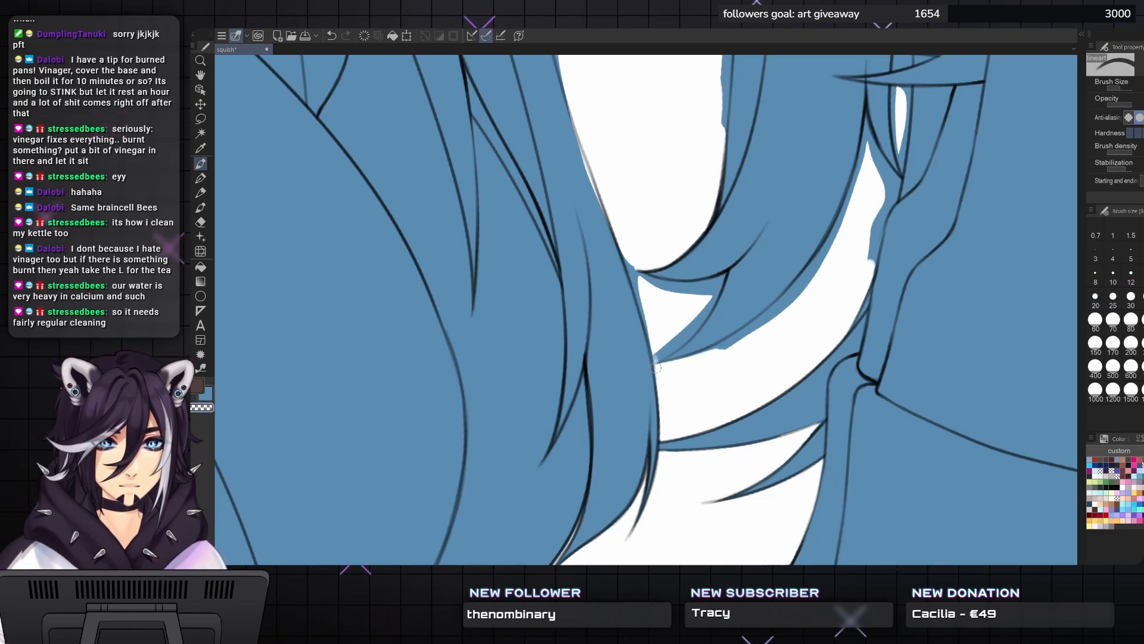
{"action": "left_click_drag", "start_coordinate": [656, 351], "coordinate": [670, 345]}
{"action": "mouse_move", "coordinate": [657, 358]}
{"action": "left_mouse_down"}
{"action": "mouse_move", "coordinate": [710, 305]}
{"action": "mouse_move", "coordinate": [662, 346]}
{"action": "left_mouse_up"}
{"action": "key", "text": "["}
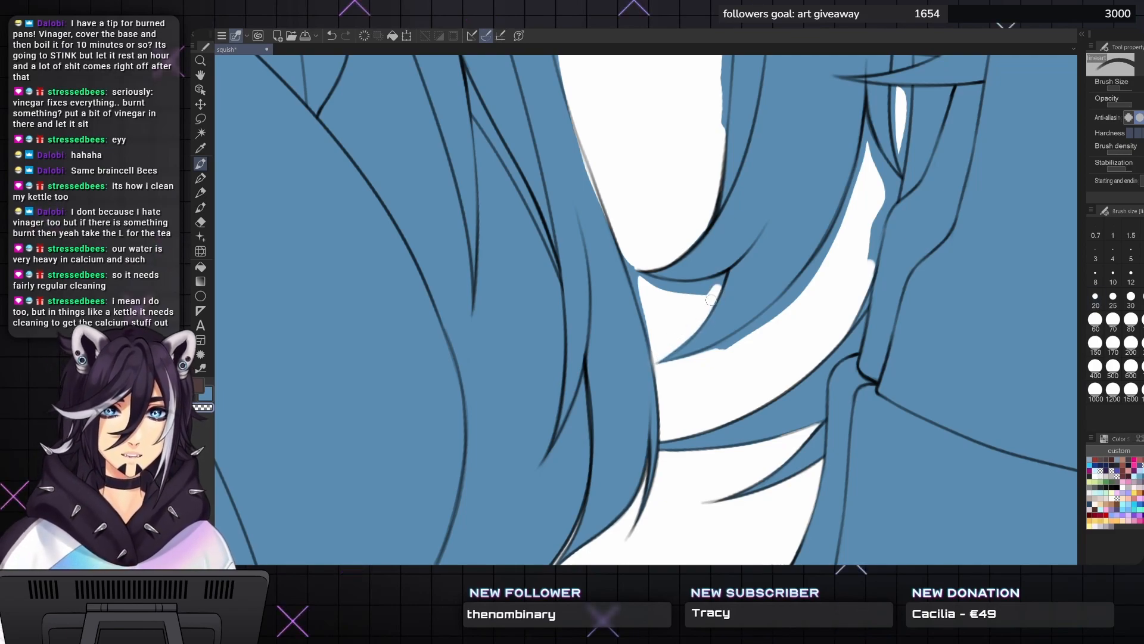
- Clear the blue along the upper edge of the small triangular gap and the adjoining long hair outline with size 25 and smaller
{"action": "key", "text": "["}
{"action": "key", "text": "]"}
{"action": "key", "text": "]"}
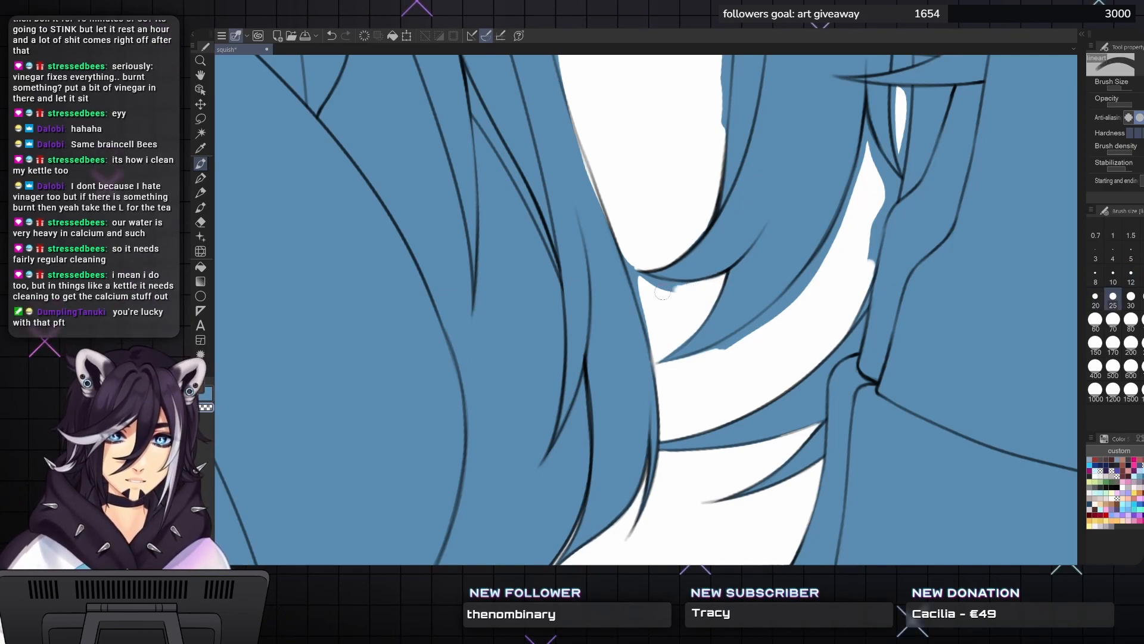
{"action": "mouse_move", "coordinate": [698, 287]}
{"action": "left_mouse_down"}
{"action": "mouse_move", "coordinate": [647, 284]}
{"action": "mouse_move", "coordinate": [663, 289]}
{"action": "left_mouse_up"}
{"action": "key", "text": "bracketleft"}
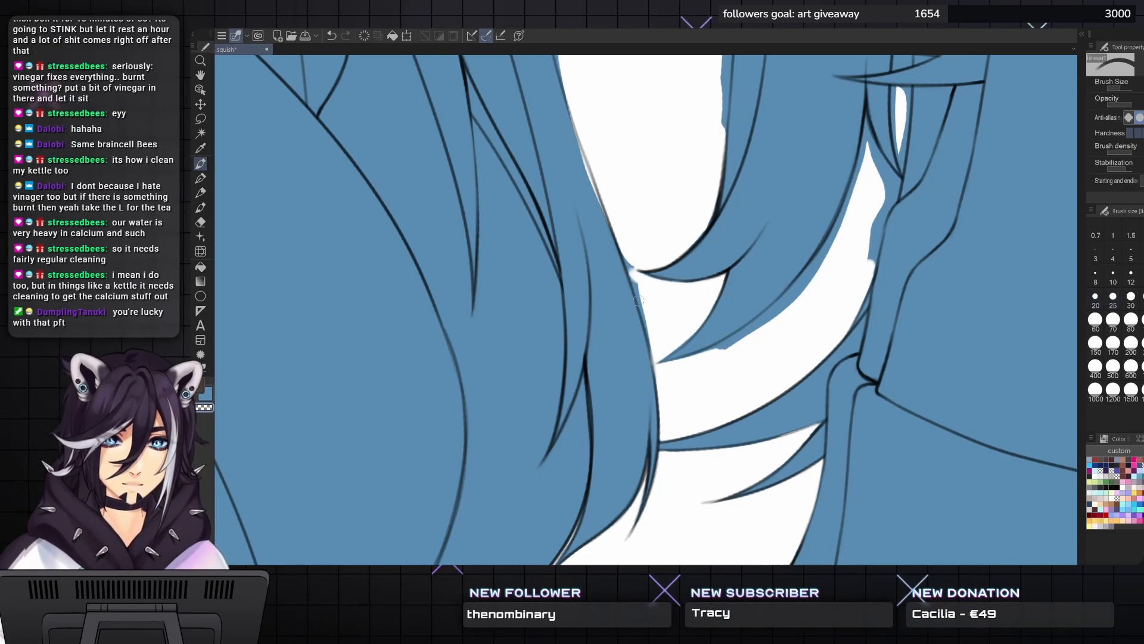
{"action": "left_click_drag", "start_coordinate": [625, 260], "coordinate": [646, 324]}
{"action": "left_click_drag", "start_coordinate": [633, 284], "coordinate": [652, 353]}
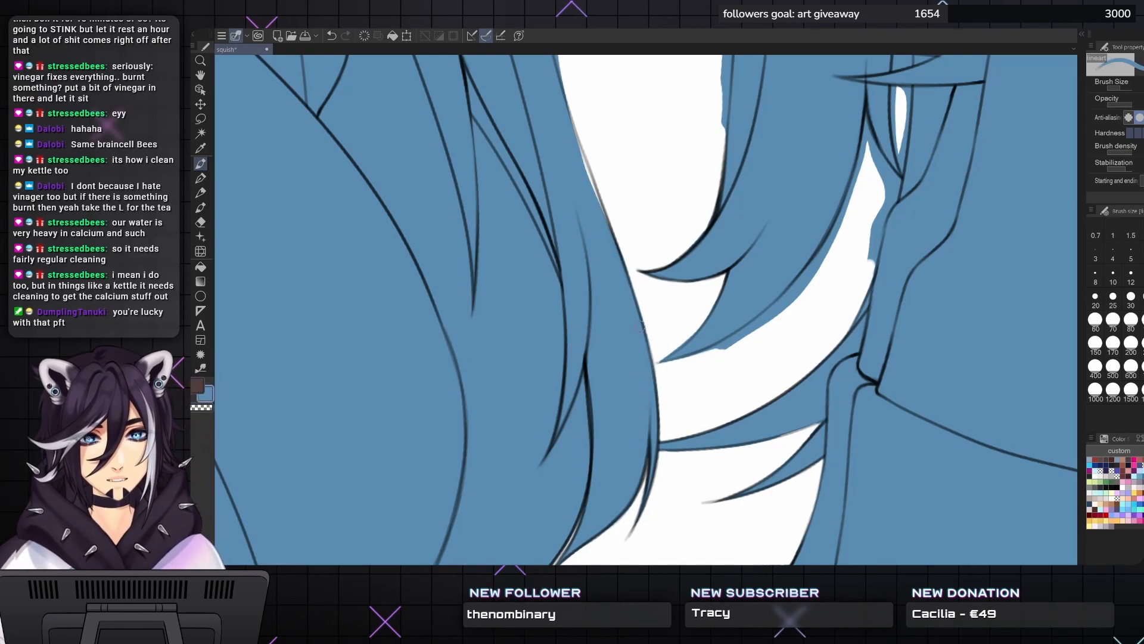
{"action": "mouse_move", "coordinate": [630, 266]}
{"action": "left_mouse_down"}
{"action": "mouse_move", "coordinate": [623, 317]}
{"action": "mouse_move", "coordinate": [596, 326]}
{"action": "left_mouse_up"}
- Clear the blue beneath the middle of the large curved lock with the transparent brush at size 30 and larger
{"action": "left_click", "coordinate": [1130, 296]}
{"action": "left_click_drag", "start_coordinate": [798, 305], "coordinate": [742, 373]}
{"action": "left_click_drag", "start_coordinate": [769, 337], "coordinate": [730, 381]}
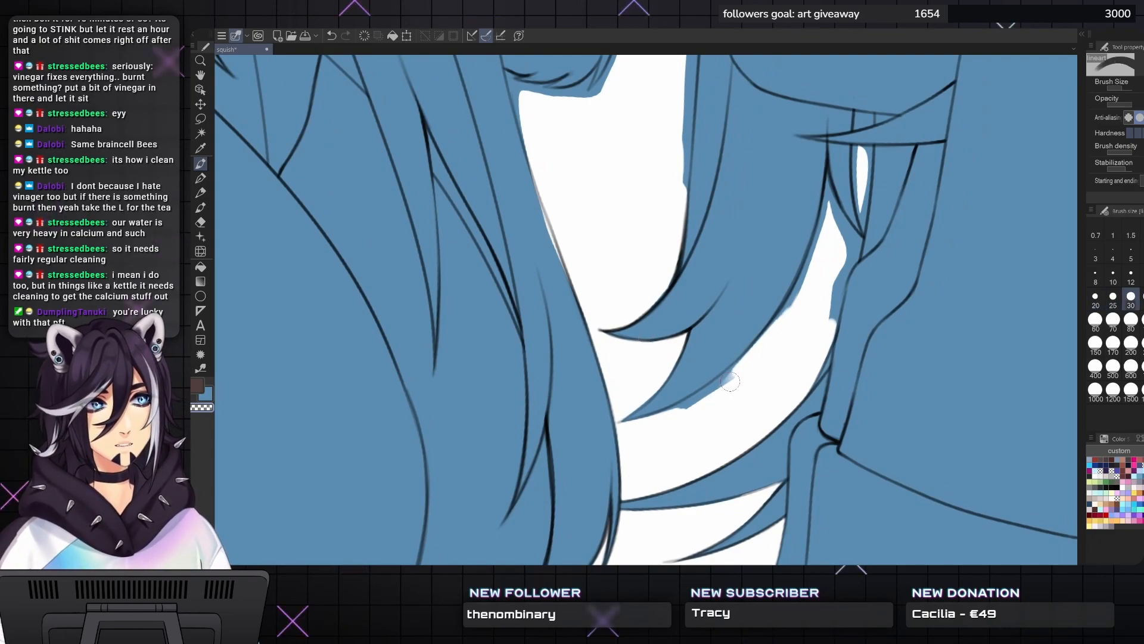
{"action": "key", "text": "bracketright"}
{"action": "mouse_move", "coordinate": [731, 384]}
{"action": "left_mouse_down"}
{"action": "mouse_move", "coordinate": [742, 358]}
{"action": "mouse_move", "coordinate": [584, 476]}
{"action": "left_mouse_up"}
{"action": "key", "text": "bracketleft"}
{"action": "mouse_move", "coordinate": [728, 375]}
{"action": "left_mouse_down"}
{"action": "mouse_move", "coordinate": [736, 396]}
{"action": "mouse_move", "coordinate": [742, 344]}
{"action": "mouse_move", "coordinate": [722, 387]}
{"action": "mouse_move", "coordinate": [729, 374]}
{"action": "left_mouse_up"}
- Trim the upper part of the large curved lock and the facing clothing outline, starting with the transparent brush at size 20
{"action": "key", "text": "bracketleft"}
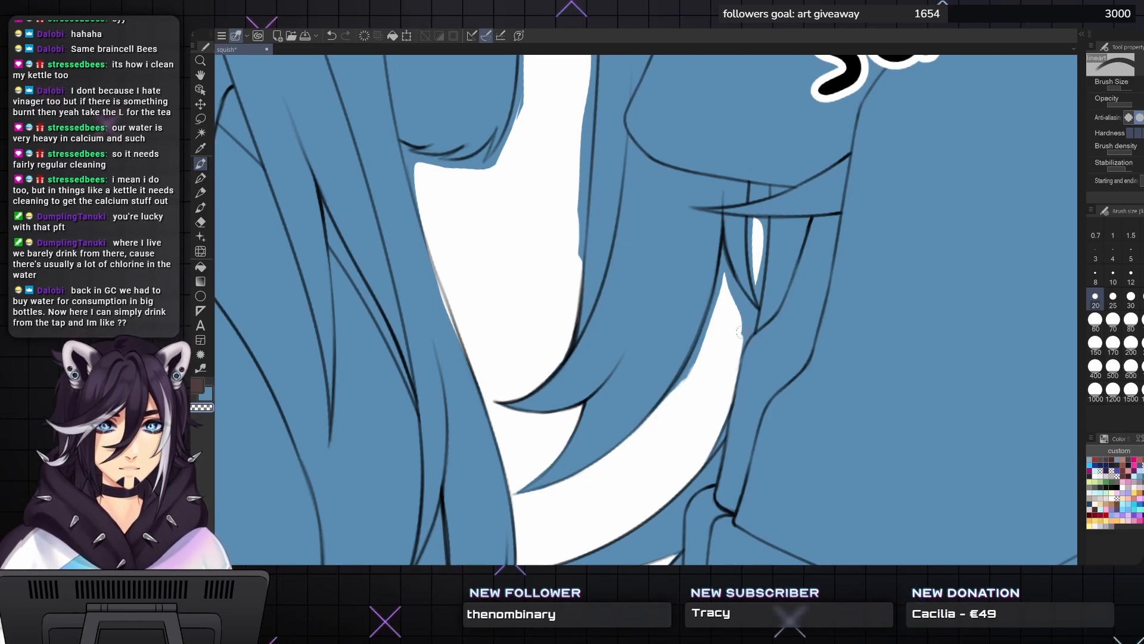
{"action": "mouse_move", "coordinate": [738, 339]}
{"action": "left_mouse_down"}
{"action": "mouse_move", "coordinate": [750, 309]}
{"action": "mouse_move", "coordinate": [746, 321]}
{"action": "mouse_move", "coordinate": [741, 306]}
{"action": "mouse_move", "coordinate": [721, 317]}
{"action": "mouse_move", "coordinate": [719, 304]}
{"action": "mouse_move", "coordinate": [692, 376]}
{"action": "left_mouse_up"}
{"action": "key", "text": "bracketright"}
{"action": "mouse_move", "coordinate": [713, 320]}
{"action": "left_mouse_down"}
{"action": "mouse_move", "coordinate": [649, 420]}
{"action": "mouse_move", "coordinate": [674, 398]}
{"action": "mouse_move", "coordinate": [612, 443]}
{"action": "mouse_move", "coordinate": [622, 445]}
{"action": "left_mouse_up"}
{"action": "key", "text": "bracketleft"}
{"action": "key", "text": "bracketleft"}
{"action": "left_click_drag", "start_coordinate": [674, 328], "coordinate": [635, 426]}
- Clear the narrow top of the gap between the large curved lock and the small strand using brush sizes 12 and 10
{"action": "key", "text": "bracketleft"}
{"action": "key", "text": "bracketleft"}
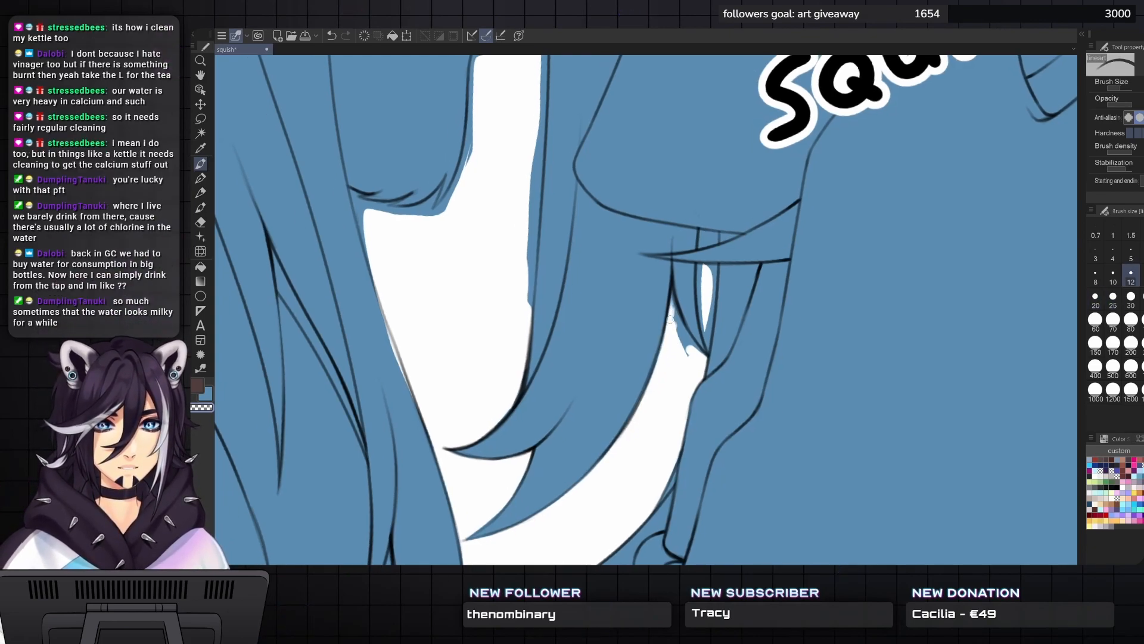
{"action": "key", "text": "bracketleft"}
{"action": "mouse_move", "coordinate": [676, 327]}
{"action": "left_mouse_down"}
{"action": "mouse_move", "coordinate": [675, 297]}
{"action": "mouse_move", "coordinate": [685, 357]}
{"action": "left_mouse_up"}
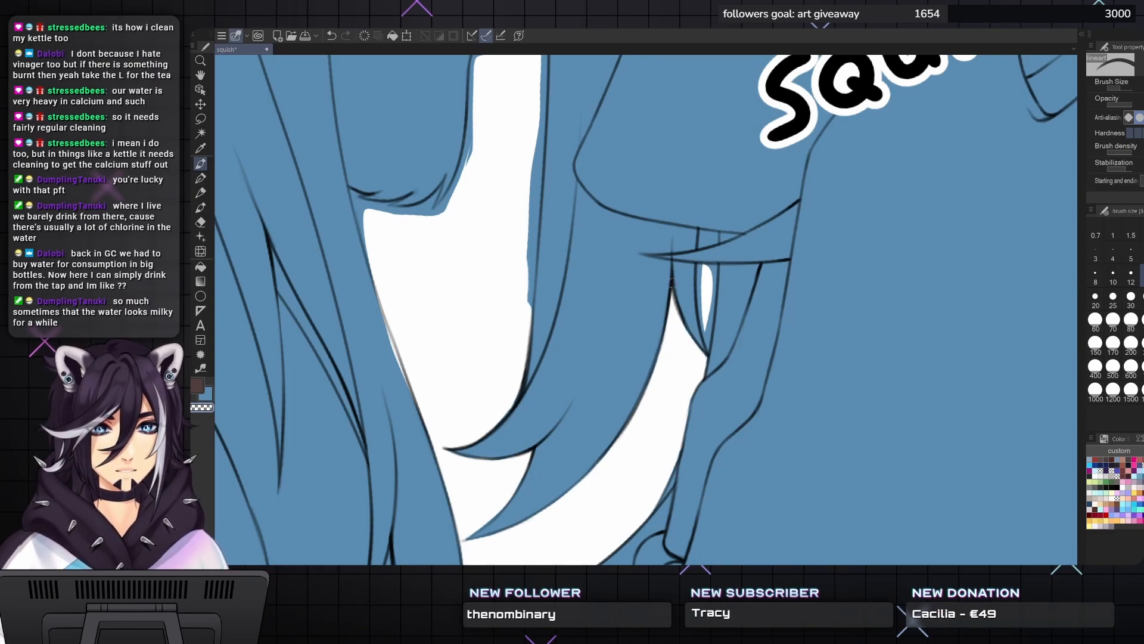
{"action": "key", "text": "bracketright"}
{"action": "left_click_drag", "start_coordinate": [672, 284], "coordinate": [648, 343]}
- Clear the slim gap beside the small strand and its continuation above the horizontal lock with the transparent brush at size 10
{"action": "key", "text": "bracketleft"}
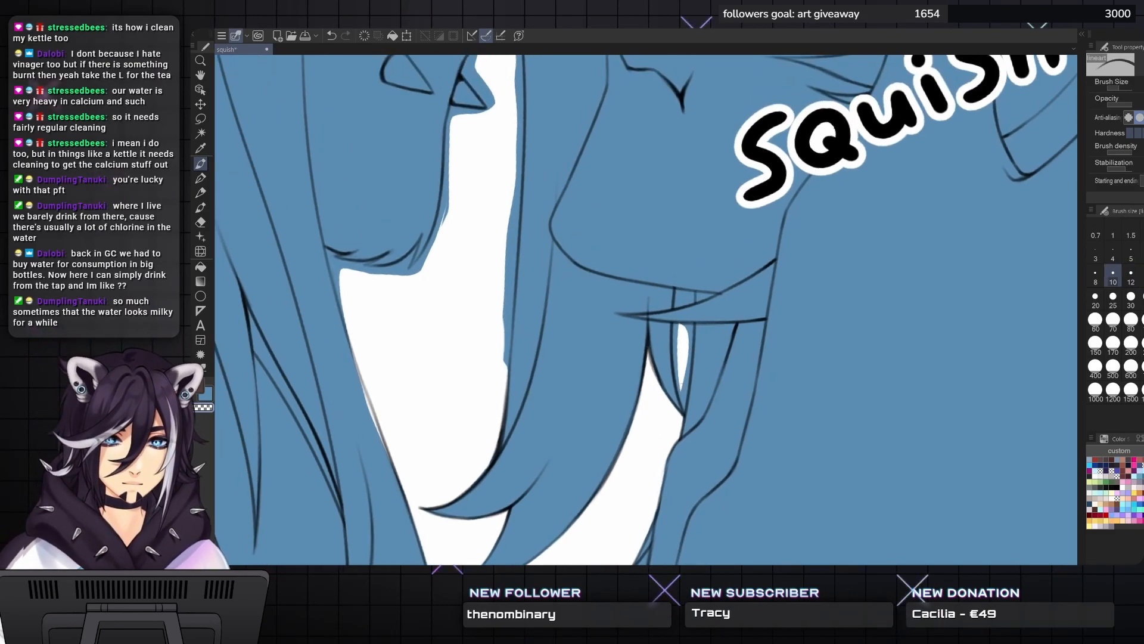
{"action": "key", "text": "bracketleft"}
{"action": "key", "text": "bracketright"}
{"action": "mouse_move", "coordinate": [685, 412]}
{"action": "left_mouse_down"}
{"action": "mouse_move", "coordinate": [683, 361]}
{"action": "mouse_move", "coordinate": [686, 407]}
{"action": "mouse_move", "coordinate": [693, 326]}
{"action": "mouse_move", "coordinate": [676, 346]}
{"action": "left_mouse_up"}
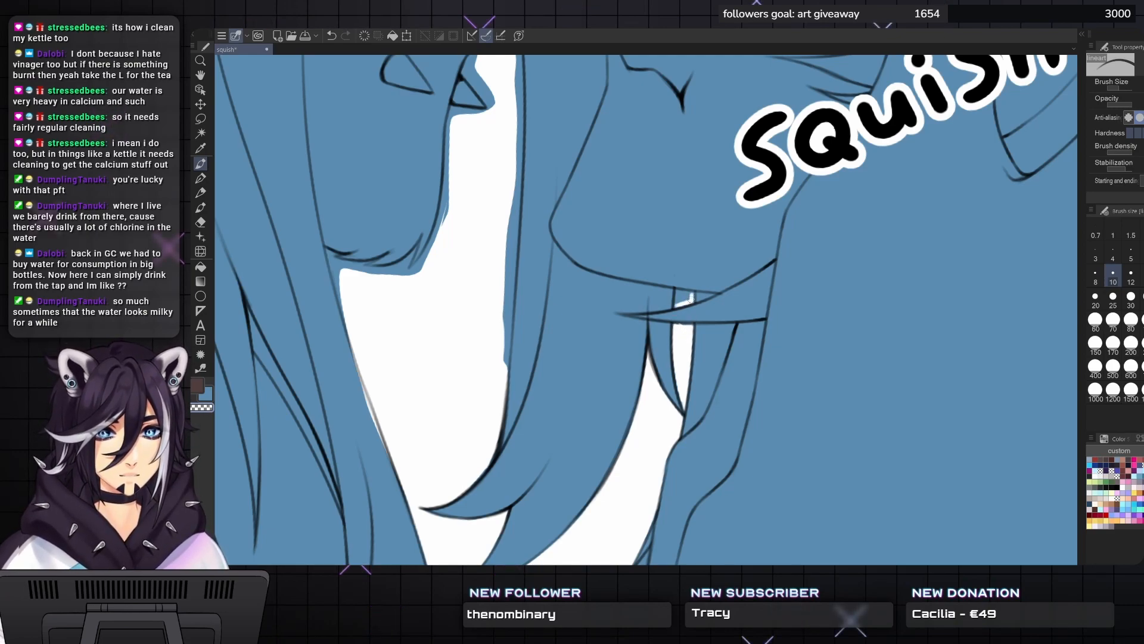
{"action": "left_click_drag", "start_coordinate": [677, 296], "coordinate": [681, 294]}
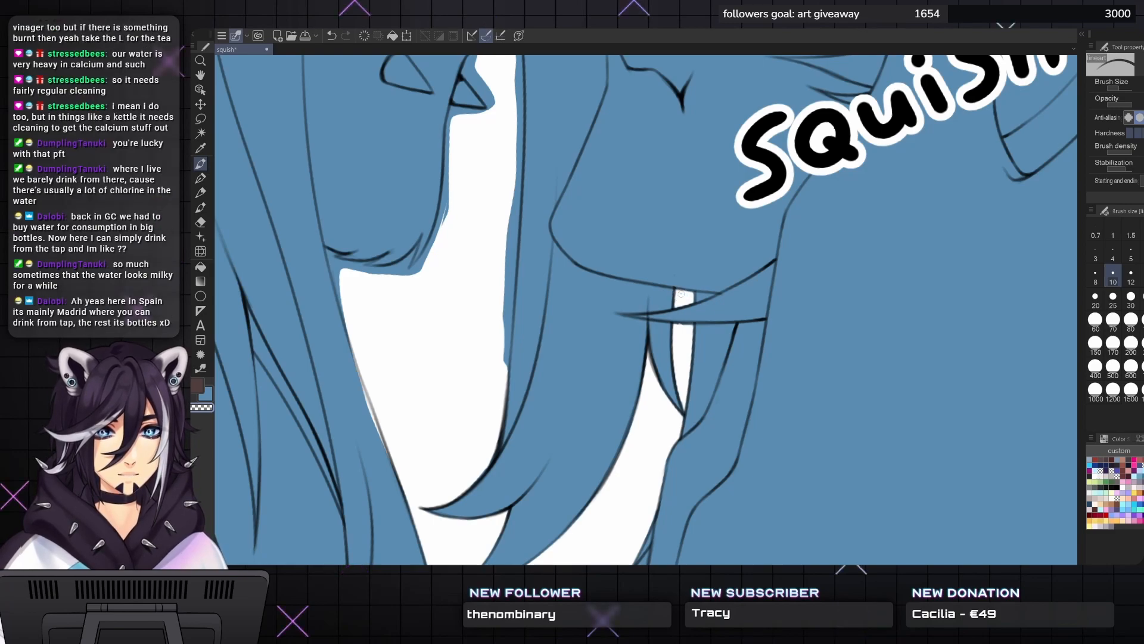
- Repaint the missing blue along the long hair strand below the left character's chin with the brush at size 25
{"action": "key", "text": "bracketright"}
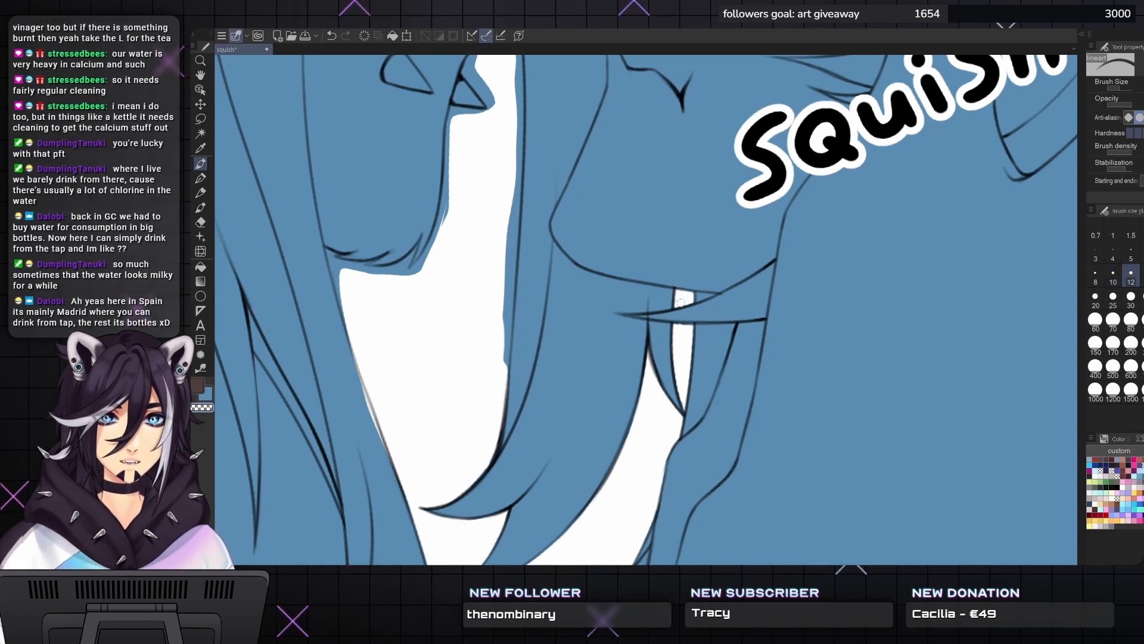
{"action": "key", "text": "bracketright"}
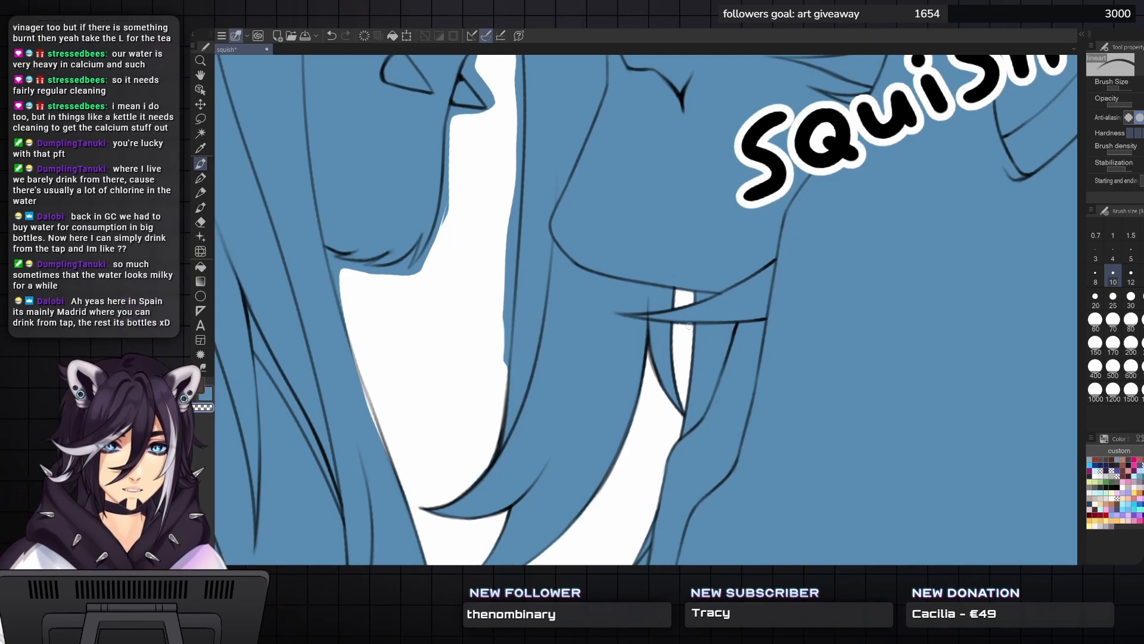
{"action": "key", "text": "bracketright"}
{"action": "mouse_move", "coordinate": [495, 364]}
{"action": "left_mouse_down"}
{"action": "mouse_move", "coordinate": [626, 371]}
{"action": "mouse_move", "coordinate": [631, 328]}
{"action": "left_mouse_up"}
{"action": "key", "text": "bracketright"}
{"action": "key", "text": "bracketright"}
{"action": "left_click_drag", "start_coordinate": [632, 398], "coordinate": [635, 315]}
{"action": "mouse_move", "coordinate": [639, 258]}
{"action": "left_mouse_down"}
{"action": "mouse_move", "coordinate": [654, 258]}
{"action": "mouse_move", "coordinate": [708, 199]}
{"action": "mouse_move", "coordinate": [692, 217]}
{"action": "left_mouse_up"}
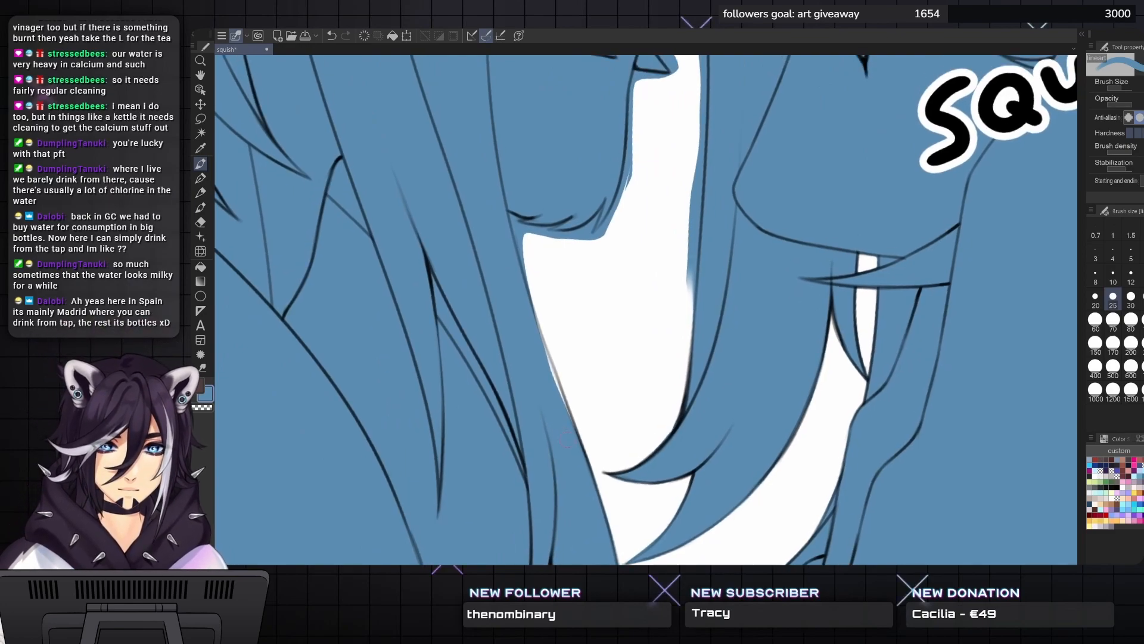
{"action": "mouse_move", "coordinate": [566, 411]}
{"action": "left_mouse_down"}
{"action": "mouse_move", "coordinate": [536, 313]}
{"action": "mouse_move", "coordinate": [517, 421]}
{"action": "left_mouse_up"}
- Trim the blue overflow along the large lock's outer edge beside the face gap, using the transparent brush at sizes 25 and 30
{"action": "left_click_drag", "start_coordinate": [664, 266], "coordinate": [662, 387]}
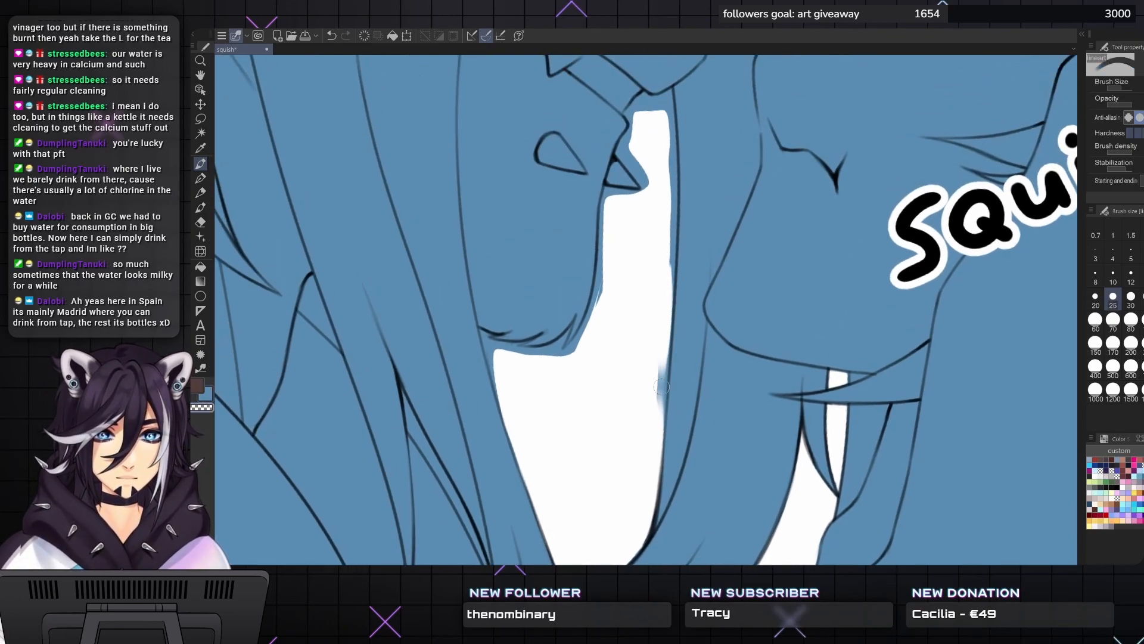
{"action": "left_click_drag", "start_coordinate": [663, 340], "coordinate": [654, 453]}
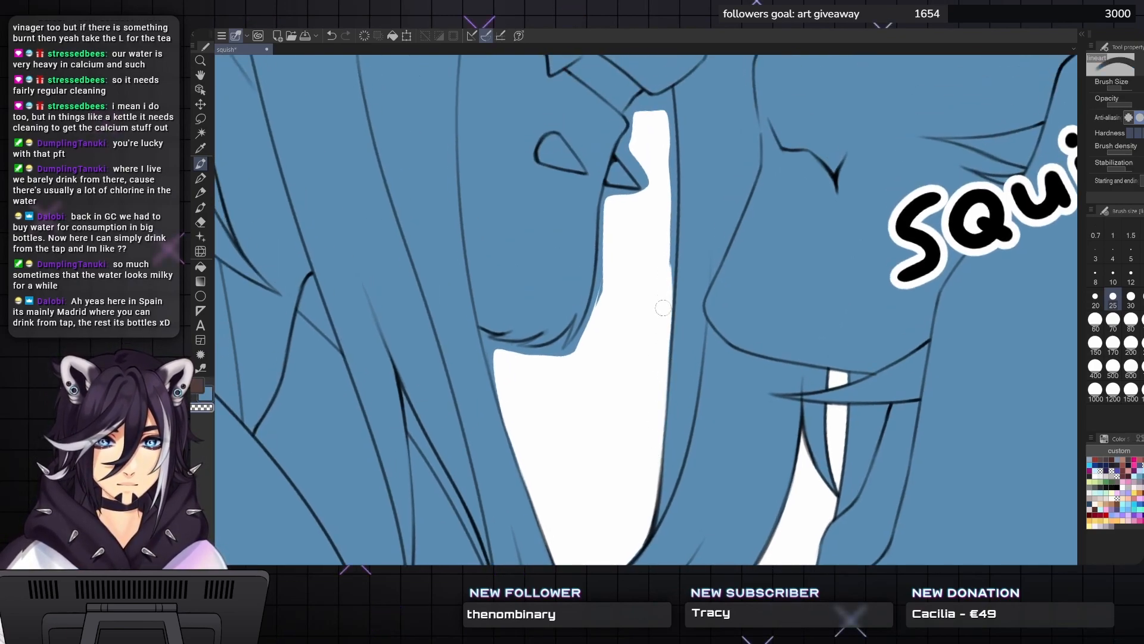
{"action": "left_click_drag", "start_coordinate": [658, 268], "coordinate": [655, 335]}
{"action": "key", "text": "]"}
{"action": "left_click_drag", "start_coordinate": [672, 206], "coordinate": [671, 261]}
{"action": "left_click_drag", "start_coordinate": [668, 185], "coordinate": [673, 206]}
{"action": "mouse_move", "coordinate": [674, 256]}
{"action": "left_mouse_down"}
{"action": "mouse_move", "coordinate": [671, 281]}
{"action": "mouse_move", "coordinate": [672, 240]}
{"action": "mouse_move", "coordinate": [666, 364]}
{"action": "left_mouse_up"}
{"action": "left_click_drag", "start_coordinate": [669, 319], "coordinate": [666, 366]}
{"action": "left_click_drag", "start_coordinate": [673, 277], "coordinate": [666, 397]}
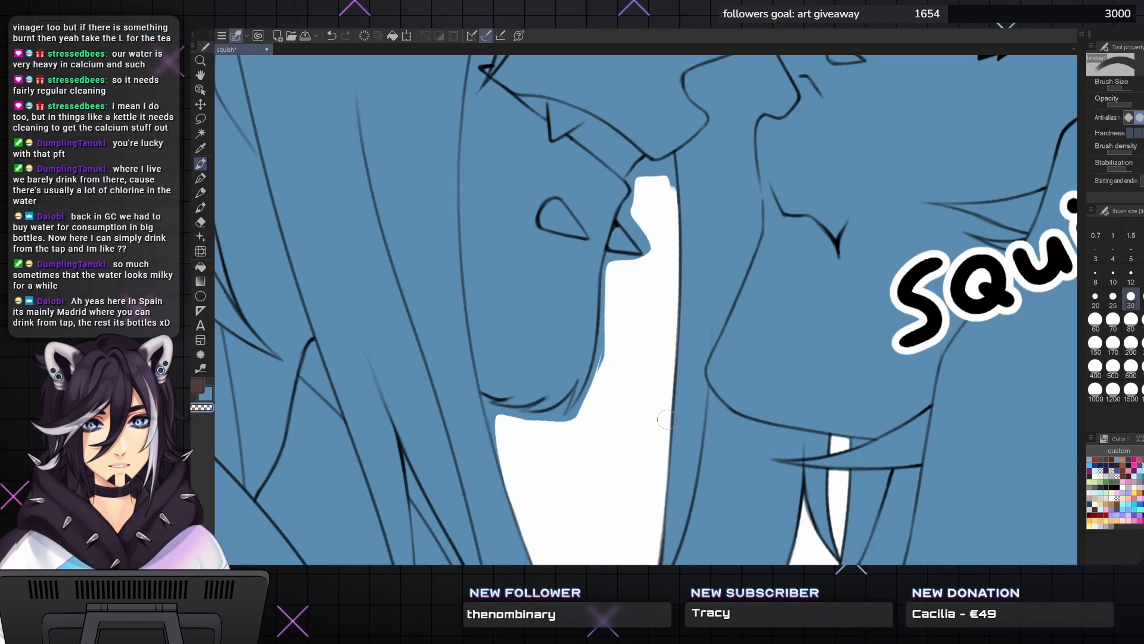
- Clear the blue from the narrow top of the gap between the two faces, refining around the lip and fang at size 12
{"action": "scroll", "coordinate": [667, 419], "scroll_direction": "up", "scroll_amount": 3}
{"action": "mouse_move", "coordinate": [645, 272]}
{"action": "left_mouse_down"}
{"action": "mouse_move", "coordinate": [640, 305]}
{"action": "mouse_move", "coordinate": [623, 327]}
{"action": "mouse_move", "coordinate": [654, 359]}
{"action": "mouse_move", "coordinate": [635, 316]}
{"action": "left_mouse_up"}
{"action": "key", "text": "bracketright"}
{"action": "key", "text": "bracketright"}
{"action": "key", "text": "bracketleft"}
{"action": "key", "text": "bracketleft"}
{"action": "key", "text": "bracketleft"}
{"action": "mouse_move", "coordinate": [670, 266]}
{"action": "left_mouse_down"}
{"action": "mouse_move", "coordinate": [658, 281]}
{"action": "mouse_move", "coordinate": [674, 277]}
{"action": "mouse_move", "coordinate": [680, 314]}
{"action": "left_mouse_up"}
{"action": "key", "text": "bracketright"}
{"action": "key", "text": "bracketleft"}
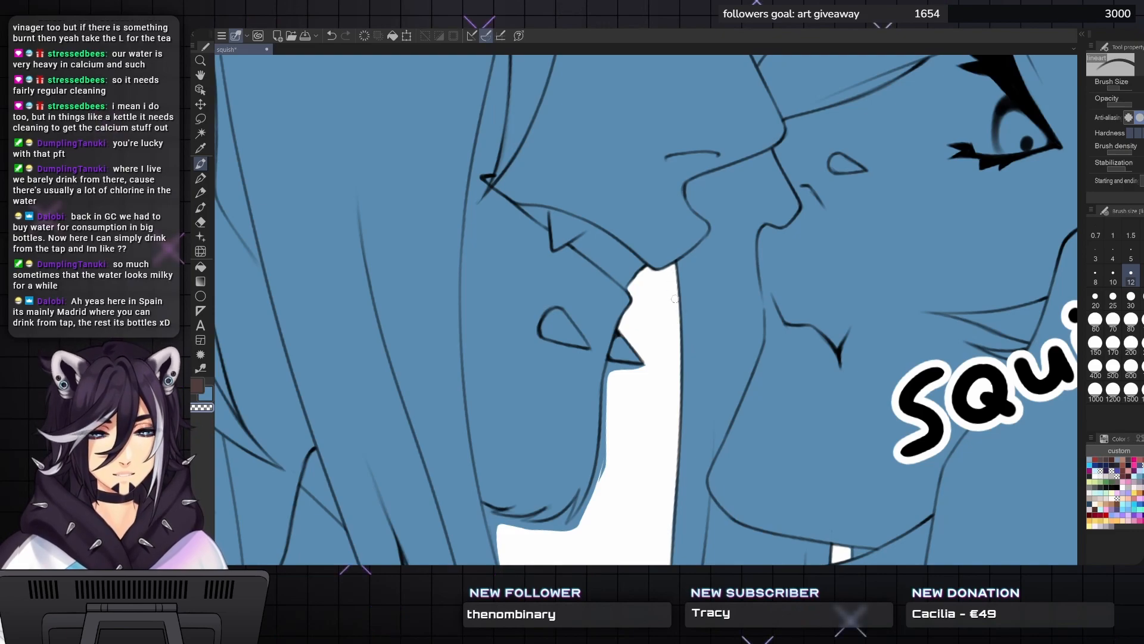
- Trim the blue overflow along the left character's chin beneath the protruding fang with a larger transparent brush
{"action": "left_click_drag", "start_coordinate": [674, 256], "coordinate": [734, 167]}
{"action": "key", "text": "bracketright"}
{"action": "key", "text": "bracketright"}
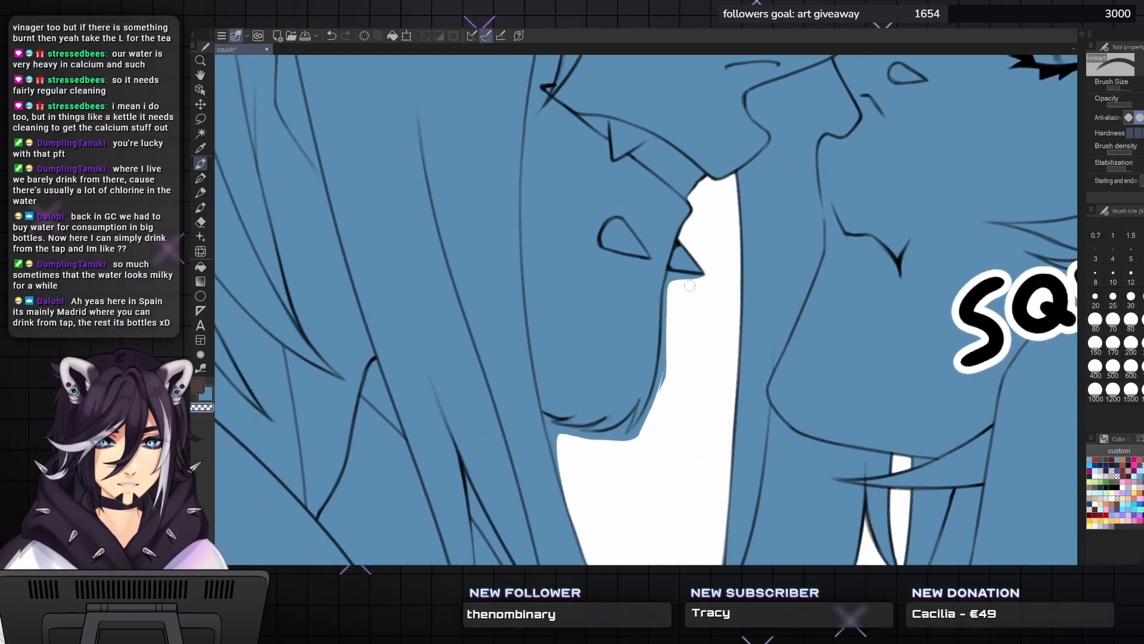
- Erase the blue base colour that spills past the left character's jawline, from below the fang to the chin
{"action": "mouse_move", "coordinate": [694, 279]}
{"action": "left_mouse_down"}
{"action": "mouse_move", "coordinate": [668, 274]}
{"action": "mouse_move", "coordinate": [691, 279]}
{"action": "mouse_move", "coordinate": [670, 274]}
{"action": "mouse_move", "coordinate": [662, 375]}
{"action": "left_mouse_up"}
{"action": "key", "text": "bracketright"}
{"action": "key", "text": "bracketright"}
{"action": "mouse_move", "coordinate": [666, 321]}
{"action": "left_mouse_down"}
{"action": "mouse_move", "coordinate": [659, 387]}
{"action": "mouse_move", "coordinate": [638, 435]}
{"action": "mouse_move", "coordinate": [615, 451]}
{"action": "mouse_move", "coordinate": [710, 389]}
{"action": "left_mouse_up"}
{"action": "key", "text": "bracketleft"}
{"action": "key", "text": "bracketleft"}
{"action": "key", "text": "bracketleft"}
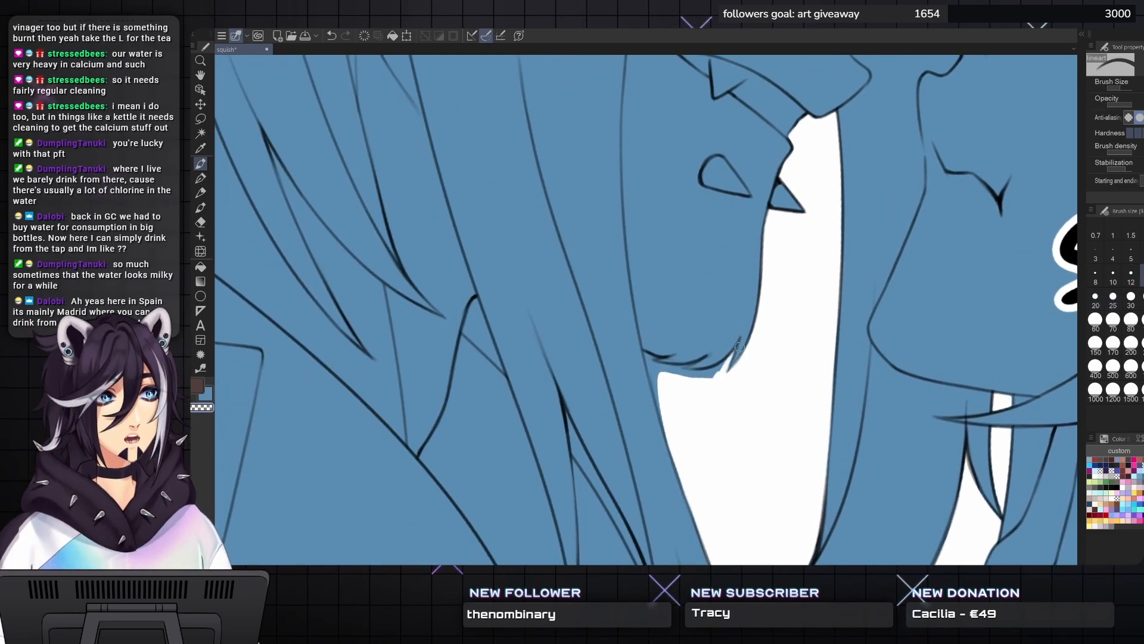
{"action": "left_click_drag", "start_coordinate": [740, 346], "coordinate": [763, 377]}
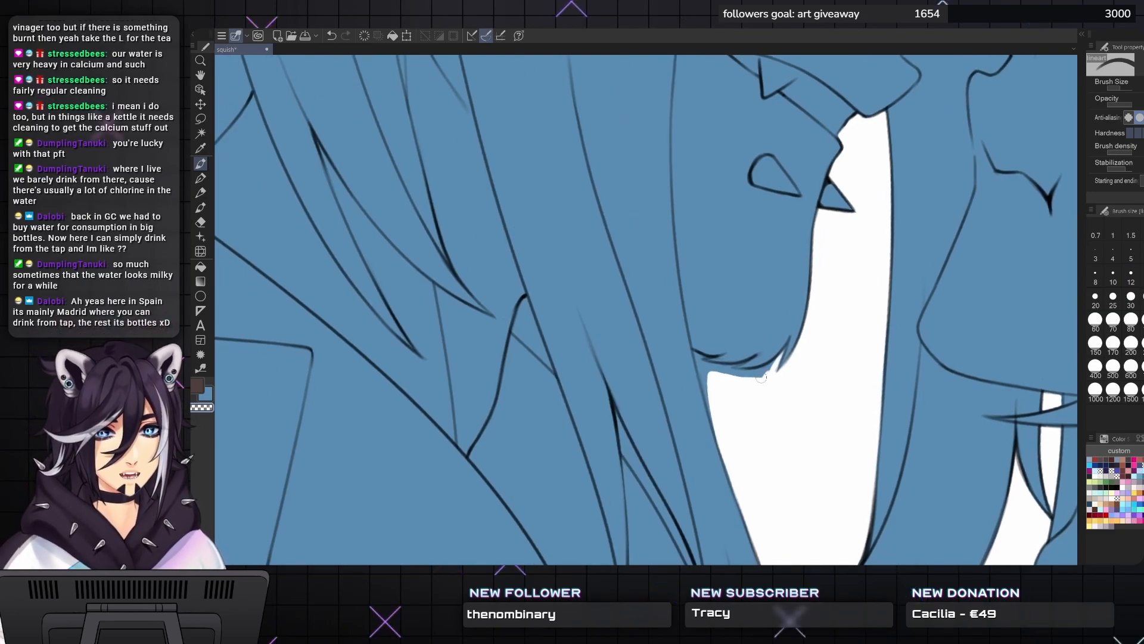
{"action": "mouse_move", "coordinate": [730, 374]}
{"action": "left_mouse_down"}
{"action": "mouse_move", "coordinate": [760, 371]}
{"action": "mouse_move", "coordinate": [717, 371]}
{"action": "left_mouse_up"}
- Erase the leftover blue around the chin tufts and along the hair strand below the chin with a fine brush
{"action": "key", "text": "bracketleft"}
{"action": "key", "text": "bracketleft"}
{"action": "key", "text": "bracketleft"}
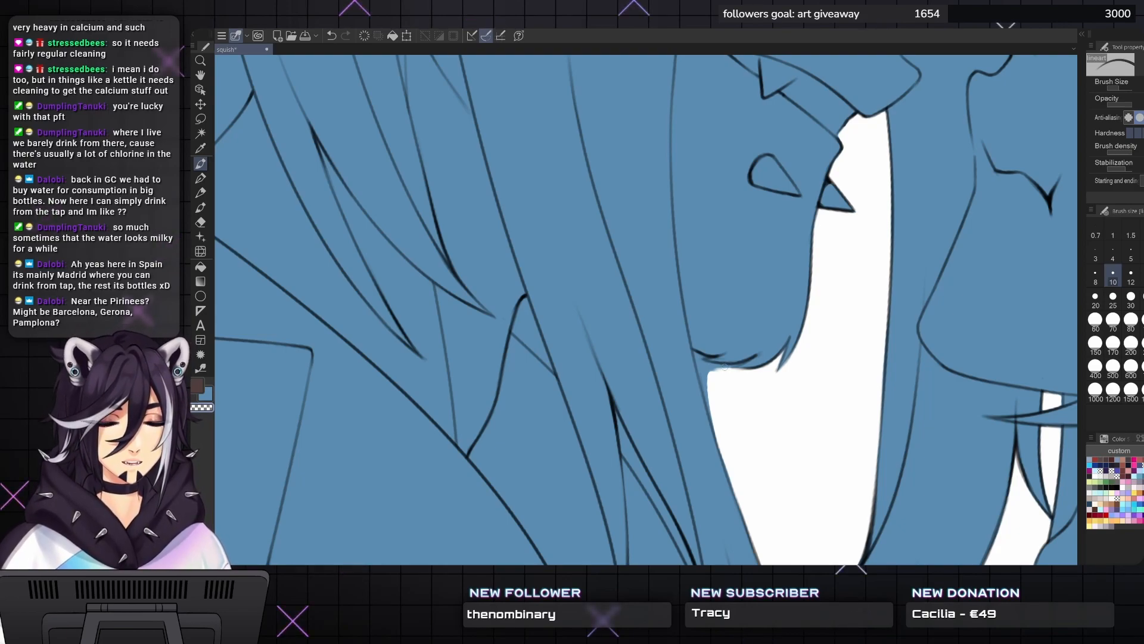
{"action": "key", "text": "bracketleft"}
{"action": "key", "text": "bracketright"}
{"action": "key", "text": "bracketright"}
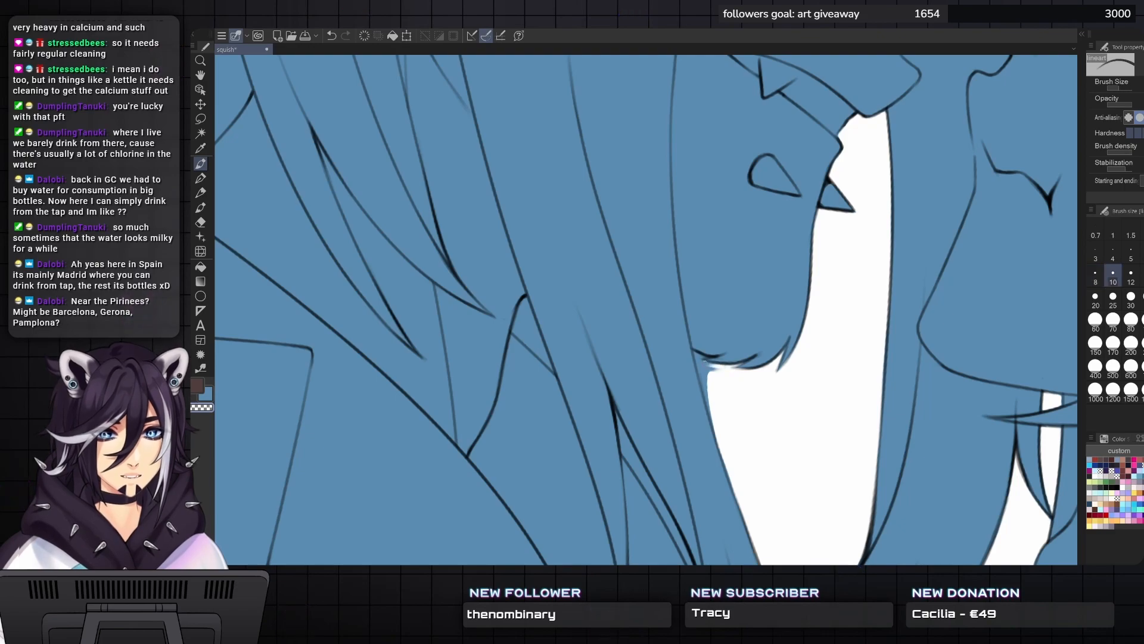
{"action": "key", "text": "bracketright"}
{"action": "key", "text": "bracketleft"}
{"action": "key", "text": "bracketleft"}
{"action": "key", "text": "bracketleft"}
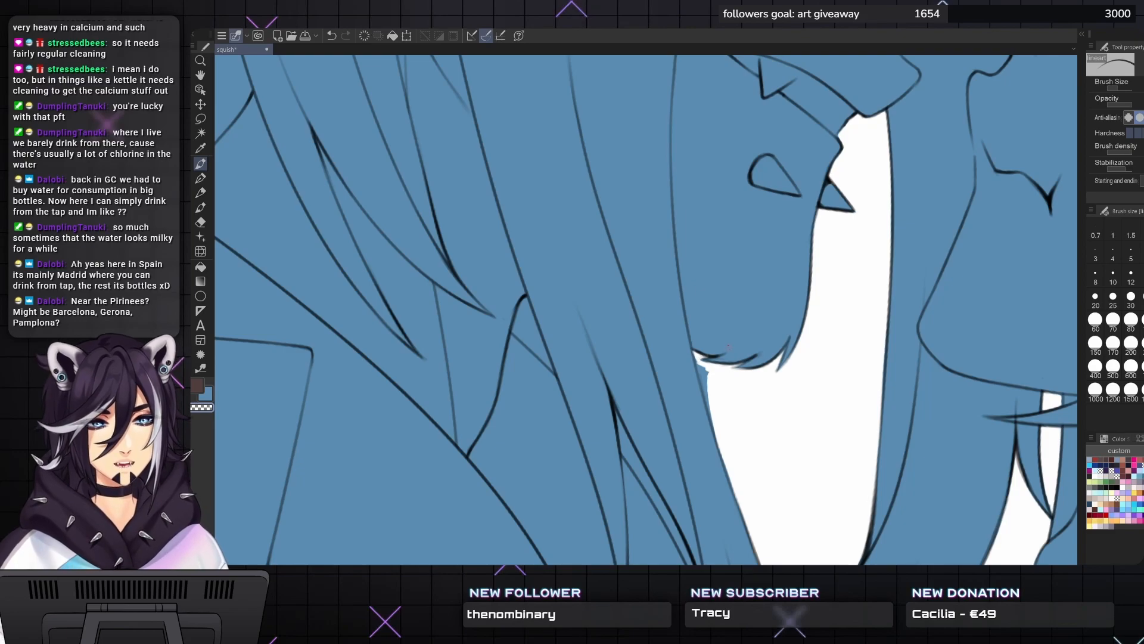
{"action": "left_click_drag", "start_coordinate": [728, 346], "coordinate": [740, 287]}
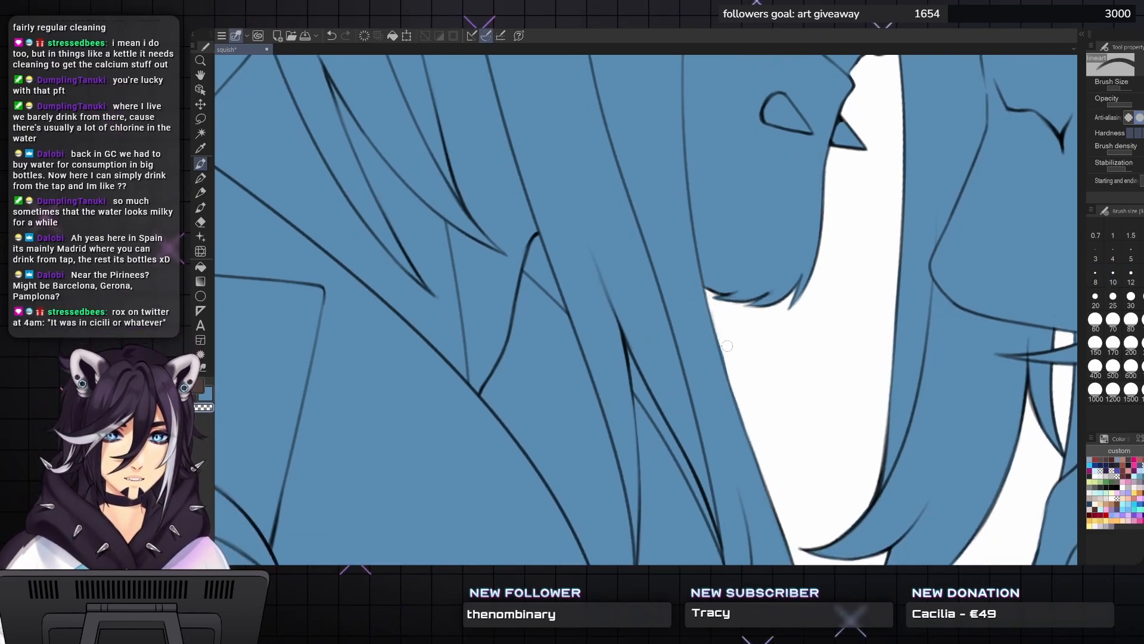
{"action": "left_click_drag", "start_coordinate": [748, 405], "coordinate": [795, 292]}
- Lasso the blue corner outside the left character's hair at the canvas's upper-left, delete its fill and deselect
{"action": "left_click_drag", "start_coordinate": [534, 235], "coordinate": [763, 386]}
{"action": "scroll", "coordinate": [764, 386], "scroll_direction": "down", "scroll_amount": 2}
{"action": "mouse_move", "coordinate": [686, 107]}
{"action": "left_mouse_down"}
{"action": "mouse_move", "coordinate": [738, 243]}
{"action": "mouse_move", "coordinate": [753, 374]}
{"action": "mouse_move", "coordinate": [814, 421]}
{"action": "mouse_move", "coordinate": [824, 547]}
{"action": "left_mouse_up"}
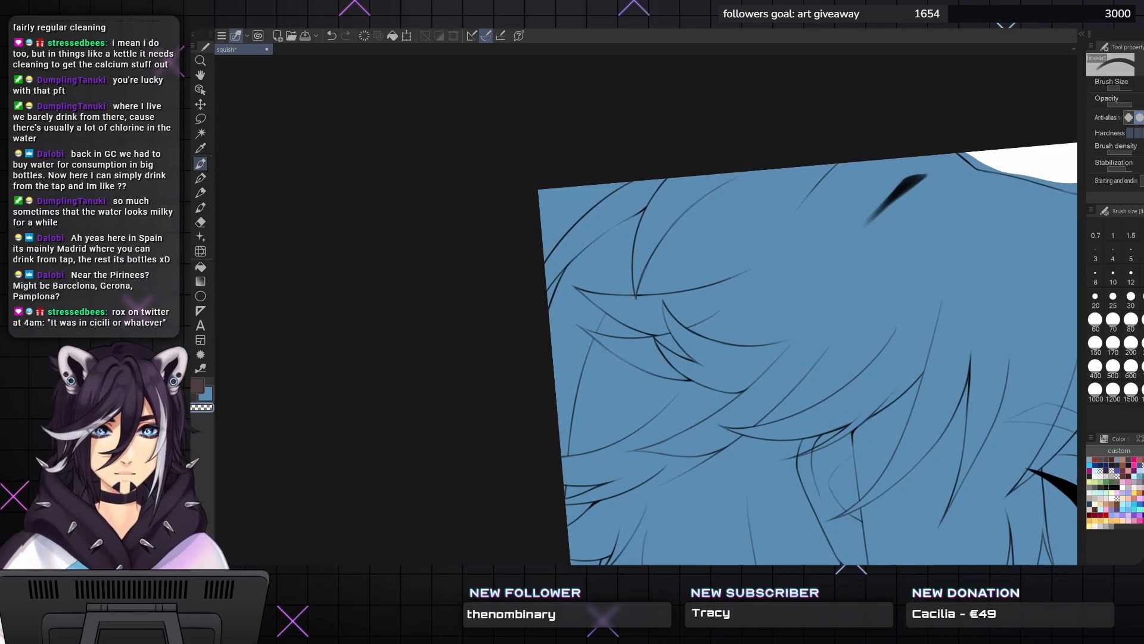
{"action": "key", "text": "m"}
{"action": "mouse_move", "coordinate": [600, 196]}
{"action": "left_mouse_down"}
{"action": "mouse_move", "coordinate": [608, 128]}
{"action": "mouse_move", "coordinate": [638, 145]}
{"action": "left_mouse_up"}
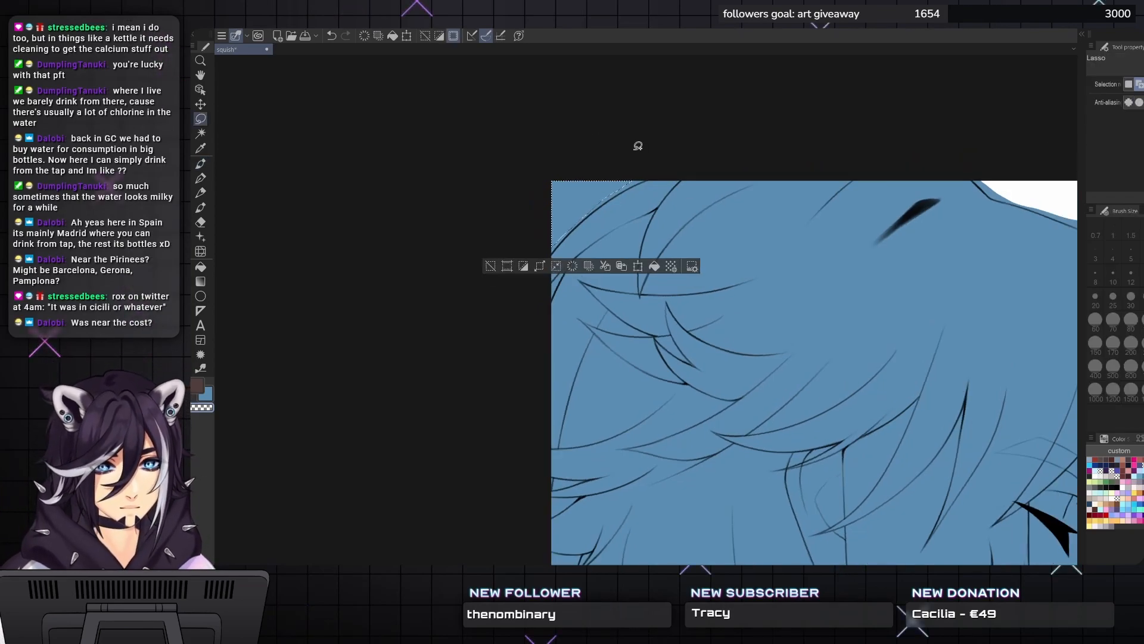
{"action": "key", "text": "Delete"}
{"action": "key", "text": "ctrl+d"}
{"action": "key", "text": "p"}
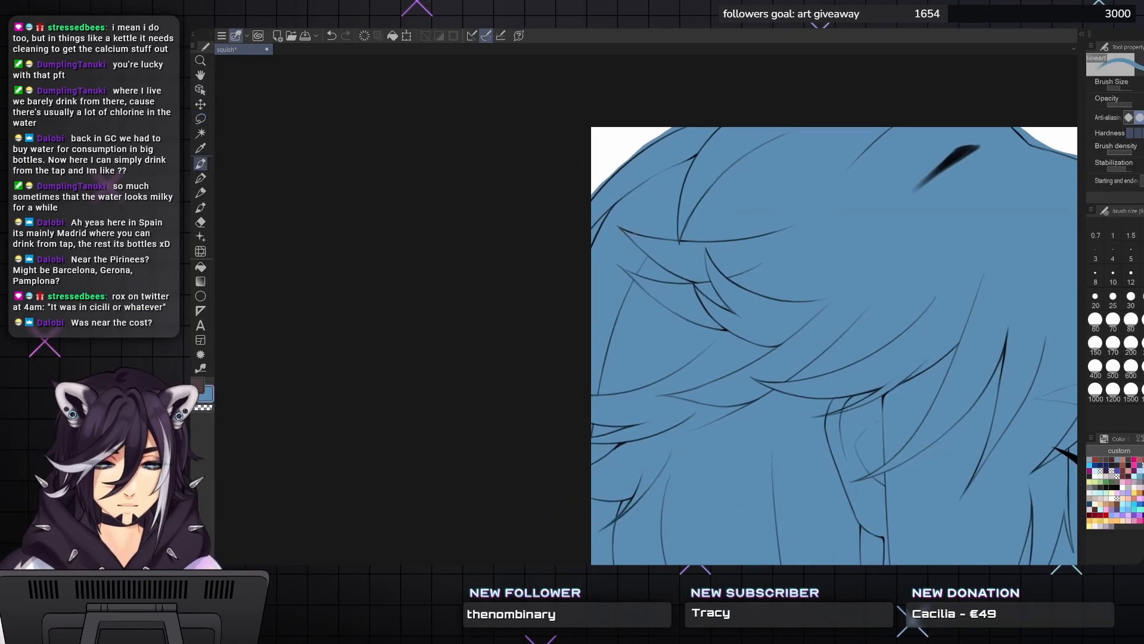
- Erase the blue in the narrow gap between the hair strands at the canvas's left edge with a small brush
{"action": "scroll", "coordinate": [586, 226], "scroll_direction": "up", "scroll_amount": 3}
{"action": "key", "text": "["}
{"action": "mouse_move", "coordinate": [594, 204]}
{"action": "left_mouse_down"}
{"action": "mouse_move", "coordinate": [581, 239]}
{"action": "mouse_move", "coordinate": [601, 189]}
{"action": "left_mouse_up"}
{"action": "key", "text": "["}
{"action": "key", "text": "["}
{"action": "key", "text": "["}
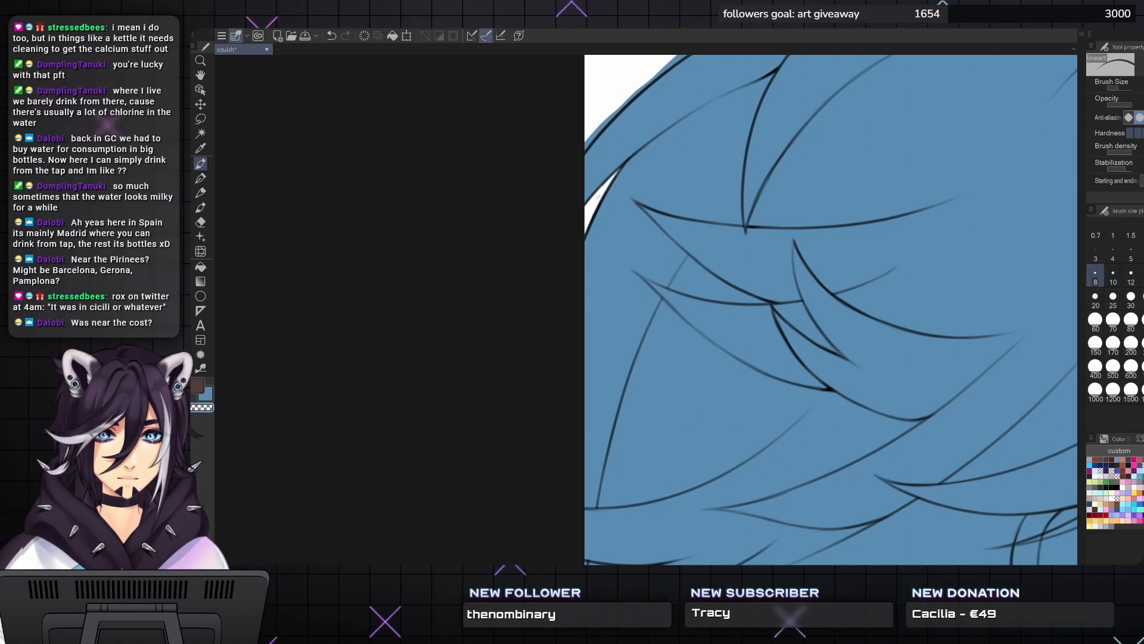
{"action": "key", "text": "]"}
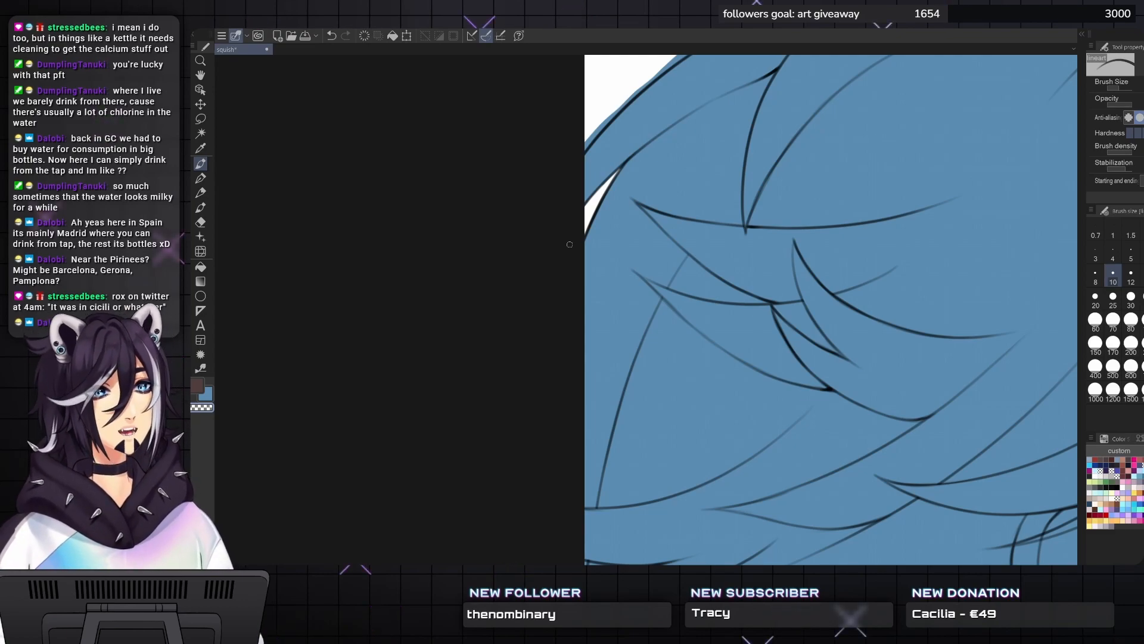
- Erase the blue fringe outside the upper-left hair curve with a brush up to size 30, and tidy the small gap below it
{"action": "mouse_move", "coordinate": [570, 245]}
{"action": "left_mouse_down"}
{"action": "mouse_move", "coordinate": [520, 360]}
{"action": "mouse_move", "coordinate": [539, 401]}
{"action": "left_mouse_up"}
{"action": "key", "text": "]"}
{"action": "key", "text": "]"}
{"action": "key", "text": "]"}
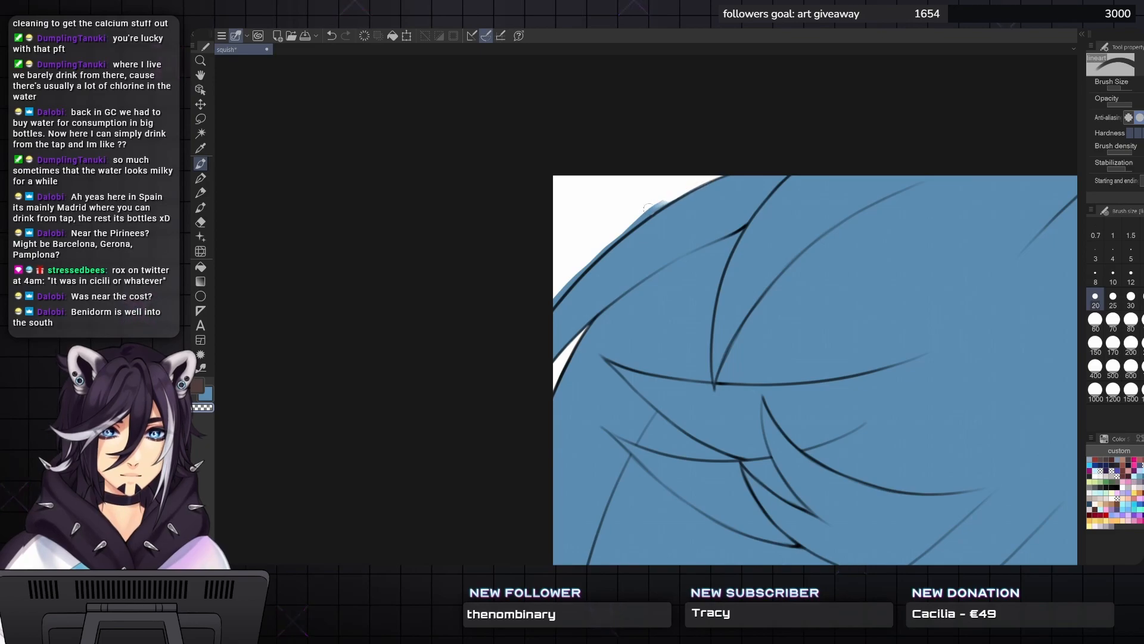
{"action": "key", "text": "bracketright"}
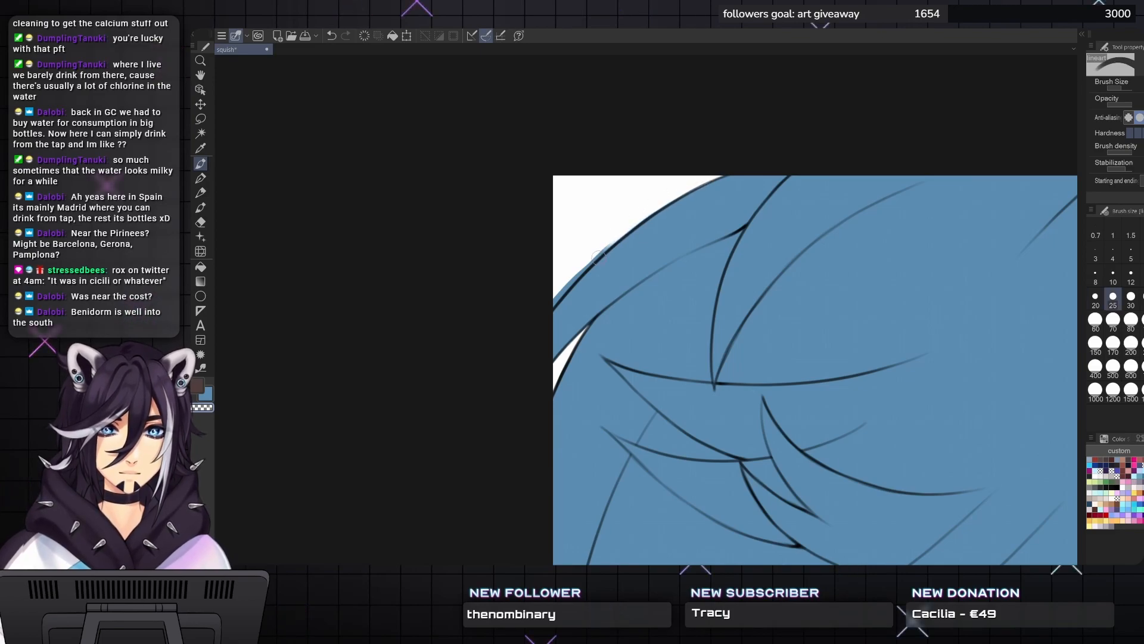
{"action": "mouse_move", "coordinate": [599, 258]}
{"action": "left_mouse_down"}
{"action": "mouse_move", "coordinate": [671, 187]}
{"action": "mouse_move", "coordinate": [606, 252]}
{"action": "left_mouse_up"}
{"action": "key", "text": "bracketright"}
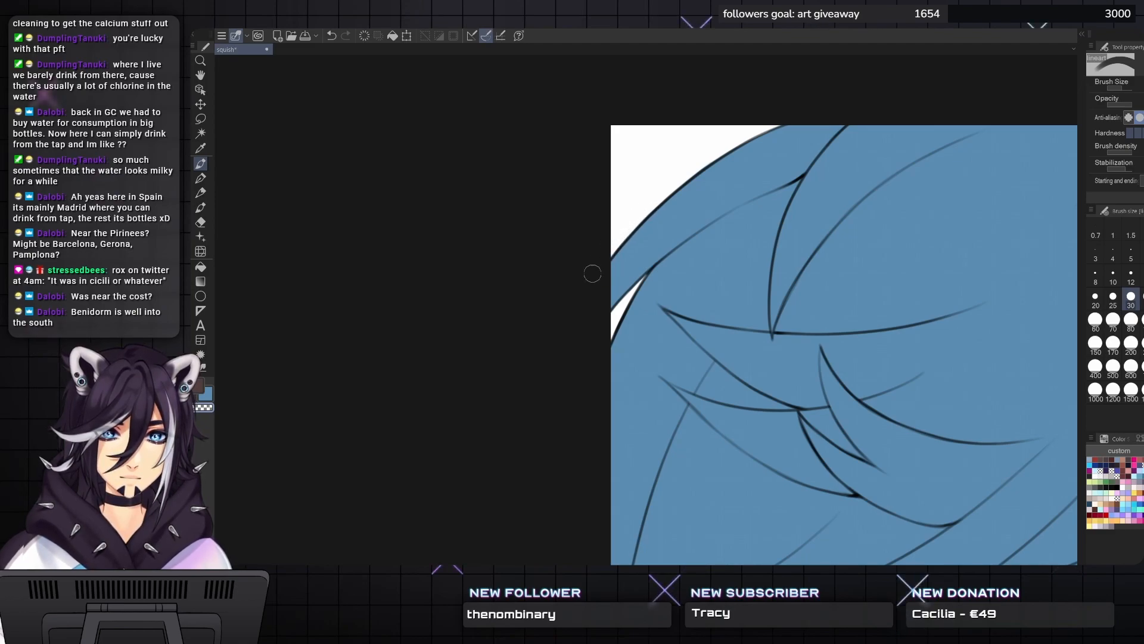
{"action": "key", "text": "bracketleft"}
{"action": "key", "text": "bracketleft"}
{"action": "key", "text": "bracketleft"}
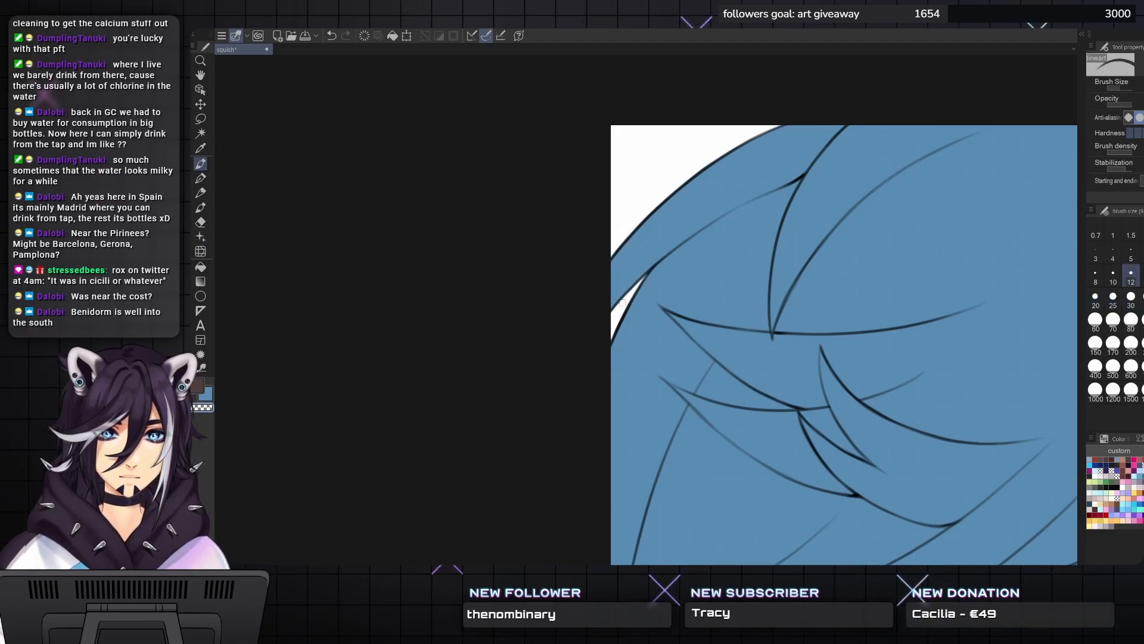
- Erase the blue patch spilling out beside the right character's small front hair spike, using brush sizes 20 to 25
{"action": "scroll", "coordinate": [607, 341], "scroll_direction": "down", "scroll_amount": 3}
{"action": "left_click_drag", "start_coordinate": [672, 551], "coordinate": [652, 209]}
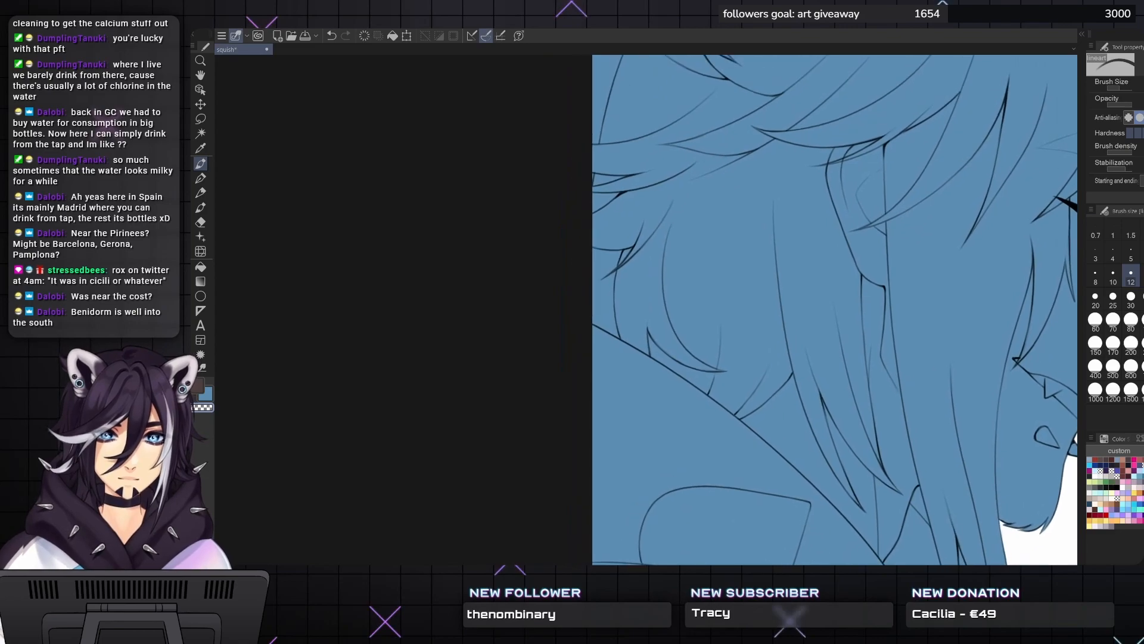
{"action": "left_click_drag", "start_coordinate": [647, 289], "coordinate": [661, 270]}
{"action": "scroll", "coordinate": [661, 270], "scroll_direction": "down", "scroll_amount": 1}
{"action": "left_click_drag", "start_coordinate": [739, 358], "coordinate": [652, 317]}
{"action": "scroll", "coordinate": [721, 310], "scroll_direction": "down", "scroll_amount": 2}
{"action": "scroll", "coordinate": [710, 269], "scroll_direction": "down", "scroll_amount": 2}
{"action": "left_click_drag", "start_coordinate": [710, 77], "coordinate": [710, 269]}
{"action": "scroll", "coordinate": [710, 269], "scroll_direction": "up", "scroll_amount": 3}
{"action": "scroll", "coordinate": [710, 269], "scroll_direction": "up", "scroll_amount": 5}
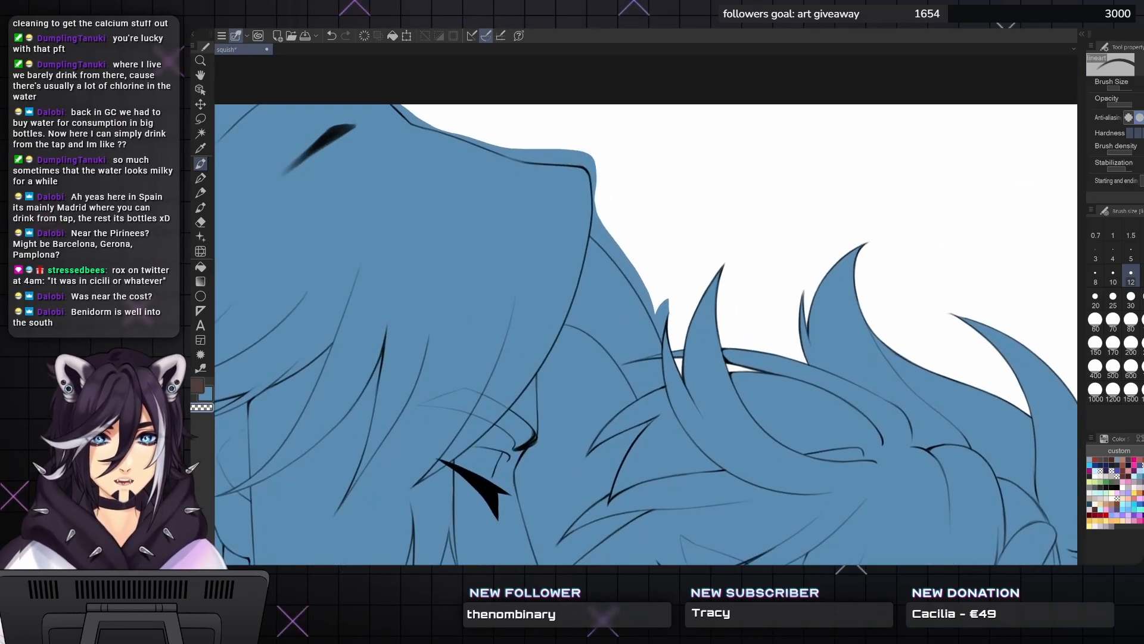
{"action": "key", "text": "bracketright"}
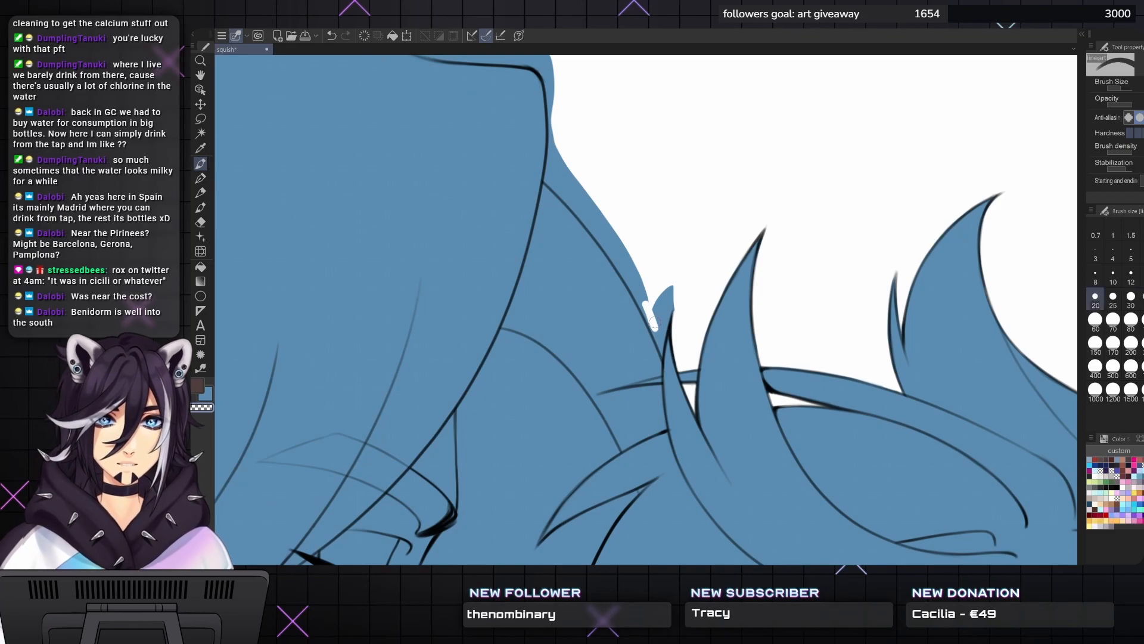
{"action": "key", "text": "bracketright"}
{"action": "mouse_move", "coordinate": [657, 327]}
{"action": "left_mouse_down"}
{"action": "mouse_move", "coordinate": [669, 295]}
{"action": "mouse_move", "coordinate": [662, 324]}
{"action": "left_mouse_up"}
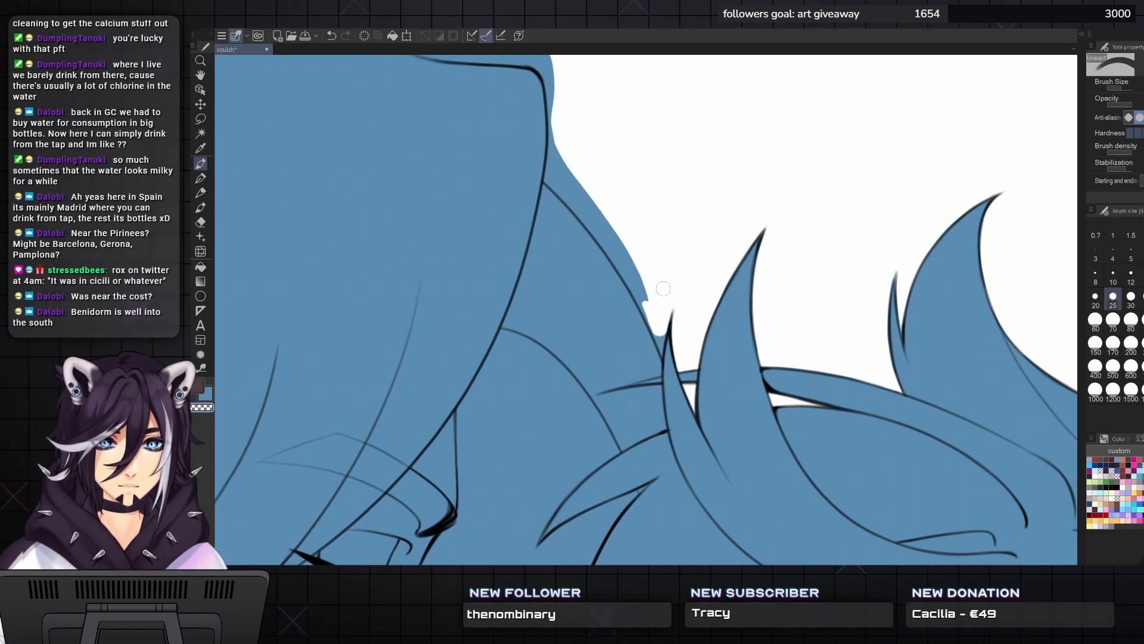
- Clean the blue remnants out of the notch between the small hair spike and the neighbouring head outline
{"action": "scroll", "coordinate": [664, 329], "scroll_direction": "up", "scroll_amount": 1}
{"action": "key", "text": "bracketleft"}
{"action": "key", "text": "bracketleft"}
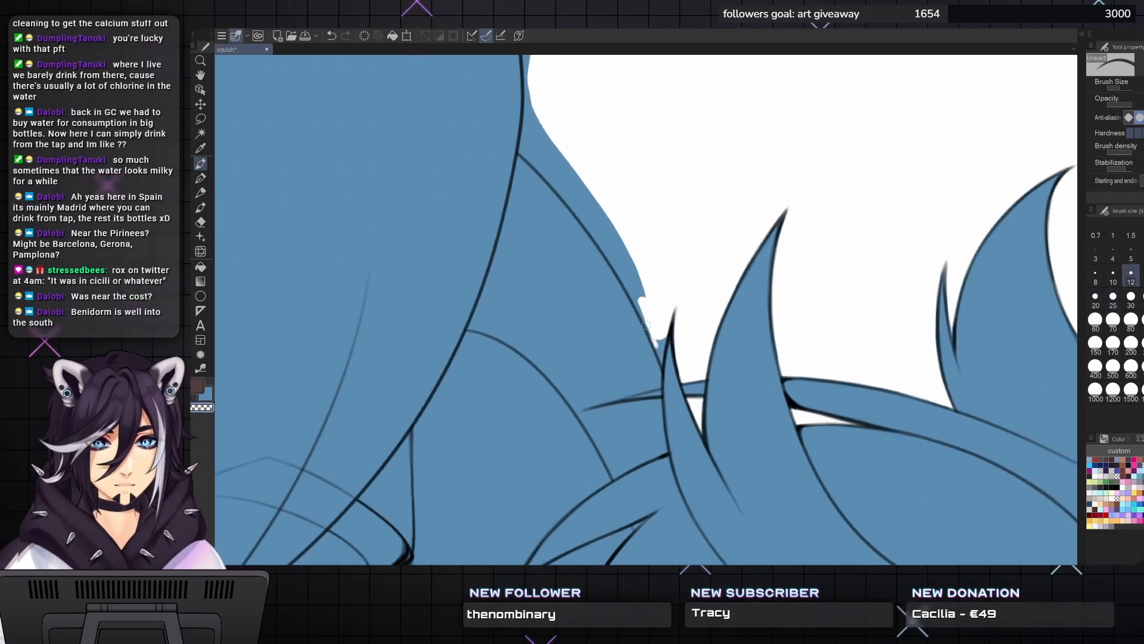
{"action": "key", "text": "bracketleft"}
{"action": "key", "text": "bracketright"}
{"action": "key", "text": "bracketright"}
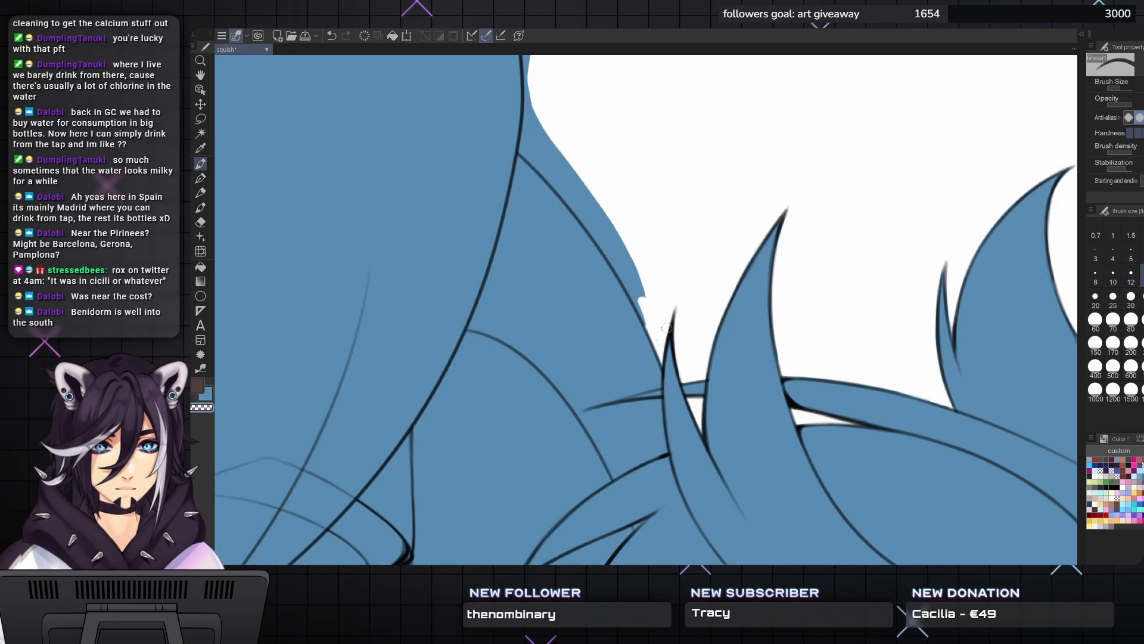
{"action": "key", "text": "bracketright"}
{"action": "key", "text": "bracketright"}
{"action": "mouse_move", "coordinate": [655, 330]}
{"action": "left_mouse_down"}
{"action": "mouse_move", "coordinate": [618, 260]}
{"action": "mouse_move", "coordinate": [655, 313]}
{"action": "left_mouse_up"}
- Erase the blue spill outside the curved head outline running from the hair spike up to the left character's fringe
{"action": "left_click_drag", "start_coordinate": [619, 201], "coordinate": [673, 228]}
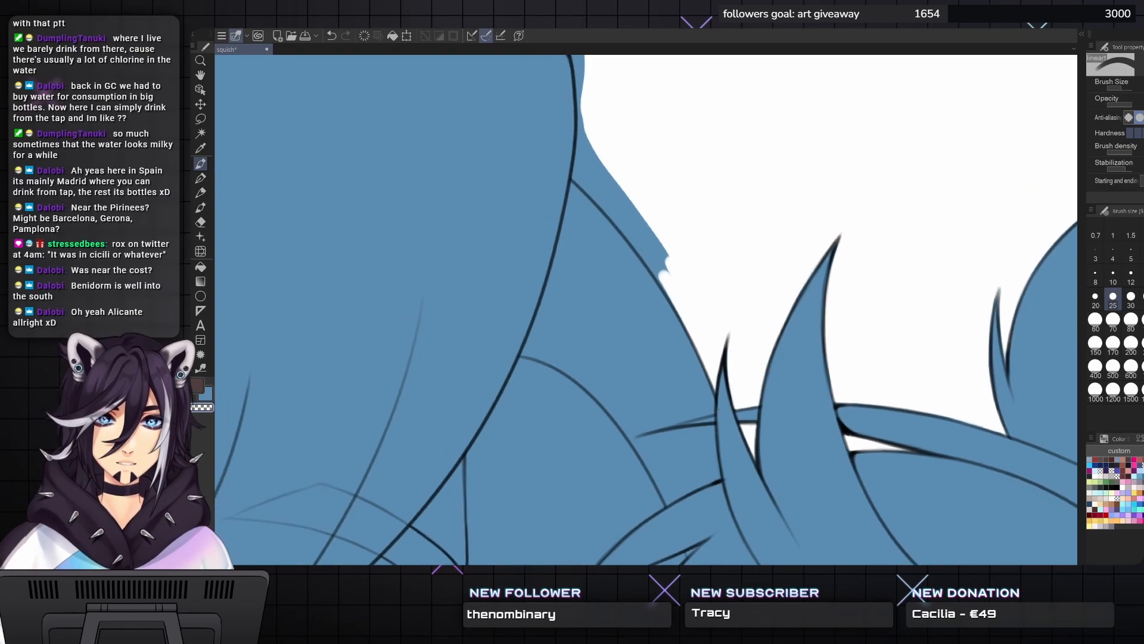
{"action": "mouse_move", "coordinate": [583, 123]}
{"action": "left_mouse_down"}
{"action": "mouse_move", "coordinate": [593, 188]}
{"action": "mouse_move", "coordinate": [583, 169]}
{"action": "mouse_move", "coordinate": [626, 203]}
{"action": "mouse_move", "coordinate": [607, 202]}
{"action": "mouse_move", "coordinate": [656, 262]}
{"action": "mouse_move", "coordinate": [641, 242]}
{"action": "mouse_move", "coordinate": [679, 269]}
{"action": "left_mouse_up"}
{"action": "key", "text": "bracketright"}
{"action": "mouse_move", "coordinate": [587, 151]}
{"action": "left_mouse_down"}
{"action": "mouse_move", "coordinate": [718, 297]}
{"action": "mouse_move", "coordinate": [700, 173]}
{"action": "mouse_move", "coordinate": [713, 193]}
{"action": "mouse_move", "coordinate": [690, 158]}
{"action": "mouse_move", "coordinate": [709, 206]}
{"action": "mouse_move", "coordinate": [708, 188]}
{"action": "left_mouse_up"}
{"action": "key", "text": "bracketright"}
{"action": "key", "text": "bracketleft"}
{"action": "key", "text": "bracketleft"}
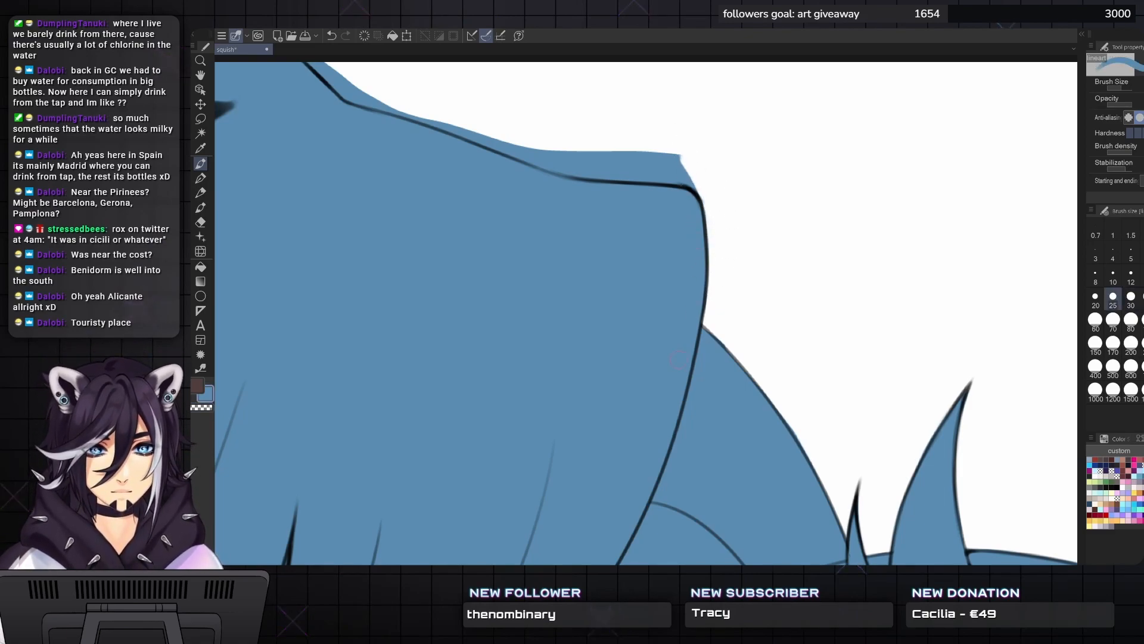
- Rotate the canvas and erase the blue spill around the corner of the left character's fringe with a larger brush
{"action": "key", "text": "asciicircum"}
{"action": "key", "text": "asciicircum"}
{"action": "key", "text": "asciicircum"}
{"action": "key", "text": "asciicircum"}
{"action": "key", "text": "asciicircum"}
{"action": "key", "text": "asciicircum"}
{"action": "key", "text": "asciicircum"}
{"action": "key", "text": "asciicircum"}
{"action": "key", "text": "asciicircum"}
{"action": "key", "text": "asciicircum"}
{"action": "key", "text": "asciicircum"}
{"action": "key", "text": "asciicircum"}
{"action": "key", "text": "asciicircum"}
{"action": "key", "text": "asciicircum"}
{"action": "left_click_drag", "start_coordinate": [674, 382], "coordinate": [594, 449]}
{"action": "key", "text": "bracketright"}
{"action": "key", "text": "bracketright"}
{"action": "key", "text": "bracketright"}
{"action": "mouse_move", "coordinate": [715, 243]}
{"action": "left_mouse_down"}
{"action": "mouse_move", "coordinate": [705, 251]}
{"action": "mouse_move", "coordinate": [725, 311]}
{"action": "mouse_move", "coordinate": [707, 336]}
{"action": "mouse_move", "coordinate": [722, 301]}
{"action": "mouse_move", "coordinate": [734, 399]}
{"action": "left_mouse_up"}
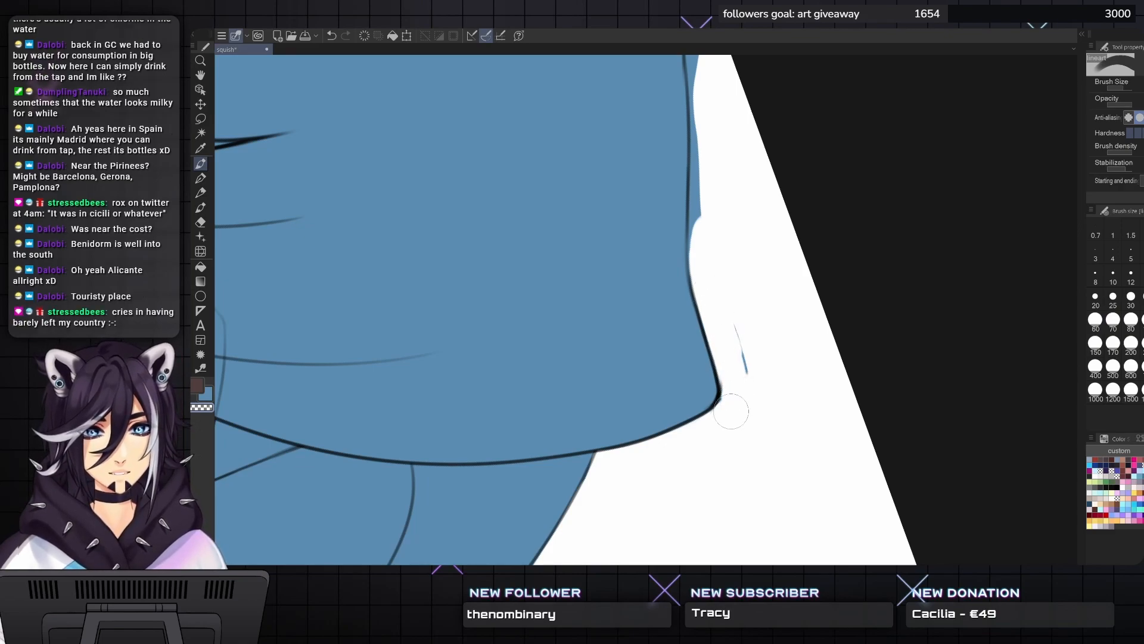
- Erase the remaining blue fringe along the left character's upper hair outline up to the canvas edge with brush size 30
{"action": "scroll", "coordinate": [738, 252], "scroll_direction": "up", "scroll_amount": 3}
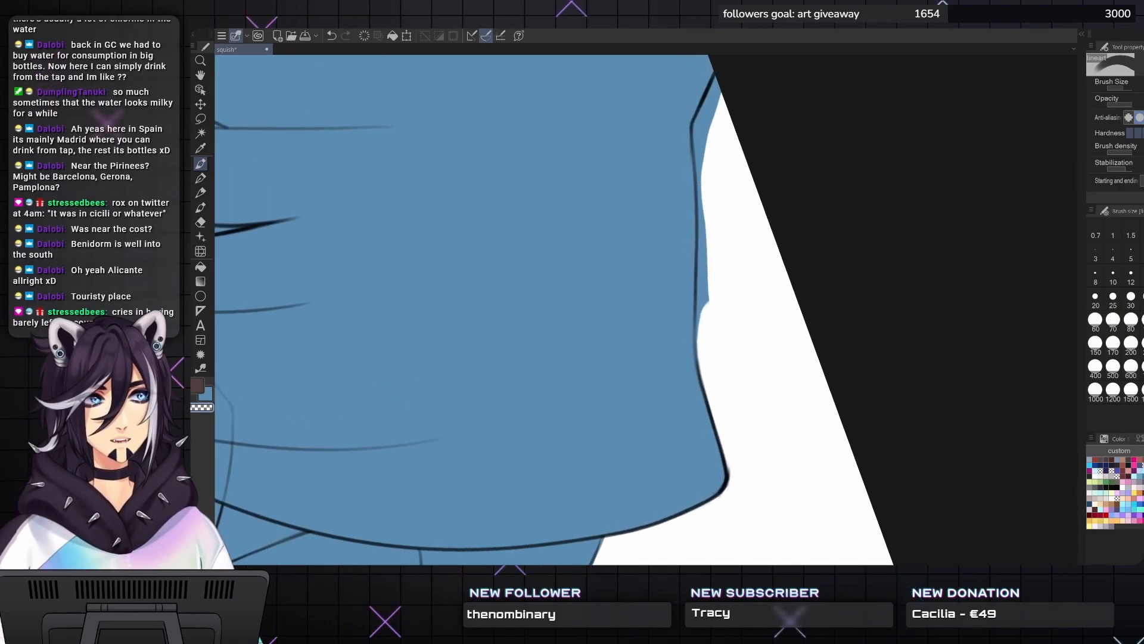
{"action": "scroll", "coordinate": [547, 309], "scroll_direction": "up", "scroll_amount": 1}
{"action": "key", "text": "bracketleft"}
{"action": "mouse_move", "coordinate": [715, 179]}
{"action": "left_mouse_down"}
{"action": "mouse_move", "coordinate": [726, 147]}
{"action": "mouse_move", "coordinate": [709, 216]}
{"action": "mouse_move", "coordinate": [722, 130]}
{"action": "mouse_move", "coordinate": [734, 322]}
{"action": "mouse_move", "coordinate": [728, 238]}
{"action": "mouse_move", "coordinate": [732, 301]}
{"action": "left_mouse_up"}
{"action": "scroll", "coordinate": [717, 169], "scroll_direction": "down", "scroll_amount": 3}
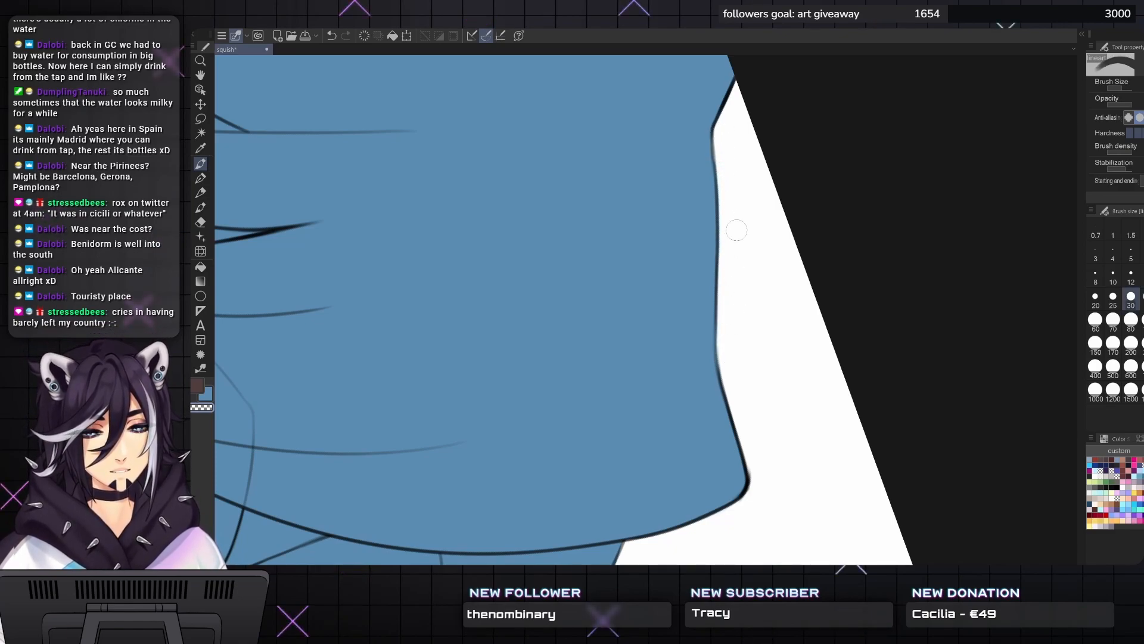
{"action": "left_click_drag", "start_coordinate": [704, 158], "coordinate": [707, 140]}
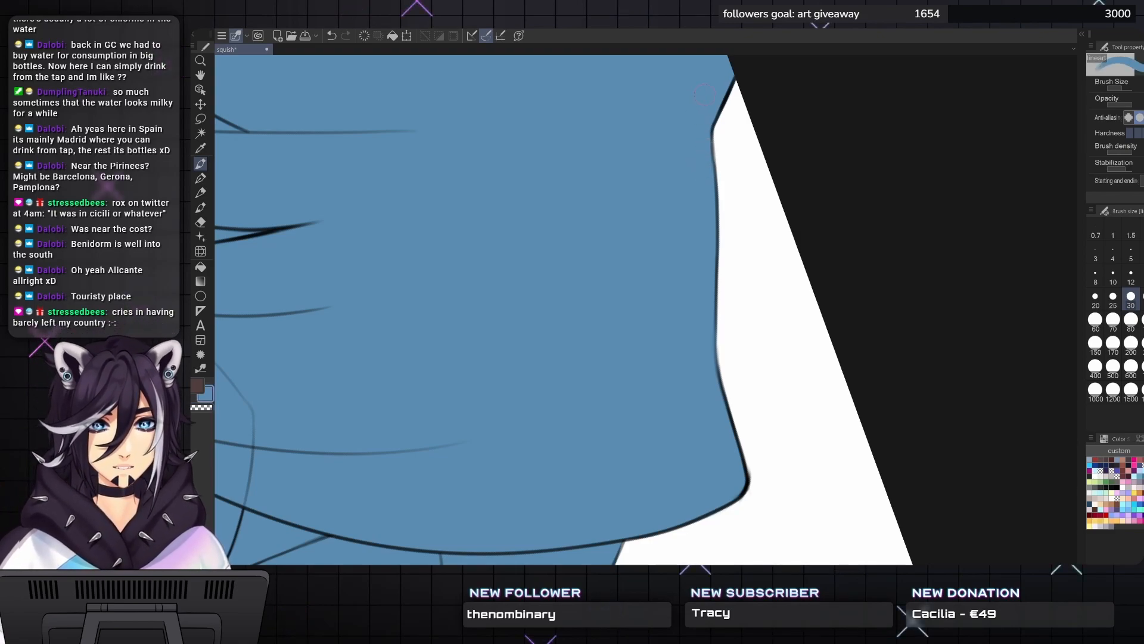
- Turn the canvas back upright and check the cleaned silhouette across the whole illustration
{"action": "key", "text": "minus"}
{"action": "key", "text": "minus"}
{"action": "key", "text": "minus"}
{"action": "key", "text": "minus"}
{"action": "key", "text": "minus"}
{"action": "key", "text": "minus"}
{"action": "key", "text": "minus"}
{"action": "key", "text": "minus"}
{"action": "key", "text": "minus"}
{"action": "key", "text": "minus"}
{"action": "key", "text": "minus"}
{"action": "scroll", "coordinate": [687, 260], "scroll_direction": "down", "scroll_amount": 2}
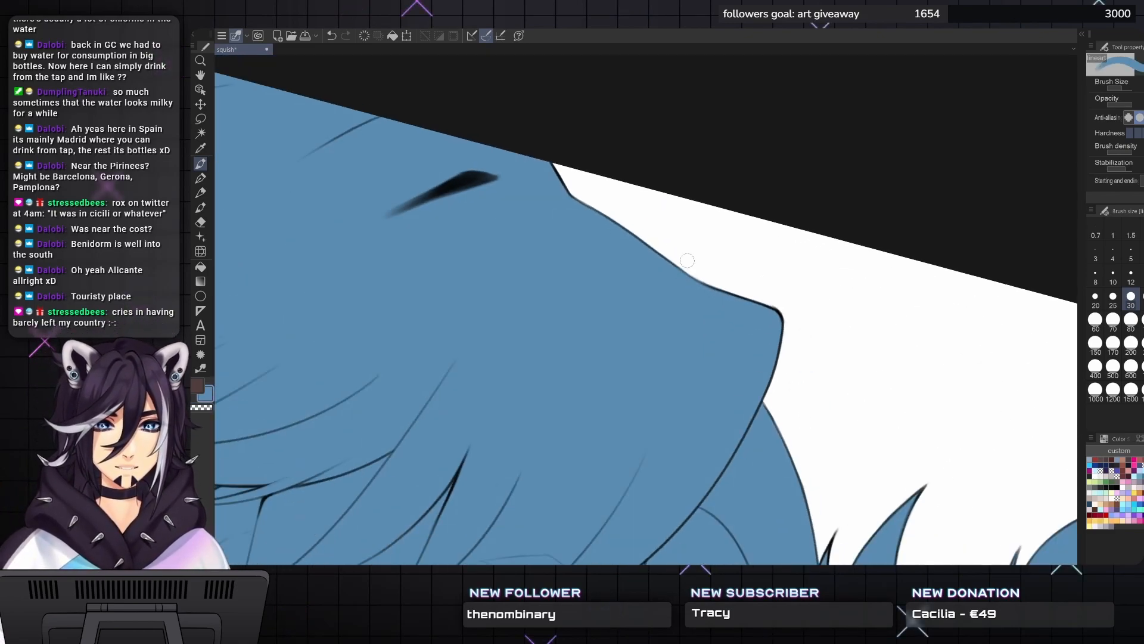
{"action": "key", "text": "equal"}
{"action": "key", "text": "equal"}
{"action": "key", "text": "equal"}
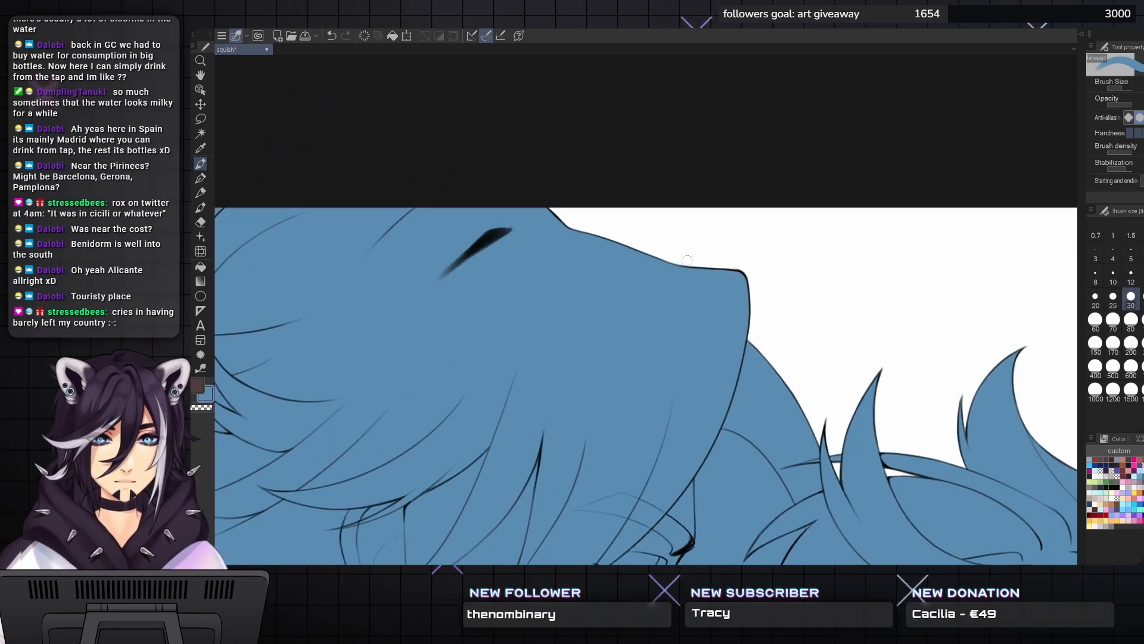
{"action": "scroll", "coordinate": [687, 260], "scroll_direction": "down", "scroll_amount": 4}
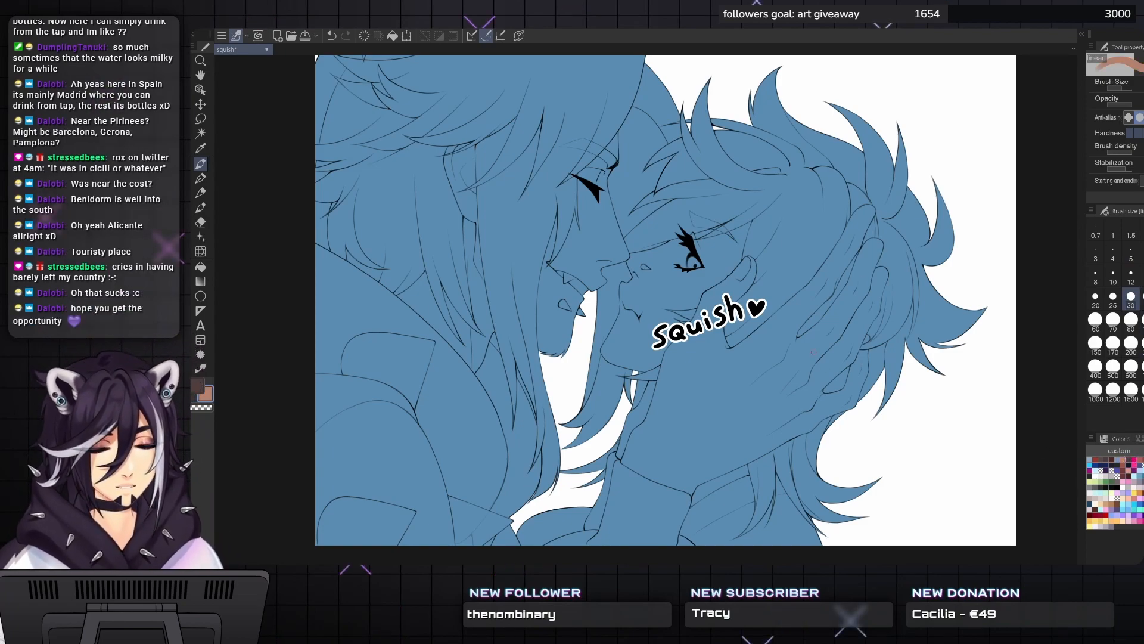
- Block in the right character's face and the area beneath the raised hand with brown skin tone, using brush size 600 for the lower area
{"action": "key", "text": "p"}
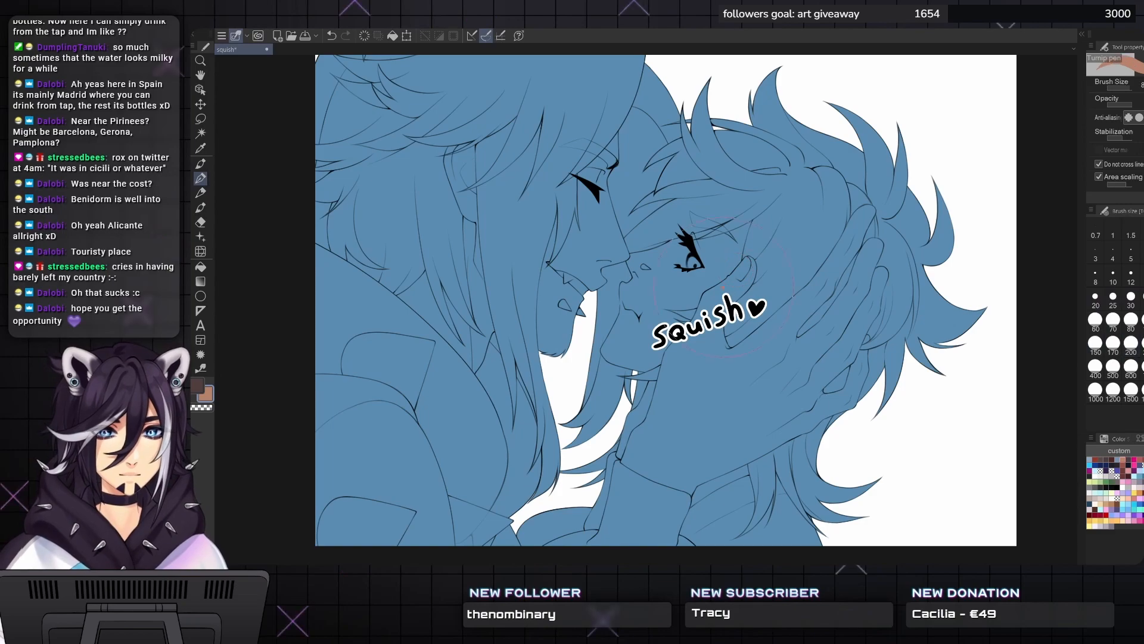
{"action": "left_click_drag", "start_coordinate": [754, 215], "coordinate": [719, 256]}
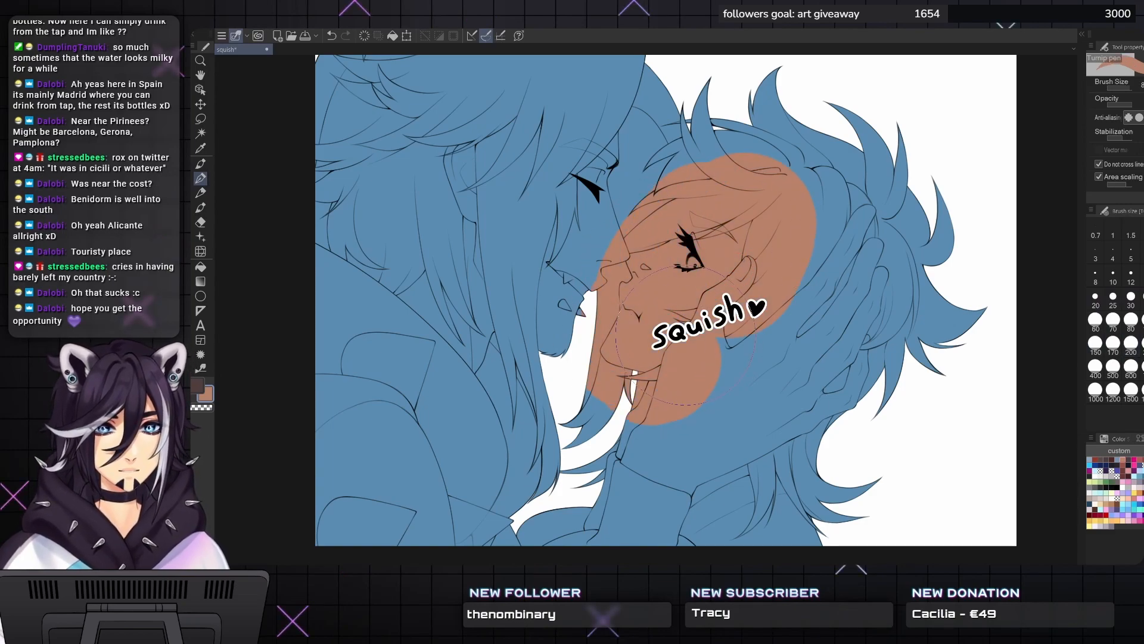
{"action": "scroll", "coordinate": [686, 337], "scroll_direction": "down", "scroll_amount": 3}
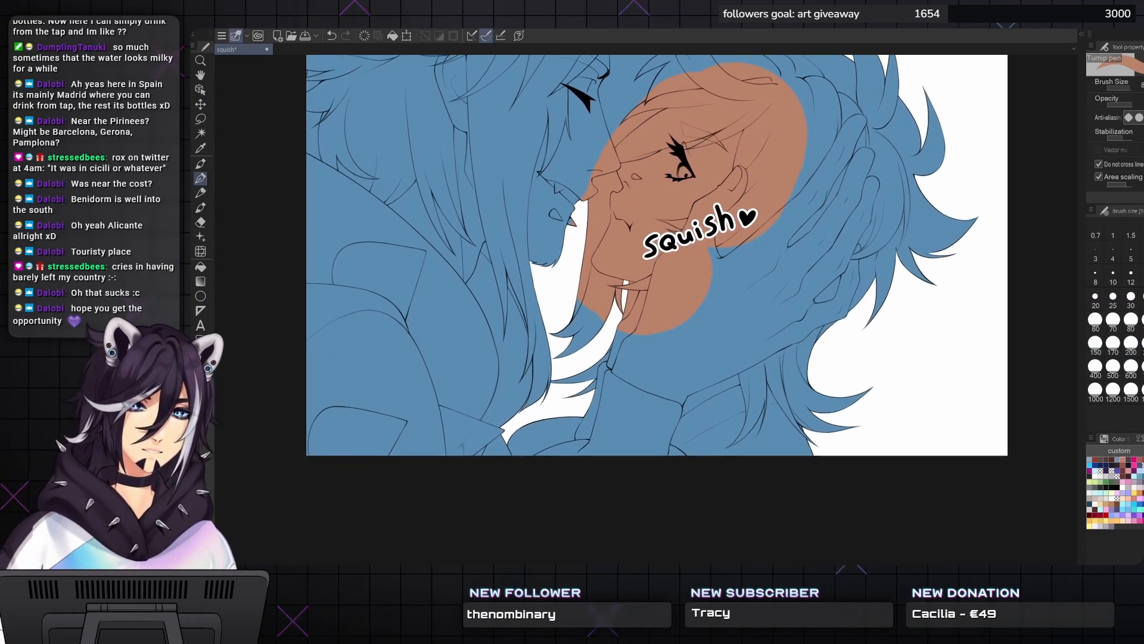
{"action": "key", "text": "bracketleft"}
{"action": "left_click", "coordinate": [720, 390]}
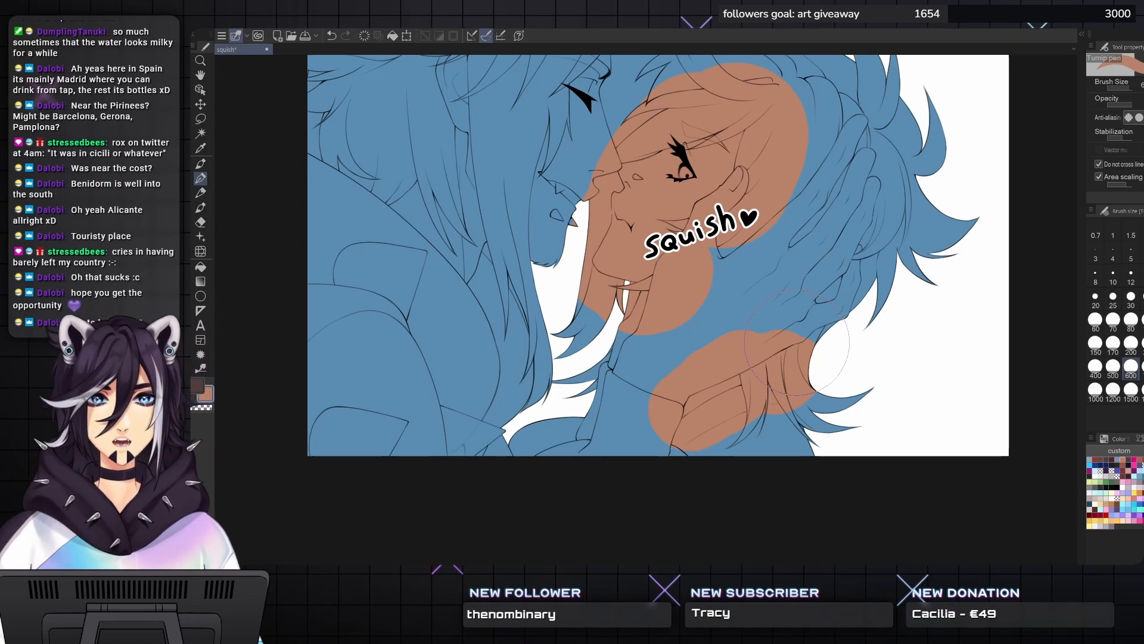
- Extend the brown skin tone across the remaining gap between the right character's ear and jaw
{"action": "scroll", "coordinate": [795, 342], "scroll_direction": "up", "scroll_amount": 3}
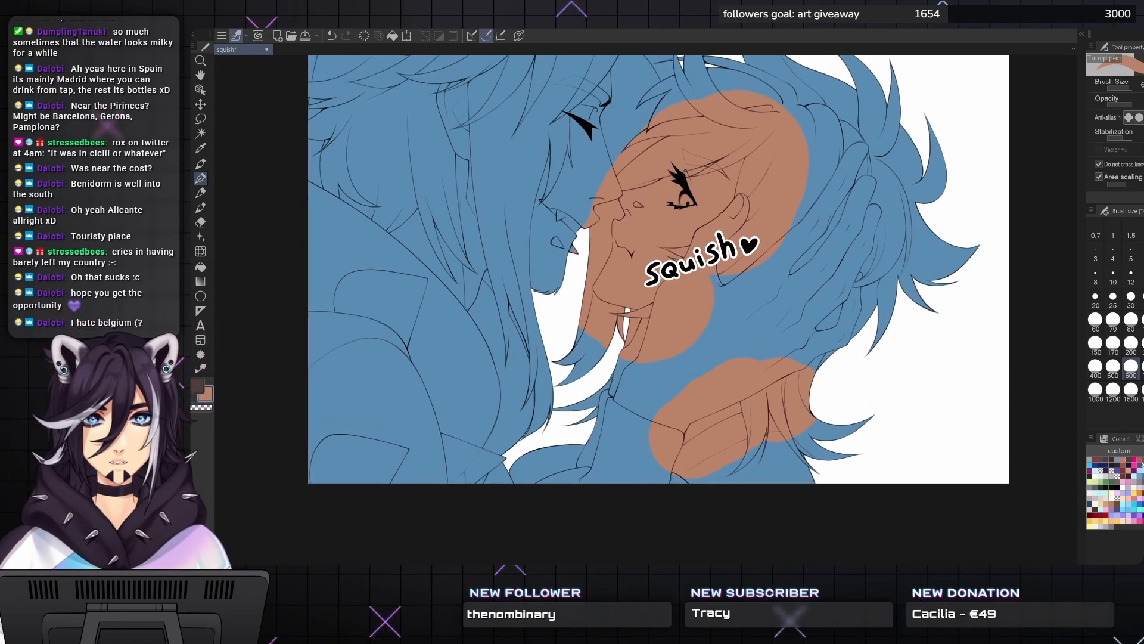
{"action": "scroll", "coordinate": [775, 298], "scroll_direction": "up", "scroll_amount": 4}
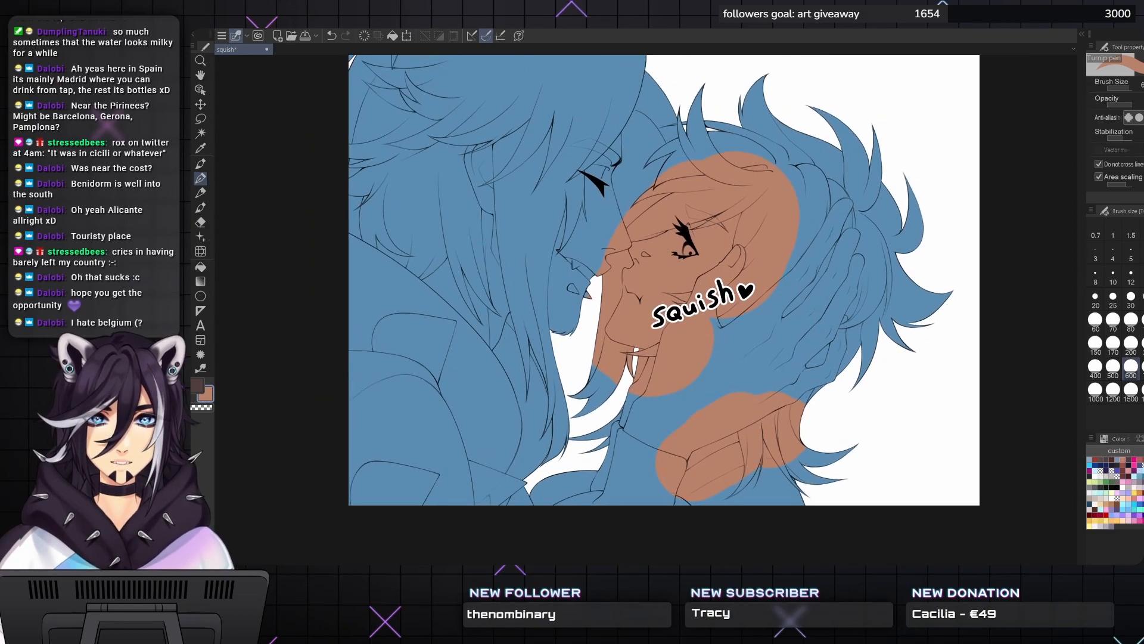
{"action": "scroll", "coordinate": [662, 304], "scroll_direction": "up", "scroll_amount": 2}
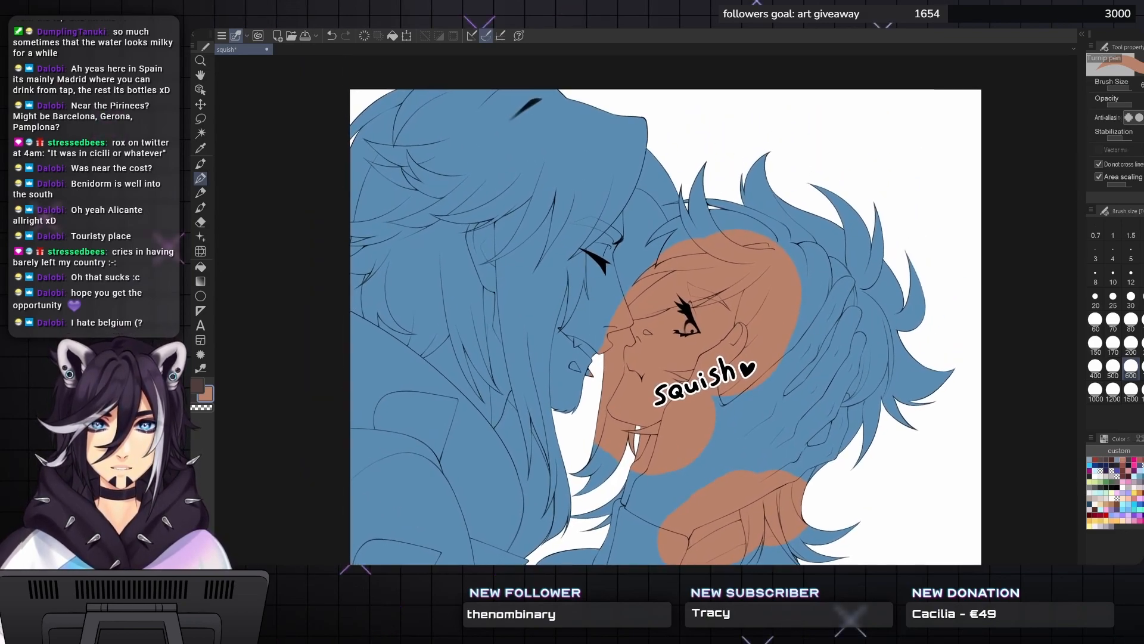
{"action": "scroll", "coordinate": [419, 417], "scroll_direction": "down", "scroll_amount": 2}
{"action": "scroll", "coordinate": [634, 430], "scroll_direction": "down", "scroll_amount": 1}
{"action": "scroll", "coordinate": [775, 328], "scroll_direction": "left", "scroll_amount": 1}
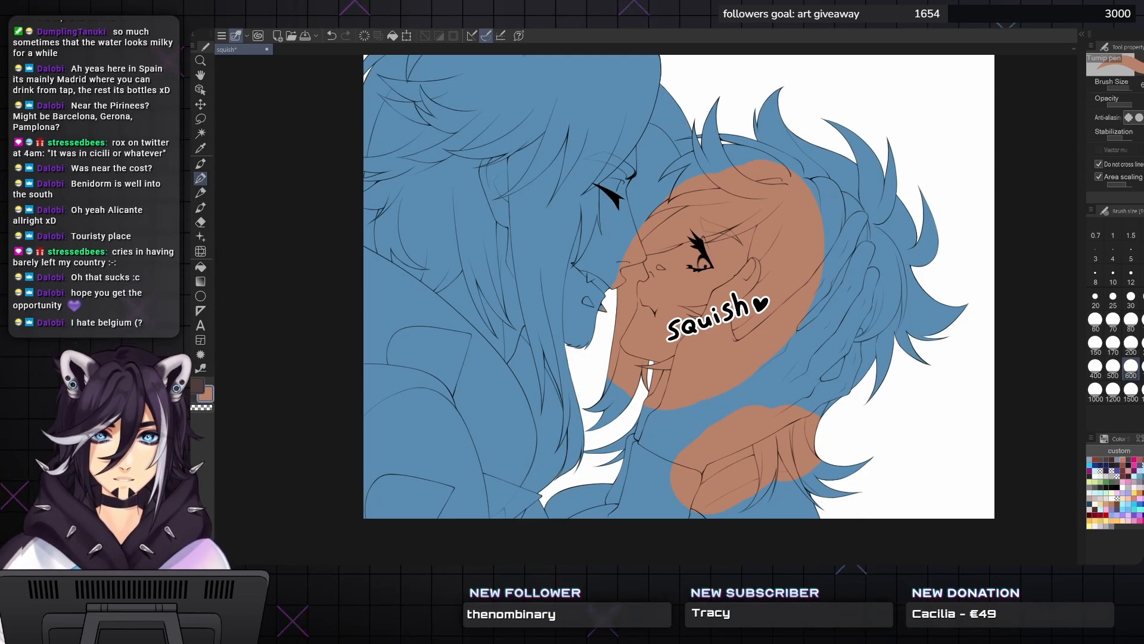
{"action": "scroll", "coordinate": [691, 287], "scroll_direction": "up", "scroll_amount": 1}
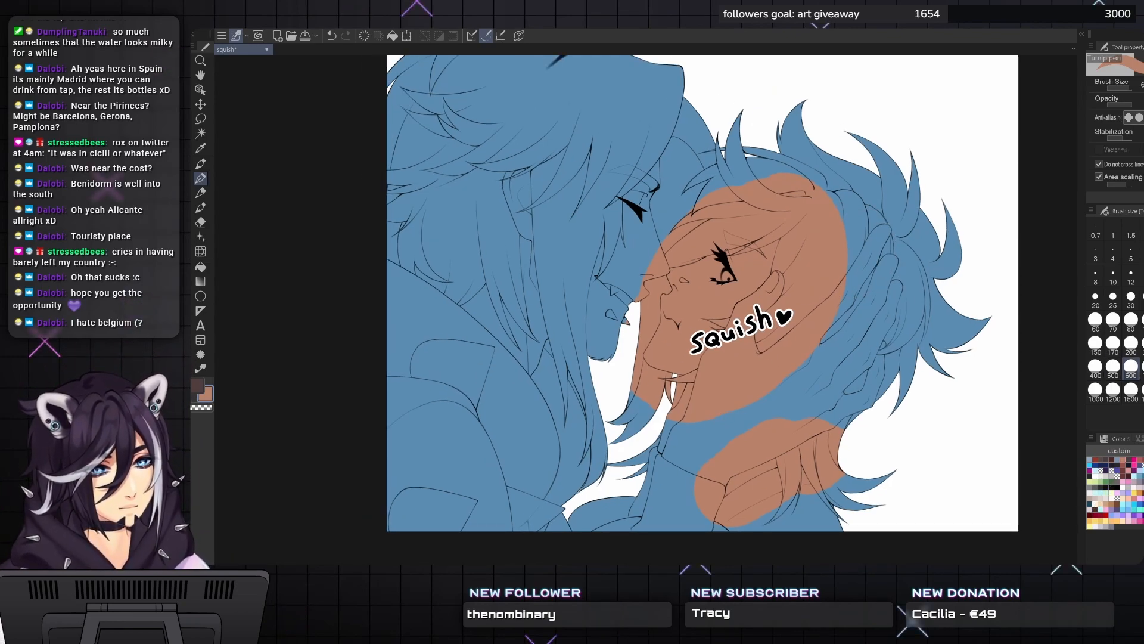
- Switch to a pale peach skin tone and block in the left character's face and neck
{"action": "scroll", "coordinate": [703, 292], "scroll_direction": "up", "scroll_amount": 1}
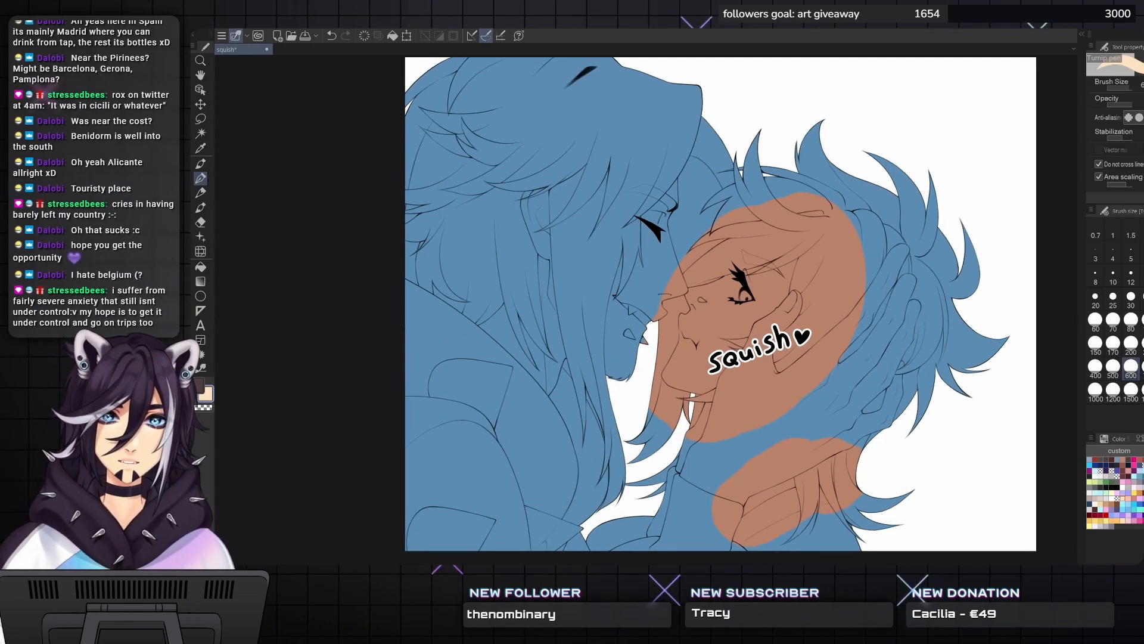
{"action": "mouse_move", "coordinate": [649, 200]}
{"action": "left_mouse_down"}
{"action": "mouse_move", "coordinate": [677, 182]}
{"action": "mouse_move", "coordinate": [561, 167]}
{"action": "mouse_move", "coordinate": [540, 237]}
{"action": "mouse_move", "coordinate": [561, 268]}
{"action": "mouse_move", "coordinate": [554, 349]}
{"action": "mouse_move", "coordinate": [531, 295]}
{"action": "mouse_move", "coordinate": [471, 298]}
{"action": "left_mouse_up"}
{"action": "mouse_move", "coordinate": [599, 340]}
{"action": "left_mouse_down"}
{"action": "mouse_move", "coordinate": [620, 382]}
{"action": "mouse_move", "coordinate": [632, 280]}
{"action": "mouse_move", "coordinate": [665, 256]}
{"action": "mouse_move", "coordinate": [662, 292]}
{"action": "mouse_move", "coordinate": [646, 301]}
{"action": "mouse_move", "coordinate": [674, 324]}
{"action": "left_mouse_up"}
{"action": "scroll", "coordinate": [646, 301], "scroll_direction": "up", "scroll_amount": 1}
{"action": "scroll", "coordinate": [650, 304], "scroll_direction": "up", "scroll_amount": 1}
{"action": "scroll", "coordinate": [667, 286], "scroll_direction": "up", "scroll_amount": 1}
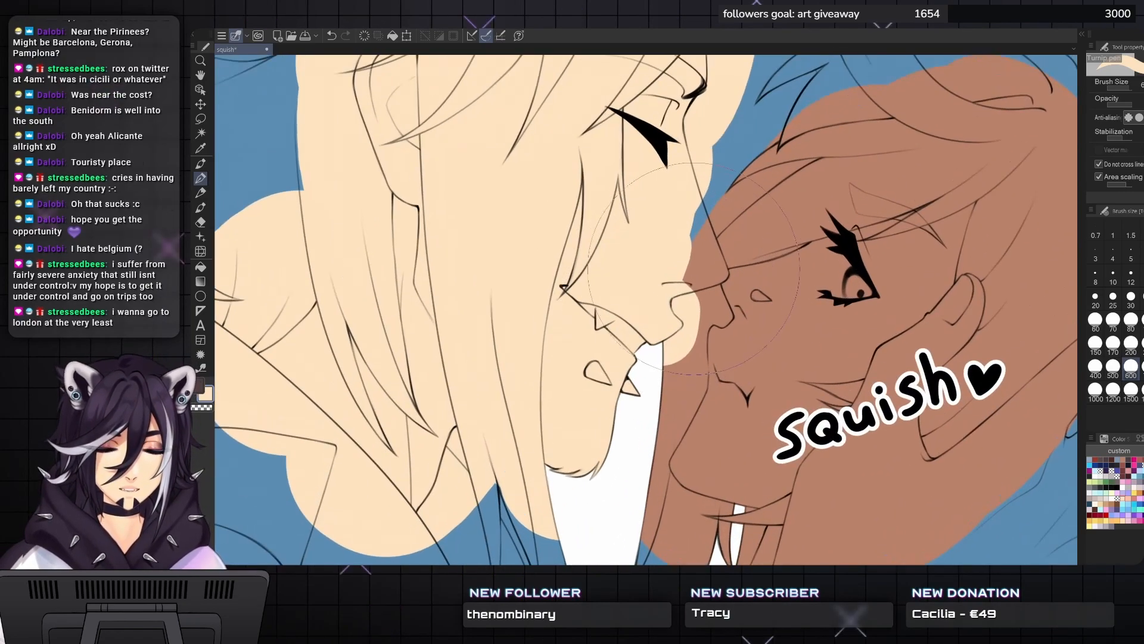
- Extend the peach skin tone over the left character's nose and profile with brush size 150
{"action": "left_click_drag", "start_coordinate": [700, 256], "coordinate": [653, 304]}
{"action": "key", "text": "bracketleft"}
{"action": "key", "text": "bracketleft"}
{"action": "key", "text": "bracketleft"}
{"action": "key", "text": "bracketleft"}
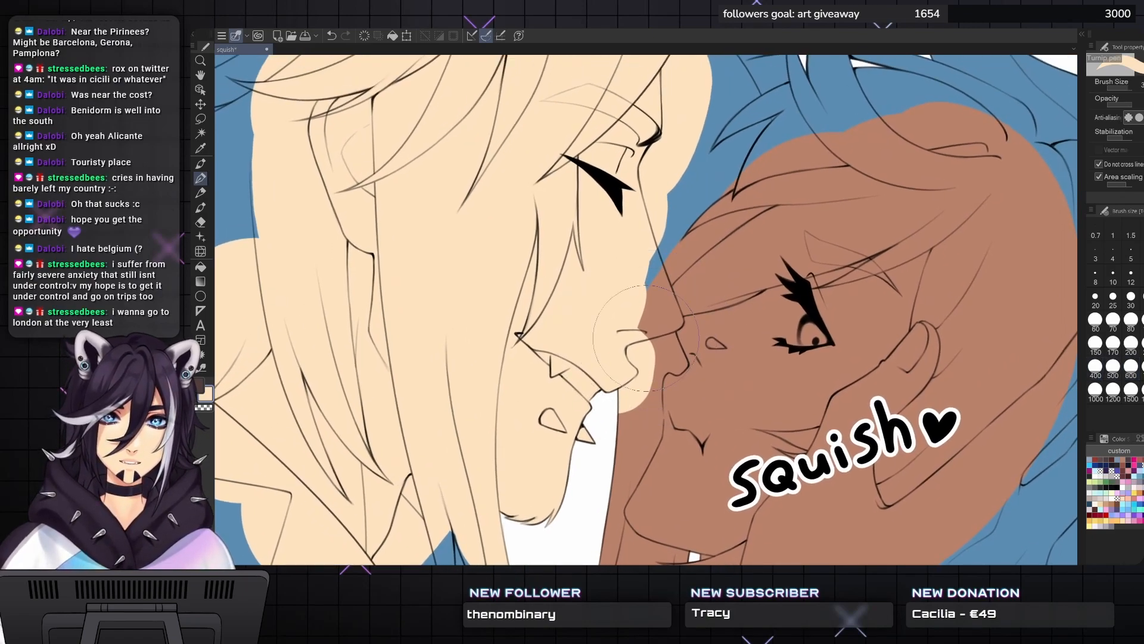
{"action": "key", "text": "bracketleft"}
{"action": "key", "text": "bracketleft"}
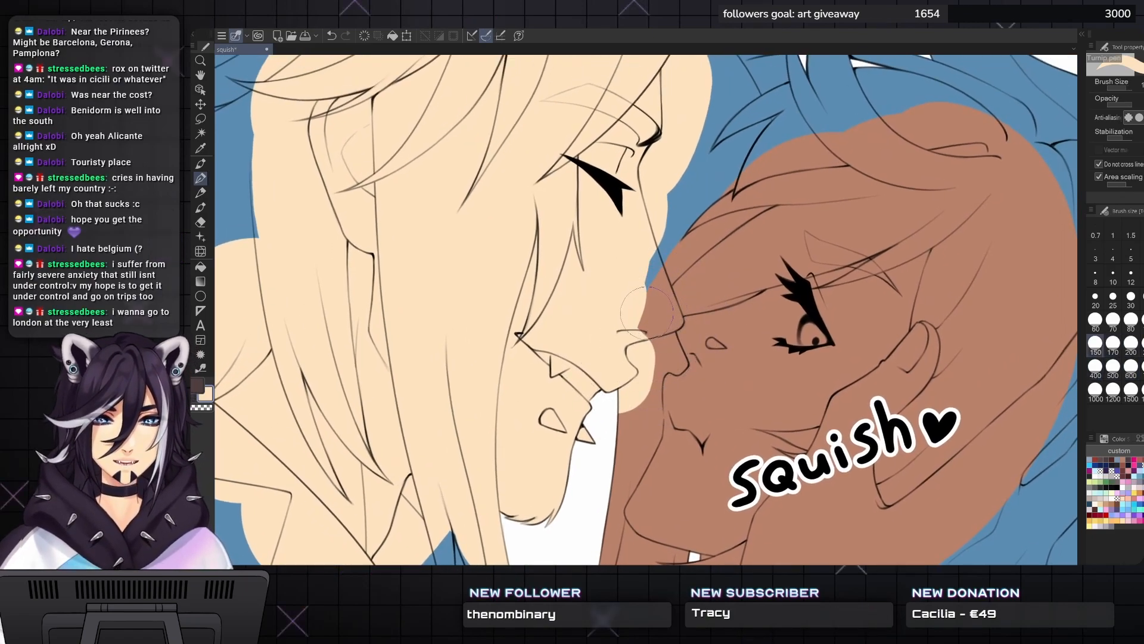
{"action": "mouse_move", "coordinate": [632, 300]}
{"action": "left_mouse_down"}
{"action": "mouse_move", "coordinate": [647, 330]}
{"action": "mouse_move", "coordinate": [653, 268]}
{"action": "mouse_move", "coordinate": [665, 262]}
{"action": "left_mouse_up"}
- Fill the left character's nose tip and nose bridge with peach using brush size 80
{"action": "key", "text": "bracketleft"}
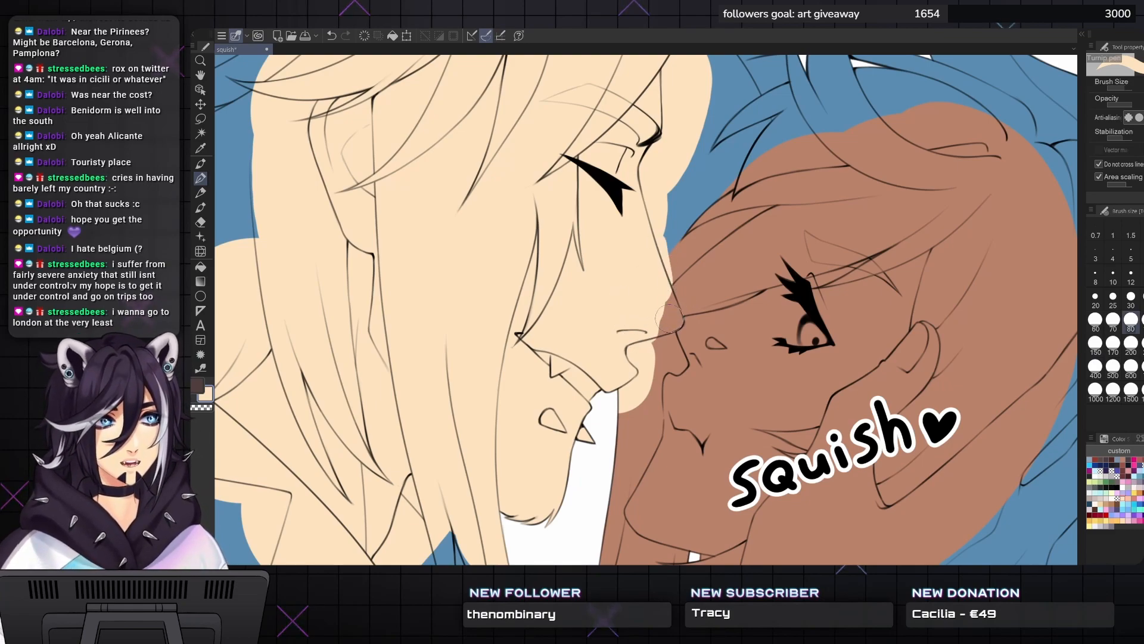
{"action": "key", "text": "bracketleft"}
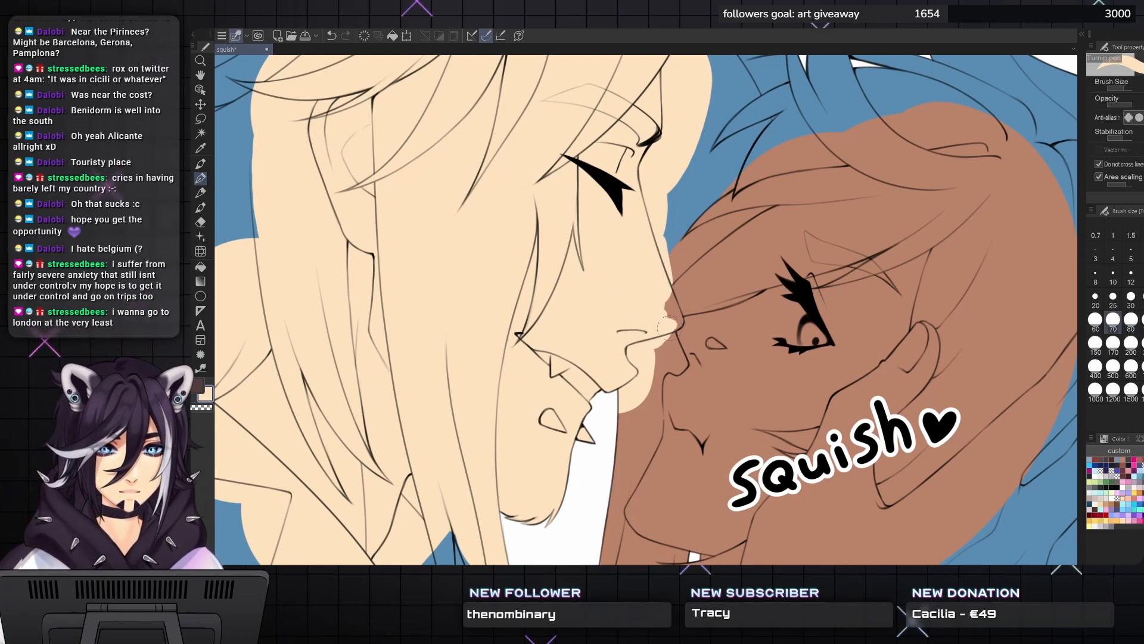
{"action": "key", "text": "bracketright"}
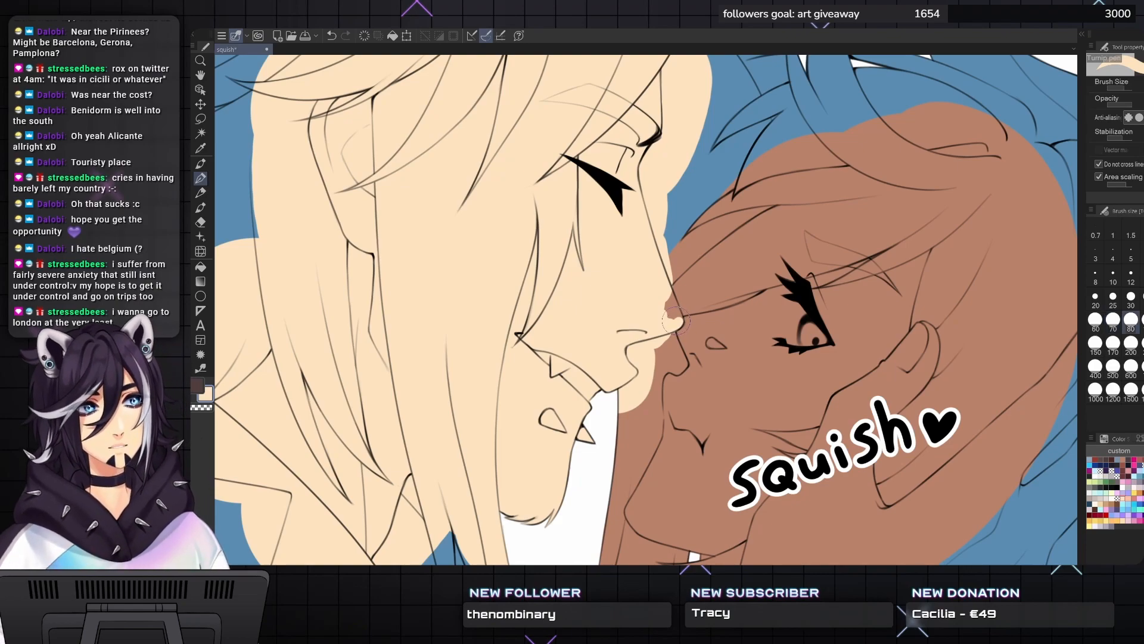
{"action": "mouse_move", "coordinate": [658, 290]}
{"action": "left_mouse_down"}
{"action": "mouse_move", "coordinate": [681, 321]}
{"action": "mouse_move", "coordinate": [671, 190]}
{"action": "left_mouse_up"}
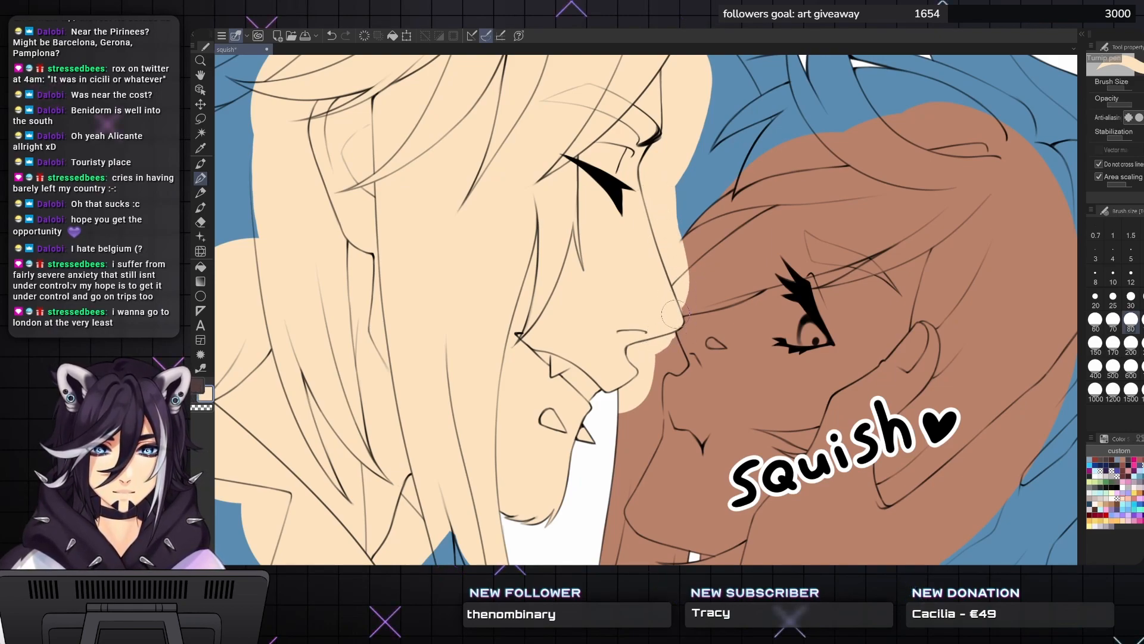
{"action": "mouse_move", "coordinate": [677, 311]}
{"action": "left_mouse_down"}
{"action": "mouse_move", "coordinate": [659, 173]}
{"action": "mouse_move", "coordinate": [674, 222]}
{"action": "mouse_move", "coordinate": [685, 143]}
{"action": "left_mouse_up"}
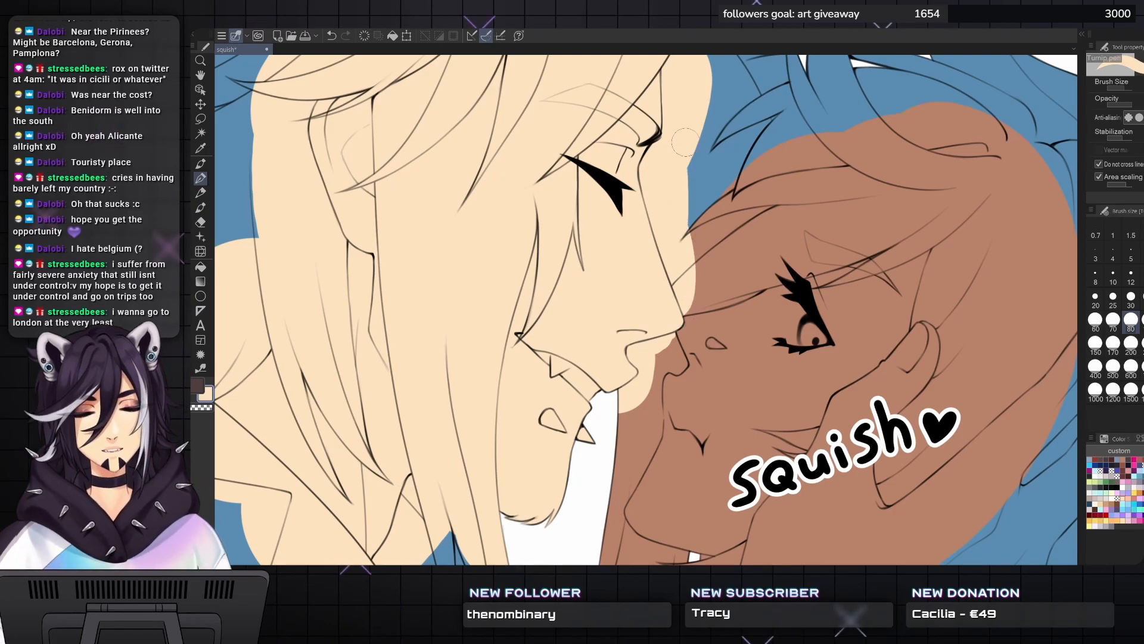
- Paint the outer edge of the hand holding the right character's head with the peach skin tone
{"action": "scroll", "coordinate": [759, 265], "scroll_direction": "down", "scroll_amount": 2}
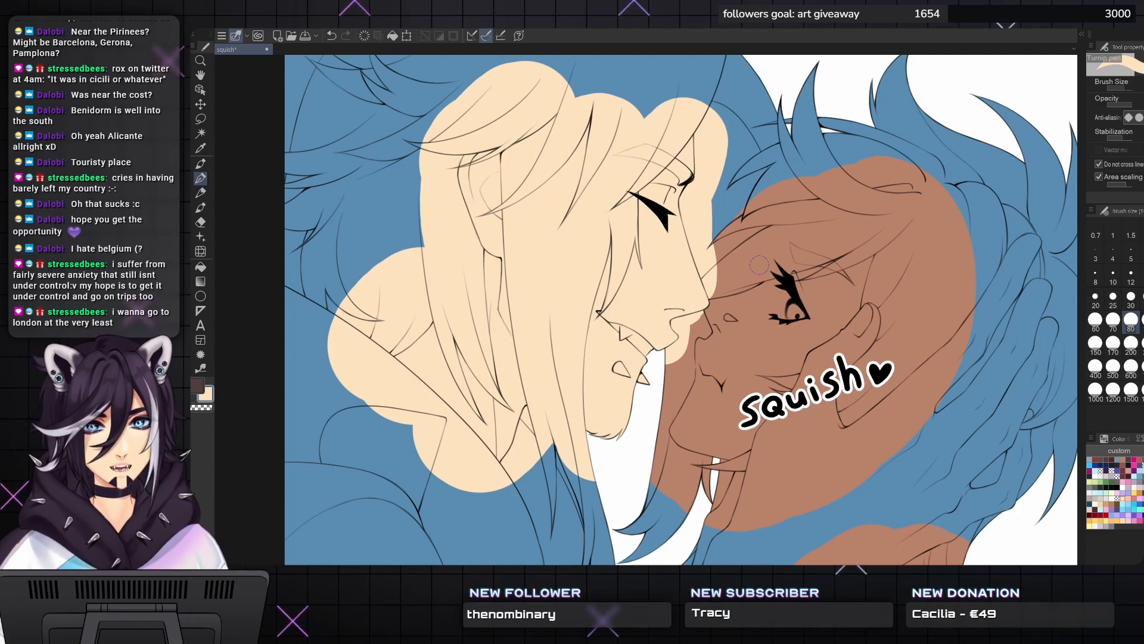
{"action": "left_click_drag", "start_coordinate": [777, 256], "coordinate": [810, 223]}
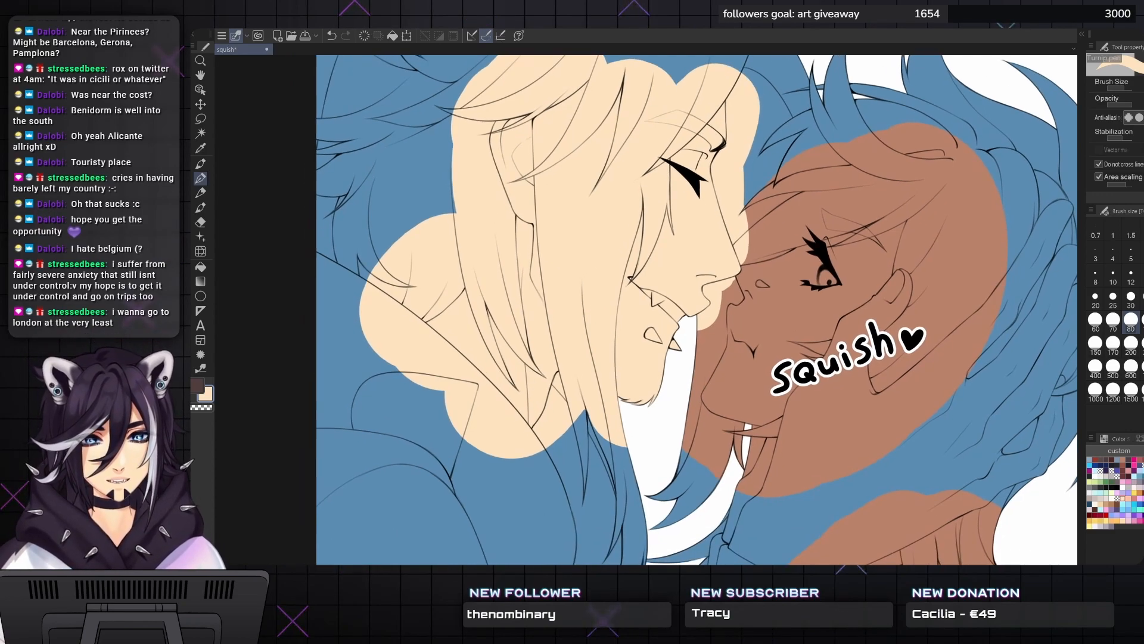
{"action": "scroll", "coordinate": [377, 196], "scroll_direction": "down", "scroll_amount": 2}
{"action": "scroll", "coordinate": [377, 196], "scroll_direction": "down", "scroll_amount": 1}
{"action": "left_click_drag", "start_coordinate": [377, 196], "coordinate": [352, 157]}
{"action": "scroll", "coordinate": [400, 222], "scroll_direction": "up", "scroll_amount": 2}
{"action": "left_click_drag", "start_coordinate": [400, 222], "coordinate": [400, 174]}
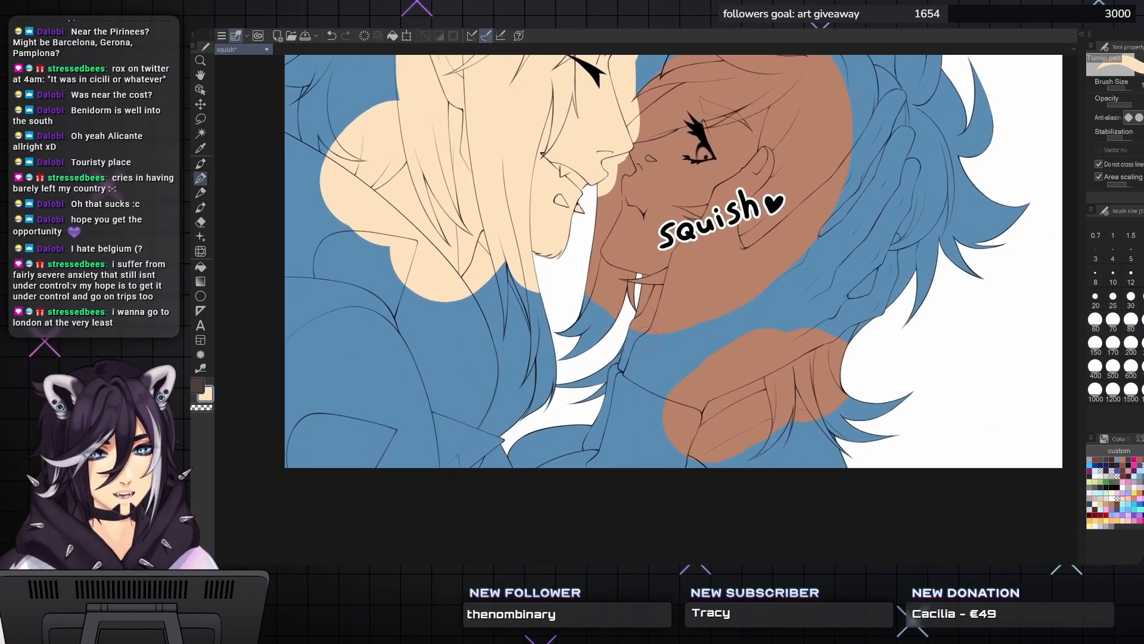
{"action": "mouse_move", "coordinate": [753, 340]}
{"action": "left_mouse_down"}
{"action": "mouse_move", "coordinate": [840, 325]}
{"action": "mouse_move", "coordinate": [780, 351]}
{"action": "mouse_move", "coordinate": [822, 292]}
{"action": "mouse_move", "coordinate": [846, 330]}
{"action": "mouse_move", "coordinate": [876, 310]}
{"action": "mouse_move", "coordinate": [906, 239]}
{"action": "mouse_move", "coordinate": [858, 281]}
{"action": "mouse_move", "coordinate": [903, 245]}
{"action": "mouse_move", "coordinate": [882, 310]}
{"action": "left_mouse_up"}
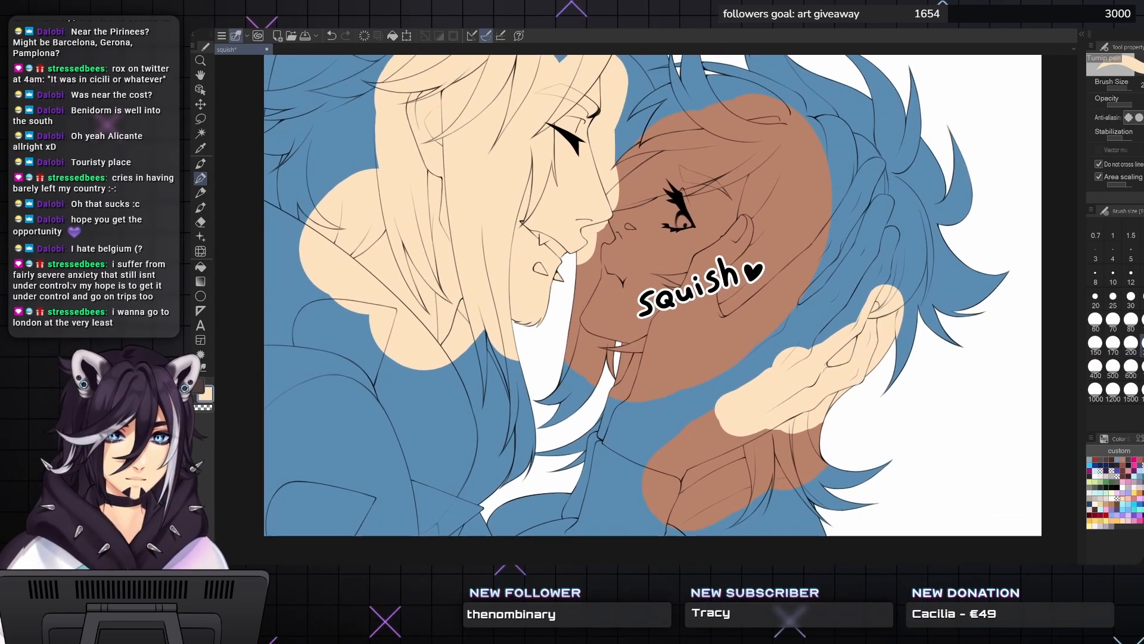
- Fill the fingers, palm and wrist of the holding hand with the peach skin tone
{"action": "mouse_move", "coordinate": [798, 310]}
{"action": "left_mouse_down"}
{"action": "mouse_move", "coordinate": [859, 239]}
{"action": "mouse_move", "coordinate": [894, 292]}
{"action": "mouse_move", "coordinate": [775, 346]}
{"action": "mouse_move", "coordinate": [768, 268]}
{"action": "mouse_move", "coordinate": [694, 363]}
{"action": "mouse_move", "coordinate": [715, 417]}
{"action": "left_mouse_up"}
{"action": "left_click_drag", "start_coordinate": [614, 413], "coordinate": [646, 339]}
{"action": "mouse_move", "coordinate": [721, 310]}
{"action": "left_mouse_down"}
{"action": "mouse_move", "coordinate": [742, 333]}
{"action": "mouse_move", "coordinate": [661, 411]}
{"action": "mouse_move", "coordinate": [706, 404]}
{"action": "left_mouse_up"}
{"action": "key", "text": "bracketleft"}
{"action": "scroll", "coordinate": [707, 403], "scroll_direction": "up", "scroll_amount": 4}
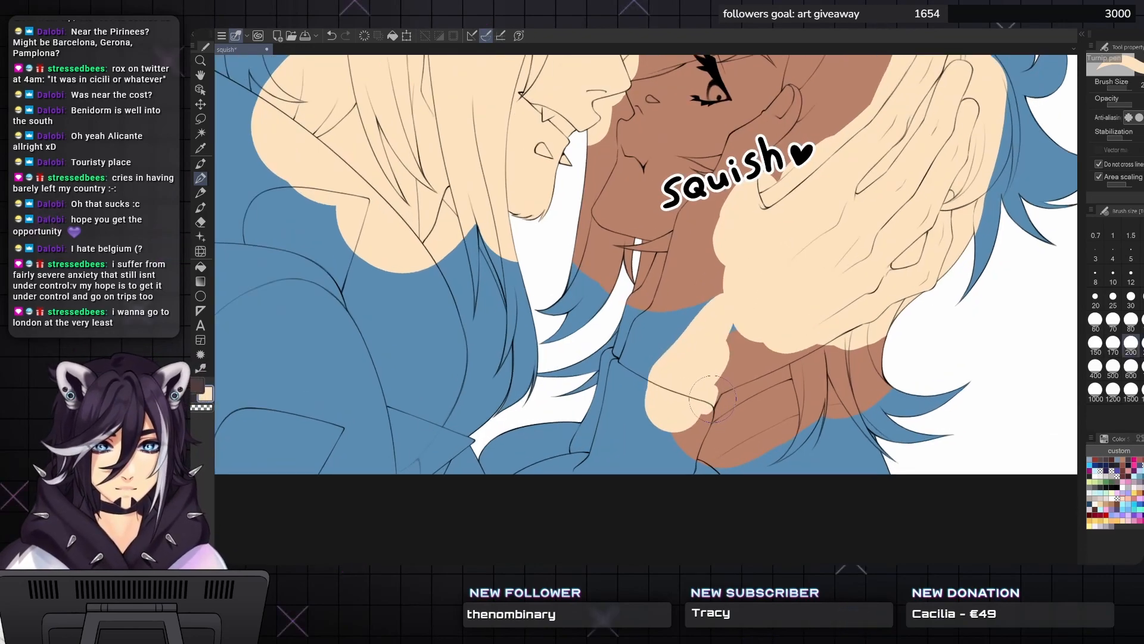
- Fill the wrist corner beside the sleeve cuff with peach, reducing the brush size to 60
{"action": "key", "text": "bracketleft"}
{"action": "key", "text": "bracketleft"}
{"action": "left_click_drag", "start_coordinate": [724, 385], "coordinate": [727, 364]}
{"action": "key", "text": "bracketleft"}
{"action": "key", "text": "bracketleft"}
{"action": "key", "text": "bracketleft"}
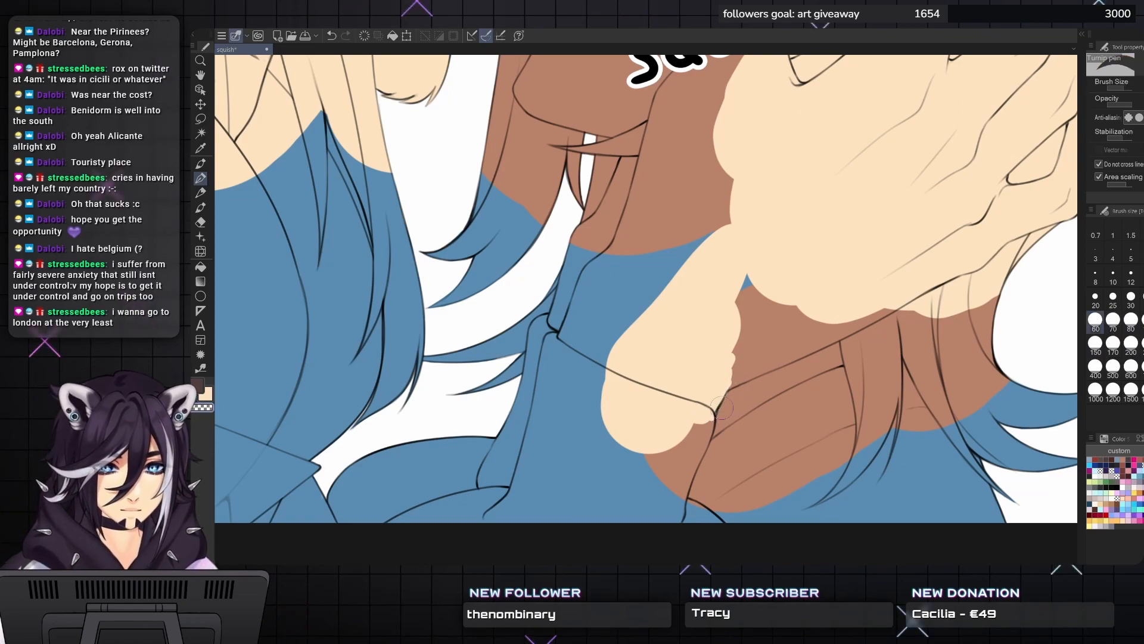
{"action": "mouse_move", "coordinate": [726, 416]}
{"action": "left_mouse_down"}
{"action": "mouse_move", "coordinate": [714, 418]}
{"action": "mouse_move", "coordinate": [746, 373]}
{"action": "mouse_move", "coordinate": [736, 368]}
{"action": "left_mouse_up"}
- Rotate the canvas and fill the wrist with peach up to its outer outline
{"action": "key", "text": "bracketright"}
{"action": "mouse_move", "coordinate": [622, 288]}
{"action": "left_mouse_down"}
{"action": "mouse_move", "coordinate": [627, 315]}
{"action": "mouse_move", "coordinate": [651, 339]}
{"action": "mouse_move", "coordinate": [688, 255]}
{"action": "mouse_move", "coordinate": [685, 328]}
{"action": "left_mouse_up"}
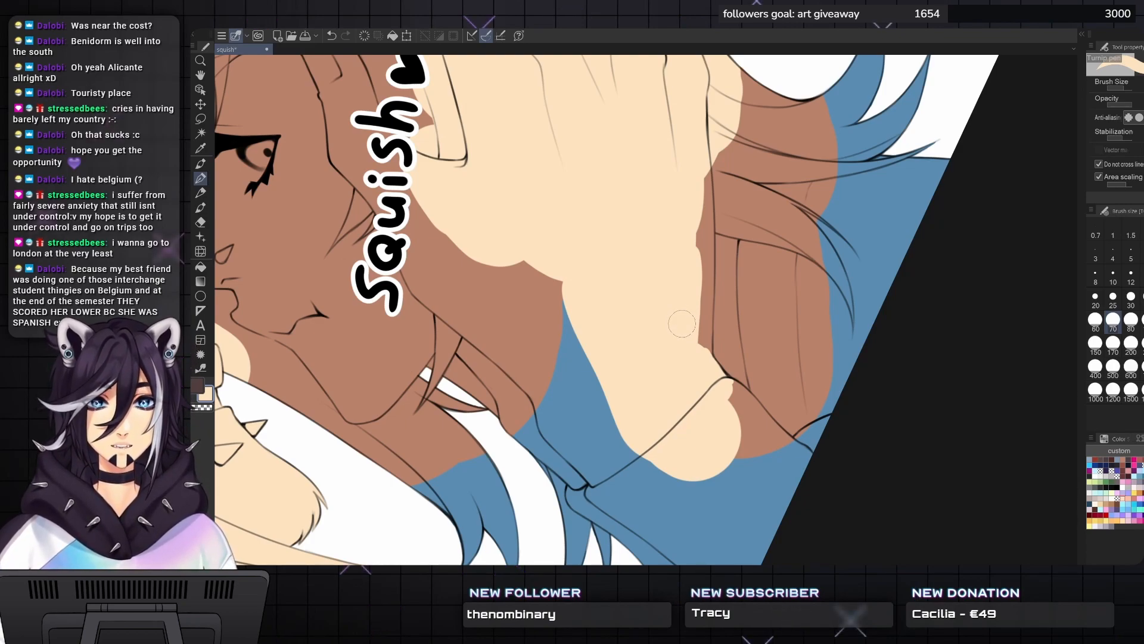
{"action": "left_click_drag", "start_coordinate": [643, 298], "coordinate": [615, 337]}
{"action": "left_click_drag", "start_coordinate": [669, 297], "coordinate": [675, 210]}
{"action": "key", "text": "["}
{"action": "mouse_move", "coordinate": [662, 324]}
{"action": "left_mouse_down"}
{"action": "mouse_move", "coordinate": [668, 377]}
{"action": "mouse_move", "coordinate": [681, 397]}
{"action": "mouse_move", "coordinate": [682, 279]}
{"action": "left_mouse_up"}
{"action": "key", "text": "["}
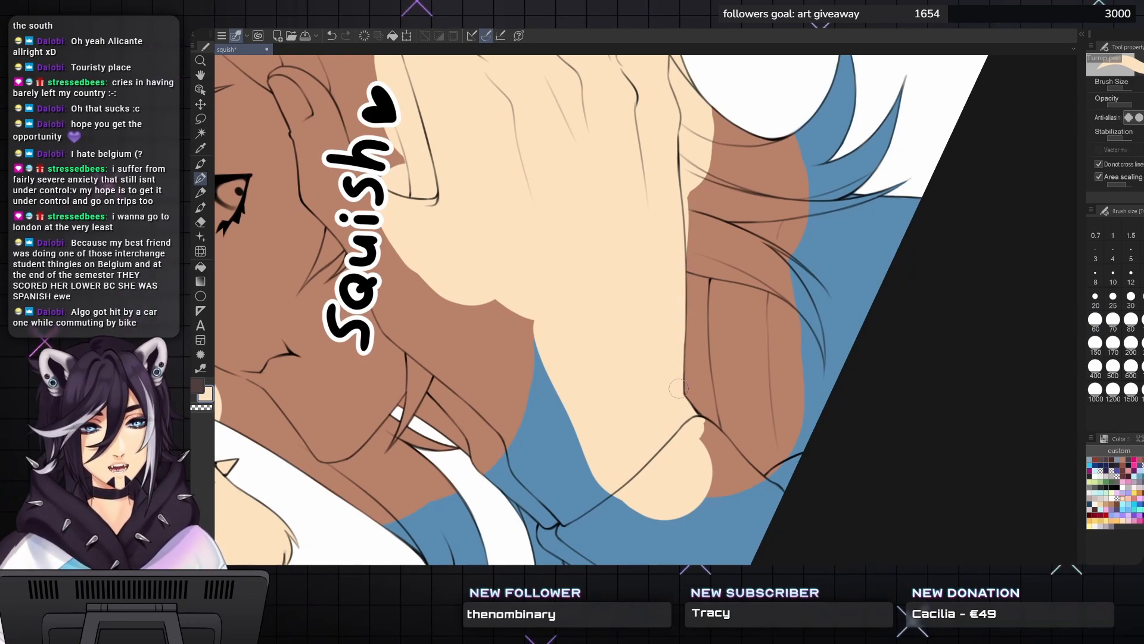
- Turn the canvas back partway and fill the inner side of the wrist down to the cuff with a larger brush
{"action": "key", "text": "^"}
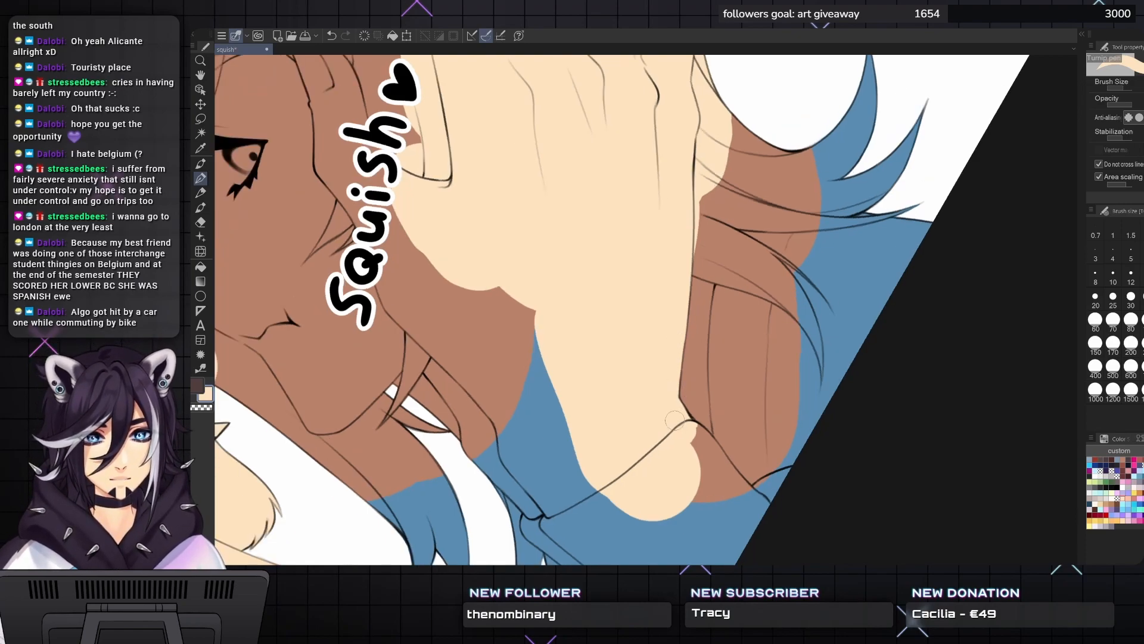
{"action": "key", "text": "^"}
{"action": "key", "text": "^"}
{"action": "key", "text": "^"}
{"action": "key", "text": "^"}
{"action": "left_click_drag", "start_coordinate": [585, 353], "coordinate": [646, 338]}
{"action": "key", "text": "]"}
{"action": "key", "text": "]"}
{"action": "key", "text": "bracketright"}
{"action": "mouse_move", "coordinate": [504, 104]}
{"action": "left_mouse_down"}
{"action": "mouse_move", "coordinate": [503, 173]}
{"action": "mouse_move", "coordinate": [527, 241]}
{"action": "mouse_move", "coordinate": [584, 313]}
{"action": "mouse_move", "coordinate": [581, 340]}
{"action": "left_mouse_up"}
{"action": "key", "text": "bracketright"}
{"action": "mouse_move", "coordinate": [515, 206]}
{"action": "left_mouse_down"}
{"action": "mouse_move", "coordinate": [503, 226]}
{"action": "mouse_move", "coordinate": [493, 215]}
{"action": "mouse_move", "coordinate": [491, 138]}
{"action": "mouse_move", "coordinate": [487, 186]}
{"action": "mouse_move", "coordinate": [555, 316]}
{"action": "mouse_move", "coordinate": [565, 311]}
{"action": "mouse_move", "coordinate": [557, 411]}
{"action": "left_mouse_up"}
- Fill the narrow shape beneath the right character's chin, beside the wrist, with the peach skin tone
{"action": "key", "text": "^"}
{"action": "key", "text": "^"}
{"action": "mouse_move", "coordinate": [503, 239]}
{"action": "left_mouse_down"}
{"action": "mouse_move", "coordinate": [495, 251]}
{"action": "mouse_move", "coordinate": [501, 236]}
{"action": "mouse_move", "coordinate": [525, 357]}
{"action": "mouse_move", "coordinate": [512, 328]}
{"action": "mouse_move", "coordinate": [500, 340]}
{"action": "mouse_move", "coordinate": [505, 266]}
{"action": "left_mouse_up"}
{"action": "key", "text": "bracketleft"}
{"action": "key", "text": "bracketright"}
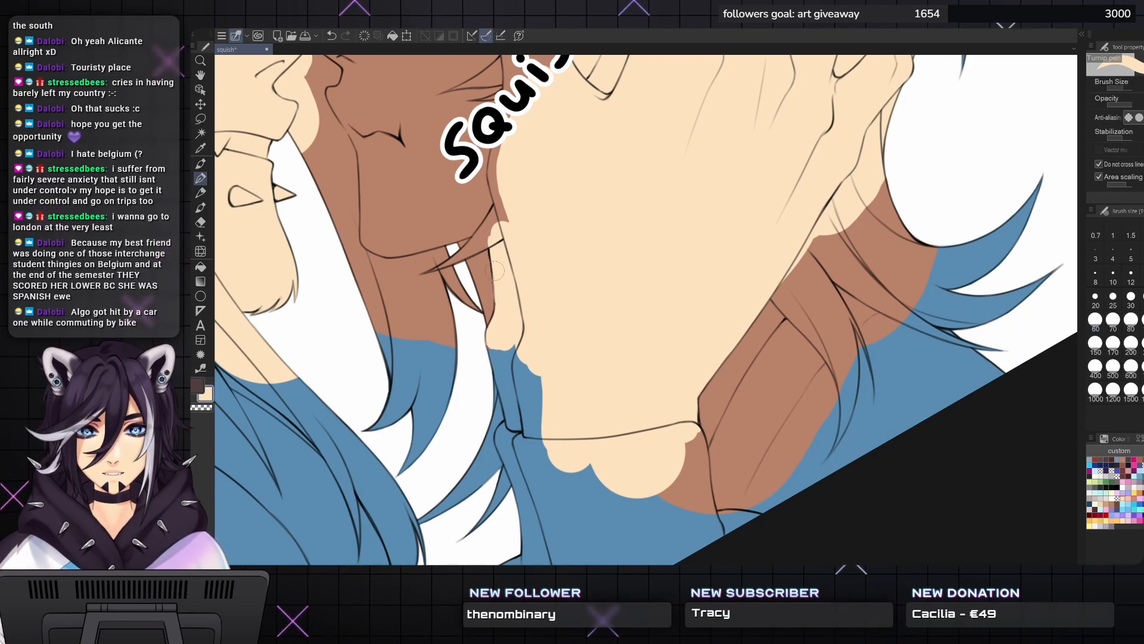
{"action": "mouse_move", "coordinate": [503, 326]}
{"action": "left_mouse_down"}
{"action": "mouse_move", "coordinate": [550, 273]}
{"action": "mouse_move", "coordinate": [540, 248]}
{"action": "mouse_move", "coordinate": [541, 286]}
{"action": "mouse_move", "coordinate": [549, 305]}
{"action": "mouse_move", "coordinate": [565, 304]}
{"action": "mouse_move", "coordinate": [569, 349]}
{"action": "mouse_move", "coordinate": [533, 319]}
{"action": "left_mouse_up"}
- Fill the palm with peach from the jaw up to the base of the thumb
{"action": "key", "text": "asciicircum"}
{"action": "key", "text": "asciicircum"}
{"action": "key", "text": "bracketright"}
{"action": "key", "text": "bracketright"}
{"action": "mouse_move", "coordinate": [554, 262]}
{"action": "left_mouse_down"}
{"action": "mouse_move", "coordinate": [512, 443]}
{"action": "mouse_move", "coordinate": [526, 538]}
{"action": "left_mouse_up"}
{"action": "left_click_drag", "start_coordinate": [622, 248], "coordinate": [645, 338]}
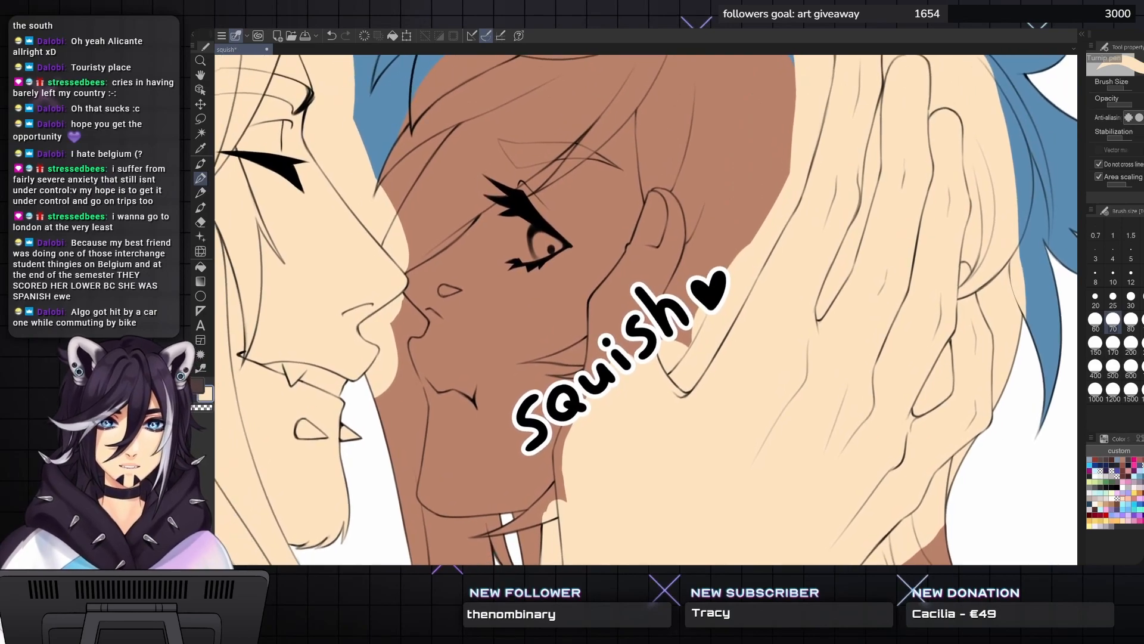
{"action": "key", "text": "bracketright"}
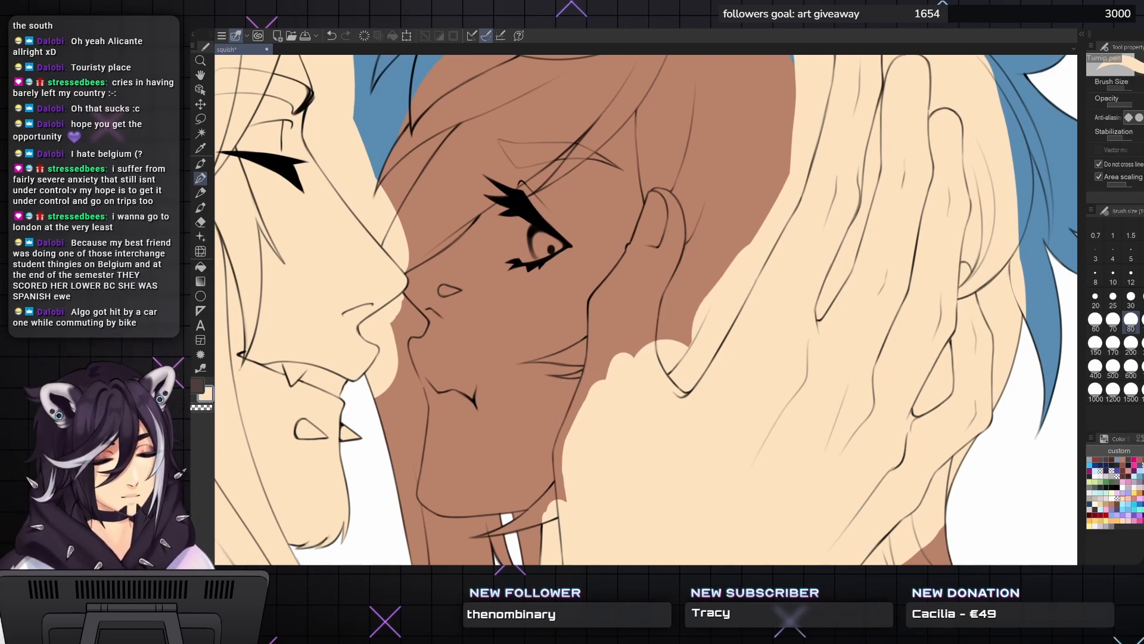
- Paint the thumb peach and fill its edge against the right character's cheek
{"action": "mouse_move", "coordinate": [632, 322]}
{"action": "left_mouse_down"}
{"action": "mouse_move", "coordinate": [650, 350]}
{"action": "mouse_move", "coordinate": [659, 295]}
{"action": "mouse_move", "coordinate": [656, 357]}
{"action": "mouse_move", "coordinate": [689, 232]}
{"action": "mouse_move", "coordinate": [667, 245]}
{"action": "mouse_move", "coordinate": [663, 179]}
{"action": "mouse_move", "coordinate": [620, 345]}
{"action": "mouse_move", "coordinate": [651, 276]}
{"action": "mouse_move", "coordinate": [629, 297]}
{"action": "mouse_move", "coordinate": [594, 301]}
{"action": "mouse_move", "coordinate": [630, 255]}
{"action": "left_mouse_up"}
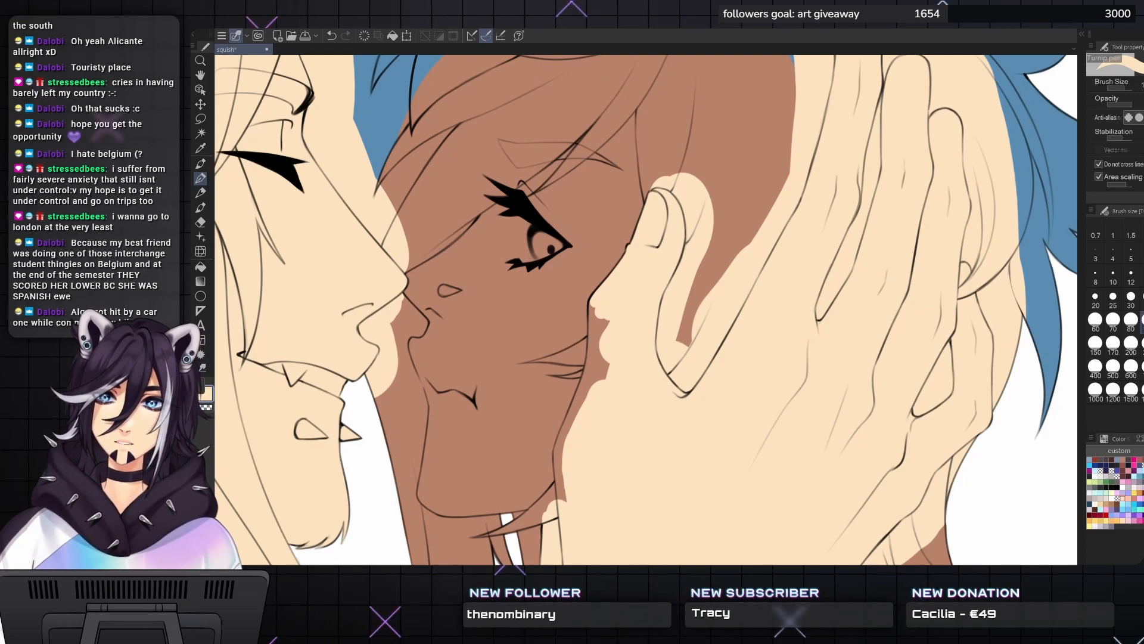
{"action": "mouse_move", "coordinate": [606, 331]}
{"action": "left_mouse_down"}
{"action": "mouse_move", "coordinate": [633, 214]}
{"action": "mouse_move", "coordinate": [626, 257]}
{"action": "left_mouse_up"}
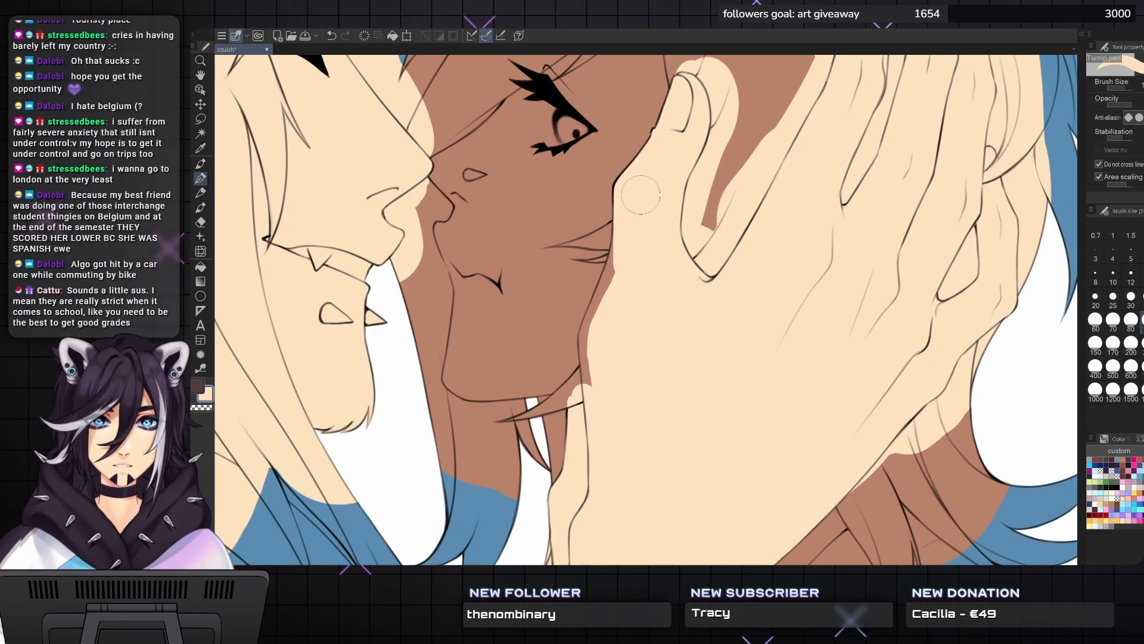
{"action": "mouse_move", "coordinate": [640, 195]}
{"action": "left_mouse_down"}
{"action": "mouse_move", "coordinate": [664, 178]}
{"action": "mouse_move", "coordinate": [706, 192]}
{"action": "left_mouse_up"}
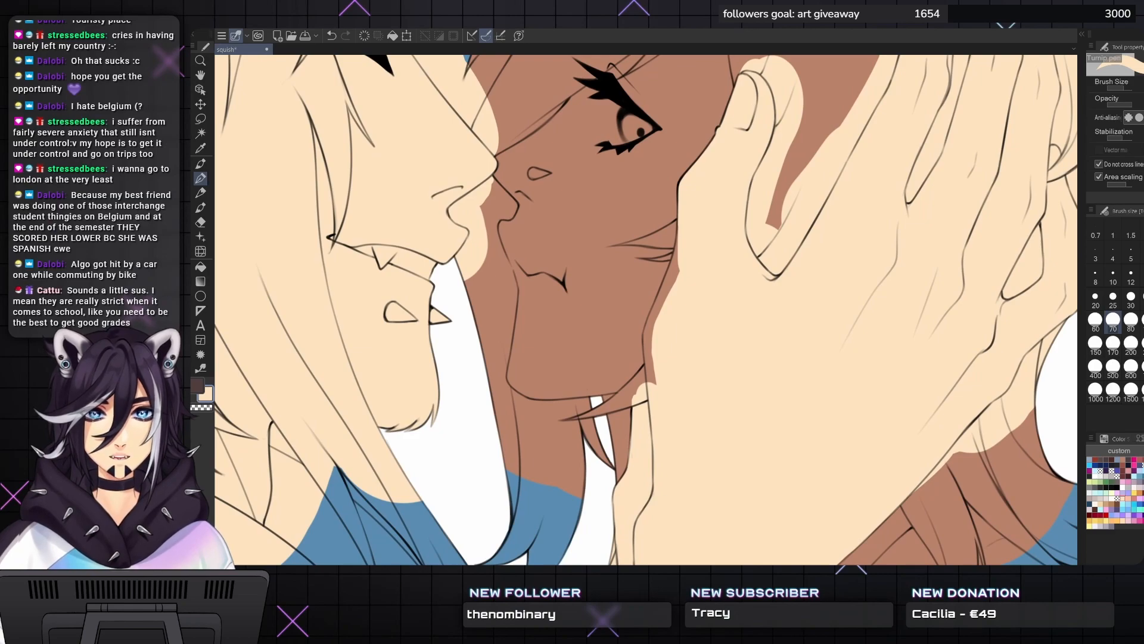
- Fill the remaining brown along the palm's outline beside the jaw with brush size 60
{"action": "scroll", "coordinate": [649, 309], "scroll_direction": "up", "scroll_amount": 1}
{"action": "key", "text": "bracketleft"}
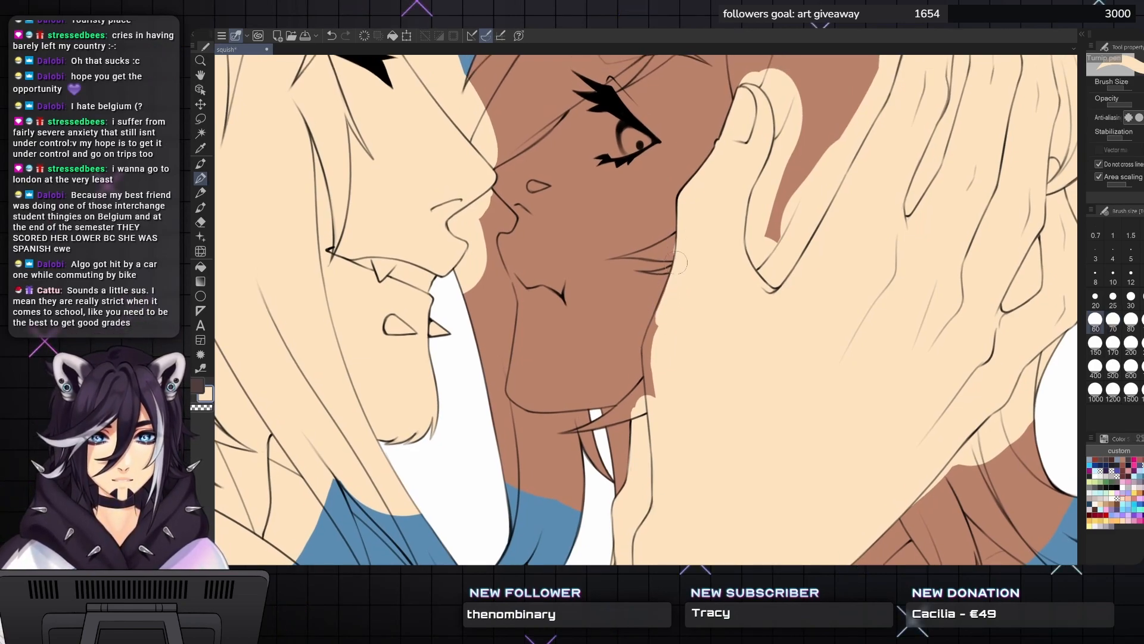
{"action": "left_click_drag", "start_coordinate": [658, 317], "coordinate": [649, 346]}
{"action": "scroll", "coordinate": [649, 346], "scroll_direction": "down", "scroll_amount": 4}
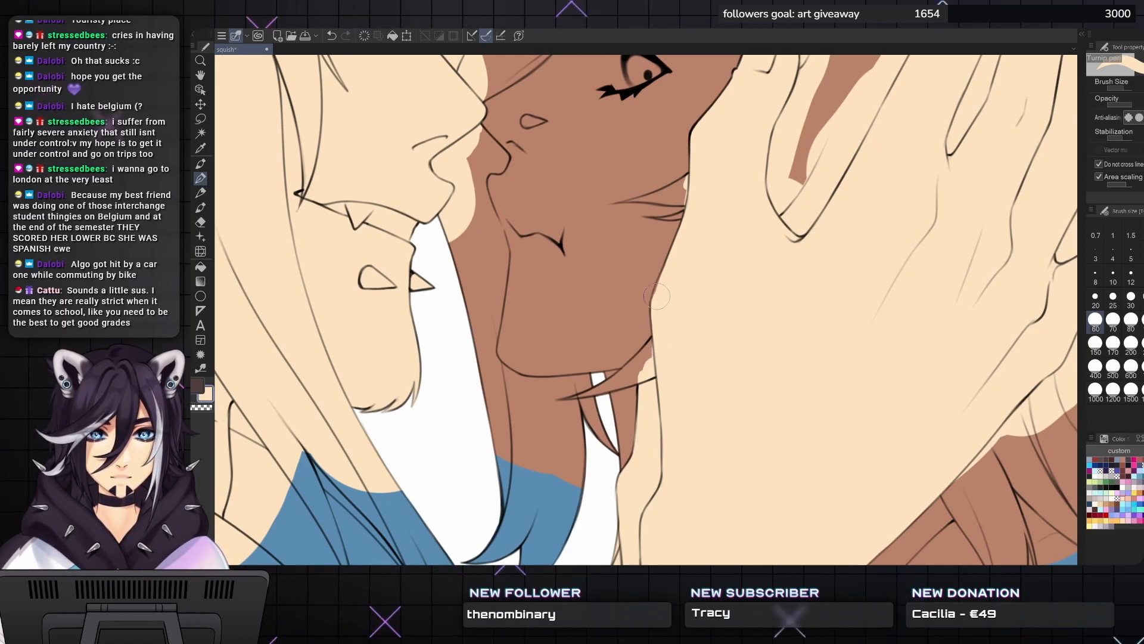
- Touch up the peach along the hand's edge beneath the right character's jaw with a finer brush, then restore brush size 60
{"action": "key", "text": "bracketleft"}
{"action": "key", "text": "bracketleft"}
{"action": "key", "text": "bracketleft"}
{"action": "key", "text": "bracketleft"}
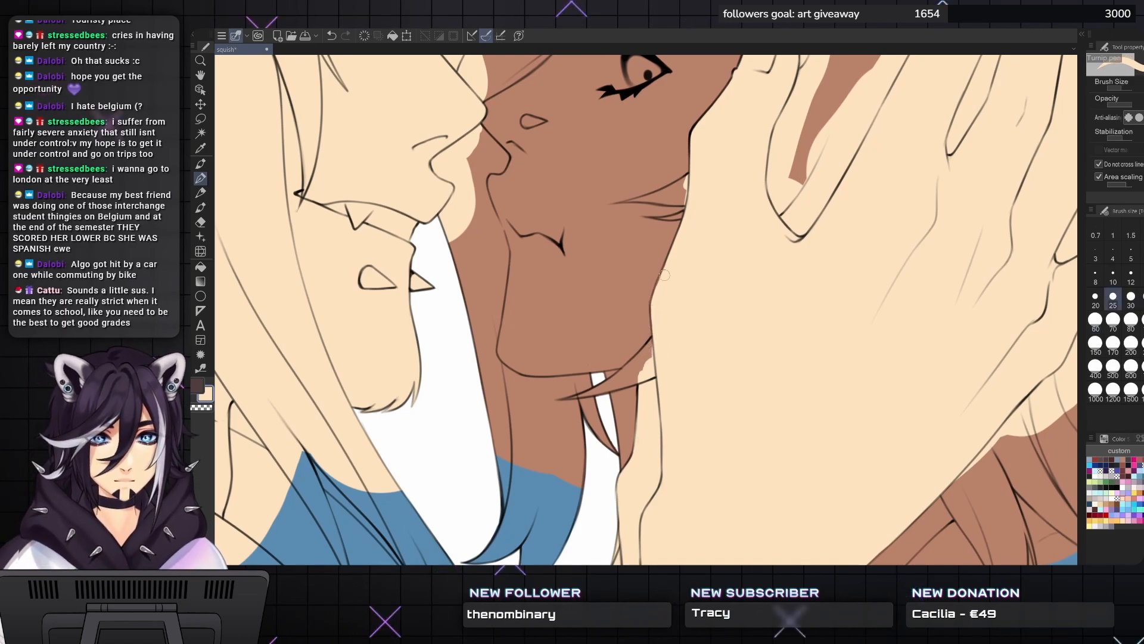
{"action": "key", "text": "bracketright"}
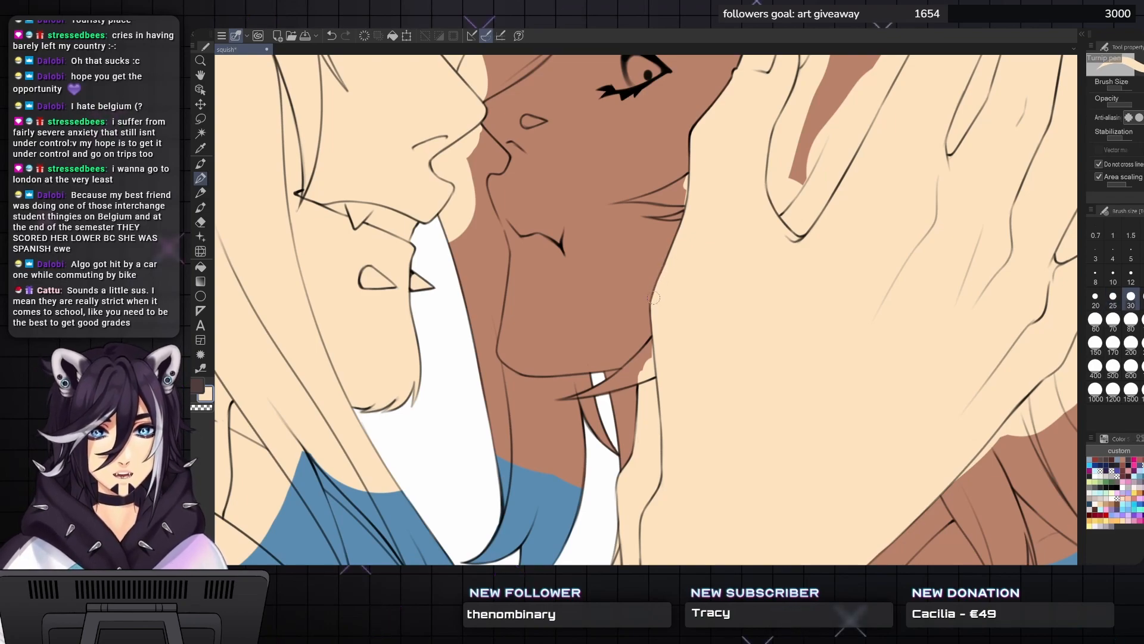
{"action": "key", "text": "bracketright"}
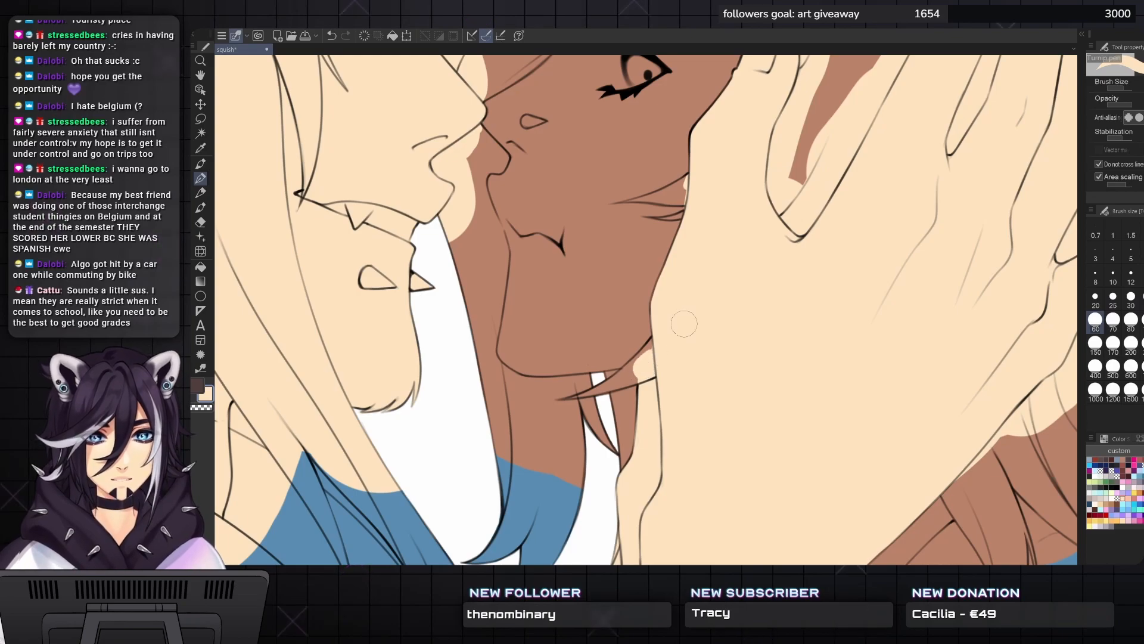
{"action": "scroll", "coordinate": [648, 361], "scroll_direction": "down", "scroll_amount": 5}
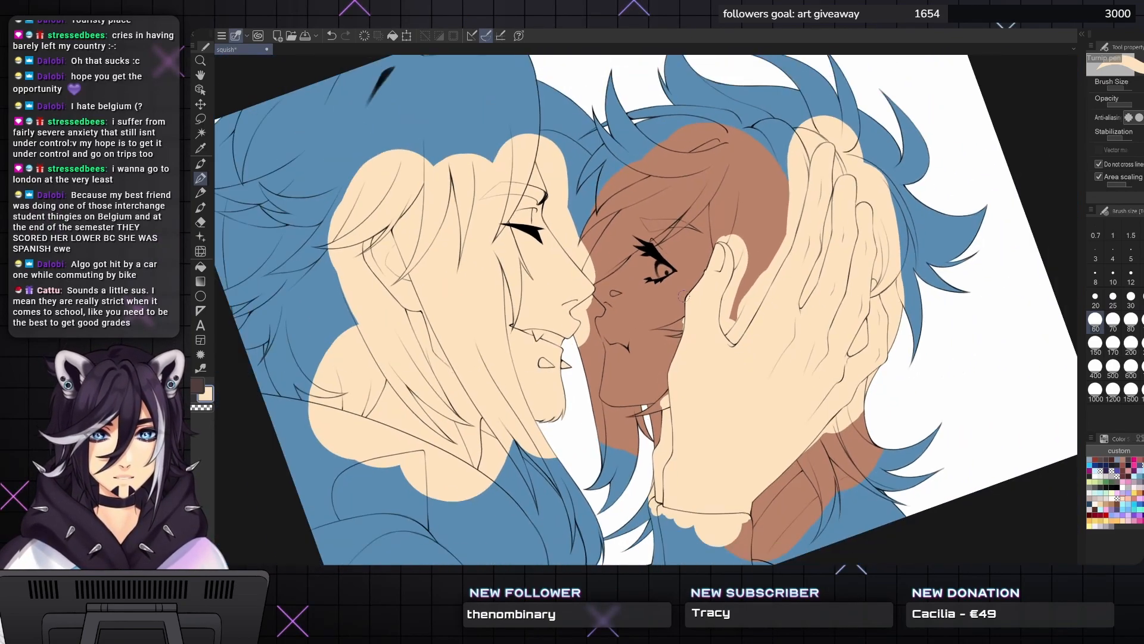
- Pick dark brown from the custom colour set and paint the right character's hair above the forehead
{"action": "left_click_drag", "start_coordinate": [764, 335], "coordinate": [773, 317]}
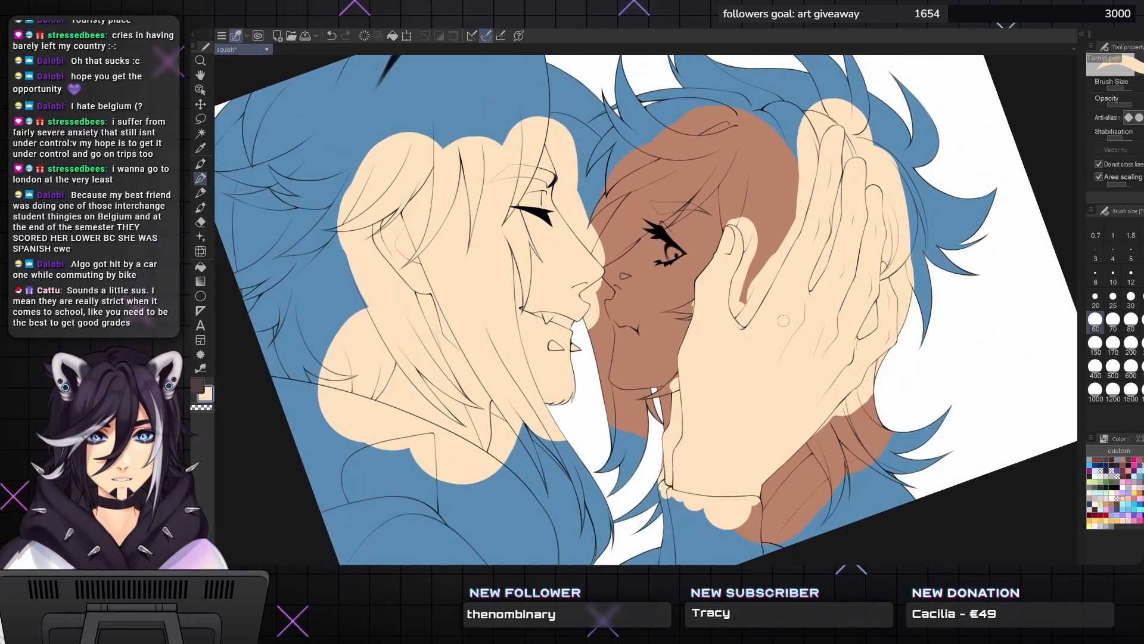
{"action": "key", "text": "asciicircum"}
{"action": "key", "text": "asciicircum"}
{"action": "key", "text": "asciicircum"}
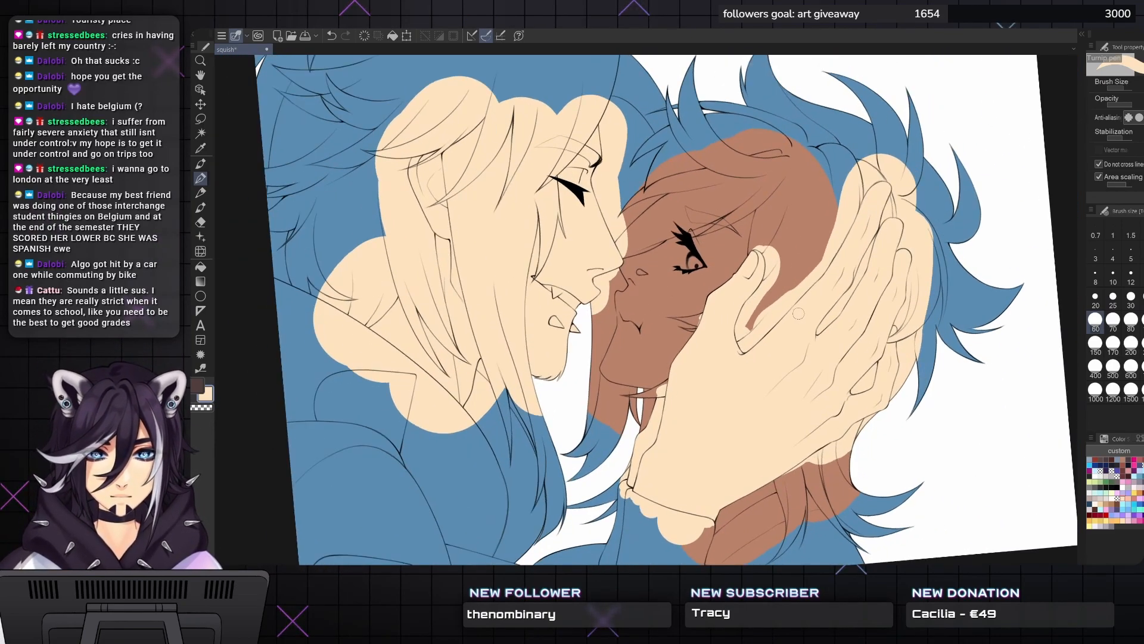
{"action": "left_click_drag", "start_coordinate": [799, 314], "coordinate": [784, 307]}
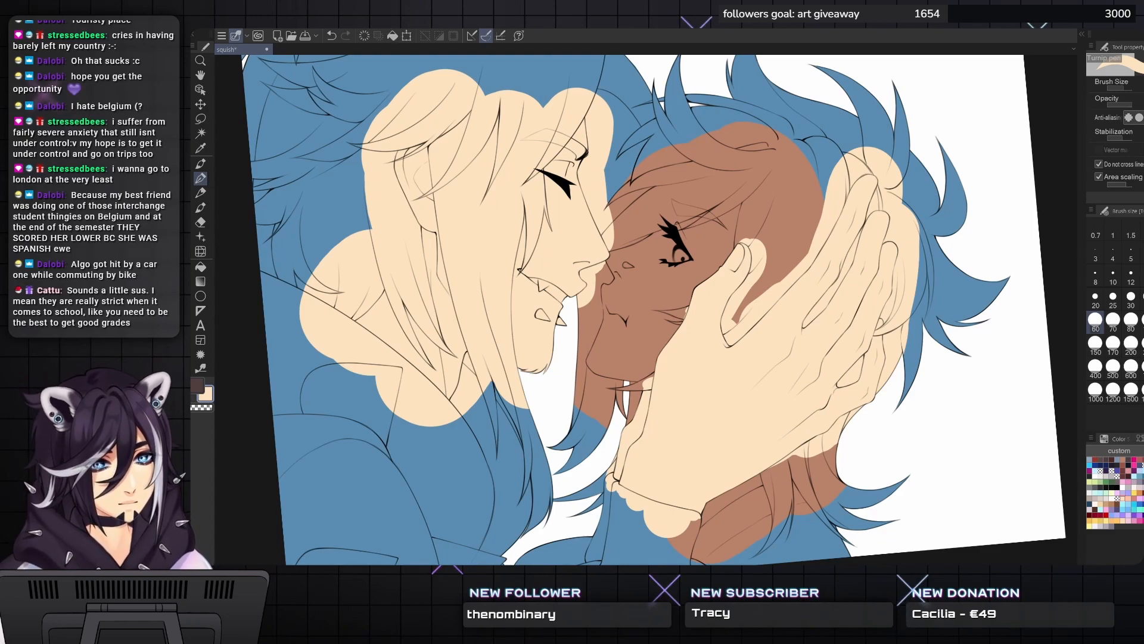
{"action": "left_click", "coordinate": [1130, 457]}
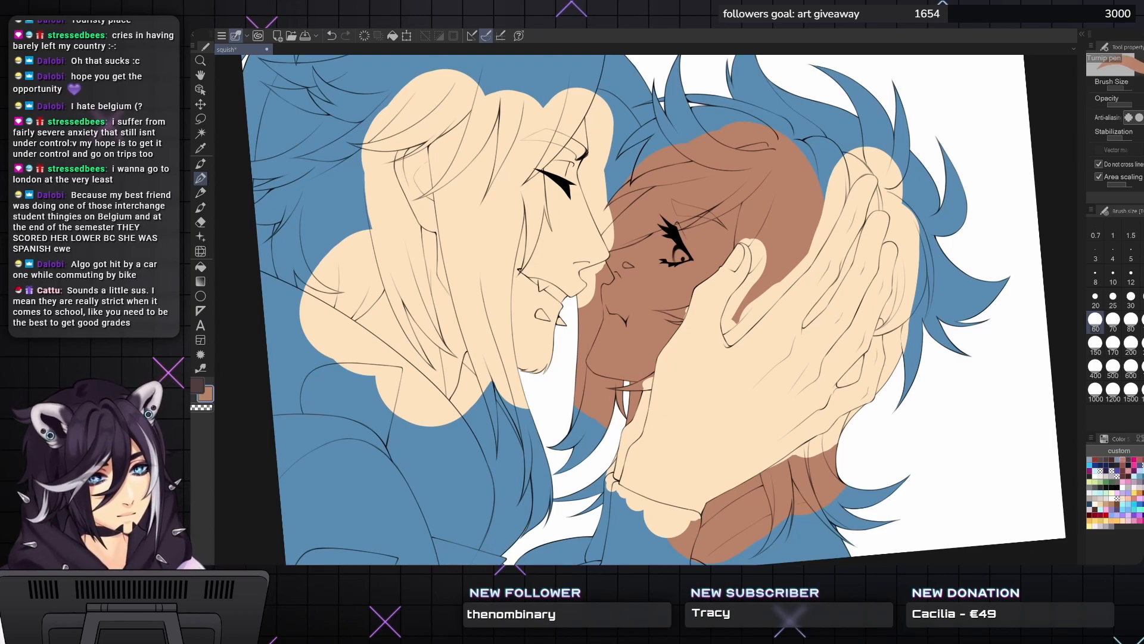
{"action": "left_click", "coordinate": [1129, 459]}
{"action": "mouse_move", "coordinate": [773, 137]}
{"action": "left_mouse_down"}
{"action": "mouse_move", "coordinate": [751, 174]}
{"action": "mouse_move", "coordinate": [727, 119]}
{"action": "mouse_move", "coordinate": [787, 179]}
{"action": "mouse_move", "coordinate": [662, 113]}
{"action": "mouse_move", "coordinate": [623, 158]}
{"action": "mouse_move", "coordinate": [596, 220]}
{"action": "mouse_move", "coordinate": [686, 185]}
{"action": "mouse_move", "coordinate": [703, 210]}
{"action": "mouse_move", "coordinate": [602, 257]}
{"action": "left_mouse_up"}
{"action": "key", "text": "bracketright"}
{"action": "key", "text": "bracketright"}
{"action": "key", "text": "bracketright"}
{"action": "key", "text": "bracketleft"}
- Fill the right character's hair behind the fingers and the curled lock at the nape with dark brown
{"action": "mouse_move", "coordinate": [745, 203]}
{"action": "left_mouse_down"}
{"action": "mouse_move", "coordinate": [798, 197]}
{"action": "mouse_move", "coordinate": [822, 155]}
{"action": "mouse_move", "coordinate": [835, 178]}
{"action": "mouse_move", "coordinate": [834, 140]}
{"action": "mouse_move", "coordinate": [930, 262]}
{"action": "mouse_move", "coordinate": [936, 310]}
{"action": "mouse_move", "coordinate": [954, 314]}
{"action": "mouse_move", "coordinate": [956, 287]}
{"action": "mouse_move", "coordinate": [898, 206]}
{"action": "mouse_move", "coordinate": [909, 201]}
{"action": "left_mouse_up"}
{"action": "key", "text": "bracketright"}
{"action": "key", "text": "bracketright"}
{"action": "mouse_move", "coordinate": [847, 356]}
{"action": "left_mouse_down"}
{"action": "mouse_move", "coordinate": [843, 161]}
{"action": "mouse_move", "coordinate": [809, 377]}
{"action": "mouse_move", "coordinate": [775, 418]}
{"action": "mouse_move", "coordinate": [858, 381]}
{"action": "mouse_move", "coordinate": [865, 345]}
{"action": "left_mouse_up"}
{"action": "key", "text": "bracketleft"}
{"action": "key", "text": "bracketleft"}
{"action": "scroll", "coordinate": [608, 286], "scroll_direction": "down", "scroll_amount": 3}
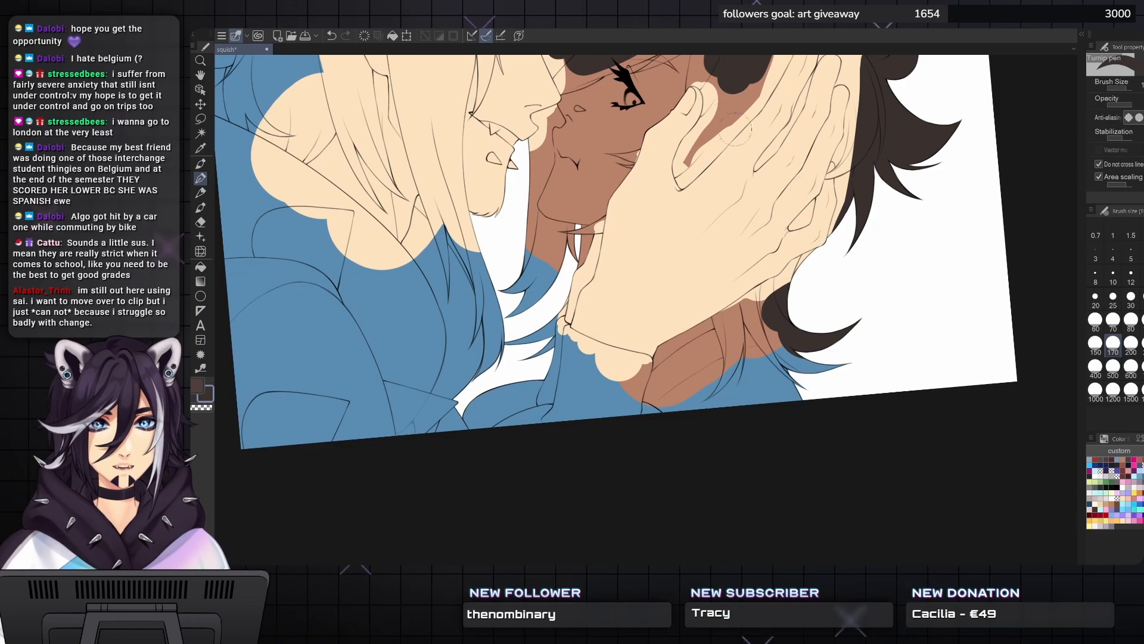
- Start the hair strand hanging over the right character's neck in dark brown, using a smaller brush
{"action": "scroll", "coordinate": [829, 204], "scroll_direction": "up", "scroll_amount": 1}
{"action": "scroll", "coordinate": [828, 203], "scroll_direction": "down", "scroll_amount": 1}
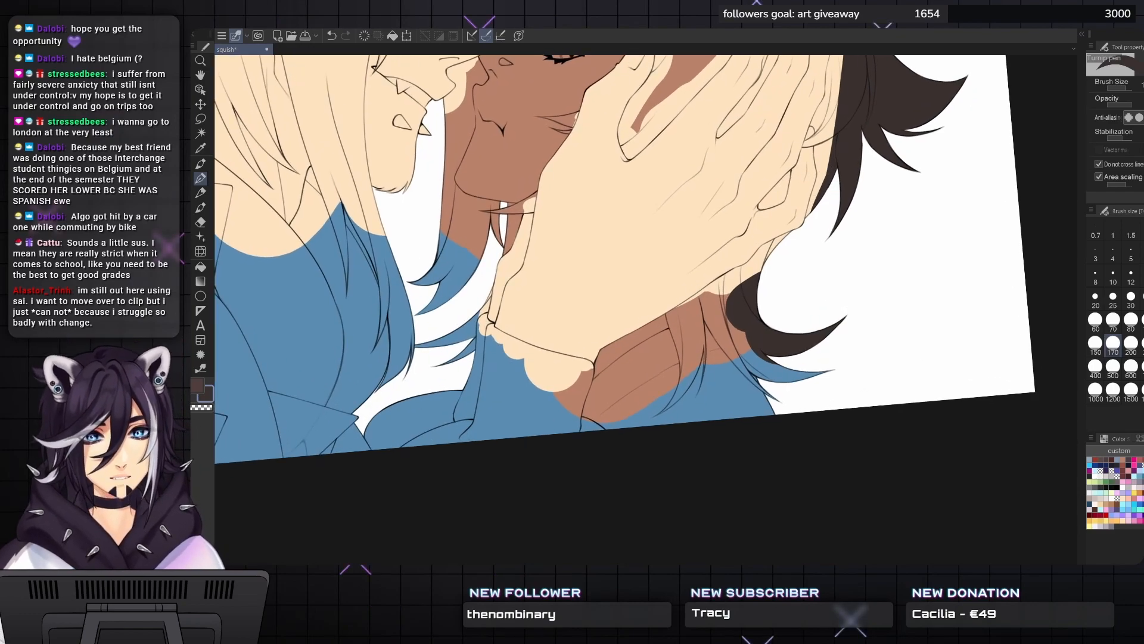
{"action": "scroll", "coordinate": [682, 331], "scroll_direction": "up", "scroll_amount": 2}
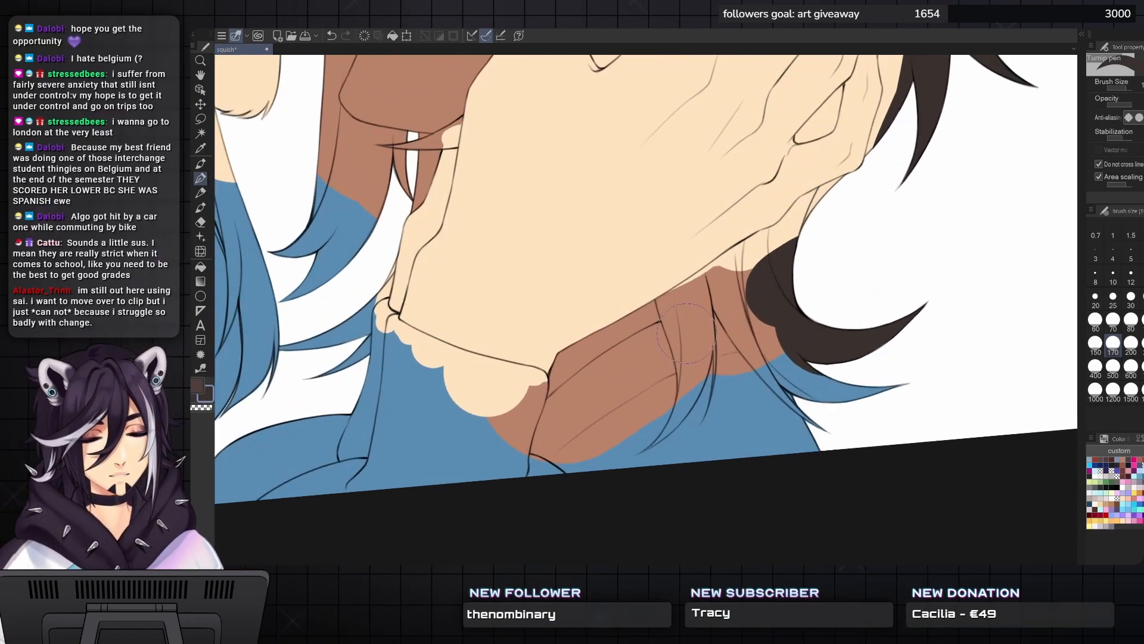
{"action": "key", "text": "^"}
{"action": "key", "text": "^"}
{"action": "key", "text": "bracketleft"}
{"action": "key", "text": "bracketleft"}
{"action": "key", "text": "bracketleft"}
{"action": "key", "text": "bracketleft"}
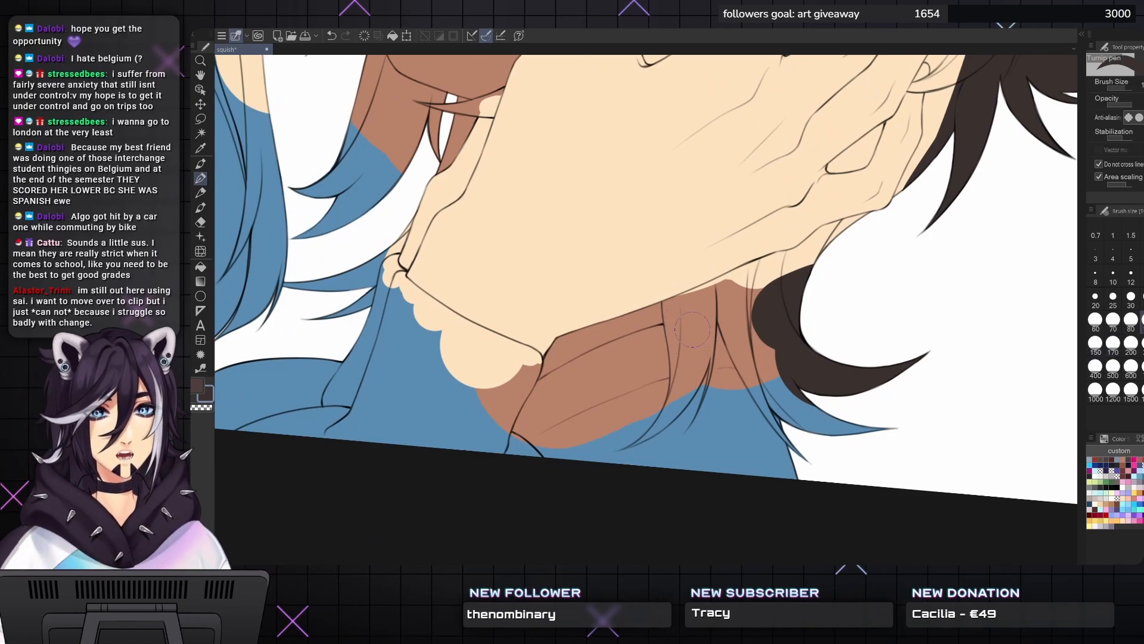
{"action": "mouse_move", "coordinate": [693, 328]}
{"action": "left_mouse_down"}
{"action": "mouse_move", "coordinate": [728, 291]}
{"action": "mouse_move", "coordinate": [711, 347]}
{"action": "mouse_move", "coordinate": [719, 296]}
{"action": "left_mouse_up"}
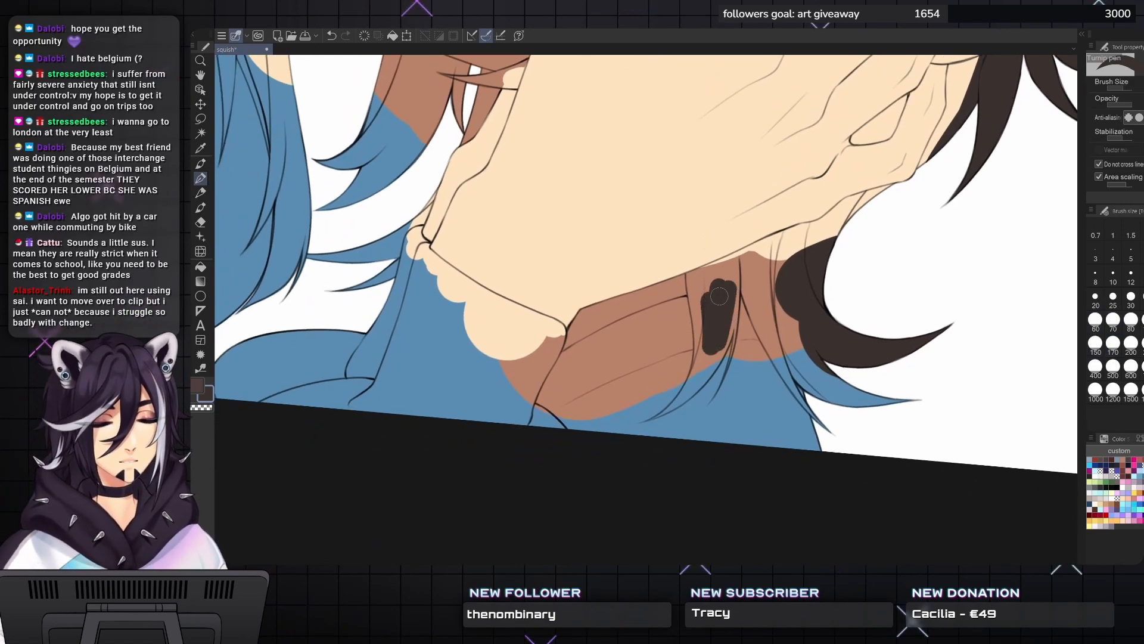
- Extend the dark brown down the neck strand towards its tip with brush size 30
{"action": "scroll", "coordinate": [720, 296], "scroll_direction": "up", "scroll_amount": 1}
{"action": "left_click_drag", "start_coordinate": [745, 327], "coordinate": [739, 377]}
{"action": "mouse_move", "coordinate": [738, 330]}
{"action": "left_mouse_down"}
{"action": "mouse_move", "coordinate": [730, 298]}
{"action": "mouse_move", "coordinate": [732, 406]}
{"action": "mouse_move", "coordinate": [736, 378]}
{"action": "mouse_move", "coordinate": [765, 351]}
{"action": "mouse_move", "coordinate": [741, 369]}
{"action": "mouse_move", "coordinate": [749, 359]}
{"action": "mouse_move", "coordinate": [728, 409]}
{"action": "left_mouse_up"}
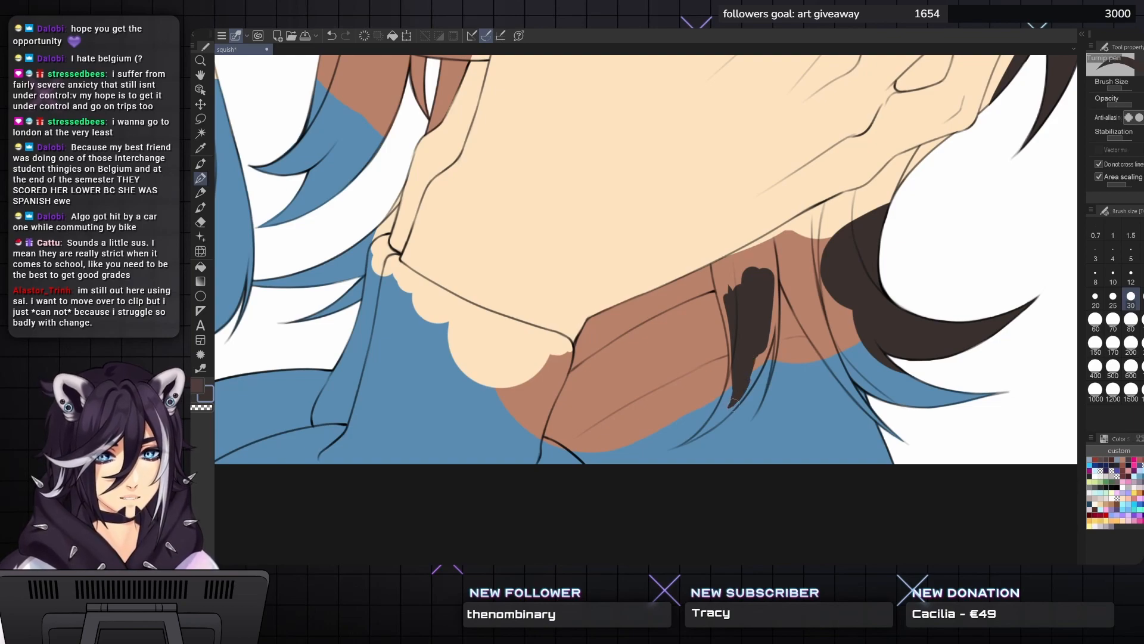
{"action": "mouse_move", "coordinate": [764, 347]}
{"action": "left_mouse_down"}
{"action": "mouse_move", "coordinate": [747, 374]}
{"action": "mouse_move", "coordinate": [773, 309]}
{"action": "mouse_move", "coordinate": [762, 400]}
{"action": "left_mouse_up"}
{"action": "key", "text": "bracketleft"}
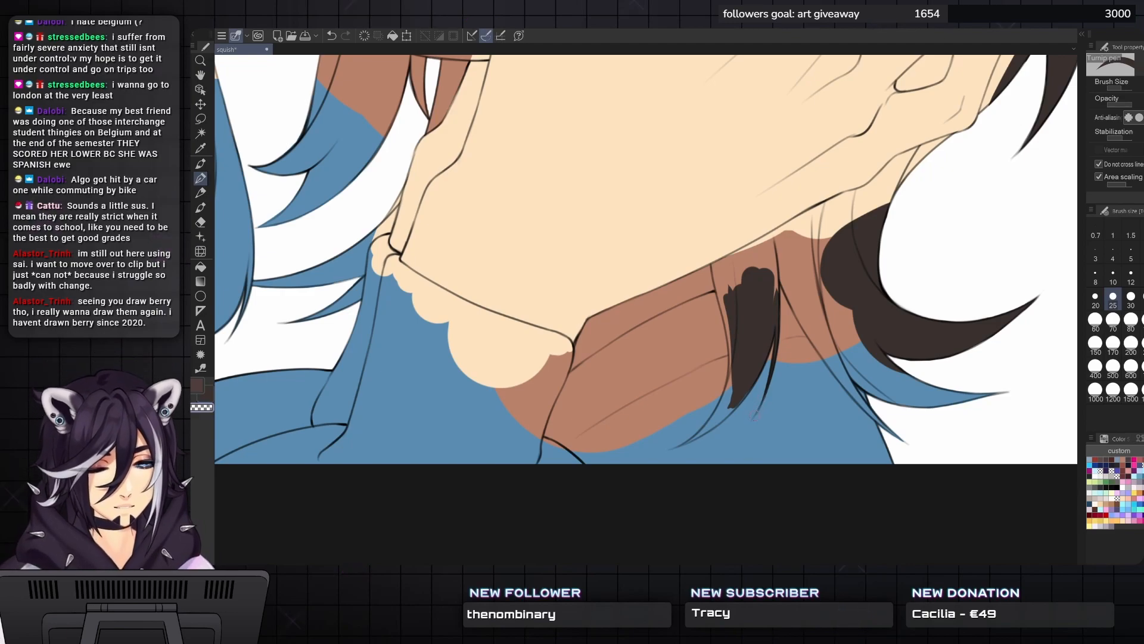
- Switch to the line-art brush and fill the neck strand's pointed tip with dark brown over the blue
{"action": "scroll", "coordinate": [779, 361], "scroll_direction": "up", "scroll_amount": 1}
{"action": "key", "text": "p"}
{"action": "left_click_drag", "start_coordinate": [968, 259], "coordinate": [995, 233]}
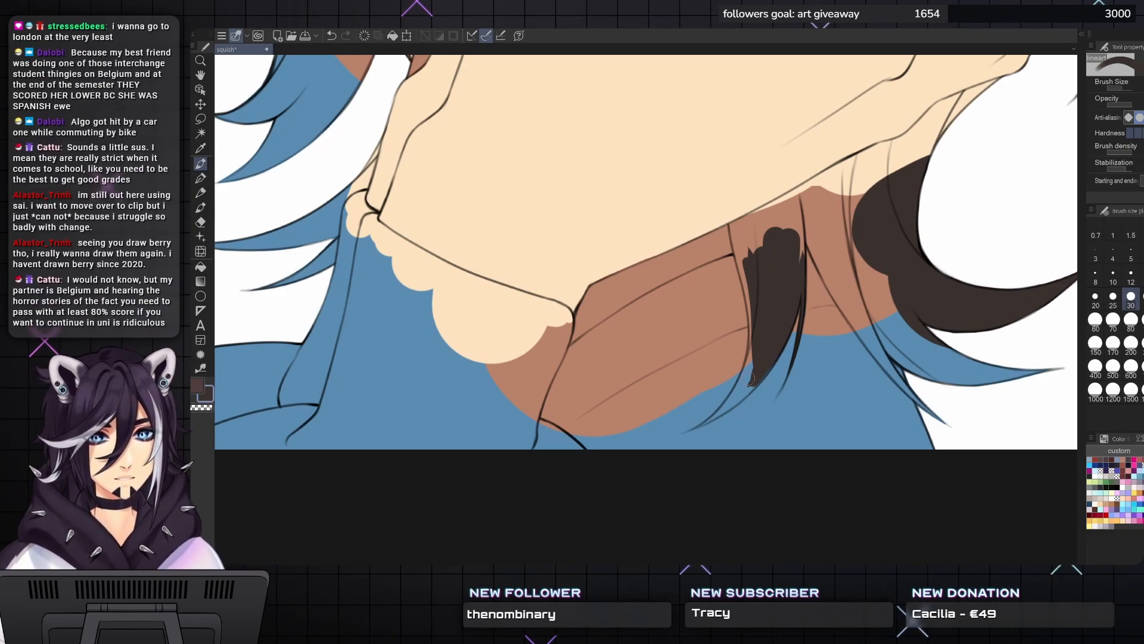
{"action": "mouse_move", "coordinate": [752, 369]}
{"action": "left_mouse_down"}
{"action": "mouse_move", "coordinate": [736, 395]}
{"action": "mouse_move", "coordinate": [752, 356]}
{"action": "left_mouse_up"}
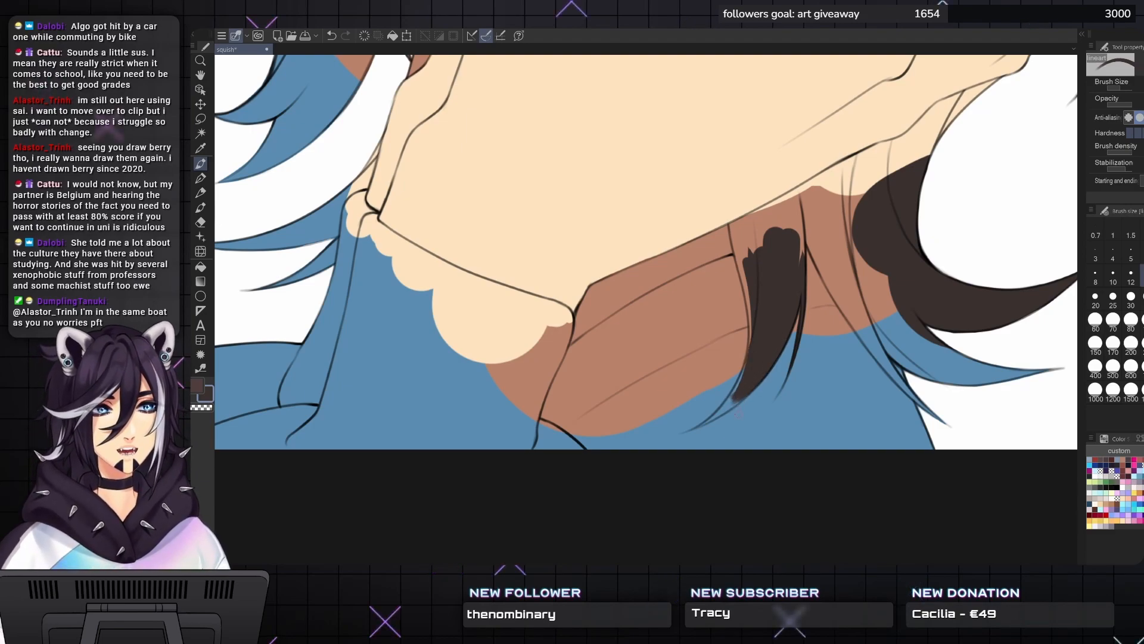
{"action": "key", "text": "bracketleft"}
{"action": "left_click_drag", "start_coordinate": [737, 399], "coordinate": [719, 415]}
{"action": "key", "text": "bracketright"}
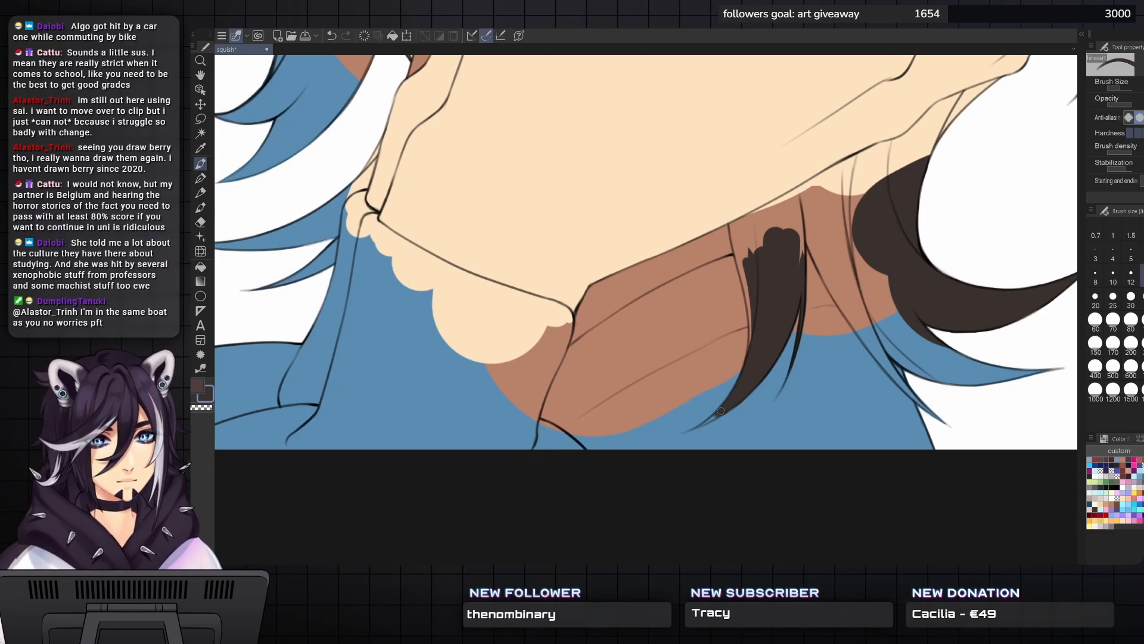
{"action": "key", "text": "bracketleft"}
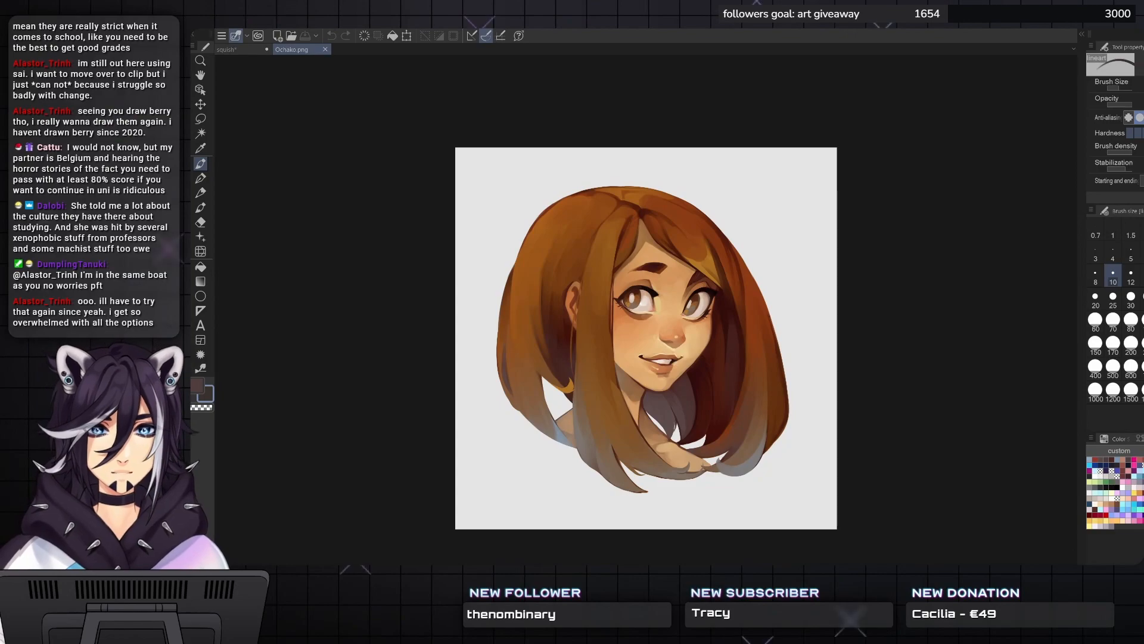
- Look over the portrait in Ochako.png and close it
{"action": "left_click_drag", "start_coordinate": [827, 204], "coordinate": [901, 203]}
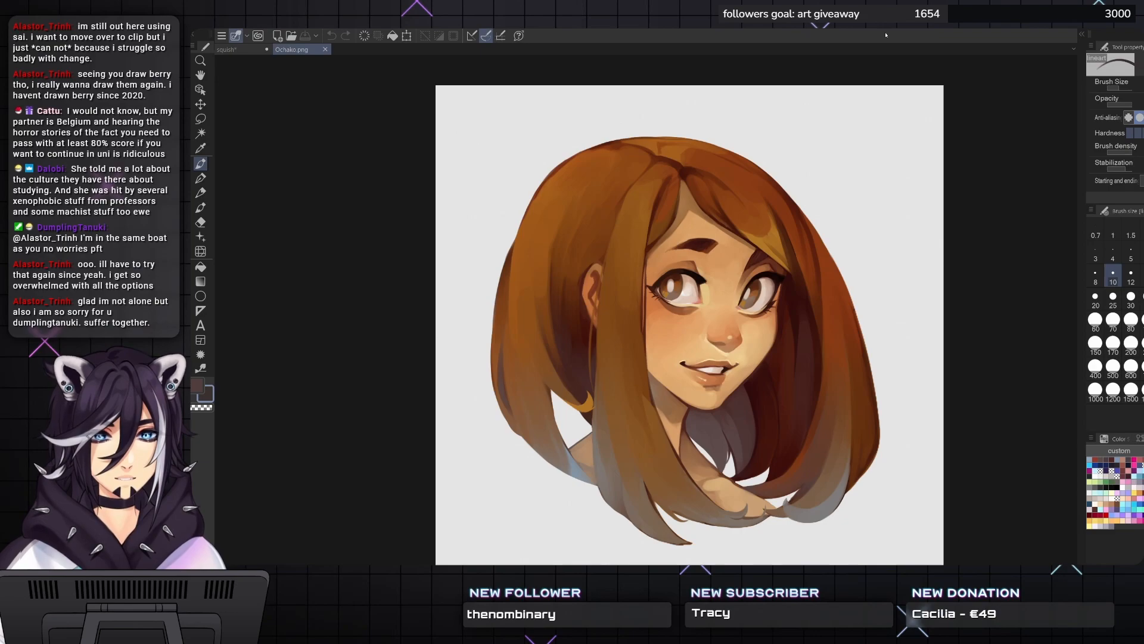
{"action": "key", "text": "ctrl+w"}
- Fill the top of the neck strand with dark brown up to the hand's lower outline, using brush size 20
{"action": "mouse_move", "coordinate": [737, 216]}
{"action": "left_mouse_down"}
{"action": "mouse_move", "coordinate": [728, 218]}
{"action": "mouse_move", "coordinate": [733, 205]}
{"action": "left_mouse_up"}
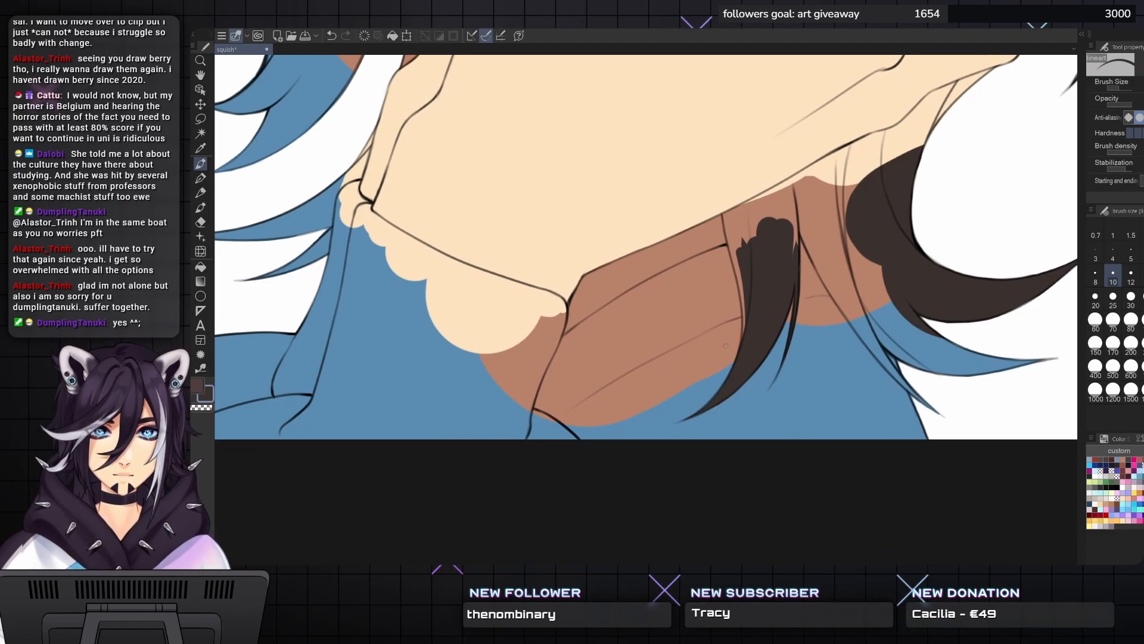
{"action": "scroll", "coordinate": [726, 346], "scroll_direction": "up", "scroll_amount": 3}
{"action": "key", "text": "bracketright"}
{"action": "key", "text": "bracketright"}
{"action": "key", "text": "bracketright"}
{"action": "mouse_move", "coordinate": [778, 185]}
{"action": "left_mouse_down"}
{"action": "mouse_move", "coordinate": [752, 179]}
{"action": "mouse_move", "coordinate": [804, 142]}
{"action": "mouse_move", "coordinate": [734, 178]}
{"action": "mouse_move", "coordinate": [745, 179]}
{"action": "mouse_move", "coordinate": [732, 223]}
{"action": "left_mouse_up"}
{"action": "key", "text": "bracketright"}
{"action": "key", "text": "bracketleft"}
{"action": "key", "text": "bracketleft"}
{"action": "left_click_drag", "start_coordinate": [752, 266], "coordinate": [763, 277]}
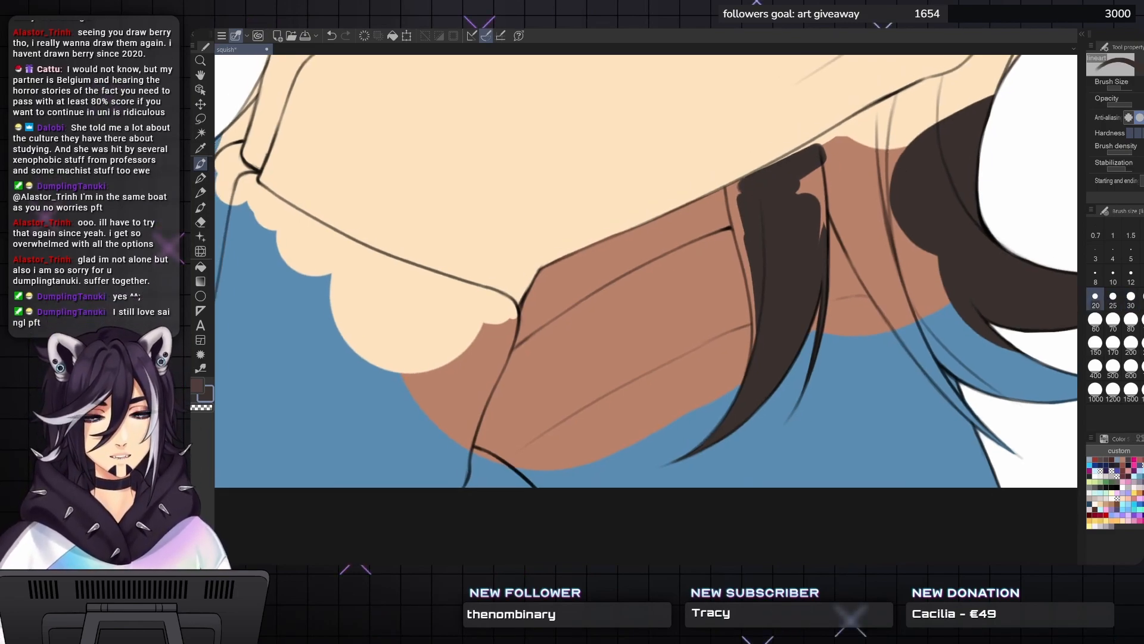
- Fill the neck strand's edge nearest the wrist with dark brown, finishing the corner under the hand with brush size 10
{"action": "key", "text": "bracketleft"}
{"action": "mouse_move", "coordinate": [755, 355]}
{"action": "left_mouse_down"}
{"action": "mouse_move", "coordinate": [757, 316]}
{"action": "mouse_move", "coordinate": [750, 379]}
{"action": "mouse_move", "coordinate": [751, 278]}
{"action": "mouse_move", "coordinate": [755, 311]}
{"action": "left_mouse_up"}
{"action": "key", "text": "bracketright"}
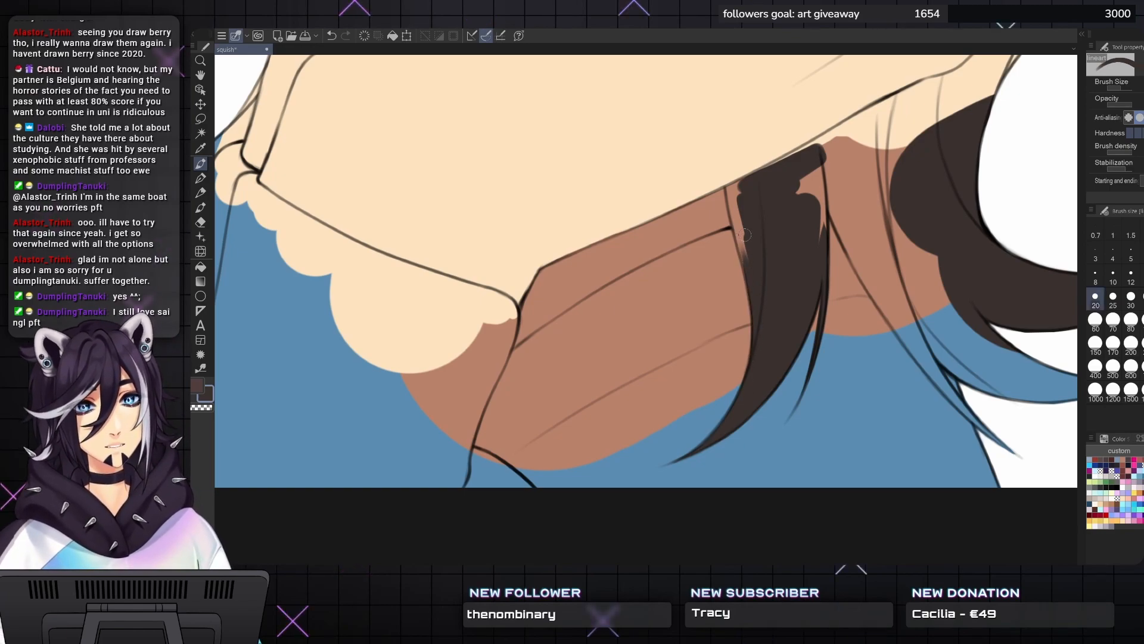
{"action": "left_click_drag", "start_coordinate": [745, 235], "coordinate": [709, 319]}
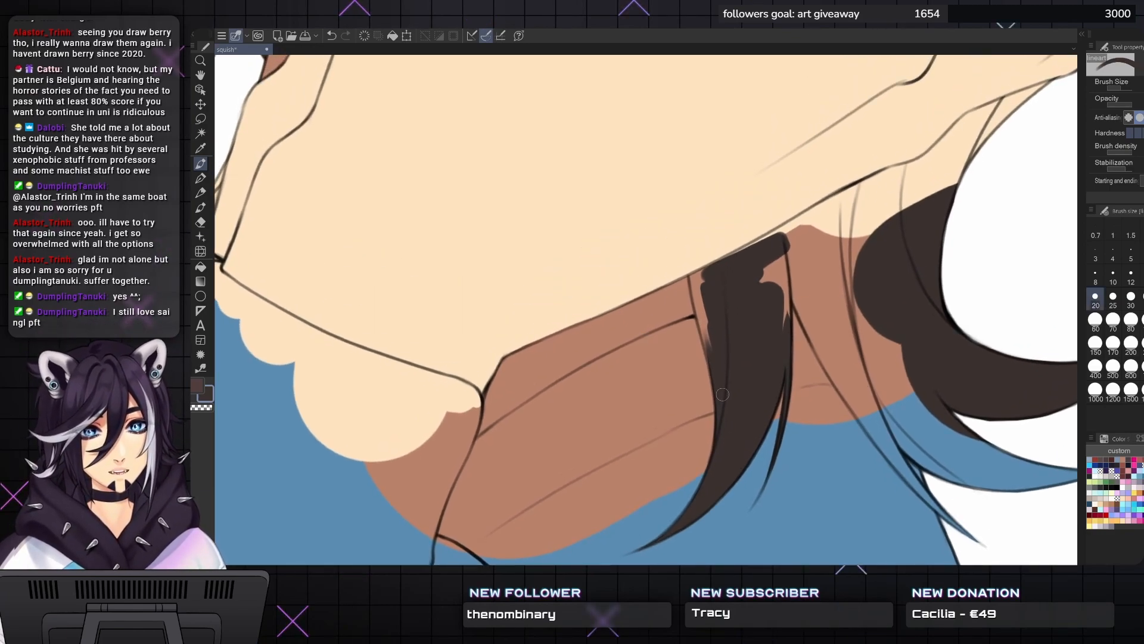
{"action": "mouse_move", "coordinate": [721, 388]}
{"action": "left_mouse_down"}
{"action": "mouse_move", "coordinate": [702, 274]}
{"action": "mouse_move", "coordinate": [702, 310]}
{"action": "mouse_move", "coordinate": [693, 276]}
{"action": "left_mouse_up"}
{"action": "key", "text": "bracketright"}
{"action": "key", "text": "bracketleft"}
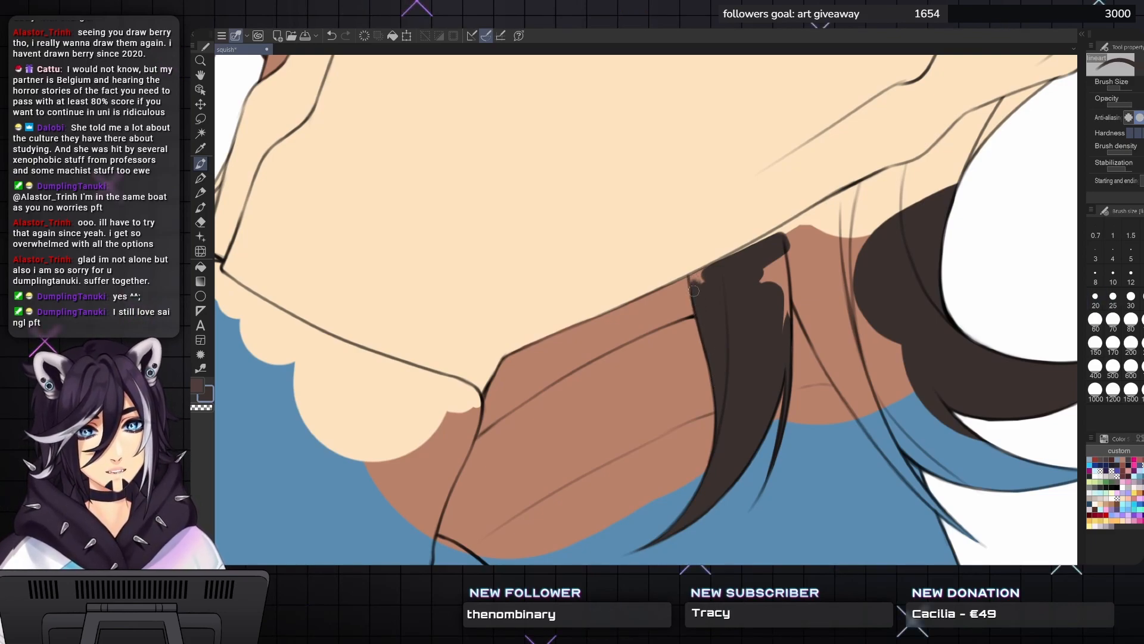
{"action": "key", "text": "bracketleft"}
{"action": "key", "text": "bracketleft"}
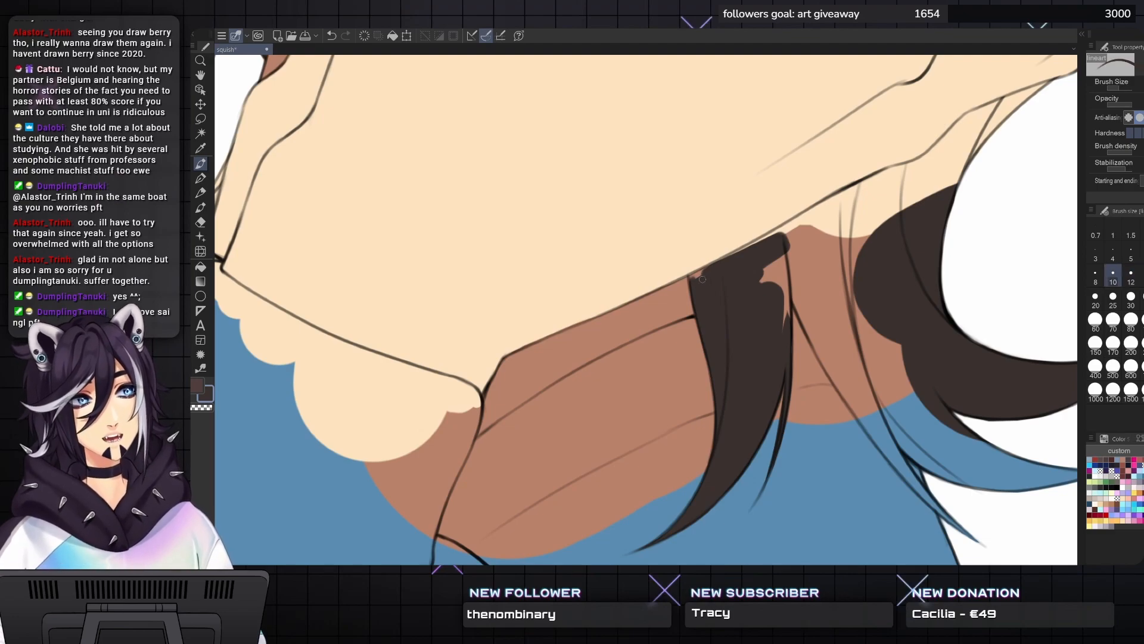
{"action": "key", "text": "bracketright"}
{"action": "key", "text": "bracketleft"}
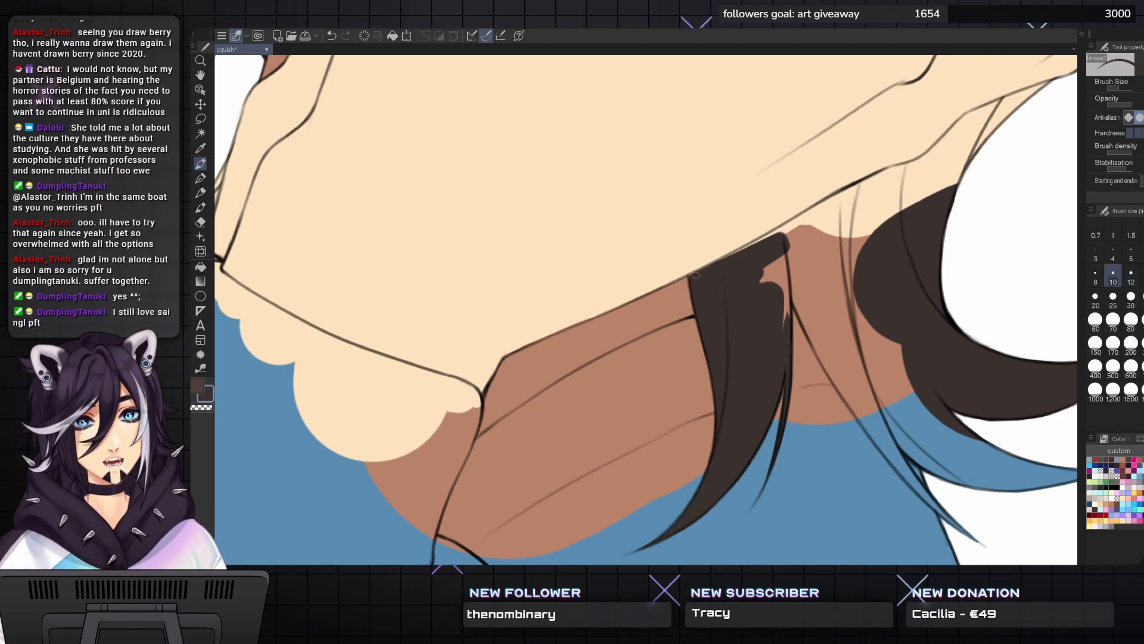
- Fill the rest of the neck strand and bridge it in dark brown to the nape hair with a larger brush
{"action": "key", "text": "bracketright"}
{"action": "key", "text": "bracketright"}
{"action": "key", "text": "bracketright"}
{"action": "key", "text": "bracketright"}
{"action": "key", "text": "bracketright"}
{"action": "key", "text": "bracketright"}
{"action": "mouse_move", "coordinate": [746, 273]}
{"action": "left_mouse_down"}
{"action": "mouse_move", "coordinate": [760, 310]}
{"action": "mouse_move", "coordinate": [781, 293]}
{"action": "mouse_move", "coordinate": [785, 322]}
{"action": "mouse_move", "coordinate": [787, 244]}
{"action": "mouse_move", "coordinate": [757, 308]}
{"action": "left_mouse_up"}
{"action": "key", "text": "bracketleft"}
{"action": "key", "text": "bracketleft"}
{"action": "key", "text": "bracketright"}
{"action": "key", "text": "bracketright"}
{"action": "mouse_move", "coordinate": [876, 274]}
{"action": "left_mouse_down"}
{"action": "mouse_move", "coordinate": [822, 322]}
{"action": "mouse_move", "coordinate": [754, 325]}
{"action": "mouse_move", "coordinate": [817, 280]}
{"action": "mouse_move", "coordinate": [667, 353]}
{"action": "left_mouse_up"}
{"action": "key", "text": "bracketleft"}
{"action": "key", "text": "bracketleft"}
{"action": "key", "text": "bracketleft"}
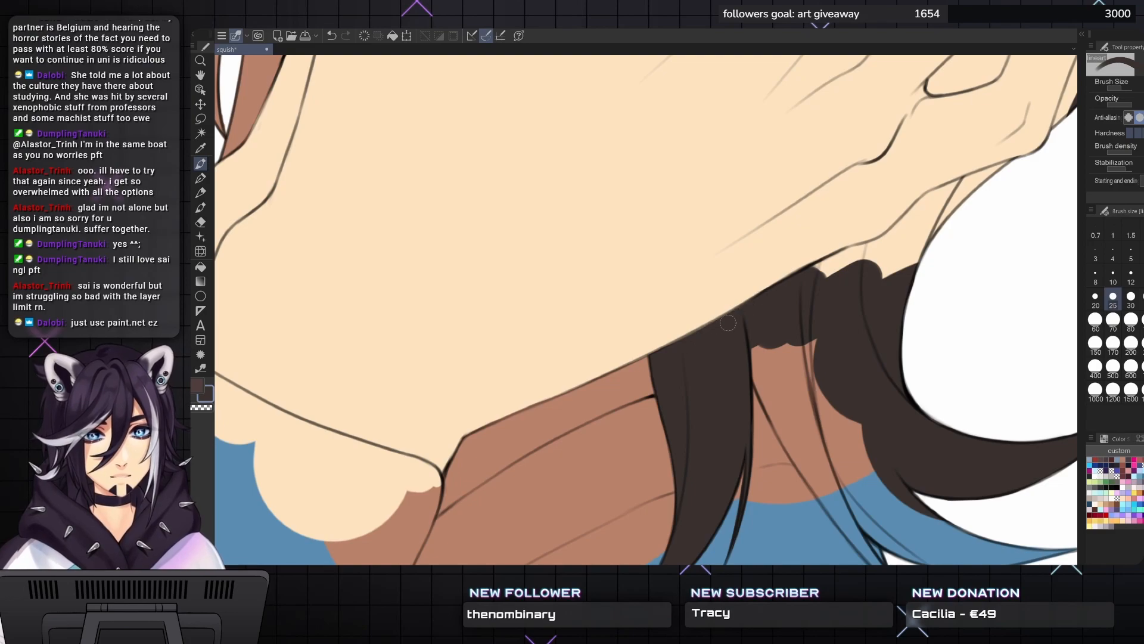
- Paint the nape hair dark brown up to the underside of the hand, refining along its outline with brush size 25
{"action": "scroll", "coordinate": [738, 313], "scroll_direction": "up", "scroll_amount": 3}
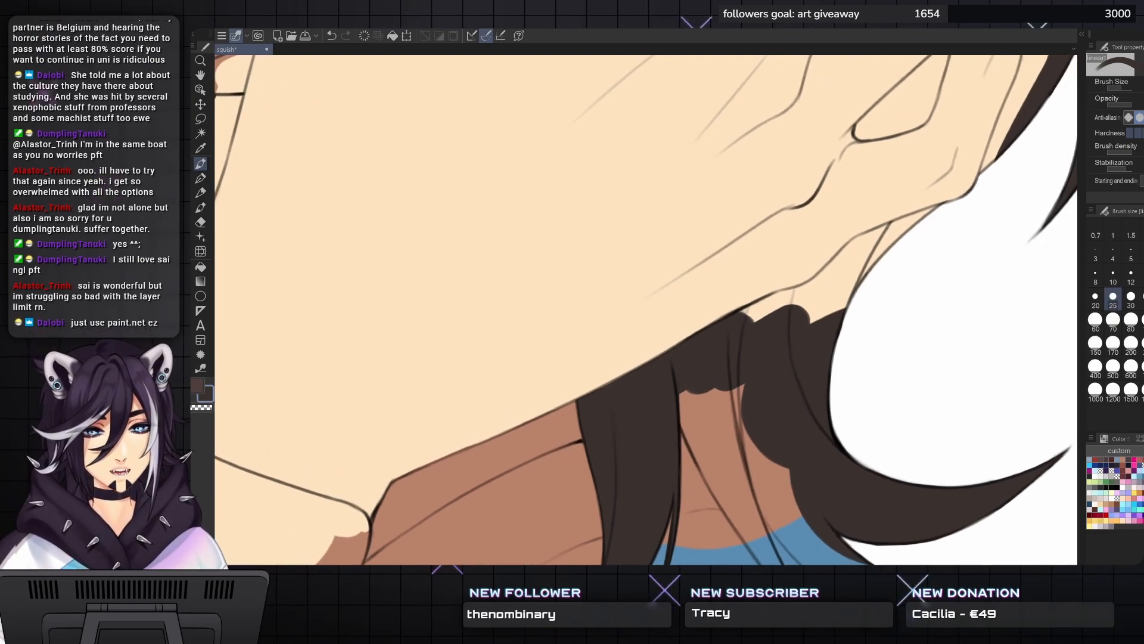
{"action": "key", "text": "]"}
{"action": "mouse_move", "coordinate": [730, 328]}
{"action": "left_mouse_down"}
{"action": "mouse_move", "coordinate": [775, 345]}
{"action": "mouse_move", "coordinate": [811, 304]}
{"action": "mouse_move", "coordinate": [737, 343]}
{"action": "mouse_move", "coordinate": [685, 347]}
{"action": "mouse_move", "coordinate": [736, 340]}
{"action": "left_mouse_up"}
{"action": "key", "text": "bracketleft"}
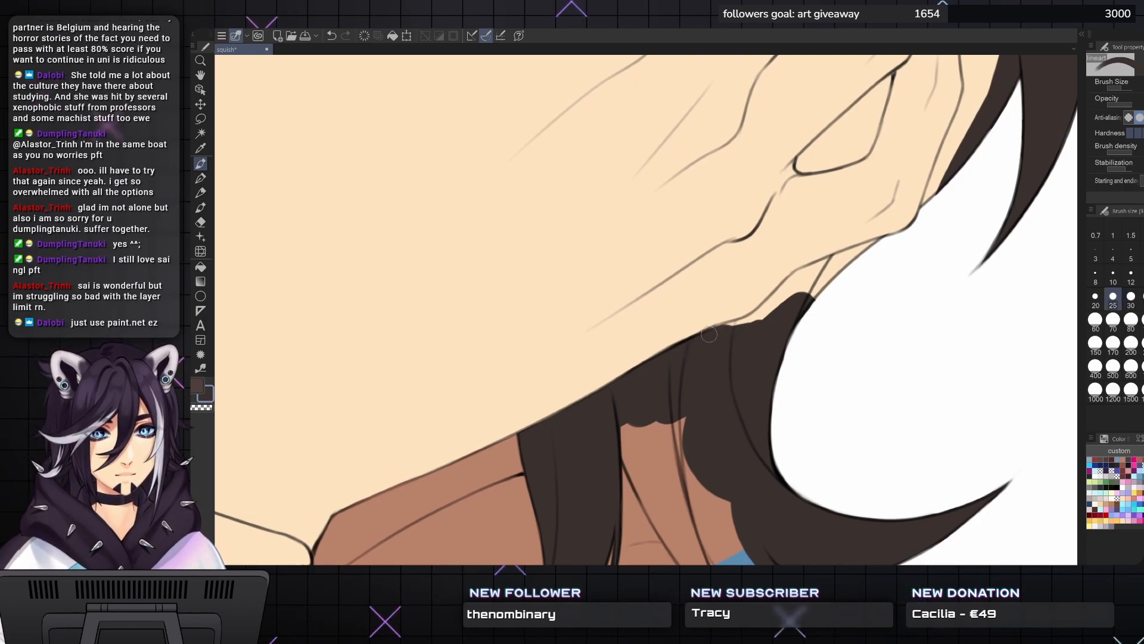
{"action": "mouse_move", "coordinate": [713, 334]}
{"action": "left_mouse_down"}
{"action": "mouse_move", "coordinate": [765, 311]}
{"action": "mouse_move", "coordinate": [751, 335]}
{"action": "mouse_move", "coordinate": [656, 382]}
{"action": "left_mouse_up"}
- Fill the narrow wedge of hair below the fingers with dark brown and refine its edge with brush size 20
{"action": "key", "text": "bracketright"}
{"action": "key", "text": "bracketright"}
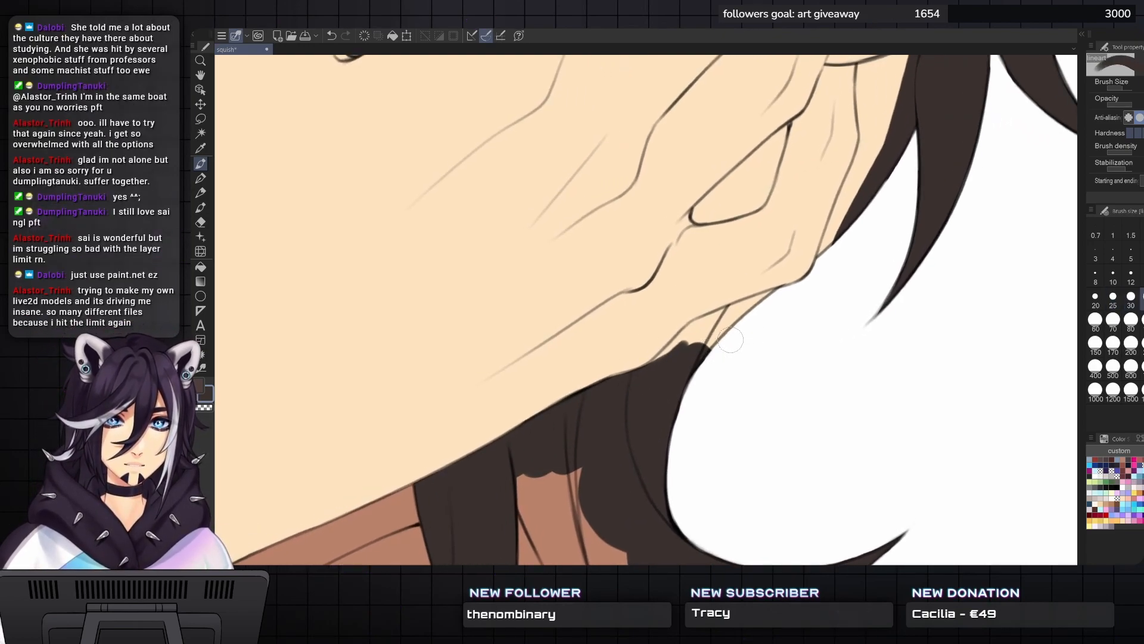
{"action": "mouse_move", "coordinate": [745, 319]}
{"action": "left_mouse_down"}
{"action": "mouse_move", "coordinate": [767, 307]}
{"action": "mouse_move", "coordinate": [729, 322]}
{"action": "mouse_move", "coordinate": [780, 293]}
{"action": "mouse_move", "coordinate": [709, 319]}
{"action": "mouse_move", "coordinate": [734, 312]}
{"action": "mouse_move", "coordinate": [697, 331]}
{"action": "mouse_move", "coordinate": [688, 351]}
{"action": "mouse_move", "coordinate": [715, 314]}
{"action": "mouse_move", "coordinate": [690, 327]}
{"action": "mouse_move", "coordinate": [700, 323]}
{"action": "mouse_move", "coordinate": [659, 364]}
{"action": "left_mouse_up"}
{"action": "key", "text": "bracketleft"}
{"action": "key", "text": "bracketleft"}
{"action": "key", "text": "bracketright"}
{"action": "key", "text": "bracketleft"}
{"action": "key", "text": "bracketleft"}
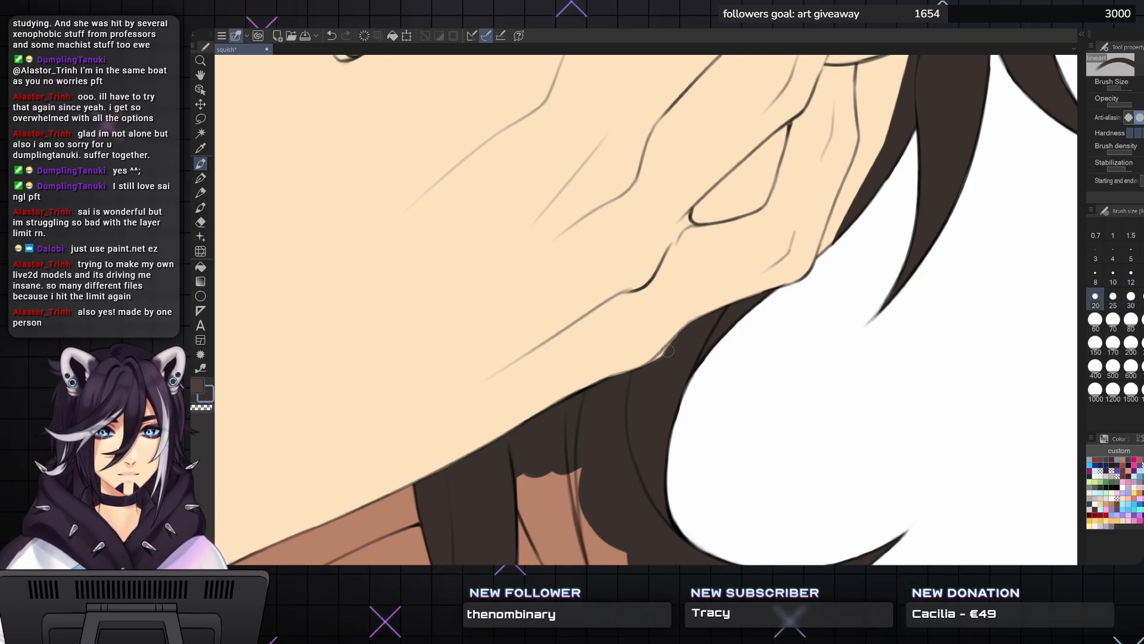
{"action": "key", "text": "bracketright"}
{"action": "key", "text": "bracketright"}
{"action": "mouse_move", "coordinate": [673, 352]}
{"action": "left_mouse_down"}
{"action": "mouse_move", "coordinate": [697, 330]}
{"action": "mouse_move", "coordinate": [729, 326]}
{"action": "mouse_move", "coordinate": [768, 282]}
{"action": "mouse_move", "coordinate": [841, 61]}
{"action": "left_mouse_up"}
- Fill the hair beside the neck and the lower flicked lock beyond the shoulder with dark brown, using a large brush
{"action": "key", "text": "bracketright"}
{"action": "key", "text": "bracketright"}
{"action": "key", "text": "bracketright"}
{"action": "mouse_move", "coordinate": [698, 179]}
{"action": "left_mouse_down"}
{"action": "mouse_move", "coordinate": [700, 232]}
{"action": "mouse_move", "coordinate": [655, 201]}
{"action": "left_mouse_up"}
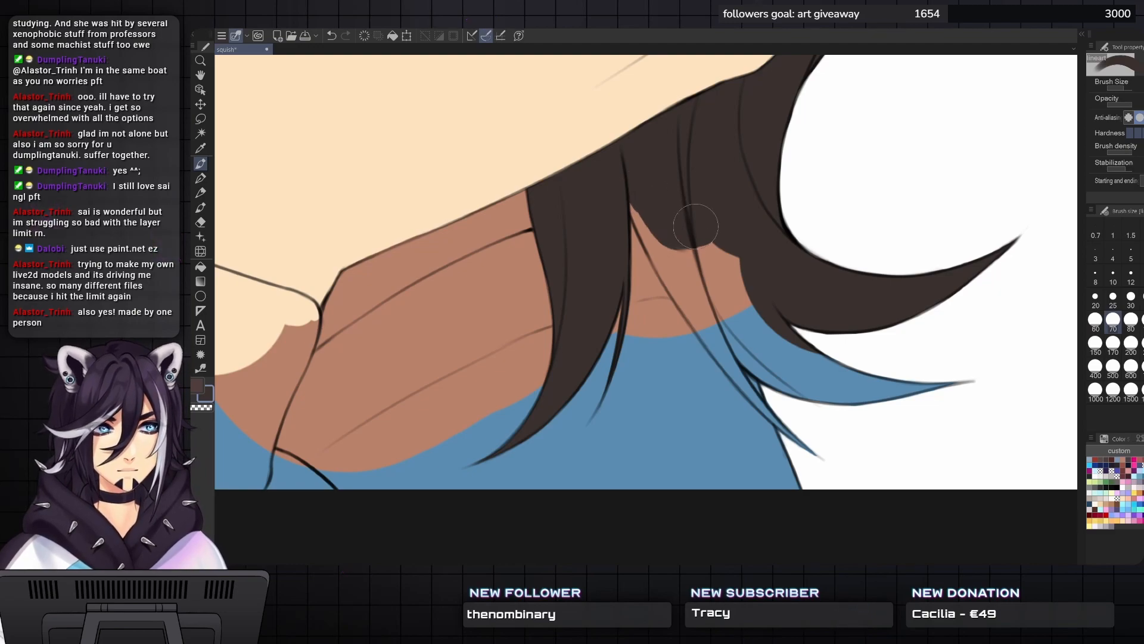
{"action": "left_click_drag", "start_coordinate": [730, 367], "coordinate": [647, 339]}
{"action": "key", "text": "bracketright"}
{"action": "key", "text": "bracketright"}
{"action": "mouse_move", "coordinate": [596, 179]}
{"action": "left_mouse_down"}
{"action": "mouse_move", "coordinate": [662, 298]}
{"action": "mouse_move", "coordinate": [745, 357]}
{"action": "mouse_move", "coordinate": [816, 362]}
{"action": "left_mouse_up"}
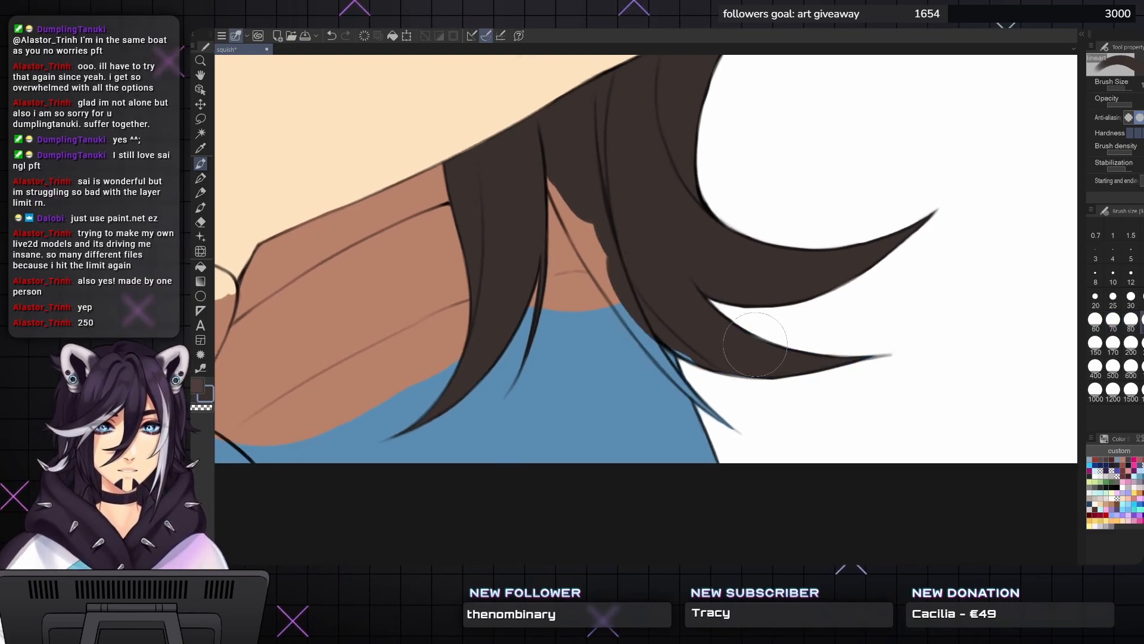
- Fill the thin lock crossing the blue shoulder with dark brown down to its pointed tip, using a smaller brush
{"action": "key", "text": "bracketleft"}
{"action": "key", "text": "bracketleft"}
{"action": "key", "text": "bracketleft"}
{"action": "key", "text": "bracketleft"}
{"action": "key", "text": "bracketleft"}
{"action": "key", "text": "bracketleft"}
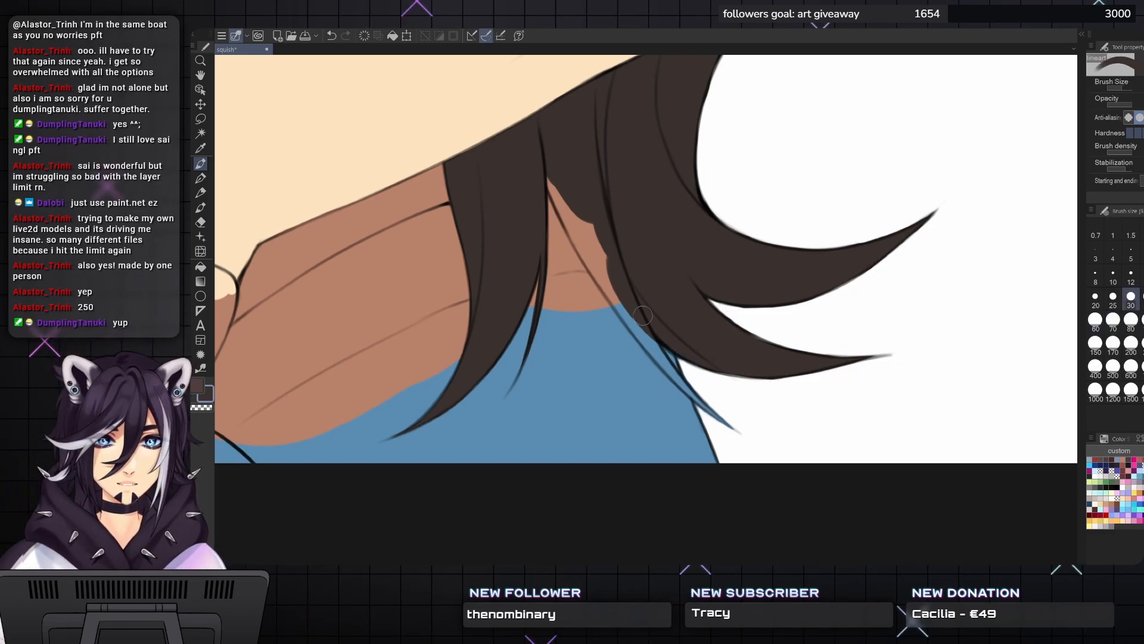
{"action": "key", "text": "bracketleft"}
{"action": "key", "text": "bracketleft"}
{"action": "left_click_drag", "start_coordinate": [641, 319], "coordinate": [688, 388]}
{"action": "left_click_drag", "start_coordinate": [745, 422], "coordinate": [664, 464]}
{"action": "key", "text": "bracketright"}
{"action": "left_click_drag", "start_coordinate": [653, 417], "coordinate": [666, 468]}
{"action": "key", "text": "bracketleft"}
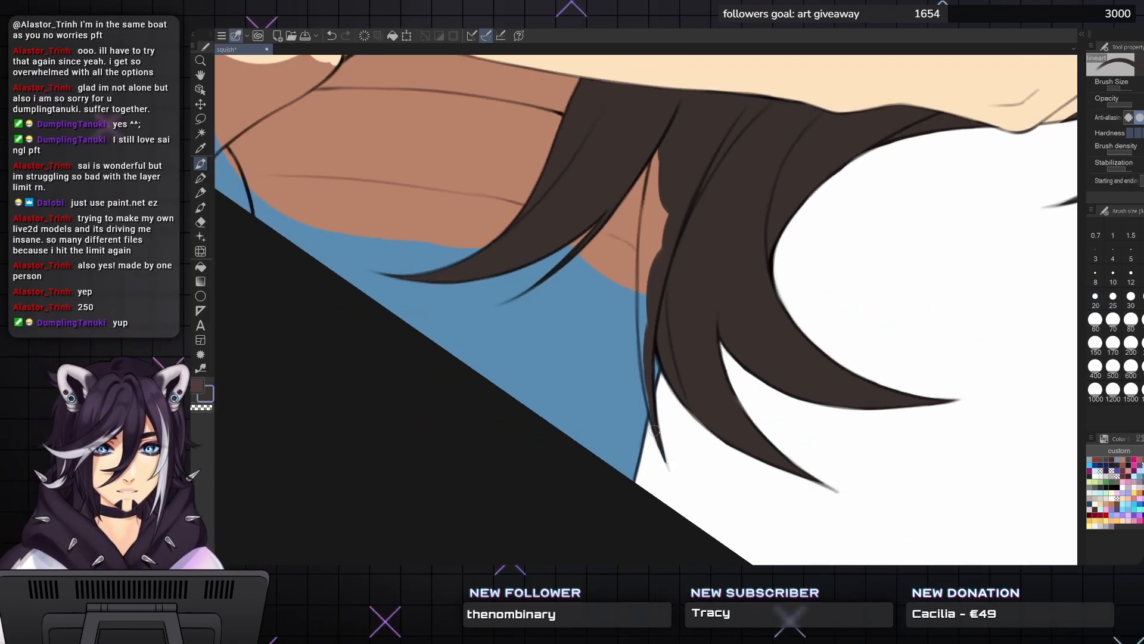
- Even out the dark brown hair edge against the neck and close the gaps in the thin lock, using brush size 25 and smaller
{"action": "key", "text": "bracketright"}
{"action": "key", "text": "bracketright"}
{"action": "mouse_move", "coordinate": [651, 316]}
{"action": "left_mouse_down"}
{"action": "mouse_move", "coordinate": [671, 171]}
{"action": "mouse_move", "coordinate": [688, 232]}
{"action": "left_mouse_up"}
{"action": "key", "text": "bracketleft"}
{"action": "key", "text": "bracketleft"}
{"action": "key", "text": "bracketleft"}
{"action": "key", "text": "bracketleft"}
{"action": "key", "text": "bracketright"}
{"action": "key", "text": "bracketright"}
{"action": "mouse_move", "coordinate": [663, 310]}
{"action": "left_mouse_down"}
{"action": "mouse_move", "coordinate": [680, 187]}
{"action": "mouse_move", "coordinate": [667, 245]}
{"action": "left_mouse_up"}
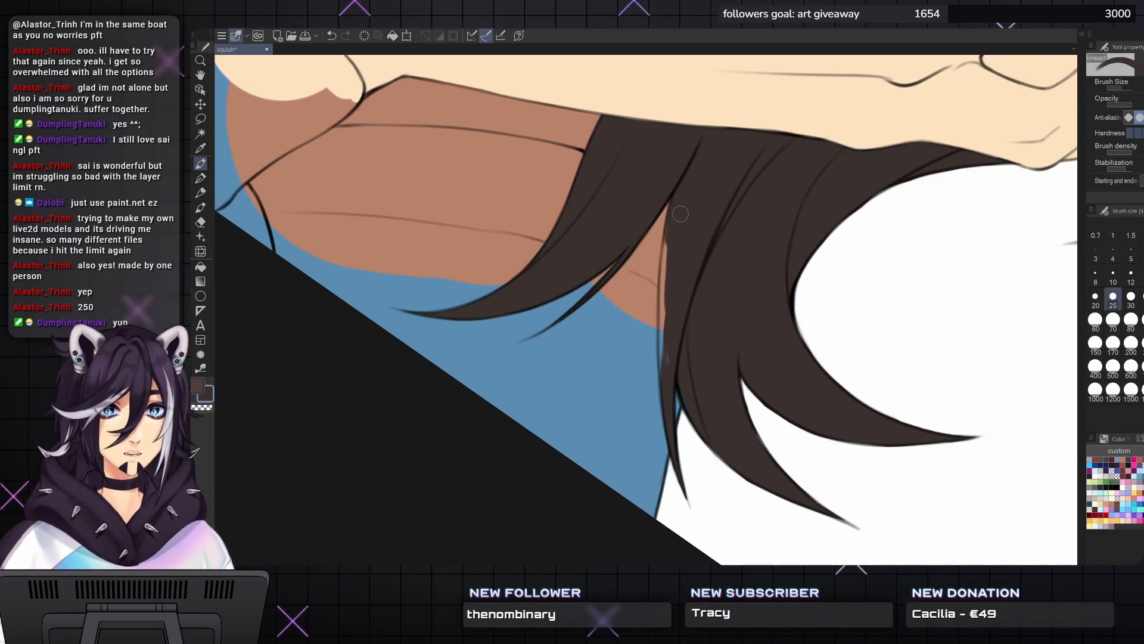
{"action": "left_click_drag", "start_coordinate": [666, 297], "coordinate": [678, 232]}
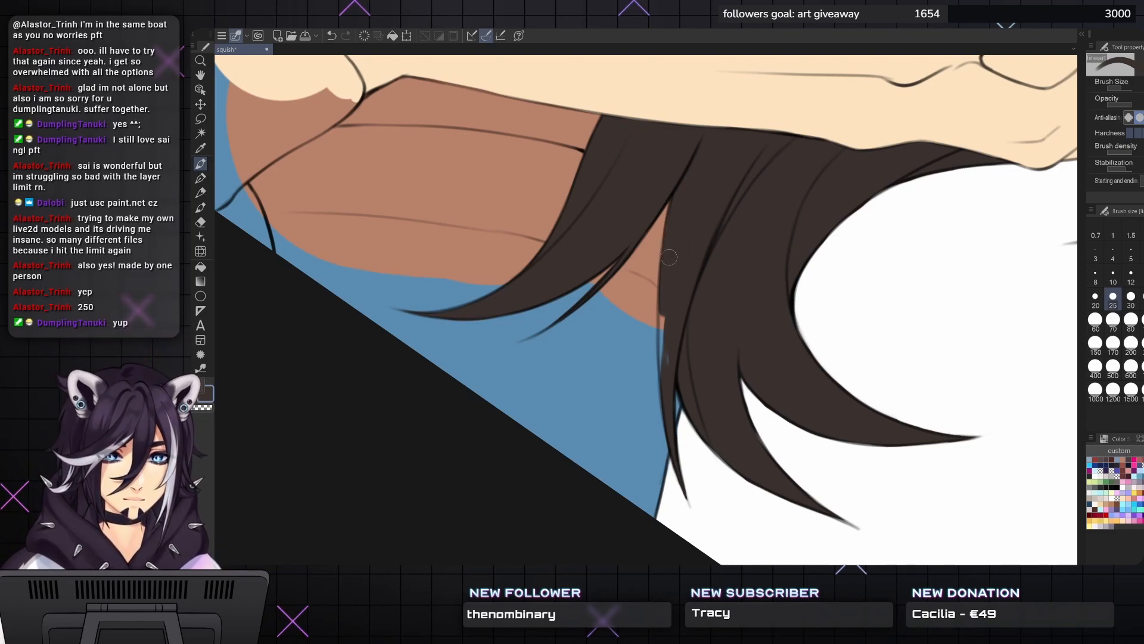
{"action": "key", "text": "bracketleft"}
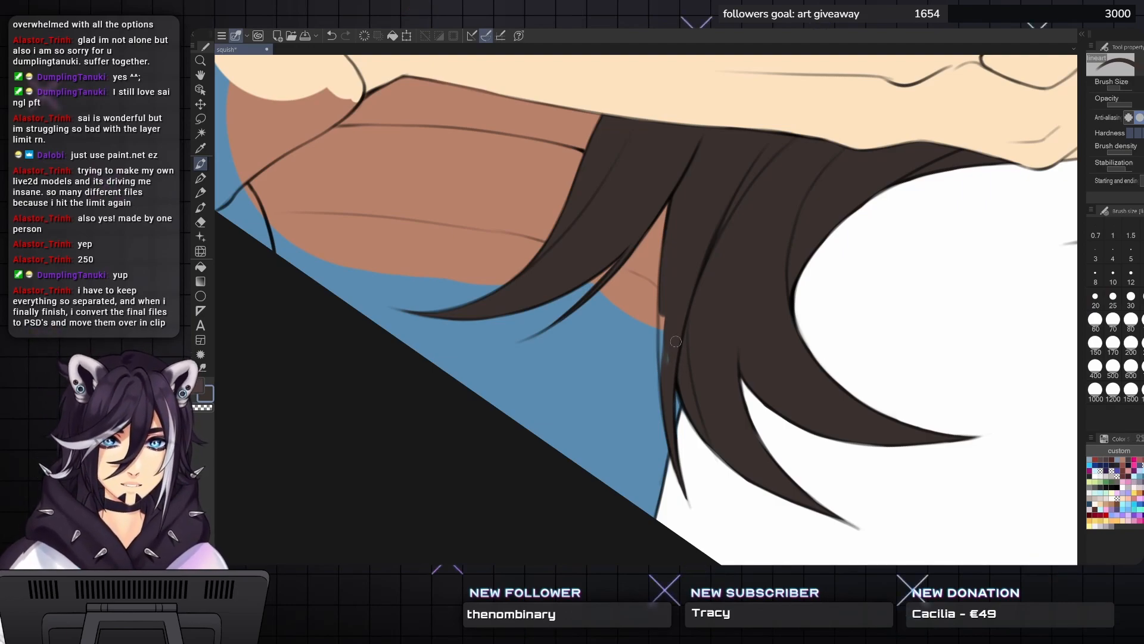
{"action": "left_click_drag", "start_coordinate": [662, 351], "coordinate": [662, 282]}
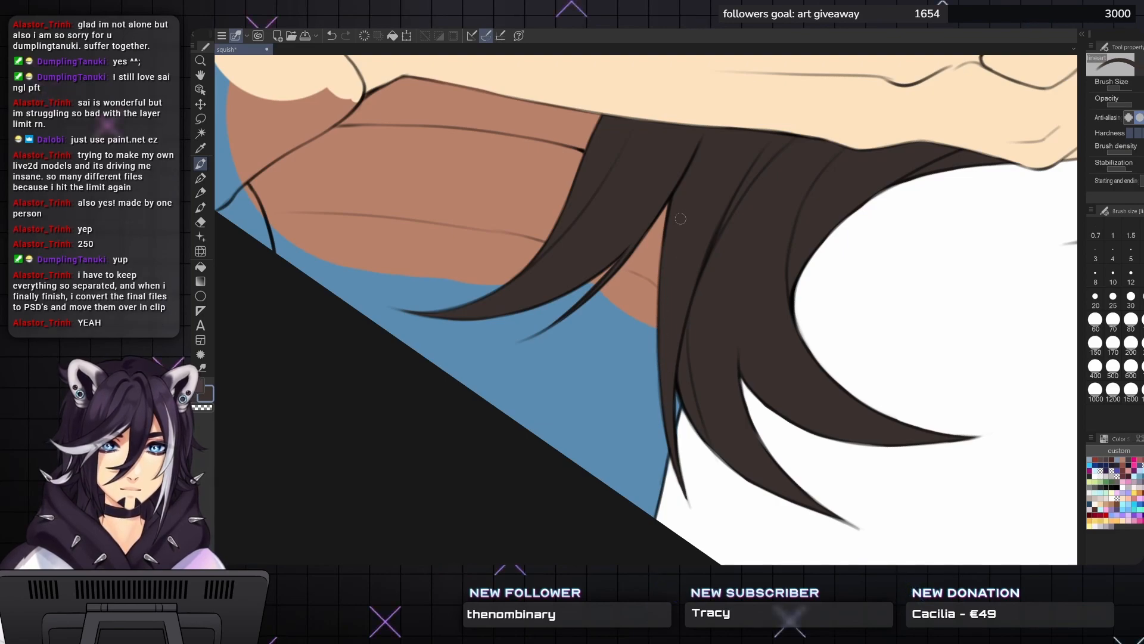
- Bucket-fill the triangular gap between the lower two fingers with dark brown and refine its corner with brush size 8
{"action": "mouse_move", "coordinate": [693, 252]}
{"action": "left_mouse_down"}
{"action": "mouse_move", "coordinate": [653, 301]}
{"action": "mouse_move", "coordinate": [640, 238]}
{"action": "mouse_move", "coordinate": [561, 489]}
{"action": "left_mouse_up"}
{"action": "mouse_move", "coordinate": [647, 310]}
{"action": "left_mouse_down"}
{"action": "mouse_move", "coordinate": [647, 408]}
{"action": "mouse_move", "coordinate": [575, 402]}
{"action": "left_mouse_up"}
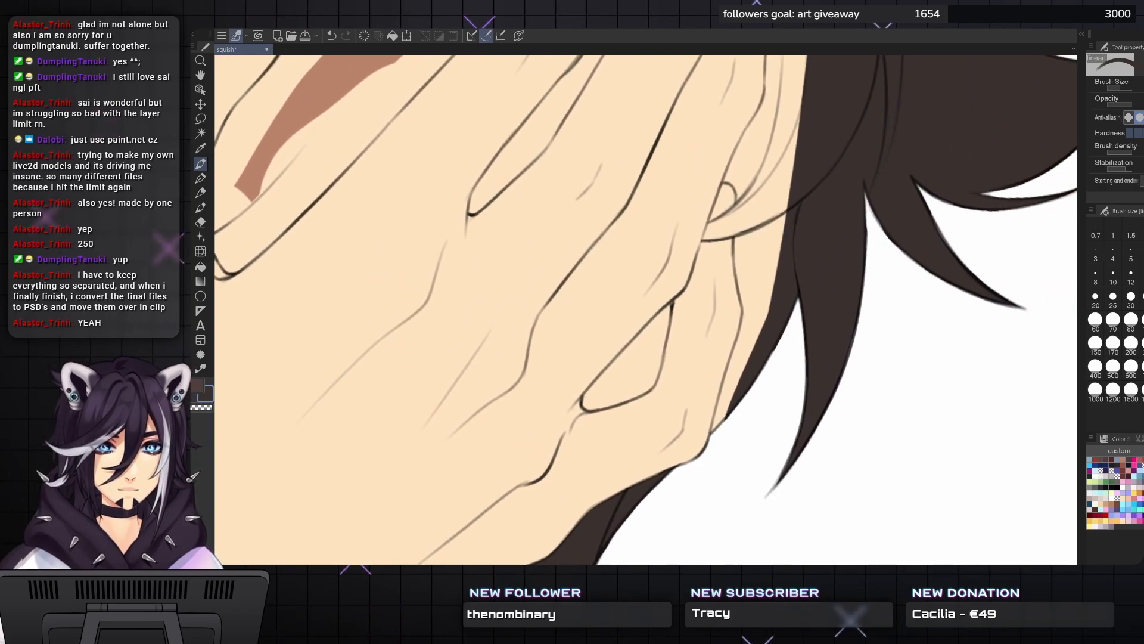
{"action": "key", "text": "g"}
{"action": "left_click", "coordinate": [634, 369]}
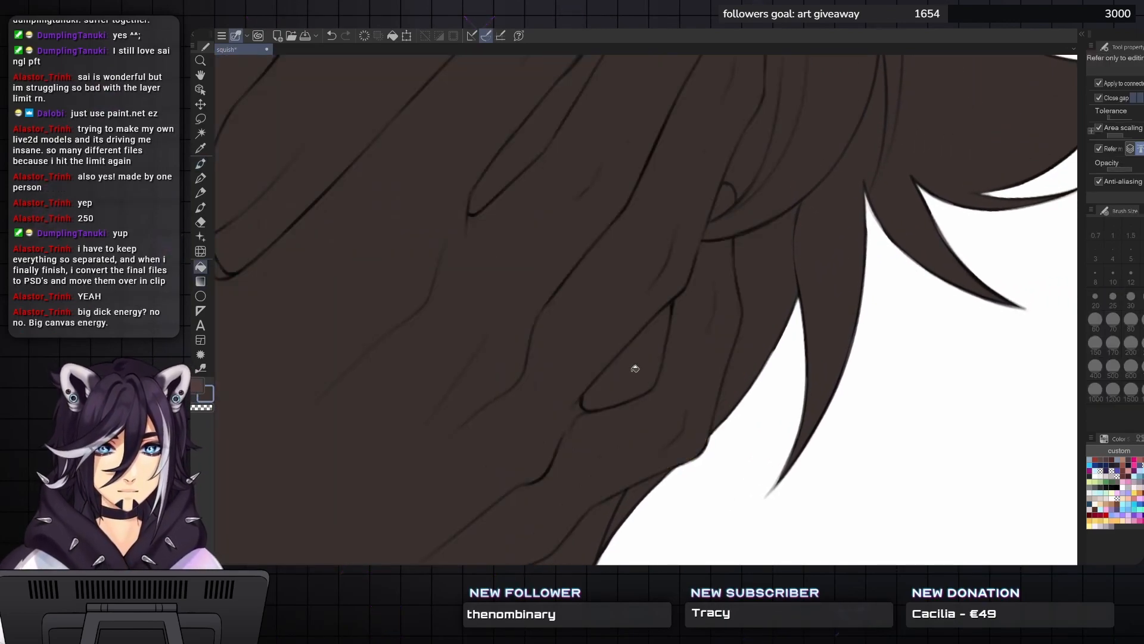
{"action": "key", "text": "ctrl+z"}
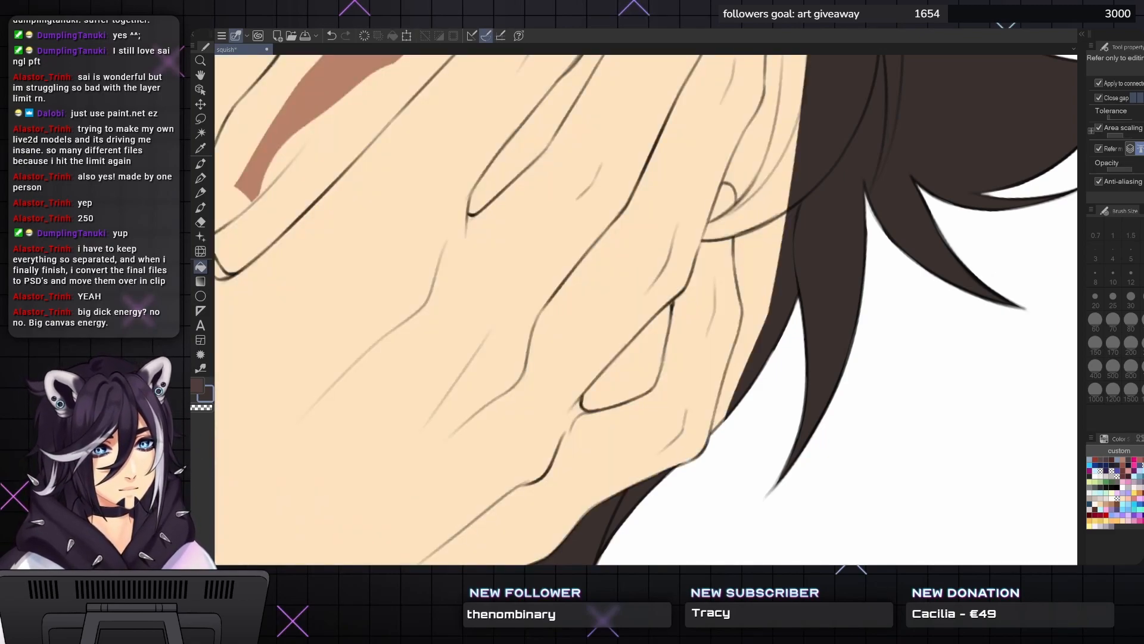
{"action": "left_click", "coordinate": [640, 357]}
{"action": "key", "text": "p"}
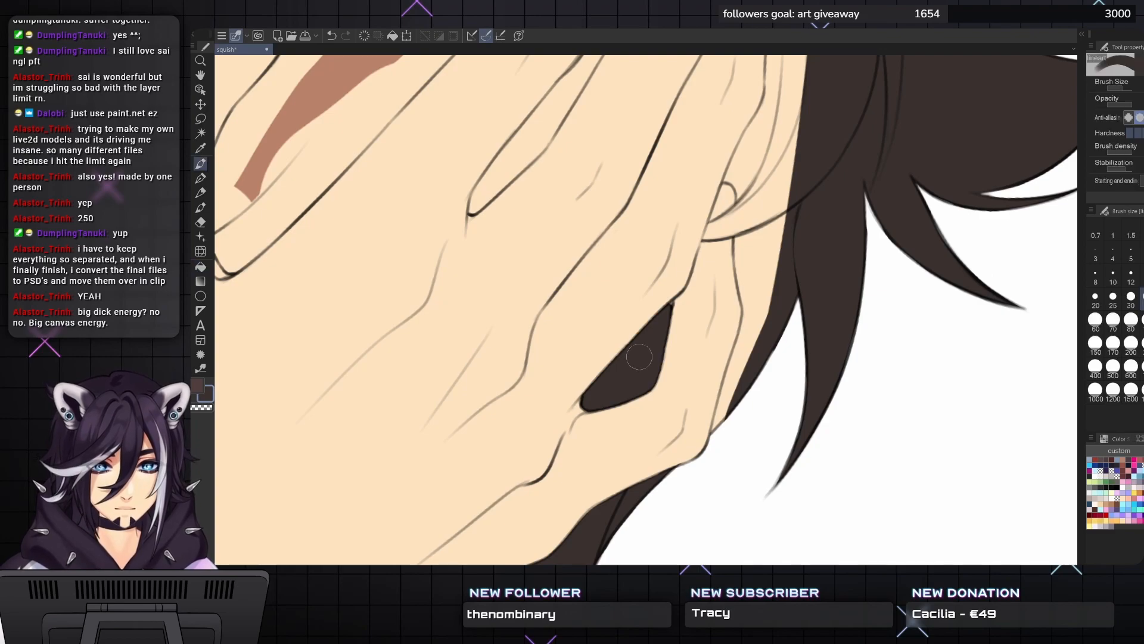
{"action": "key", "text": "bracketleft"}
{"action": "key", "text": "bracketleft"}
{"action": "key", "text": "bracketleft"}
{"action": "key", "text": "bracketleft"}
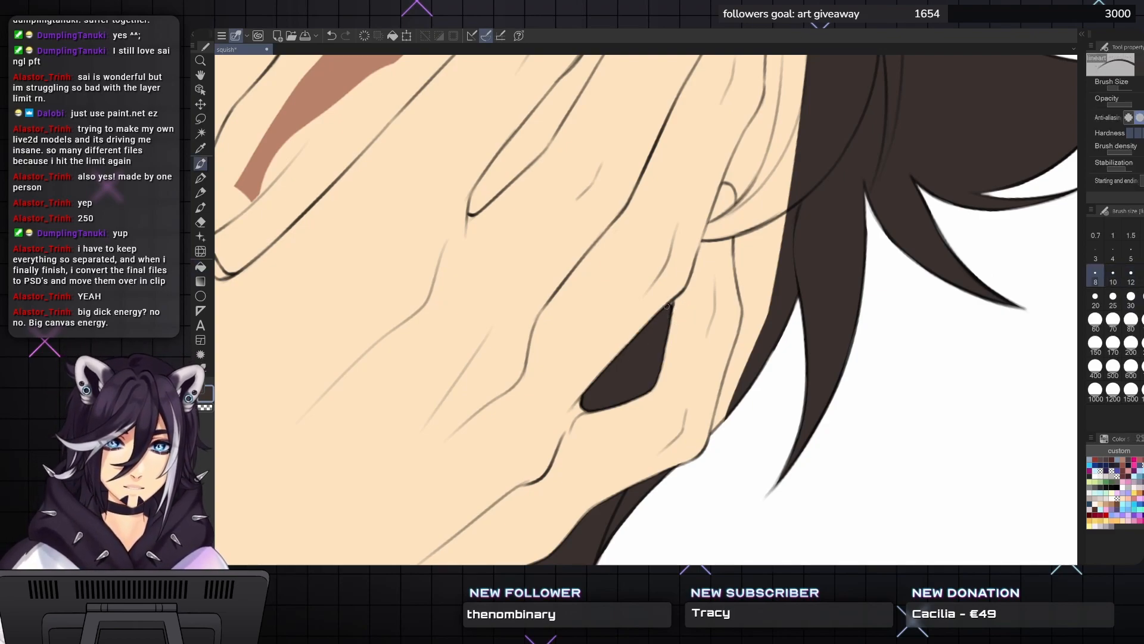
- Paint the hair behind the lowest finger dark brown up to the finger's outline, from the knuckle to the nape
{"action": "key", "text": "bracketright"}
{"action": "key", "text": "bracketright"}
{"action": "key", "text": "bracketright"}
{"action": "key", "text": "bracketright"}
{"action": "mouse_move", "coordinate": [778, 274]}
{"action": "left_mouse_down"}
{"action": "mouse_move", "coordinate": [779, 190]}
{"action": "mouse_move", "coordinate": [763, 280]}
{"action": "left_mouse_up"}
{"action": "key", "text": "bracketright"}
{"action": "mouse_move", "coordinate": [766, 209]}
{"action": "left_mouse_down"}
{"action": "mouse_move", "coordinate": [751, 286]}
{"action": "mouse_move", "coordinate": [739, 292]}
{"action": "left_mouse_up"}
{"action": "left_click_drag", "start_coordinate": [736, 229], "coordinate": [757, 325]}
{"action": "mouse_move", "coordinate": [769, 250]}
{"action": "left_mouse_down"}
{"action": "mouse_move", "coordinate": [769, 289]}
{"action": "mouse_move", "coordinate": [748, 369]}
{"action": "left_mouse_up"}
{"action": "key", "text": "bracketleft"}
{"action": "key", "text": "bracketleft"}
{"action": "key", "text": "bracketleft"}
{"action": "left_click_drag", "start_coordinate": [750, 321], "coordinate": [718, 427]}
{"action": "key", "text": "bracketright"}
{"action": "key", "text": "bracketright"}
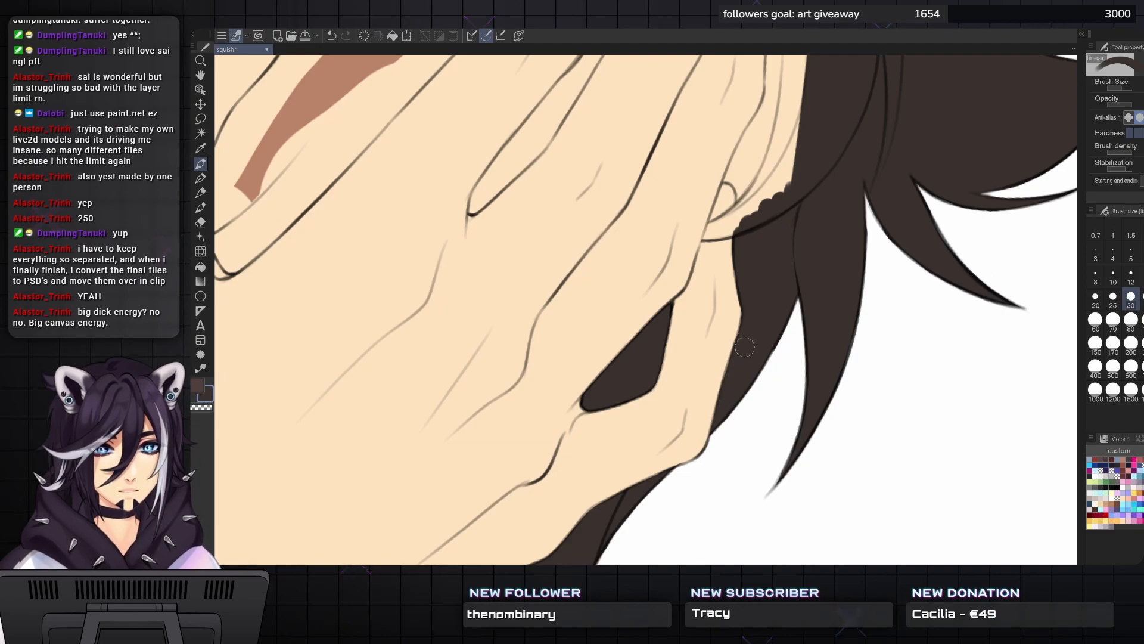
- Extend the dark brown hair upward around the lowest fingertip, working from brush size 25 down to size 10
{"action": "key", "text": "bracketright"}
{"action": "key", "text": "bracketright"}
{"action": "scroll", "coordinate": [756, 286], "scroll_direction": "up", "scroll_amount": 3}
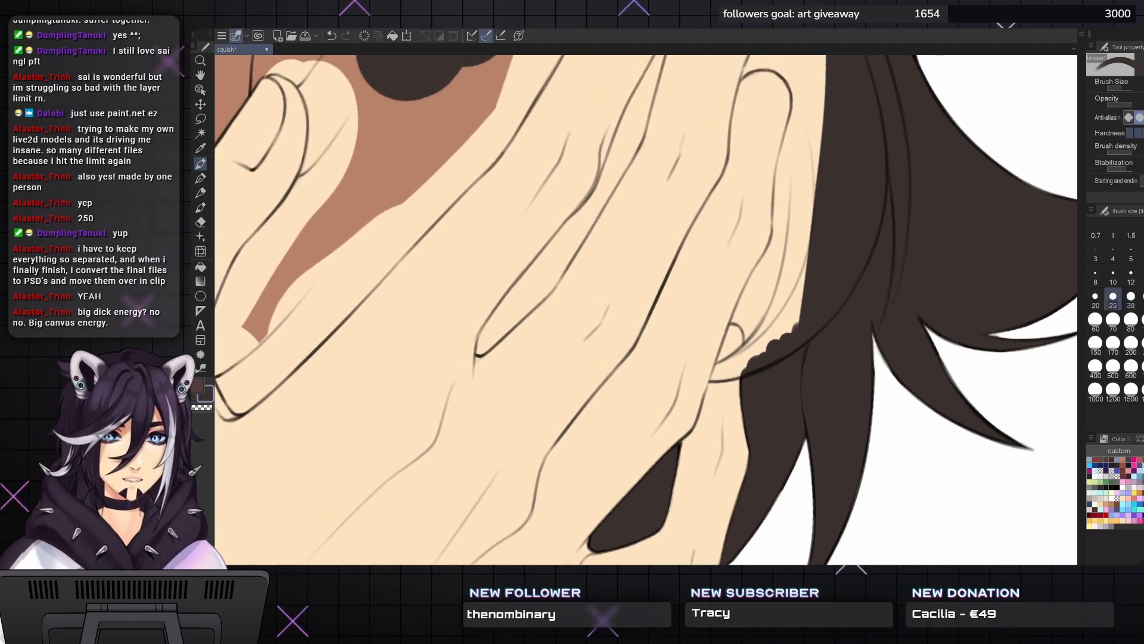
{"action": "mouse_move", "coordinate": [788, 333]}
{"action": "left_mouse_down"}
{"action": "mouse_move", "coordinate": [773, 290]}
{"action": "mouse_move", "coordinate": [778, 312]}
{"action": "mouse_move", "coordinate": [752, 348]}
{"action": "left_mouse_up"}
{"action": "key", "text": "bracketleft"}
{"action": "key", "text": "bracketleft"}
{"action": "key", "text": "bracketleft"}
{"action": "key", "text": "bracketleft"}
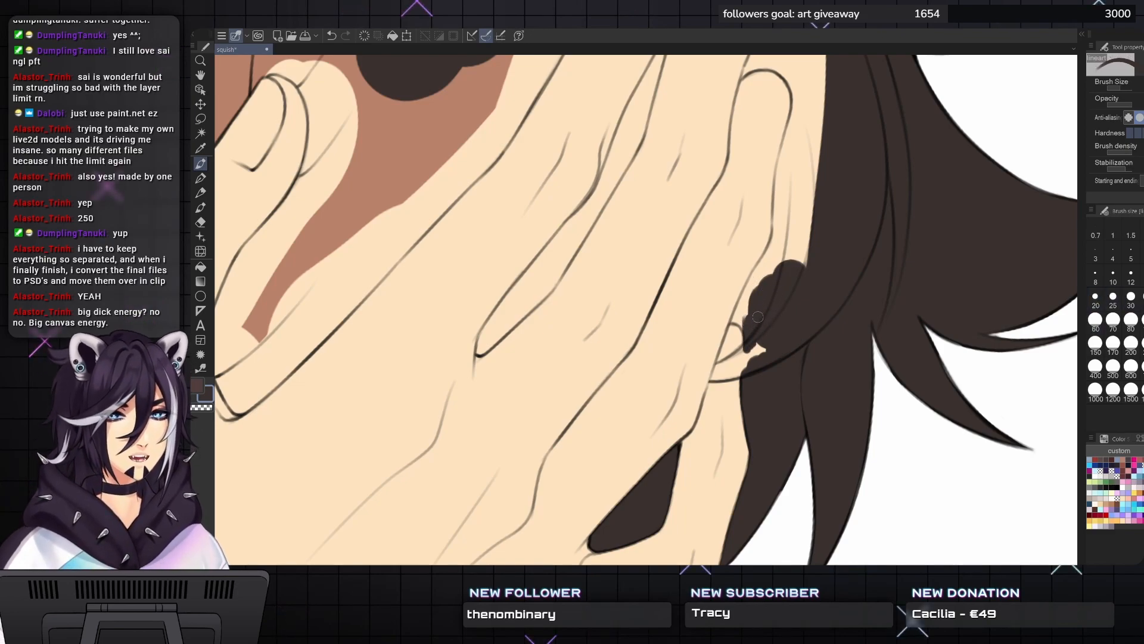
{"action": "key", "text": "bracketleft"}
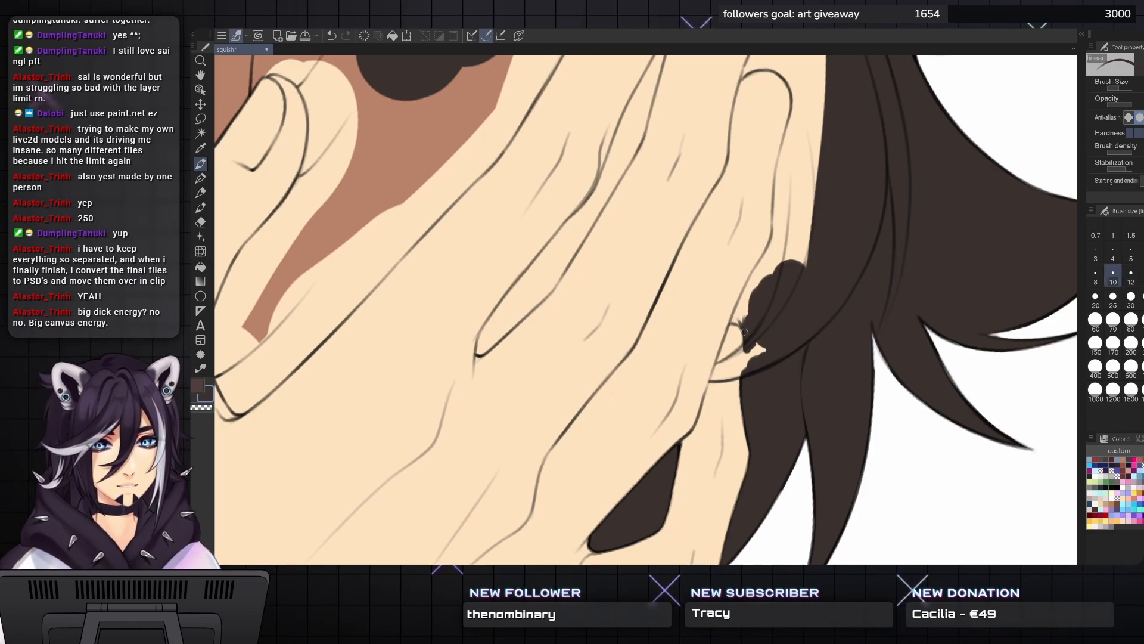
- Fill the rest of the hair around the lowest fingertip with dark brown and smooth its edge along the neighbouring finger
{"action": "key", "text": "bracketright"}
{"action": "mouse_move", "coordinate": [735, 323]}
{"action": "left_mouse_down"}
{"action": "mouse_move", "coordinate": [755, 300]}
{"action": "mouse_move", "coordinate": [734, 323]}
{"action": "mouse_move", "coordinate": [757, 281]}
{"action": "mouse_move", "coordinate": [743, 298]}
{"action": "mouse_move", "coordinate": [739, 312]}
{"action": "mouse_move", "coordinate": [782, 247]}
{"action": "mouse_move", "coordinate": [750, 298]}
{"action": "mouse_move", "coordinate": [813, 226]}
{"action": "mouse_move", "coordinate": [801, 222]}
{"action": "mouse_move", "coordinate": [767, 269]}
{"action": "mouse_move", "coordinate": [782, 240]}
{"action": "mouse_move", "coordinate": [769, 262]}
{"action": "left_mouse_up"}
{"action": "key", "text": "bracketright"}
{"action": "key", "text": "bracketright"}
{"action": "key", "text": "bracketright"}
{"action": "key", "text": "bracketright"}
{"action": "key", "text": "bracketleft"}
{"action": "key", "text": "bracketleft"}
{"action": "mouse_move", "coordinate": [752, 357]}
{"action": "left_mouse_down"}
{"action": "mouse_move", "coordinate": [765, 337]}
{"action": "mouse_move", "coordinate": [739, 360]}
{"action": "mouse_move", "coordinate": [747, 350]}
{"action": "left_mouse_up"}
{"action": "key", "text": "bracketleft"}
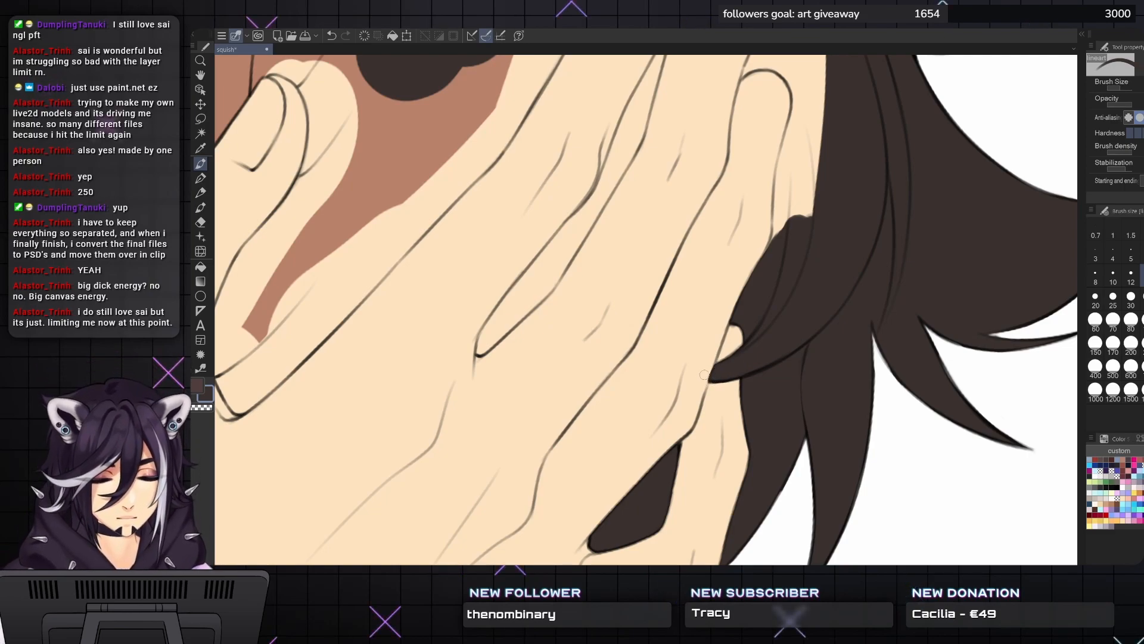
- Bucket-fill the long narrow gap between the upper two fingers with dark brown and refine its tip with brush size 10
{"action": "left_click_drag", "start_coordinate": [658, 244], "coordinate": [646, 338]}
{"action": "key", "text": "bracketright"}
{"action": "key", "text": "bracketright"}
{"action": "key", "text": "bracketright"}
{"action": "key", "text": "bracketright"}
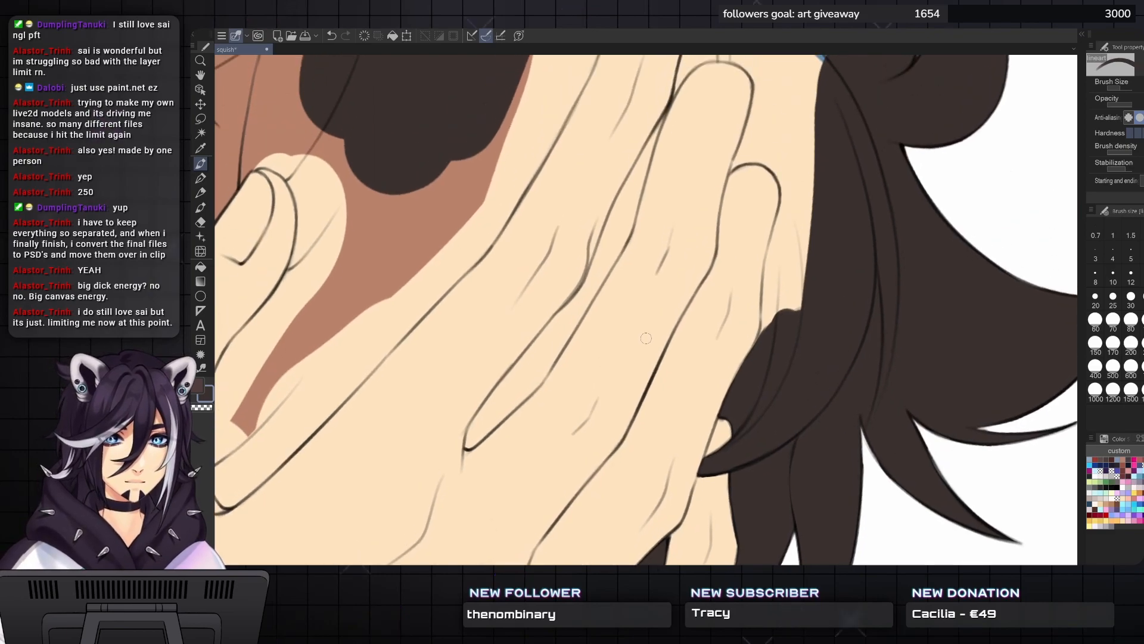
{"action": "key", "text": "g"}
{"action": "left_click", "coordinate": [543, 346]}
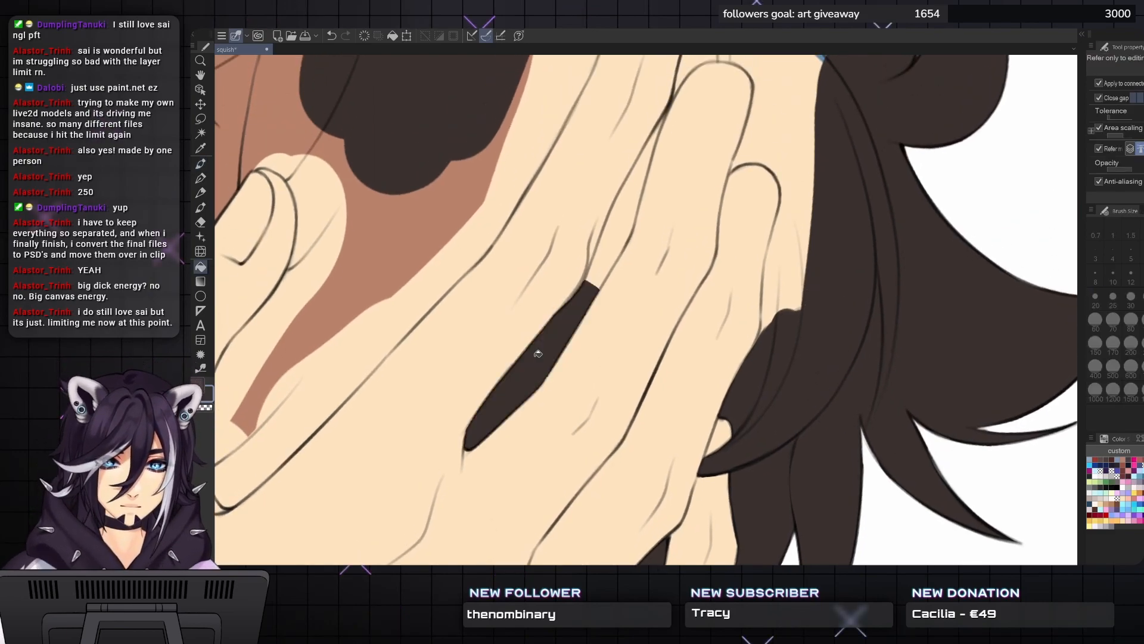
{"action": "left_click", "coordinate": [615, 239]}
{"action": "key", "text": "p"}
{"action": "left_click_drag", "start_coordinate": [619, 224], "coordinate": [646, 338]}
{"action": "key", "text": "bracketleft"}
{"action": "key", "text": "bracketleft"}
{"action": "key", "text": "bracketleft"}
{"action": "key", "text": "bracketleft"}
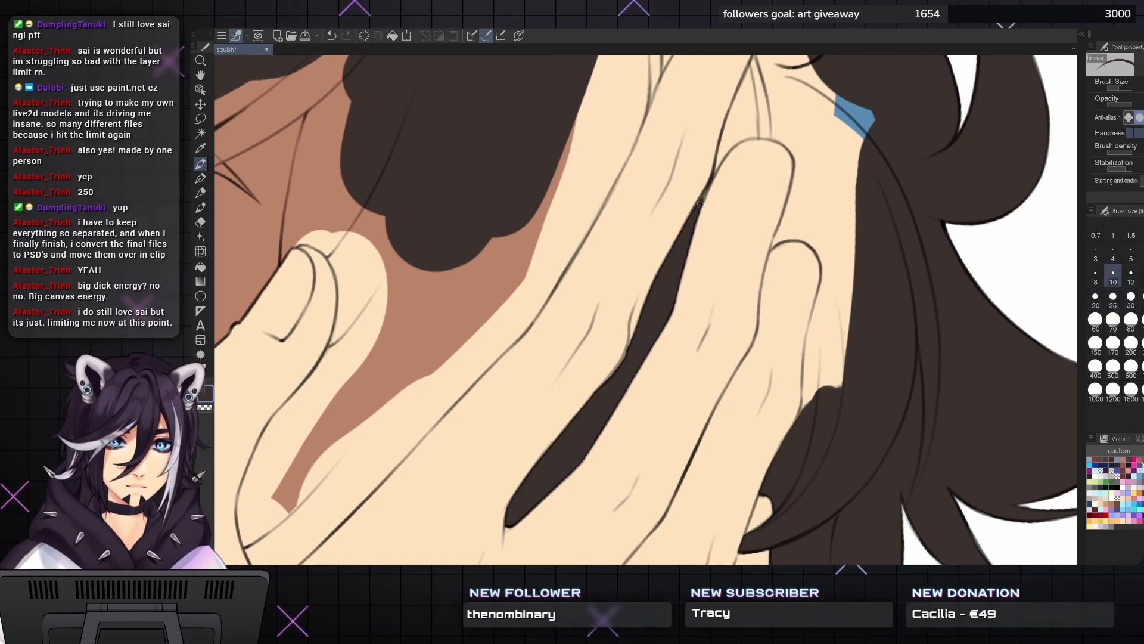
- Paint the hair beside the third finger dark brown and start covering the strip above it with brush size 60
{"action": "key", "text": "bracketright"}
{"action": "key", "text": "bracketright"}
{"action": "key", "text": "bracketright"}
{"action": "mouse_move", "coordinate": [842, 328]}
{"action": "left_mouse_down"}
{"action": "mouse_move", "coordinate": [829, 411]}
{"action": "mouse_move", "coordinate": [851, 286]}
{"action": "mouse_move", "coordinate": [827, 344]}
{"action": "mouse_move", "coordinate": [835, 291]}
{"action": "mouse_move", "coordinate": [817, 350]}
{"action": "mouse_move", "coordinate": [829, 279]}
{"action": "mouse_move", "coordinate": [810, 415]}
{"action": "mouse_move", "coordinate": [814, 386]}
{"action": "left_mouse_up"}
{"action": "mouse_move", "coordinate": [859, 295]}
{"action": "left_mouse_down"}
{"action": "mouse_move", "coordinate": [843, 122]}
{"action": "mouse_move", "coordinate": [862, 101]}
{"action": "left_mouse_up"}
{"action": "left_click_drag", "start_coordinate": [684, 226], "coordinate": [655, 329]}
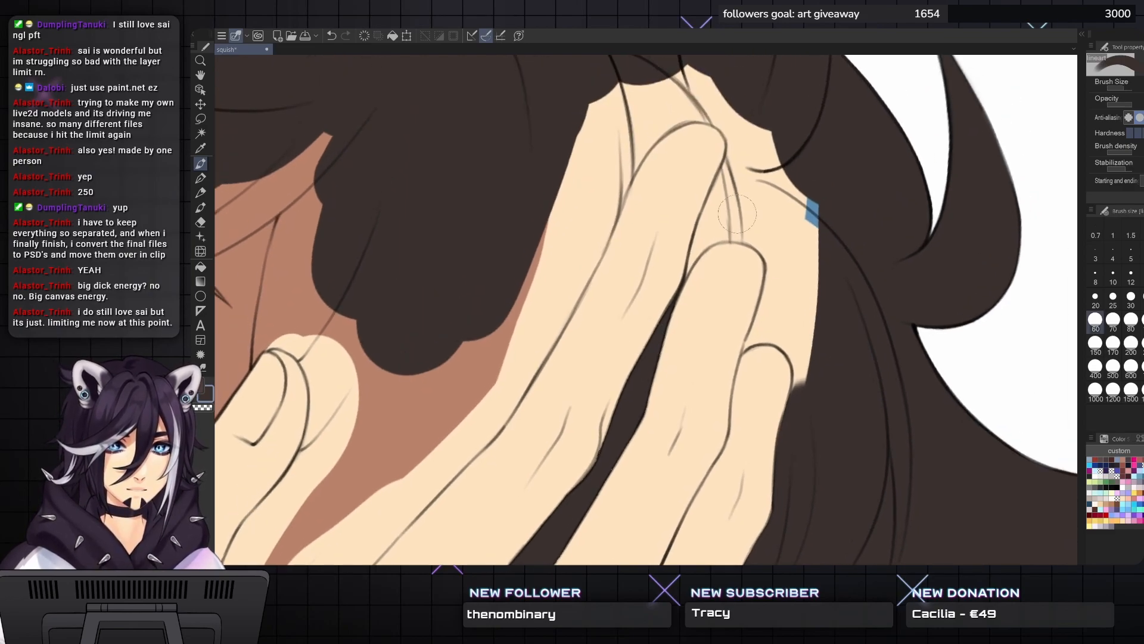
- Lasso the unpainted hair around the three upper fingertips, fill it with dark brown, and clear the selection
{"action": "key", "text": "m"}
{"action": "mouse_move", "coordinate": [696, 257]}
{"action": "left_mouse_down"}
{"action": "mouse_move", "coordinate": [741, 235]}
{"action": "mouse_move", "coordinate": [779, 261]}
{"action": "mouse_move", "coordinate": [758, 328]}
{"action": "mouse_move", "coordinate": [781, 336]}
{"action": "mouse_move", "coordinate": [812, 410]}
{"action": "mouse_move", "coordinate": [866, 156]}
{"action": "mouse_move", "coordinate": [745, 49]}
{"action": "mouse_move", "coordinate": [649, 40]}
{"action": "mouse_move", "coordinate": [564, 120]}
{"action": "mouse_move", "coordinate": [450, 381]}
{"action": "mouse_move", "coordinate": [475, 488]}
{"action": "left_mouse_up"}
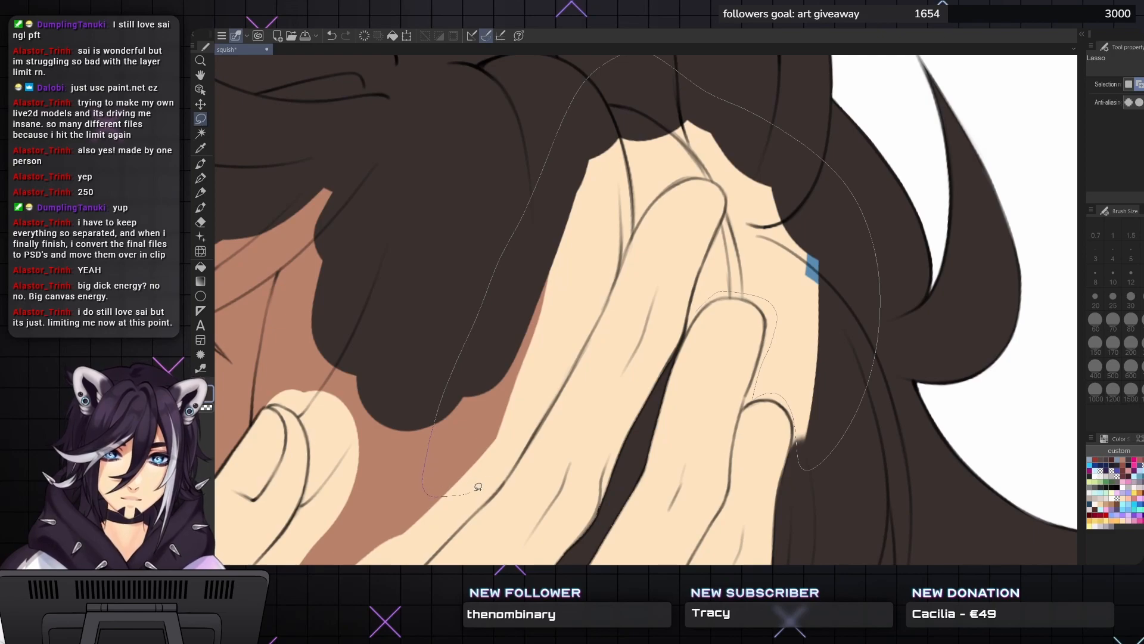
{"action": "mouse_move", "coordinate": [601, 301]}
{"action": "left_mouse_down"}
{"action": "mouse_move", "coordinate": [632, 238]}
{"action": "mouse_move", "coordinate": [730, 185]}
{"action": "mouse_move", "coordinate": [695, 333]}
{"action": "left_mouse_up"}
{"action": "key", "text": "Delete"}
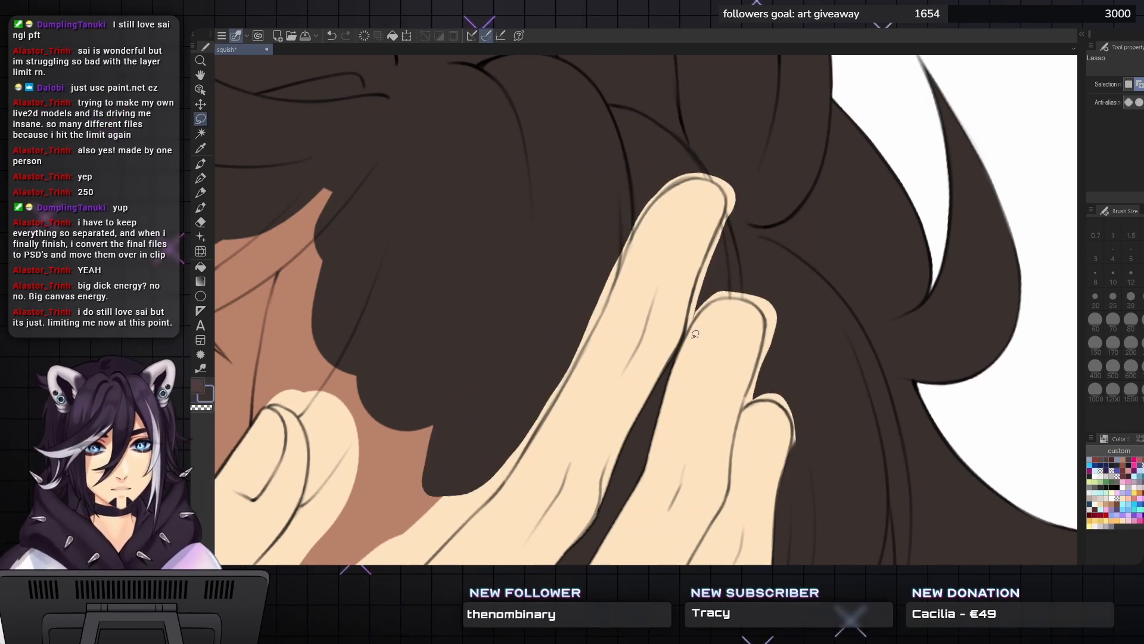
{"action": "key", "text": "p"}
{"action": "scroll", "coordinate": [715, 322], "scroll_direction": "down", "scroll_amount": 2}
{"action": "key", "text": "bracketleft"}
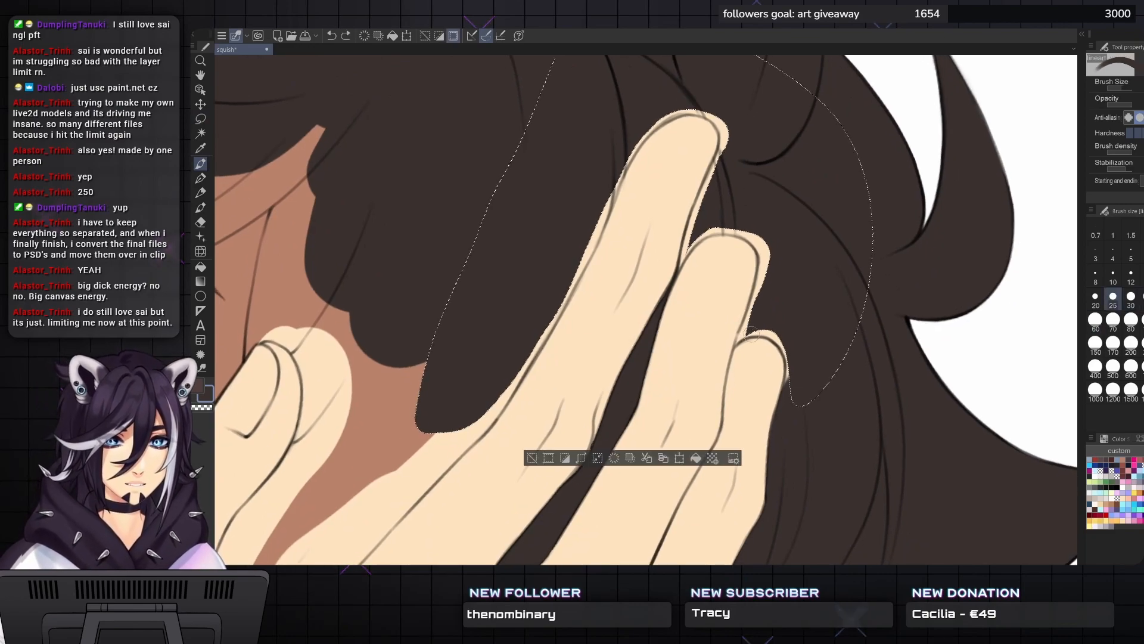
{"action": "key", "text": "ctrl+d"}
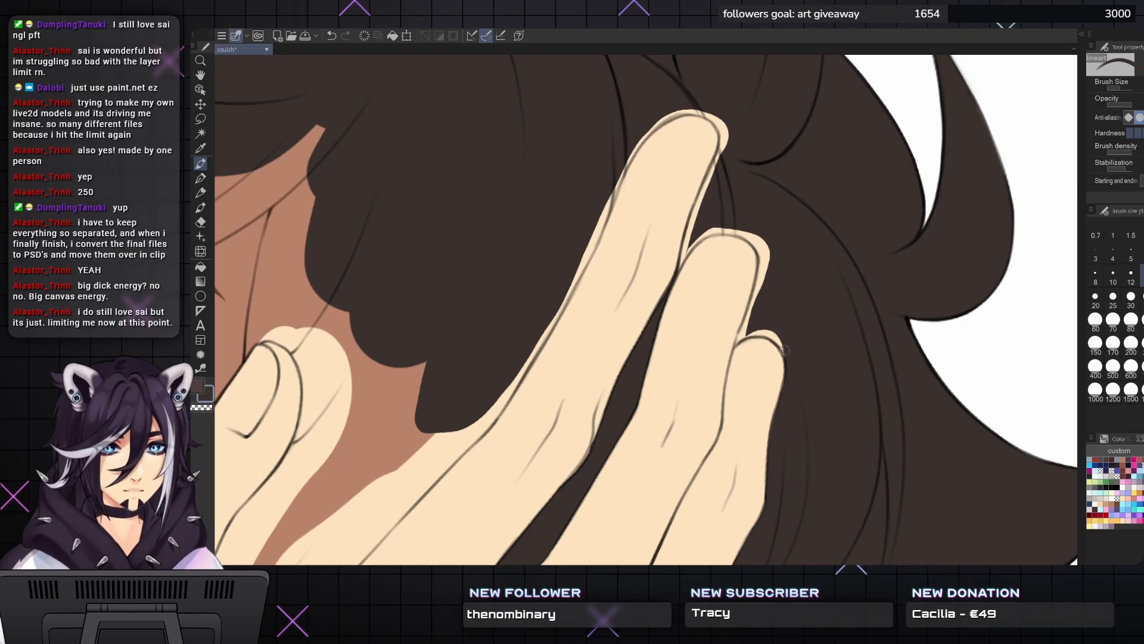
- Refine the dark brown hair edge to the line art around the three upper fingertips, using brush size 12 and larger
{"action": "key", "text": "bracketleft"}
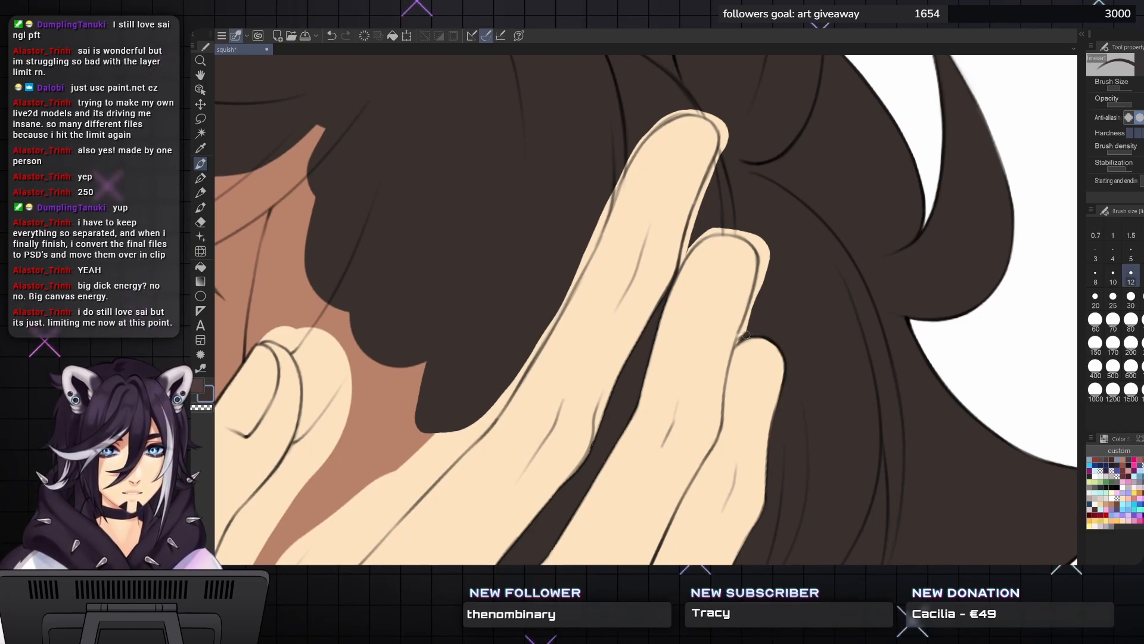
{"action": "key", "text": "bracketright"}
{"action": "mouse_move", "coordinate": [767, 245]}
{"action": "left_mouse_down"}
{"action": "mouse_move", "coordinate": [764, 273]}
{"action": "mouse_move", "coordinate": [751, 236]}
{"action": "mouse_move", "coordinate": [713, 226]}
{"action": "mouse_move", "coordinate": [683, 269]}
{"action": "mouse_move", "coordinate": [693, 205]}
{"action": "mouse_move", "coordinate": [725, 140]}
{"action": "mouse_move", "coordinate": [718, 111]}
{"action": "mouse_move", "coordinate": [686, 111]}
{"action": "mouse_move", "coordinate": [633, 149]}
{"action": "mouse_move", "coordinate": [575, 276]}
{"action": "left_mouse_up"}
{"action": "key", "text": "bracketright"}
{"action": "key", "text": "ctrl+z"}
{"action": "key", "text": "bracketleft"}
{"action": "key", "text": "bracketright"}
{"action": "key", "text": "bracketright"}
{"action": "key", "text": "bracketright"}
{"action": "key", "text": "bracketleft"}
{"action": "key", "text": "bracketleft"}
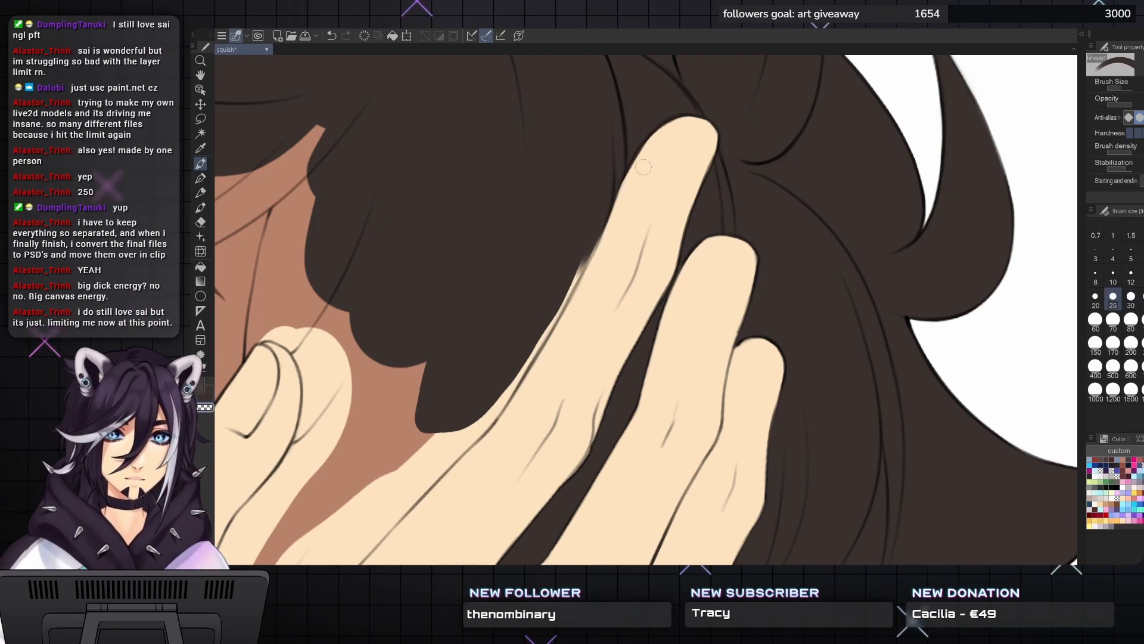
- Clean up the dark brown hair edge along the outer side of the uppermost finger down to the knuckle
{"action": "left_click_drag", "start_coordinate": [618, 222], "coordinate": [726, 154]}
{"action": "key", "text": "bracketleft"}
{"action": "key", "text": "bracketleft"}
{"action": "key", "text": "bracketright"}
{"action": "key", "text": "bracketright"}
{"action": "key", "text": "bracketright"}
{"action": "mouse_move", "coordinate": [623, 298]}
{"action": "left_mouse_down"}
{"action": "mouse_move", "coordinate": [670, 239]}
{"action": "mouse_move", "coordinate": [718, 140]}
{"action": "mouse_move", "coordinate": [810, 100]}
{"action": "left_mouse_up"}
- Lasso the area between the temple, thumb and uppermost finger and fill it with dark brown hair colour
{"action": "key", "text": "m"}
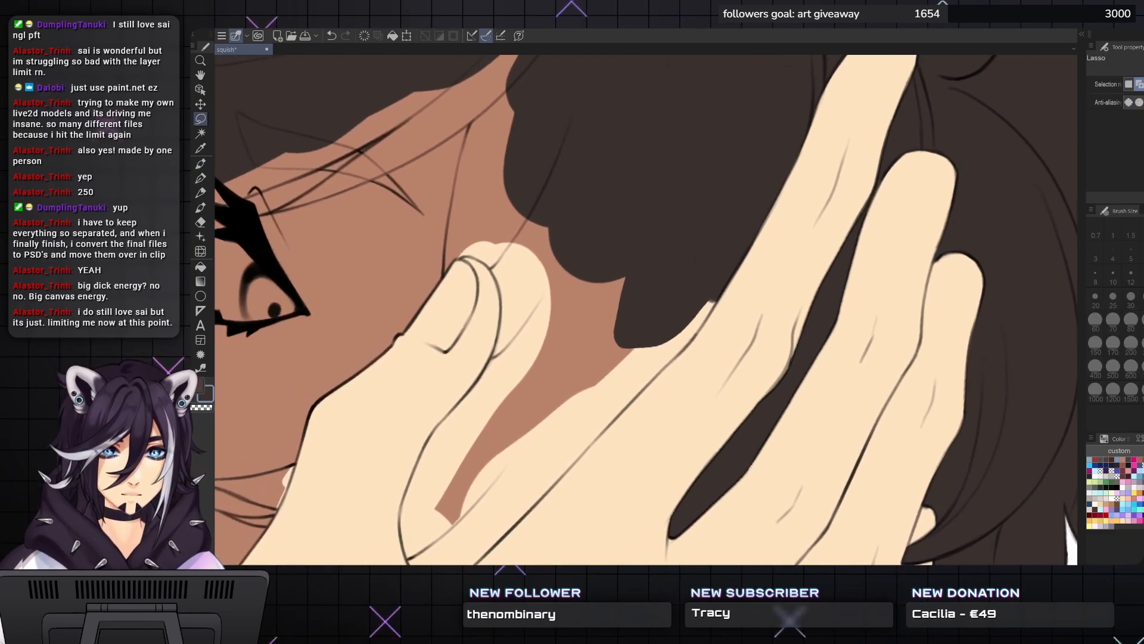
{"action": "scroll", "coordinate": [717, 343], "scroll_direction": "down", "scroll_amount": 2}
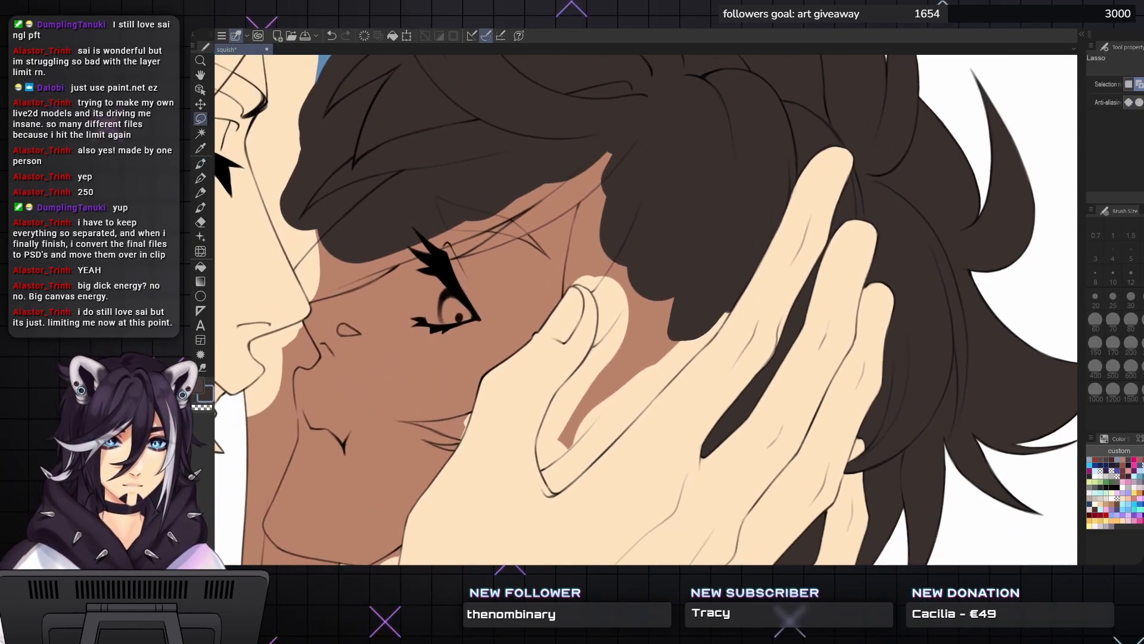
{"action": "mouse_move", "coordinate": [584, 198]}
{"action": "left_mouse_down"}
{"action": "mouse_move", "coordinate": [570, 282]}
{"action": "mouse_move", "coordinate": [591, 280]}
{"action": "mouse_move", "coordinate": [605, 341]}
{"action": "left_mouse_up"}
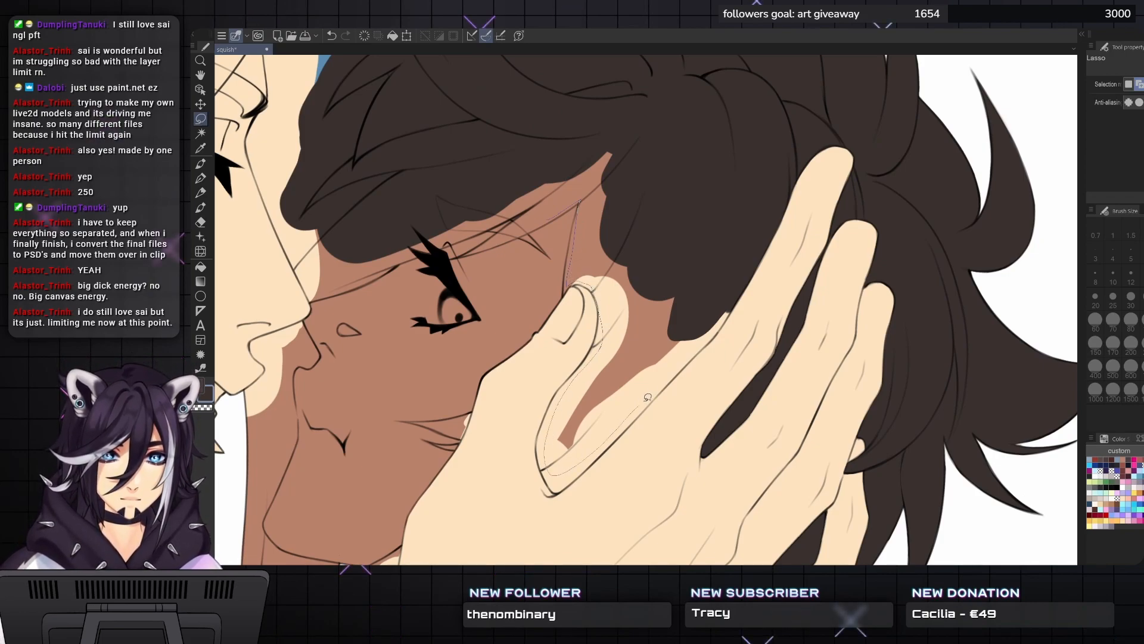
{"action": "left_click_drag", "start_coordinate": [731, 294], "coordinate": [691, 132]}
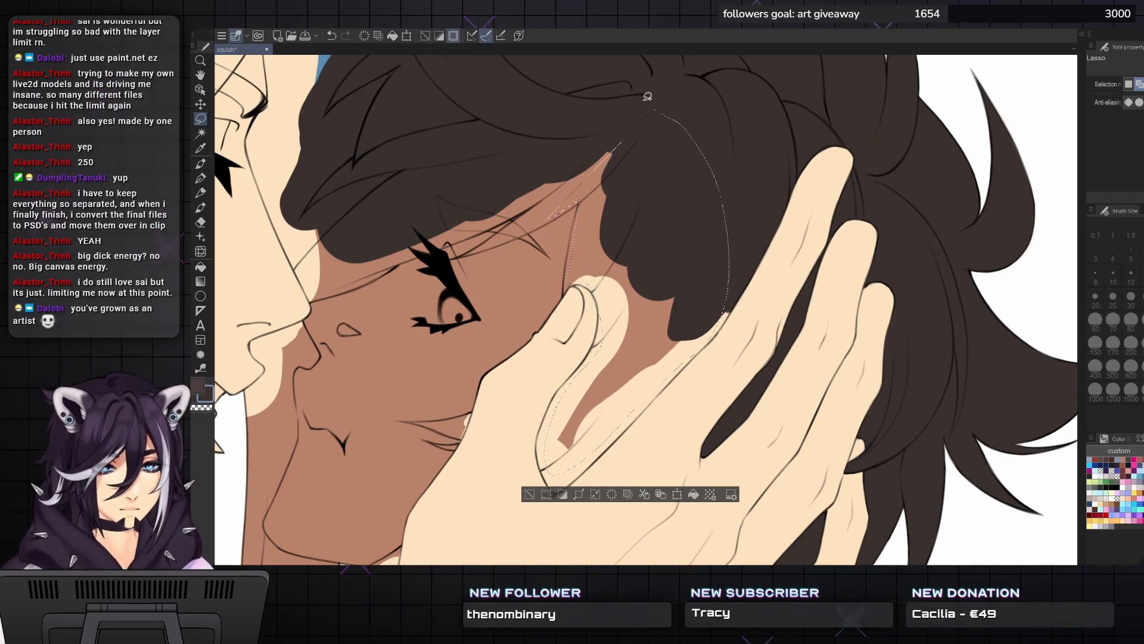
{"action": "key", "text": "alt+Delete"}
{"action": "key", "text": "ctrl+d"}
{"action": "left_click_drag", "start_coordinate": [628, 187], "coordinate": [647, 138]}
- Paint dark brown nails on the three upper fingertips of the hand, using a brush of about size 80
{"action": "key", "text": "p"}
{"action": "scroll", "coordinate": [708, 292], "scroll_direction": "down", "scroll_amount": 2}
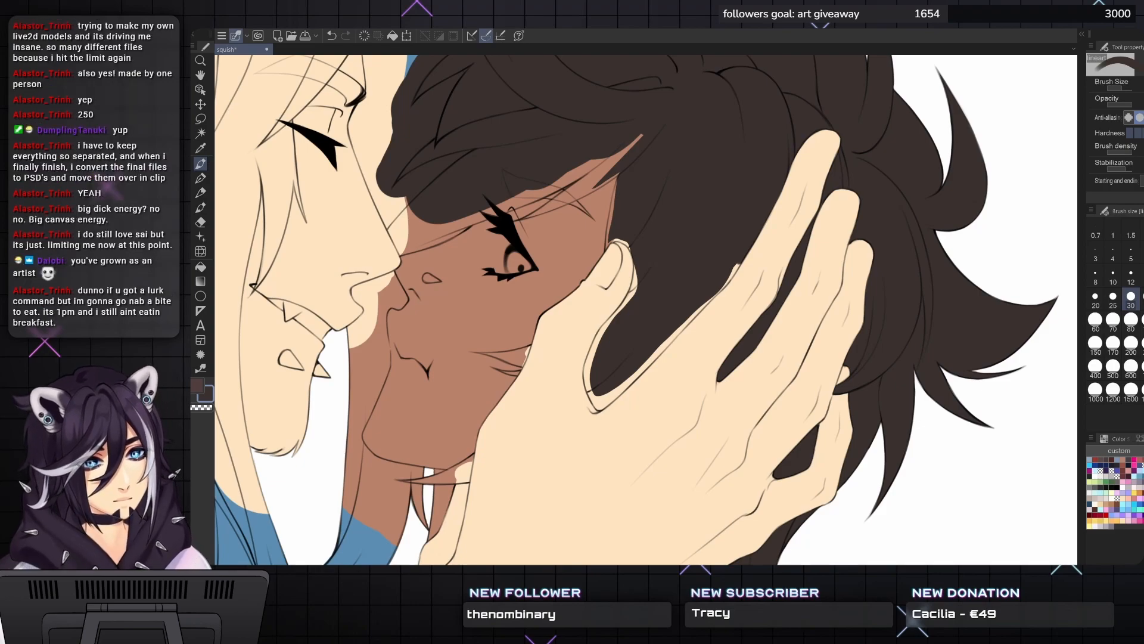
{"action": "left_click_drag", "start_coordinate": [656, 304], "coordinate": [622, 315]}
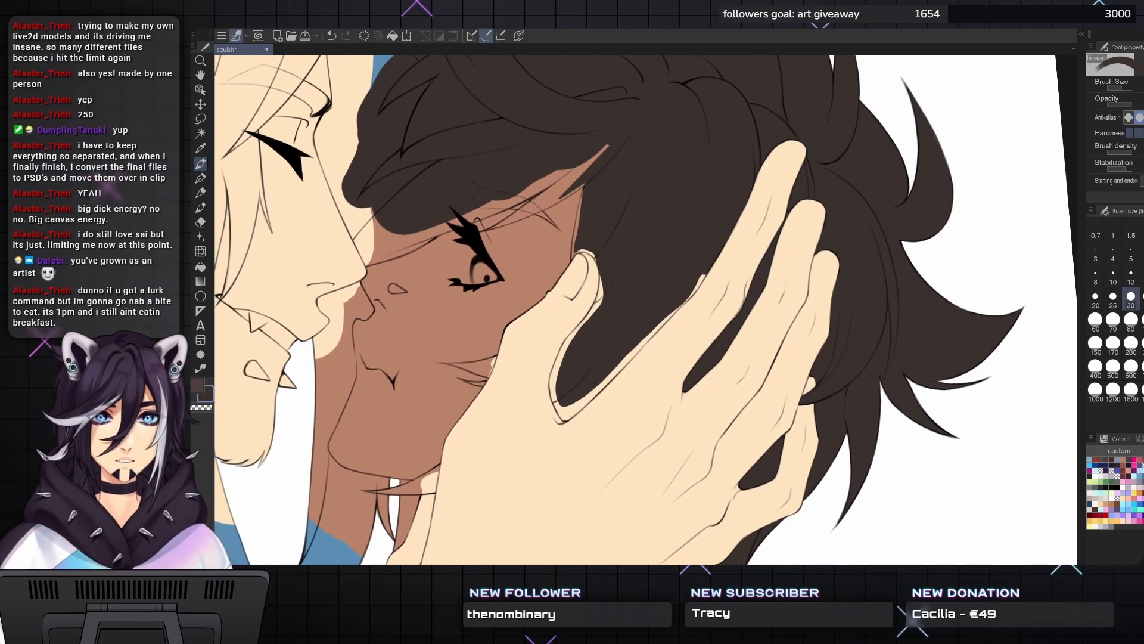
{"action": "scroll", "coordinate": [646, 339], "scroll_direction": "up", "scroll_amount": 3}
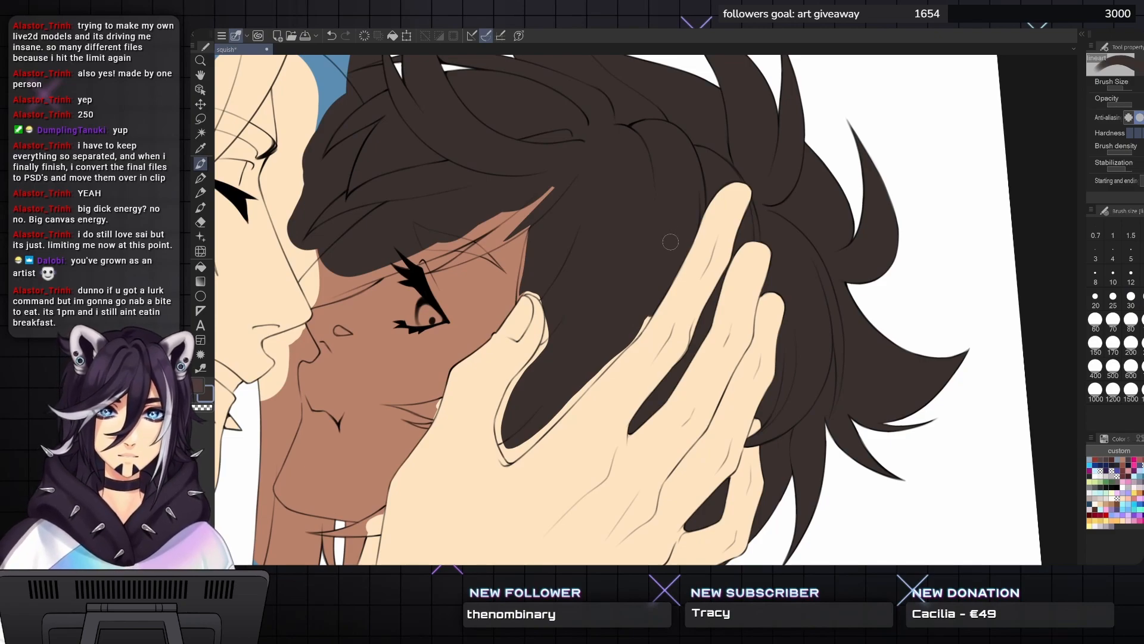
{"action": "key", "text": "bracketright"}
{"action": "key", "text": "bracketright"}
{"action": "key", "text": "bracketright"}
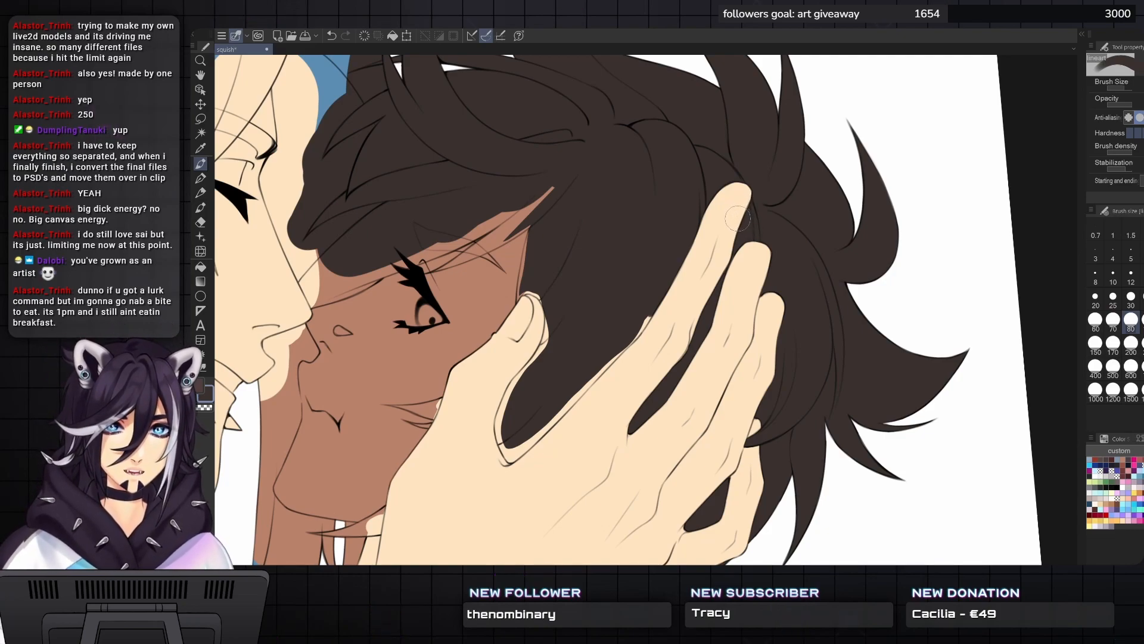
{"action": "left_click_drag", "start_coordinate": [736, 205], "coordinate": [741, 191]}
{"action": "left_click_drag", "start_coordinate": [757, 259], "coordinate": [754, 265]}
{"action": "key", "text": "bracketleft"}
{"action": "mouse_move", "coordinate": [774, 325]}
{"action": "left_mouse_down"}
{"action": "mouse_move", "coordinate": [776, 301]}
{"action": "mouse_move", "coordinate": [772, 323]}
{"action": "left_mouse_up"}
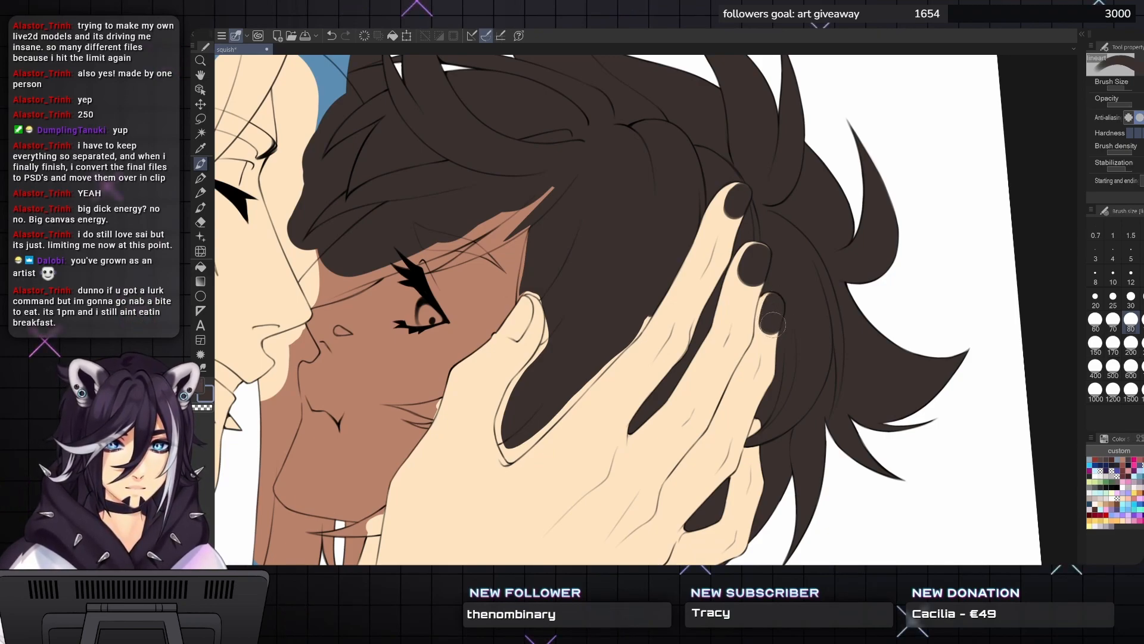
- Paint a dark brown nail on the thumb of the hand and refine its edge with brush size 30
{"action": "key", "text": "bracketleft"}
{"action": "key", "text": "bracketleft"}
{"action": "key", "text": "bracketleft"}
{"action": "key", "text": "bracketleft"}
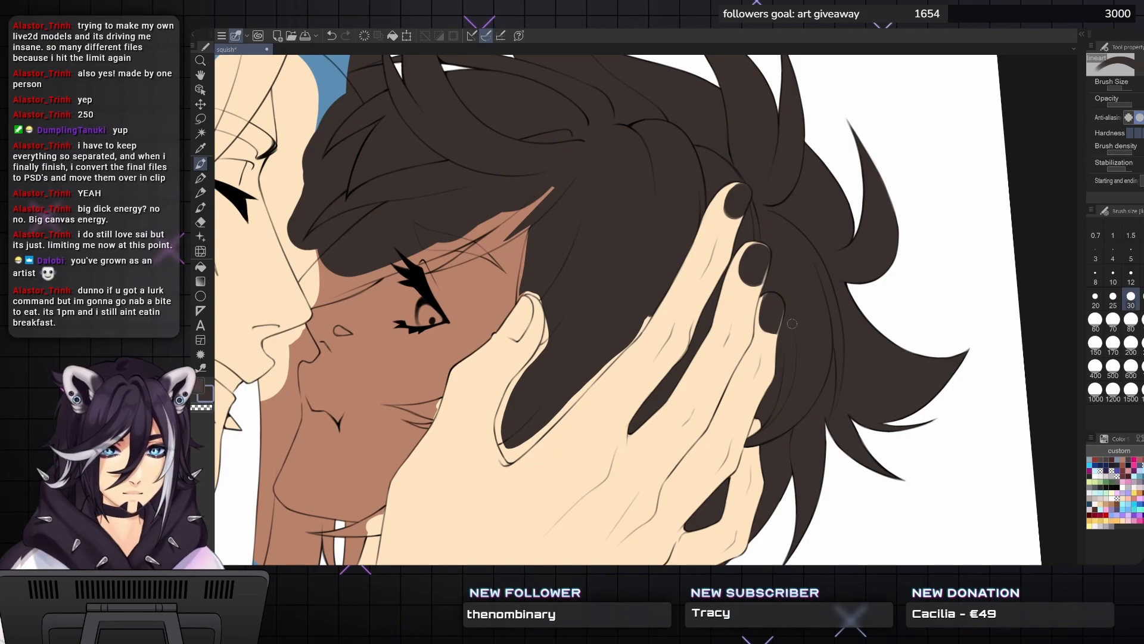
{"action": "left_click_drag", "start_coordinate": [792, 323], "coordinate": [931, 294]}
{"action": "key", "text": "bracketright"}
{"action": "key", "text": "bracketright"}
{"action": "key", "text": "bracketright"}
{"action": "mouse_move", "coordinate": [647, 300]}
{"action": "left_mouse_down"}
{"action": "mouse_move", "coordinate": [638, 298]}
{"action": "mouse_move", "coordinate": [655, 303]}
{"action": "mouse_move", "coordinate": [666, 285]}
{"action": "mouse_move", "coordinate": [655, 295]}
{"action": "left_mouse_up"}
{"action": "key", "text": "bracketleft"}
{"action": "key", "text": "bracketleft"}
{"action": "key", "text": "bracketleft"}
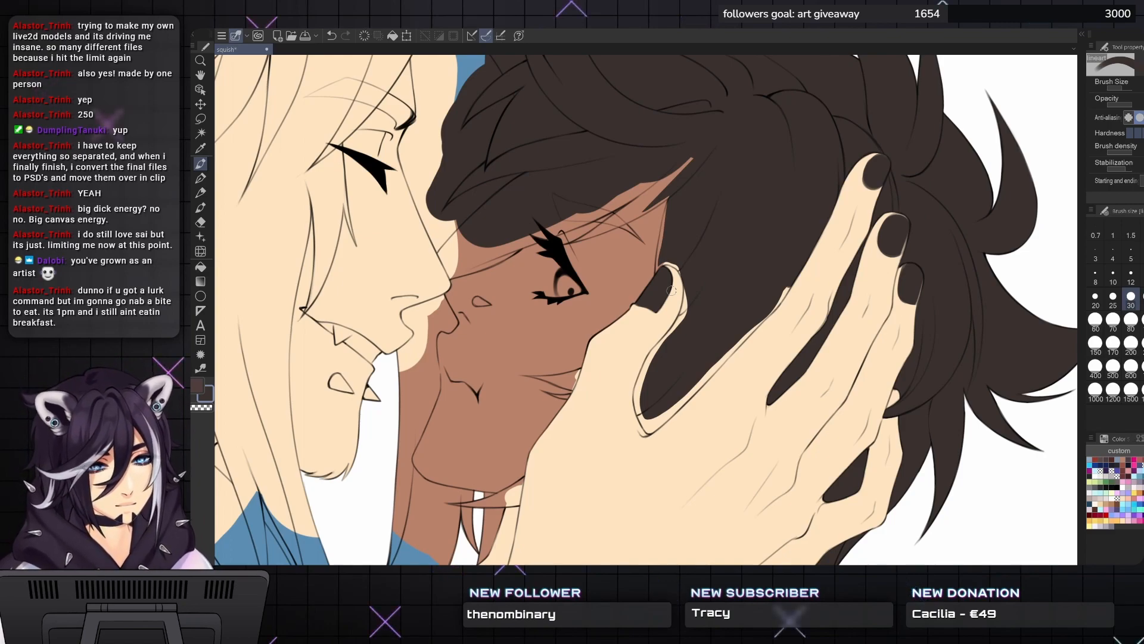
{"action": "left_click_drag", "start_coordinate": [672, 290], "coordinate": [575, 277]}
- Touch up the dark brown around the upper fingertips with brush size 60 and cover the stray skin-coloured patch at the little fingertip
{"action": "key", "text": "bracketleft"}
{"action": "key", "text": "bracketright"}
{"action": "key", "text": "bracketright"}
{"action": "key", "text": "bracketright"}
{"action": "left_click_drag", "start_coordinate": [776, 172], "coordinate": [775, 155]}
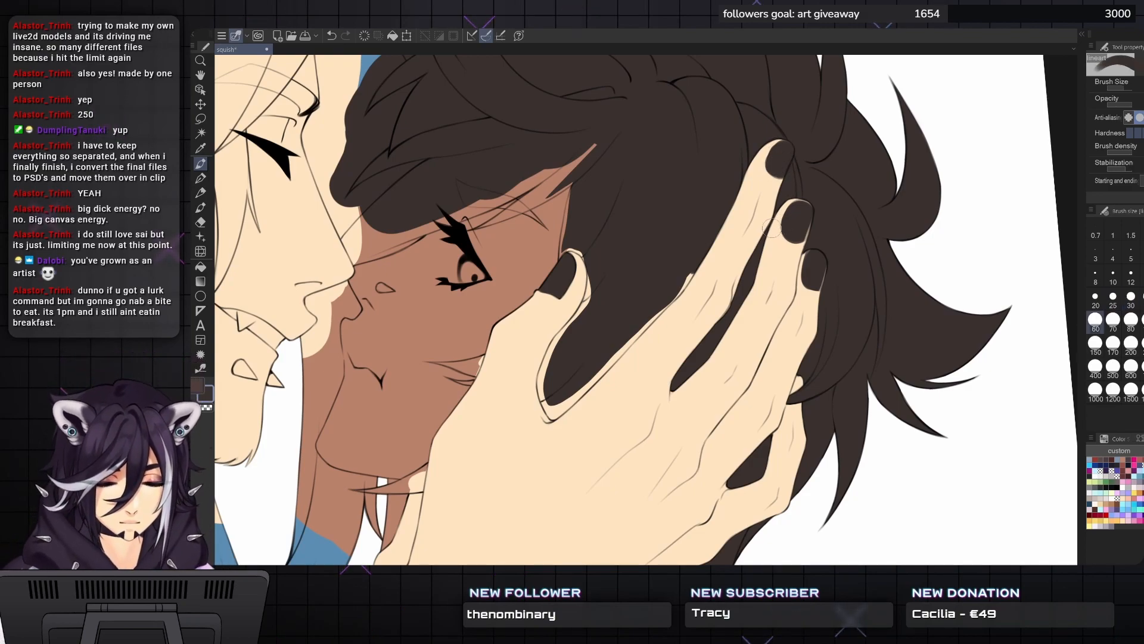
{"action": "key", "text": "c"}
{"action": "left_click_drag", "start_coordinate": [800, 207], "coordinate": [790, 221]}
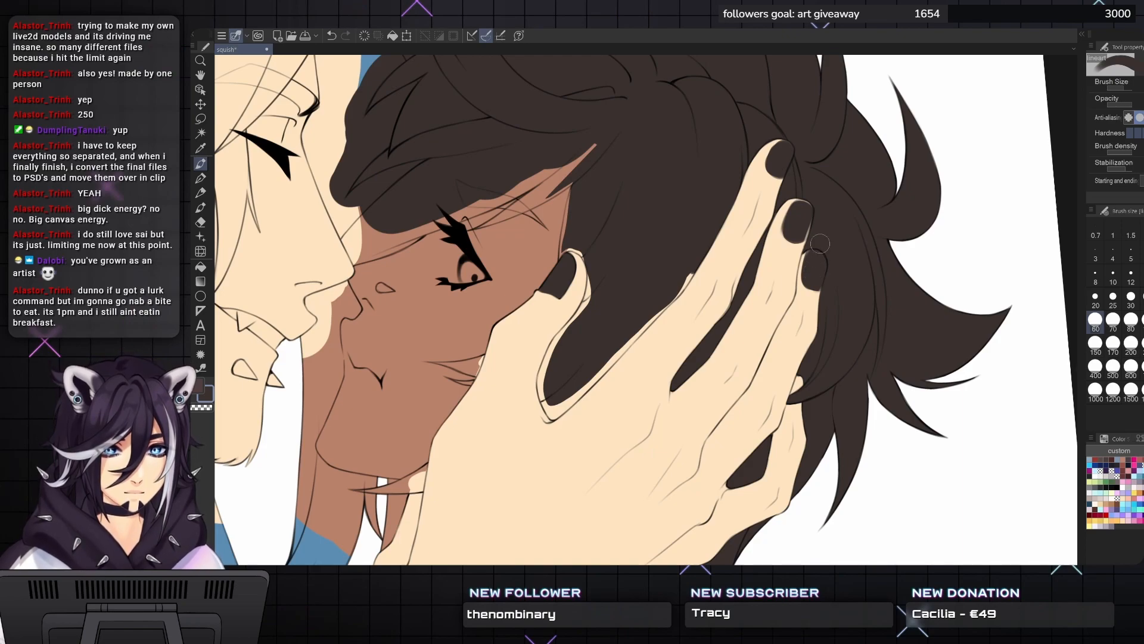
{"action": "scroll", "coordinate": [820, 243], "scroll_direction": "down", "scroll_amount": 3}
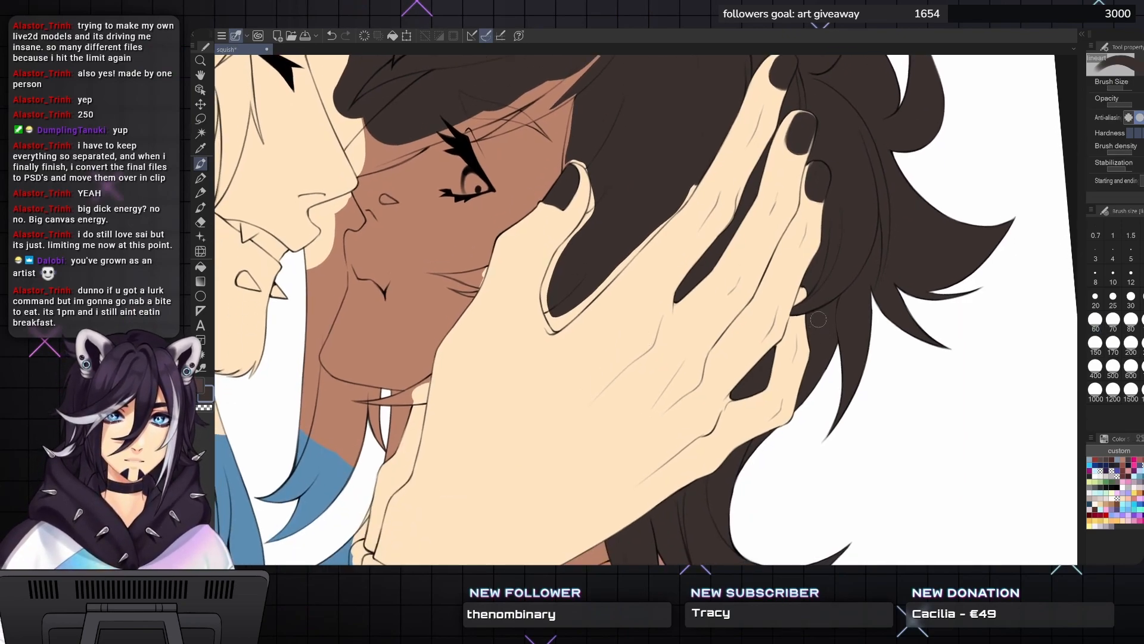
{"action": "key", "text": "bracketright"}
{"action": "left_click_drag", "start_coordinate": [800, 299], "coordinate": [804, 294]}
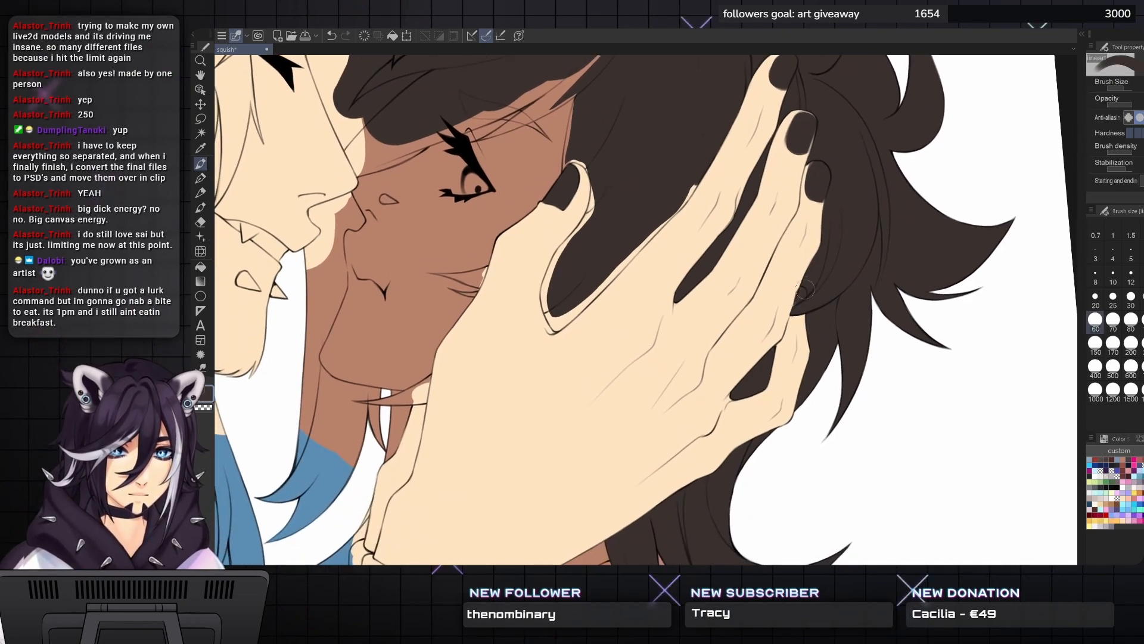
{"action": "key", "text": "bracketleft"}
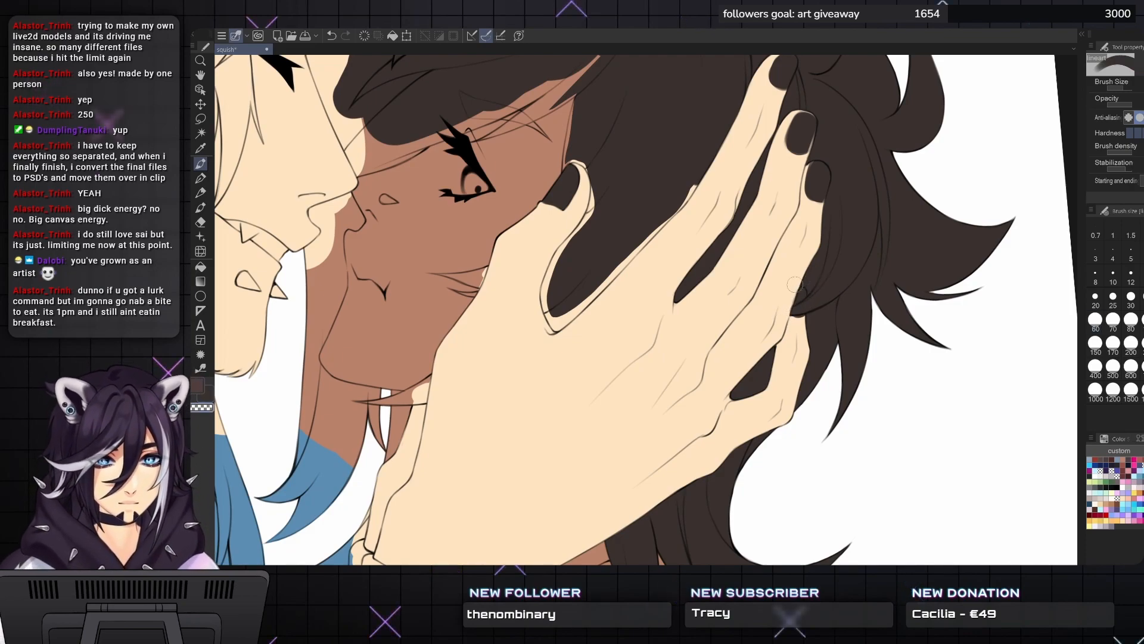
{"action": "scroll", "coordinate": [808, 249], "scroll_direction": "down", "scroll_amount": 2}
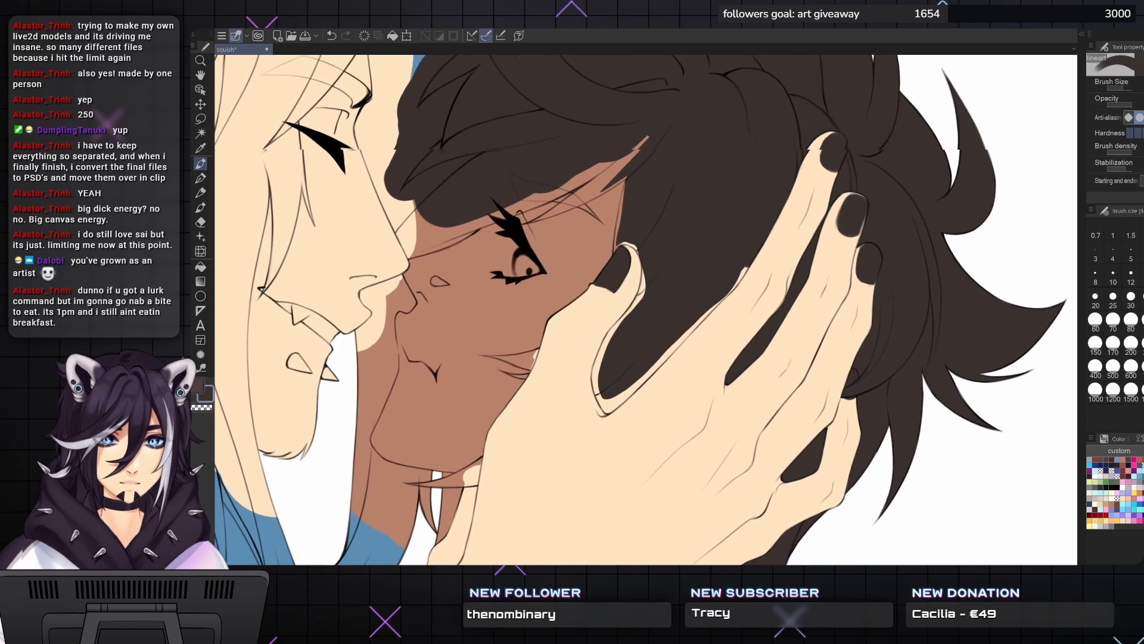
- Refine the dark brown hair edge around the thumb and along the temple, using brush sizes 20 and 30
{"action": "scroll", "coordinate": [670, 220], "scroll_direction": "up", "scroll_amount": 3}
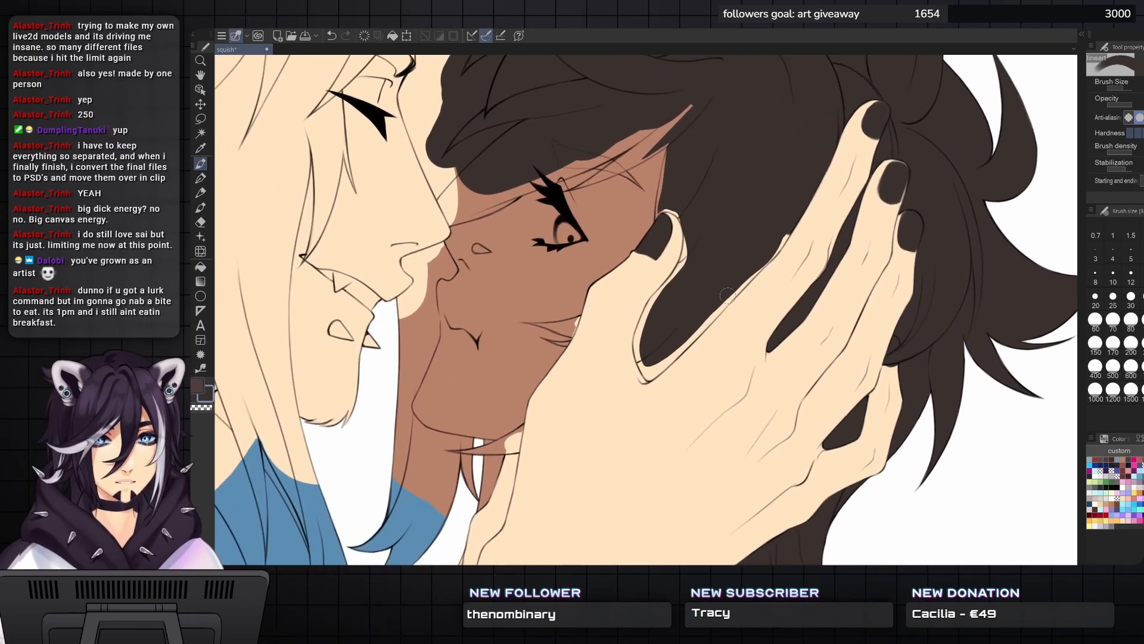
{"action": "key", "text": "bracketright"}
{"action": "left_click_drag", "start_coordinate": [690, 244], "coordinate": [702, 192]}
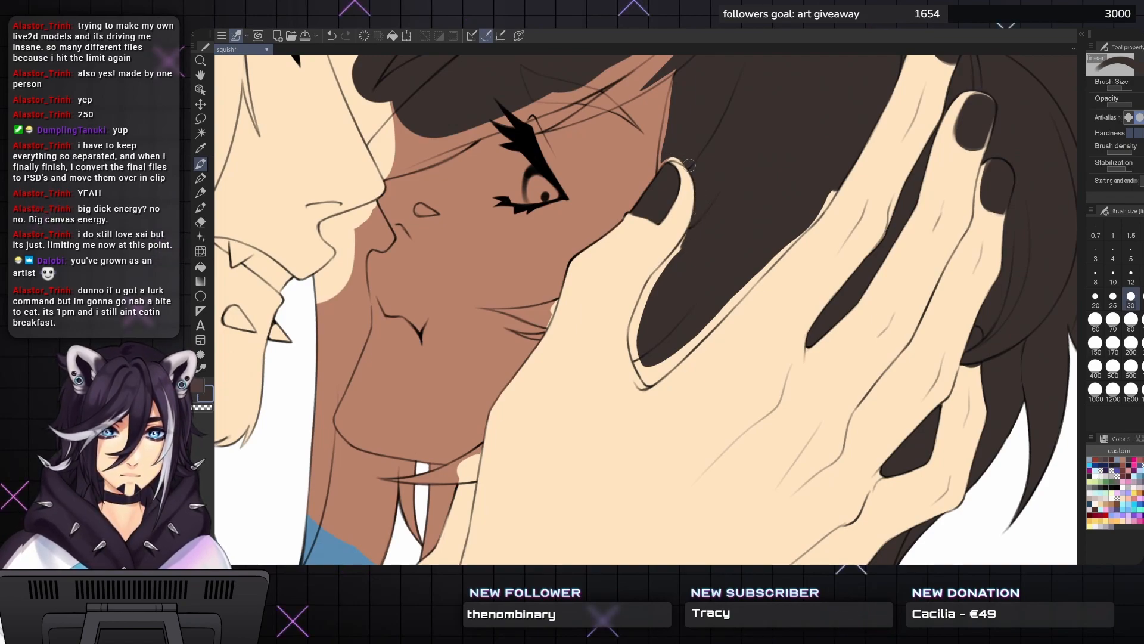
{"action": "key", "text": "bracketleft"}
{"action": "key", "text": "bracketleft"}
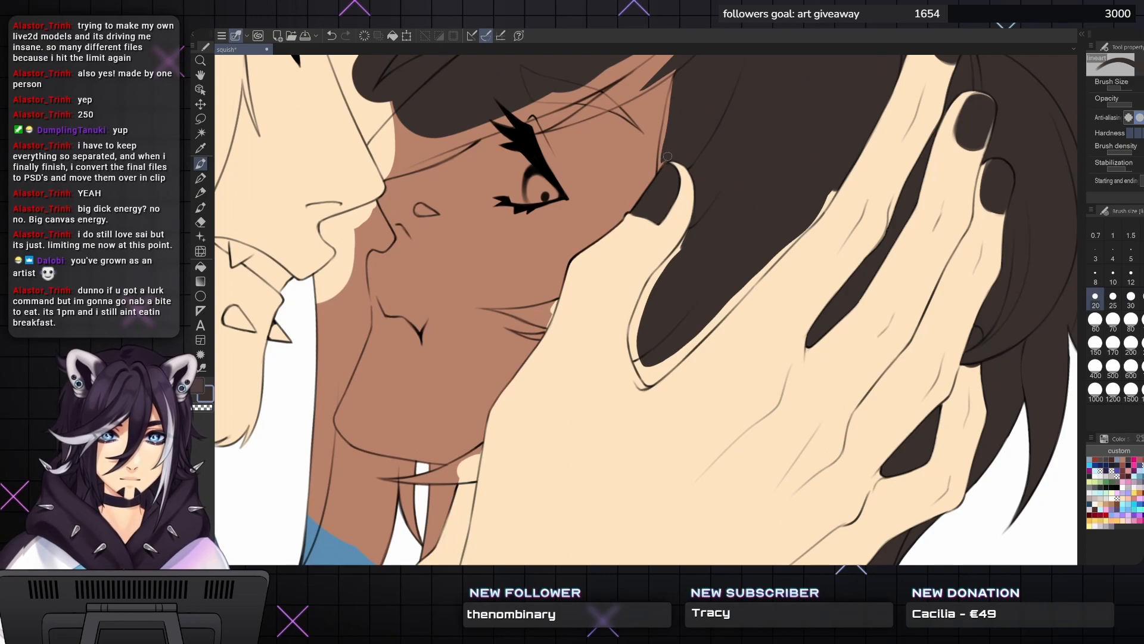
{"action": "key", "text": "bracketleft"}
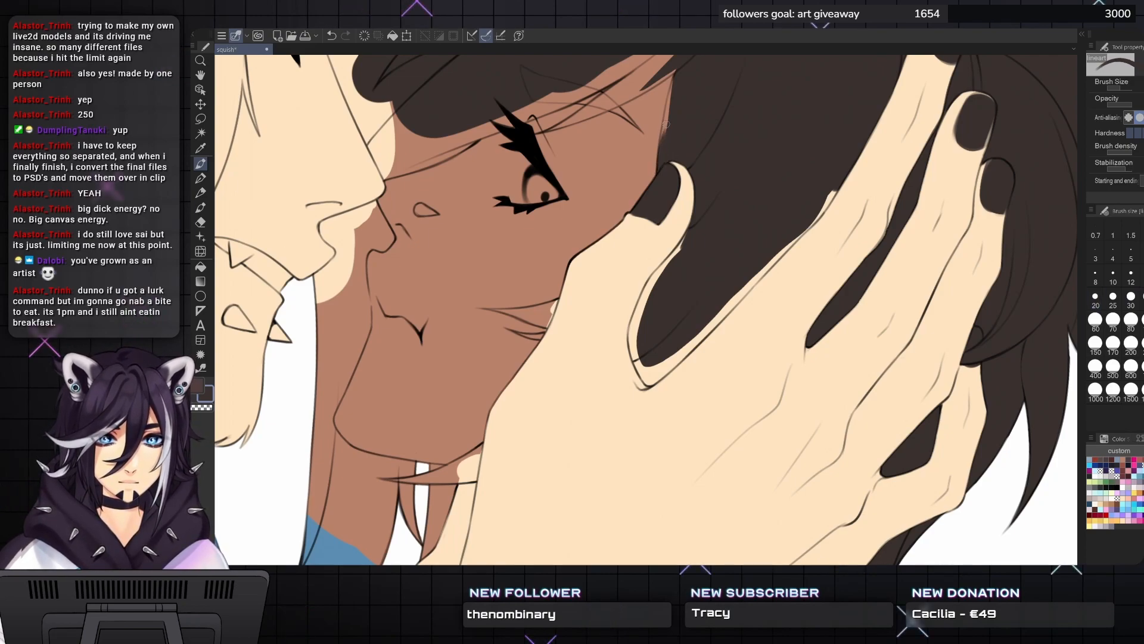
{"action": "key", "text": "bracketright"}
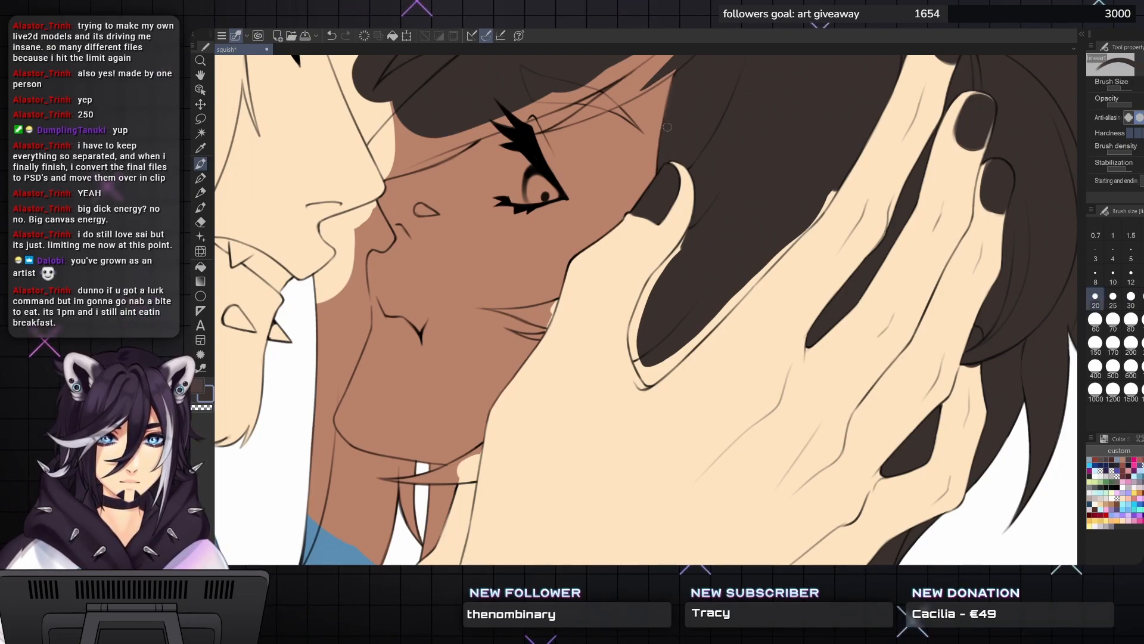
{"action": "key", "text": "bracketright"}
{"action": "key", "text": "bracketright"}
{"action": "mouse_move", "coordinate": [642, 319]}
{"action": "left_mouse_down"}
{"action": "mouse_move", "coordinate": [636, 353]}
{"action": "mouse_move", "coordinate": [660, 365]}
{"action": "mouse_move", "coordinate": [640, 357]}
{"action": "left_mouse_up"}
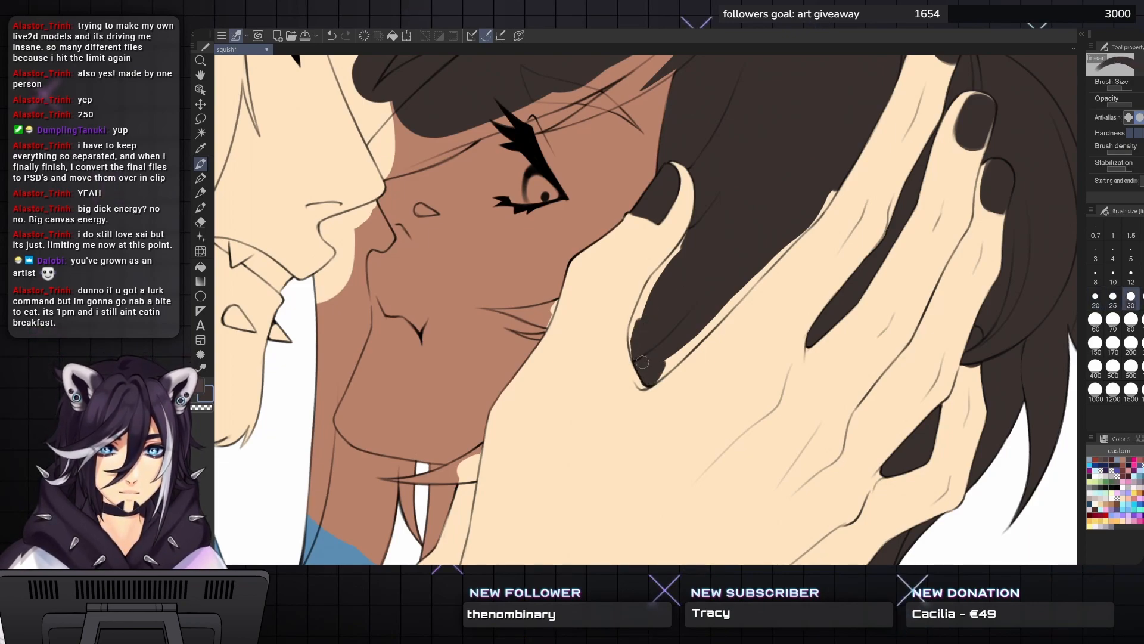
- Fill the remaining skin-coloured gaps between the thumb and the uppermost finger with the dark brown hair colour
{"action": "key", "text": "c"}
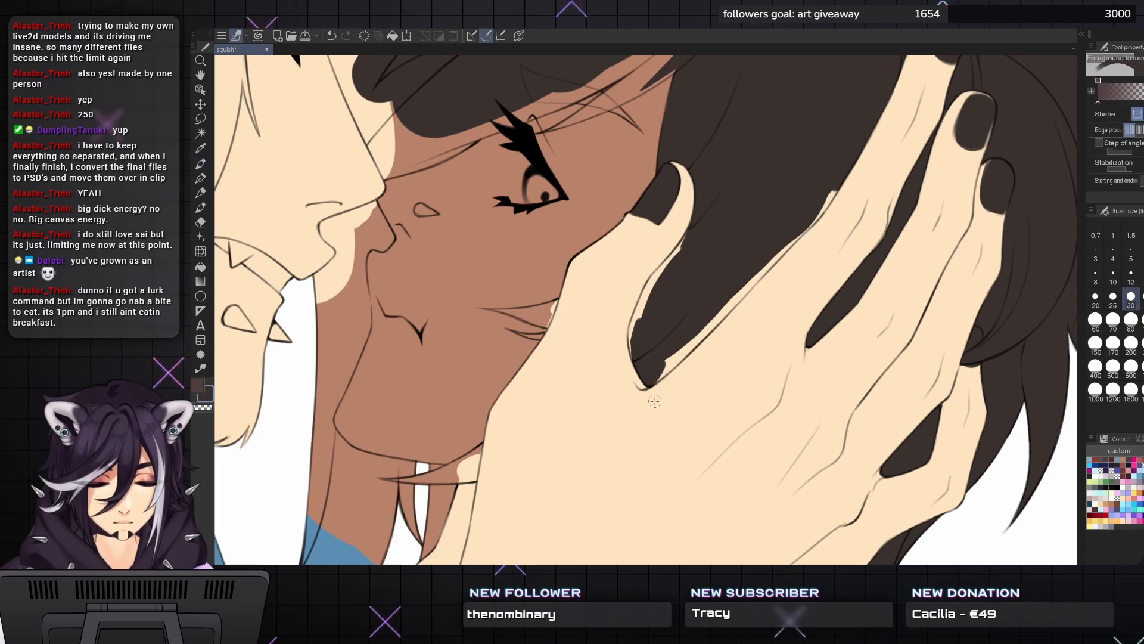
{"action": "key", "text": "g"}
{"action": "left_click", "coordinate": [686, 349]}
{"action": "key", "text": "p"}
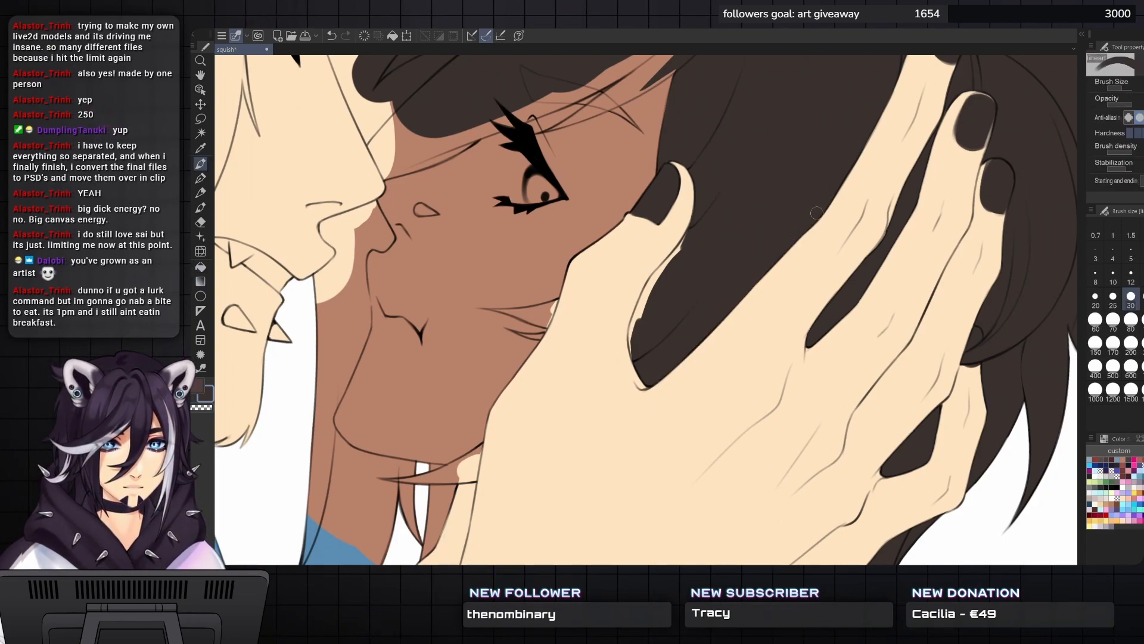
{"action": "key", "text": "g"}
{"action": "key", "text": "g"}
{"action": "left_click", "coordinate": [649, 295]}
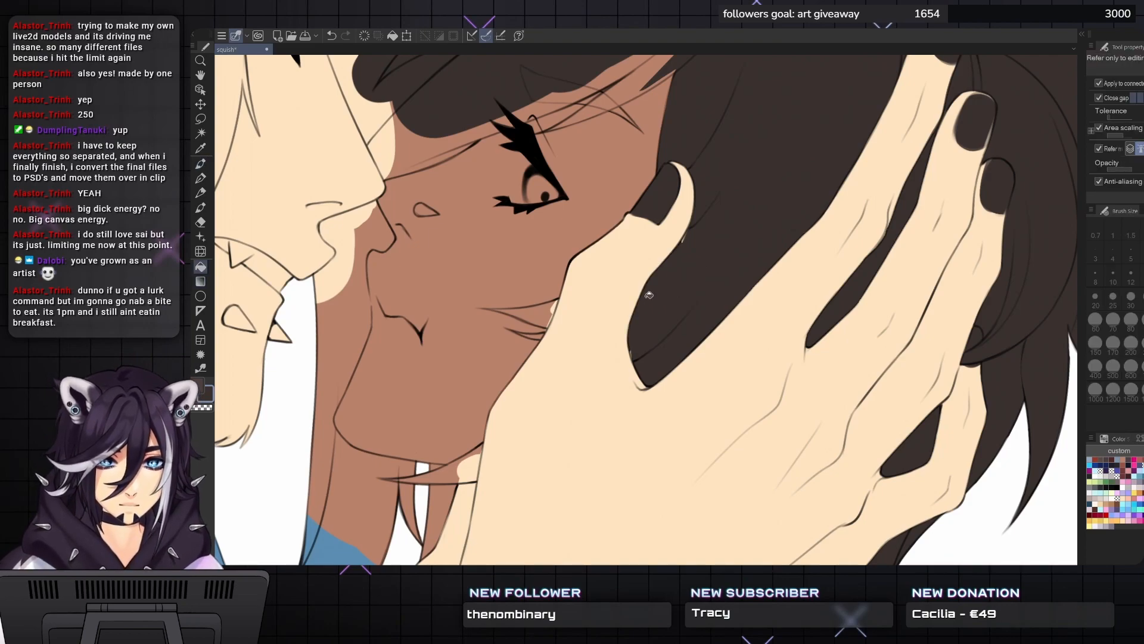
{"action": "key", "text": "p"}
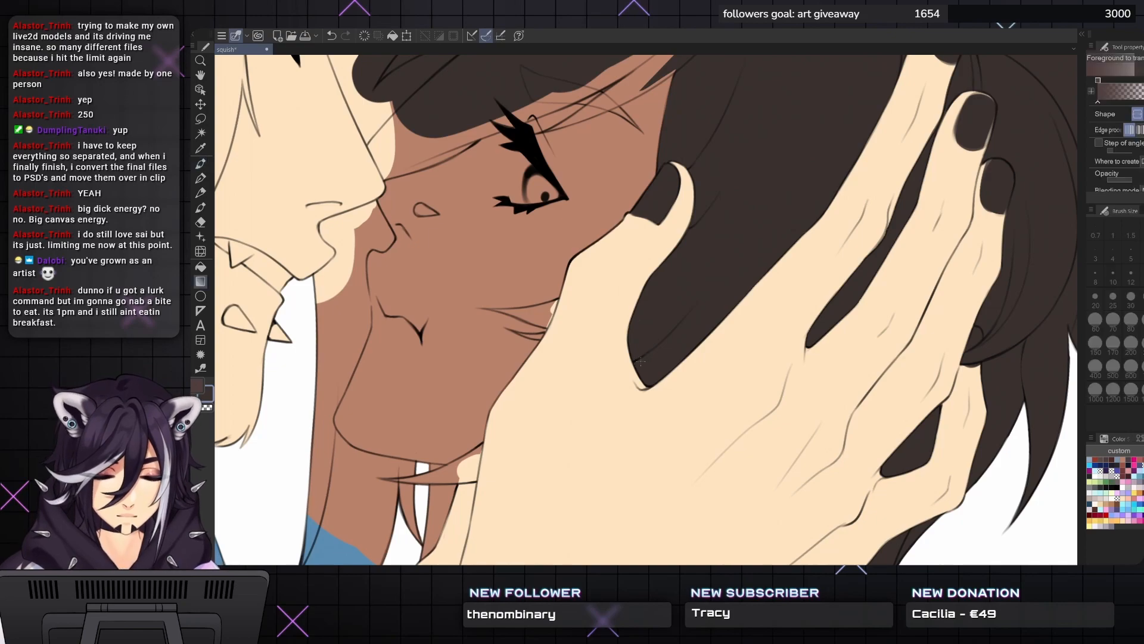
- Fill the hair strands on the cheek beside the hand with dark brown and complete their tips with brush size 10
{"action": "left_click_drag", "start_coordinate": [543, 310], "coordinate": [666, 325]}
{"action": "key", "text": "g"}
{"action": "key", "text": "g"}
{"action": "left_click", "coordinate": [666, 326]}
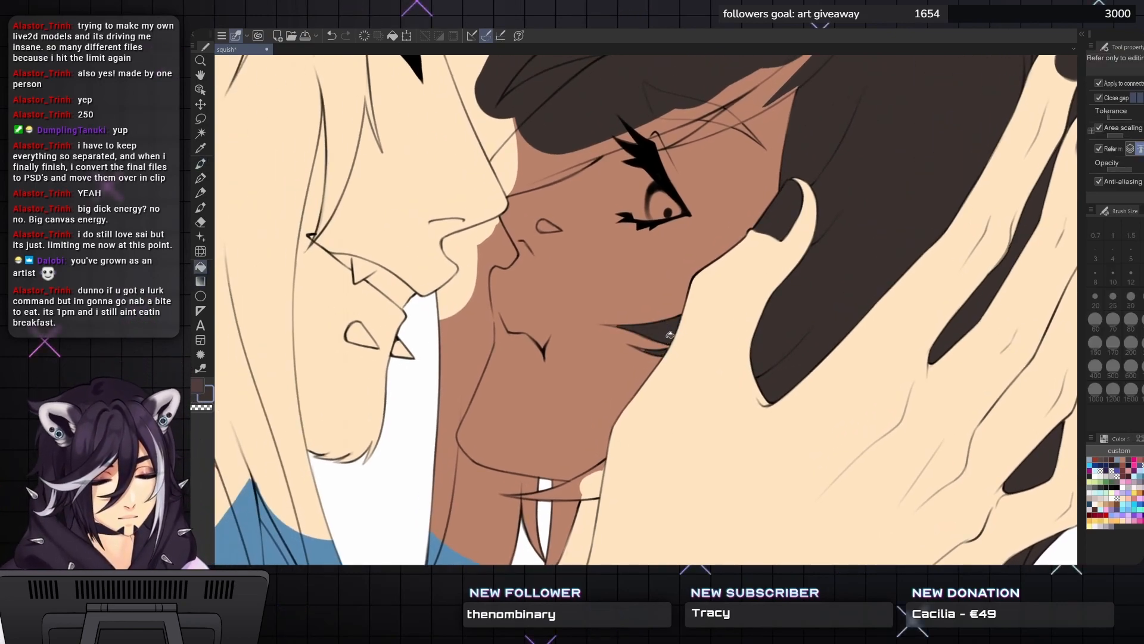
{"action": "key", "text": "p"}
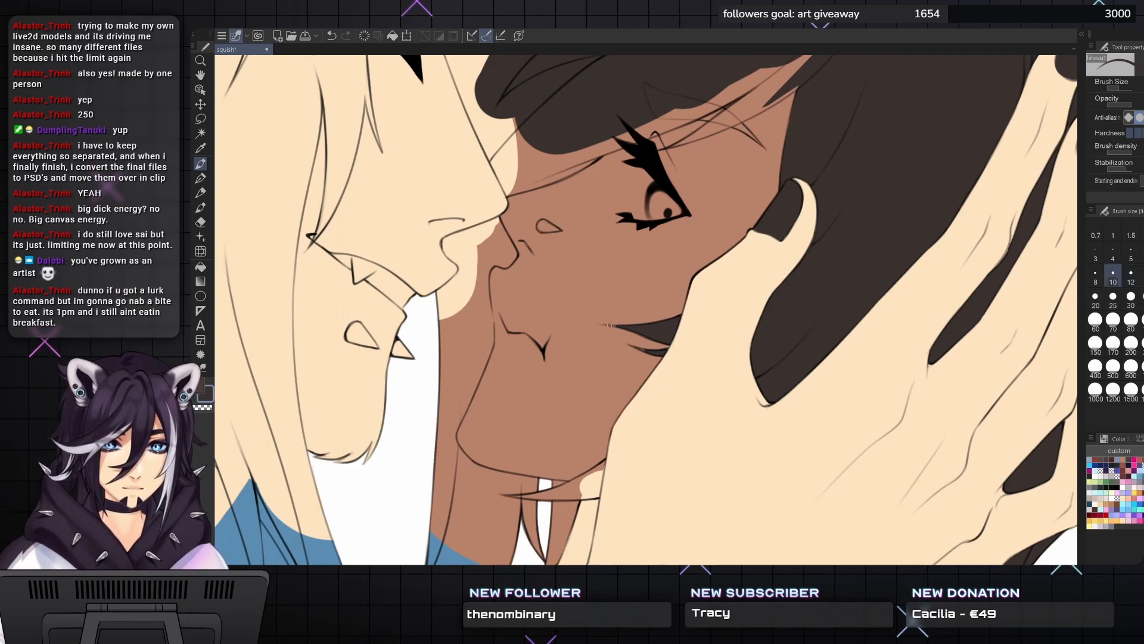
{"action": "left_click_drag", "start_coordinate": [625, 328], "coordinate": [639, 331]}
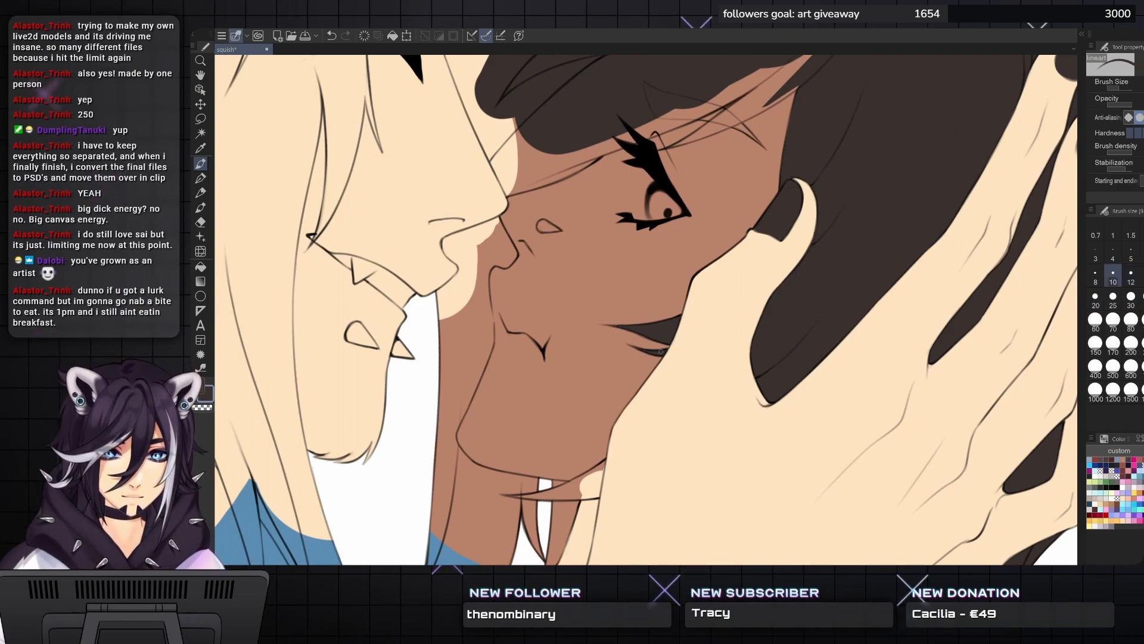
- Fill the unfilled fringe sections across the forehead above the eye with dark brown
{"action": "left_click_drag", "start_coordinate": [674, 328], "coordinate": [704, 436]}
{"action": "key", "text": "g"}
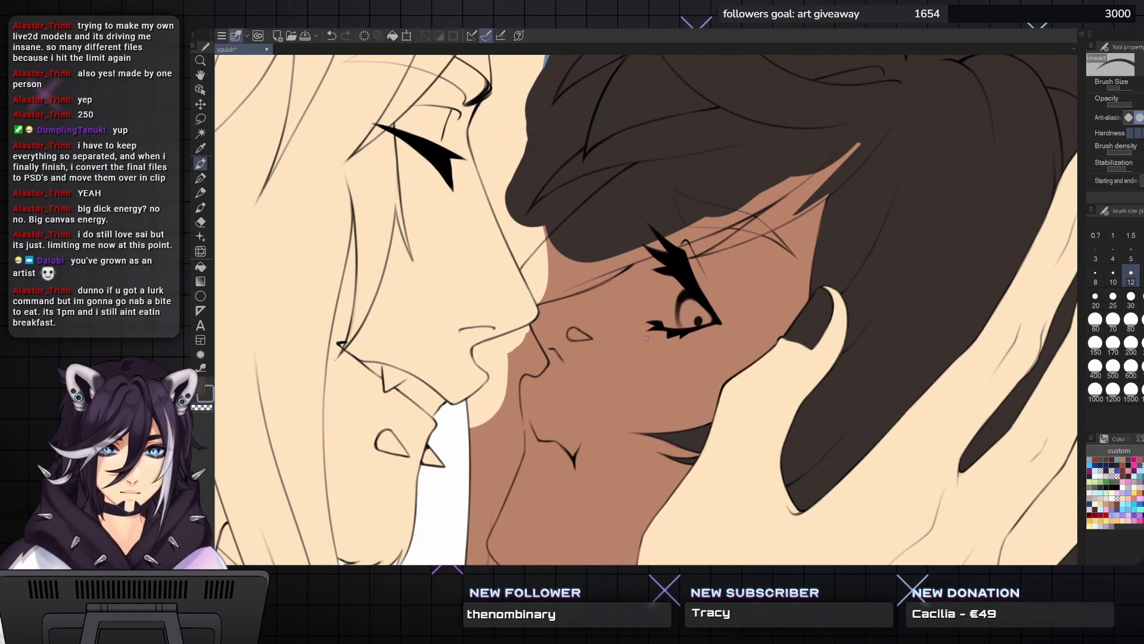
{"action": "left_click", "coordinate": [567, 265]}
{"action": "left_click", "coordinate": [706, 229]}
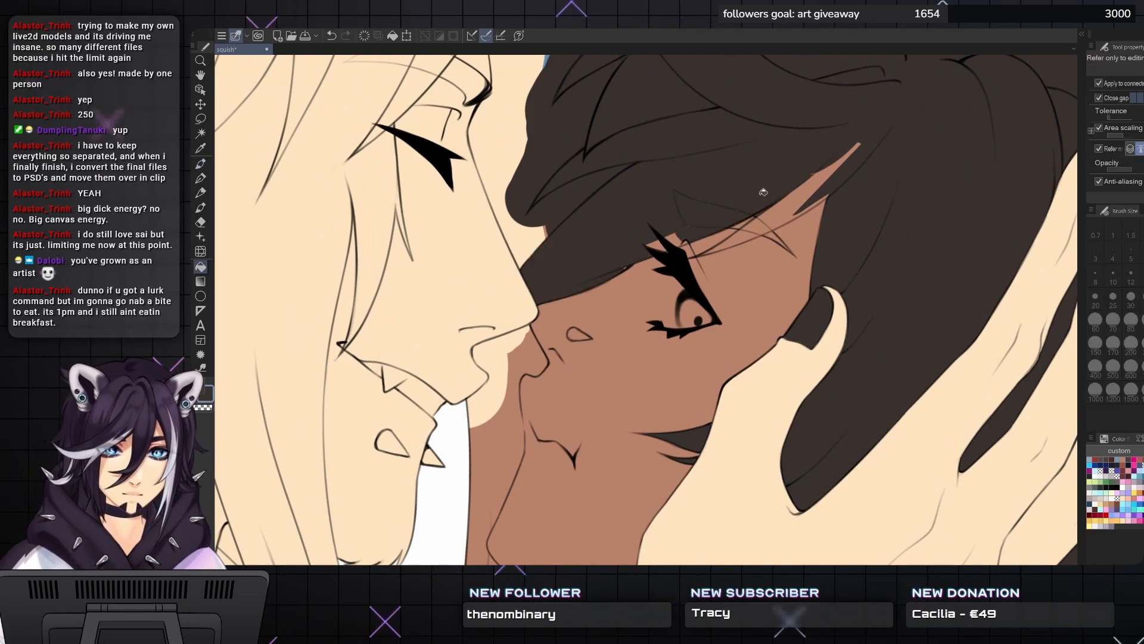
{"action": "left_click", "coordinate": [799, 179]}
{"action": "left_click", "coordinate": [751, 231]}
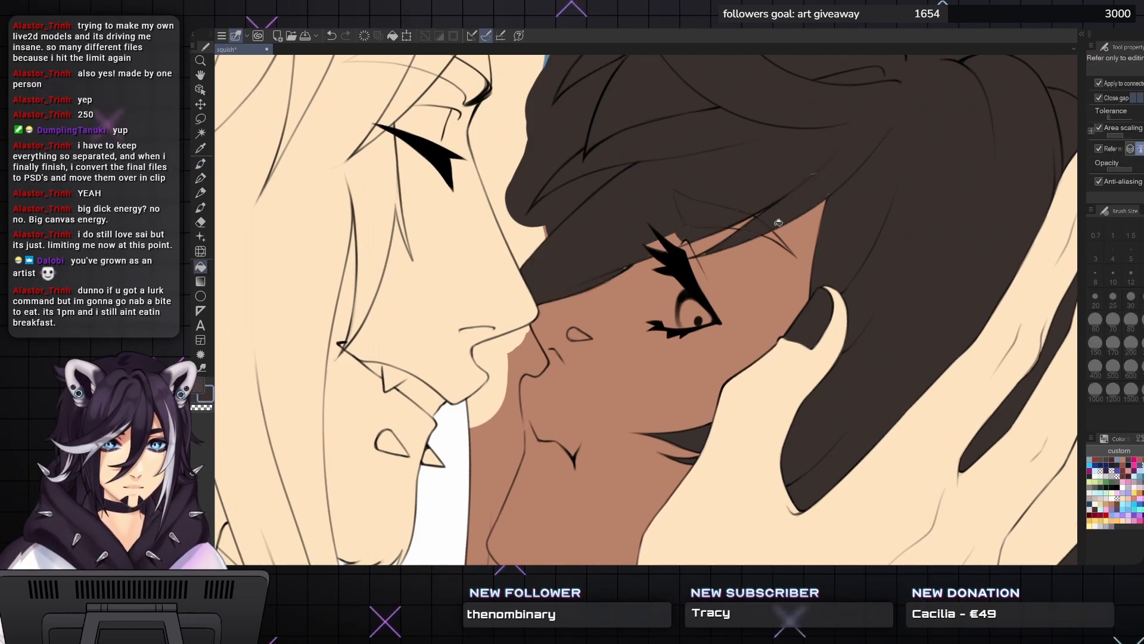
- Paint the thin fringe strands above the outer corner of the eye dark brown, using brush sizes 10 to 20
{"action": "key", "text": "p"}
{"action": "key", "text": "bracketright"}
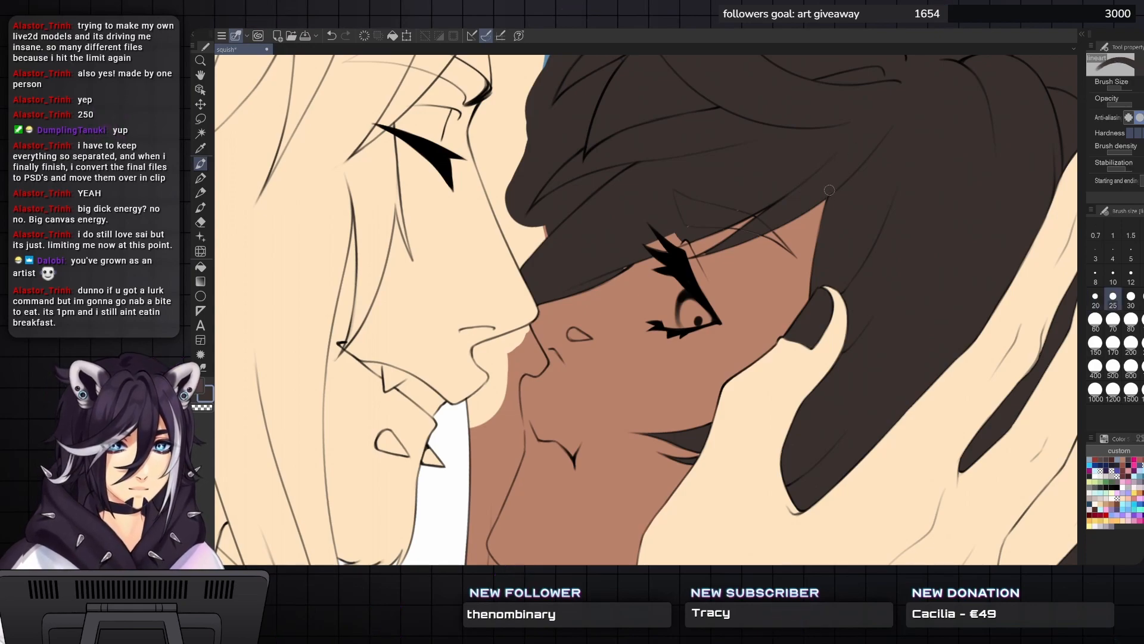
{"action": "key", "text": "bracketleft"}
{"action": "key", "text": "bracketleft"}
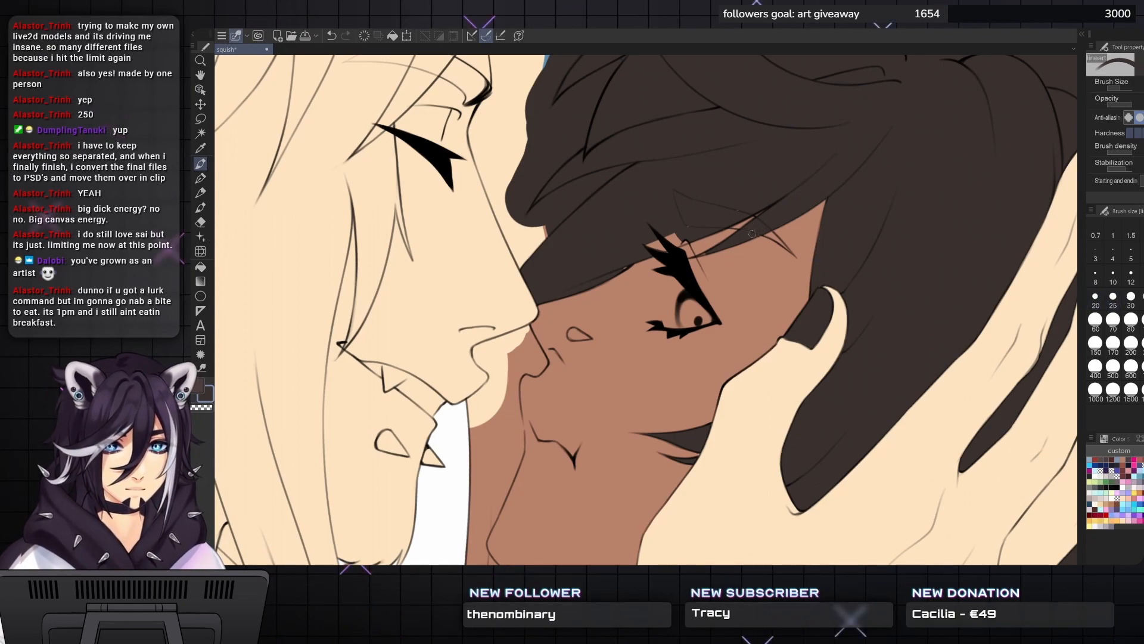
{"action": "scroll", "coordinate": [756, 224], "scroll_direction": "up", "scroll_amount": 2}
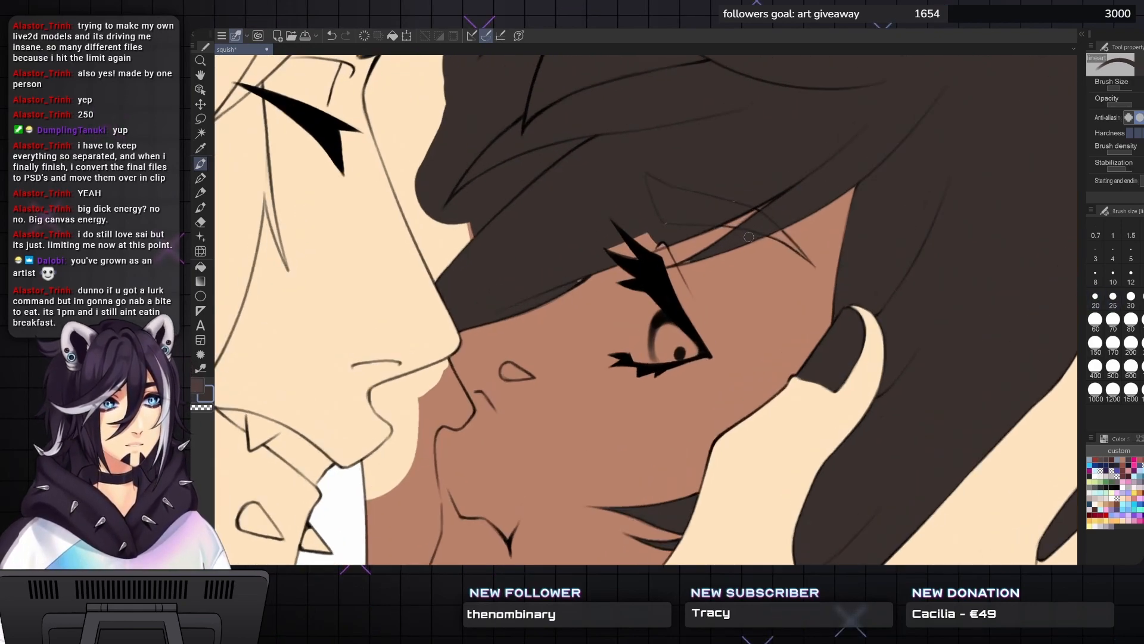
{"action": "key", "text": "bracketleft"}
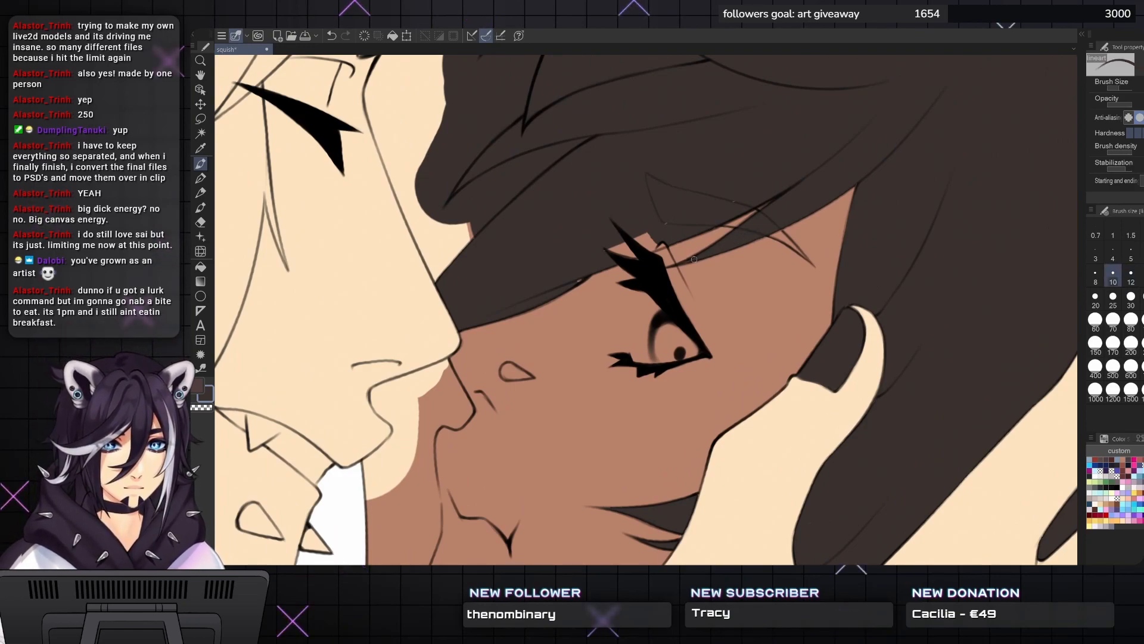
{"action": "key", "text": "bracketright"}
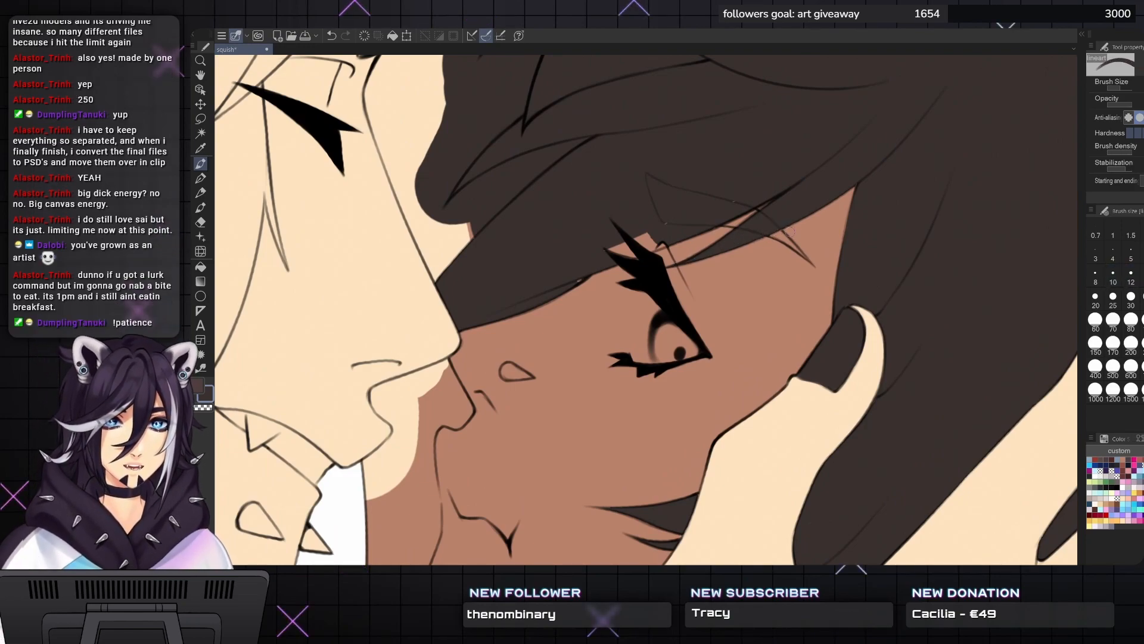
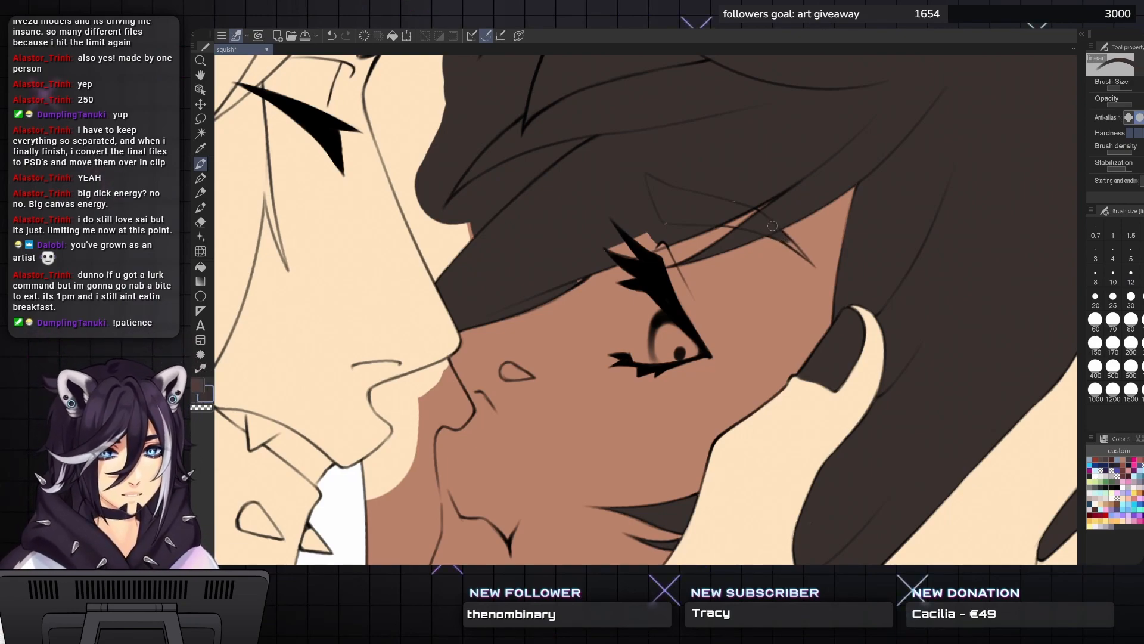
{"action": "key", "text": "bracketright"}
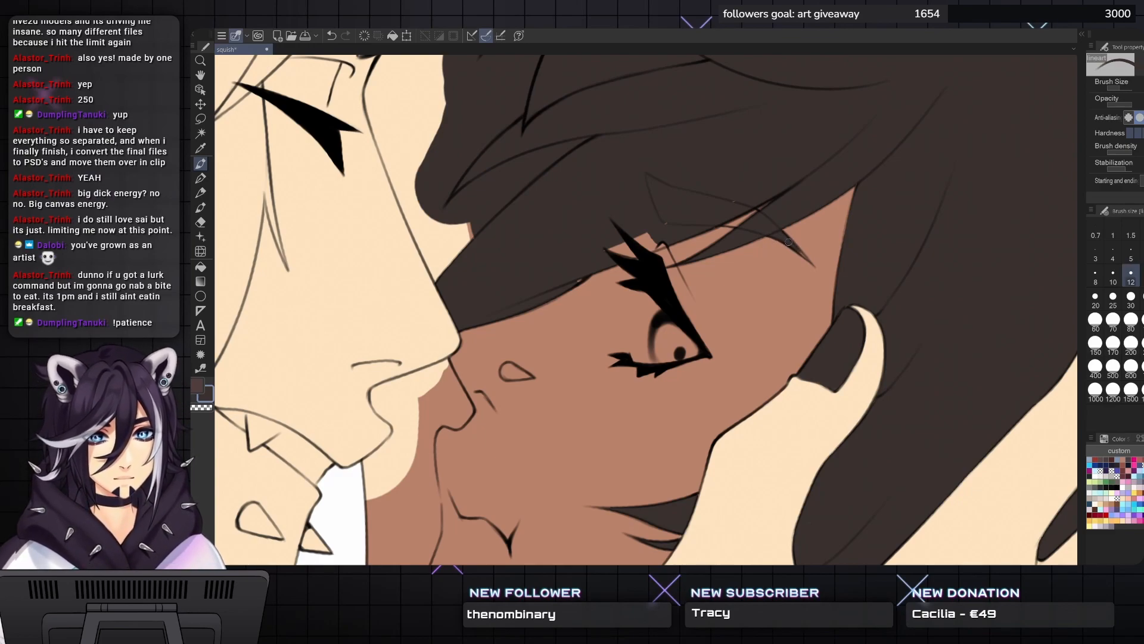
{"action": "key", "text": "bracketright"}
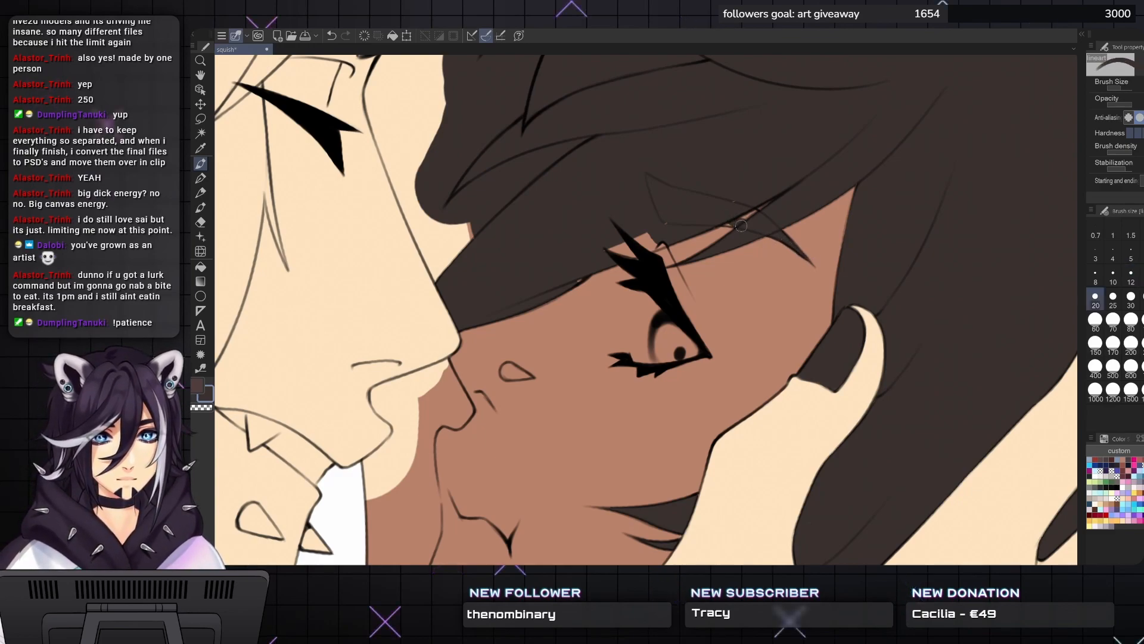
- Cover the leftover skin-coloured patches above the eyelashes and along the fringe edge with dark brown, using a larger brush
{"action": "key", "text": "bracketright"}
{"action": "key", "text": "bracketright"}
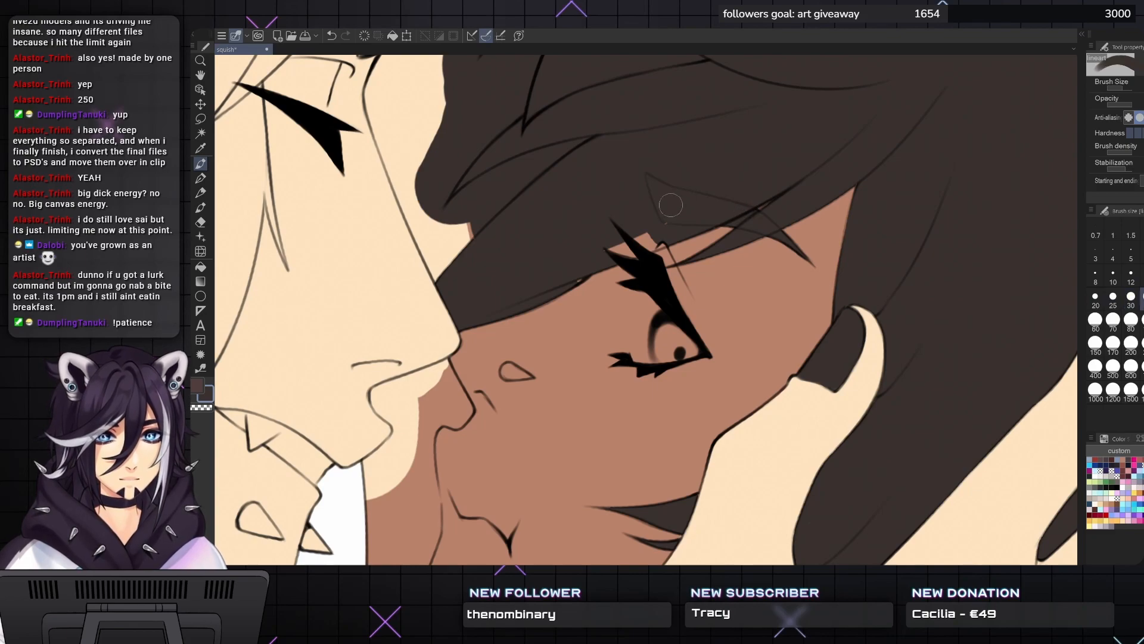
{"action": "left_click_drag", "start_coordinate": [661, 242], "coordinate": [638, 251]}
{"action": "key", "text": "bracketright"}
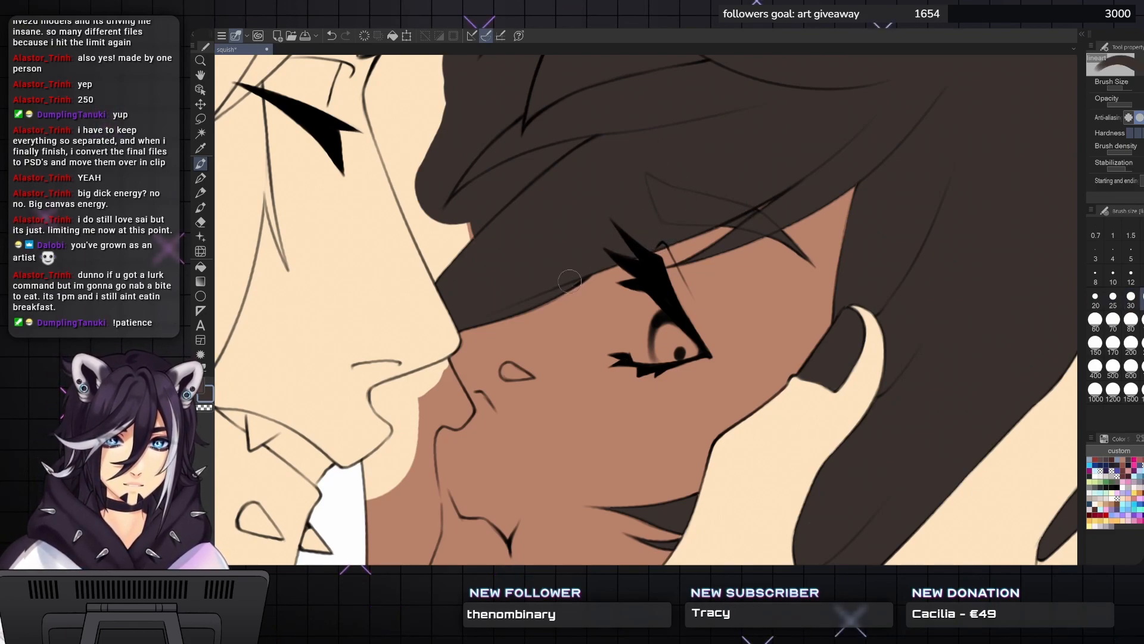
{"action": "mouse_move", "coordinate": [628, 230]}
{"action": "left_mouse_down"}
{"action": "mouse_move", "coordinate": [746, 312]}
{"action": "mouse_move", "coordinate": [727, 336]}
{"action": "left_mouse_up"}
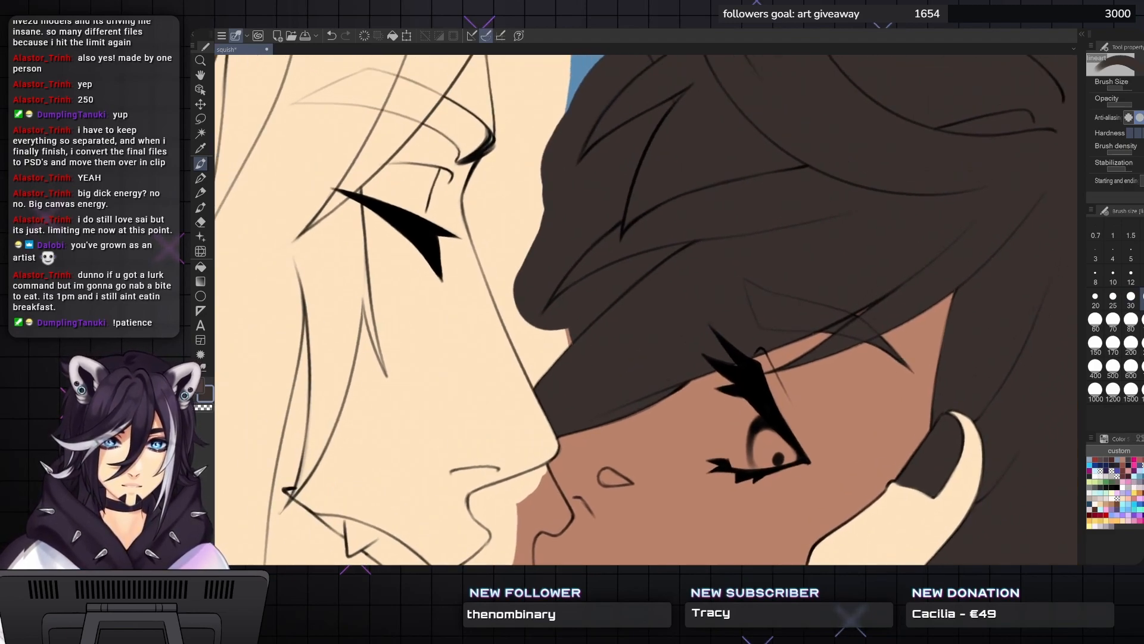
- Cover the skin-coloured gap at the fringe edge beside the nose and fill the hair strands below the chin with dark brown
{"action": "mouse_move", "coordinate": [573, 346]}
{"action": "left_mouse_down"}
{"action": "mouse_move", "coordinate": [545, 333]}
{"action": "mouse_move", "coordinate": [544, 382]}
{"action": "left_mouse_up"}
{"action": "scroll", "coordinate": [690, 349], "scroll_direction": "down", "scroll_amount": 5}
{"action": "left_click_drag", "start_coordinate": [690, 350], "coordinate": [691, 227]}
{"action": "left_click_drag", "start_coordinate": [653, 436], "coordinate": [667, 311]}
{"action": "scroll", "coordinate": [667, 311], "scroll_direction": "up", "scroll_amount": 2}
{"action": "key", "text": "g"}
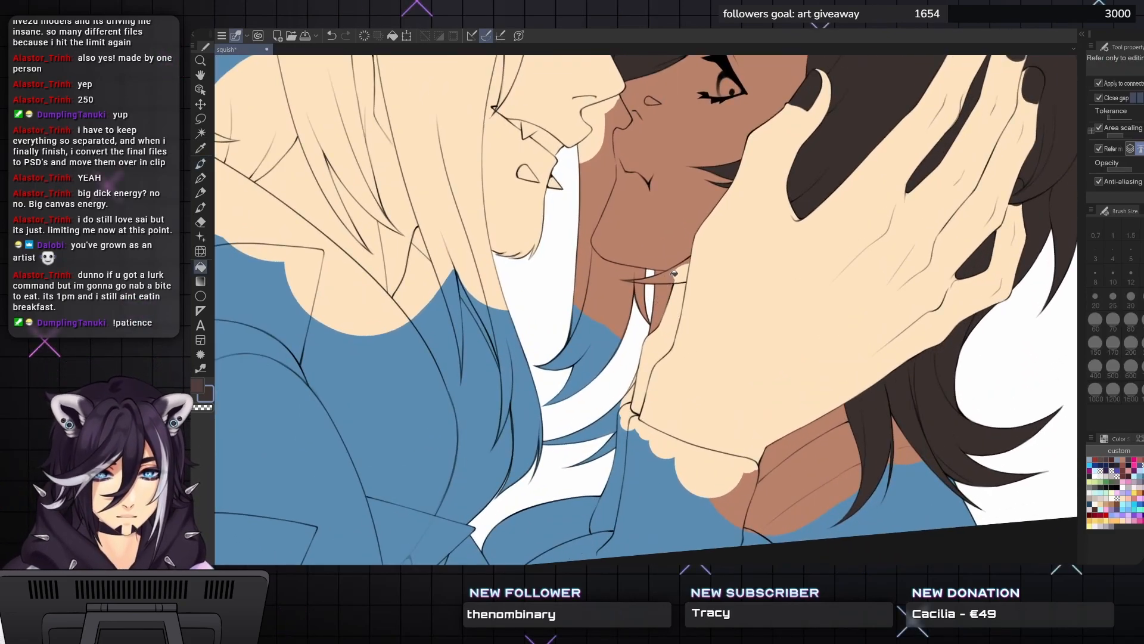
{"action": "left_click", "coordinate": [661, 273]}
{"action": "left_click", "coordinate": [658, 298]}
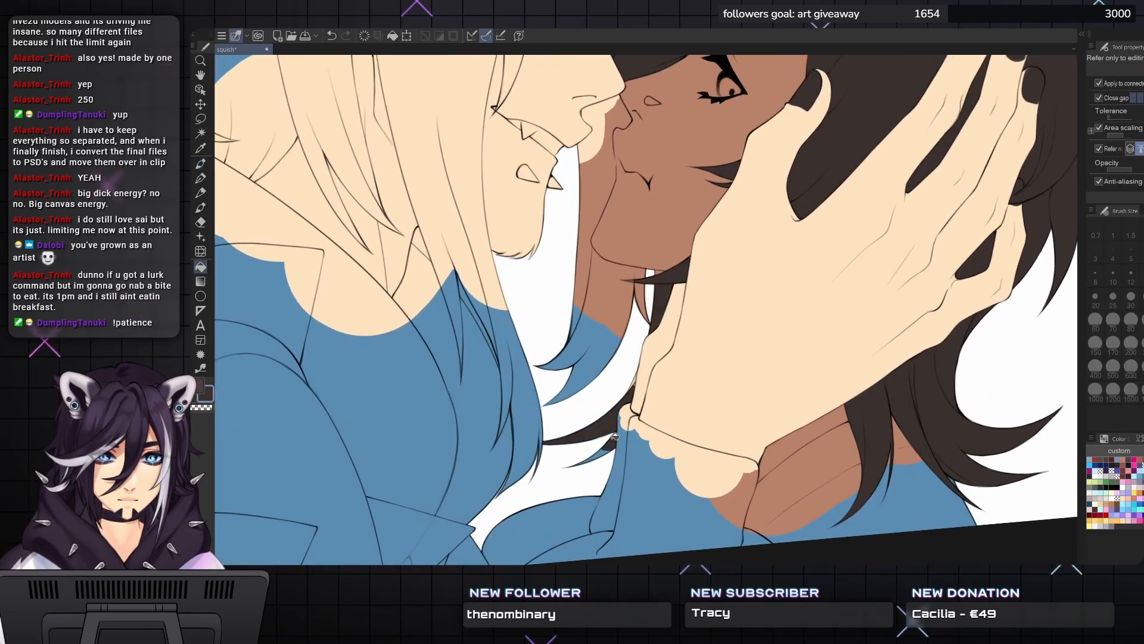
- Paint the unfilled hair strand under the right character's chin dark brown and reduce the brush size to 10
{"action": "key", "text": "p"}
{"action": "scroll", "coordinate": [620, 403], "scroll_direction": "up", "scroll_amount": 1}
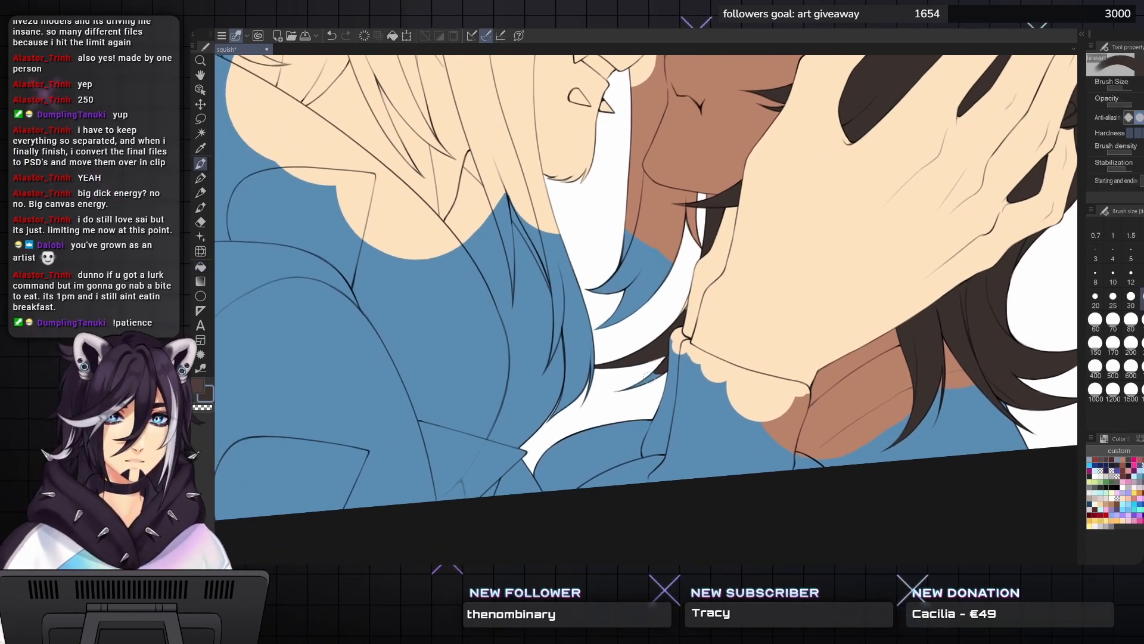
{"action": "scroll", "coordinate": [626, 393], "scroll_direction": "up", "scroll_amount": 1}
{"action": "scroll", "coordinate": [632, 384], "scroll_direction": "up", "scroll_amount": 1}
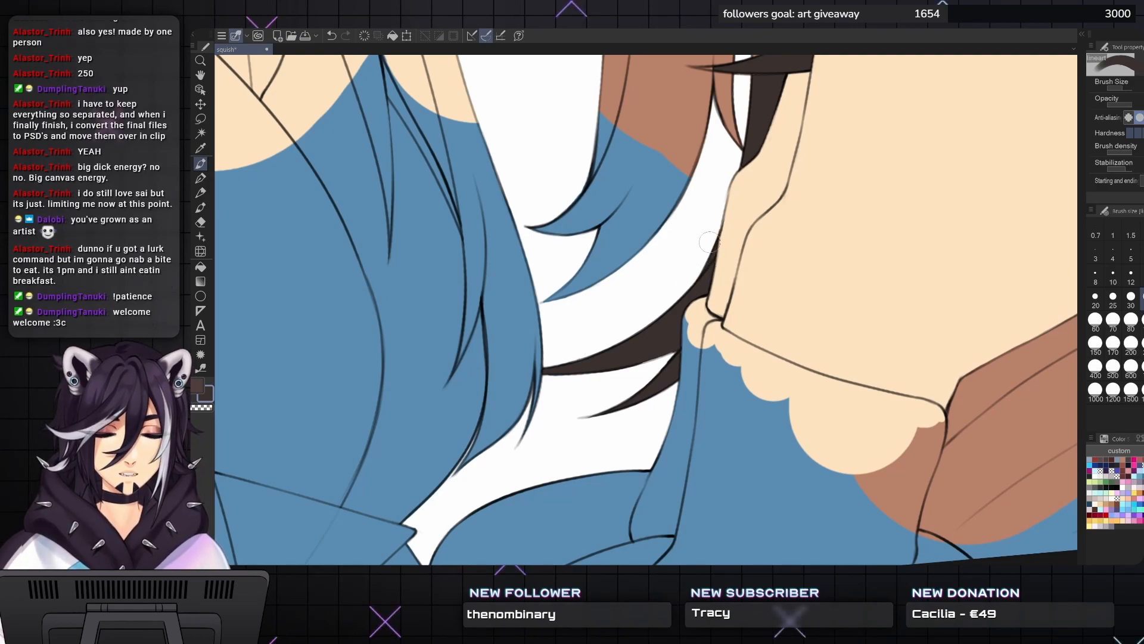
{"action": "scroll", "coordinate": [709, 245], "scroll_direction": "up", "scroll_amount": 1}
{"action": "left_click_drag", "start_coordinate": [680, 243], "coordinate": [608, 240]}
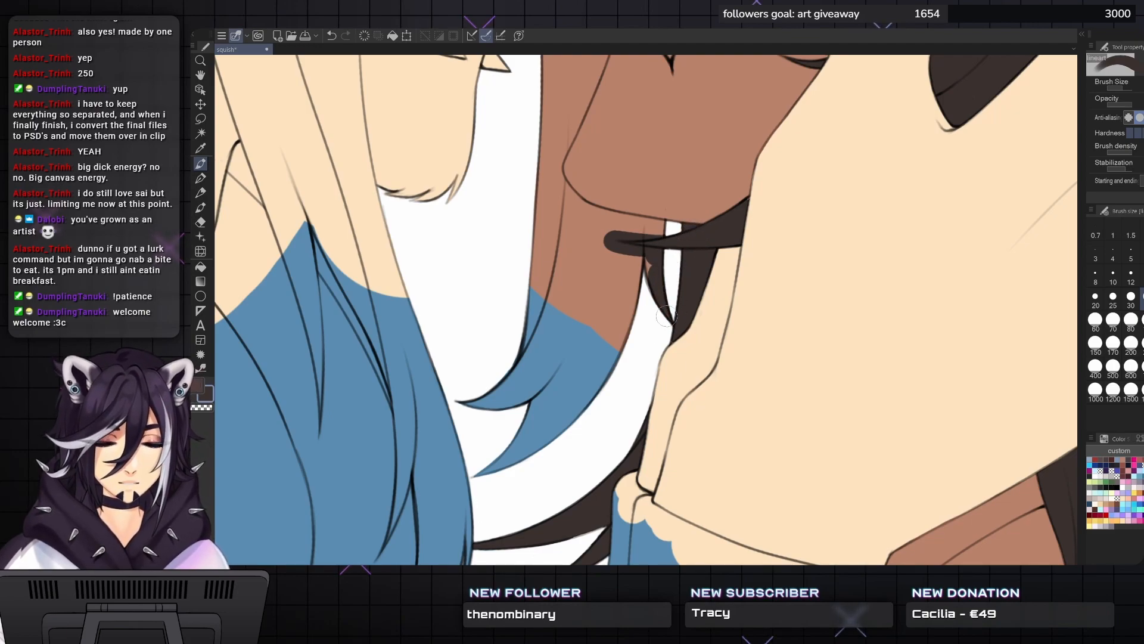
{"action": "scroll", "coordinate": [656, 334], "scroll_direction": "down", "scroll_amount": 2}
{"action": "key", "text": "bracketleft"}
{"action": "key", "text": "bracketleft"}
{"action": "key", "text": "bracketleft"}
{"action": "key", "text": "bracketleft"}
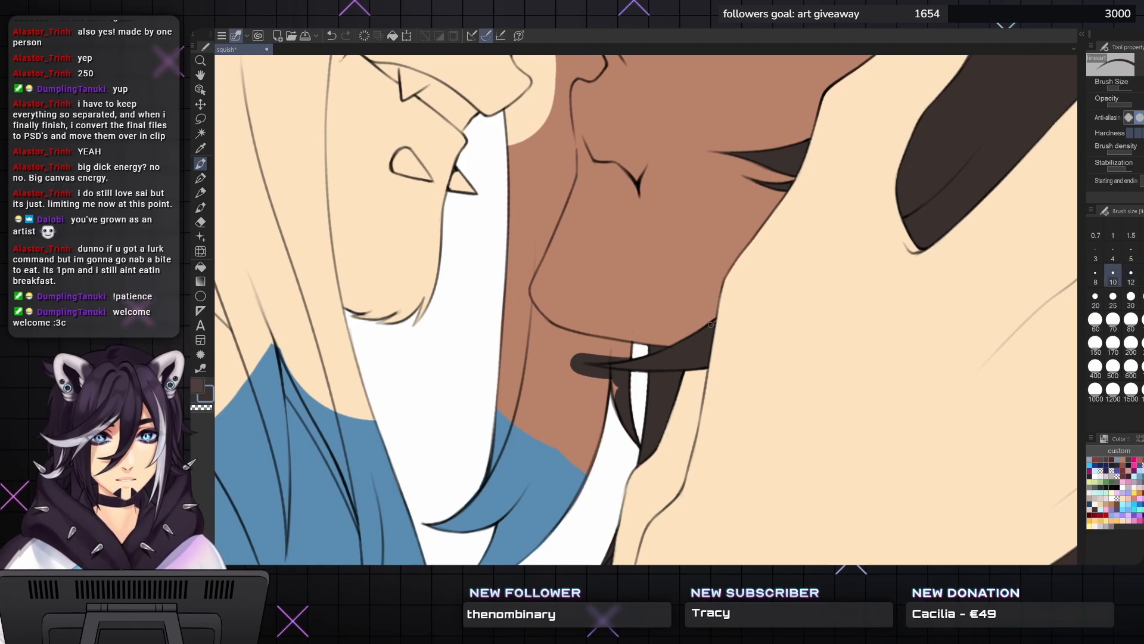
{"action": "scroll", "coordinate": [705, 358], "scroll_direction": "down", "scroll_amount": 3}
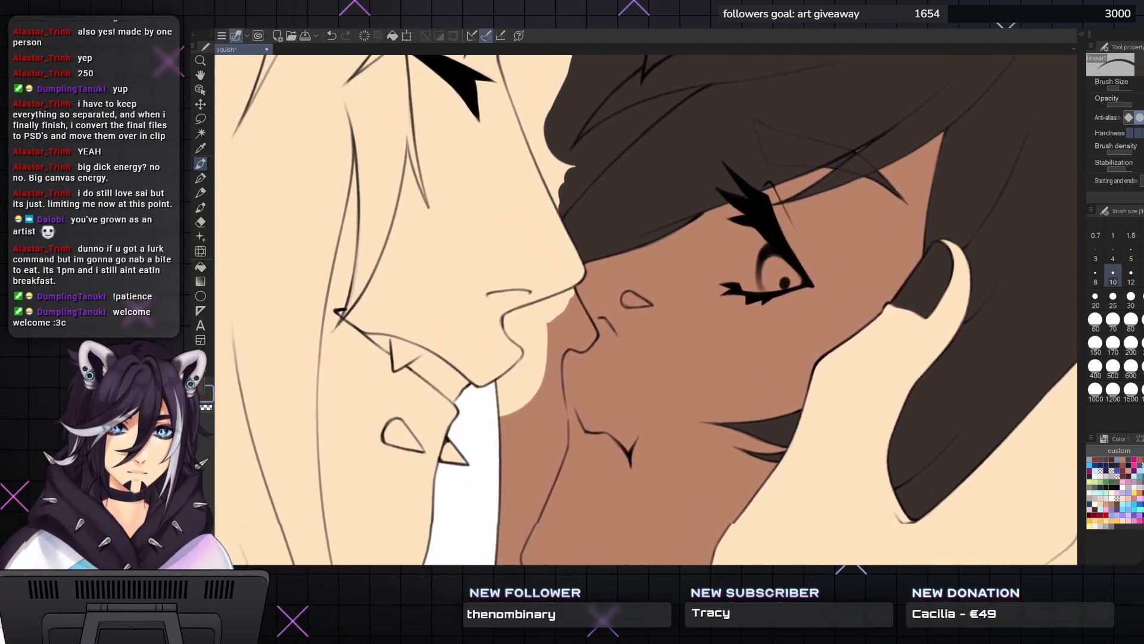
{"action": "scroll", "coordinate": [764, 182], "scroll_direction": "down", "scroll_amount": 4}
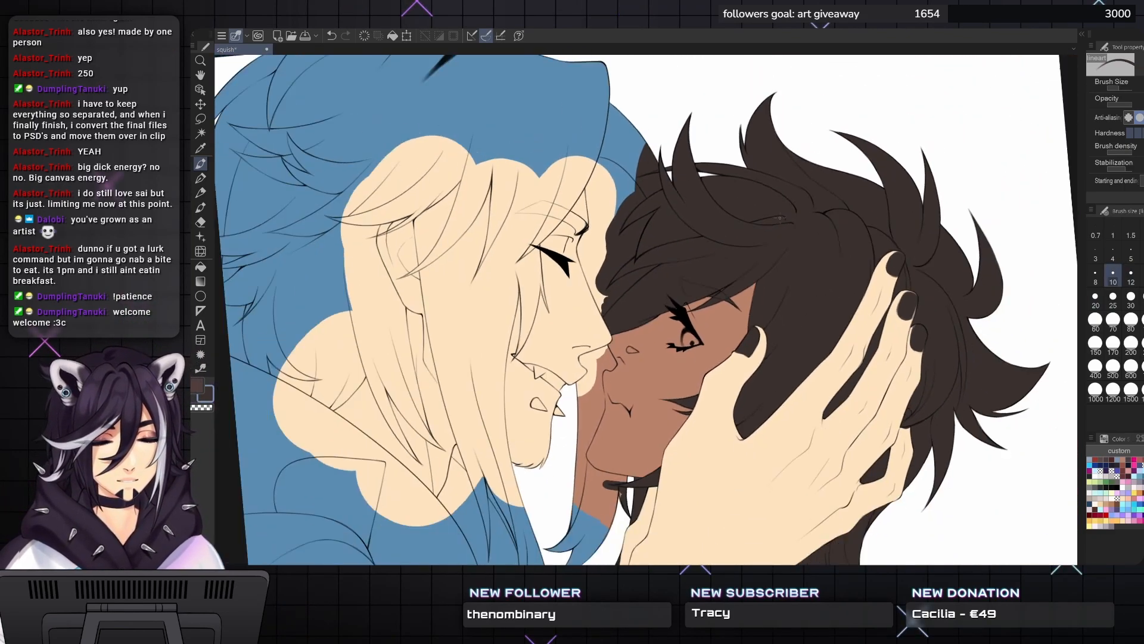
{"action": "key", "text": "bracketright"}
{"action": "key", "text": "bracketright"}
{"action": "key", "text": "bracketright"}
{"action": "key", "text": "bracketright"}
{"action": "scroll", "coordinate": [644, 310], "scroll_direction": "down", "scroll_amount": 3}
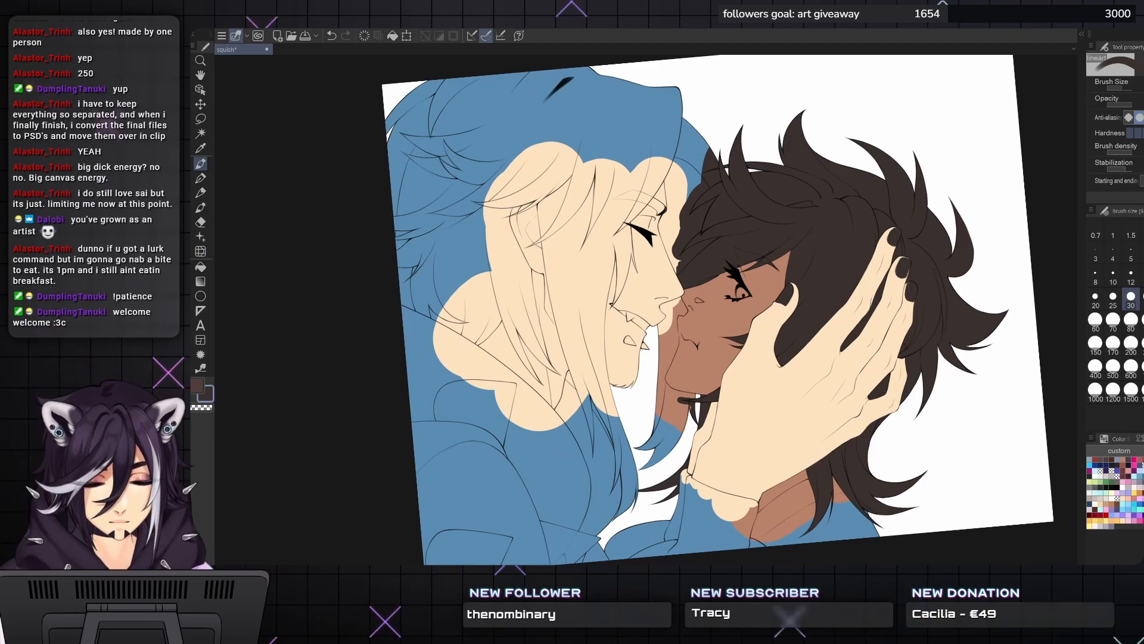
{"action": "left_click_drag", "start_coordinate": [715, 322], "coordinate": [704, 301]}
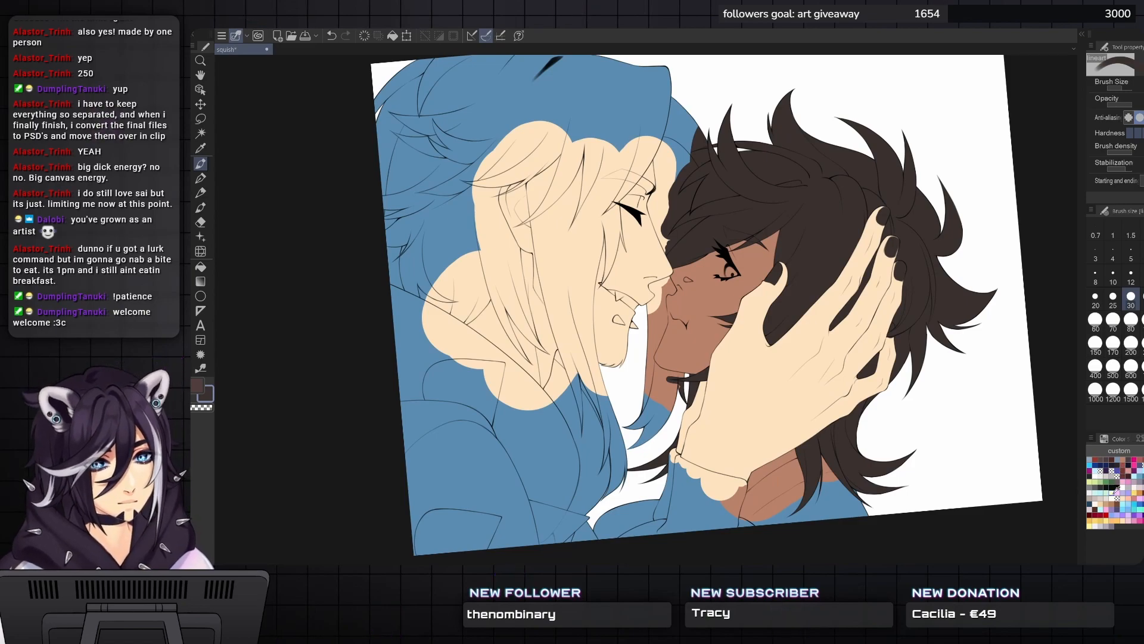
- Outline the left character's hair, including the strands around the ear and face, with the Lasso and fill it with purple
{"action": "left_click_drag", "start_coordinate": [715, 321], "coordinate": [699, 341]}
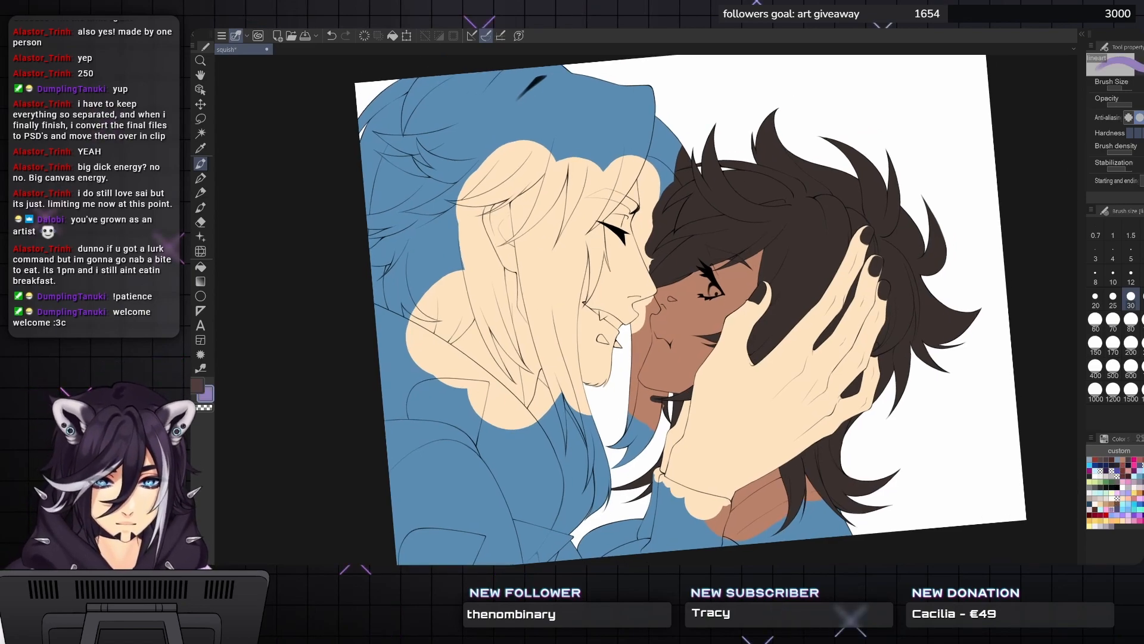
{"action": "key", "text": "m"}
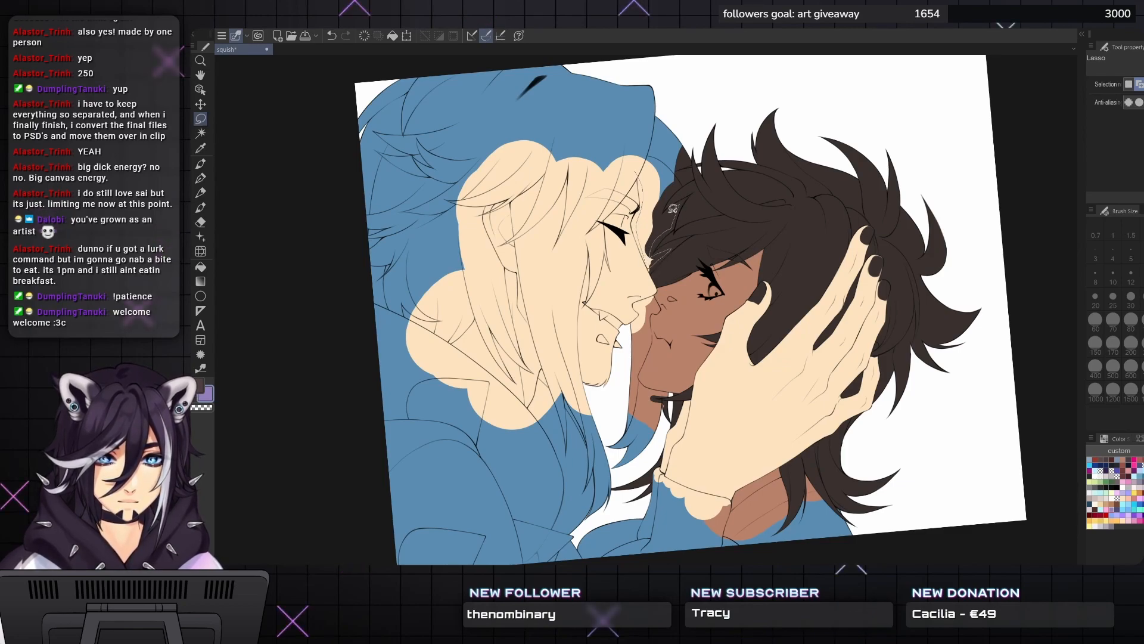
{"action": "mouse_move", "coordinate": [692, 154]}
{"action": "left_mouse_down"}
{"action": "mouse_move", "coordinate": [369, 75]}
{"action": "mouse_move", "coordinate": [327, 243]}
{"action": "mouse_move", "coordinate": [393, 318]}
{"action": "left_mouse_up"}
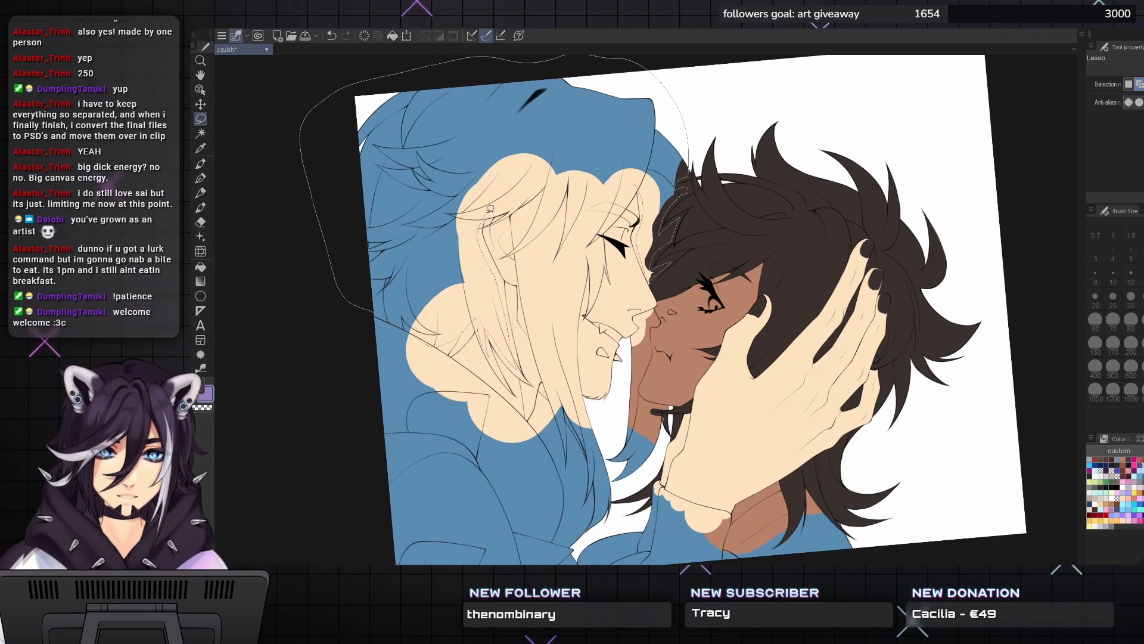
{"action": "left_click_drag", "start_coordinate": [515, 201], "coordinate": [555, 386]}
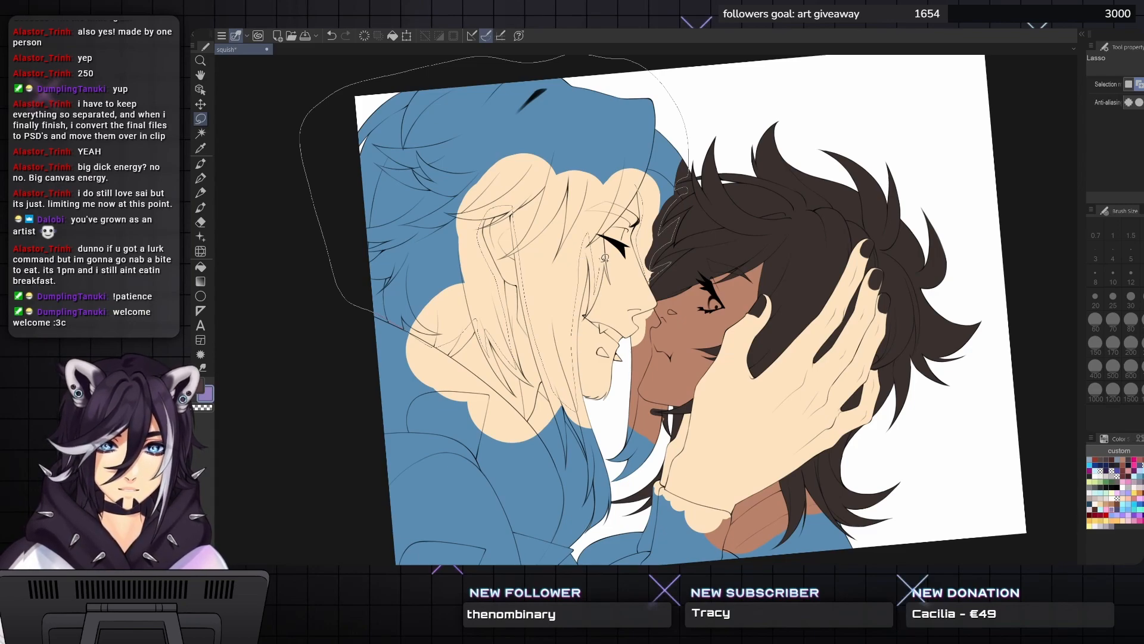
{"action": "left_click_drag", "start_coordinate": [639, 175], "coordinate": [641, 168]}
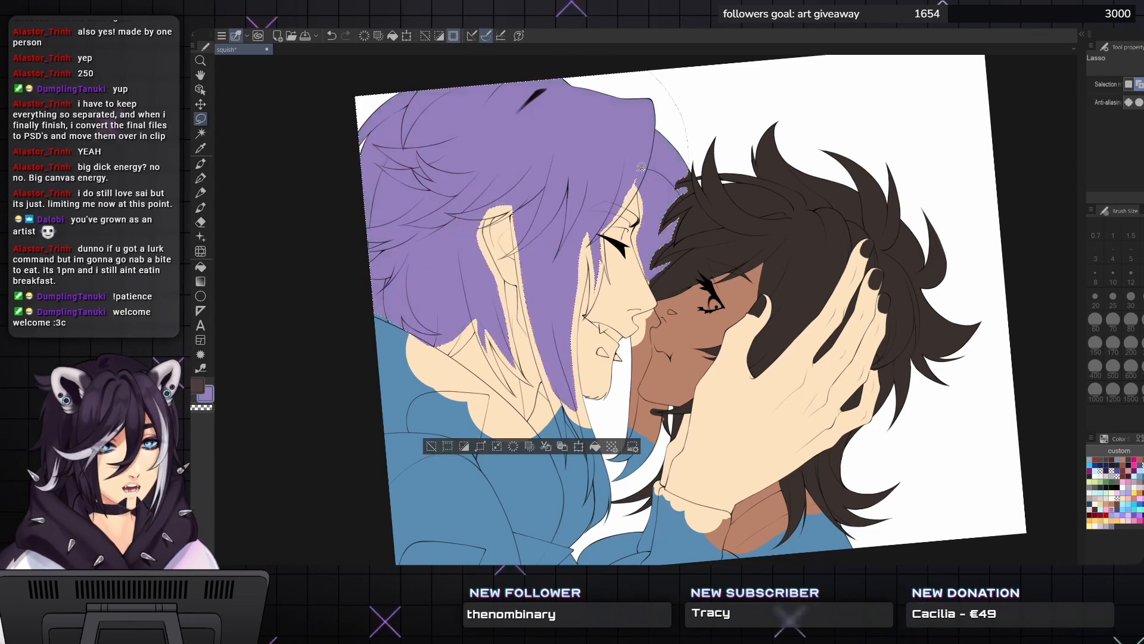
{"action": "key", "text": "alt+Delete"}
{"action": "key", "text": "ctrl+d"}
- Recolour the blue base behind both characters' clothing to magenta
{"action": "scroll", "coordinate": [640, 166], "scroll_direction": "down", "scroll_amount": 3}
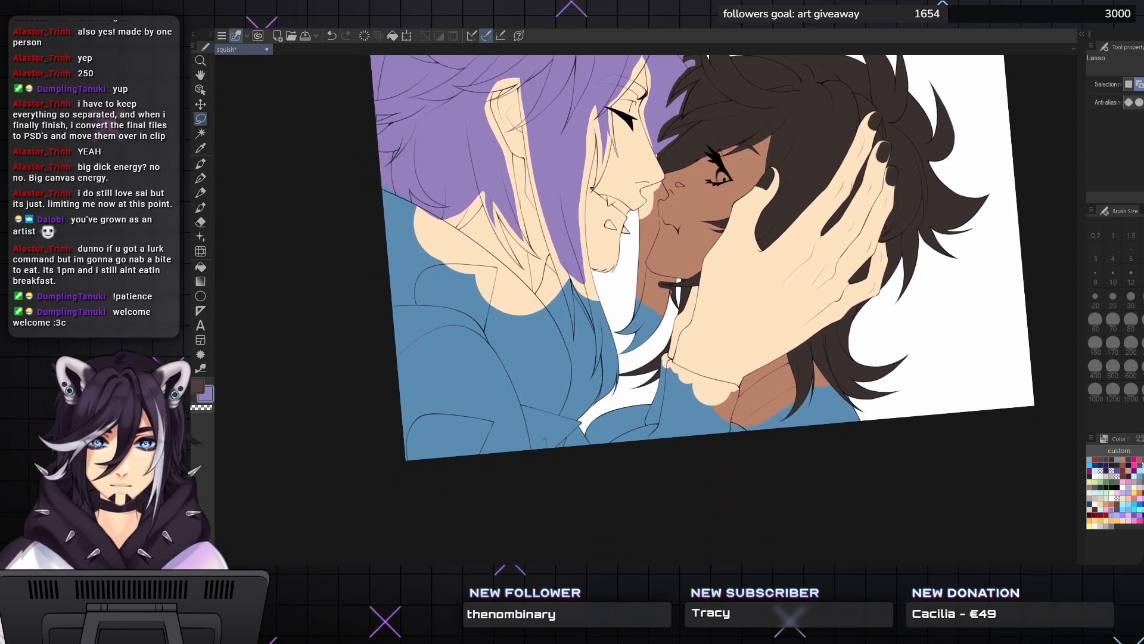
{"action": "scroll", "coordinate": [572, 281], "scroll_direction": "up", "scroll_amount": 2}
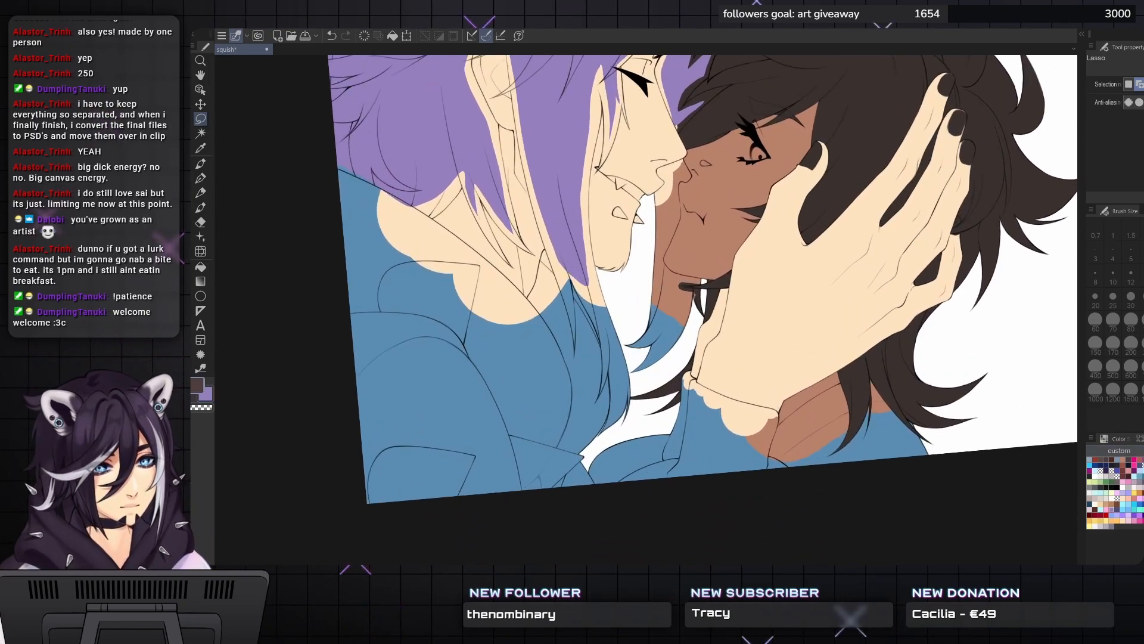
{"action": "key", "text": "alt+Delete"}
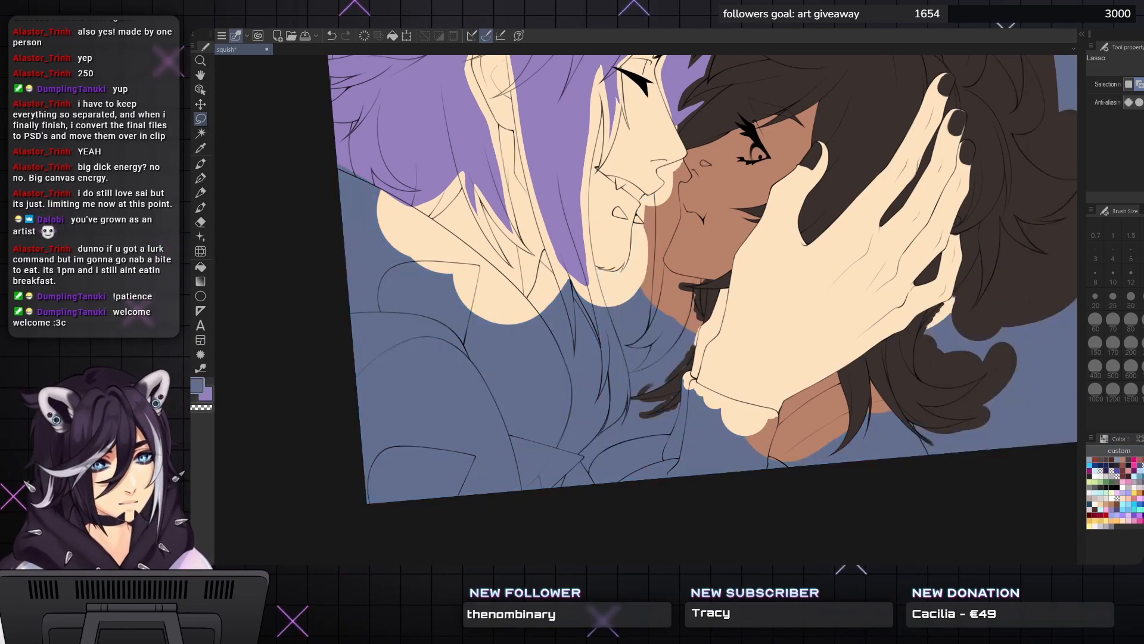
{"action": "key", "text": "ctrl+z"}
{"action": "left_click", "coordinate": [1131, 513]}
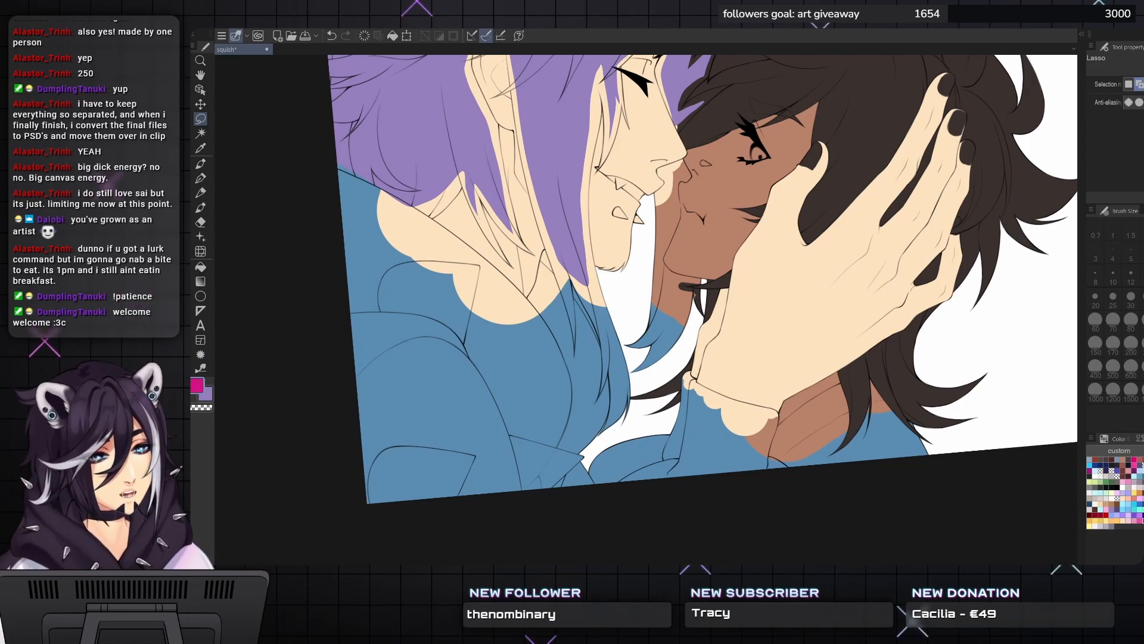
{"action": "key", "text": "alt+Delete"}
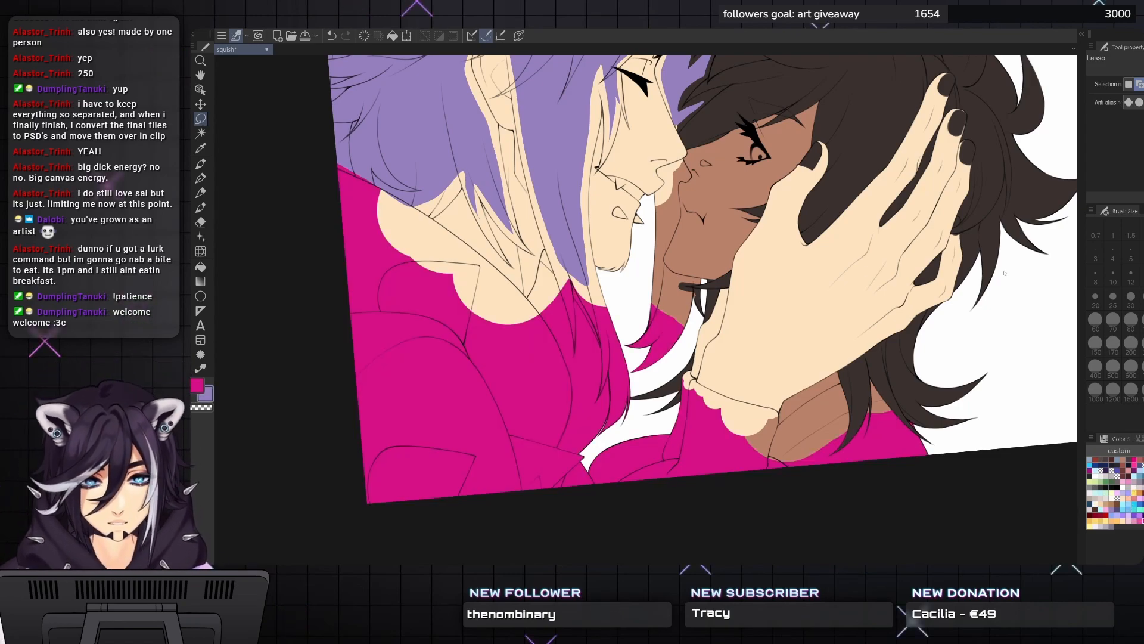
- Fill the long hair strand hanging between the two faces with purple
{"action": "scroll", "coordinate": [864, 326], "scroll_direction": "up", "scroll_amount": 2}
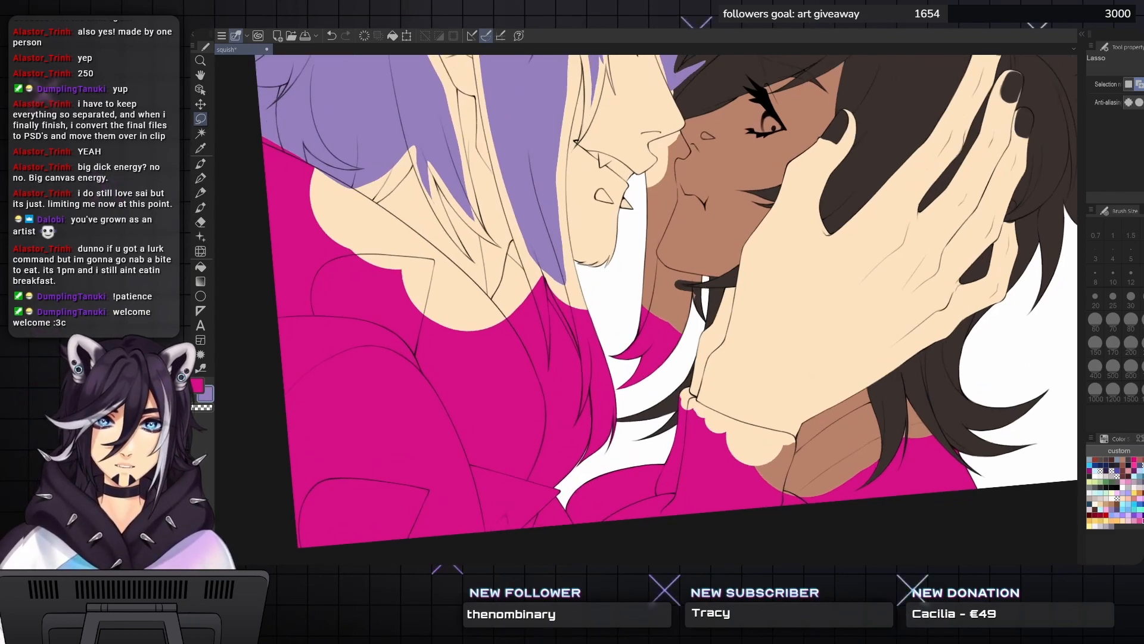
{"action": "key", "text": "g"}
{"action": "left_click", "coordinate": [623, 316]}
{"action": "left_click", "coordinate": [643, 143]}
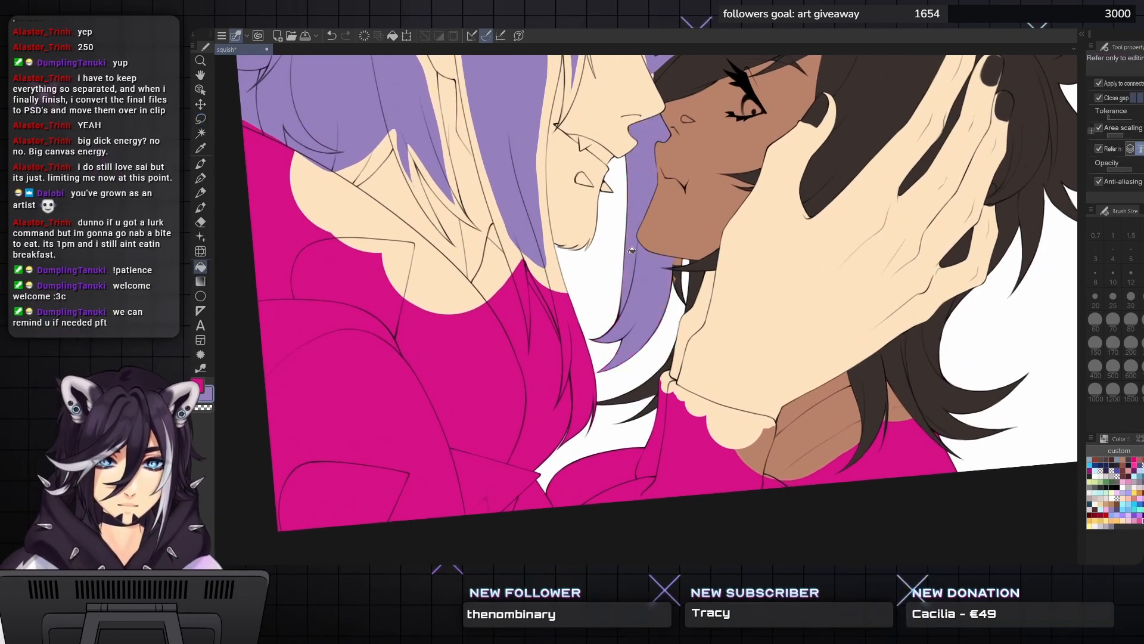
- Paint over leftover patches in the long purple strand below the right character's chin with brush size 60
{"action": "key", "text": "p"}
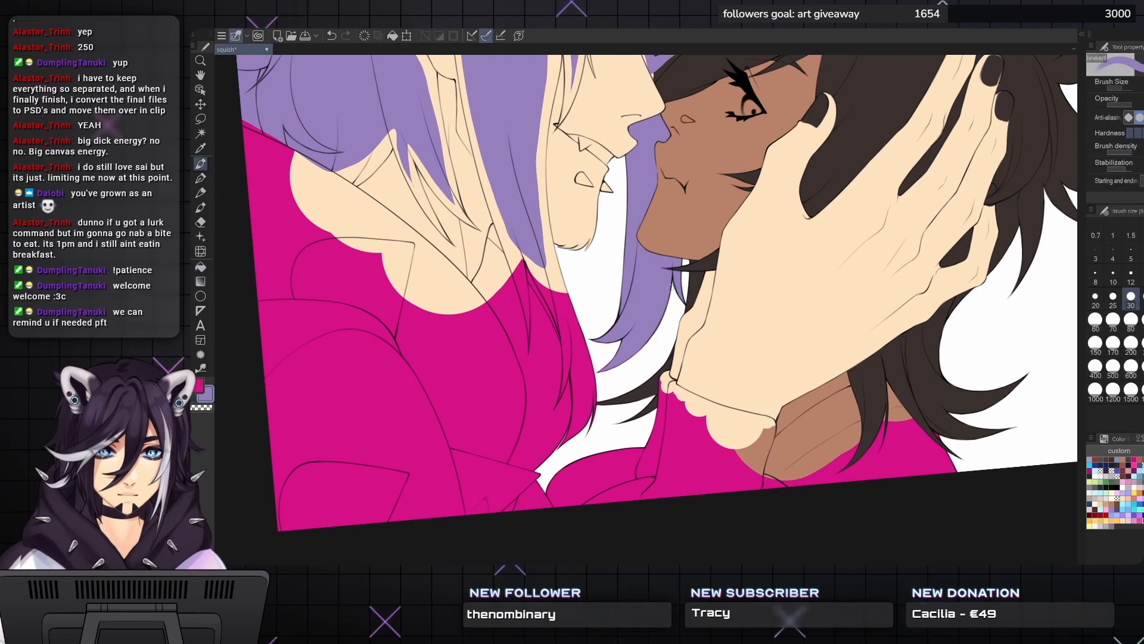
{"action": "scroll", "coordinate": [668, 294], "scroll_direction": "up", "scroll_amount": 1}
{"action": "scroll", "coordinate": [667, 296], "scroll_direction": "up", "scroll_amount": 2}
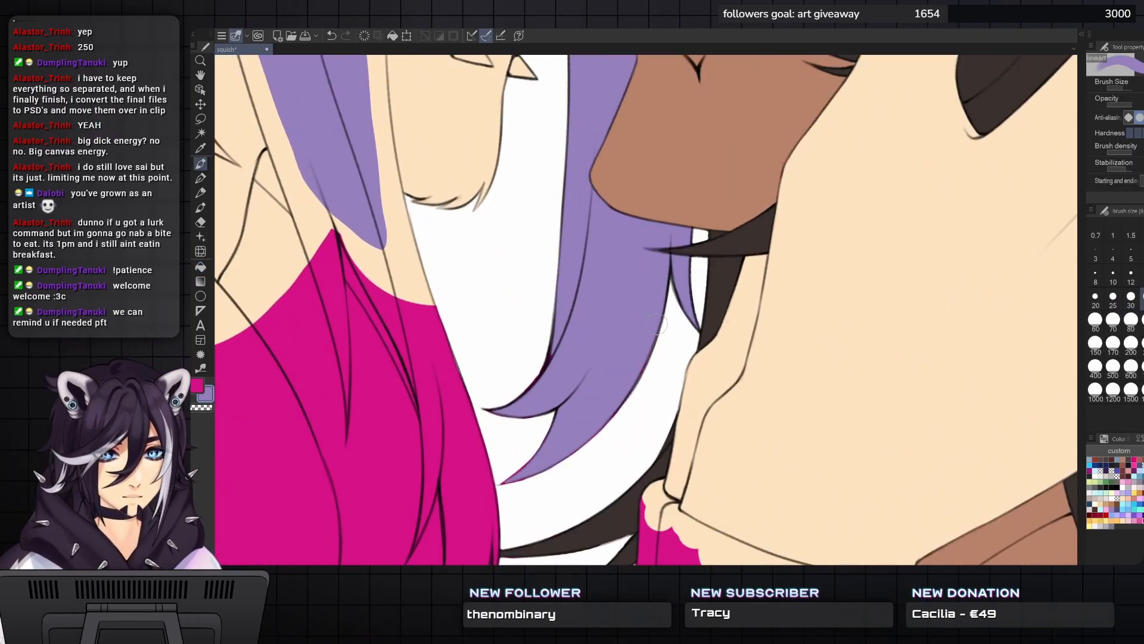
{"action": "key", "text": "bracketright"}
{"action": "key", "text": "bracketright"}
{"action": "key", "text": "bracketright"}
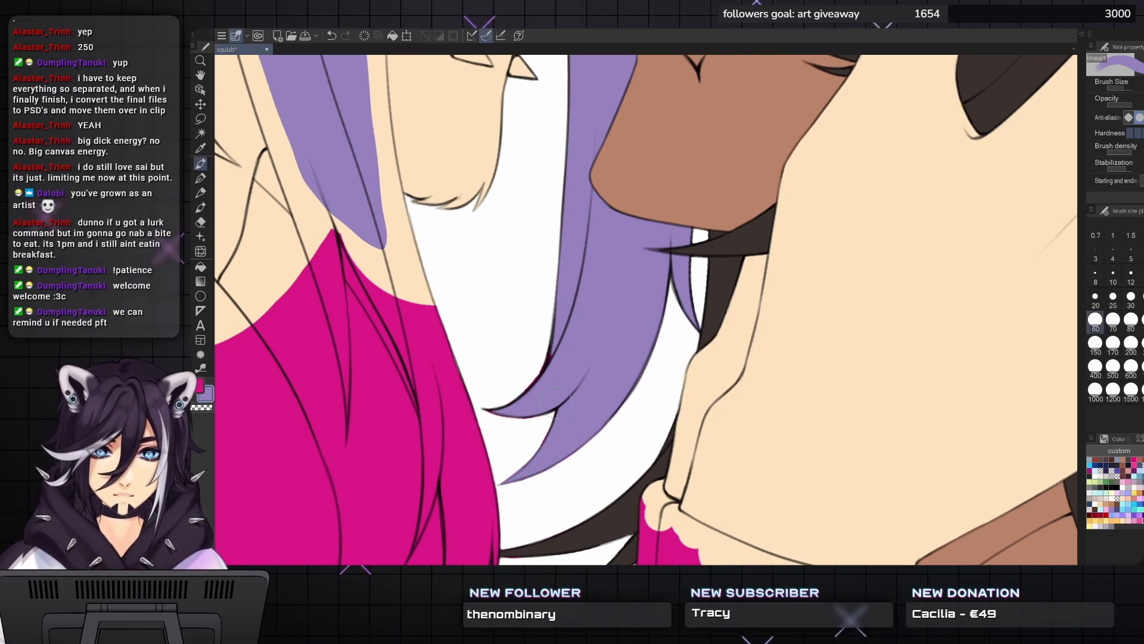
{"action": "left_click_drag", "start_coordinate": [567, 259], "coordinate": [592, 380]}
- Touch up the purple around the thin strands under the chin and along the mouth, using brush sizes 20 to 30
{"action": "key", "text": "bracketleft"}
{"action": "key", "text": "bracketleft"}
{"action": "key", "text": "bracketleft"}
{"action": "key", "text": "bracketleft"}
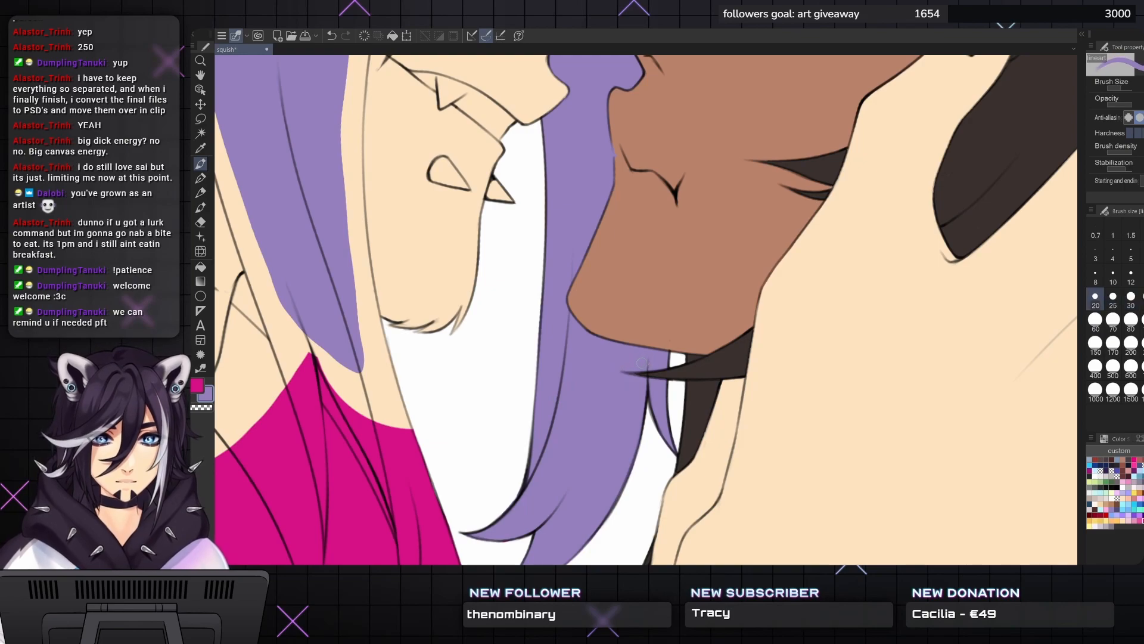
{"action": "key", "text": "bracketright"}
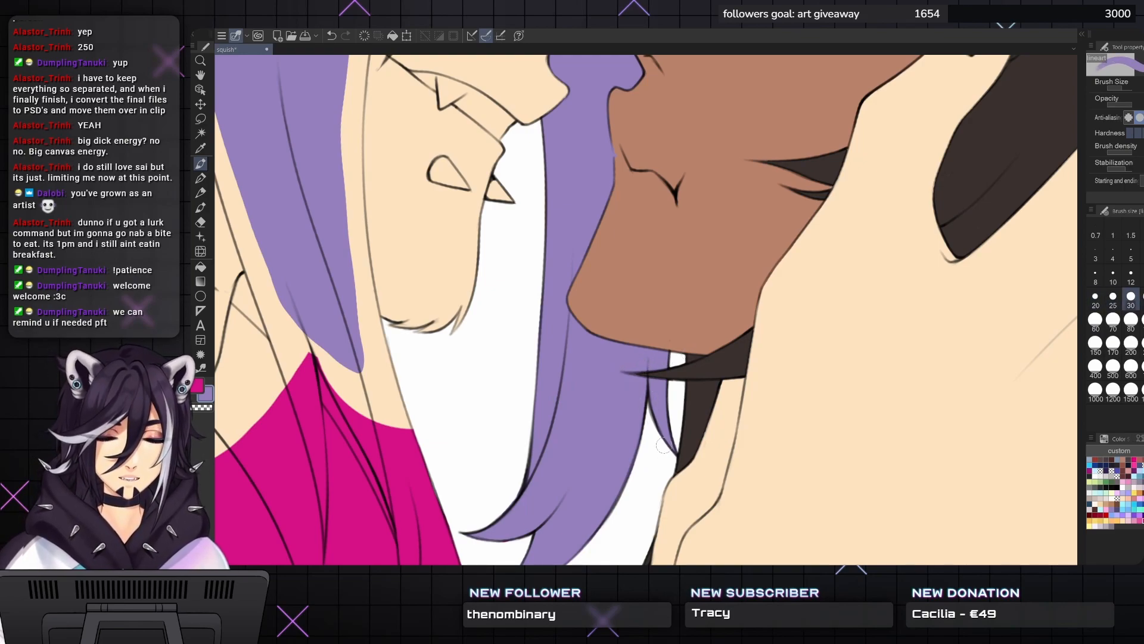
{"action": "left_click_drag", "start_coordinate": [616, 176], "coordinate": [627, 304]}
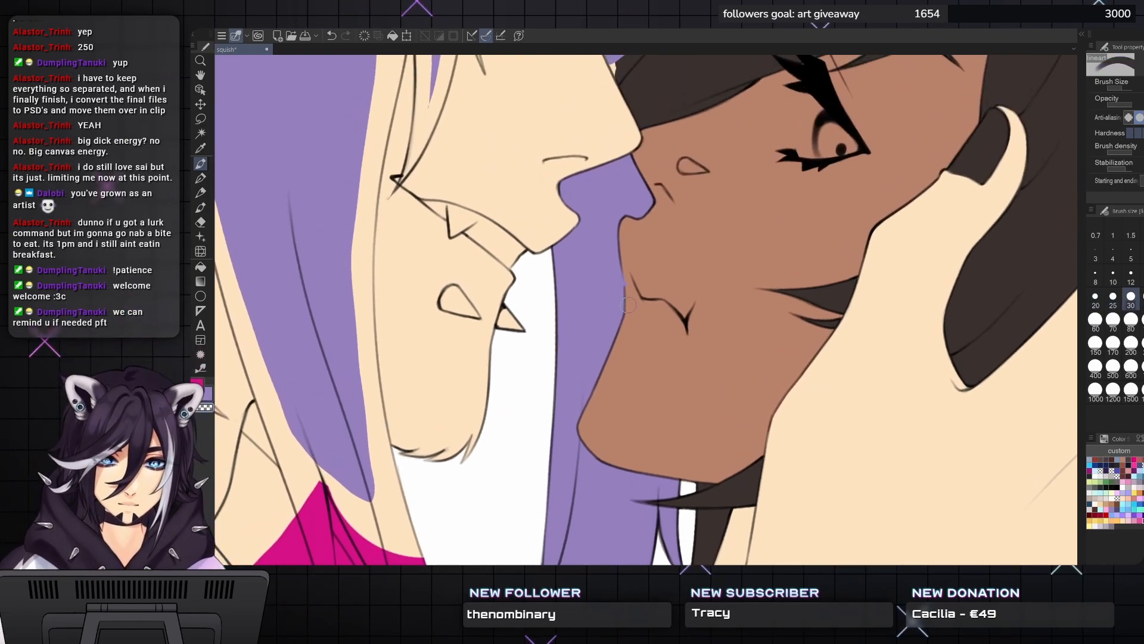
{"action": "left_click_drag", "start_coordinate": [603, 211], "coordinate": [627, 503]}
- Fill the leftover slivers between the nose and the brown fringe with purple and set the brush size to 12
{"action": "key", "text": "g"}
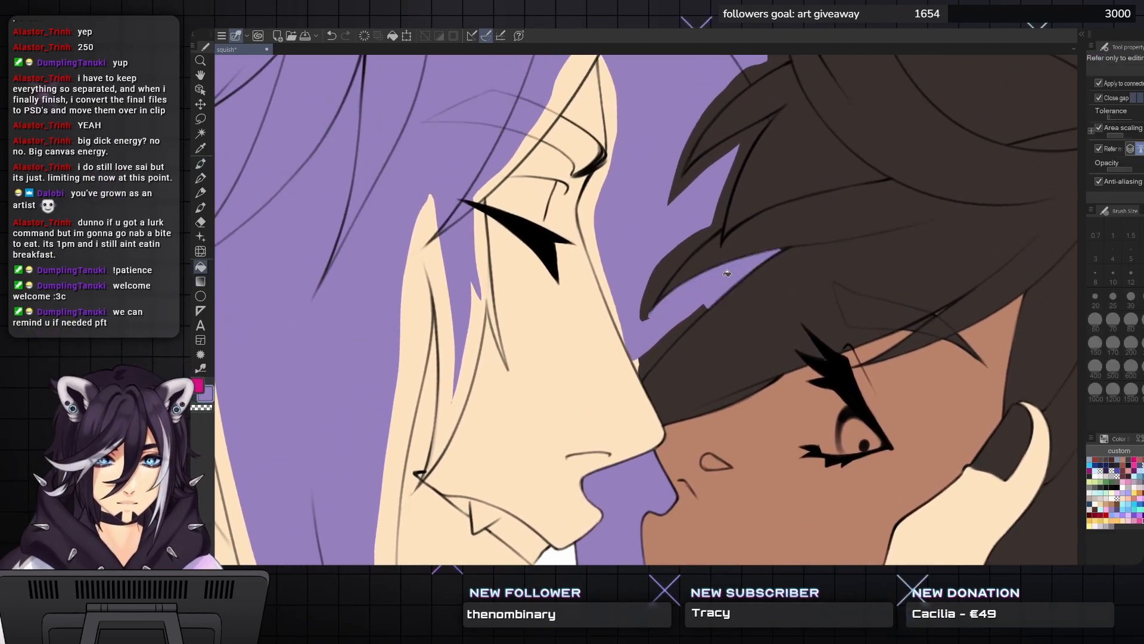
{"action": "left_click", "coordinate": [685, 322]}
{"action": "left_click", "coordinate": [649, 358]}
{"action": "key", "text": "p"}
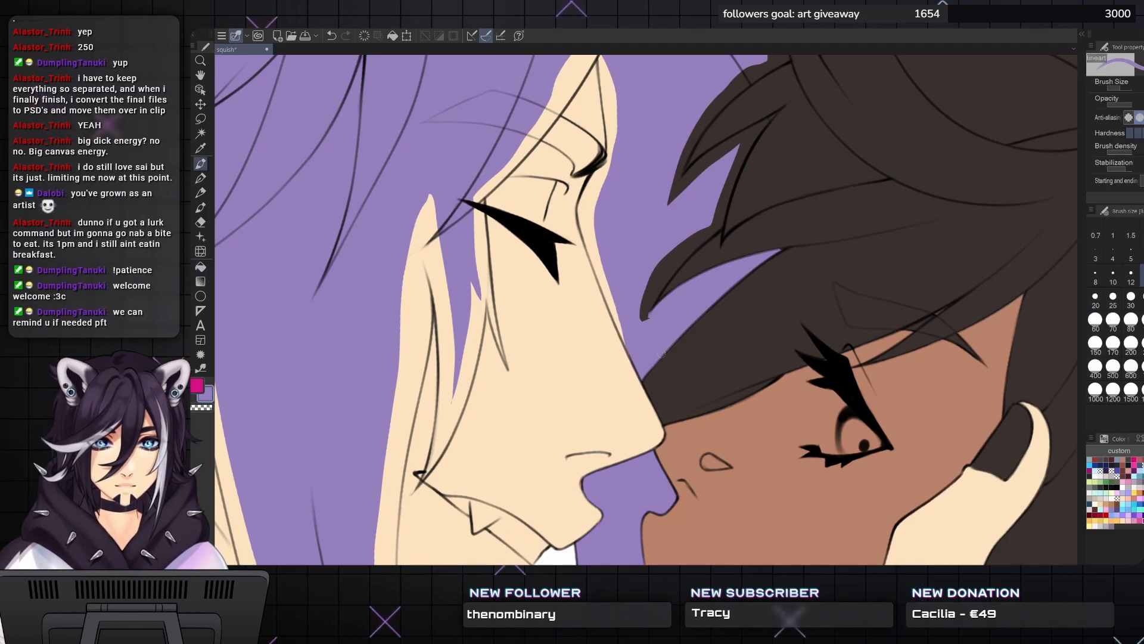
{"action": "key", "text": "bracketright"}
{"action": "key", "text": "bracketright"}
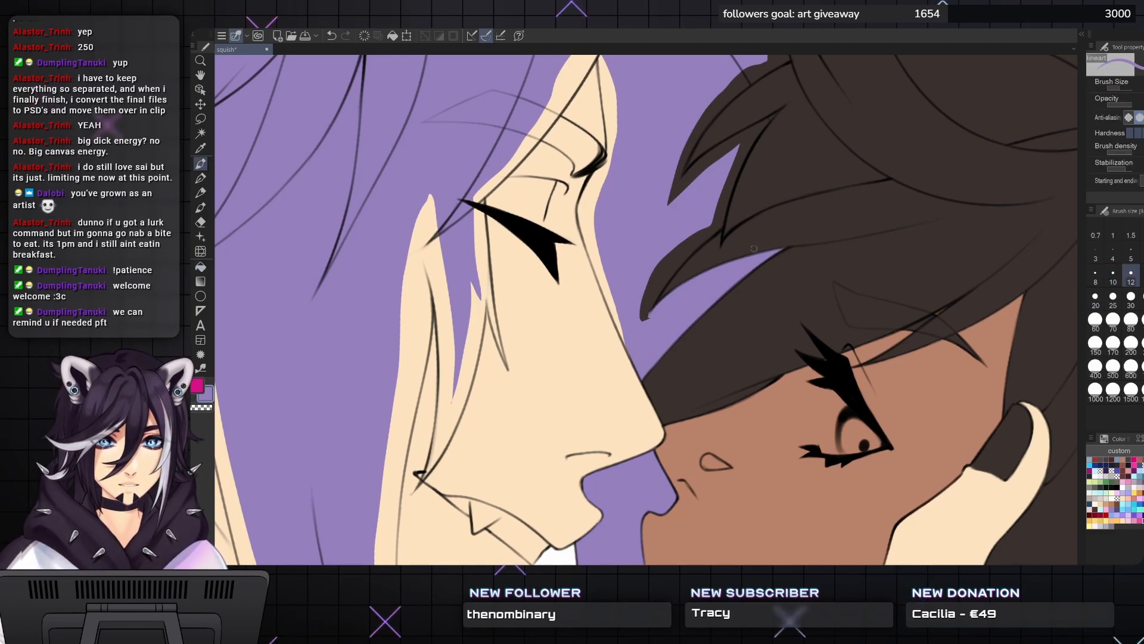
- Fill the dark brown overspill around the pointed fringe tips with purple
{"action": "key", "text": "g"}
{"action": "left_click", "coordinate": [658, 280]}
{"action": "left_click", "coordinate": [715, 208]}
{"action": "left_click", "coordinate": [745, 144]}
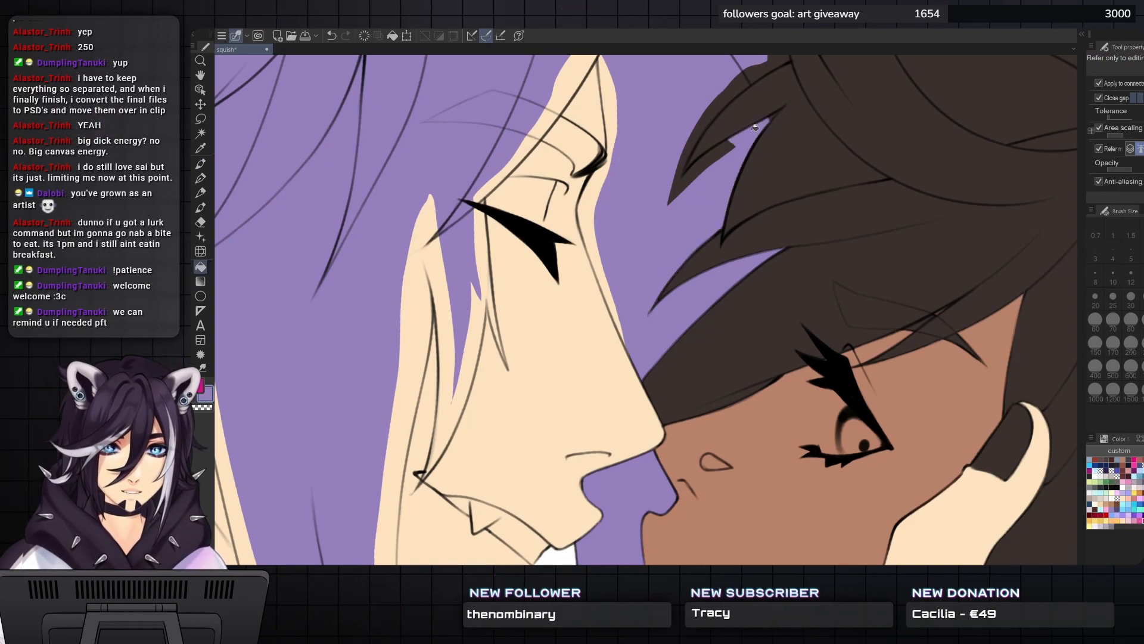
{"action": "left_click", "coordinate": [706, 164]}
{"action": "left_click", "coordinate": [675, 197]}
{"action": "key", "text": "p"}
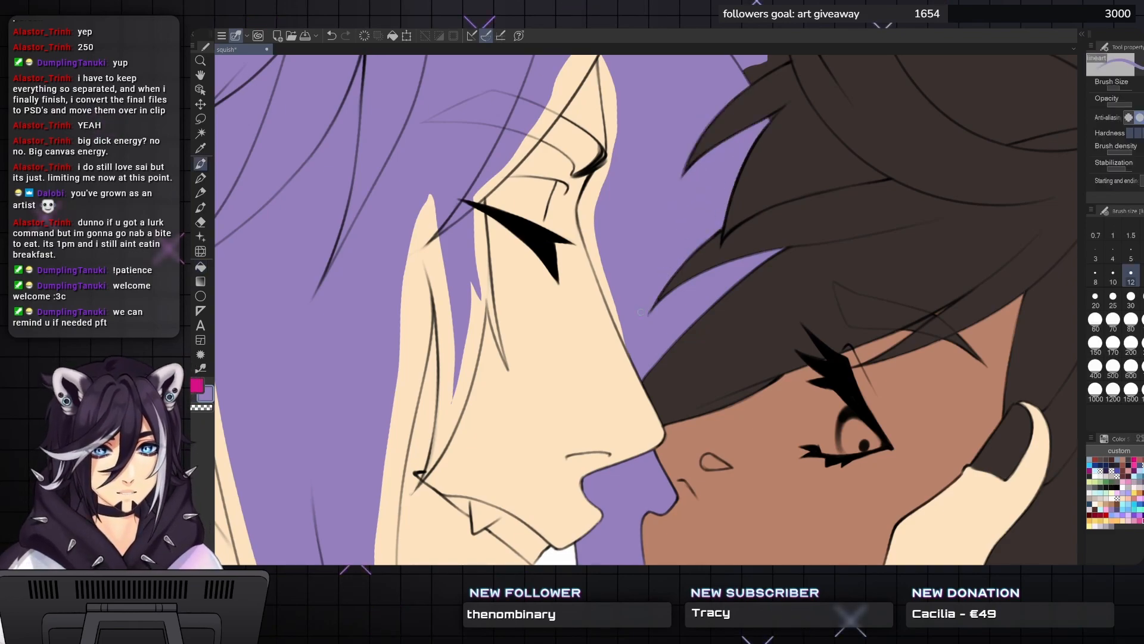
- Paint purple over the skin-coloured overspill along the left character's nose bridge with brush size 30
{"action": "key", "text": "bracketright"}
{"action": "key", "text": "bracketright"}
{"action": "key", "text": "bracketright"}
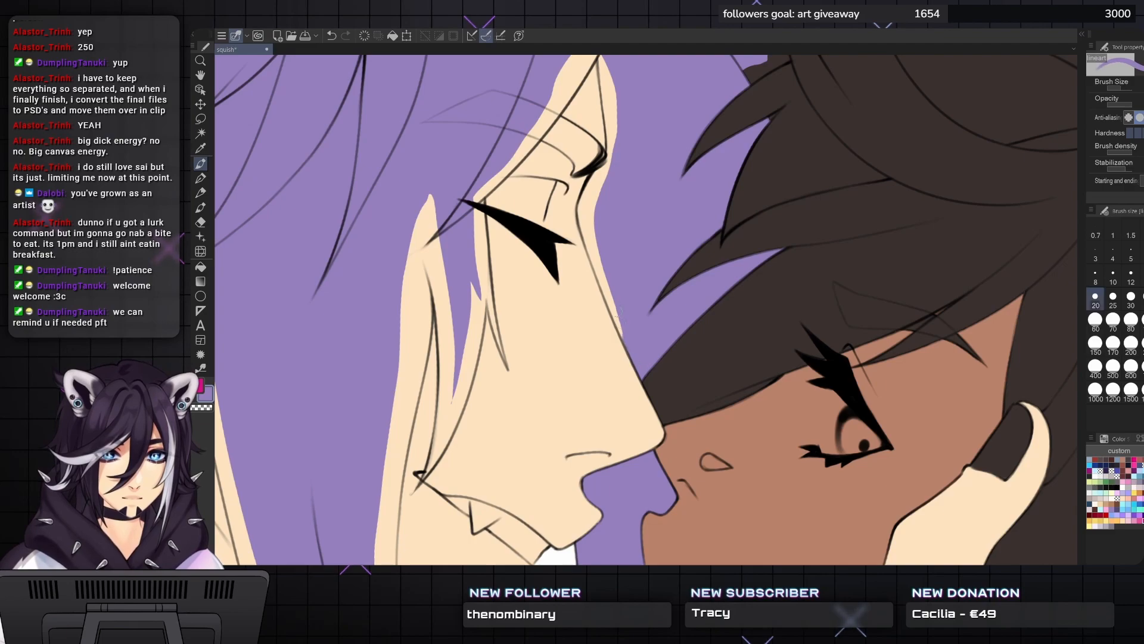
{"action": "mouse_move", "coordinate": [600, 189]}
{"action": "left_mouse_down"}
{"action": "mouse_move", "coordinate": [583, 215]}
{"action": "mouse_move", "coordinate": [604, 192]}
{"action": "mouse_move", "coordinate": [590, 239]}
{"action": "left_mouse_up"}
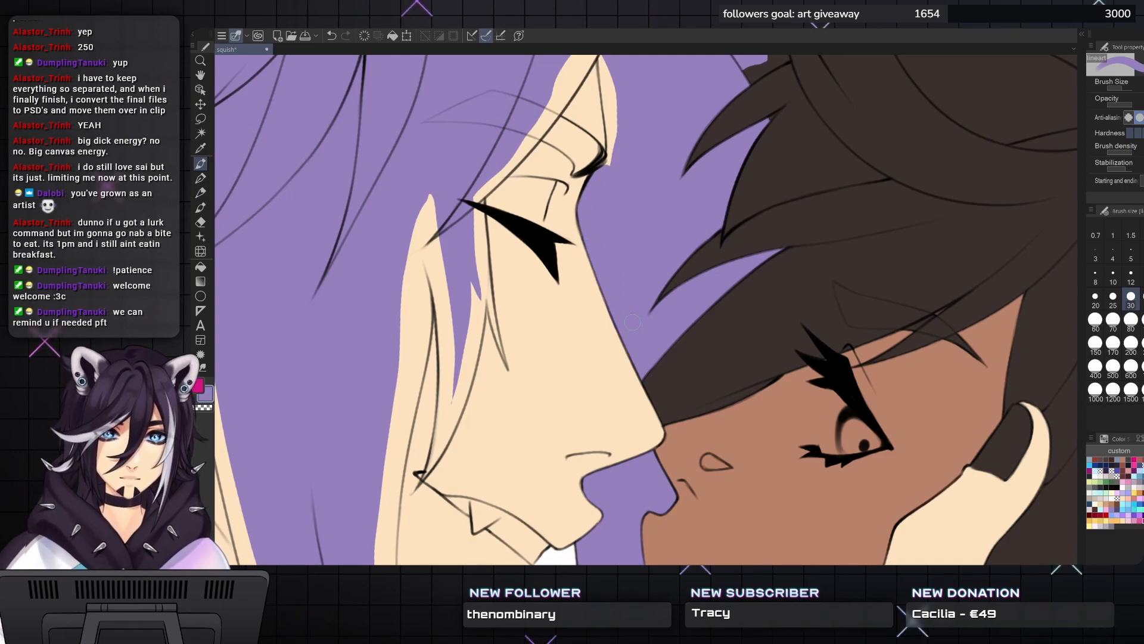
- Fill the dark brown overspill between the fringe strands above the left character's forehead with purple
{"action": "scroll", "coordinate": [632, 322], "scroll_direction": "up", "scroll_amount": 5}
{"action": "mouse_move", "coordinate": [642, 288]}
{"action": "left_mouse_down"}
{"action": "mouse_move", "coordinate": [636, 222]}
{"action": "mouse_move", "coordinate": [645, 283]}
{"action": "mouse_move", "coordinate": [633, 246]}
{"action": "left_mouse_up"}
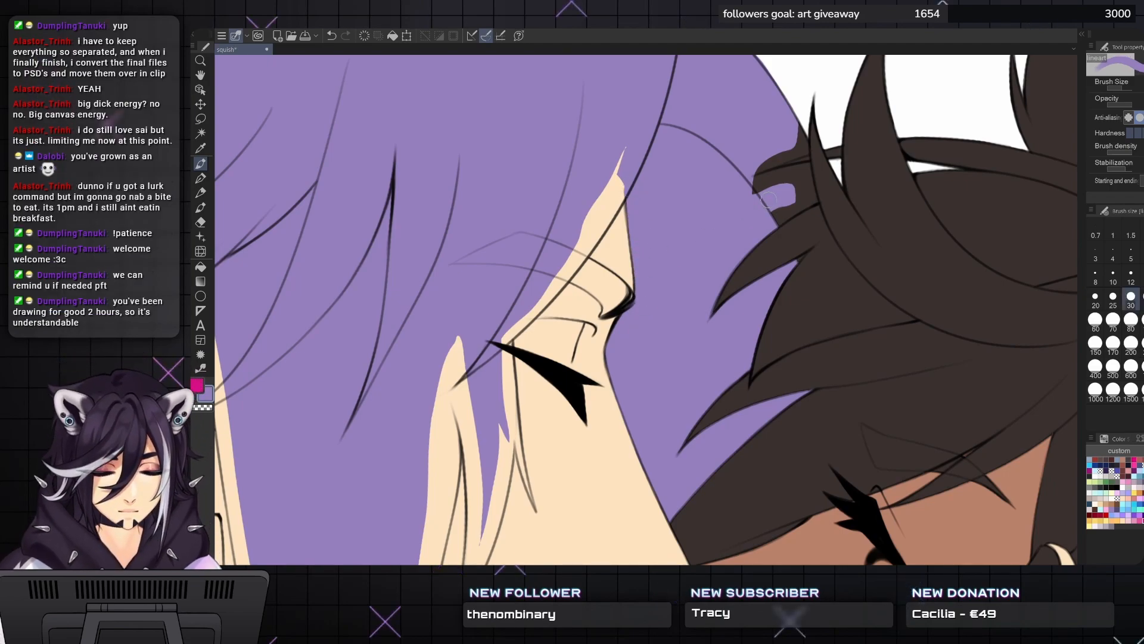
{"action": "key", "text": "g"}
{"action": "left_click", "coordinate": [750, 196]}
{"action": "left_click", "coordinate": [789, 153]}
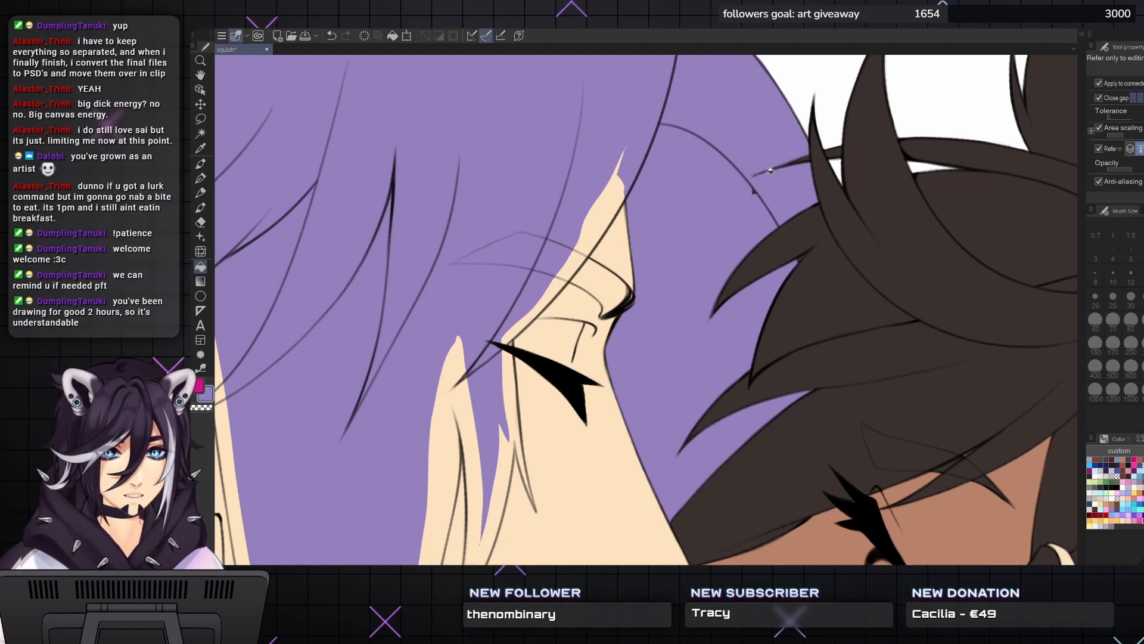
- Paint purple over the skin-coloured tip at the top of the left character's forehead, beside the long fringe line
{"action": "key", "text": "p"}
{"action": "key", "text": "bracketleft"}
{"action": "key", "text": "bracketleft"}
{"action": "key", "text": "bracketleft"}
{"action": "key", "text": "bracketleft"}
{"action": "key", "text": "bracketright"}
{"action": "key", "text": "bracketright"}
{"action": "key", "text": "bracketright"}
{"action": "key", "text": "bracketright"}
{"action": "key", "text": "bracketright"}
{"action": "mouse_move", "coordinate": [623, 152]}
{"action": "left_mouse_down"}
{"action": "mouse_move", "coordinate": [596, 215]}
{"action": "mouse_move", "coordinate": [735, 194]}
{"action": "left_mouse_up"}
{"action": "key", "text": "ctrl+z"}
- Paint purple over the remaining skin-coloured overspill between the forehead fringe and the closed eye at brush size 30
{"action": "key", "text": "bracketleft"}
{"action": "key", "text": "bracketleft"}
{"action": "key", "text": "bracketright"}
{"action": "key", "text": "bracketright"}
{"action": "left_click_drag", "start_coordinate": [739, 146], "coordinate": [707, 228]}
{"action": "key", "text": "bracketleft"}
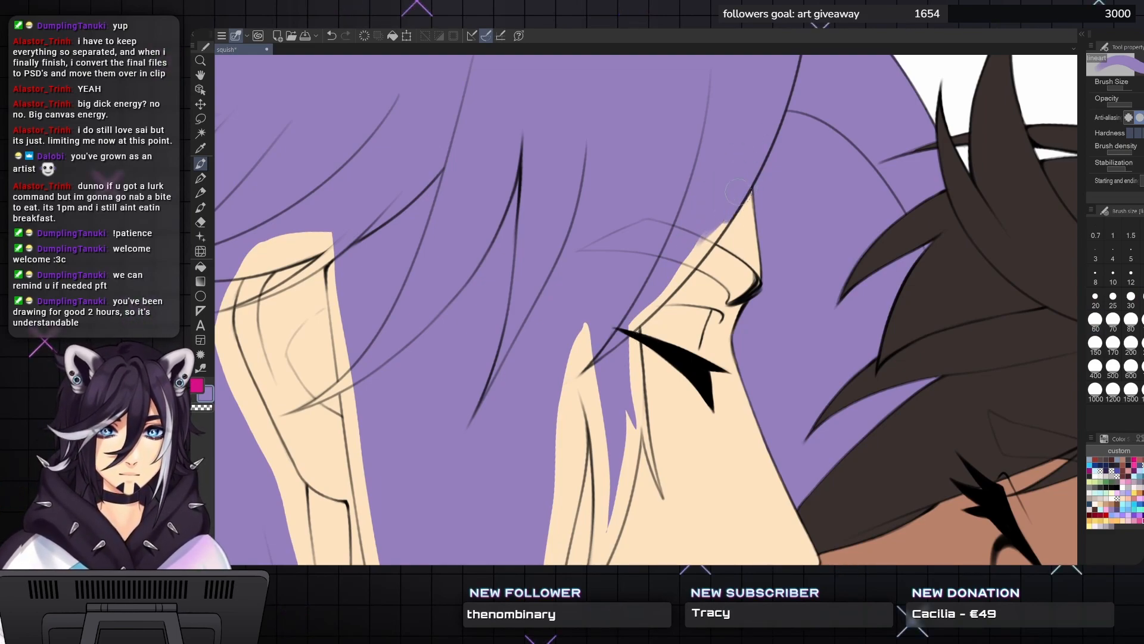
{"action": "key", "text": "bracketleft"}
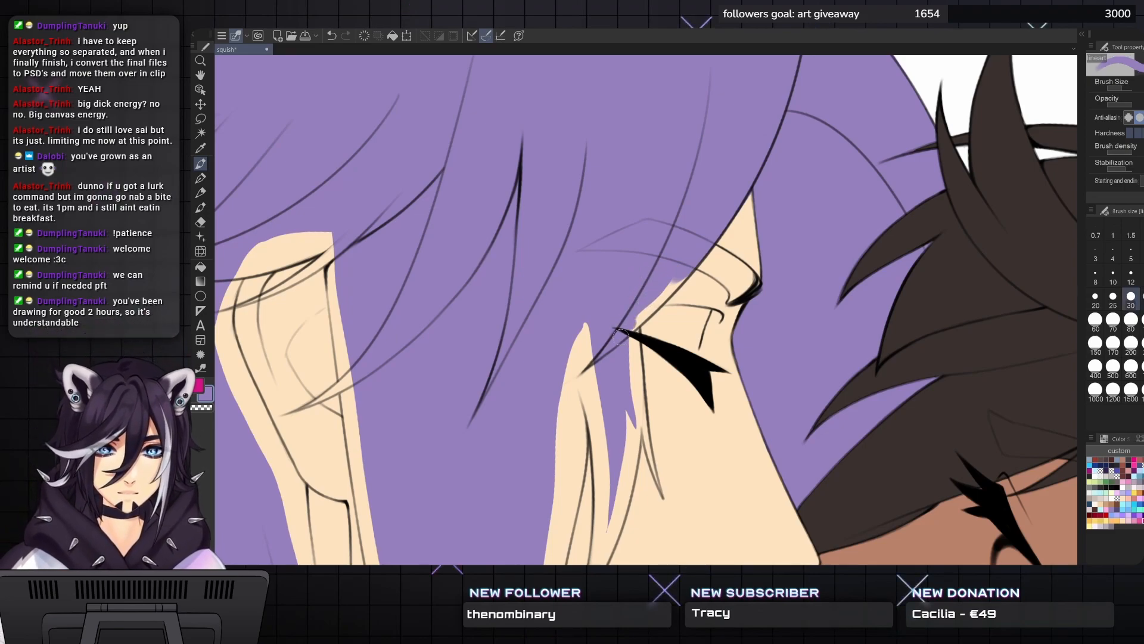
{"action": "mouse_move", "coordinate": [660, 296]}
{"action": "left_mouse_down"}
{"action": "mouse_move", "coordinate": [639, 320]}
{"action": "mouse_move", "coordinate": [677, 282]}
{"action": "left_mouse_up"}
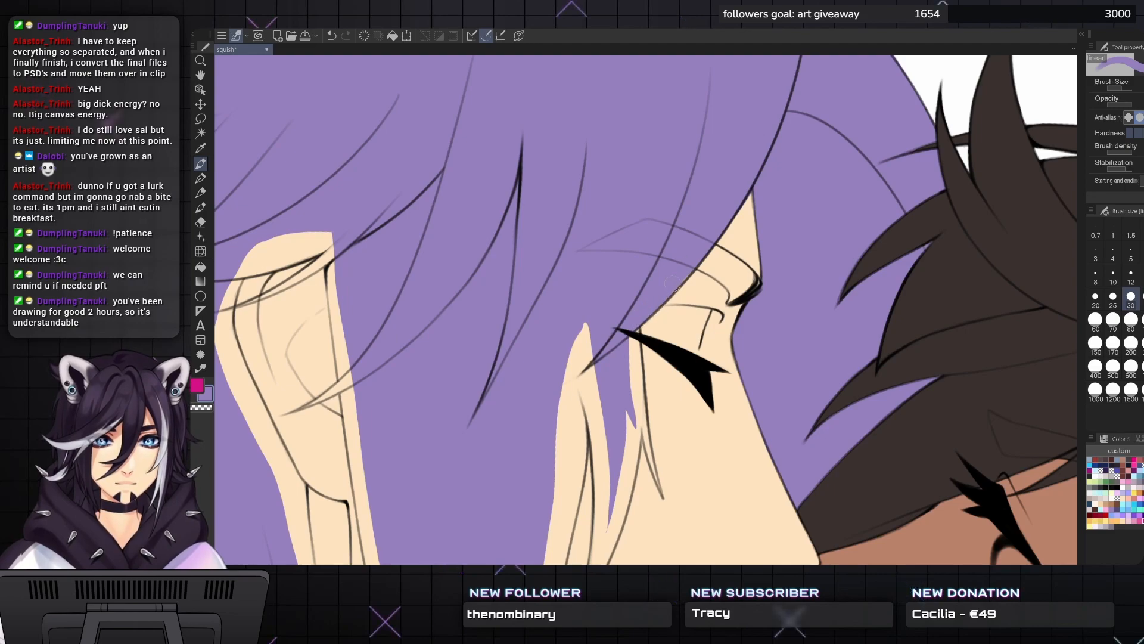
- Fill the hair strands beside the left character's closed eye and cheek with purple
{"action": "mouse_move", "coordinate": [602, 509]}
{"action": "left_mouse_down"}
{"action": "mouse_move", "coordinate": [679, 203]}
{"action": "mouse_move", "coordinate": [656, 188]}
{"action": "mouse_move", "coordinate": [627, 136]}
{"action": "left_mouse_up"}
{"action": "key", "text": "g"}
{"action": "key", "text": "g"}
{"action": "left_click", "coordinate": [644, 306]}
- Paint purple into the pointed tips of the strands beside the eye and cheek, reducing the brush size to 10
{"action": "key", "text": "p"}
{"action": "key", "text": "bracketleft"}
{"action": "key", "text": "bracketleft"}
{"action": "key", "text": "bracketleft"}
{"action": "key", "text": "bracketleft"}
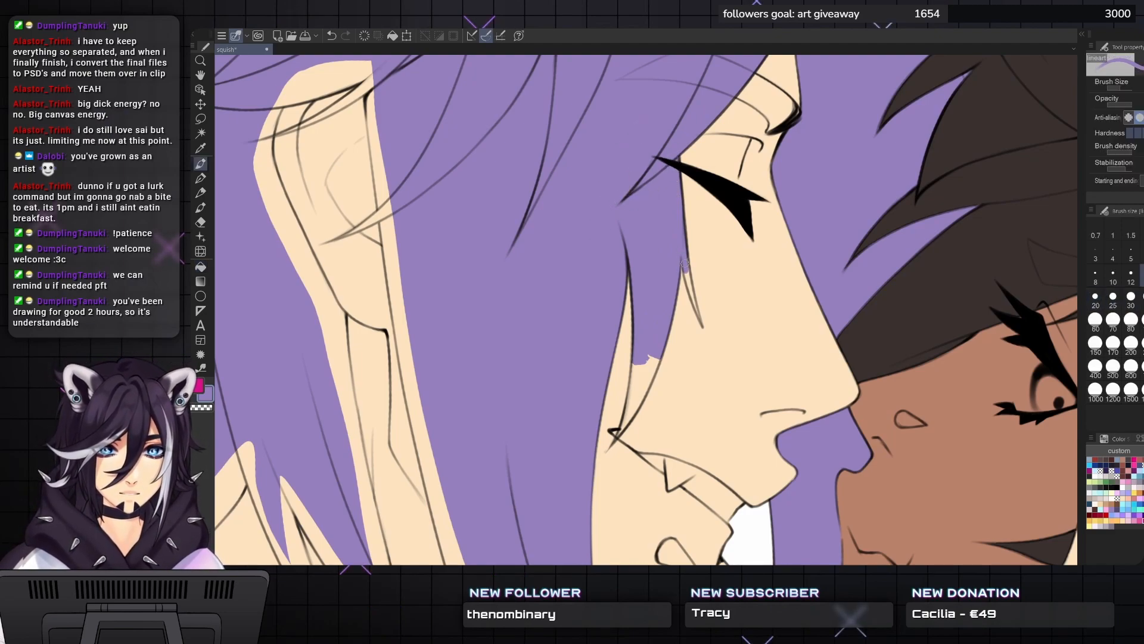
{"action": "key", "text": "bracketleft"}
{"action": "key", "text": "bracketright"}
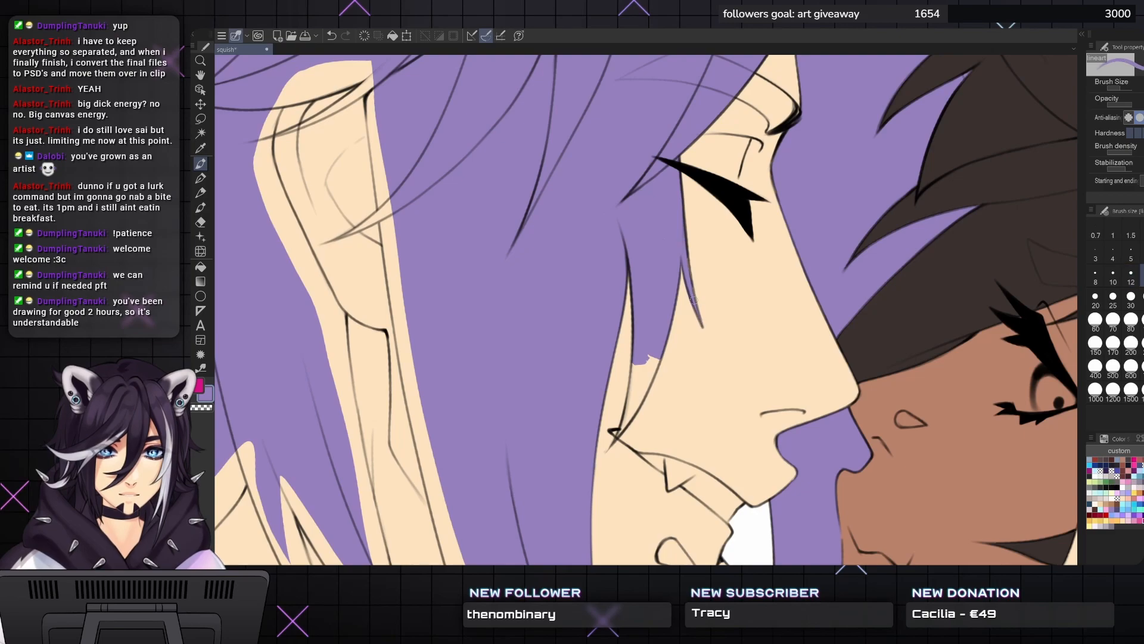
{"action": "left_click_drag", "start_coordinate": [687, 179], "coordinate": [733, 122]}
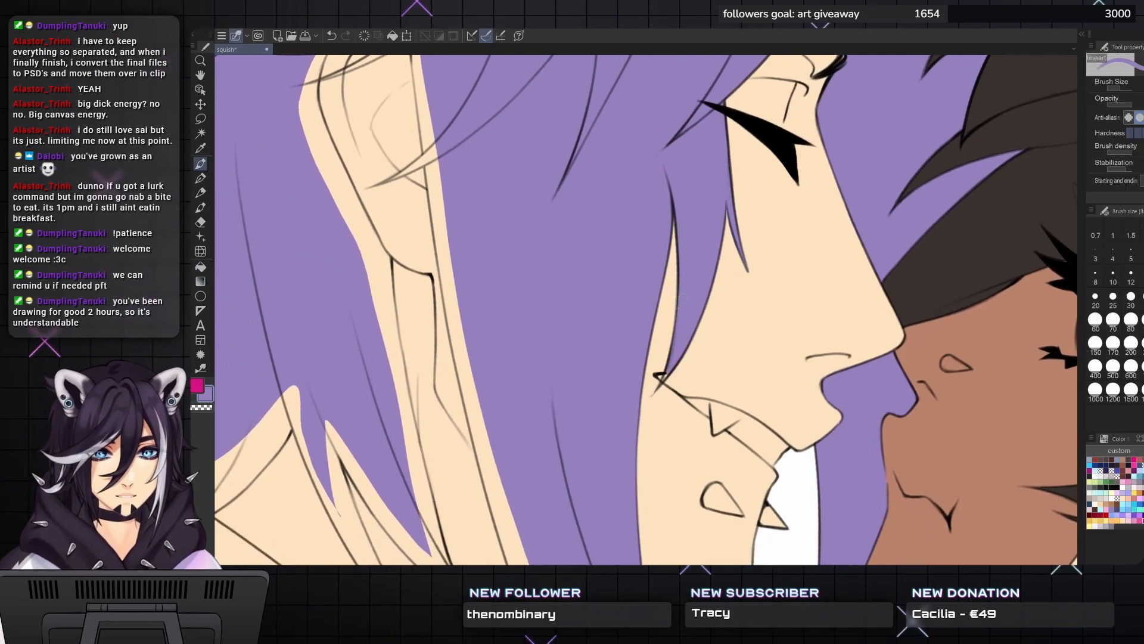
{"action": "key", "text": "bracketleft"}
{"action": "key", "text": "bracketleft"}
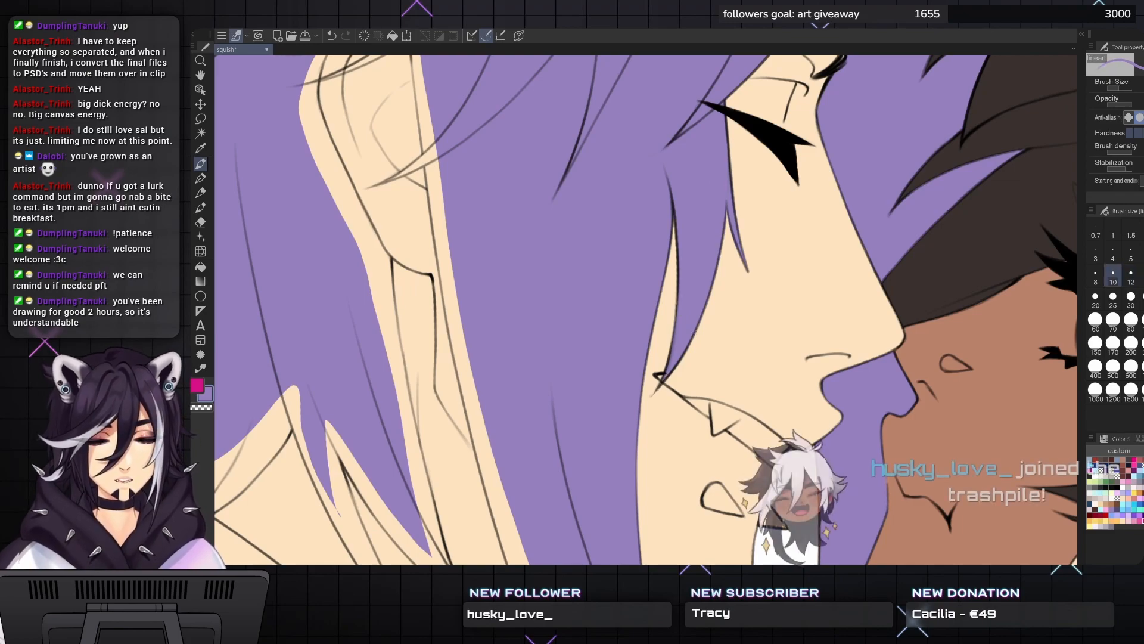
{"action": "left_click_drag", "start_coordinate": [707, 313], "coordinate": [760, 276]}
{"action": "key", "text": "ctrl+minus"}
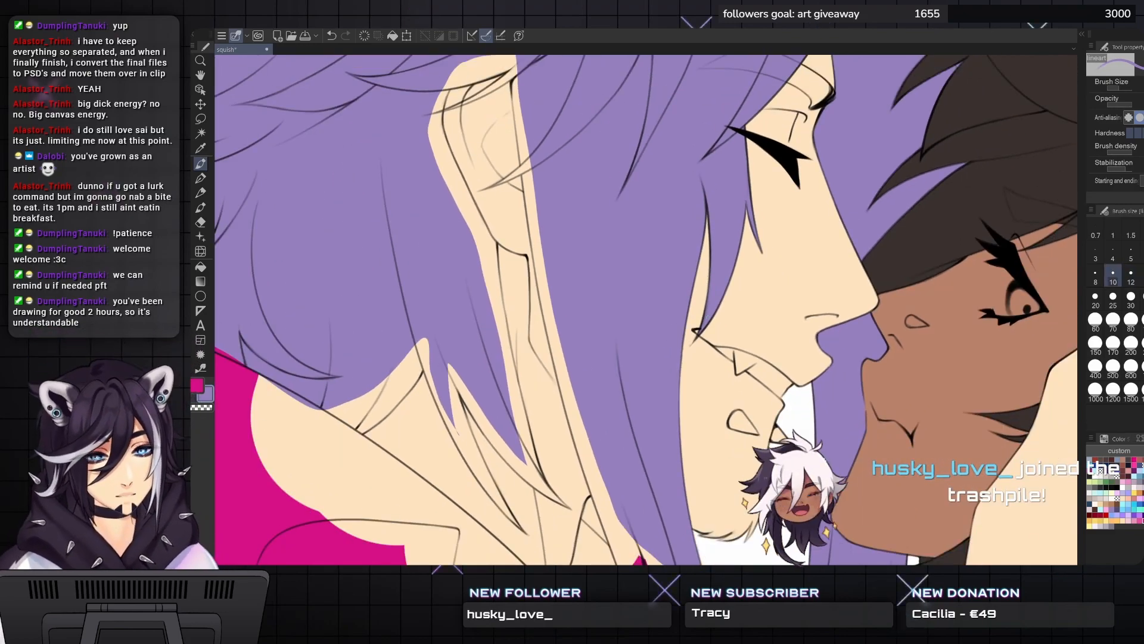
- Fill the skin-coloured sliver along the long front lock's edge beside the neck with purple
{"action": "key", "text": "asciicircum"}
{"action": "key", "text": "asciicircum"}
{"action": "left_click_drag", "start_coordinate": [563, 230], "coordinate": [556, 199]}
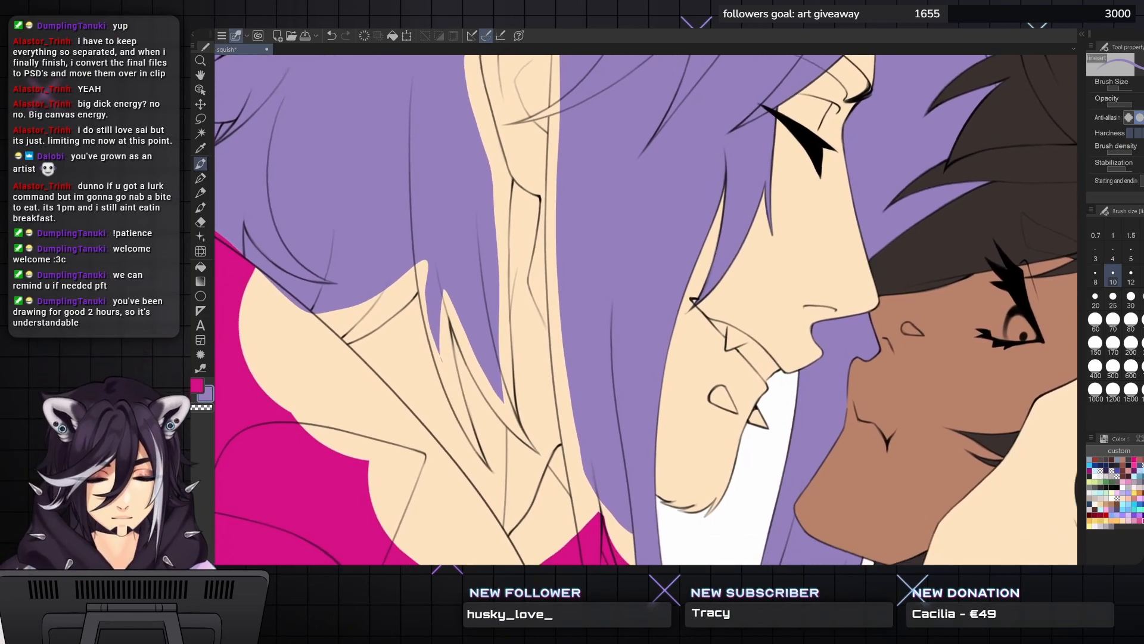
{"action": "key", "text": "g"}
{"action": "left_click", "coordinate": [555, 200]}
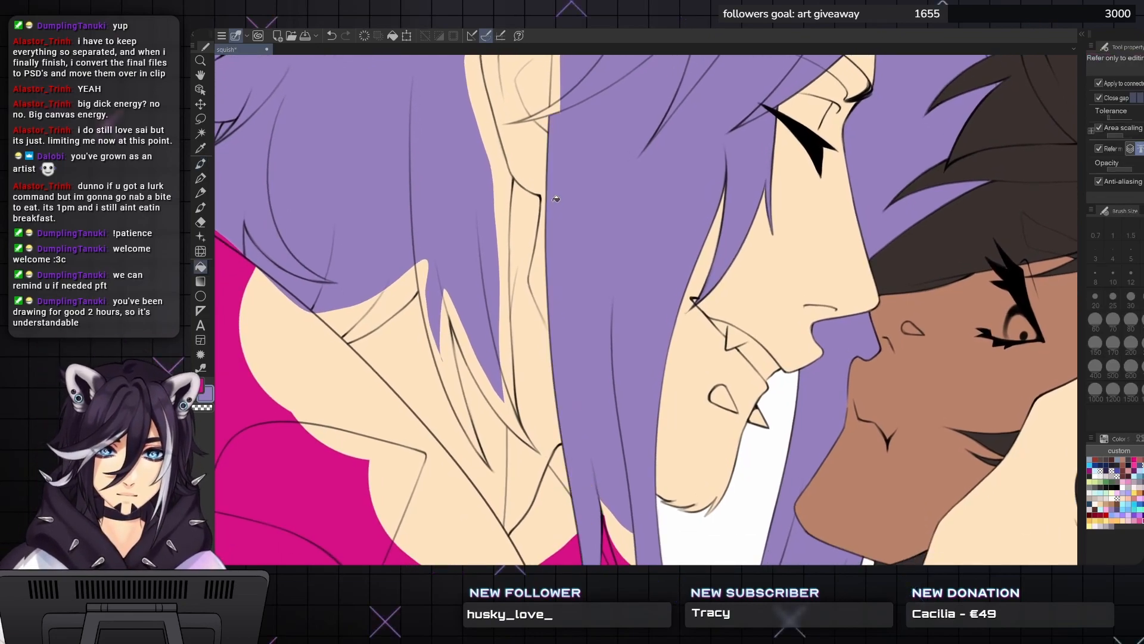
{"action": "scroll", "coordinate": [612, 217], "scroll_direction": "down", "scroll_amount": 5}
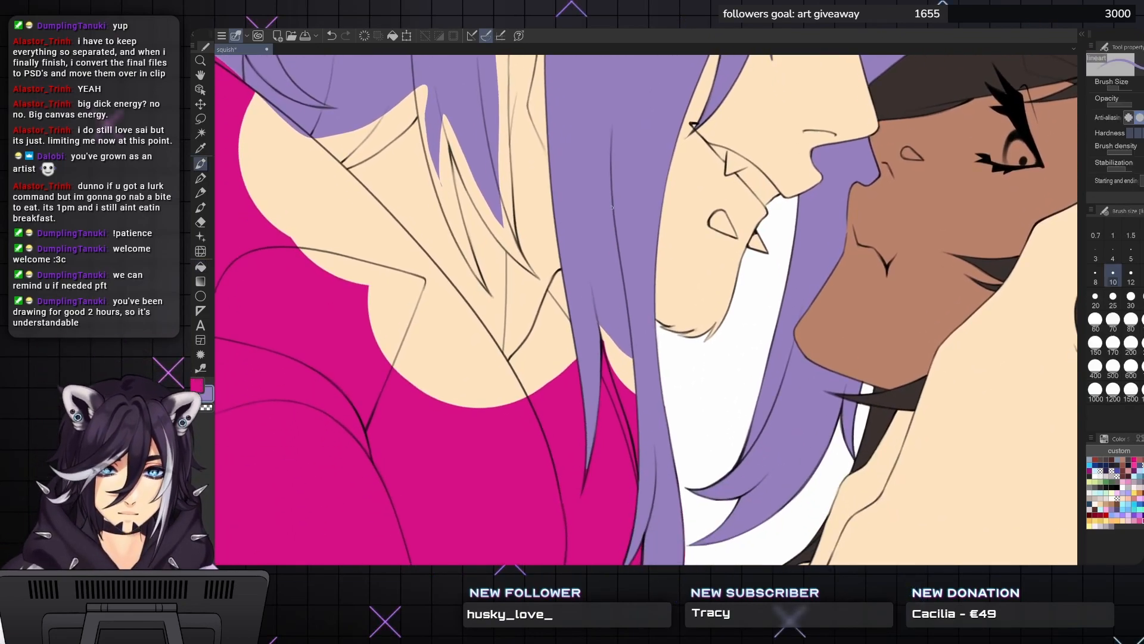
- Clean up the purple between the long front locks where they meet the skin and the magenta top
{"action": "key", "text": "p"}
{"action": "left_click_drag", "start_coordinate": [623, 362], "coordinate": [631, 384]}
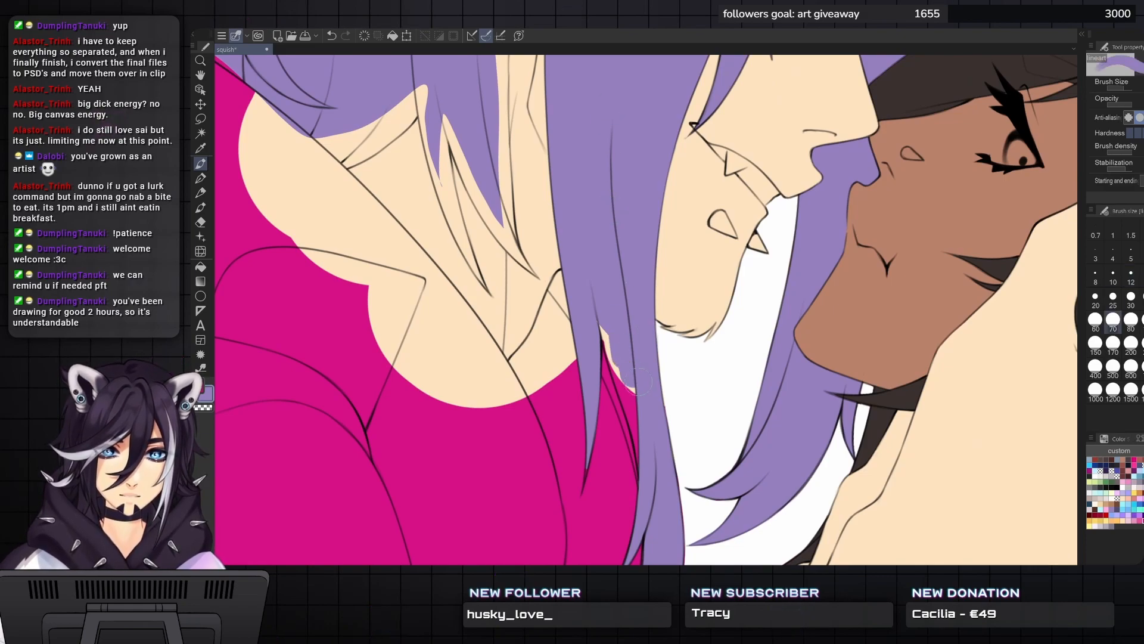
{"action": "scroll", "coordinate": [632, 358], "scroll_direction": "down", "scroll_amount": 3}
{"action": "key", "text": "bracketleft"}
{"action": "key", "text": "bracketleft"}
{"action": "left_click_drag", "start_coordinate": [642, 285], "coordinate": [651, 334]}
{"action": "key", "text": "bracketleft"}
{"action": "key", "text": "bracketright"}
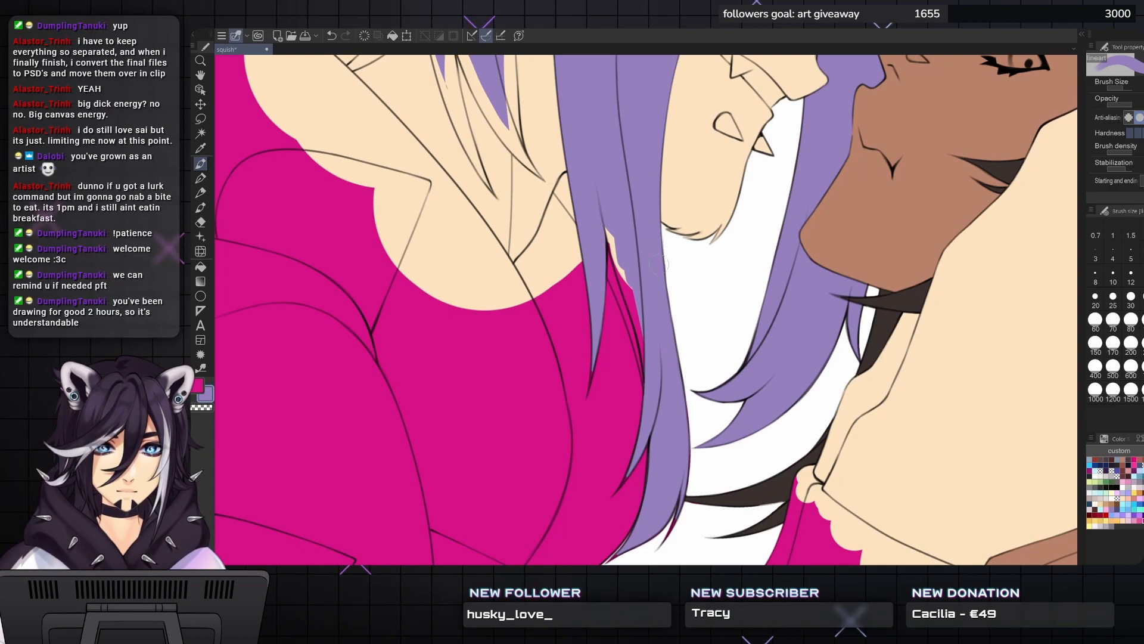
{"action": "key", "text": "bracketright"}
{"action": "key", "text": "bracketright"}
{"action": "left_click_drag", "start_coordinate": [636, 333], "coordinate": [644, 359]}
{"action": "mouse_move", "coordinate": [635, 307]}
{"action": "left_mouse_down"}
{"action": "mouse_move", "coordinate": [643, 384]}
{"action": "mouse_move", "coordinate": [617, 272]}
{"action": "mouse_move", "coordinate": [630, 303]}
{"action": "left_mouse_up"}
{"action": "key", "text": "ctrl+z"}
{"action": "key", "text": "ctrl+z"}
- Rework the purple edge of the long front lock over the magenta top with brush sizes 25 and 30
{"action": "scroll", "coordinate": [621, 239], "scroll_direction": "up", "scroll_amount": 1}
{"action": "left_click_drag", "start_coordinate": [622, 240], "coordinate": [641, 205]}
{"action": "key", "text": "bracketleft"}
{"action": "key", "text": "bracketleft"}
{"action": "left_click_drag", "start_coordinate": [655, 280], "coordinate": [626, 181]}
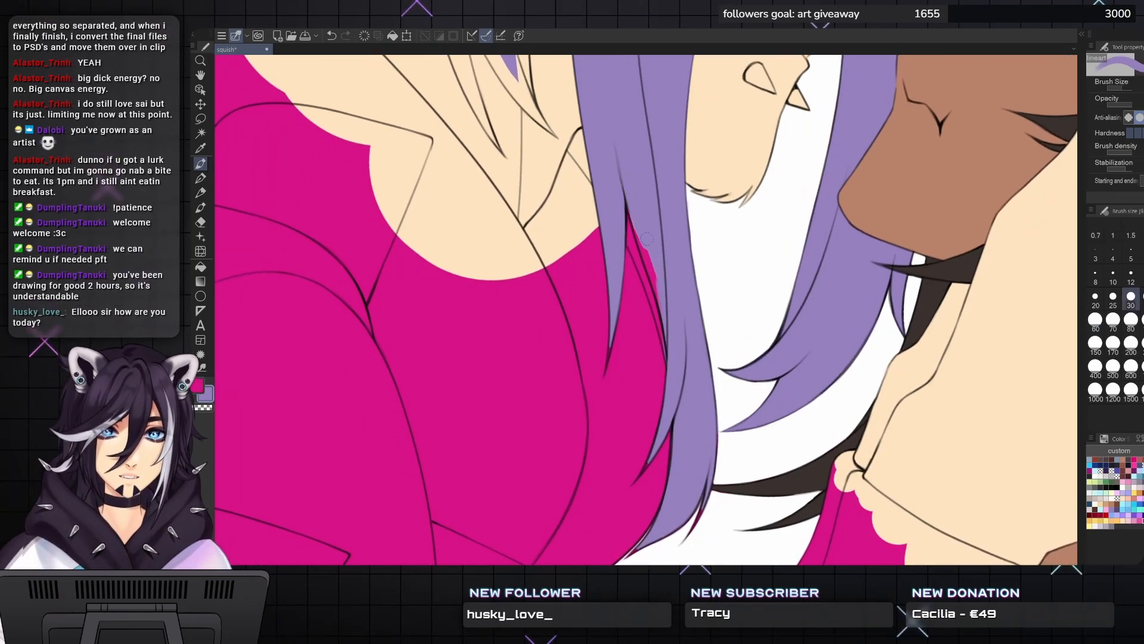
{"action": "key", "text": "bracketleft"}
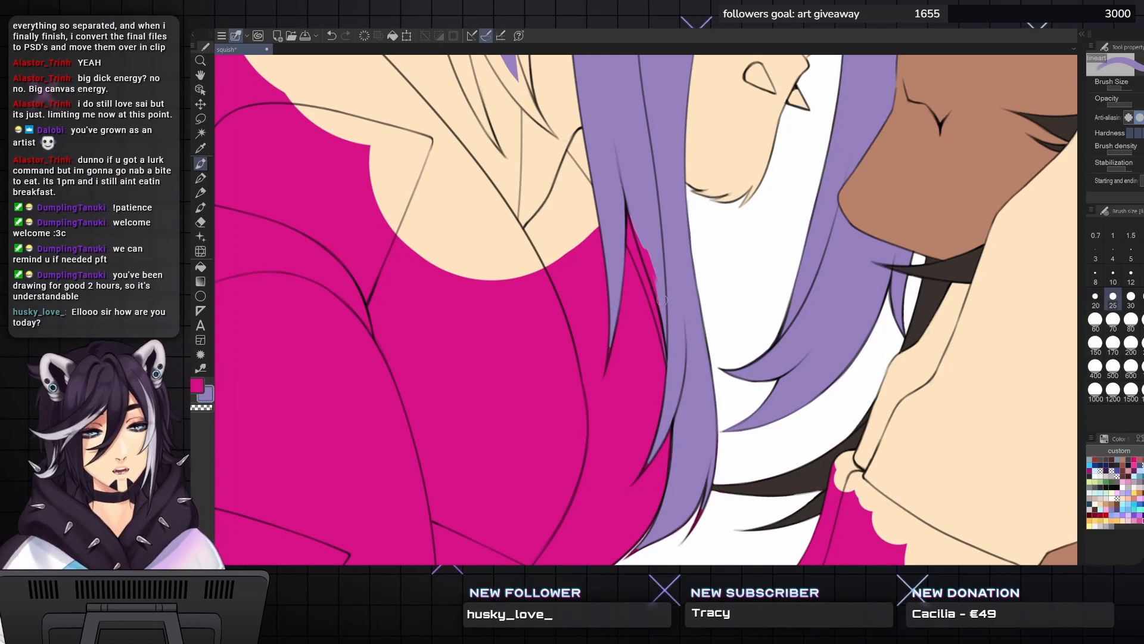
{"action": "key", "text": "bracketleft"}
{"action": "key", "text": "bracketright"}
{"action": "key", "text": "bracketright"}
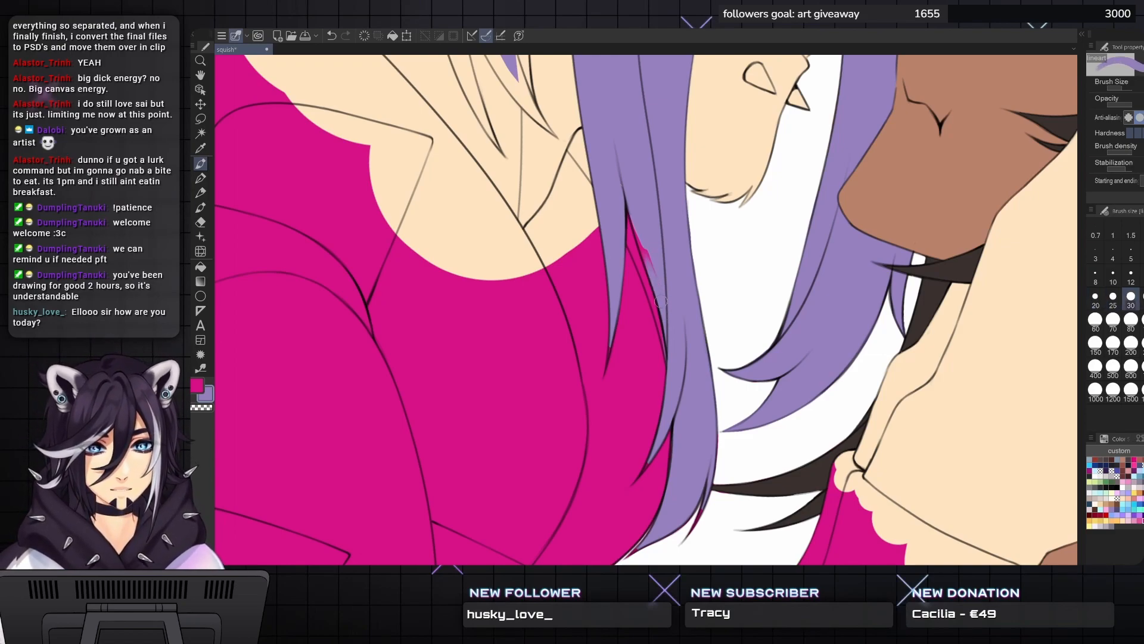
- Trim stray purple along the lock's outline beside the magenta top with the transparent colour at brush sizes 10 and 12
{"action": "key", "text": "bracketleft"}
{"action": "key", "text": "bracketleft"}
{"action": "key", "text": "bracketleft"}
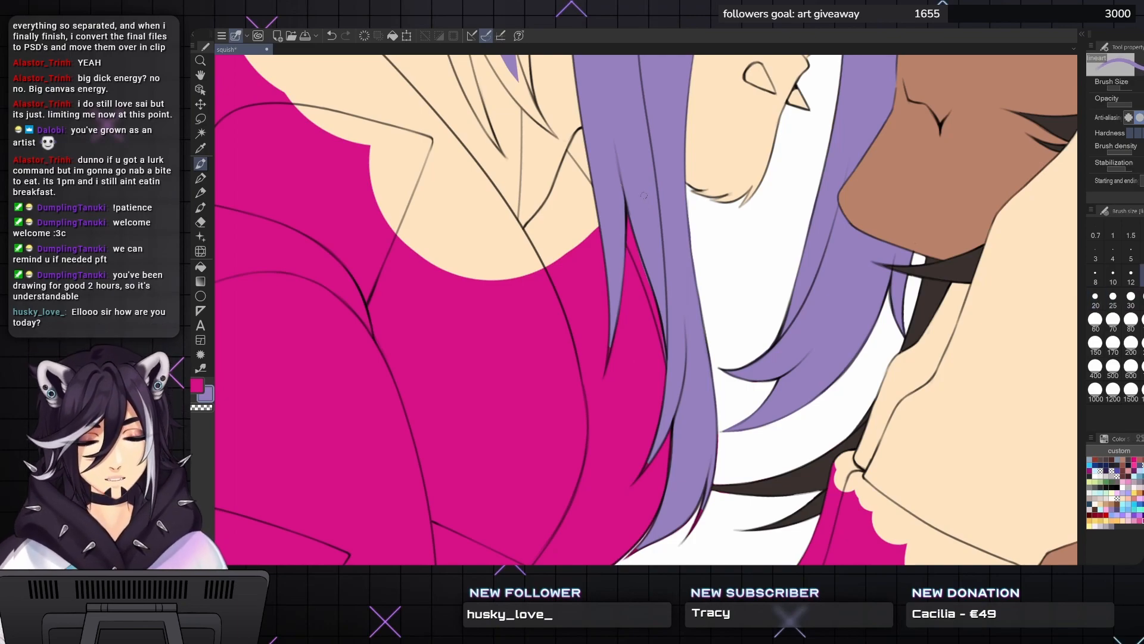
{"action": "key", "text": "bracketleft"}
{"action": "key", "text": "bracketleft"}
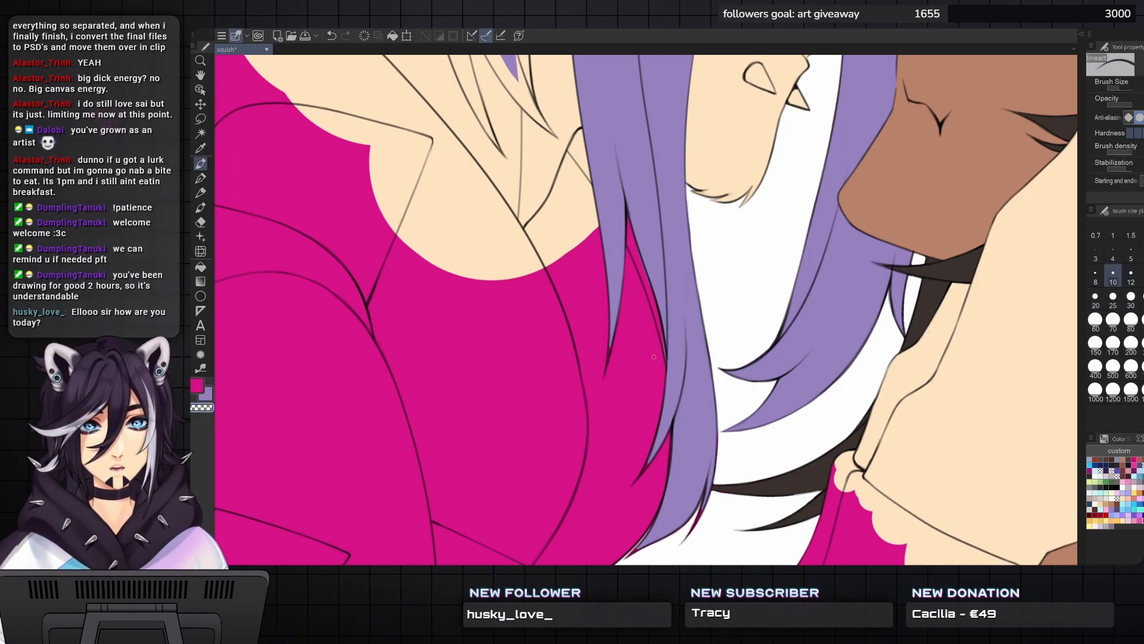
{"action": "key", "text": "bracketright"}
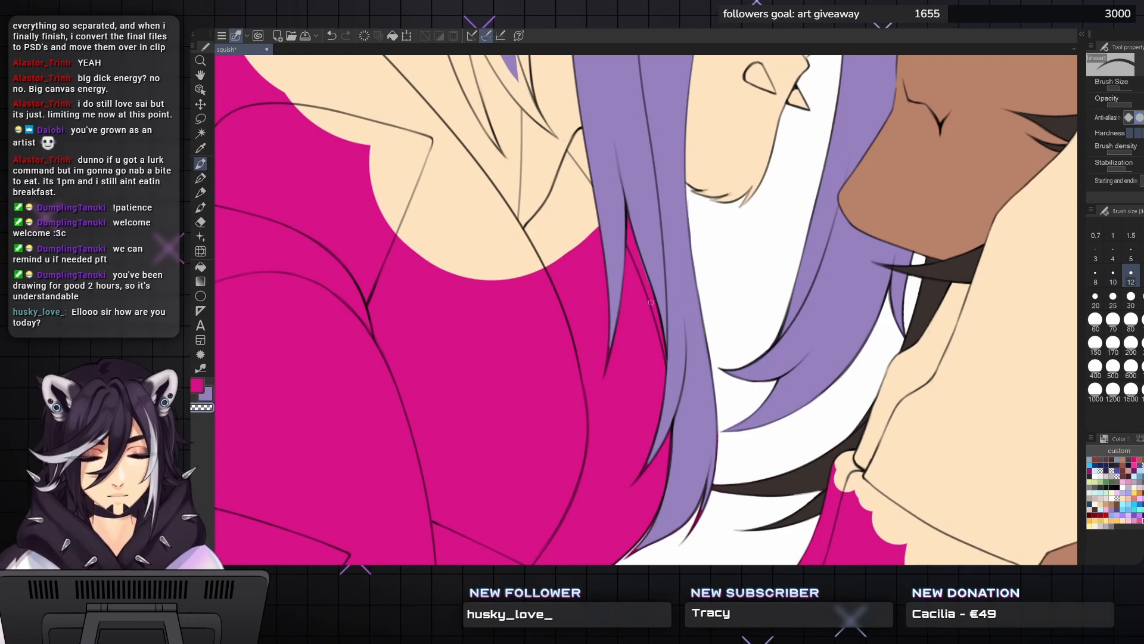
- Paint purple into the narrow tips of the locks hanging over the magenta top, using brush sizes 10 to 30
{"action": "key", "text": "bracketleft"}
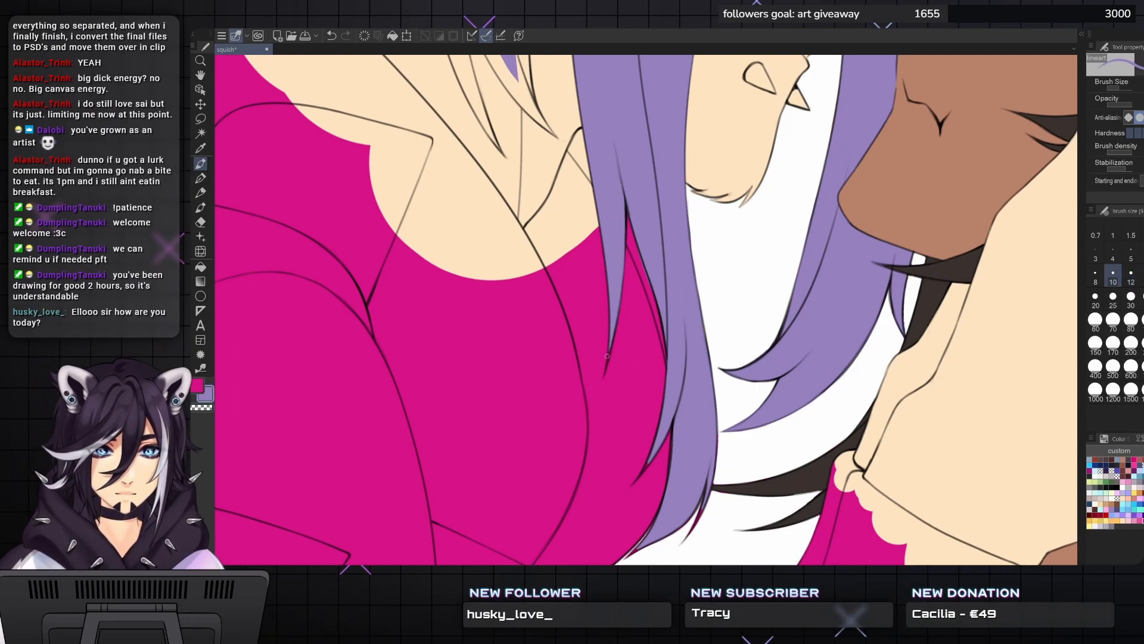
{"action": "key", "text": "bracketright"}
{"action": "key", "text": "bracketright"}
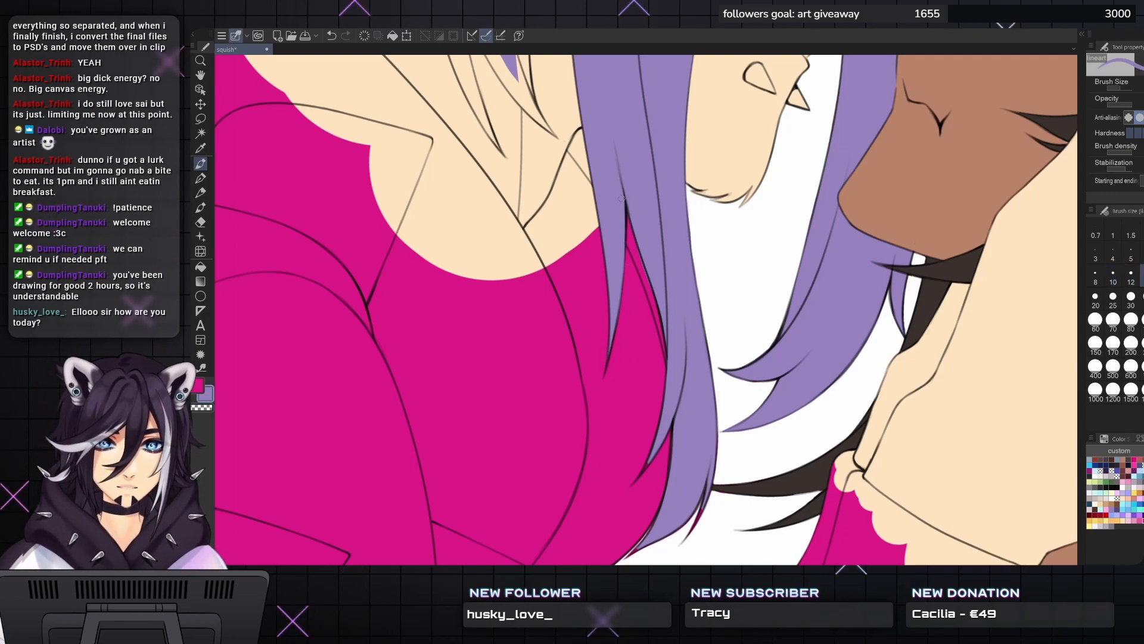
{"action": "left_click_drag", "start_coordinate": [620, 358], "coordinate": [632, 168]}
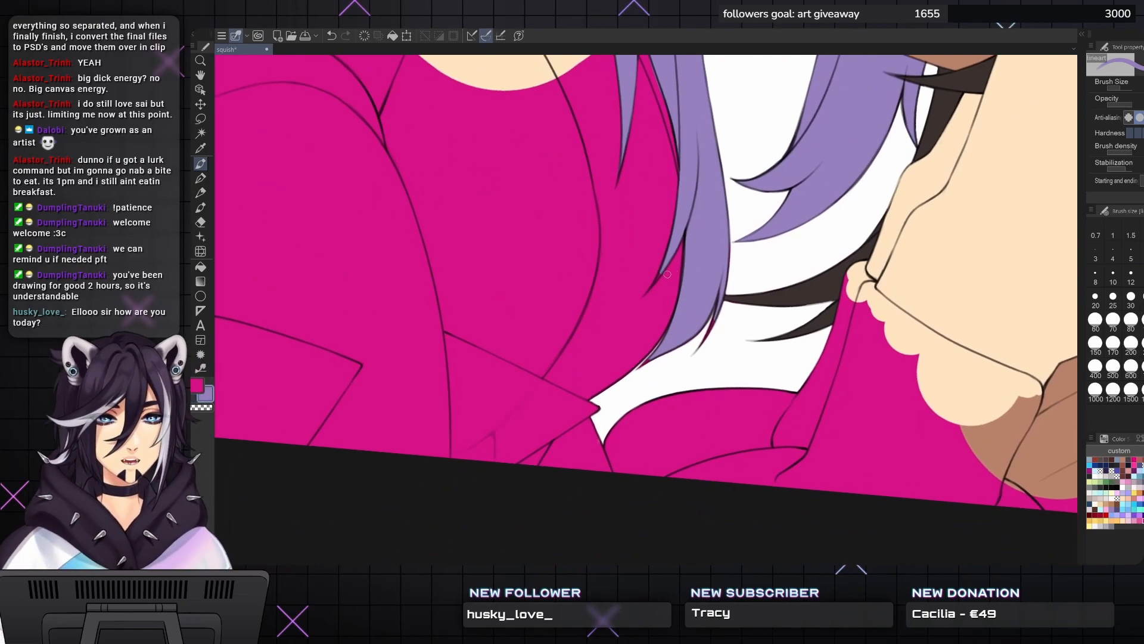
{"action": "key", "text": "bracketleft"}
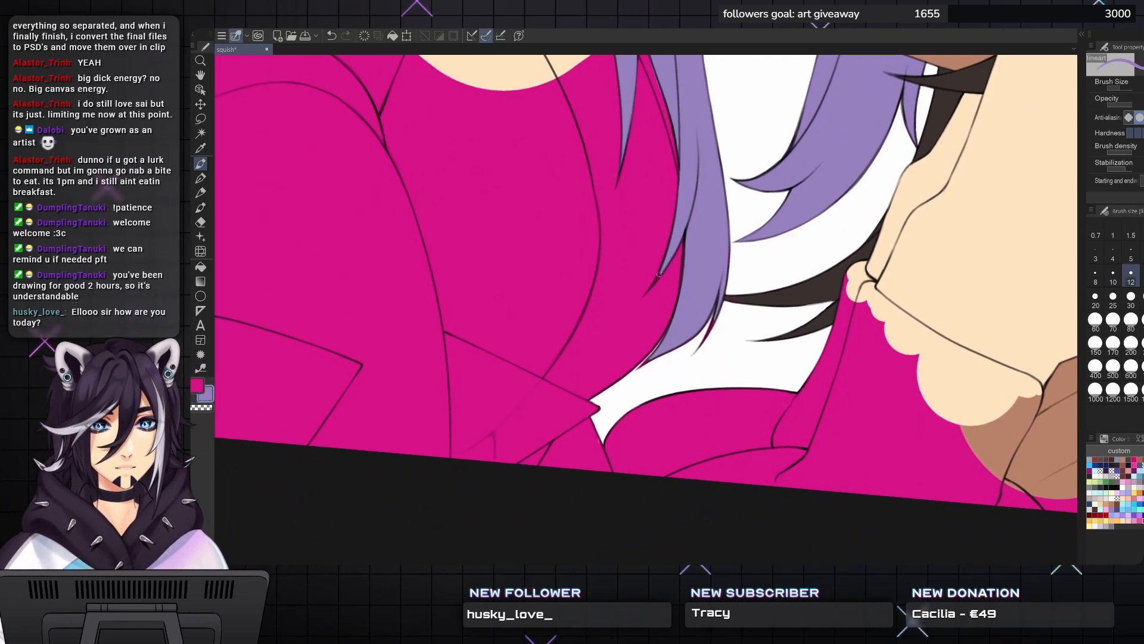
{"action": "key", "text": "bracketright"}
{"action": "key", "text": "bracketright"}
{"action": "key", "text": "bracketright"}
{"action": "key", "text": "bracketright"}
{"action": "key", "text": "bracketright"}
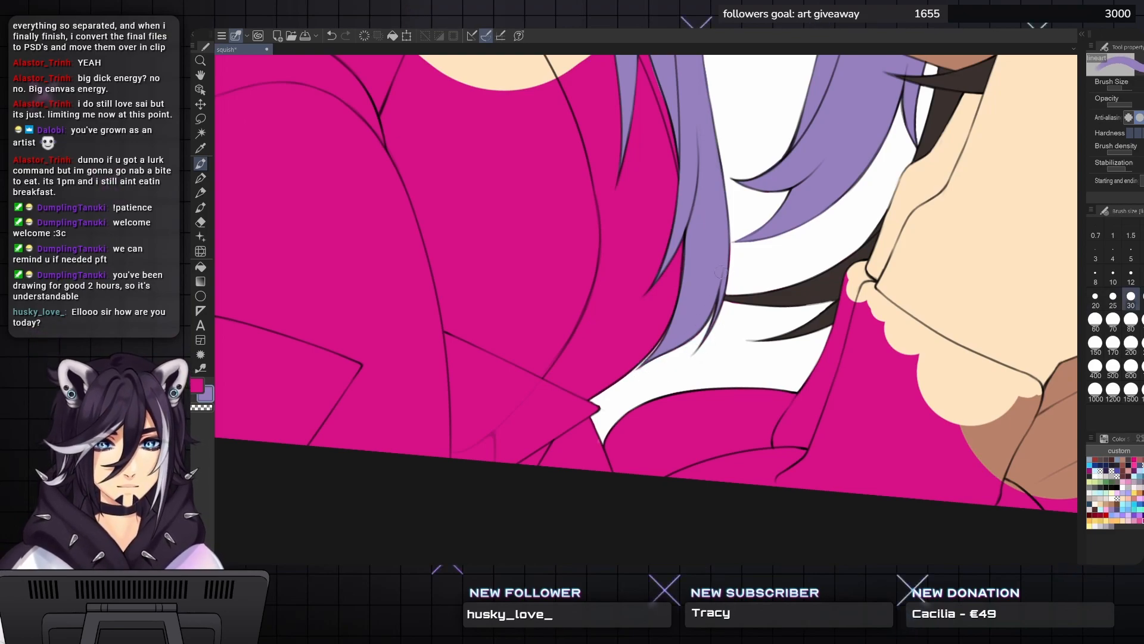
{"action": "key", "text": "bracketright"}
- Fill the unfilled parts of the pointed locks over the left character's neck and shoulder with purple
{"action": "mouse_move", "coordinate": [715, 71]}
{"action": "left_mouse_down"}
{"action": "mouse_move", "coordinate": [783, 189]}
{"action": "mouse_move", "coordinate": [848, 456]}
{"action": "mouse_move", "coordinate": [851, 564]}
{"action": "left_mouse_up"}
{"action": "key", "text": "g"}
{"action": "left_click", "coordinate": [672, 310]}
{"action": "left_click", "coordinate": [607, 286]}
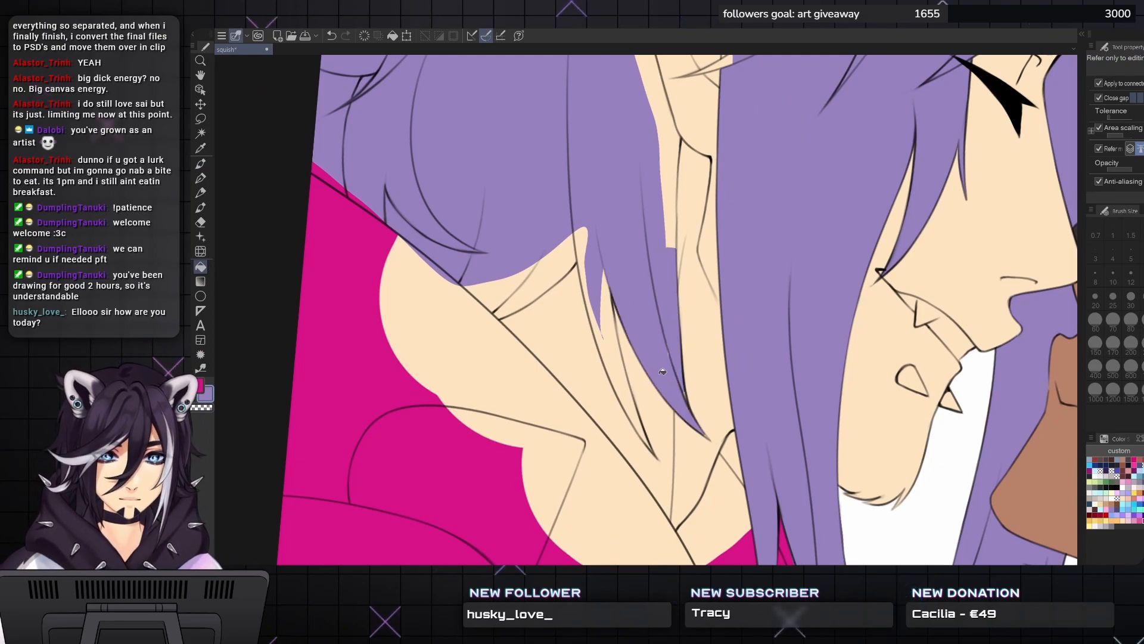
{"action": "left_click", "coordinate": [615, 354]}
{"action": "left_click", "coordinate": [588, 230]}
{"action": "left_click", "coordinate": [555, 248]}
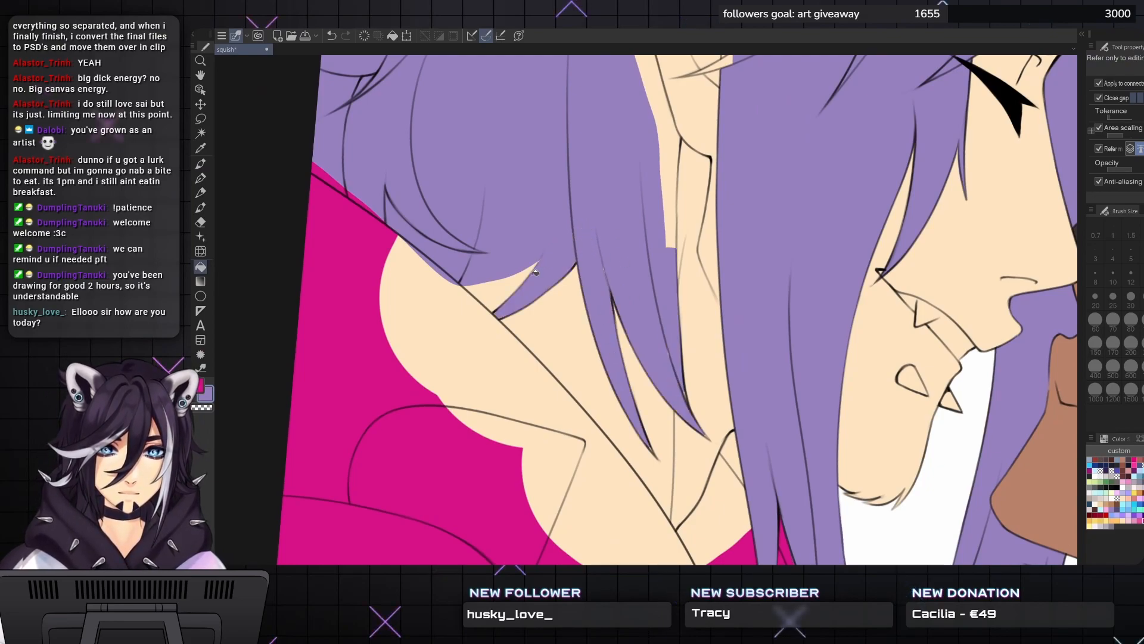
{"action": "left_click", "coordinate": [537, 271]}
{"action": "left_click", "coordinate": [666, 213]}
- Touch up the leftover slivers in the neck and shoulder locks with purple at brush sizes 10 and 20
{"action": "key", "text": "p"}
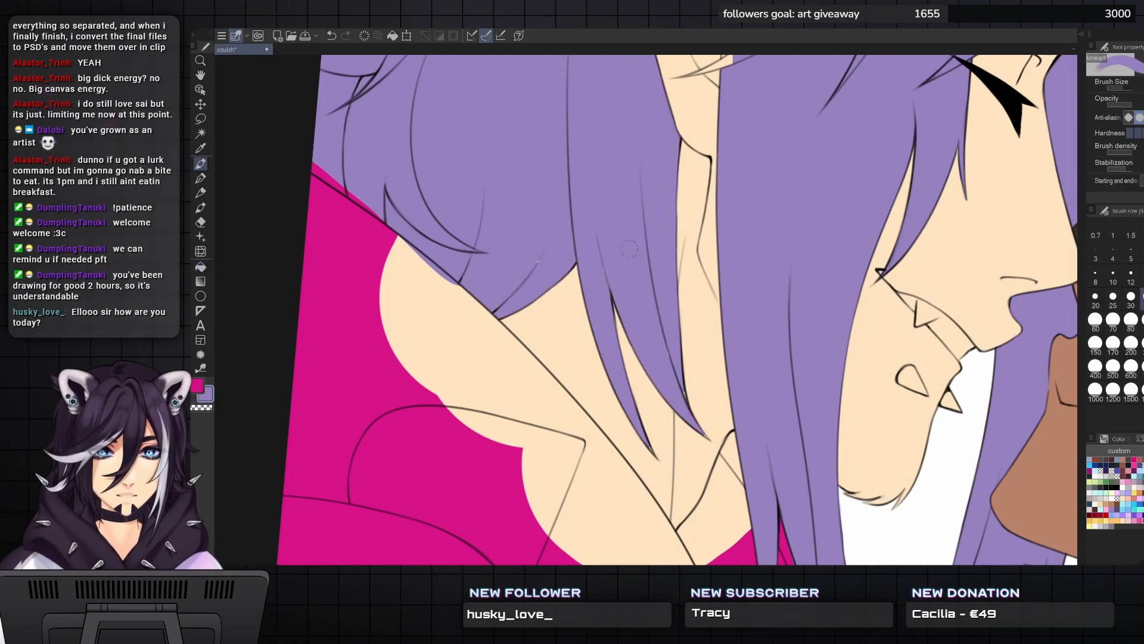
{"action": "key", "text": "bracketleft"}
{"action": "key", "text": "bracketleft"}
{"action": "key", "text": "bracketleft"}
{"action": "key", "text": "bracketleft"}
{"action": "key", "text": "bracketleft"}
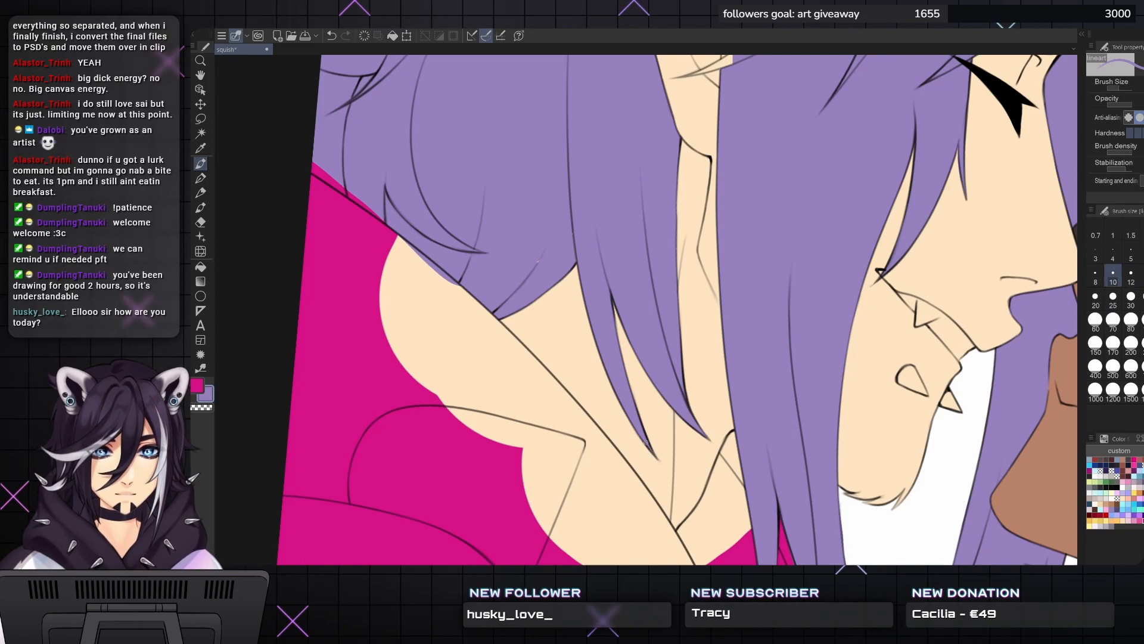
{"action": "left_click_drag", "start_coordinate": [663, 458], "coordinate": [783, 481]}
{"action": "key", "text": "bracketright"}
{"action": "key", "text": "bracketright"}
{"action": "key", "text": "bracketright"}
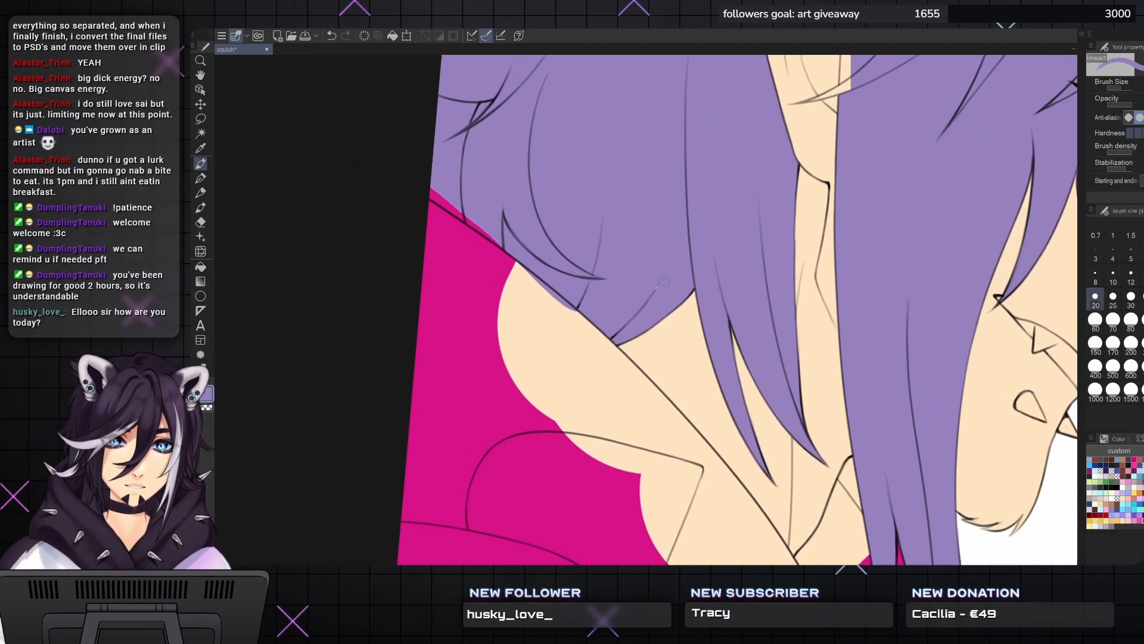
- Erase the purple overspill outside the shoulder line below the hair with a larger transparent brush
{"action": "key", "text": "bracketright"}
{"action": "key", "text": "bracketright"}
{"action": "key", "text": "bracketright"}
{"action": "key", "text": "bracketright"}
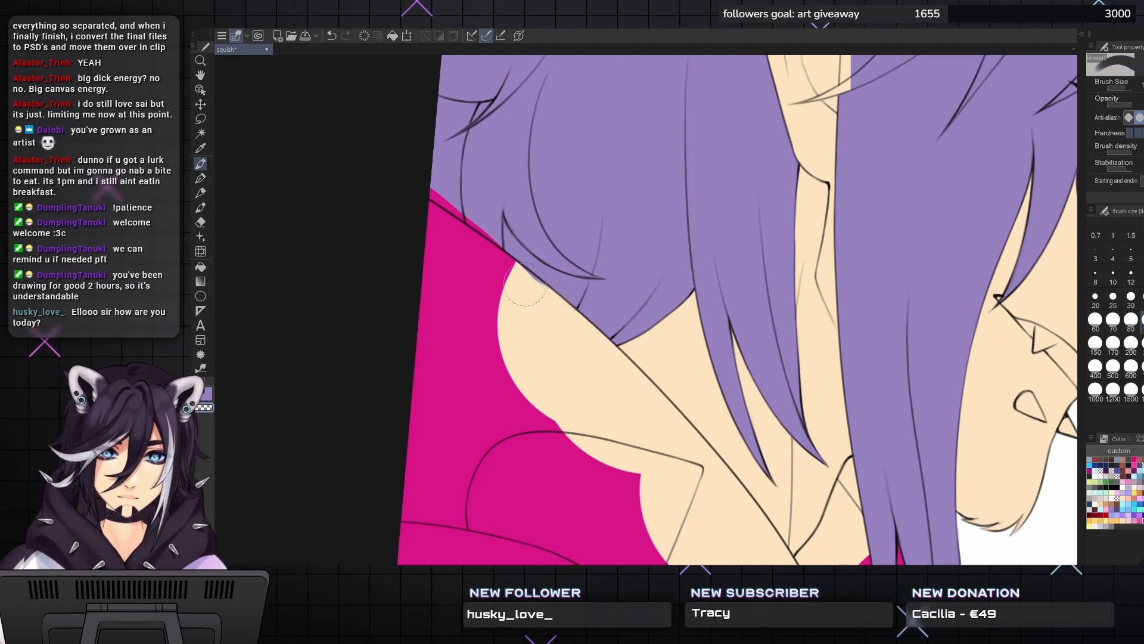
{"action": "scroll", "coordinate": [512, 273], "scroll_direction": "up", "scroll_amount": 2}
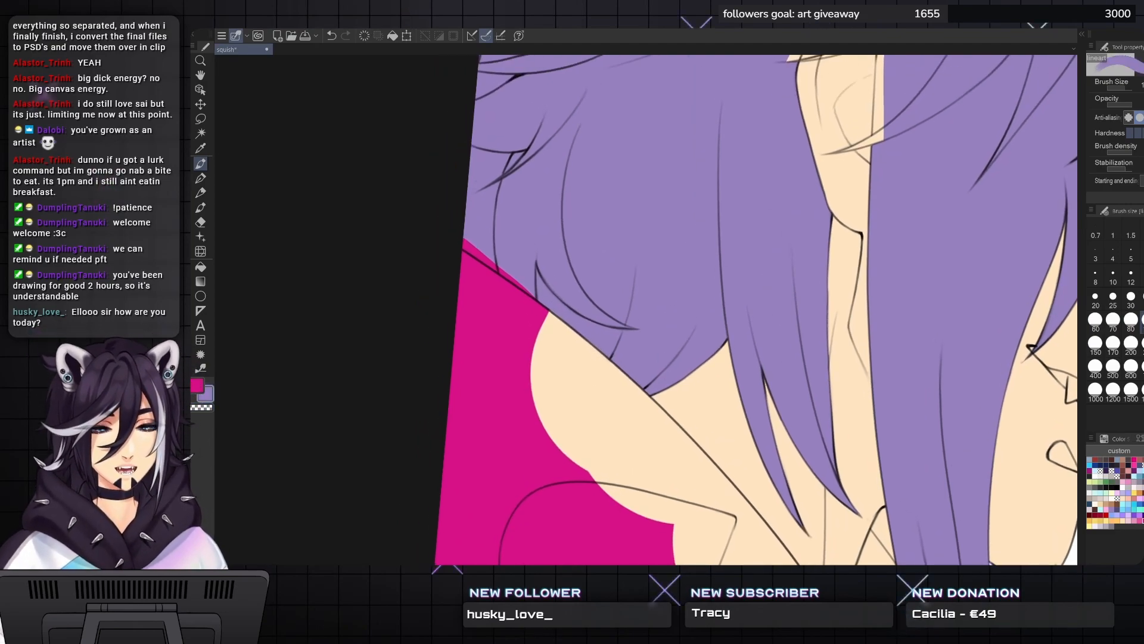
- Paint purple over the magenta overspill inside the hair along the shoulder line near the canvas edge, reducing the brush to size 25
{"action": "key", "text": "bracketleft"}
{"action": "key", "text": "bracketleft"}
{"action": "key", "text": "asciicircum"}
{"action": "key", "text": "asciicircum"}
{"action": "key", "text": "asciicircum"}
{"action": "key", "text": "asciicircum"}
{"action": "key", "text": "asciicircum"}
{"action": "key", "text": "asciicircum"}
{"action": "key", "text": "bracketleft"}
{"action": "key", "text": "bracketleft"}
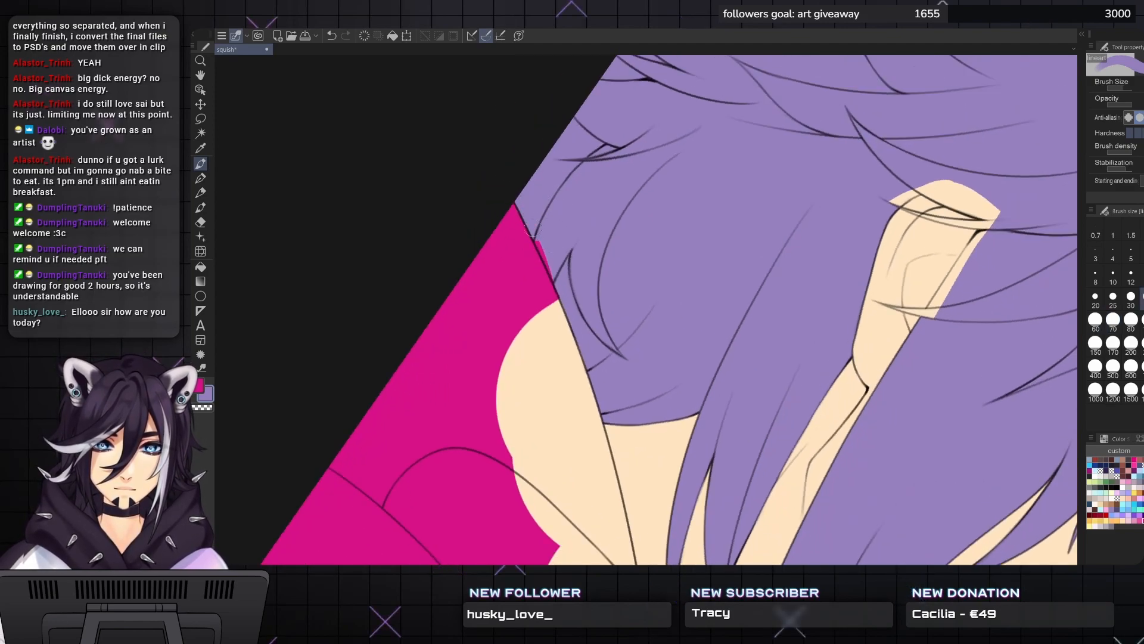
{"action": "key", "text": "bracketleft"}
{"action": "key", "text": "bracketleft"}
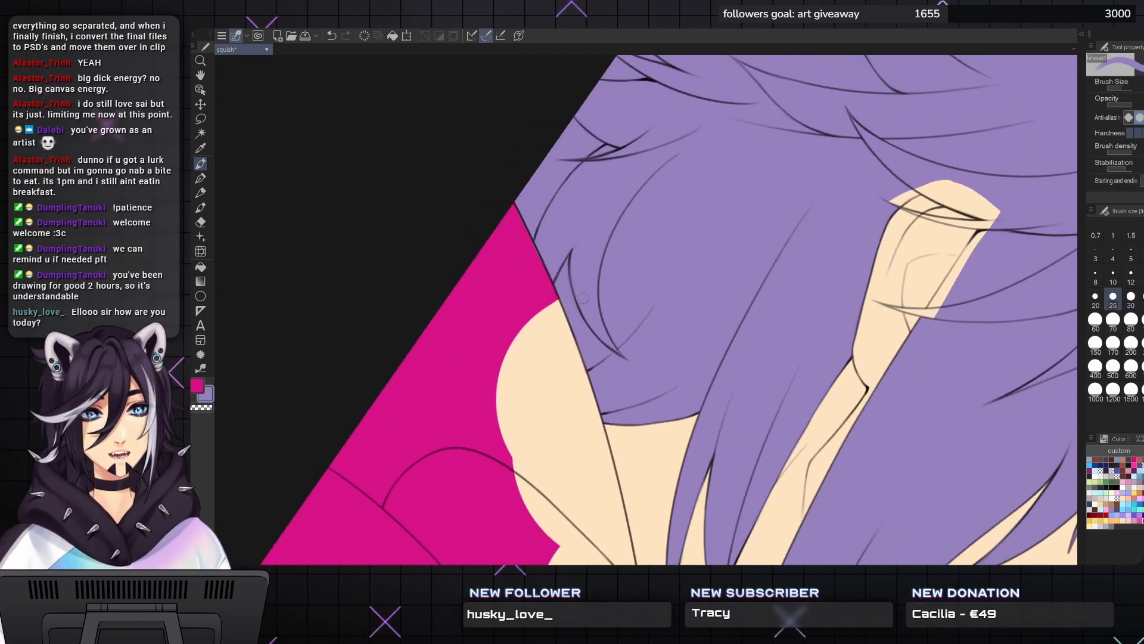
- Check the left character's purple hair from the shoulder line up to the canvas edge and around the ear for unfilled gaps
{"action": "mouse_move", "coordinate": [647, 319]}
{"action": "left_mouse_down"}
{"action": "mouse_move", "coordinate": [612, 268]}
{"action": "mouse_move", "coordinate": [595, 293]}
{"action": "mouse_move", "coordinate": [605, 298]}
{"action": "left_mouse_up"}
{"action": "key", "text": "bracketright"}
{"action": "key", "text": "bracketright"}
{"action": "key", "text": "bracketright"}
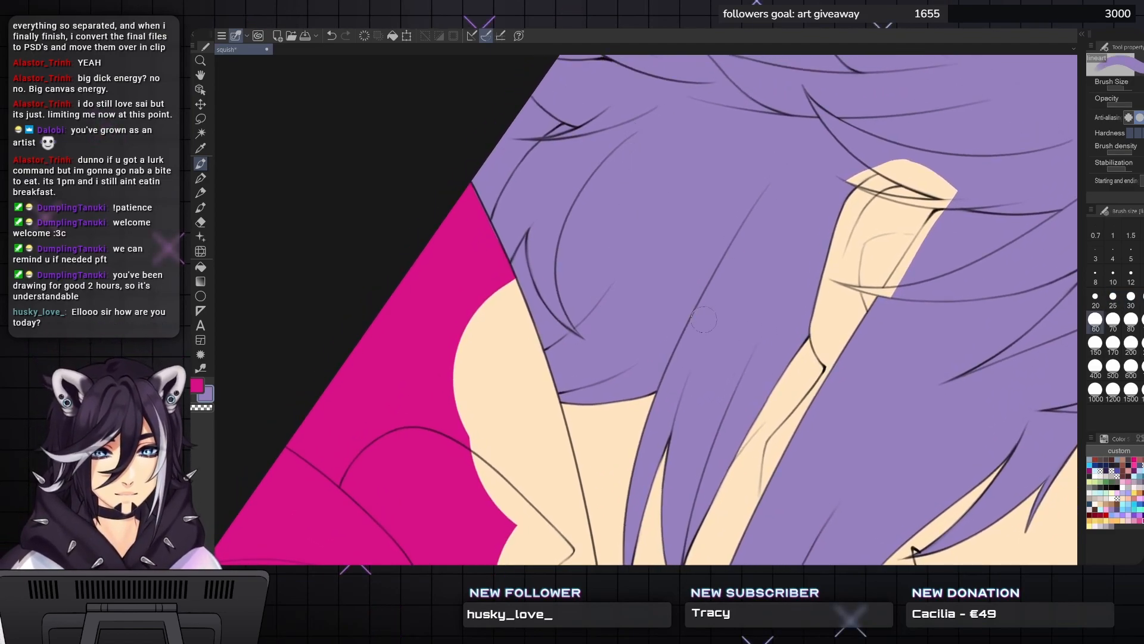
{"action": "mouse_move", "coordinate": [699, 322]}
{"action": "left_mouse_down"}
{"action": "mouse_move", "coordinate": [610, 392]}
{"action": "mouse_move", "coordinate": [599, 520]}
{"action": "left_mouse_up"}
{"action": "key", "text": "bracketright"}
{"action": "key", "text": "bracketright"}
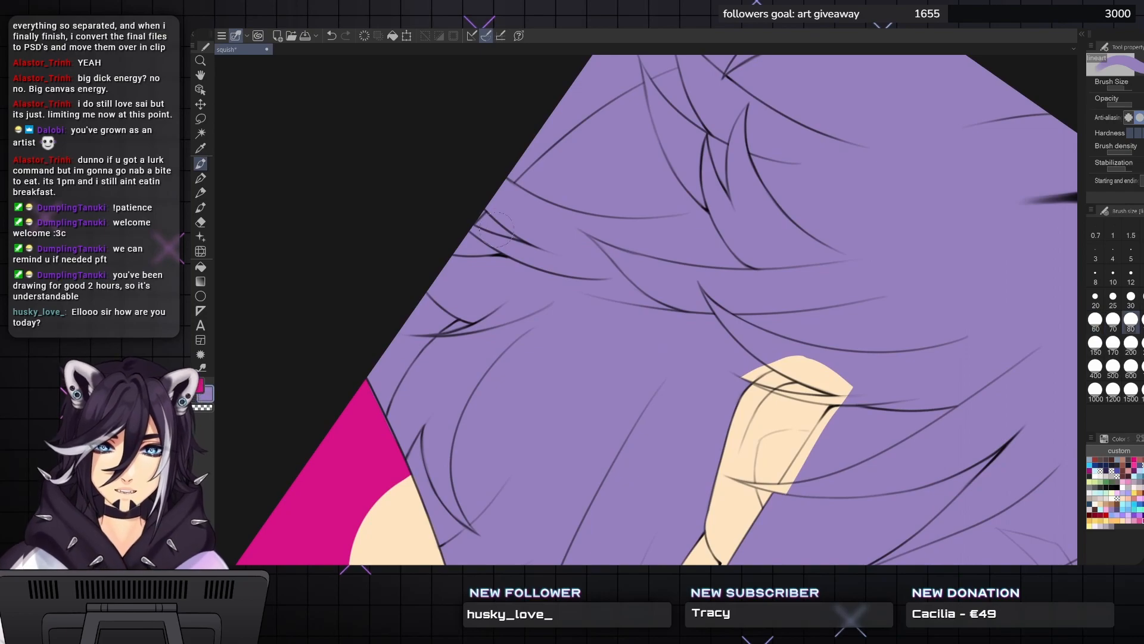
{"action": "key", "text": "bracketright"}
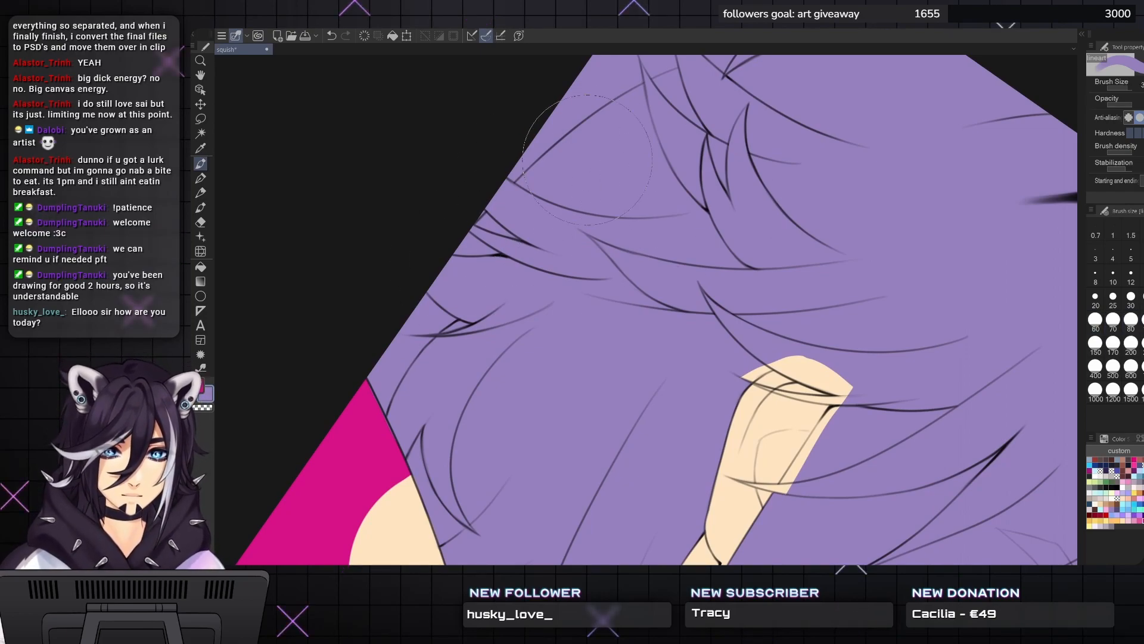
{"action": "left_click_drag", "start_coordinate": [587, 160], "coordinate": [447, 49]}
{"action": "key", "text": "bracketleft"}
{"action": "key", "text": "bracketleft"}
{"action": "key", "text": "bracketleft"}
{"action": "key", "text": "bracketleft"}
{"action": "key", "text": "bracketleft"}
{"action": "key", "text": "bracketleft"}
{"action": "key", "text": "bracketleft"}
{"action": "key", "text": "bracketleft"}
{"action": "left_click_drag", "start_coordinate": [710, 293], "coordinate": [643, 381]}
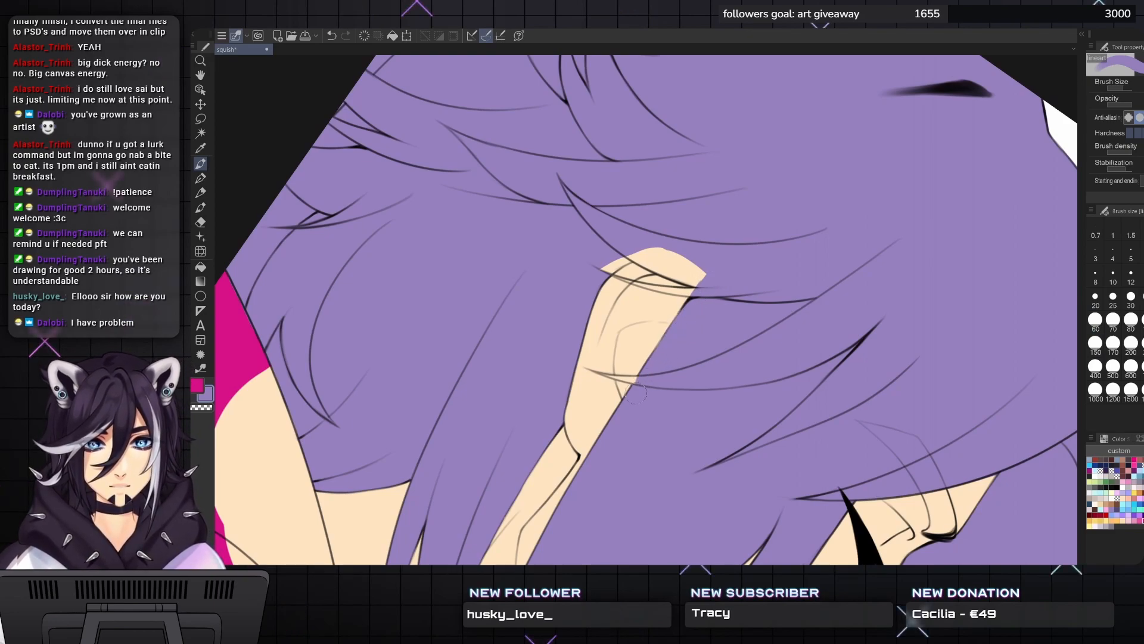
- Paint purple over the skin-coloured overspill beyond the left character's ear tip, with the canvas rotated and the brush at size 30
{"action": "key", "text": "asciicircum"}
{"action": "key", "text": "asciicircum"}
{"action": "key", "text": "asciicircum"}
{"action": "key", "text": "asciicircum"}
{"action": "key", "text": "asciicircum"}
{"action": "key", "text": "asciicircum"}
{"action": "key", "text": "asciicircum"}
{"action": "key", "text": "asciicircum"}
{"action": "key", "text": "asciicircum"}
{"action": "key", "text": "asciicircum"}
{"action": "key", "text": "asciicircum"}
{"action": "key", "text": "asciicircum"}
{"action": "key", "text": "asciicircum"}
{"action": "key", "text": "asciicircum"}
{"action": "key", "text": "asciicircum"}
{"action": "key", "text": "asciicircum"}
{"action": "key", "text": "asciicircum"}
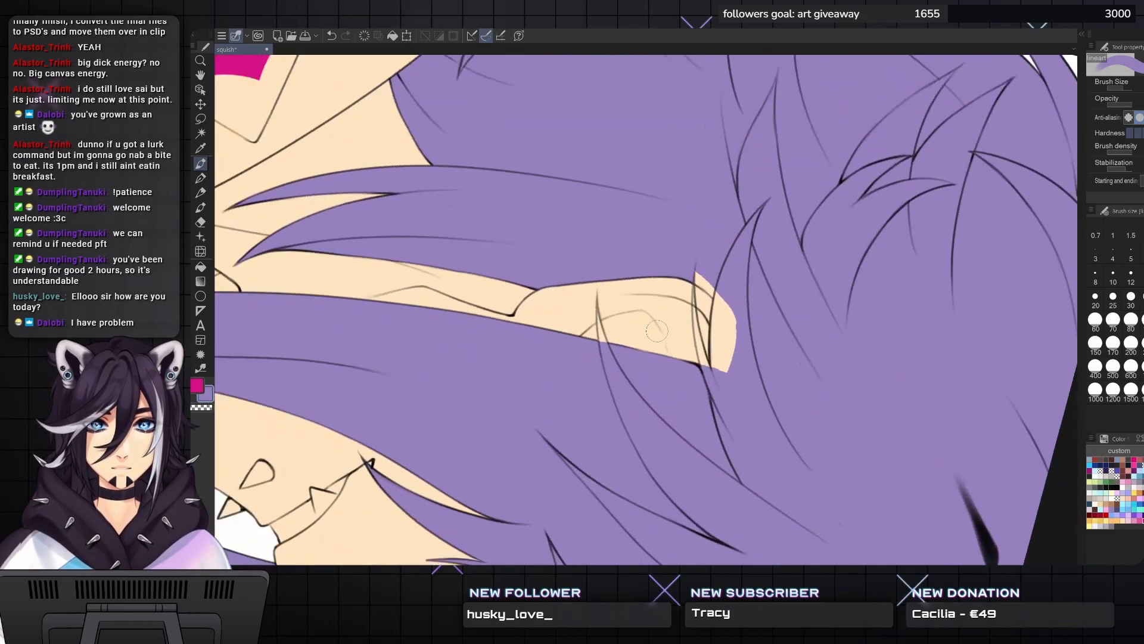
{"action": "key", "text": "bracketleft"}
{"action": "key", "text": "bracketleft"}
{"action": "key", "text": "bracketleft"}
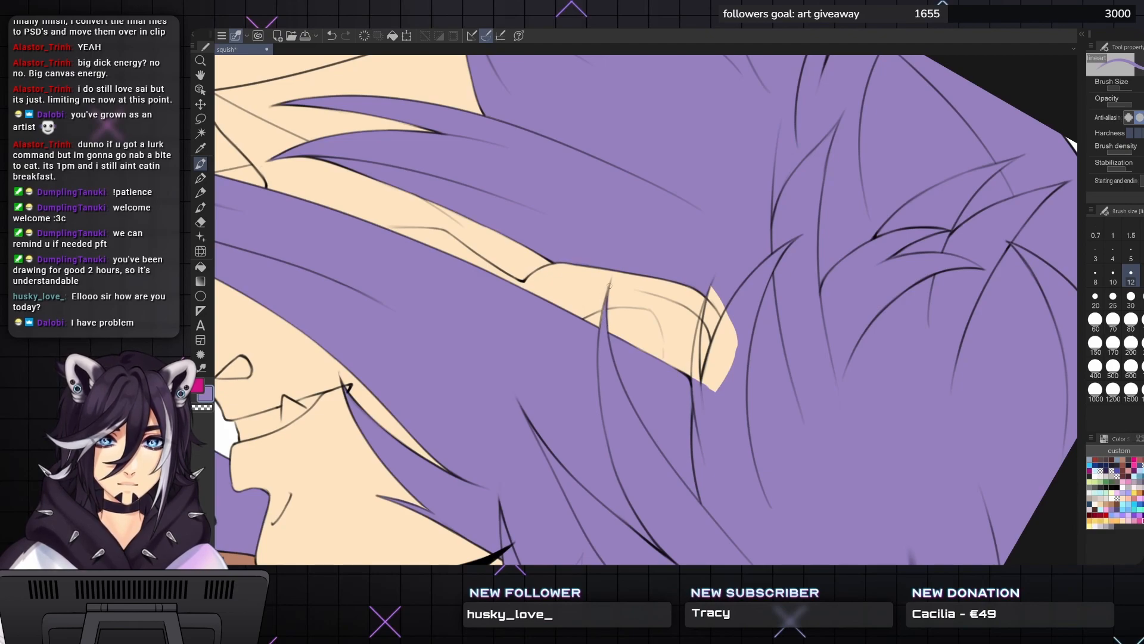
{"action": "key", "text": "bracketright"}
{"action": "key", "text": "bracketright"}
{"action": "key", "text": "bracketright"}
{"action": "key", "text": "bracketright"}
{"action": "key", "text": "bracketright"}
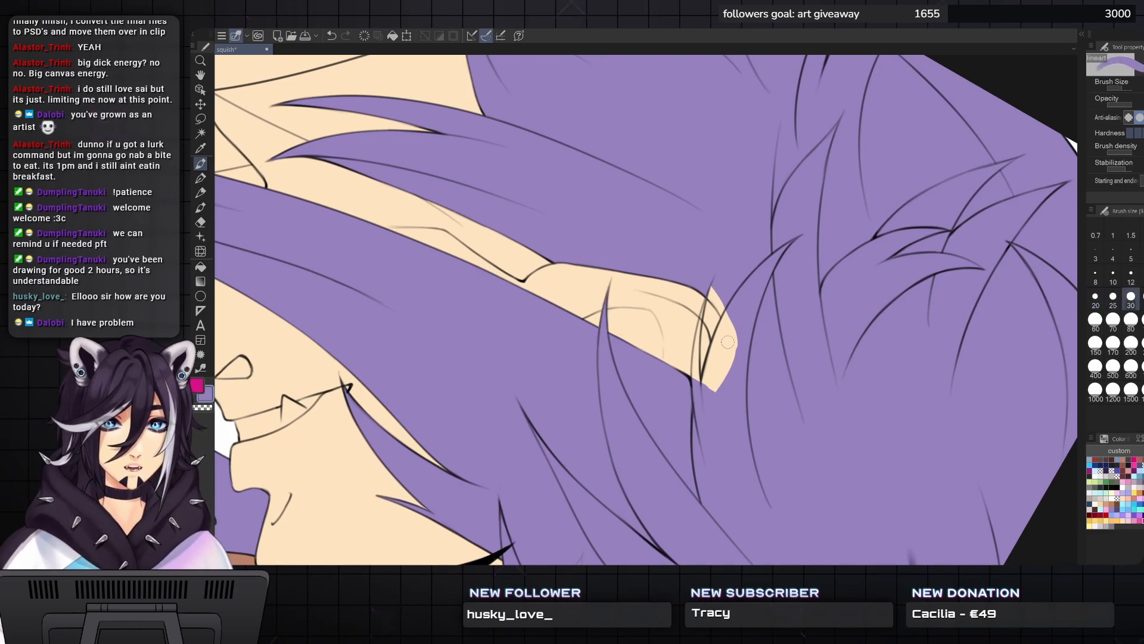
{"action": "left_click_drag", "start_coordinate": [727, 367], "coordinate": [733, 314]}
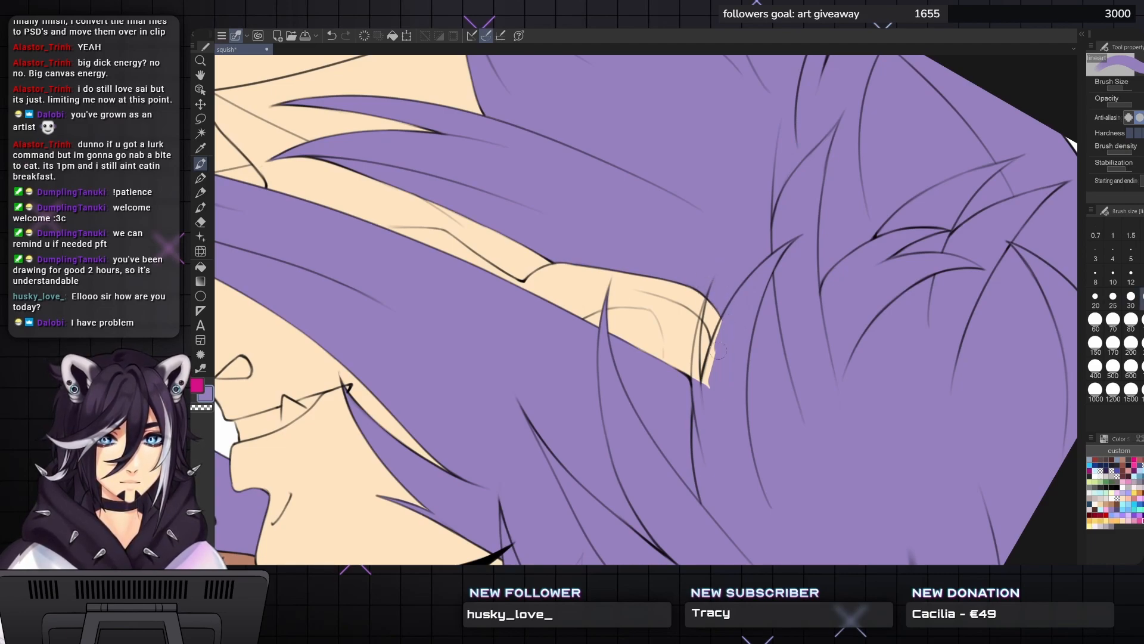
- Fill the remaining overspill and the thin lock crossing the ear tip with purple, reducing the brush to sizes 20 and 10
{"action": "key", "text": "bracketleft"}
{"action": "key", "text": "bracketleft"}
{"action": "key", "text": "bracketleft"}
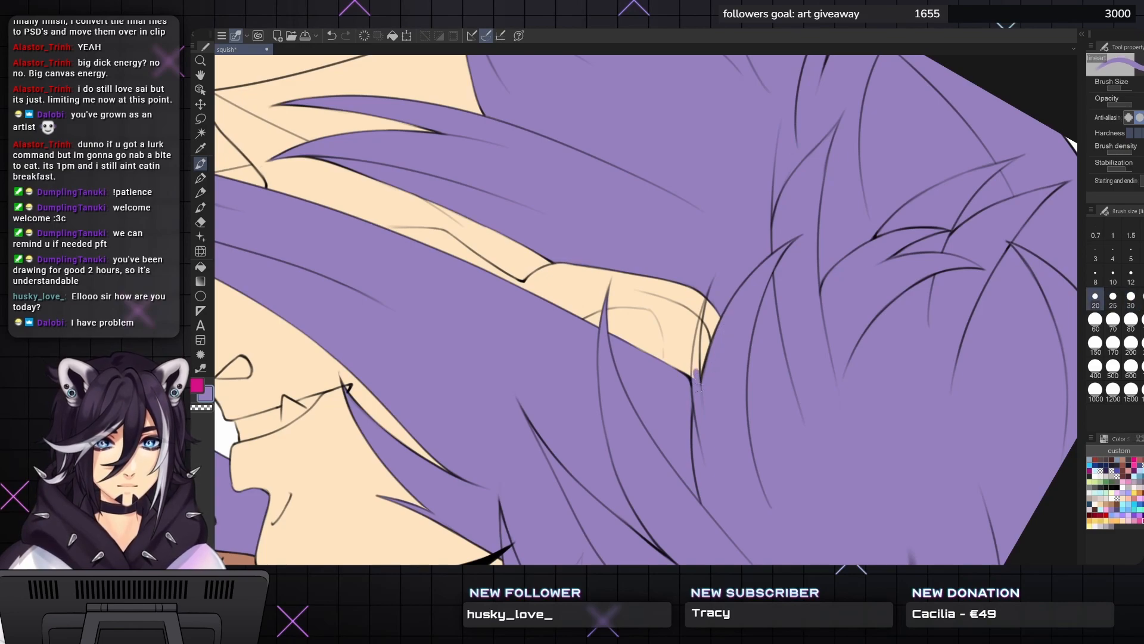
{"action": "mouse_move", "coordinate": [696, 349]}
{"action": "left_mouse_down"}
{"action": "mouse_move", "coordinate": [695, 379]}
{"action": "mouse_move", "coordinate": [705, 302]}
{"action": "left_mouse_up"}
{"action": "key", "text": "bracketleft"}
{"action": "key", "text": "bracketleft"}
{"action": "key", "text": "bracketleft"}
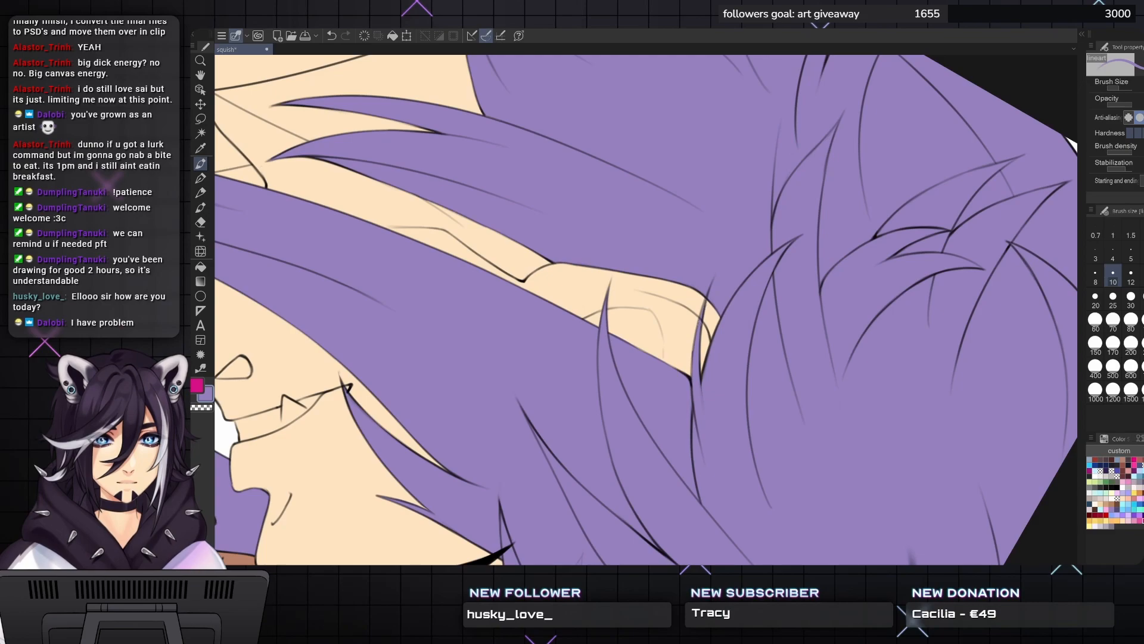
{"action": "key", "text": "bracketright"}
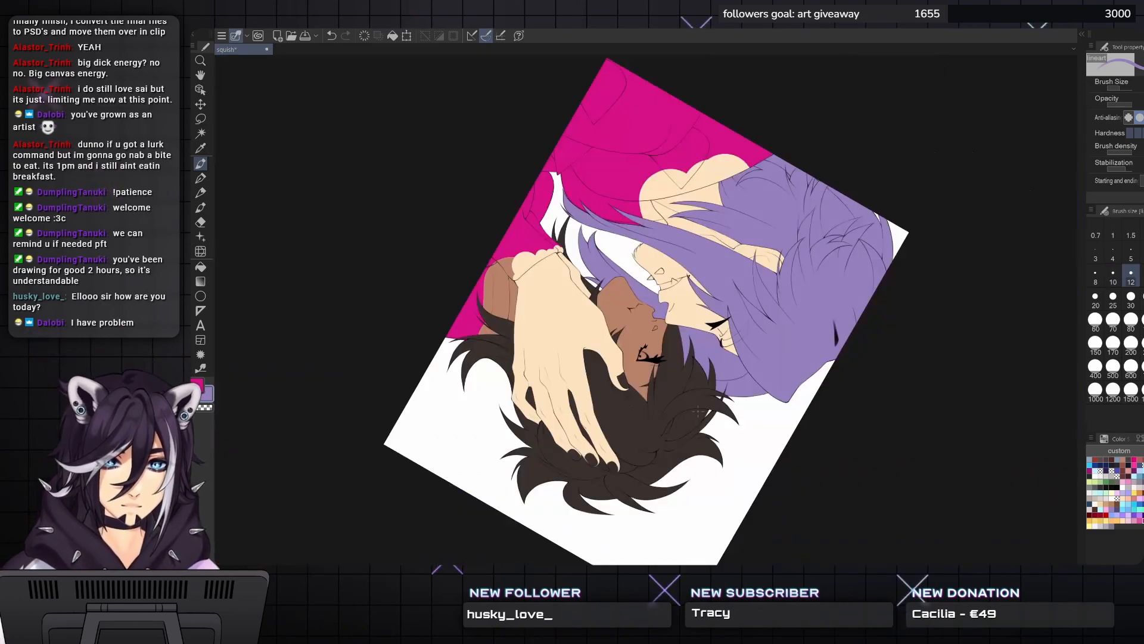
- Paint the white of the right character's eye inside the lashes, adjusting the brush size to fit, with the canvas rotation reset
{"action": "key", "text": "ctrl+0"}
{"action": "key", "text": "ctrl+0"}
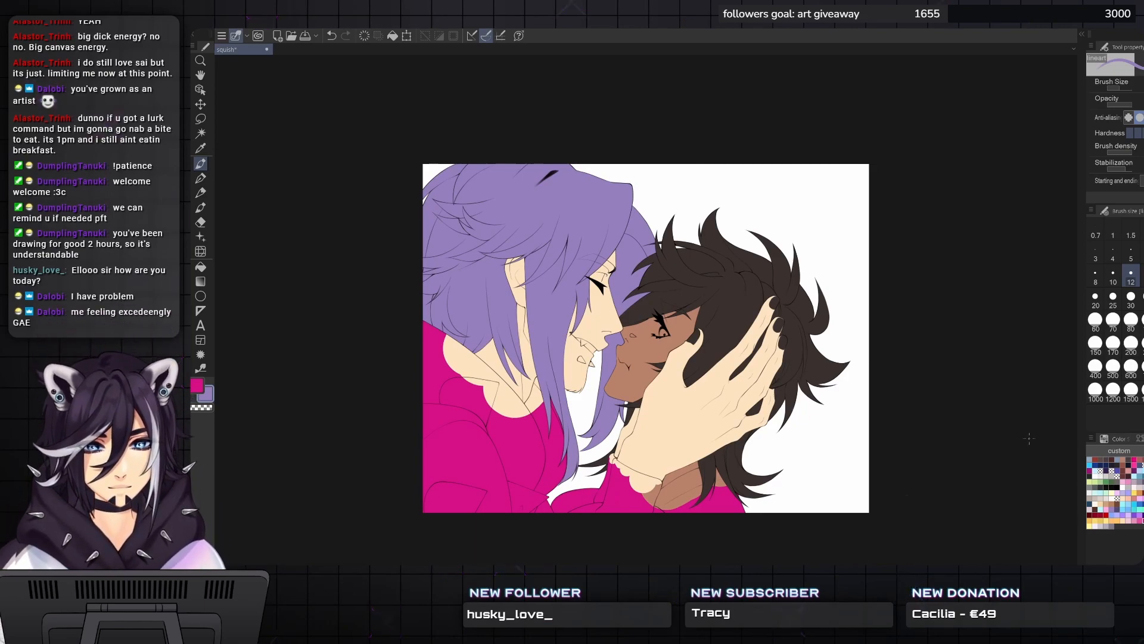
{"action": "key", "text": "ctrl+plus"}
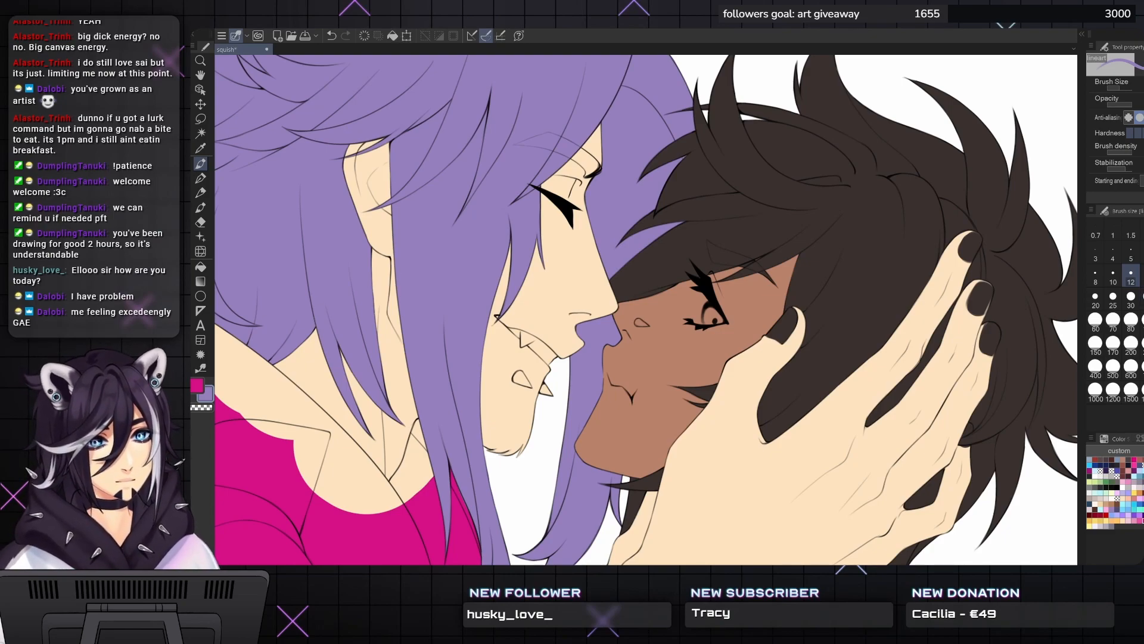
{"action": "key", "text": "ctrl+plus"}
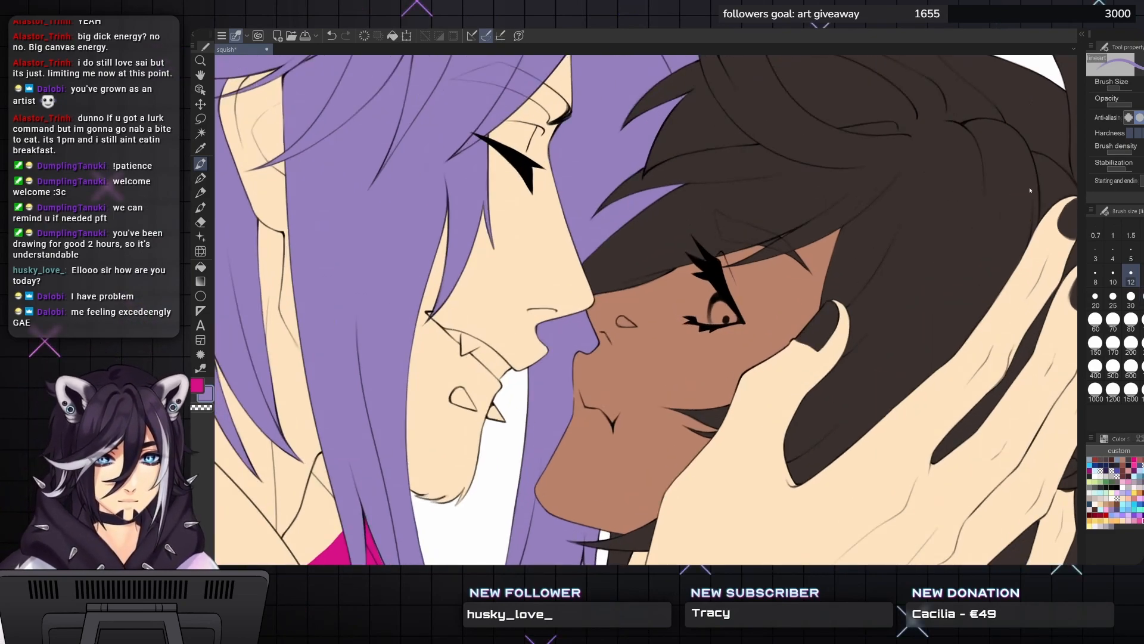
{"action": "key", "text": "ctrl+plus"}
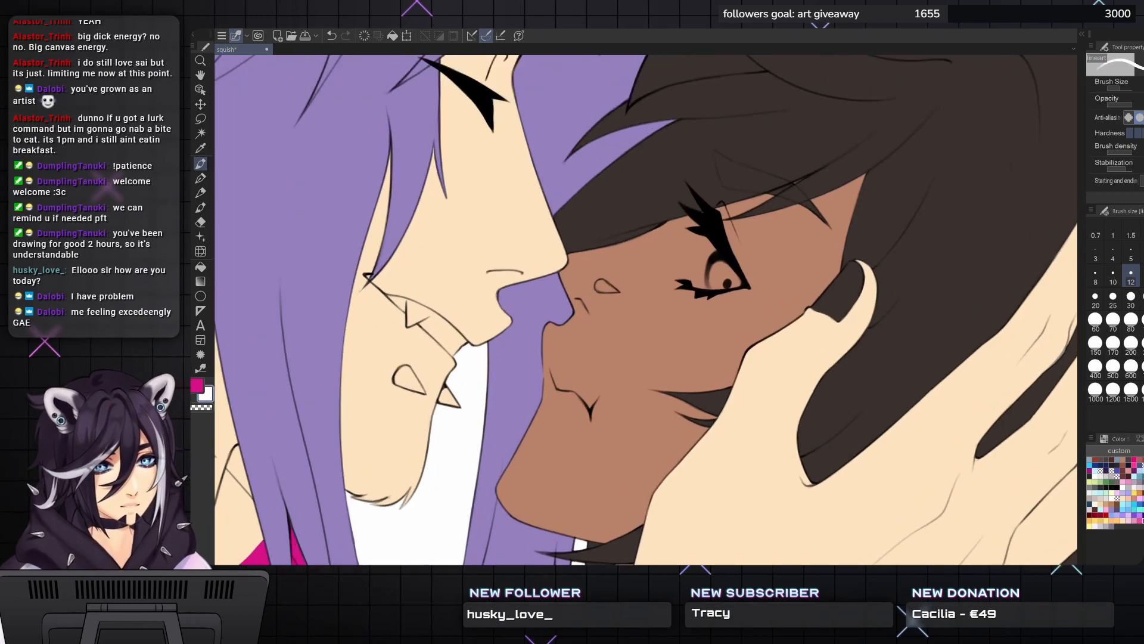
{"action": "mouse_move", "coordinate": [726, 259]}
{"action": "left_mouse_down"}
{"action": "mouse_move", "coordinate": [705, 238]}
{"action": "mouse_move", "coordinate": [706, 257]}
{"action": "mouse_move", "coordinate": [730, 229]}
{"action": "mouse_move", "coordinate": [739, 246]}
{"action": "mouse_move", "coordinate": [688, 244]}
{"action": "mouse_move", "coordinate": [706, 182]}
{"action": "left_mouse_up"}
{"action": "key", "text": "ctrl+plus"}
{"action": "key", "text": "]"}
{"action": "key", "text": "]"}
{"action": "key", "text": "["}
{"action": "key", "text": "["}
{"action": "key", "text": "["}
{"action": "key", "text": "]"}
{"action": "key", "text": "]"}
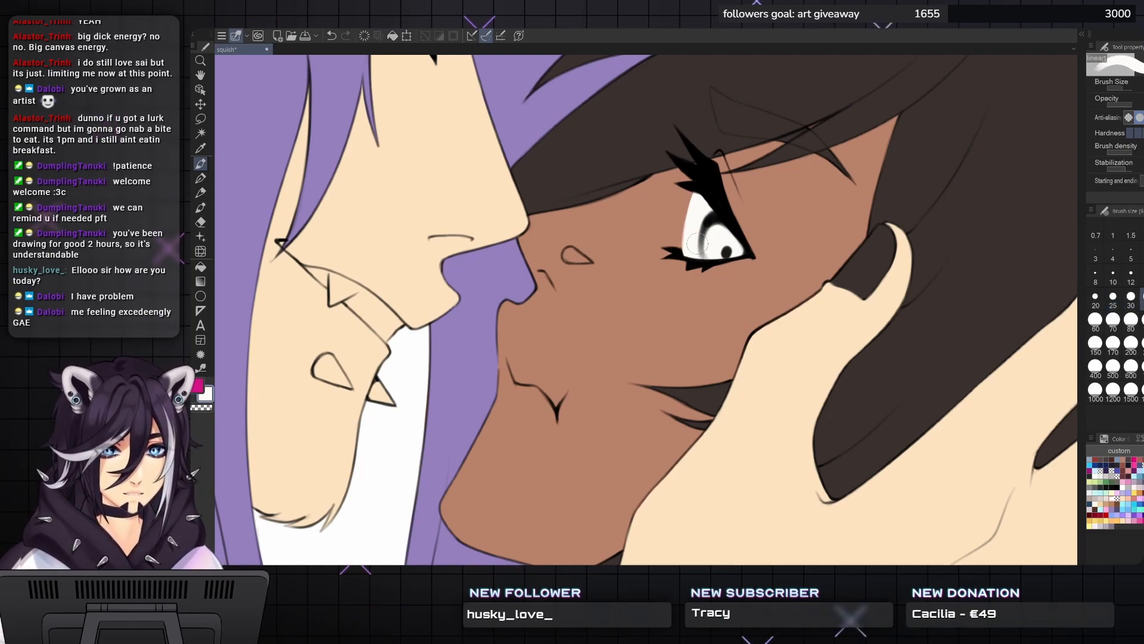
{"action": "key", "text": "]"}
{"action": "left_click_drag", "start_coordinate": [689, 241], "coordinate": [701, 189]}
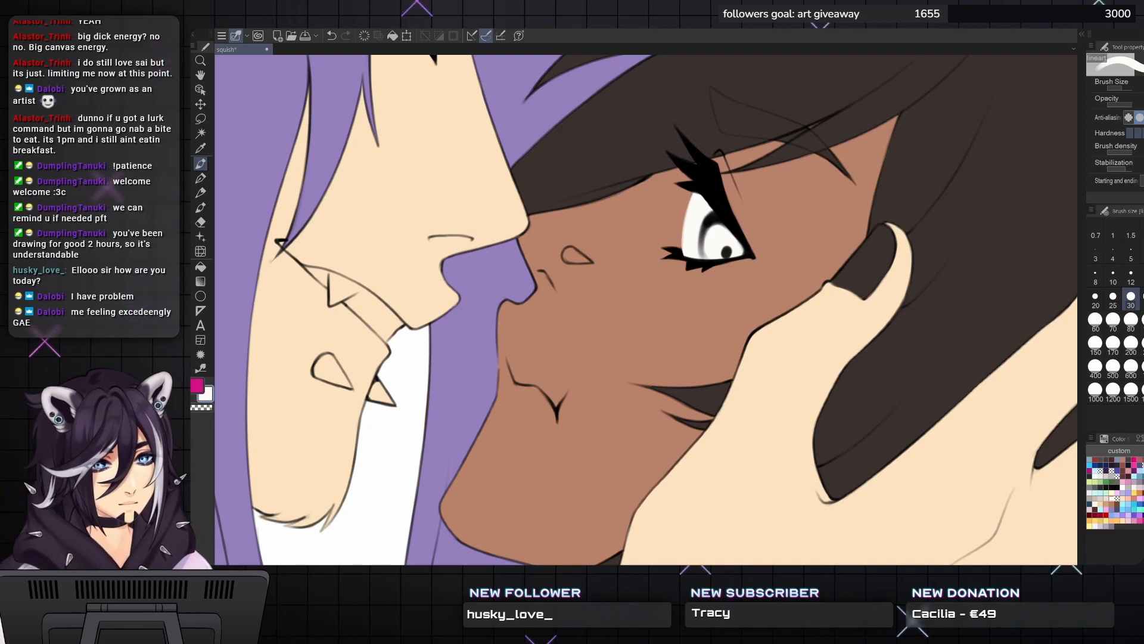
- Paint the right character's iris in light blue and a brighter blue
{"action": "left_click", "coordinate": [1125, 501]}
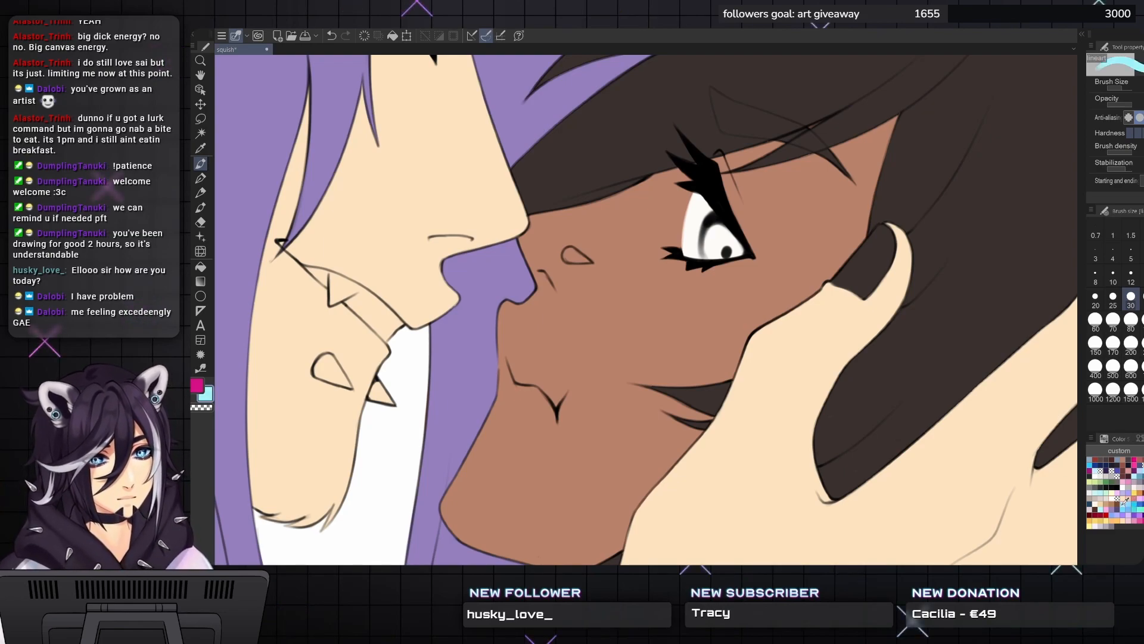
{"action": "scroll", "coordinate": [710, 262], "scroll_direction": "up", "scroll_amount": 3}
{"action": "mouse_move", "coordinate": [724, 292]}
{"action": "left_mouse_down"}
{"action": "mouse_move", "coordinate": [707, 253]}
{"action": "mouse_move", "coordinate": [695, 252]}
{"action": "mouse_move", "coordinate": [705, 270]}
{"action": "mouse_move", "coordinate": [707, 254]}
{"action": "mouse_move", "coordinate": [688, 260]}
{"action": "mouse_move", "coordinate": [689, 247]}
{"action": "mouse_move", "coordinate": [685, 292]}
{"action": "mouse_move", "coordinate": [712, 271]}
{"action": "left_mouse_up"}
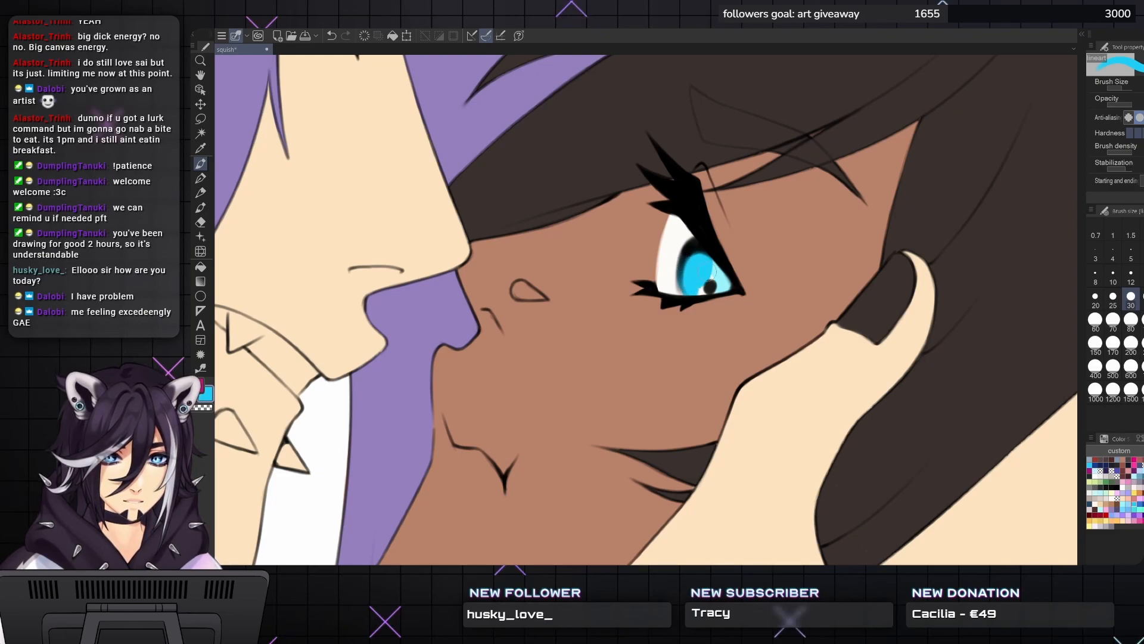
- Soften the iris edge with a small soft brush and repaint the lower iris in bright blue with the line-art brush
{"action": "key", "text": "b"}
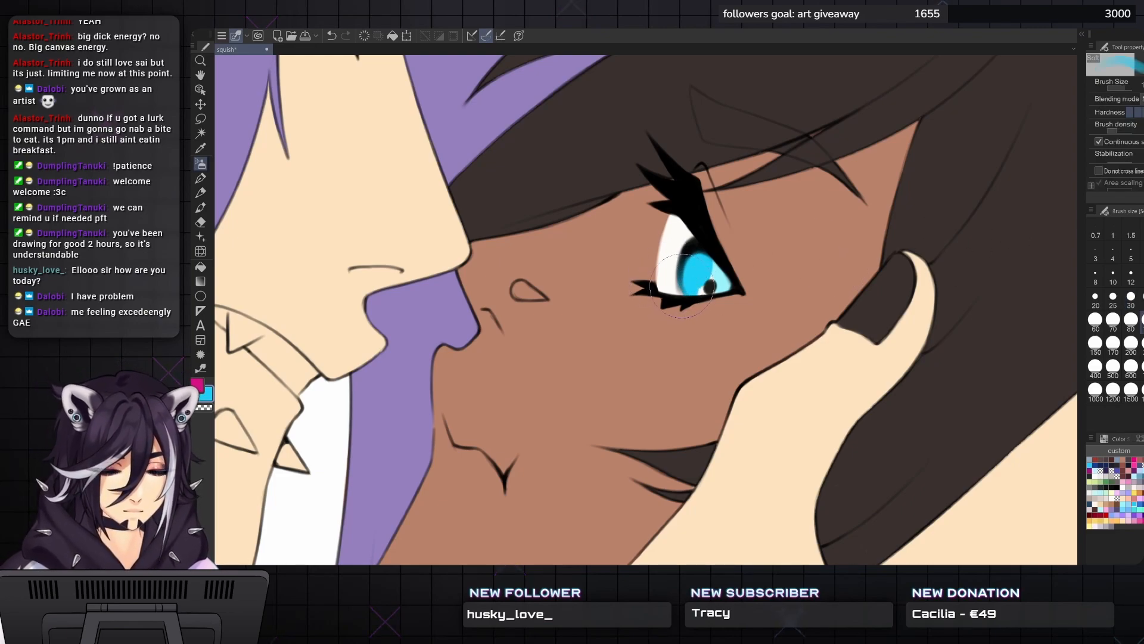
{"action": "key", "text": "bracketleft"}
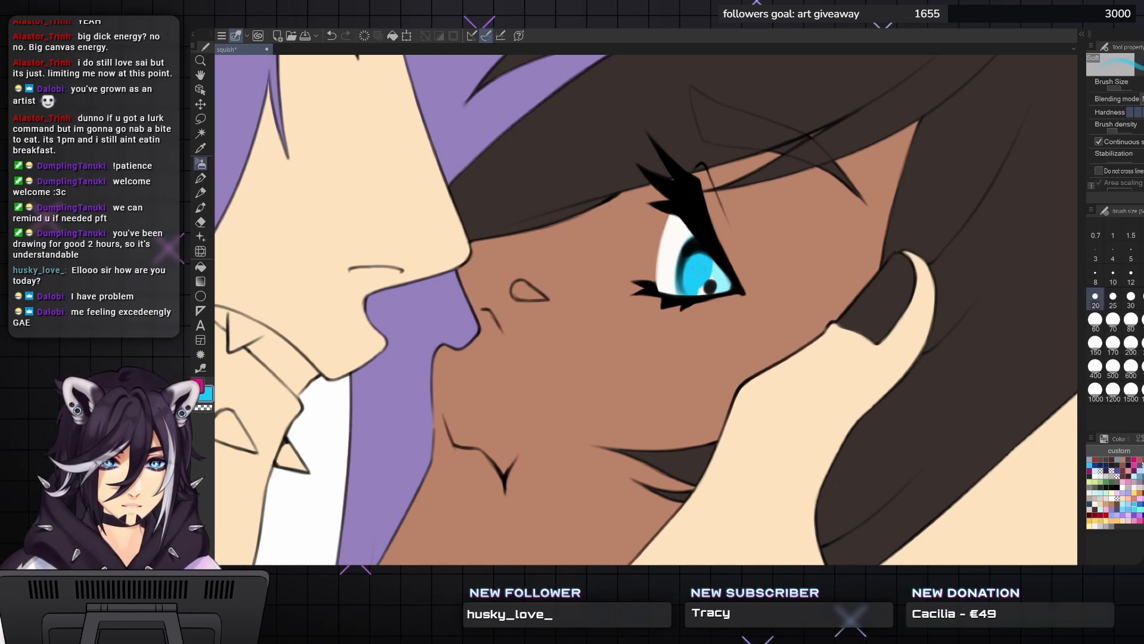
{"action": "key", "text": "p"}
{"action": "left_click_drag", "start_coordinate": [697, 286], "coordinate": [702, 287]}
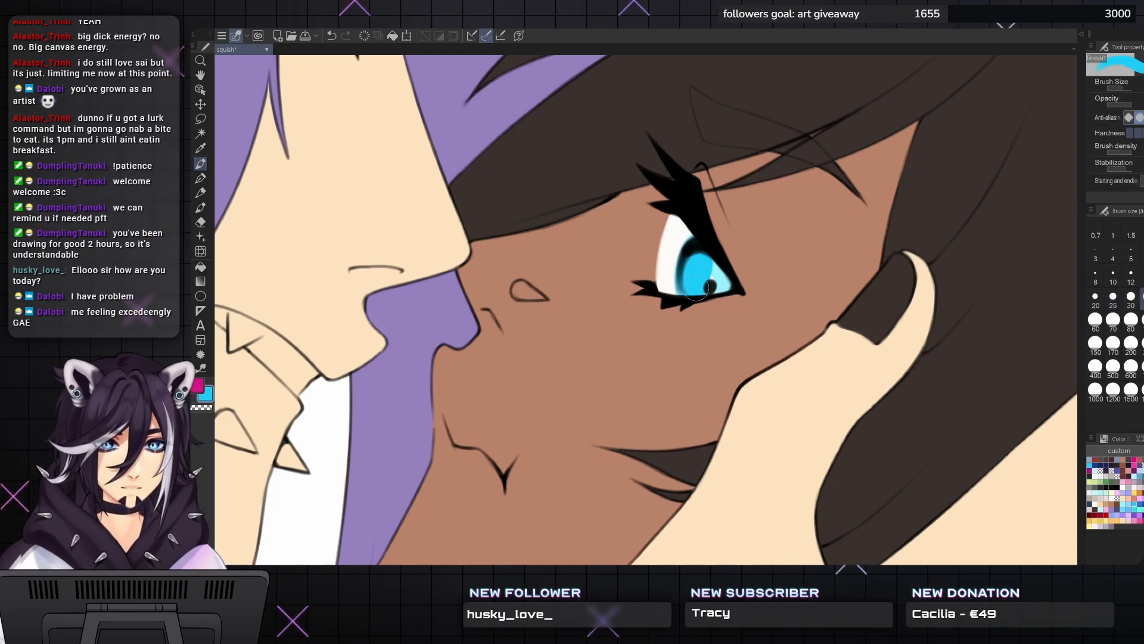
{"action": "key", "text": "bracketleft"}
{"action": "key", "text": "bracketleft"}
{"action": "key", "text": "bracketleft"}
{"action": "key", "text": "bracketright"}
{"action": "key", "text": "bracketright"}
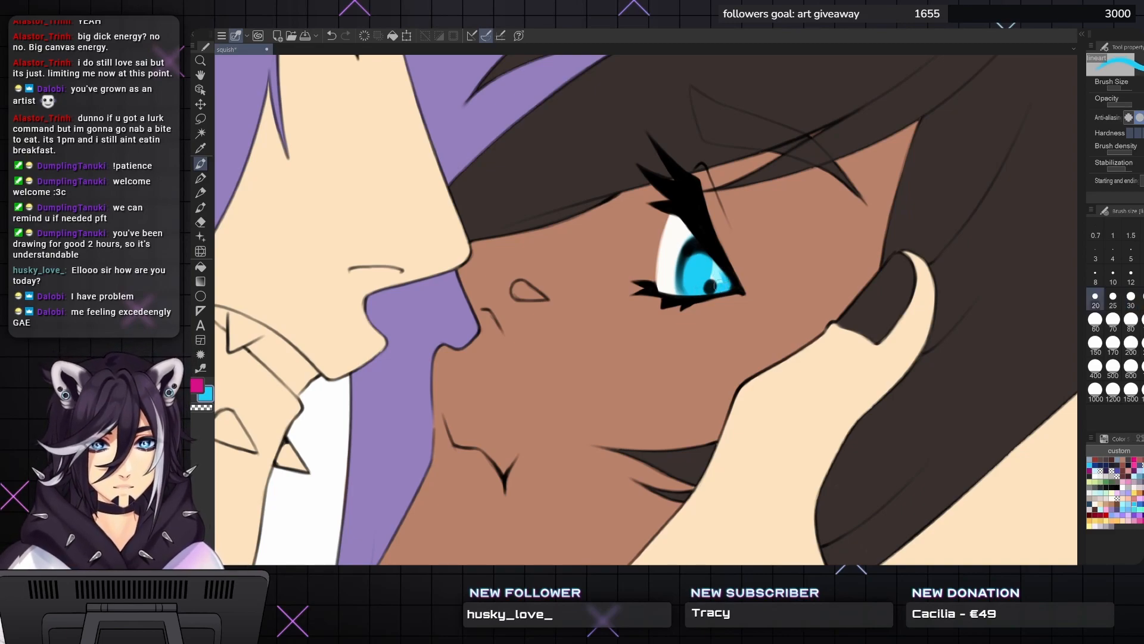
- Fill the cuff below the left character's reaching hand with light grey
{"action": "scroll", "coordinate": [733, 269], "scroll_direction": "down", "scroll_amount": 6}
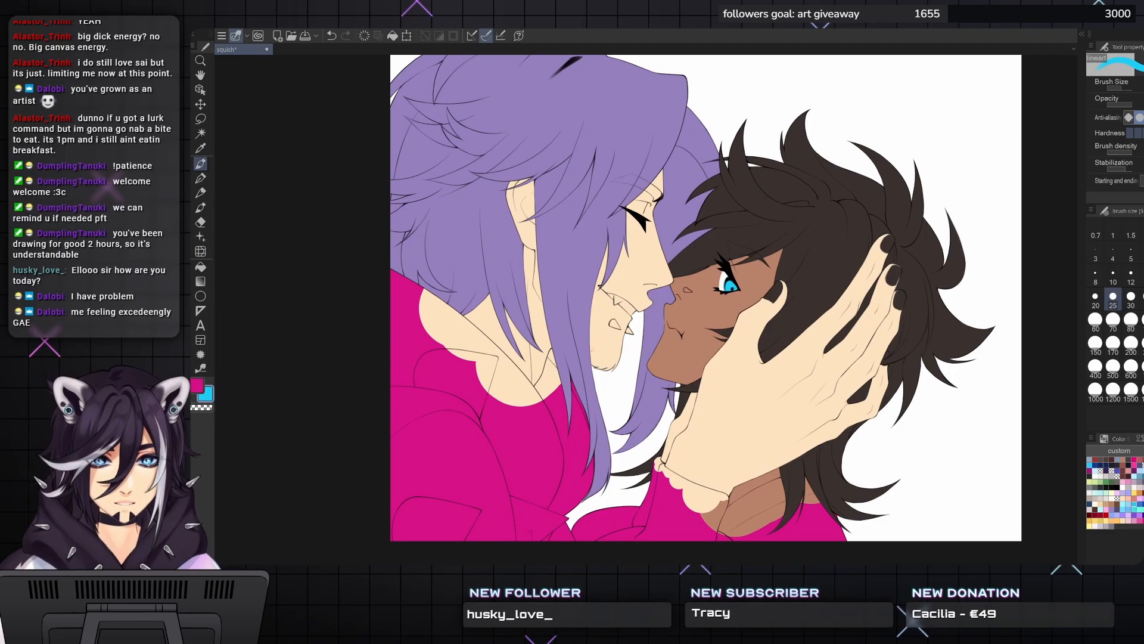
{"action": "scroll", "coordinate": [706, 298], "scroll_direction": "down", "scroll_amount": 4}
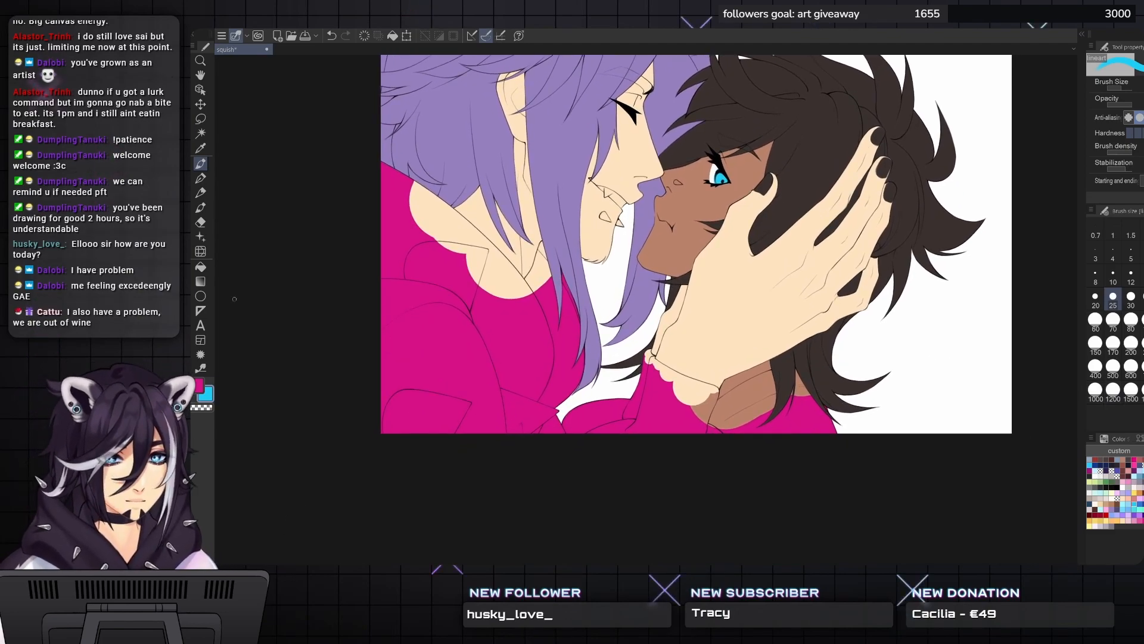
{"action": "scroll", "coordinate": [686, 304], "scroll_direction": "up", "scroll_amount": 4}
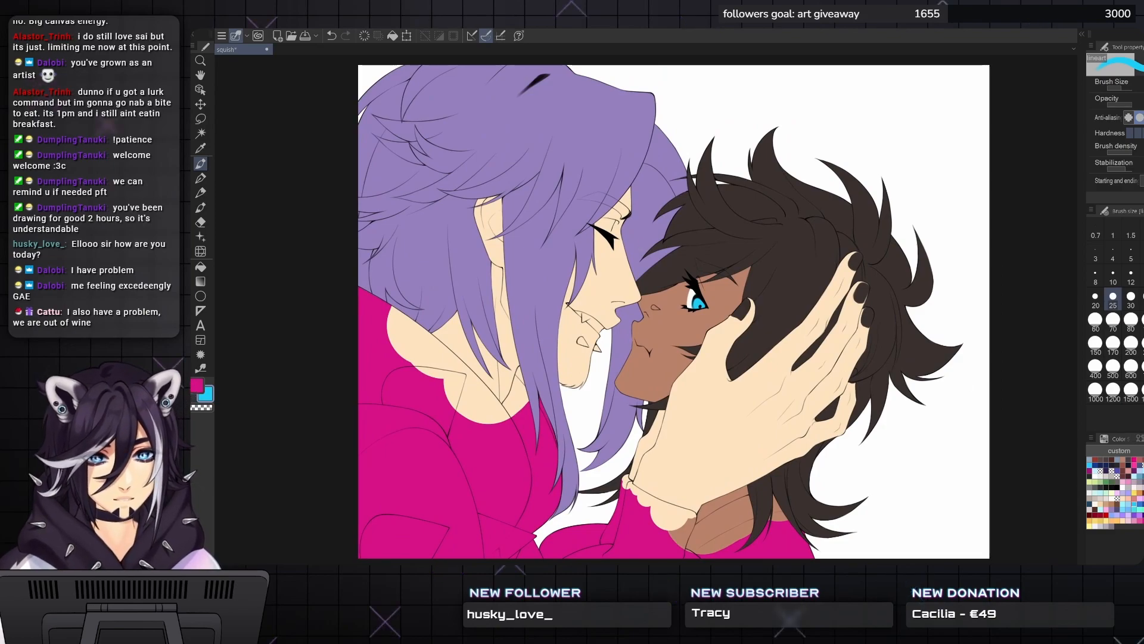
{"action": "scroll", "coordinate": [716, 298], "scroll_direction": "down", "scroll_amount": 2}
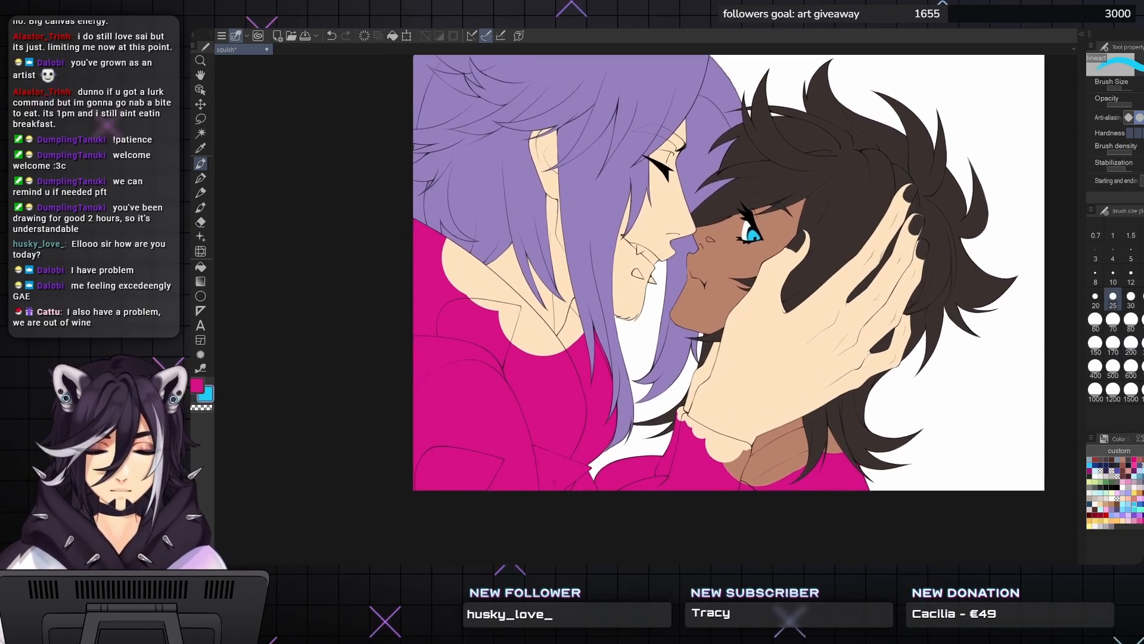
{"action": "left_click_drag", "start_coordinate": [715, 298], "coordinate": [733, 294]}
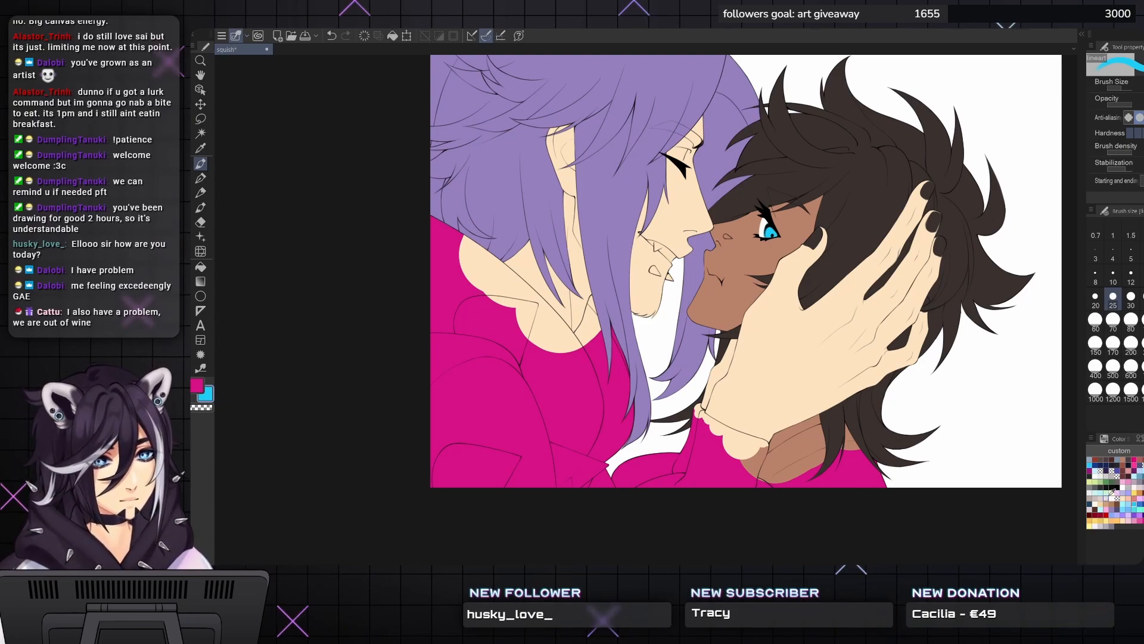
{"action": "left_click", "coordinate": [1091, 494]}
{"action": "left_click_drag", "start_coordinate": [731, 405], "coordinate": [683, 283]}
{"action": "scroll", "coordinate": [671, 331], "scroll_direction": "up", "scroll_amount": 3}
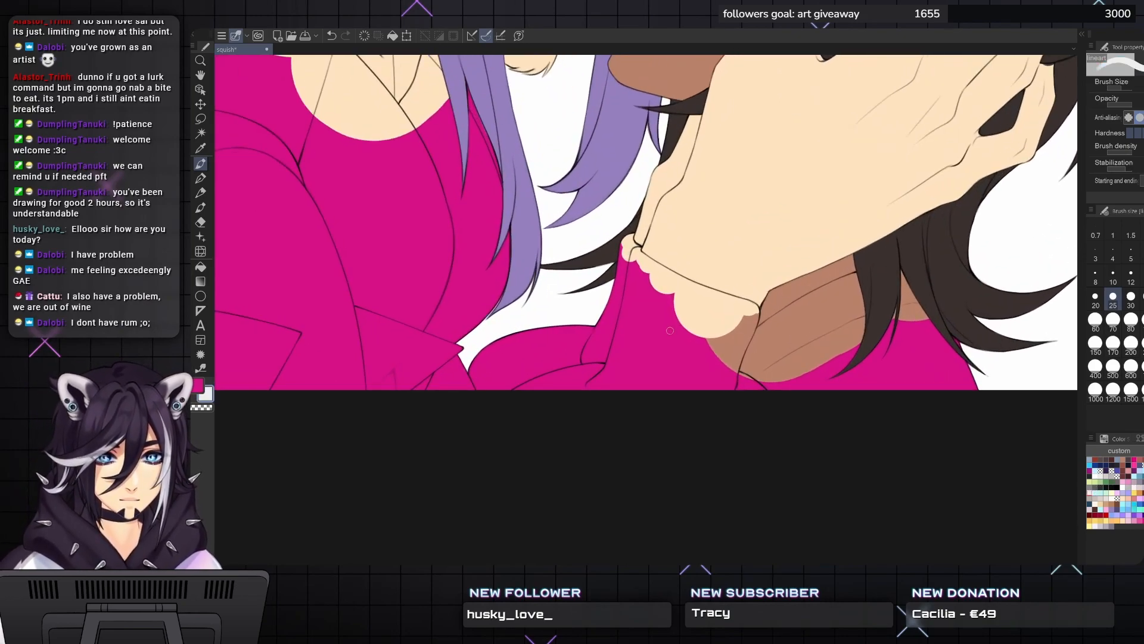
{"action": "key", "text": "g"}
{"action": "left_click", "coordinate": [691, 313]}
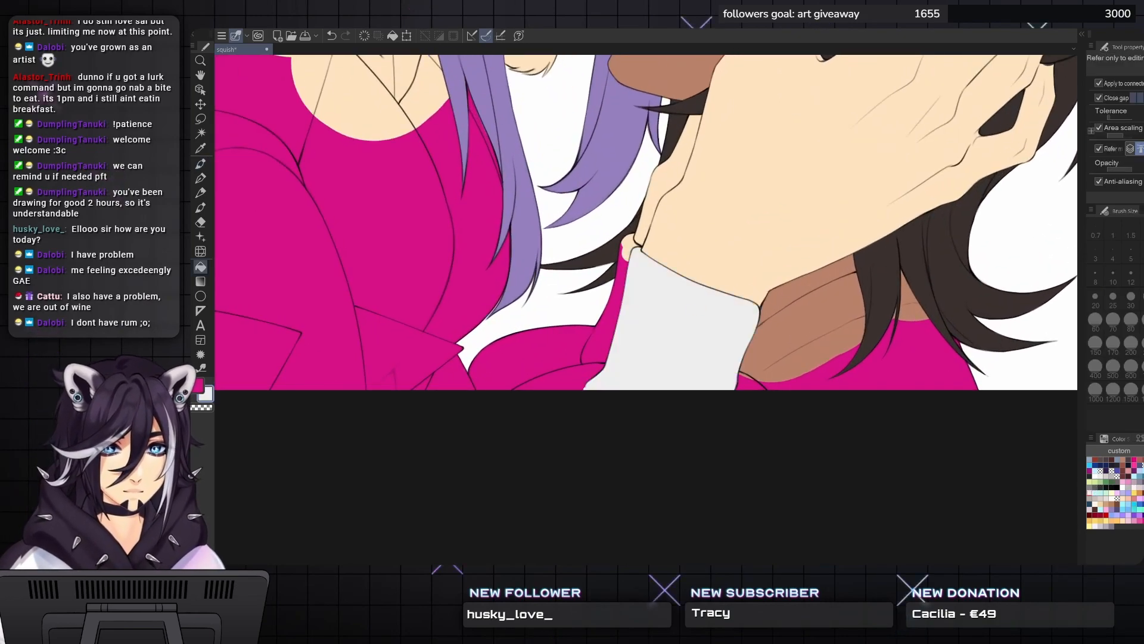
- Fill the remaining sleeve sections on both sides of the cuff with the same light grey
{"action": "left_click", "coordinate": [628, 255]}
{"action": "left_click", "coordinate": [578, 342]}
{"action": "left_click", "coordinate": [587, 381]}
{"action": "left_click", "coordinate": [754, 378]}
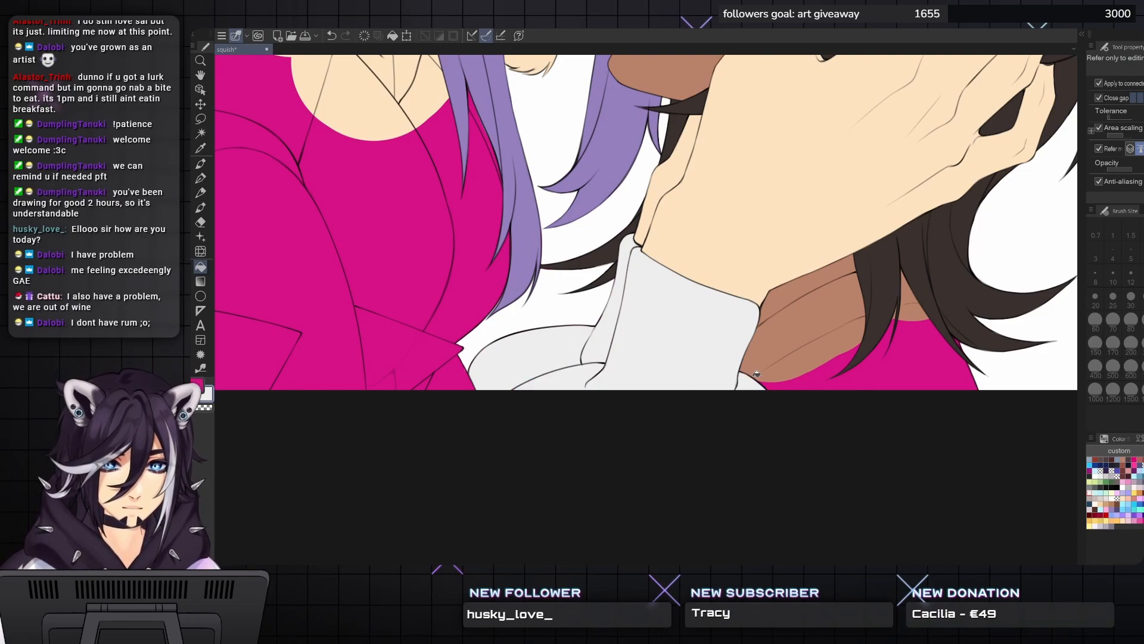
- Touch up the light grey at the lower end of the cuff beside the right character's neck with a small brush
{"action": "scroll", "coordinate": [757, 374], "scroll_direction": "up", "scroll_amount": 2}
{"action": "key", "text": "p"}
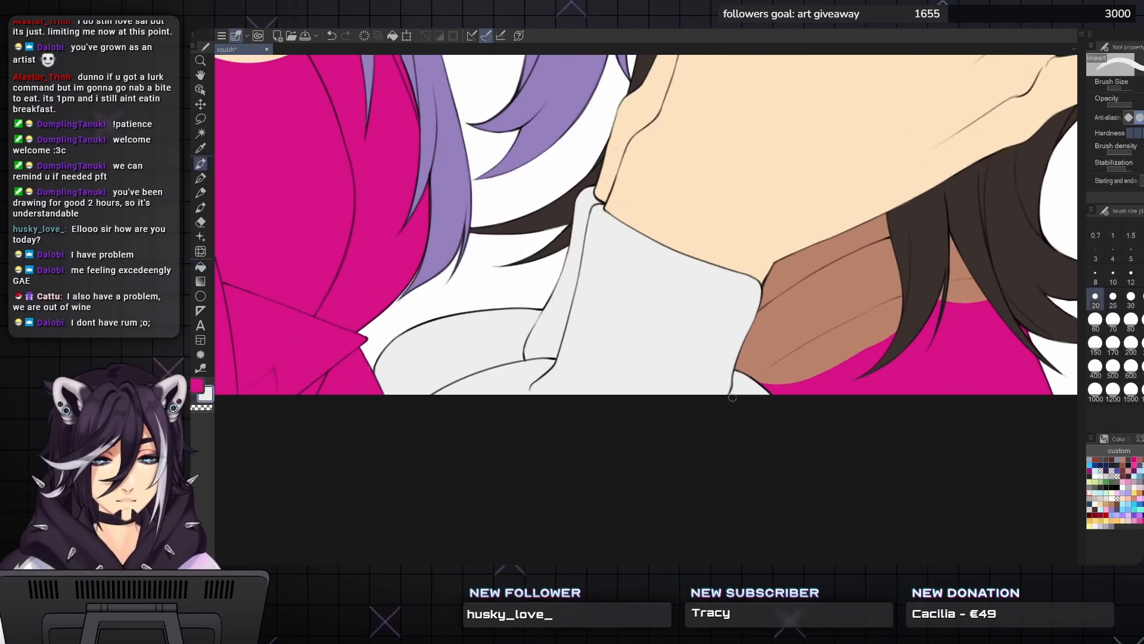
{"action": "key", "text": "bracketright"}
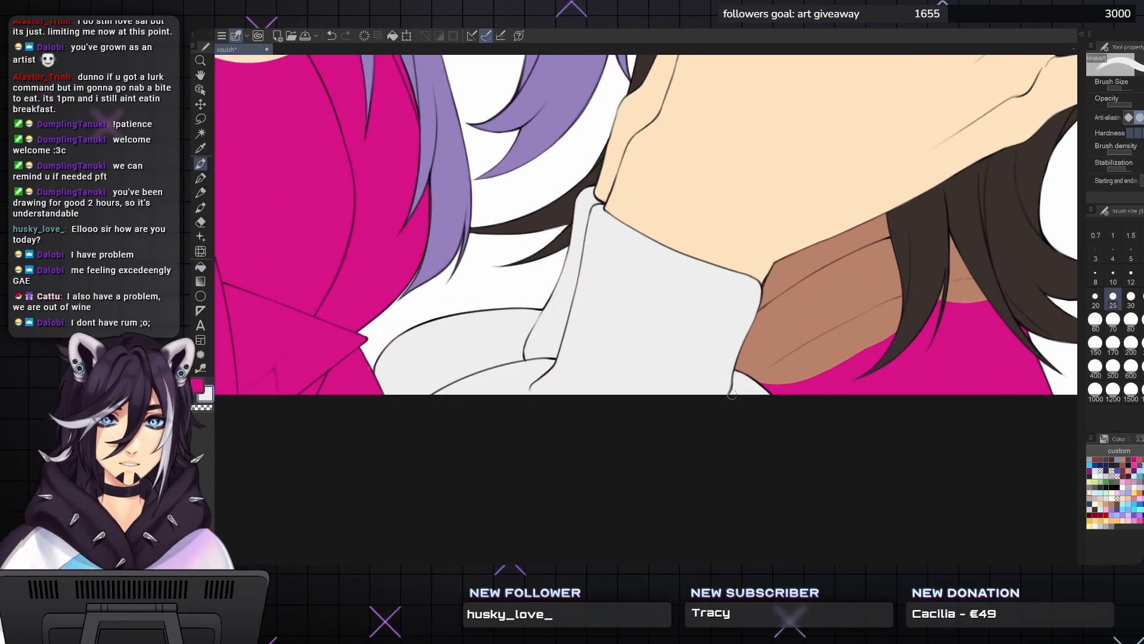
{"action": "key", "text": "bracketleft"}
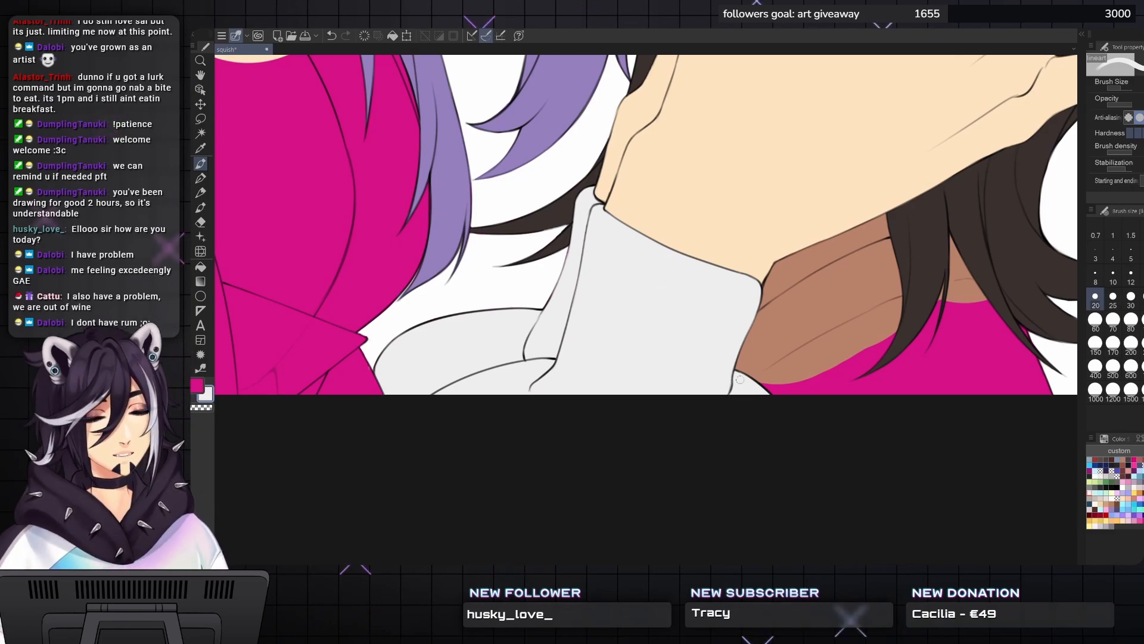
{"action": "key", "text": "bracketright"}
{"action": "left_click_drag", "start_coordinate": [726, 347], "coordinate": [869, 381]}
{"action": "key", "text": "bracketright"}
{"action": "key", "text": "bracketright"}
{"action": "key", "text": "bracketright"}
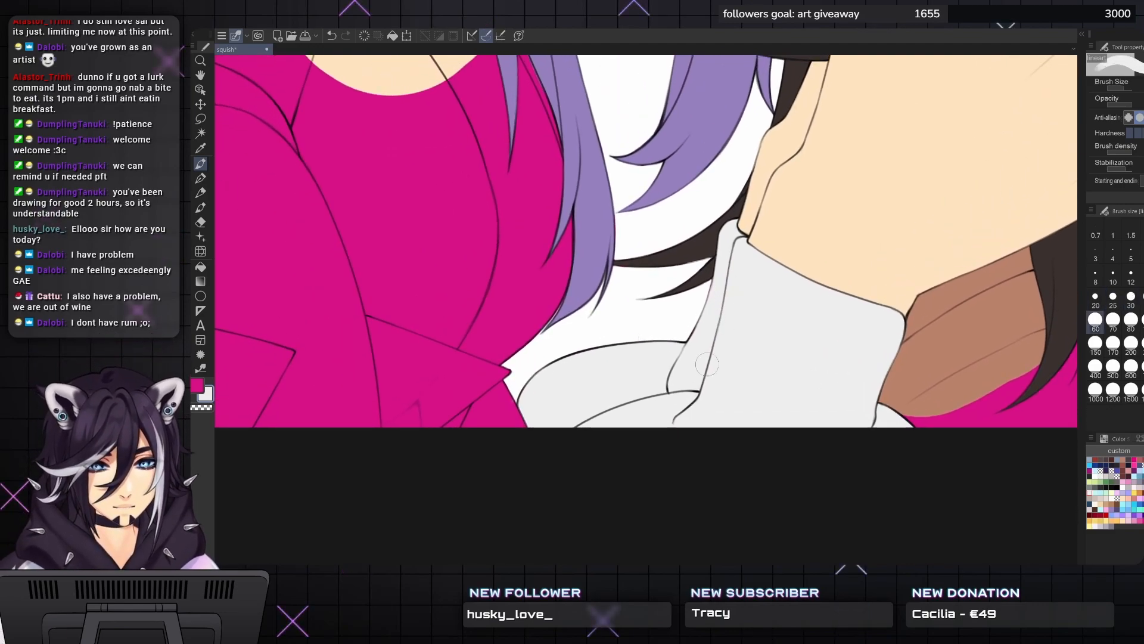
- Paint light grey into the remaining gaps at the cuff's upper tip and along the adjoining sleeve section
{"action": "key", "text": "bracketleft"}
{"action": "key", "text": "bracketleft"}
{"action": "key", "text": "bracketleft"}
{"action": "key", "text": "bracketleft"}
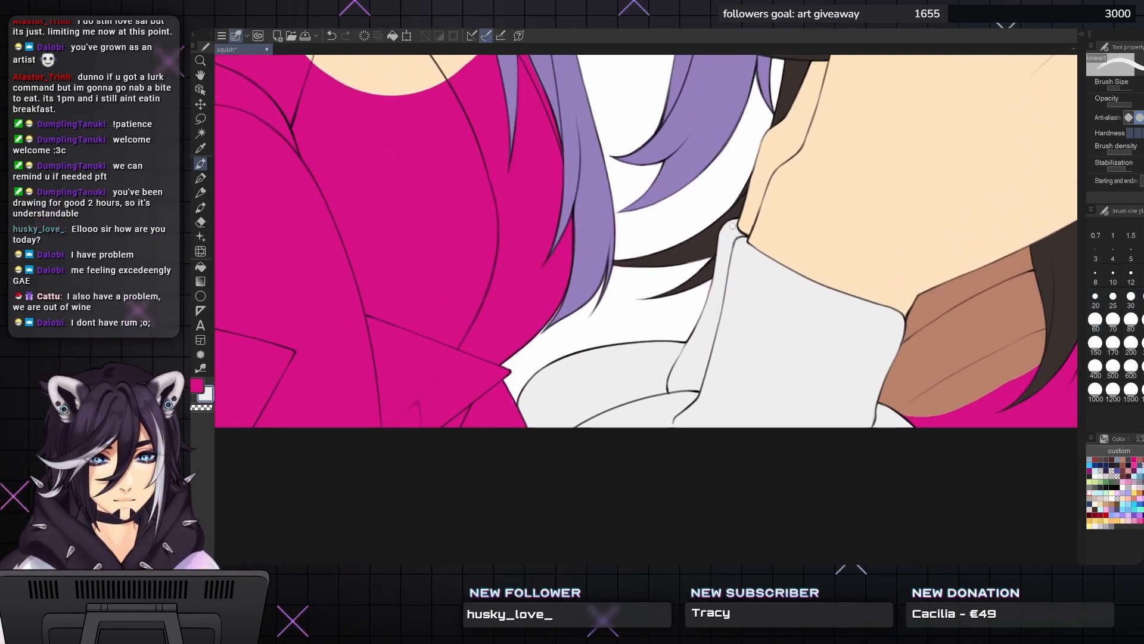
{"action": "key", "text": "bracketright"}
{"action": "key", "text": "bracketright"}
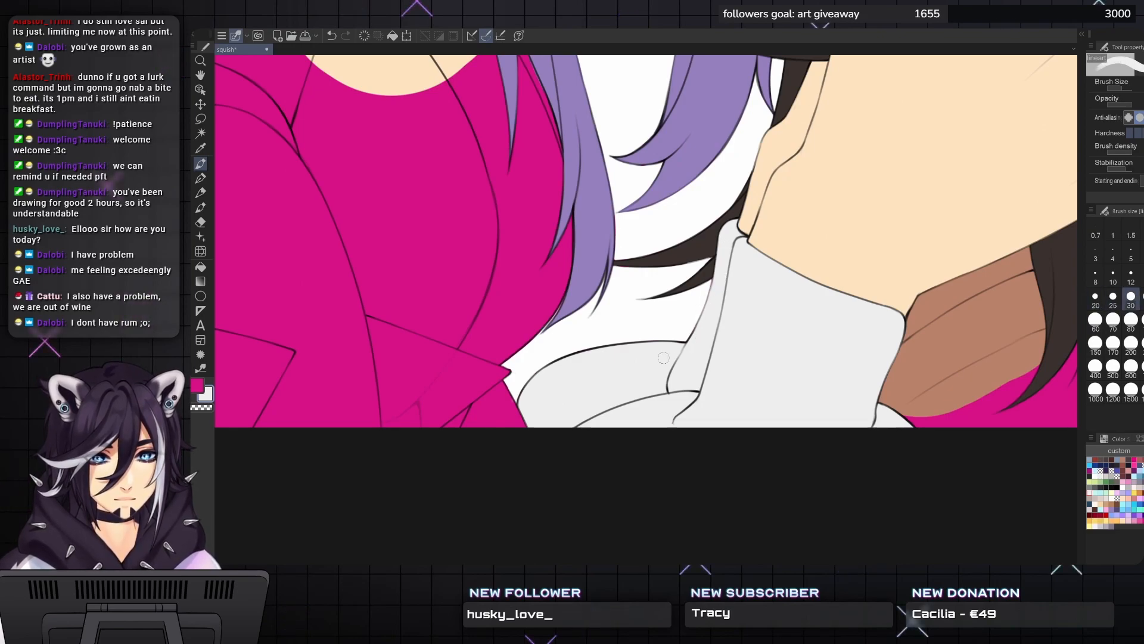
{"action": "key", "text": "bracketright"}
{"action": "key", "text": "bracketright"}
{"action": "left_click_drag", "start_coordinate": [497, 355], "coordinate": [645, 338]}
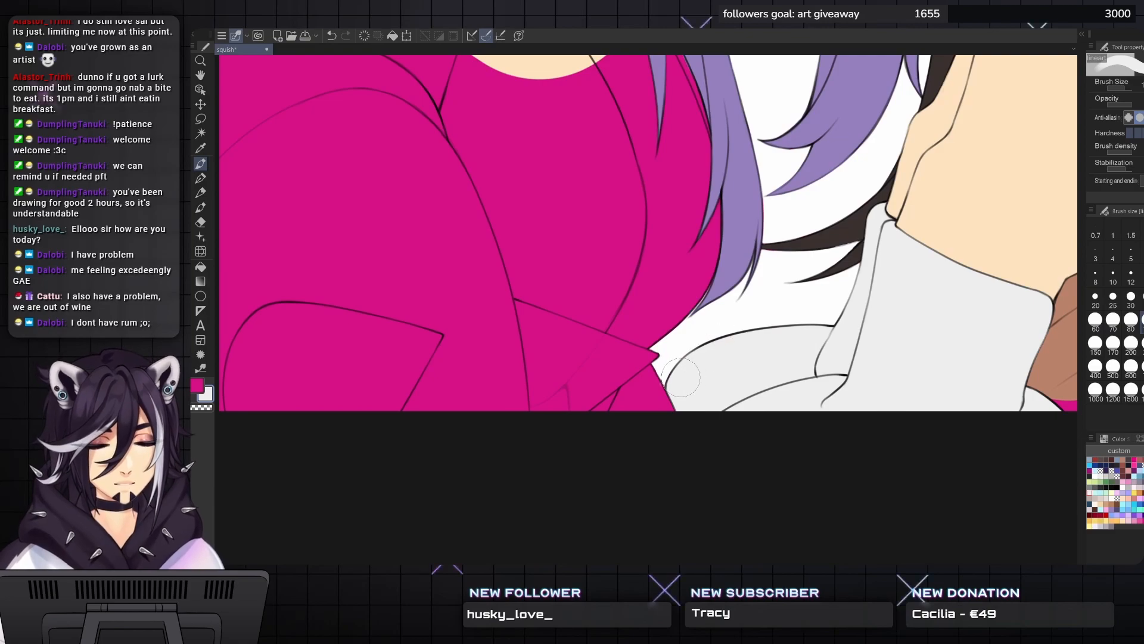
- Paint the lower front of the left character's jacket light grey beside the sleeve with a size 200 brush
{"action": "mouse_move", "coordinate": [686, 392]}
{"action": "left_mouse_down"}
{"action": "mouse_move", "coordinate": [610, 342]}
{"action": "mouse_move", "coordinate": [551, 357]}
{"action": "left_mouse_up"}
{"action": "left_click_drag", "start_coordinate": [623, 282], "coordinate": [646, 338]}
{"action": "key", "text": "bracketright"}
{"action": "key", "text": "bracketright"}
{"action": "scroll", "coordinate": [598, 303], "scroll_direction": "down", "scroll_amount": 2}
{"action": "left_click_drag", "start_coordinate": [598, 303], "coordinate": [636, 314]}
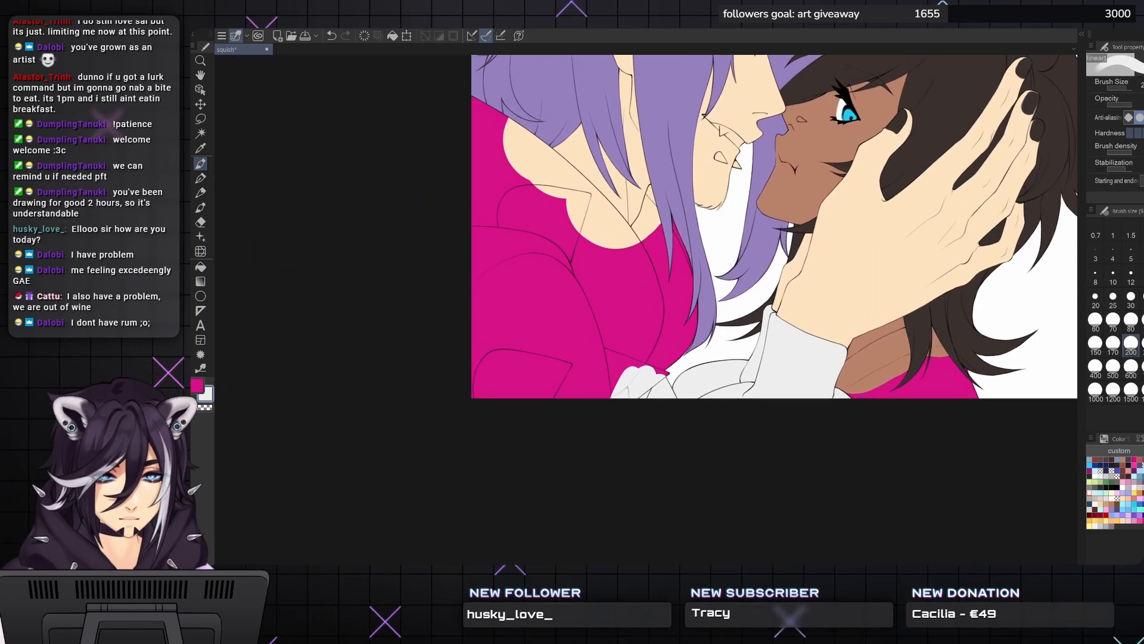
- Lasso the magenta area of the left character's jacket, recolour it light grey and deselect
{"action": "scroll", "coordinate": [660, 389], "scroll_direction": "up", "scroll_amount": 1}
{"action": "key", "text": "m"}
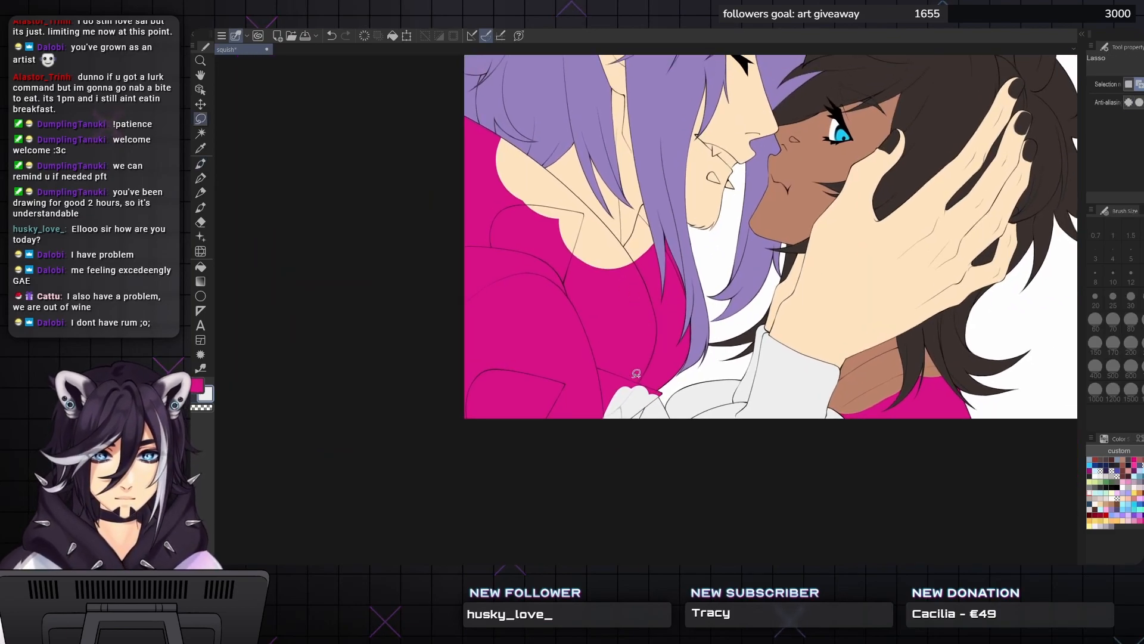
{"action": "mouse_move", "coordinate": [644, 364]}
{"action": "left_mouse_down"}
{"action": "mouse_move", "coordinate": [648, 312]}
{"action": "mouse_move", "coordinate": [612, 251]}
{"action": "left_mouse_up"}
{"action": "mouse_move", "coordinate": [515, 160]}
{"action": "left_mouse_down"}
{"action": "mouse_move", "coordinate": [421, 414]}
{"action": "mouse_move", "coordinate": [568, 464]}
{"action": "mouse_move", "coordinate": [656, 427]}
{"action": "mouse_move", "coordinate": [667, 396]}
{"action": "mouse_move", "coordinate": [637, 370]}
{"action": "left_mouse_up"}
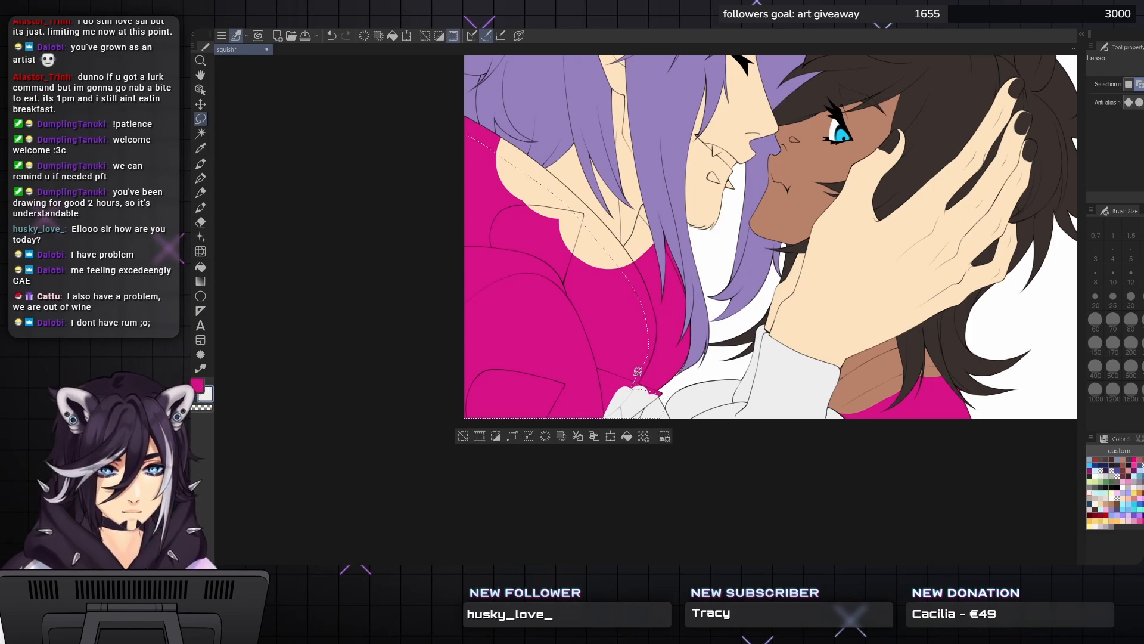
{"action": "key", "text": "Delete"}
{"action": "key", "text": "ctrl+d"}
{"action": "scroll", "coordinate": [655, 417], "scroll_direction": "up", "scroll_amount": 1}
{"action": "scroll", "coordinate": [655, 417], "scroll_direction": "up", "scroll_amount": 2}
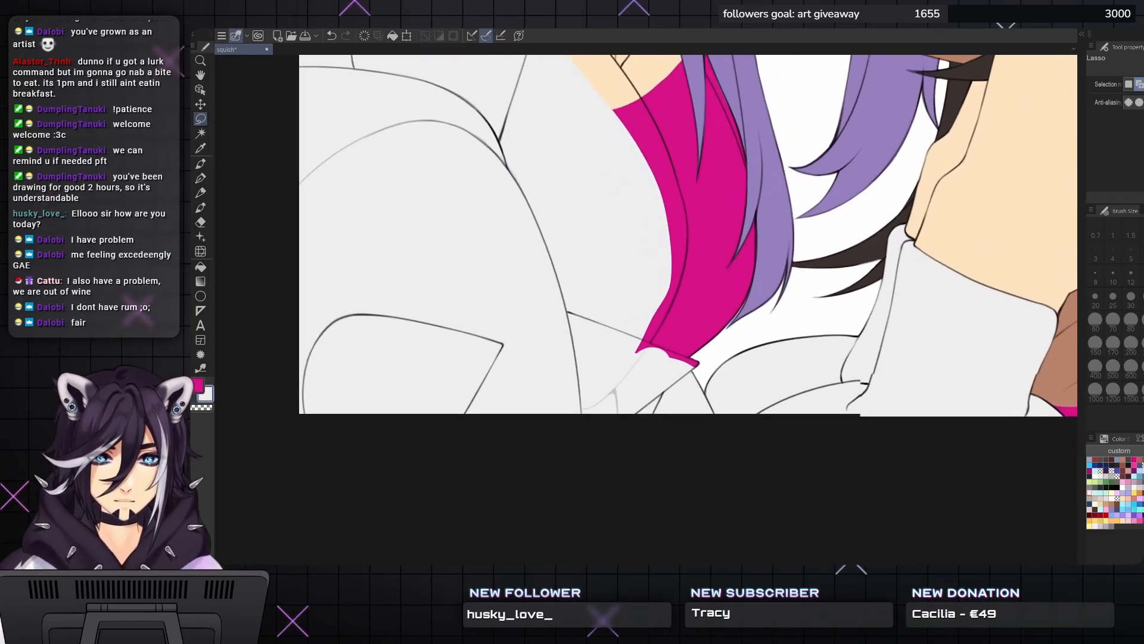
- Paint the pointed lapel tip at the jacket's lower front light grey up to the line art with a small brush
{"action": "key", "text": "g"}
{"action": "key", "text": "p"}
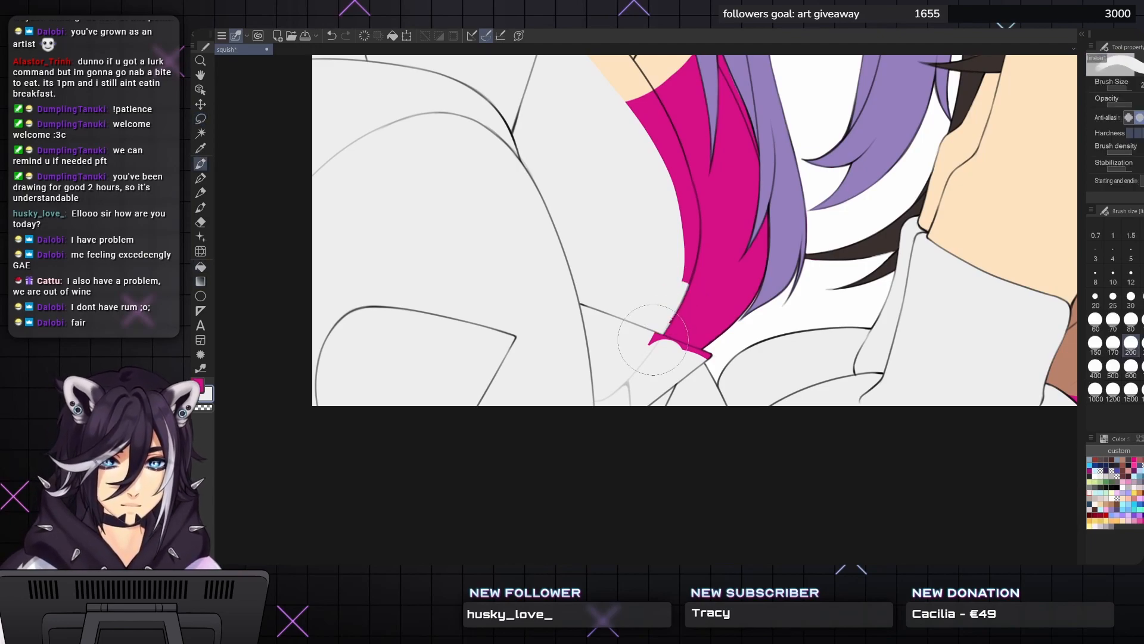
{"action": "scroll", "coordinate": [655, 345], "scroll_direction": "up", "scroll_amount": 1}
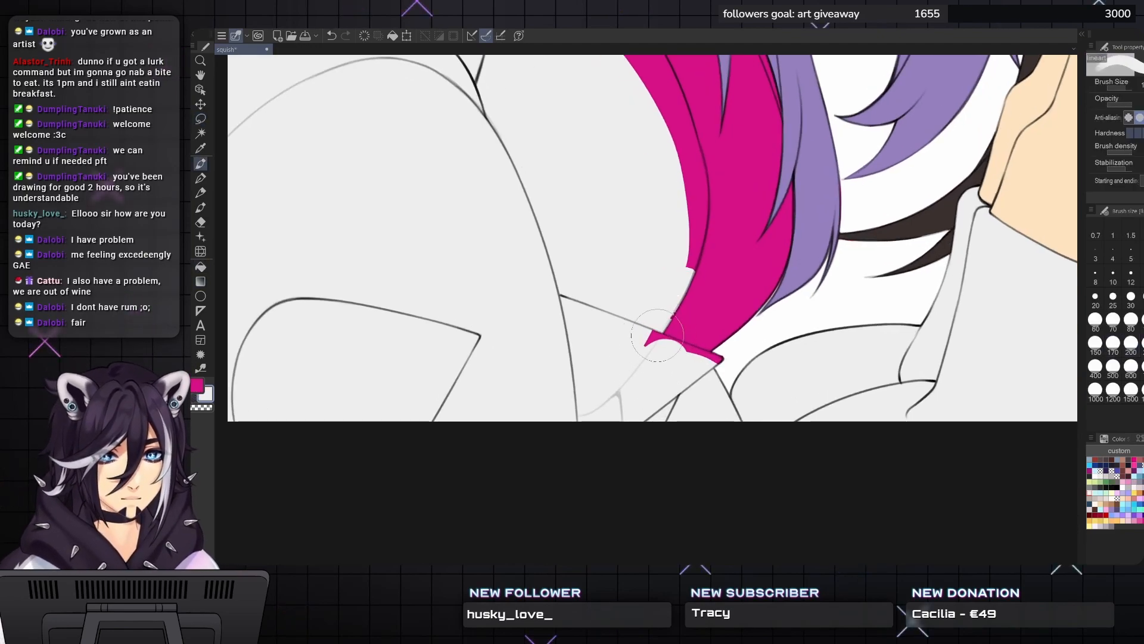
{"action": "left_click", "coordinate": [1113, 296]}
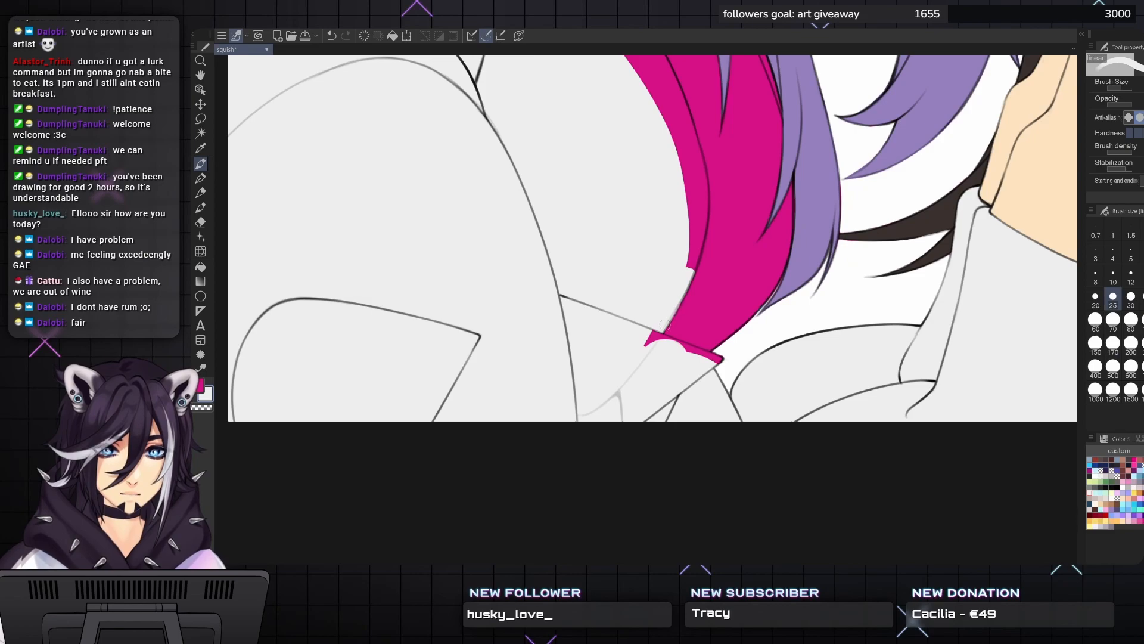
{"action": "key", "text": "asciicircum"}
{"action": "key", "text": "asciicircum"}
{"action": "key", "text": "asciicircum"}
{"action": "key", "text": "asciicircum"}
{"action": "key", "text": "asciicircum"}
{"action": "key", "text": "asciicircum"}
{"action": "key", "text": "asciicircum"}
{"action": "key", "text": "asciicircum"}
{"action": "key", "text": "asciicircum"}
{"action": "key", "text": "asciicircum"}
{"action": "key", "text": "asciicircum"}
{"action": "key", "text": "asciicircum"}
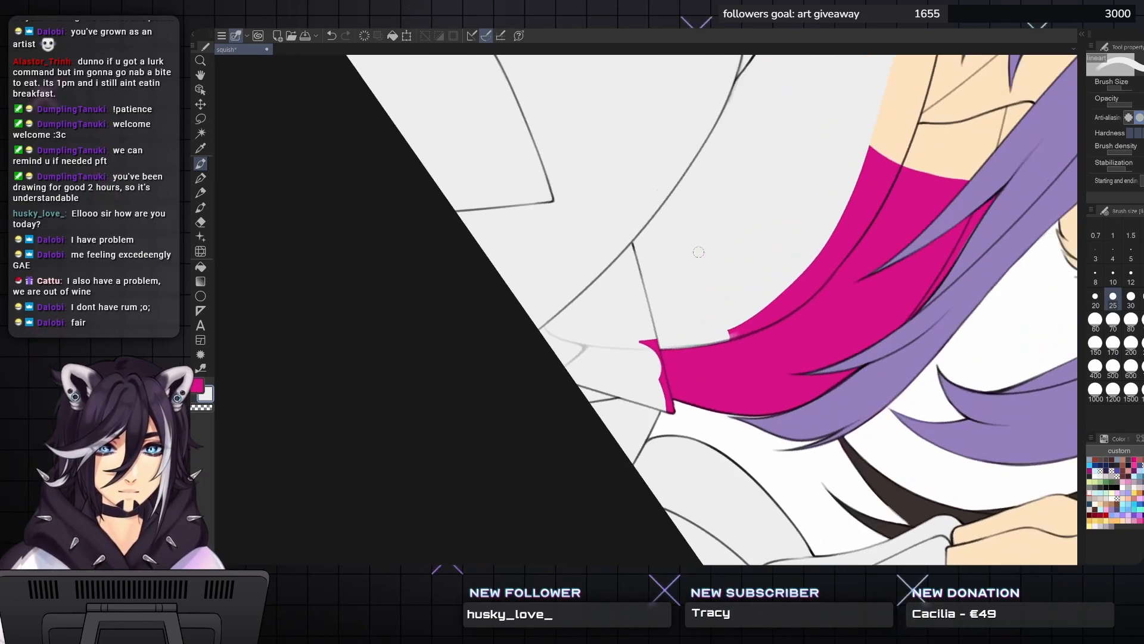
{"action": "key", "text": "bracketright"}
{"action": "key", "text": "bracketright"}
{"action": "key", "text": "asciicircum"}
{"action": "key", "text": "asciicircum"}
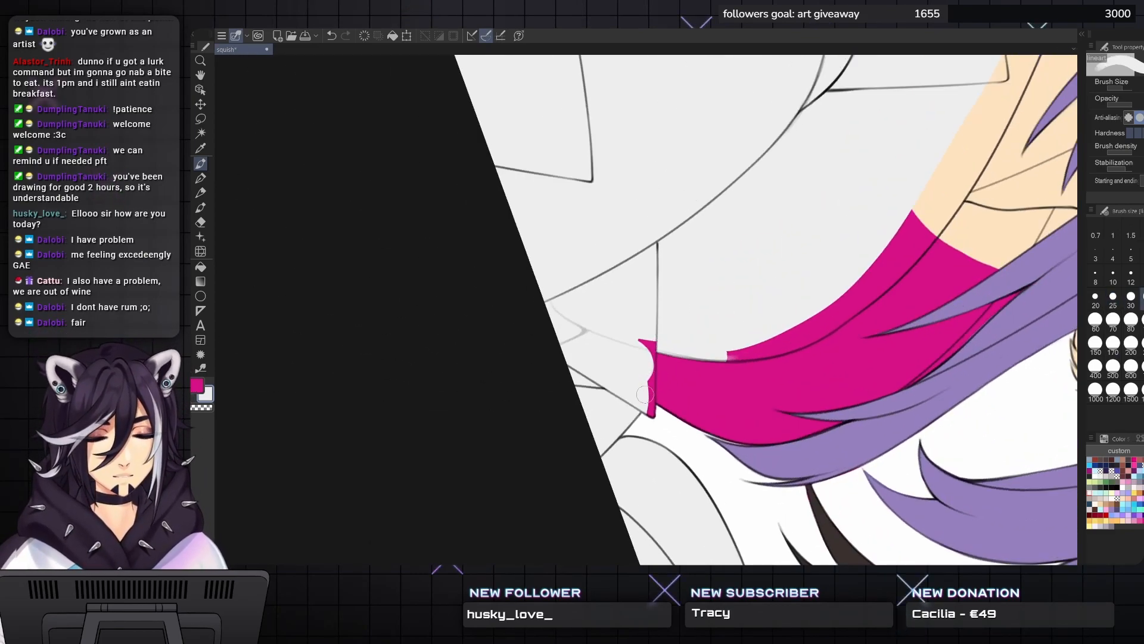
{"action": "key", "text": "bracketleft"}
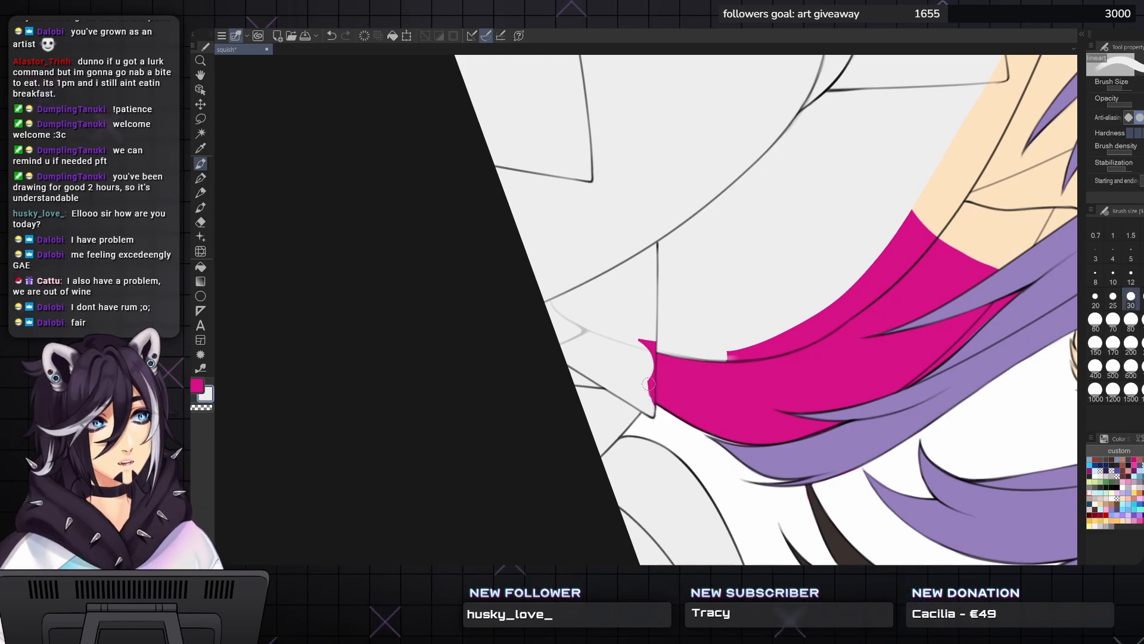
{"action": "key", "text": "ctrl+z"}
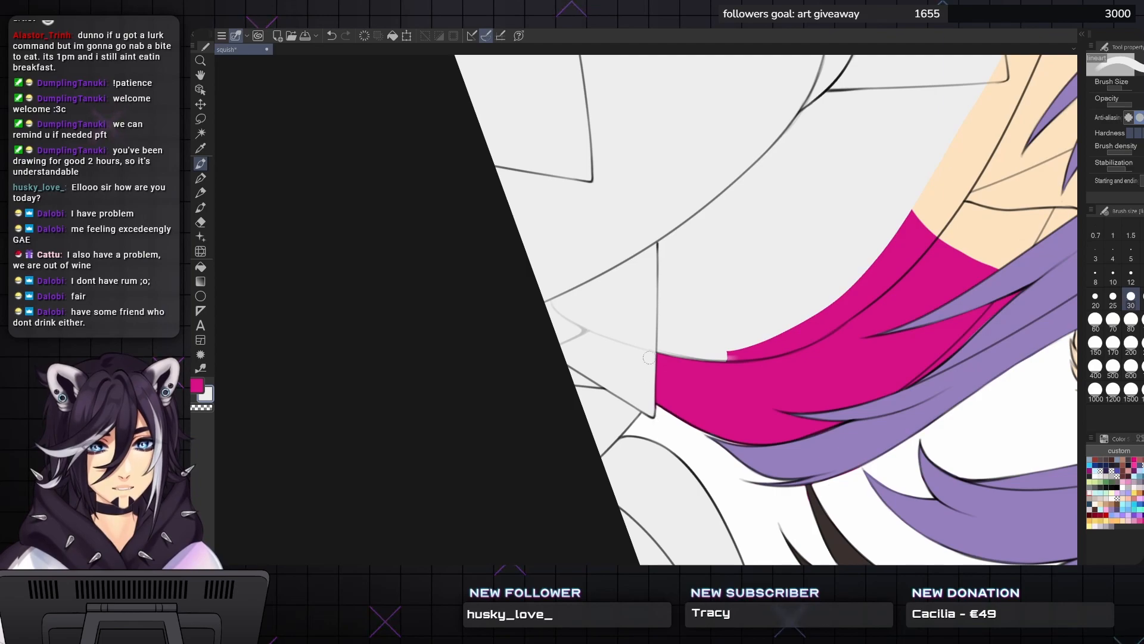
{"action": "key", "text": "bracketright"}
- Extend the light grey along the jacket's curved front edge up to the neckline with a size 60 brush
{"action": "left_click_drag", "start_coordinate": [645, 405], "coordinate": [684, 541]}
{"action": "key", "text": "minus"}
{"action": "key", "text": "minus"}
{"action": "key", "text": "minus"}
{"action": "key", "text": "minus"}
{"action": "key", "text": "minus"}
{"action": "key", "text": "minus"}
{"action": "key", "text": "minus"}
{"action": "key", "text": "minus"}
{"action": "key", "text": "minus"}
{"action": "key", "text": "minus"}
{"action": "key", "text": "minus"}
{"action": "key", "text": "minus"}
{"action": "key", "text": "minus"}
{"action": "key", "text": "minus"}
{"action": "key", "text": "minus"}
{"action": "key", "text": "minus"}
{"action": "left_click_drag", "start_coordinate": [703, 361], "coordinate": [656, 437]}
{"action": "key", "text": "asciicircum"}
{"action": "key", "text": "asciicircum"}
{"action": "key", "text": "asciicircum"}
{"action": "key", "text": "asciicircum"}
{"action": "key", "text": "asciicircum"}
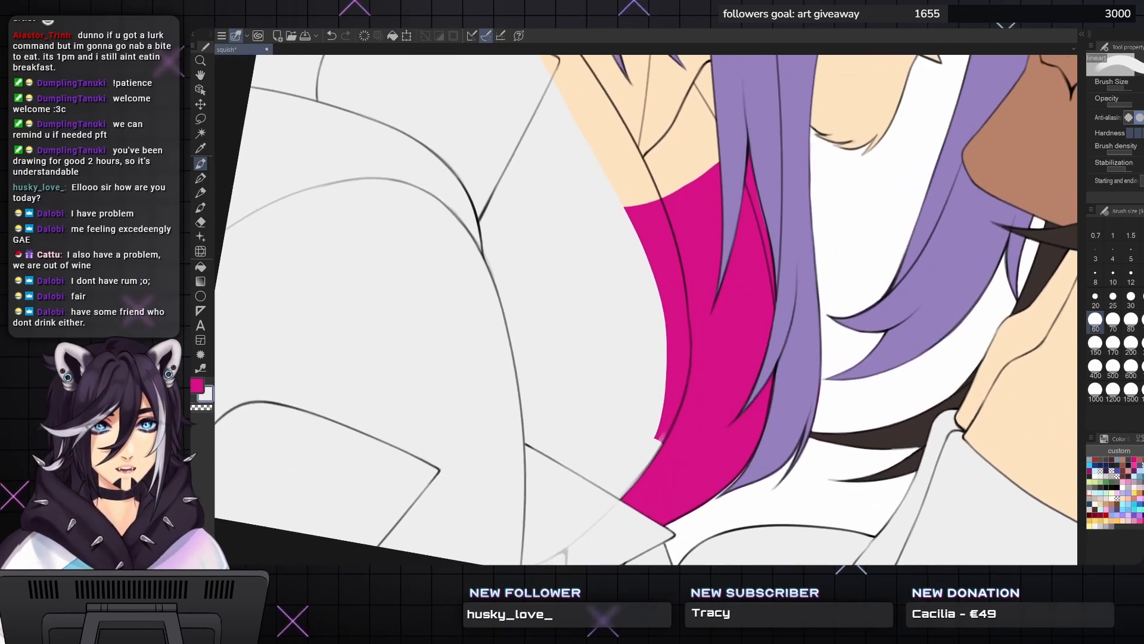
{"action": "key", "text": "bracketright"}
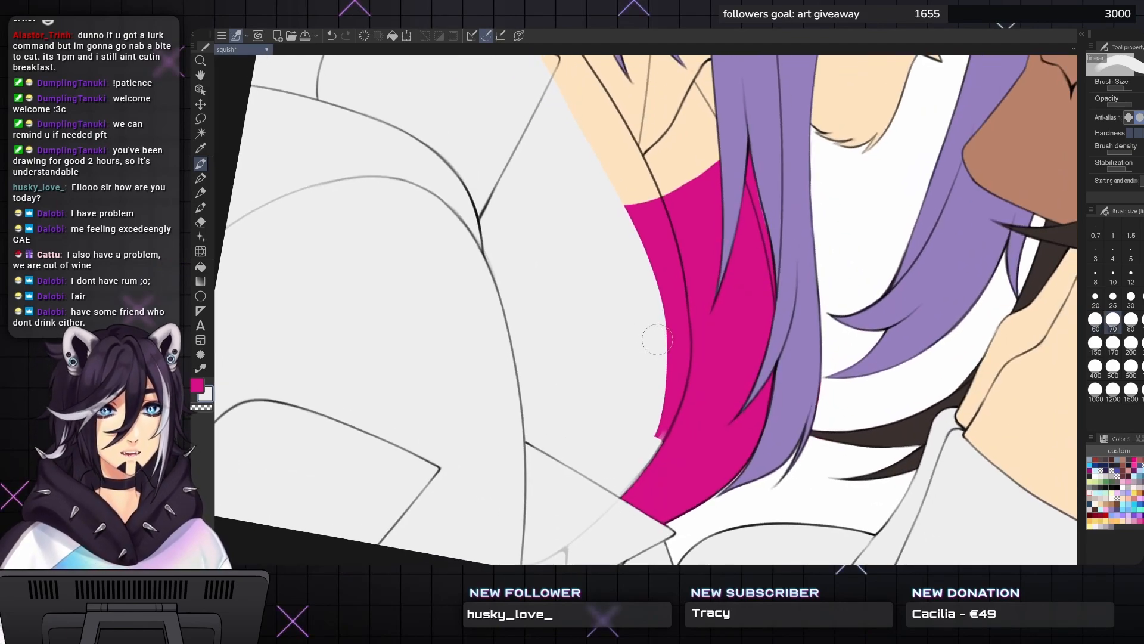
{"action": "key", "text": "bracketleft"}
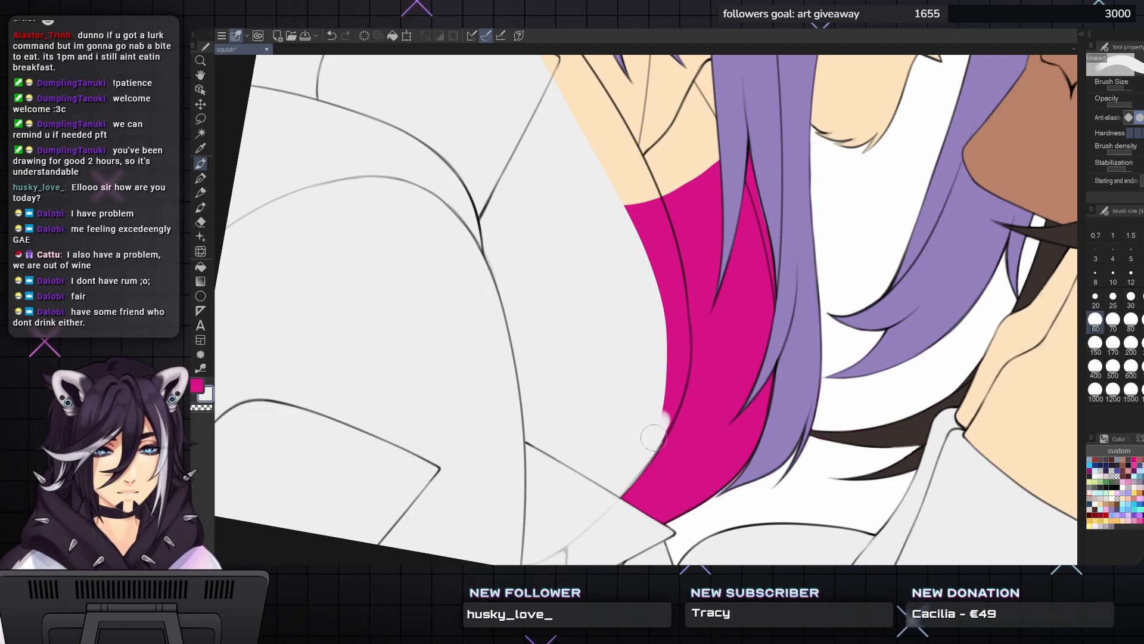
{"action": "mouse_move", "coordinate": [664, 421]}
{"action": "left_mouse_down"}
{"action": "mouse_move", "coordinate": [681, 334]}
{"action": "mouse_move", "coordinate": [676, 381]}
{"action": "mouse_move", "coordinate": [681, 359]}
{"action": "mouse_move", "coordinate": [674, 296]}
{"action": "mouse_move", "coordinate": [682, 336]}
{"action": "mouse_move", "coordinate": [679, 319]}
{"action": "mouse_move", "coordinate": [663, 231]}
{"action": "mouse_move", "coordinate": [668, 394]}
{"action": "mouse_move", "coordinate": [655, 393]}
{"action": "mouse_move", "coordinate": [633, 199]}
{"action": "left_mouse_up"}
{"action": "key", "text": "bracketleft"}
{"action": "key", "text": "bracketleft"}
{"action": "key", "text": "bracketleft"}
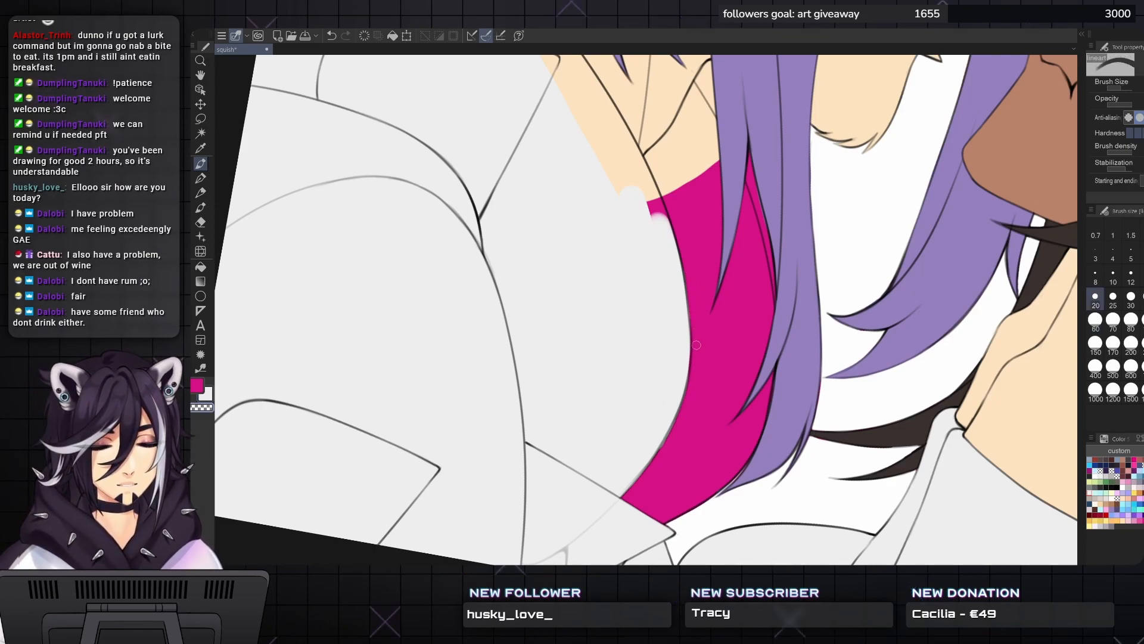
- Refine the jacket's front edge and paint light grey up to the collar line beside the neck
{"action": "scroll", "coordinate": [692, 244], "scroll_direction": "down", "scroll_amount": 3}
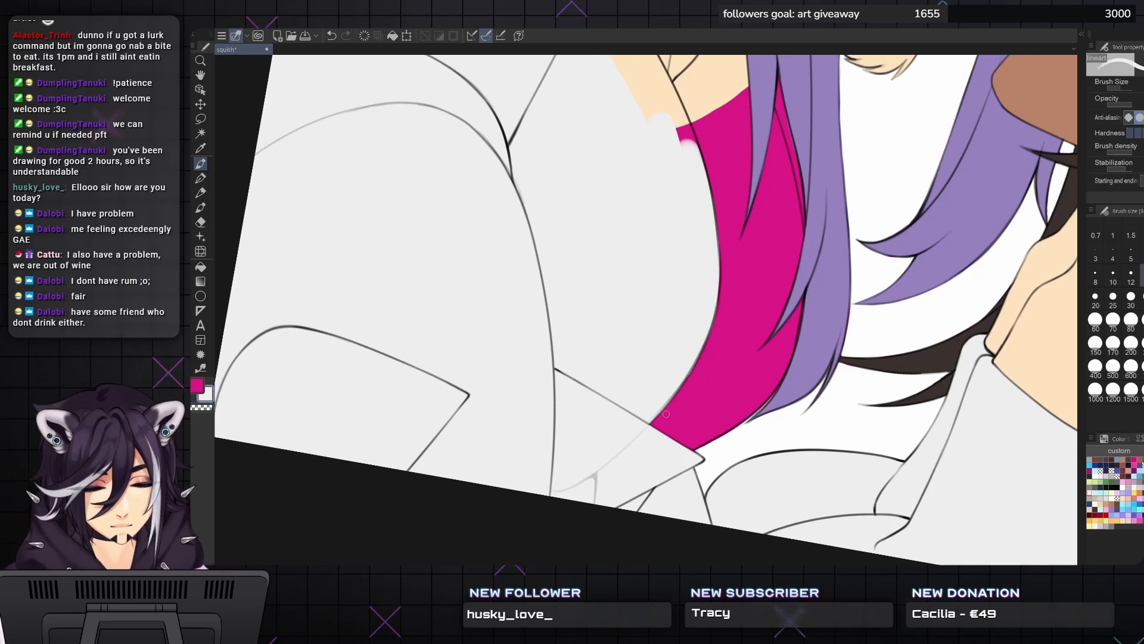
{"action": "left_click_drag", "start_coordinate": [667, 414], "coordinate": [667, 560]}
{"action": "left_click_drag", "start_coordinate": [667, 476], "coordinate": [607, 472]}
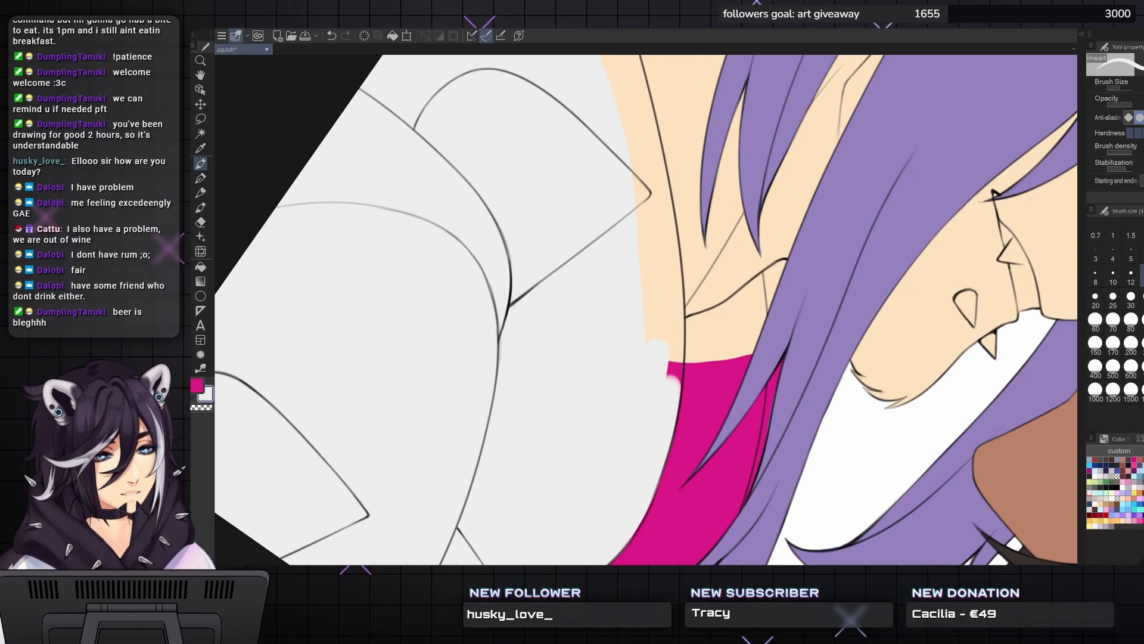
{"action": "left_click_drag", "start_coordinate": [661, 334], "coordinate": [654, 374]}
{"action": "key", "text": "g"}
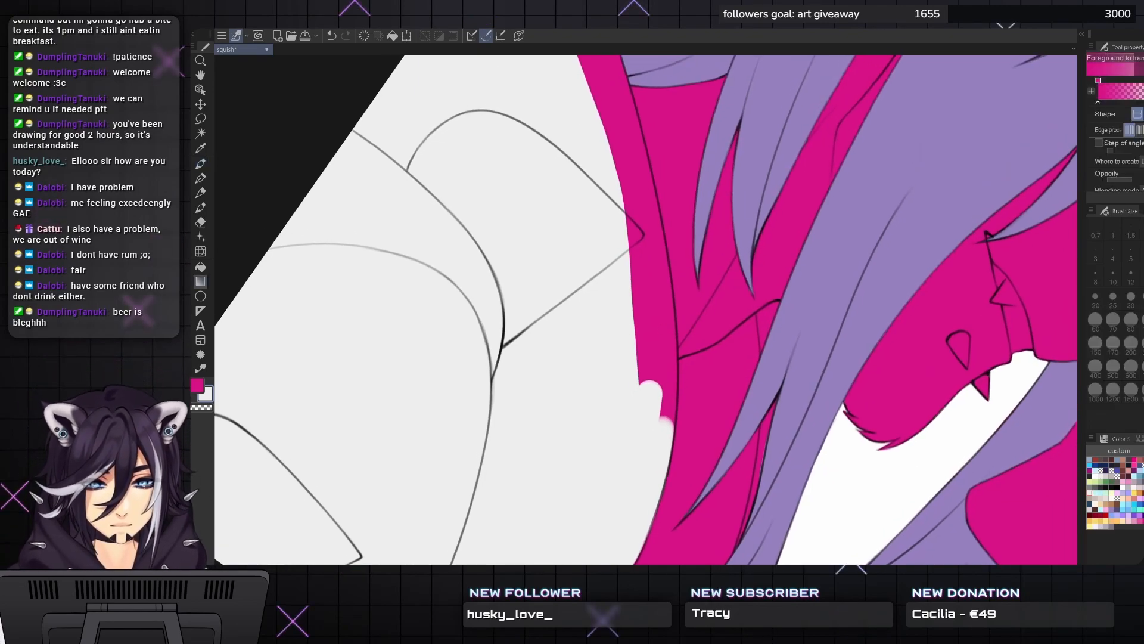
{"action": "left_click", "coordinate": [654, 327]}
{"action": "key", "text": "p"}
{"action": "key", "text": "ctrl+z"}
{"action": "key", "text": "bracketleft"}
{"action": "key", "text": "bracketleft"}
{"action": "key", "text": "bracketleft"}
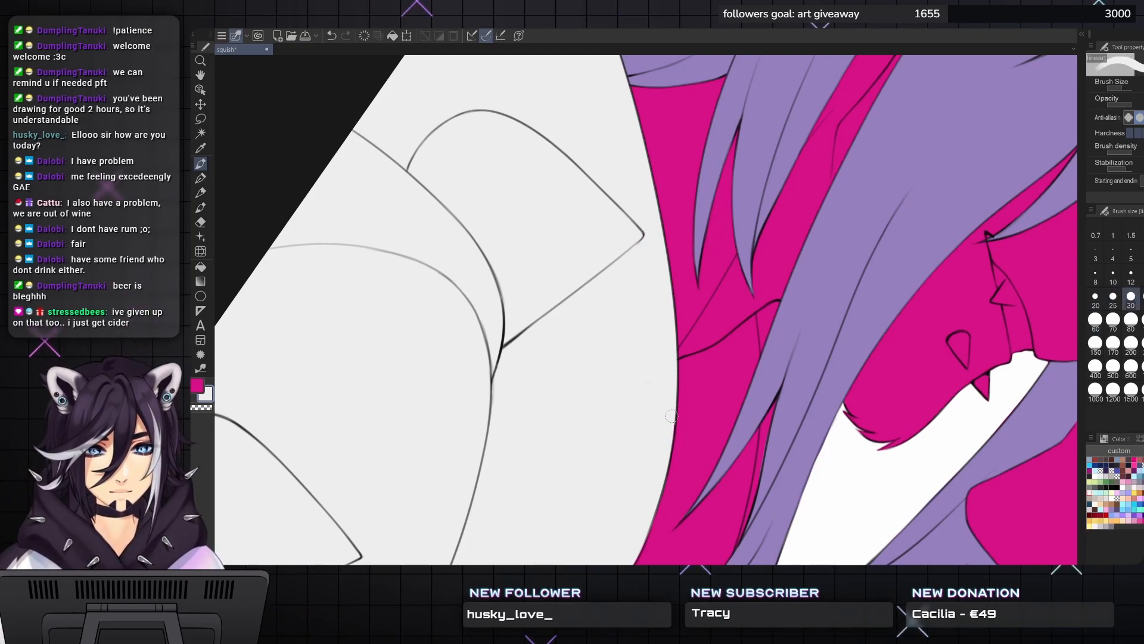
- Continue the light grey along the jacket's shoulder line beneath the purple hair to the canvas edge
{"action": "key", "text": "bracketright"}
{"action": "key", "text": "bracketright"}
{"action": "mouse_move", "coordinate": [599, 90]}
{"action": "left_mouse_down"}
{"action": "mouse_move", "coordinate": [648, 263]}
{"action": "mouse_move", "coordinate": [646, 338]}
{"action": "left_mouse_up"}
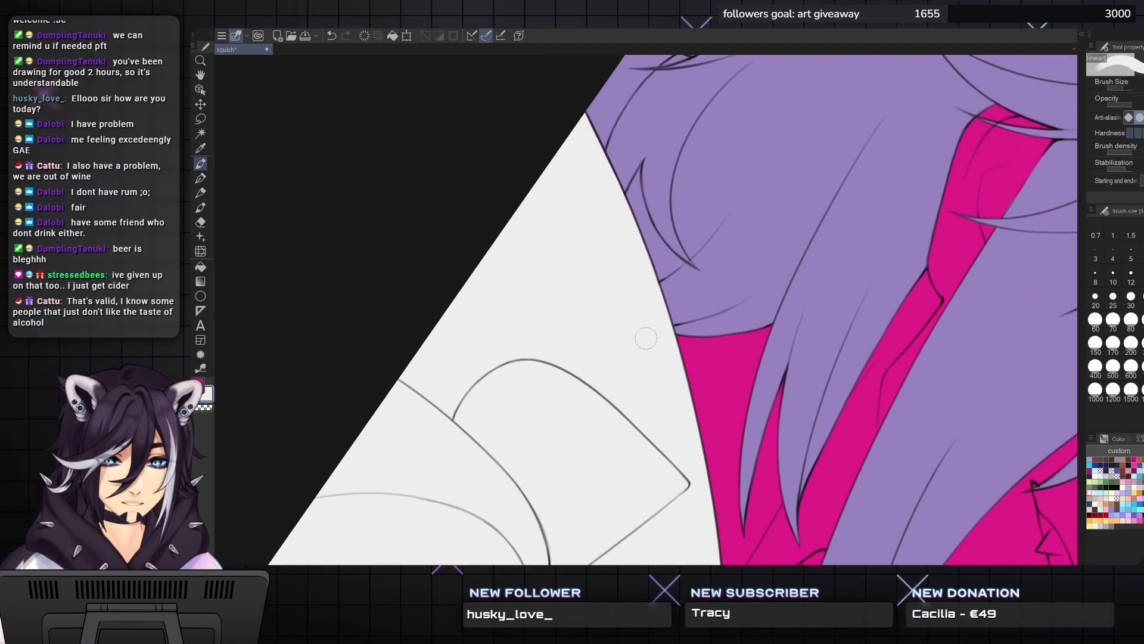
{"action": "key", "text": "minus"}
{"action": "key", "text": "minus"}
{"action": "key", "text": "minus"}
{"action": "key", "text": "minus"}
{"action": "key", "text": "minus"}
{"action": "key", "text": "minus"}
{"action": "key", "text": "minus"}
{"action": "key", "text": "minus"}
{"action": "key", "text": "minus"}
{"action": "key", "text": "minus"}
{"action": "key", "text": "minus"}
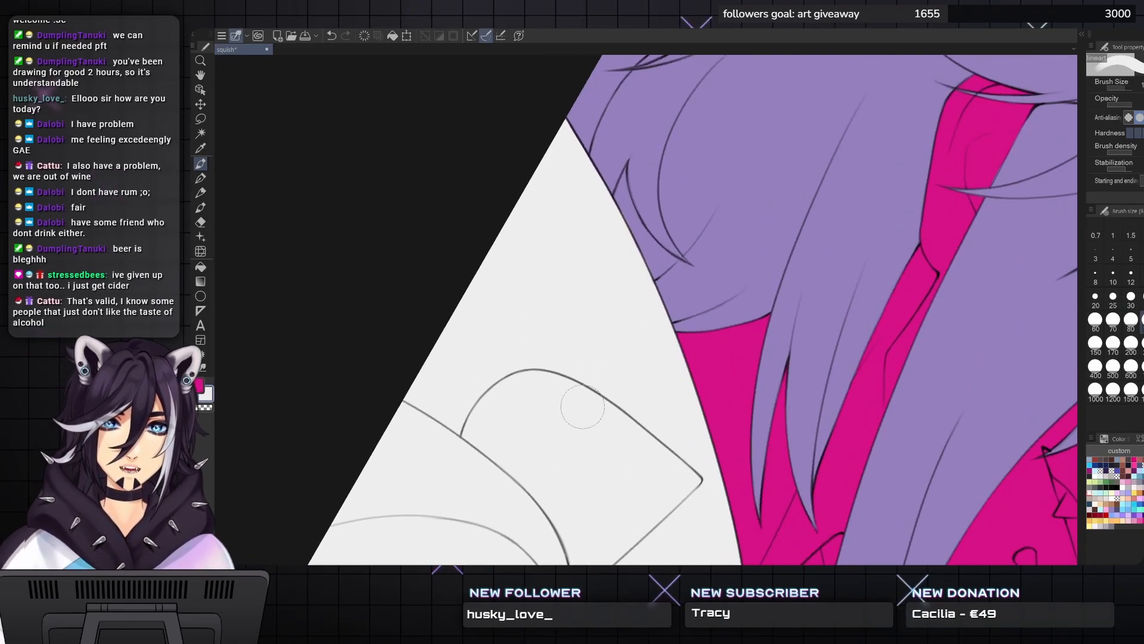
{"action": "left_click_drag", "start_coordinate": [582, 406], "coordinate": [424, 334]}
{"action": "key", "text": "asciicircum"}
{"action": "key", "text": "asciicircum"}
{"action": "left_click_drag", "start_coordinate": [596, 358], "coordinate": [307, 242]}
- Paint over the magenta in the narrow gaps between the purple hair strands beside the neck with light grey, using a small brush
{"action": "key", "text": "bracketleft"}
{"action": "key", "text": "bracketleft"}
{"action": "key", "text": "bracketleft"}
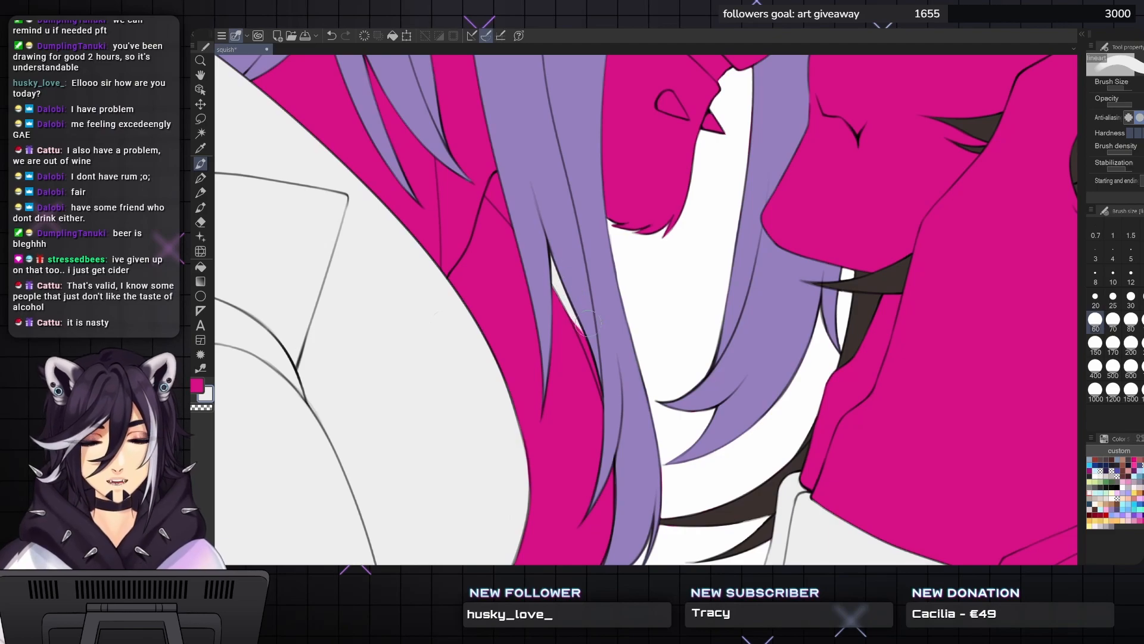
{"action": "left_click_drag", "start_coordinate": [587, 323], "coordinate": [645, 338]}
{"action": "key", "text": "bracketleft"}
{"action": "key", "text": "bracketleft"}
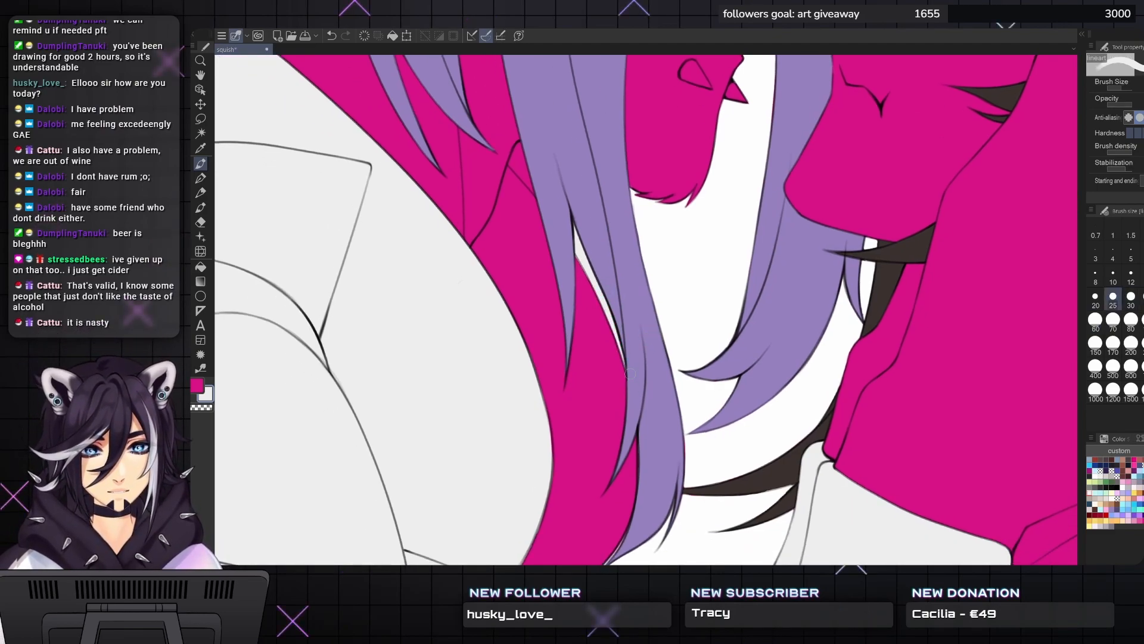
{"action": "left_click_drag", "start_coordinate": [592, 244], "coordinate": [653, 356]}
{"action": "key", "text": "p"}
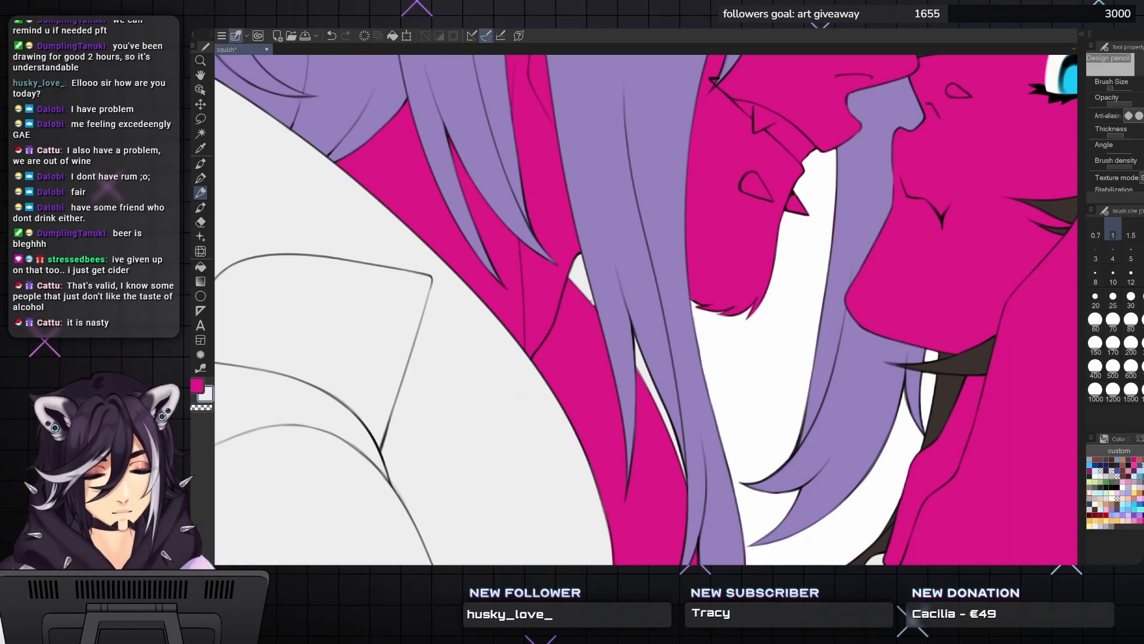
{"action": "key", "text": "p"}
{"action": "key", "text": "bracketleft"}
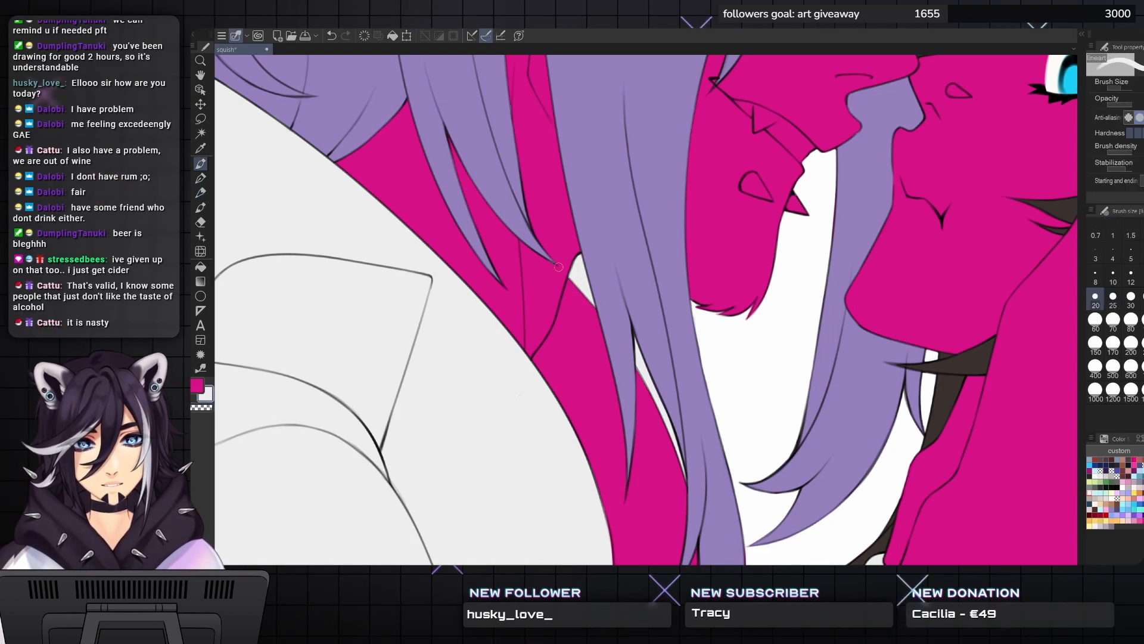
{"action": "left_click_drag", "start_coordinate": [596, 477], "coordinate": [625, 191]}
- Block in the left character's inner shirt between the jacket front and the purple hair in bright green with a size 80 brush
{"action": "scroll", "coordinate": [646, 278], "scroll_direction": "down", "scroll_amount": 4}
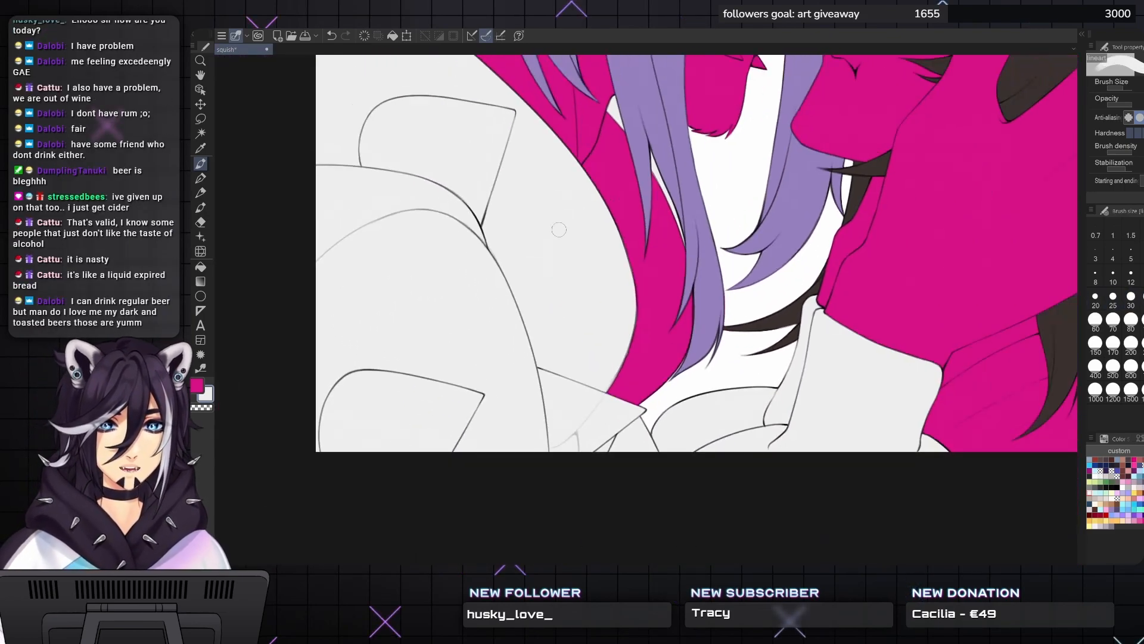
{"action": "left_click_drag", "start_coordinate": [646, 277], "coordinate": [624, 350]}
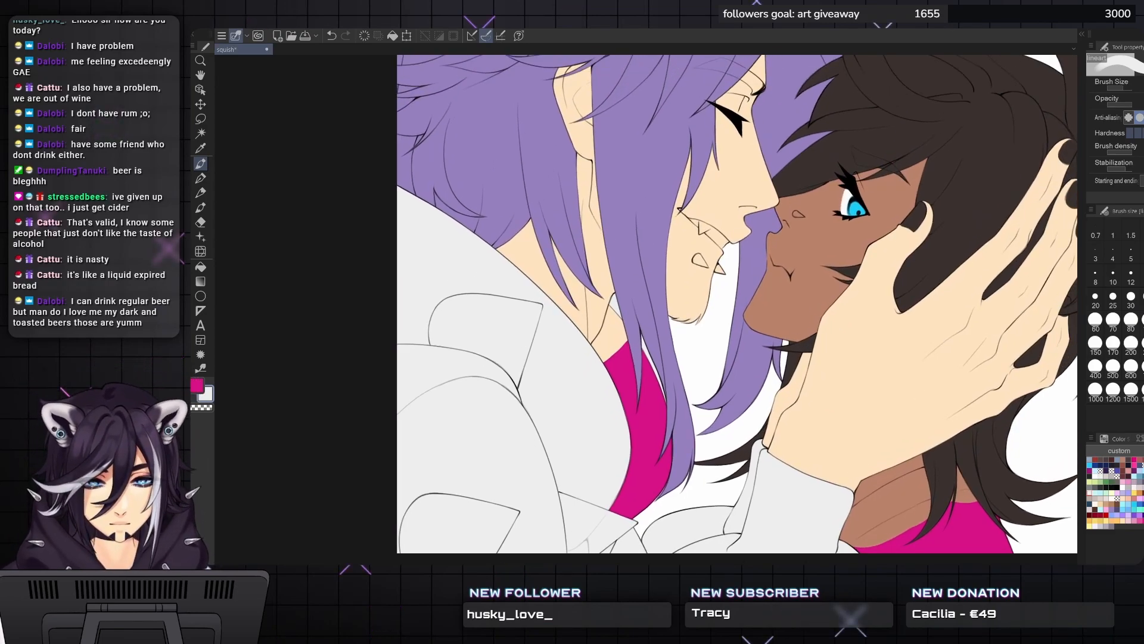
{"action": "left_click_drag", "start_coordinate": [525, 335], "coordinate": [533, 247]}
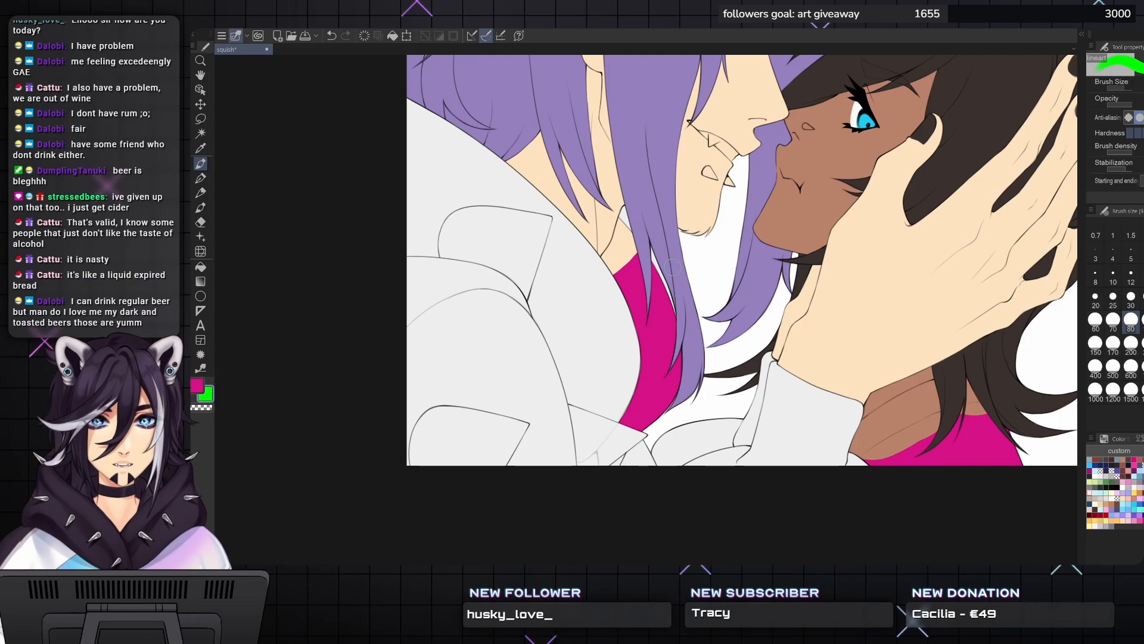
{"action": "mouse_move", "coordinate": [633, 251]}
{"action": "left_mouse_down"}
{"action": "mouse_move", "coordinate": [613, 285]}
{"action": "mouse_move", "coordinate": [619, 304]}
{"action": "mouse_move", "coordinate": [647, 284]}
{"action": "mouse_move", "coordinate": [624, 313]}
{"action": "mouse_move", "coordinate": [643, 323]}
{"action": "mouse_move", "coordinate": [625, 357]}
{"action": "mouse_move", "coordinate": [646, 356]}
{"action": "mouse_move", "coordinate": [632, 360]}
{"action": "mouse_move", "coordinate": [621, 416]}
{"action": "mouse_move", "coordinate": [669, 374]}
{"action": "mouse_move", "coordinate": [659, 327]}
{"action": "left_mouse_up"}
{"action": "left_click_drag", "start_coordinate": [623, 236], "coordinate": [617, 253]}
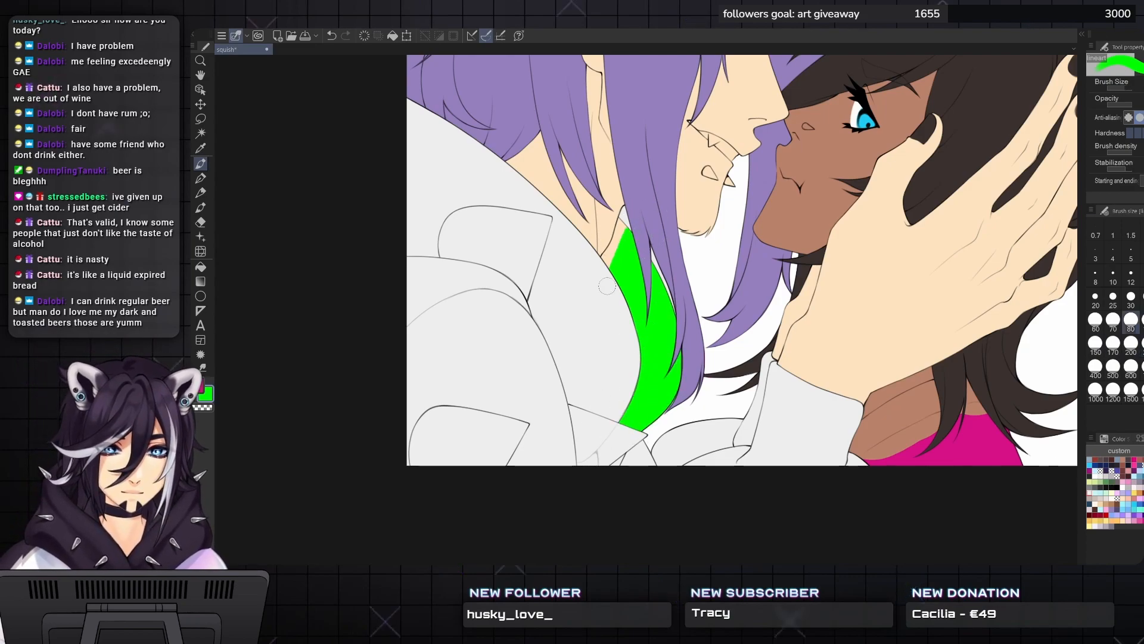
- Extend the bright green up to the shirt's neckline beside the neck, filling the remaining corner with a size 20 brush
{"action": "scroll", "coordinate": [607, 287], "scroll_direction": "up", "scroll_amount": 5}
{"action": "key", "text": "bracketleft"}
{"action": "key", "text": "bracketleft"}
{"action": "key", "text": "bracketleft"}
{"action": "key", "text": "bracketleft"}
{"action": "key", "text": "bracketleft"}
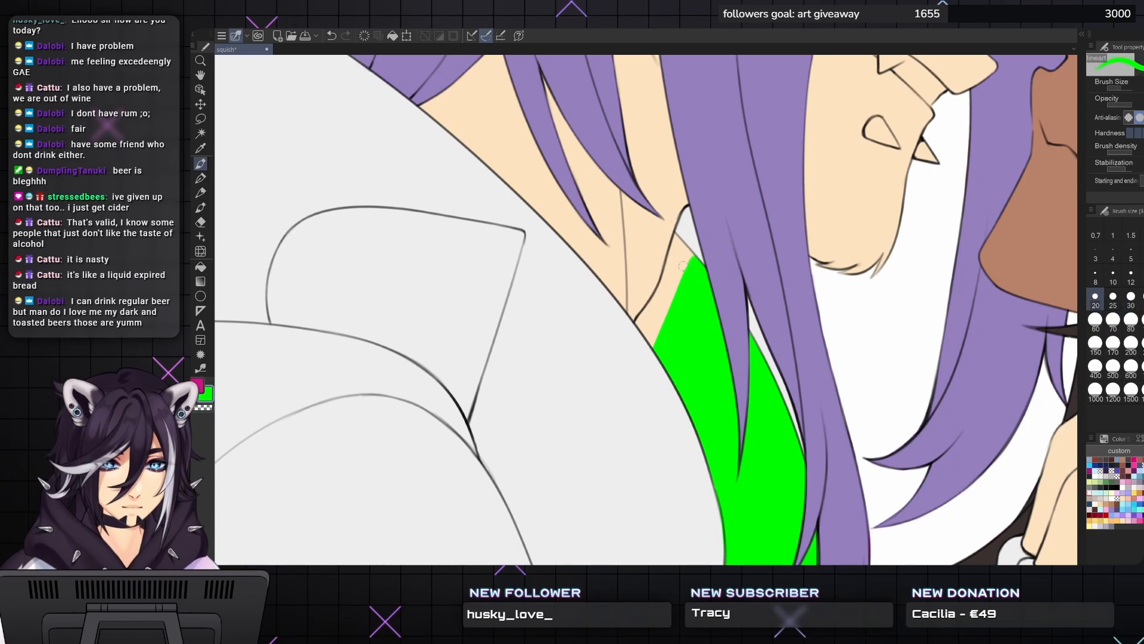
{"action": "key", "text": "g"}
{"action": "left_click", "coordinate": [681, 266]}
{"action": "key", "text": "p"}
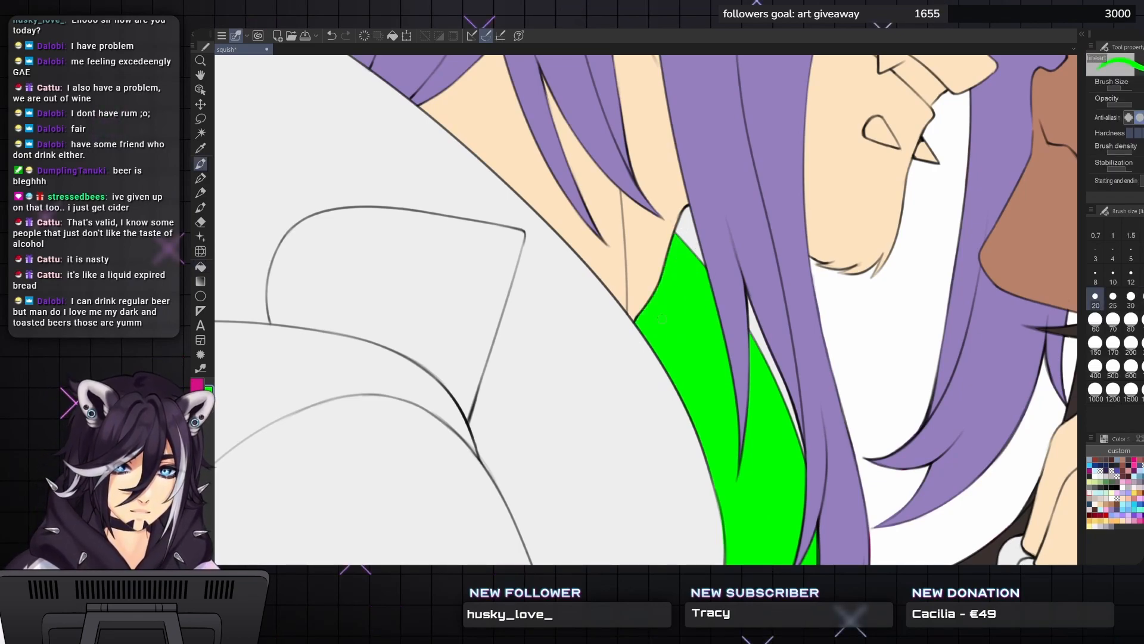
- Recolour the left character's green inner shirt off-white
{"action": "scroll", "coordinate": [728, 490], "scroll_direction": "down", "scroll_amount": 5}
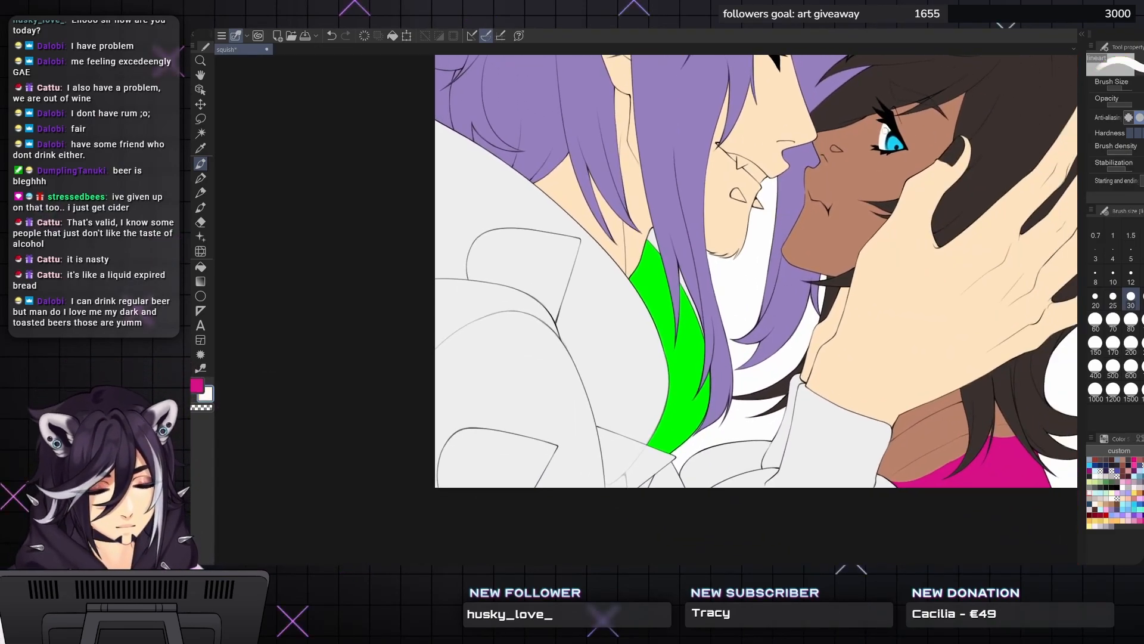
{"action": "key", "text": "ctrl+z"}
{"action": "scroll", "coordinate": [617, 229], "scroll_direction": "down", "scroll_amount": 2}
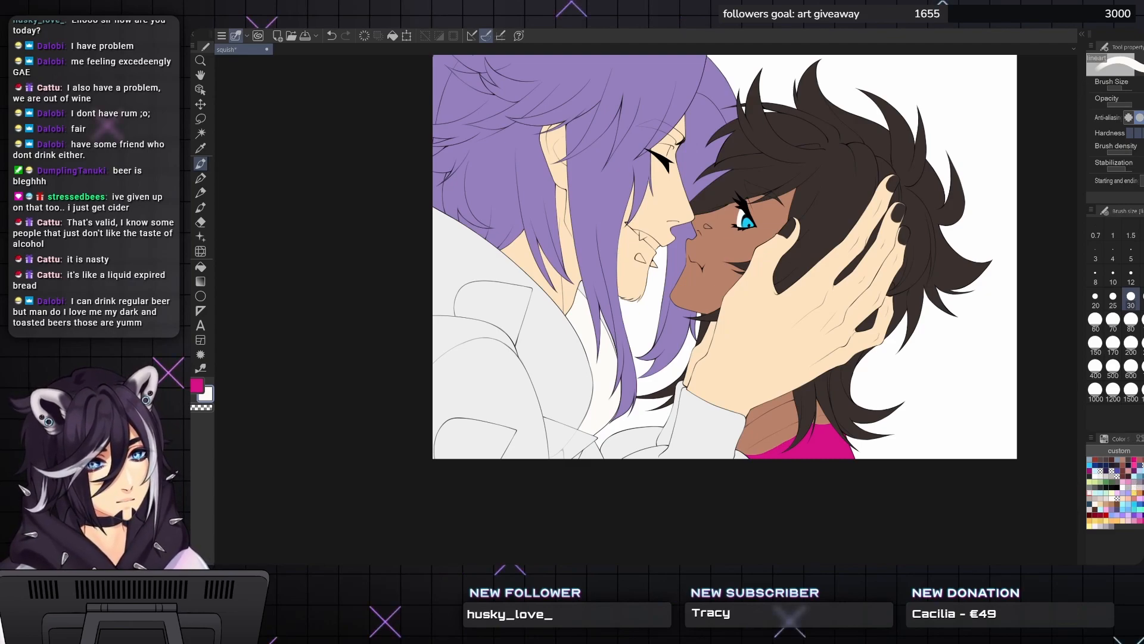
- Paint a teal goatee along the left character's chin and refine its feathered upper edge with small brush and eraser strokes
{"action": "scroll", "coordinate": [608, 250], "scroll_direction": "up", "scroll_amount": 5}
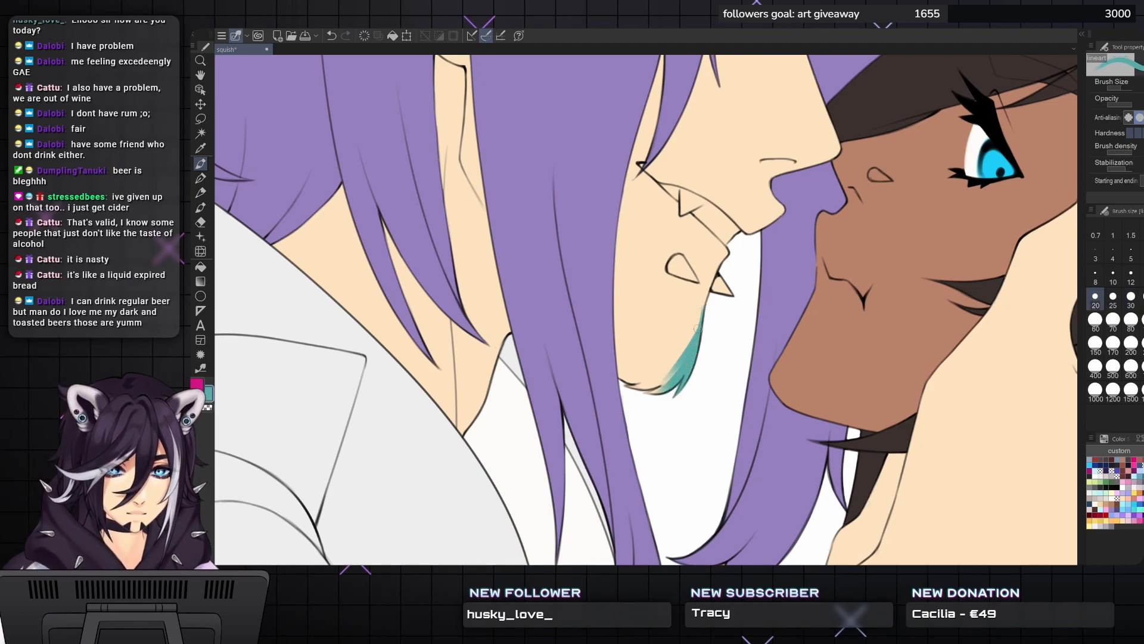
{"action": "key", "text": "bracketright"}
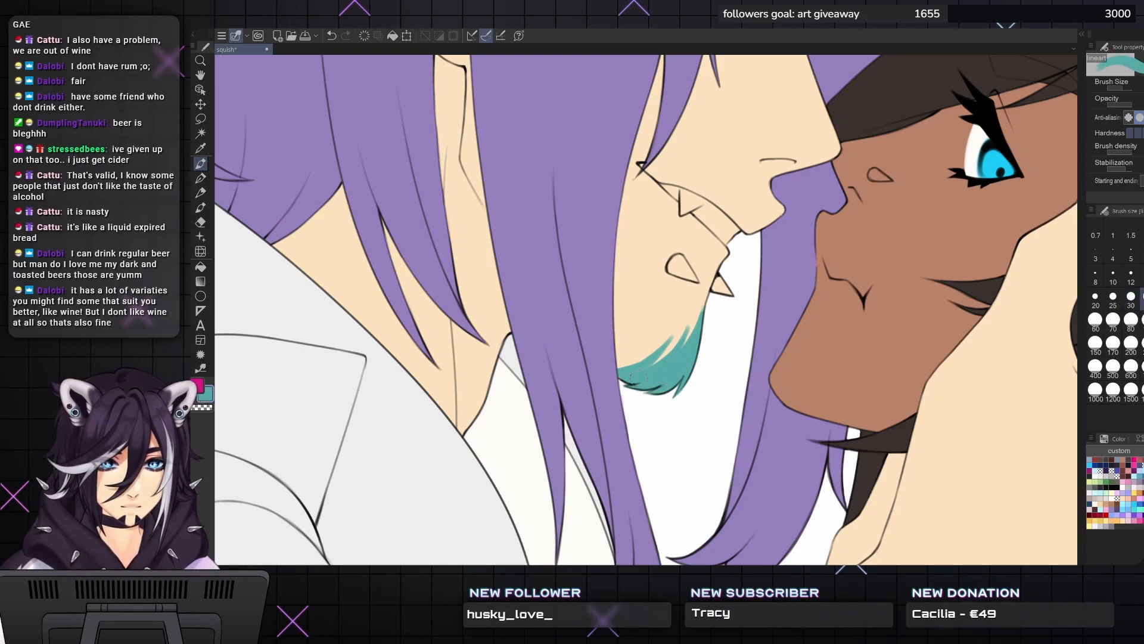
{"action": "key", "text": "bracketleft"}
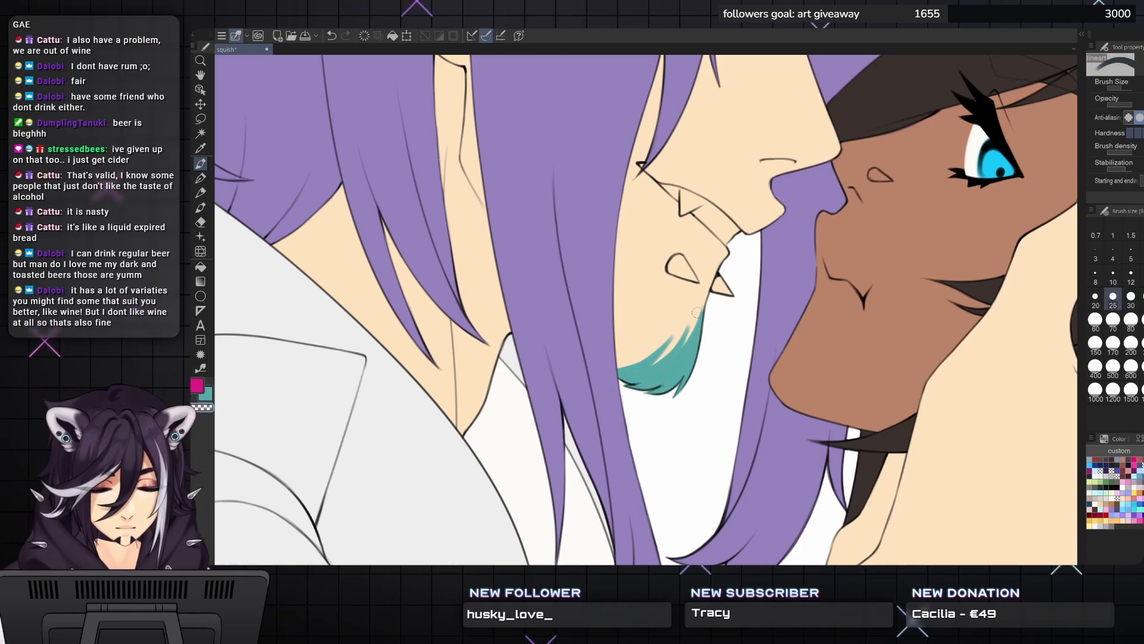
{"action": "key", "text": "bracketleft"}
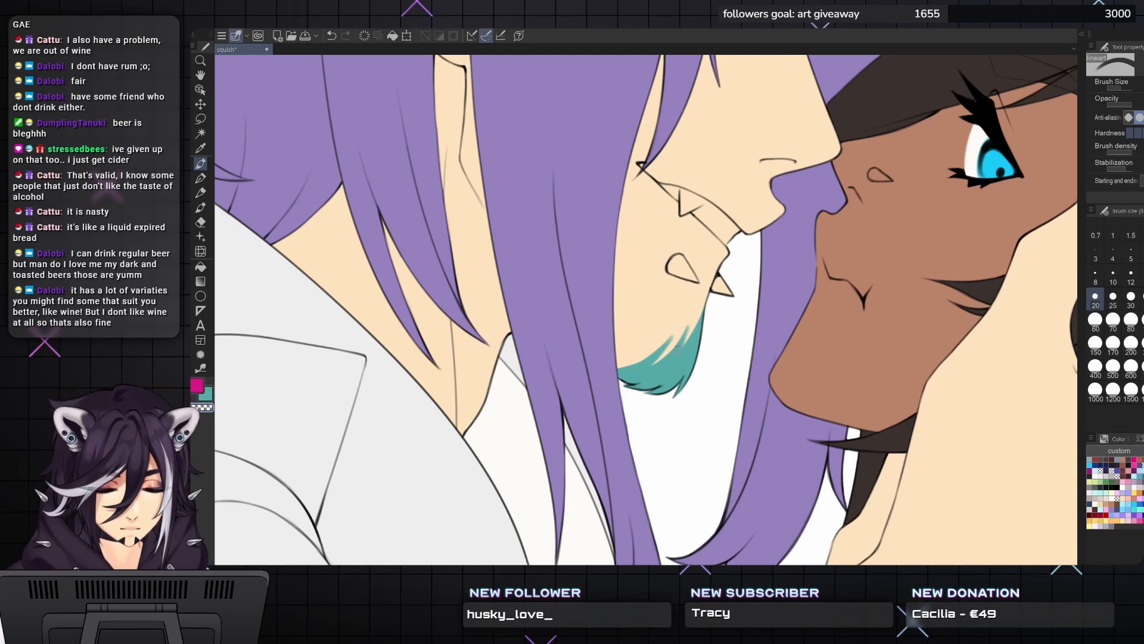
{"action": "left_click_drag", "start_coordinate": [693, 310], "coordinate": [662, 357]}
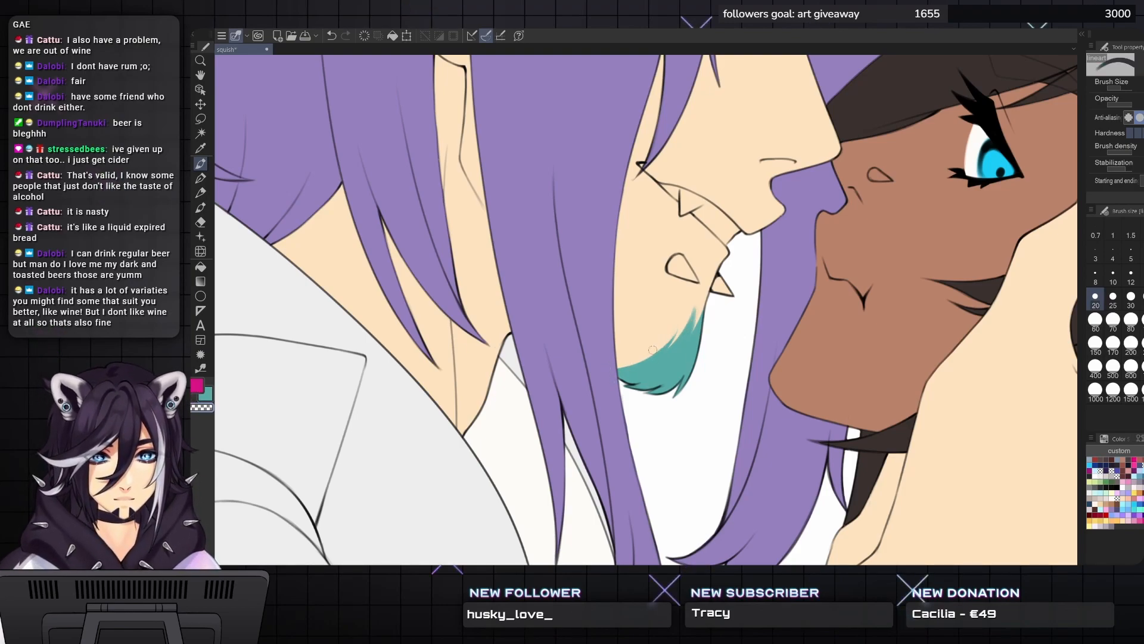
{"action": "key", "text": "bracketleft"}
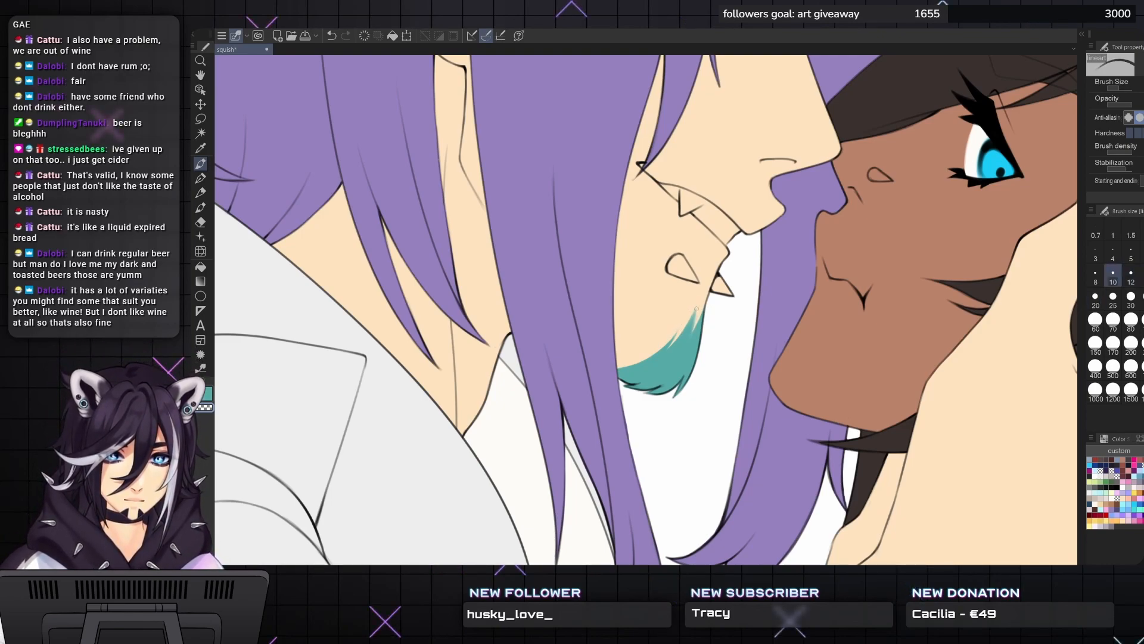
{"action": "key", "text": "bracketright"}
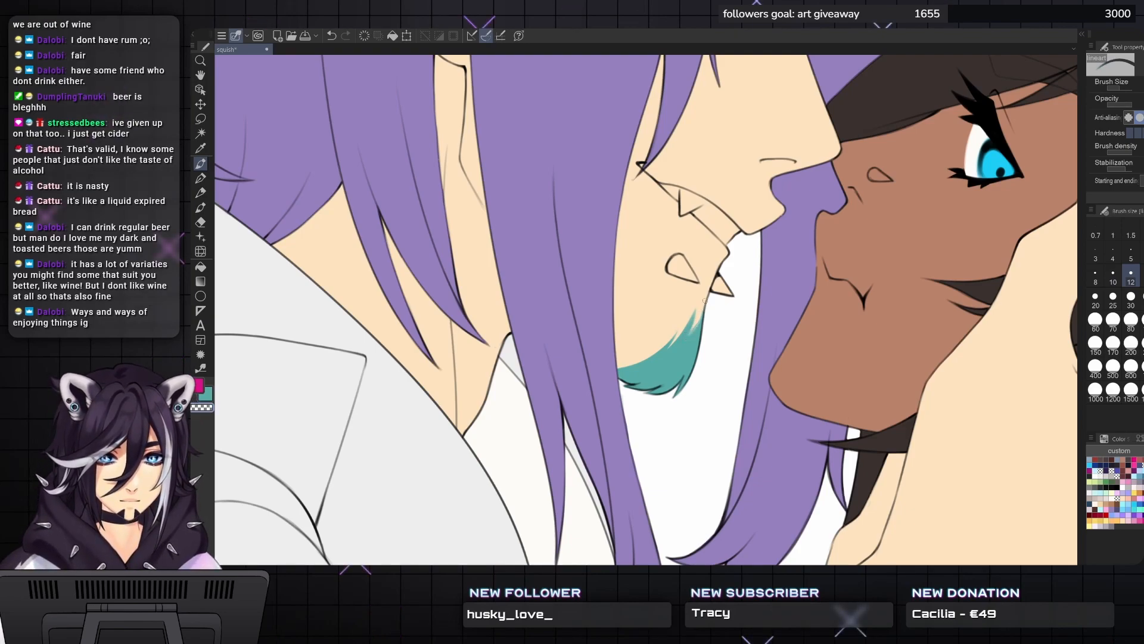
- Fill the left character's eyebrow with the same teal and touch up its inner end near the nose bridge
{"action": "mouse_move", "coordinate": [701, 290]}
{"action": "left_mouse_down"}
{"action": "mouse_move", "coordinate": [746, 338]}
{"action": "mouse_move", "coordinate": [743, 391]}
{"action": "mouse_move", "coordinate": [622, 514]}
{"action": "mouse_move", "coordinate": [639, 559]}
{"action": "left_mouse_up"}
{"action": "key", "text": "g"}
{"action": "left_click", "coordinate": [726, 188]}
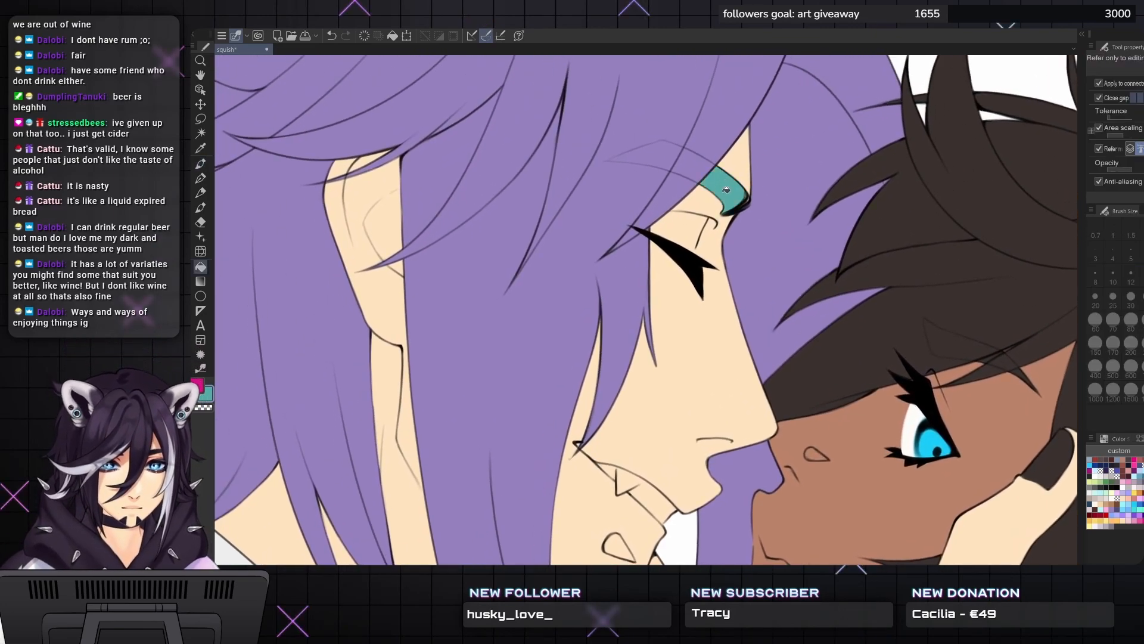
{"action": "key", "text": "p"}
{"action": "scroll", "coordinate": [718, 206], "scroll_direction": "up", "scroll_amount": 2}
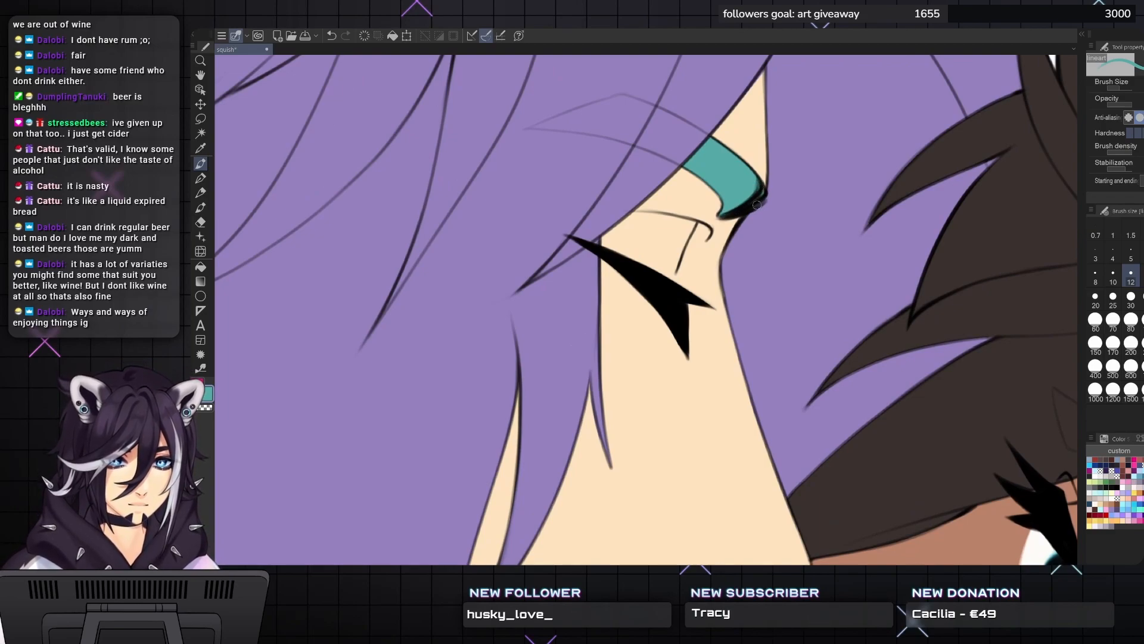
{"action": "scroll", "coordinate": [677, 161], "scroll_direction": "down", "scroll_amount": 5}
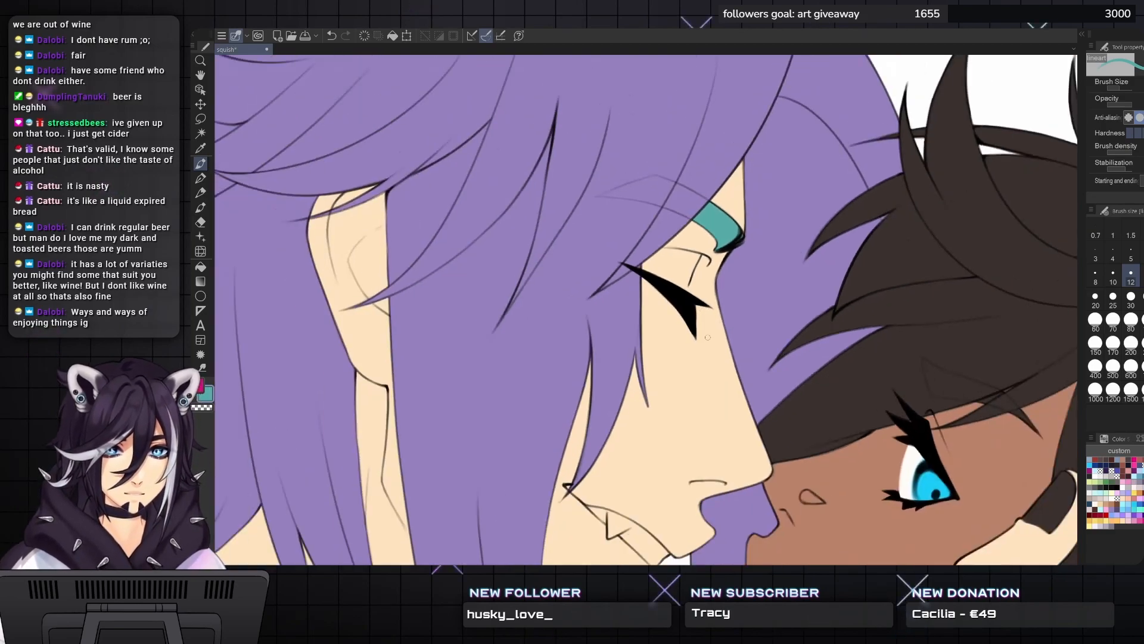
{"action": "scroll", "coordinate": [701, 320], "scroll_direction": "down", "scroll_amount": 1}
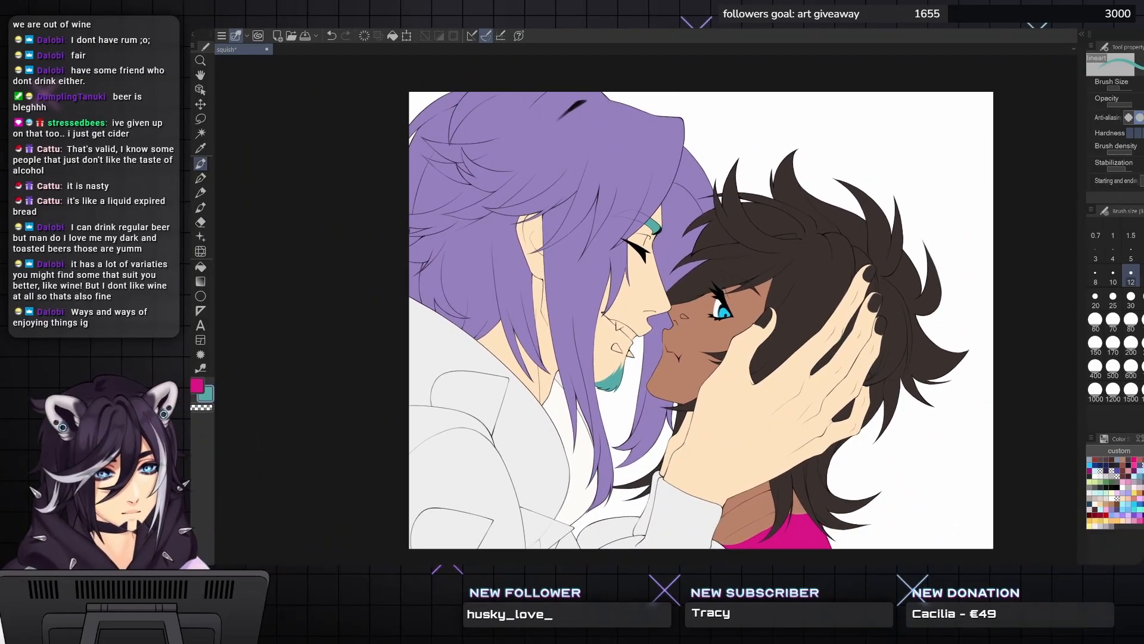
- Fill the left character's two chin spike piercings and the right character's nose stud with bright pink
{"action": "key", "text": "ctrl+a"}
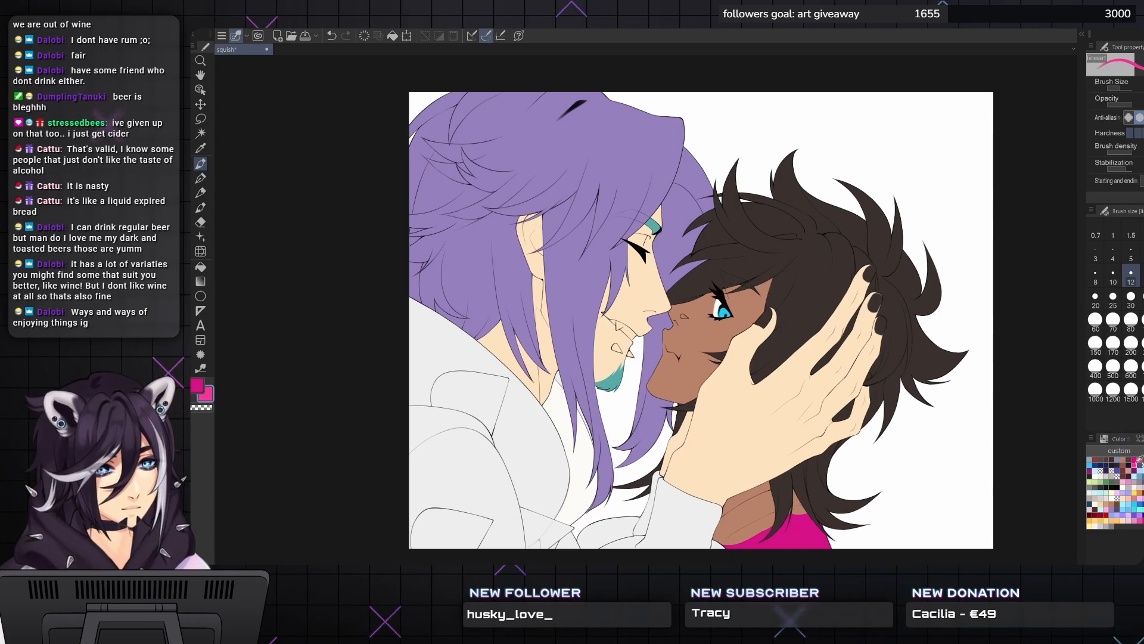
{"action": "key", "text": "g"}
{"action": "scroll", "coordinate": [660, 238], "scroll_direction": "up", "scroll_amount": 1}
{"action": "key", "text": "g"}
{"action": "scroll", "coordinate": [689, 297], "scroll_direction": "up", "scroll_amount": 2}
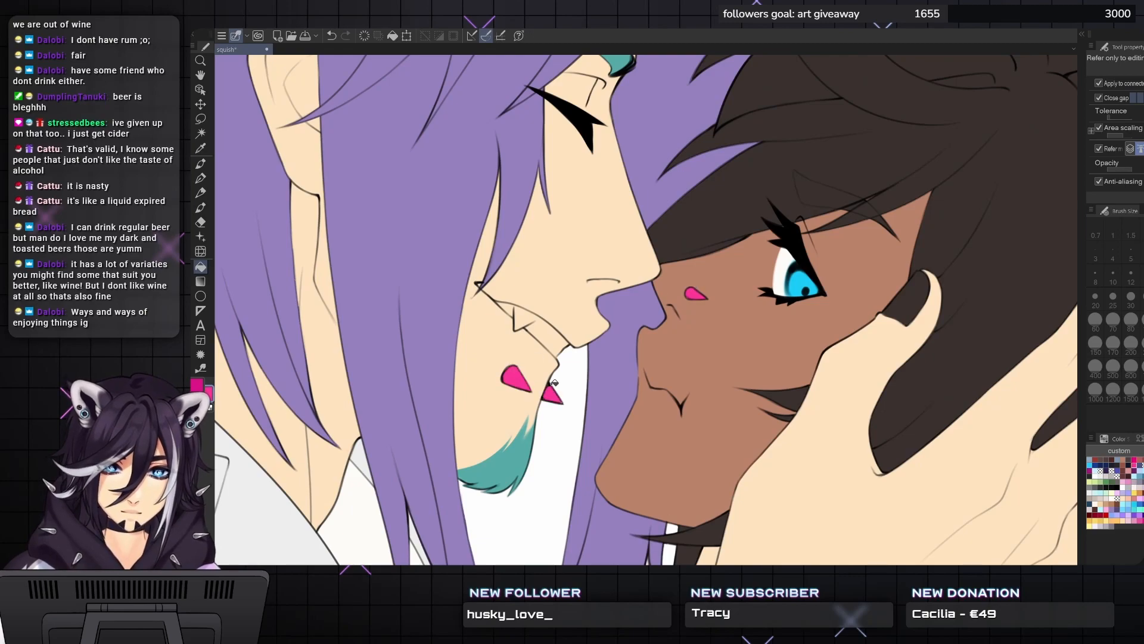
{"action": "left_click_drag", "start_coordinate": [613, 345], "coordinate": [673, 294]}
{"action": "key", "text": "p"}
{"action": "left_click_drag", "start_coordinate": [612, 314], "coordinate": [620, 304]}
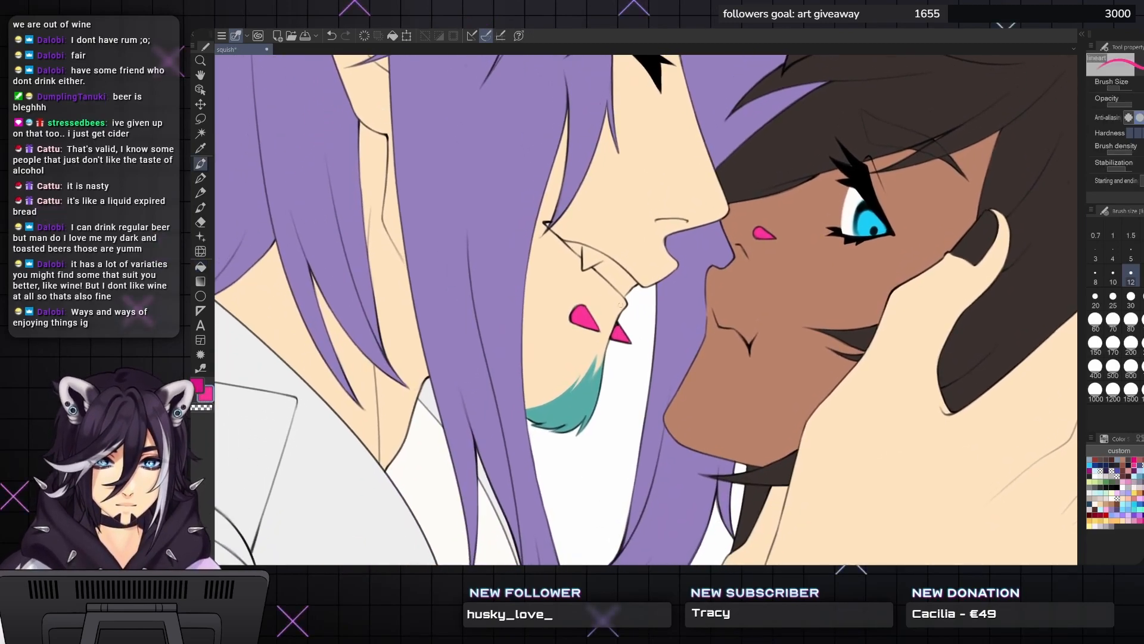
- Recolour the two chin spikes and the nose stud golden yellow
{"action": "scroll", "coordinate": [620, 302], "scroll_direction": "up", "scroll_amount": 1}
{"action": "key", "text": "bracketright"}
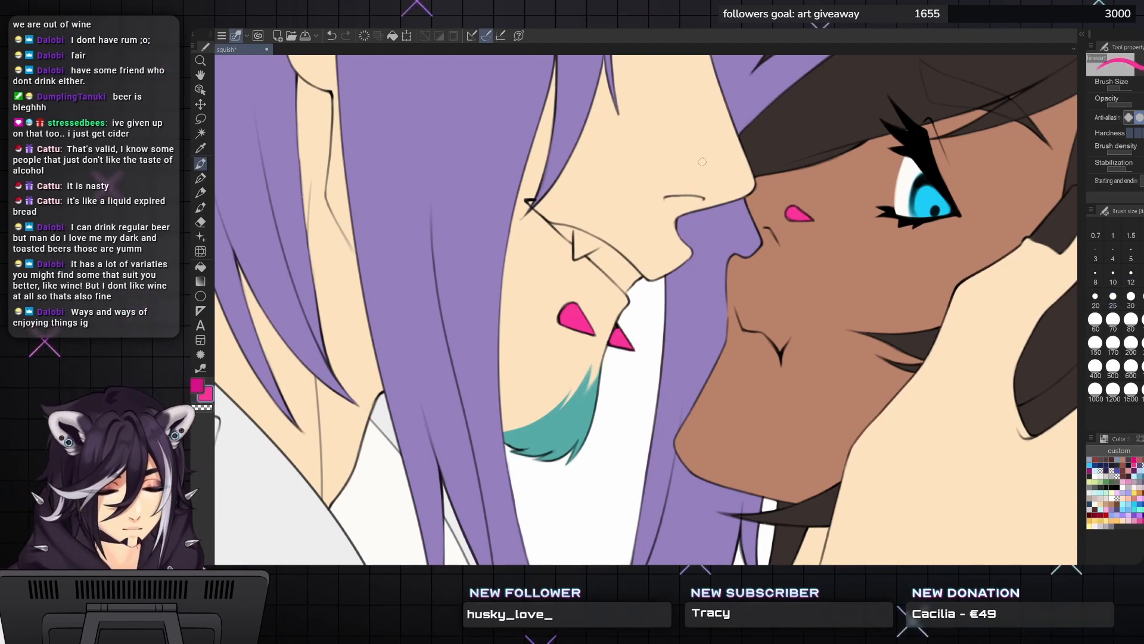
{"action": "scroll", "coordinate": [702, 162], "scroll_direction": "up", "scroll_amount": 3}
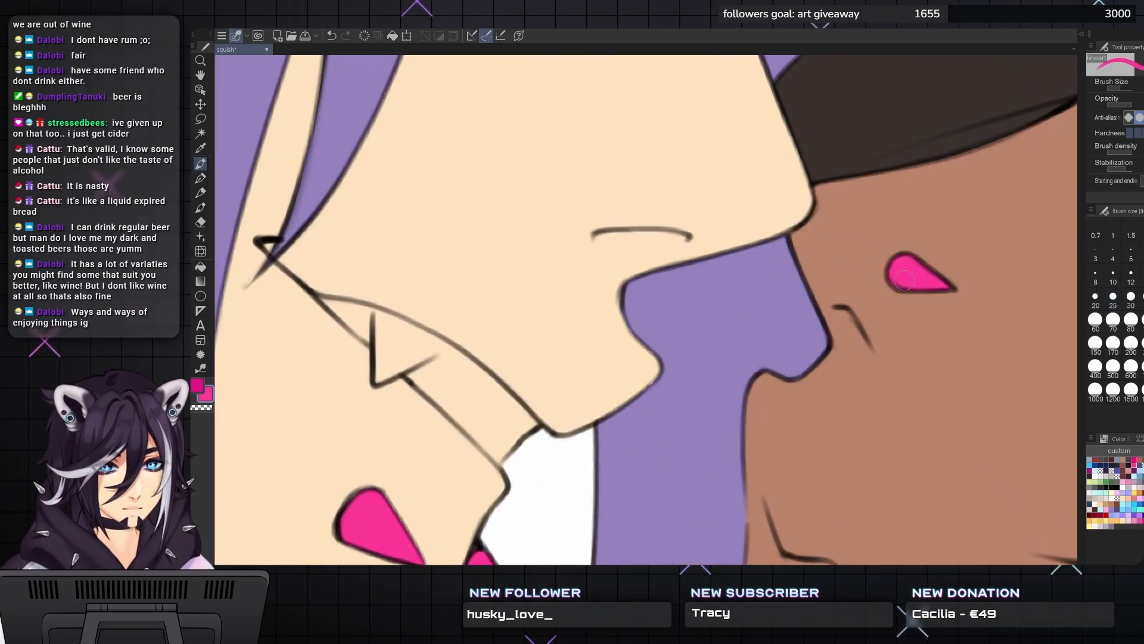
{"action": "scroll", "coordinate": [902, 279], "scroll_direction": "down", "scroll_amount": 2}
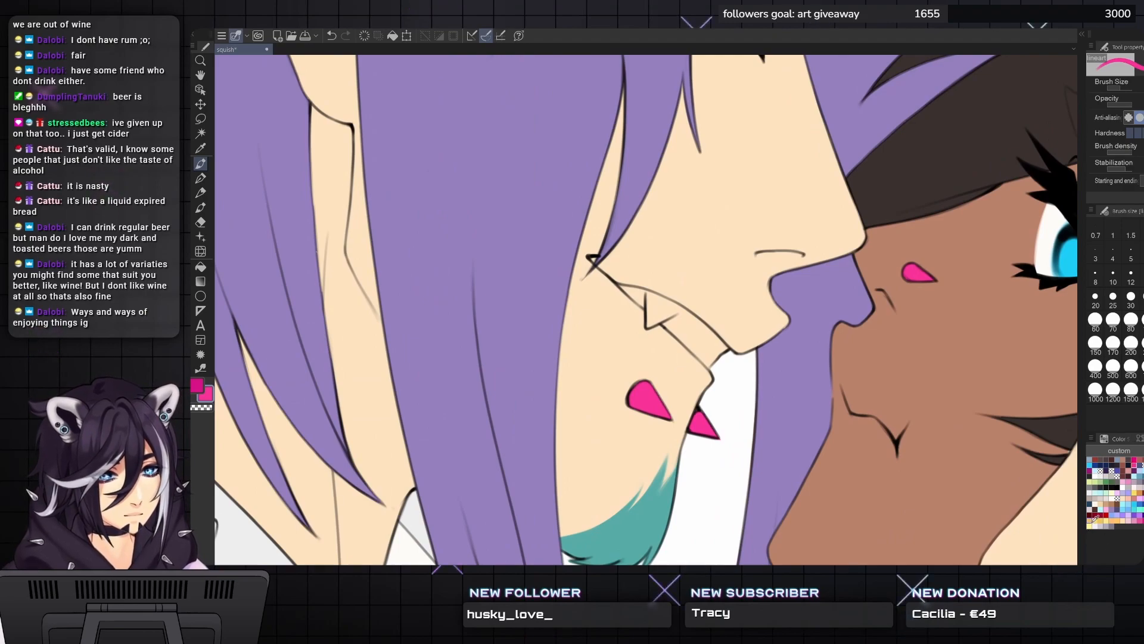
{"action": "scroll", "coordinate": [744, 318], "scroll_direction": "down", "scroll_amount": 1}
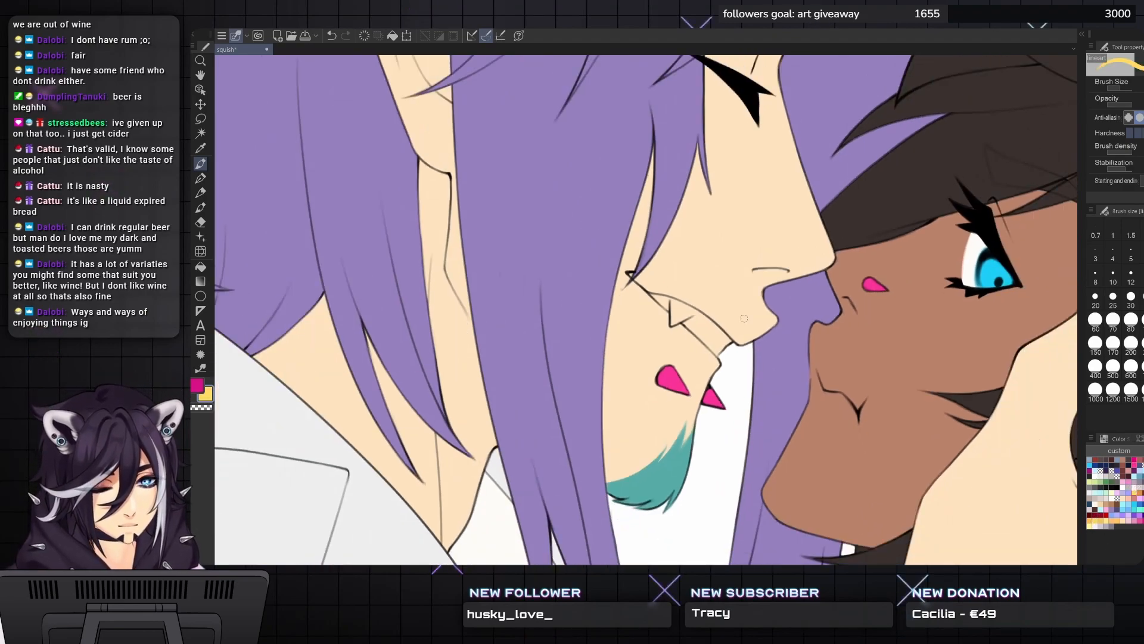
{"action": "key", "text": "alt+Delete"}
{"action": "scroll", "coordinate": [715, 292], "scroll_direction": "down", "scroll_amount": 1}
{"action": "left_click_drag", "start_coordinate": [909, 254], "coordinate": [833, 286]}
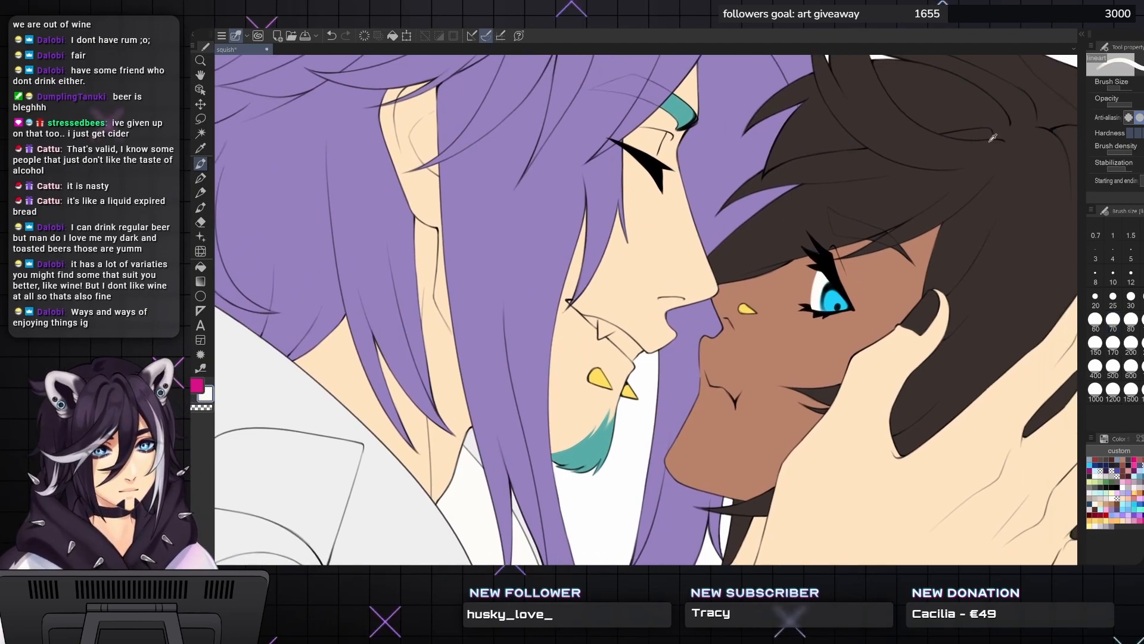
- Paint the right character's nose stud light grey with a size 60 brush
{"action": "key", "text": "]"}
{"action": "key", "text": "]"}
{"action": "key", "text": "]"}
{"action": "key", "text": "]"}
{"action": "key", "text": "]"}
{"action": "key", "text": "]"}
{"action": "left_click_drag", "start_coordinate": [743, 307], "coordinate": [752, 311]}
- Fill the left character's exposed teeth with off-white sampled from the right character's eye
{"action": "left_click", "coordinate": [820, 282], "text": "alt"}
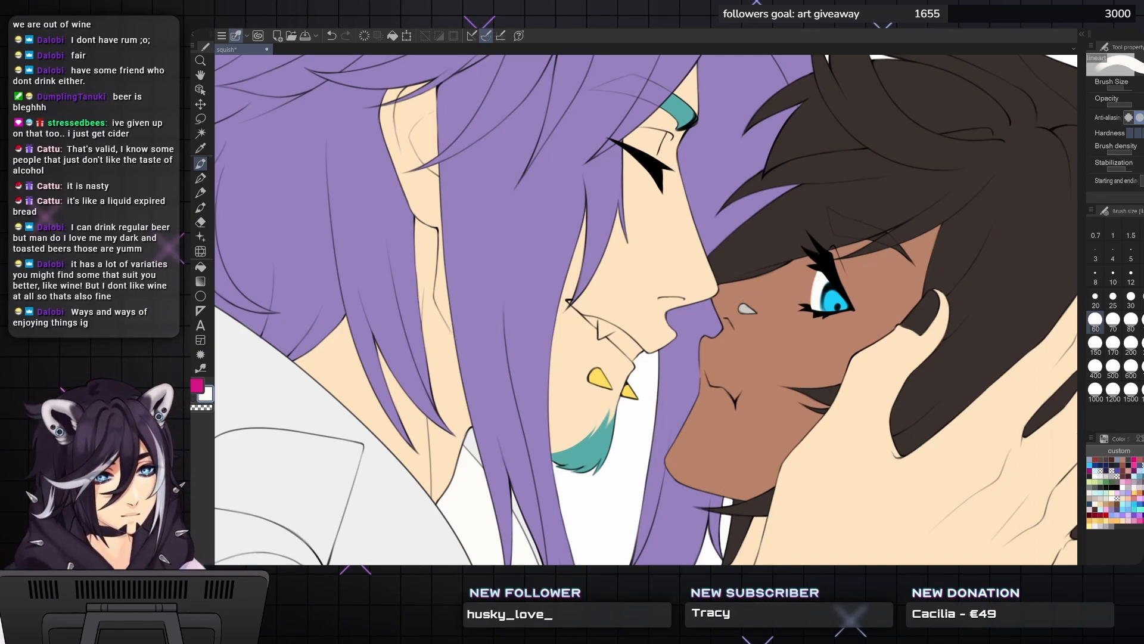
{"action": "scroll", "coordinate": [756, 363], "scroll_direction": "up", "scroll_amount": 1}
{"action": "key", "text": "g"}
{"action": "left_click", "coordinate": [565, 328]}
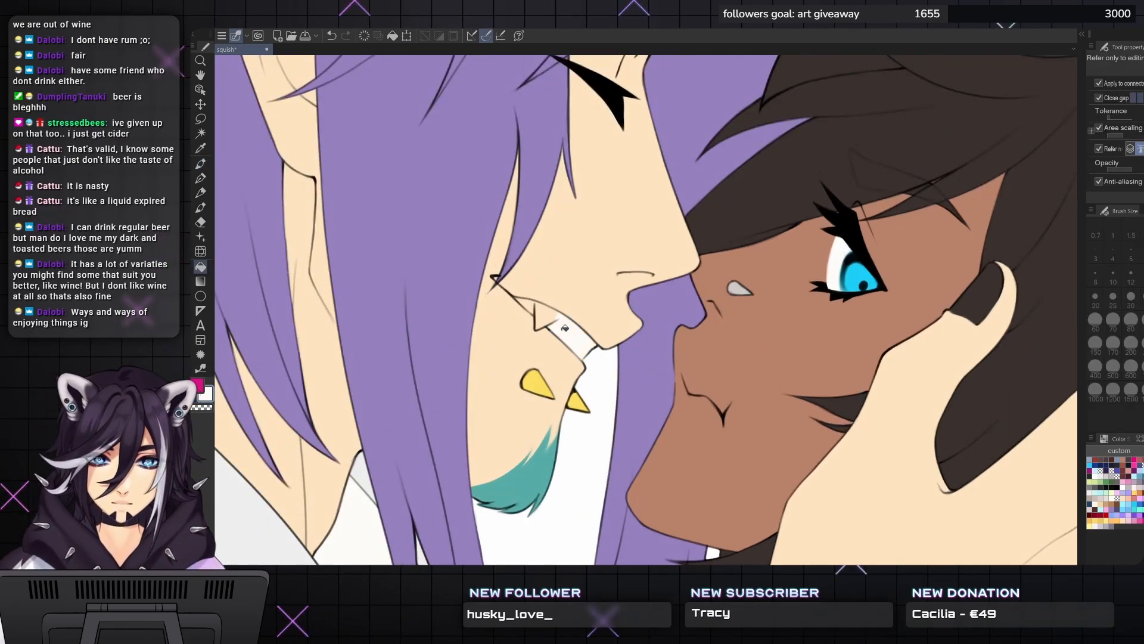
{"action": "scroll", "coordinate": [568, 325], "scroll_direction": "up", "scroll_amount": 1}
{"action": "scroll", "coordinate": [569, 326], "scroll_direction": "up", "scroll_amount": 1}
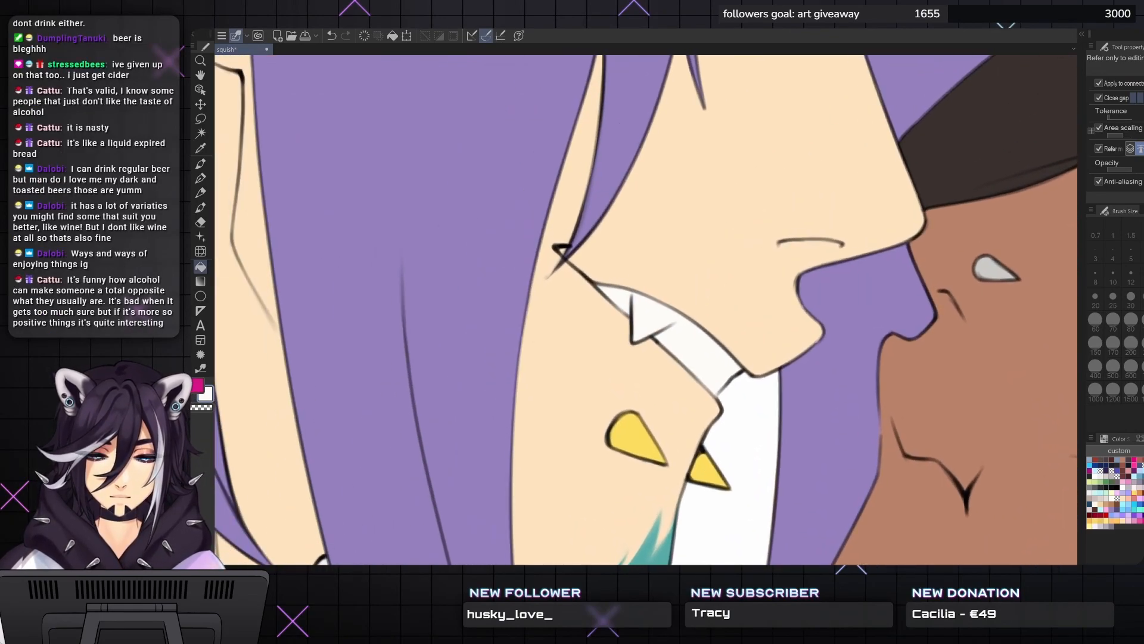
- Touch up the off-white around the left character's fang and the narrow rear part of the teeth with a smaller brush
{"action": "key", "text": "p"}
{"action": "key", "text": "["}
{"action": "key", "text": "["}
{"action": "key", "text": "["}
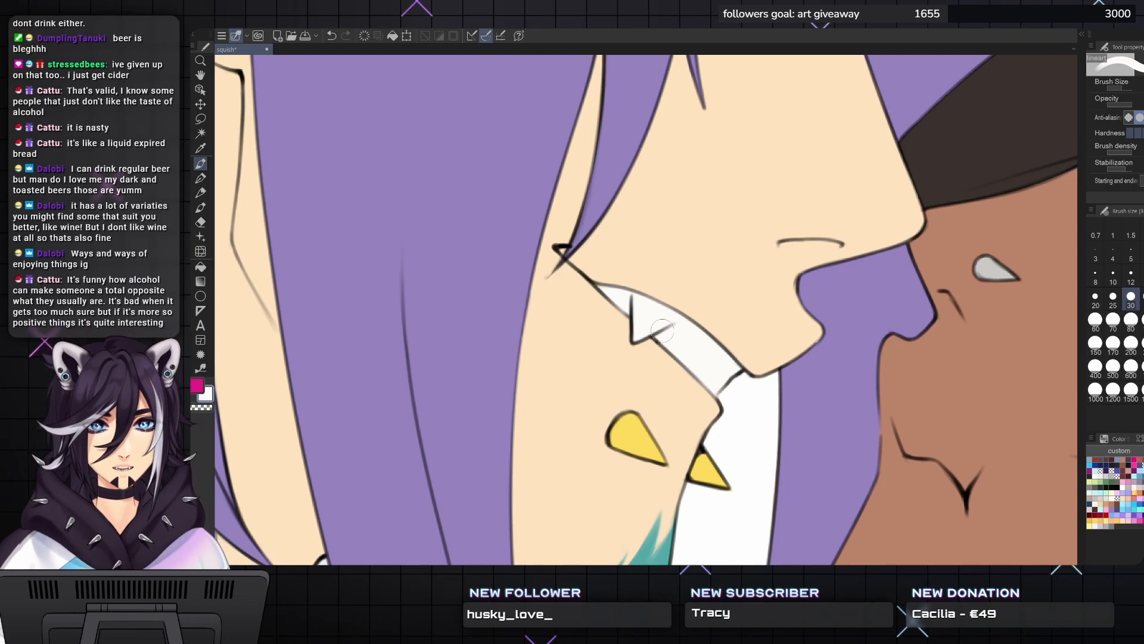
{"action": "left_click_drag", "start_coordinate": [662, 332], "coordinate": [451, 269]}
{"action": "key", "text": "["}
{"action": "key", "text": "["}
{"action": "key", "text": "["}
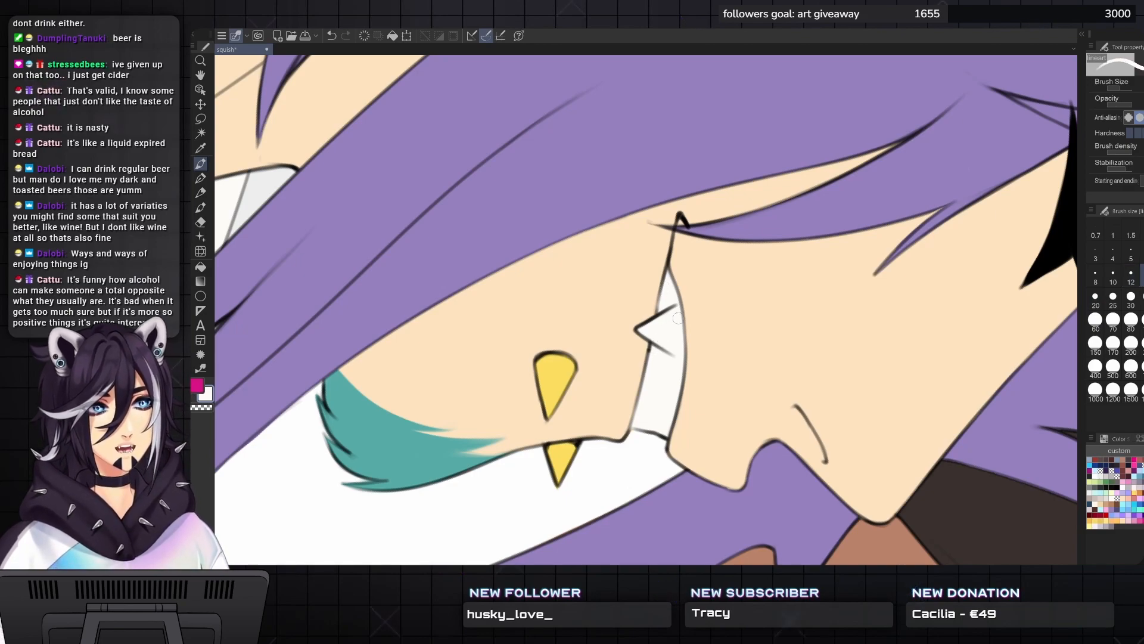
{"action": "left_click_drag", "start_coordinate": [677, 319], "coordinate": [699, 291]}
- Refine the off-white at the front end of the teeth beside the lip with a fine brush
{"action": "key", "text": "bracketright"}
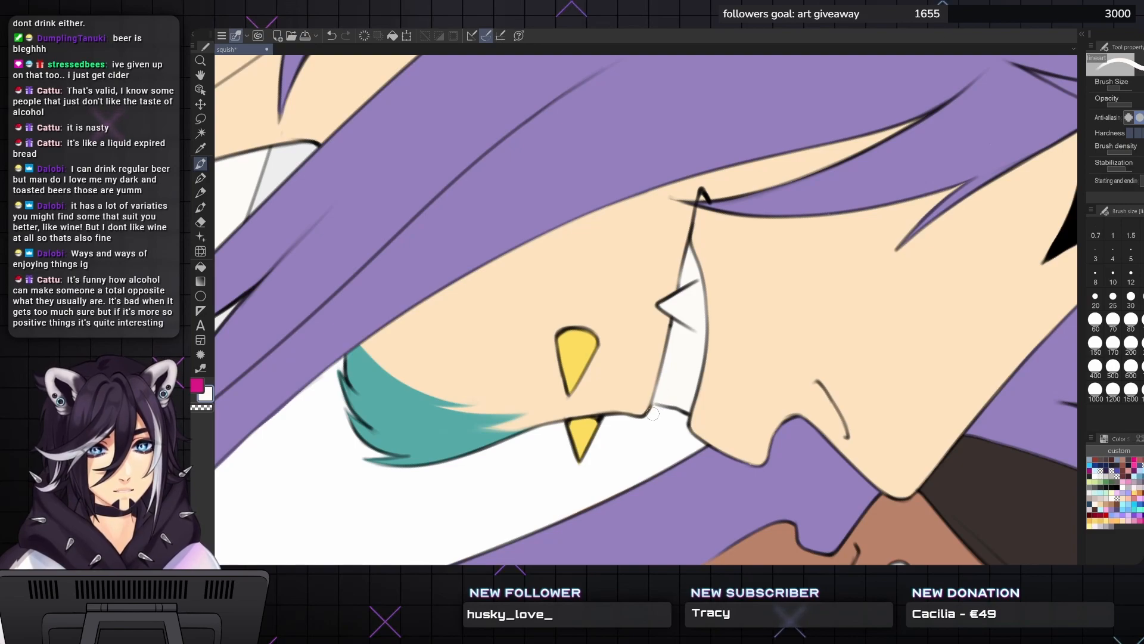
{"action": "key", "text": "bracketleft"}
{"action": "key", "text": "bracketleft"}
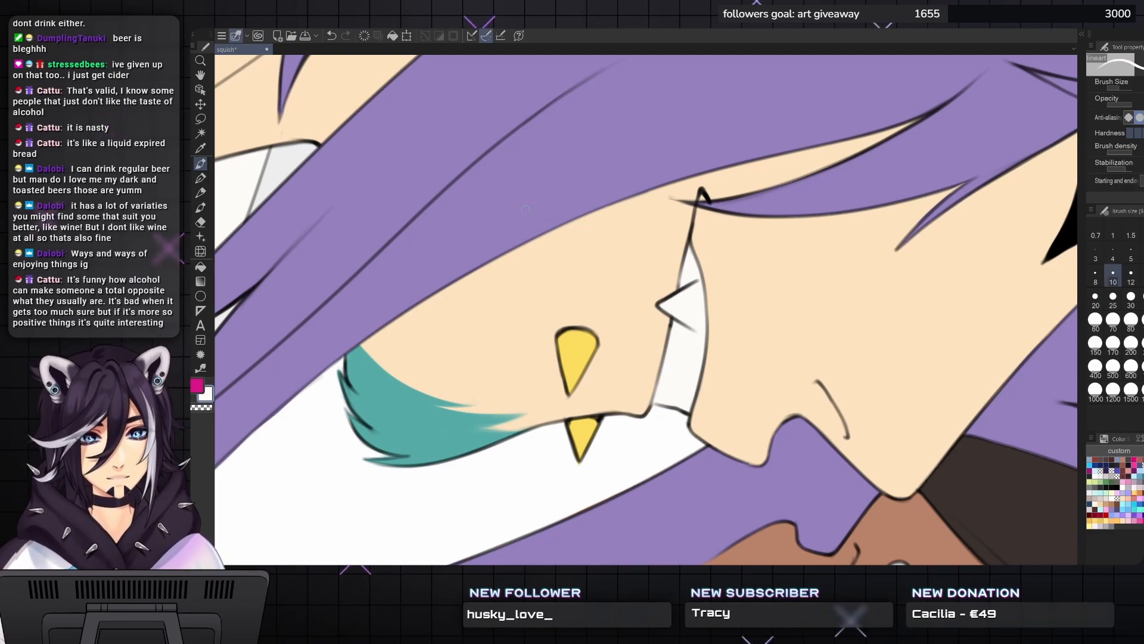
{"action": "key", "text": "bracketleft"}
{"action": "key", "text": "minus"}
{"action": "key", "text": "minus"}
{"action": "key", "text": "minus"}
{"action": "key", "text": "minus"}
{"action": "key", "text": "minus"}
{"action": "key", "text": "minus"}
{"action": "key", "text": "minus"}
{"action": "key", "text": "minus"}
{"action": "key", "text": "minus"}
{"action": "key", "text": "minus"}
{"action": "key", "text": "minus"}
{"action": "key", "text": "minus"}
{"action": "scroll", "coordinate": [702, 314], "scroll_direction": "down", "scroll_amount": 6}
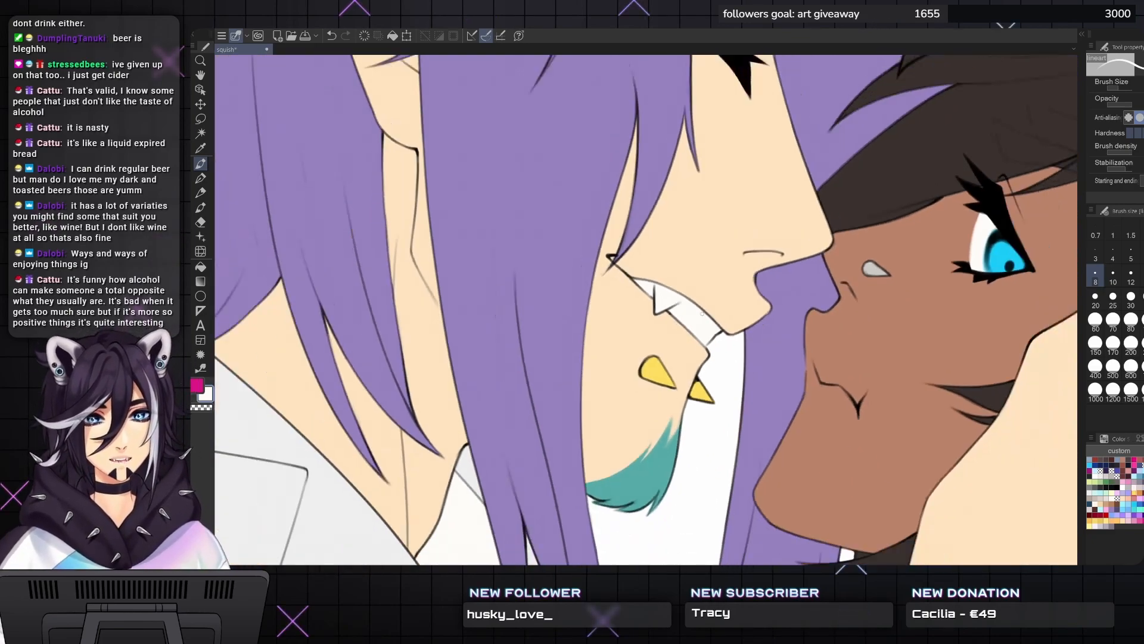
- Paint the right character's dark hair between the thumb and fingers off-white, using a large brush and the colour sampled from the eye white
{"action": "scroll", "coordinate": [702, 314], "scroll_direction": "down", "scroll_amount": 4}
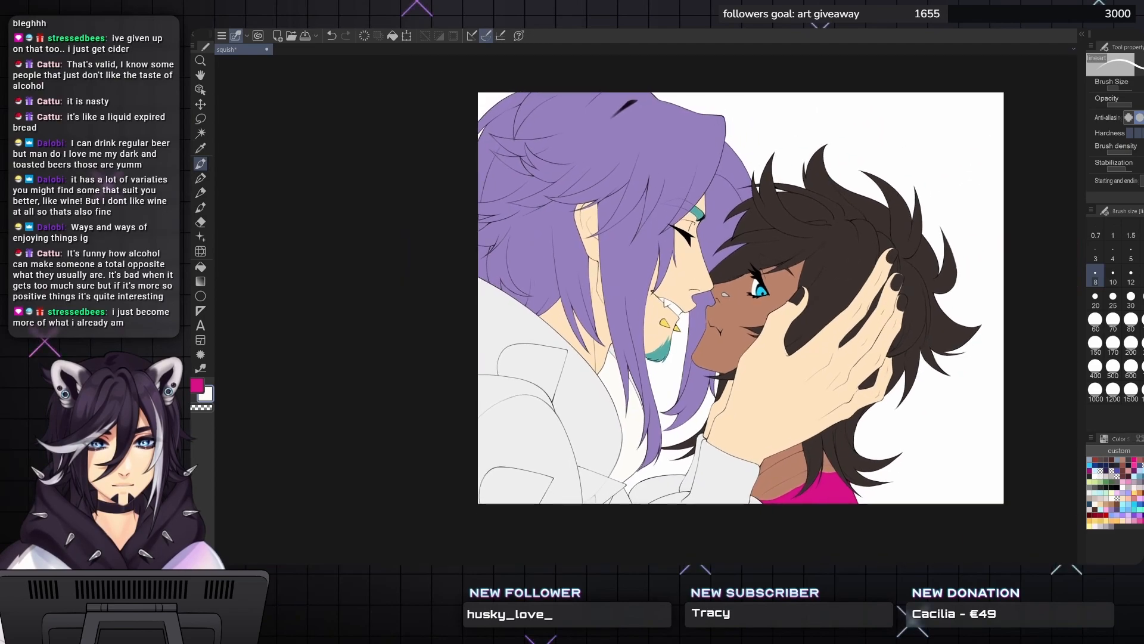
{"action": "left_click_drag", "start_coordinate": [702, 314], "coordinate": [677, 284]}
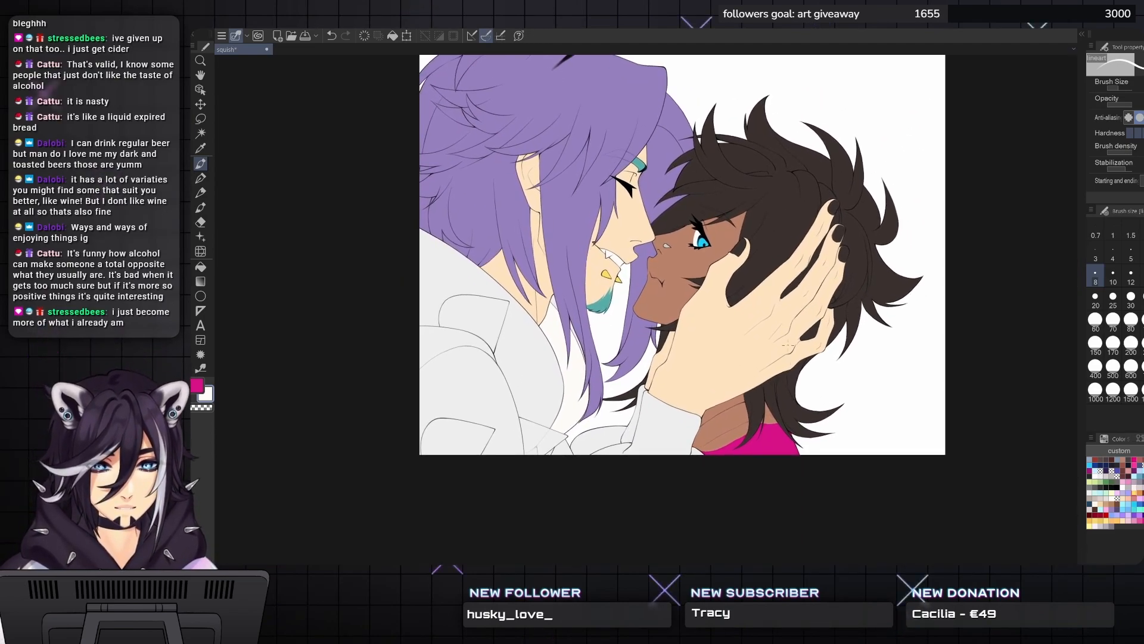
{"action": "scroll", "coordinate": [834, 316], "scroll_direction": "up", "scroll_amount": 2}
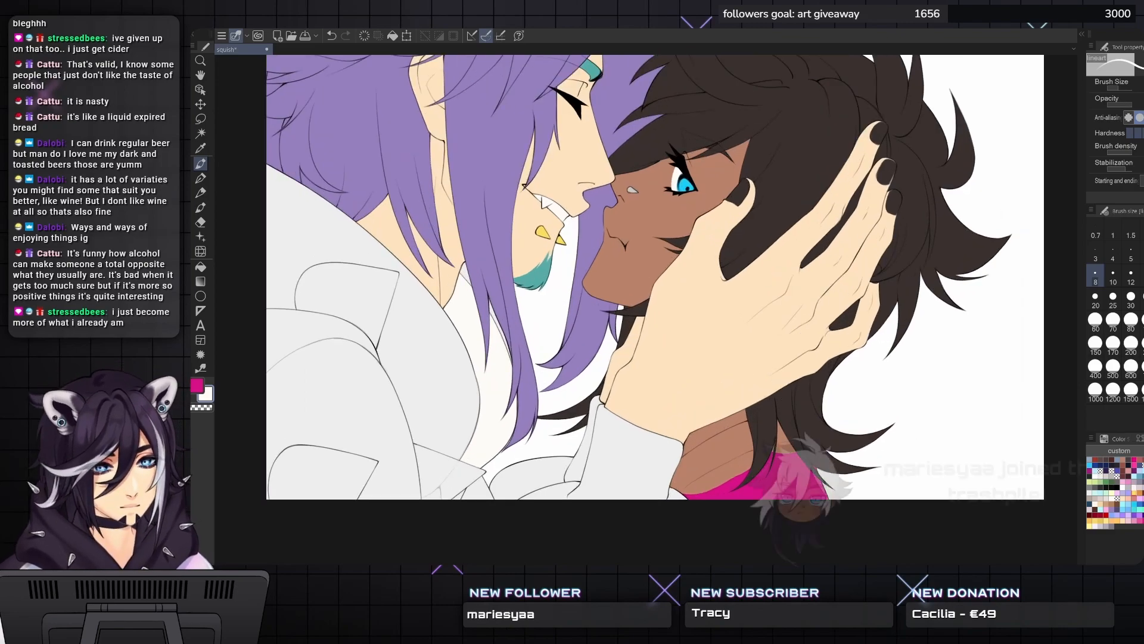
{"action": "scroll", "coordinate": [775, 298], "scroll_direction": "up", "scroll_amount": 1}
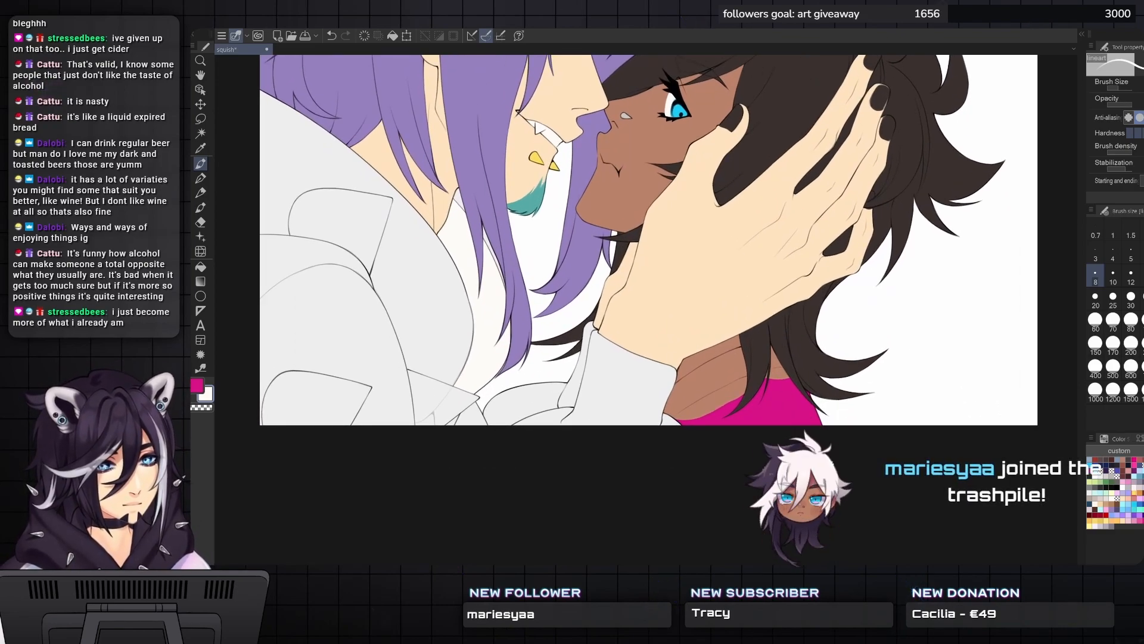
{"action": "left_click", "coordinate": [669, 103], "text": "alt"}
{"action": "left_click", "coordinate": [667, 106], "text": "alt"}
{"action": "mouse_move", "coordinate": [668, 105]}
{"action": "left_mouse_down"}
{"action": "mouse_move", "coordinate": [611, 253]}
{"action": "mouse_move", "coordinate": [635, 306]}
{"action": "mouse_move", "coordinate": [660, 315]}
{"action": "mouse_move", "coordinate": [632, 318]}
{"action": "mouse_move", "coordinate": [635, 309]}
{"action": "left_mouse_up"}
{"action": "key", "text": "bracketright"}
{"action": "key", "text": "bracketright"}
{"action": "key", "text": "bracketright"}
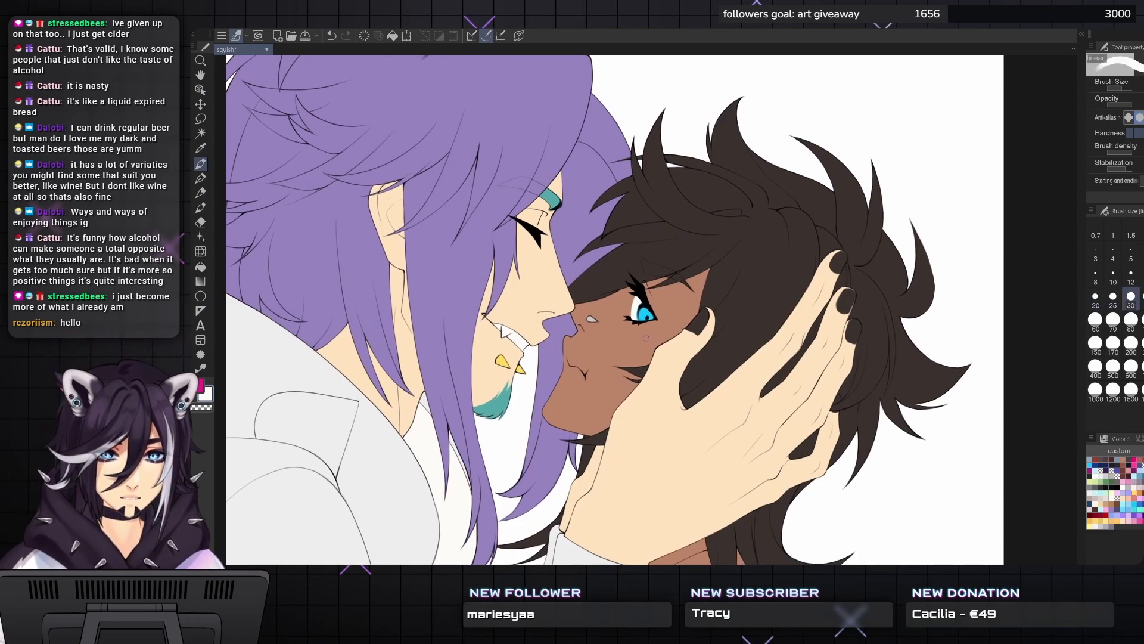
{"action": "key", "text": "bracketright"}
{"action": "key", "text": "bracketright"}
{"action": "key", "text": "bracketright"}
{"action": "key", "text": "bracketright"}
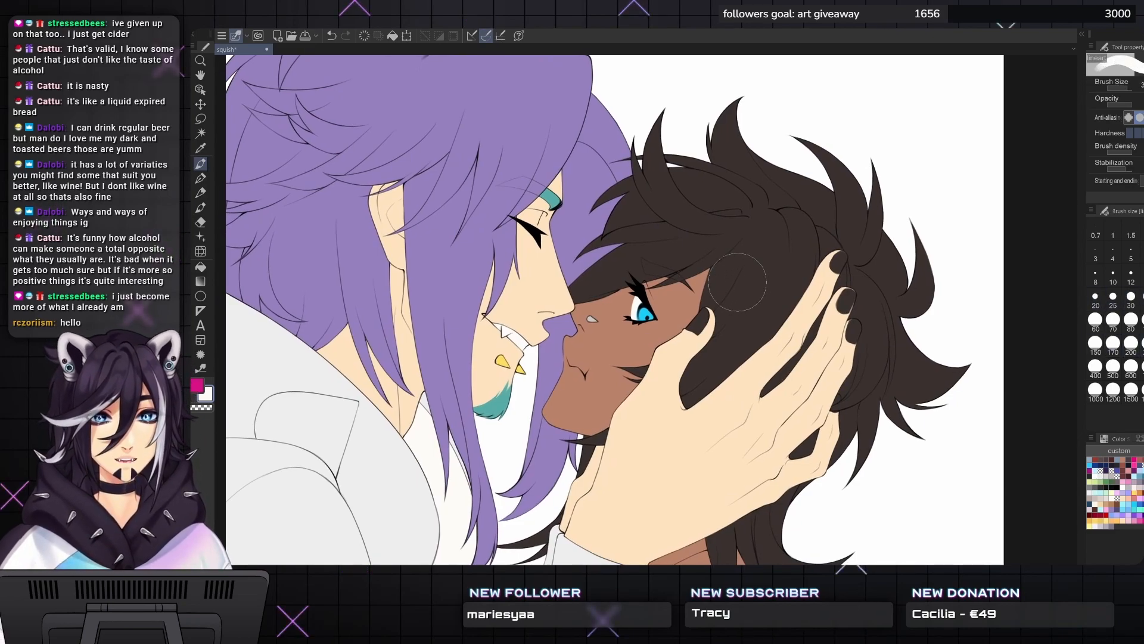
{"action": "mouse_move", "coordinate": [739, 257]}
{"action": "left_mouse_down"}
{"action": "mouse_move", "coordinate": [724, 334]}
{"action": "mouse_move", "coordinate": [688, 398]}
{"action": "left_mouse_up"}
{"action": "key", "text": "bracketleft"}
{"action": "mouse_move", "coordinate": [733, 351]}
{"action": "left_mouse_down"}
{"action": "mouse_move", "coordinate": [799, 239]}
{"action": "mouse_move", "coordinate": [790, 309]}
{"action": "mouse_move", "coordinate": [796, 229]}
{"action": "mouse_move", "coordinate": [810, 256]}
{"action": "left_mouse_up"}
{"action": "key", "text": "bracketleft"}
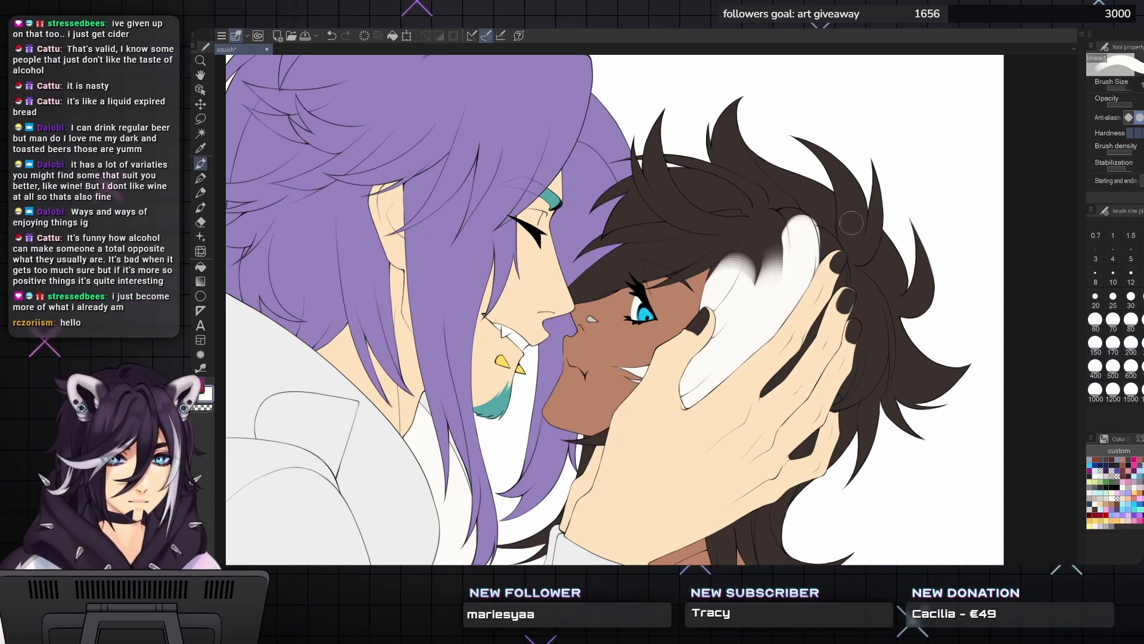
- Paint the gap between the fingers and the inner part of the hair tuft above the fingertips off-white
{"action": "key", "text": "bracketright"}
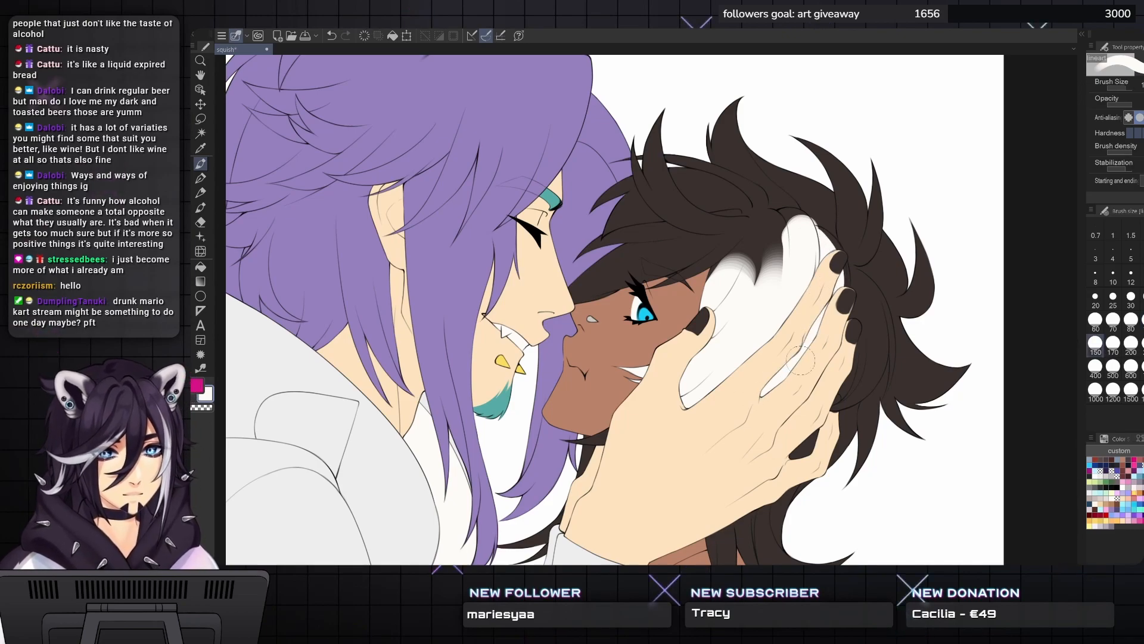
{"action": "left_click_drag", "start_coordinate": [852, 229], "coordinate": [861, 193]}
{"action": "key", "text": "bracketleft"}
{"action": "left_click_drag", "start_coordinate": [858, 256], "coordinate": [850, 186]}
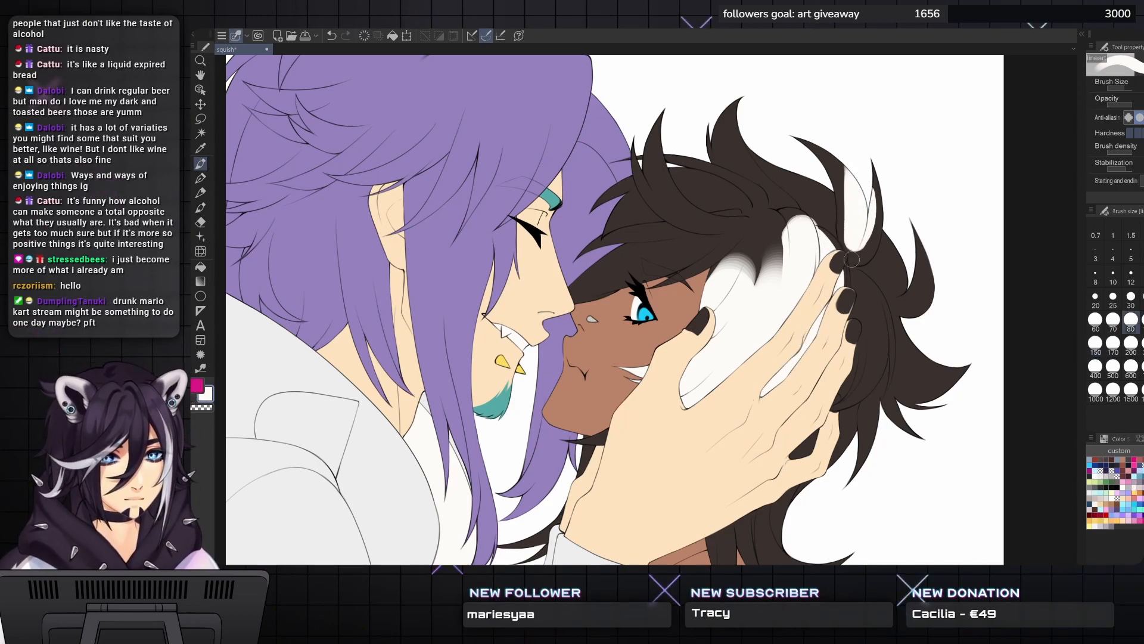
{"action": "mouse_move", "coordinate": [852, 259]}
{"action": "left_mouse_down"}
{"action": "mouse_move", "coordinate": [794, 265]}
{"action": "mouse_move", "coordinate": [805, 270]}
{"action": "left_mouse_up"}
- Cover the right character's fringe and forehead hair in off-white with a size 200 brush
{"action": "mouse_move", "coordinate": [713, 222]}
{"action": "left_mouse_down"}
{"action": "mouse_move", "coordinate": [677, 196]}
{"action": "mouse_move", "coordinate": [681, 171]}
{"action": "mouse_move", "coordinate": [693, 223]}
{"action": "mouse_move", "coordinate": [681, 152]}
{"action": "mouse_move", "coordinate": [677, 213]}
{"action": "mouse_move", "coordinate": [605, 194]}
{"action": "mouse_move", "coordinate": [561, 209]}
{"action": "mouse_move", "coordinate": [603, 242]}
{"action": "left_mouse_up"}
{"action": "key", "text": "bracketright"}
{"action": "key", "text": "bracketright"}
{"action": "key", "text": "bracketright"}
{"action": "mouse_move", "coordinate": [686, 244]}
{"action": "left_mouse_down"}
{"action": "mouse_move", "coordinate": [614, 275]}
{"action": "mouse_move", "coordinate": [536, 278]}
{"action": "left_mouse_up"}
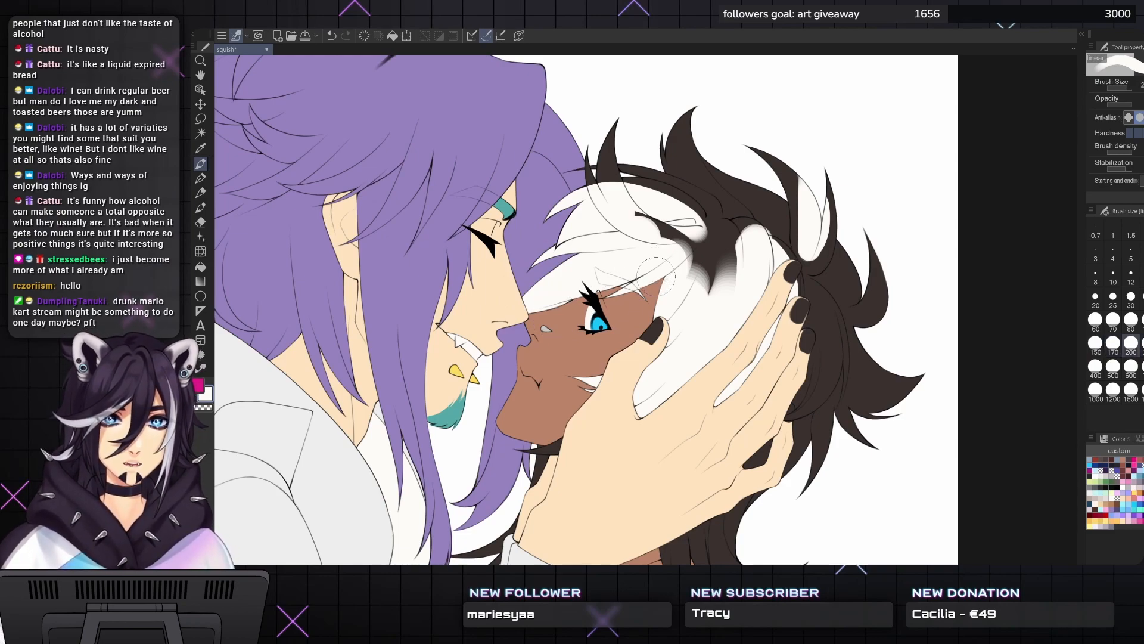
{"action": "scroll", "coordinate": [656, 277], "scroll_direction": "up", "scroll_amount": 4}
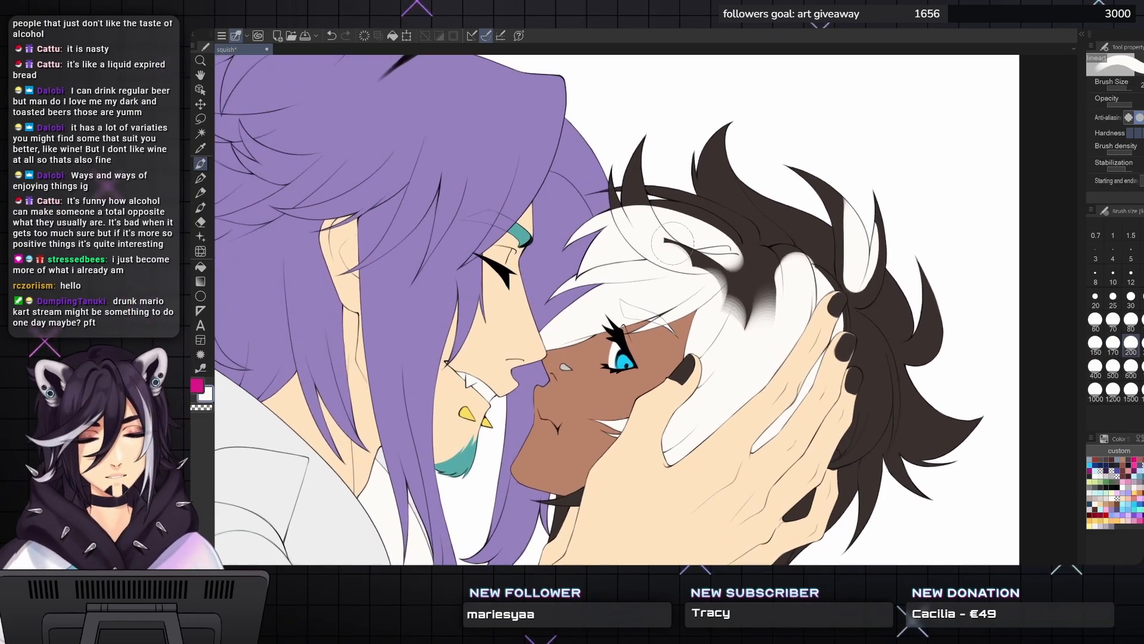
{"action": "mouse_move", "coordinate": [697, 277]}
{"action": "left_mouse_down"}
{"action": "mouse_move", "coordinate": [741, 311]}
{"action": "mouse_move", "coordinate": [779, 266]}
{"action": "mouse_move", "coordinate": [778, 275]}
{"action": "mouse_move", "coordinate": [766, 249]}
{"action": "mouse_move", "coordinate": [786, 267]}
{"action": "mouse_move", "coordinate": [767, 242]}
{"action": "mouse_move", "coordinate": [787, 259]}
{"action": "mouse_move", "coordinate": [758, 242]}
{"action": "mouse_move", "coordinate": [745, 265]}
{"action": "left_mouse_up"}
- Fill the dark patch left at the fringe's parting with off-white, using a size 60 brush
{"action": "scroll", "coordinate": [772, 275], "scroll_direction": "up", "scroll_amount": 2}
{"action": "key", "text": "bracketleft"}
{"action": "key", "text": "bracketleft"}
{"action": "key", "text": "bracketright"}
{"action": "key", "text": "asciicircum"}
{"action": "key", "text": "asciicircum"}
{"action": "key", "text": "asciicircum"}
{"action": "key", "text": "asciicircum"}
{"action": "key", "text": "asciicircum"}
{"action": "key", "text": "asciicircum"}
{"action": "key", "text": "asciicircum"}
{"action": "key", "text": "asciicircum"}
{"action": "key", "text": "asciicircum"}
{"action": "key", "text": "asciicircum"}
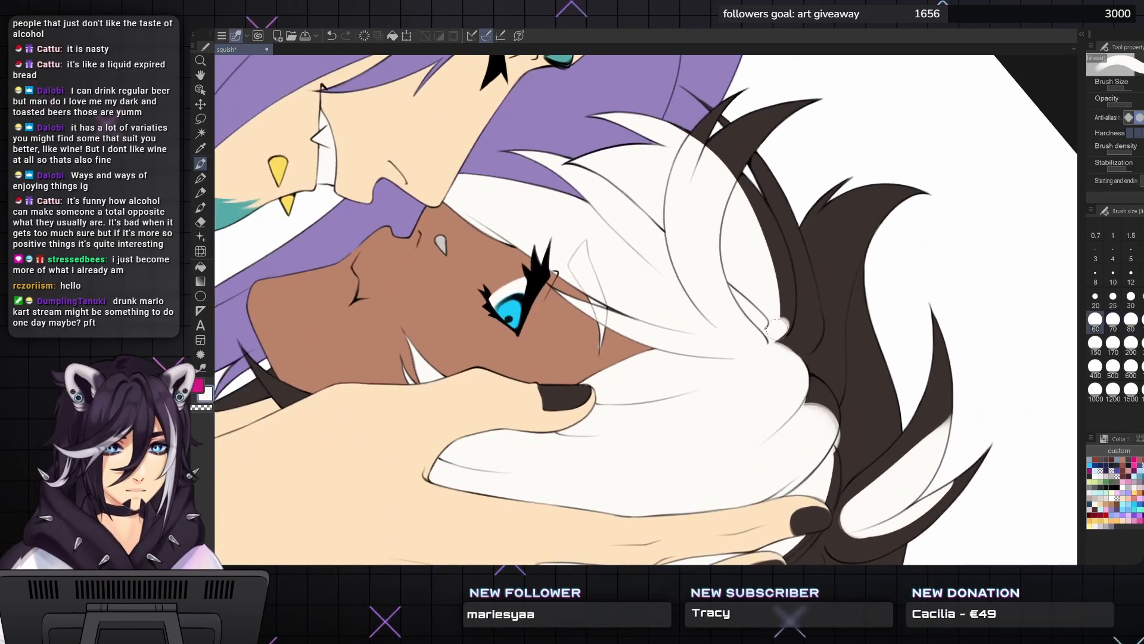
{"action": "mouse_move", "coordinate": [786, 280]}
{"action": "left_mouse_down"}
{"action": "mouse_move", "coordinate": [781, 248]}
{"action": "mouse_move", "coordinate": [778, 286]}
{"action": "left_mouse_up"}
- Extend the off-white along the back edge of the fringe at the crown with the size 60 brush
{"action": "key", "text": "asciicircum"}
{"action": "key", "text": "asciicircum"}
{"action": "key", "text": "asciicircum"}
{"action": "key", "text": "asciicircum"}
{"action": "key", "text": "asciicircum"}
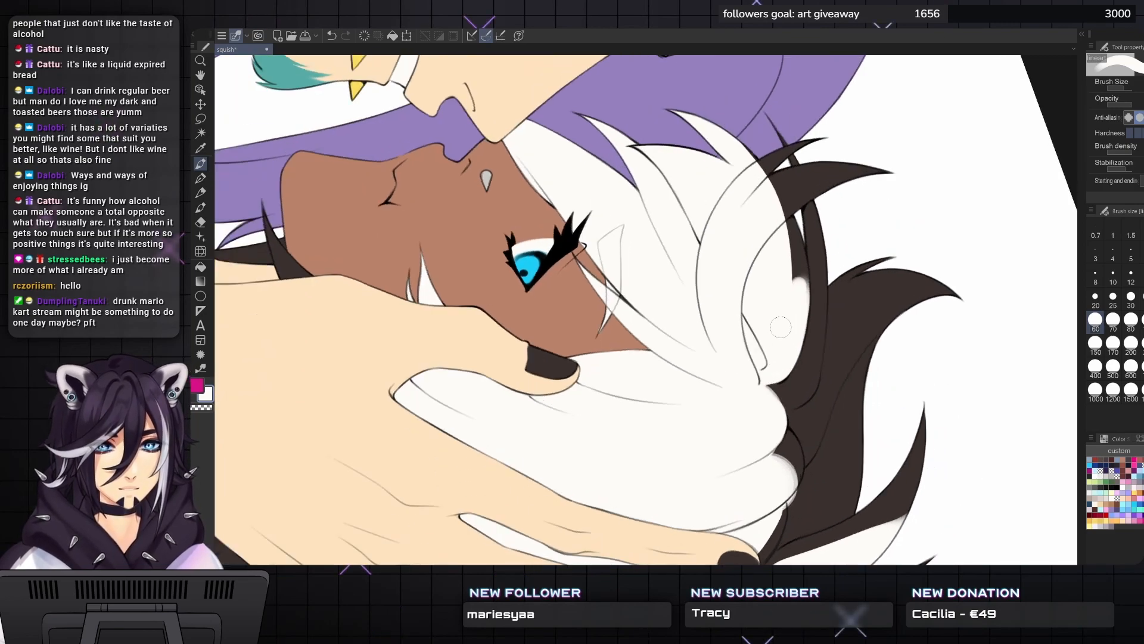
{"action": "mouse_move", "coordinate": [808, 276]}
{"action": "left_mouse_down"}
{"action": "mouse_move", "coordinate": [795, 224]}
{"action": "mouse_move", "coordinate": [802, 256]}
{"action": "left_mouse_up"}
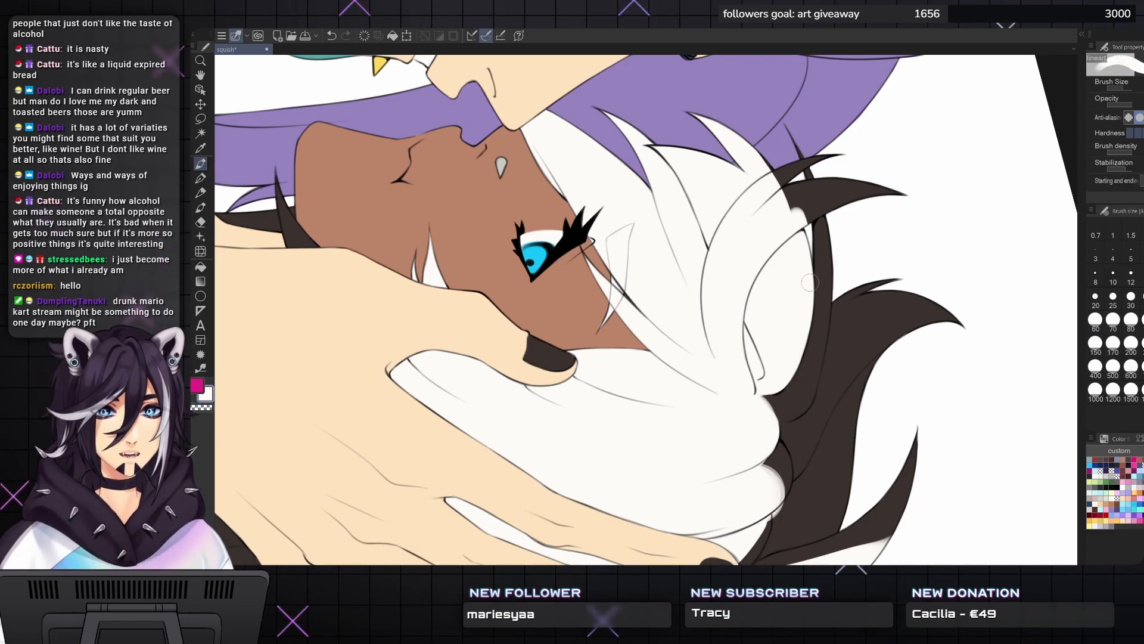
- Paint the large upright hair spike above the right character's fringe off-white up to its tip
{"action": "key", "text": "minus"}
{"action": "key", "text": "minus"}
{"action": "key", "text": "minus"}
{"action": "key", "text": "minus"}
{"action": "key", "text": "minus"}
{"action": "key", "text": "minus"}
{"action": "key", "text": "minus"}
{"action": "key", "text": "minus"}
{"action": "key", "text": "minus"}
{"action": "left_click_drag", "start_coordinate": [633, 168], "coordinate": [646, 338]}
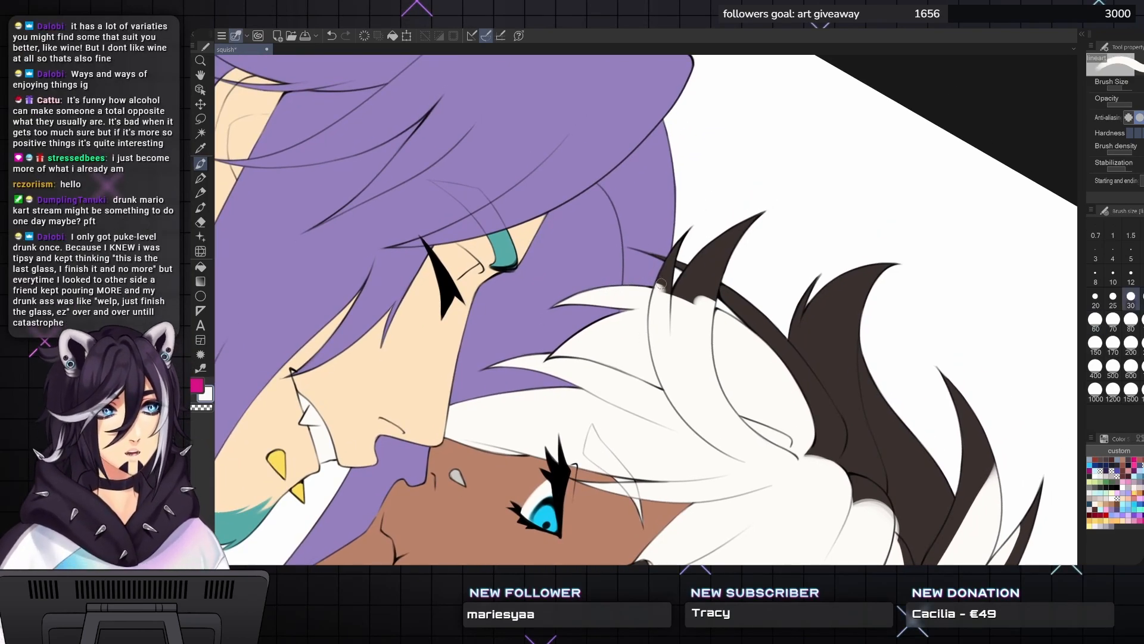
{"action": "scroll", "coordinate": [681, 276], "scroll_direction": "up", "scroll_amount": 1}
{"action": "key", "text": "bracketleft"}
{"action": "key", "text": "bracketleft"}
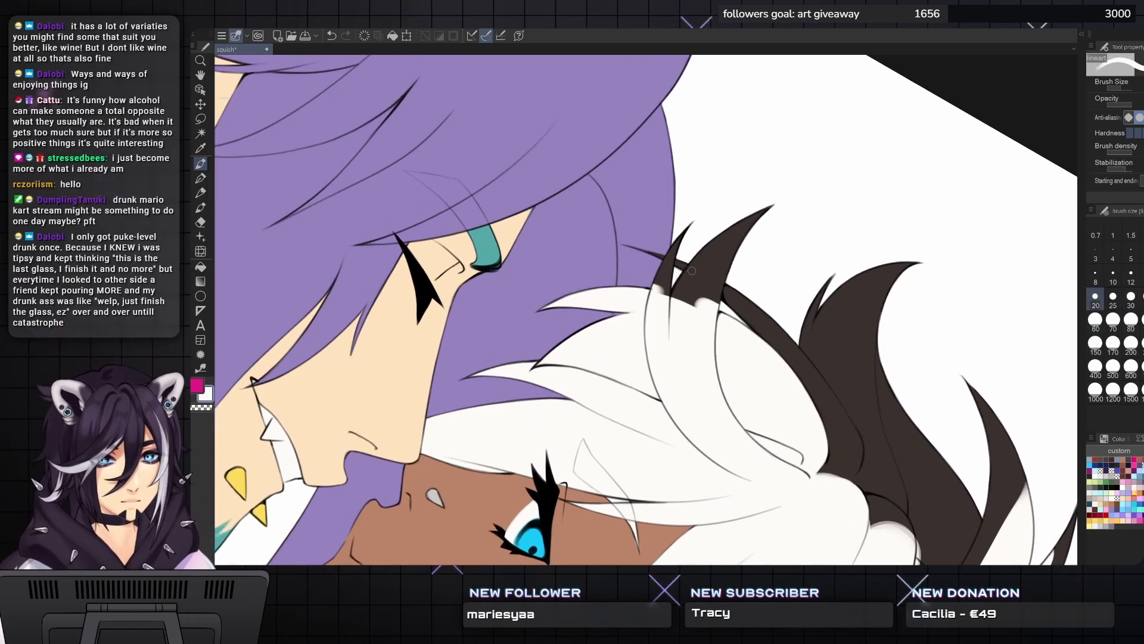
{"action": "key", "text": "bracketright"}
{"action": "key", "text": "bracketright"}
{"action": "key", "text": "bracketright"}
{"action": "left_click_drag", "start_coordinate": [736, 225], "coordinate": [685, 307]}
{"action": "key", "text": "bracketright"}
{"action": "key", "text": "bracketright"}
{"action": "mouse_move", "coordinate": [721, 253]}
{"action": "left_mouse_down"}
{"action": "mouse_move", "coordinate": [694, 317]}
{"action": "mouse_move", "coordinate": [772, 201]}
{"action": "left_mouse_up"}
{"action": "key", "text": "bracketright"}
{"action": "key", "text": "bracketright"}
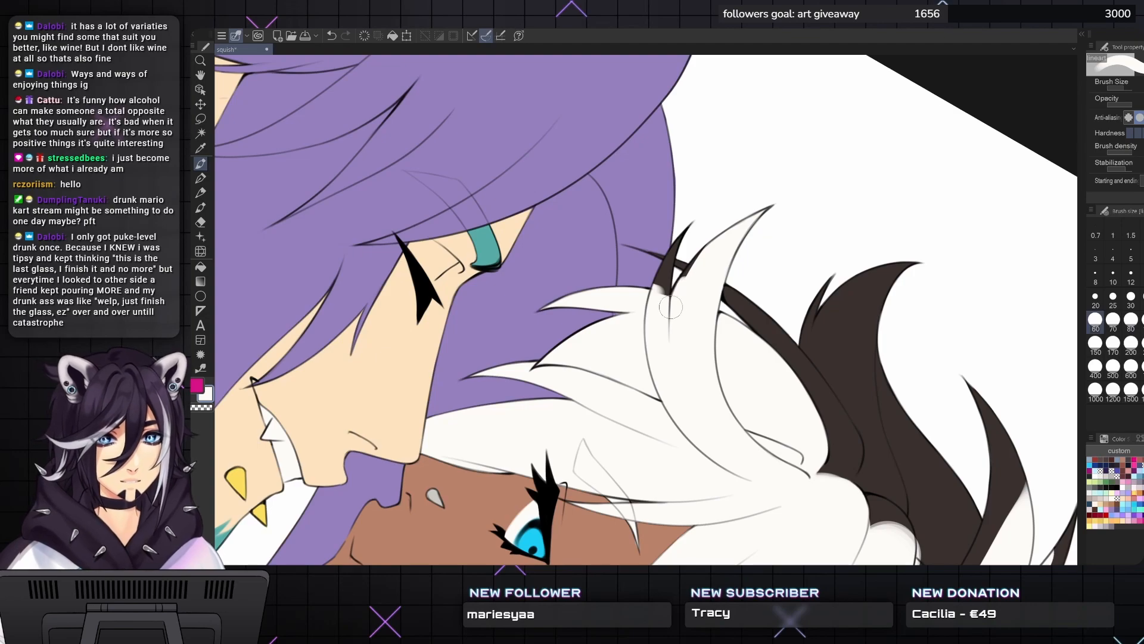
- Fill the small spike beside the large upright one with off-white, refining its tip with a size 20 brush
{"action": "key", "text": "bracketleft"}
{"action": "key", "text": "bracketleft"}
{"action": "key", "text": "bracketleft"}
{"action": "left_click_drag", "start_coordinate": [663, 284], "coordinate": [660, 301]}
{"action": "key", "text": "bracketleft"}
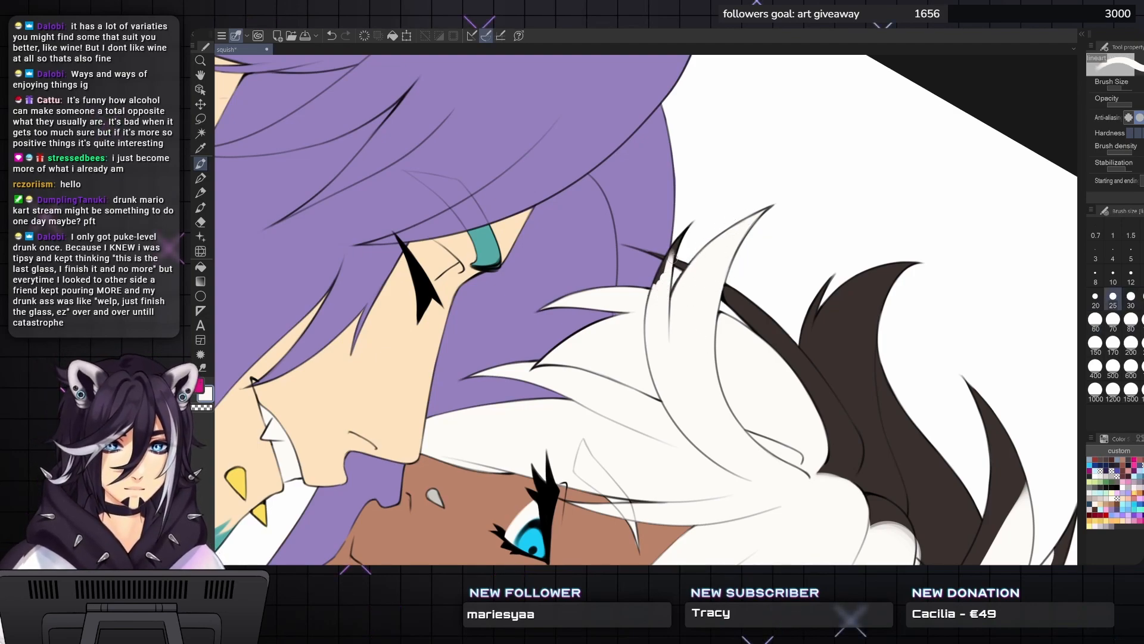
{"action": "key", "text": "bracketright"}
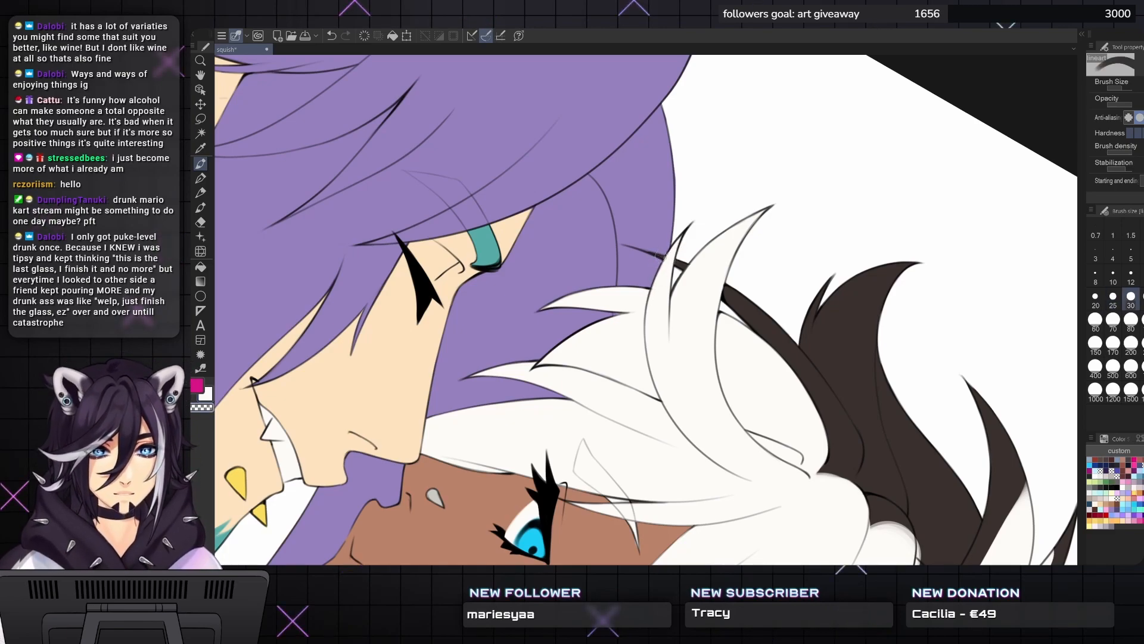
{"action": "key", "text": "bracketleft"}
{"action": "key", "text": "bracketleft"}
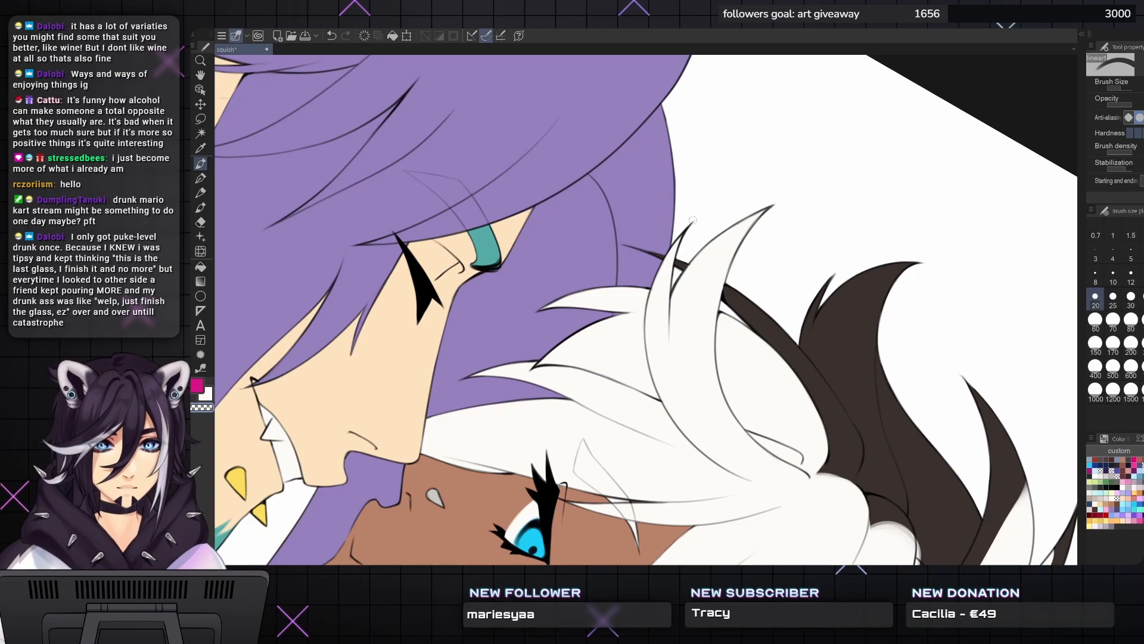
- Fill the upper strand and rounded base of the hair tuft above the fingertips with off-white
{"action": "mouse_move", "coordinate": [648, 284]}
{"action": "left_mouse_down"}
{"action": "mouse_move", "coordinate": [554, 296]}
{"action": "mouse_move", "coordinate": [504, 321]}
{"action": "mouse_move", "coordinate": [468, 362]}
{"action": "mouse_move", "coordinate": [459, 304]}
{"action": "mouse_move", "coordinate": [396, 307]}
{"action": "mouse_move", "coordinate": [405, 298]}
{"action": "mouse_move", "coordinate": [381, 278]}
{"action": "left_mouse_up"}
{"action": "key", "text": "]"}
{"action": "key", "text": "]"}
{"action": "key", "text": "]"}
{"action": "left_click_drag", "start_coordinate": [646, 338], "coordinate": [605, 289]}
{"action": "mouse_move", "coordinate": [782, 255]}
{"action": "left_mouse_down"}
{"action": "mouse_move", "coordinate": [715, 179]}
{"action": "mouse_move", "coordinate": [696, 128]}
{"action": "left_mouse_up"}
{"action": "left_click_drag", "start_coordinate": [760, 325], "coordinate": [790, 220]}
{"action": "key", "text": "["}
{"action": "key", "text": "["}
{"action": "left_click_drag", "start_coordinate": [646, 338], "coordinate": [637, 348]}
{"action": "key", "text": "["}
{"action": "key", "text": "["}
{"action": "key", "text": "["}
{"action": "left_click_drag", "start_coordinate": [755, 374], "coordinate": [769, 391]}
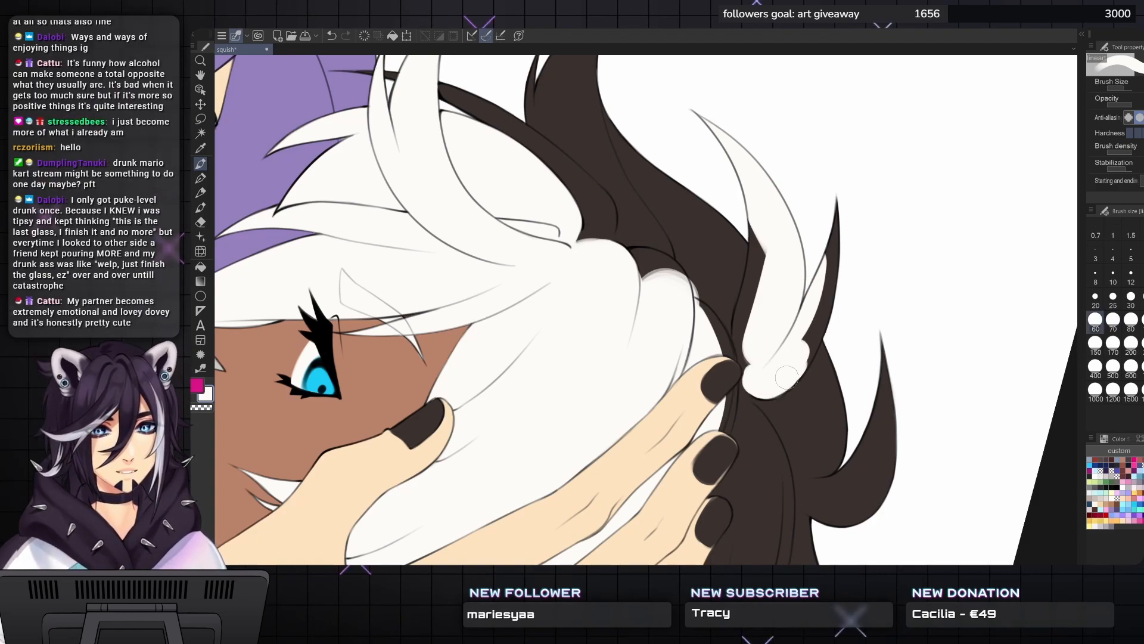
- Paint the outer strand of the tuft above the fingertips off-white and clean its edge with a size 30 brush
{"action": "left_click_drag", "start_coordinate": [817, 343], "coordinate": [831, 277]}
{"action": "key", "text": "]"}
{"action": "left_click_drag", "start_coordinate": [836, 215], "coordinate": [812, 323]}
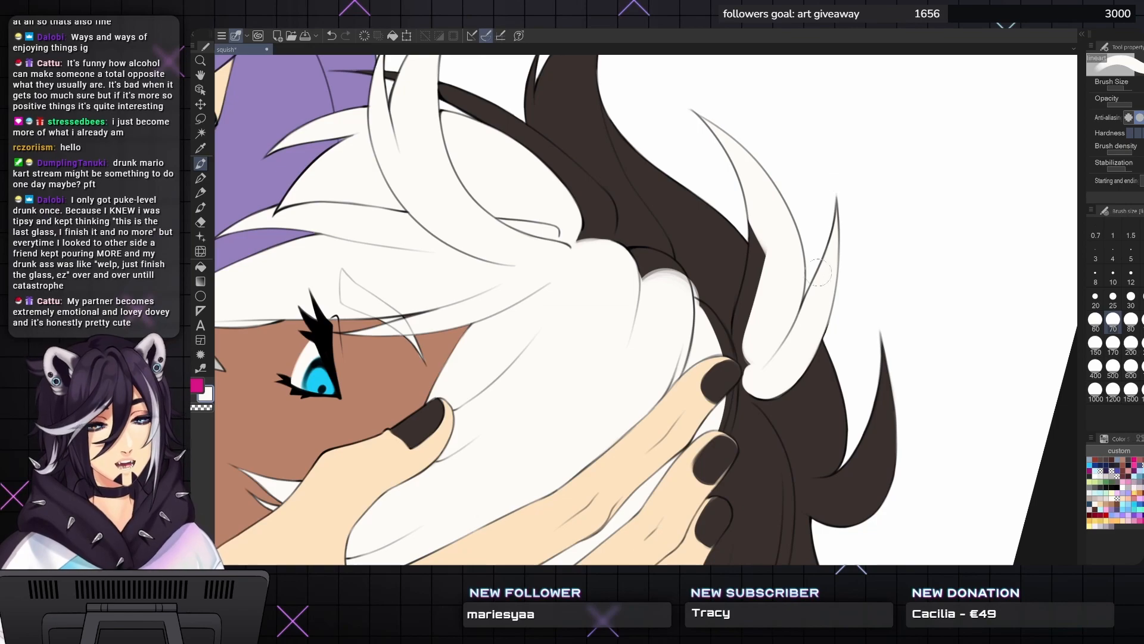
{"action": "key", "text": "bracketleft"}
{"action": "key", "text": "bracketleft"}
{"action": "key", "text": "bracketleft"}
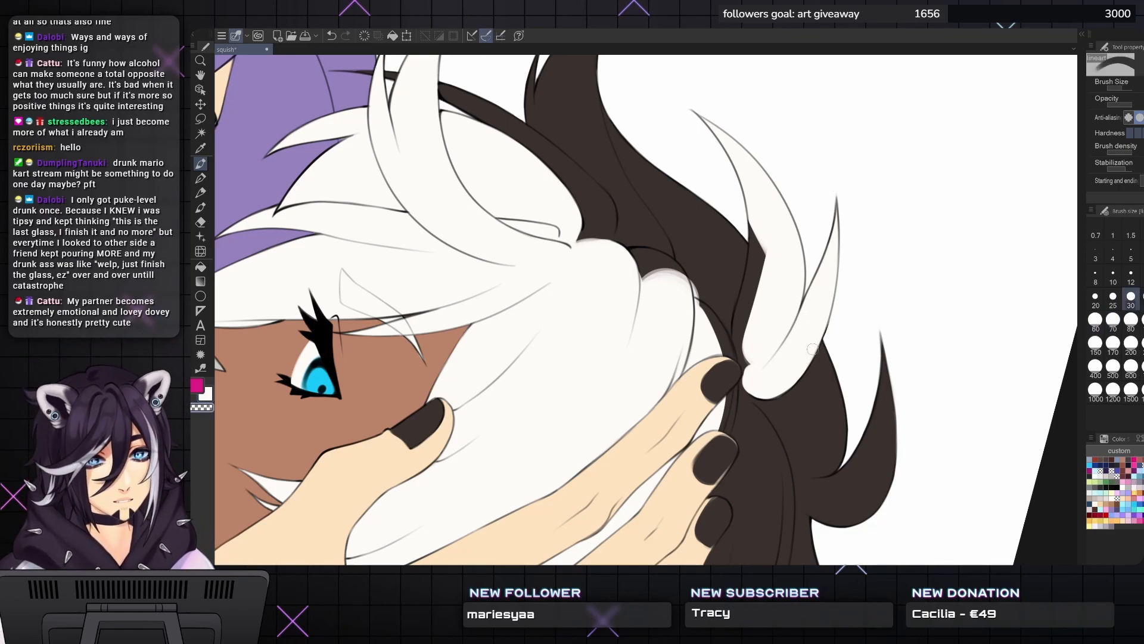
- Fill the remaining dark wedge on the inner side of the tuft above the fingertips with off-white
{"action": "left_click_drag", "start_coordinate": [819, 348], "coordinate": [920, 313]}
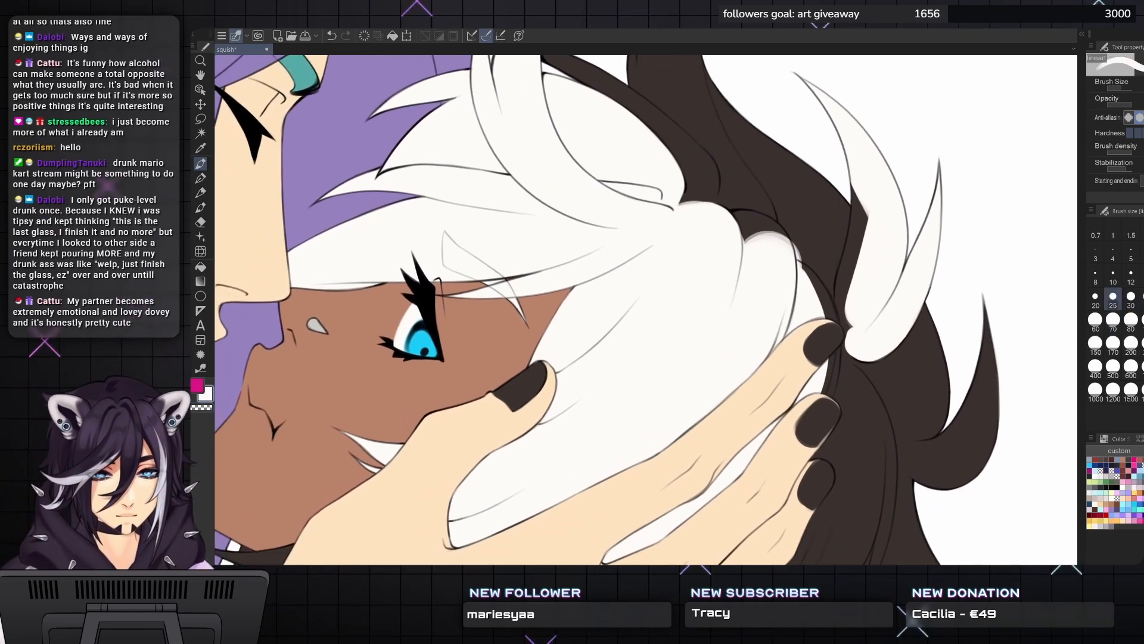
{"action": "key", "text": "bracketright"}
{"action": "key", "text": "bracketright"}
{"action": "mouse_move", "coordinate": [865, 208]}
{"action": "left_mouse_down"}
{"action": "mouse_move", "coordinate": [841, 319]}
{"action": "mouse_move", "coordinate": [856, 248]}
{"action": "left_mouse_up"}
{"action": "left_click_drag", "start_coordinate": [847, 290], "coordinate": [861, 175]}
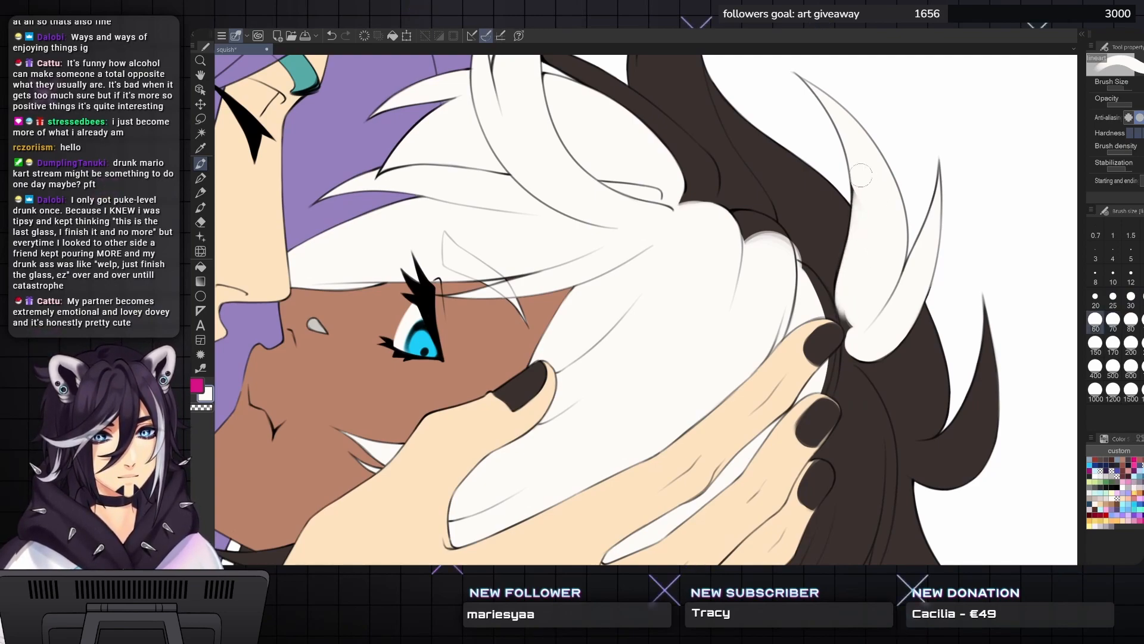
{"action": "key", "text": "bracketleft"}
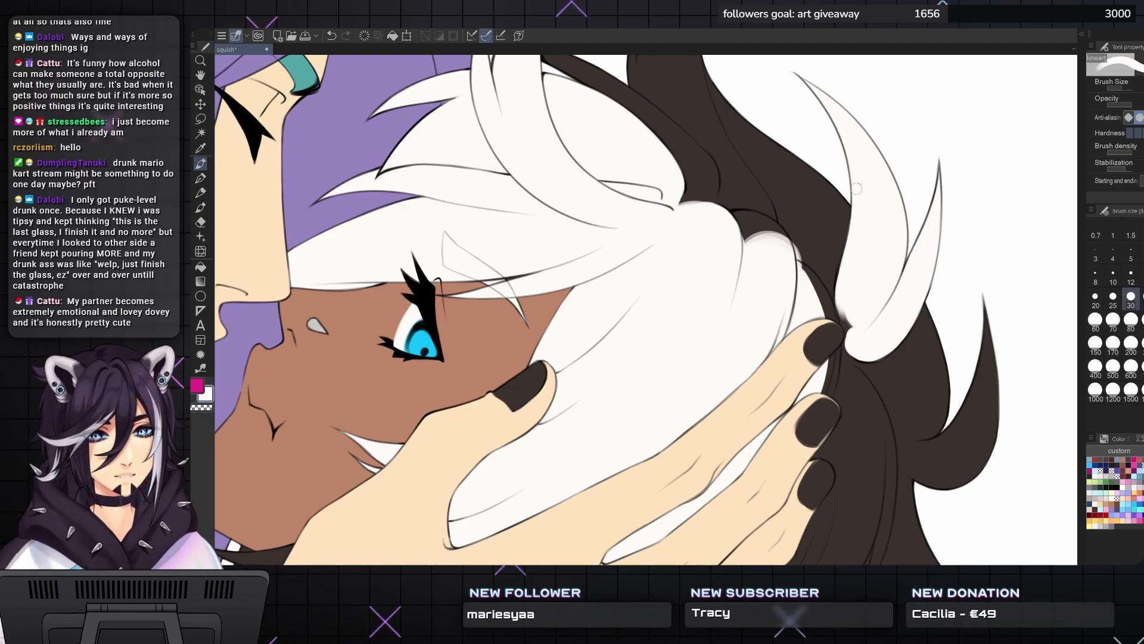
{"action": "key", "text": "bracketright"}
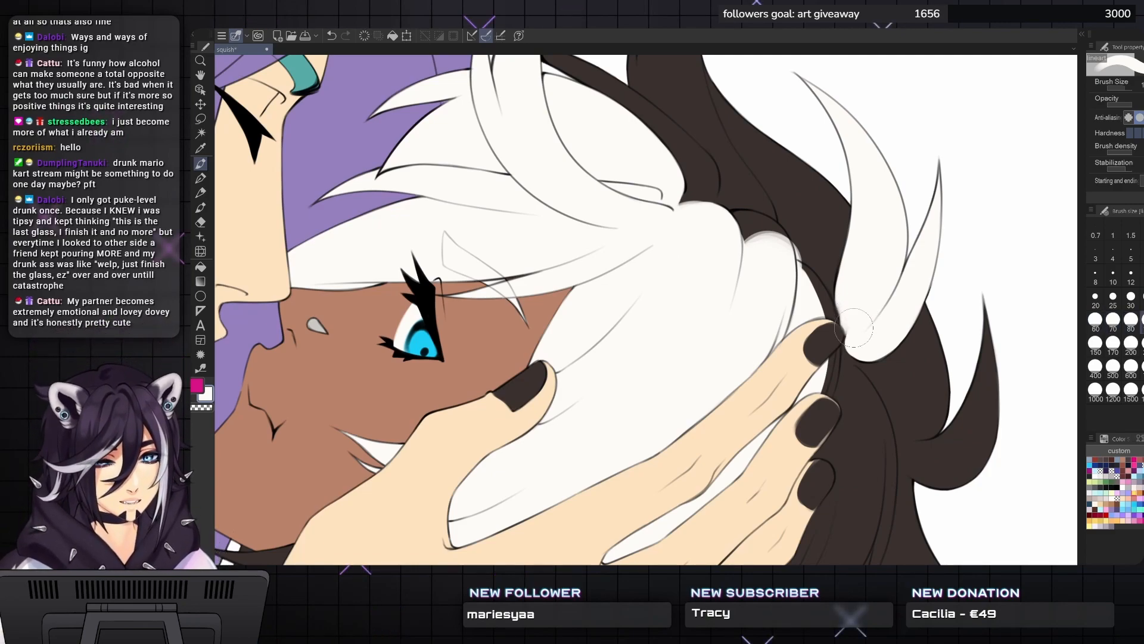
- Paint the hair section directly behind the fingernails off-white with a size 70 brush
{"action": "left_click_drag", "start_coordinate": [861, 309], "coordinate": [811, 108]}
{"action": "key", "text": "bracketleft"}
{"action": "key", "text": "bracketleft"}
{"action": "key", "text": "bracketright"}
{"action": "mouse_move", "coordinate": [776, 371]}
{"action": "left_mouse_down"}
{"action": "mouse_move", "coordinate": [787, 316]}
{"action": "mouse_move", "coordinate": [745, 405]}
{"action": "mouse_move", "coordinate": [786, 322]}
{"action": "mouse_move", "coordinate": [776, 338]}
{"action": "mouse_move", "coordinate": [777, 280]}
{"action": "mouse_move", "coordinate": [754, 179]}
{"action": "mouse_move", "coordinate": [794, 298]}
{"action": "mouse_move", "coordinate": [784, 352]}
{"action": "mouse_move", "coordinate": [811, 227]}
{"action": "mouse_move", "coordinate": [832, 281]}
{"action": "mouse_move", "coordinate": [801, 312]}
{"action": "left_mouse_up"}
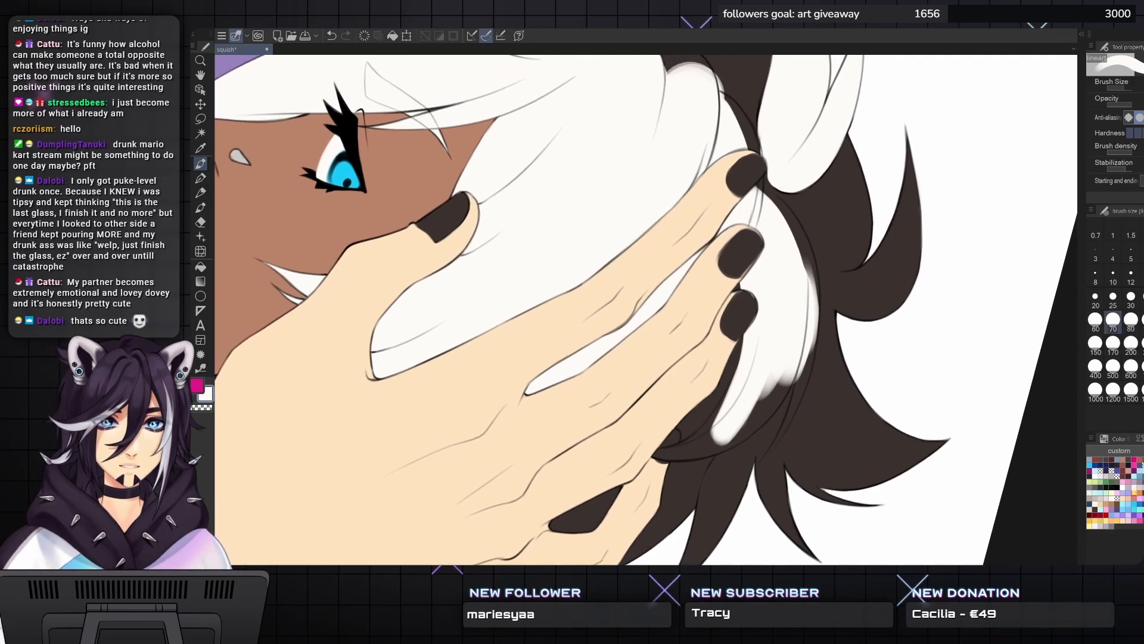
{"action": "left_click_drag", "start_coordinate": [805, 360], "coordinate": [802, 270]}
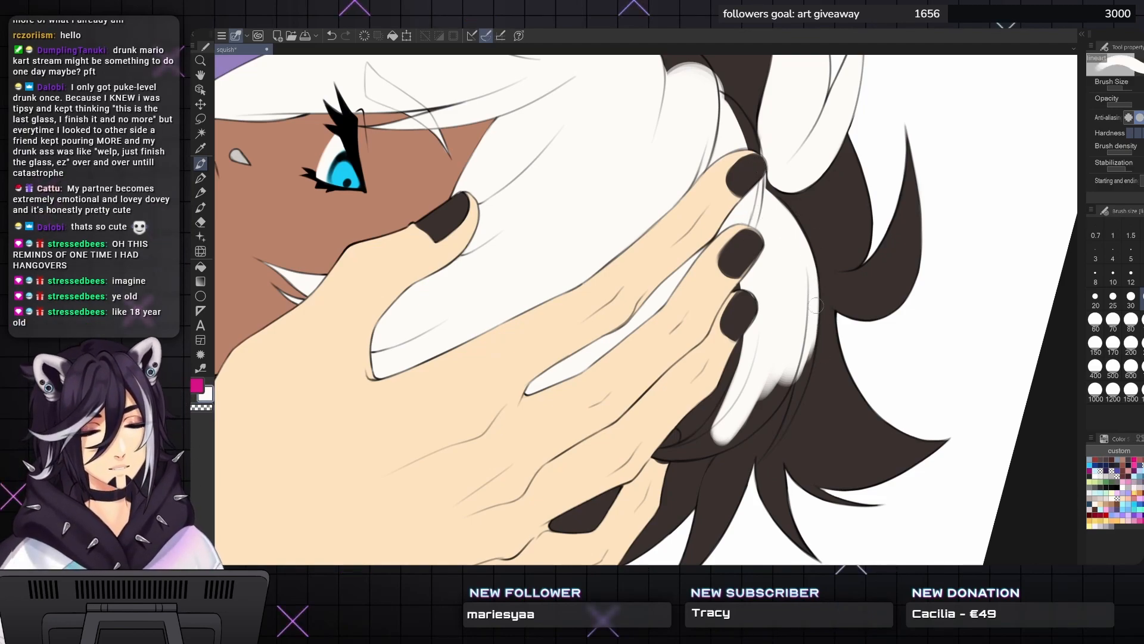
- Extend the off-white down the curved lock behind the fingers to its pointed lower end
{"action": "scroll", "coordinate": [802, 231], "scroll_direction": "down", "scroll_amount": 1}
{"action": "key", "text": "bracketleft"}
{"action": "key", "text": "bracketleft"}
{"action": "key", "text": "bracketleft"}
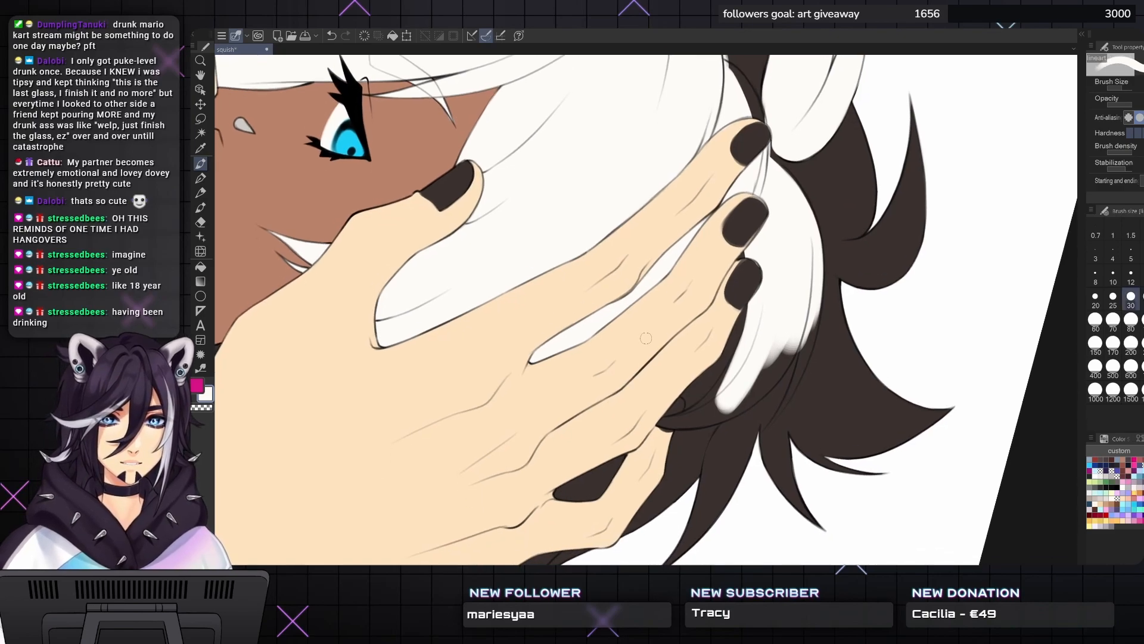
{"action": "key", "text": "bracketright"}
{"action": "left_click_drag", "start_coordinate": [712, 409], "coordinate": [677, 422]}
{"action": "key", "text": "bracketright"}
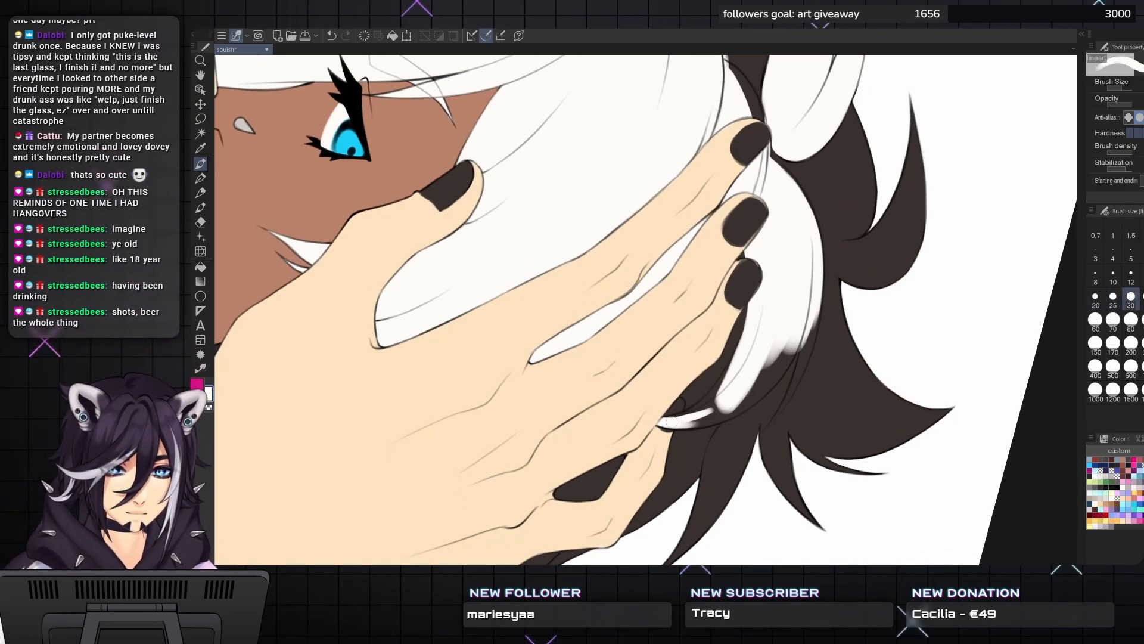
{"action": "key", "text": "bracketright"}
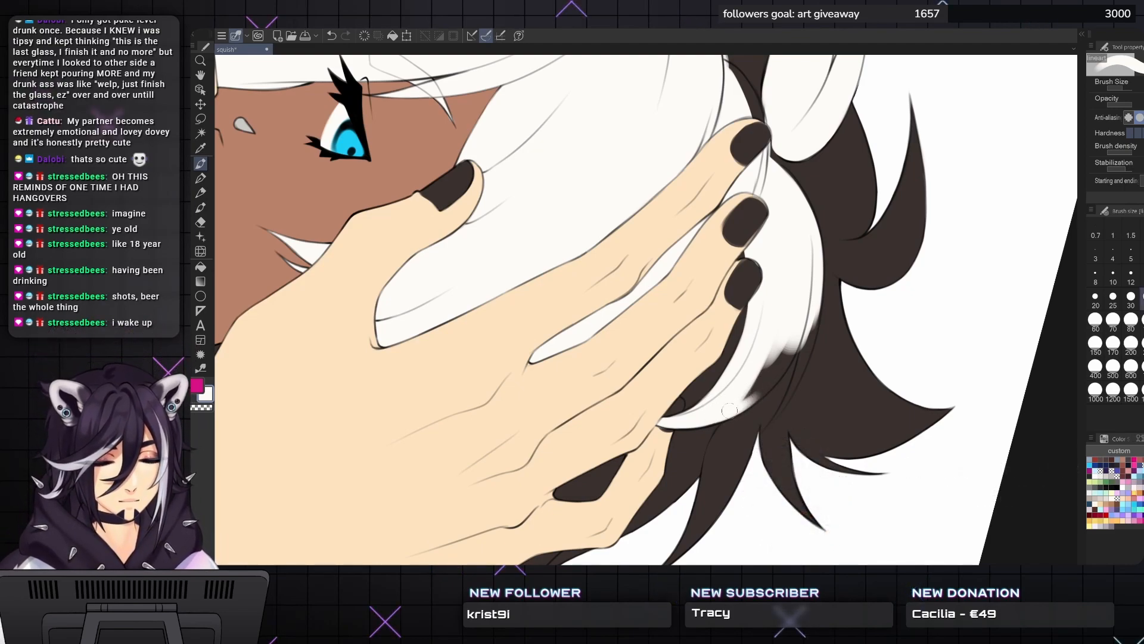
{"action": "mouse_move", "coordinate": [732, 408]}
{"action": "left_mouse_down"}
{"action": "mouse_move", "coordinate": [785, 362]}
{"action": "mouse_move", "coordinate": [765, 384]}
{"action": "mouse_move", "coordinate": [800, 318]}
{"action": "left_mouse_up"}
- Fill the narrow outer strand of the lock behind the fingers with off-white, sharpening its tip with a fine brush
{"action": "key", "text": "minus"}
{"action": "key", "text": "bracketleft"}
{"action": "key", "text": "bracketleft"}
{"action": "key", "text": "bracketleft"}
{"action": "left_click_drag", "start_coordinate": [802, 361], "coordinate": [807, 303]}
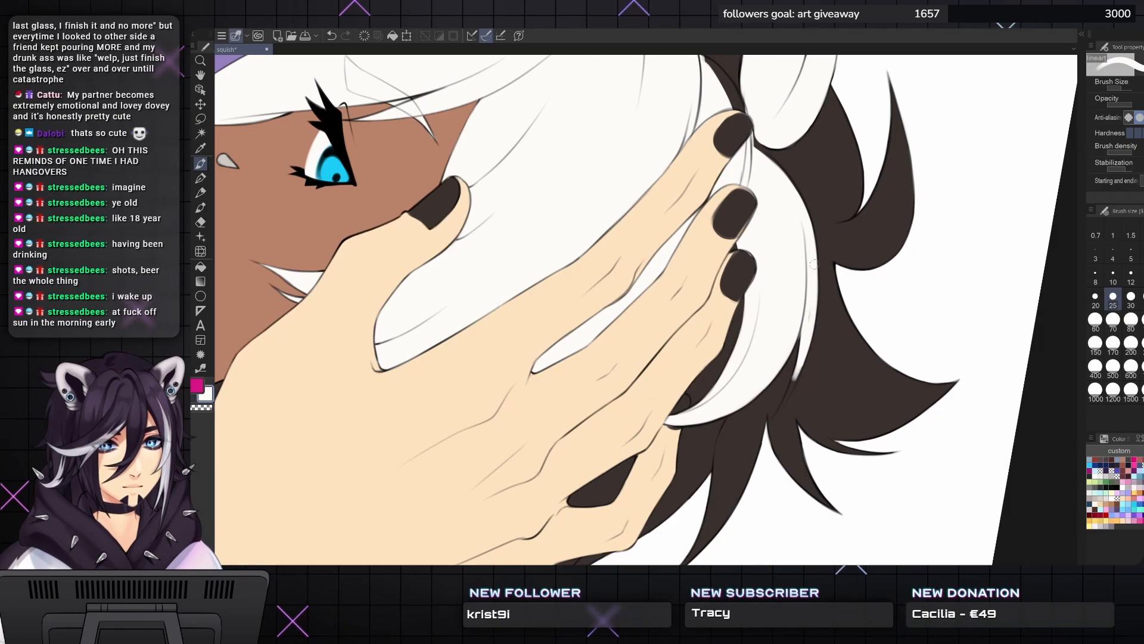
{"action": "key", "text": "bracketleft"}
{"action": "key", "text": "bracketleft"}
{"action": "key", "text": "bracketleft"}
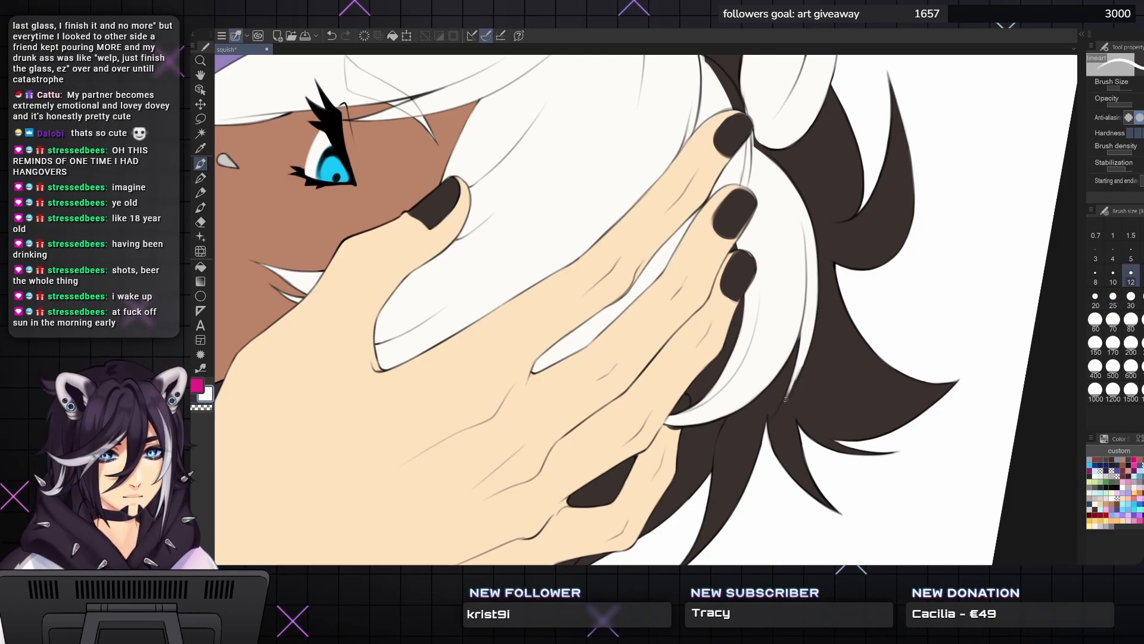
{"action": "key", "text": "bracketright"}
{"action": "left_click_drag", "start_coordinate": [782, 408], "coordinate": [804, 362]}
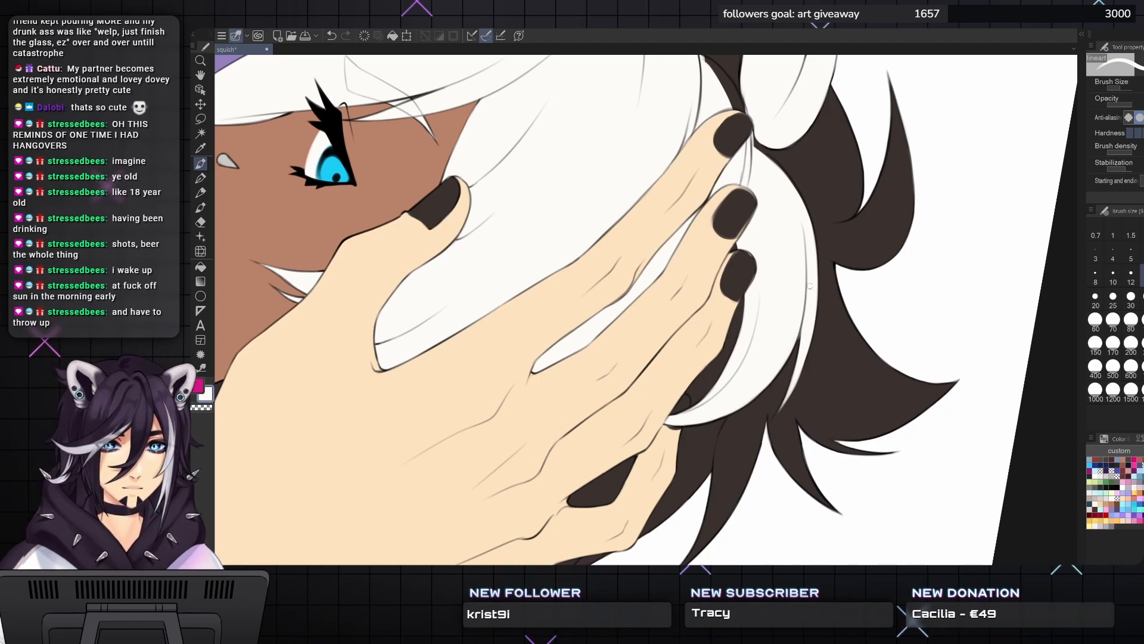
- Paint the dark hair gap just above the topmost fingernail off-white with a size 60 brush
{"action": "scroll", "coordinate": [646, 310], "scroll_direction": "up", "scroll_amount": 3}
{"action": "left_click_drag", "start_coordinate": [643, 298], "coordinate": [648, 335]}
{"action": "left_click_drag", "start_coordinate": [697, 271], "coordinate": [646, 339]}
{"action": "key", "text": "bracketright"}
{"action": "key", "text": "bracketright"}
{"action": "key", "text": "bracketright"}
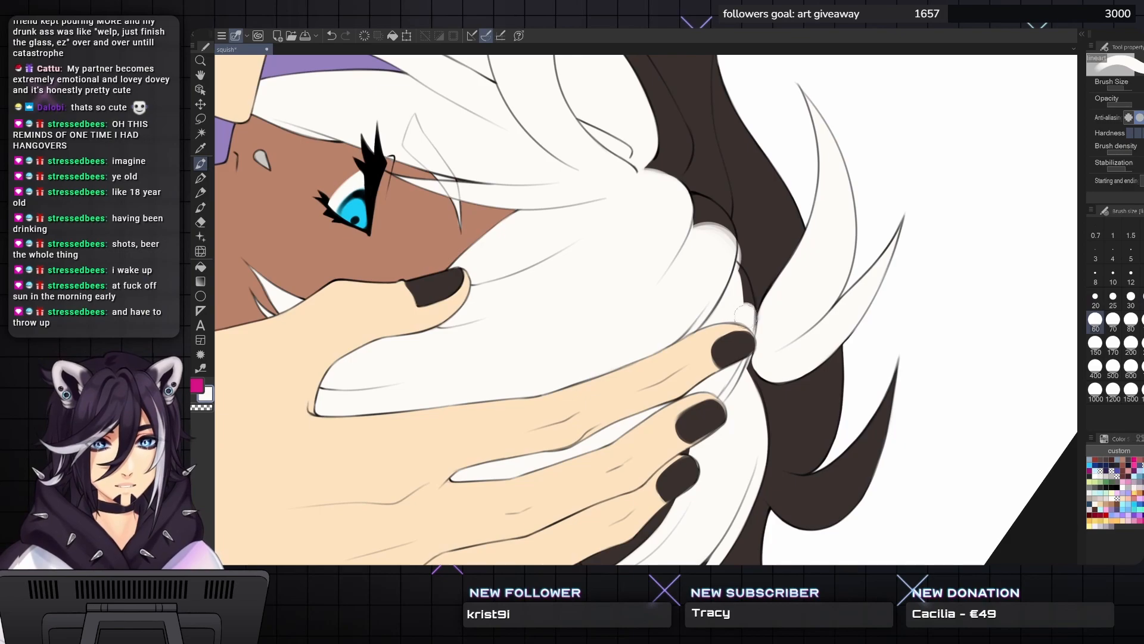
- Clean up the boundary between the white and dark brown hair above the index fingertip with progressively smaller brush strokes
{"action": "key", "text": "bracketleft"}
{"action": "key", "text": "bracketleft"}
{"action": "key", "text": "bracketleft"}
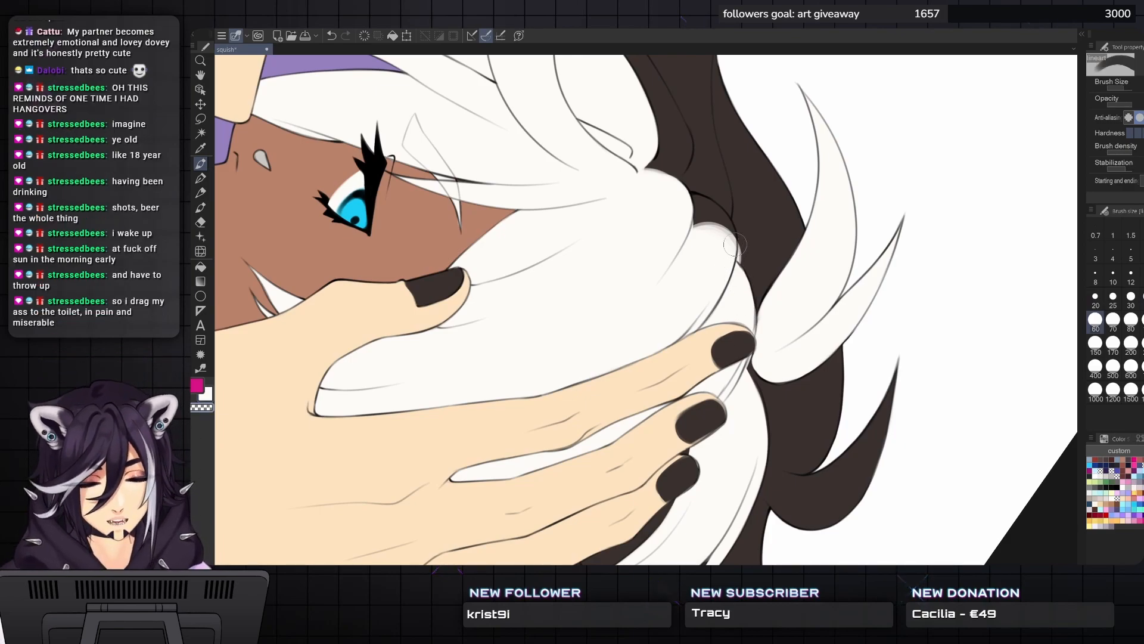
{"action": "key", "text": "bracketleft"}
{"action": "key", "text": "bracketleft"}
{"action": "key", "text": "bracketleft"}
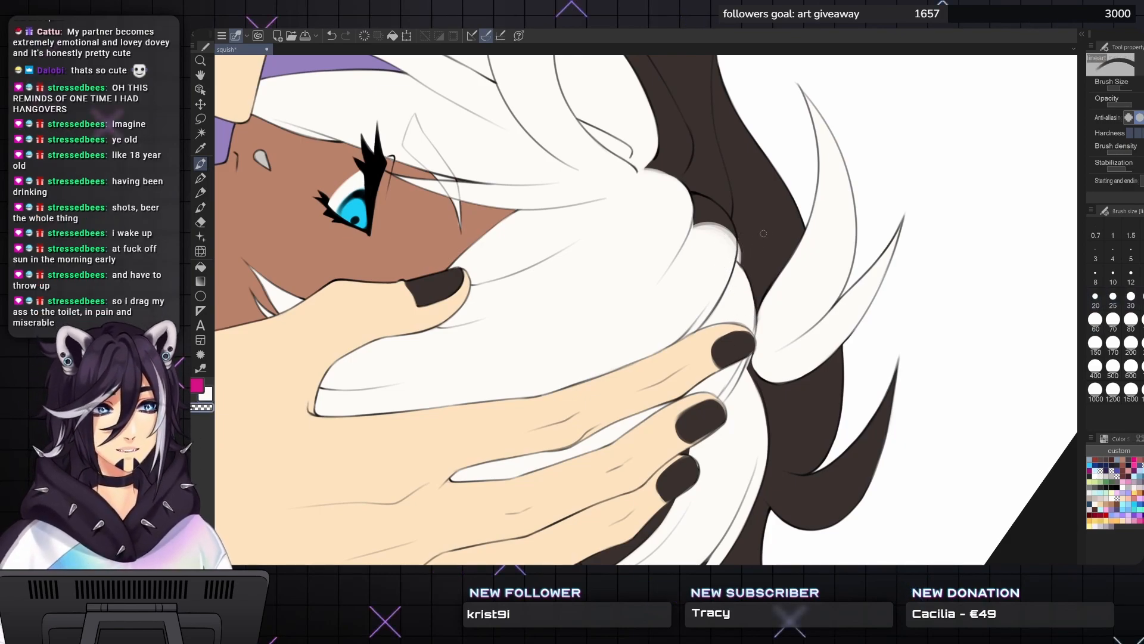
{"action": "key", "text": "bracketleft"}
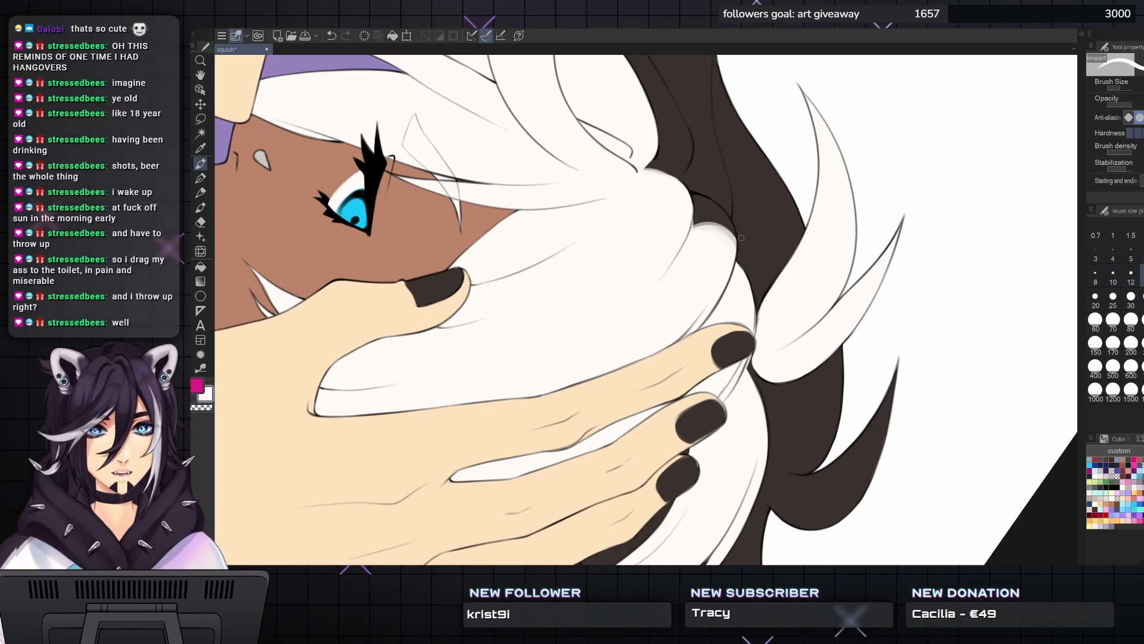
- Fill the rounded edge of the white hair beside the dark hair with solid white, using a larger brush
{"action": "mouse_move", "coordinate": [742, 237]}
{"action": "left_mouse_down"}
{"action": "mouse_move", "coordinate": [741, 313]}
{"action": "mouse_move", "coordinate": [743, 282]}
{"action": "mouse_move", "coordinate": [712, 347]}
{"action": "left_mouse_up"}
{"action": "key", "text": "bracketright"}
{"action": "key", "text": "bracketright"}
{"action": "key", "text": "bracketright"}
{"action": "key", "text": "bracketright"}
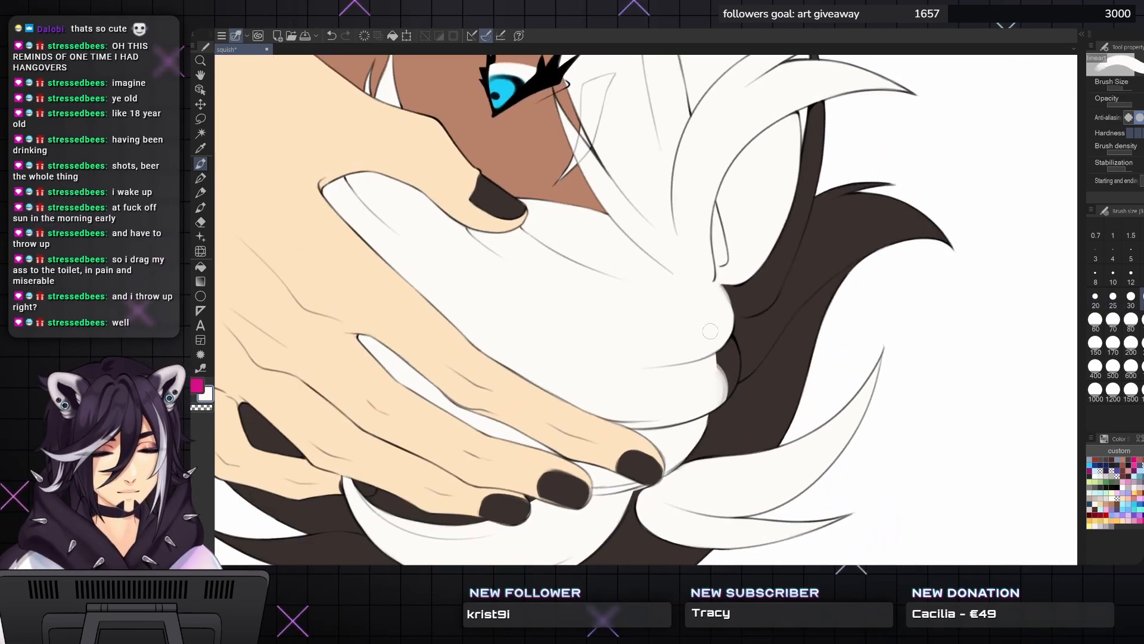
{"action": "mouse_move", "coordinate": [718, 395]}
{"action": "left_mouse_down"}
{"action": "mouse_move", "coordinate": [724, 331]}
{"action": "mouse_move", "coordinate": [727, 389]}
{"action": "mouse_move", "coordinate": [734, 377]}
{"action": "mouse_move", "coordinate": [701, 425]}
{"action": "mouse_move", "coordinate": [711, 360]}
{"action": "left_mouse_up"}
{"action": "key", "text": "minus"}
{"action": "key", "text": "minus"}
{"action": "key", "text": "minus"}
{"action": "key", "text": "minus"}
{"action": "key", "text": "minus"}
{"action": "key", "text": "minus"}
{"action": "key", "text": "minus"}
{"action": "key", "text": "minus"}
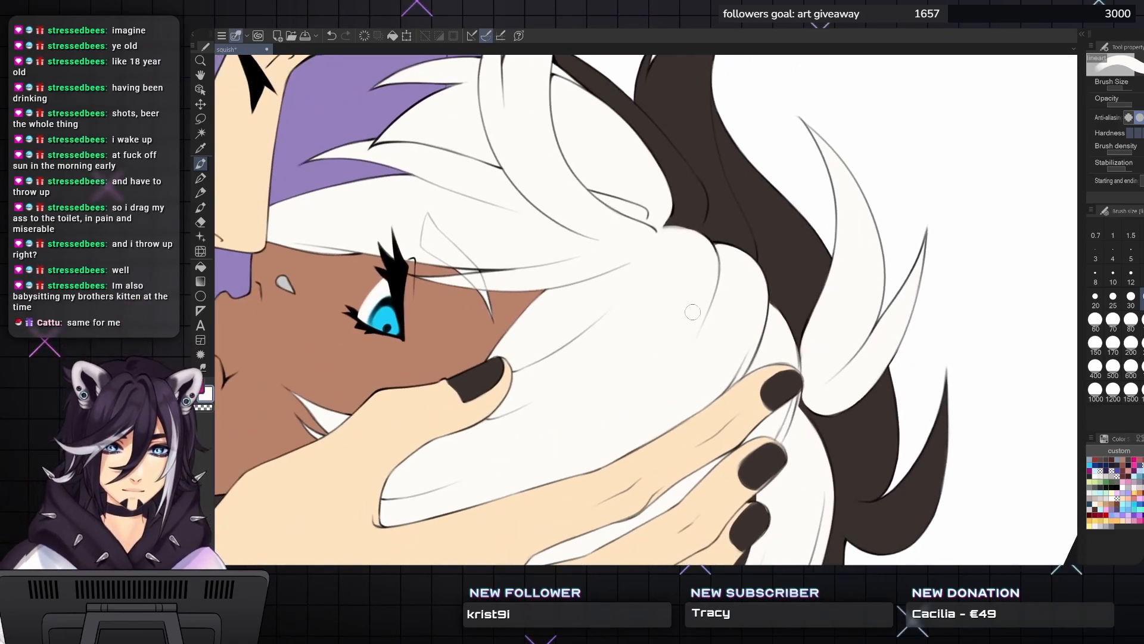
- Examine the retouched hair around the fingertips and the whole drawing, and reset the canvas rotation
{"action": "scroll", "coordinate": [773, 283], "scroll_direction": "down", "scroll_amount": 3}
{"action": "key", "text": "minus"}
{"action": "key", "text": "minus"}
{"action": "key", "text": "minus"}
{"action": "key", "text": "minus"}
{"action": "key", "text": "minus"}
{"action": "key", "text": "minus"}
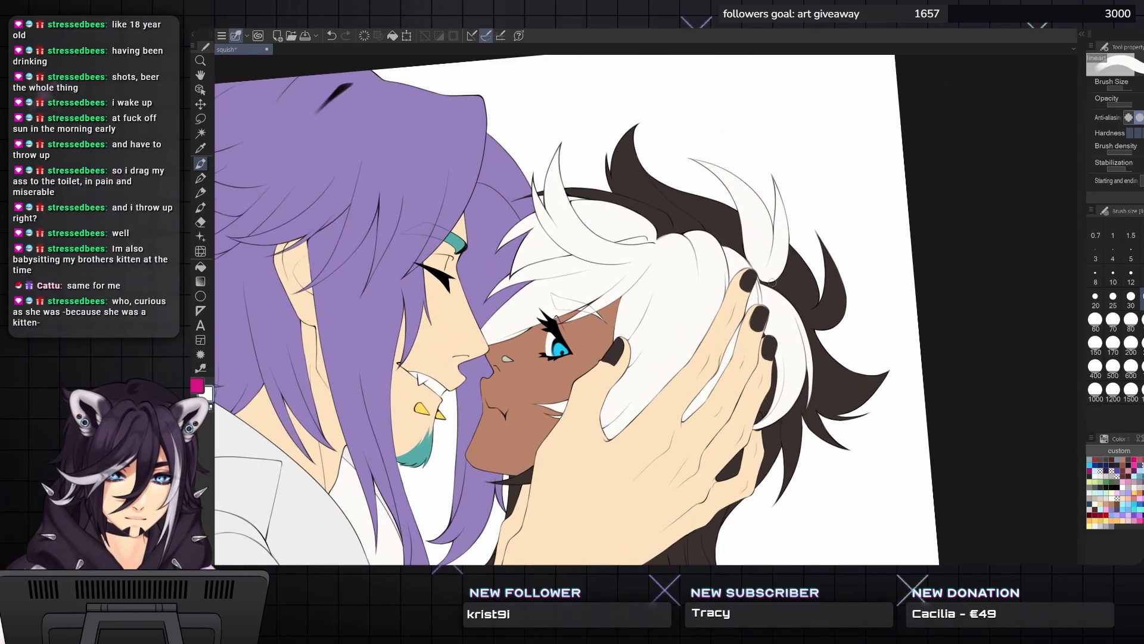
{"action": "left_click_drag", "start_coordinate": [772, 283], "coordinate": [717, 248]}
{"action": "scroll", "coordinate": [709, 231], "scroll_direction": "down", "scroll_amount": 2}
{"action": "scroll", "coordinate": [709, 231], "scroll_direction": "up", "scroll_amount": 6}
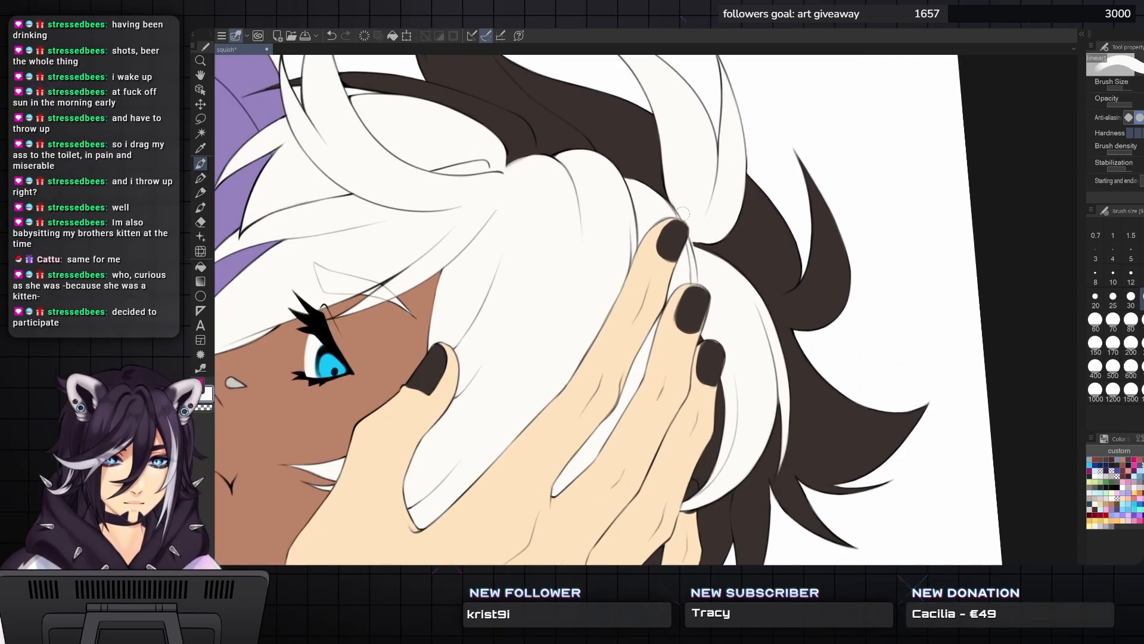
{"action": "scroll", "coordinate": [664, 224], "scroll_direction": "down", "scroll_amount": 7}
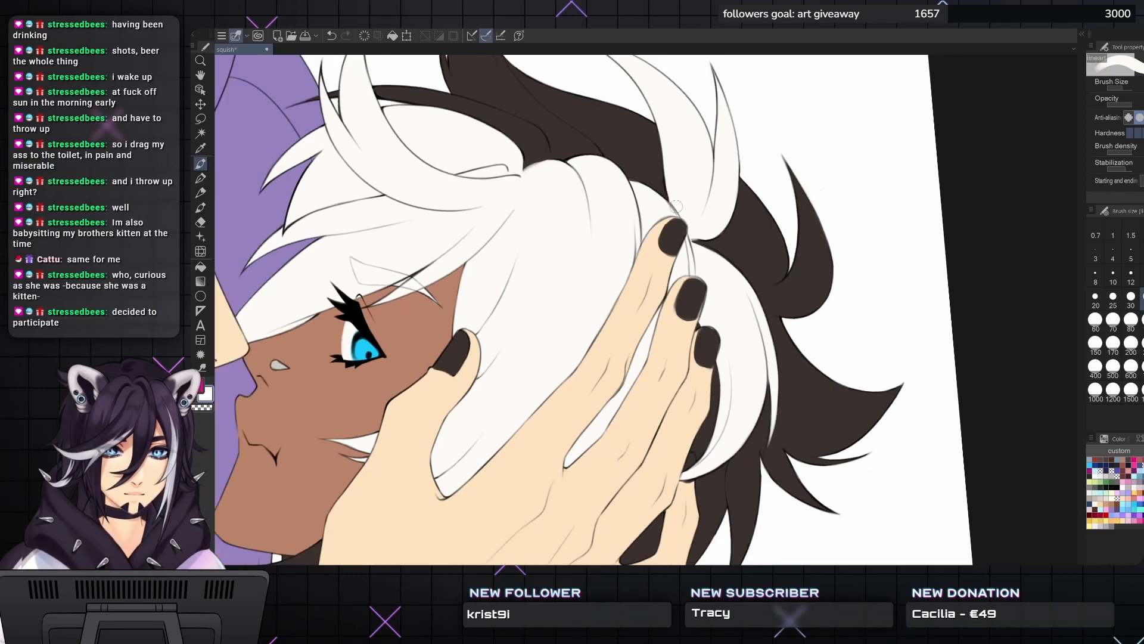
{"action": "scroll", "coordinate": [556, 262], "scroll_direction": "down", "scroll_amount": 2}
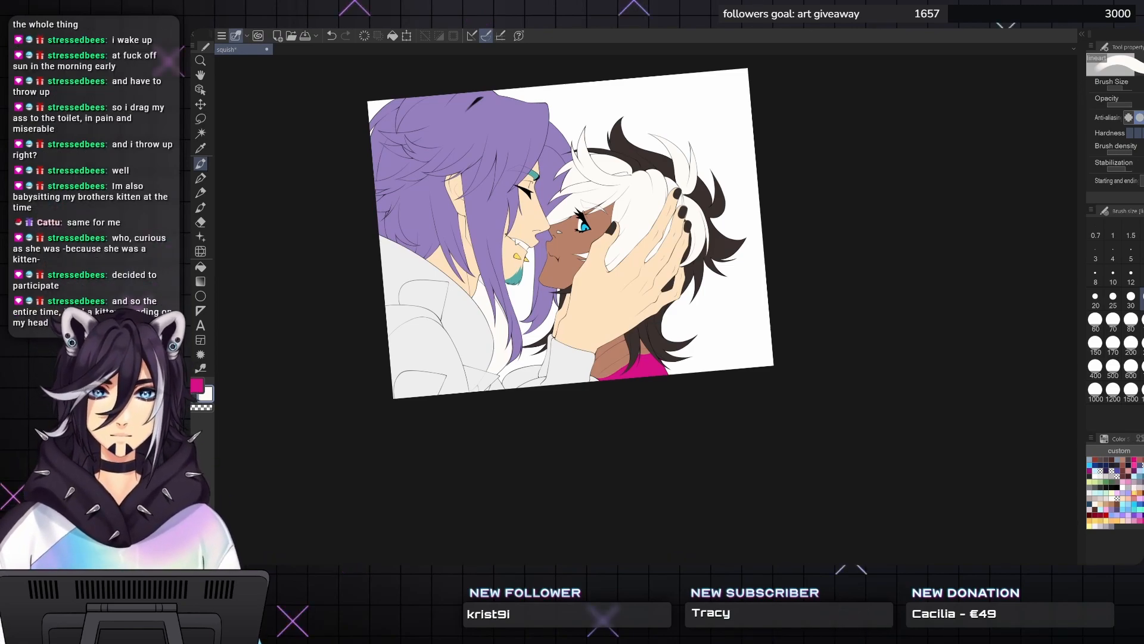
{"action": "left_click_drag", "start_coordinate": [570, 233], "coordinate": [611, 263]}
{"action": "key", "text": "asciicircum"}
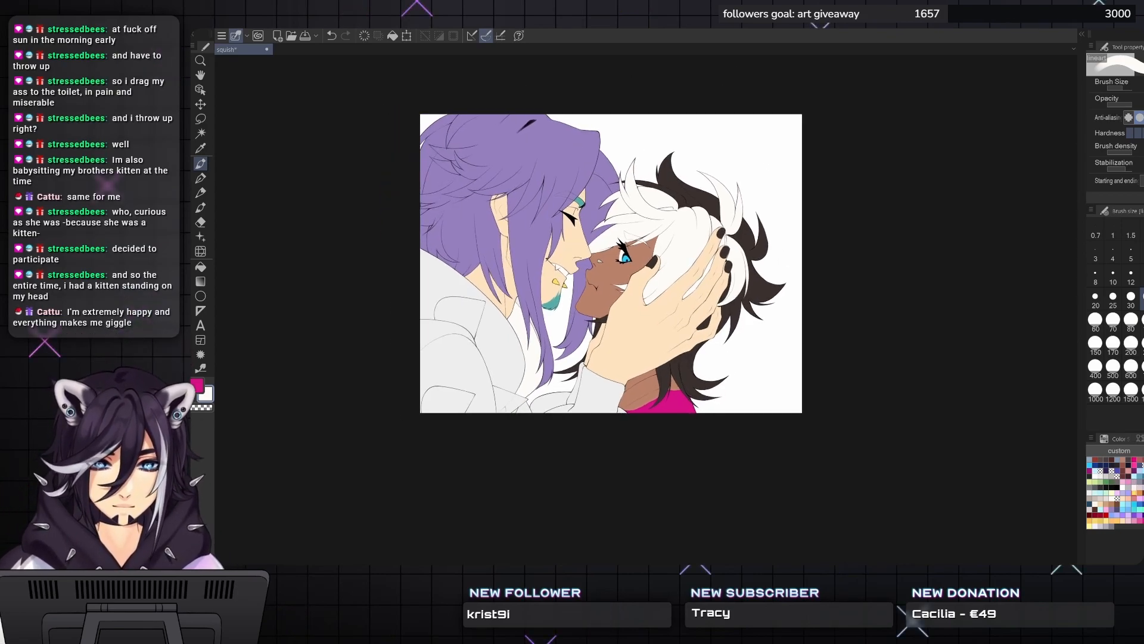
- Fill the visible end of the white-haired character's eyebrow with dark colour, reducing the brush size to 10
{"action": "scroll", "coordinate": [626, 227], "scroll_direction": "up", "scroll_amount": 8}
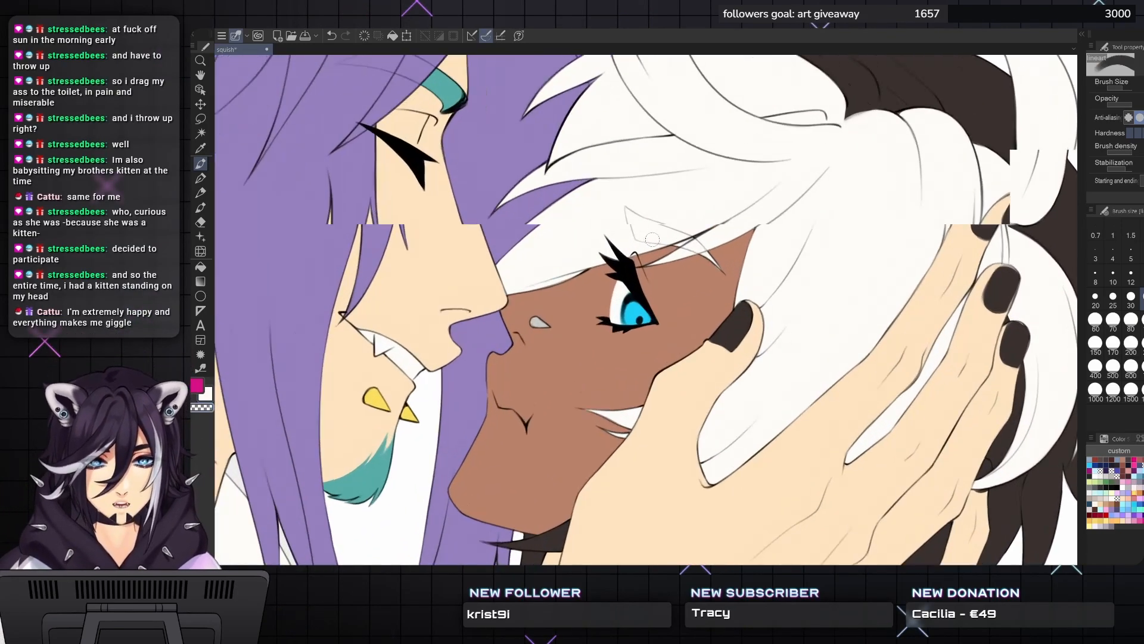
{"action": "scroll", "coordinate": [733, 309], "scroll_direction": "up", "scroll_amount": 3}
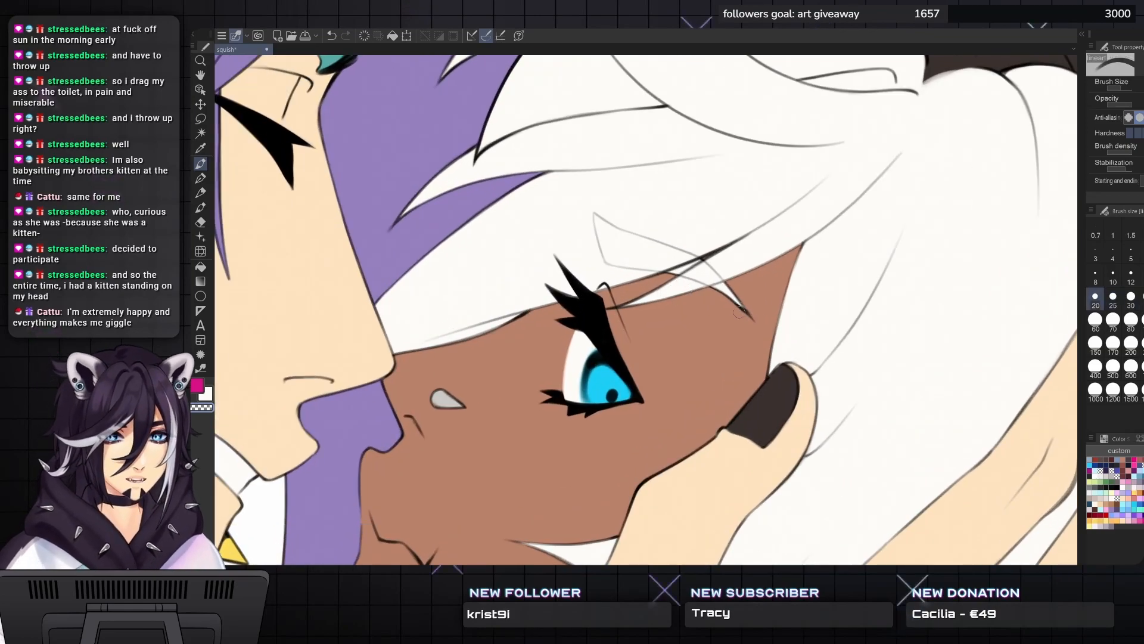
{"action": "key", "text": "bracketleft"}
{"action": "key", "text": "bracketleft"}
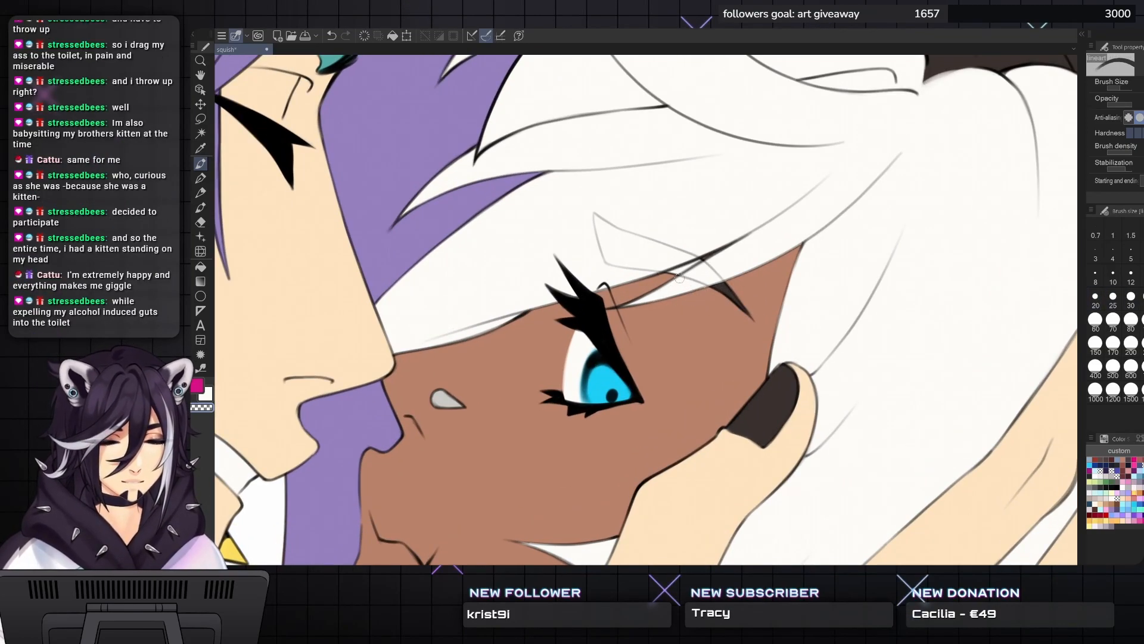
{"action": "key", "text": "bracketleft"}
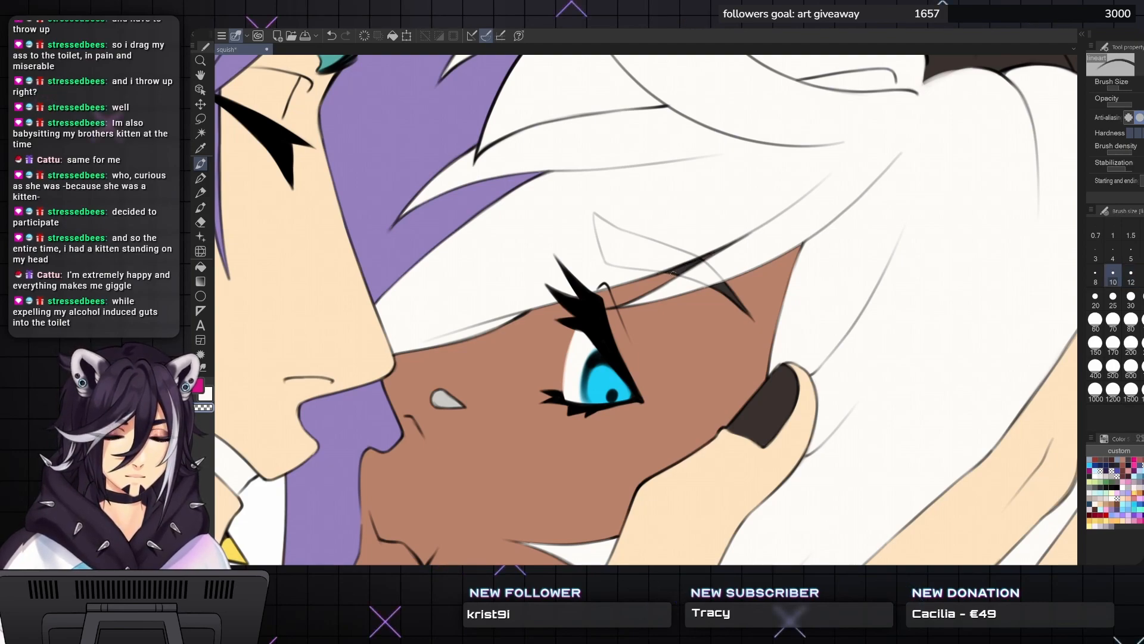
- Recolour the white-haired character's magenta shirt dark brown at the lower edge of the drawing
{"action": "scroll", "coordinate": [730, 237], "scroll_direction": "down", "scroll_amount": 8}
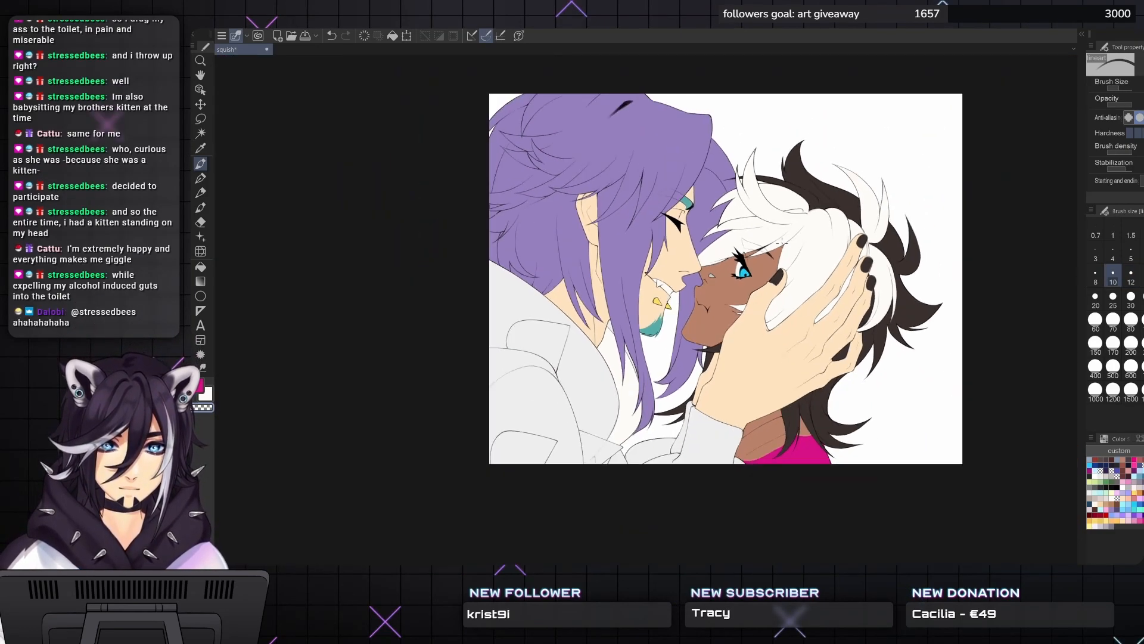
{"action": "left_click_drag", "start_coordinate": [769, 252], "coordinate": [779, 204]}
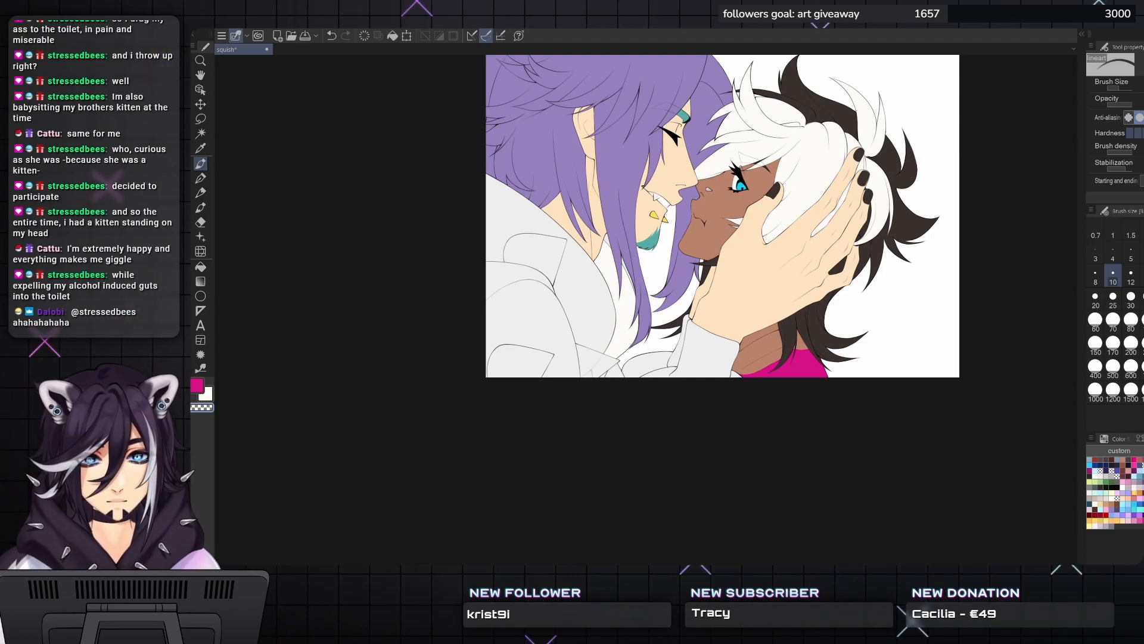
{"action": "left_click_drag", "start_coordinate": [720, 219], "coordinate": [707, 178]}
{"action": "scroll", "coordinate": [706, 179], "scroll_direction": "up", "scroll_amount": 3}
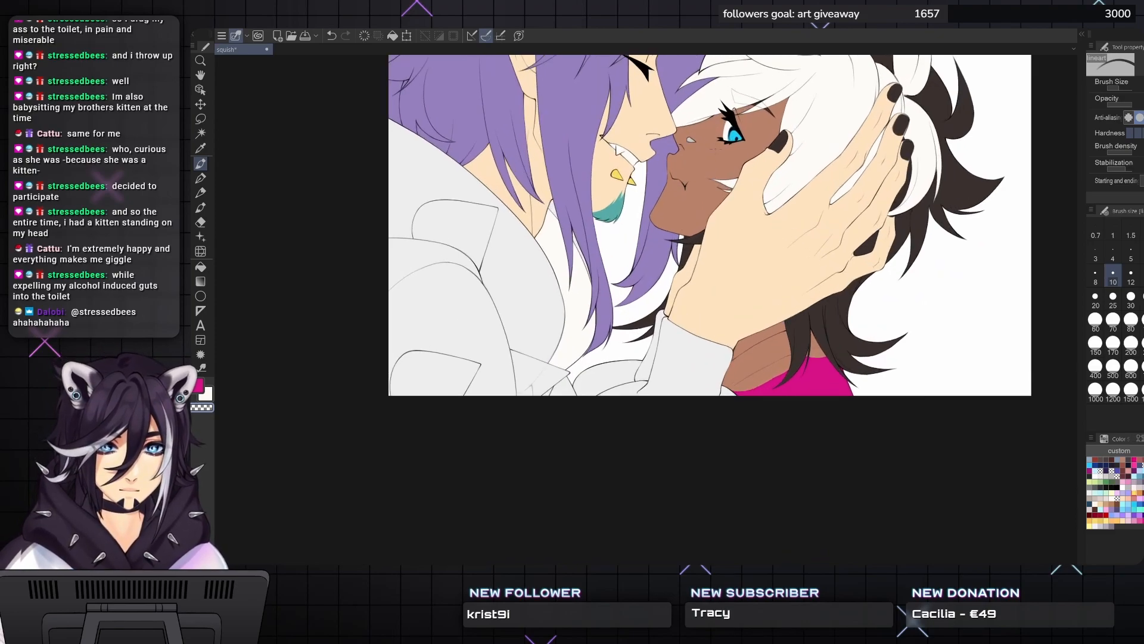
{"action": "scroll", "coordinate": [835, 316], "scroll_direction": "up", "scroll_amount": 2}
{"action": "mouse_move", "coordinate": [824, 390]}
{"action": "left_mouse_down"}
{"action": "mouse_move", "coordinate": [822, 335]}
{"action": "mouse_move", "coordinate": [795, 358]}
{"action": "mouse_move", "coordinate": [769, 310]}
{"action": "mouse_move", "coordinate": [790, 295]}
{"action": "mouse_move", "coordinate": [787, 274]}
{"action": "mouse_move", "coordinate": [679, 355]}
{"action": "left_mouse_up"}
{"action": "scroll", "coordinate": [770, 298], "scroll_direction": "up", "scroll_amount": 3}
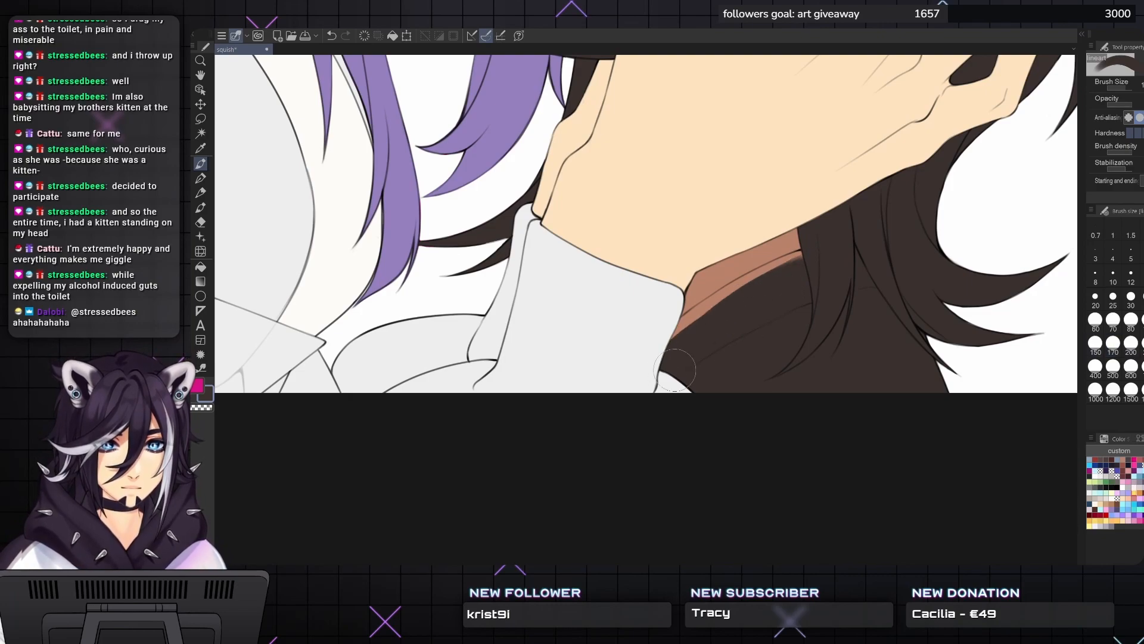
- Paint the collar strip between the shirt and the neck dark brown, adjusting the brush size to fit
{"action": "mouse_move", "coordinate": [793, 256]}
{"action": "left_mouse_down"}
{"action": "mouse_move", "coordinate": [709, 301]}
{"action": "mouse_move", "coordinate": [686, 329]}
{"action": "mouse_move", "coordinate": [701, 310]}
{"action": "left_mouse_up"}
{"action": "key", "text": "["}
{"action": "left_click_drag", "start_coordinate": [796, 262], "coordinate": [809, 261]}
{"action": "key", "text": "["}
{"action": "key", "text": "["}
{"action": "key", "text": "]"}
{"action": "key", "text": "]"}
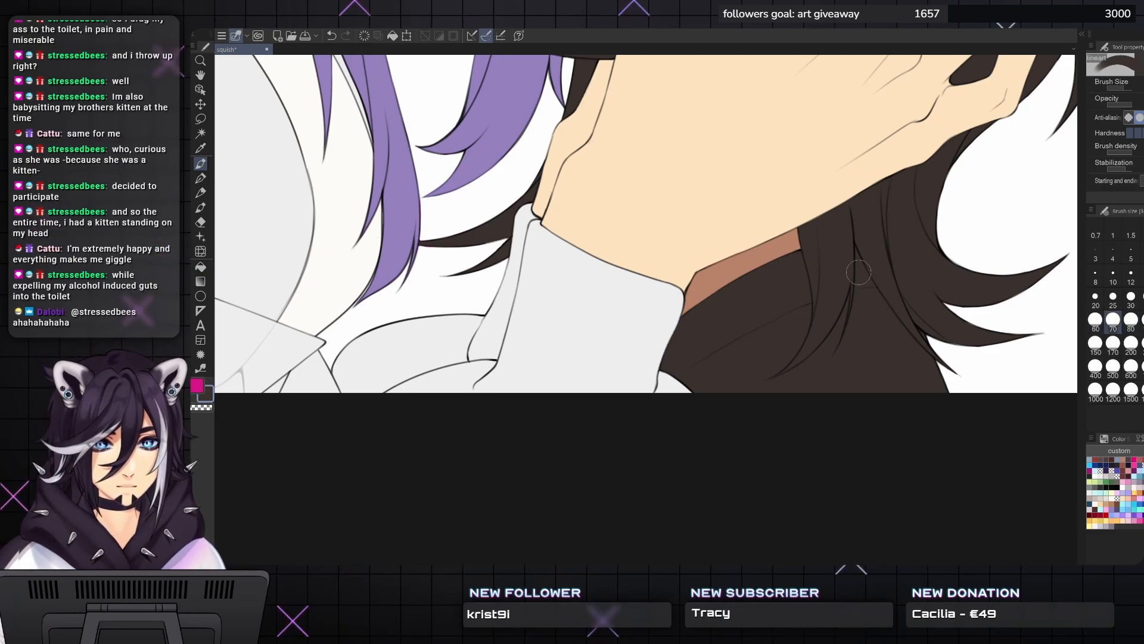
- Shade the white-haired character's cyan iris with medium blue using a soft airbrush, starting at size 30 and going smaller
{"action": "scroll", "coordinate": [858, 271], "scroll_direction": "down", "scroll_amount": 4}
{"action": "scroll", "coordinate": [714, 314], "scroll_direction": "up", "scroll_amount": 4}
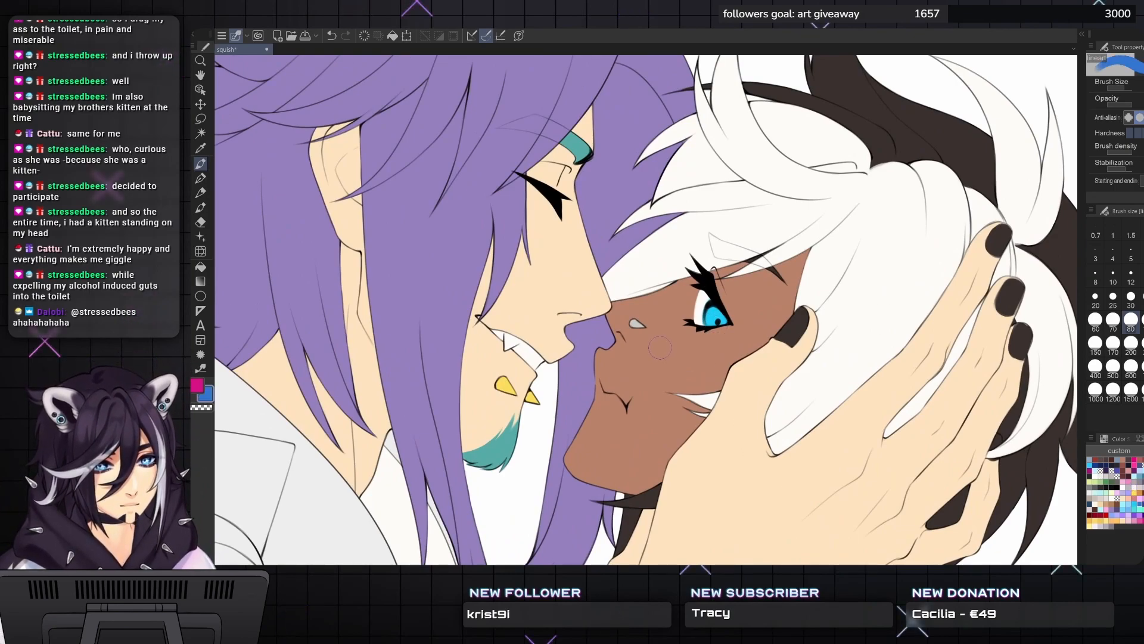
{"action": "scroll", "coordinate": [1031, 230], "scroll_direction": "up", "scroll_amount": 3}
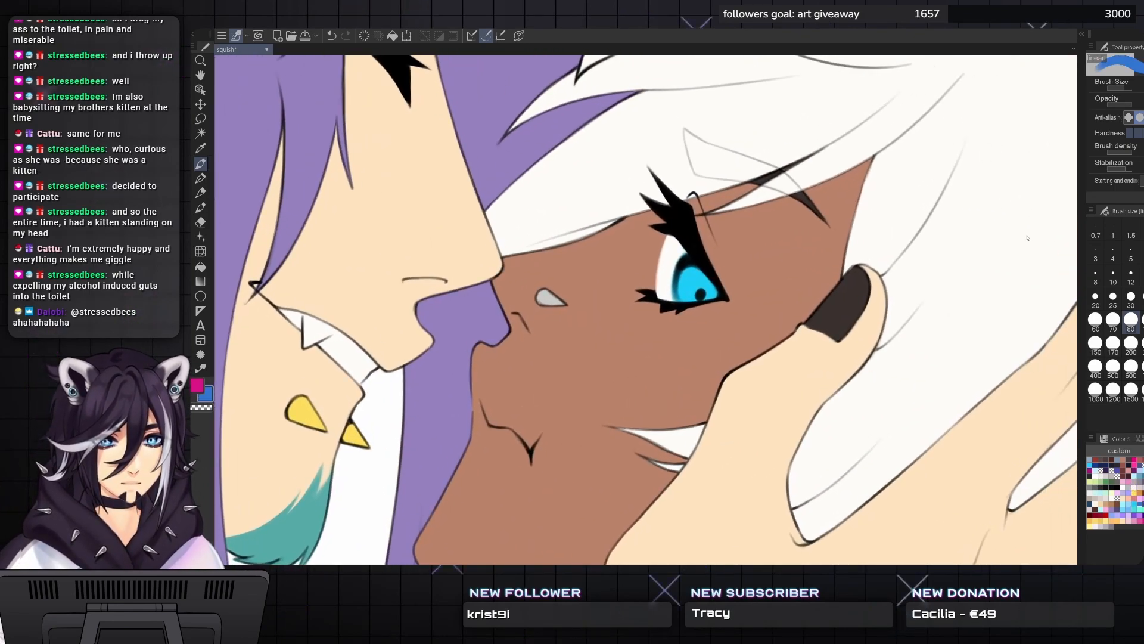
{"action": "key", "text": "b"}
{"action": "scroll", "coordinate": [686, 273], "scroll_direction": "up", "scroll_amount": 2}
{"action": "key", "text": "bracketright"}
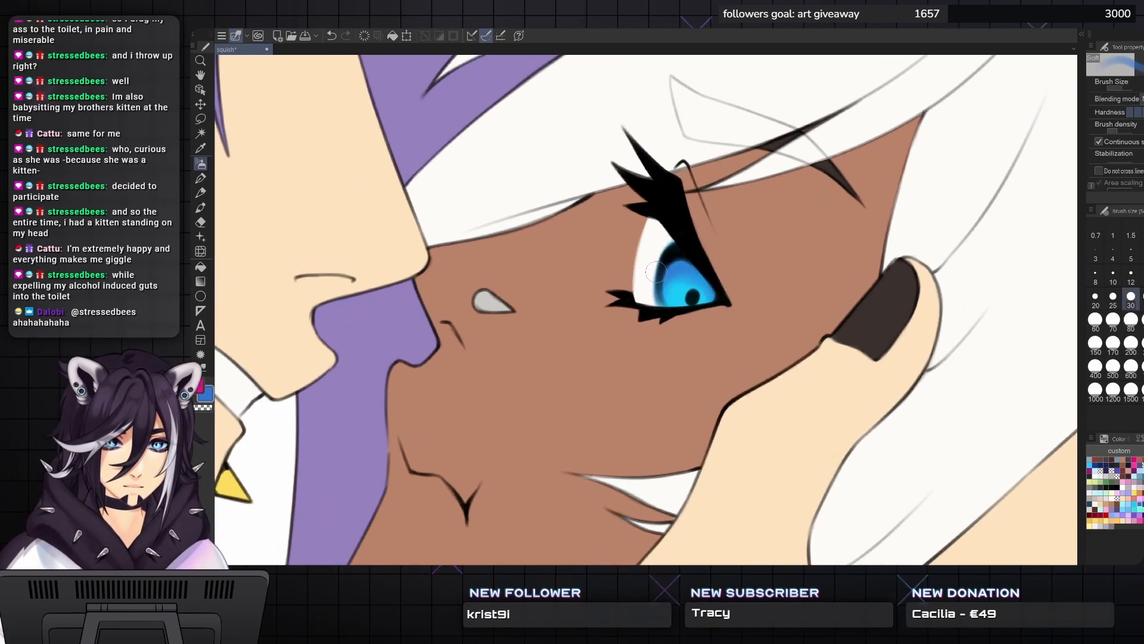
{"action": "key", "text": "bracketleft"}
{"action": "key", "text": "bracketleft"}
{"action": "key", "text": "bracketleft"}
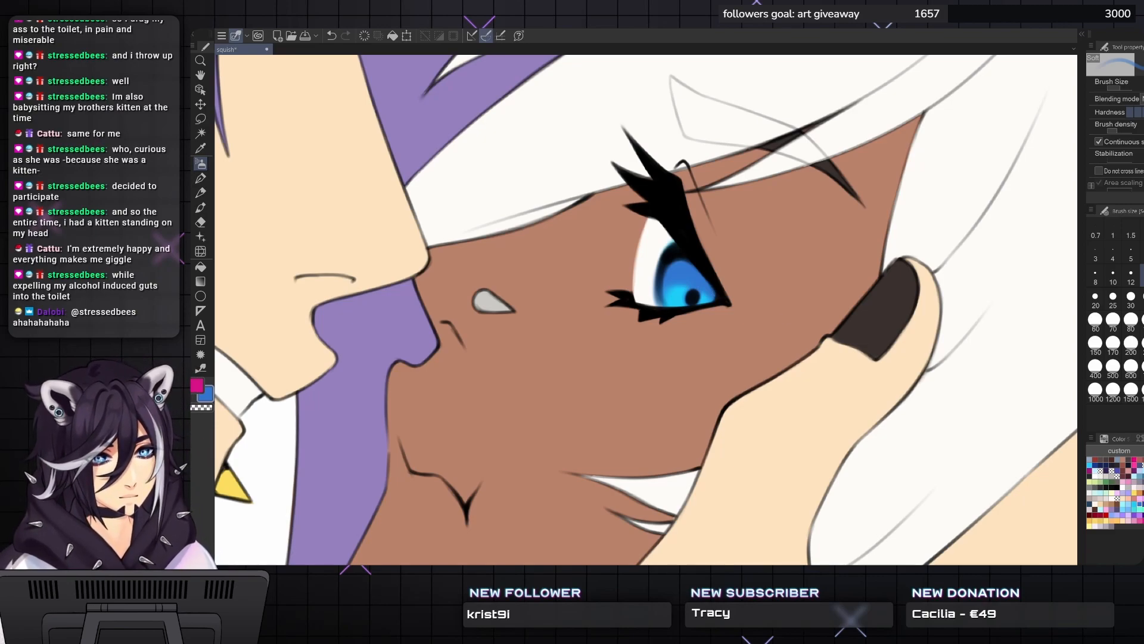
- Deepen the upper part of the iris with a darker blue, using the soft brush at size 30
{"action": "left_click", "coordinate": [1139, 504]}
{"action": "key", "text": "bracketright"}
{"action": "key", "text": "bracketright"}
{"action": "key", "text": "bracketright"}
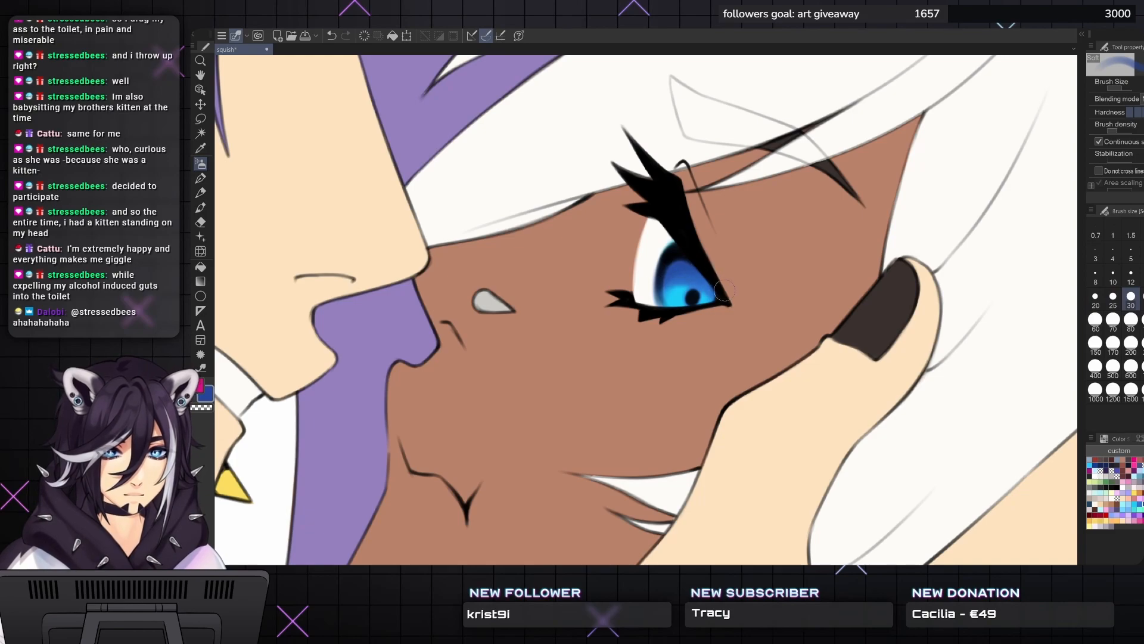
- Darken the top and rim of the iris with soft black strokes, reducing the brush down to size 8
{"action": "left_click", "coordinate": [1141, 465]}
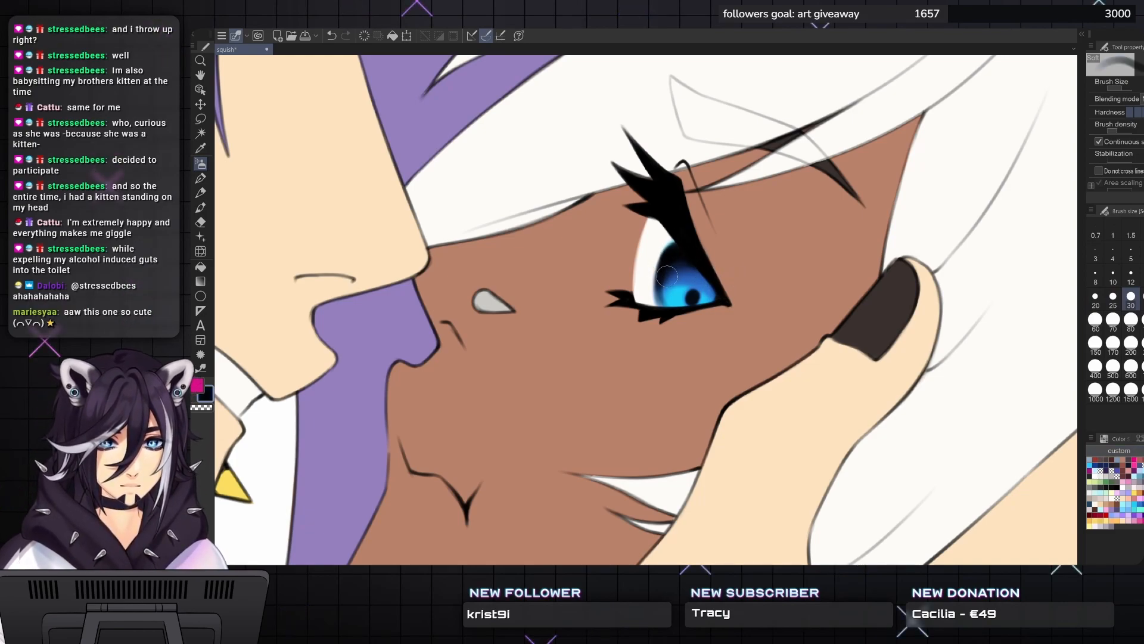
{"action": "key", "text": "bracketleft"}
{"action": "key", "text": "bracketleft"}
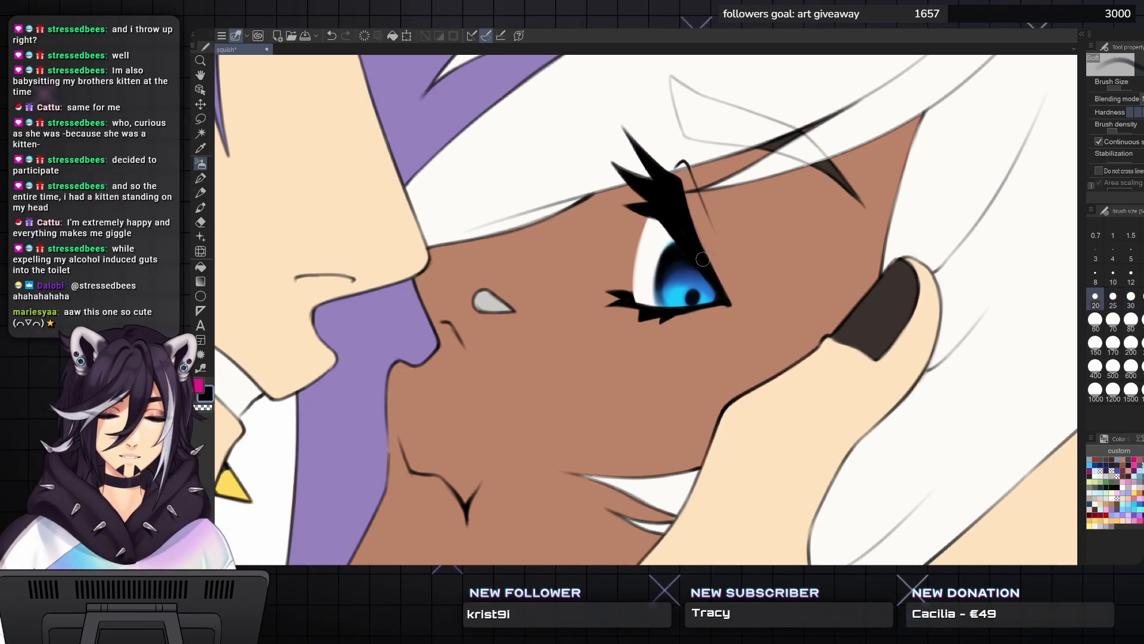
{"action": "key", "text": "bracketleft"}
{"action": "key", "text": "bracketright"}
{"action": "key", "text": "bracketright"}
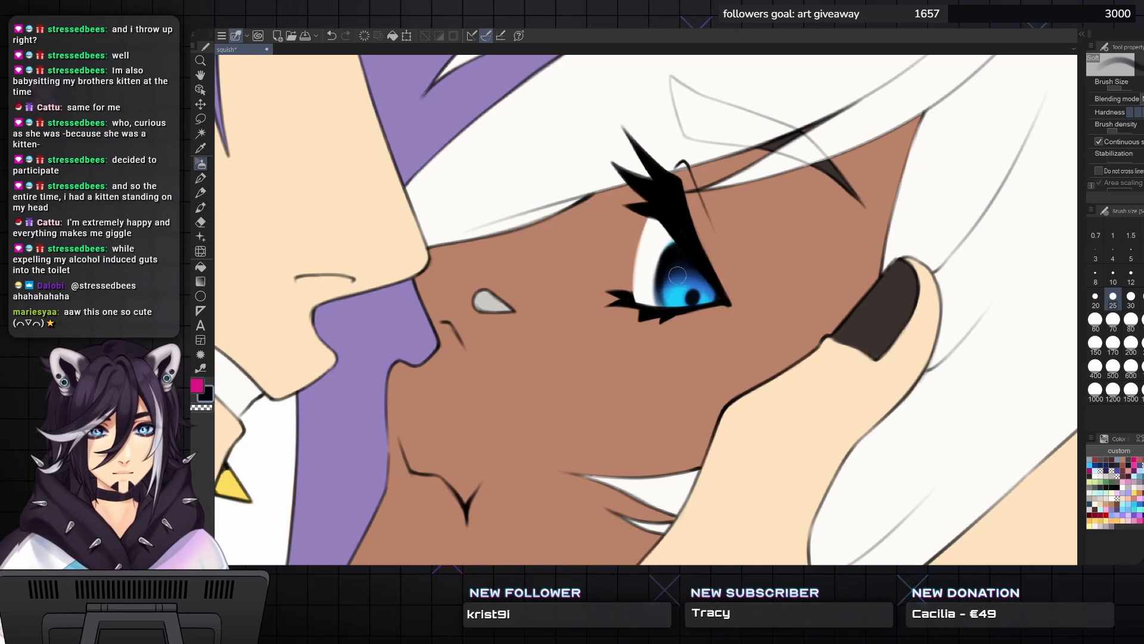
{"action": "key", "text": "bracketleft"}
{"action": "key", "text": "bracketleft"}
{"action": "key", "text": "bracketleft"}
{"action": "key", "text": "bracketleft"}
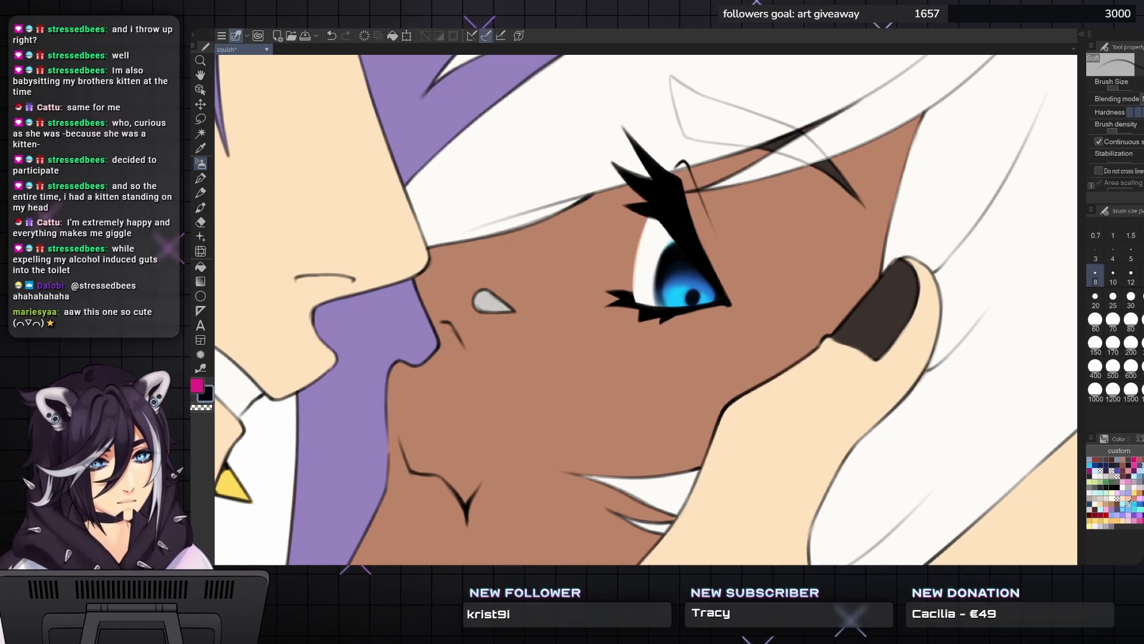
- Add a light cyan glow and a pink glow to the lower iris with the soft brush at size 20
{"action": "key", "text": "bracketright"}
{"action": "key", "text": "bracketright"}
{"action": "key", "text": "bracketright"}
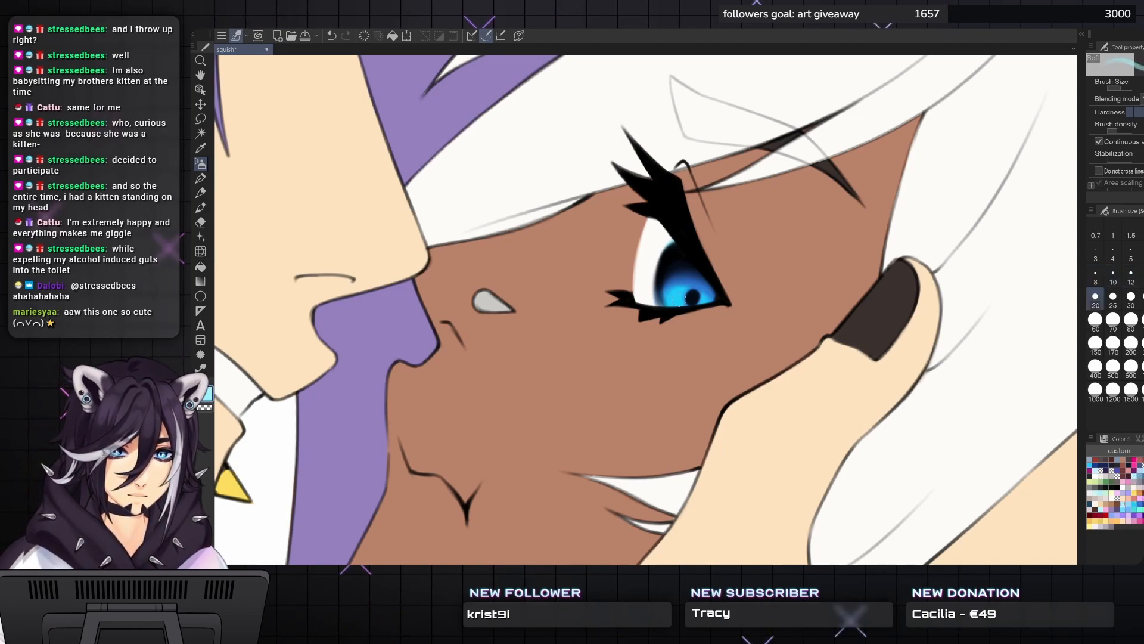
{"action": "left_click", "coordinate": [693, 298]}
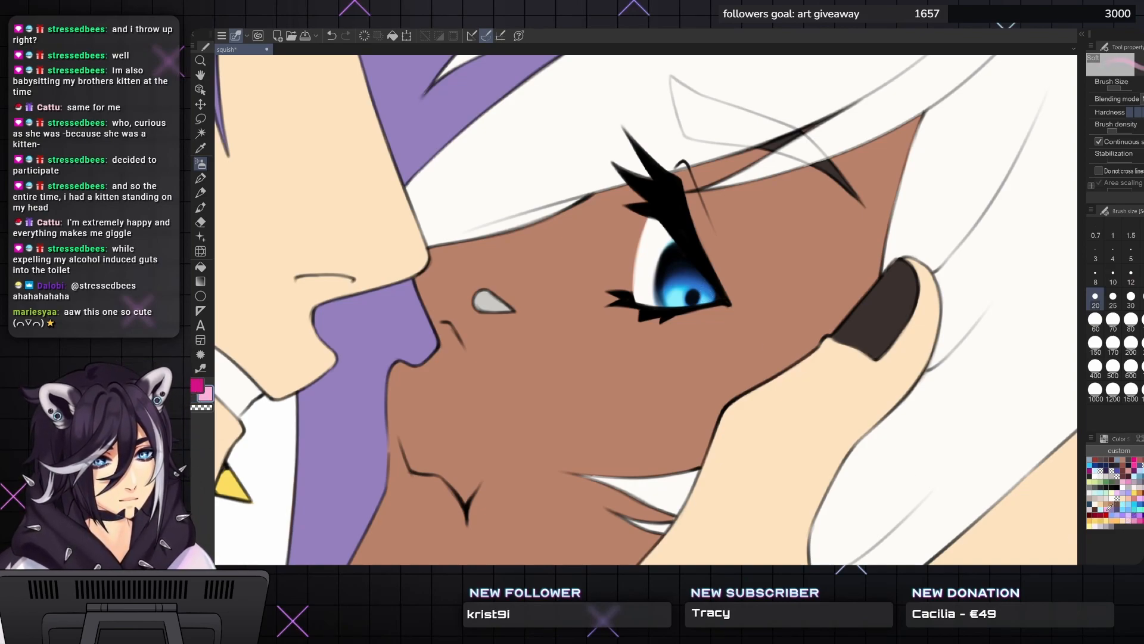
{"action": "left_click", "coordinate": [675, 296]}
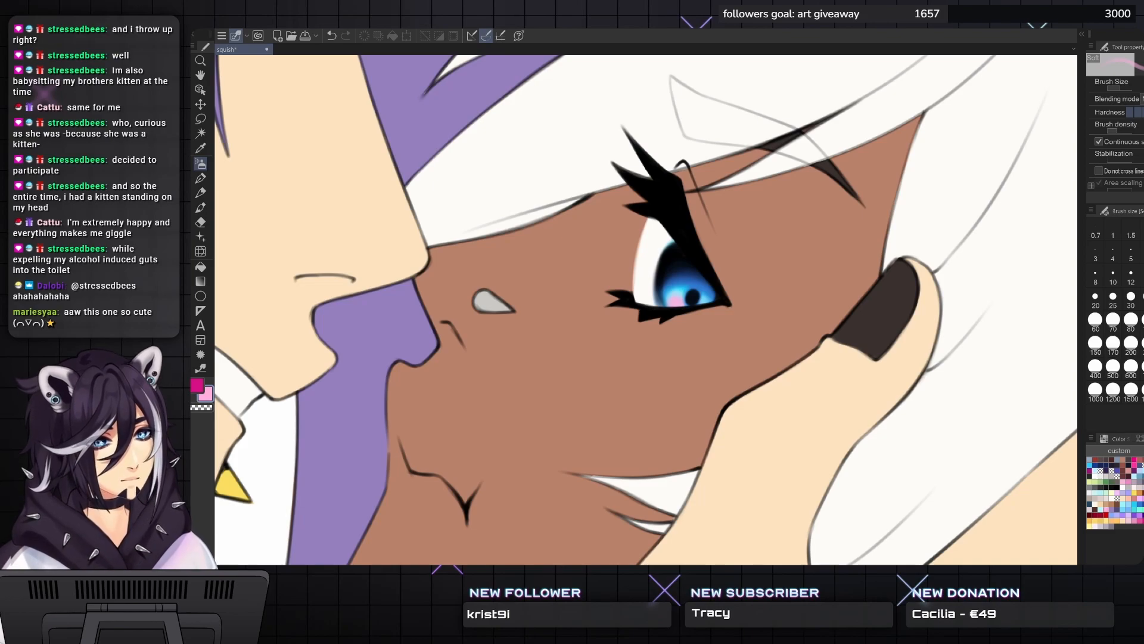
- Place small white highlights on the pupil and the iris edge with brush sizes 8, 10 and smaller
{"action": "left_click", "coordinate": [1095, 274]}
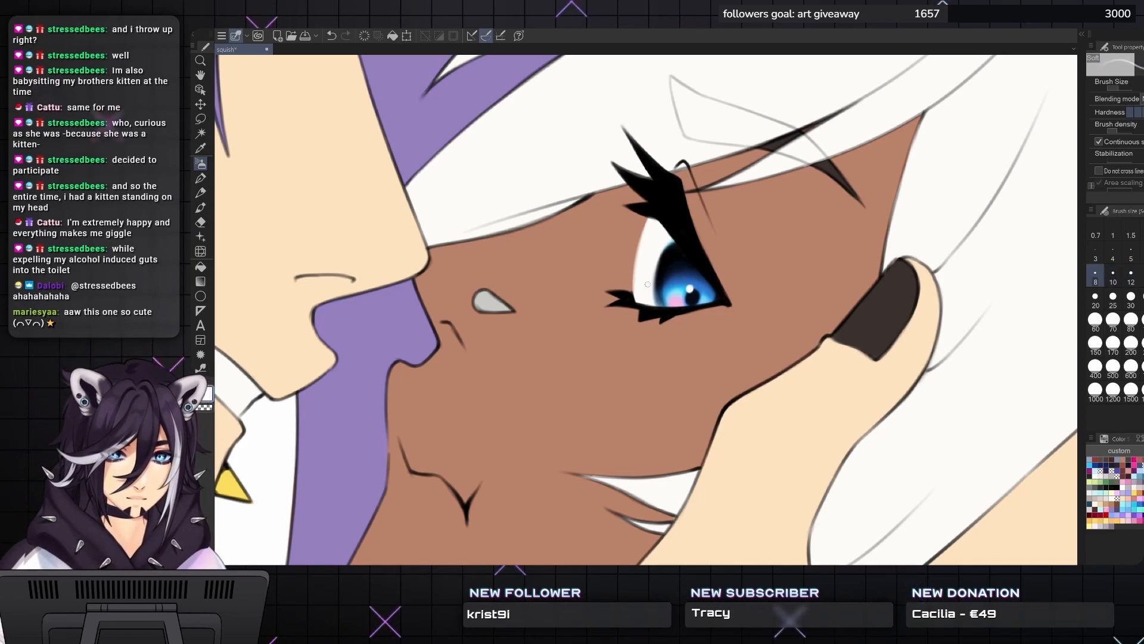
{"action": "key", "text": "bracketright"}
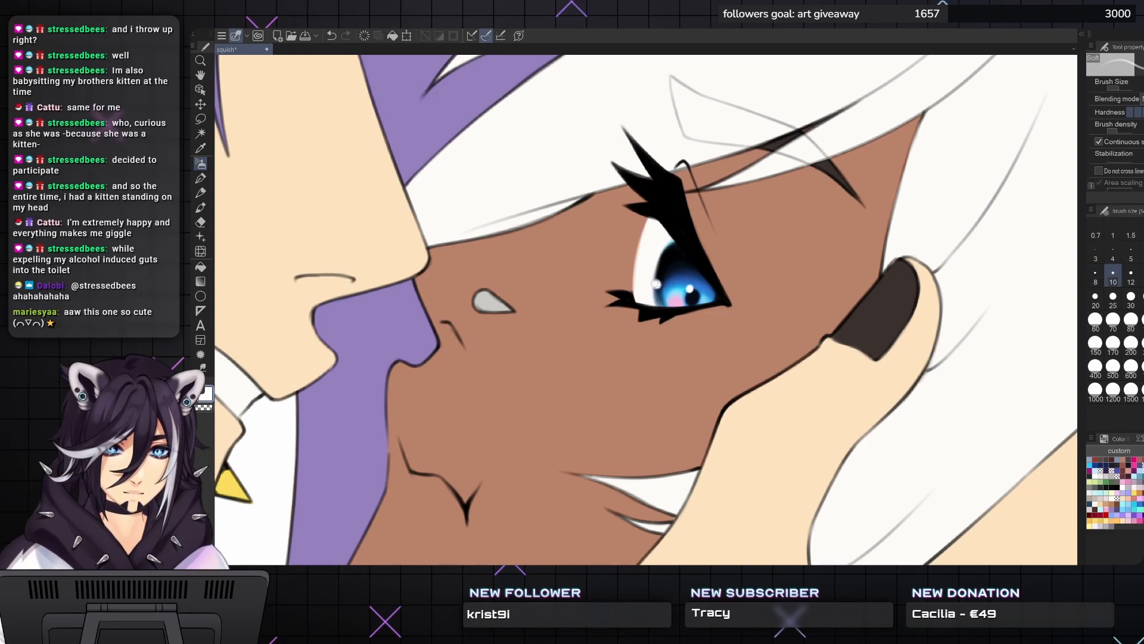
{"action": "key", "text": "bracketleft"}
{"action": "key", "text": "bracketleft"}
{"action": "key", "text": "bracketleft"}
{"action": "key", "text": "bracketleft"}
{"action": "key", "text": "bracketright"}
{"action": "key", "text": "bracketright"}
{"action": "scroll", "coordinate": [668, 280], "scroll_direction": "down", "scroll_amount": 5}
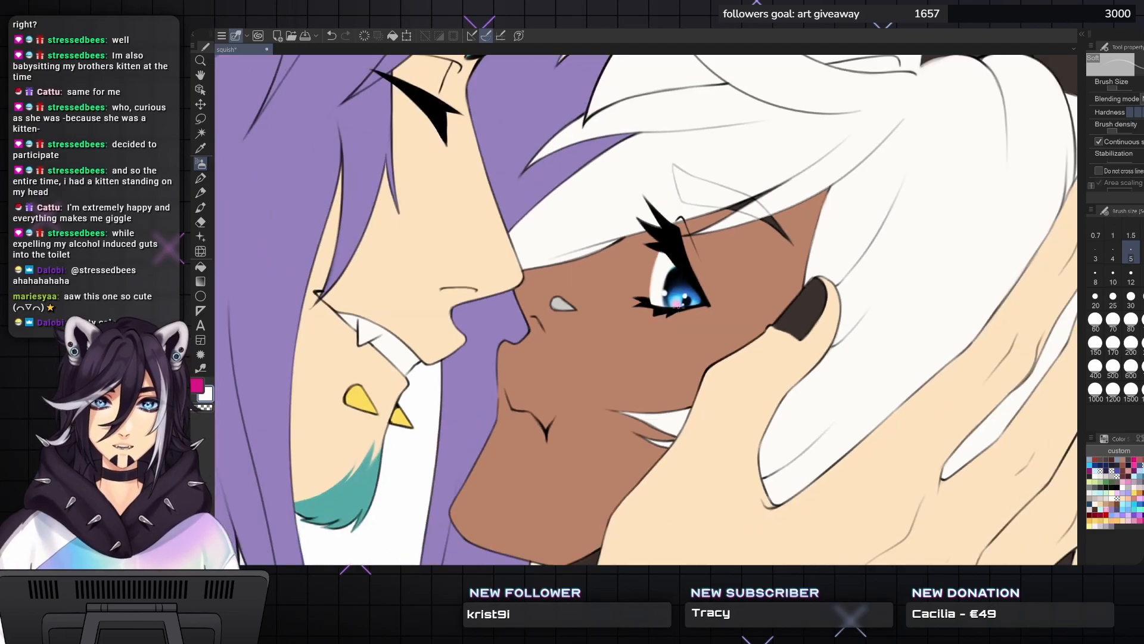
{"action": "scroll", "coordinate": [717, 315], "scroll_direction": "down", "scroll_amount": 1}
{"action": "mouse_move", "coordinate": [717, 316]}
{"action": "left_mouse_down"}
{"action": "mouse_move", "coordinate": [748, 323]}
{"action": "mouse_move", "coordinate": [735, 326]}
{"action": "left_mouse_up"}
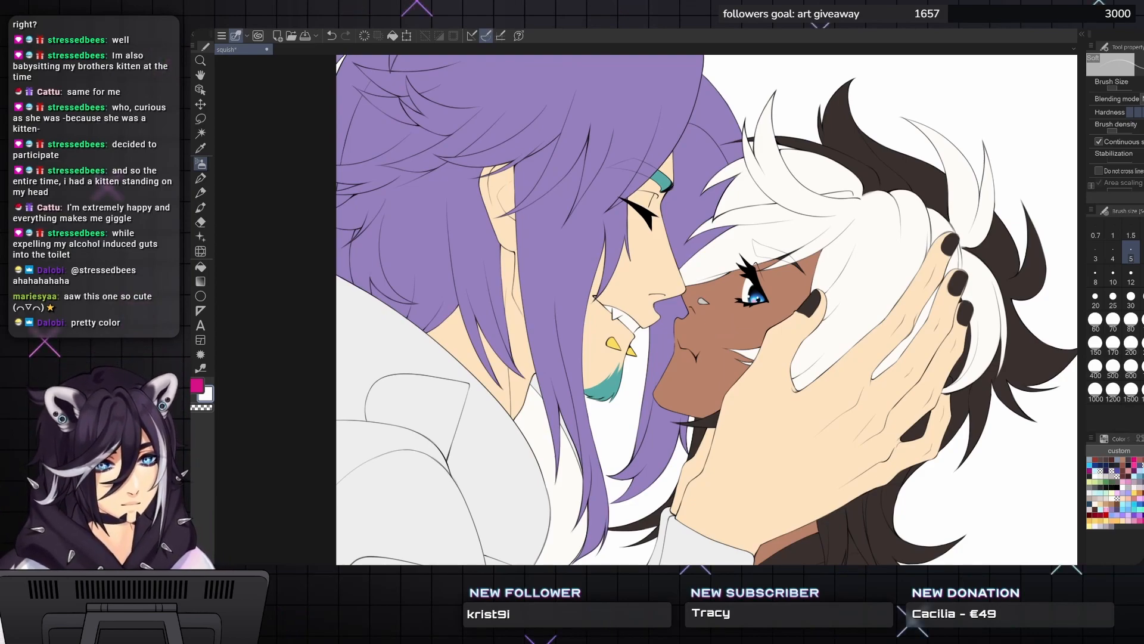
- Paint a broad soft stroke in the sampled skin colour over the white-haired character's cheek and temple with brush size 600
{"action": "left_click_drag", "start_coordinate": [885, 352], "coordinate": [804, 322]}
{"action": "left_click", "coordinate": [632, 352], "text": "alt"}
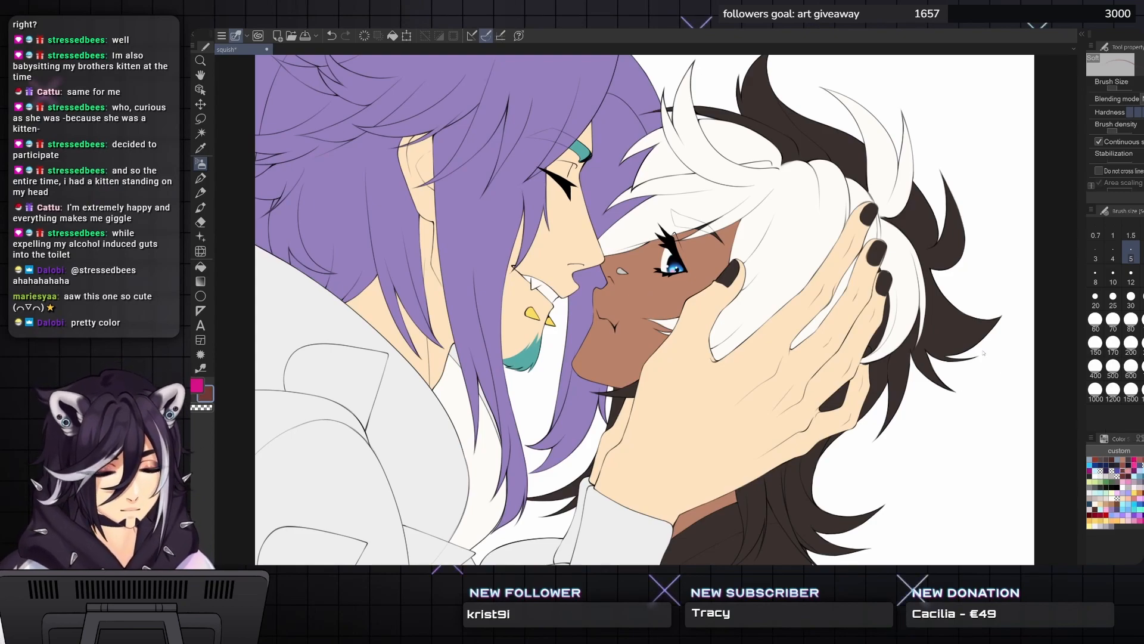
{"action": "left_click_drag", "start_coordinate": [1022, 244], "coordinate": [1063, 248]}
{"action": "key", "text": "ctrl+z"}
{"action": "key", "text": "]"}
{"action": "key", "text": "]"}
{"action": "key", "text": "]"}
{"action": "key", "text": "]"}
{"action": "key", "text": "]"}
{"action": "key", "text": "]"}
{"action": "key", "text": "]"}
{"action": "key", "text": "]"}
{"action": "key", "text": "]"}
{"action": "key", "text": "]"}
{"action": "key", "text": "]"}
{"action": "key", "text": "]"}
{"action": "key", "text": "]"}
{"action": "key", "text": "]"}
{"action": "key", "text": "]"}
{"action": "key", "text": "]"}
{"action": "key", "text": "]"}
{"action": "key", "text": "]"}
{"action": "key", "text": "]"}
{"action": "key", "text": "]"}
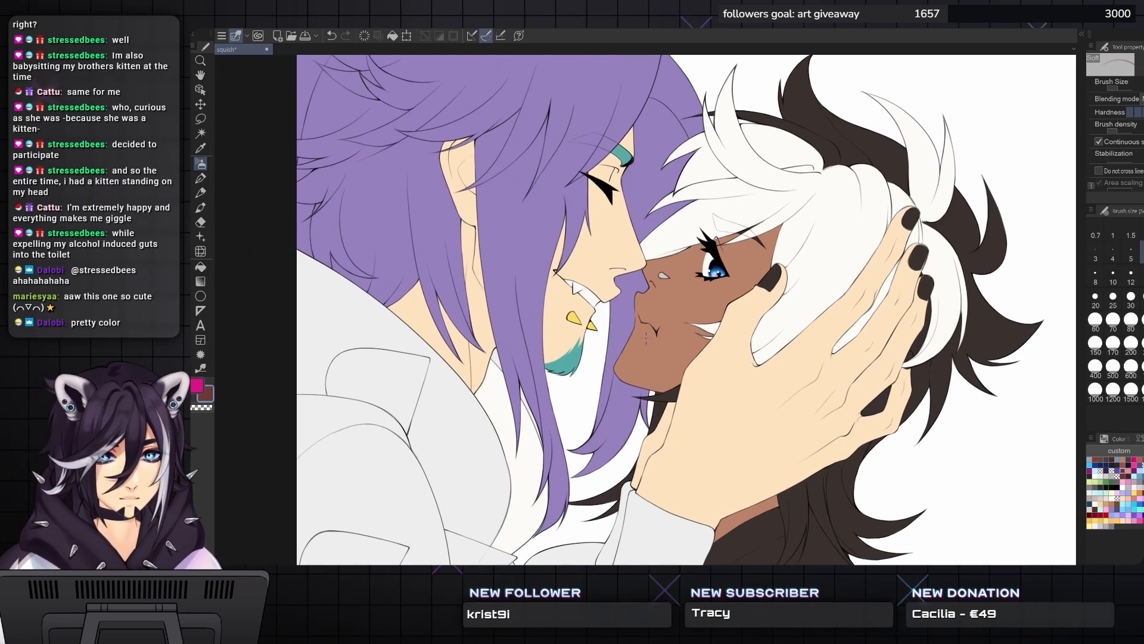
{"action": "key", "text": "]"}
{"action": "key", "text": "]"}
{"action": "key", "text": "]"}
{"action": "left_click", "coordinate": [741, 260], "text": "alt"}
{"action": "key", "text": "]"}
{"action": "key", "text": "]"}
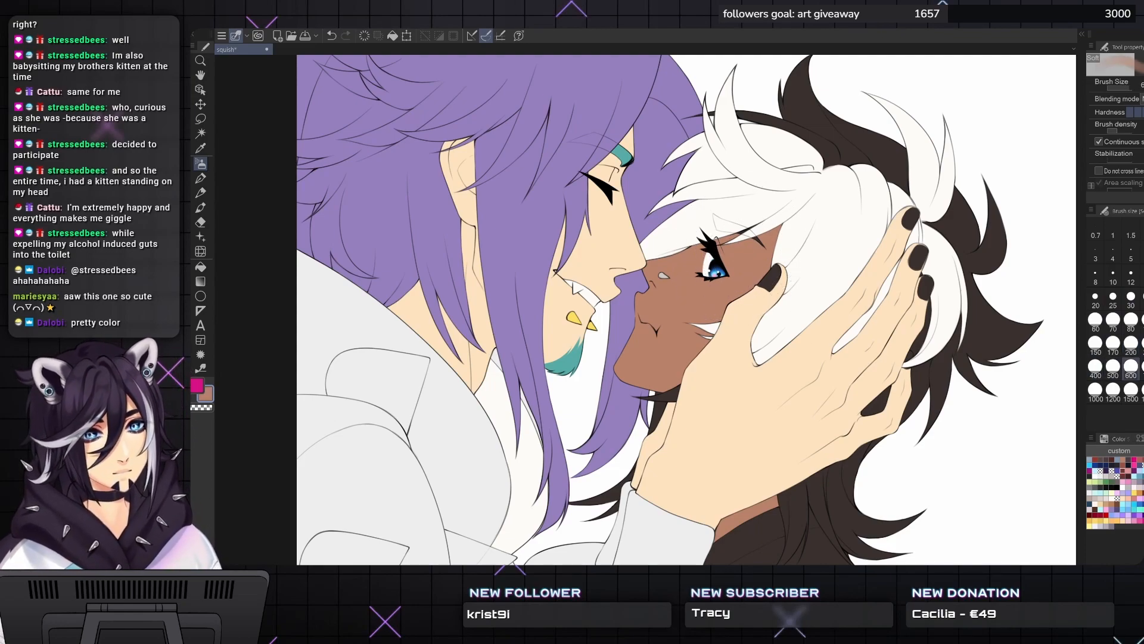
{"action": "left_click_drag", "start_coordinate": [745, 256], "coordinate": [752, 266]}
- Shift the painted skin tone to a deeper reddish brown with a hue and saturation correction
{"action": "key", "text": "ctrl+u"}
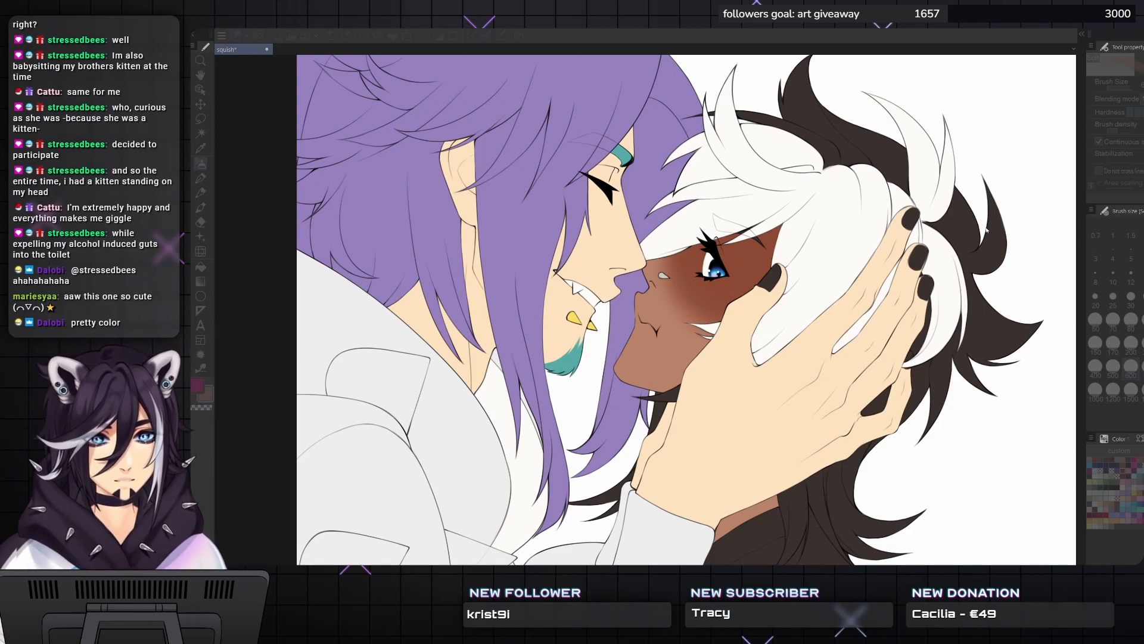
{"action": "left_click_drag", "start_coordinate": [994, 185], "coordinate": [962, 184]}
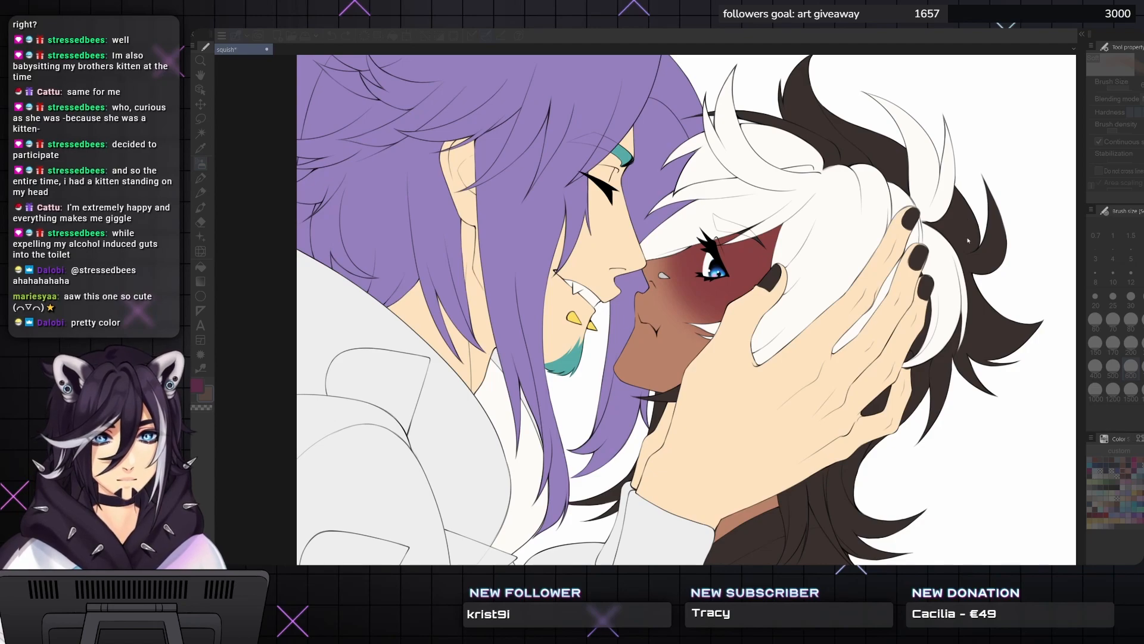
{"action": "left_click", "coordinate": [1001, 206]}
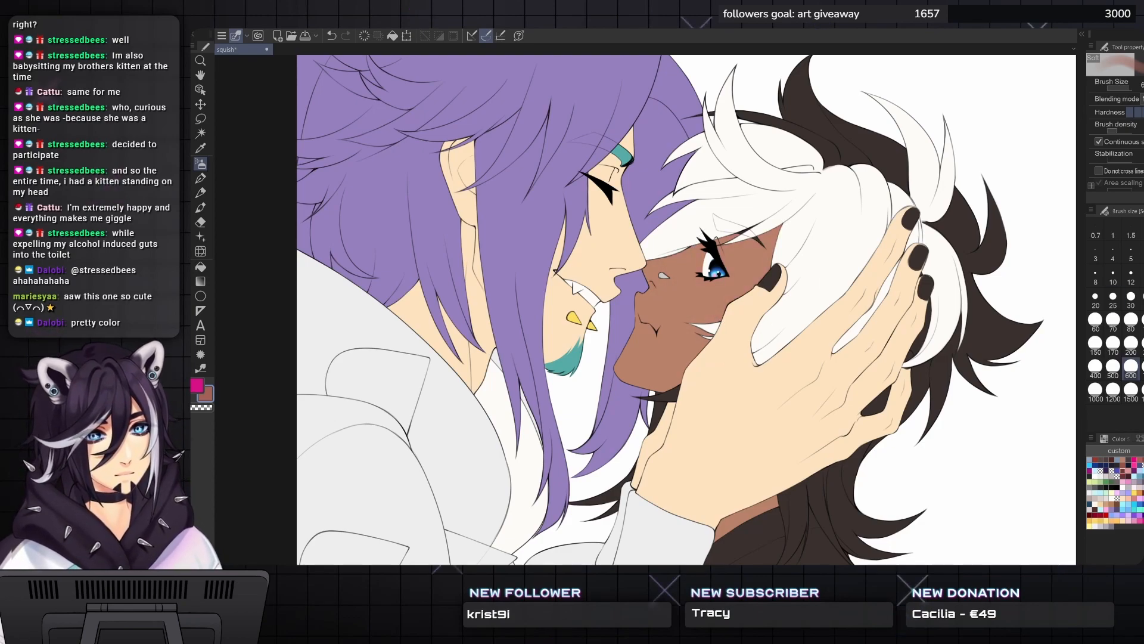
- Brush faint reddish-brown shading around the brow and temple of the white-haired character, reducing the soft brush from size 600 to 200
{"action": "key", "text": "bracketleft"}
{"action": "key", "text": "bracketleft"}
{"action": "key", "text": "bracketleft"}
{"action": "key", "text": "bracketleft"}
{"action": "key", "text": "bracketleft"}
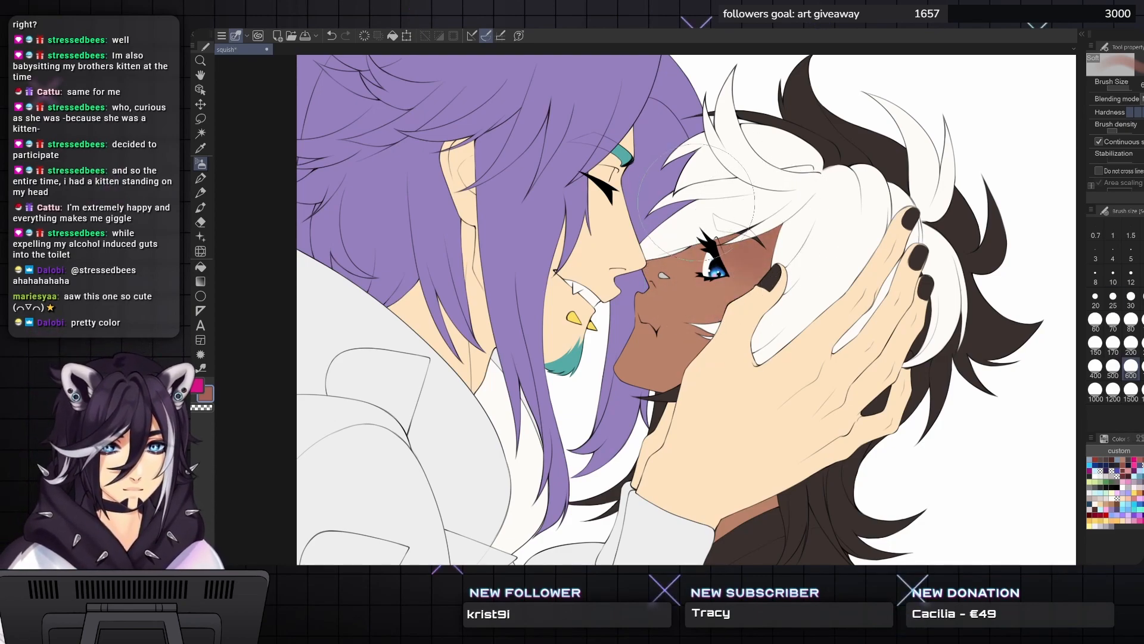
{"action": "key", "text": "bracketleft"}
{"action": "key", "text": "bracketleft"}
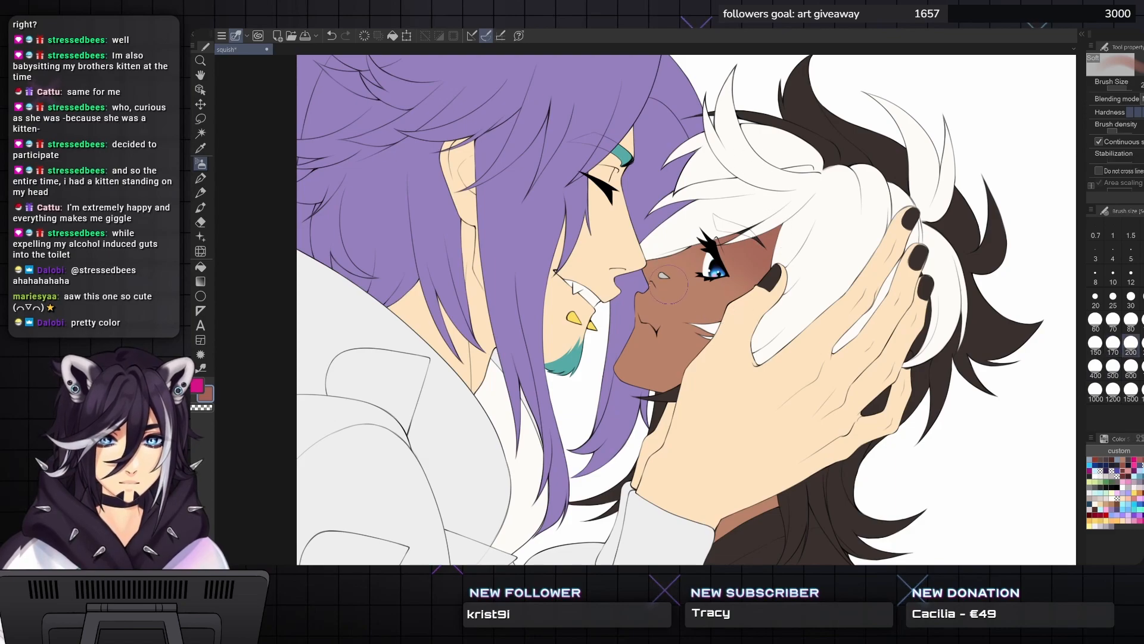
- Build up a soft reddish blush below the eye and across the cheek with the soft brush around size 200
{"action": "left_click_drag", "start_coordinate": [703, 280], "coordinate": [699, 286]}
{"action": "key", "text": "bracketright"}
{"action": "key", "text": "bracketright"}
{"action": "key", "text": "bracketright"}
{"action": "key", "text": "bracketright"}
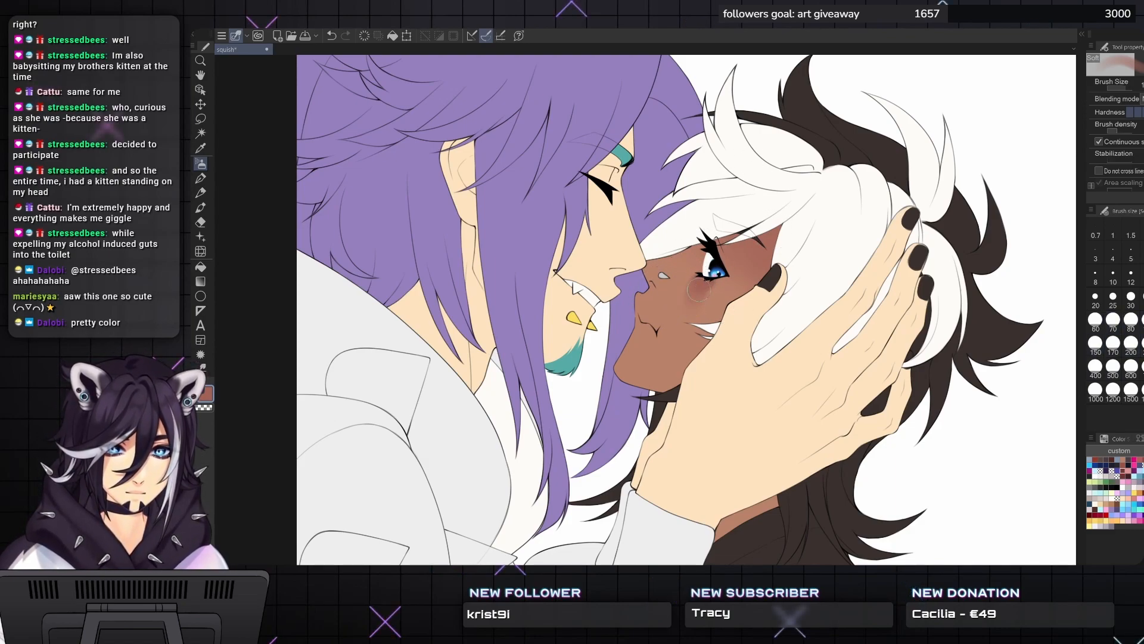
{"action": "mouse_move", "coordinate": [709, 310]}
{"action": "left_mouse_down"}
{"action": "mouse_move", "coordinate": [757, 272]}
{"action": "mouse_move", "coordinate": [772, 279]}
{"action": "mouse_move", "coordinate": [818, 199]}
{"action": "left_mouse_up"}
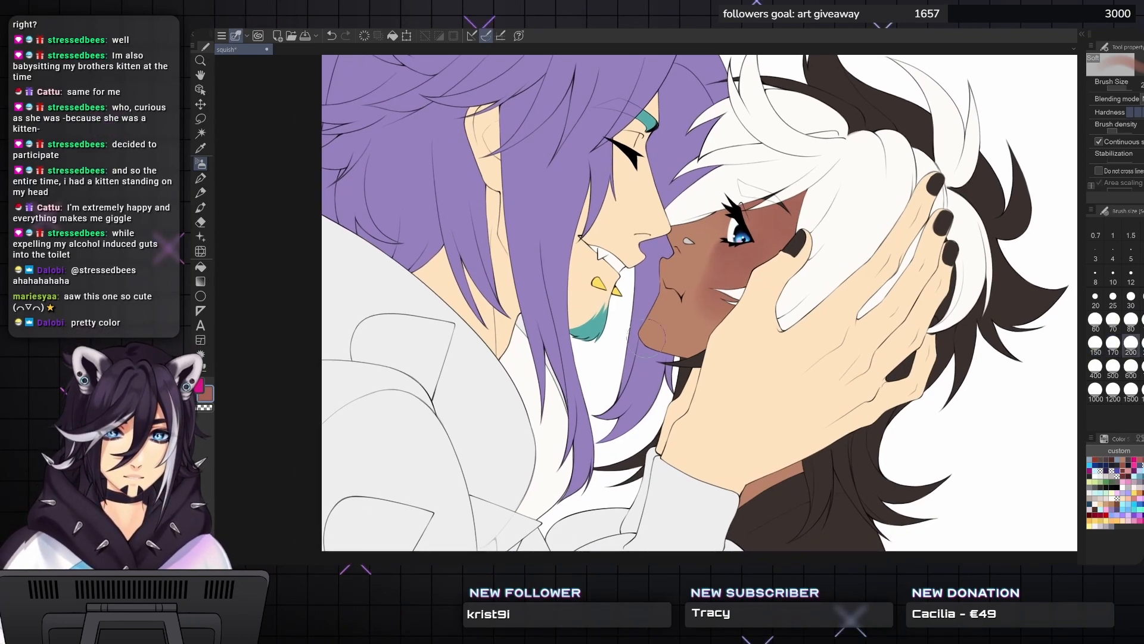
- Refine the cheek shading down to the jaw, fading its edges with the transparent colour at brush sizes from 70 to 200
{"action": "key", "text": "bracketleft"}
{"action": "key", "text": "bracketleft"}
{"action": "key", "text": "bracketleft"}
{"action": "key", "text": "bracketleft"}
{"action": "key", "text": "bracketleft"}
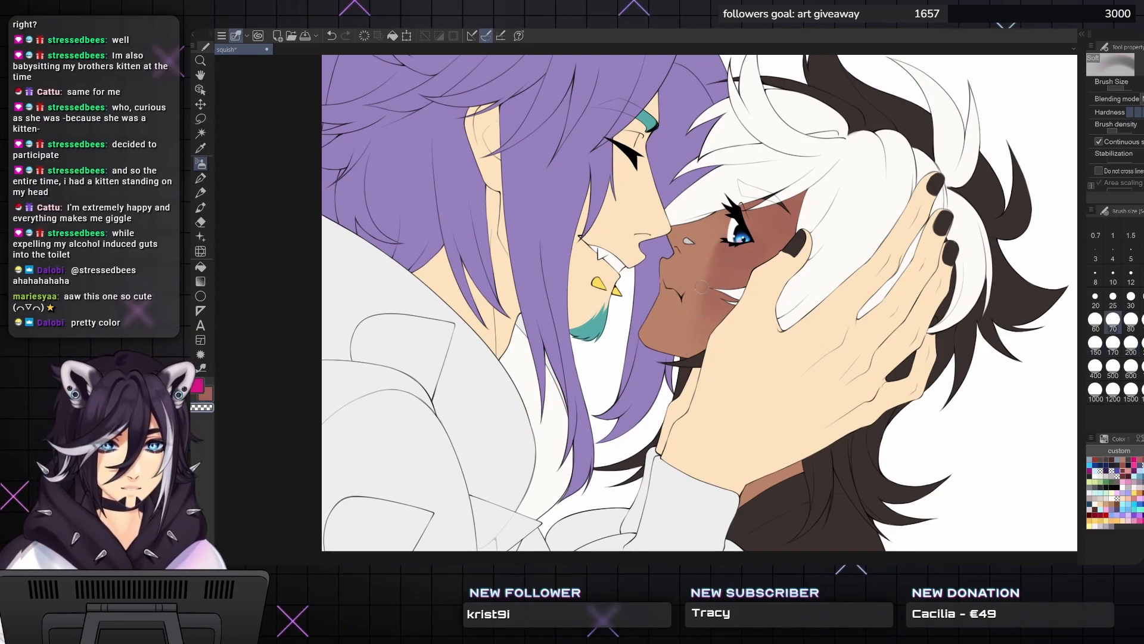
{"action": "key", "text": "bracketleft"}
{"action": "key", "text": "bracketright"}
{"action": "key", "text": "bracketright"}
{"action": "key", "text": "bracketright"}
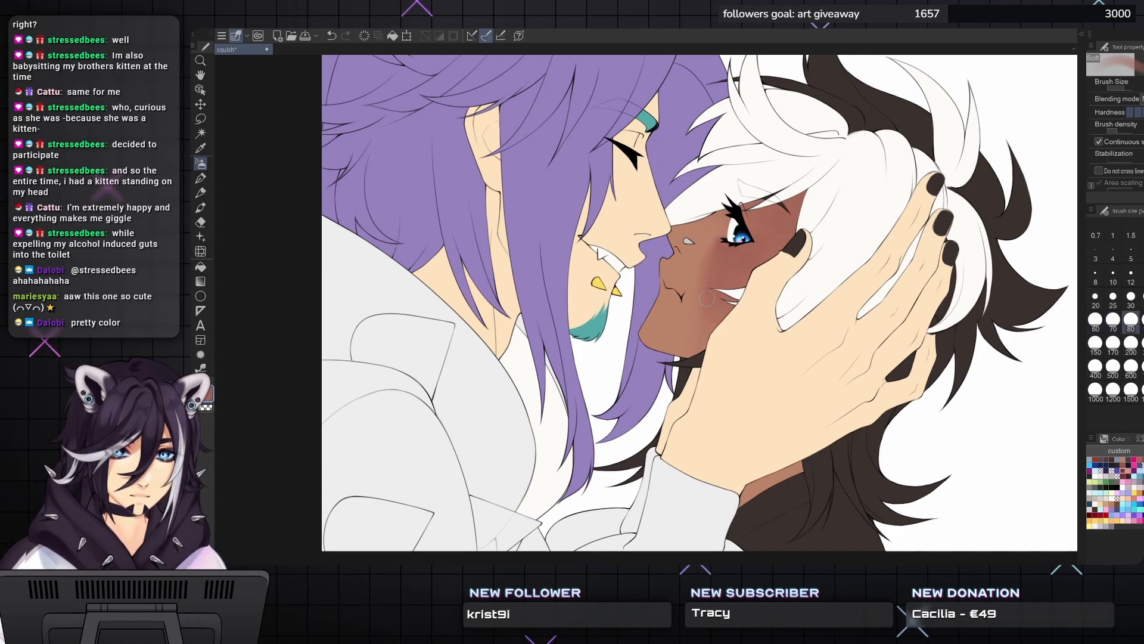
{"action": "key", "text": "bracketright"}
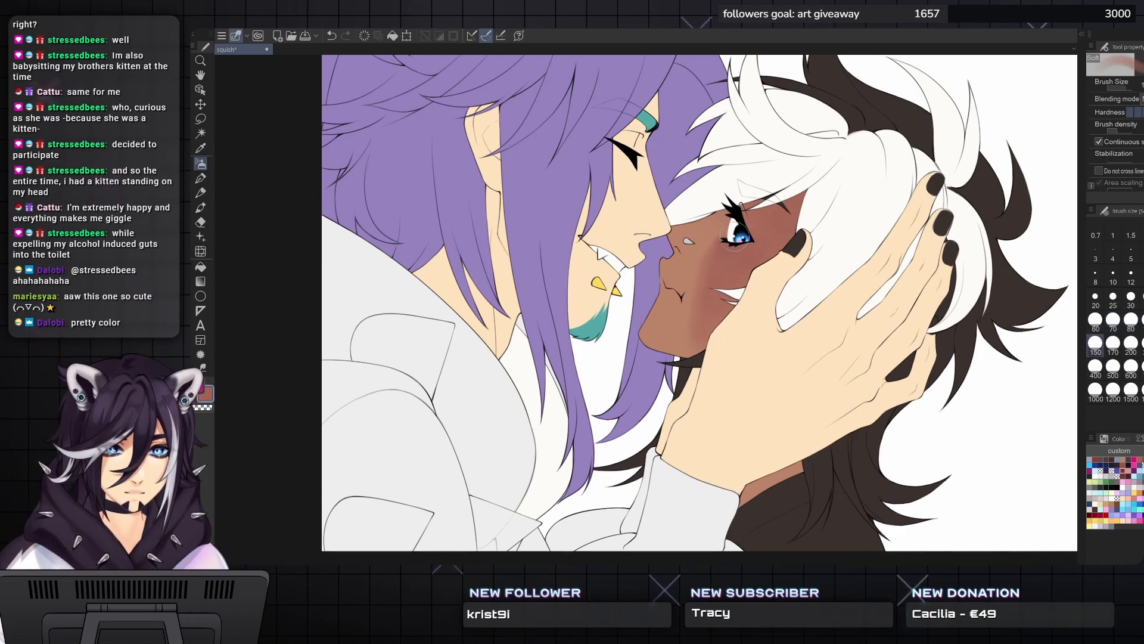
{"action": "key", "text": "bracketright"}
{"action": "key", "text": "bracketright"}
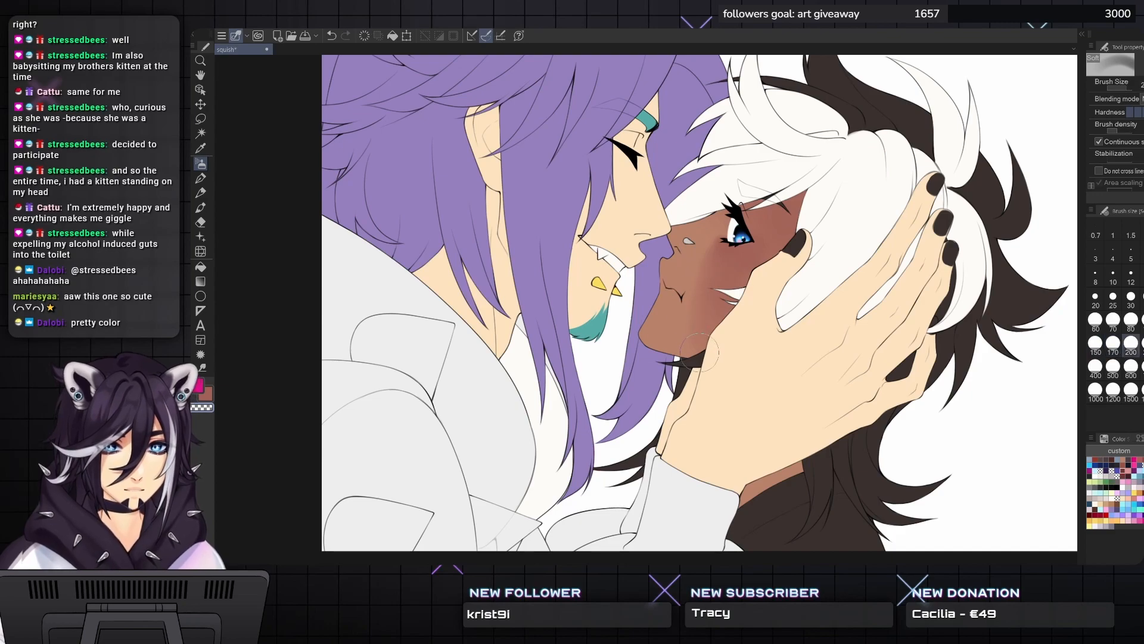
- Softly shade the nose bridge and the skin around the eye with the soft brush at sizes 170 and 80
{"action": "key", "text": "bracketleft"}
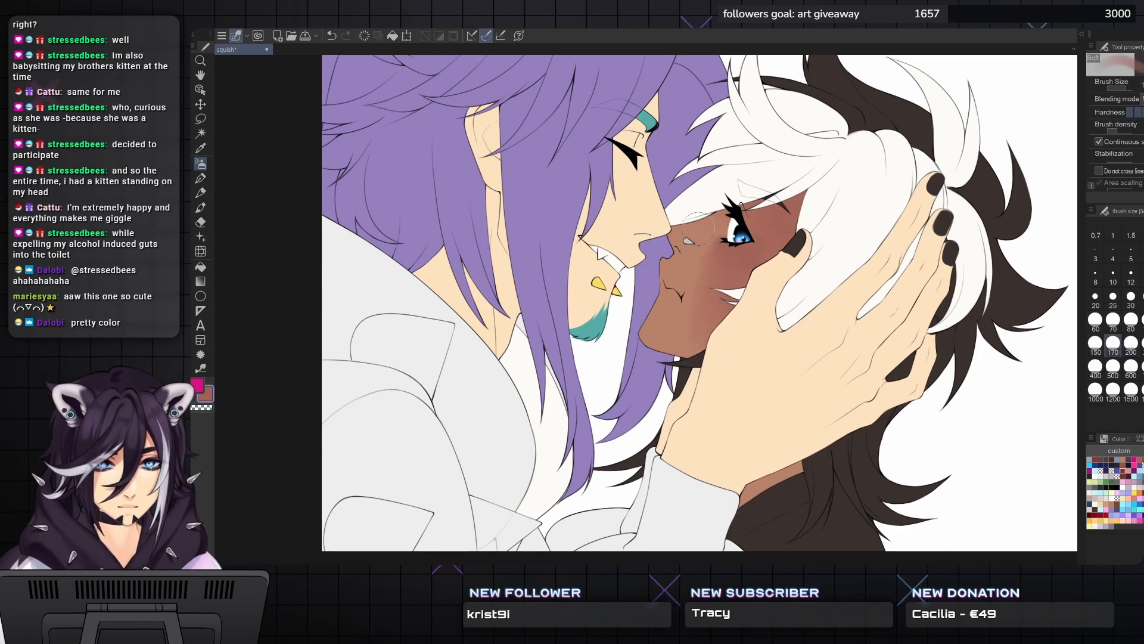
{"action": "key", "text": "bracketleft"}
{"action": "key", "text": "bracketleft"}
{"action": "key", "text": "bracketleft"}
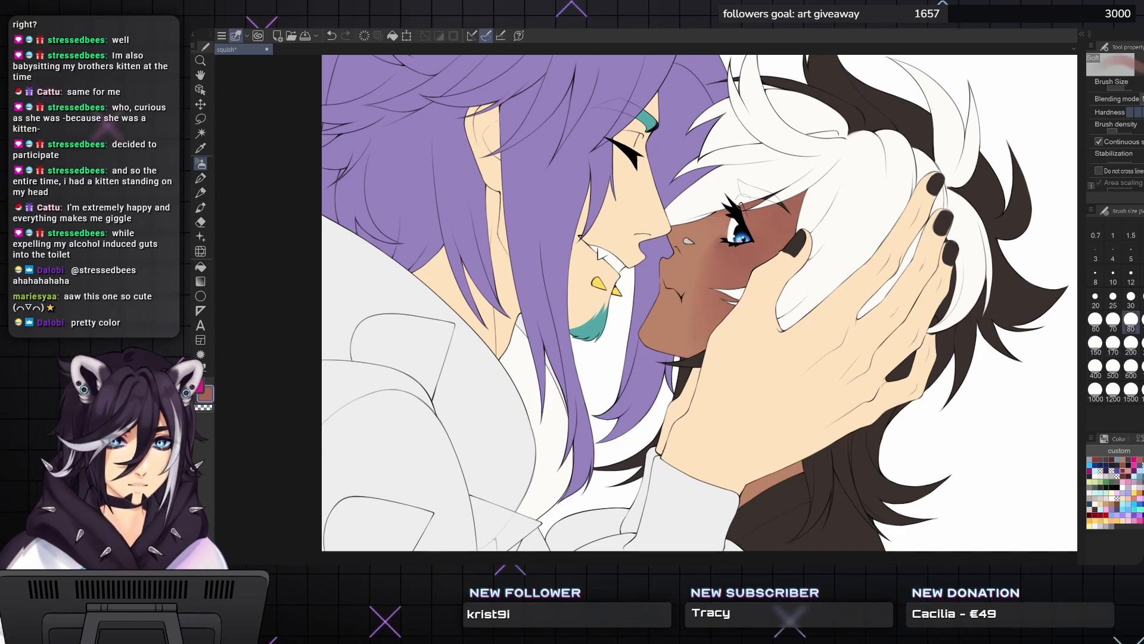
{"action": "key", "text": "bracketleft"}
{"action": "key", "text": "bracketright"}
- Shade the nostril and the underside of the nose with the soft brush at sizes 30, 25 and 20
{"action": "scroll", "coordinate": [662, 249], "scroll_direction": "up", "scroll_amount": 2}
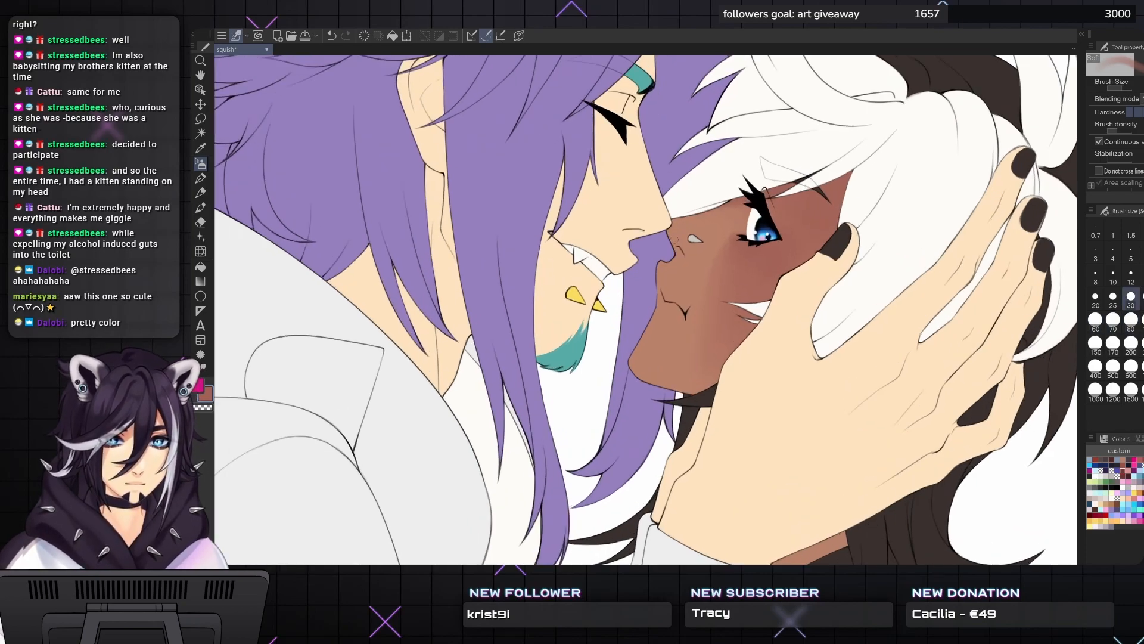
{"action": "key", "text": "bracketleft"}
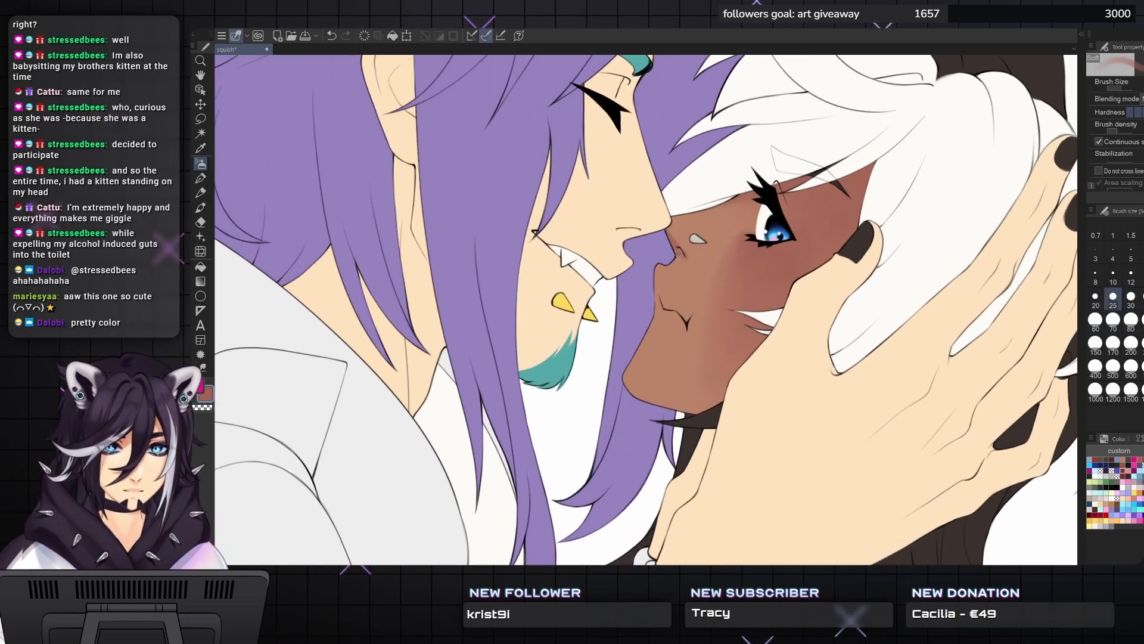
{"action": "key", "text": "bracketleft"}
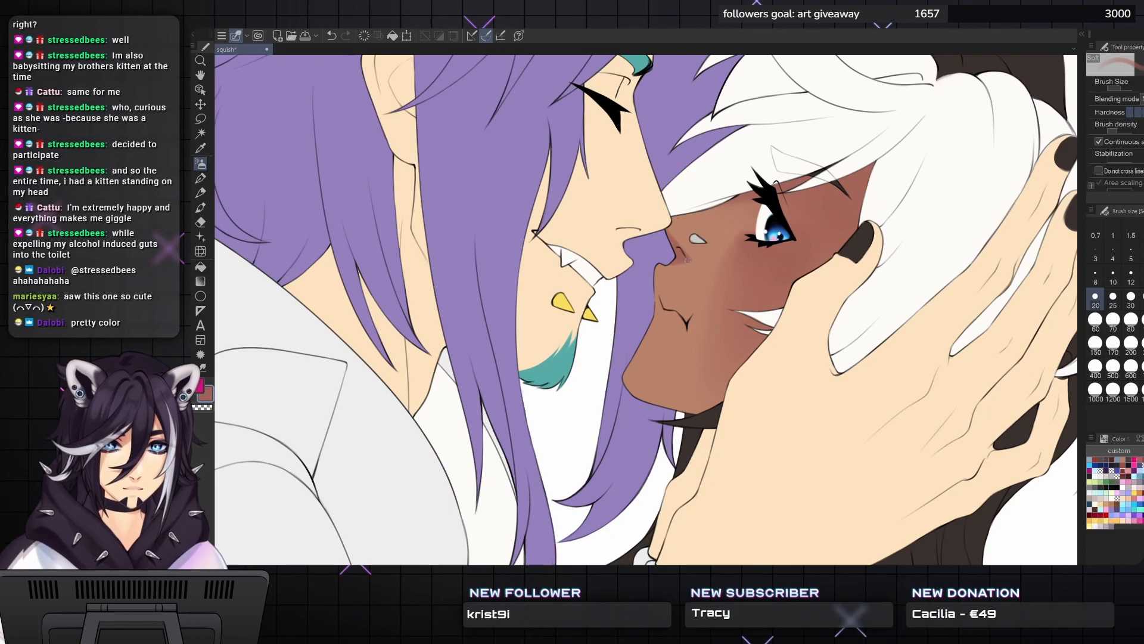
{"action": "key", "text": "bracketleft"}
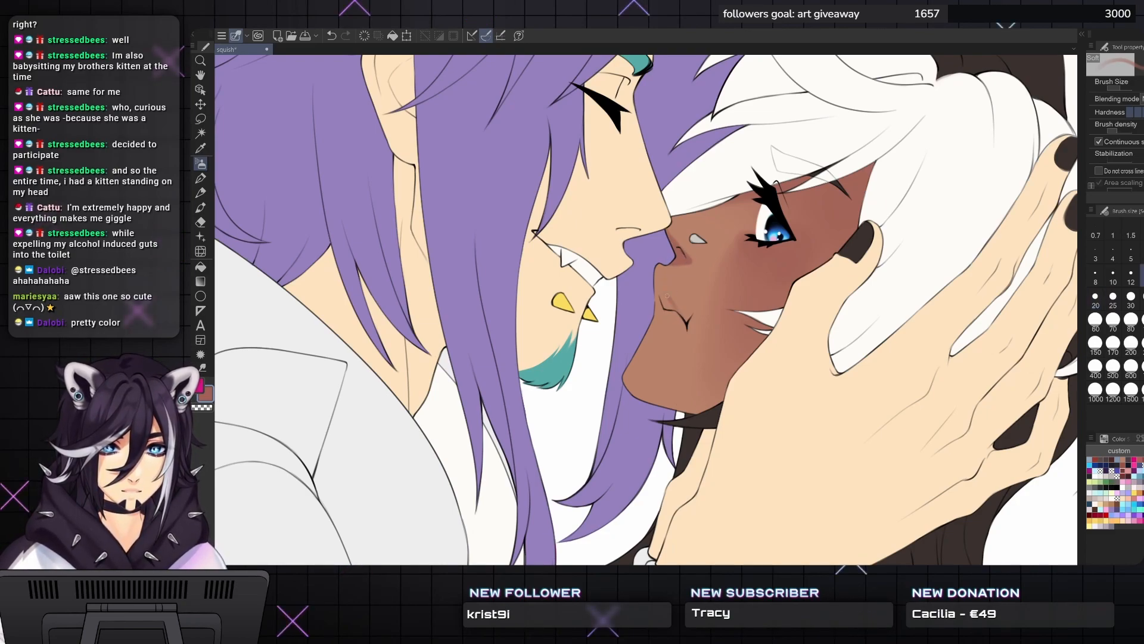
- Shade the upper lip below the nose, then clean its edges with the transparent colour around brush size 20
{"action": "left_click_drag", "start_coordinate": [658, 288], "coordinate": [665, 301]}
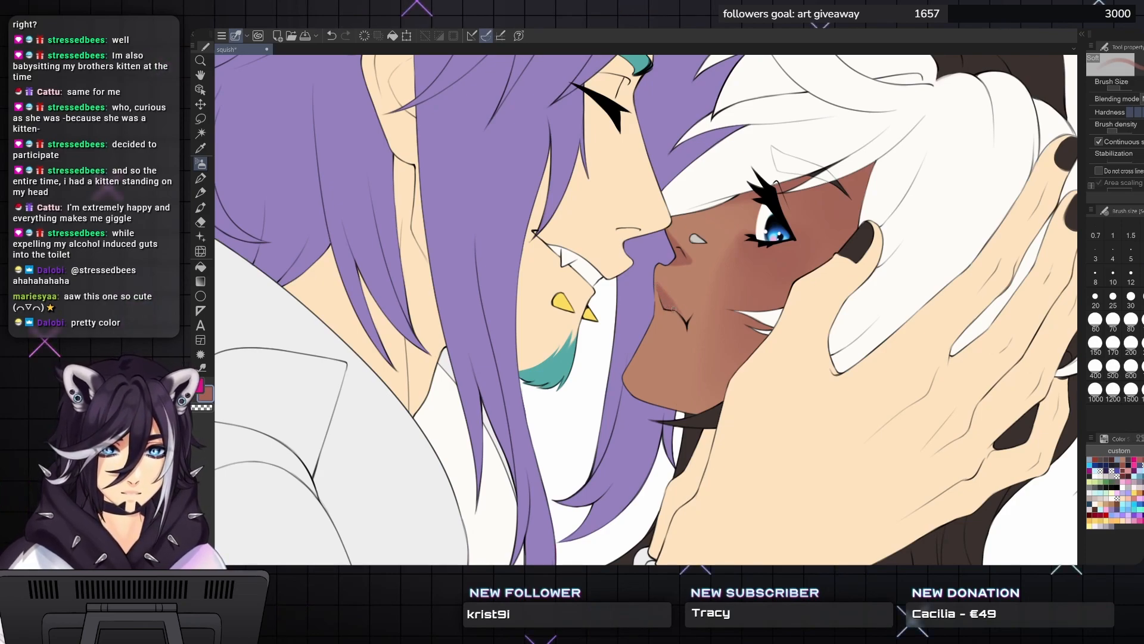
{"action": "key", "text": "bracketright"}
{"action": "key", "text": "bracketright"}
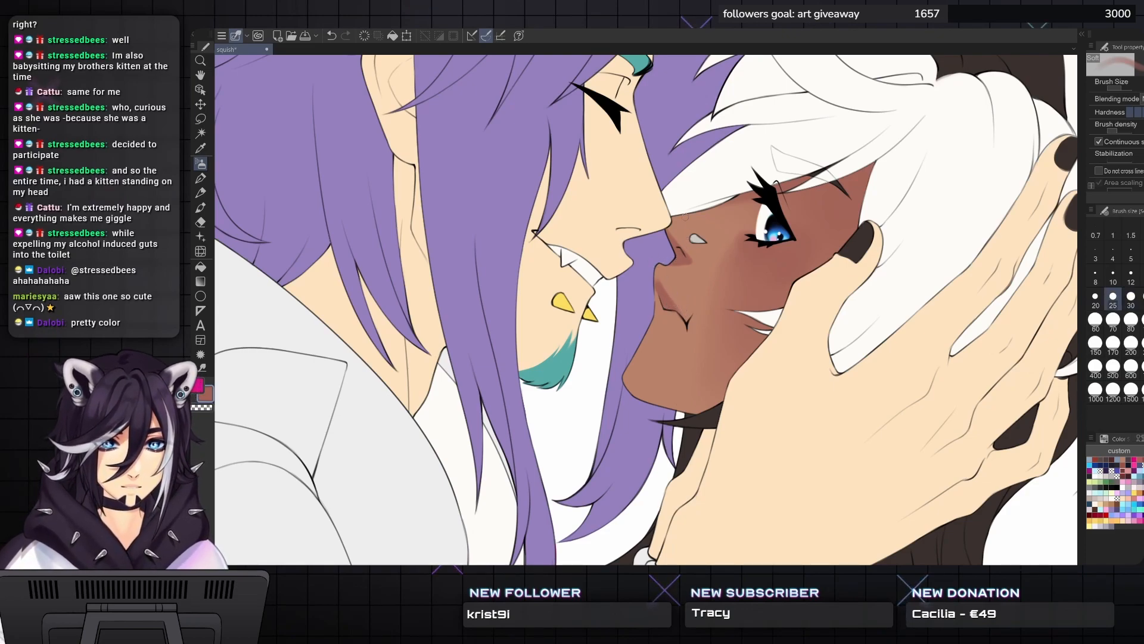
{"action": "key", "text": "bracketleft"}
{"action": "key", "text": "bracketleft"}
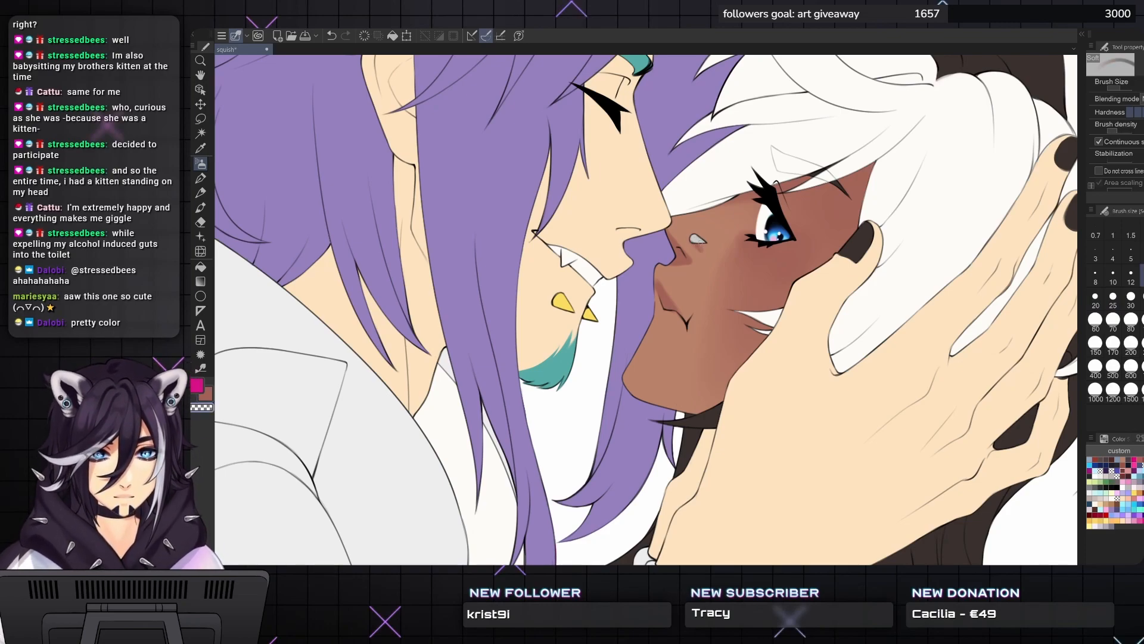
{"action": "key", "text": "bracketright"}
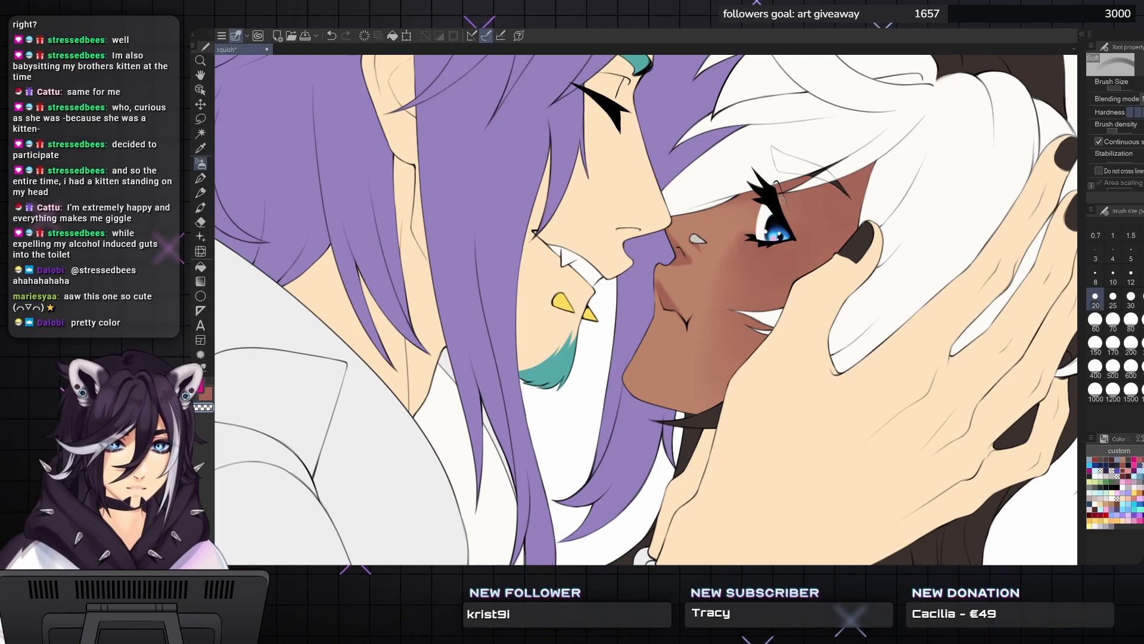
- Lighten the shading between the eye and the temple with the transparent colour, working from brush size 80 downwards
{"action": "key", "text": "bracketright"}
{"action": "key", "text": "bracketright"}
{"action": "key", "text": "bracketright"}
{"action": "key", "text": "bracketright"}
{"action": "key", "text": "bracketright"}
{"action": "key", "text": "bracketright"}
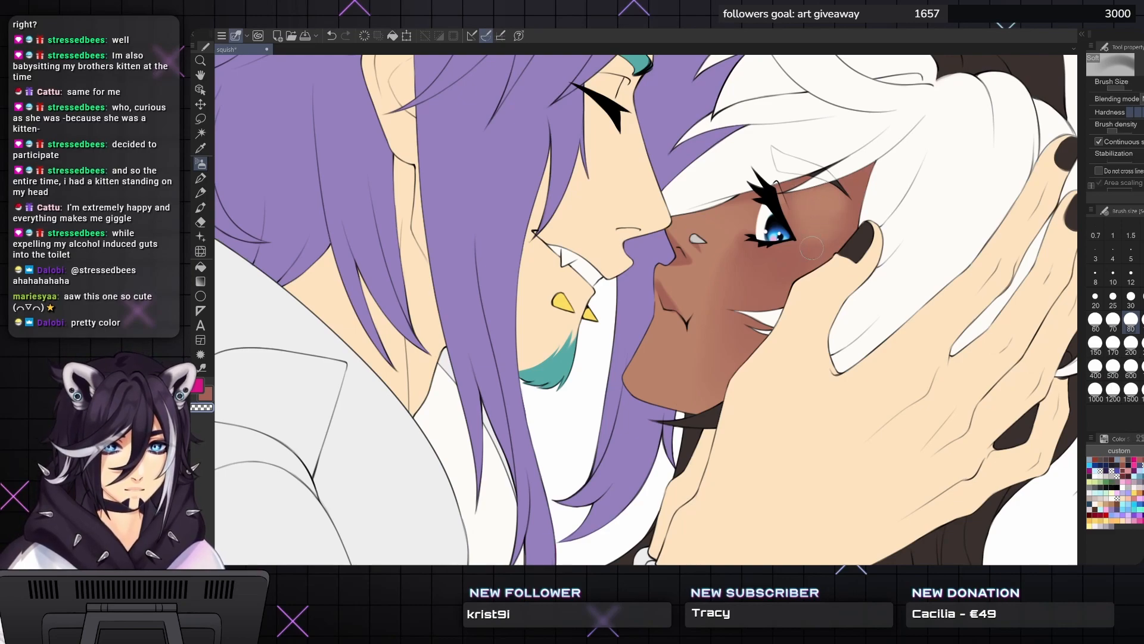
{"action": "key", "text": "bracketleft"}
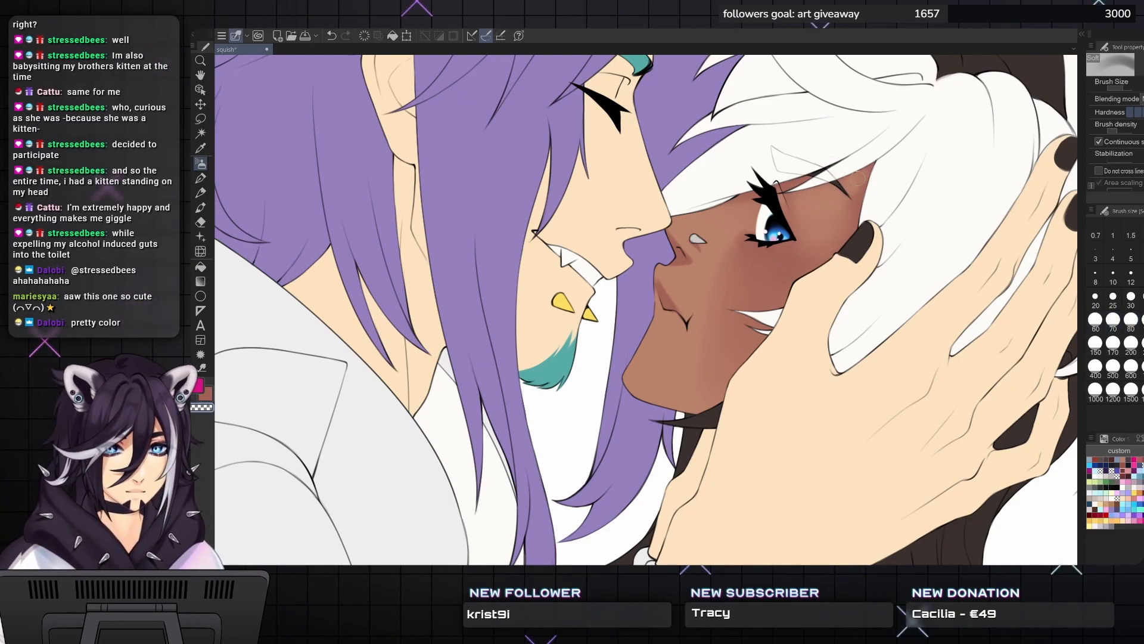
{"action": "key", "text": "bracketleft"}
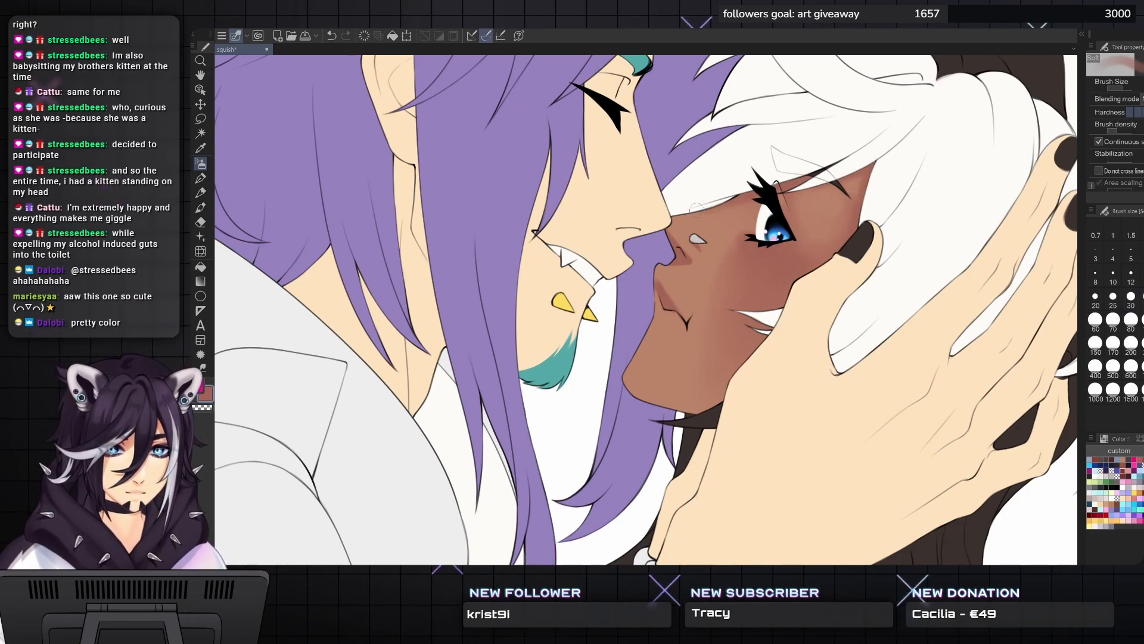
- Add soft shading along the cheek beneath the white sideburn strands with brush sizes 30, 25 and smaller
{"action": "left_click_drag", "start_coordinate": [699, 207], "coordinate": [716, 165]}
{"action": "key", "text": "bracketright"}
{"action": "key", "text": "bracketright"}
{"action": "key", "text": "bracketright"}
{"action": "key", "text": "bracketleft"}
{"action": "key", "text": "bracketleft"}
{"action": "key", "text": "bracketleft"}
{"action": "key", "text": "bracketleft"}
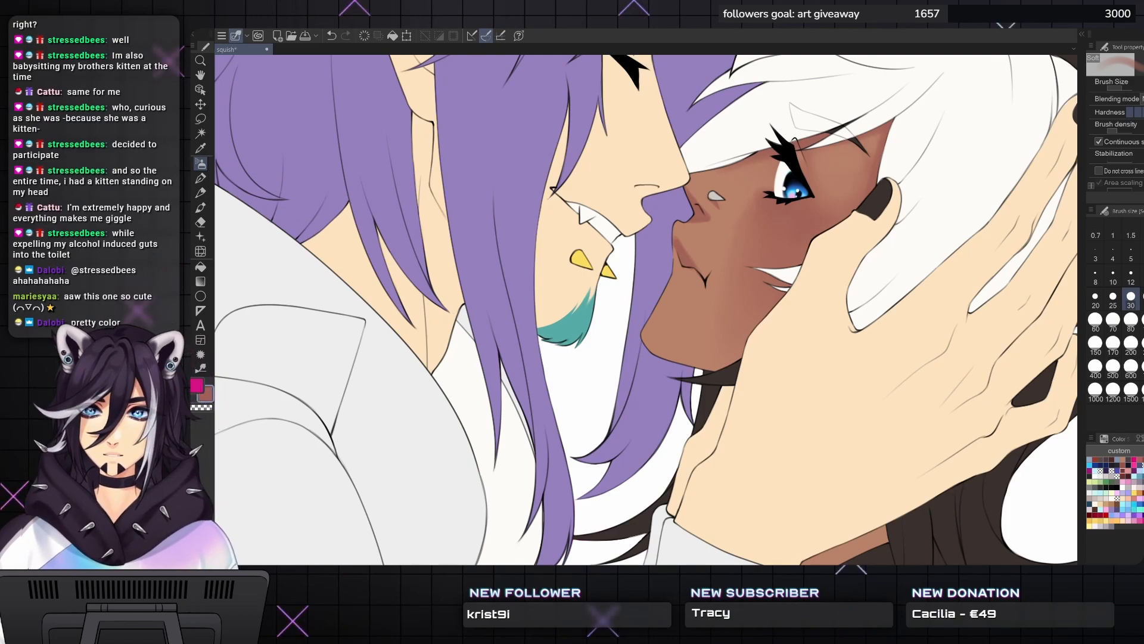
{"action": "key", "text": "bracketleft"}
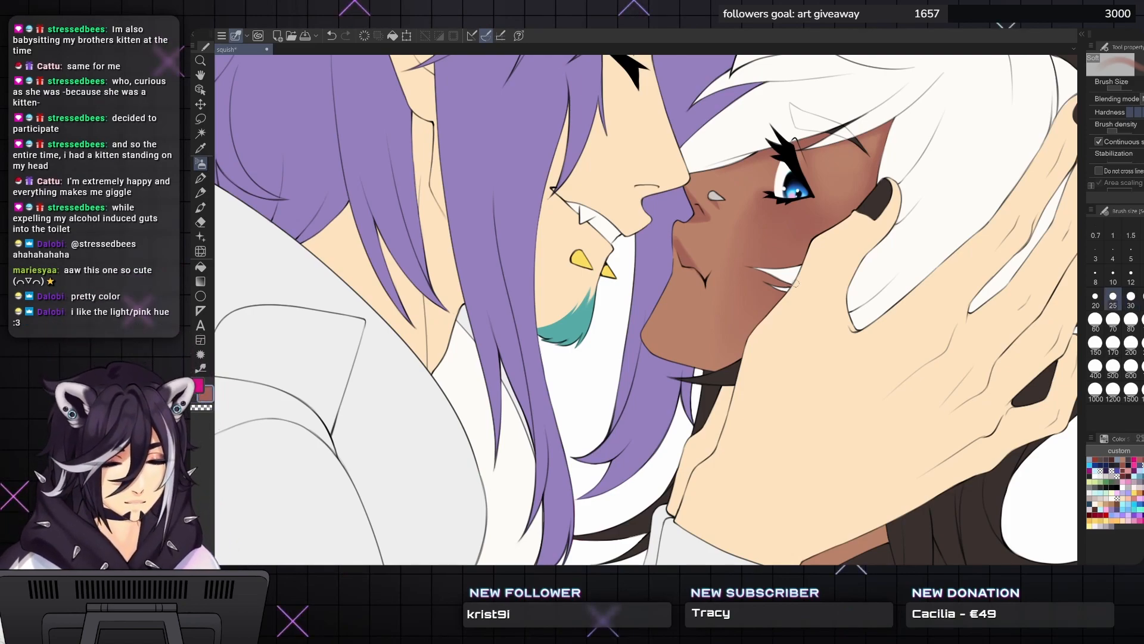
{"action": "key", "text": "bracketleft"}
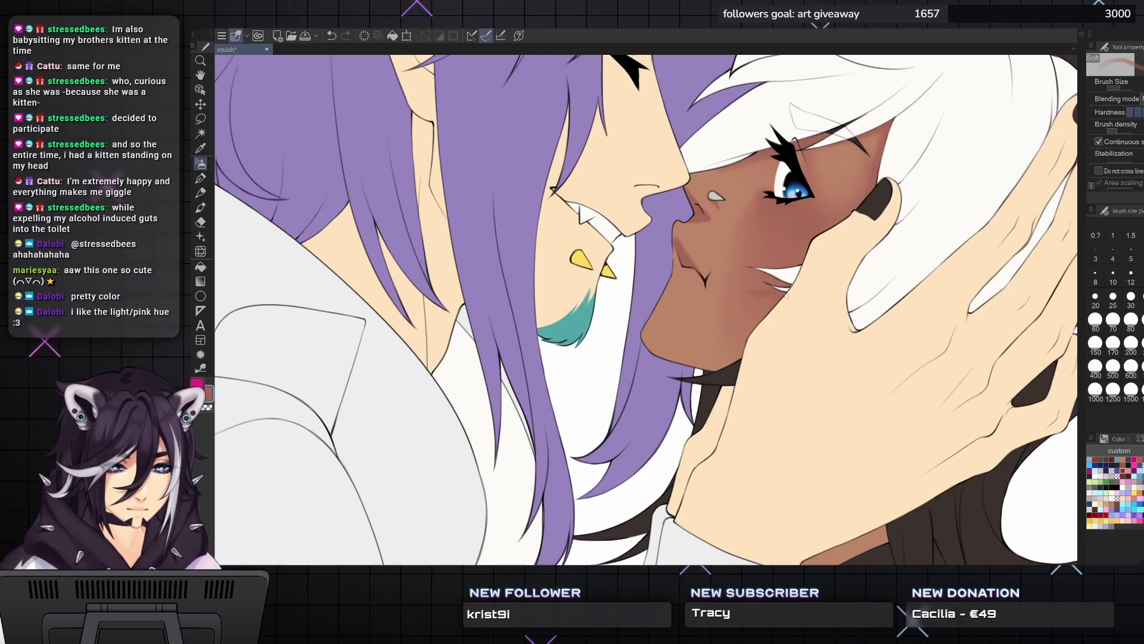
{"action": "key", "text": "bracketleft"}
- Shade the lips and the corner of the mouth with the soft brush around size 20
{"action": "left_click_drag", "start_coordinate": [825, 263], "coordinate": [852, 253]}
{"action": "key", "text": "bracketright"}
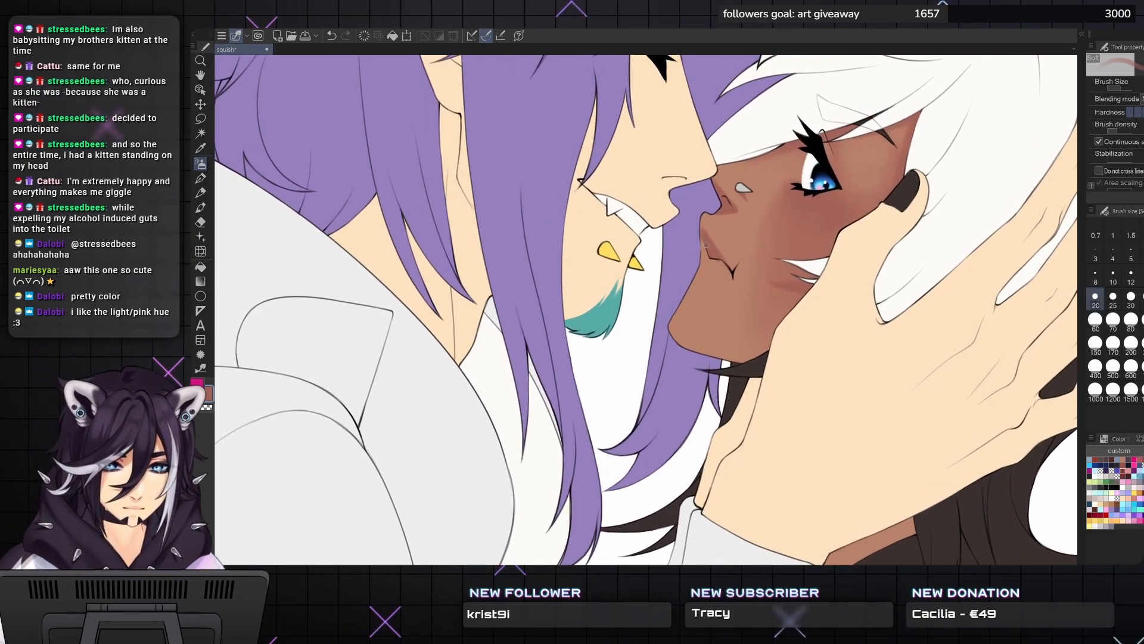
{"action": "key", "text": "bracketright"}
{"action": "key", "text": "bracketleft"}
{"action": "key", "text": "bracketleft"}
{"action": "key", "text": "bracketleft"}
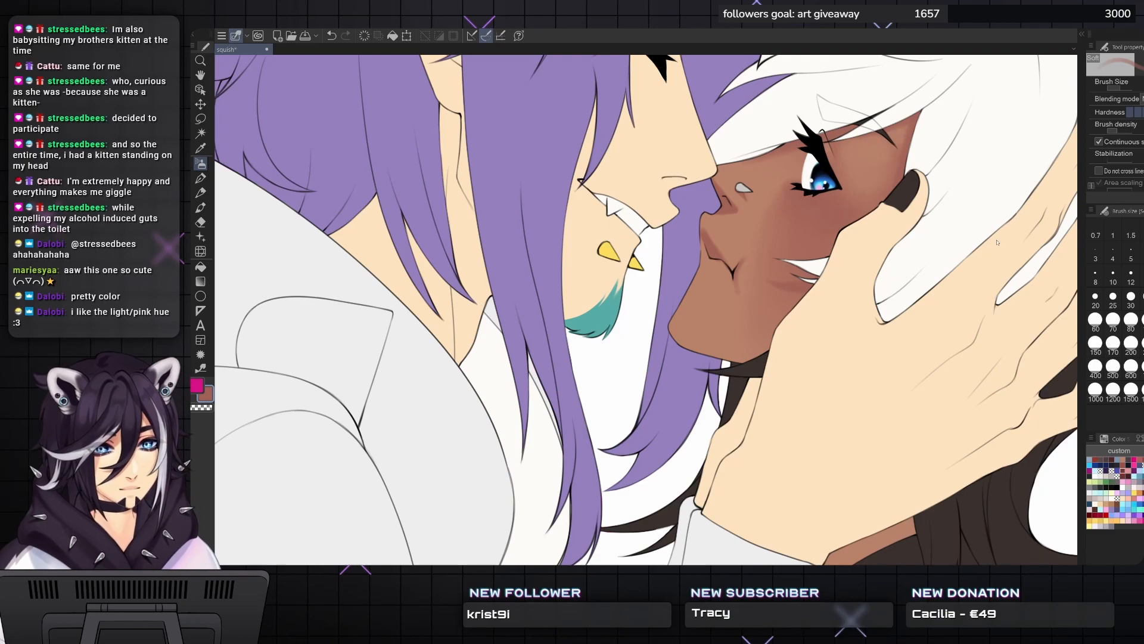
- Blend the shading beside the corner of the dark-skinned character's mouth with the blending brush at sizes 20 to 30
{"action": "key", "text": "j"}
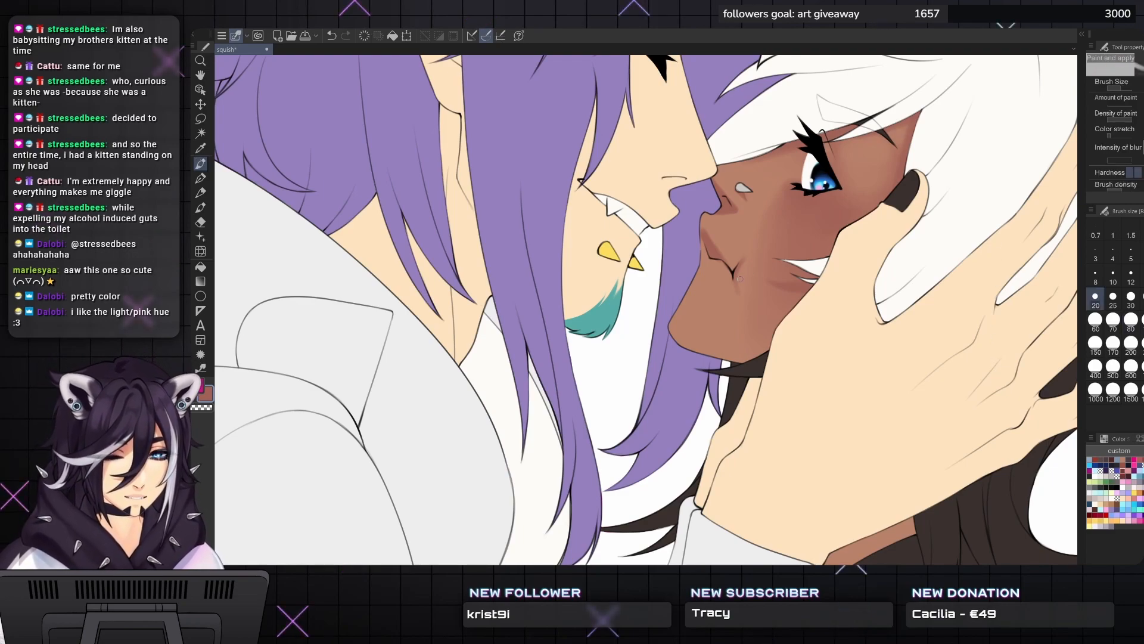
{"action": "key", "text": "bracketright"}
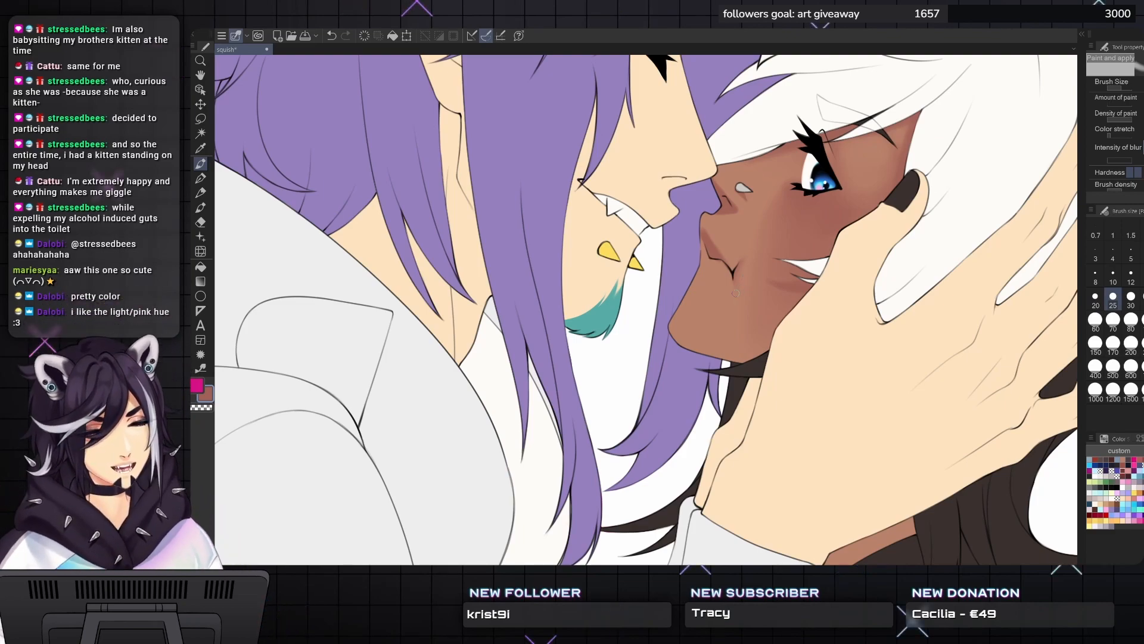
{"action": "key", "text": "bracketright"}
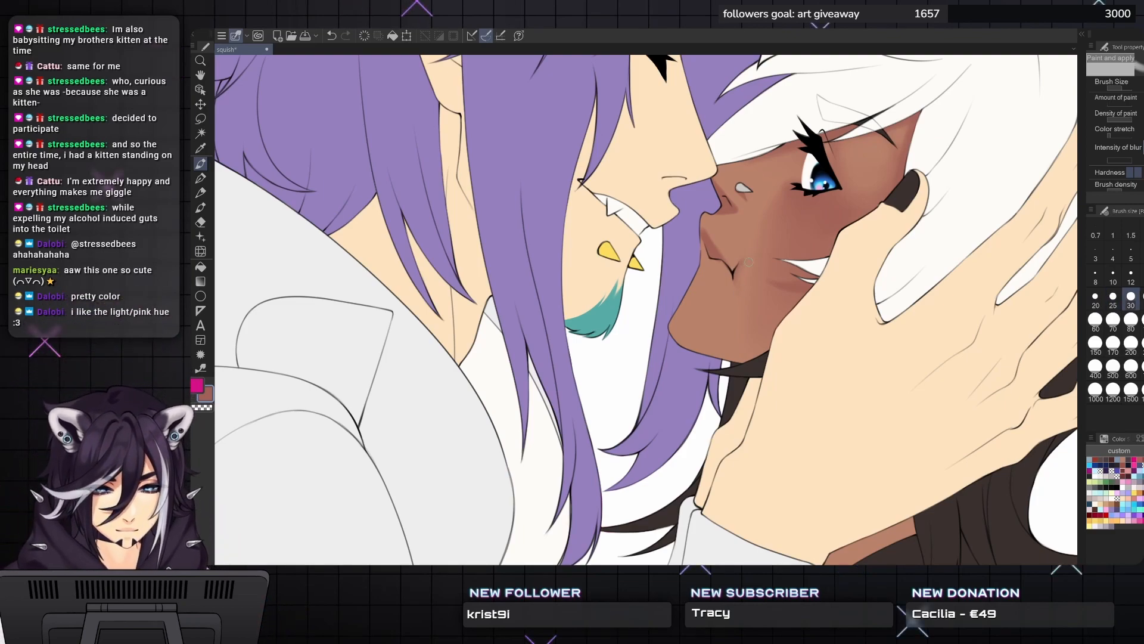
- Build up soft skin shading across the lower cheek and jaw with an enlarged soft brush
{"action": "key", "text": "b"}
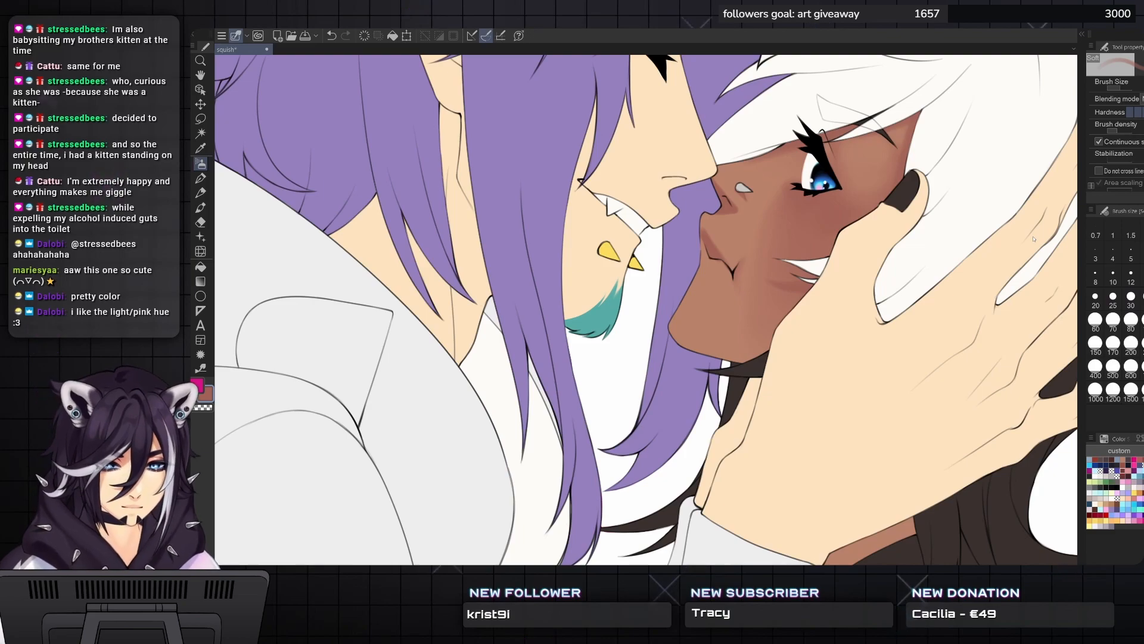
{"action": "mouse_move", "coordinate": [770, 361]}
{"action": "left_mouse_down"}
{"action": "mouse_move", "coordinate": [736, 361]}
{"action": "mouse_move", "coordinate": [729, 343]}
{"action": "left_mouse_up"}
{"action": "key", "text": "bracketright"}
{"action": "key", "text": "bracketright"}
{"action": "key", "text": "bracketright"}
{"action": "key", "text": "bracketright"}
{"action": "key", "text": "bracketright"}
{"action": "key", "text": "bracketleft"}
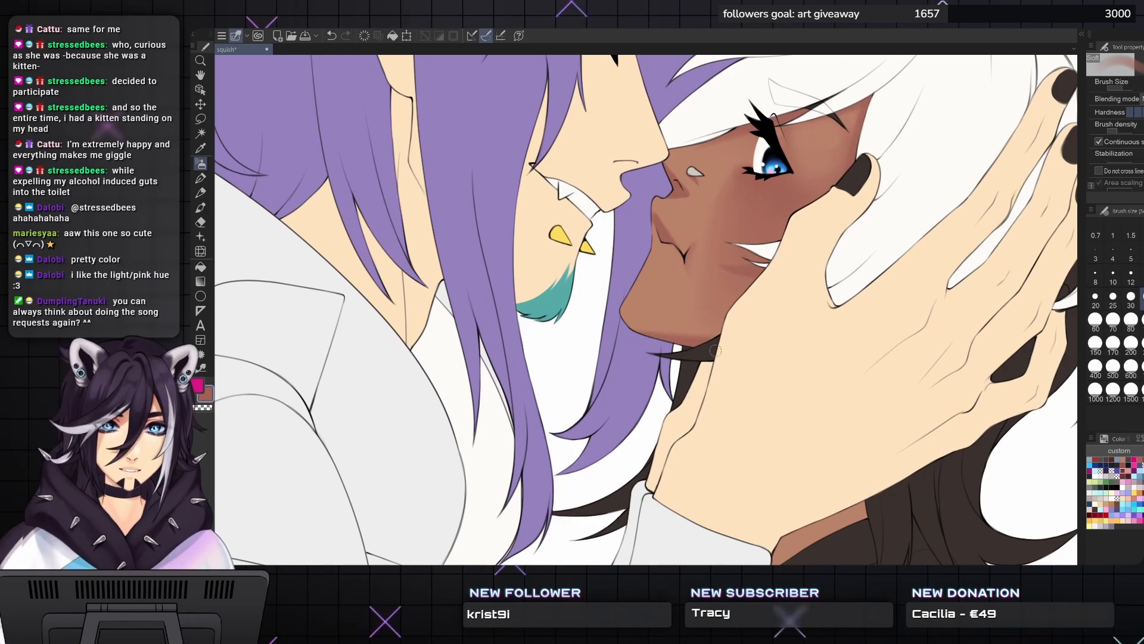
{"action": "left_click_drag", "start_coordinate": [562, 190], "coordinate": [528, 243]}
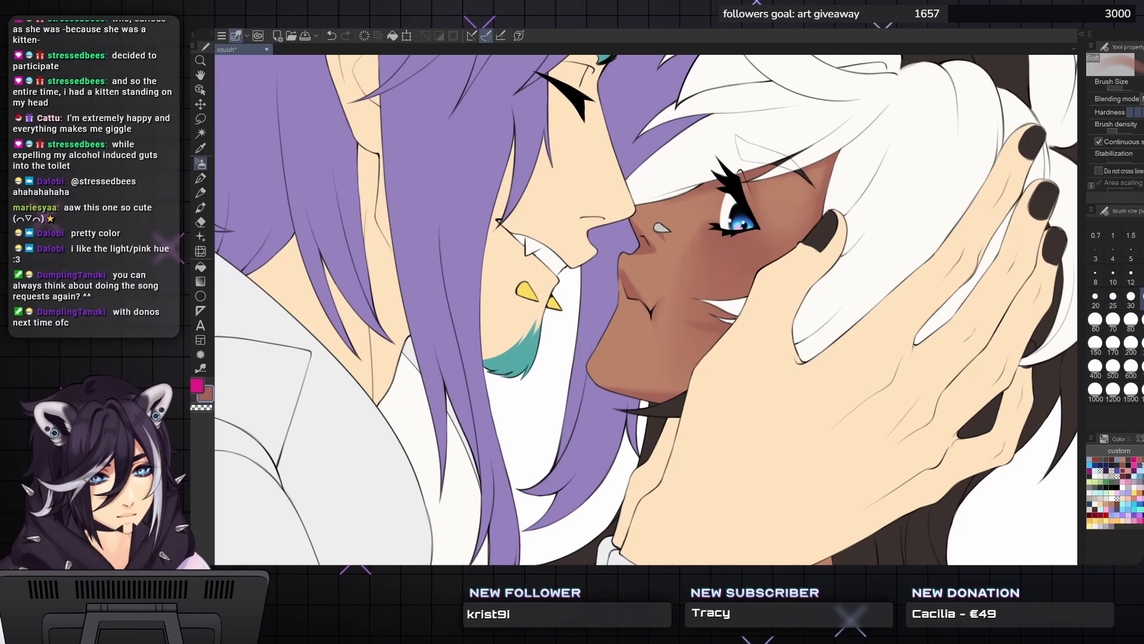
{"action": "scroll", "coordinate": [700, 246], "scroll_direction": "up", "scroll_amount": 4}
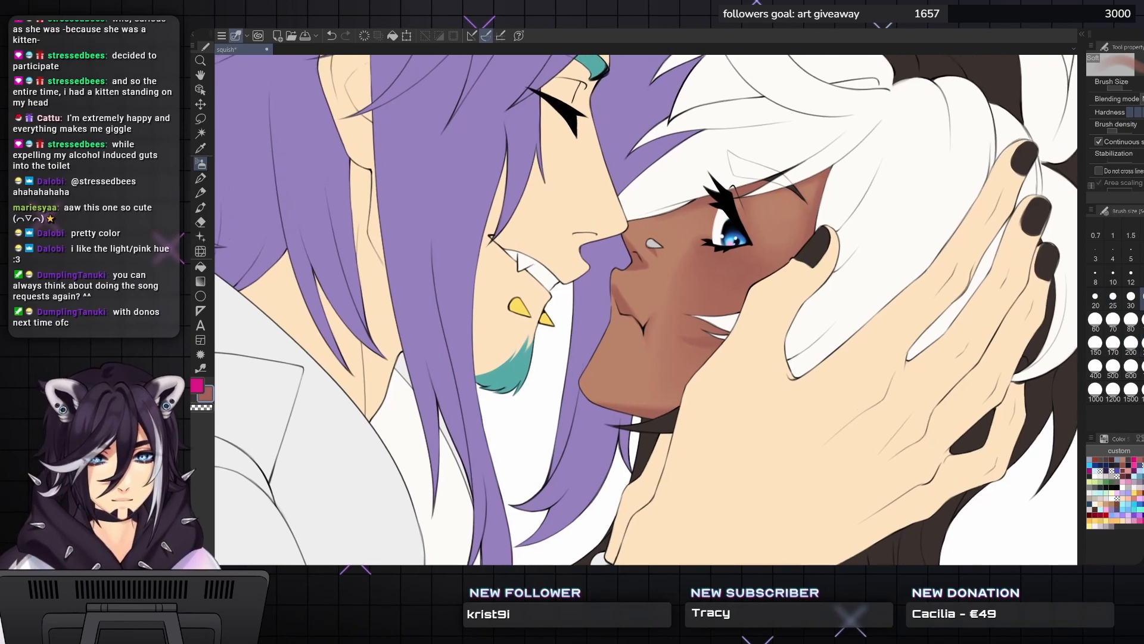
{"action": "scroll", "coordinate": [678, 315], "scroll_direction": "up", "scroll_amount": 1}
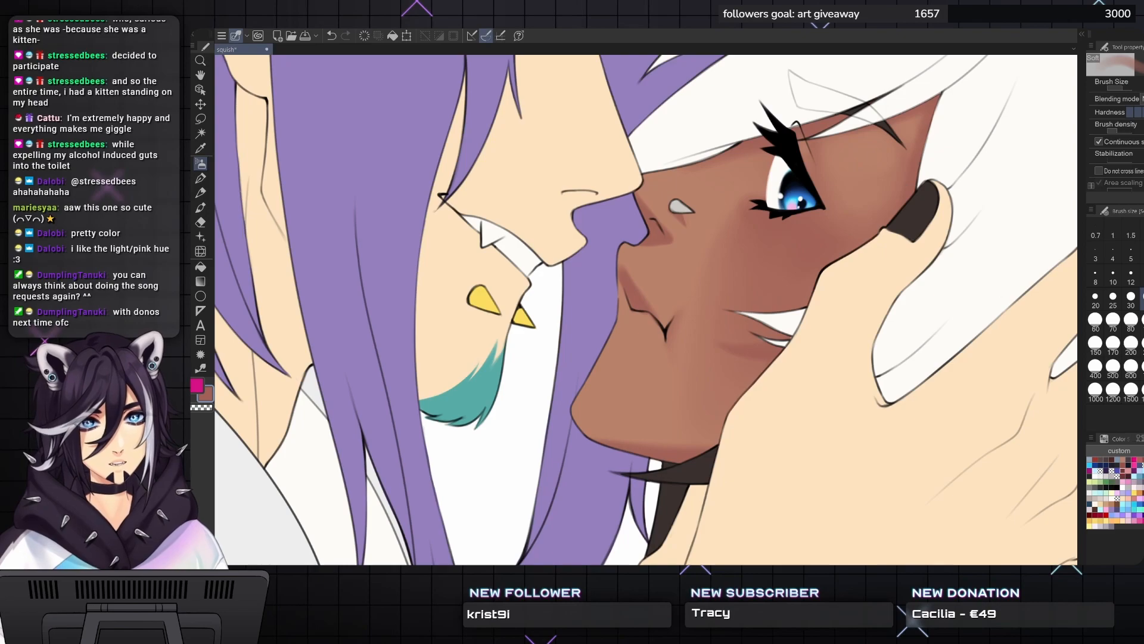
{"action": "left_click_drag", "start_coordinate": [779, 351], "coordinate": [769, 356]}
{"action": "scroll", "coordinate": [740, 277], "scroll_direction": "down", "scroll_amount": 1}
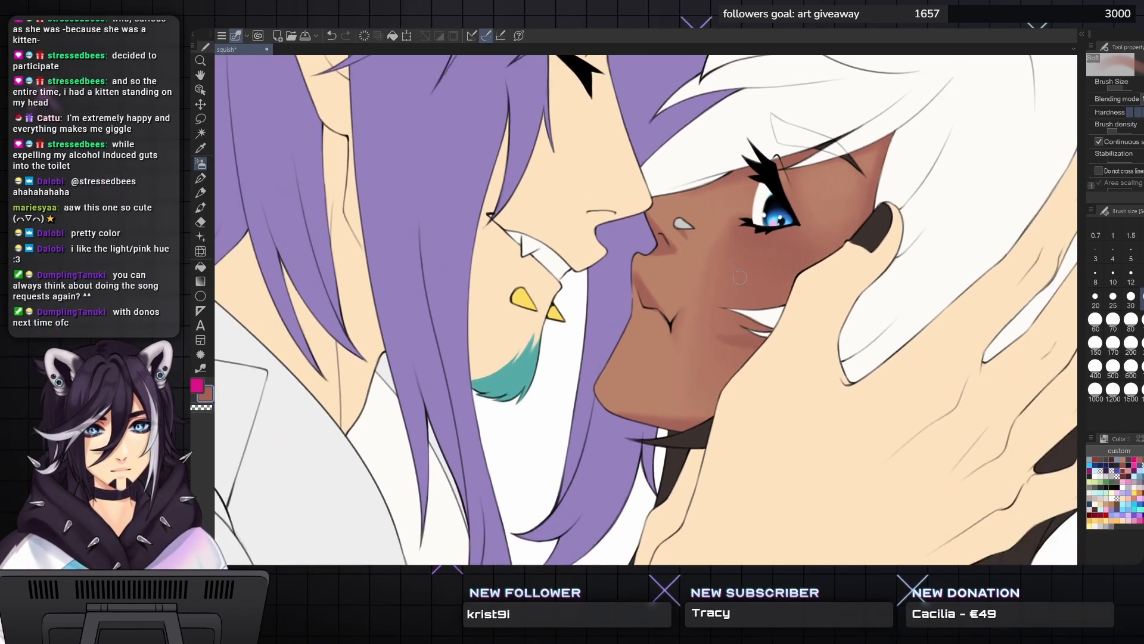
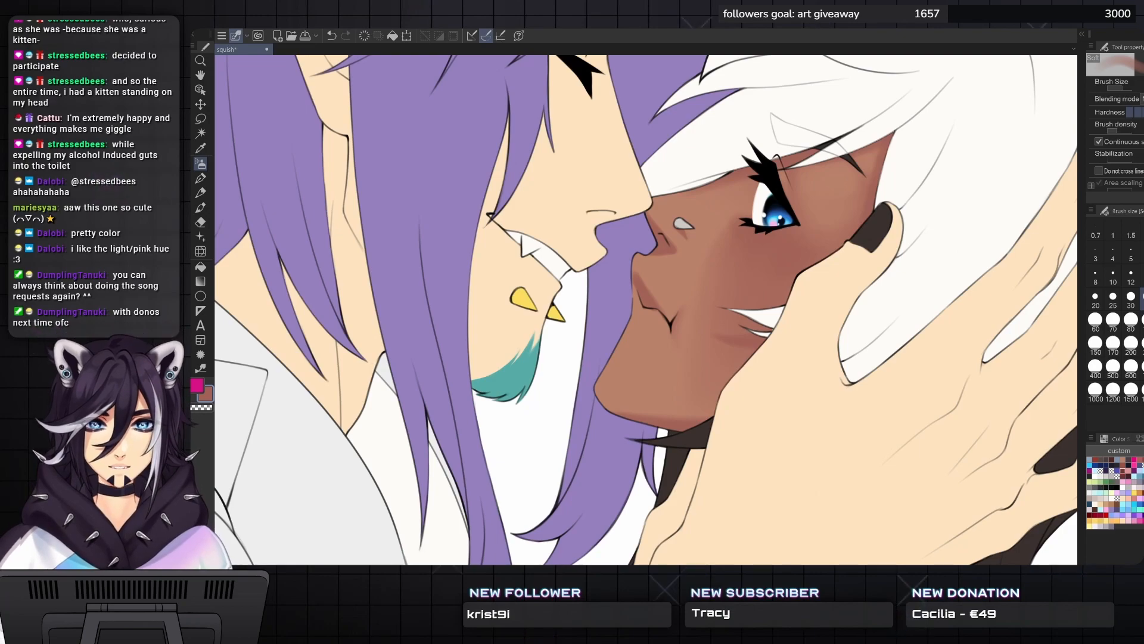
- Shade the skin under the eye's lower lashes in a darker brown, softening it with the transparent colour at size 30 and refining at sizes 20 and 12
{"action": "scroll", "coordinate": [646, 310], "scroll_direction": "down", "scroll_amount": 3}
{"action": "scroll", "coordinate": [646, 310], "scroll_direction": "up", "scroll_amount": 3}
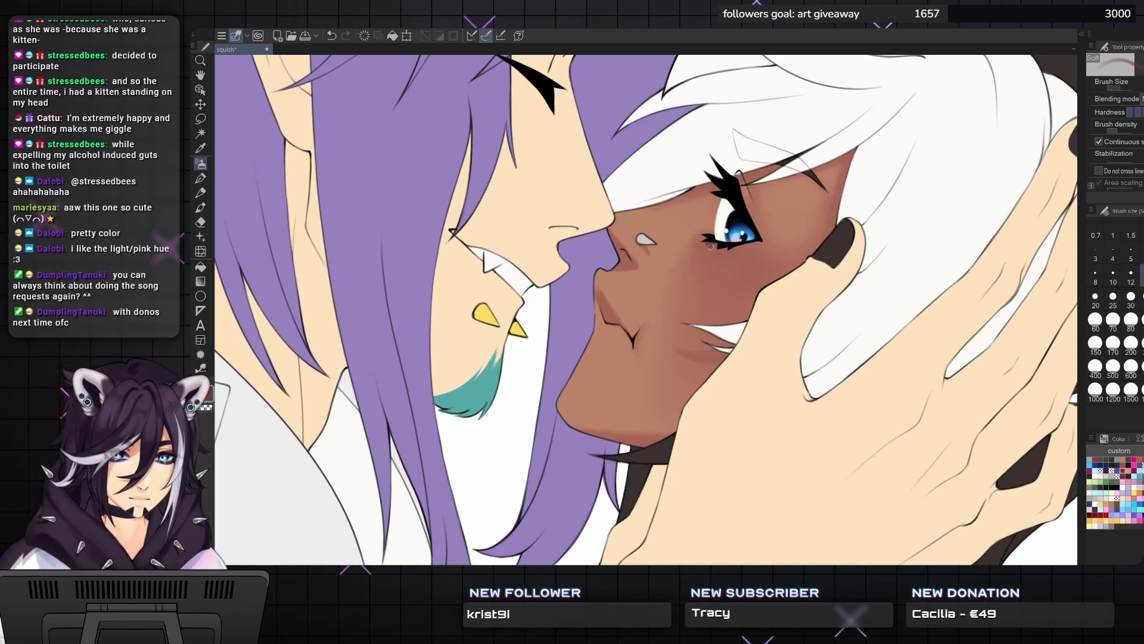
{"action": "key", "text": "bracketright"}
{"action": "key", "text": "bracketright"}
{"action": "key", "text": "bracketright"}
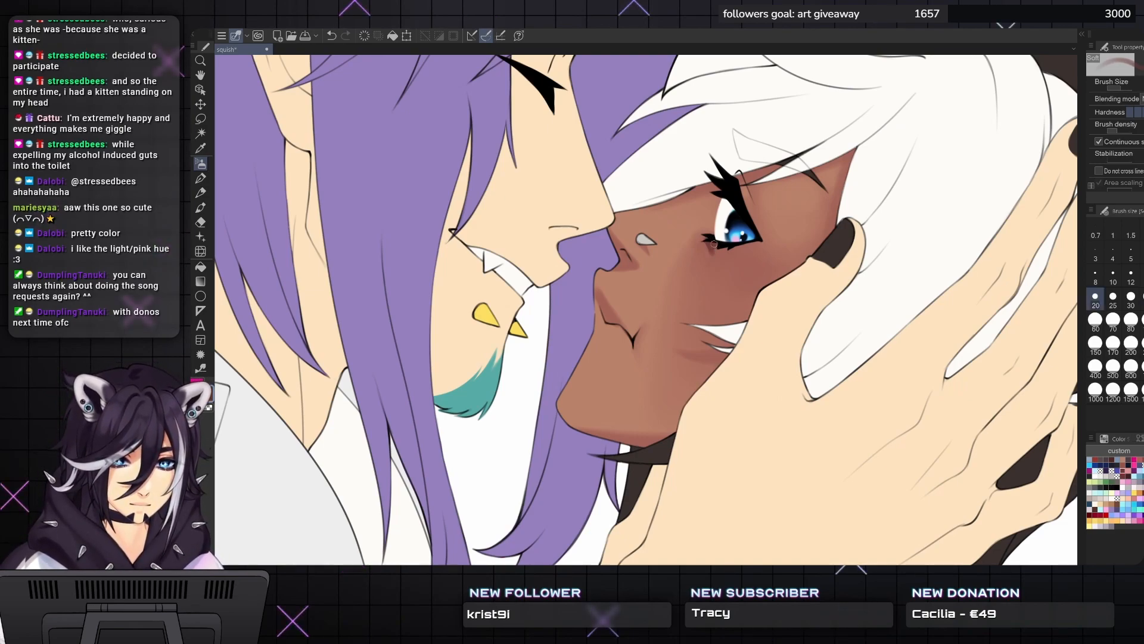
{"action": "key", "text": "bracketright"}
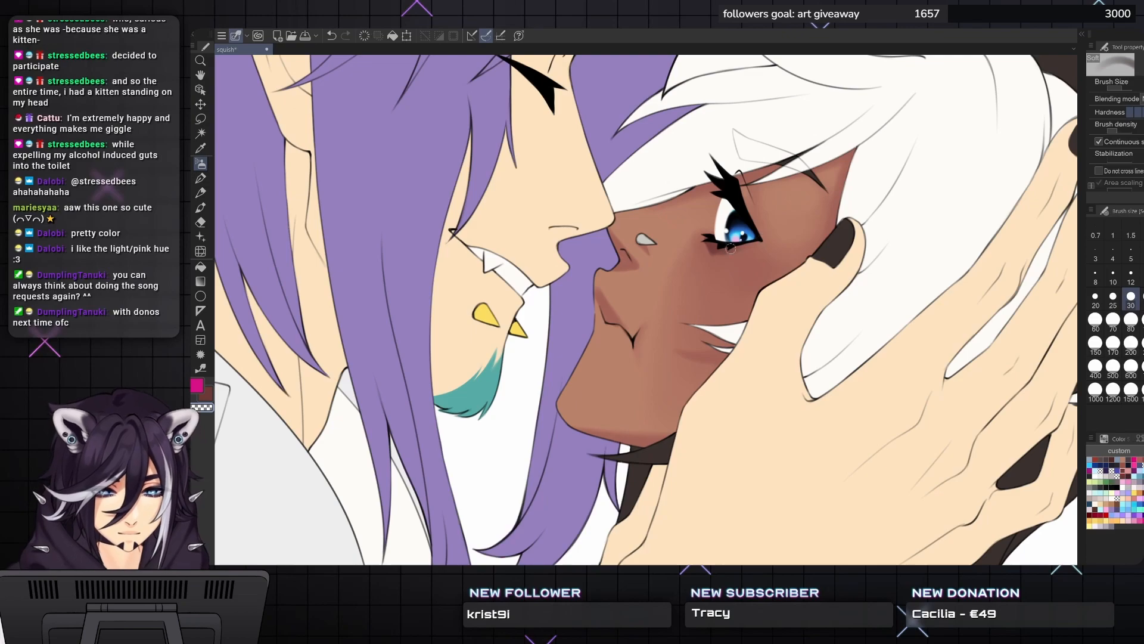
{"action": "key", "text": "bracketleft"}
{"action": "key", "text": "bracketleft"}
{"action": "key", "text": "bracketleft"}
{"action": "key", "text": "bracketleft"}
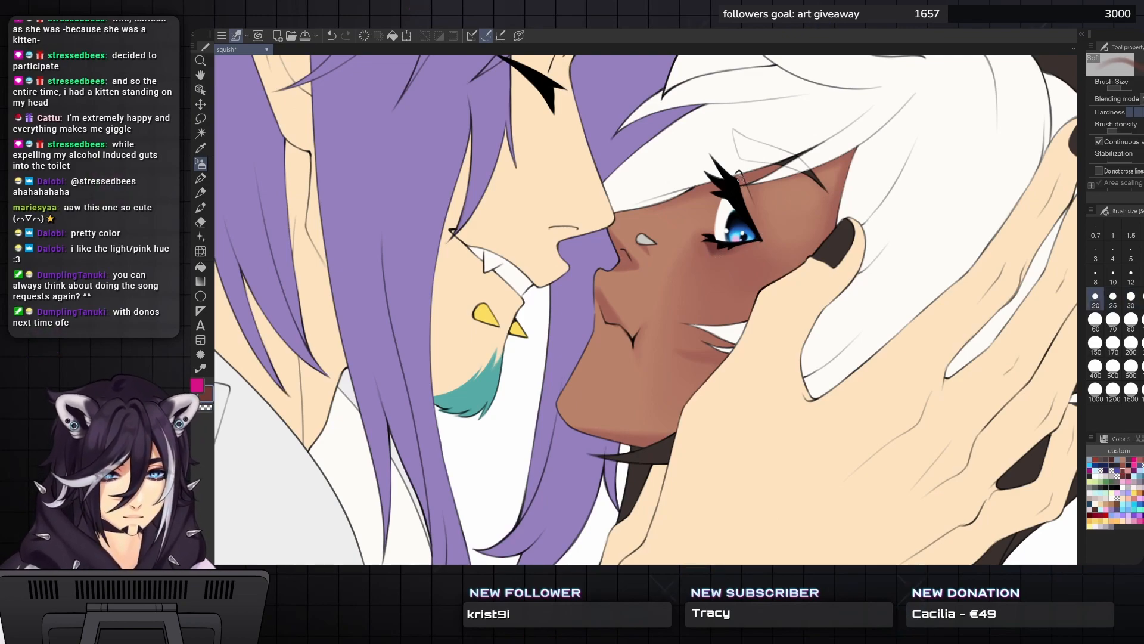
{"action": "key", "text": "bracketleft"}
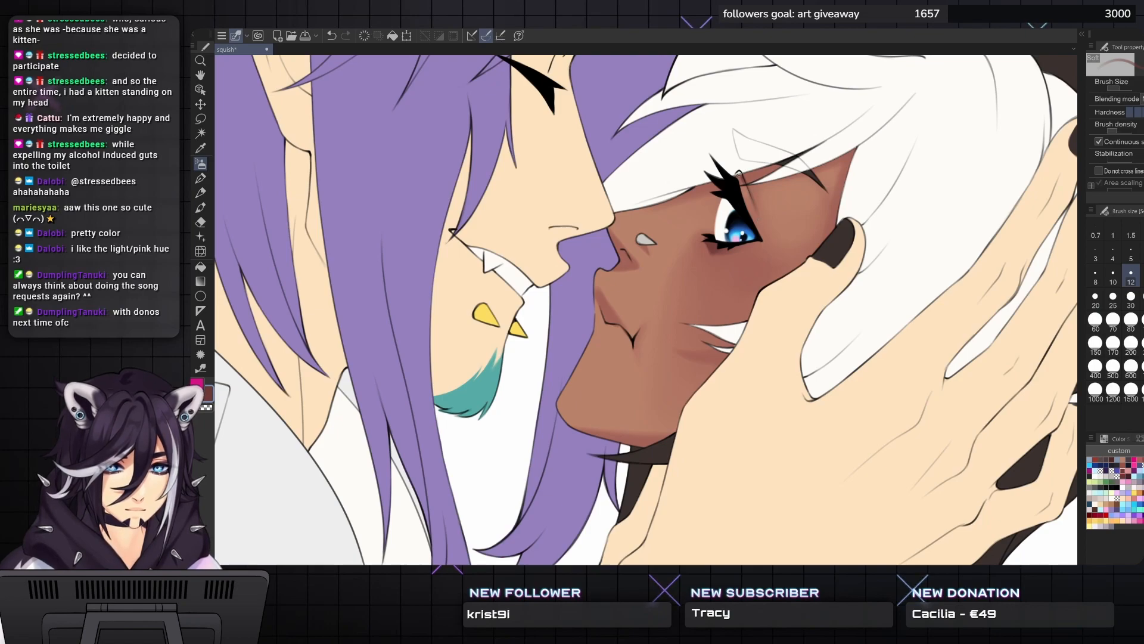
- Paint a darker shadow on the cheek beneath the white sideburn strands with the soft brush at sizes 12 to 25
{"action": "scroll", "coordinate": [742, 175], "scroll_direction": "up", "scroll_amount": 1}
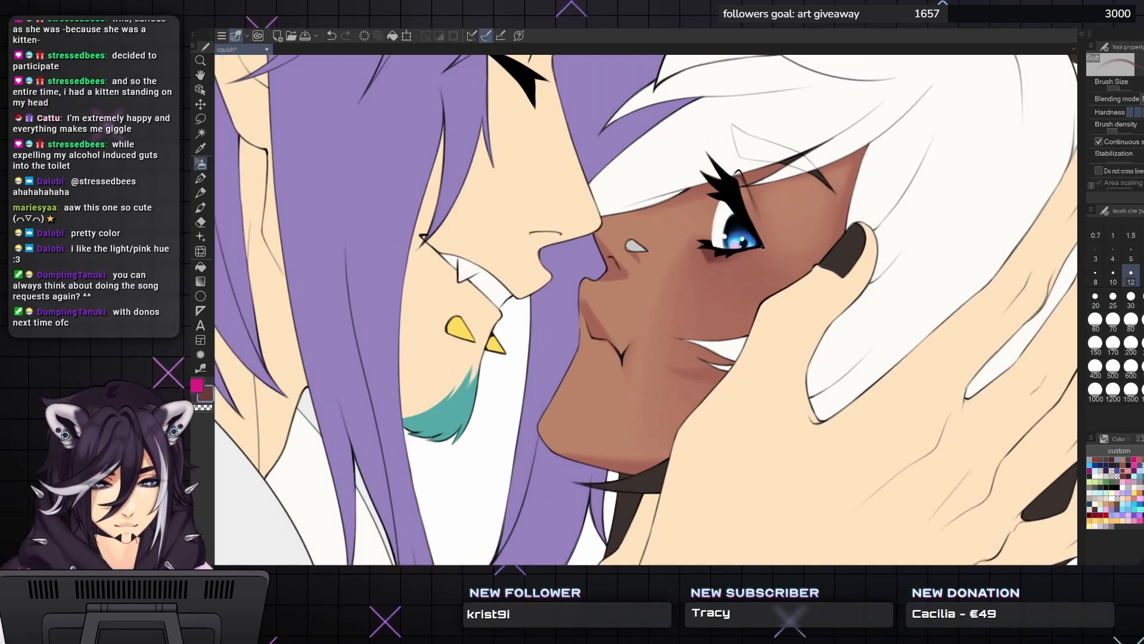
{"action": "key", "text": "bracketleft"}
{"action": "key", "text": "bracketright"}
{"action": "key", "text": "bracketright"}
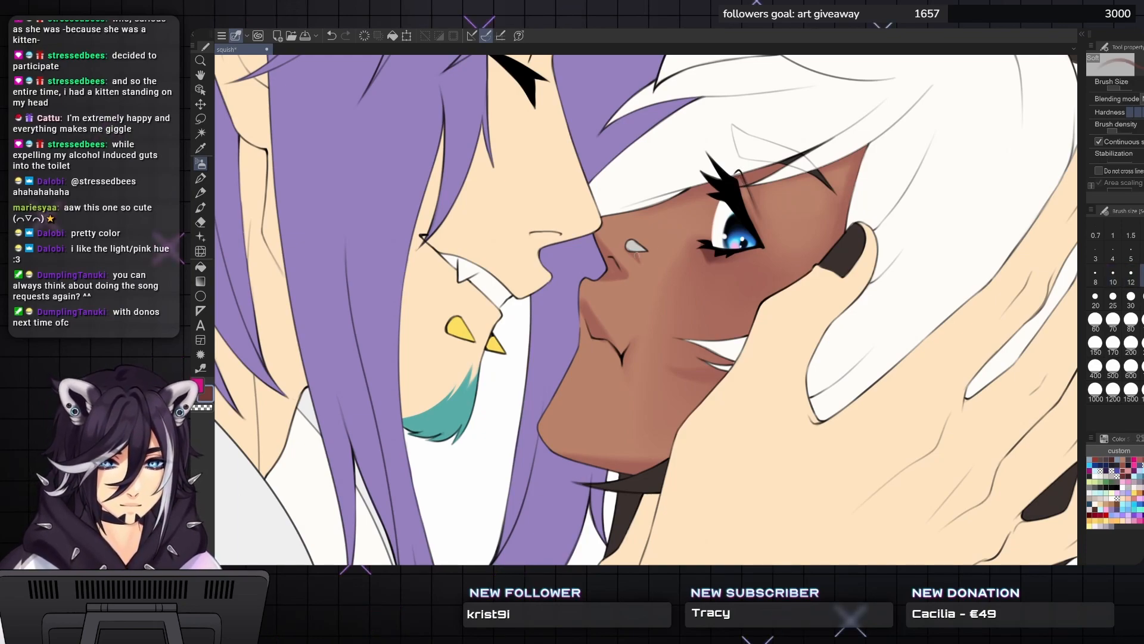
{"action": "key", "text": "bracketleft"}
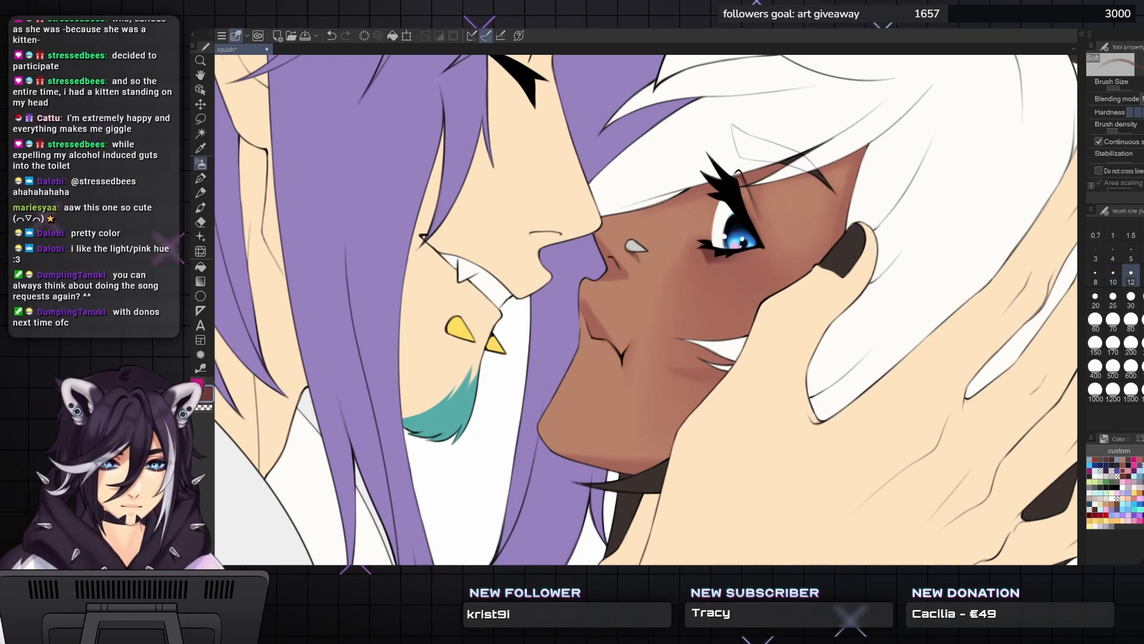
{"action": "key", "text": "bracketleft"}
{"action": "left_click_drag", "start_coordinate": [718, 367], "coordinate": [691, 377]}
{"action": "key", "text": "bracketright"}
{"action": "key", "text": "bracketright"}
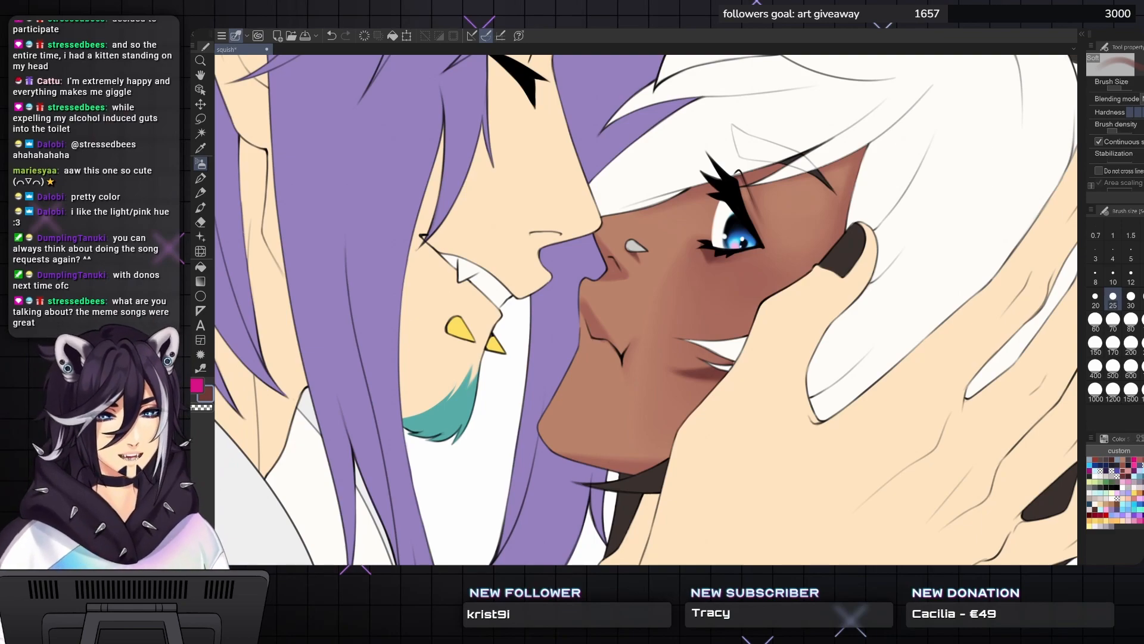
- Add purplish shading under the eye and beneath the sideburn at size 25, then soften the under-eye shadow with the transparent colour and smaller brushes
{"action": "left_click_drag", "start_coordinate": [435, 117], "coordinate": [423, 108]}
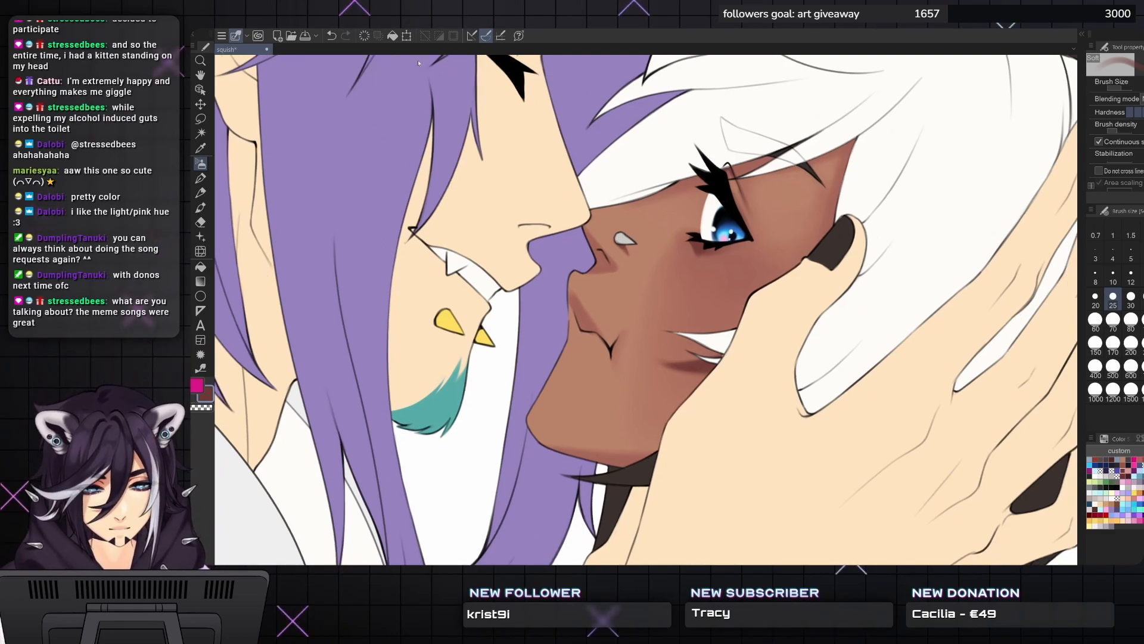
{"action": "key", "text": "space"}
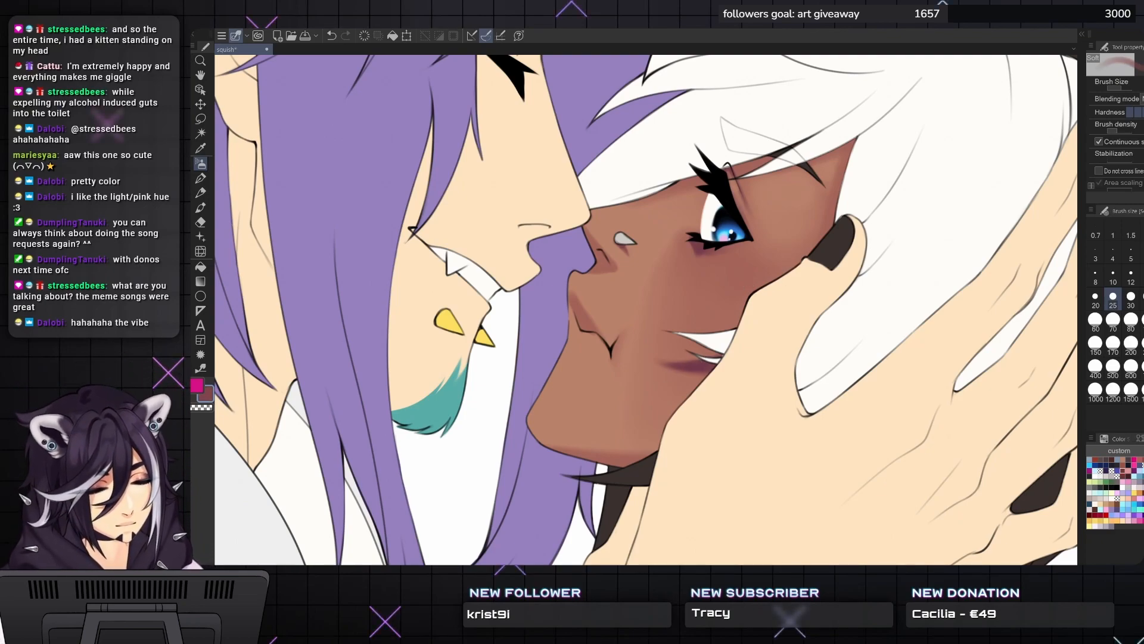
{"action": "scroll", "coordinate": [627, 317], "scroll_direction": "down", "scroll_amount": 2}
{"action": "left_click_drag", "start_coordinate": [628, 317], "coordinate": [626, 341]}
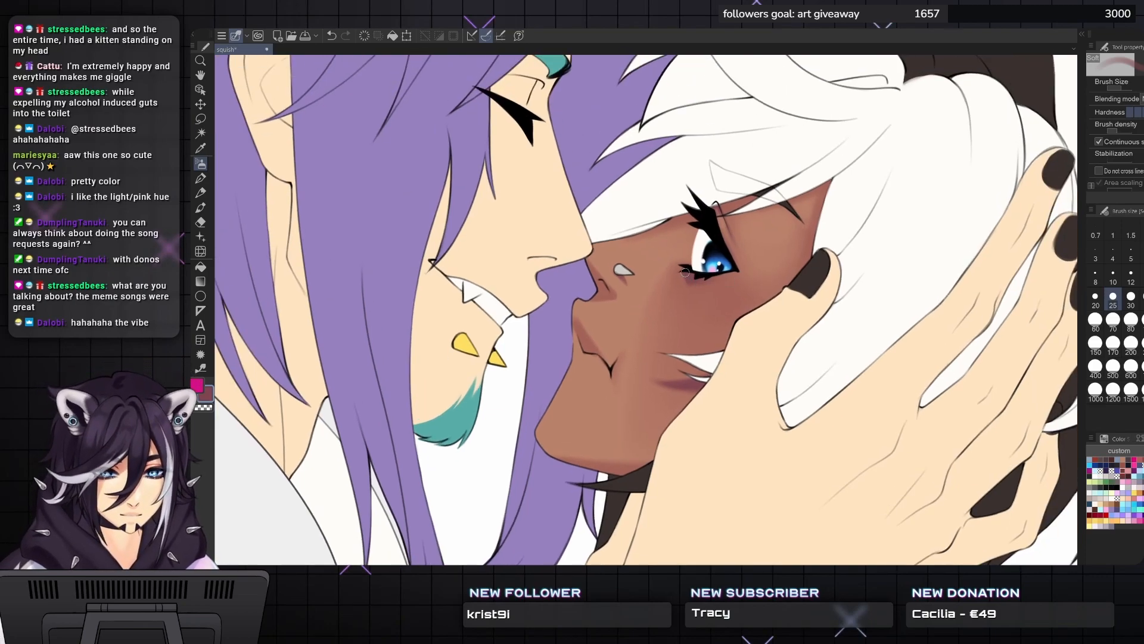
{"action": "key", "text": "]"}
{"action": "key", "text": "]"}
{"action": "left_click_drag", "start_coordinate": [688, 279], "coordinate": [705, 282]}
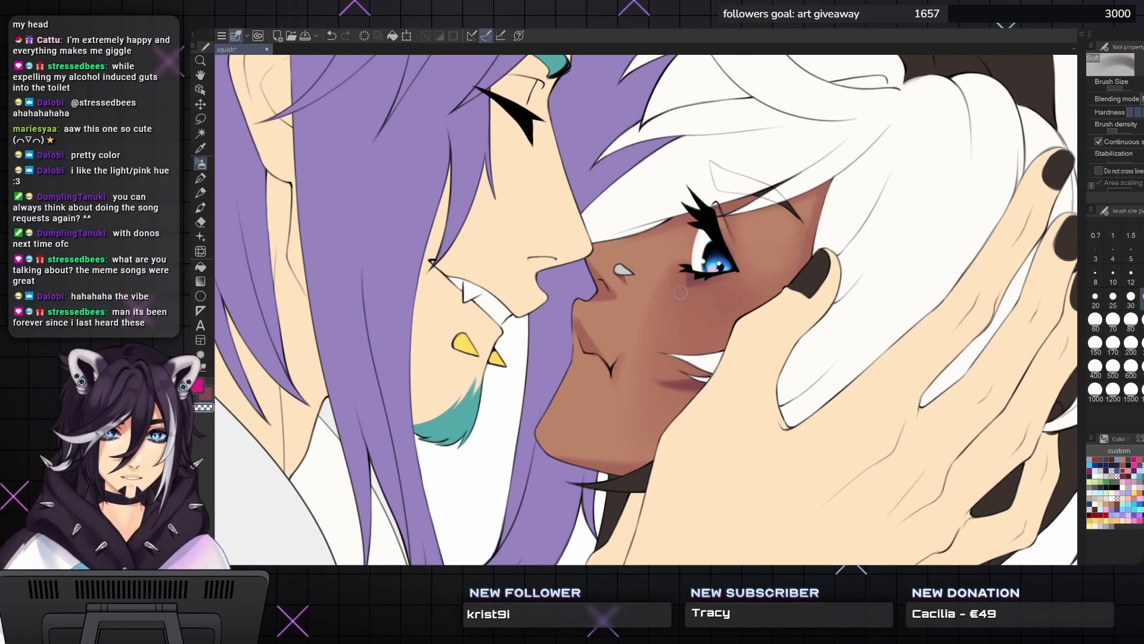
{"action": "key", "text": "["}
{"action": "key", "text": "["}
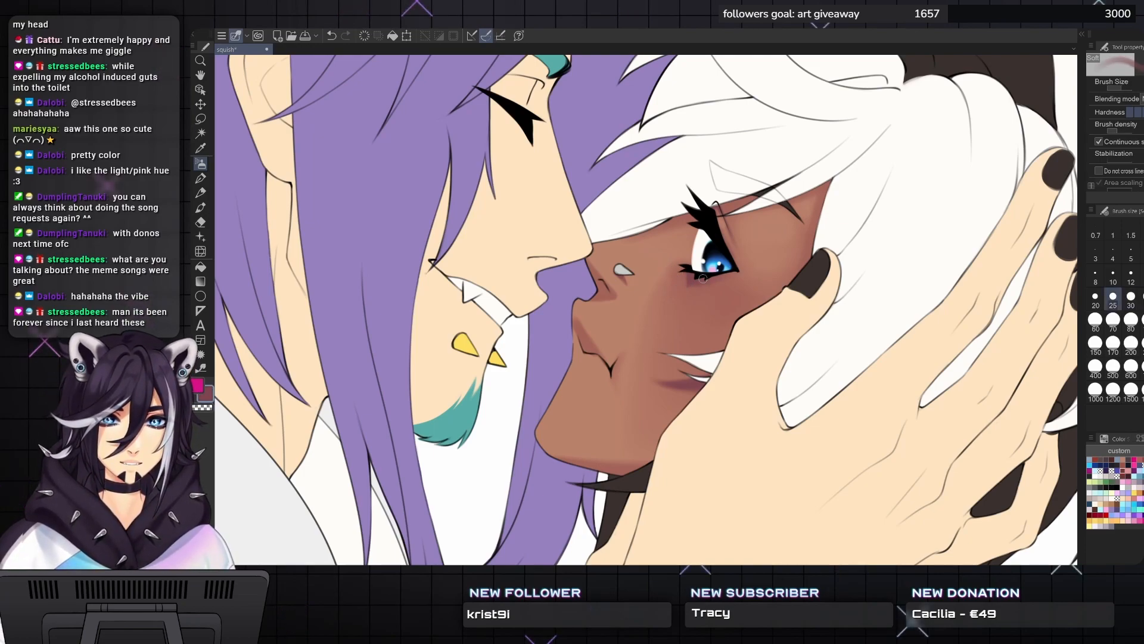
{"action": "key", "text": "bracketleft"}
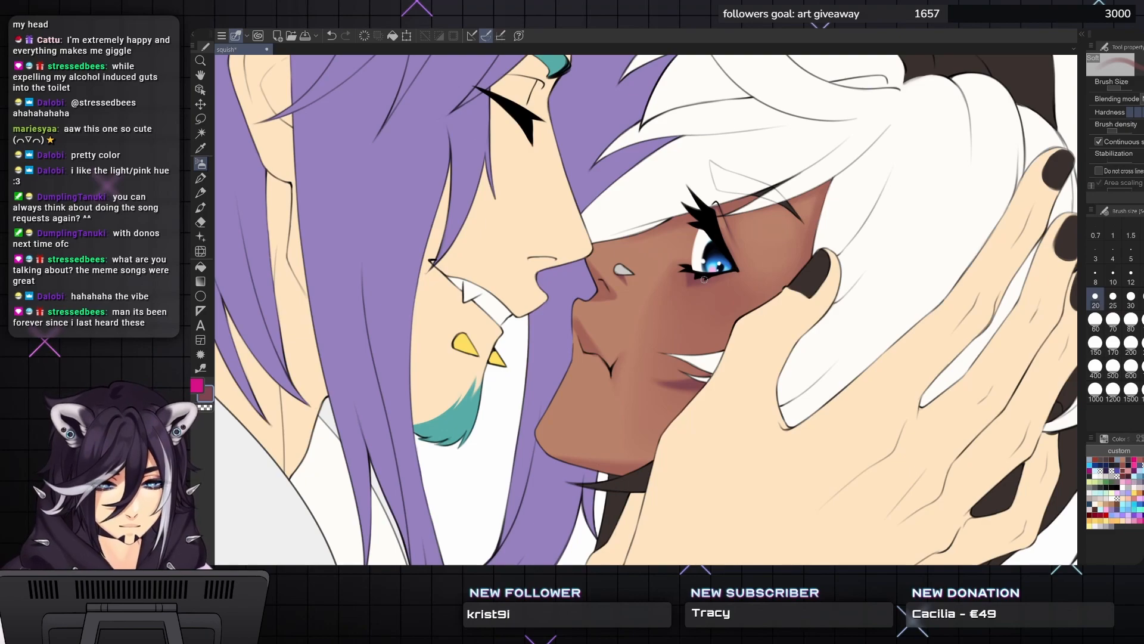
- Deepen the upper lip with purplish shading at brush size 20, then soften it with the transparent colour at size 30
{"action": "scroll", "coordinate": [780, 221], "scroll_direction": "down", "scroll_amount": 2}
{"action": "scroll", "coordinate": [679, 310], "scroll_direction": "up", "scroll_amount": 2}
{"action": "scroll", "coordinate": [667, 227], "scroll_direction": "up", "scroll_amount": 1}
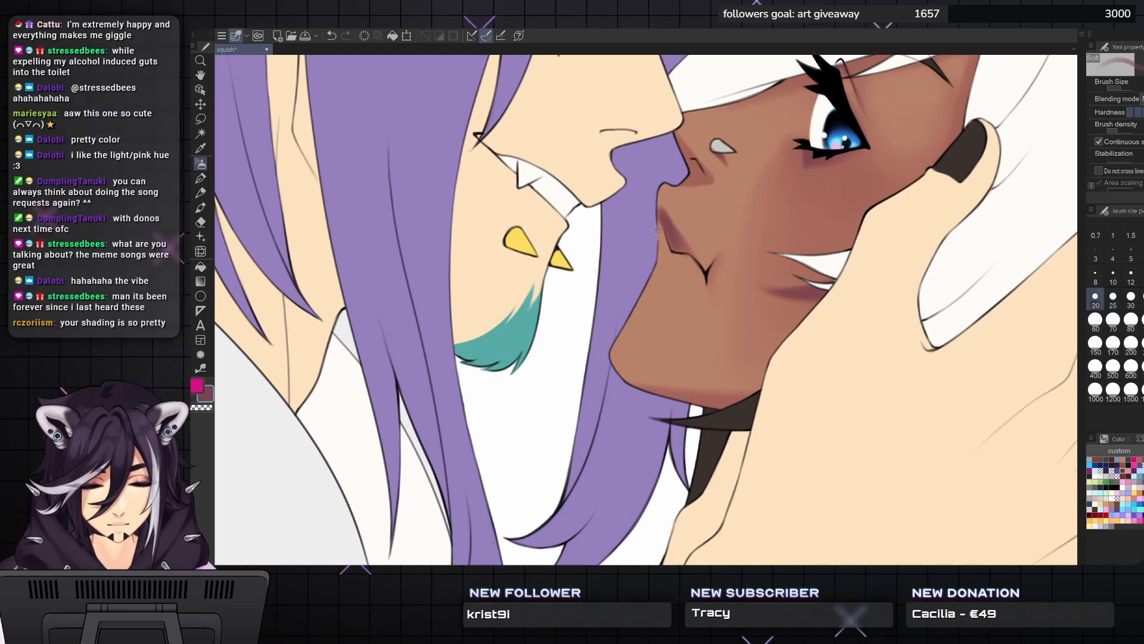
{"action": "key", "text": "bracketright"}
{"action": "key", "text": "bracketright"}
{"action": "key", "text": "bracketright"}
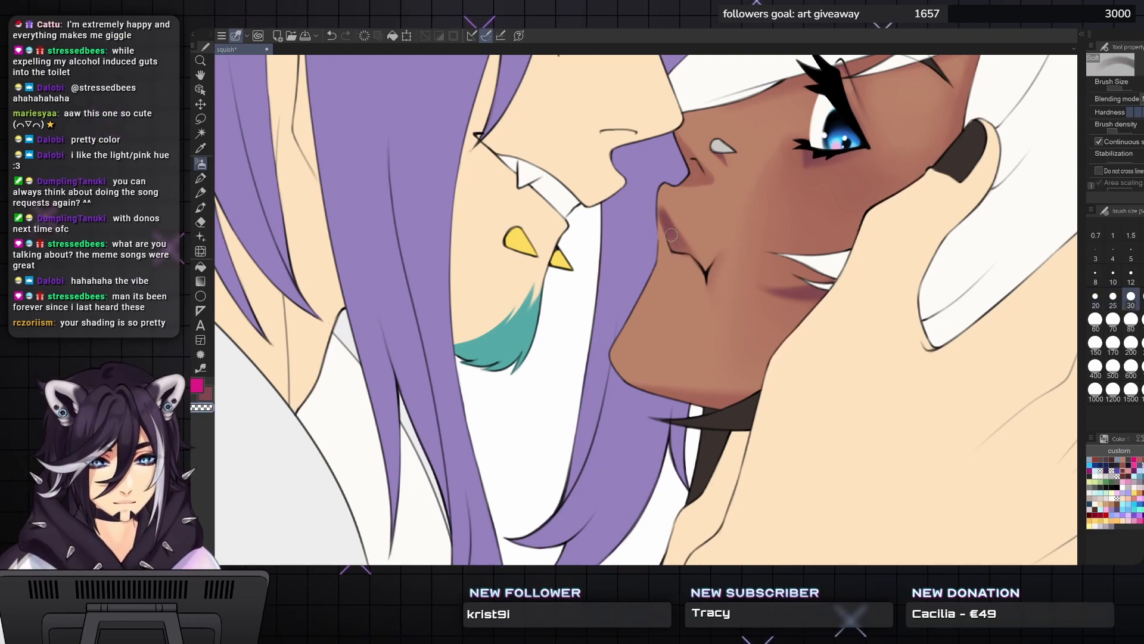
{"action": "scroll", "coordinate": [706, 277], "scroll_direction": "down", "scroll_amount": 3}
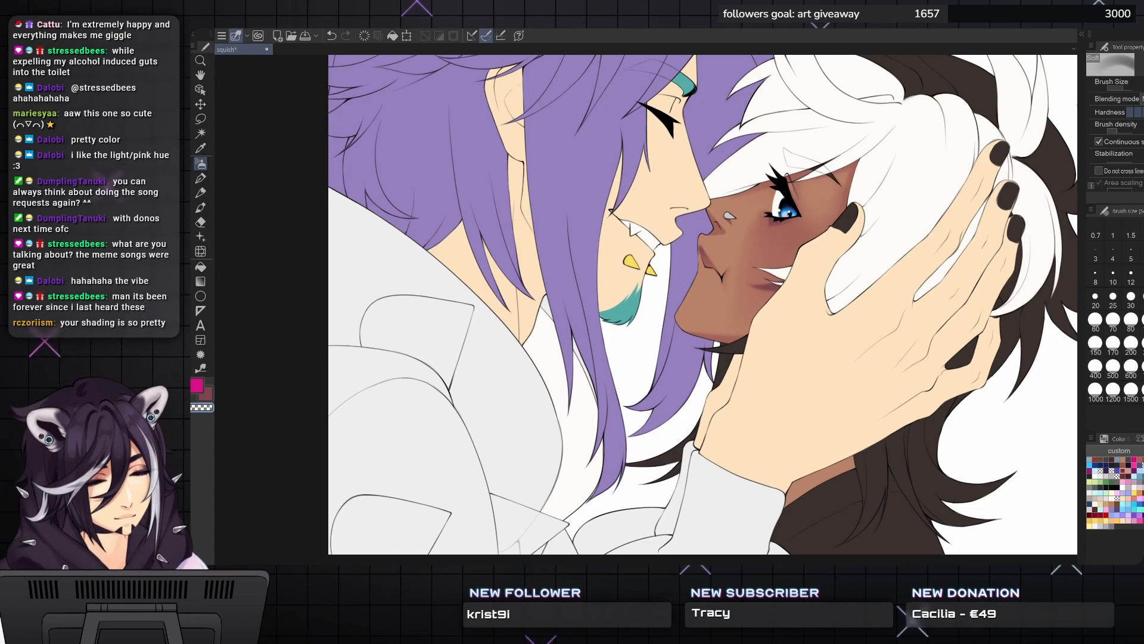
- Tint the face softly with light pink at brush size 70, then fade the tint with the transparent colour at size 80
{"action": "left_click", "coordinate": [1127, 471]}
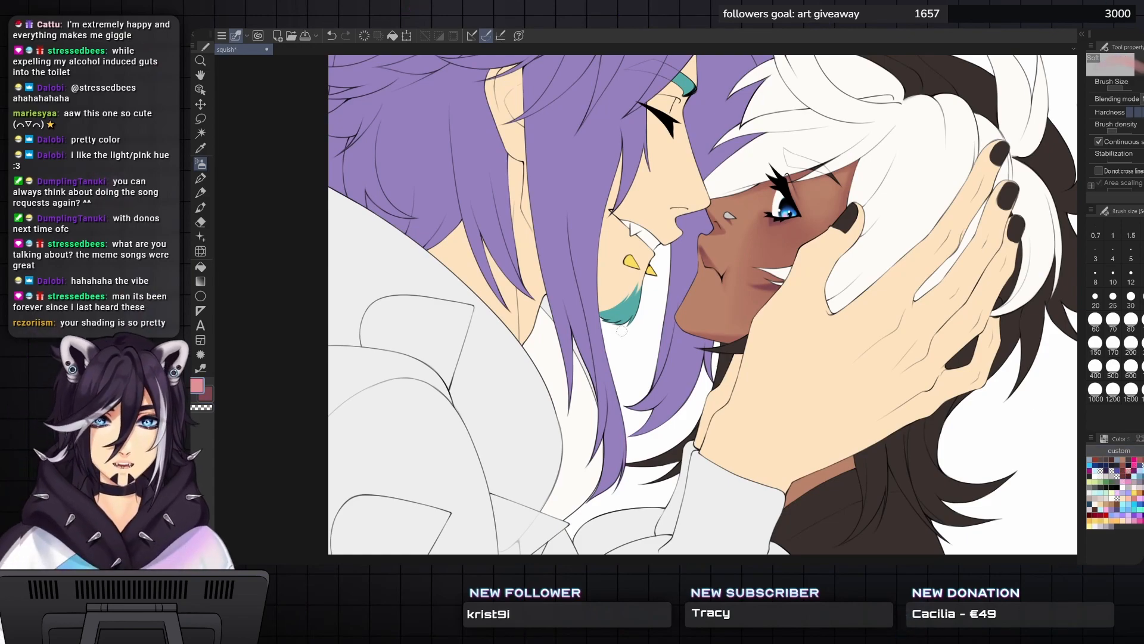
{"action": "left_click_drag", "start_coordinate": [763, 199], "coordinate": [743, 216]}
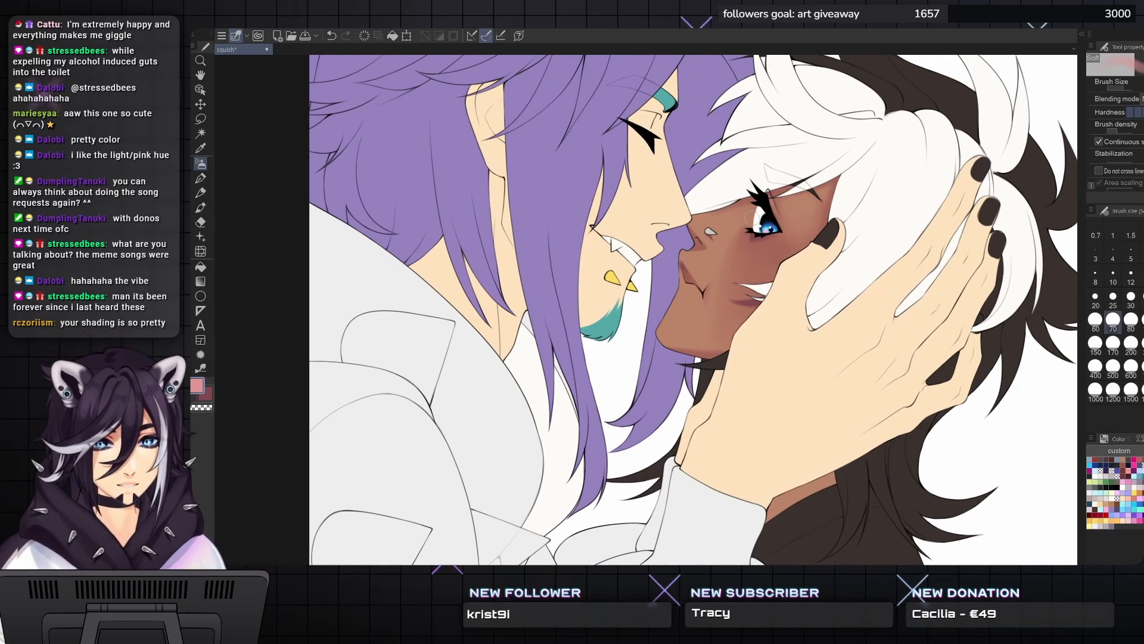
{"action": "scroll", "coordinate": [749, 220], "scroll_direction": "up", "scroll_amount": 1}
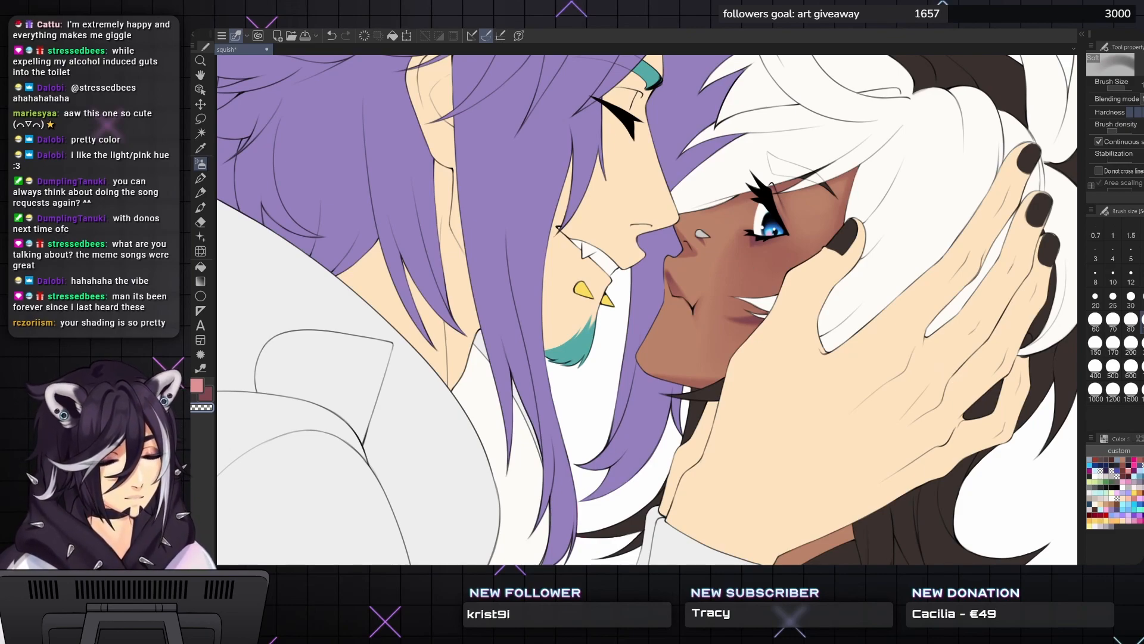
{"action": "key", "text": "bracketleft"}
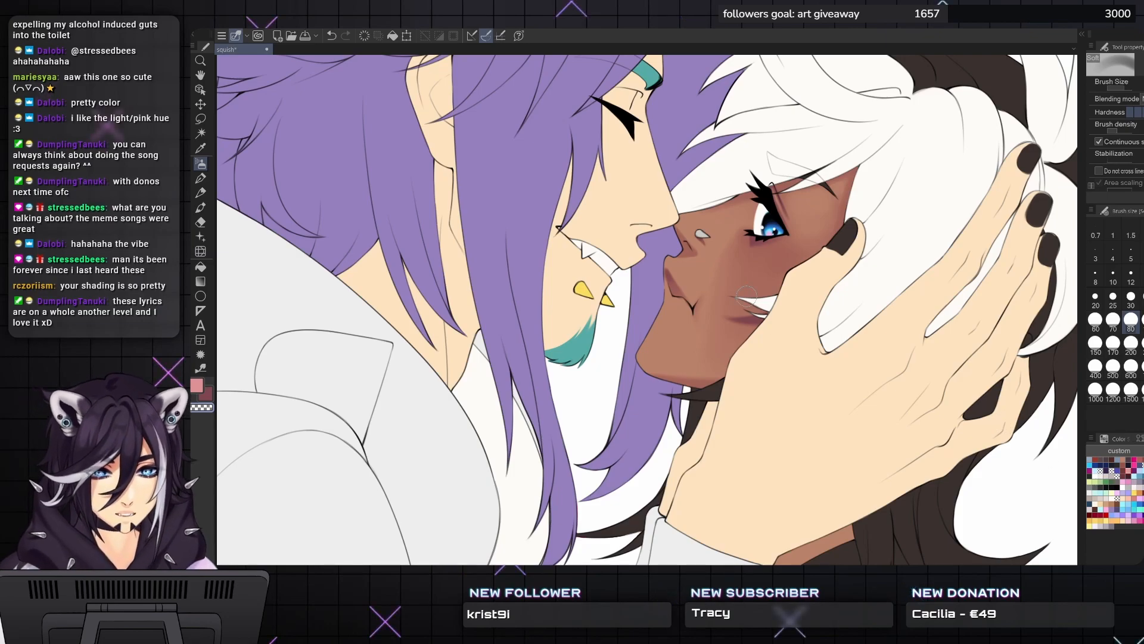
- Blend the pink face tint further by fading it over the cheek and jaw with the transparent colour at brush sizes 70 and 80
{"action": "scroll", "coordinate": [728, 260], "scroll_direction": "down", "scroll_amount": 2}
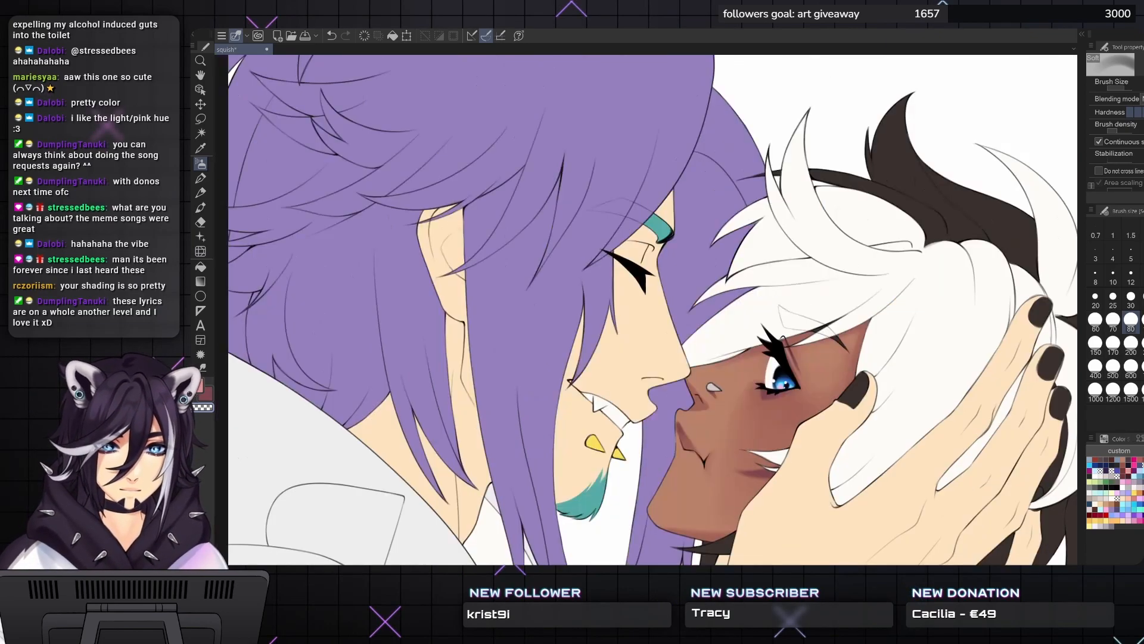
{"action": "scroll", "coordinate": [728, 259], "scroll_direction": "up", "scroll_amount": 2}
{"action": "key", "text": "bracketleft"}
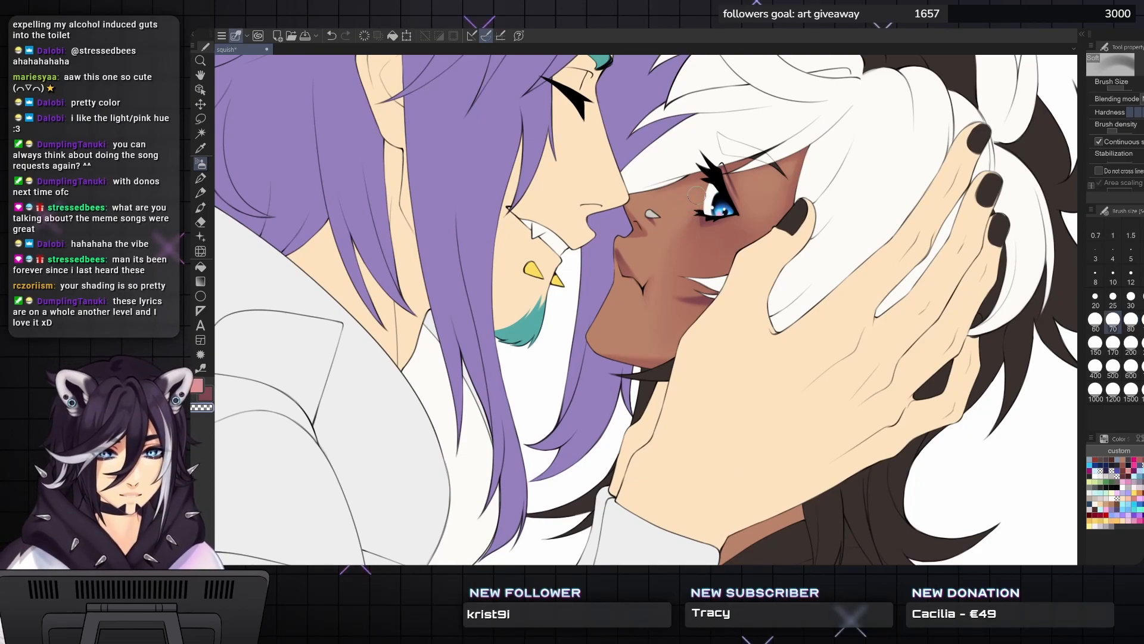
{"action": "key", "text": "bracketright"}
{"action": "key", "text": "bracketright"}
{"action": "key", "text": "bracketright"}
{"action": "key", "text": "bracketright"}
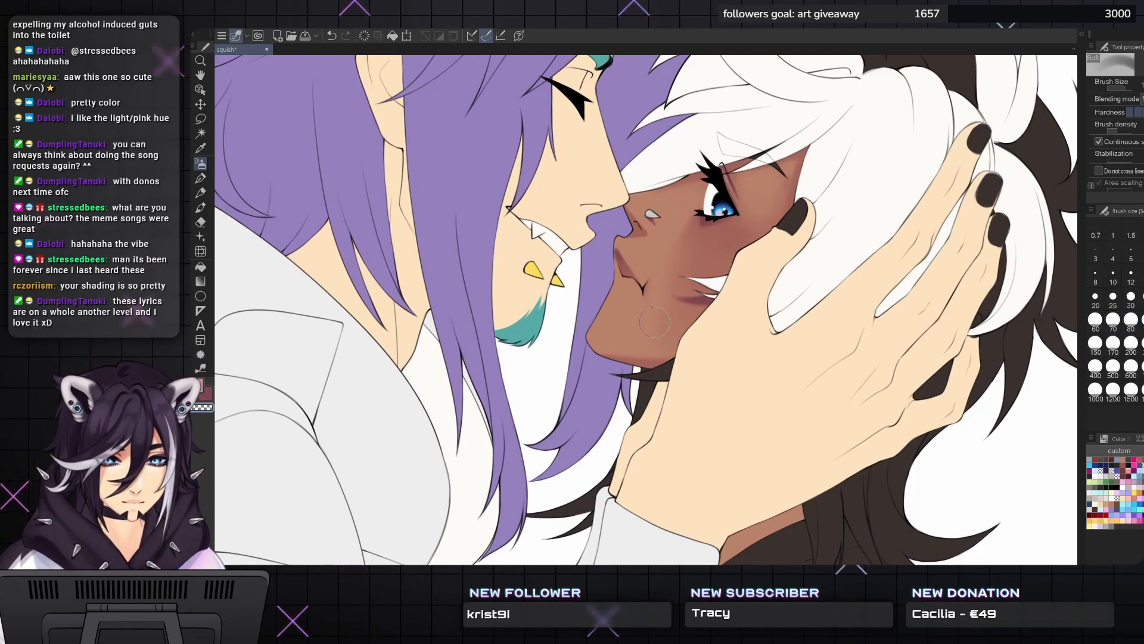
{"action": "key", "text": "bracketright"}
{"action": "mouse_move", "coordinate": [691, 307]}
{"action": "left_mouse_down"}
{"action": "mouse_move", "coordinate": [657, 311]}
{"action": "mouse_move", "coordinate": [707, 284]}
{"action": "mouse_move", "coordinate": [688, 291]}
{"action": "mouse_move", "coordinate": [689, 250]}
{"action": "left_mouse_up"}
{"action": "key", "text": "bracketleft"}
{"action": "key", "text": "bracketleft"}
{"action": "key", "text": "bracketleft"}
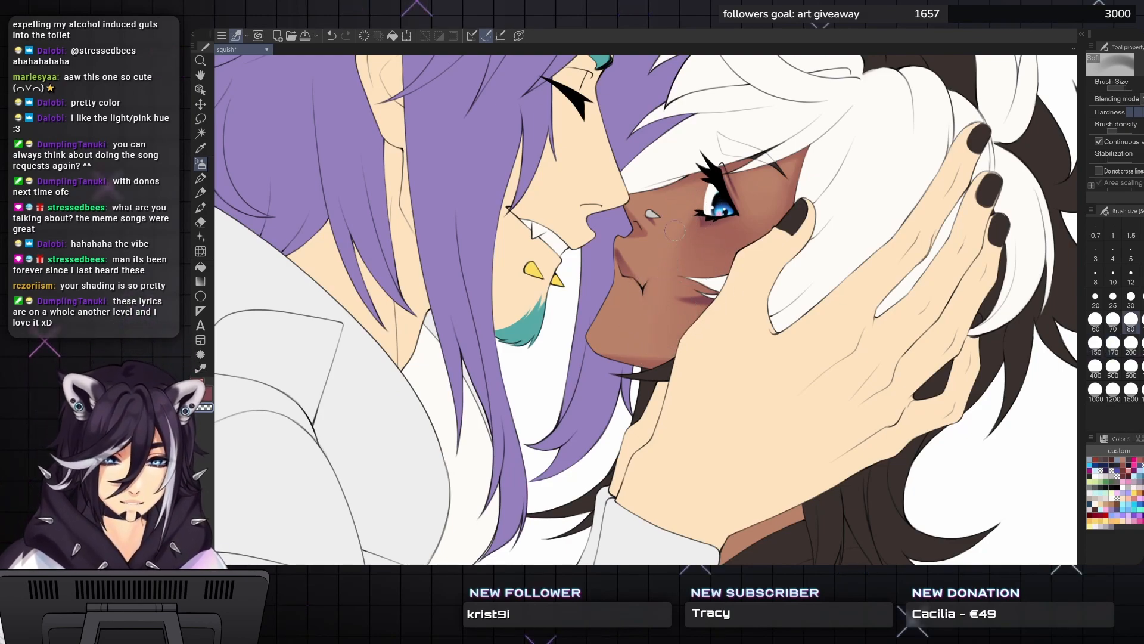
{"action": "key", "text": "bracketright"}
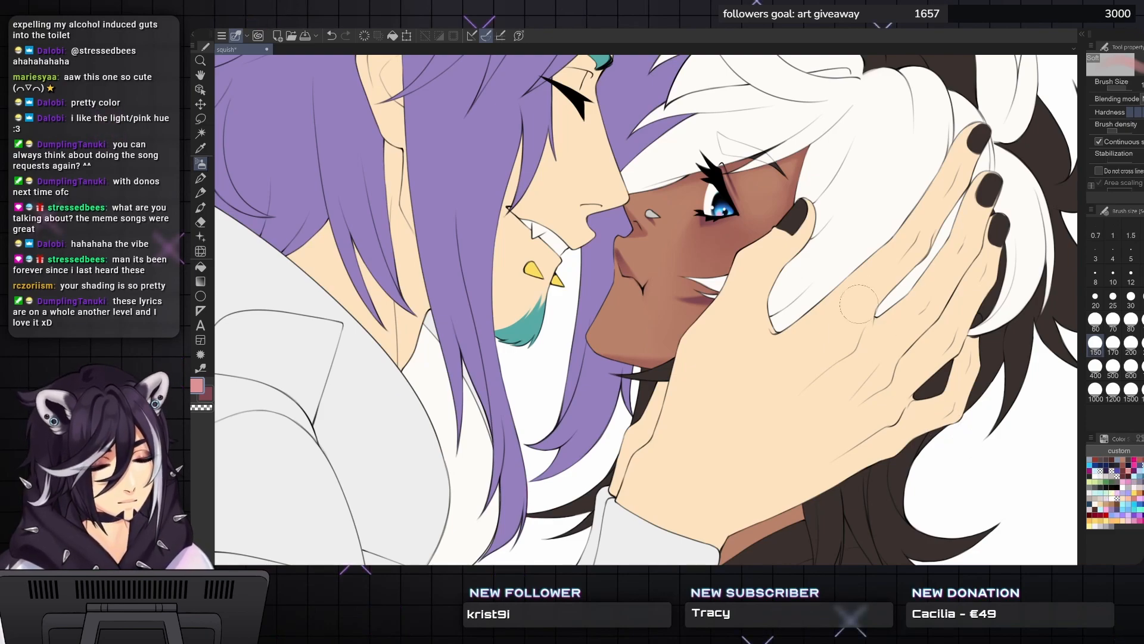
- Pick a light peach colour and dab a small highlight on the white-haired character's nose with a small soft brush
{"action": "left_click", "coordinate": [666, 196], "text": "alt"}
{"action": "left_click", "coordinate": [1007, 137], "text": "alt"}
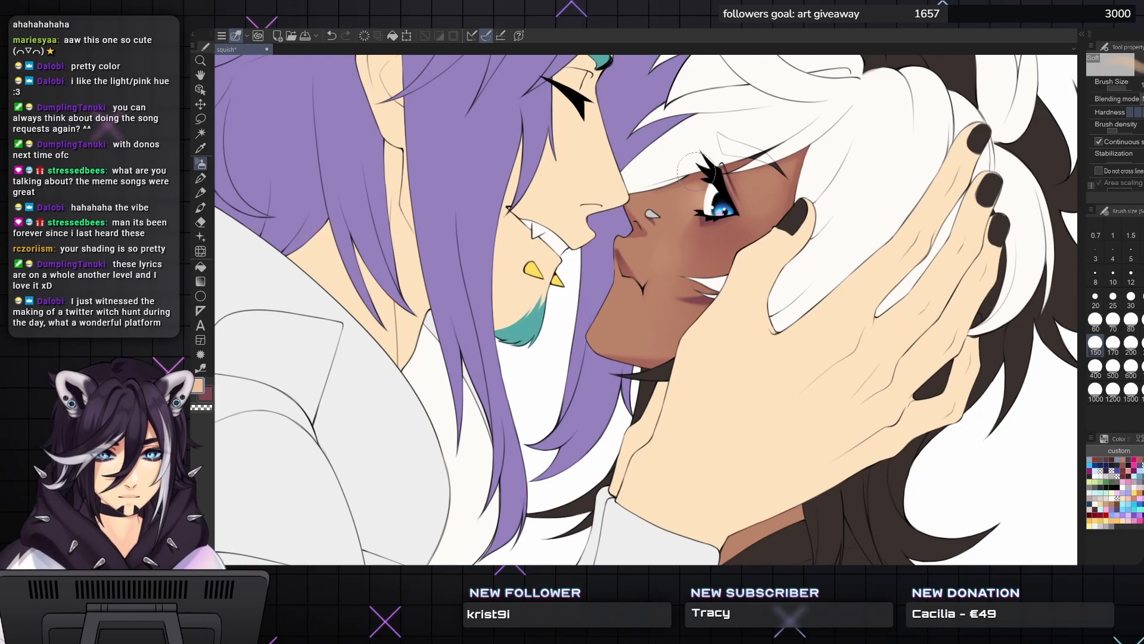
{"action": "key", "text": "bracketleft"}
{"action": "key", "text": "bracketleft"}
{"action": "key", "text": "bracketleft"}
{"action": "key", "text": "bracketleft"}
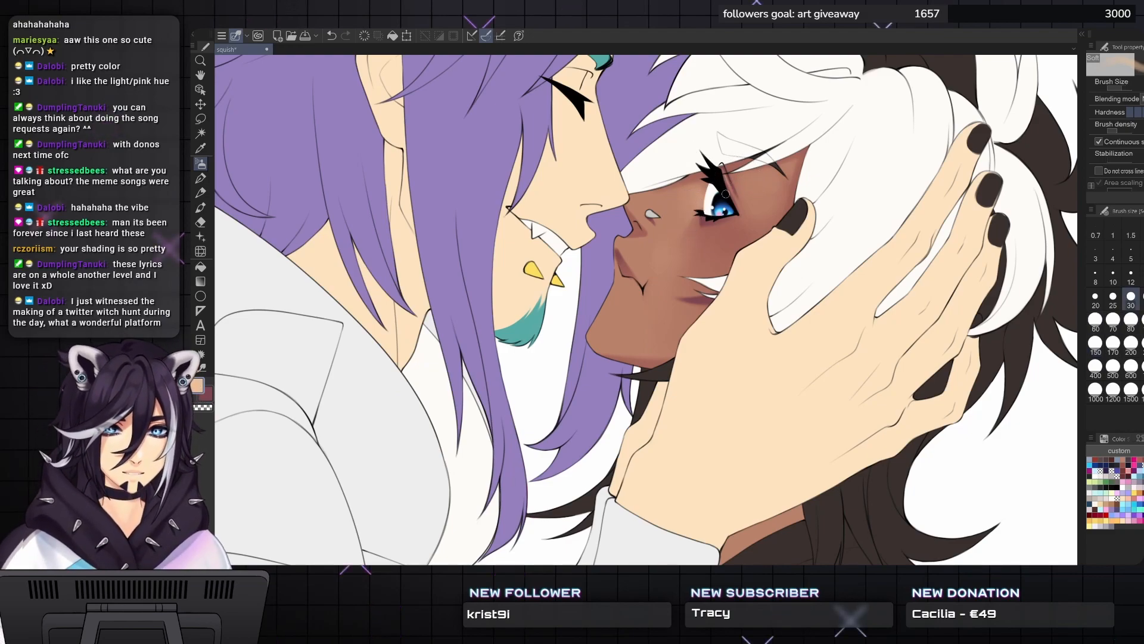
{"action": "scroll", "coordinate": [738, 207], "scroll_direction": "up", "scroll_amount": 2}
{"action": "key", "text": "bracketleft"}
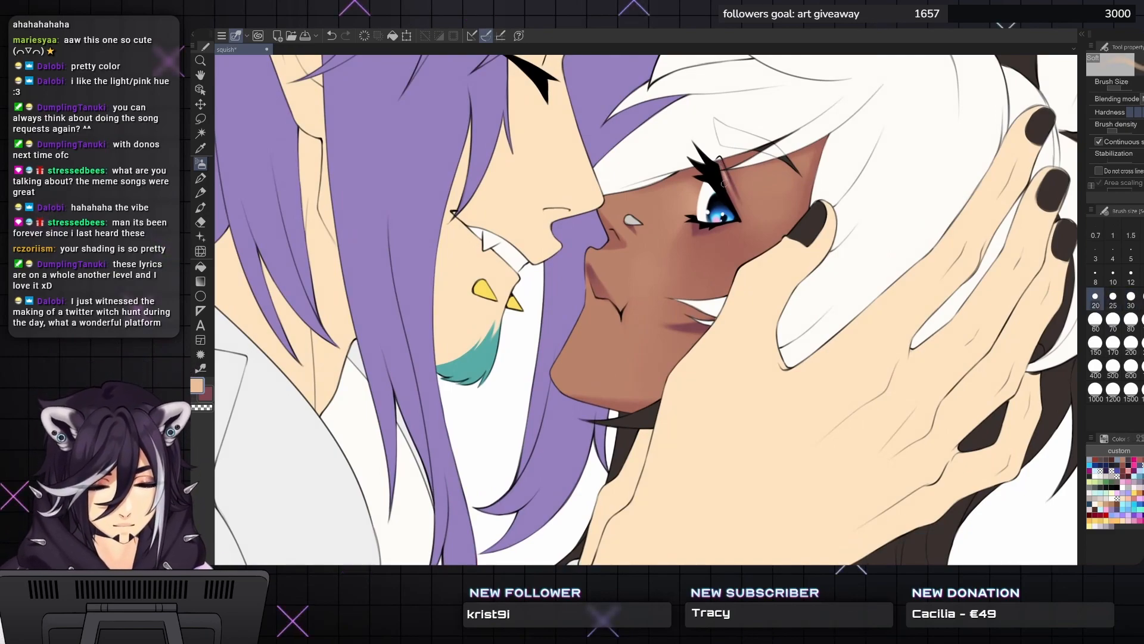
{"action": "left_click_drag", "start_coordinate": [728, 187], "coordinate": [767, 178]}
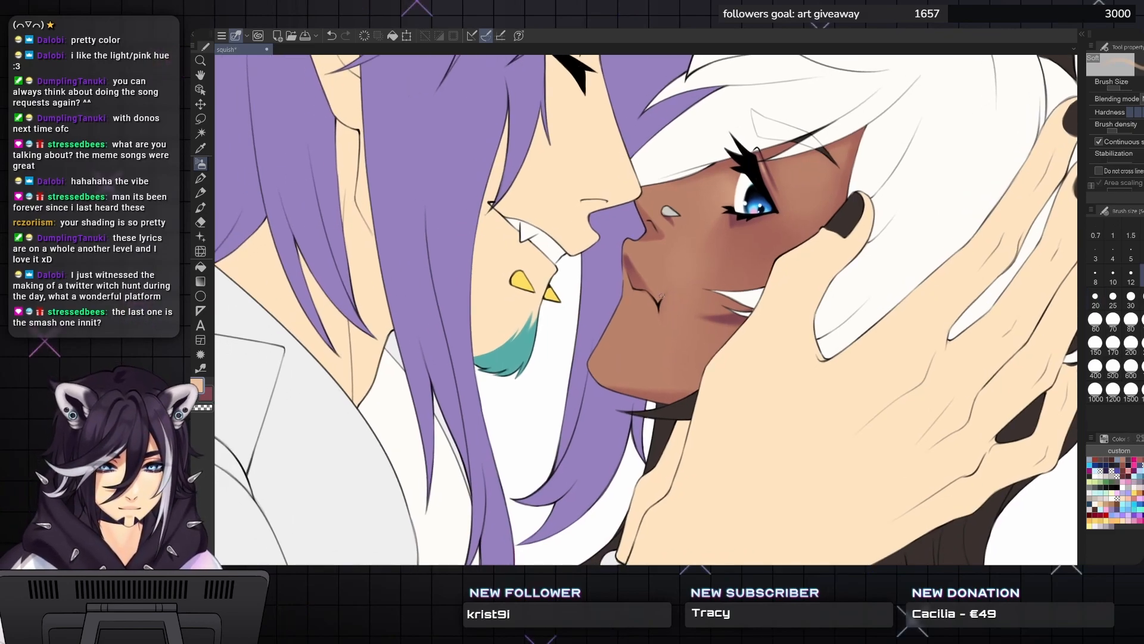
{"action": "left_click_drag", "start_coordinate": [661, 290], "coordinate": [685, 296]}
{"action": "scroll", "coordinate": [661, 263], "scroll_direction": "up", "scroll_amount": 1}
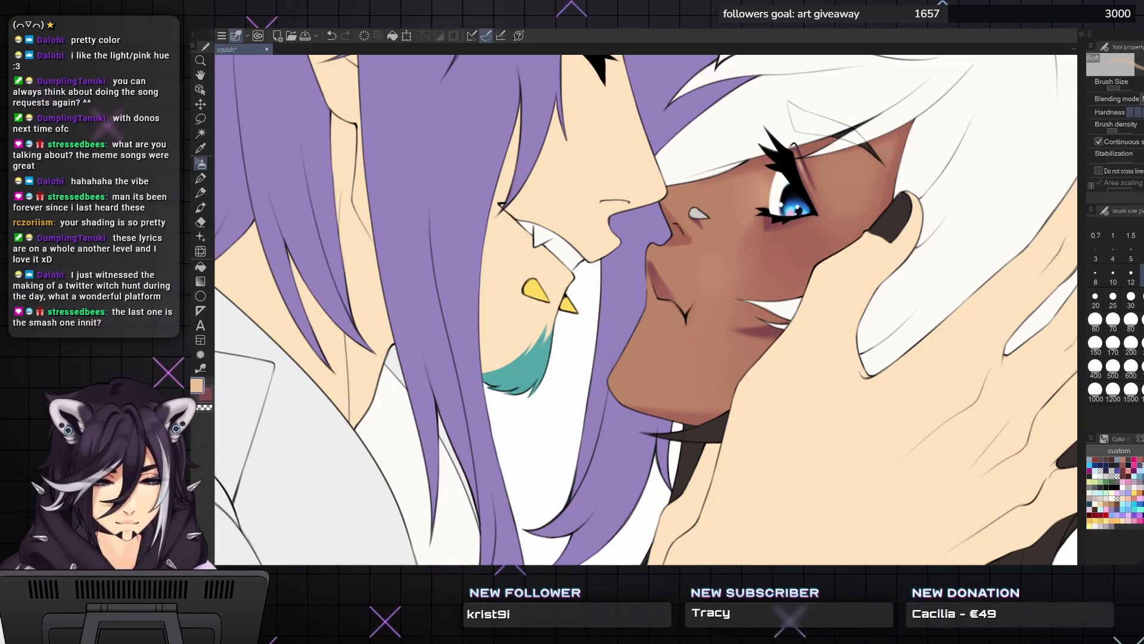
{"action": "scroll", "coordinate": [676, 201], "scroll_direction": "up", "scroll_amount": 1}
{"action": "left_click", "coordinate": [678, 203]}
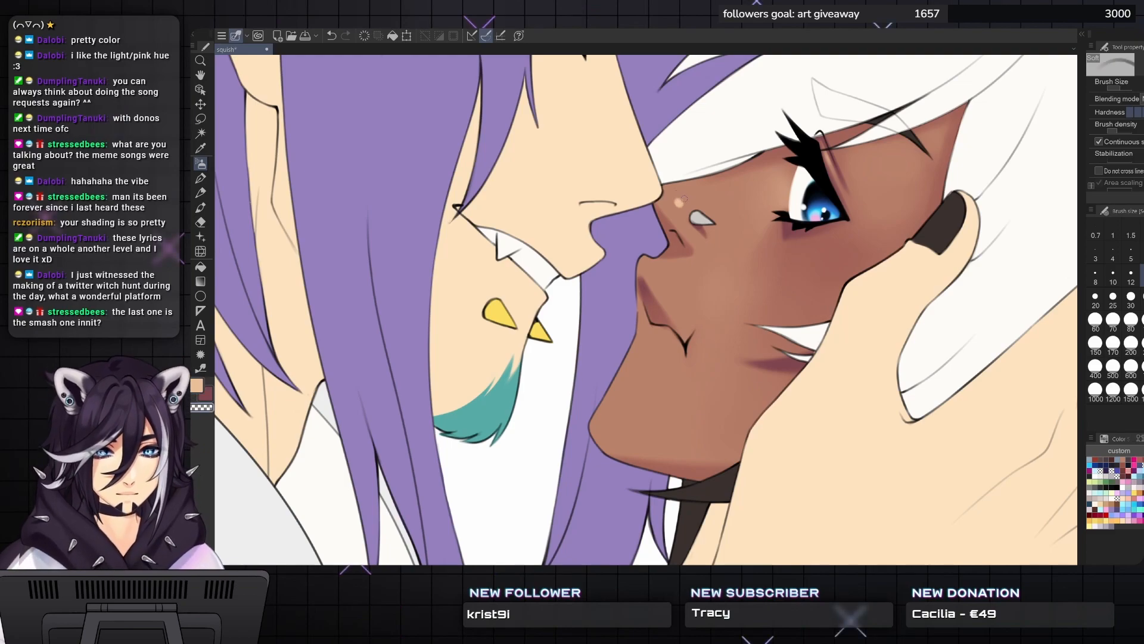
- Paint a soft peach highlight beside the inner corner of the eye at brush size 30, then spread it down the cheek at size 60
{"action": "key", "text": "bracketleft"}
{"action": "key", "text": "bracketleft"}
{"action": "key", "text": "bracketleft"}
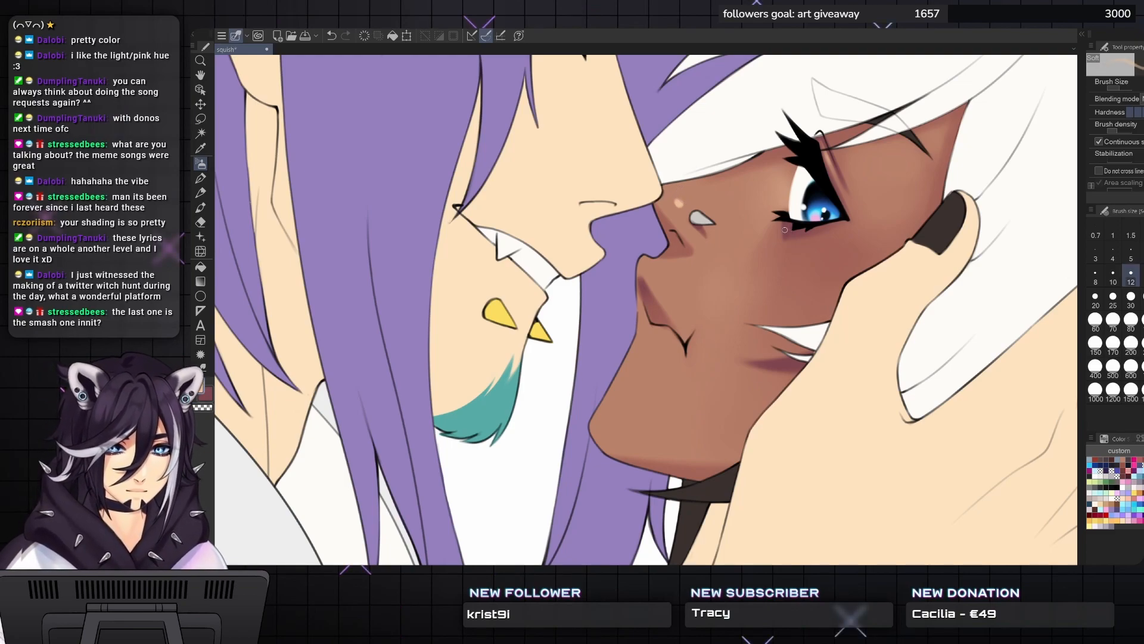
{"action": "key", "text": "bracketright"}
{"action": "key", "text": "bracketright"}
{"action": "key", "text": "bracketright"}
{"action": "key", "text": "bracketright"}
{"action": "key", "text": "bracketright"}
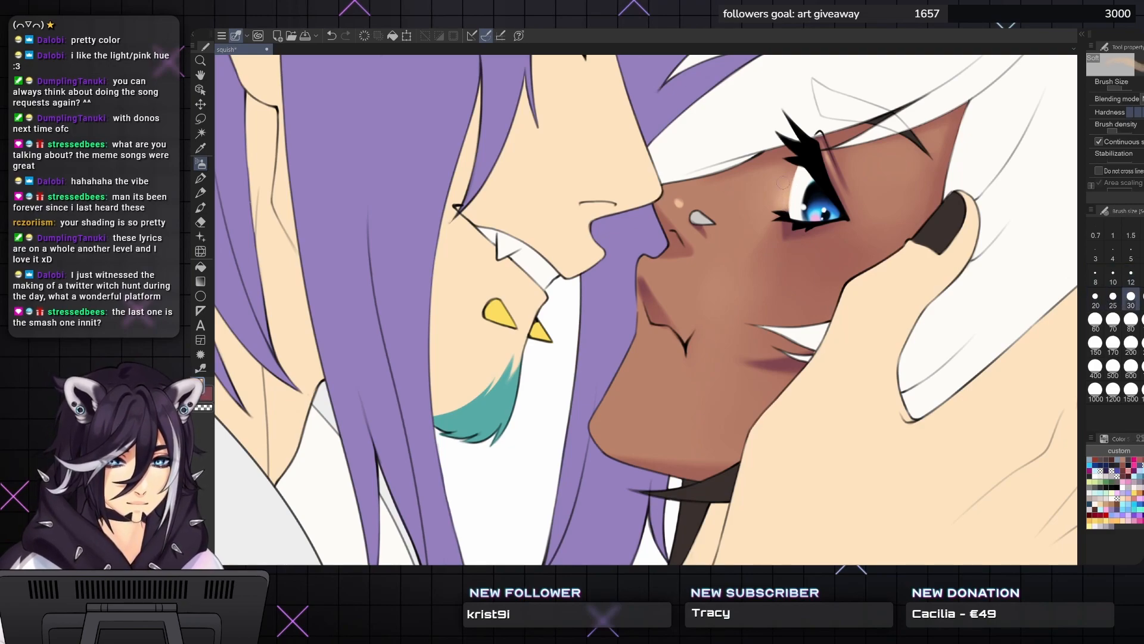
{"action": "key", "text": "bracketright"}
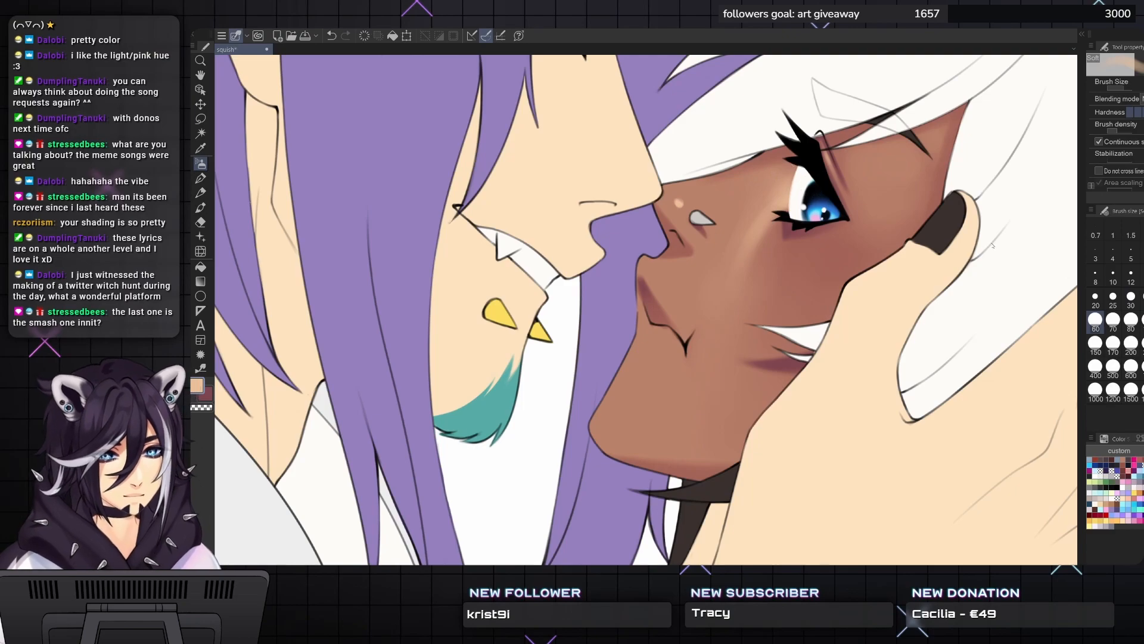
{"action": "key", "text": "b"}
{"action": "key", "text": "bracketright"}
{"action": "key", "text": "bracketright"}
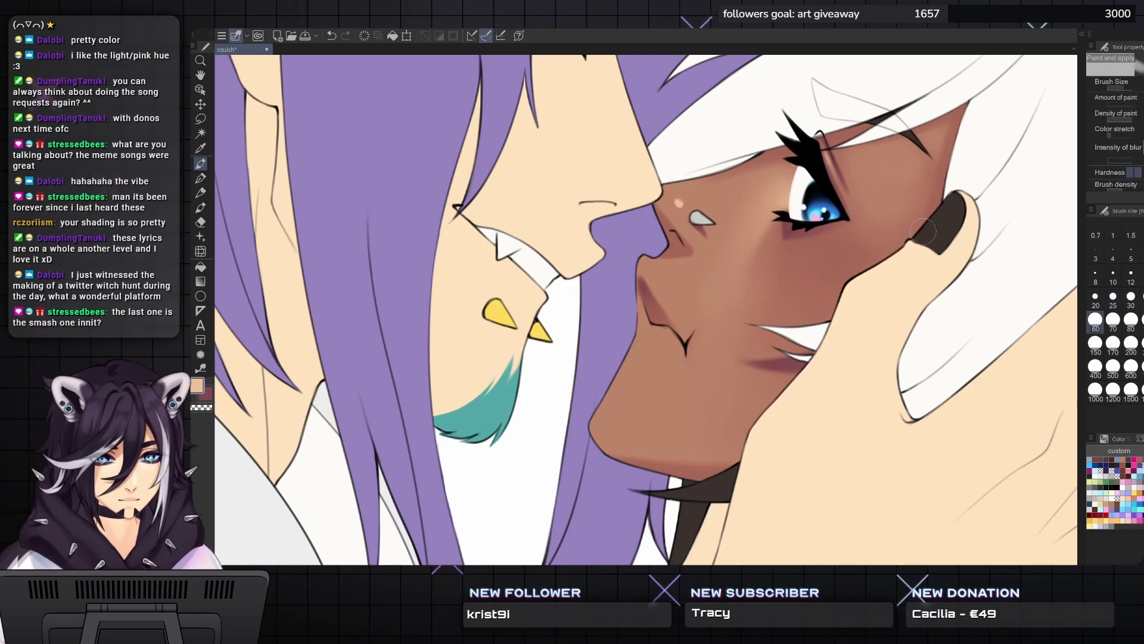
{"action": "key", "text": "b"}
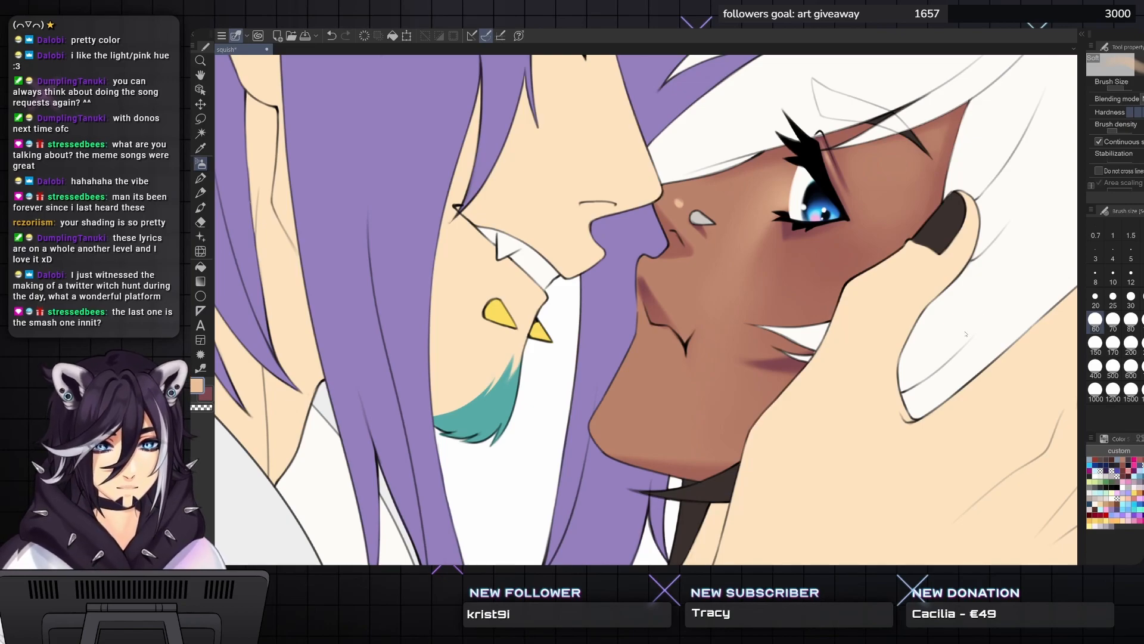
- Shade the white-haired character's neck beneath the hand with dark reddish purple, then soften it with the transparent colour at brush size 70
{"action": "left_click_drag", "start_coordinate": [966, 331], "coordinate": [1009, 240]}
{"action": "scroll", "coordinate": [717, 373], "scroll_direction": "down", "scroll_amount": 5}
{"action": "mouse_move", "coordinate": [717, 372]}
{"action": "left_mouse_down"}
{"action": "mouse_move", "coordinate": [697, 331]}
{"action": "mouse_move", "coordinate": [732, 283]}
{"action": "mouse_move", "coordinate": [766, 311]}
{"action": "mouse_move", "coordinate": [756, 314]}
{"action": "mouse_move", "coordinate": [736, 297]}
{"action": "mouse_move", "coordinate": [773, 304]}
{"action": "left_mouse_up"}
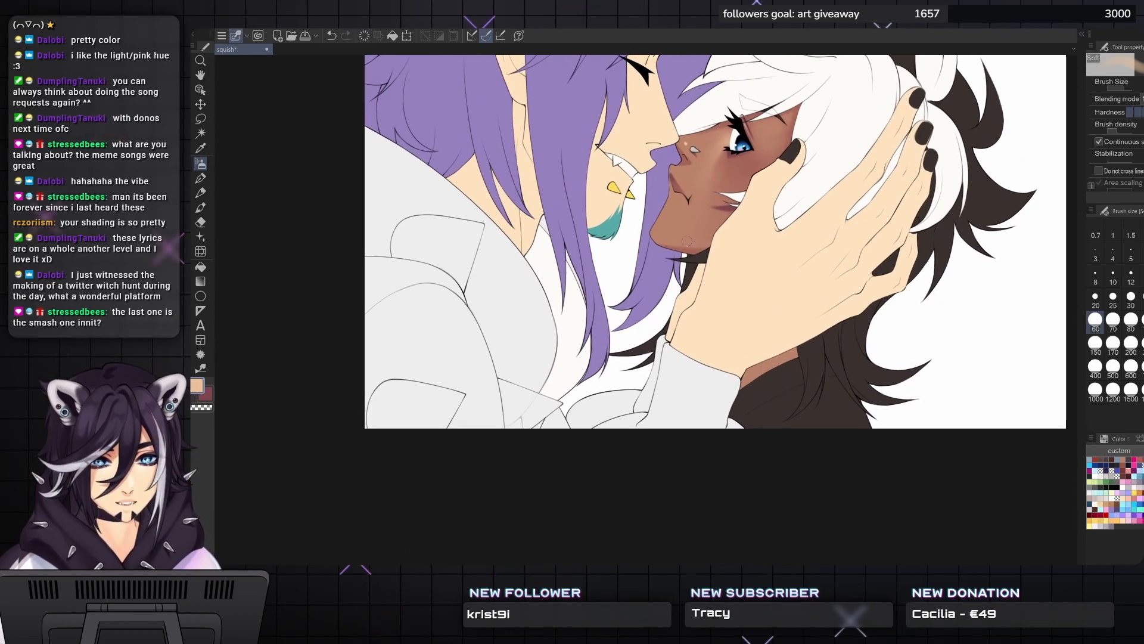
{"action": "key", "text": "x"}
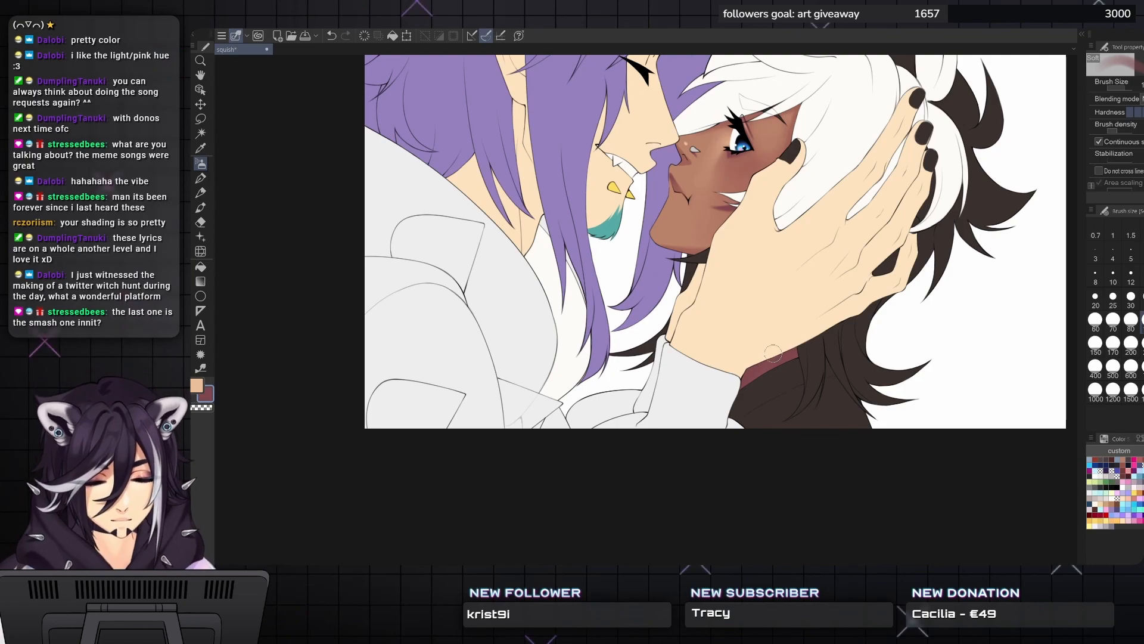
{"action": "key", "text": "["}
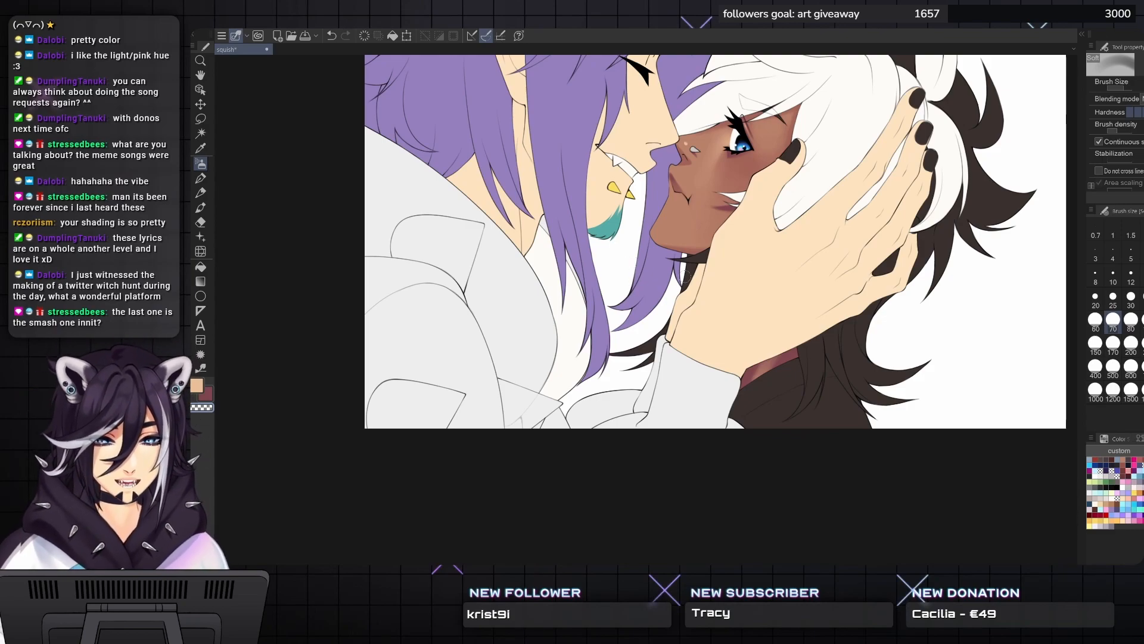
{"action": "left_click_drag", "start_coordinate": [446, 193], "coordinate": [451, 211]}
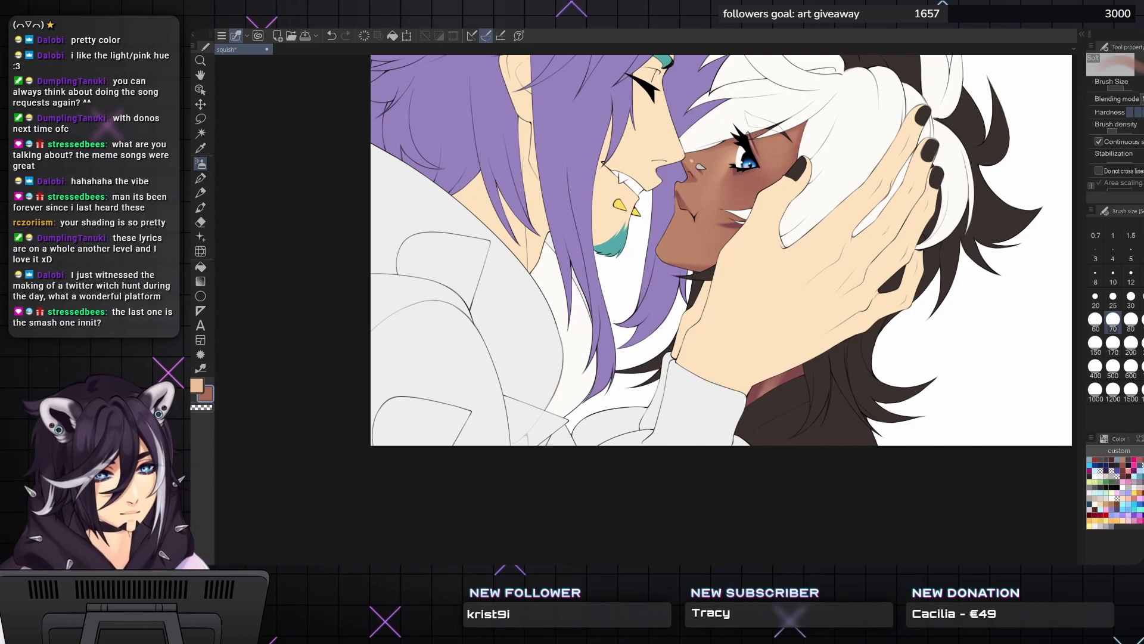
- Tint the lower face softly with reddish brown using a larger soft brush, then fade it with the transparent colour at size 170
{"action": "key", "text": "bracketright"}
{"action": "key", "text": "bracketright"}
{"action": "key", "text": "bracketright"}
{"action": "key", "text": "bracketright"}
{"action": "key", "text": "bracketleft"}
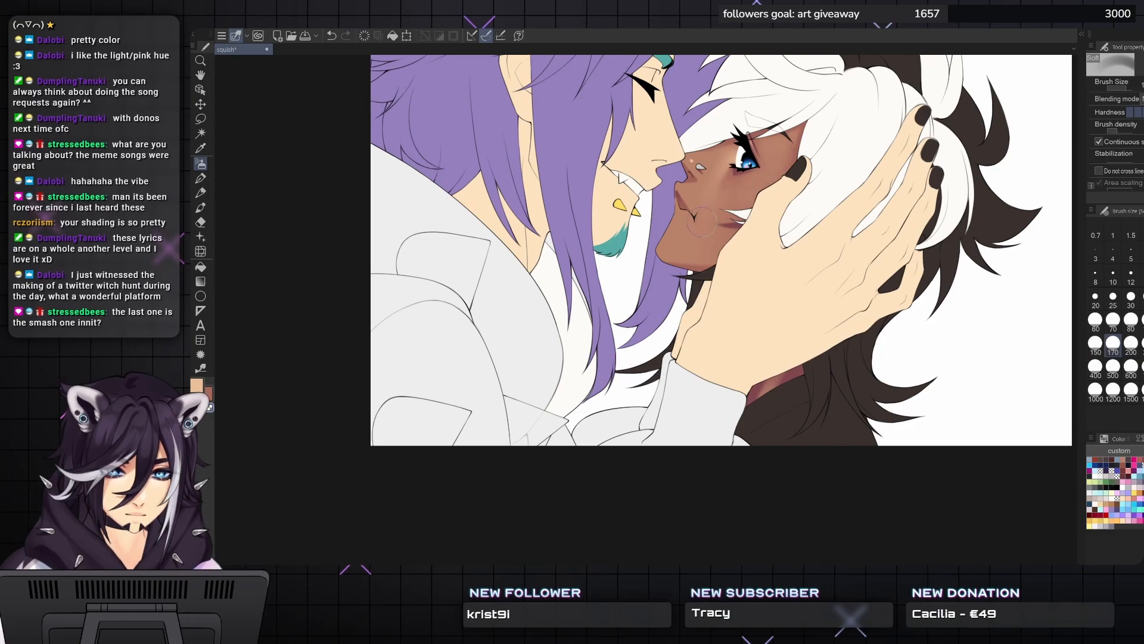
{"action": "key", "text": "c"}
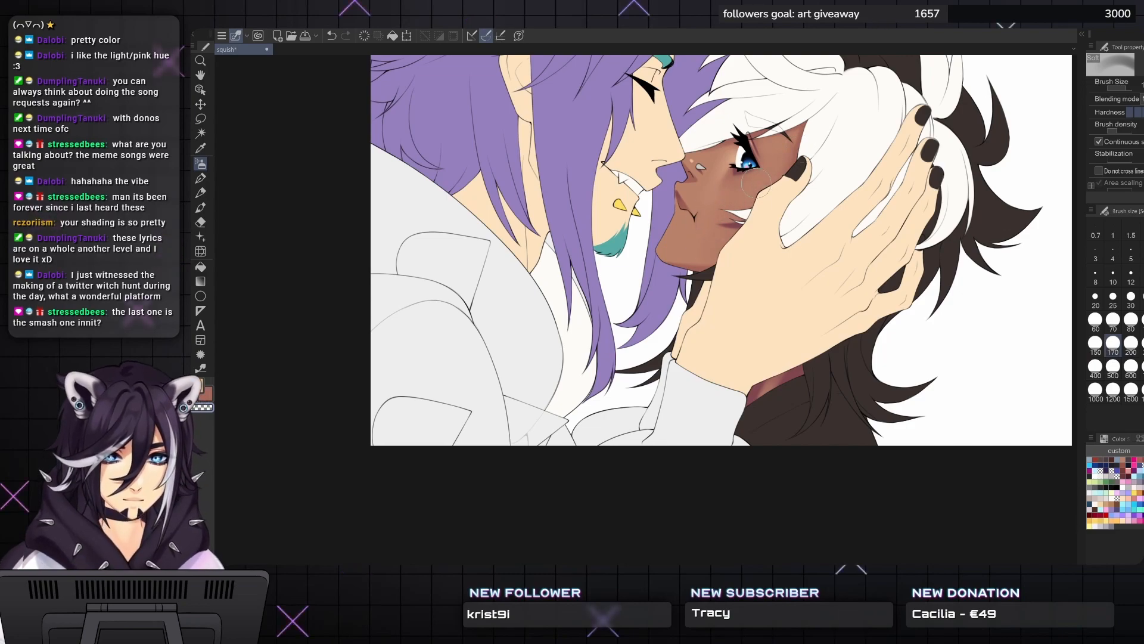
{"action": "scroll", "coordinate": [781, 251], "scroll_direction": "down", "scroll_amount": 2}
{"action": "left_click_drag", "start_coordinate": [787, 251], "coordinate": [779, 285]}
{"action": "scroll", "coordinate": [769, 310], "scroll_direction": "up", "scroll_amount": 1}
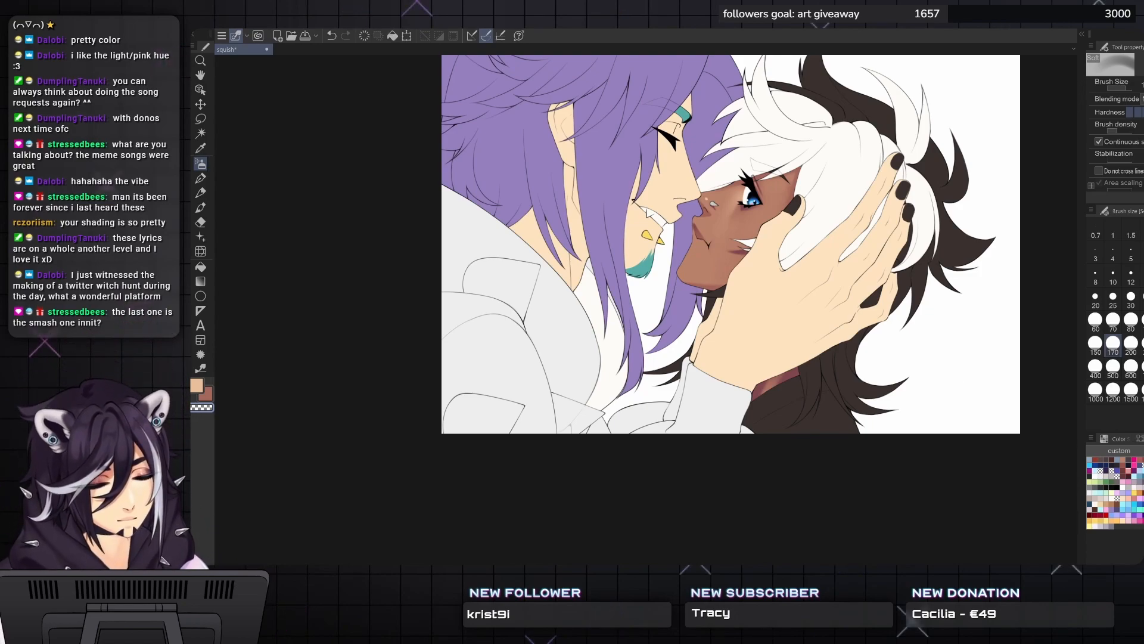
- Dab a row of light peach, pinkish peach and coral colour swatches below the teal beard with the Turnip pen
{"action": "key", "text": "p"}
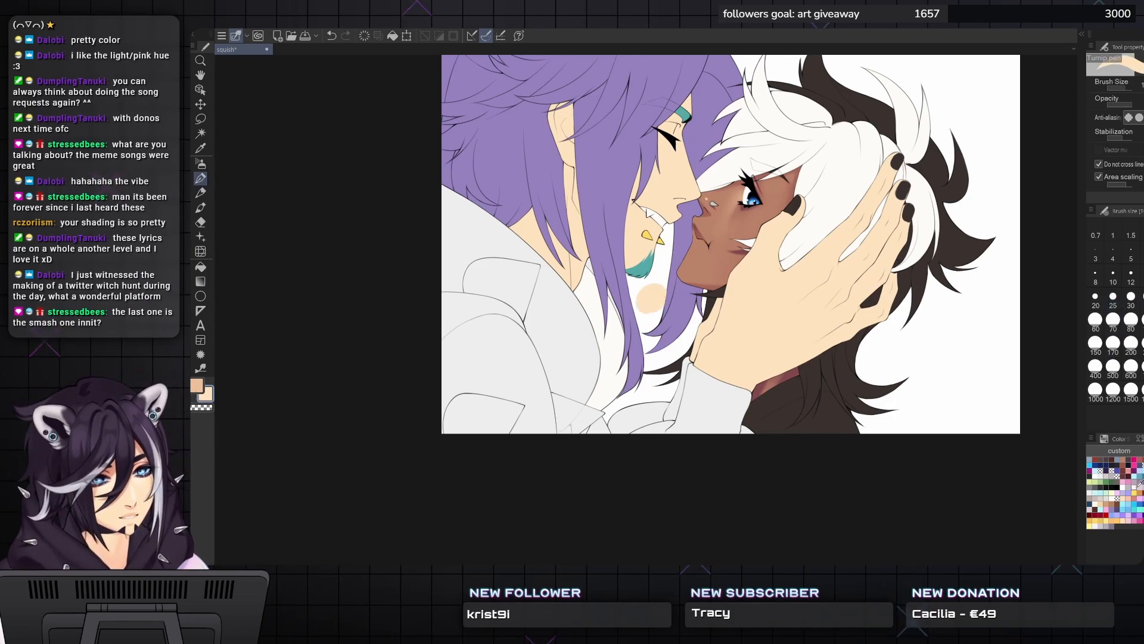
{"action": "left_click", "coordinate": [1132, 493]}
{"action": "left_click", "coordinate": [667, 301]}
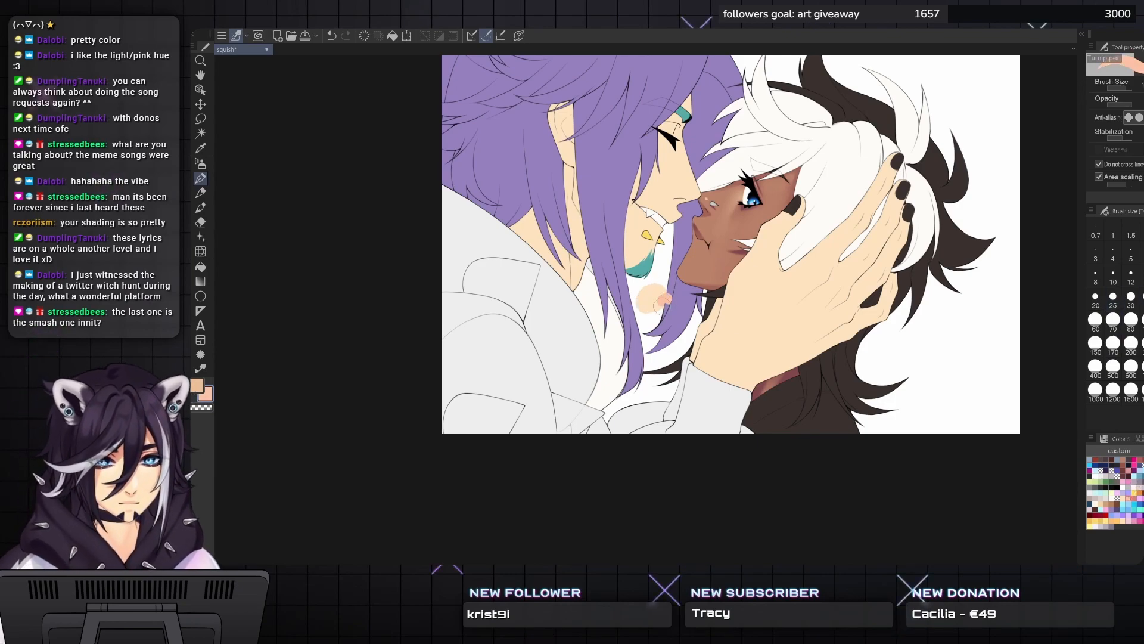
{"action": "left_click", "coordinate": [1139, 497]}
{"action": "left_click", "coordinate": [681, 305]}
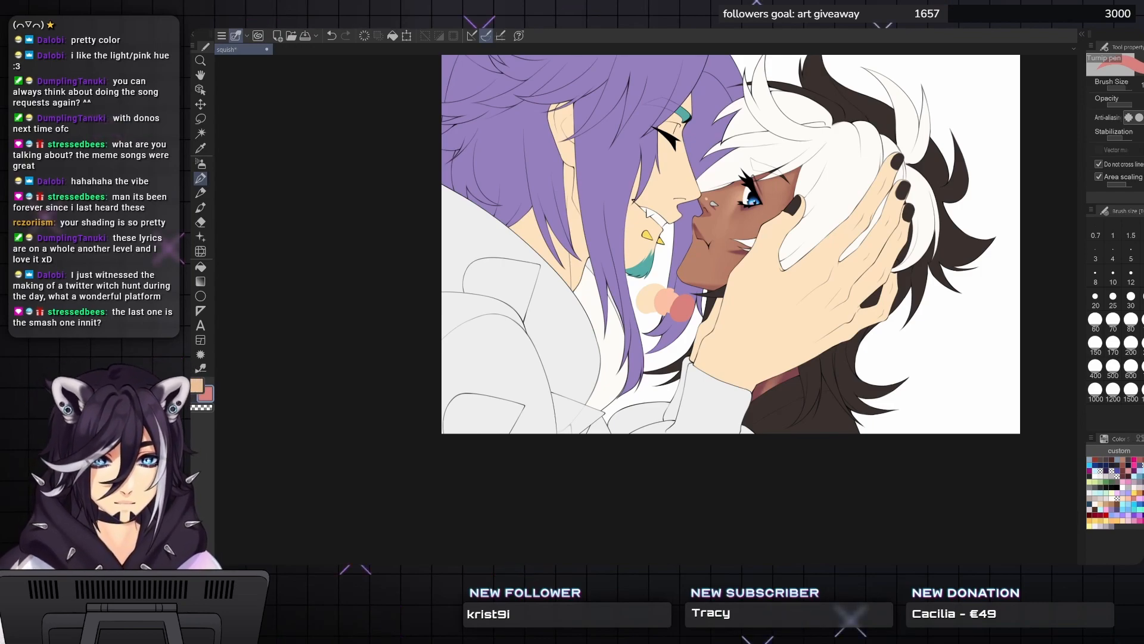
- Dab brown skin-tone swatches above the peach ones, shift all the swatches down from the chin, and add a tan swatch
{"action": "left_click", "coordinate": [708, 224], "text": "alt"}
{"action": "left_click", "coordinate": [663, 259]}
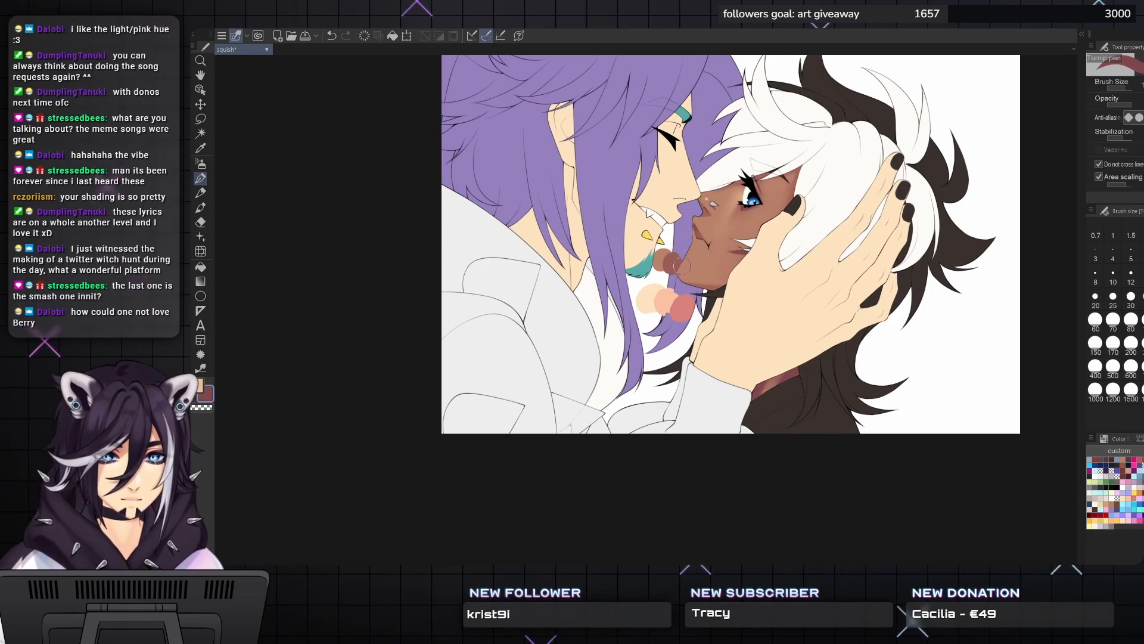
{"action": "left_click_drag", "start_coordinate": [694, 266], "coordinate": [671, 308]}
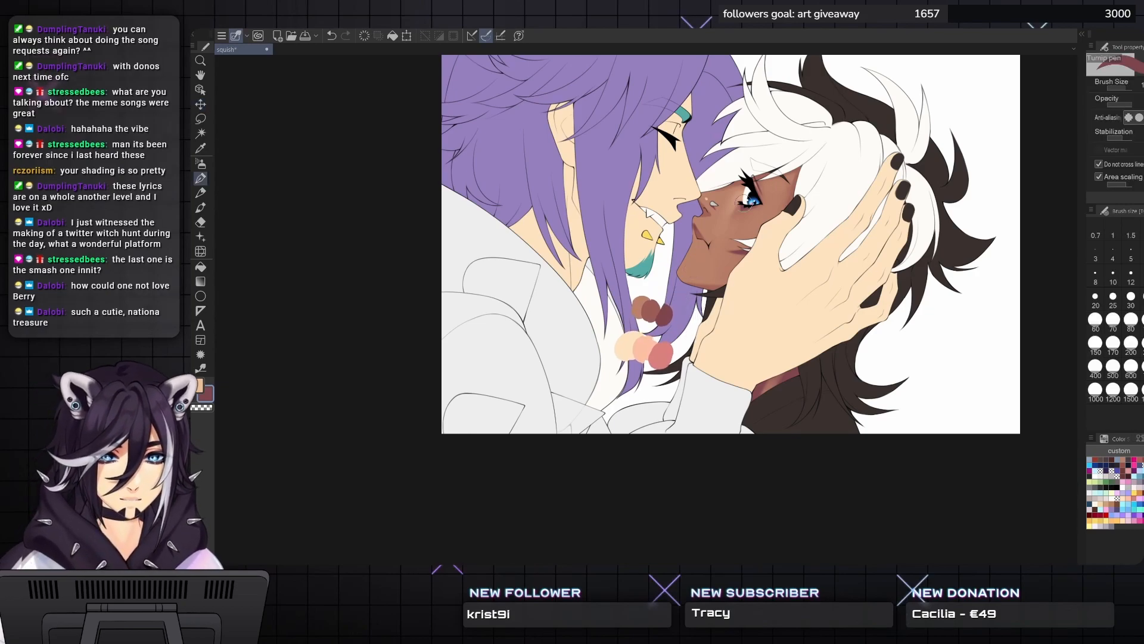
{"action": "left_click", "coordinate": [1106, 504]}
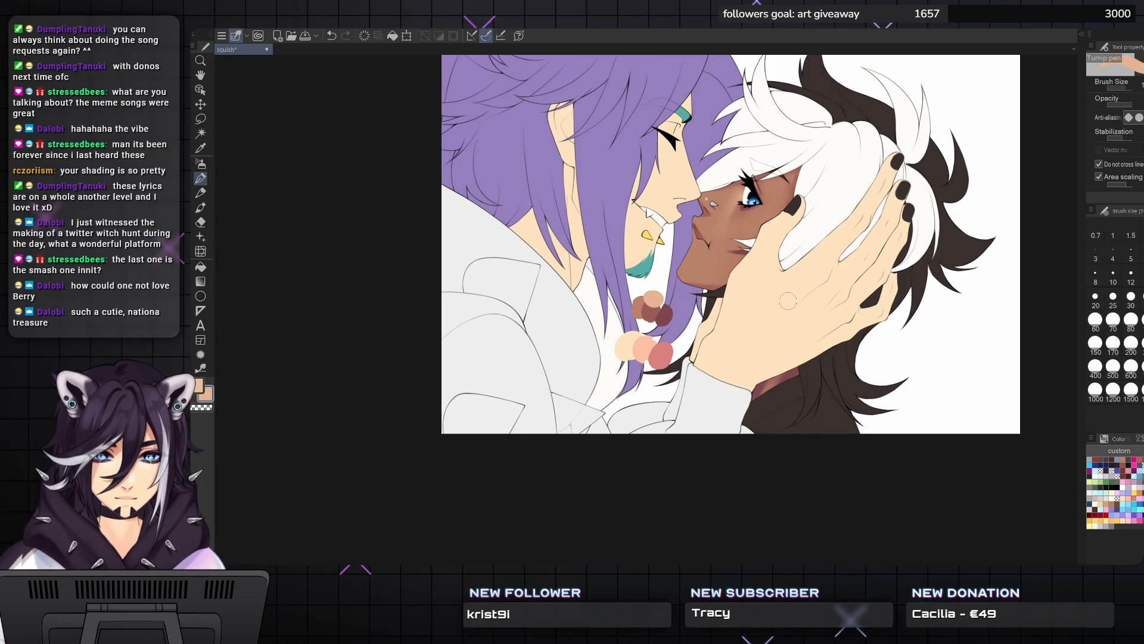
- Sample the pinkish peach swatch and tint the whole hand with a very large soft brush
{"action": "key", "text": "b"}
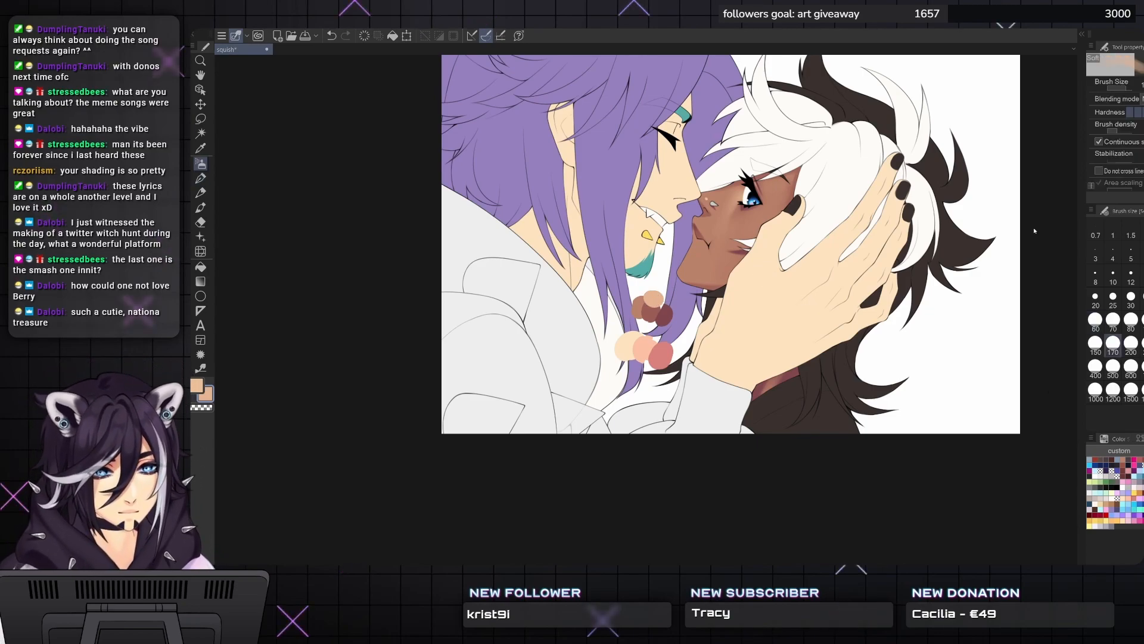
{"action": "left_click", "coordinate": [644, 347], "text": "alt"}
{"action": "key", "text": "bracketright"}
{"action": "key", "text": "bracketright"}
{"action": "key", "text": "bracketright"}
{"action": "key", "text": "bracketright"}
{"action": "key", "text": "bracketright"}
{"action": "key", "text": "bracketright"}
{"action": "key", "text": "bracketright"}
{"action": "key", "text": "bracketright"}
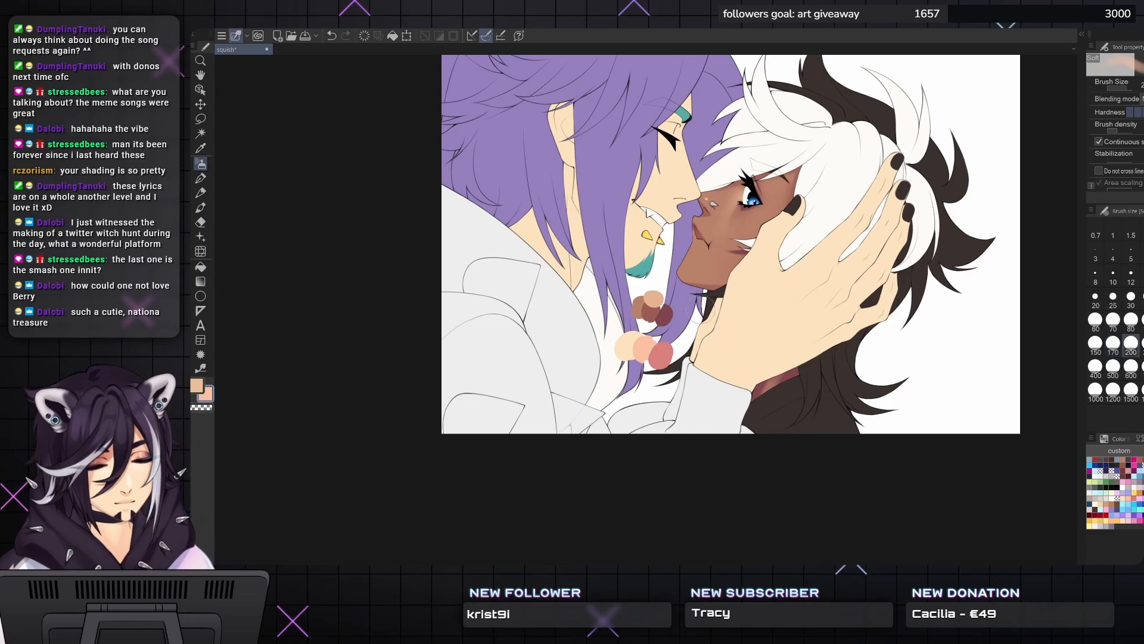
{"action": "mouse_move", "coordinate": [745, 374]}
{"action": "left_mouse_down"}
{"action": "mouse_move", "coordinate": [818, 295]}
{"action": "mouse_move", "coordinate": [724, 361]}
{"action": "mouse_move", "coordinate": [781, 239]}
{"action": "mouse_move", "coordinate": [738, 286]}
{"action": "mouse_move", "coordinate": [822, 282]}
{"action": "mouse_move", "coordinate": [800, 334]}
{"action": "mouse_move", "coordinate": [851, 329]}
{"action": "left_mouse_up"}
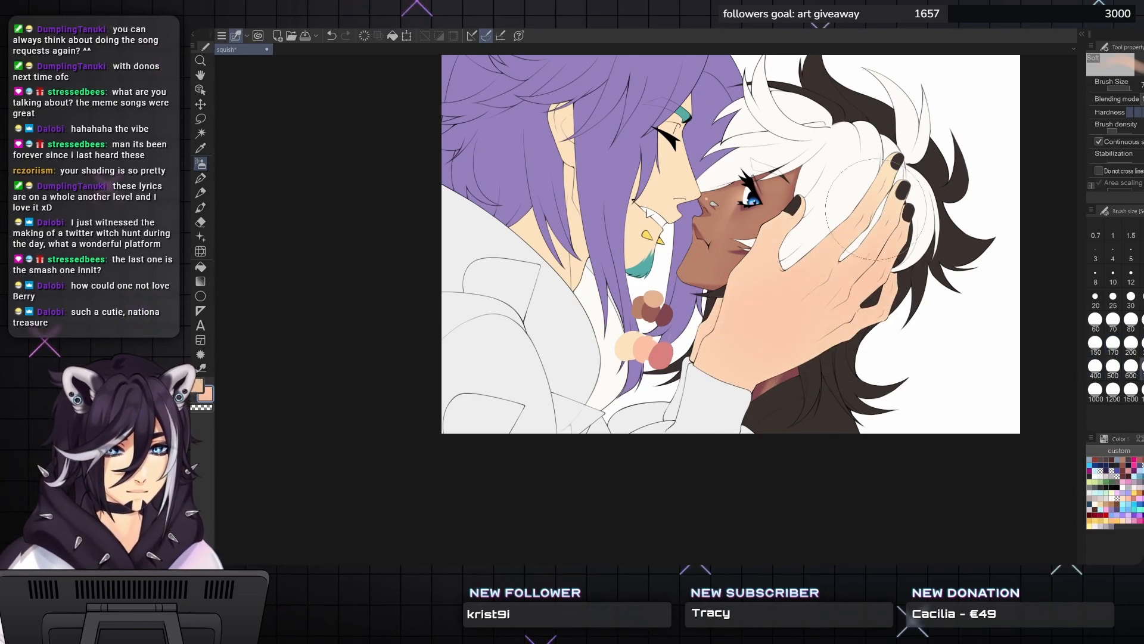
- Reduce the soft brush and use the transparent colour to lift the pinkish tint from the little finger's knuckle
{"action": "key", "text": "bracketleft"}
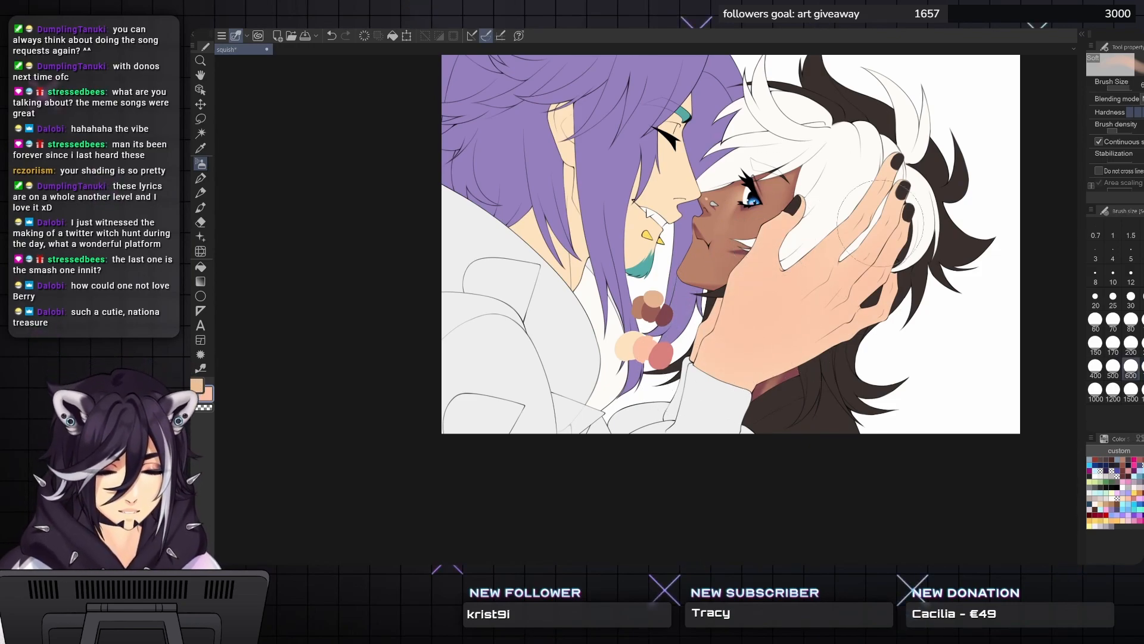
{"action": "key", "text": "bracketleft"}
{"action": "key", "text": "bracketleft"}
{"action": "key", "text": "bracketleft"}
{"action": "left_click_drag", "start_coordinate": [873, 224], "coordinate": [824, 190]}
{"action": "key", "text": "bracketleft"}
{"action": "key", "text": "bracketleft"}
{"action": "key", "text": "bracketleft"}
{"action": "key", "text": "bracketleft"}
{"action": "key", "text": "bracketleft"}
{"action": "key", "text": "bracketleft"}
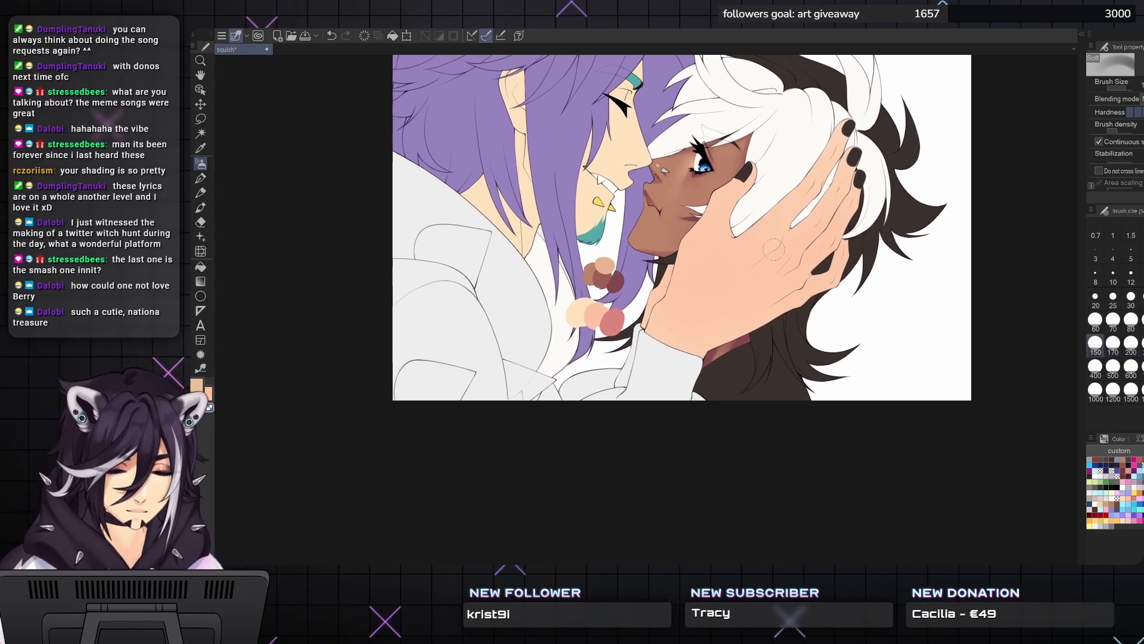
{"action": "key", "text": "bracketleft"}
{"action": "key", "text": "c"}
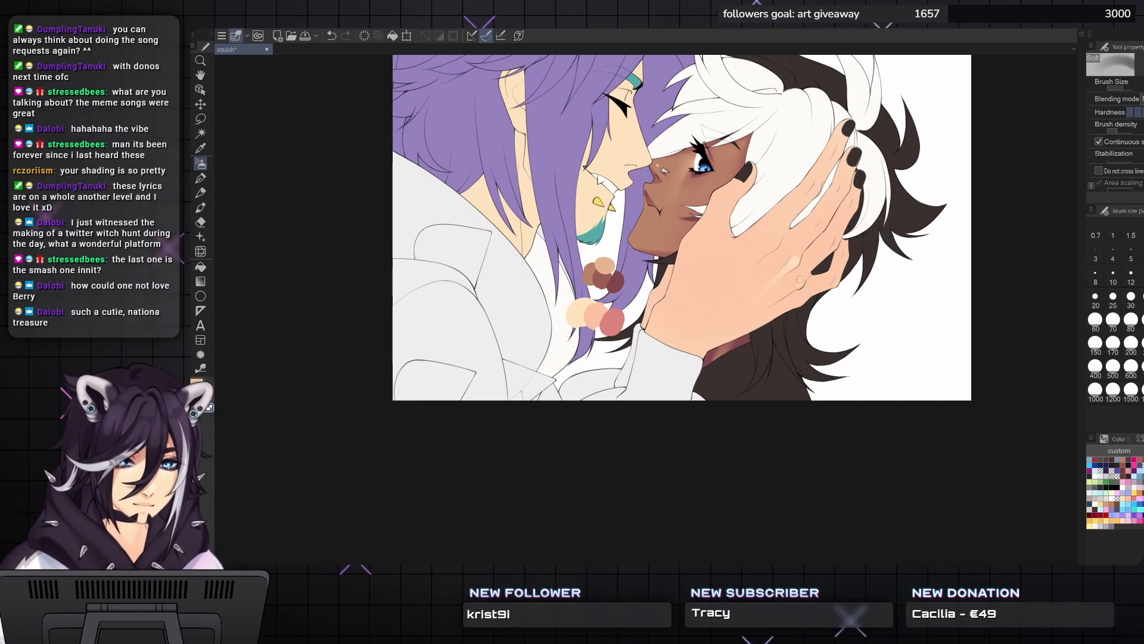
{"action": "key", "text": "bracketleft"}
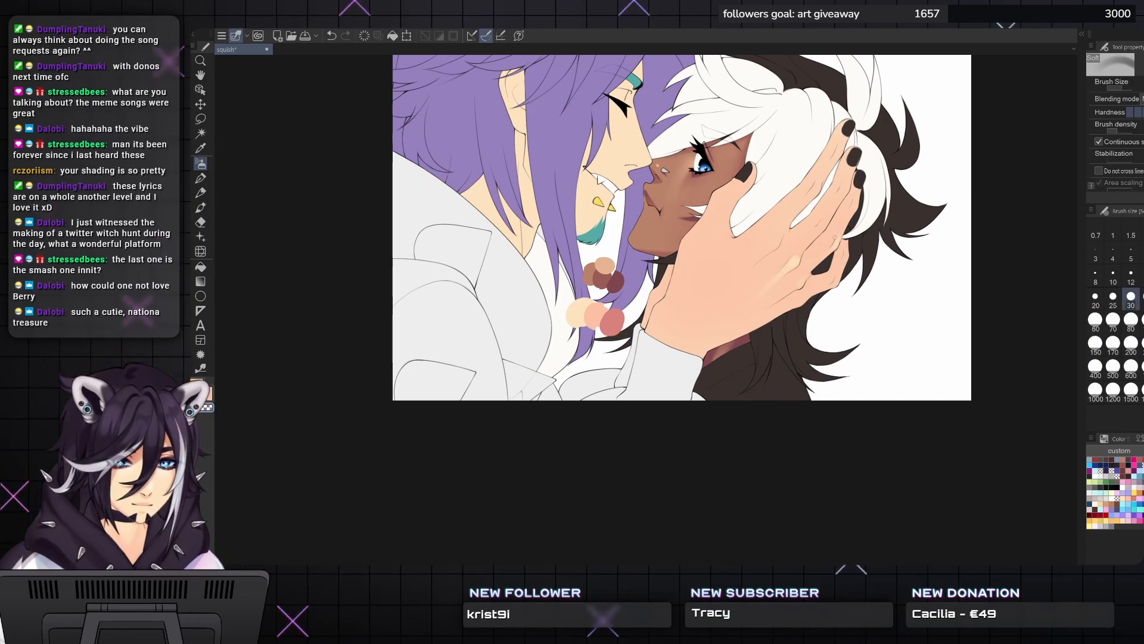
- Fade the pinkish tint along the fingers and the remaining knuckles with the transparent colour, using small brush sizes around 30 to 60
{"action": "key", "text": "bracketleft"}
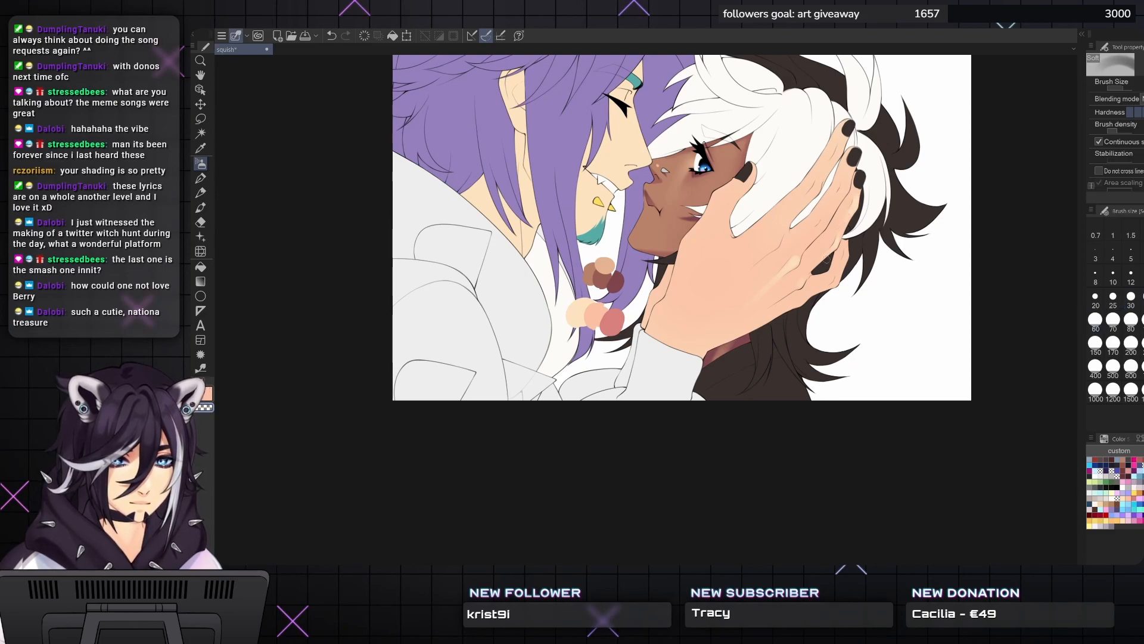
{"action": "key", "text": "bracketright"}
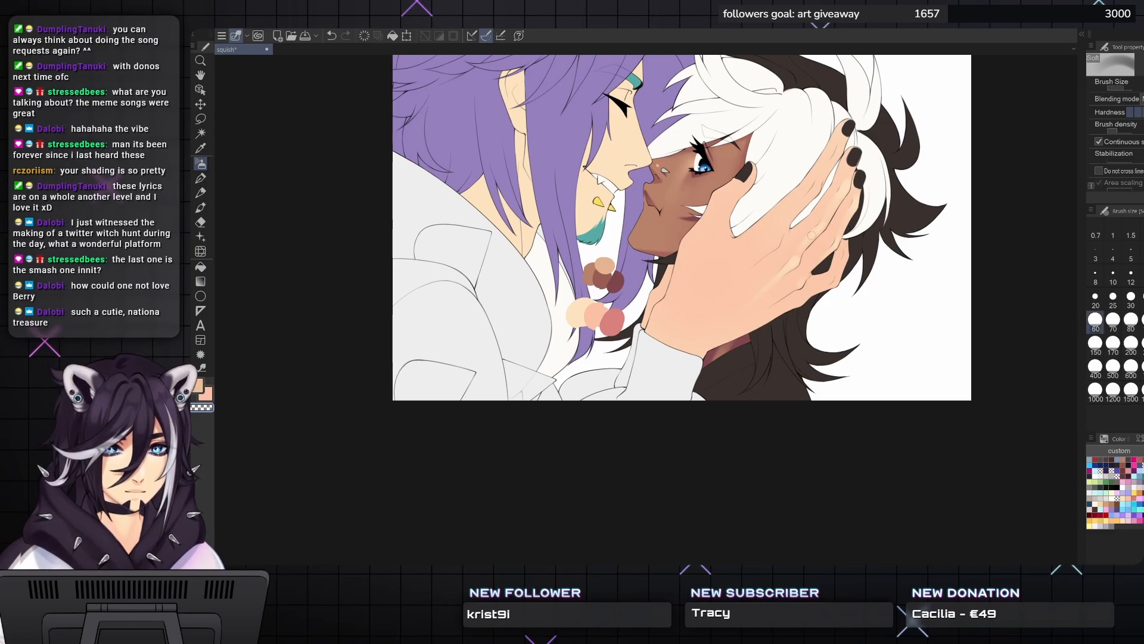
{"action": "key", "text": "bracketleft"}
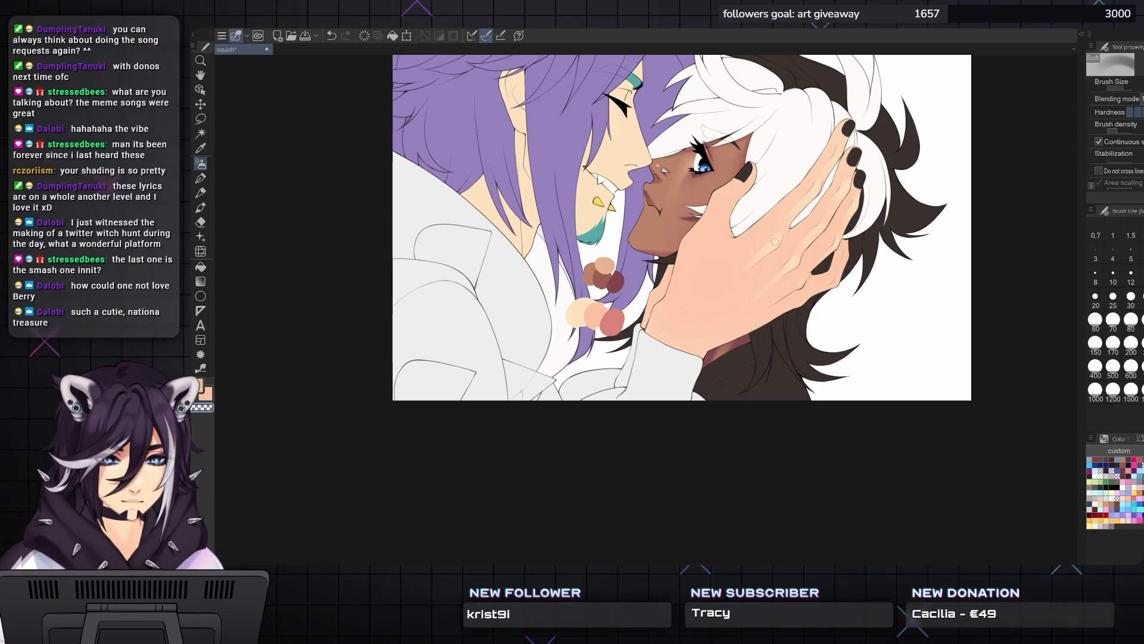
{"action": "key", "text": "bracketleft"}
- Fade the tint broadly from the thumb's base towards the wrist with the transparent colour at sizes 150 to 200
{"action": "key", "text": "bracketright"}
{"action": "key", "text": "bracketright"}
{"action": "key", "text": "bracketright"}
{"action": "key", "text": "bracketright"}
{"action": "key", "text": "bracketright"}
{"action": "key", "text": "bracketright"}
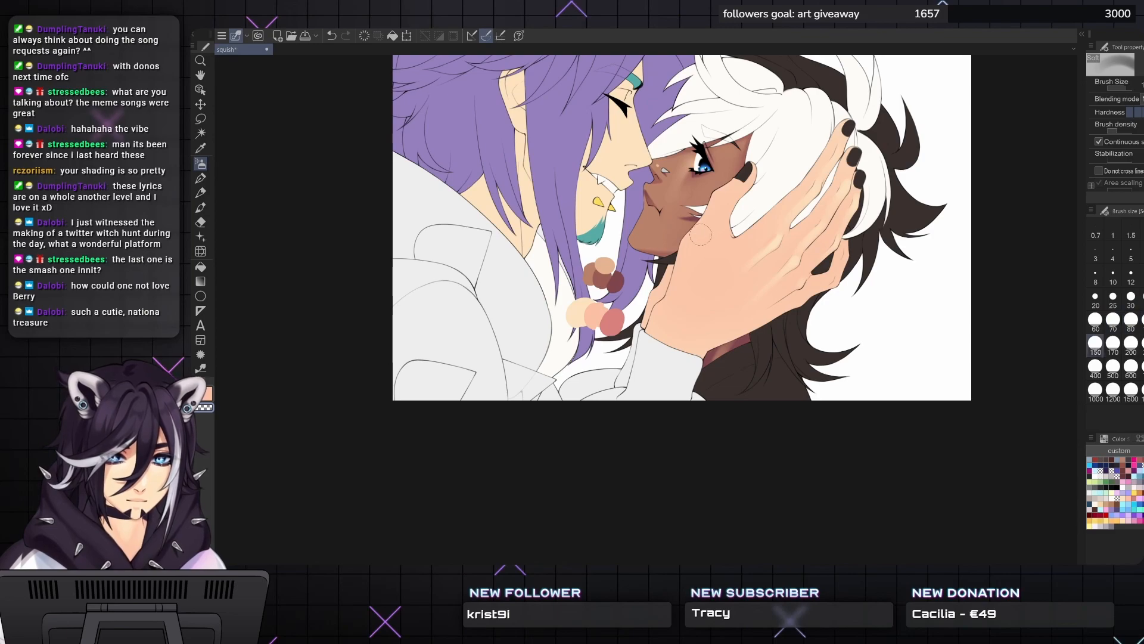
{"action": "left_click_drag", "start_coordinate": [692, 251], "coordinate": [681, 280]}
{"action": "key", "text": "bracketright"}
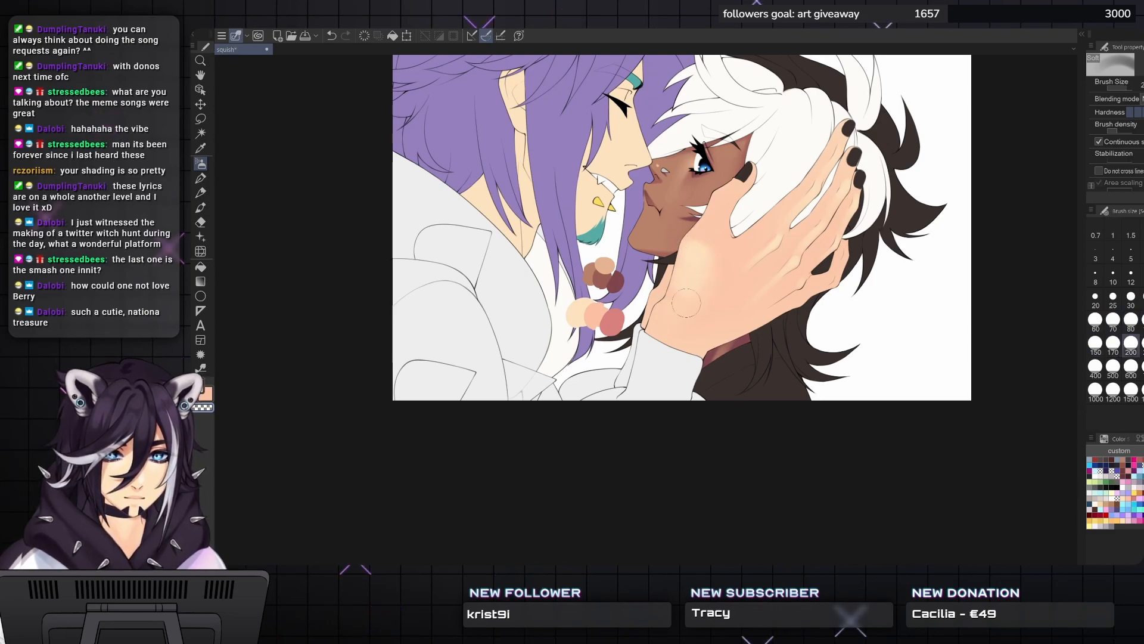
{"action": "key", "text": "bracketleft"}
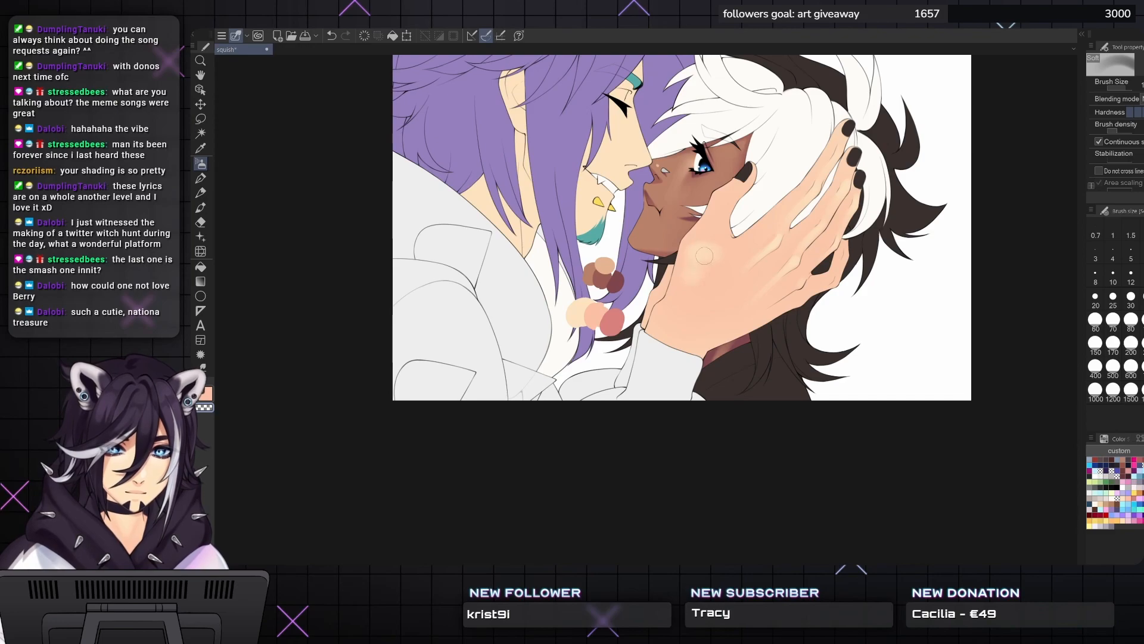
{"action": "key", "text": "bracketright"}
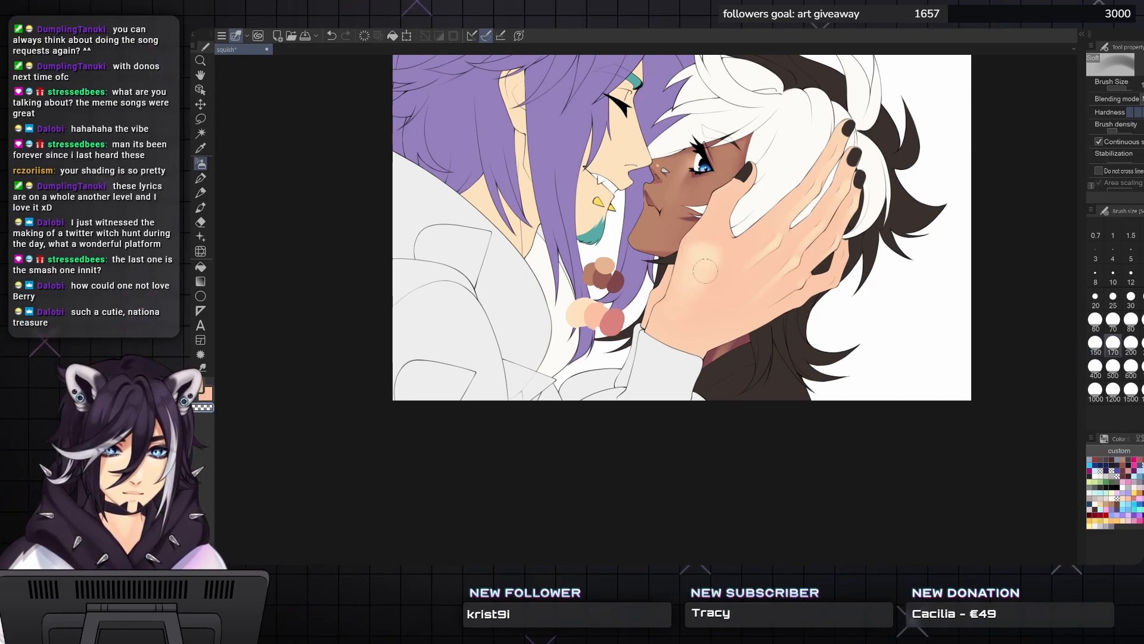
{"action": "key", "text": "bracketleft"}
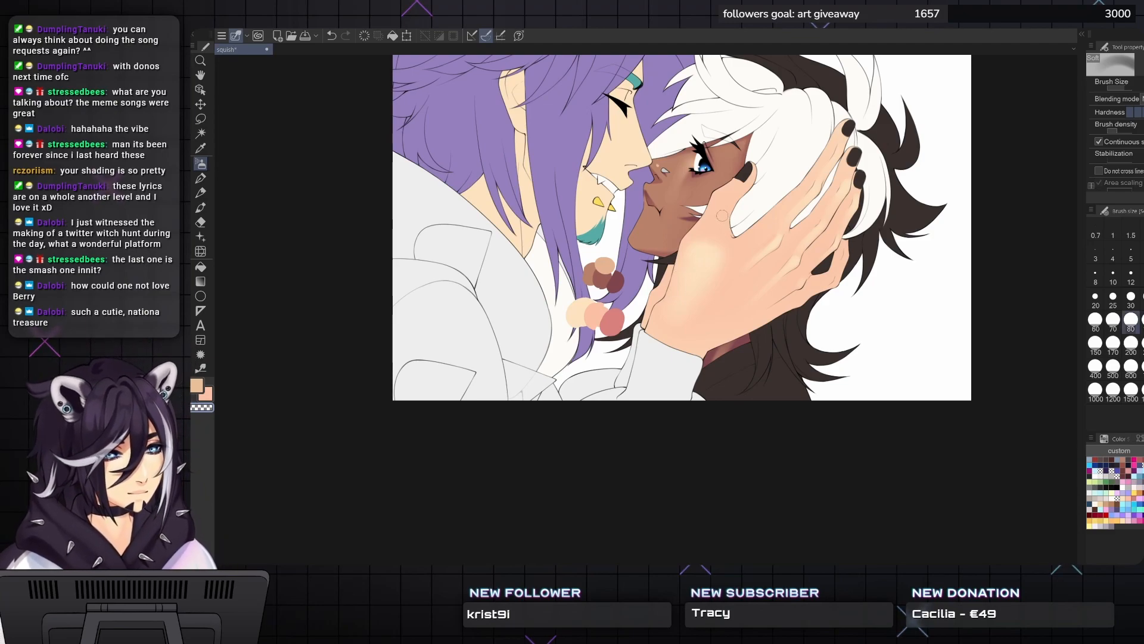
- Paint a thin pinkish peach shadow at the thumb's base with the soft brush at size 30
{"action": "key", "text": "bracketleft"}
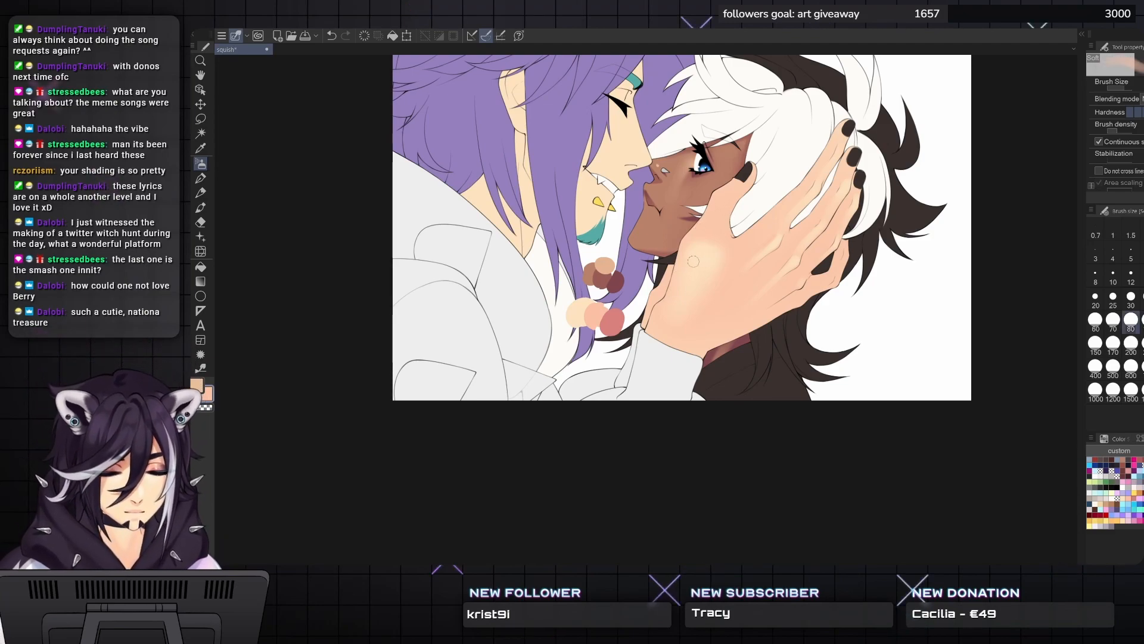
{"action": "key", "text": "bracketleft"}
{"action": "key", "text": "bracketleft"}
{"action": "key", "text": "bracketleft"}
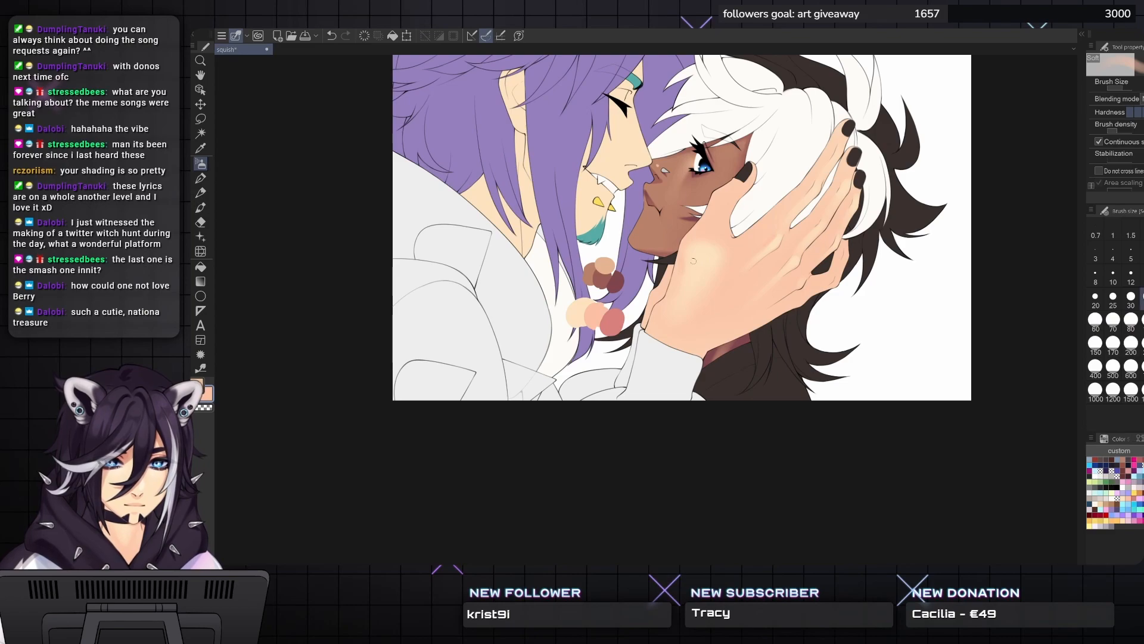
{"action": "key", "text": "bracketright"}
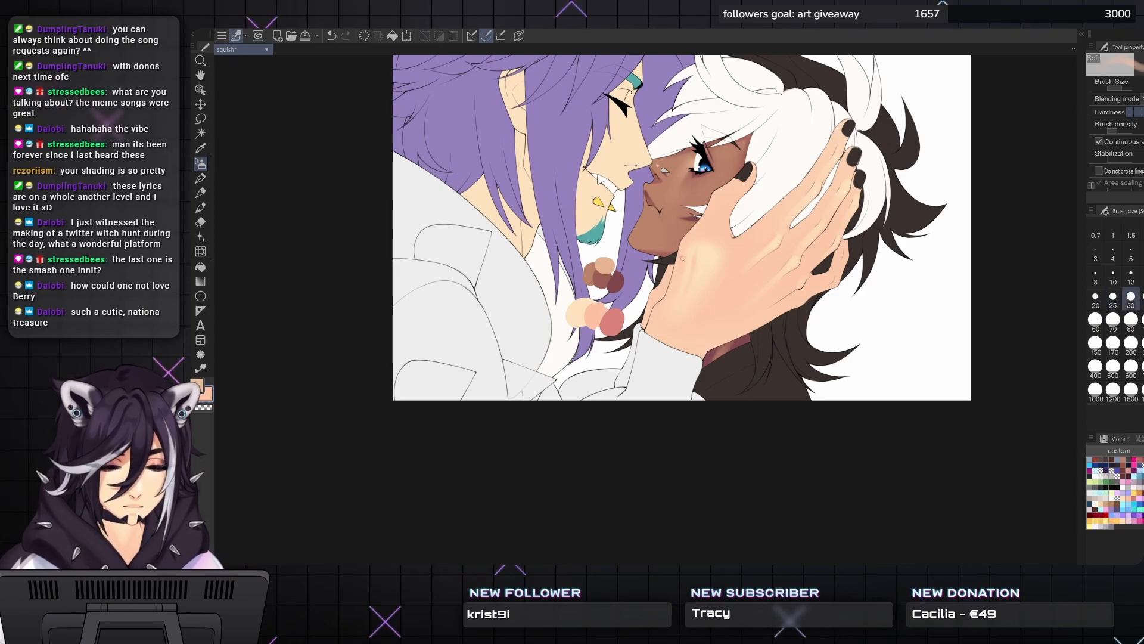
- Soften the shadow below the thumb's base with the transparent colour, going from size 60 up to 170
{"action": "key", "text": "bracketright"}
{"action": "key", "text": "bracketright"}
{"action": "key", "text": "bracketright"}
{"action": "key", "text": "bracketright"}
{"action": "key", "text": "bracketright"}
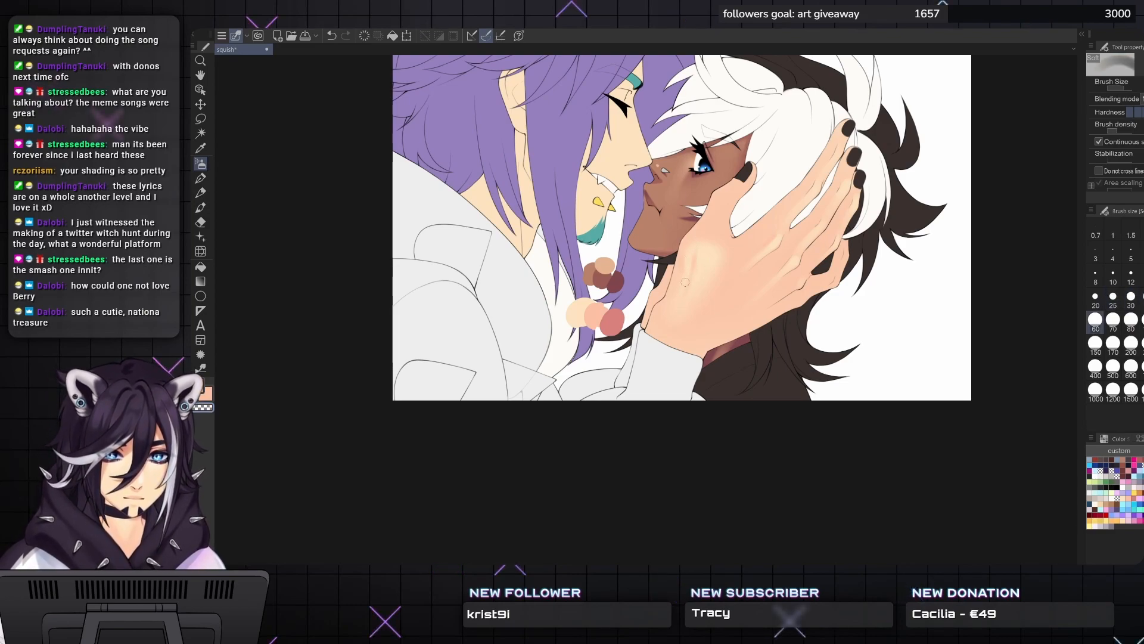
{"action": "key", "text": "bracketright"}
{"action": "key", "text": "bracketright"}
{"action": "key", "text": "bracketright"}
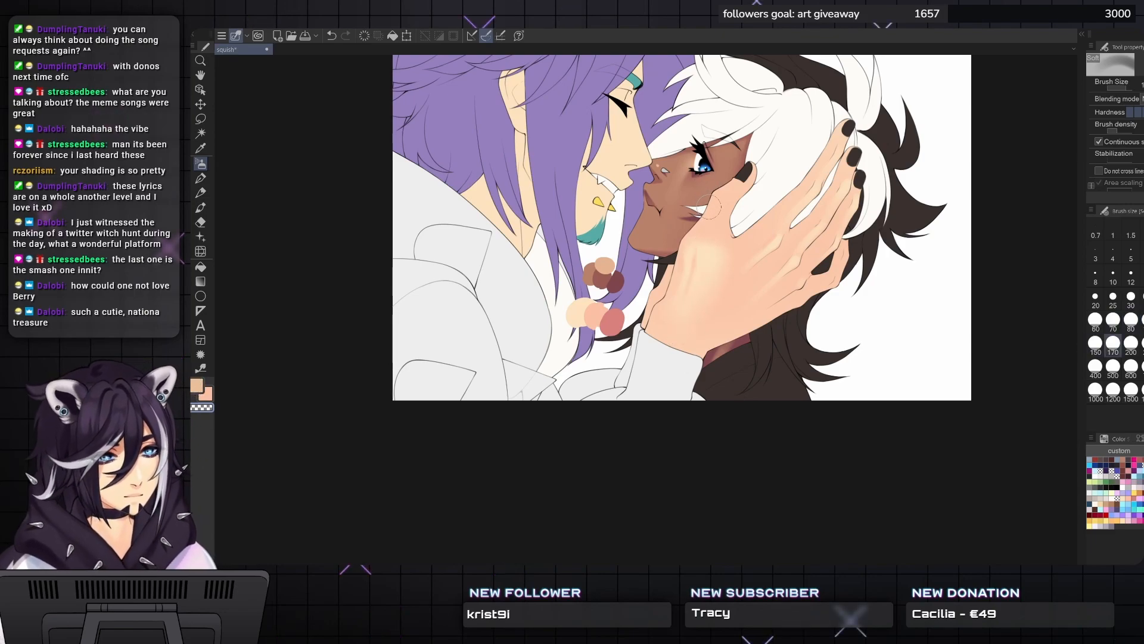
- Lighten the thumb and its web with the transparent colour at about size 80
{"action": "key", "text": "bracketleft"}
{"action": "key", "text": "bracketleft"}
{"action": "key", "text": "bracketleft"}
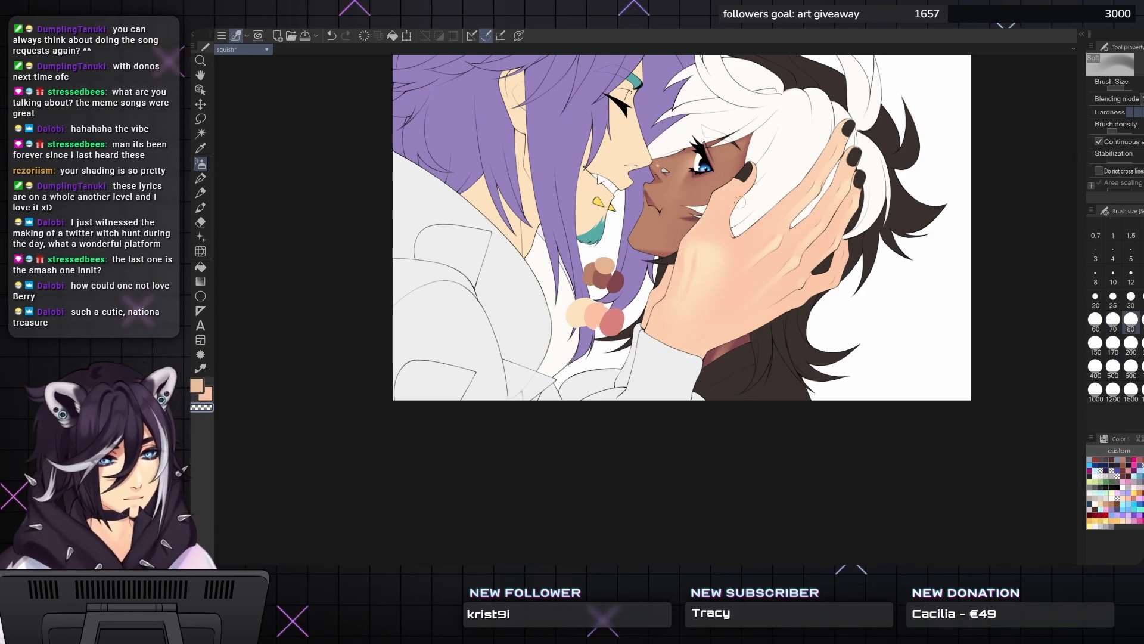
{"action": "key", "text": "bracketleft"}
{"action": "key", "text": "bracketright"}
{"action": "key", "text": "bracketright"}
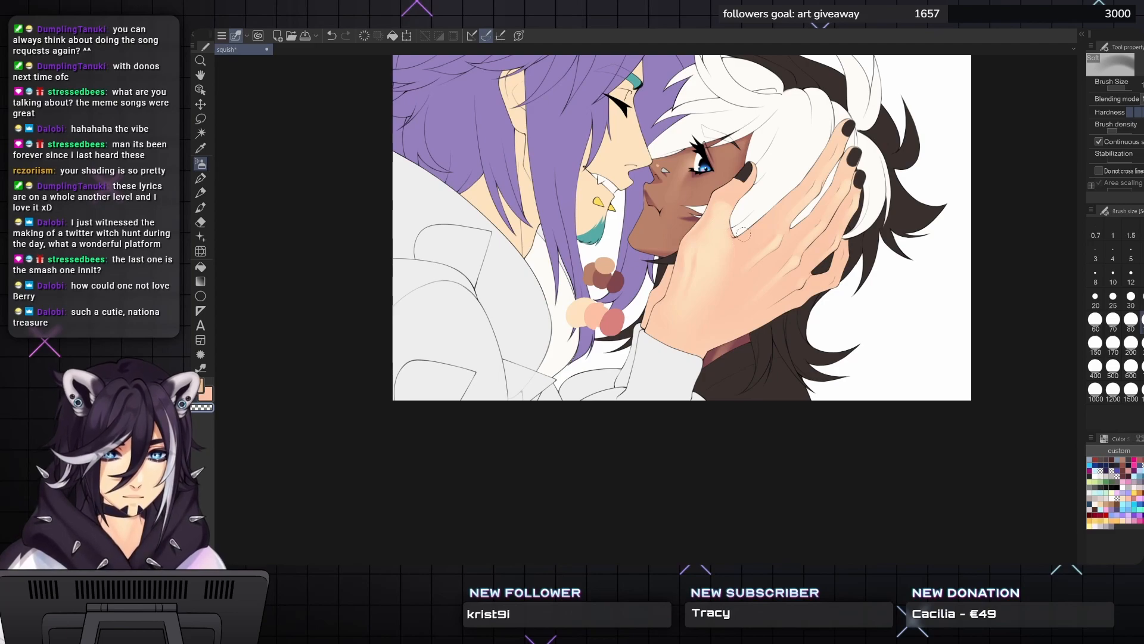
- Lighten the index finger's base and knuckle area with the transparent colour, starting at size 70 and enlarging the soft brush
{"action": "key", "text": "bracketleft"}
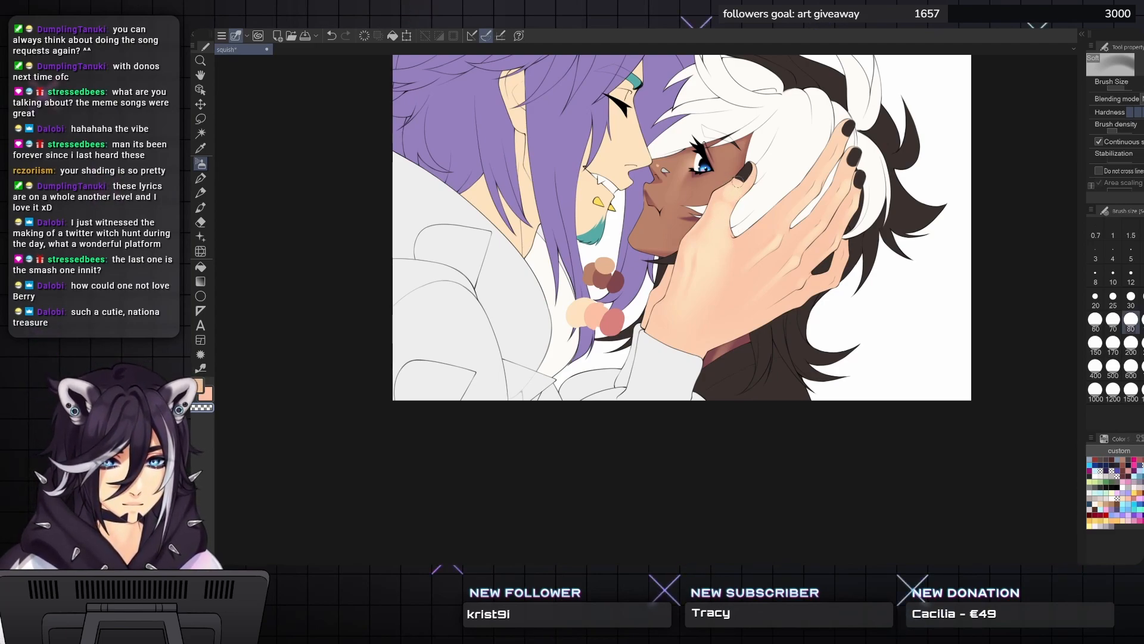
{"action": "key", "text": "bracketleft"}
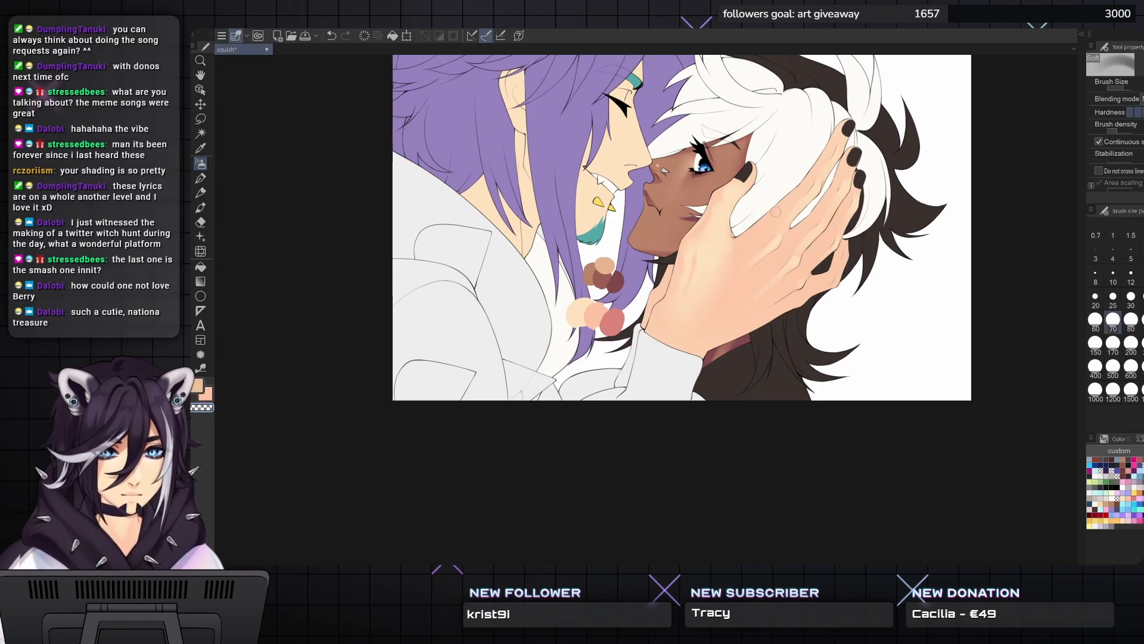
{"action": "key", "text": "bracketright"}
{"action": "key", "text": "bracketright"}
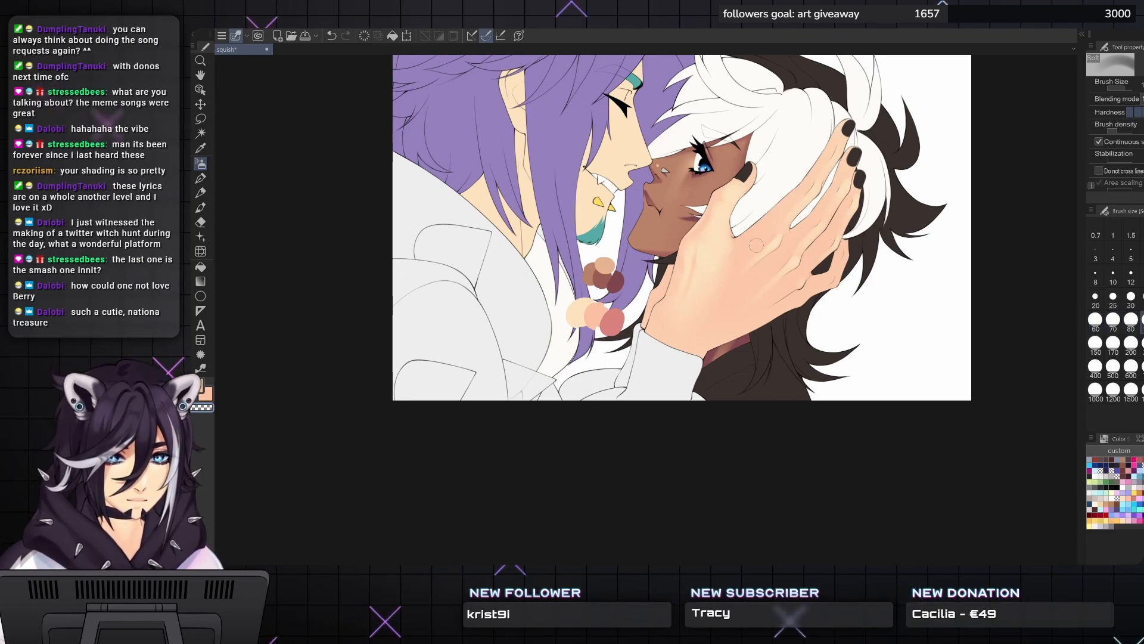
{"action": "key", "text": "bracketright"}
{"action": "key", "text": "bracketright"}
{"action": "key", "text": "bracketright"}
{"action": "key", "text": "bracketright"}
{"action": "key", "text": "bracketright"}
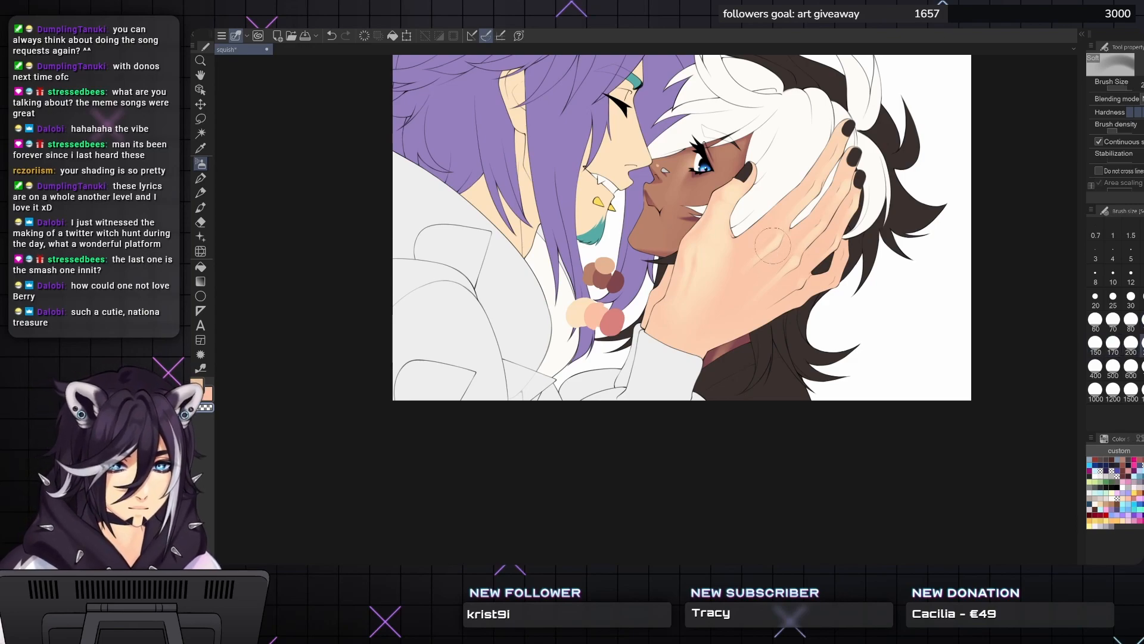
- Fade the tint on the back of the hand near the wrist with the transparent colour at size 150
{"action": "key", "text": "bracketleft"}
{"action": "key", "text": "bracketleft"}
{"action": "key", "text": "bracketleft"}
{"action": "key", "text": "bracketleft"}
{"action": "key", "text": "bracketleft"}
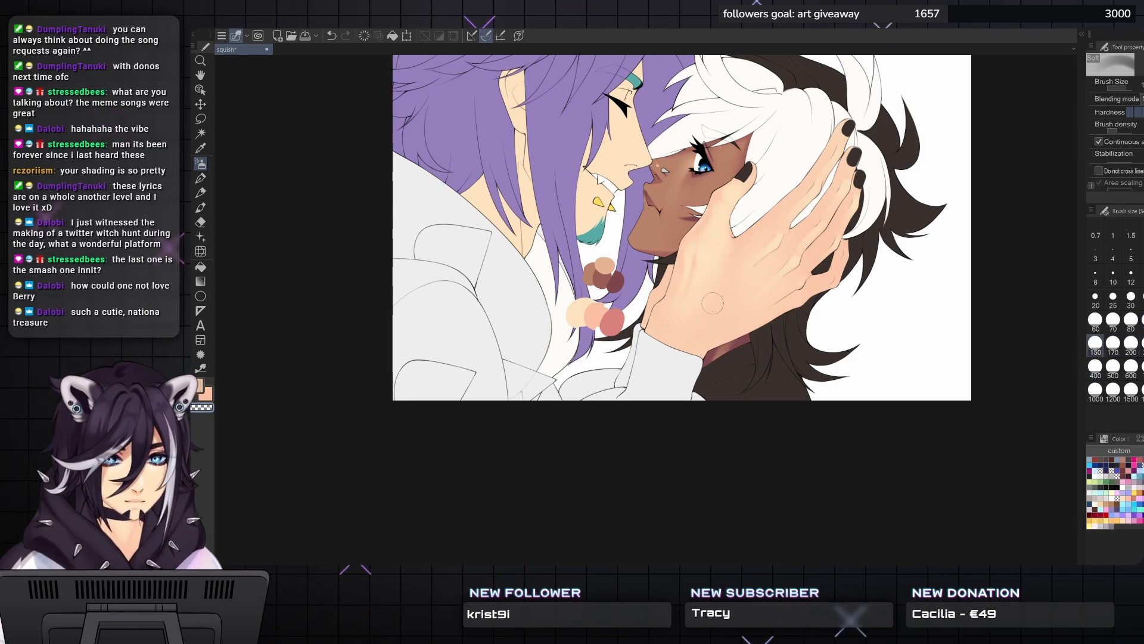
- Paint a fine peach tendon shadow across the middle of the back of the hand at size 30
{"action": "key", "text": "bracketleft"}
{"action": "key", "text": "bracketleft"}
{"action": "key", "text": "bracketleft"}
{"action": "key", "text": "bracketleft"}
{"action": "key", "text": "bracketleft"}
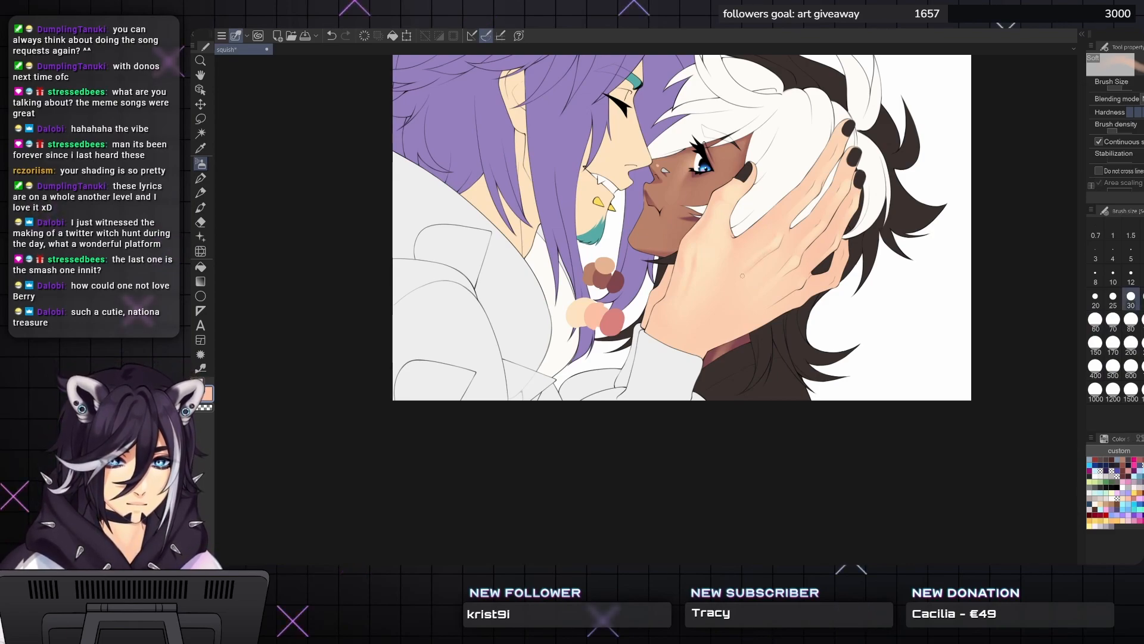
- Blend the tendon shading below the knuckles with the transparent colour at sizes 80 and 150
{"action": "key", "text": "bracketright"}
{"action": "key", "text": "bracketright"}
{"action": "key", "text": "bracketright"}
{"action": "key", "text": "bracketright"}
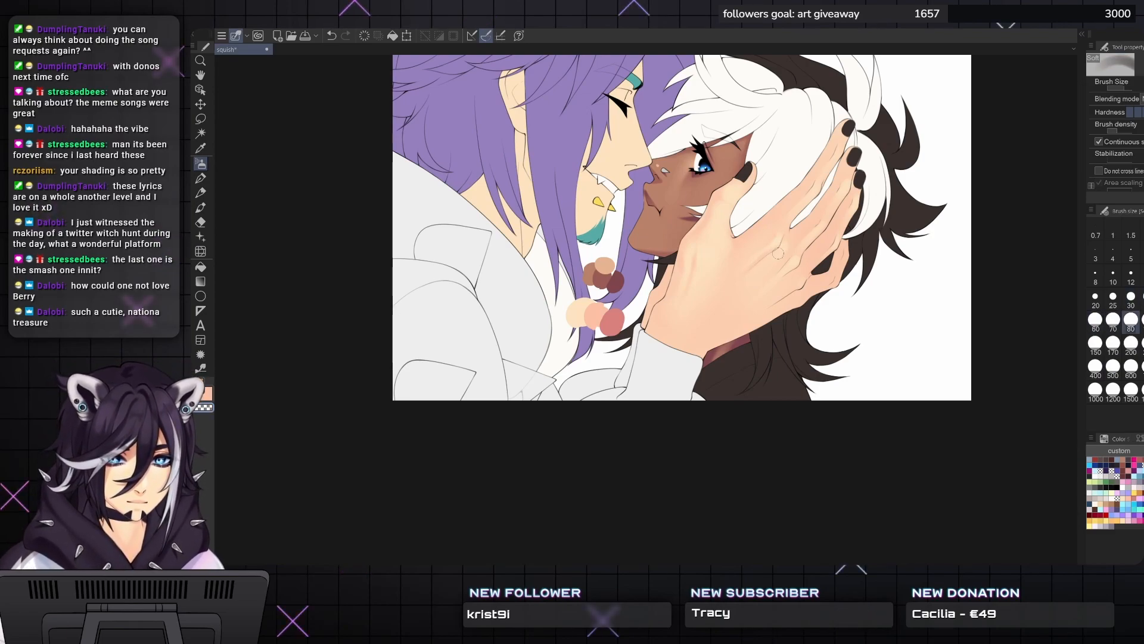
{"action": "key", "text": "bracketright"}
{"action": "key", "text": "bracketright"}
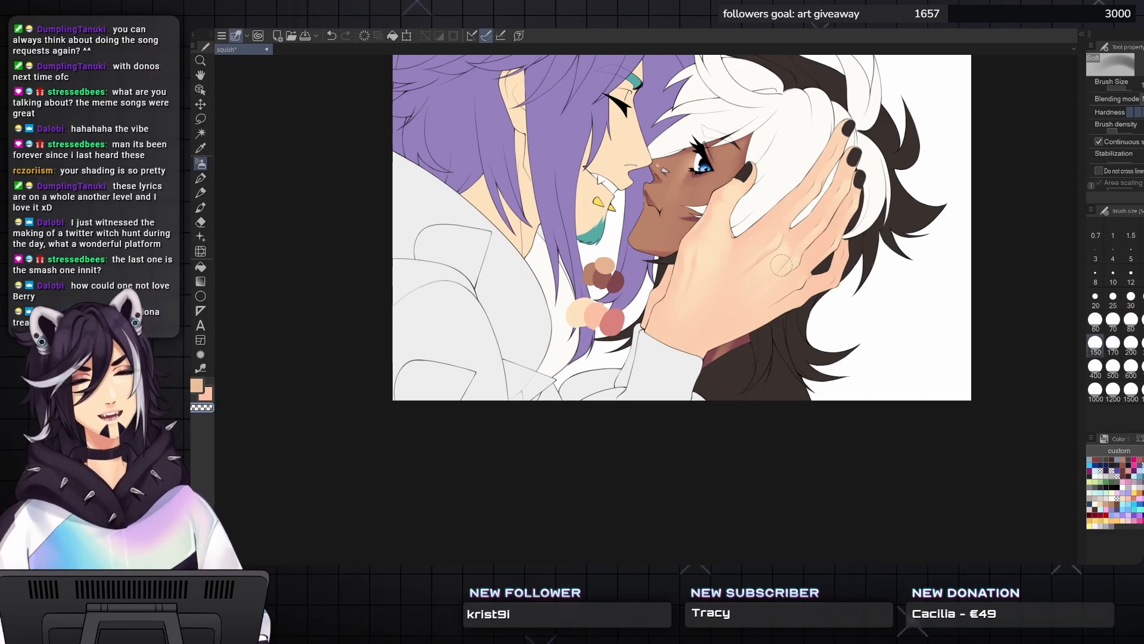
- Lighten the lower back of the hand below the little finger with the transparent colour, alternating small and larger brush sizes
{"action": "key", "text": "bracketleft"}
{"action": "key", "text": "bracketleft"}
{"action": "key", "text": "bracketleft"}
{"action": "key", "text": "bracketleft"}
{"action": "key", "text": "bracketleft"}
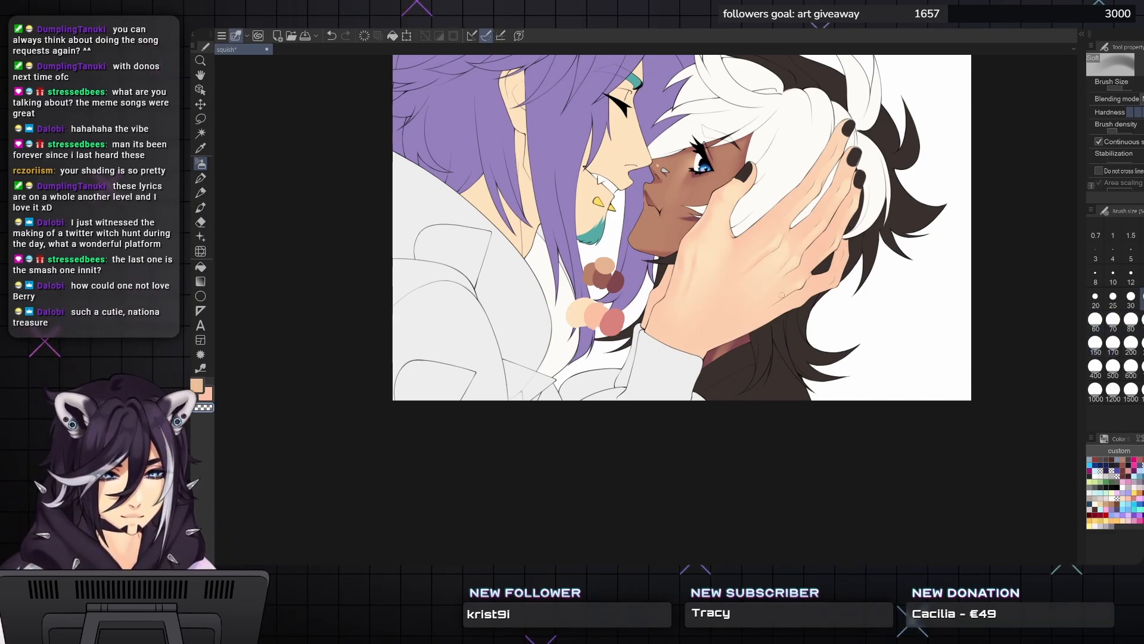
{"action": "key", "text": "bracketright"}
{"action": "key", "text": "bracketright"}
{"action": "key", "text": "bracketright"}
{"action": "key", "text": "bracketright"}
{"action": "key", "text": "bracketright"}
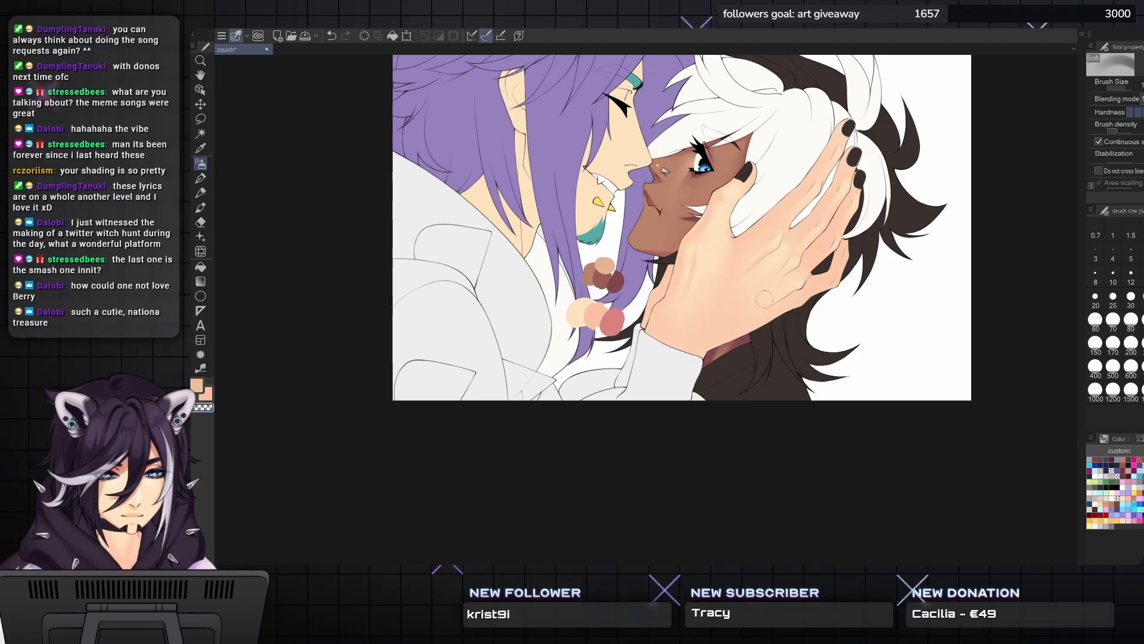
- Refine the highlights on the little finger and the hand's lower edge with the transparent colour at sizes 60 to 70
{"action": "key", "text": "bracketleft"}
{"action": "key", "text": "bracketleft"}
{"action": "key", "text": "bracketleft"}
{"action": "key", "text": "bracketleft"}
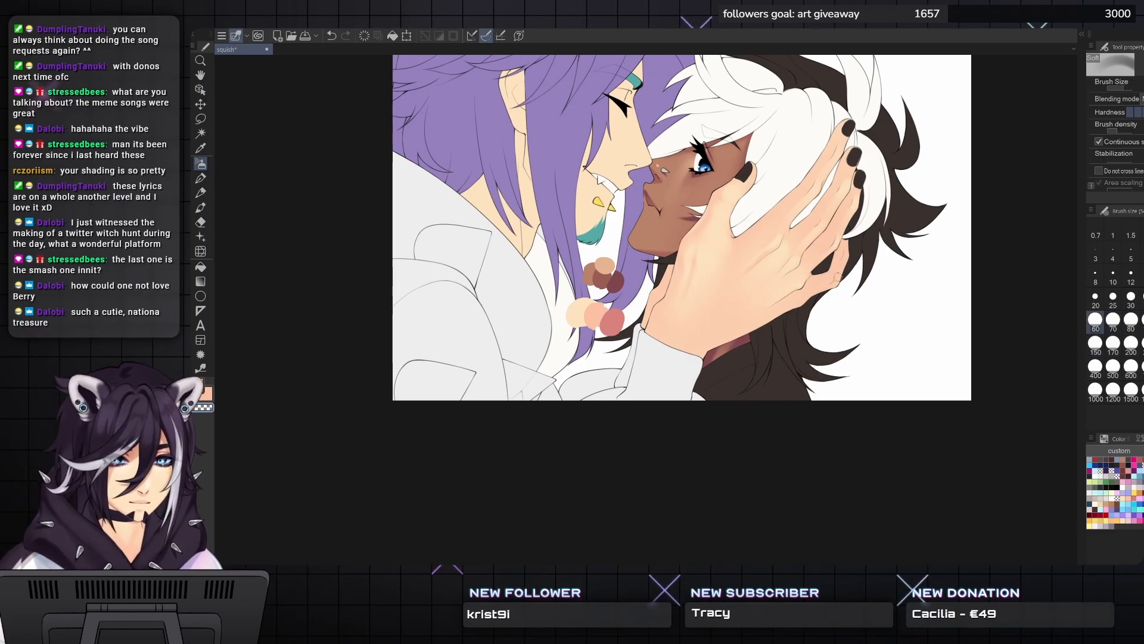
{"action": "key", "text": "bracketleft"}
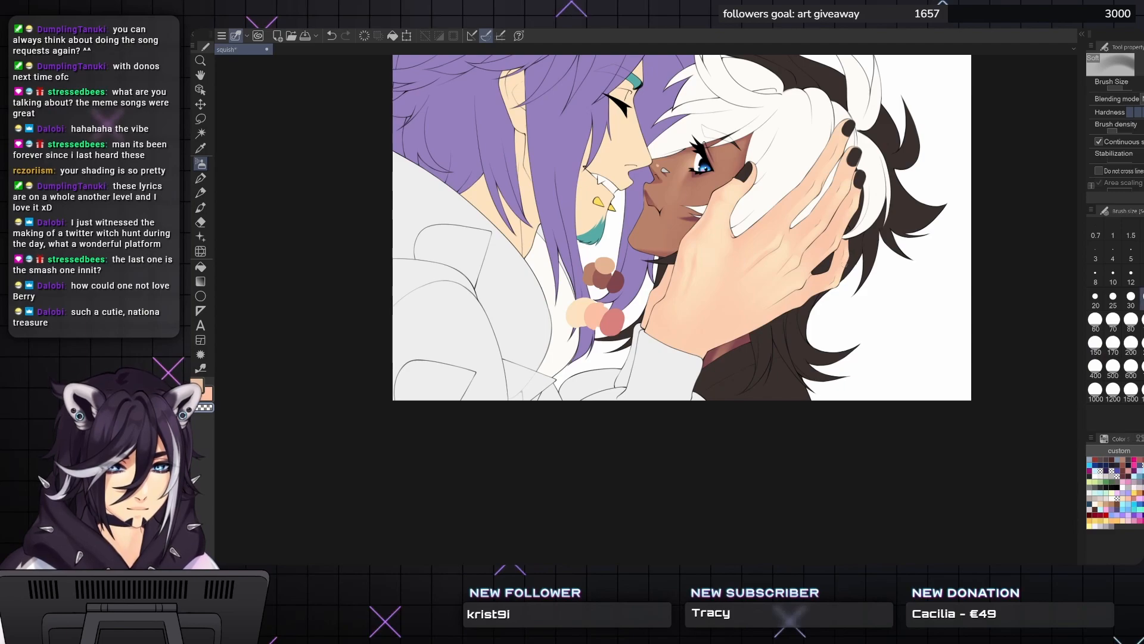
{"action": "key", "text": "bracketright"}
{"action": "key", "text": "bracketright"}
{"action": "key", "text": "bracketright"}
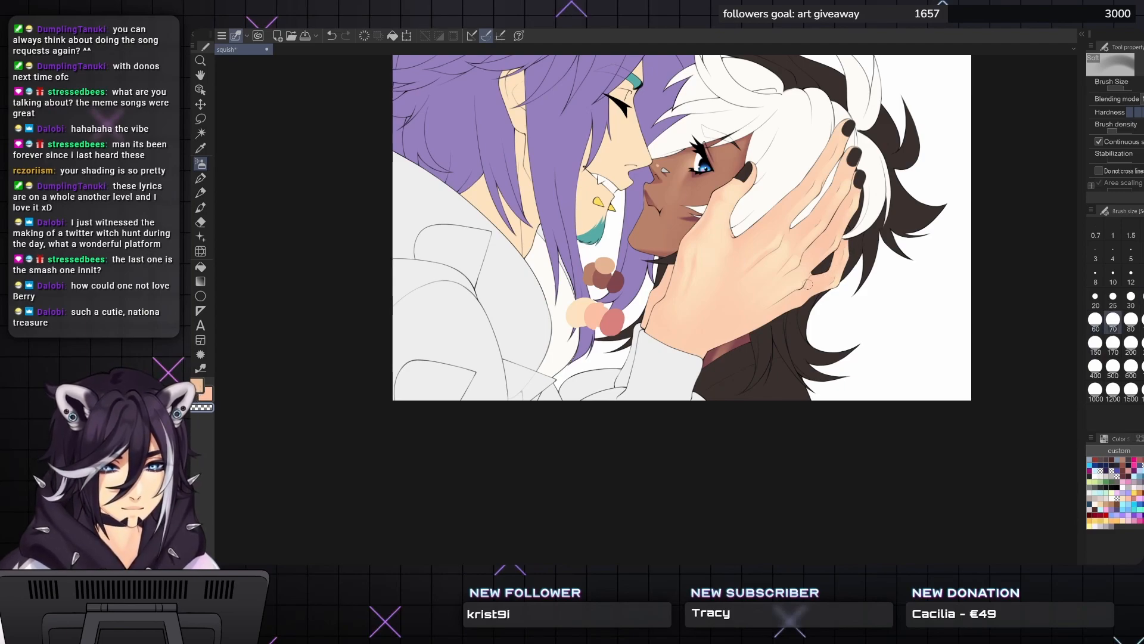
{"action": "key", "text": "bracketright"}
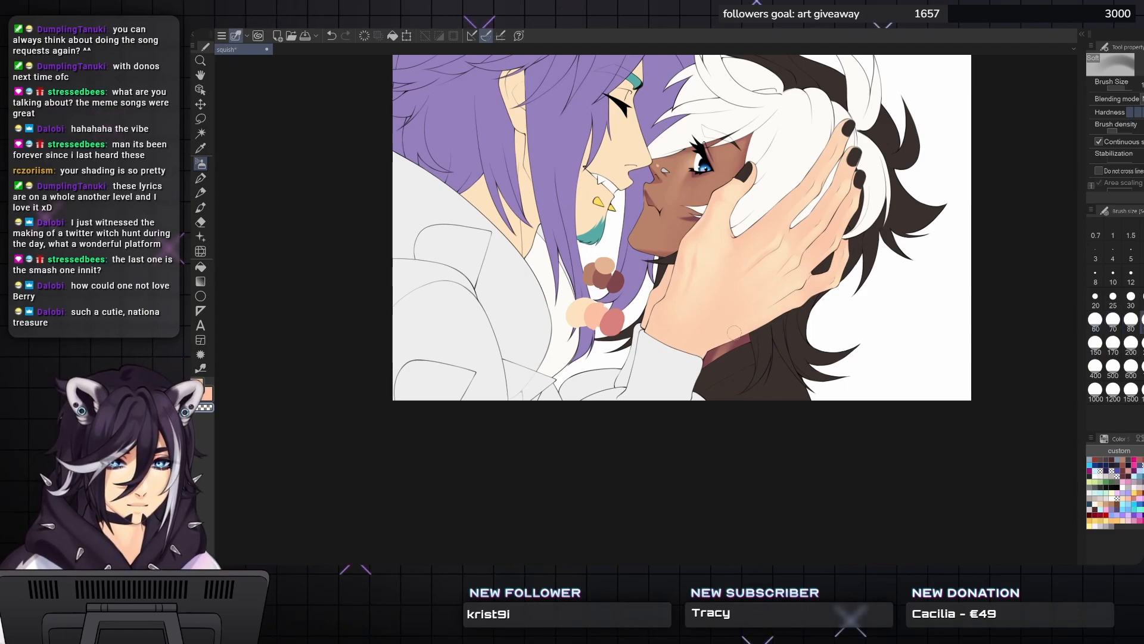
- Paint fine peach shading on the lower back of the hand below the knuckles at sizes 20 and 25
{"action": "key", "text": "c"}
{"action": "key", "text": "bracketleft"}
{"action": "key", "text": "bracketleft"}
{"action": "key", "text": "bracketleft"}
{"action": "key", "text": "bracketleft"}
{"action": "key", "text": "bracketleft"}
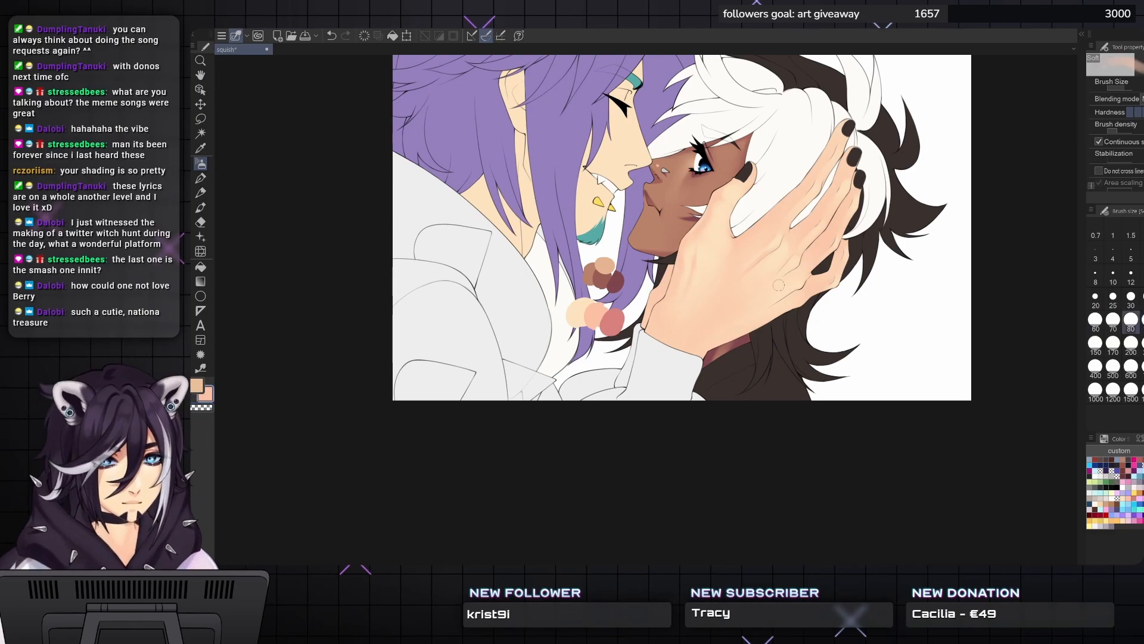
{"action": "scroll", "coordinate": [780, 295], "scroll_direction": "up", "scroll_amount": 4}
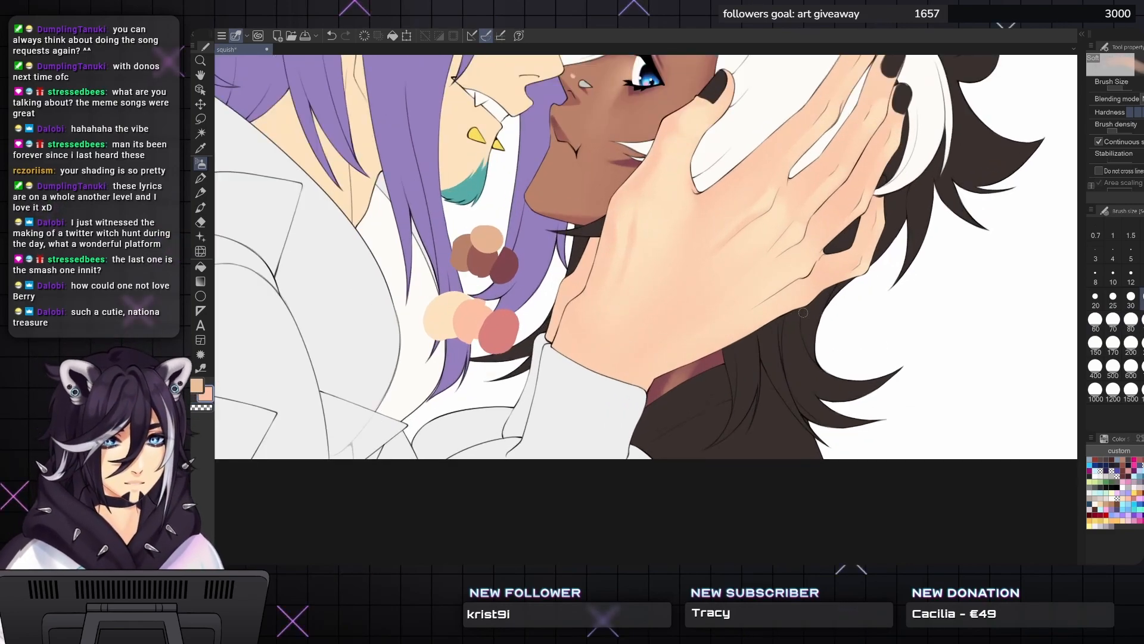
{"action": "left_click_drag", "start_coordinate": [787, 313], "coordinate": [781, 331]}
{"action": "key", "text": "bracketleft"}
{"action": "key", "text": "bracketleft"}
{"action": "key", "text": "bracketleft"}
{"action": "key", "text": "bracketleft"}
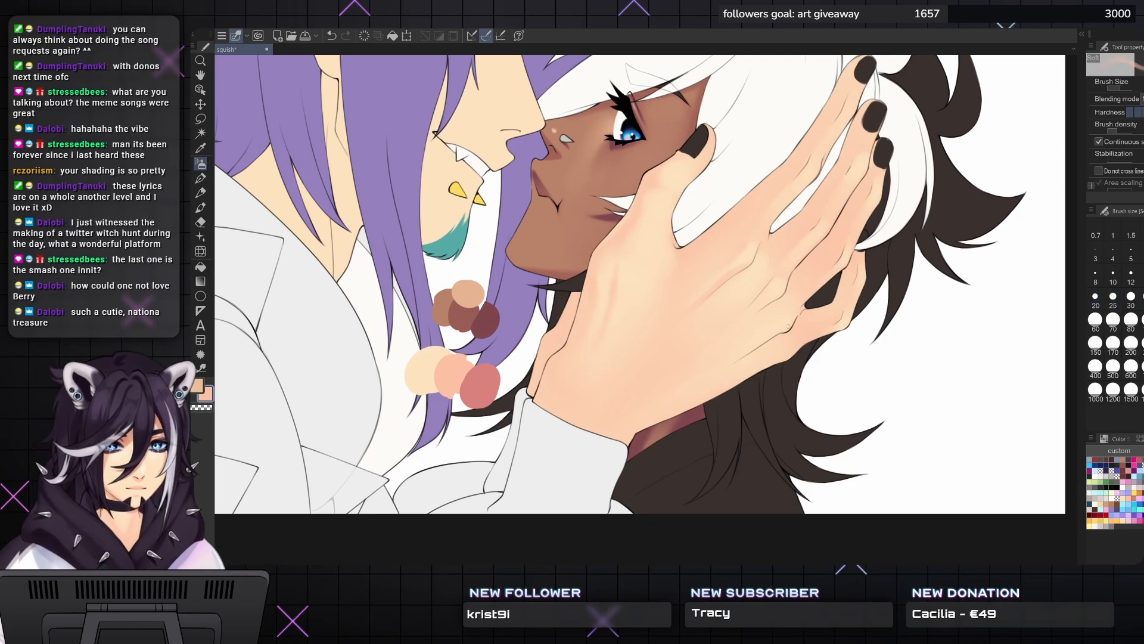
{"action": "key", "text": "bracketright"}
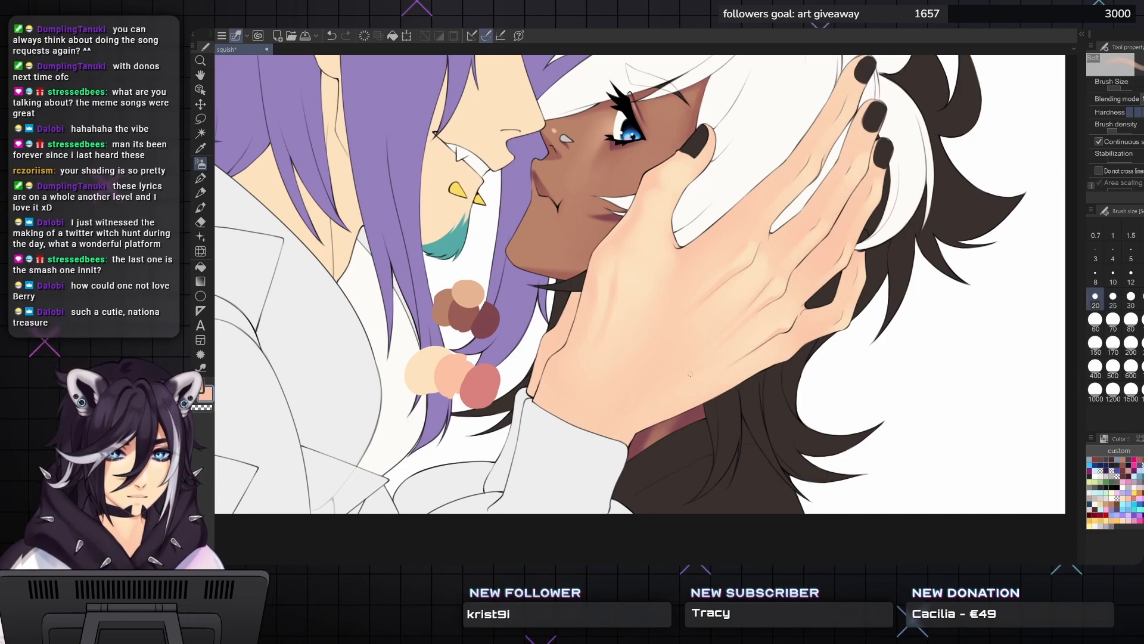
{"action": "key", "text": "bracketright"}
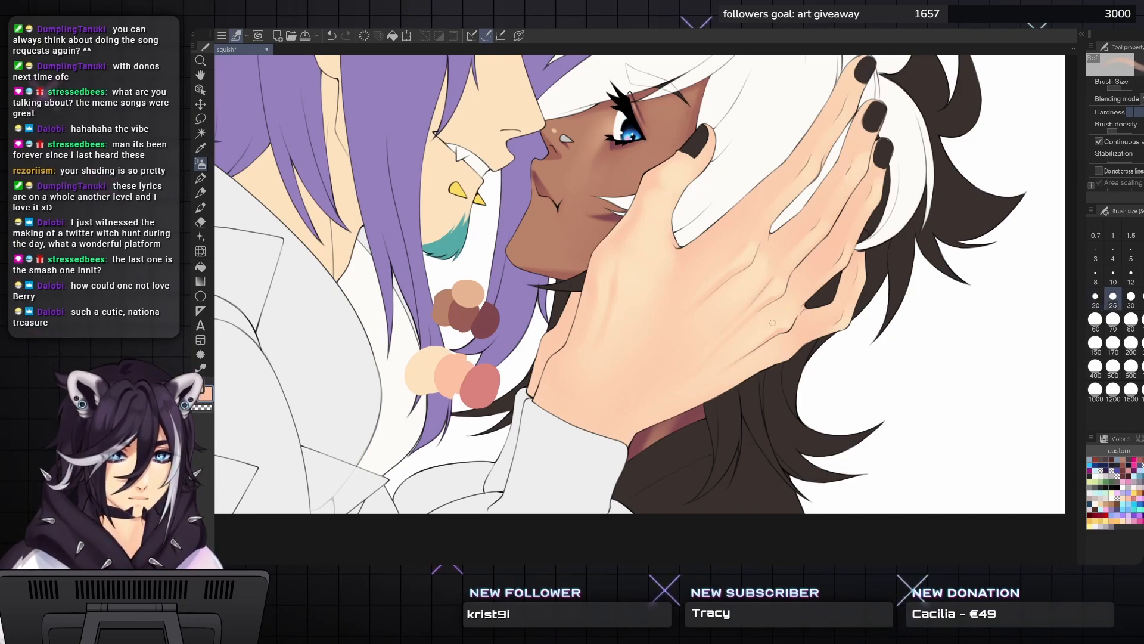
{"action": "key", "text": "bracketleft"}
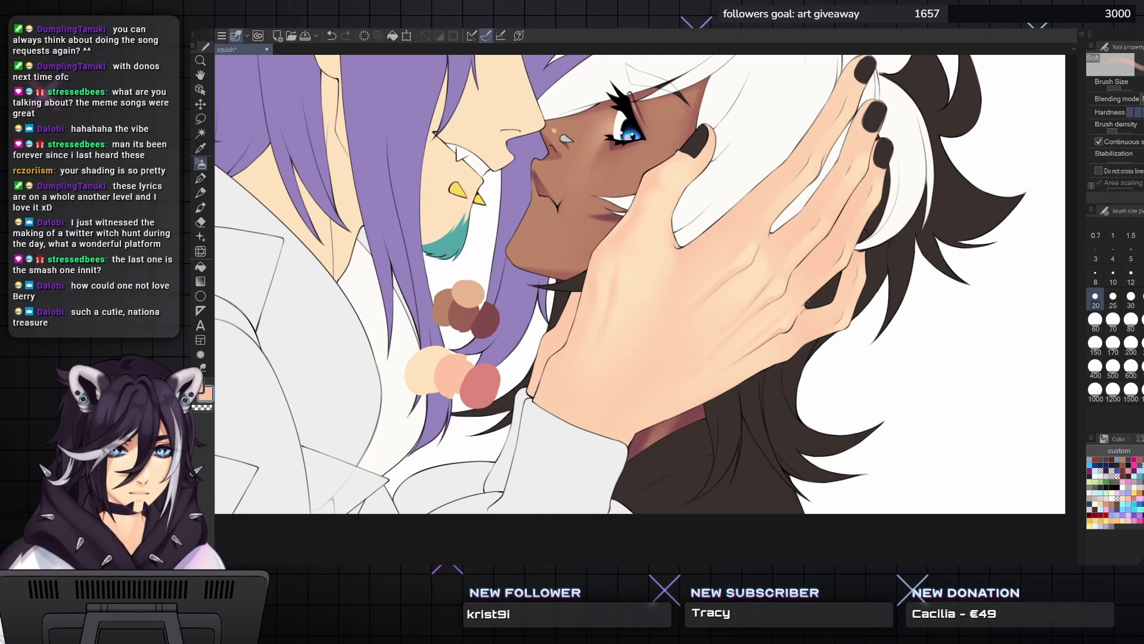
- Blend the shading around the finger bases with the transparent colour at sizes 30 and 80
{"action": "key", "text": "bracketright"}
{"action": "key", "text": "bracketright"}
{"action": "key", "text": "bracketright"}
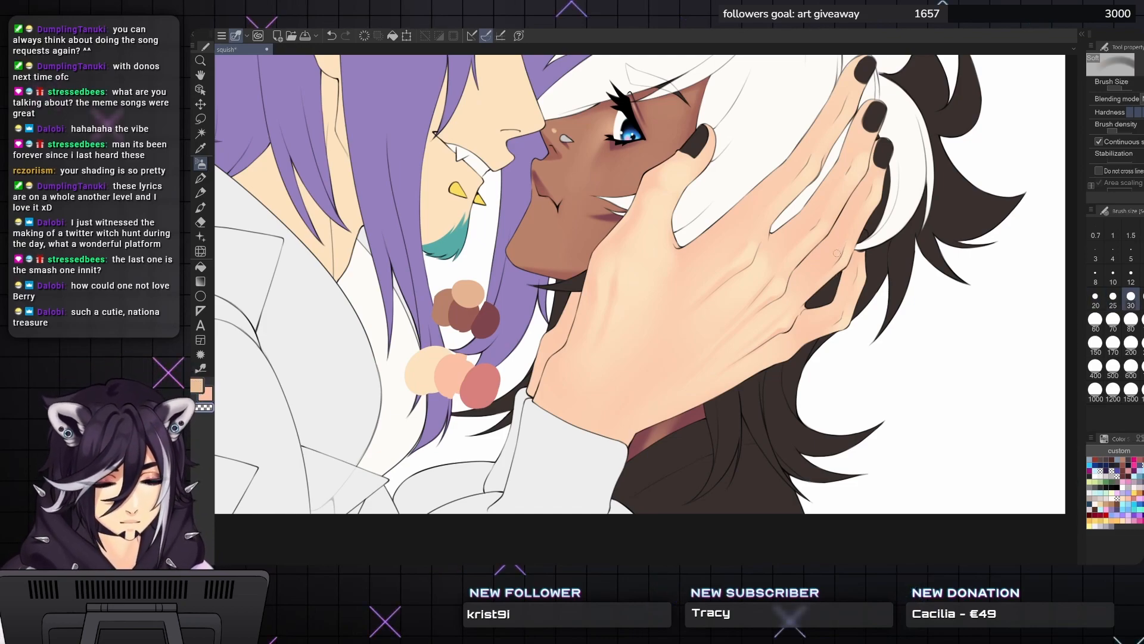
{"action": "key", "text": "bracketright"}
{"action": "key", "text": "bracketright"}
{"action": "key", "text": "bracketright"}
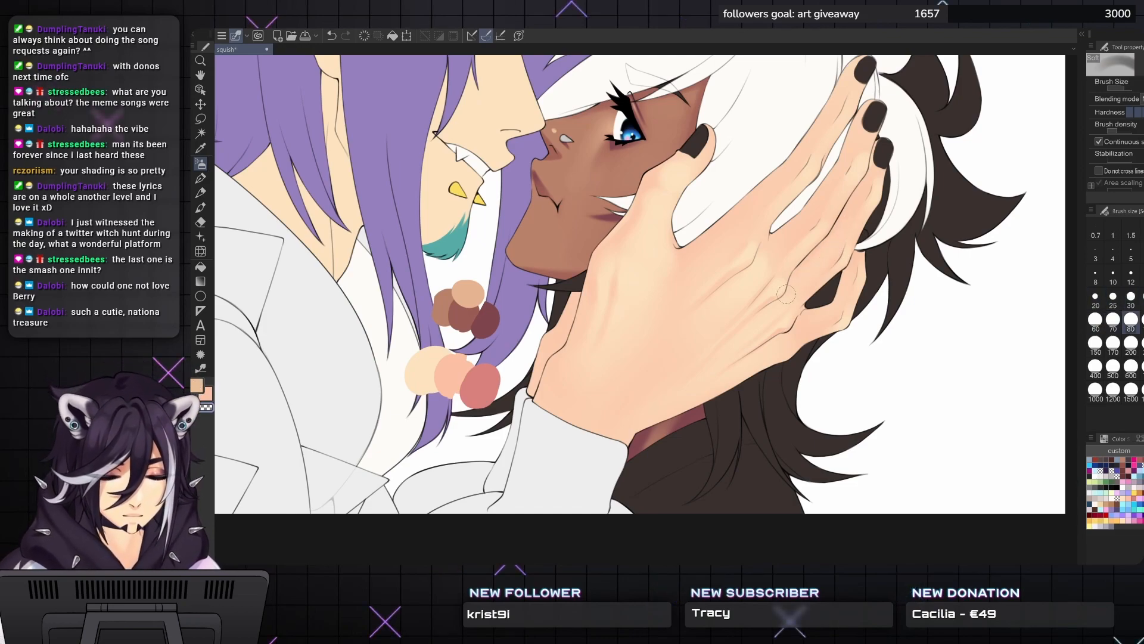
- Add fine peach shading to the ring finger's joint at sizes 20 and 25, and soften it with the transparent colour
{"action": "key", "text": "bracketleft"}
{"action": "key", "text": "bracketleft"}
{"action": "key", "text": "bracketleft"}
{"action": "key", "text": "bracketleft"}
{"action": "key", "text": "bracketleft"}
{"action": "key", "text": "bracketleft"}
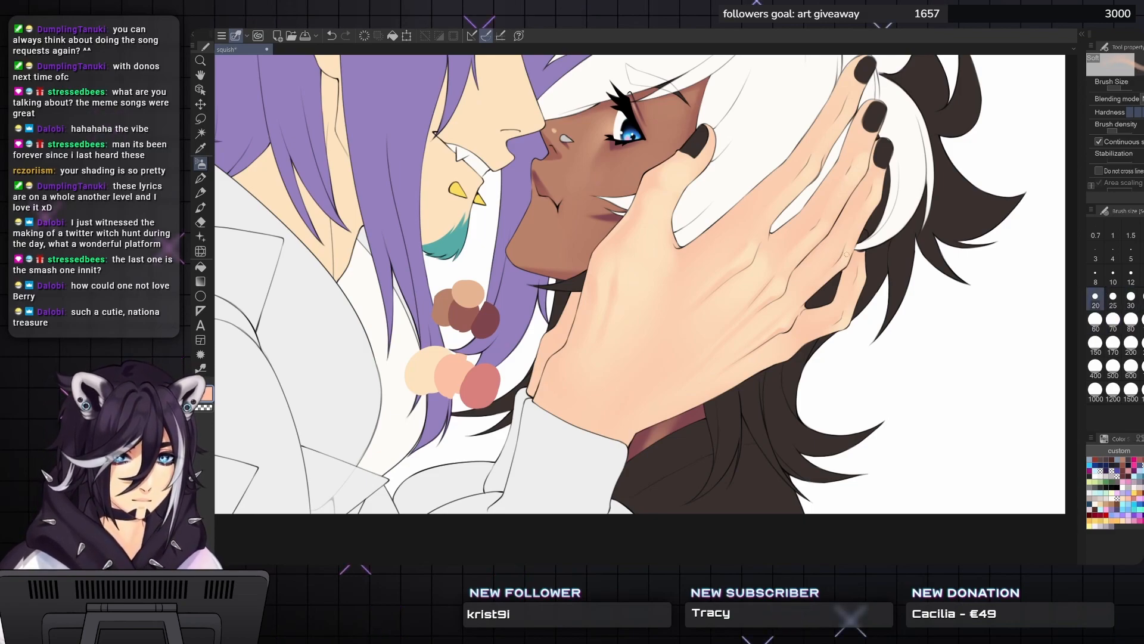
{"action": "key", "text": "bracketright"}
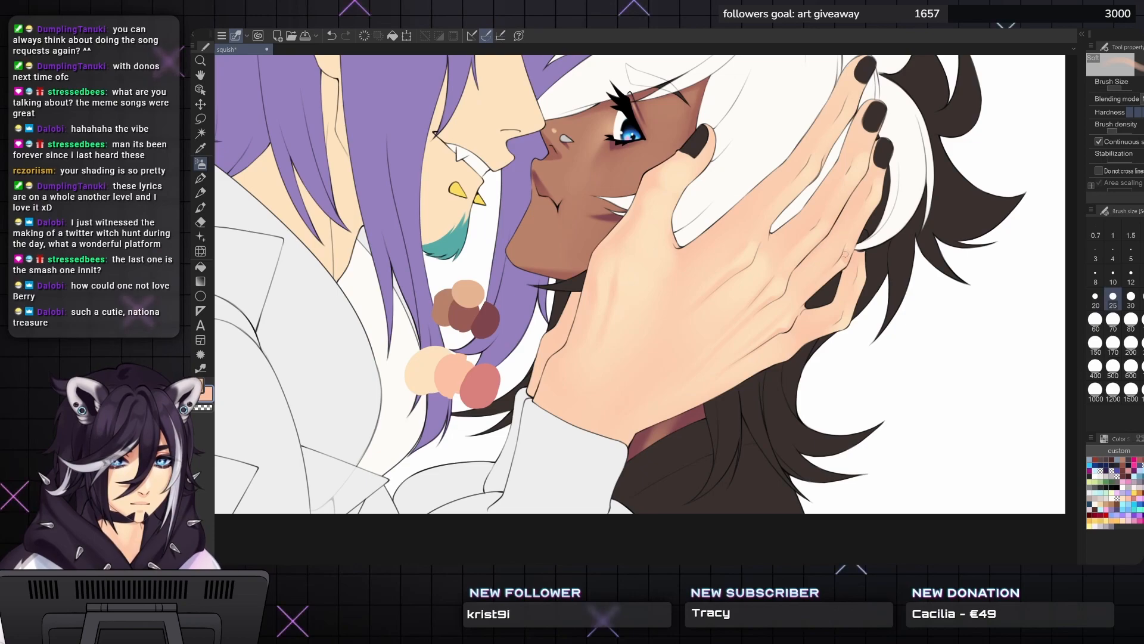
{"action": "key", "text": "bracketright"}
{"action": "key", "text": "bracketright"}
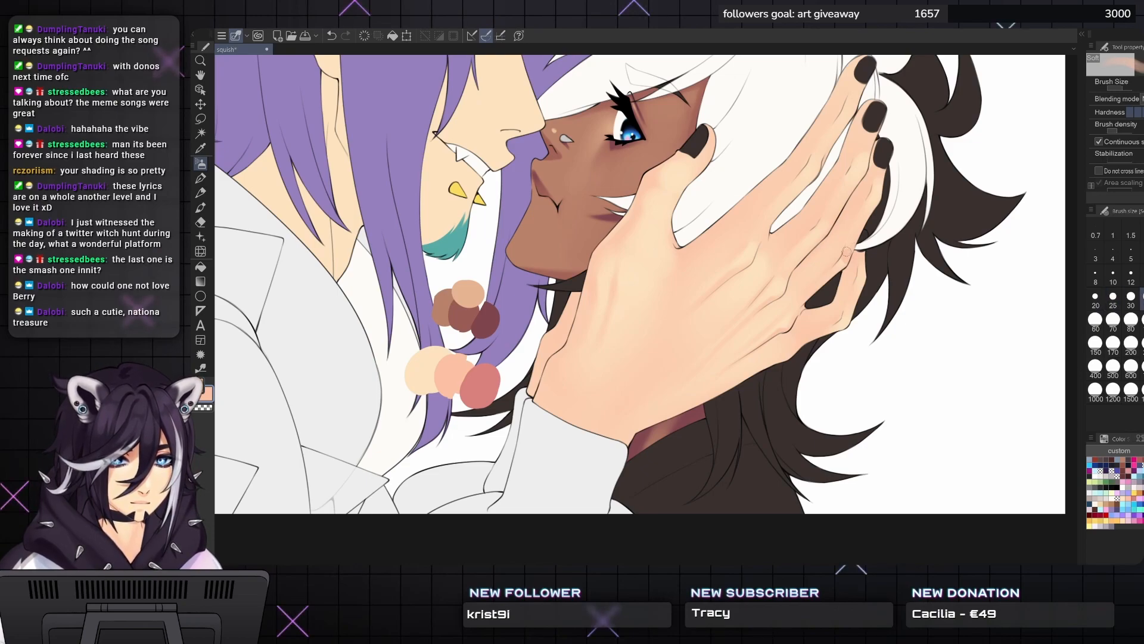
- Shade the ring finger below its black nail with peach at size 30, and blend it with a brush up to size 60
{"action": "left_click_drag", "start_coordinate": [668, 290], "coordinate": [646, 338]}
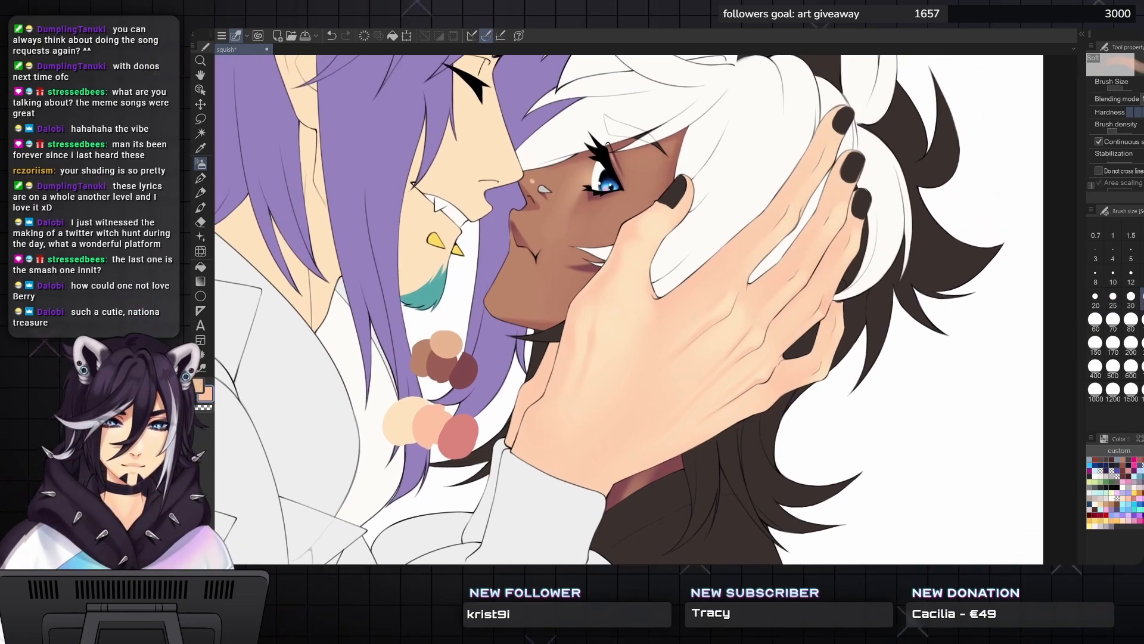
{"action": "key", "text": "bracketleft"}
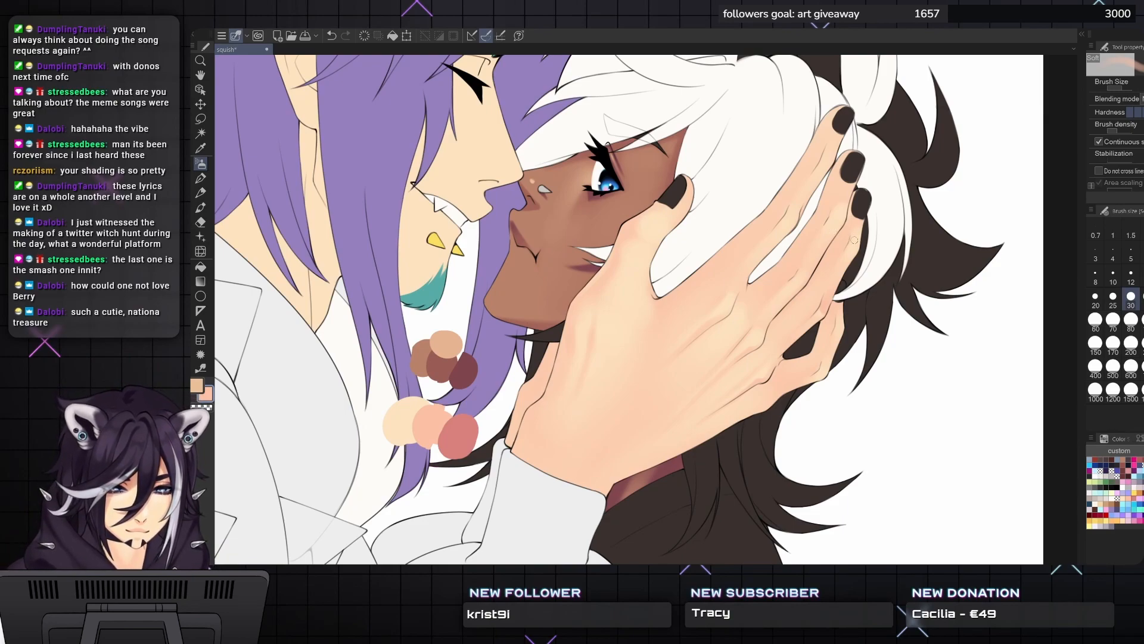
{"action": "key", "text": "bracketleft"}
{"action": "left_click_drag", "start_coordinate": [858, 230], "coordinate": [854, 244]}
{"action": "key", "text": "bracketright"}
{"action": "key", "text": "bracketright"}
{"action": "key", "text": "bracketleft"}
{"action": "key", "text": "bracketleft"}
{"action": "key", "text": "bracketright"}
{"action": "key", "text": "bracketright"}
{"action": "key", "text": "bracketright"}
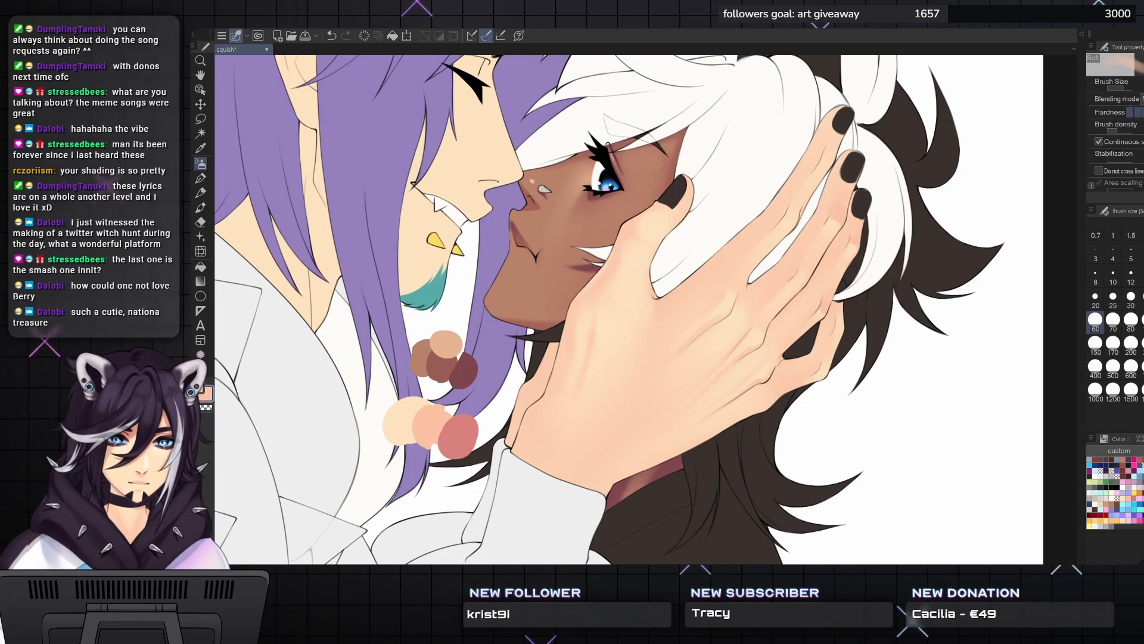
- Paint fine peach shading along the index finger below its nail, using brush sizes 20 to 30
{"action": "left_click_drag", "start_coordinate": [800, 220], "coordinate": [783, 241]}
{"action": "key", "text": "bracketleft"}
{"action": "key", "text": "bracketleft"}
{"action": "key", "text": "bracketright"}
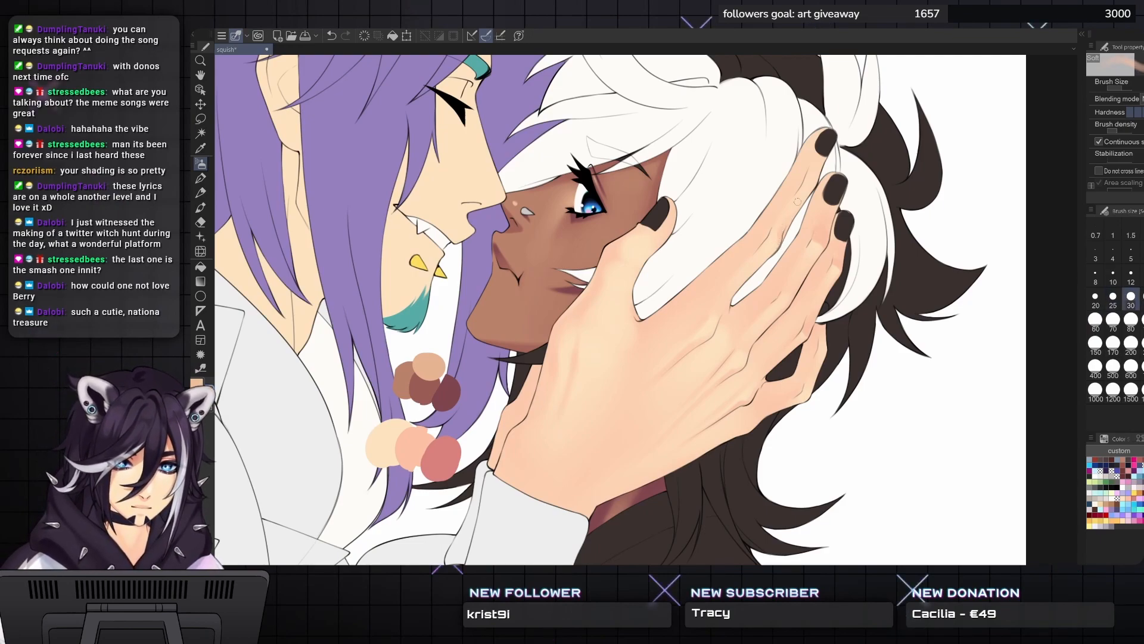
{"action": "key", "text": "bracketleft"}
{"action": "key", "text": "bracketright"}
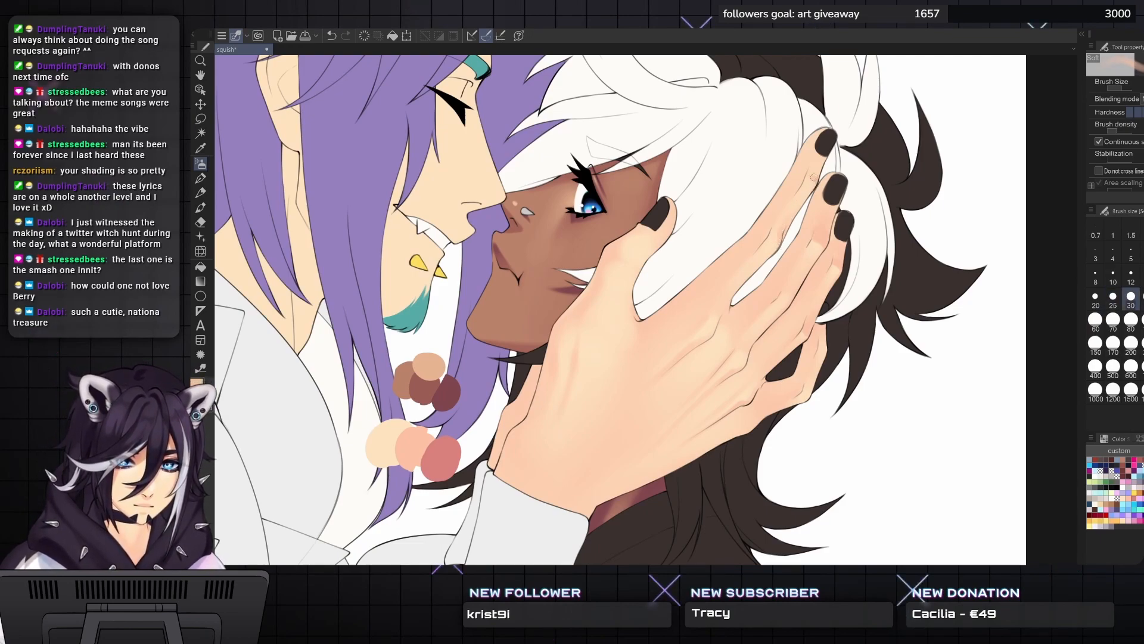
{"action": "key", "text": "bracketright"}
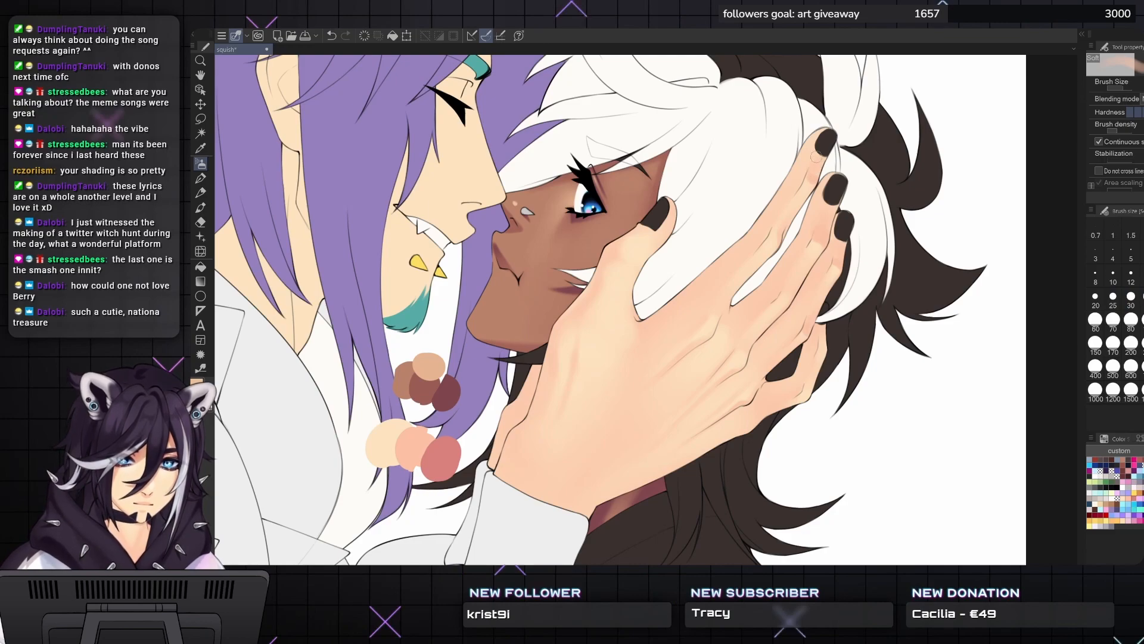
{"action": "key", "text": "bracketleft"}
{"action": "key", "text": "bracketleft"}
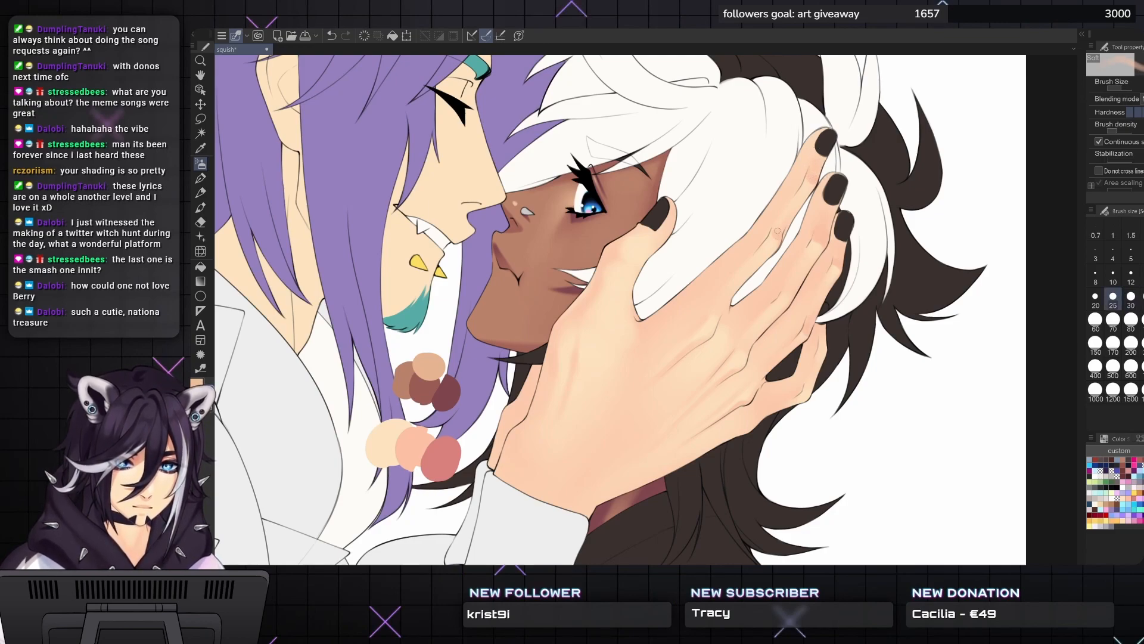
{"action": "key", "text": "bracketleft"}
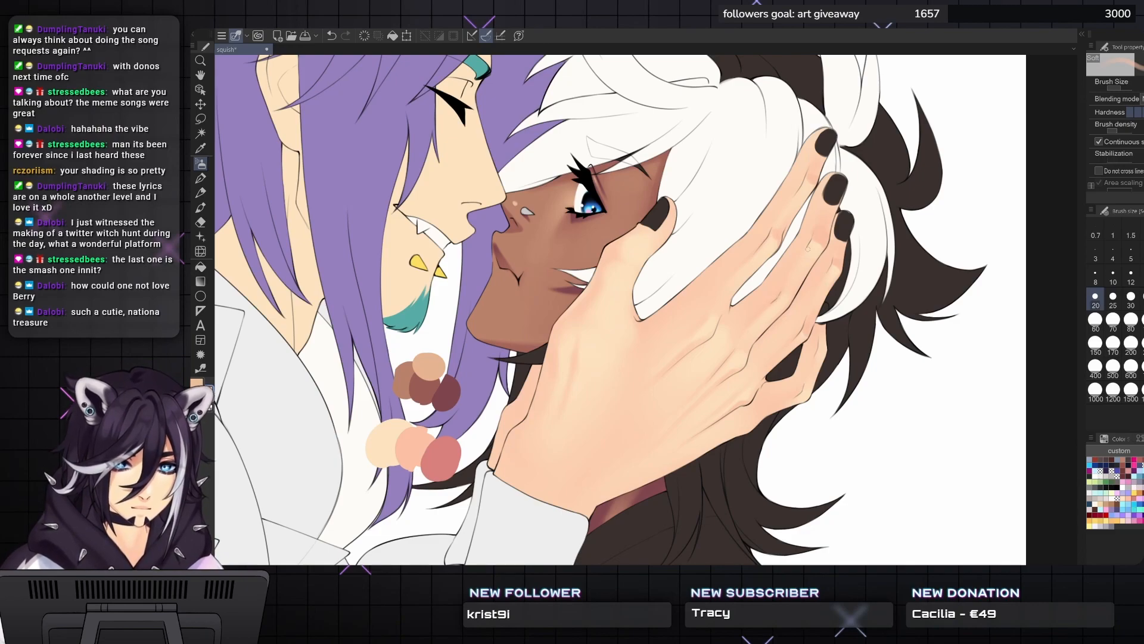
- Refine the shading on the little and ring fingers at sizes 25 and 30
{"action": "left_click_drag", "start_coordinate": [814, 307], "coordinate": [832, 263]}
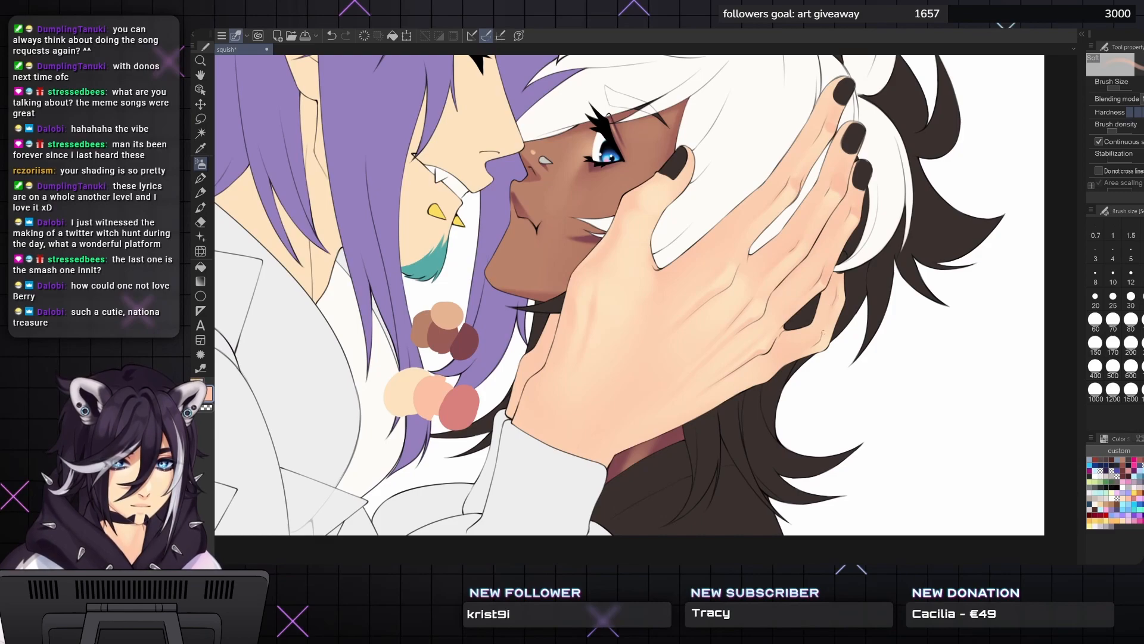
{"action": "key", "text": "bracketright"}
{"action": "key", "text": "bracketright"}
{"action": "key", "text": "bracketright"}
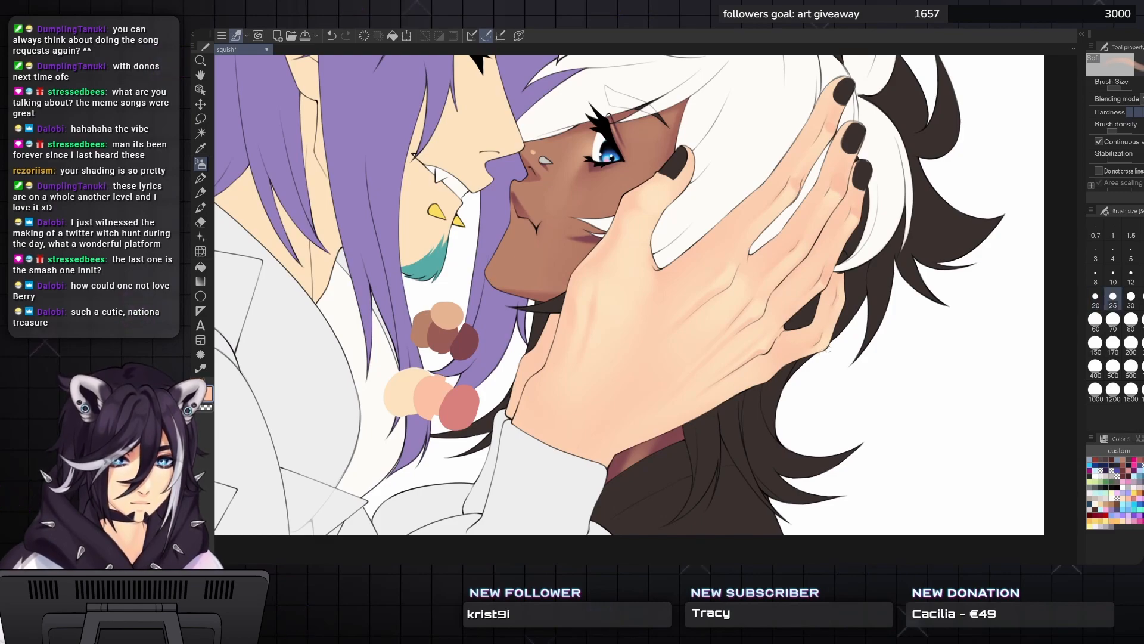
{"action": "key", "text": "bracketleft"}
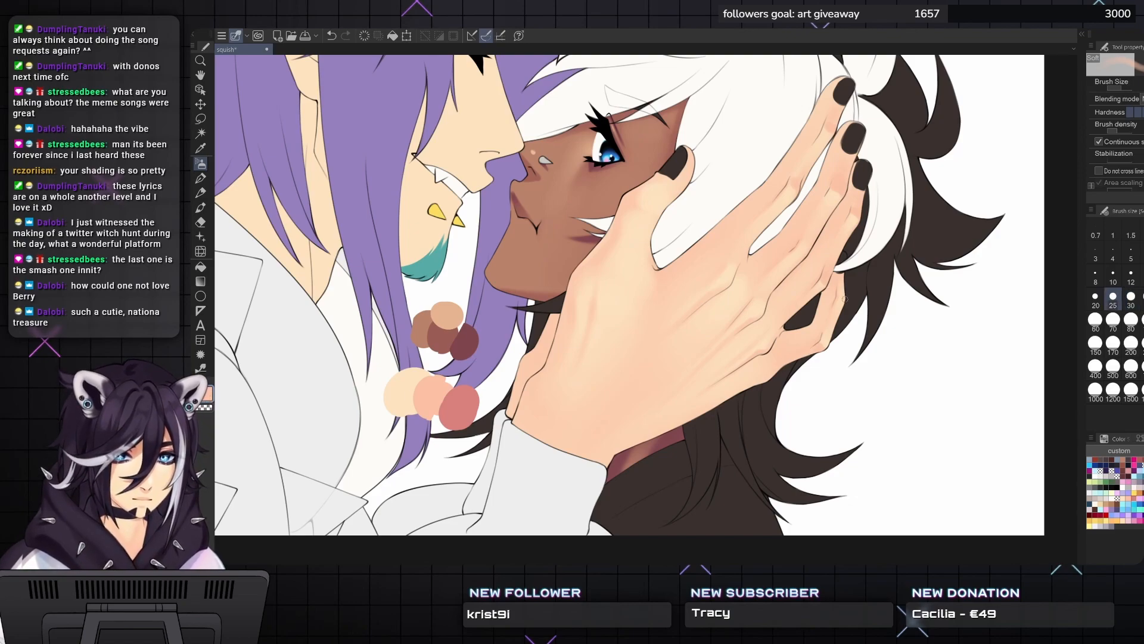
{"action": "key", "text": "bracketright"}
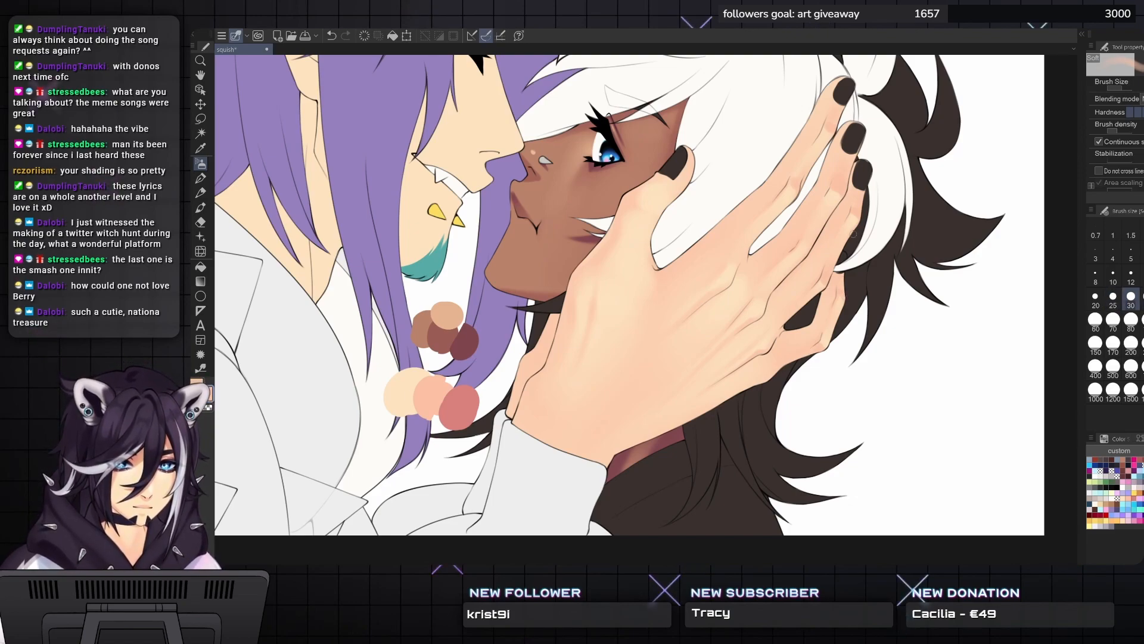
- Refine the tendon shading across the back of the hand with peach and the transparent colour, using sizes 20 and 25
{"action": "left_click_drag", "start_coordinate": [559, 383], "coordinate": [646, 338]}
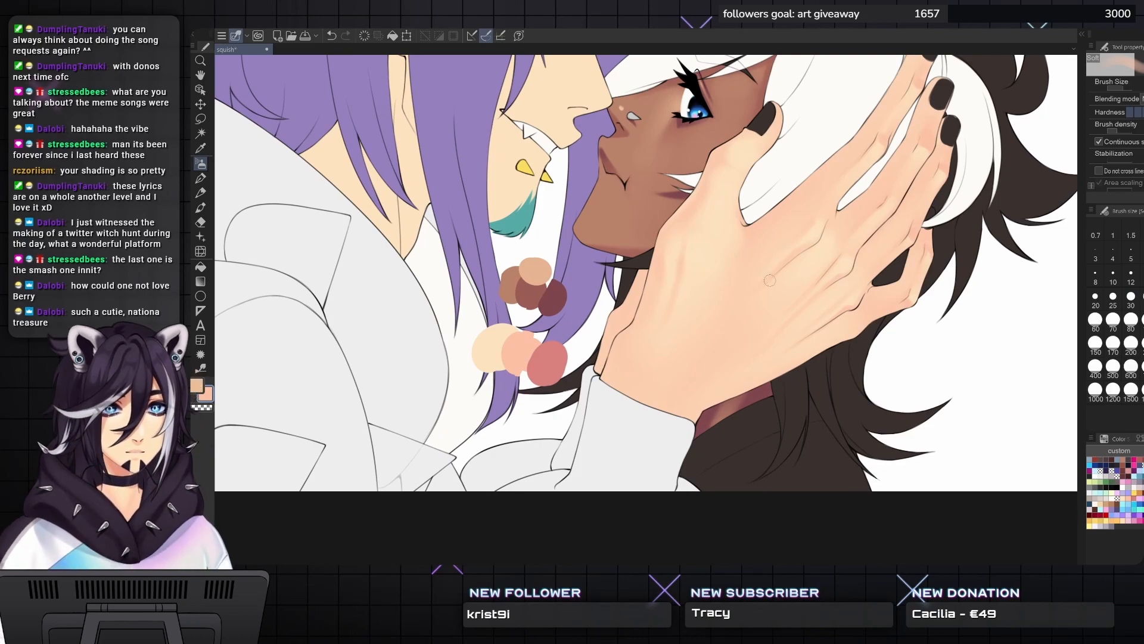
{"action": "key", "text": "bracketleft"}
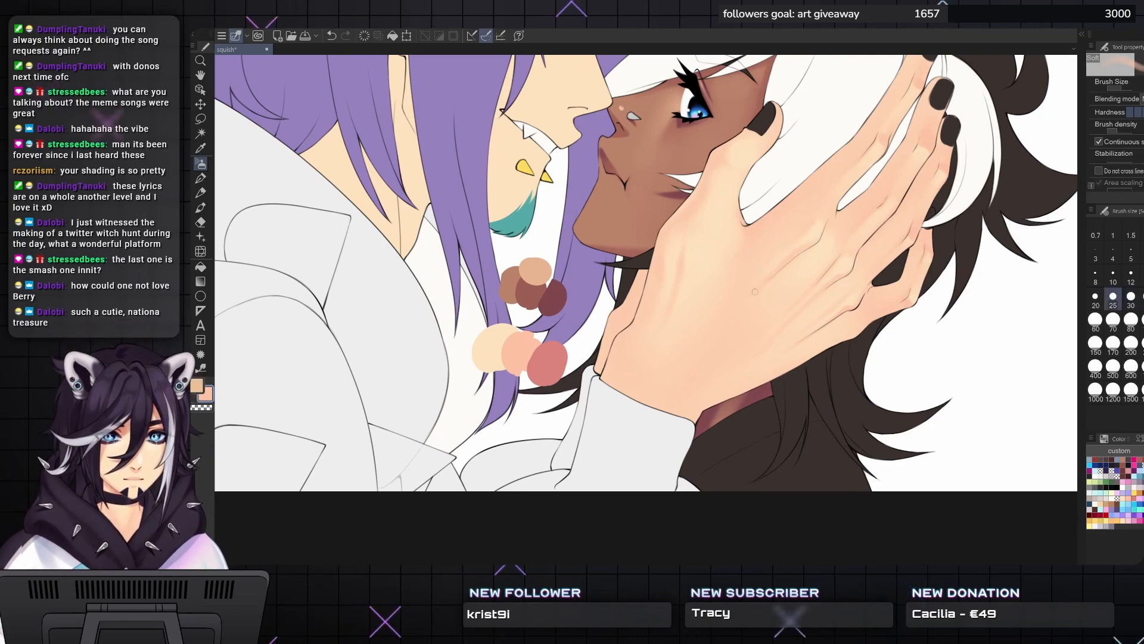
{"action": "key", "text": "bracketright"}
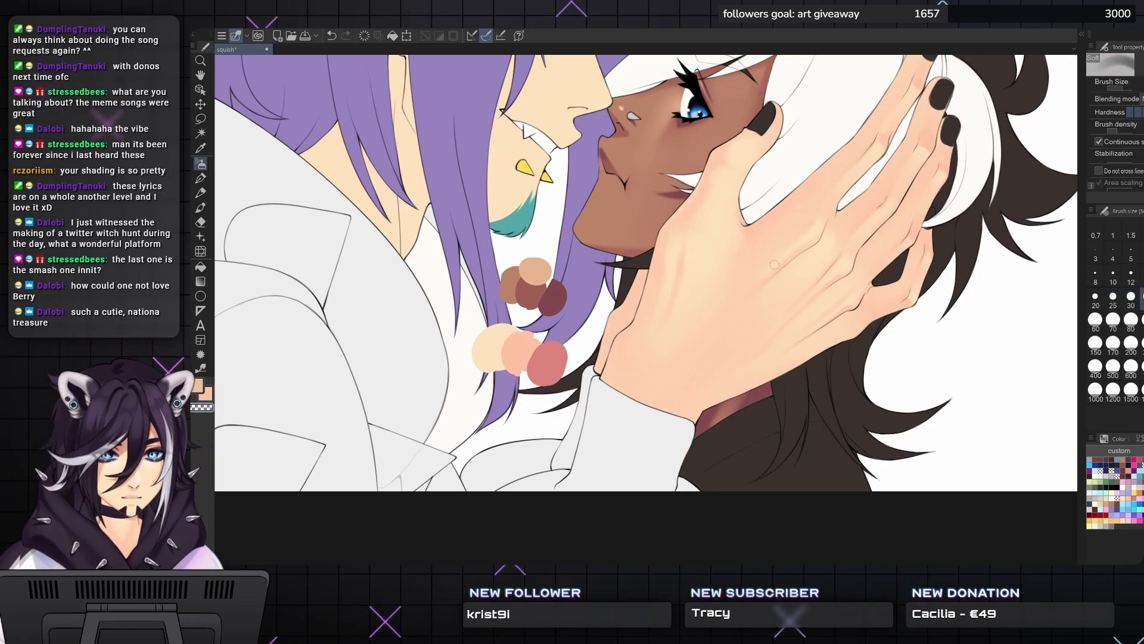
{"action": "key", "text": "bracketleft"}
{"action": "key", "text": "bracketleft"}
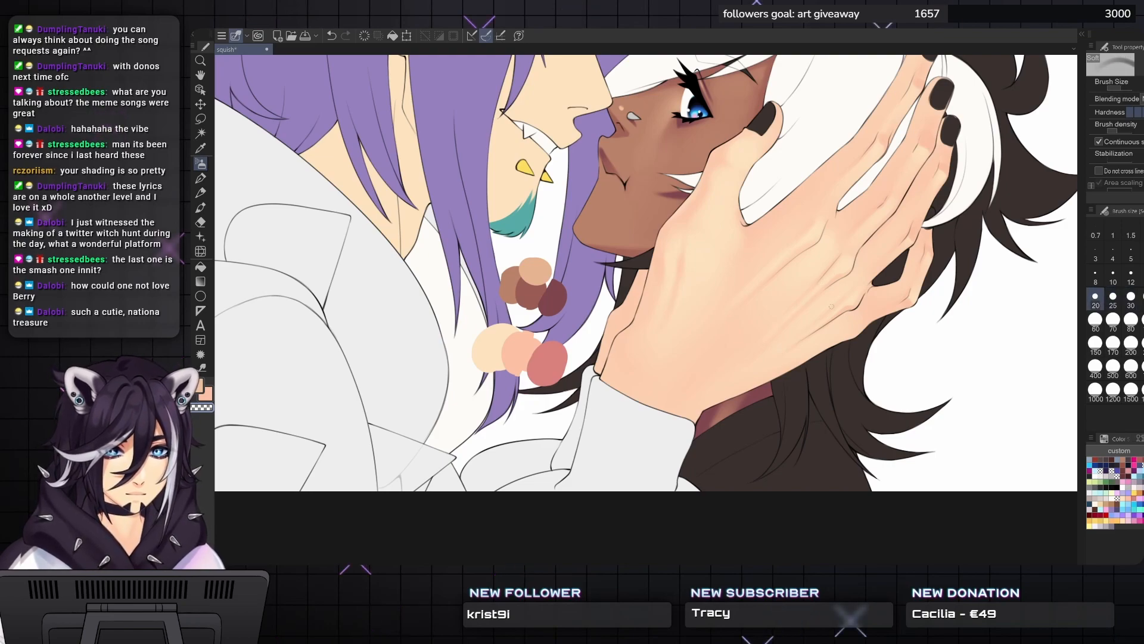
{"action": "key", "text": "bracketright"}
{"action": "key", "text": "bracketright"}
- Undo and redo the latest shading strokes on the back of the hand
{"action": "left_click_drag", "start_coordinate": [775, 268], "coordinate": [827, 259]}
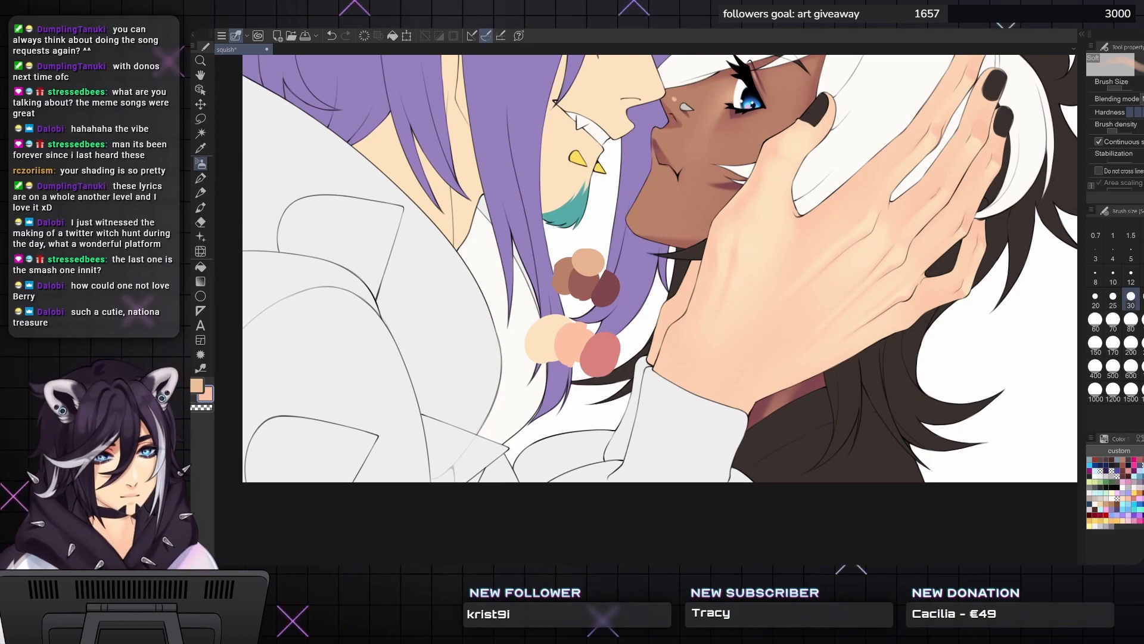
{"action": "key", "text": "ctrl+z"}
{"action": "key", "text": "ctrl+y"}
{"action": "key", "text": "ctrl+y"}
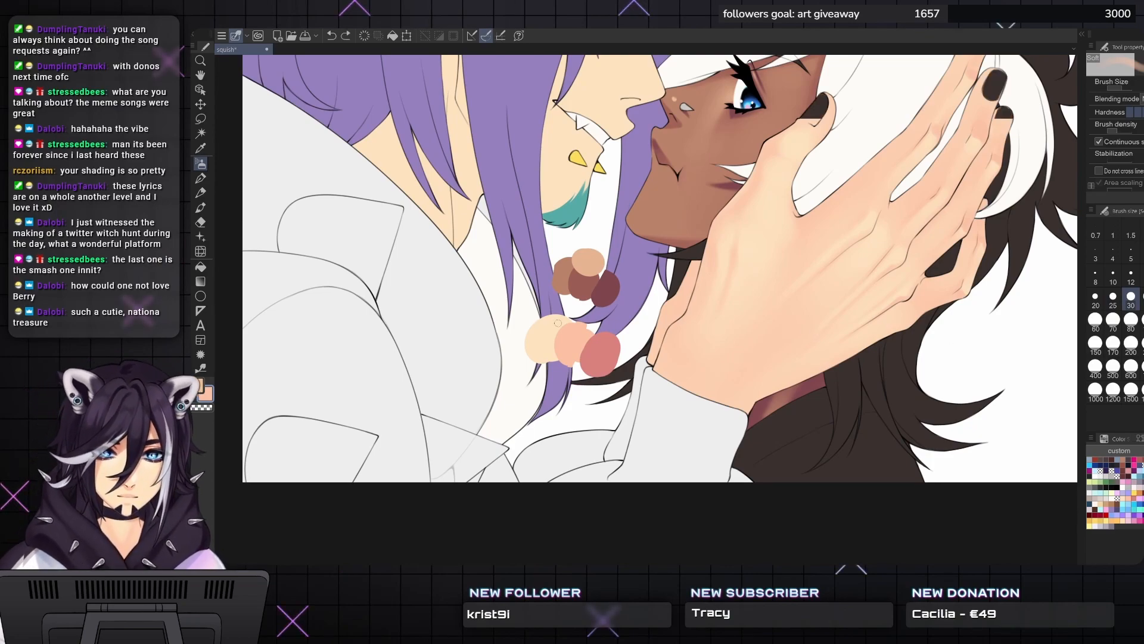
- Sample the dark pink palette swatch and paint a reddish shadow along the thumb-side tendon of the hand at size 60
{"action": "left_click", "coordinate": [605, 345], "text": "alt"}
{"action": "key", "text": "bracketright"}
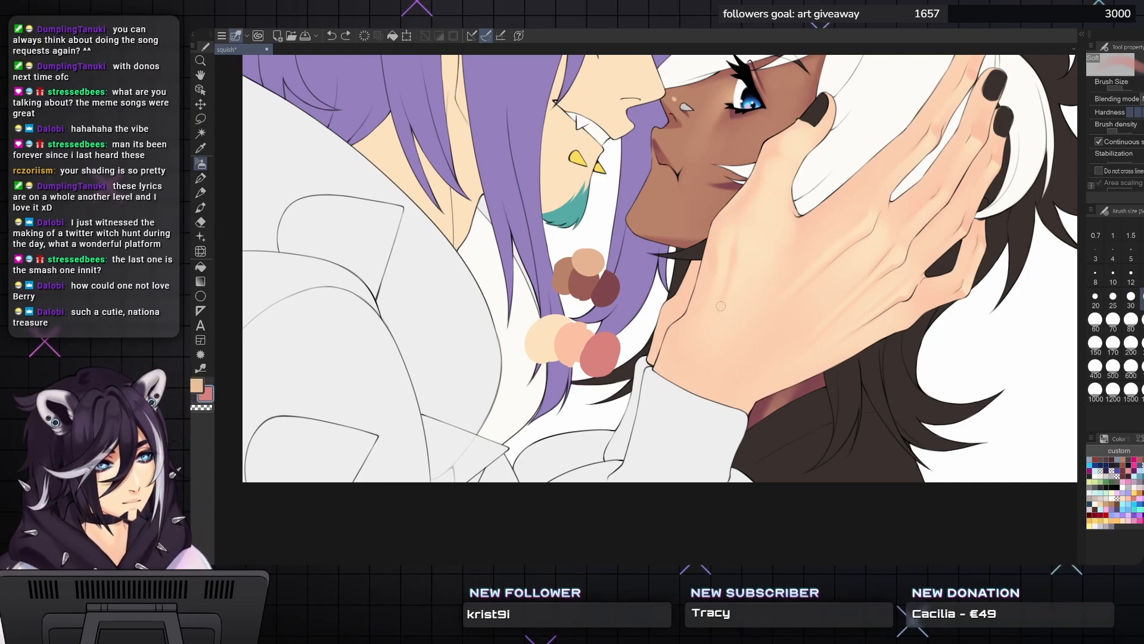
{"action": "key", "text": "bracketright"}
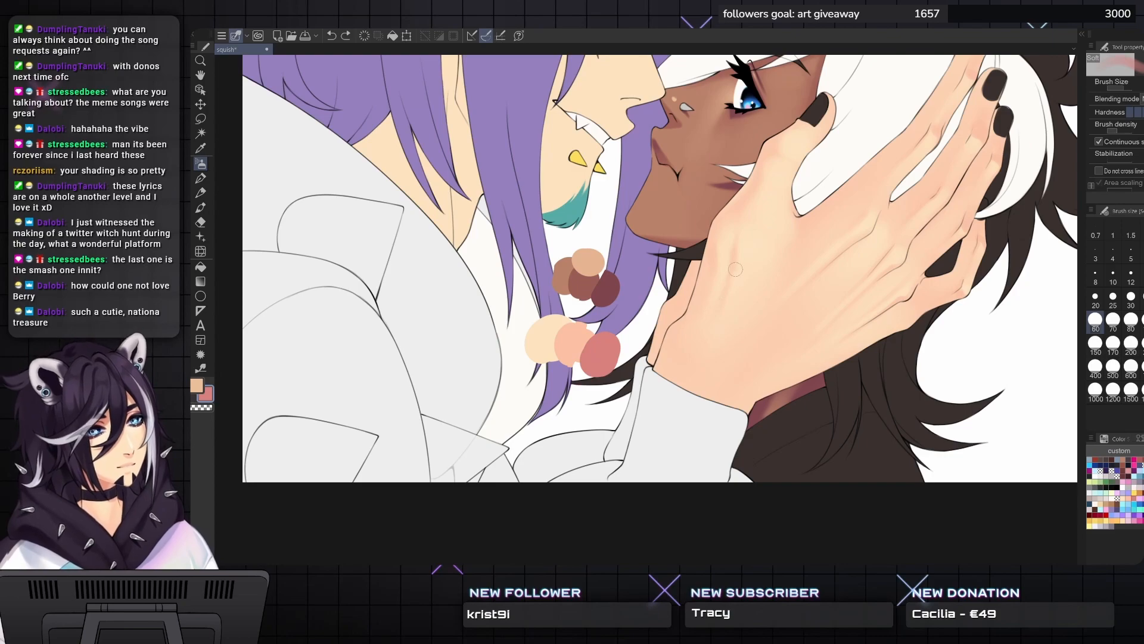
{"action": "mouse_move", "coordinate": [714, 279]}
{"action": "left_mouse_down"}
{"action": "mouse_move", "coordinate": [719, 310]}
{"action": "mouse_move", "coordinate": [730, 250]}
{"action": "mouse_move", "coordinate": [715, 307]}
{"action": "left_mouse_up"}
{"action": "key", "text": "x"}
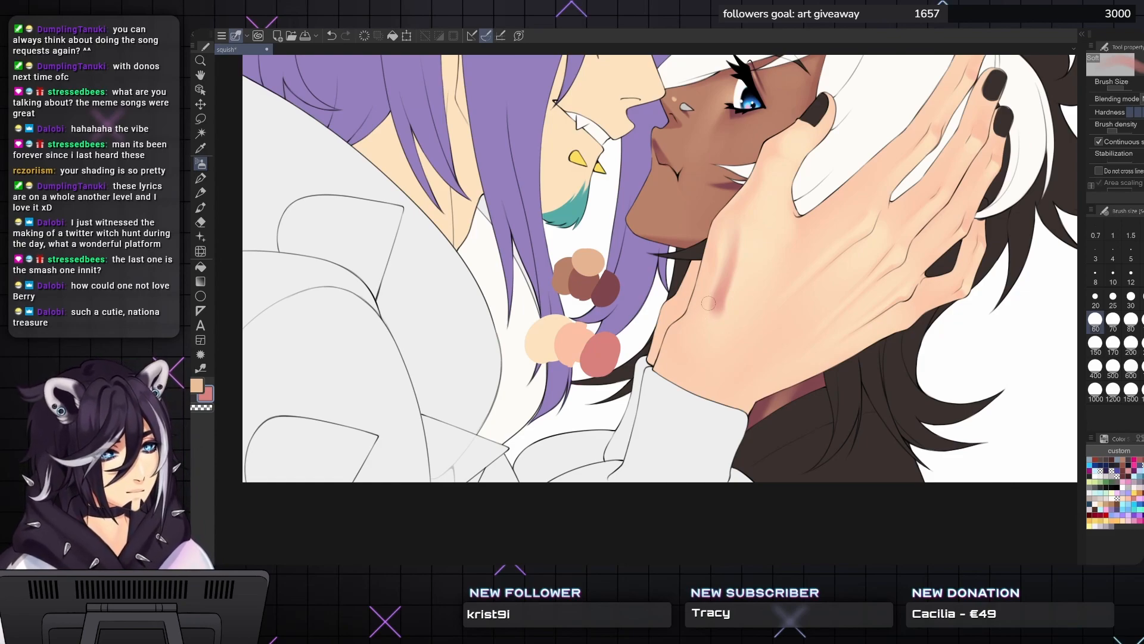
- Paint a dark pink shadow across the thumb side of the wrist beside the white sleeve cuff
{"action": "mouse_move", "coordinate": [659, 337]}
{"action": "left_mouse_down"}
{"action": "mouse_move", "coordinate": [660, 355]}
{"action": "mouse_move", "coordinate": [687, 305]}
{"action": "mouse_move", "coordinate": [678, 351]}
{"action": "mouse_move", "coordinate": [658, 358]}
{"action": "left_mouse_up"}
{"action": "key", "text": "bracketleft"}
{"action": "key", "text": "bracketright"}
{"action": "key", "text": "bracketright"}
{"action": "key", "text": "bracketright"}
{"action": "key", "text": "bracketright"}
{"action": "key", "text": "bracketright"}
{"action": "key", "text": "x"}
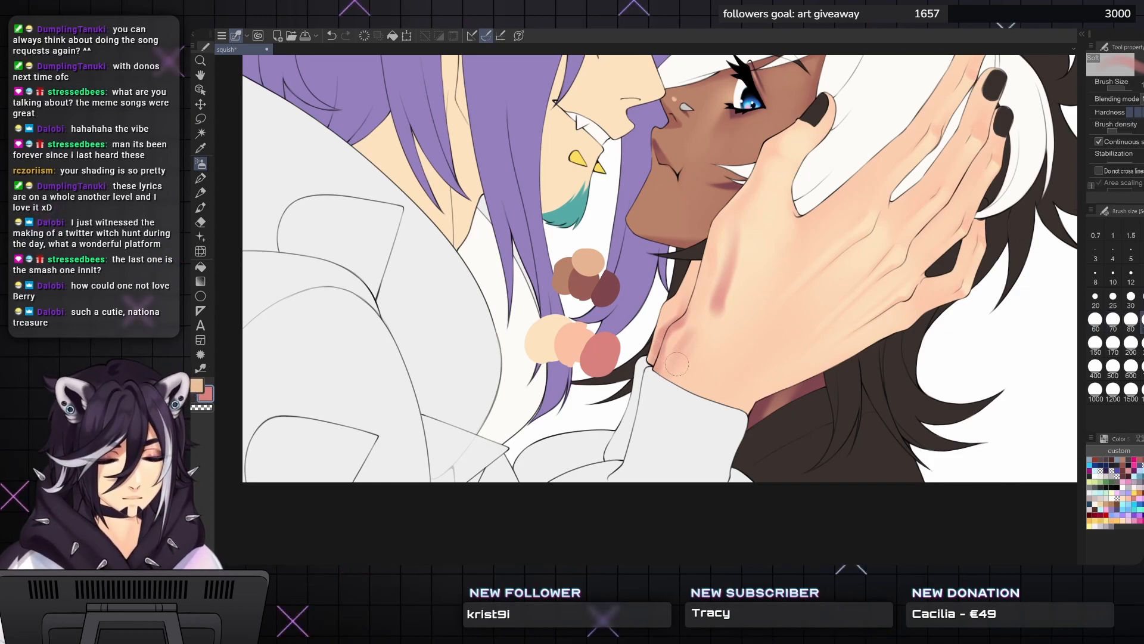
{"action": "mouse_move", "coordinate": [669, 380]}
{"action": "left_mouse_down"}
{"action": "mouse_move", "coordinate": [703, 345]}
{"action": "mouse_move", "coordinate": [713, 305]}
{"action": "mouse_move", "coordinate": [684, 364]}
{"action": "left_mouse_up"}
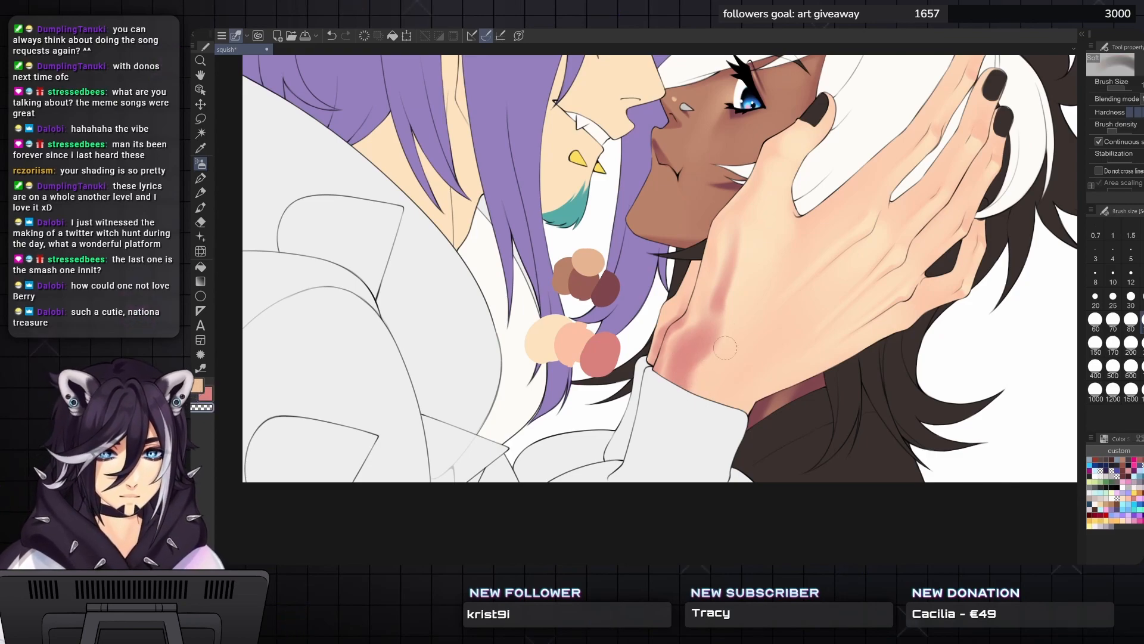
- Soften the edges of the wrist shadow with the transparent colour at size 60
{"action": "key", "text": "bracketleft"}
{"action": "key", "text": "bracketleft"}
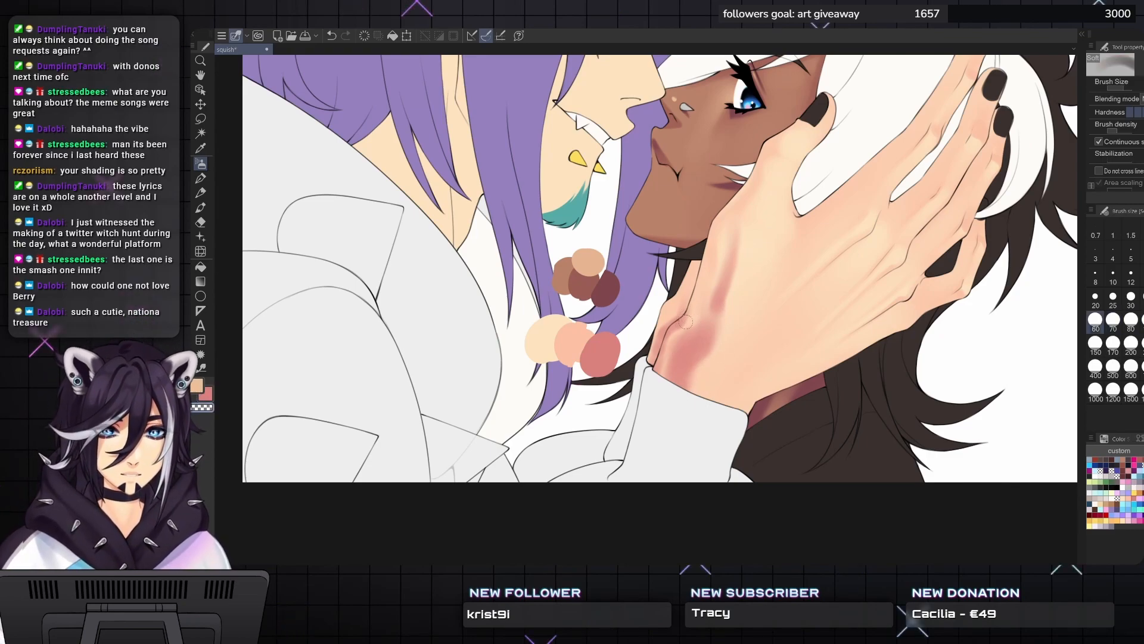
{"action": "key", "text": "bracketleft"}
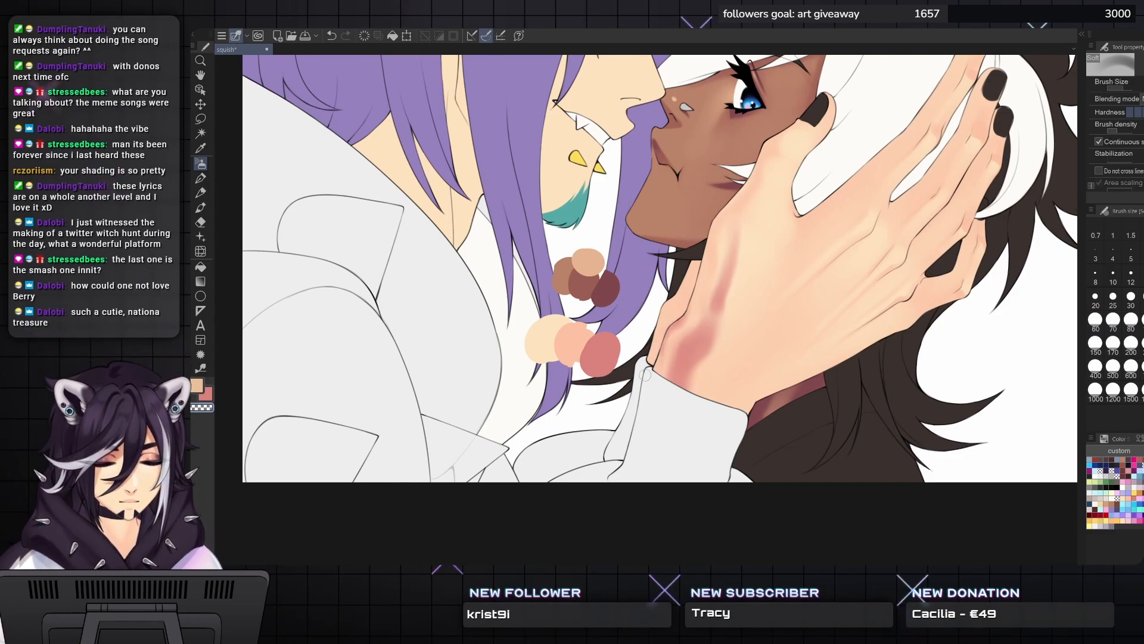
- Add a small dark pink shadow at the outer edge of the wrist at size 25, trimming it with the transparent colour
{"action": "left_click_drag", "start_coordinate": [645, 375], "coordinate": [599, 394]}
{"action": "key", "text": "bracketleft"}
{"action": "key", "text": "bracketleft"}
{"action": "key", "text": "bracketleft"}
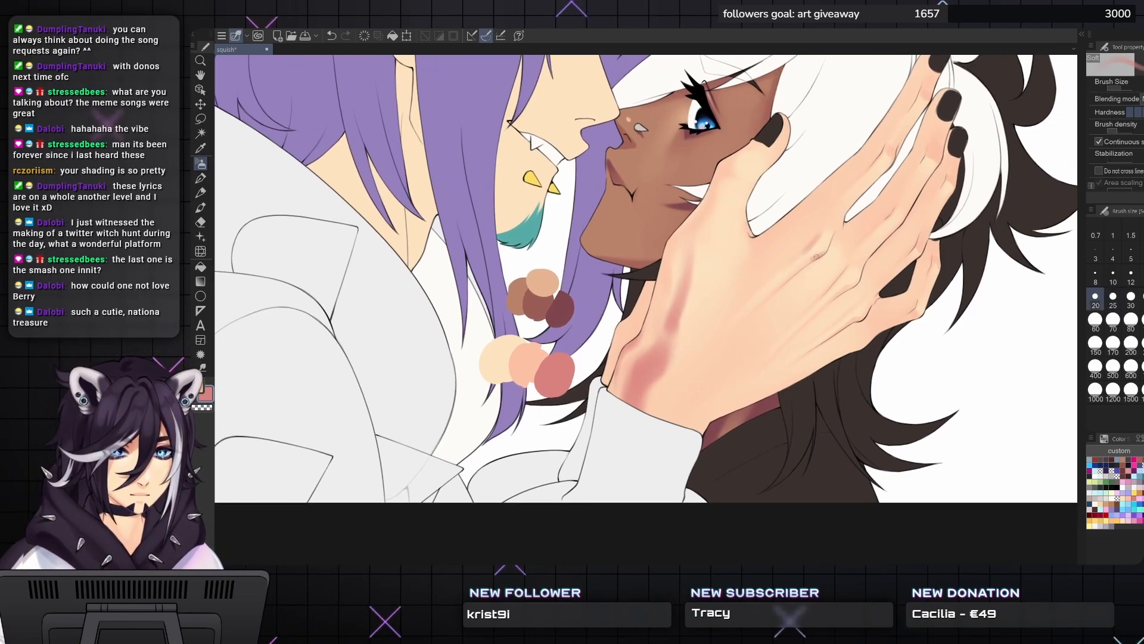
{"action": "key", "text": "bracketright"}
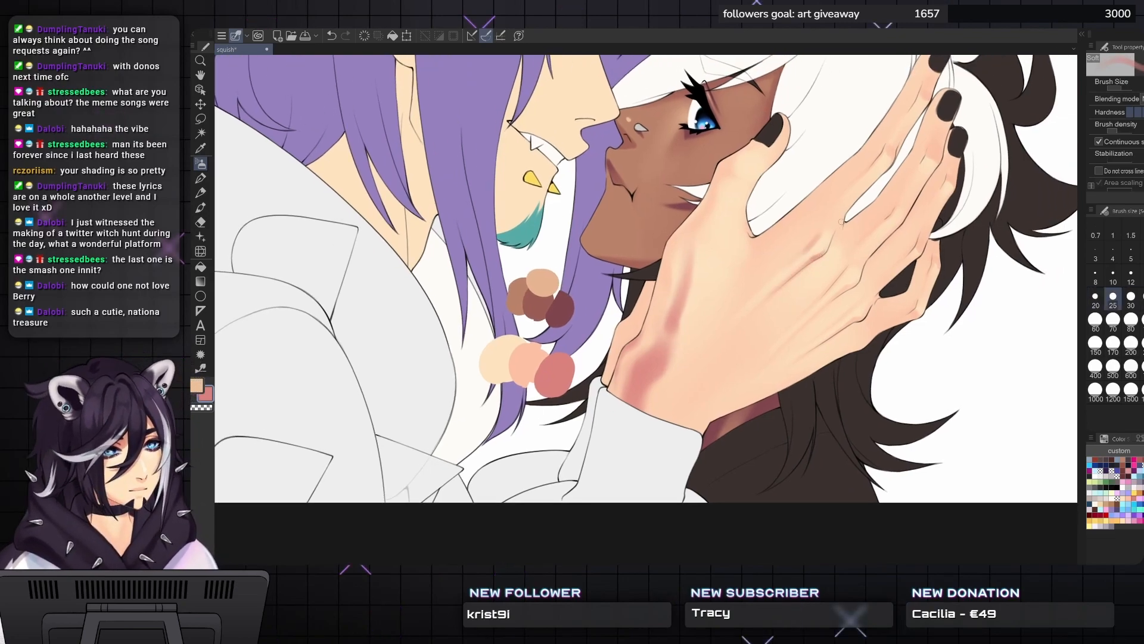
{"action": "left_click_drag", "start_coordinate": [842, 222], "coordinate": [797, 206]}
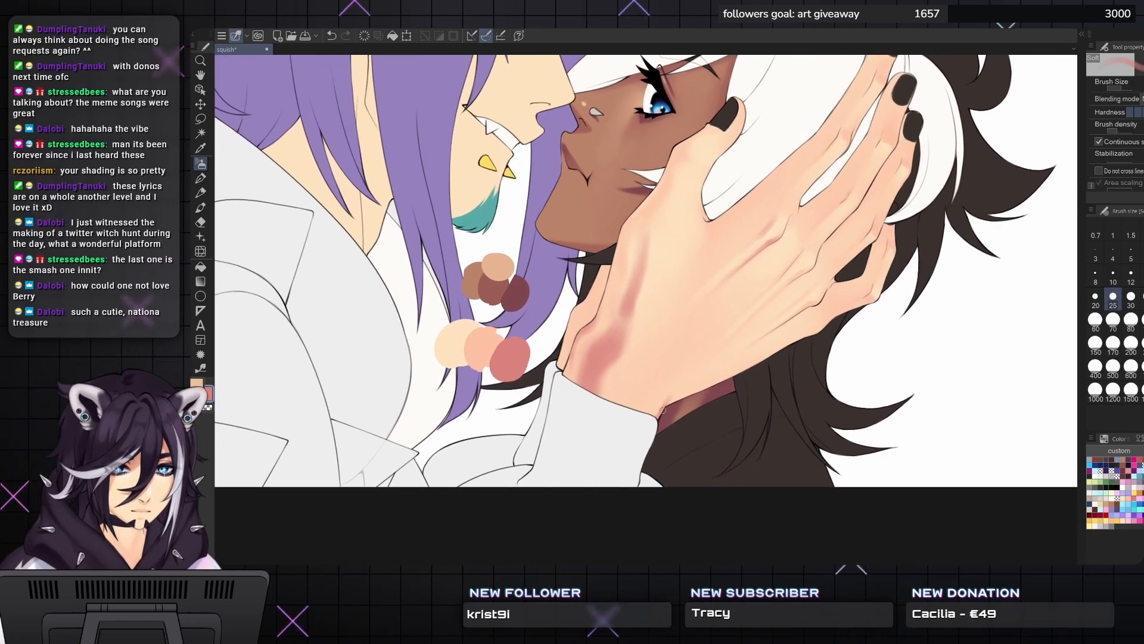
{"action": "mouse_move", "coordinate": [664, 396]}
{"action": "left_mouse_down"}
{"action": "mouse_move", "coordinate": [676, 383]}
{"action": "mouse_move", "coordinate": [664, 391]}
{"action": "left_mouse_up"}
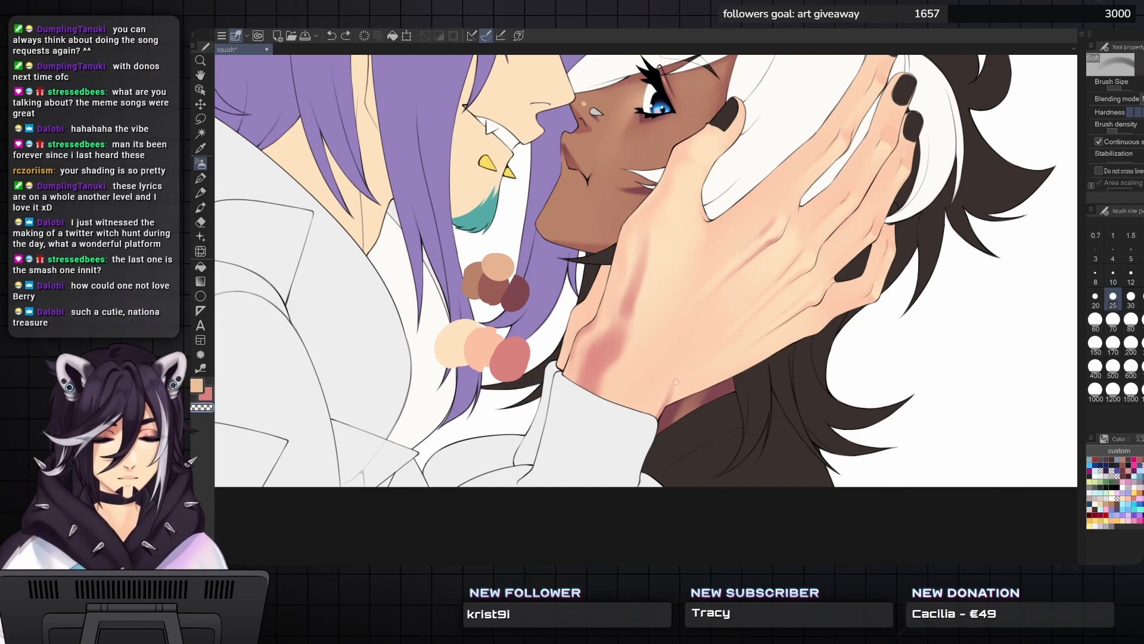
{"action": "left_click_drag", "start_coordinate": [674, 390], "coordinate": [674, 379]}
{"action": "key", "text": "c"}
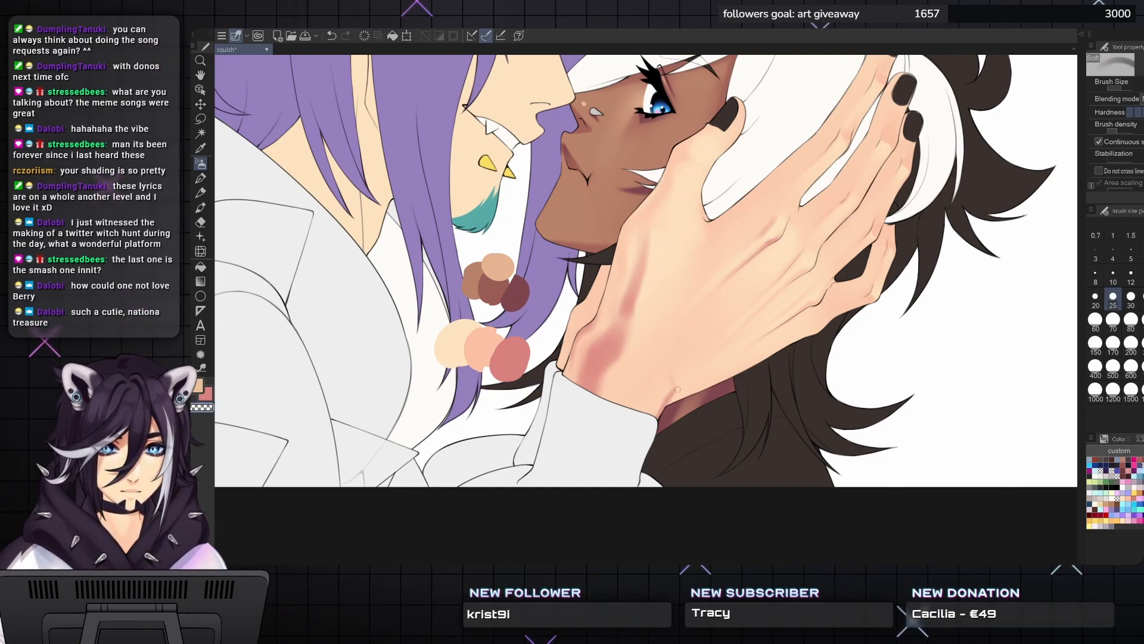
{"action": "key", "text": "c"}
{"action": "key", "text": "bracketleft"}
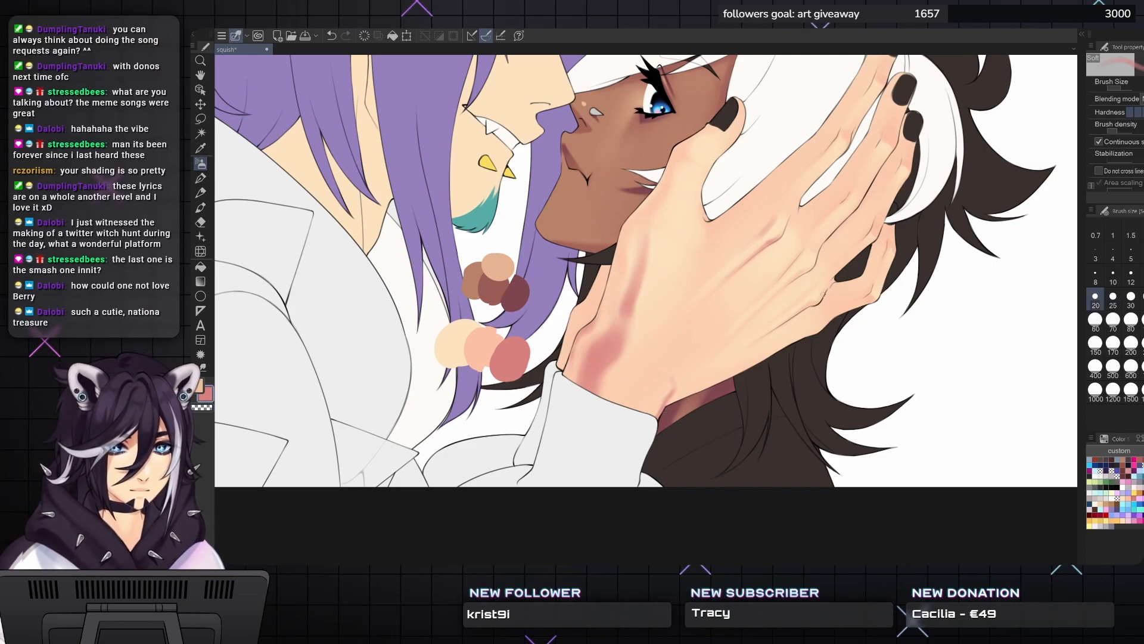
{"action": "key", "text": "bracketright"}
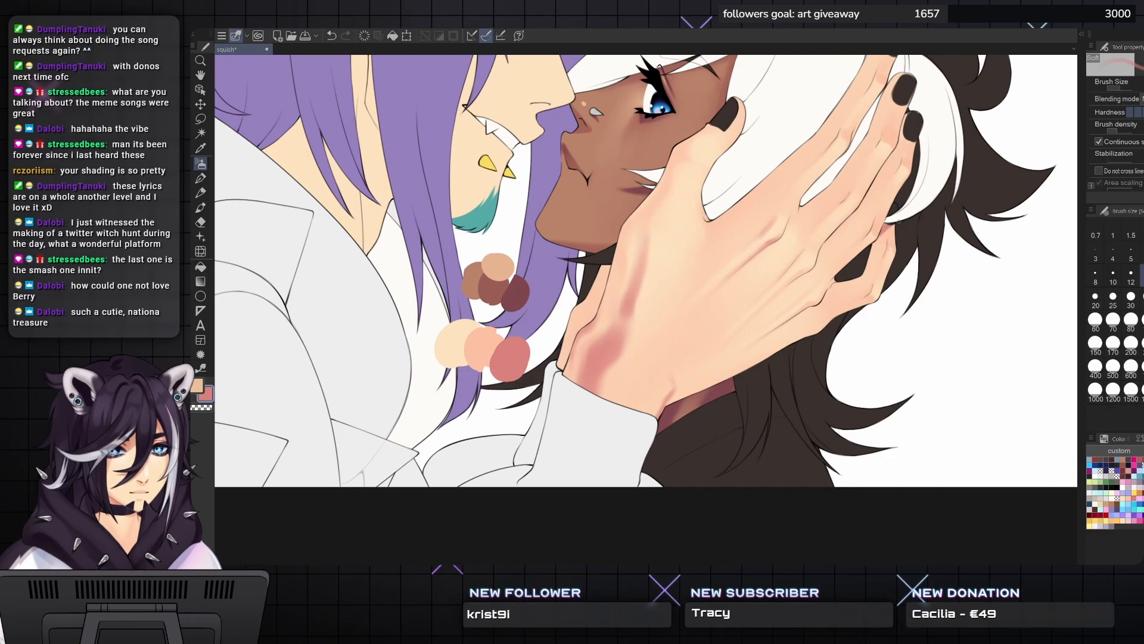
{"action": "key", "text": "bracketleft"}
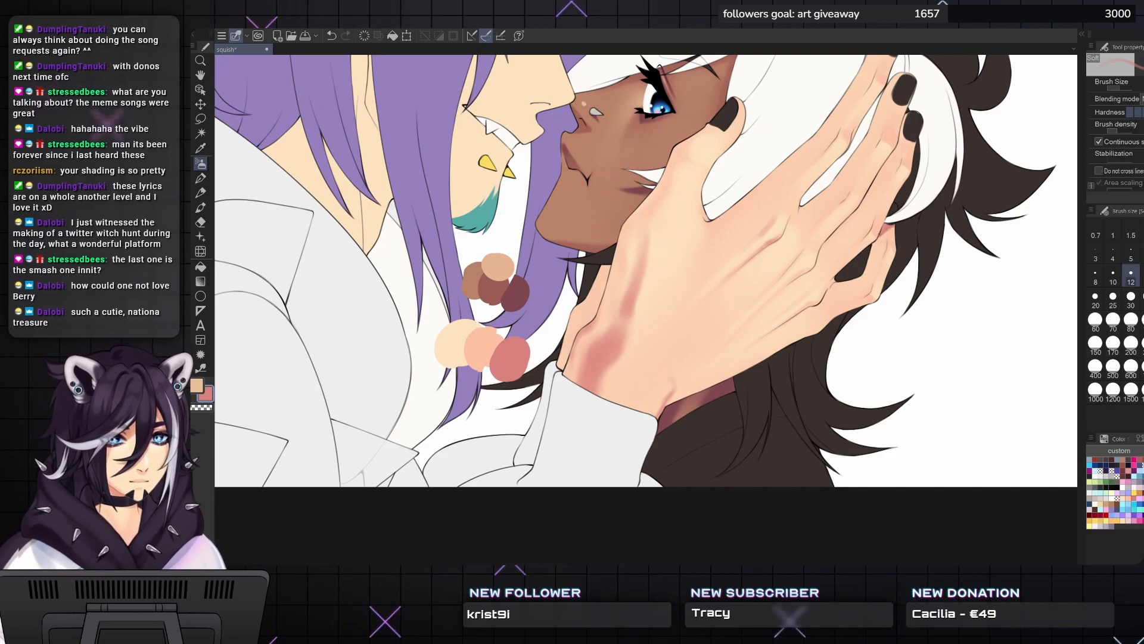
{"action": "key", "text": "bracketright"}
{"action": "key", "text": "bracketright"}
- Paint a dark pink shadow in the web between thumb and index finger at size 25 and blend it with the transparent colour
{"action": "mouse_move", "coordinate": [902, 149]}
{"action": "left_mouse_down"}
{"action": "mouse_move", "coordinate": [871, 226]}
{"action": "mouse_move", "coordinate": [915, 200]}
{"action": "left_mouse_up"}
{"action": "key", "text": "bracketright"}
{"action": "key", "text": "bracketright"}
{"action": "key", "text": "bracketright"}
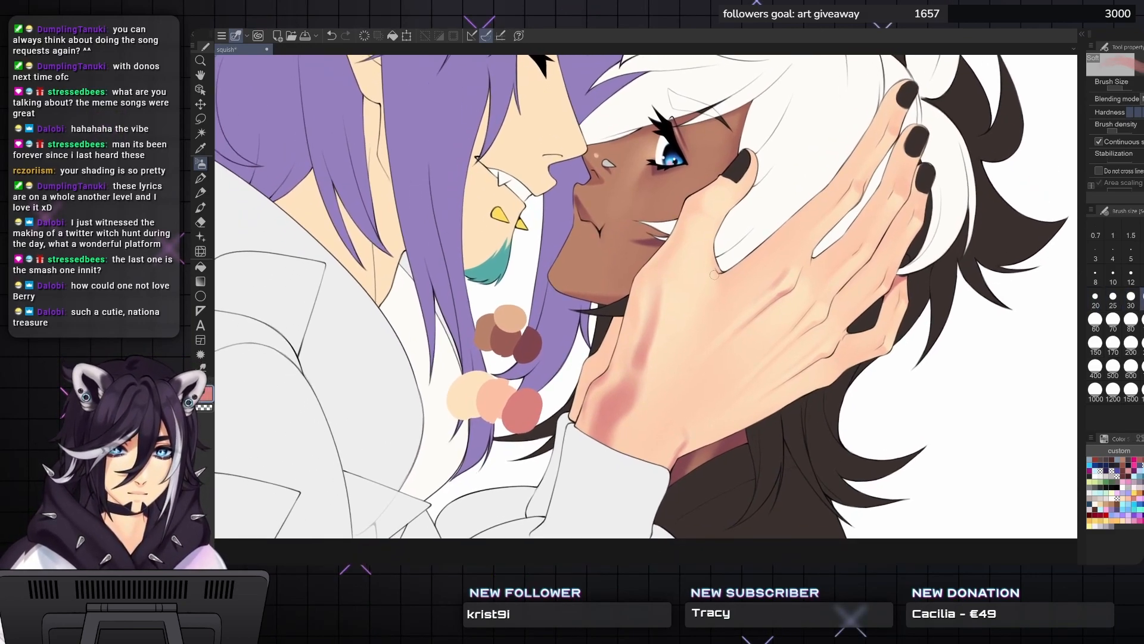
{"action": "key", "text": "bracketleft"}
{"action": "key", "text": "bracketleft"}
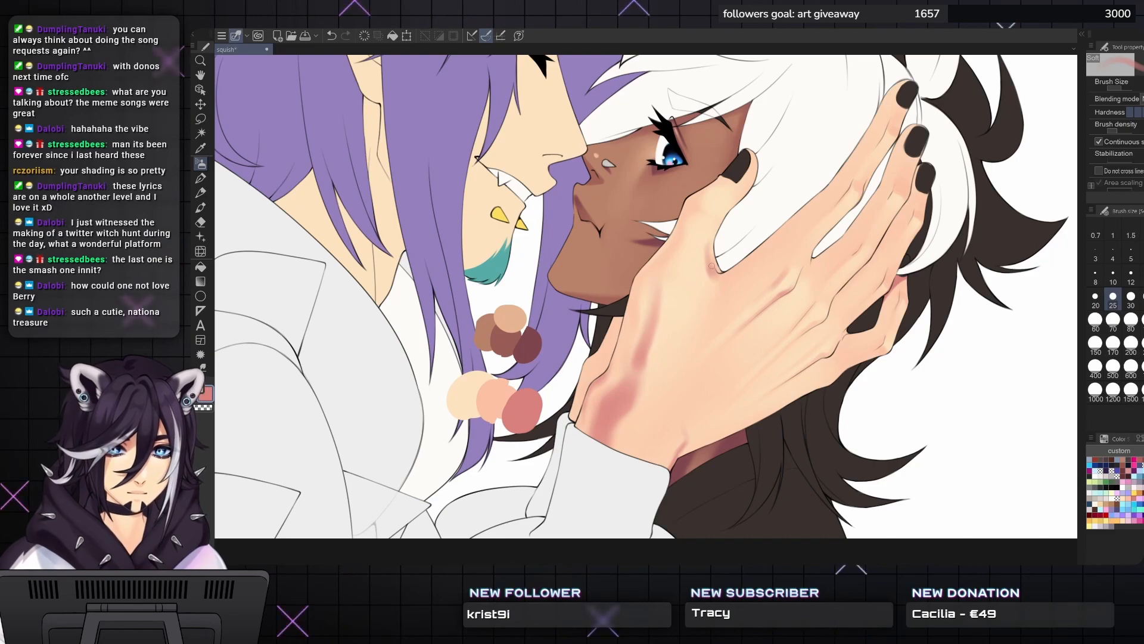
{"action": "key", "text": "bracketright"}
{"action": "key", "text": "bracketleft"}
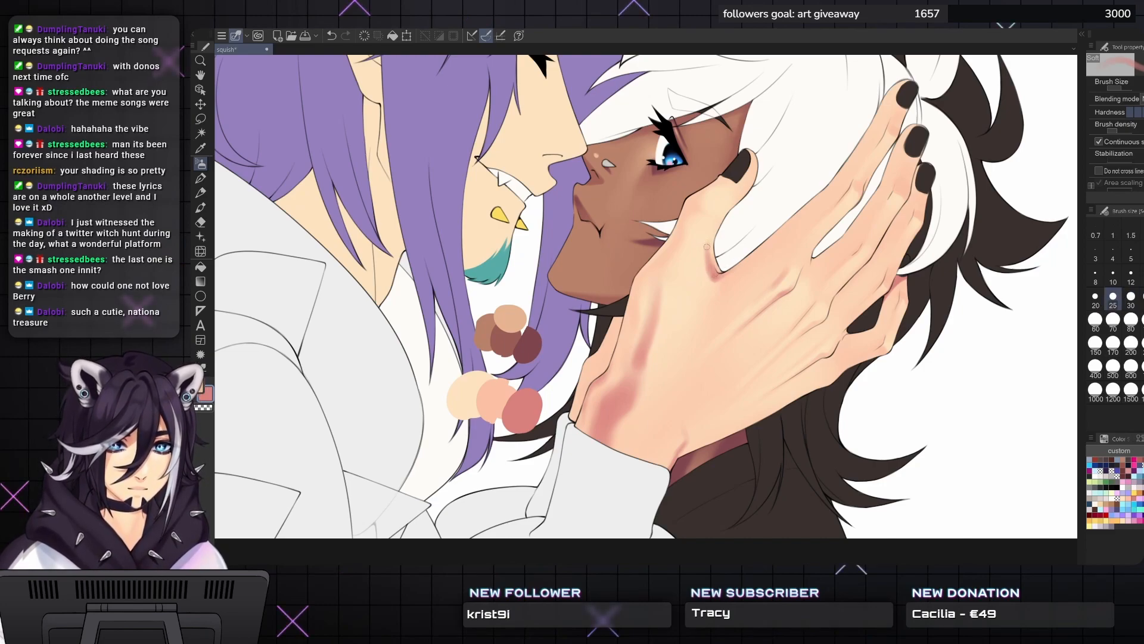
{"action": "key", "text": "bracketright"}
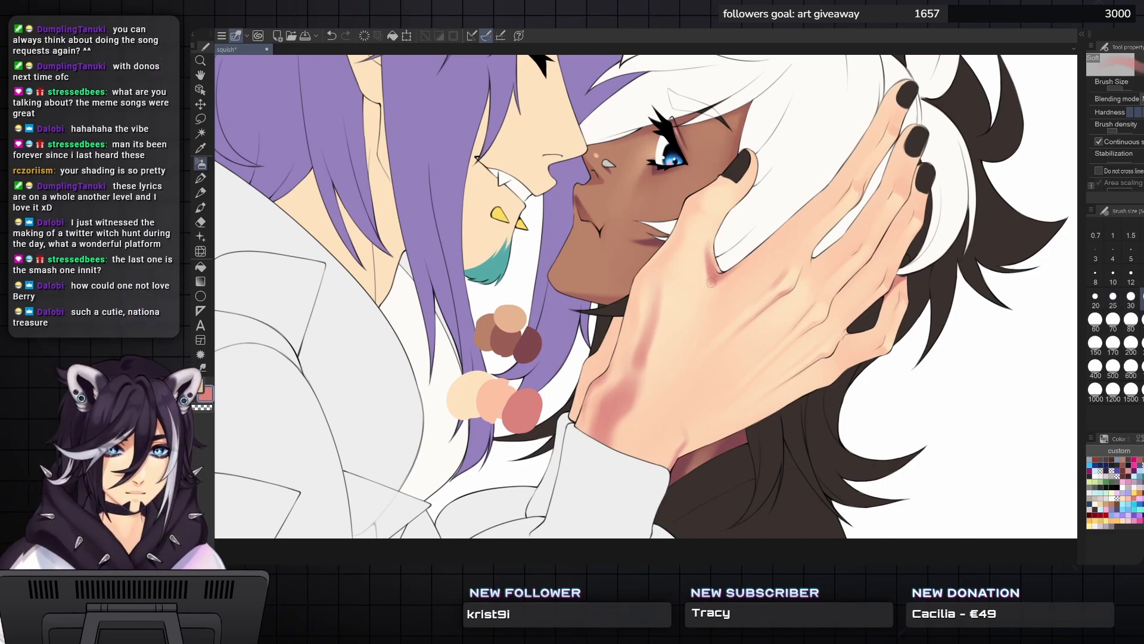
{"action": "key", "text": "bracketleft"}
{"action": "left_click_drag", "start_coordinate": [708, 292], "coordinate": [718, 280]}
{"action": "key", "text": "bracketright"}
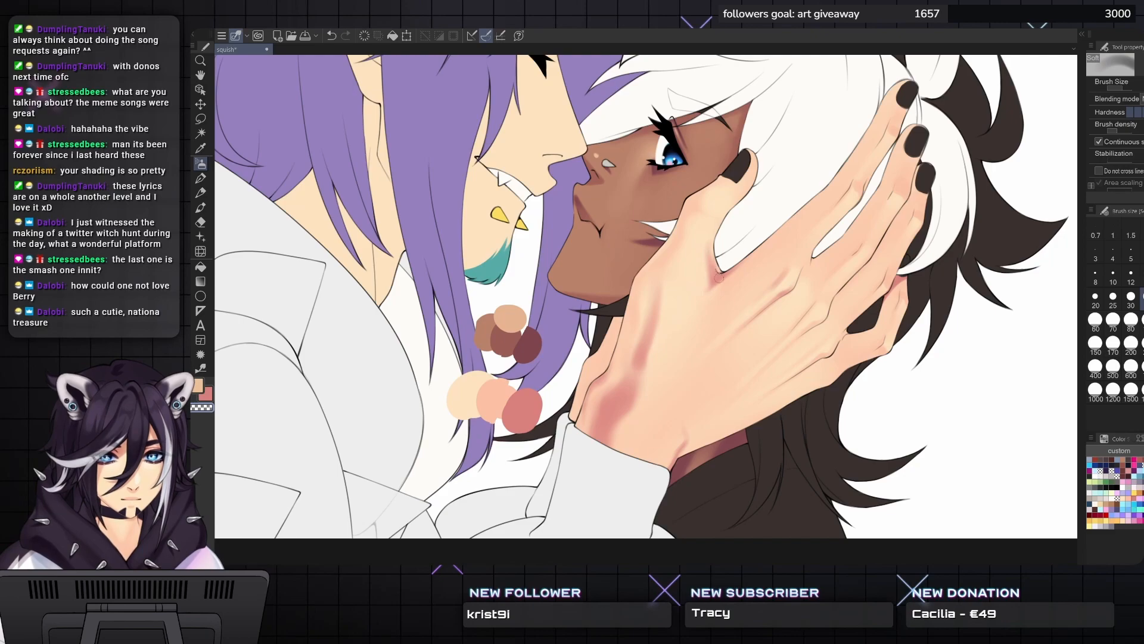
- Shade the knuckle at the base of the thumb at size 60, softening it with the transparent colour at size 80
{"action": "key", "text": "bracketright"}
{"action": "key", "text": "bracketright"}
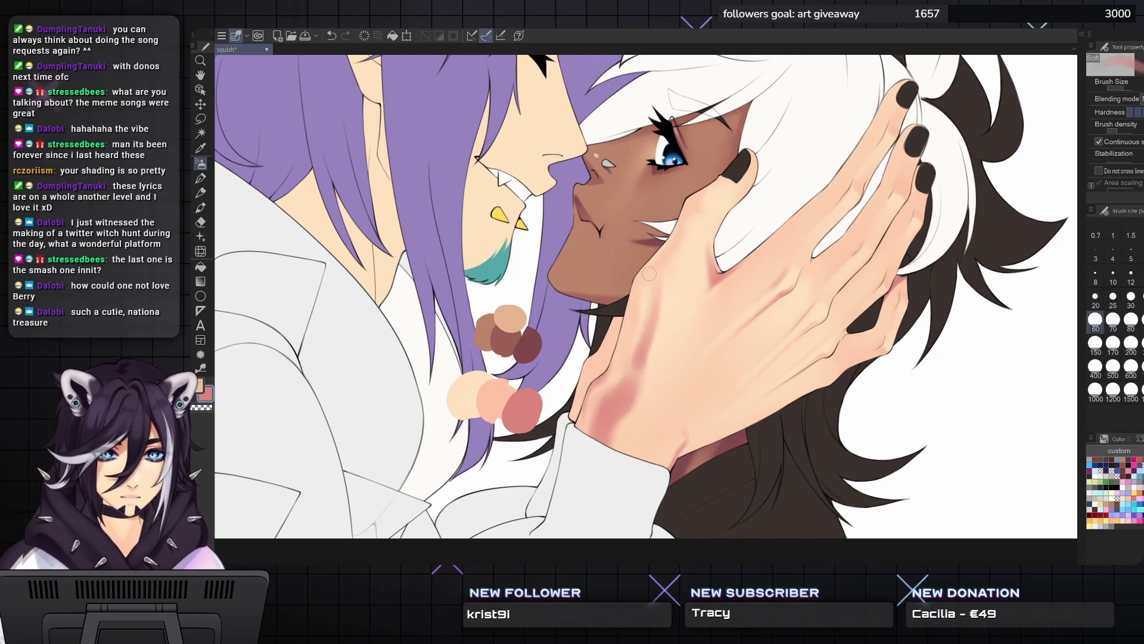
{"action": "key", "text": "bracketleft"}
{"action": "key", "text": "bracketleft"}
{"action": "key", "text": "bracketright"}
{"action": "key", "text": "bracketright"}
{"action": "key", "text": "bracketright"}
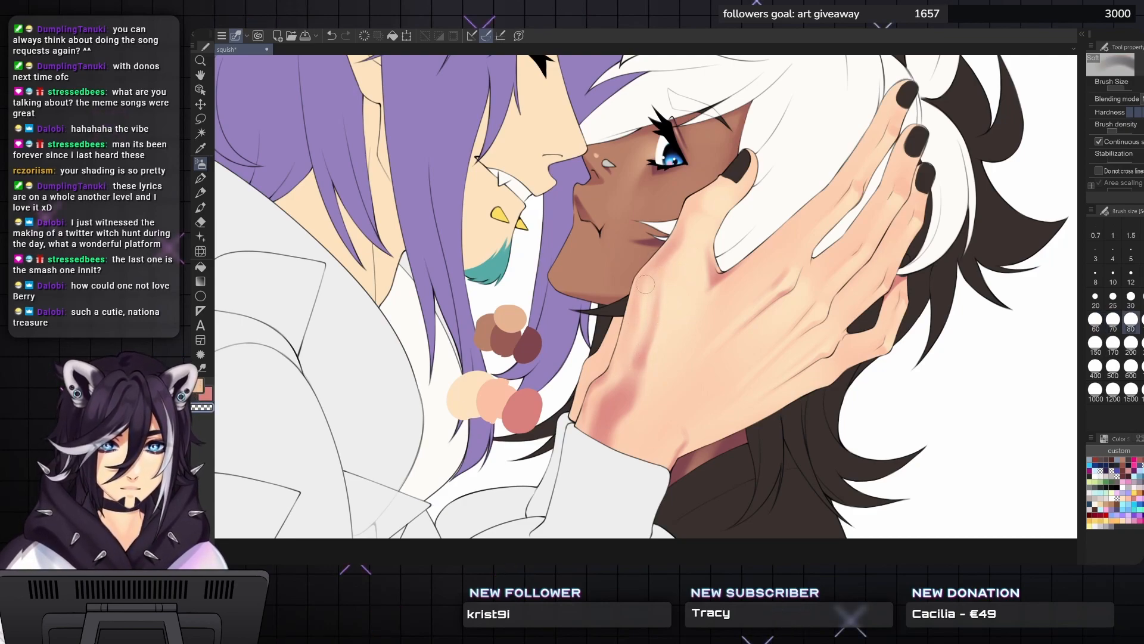
{"action": "key", "text": "c"}
- Paint a dark pink accent on the thumb's upper joint and blend it with the transparent colour at size 70
{"action": "left_click_drag", "start_coordinate": [652, 306], "coordinate": [646, 338]}
{"action": "key", "text": "bracketleft"}
{"action": "key", "text": "bracketleft"}
{"action": "key", "text": "bracketleft"}
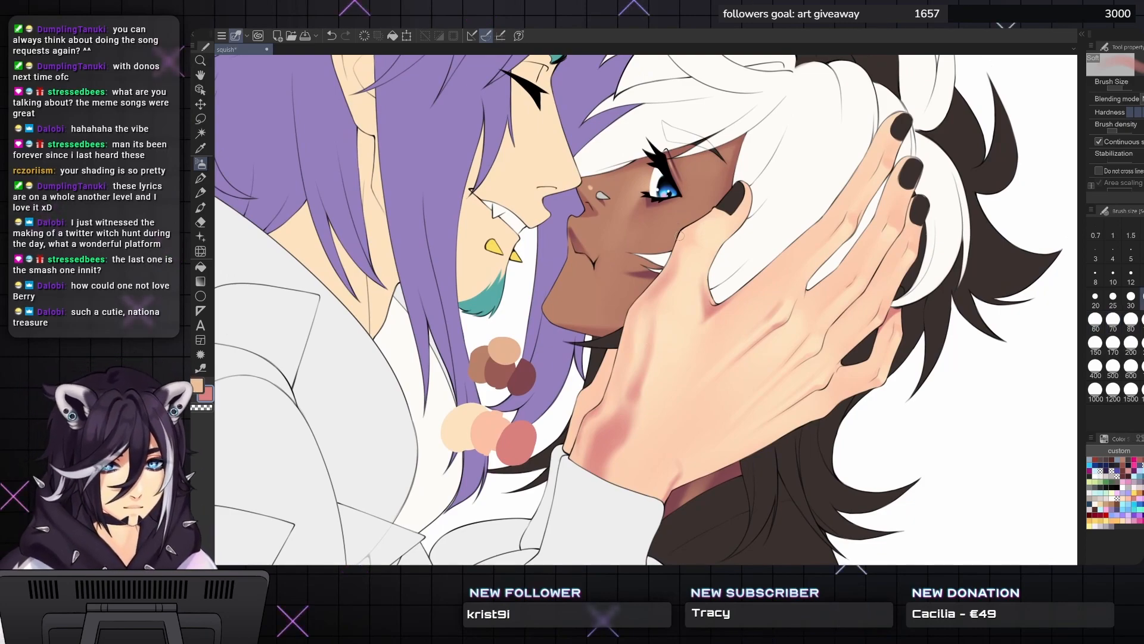
{"action": "mouse_move", "coordinate": [692, 237]}
{"action": "left_mouse_down"}
{"action": "mouse_move", "coordinate": [678, 258]}
{"action": "mouse_move", "coordinate": [687, 255]}
{"action": "left_mouse_up"}
{"action": "key", "text": "bracketright"}
{"action": "key", "text": "bracketright"}
{"action": "key", "text": "bracketright"}
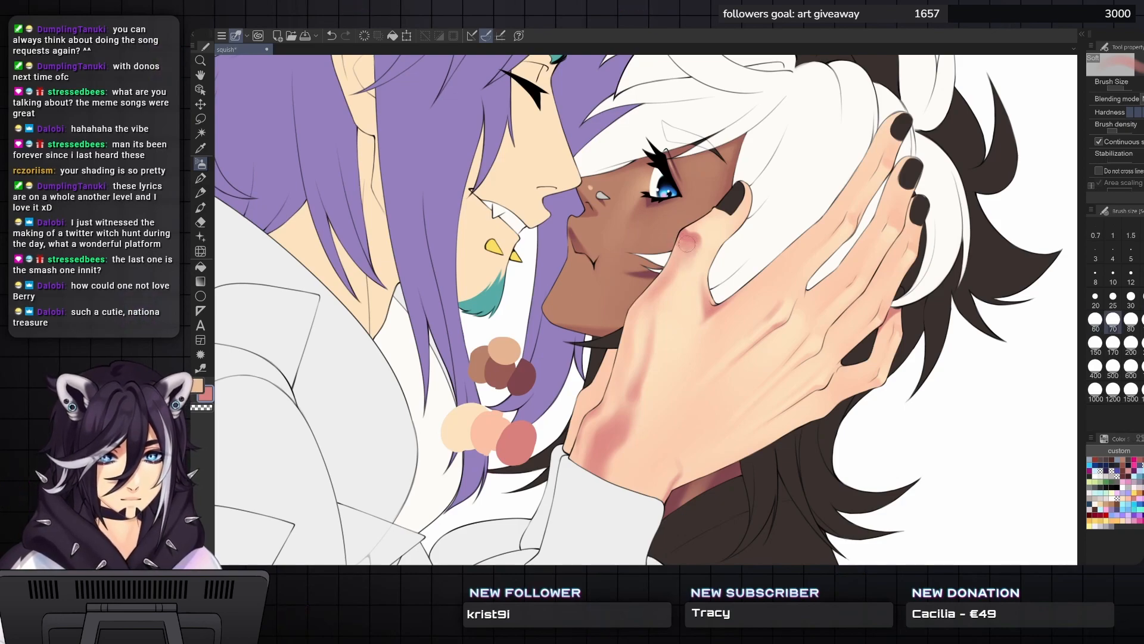
{"action": "key", "text": "c"}
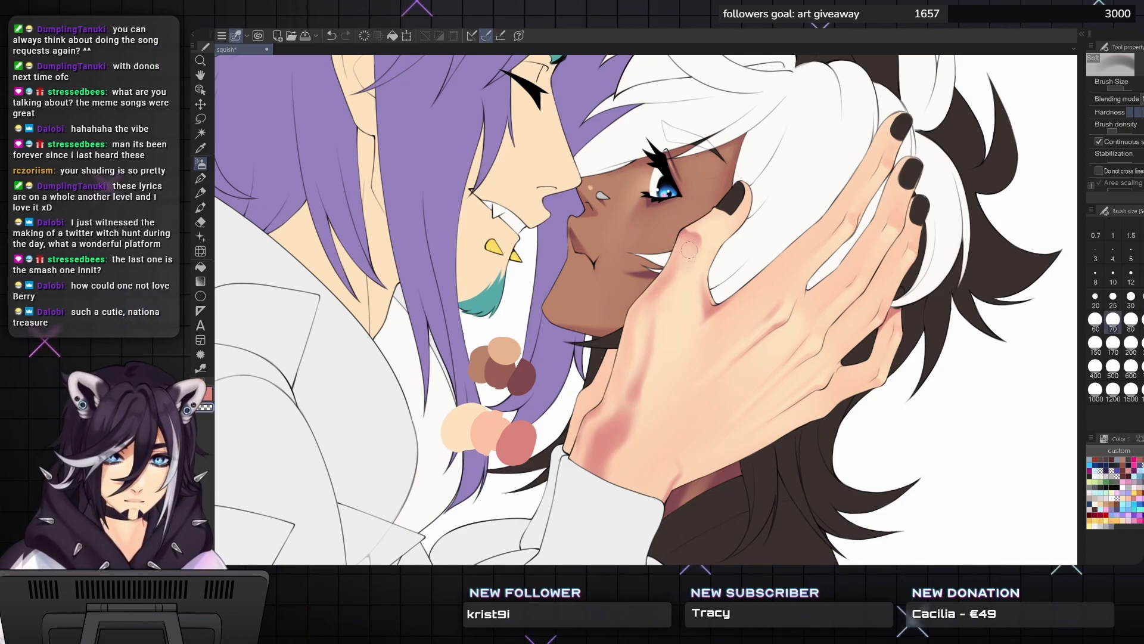
{"action": "key", "text": "bracketleft"}
{"action": "key", "text": "bracketleft"}
{"action": "key", "text": "bracketleft"}
{"action": "key", "text": "bracketleft"}
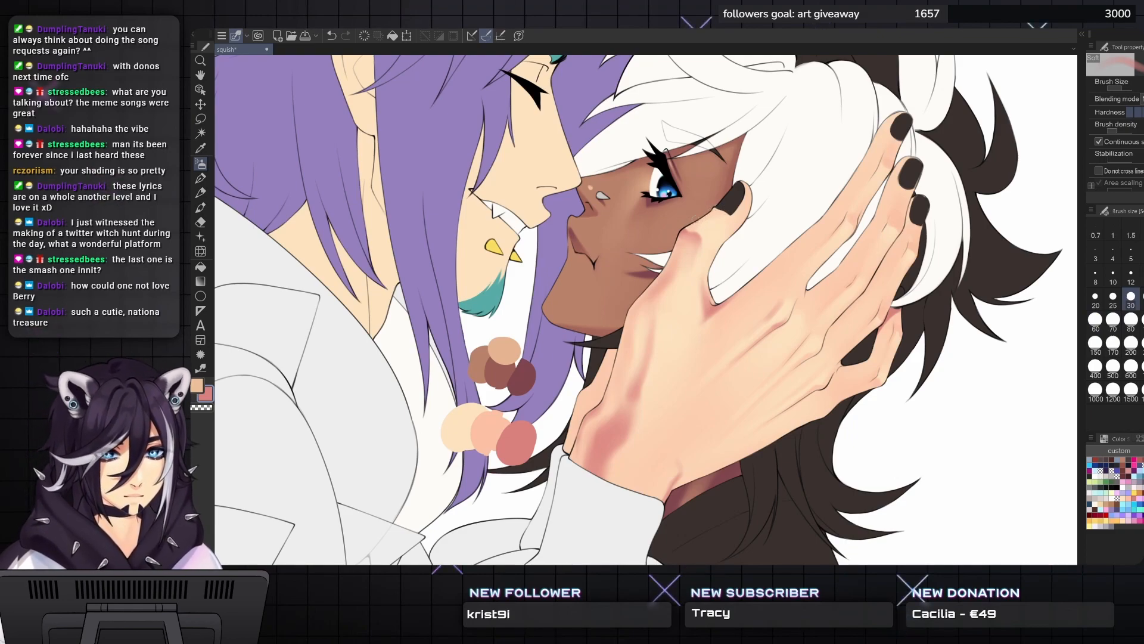
- Add dark pink tints along the index finger, reducing the brush to sizes 25 and 20 for the lower part
{"action": "key", "text": "bracketright"}
{"action": "key", "text": "bracketright"}
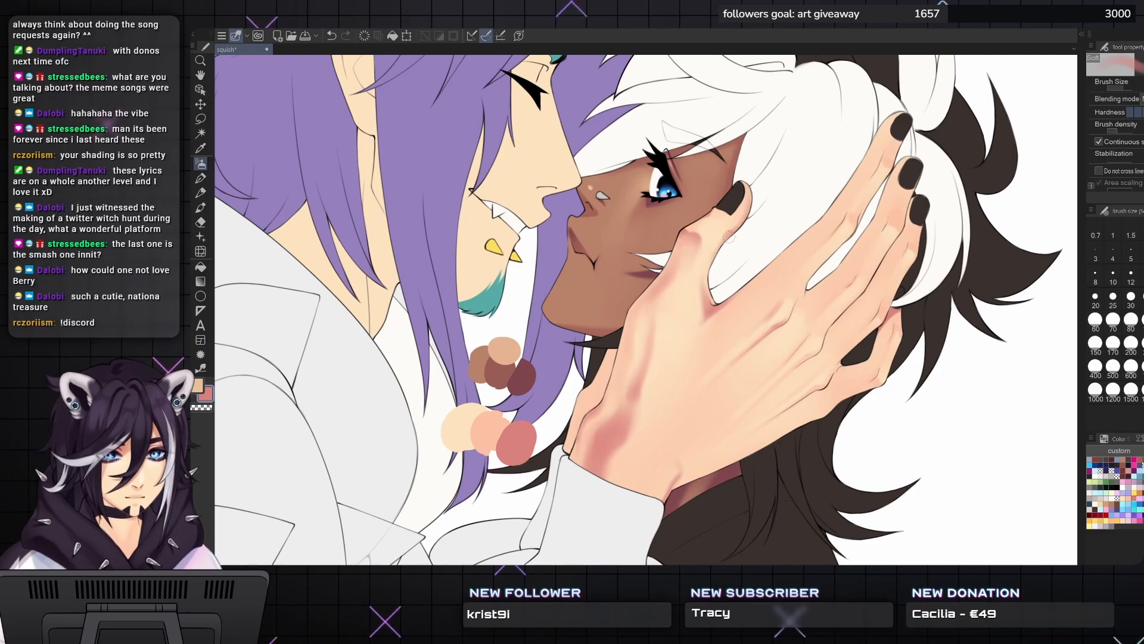
{"action": "left_click_drag", "start_coordinate": [772, 208], "coordinate": [756, 219]}
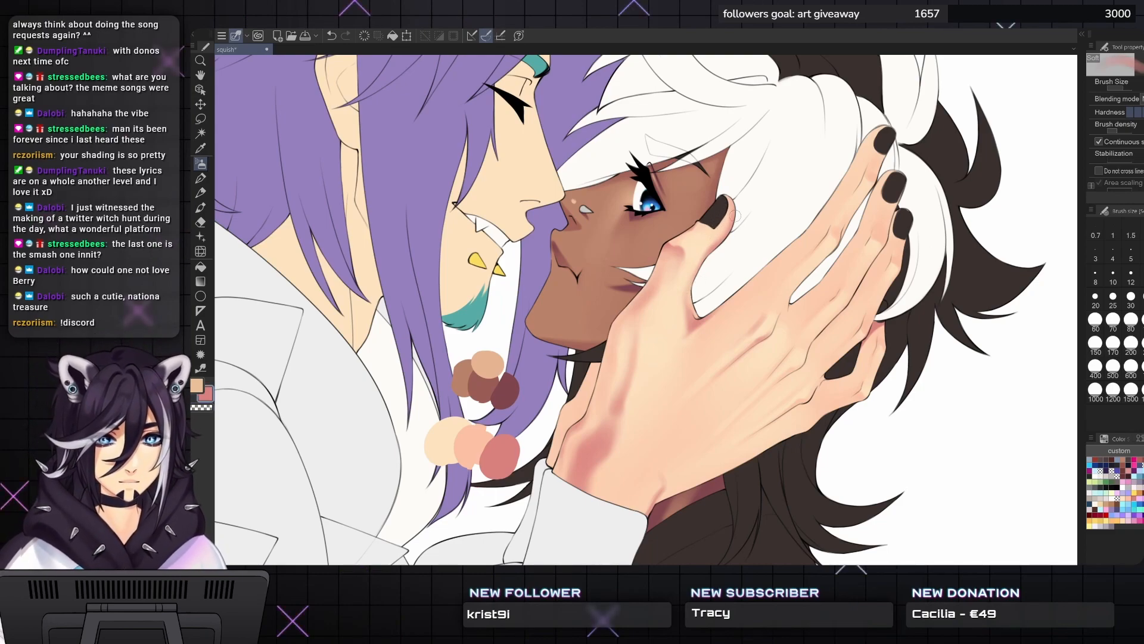
{"action": "left_click_drag", "start_coordinate": [682, 296], "coordinate": [627, 286]}
{"action": "left_click_drag", "start_coordinate": [399, 244], "coordinate": [412, 252]}
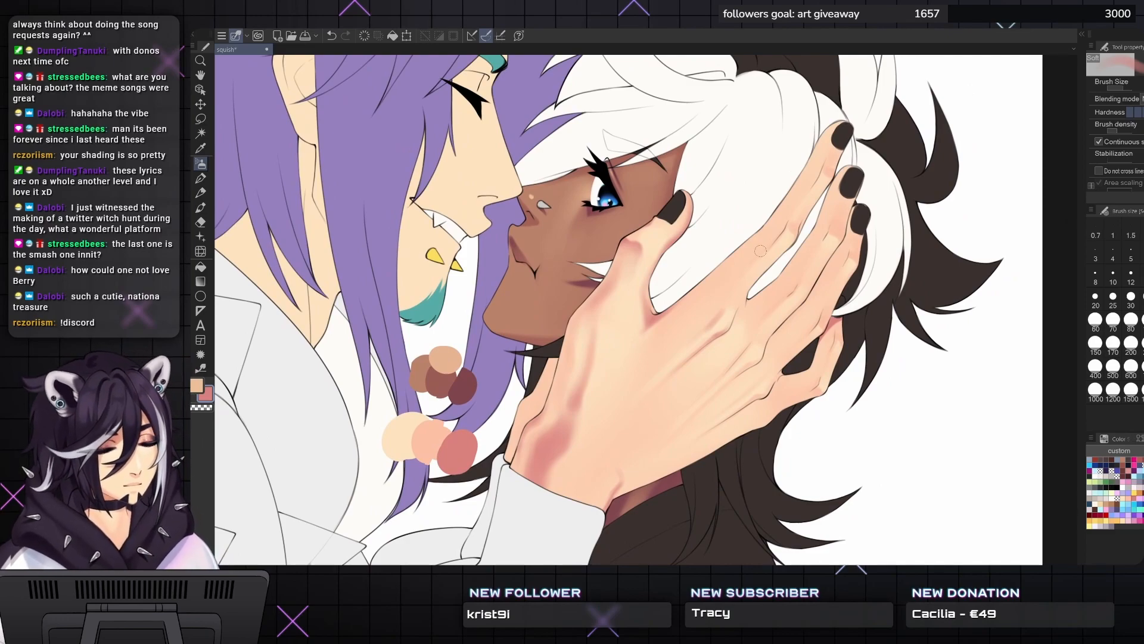
{"action": "key", "text": "bracketleft"}
{"action": "key", "text": "bracketleft"}
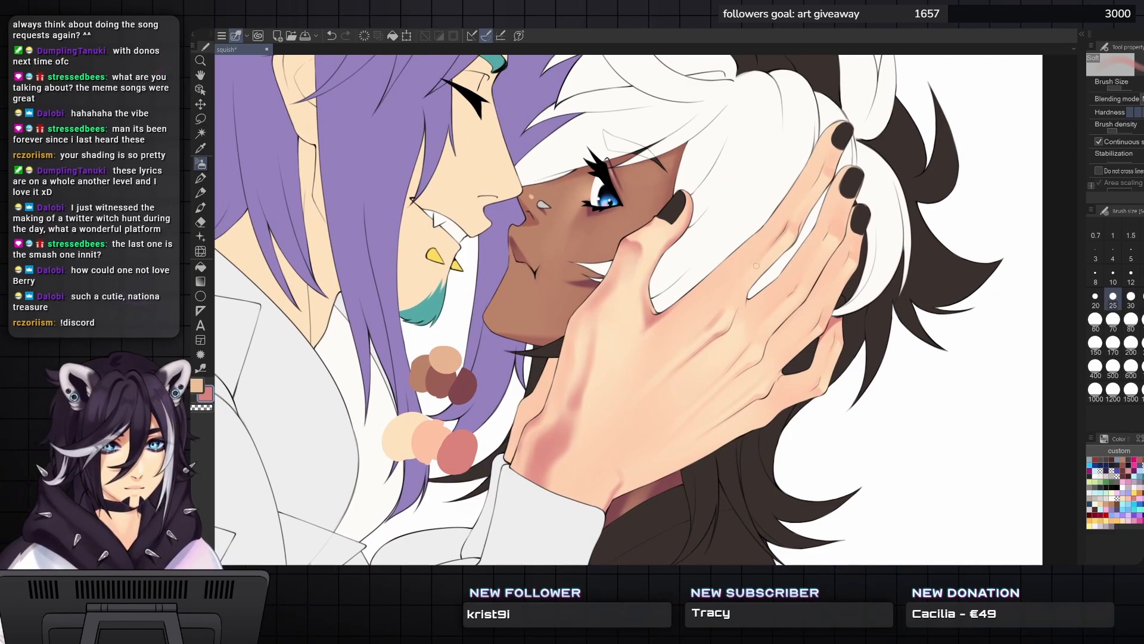
{"action": "key", "text": "bracketleft"}
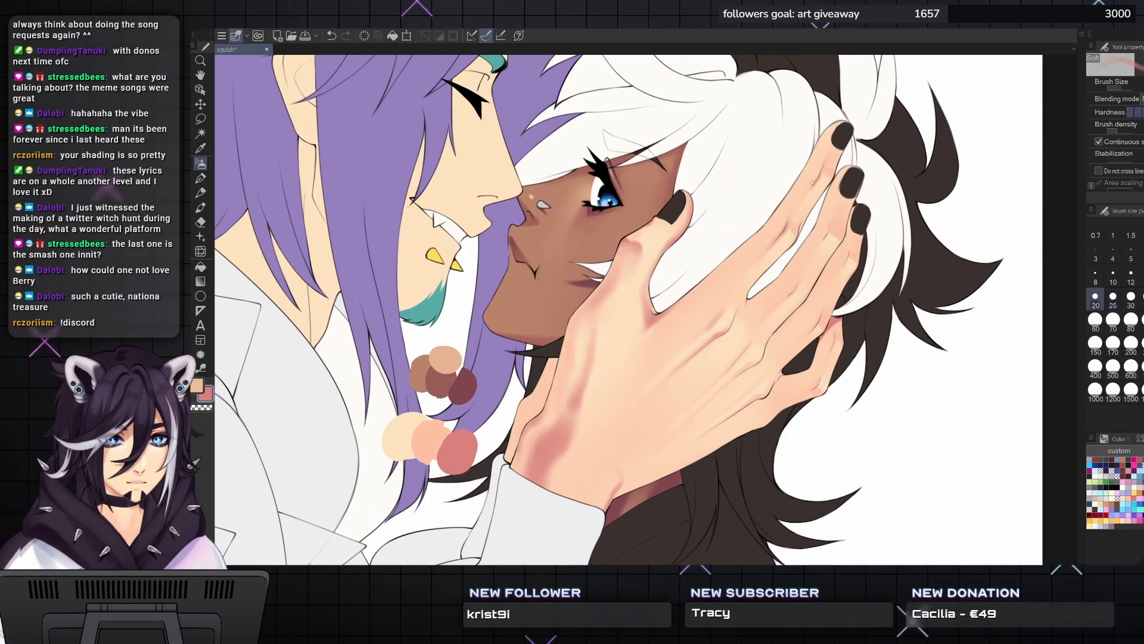
- Paint dark pink shading on the middle finger's knuckle, using sizes between 20 and 30
{"action": "key", "text": "bracketright"}
{"action": "key", "text": "bracketright"}
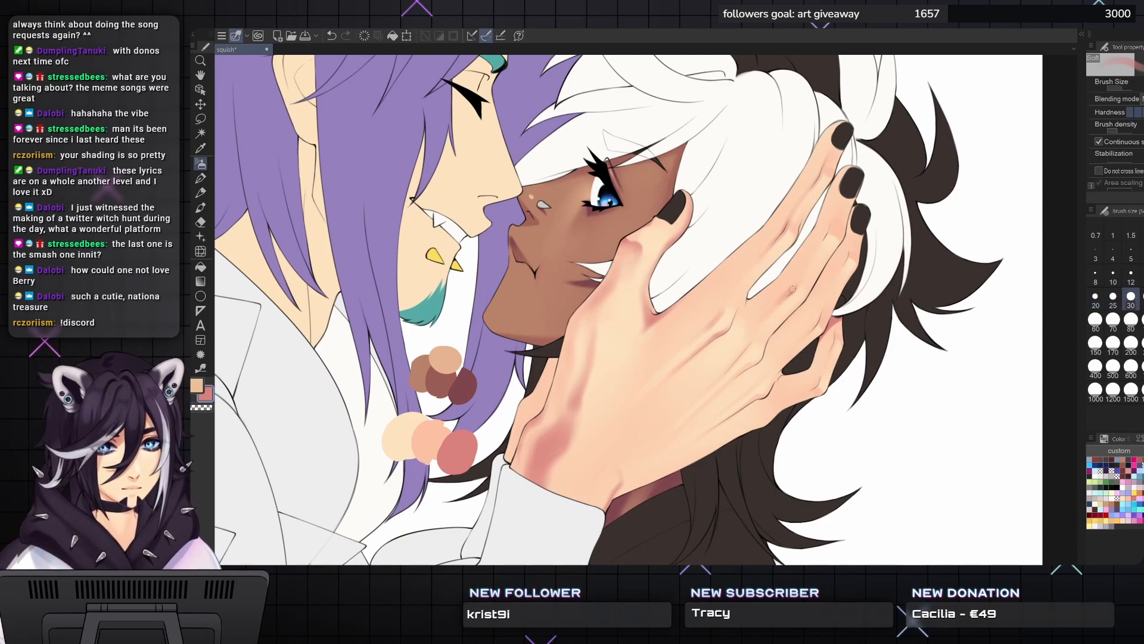
{"action": "key", "text": "bracketleft"}
{"action": "key", "text": "bracketleft"}
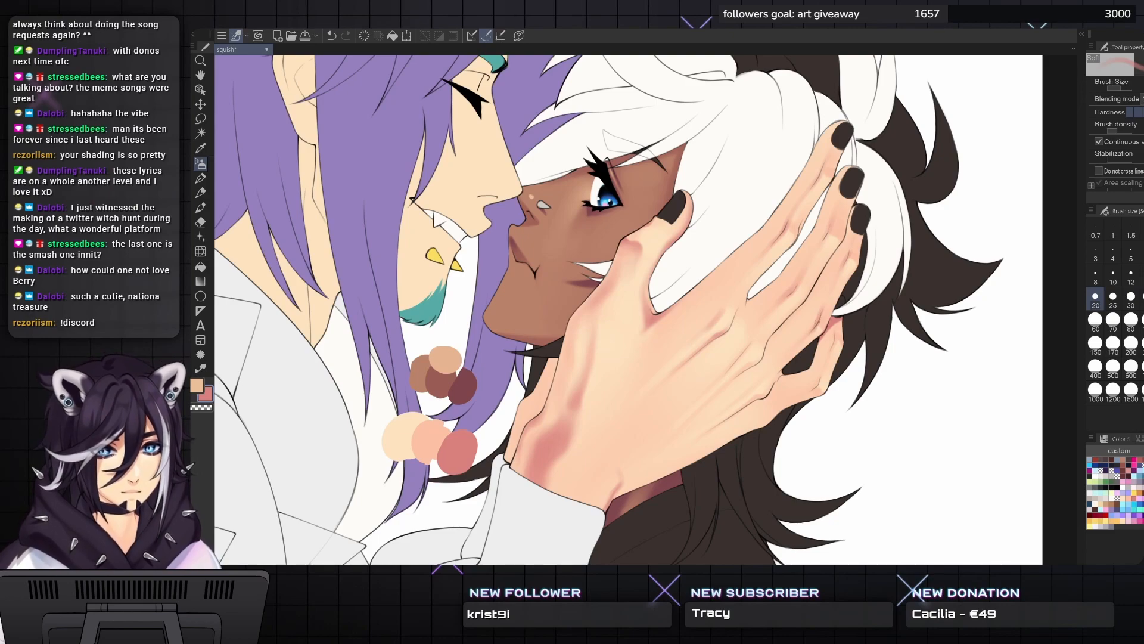
{"action": "key", "text": "bracketright"}
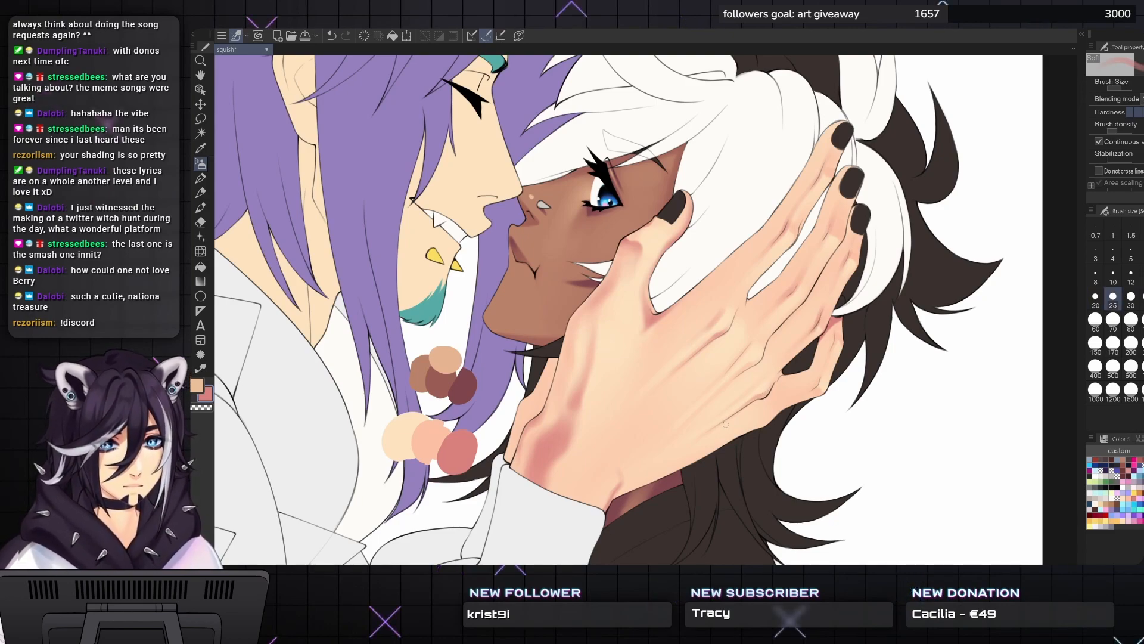
- Paint a dark pink shadow on the bent little finger beside the dark hair at size 60
{"action": "left_click_drag", "start_coordinate": [726, 424], "coordinate": [740, 362]}
{"action": "key", "text": "bracketright"}
{"action": "key", "text": "bracketright"}
{"action": "key", "text": "bracketleft"}
{"action": "key", "text": "bracketleft"}
{"action": "key", "text": "bracketright"}
{"action": "key", "text": "bracketright"}
{"action": "key", "text": "bracketright"}
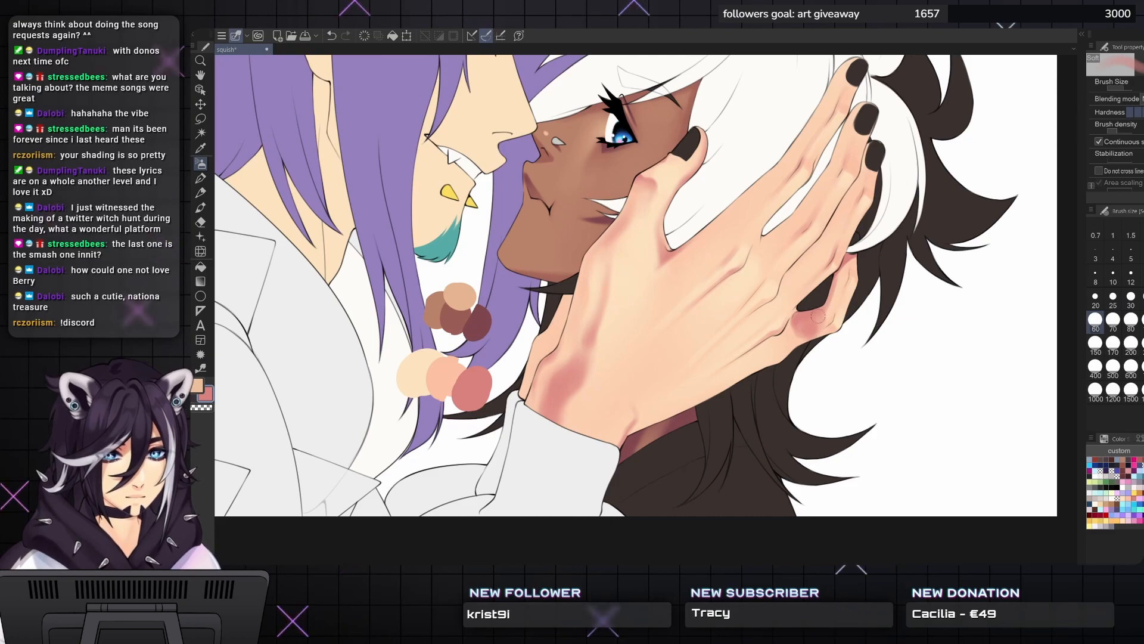
- Switch to the shade brush and blend the little finger's shadow with the transparent colour
{"action": "key", "text": "b"}
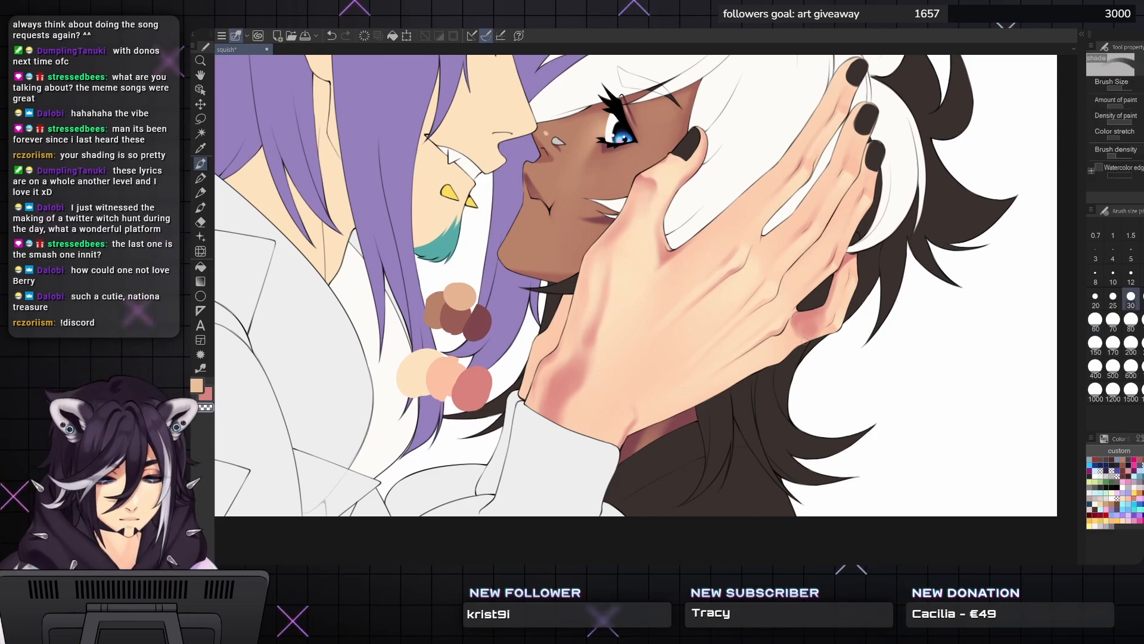
{"action": "key", "text": "bracketright"}
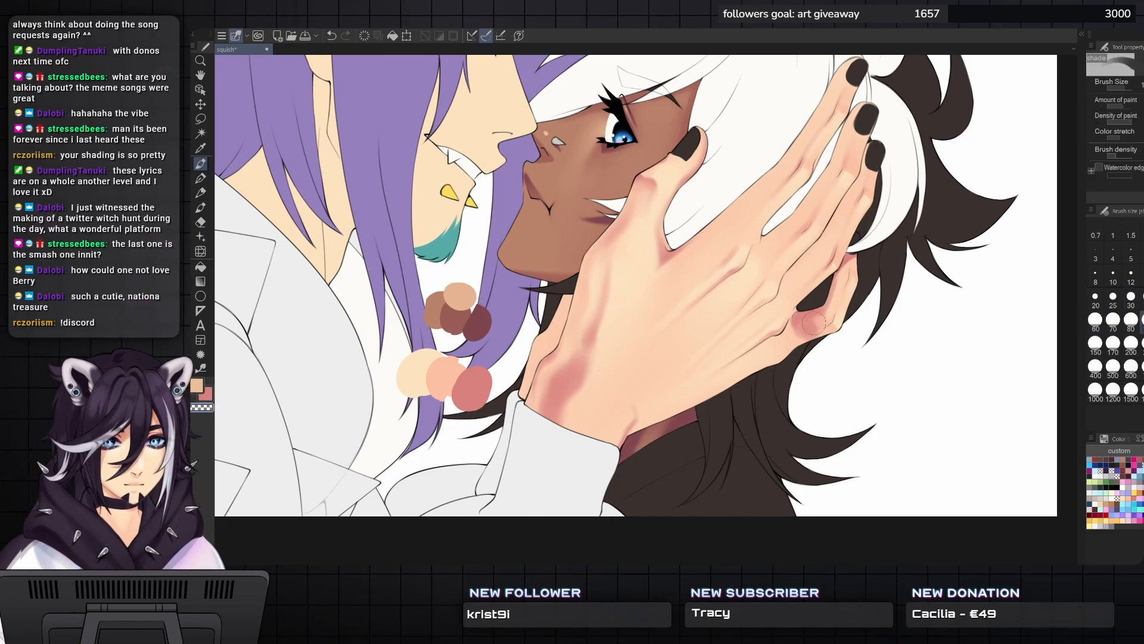
{"action": "key", "text": "bracketright"}
{"action": "key", "text": "bracketleft"}
{"action": "key", "text": "bracketleft"}
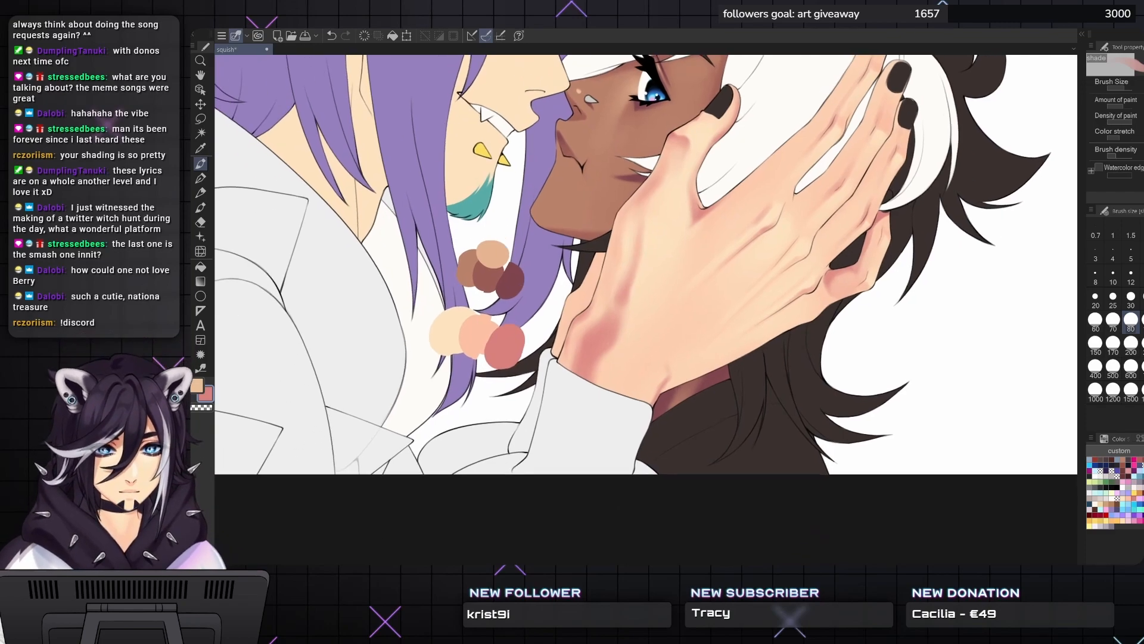
- Examine the shaded pale hand against the whole illustration
{"action": "left_click_drag", "start_coordinate": [841, 301], "coordinate": [892, 250]}
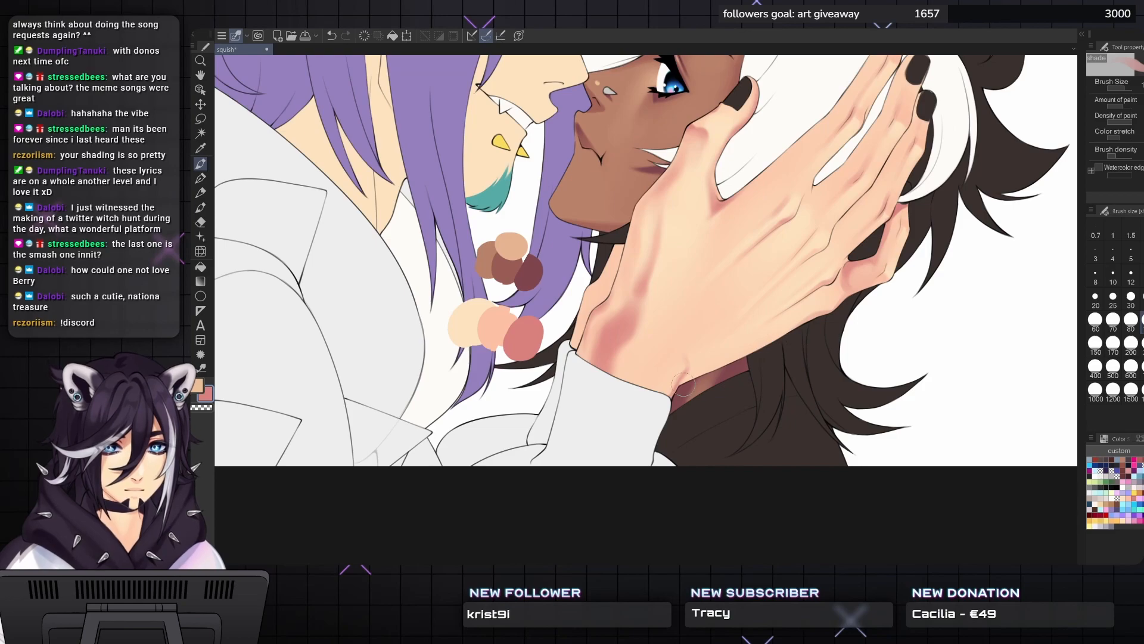
{"action": "scroll", "coordinate": [628, 288], "scroll_direction": "down", "scroll_amount": 5}
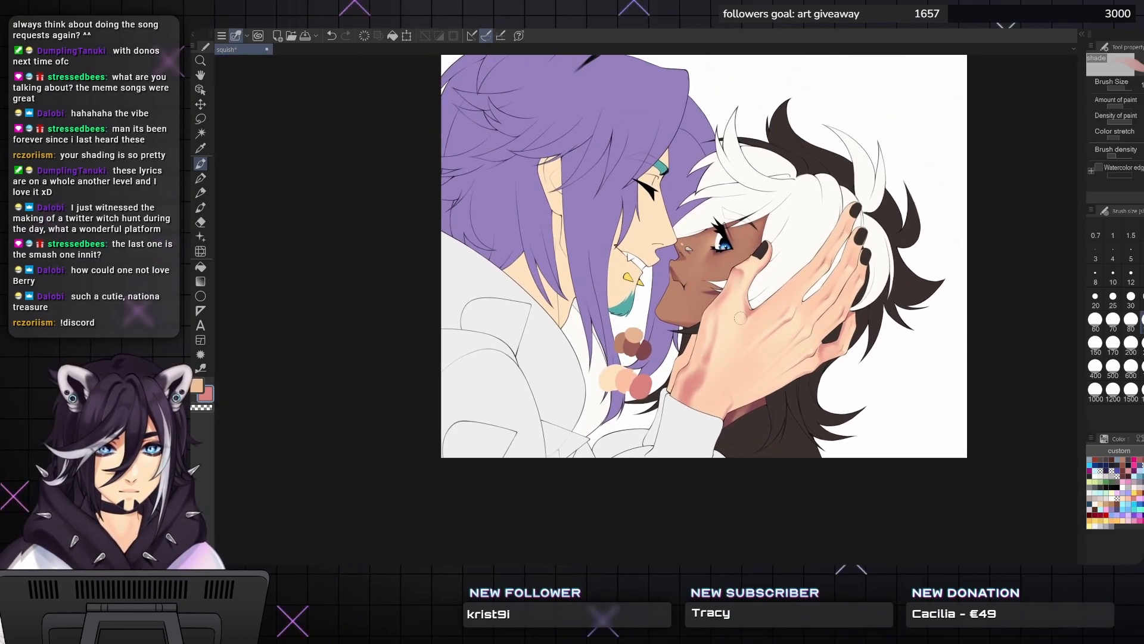
{"action": "left_click_drag", "start_coordinate": [767, 316], "coordinate": [761, 310]}
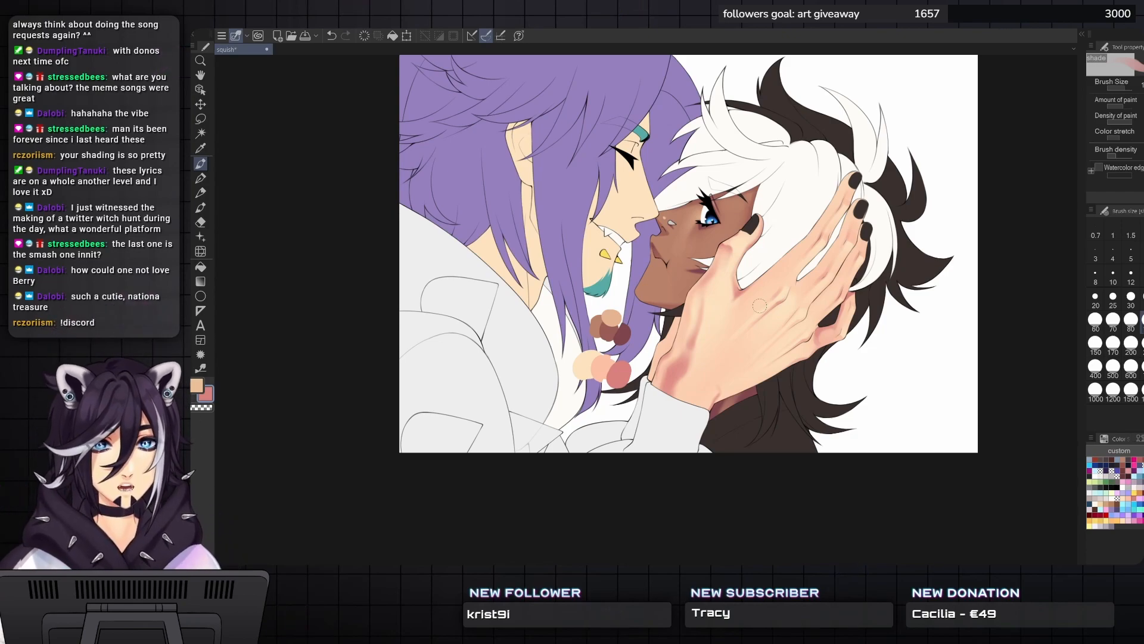
{"action": "left_click_drag", "start_coordinate": [760, 305], "coordinate": [746, 318]}
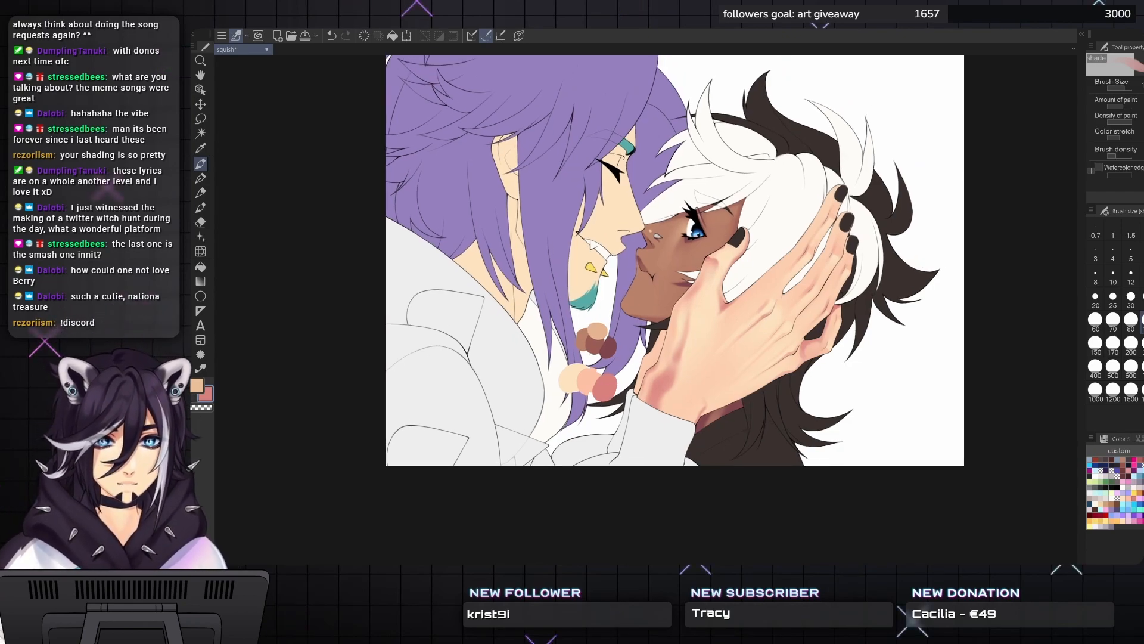
{"action": "key", "text": "]"}
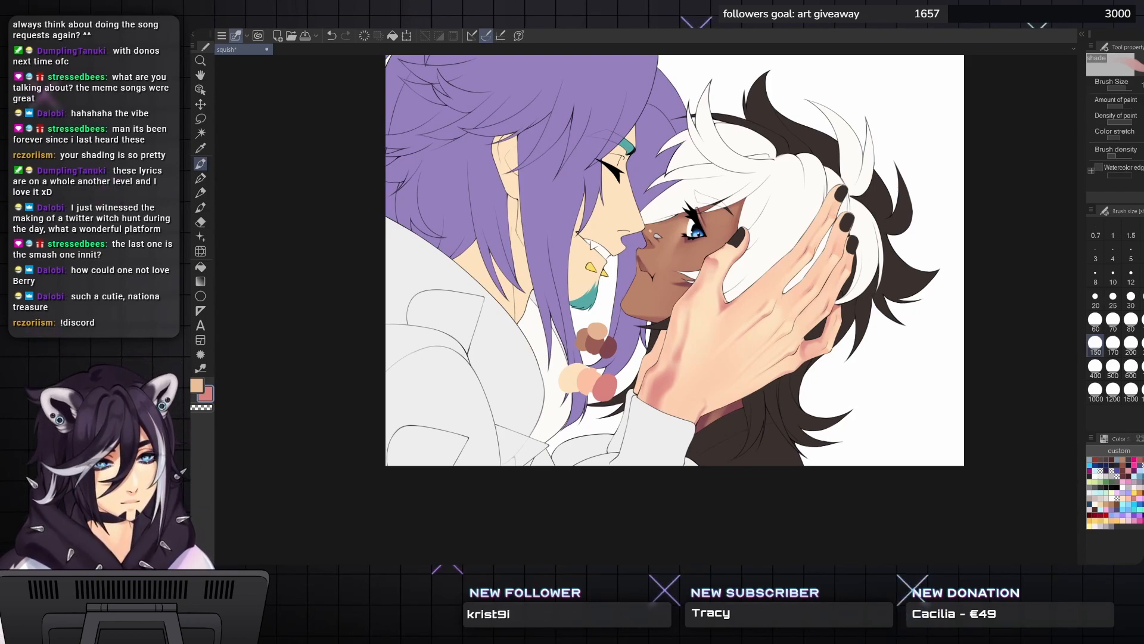
{"action": "key", "text": "e"}
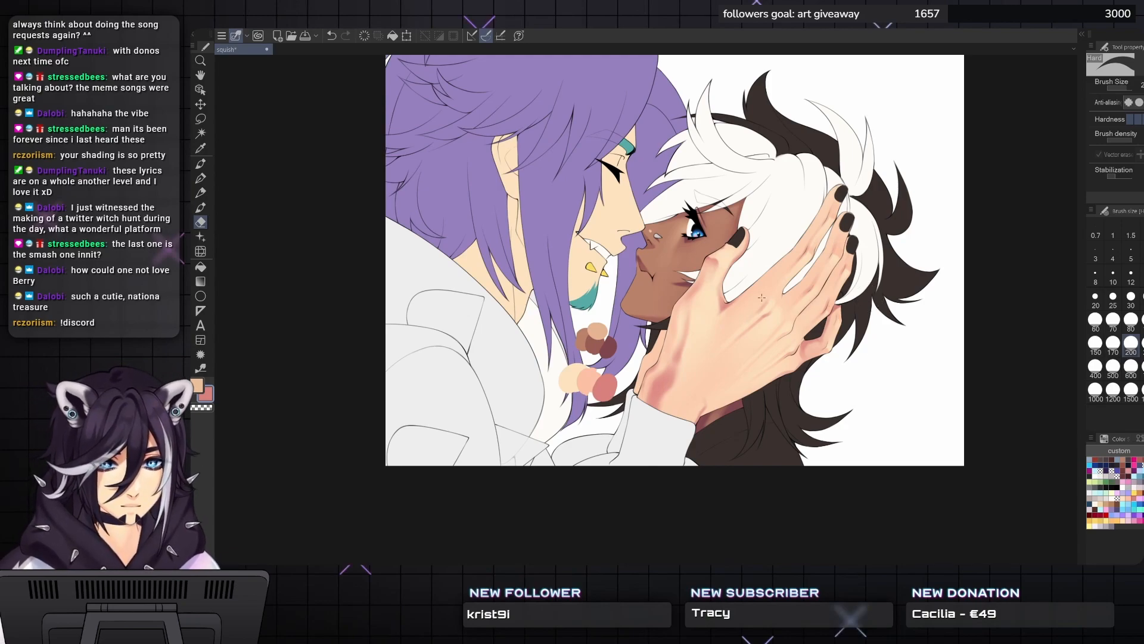
{"action": "key", "text": "b"}
{"action": "left_click_drag", "start_coordinate": [1021, 301], "coordinate": [1028, 262]}
- With the lineart brush, sample the light skin tone at the index knuckle and soften the back of the hand, increasing to size 150
{"action": "key", "text": "p"}
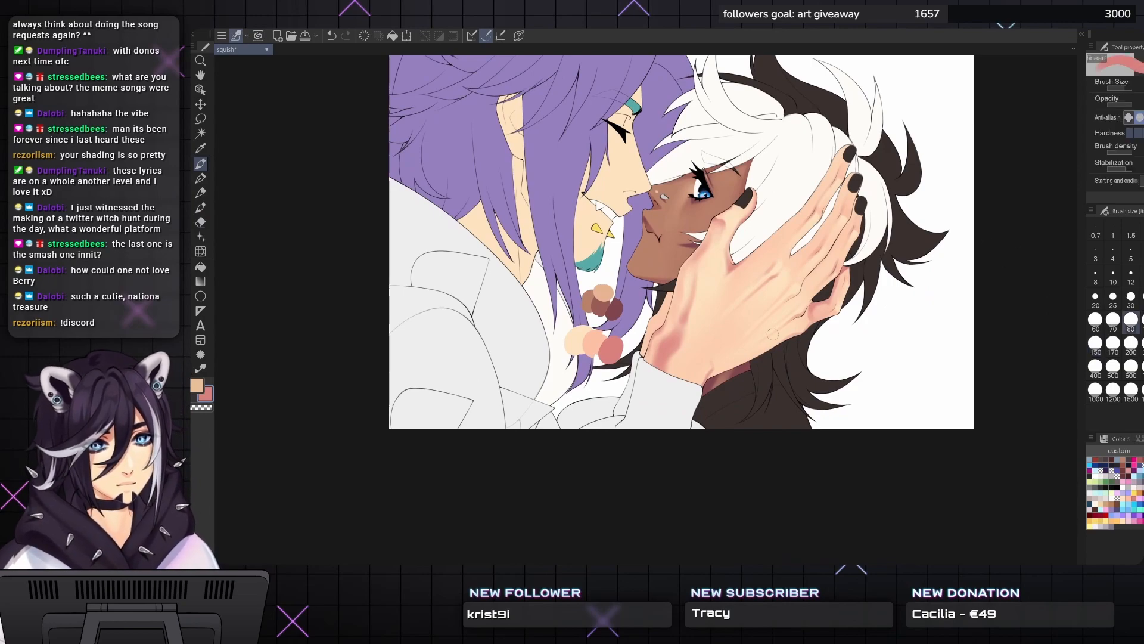
{"action": "scroll", "coordinate": [759, 322], "scroll_direction": "up", "scroll_amount": 2}
{"action": "left_click", "coordinate": [778, 238], "text": "alt"}
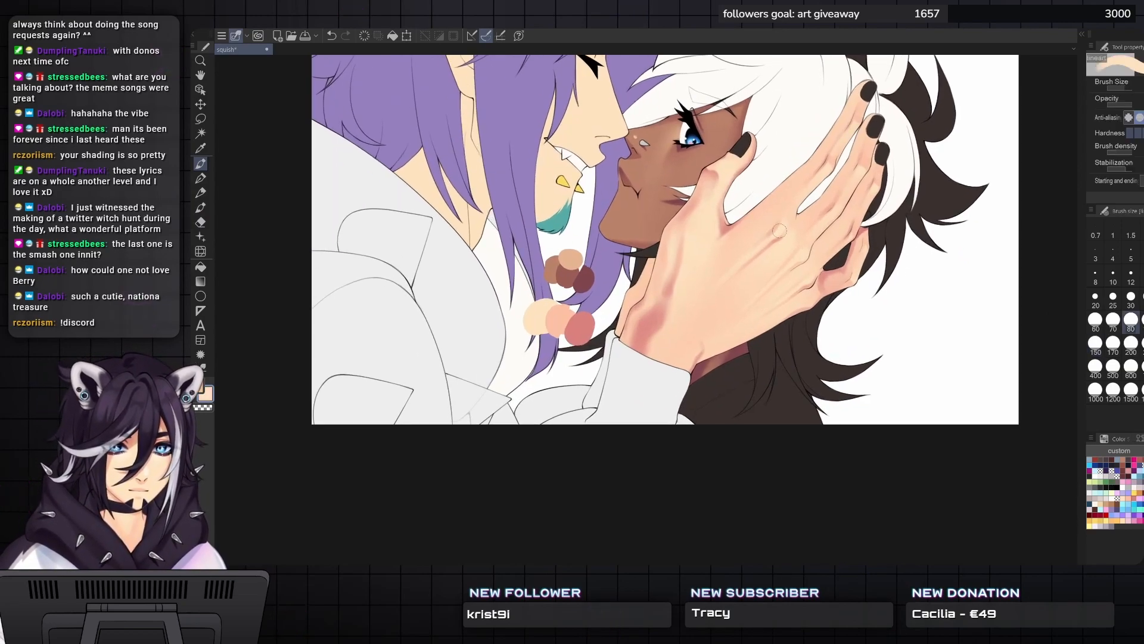
{"action": "key", "text": "["}
{"action": "key", "text": "]"}
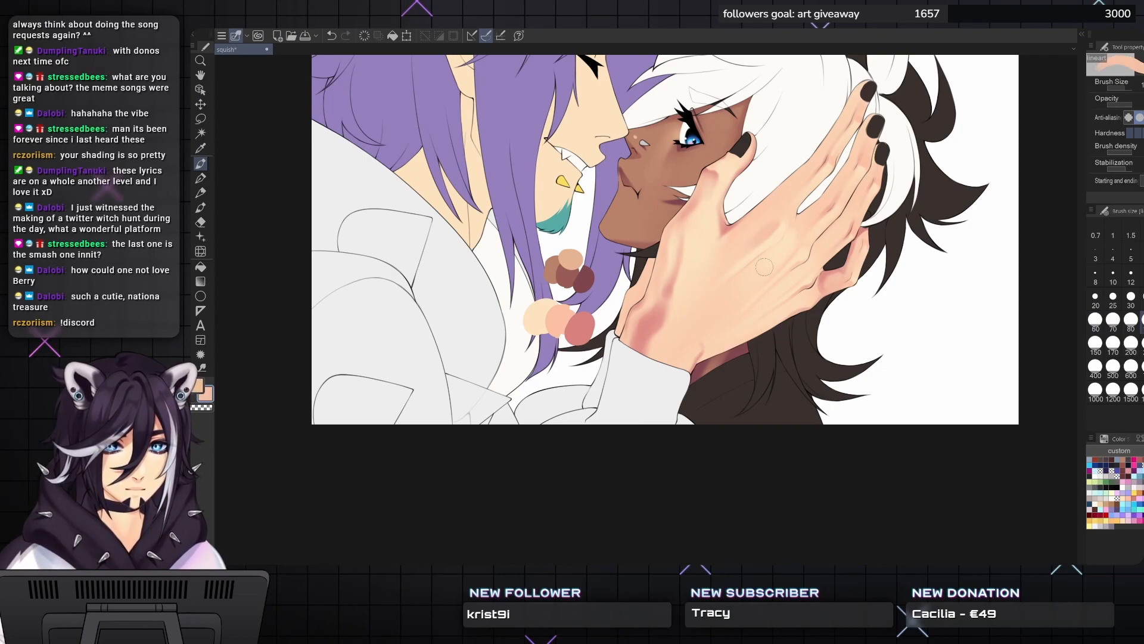
{"action": "key", "text": "bracketleft"}
{"action": "key", "text": "bracketright"}
{"action": "key", "text": "bracketright"}
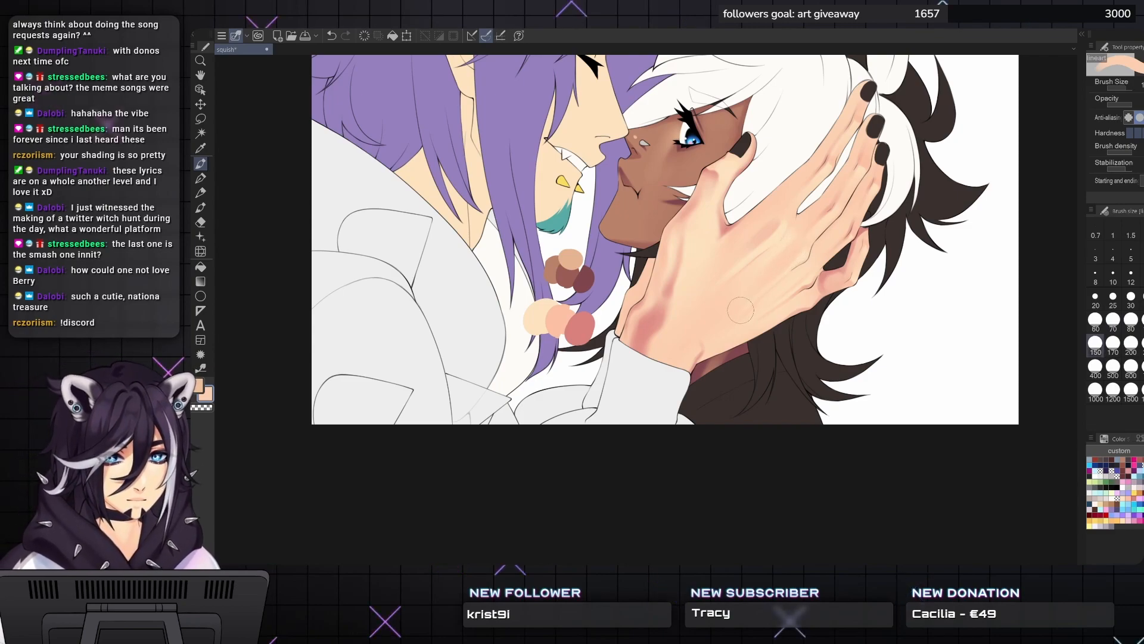
- Retouch the skin below the ring and little finger knuckles with light skin tones, increasing the brush from size 70 to 170
{"action": "key", "text": "bracketleft"}
{"action": "key", "text": "bracketleft"}
{"action": "key", "text": "bracketleft"}
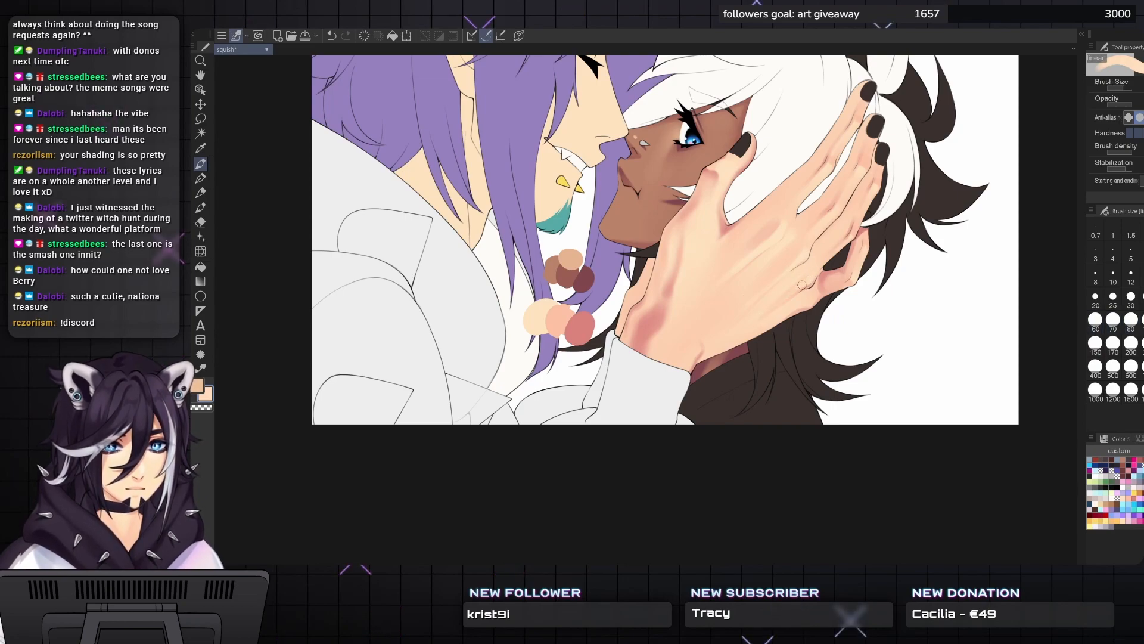
{"action": "key", "text": "bracketright"}
{"action": "key", "text": "bracketright"}
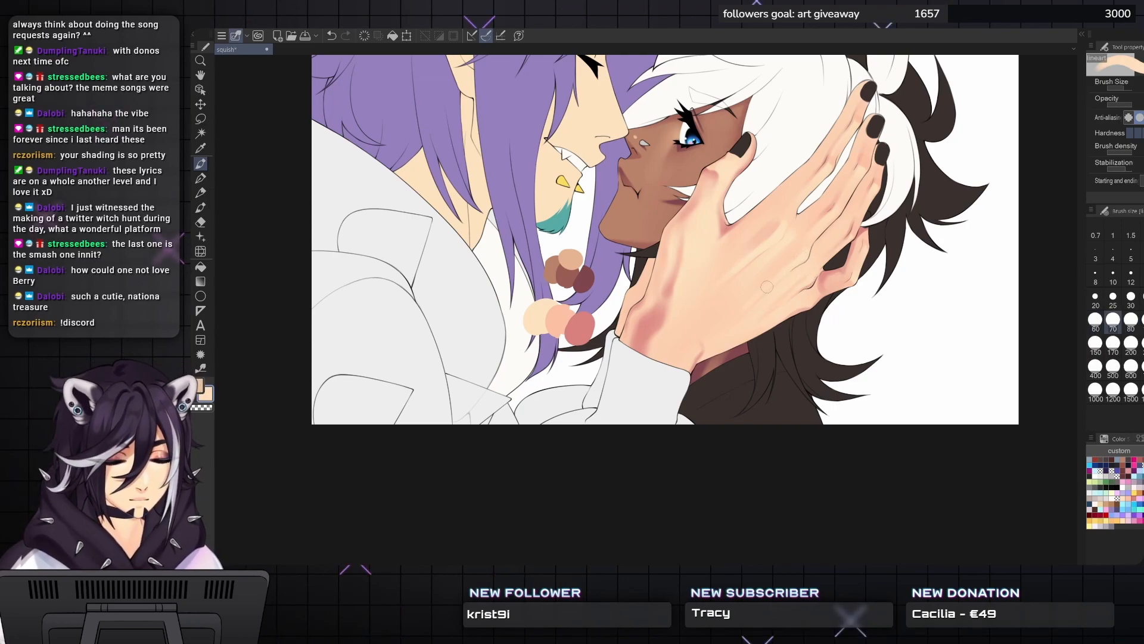
{"action": "key", "text": "bracketright"}
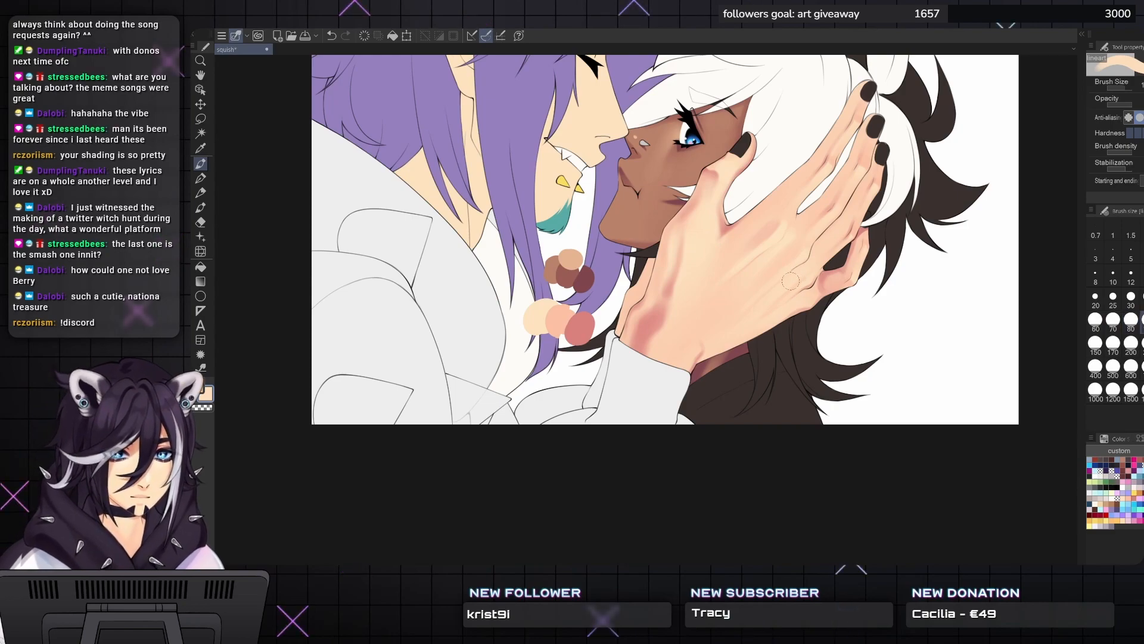
{"action": "key", "text": "bracketright"}
{"action": "key", "text": "bracketright"}
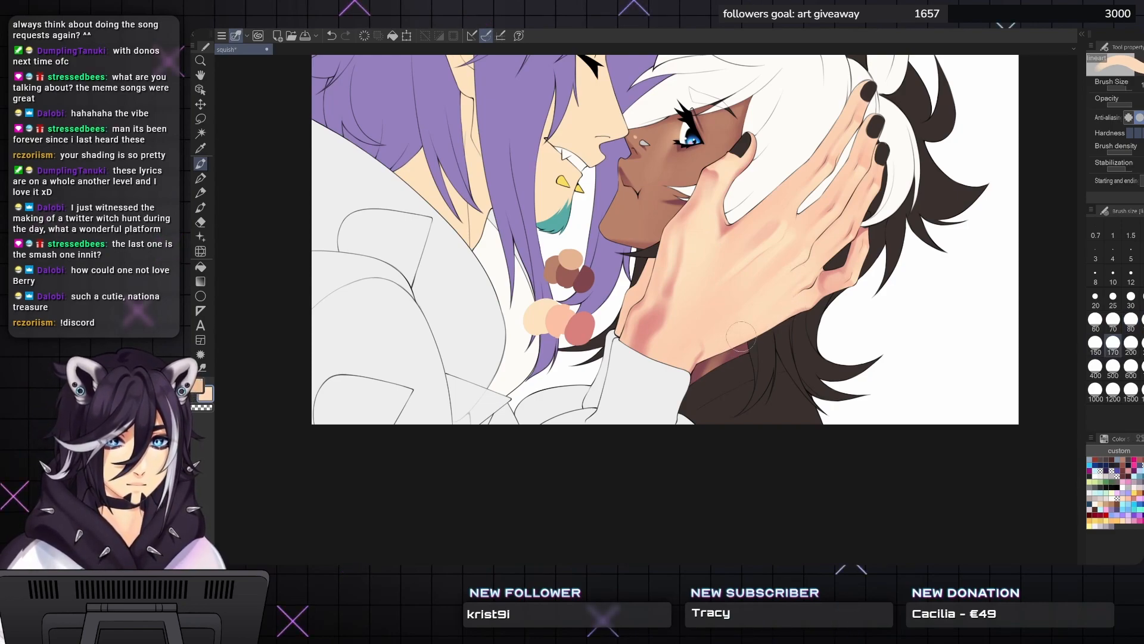
- Smooth the back of the hand down to the cuff with the light skin tone, using brush sizes between 150 and 400
{"action": "scroll", "coordinate": [741, 272], "scroll_direction": "up", "scroll_amount": 1}
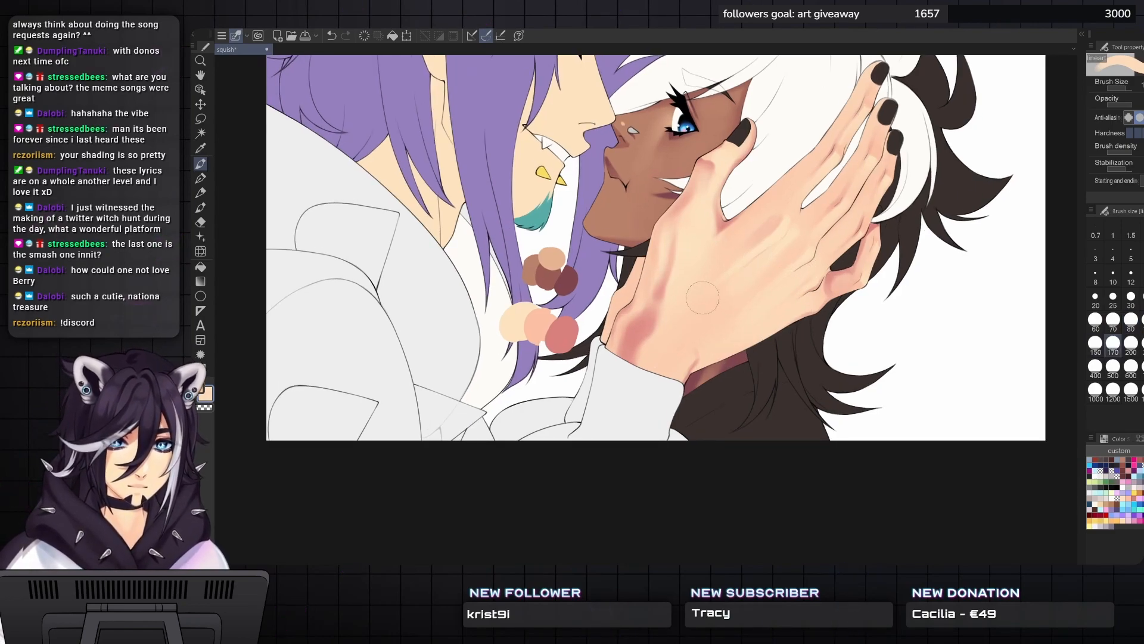
{"action": "key", "text": "bracketright"}
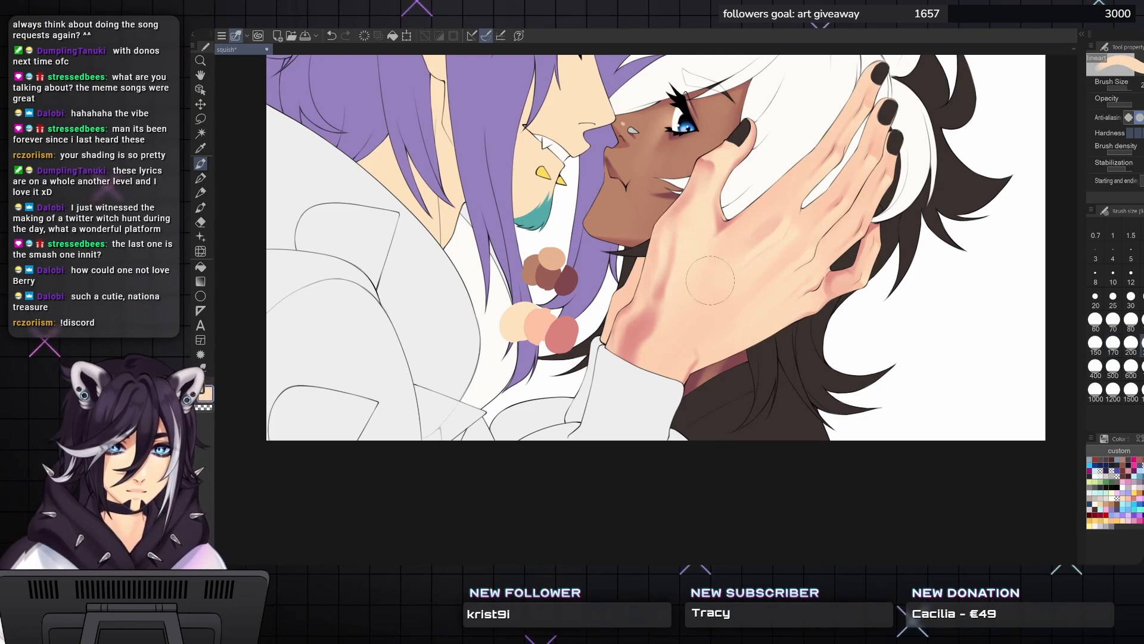
{"action": "key", "text": "bracketright"}
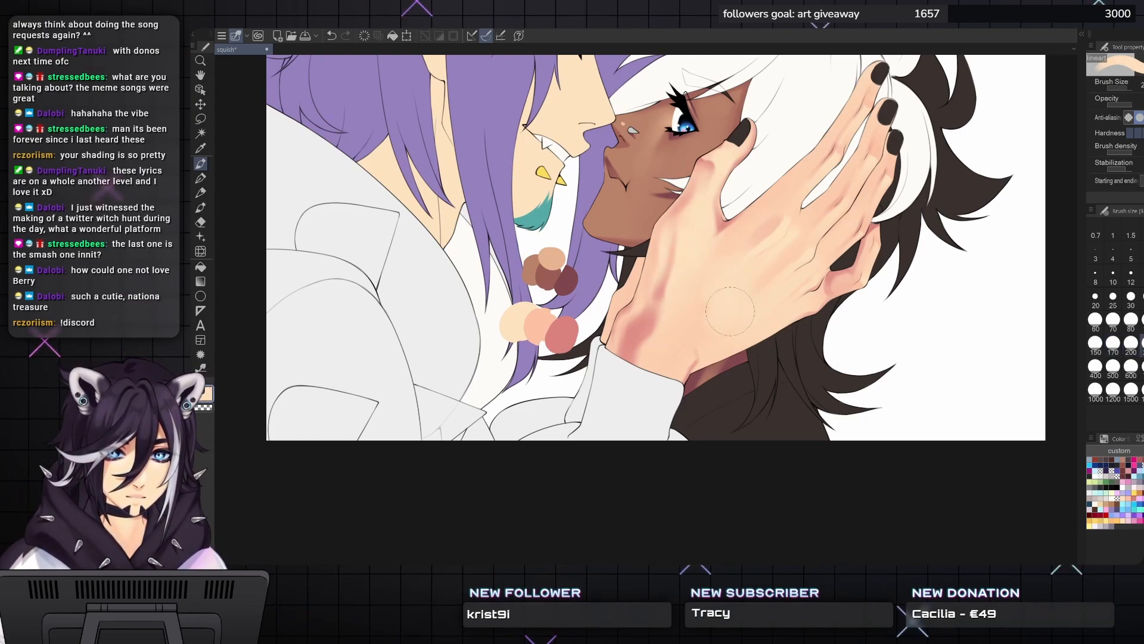
{"action": "key", "text": "bracketleft"}
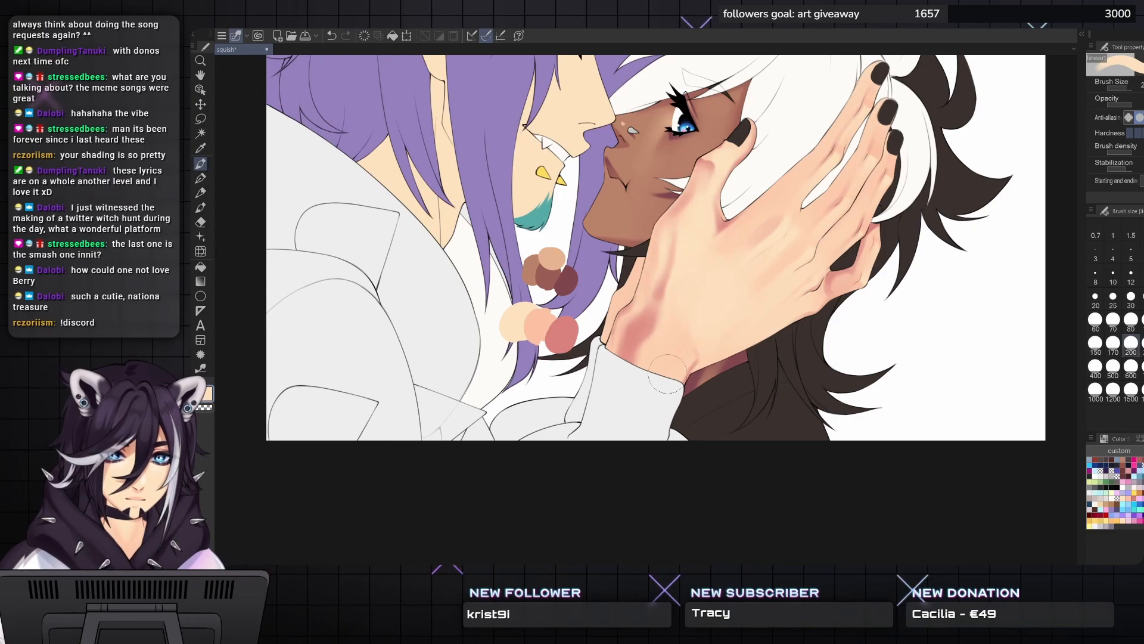
{"action": "key", "text": "bracketleft"}
{"action": "key", "text": "bracketleft"}
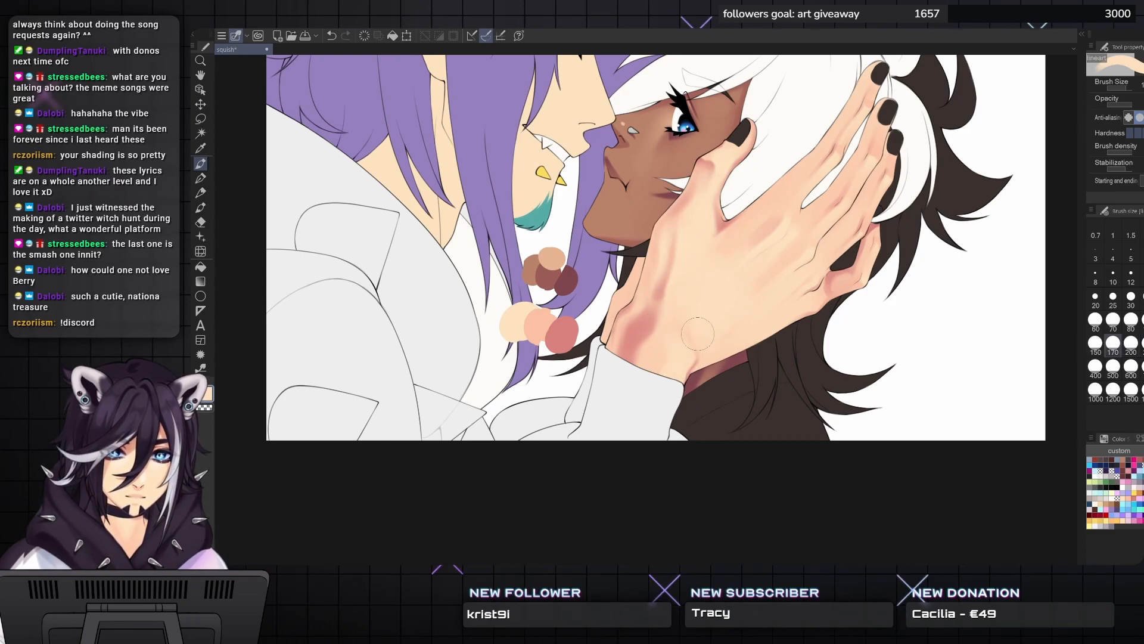
{"action": "key", "text": "bracketright"}
{"action": "key", "text": "bracketright"}
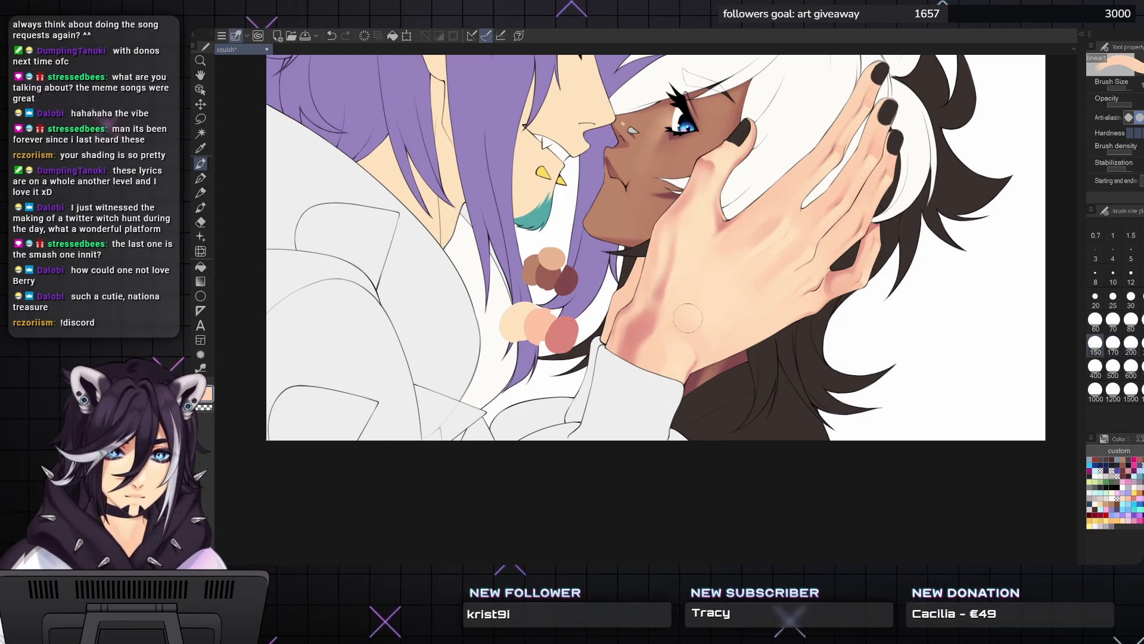
{"action": "key", "text": "bracketright"}
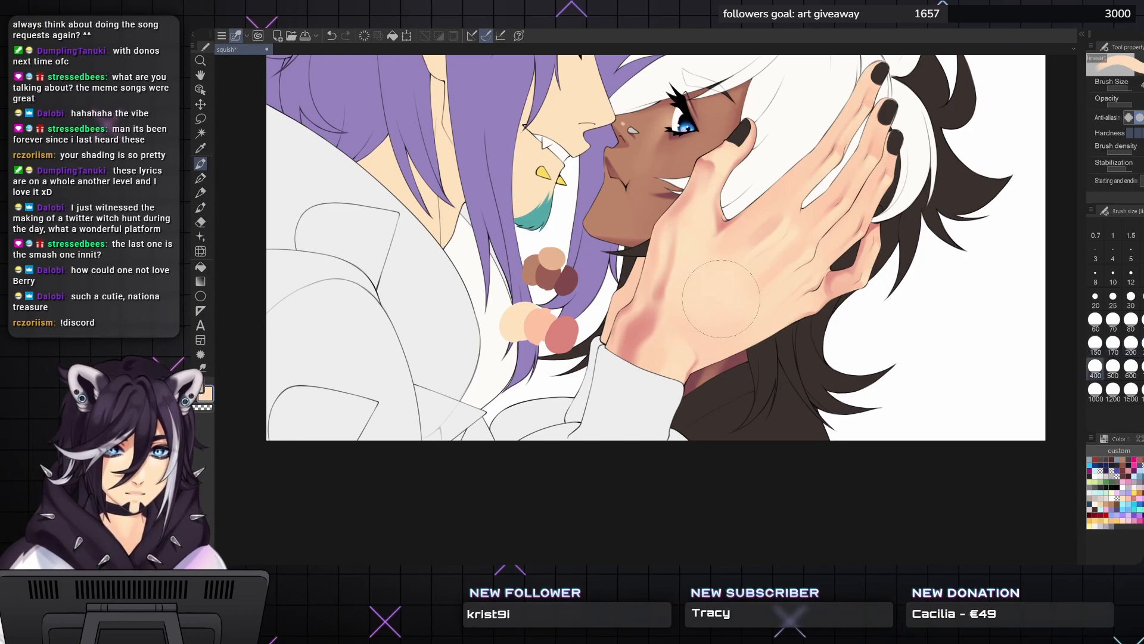
- Sample the wrist's pink and retouch the wrist shadow beside the cuff, reducing the brush to about size 70
{"action": "key", "text": "bracketleft"}
{"action": "key", "text": "bracketleft"}
{"action": "left_click", "coordinate": [634, 332], "text": "alt"}
{"action": "key", "text": "bracketleft"}
{"action": "key", "text": "bracketleft"}
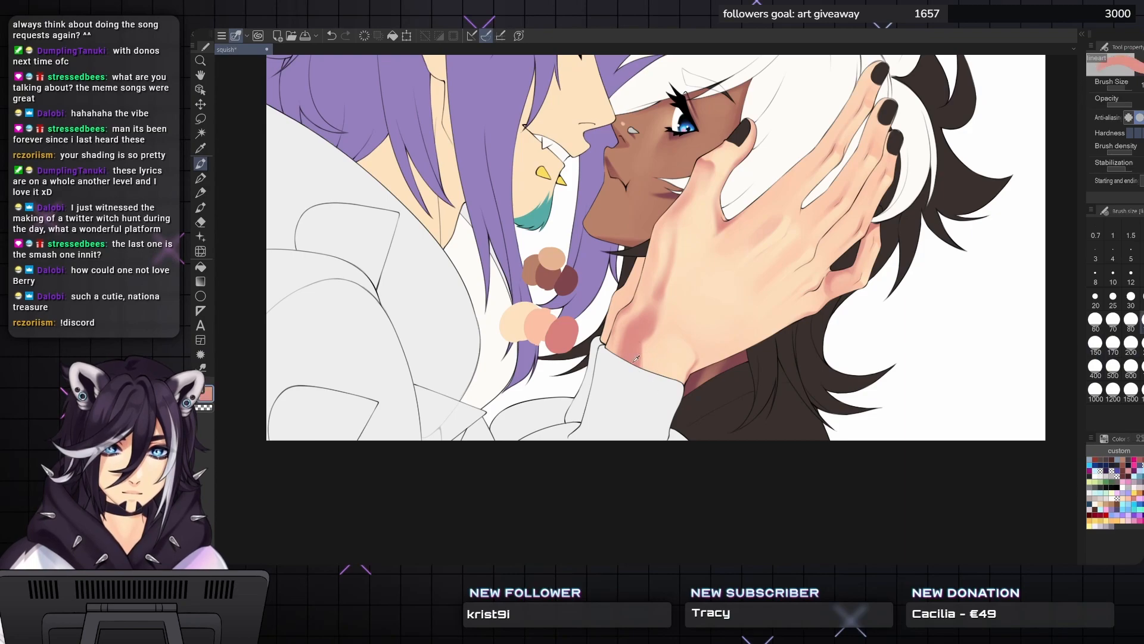
{"action": "key", "text": "bracketleft"}
{"action": "key", "text": "bracketleft"}
{"action": "key", "text": "bracketleft"}
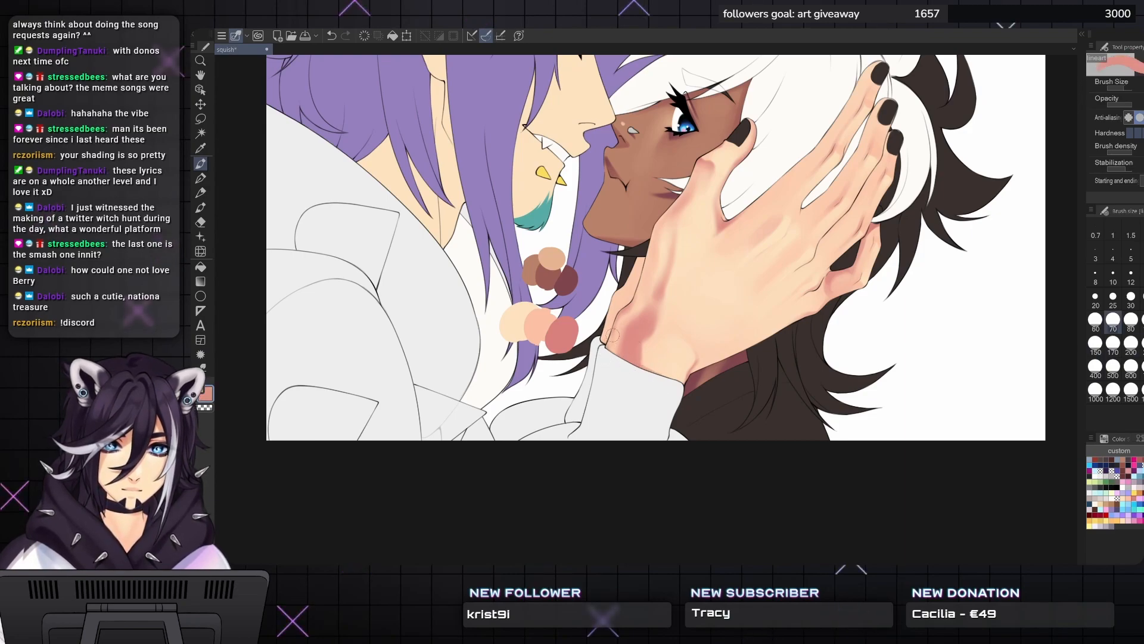
{"action": "key", "text": "bracketleft"}
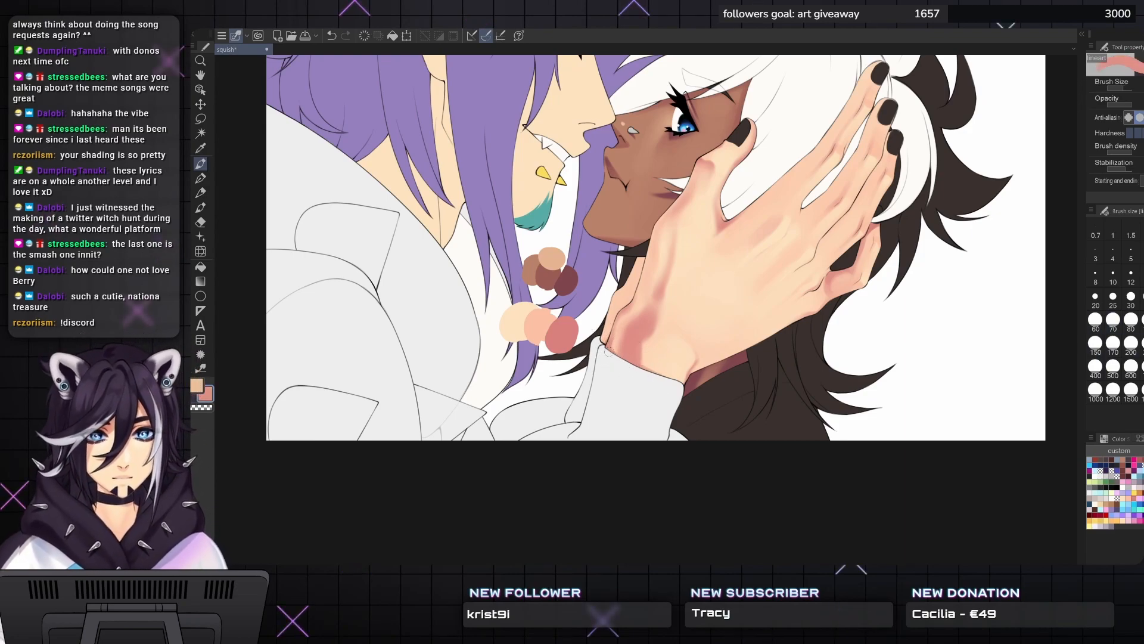
{"action": "key", "text": "bracketright"}
- Refine the upper edge of the wrist shadow with light skin at size 80, and sample its pink for the shade brush
{"action": "left_click_drag", "start_coordinate": [642, 222], "coordinate": [620, 269]}
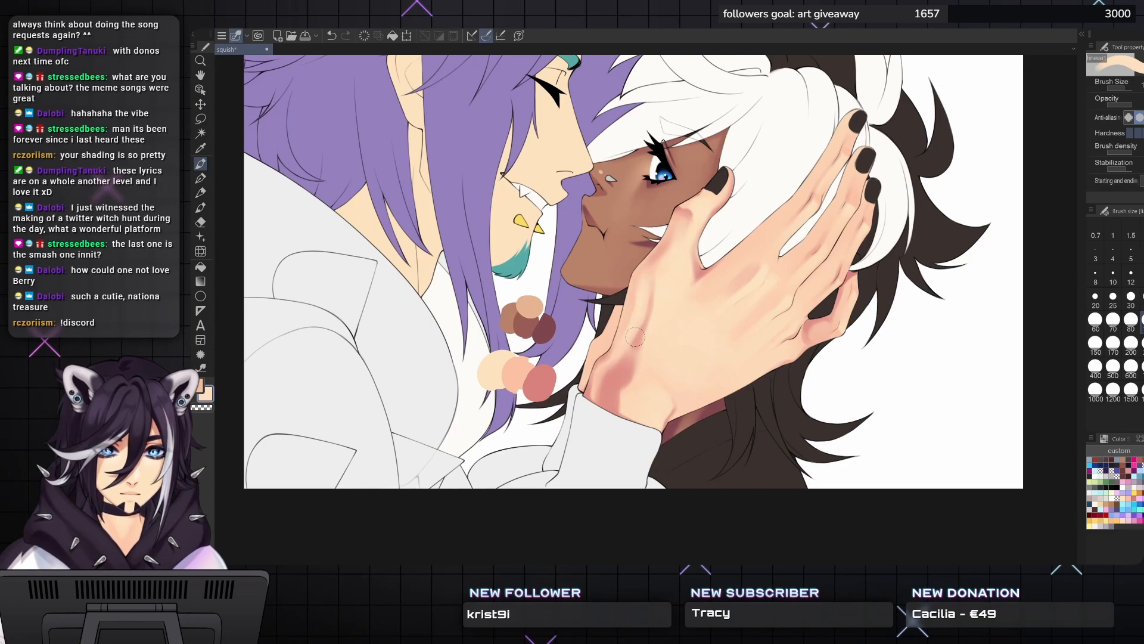
{"action": "key", "text": "bracketright"}
{"action": "key", "text": "bracketright"}
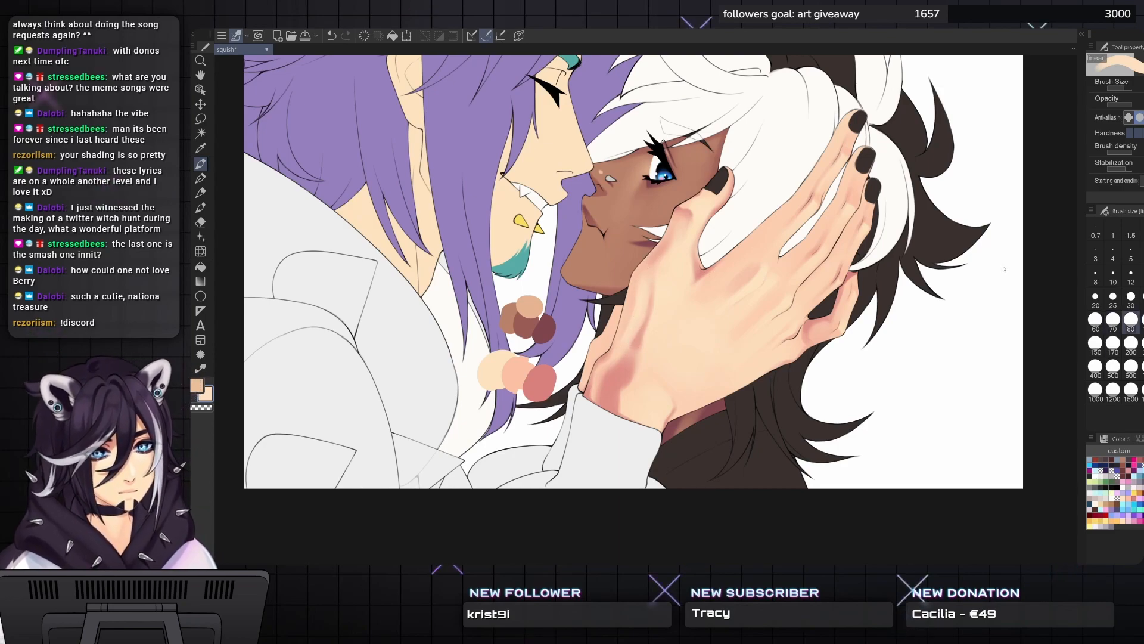
{"action": "key", "text": "b"}
{"action": "left_click", "coordinate": [639, 339], "text": "alt"}
{"action": "key", "text": "bracketleft"}
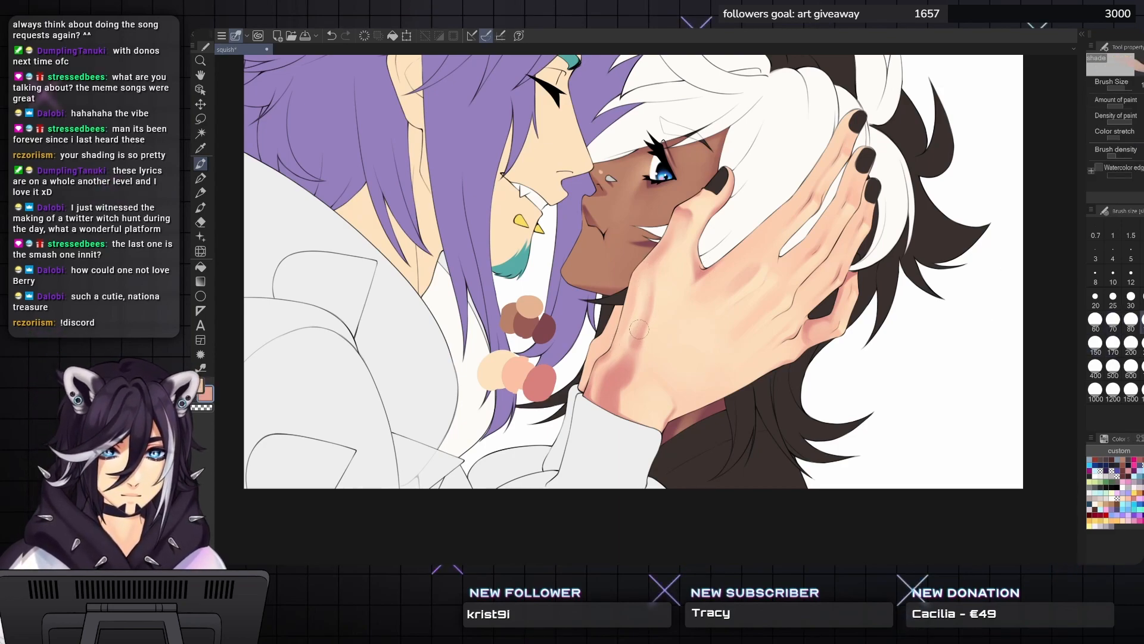
- Switch from the shade brush to a harder brush and retouch the thumb-side shadow with light skin at size 80
{"action": "key", "text": "b"}
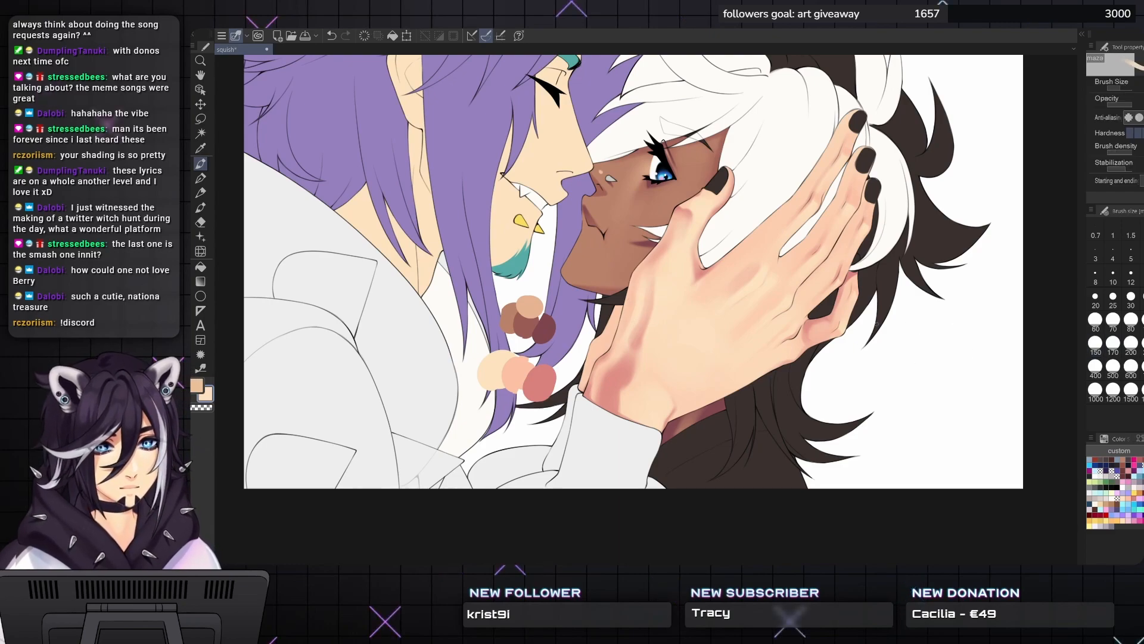
{"action": "key", "text": "bracketright"}
{"action": "key", "text": "bracketright"}
{"action": "key", "text": "bracketright"}
{"action": "key", "text": "bracketright"}
{"action": "key", "text": "bracketright"}
{"action": "key", "text": "bracketright"}
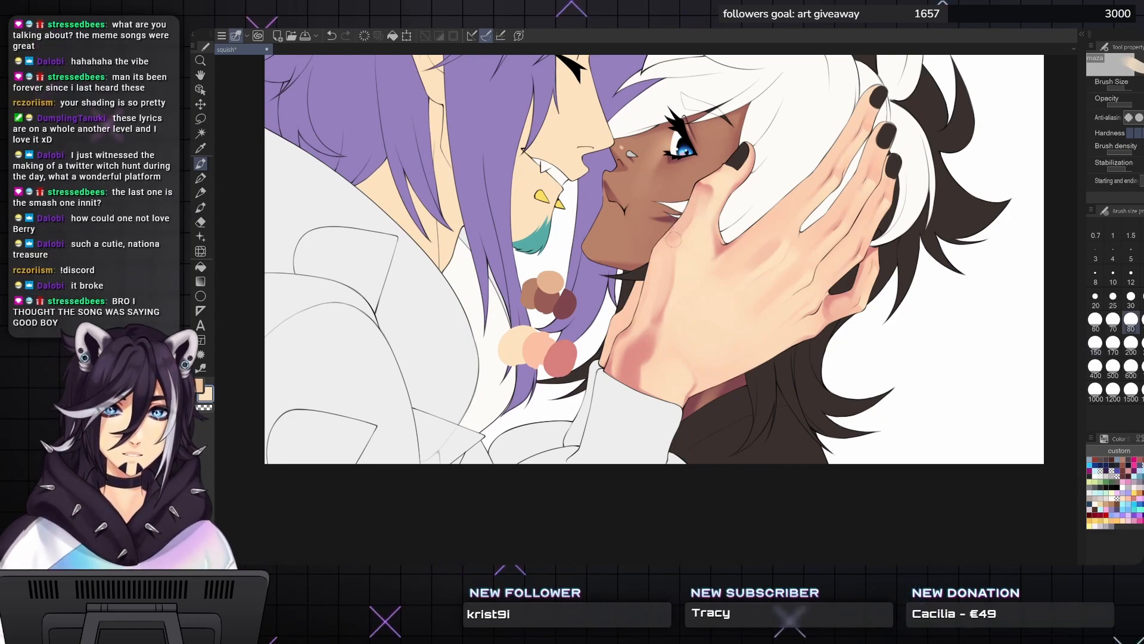
- Paint light skin over the shading at the base of the thumb, using brush sizes between 150 and 200
{"action": "left_click_drag", "start_coordinate": [673, 239], "coordinate": [632, 287]}
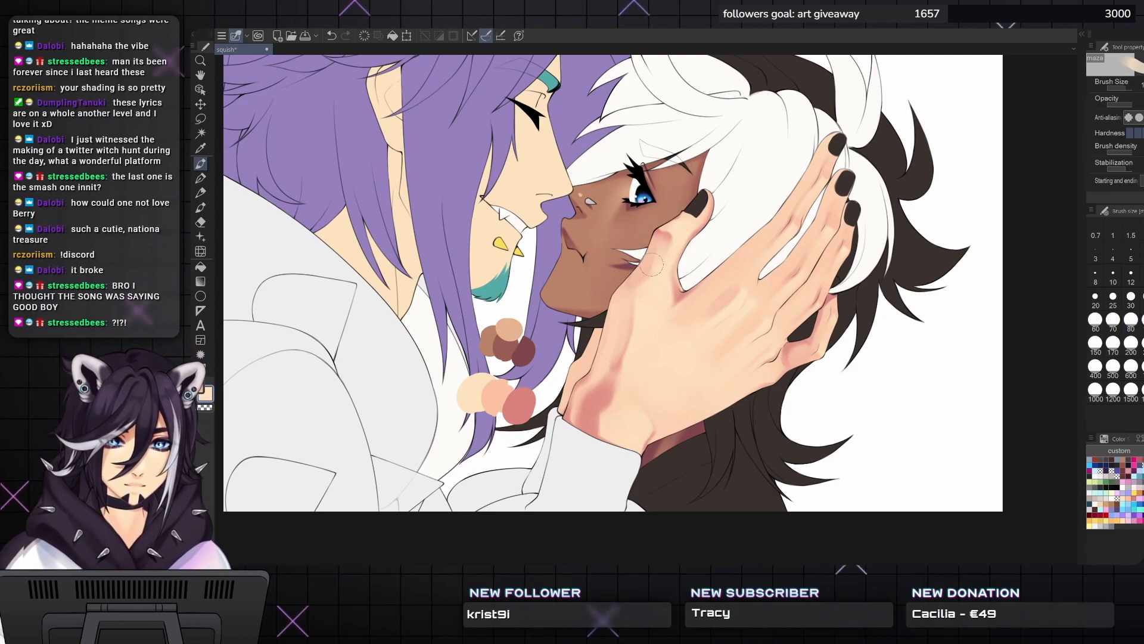
{"action": "key", "text": "]"}
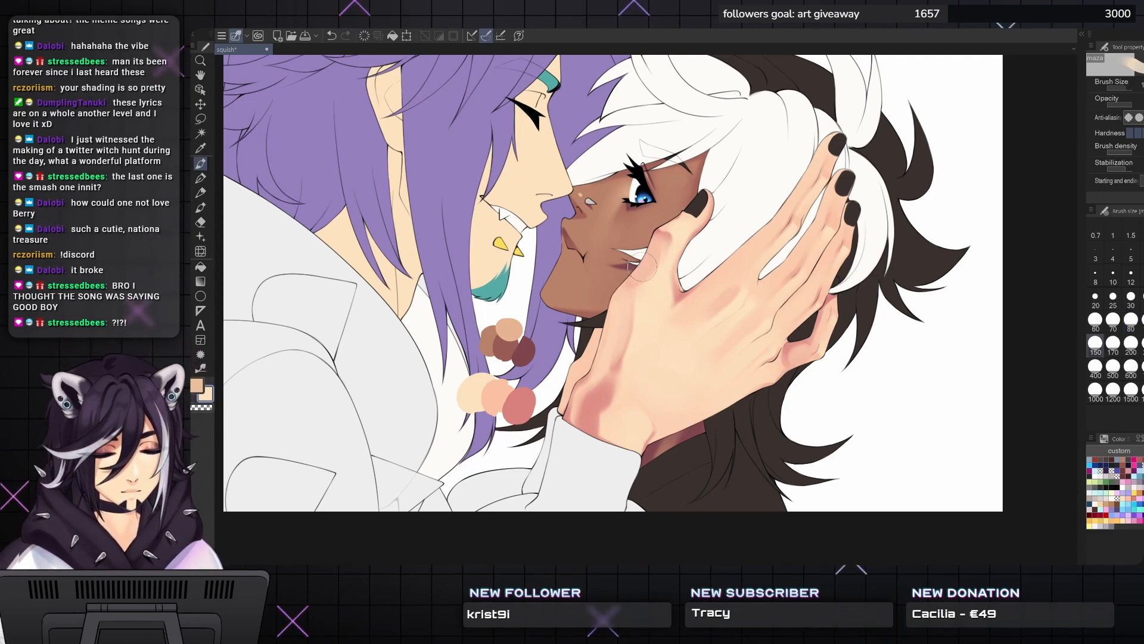
{"action": "key", "text": "]"}
{"action": "key", "text": "]"}
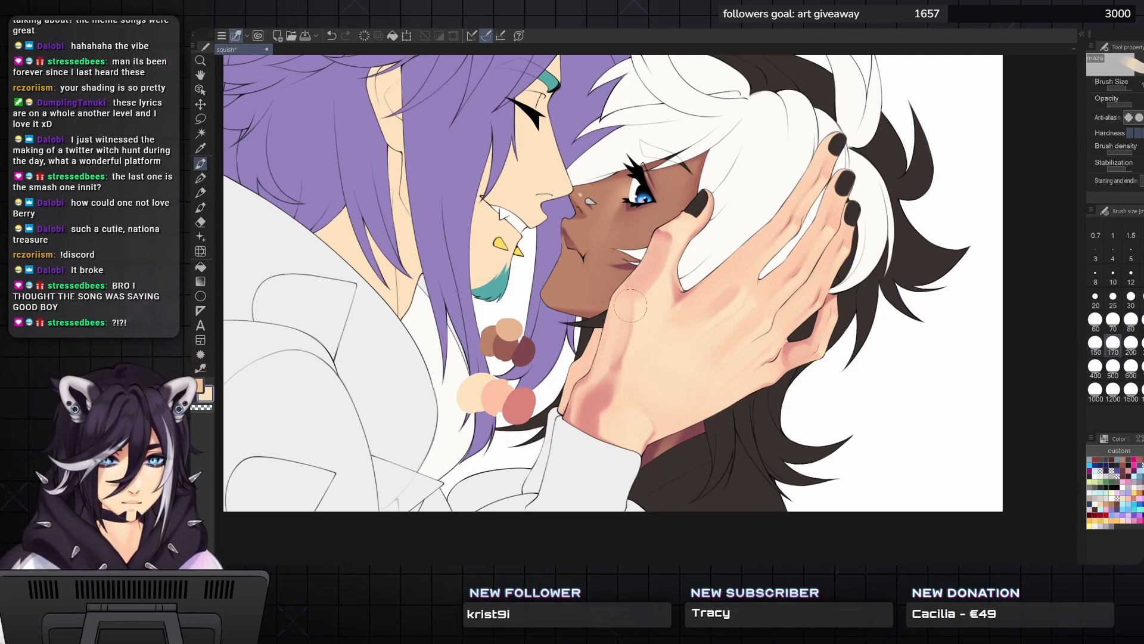
{"action": "key", "text": "bracketleft"}
{"action": "key", "text": "bracketleft"}
{"action": "key", "text": "bracketleft"}
{"action": "key", "text": "bracketleft"}
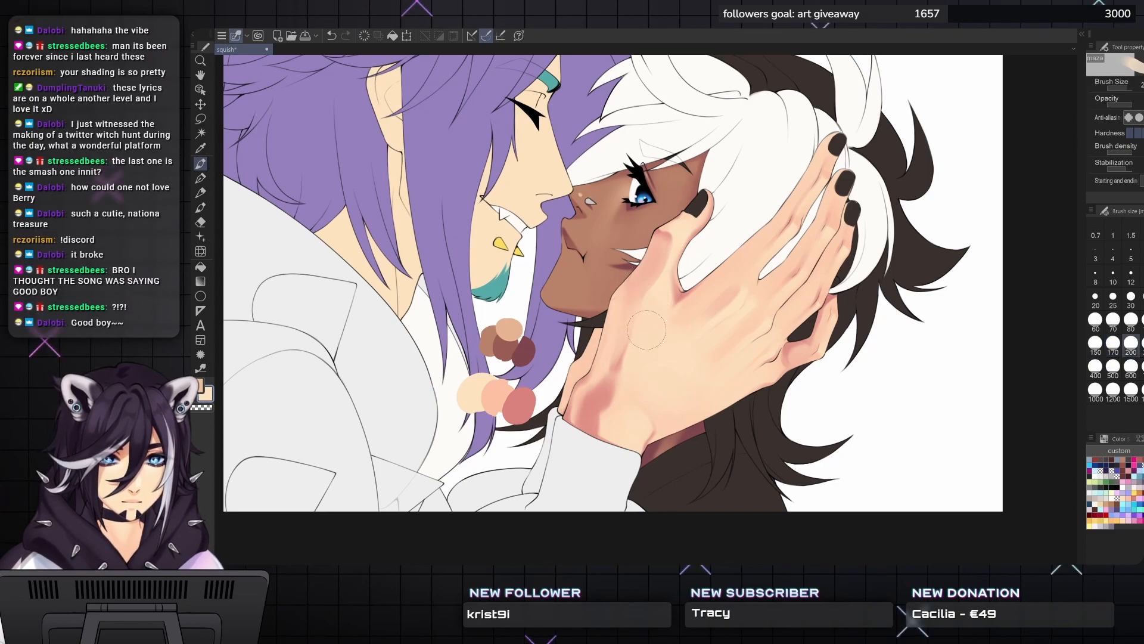
- Undo the last stroke at the thumb base and reduce the brush to size 70
{"action": "key", "text": "ctrl+z"}
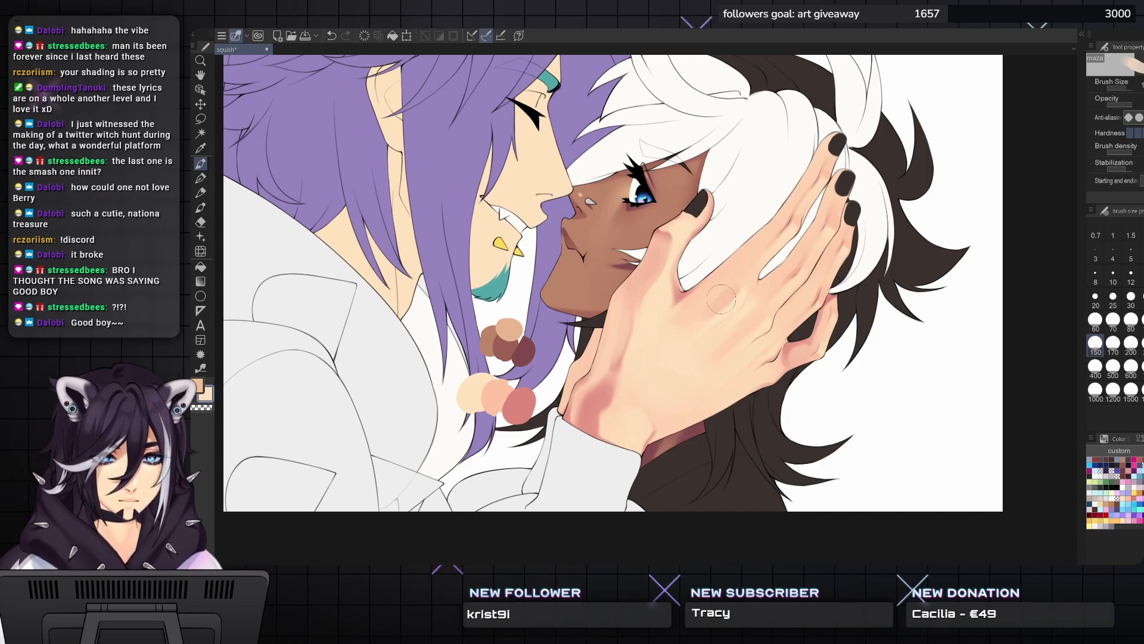
{"action": "key", "text": "bracketleft"}
{"action": "key", "text": "bracketleft"}
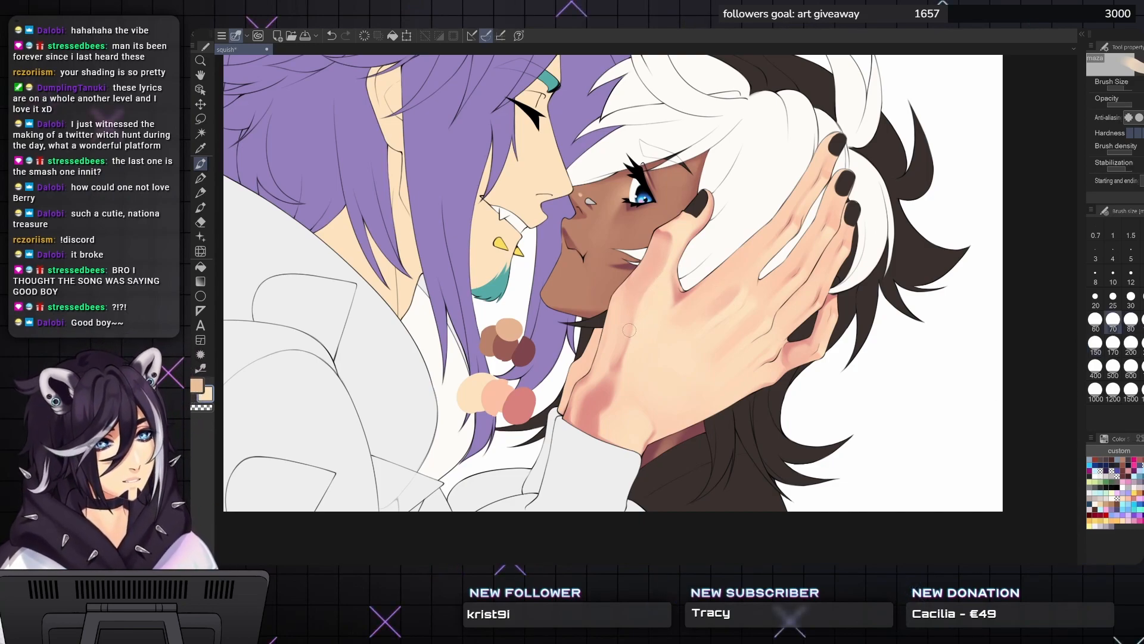
- Blend the shading along the thumb side and back of the pale hand with sampled skin tones, using brush sizes from 150 up
{"action": "key", "text": "bracketright"}
{"action": "key", "text": "bracketright"}
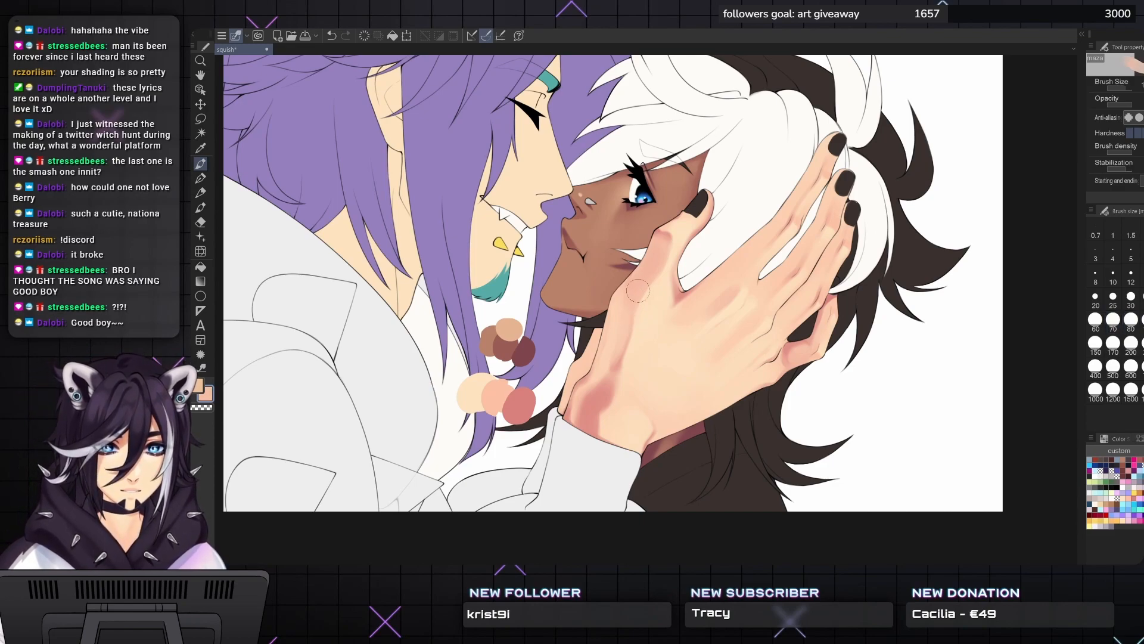
{"action": "key", "text": "bracketright"}
{"action": "key", "text": "bracketright"}
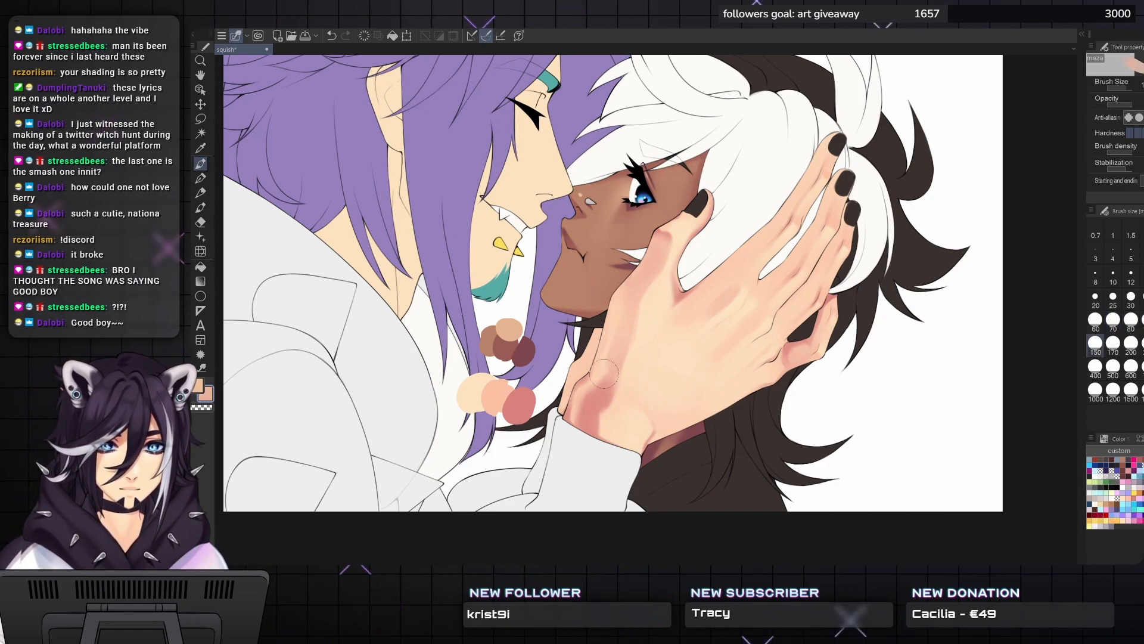
{"action": "key", "text": "bracketleft"}
{"action": "key", "text": "bracketright"}
{"action": "key", "text": "bracketright"}
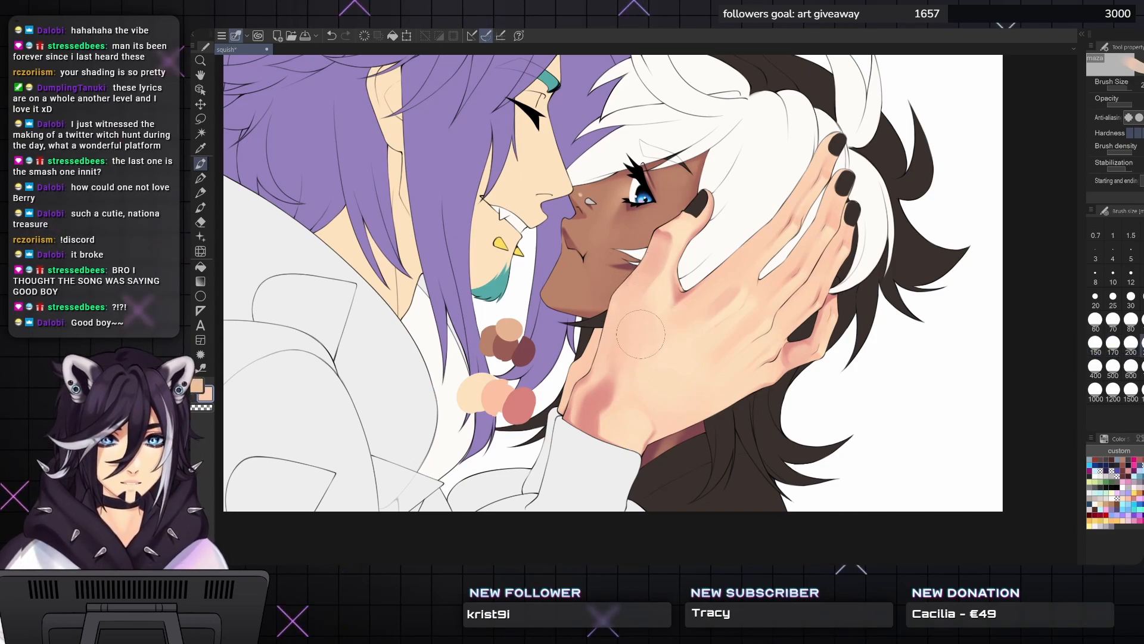
{"action": "key", "text": "bracketleft"}
{"action": "key", "text": "bracketleft"}
- Retouch the shading at the base of the pale hand's index finger with a brush of about size 70
{"action": "left_click_drag", "start_coordinate": [748, 253], "coordinate": [727, 275]}
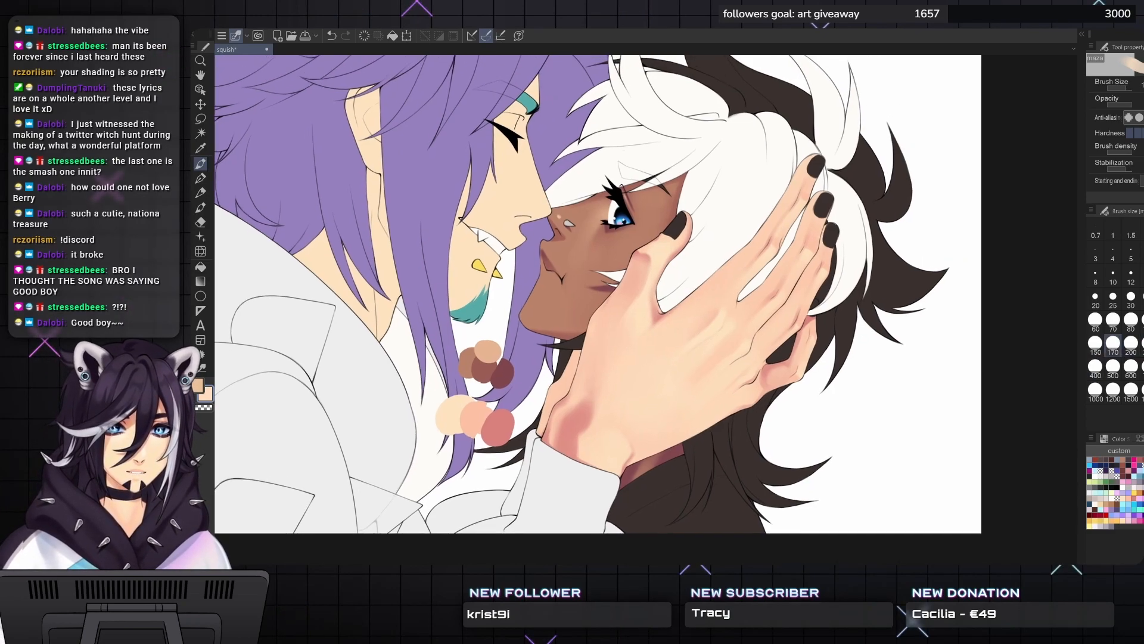
{"action": "key", "text": "bracketleft"}
{"action": "key", "text": "bracketleft"}
{"action": "key", "text": "bracketleft"}
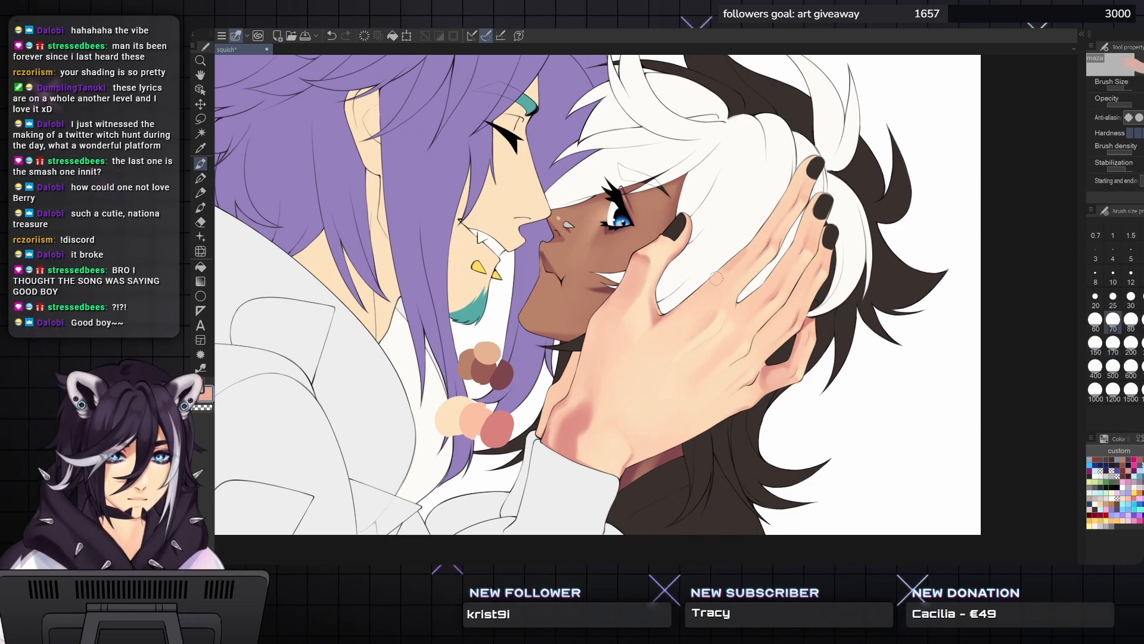
{"action": "key", "text": "bracketright"}
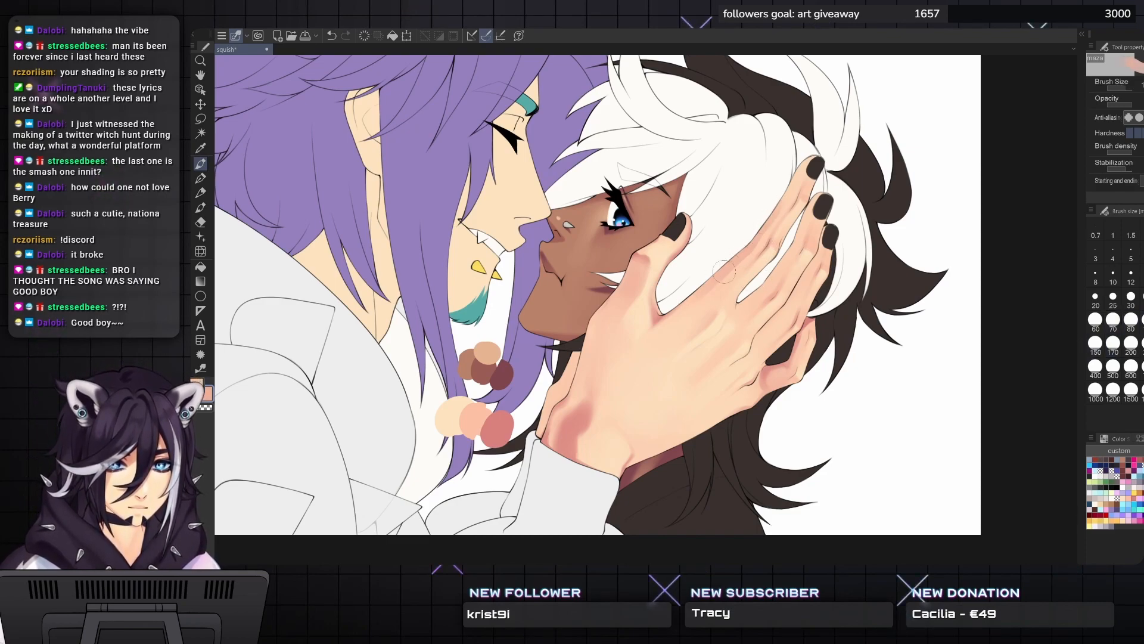
- Refine the skin shading around the knuckles and along the middle finger, using brush sizes between 60 and 80
{"action": "key", "text": "bracketleft"}
{"action": "key", "text": "bracketleft"}
{"action": "key", "text": "bracketright"}
{"action": "key", "text": "bracketright"}
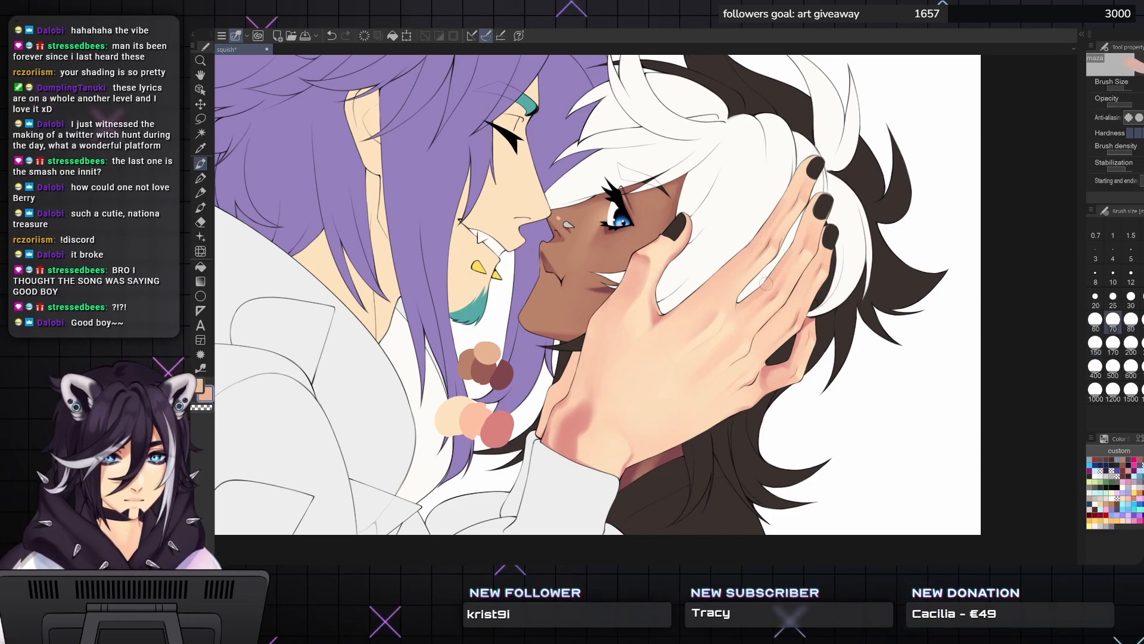
{"action": "key", "text": "bracketleft"}
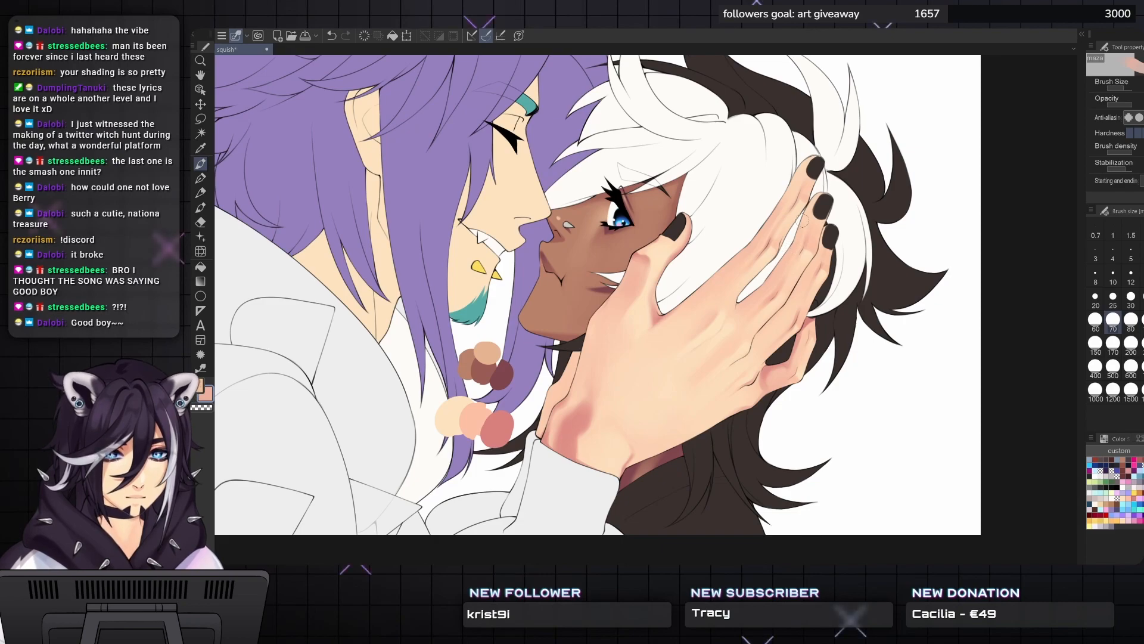
{"action": "key", "text": "bracketright"}
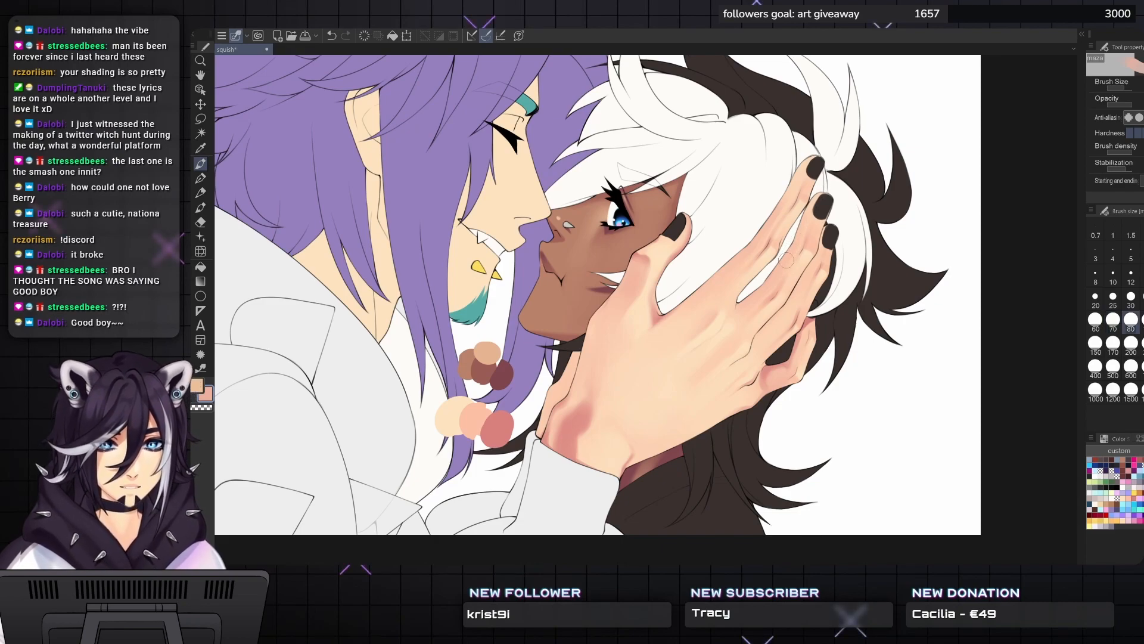
- Reduce the brush to size 70 and undo the last stroke on the pale hand
{"action": "left_click_drag", "start_coordinate": [802, 263], "coordinate": [795, 248]}
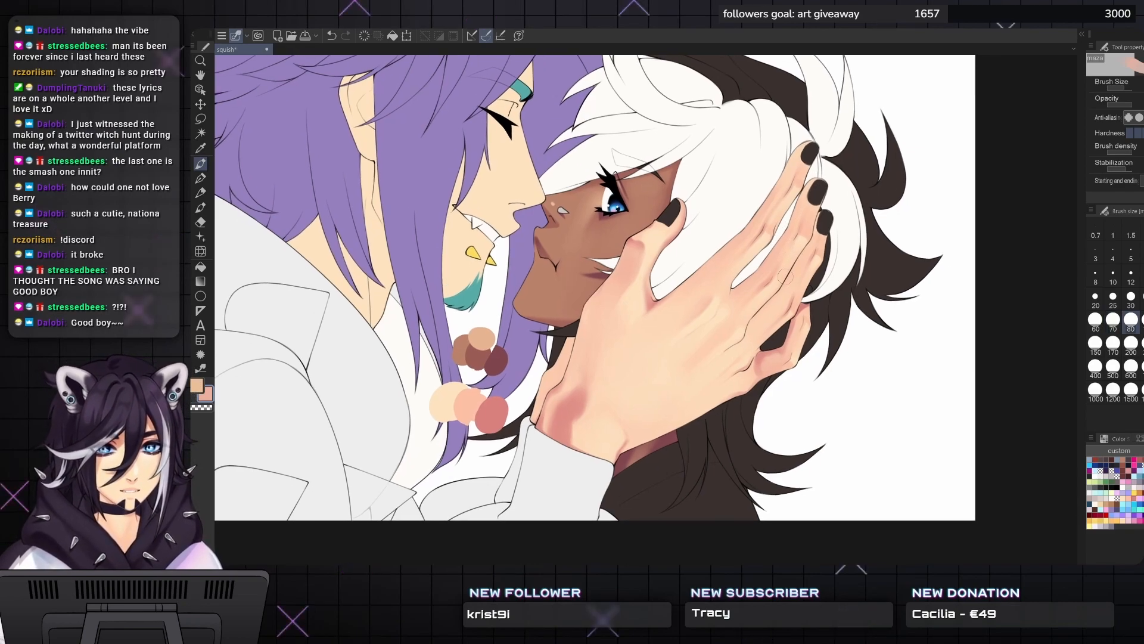
{"action": "key", "text": "bracketleft"}
{"action": "key", "text": "bracketleft"}
{"action": "key", "text": "bracketright"}
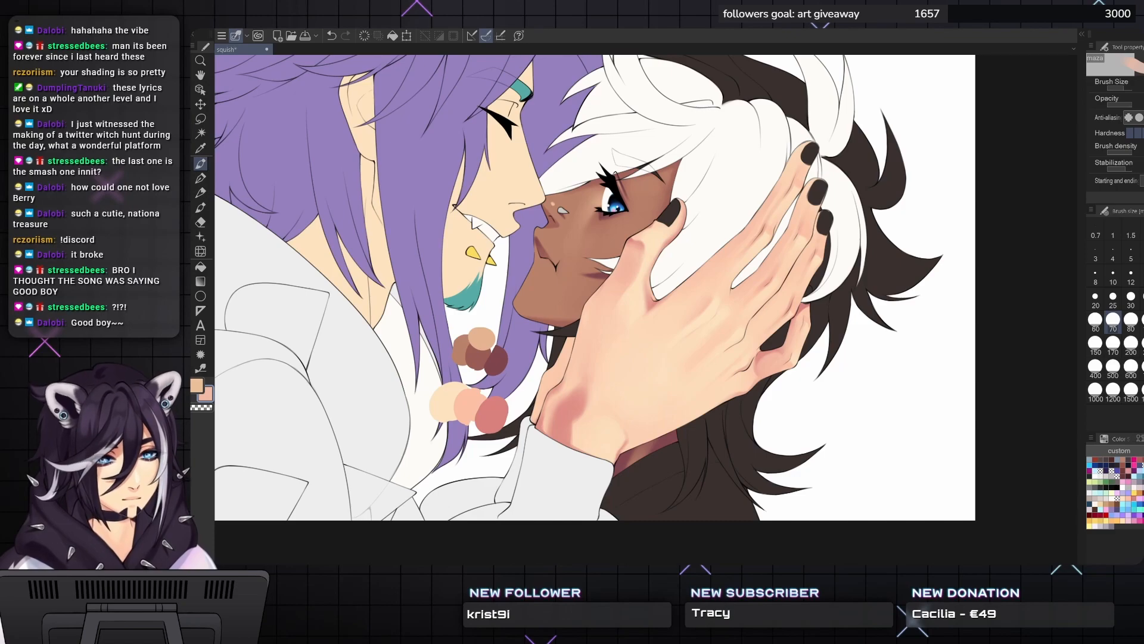
{"action": "key", "text": "ctrl+z"}
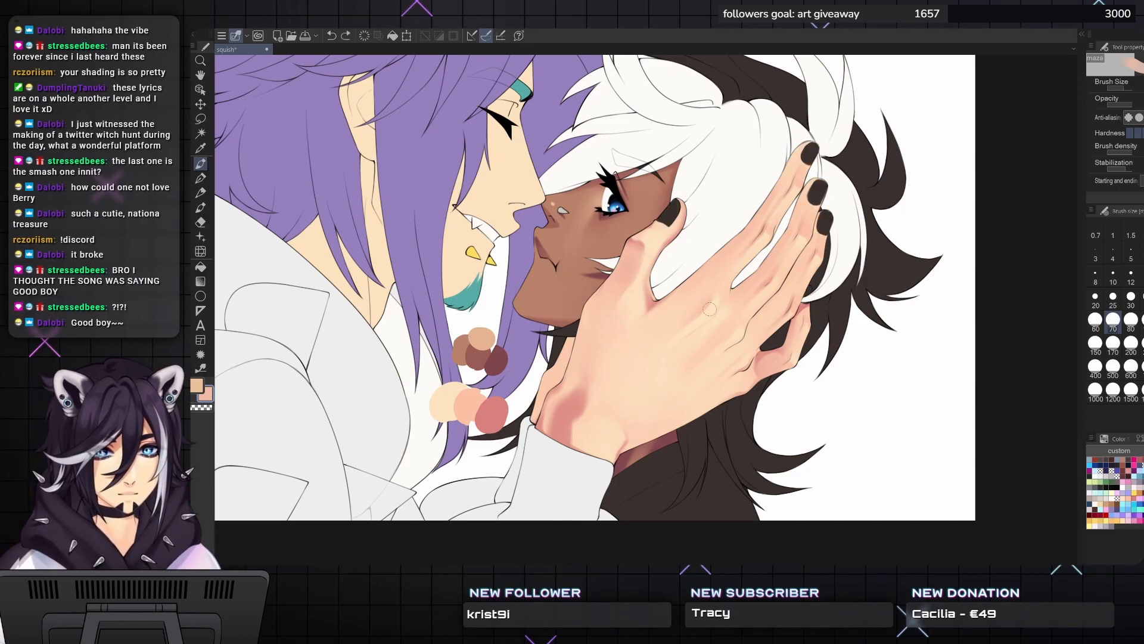
- Pick a pale cream colour and paint a highlight on the wrist beside the sleeve cuff at brush size 150
{"action": "left_click", "coordinate": [512, 176], "text": "alt"}
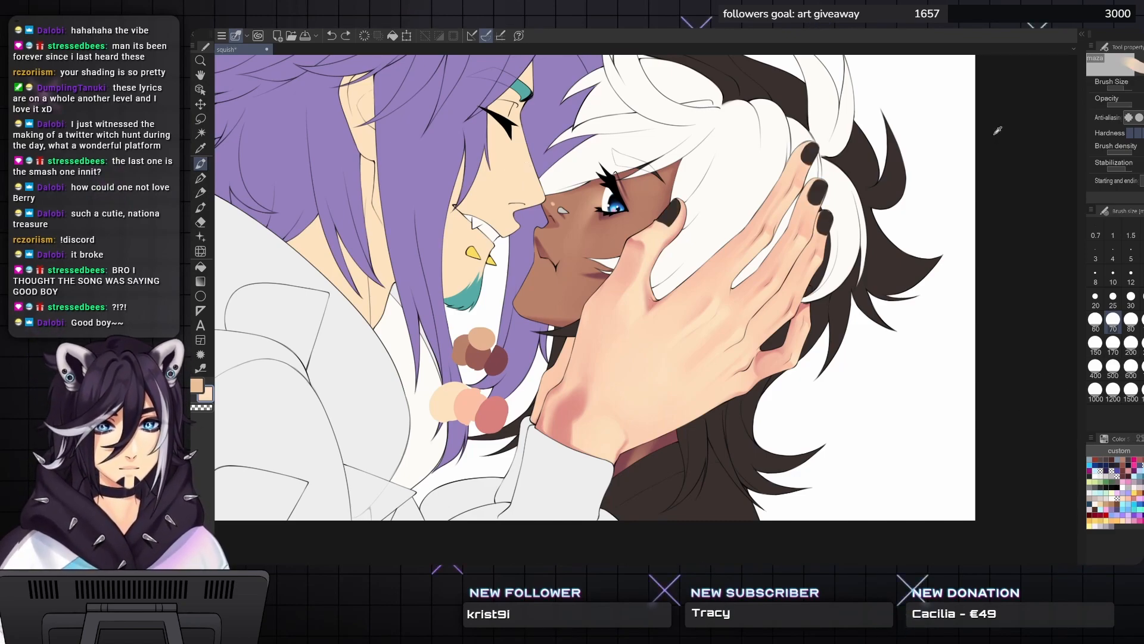
{"action": "left_click_drag", "start_coordinate": [599, 273], "coordinate": [618, 245]}
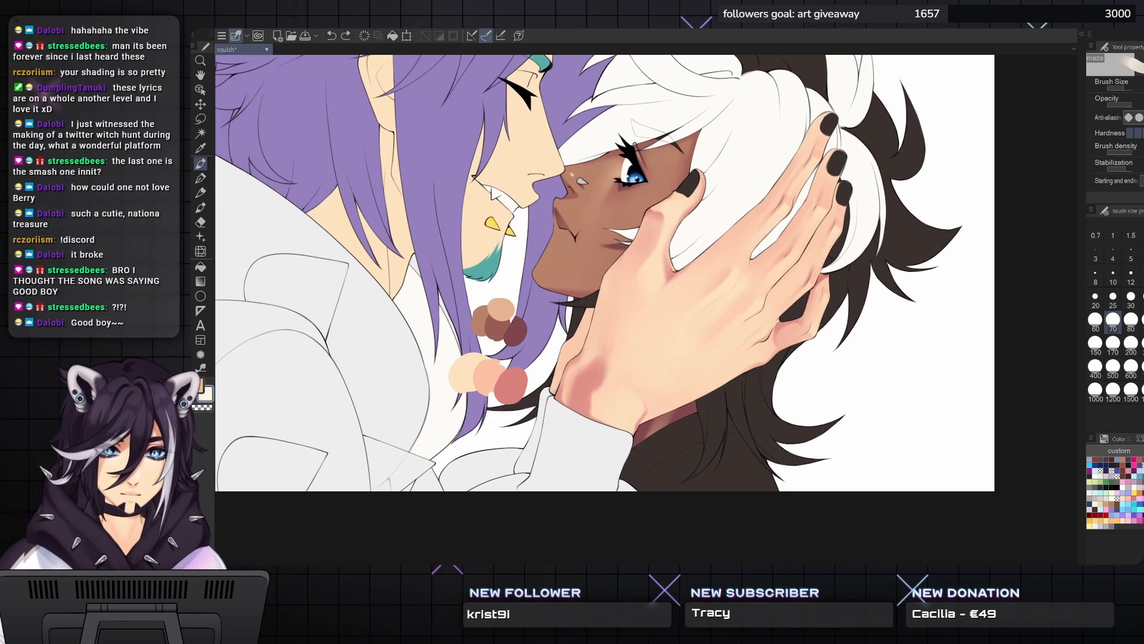
{"action": "key", "text": "bracketright"}
{"action": "key", "text": "bracketright"}
{"action": "key", "text": "bracketright"}
{"action": "key", "text": "bracketright"}
{"action": "mouse_move", "coordinate": [623, 418]}
{"action": "left_mouse_down"}
{"action": "mouse_move", "coordinate": [630, 405]}
{"action": "mouse_move", "coordinate": [621, 423]}
{"action": "left_mouse_up"}
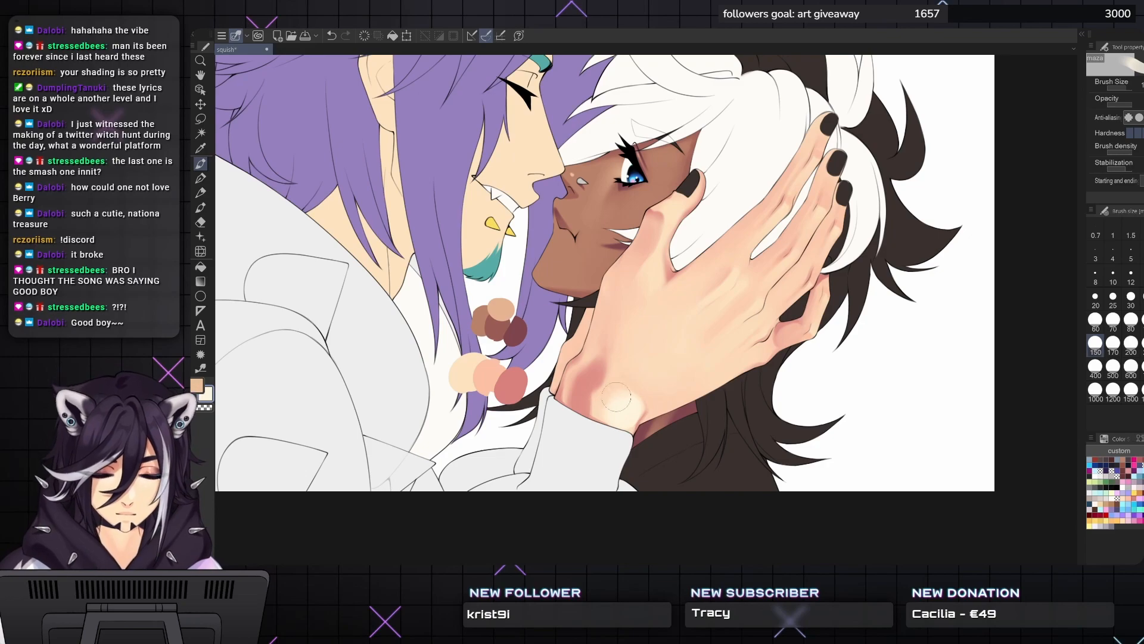
- Paint pale cream highlights on the knuckles of the hand at brush sizes 60 and 80
{"action": "key", "text": "bracketleft"}
{"action": "key", "text": "bracketleft"}
{"action": "key", "text": "bracketleft"}
{"action": "key", "text": "bracketleft"}
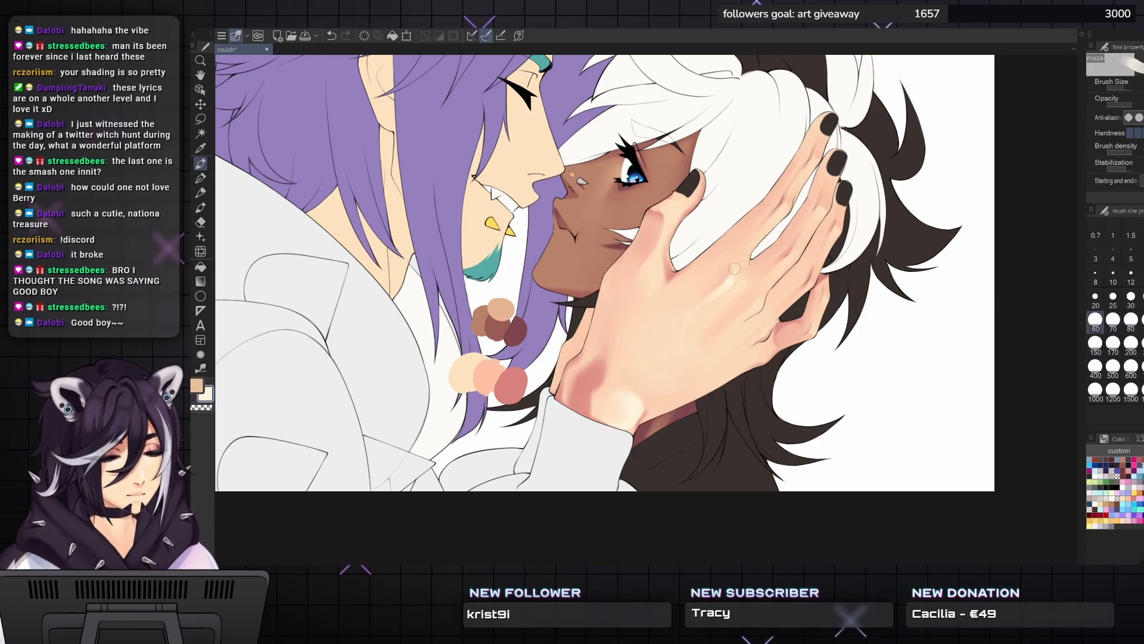
{"action": "key", "text": "bracketright"}
{"action": "key", "text": "bracketright"}
{"action": "key", "text": "bracketright"}
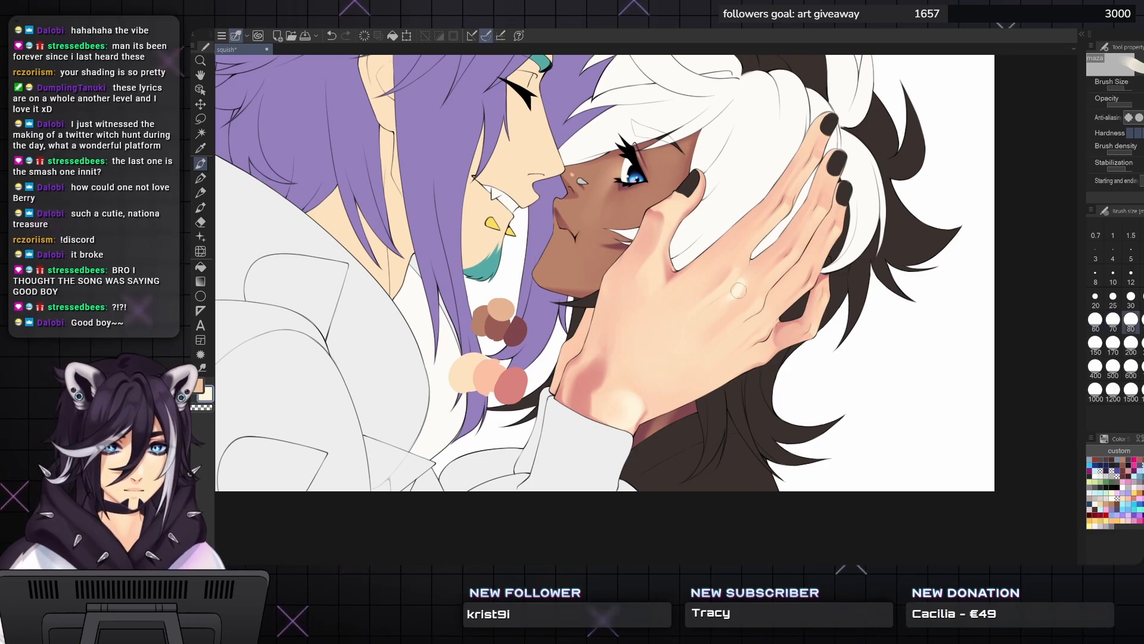
- Enlarge the brush and spread soft cream light over the back of the hand and the wrist
{"action": "key", "text": "bracketleft"}
{"action": "key", "text": "bracketright"}
{"action": "key", "text": "bracketright"}
{"action": "key", "text": "bracketright"}
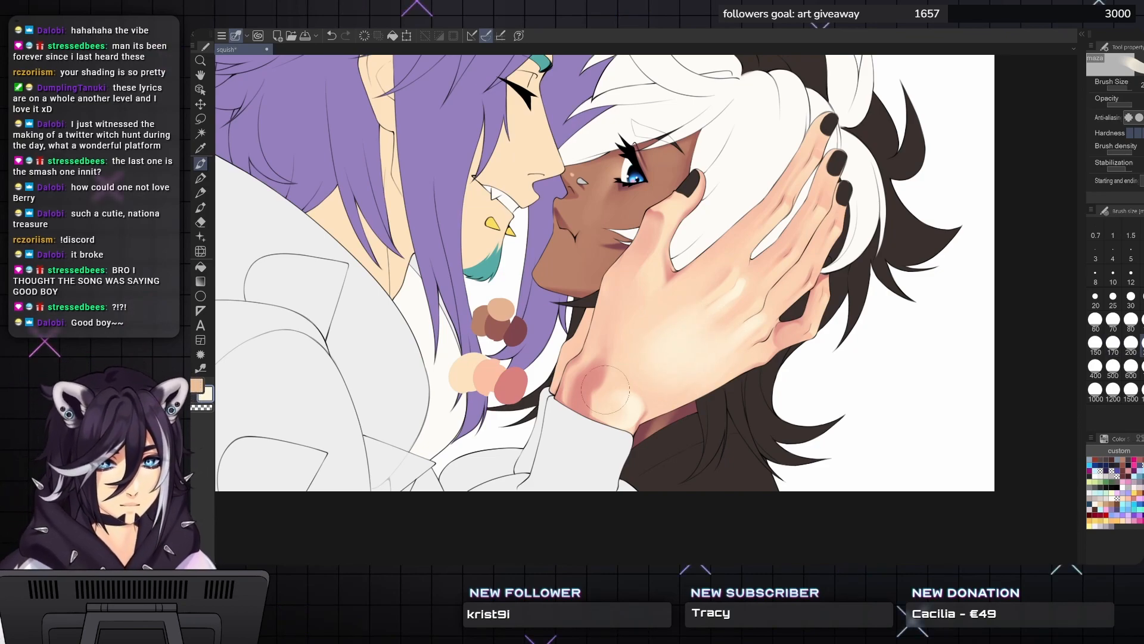
- Blend the highlight across the back of the hand with skin tones, using brush sizes 80 and 150
{"action": "key", "text": "bracketleft"}
{"action": "key", "text": "bracketleft"}
{"action": "key", "text": "bracketleft"}
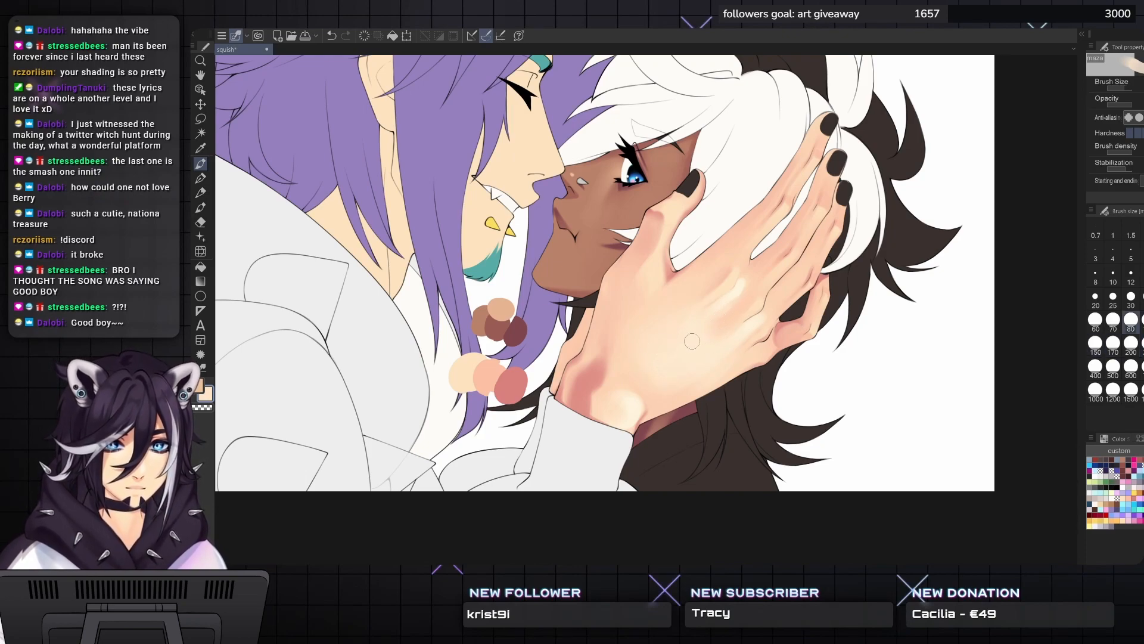
{"action": "key", "text": "bracketright"}
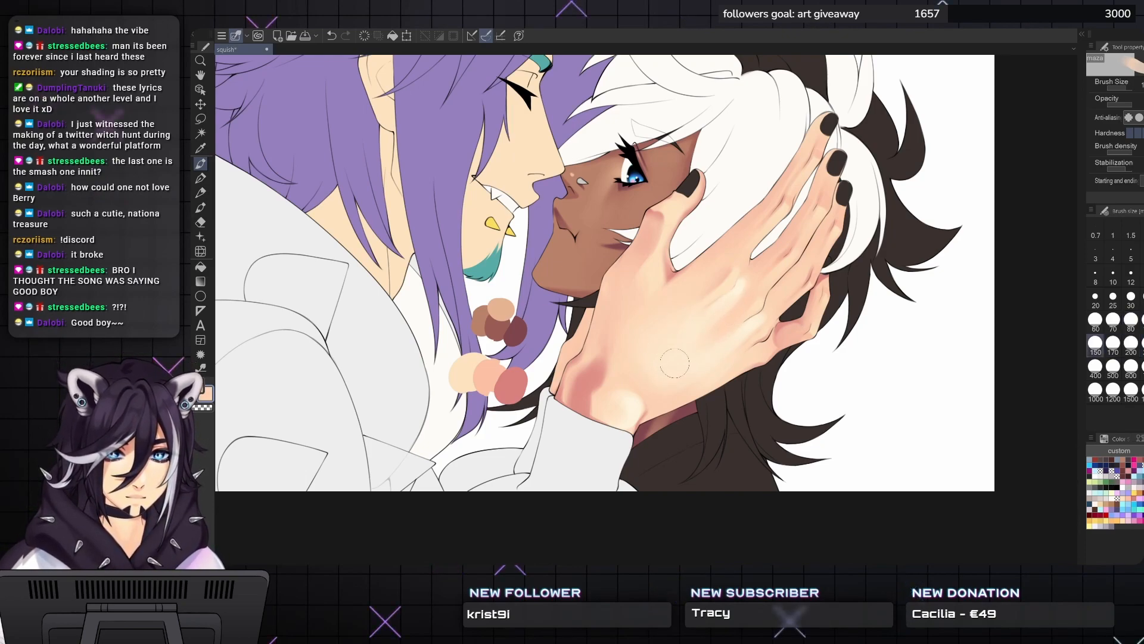
{"action": "key", "text": "bracketleft"}
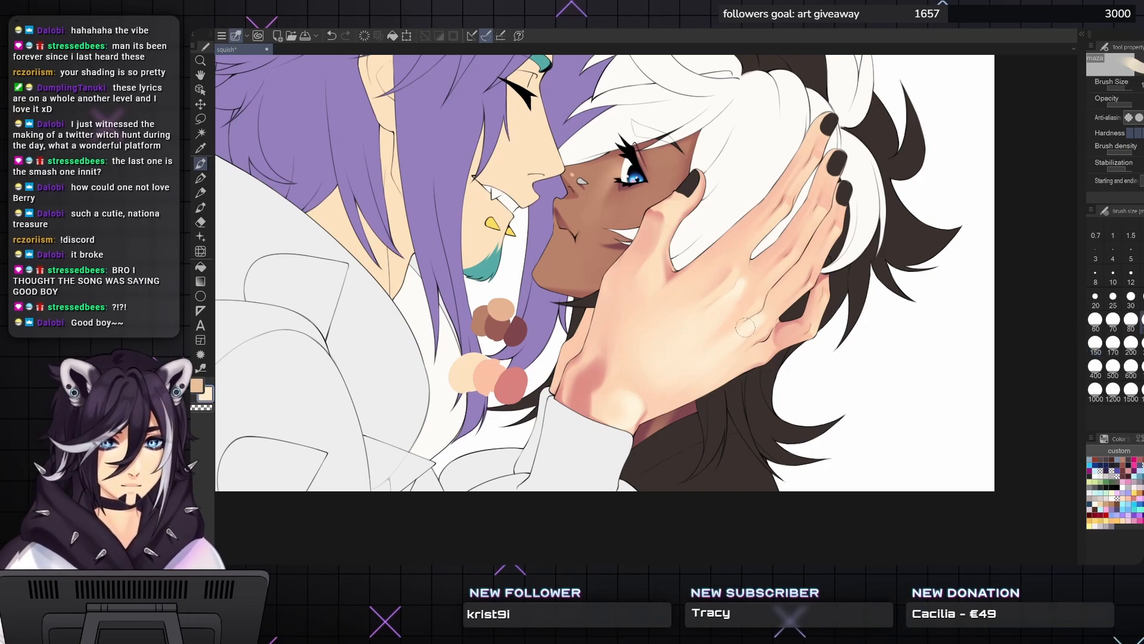
- Smooth the highlights from the little-finger knuckle down to the wrist, enlarging the brush to size 170
{"action": "key", "text": "bracketleft"}
{"action": "key", "text": "bracketright"}
{"action": "key", "text": "bracketright"}
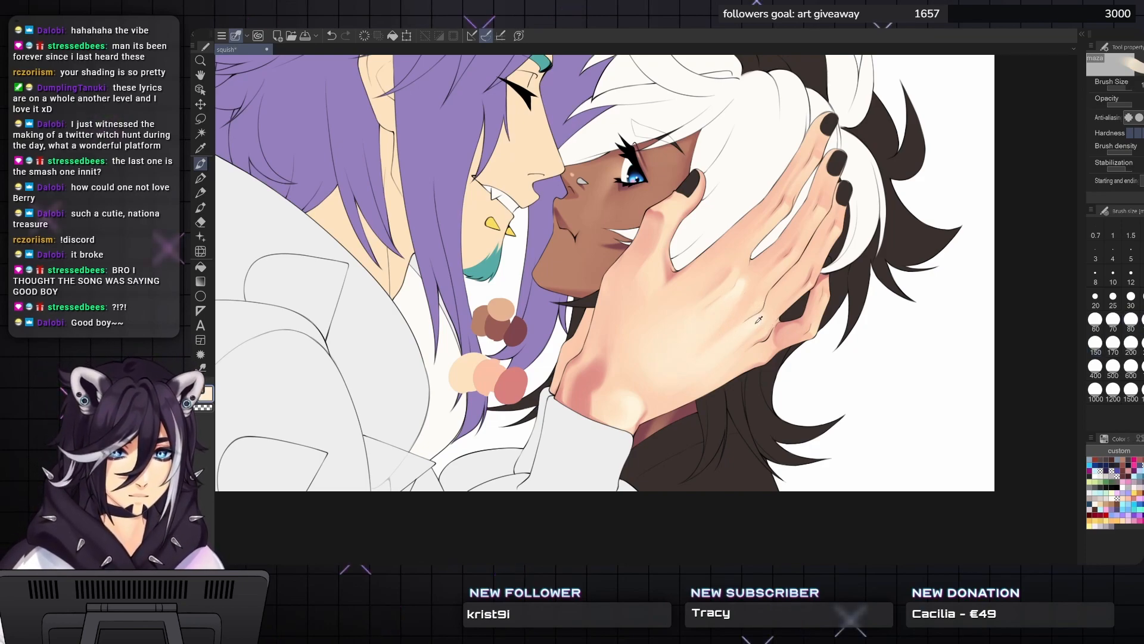
{"action": "key", "text": "bracketright"}
{"action": "key", "text": "bracketright"}
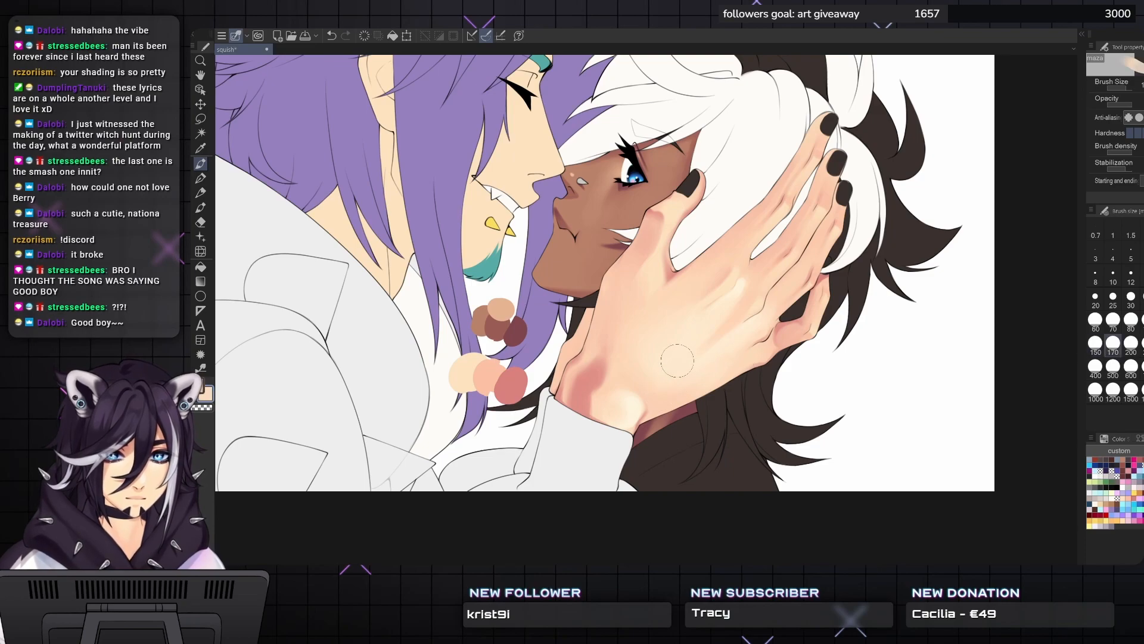
{"action": "key", "text": "bracketleft"}
{"action": "key", "text": "bracketleft"}
{"action": "key", "text": "bracketright"}
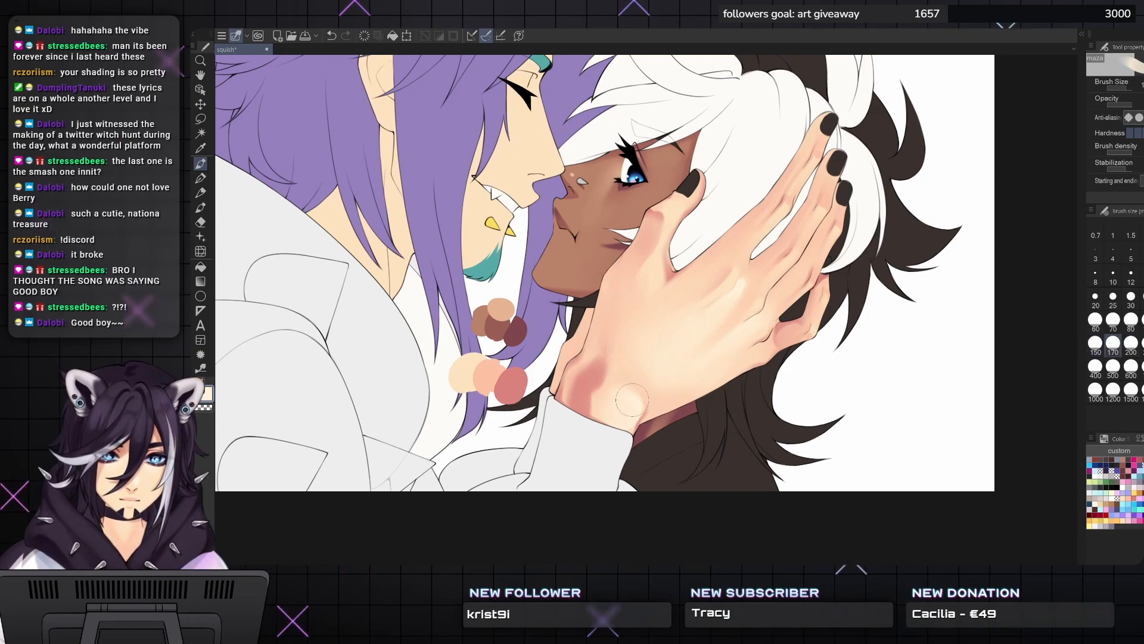
- Soften the pink wrist shadow with sampled skin tones at brush sizes from 170 up, and sample the skin below the thumb
{"action": "key", "text": "bracketright"}
{"action": "key", "text": "bracketright"}
{"action": "key", "text": "bracketleft"}
{"action": "key", "text": "bracketleft"}
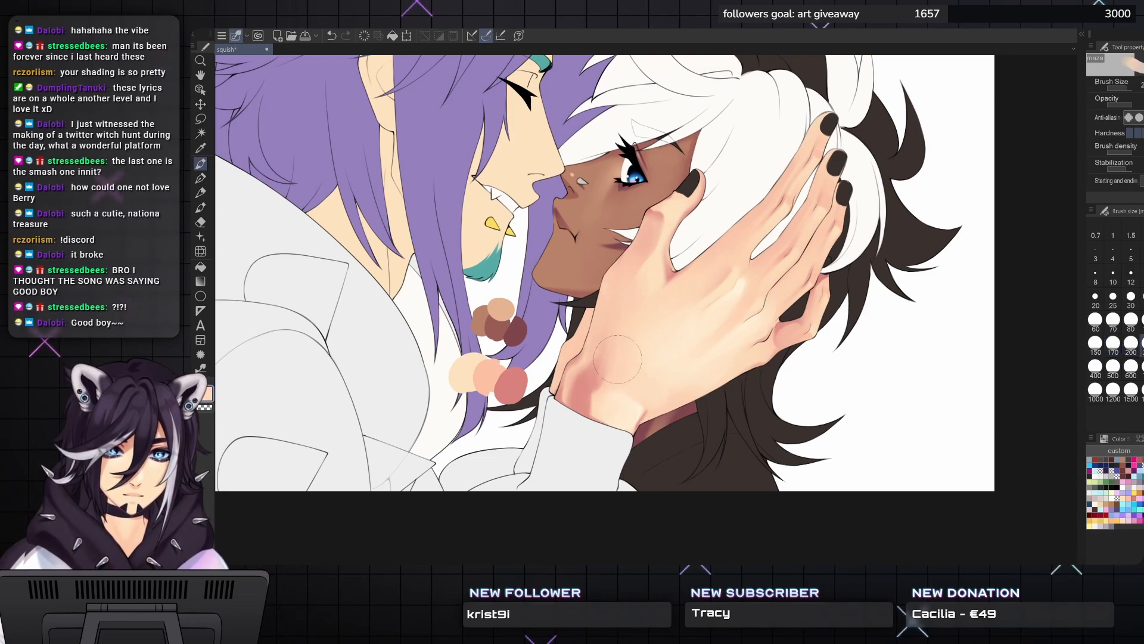
{"action": "key", "text": "bracketleft"}
{"action": "key", "text": "bracketright"}
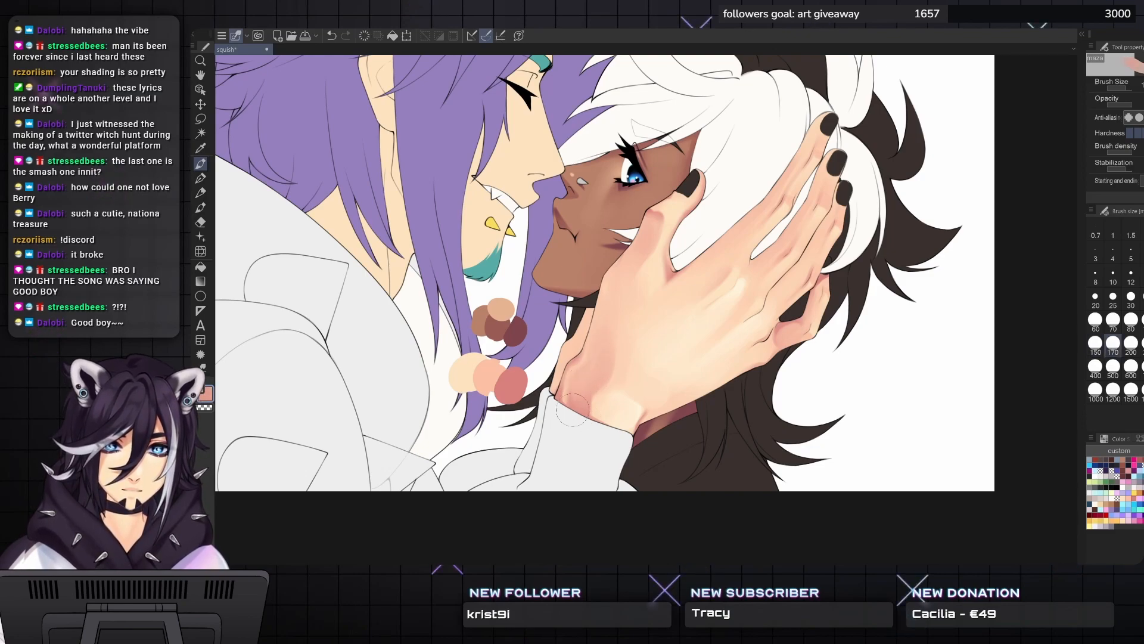
{"action": "key", "text": "bracketright"}
{"action": "left_click", "coordinate": [612, 308], "text": "alt"}
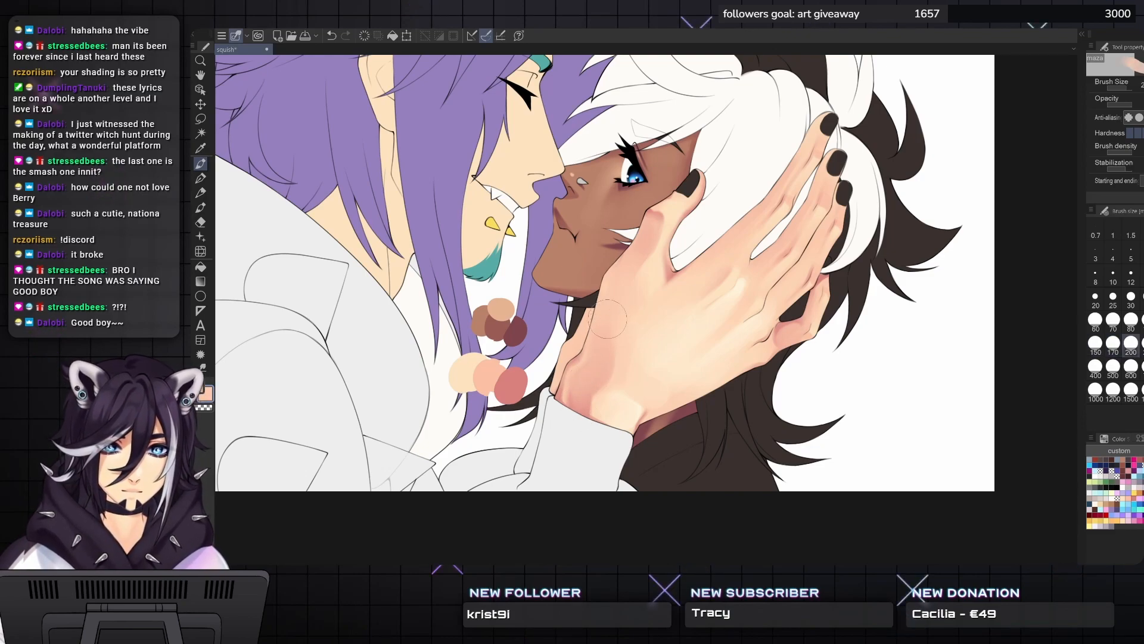
- Reduce the brush to size 60 and retouch the skin tones on the back of the hand
{"action": "key", "text": "bracketleft"}
{"action": "key", "text": "bracketleft"}
{"action": "key", "text": "bracketleft"}
{"action": "key", "text": "bracketleft"}
{"action": "key", "text": "bracketleft"}
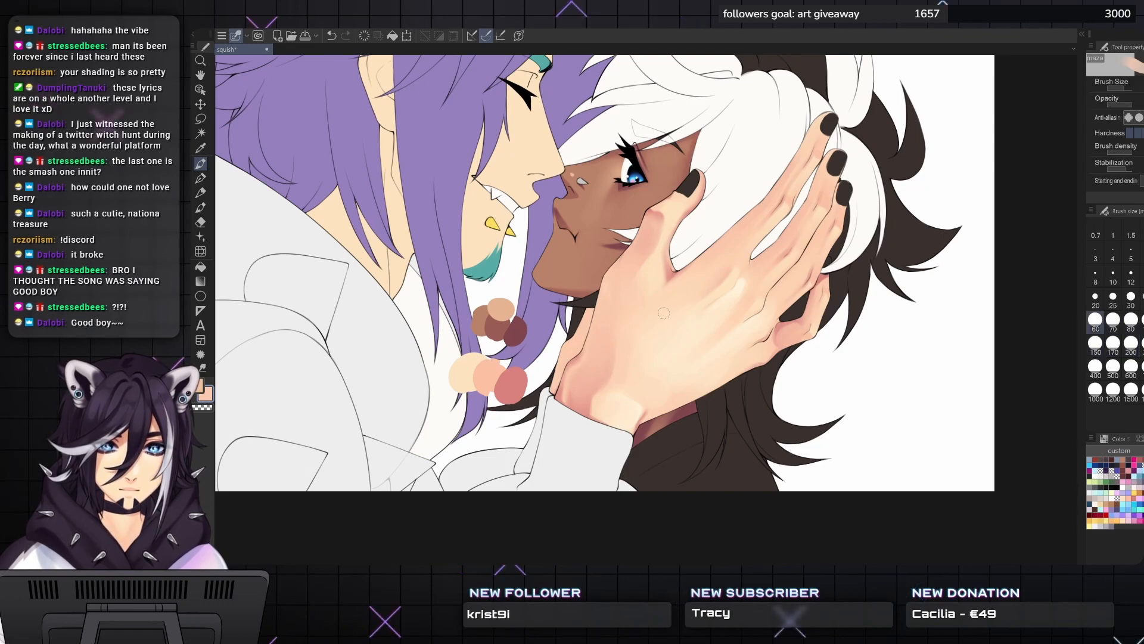
- Lighten the outer edge of the wrist at size 60, sample its skin tone, and refine the blend at size 70
{"action": "key", "text": "bracketleft"}
{"action": "key", "text": "bracketleft"}
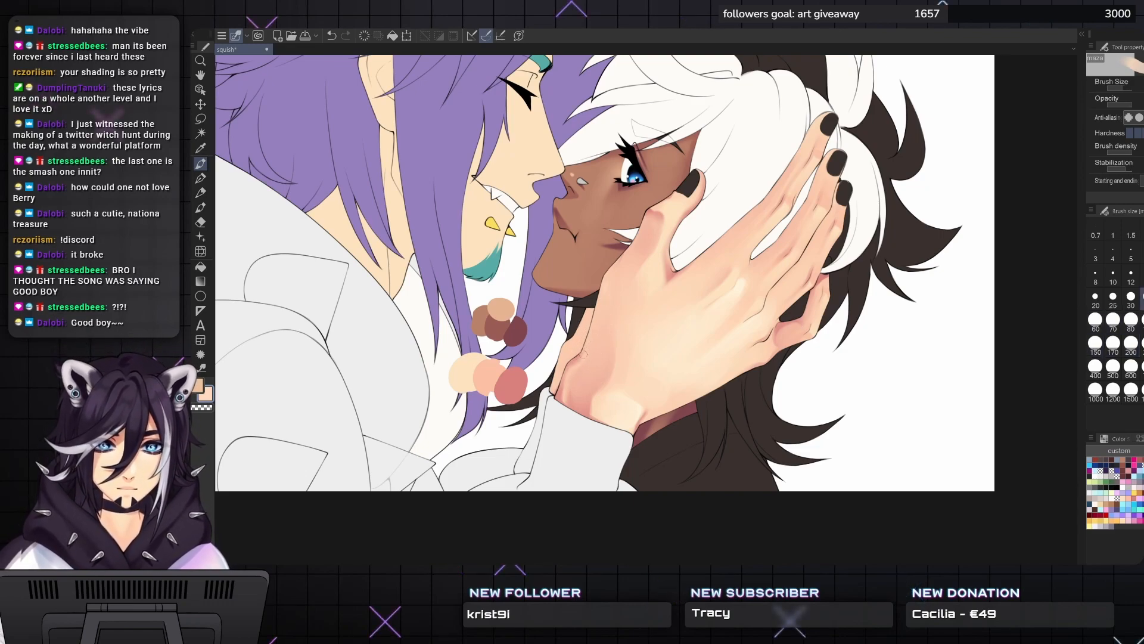
{"action": "key", "text": "bracketright"}
{"action": "key", "text": "bracketright"}
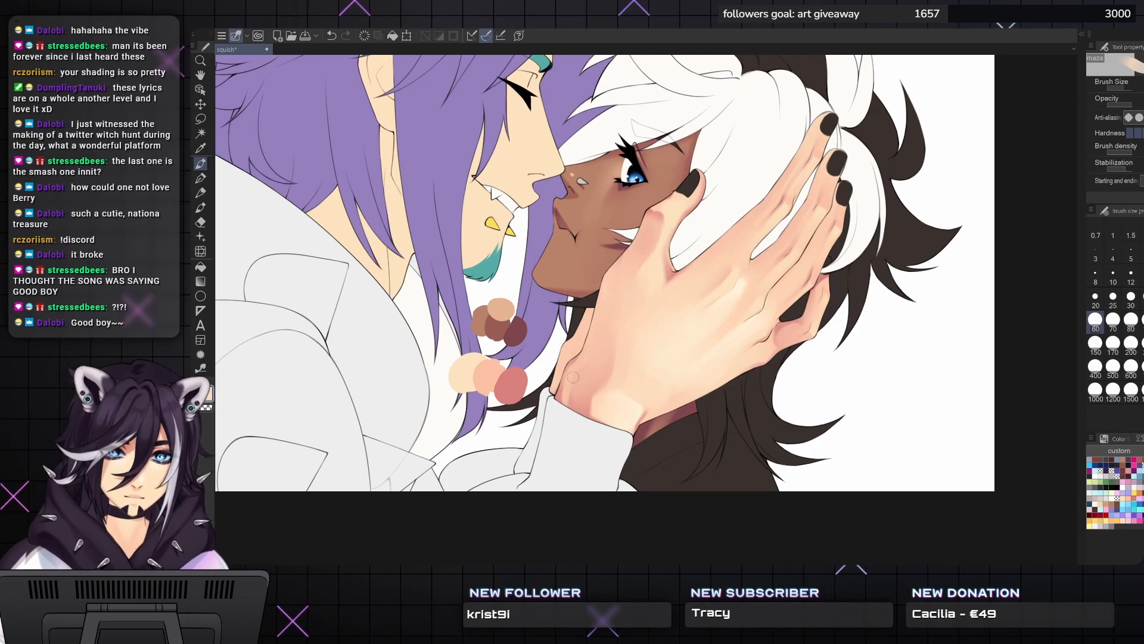
{"action": "left_click", "coordinate": [566, 366], "text": "alt"}
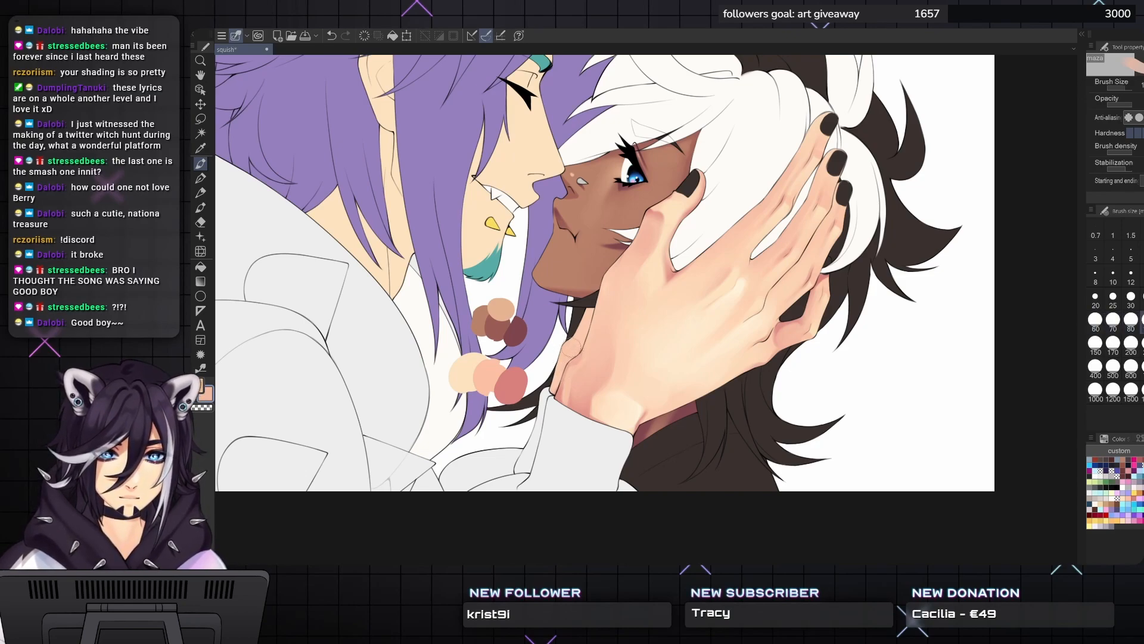
{"action": "key", "text": "bracketleft"}
{"action": "key", "text": "bracketleft"}
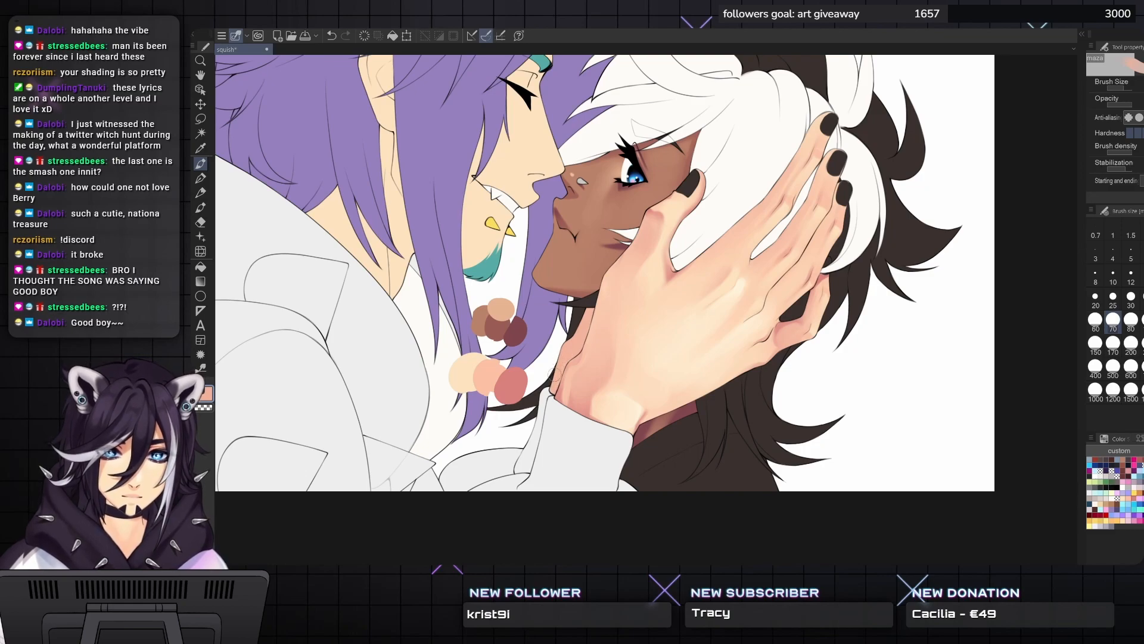
- Reduce the brush to size 30 and touch up the hand's fine shading with the sampled pink tone
{"action": "left_click_drag", "start_coordinate": [676, 292], "coordinate": [647, 341]}
{"action": "key", "text": "bracketright"}
{"action": "key", "text": "bracketright"}
{"action": "key", "text": "bracketleft"}
{"action": "key", "text": "bracketleft"}
{"action": "key", "text": "bracketleft"}
{"action": "key", "text": "bracketleft"}
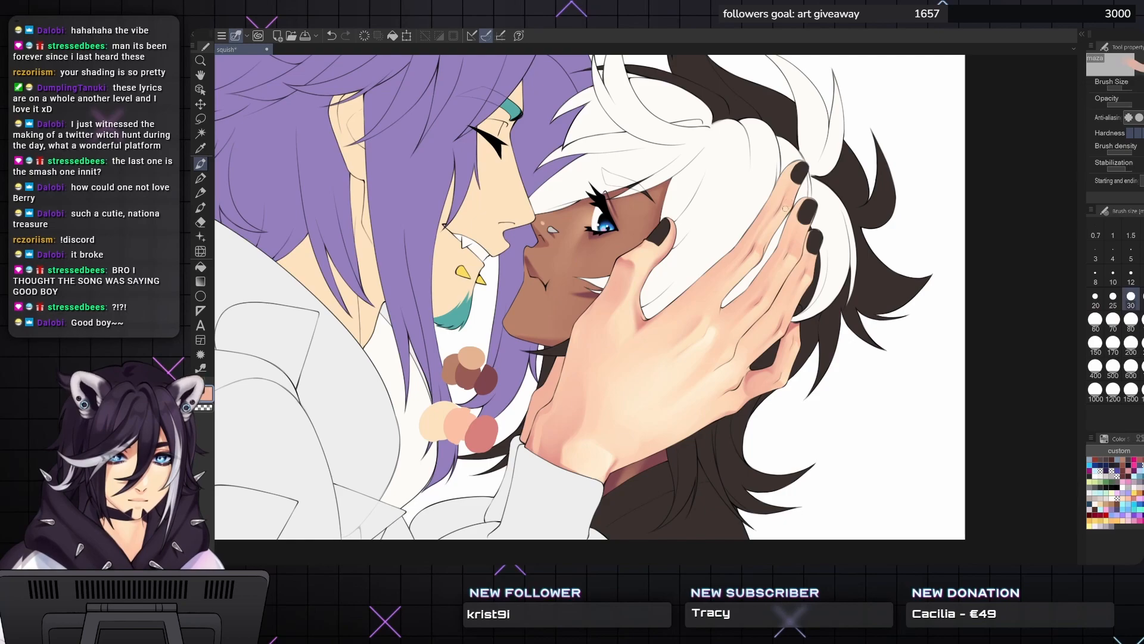
- Retouch the skin tones of the fingers at brush sizes 70 and 60, and refine the fine shading at size 20
{"action": "key", "text": "bracketright"}
{"action": "key", "text": "bracketright"}
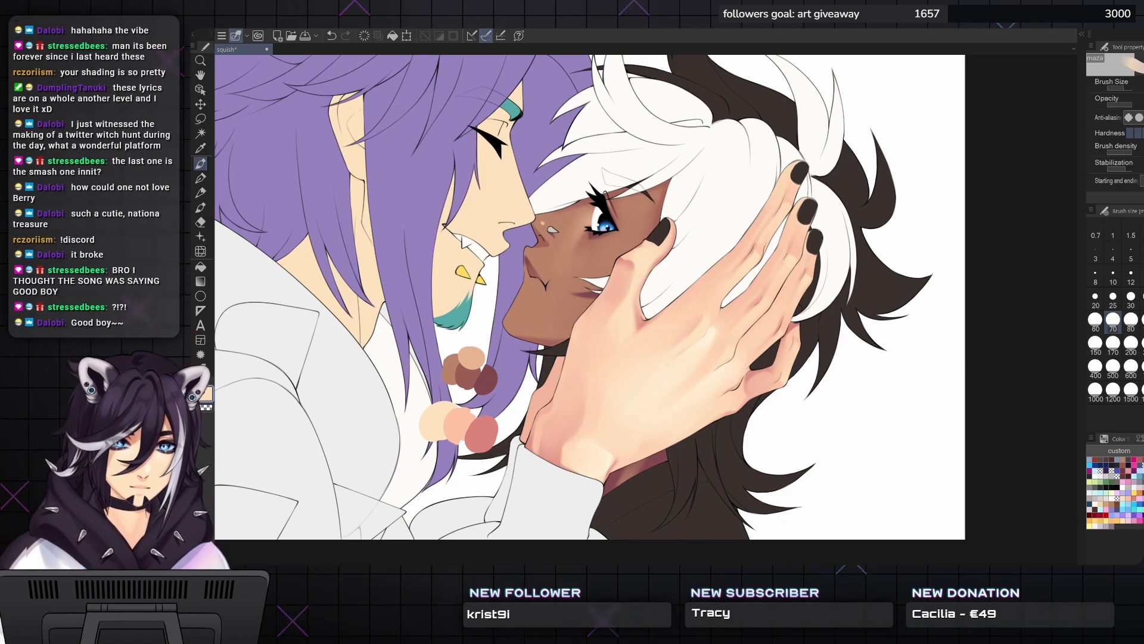
{"action": "key", "text": "bracketleft"}
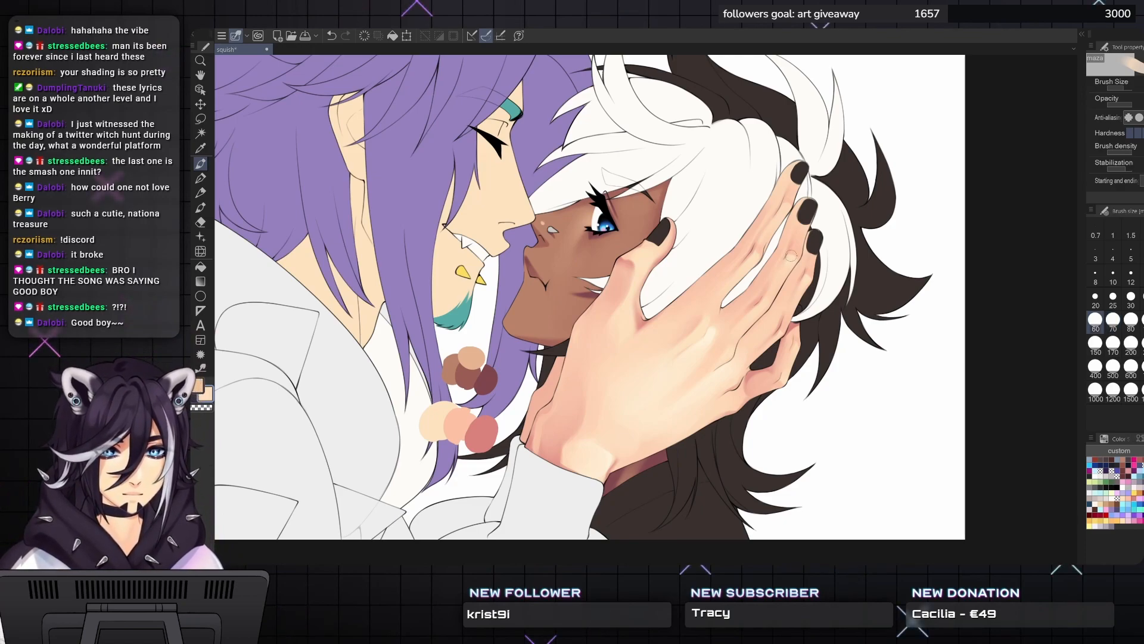
{"action": "key", "text": "bracketright"}
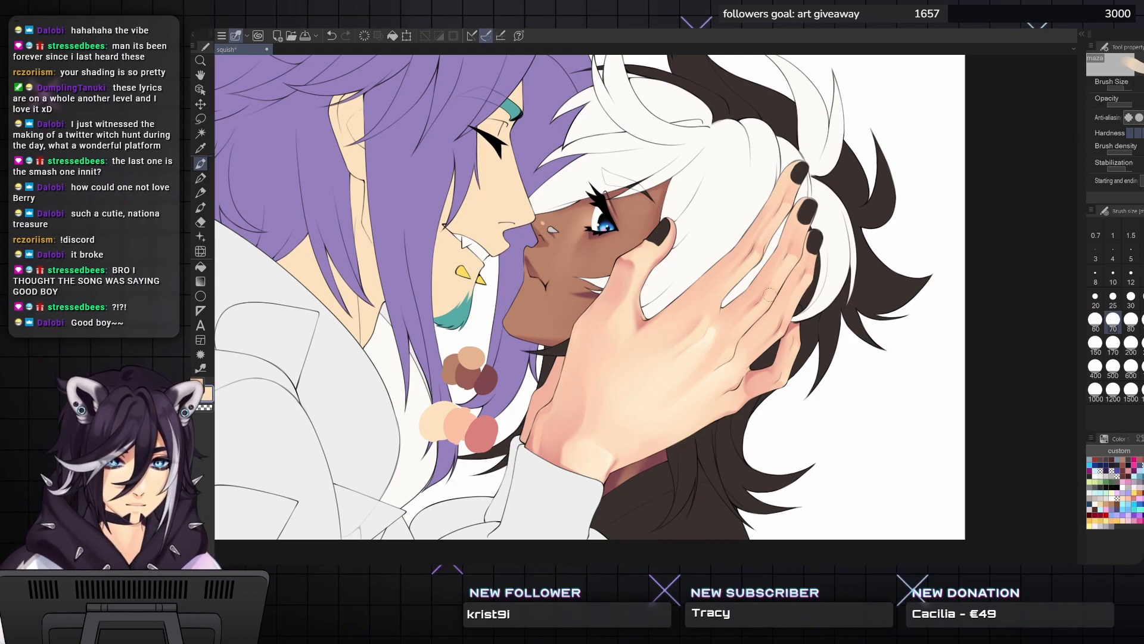
{"action": "key", "text": "bracketleft"}
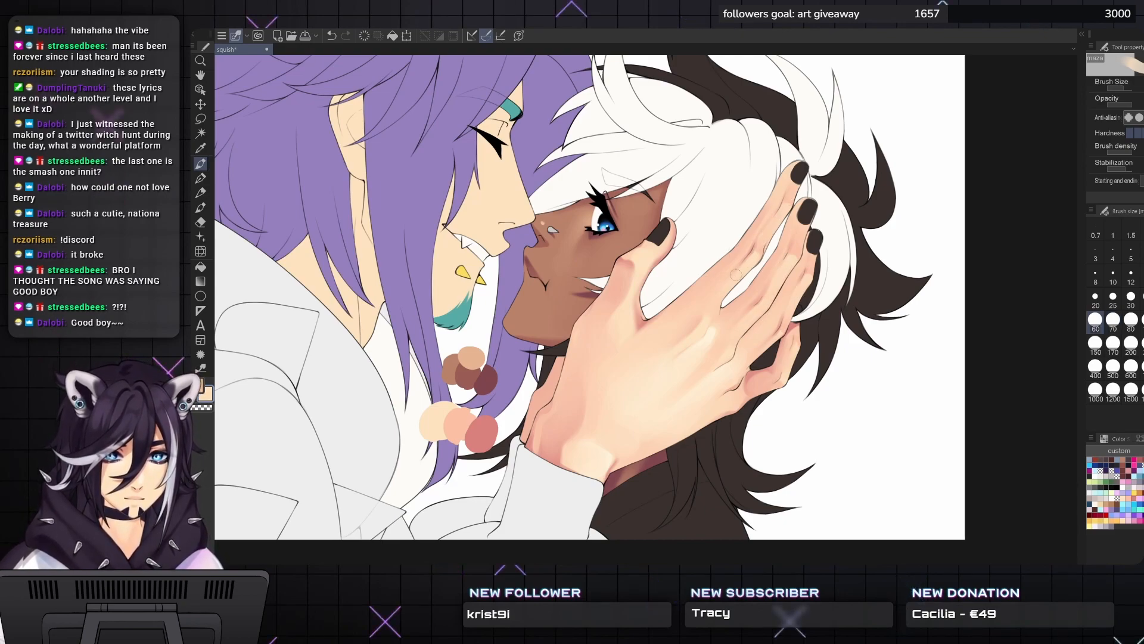
{"action": "key", "text": "bracketleft"}
{"action": "key", "text": "bracketleft"}
{"action": "key", "text": "bracketleft"}
{"action": "key", "text": "bracketleft"}
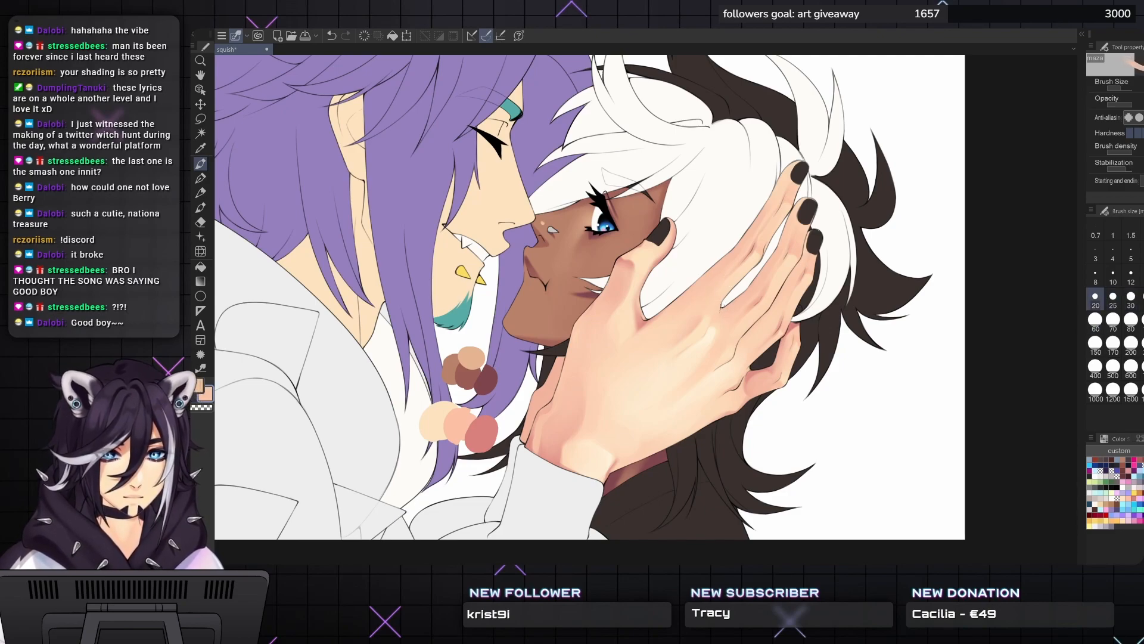
- Switch to the soft airbrush and soften the shading along the outer edge of the hand at size 20
{"action": "key", "text": "b"}
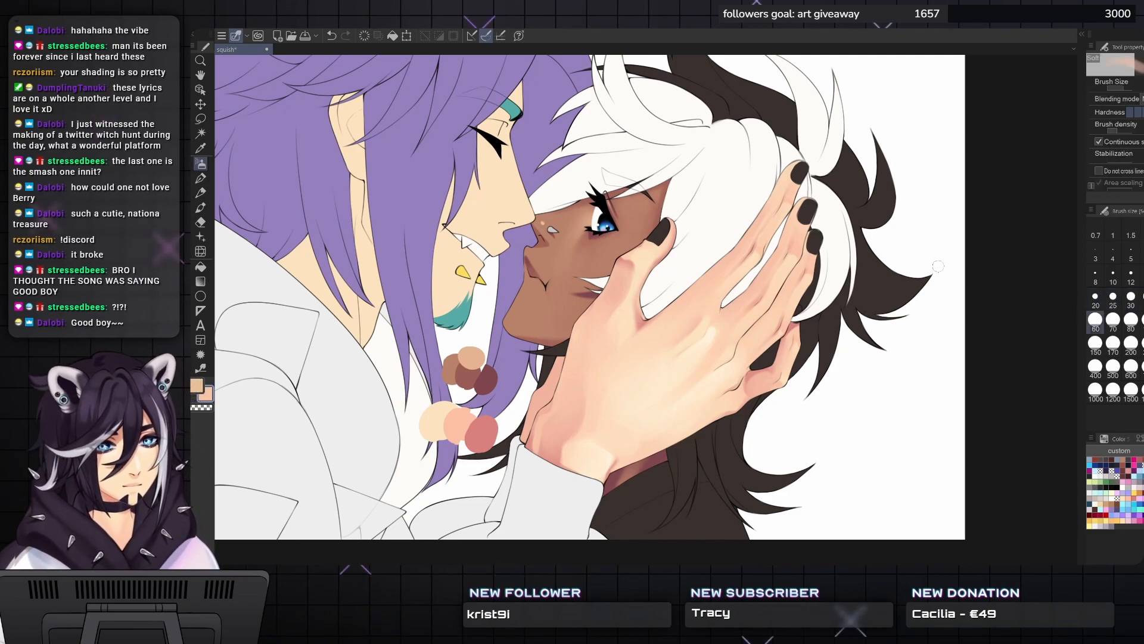
{"action": "scroll", "coordinate": [719, 295], "scroll_direction": "up", "scroll_amount": 3}
{"action": "key", "text": "bracketleft"}
{"action": "key", "text": "bracketleft"}
{"action": "key", "text": "bracketleft"}
{"action": "key", "text": "bracketleft"}
{"action": "key", "text": "bracketleft"}
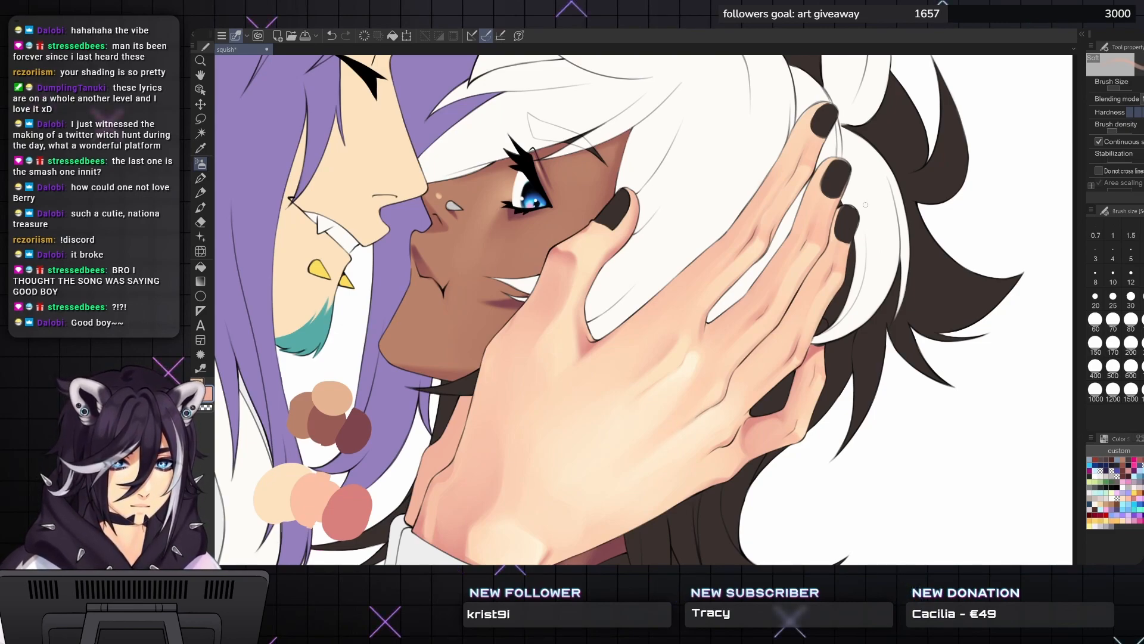
{"action": "left_click_drag", "start_coordinate": [866, 204], "coordinate": [886, 109]}
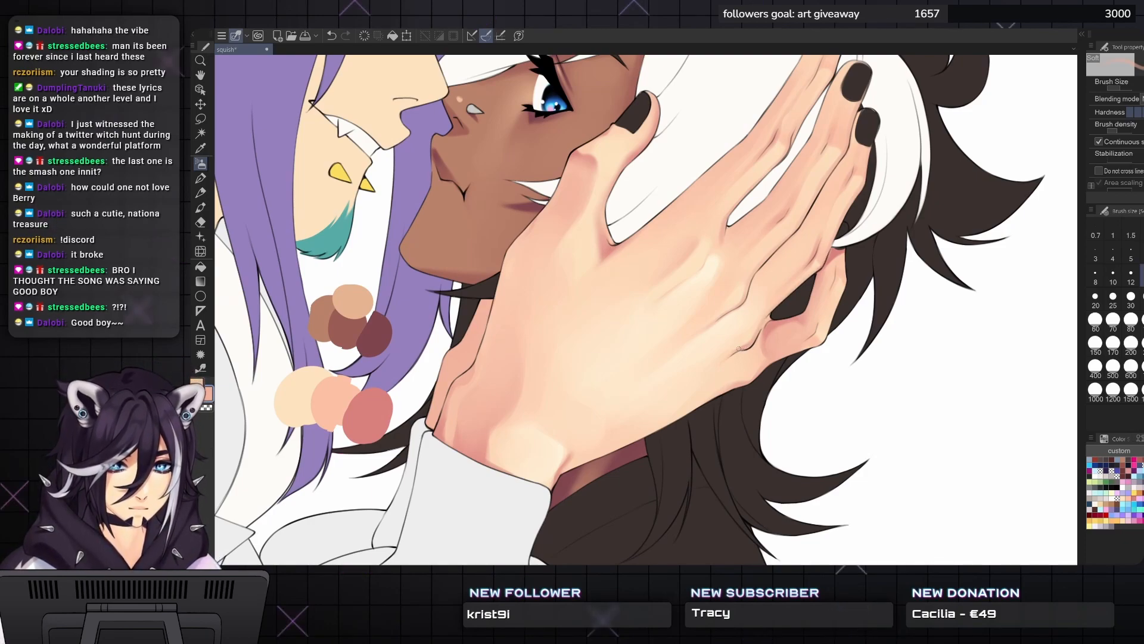
{"action": "left_click_drag", "start_coordinate": [668, 399], "coordinate": [642, 410]}
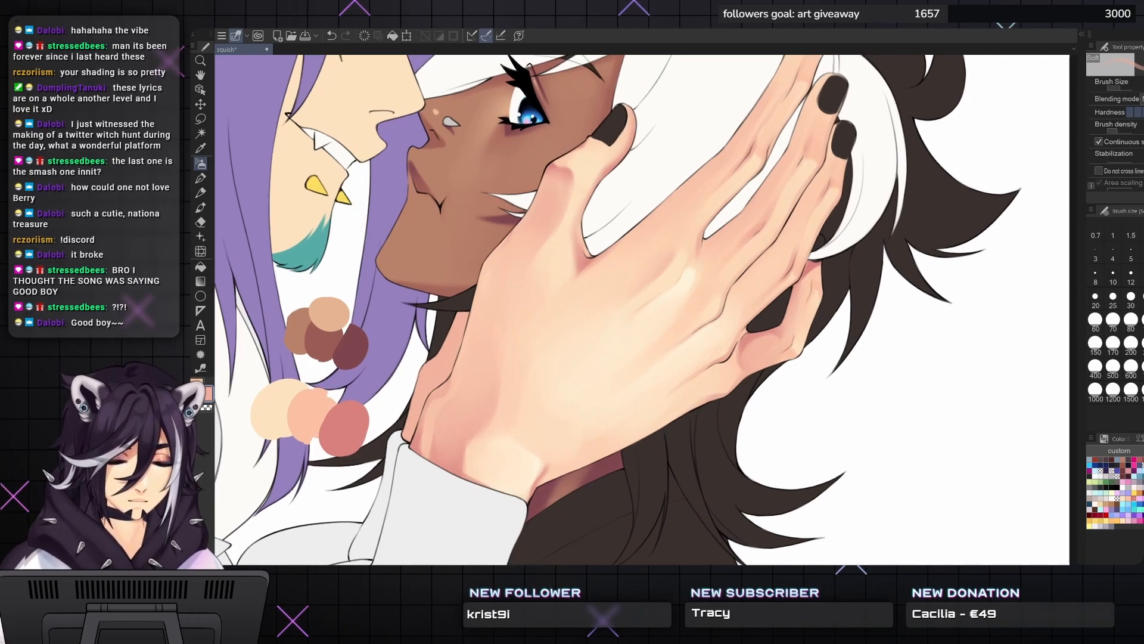
{"action": "key", "text": "bracketright"}
{"action": "key", "text": "bracketright"}
{"action": "key", "text": "bracketright"}
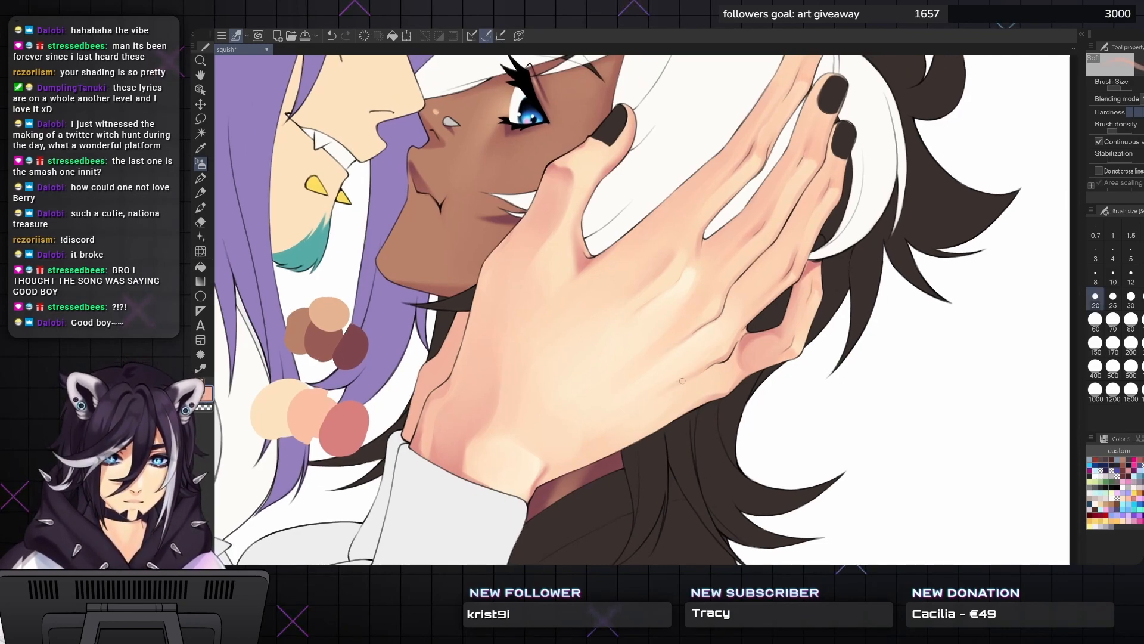
- Reduce the soft airbrush to size 10 and refine the shading along the little finger
{"action": "key", "text": "bracketleft"}
{"action": "key", "text": "bracketleft"}
{"action": "key", "text": "bracketleft"}
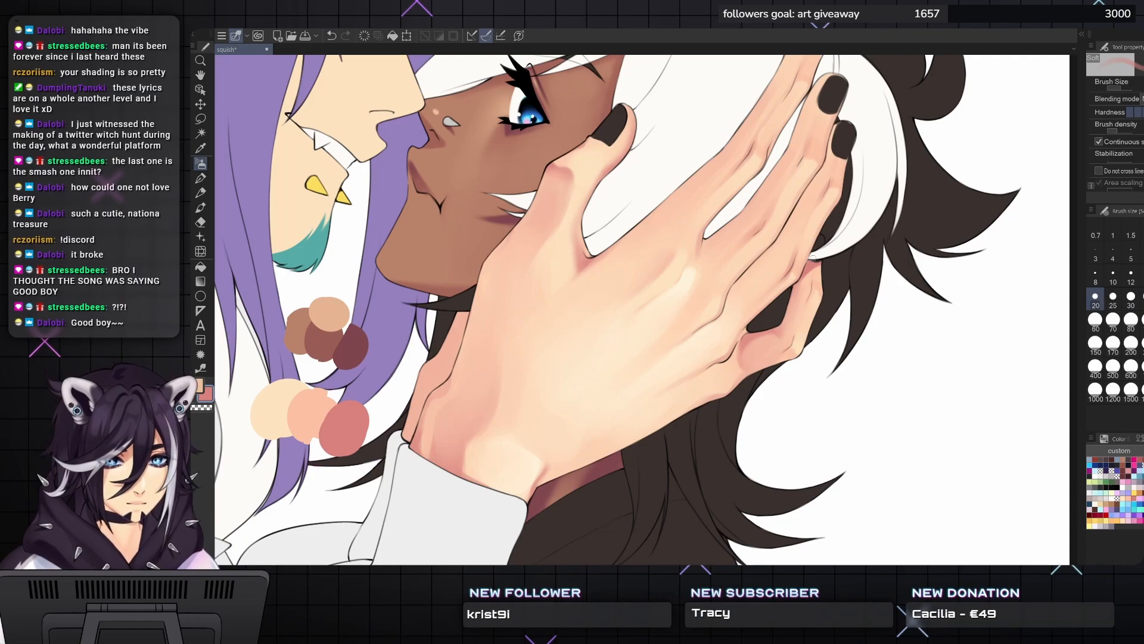
{"action": "left_click_drag", "start_coordinate": [814, 262], "coordinate": [791, 327]}
{"action": "left_click_drag", "start_coordinate": [806, 175], "coordinate": [837, 153]}
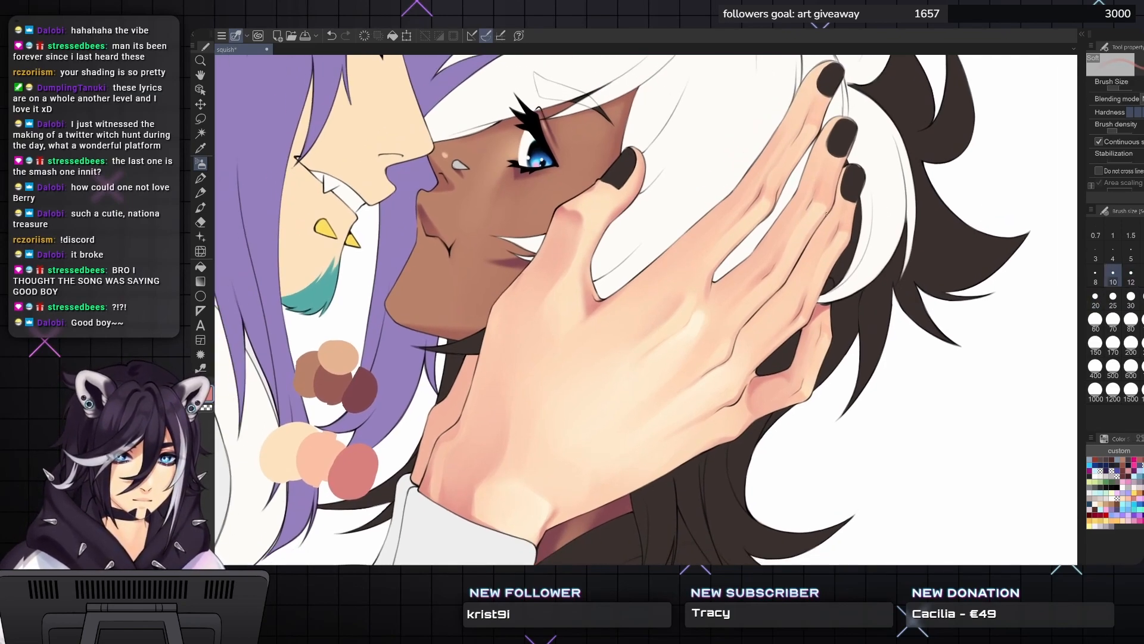
- Softly tint the fingertips around the dark nails with pink, using airbrush sizes 20 and 12
{"action": "key", "text": "bracketright"}
{"action": "key", "text": "bracketright"}
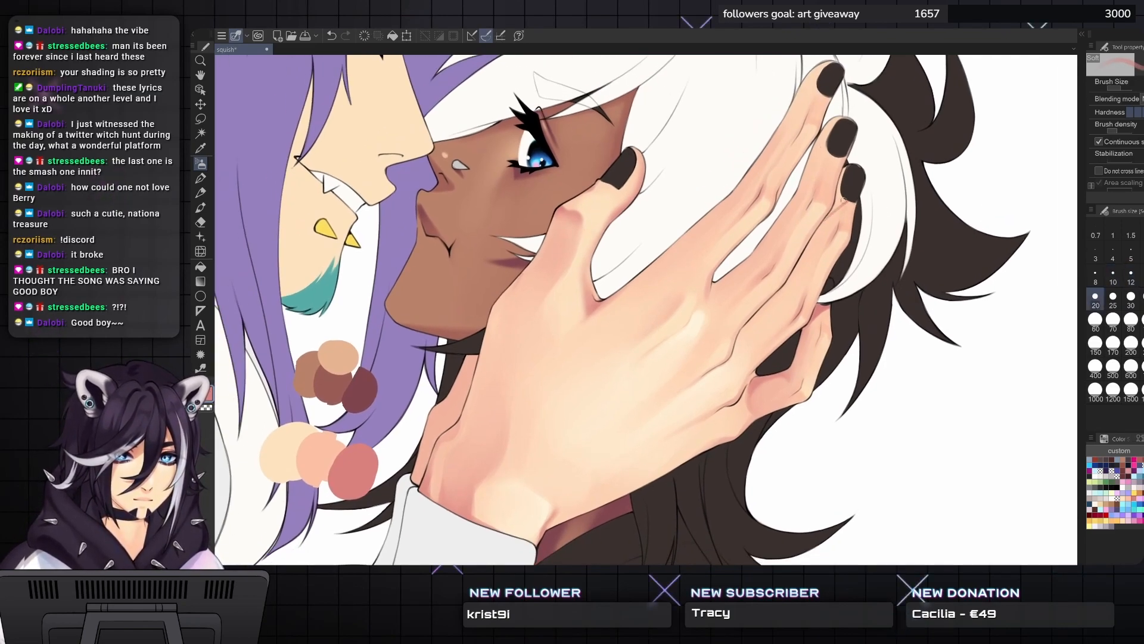
{"action": "key", "text": "bracketleft"}
{"action": "key", "text": "bracketleft"}
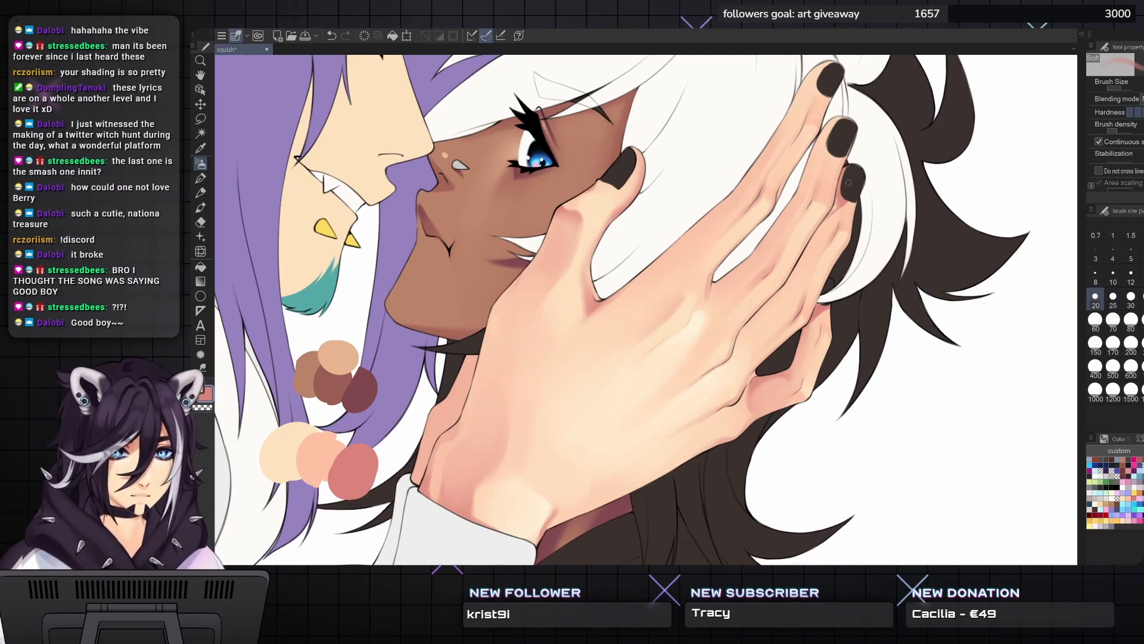
{"action": "left_click_drag", "start_coordinate": [841, 178], "coordinate": [835, 206]}
{"action": "key", "text": "bracketleft"}
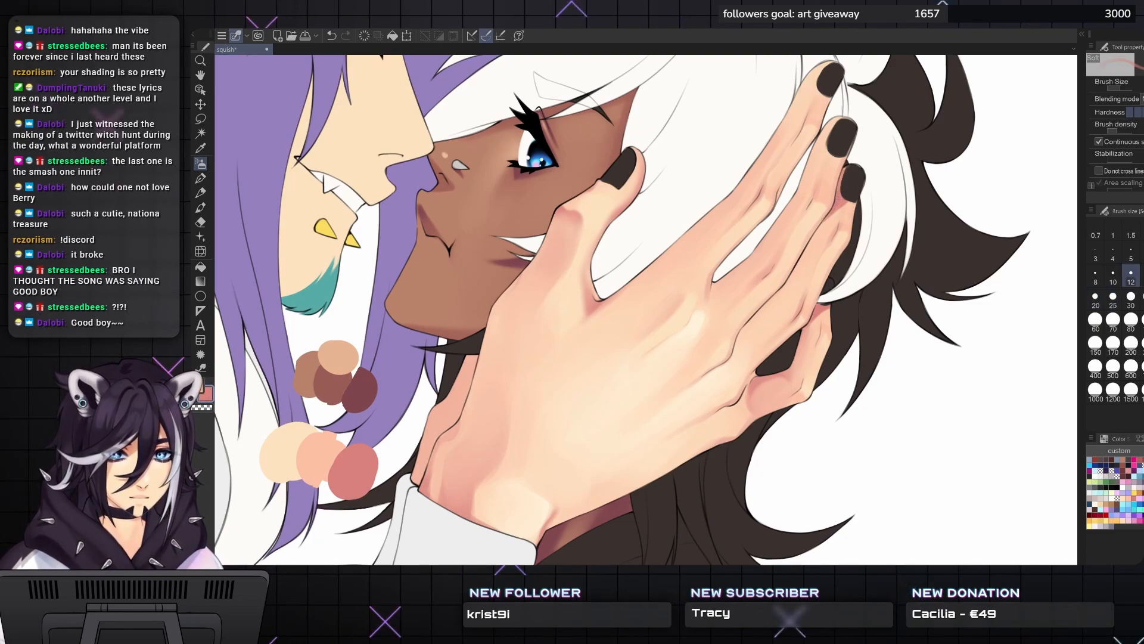
- Sample the dark brown of the hair, switch to the shade brush, and rotate the canvas so the fingers point downward
{"action": "scroll", "coordinate": [849, 191], "scroll_direction": "down", "scroll_amount": 3}
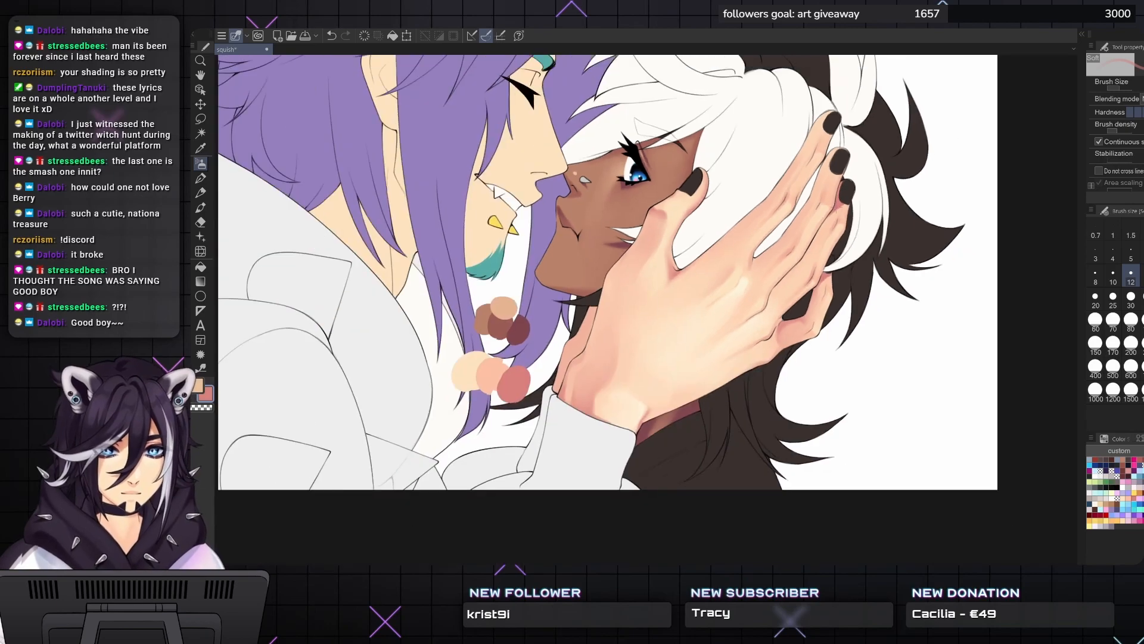
{"action": "scroll", "coordinate": [910, 312], "scroll_direction": "up", "scroll_amount": 2}
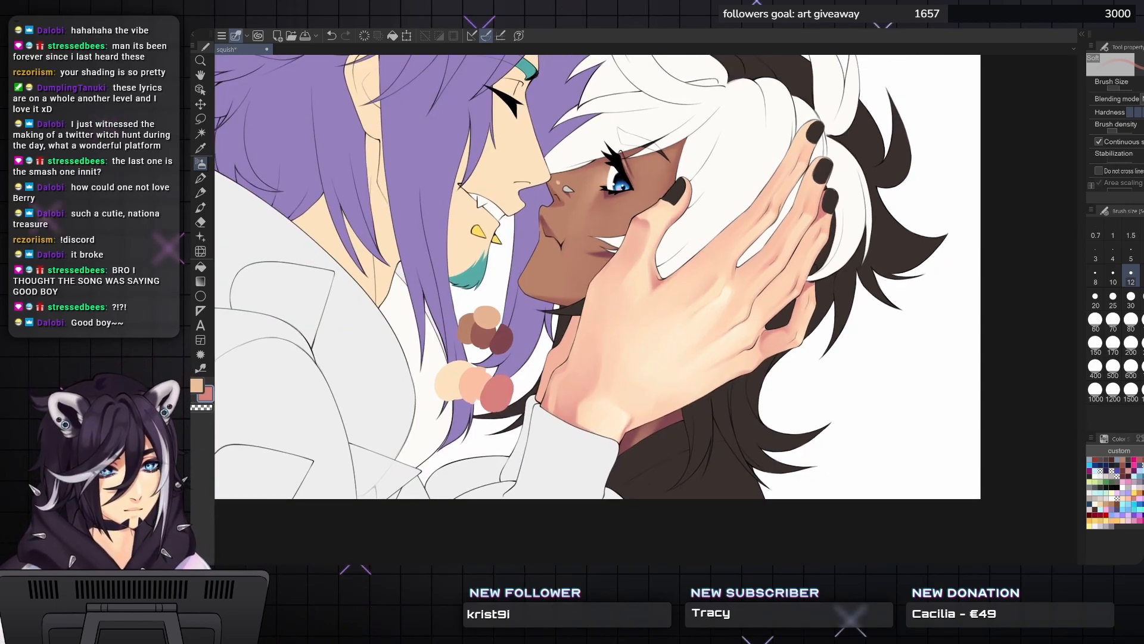
{"action": "left_click", "coordinate": [894, 235], "text": "alt"}
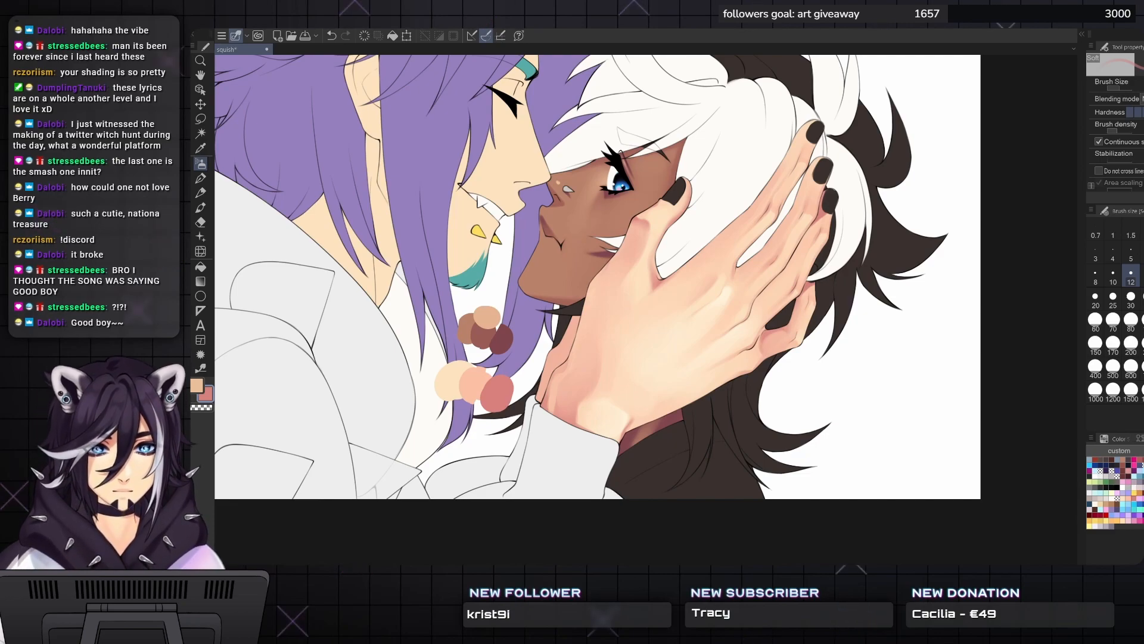
{"action": "key", "text": "p"}
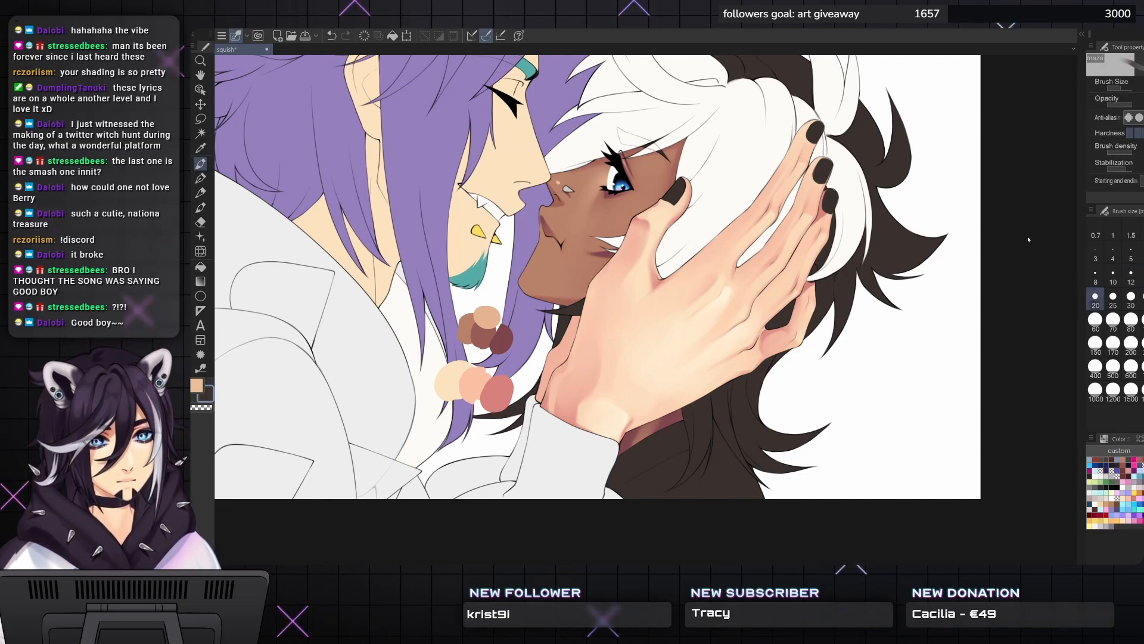
{"action": "key", "text": "b"}
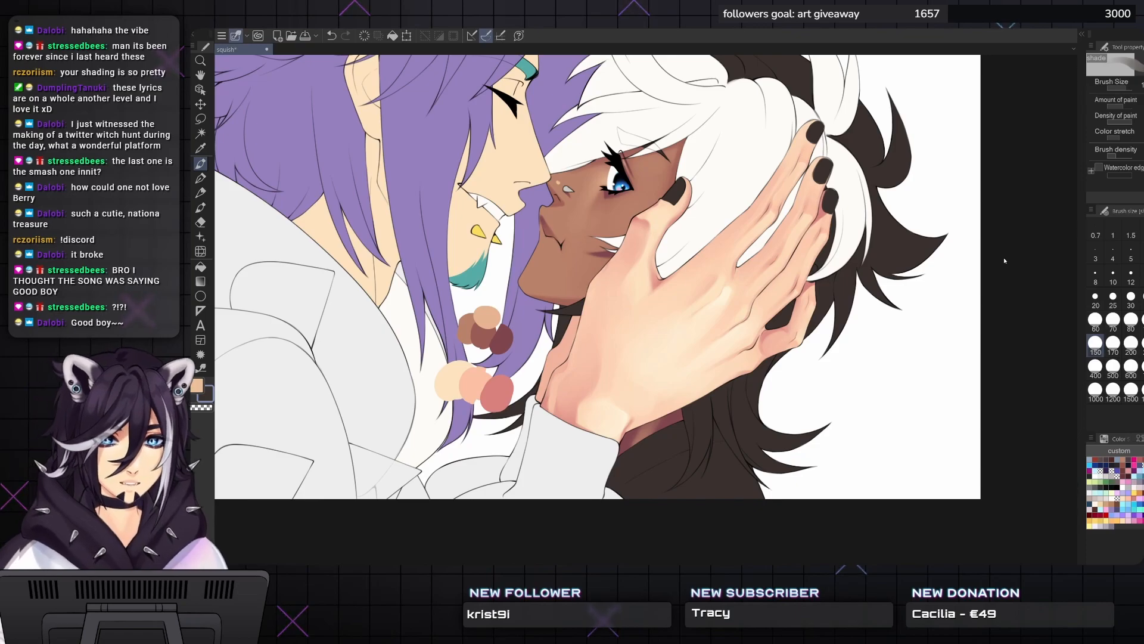
{"action": "left_click_drag", "start_coordinate": [1004, 260], "coordinate": [383, 556]}
{"action": "scroll", "coordinate": [698, 310], "scroll_direction": "down", "scroll_amount": 1}
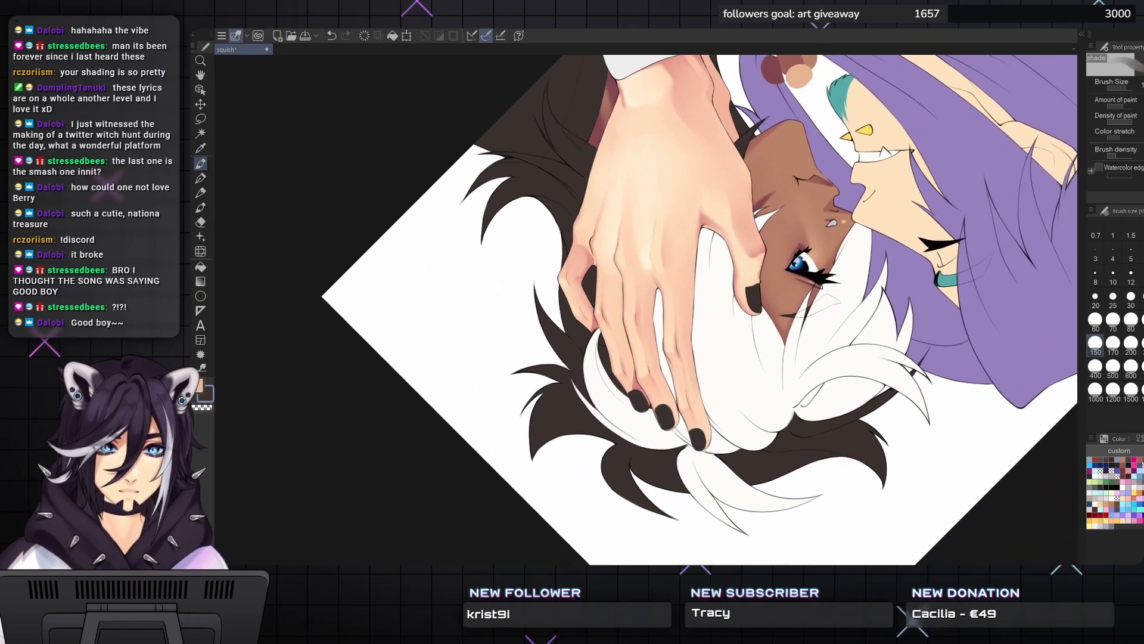
{"action": "scroll", "coordinate": [697, 310], "scroll_direction": "down", "scroll_amount": 1}
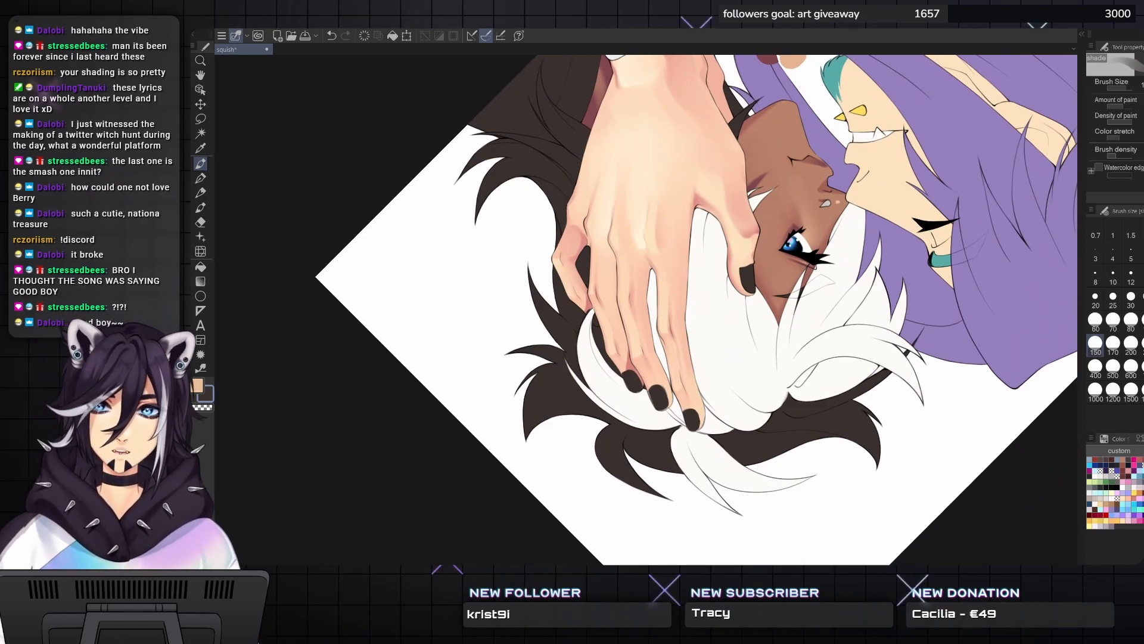
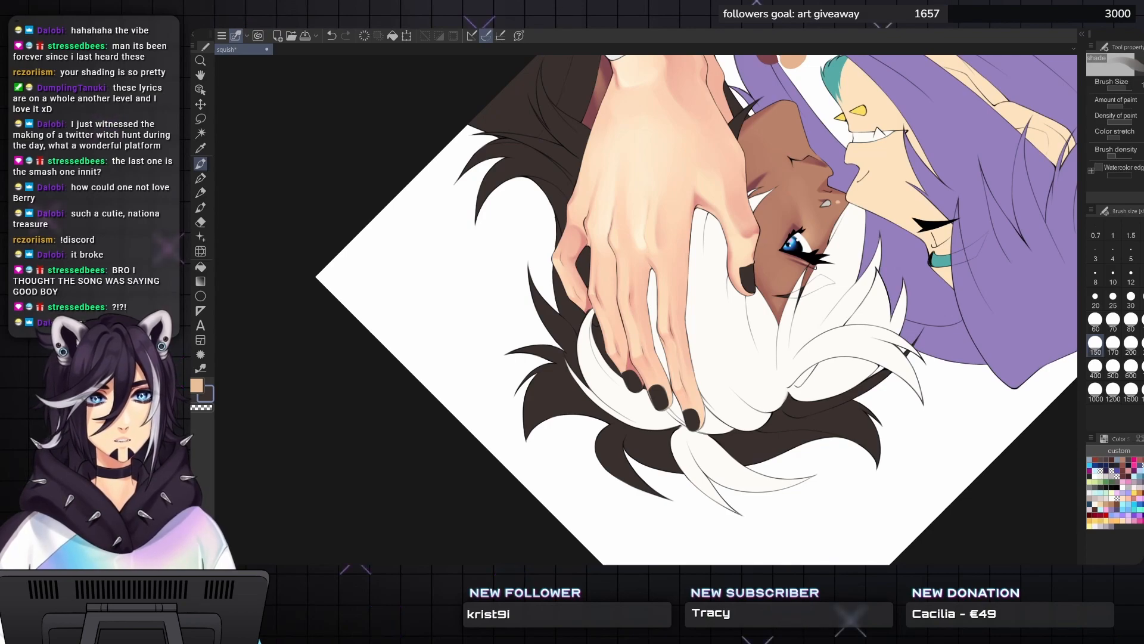
- Paint round dark tattoo spots on the middle and index fingers, just past the knuckles
{"action": "mouse_move", "coordinate": [647, 310]}
{"action": "left_mouse_down"}
{"action": "mouse_move", "coordinate": [605, 295]}
{"action": "mouse_move", "coordinate": [625, 323]}
{"action": "left_mouse_up"}
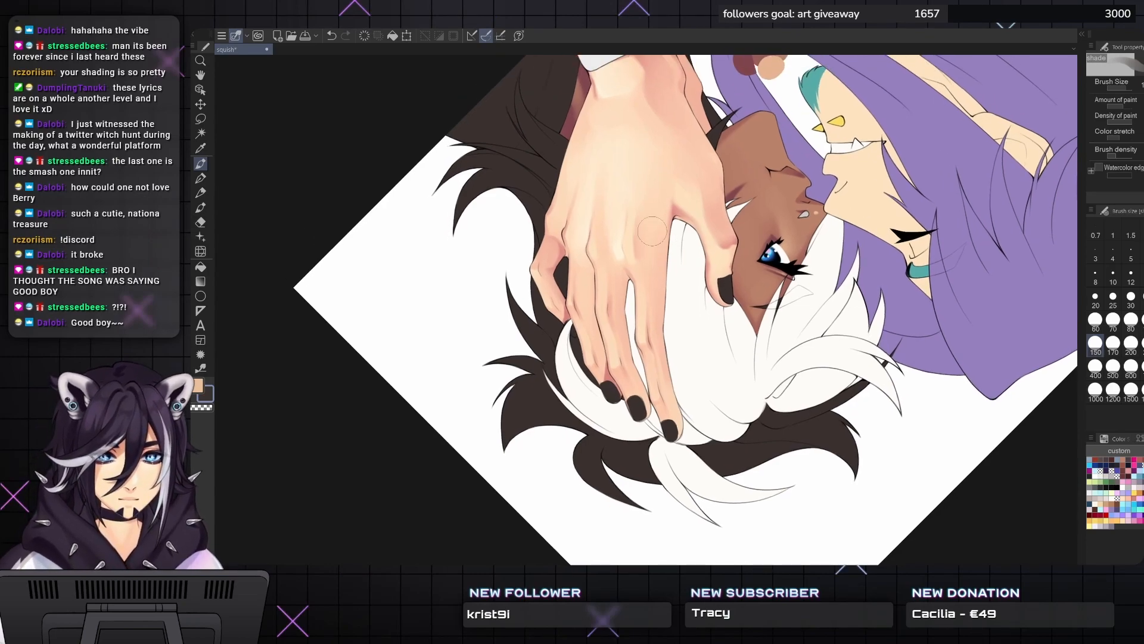
{"action": "key", "text": "bracketleft"}
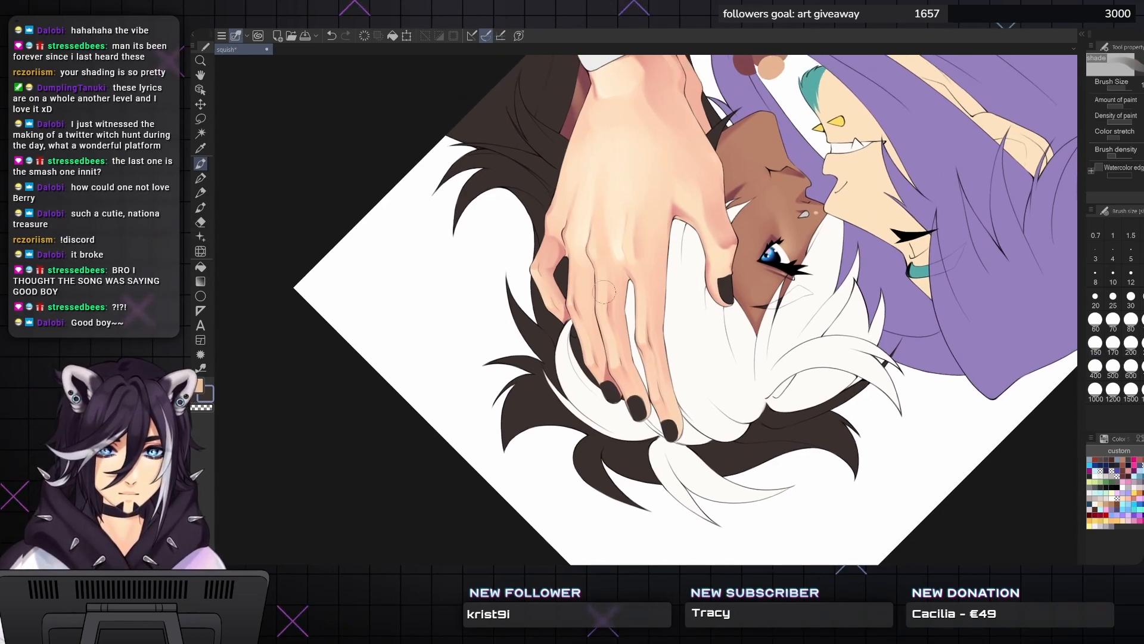
{"action": "left_click_drag", "start_coordinate": [605, 285], "coordinate": [648, 301]}
{"action": "key", "text": "bracketright"}
- Paint a dark spot on the ring finger at brush size 70 and a small crescent on the little finger
{"action": "key", "text": "bracketleft"}
{"action": "key", "text": "bracketleft"}
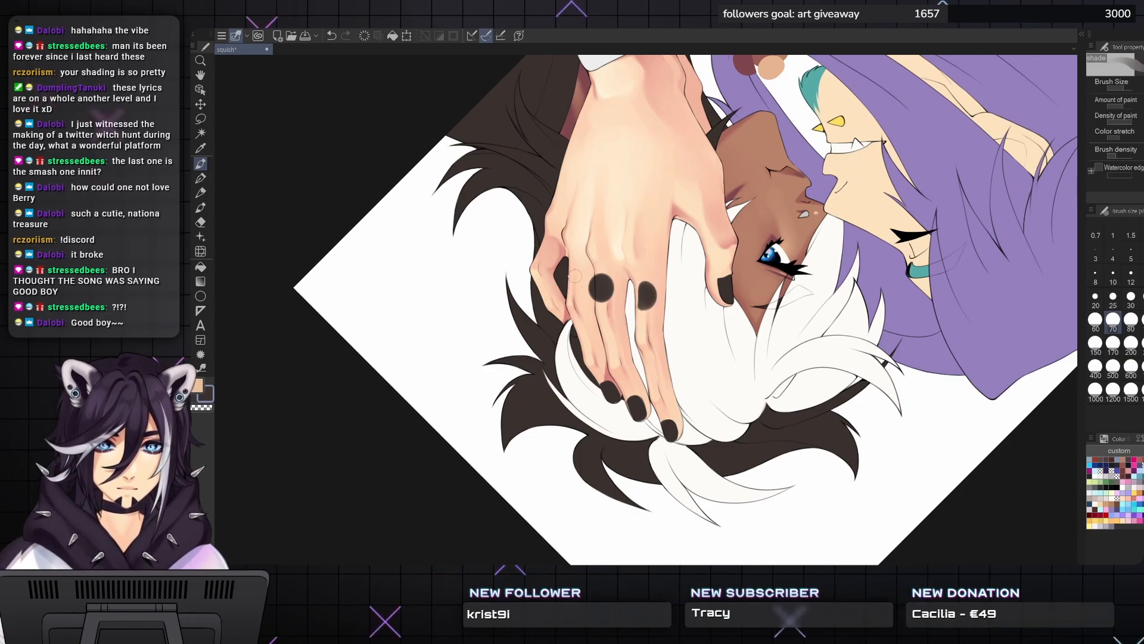
{"action": "left_click_drag", "start_coordinate": [575, 277], "coordinate": [575, 265]}
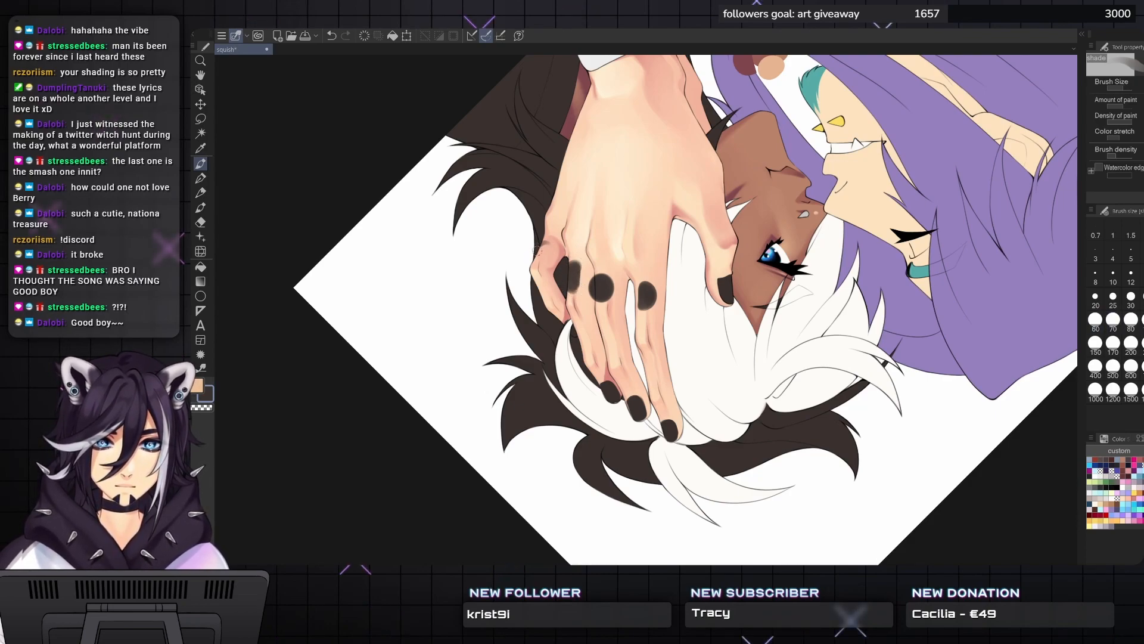
{"action": "key", "text": "bracketleft"}
{"action": "mouse_move", "coordinate": [541, 245]}
{"action": "left_mouse_down"}
{"action": "mouse_move", "coordinate": [551, 243]}
{"action": "mouse_move", "coordinate": [542, 259]}
{"action": "left_mouse_up"}
{"action": "key", "text": "bracketleft"}
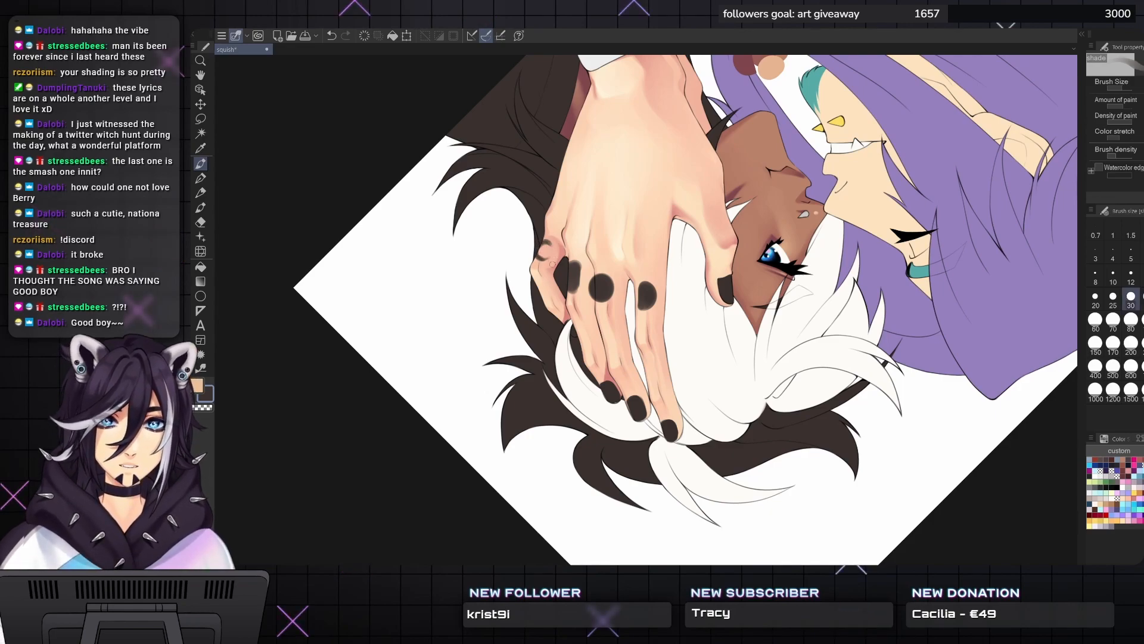
- Trim the dark finger spots into moon-phase shapes using the transparent colour
{"action": "scroll", "coordinate": [553, 263], "scroll_direction": "up", "scroll_amount": 1}
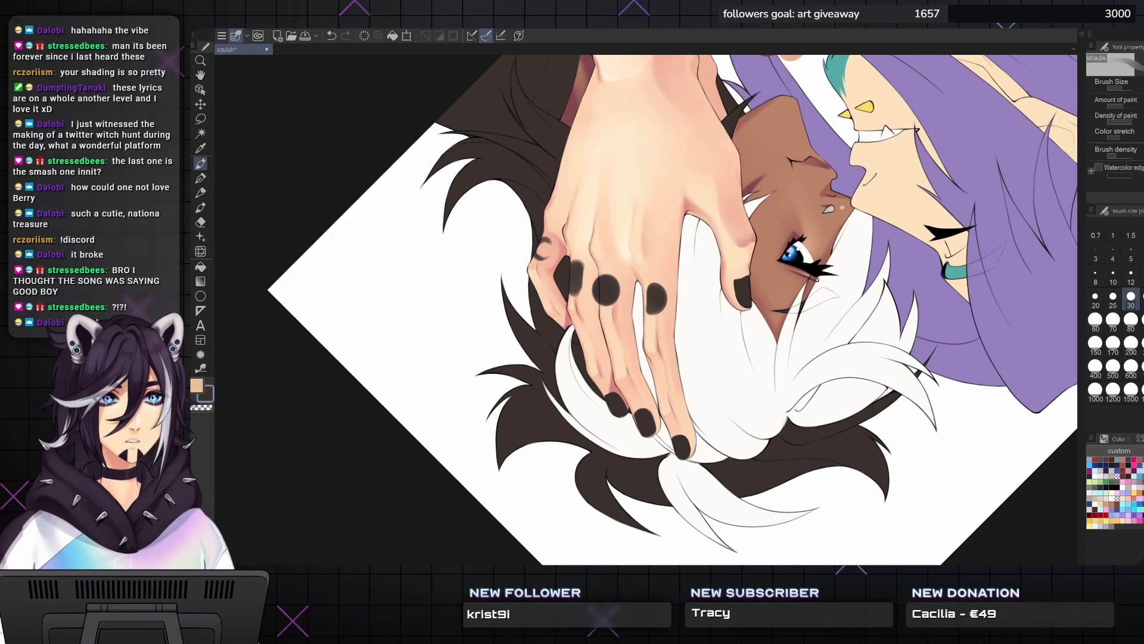
{"action": "key", "text": "bracketright"}
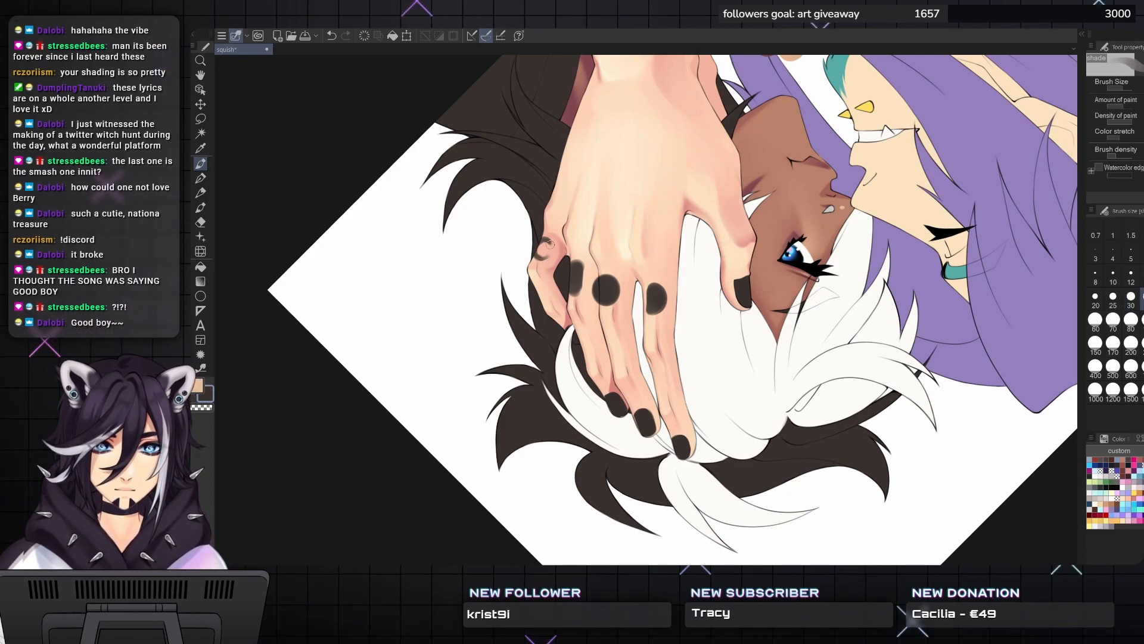
{"action": "key", "text": "c"}
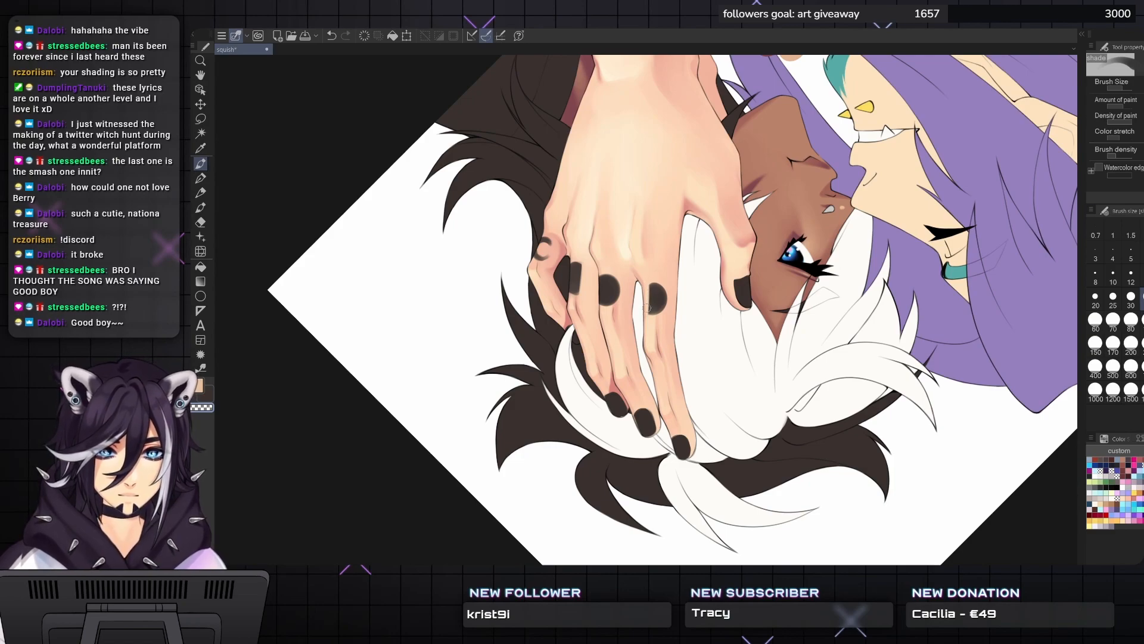
- Carve crater marks into the dark moon spots on the index, middle and ring fingers using the transparent colour
{"action": "key", "text": "]"}
{"action": "key", "text": "["}
{"action": "key", "text": "]"}
{"action": "left_click_drag", "start_coordinate": [654, 309], "coordinate": [658, 297]}
{"action": "key", "text": "]"}
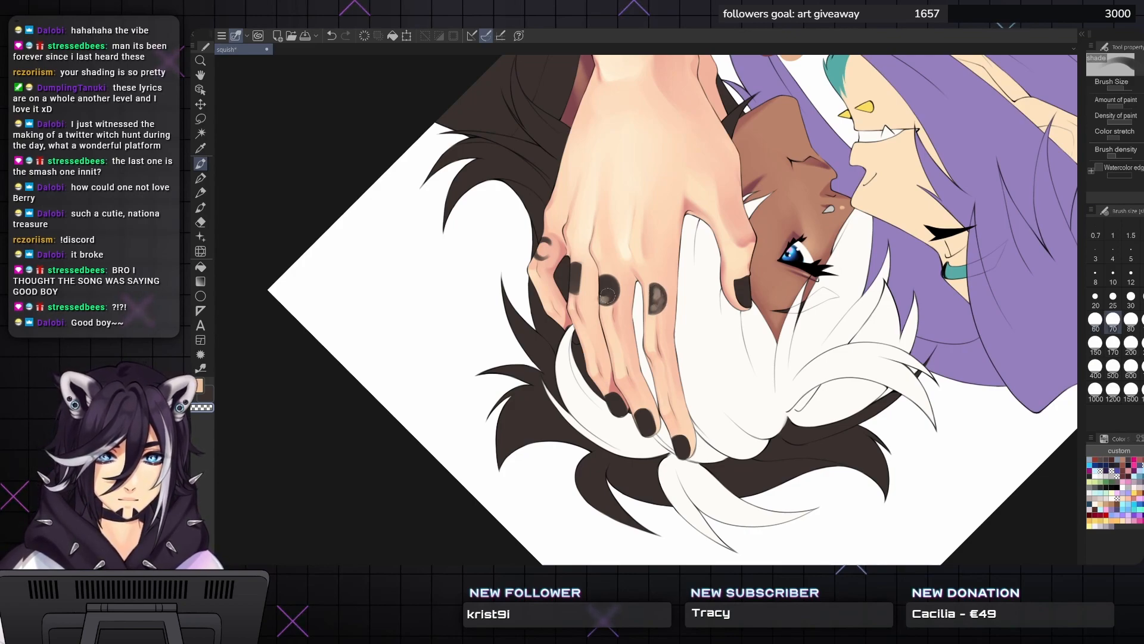
{"action": "key", "text": "bracketleft"}
{"action": "mouse_move", "coordinate": [610, 286]}
{"action": "left_mouse_down"}
{"action": "mouse_move", "coordinate": [611, 297]}
{"action": "mouse_move", "coordinate": [572, 282]}
{"action": "left_mouse_up"}
{"action": "key", "text": "bracketright"}
{"action": "key", "text": "bracketleft"}
{"action": "key", "text": "bracketleft"}
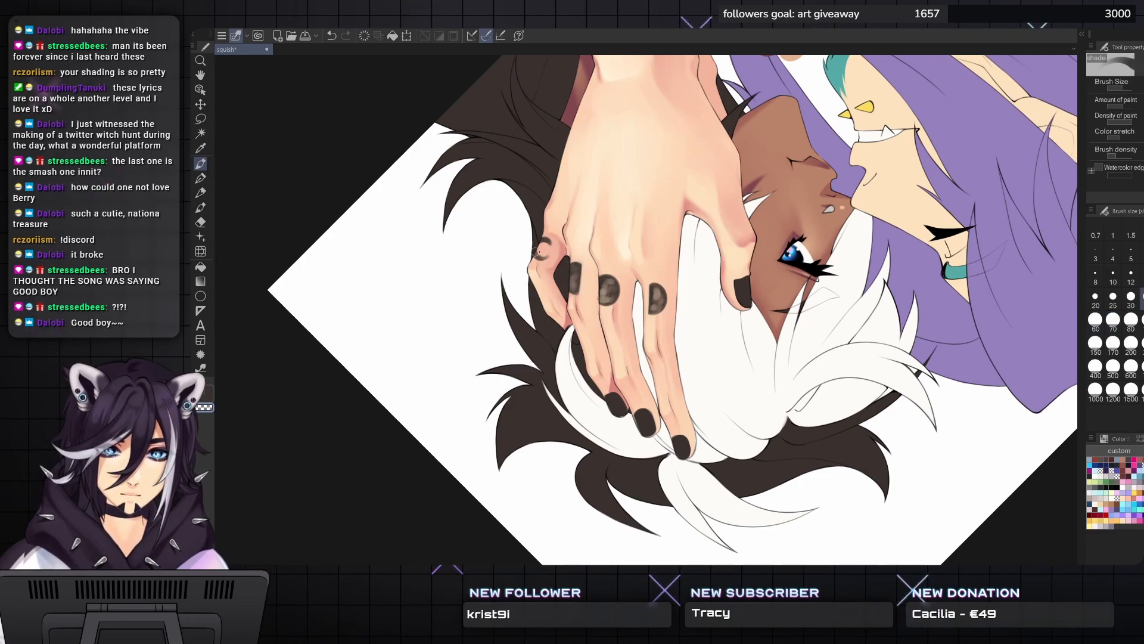
- Sample the dark brown of the little finger's crescent and refine the craters of the finger moons at brush size 30
{"action": "left_click", "coordinate": [549, 247], "text": "alt"}
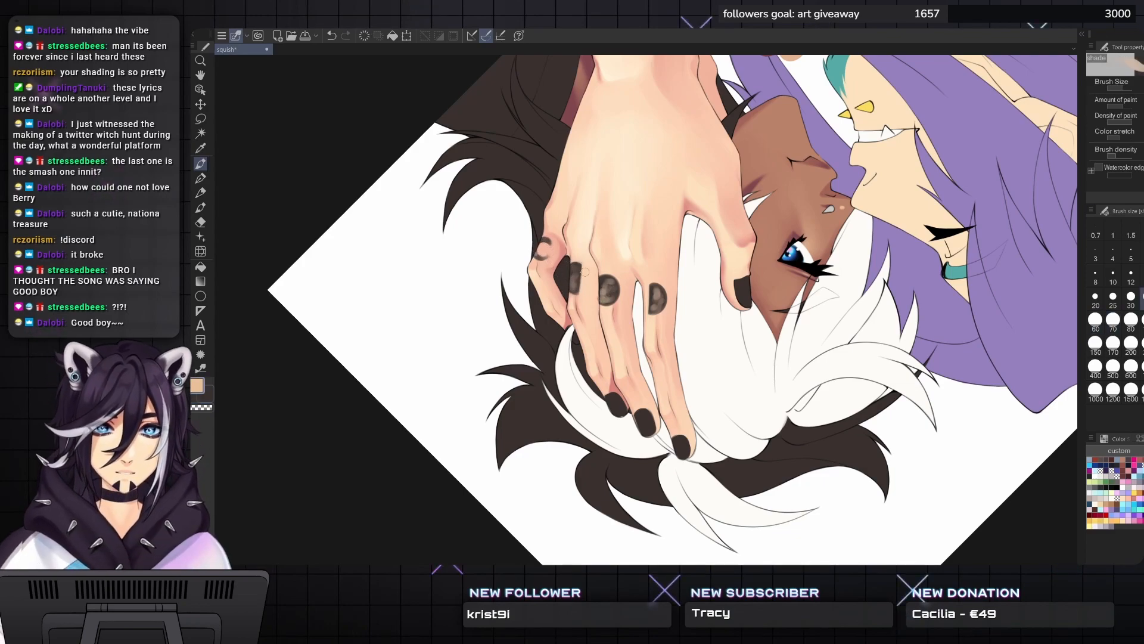
{"action": "scroll", "coordinate": [601, 291], "scroll_direction": "up", "scroll_amount": 2}
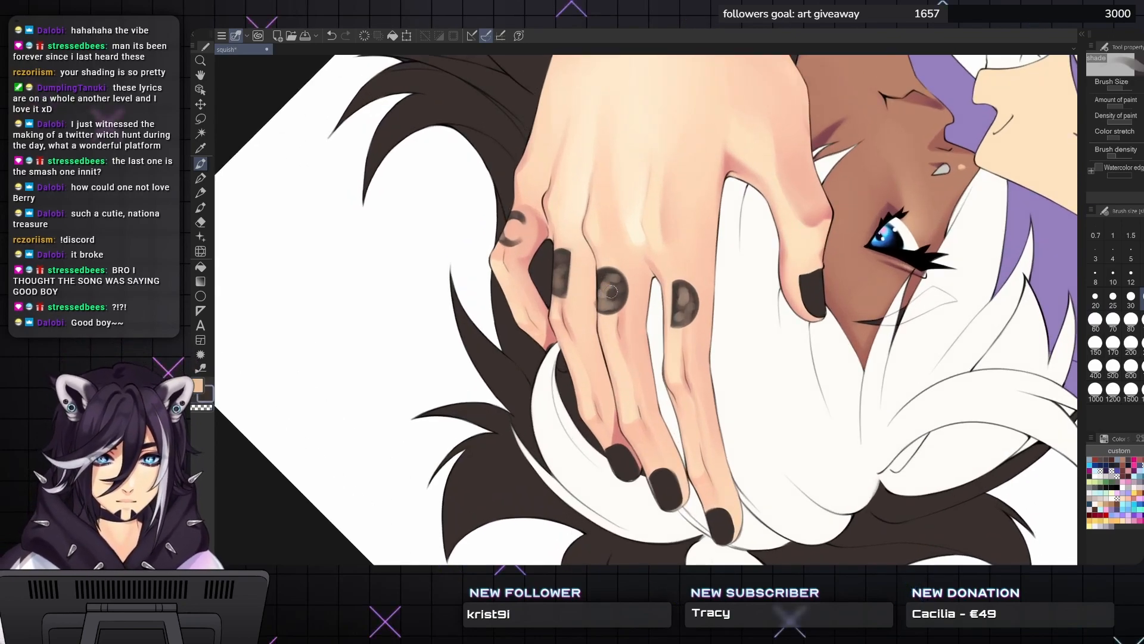
{"action": "key", "text": "bracketleft"}
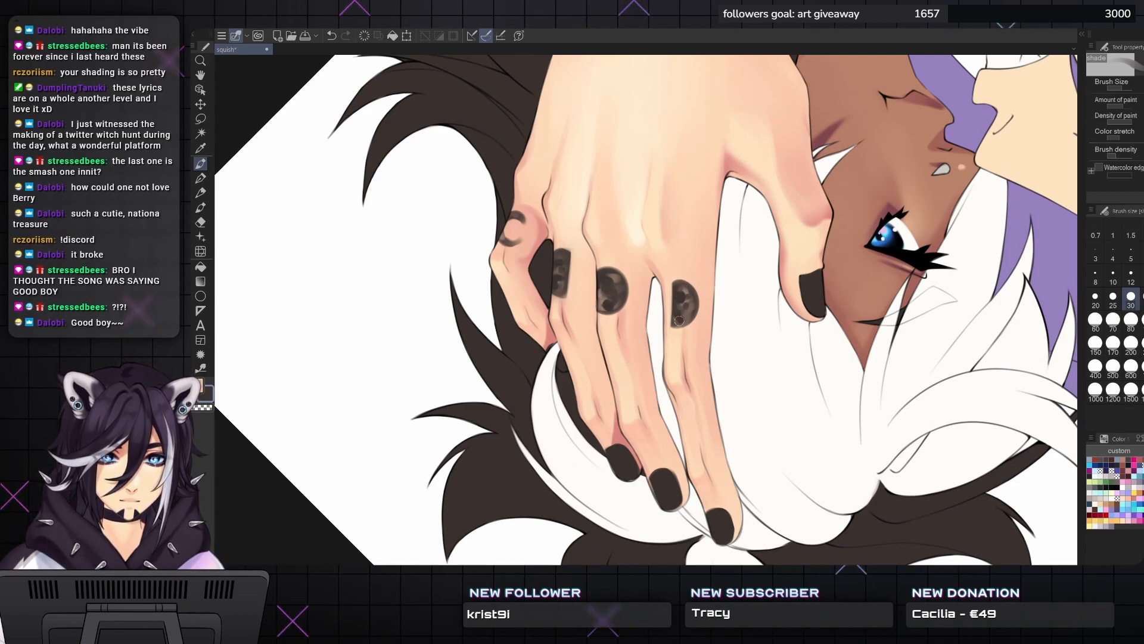
- Bring the whole illustration into view and rotate the canvas back upright
{"action": "key", "text": "ctrl+0"}
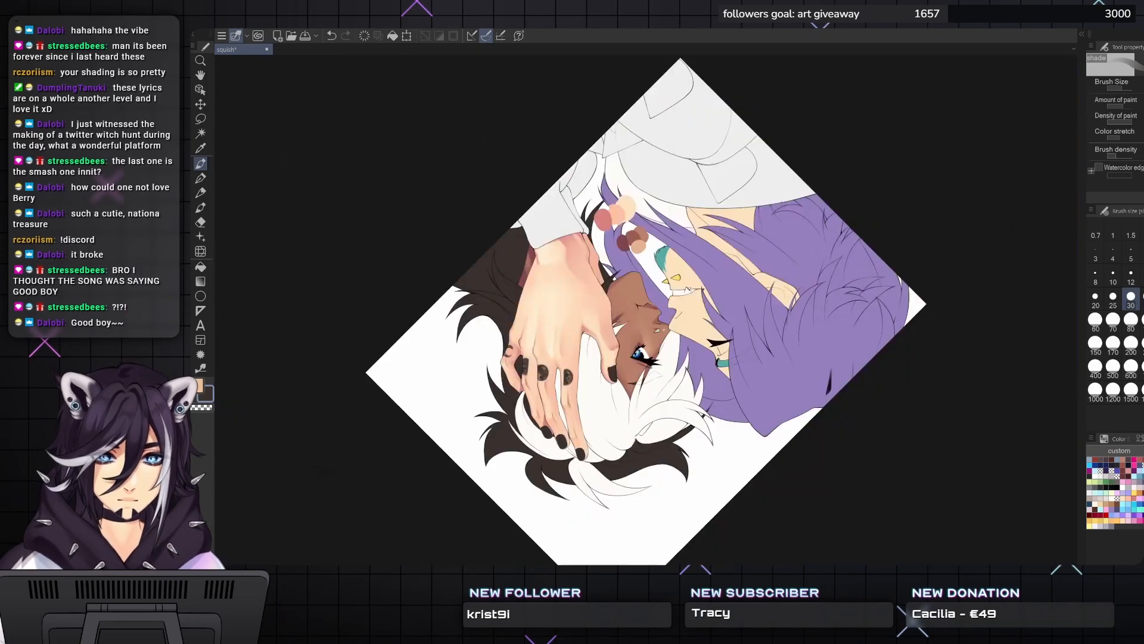
{"action": "key", "text": "minus"}
{"action": "key", "text": "minus"}
{"action": "key", "text": "minus"}
{"action": "key", "text": "minus"}
{"action": "key", "text": "minus"}
{"action": "key", "text": "minus"}
{"action": "key", "text": "minus"}
{"action": "key", "text": "minus"}
{"action": "key", "text": "minus"}
{"action": "key", "text": "minus"}
{"action": "key", "text": "minus"}
{"action": "key", "text": "minus"}
{"action": "key", "text": "minus"}
{"action": "key", "text": "minus"}
{"action": "key", "text": "minus"}
{"action": "key", "text": "minus"}
{"action": "key", "text": "minus"}
{"action": "key", "text": "minus"}
{"action": "key", "text": "minus"}
{"action": "key", "text": "minus"}
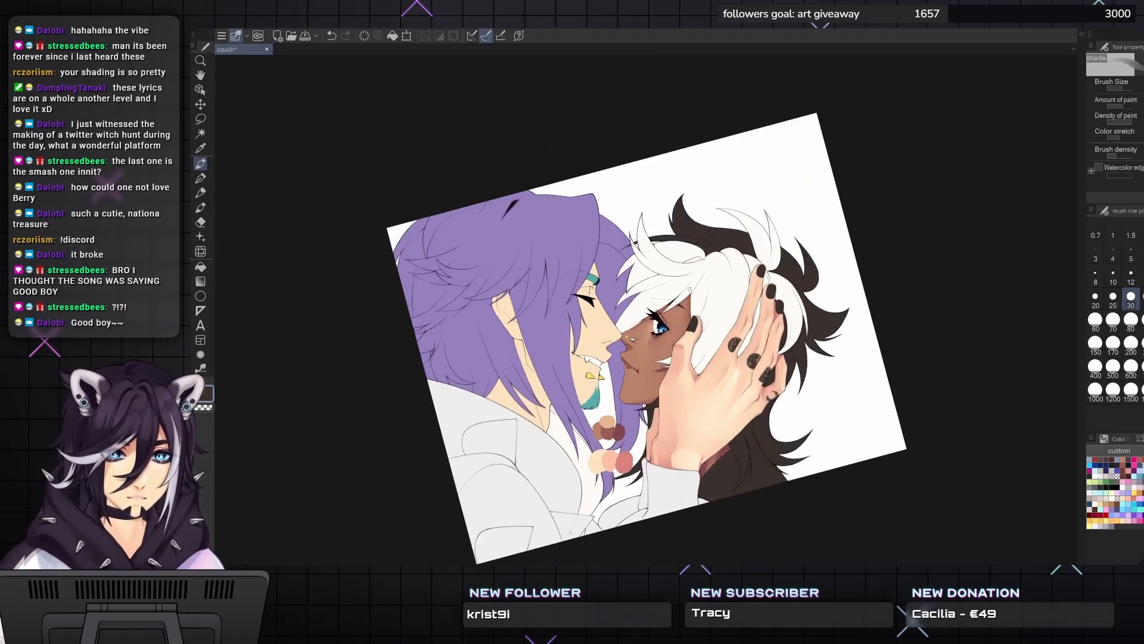
{"action": "key", "text": "minus"}
{"action": "key", "text": "minus"}
{"action": "key", "text": "minus"}
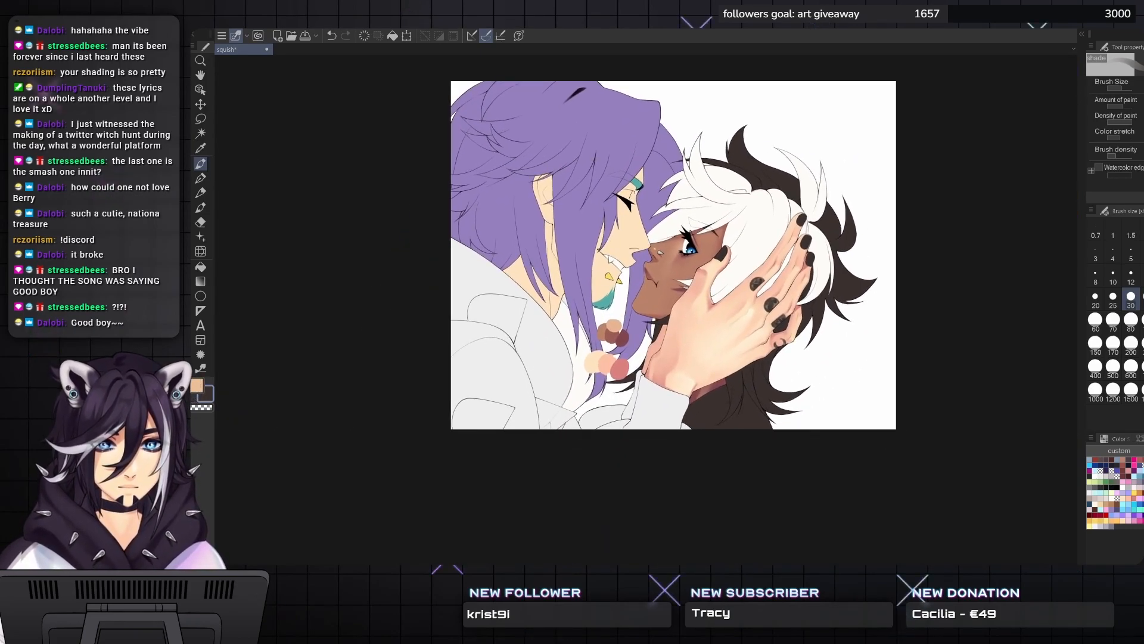
- Try painting a dark tattoo on the pale hand's thumb and trimming it with the transparent colour, then undo it
{"action": "scroll", "coordinate": [695, 280], "scroll_direction": "up", "scroll_amount": 2}
{"action": "key", "text": "bracketright"}
{"action": "key", "text": "bracketright"}
{"action": "key", "text": "bracketright"}
{"action": "key", "text": "bracketright"}
{"action": "left_click_drag", "start_coordinate": [692, 276], "coordinate": [695, 297]}
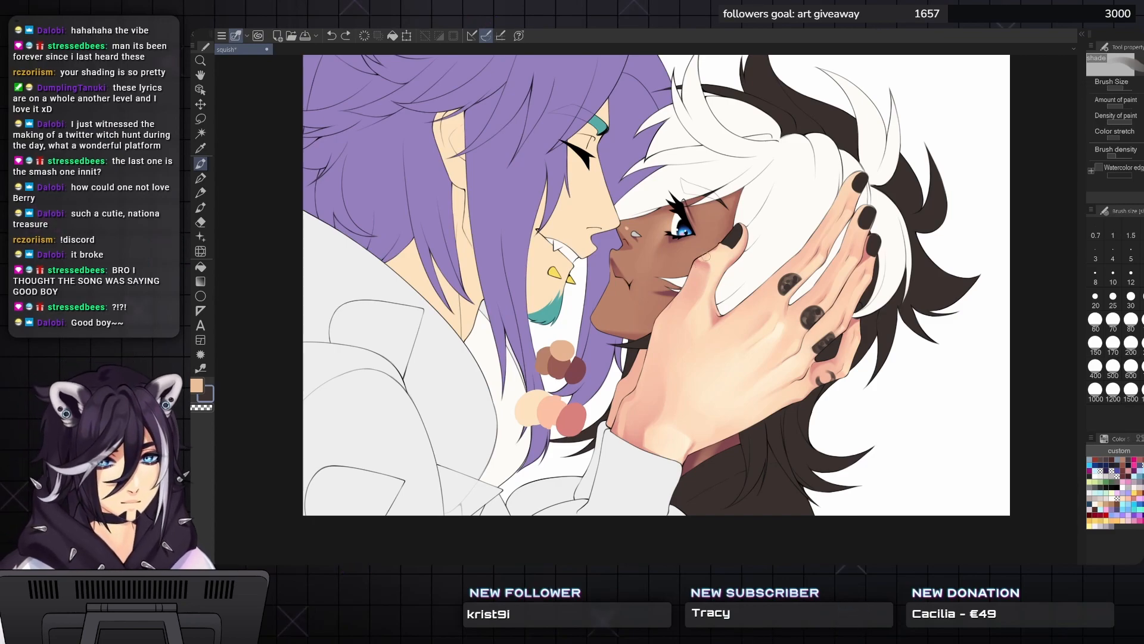
{"action": "left_click_drag", "start_coordinate": [707, 255], "coordinate": [718, 247]}
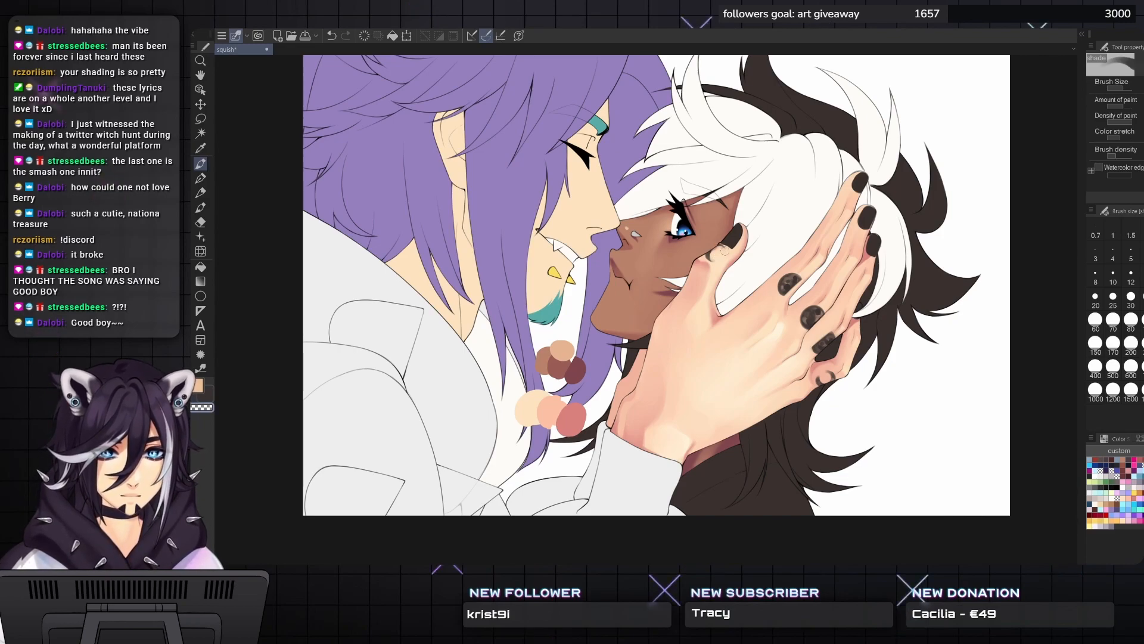
{"action": "key", "text": "c"}
{"action": "key", "text": "ctrl+z"}
{"action": "key", "text": "ctrl+z"}
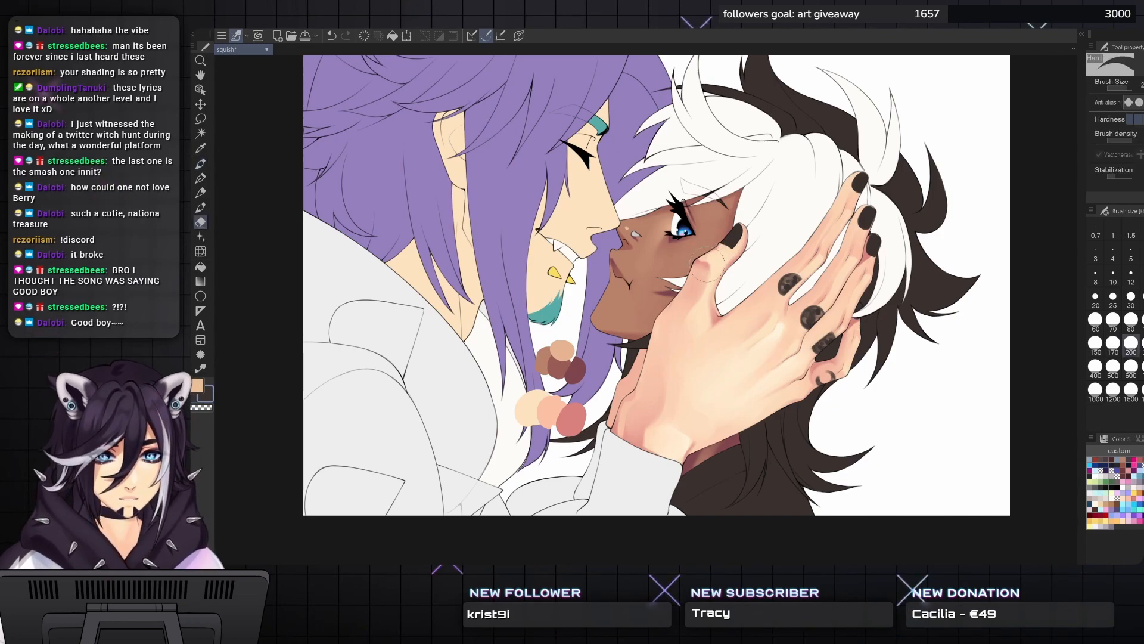
- Paint a dark crescent moon tattoo on the thumb's knuckle and trim its shape with the transparent colour
{"action": "mouse_move", "coordinate": [691, 283]}
{"action": "left_mouse_down"}
{"action": "mouse_move", "coordinate": [703, 273]}
{"action": "mouse_move", "coordinate": [685, 295]}
{"action": "left_mouse_up"}
{"action": "key", "text": "c"}
{"action": "key", "text": "c"}
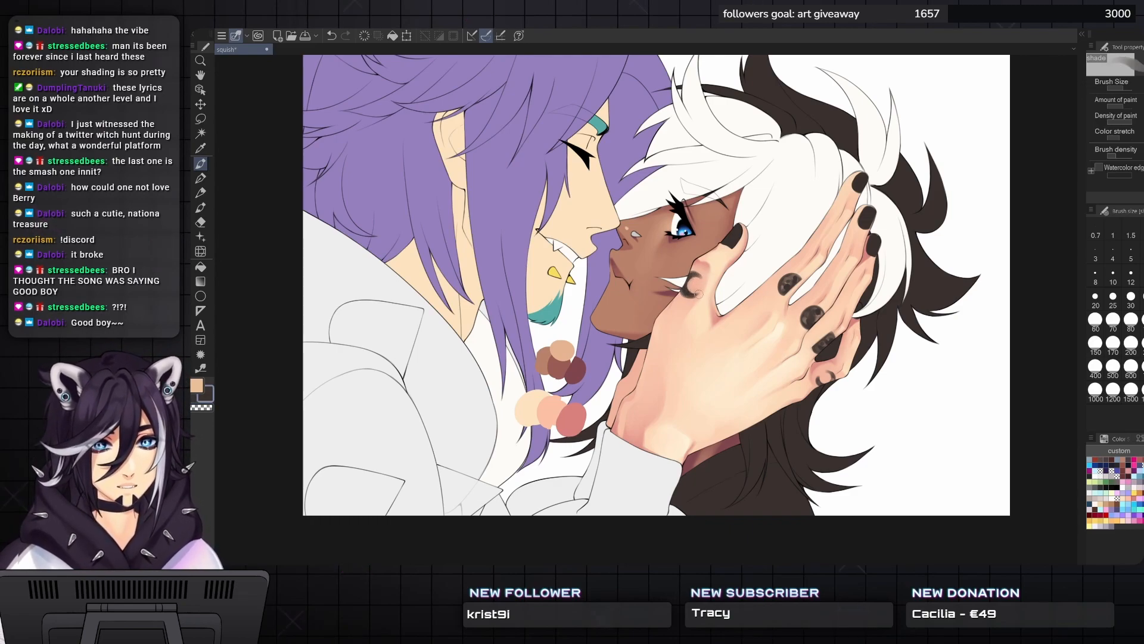
{"action": "key", "text": "c"}
{"action": "key", "text": "c"}
{"action": "mouse_move", "coordinate": [693, 283]}
{"action": "left_mouse_down"}
{"action": "mouse_move", "coordinate": [683, 295]}
{"action": "mouse_move", "coordinate": [746, 301]}
{"action": "mouse_move", "coordinate": [770, 326]}
{"action": "left_mouse_up"}
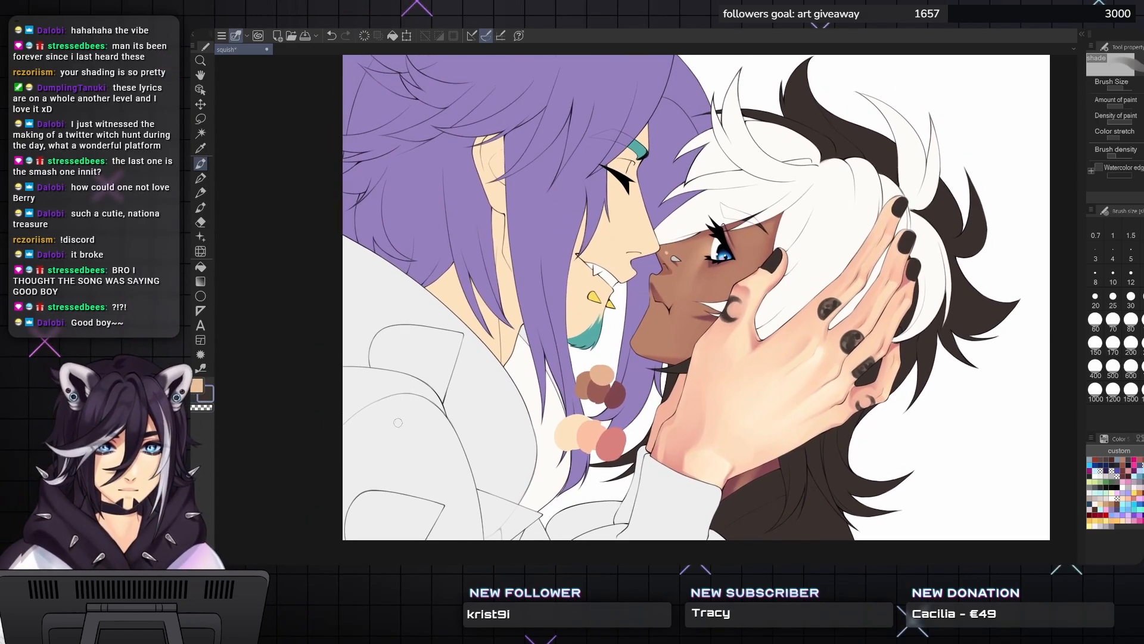
- Paint a pink blush on the purple-haired character's cheek below the closed eye, enlarging the shade brush to 170
{"action": "key", "text": "ctrl+minus"}
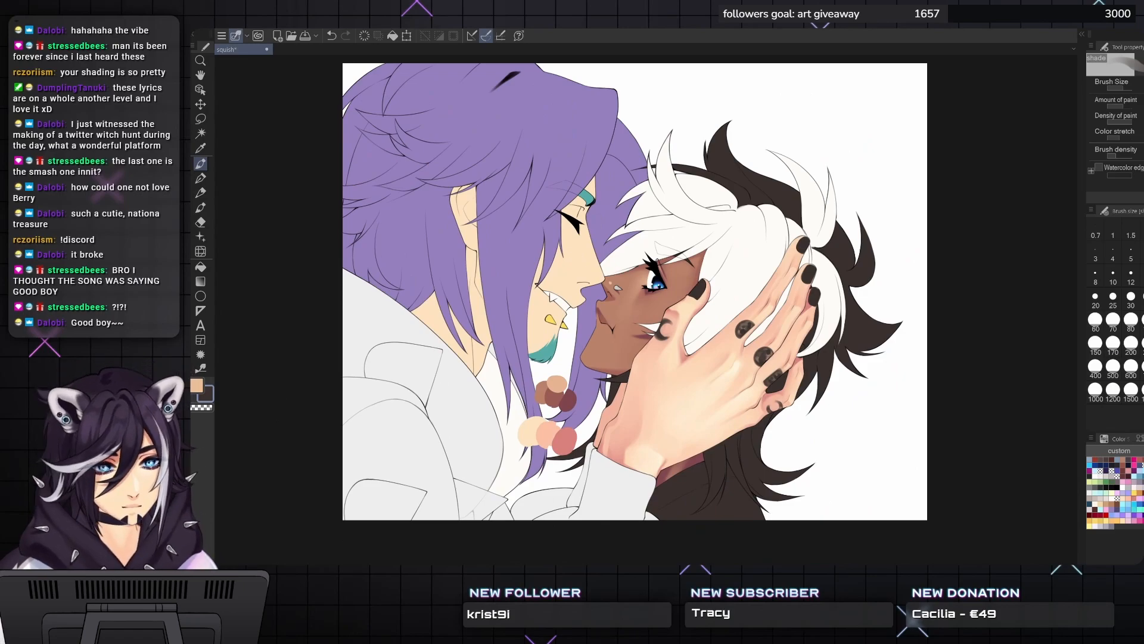
{"action": "left_click_drag", "start_coordinate": [444, 458], "coordinate": [524, 450]}
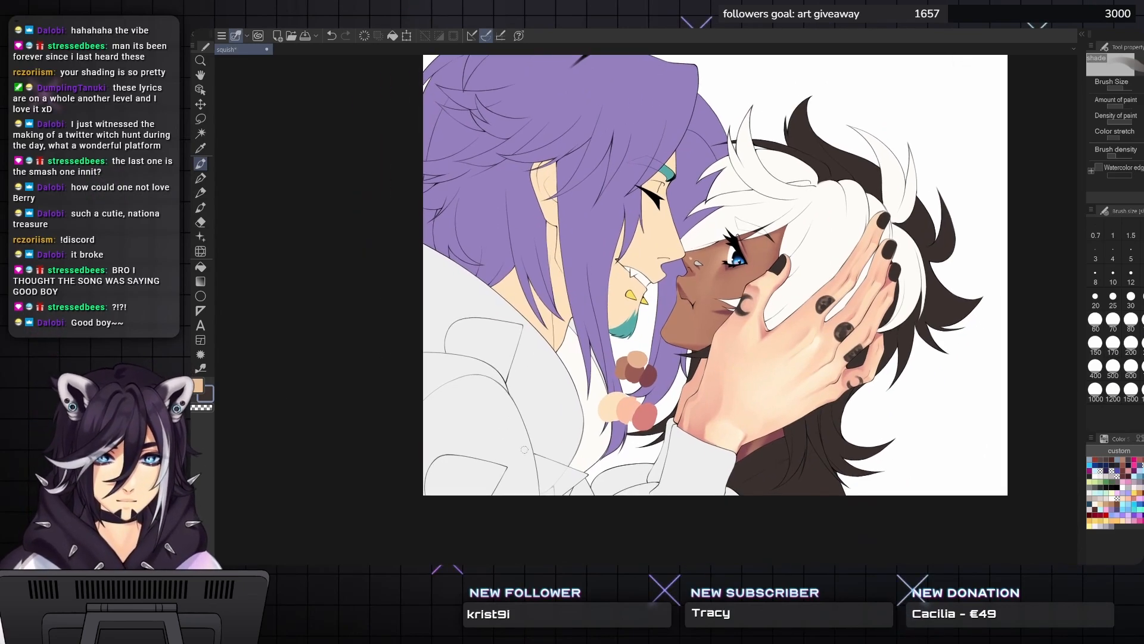
{"action": "key", "text": "ctrl+plus"}
{"action": "left_click_drag", "start_coordinate": [686, 163], "coordinate": [670, 202]}
{"action": "key", "text": "bracketright"}
{"action": "key", "text": "bracketright"}
{"action": "key", "text": "bracketright"}
{"action": "key", "text": "bracketright"}
{"action": "key", "text": "bracketright"}
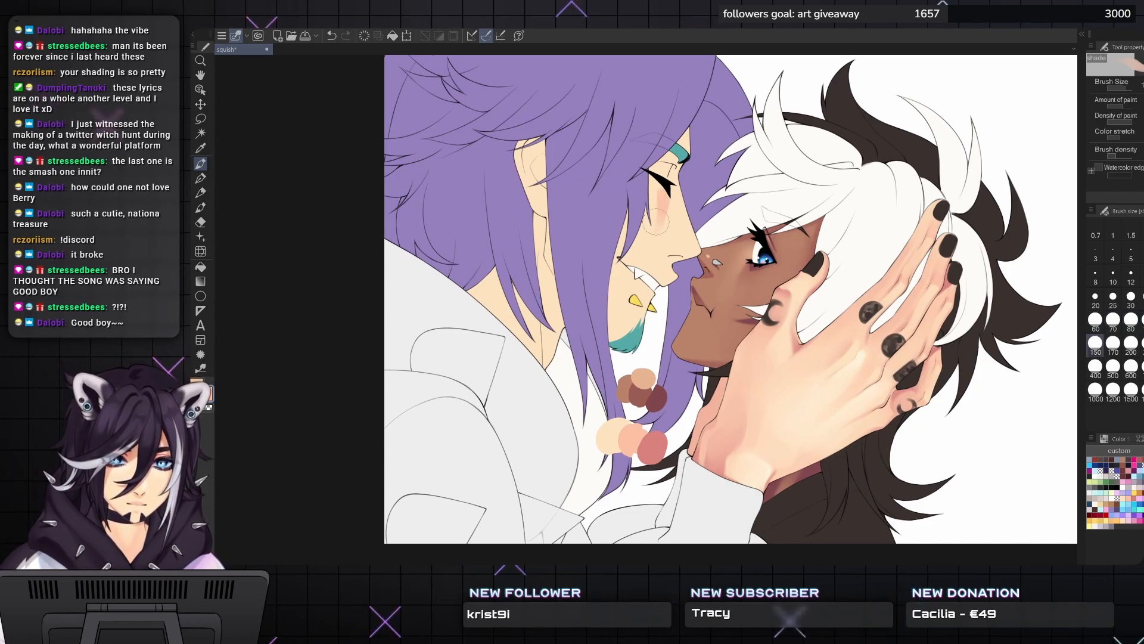
{"action": "key", "text": "bracketright"}
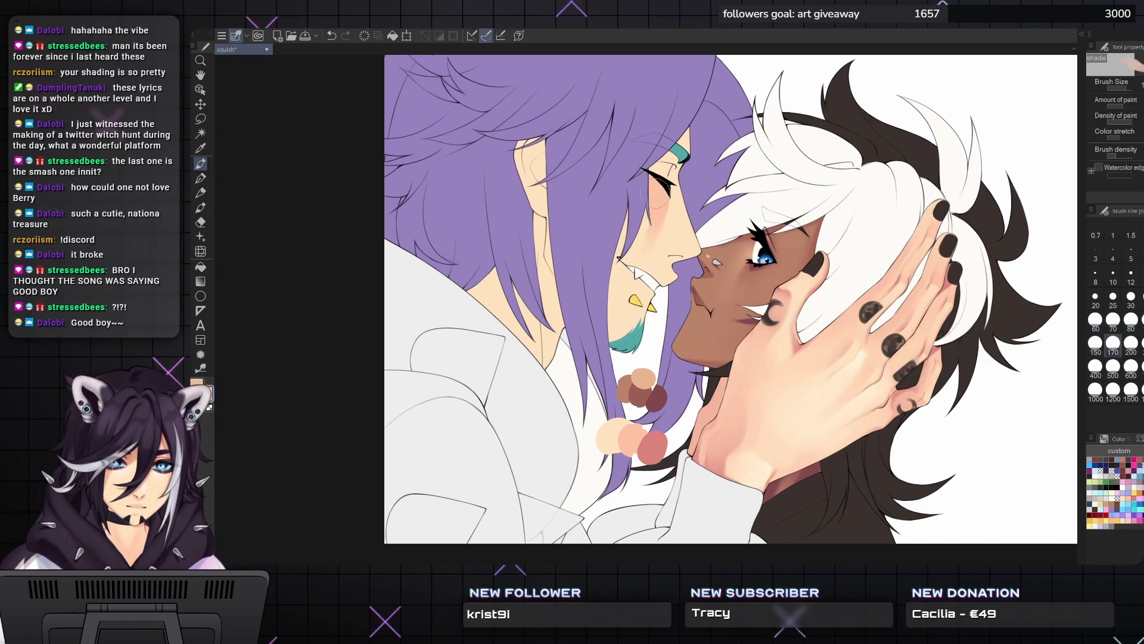
{"action": "left_click_drag", "start_coordinate": [653, 227], "coordinate": [673, 238]}
- Soften the edges of the cheek blush with a larger brush, alternating between the skin shade and the transparent colour
{"action": "key", "text": "c"}
{"action": "key", "text": "bracketright"}
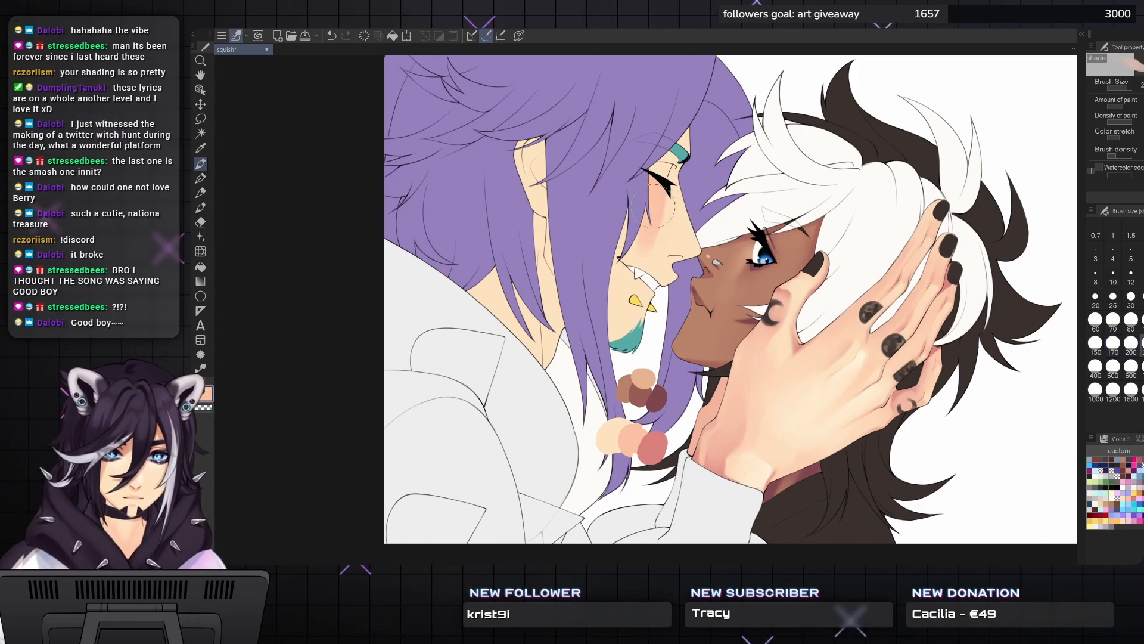
{"action": "key", "text": "bracketright"}
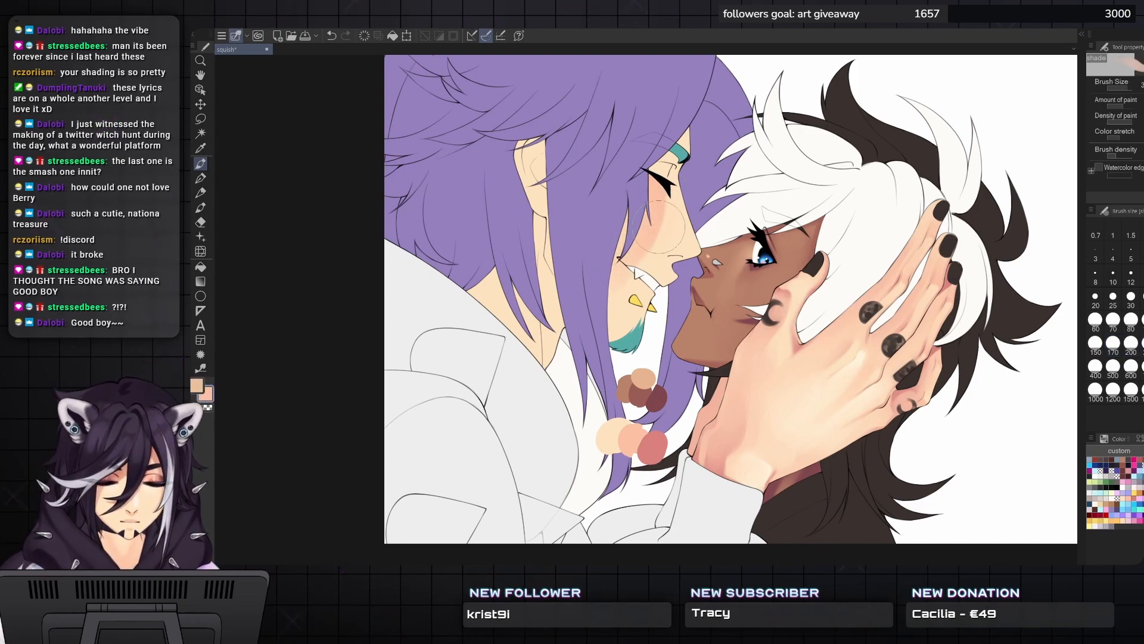
{"action": "key", "text": "c"}
{"action": "key", "text": "c"}
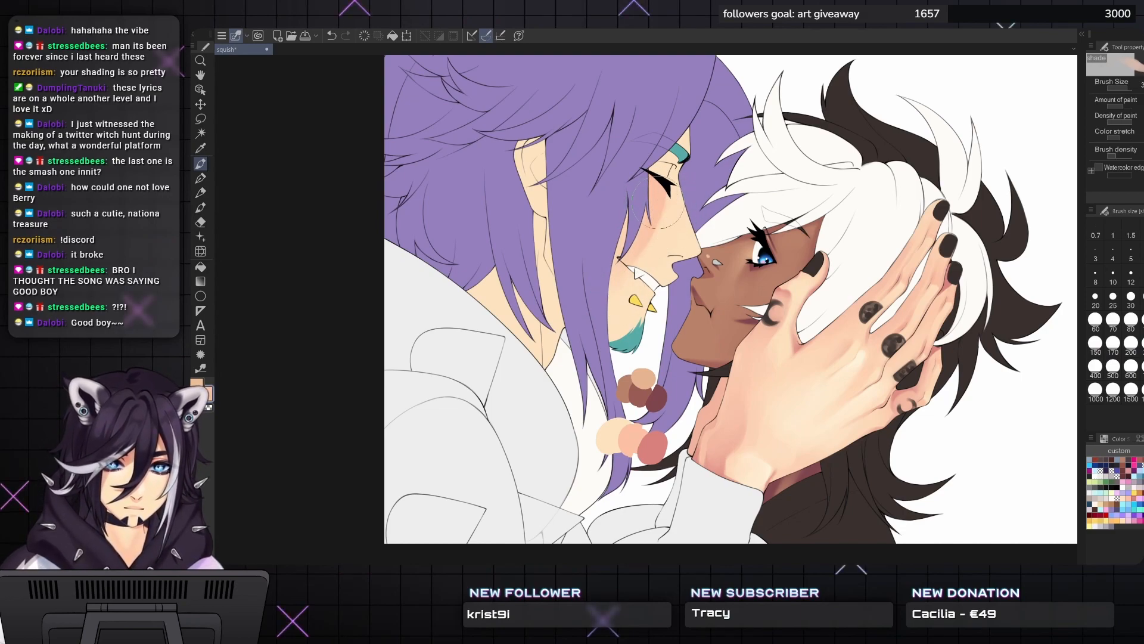
{"action": "key", "text": "c"}
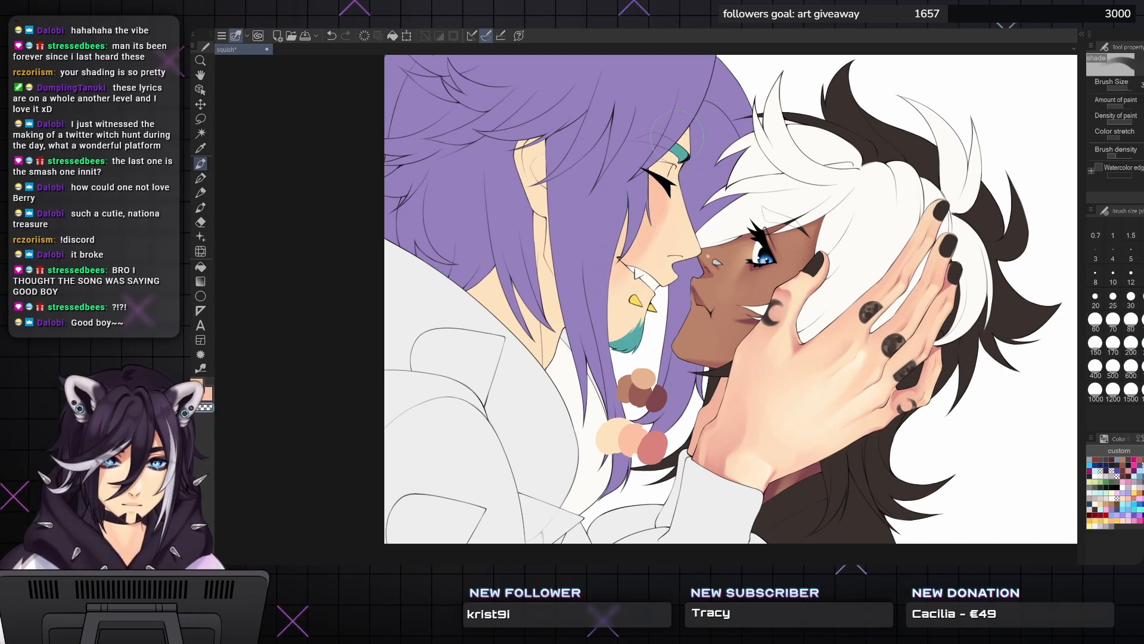
{"action": "key", "text": "c"}
- Shade the skin around the purple-haired character's closed eye at brush size 80
{"action": "key", "text": "bracketleft"}
{"action": "key", "text": "bracketleft"}
{"action": "key", "text": "bracketleft"}
{"action": "key", "text": "bracketleft"}
{"action": "key", "text": "bracketleft"}
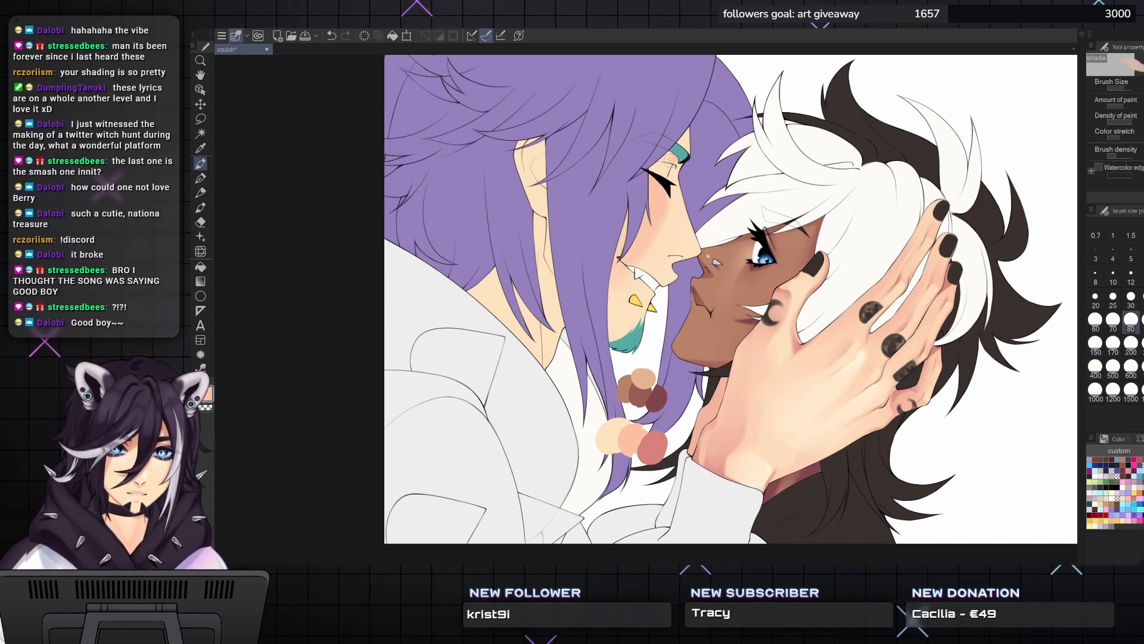
{"action": "key", "text": "c"}
- Shade the purple-haired character's nose and upper lip at brush size 70, fading the edges with the transparent colour
{"action": "key", "text": "bracketleft"}
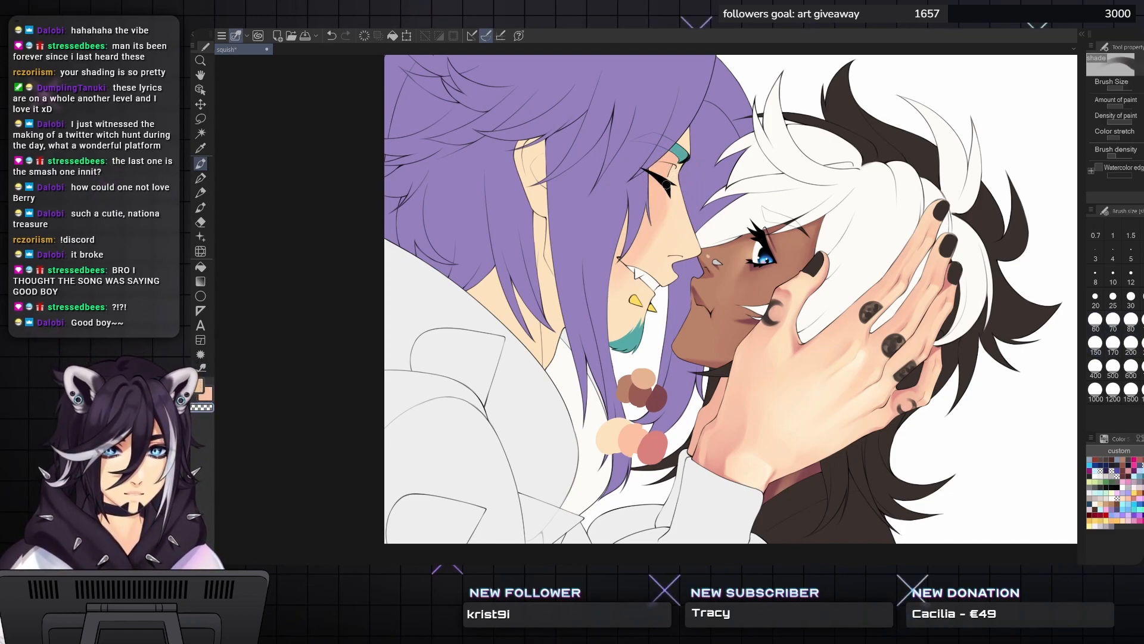
{"action": "key", "text": "c"}
{"action": "key", "text": "bracketleft"}
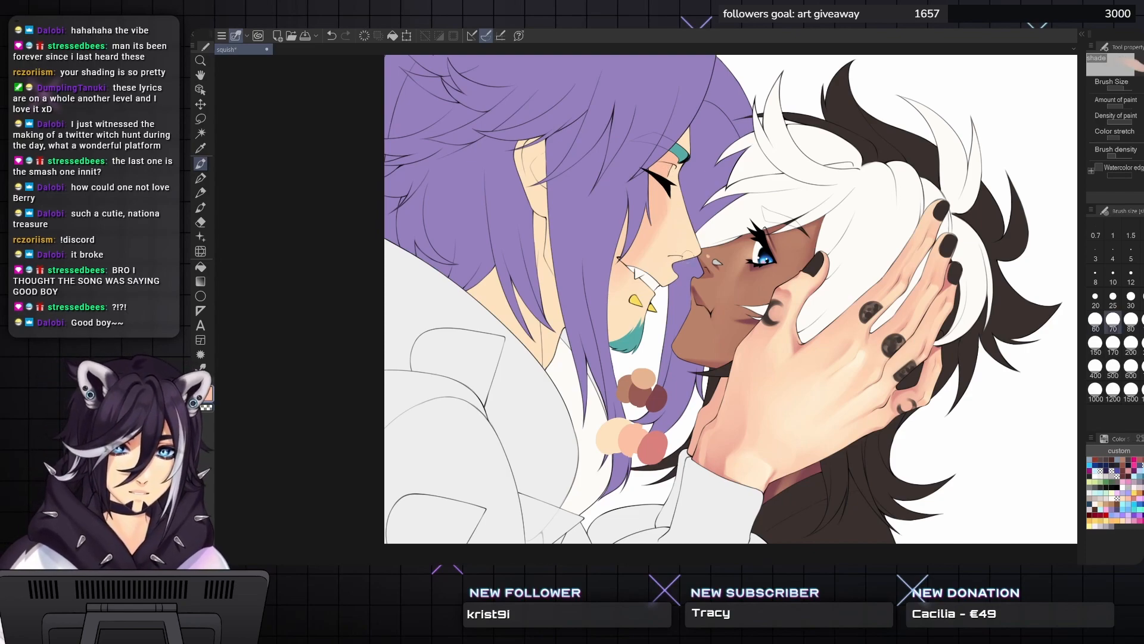
{"action": "key", "text": "c"}
{"action": "key", "text": "bracketright"}
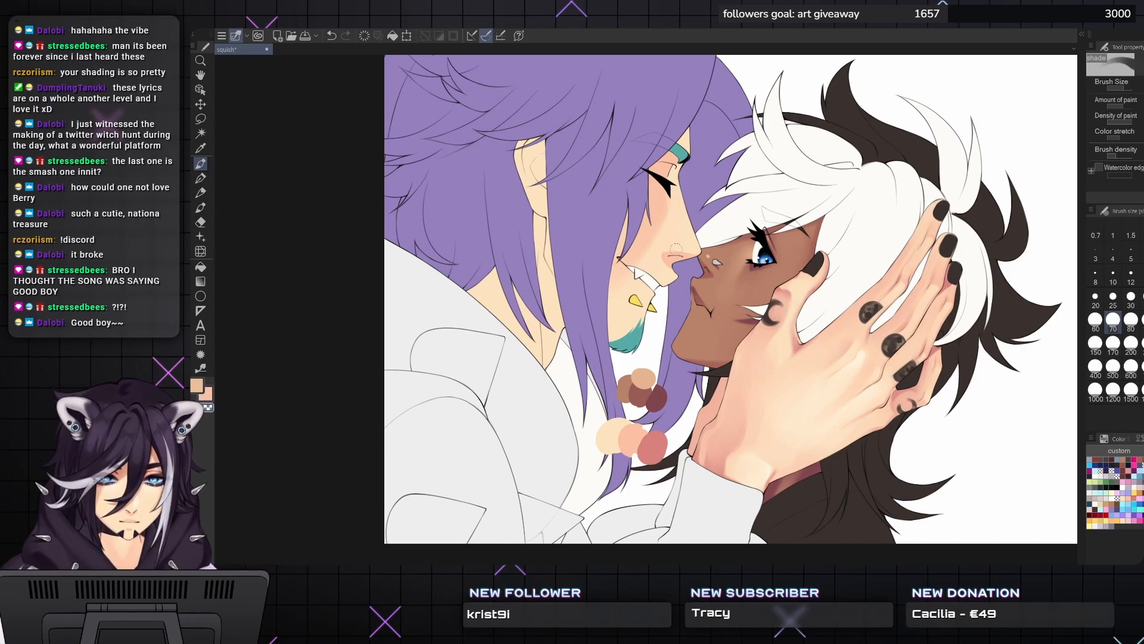
{"action": "key", "text": "c"}
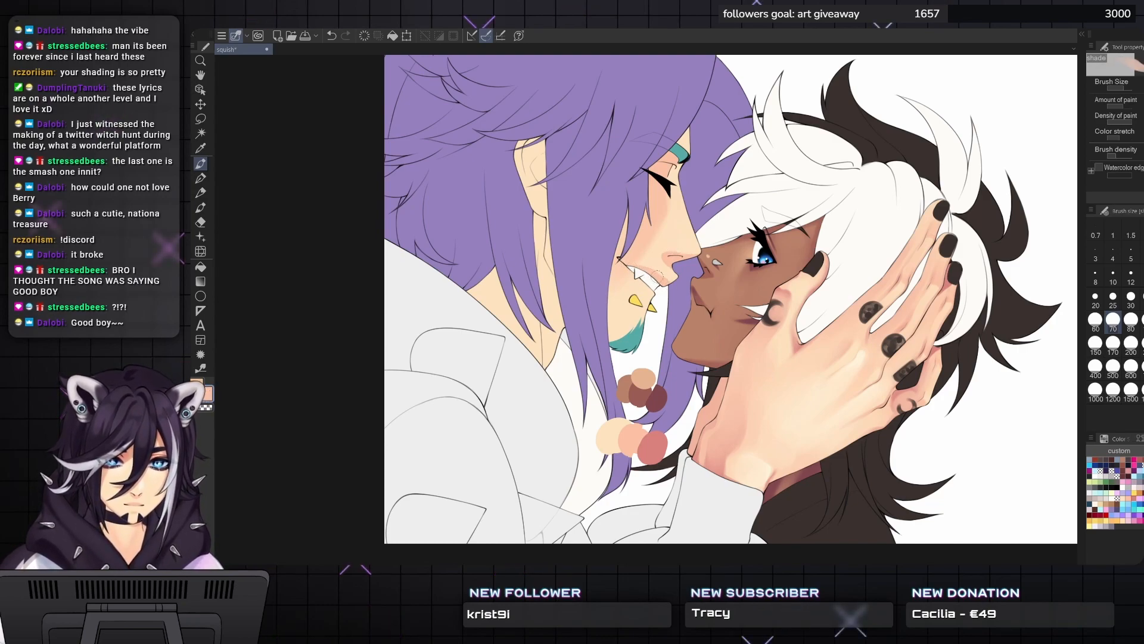
- Shade the purple-haired character's lower lip and chin around the yellow spikes, varying the brush size
{"action": "key", "text": "bracketleft"}
{"action": "key", "text": "bracketleft"}
{"action": "key", "text": "bracketleft"}
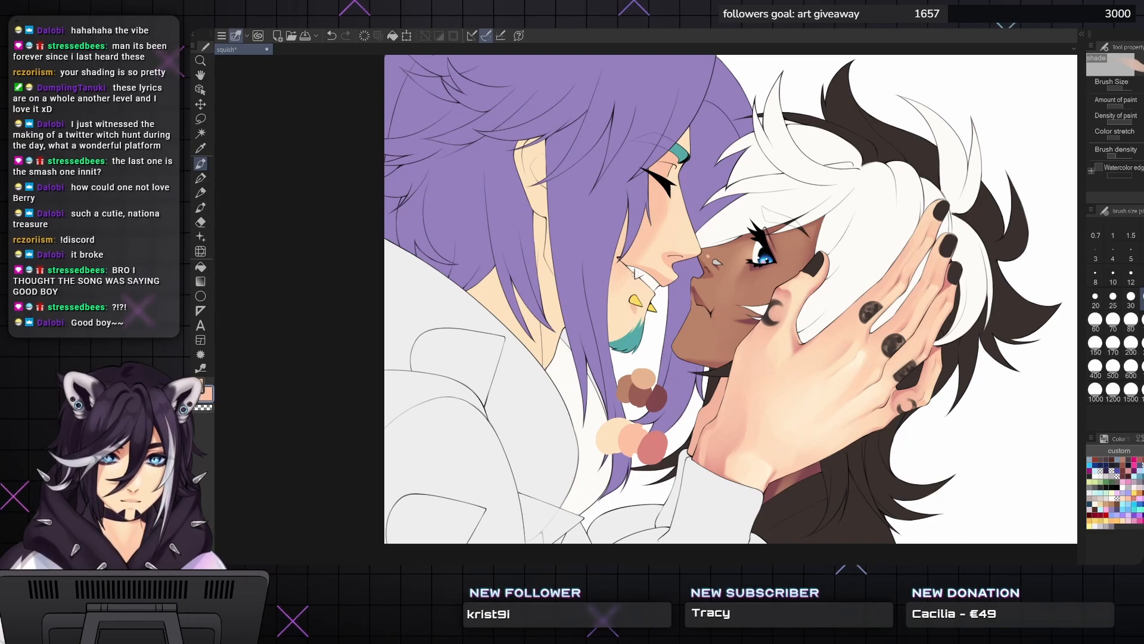
{"action": "key", "text": "bracketright"}
{"action": "key", "text": "bracketright"}
{"action": "key", "text": "bracketright"}
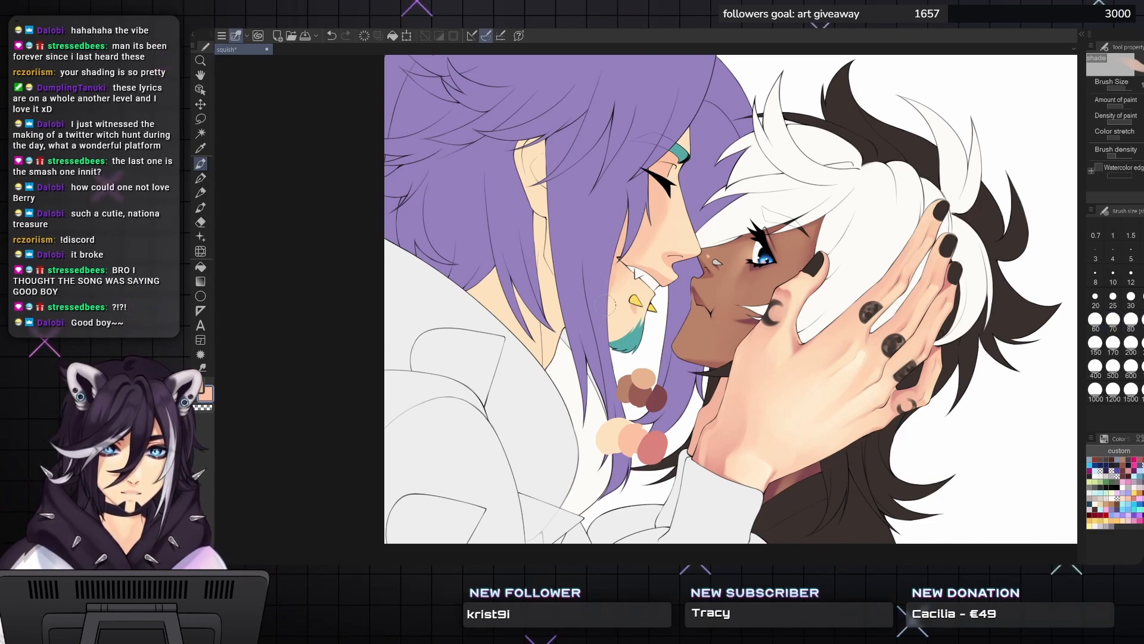
{"action": "key", "text": "bracketleft"}
{"action": "key", "text": "bracketleft"}
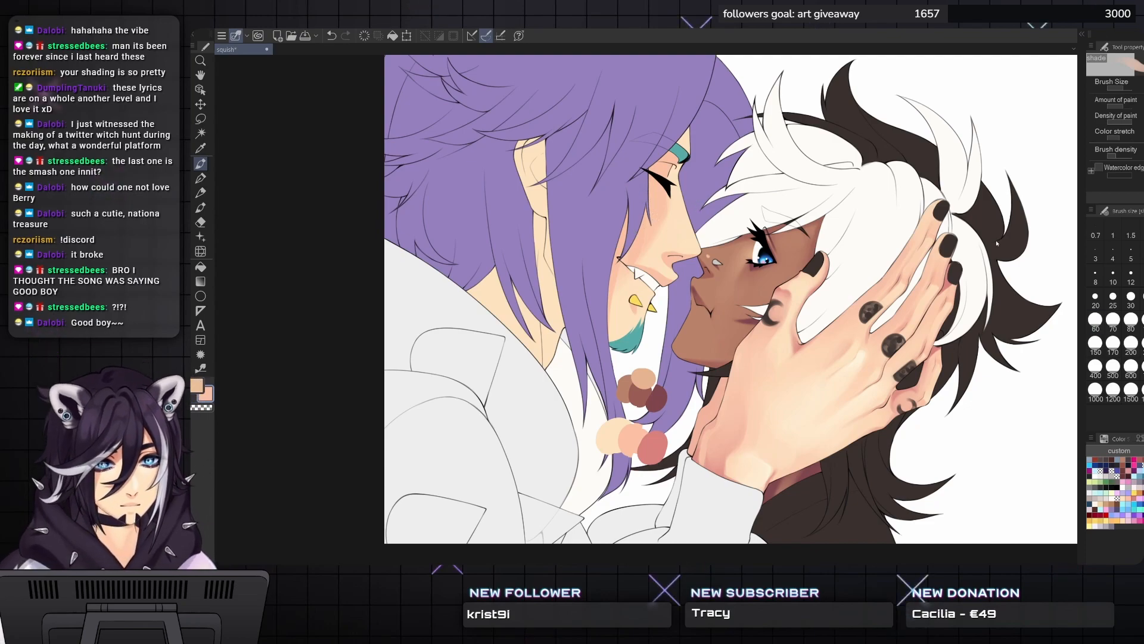
- Blend the purple-haired character's cheek and mouth-corner shading with the soft airbrush at size 80 and the transparent colour
{"action": "key", "text": "period"}
{"action": "key", "text": "bracketright"}
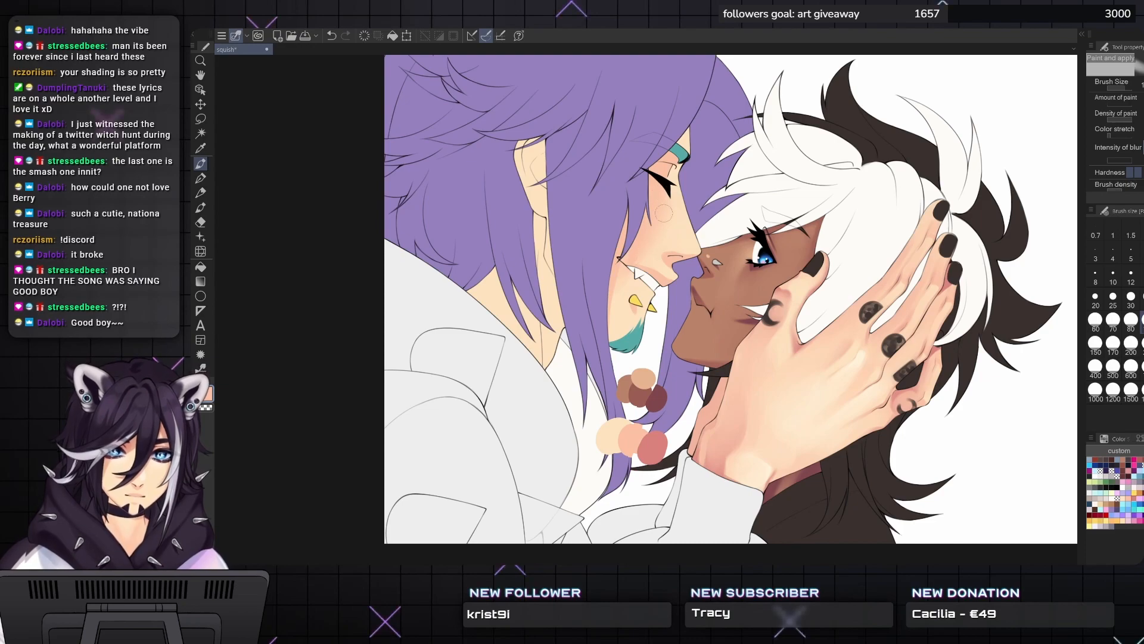
{"action": "key", "text": "b"}
{"action": "key", "text": "bracketright"}
{"action": "key", "text": "bracketright"}
{"action": "key", "text": "bracketright"}
{"action": "key", "text": "bracketright"}
{"action": "key", "text": "bracketright"}
{"action": "key", "text": "bracketright"}
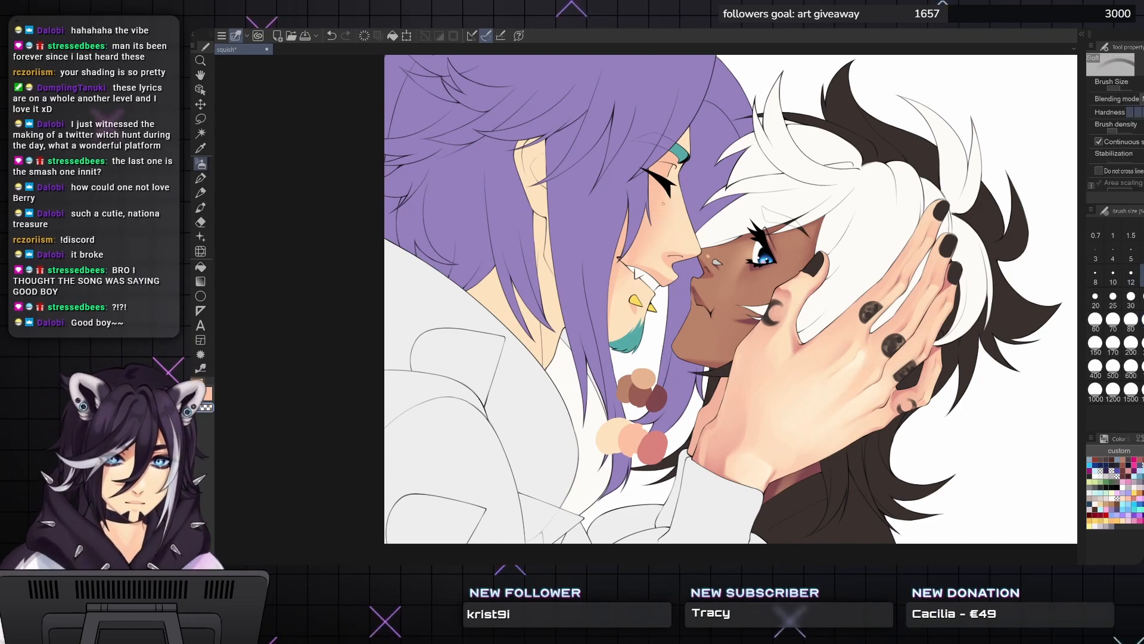
{"action": "key", "text": "c"}
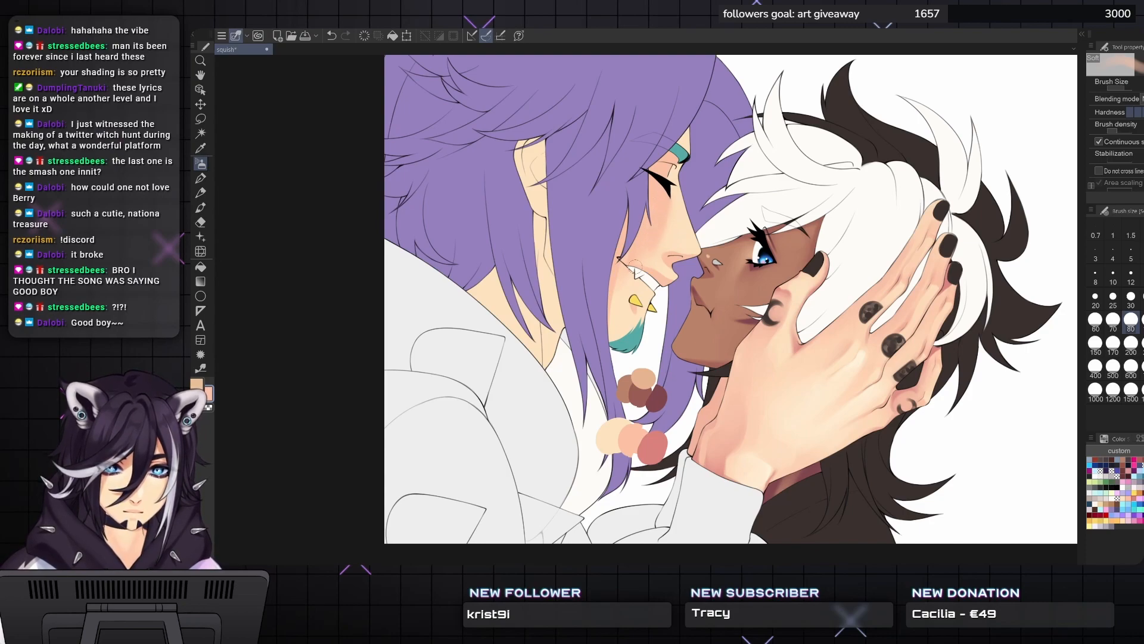
{"action": "key", "text": "c"}
{"action": "mouse_move", "coordinate": [647, 252]}
{"action": "left_mouse_down"}
{"action": "mouse_move", "coordinate": [668, 218]}
{"action": "mouse_move", "coordinate": [648, 215]}
{"action": "left_mouse_up"}
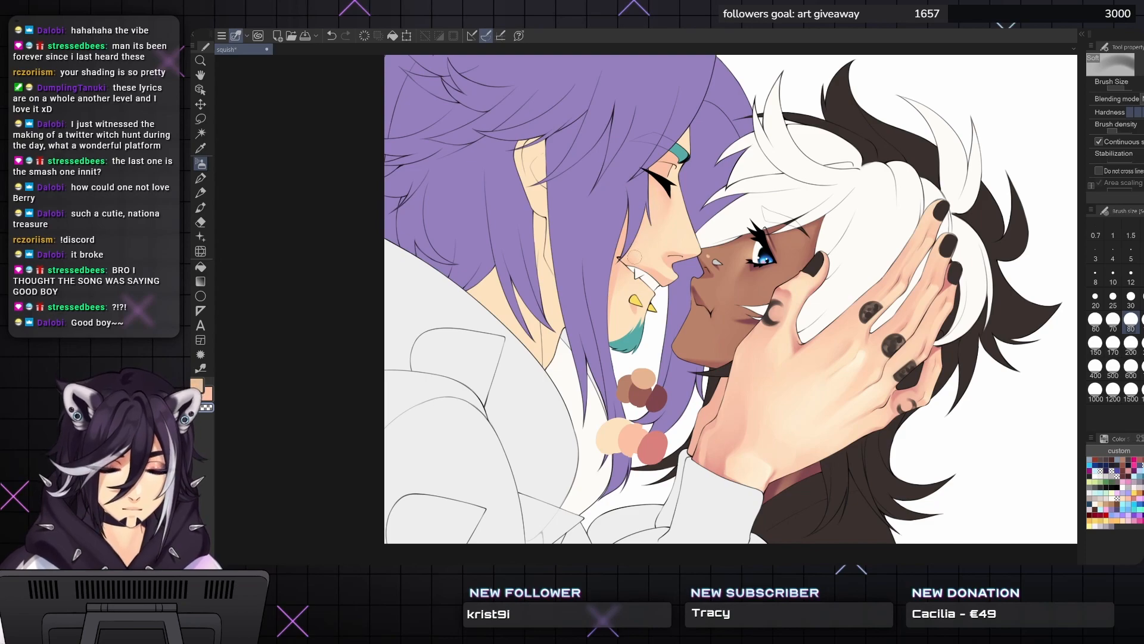
{"action": "key", "text": "c"}
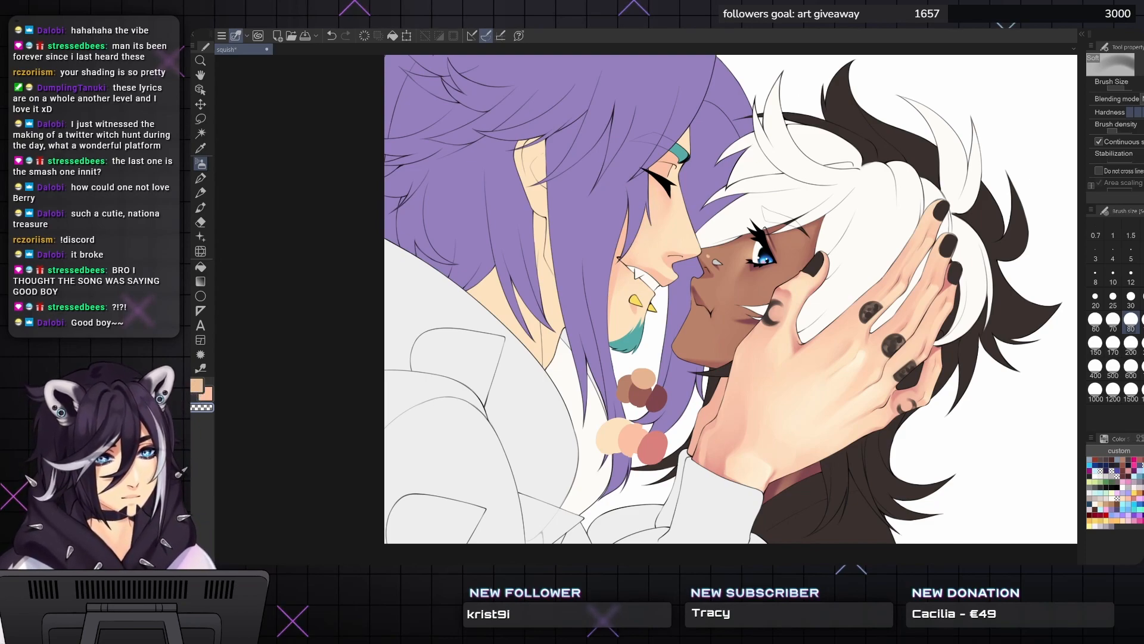
- Pick up the tattoo's dark colour from the pale hand and start eyeshadow under the purple-haired character's closed eye at brush size 20
{"action": "left_click", "coordinate": [771, 313], "text": "alt"}
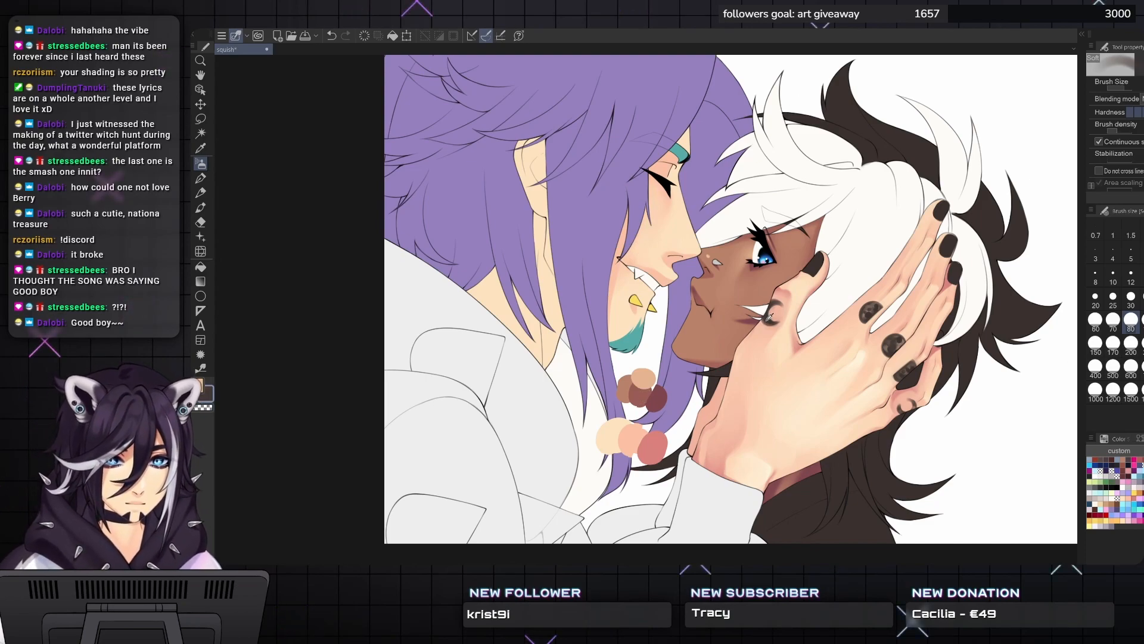
{"action": "scroll", "coordinate": [649, 245], "scroll_direction": "up", "scroll_amount": 1}
{"action": "left_click_drag", "start_coordinate": [649, 245], "coordinate": [644, 284]}
{"action": "key", "text": "bracketleft"}
{"action": "key", "text": "bracketleft"}
{"action": "key", "text": "bracketleft"}
{"action": "key", "text": "bracketleft"}
{"action": "key", "text": "bracketleft"}
{"action": "key", "text": "bracketleft"}
{"action": "key", "text": "bracketleft"}
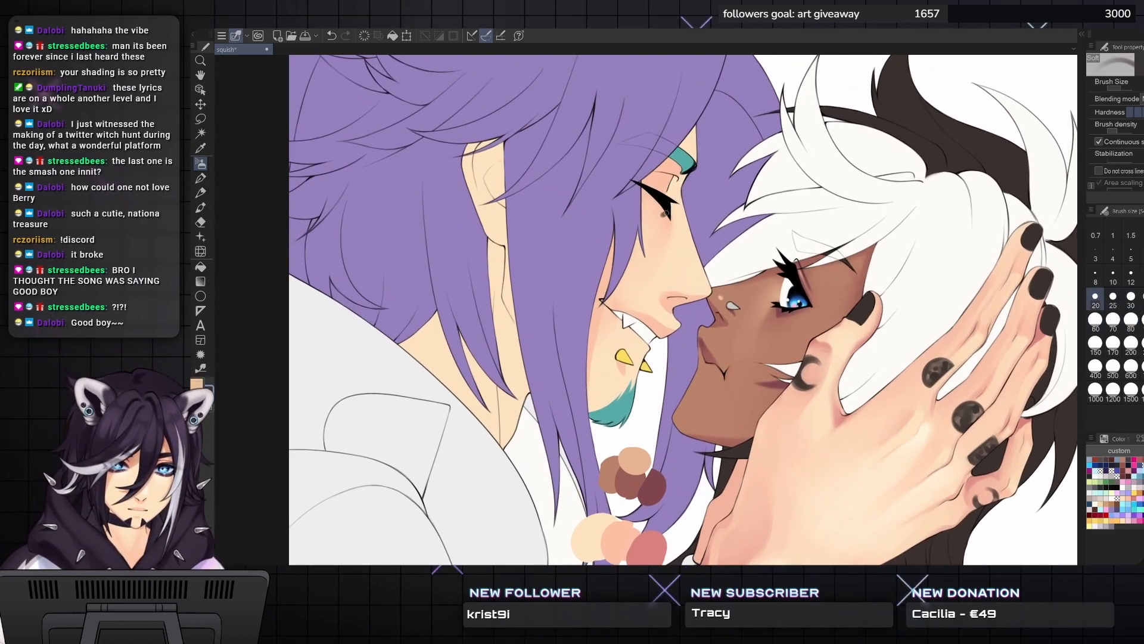
- Spread and soften the dark eyeshadow beneath the purple-haired character's closed lashes with a larger brush
{"action": "key", "text": "bracketright"}
{"action": "key", "text": "bracketright"}
{"action": "key", "text": "bracketright"}
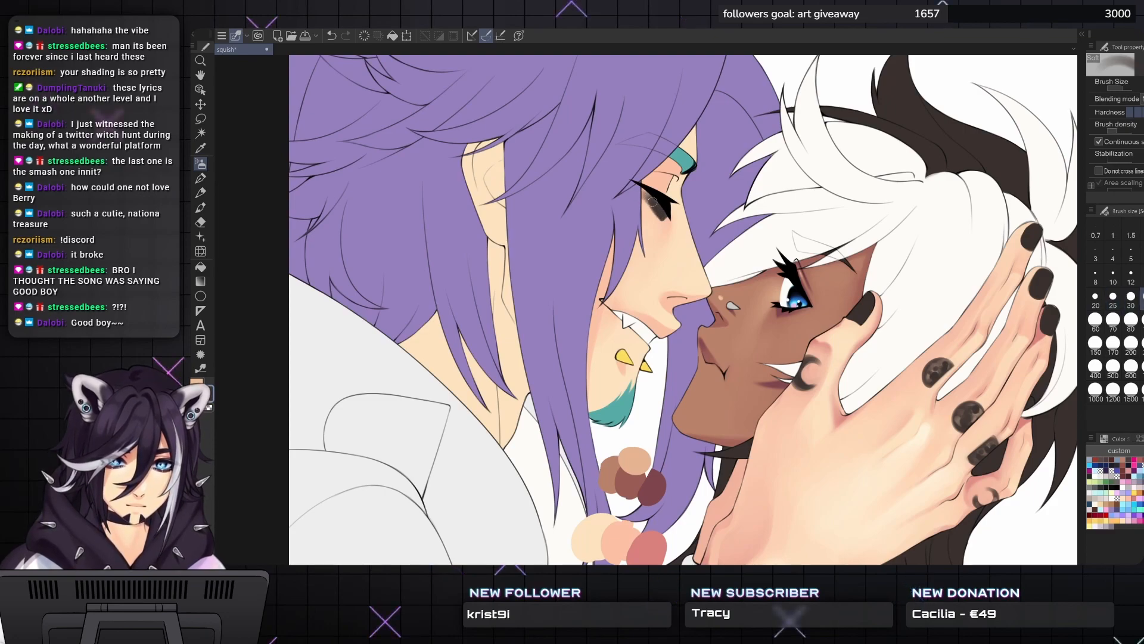
{"action": "mouse_move", "coordinate": [656, 206]}
{"action": "left_mouse_down"}
{"action": "mouse_move", "coordinate": [637, 186]}
{"action": "mouse_move", "coordinate": [656, 211]}
{"action": "left_mouse_up"}
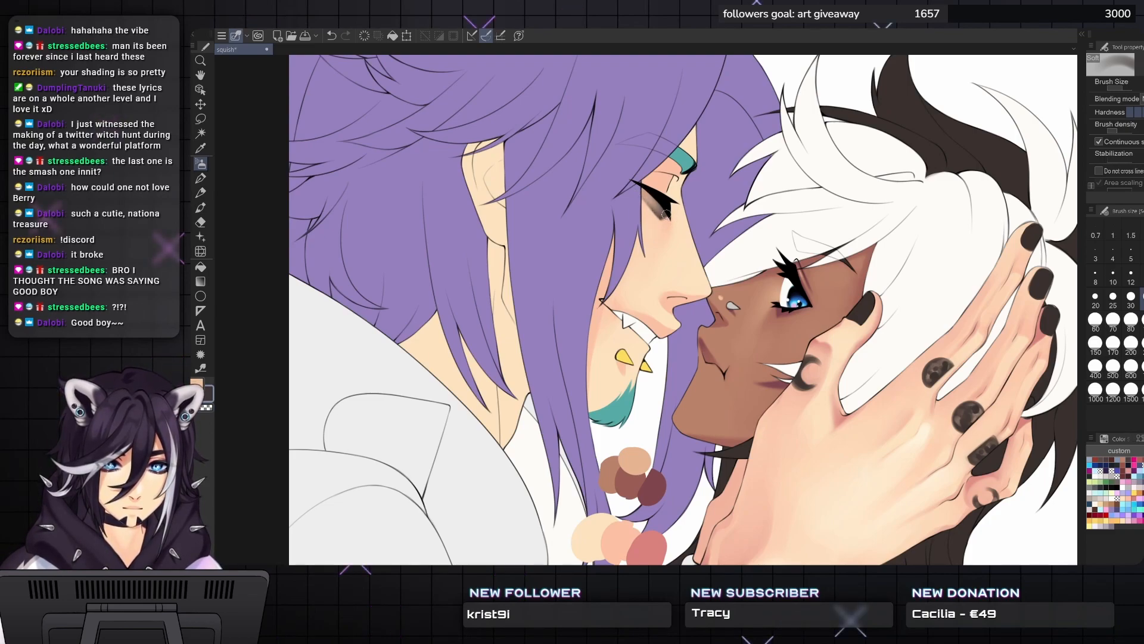
{"action": "left_click_drag", "start_coordinate": [648, 204], "coordinate": [658, 219]}
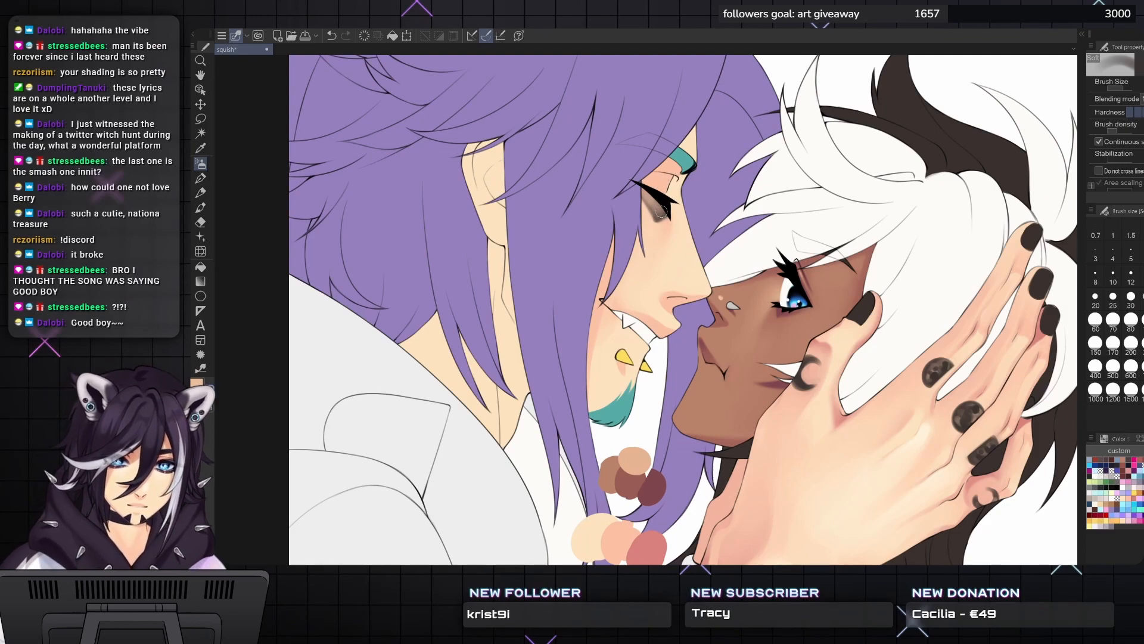
- Paint dark eyeshadow on the purple-haired character's upper eyelid at brush size 20, extending and blending it with a larger brush
{"action": "key", "text": "bracketleft"}
{"action": "key", "text": "bracketleft"}
{"action": "key", "text": "bracketleft"}
{"action": "left_click_drag", "start_coordinate": [667, 184], "coordinate": [664, 193]}
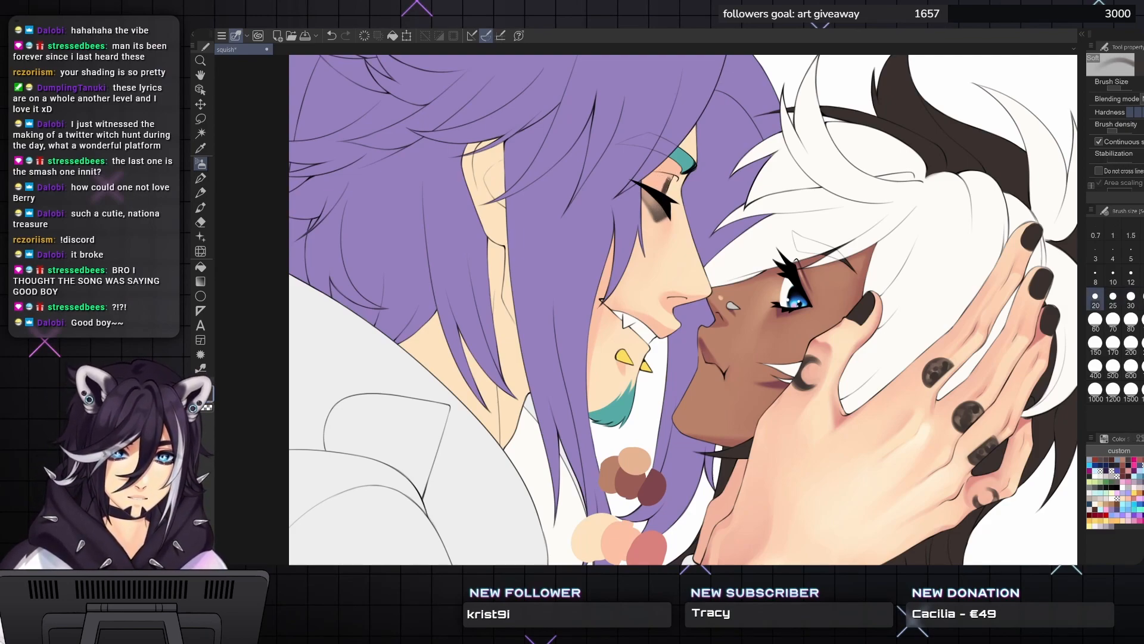
{"action": "key", "text": "bracketright"}
{"action": "key", "text": "bracketright"}
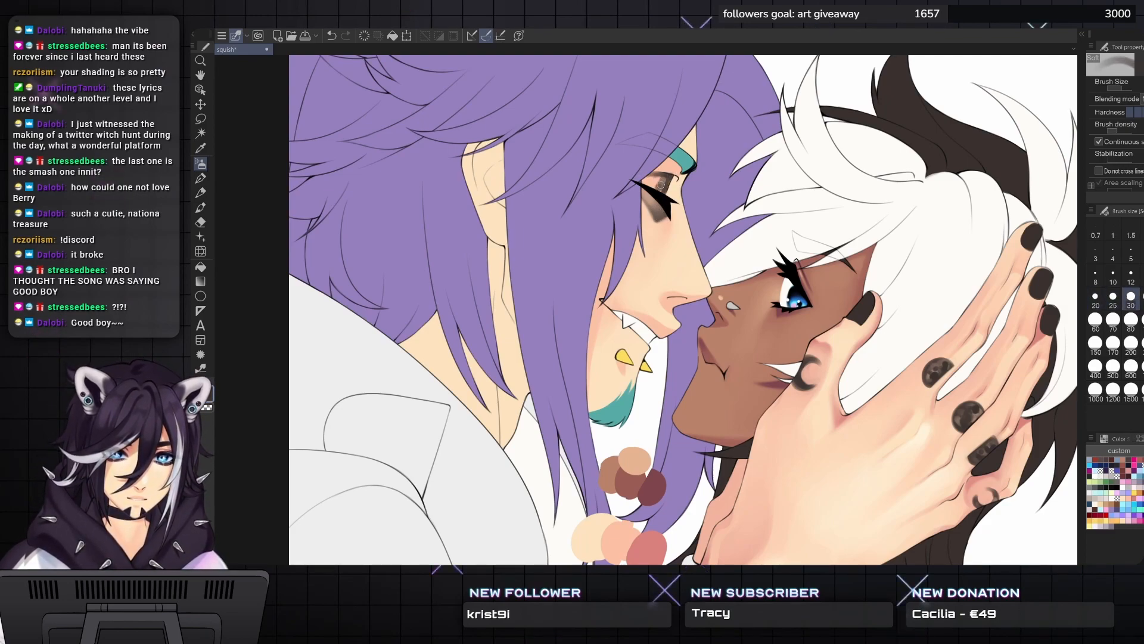
{"action": "key", "text": "bracketright"}
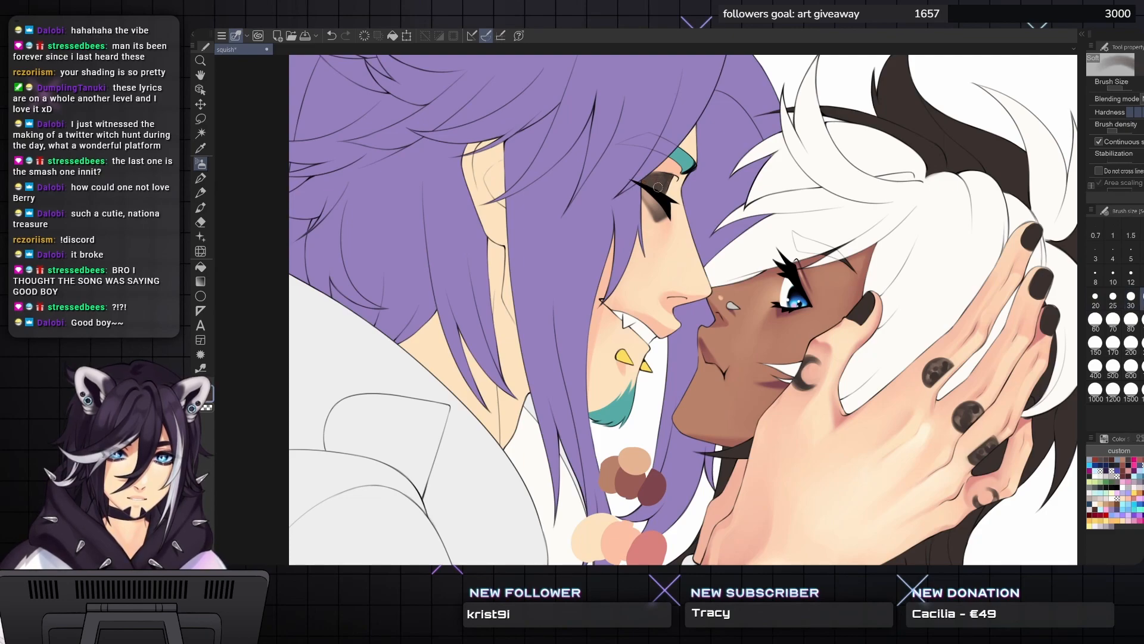
{"action": "mouse_move", "coordinate": [661, 189]}
{"action": "left_mouse_down"}
{"action": "mouse_move", "coordinate": [668, 183]}
{"action": "mouse_move", "coordinate": [638, 178]}
{"action": "left_mouse_up"}
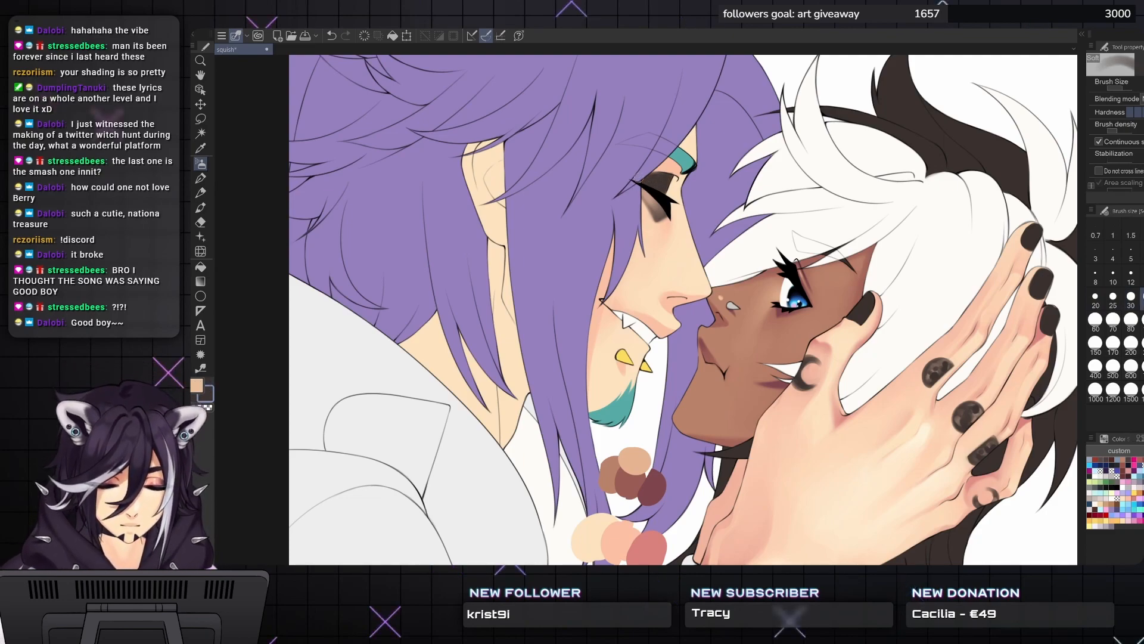
- Lighten and soften the eye shadow on the purple-haired character's closed eyelid with skin-tone soft brush strokes
{"action": "key", "text": "bracketright"}
{"action": "key", "text": "bracketright"}
{"action": "key", "text": "bracketleft"}
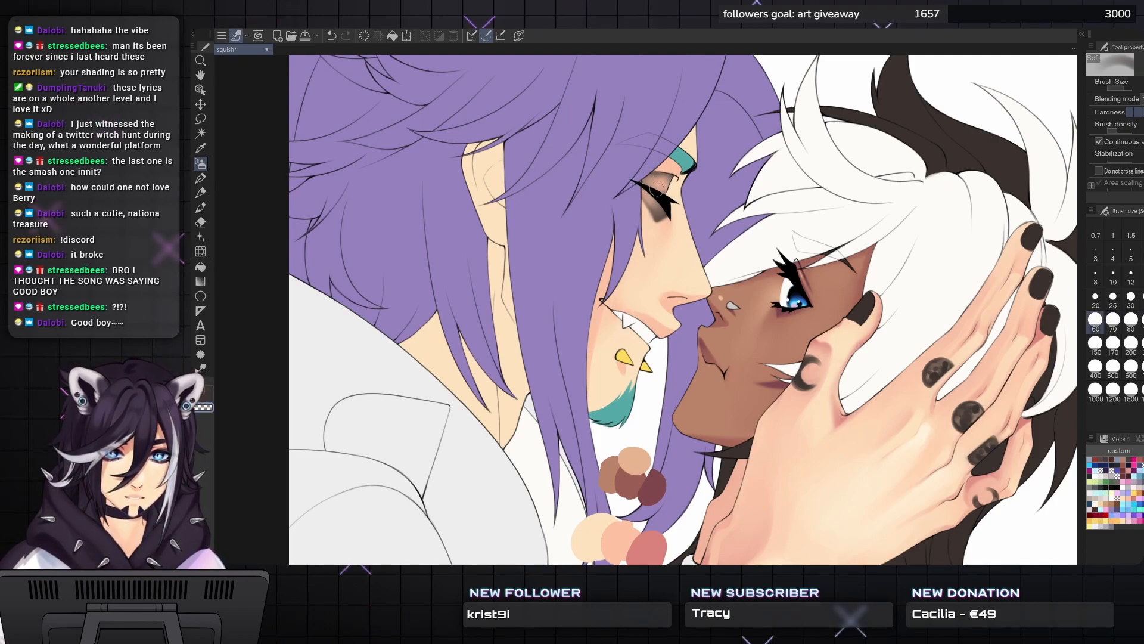
{"action": "key", "text": "bracketright"}
{"action": "left_click_drag", "start_coordinate": [667, 186], "coordinate": [662, 179]}
{"action": "key", "text": "bracketleft"}
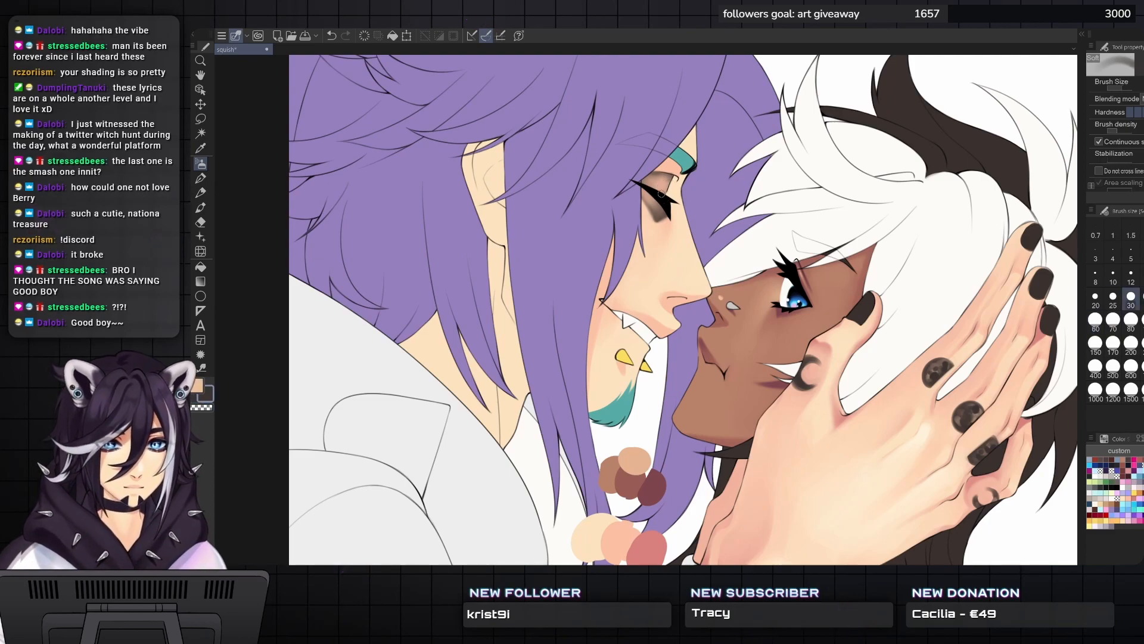
{"action": "key", "text": "bracketleft"}
{"action": "key", "text": "bracketleft"}
{"action": "key", "text": "bracketleft"}
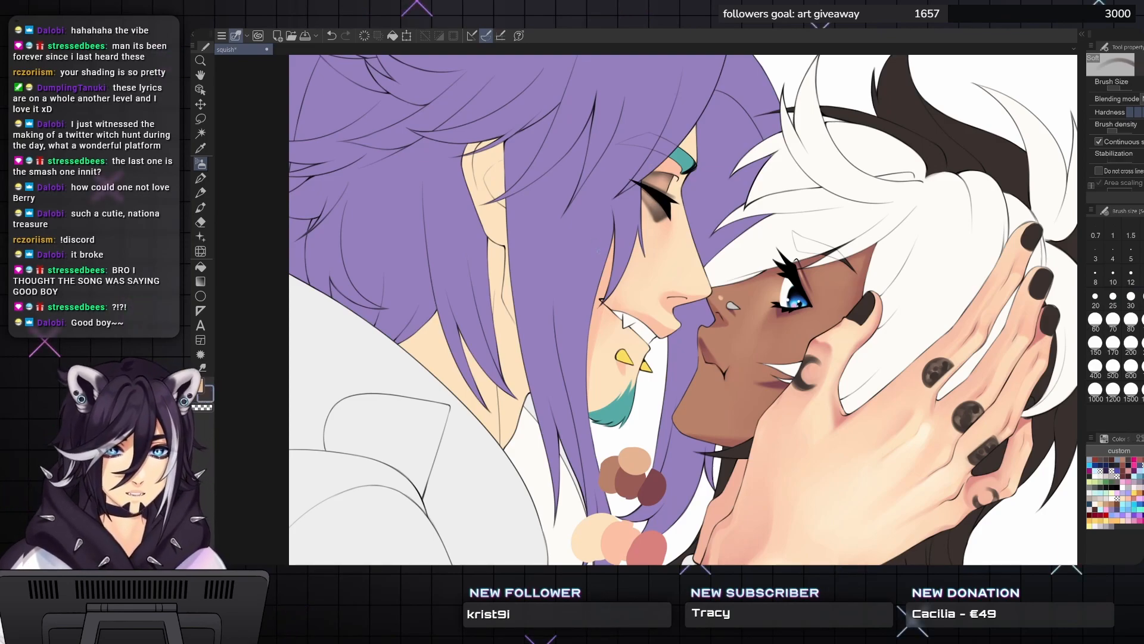
{"action": "scroll", "coordinate": [594, 241], "scroll_direction": "down", "scroll_amount": 5}
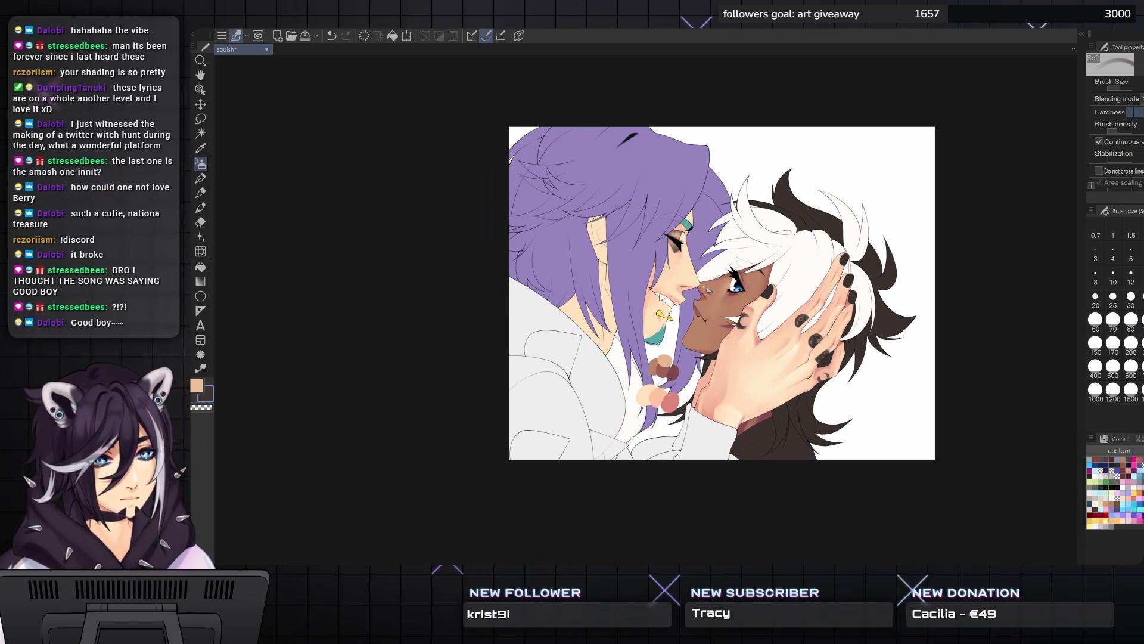
- Sample the rose swatch painted on the canvas and shade the purple-haired character's cheek beside the hair strand with a size 25 brush
{"action": "scroll", "coordinate": [854, 314], "scroll_direction": "up", "scroll_amount": 2}
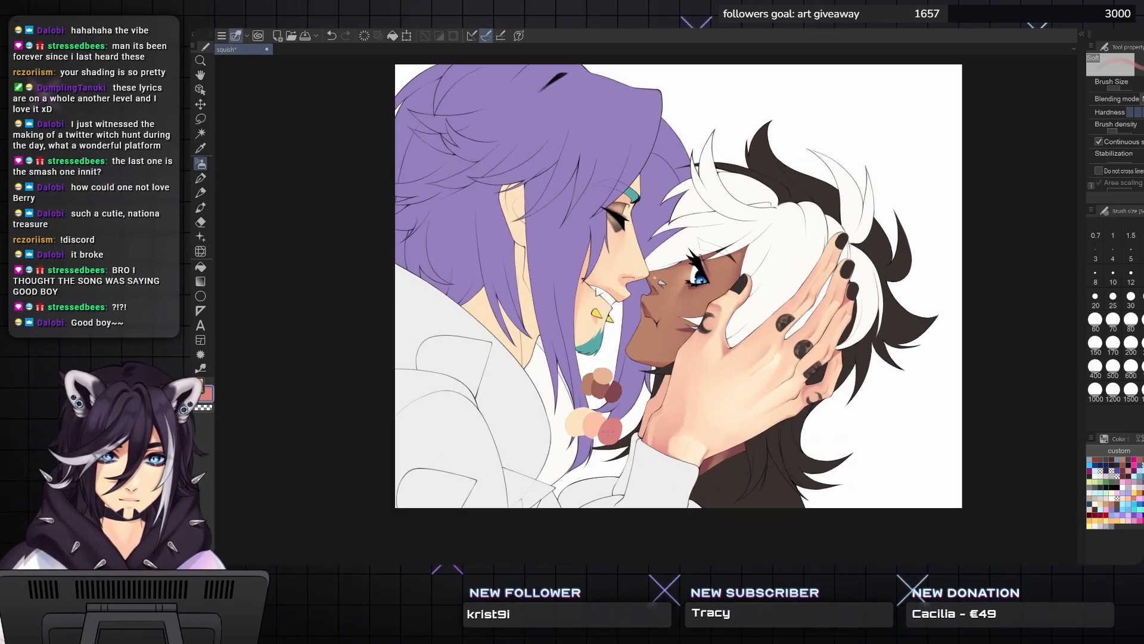
{"action": "left_click_drag", "start_coordinate": [608, 431], "coordinate": [680, 413]}
{"action": "key", "text": "bracketright"}
{"action": "key", "text": "bracketright"}
{"action": "key", "text": "bracketright"}
{"action": "key", "text": "bracketright"}
{"action": "key", "text": "bracketright"}
{"action": "key", "text": "bracketright"}
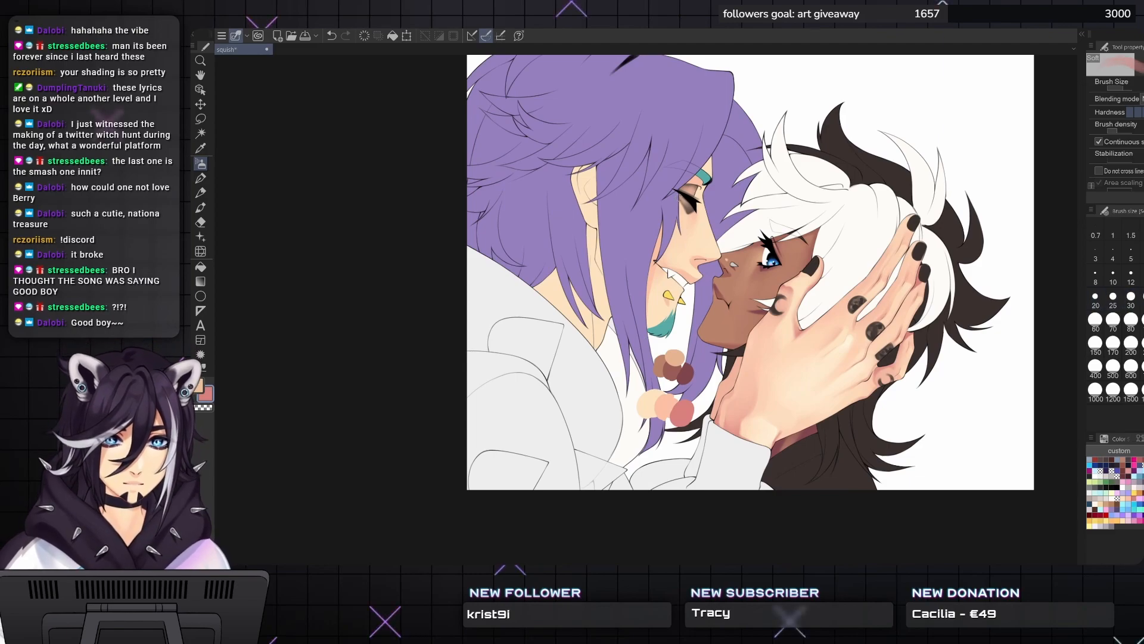
{"action": "key", "text": "bracketleft"}
{"action": "key", "text": "bracketleft"}
{"action": "key", "text": "bracketleft"}
{"action": "key", "text": "bracketleft"}
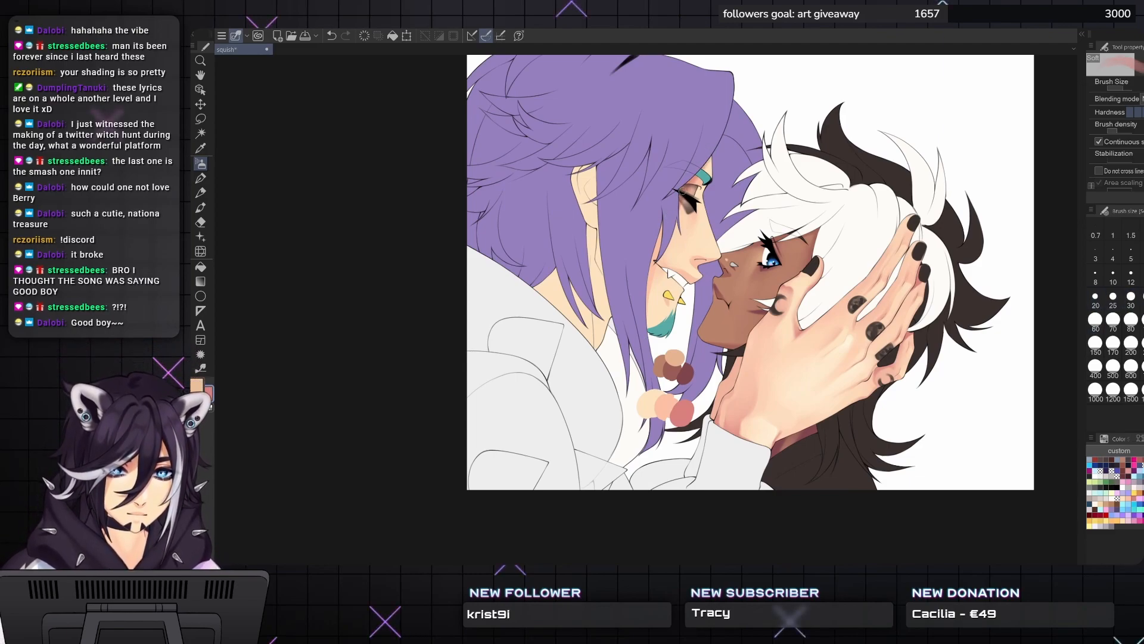
{"action": "left_click_drag", "start_coordinate": [677, 223], "coordinate": [674, 243]}
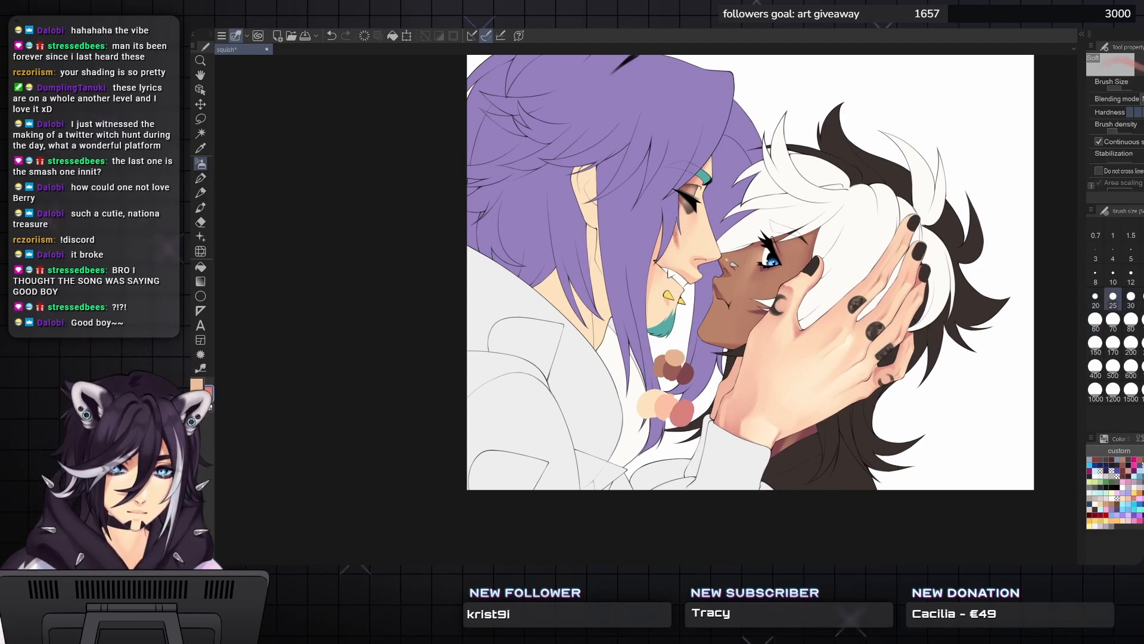
- Add rose shading around the purple-haired character's mouth corner, softening it with the transparent color
{"action": "key", "text": "c"}
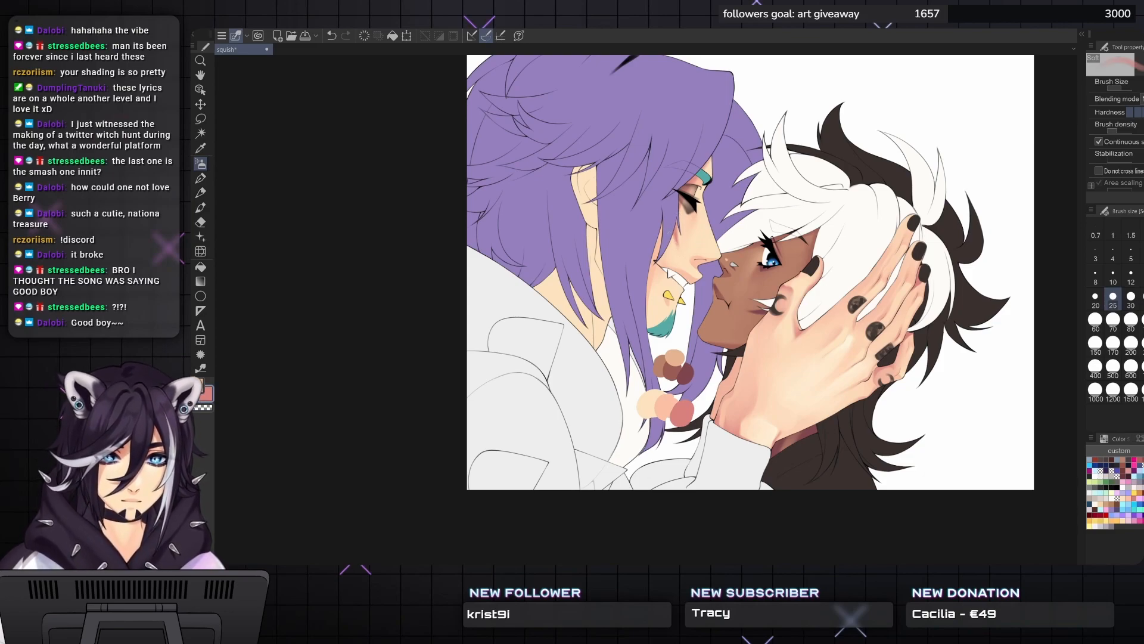
{"action": "key", "text": "bracketright"}
{"action": "key", "text": "bracketright"}
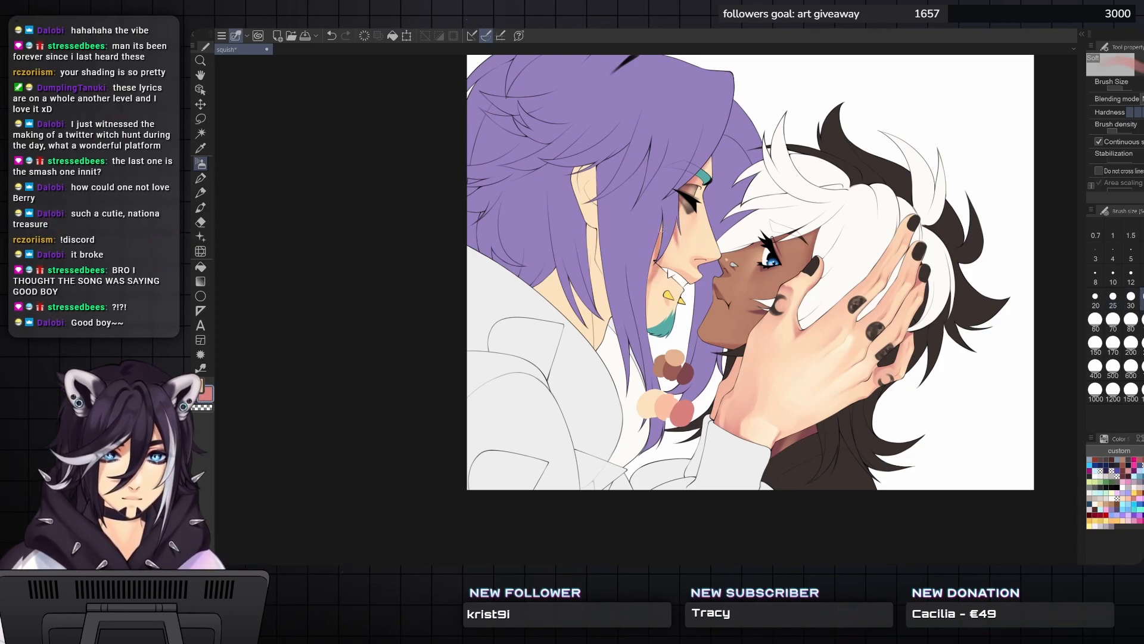
{"action": "key", "text": "c"}
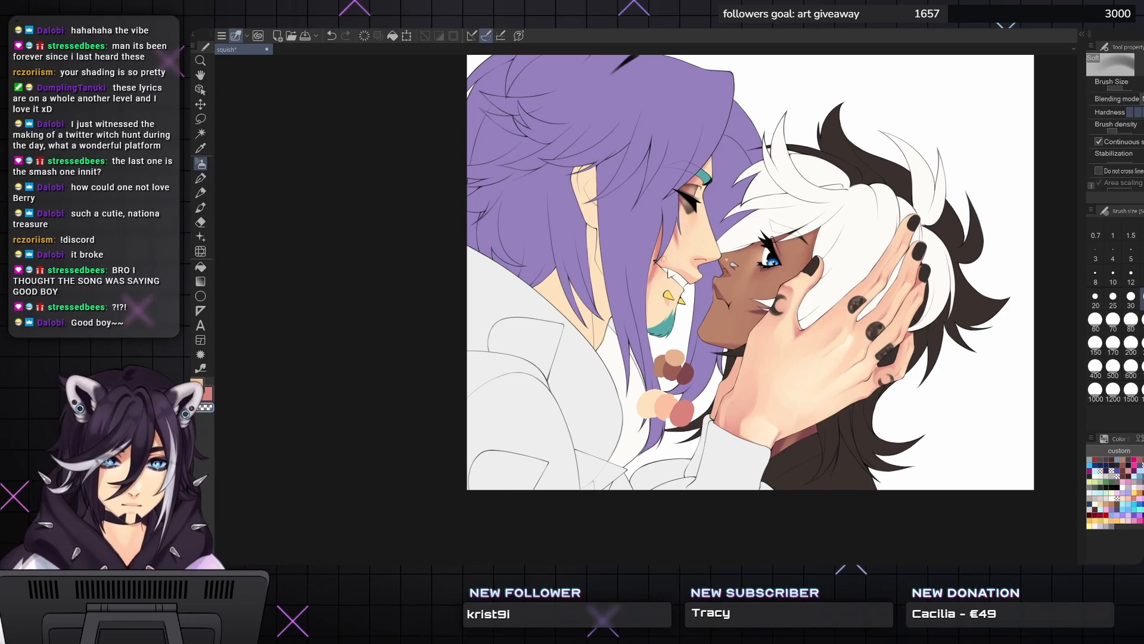
{"action": "key", "text": "c"}
- Paint rose shading over the upper part of the purple-haired character's ear at brush size 80 and refine it at size 25
{"action": "key", "text": "bracketright"}
{"action": "key", "text": "bracketright"}
{"action": "key", "text": "bracketright"}
{"action": "mouse_move", "coordinate": [595, 159]}
{"action": "left_mouse_down"}
{"action": "mouse_move", "coordinate": [596, 229]}
{"action": "mouse_move", "coordinate": [646, 251]}
{"action": "left_mouse_up"}
{"action": "scroll", "coordinate": [602, 234], "scroll_direction": "up", "scroll_amount": 1}
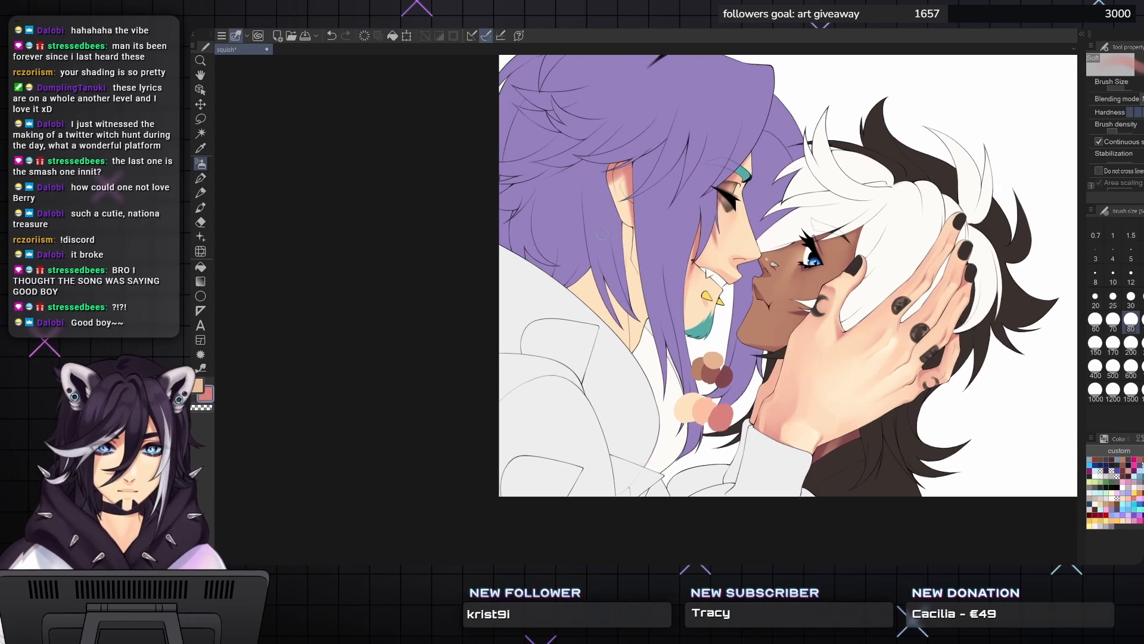
{"action": "key", "text": "bracketleft"}
{"action": "key", "text": "bracketleft"}
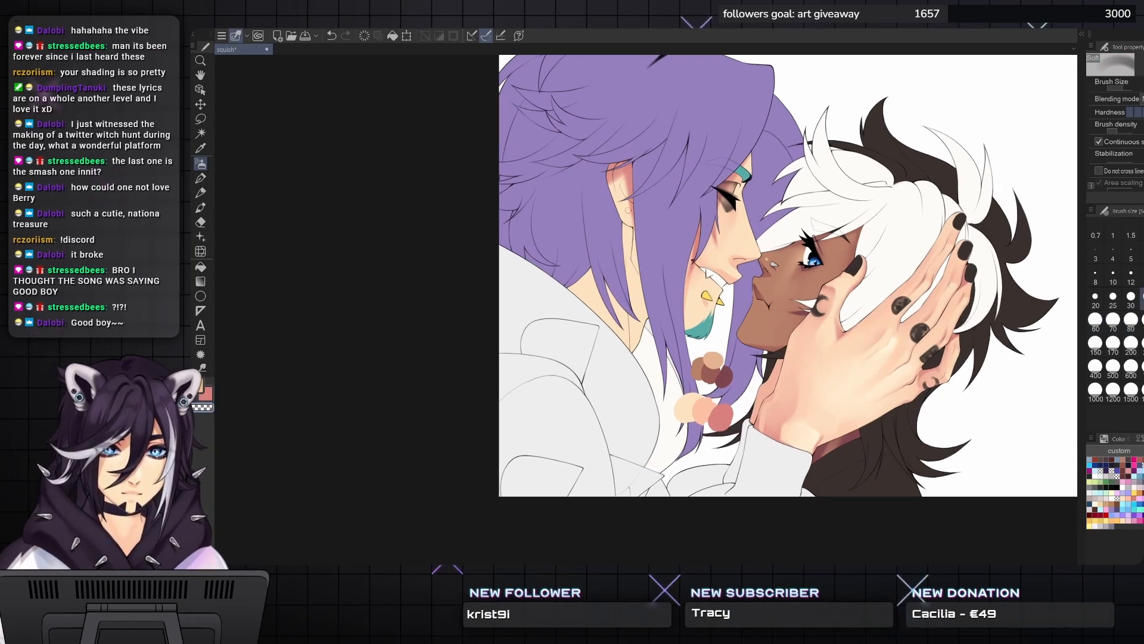
{"action": "key", "text": "bracketleft"}
{"action": "key", "text": "bracketleft"}
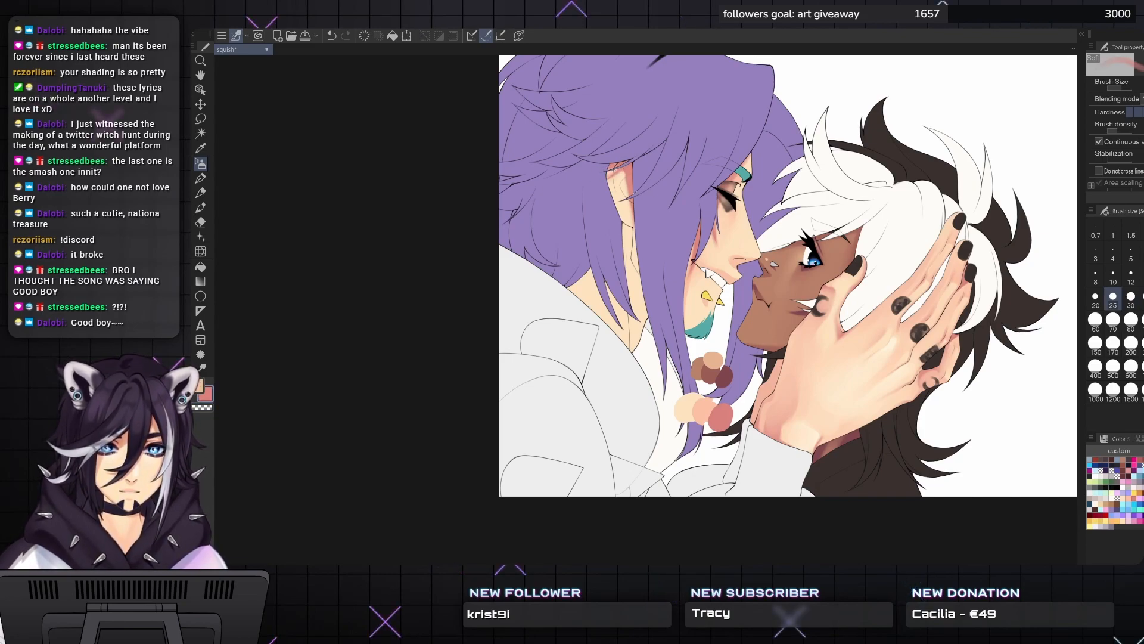
- Detail the rose shadows along the ear's inner folds with brush sizes around 25 to 30
{"action": "scroll", "coordinate": [641, 179], "scroll_direction": "up", "scroll_amount": 2}
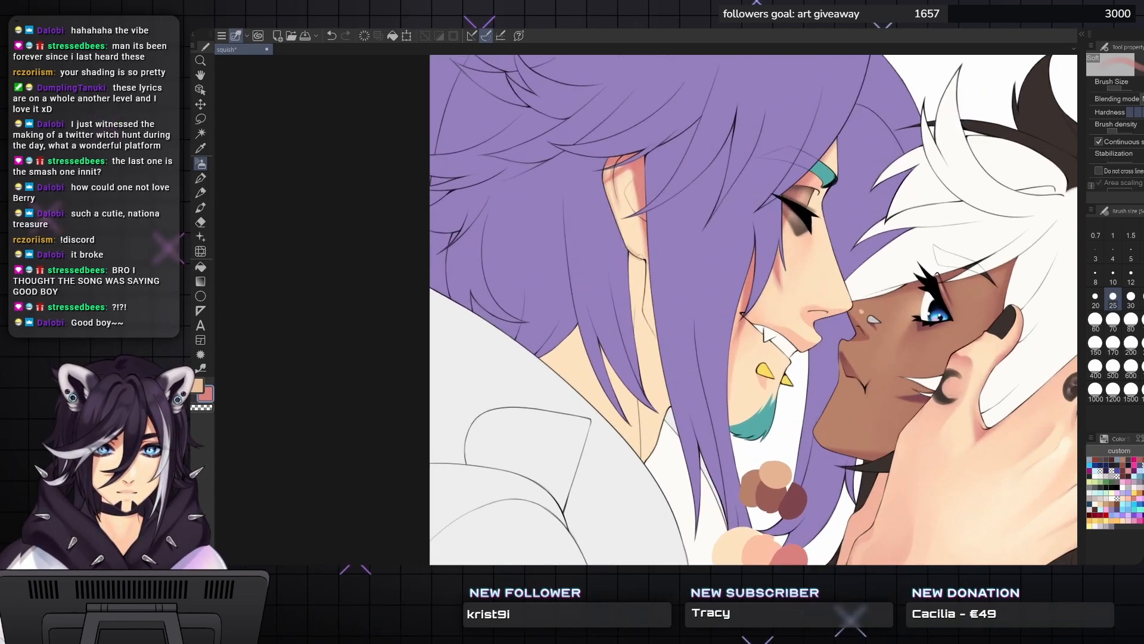
{"action": "key", "text": "bracketright"}
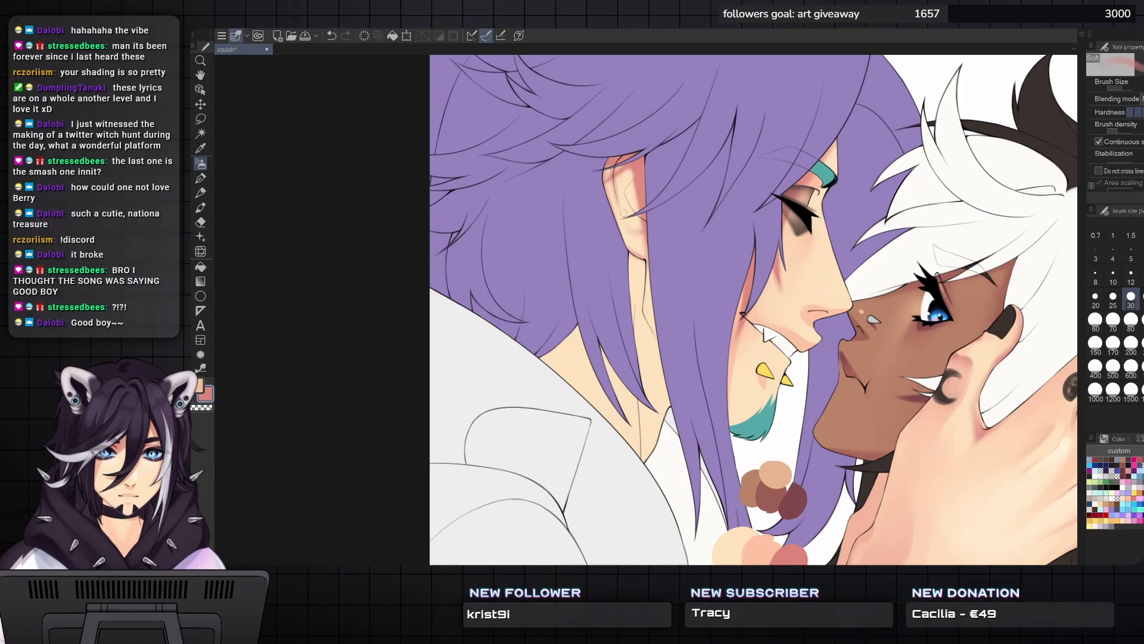
{"action": "key", "text": "bracketleft"}
{"action": "key", "text": "bracketleft"}
{"action": "key", "text": "bracketright"}
{"action": "key", "text": "bracketright"}
{"action": "key", "text": "bracketright"}
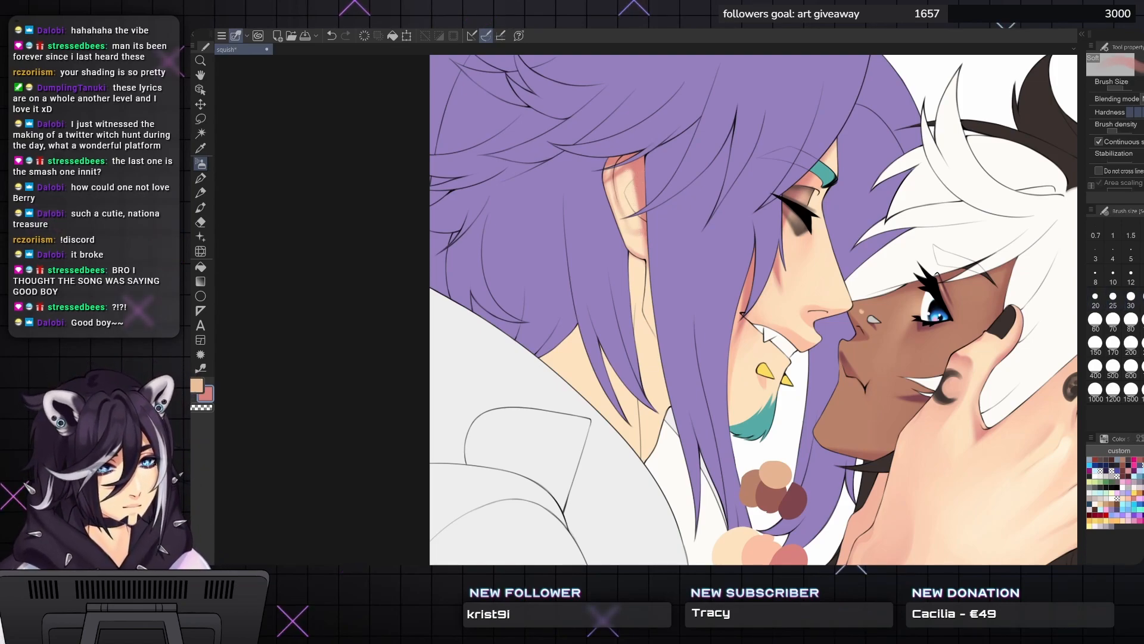
- Sample the peach swatch from the canvas and blend midtones into the purple-haired character's inner ear and lobe with a small soft brush
{"action": "left_click_drag", "start_coordinate": [739, 358], "coordinate": [768, 370]}
{"action": "left_click_drag", "start_coordinate": [789, 512], "coordinate": [727, 358]}
{"action": "left_click", "coordinate": [728, 406], "text": "alt"}
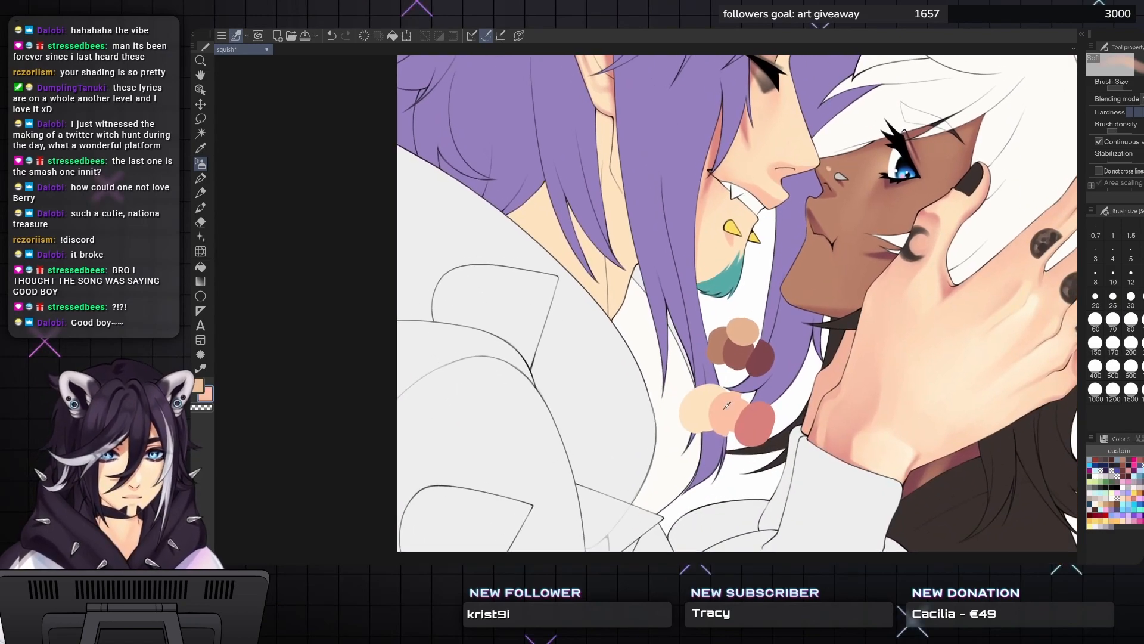
{"action": "left_click_drag", "start_coordinate": [723, 409], "coordinate": [763, 555]}
{"action": "key", "text": "bracketright"}
{"action": "key", "text": "bracketright"}
{"action": "key", "text": "bracketleft"}
{"action": "key", "text": "bracketleft"}
{"action": "left_click_drag", "start_coordinate": [627, 201], "coordinate": [631, 211]}
{"action": "key", "text": "bracketleft"}
{"action": "key", "text": "bracketleft"}
{"action": "key", "text": "bracketright"}
{"action": "key", "text": "bracketleft"}
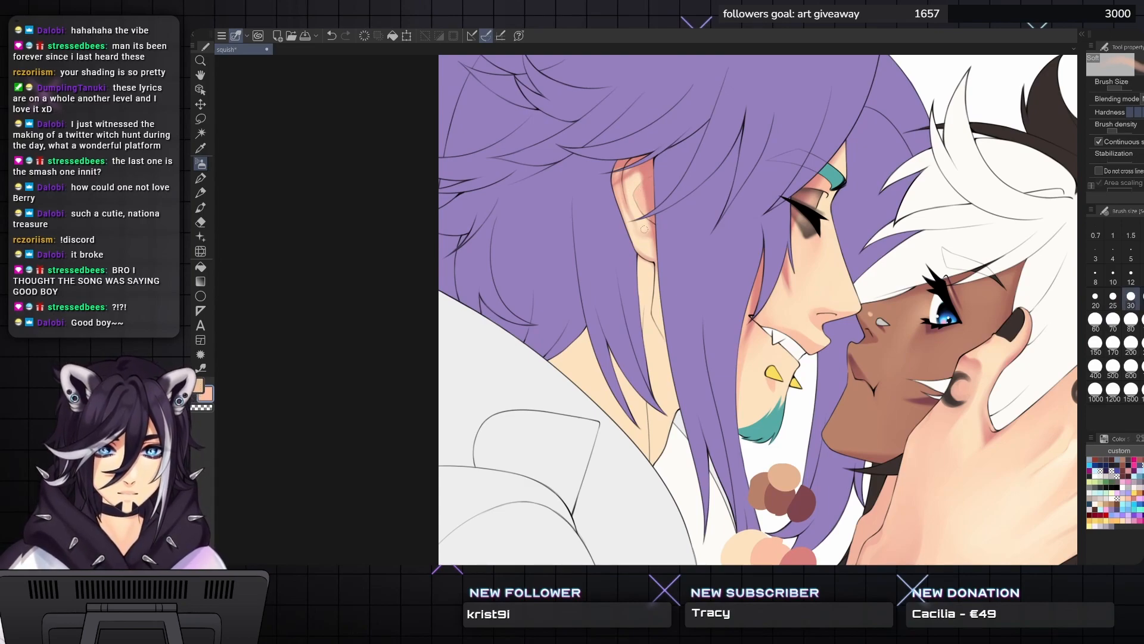
{"action": "key", "text": "bracketright"}
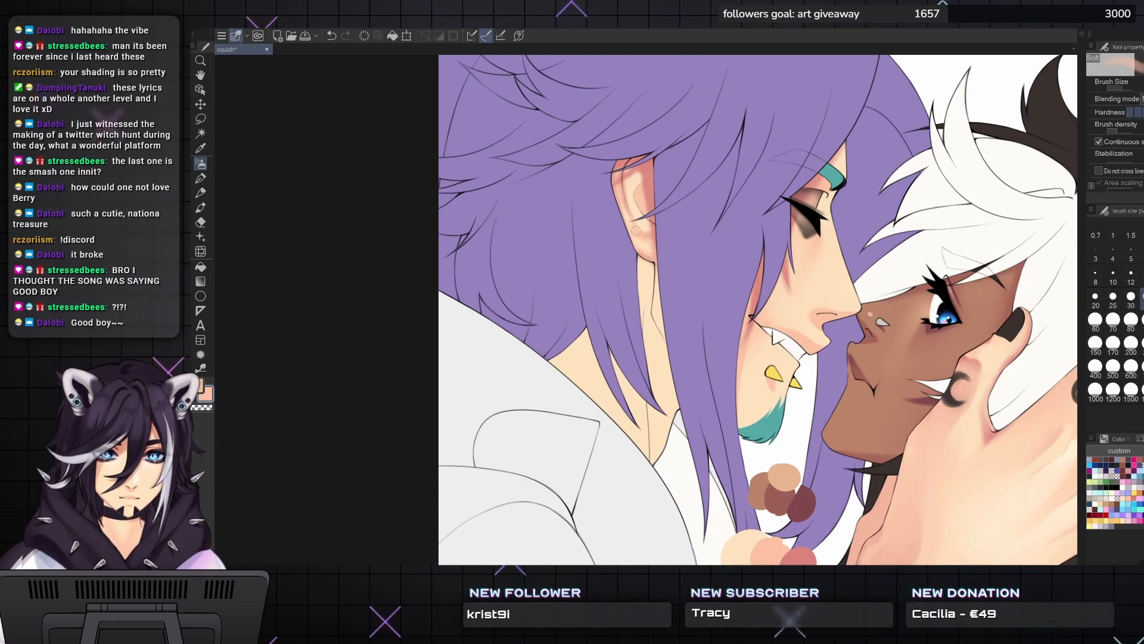
{"action": "key", "text": "bracketleft"}
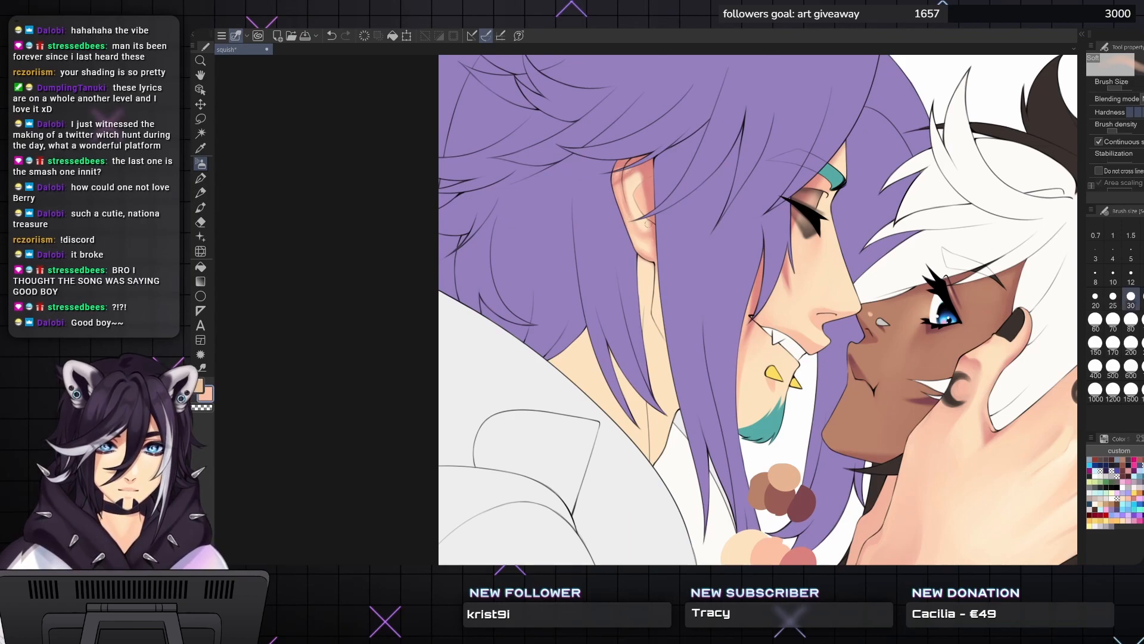
{"action": "key", "text": "bracketleft"}
- Lasso the neck area below the ear, shade it softly in peach with a size 600 brush, and deselect
{"action": "scroll", "coordinate": [675, 151], "scroll_direction": "down", "scroll_amount": 3}
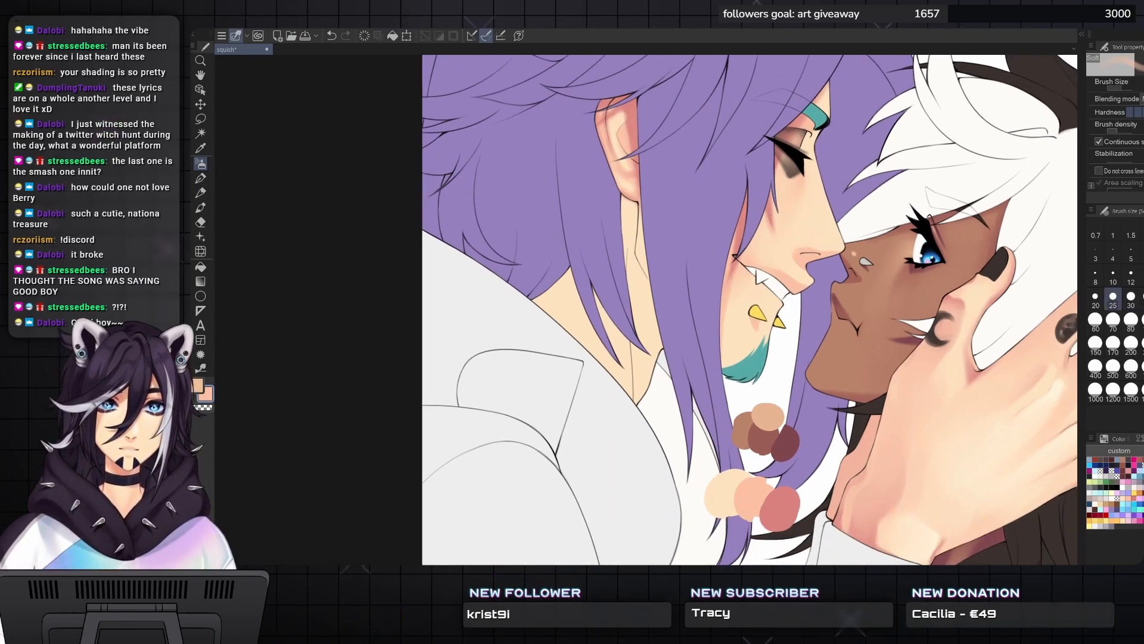
{"action": "key", "text": "bracketright"}
{"action": "key", "text": "bracketright"}
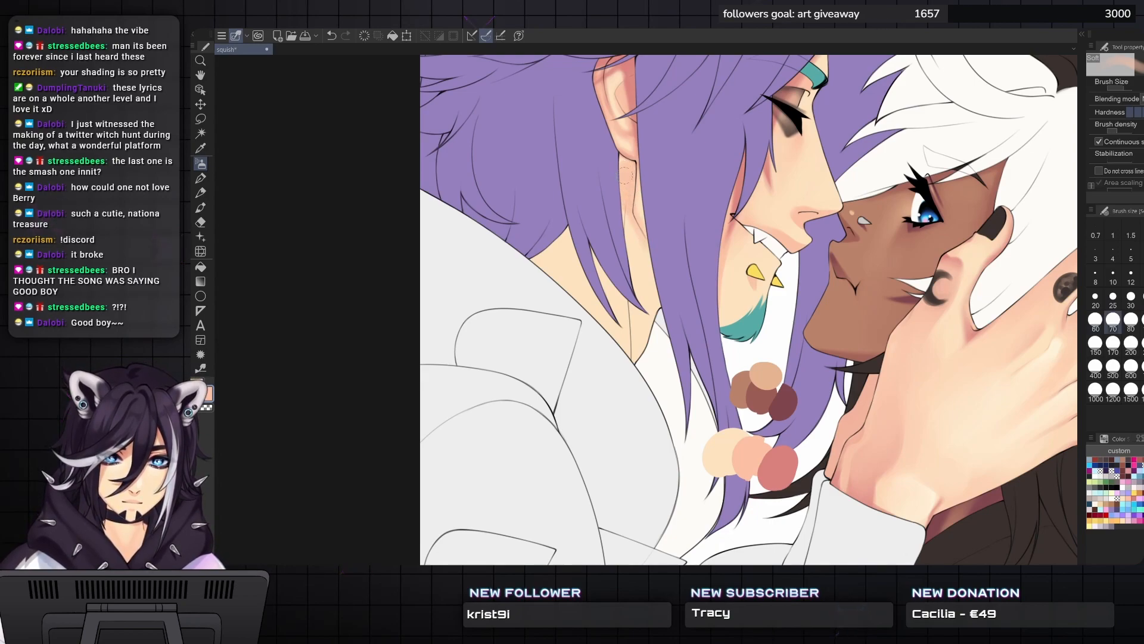
{"action": "key", "text": "m"}
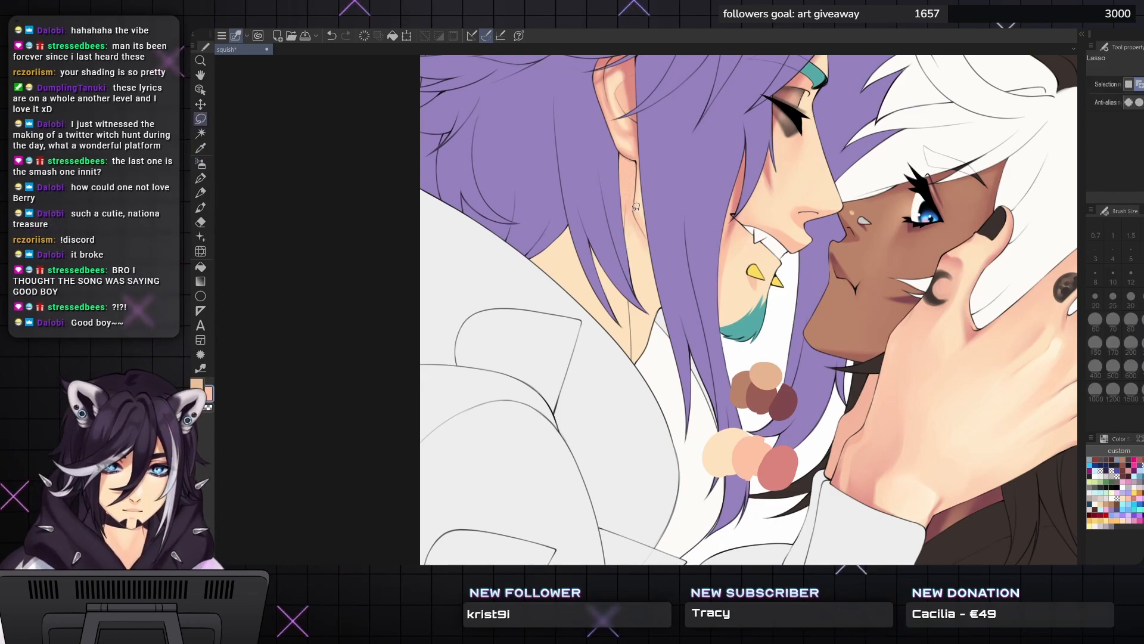
{"action": "mouse_move", "coordinate": [662, 255]}
{"action": "left_mouse_down"}
{"action": "mouse_move", "coordinate": [534, 389]}
{"action": "mouse_move", "coordinate": [531, 201]}
{"action": "mouse_move", "coordinate": [592, 155]}
{"action": "mouse_move", "coordinate": [626, 165]}
{"action": "left_mouse_up"}
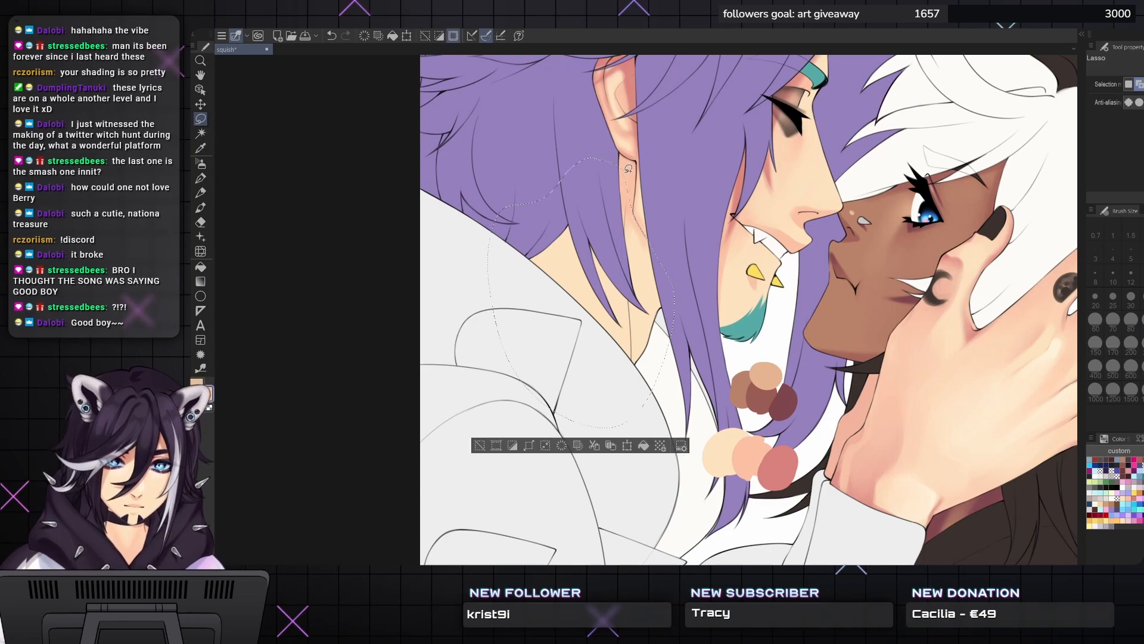
{"action": "key", "text": "b"}
{"action": "left_click", "coordinate": [1131, 366]}
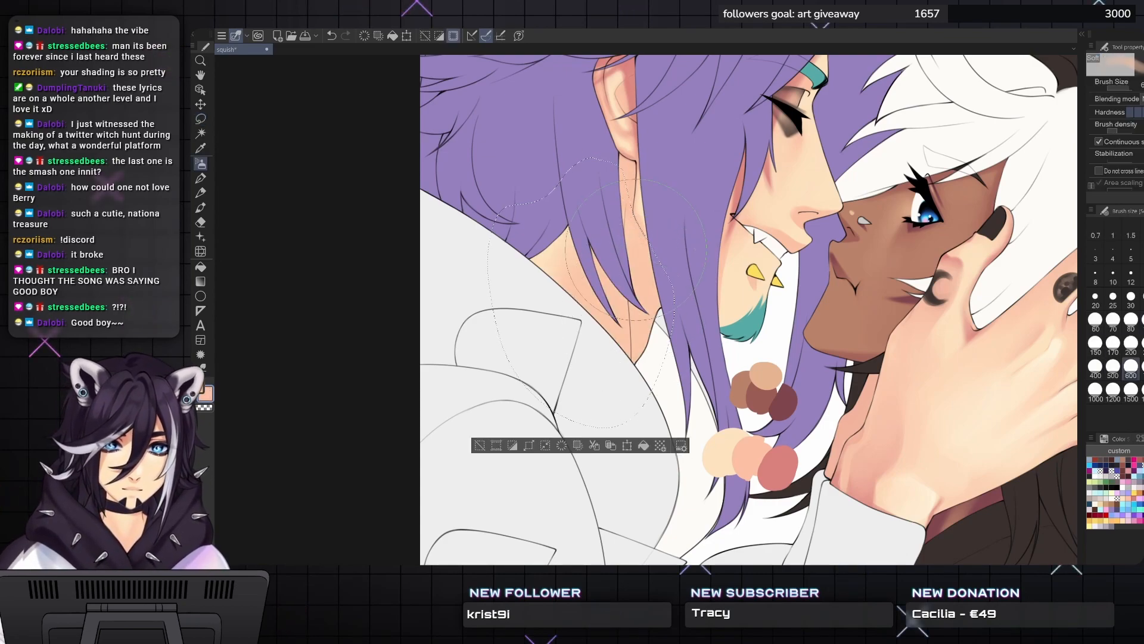
{"action": "key", "text": "ctrl+d"}
- Shape the peach neck shadow below the ear and toward the collar with a smaller soft brush and the transparent color
{"action": "key", "text": "bracketleft"}
{"action": "key", "text": "bracketleft"}
{"action": "key", "text": "bracketleft"}
{"action": "key", "text": "bracketleft"}
{"action": "key", "text": "bracketleft"}
{"action": "key", "text": "bracketleft"}
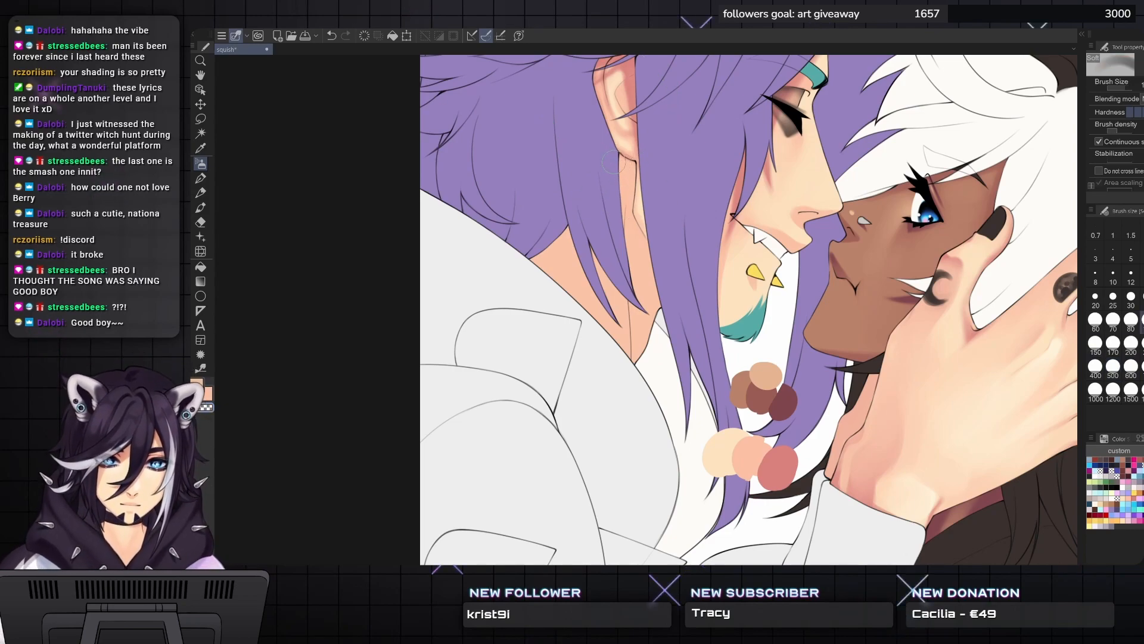
{"action": "key", "text": "bracketleft"}
{"action": "key", "text": "bracketleft"}
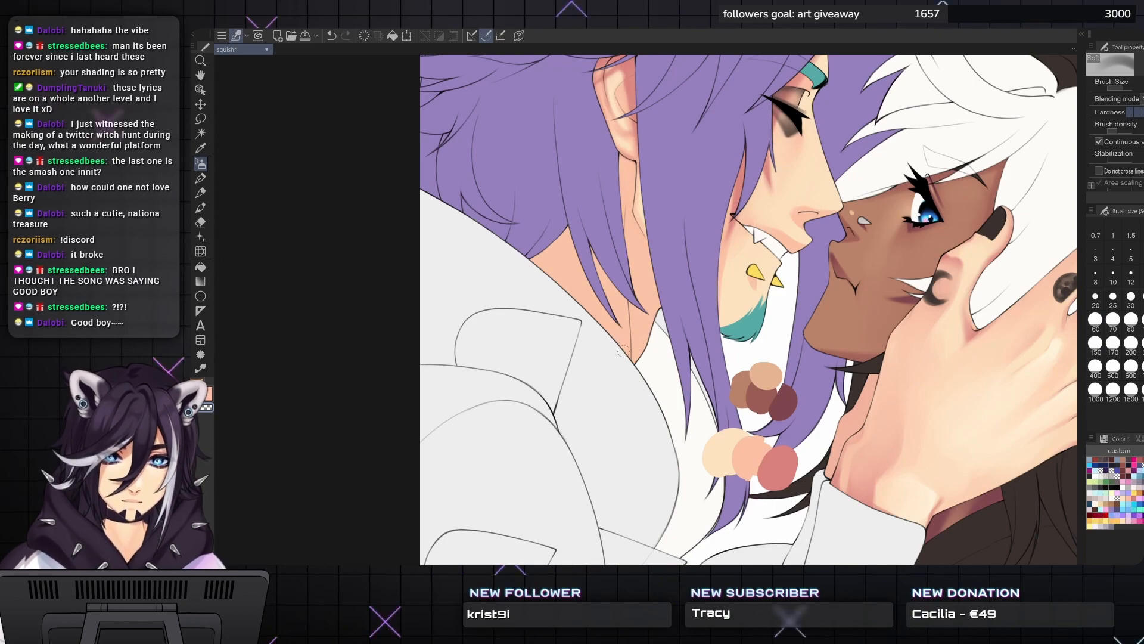
{"action": "key", "text": "bracketright"}
{"action": "key", "text": "bracketright"}
{"action": "key", "text": "bracketright"}
{"action": "key", "text": "bracketright"}
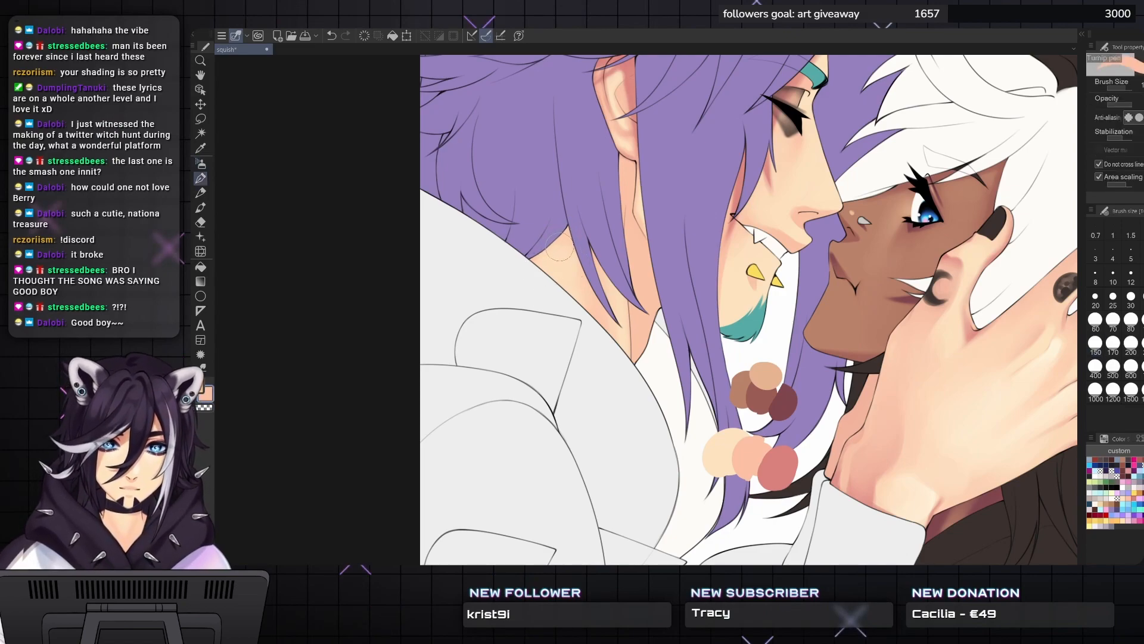
- Blend the shading on the nape beneath the purple hair with brush sizes 170 and 150, refining the neck at size 30
{"action": "key", "text": "bracketright"}
{"action": "key", "text": "bracketright"}
{"action": "key", "text": "bracketright"}
{"action": "key", "text": "bracketleft"}
{"action": "key", "text": "bracketleft"}
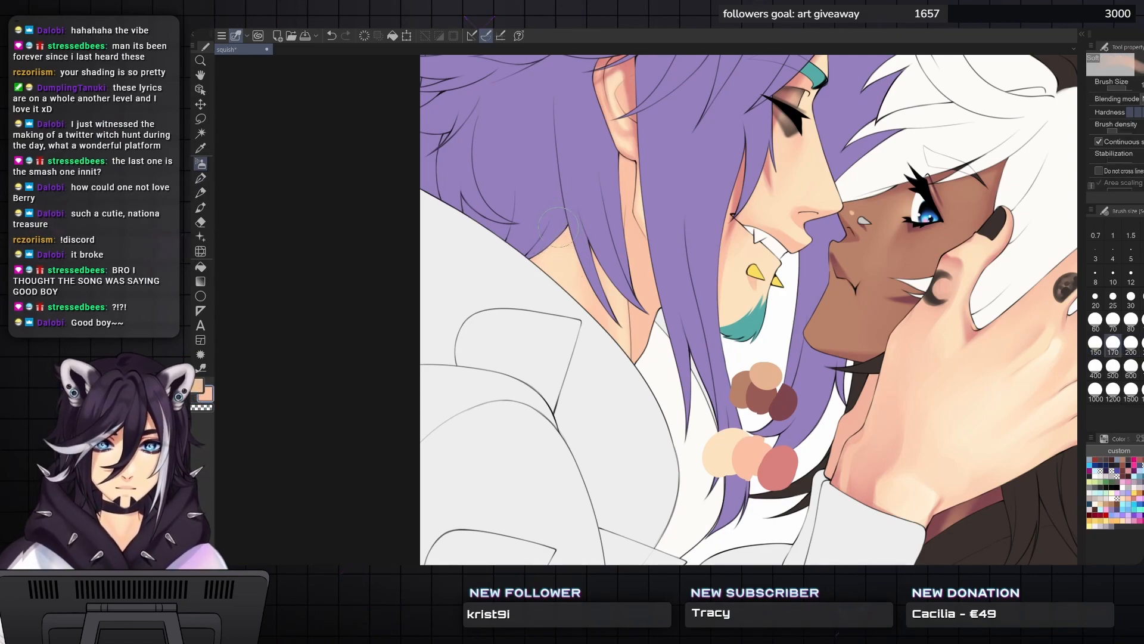
{"action": "key", "text": "bracketleft"}
{"action": "key", "text": "bracketleft"}
{"action": "key", "text": "bracketleft"}
{"action": "key", "text": "bracketleft"}
{"action": "key", "text": "bracketleft"}
{"action": "key", "text": "bracketleft"}
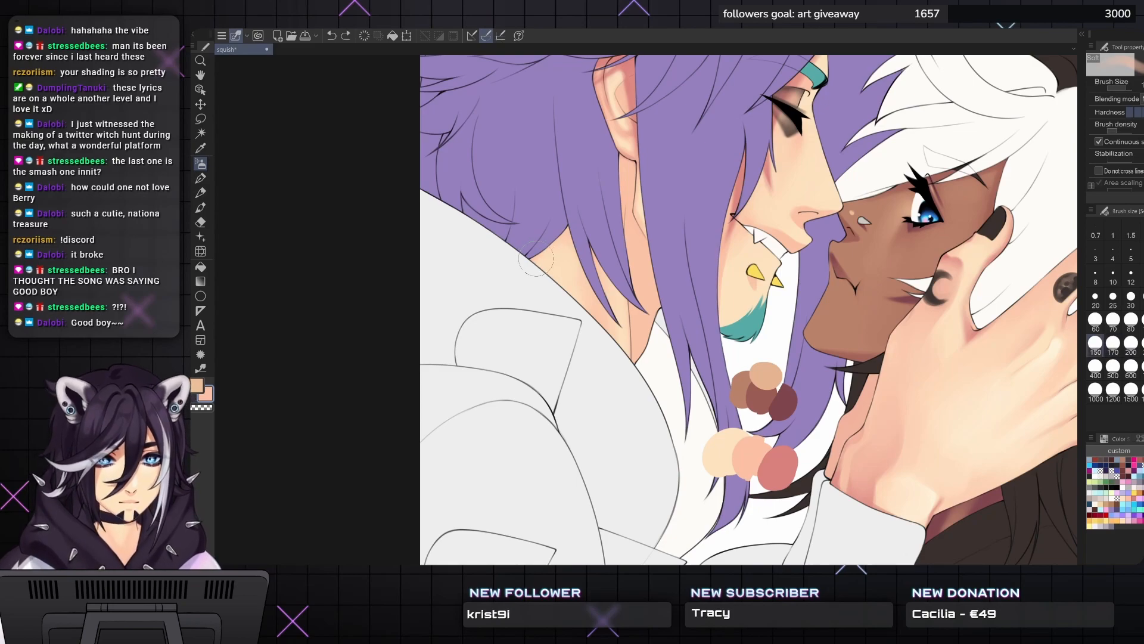
{"action": "key", "text": "bracketleft"}
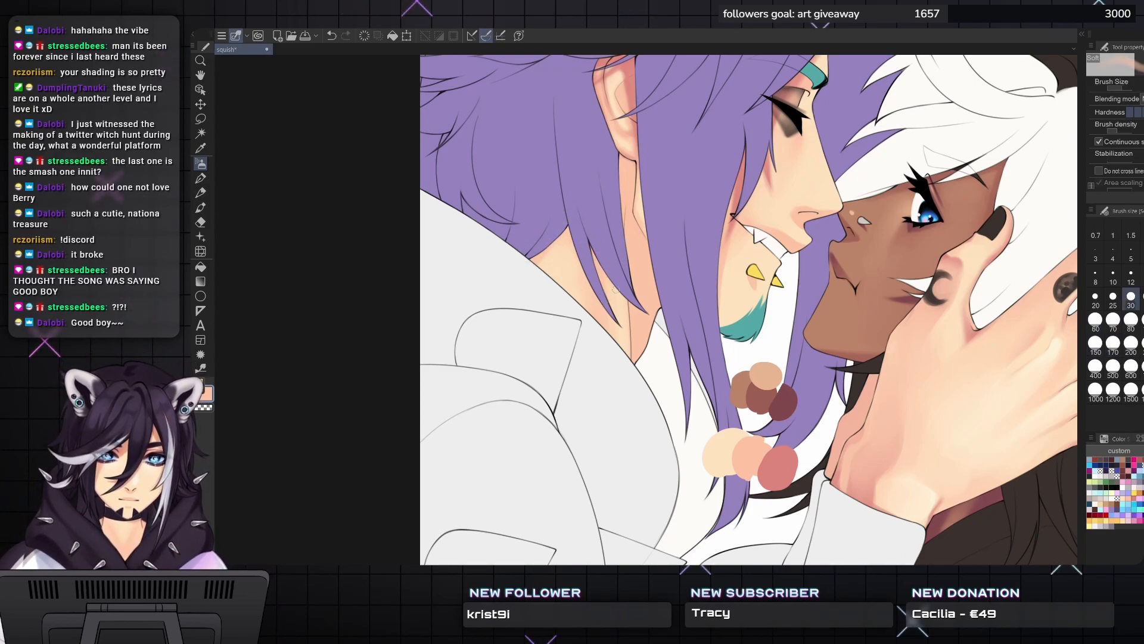
- Sample the rose-pink swatch from the canvas and set the soft brush to size 25 for the neck shading
{"action": "scroll", "coordinate": [650, 257], "scroll_direction": "down", "scroll_amount": 4}
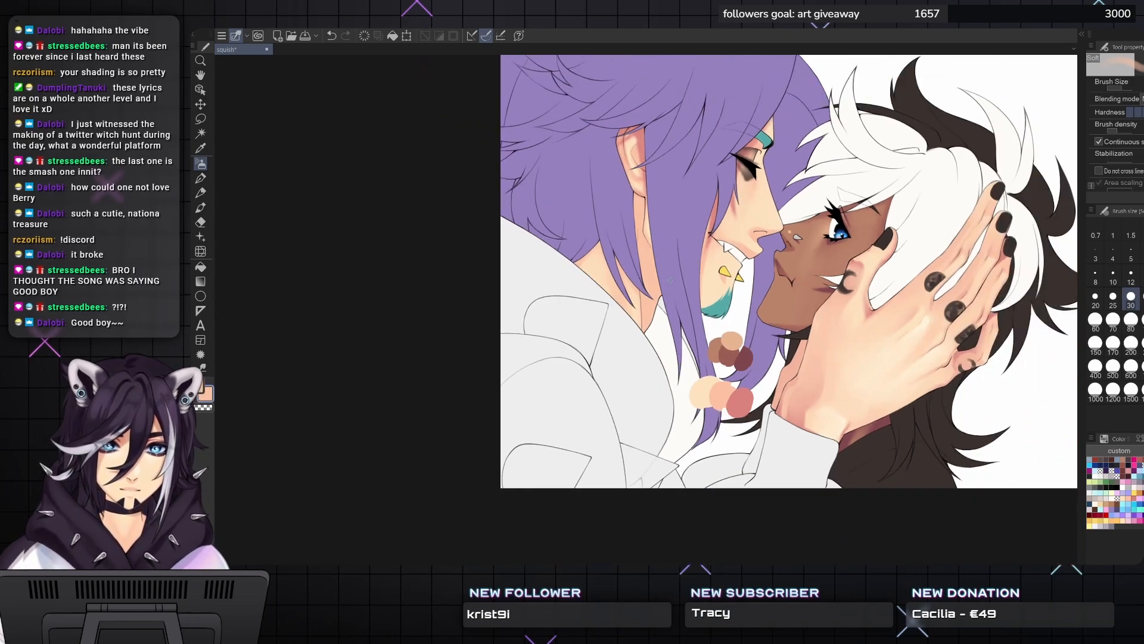
{"action": "scroll", "coordinate": [645, 232], "scroll_direction": "up", "scroll_amount": 3}
{"action": "key", "text": "bracketright"}
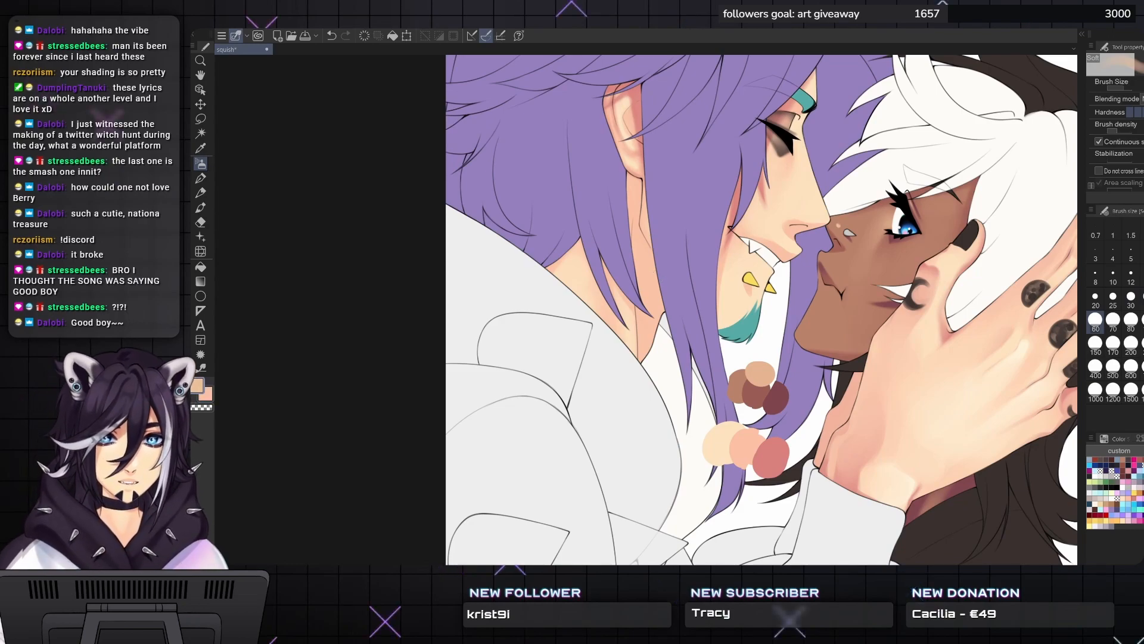
{"action": "left_click", "coordinate": [772, 449], "text": "alt"}
{"action": "scroll", "coordinate": [772, 449], "scroll_direction": "up", "scroll_amount": 1}
{"action": "key", "text": "bracketleft"}
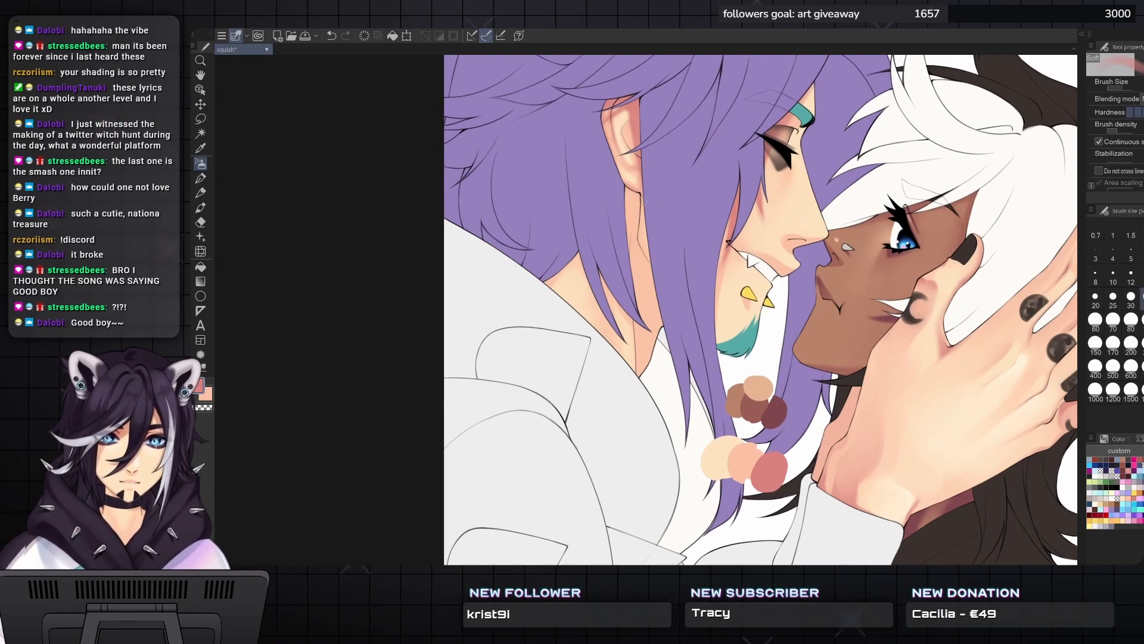
{"action": "key", "text": "bracketleft"}
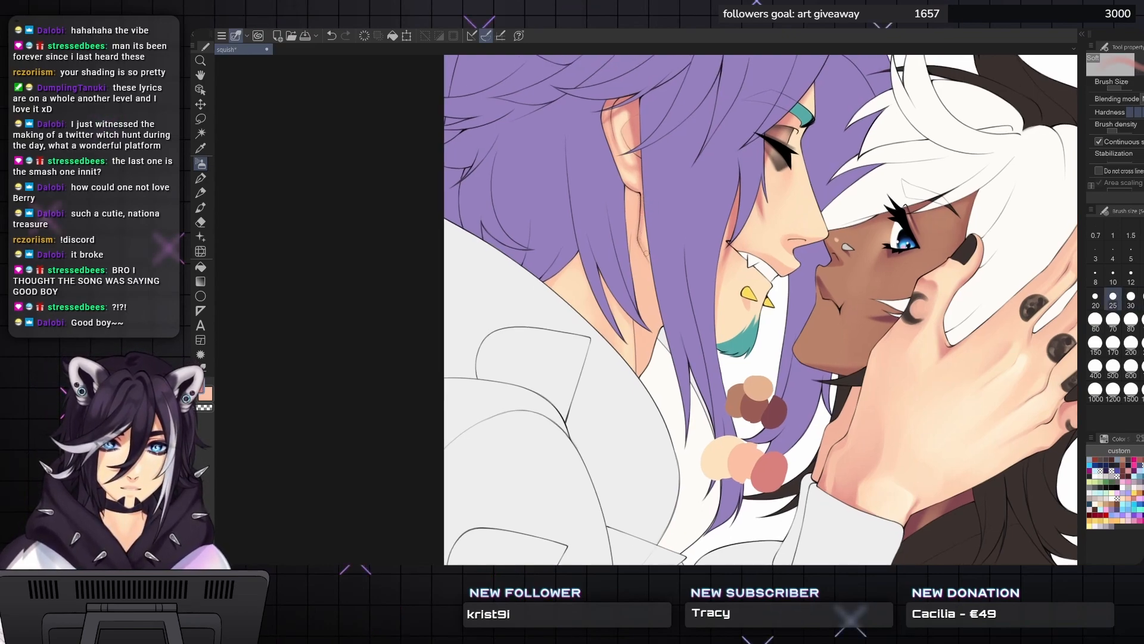
- Glaze rose-pink softly over the lower neck near the jacket collar, enlarging the soft brush through sizes 30 and 60
{"action": "key", "text": "bracketright"}
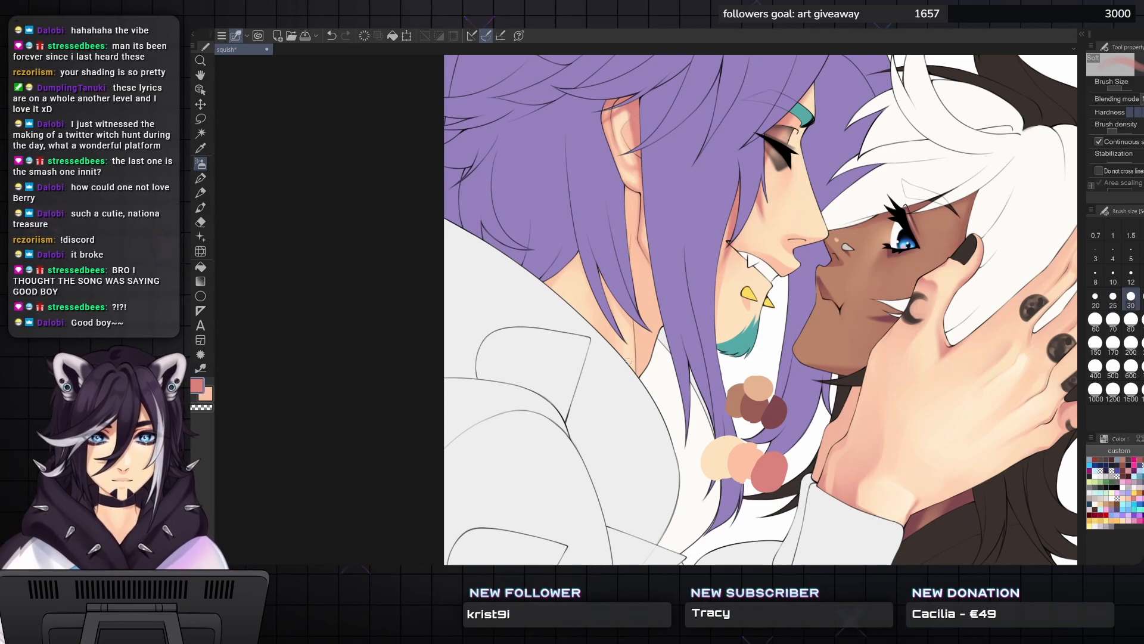
{"action": "key", "text": "bracketright"}
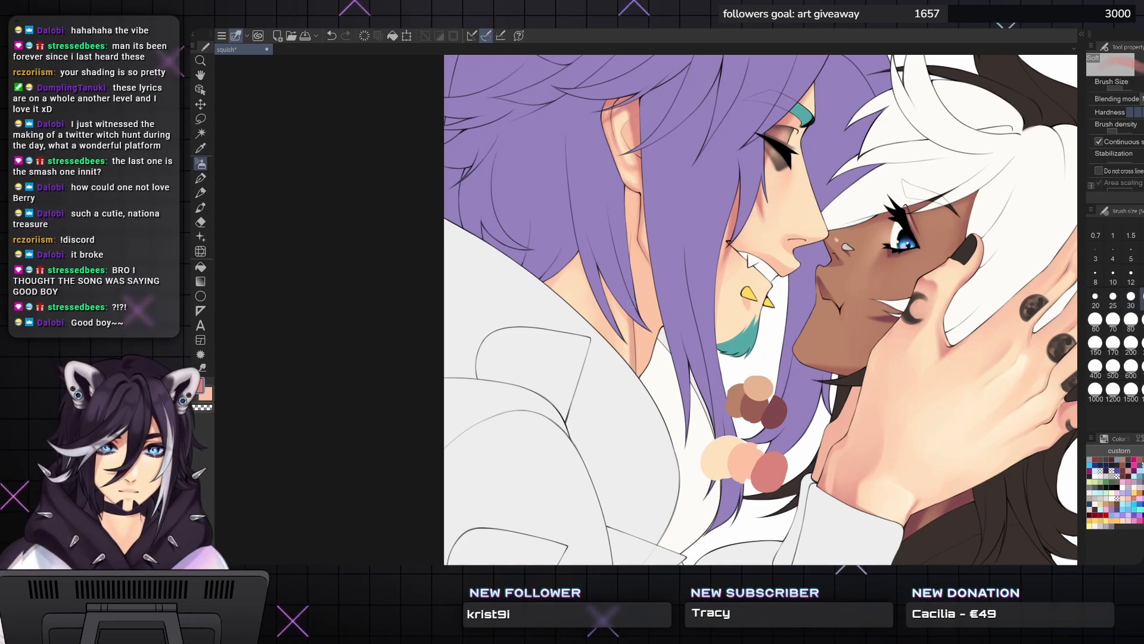
{"action": "key", "text": "bracketright"}
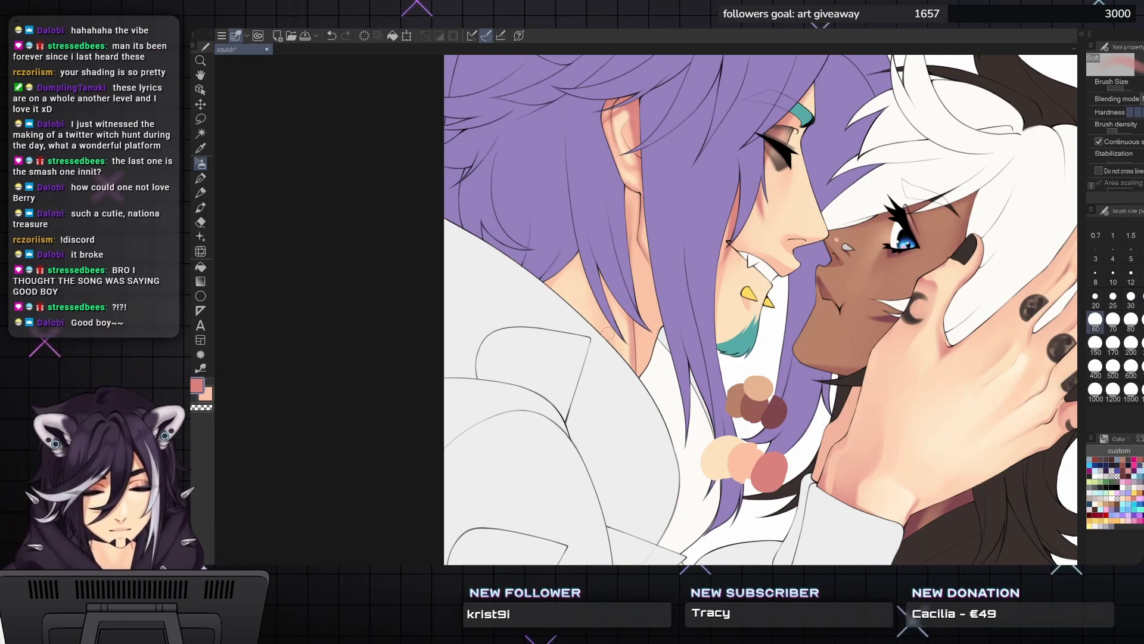
{"action": "key", "text": "bracketright"}
{"action": "key", "text": "bracketright"}
{"action": "key", "text": "bracketright"}
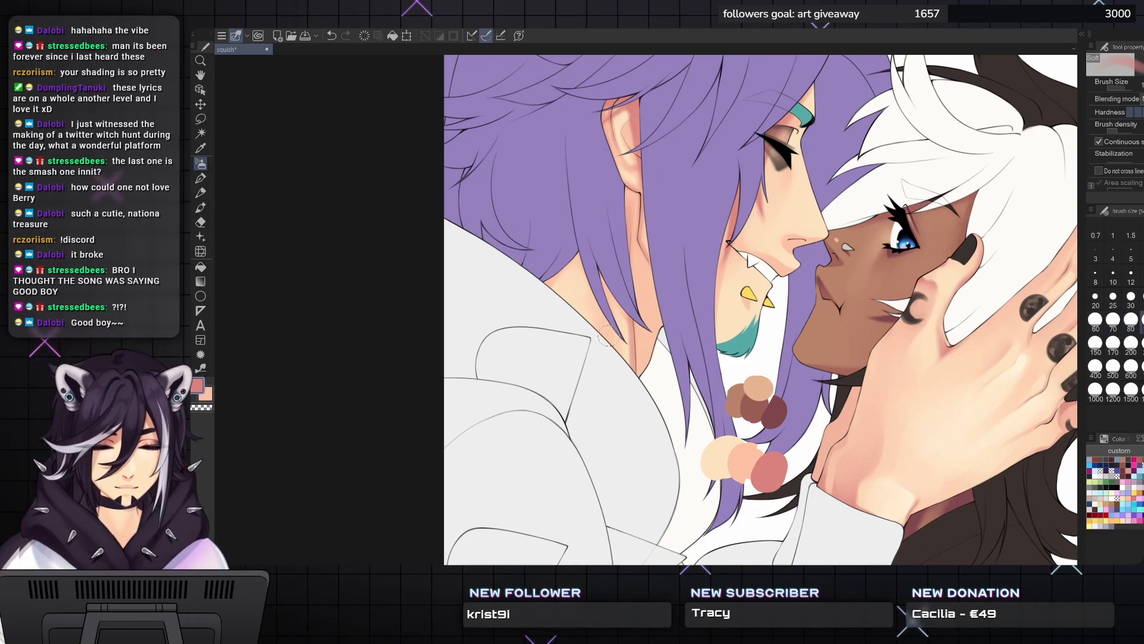
- Soften the neck shading with the transparent color, and deepen the base of the neck in rose-pink with a small soft brush
{"action": "key", "text": "bracketleft"}
{"action": "key", "text": "bracketleft"}
{"action": "key", "text": "bracketleft"}
{"action": "key", "text": "bracketleft"}
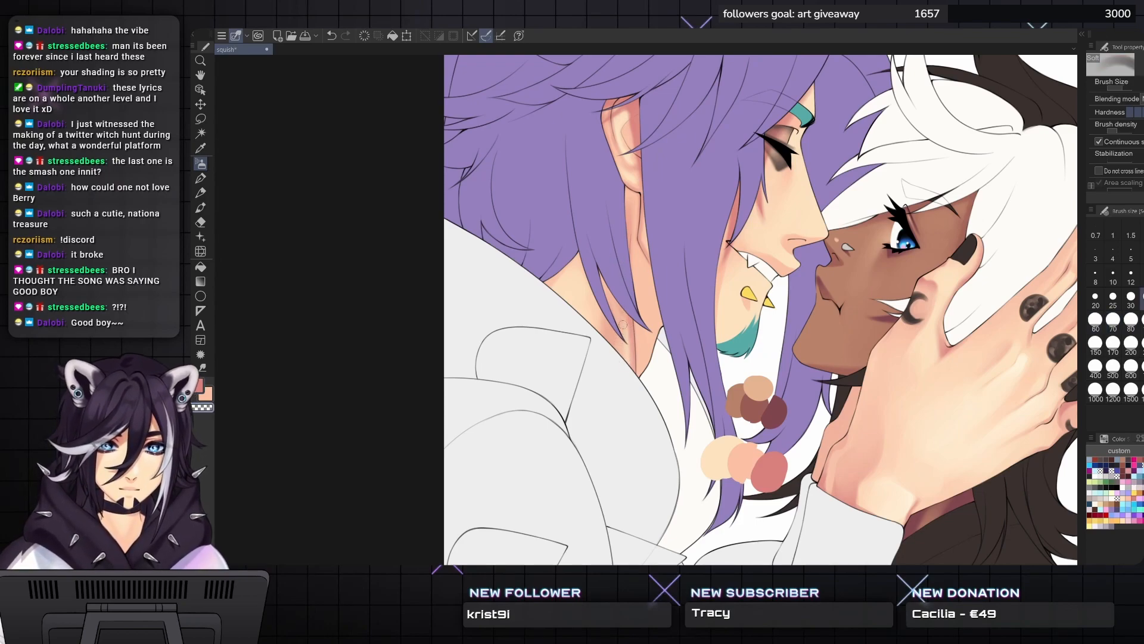
{"action": "key", "text": "bracketleft"}
{"action": "key", "text": "bracketleft"}
{"action": "key", "text": "bracketright"}
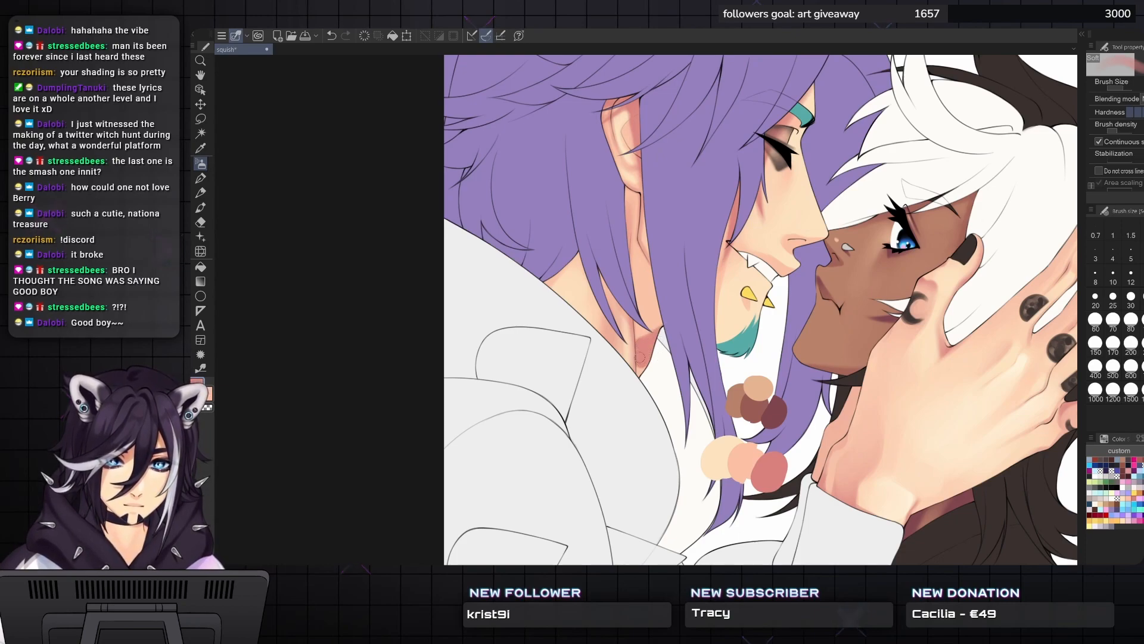
{"action": "key", "text": "bracketleft"}
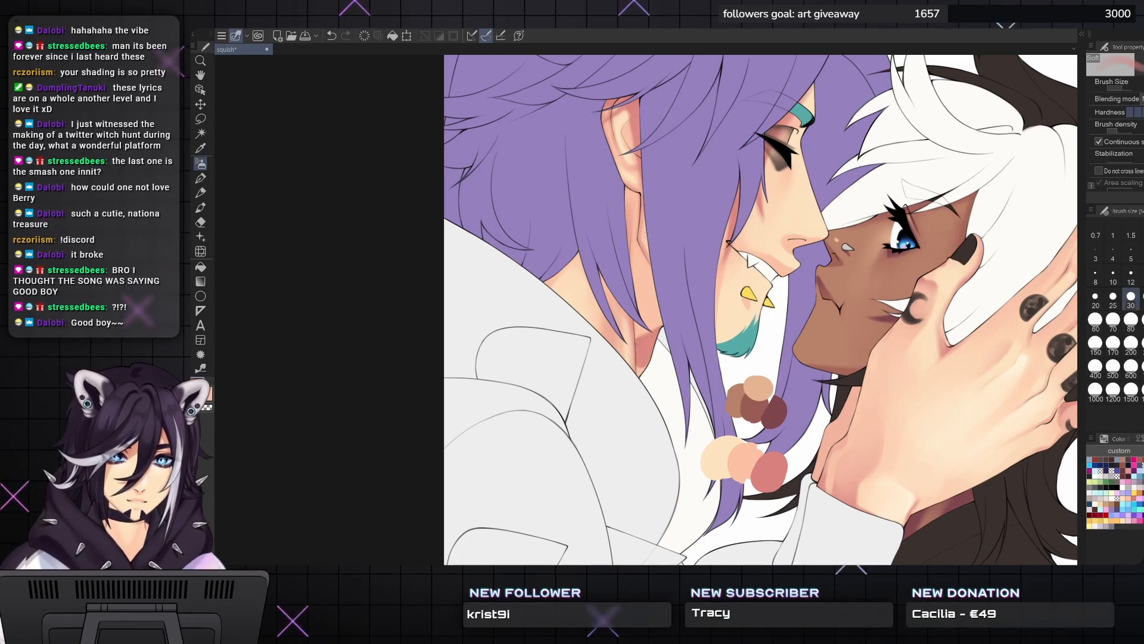
- Undo the last stroke and shade the neck beside the hair in rose-pink, from the earlobe toward the collar
{"action": "key", "text": "ctrl+z"}
{"action": "mouse_move", "coordinate": [646, 324]}
{"action": "left_mouse_down"}
{"action": "mouse_move", "coordinate": [638, 248]}
{"action": "mouse_move", "coordinate": [647, 320]}
{"action": "mouse_move", "coordinate": [658, 314]}
{"action": "mouse_move", "coordinate": [650, 279]}
{"action": "left_mouse_up"}
{"action": "key", "text": "bracketright"}
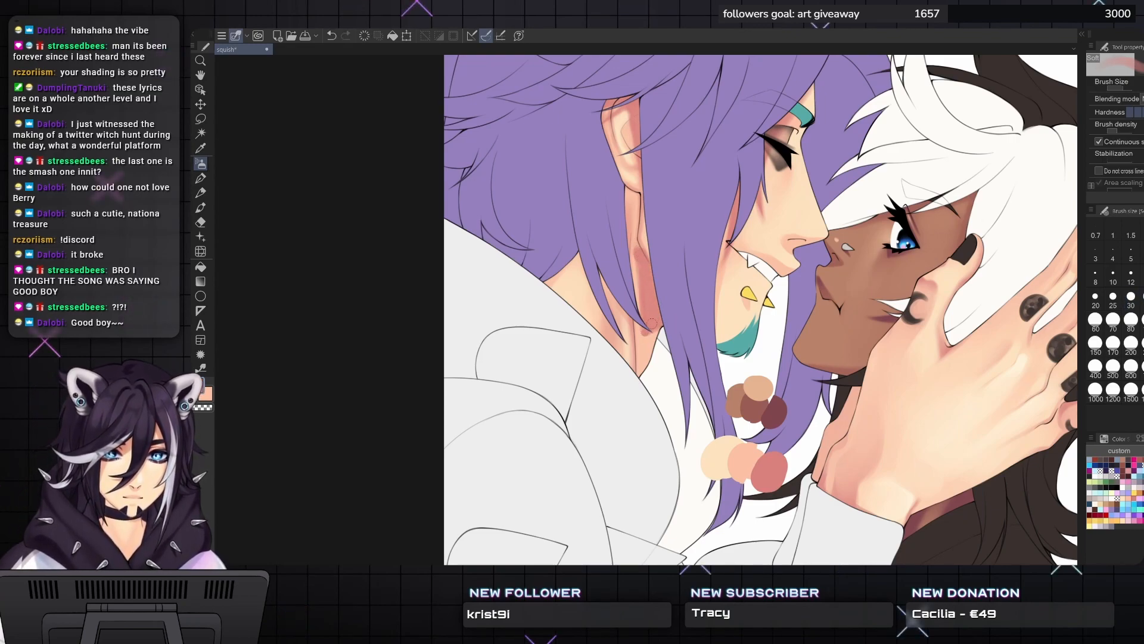
{"action": "key", "text": "bracketleft"}
{"action": "key", "text": "bracketleft"}
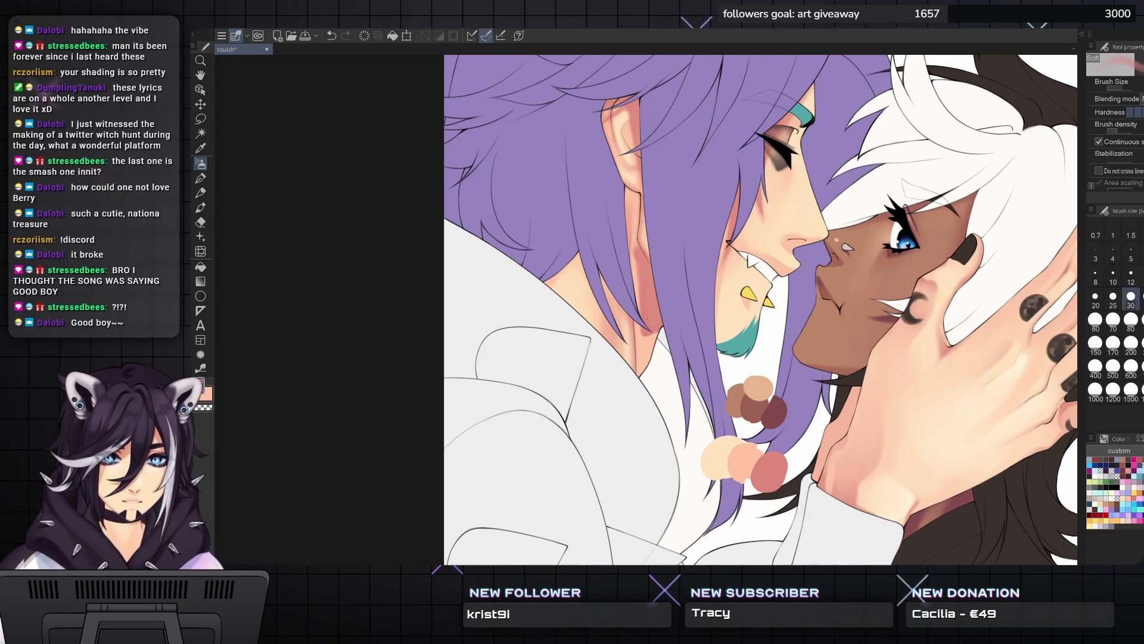
{"action": "key", "text": "bracketleft"}
{"action": "left_click_drag", "start_coordinate": [633, 212], "coordinate": [633, 237]}
- Switch to a harder-edged brush and define the rose-pink neck shadow below the earlobe, reducing the brush to size 30
{"action": "key", "text": "b"}
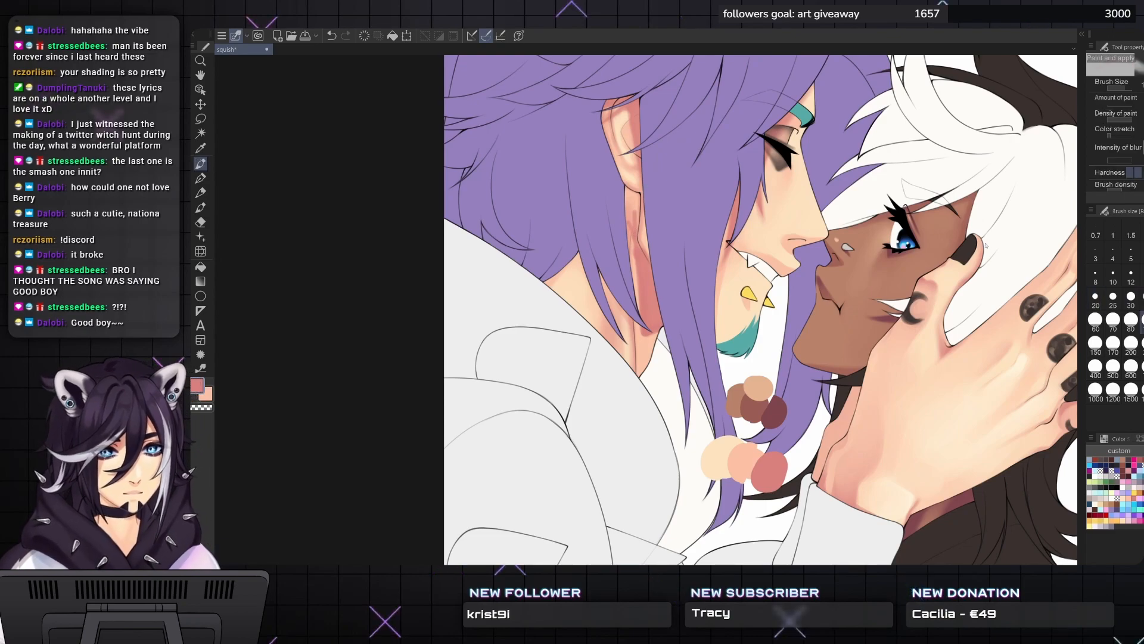
{"action": "key", "text": "p"}
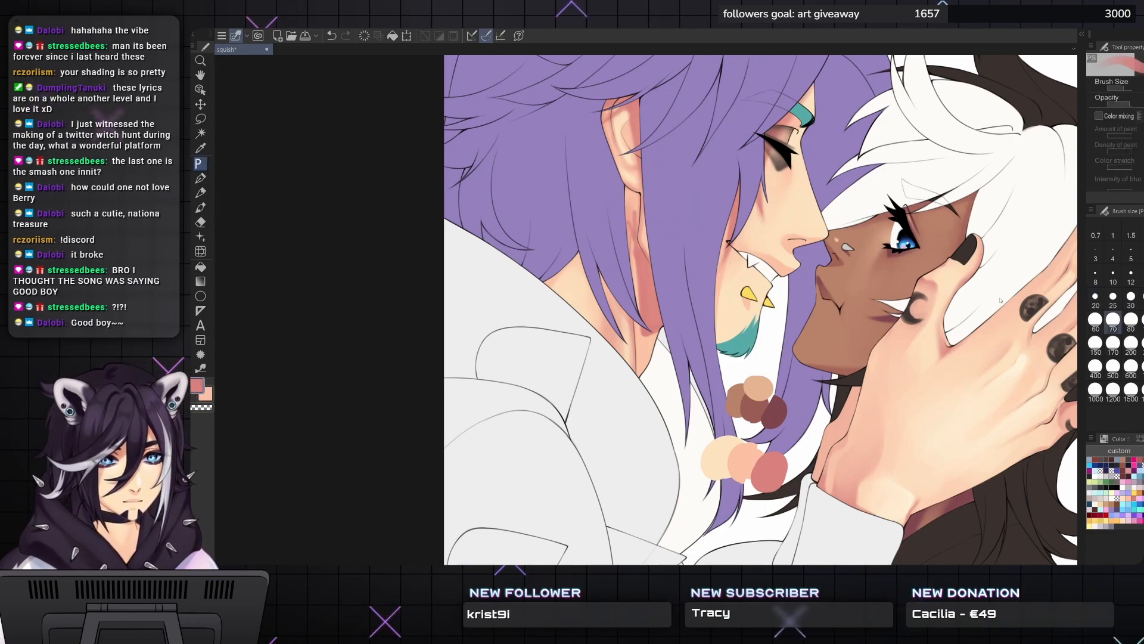
{"action": "key", "text": "bracketleft"}
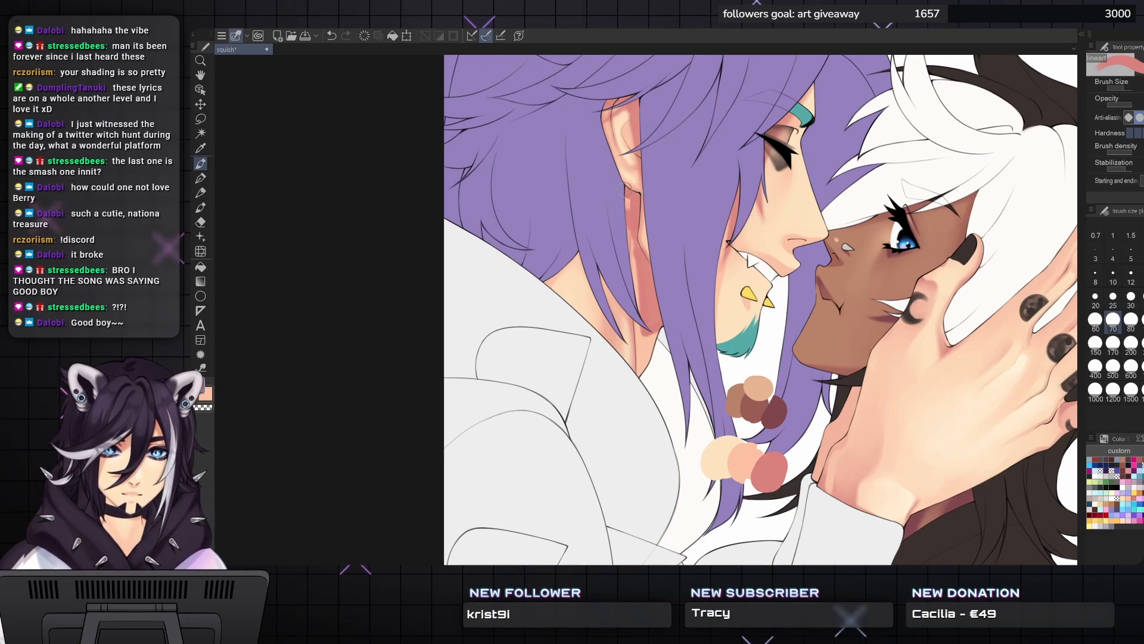
{"action": "key", "text": "bracketleft"}
{"action": "key", "text": "bracketleft"}
{"action": "left_click_drag", "start_coordinate": [630, 229], "coordinate": [637, 270]}
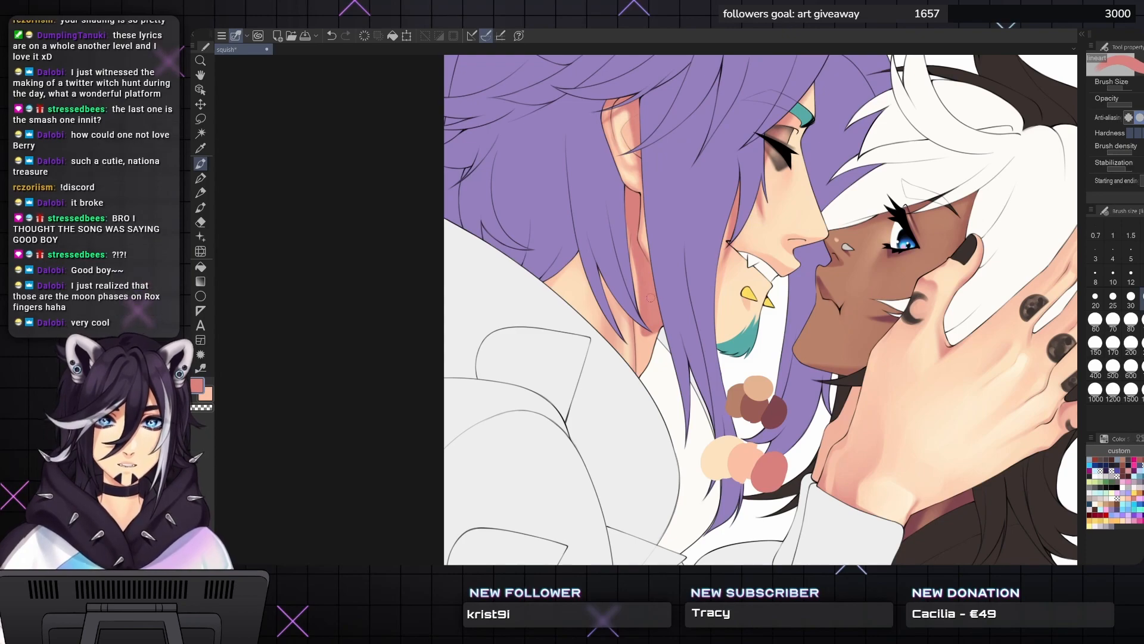
{"action": "key", "text": "bracketleft"}
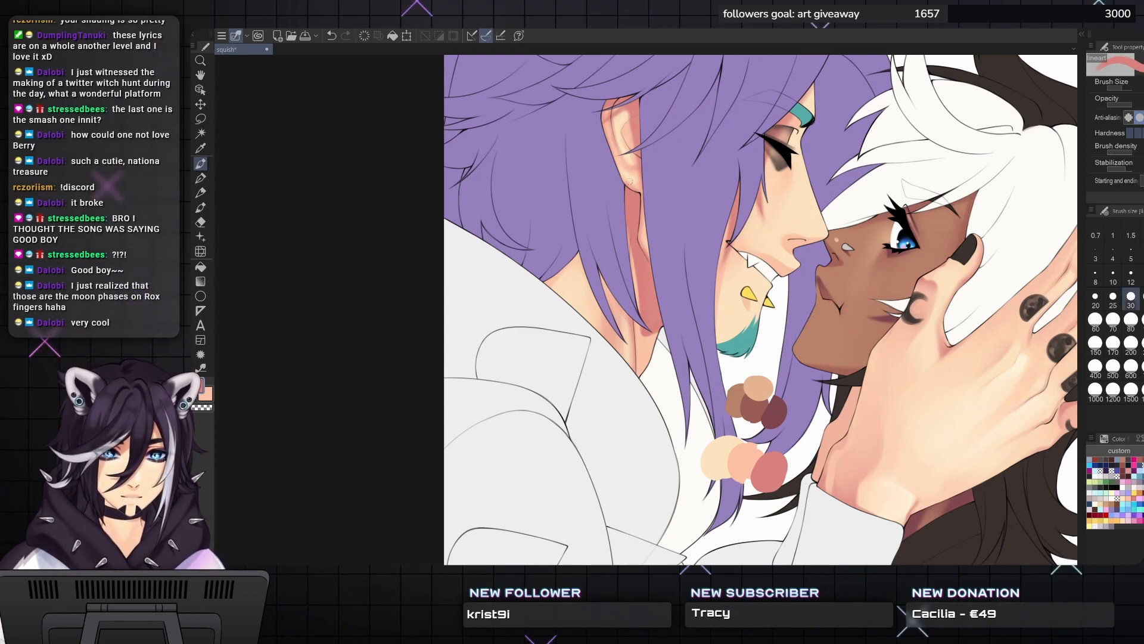
{"action": "left_click_drag", "start_coordinate": [630, 181], "coordinate": [692, 208]}
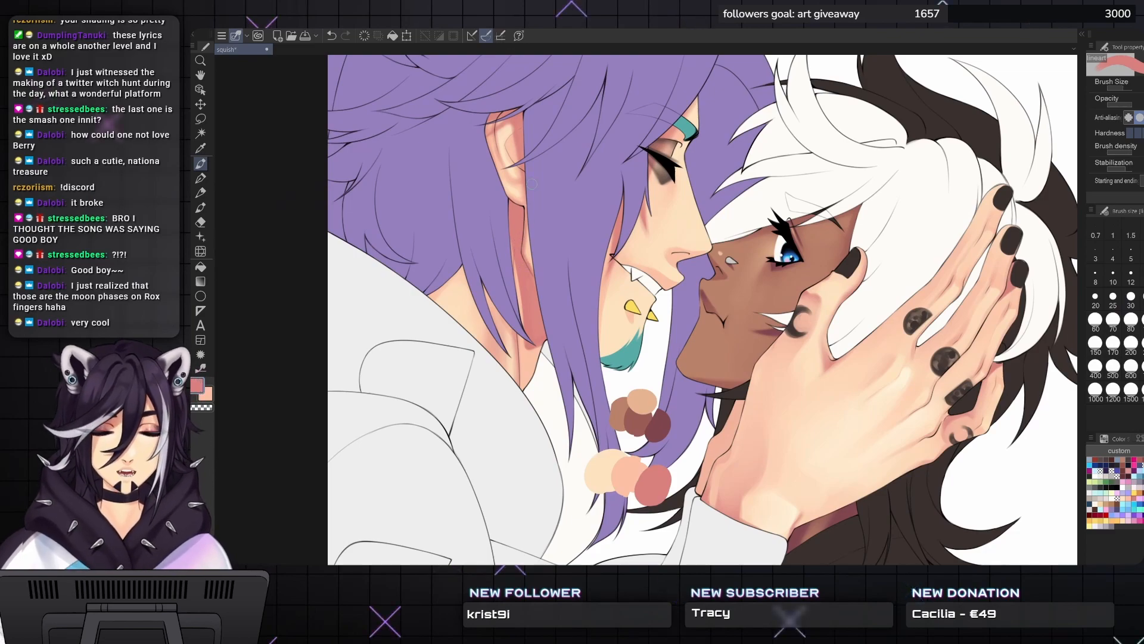
{"action": "left_click_drag", "start_coordinate": [532, 184], "coordinate": [566, 242]}
- Add fine rose-pink accents to the purple-haired character's inner ear with the harder brush at size 20
{"action": "scroll", "coordinate": [551, 261], "scroll_direction": "up", "scroll_amount": 2}
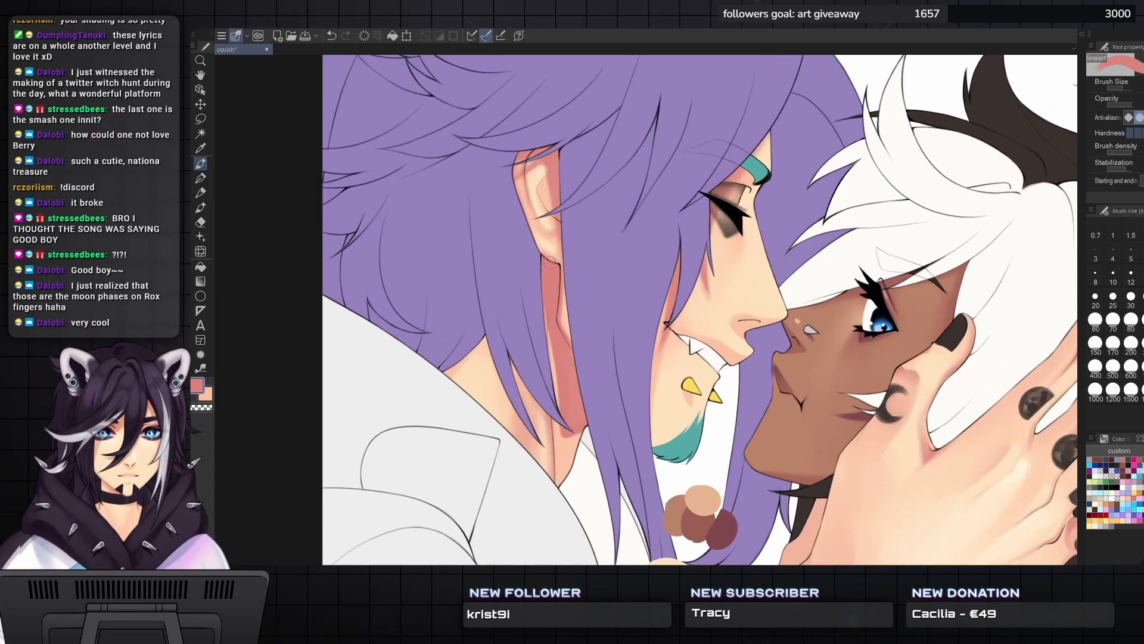
{"action": "key", "text": "bracketright"}
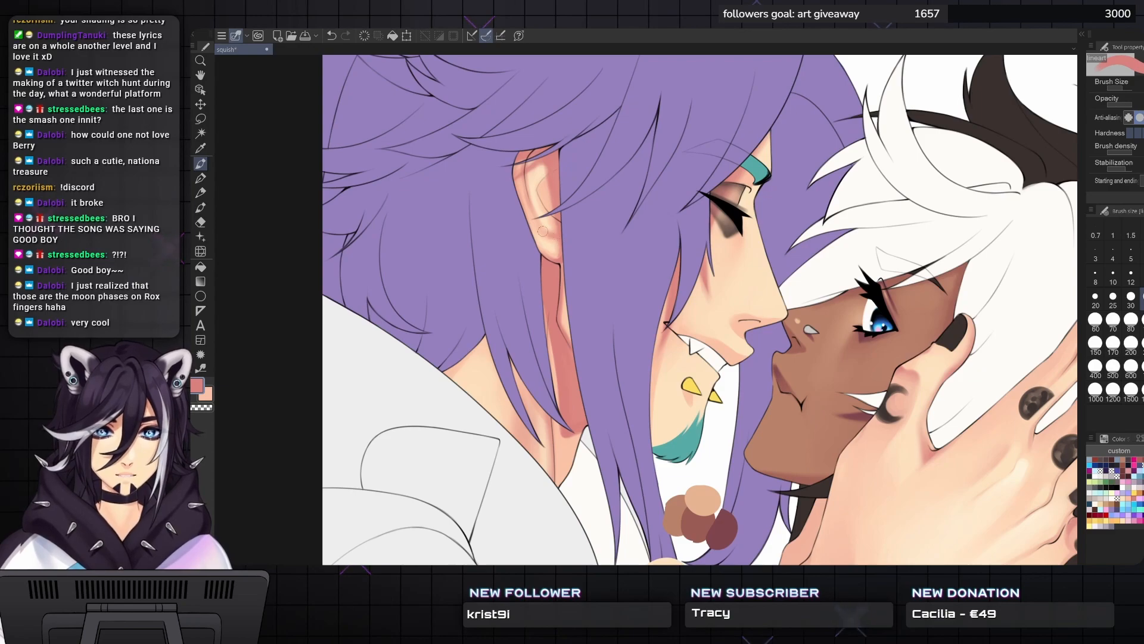
{"action": "key", "text": "bracketleft"}
{"action": "key", "text": "bracketleft"}
{"action": "key", "text": "bracketleft"}
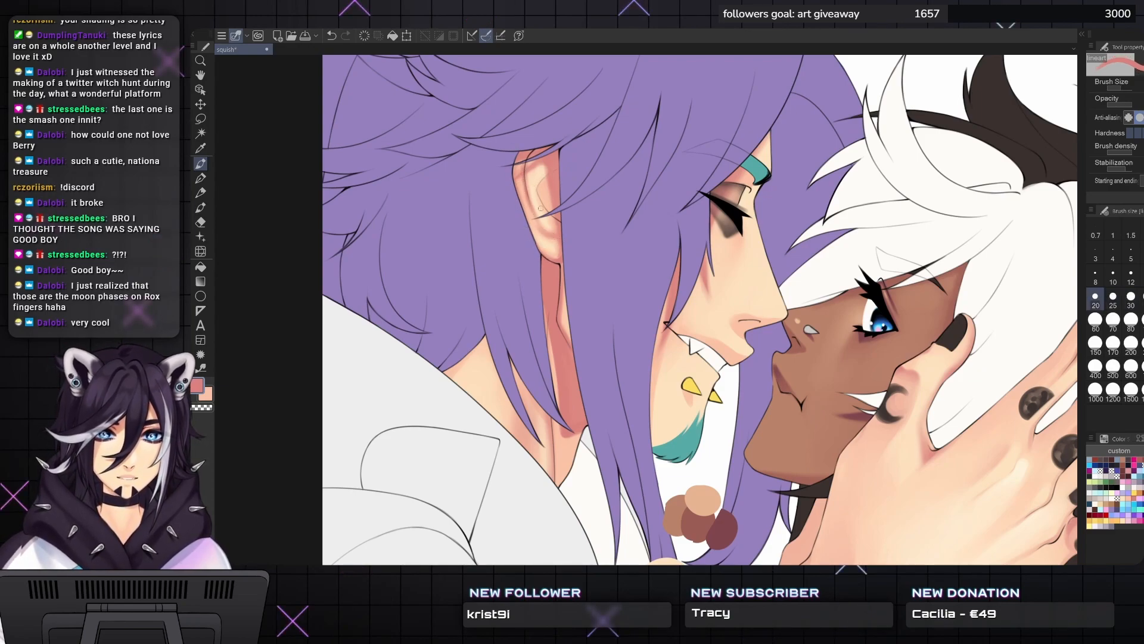
- Paint a rose-pink shadow on the nape beneath the purple hair with brush sizes 70 and 25
{"action": "scroll", "coordinate": [540, 208], "scroll_direction": "down", "scroll_amount": 6}
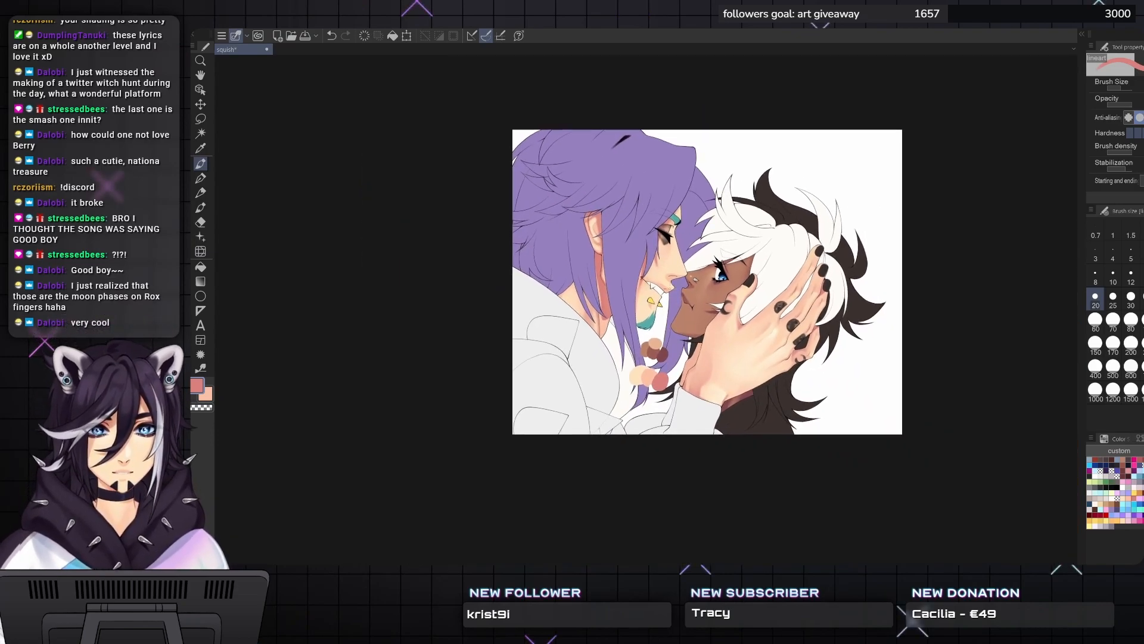
{"action": "scroll", "coordinate": [569, 295], "scroll_direction": "up", "scroll_amount": 5}
{"action": "key", "text": "bracketright"}
{"action": "key", "text": "bracketright"}
{"action": "key", "text": "bracketright"}
{"action": "key", "text": "bracketright"}
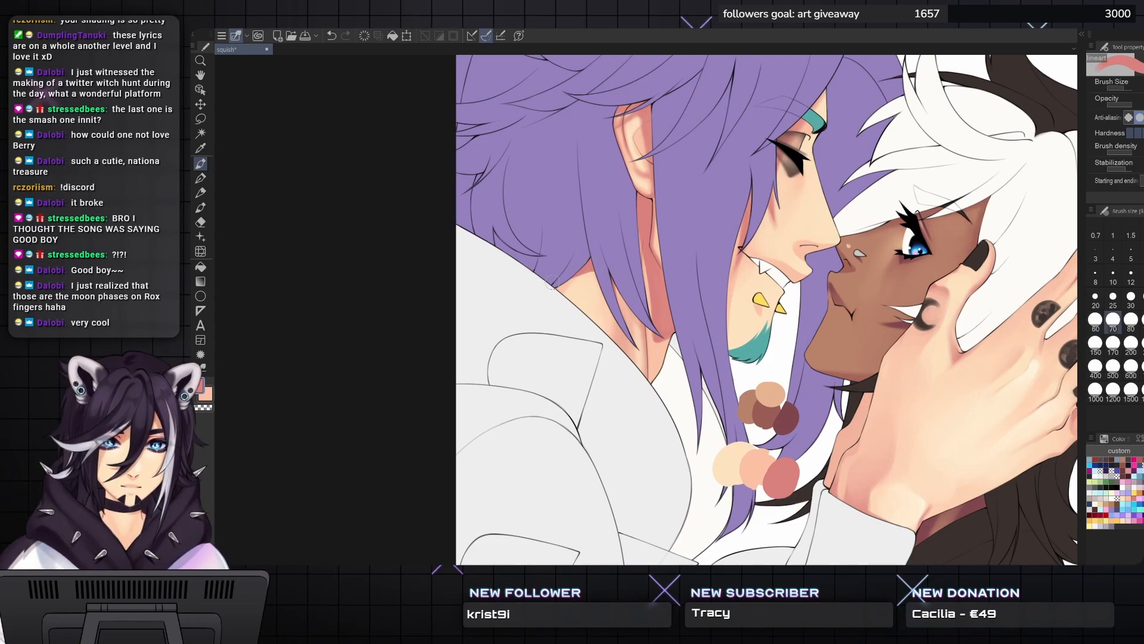
{"action": "key", "text": "bracketleft"}
{"action": "key", "text": "bracketleft"}
{"action": "key", "text": "bracketleft"}
{"action": "key", "text": "bracketleft"}
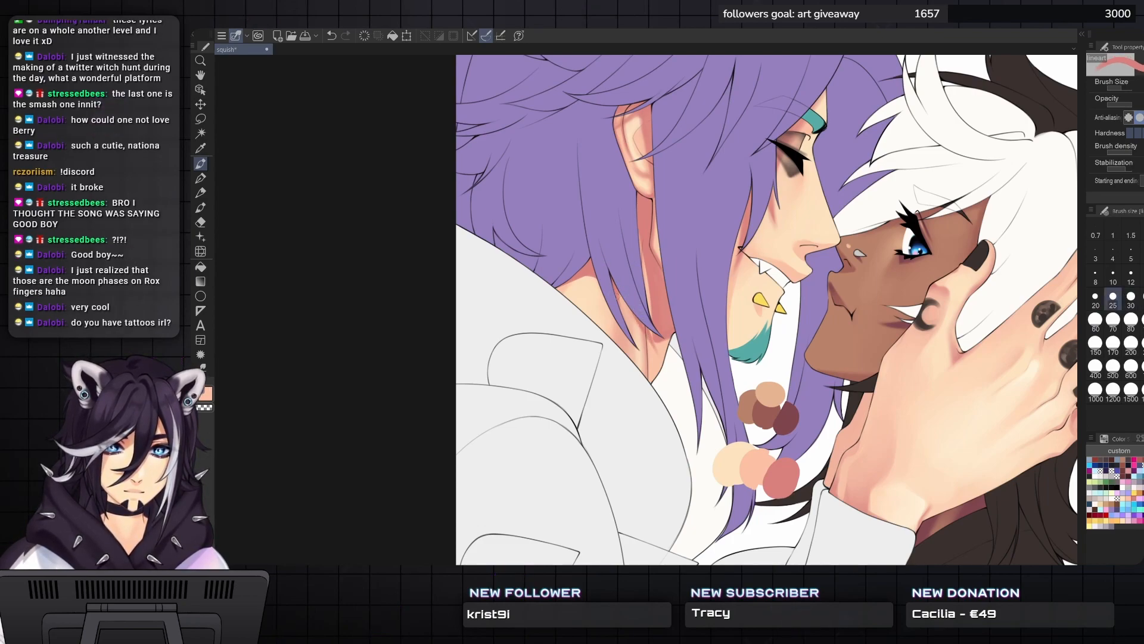
- Extend the rose-pink nape shadow along the hair tips toward the collar, enlarging the brush to size 60
{"action": "left_click_drag", "start_coordinate": [621, 297], "coordinate": [605, 236]}
{"action": "key", "text": "bracketright"}
{"action": "left_click_drag", "start_coordinate": [670, 354], "coordinate": [646, 338]}
{"action": "key", "text": "bracketright"}
{"action": "key", "text": "bracketright"}
{"action": "key", "text": "bracketleft"}
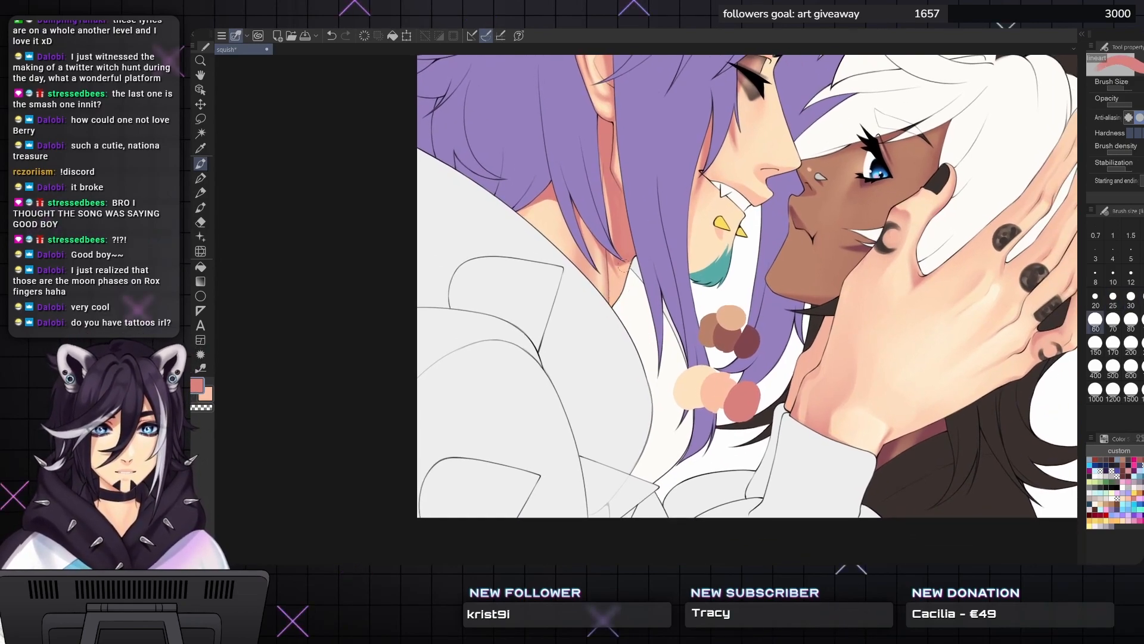
- Check the shading across the whole illustration and refine the neck shadow edges with a smaller brush
{"action": "scroll", "coordinate": [623, 268], "scroll_direction": "down", "scroll_amount": 4}
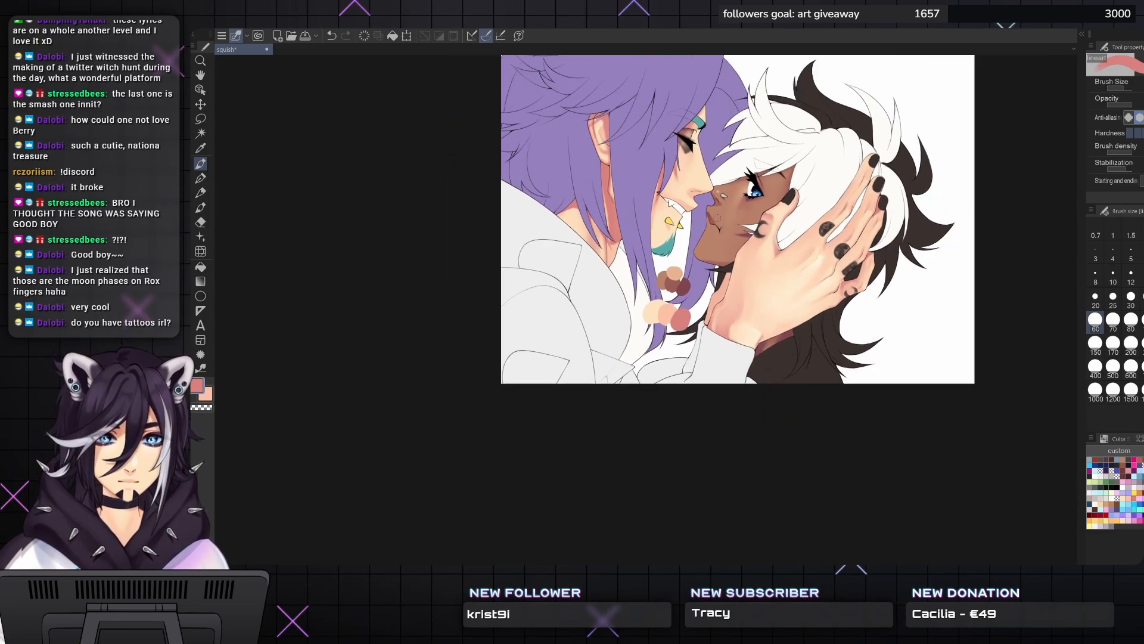
{"action": "left_click_drag", "start_coordinate": [717, 219], "coordinate": [696, 243]}
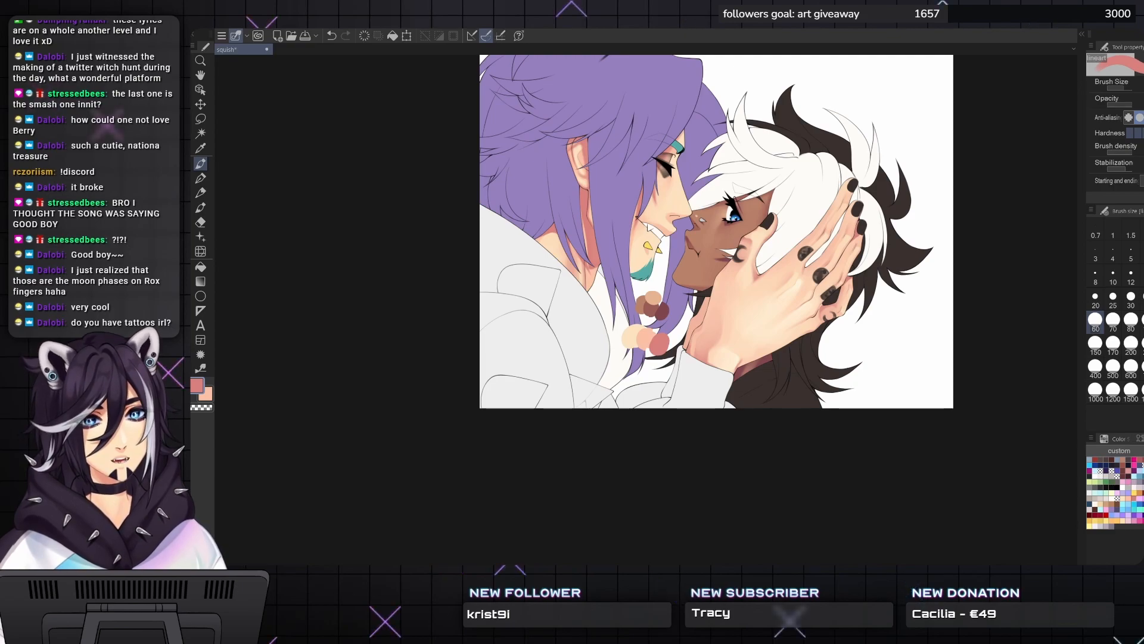
{"action": "left_click_drag", "start_coordinate": [715, 232], "coordinate": [700, 245]}
{"action": "scroll", "coordinate": [709, 238], "scroll_direction": "up", "scroll_amount": 3}
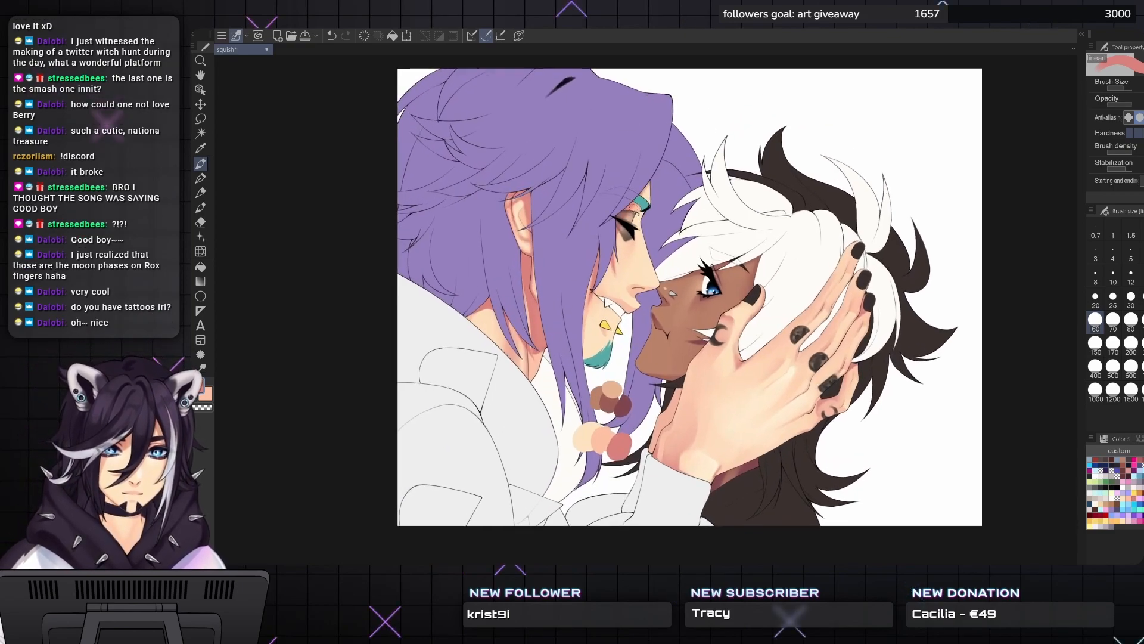
{"action": "left_click_drag", "start_coordinate": [633, 214], "coordinate": [664, 211]}
{"action": "key", "text": "bracketleft"}
{"action": "key", "text": "bracketleft"}
{"action": "key", "text": "bracketleft"}
{"action": "key", "text": "bracketleft"}
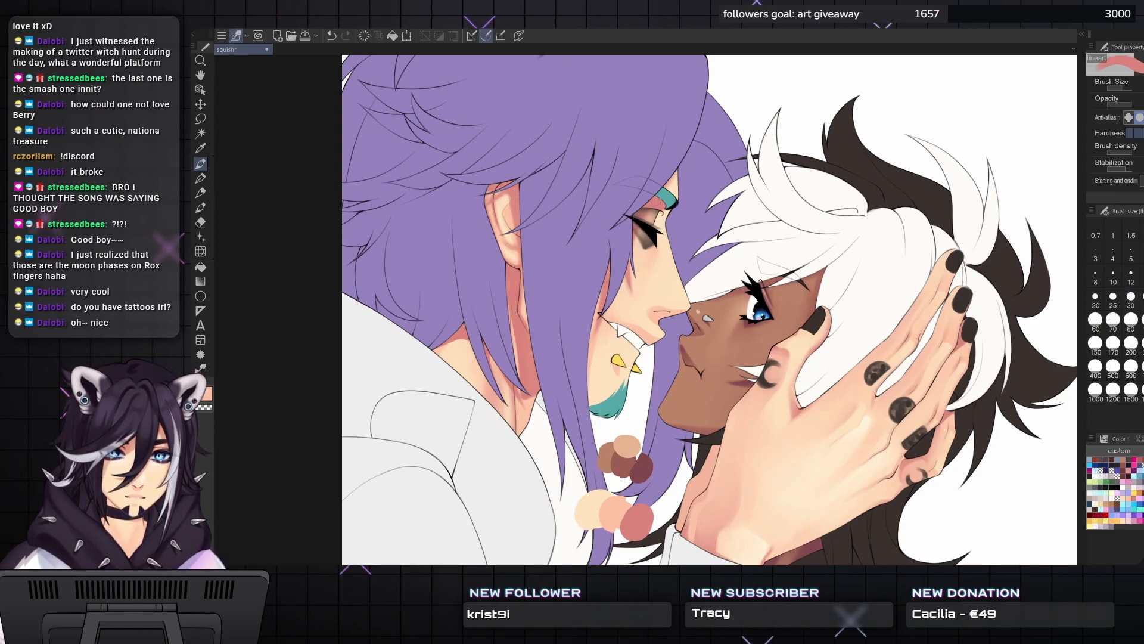
{"action": "key", "text": "bracketleft"}
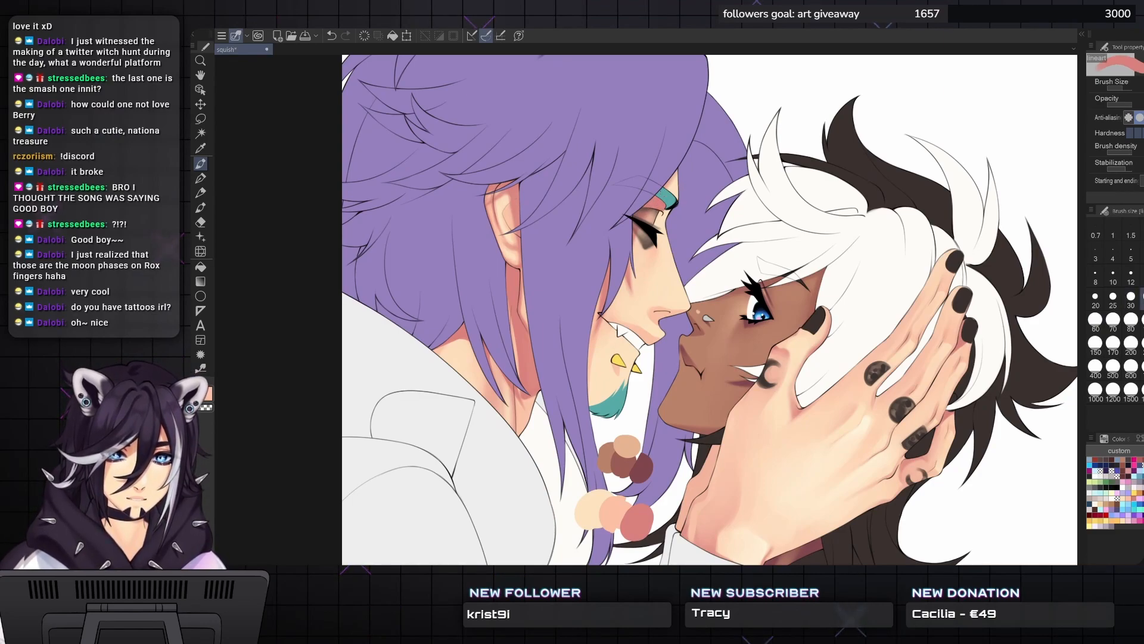
- Touch up the rose-pink shadows between the ear and collar with brush sizes 70 and 25
{"action": "key", "text": "bracketright"}
{"action": "key", "text": "bracketright"}
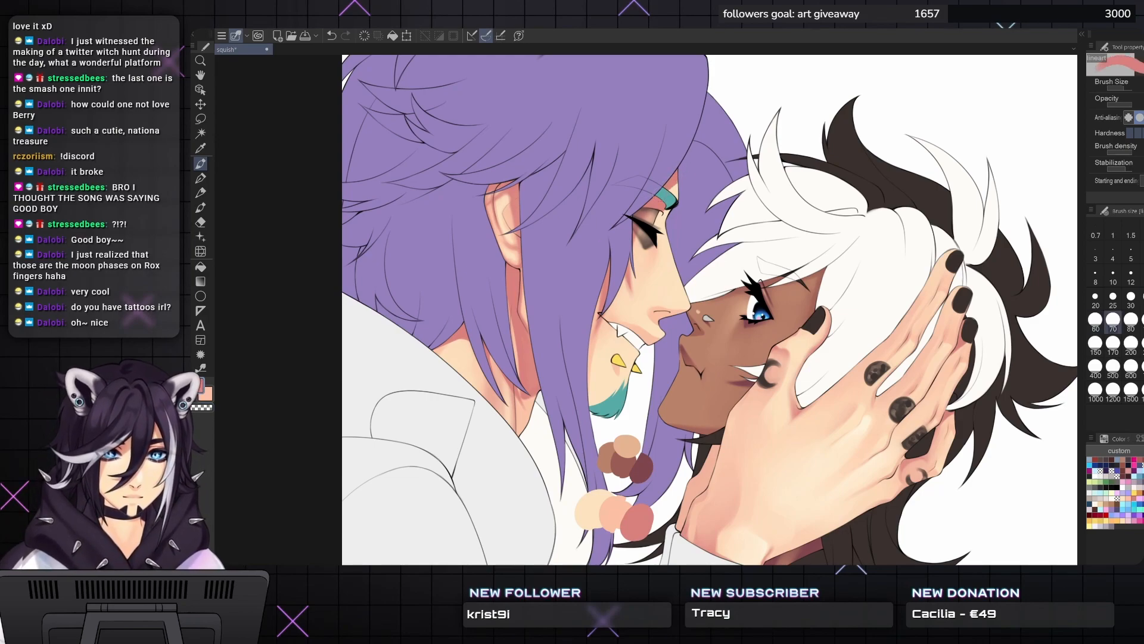
{"action": "key", "text": "bracketleft"}
{"action": "key", "text": "bracketleft"}
{"action": "key", "text": "bracketleft"}
{"action": "key", "text": "bracketleft"}
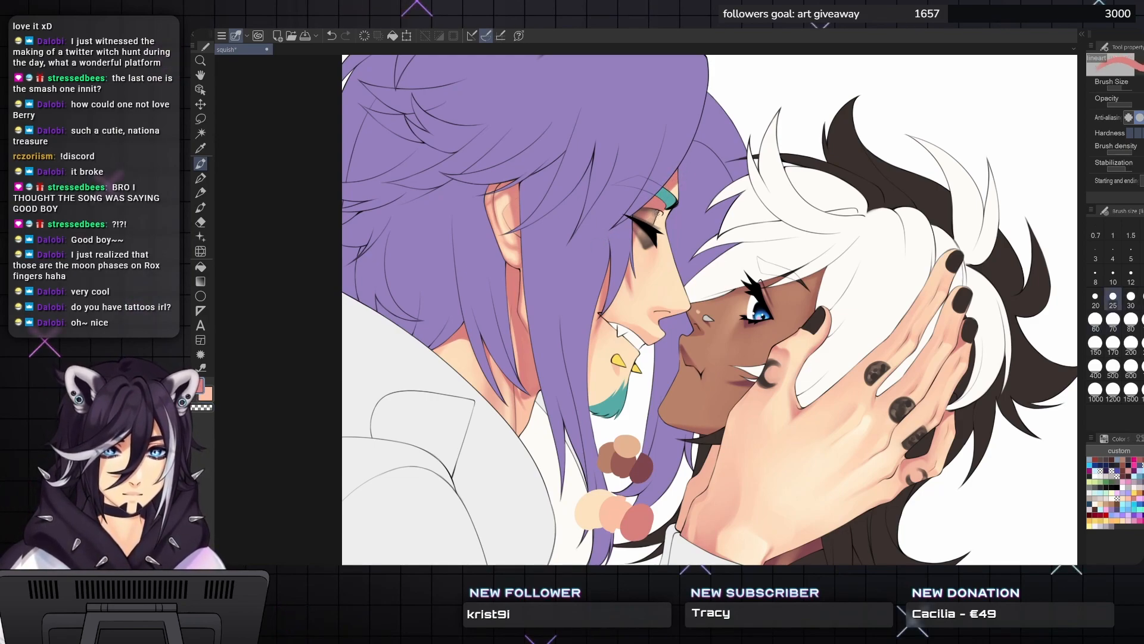
- Soften the shading around the purple-haired character's closed eye with the shade brush, varying the size between 25 and 70
{"action": "scroll", "coordinate": [647, 190], "scroll_direction": "up", "scroll_amount": 2}
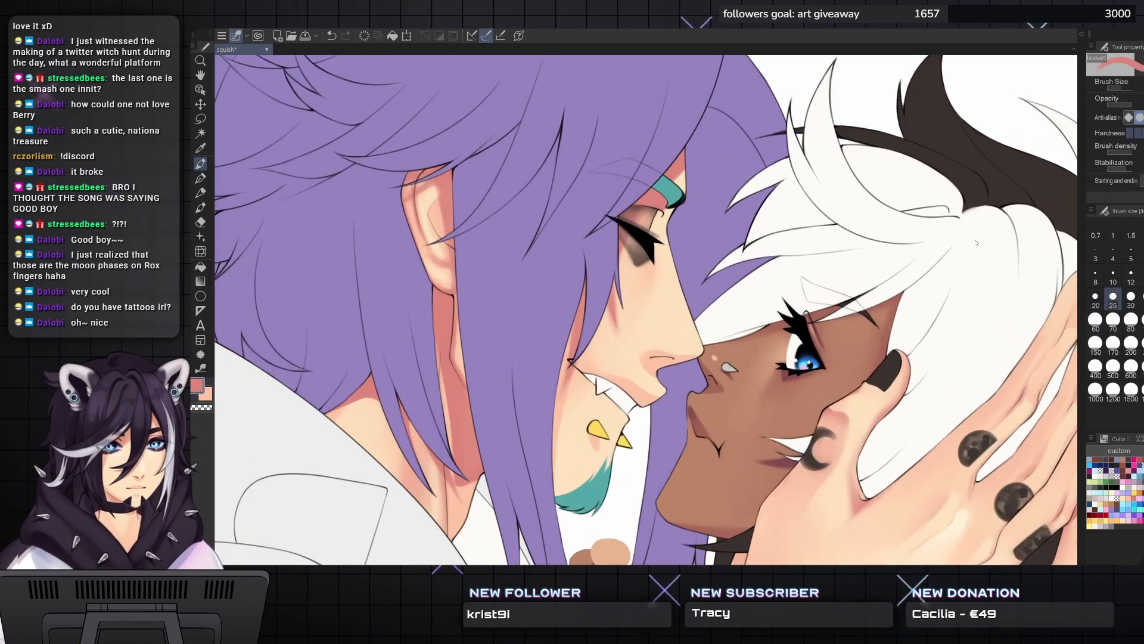
{"action": "key", "text": "b"}
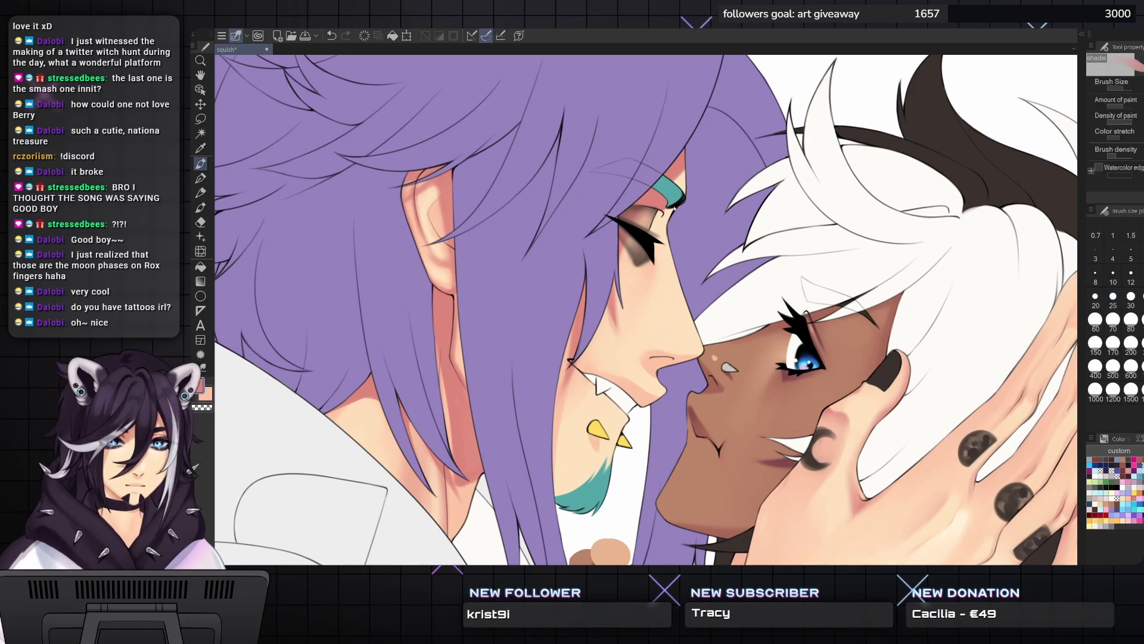
{"action": "left_click", "coordinate": [1131, 298]}
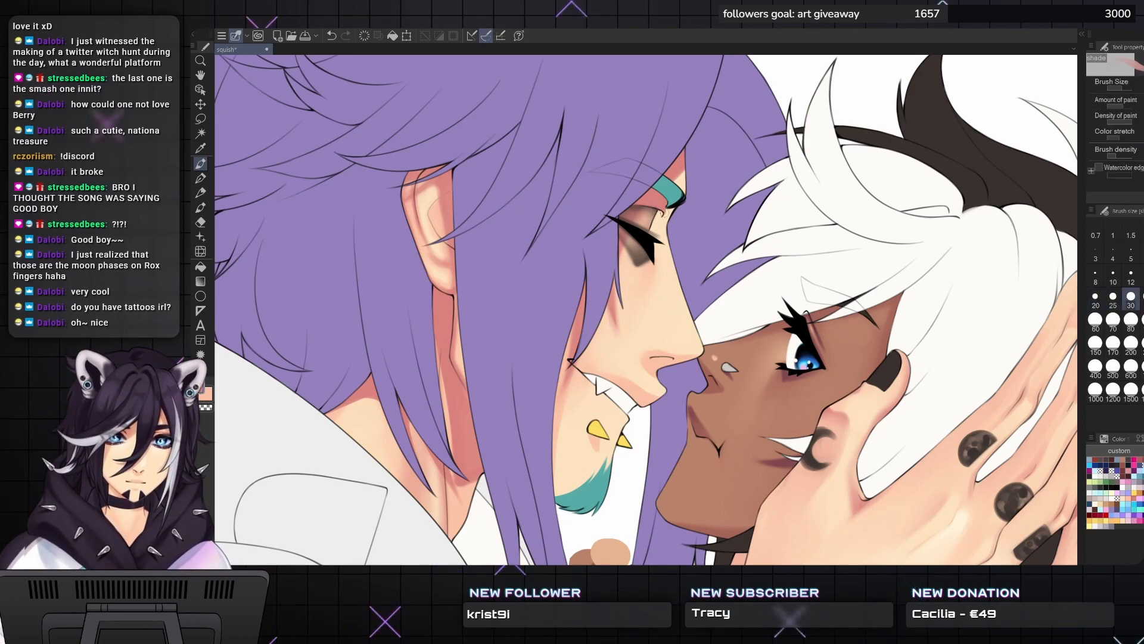
{"action": "left_click", "coordinate": [1096, 320]}
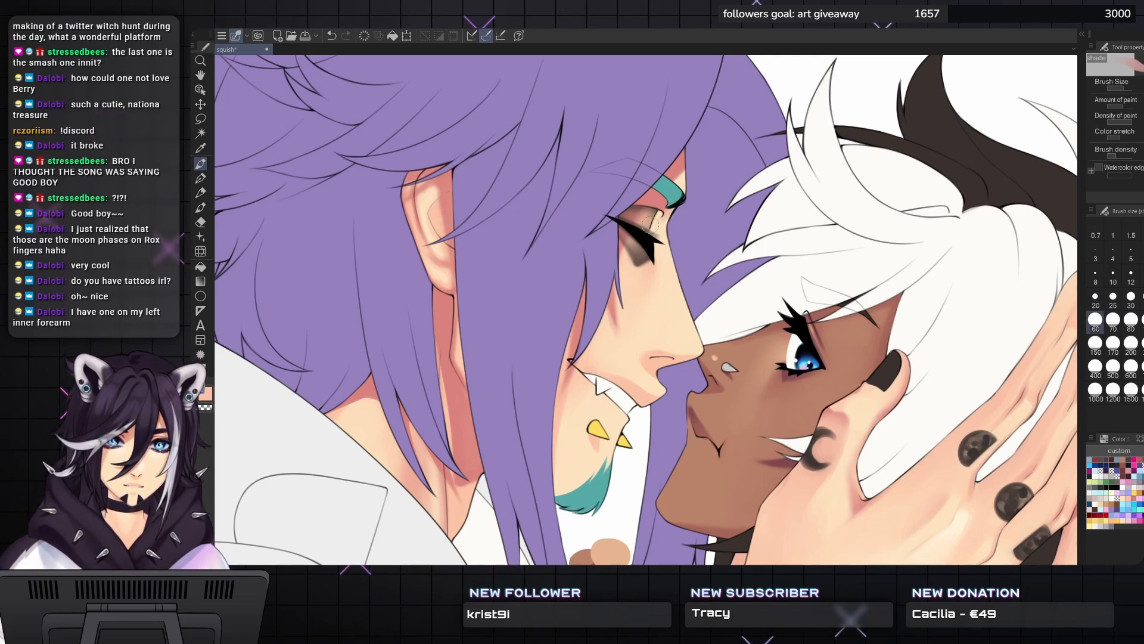
{"action": "left_click", "coordinate": [1113, 298]}
{"action": "key", "text": "bracketright"}
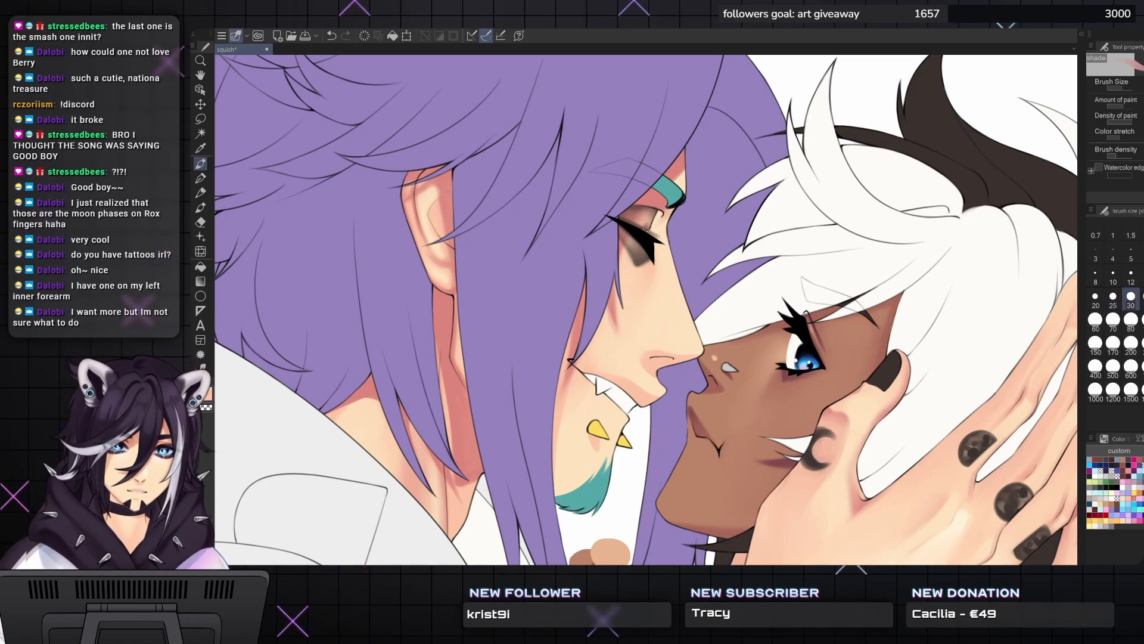
{"action": "key", "text": "bracketright"}
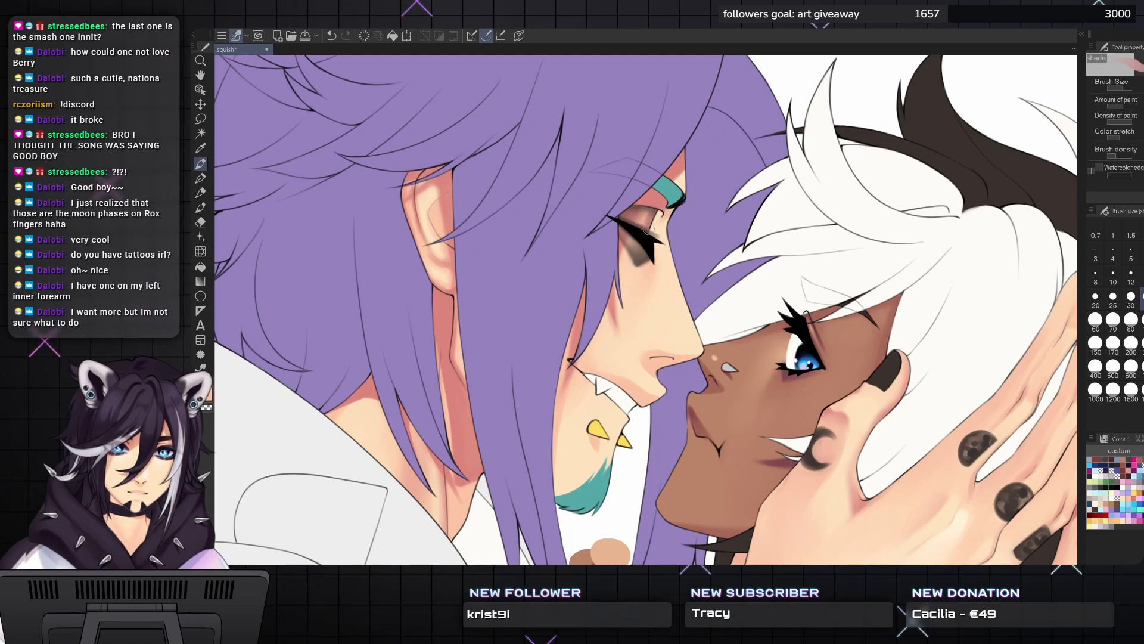
{"action": "key", "text": "bracketright"}
{"action": "key", "text": "bracketright"}
{"action": "key", "text": "bracketright"}
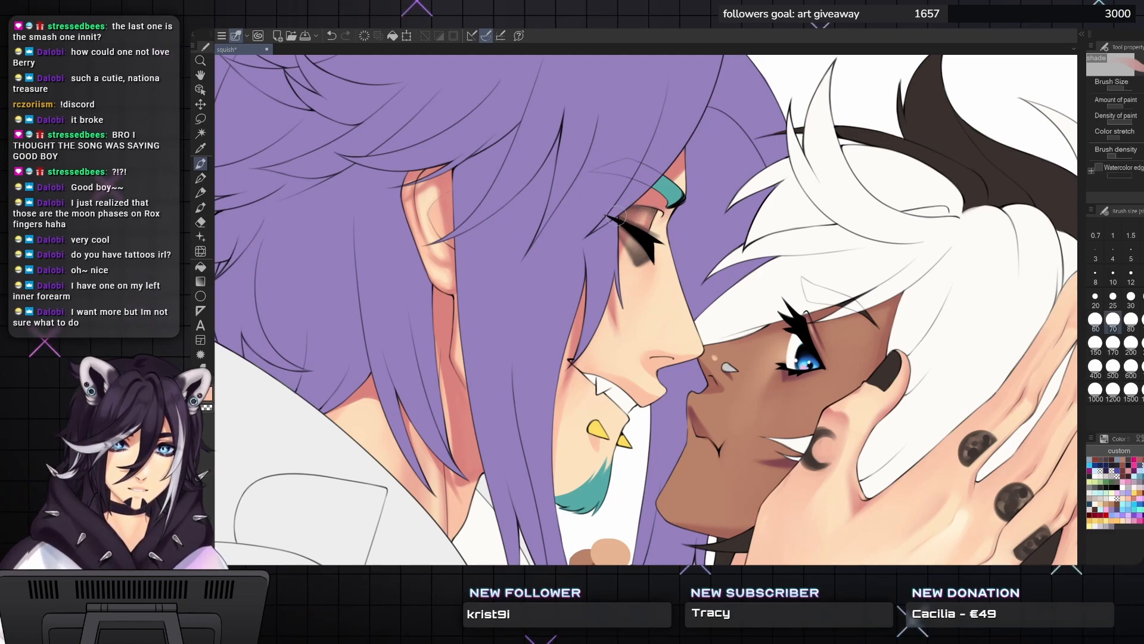
{"action": "key", "text": "bracketleft"}
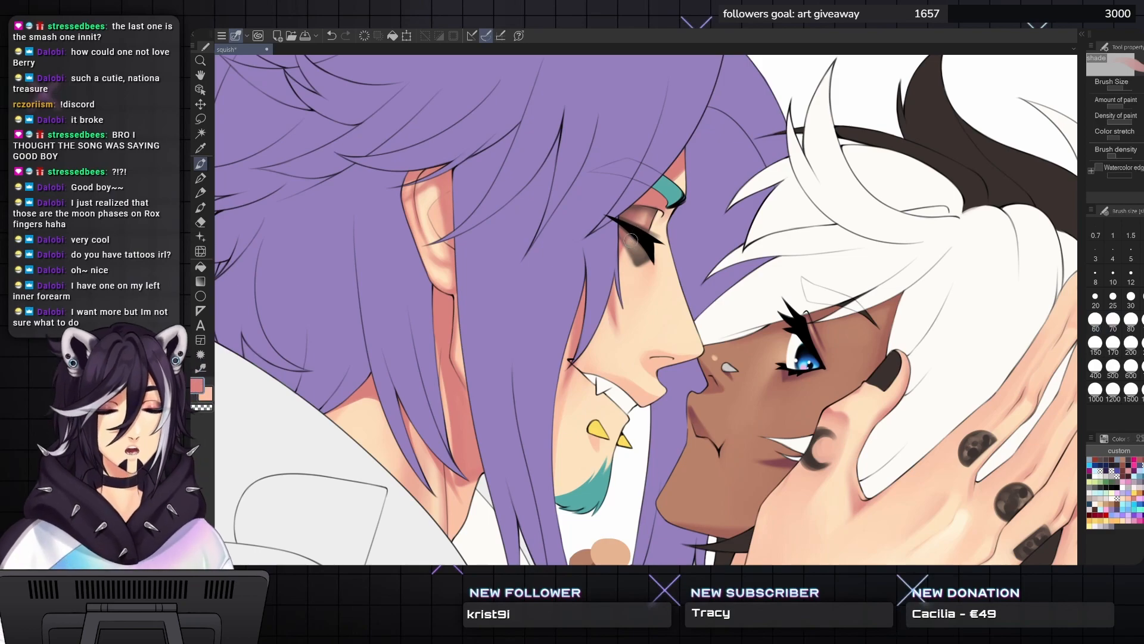
- Blend the dark shadow beneath the lashes of the closed eye into the upper cheek
{"action": "left_click_drag", "start_coordinate": [632, 238], "coordinate": [652, 187]}
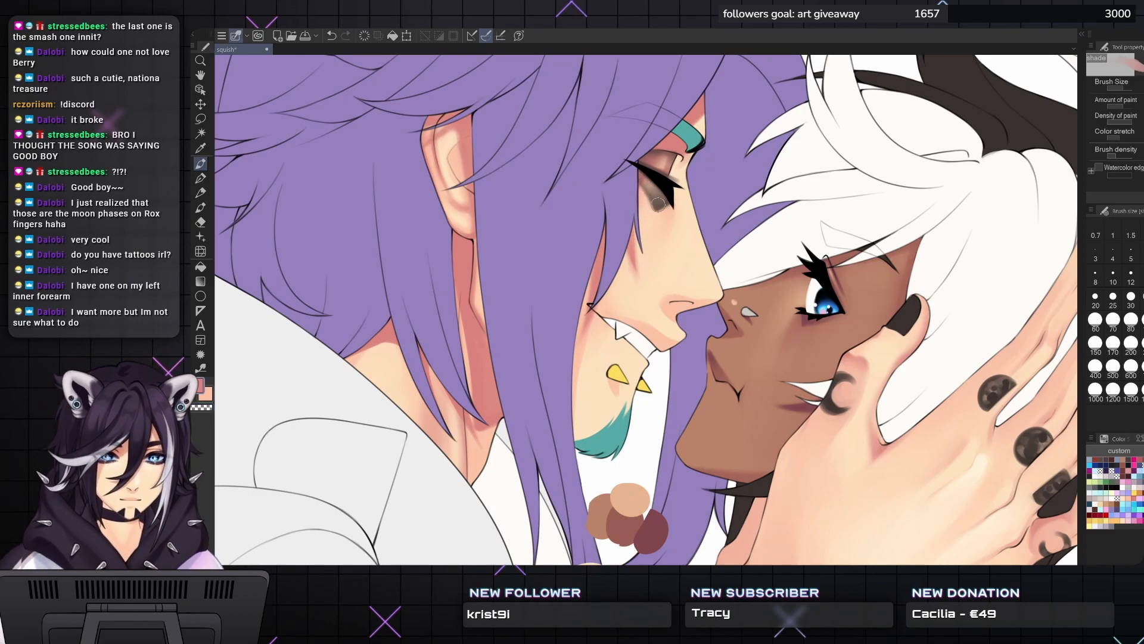
{"action": "key", "text": "]"}
{"action": "key", "text": "]"}
{"action": "left_click_drag", "start_coordinate": [665, 195], "coordinate": [658, 201]}
{"action": "key", "text": "["}
{"action": "key", "text": "["}
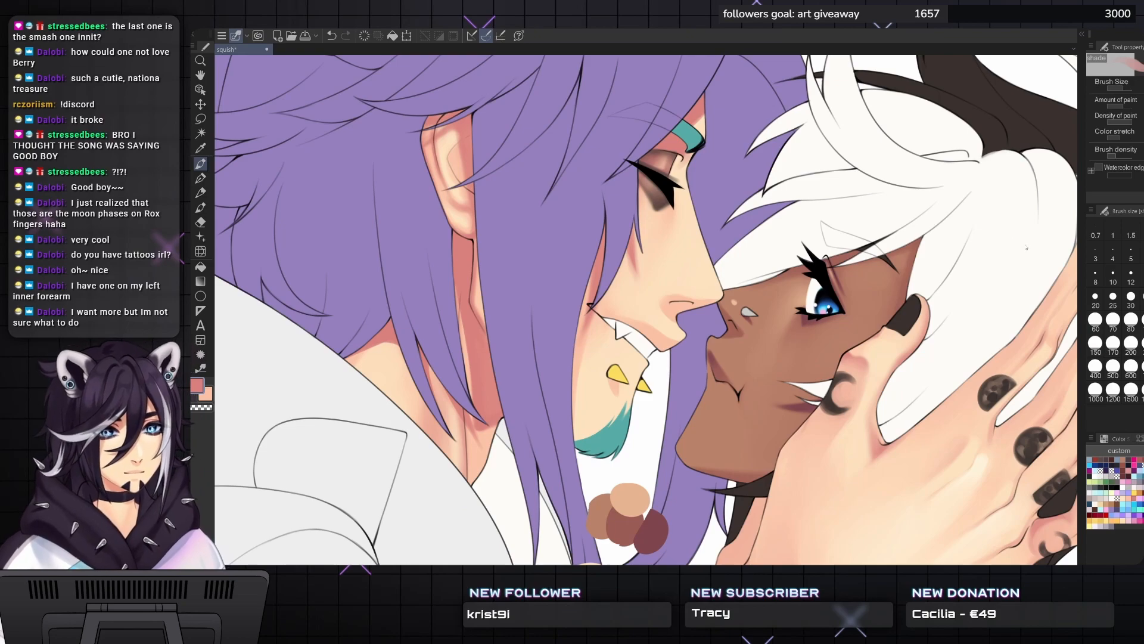
- Paint a small rose-pink accent beside the lashes at the closed eye's inner corner, enlarging the brush to size 30
{"action": "key", "text": "p"}
{"action": "scroll", "coordinate": [670, 197], "scroll_direction": "up", "scroll_amount": 2}
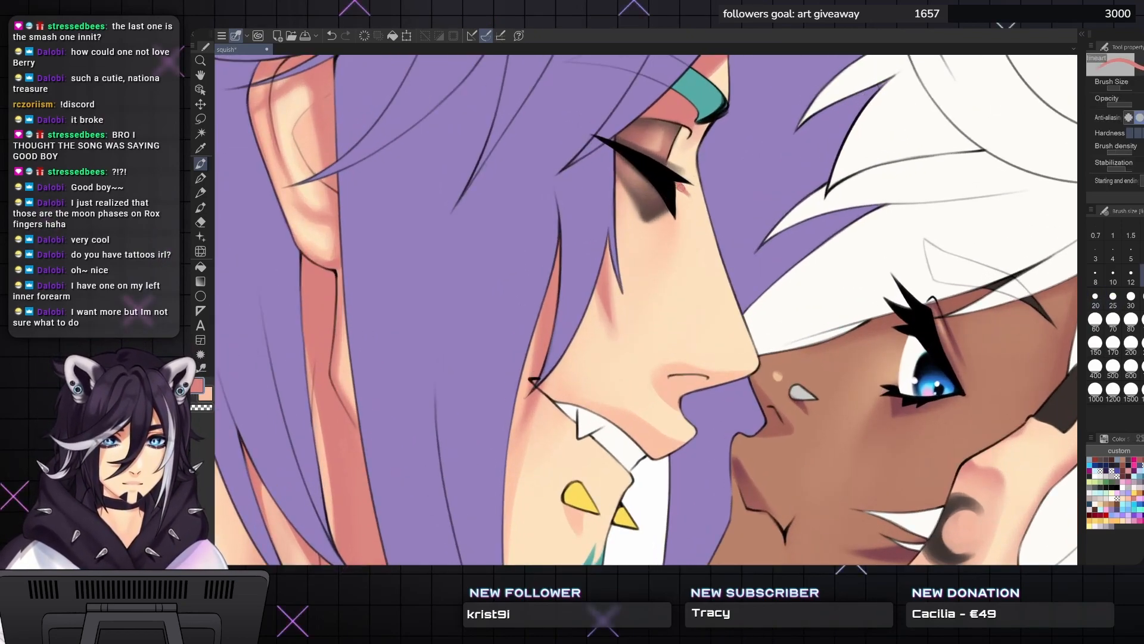
{"action": "key", "text": "["}
{"action": "key", "text": "["}
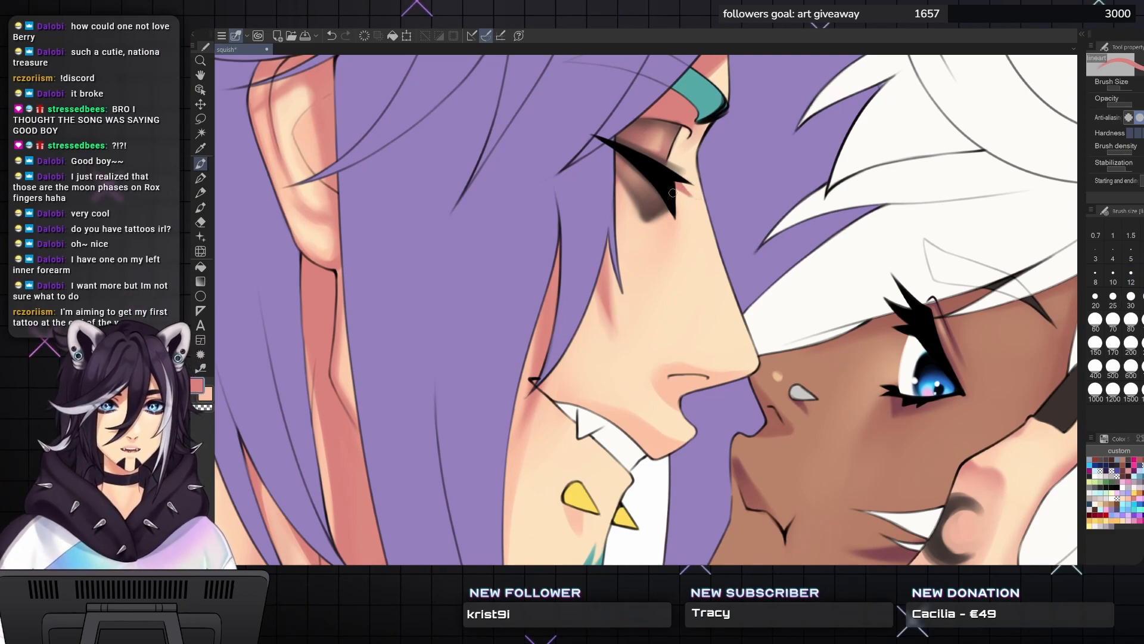
{"action": "key", "text": "]"}
{"action": "key", "text": "]"}
{"action": "key", "text": "]"}
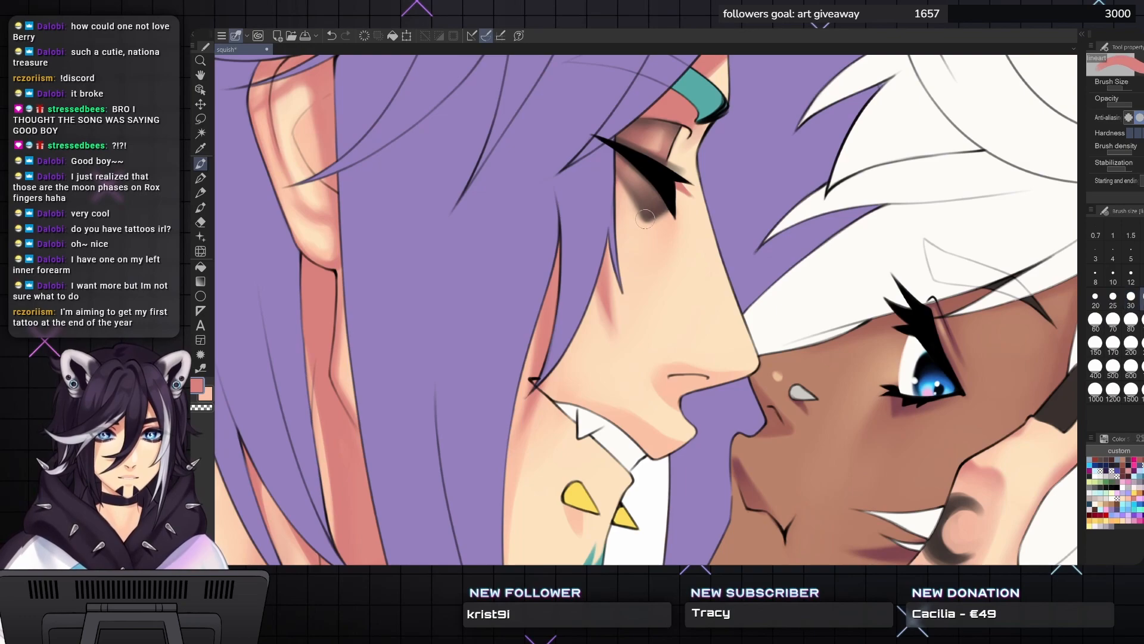
{"action": "key", "text": "bracketleft"}
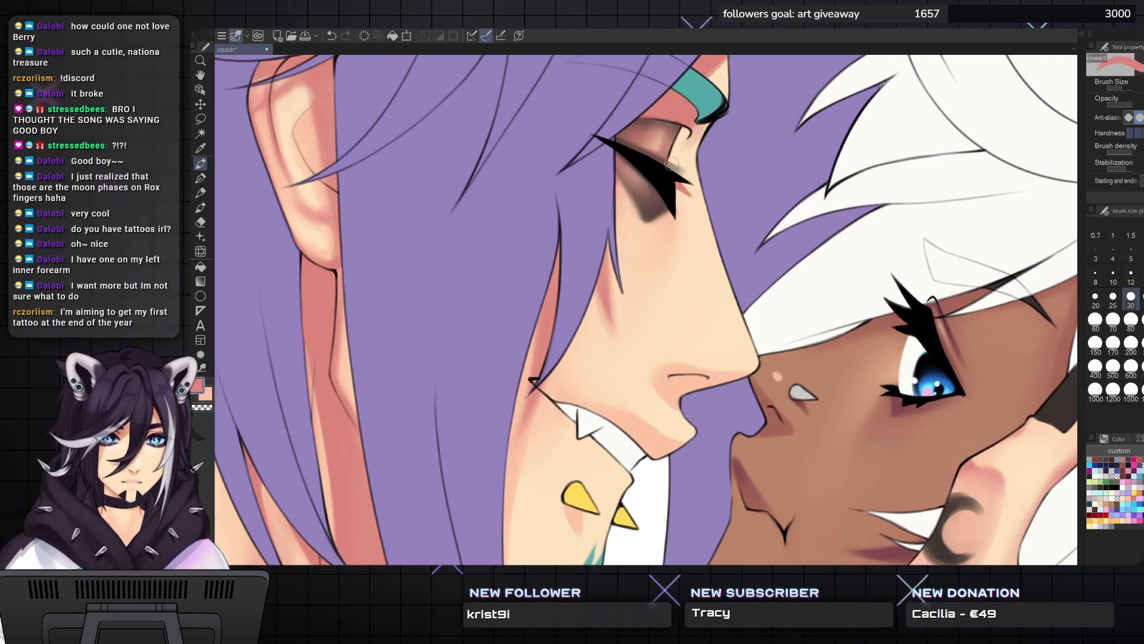
- Paint rose-pink shadows around the nostril, under the nose and on the upper lip, enlarging the brush to size 70
{"action": "mouse_move", "coordinate": [714, 364]}
{"action": "left_mouse_down"}
{"action": "mouse_move", "coordinate": [733, 319]}
{"action": "mouse_move", "coordinate": [680, 327]}
{"action": "mouse_move", "coordinate": [751, 327]}
{"action": "left_mouse_up"}
{"action": "key", "text": "bracketleft"}
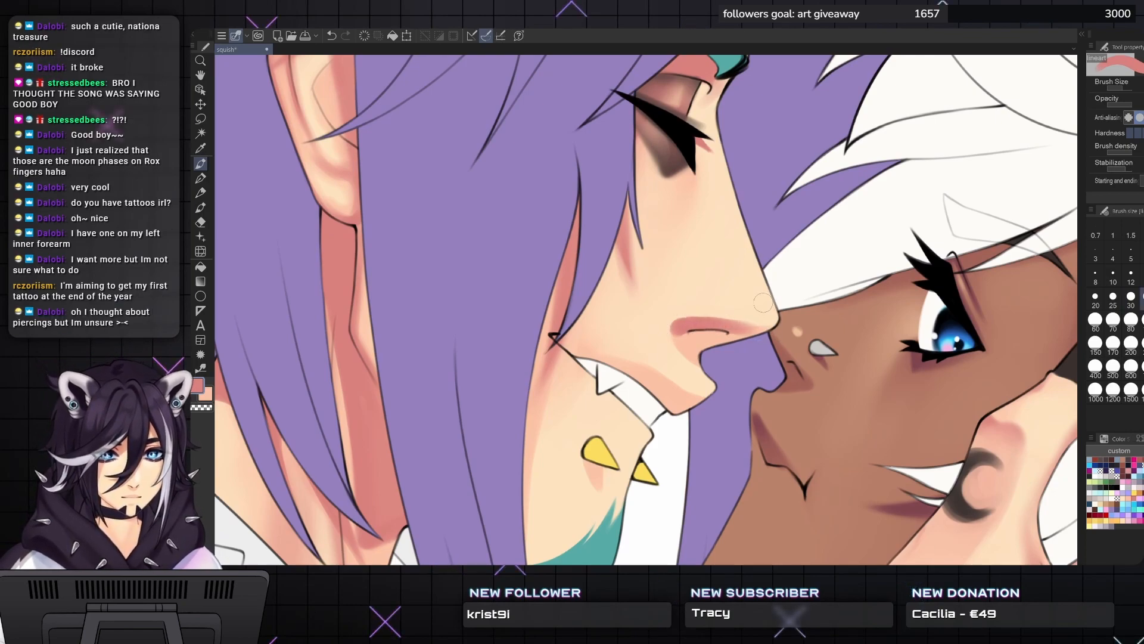
{"action": "left_click_drag", "start_coordinate": [724, 328], "coordinate": [742, 316]}
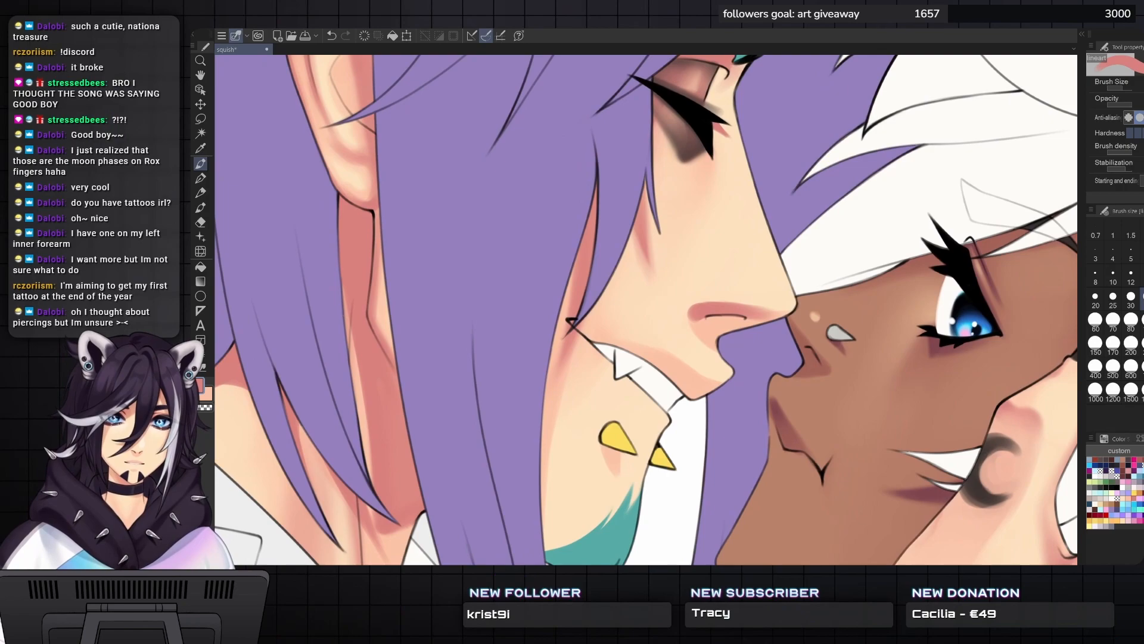
{"action": "key", "text": "bracketright"}
{"action": "key", "text": "bracketright"}
{"action": "mouse_move", "coordinate": [707, 375]}
{"action": "left_mouse_down"}
{"action": "mouse_move", "coordinate": [701, 387]}
{"action": "mouse_move", "coordinate": [679, 381]}
{"action": "mouse_move", "coordinate": [703, 387]}
{"action": "mouse_move", "coordinate": [674, 363]}
{"action": "mouse_move", "coordinate": [662, 375]}
{"action": "mouse_move", "coordinate": [647, 358]}
{"action": "mouse_move", "coordinate": [625, 358]}
{"action": "left_mouse_up"}
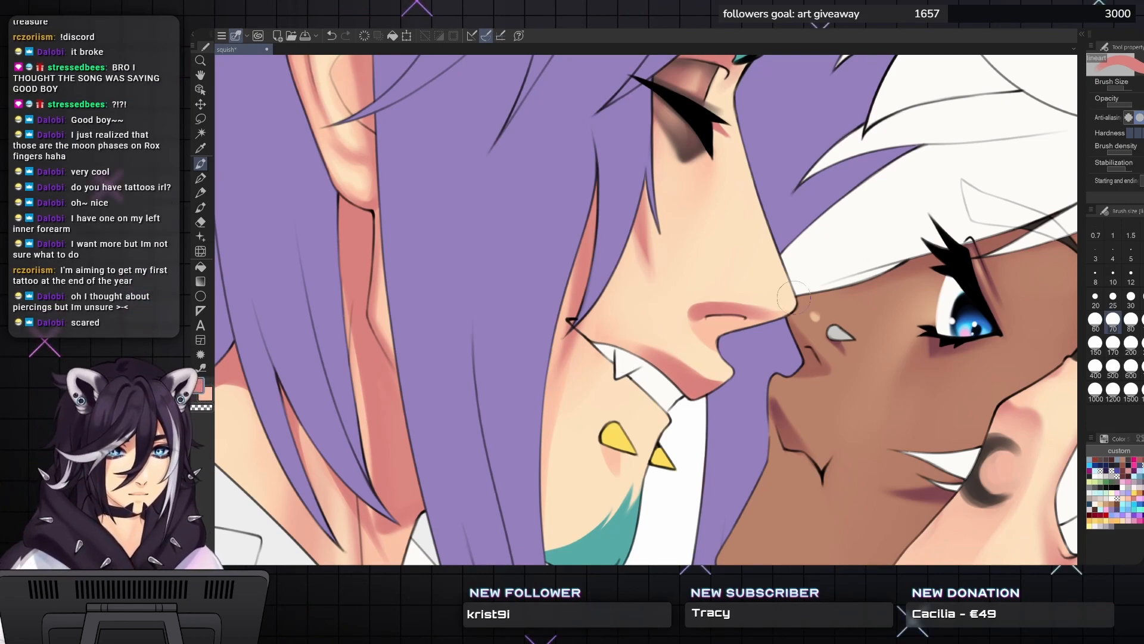
- Blend the nose and upper lip shadows with the shade brush at sizes 60 to 80
{"action": "key", "text": "b"}
{"action": "mouse_move", "coordinate": [658, 350]}
{"action": "left_mouse_down"}
{"action": "mouse_move", "coordinate": [650, 365]}
{"action": "mouse_move", "coordinate": [671, 365]}
{"action": "left_mouse_up"}
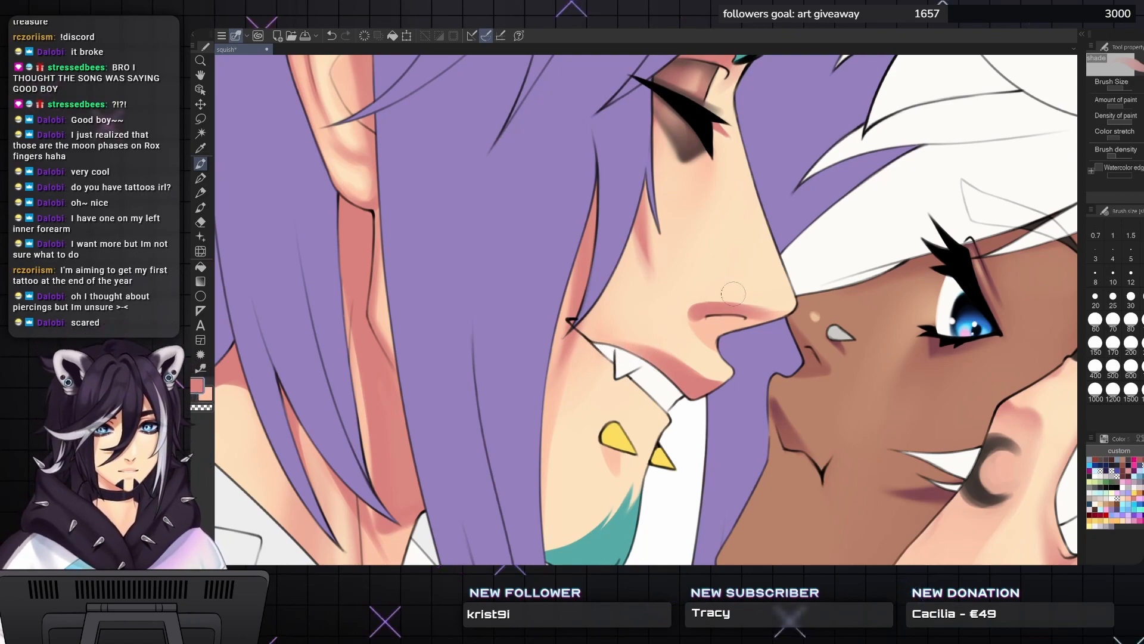
{"action": "key", "text": "bracketright"}
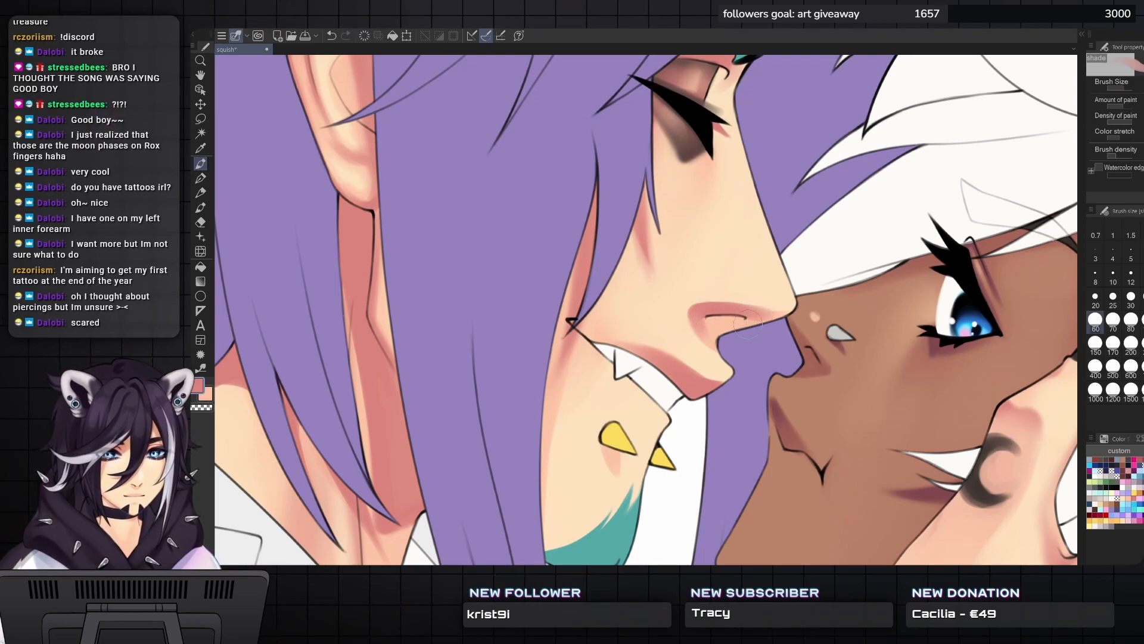
{"action": "key", "text": "bracketright"}
{"action": "key", "text": "bracketright"}
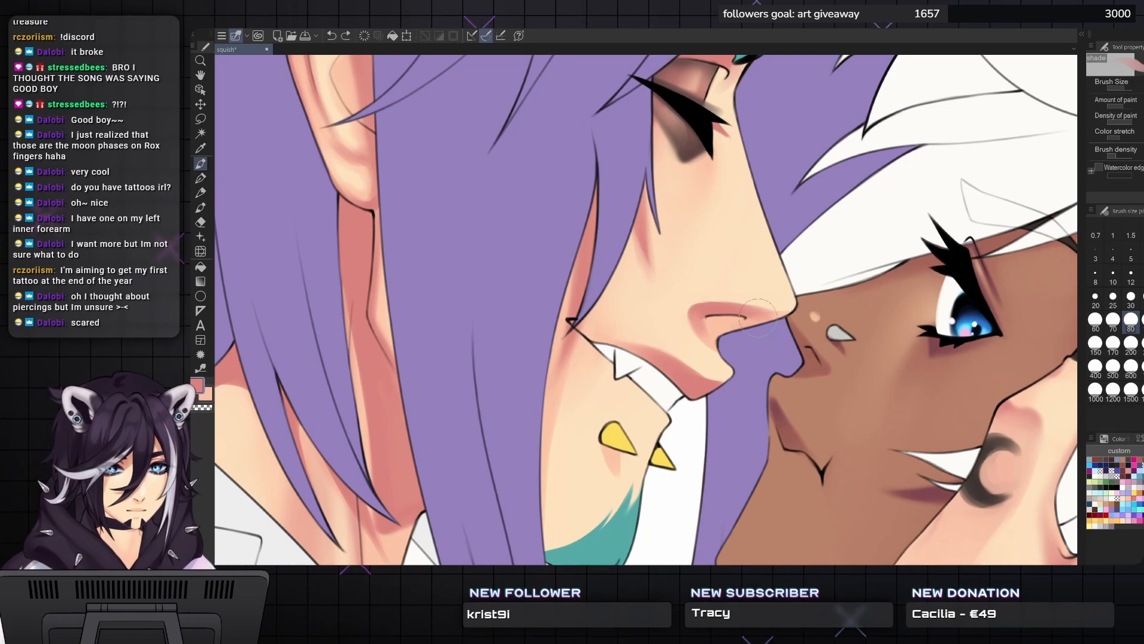
{"action": "key", "text": "bracketleft"}
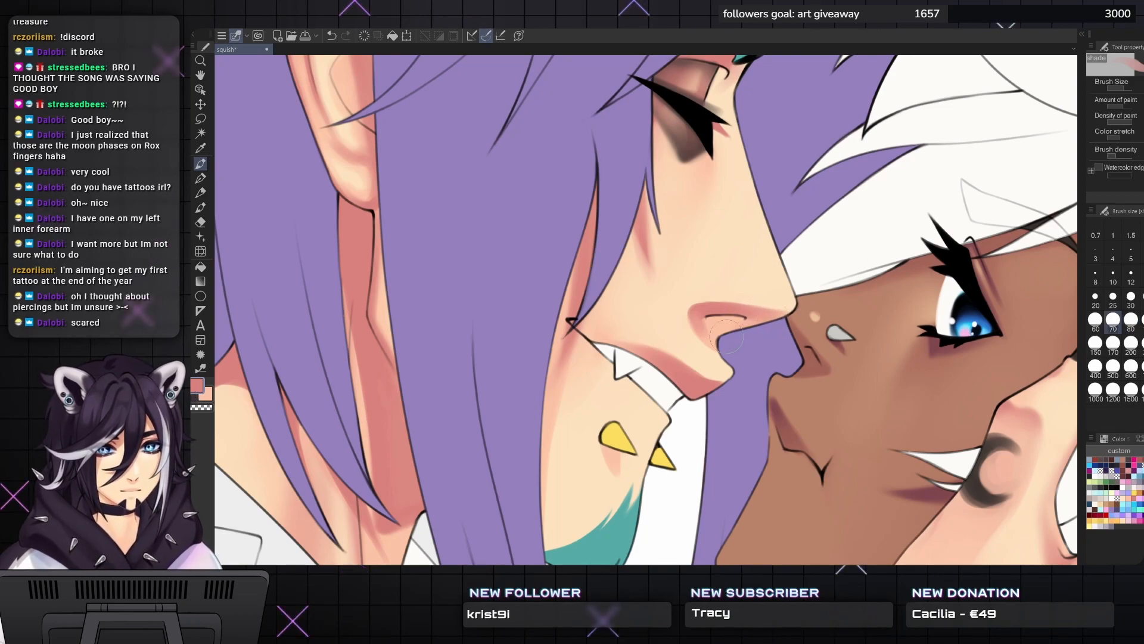
{"action": "key", "text": "bracketleft"}
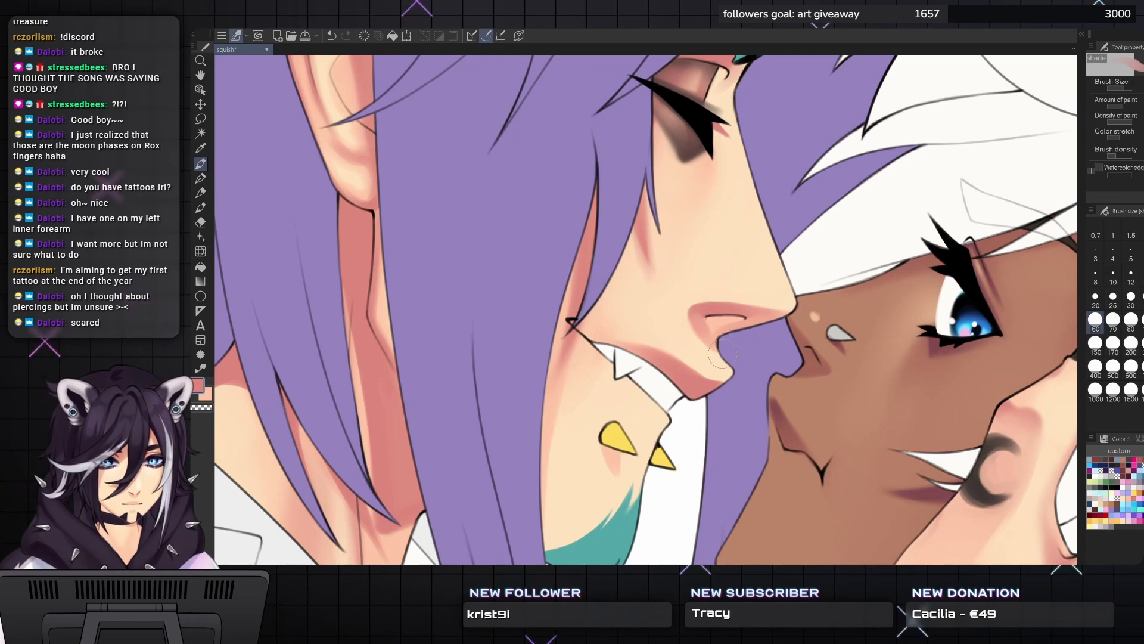
- Soften the skin shading around the corner of the snarling mouth with brush sizes 30 and 60
{"action": "scroll", "coordinate": [761, 356], "scroll_direction": "down", "scroll_amount": 2}
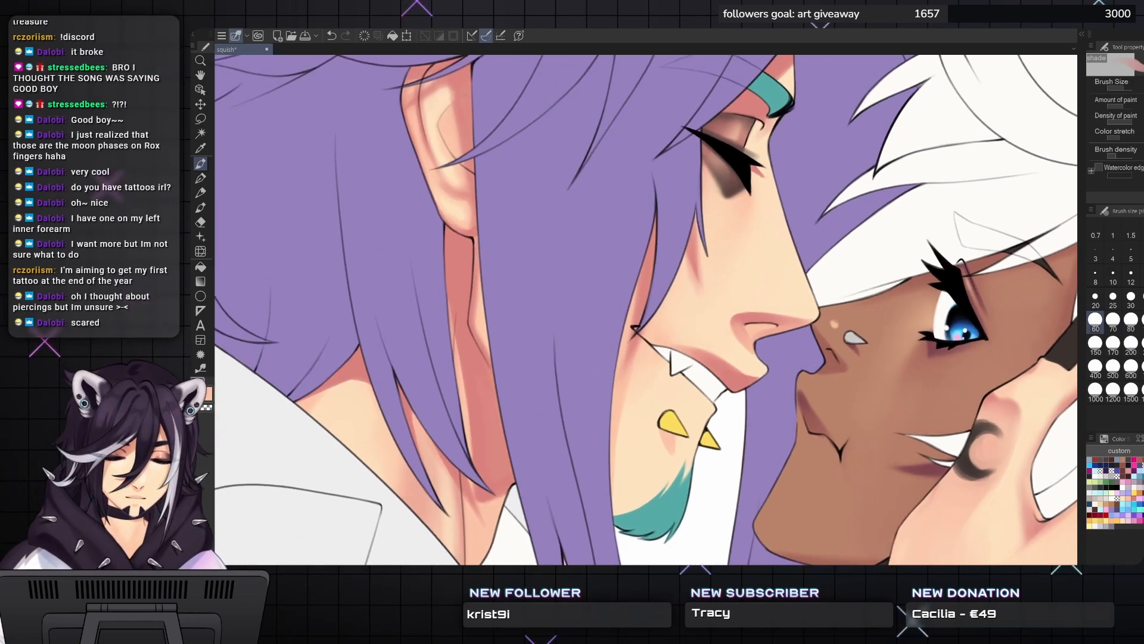
{"action": "key", "text": "bracketleft"}
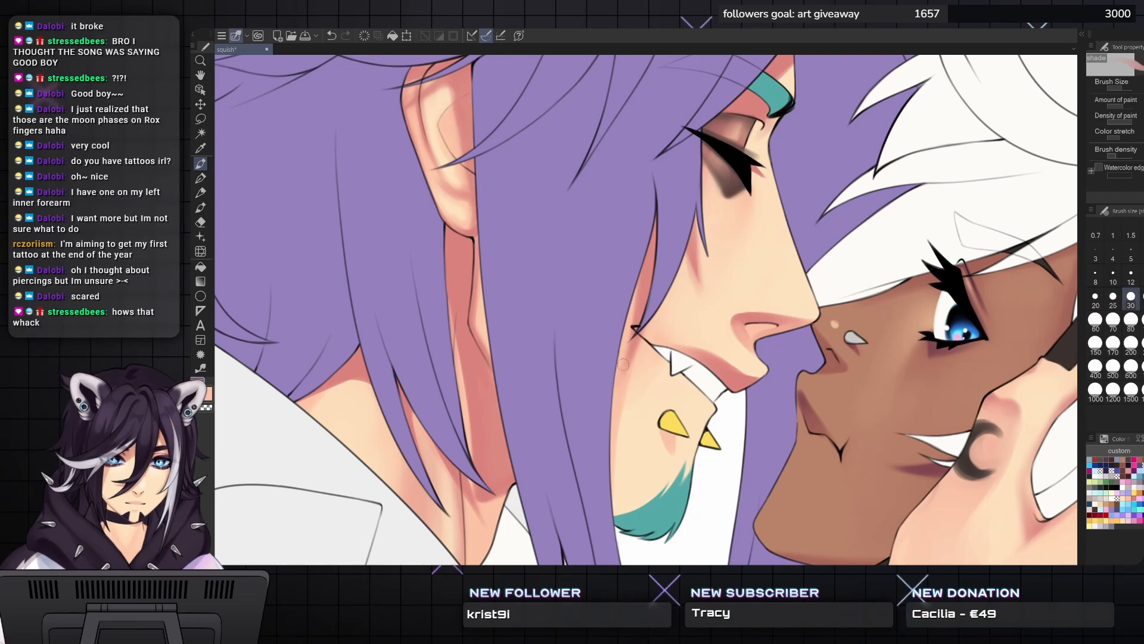
{"action": "key", "text": "bracketright"}
{"action": "key", "text": "bracketright"}
{"action": "key", "text": "bracketright"}
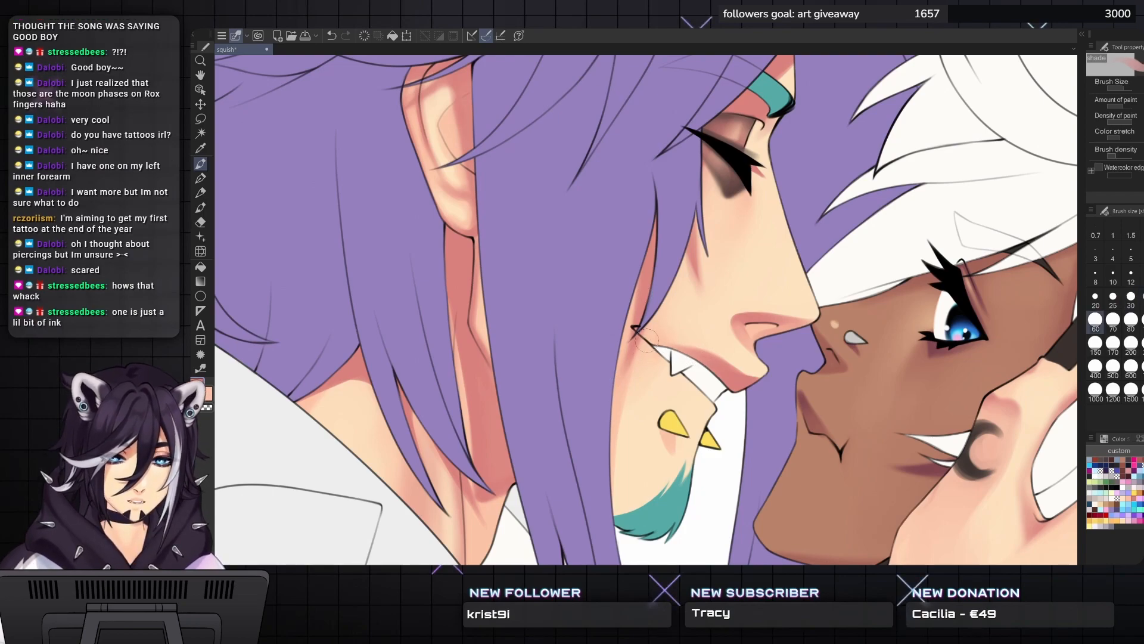
- Refine the soft shading on the chin beneath the lower teeth and by the mouth corner, starting at brush size 25
{"action": "scroll", "coordinate": [645, 339], "scroll_direction": "up", "scroll_amount": 3}
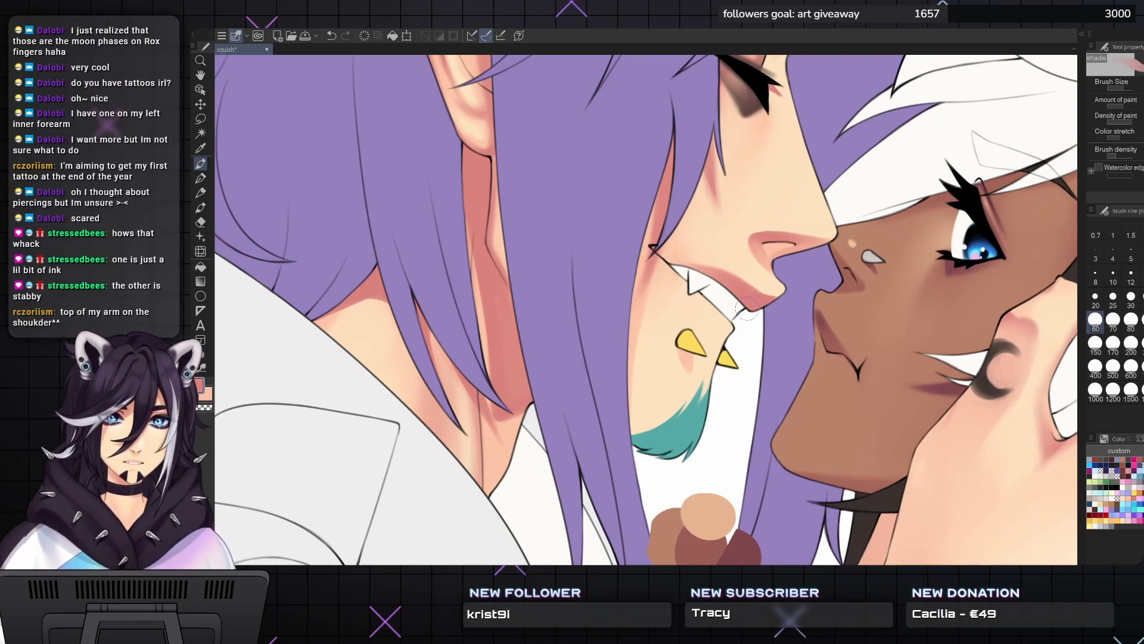
{"action": "key", "text": "bracketleft"}
{"action": "key", "text": "bracketleft"}
{"action": "key", "text": "bracketleft"}
{"action": "key", "text": "bracketleft"}
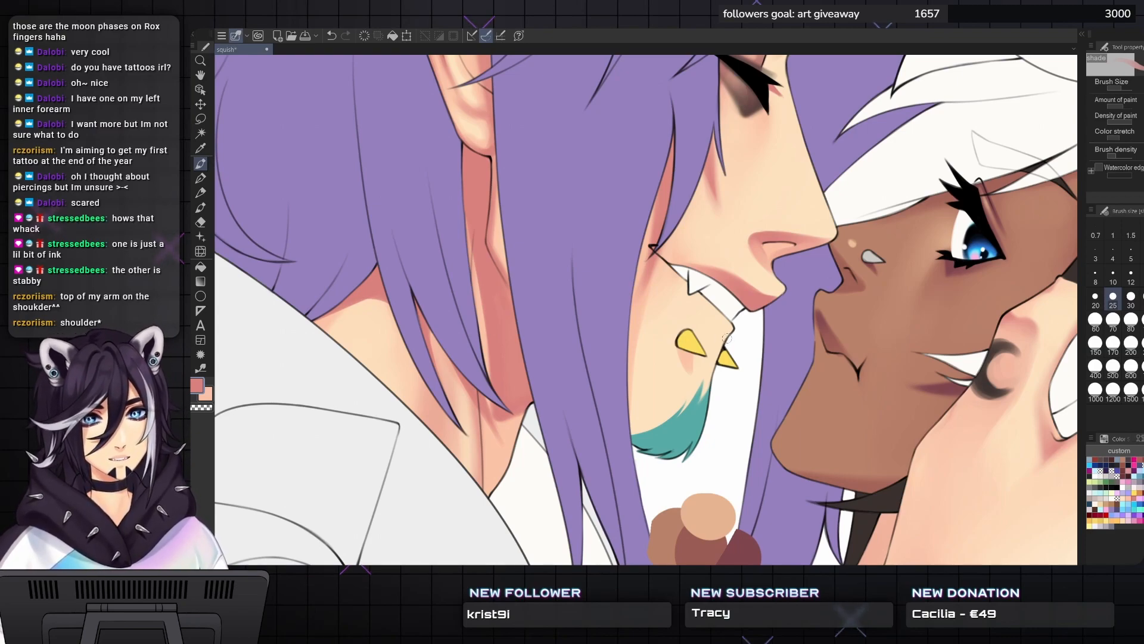
{"action": "key", "text": "bracketright"}
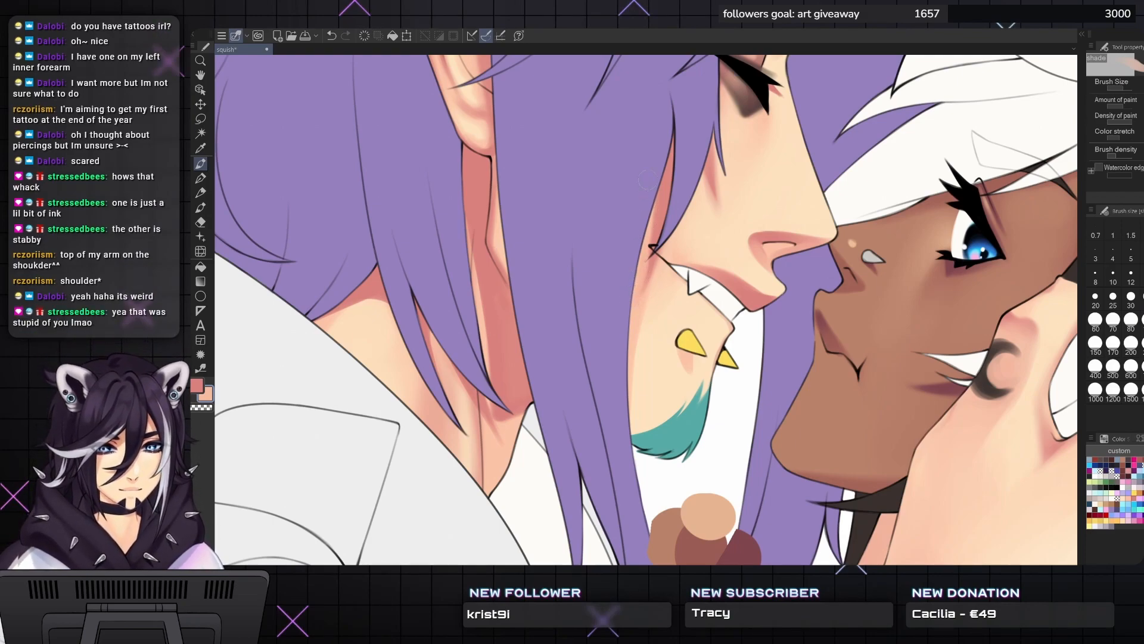
{"action": "key", "text": "bracketleft"}
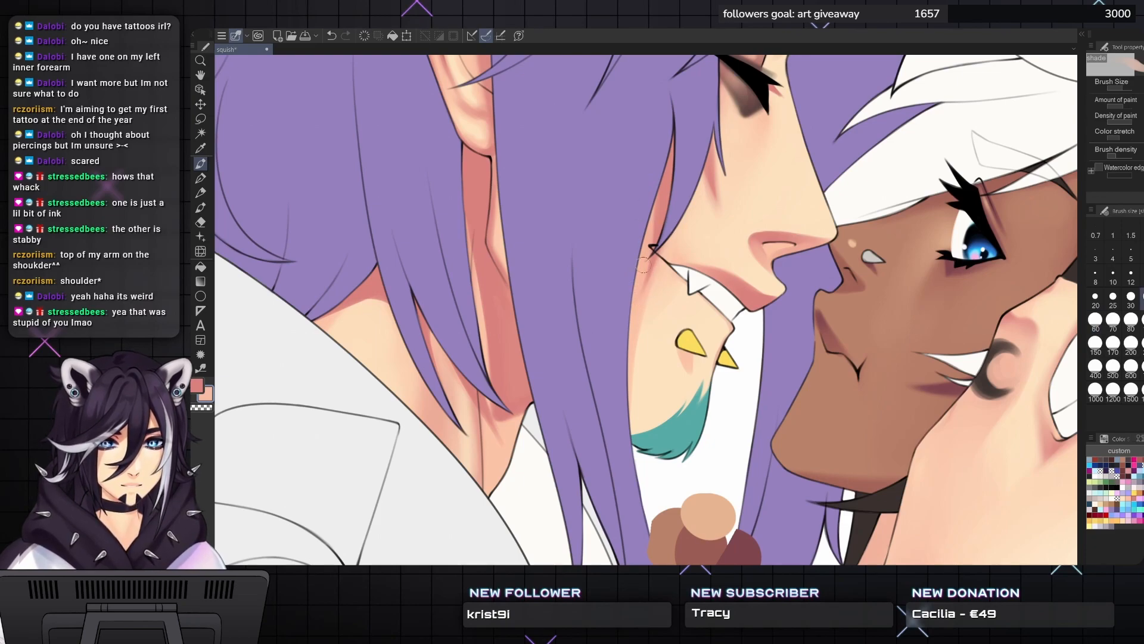
- Blend the shading along the cheek and jaw beside the hair strand with brush sizes 30 and 60
{"action": "left_click_drag", "start_coordinate": [663, 160], "coordinate": [653, 193]}
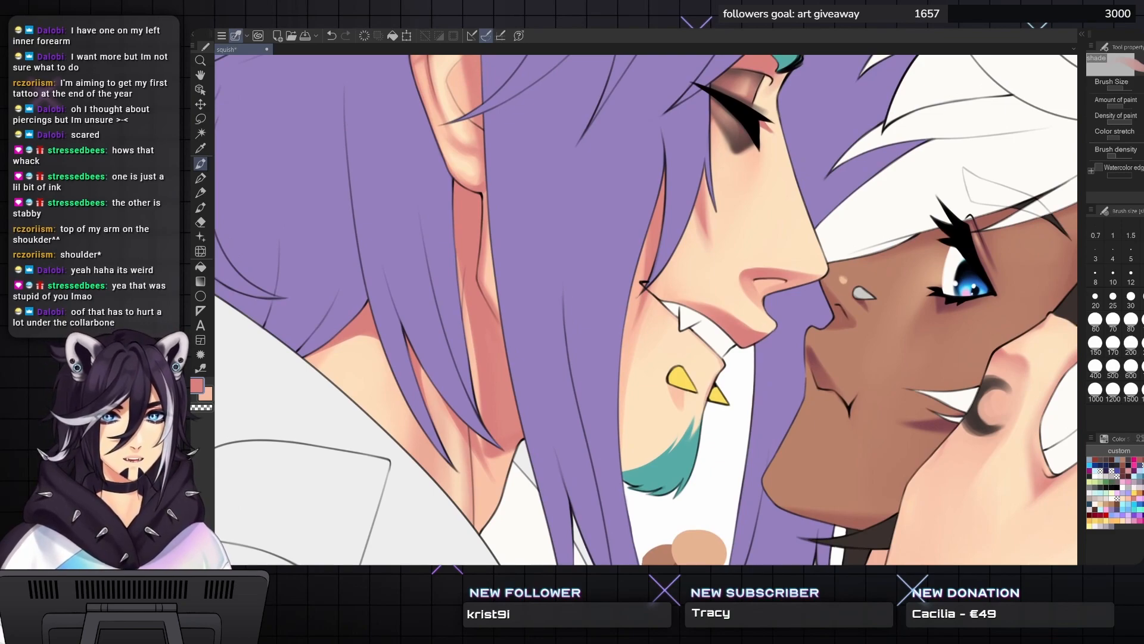
{"action": "left_click_drag", "start_coordinate": [653, 340], "coordinate": [646, 337]}
{"action": "key", "text": "bracketleft"}
{"action": "key", "text": "bracketleft"}
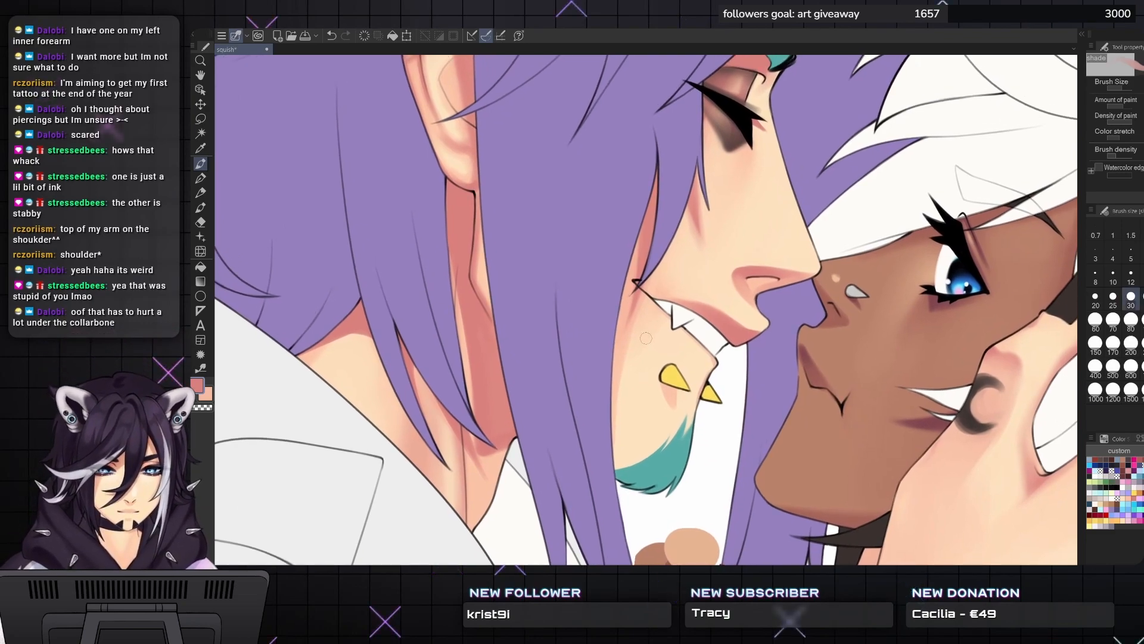
{"action": "key", "text": "bracketright"}
{"action": "key", "text": "bracketright"}
{"action": "key", "text": "bracketright"}
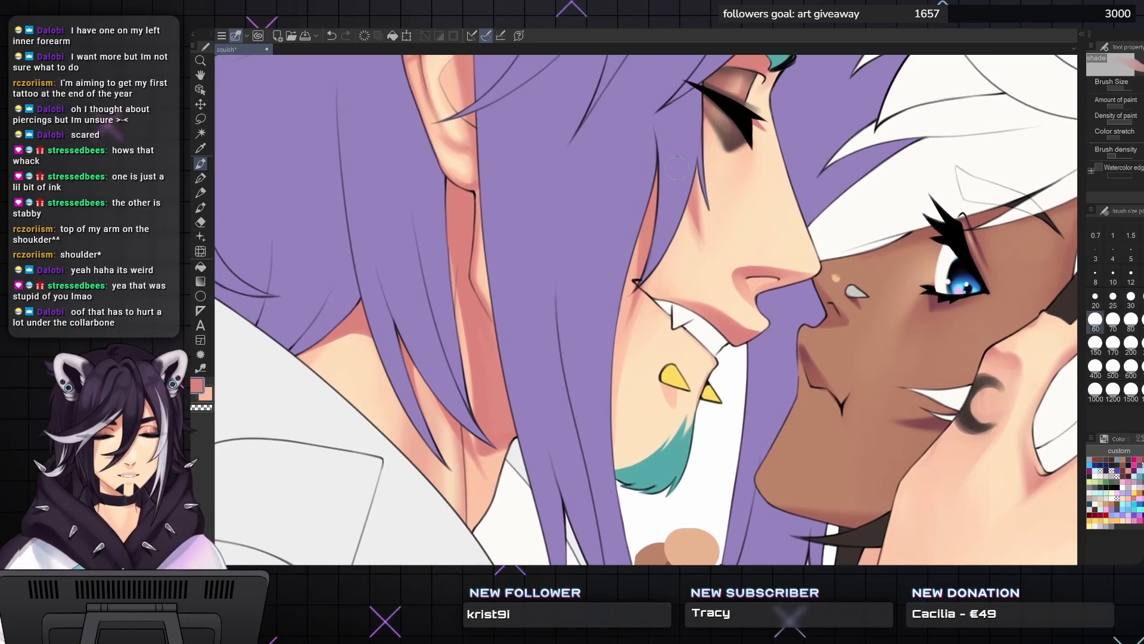
- Blend the rose-pink shadow on the purple-haired character's neck below the ear with the shade brush at size 60
{"action": "left_click_drag", "start_coordinate": [677, 168], "coordinate": [797, 190]}
{"action": "key", "text": "bracketleft"}
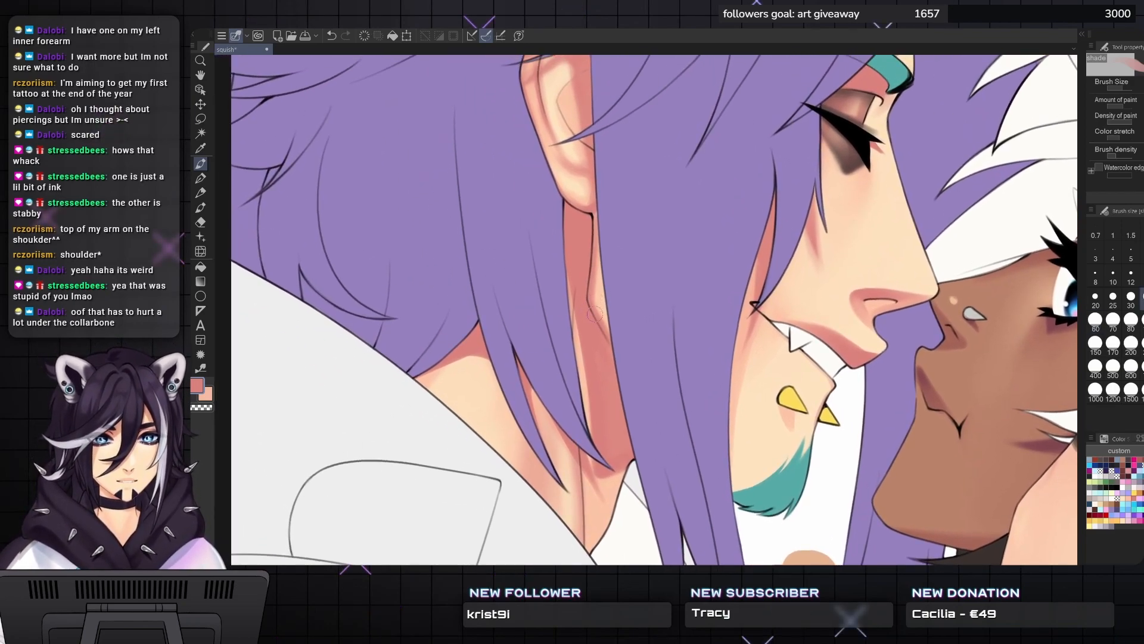
{"action": "key", "text": "bracketright"}
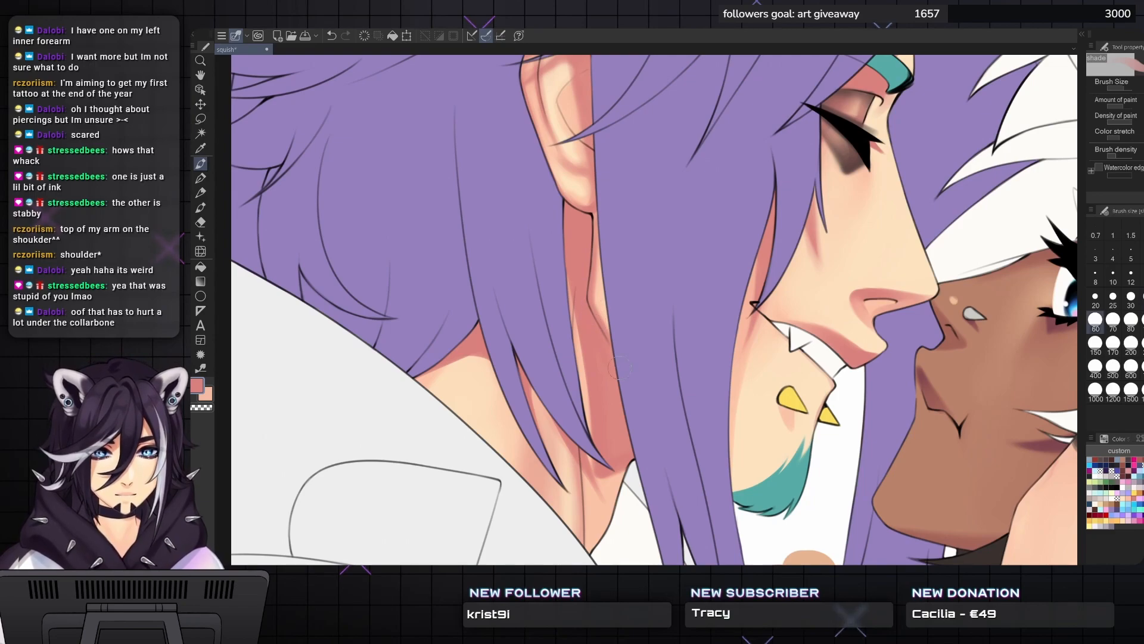
{"action": "left_click_drag", "start_coordinate": [617, 360], "coordinate": [592, 312]}
{"action": "left_click_drag", "start_coordinate": [735, 383], "coordinate": [677, 302]}
- Paint and blend a small rose-pink shadow beneath the larger yellow chin spike with the shade brush at sizes 20 to 30
{"action": "key", "text": "bracketleft"}
{"action": "key", "text": "bracketleft"}
{"action": "key", "text": "bracketleft"}
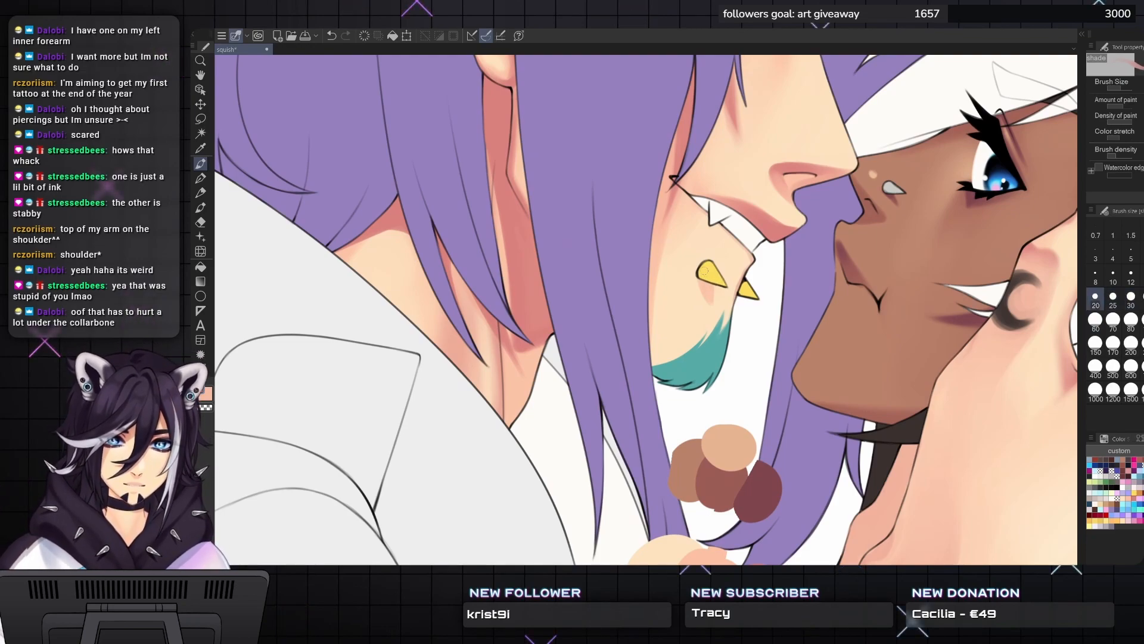
{"action": "key", "text": "bracketleft"}
{"action": "key", "text": "bracketright"}
{"action": "key", "text": "bracketright"}
{"action": "key", "text": "bracketright"}
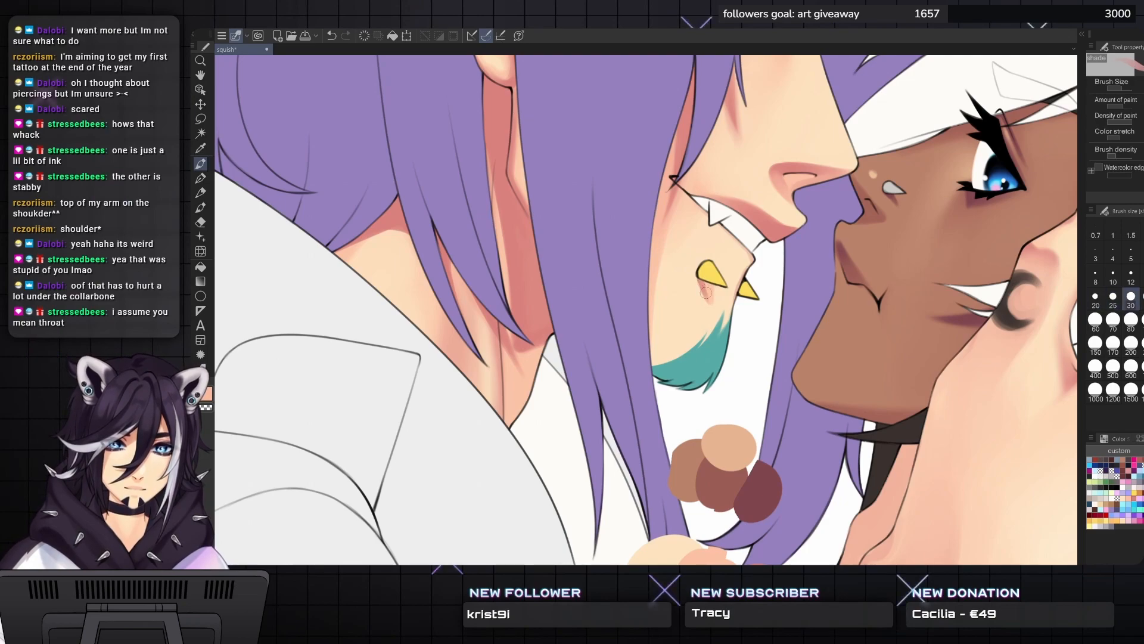
{"action": "key", "text": "bracketleft"}
{"action": "key", "text": "bracketleft"}
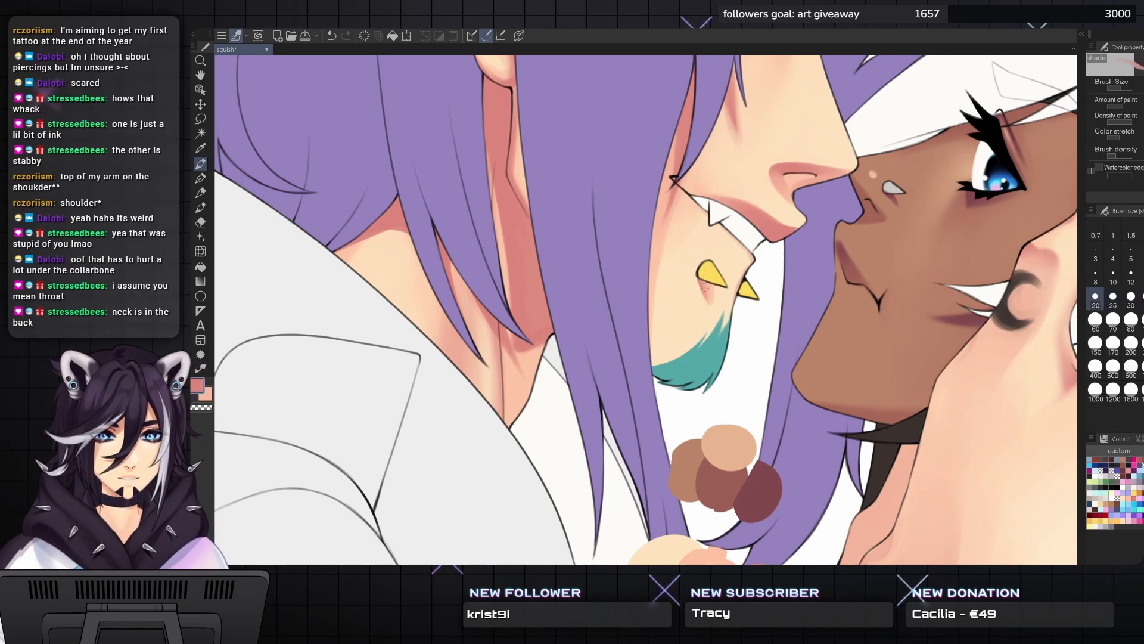
{"action": "key", "text": "bracketright"}
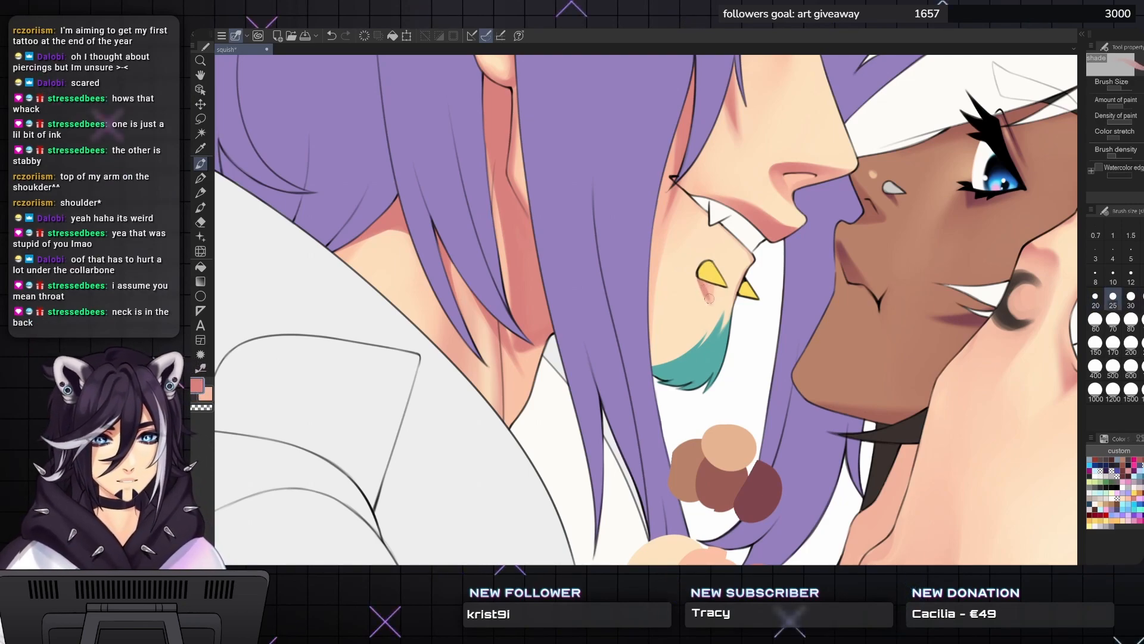
{"action": "key", "text": "bracketleft"}
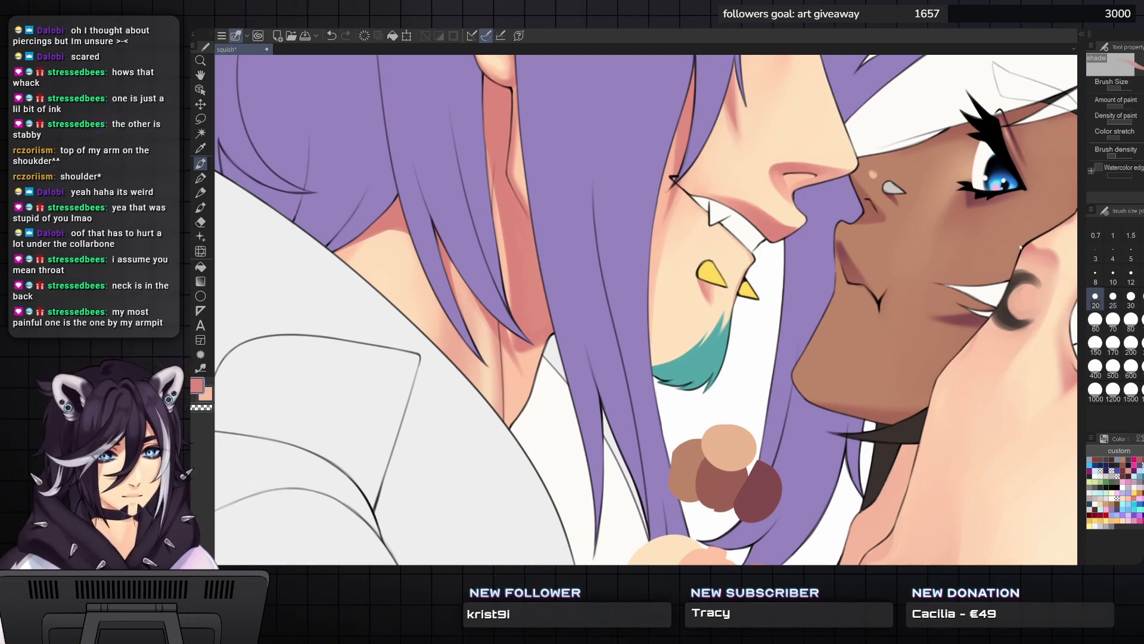
- Refine the shadow under the larger chin spike with the lineart brush and sample the pale skin colour beside it
{"action": "key", "text": "p"}
{"action": "key", "text": "bracketright"}
{"action": "key", "text": "bracketright"}
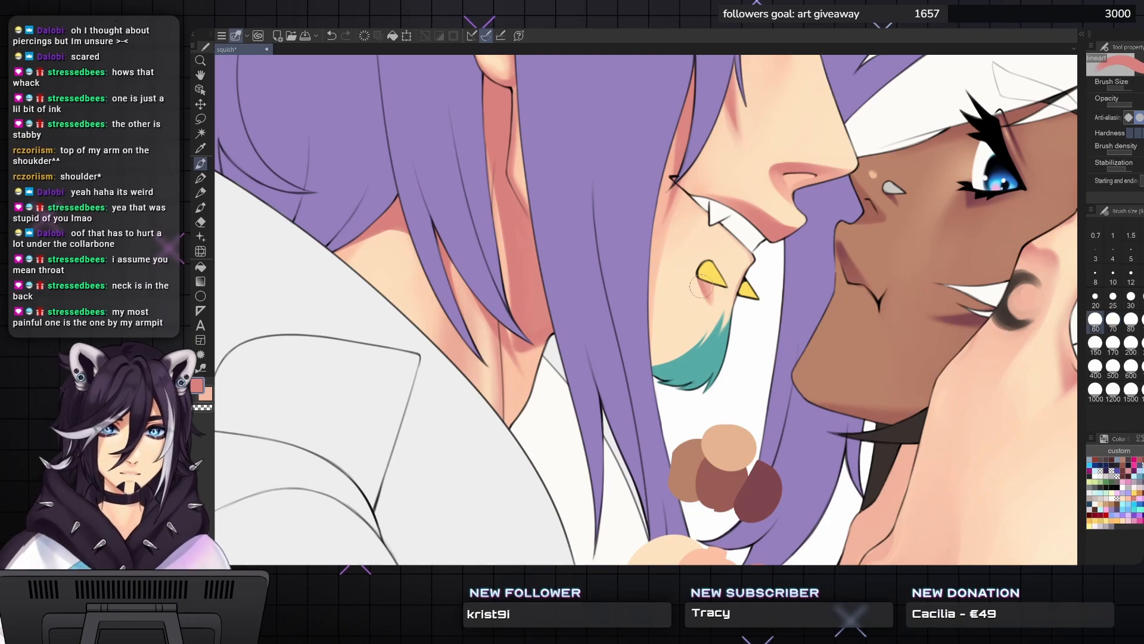
{"action": "key", "text": "bracketleft"}
{"action": "key", "text": "bracketleft"}
{"action": "key", "text": "bracketleft"}
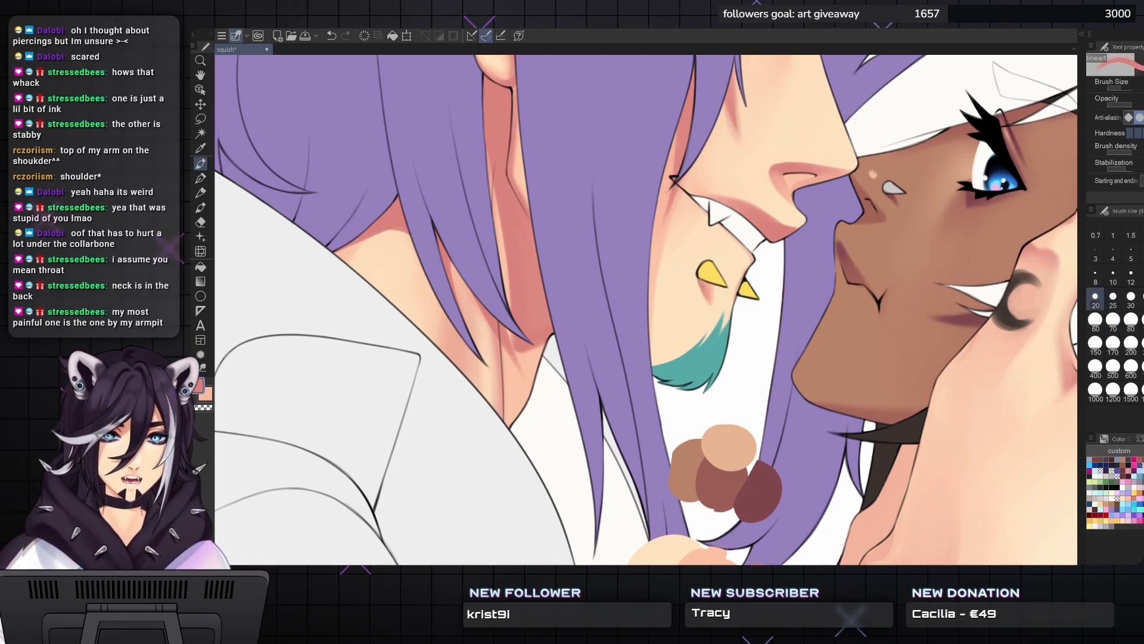
{"action": "key", "text": "bracketright"}
{"action": "key", "text": "bracketright"}
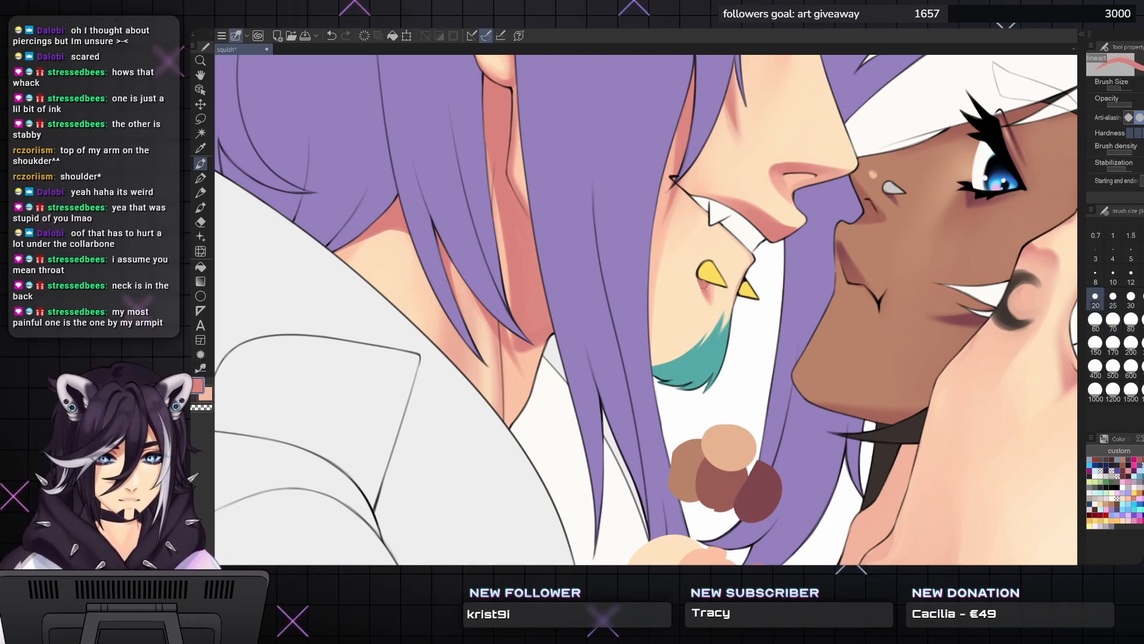
{"action": "key", "text": "bracketleft"}
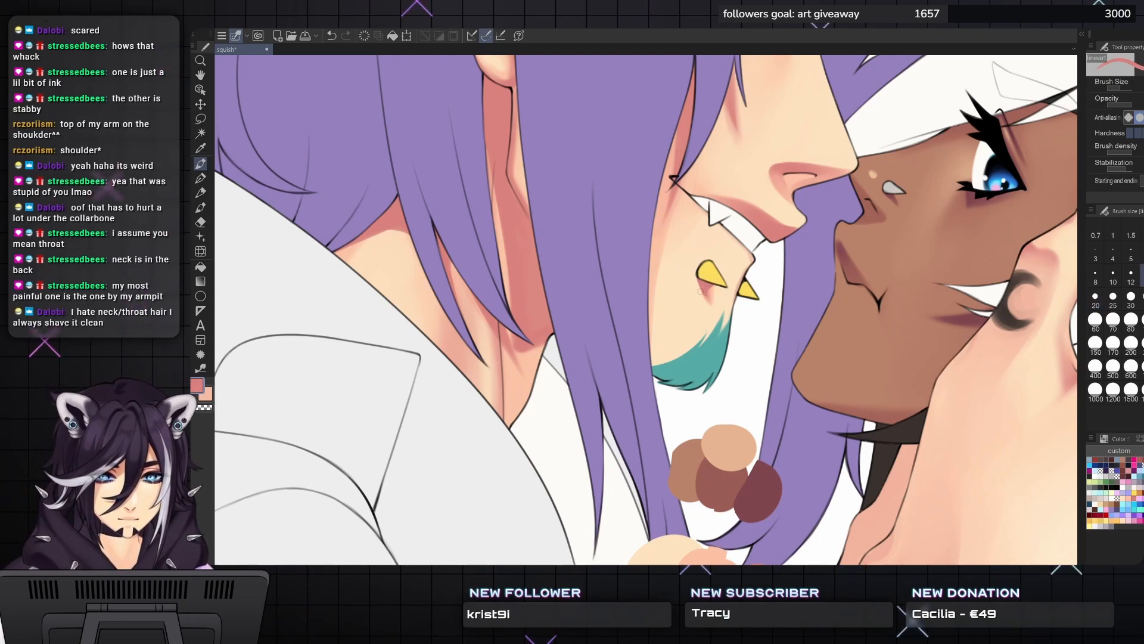
{"action": "left_click", "coordinate": [709, 309], "text": "alt"}
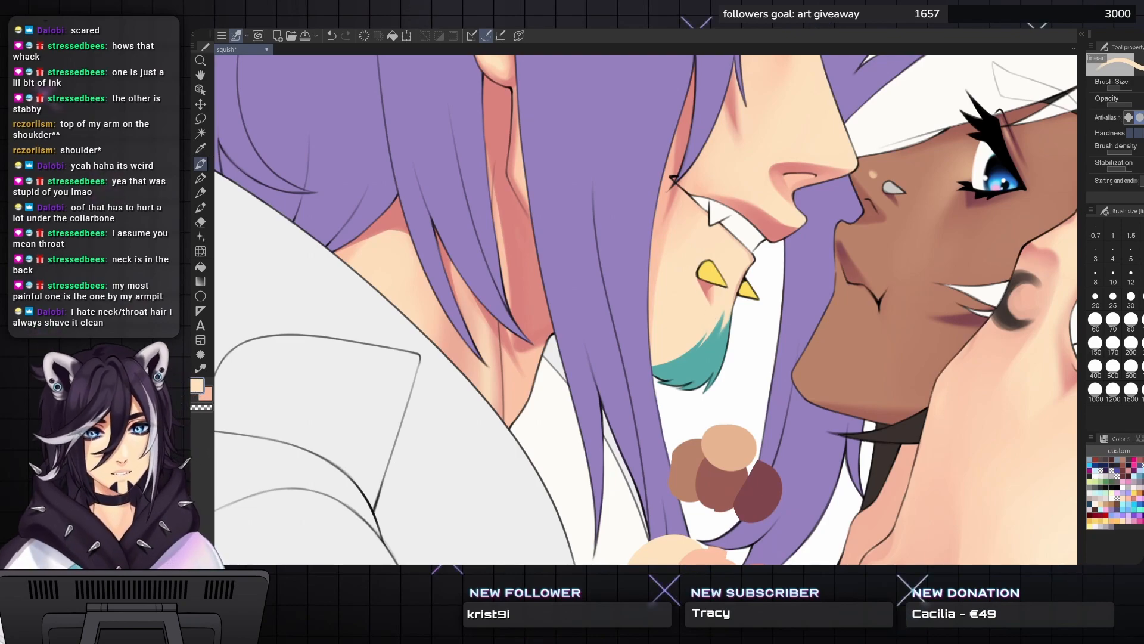
- Sample the rose shadow colour and softly airbrush shading on the chin beside the smaller yellow spike
{"action": "scroll", "coordinate": [646, 309], "scroll_direction": "up", "scroll_amount": 2}
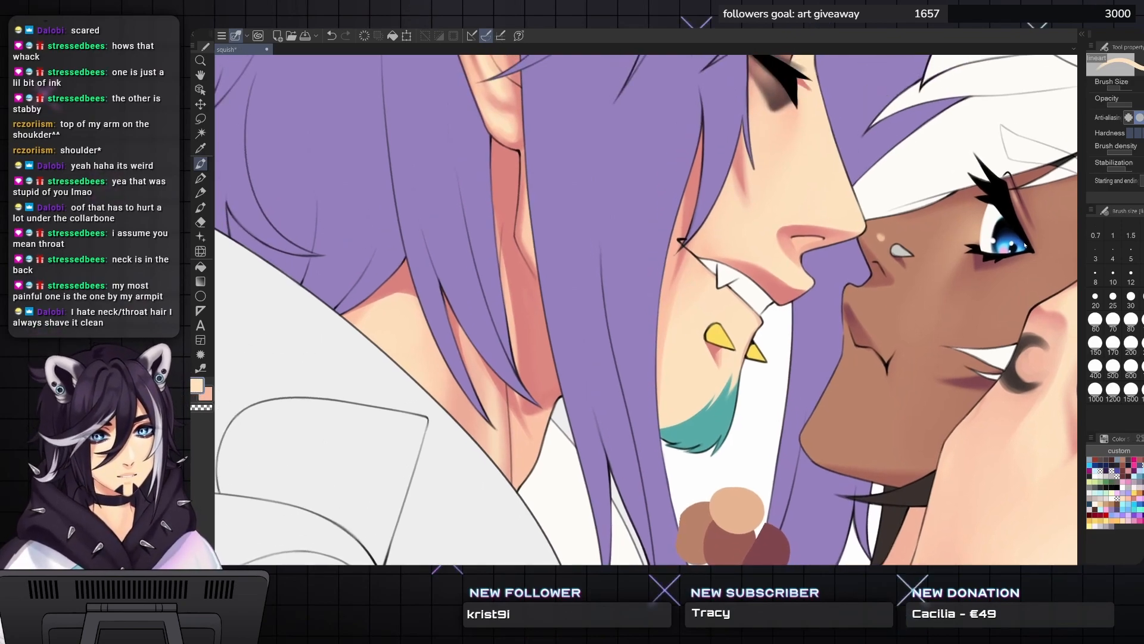
{"action": "key", "text": "b"}
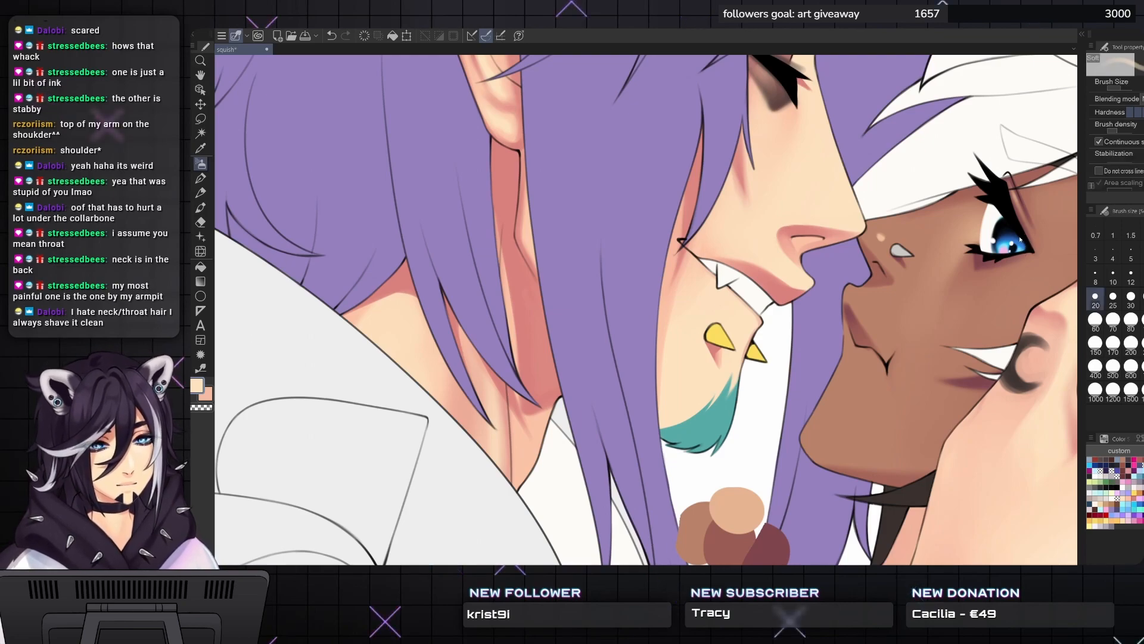
{"action": "key", "text": "bracketright"}
{"action": "key", "text": "bracketright"}
{"action": "left_click", "coordinate": [759, 303], "text": "alt"}
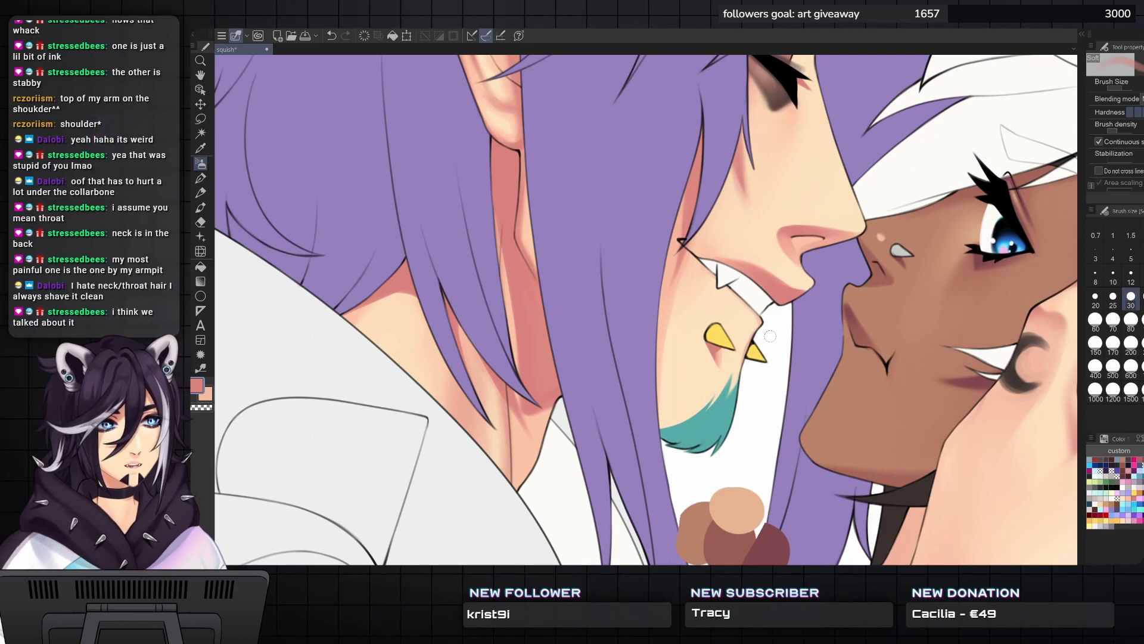
{"action": "key", "text": "bracketleft"}
{"action": "key", "text": "bracketleft"}
{"action": "key", "text": "bracketleft"}
{"action": "left_click_drag", "start_coordinate": [748, 341], "coordinate": [741, 382]}
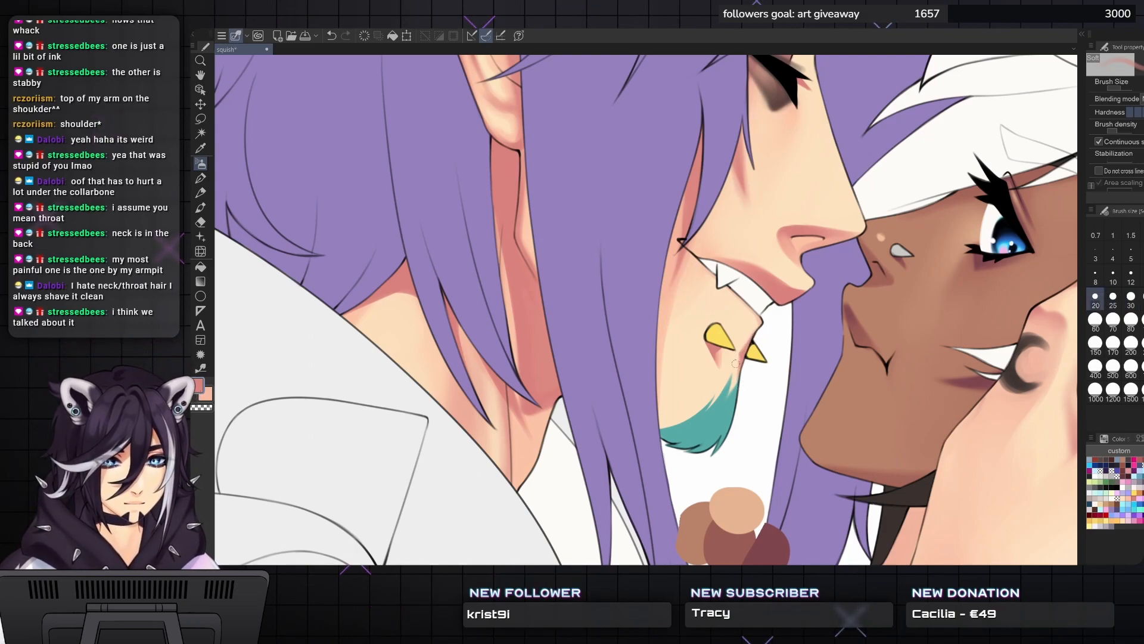
- Refine the soft rose shading around the two chin spikes with small brush sizes of 8 to 12
{"action": "left_click", "coordinate": [741, 348], "text": "alt"}
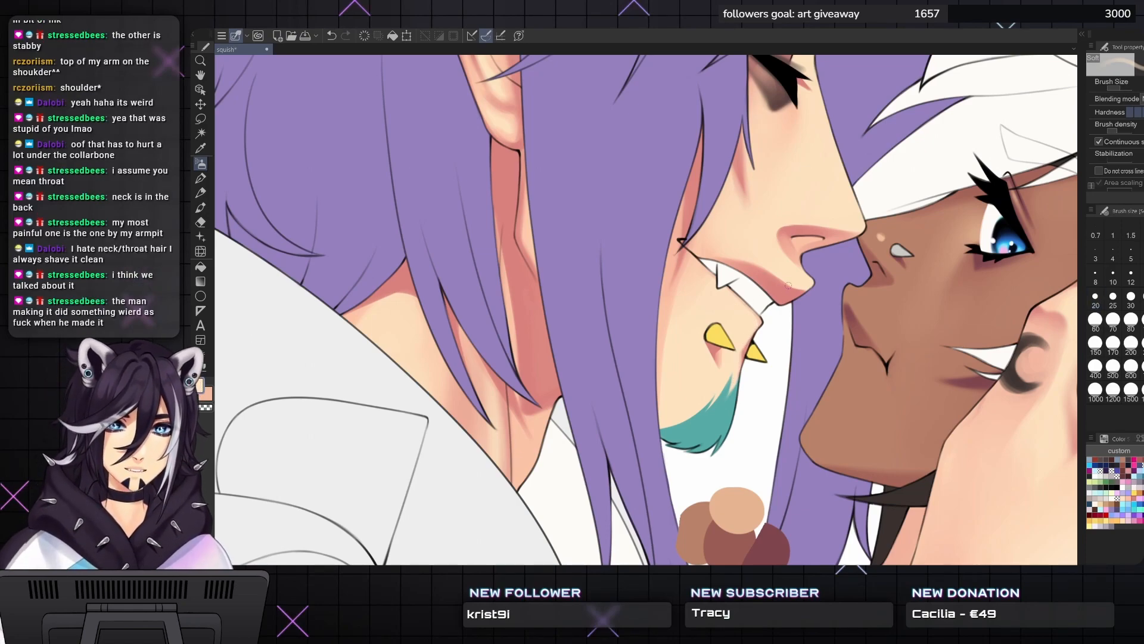
{"action": "key", "text": "bracketright"}
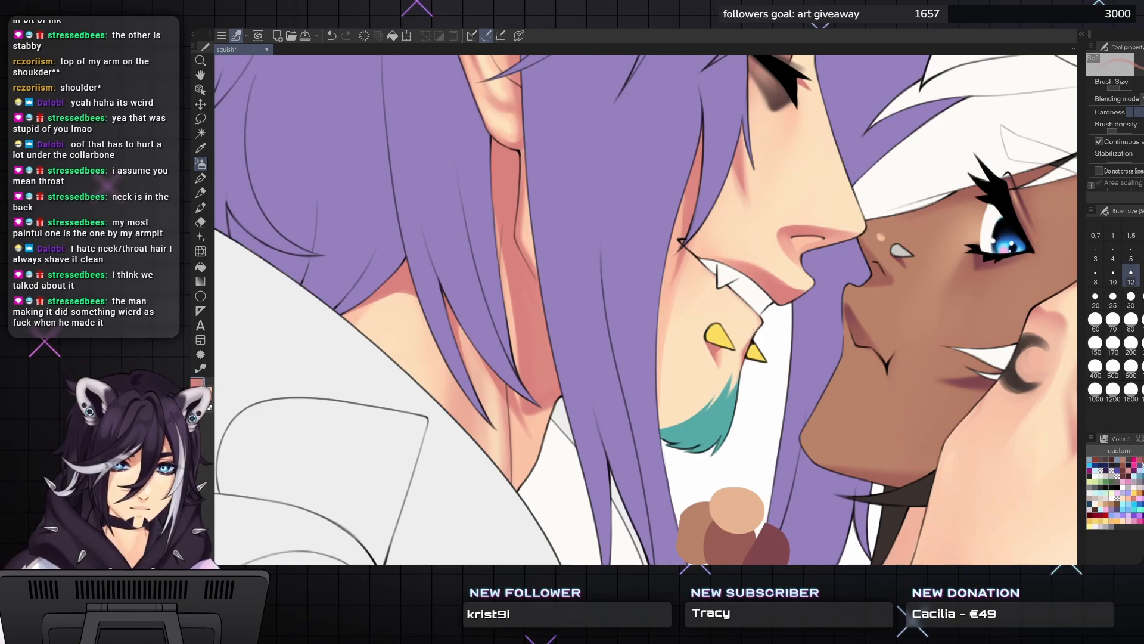
{"action": "key", "text": "bracketleft"}
{"action": "key", "text": "bracketleft"}
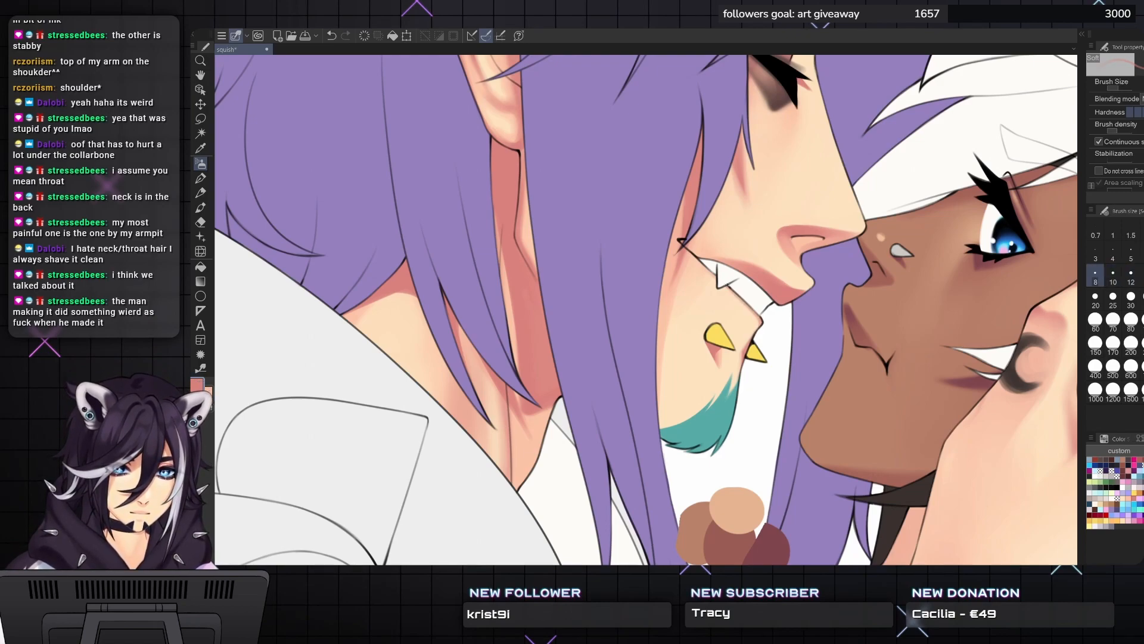
{"action": "key", "text": "bracketright"}
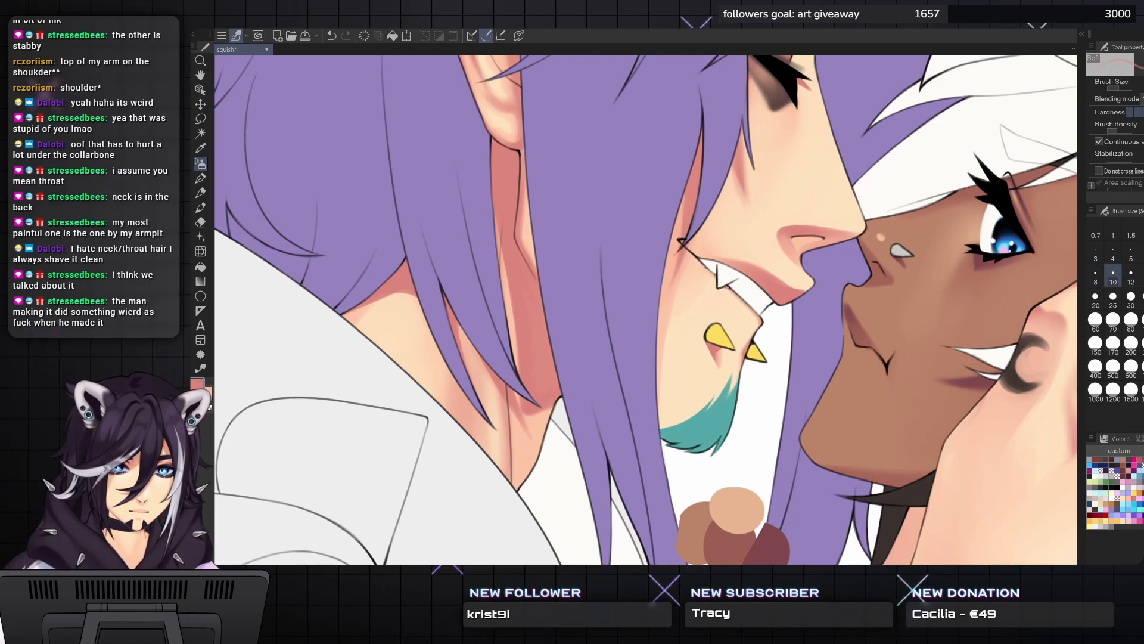
- Choose purple as the drawing colour and switch from the soft airbrush to a pen brush for the neck shadow
{"action": "scroll", "coordinate": [706, 253], "scroll_direction": "down", "scroll_amount": 10}
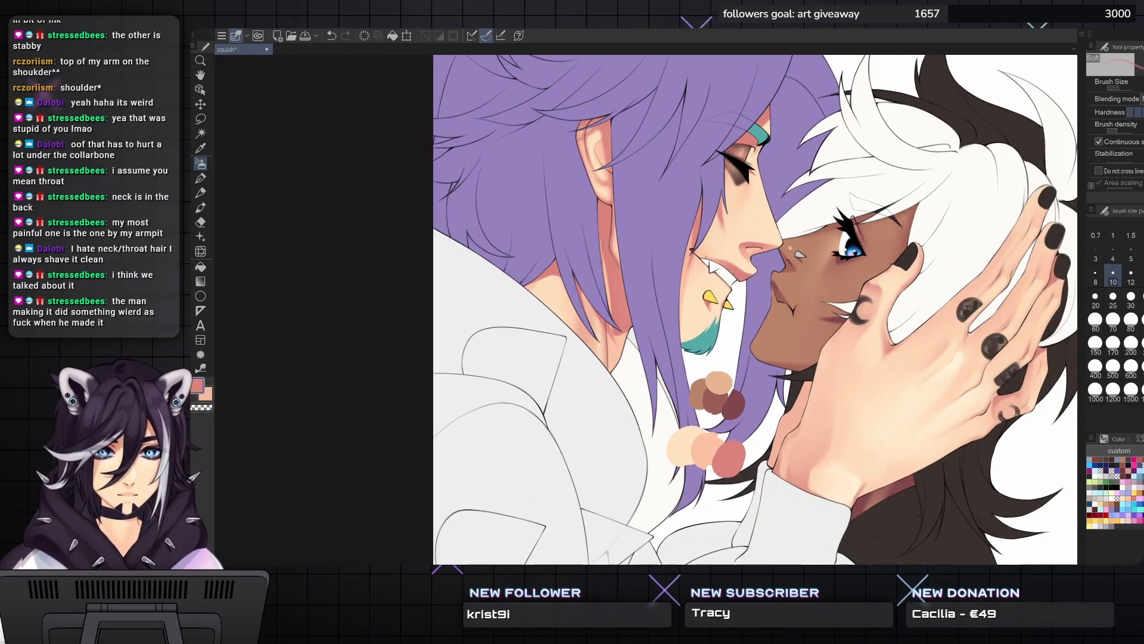
{"action": "scroll", "coordinate": [690, 258], "scroll_direction": "up", "scroll_amount": 8}
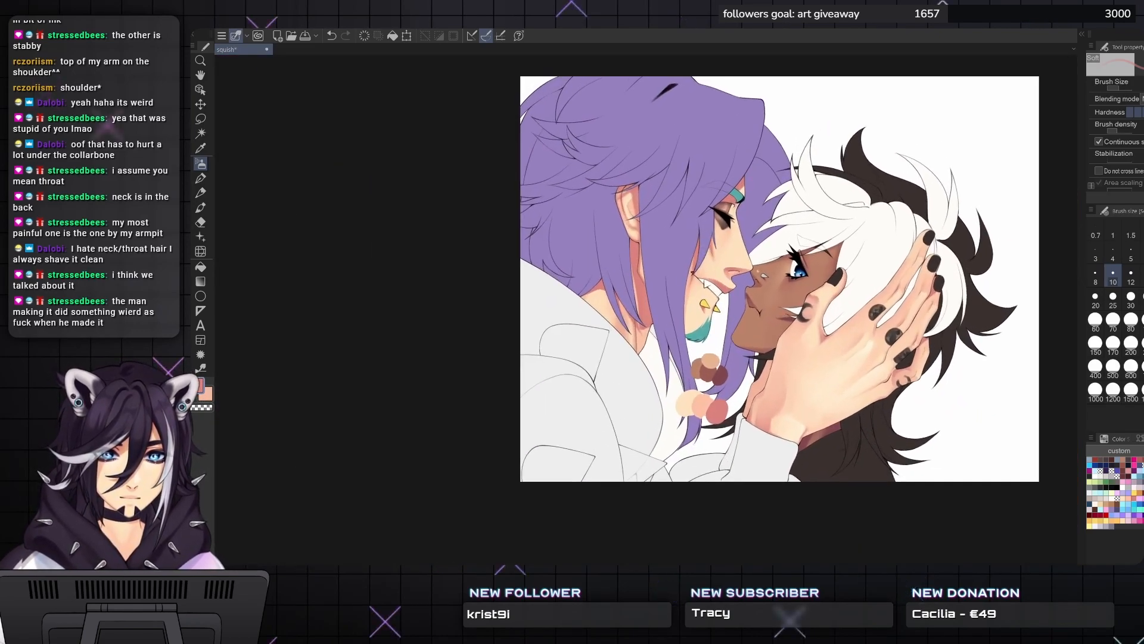
{"action": "left_click_drag", "start_coordinate": [656, 296], "coordinate": [634, 293]}
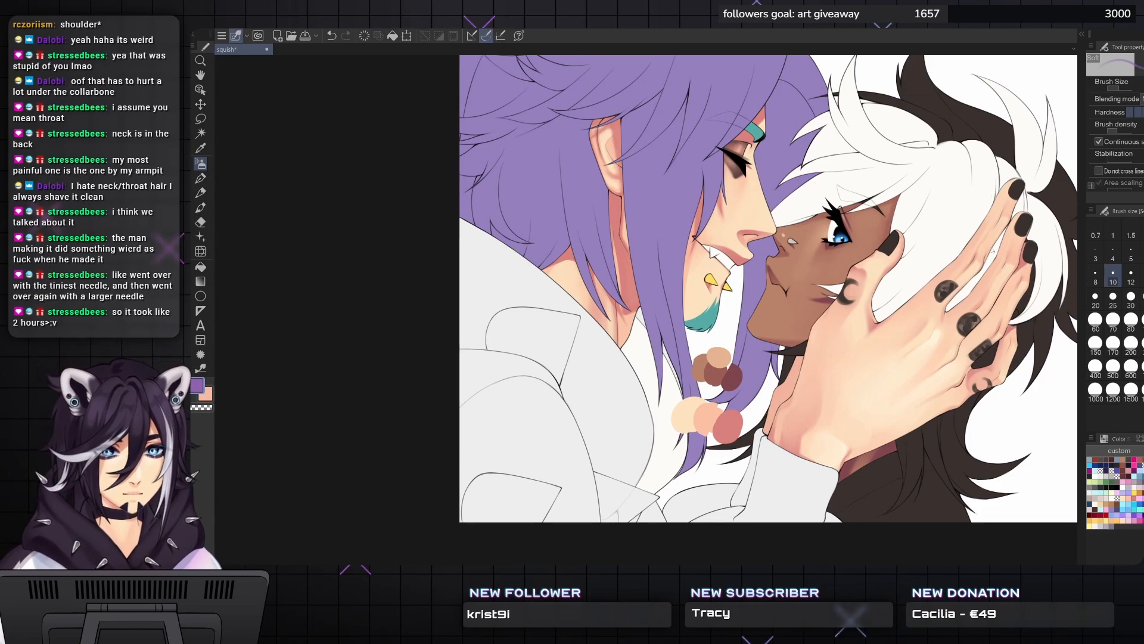
{"action": "scroll", "coordinate": [986, 236], "scroll_direction": "up", "scroll_amount": 2}
{"action": "key", "text": "p"}
{"action": "key", "text": "p"}
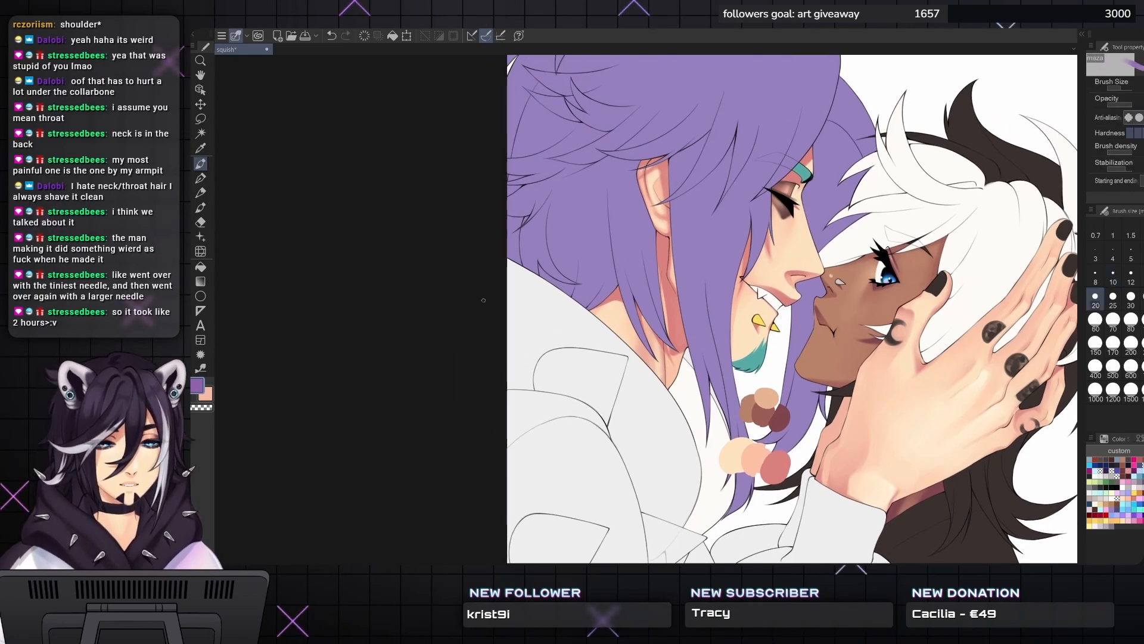
{"action": "scroll", "coordinate": [882, 127], "scroll_direction": "up", "scroll_amount": 3}
{"action": "scroll", "coordinate": [522, 252], "scroll_direction": "up", "scroll_amount": 2}
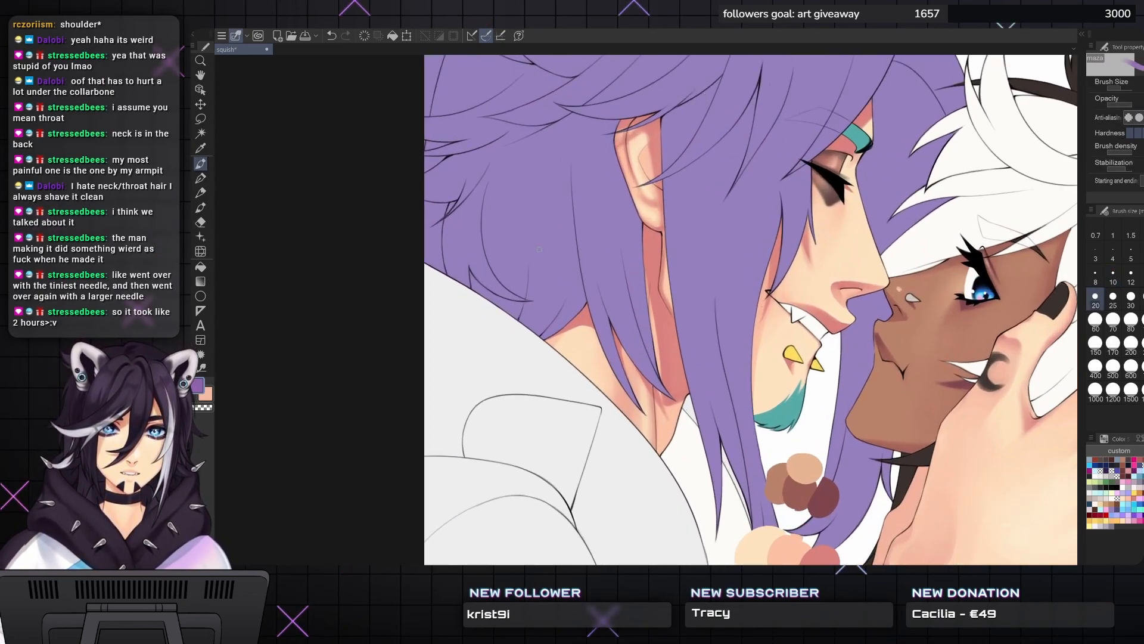
- Try painting a purple shadow patch on the neck just below the ear, then undo it
{"action": "key", "text": "bracketright"}
{"action": "key", "text": "bracketright"}
{"action": "key", "text": "bracketright"}
{"action": "key", "text": "bracketright"}
{"action": "key", "text": "bracketright"}
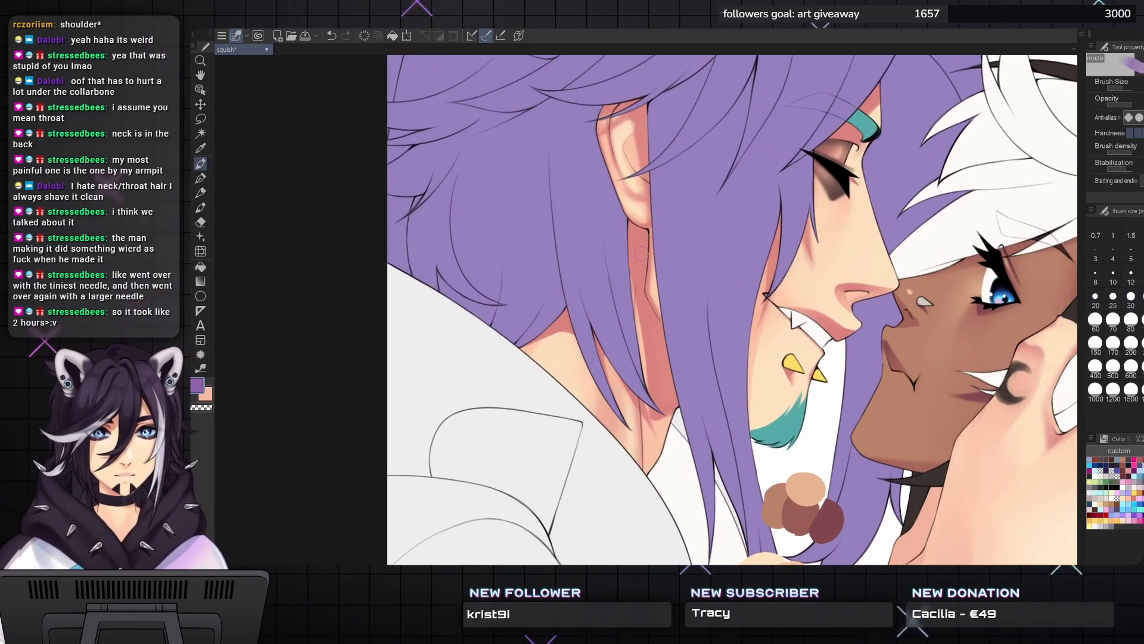
{"action": "left_click_drag", "start_coordinate": [638, 243], "coordinate": [641, 258]}
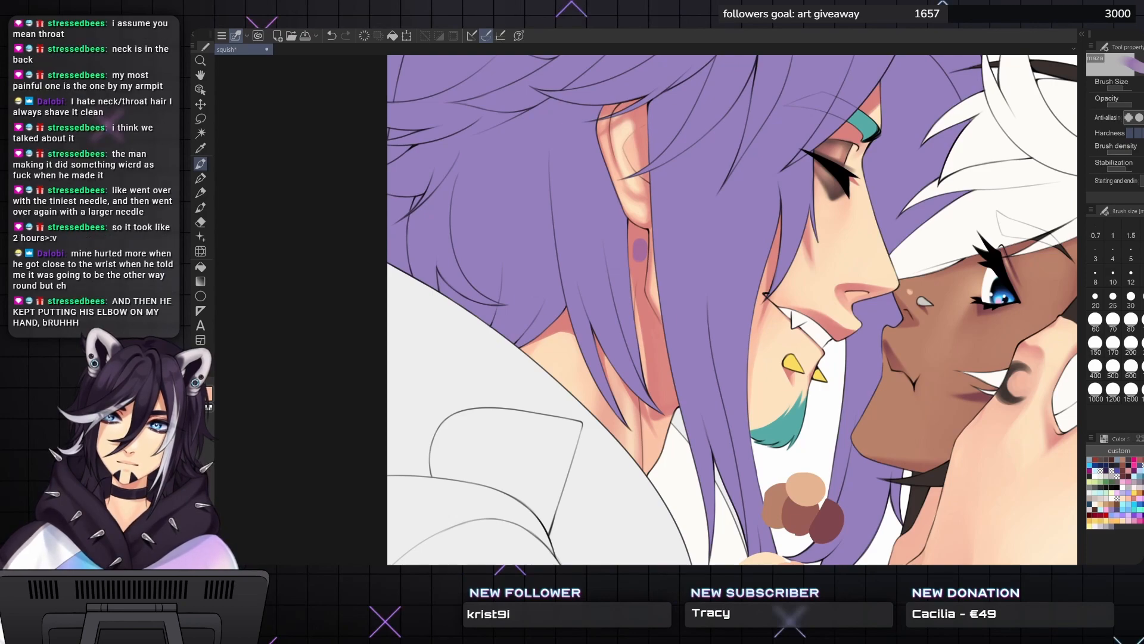
{"action": "key", "text": "bracketright"}
{"action": "key", "text": "bracketright"}
{"action": "left_click_drag", "start_coordinate": [642, 245], "coordinate": [639, 278]}
{"action": "key", "text": "ctrl+z"}
- Sample a mauve tone from the shadowed neck and set the pen brush size to 70
{"action": "key", "text": "bracketright"}
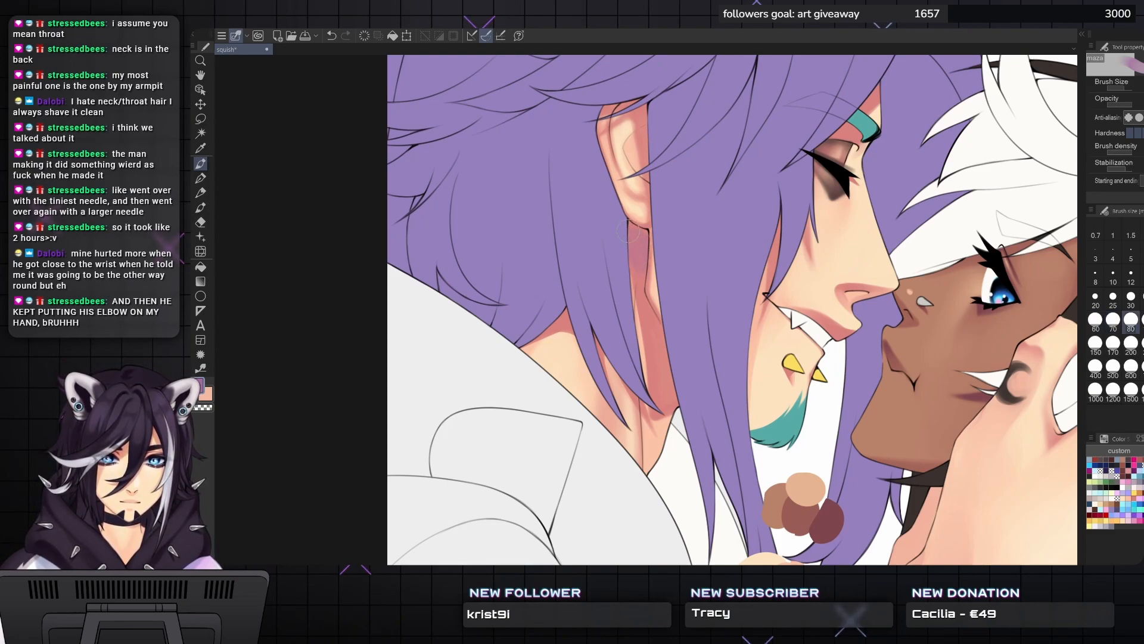
{"action": "key", "text": "bracketleft"}
{"action": "key", "text": "bracketleft"}
{"action": "left_click", "coordinate": [658, 363], "text": "alt"}
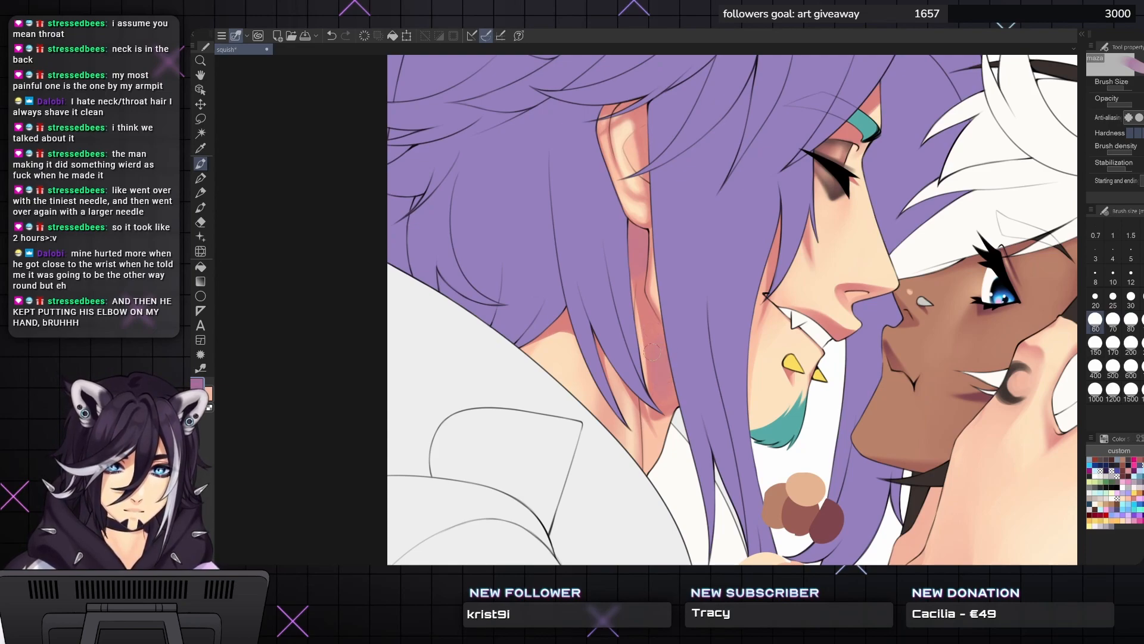
{"action": "left_click_drag", "start_coordinate": [652, 349], "coordinate": [530, 355]}
{"action": "key", "text": "bracketright"}
- Examine the skin shading on both faces close up and across the whole illustration
{"action": "scroll", "coordinate": [671, 310], "scroll_direction": "up", "scroll_amount": 2}
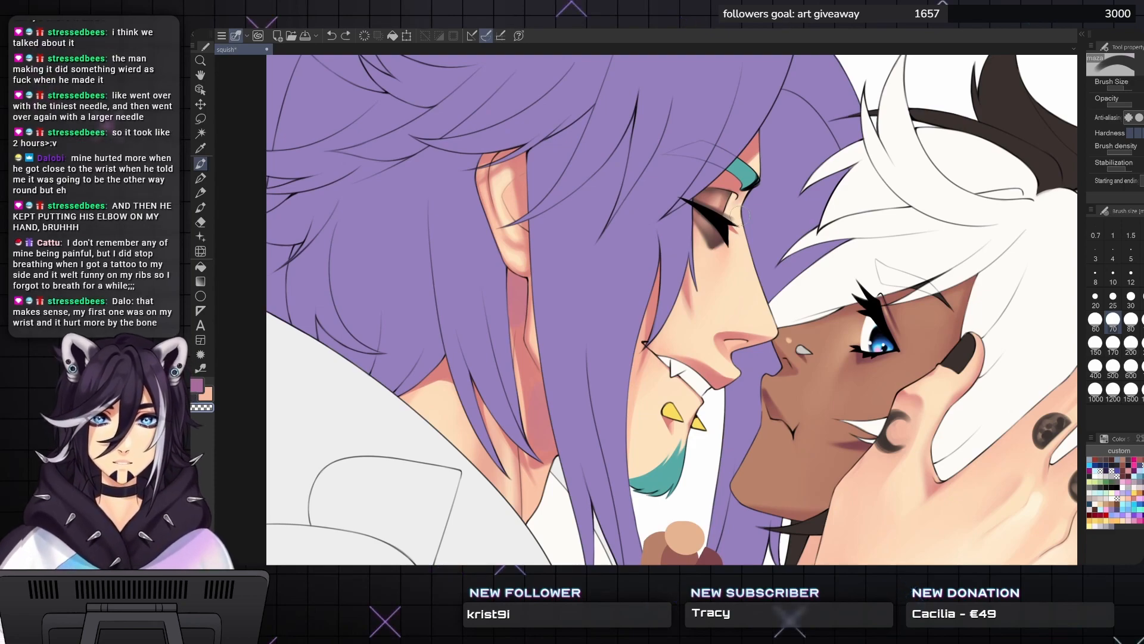
{"action": "left_click_drag", "start_coordinate": [739, 211], "coordinate": [713, 236]}
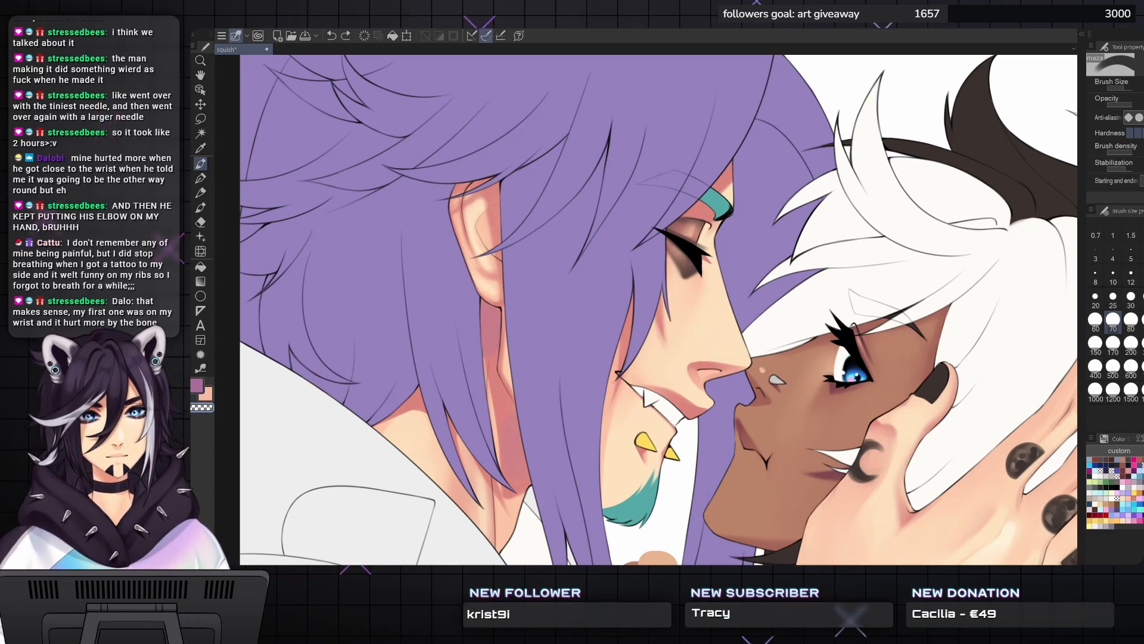
{"action": "left_click_drag", "start_coordinate": [646, 309], "coordinate": [607, 324]}
{"action": "mouse_move", "coordinate": [606, 158]}
{"action": "left_mouse_down"}
{"action": "mouse_move", "coordinate": [615, 162]}
{"action": "mouse_move", "coordinate": [598, 145]}
{"action": "left_mouse_up"}
{"action": "scroll", "coordinate": [611, 164], "scroll_direction": "down", "scroll_amount": 2}
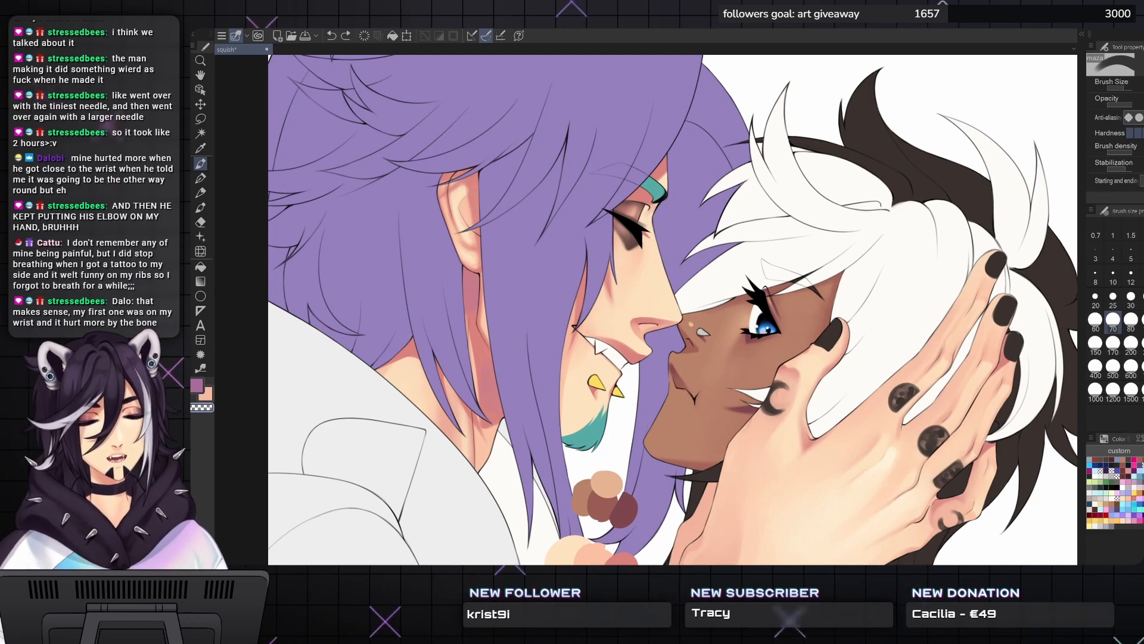
{"action": "mouse_move", "coordinate": [673, 310]}
{"action": "left_mouse_down"}
{"action": "mouse_move", "coordinate": [670, 340]}
{"action": "mouse_move", "coordinate": [686, 355]}
{"action": "mouse_move", "coordinate": [675, 295]}
{"action": "left_mouse_up"}
{"action": "scroll", "coordinate": [675, 295], "scroll_direction": "down", "scroll_amount": 5}
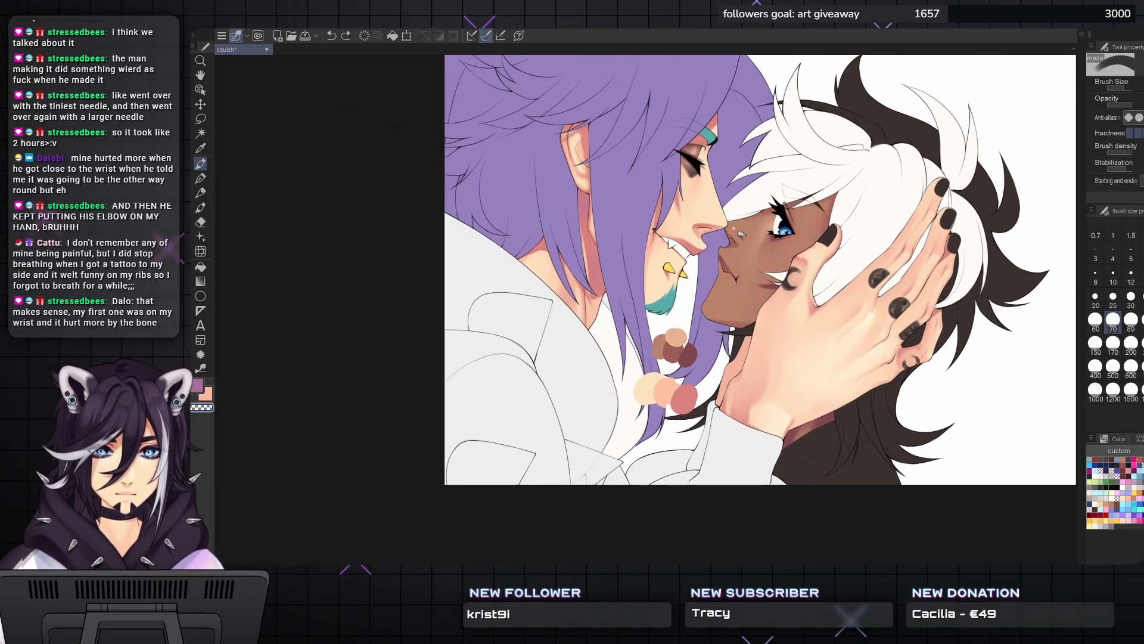
- Raise the pen brush size to 150 and sample the purple of the hair as the drawing colour
{"action": "key", "text": "bracketright"}
{"action": "key", "text": "bracketright"}
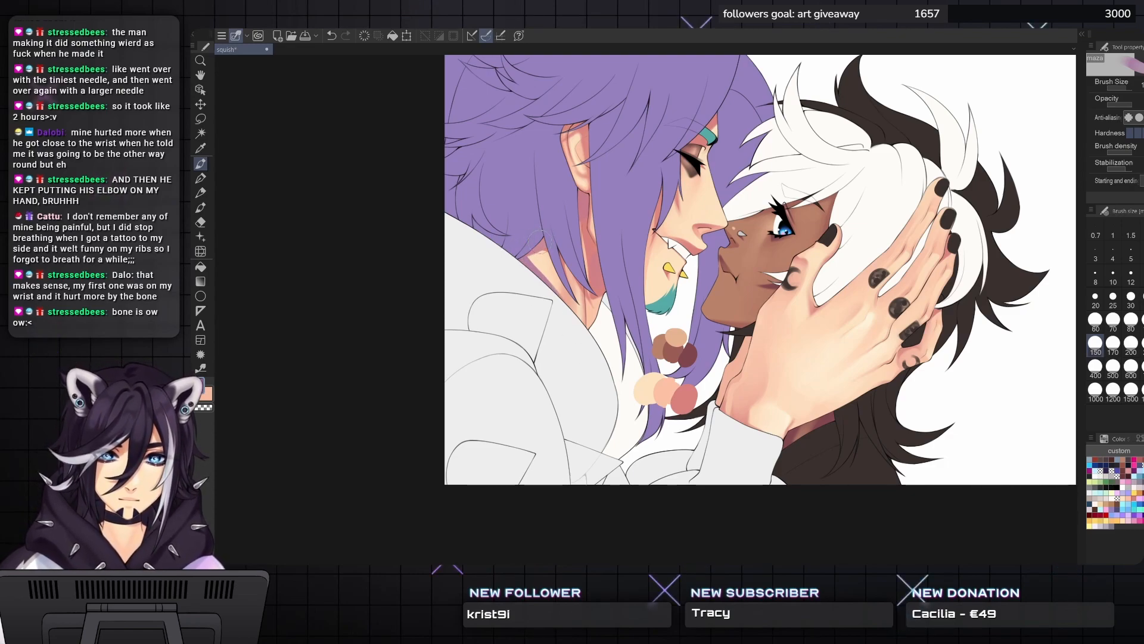
{"action": "mouse_move", "coordinate": [605, 261]}
{"action": "left_mouse_down"}
{"action": "mouse_move", "coordinate": [580, 256]}
{"action": "mouse_move", "coordinate": [548, 272]}
{"action": "mouse_move", "coordinate": [499, 254]}
{"action": "mouse_move", "coordinate": [496, 240]}
{"action": "left_mouse_up"}
{"action": "mouse_move", "coordinate": [782, 216]}
{"action": "left_mouse_down"}
{"action": "mouse_move", "coordinate": [809, 257]}
{"action": "mouse_move", "coordinate": [795, 236]}
{"action": "left_mouse_up"}
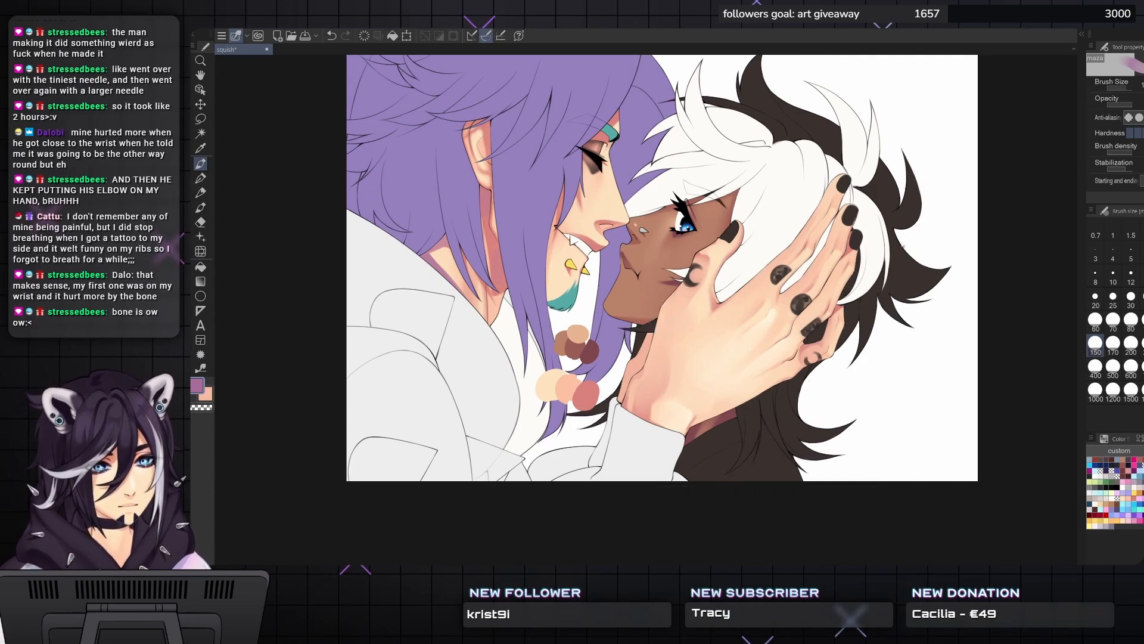
{"action": "left_click", "coordinate": [630, 118], "text": "alt"}
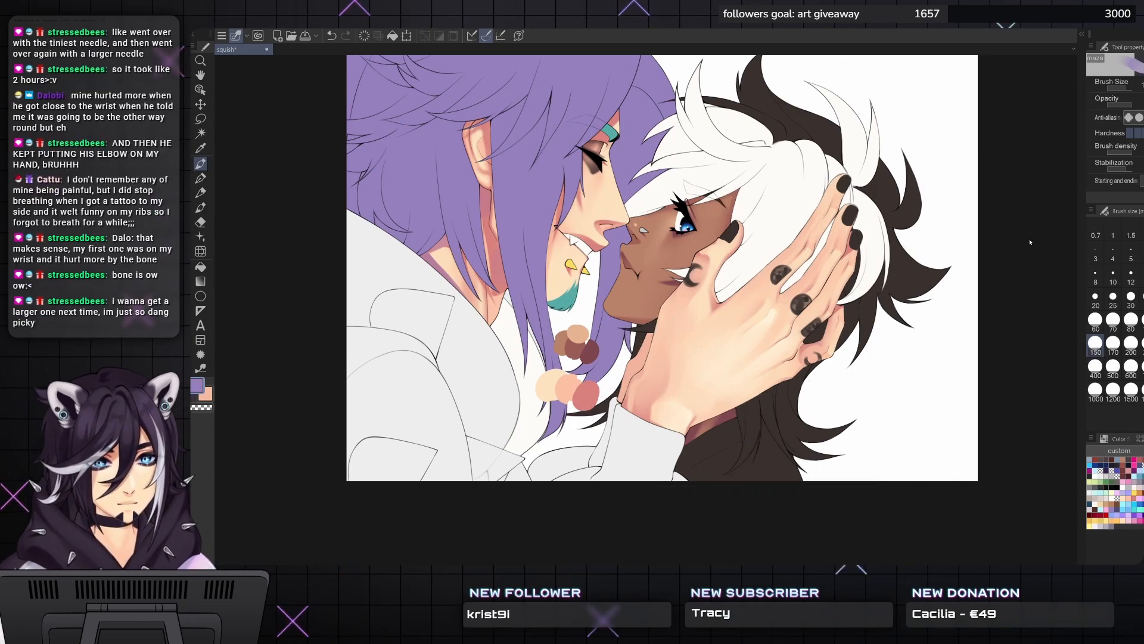
- Switch to a greatly enlarged soft airbrush and lay a light lavender tint over the white-haired character's white hair
{"action": "key", "text": "b"}
{"action": "key", "text": "]"}
{"action": "key", "text": "]"}
{"action": "key", "text": "]"}
{"action": "key", "text": "]"}
{"action": "key", "text": "]"}
{"action": "key", "text": "]"}
{"action": "key", "text": "]"}
{"action": "key", "text": "]"}
{"action": "key", "text": "]"}
{"action": "key", "text": "]"}
{"action": "key", "text": "]"}
{"action": "key", "text": "]"}
{"action": "key", "text": "]"}
{"action": "key", "text": "]"}
{"action": "key", "text": "]"}
{"action": "key", "text": "]"}
{"action": "mouse_move", "coordinate": [737, 263]}
{"action": "left_mouse_down"}
{"action": "mouse_move", "coordinate": [779, 224]}
{"action": "mouse_move", "coordinate": [809, 273]}
{"action": "mouse_move", "coordinate": [807, 298]}
{"action": "mouse_move", "coordinate": [856, 198]}
{"action": "mouse_move", "coordinate": [874, 290]}
{"action": "mouse_move", "coordinate": [819, 115]}
{"action": "left_mouse_up"}
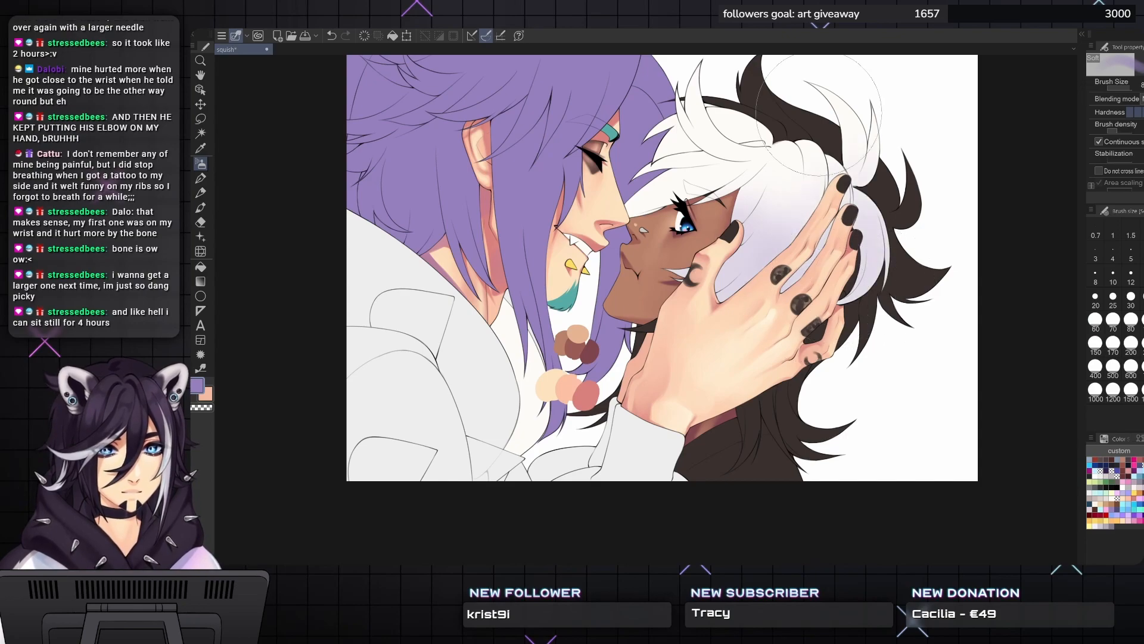
{"action": "left_click_drag", "start_coordinate": [632, 206], "coordinate": [627, 245]}
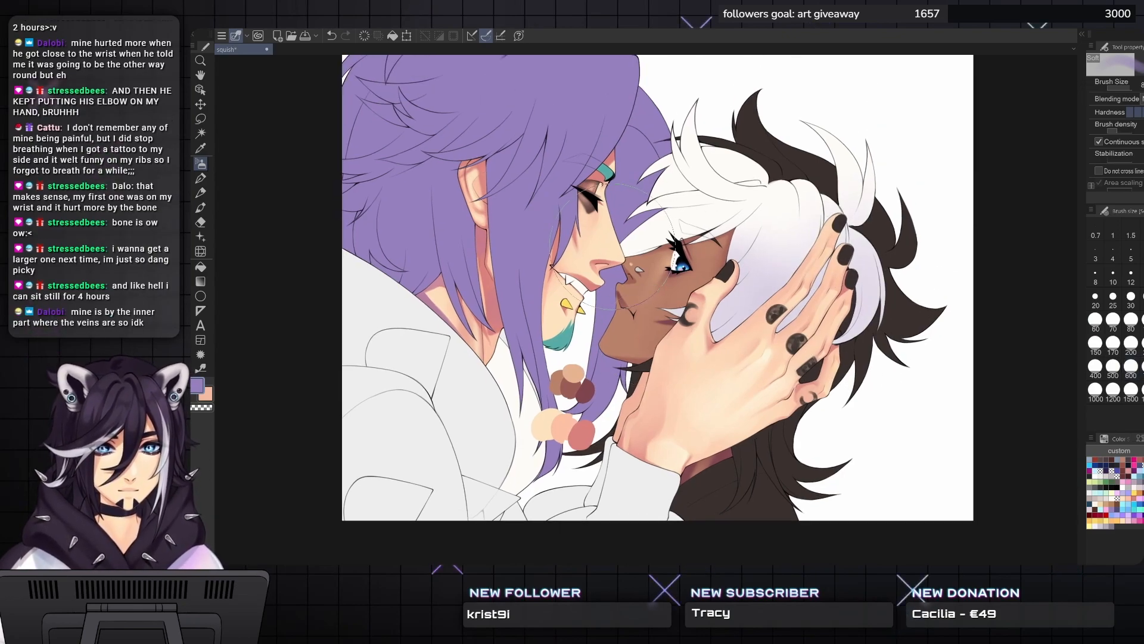
{"action": "key", "text": "]"}
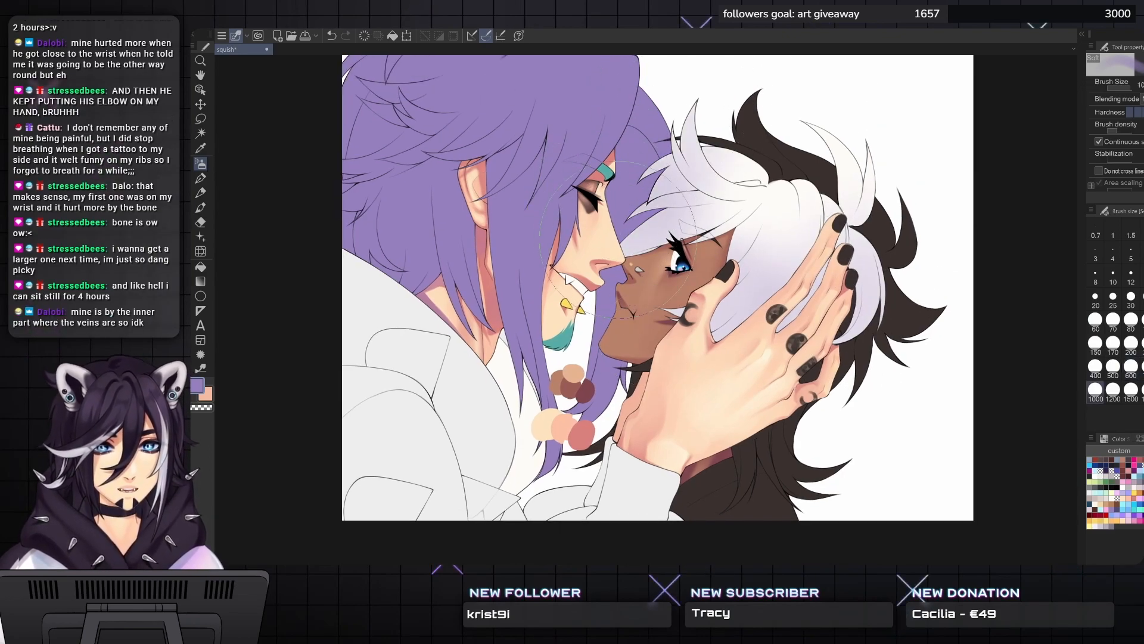
- Switch to the shade brush with transparent colour and enlarge it to 400 for thinning the hair tint
{"action": "key", "text": "p"}
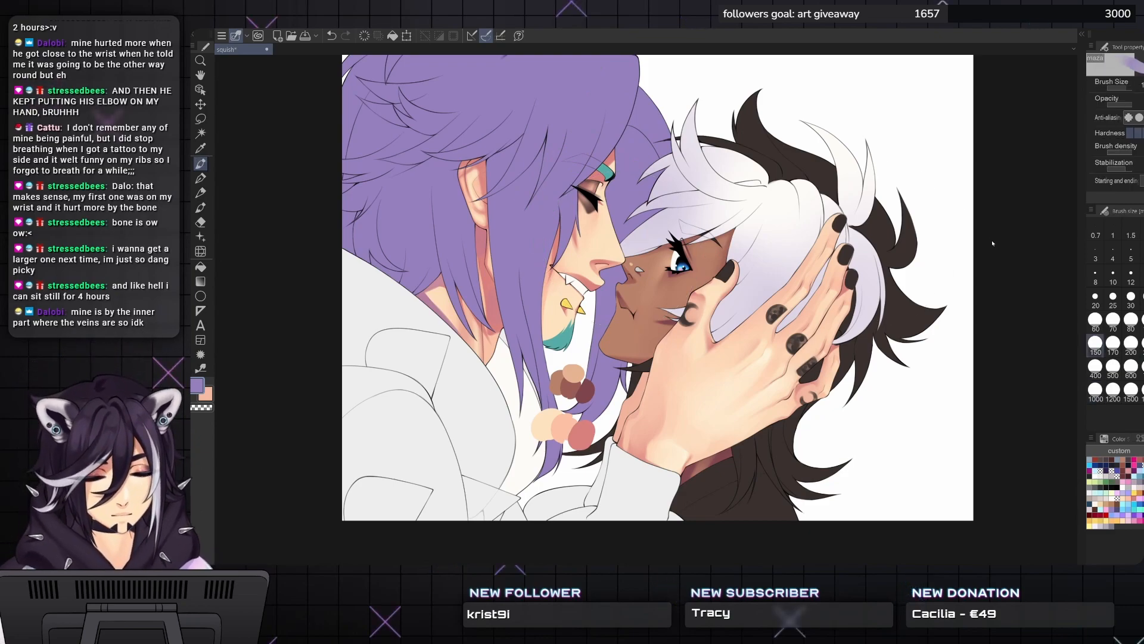
{"action": "key", "text": "p"}
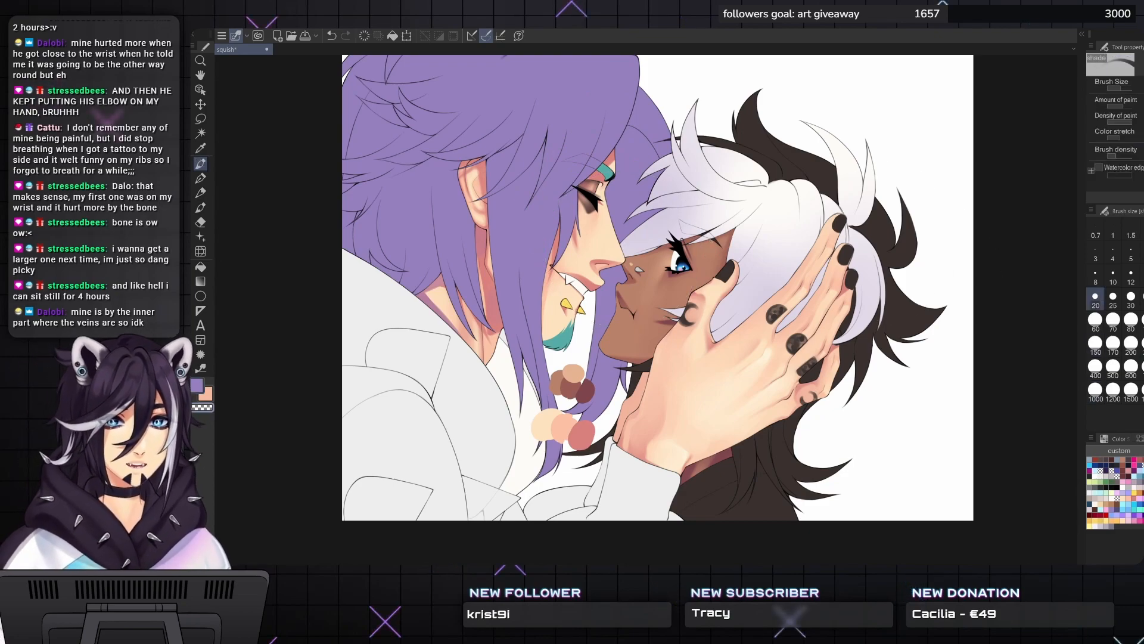
{"action": "key", "text": "ctrl+plus"}
{"action": "key", "text": "ctrl+plus"}
{"action": "key", "text": "bracketright"}
{"action": "key", "text": "bracketright"}
{"action": "key", "text": "bracketright"}
{"action": "key", "text": "bracketright"}
{"action": "key", "text": "bracketright"}
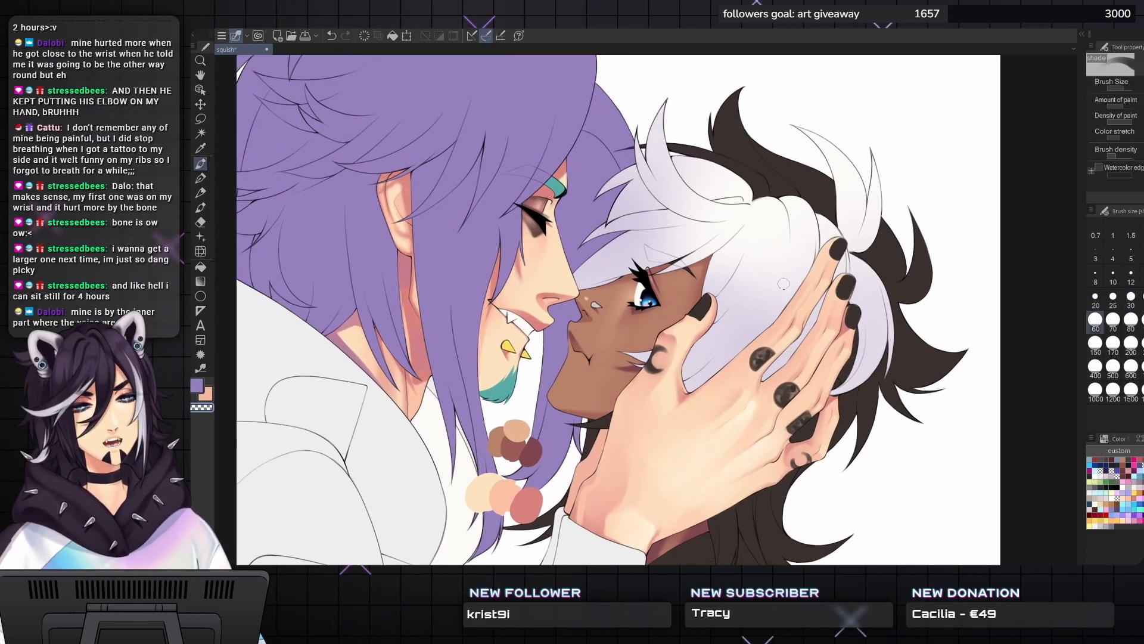
{"action": "key", "text": "bracketright"}
{"action": "key", "text": "bracketright"}
{"action": "key", "text": "bracketright"}
{"action": "key", "text": "bracketright"}
{"action": "key", "text": "bracketright"}
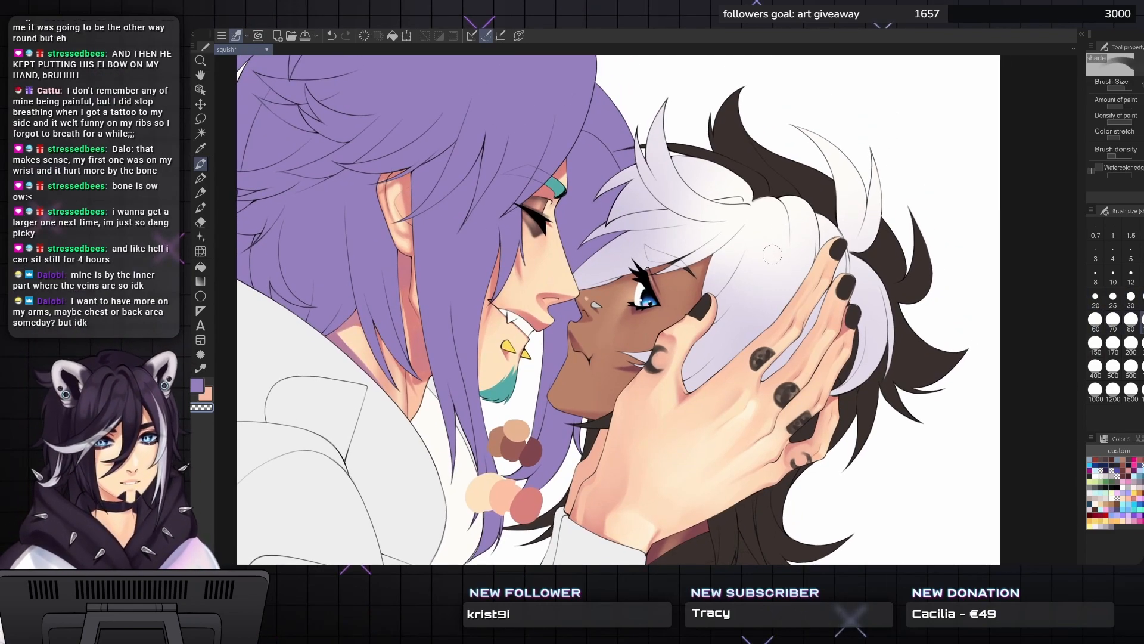
{"action": "key", "text": "bracketright"}
{"action": "key", "text": "bracketright"}
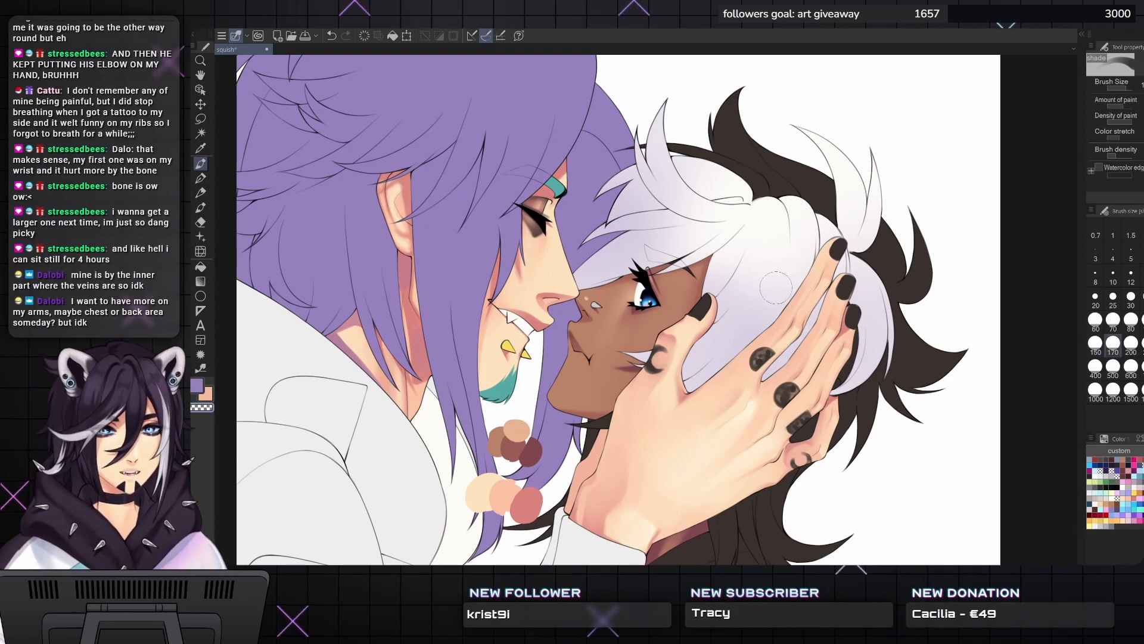
{"action": "key", "text": "bracketleft"}
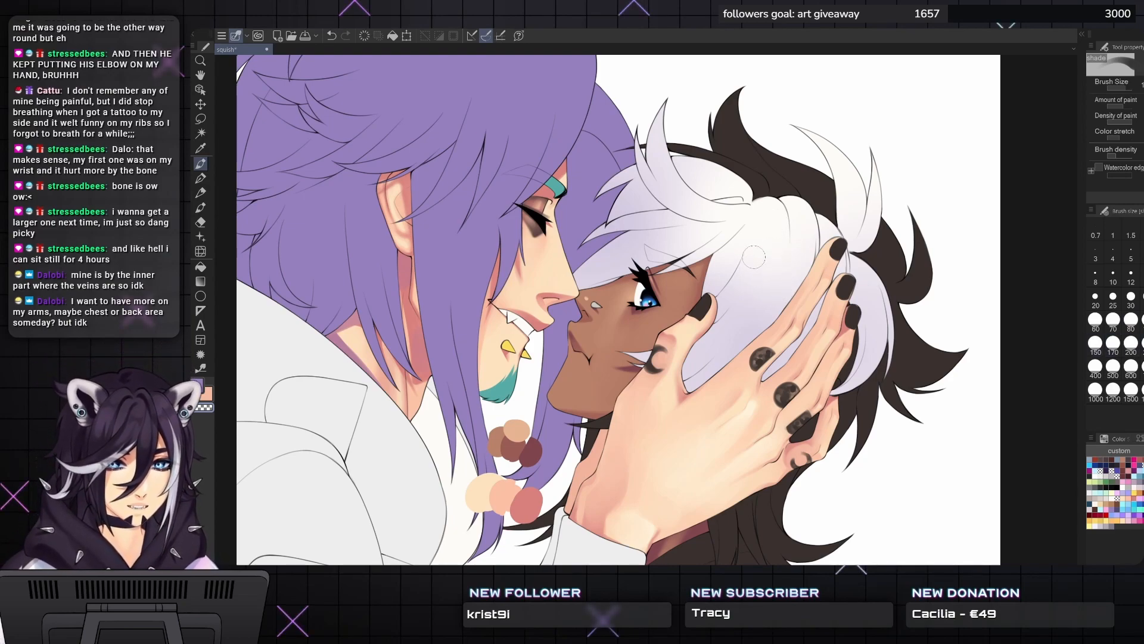
{"action": "key", "text": "bracketright"}
{"action": "key", "text": "bracketright"}
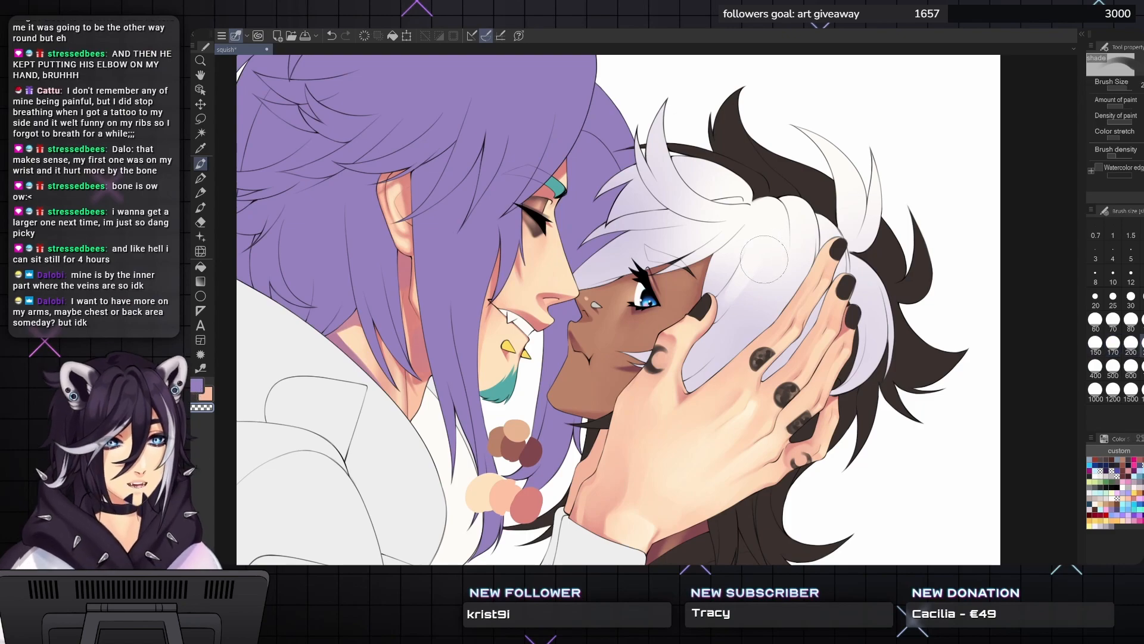
{"action": "key", "text": "bracketright"}
{"action": "key", "text": "bracketright"}
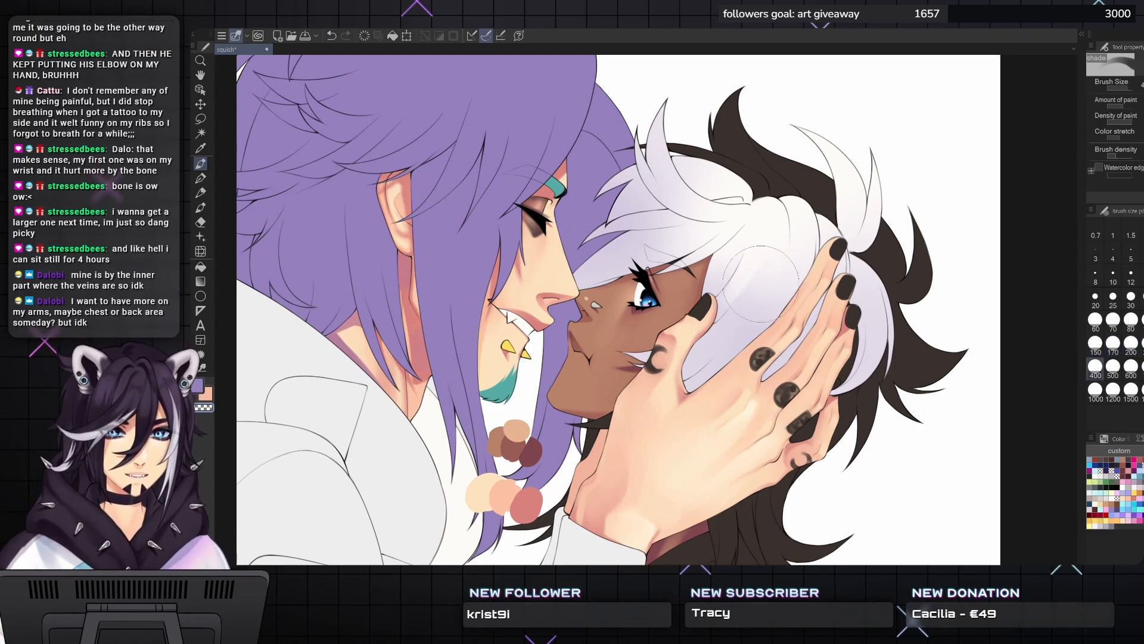
- Soften and lighten the lavender tint on the large white lock above the hand, and reduce the brush size for smaller strands
{"action": "key", "text": "bracketright"}
{"action": "mouse_move", "coordinate": [757, 266]}
{"action": "left_mouse_down"}
{"action": "mouse_move", "coordinate": [758, 299]}
{"action": "mouse_move", "coordinate": [739, 317]}
{"action": "left_mouse_up"}
{"action": "key", "text": "bracketleft"}
{"action": "key", "text": "bracketleft"}
{"action": "key", "text": "bracketleft"}
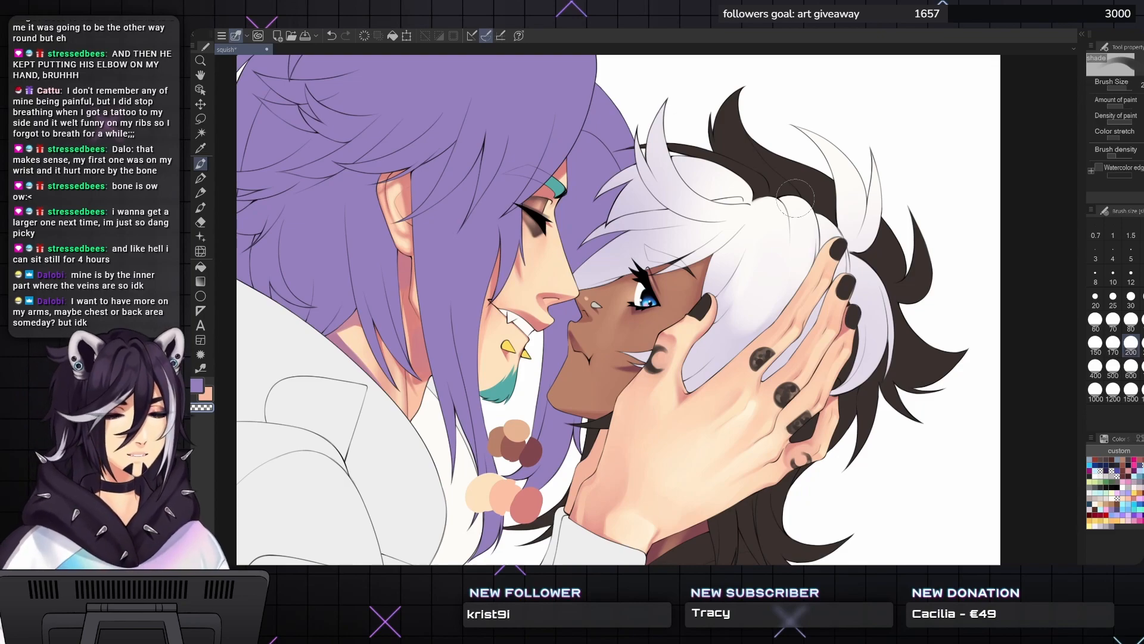
{"action": "key", "text": "bracketleft"}
{"action": "key", "text": "bracketleft"}
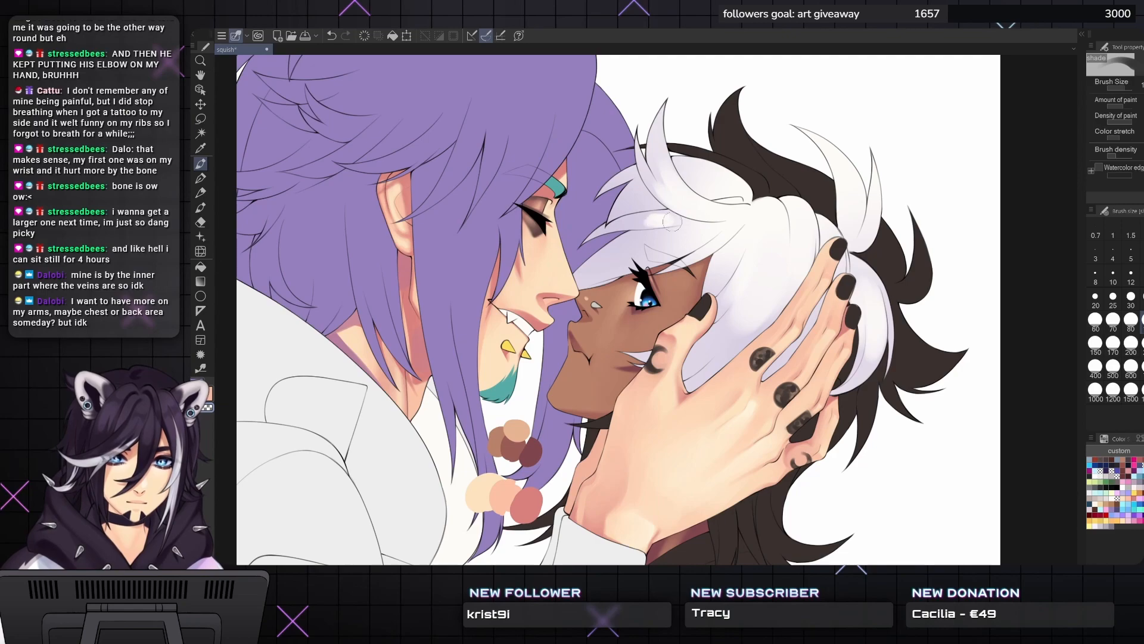
- Lighten the tint on the white fringe above the blue eye with the shade brush at about size 200
{"action": "key", "text": "bracketright"}
{"action": "key", "text": "bracketright"}
{"action": "key", "text": "bracketright"}
{"action": "left_click_drag", "start_coordinate": [642, 257], "coordinate": [671, 246]}
{"action": "key", "text": "bracketright"}
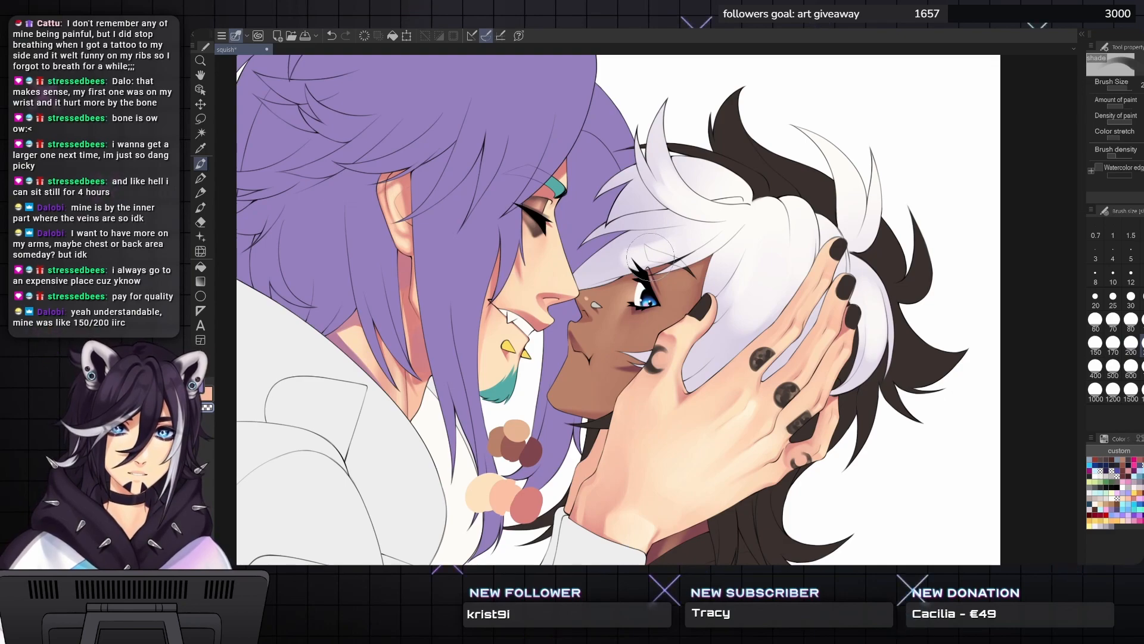
{"action": "key", "text": "bracketleft"}
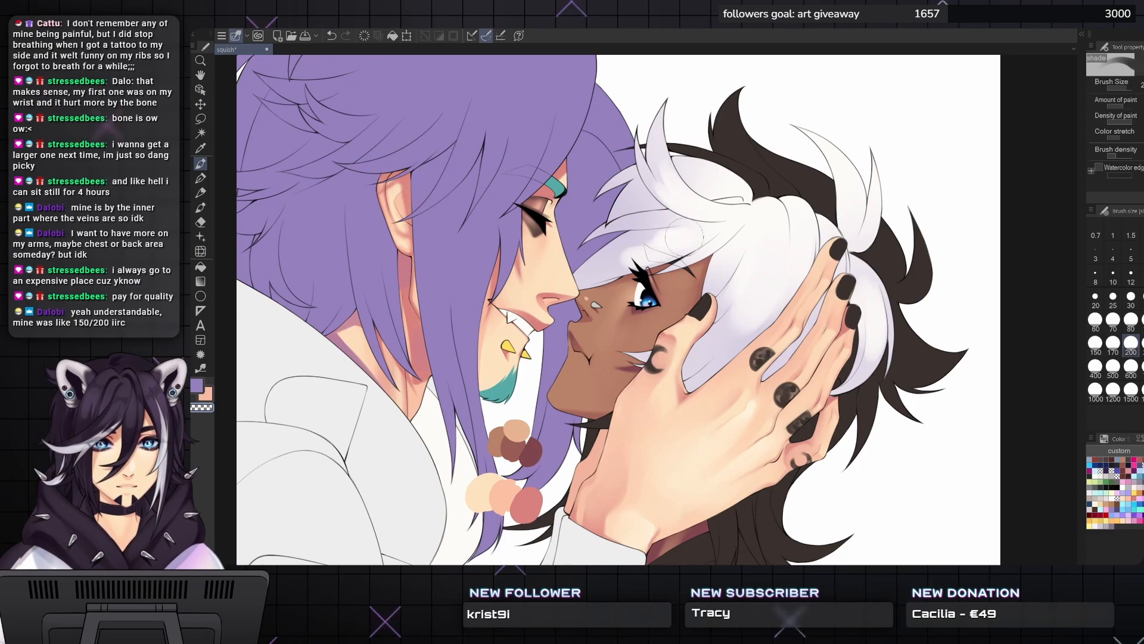
{"action": "key", "text": "bracketright"}
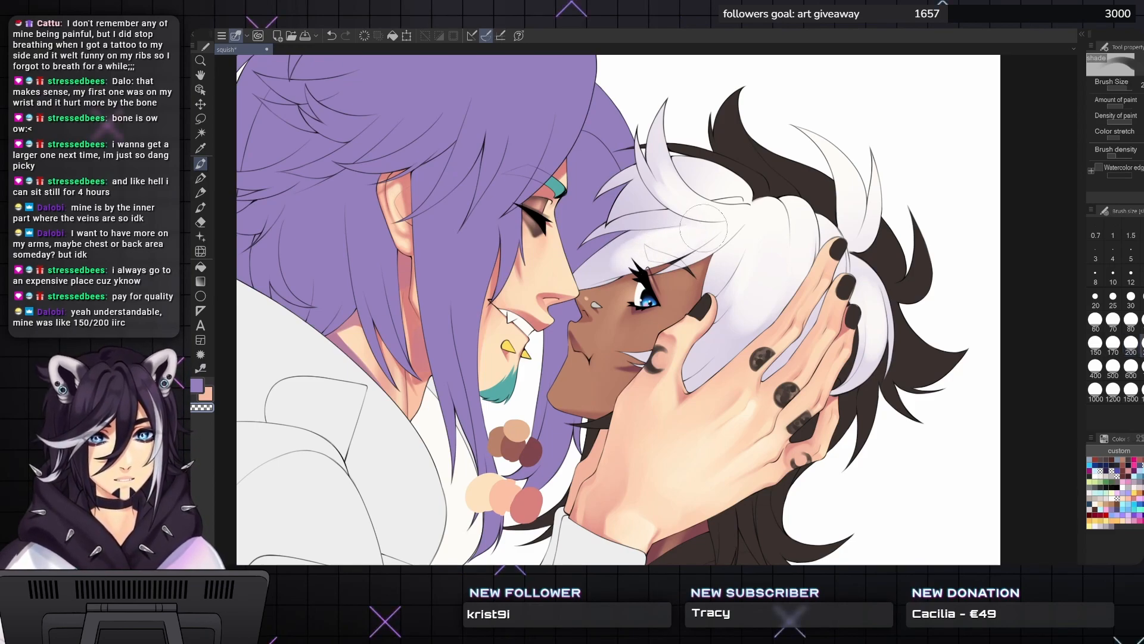
- Lighten the white hair where the fringe meets the large lock using a smaller shade brush, down to size 70
{"action": "key", "text": "bracketleft"}
{"action": "key", "text": "bracketleft"}
{"action": "key", "text": "bracketleft"}
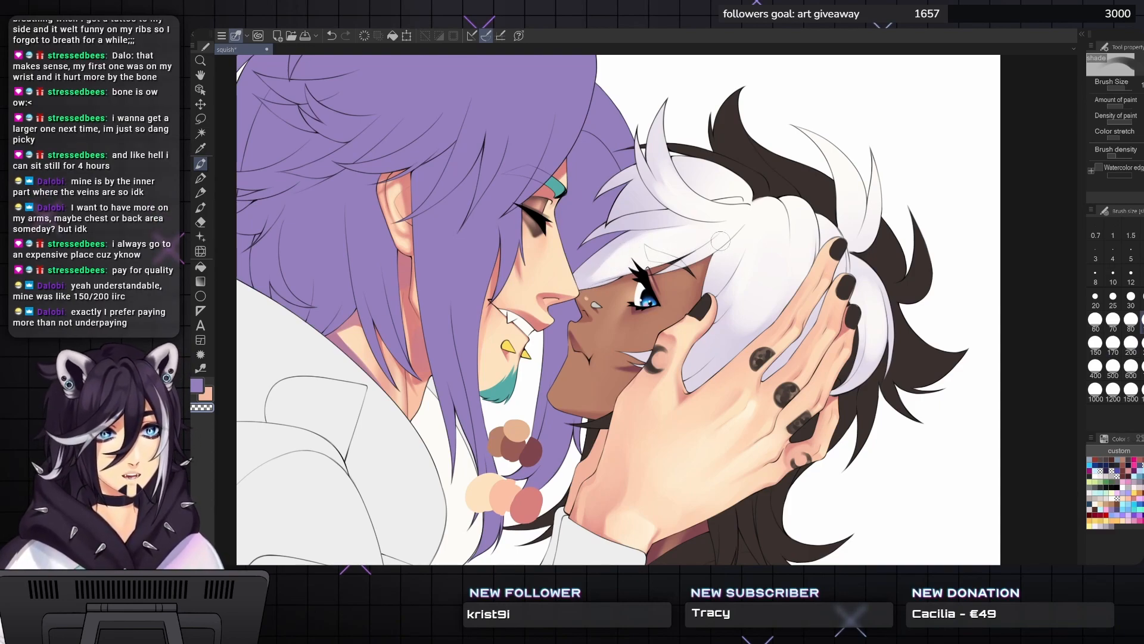
{"action": "key", "text": "bracketleft"}
{"action": "key", "text": "bracketleft"}
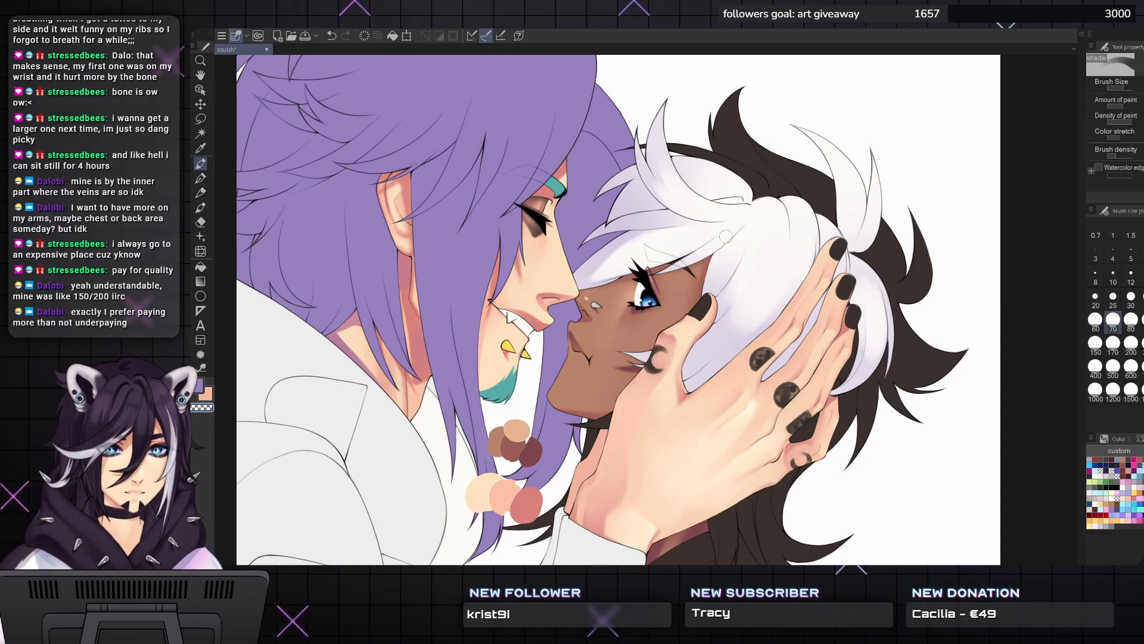
{"action": "key", "text": "bracketright"}
{"action": "key", "text": "bracketright"}
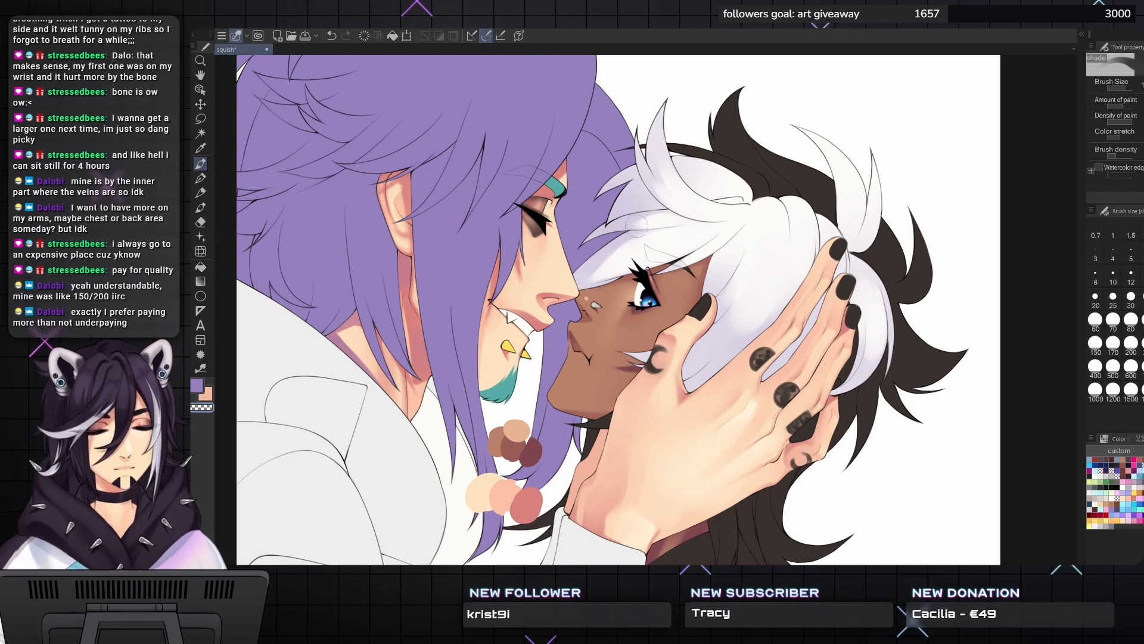
- Refine the lightened areas of the front fringe with smaller strokes and switch the shade brush back to purple
{"action": "scroll", "coordinate": [636, 225], "scroll_direction": "up", "scroll_amount": 2}
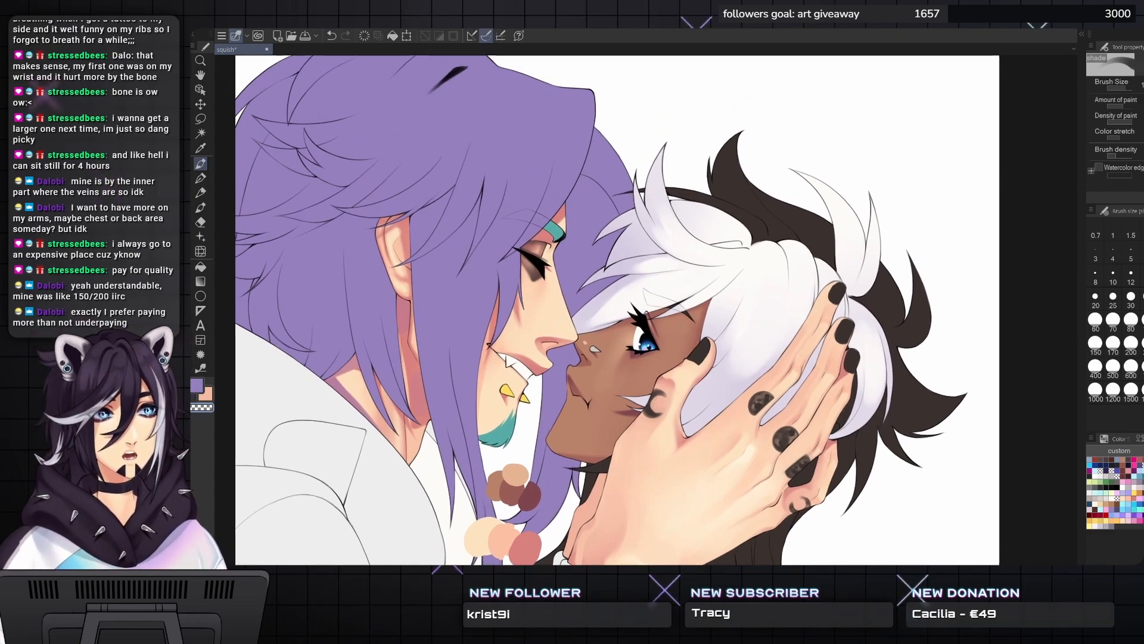
{"action": "key", "text": "bracketleft"}
{"action": "key", "text": "bracketleft"}
{"action": "left_click_drag", "start_coordinate": [646, 266], "coordinate": [664, 260]}
{"action": "key", "text": "bracketleft"}
{"action": "key", "text": "bracketleft"}
{"action": "key", "text": "bracketleft"}
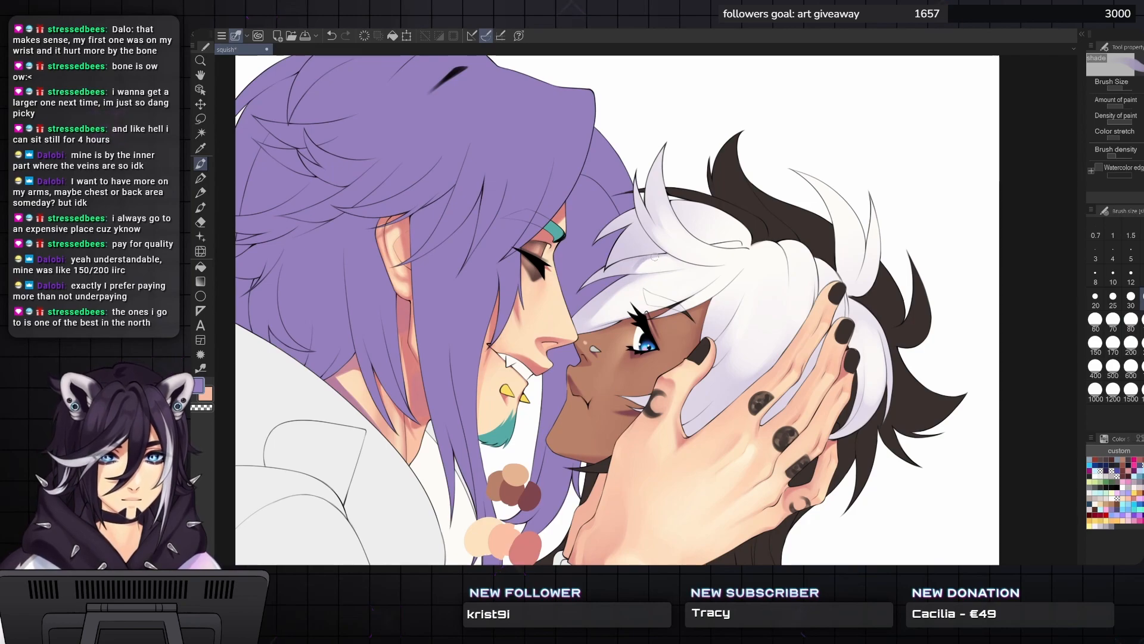
- Paint soft purple shadow strokes into the white hair tufts above the forehead with the shade brush
{"action": "key", "text": "bracketleft"}
{"action": "key", "text": "bracketright"}
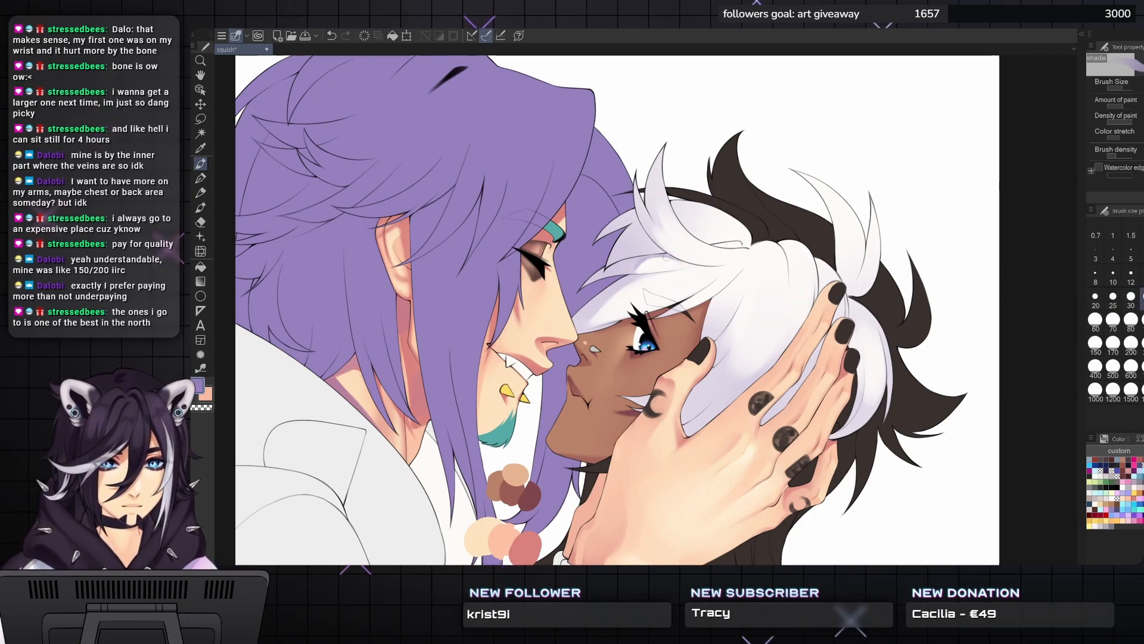
{"action": "key", "text": "bracketright"}
{"action": "key", "text": "bracketright"}
{"action": "key", "text": "bracketright"}
{"action": "key", "text": "bracketright"}
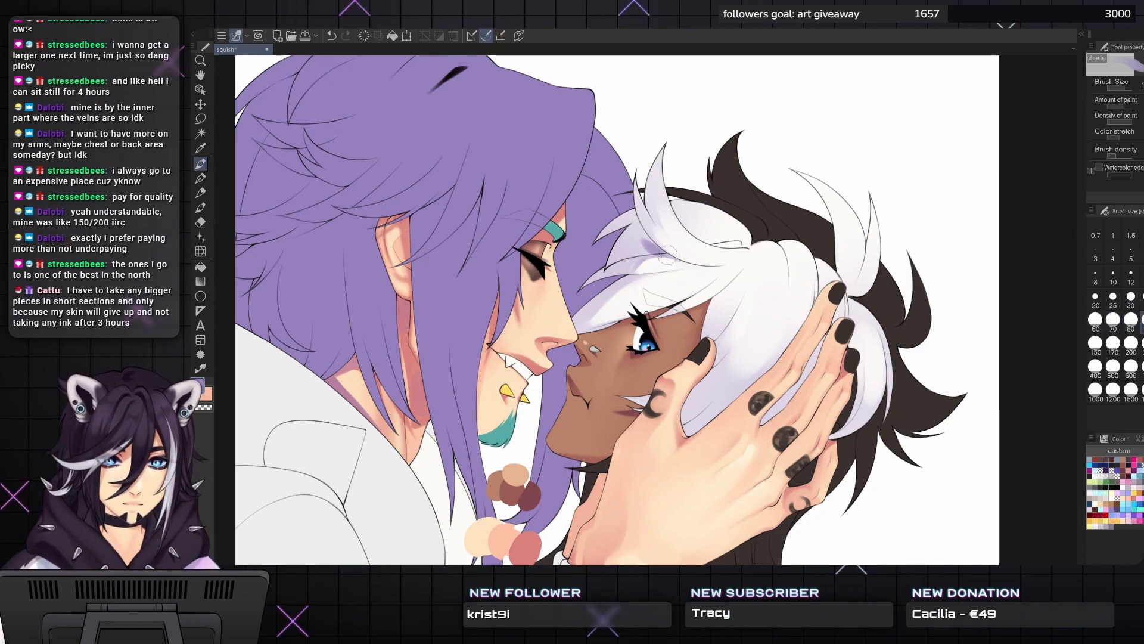
{"action": "left_click_drag", "start_coordinate": [642, 235], "coordinate": [652, 241]}
{"action": "key", "text": "bracketleft"}
{"action": "key", "text": "bracketleft"}
{"action": "key", "text": "bracketleft"}
- Build up the purple shadow at the base of the front white tufts and reduce the shade brush to size 30
{"action": "key", "text": "asciicircum"}
{"action": "key", "text": "asciicircum"}
{"action": "key", "text": "asciicircum"}
{"action": "key", "text": "asciicircum"}
{"action": "key", "text": "asciicircum"}
{"action": "key", "text": "asciicircum"}
{"action": "key", "text": "asciicircum"}
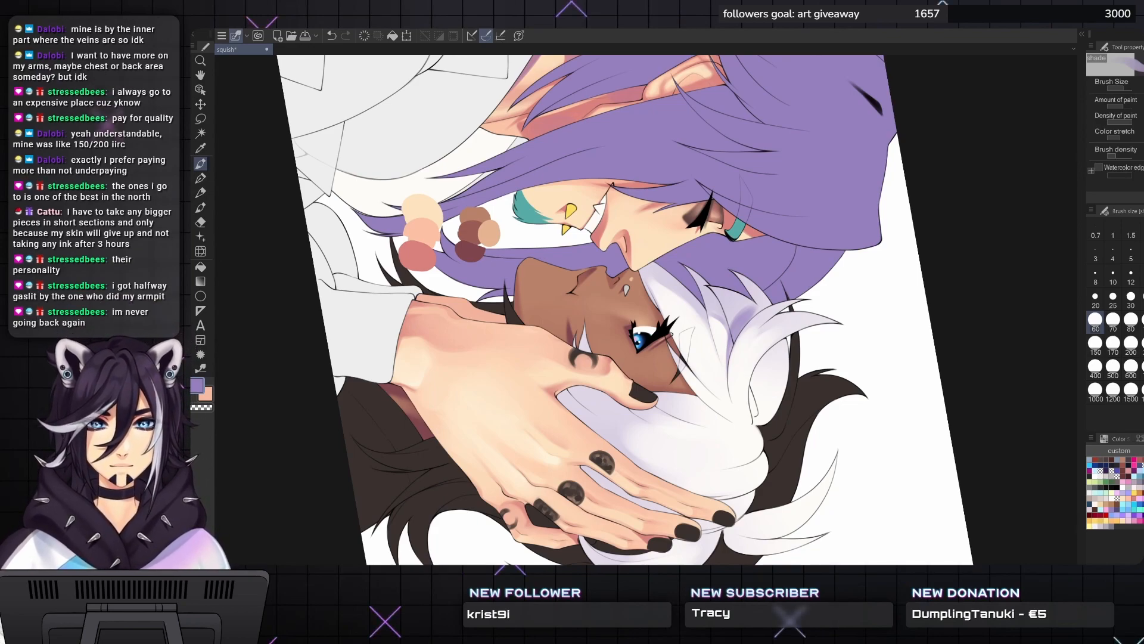
{"action": "left_click_drag", "start_coordinate": [737, 335], "coordinate": [734, 333]}
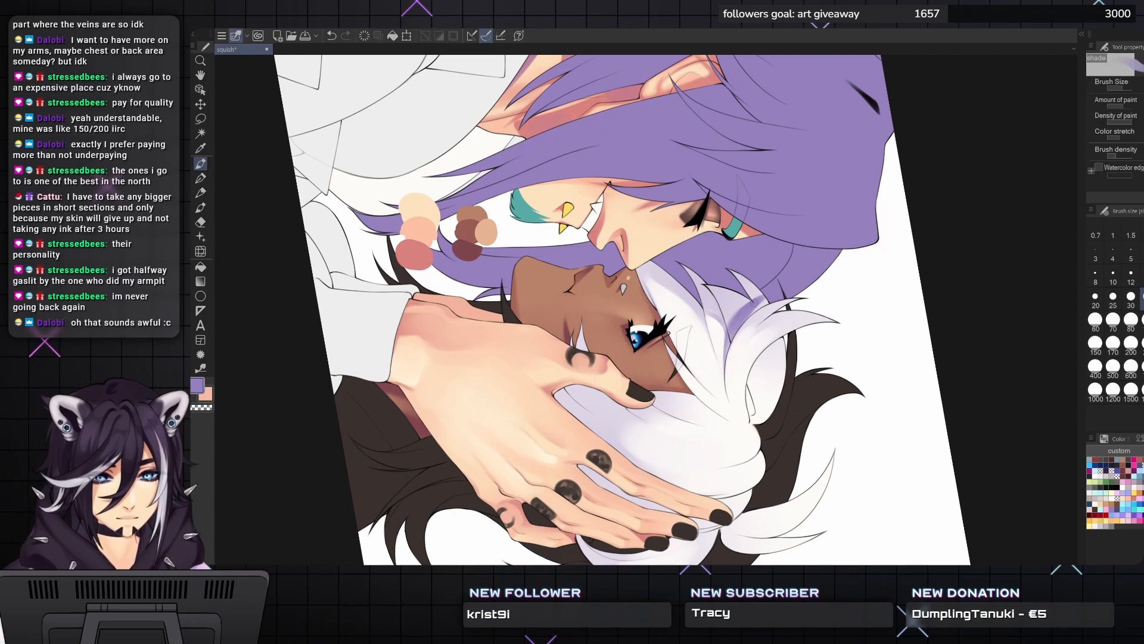
{"action": "key", "text": "bracketleft"}
{"action": "left_click_drag", "start_coordinate": [725, 338], "coordinate": [724, 358]}
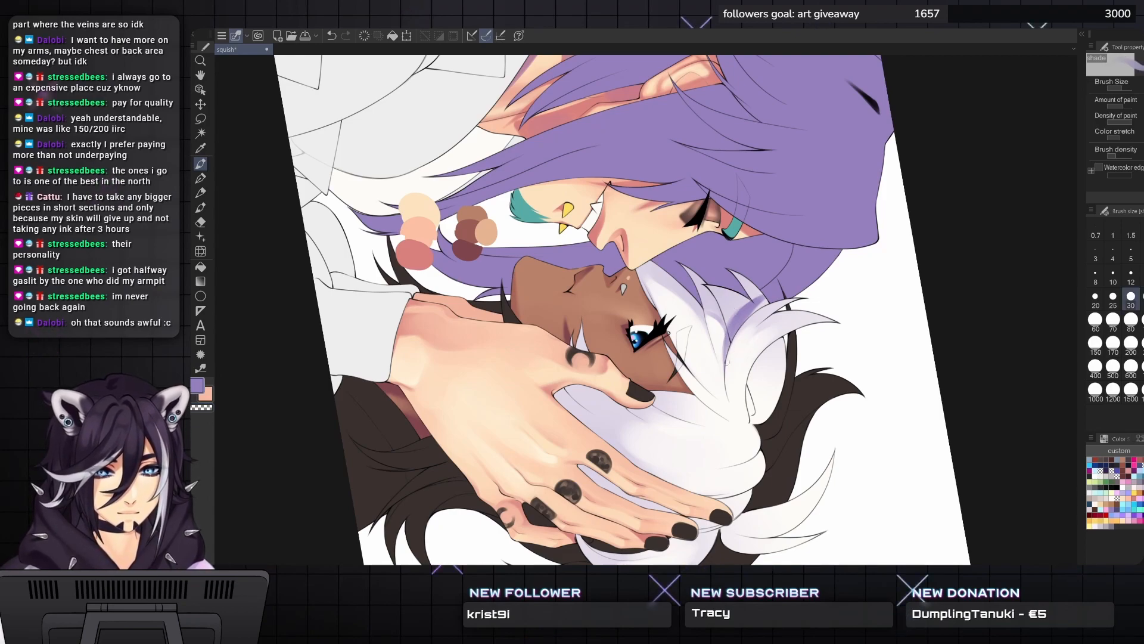
- Paint a purple shadow stroke down the base of the raised white tuft above the forehead with a slightly larger shade brush
{"action": "key", "text": "minus"}
{"action": "key", "text": "minus"}
{"action": "key", "text": "minus"}
{"action": "key", "text": "minus"}
{"action": "key", "text": "minus"}
{"action": "key", "text": "minus"}
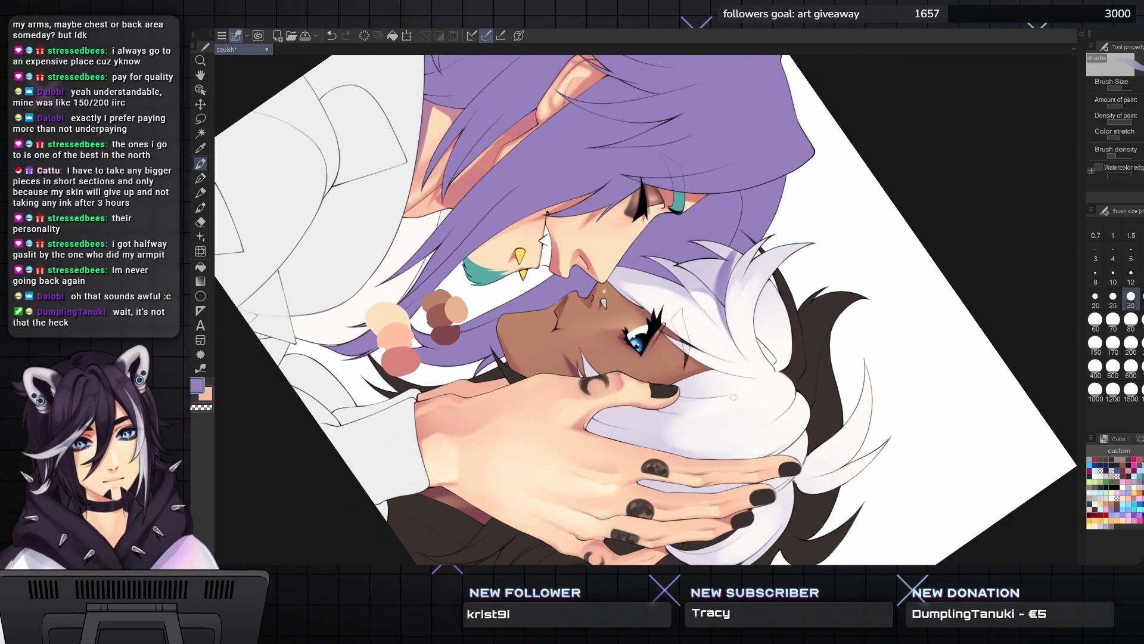
{"action": "key", "text": "bracketright"}
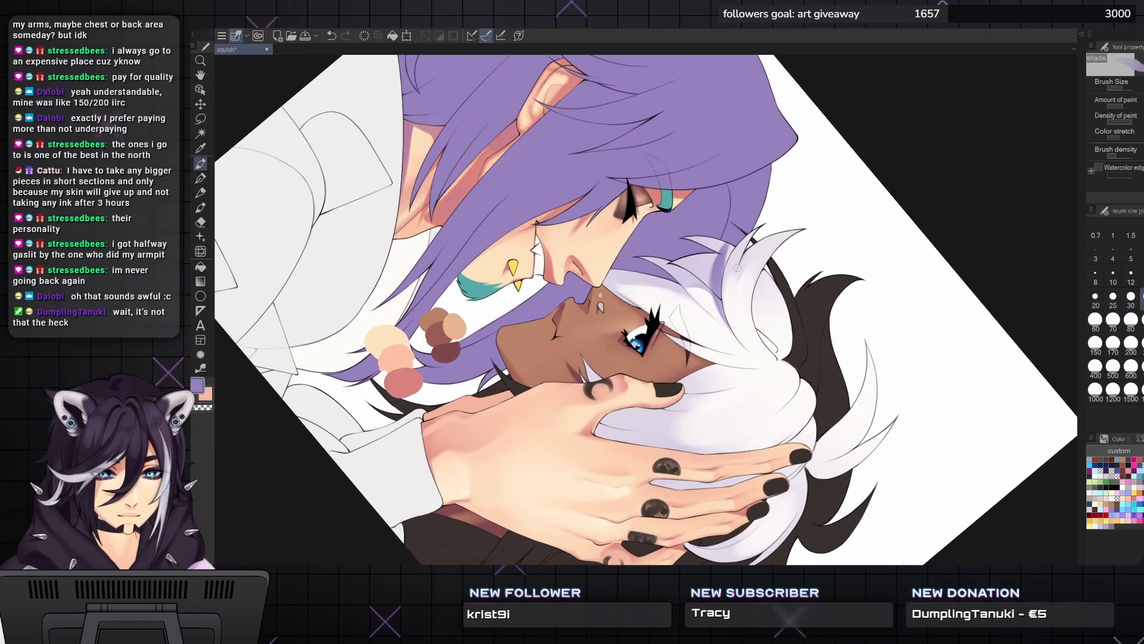
{"action": "left_click_drag", "start_coordinate": [738, 302], "coordinate": [700, 313]}
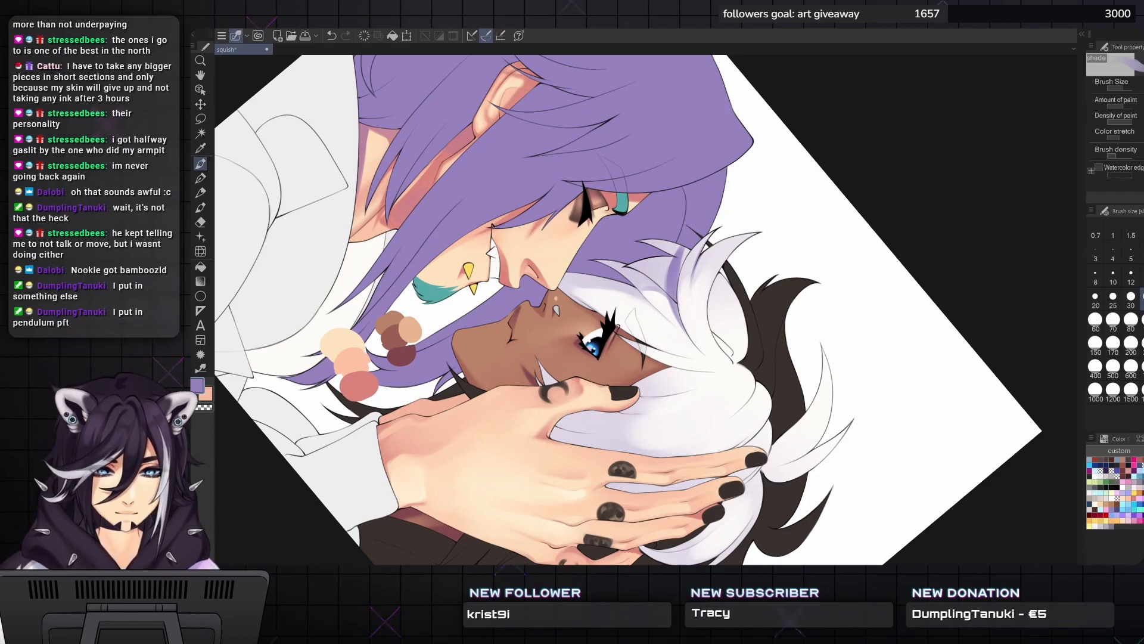
- Deepen the purple shadow along the raised front tuft toward its tip and enlarge the shade brush to size 150
{"action": "key", "text": "["}
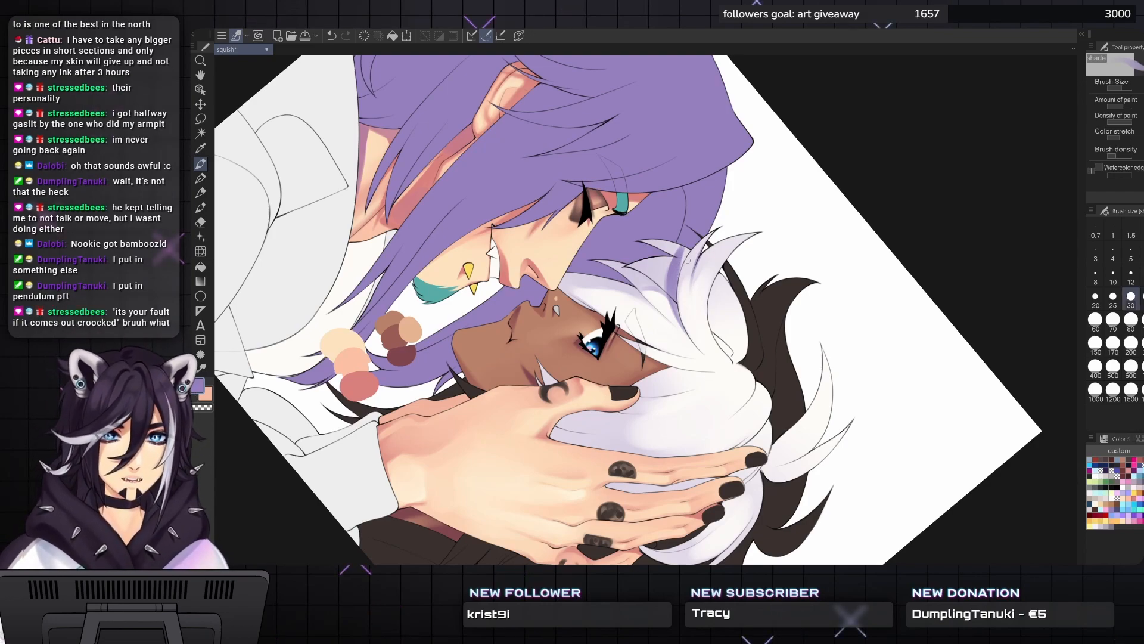
{"action": "key", "text": "["}
{"action": "key", "text": "]"}
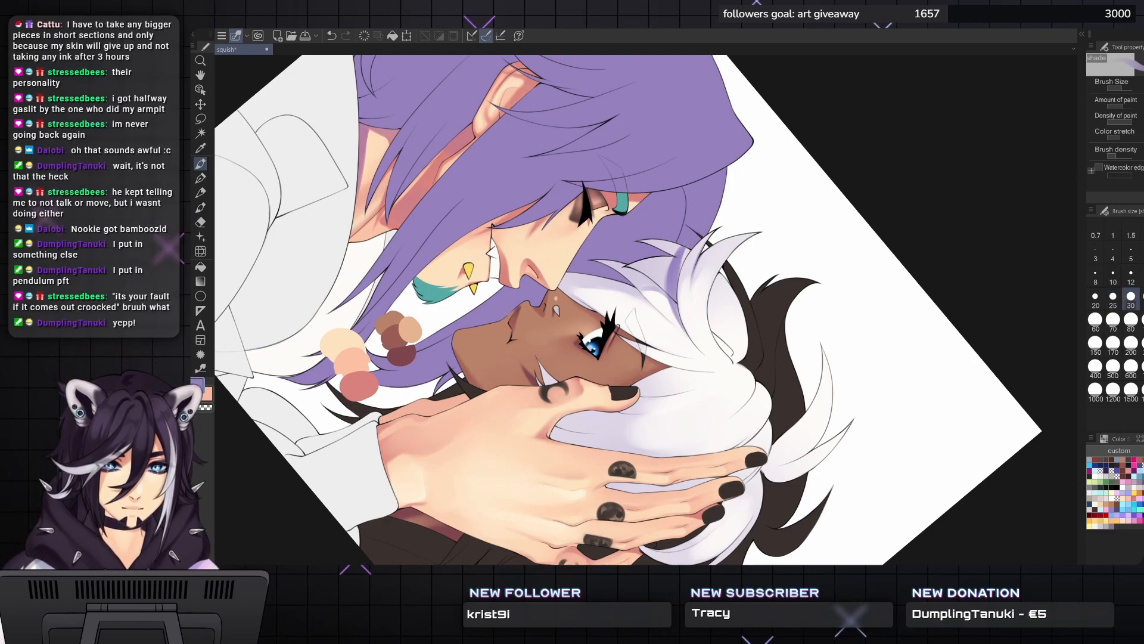
{"action": "key", "text": "]"}
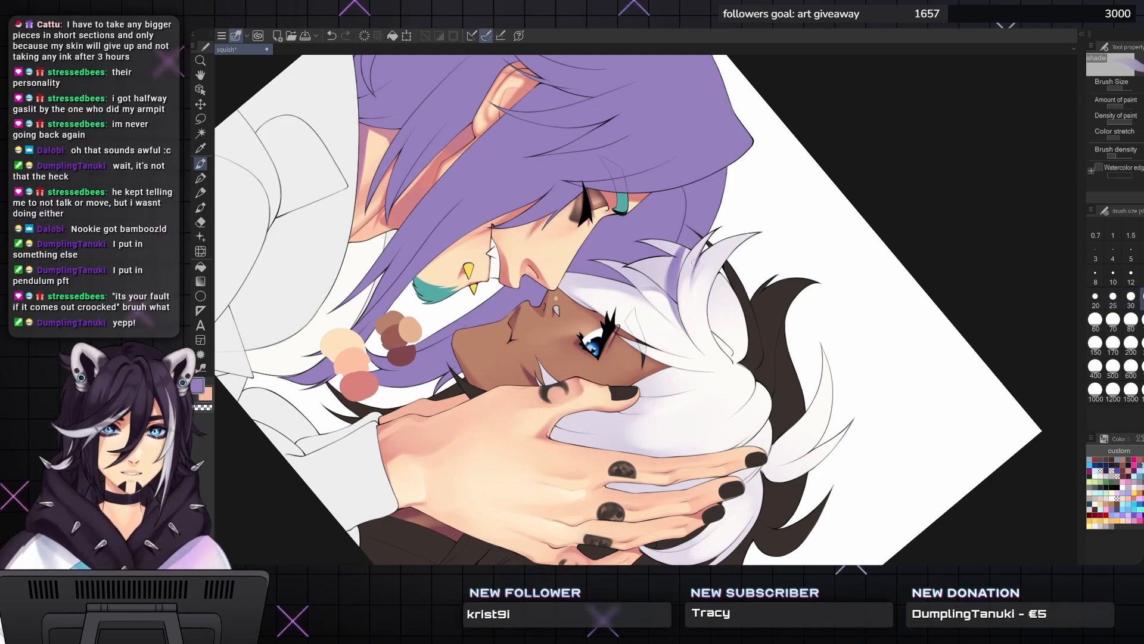
{"action": "scroll", "coordinate": [693, 262], "scroll_direction": "up", "scroll_amount": 1}
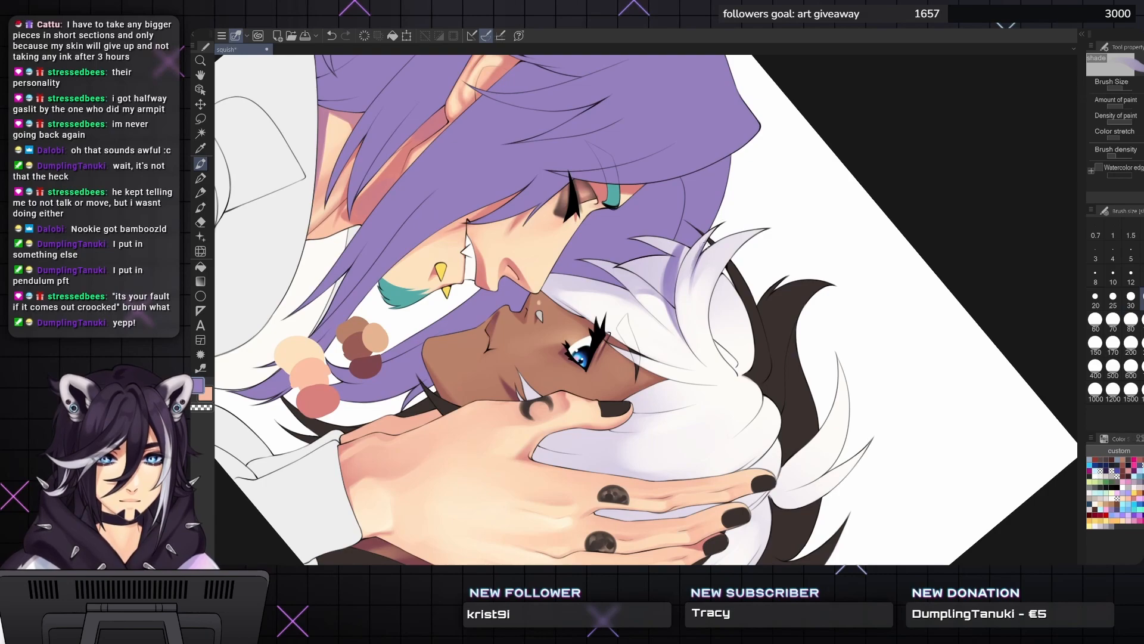
{"action": "mouse_move", "coordinate": [690, 274]}
{"action": "left_mouse_down"}
{"action": "mouse_move", "coordinate": [713, 243]}
{"action": "mouse_move", "coordinate": [753, 236]}
{"action": "left_mouse_up"}
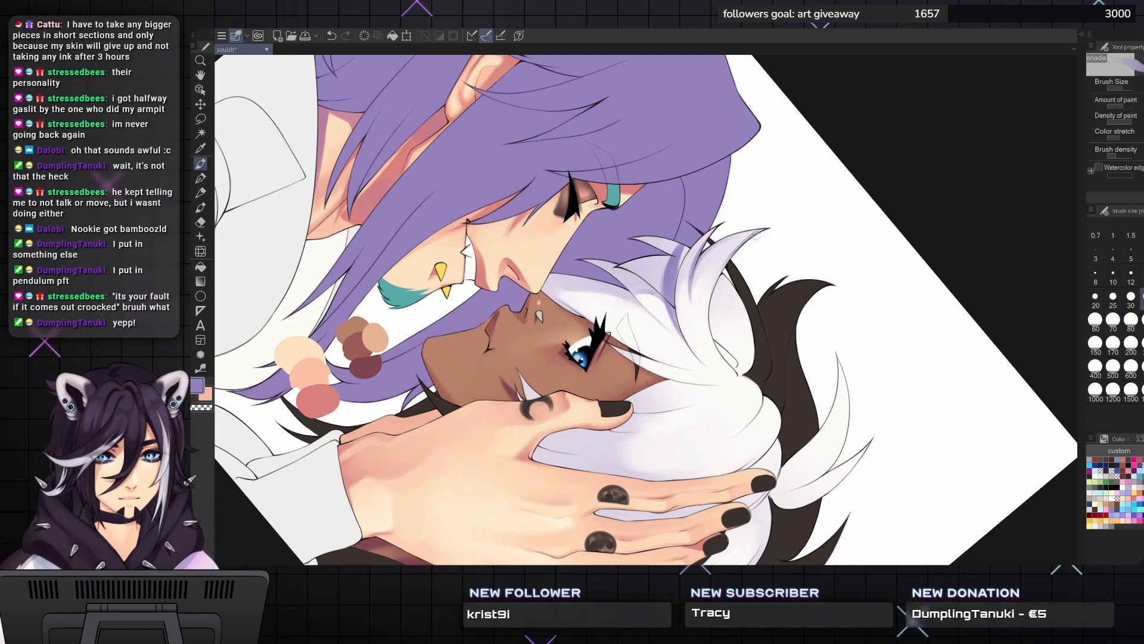
{"action": "mouse_move", "coordinate": [714, 258]}
{"action": "left_mouse_down"}
{"action": "mouse_move", "coordinate": [697, 291]}
{"action": "mouse_move", "coordinate": [709, 302]}
{"action": "left_mouse_up"}
{"action": "key", "text": "]"}
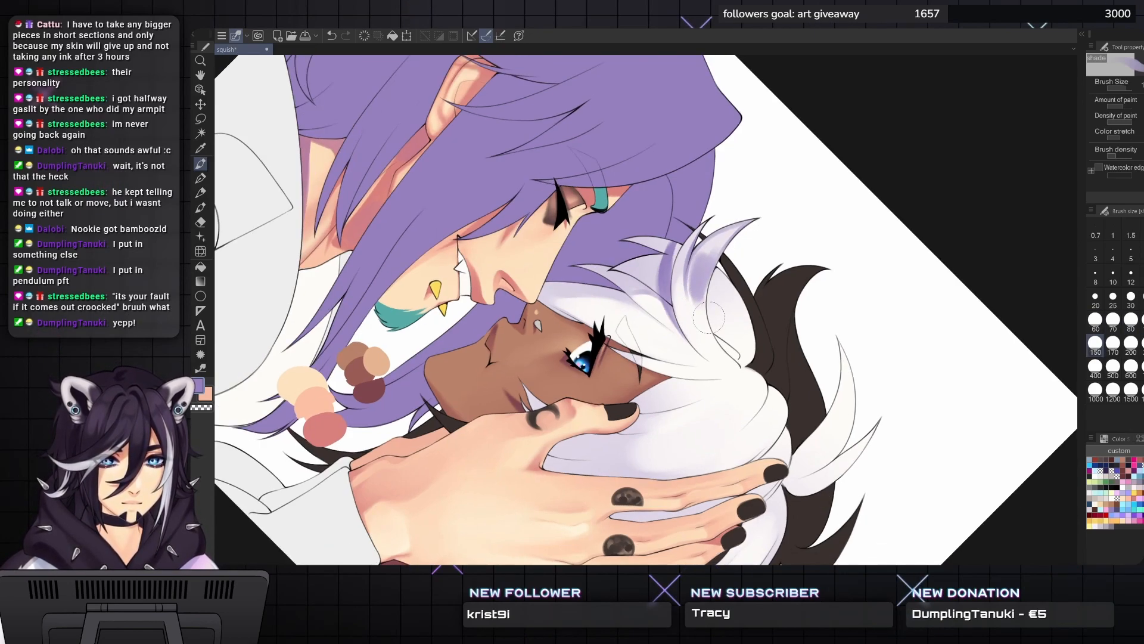
- Paint a small purple shadow under the curled strand on top of the white hair with a much smaller shade brush
{"action": "key", "text": "^"}
{"action": "key", "text": "["}
{"action": "key", "text": "["}
{"action": "key", "text": "["}
{"action": "key", "text": "["}
{"action": "key", "text": "["}
{"action": "key", "text": "["}
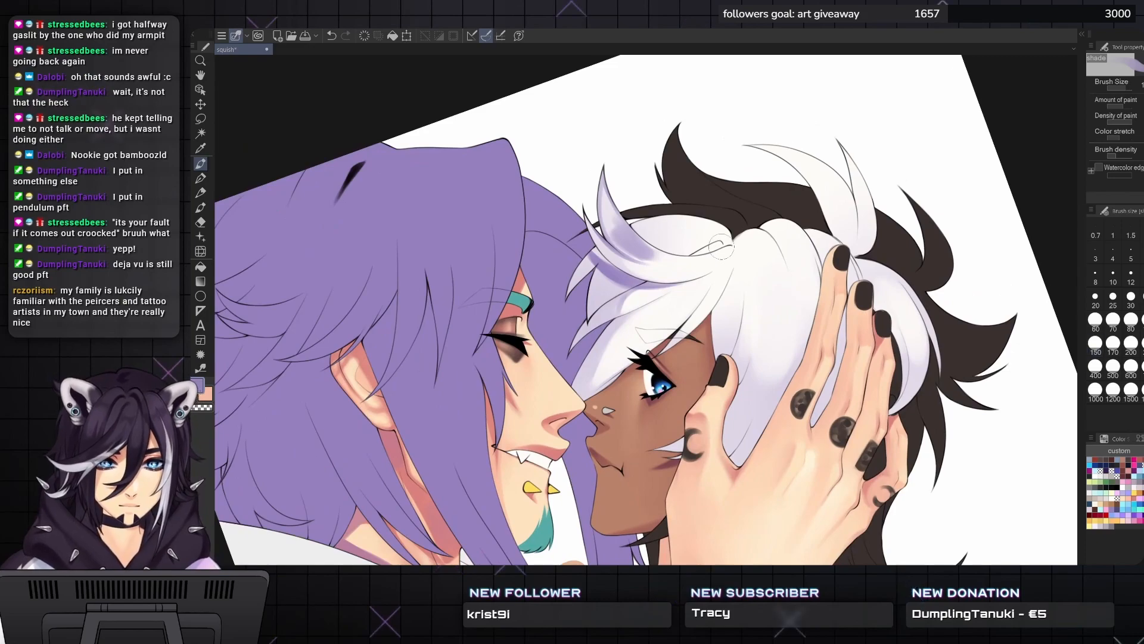
{"action": "mouse_move", "coordinate": [723, 243]}
{"action": "left_mouse_down"}
{"action": "mouse_move", "coordinate": [704, 249]}
{"action": "mouse_move", "coordinate": [718, 246]}
{"action": "left_mouse_up"}
{"action": "key", "text": "["}
{"action": "key", "text": "]"}
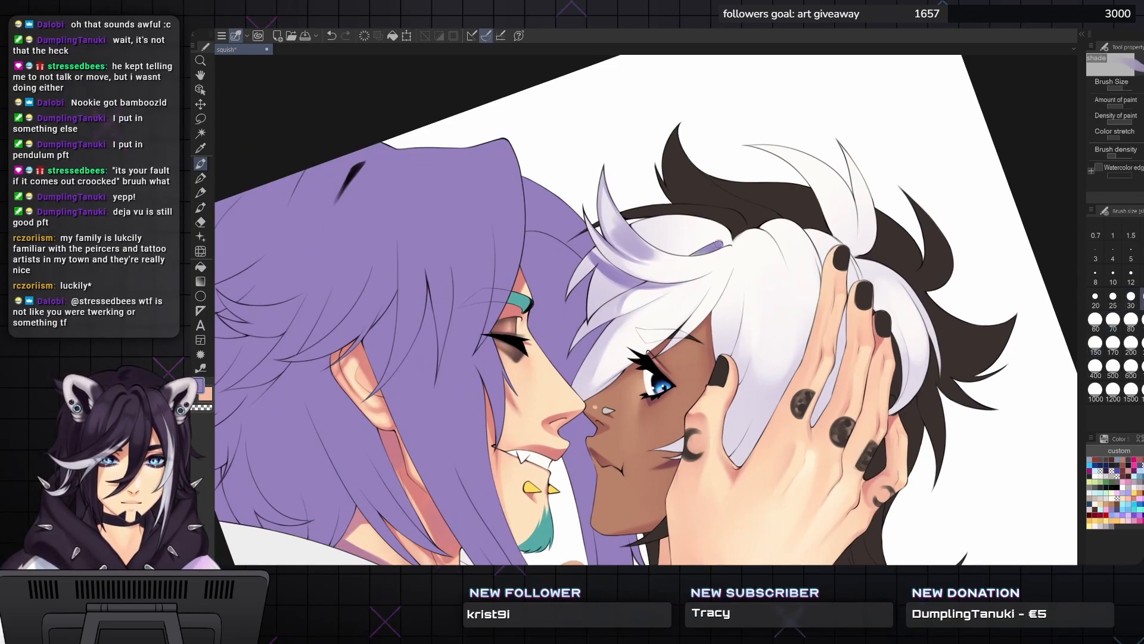
- Soften the purple shadow at the base of the raised tuft with the shade brush in transparent colour at size 150
{"action": "key", "text": "["}
{"action": "key", "text": "["}
{"action": "key", "text": "["}
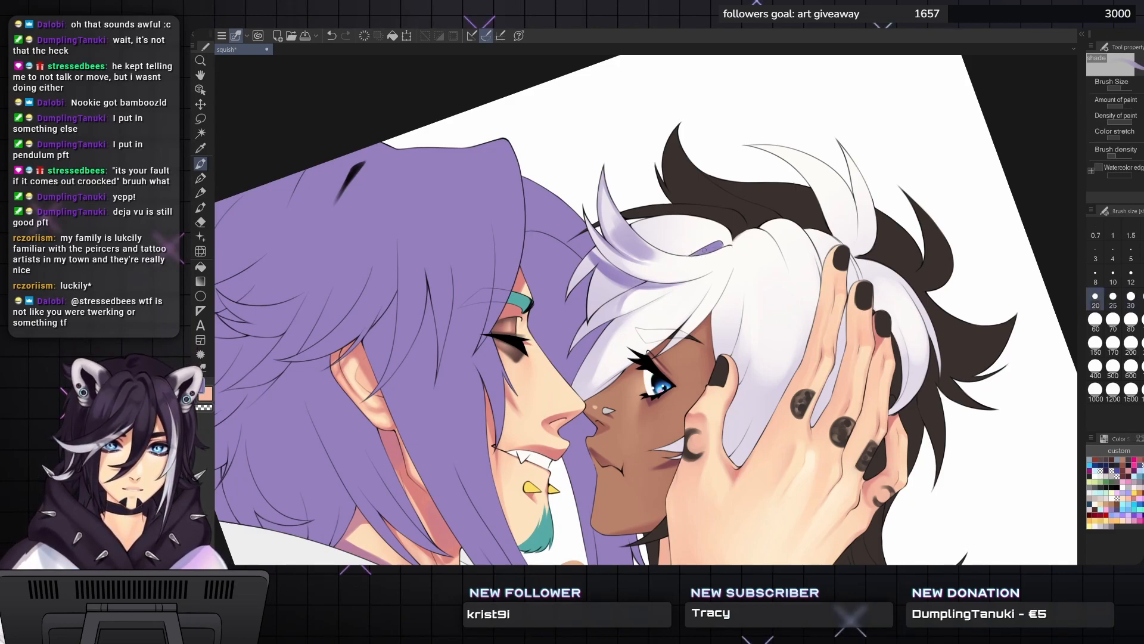
{"action": "key", "text": "]"}
{"action": "key", "text": "]"}
{"action": "key", "text": "]"}
{"action": "key", "text": "]"}
{"action": "key", "text": "]"}
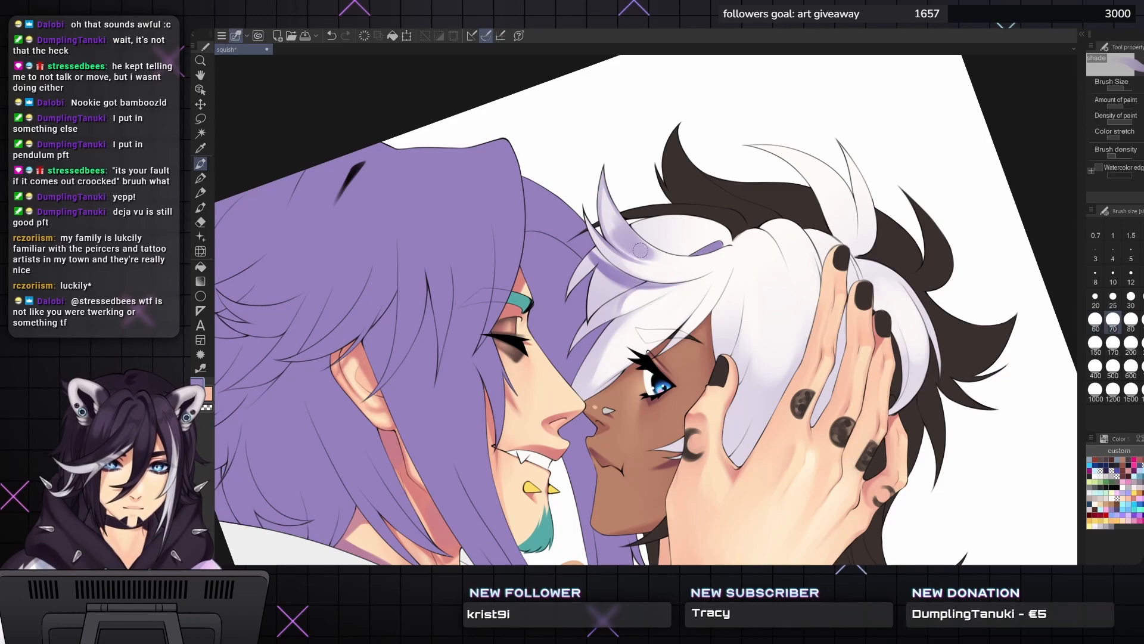
{"action": "key", "text": "]"}
{"action": "key", "text": "]"}
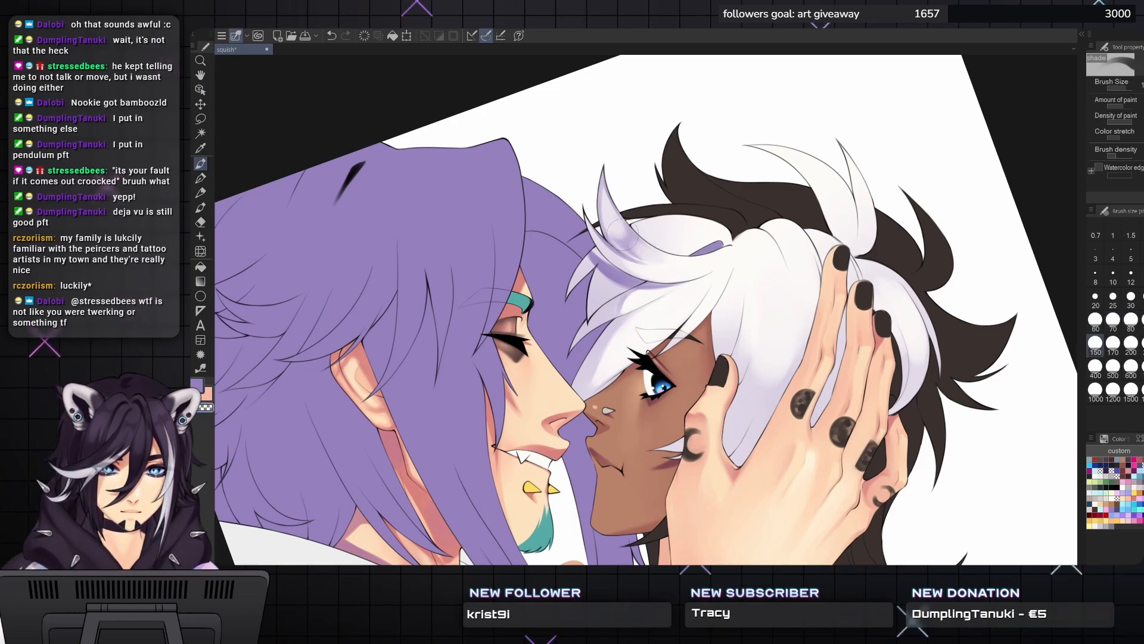
{"action": "key", "text": "bracketleft"}
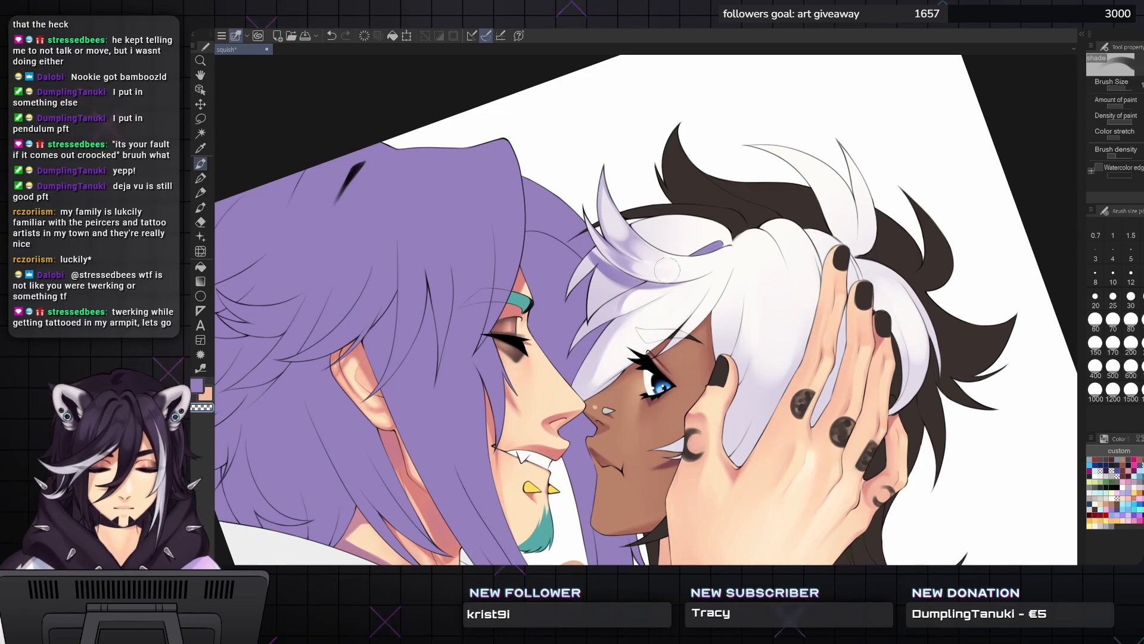
- Shade the white fringe above the eye in purple and soften it with the transparent shade brush at size 200
{"action": "mouse_move", "coordinate": [660, 272]}
{"action": "left_mouse_down"}
{"action": "mouse_move", "coordinate": [644, 247]}
{"action": "mouse_move", "coordinate": [627, 302]}
{"action": "mouse_move", "coordinate": [681, 268]}
{"action": "mouse_move", "coordinate": [663, 283]}
{"action": "left_mouse_up"}
{"action": "key", "text": "]"}
{"action": "key", "text": "]"}
{"action": "key", "text": "]"}
{"action": "key", "text": "c"}
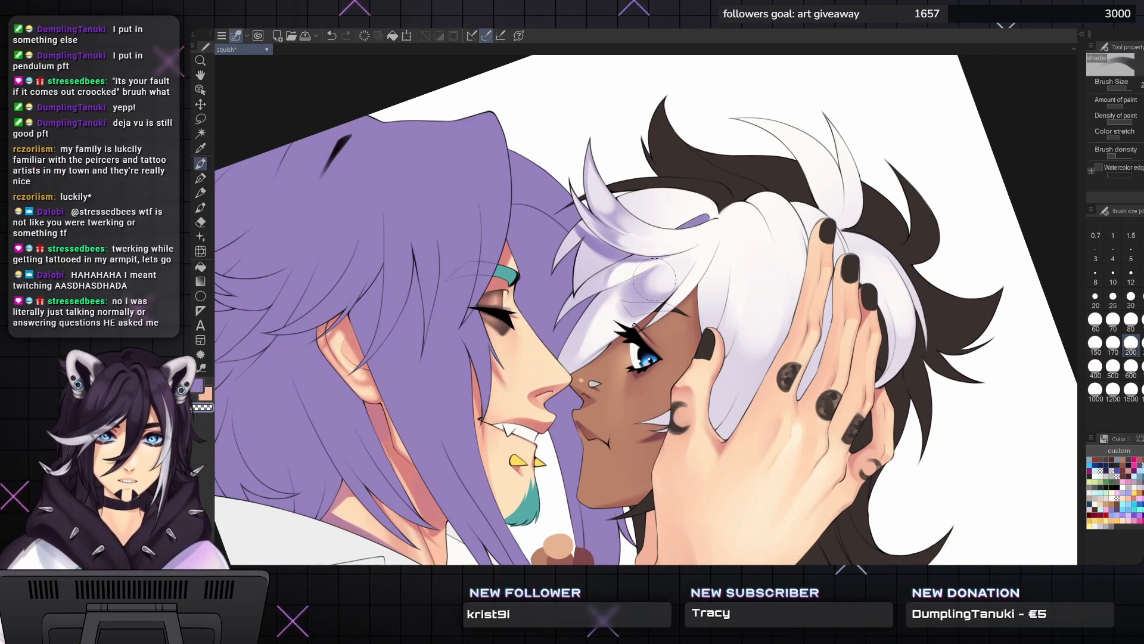
{"action": "key", "text": "bracketleft"}
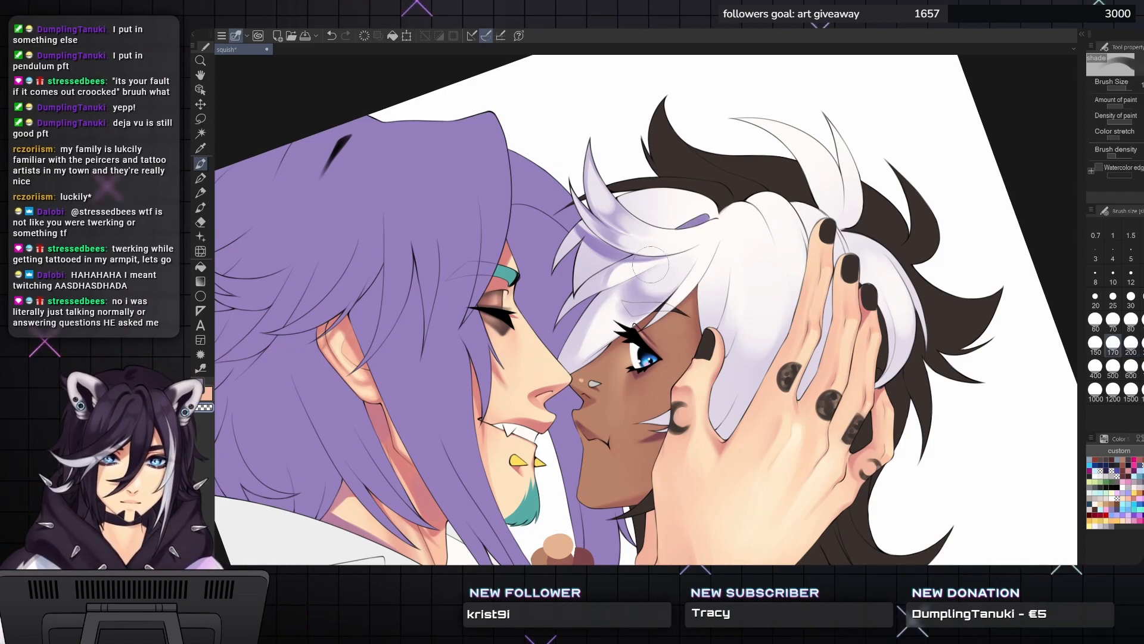
{"action": "key", "text": "bracketleft"}
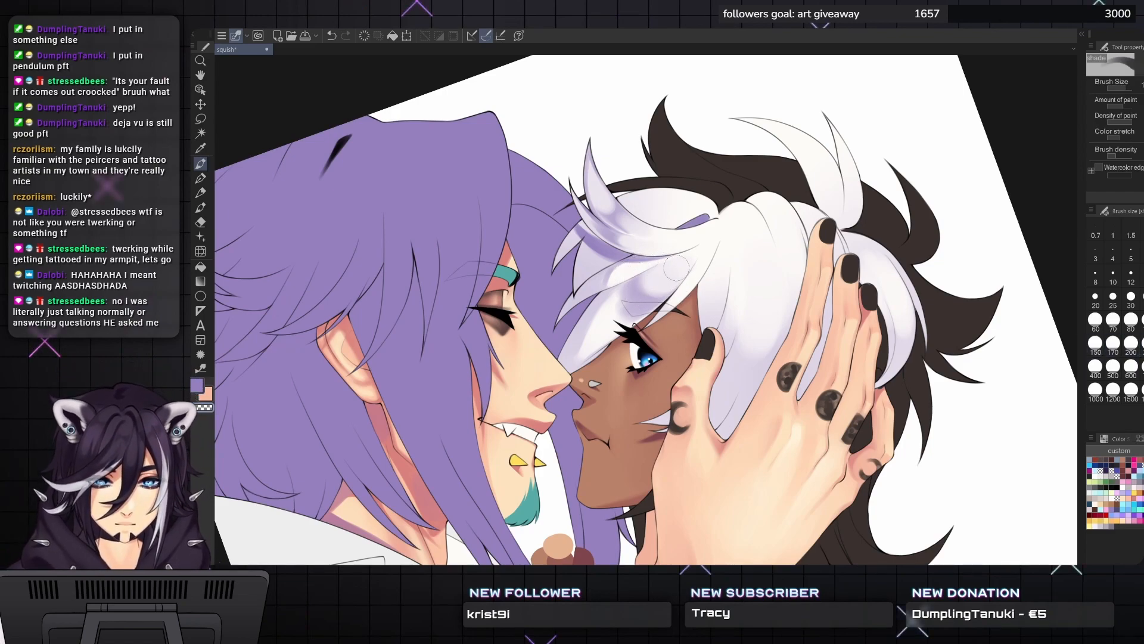
{"action": "key", "text": "bracketright"}
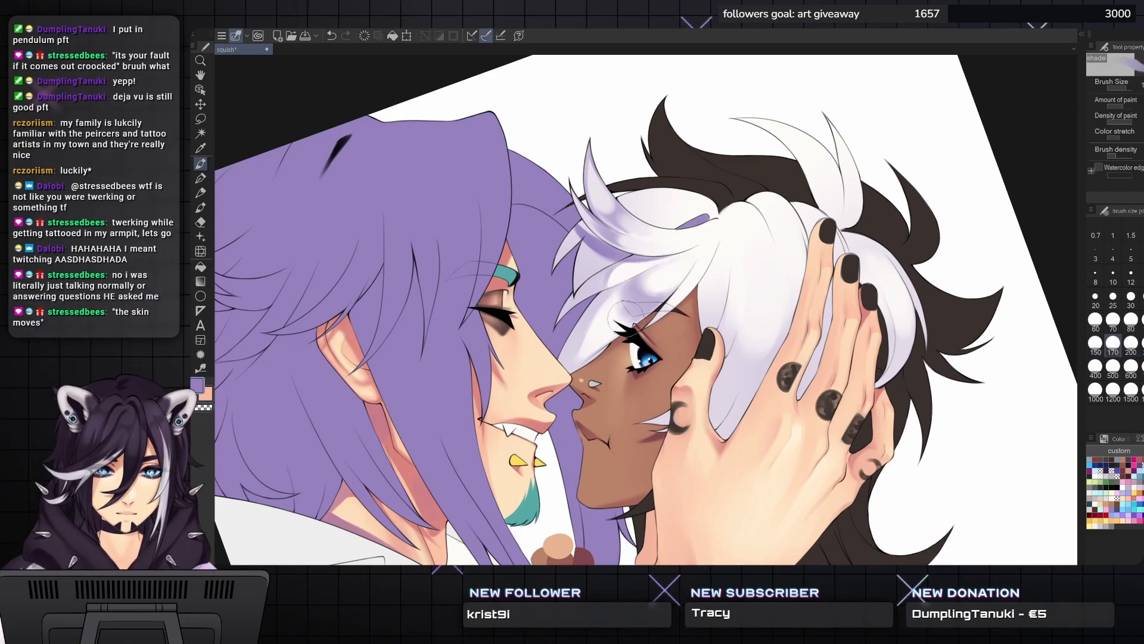
- Add narrow purple shadow strokes between the fringe strands at size 60 and trim them with transparent colour
{"action": "key", "text": "bracketleft"}
{"action": "key", "text": "bracketleft"}
{"action": "key", "text": "bracketleft"}
{"action": "key", "text": "bracketleft"}
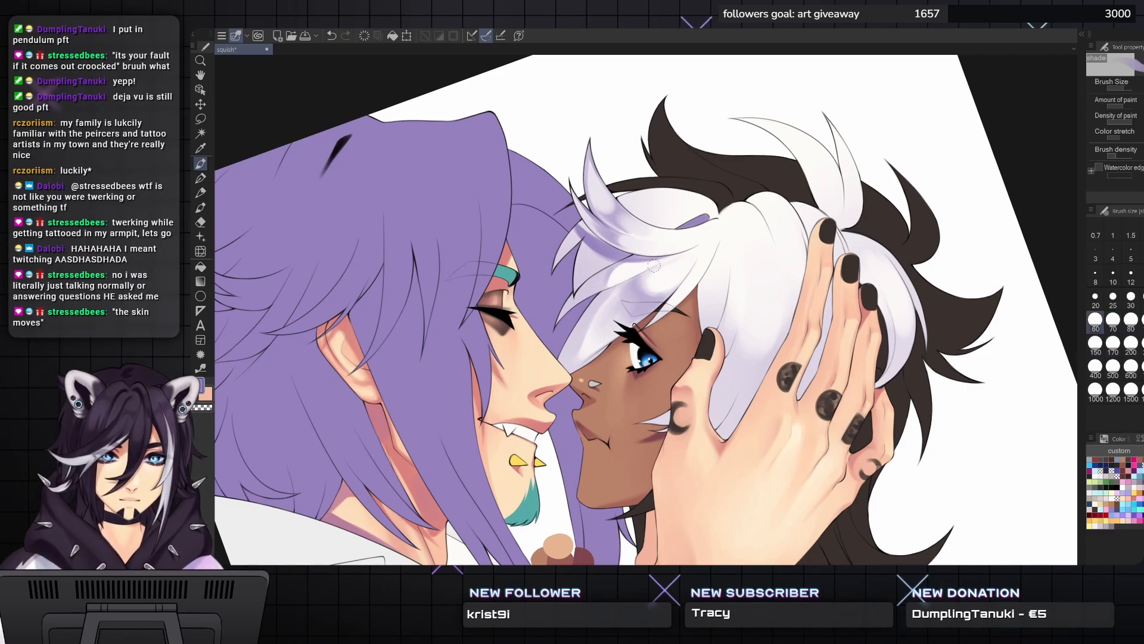
{"action": "key", "text": "bracketleft"}
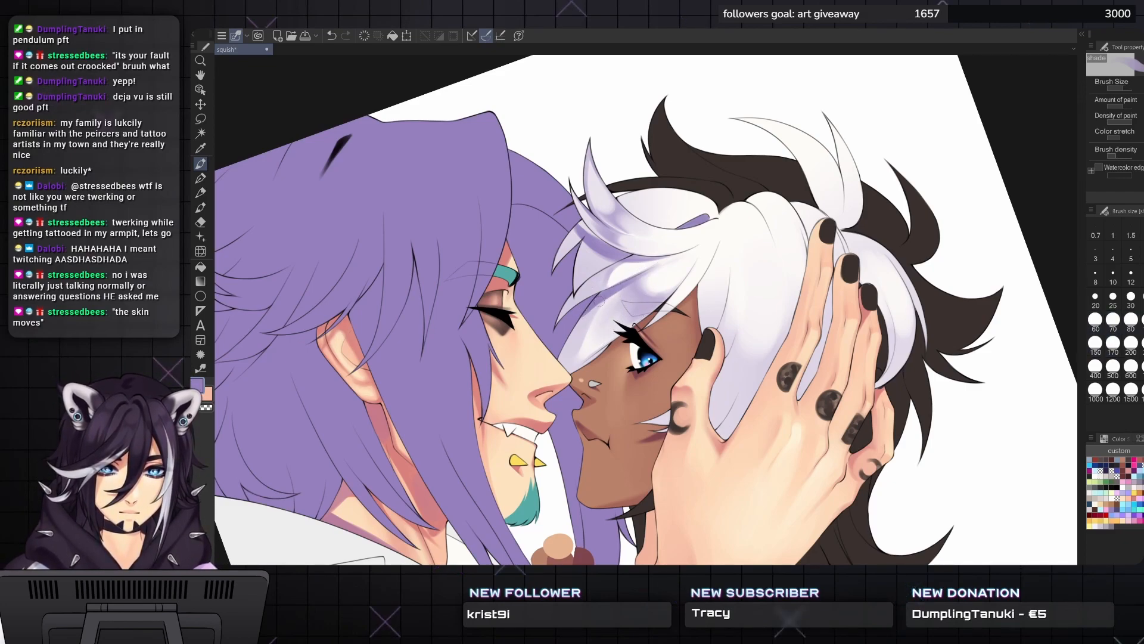
{"action": "key", "text": "bracketright"}
{"action": "key", "text": "bracketleft"}
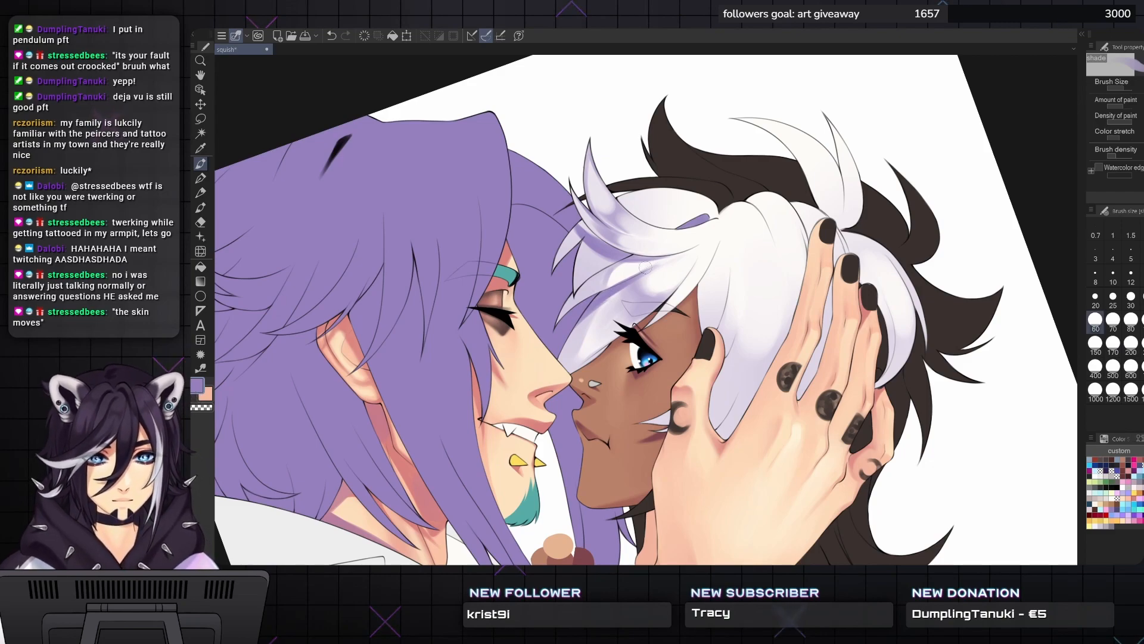
{"action": "key", "text": "bracketright"}
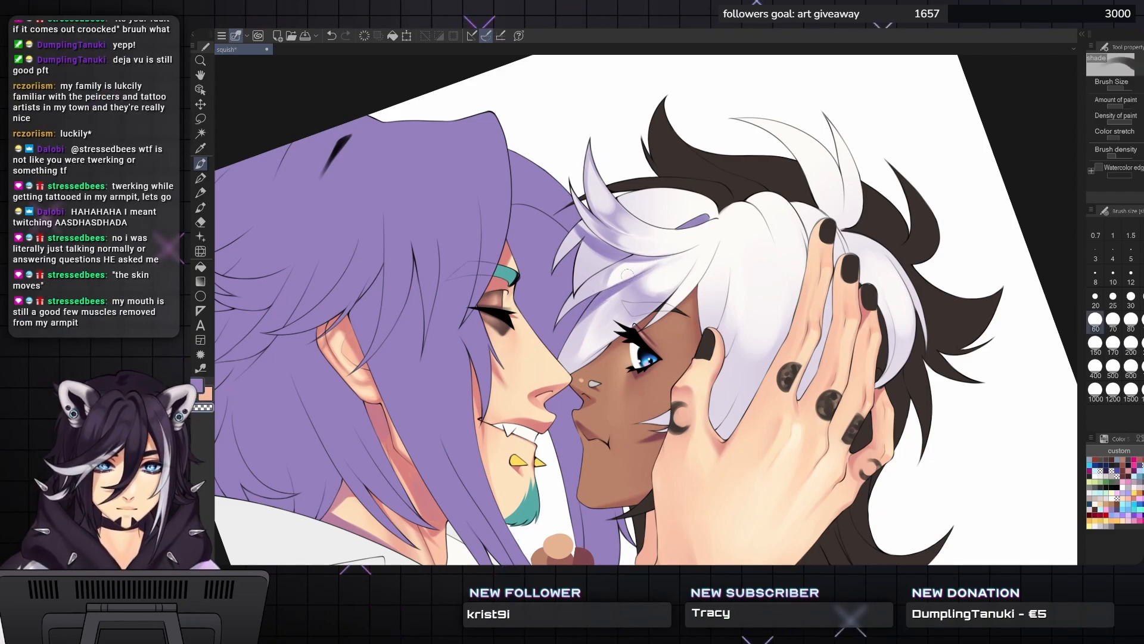
{"action": "key", "text": "bracketright"}
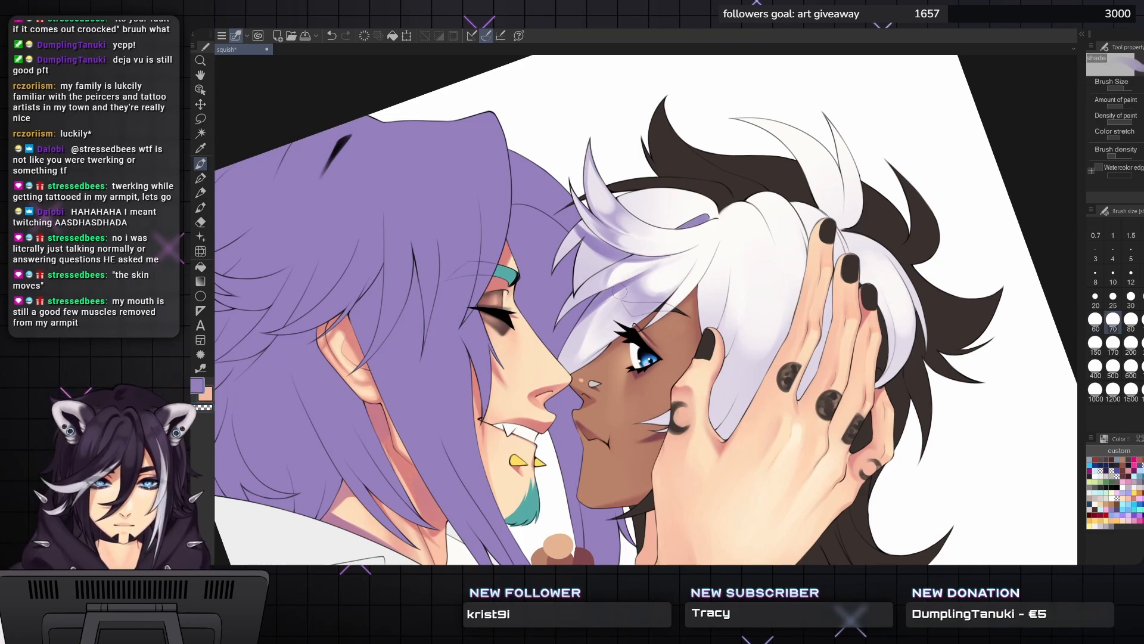
- Adjust the shade brush size and blend the fringe shading from the parting down toward the brow with transparent colour
{"action": "key", "text": "bracketright"}
{"action": "key", "text": "bracketright"}
{"action": "key", "text": "bracketright"}
{"action": "key", "text": "bracketright"}
{"action": "key", "text": "bracketleft"}
{"action": "key", "text": "bracketleft"}
{"action": "key", "text": "bracketleft"}
{"action": "key", "text": "bracketleft"}
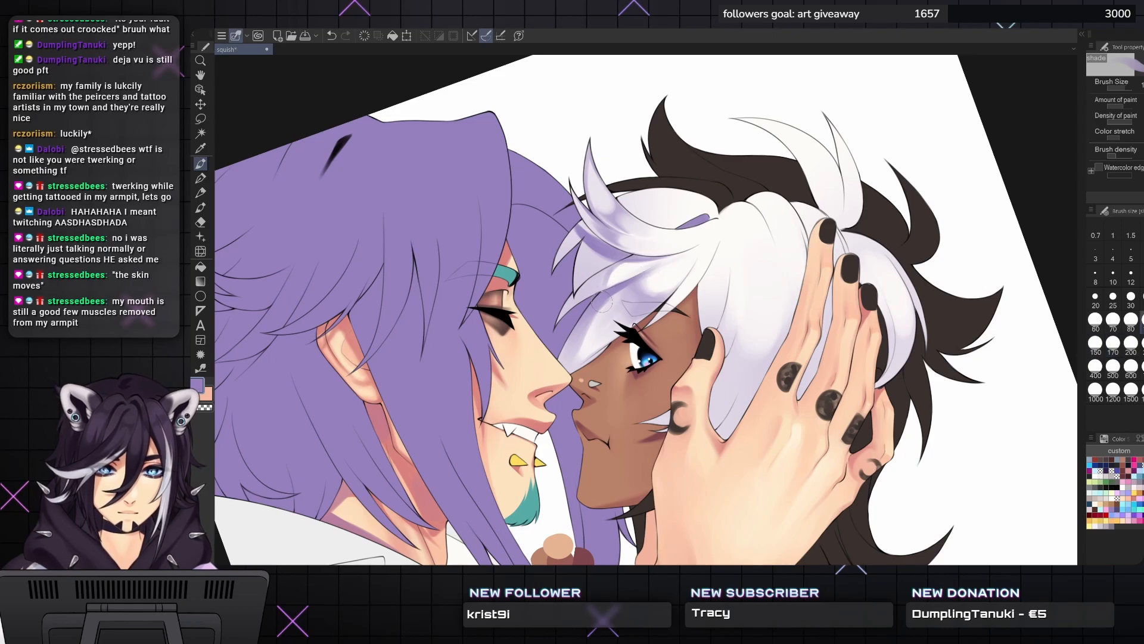
{"action": "key", "text": "bracketright"}
{"action": "key", "text": "bracketright"}
{"action": "key", "text": "bracketleft"}
{"action": "key", "text": "bracketleft"}
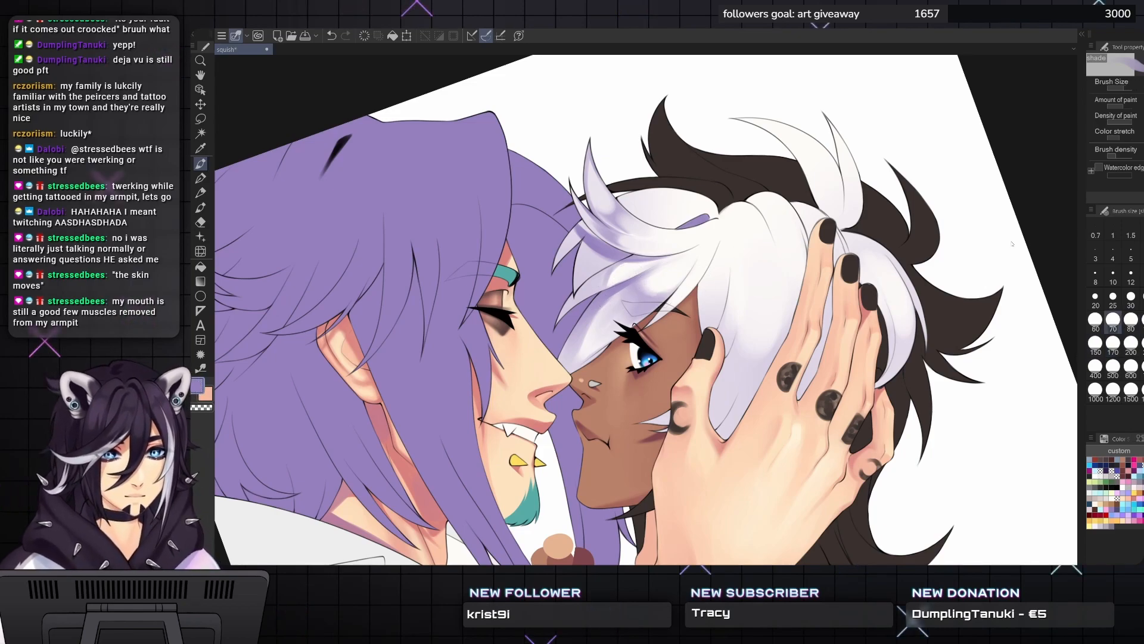
{"action": "key", "text": "bracketright"}
{"action": "key", "text": "bracketright"}
{"action": "key", "text": "bracketright"}
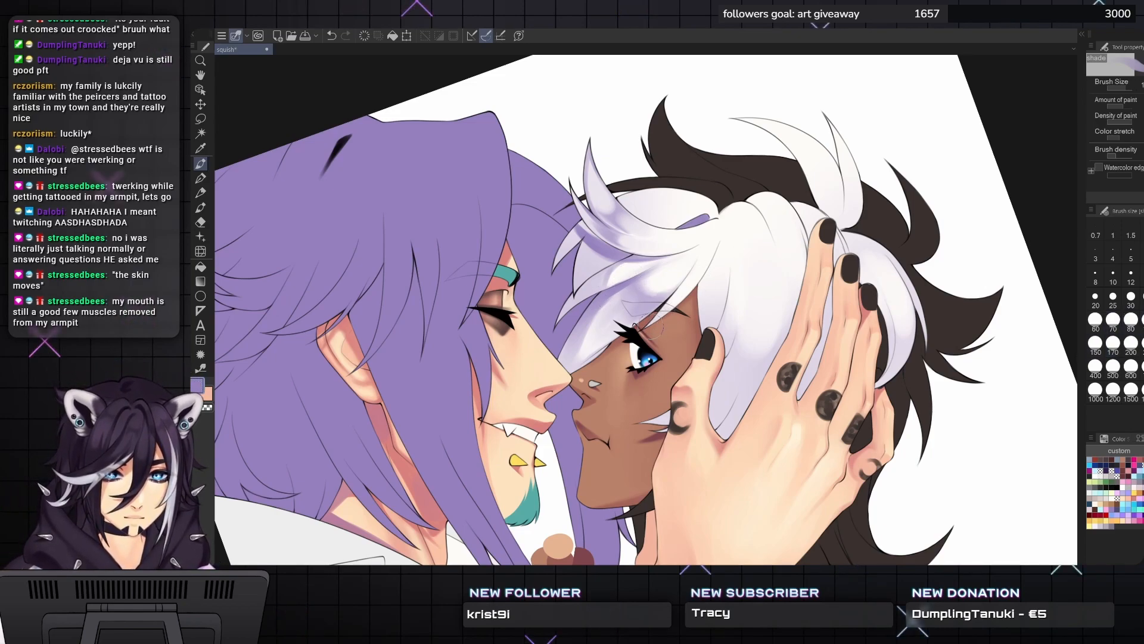
{"action": "key", "text": "c"}
{"action": "key", "text": "bracketleft"}
{"action": "key", "text": "bracketleft"}
{"action": "left_click_drag", "start_coordinate": [717, 240], "coordinate": [673, 304]}
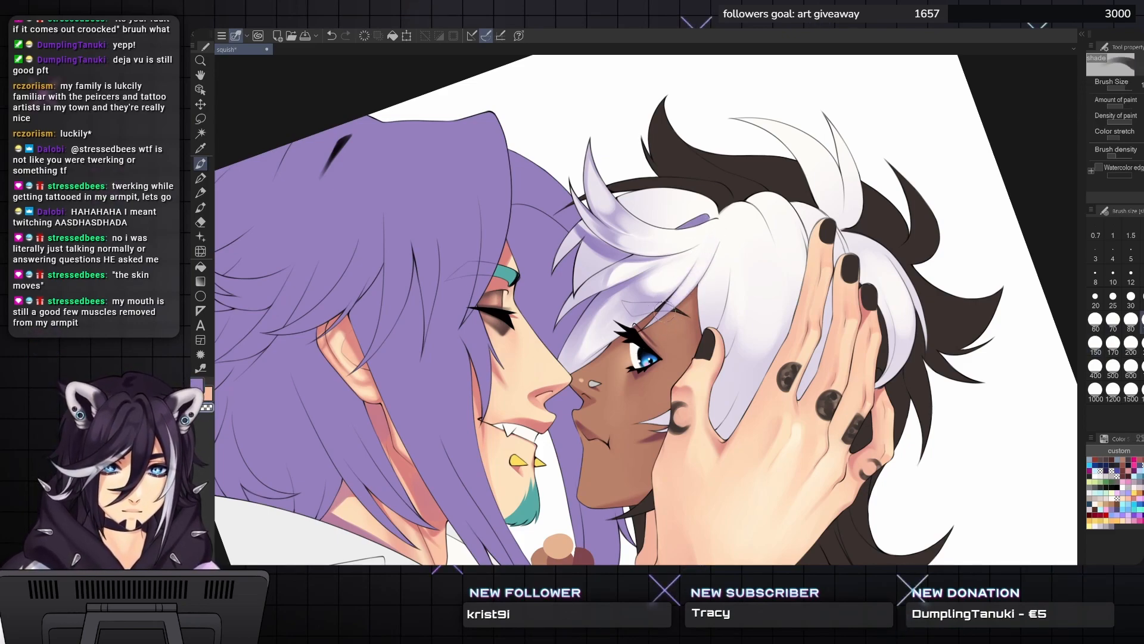
- Paint soft purple shading up the inner edge of the large white lock and blend it with transparent colour
{"action": "key", "text": "c"}
{"action": "key", "text": "bracketleft"}
{"action": "key", "text": "bracketleft"}
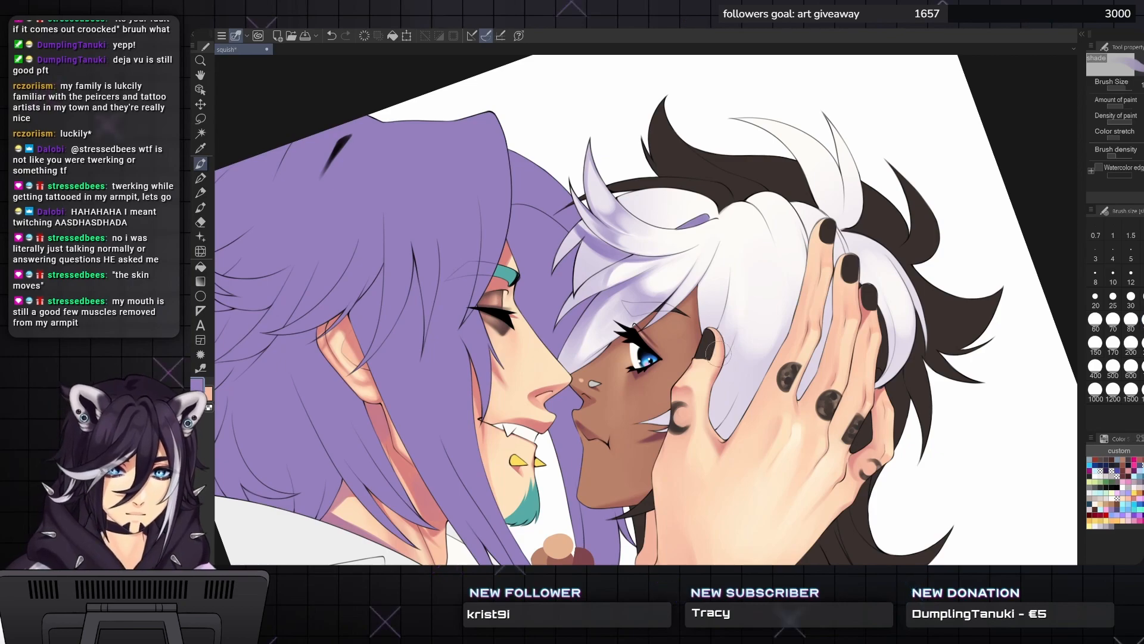
{"action": "mouse_move", "coordinate": [733, 328]}
{"action": "left_mouse_down"}
{"action": "mouse_move", "coordinate": [714, 341]}
{"action": "mouse_move", "coordinate": [734, 261]}
{"action": "mouse_move", "coordinate": [716, 341]}
{"action": "mouse_move", "coordinate": [732, 308]}
{"action": "mouse_move", "coordinate": [733, 259]}
{"action": "left_mouse_up"}
{"action": "key", "text": "bracketright"}
{"action": "key", "text": "bracketright"}
{"action": "key", "text": "bracketright"}
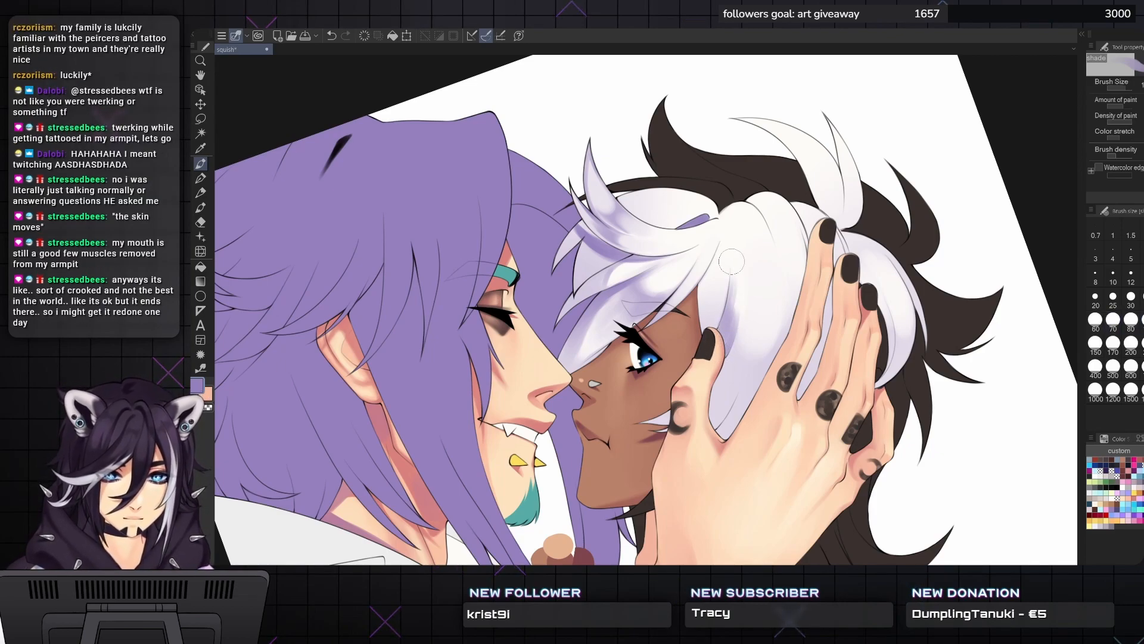
{"action": "key", "text": "c"}
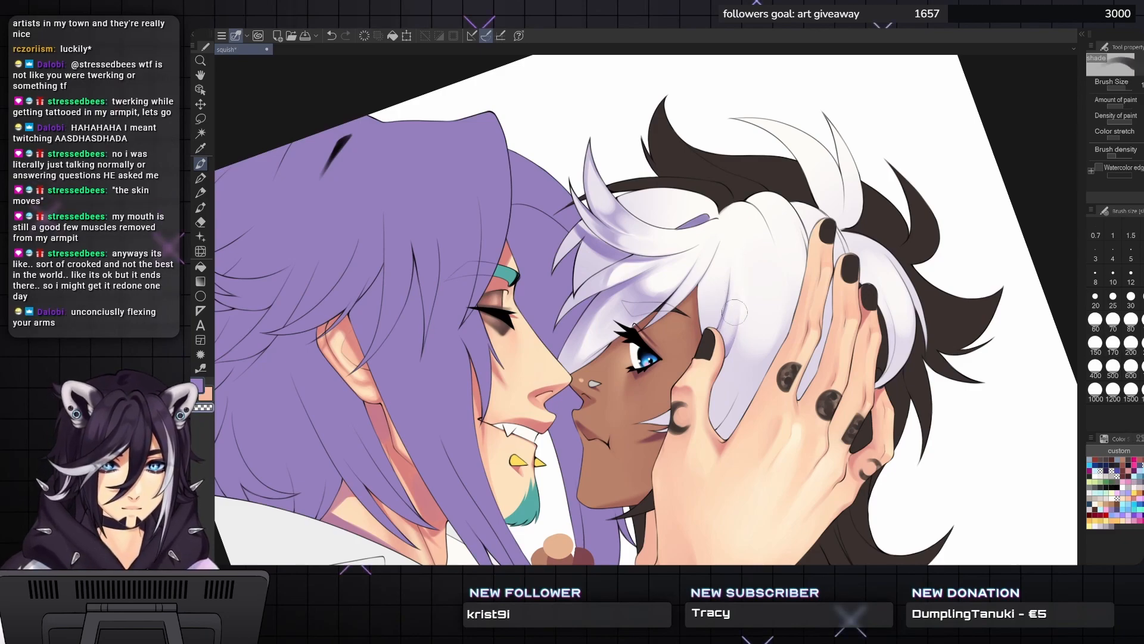
{"action": "left_click_drag", "start_coordinate": [740, 282], "coordinate": [728, 252]}
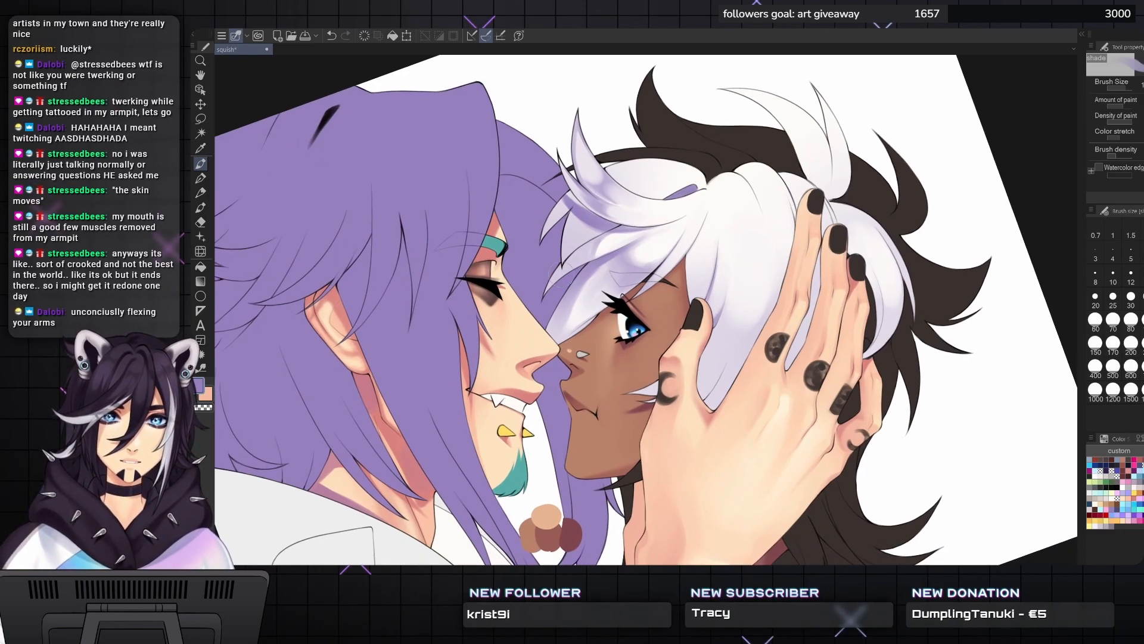
- Tint the lower end of the large white lock beside the thumb purple and soften it with transparent colour at size 200
{"action": "key", "text": "]"}
{"action": "left_click_drag", "start_coordinate": [697, 395], "coordinate": [726, 345]}
{"action": "key", "text": "]"}
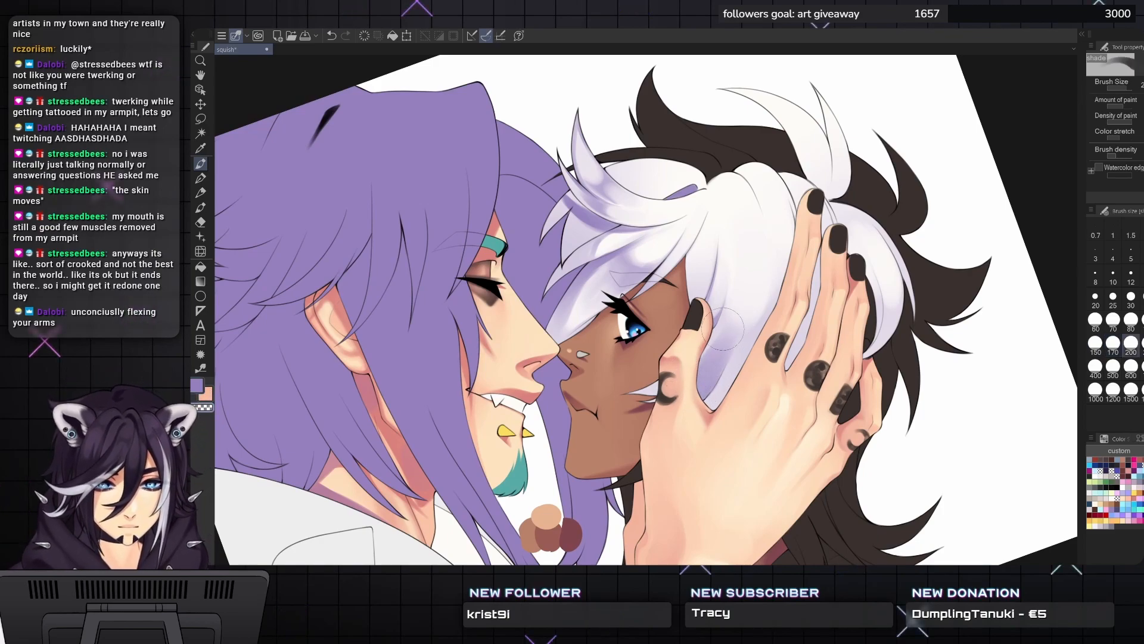
{"action": "left_click_drag", "start_coordinate": [694, 366], "coordinate": [712, 355]}
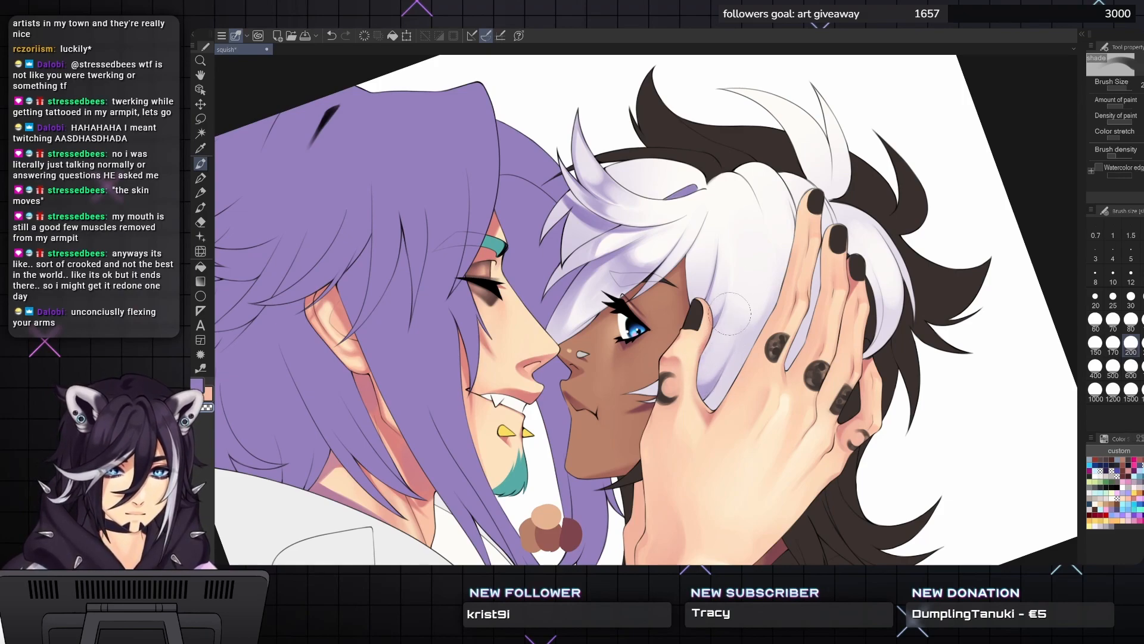
{"action": "left_click_drag", "start_coordinate": [724, 310], "coordinate": [710, 379]}
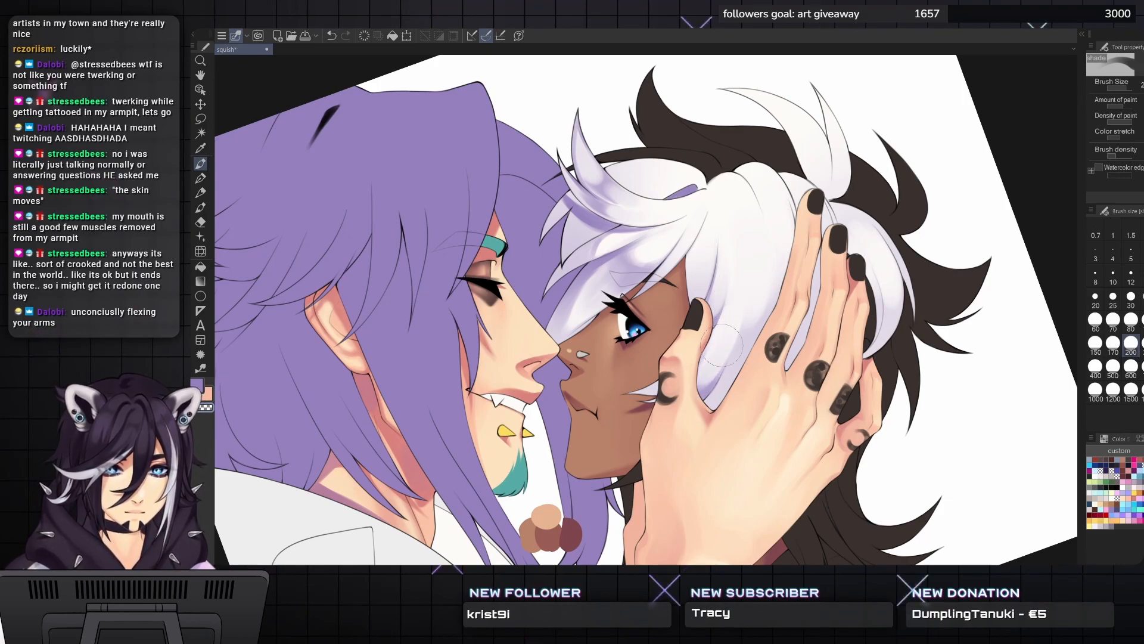
- Refine the purple shading on the lower end of the large white lock beside the thumb with a smaller shade brush
{"action": "key", "text": "bracketleft"}
{"action": "key", "text": "bracketleft"}
{"action": "key", "text": "bracketleft"}
{"action": "key", "text": "bracketleft"}
{"action": "key", "text": "bracketleft"}
{"action": "key", "text": "bracketleft"}
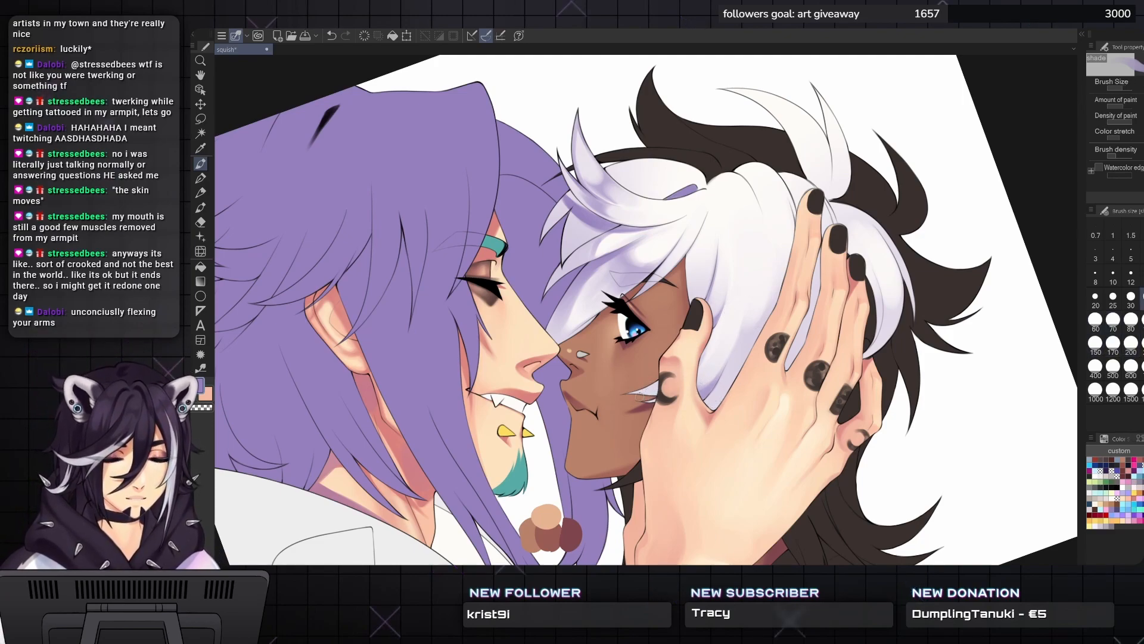
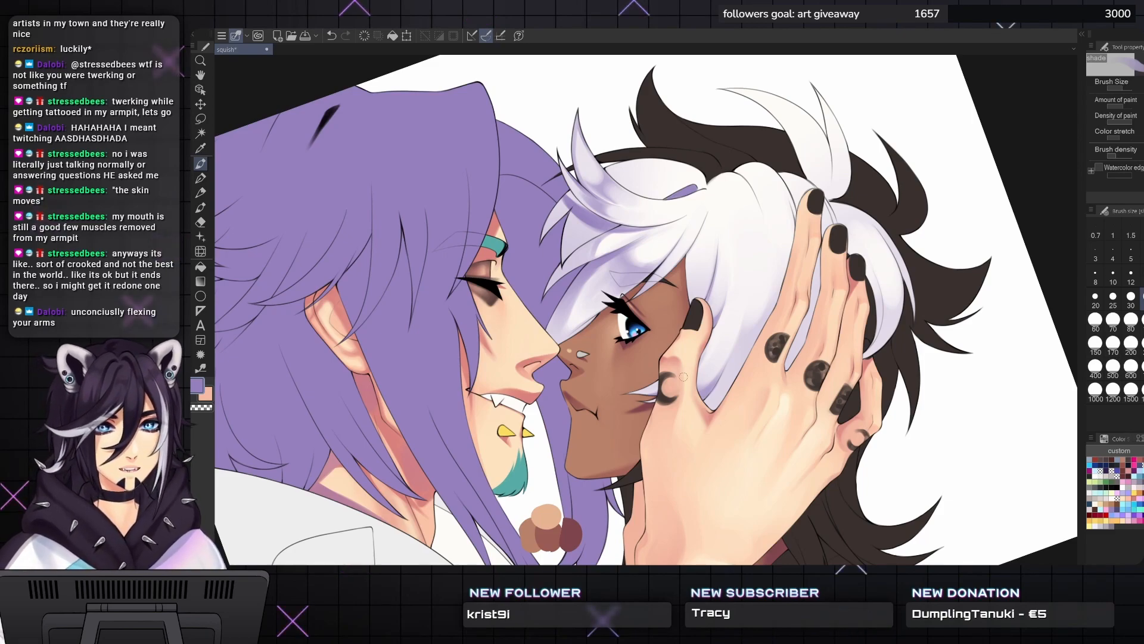
{"action": "key", "text": "asciicircum"}
{"action": "key", "text": "bracketleft"}
{"action": "key", "text": "bracketright"}
{"action": "key", "text": "bracketright"}
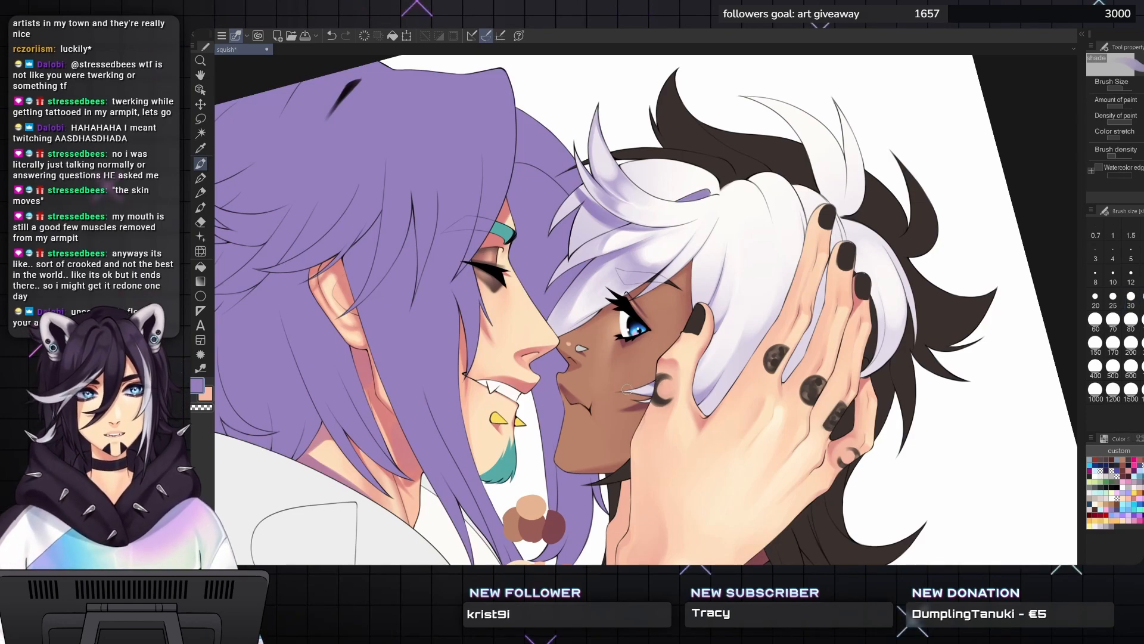
- Try a short purple stroke on the white hair beside the index finger with the small shade brush
{"action": "key", "text": "asciicircum"}
{"action": "key", "text": "asciicircum"}
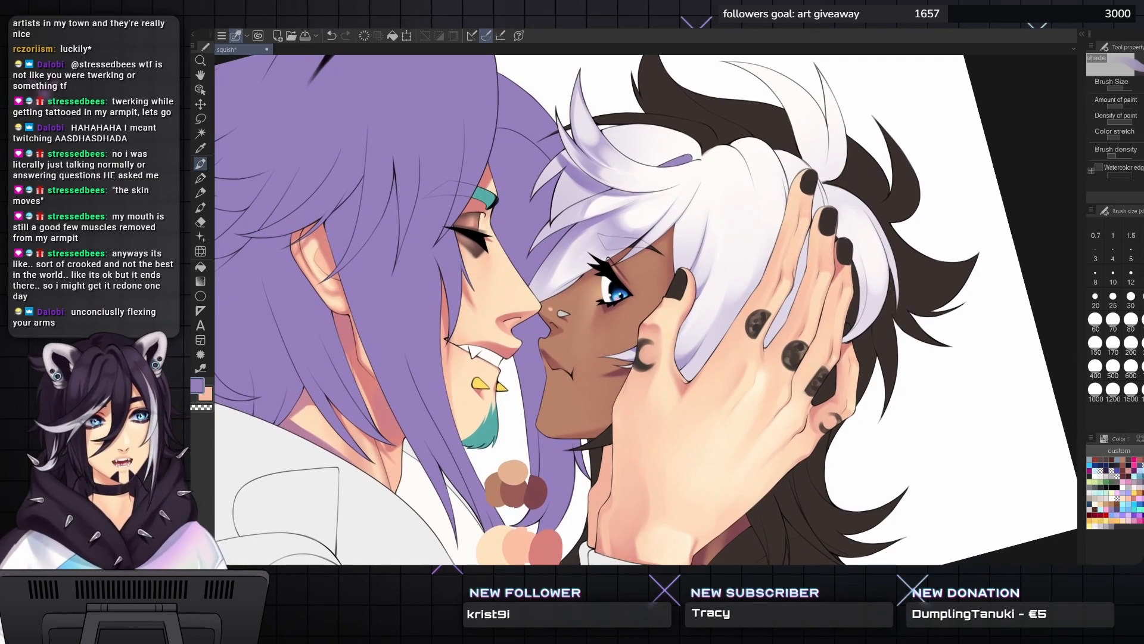
{"action": "key", "text": "asciicircum"}
{"action": "key", "text": "asciicircum"}
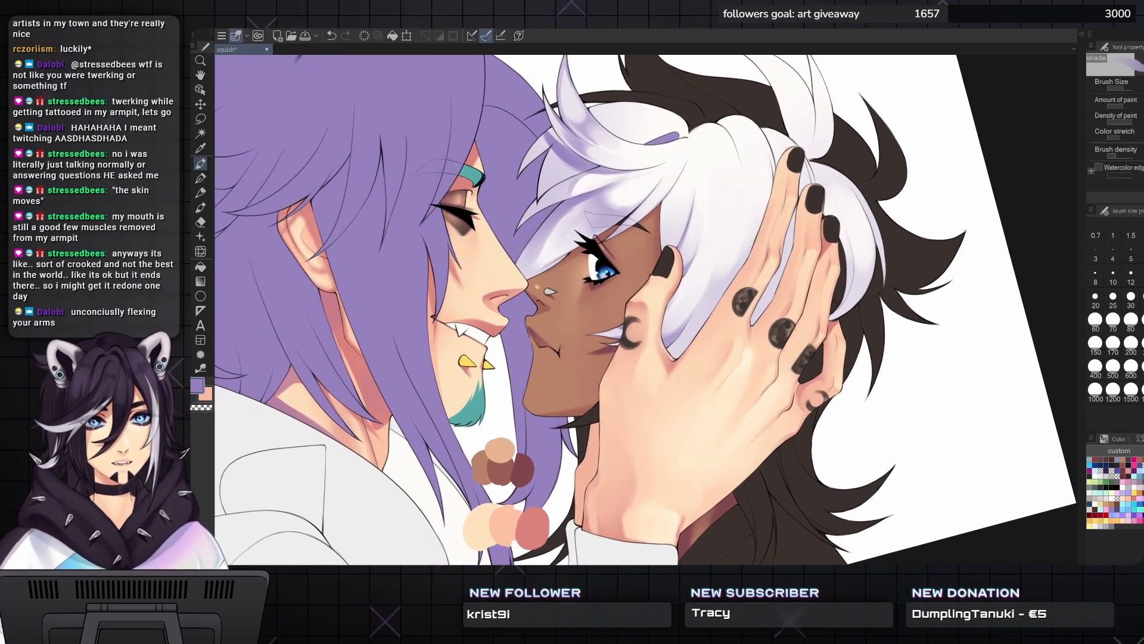
{"action": "key", "text": "asciicircum"}
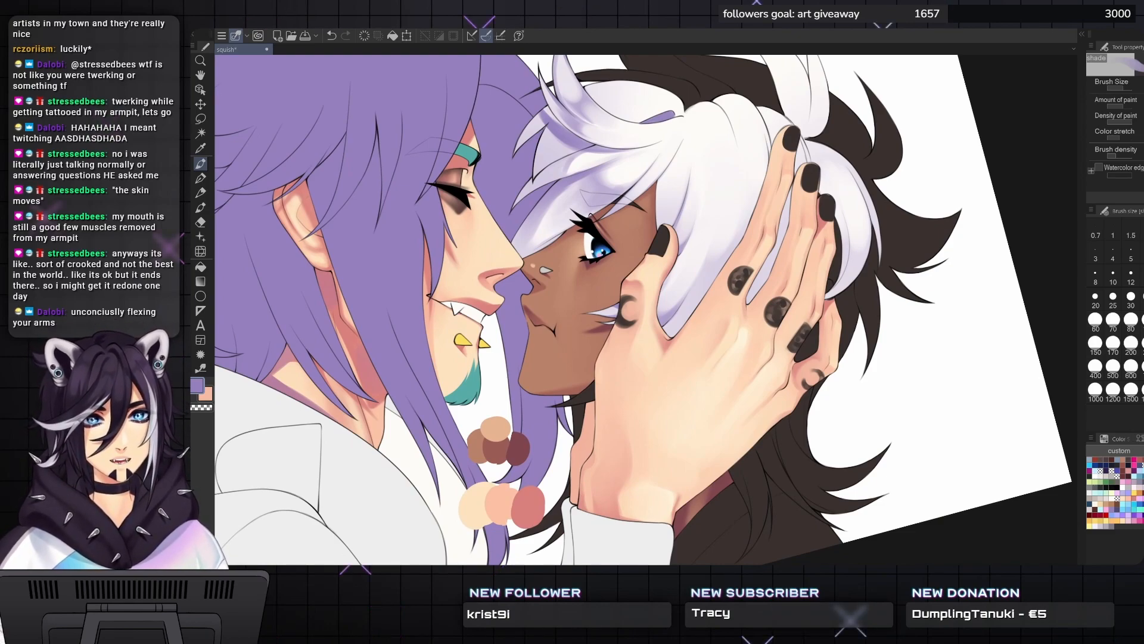
{"action": "key", "text": "asciicircum"}
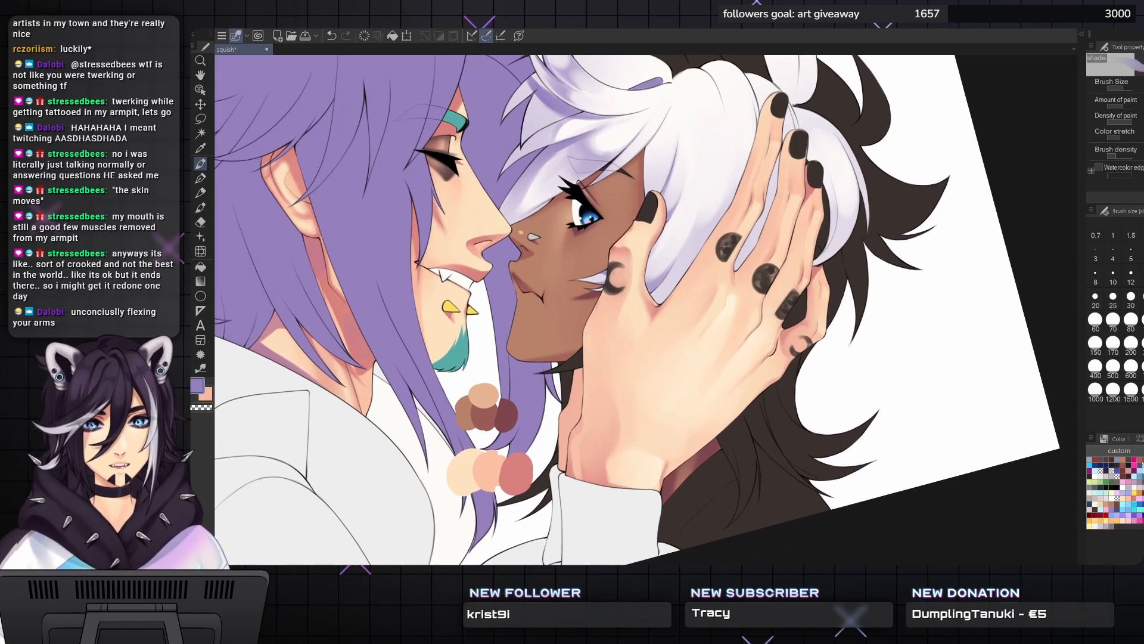
{"action": "key", "text": "asciicircum"}
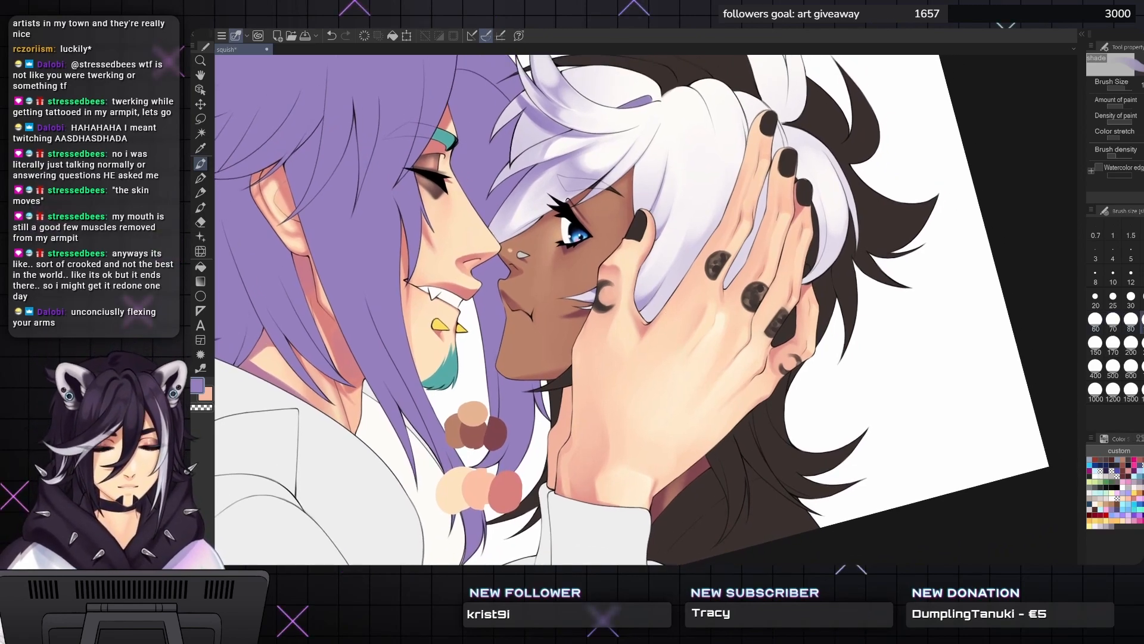
{"action": "key", "text": "asciicircum"}
{"action": "key", "text": "asciicircum"}
{"action": "key", "text": "bracketleft"}
{"action": "left_click_drag", "start_coordinate": [742, 217], "coordinate": [741, 235]}
{"action": "key", "text": "ctrl+z"}
{"action": "key", "text": "bracketleft"}
{"action": "key", "text": "bracketright"}
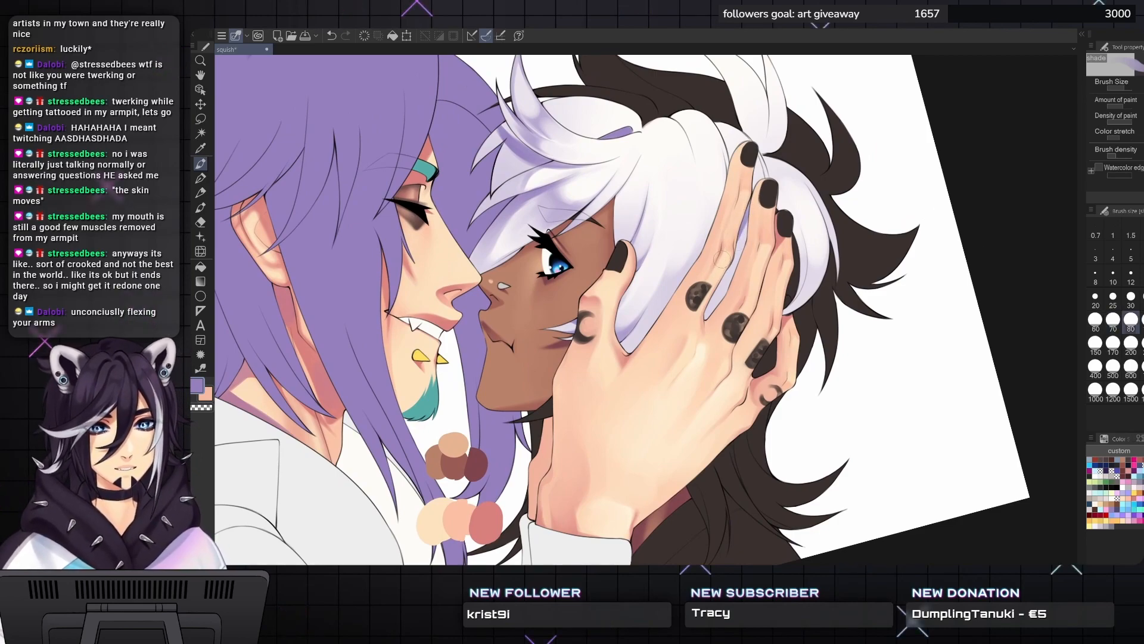
- Paint purple shadow strokes through the top of the large white lock, between the parting and the index fingertip
{"action": "scroll", "coordinate": [720, 271], "scroll_direction": "up", "scroll_amount": 3}
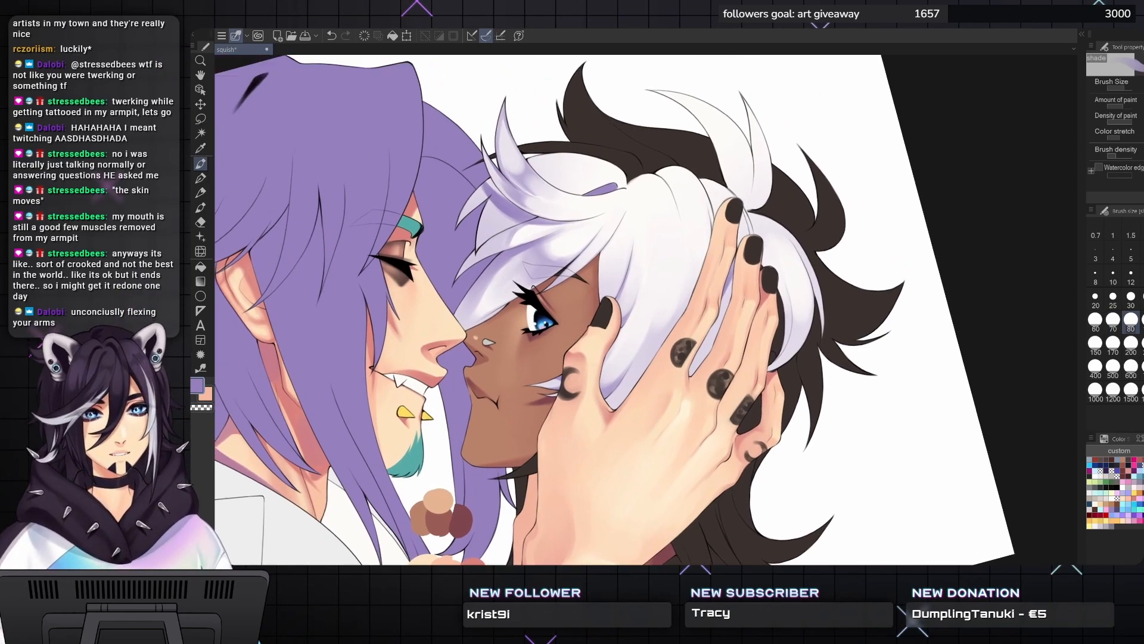
{"action": "key", "text": "bracketleft"}
{"action": "key", "text": "bracketleft"}
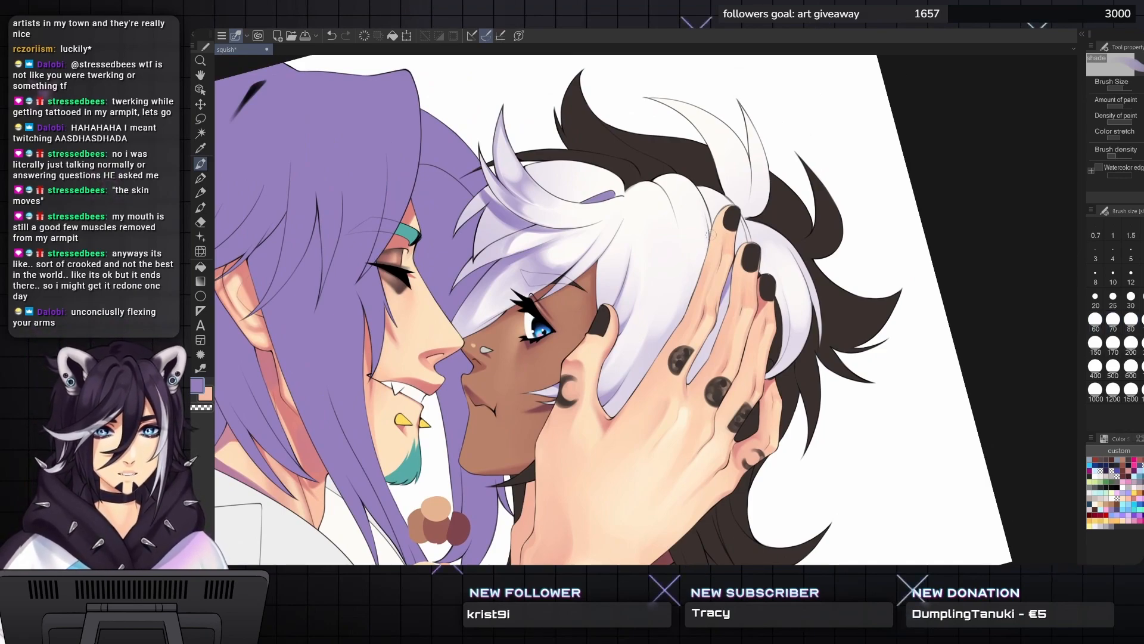
{"action": "key", "text": "bracketright"}
{"action": "key", "text": "bracketright"}
{"action": "key", "text": "bracketright"}
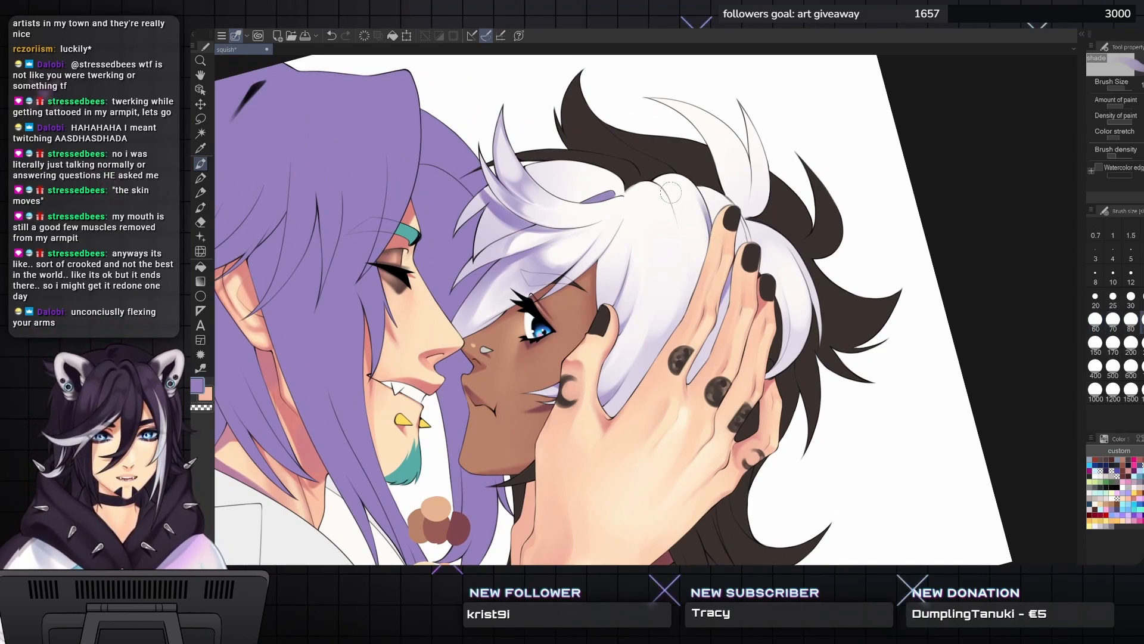
{"action": "key", "text": "bracketleft"}
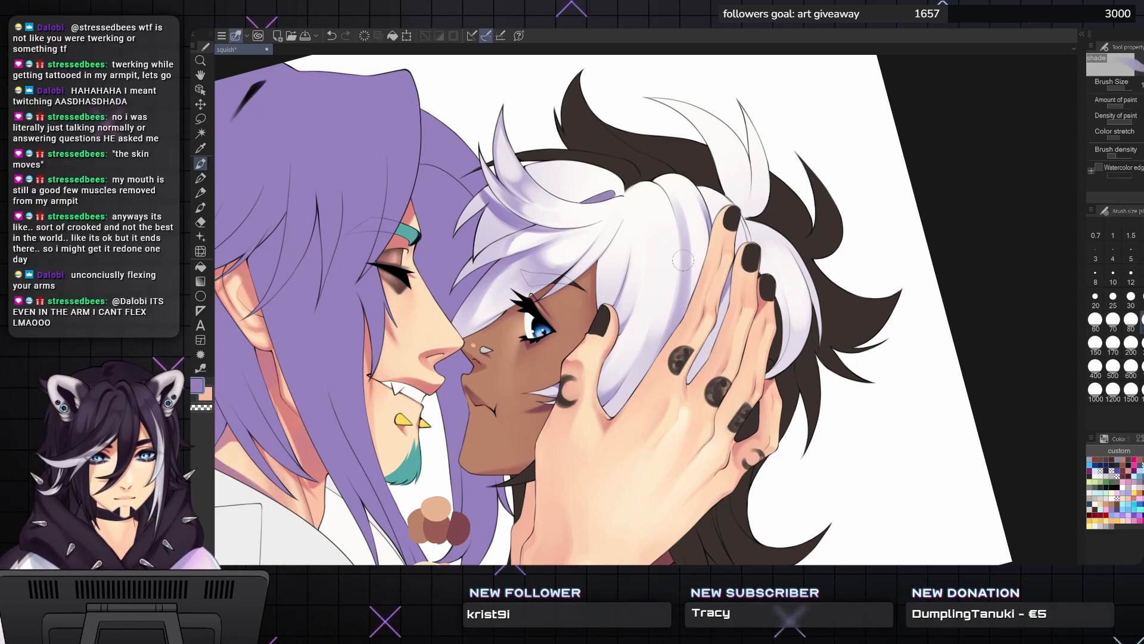
- Blend the lock's shading with transparent colour at size 150 and extend soft purple down its middle at size 170
{"action": "key", "text": "bracketright"}
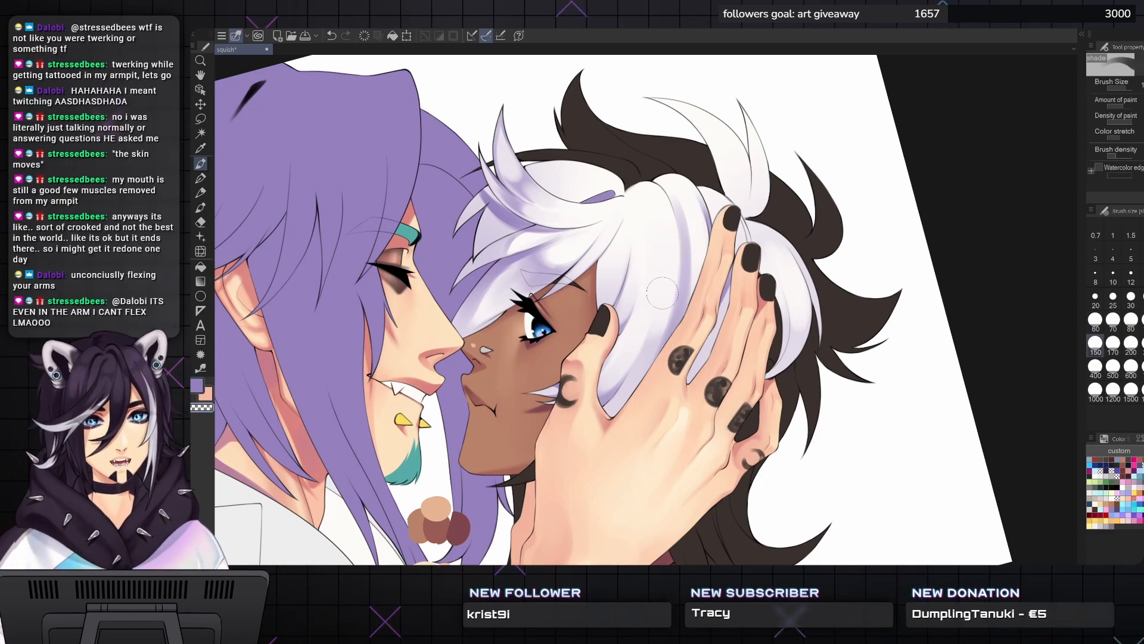
{"action": "key", "text": "bracketright"}
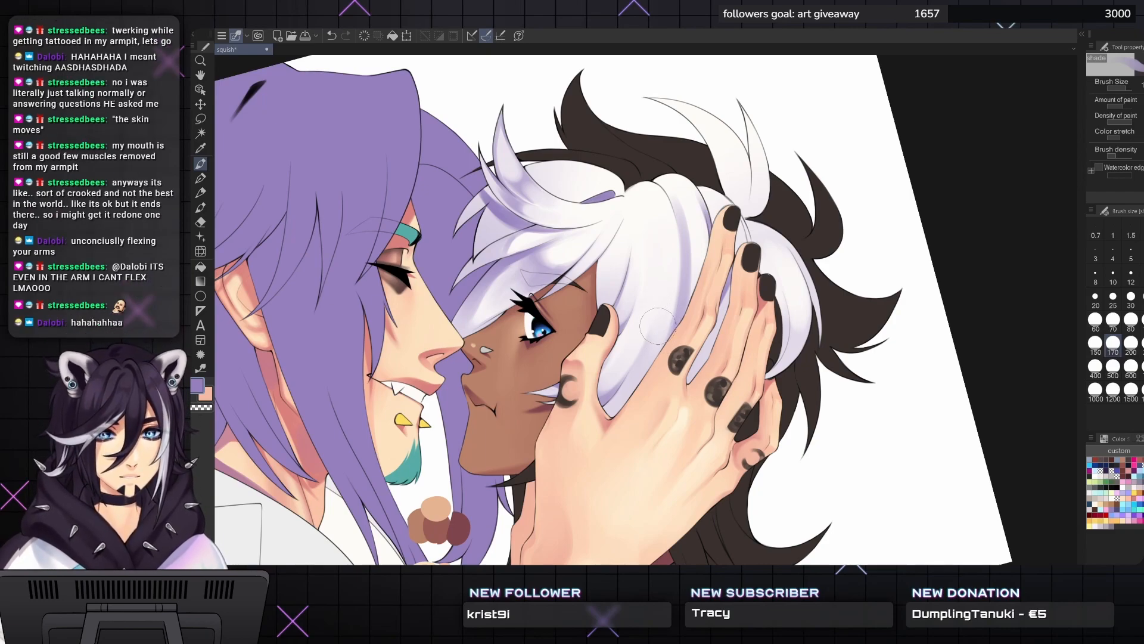
{"action": "key", "text": "bracketleft"}
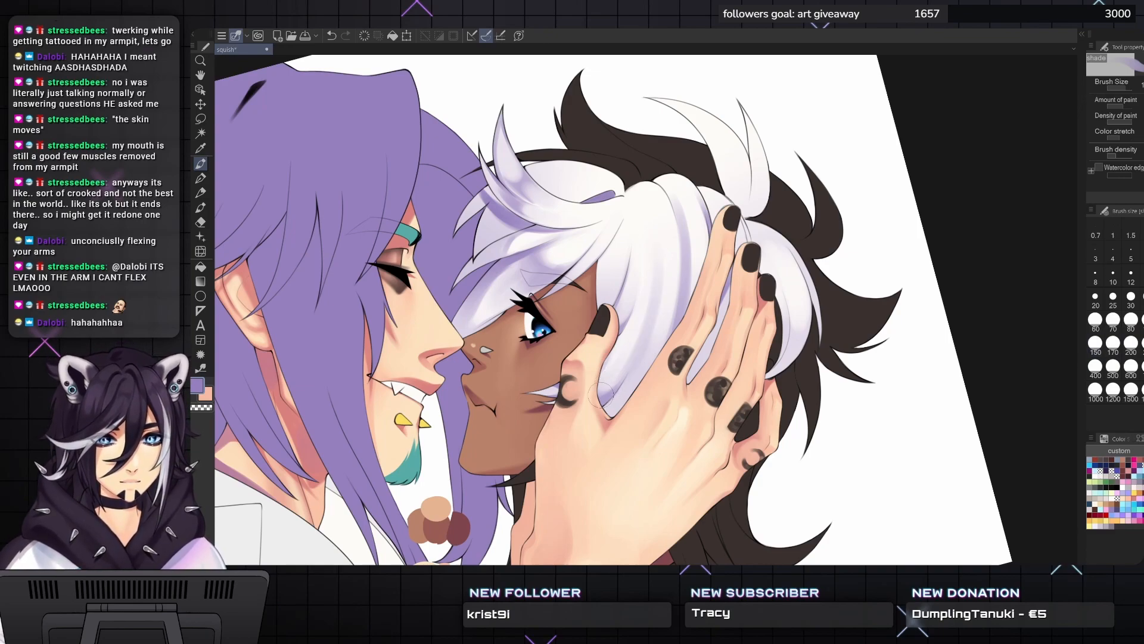
{"action": "key", "text": "bracketright"}
{"action": "key", "text": "bracketright"}
{"action": "key", "text": "bracketleft"}
{"action": "key", "text": "bracketleft"}
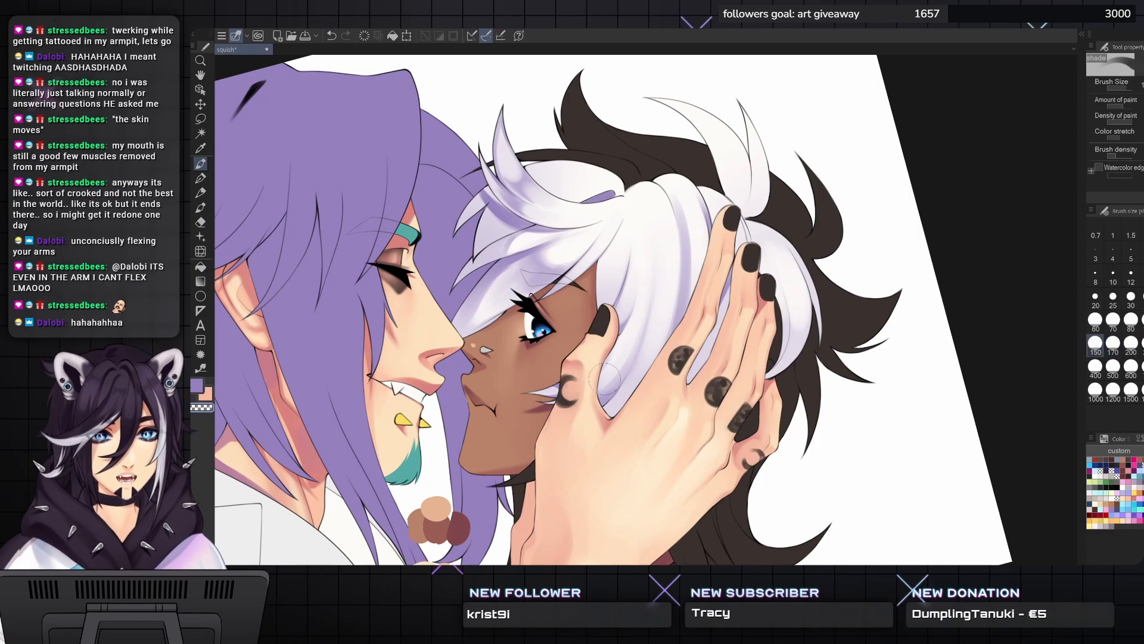
- Touch up the purple shading on the lock's lower edge beside the thumb at size 70
{"action": "key", "text": "bracketleft"}
{"action": "key", "text": "bracketleft"}
{"action": "key", "text": "bracketleft"}
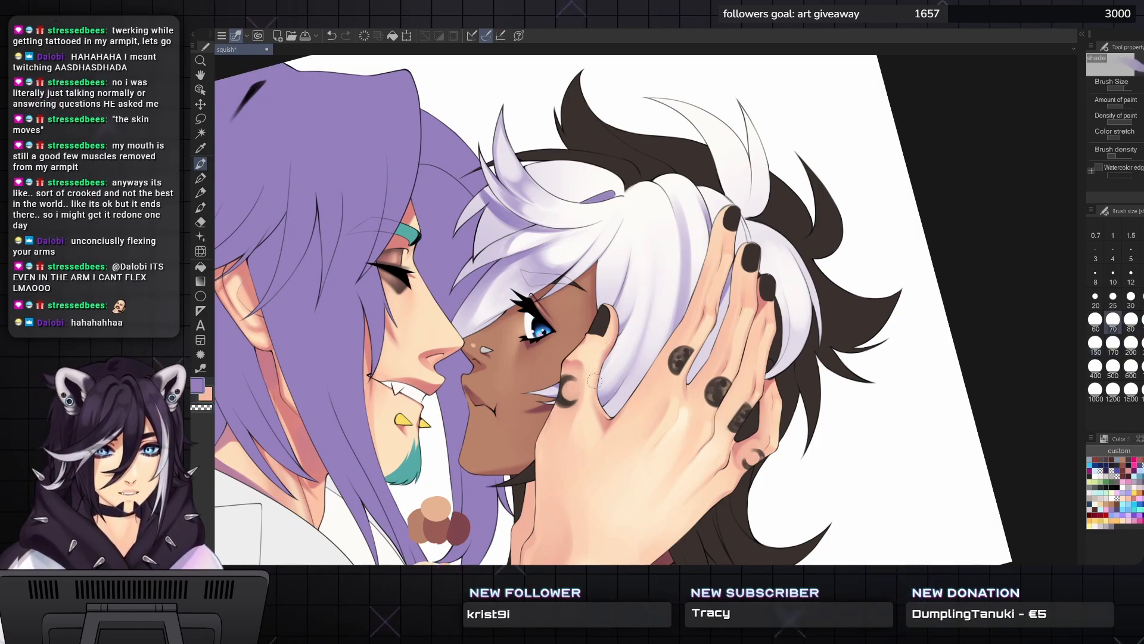
{"action": "key", "text": "bracketleft"}
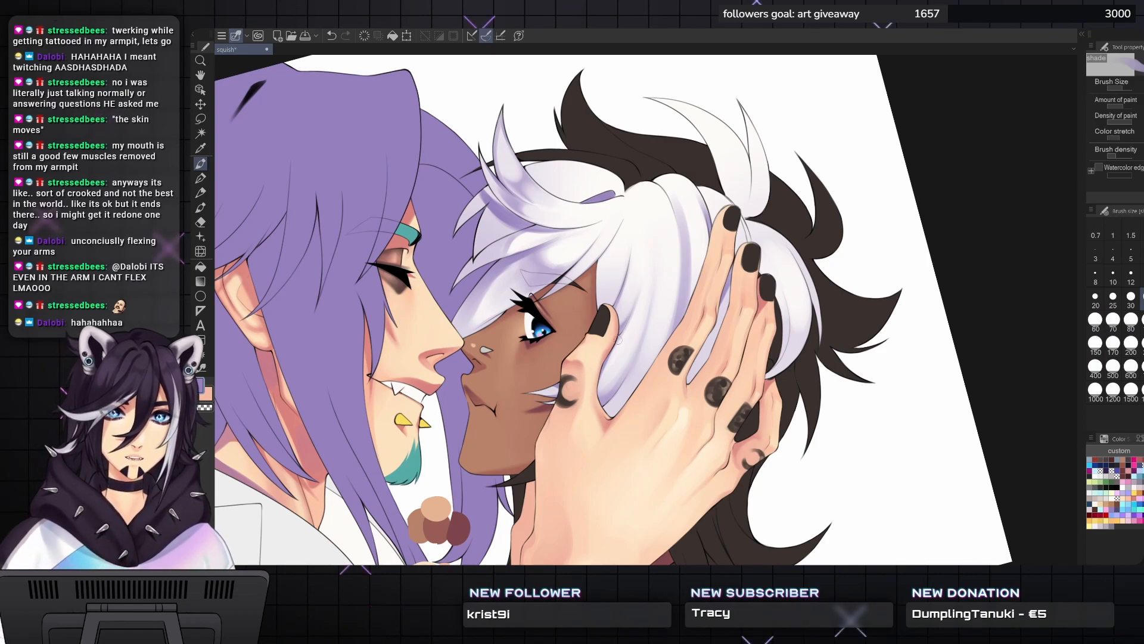
- Paint purple shading along the inner edge of the white lock behind the fingertips
{"action": "scroll", "coordinate": [618, 339], "scroll_direction": "right", "scroll_amount": 3}
{"action": "key", "text": "bracketright"}
{"action": "key", "text": "bracketright"}
{"action": "key", "text": "bracketright"}
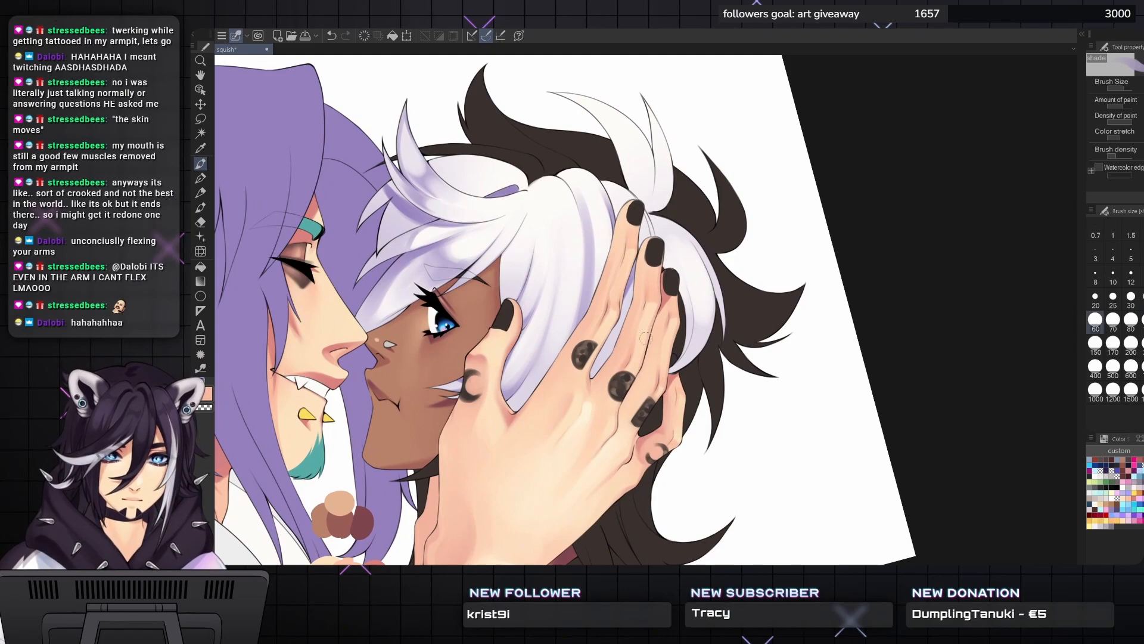
{"action": "left_click_drag", "start_coordinate": [655, 241], "coordinate": [688, 322]}
{"action": "left_click_drag", "start_coordinate": [677, 280], "coordinate": [687, 342]}
{"action": "left_click_drag", "start_coordinate": [679, 275], "coordinate": [658, 247]}
- Add narrow purple shadows to the white strands beside the index fingertip at sizes 70 and 60, then soften them with transparent colour
{"action": "key", "text": "bracketleft"}
{"action": "key", "text": "bracketleft"}
{"action": "key", "text": "bracketleft"}
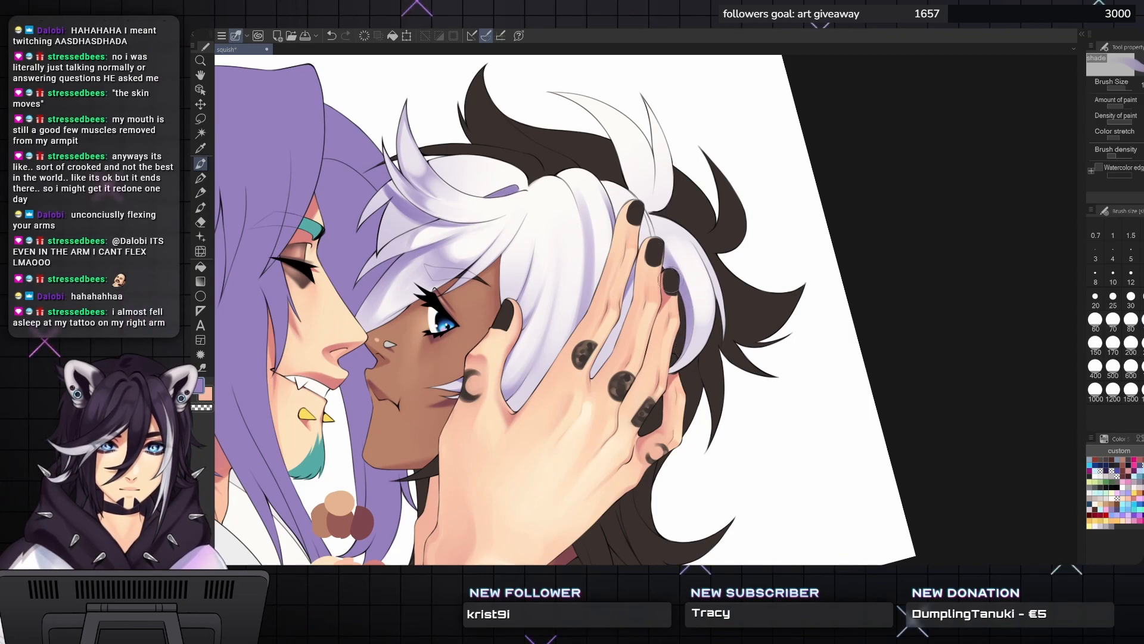
{"action": "key", "text": "bracketright"}
{"action": "key", "text": "bracketright"}
{"action": "key", "text": "bracketleft"}
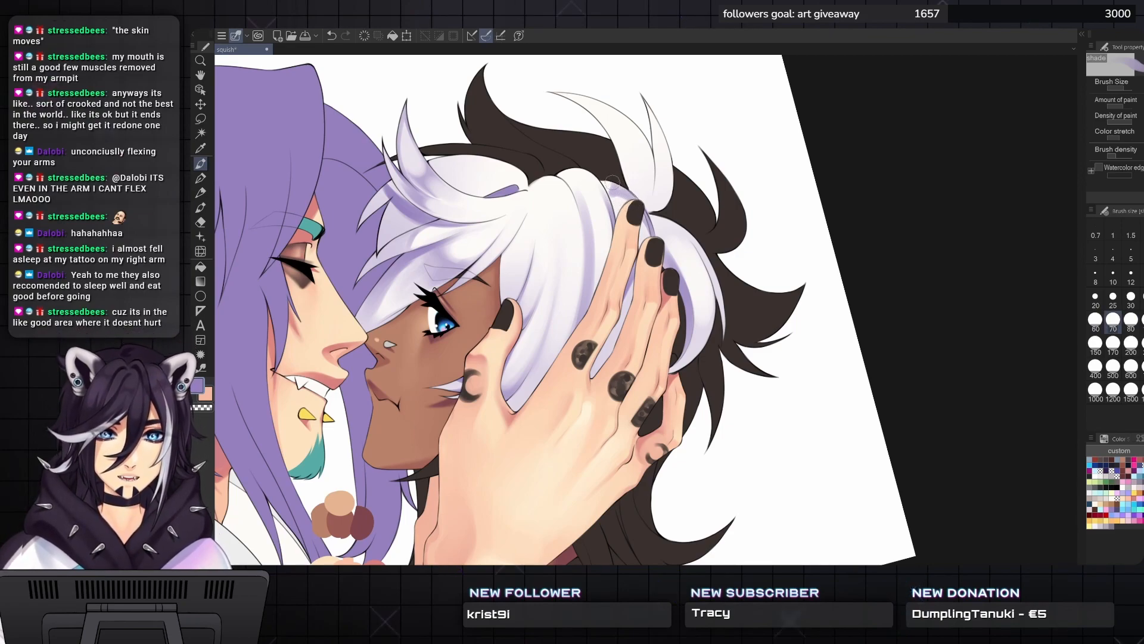
{"action": "key", "text": "bracketleft"}
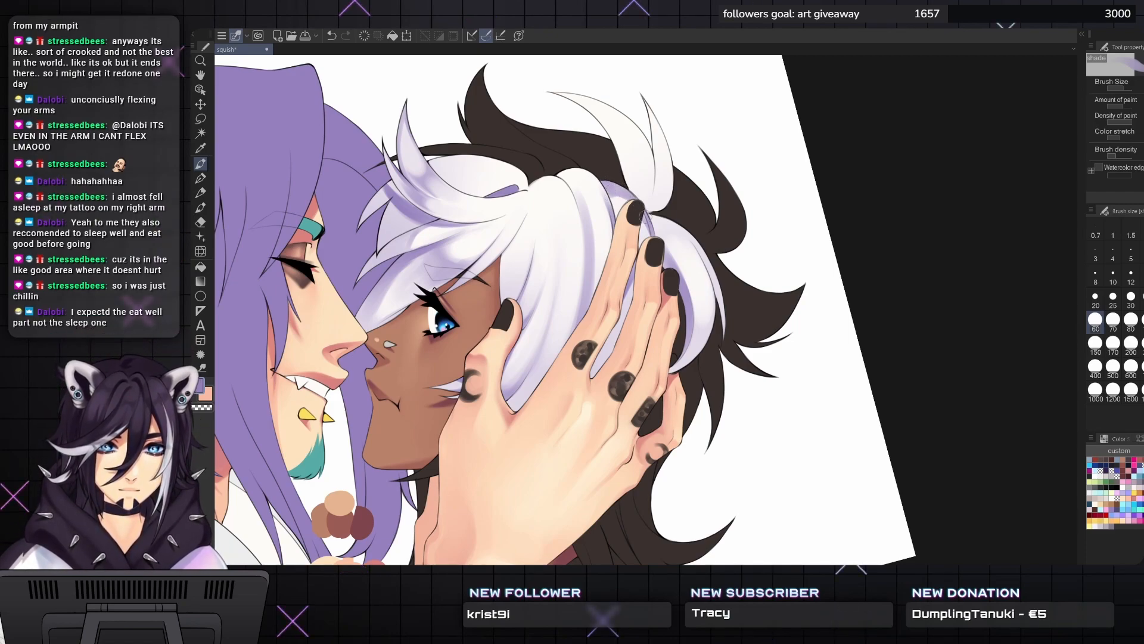
{"action": "key", "text": "]"}
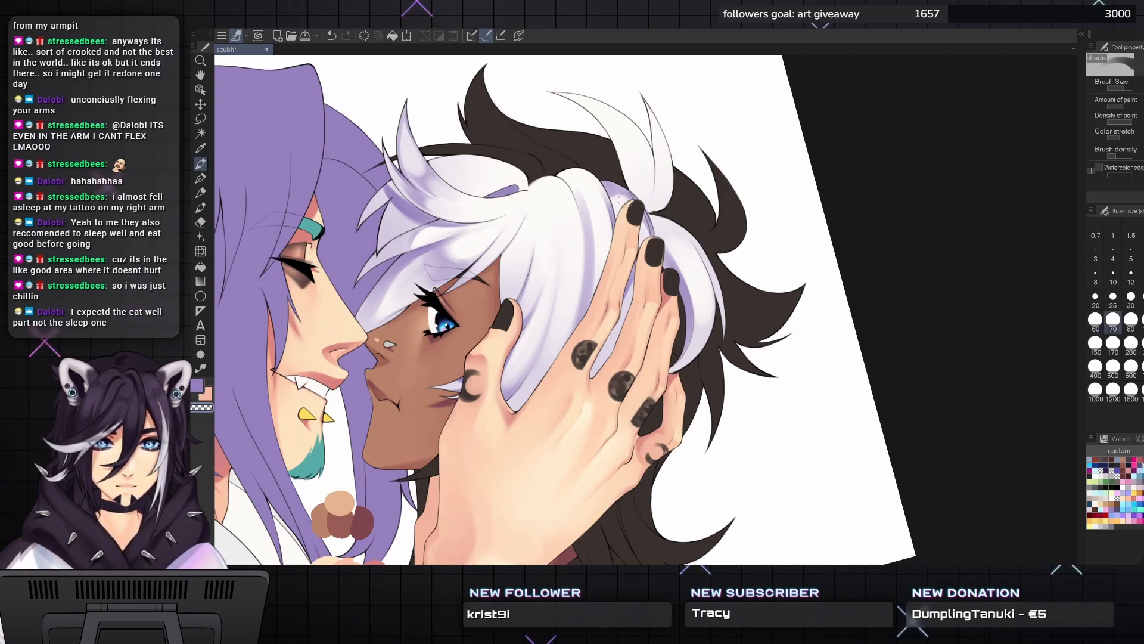
{"action": "key", "text": "["}
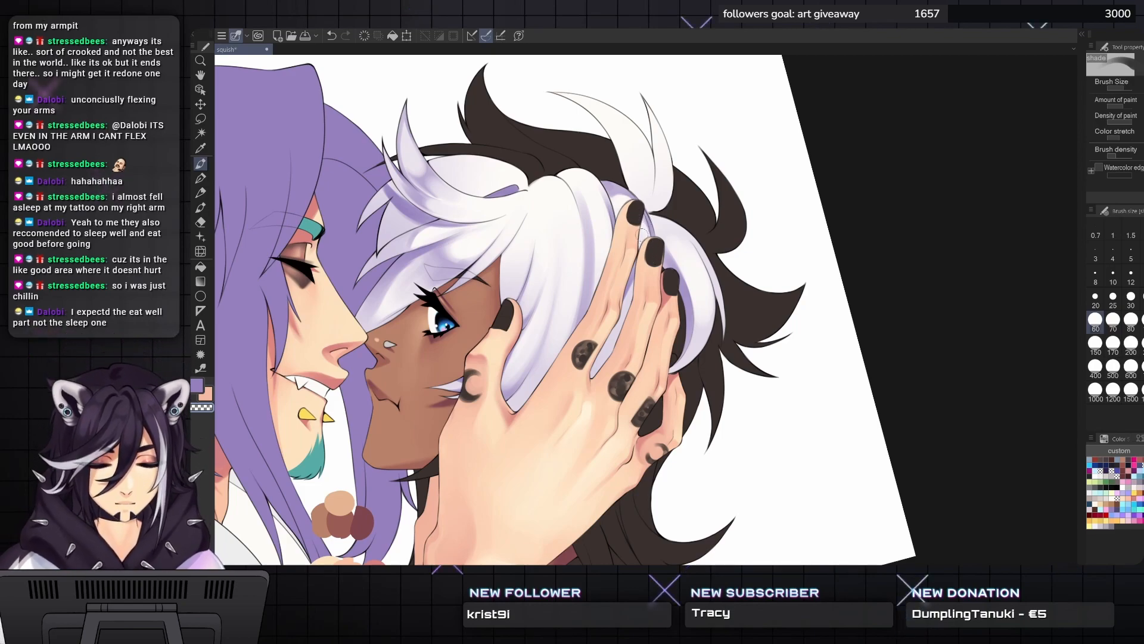
{"action": "key", "text": "["}
- Shade the upright white tuft above the fingertips purple from its base toward the tip, using brush sizes 80 and 200
{"action": "key", "text": "]"}
{"action": "key", "text": "]"}
{"action": "key", "text": "]"}
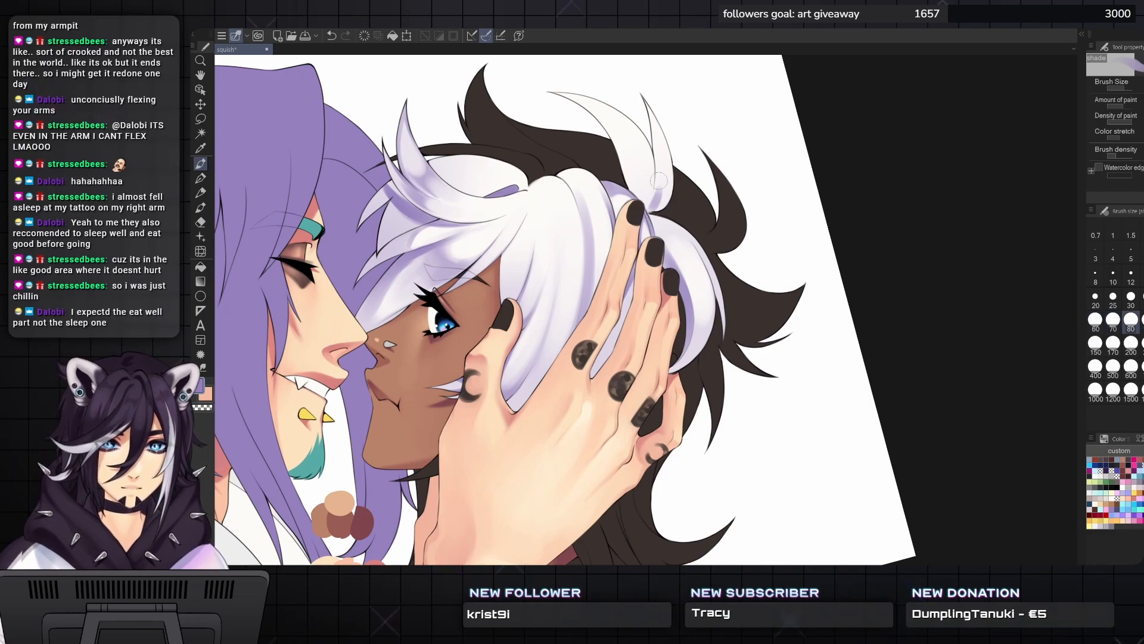
{"action": "key", "text": "]"}
{"action": "key", "text": "]"}
{"action": "key", "text": "]"}
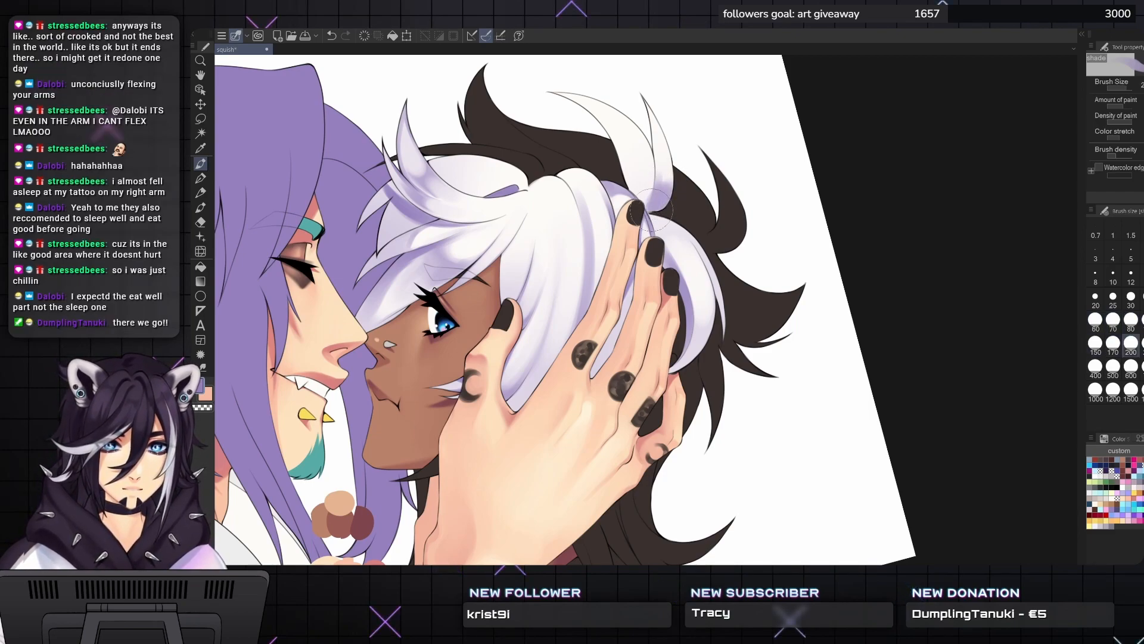
{"action": "left_click", "coordinate": [658, 202], "text": "alt"}
{"action": "key", "text": "["}
{"action": "key", "text": "["}
{"action": "key", "text": "["}
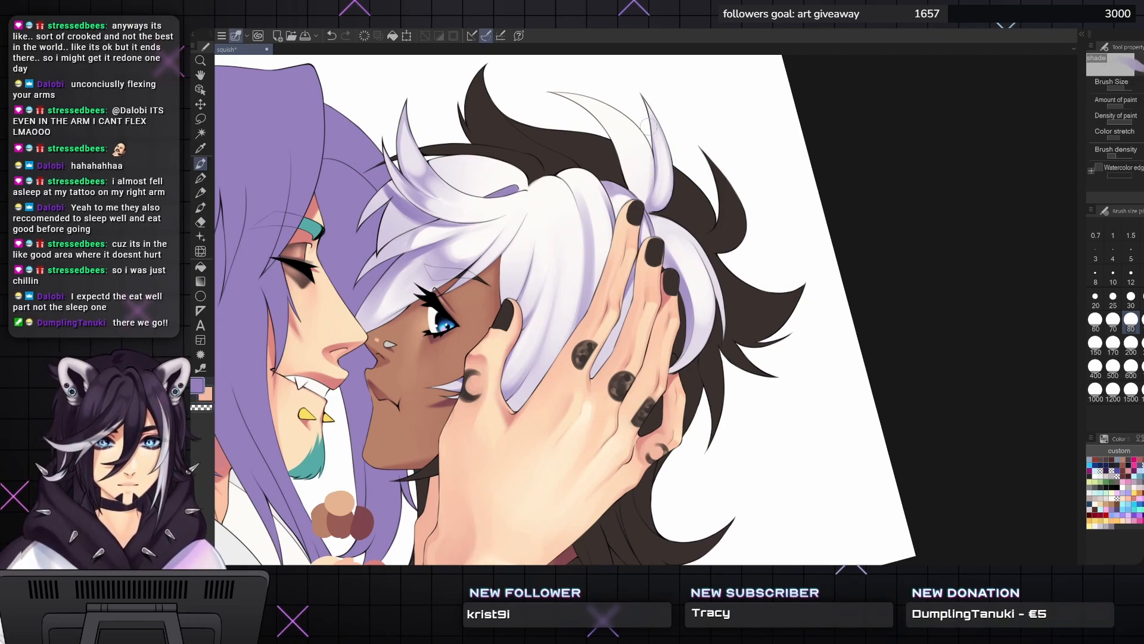
- Tint the curved white tuft beside the upright one purple with a large brush and lighten it with transparent colour
{"action": "key", "text": "]"}
{"action": "key", "text": "]"}
{"action": "key", "text": "]"}
{"action": "key", "text": "]"}
{"action": "key", "text": "]"}
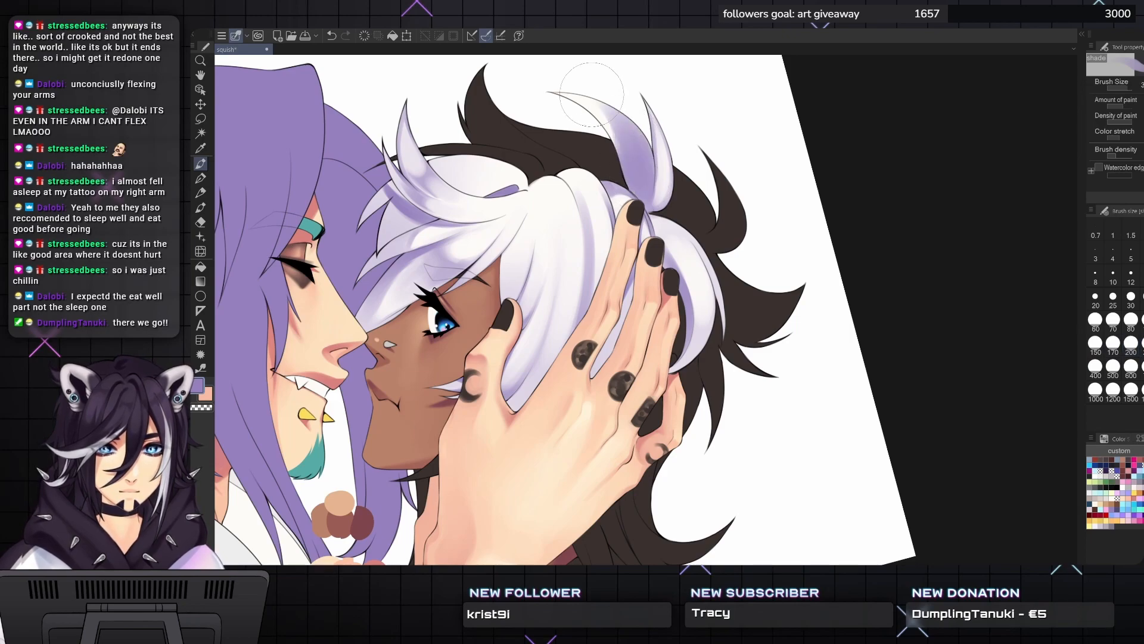
{"action": "key", "text": "bracketleft"}
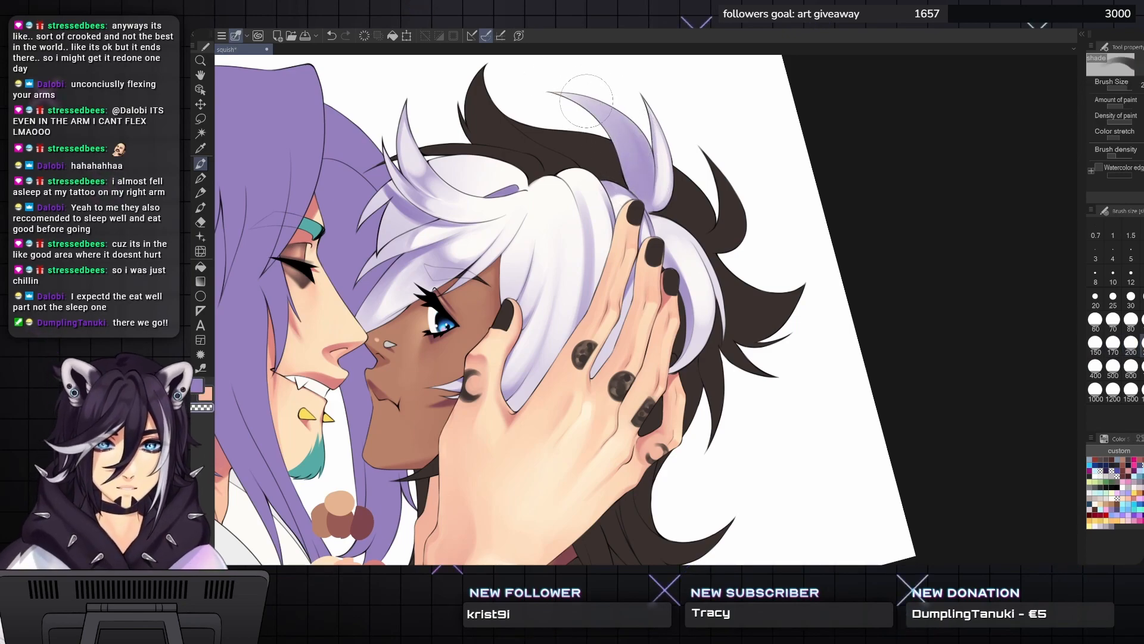
{"action": "key", "text": "bracketleft"}
{"action": "left_click_drag", "start_coordinate": [596, 110], "coordinate": [620, 130]}
{"action": "mouse_move", "coordinate": [650, 188]}
{"action": "left_mouse_down"}
{"action": "mouse_move", "coordinate": [626, 128]}
{"action": "mouse_move", "coordinate": [596, 107]}
{"action": "left_mouse_up"}
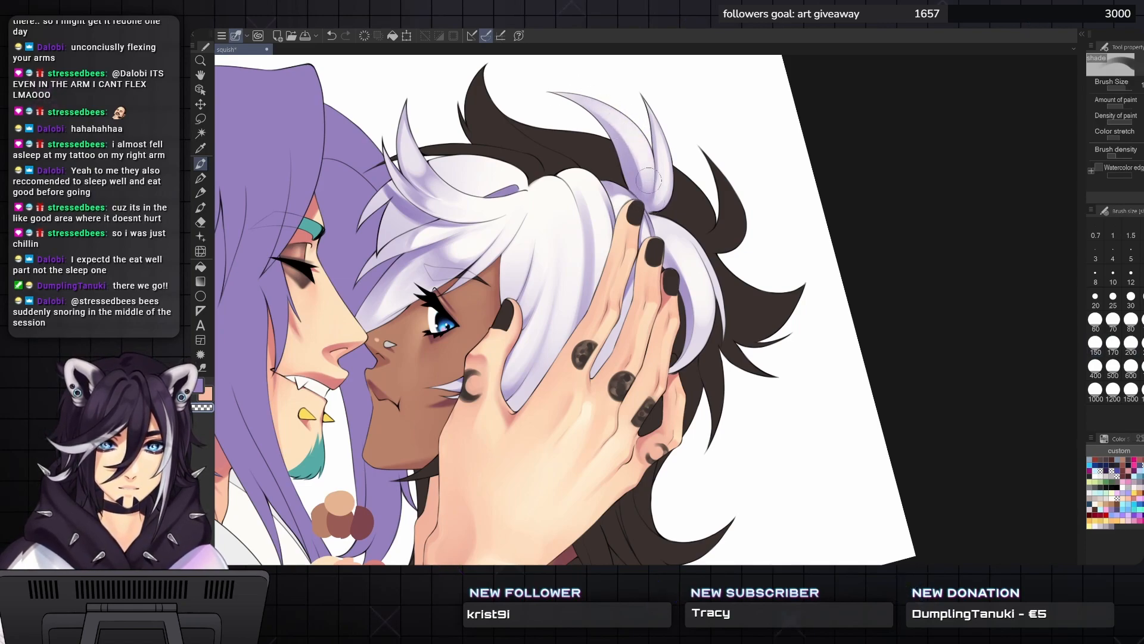
- Soften the shading inside the upright and curved tufts with small transparent-colour strokes at about size 70
{"action": "key", "text": "bracketleft"}
{"action": "key", "text": "bracketleft"}
{"action": "key", "text": "bracketleft"}
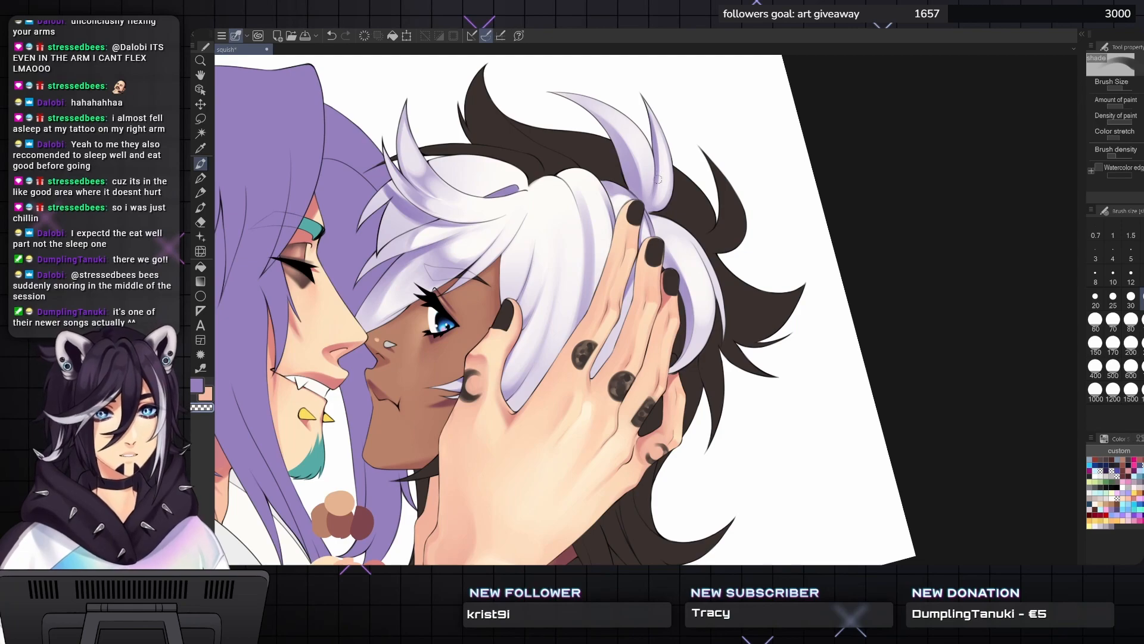
{"action": "key", "text": "["}
{"action": "key", "text": "]"}
{"action": "key", "text": "]"}
{"action": "key", "text": "]"}
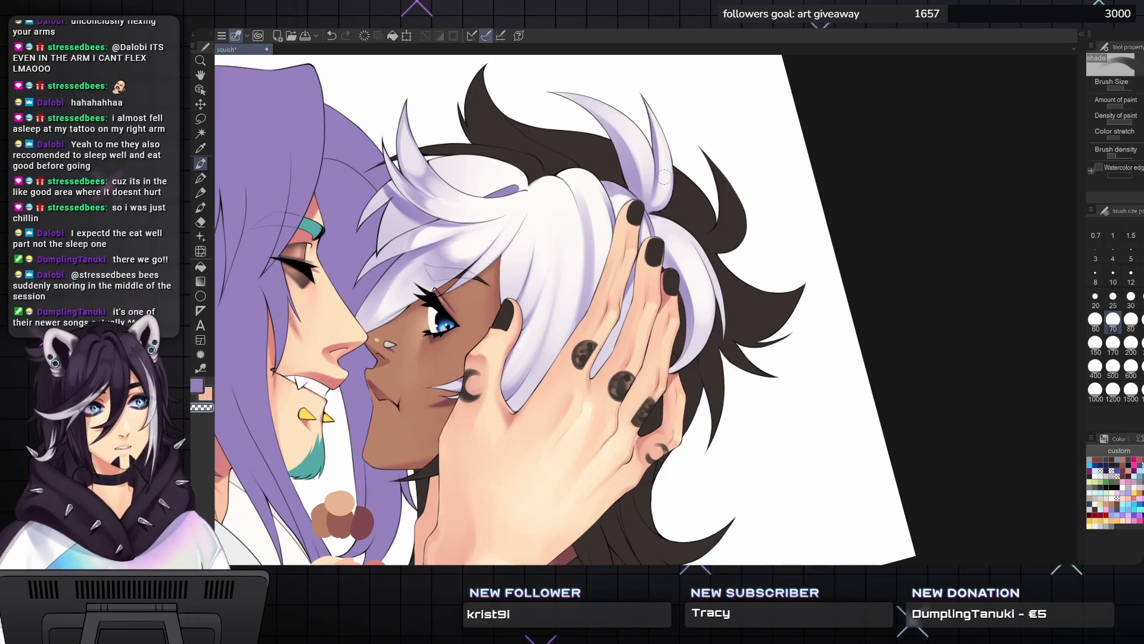
{"action": "key", "text": "bracketleft"}
{"action": "key", "text": "bracketright"}
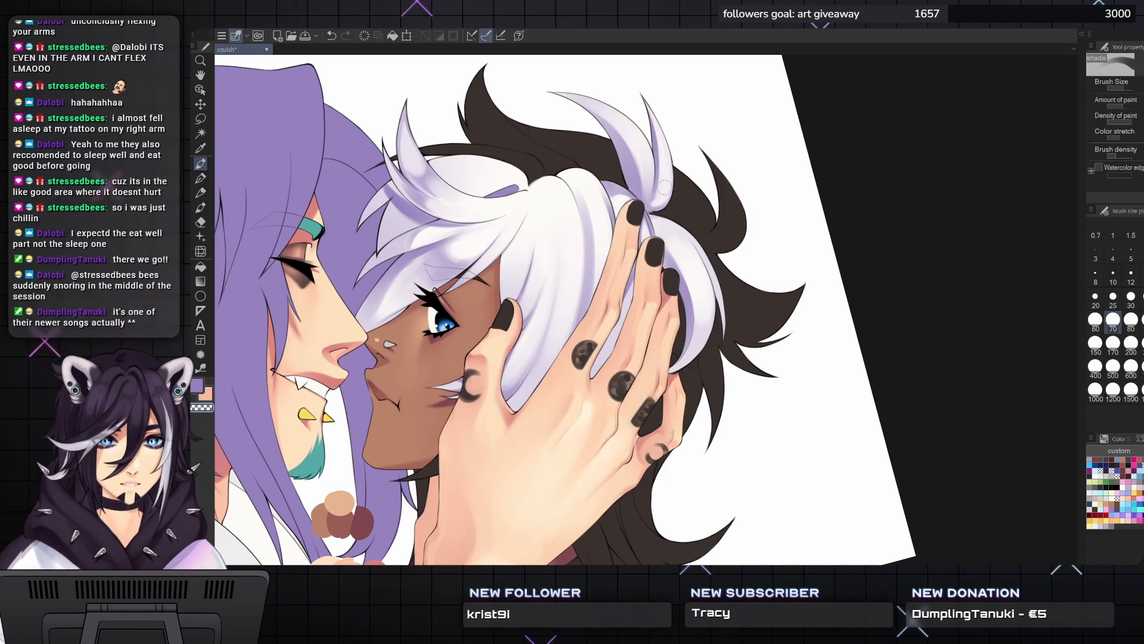
{"action": "key", "text": "bracketright"}
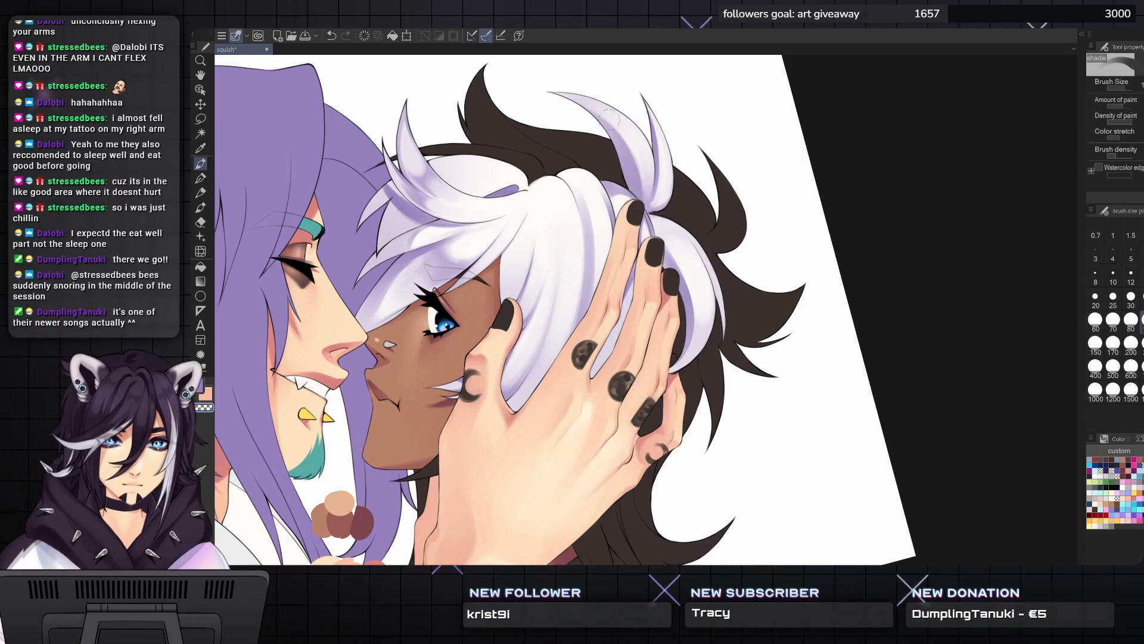
- Shade the white locks between the crown and the fingertips purple, following the strands downward and enlarging the brush to 200
{"action": "left_click_drag", "start_coordinate": [611, 128], "coordinate": [674, 110]}
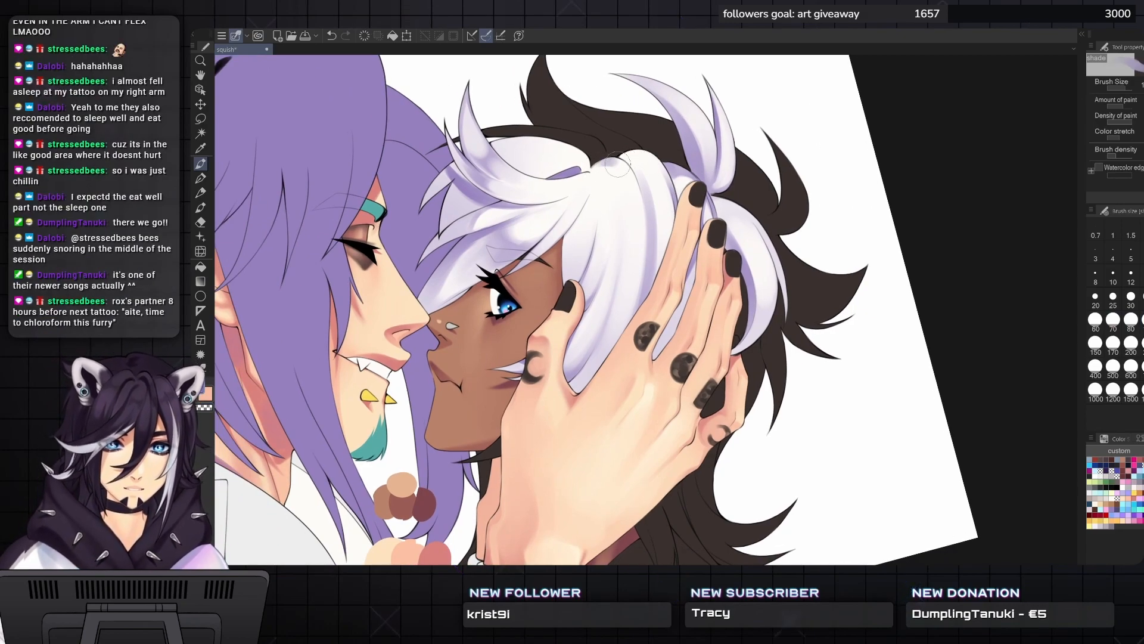
{"action": "left_click_drag", "start_coordinate": [614, 158], "coordinate": [638, 239]}
{"action": "key", "text": "]"}
{"action": "left_click_drag", "start_coordinate": [629, 176], "coordinate": [643, 280]}
{"action": "key", "text": "]"}
{"action": "key", "text": "]"}
{"action": "mouse_move", "coordinate": [636, 203]}
{"action": "left_mouse_down"}
{"action": "mouse_move", "coordinate": [645, 289]}
{"action": "mouse_move", "coordinate": [613, 339]}
{"action": "left_mouse_up"}
{"action": "left_click_drag", "start_coordinate": [636, 201], "coordinate": [644, 275]}
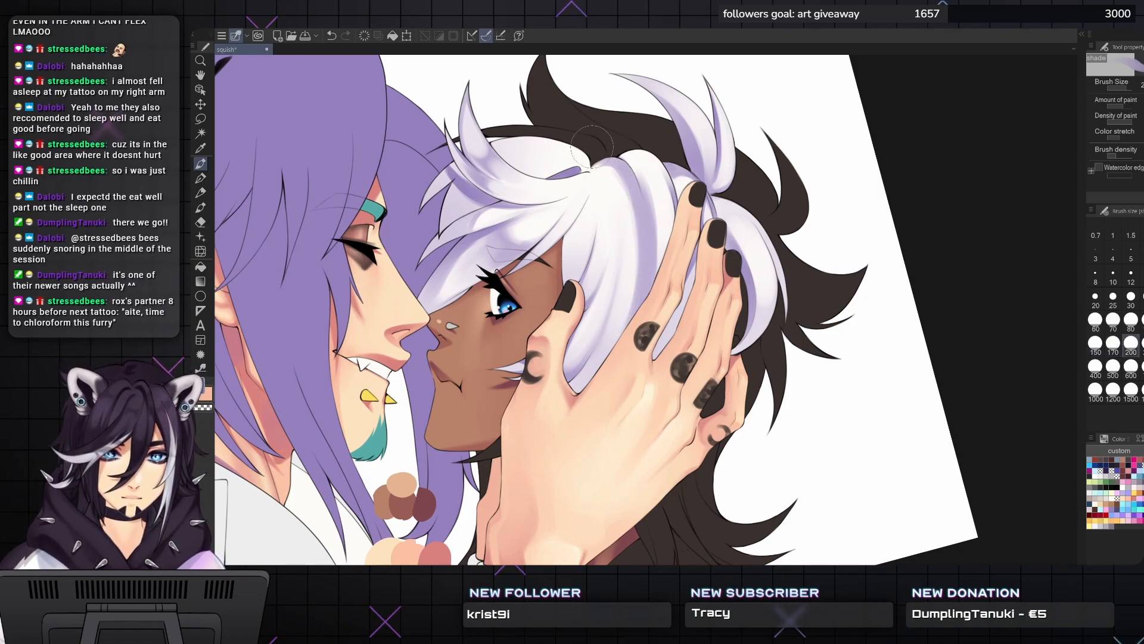
- Soften the purple shading on those central locks with long transparent-colour strokes along the strands at size 200
{"action": "key", "text": "c"}
{"action": "left_click_drag", "start_coordinate": [603, 184], "coordinate": [642, 260]}
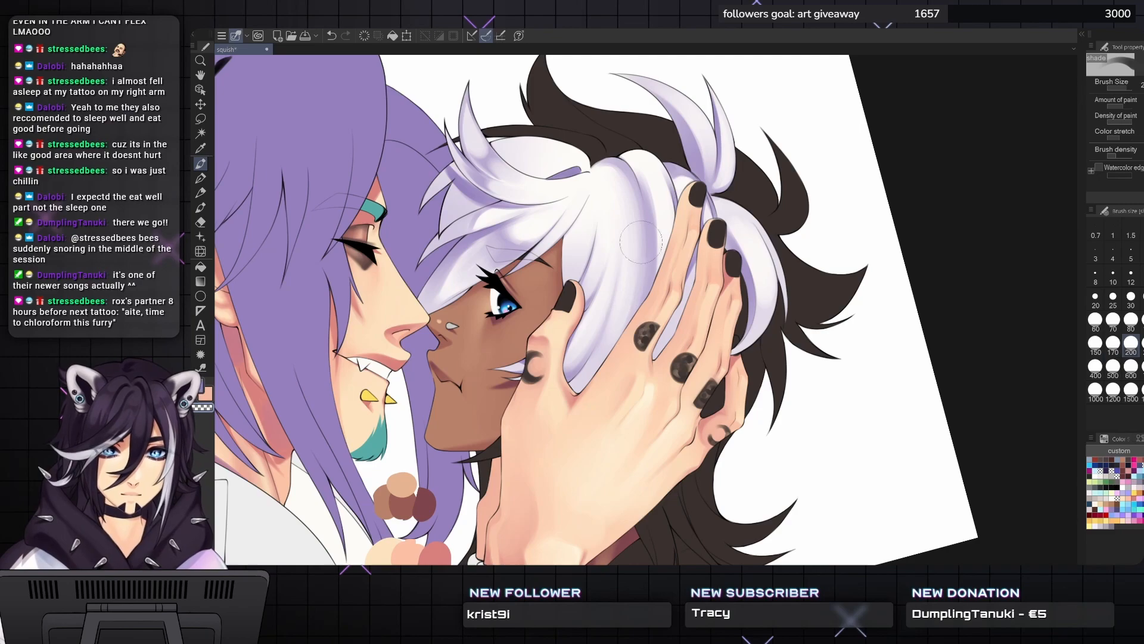
{"action": "left_click_drag", "start_coordinate": [639, 167], "coordinate": [652, 292]}
{"action": "left_click_drag", "start_coordinate": [649, 245], "coordinate": [652, 295]}
{"action": "left_click_drag", "start_coordinate": [645, 211], "coordinate": [646, 301]}
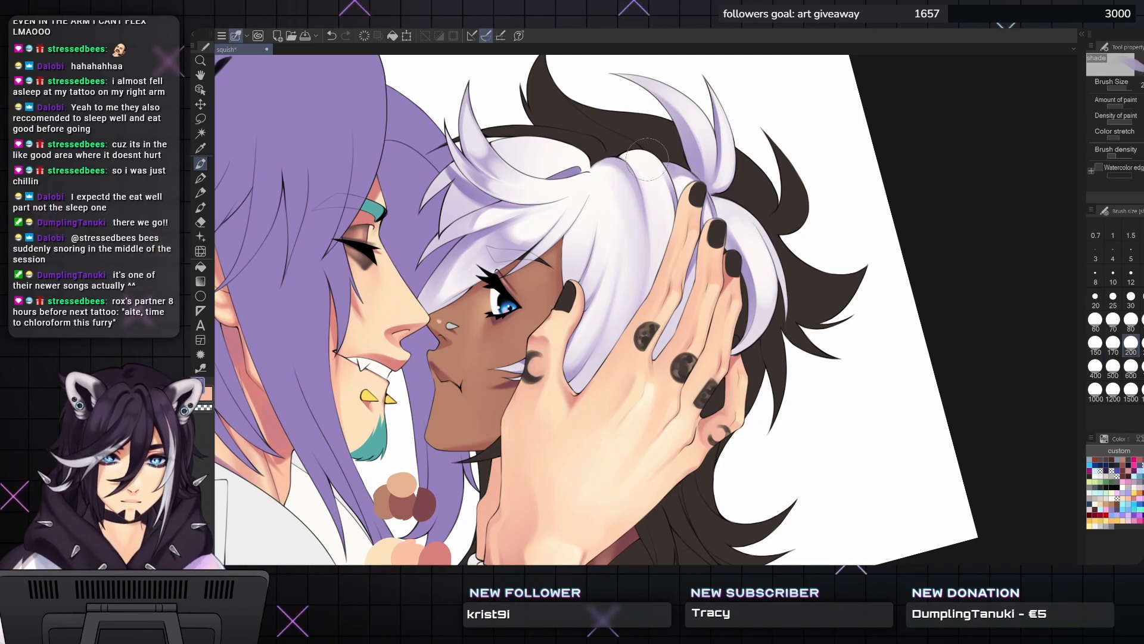
- Refine the shading of the long white lock beside the thumb down to its tip, using brush sizes 150 and 70
{"action": "key", "text": "bracketleft"}
{"action": "key", "text": "bracketleft"}
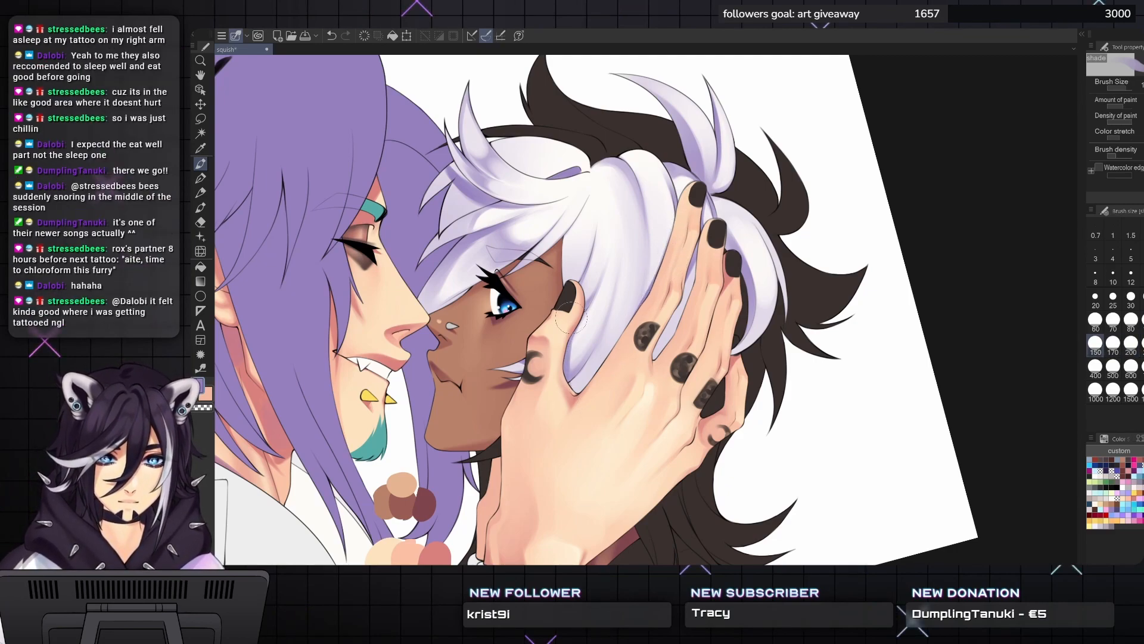
{"action": "key", "text": "bracketleft"}
{"action": "key", "text": "bracketleft"}
{"action": "key", "text": "bracketleft"}
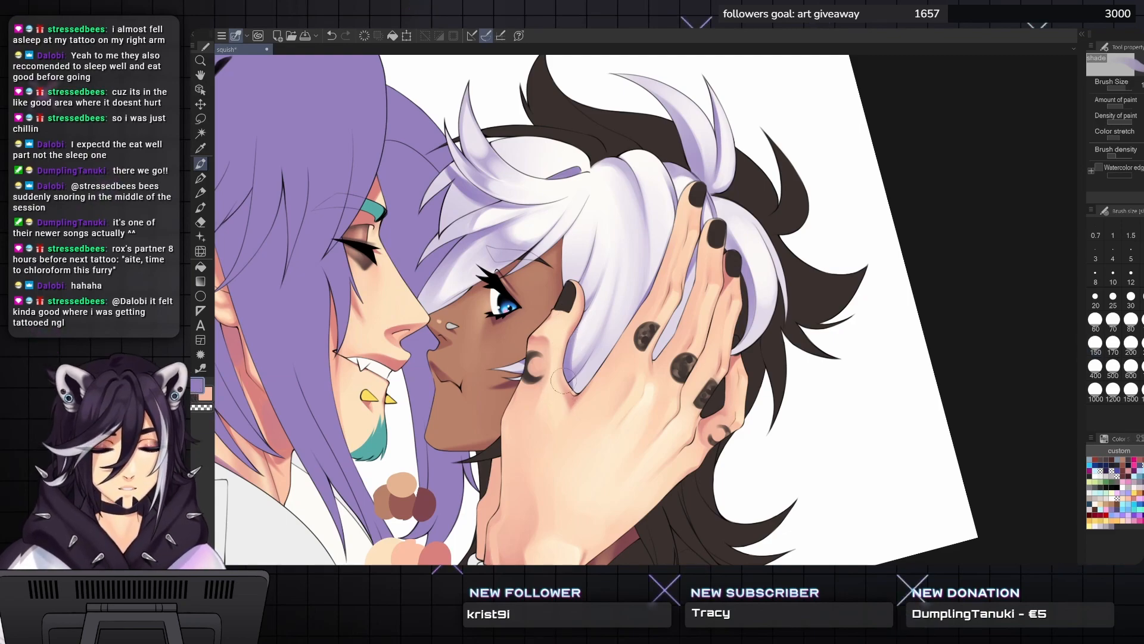
{"action": "left_click_drag", "start_coordinate": [586, 338], "coordinate": [711, 320]}
{"action": "scroll", "coordinate": [645, 338], "scroll_direction": "down", "scroll_amount": 1}
{"action": "key", "text": "asciicircum"}
{"action": "key", "text": "asciicircum"}
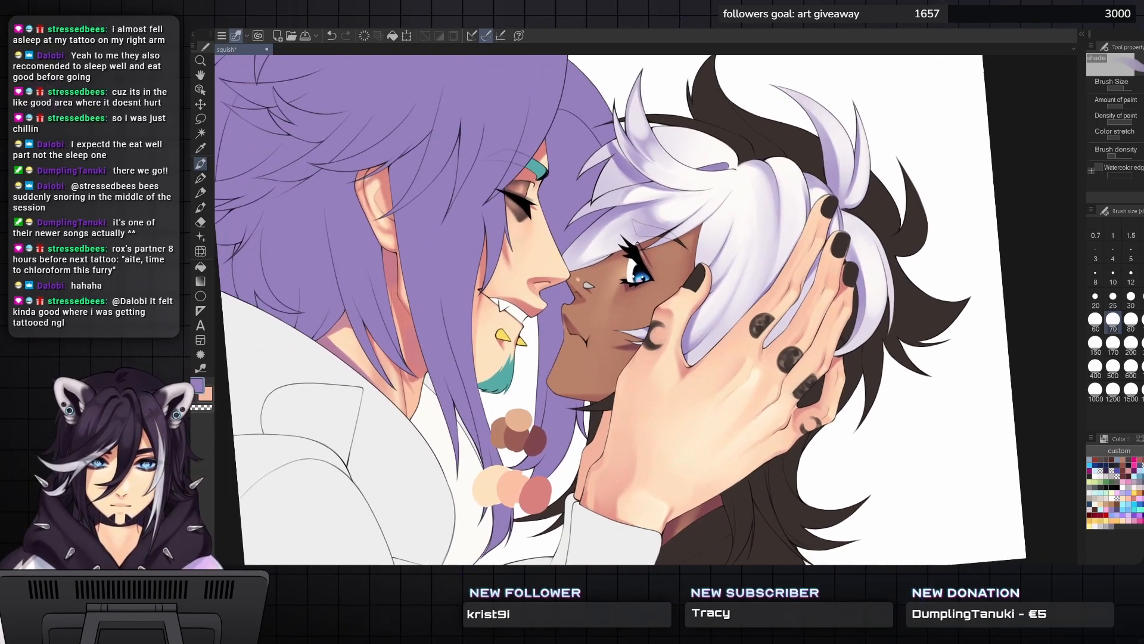
{"action": "key", "text": "bracketleft"}
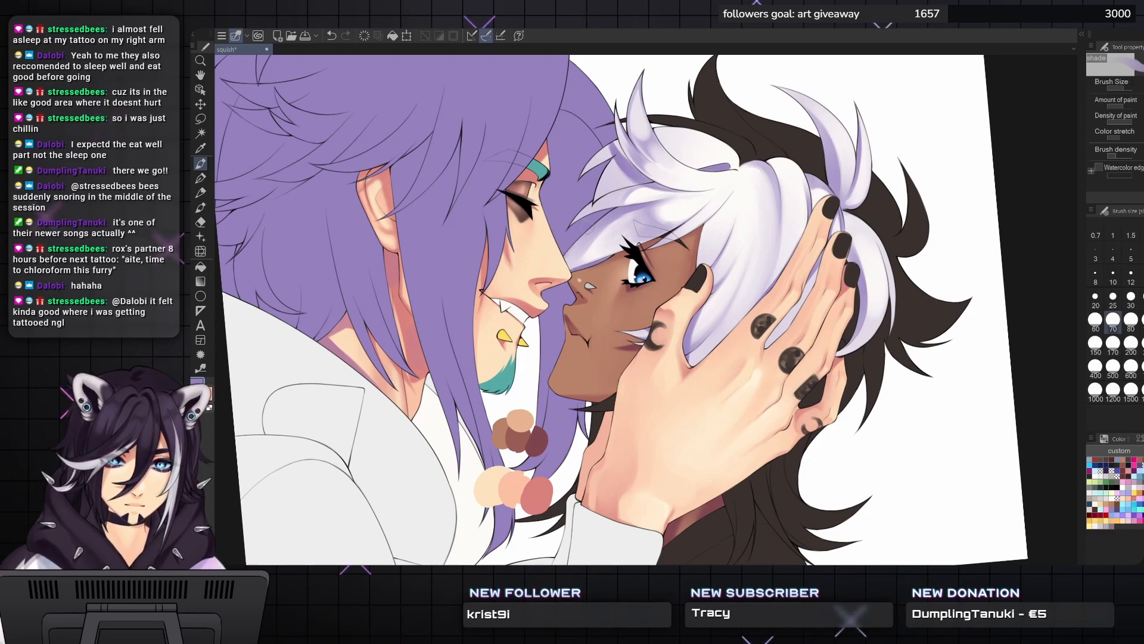
- Lasso the rounded white lock behind the curved front tuft, tracing along the tuft's edge and around the crown
{"action": "scroll", "coordinate": [614, 177], "scroll_direction": "up", "scroll_amount": 1}
{"action": "left_click_drag", "start_coordinate": [636, 104], "coordinate": [622, 170]}
{"action": "key", "text": "bracketright"}
{"action": "key", "text": "bracketright"}
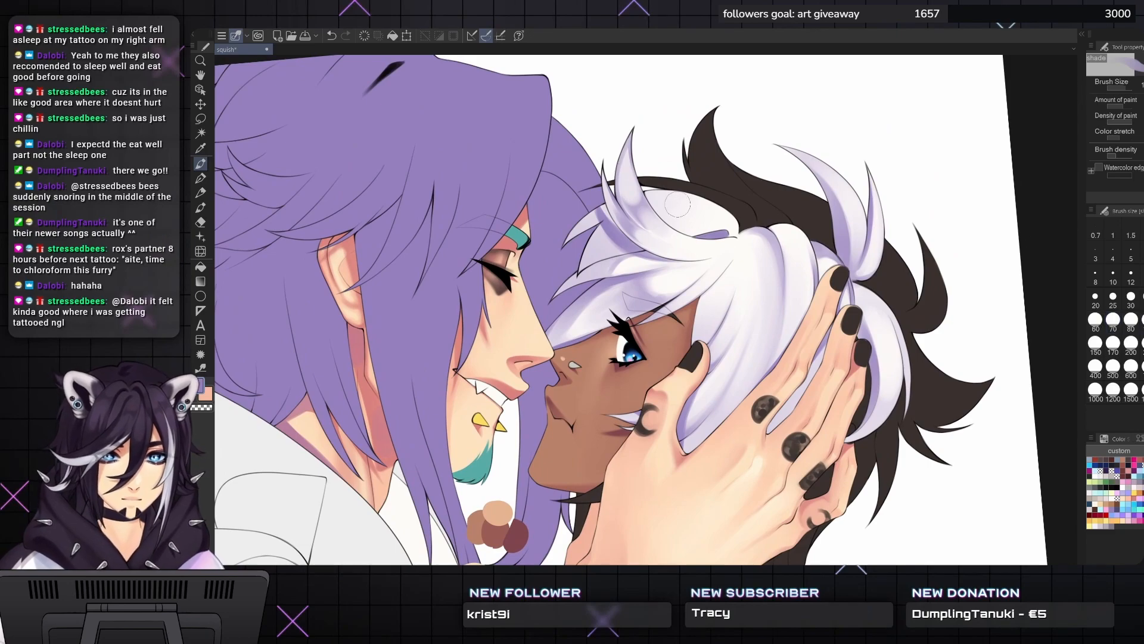
{"action": "key", "text": "m"}
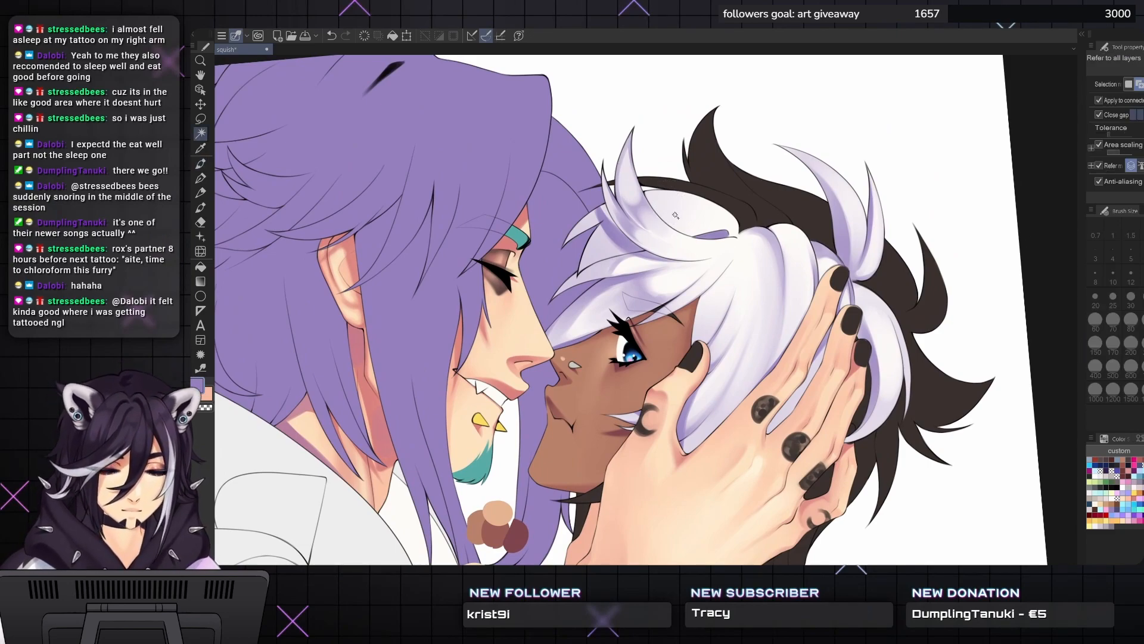
{"action": "scroll", "coordinate": [727, 231], "scroll_direction": "up", "scroll_amount": 2}
{"action": "scroll", "coordinate": [727, 232], "scroll_direction": "up", "scroll_amount": 1}
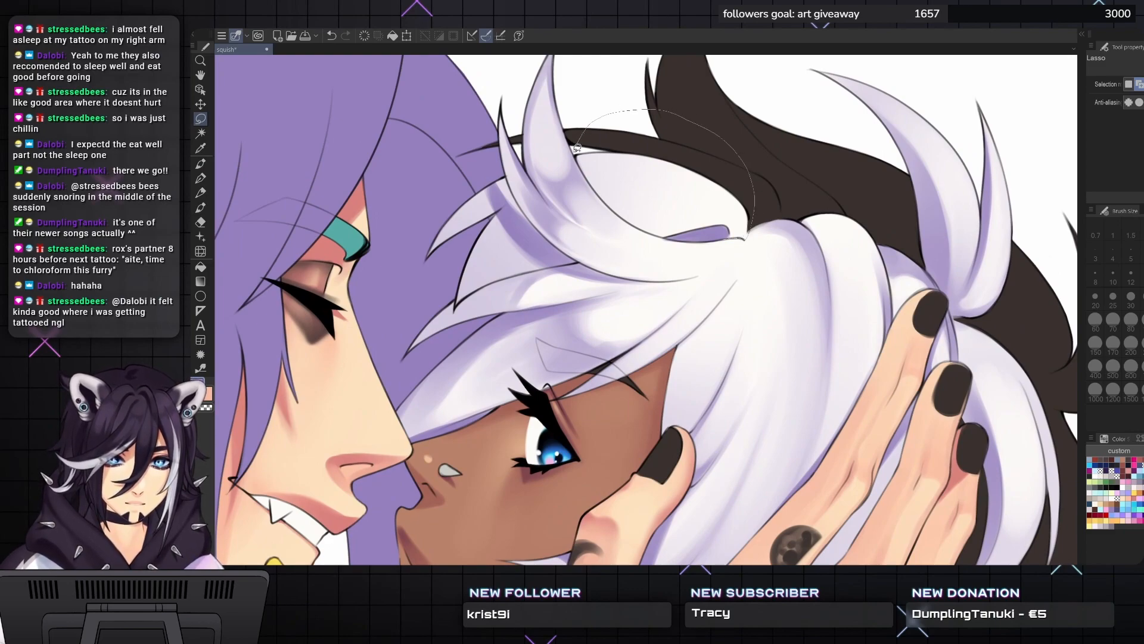
{"action": "left_click_drag", "start_coordinate": [595, 182], "coordinate": [629, 218]}
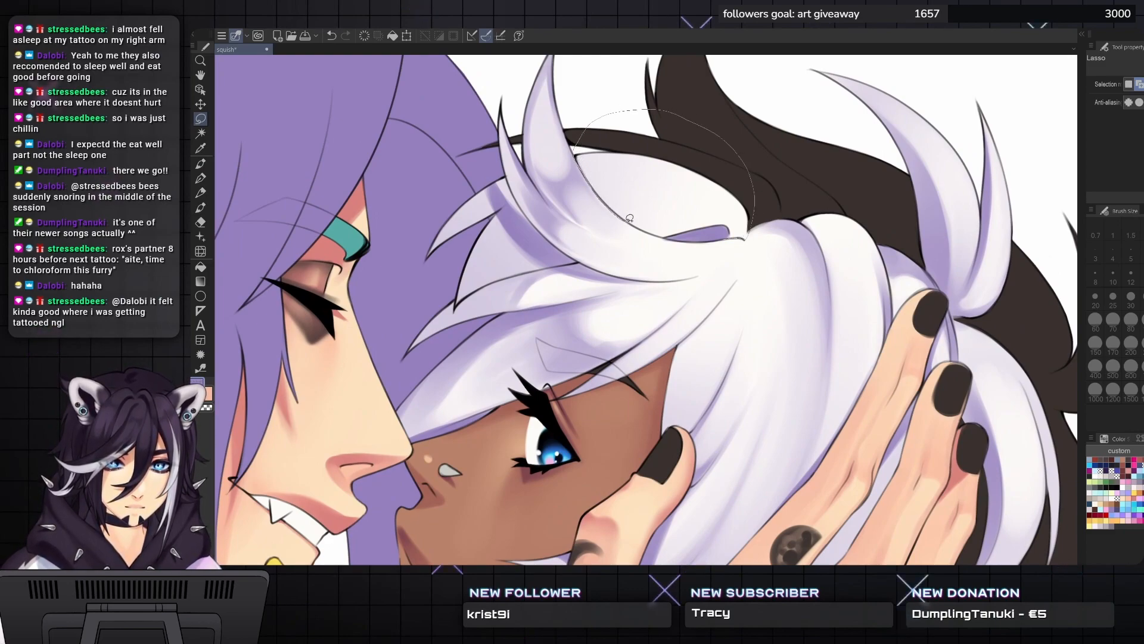
{"action": "left_click_drag", "start_coordinate": [721, 233], "coordinate": [727, 228]}
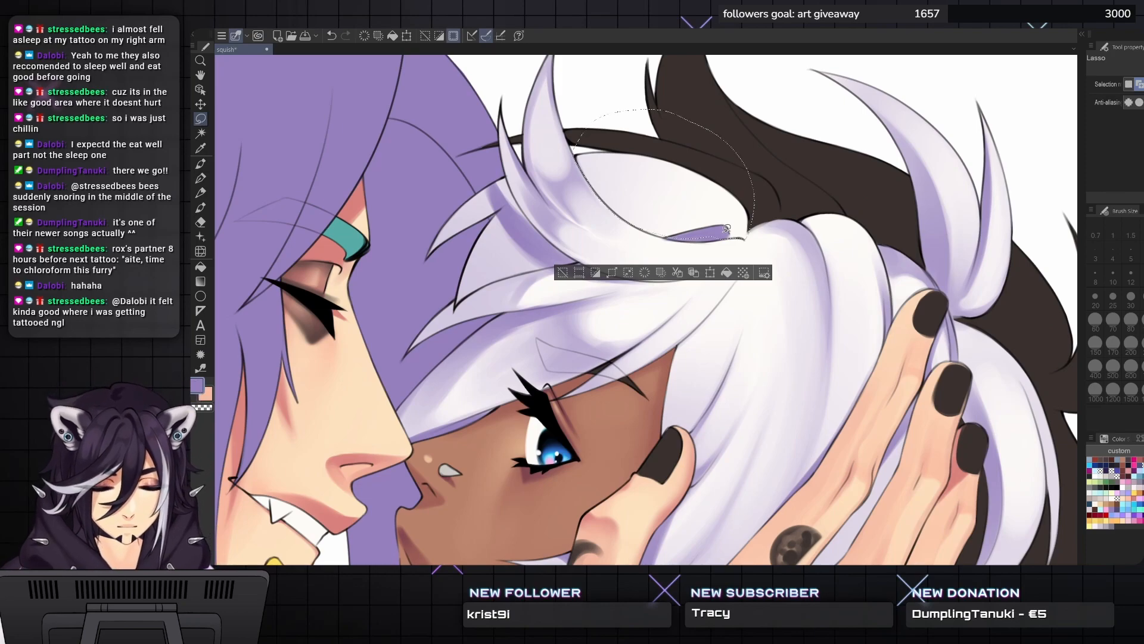
- Shade the selected rounded lock purple along its edges, lighten it with transparent colour at size 170, and deselect
{"action": "key", "text": "b"}
{"action": "mouse_move", "coordinate": [586, 183]}
{"action": "left_mouse_down"}
{"action": "mouse_move", "coordinate": [632, 203]}
{"action": "mouse_move", "coordinate": [631, 151]}
{"action": "mouse_move", "coordinate": [661, 161]}
{"action": "mouse_move", "coordinate": [647, 236]}
{"action": "mouse_move", "coordinate": [686, 143]}
{"action": "mouse_move", "coordinate": [661, 208]}
{"action": "mouse_move", "coordinate": [654, 159]}
{"action": "mouse_move", "coordinate": [630, 193]}
{"action": "mouse_move", "coordinate": [667, 185]}
{"action": "left_mouse_up"}
{"action": "key", "text": "bracketleft"}
{"action": "key", "text": "bracketleft"}
{"action": "key", "text": "bracketleft"}
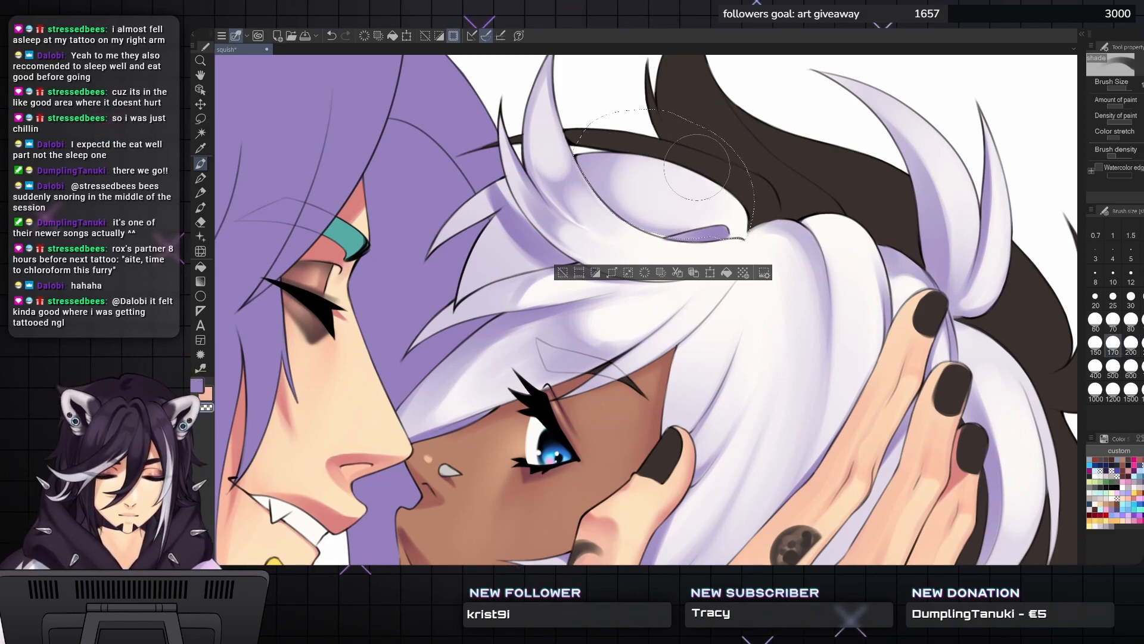
{"action": "key", "text": "ctrl+d"}
- Touch up the rounded lock's edge and its small purple fold at sizes 25 and 30, undoing the last fold stroke
{"action": "key", "text": "bracketleft"}
{"action": "key", "text": "bracketleft"}
{"action": "key", "text": "bracketleft"}
{"action": "key", "text": "bracketleft"}
{"action": "key", "text": "bracketleft"}
{"action": "key", "text": "bracketleft"}
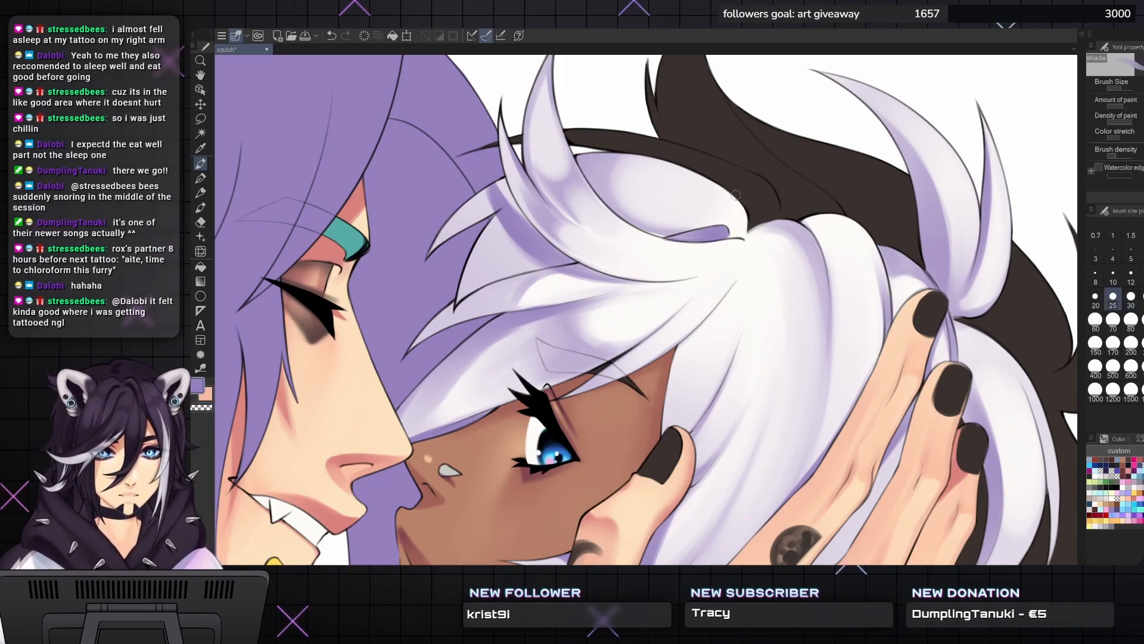
{"action": "key", "text": "bracketright"}
{"action": "key", "text": "bracketright"}
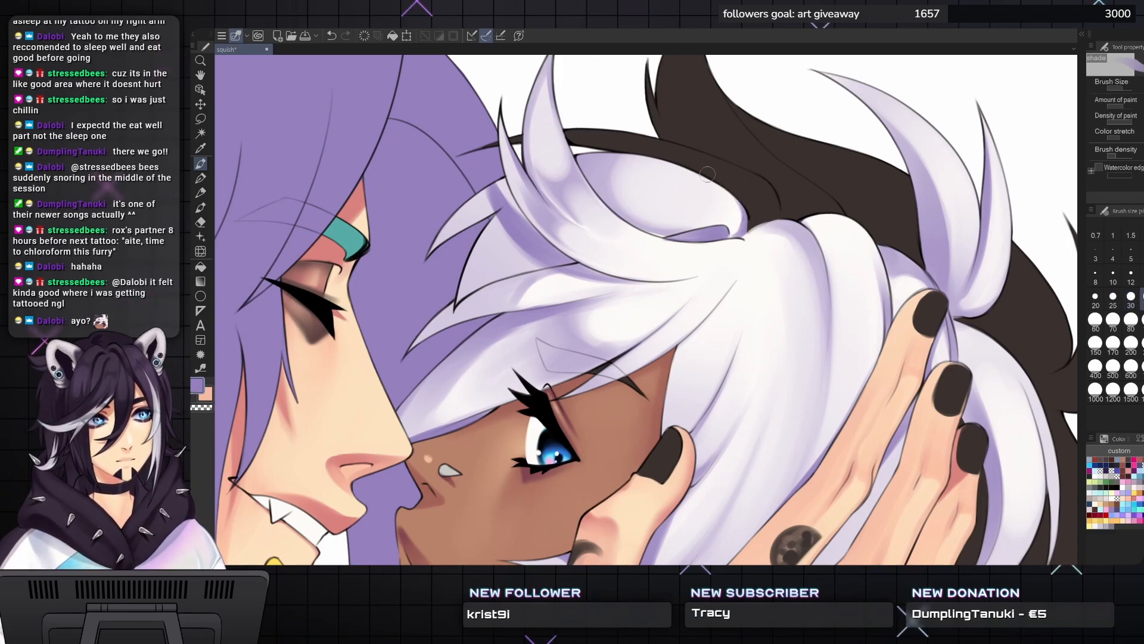
{"action": "key", "text": "bracketleft"}
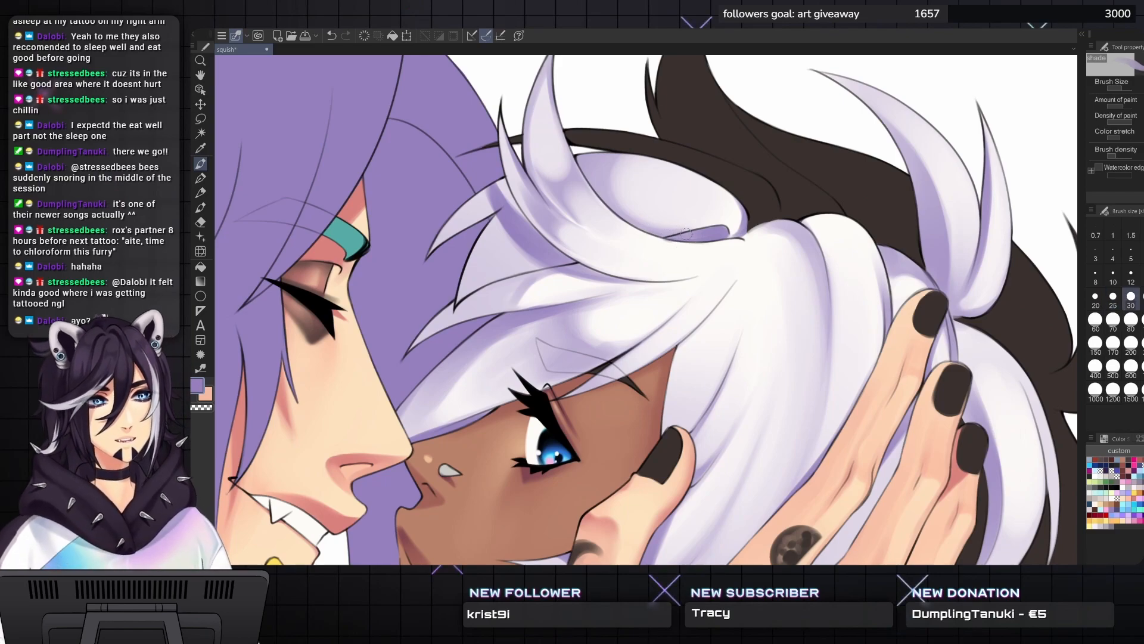
{"action": "key", "text": "ctrl+z"}
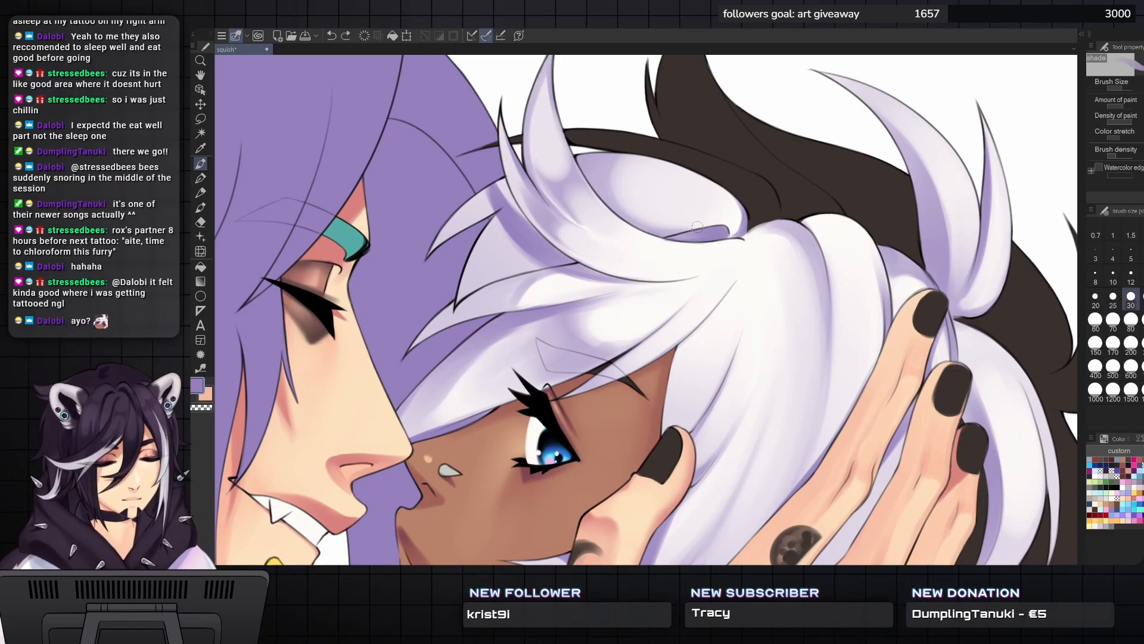
- Lighten the small purple fold at the end of the rounded lock with fine strokes at sizes 20 to 30
{"action": "key", "text": "bracketleft"}
{"action": "key", "text": "bracketleft"}
{"action": "key", "text": "bracketleft"}
{"action": "key", "text": "bracketright"}
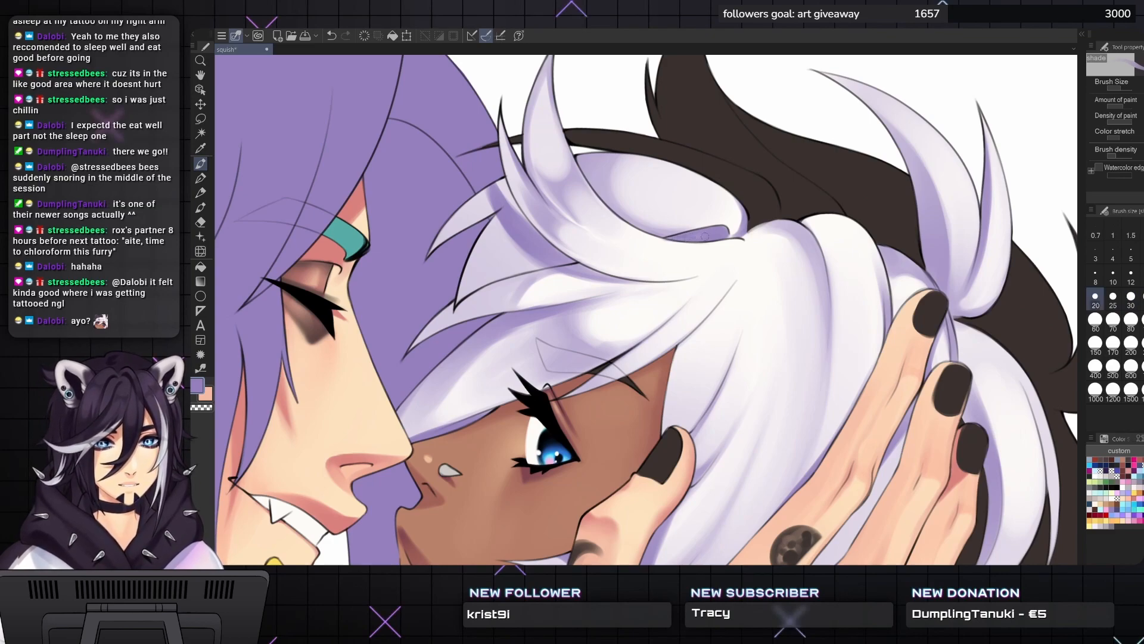
{"action": "key", "text": "bracketright"}
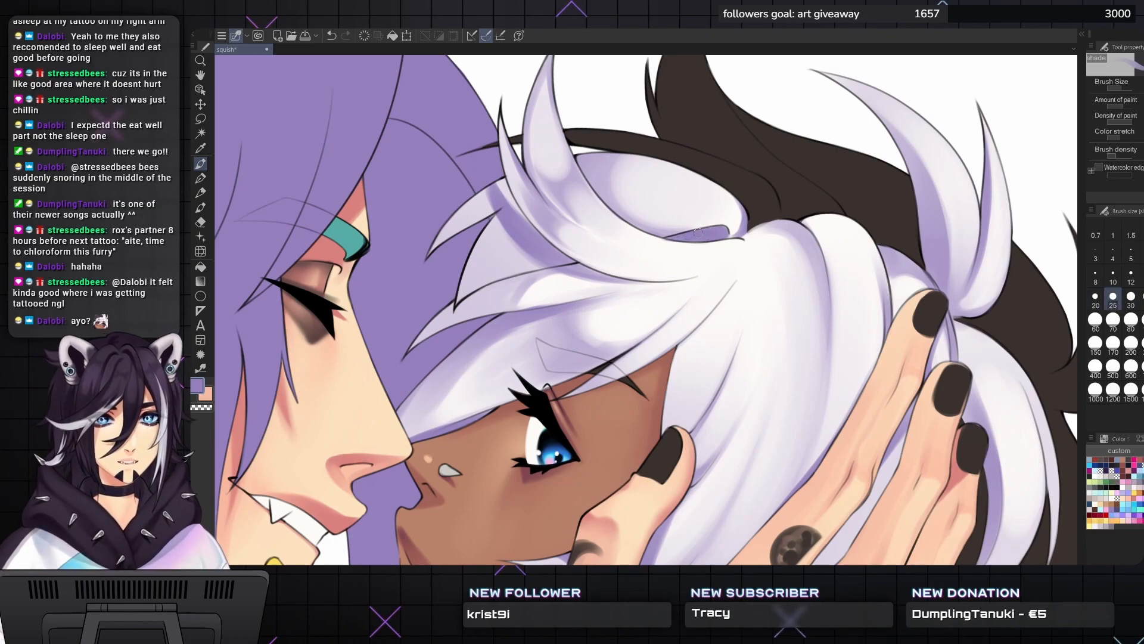
{"action": "key", "text": "bracketright"}
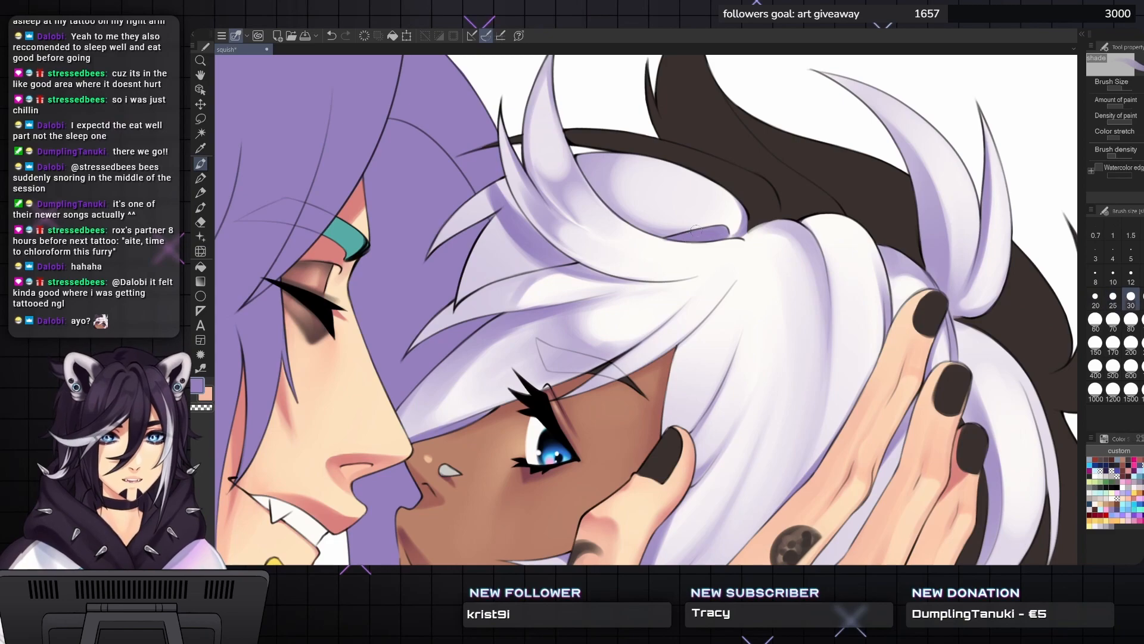
{"action": "key", "text": "bracketleft"}
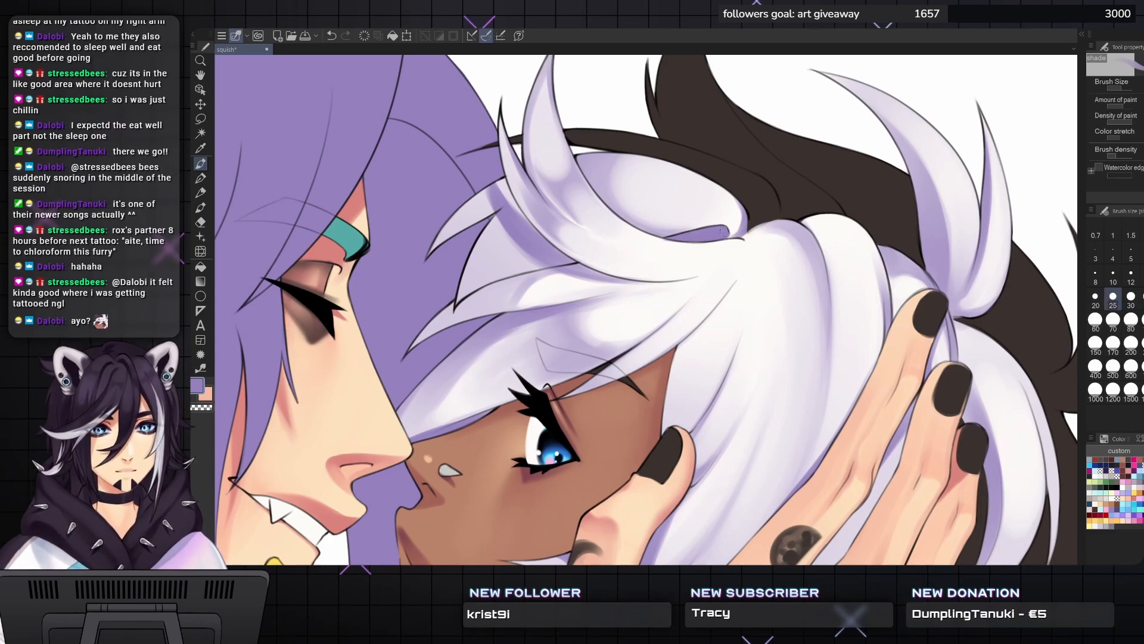
- Refine the purple shadows on the fringe strands below the curved front tuft at sizes 25 and 30
{"action": "left_click_drag", "start_coordinate": [723, 231], "coordinate": [873, 263]}
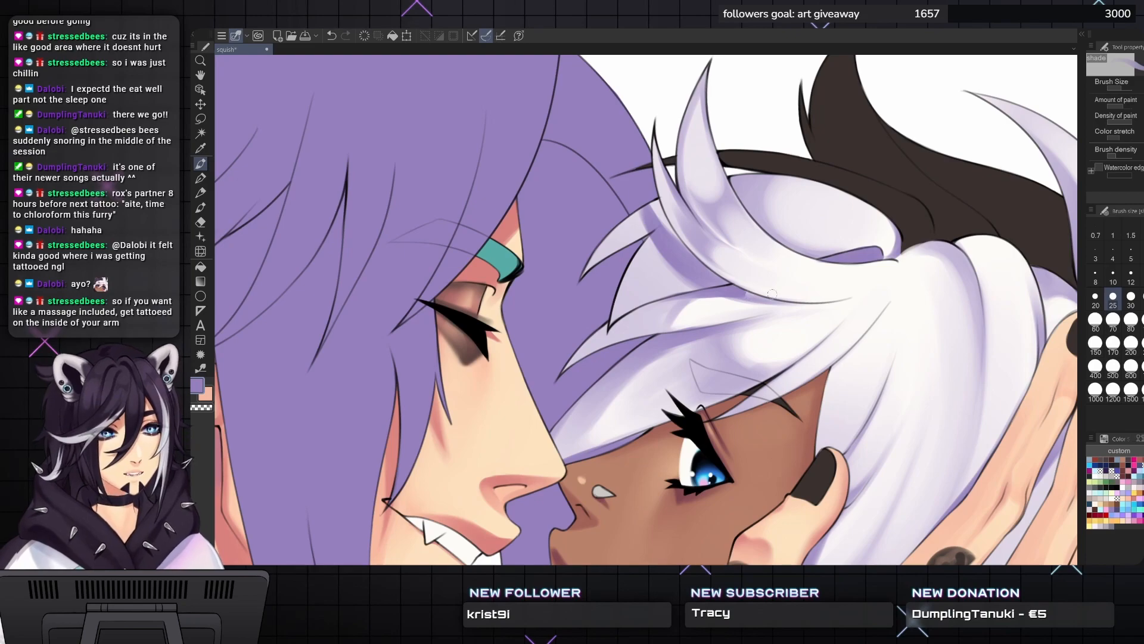
{"action": "key", "text": "bracketright"}
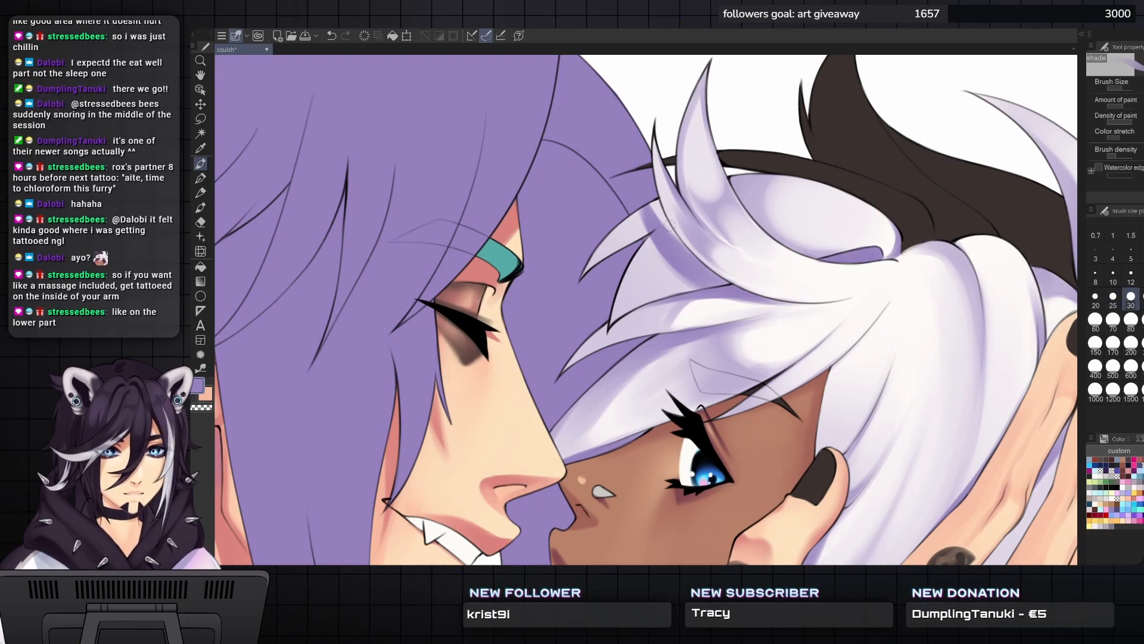
{"action": "key", "text": "bracketright"}
{"action": "scroll", "coordinate": [668, 226], "scroll_direction": "down", "scroll_amount": 3}
{"action": "scroll", "coordinate": [669, 226], "scroll_direction": "up", "scroll_amount": 4}
{"action": "key", "text": "bracketleft"}
{"action": "key", "text": "bracketleft"}
{"action": "key", "text": "bracketleft"}
- Touch up the fringe strands under the front tuft with the line brush at sizes 20 and 25
{"action": "key", "text": "p"}
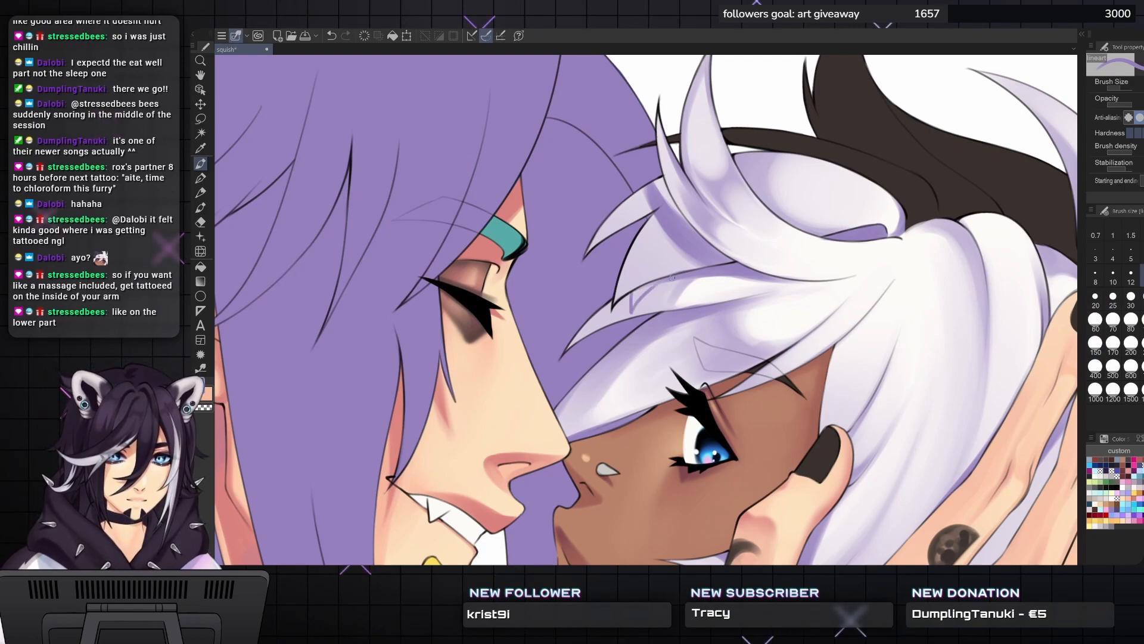
{"action": "key", "text": "bracketleft"}
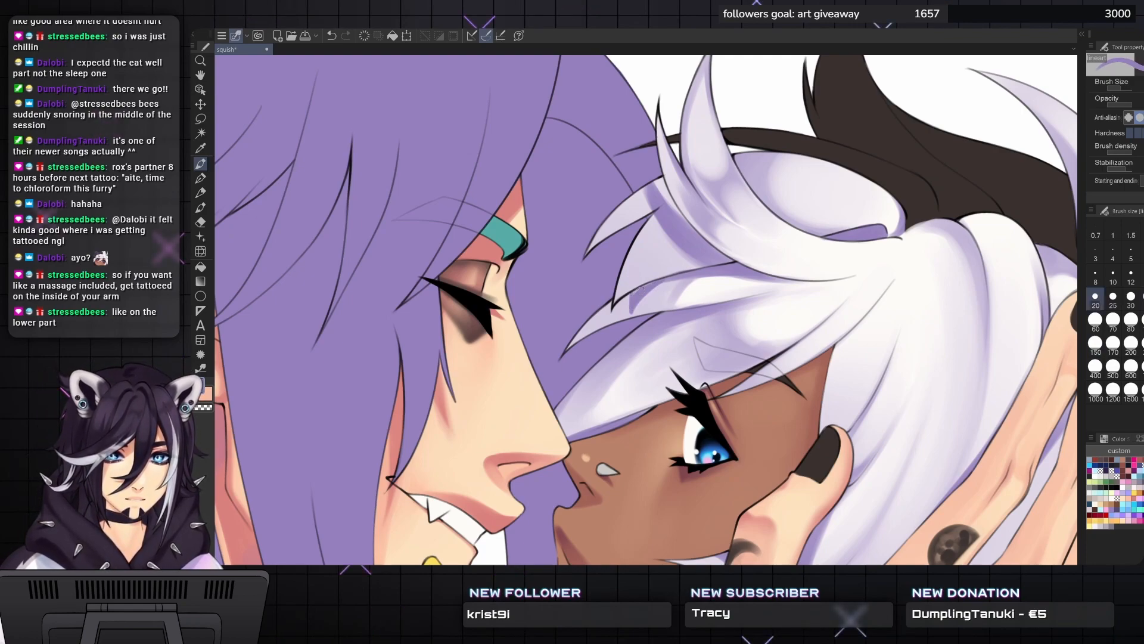
{"action": "key", "text": "bracketright"}
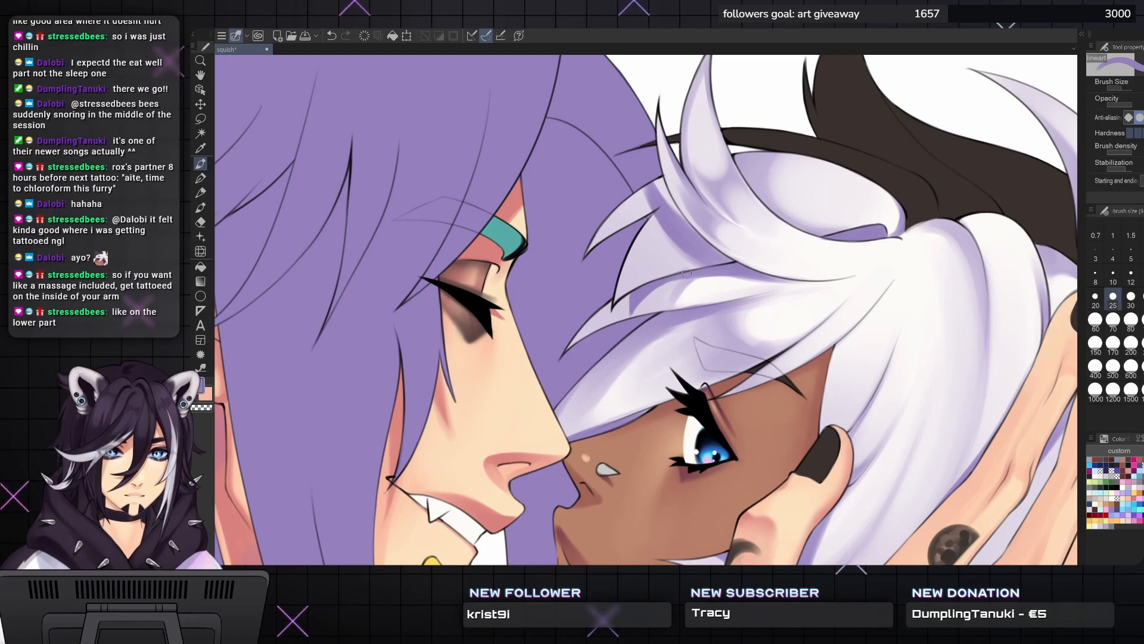
{"action": "scroll", "coordinate": [627, 314], "scroll_direction": "down", "scroll_amount": 5}
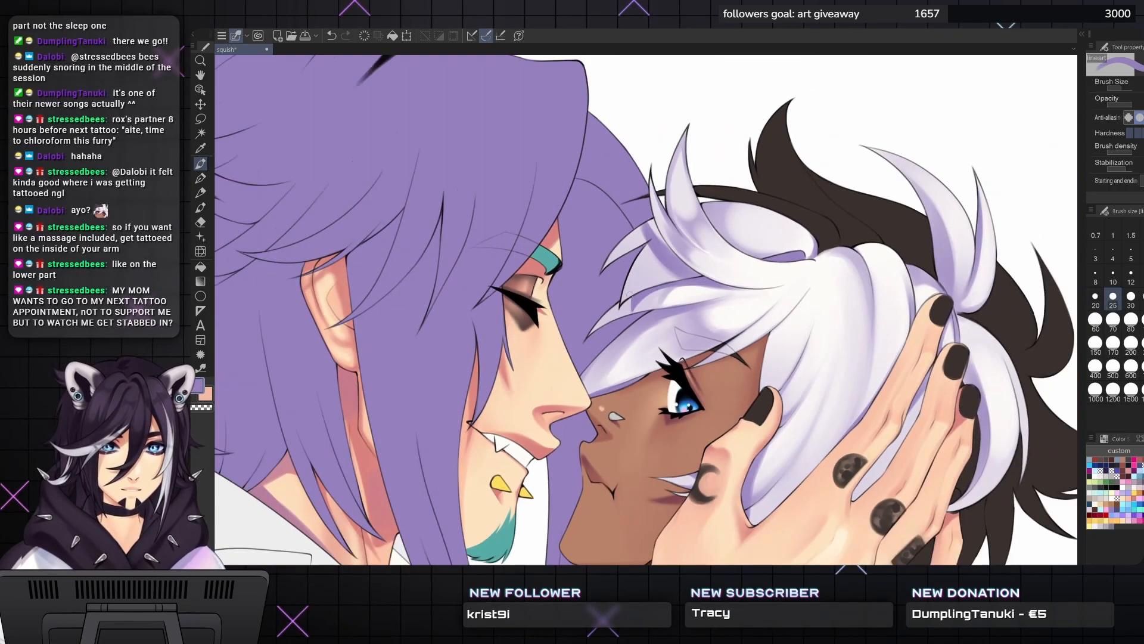
- Refine and soften the shading where the white locks meet at the crown, using the shade brush at about size 30
{"action": "key", "text": "period"}
{"action": "key", "text": "period"}
{"action": "scroll", "coordinate": [649, 310], "scroll_direction": "up", "scroll_amount": 2}
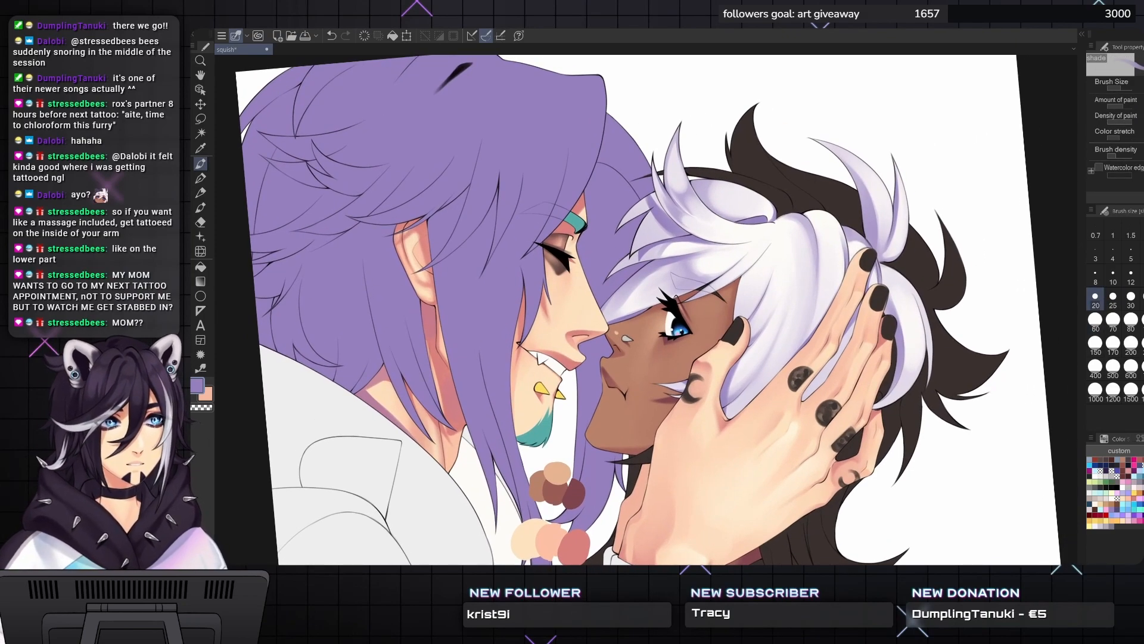
{"action": "key", "text": "bracketright"}
{"action": "key", "text": "bracketright"}
{"action": "key", "text": "bracketright"}
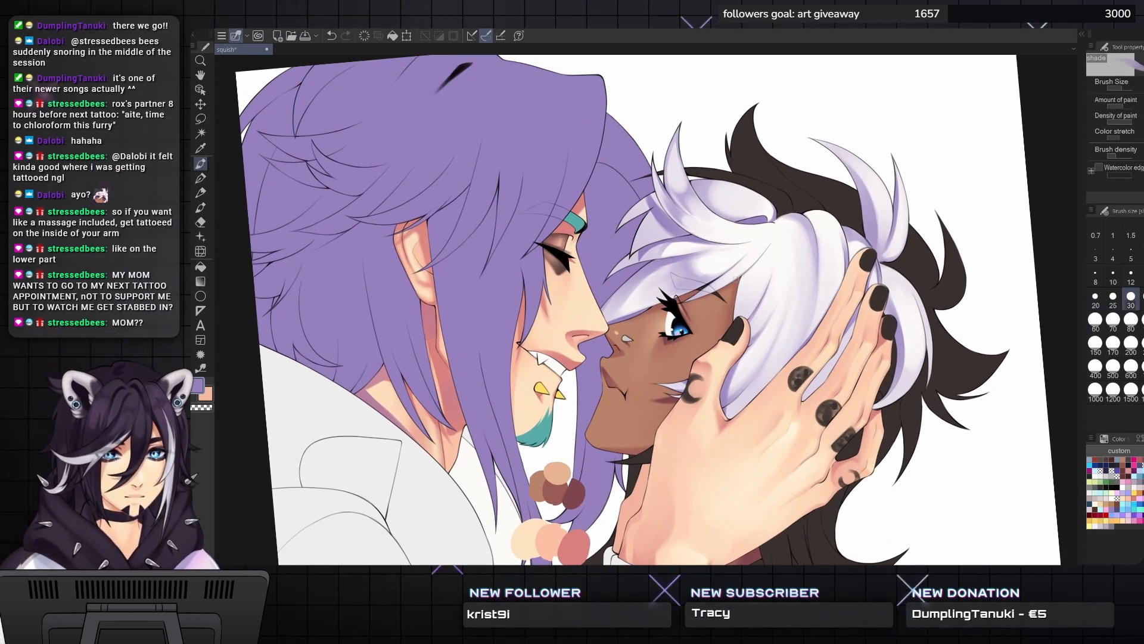
{"action": "key", "text": "bracketleft"}
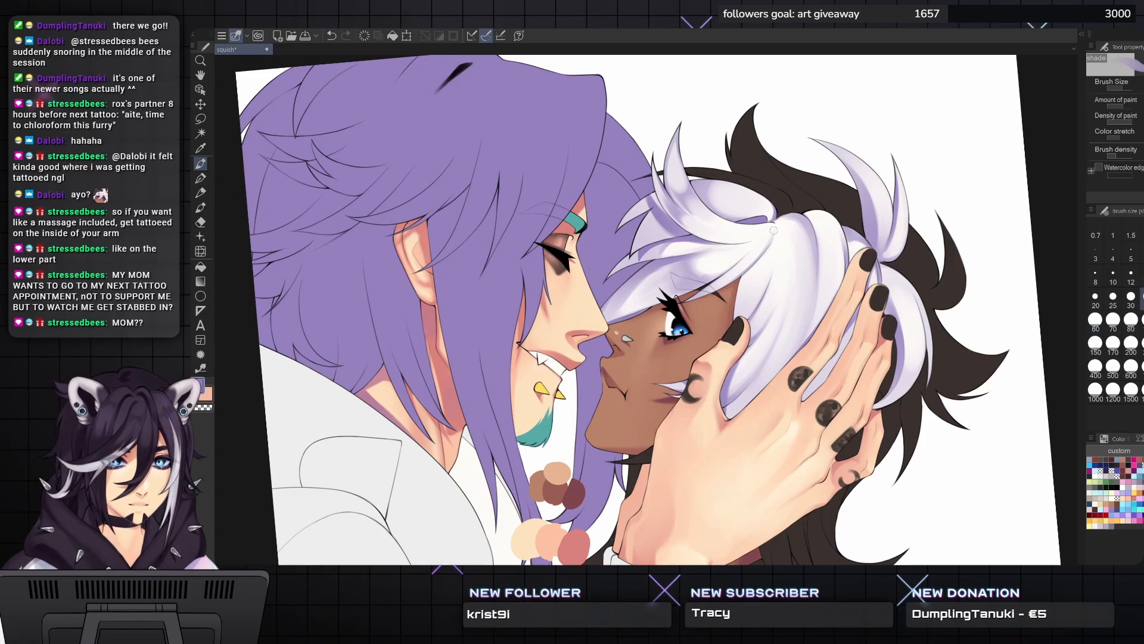
{"action": "key", "text": "bracketleft"}
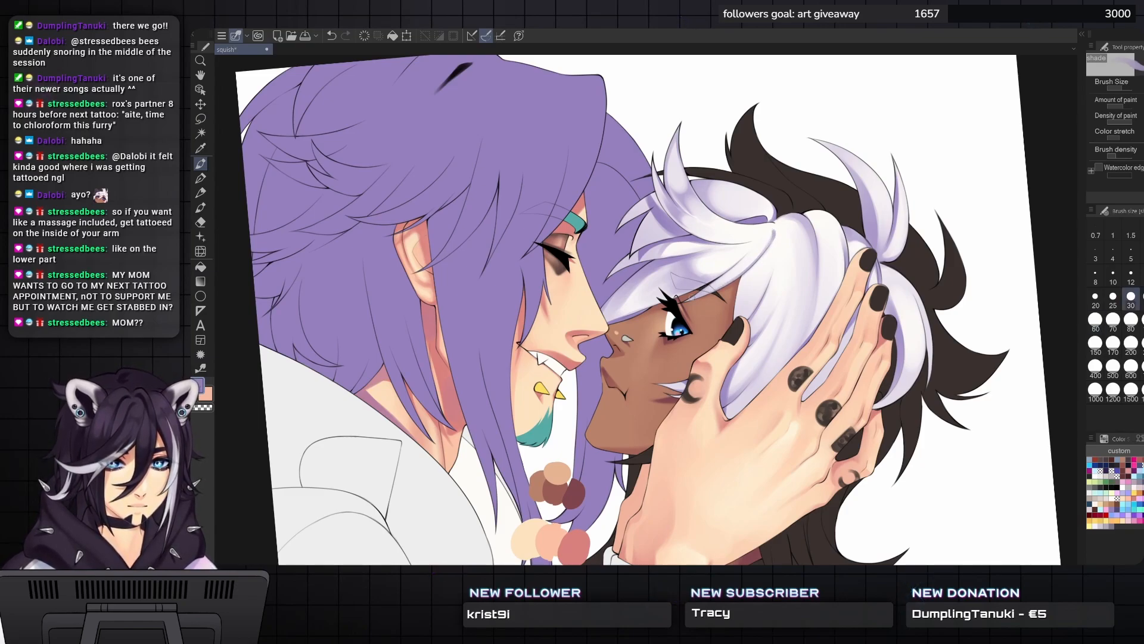
{"action": "left_click_drag", "start_coordinate": [778, 216], "coordinate": [715, 296]}
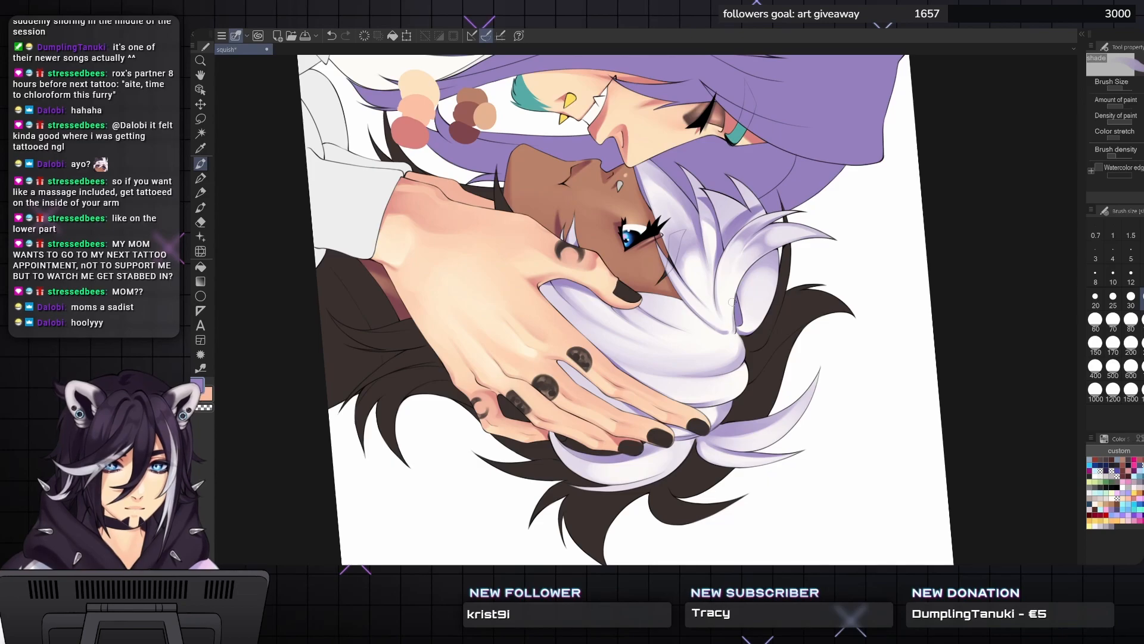
{"action": "mouse_move", "coordinate": [744, 302]}
{"action": "left_mouse_down"}
{"action": "mouse_move", "coordinate": [725, 236]}
{"action": "mouse_move", "coordinate": [671, 182]}
{"action": "mouse_move", "coordinate": [593, 173]}
{"action": "mouse_move", "coordinate": [602, 170]}
{"action": "left_mouse_up"}
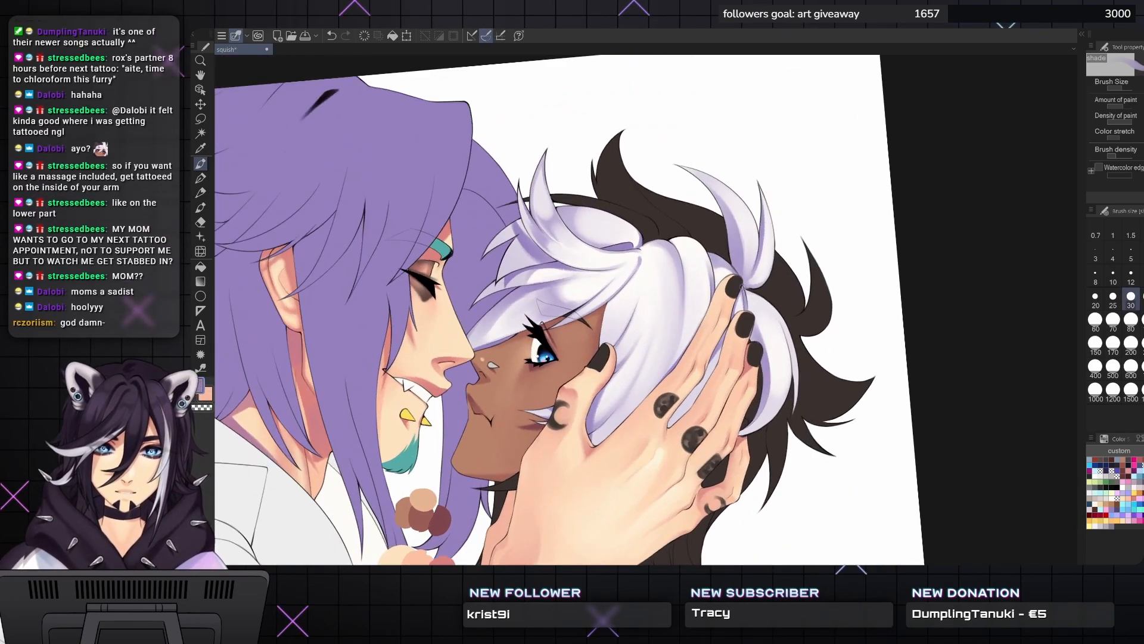
{"action": "scroll", "coordinate": [741, 288], "scroll_direction": "down", "scroll_amount": 3}
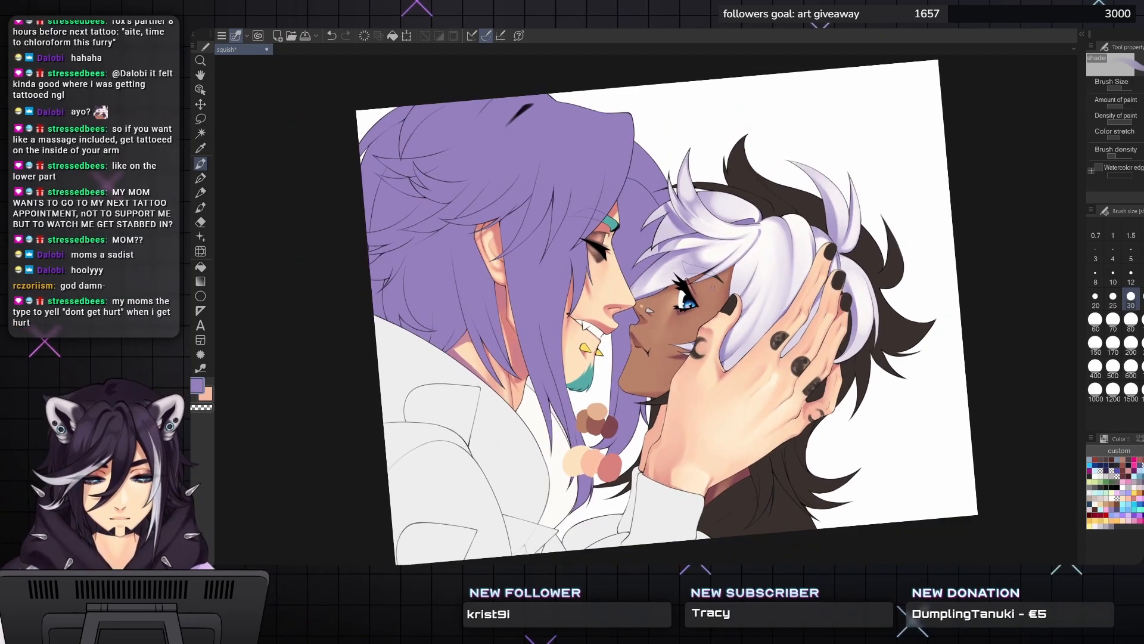
- Paint orange over the purple-haired character's closed lashes with the shade brush at sizes 25 and 30
{"action": "left_click_drag", "start_coordinate": [712, 288], "coordinate": [665, 293]}
{"action": "scroll", "coordinate": [710, 262], "scroll_direction": "down", "scroll_amount": 1}
{"action": "scroll", "coordinate": [664, 288], "scroll_direction": "down", "scroll_amount": 1}
{"action": "scroll", "coordinate": [642, 286], "scroll_direction": "up", "scroll_amount": 3}
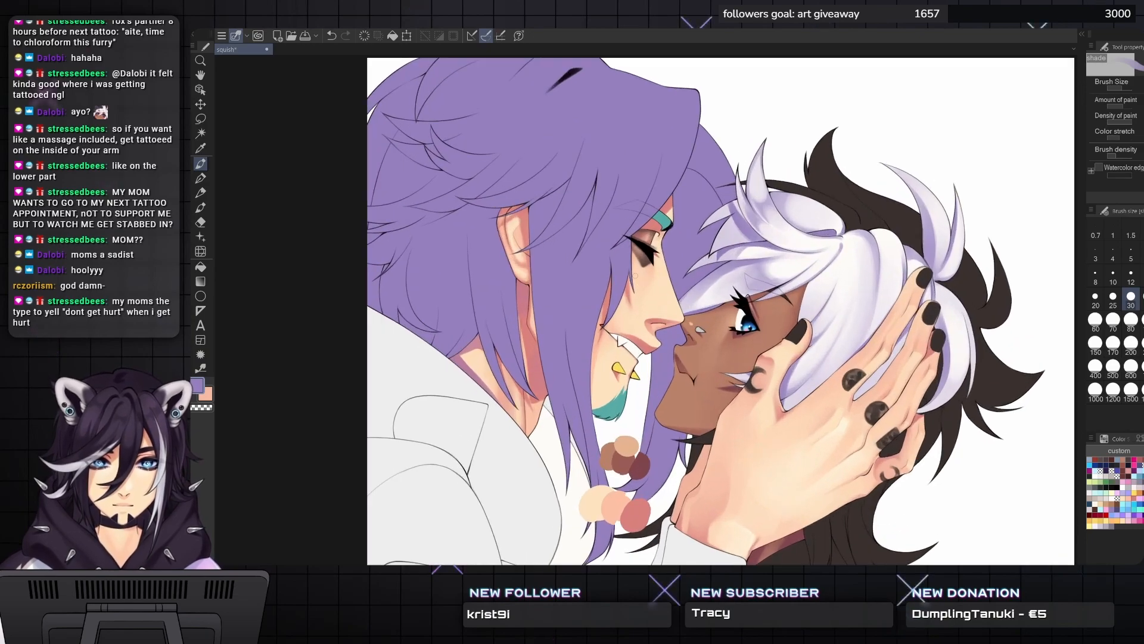
{"action": "scroll", "coordinate": [636, 268], "scroll_direction": "up", "scroll_amount": 1}
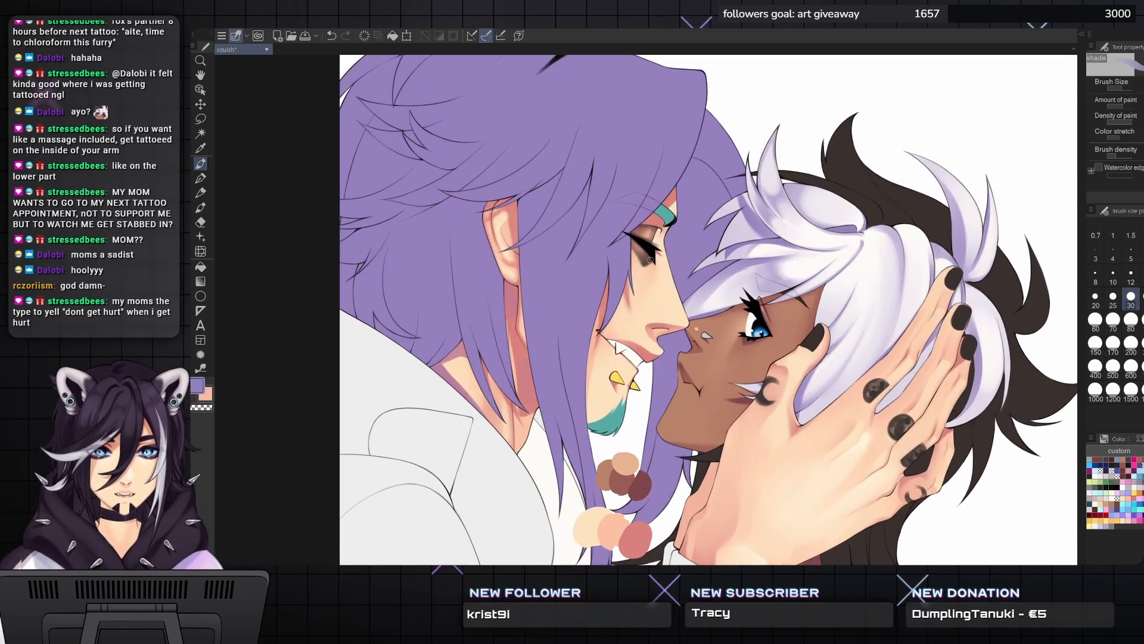
{"action": "scroll", "coordinate": [650, 259], "scroll_direction": "up", "scroll_amount": 1}
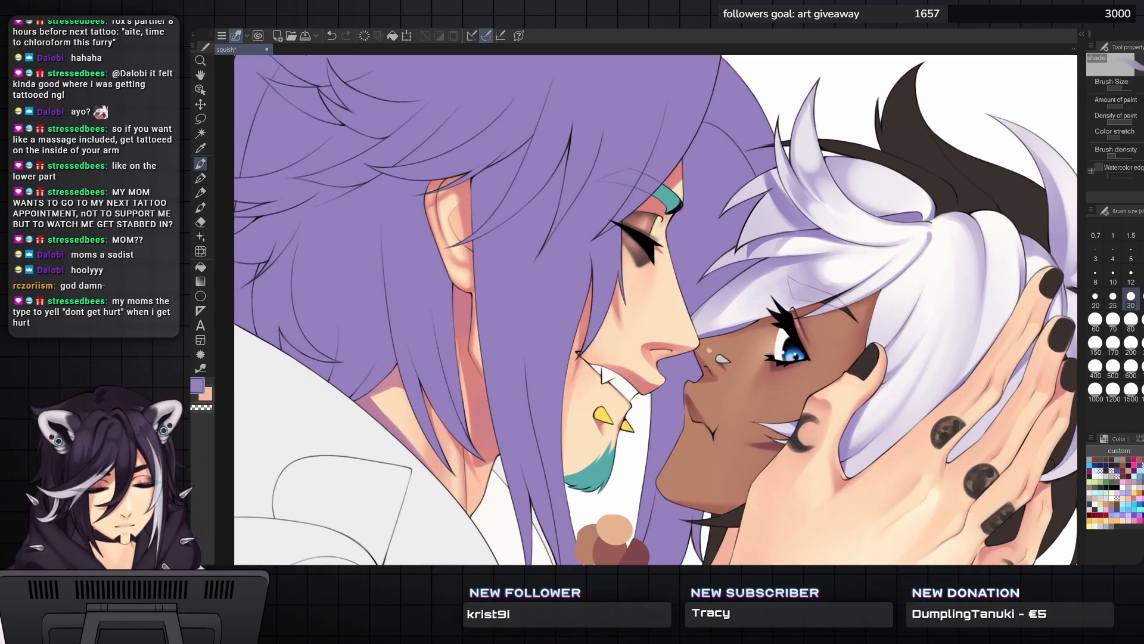
{"action": "scroll", "coordinate": [650, 258], "scroll_direction": "up", "scroll_amount": 1}
{"action": "scroll", "coordinate": [649, 258], "scroll_direction": "up", "scroll_amount": 1}
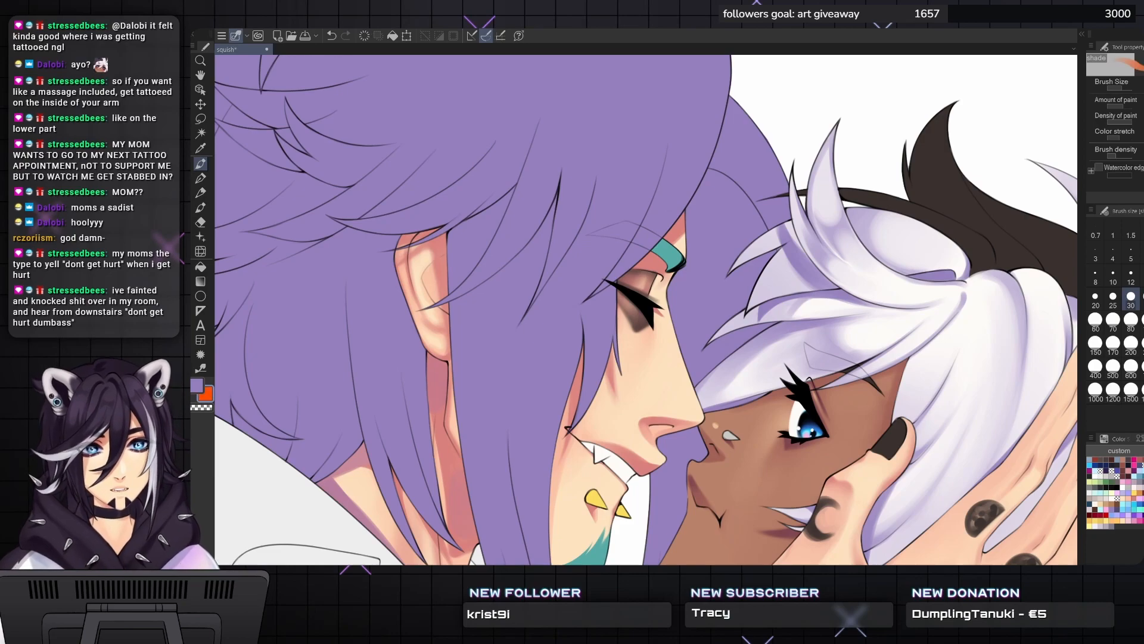
{"action": "mouse_move", "coordinate": [647, 304]}
{"action": "left_mouse_down"}
{"action": "mouse_move", "coordinate": [614, 284]}
{"action": "mouse_move", "coordinate": [648, 303]}
{"action": "mouse_move", "coordinate": [645, 315]}
{"action": "mouse_move", "coordinate": [619, 286]}
{"action": "mouse_move", "coordinate": [646, 302]}
{"action": "left_mouse_up"}
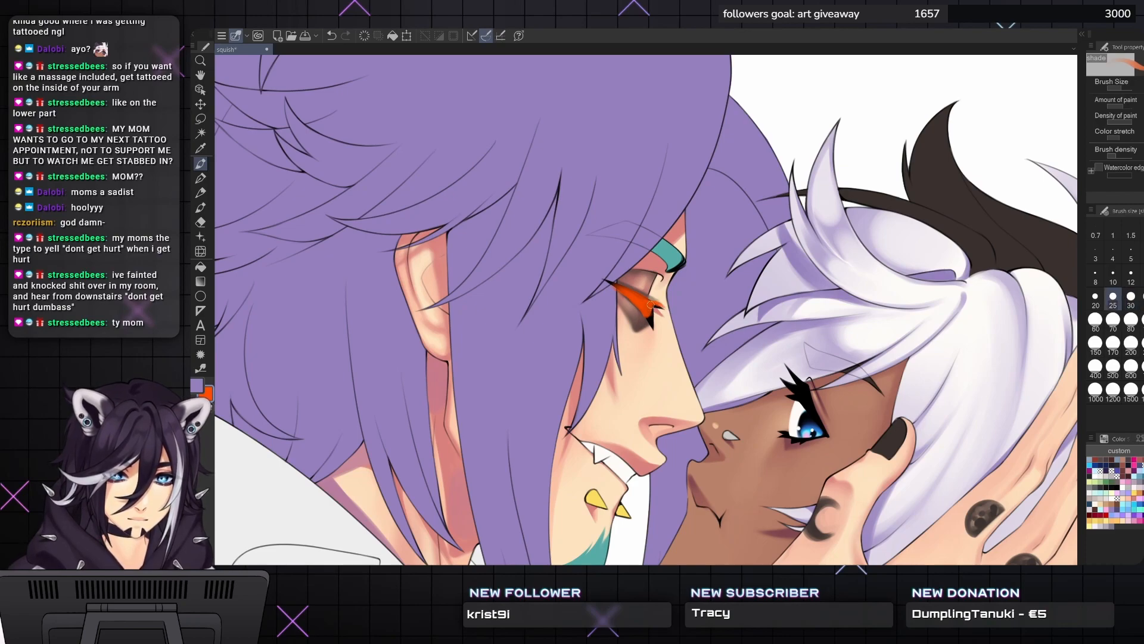
{"action": "key", "text": "bracketright"}
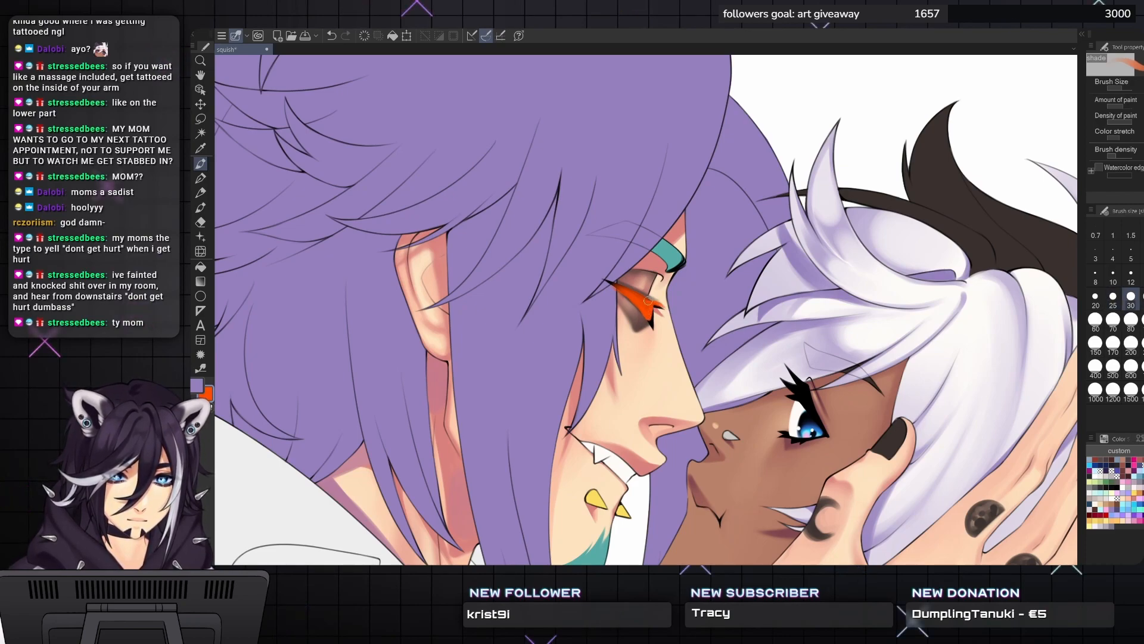
{"action": "left_click_drag", "start_coordinate": [658, 305], "coordinate": [647, 312]}
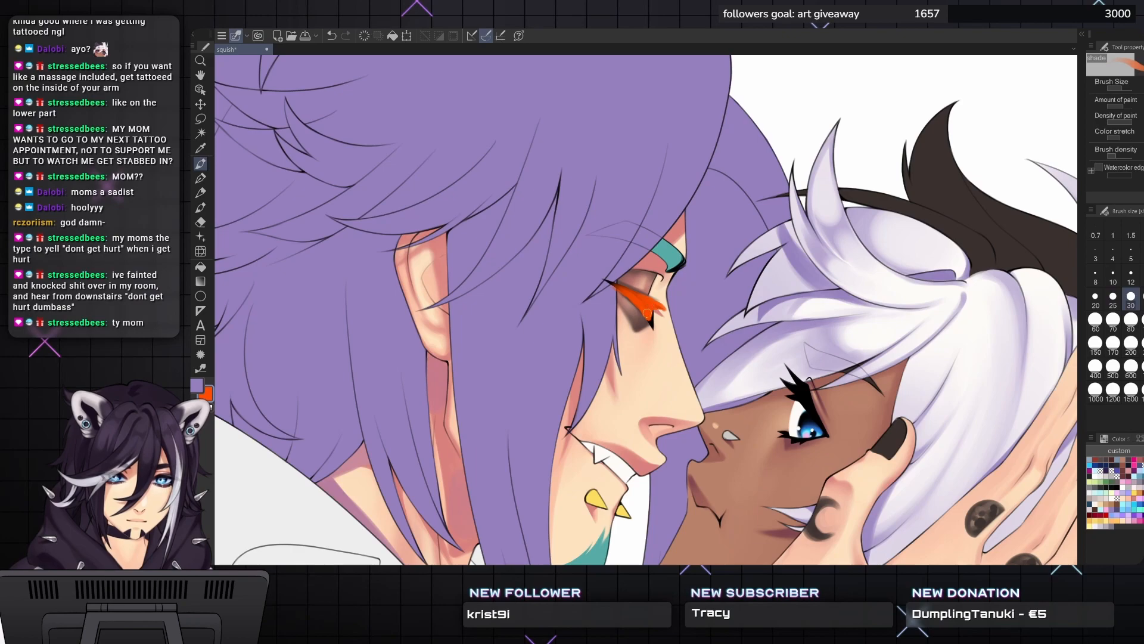
- Trim the lower tip of the purple-haired character's lashes with the line brush and clear the orange paint from them
{"action": "scroll", "coordinate": [665, 310], "scroll_direction": "up", "scroll_amount": 4}
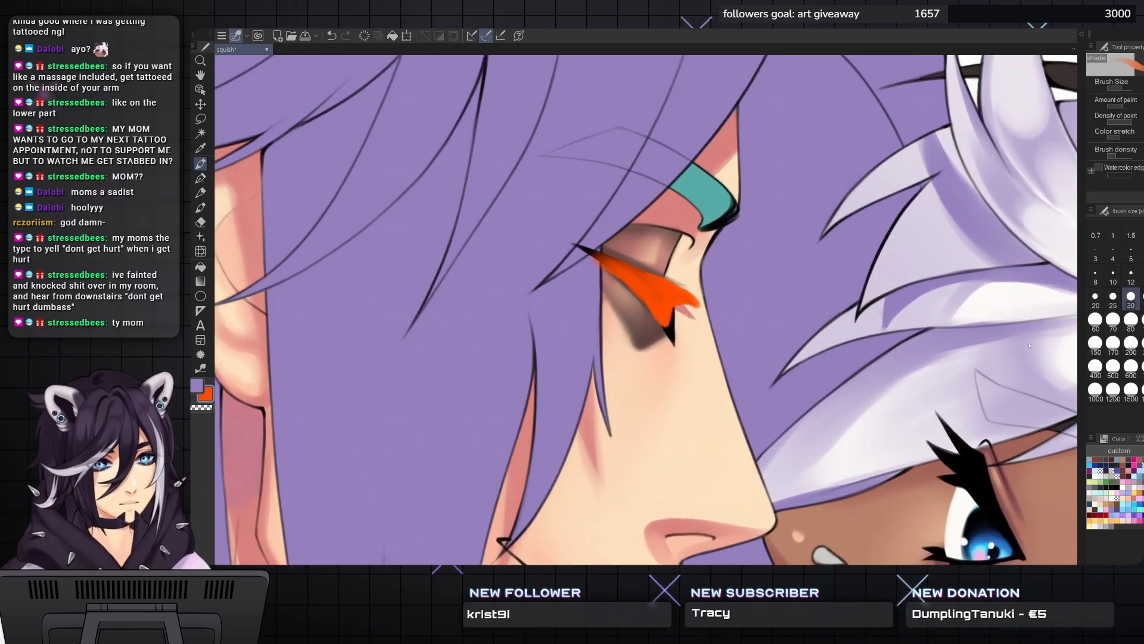
{"action": "left_click", "coordinate": [1064, 401]}
{"action": "key", "text": "c"}
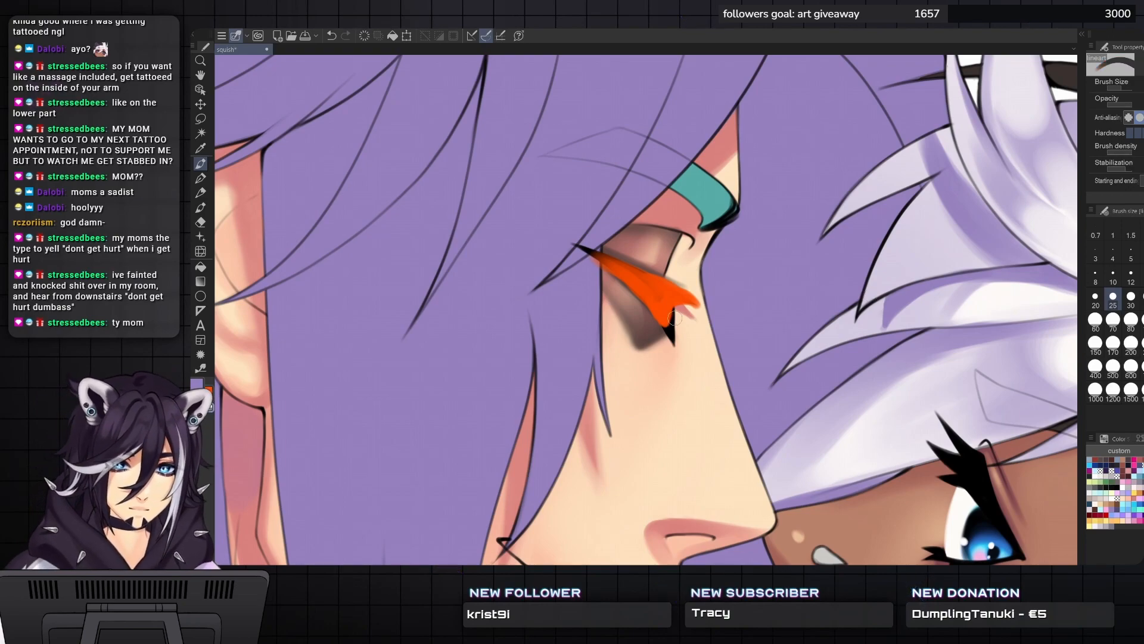
{"action": "key", "text": "bracketleft"}
{"action": "key", "text": "bracketleft"}
{"action": "left_click_drag", "start_coordinate": [676, 312], "coordinate": [670, 341]}
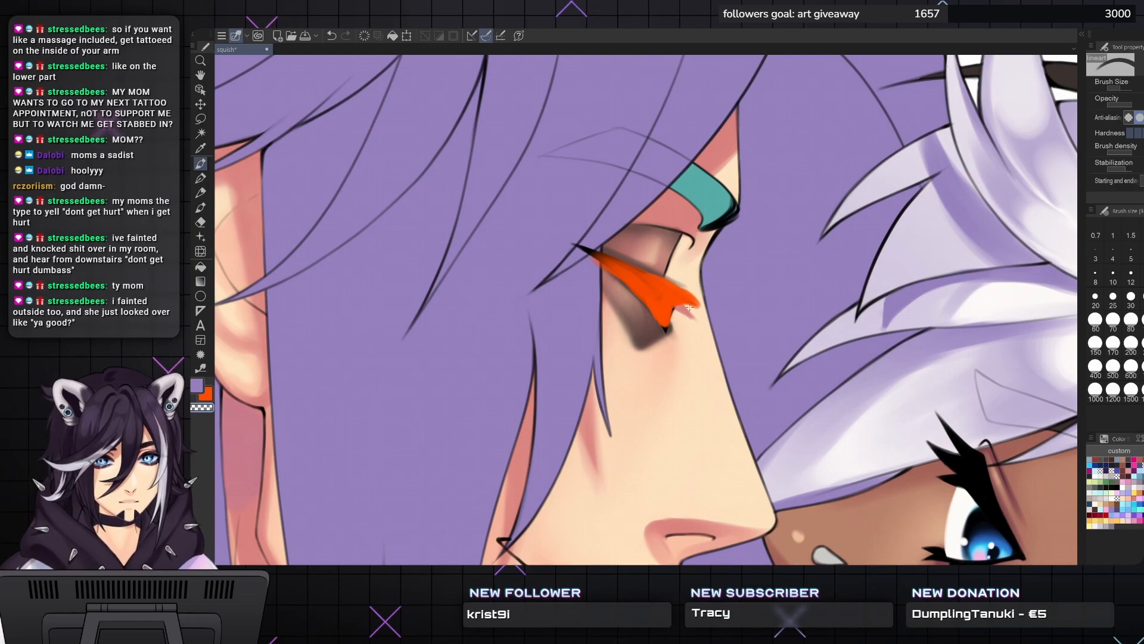
{"action": "key", "text": "Delete"}
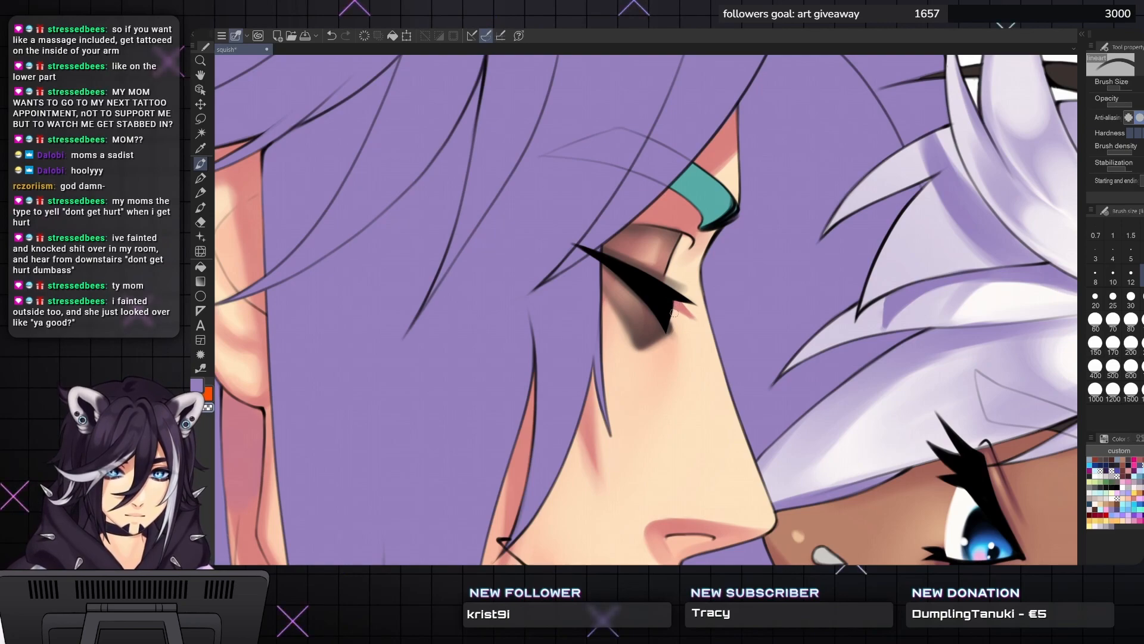
- Reshape the dark shading beneath the purple-haired character's lashes with Liquify at about size 70
{"action": "scroll", "coordinate": [674, 309], "scroll_direction": "down", "scroll_amount": 1}
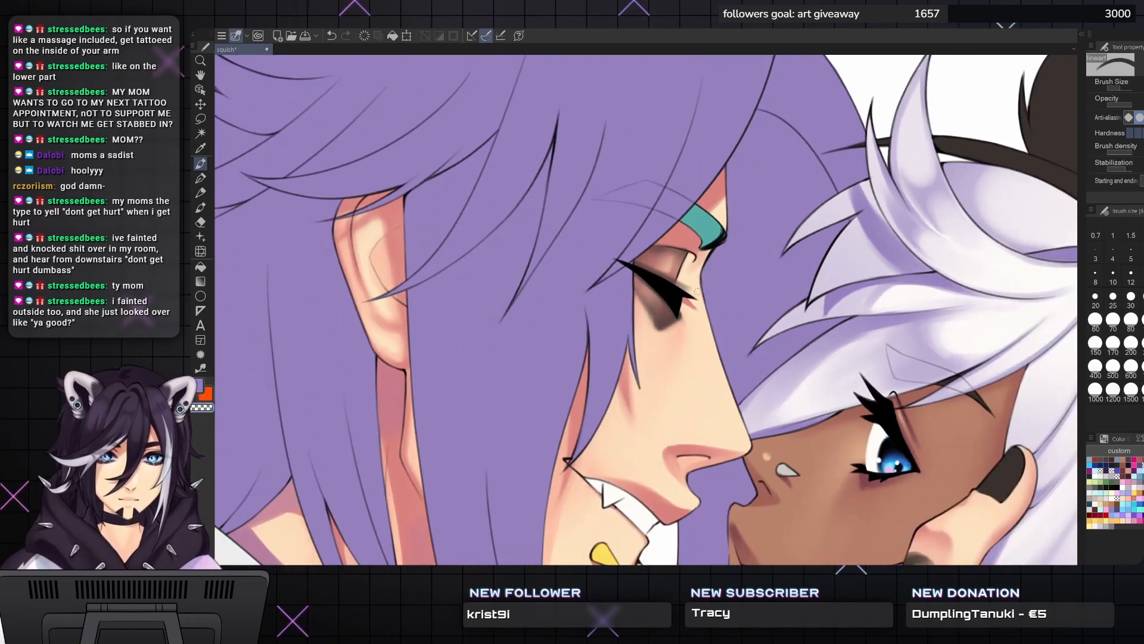
{"action": "scroll", "coordinate": [694, 301], "scroll_direction": "up", "scroll_amount": 1}
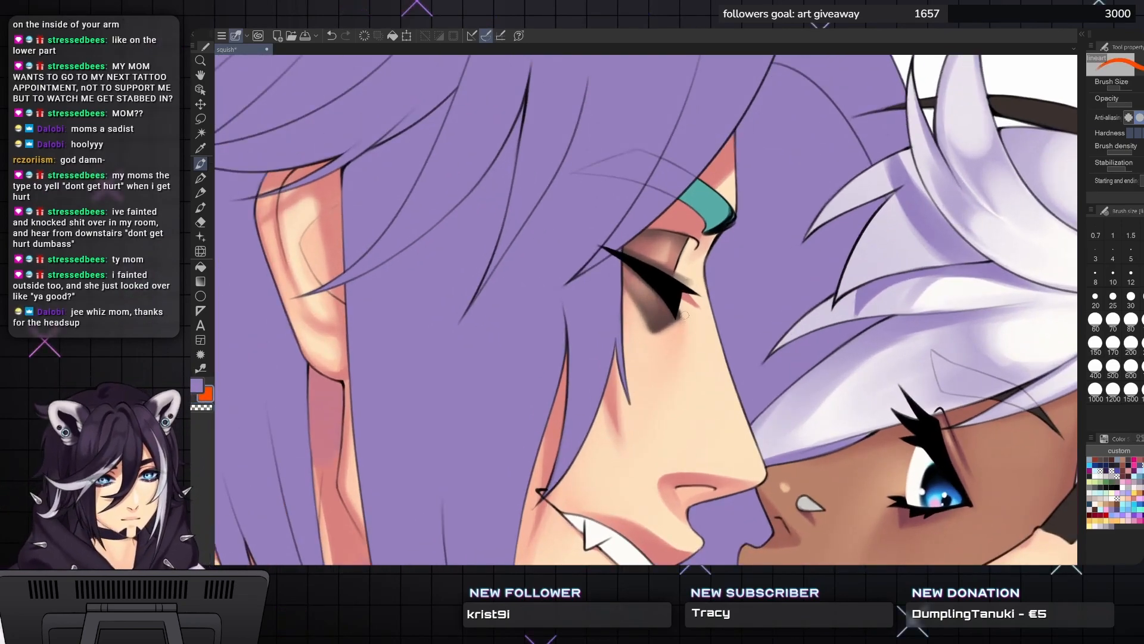
{"action": "key", "text": "bracketright"}
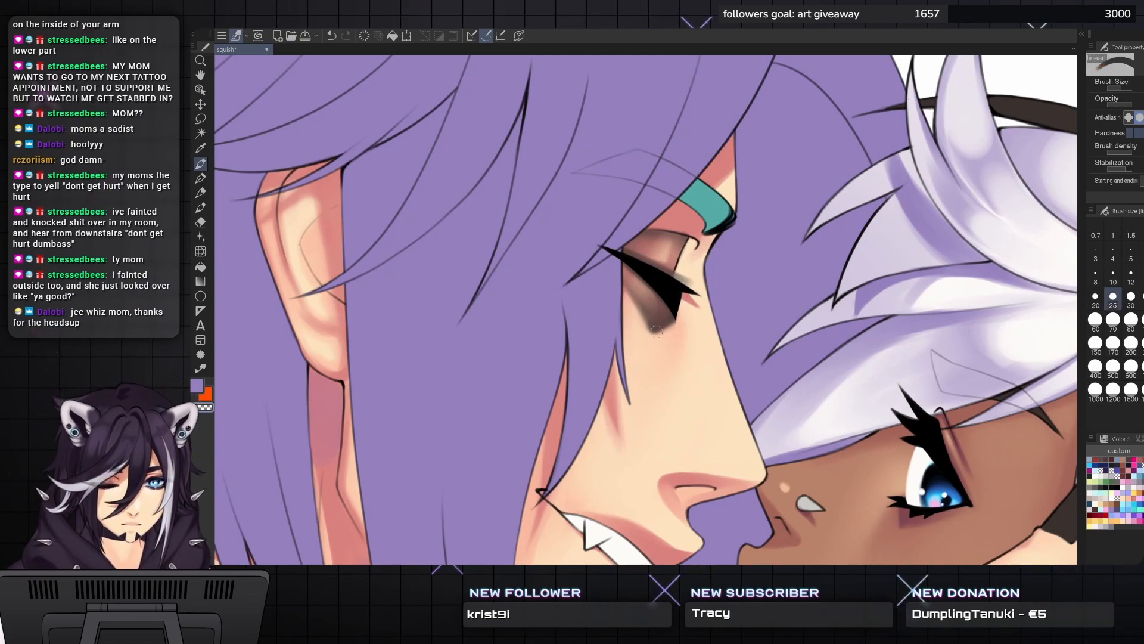
{"action": "key", "text": "j"}
{"action": "key", "text": "bracketright"}
{"action": "key", "text": "bracketright"}
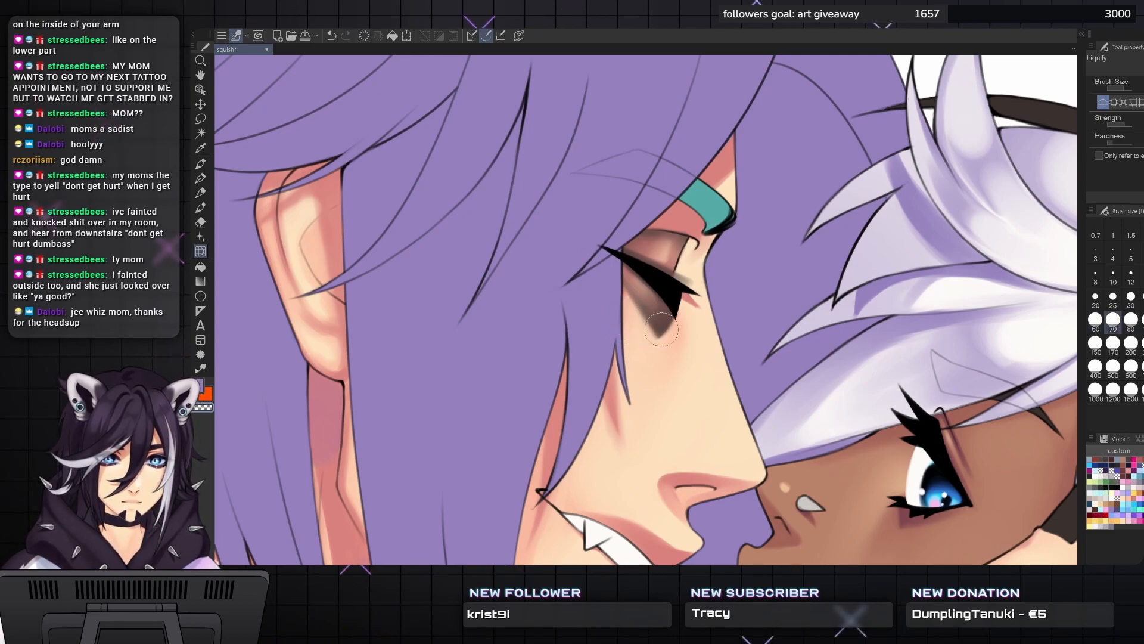
{"action": "key", "text": "bracketright"}
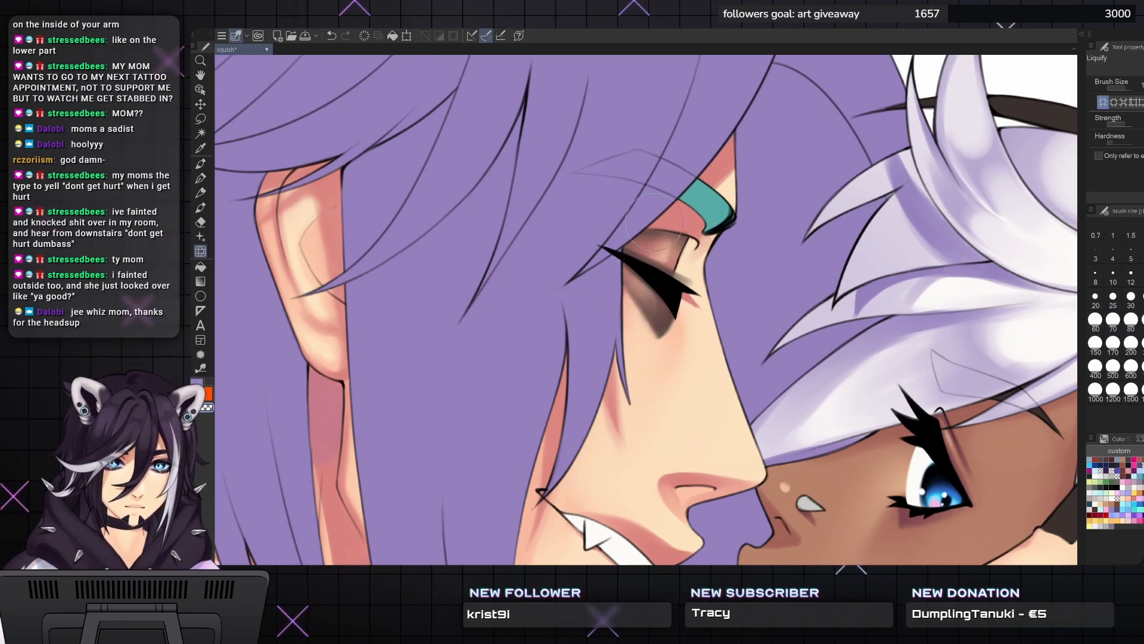
{"action": "scroll", "coordinate": [655, 219], "scroll_direction": "down", "scroll_amount": 5}
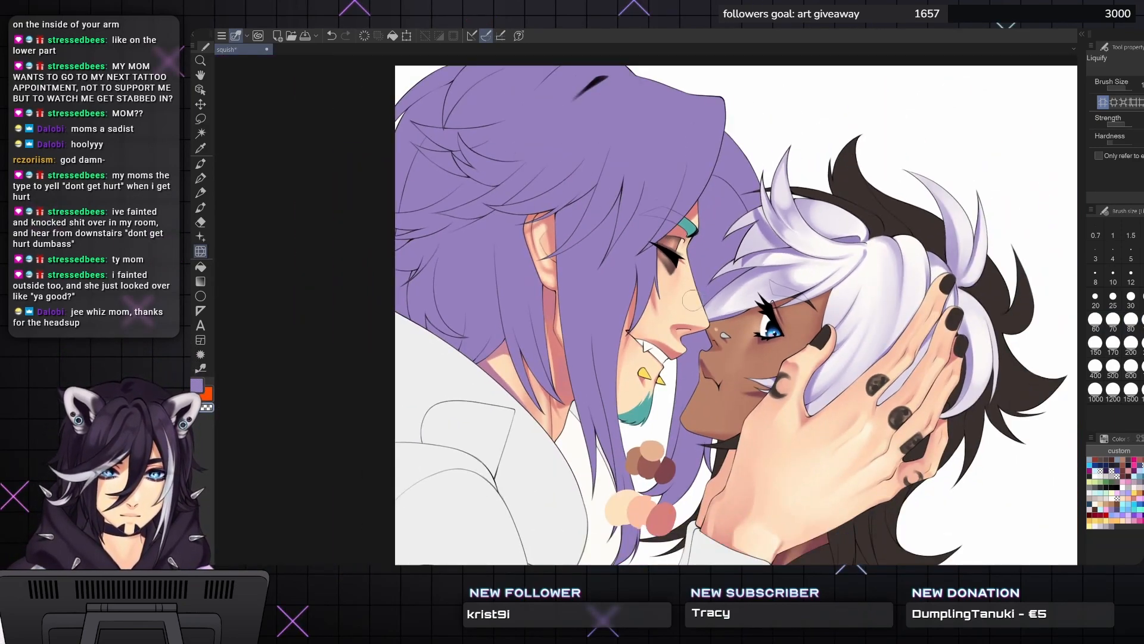
- Erase the dark shading below the purple-haired character's lashes with an enlarged shade brush
{"action": "scroll", "coordinate": [692, 301], "scroll_direction": "up", "scroll_amount": 2}
{"action": "key", "text": "p"}
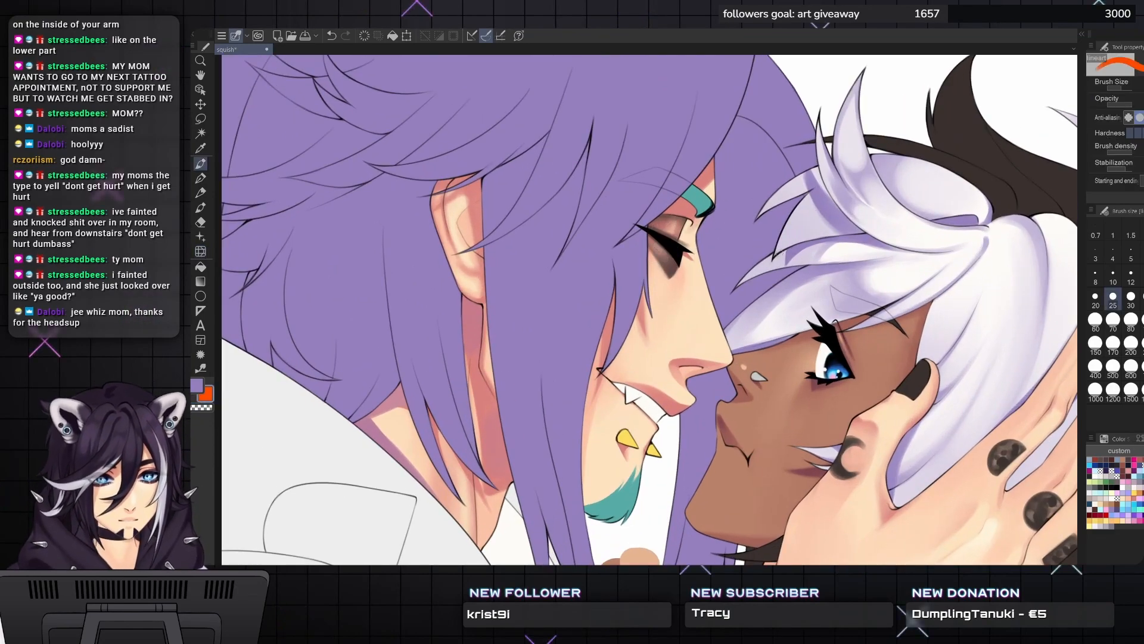
{"action": "key", "text": "b"}
{"action": "scroll", "coordinate": [666, 238], "scroll_direction": "up", "scroll_amount": 1}
{"action": "key", "text": "c"}
{"action": "key", "text": "bracketright"}
{"action": "key", "text": "bracketright"}
{"action": "key", "text": "bracketright"}
{"action": "key", "text": "bracketright"}
{"action": "key", "text": "bracketright"}
{"action": "key", "text": "bracketright"}
{"action": "key", "text": "bracketright"}
{"action": "mouse_move", "coordinate": [637, 229]}
{"action": "left_mouse_down"}
{"action": "mouse_move", "coordinate": [671, 280]}
{"action": "mouse_move", "coordinate": [643, 242]}
{"action": "mouse_move", "coordinate": [667, 277]}
{"action": "mouse_move", "coordinate": [639, 260]}
{"action": "left_mouse_up"}
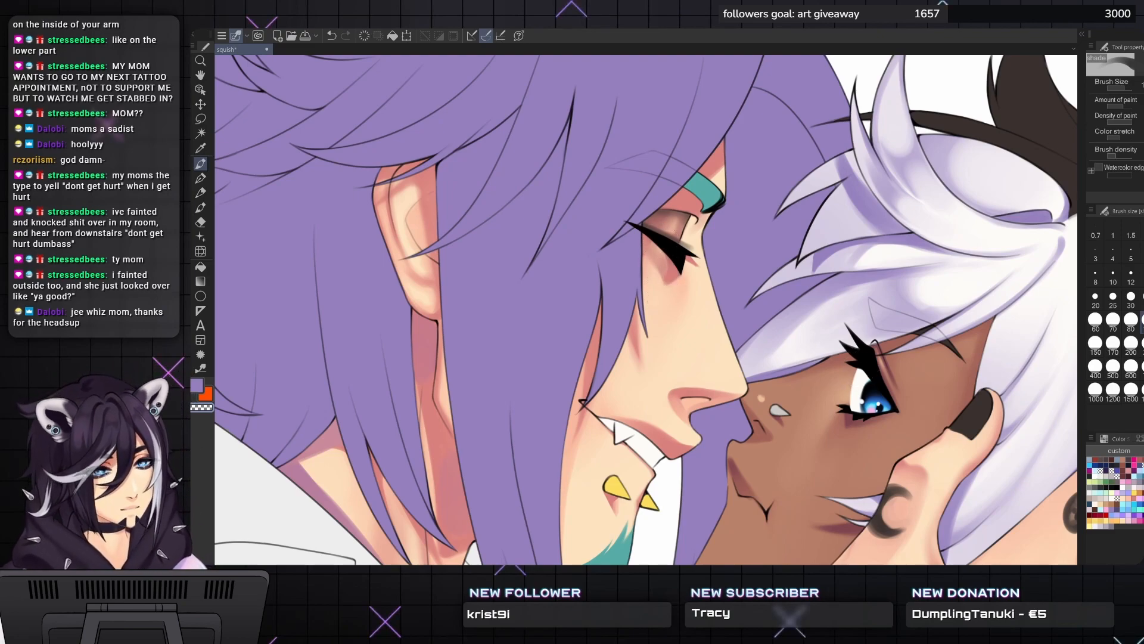
- Rework and soften the skin shadow under the purple-haired character's lashes with sampled skin tones at sizes 60 to 80
{"action": "left_click", "coordinate": [671, 274], "text": "alt"}
{"action": "left_click", "coordinate": [1096, 320]}
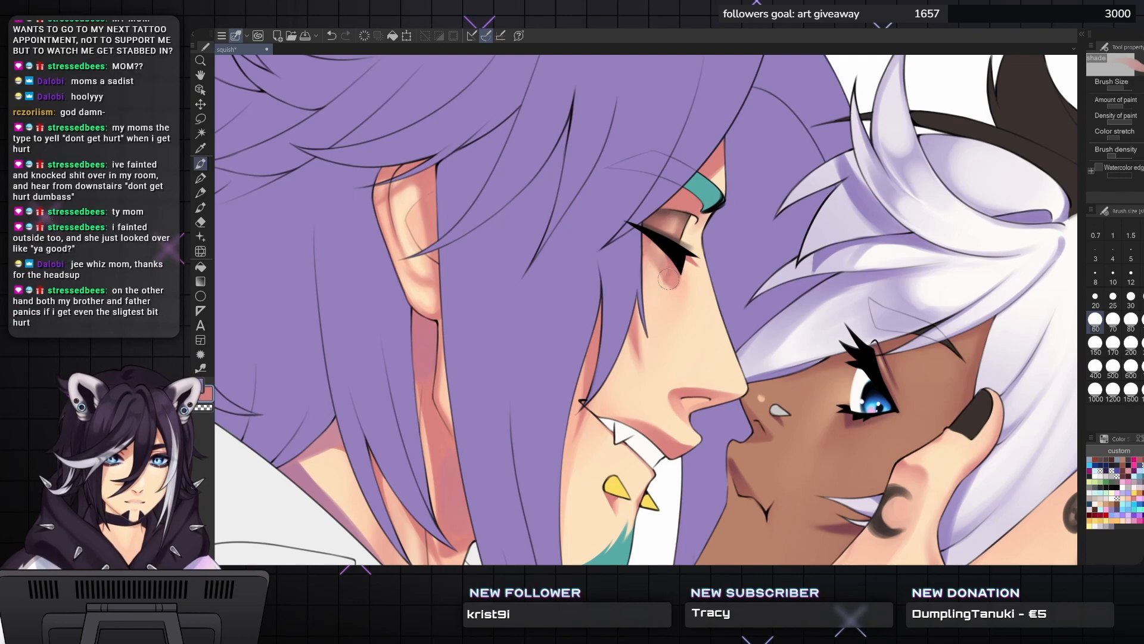
{"action": "key", "text": "ctrl+z"}
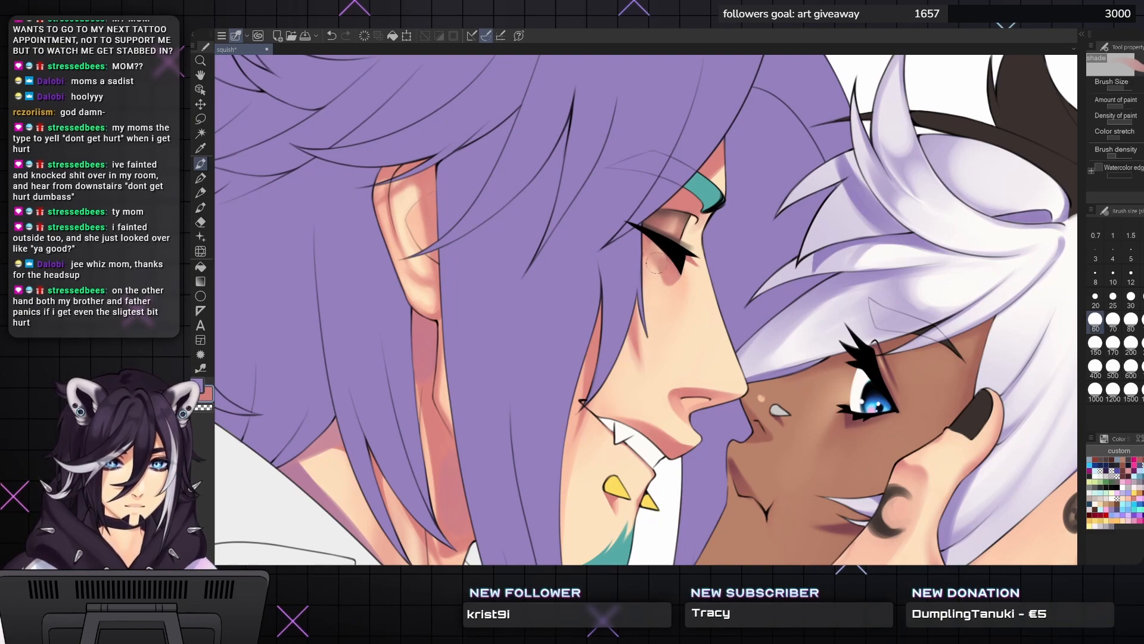
{"action": "left_click", "coordinate": [659, 286], "text": "alt"}
{"action": "key", "text": "]"}
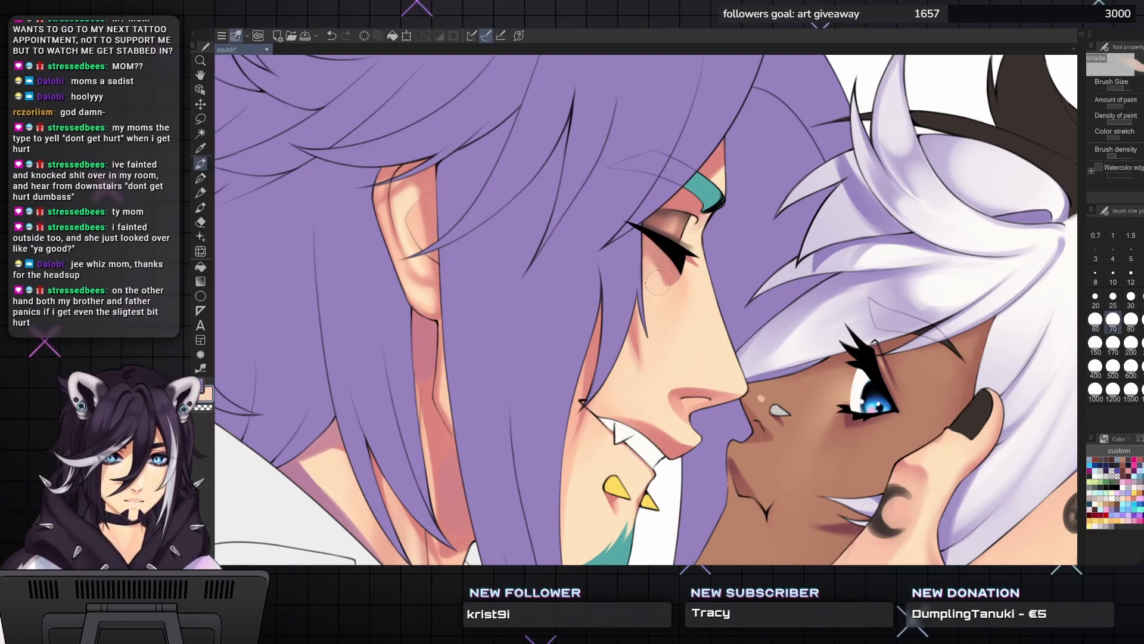
{"action": "key", "text": "]"}
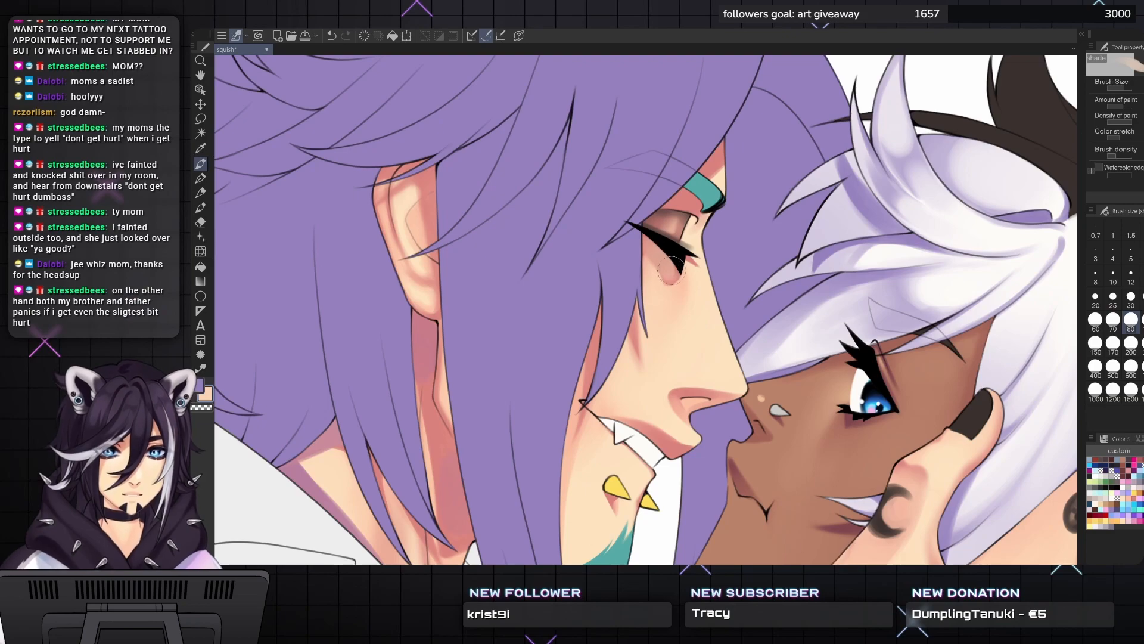
{"action": "key", "text": "bracketleft"}
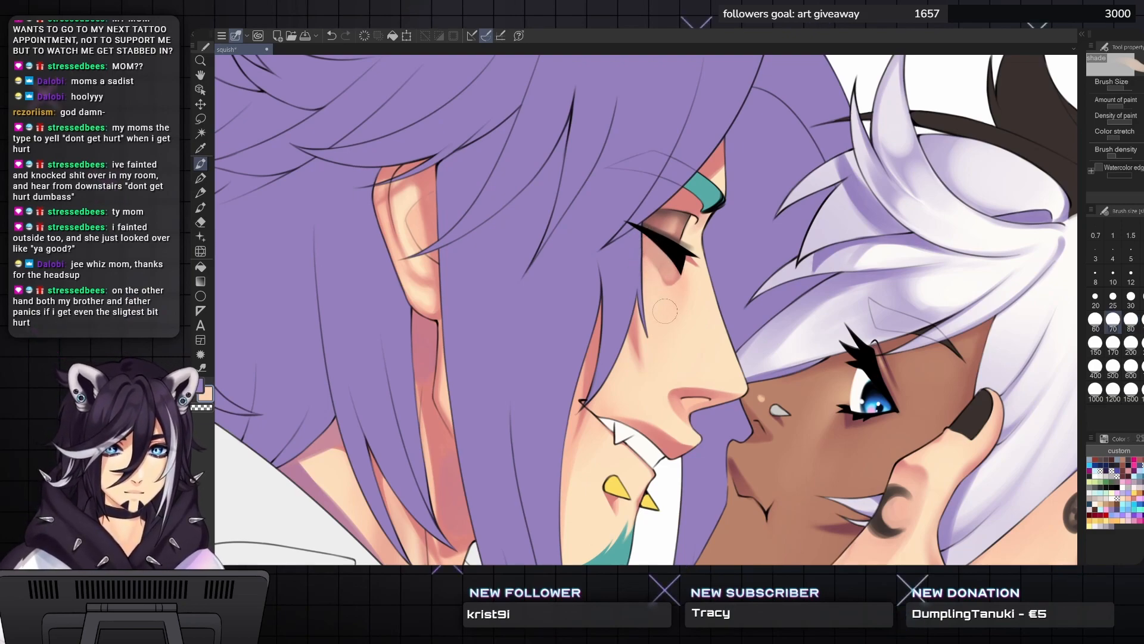
{"action": "key", "text": "bracketright"}
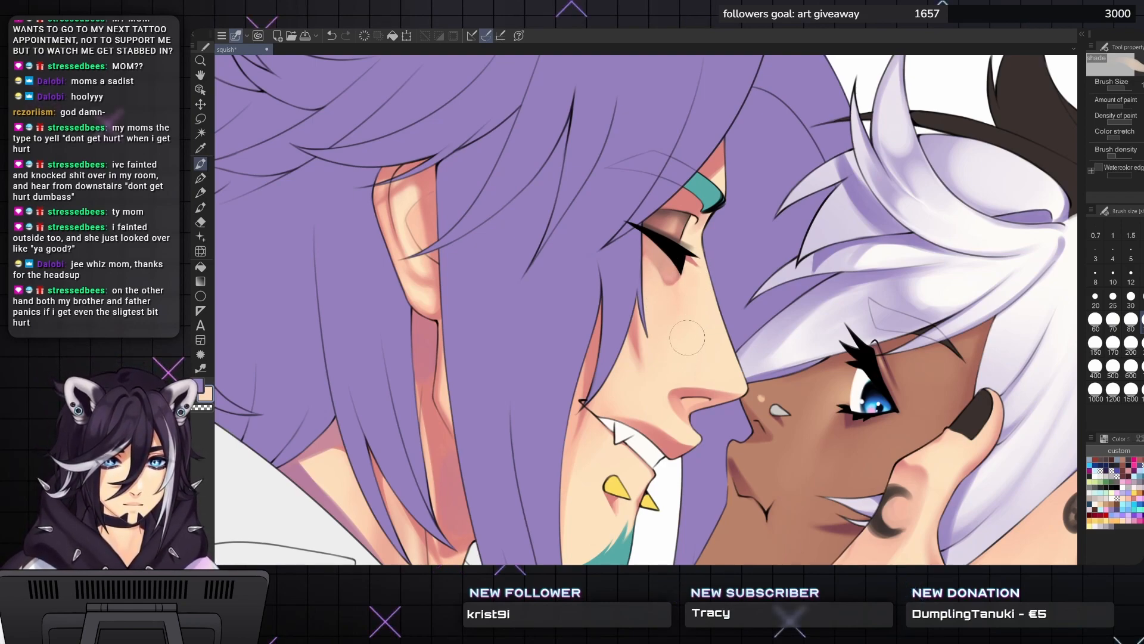
{"action": "scroll", "coordinate": [685, 248], "scroll_direction": "down", "scroll_amount": 6}
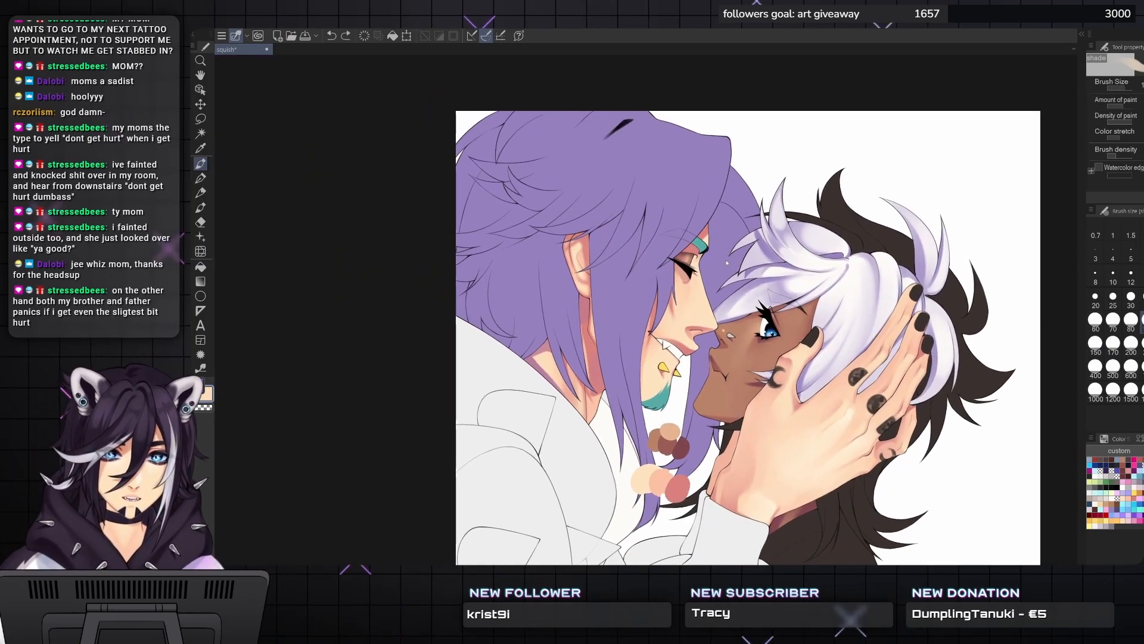
{"action": "scroll", "coordinate": [690, 288], "scroll_direction": "down", "scroll_amount": 2}
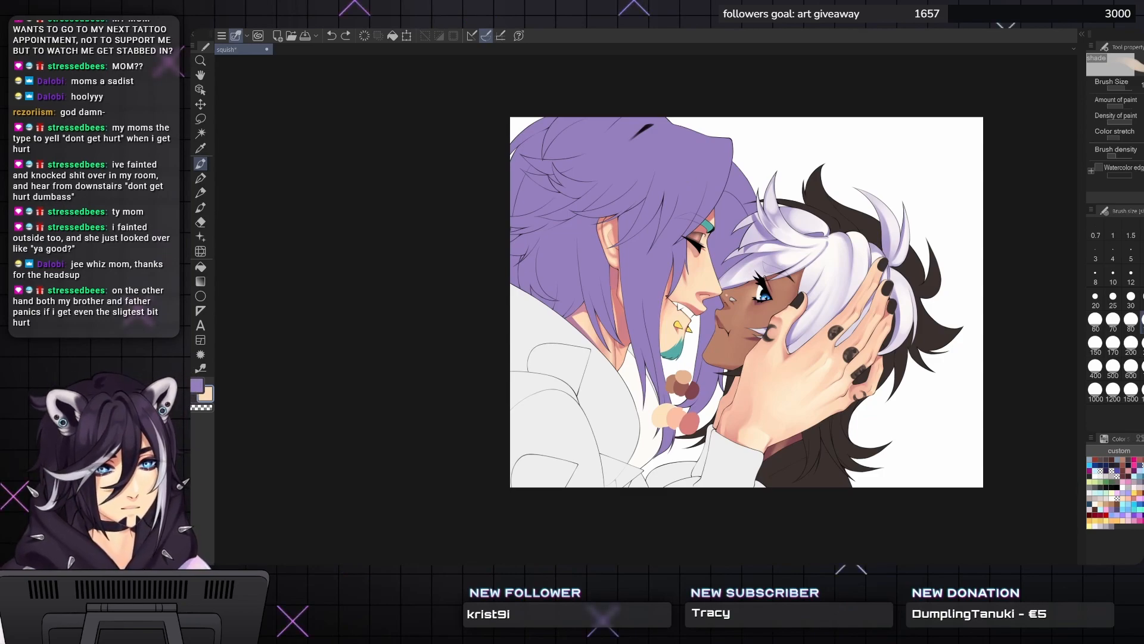
{"action": "key", "text": "ctrl+shift+d"}
{"action": "left_click_drag", "start_coordinate": [1040, 254], "coordinate": [1070, 226]}
{"action": "key", "text": "ctrl+z"}
{"action": "key", "text": "b"}
{"action": "left_click_drag", "start_coordinate": [572, 369], "coordinate": [608, 316]}
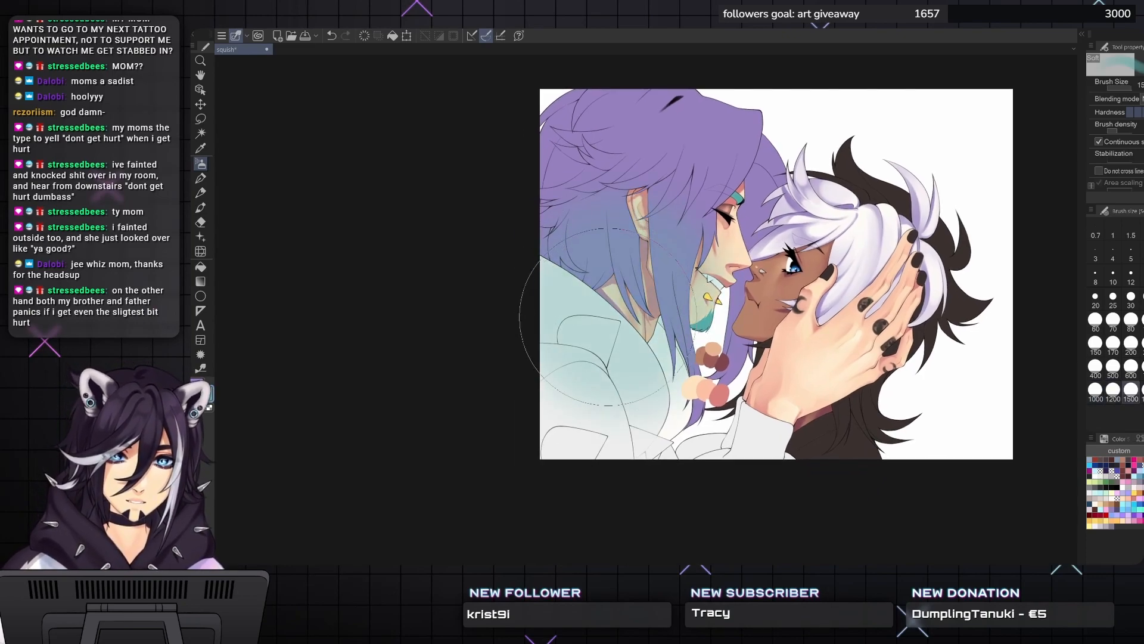
{"action": "key", "text": "bracketleft"}
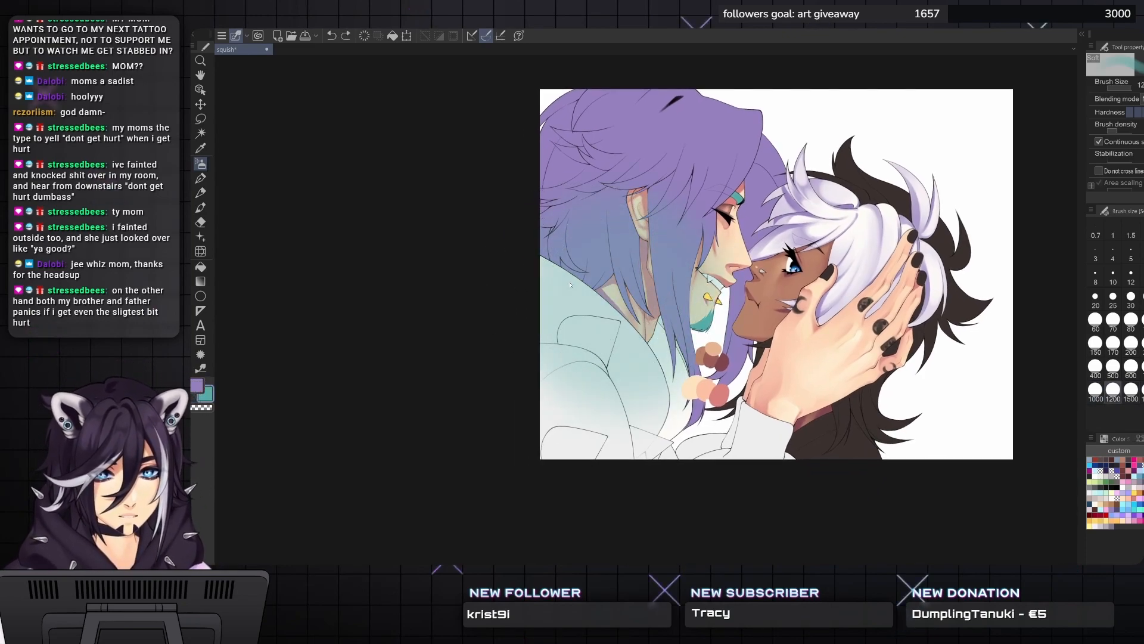
{"action": "key", "text": "ctrl+z"}
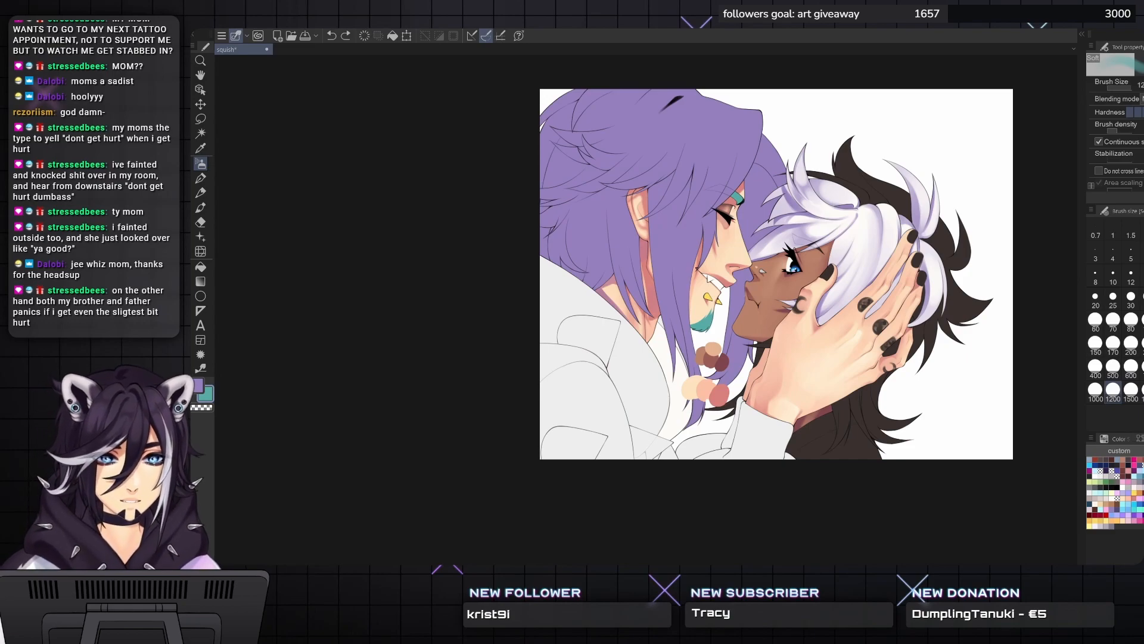
- Airbrush a soft teal gradient onto the lower back lengths of the purple hair only, at size 1200
{"action": "key", "text": "ctrl+z"}
{"action": "key", "text": "ctrl+d"}
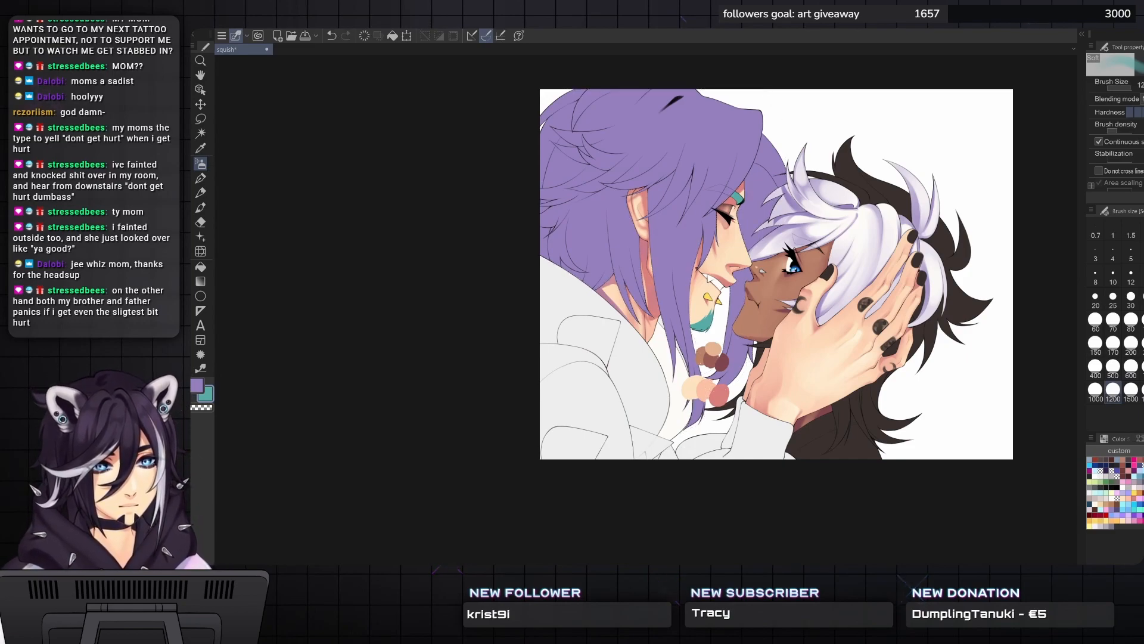
{"action": "left_click_drag", "start_coordinate": [596, 268], "coordinate": [602, 334]}
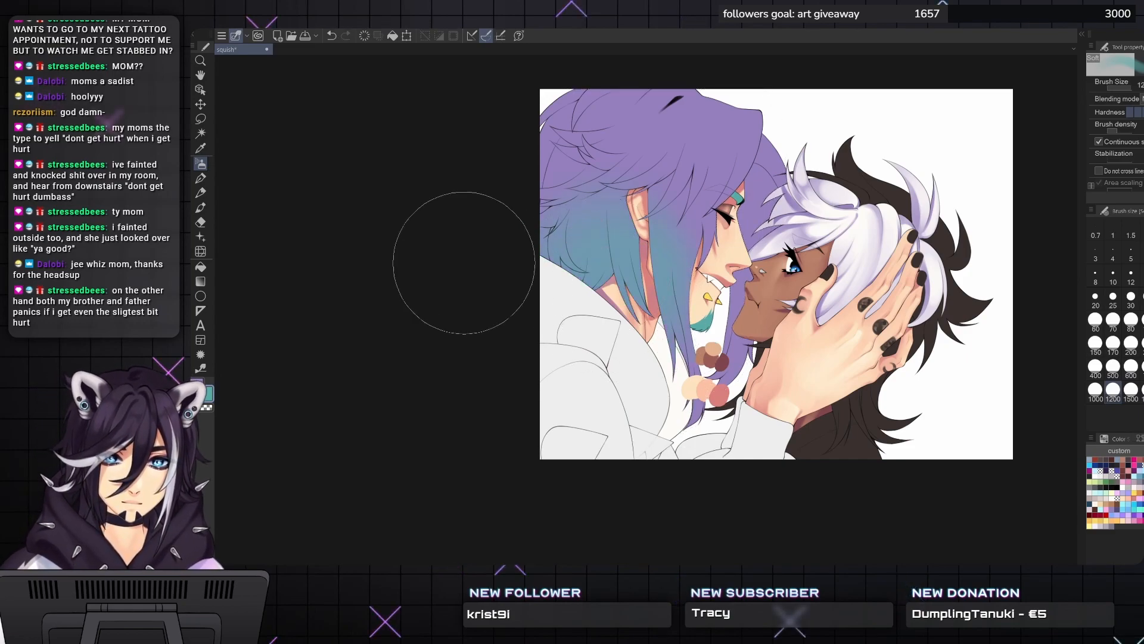
{"action": "mouse_move", "coordinate": [517, 279]}
{"action": "left_mouse_down"}
{"action": "mouse_move", "coordinate": [528, 298]}
{"action": "mouse_move", "coordinate": [543, 279]}
{"action": "mouse_move", "coordinate": [529, 173]}
{"action": "mouse_move", "coordinate": [553, 275]}
{"action": "left_mouse_up"}
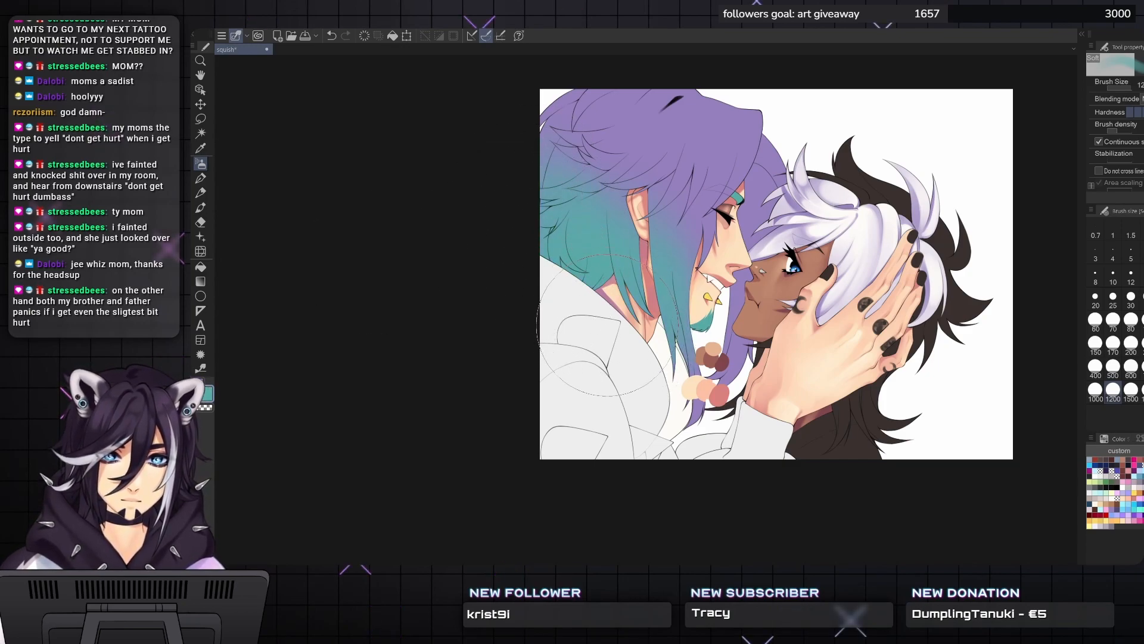
- Lasso the front section of the purple hair, clear the teal from its locks, and deselect
{"action": "key", "text": "m"}
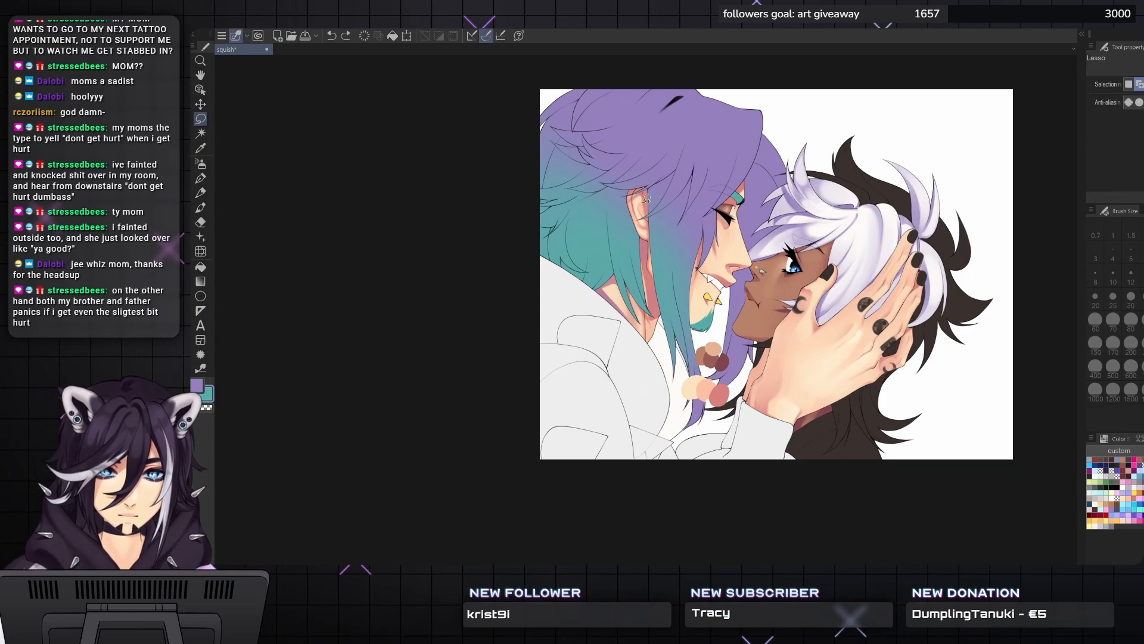
{"action": "left_click_drag", "start_coordinate": [652, 280], "coordinate": [685, 459]}
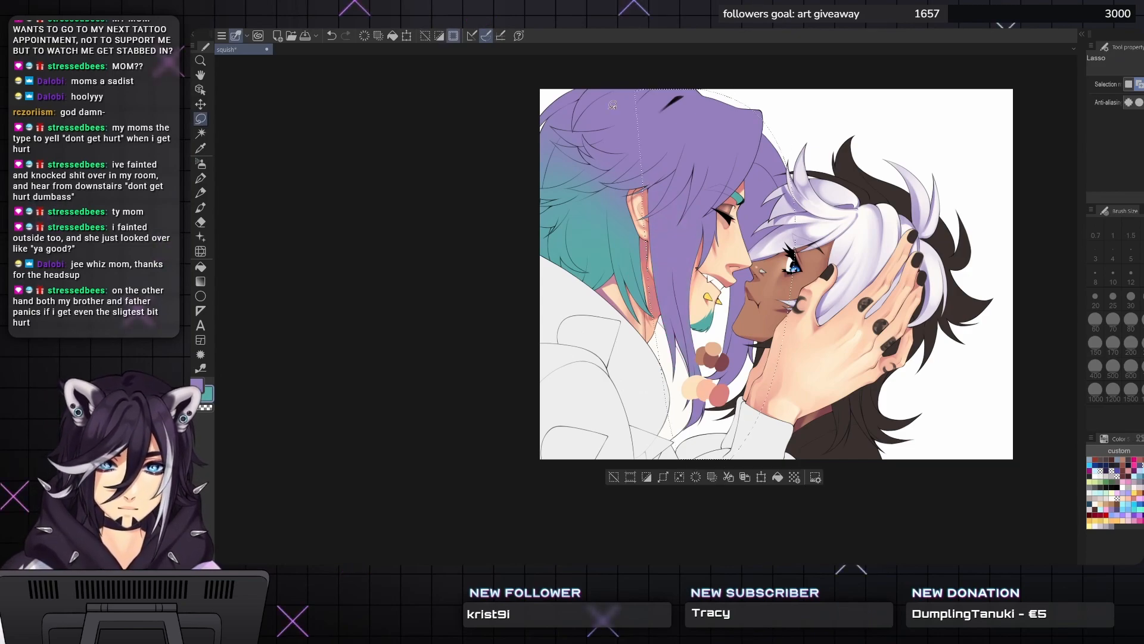
{"action": "key", "text": "ctrl+d"}
- Break up the teal transition behind the purple-haired character's ear with purple strands using the shade brush, resizing it for finer edges
{"action": "scroll", "coordinate": [642, 259], "scroll_direction": "up", "scroll_amount": 1}
{"action": "key", "text": "b"}
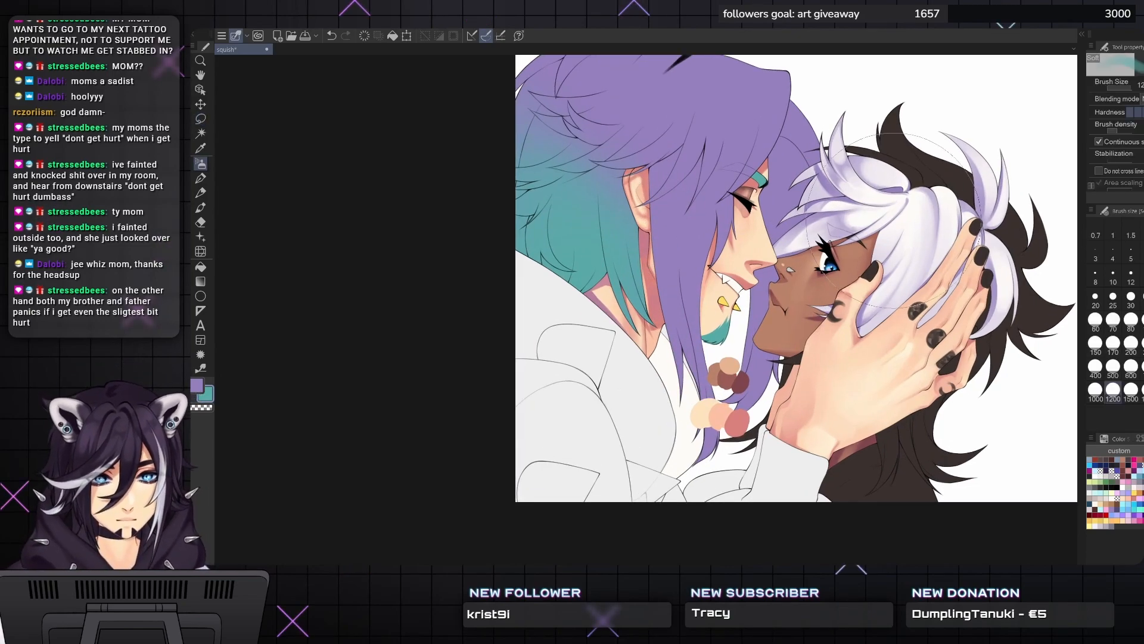
{"action": "left_click_drag", "start_coordinate": [883, 239], "coordinate": [928, 300]}
{"action": "key", "text": "b"}
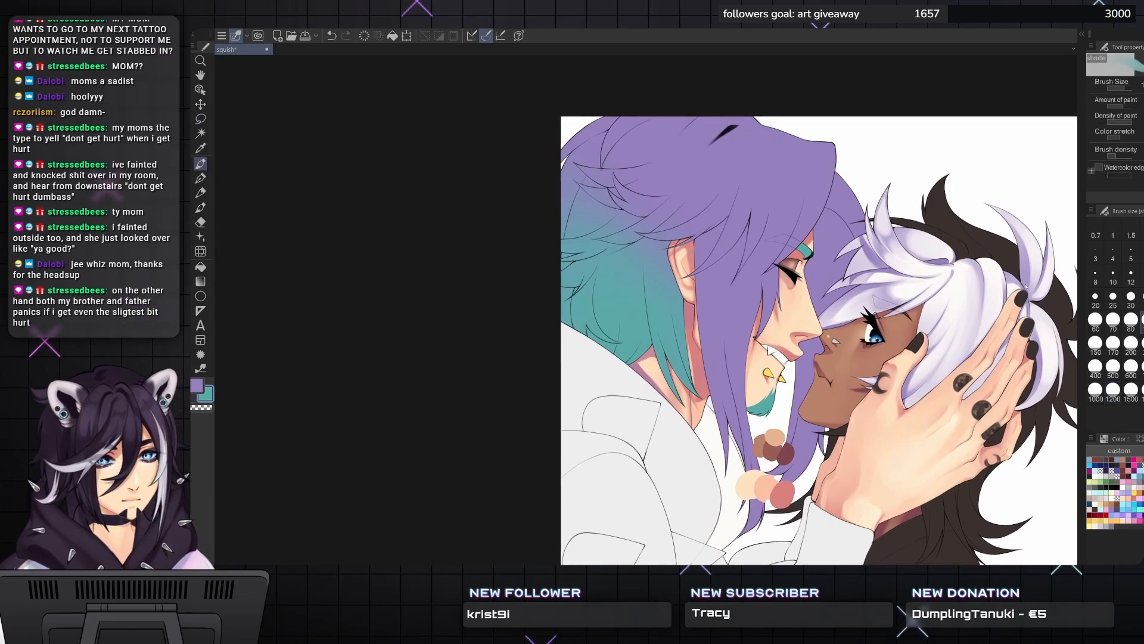
{"action": "scroll", "coordinate": [617, 203], "scroll_direction": "up", "scroll_amount": 2}
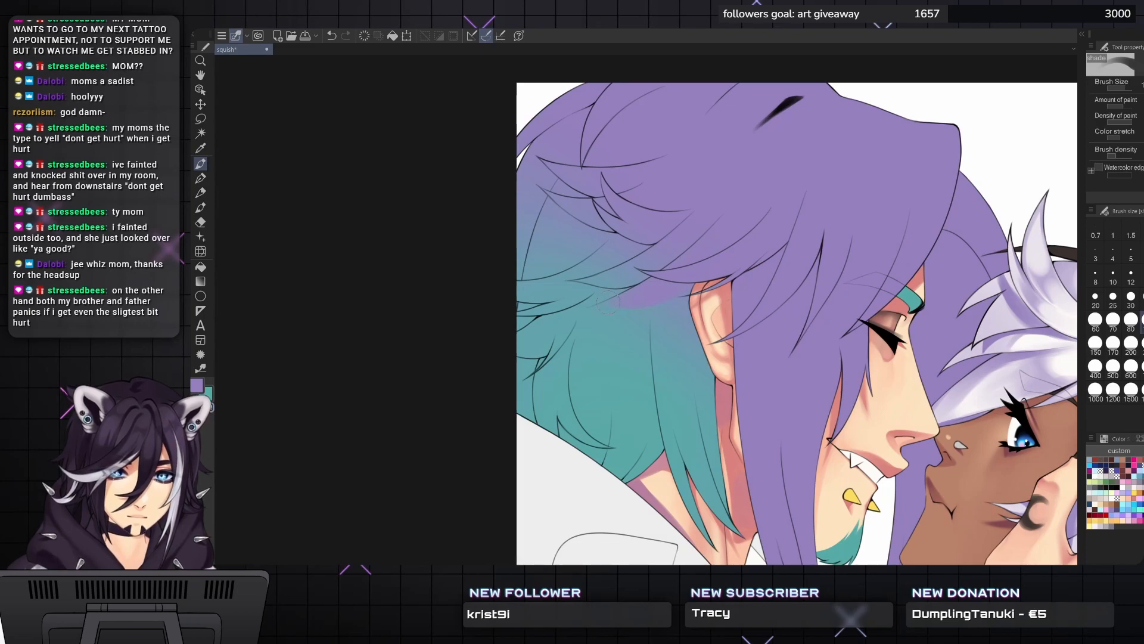
{"action": "key", "text": "bracketleft"}
{"action": "key", "text": "bracketleft"}
{"action": "key", "text": "bracketleft"}
{"action": "key", "text": "bracketright"}
{"action": "key", "text": "bracketright"}
{"action": "left_click_drag", "start_coordinate": [639, 268], "coordinate": [619, 276]}
{"action": "key", "text": "bracketleft"}
{"action": "key", "text": "bracketleft"}
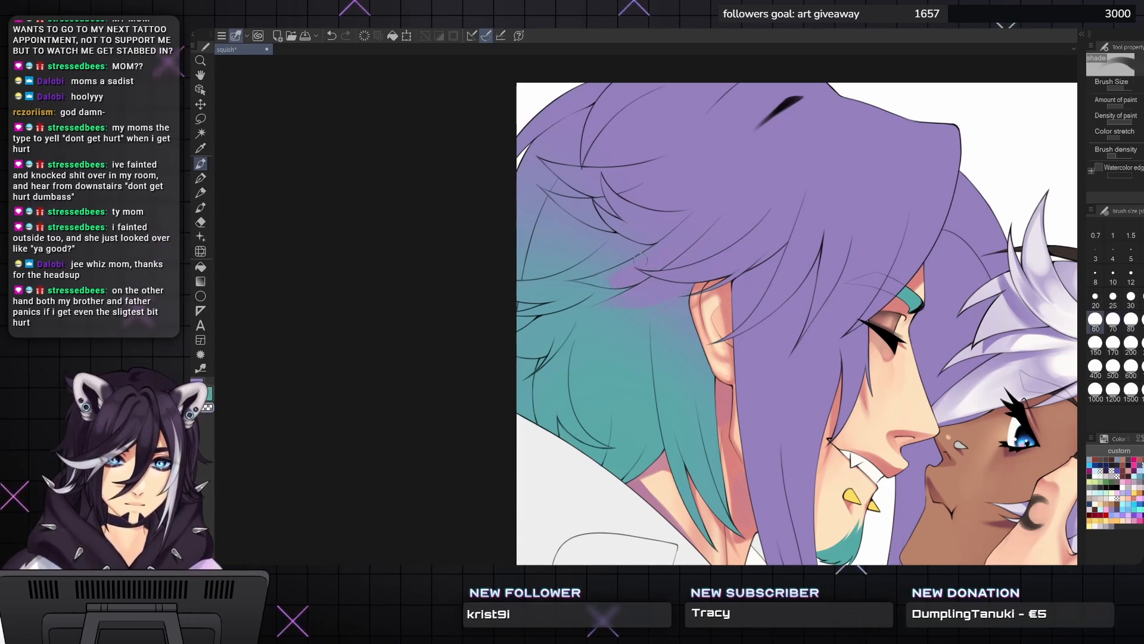
{"action": "key", "text": "bracketleft"}
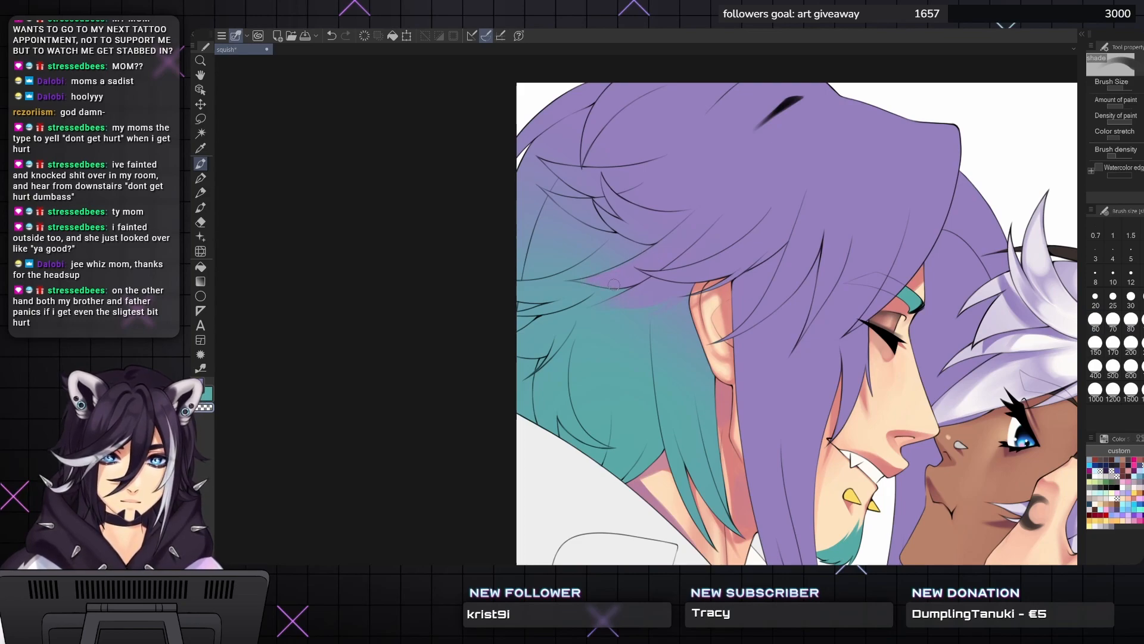
- Extend purple strands into the teal along the upper back hair, varying the shade brush size from 60 upward
{"action": "key", "text": "bracketright"}
{"action": "key", "text": "bracketright"}
{"action": "key", "text": "bracketright"}
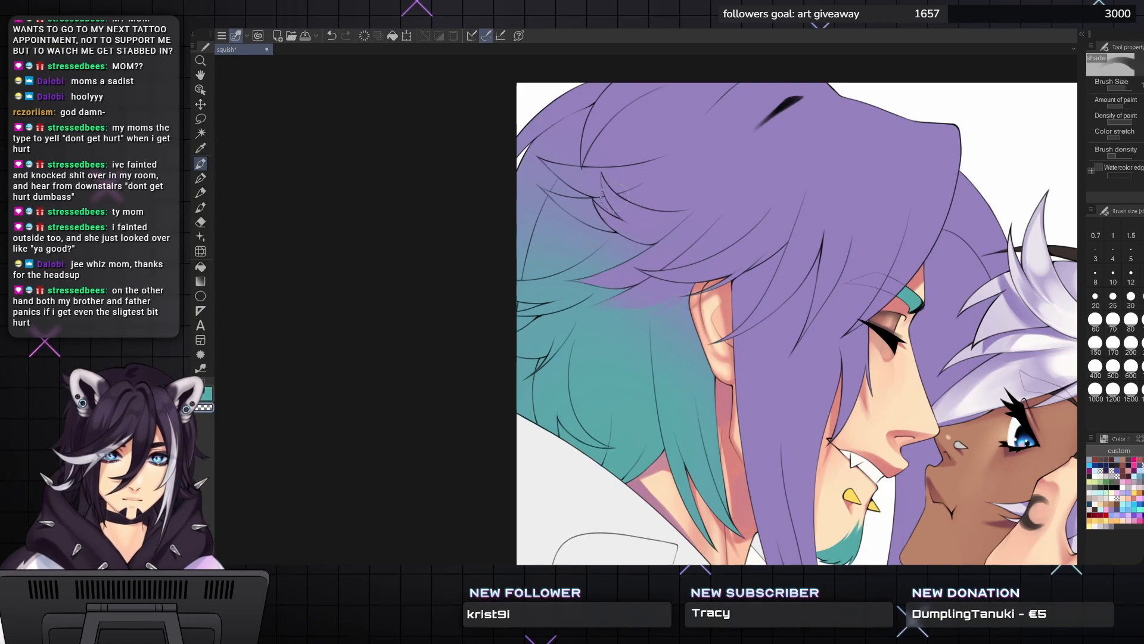
{"action": "key", "text": "bracketleft"}
{"action": "key", "text": "bracketleft"}
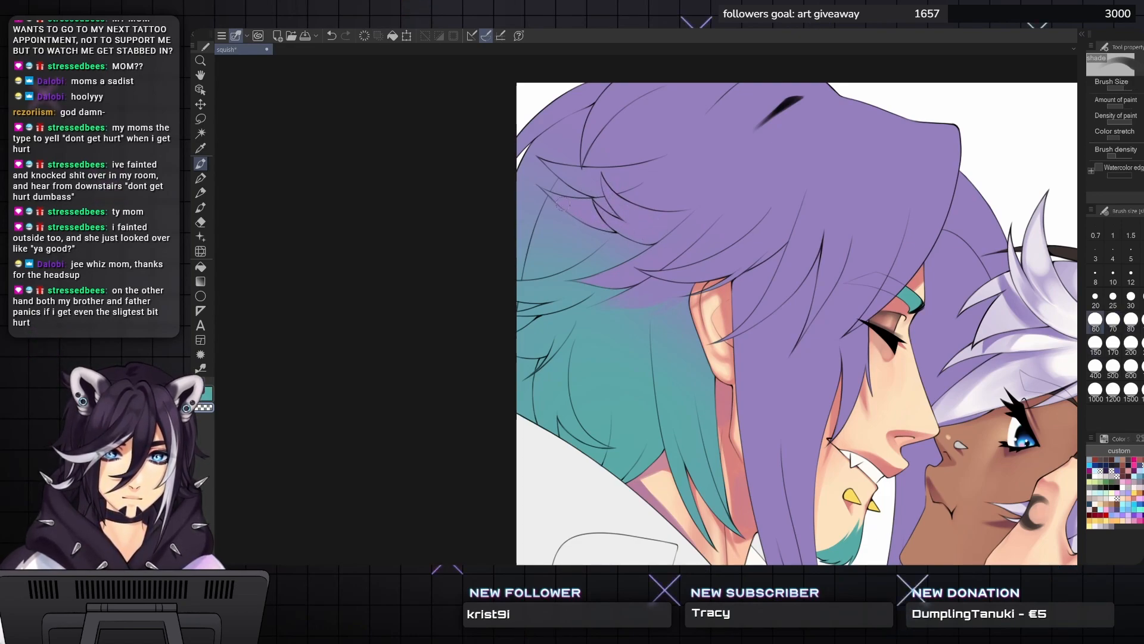
{"action": "key", "text": "bracketright"}
{"action": "key", "text": "bracketright"}
{"action": "key", "text": "bracketright"}
{"action": "key", "text": "bracketright"}
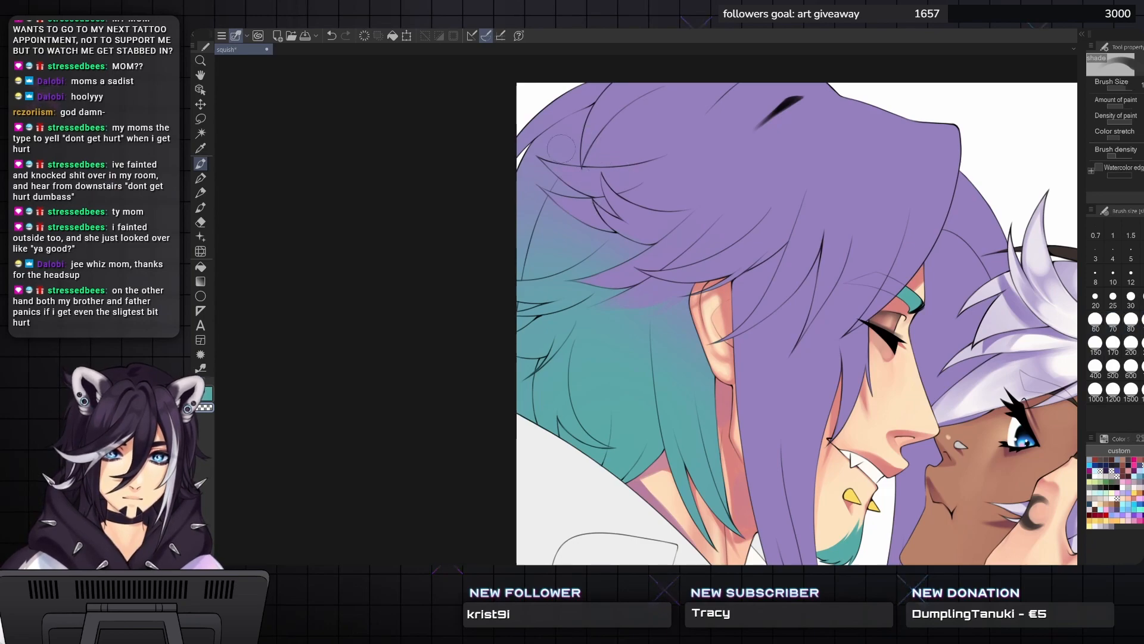
- Soften the purple-to-teal strand edges at the back of the head with the shade brush at sizes up to 200
{"action": "key", "text": "bracketleft"}
{"action": "key", "text": "bracketleft"}
{"action": "key", "text": "bracketright"}
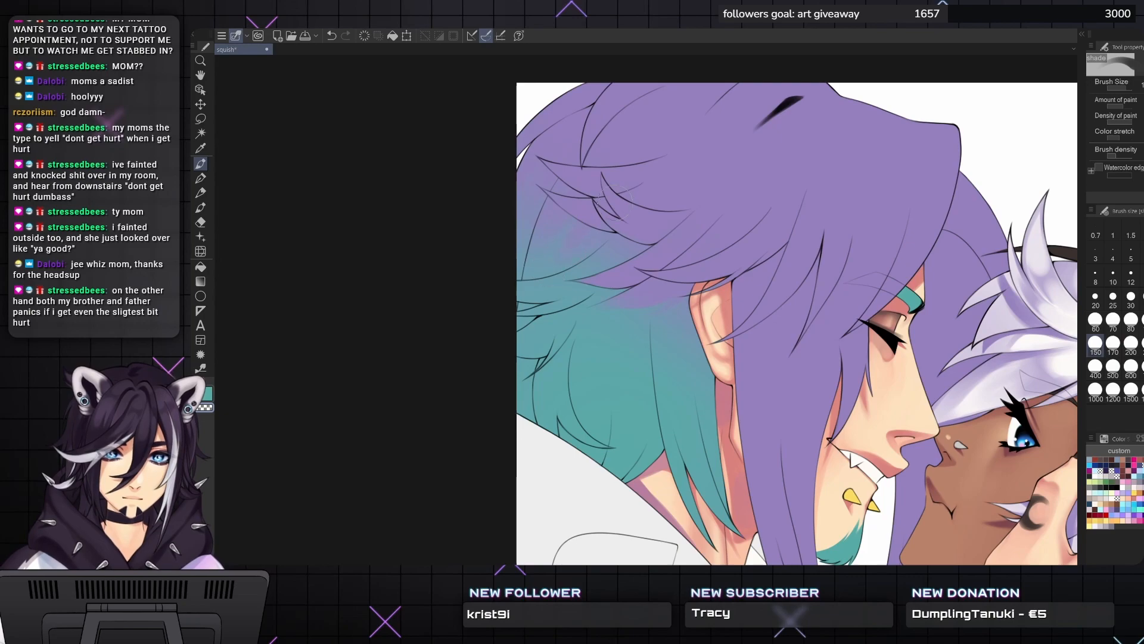
{"action": "key", "text": "bracketright"}
{"action": "key", "text": "bracketright"}
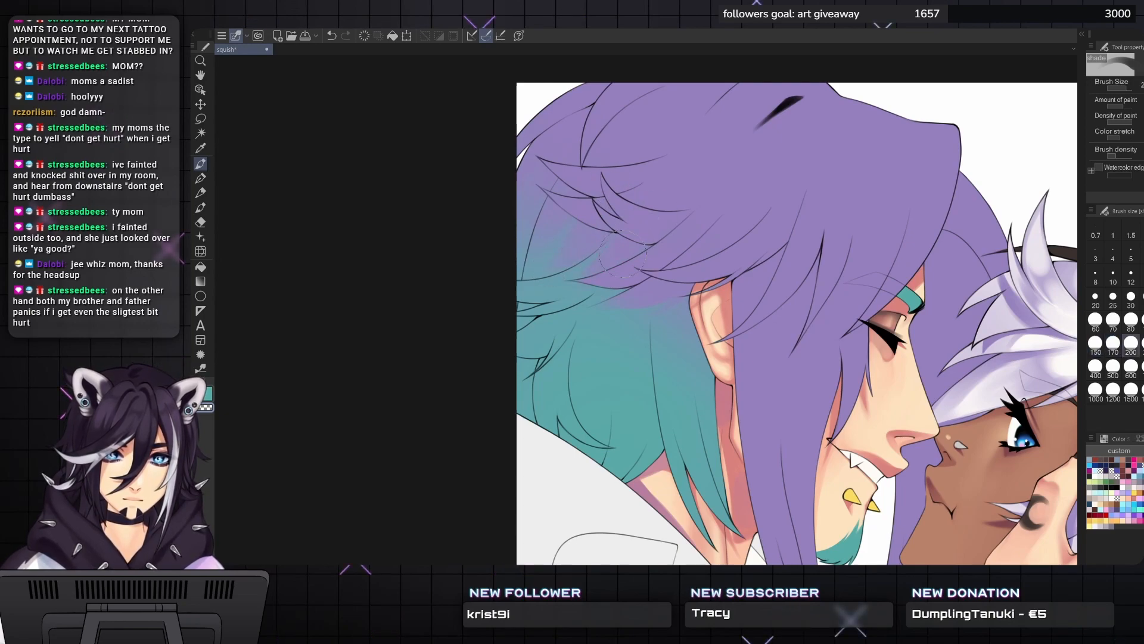
{"action": "key", "text": "bracketleft"}
{"action": "key", "text": "bracketleft"}
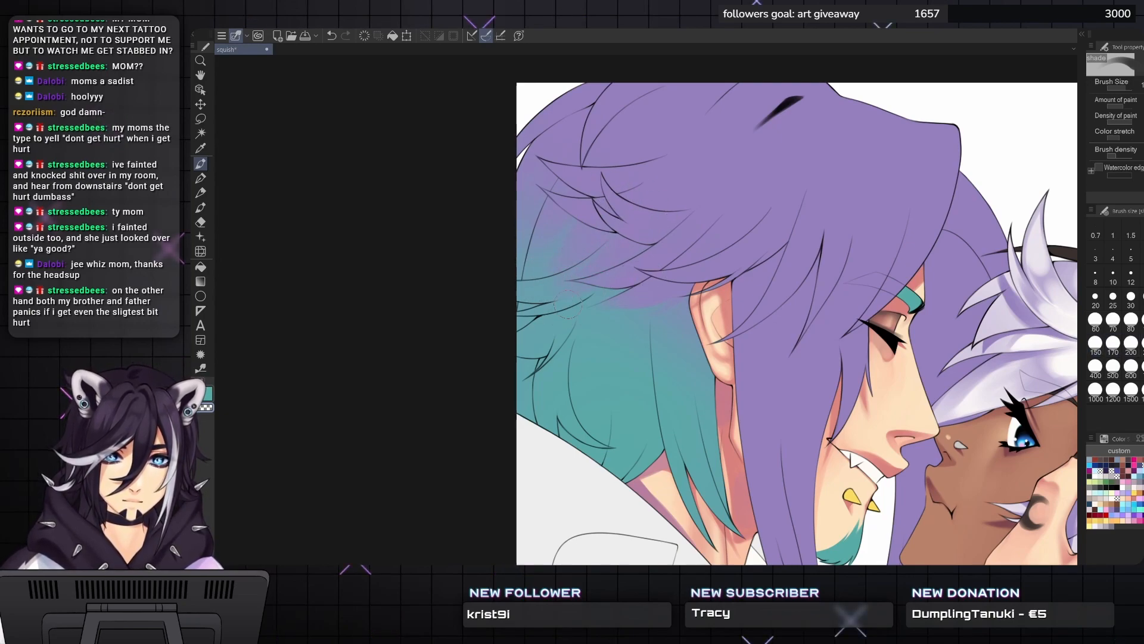
- Airbrush a saturated violet gradient over the front and lower lengths of the purple hair, starting at size 1500 and reducing the brush
{"action": "scroll", "coordinate": [568, 305], "scroll_direction": "down", "scroll_amount": 4}
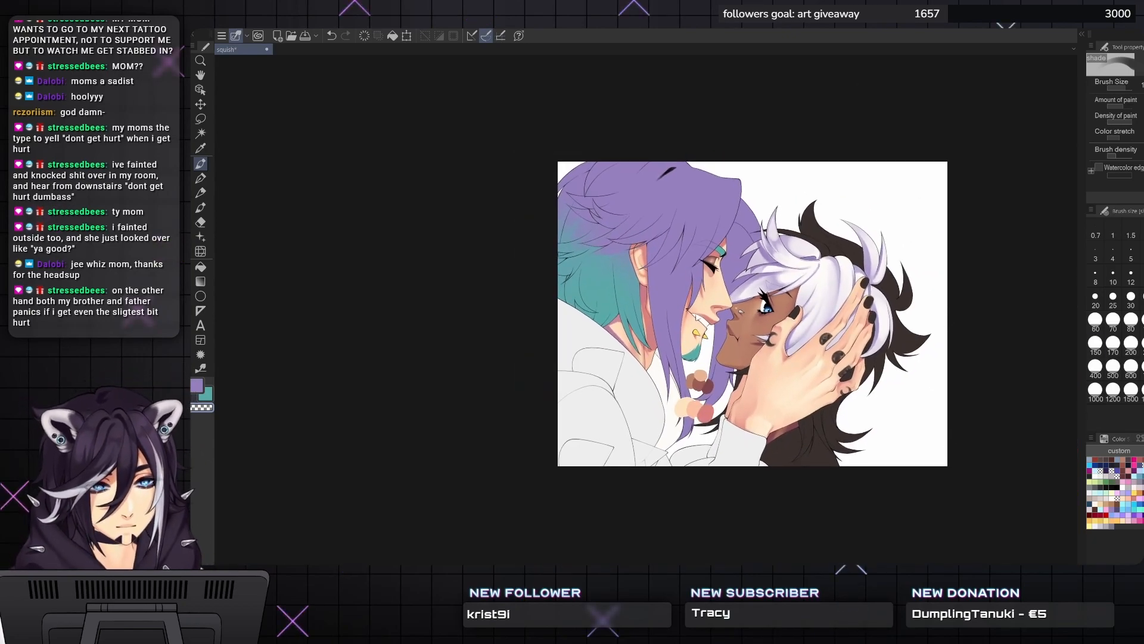
{"action": "scroll", "coordinate": [756, 335], "scroll_direction": "up", "scroll_amount": 2}
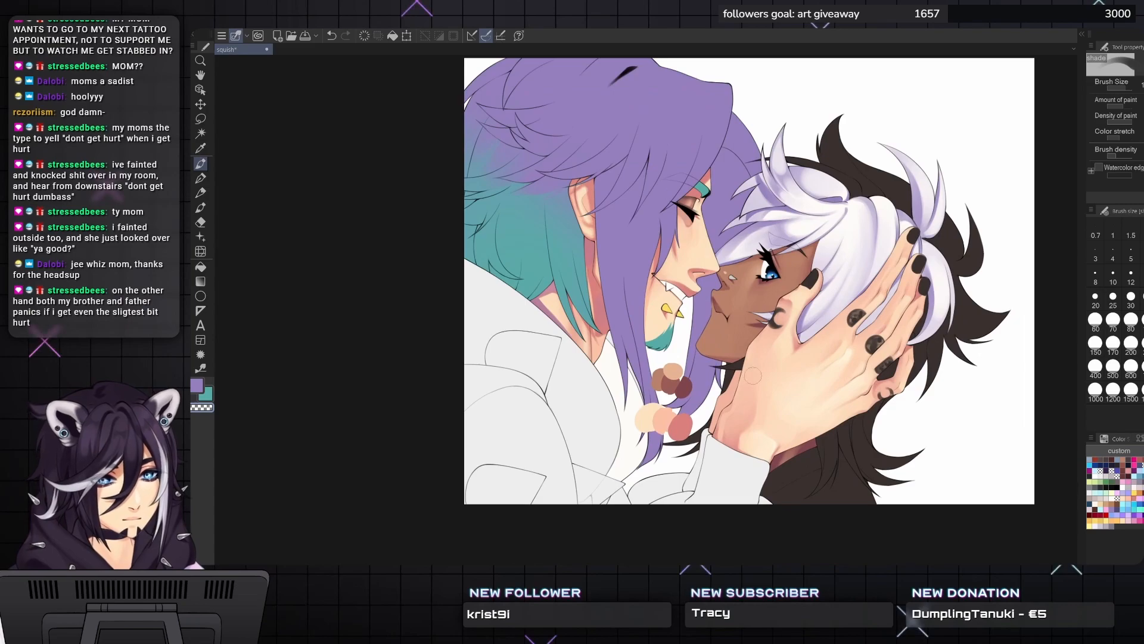
{"action": "left_click", "coordinate": [1134, 511]}
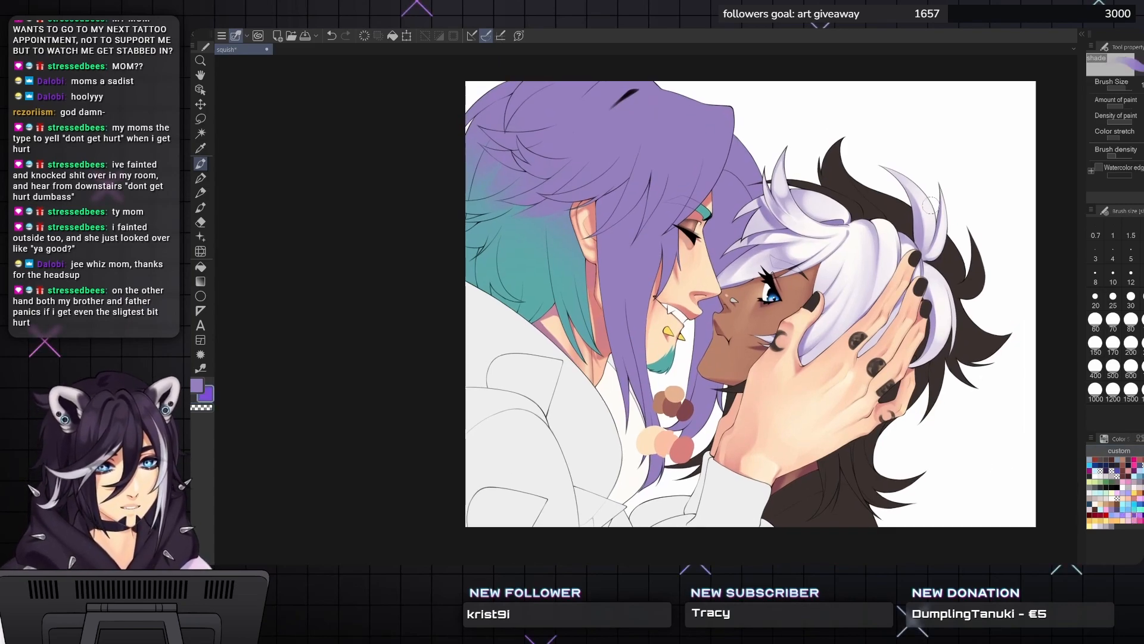
{"action": "key", "text": "b"}
{"action": "left_click_drag", "start_coordinate": [668, 242], "coordinate": [679, 273]}
{"action": "key", "text": "]"}
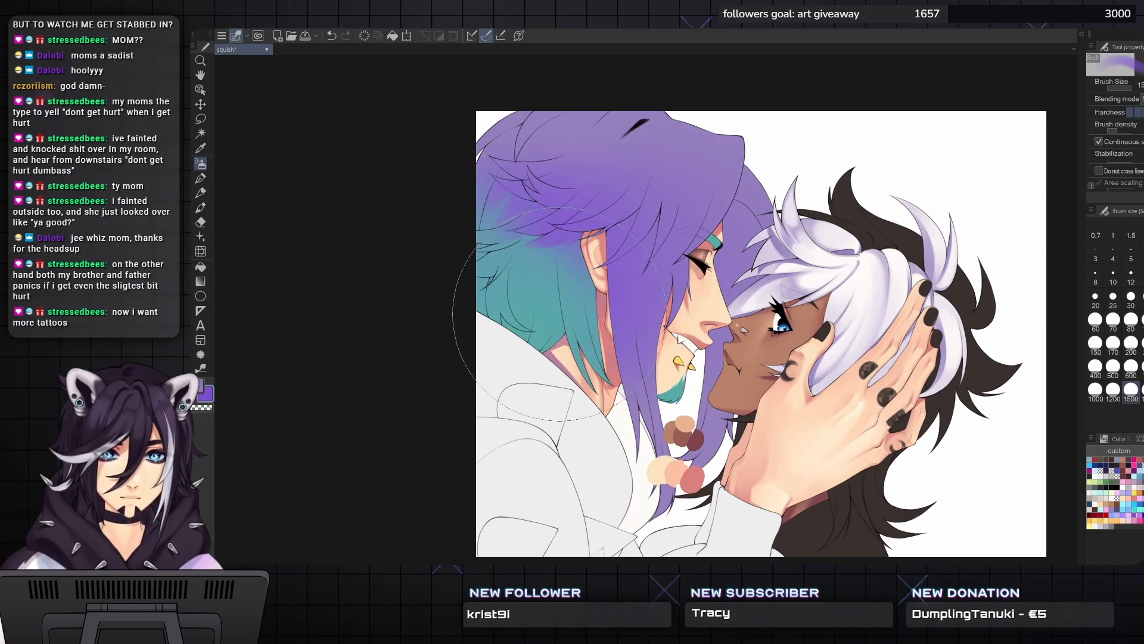
{"action": "left_click_drag", "start_coordinate": [560, 314], "coordinate": [557, 266]}
{"action": "key", "text": "["}
{"action": "key", "text": "["}
{"action": "key", "text": "["}
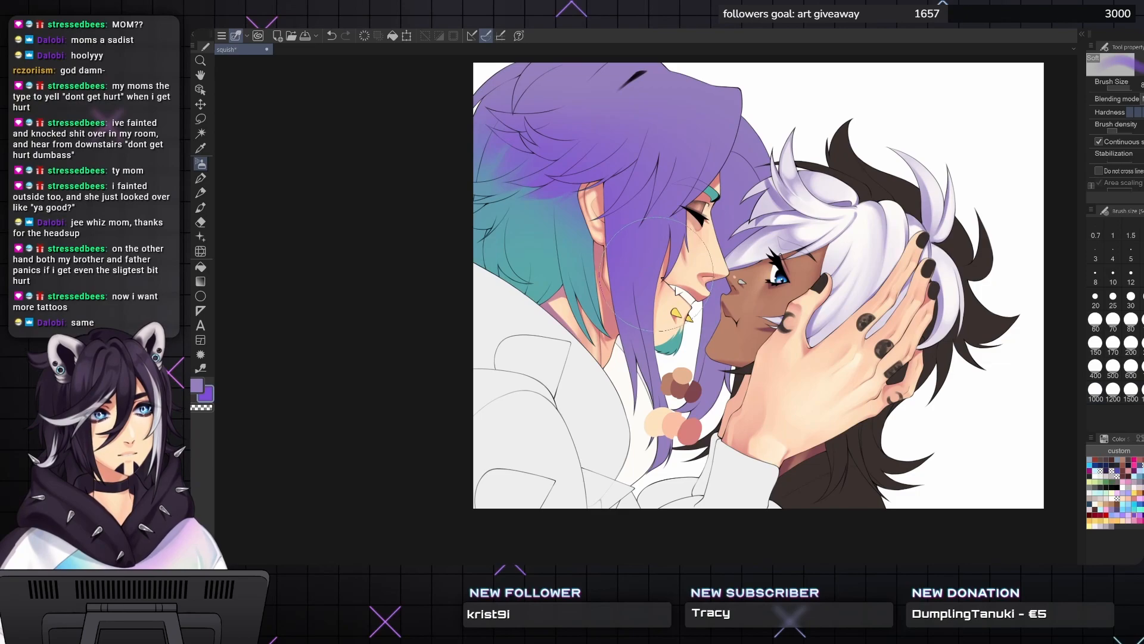
{"action": "key", "text": "["}
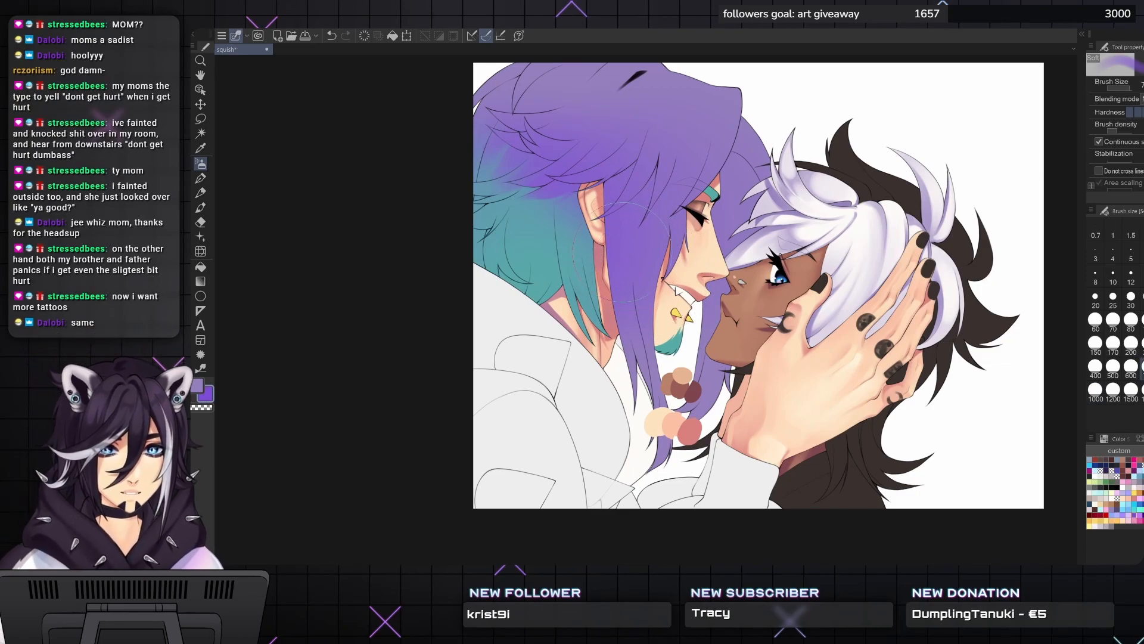
{"action": "key", "text": "bracketright"}
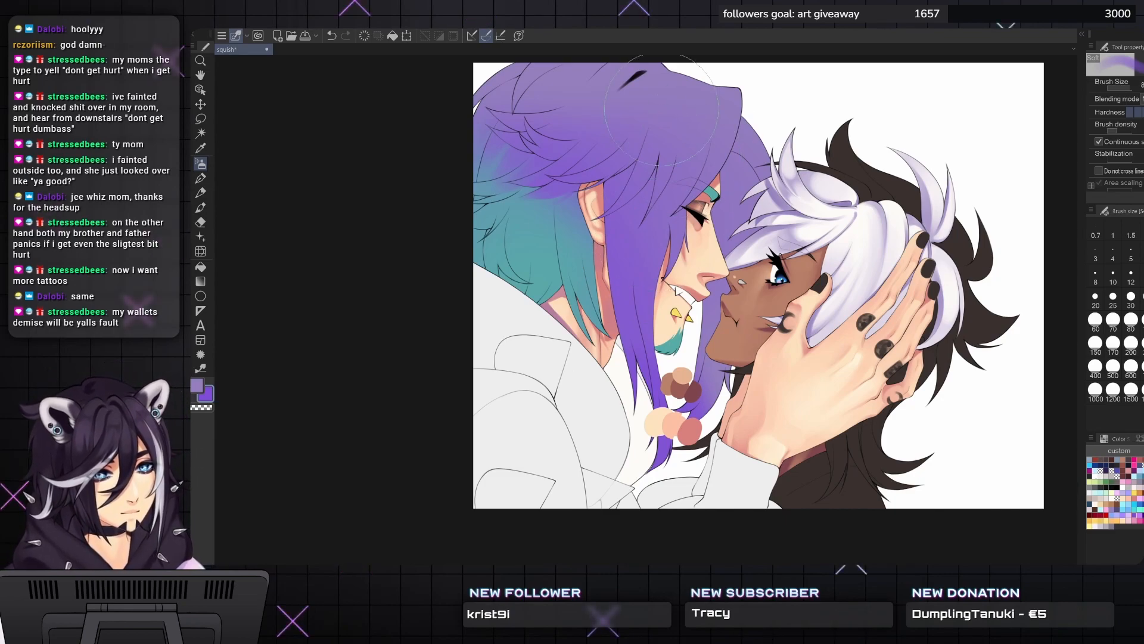
- Shift the violet hair gradient to a bluer indigo tone and adjust its hue and saturation
{"action": "left_click", "coordinate": [1129, 509]}
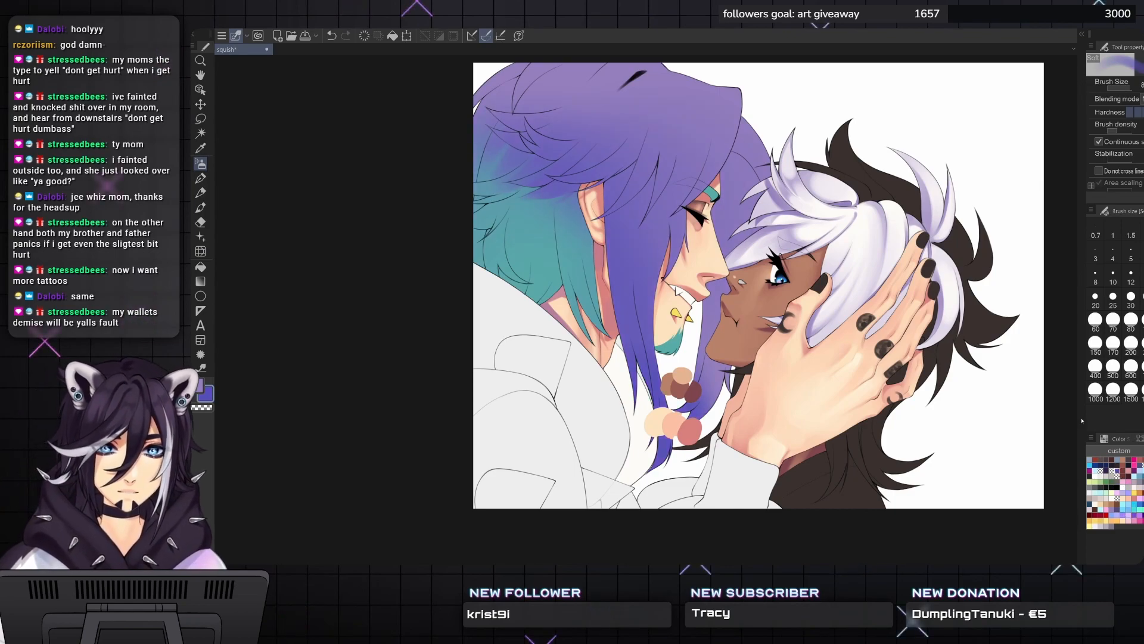
{"action": "key", "text": "ctrl+u"}
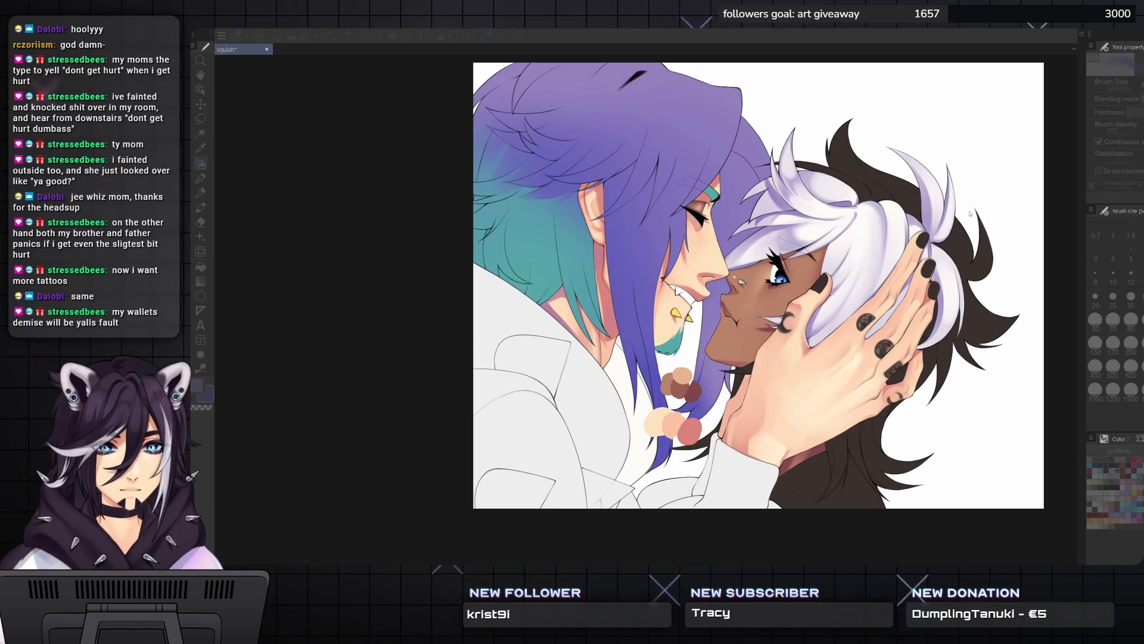
{"action": "key", "text": "Return"}
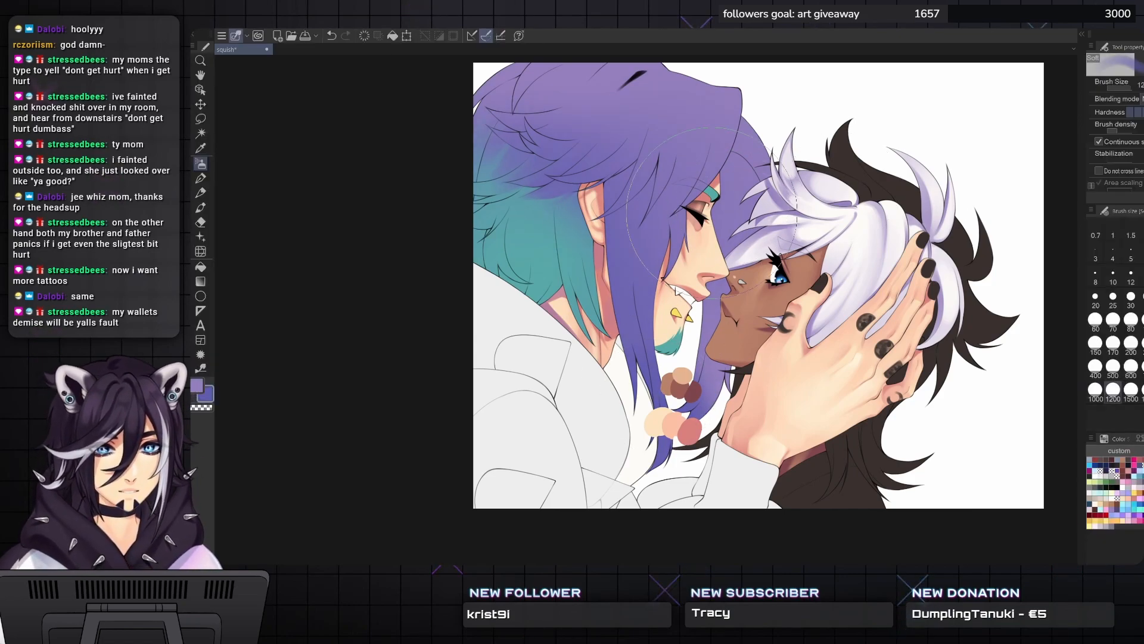
- Shade the bangs above the purple-haired character's eyebrow in blue-violet with the shade brush at sizes 80 to 170
{"action": "left_click", "coordinate": [1131, 365]}
{"action": "key", "text": "b"}
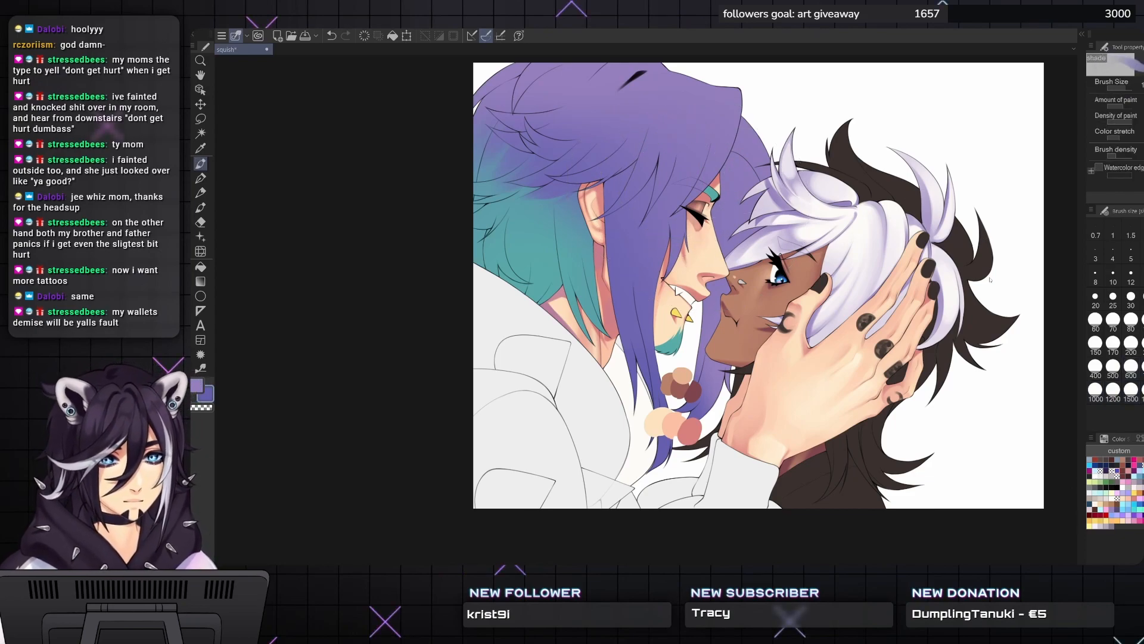
{"action": "left_click_drag", "start_coordinate": [998, 270], "coordinate": [1006, 347]}
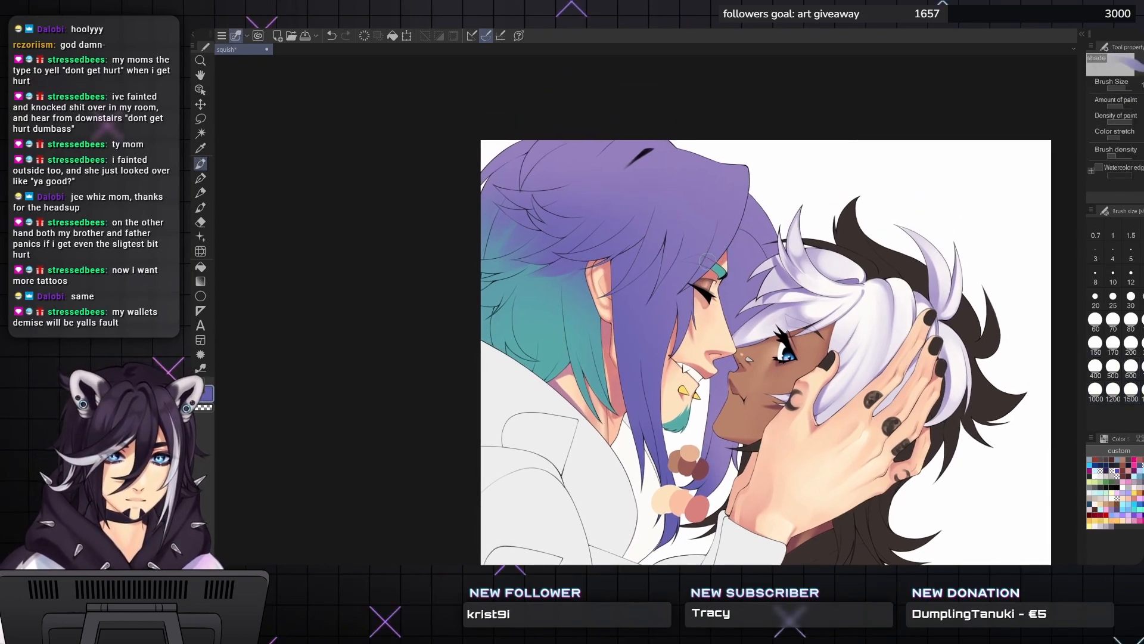
{"action": "mouse_move", "coordinate": [706, 270]}
{"action": "left_mouse_down"}
{"action": "mouse_move", "coordinate": [715, 242]}
{"action": "mouse_move", "coordinate": [702, 271]}
{"action": "left_mouse_up"}
{"action": "key", "text": "bracketleft"}
{"action": "key", "text": "bracketleft"}
{"action": "key", "text": "bracketright"}
{"action": "key", "text": "bracketright"}
{"action": "key", "text": "bracketright"}
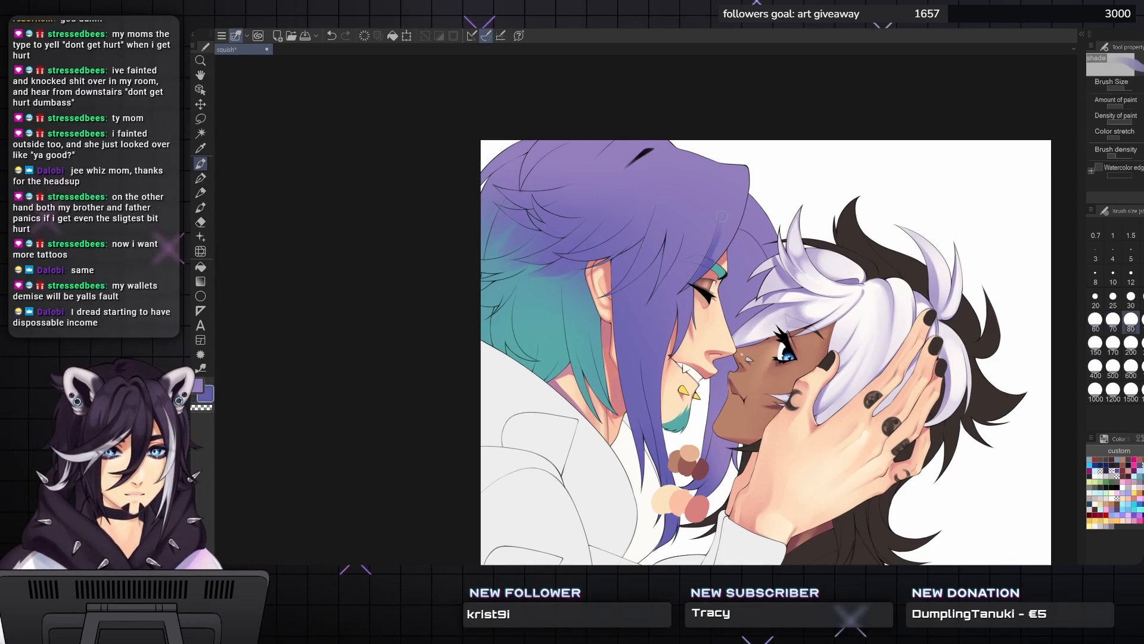
{"action": "key", "text": "bracketright"}
{"action": "key", "text": "bracketright"}
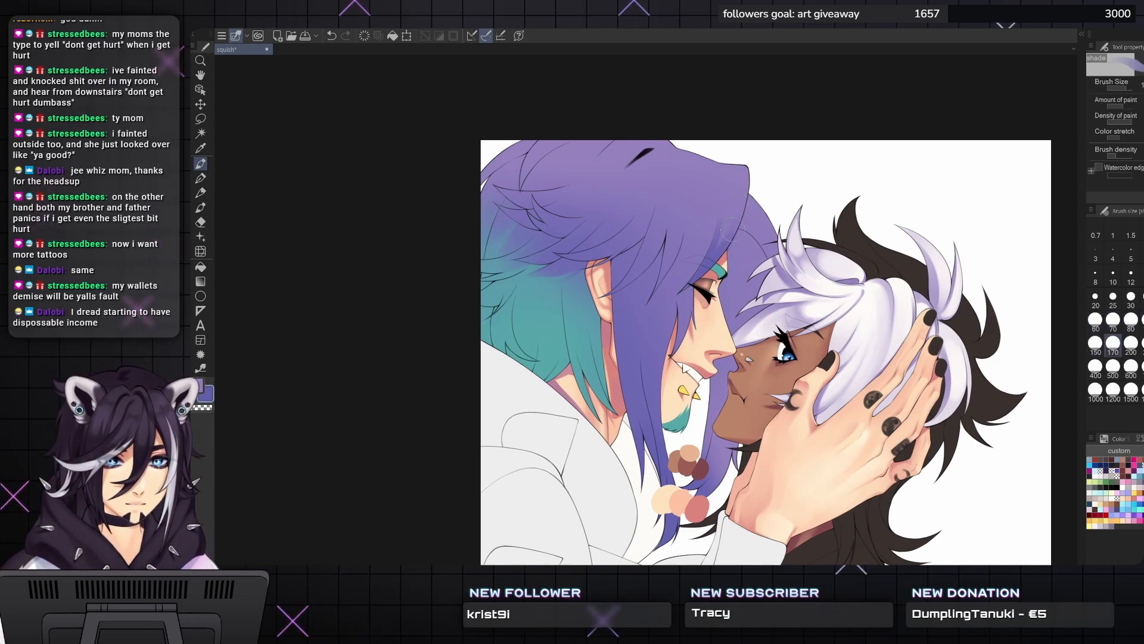
{"action": "left_click_drag", "start_coordinate": [724, 237], "coordinate": [727, 219]}
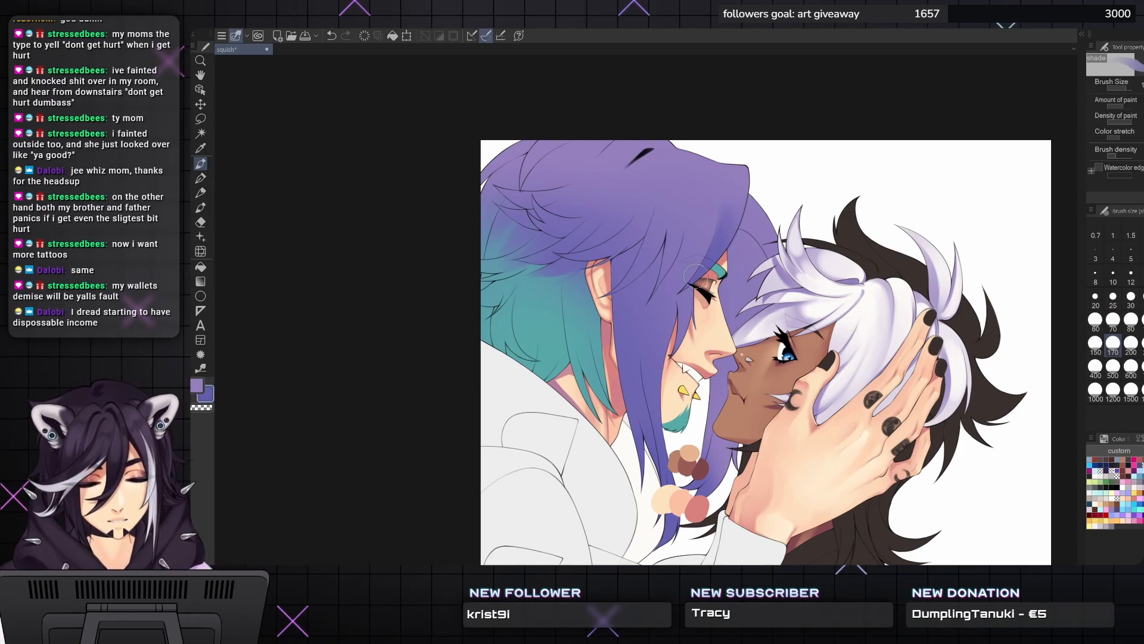
- Soften the blue-violet shading on the bangs above the brow with the shade brush at size 200, then reduce it to 70
{"action": "key", "text": "bracketright"}
{"action": "key", "text": "bracketright"}
{"action": "mouse_move", "coordinate": [728, 222]}
{"action": "left_mouse_down"}
{"action": "mouse_move", "coordinate": [701, 271]}
{"action": "mouse_move", "coordinate": [727, 188]}
{"action": "mouse_move", "coordinate": [723, 225]}
{"action": "left_mouse_up"}
{"action": "key", "text": "bracketleft"}
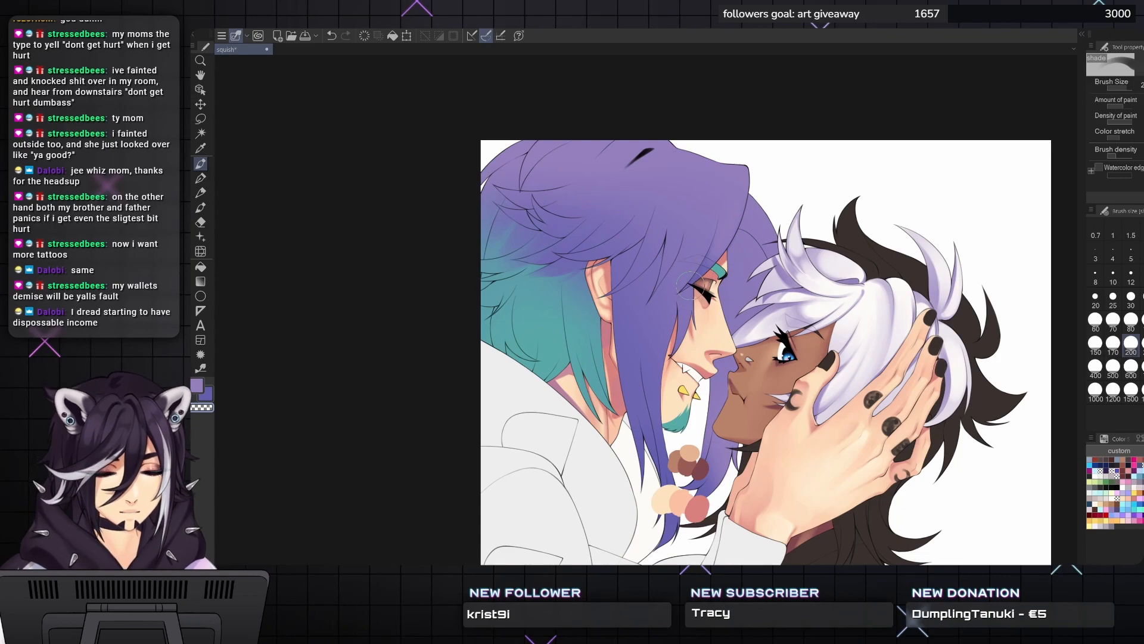
{"action": "key", "text": "bracketleft"}
{"action": "key", "text": "bracketleft"}
{"action": "key", "text": "bracketleft"}
{"action": "key", "text": "bracketleft"}
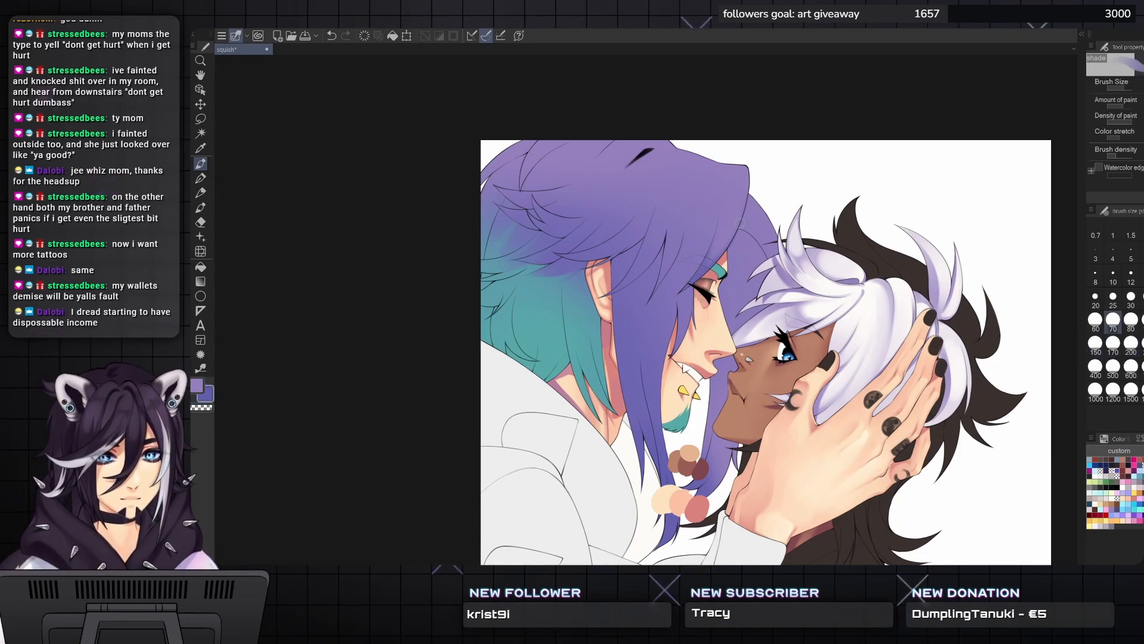
- Paint blue-violet shadow strands through the bangs between the crown and the ear with the shade brush at sizes 60 to 80
{"action": "key", "text": "bracketleft"}
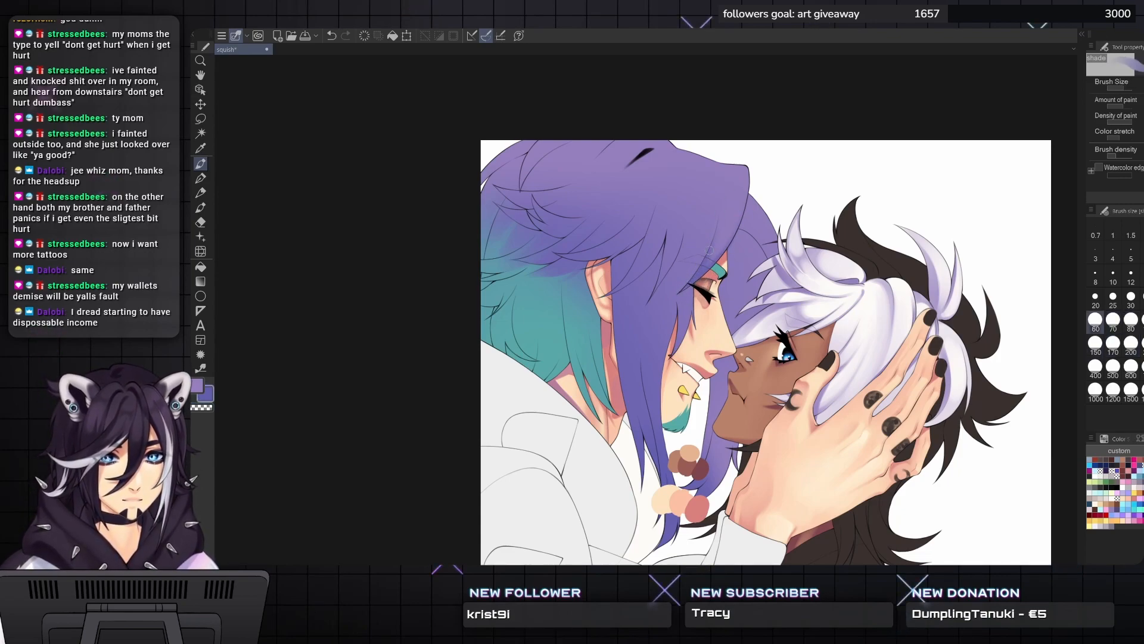
{"action": "key", "text": "bracketleft"}
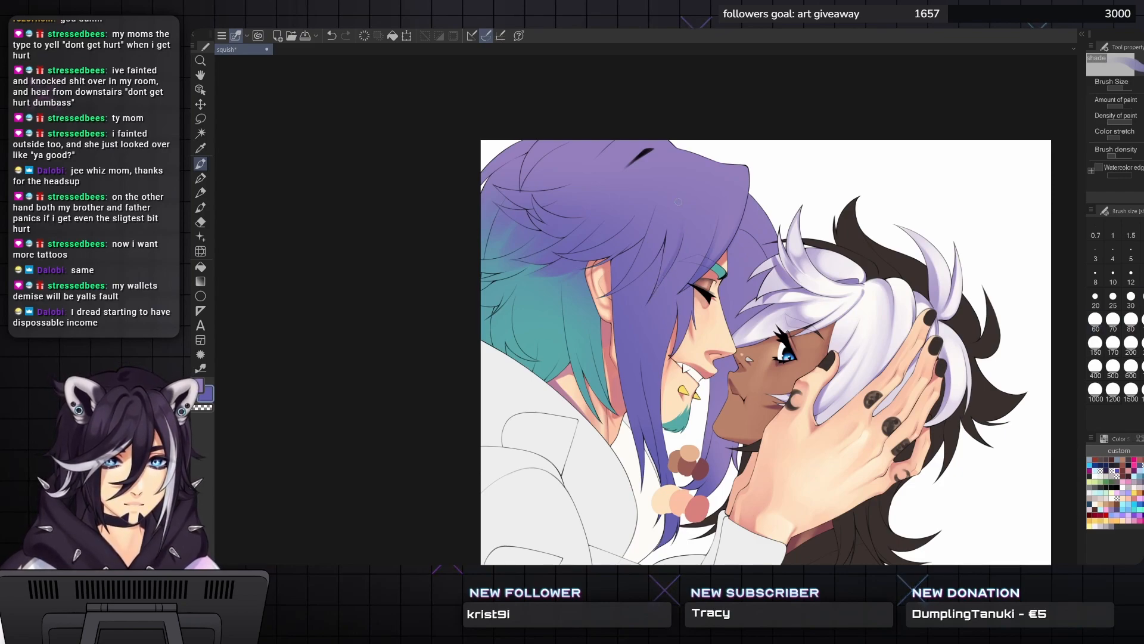
{"action": "key", "text": "bracketright"}
{"action": "key", "text": "bracketright"}
{"action": "key", "text": "bracketright"}
{"action": "key", "text": "bracketright"}
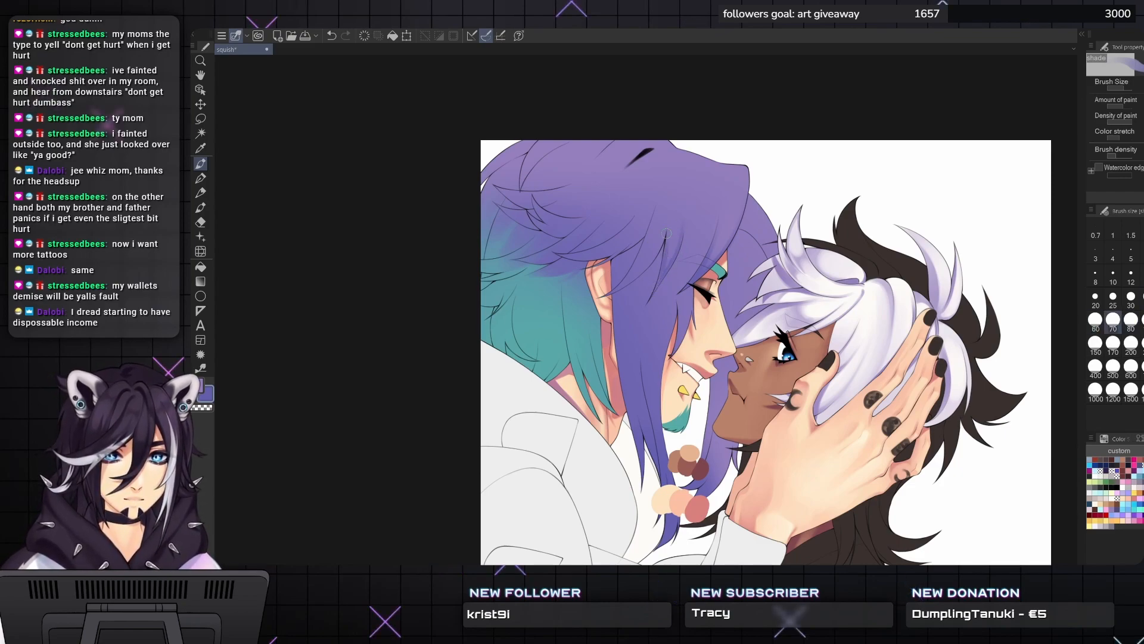
{"action": "key", "text": "bracketright"}
{"action": "key", "text": "bracketleft"}
{"action": "key", "text": "bracketleft"}
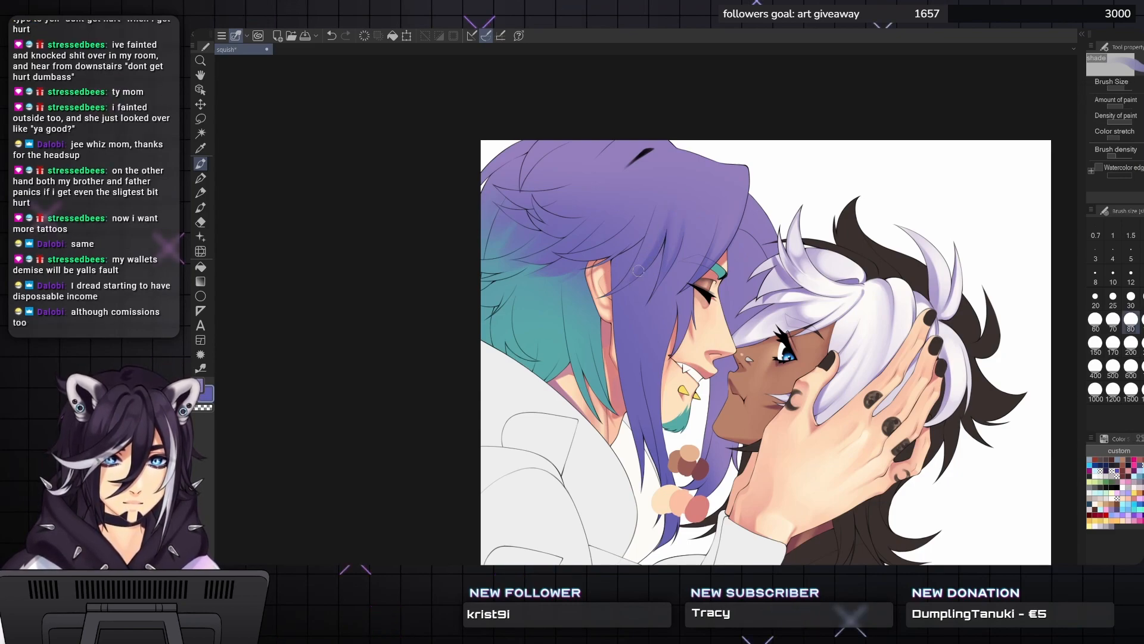
- Broaden the strand shading in the middle of the bangs at sizes 150 to 200 and soften it with transparent colour
{"action": "key", "text": "bracketright"}
{"action": "key", "text": "bracketright"}
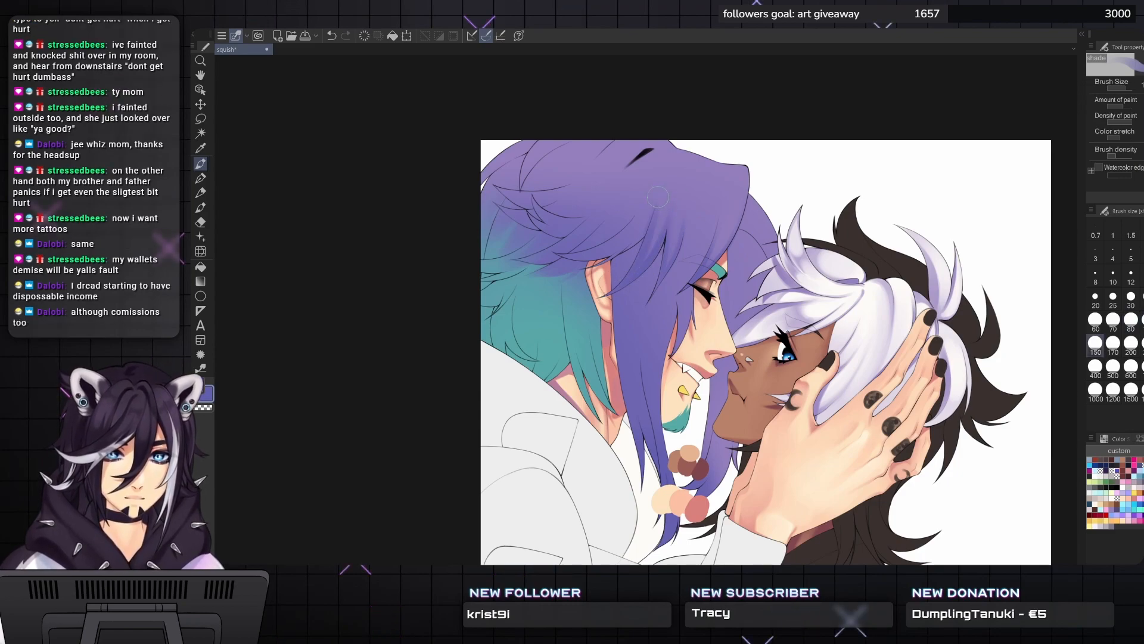
{"action": "key", "text": "bracketright"}
{"action": "key", "text": "bracketright"}
{"action": "key", "text": "bracketright"}
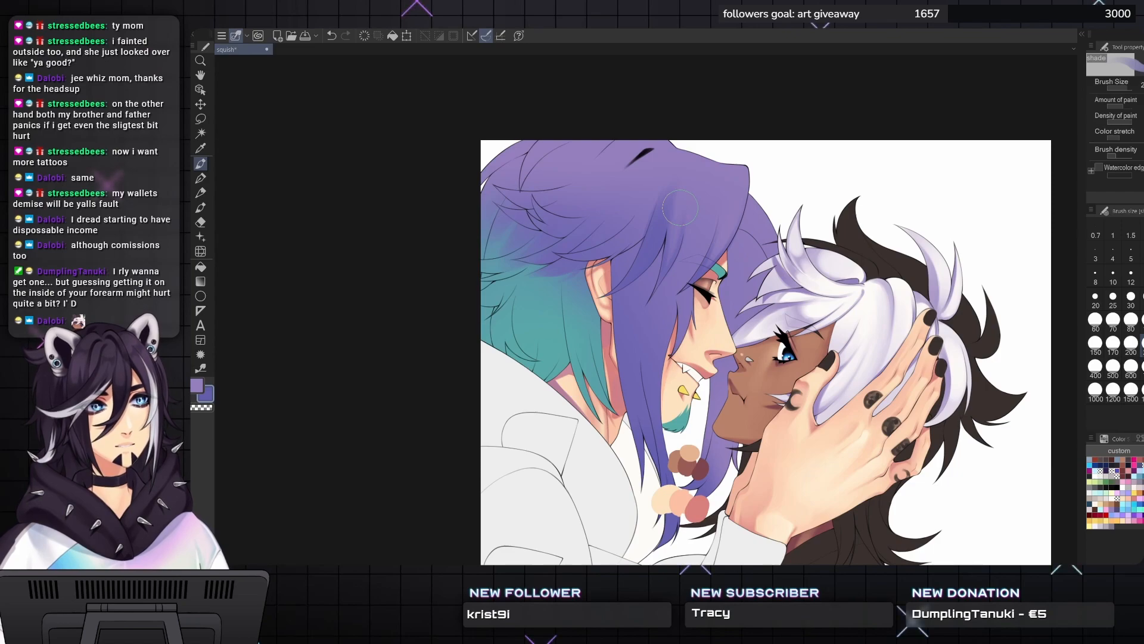
{"action": "key", "text": "bracketleft"}
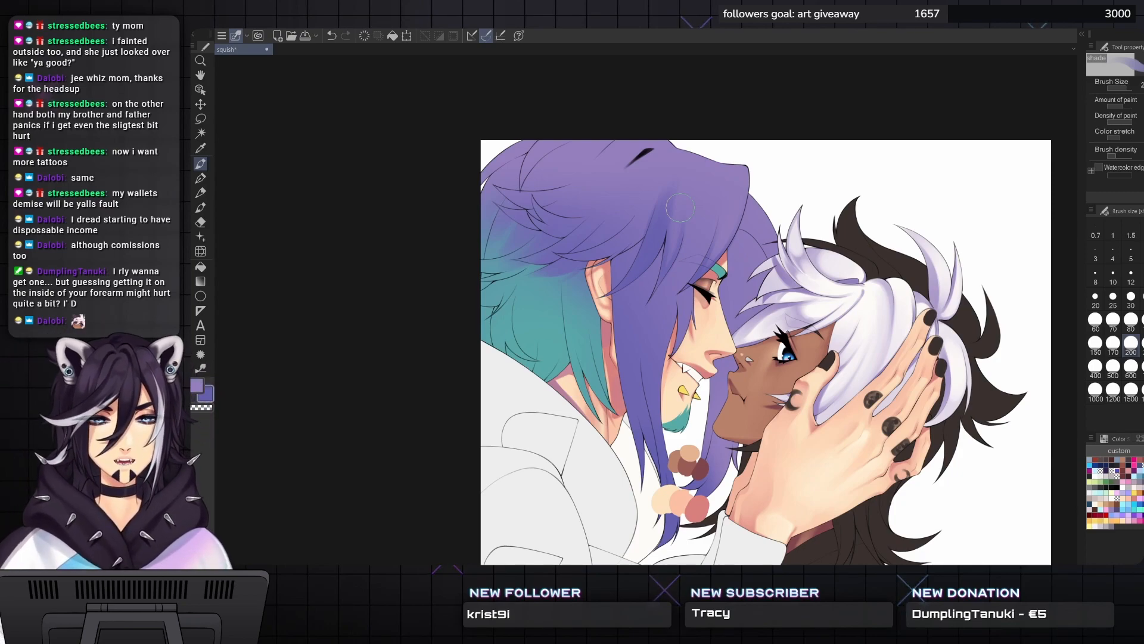
{"action": "key", "text": "bracketleft"}
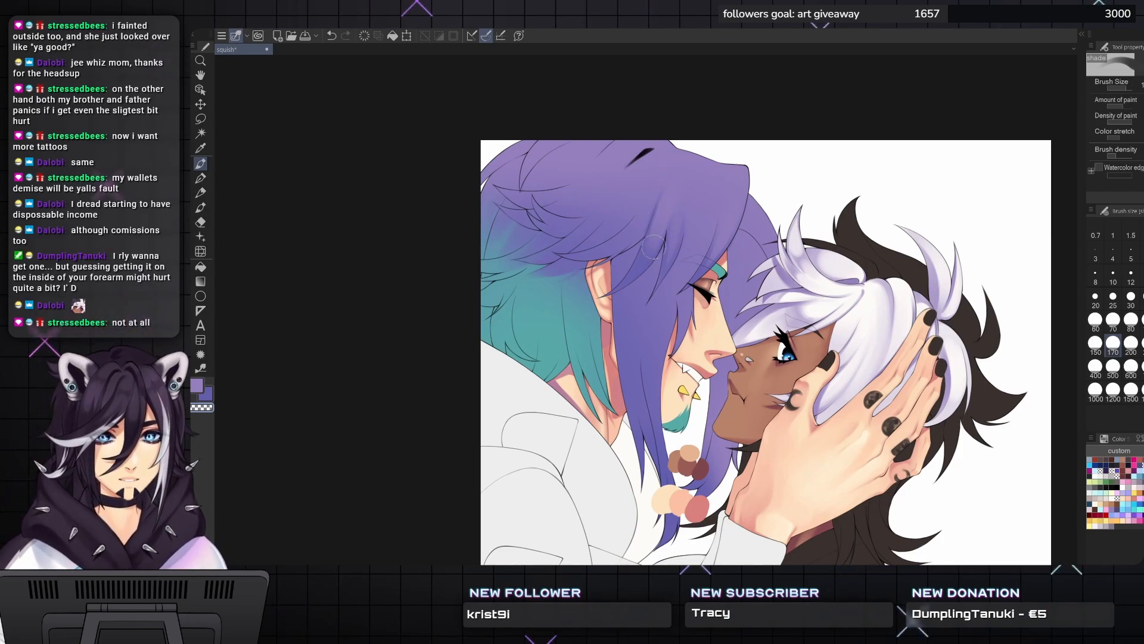
{"action": "key", "text": "bracketright"}
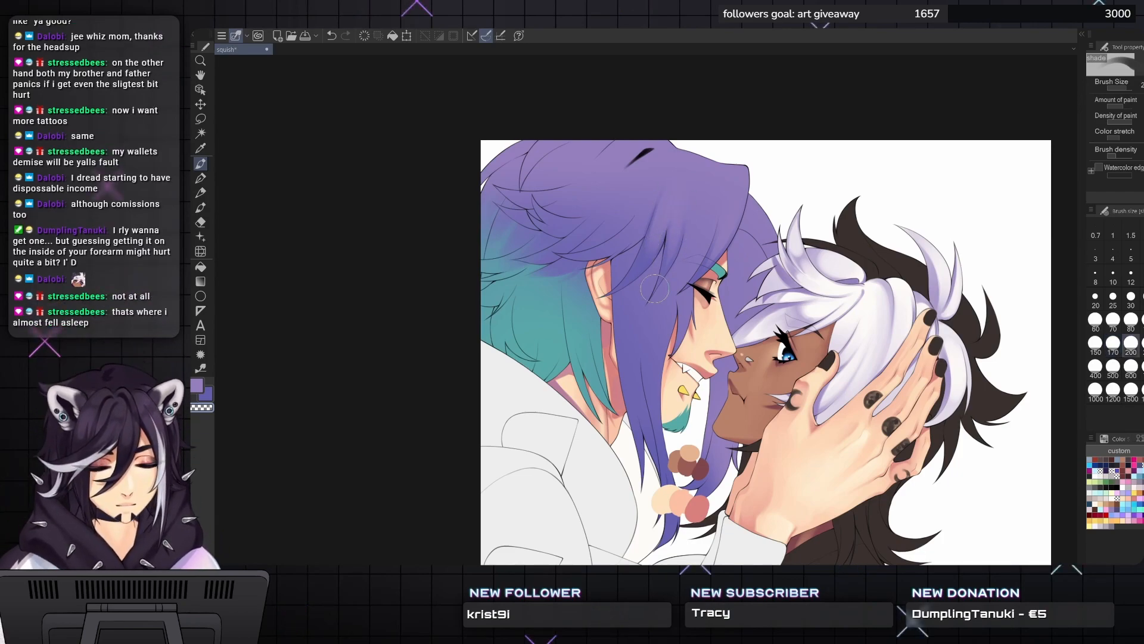
- Shade the bang strands just above the ear at sizes 60 to 70, then soften them with transparent colour at size 80
{"action": "left_click_drag", "start_coordinate": [655, 289], "coordinate": [677, 331]}
{"action": "key", "text": "bracketleft"}
{"action": "key", "text": "bracketleft"}
{"action": "key", "text": "bracketleft"}
{"action": "key", "text": "bracketleft"}
{"action": "key", "text": "bracketleft"}
{"action": "key", "text": "bracketleft"}
{"action": "key", "text": "bracketleft"}
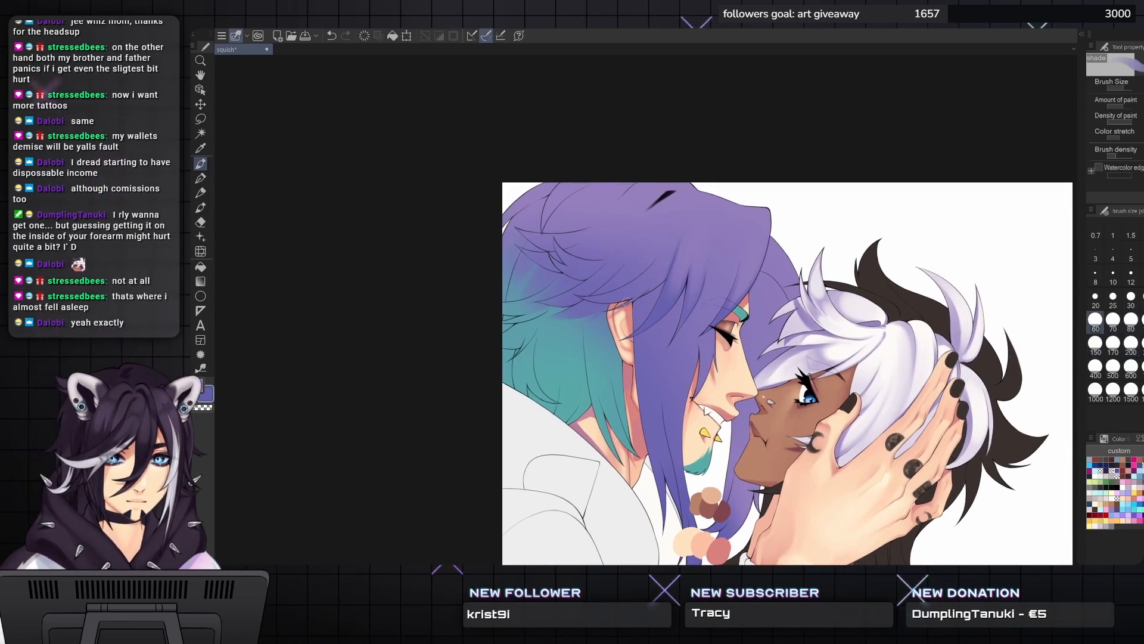
{"action": "key", "text": "bracketright"}
{"action": "key", "text": "bracketright"}
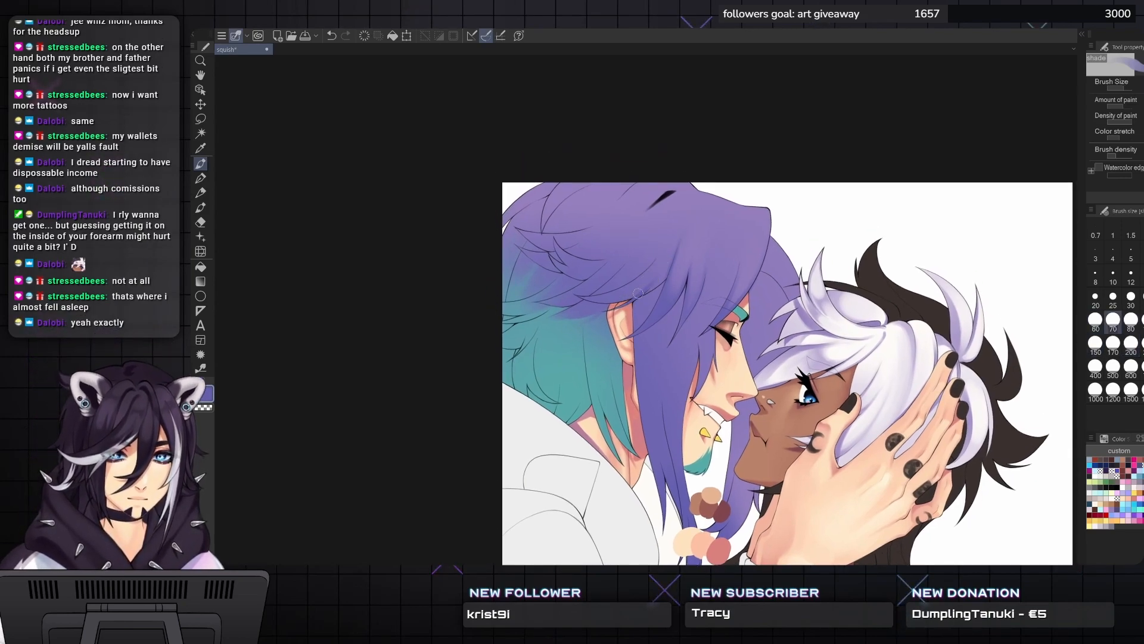
{"action": "scroll", "coordinate": [631, 298], "scroll_direction": "up", "scroll_amount": 1}
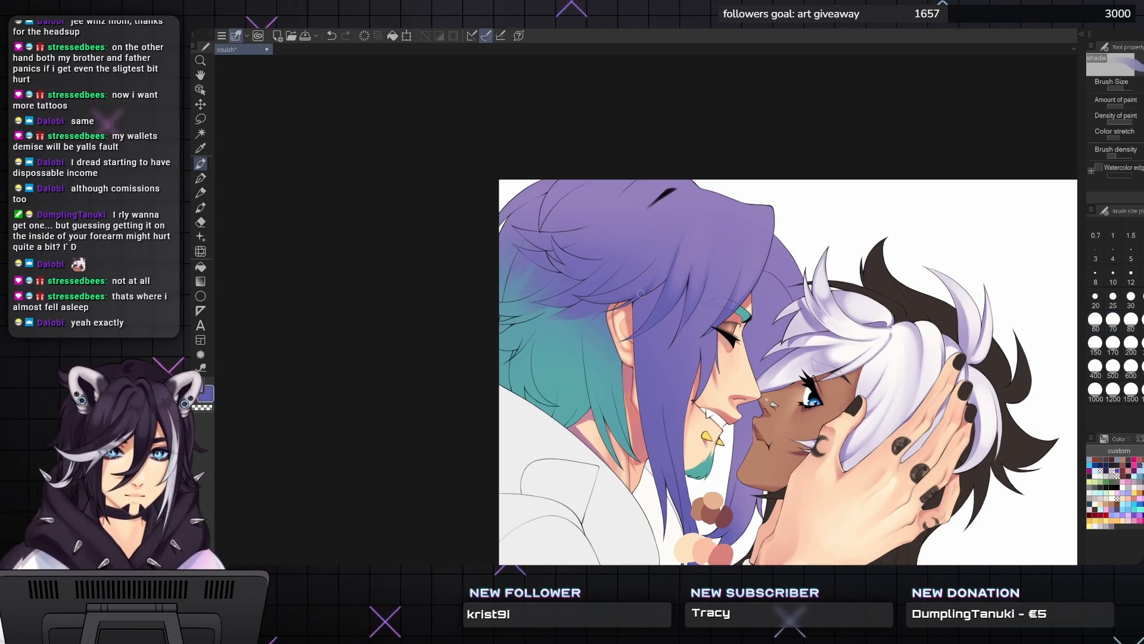
{"action": "key", "text": "bracketleft"}
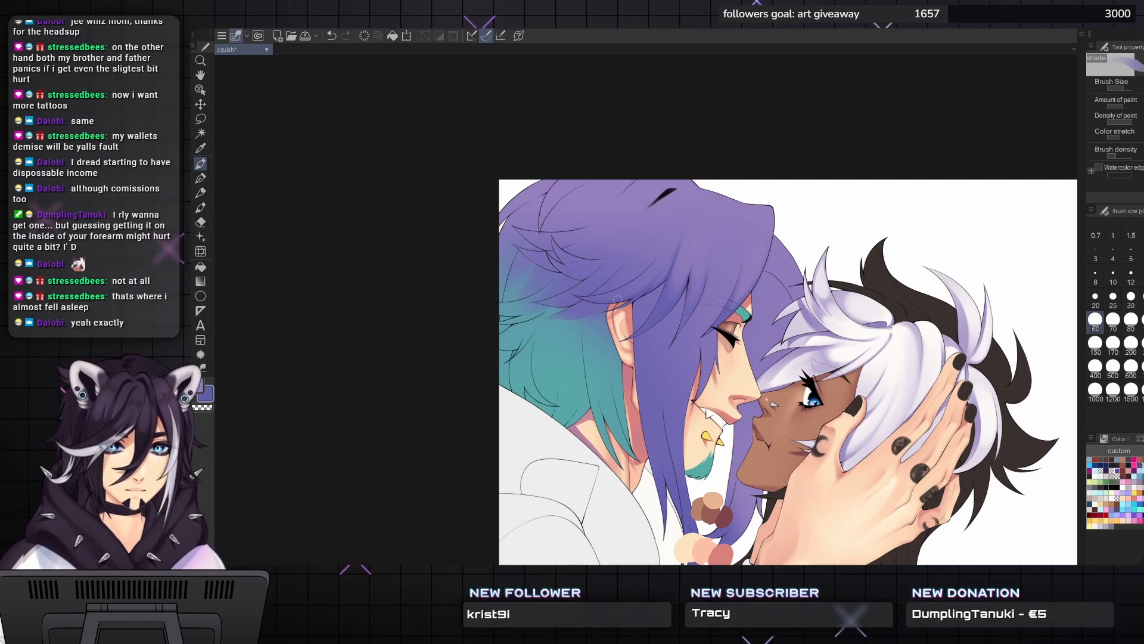
{"action": "key", "text": "bracketright"}
{"action": "key", "text": "bracketright"}
{"action": "key", "text": "bracketright"}
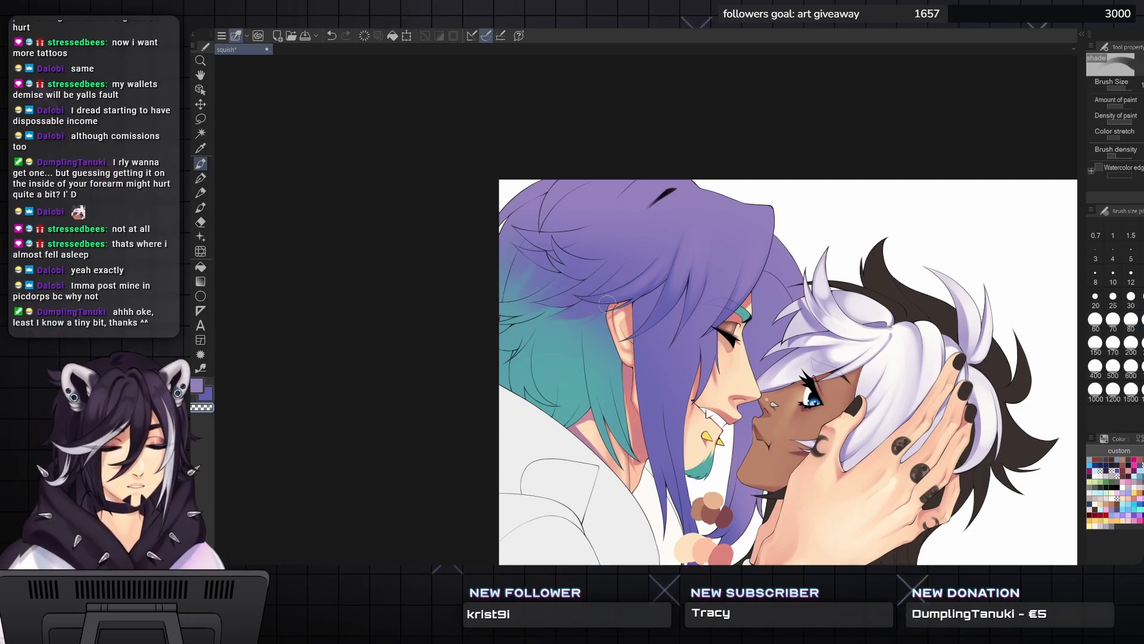
{"action": "key", "text": "bracketleft"}
{"action": "key", "text": "bracketleft"}
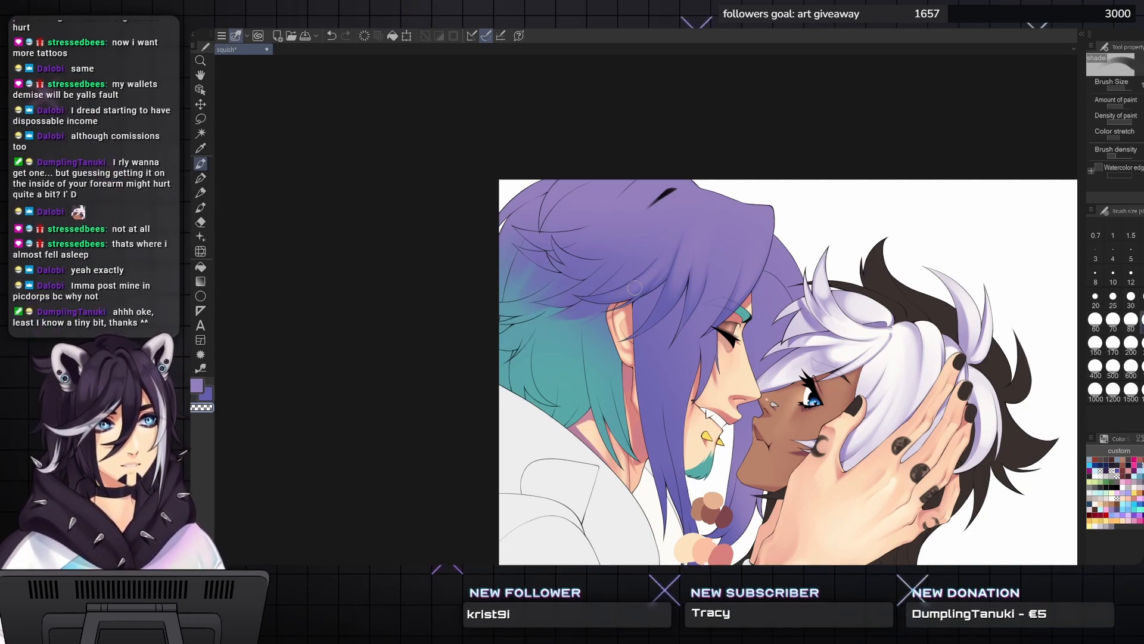
- Switch back to blue-violet and refine the hair shadow above the ear with the shade brush, reaching size 70
{"action": "key", "text": "c"}
{"action": "key", "text": "bracketleft"}
{"action": "key", "text": "bracketleft"}
{"action": "key", "text": "bracketleft"}
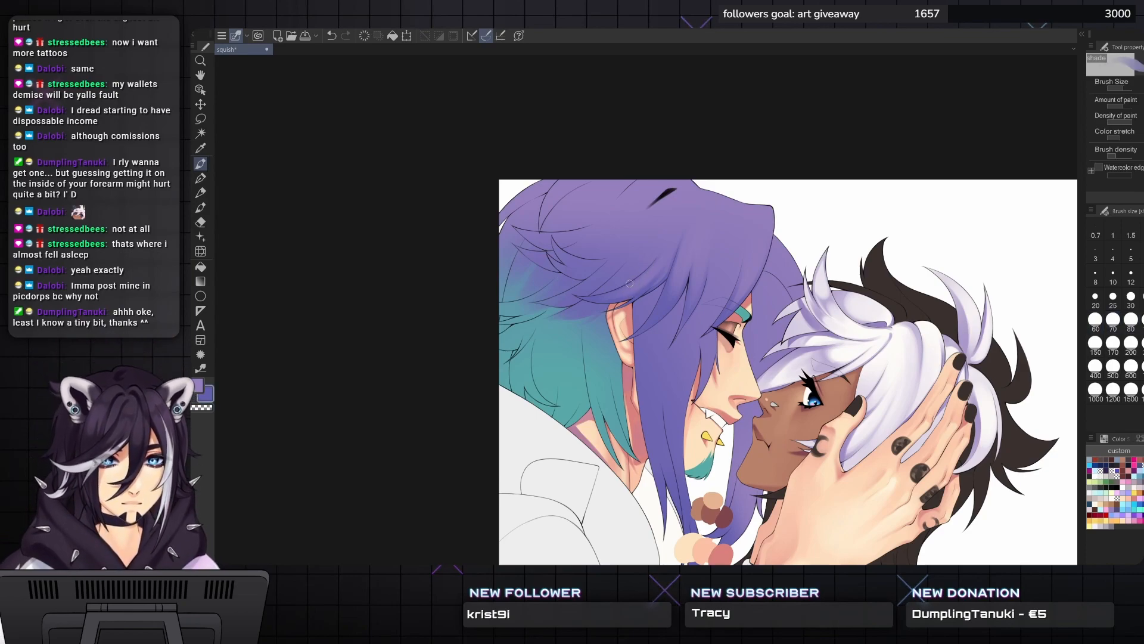
{"action": "key", "text": "bracketright"}
{"action": "key", "text": "bracketright"}
{"action": "key", "text": "bracketright"}
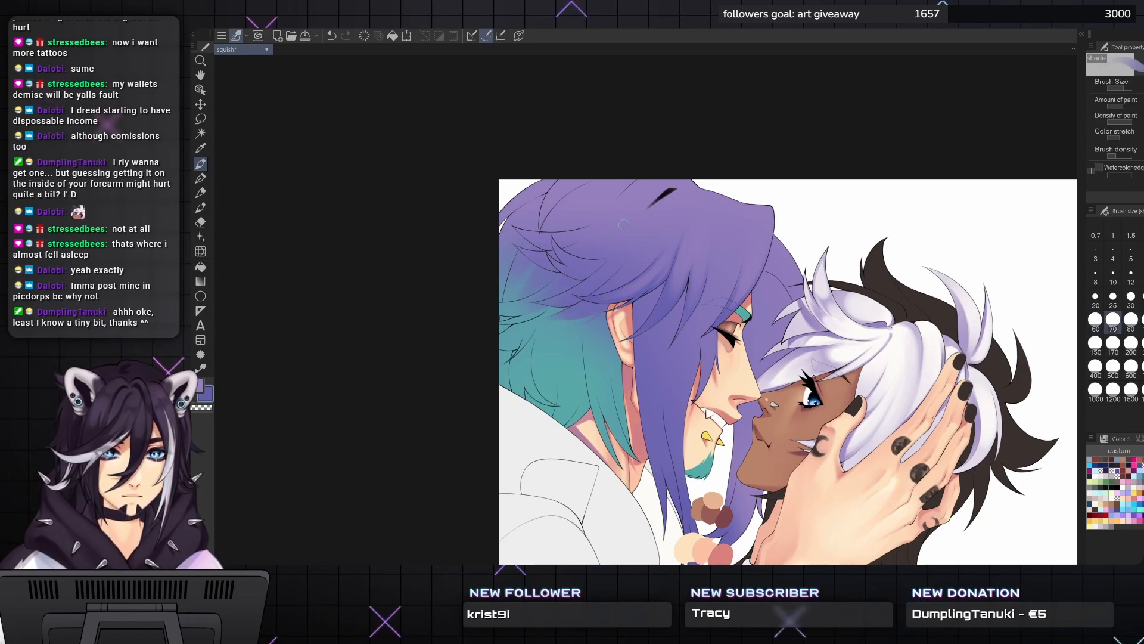
- Shade the crown beside the dark parting in blue-violet from size 200 and blend it out with transparent colour
{"action": "key", "text": "bracketright"}
{"action": "key", "text": "bracketright"}
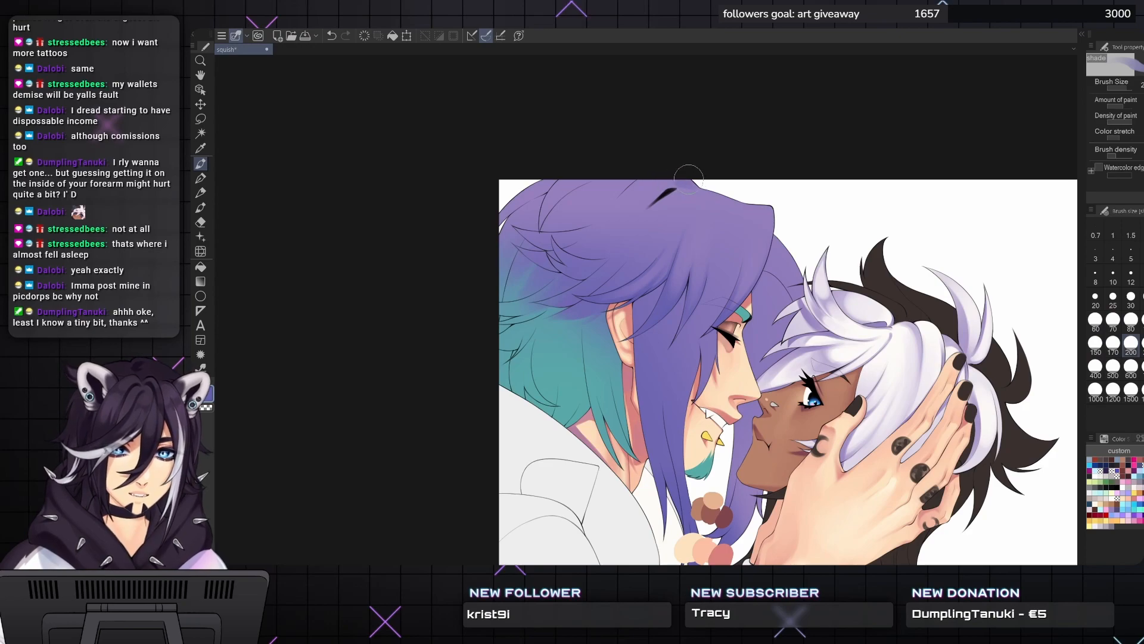
{"action": "left_click_drag", "start_coordinate": [672, 169], "coordinate": [632, 198]}
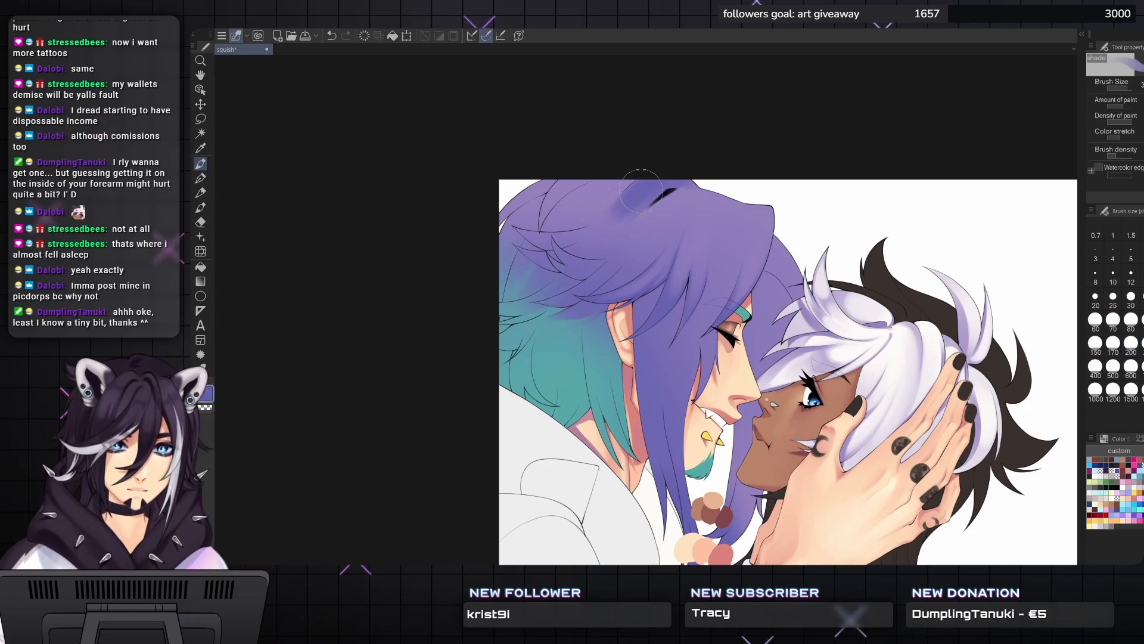
{"action": "key", "text": "bracketright"}
{"action": "key", "text": "bracketleft"}
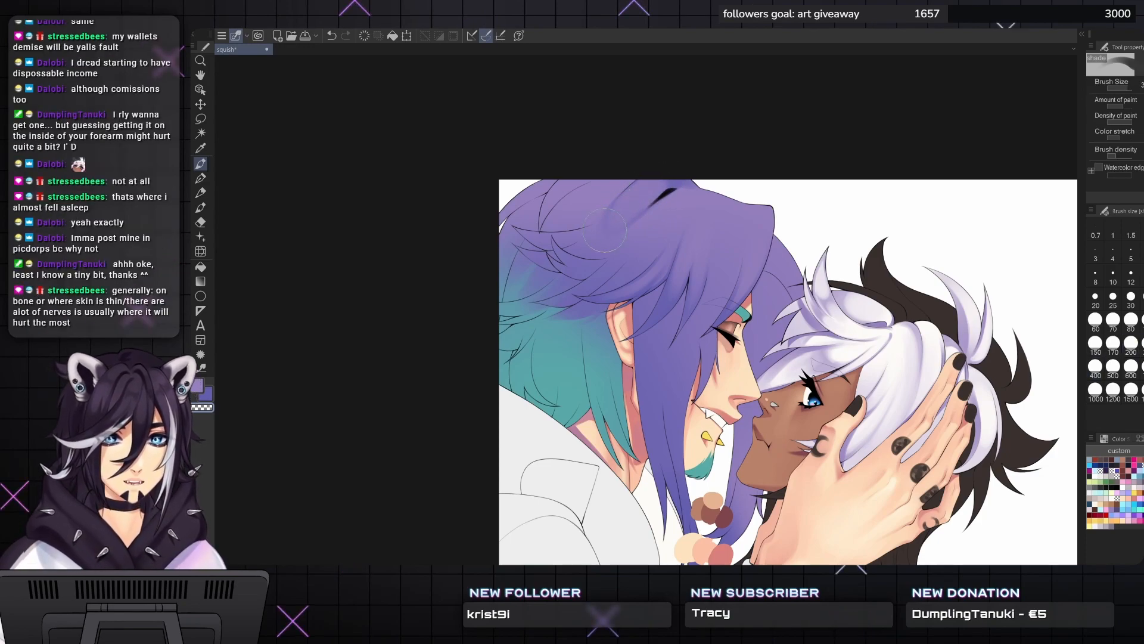
- Add blue-violet shading to the front of the bangs above the brow, reducing the shade brush from size 150 through 80
{"action": "key", "text": "bracketleft"}
{"action": "key", "text": "bracketleft"}
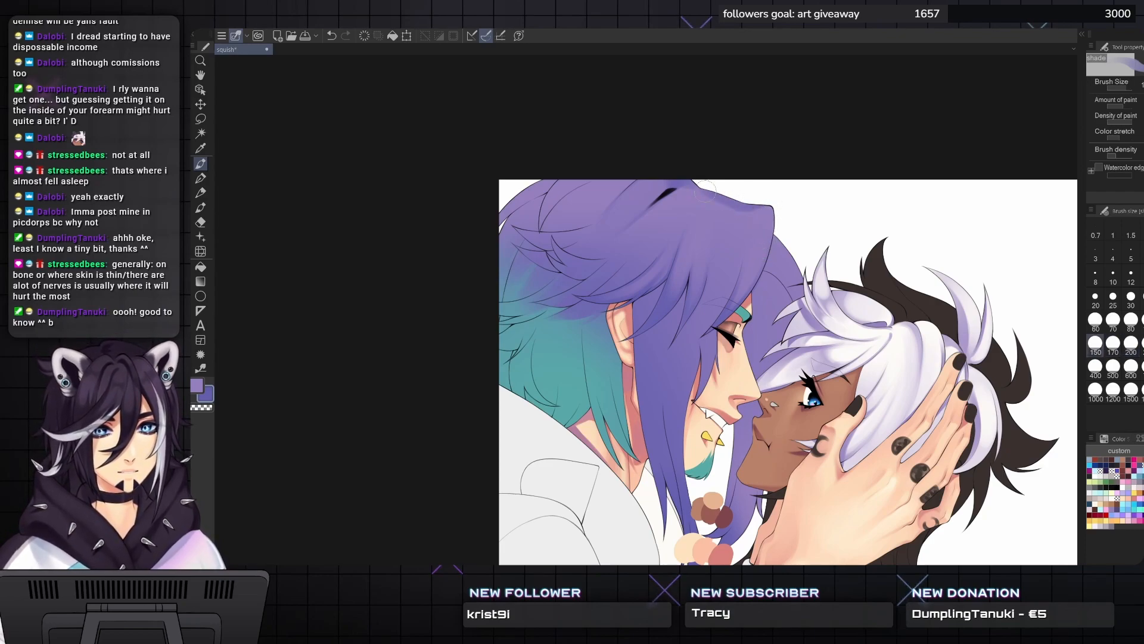
{"action": "key", "text": "bracketleft"}
{"action": "key", "text": "bracketleft"}
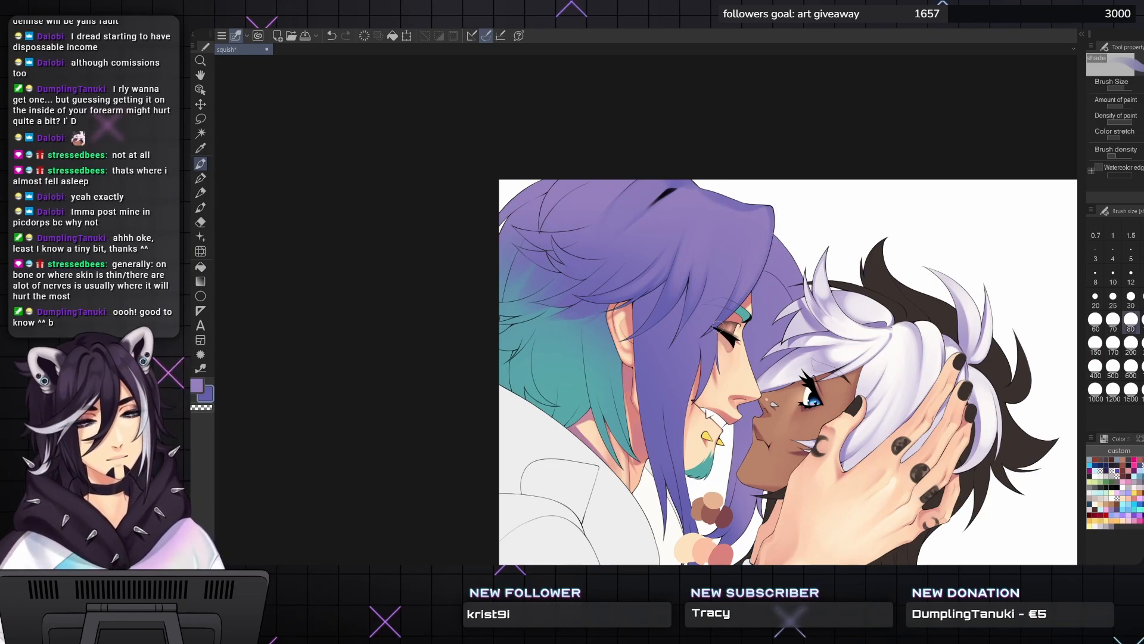
{"action": "key", "text": "bracketleft"}
{"action": "key", "text": "bracketright"}
{"action": "key", "text": "bracketleft"}
{"action": "key", "text": "bracketleft"}
{"action": "key", "text": "bracketleft"}
{"action": "key", "text": "bracketleft"}
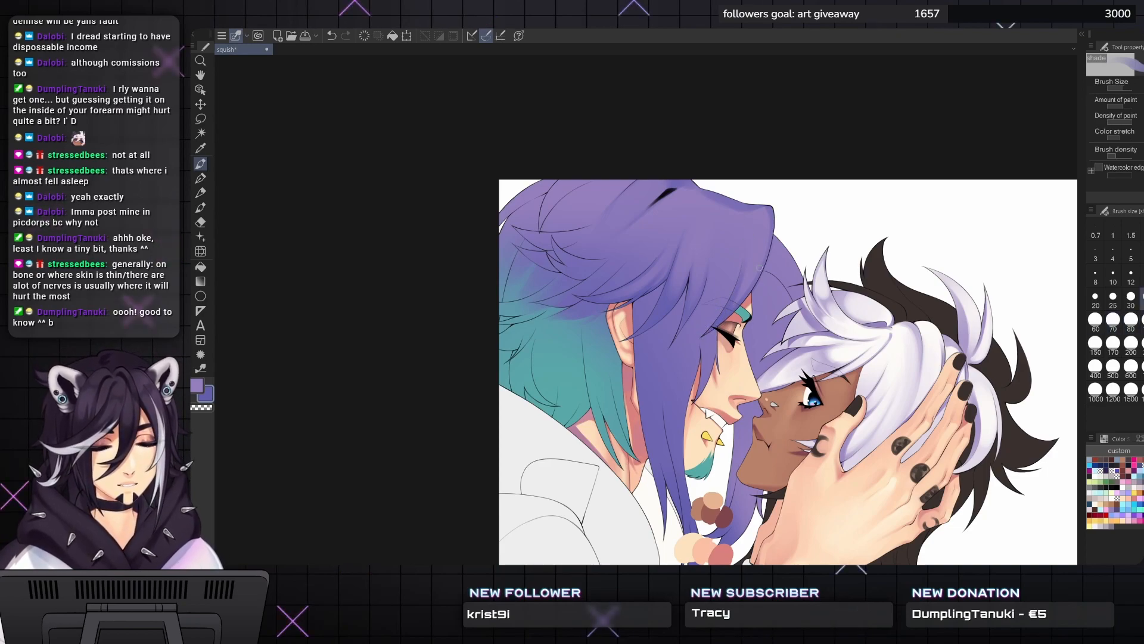
- Soften the shading on the front bangs with transparent colour, adjusting the shade brush size
{"action": "scroll", "coordinate": [759, 267], "scroll_direction": "up", "scroll_amount": 3}
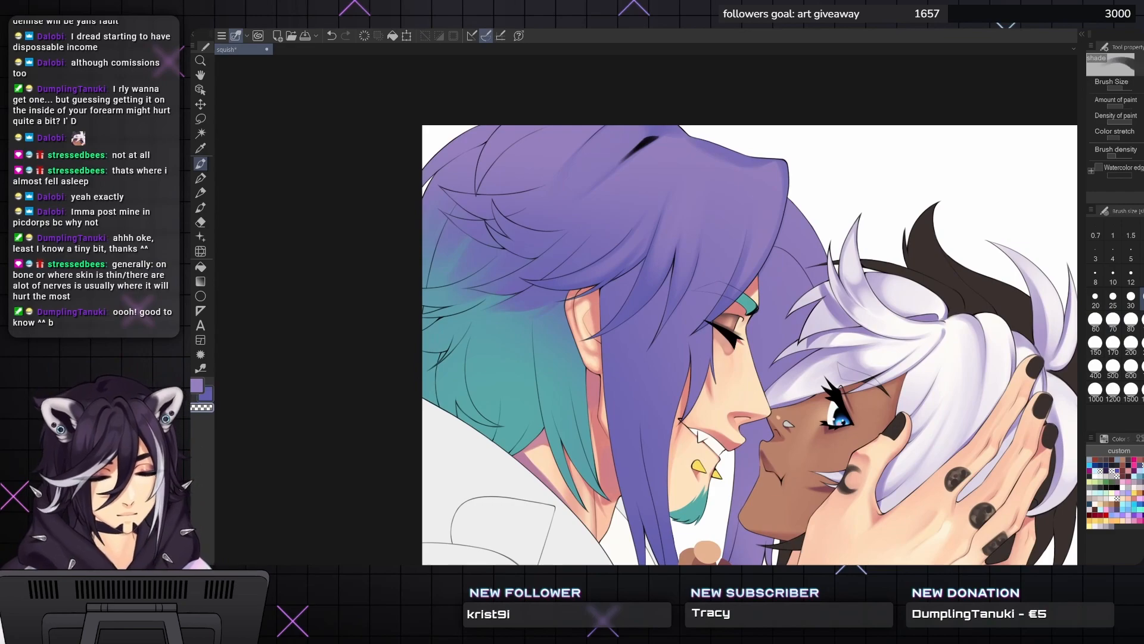
{"action": "key", "text": "bracketright"}
{"action": "key", "text": "bracketright"}
{"action": "key", "text": "bracketright"}
{"action": "key", "text": "bracketright"}
{"action": "key", "text": "bracketright"}
{"action": "key", "text": "bracketright"}
{"action": "key", "text": "bracketright"}
{"action": "key", "text": "bracketleft"}
{"action": "key", "text": "bracketleft"}
{"action": "key", "text": "bracketleft"}
{"action": "key", "text": "bracketright"}
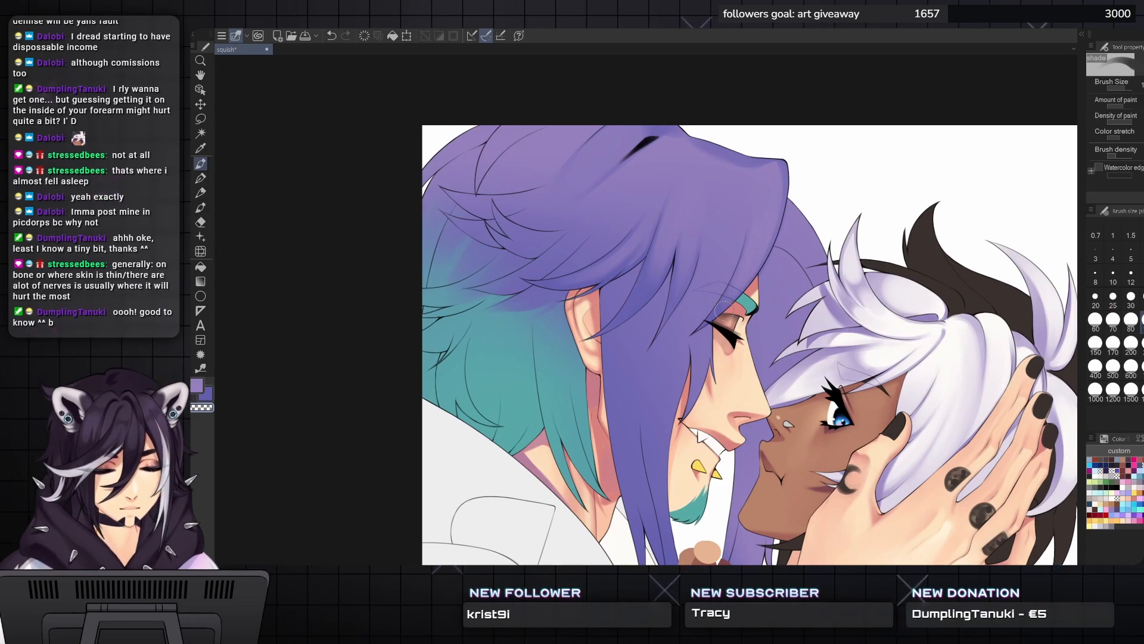
- Paint blue-violet shadow strands in the front bangs above the eyebrow with the shade brush at size 70 and smaller
{"action": "key", "text": "bracketleft"}
{"action": "key", "text": "bracketleft"}
{"action": "key", "text": "bracketleft"}
{"action": "key", "text": "bracketright"}
{"action": "key", "text": "bracketright"}
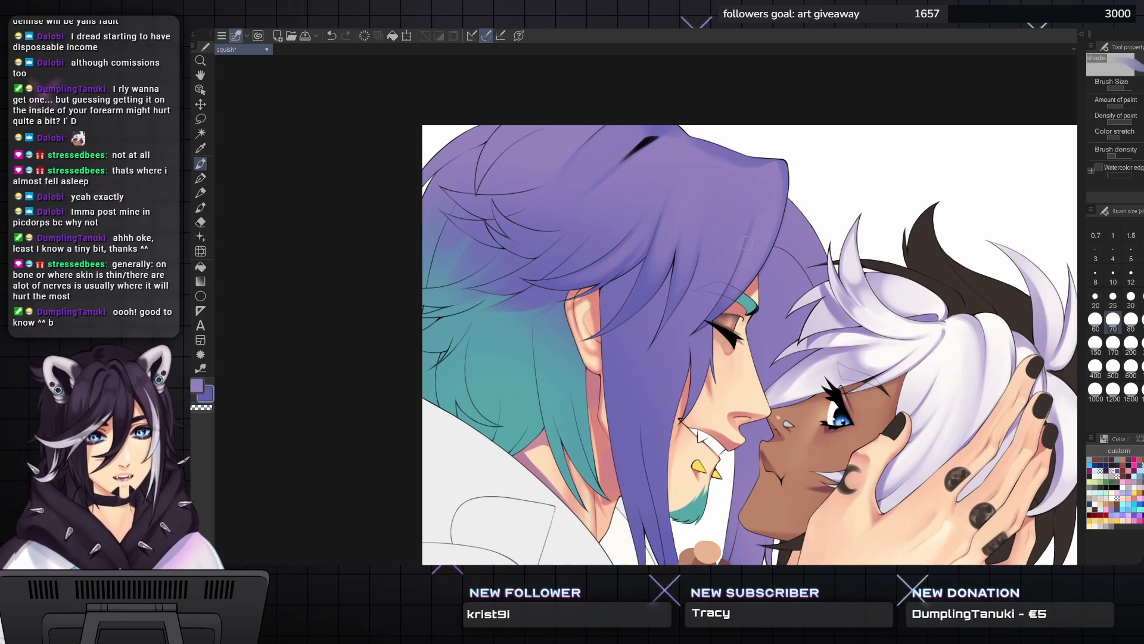
{"action": "key", "text": "bracketleft"}
{"action": "key", "text": "bracketleft"}
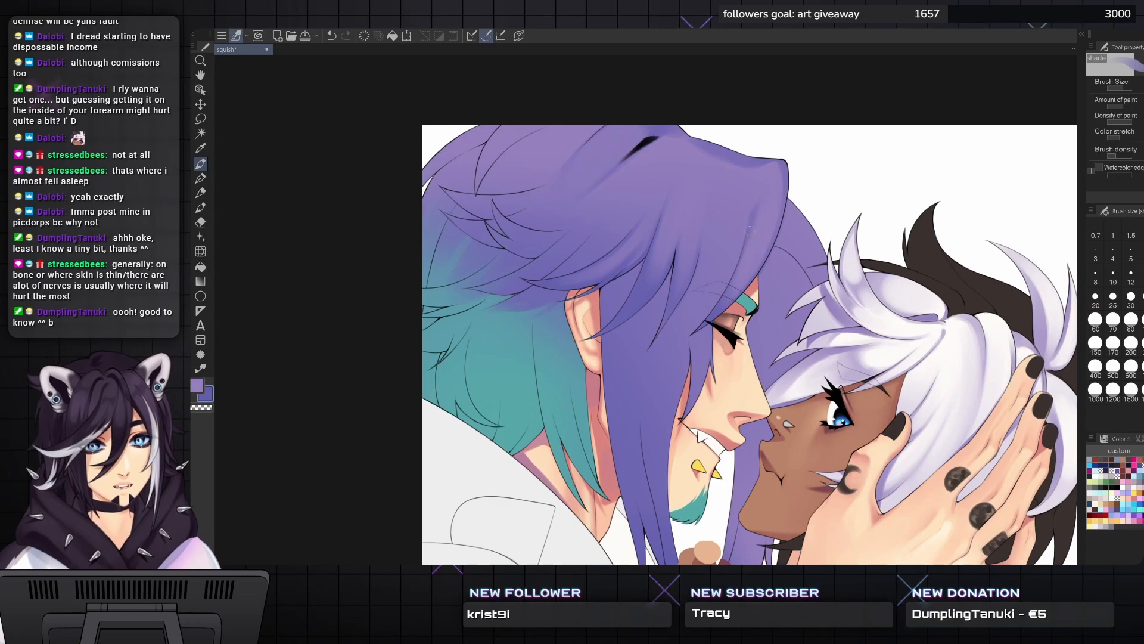
- Define the strand edges where the bangs overlap the long side lock at size 25, then widen the shading at size 80
{"action": "key", "text": "bracketleft"}
{"action": "key", "text": "bracketleft"}
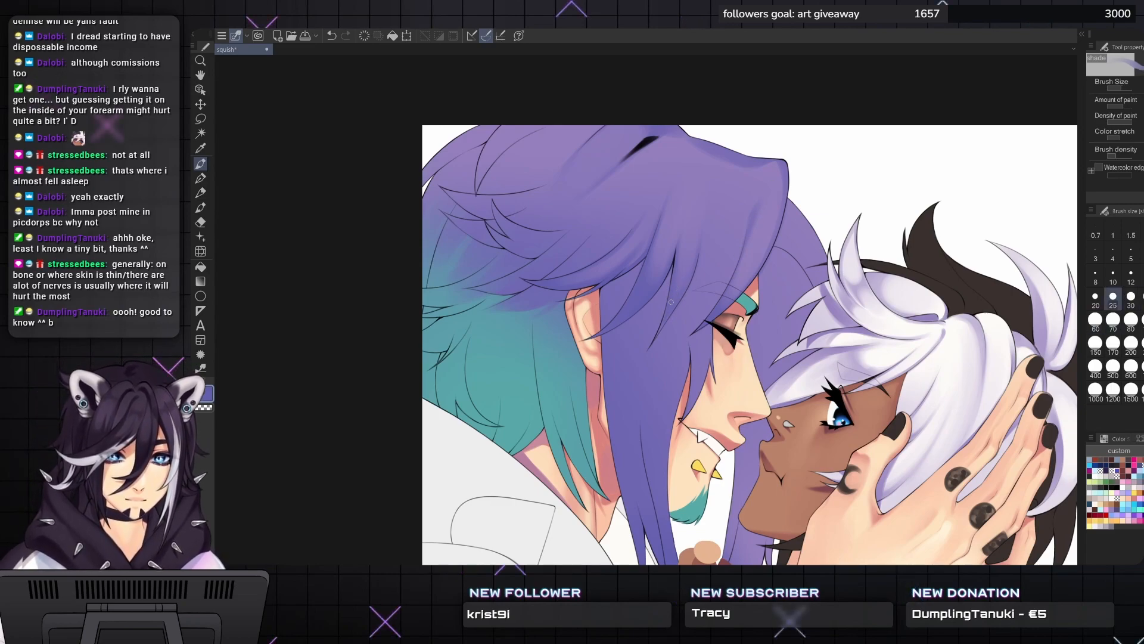
{"action": "key", "text": "bracketright"}
{"action": "key", "text": "bracketright"}
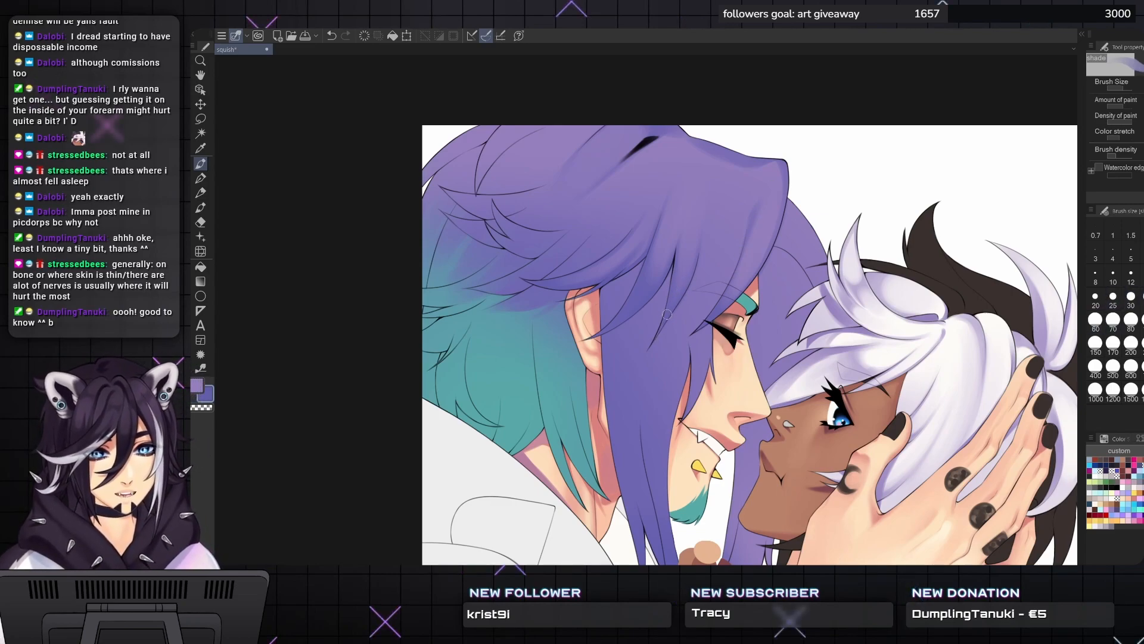
{"action": "key", "text": "bracketright"}
{"action": "key", "text": "bracketright"}
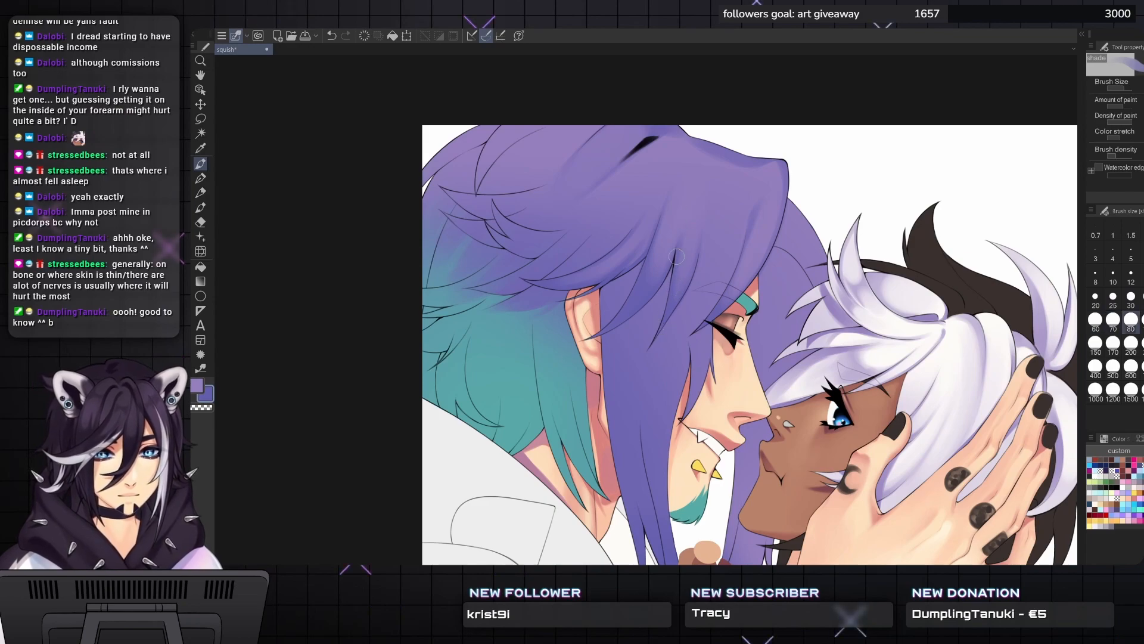
- Shade the bang tips beside the ear in blue-violet at sizes 60 and 70, then soften the strands with transparent colour
{"action": "key", "text": "bracketleft"}
{"action": "key", "text": "bracketleft"}
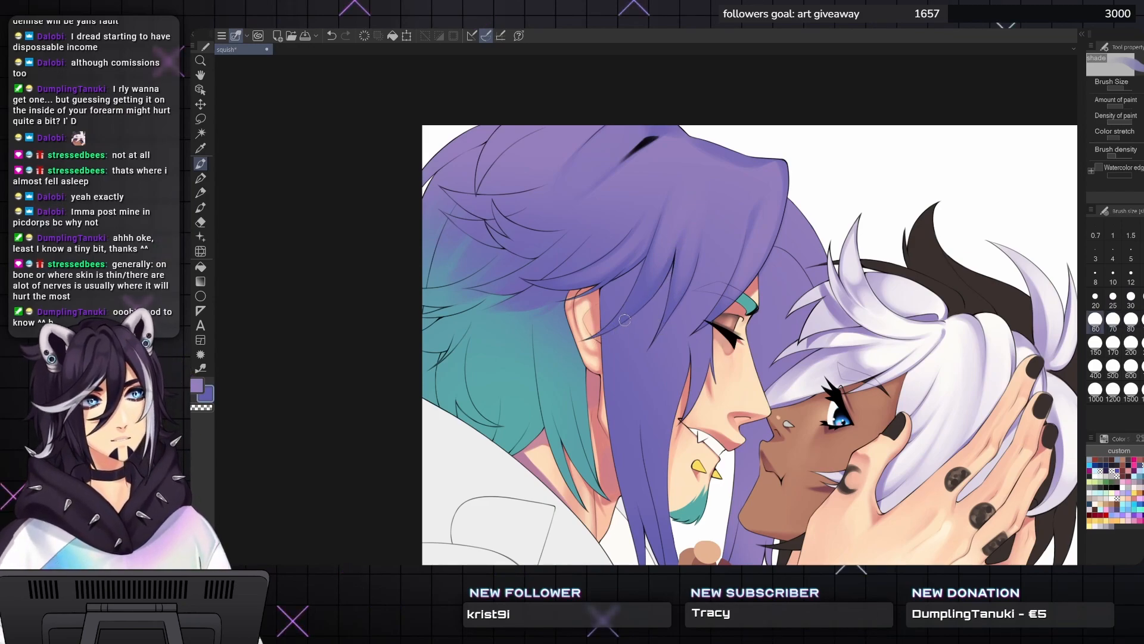
{"action": "key", "text": "bracketleft"}
{"action": "key", "text": "bracketright"}
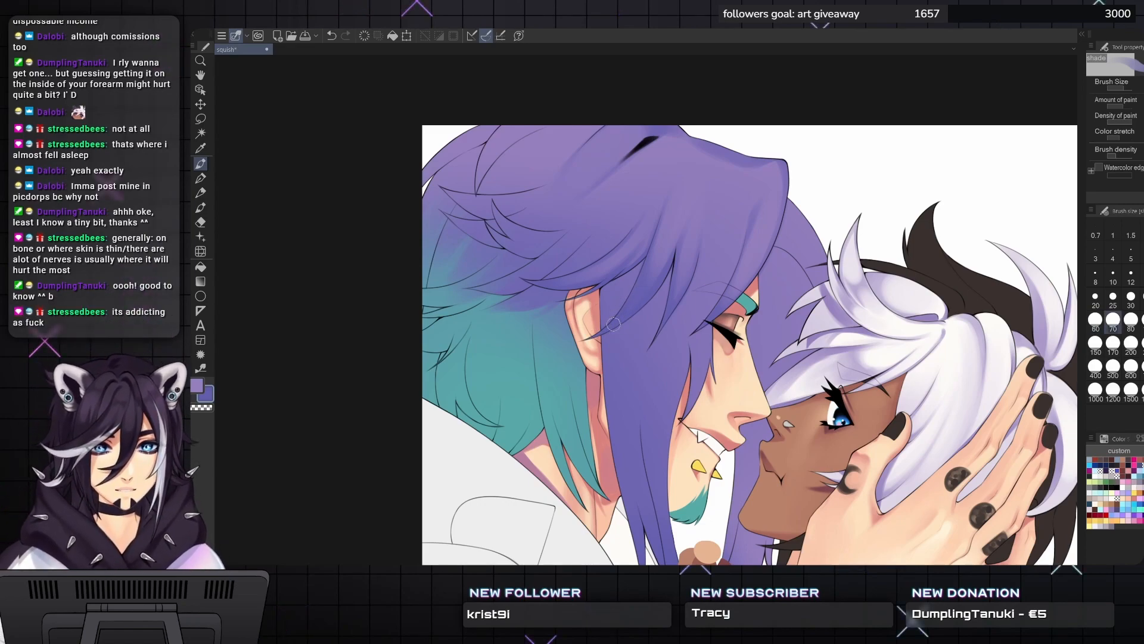
{"action": "key", "text": "bracketright"}
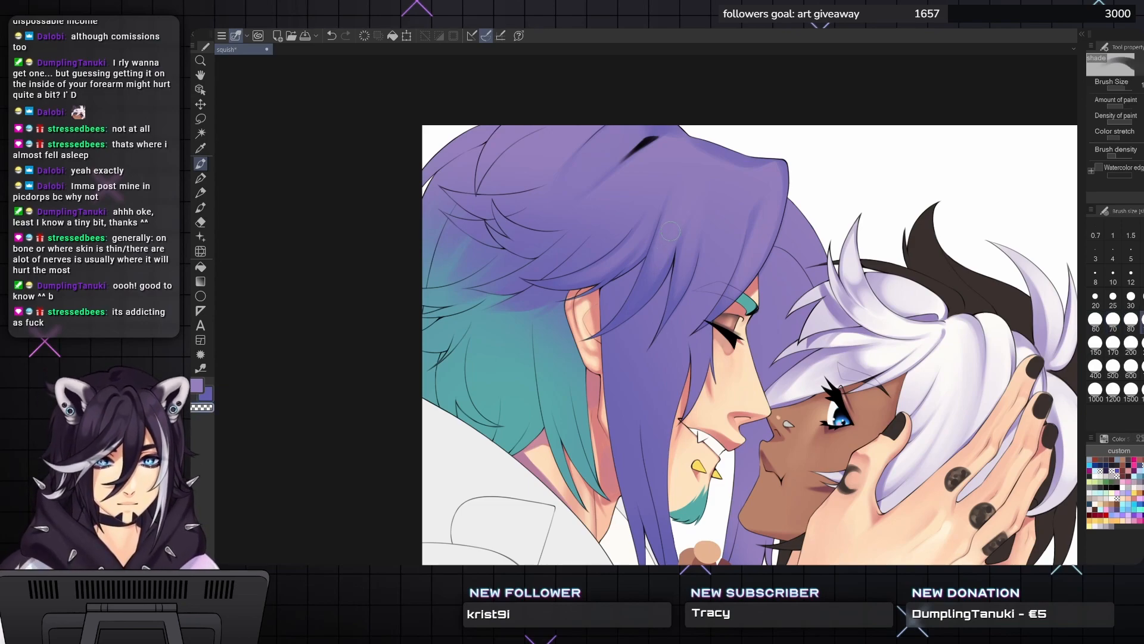
- Shade the upper part of the long side lock beside the cheek in blue-violet with the shade brush, varying the size between 60 and 150
{"action": "key", "text": "bracketleft"}
{"action": "key", "text": "c"}
{"action": "left_click_drag", "start_coordinate": [657, 271], "coordinate": [635, 227]}
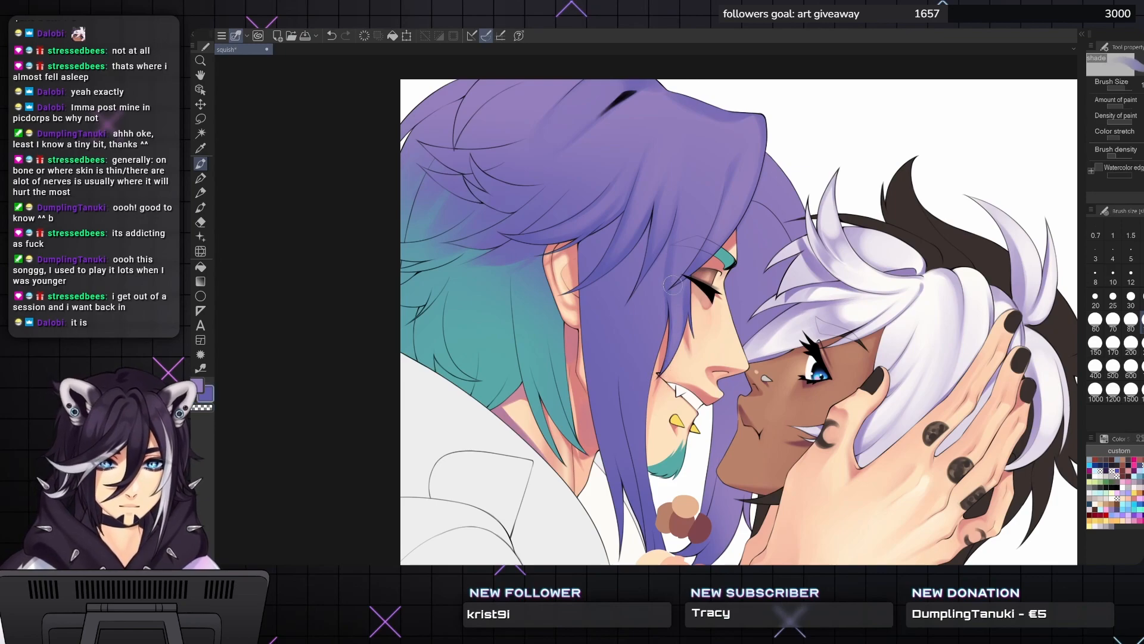
{"action": "key", "text": "bracketleft"}
{"action": "key", "text": "bracketleft"}
{"action": "key", "text": "bracketleft"}
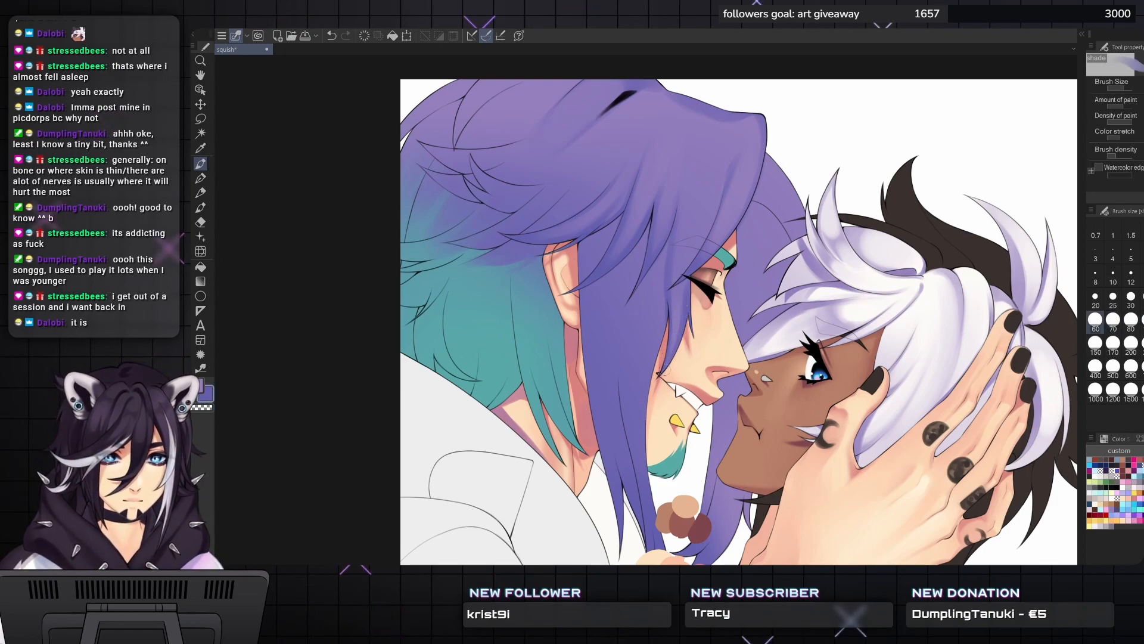
{"action": "key", "text": "bracketright"}
{"action": "key", "text": "bracketright"}
{"action": "key", "text": "bracketright"}
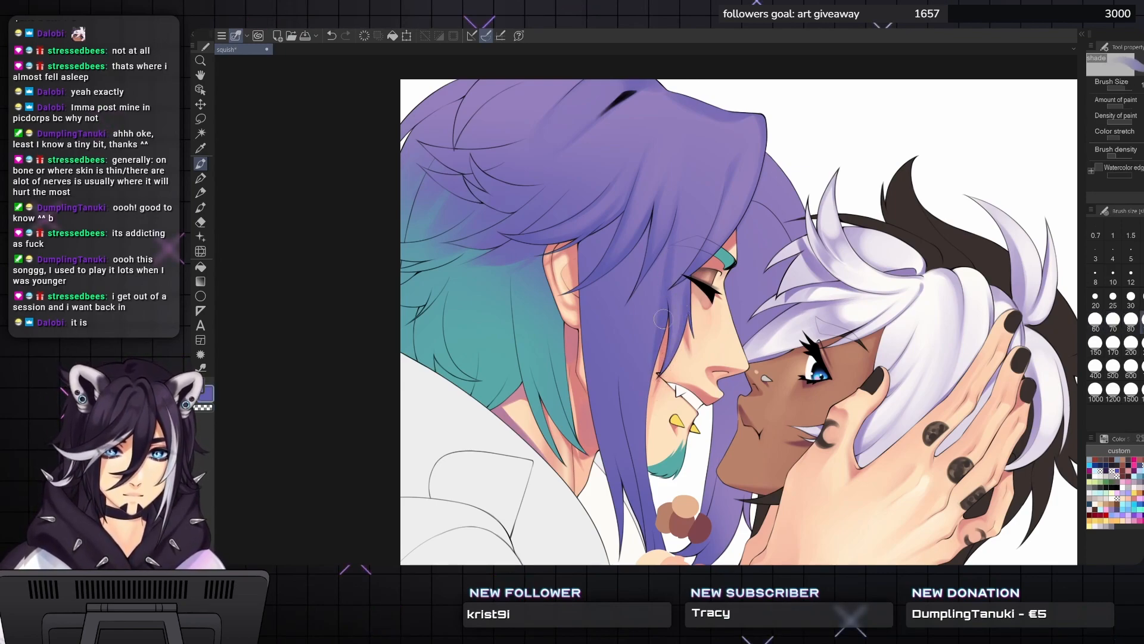
{"action": "key", "text": "bracketright"}
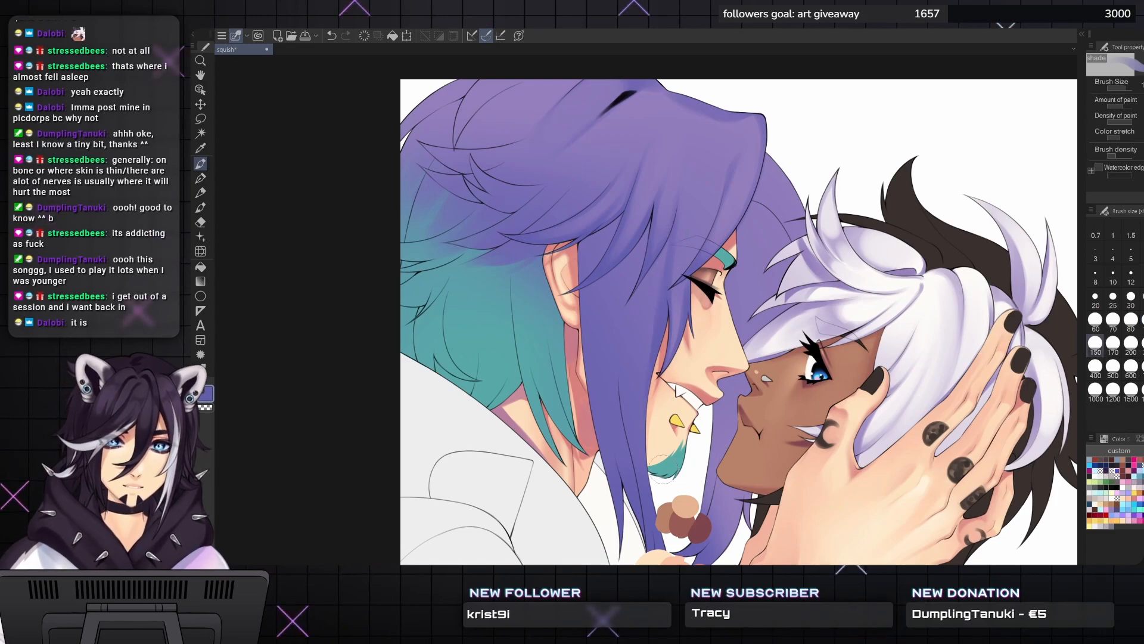
- Continue the blue-violet shading down the long side lock toward its tips with the shade brush at size 200 and smaller
{"action": "scroll", "coordinate": [660, 464], "scroll_direction": "down", "scroll_amount": 3}
{"action": "key", "text": "bracketright"}
{"action": "key", "text": "bracketright"}
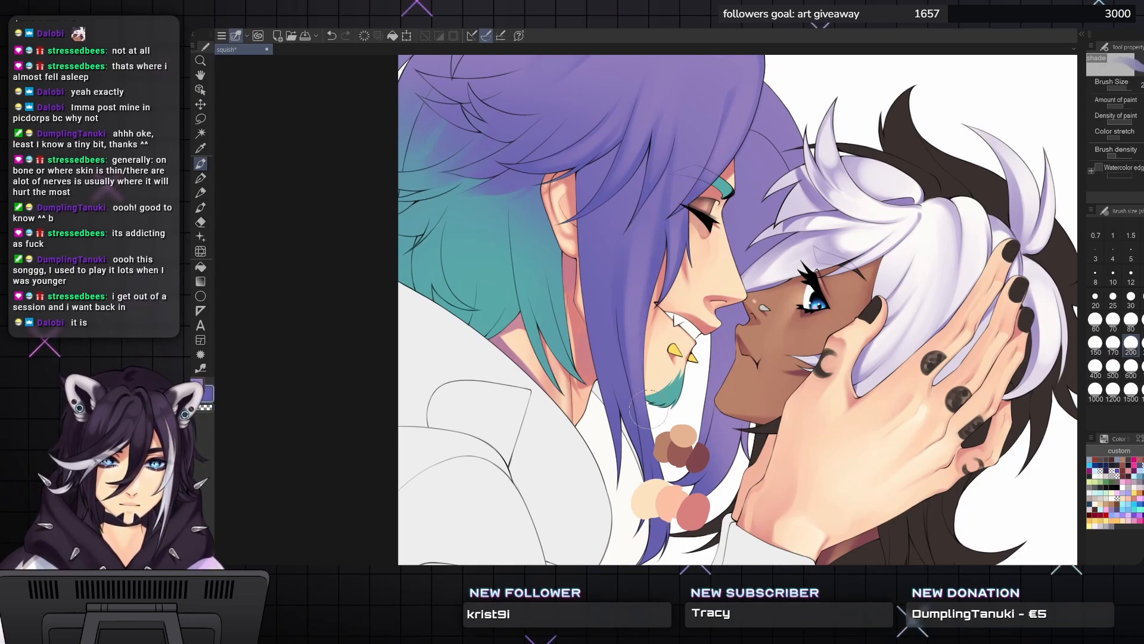
{"action": "left_click_drag", "start_coordinate": [619, 370], "coordinate": [593, 286]}
{"action": "key", "text": "bracketleft"}
{"action": "key", "text": "bracketleft"}
{"action": "key", "text": "bracketright"}
{"action": "key", "text": "bracketleft"}
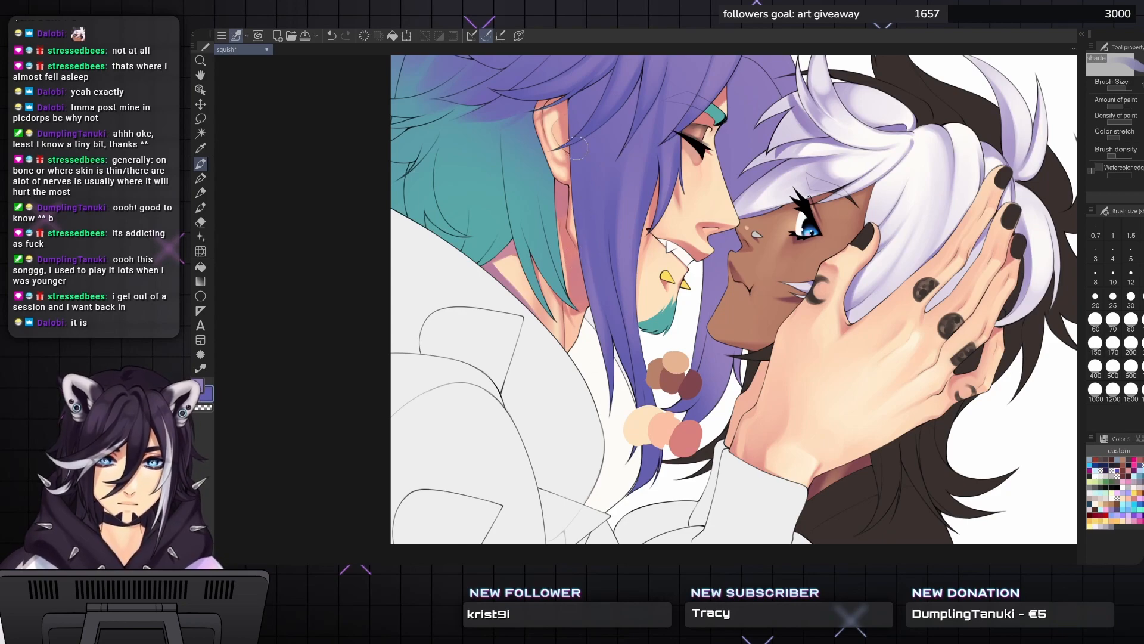
{"action": "scroll", "coordinate": [576, 147], "scroll_direction": "down", "scroll_amount": 3}
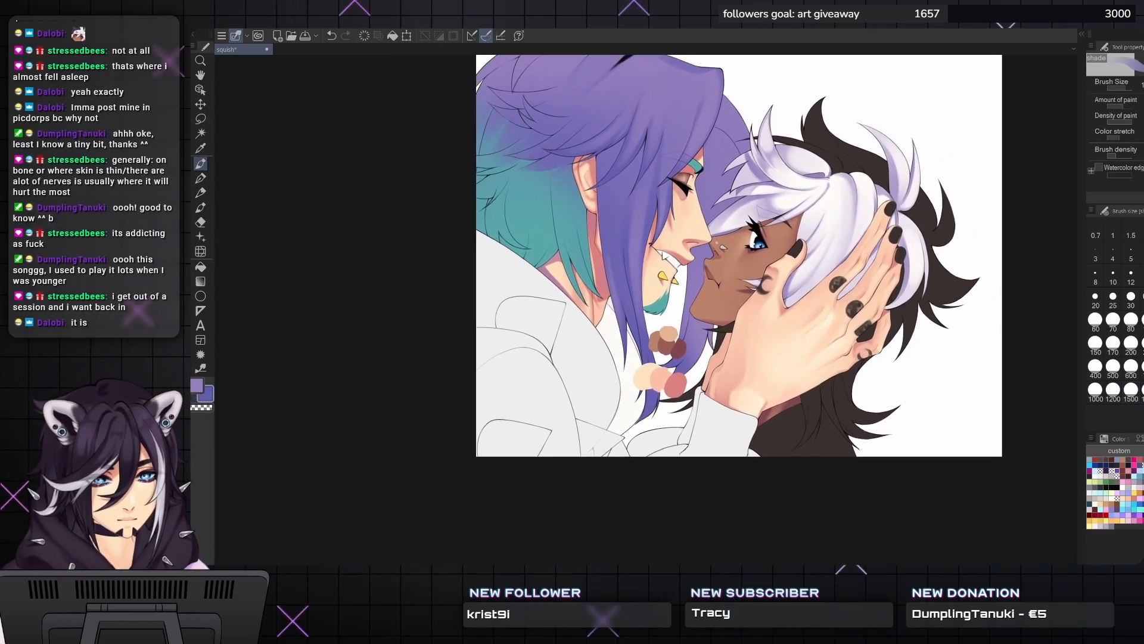
- Add a round blue-violet colour swatch beside the pink skin-tone swatches with the Turnip pen
{"action": "key", "text": "p"}
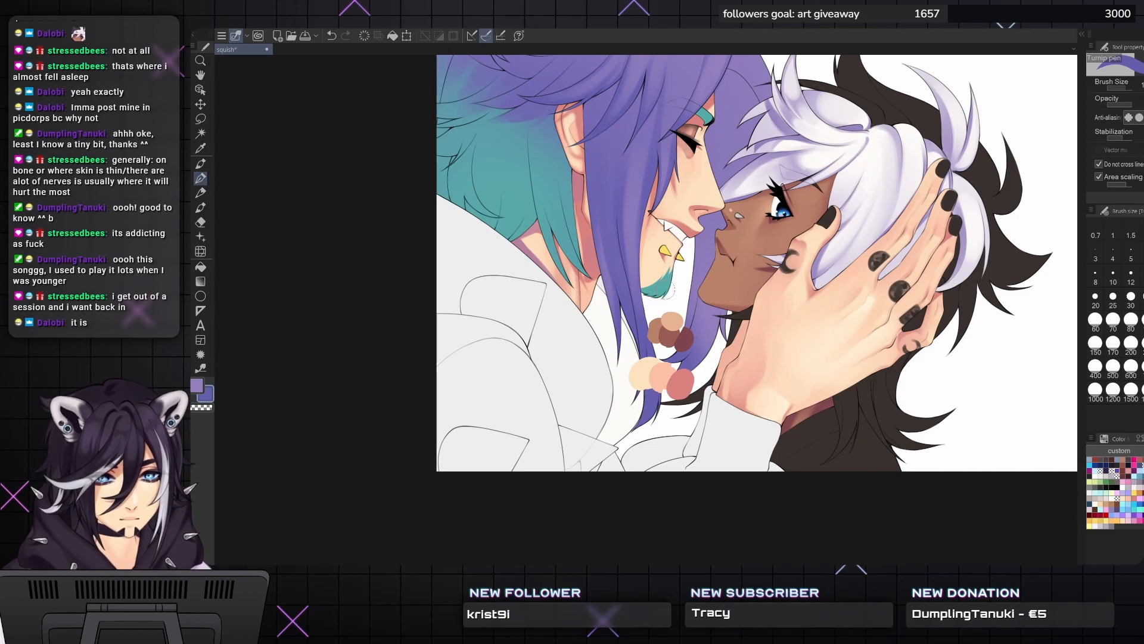
{"action": "left_click", "coordinate": [635, 347]}
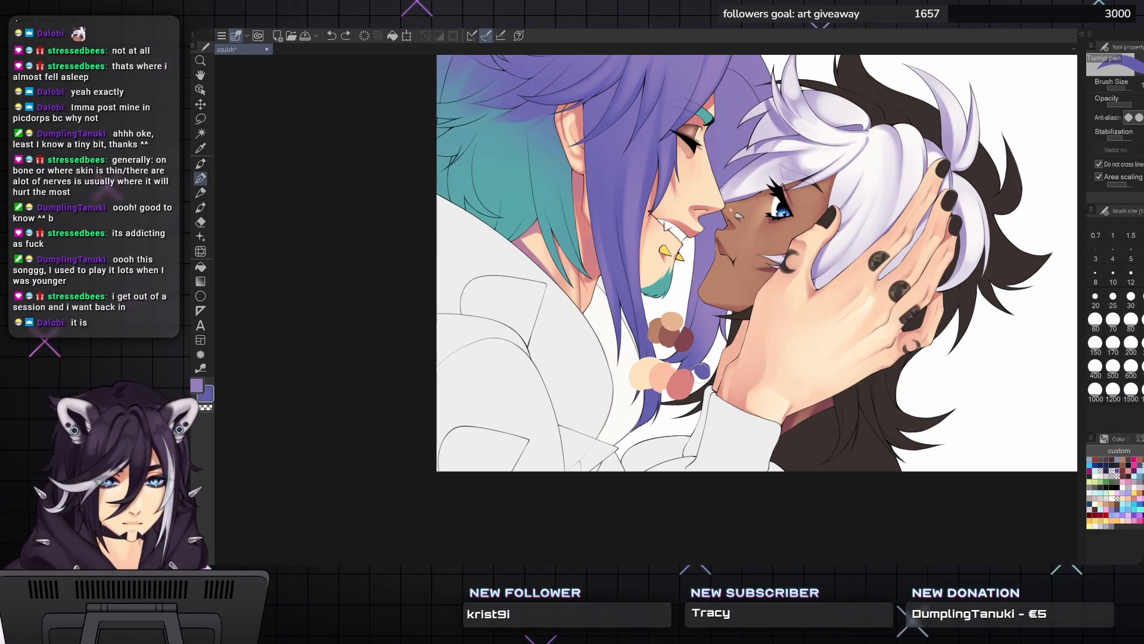
{"action": "left_click_drag", "start_coordinate": [700, 374], "coordinate": [702, 370]}
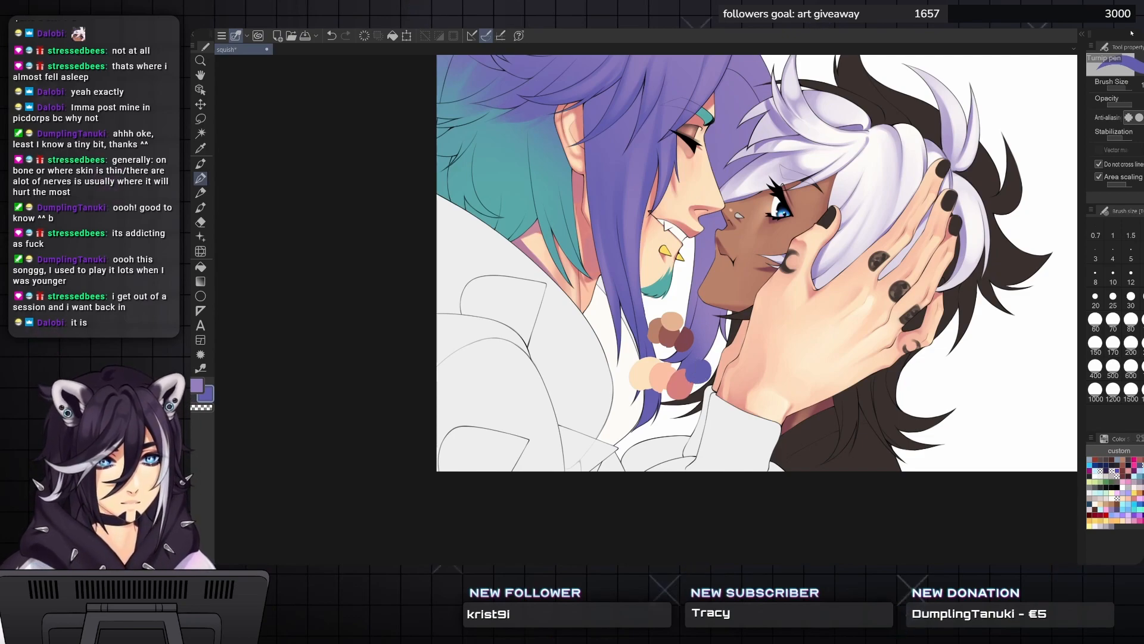
- Check the whole illustration at a reduced view and save the file
{"action": "scroll", "coordinate": [729, 309], "scroll_direction": "down", "scroll_amount": 2}
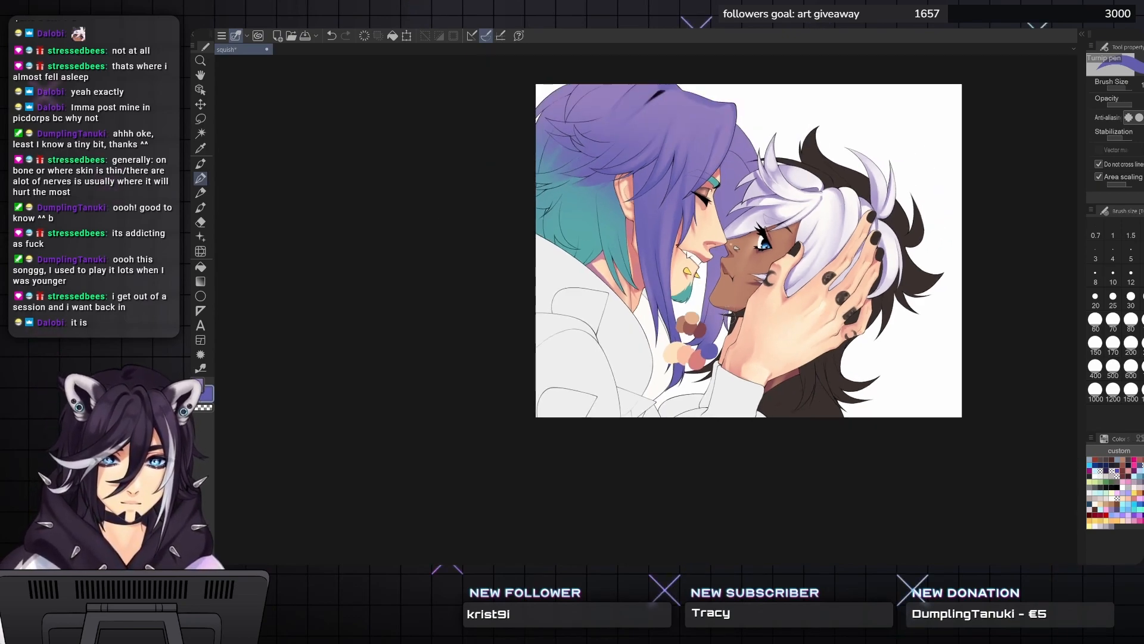
{"action": "scroll", "coordinate": [759, 354], "scroll_direction": "up", "scroll_amount": 3}
{"action": "scroll", "coordinate": [759, 354], "scroll_direction": "down", "scroll_amount": 3}
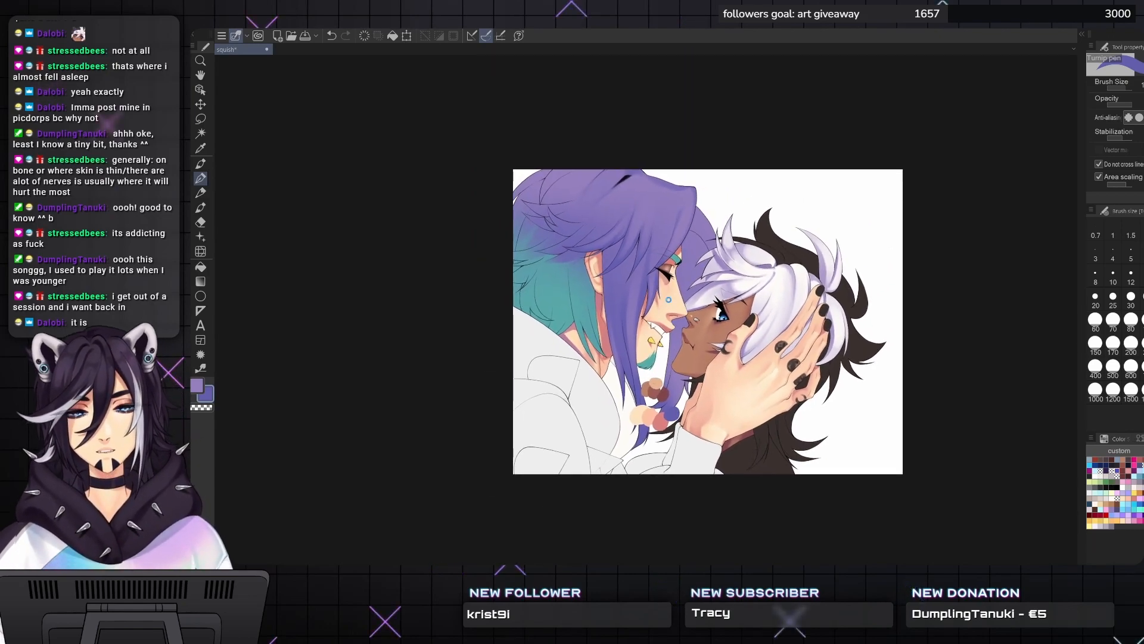
{"action": "key", "text": "ctrl+s"}
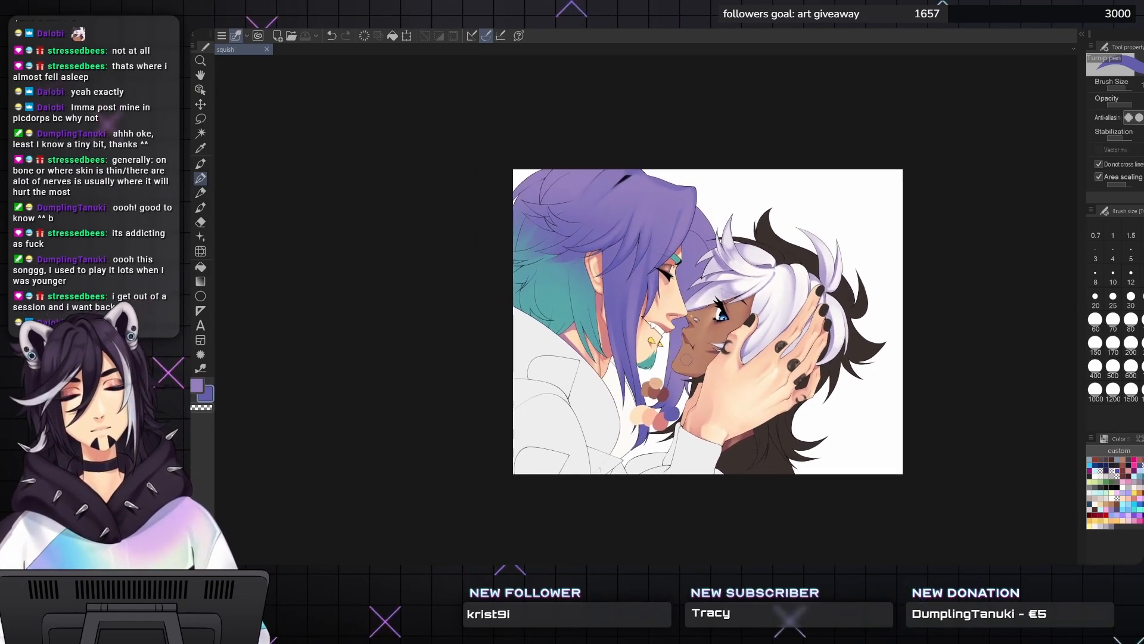